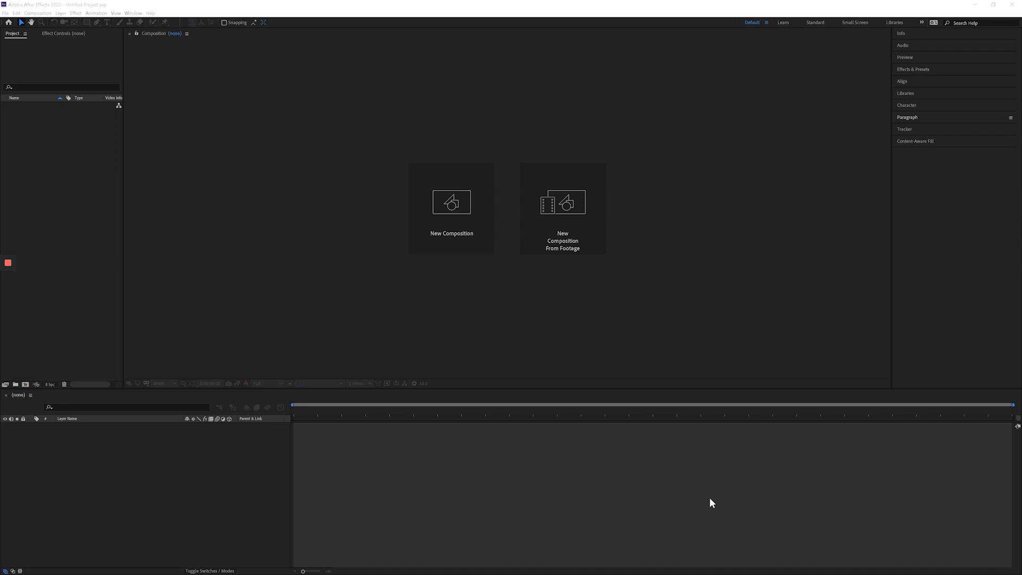
# Create a 1920 x 1080 composition at 24 fps lasting 0:00:14:15 and add a full-frame red solid layer.
pyautogui.click(415, 208)
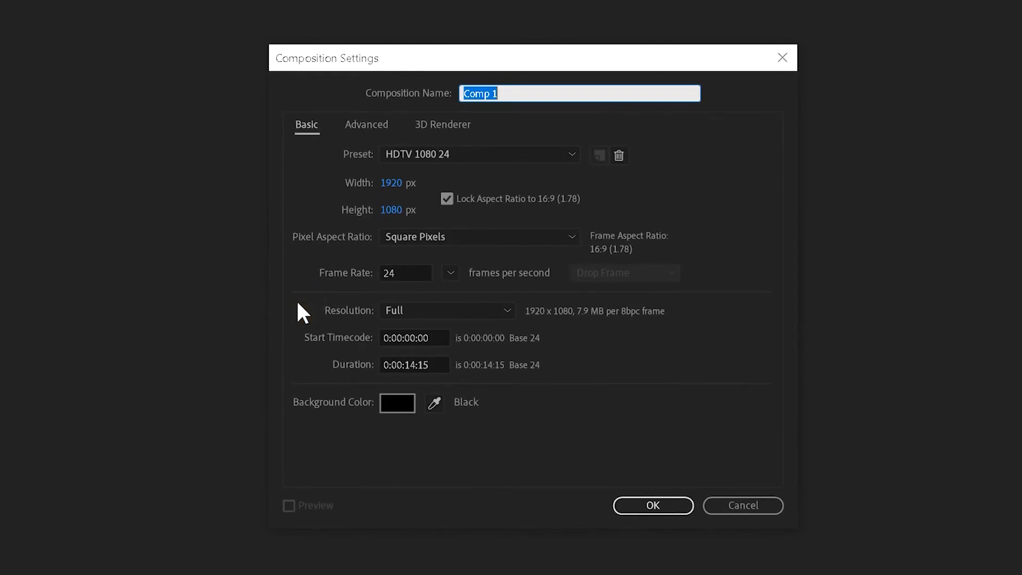
pyautogui.click(657, 504)
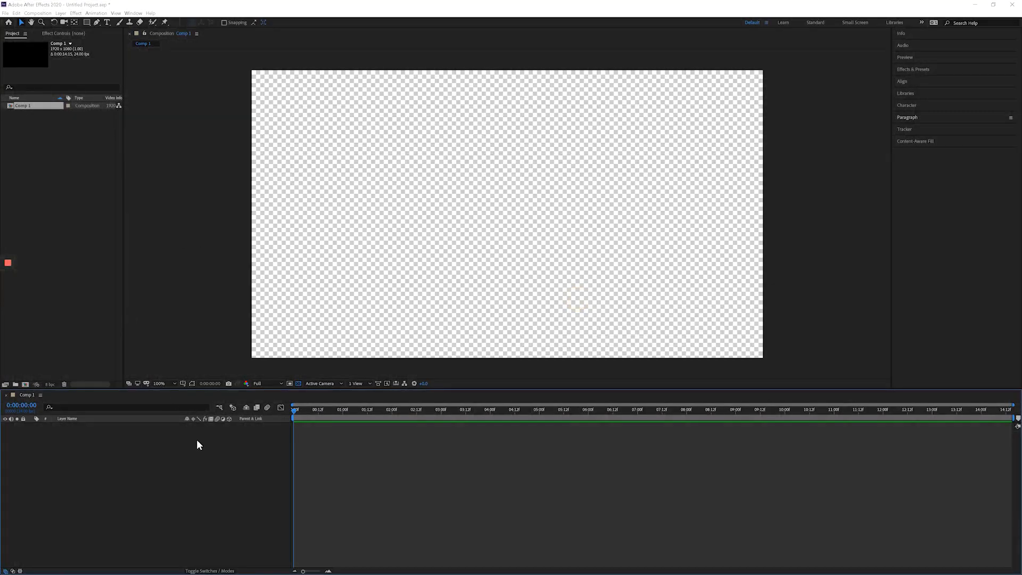
pyautogui.rightClick(197, 440)
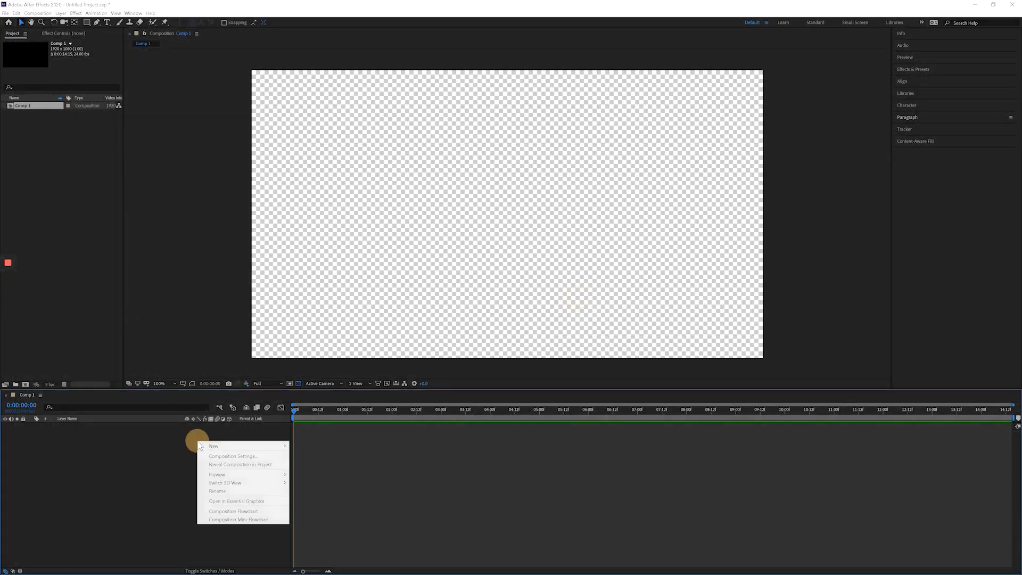
pyautogui.moveTo(239, 450)
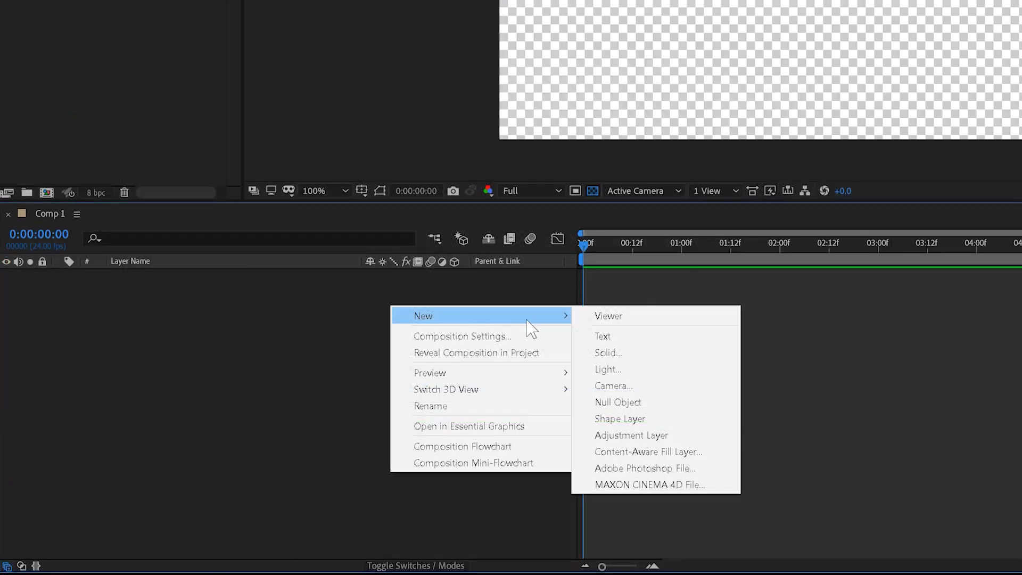
pyautogui.click(615, 350)
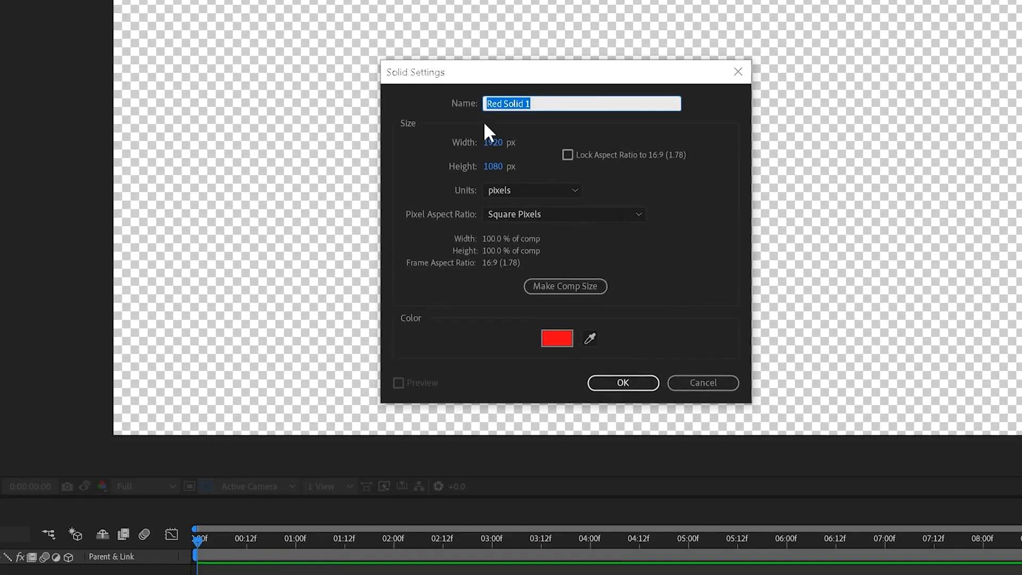
pyautogui.click(1002, 86)
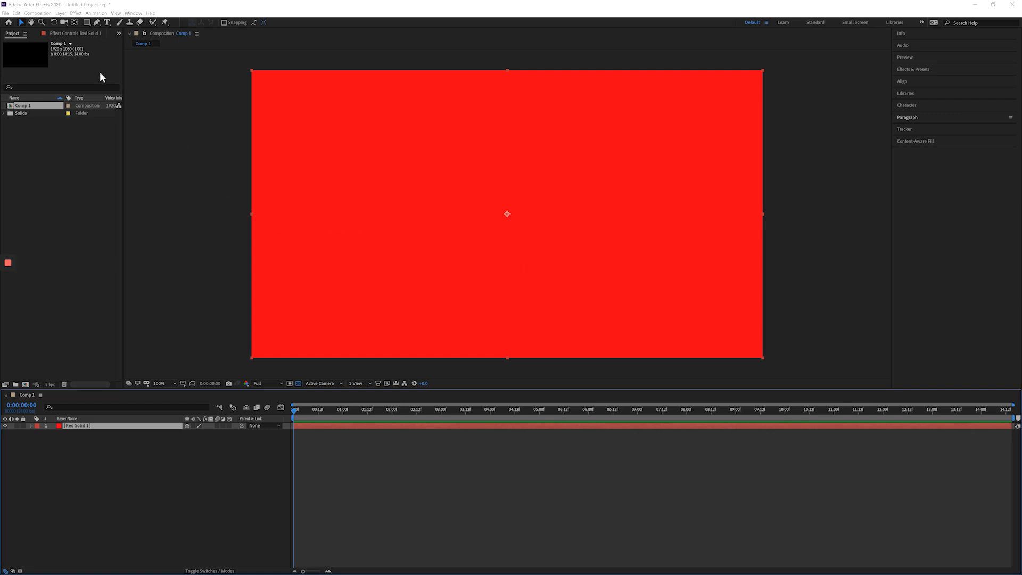
# Apply the Gradient Ramp effect from the Generate category to the red solid layer.
pyautogui.click(71, 34)
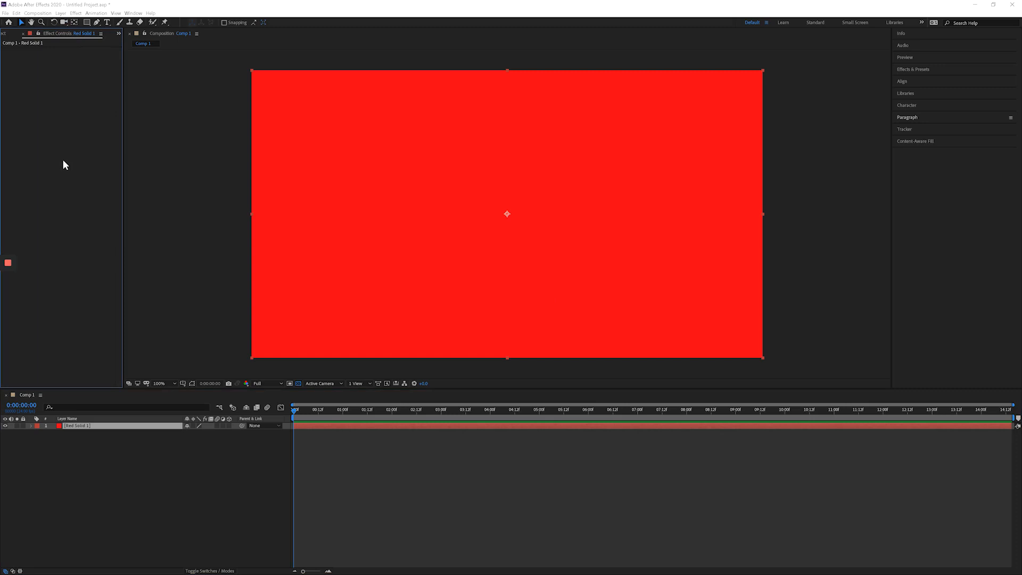
pyautogui.click(910, 69)
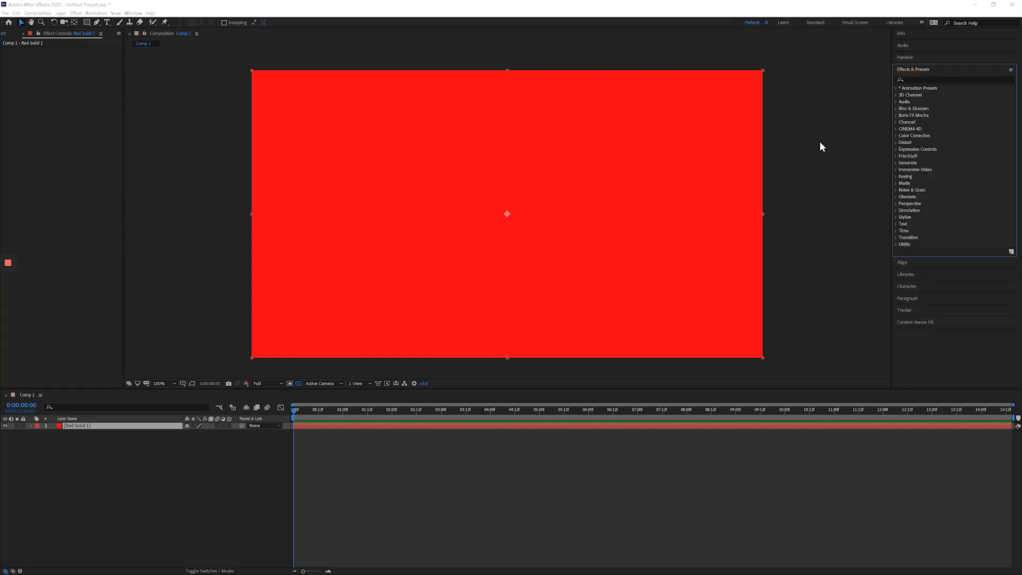
pyautogui.rightClick(59, 81)
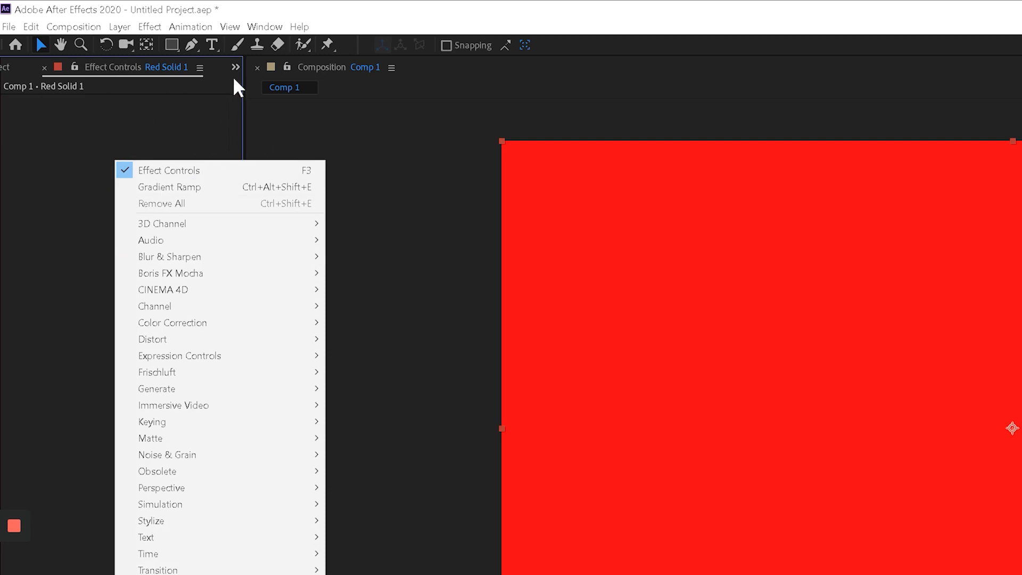
pyautogui.click(266, 28)
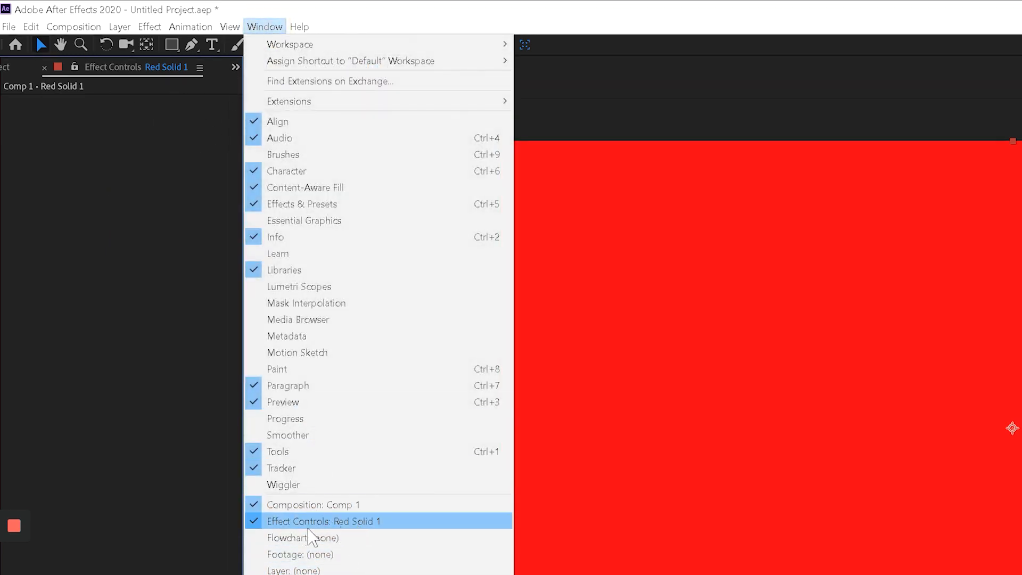
pyautogui.click(113, 222)
pyautogui.rightClick(142, 190)
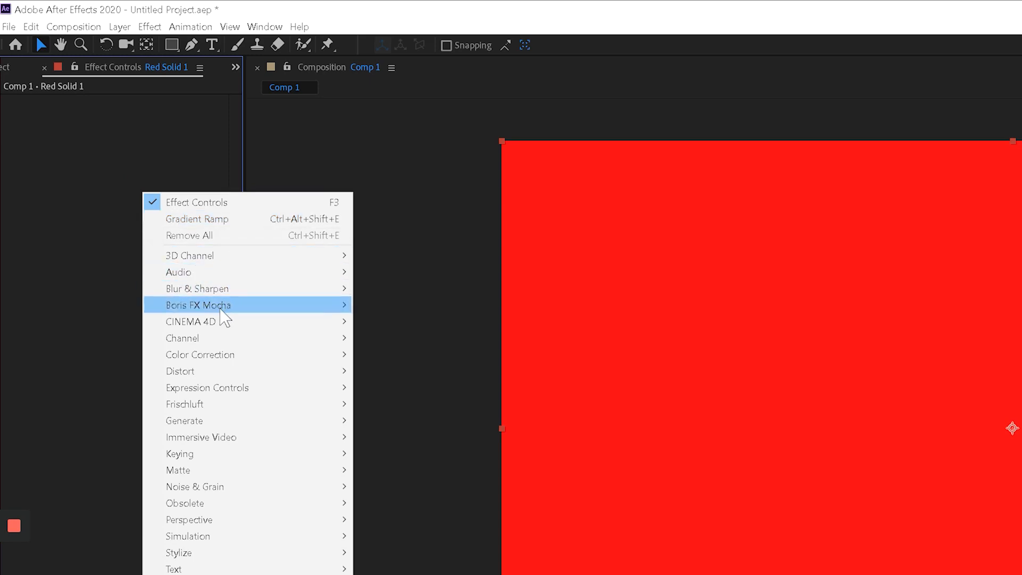
pyautogui.moveTo(213, 421)
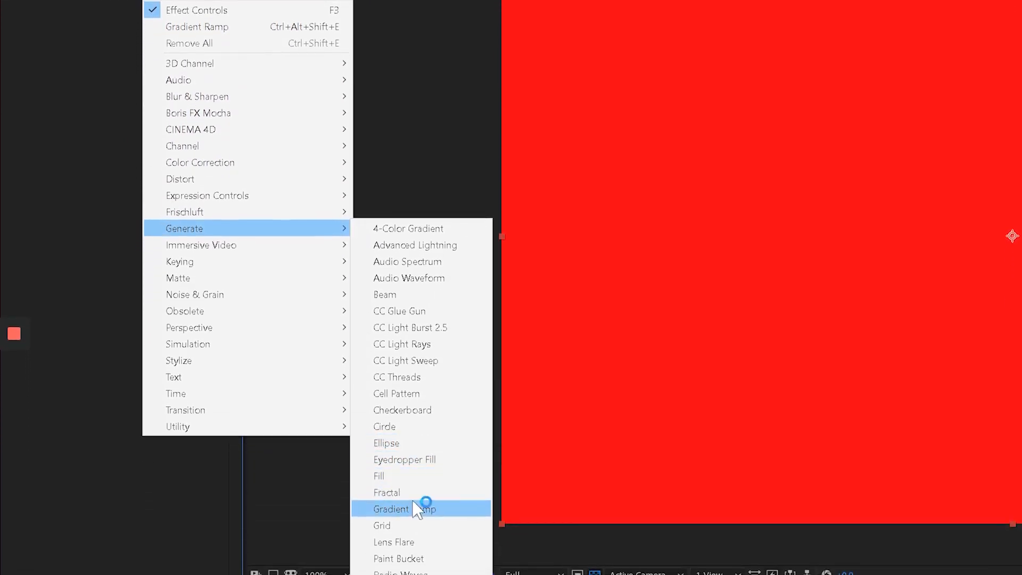
pyautogui.click(449, 509)
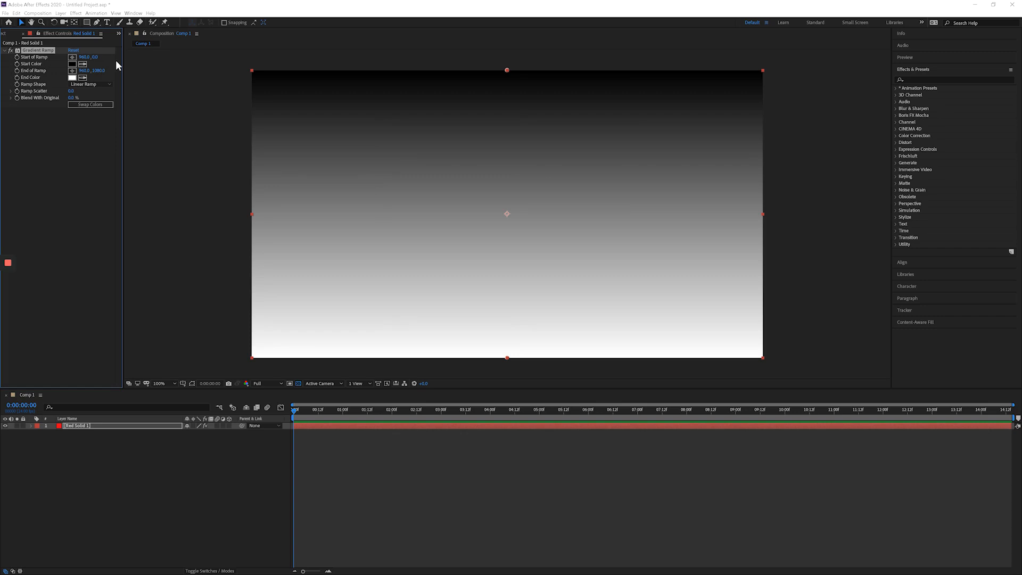
# Sample the library's teal swatch as the gradient's start color and the purple one as end color, and raise Ramp Scatter above 200.
pyautogui.click(917, 276)
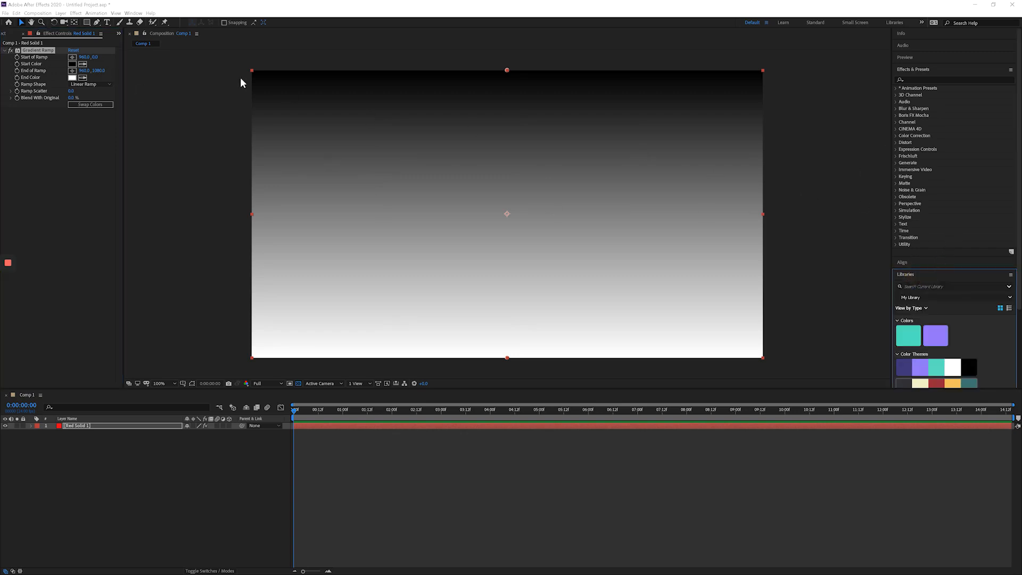
pyautogui.click(83, 65)
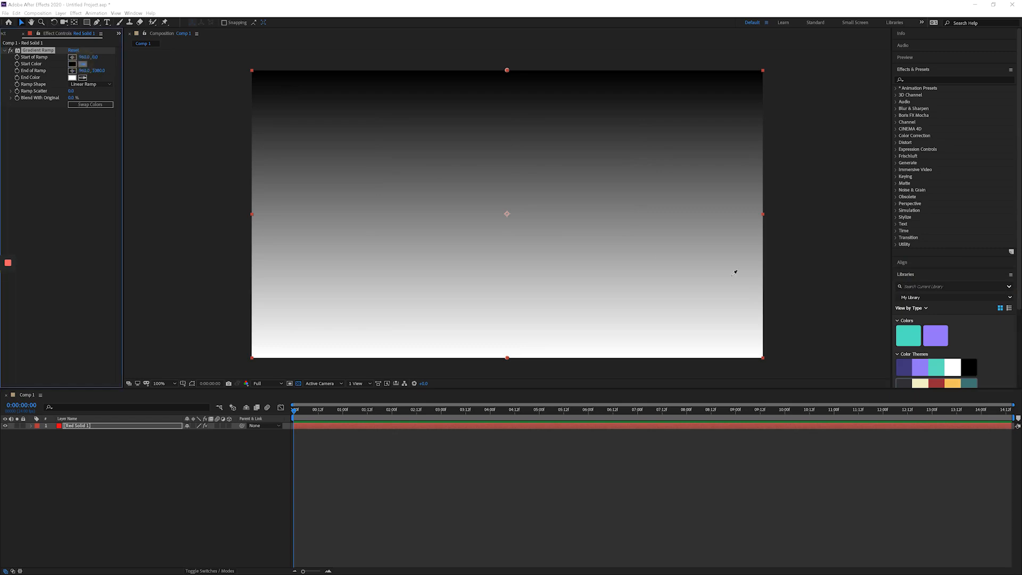
pyautogui.click(910, 333)
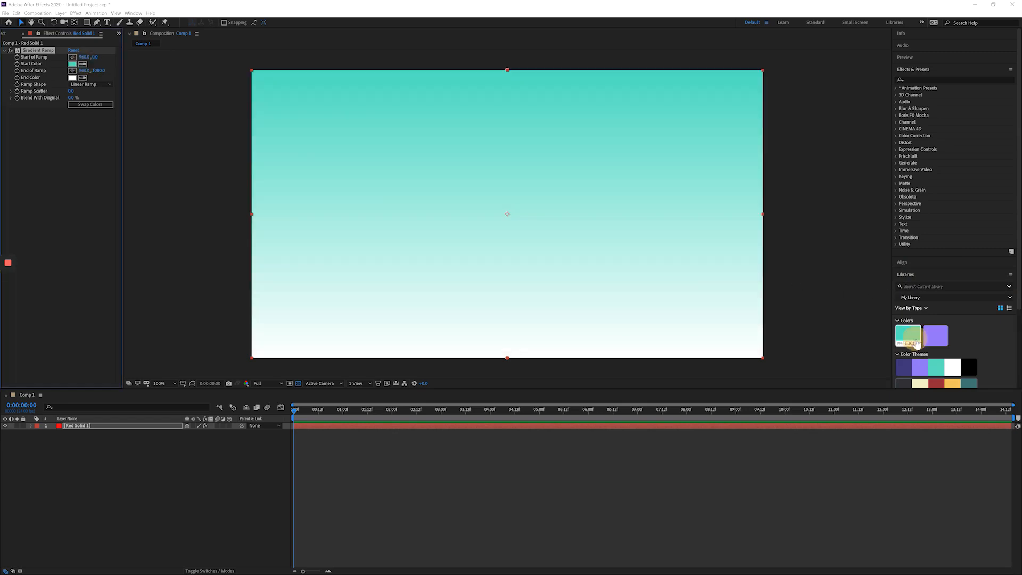
pyautogui.click(83, 78)
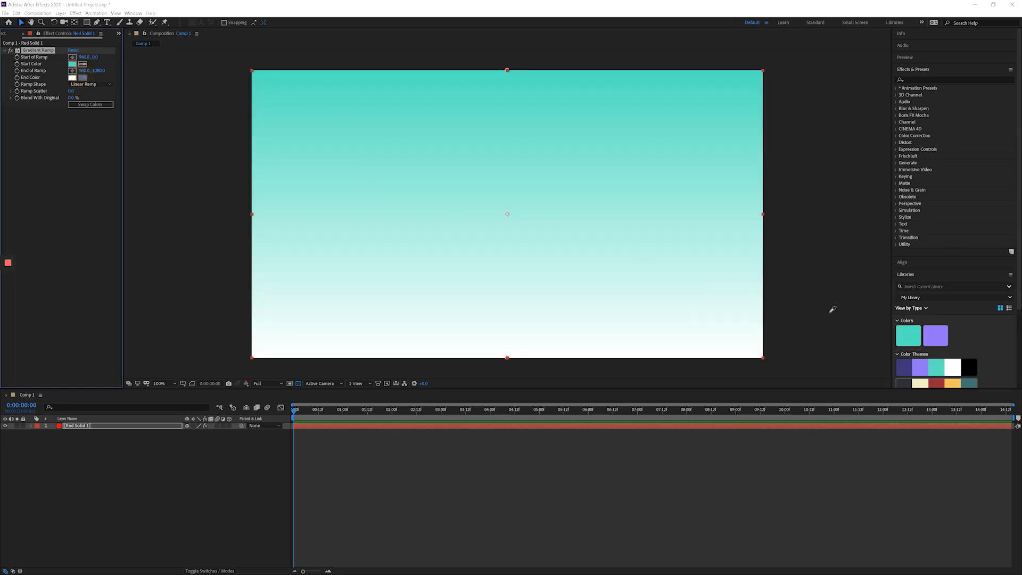
pyautogui.click(937, 336)
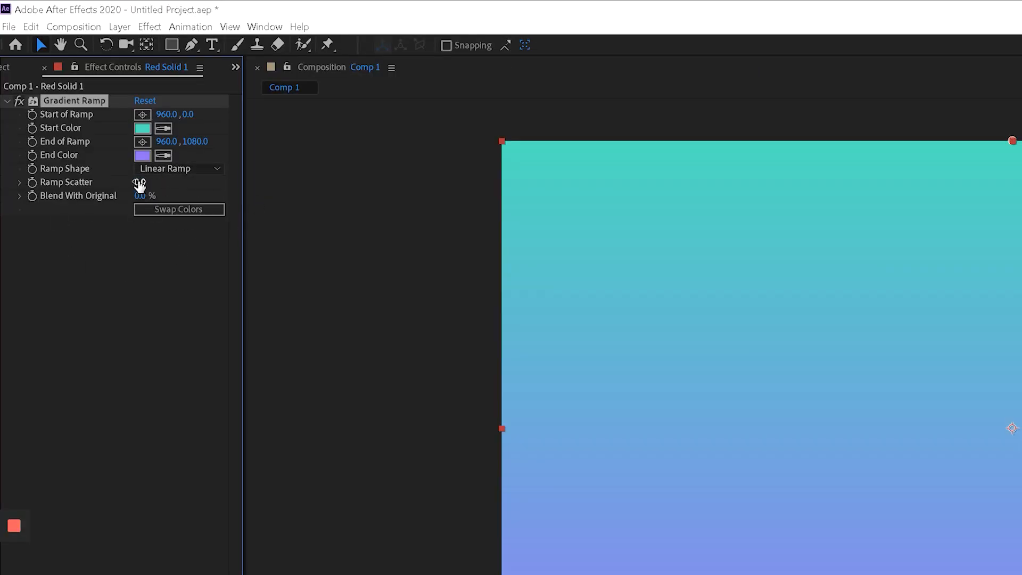
pyautogui.moveTo(142, 186); pyautogui.dragTo(1021, 179)
pyautogui.moveTo(143, 183); pyautogui.dragTo(842, 206)
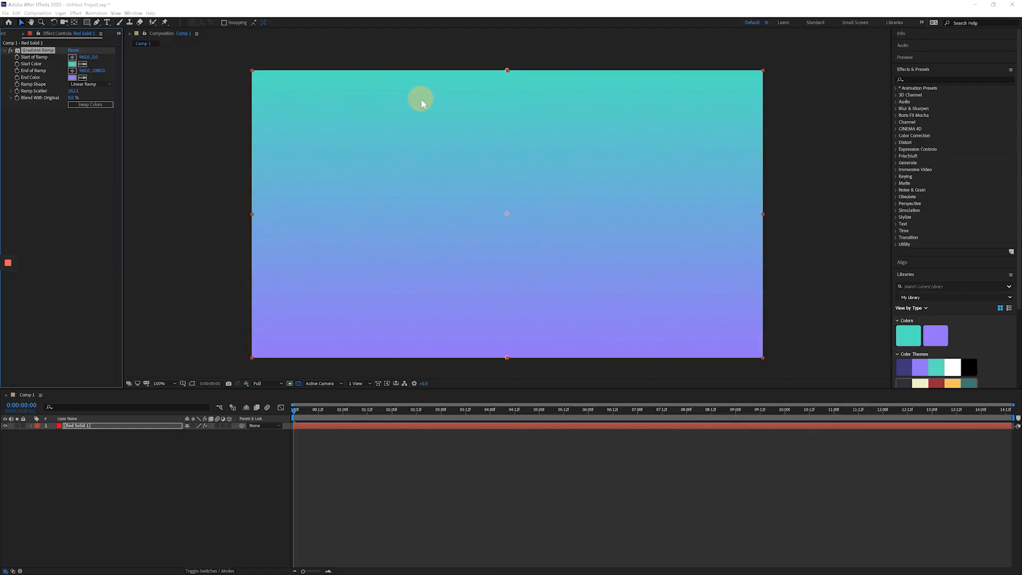
# Cycle the project's color depth through 16 bpc and 32 bpc, and return to the solid's effect settings.
pyautogui.click(4, 33)
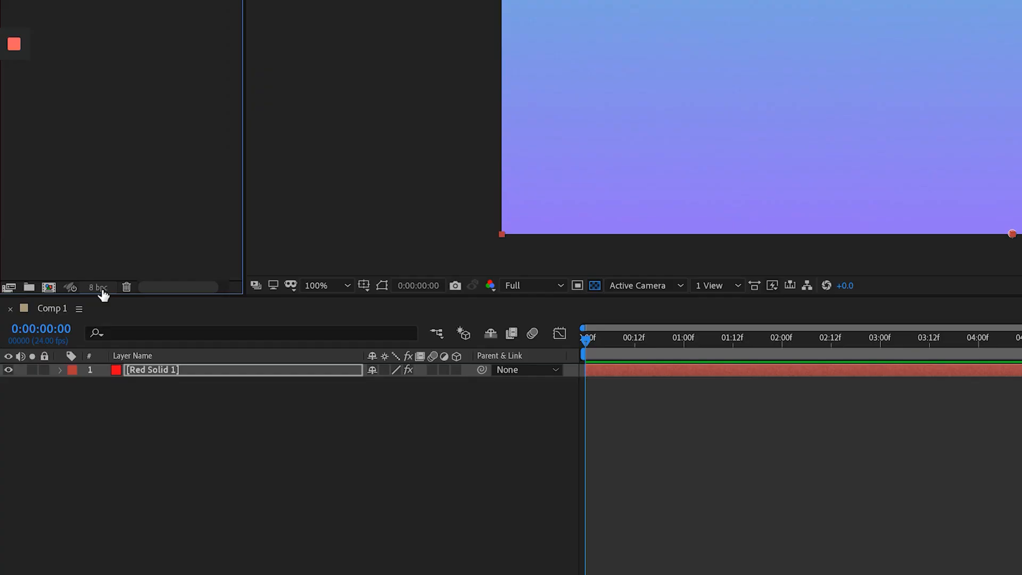
pyautogui.keyDown('alt'); pyautogui.click(102, 291); pyautogui.keyUp('alt')
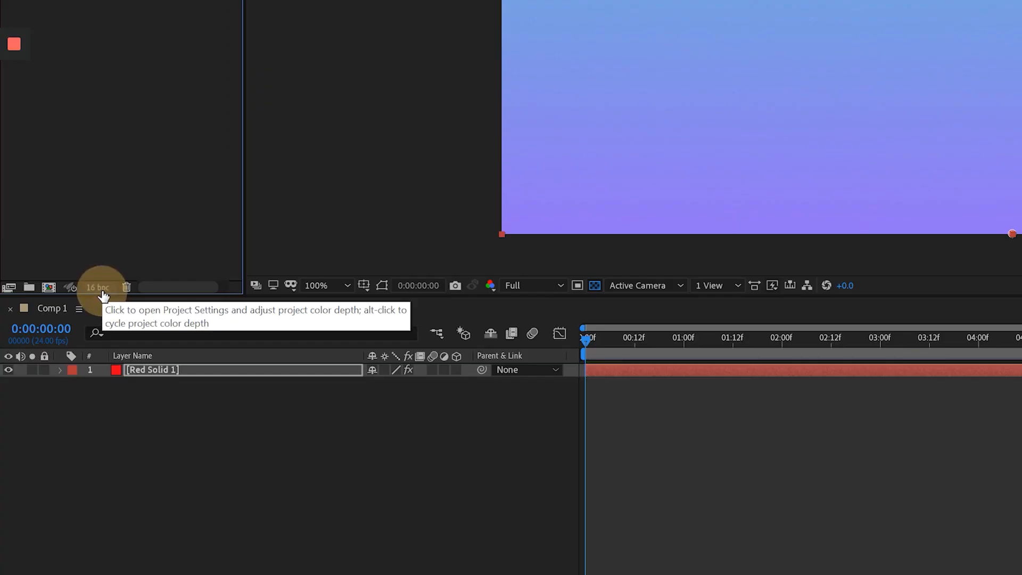
pyautogui.keyDown('alt'); pyautogui.click(102, 292); pyautogui.keyUp('alt')
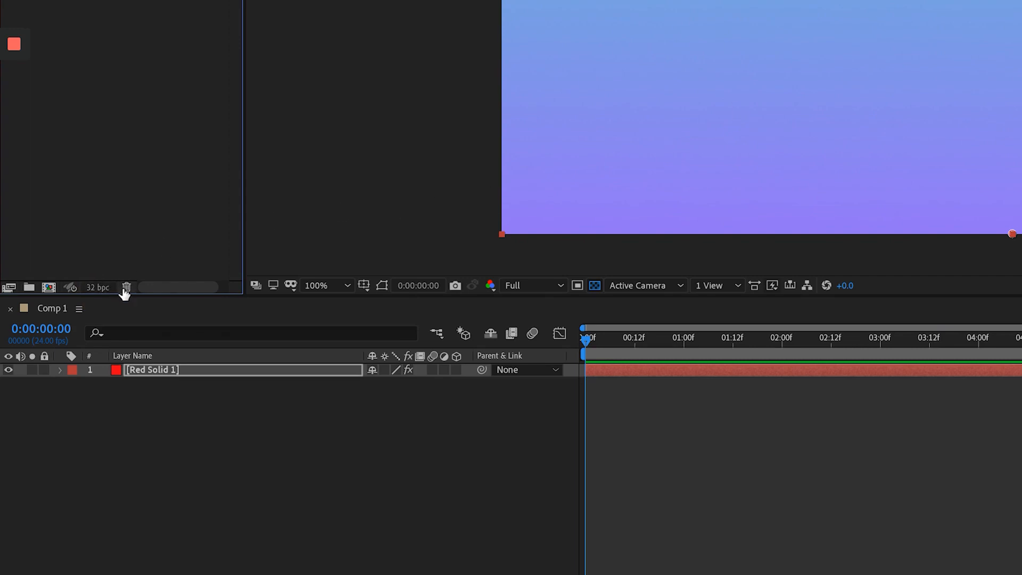
pyautogui.keyDown('alt'); pyautogui.click(101, 293); pyautogui.keyUp('alt')
pyautogui.press('F3')
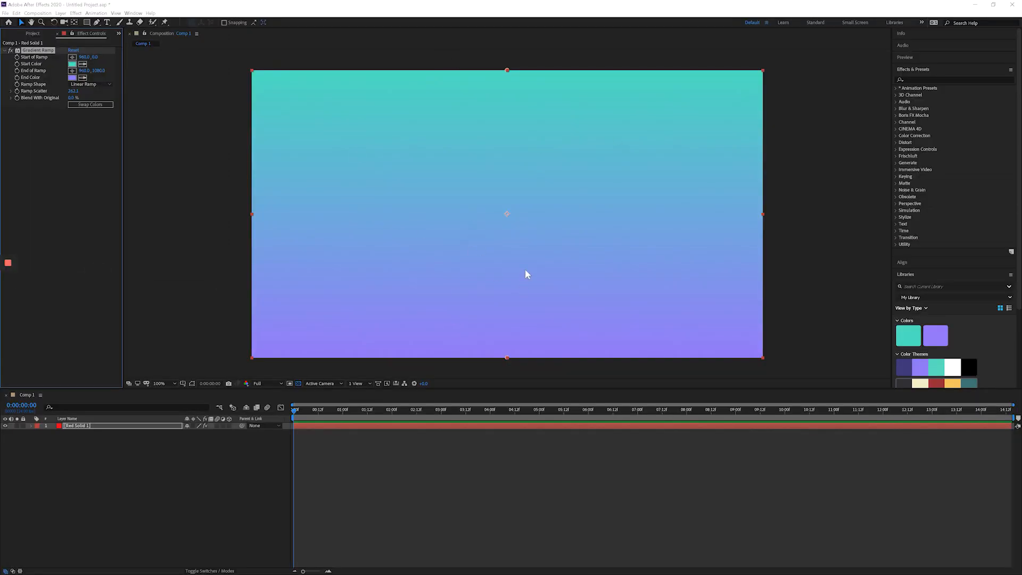
# Rename the gradient solid layer to BG and lock it.
pyautogui.click(132, 463)
pyautogui.click(79, 426)
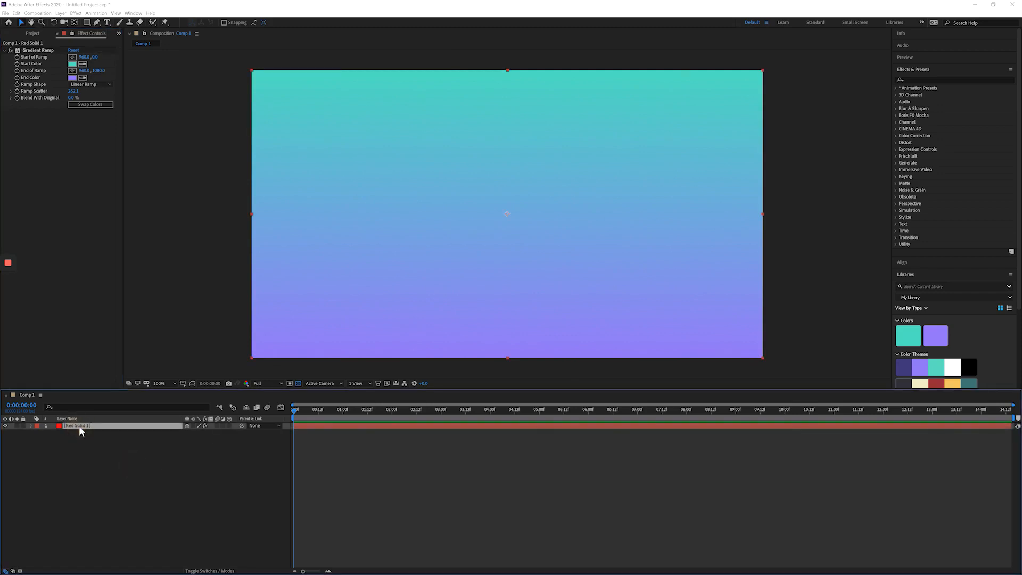
pyautogui.press('Return')
pyautogui.write('BG')
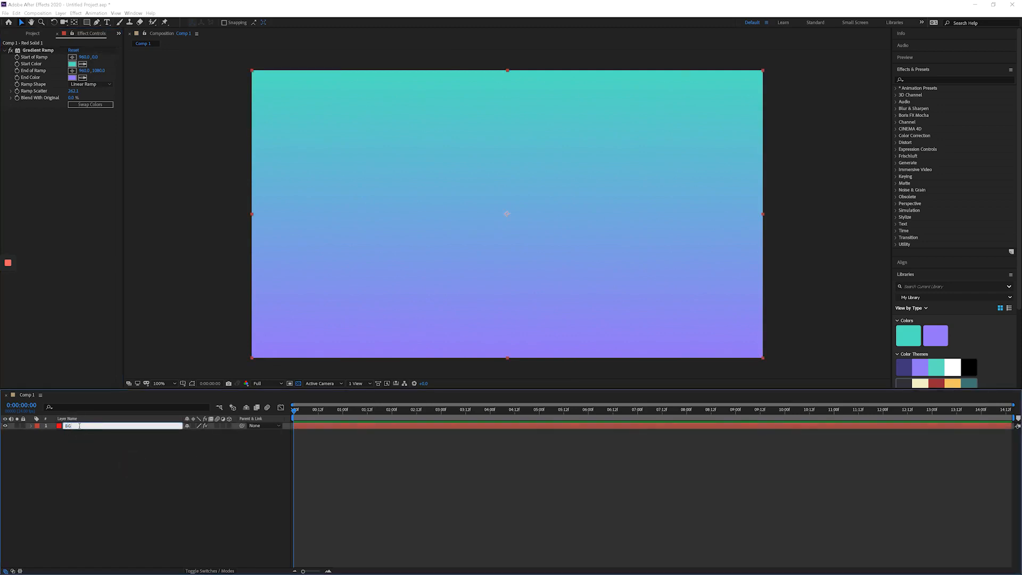
pyautogui.press('Return')
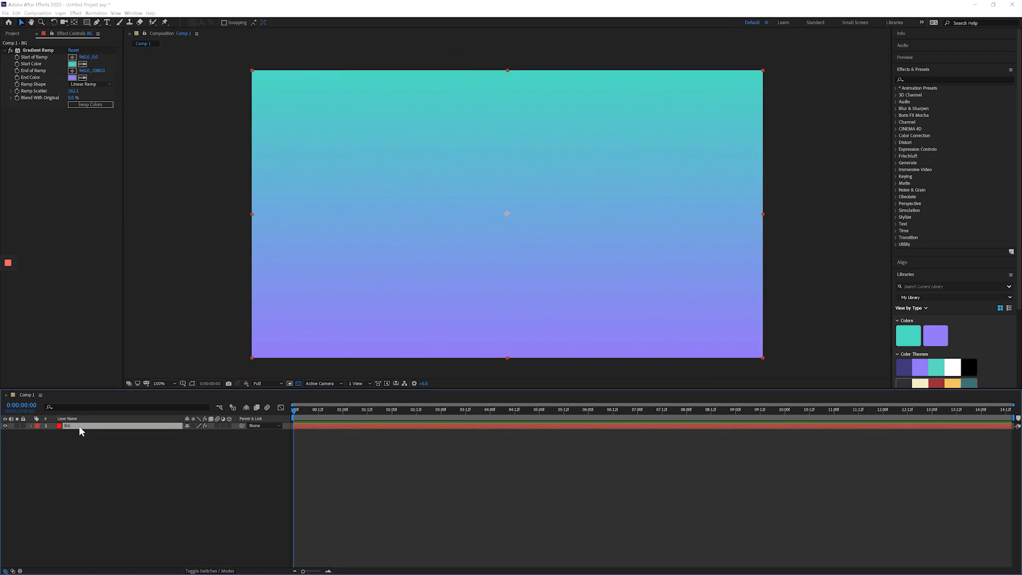
pyautogui.click(22, 426)
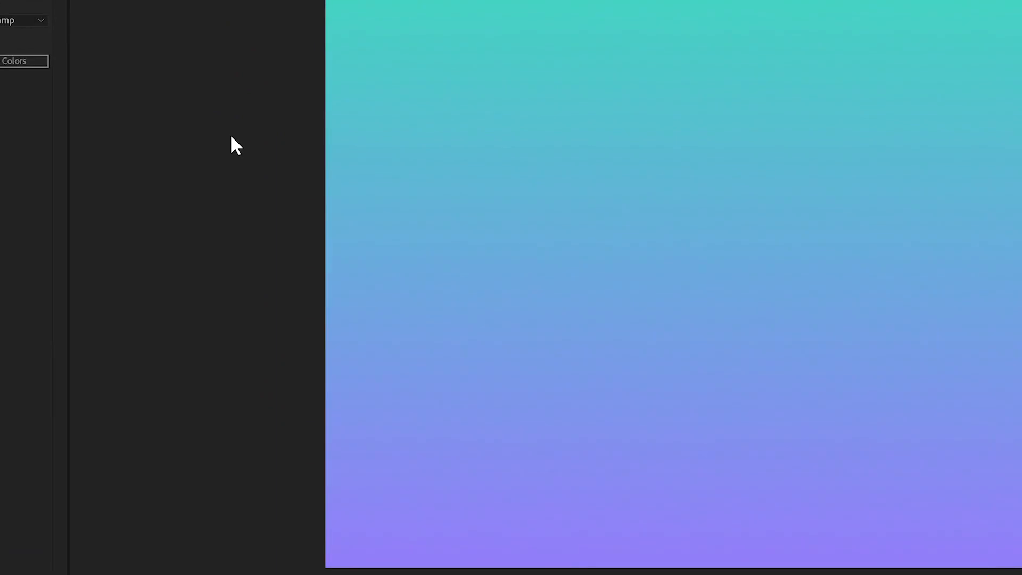
# Add a text layer containing the person's full name above the background, and deselect it.
pyautogui.rightClick(231, 137)
pyautogui.moveTo(322, 143)
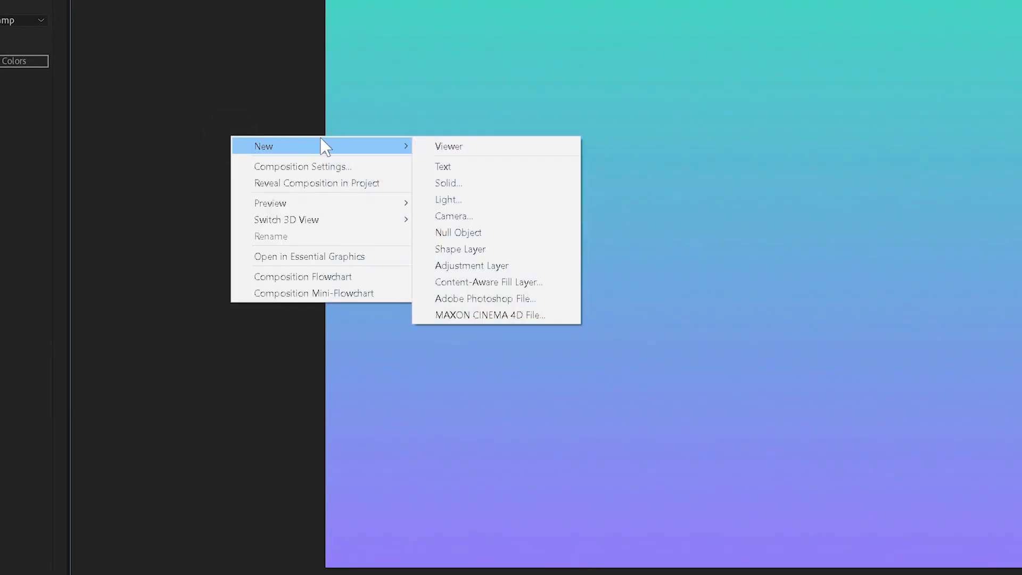
pyautogui.click(448, 167)
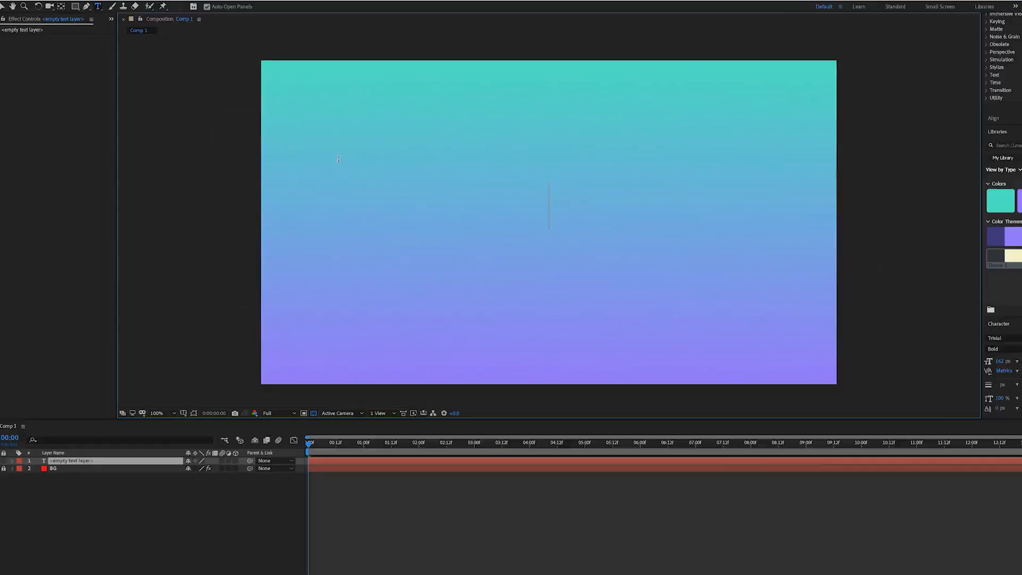
pyautogui.write('Lucas')
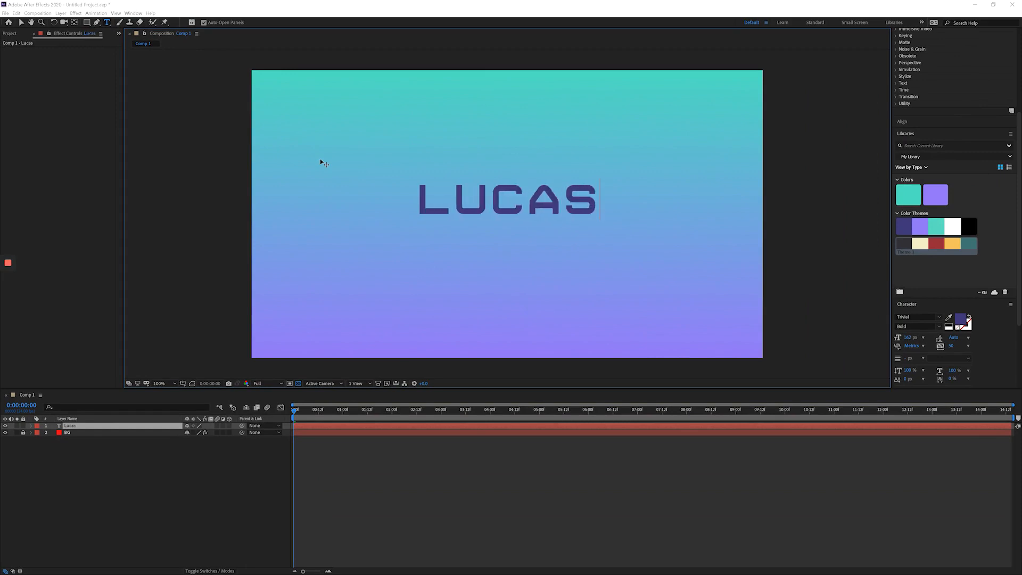
pyautogui.write(' Ridley')
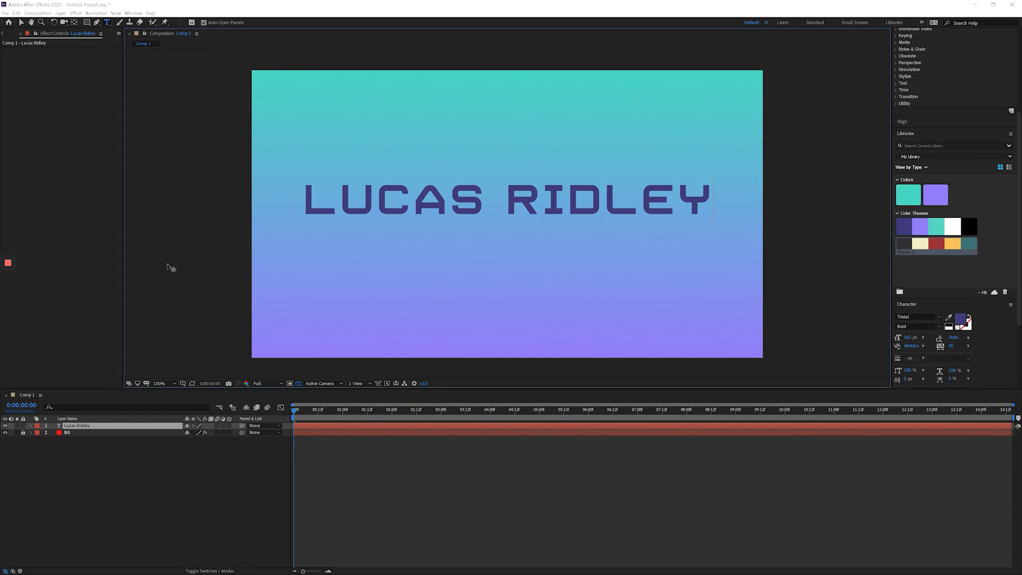
pyautogui.click(253, 469)
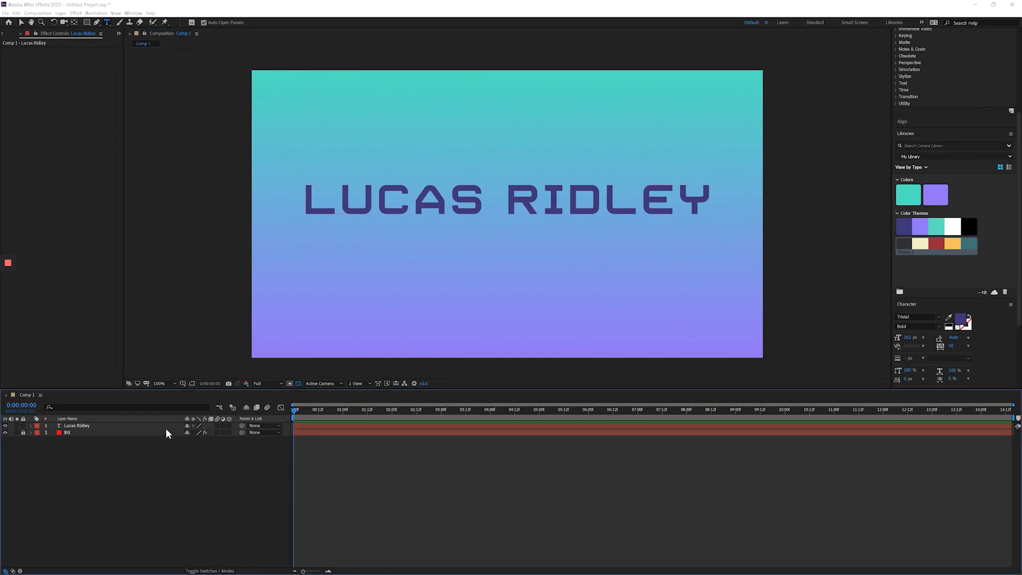
pyautogui.click(221, 499)
# Select all of the title text and preview other installed fonts on it, working backward through the font list from Trivial.
pyautogui.click(914, 136)
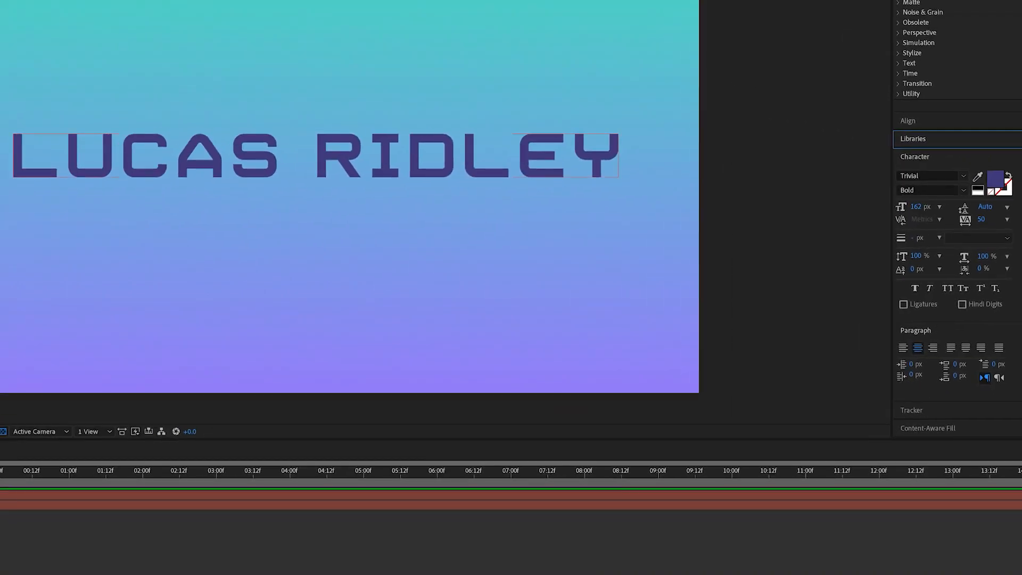
pyautogui.doubleClick(10, 494)
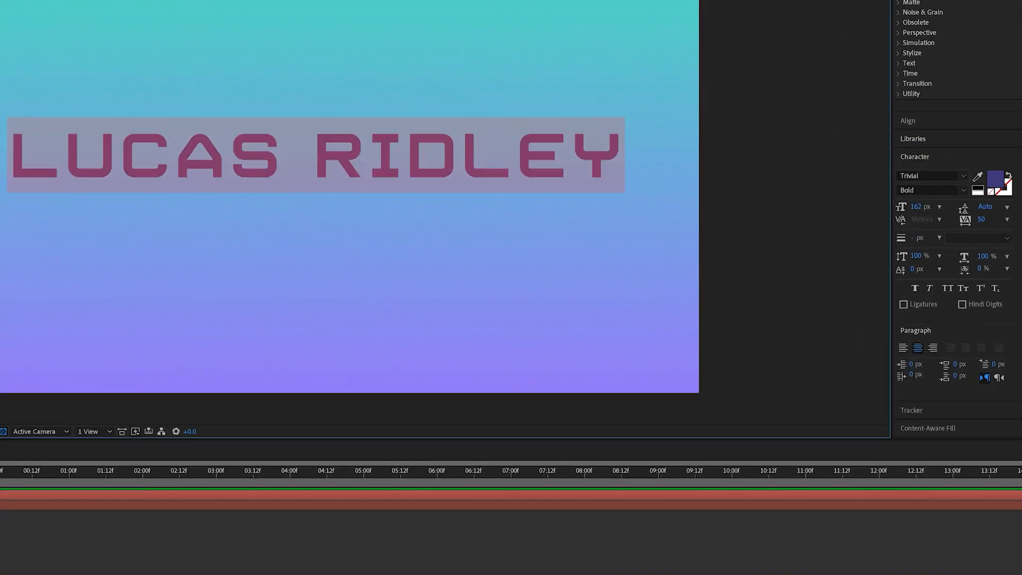
pyautogui.click(943, 175)
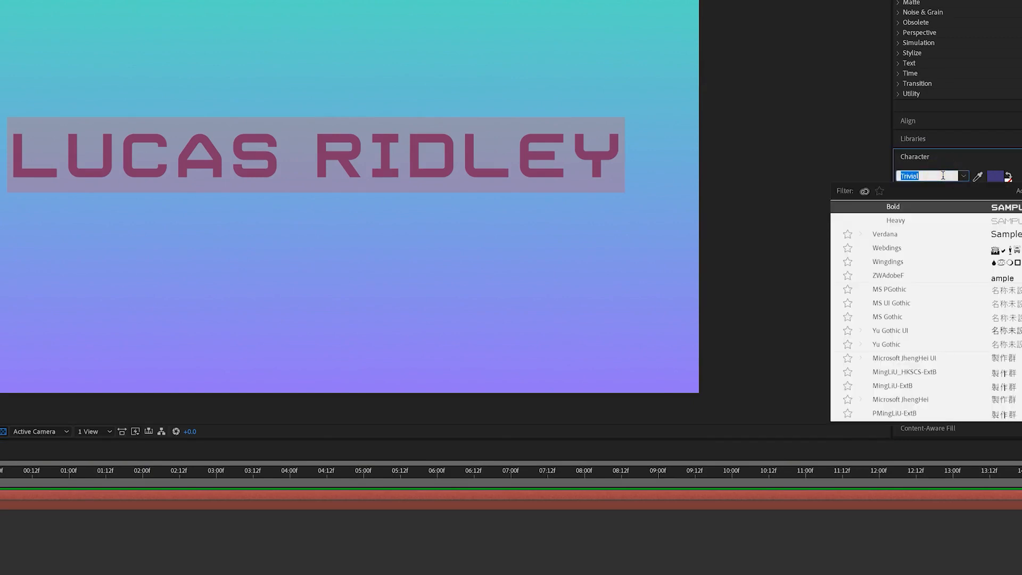
pyautogui.press('Up')
pyautogui.press('Up')
pyautogui.press('Up')
pyautogui.press('Up')
pyautogui.press('Up')
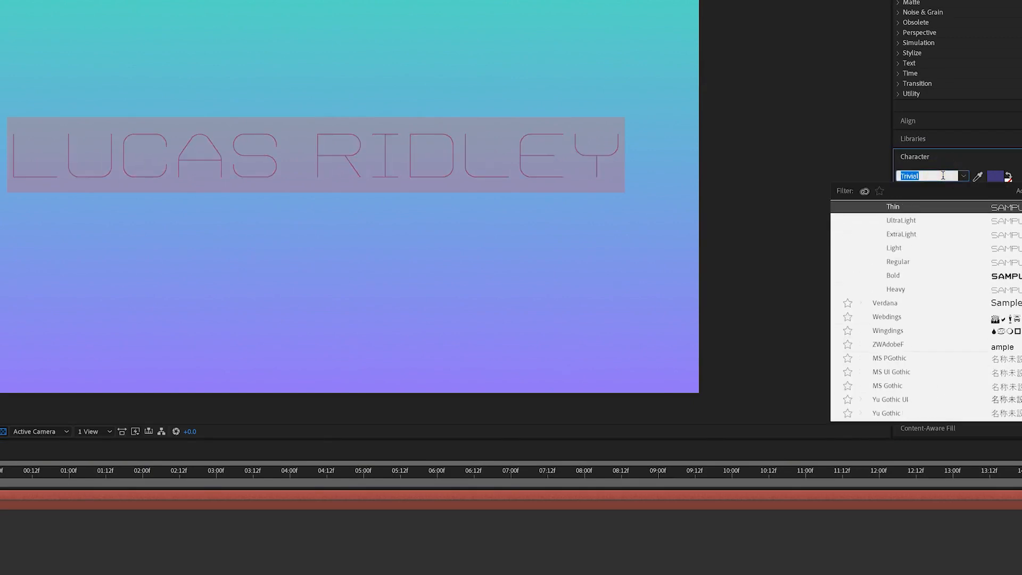
pyautogui.press('Up')
pyautogui.press('Up')
pyautogui.press('Up')
pyautogui.press('Up')
pyautogui.press('Up')
pyautogui.press('Up')
pyautogui.press('Up')
pyautogui.press('Up')
pyautogui.press('Up')
pyautogui.press('Up')
pyautogui.press('Up')
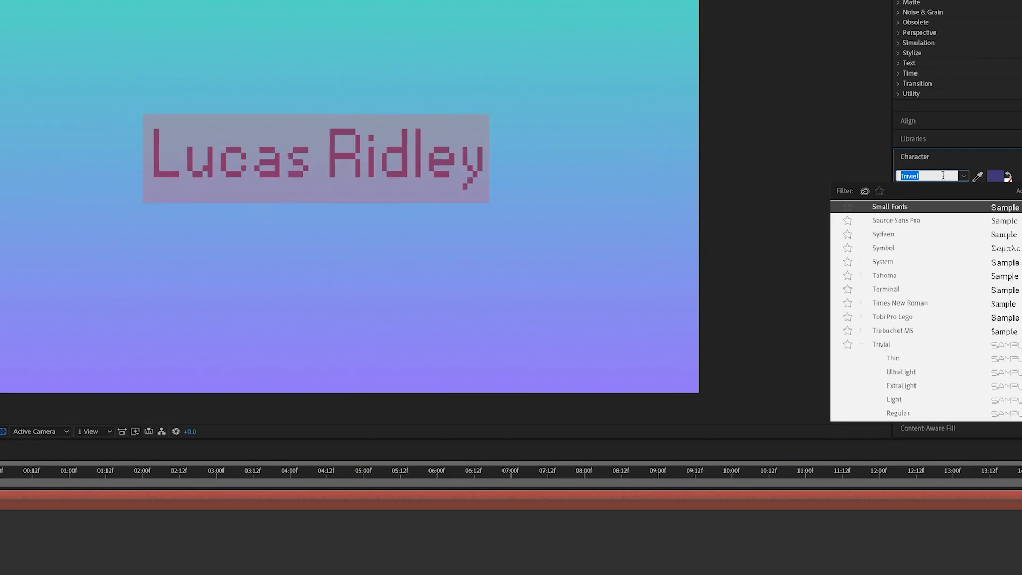
pyautogui.press('Up')
pyautogui.press('Up')
pyautogui.press('Up')
pyautogui.press('Up')
pyautogui.press('Up')
pyautogui.press('Up')
pyautogui.press('Up')
pyautogui.press('Up')
pyautogui.press('Up')
pyautogui.press('Up')
pyautogui.press('Up')
pyautogui.press('Up')
pyautogui.press('Up')
pyautogui.press('Up')
pyautogui.press('Up')
pyautogui.press('Up')
pyautogui.press('Up')
pyautogui.press('Up')
pyautogui.press('Up')
pyautogui.press('Up')
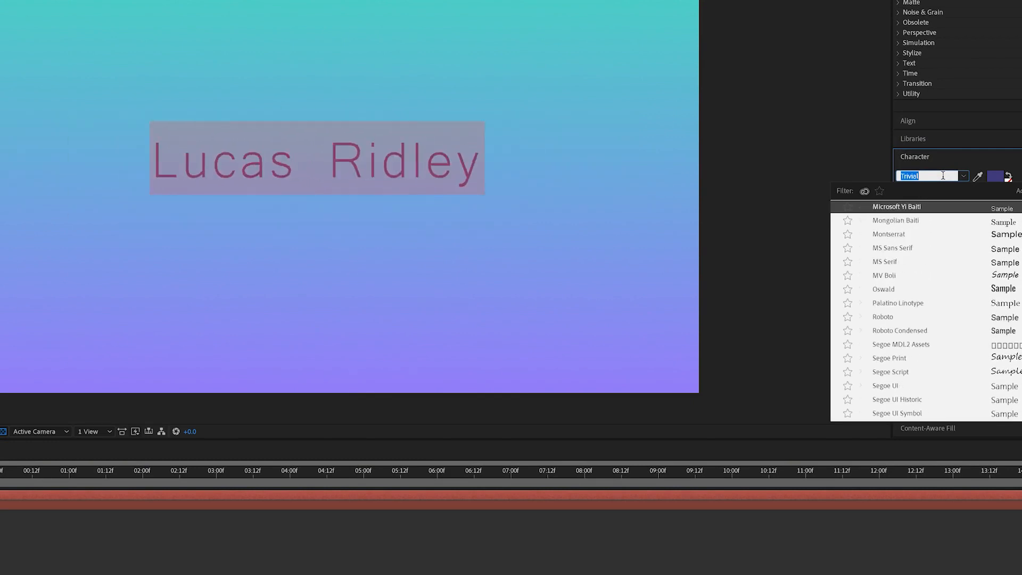
pyautogui.press('Up')
pyautogui.press('Up')
pyautogui.press('Up')
pyautogui.press('Up')
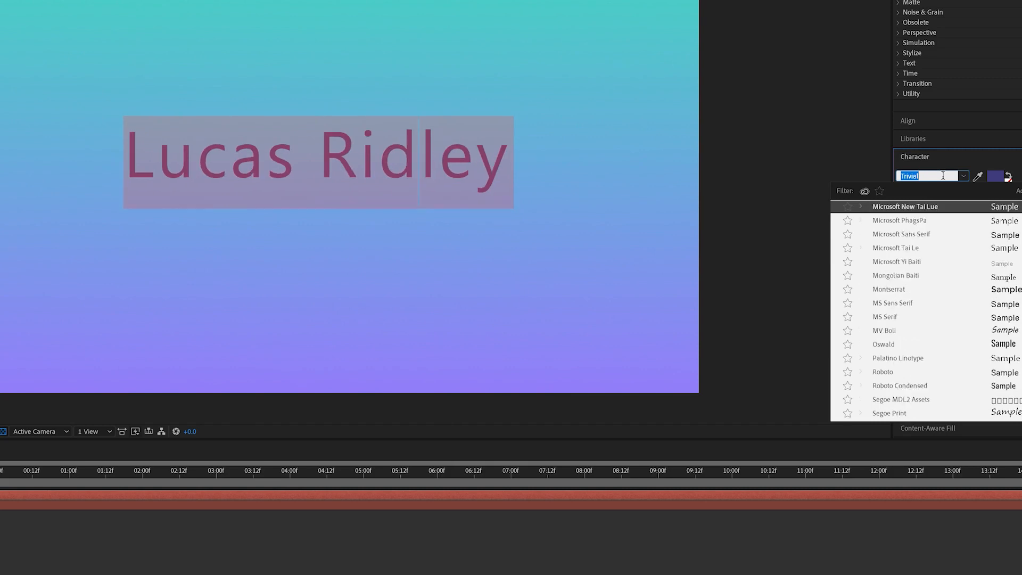
pyautogui.press('Up')
pyautogui.press('Up')
pyautogui.press('Up')
pyautogui.press('Up')
pyautogui.press('Up')
pyautogui.press('Up')
pyautogui.press('Up')
pyautogui.press('Up')
pyautogui.press('Up')
pyautogui.press('Up')
pyautogui.press('Up')
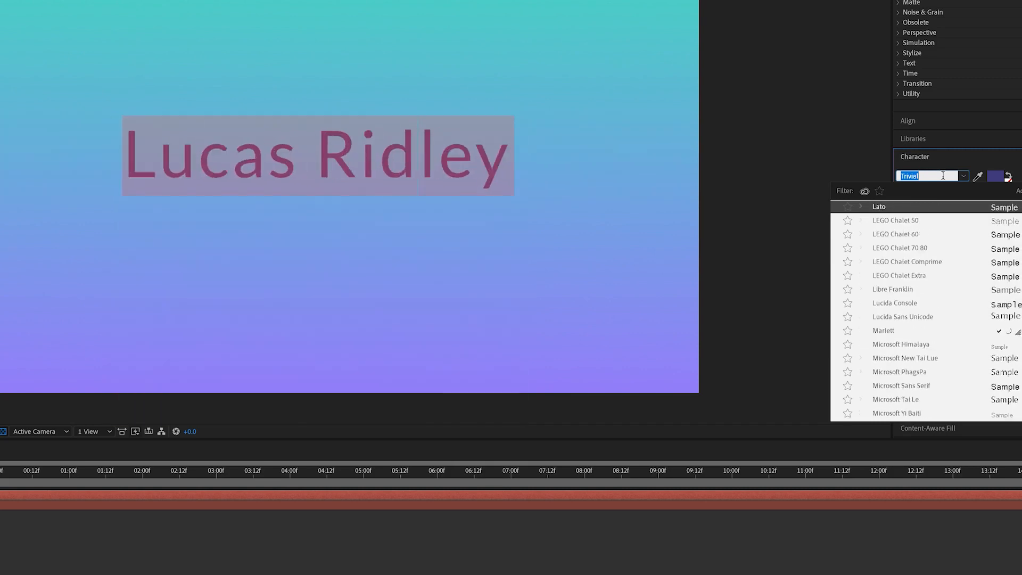
pyautogui.press('Up')
pyautogui.press('Up')
pyautogui.press('Up')
pyautogui.press('Up')
pyautogui.press('Up')
pyautogui.press('Up')
pyautogui.press('Up')
pyautogui.press('Up')
pyautogui.press('Up')
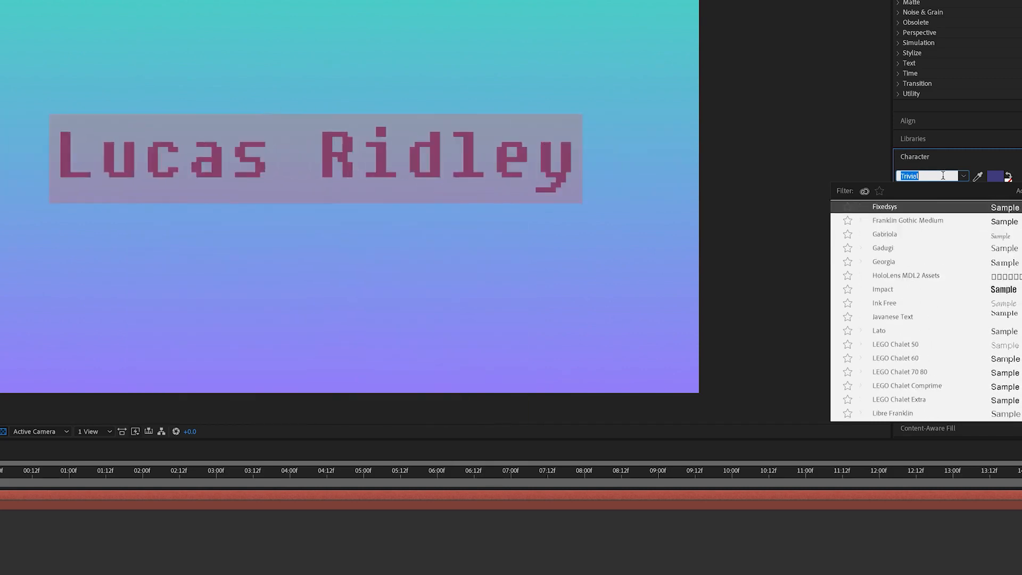
pyautogui.press('Up')
pyautogui.press('Up')
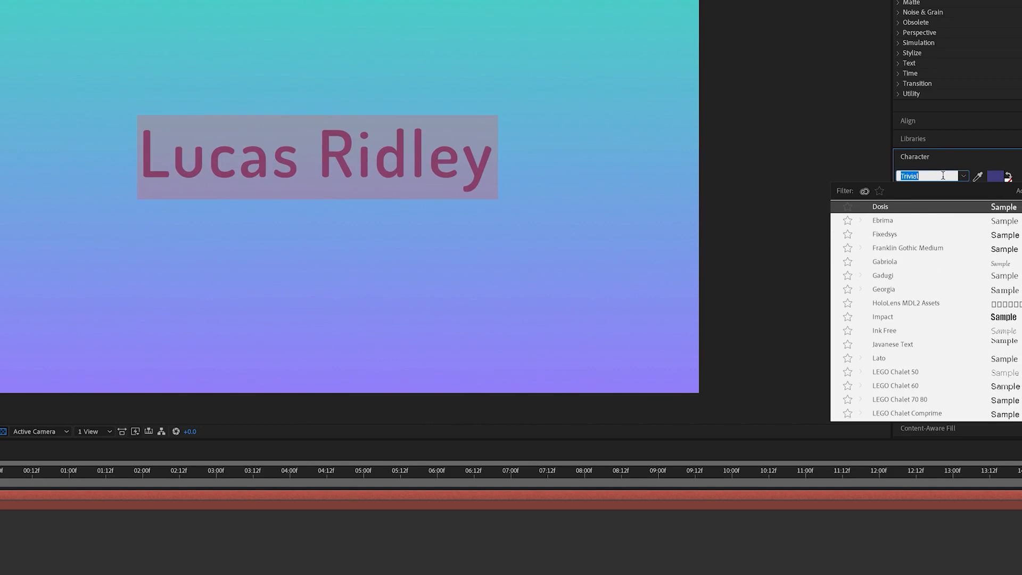
pyautogui.press('Up')
pyautogui.press('Up')
# Set the entire title text to the Trivial UltraLight font.
pyautogui.write('Tri')
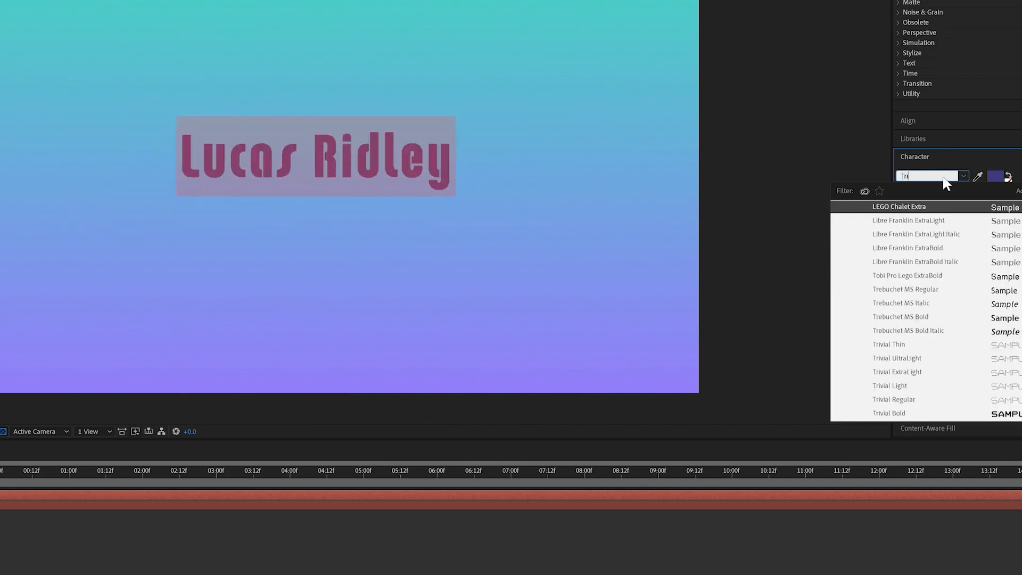
pyautogui.write('va')
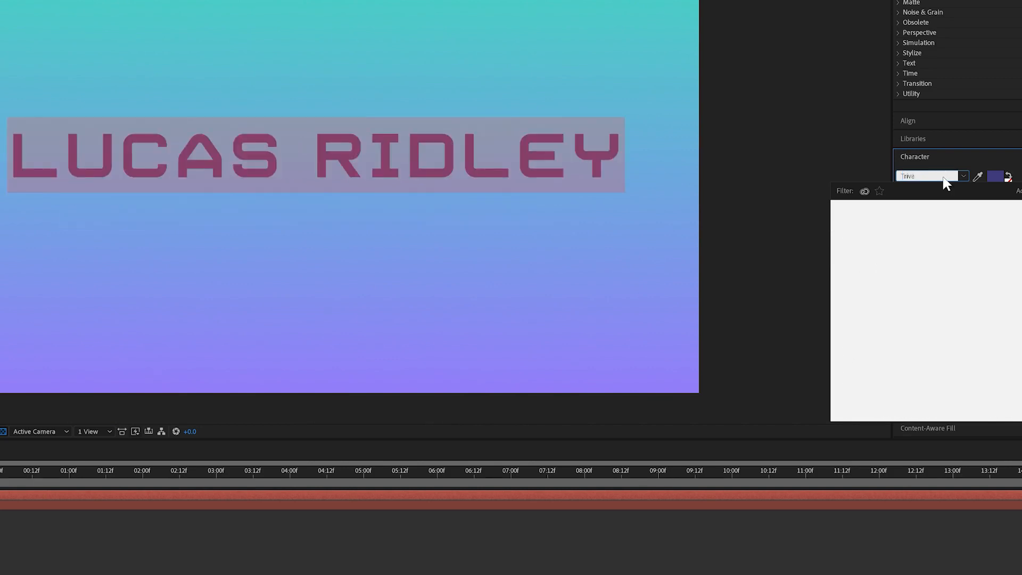
pyautogui.press('BackSpace')
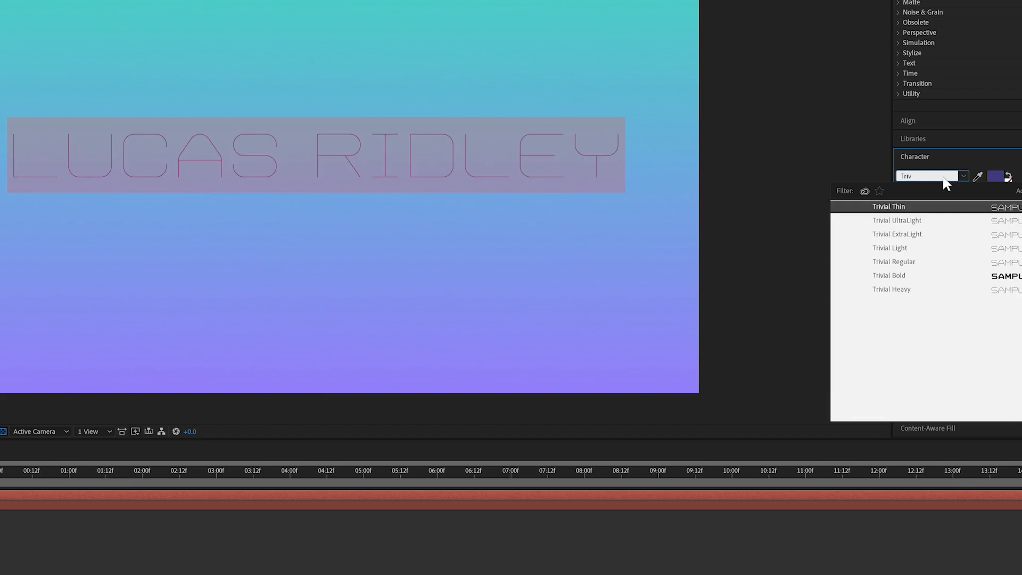
pyautogui.click(899, 221)
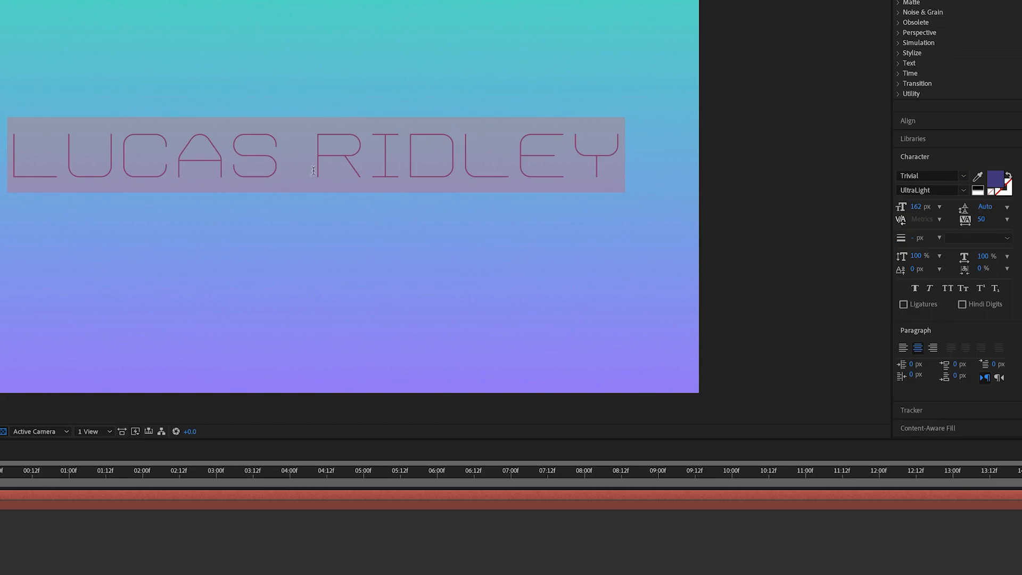
# Change only the last name in the title to the Bold style and finish editing the text.
pyautogui.moveTo(313, 170); pyautogui.dragTo(622, 165)
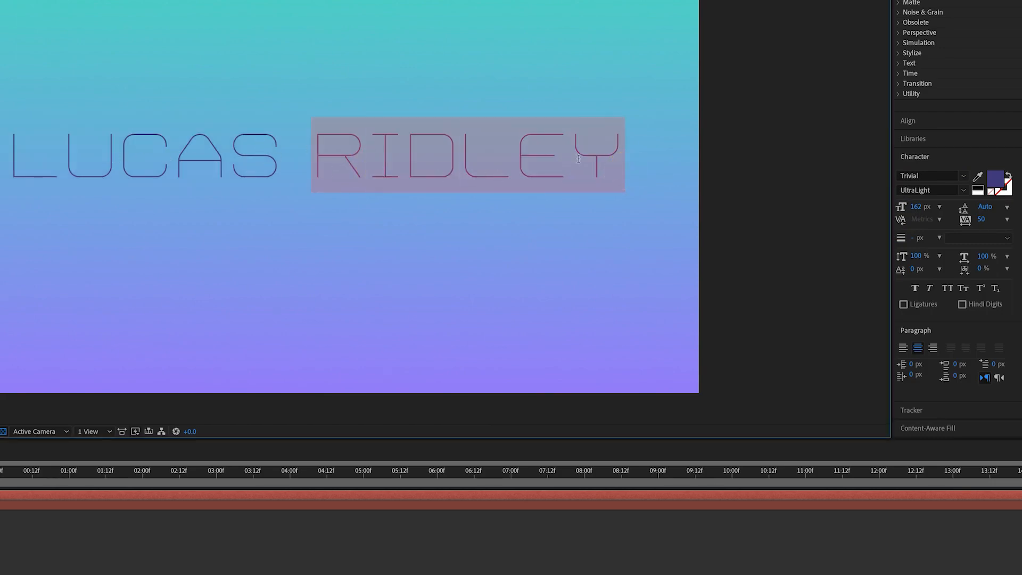
pyautogui.click(963, 190)
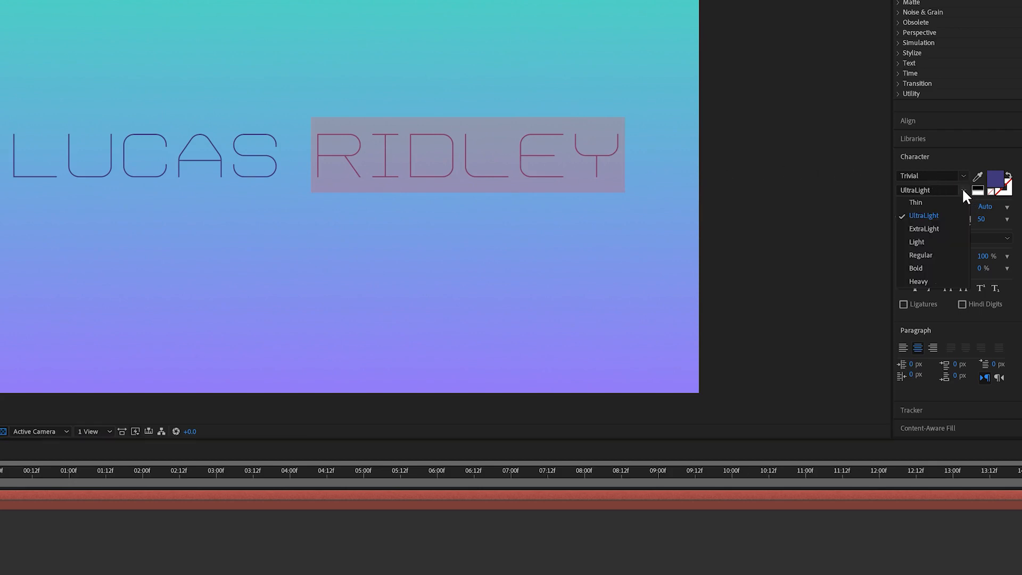
pyautogui.click(920, 269)
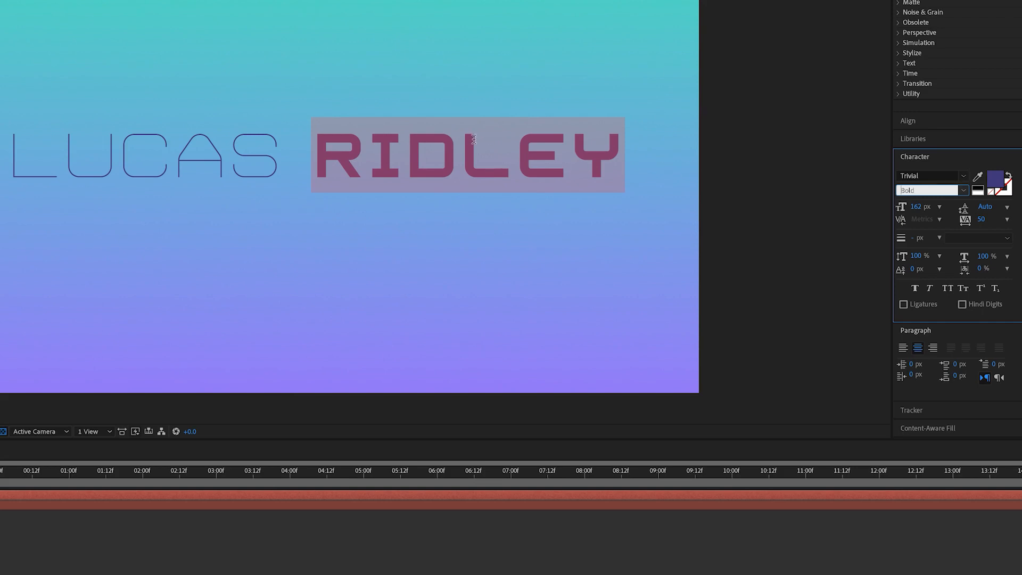
pyautogui.click(963, 190)
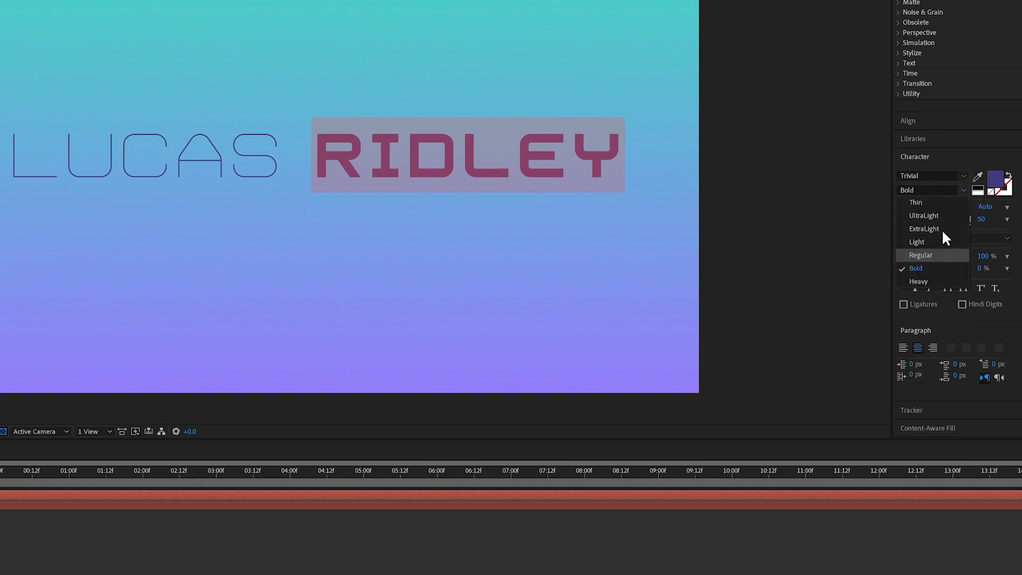
pyautogui.click(964, 187)
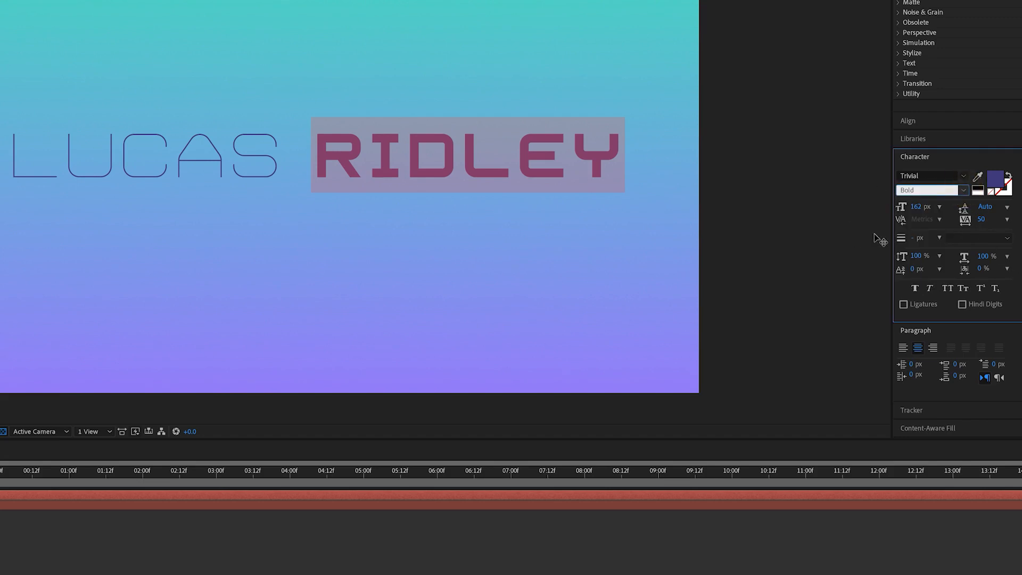
pyautogui.moveTo(912, 213)
pyautogui.mouseDown()
pyautogui.moveTo(985, 201)
pyautogui.moveTo(885, 210)
pyautogui.moveTo(985, 222)
pyautogui.moveTo(916, 233)
pyautogui.mouseUp()
pyautogui.hotkey('ctrl', 'z')
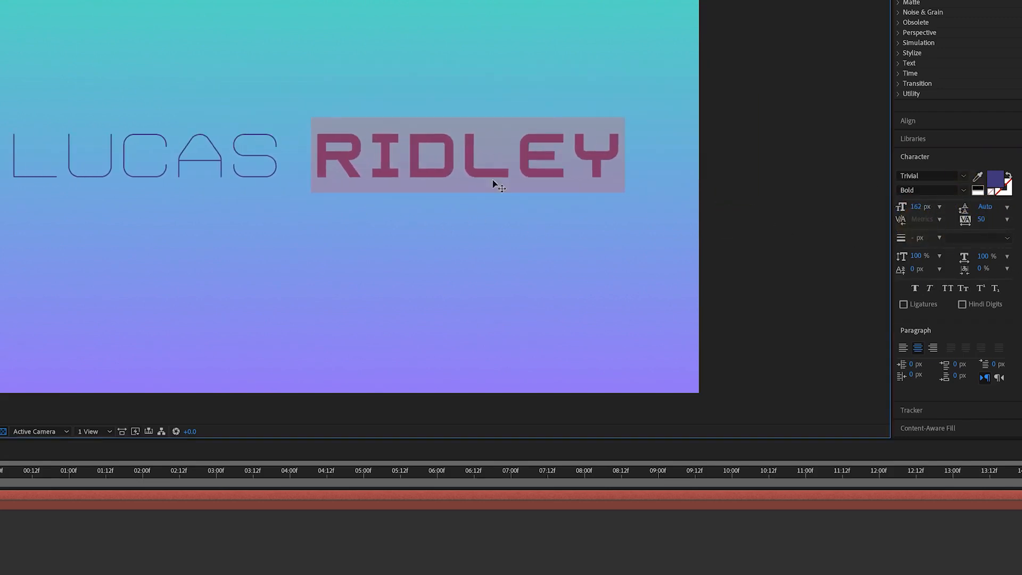
pyautogui.press('Escape')
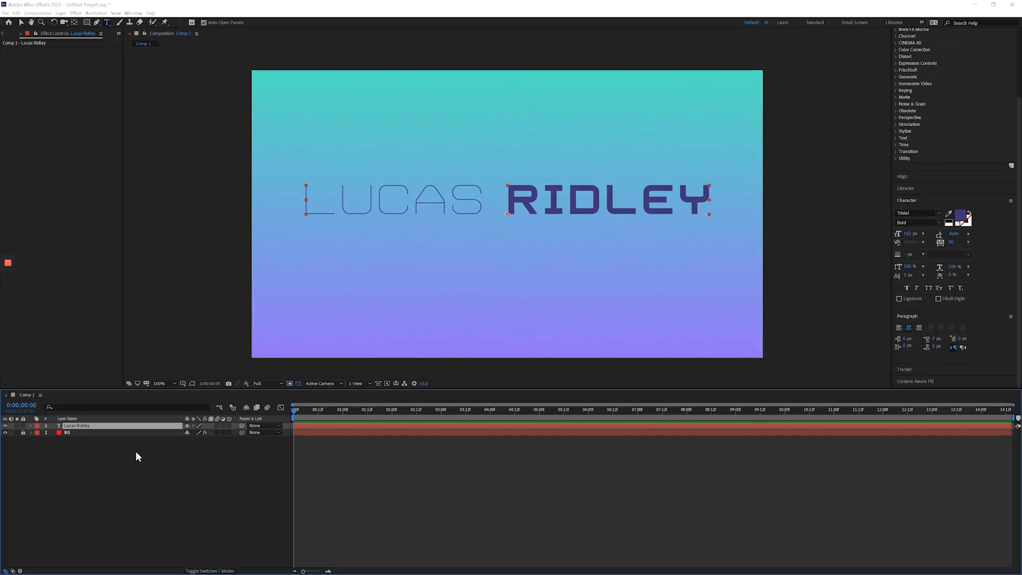
# Try duplicating the title text layer, and undo the duplication.
pyautogui.hotkey('ctrl', 'd')
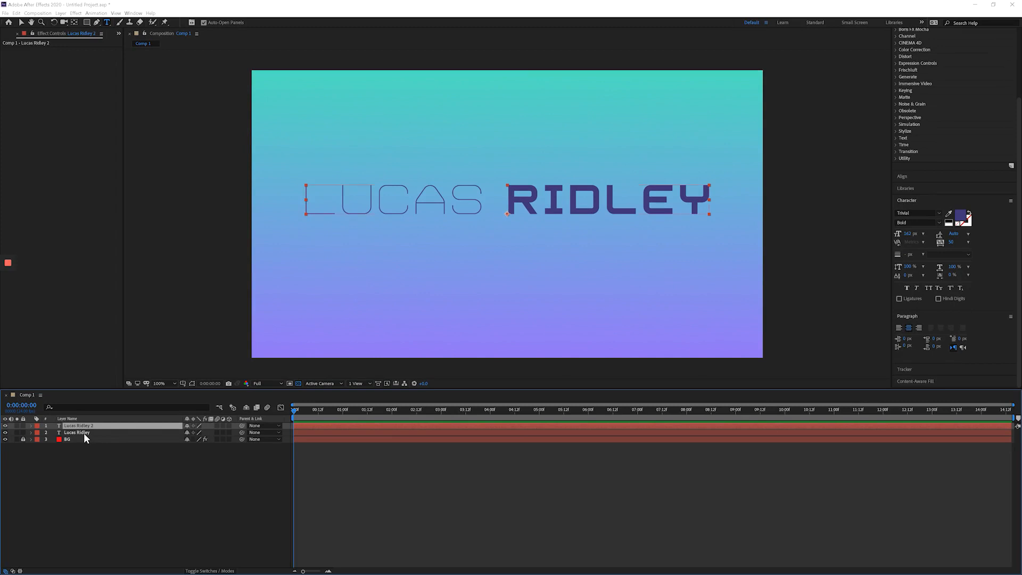
pyautogui.doubleClick(506, 199)
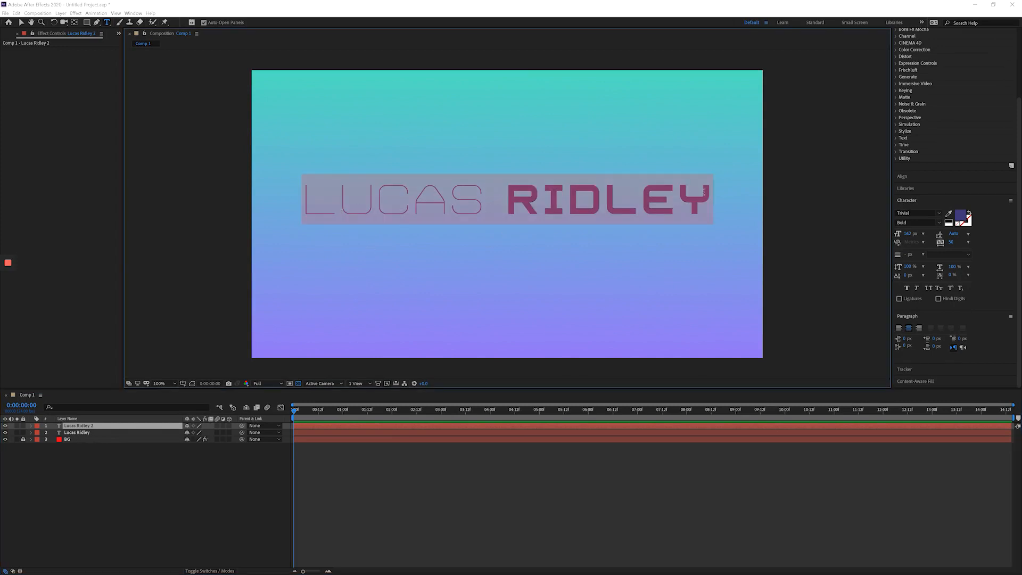
pyautogui.click(179, 472)
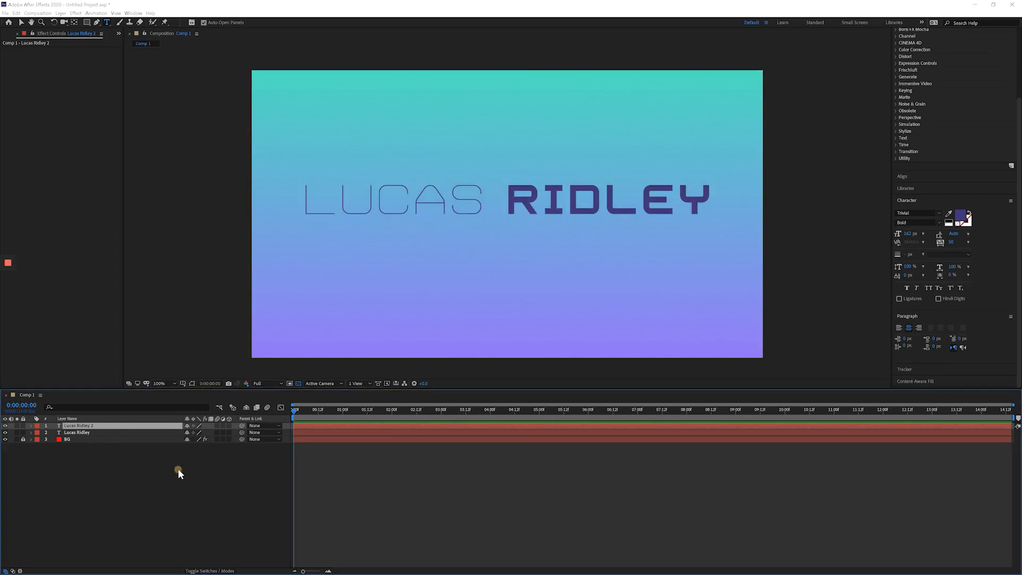
pyautogui.hotkey('ctrl', 'z')
pyautogui.hotkey('ctrl', 'z')
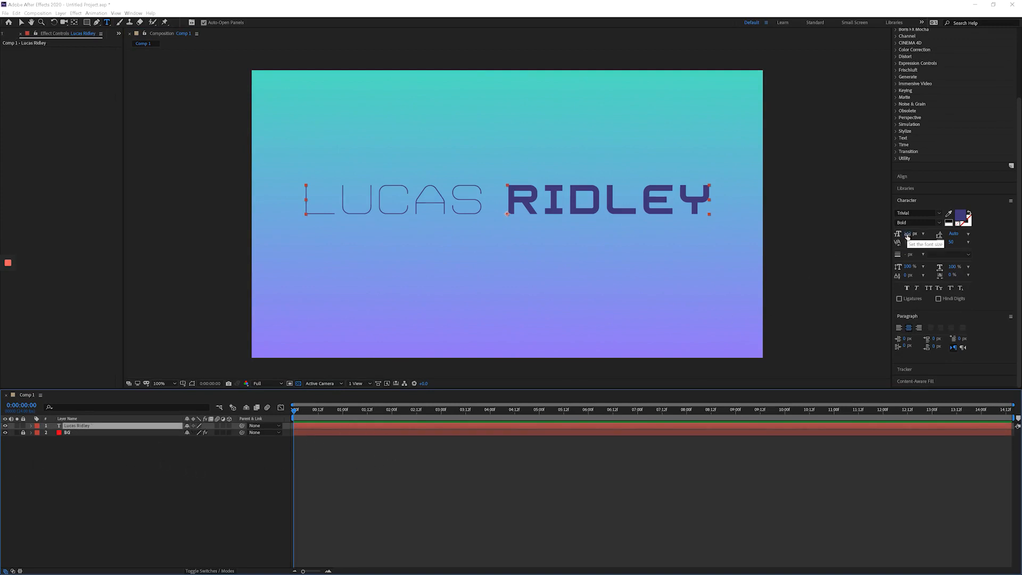
# Enlarge the title's font size to over 1000 px and examine the sharpness of the letter edges up close.
pyautogui.moveTo(908, 237); pyautogui.dragTo(1017, 240)
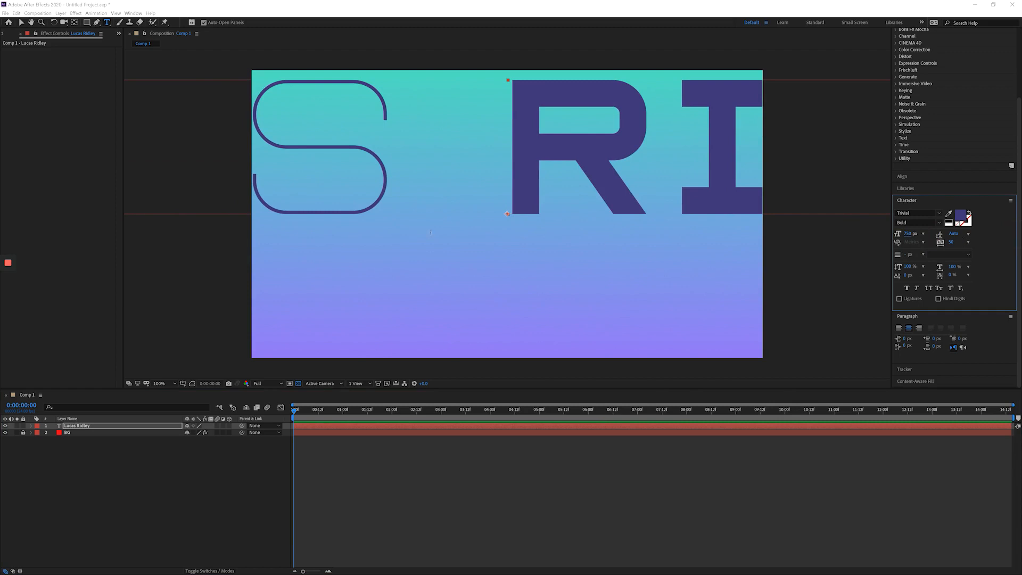
pyautogui.scroll(1, 618, 177)
pyautogui.scroll(3, 618, 176)
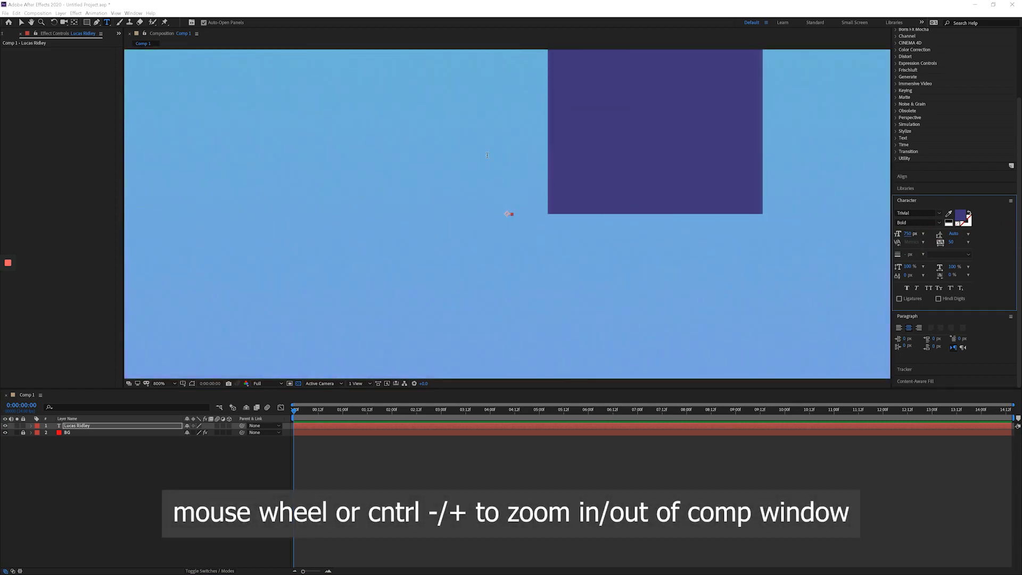
pyautogui.scroll(1, 399, 202)
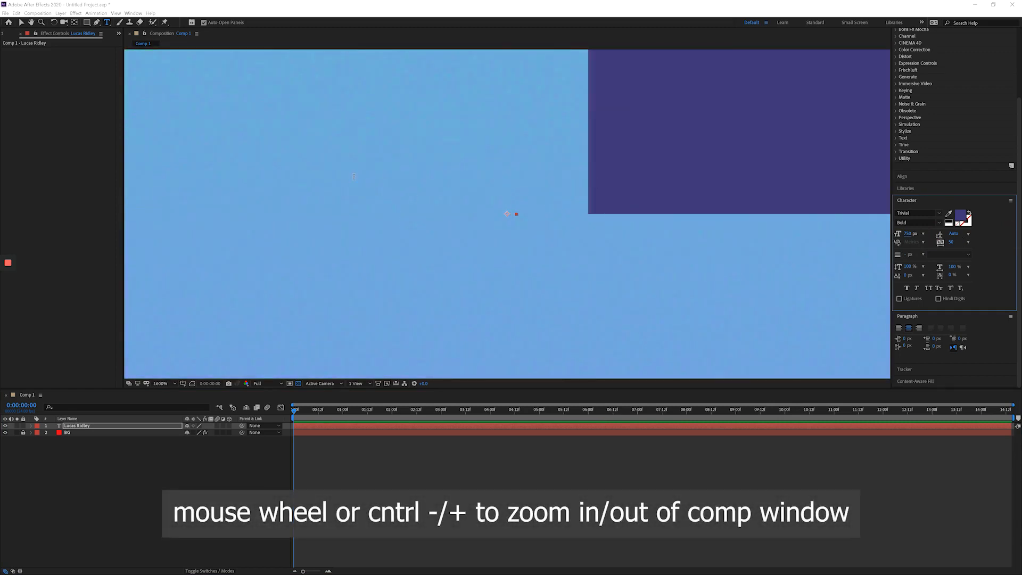
pyautogui.scroll(-2, 506, 210)
pyautogui.hotkey('ctrl', '-')
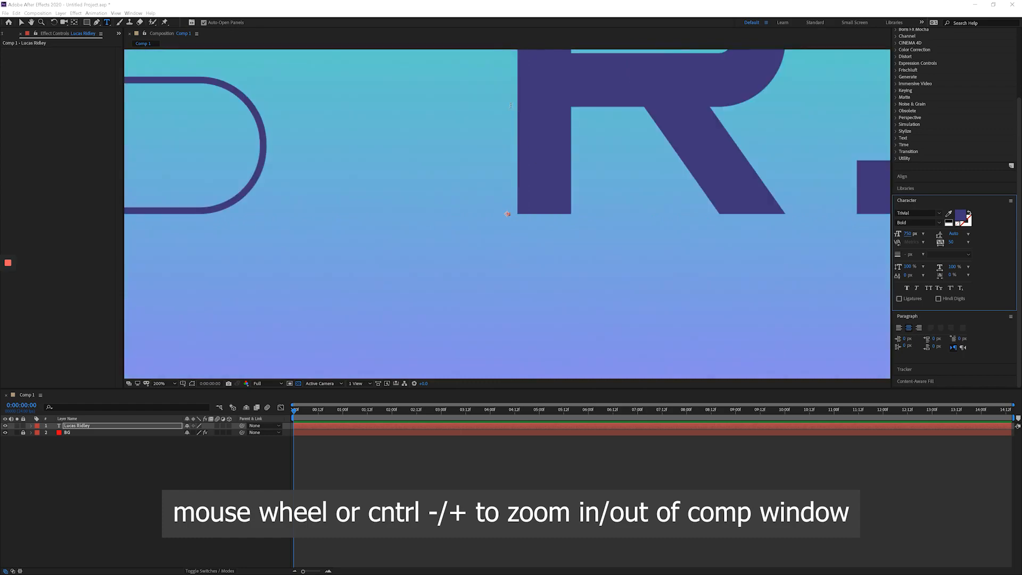
pyautogui.moveTo(910, 235); pyautogui.dragTo(1008, 241)
pyautogui.moveTo(911, 235); pyautogui.dragTo(1014, 207)
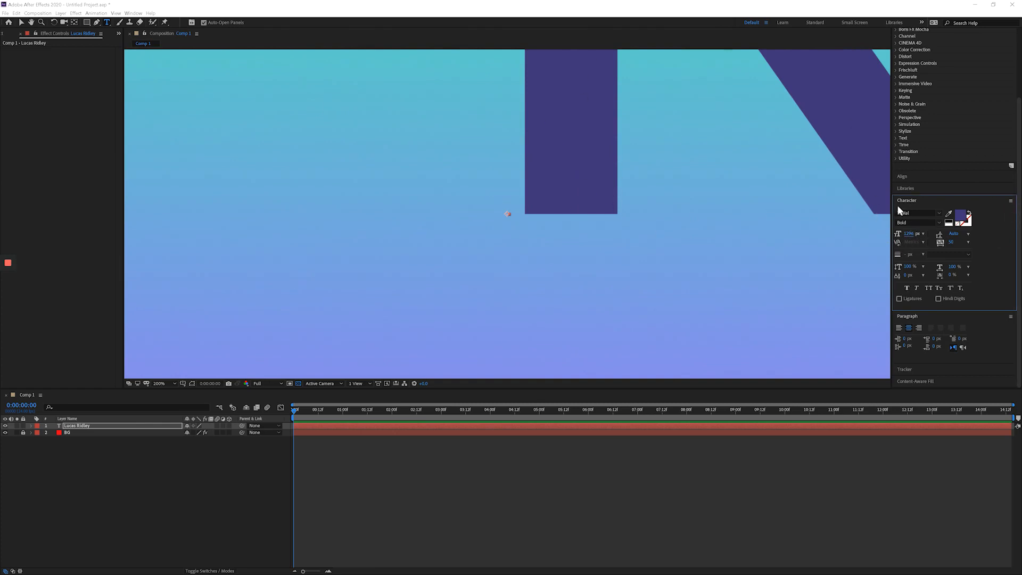
# Reduce the title's font size to about 182 px so the name spans most of the frame, with the whole composition in view.
pyautogui.moveTo(911, 235); pyautogui.dragTo(494, 266)
pyautogui.scroll(-2, 495, 266)
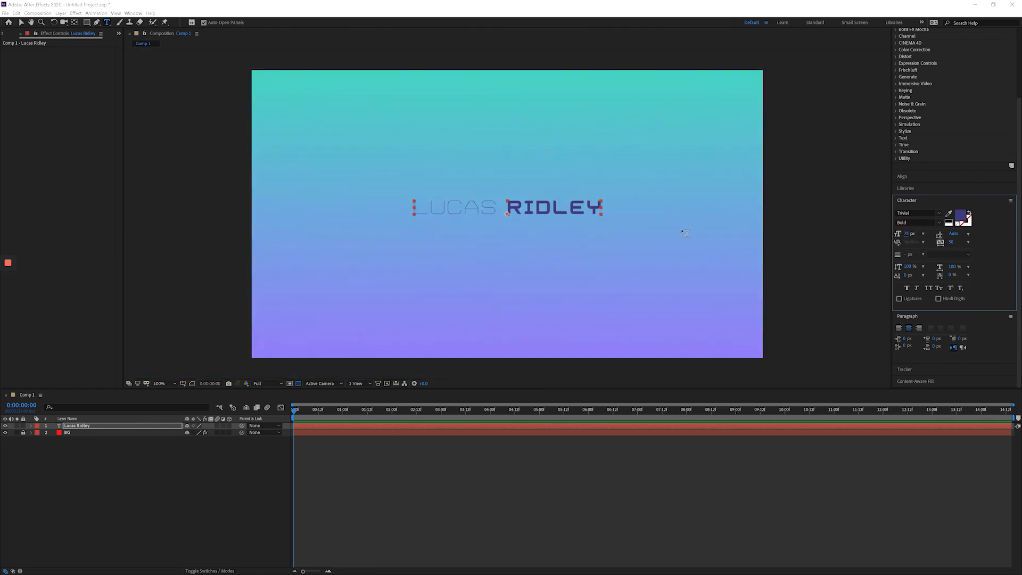
pyautogui.hotkey('shift', '/')
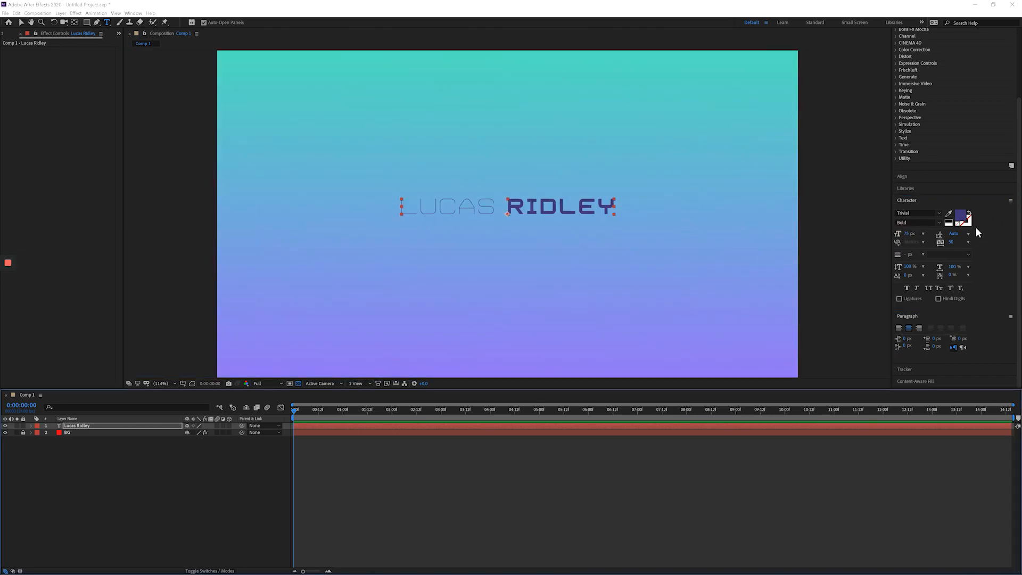
pyautogui.moveTo(907, 236); pyautogui.dragTo(950, 236)
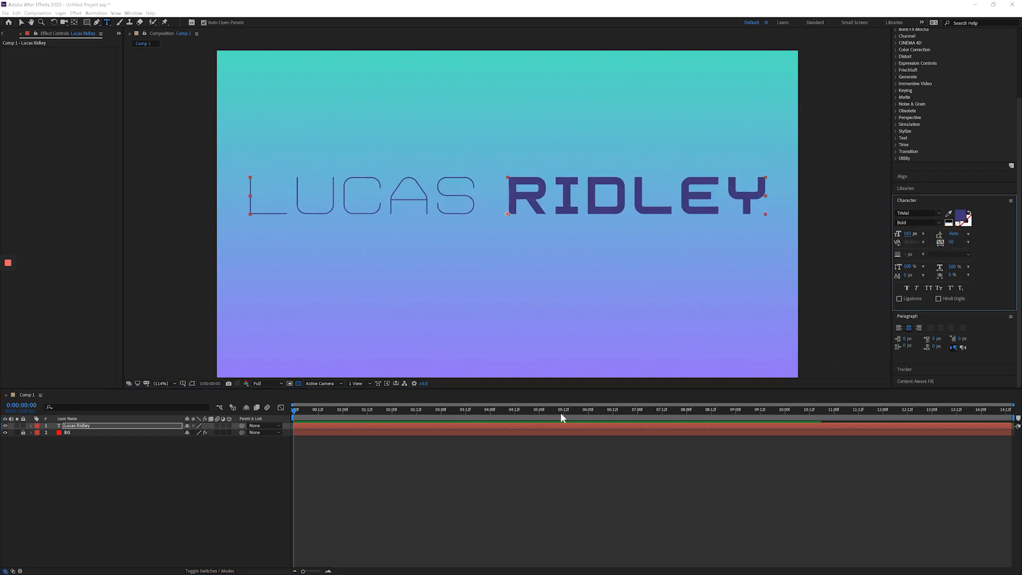
# Expand the title text layer's properties and select its Text group.
pyautogui.click(82, 451)
pyautogui.click(57, 275)
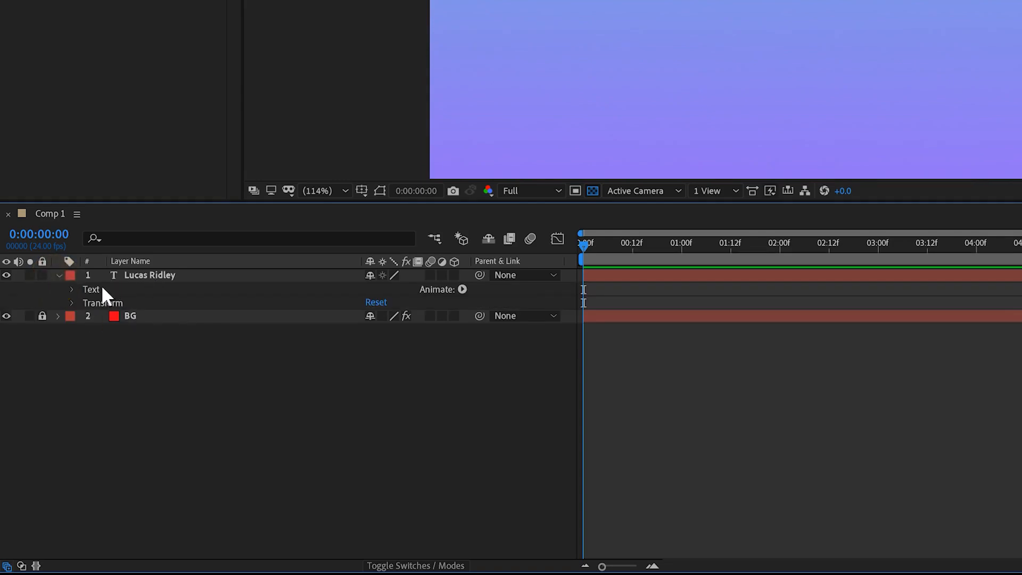
pyautogui.click(102, 286)
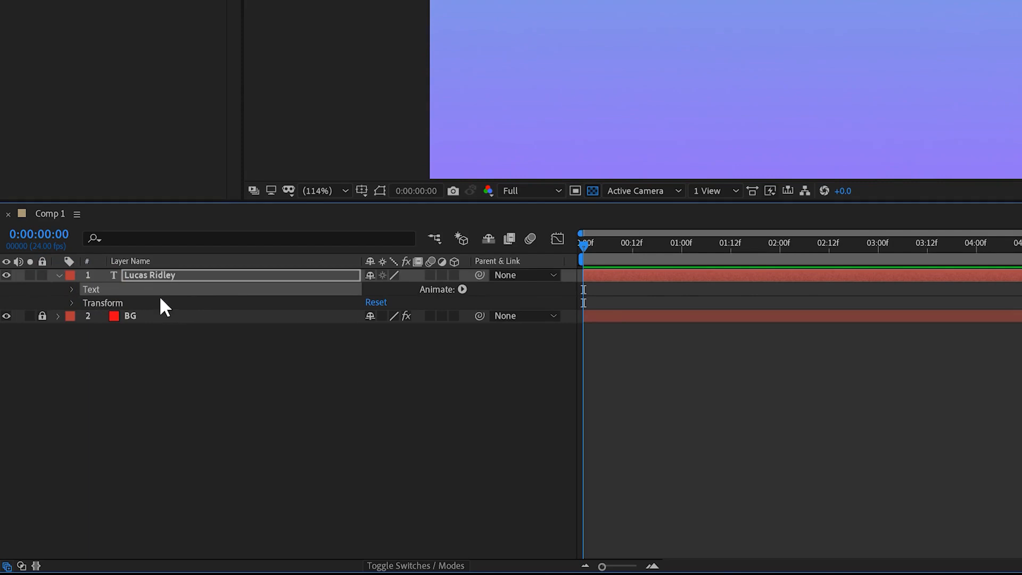
# Expand the title layer's Text group and apply the Fade Out Slow preset from the Animate Out text presets to the layer.
pyautogui.click(72, 290)
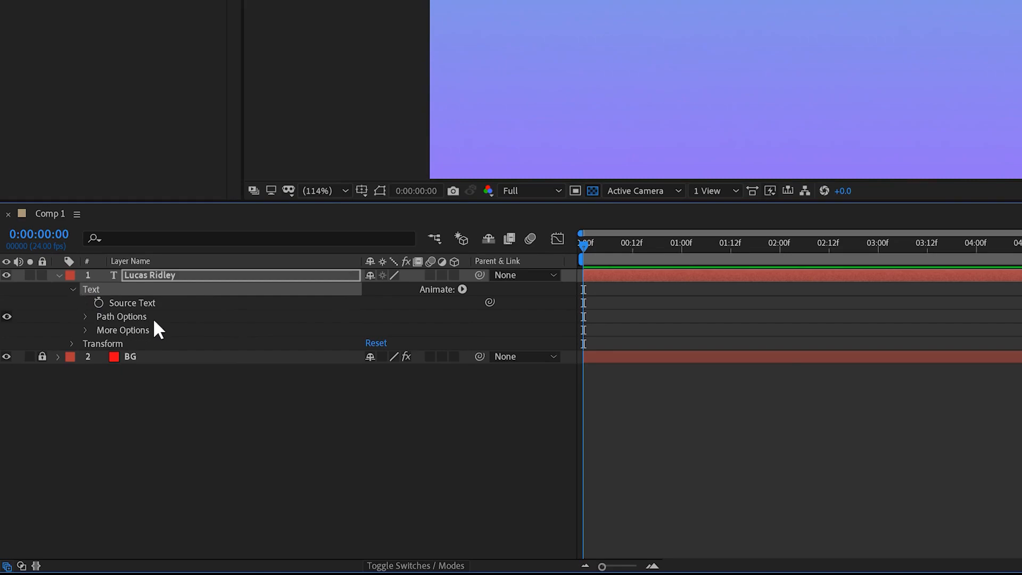
pyautogui.click(174, 276)
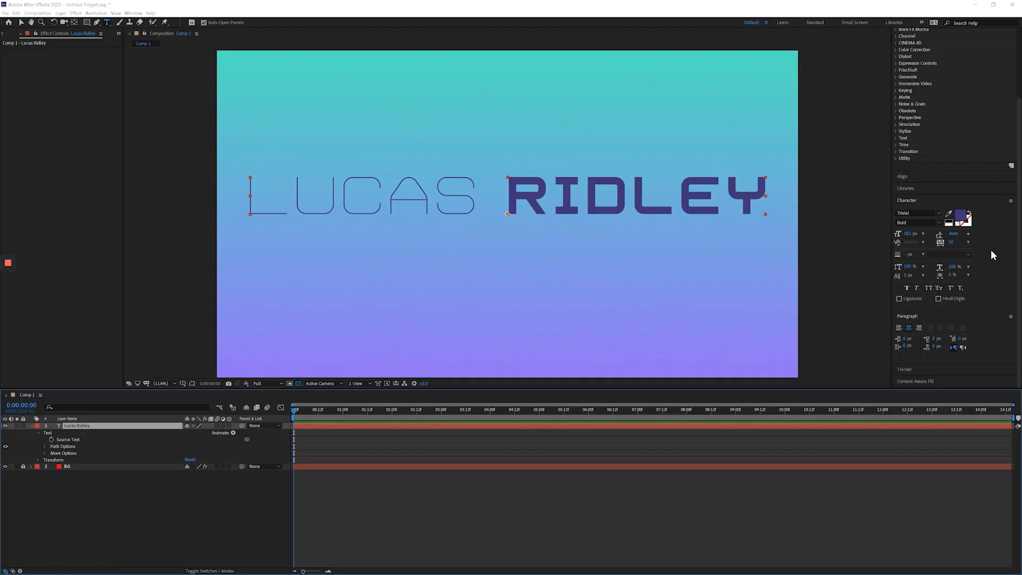
pyautogui.moveTo(1016, 269); pyautogui.dragTo(1017, 64)
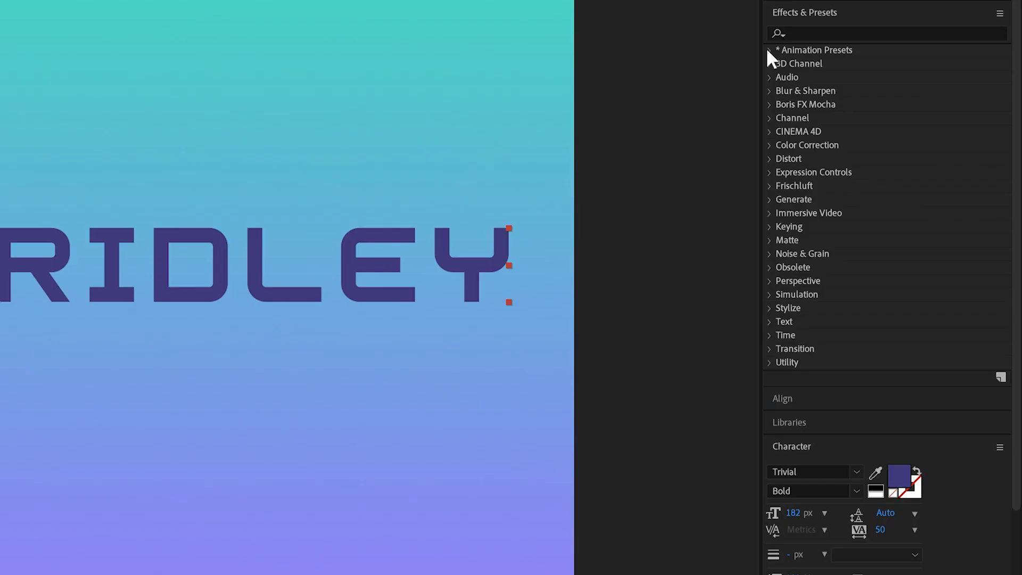
pyautogui.click(768, 50)
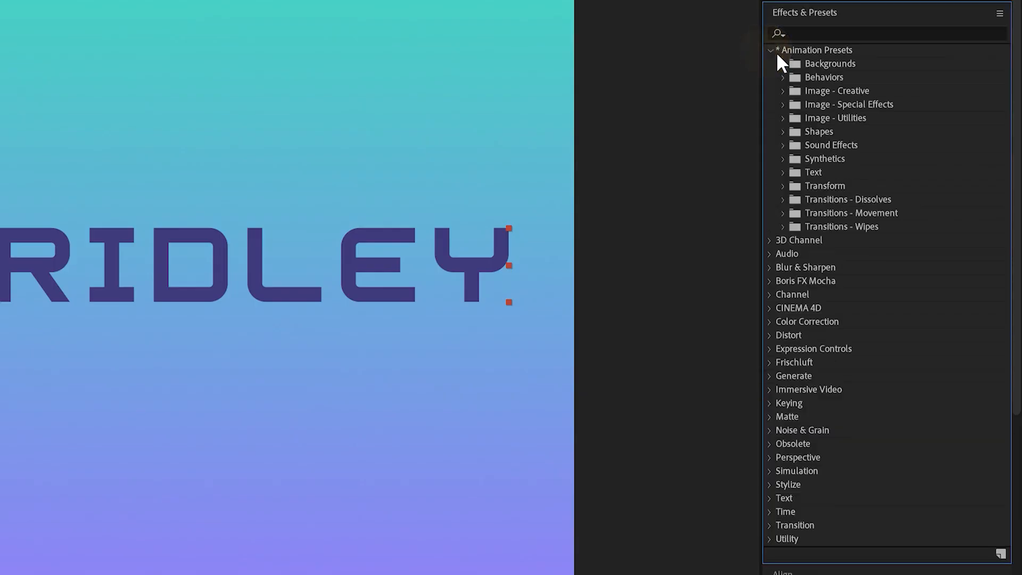
pyautogui.click(785, 175)
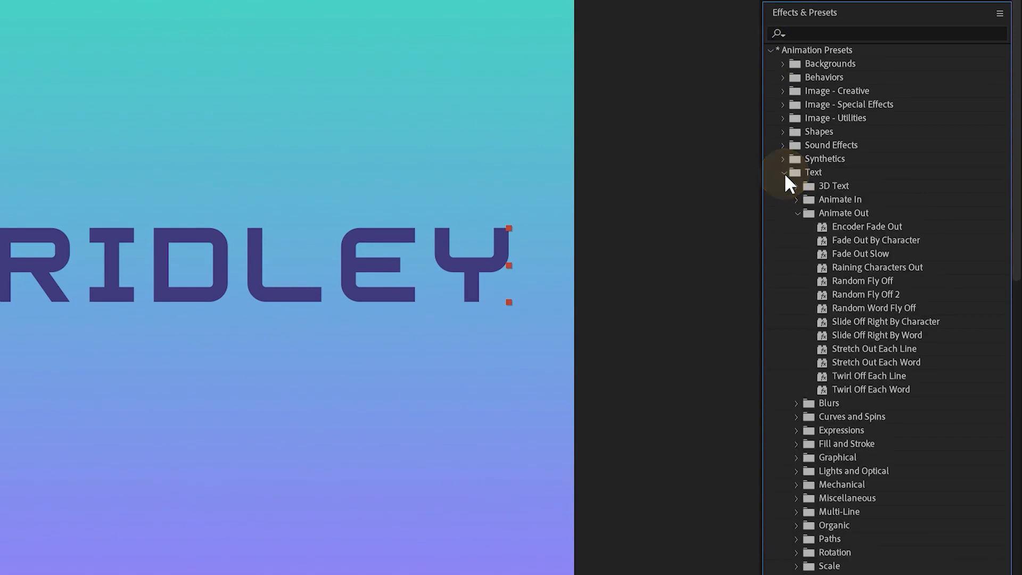
pyautogui.click(797, 213)
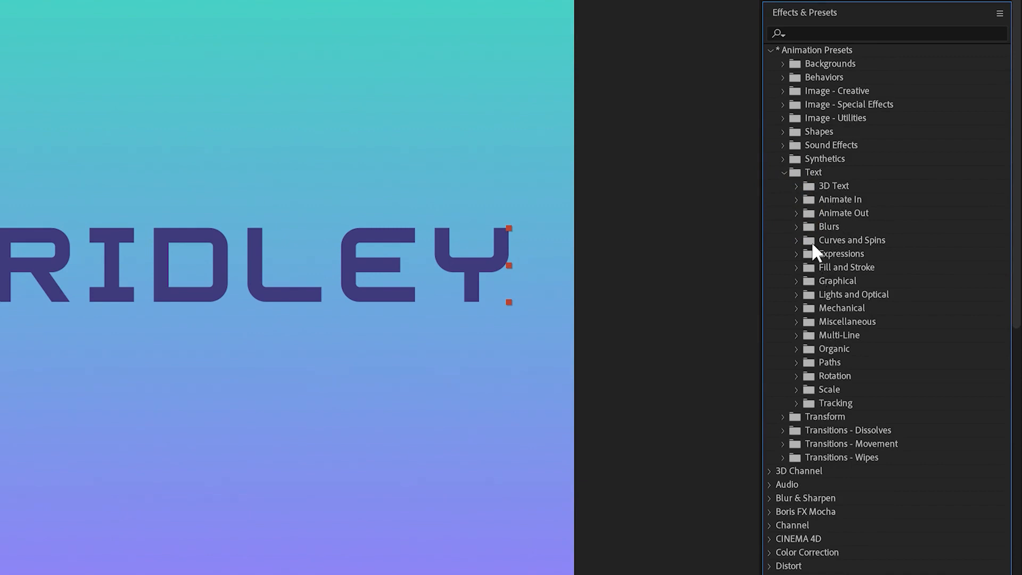
pyautogui.click(797, 214)
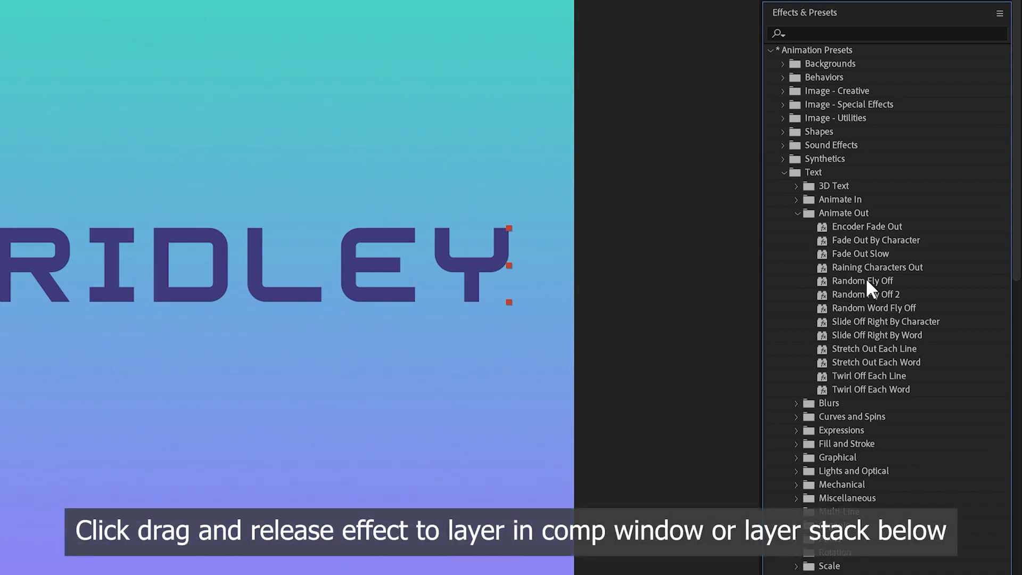
pyautogui.moveTo(855, 251); pyautogui.dragTo(188, 250)
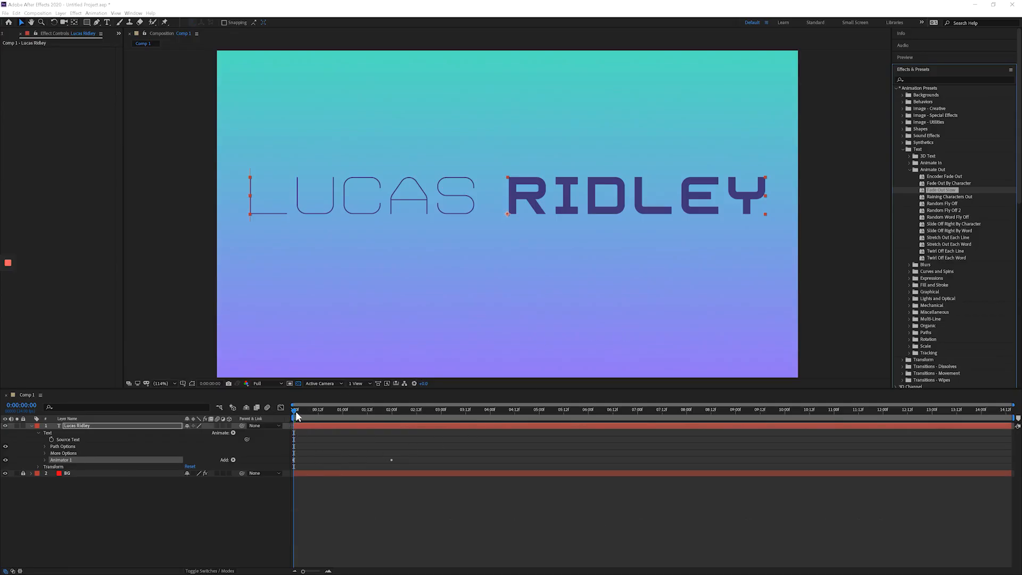
# Scrub the fade-out to 0:00:01:14 and reveal all modified properties of the title's Animator 1, including the keyframed Offset.
pyautogui.moveTo(295, 411); pyautogui.dragTo(272, 417)
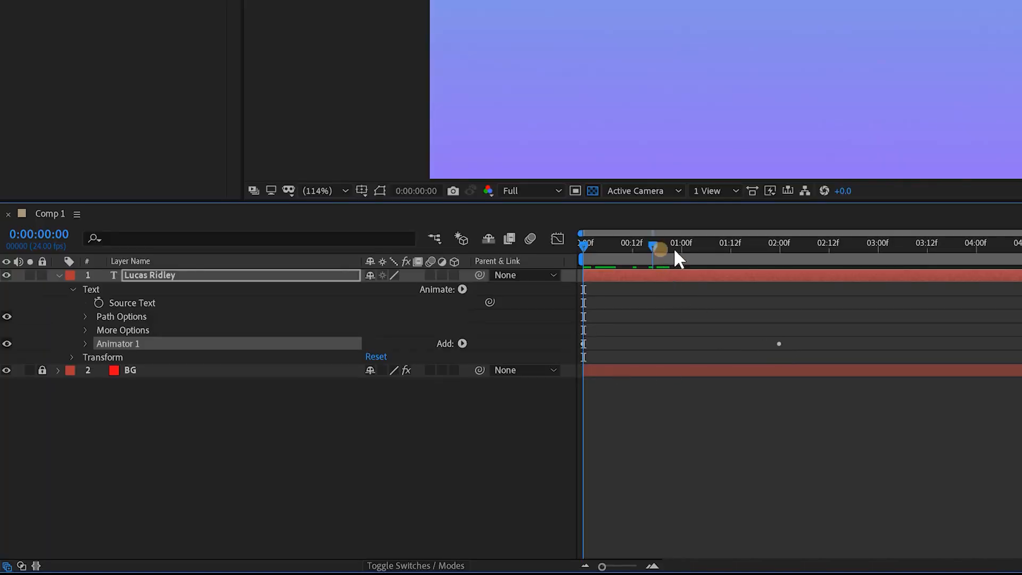
pyautogui.moveTo(674, 250); pyautogui.dragTo(739, 252)
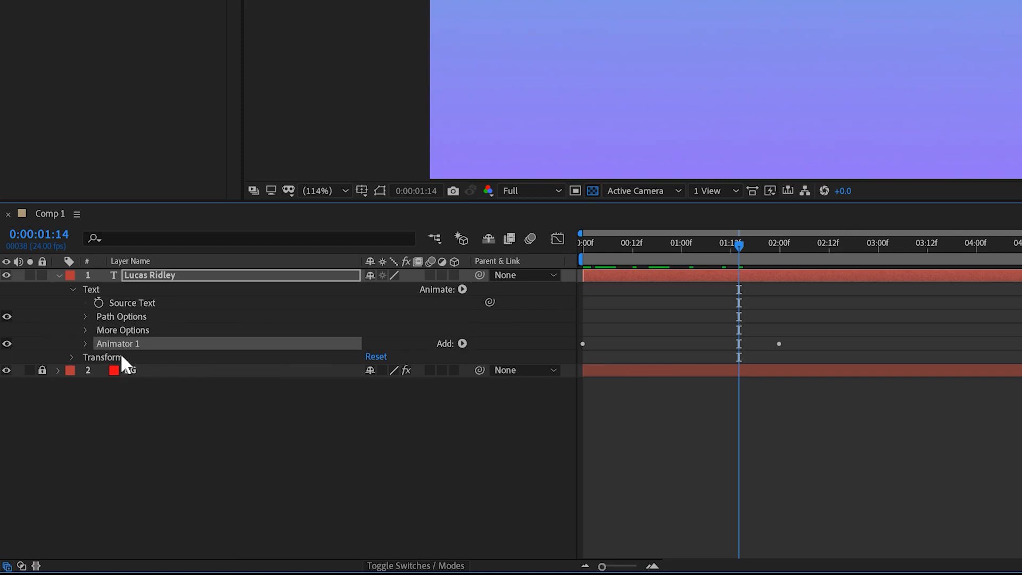
pyautogui.click(84, 343)
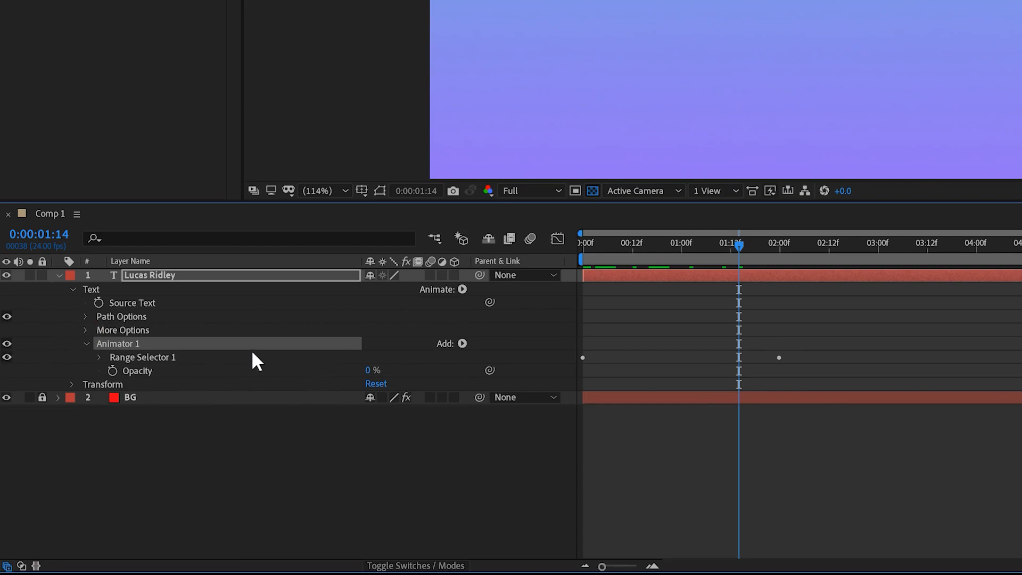
pyautogui.press('u')
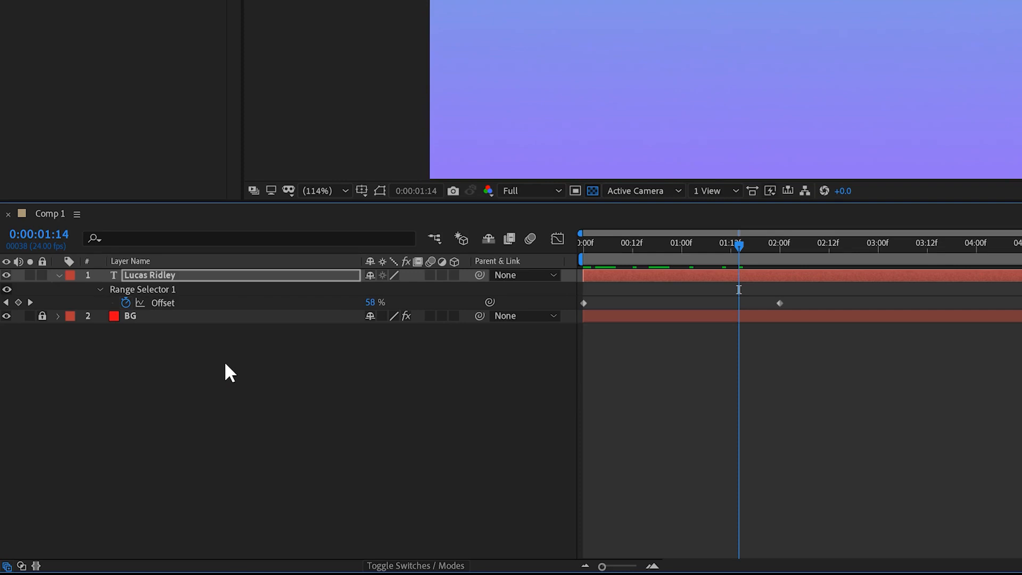
pyautogui.press('u')
pyautogui.press('u')
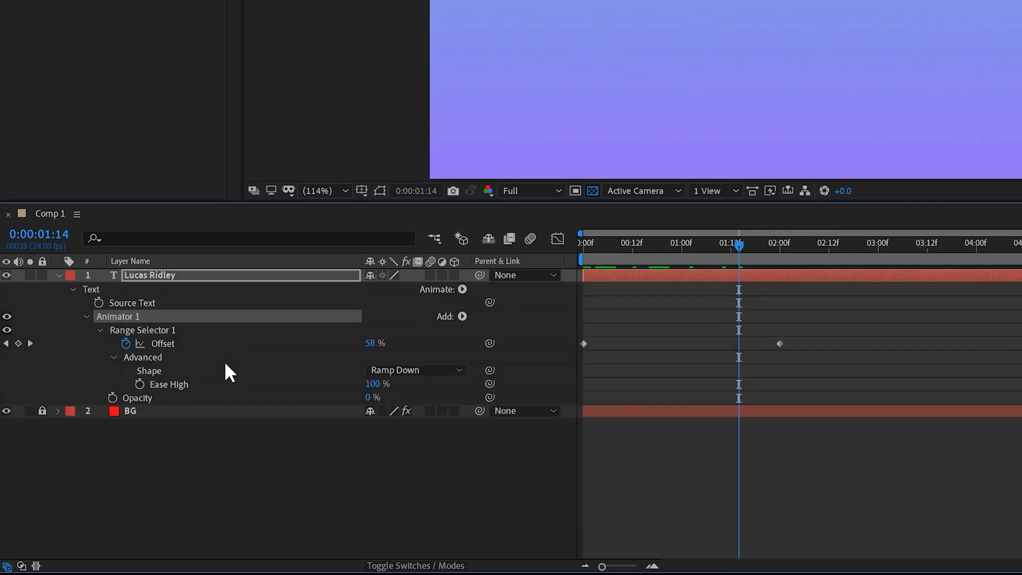
# Play the title's fade-out animation from the start of the timeline.
pyautogui.press('Home')
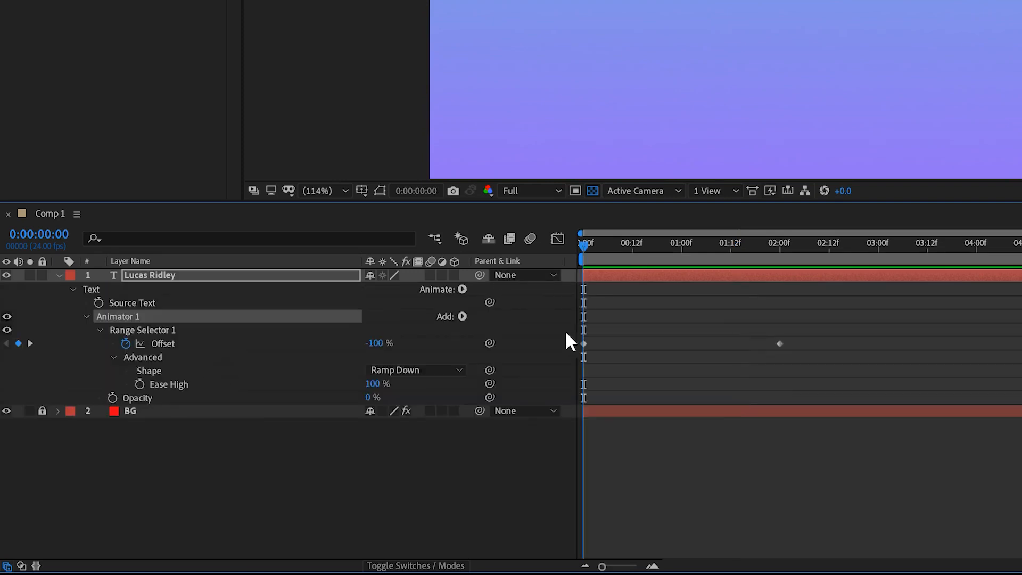
pyautogui.press('space')
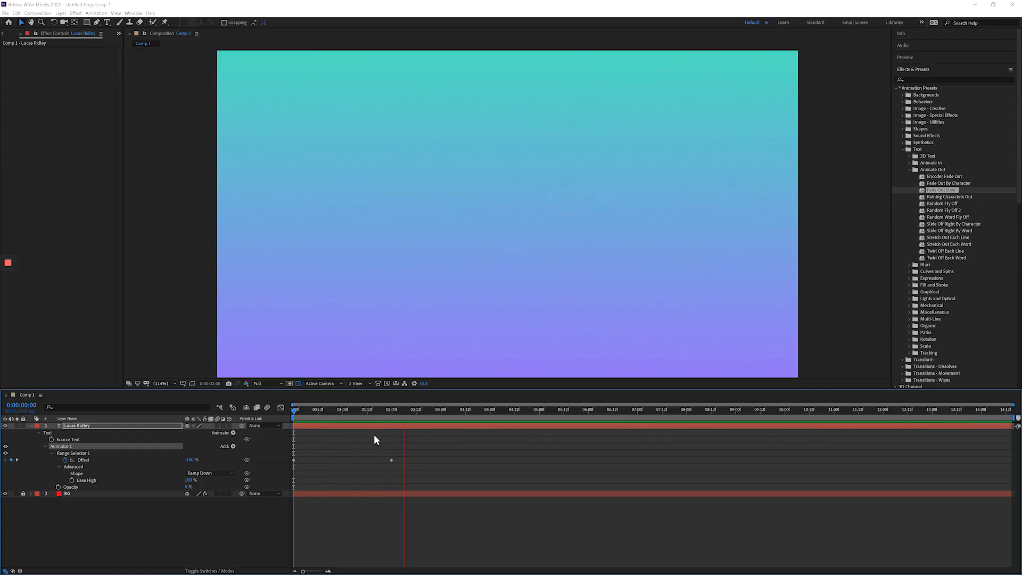
pyautogui.press('space')
pyautogui.press('Home')
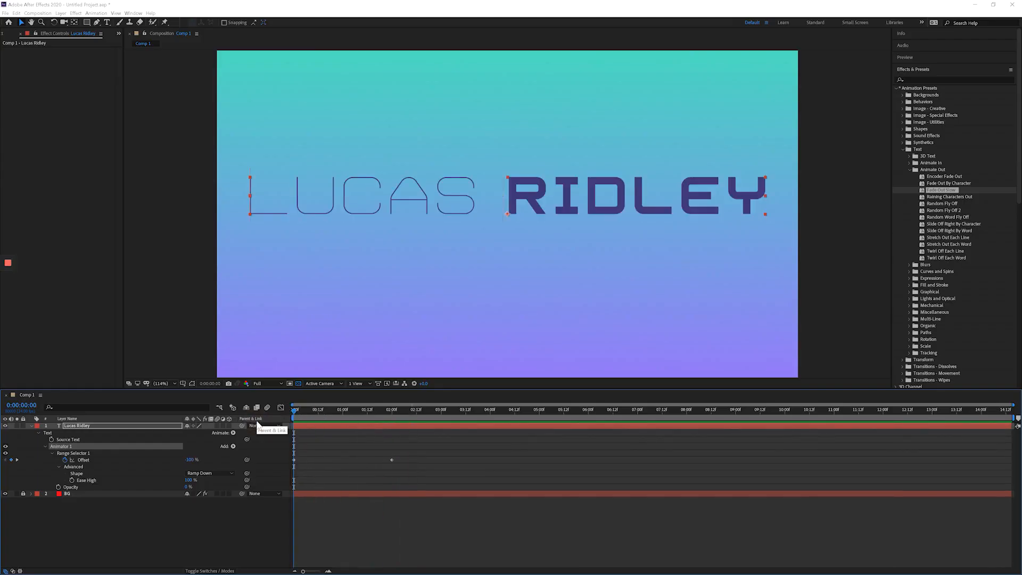
pyautogui.press('space')
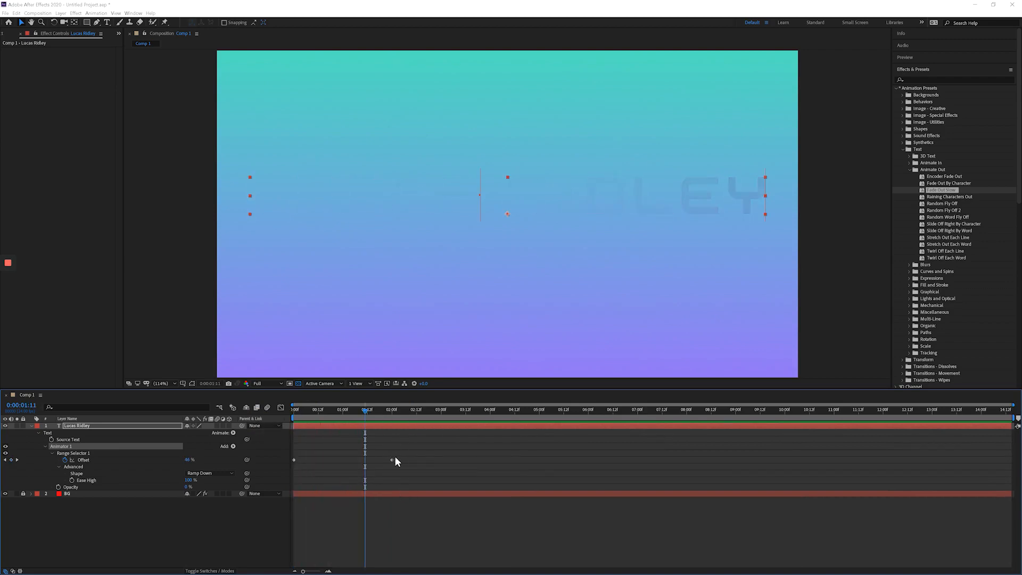
# Slow the fade by moving the second Offset keyframe to about 6 seconds, preview it, and move the keyframe back to about 2 seconds.
pyautogui.moveTo(392, 462)
pyautogui.moveTo(400, 462); pyautogui.dragTo(593, 459)
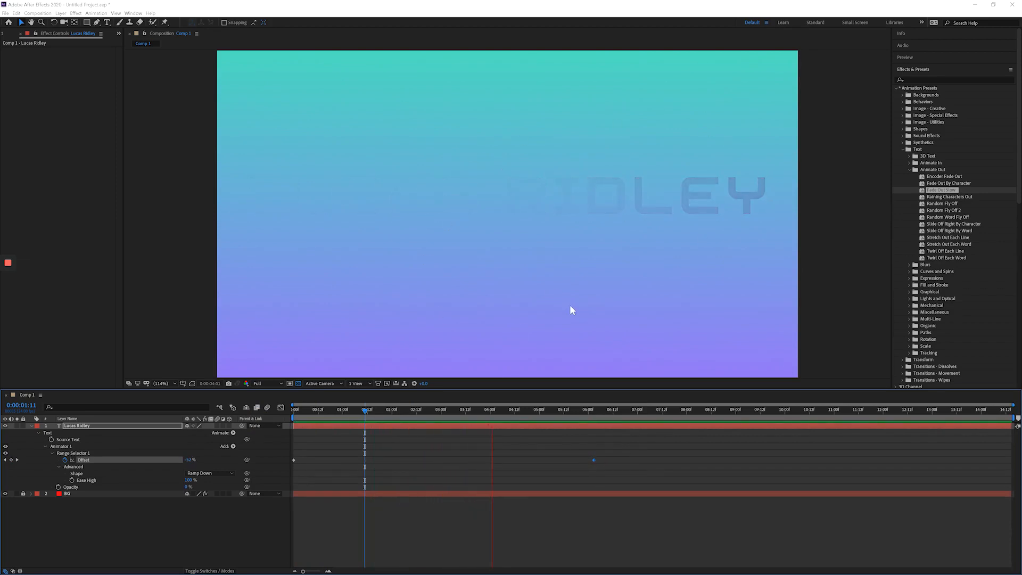
pyautogui.press('space')
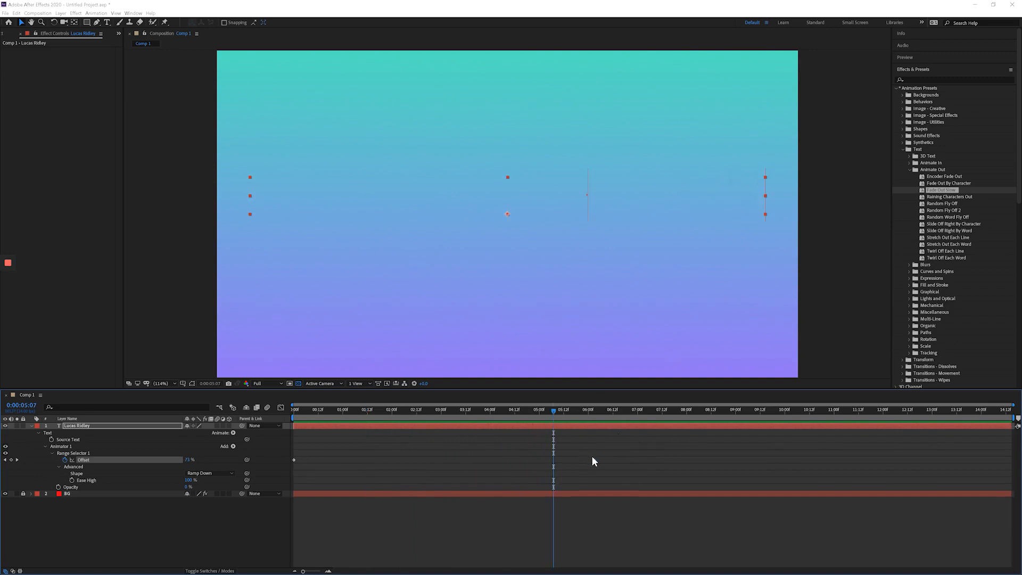
pyautogui.moveTo(594, 459); pyautogui.dragTo(391, 461)
pyautogui.moveTo(391, 413); pyautogui.dragTo(248, 423)
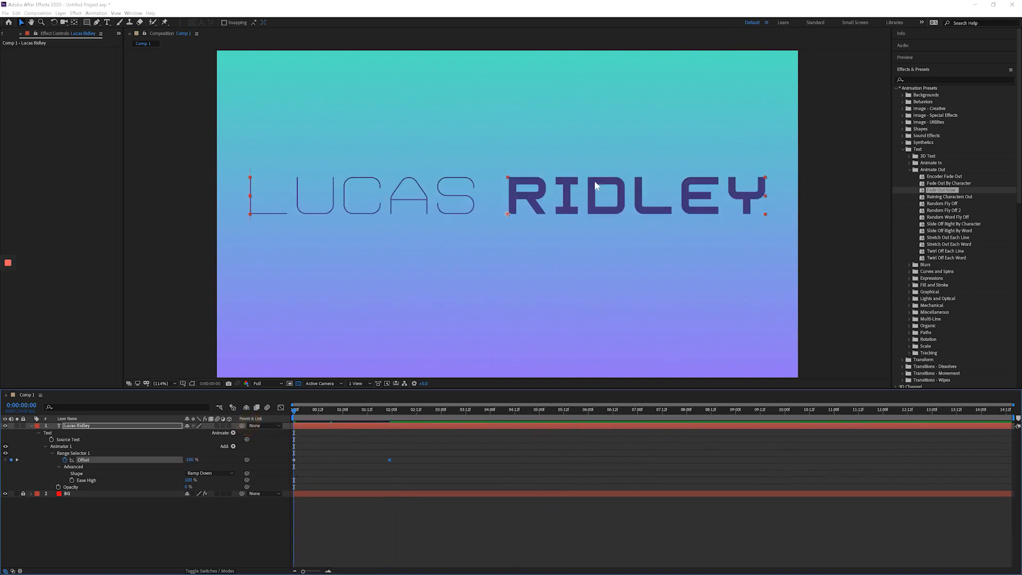
# Delete Animator 1 from the title text layer and return the playhead to the first frame.
pyautogui.click(75, 445)
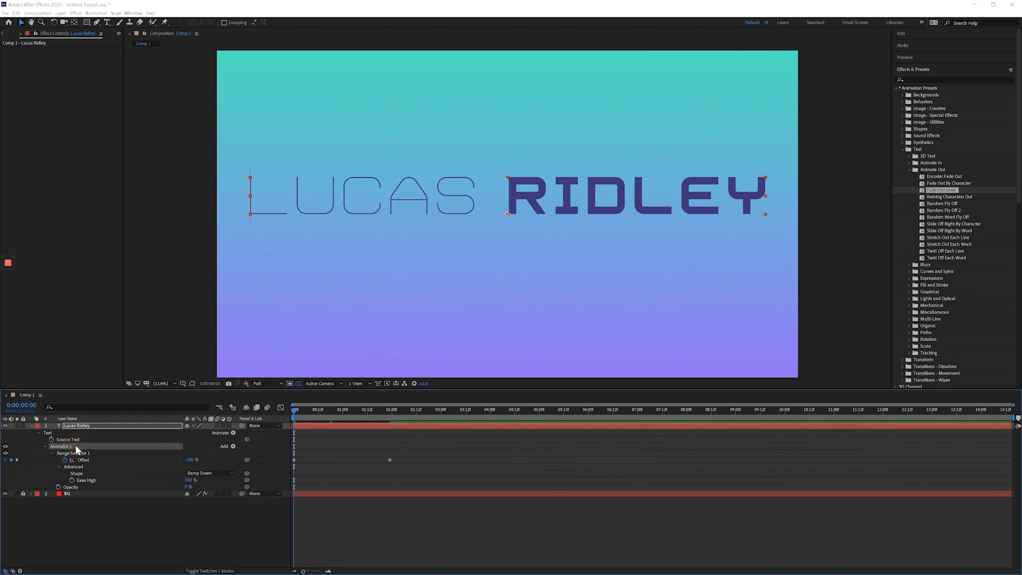
pyautogui.click(45, 446)
pyautogui.press('Delete')
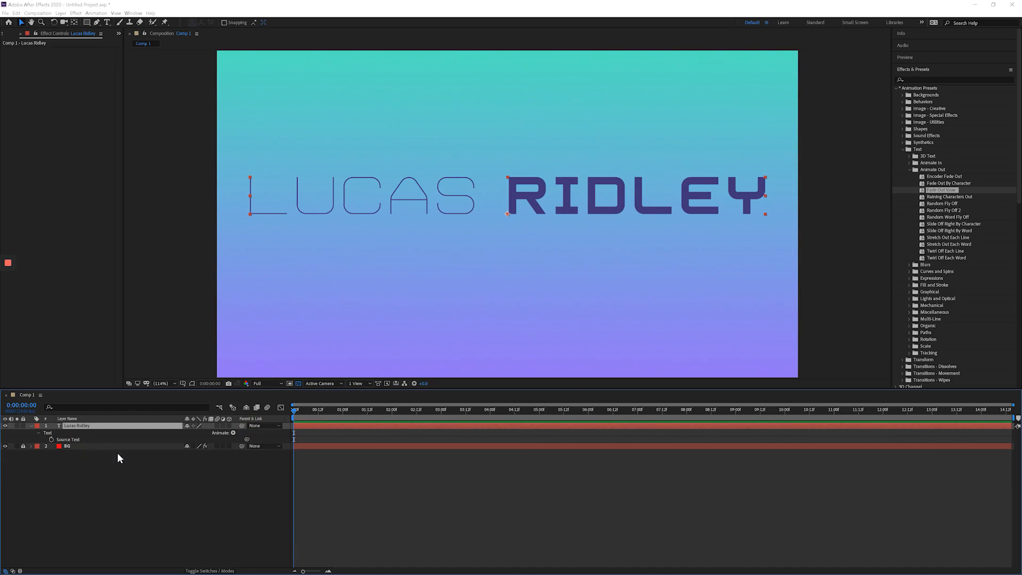
pyautogui.moveTo(319, 410); pyautogui.dragTo(224, 435)
# Collapse the Animate Out presets, view Adobe Bridge briefly, and return to After Effects.
pyautogui.click(909, 169)
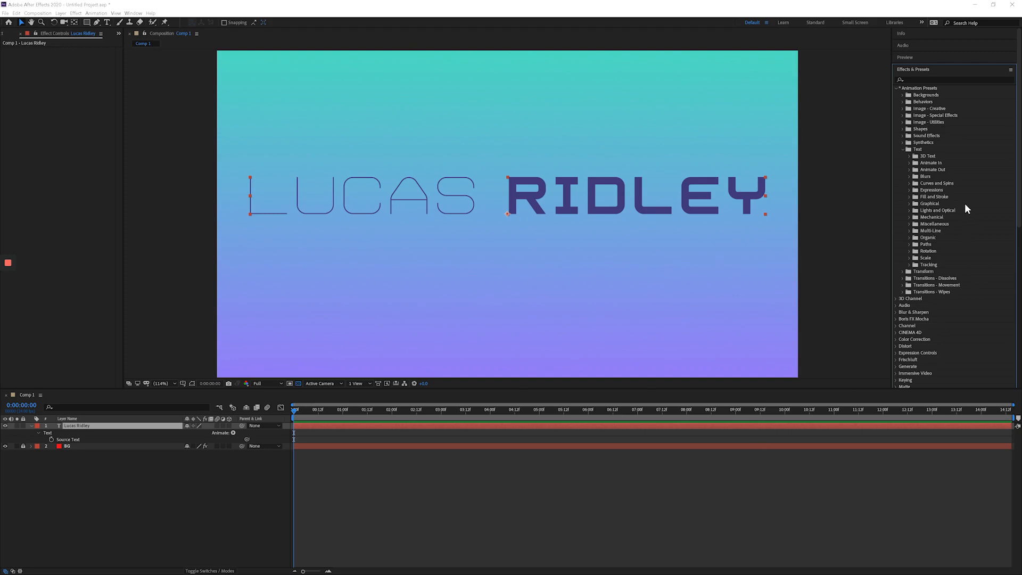
pyautogui.hotkey('alt', 'Tab')
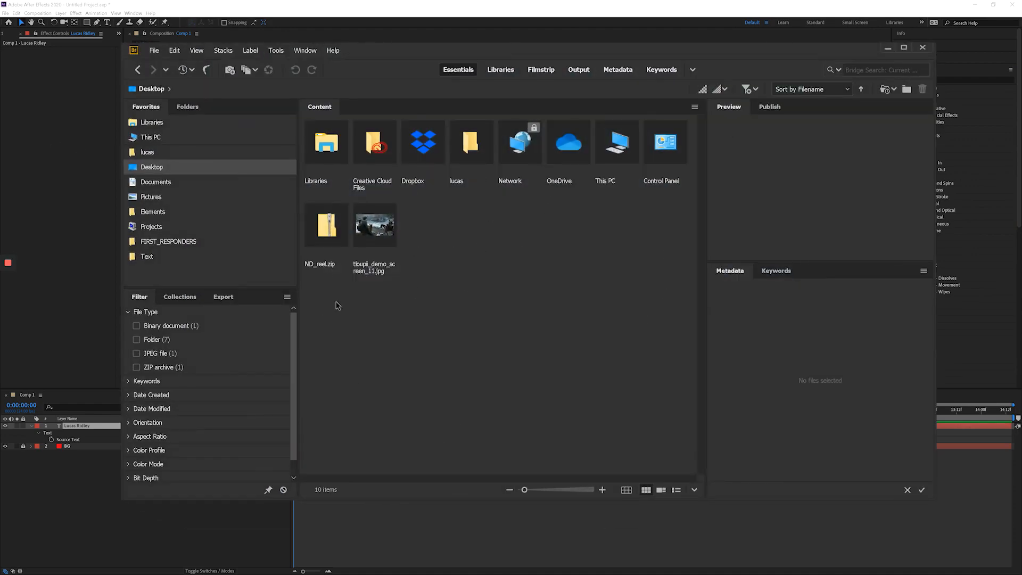
pyautogui.click(664, 10)
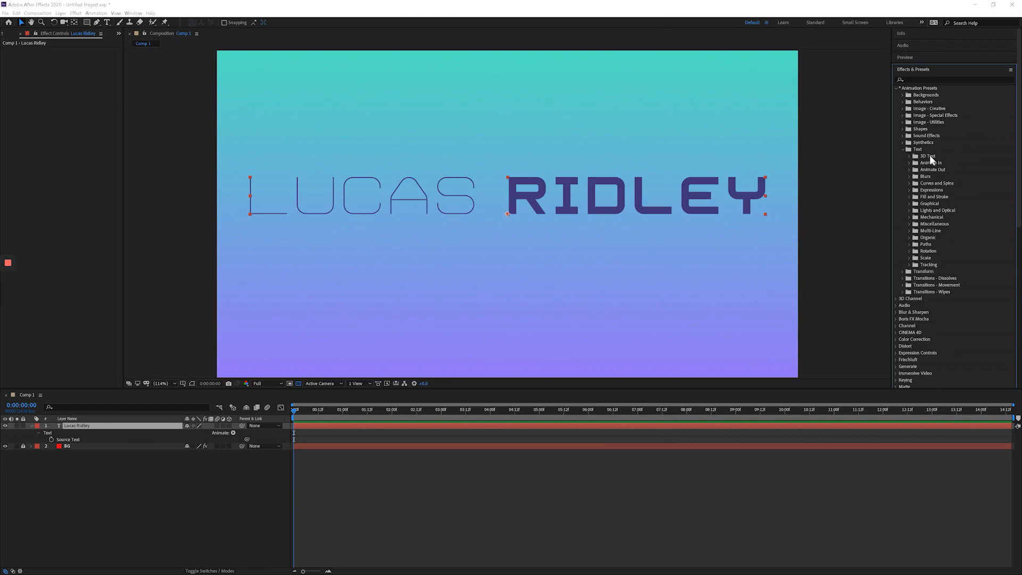
# Select the 3D Basic Position Z Cascade preset among the 3D Text presets and reveal its file in File Explorer.
pyautogui.click(909, 157)
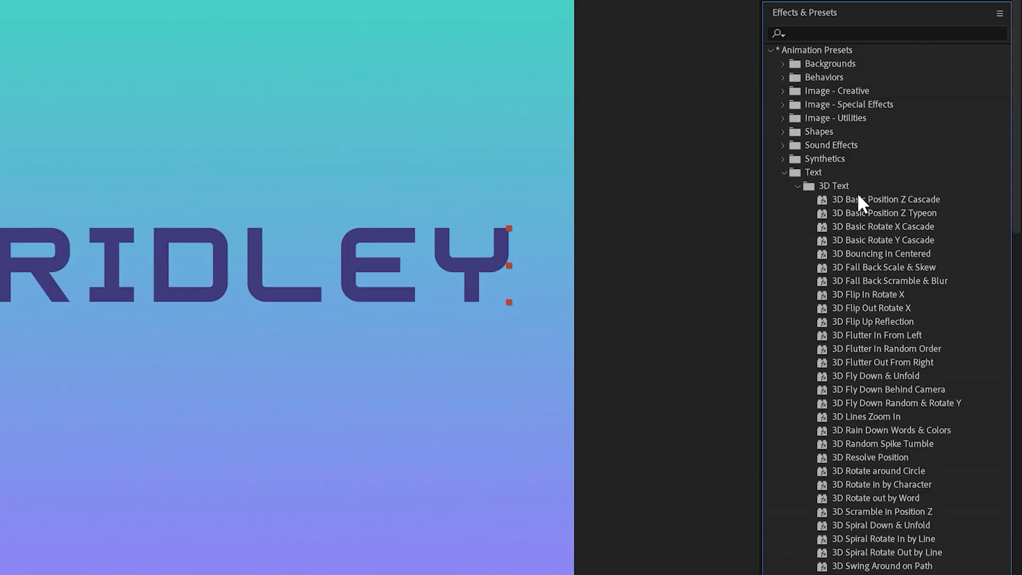
pyautogui.click(945, 162)
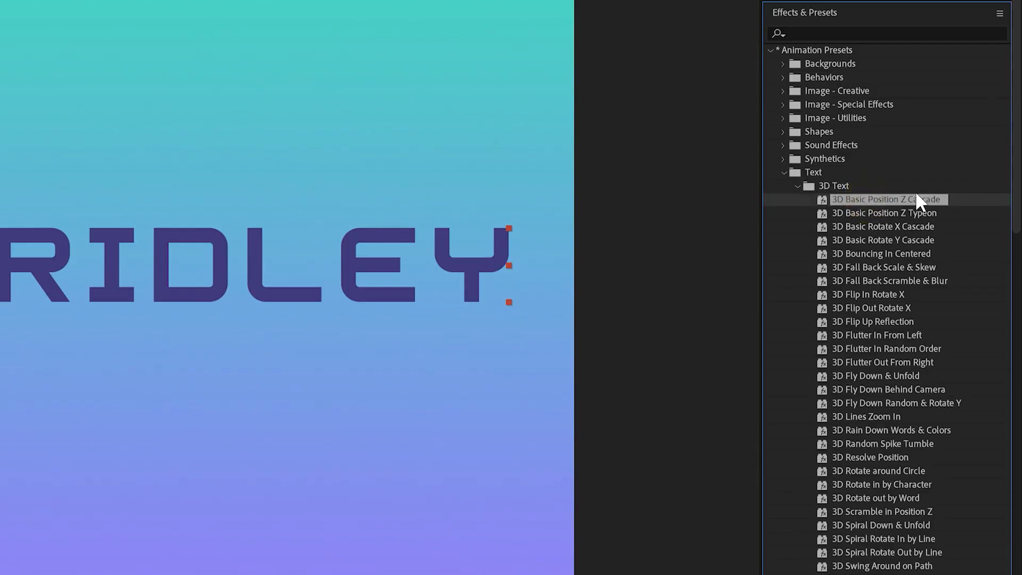
pyautogui.click(993, 15)
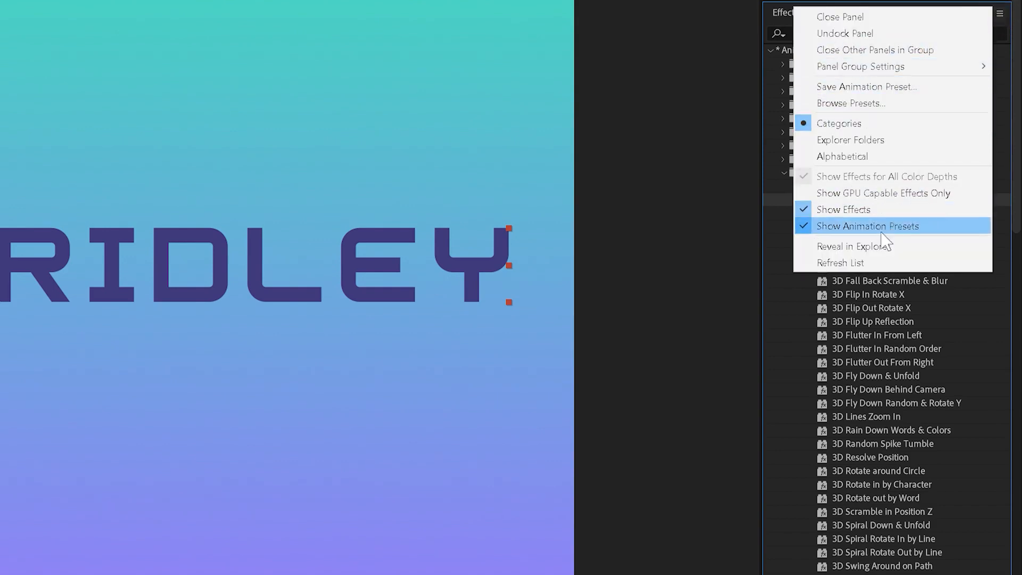
pyautogui.click(888, 247)
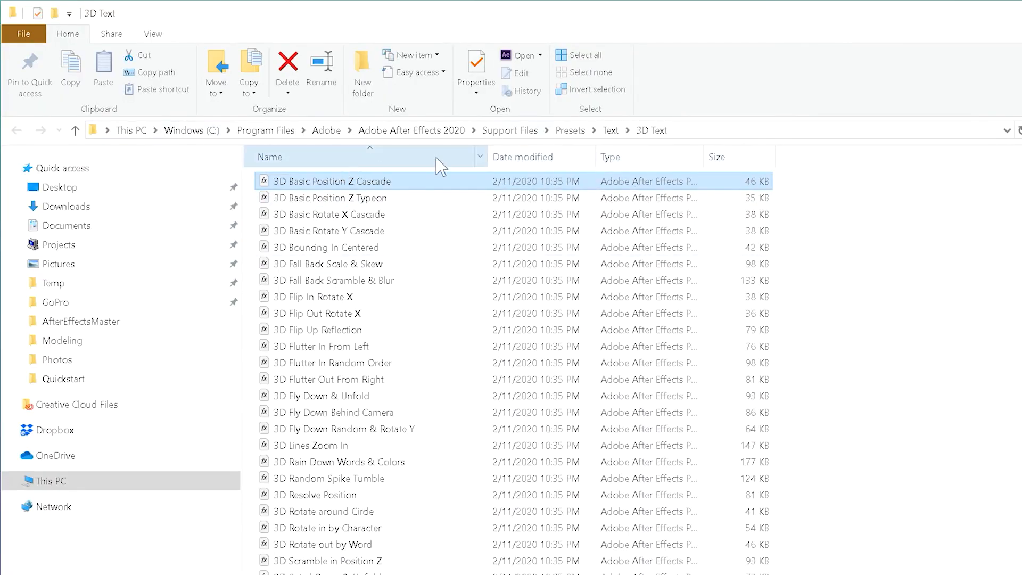
# Copy the 3D Text preset folder's path, open that folder in Adobe Bridge, and go up to the Presets folder.
pyautogui.click(752, 133)
pyautogui.hotkey('ctrl', 'c')
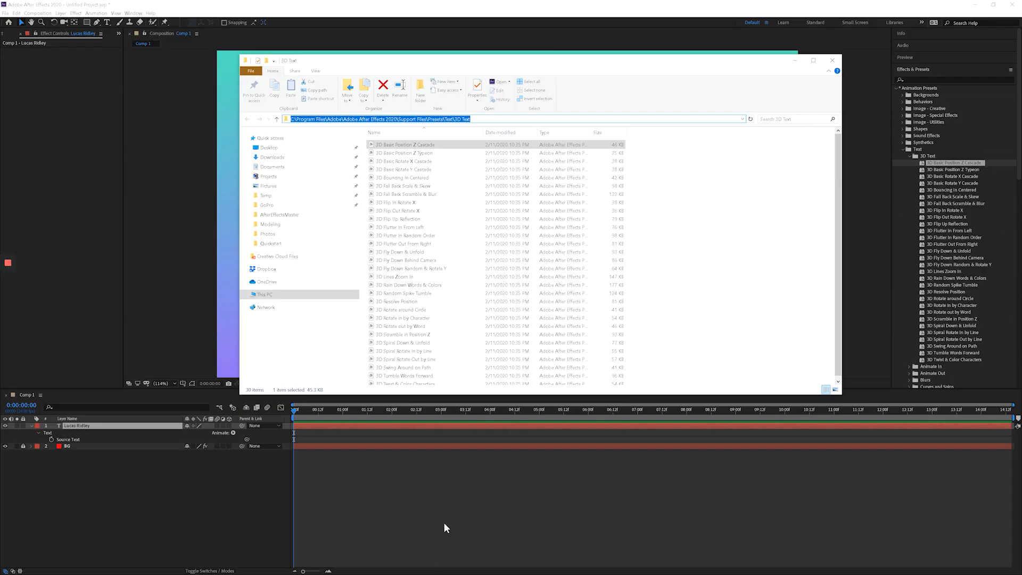
pyautogui.press('super')
pyautogui.click(426, 569)
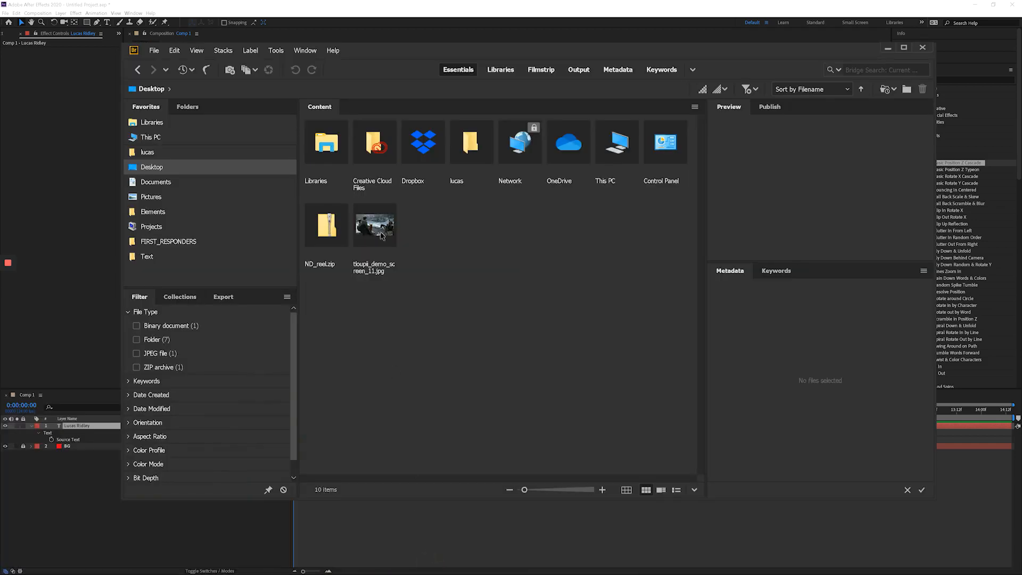
pyautogui.click(172, 90)
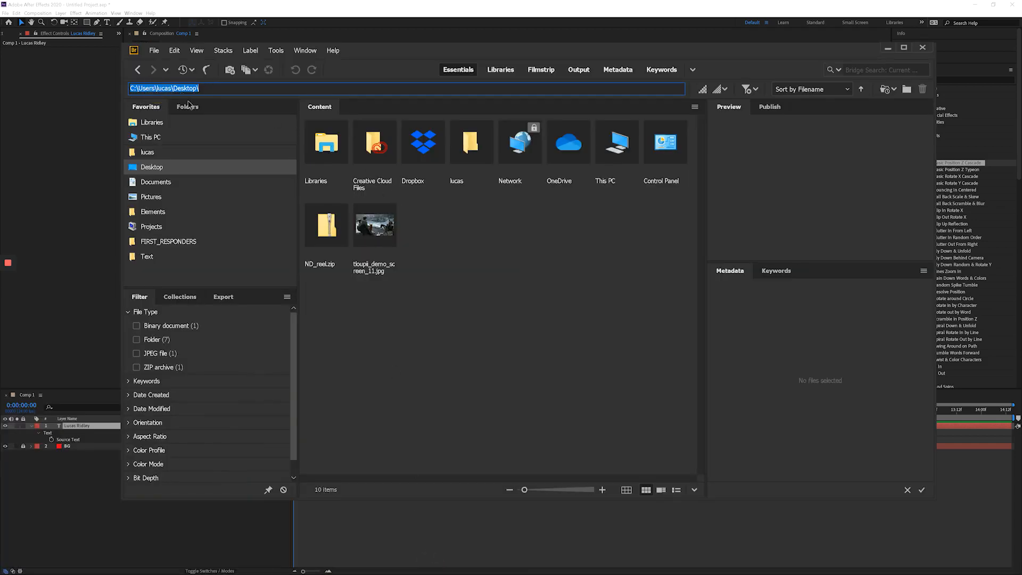
pyautogui.hotkey('ctrl', 'v')
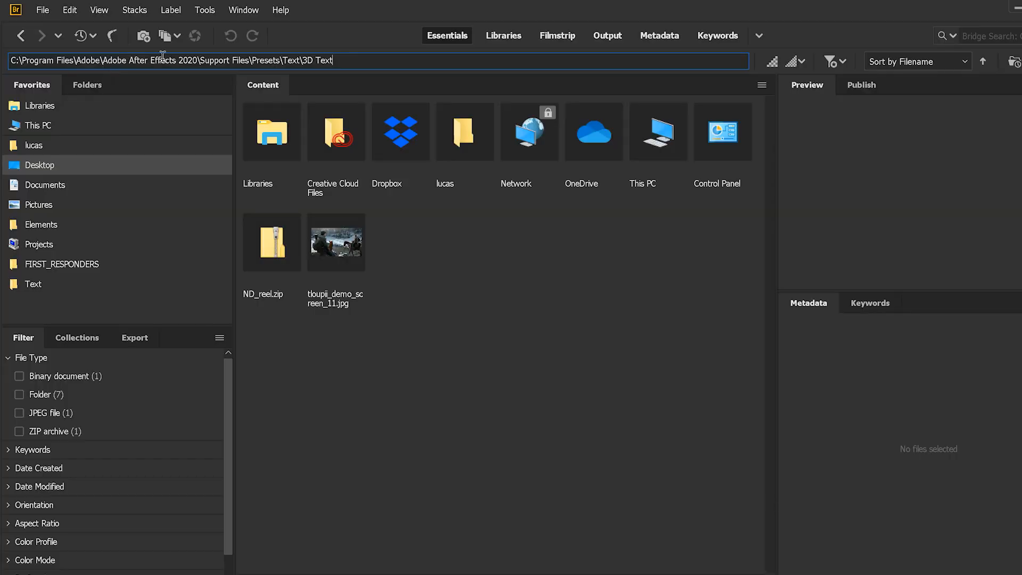
pyautogui.press('Return')
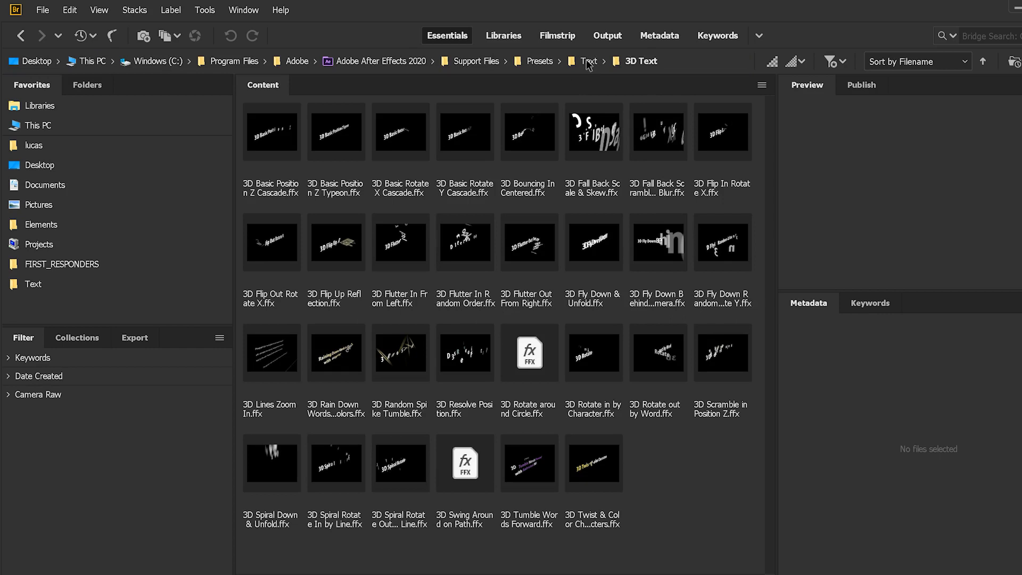
pyautogui.click(552, 62)
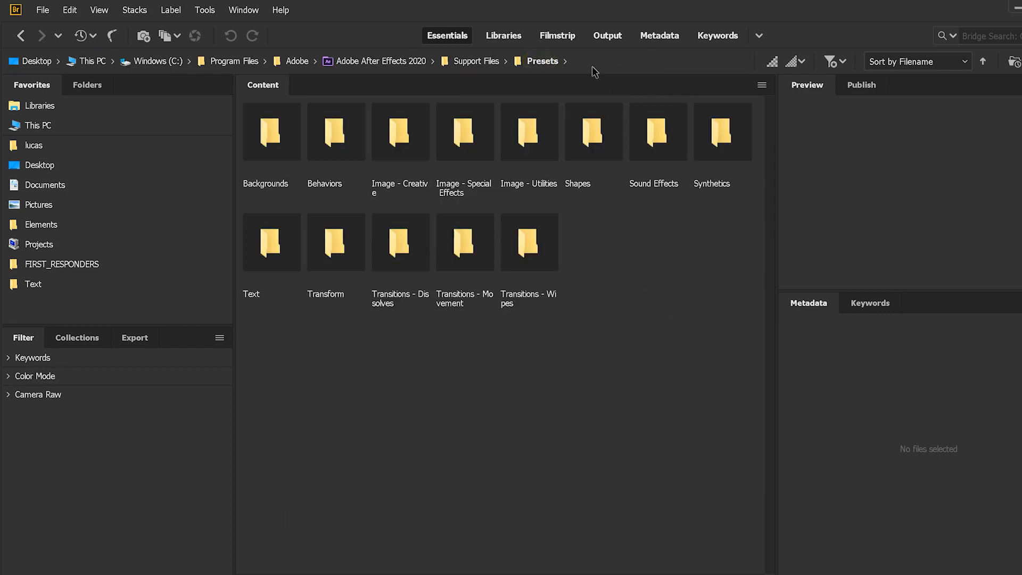
# Open the favorite Text presets folder and go into its Animate In folder.
pyautogui.rightClick(283, 239)
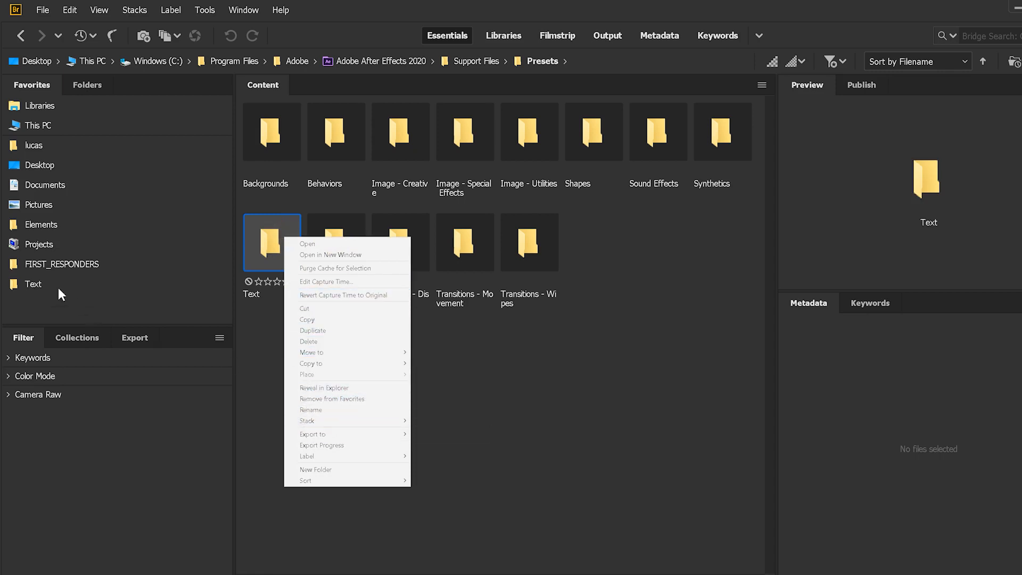
pyautogui.click(33, 284)
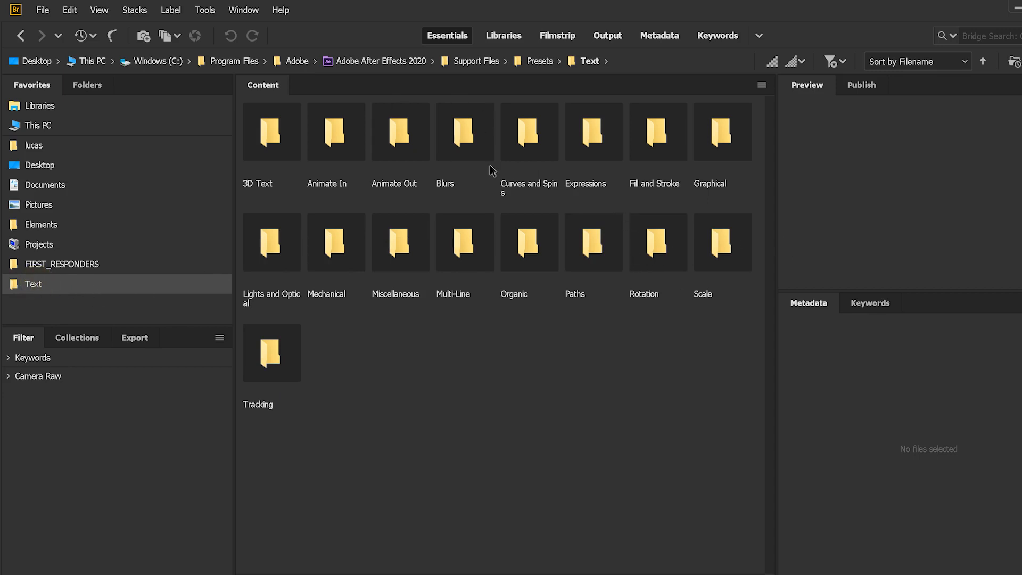
pyautogui.doubleClick(337, 144)
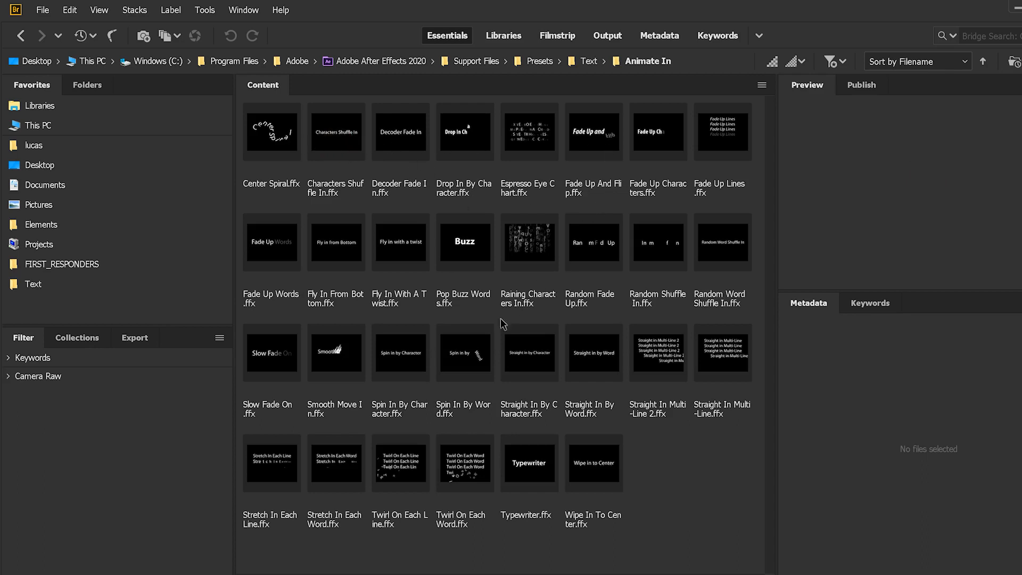
# Preview Animate In presets such as Espresso Eye Chart, Random Fade Up, Spin In By Word, Spin In By Character and Smooth Move In.
pyautogui.click(520, 136)
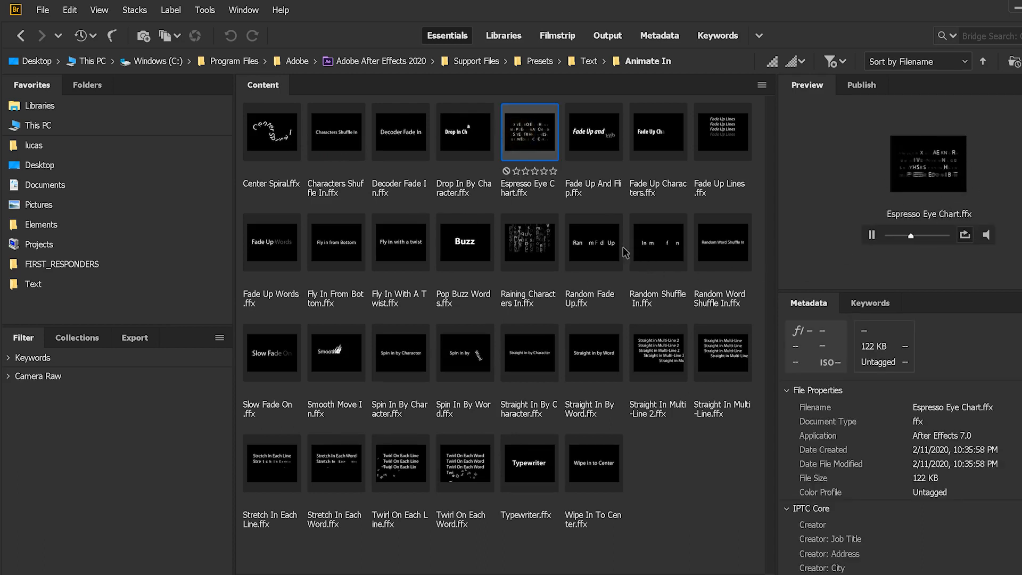
pyautogui.click(612, 258)
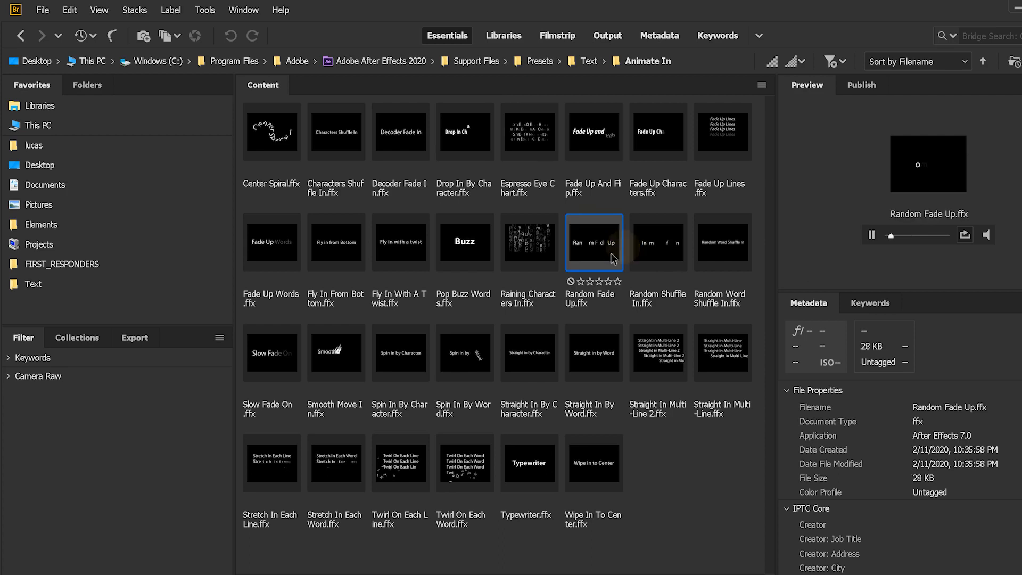
pyautogui.click(464, 357)
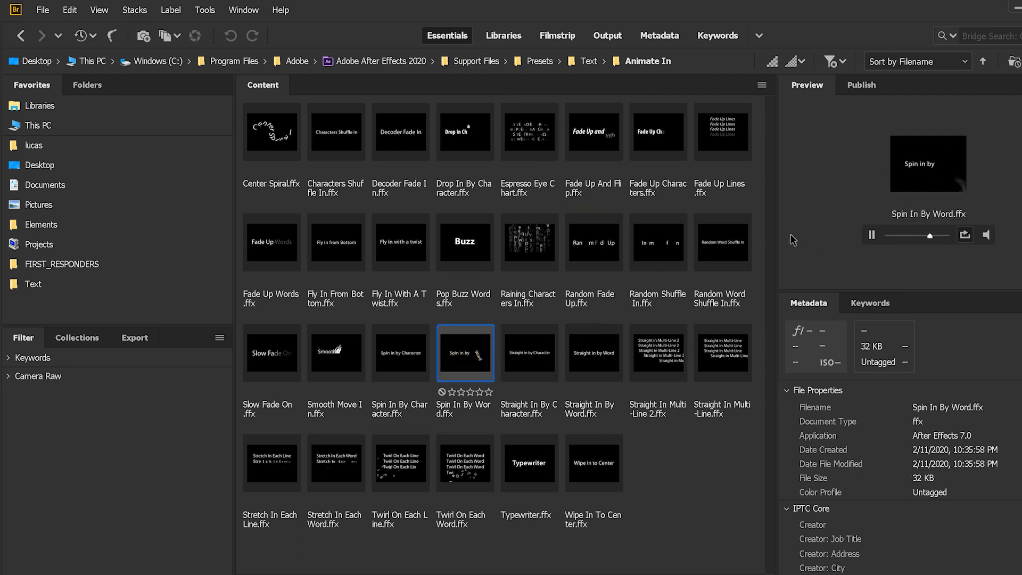
pyautogui.press('Up')
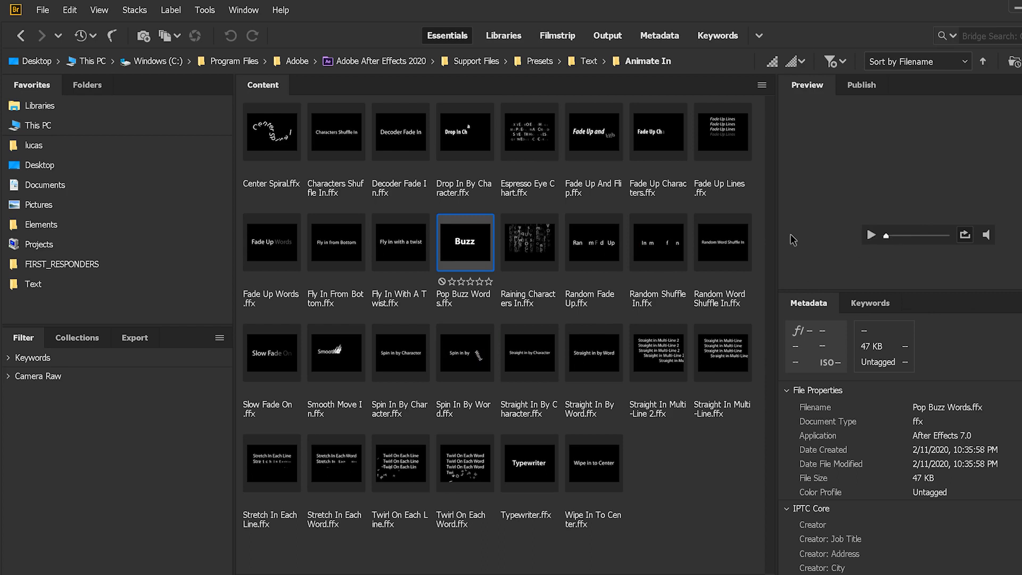
pyautogui.press('Left')
pyautogui.press('Down')
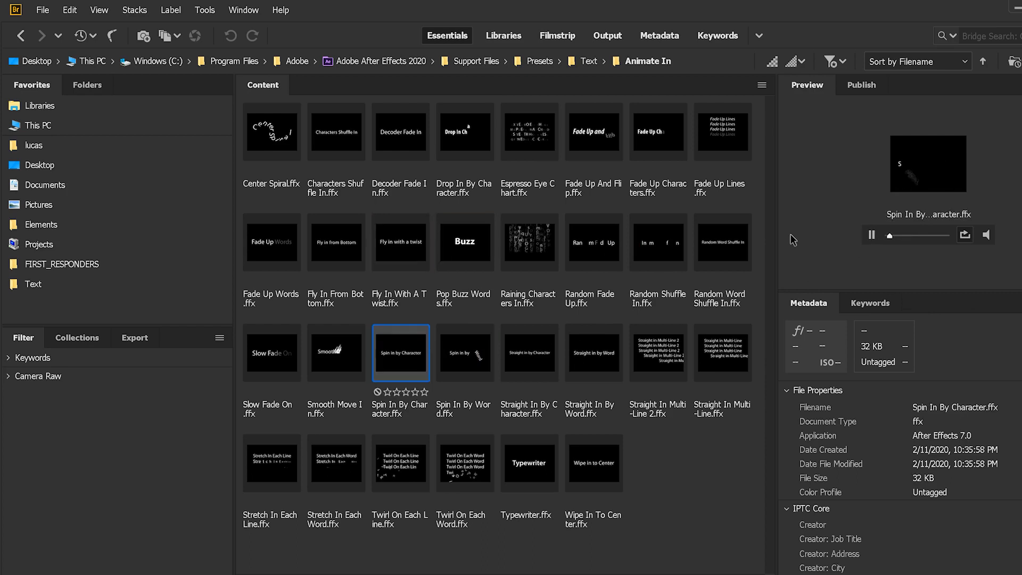
pyautogui.press('Left')
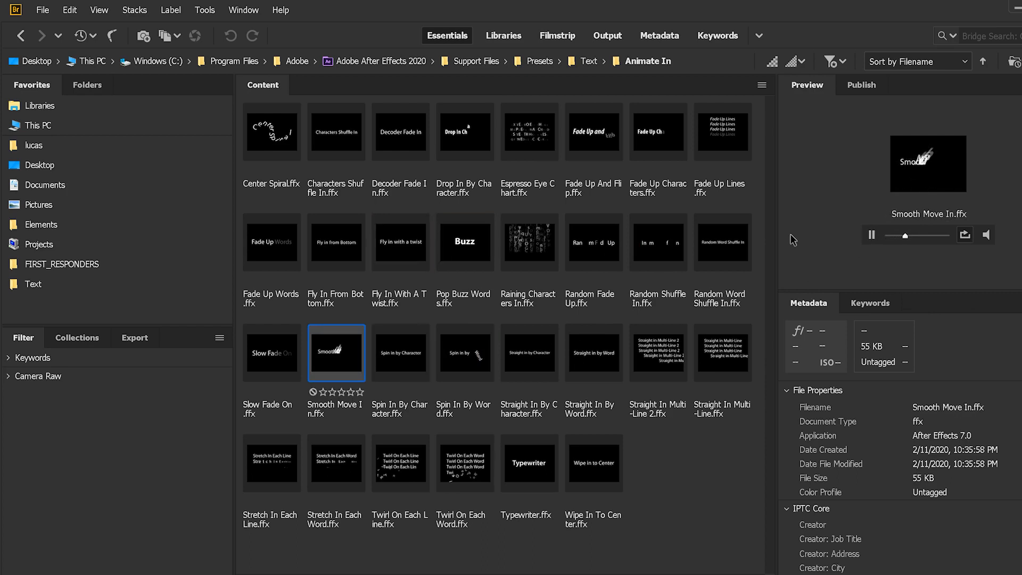
# Preview the Typewriter, Twirl On Each Word, Twirl On Each Line, Stretch In Each Word and Stretch In Each Line presets.
pyautogui.press('Right')
pyautogui.press('Right')
pyautogui.press('Right')
pyautogui.press('Down')
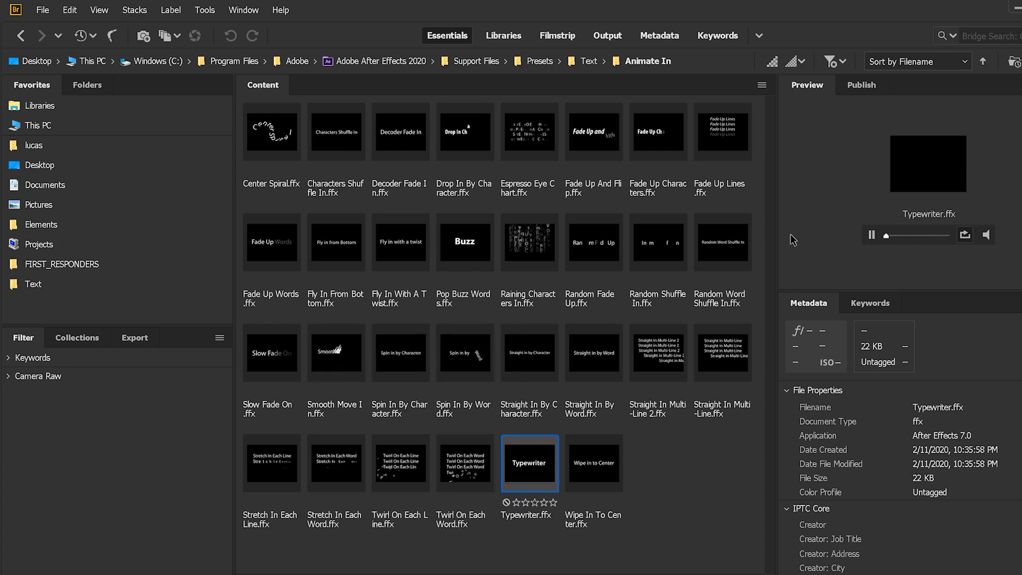
pyautogui.press('Left')
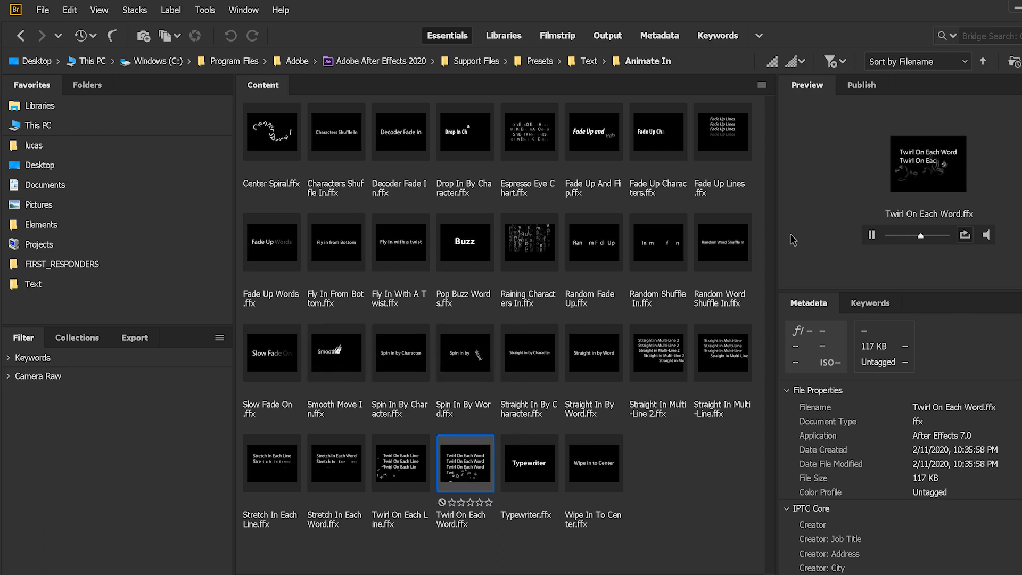
pyautogui.press('Left')
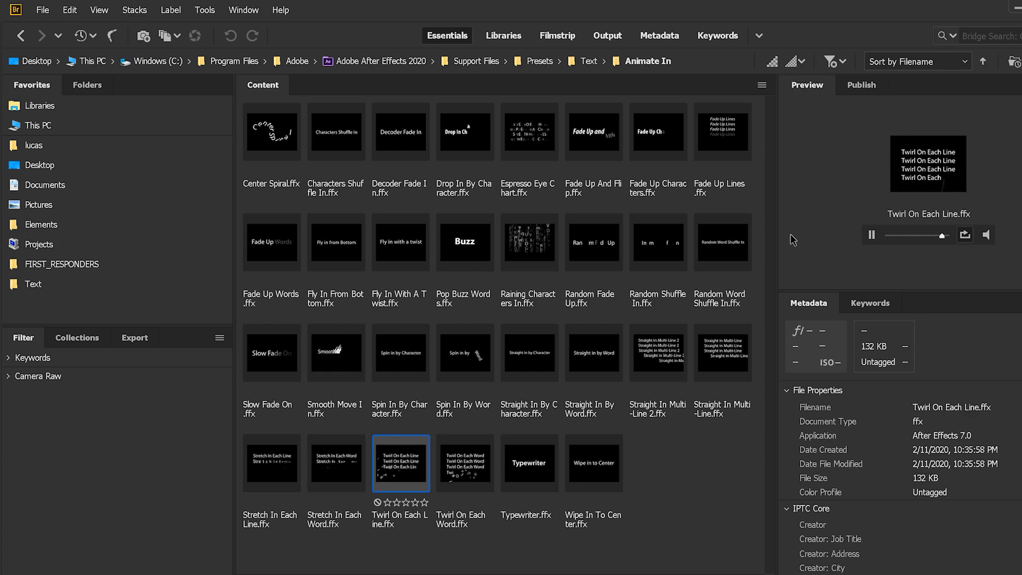
pyautogui.press('Left')
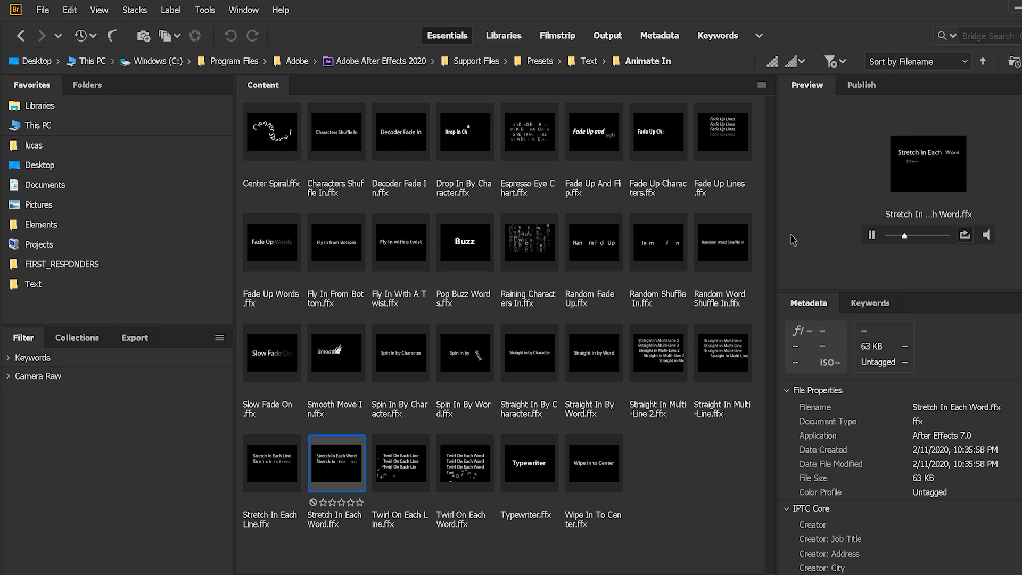
pyautogui.press('Left')
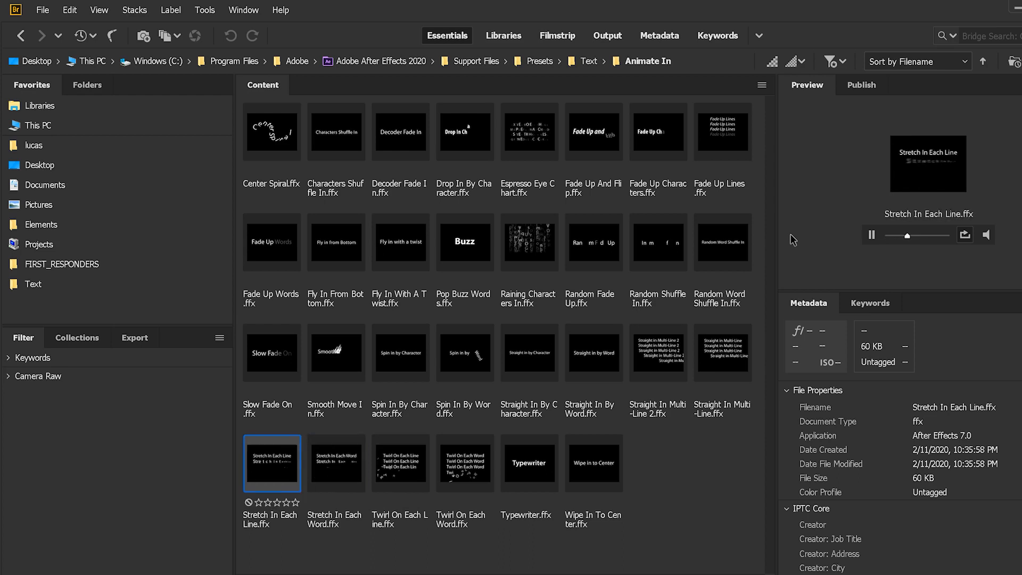
# Preview the Slow Fade On, Characters Shuffle In, Decoder Fade In and Drop In By Character presets.
pyautogui.press('Up')
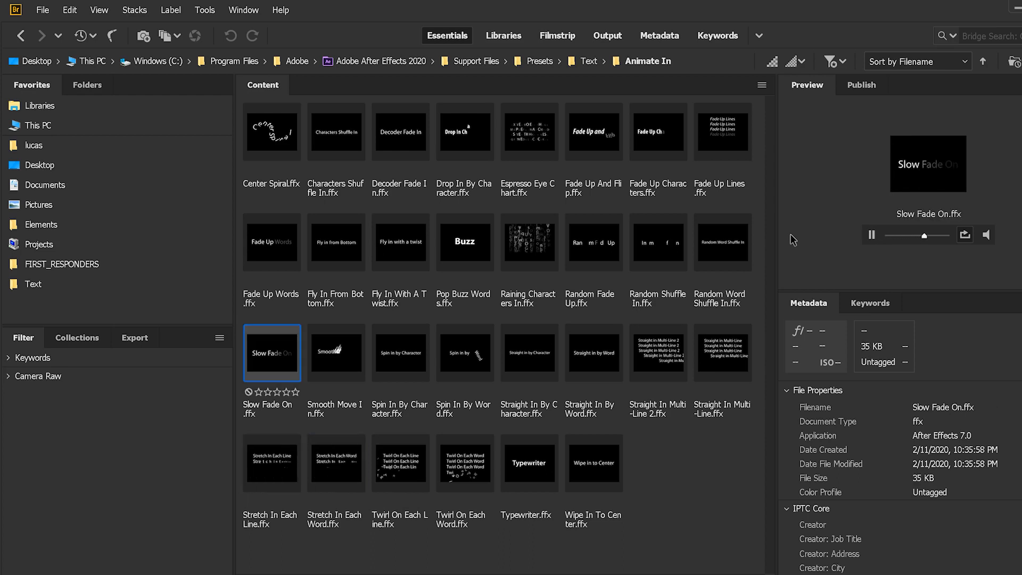
pyautogui.press('Up')
pyautogui.press('Up')
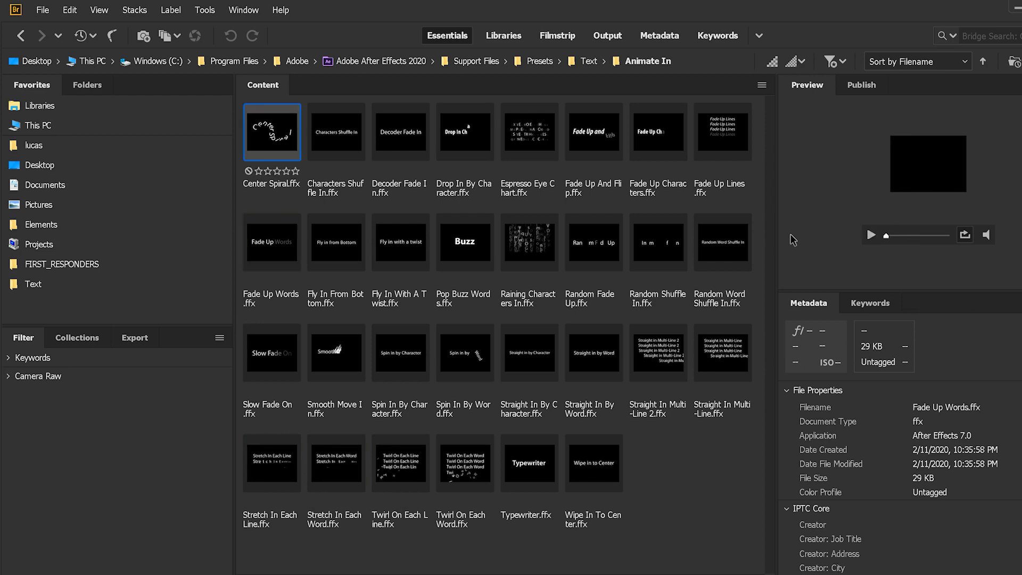
pyautogui.press('Right')
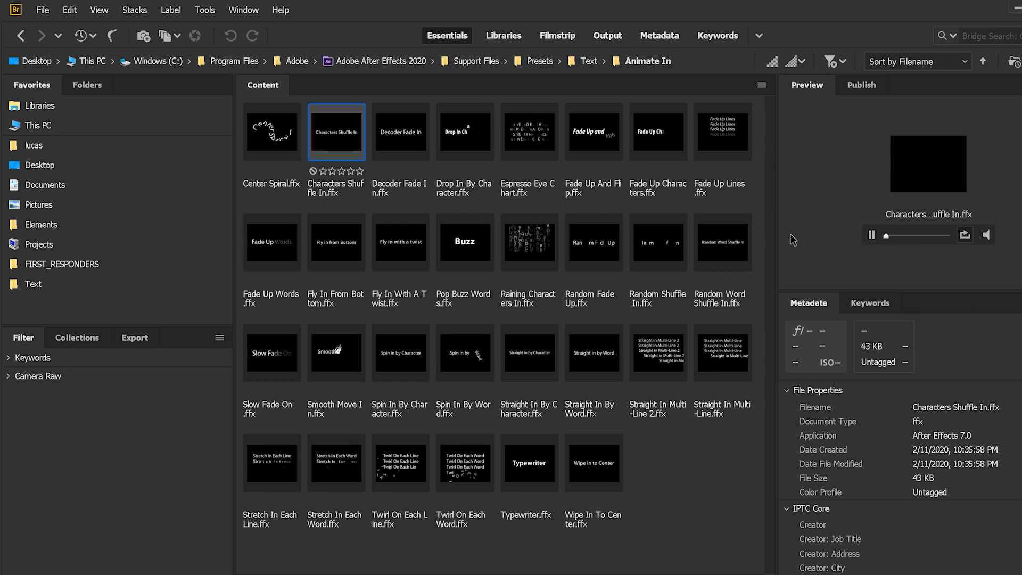
pyautogui.press('Right')
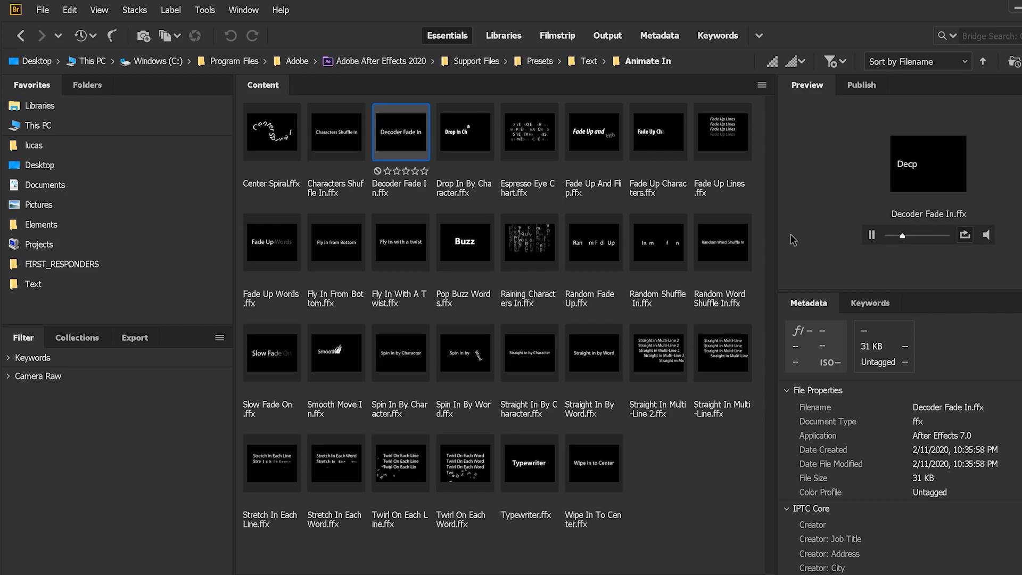
pyautogui.press('Right')
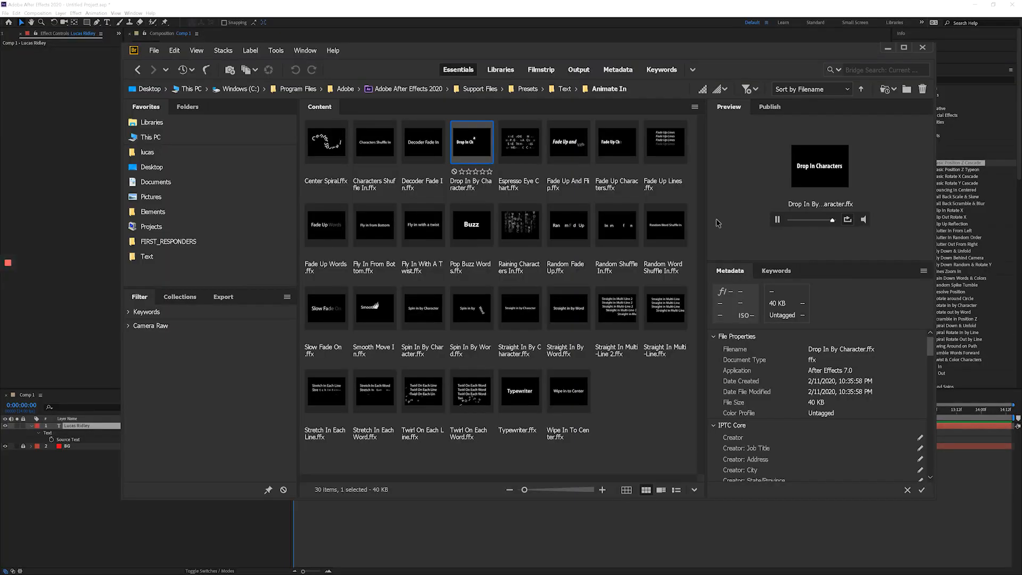
# Switch to After Effects, apply the 3D Flip Out Rotate X preset to the title text, and play back the animation from the start.
pyautogui.click(856, 11)
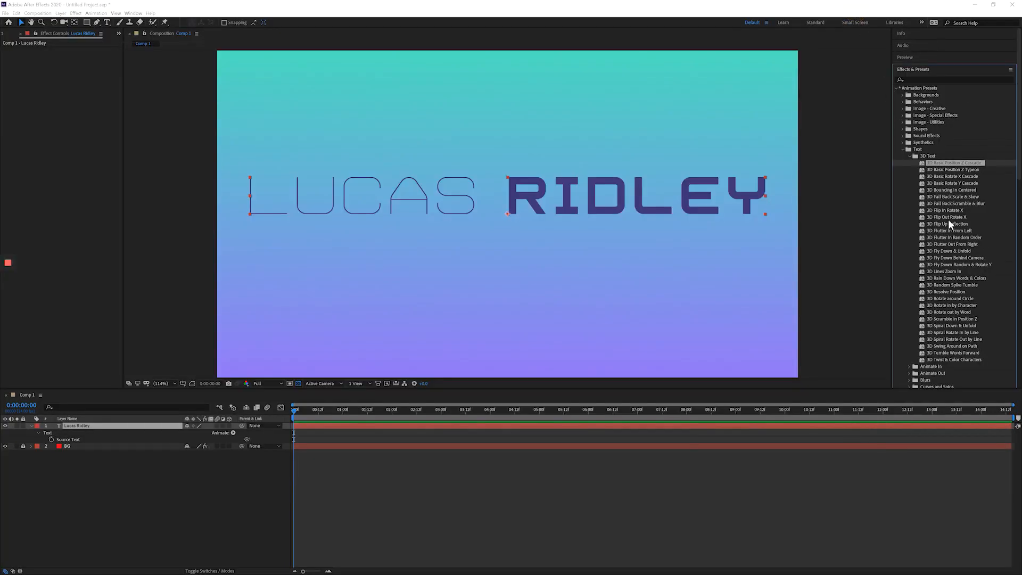
pyautogui.moveTo(950, 218); pyautogui.dragTo(622, 202)
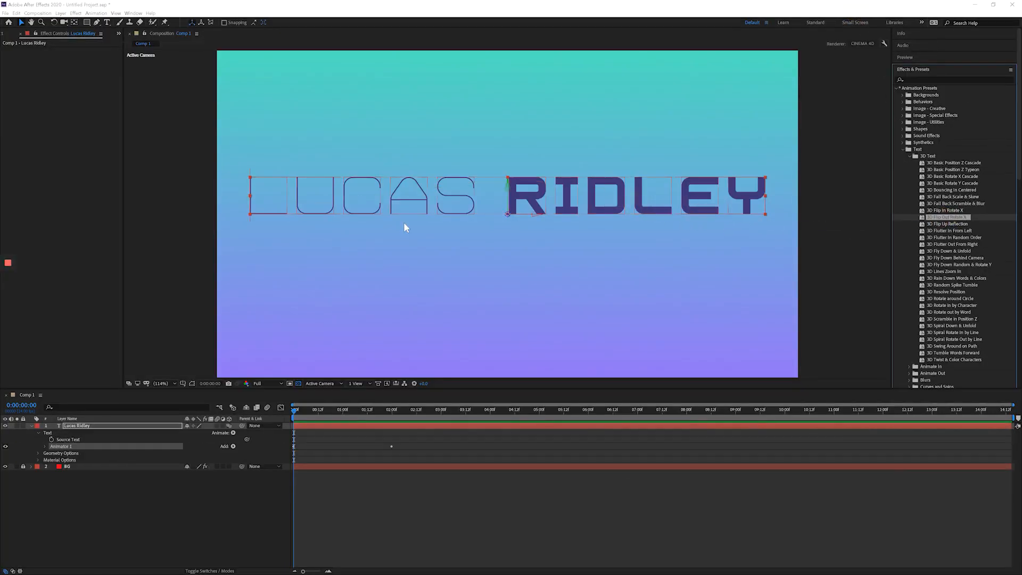
pyautogui.press('space')
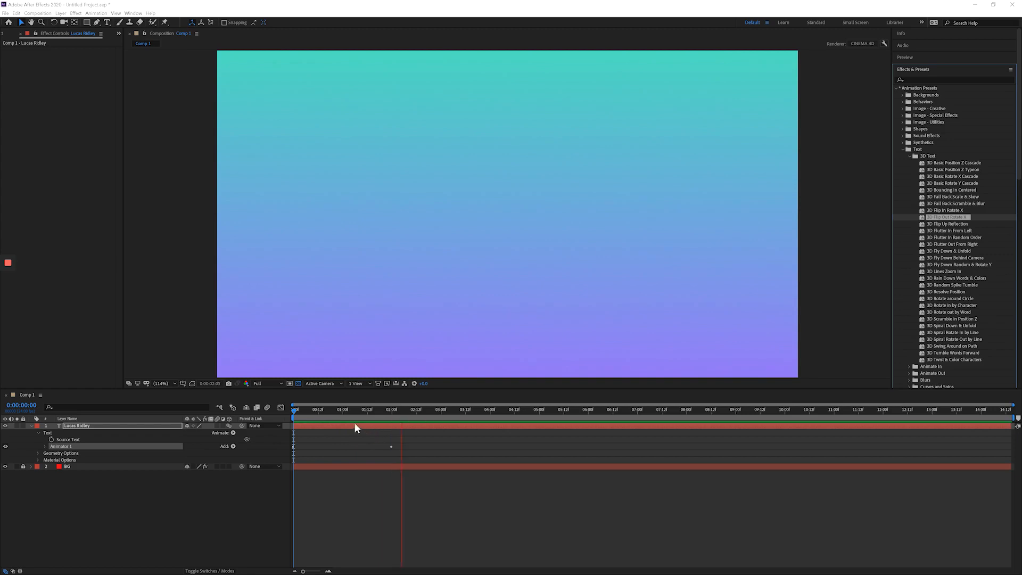
pyautogui.press('space')
pyautogui.press('space')
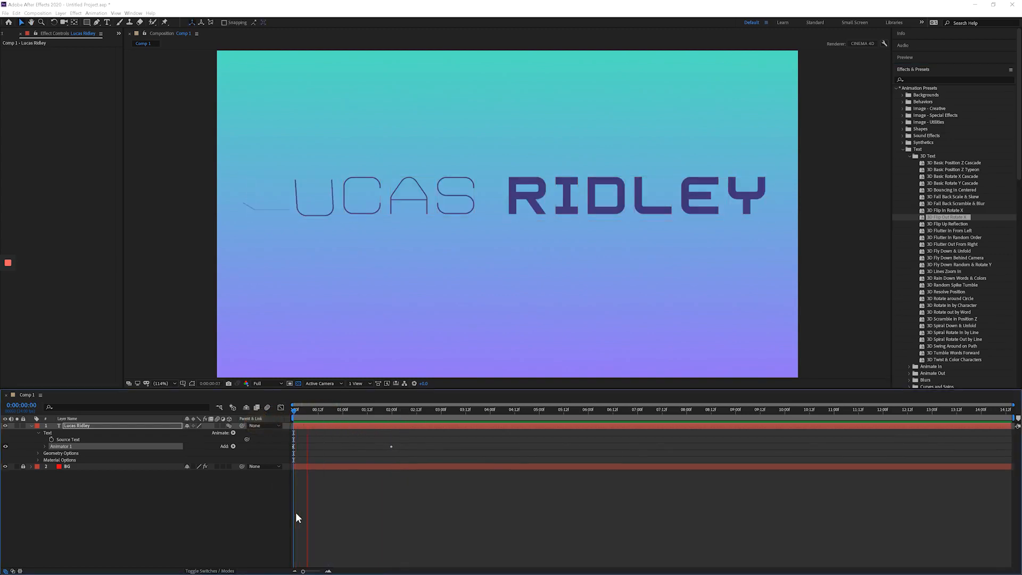
pyautogui.press('space')
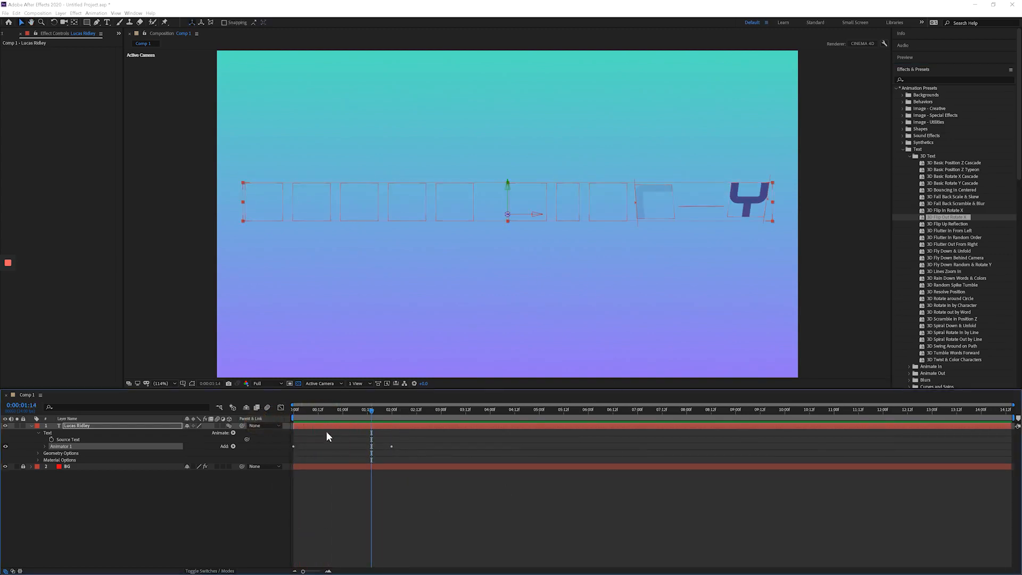
pyautogui.moveTo(299, 414); pyautogui.dragTo(294, 415)
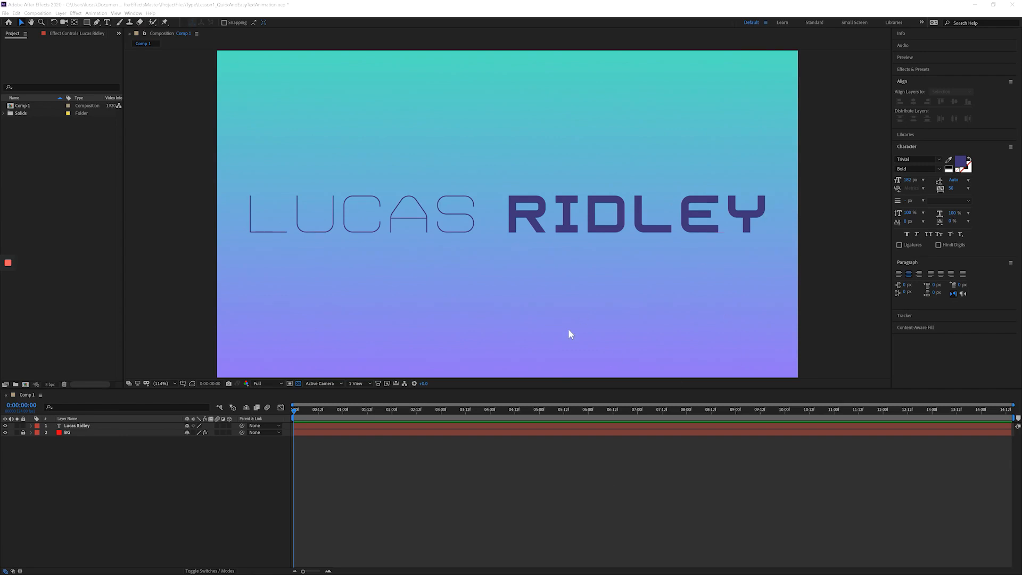
# Show the rulers in the composition viewer and check the guide display and snapping options.
pyautogui.click(193, 115)
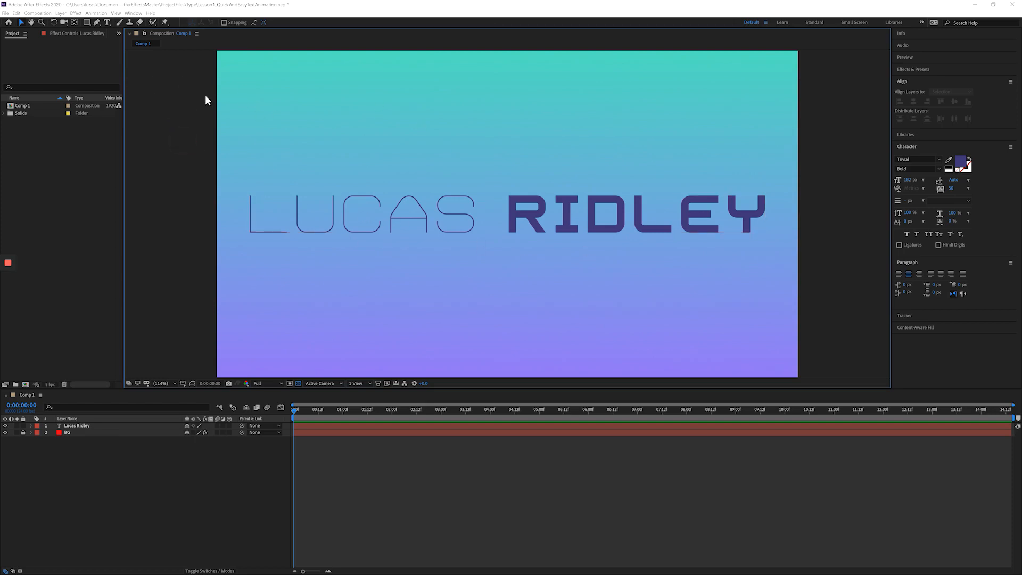
pyautogui.hotkey('ctrl', 'r')
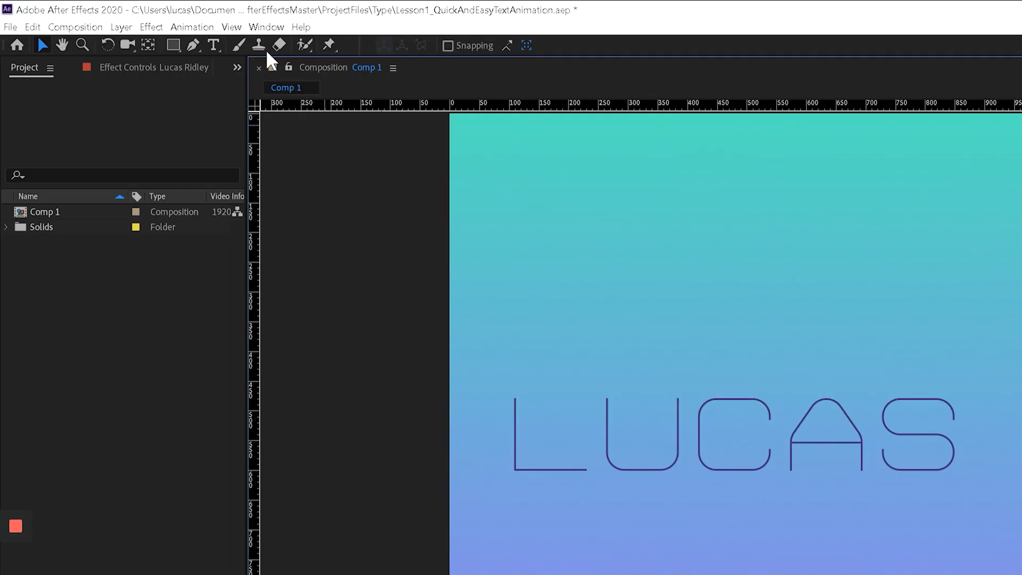
pyautogui.click(115, 12)
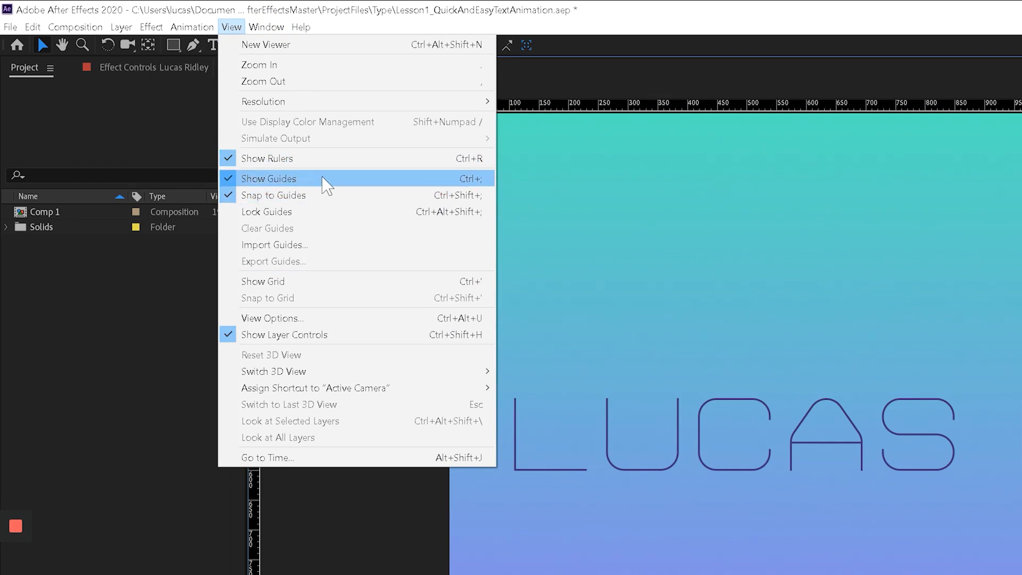
pyautogui.click(379, 558)
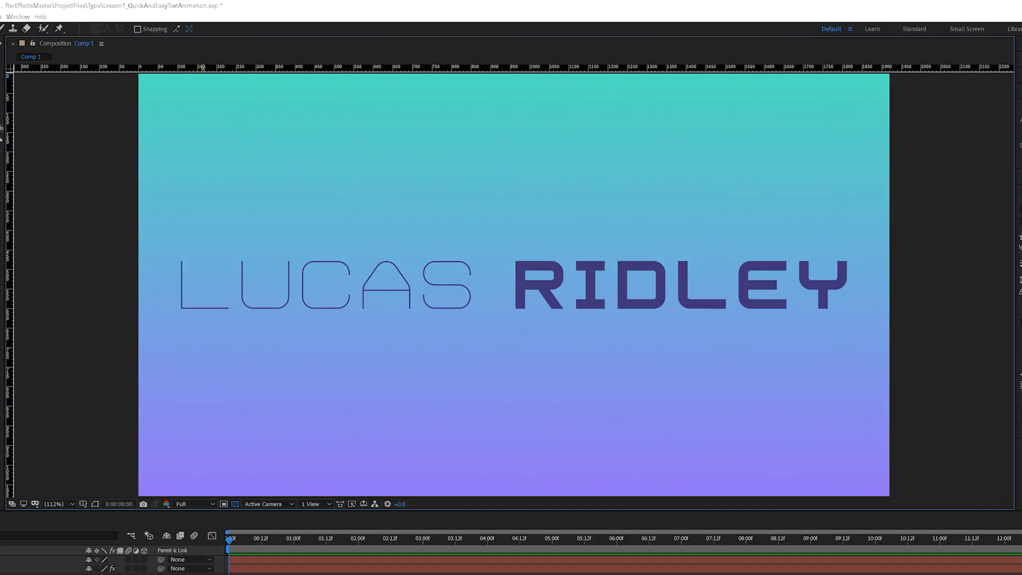
# Add a horizontal guide and edit its position to the vertical centre of the composition.
pyautogui.moveTo(203, 68); pyautogui.dragTo(317, 187)
pyautogui.rightClick(117, 185)
pyautogui.click(171, 195)
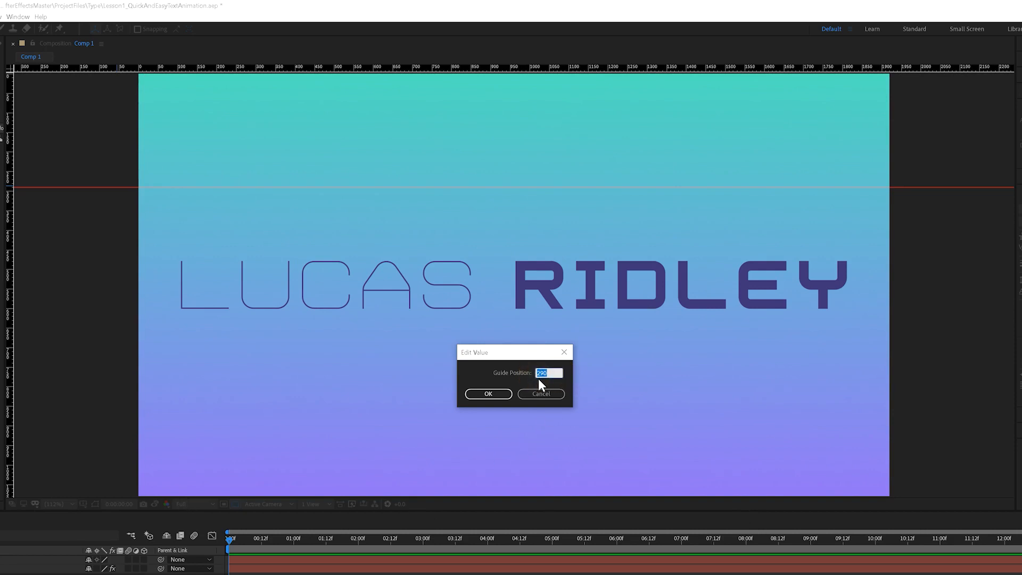
pyautogui.press('Return')
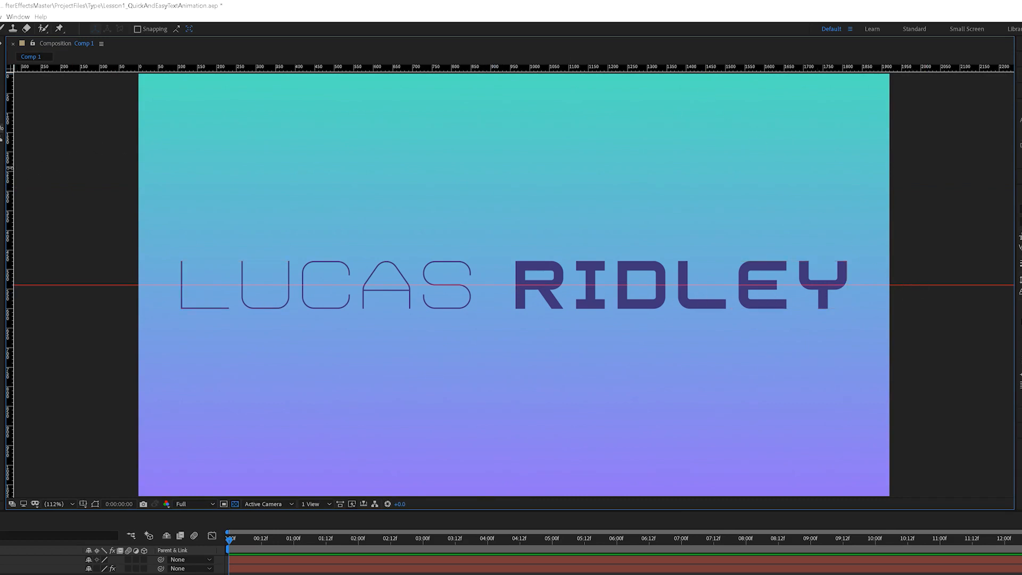
# Add a vertical guide and edit its position to the horizontal centre of the composition.
pyautogui.moveTo(9, 168); pyautogui.dragTo(3, 192)
pyautogui.moveTo(9, 239); pyautogui.dragTo(497, 228)
pyautogui.rightClick(499, 231)
pyautogui.click(515, 238)
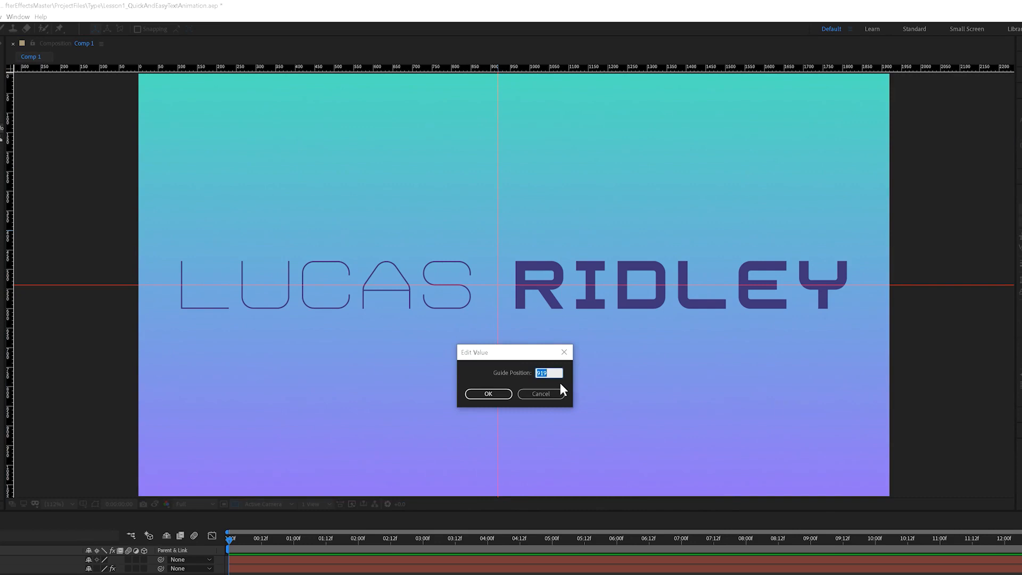
pyautogui.write('950')
pyautogui.press('Return')
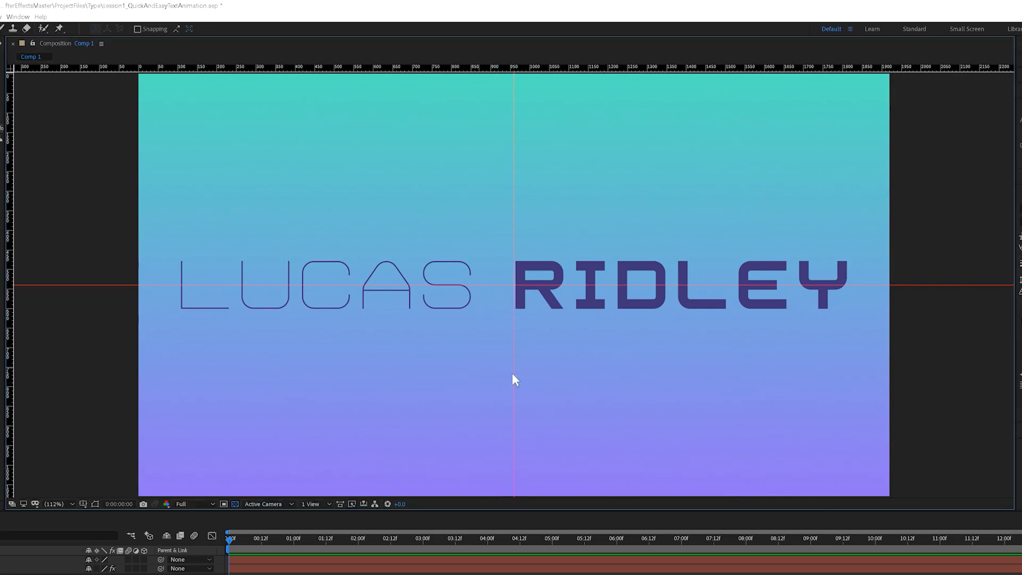
# Show the title/action-safe margins in the composition viewer to check the title's placement, and hide them again.
pyautogui.click(82, 504)
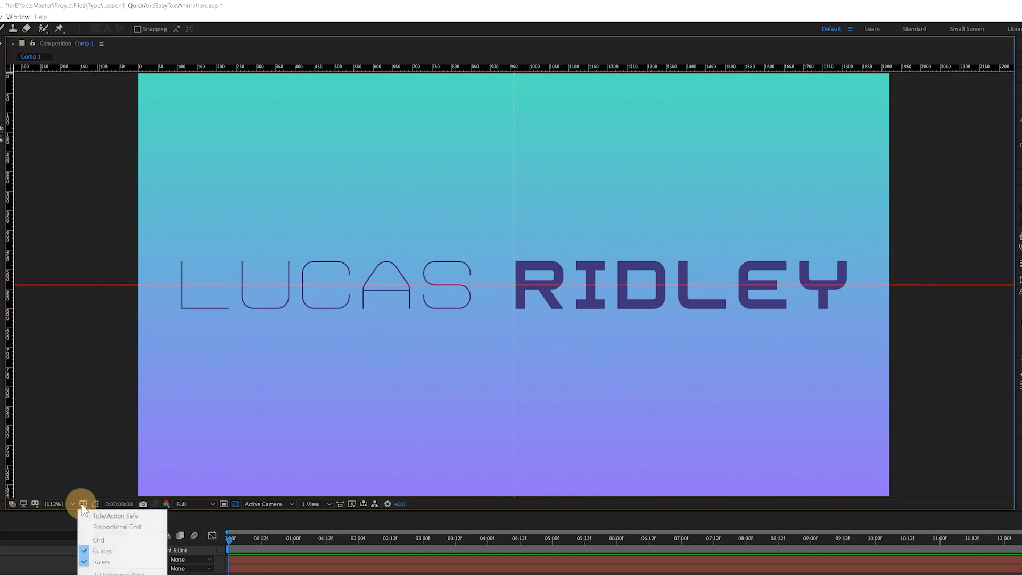
pyautogui.click(114, 516)
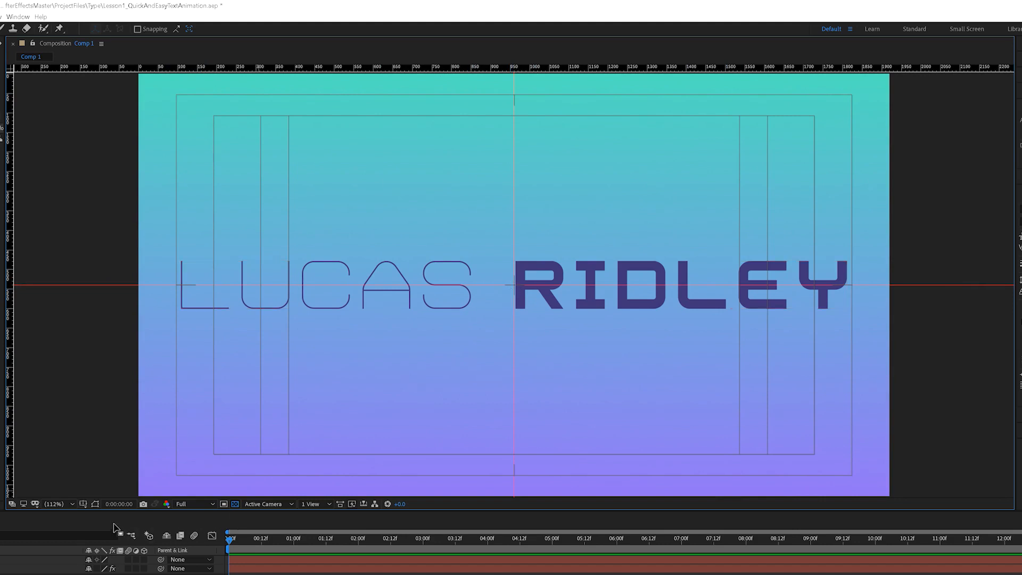
pyautogui.click(83, 502)
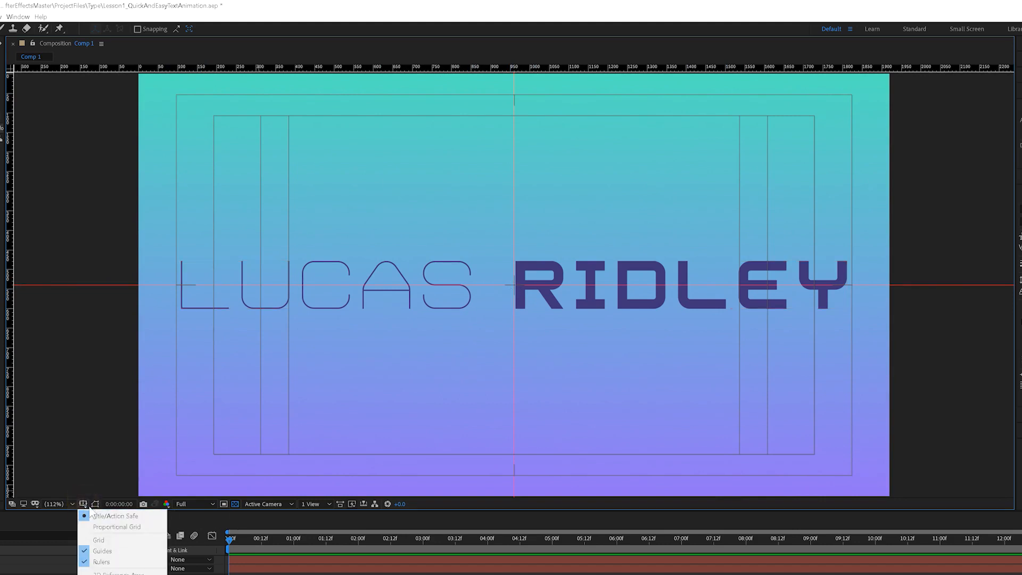
pyautogui.click(104, 517)
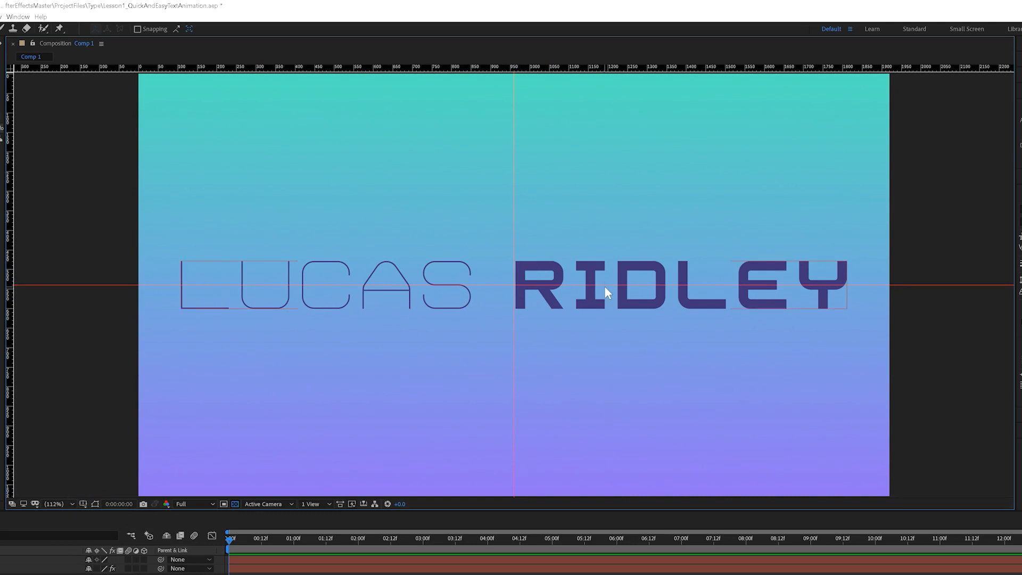
# Hide the guides to view the title without them, and show them again.
pyautogui.click(934, 329)
pyautogui.hotkey('ctrl', ';')
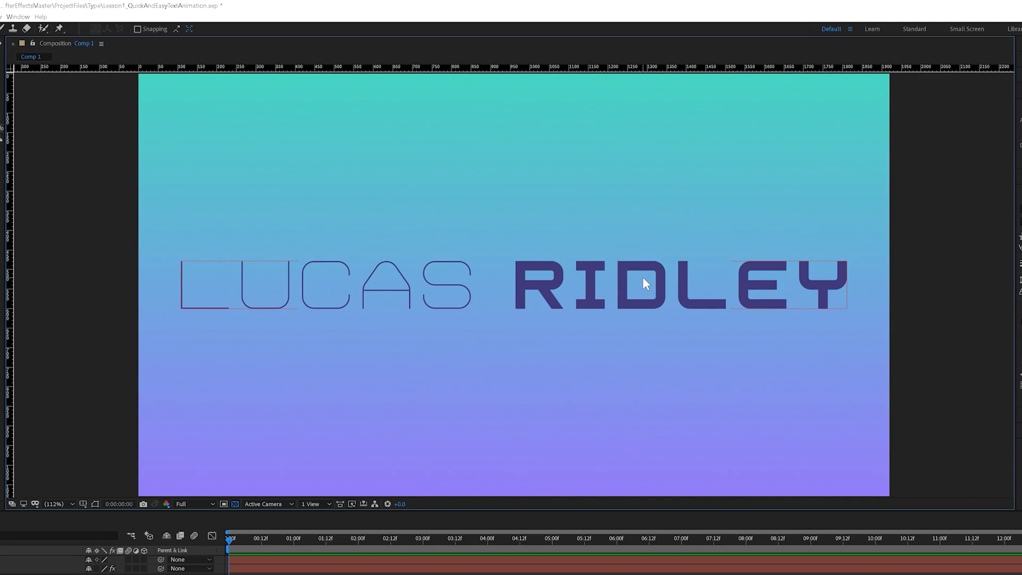
pyautogui.hotkey('ctrl', ';')
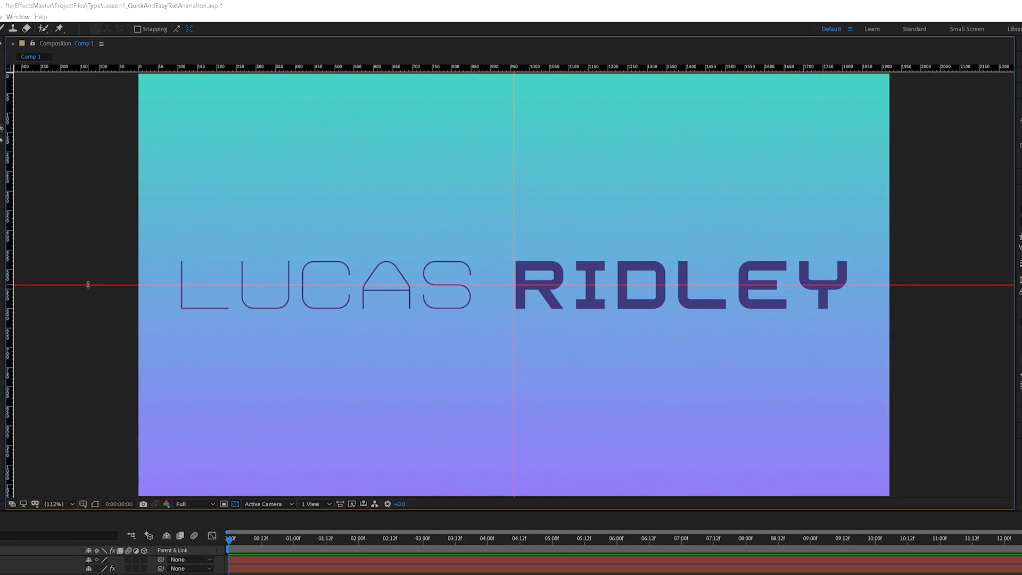
# Remove the horizontal guide from the composition and clear all remaining guides.
pyautogui.moveTo(88, 285); pyautogui.dragTo(104, 21)
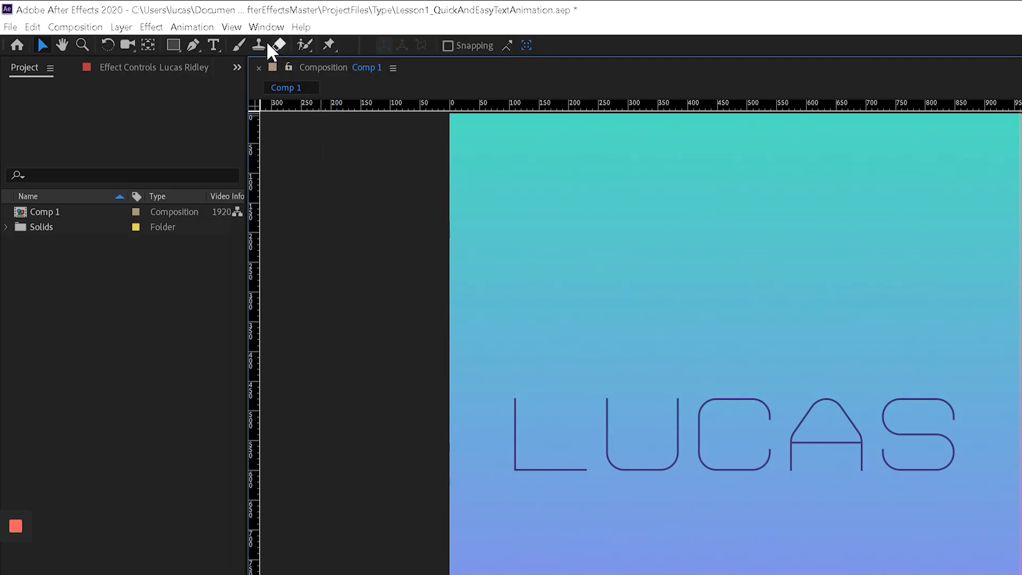
pyautogui.click(231, 27)
pyautogui.click(298, 233)
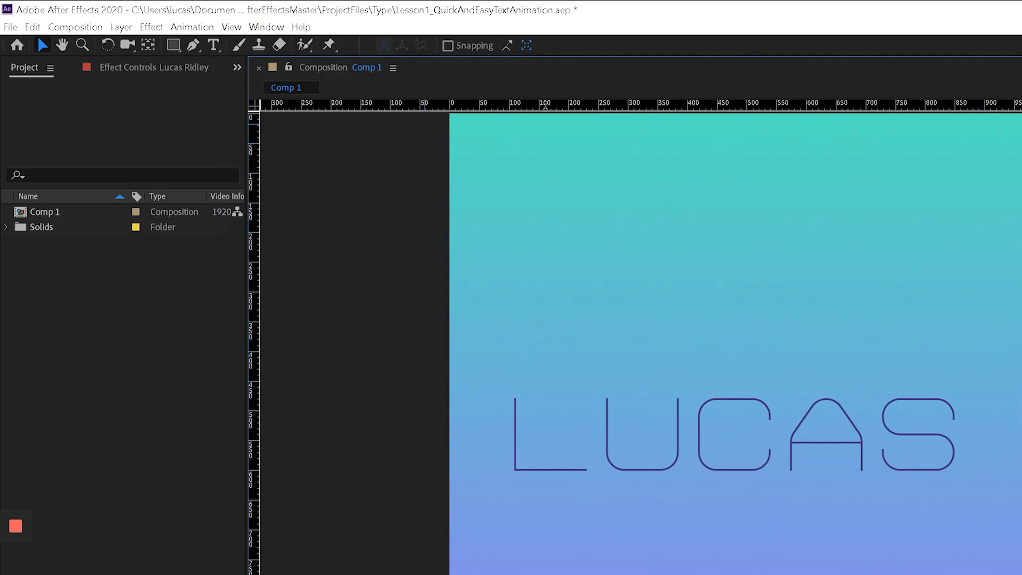
# Add a horizontal guide below the title and set the guide colour in the Grids & Guides preferences to a shade sampled from the background.
pyautogui.moveTo(545, 104); pyautogui.dragTo(570, 567)
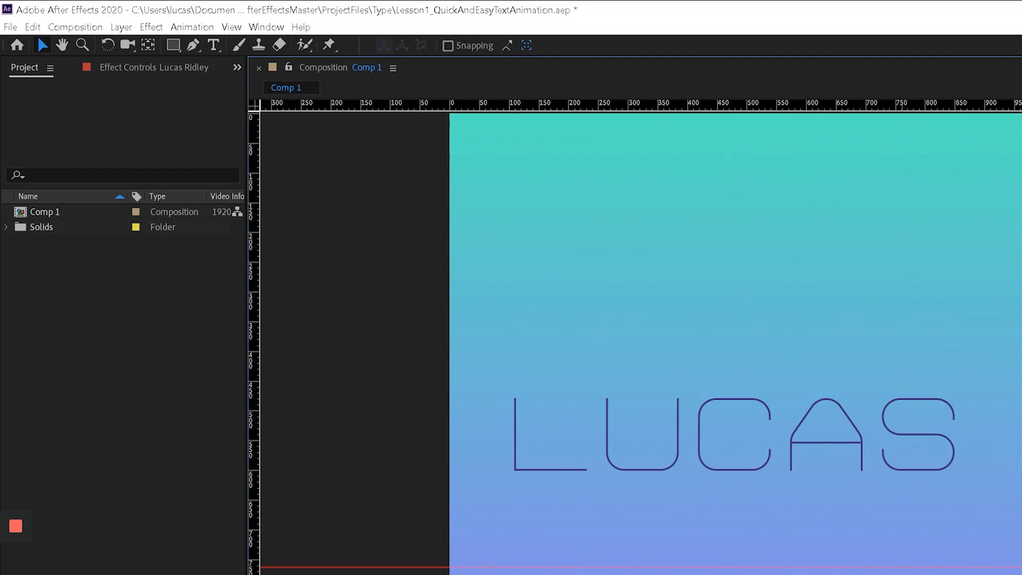
pyautogui.click(32, 27)
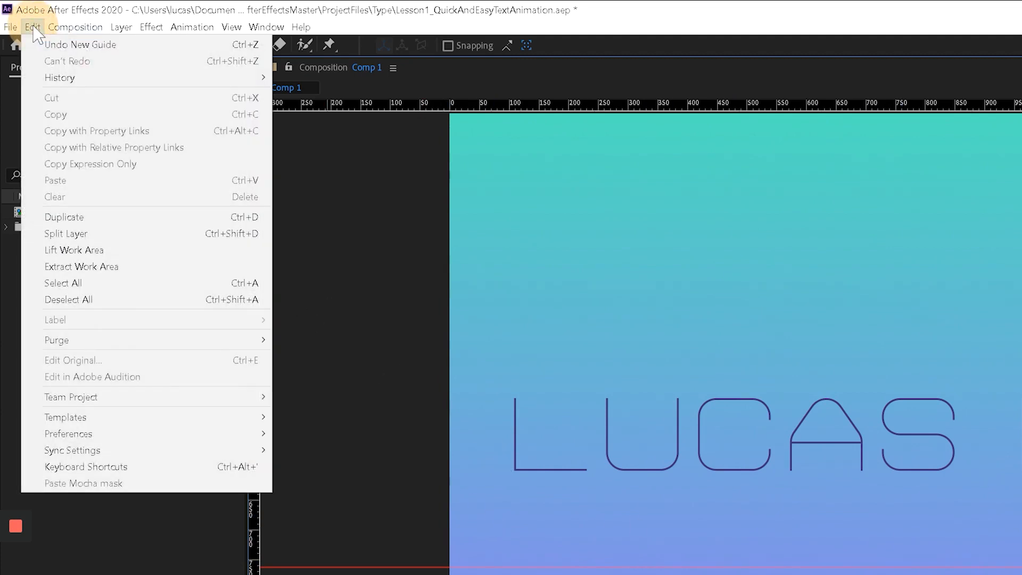
pyautogui.moveTo(236, 446)
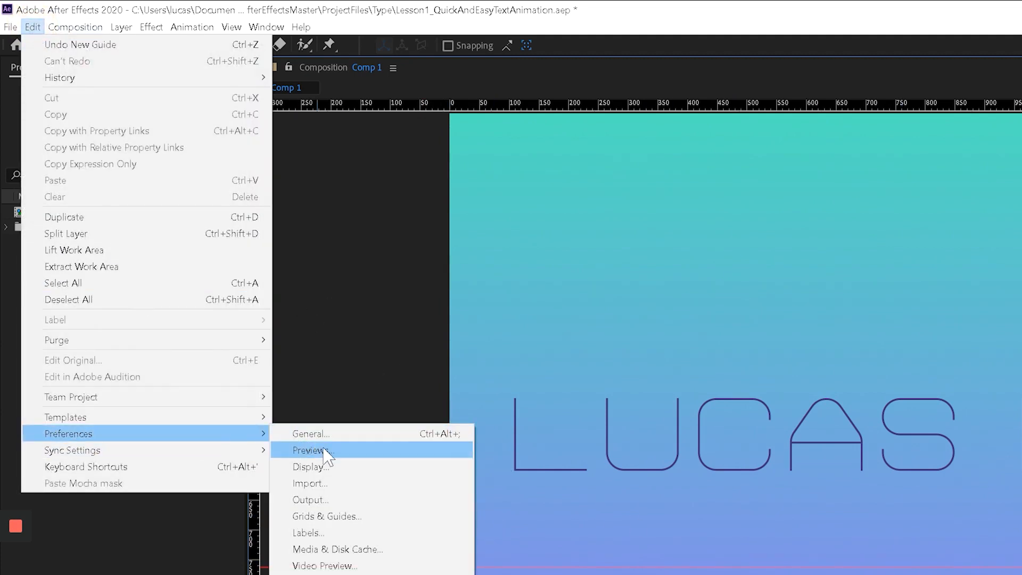
pyautogui.click(351, 516)
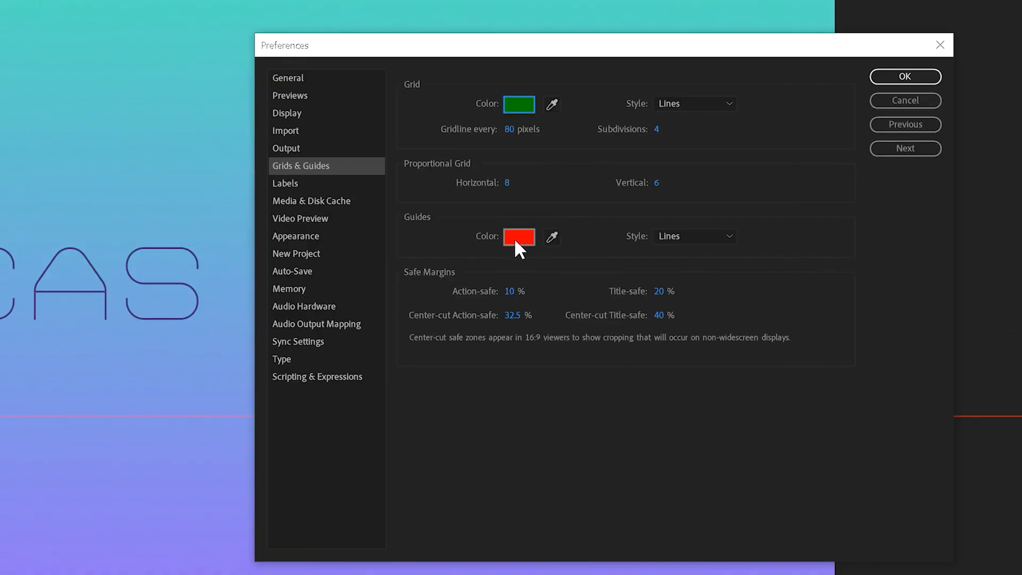
pyautogui.click(552, 237)
pyautogui.click(216, 531)
pyautogui.click(932, 78)
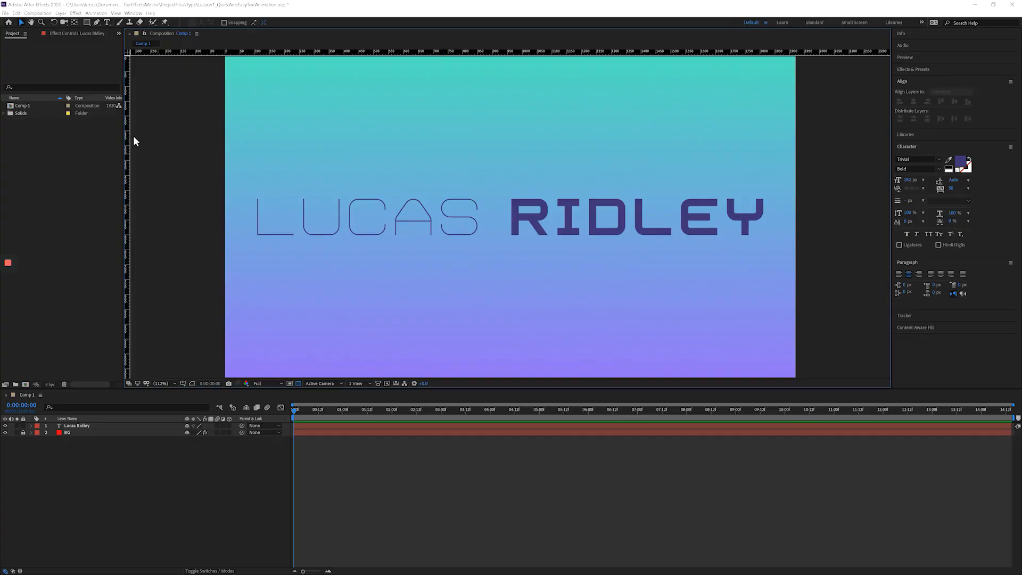
# Choose a different guide colour with the colour picker in the Grids & Guides preferences and apply it.
pyautogui.click(16, 12)
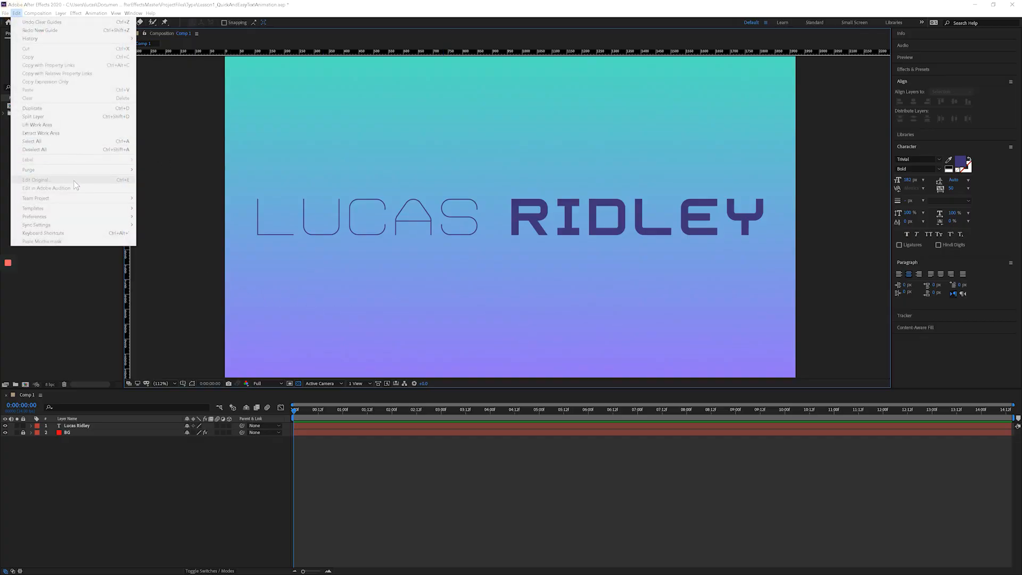
pyautogui.moveTo(113, 217)
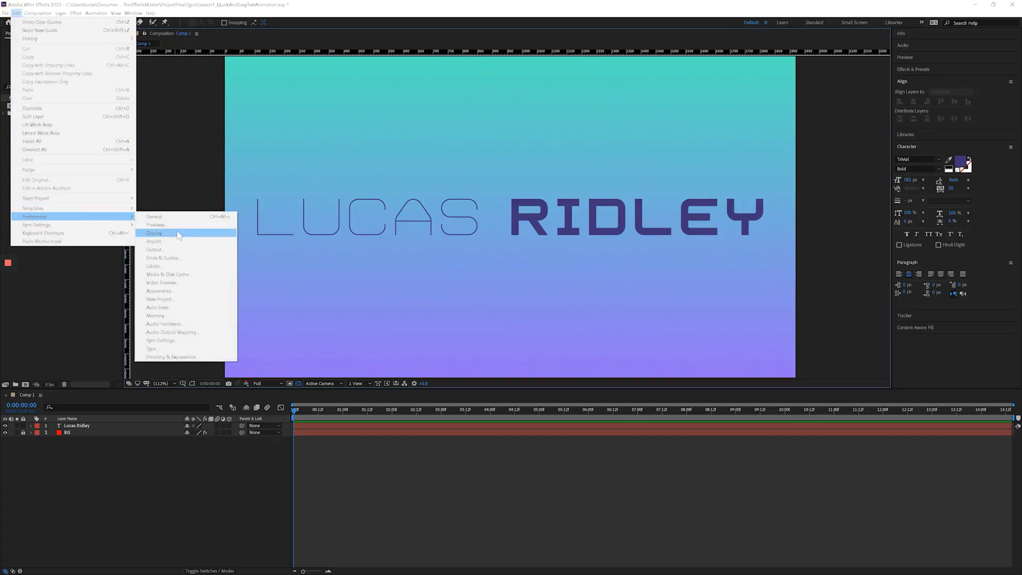
pyautogui.click(182, 258)
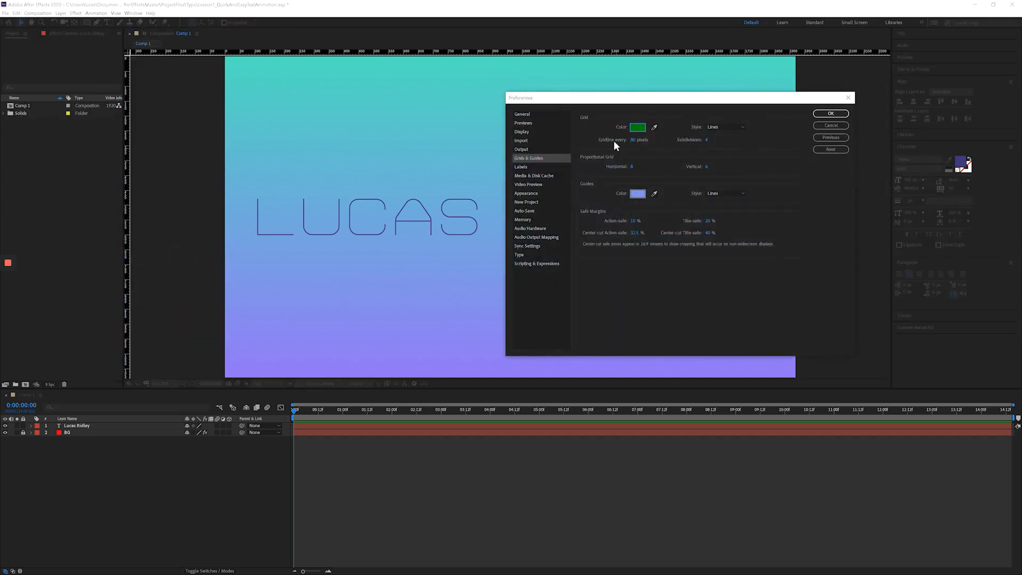
pyautogui.click(637, 193)
pyautogui.moveTo(496, 245); pyautogui.dragTo(490, 184)
pyautogui.click(555, 219)
pyautogui.click(844, 116)
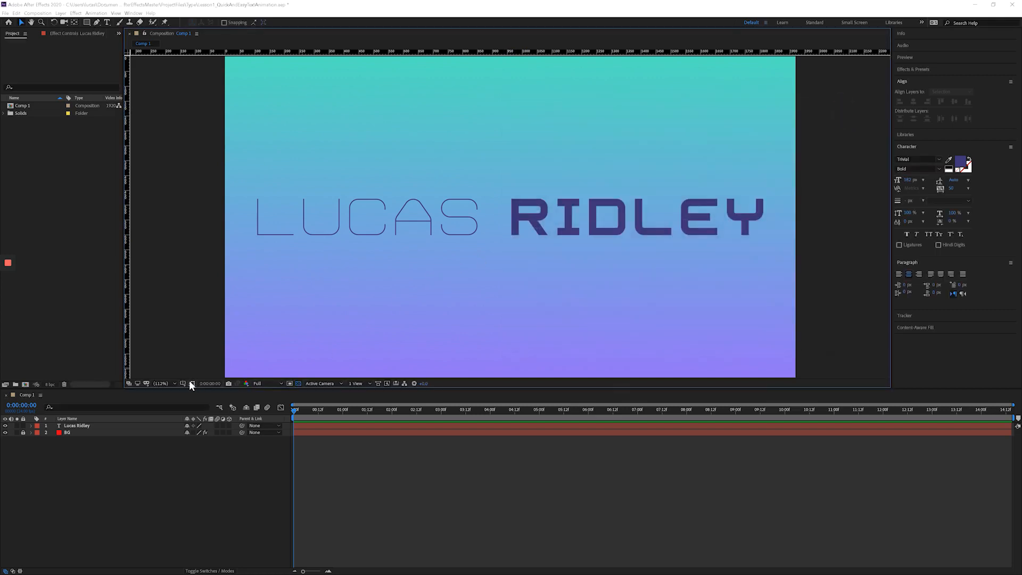
# Preview the regular grid over the composition and switch the viewer to the proportional grid.
pyautogui.click(183, 383)
pyautogui.click(193, 411)
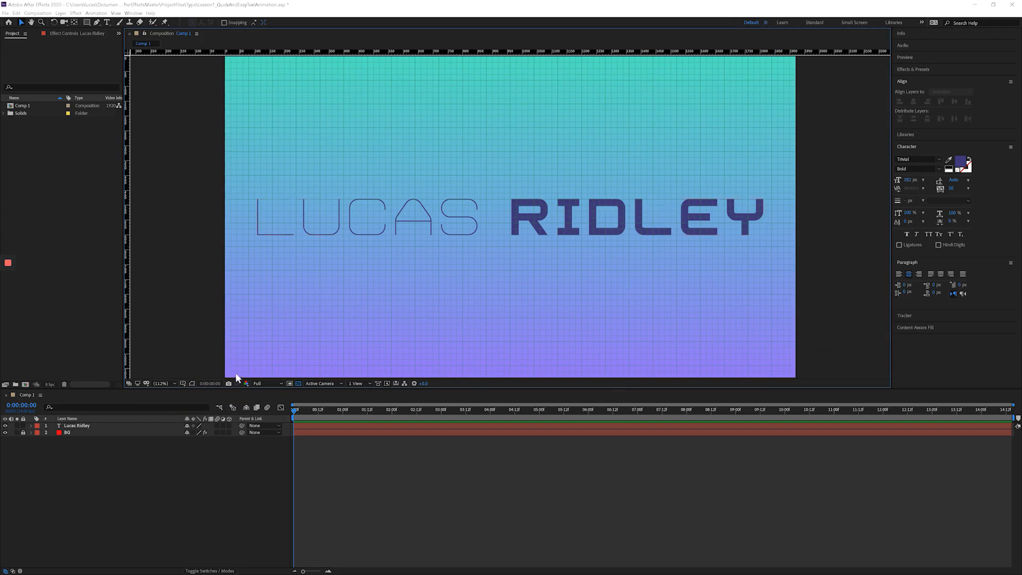
pyautogui.click(182, 383)
pyautogui.click(192, 400)
pyautogui.click(183, 383)
pyautogui.click(202, 401)
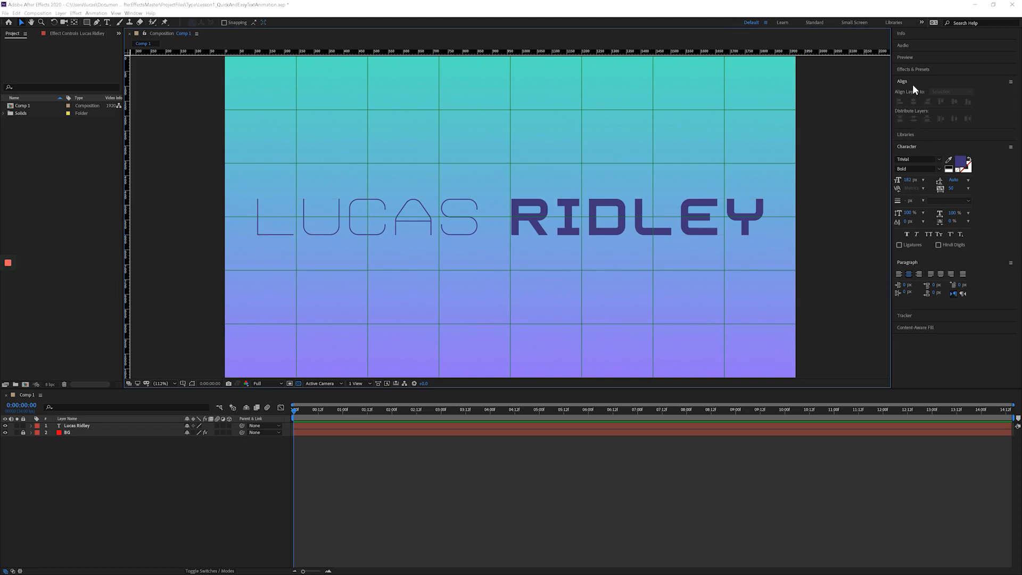
# Move the title text off-centre toward the upper edge and align it to the composition's horizontal and vertical centre.
pyautogui.click(429, 202)
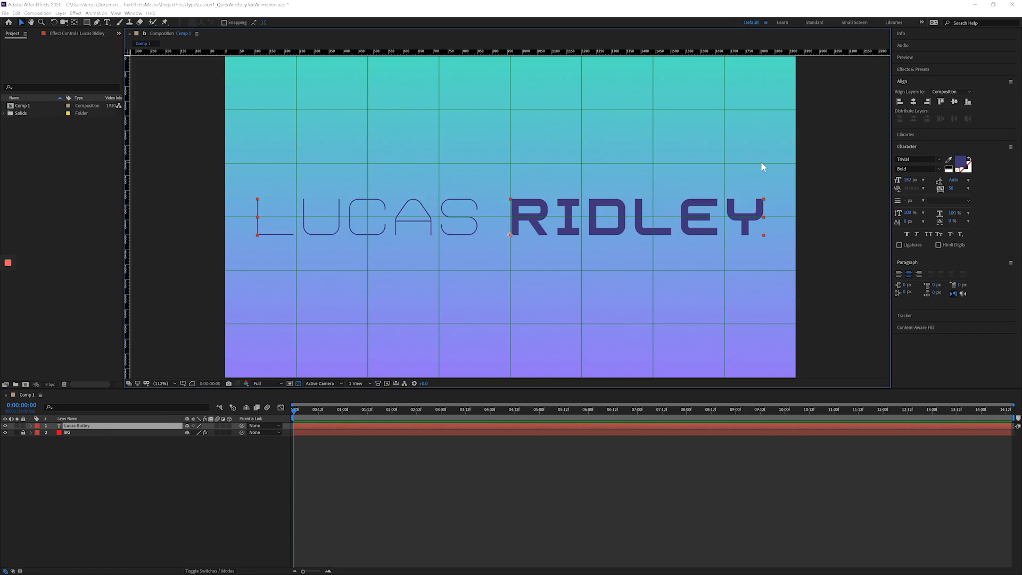
pyautogui.moveTo(624, 207); pyautogui.dragTo(503, 114)
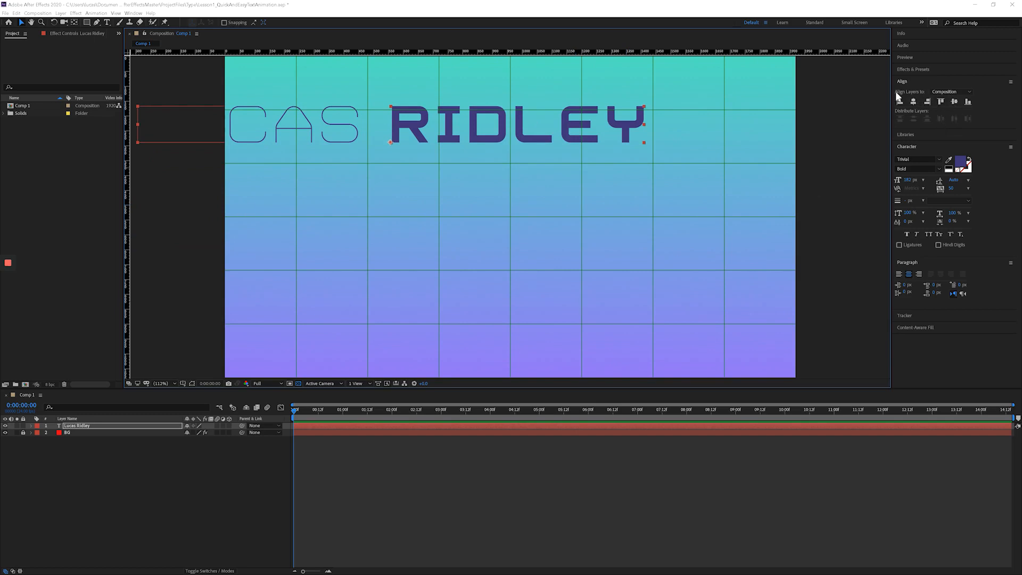
pyautogui.click(913, 101)
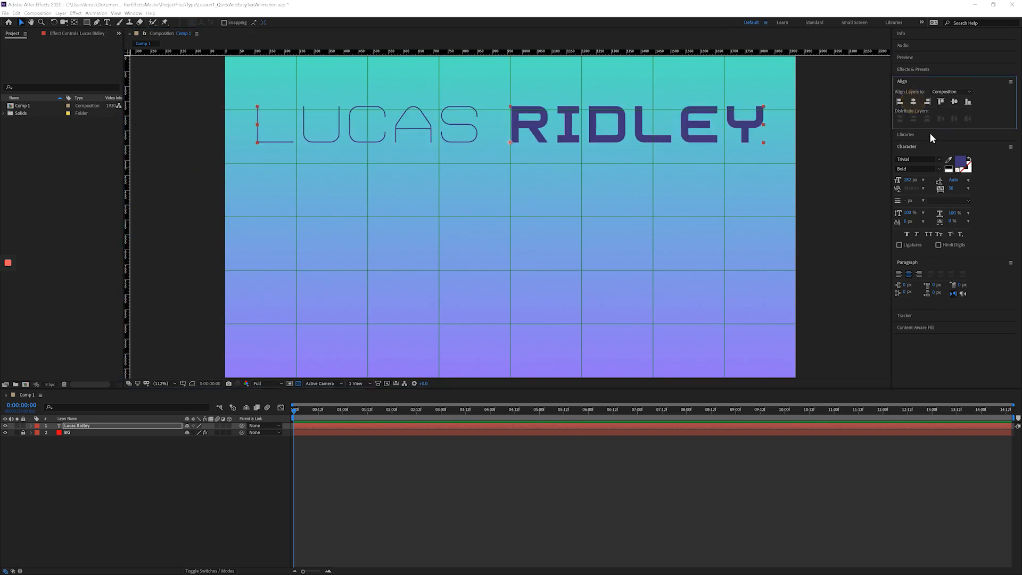
pyautogui.click(954, 101)
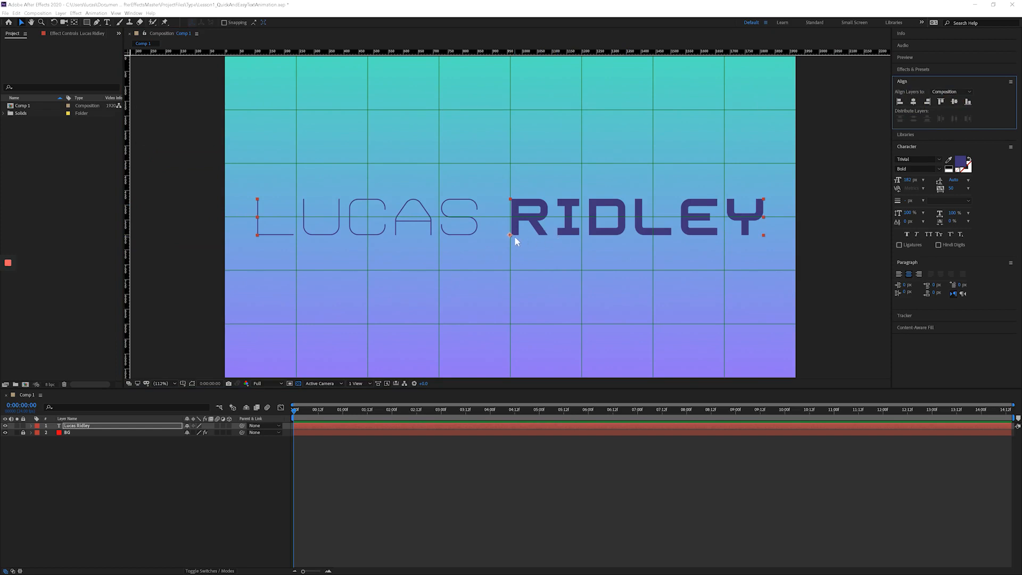
# Duplicate the title text layer and move the copy straight down to the lower edge of the composition.
pyautogui.click(90, 424)
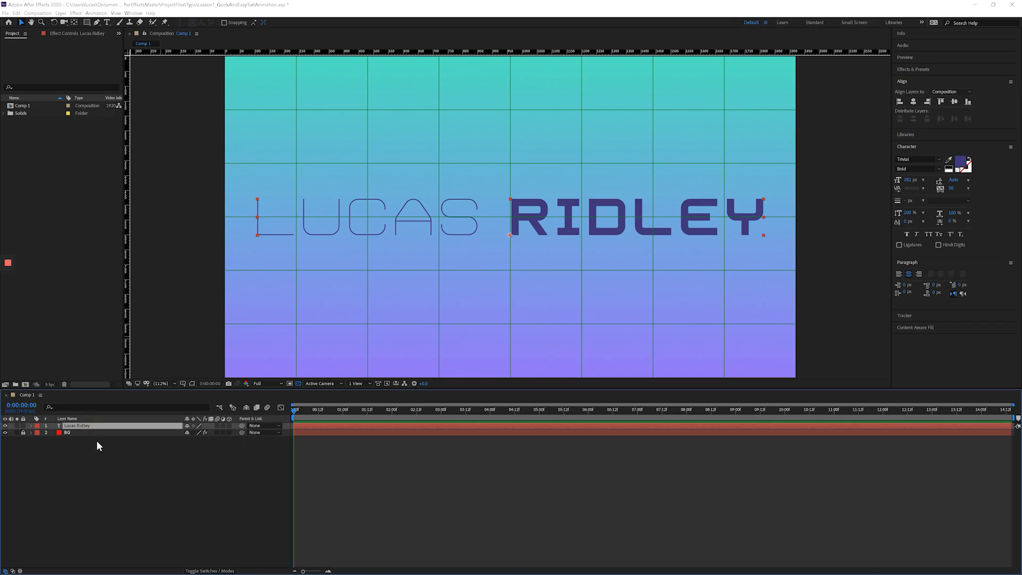
pyautogui.hotkey('ctrl', 'd')
pyautogui.moveTo(351, 237); pyautogui.dragTo(363, 359)
# Duplicate the lower title layer and place the new copy between the other two, just beneath the original title.
pyautogui.click(89, 419)
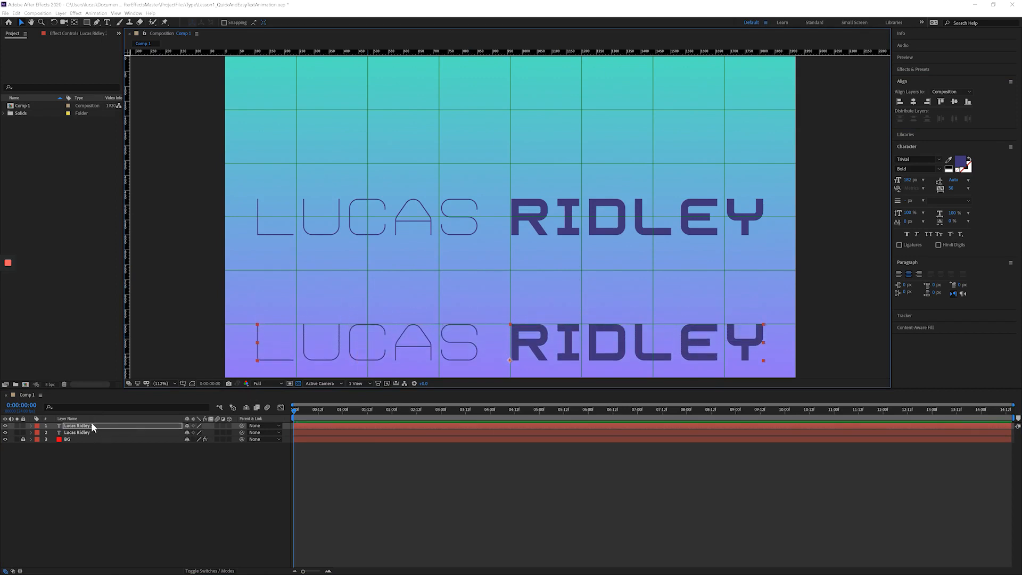
pyautogui.hotkey('ctrl', 'd')
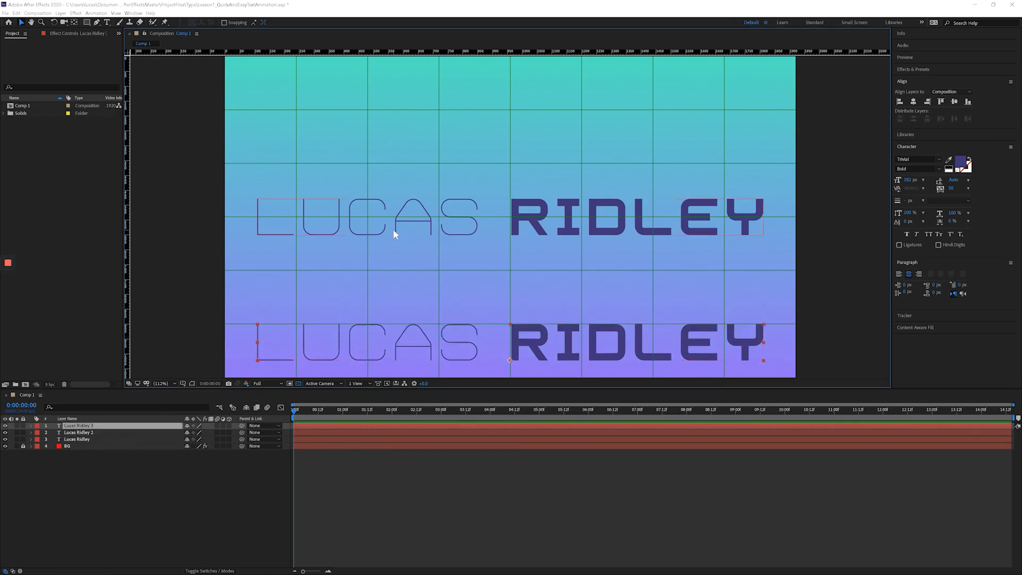
pyautogui.moveTo(395, 231); pyautogui.dragTo(393, 248)
pyautogui.hotkey('ctrl', 'z')
pyautogui.moveTo(301, 348); pyautogui.dragTo(336, 264)
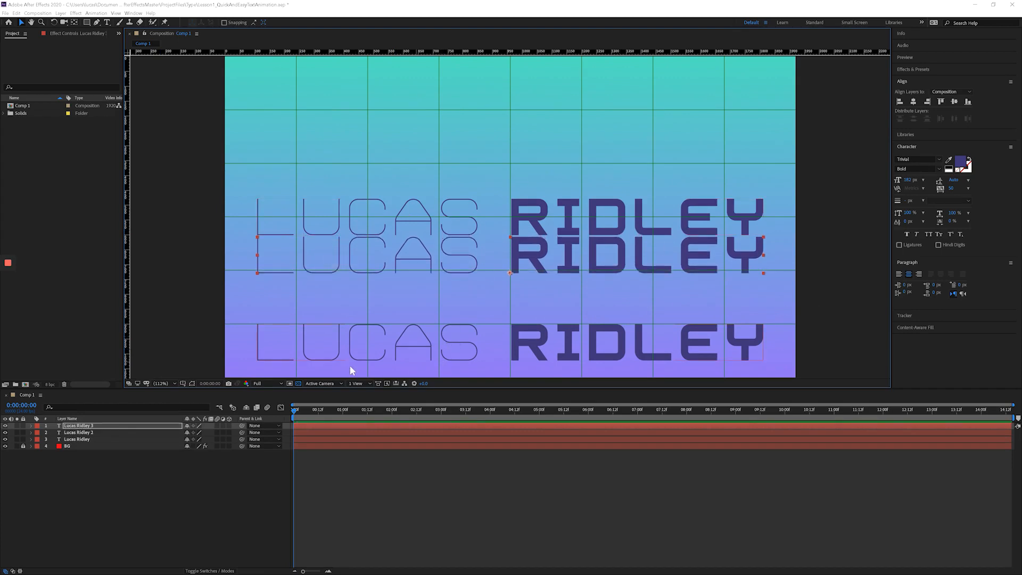
# Distribute the three title layers evenly by their vertical centres and deselect them.
pyautogui.keyDown('shift'); pyautogui.click(84, 437); pyautogui.keyUp('shift')
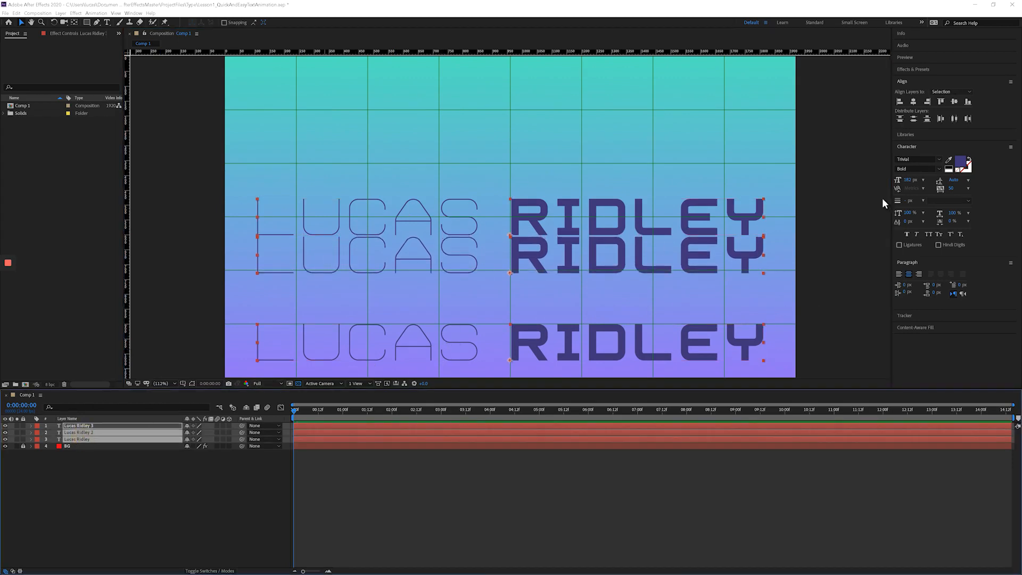
pyautogui.click(913, 120)
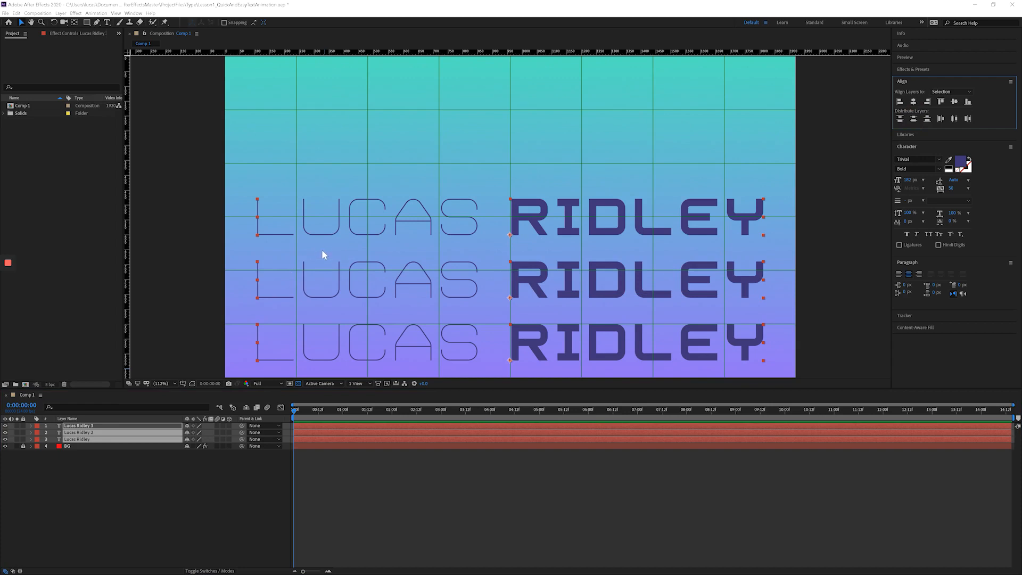
pyautogui.click(194, 466)
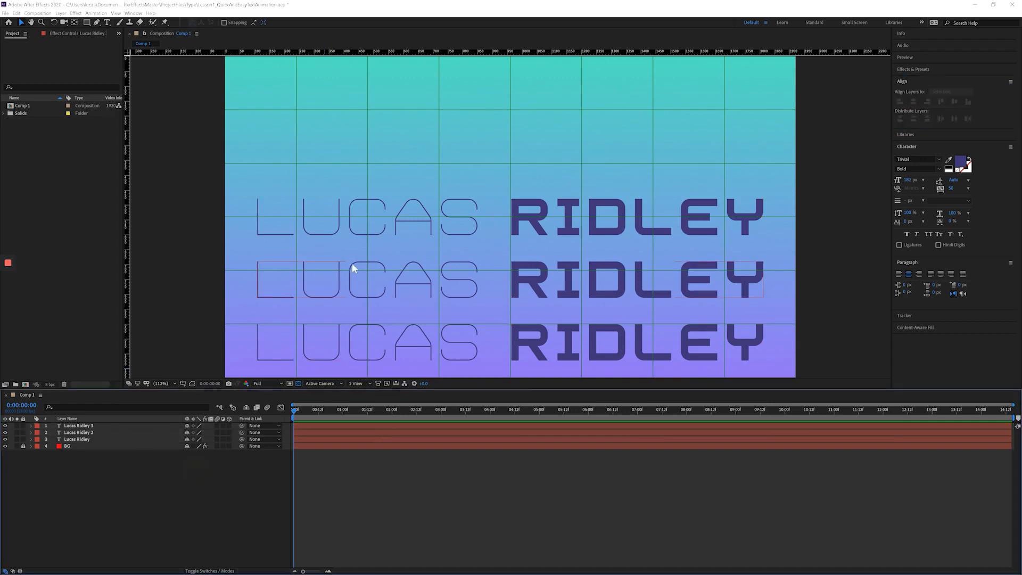
# Move the uppermost title to the upper edge of the composition and distribute all three title layers vertically again.
pyautogui.click(340, 226)
pyautogui.moveTo(340, 224); pyautogui.dragTo(342, 77)
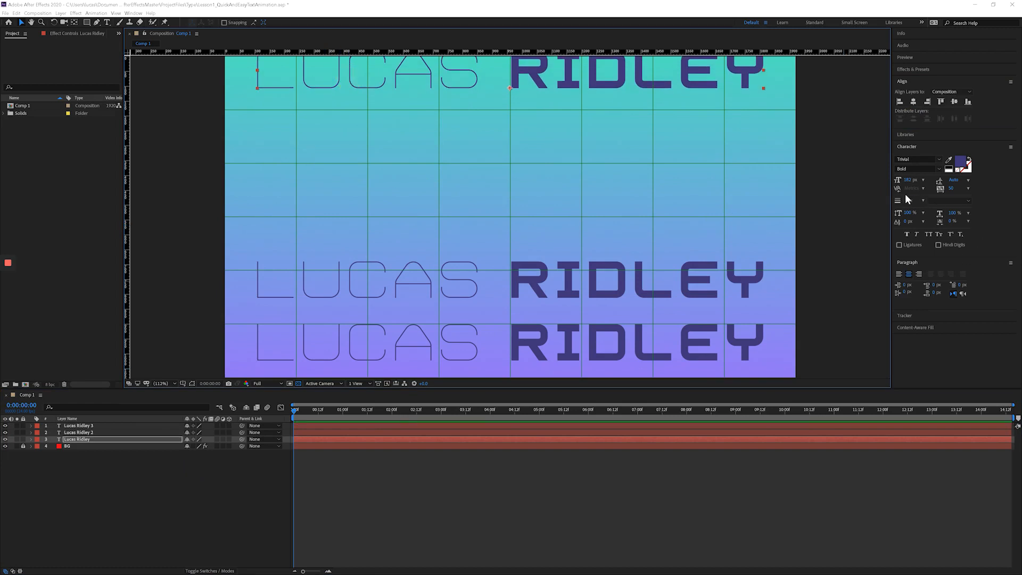
pyautogui.keyDown('shift'); pyautogui.click(94, 426); pyautogui.keyUp('shift')
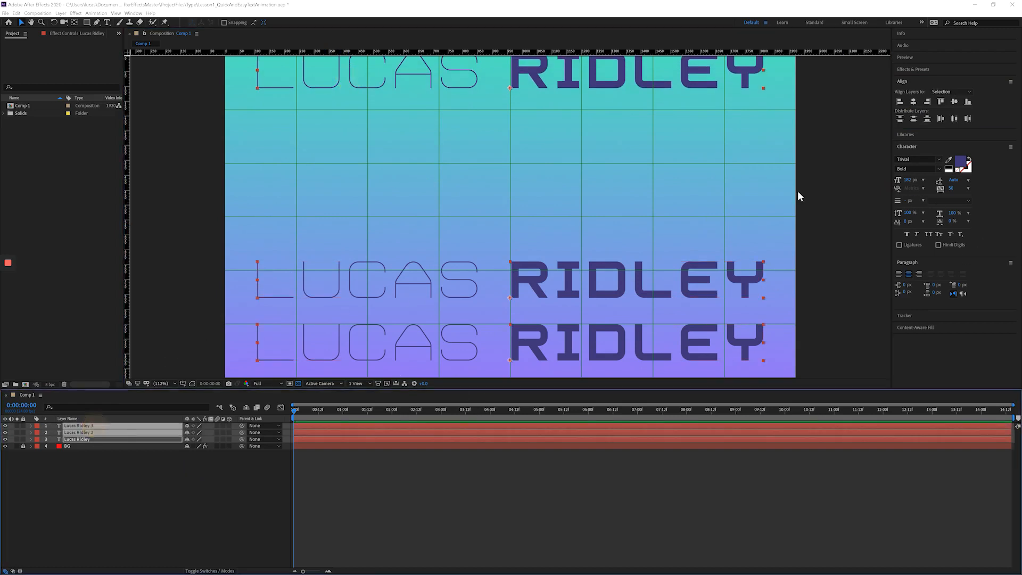
pyautogui.click(913, 119)
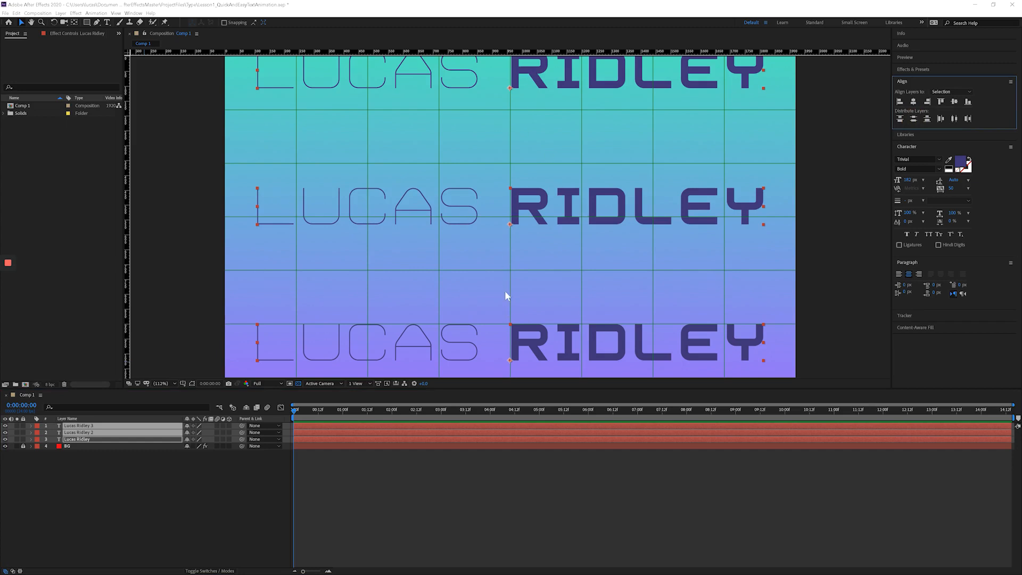
# Undo the distribution, repositioning and second duplication of the title layers, back to the first unmoved duplicate.
pyautogui.hotkey('ctrl', 'z')
pyautogui.hotkey('ctrl', 'z')
pyautogui.hotkey('ctrl', 'z')
pyautogui.hotkey('ctrl', 'z')
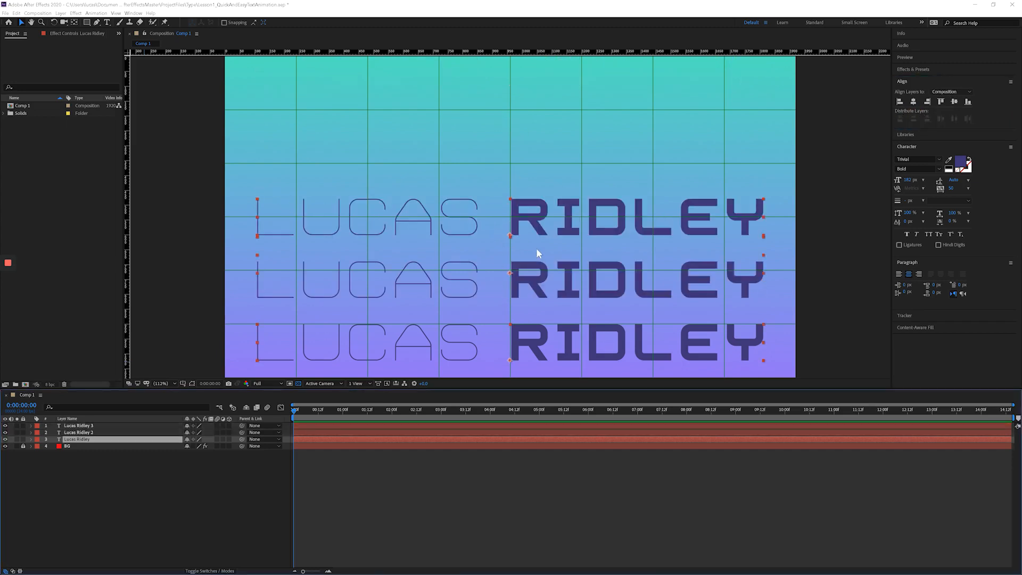
pyautogui.hotkey('ctrl', 'z')
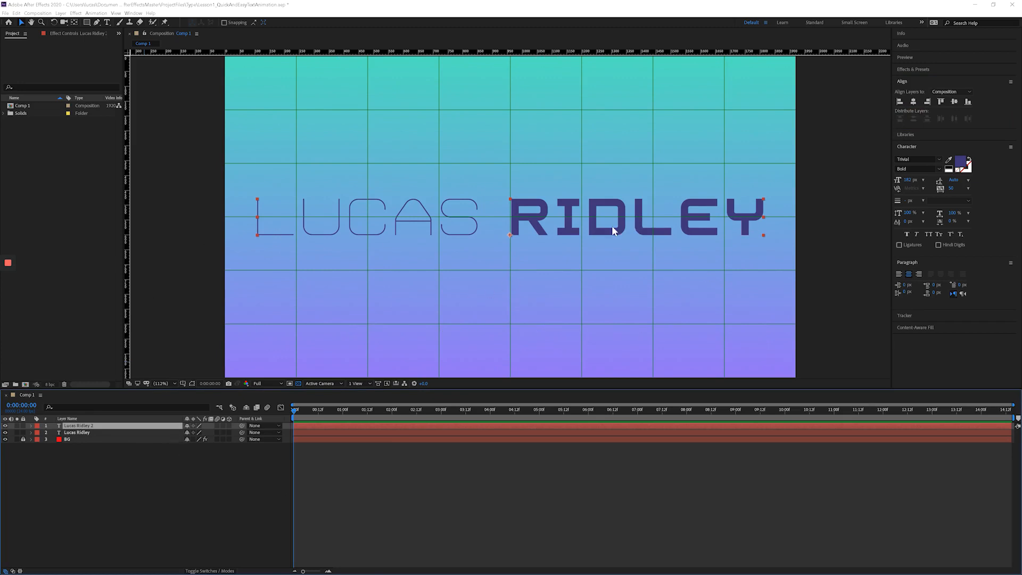
# Try moving the title onto a new horizontal guide placed below it, and undo both the move and the guide.
pyautogui.click(116, 13)
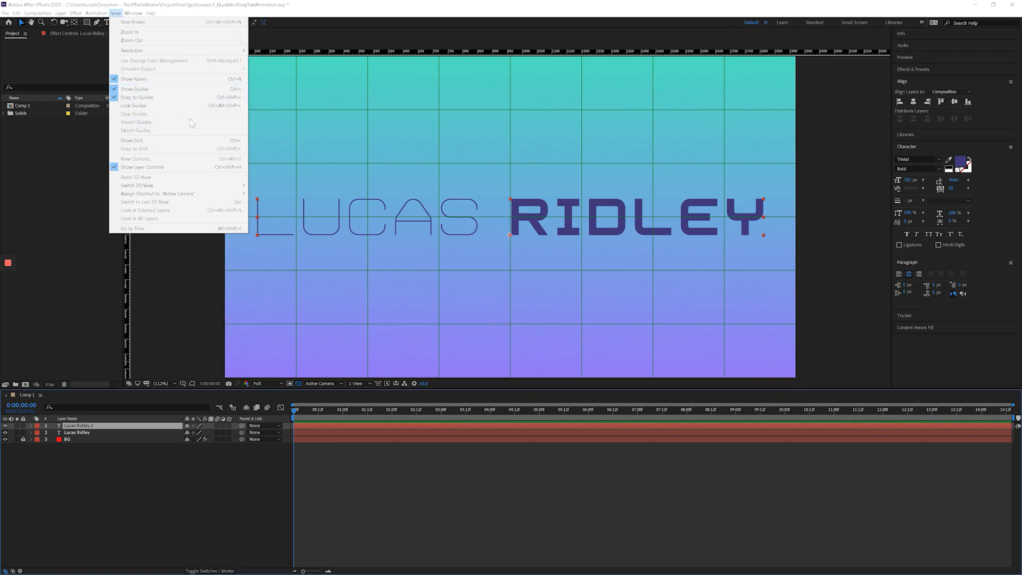
pyautogui.click(407, 49)
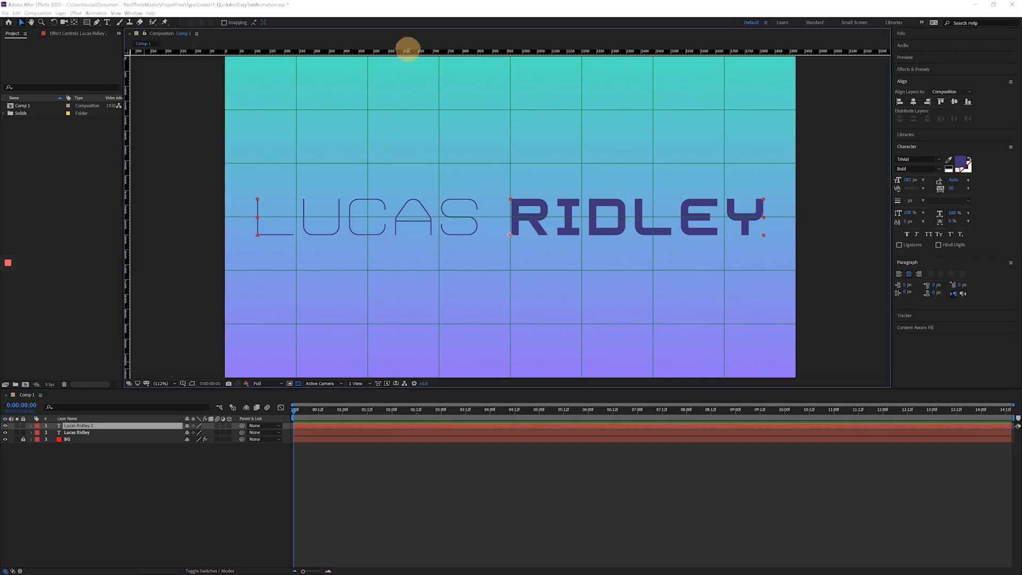
pyautogui.moveTo(412, 48); pyautogui.dragTo(443, 291)
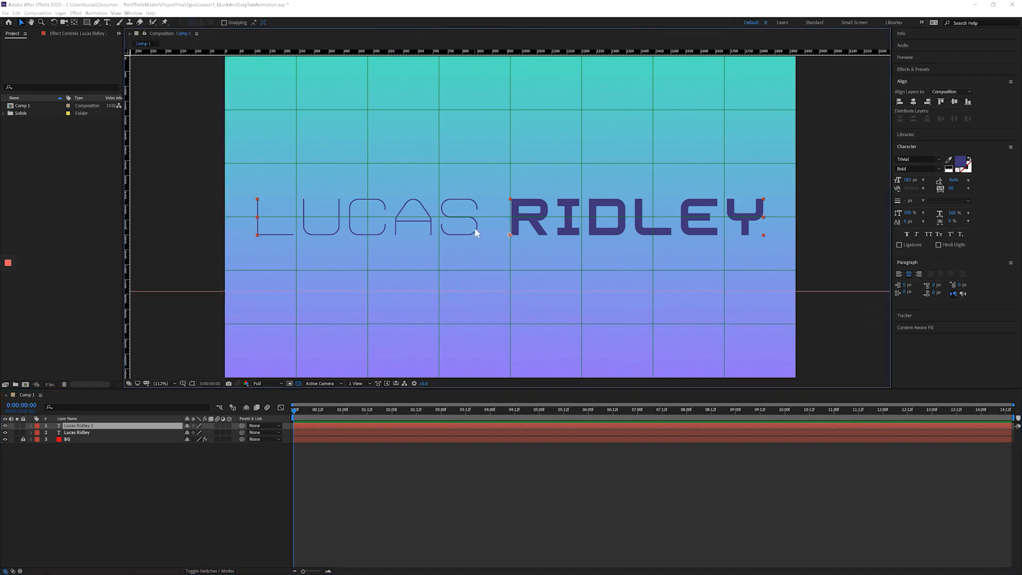
pyautogui.moveTo(477, 230); pyautogui.dragTo(474, 283)
pyautogui.hotkey('ctrl', 'z')
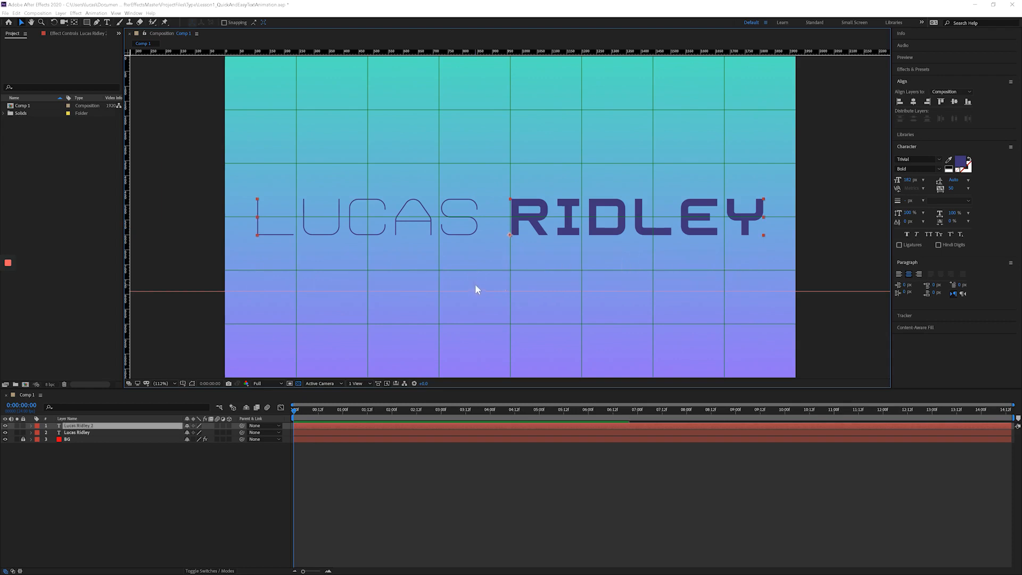
pyautogui.hotkey('ctrl', 'z')
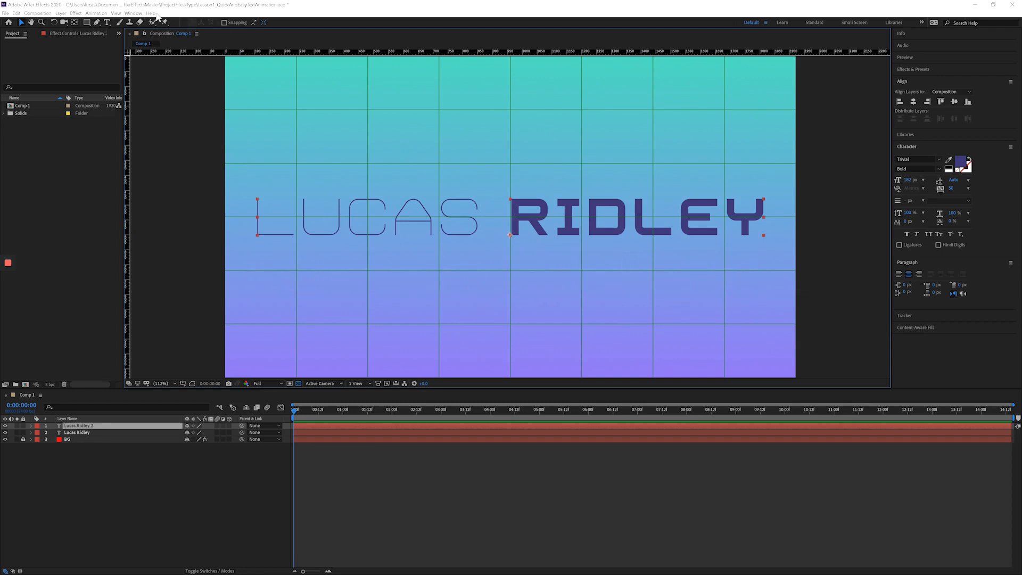
# Turn off the proportional grid overlay in the composition view and deselect all layers.
pyautogui.click(115, 12)
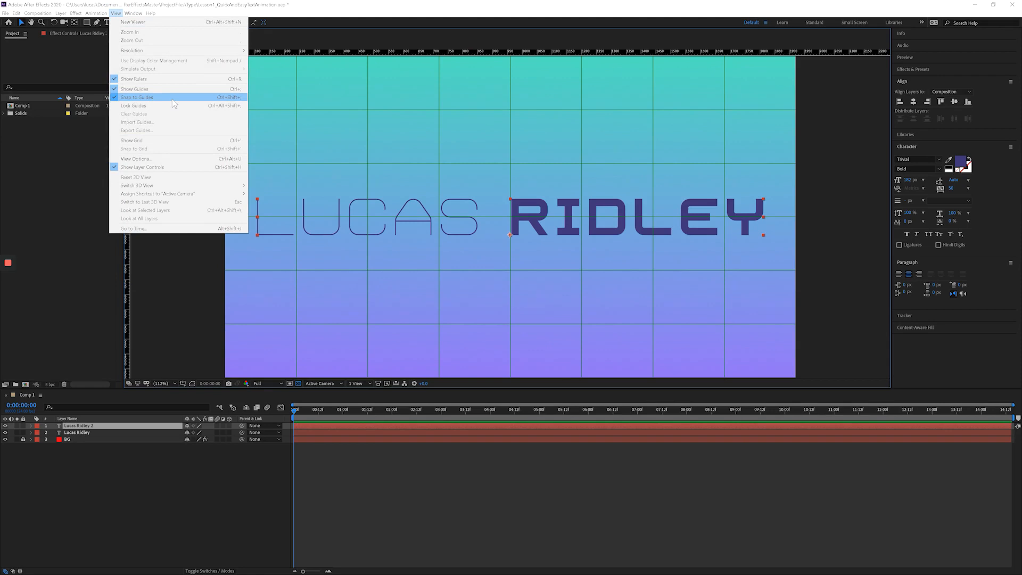
pyautogui.click(184, 383)
pyautogui.click(202, 401)
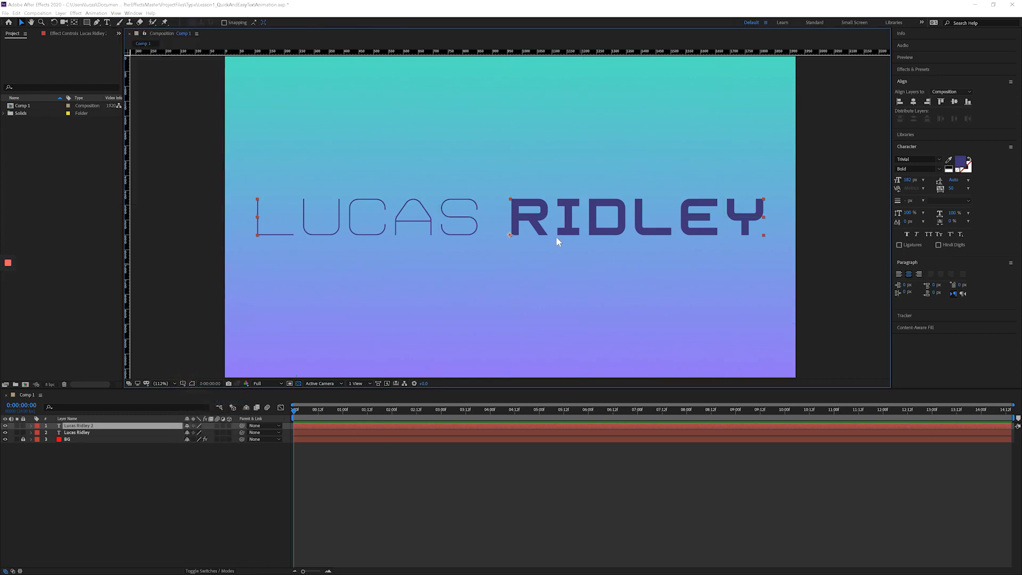
pyautogui.click(244, 511)
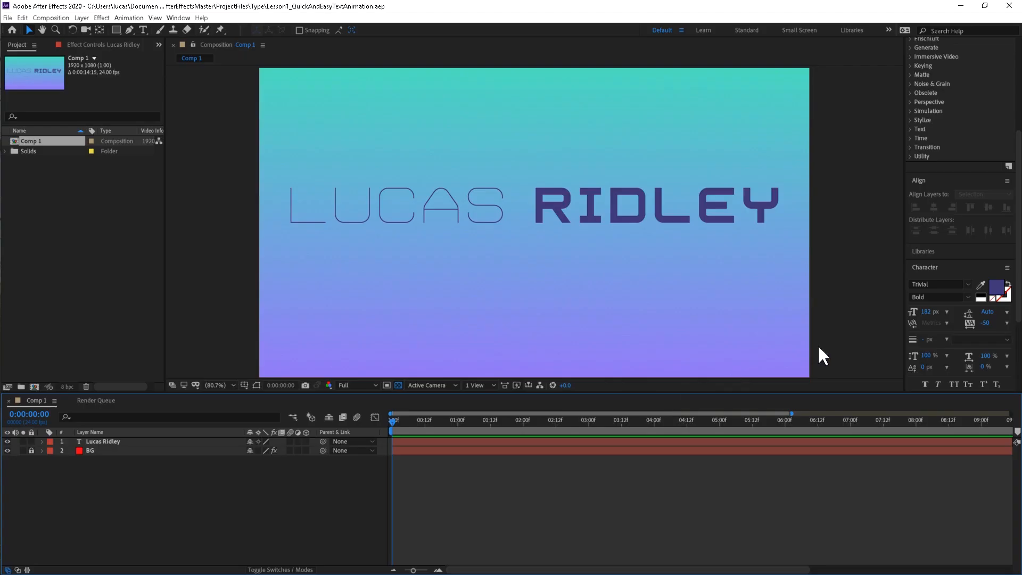
# Expand the Animation Presets group to view its preset categories.
pyautogui.moveTo(1018, 157); pyautogui.dragTo(1019, 59)
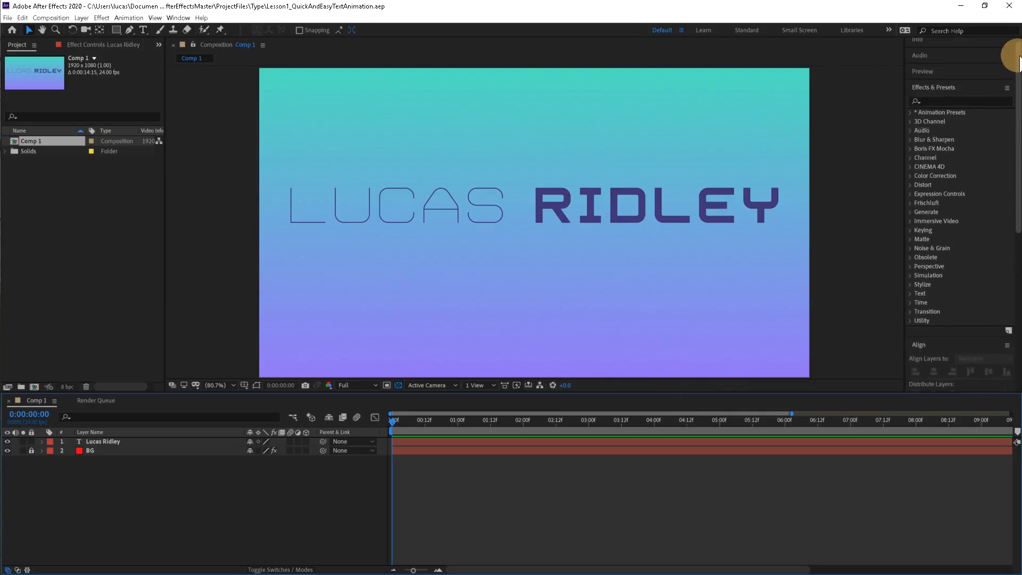
pyautogui.click(910, 113)
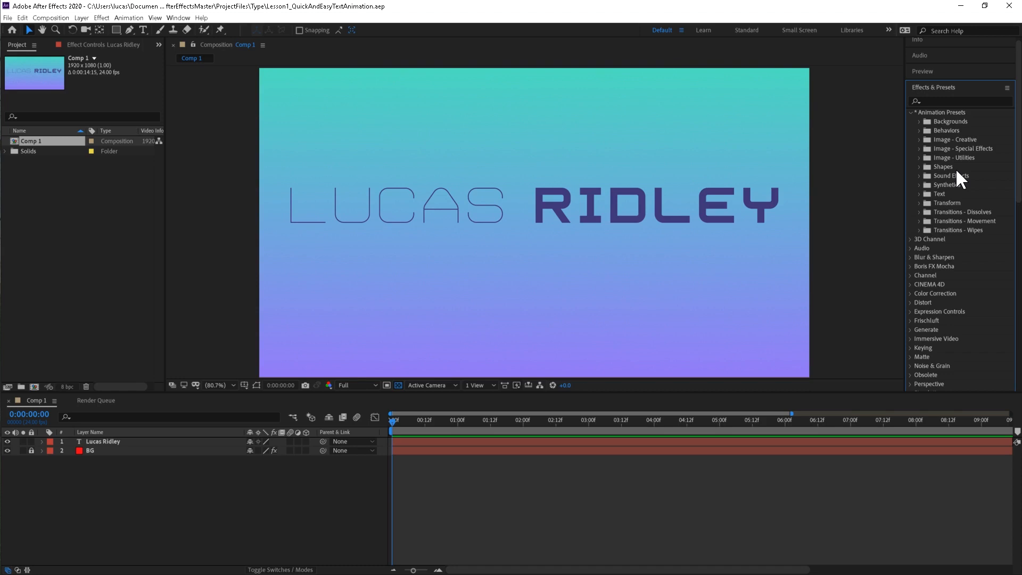
pyautogui.click(218, 476)
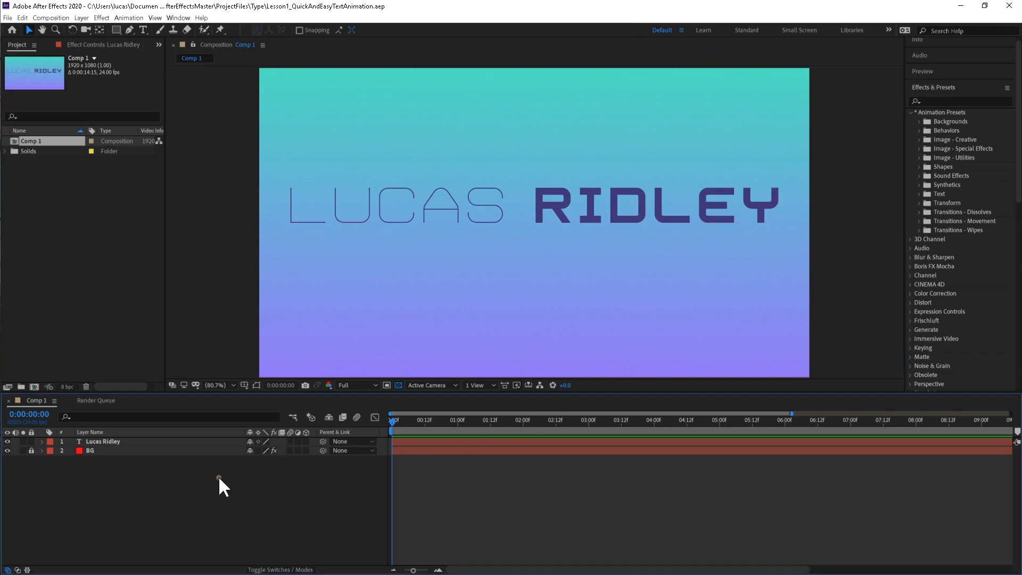
# Expand the title layer and add a Scale text animator to it.
pyautogui.click(117, 441)
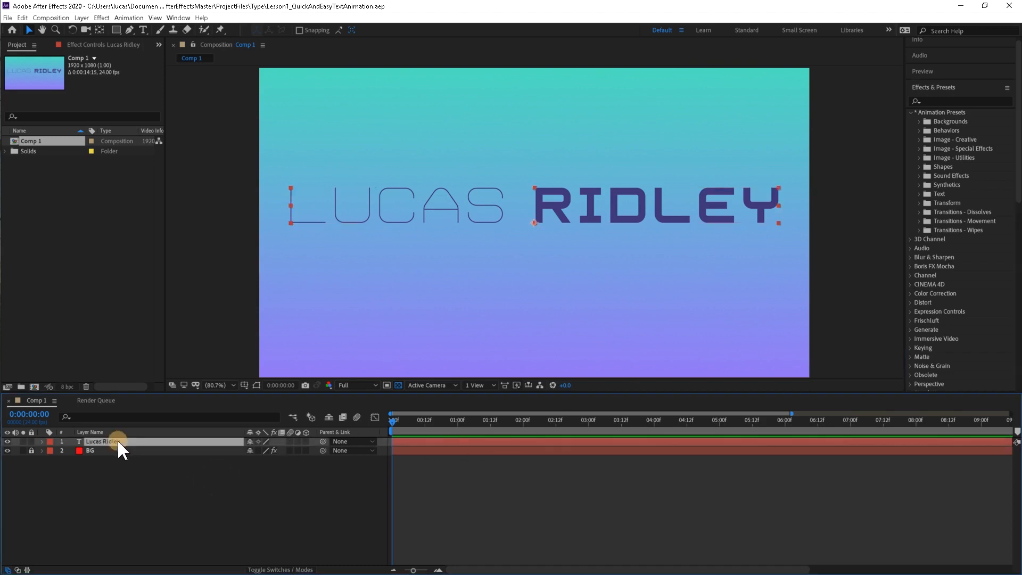
pyautogui.click(43, 441)
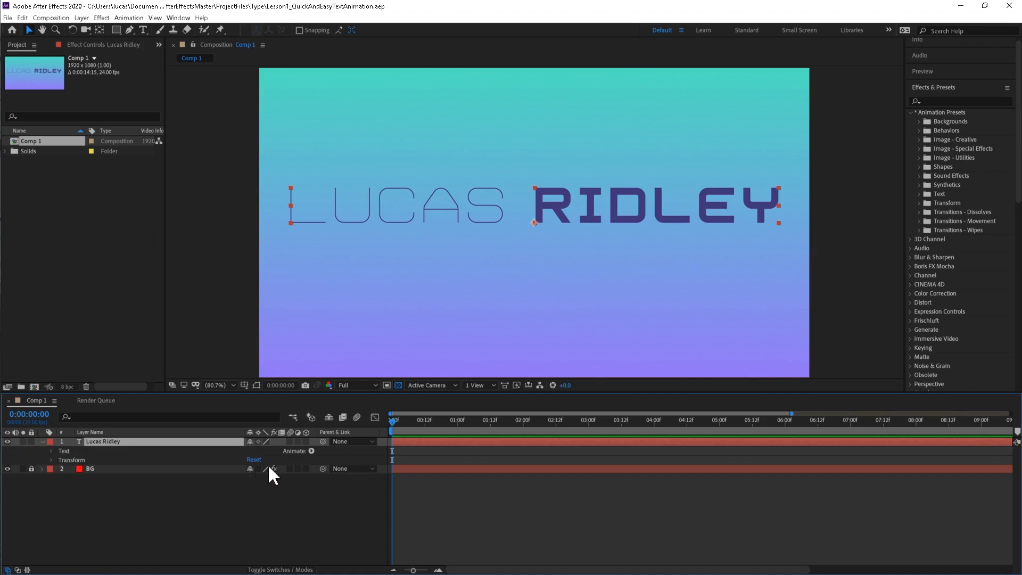
pyautogui.click(312, 450)
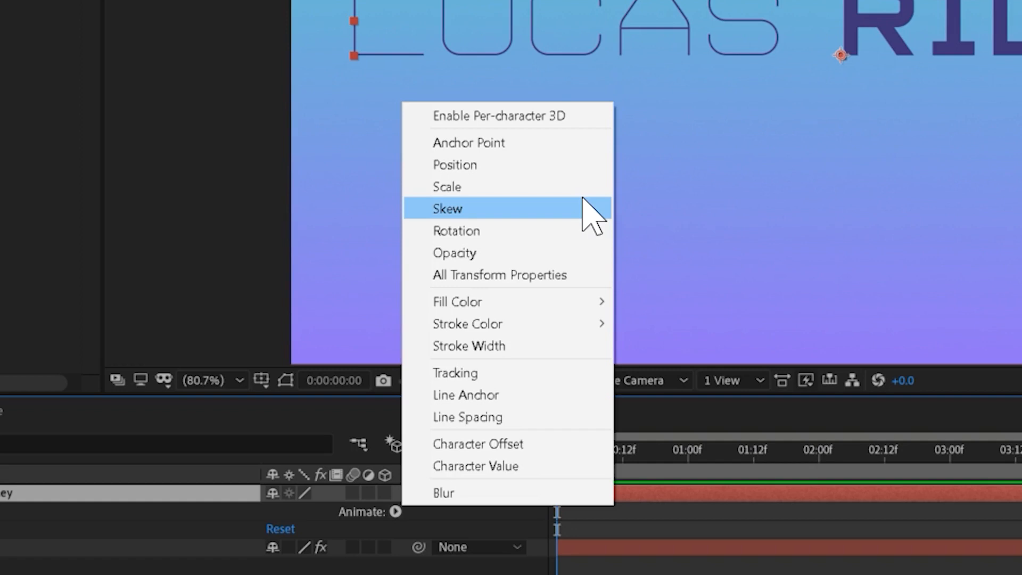
pyautogui.click(477, 186)
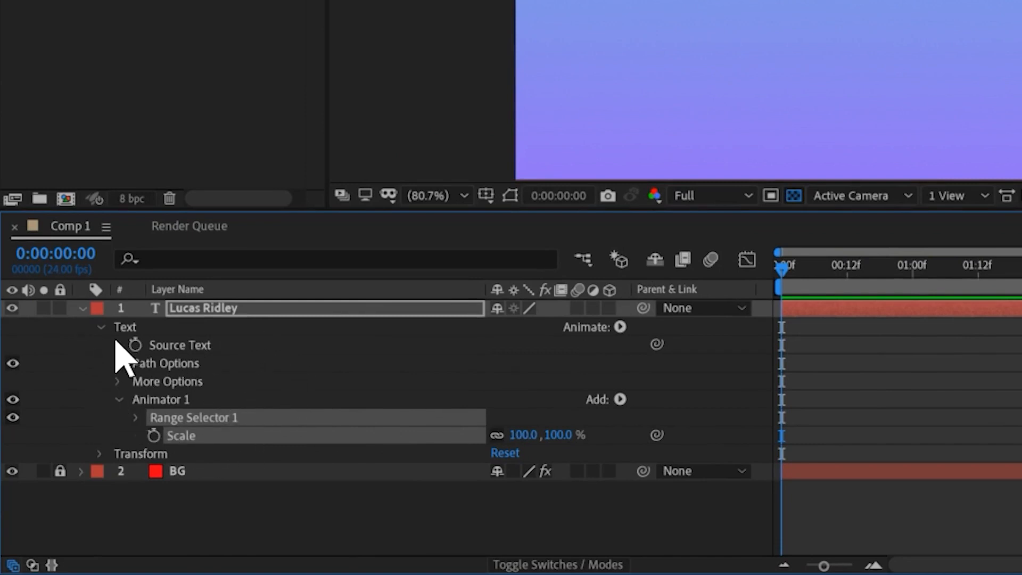
# Examine the title's new animator: its Scale property, the further properties that can be added, and the contents of its range selector.
pyautogui.click(101, 325)
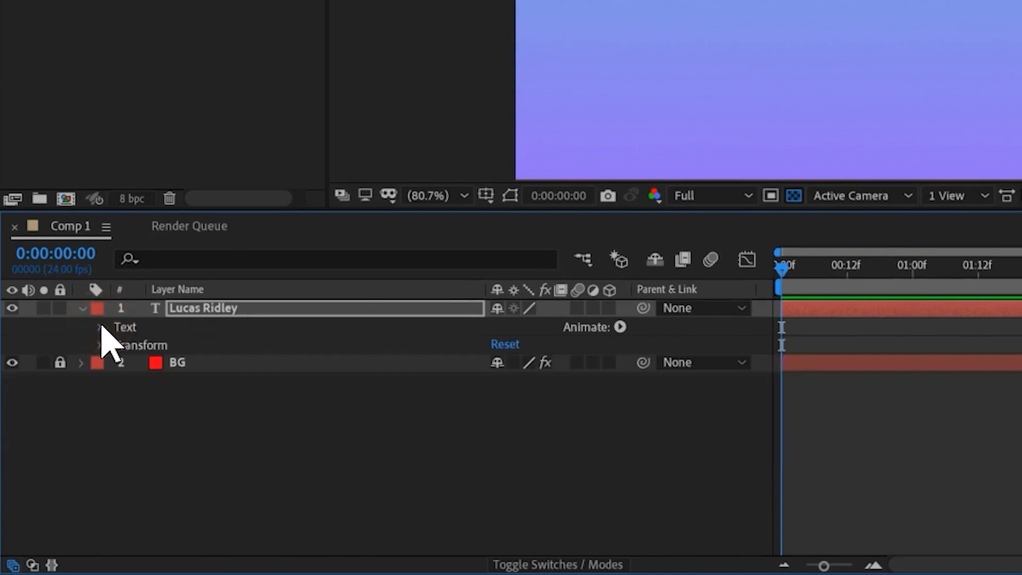
pyautogui.click(101, 326)
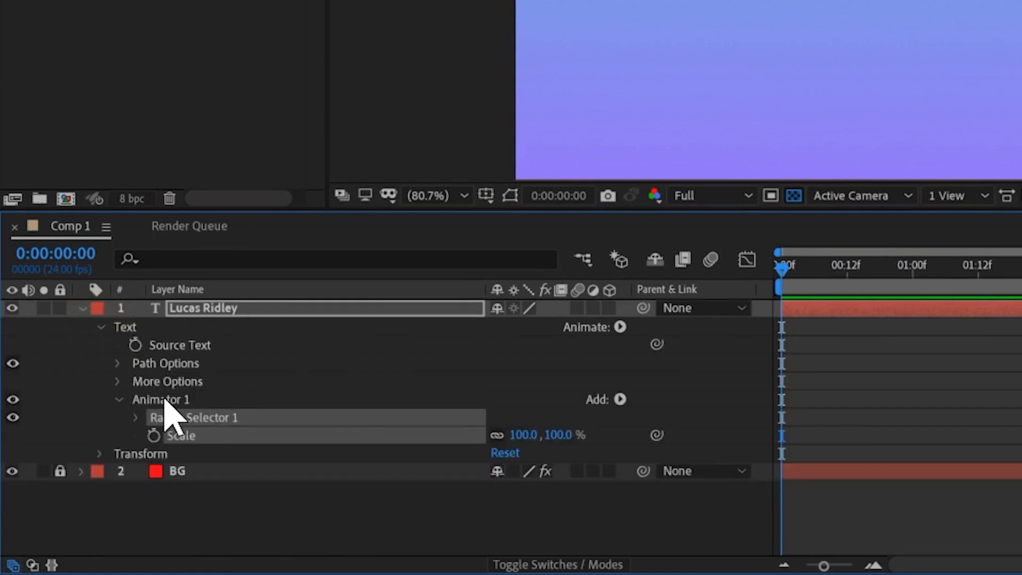
pyautogui.click(157, 400)
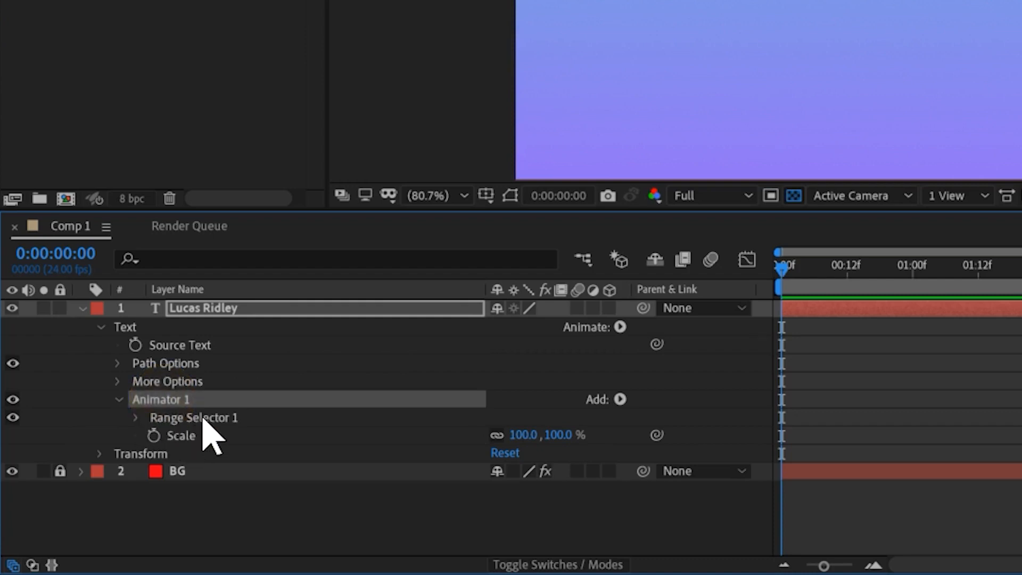
pyautogui.click(179, 436)
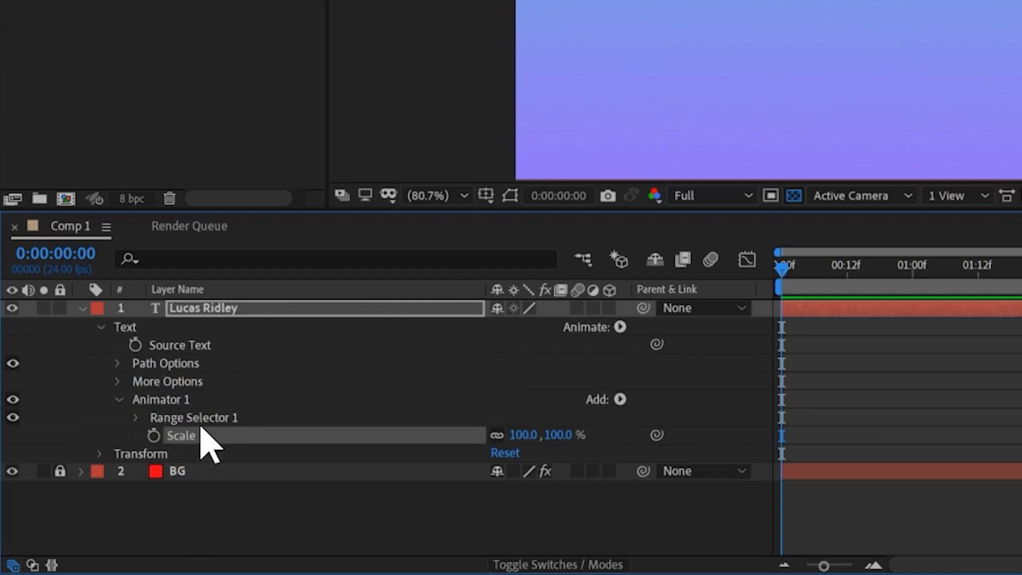
pyautogui.click(166, 400)
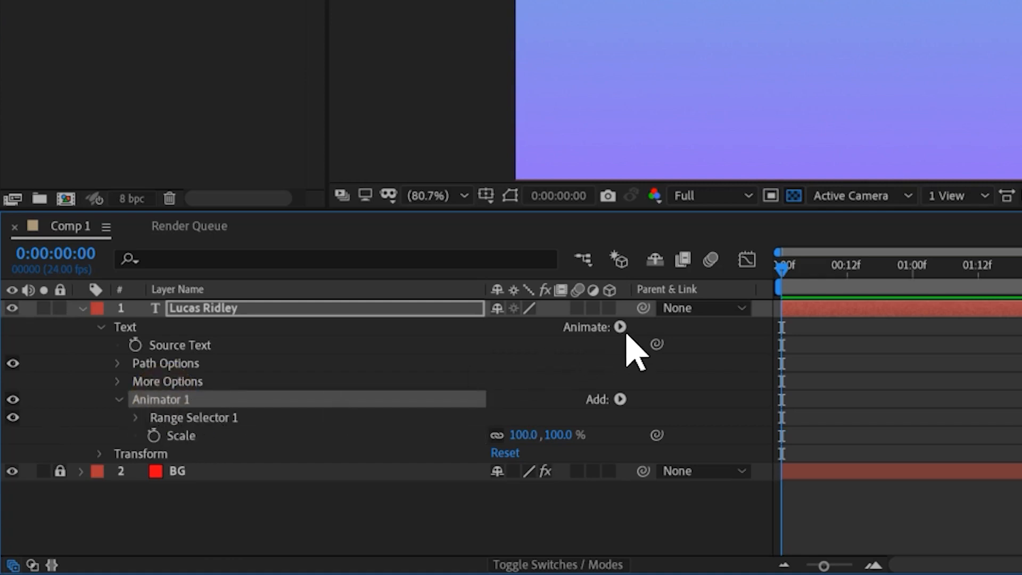
pyautogui.click(620, 399)
pyautogui.moveTo(702, 411)
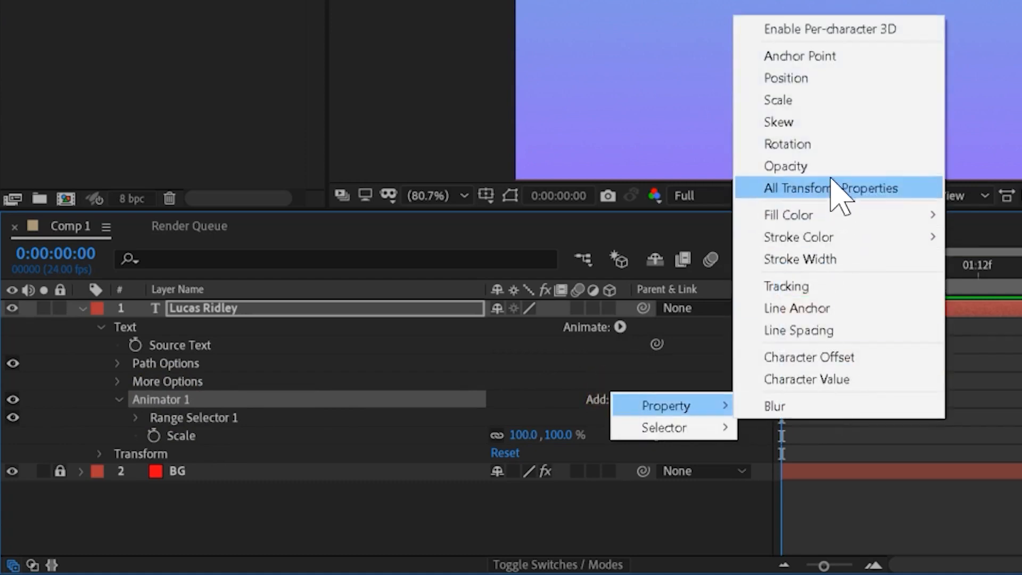
pyautogui.click(209, 404)
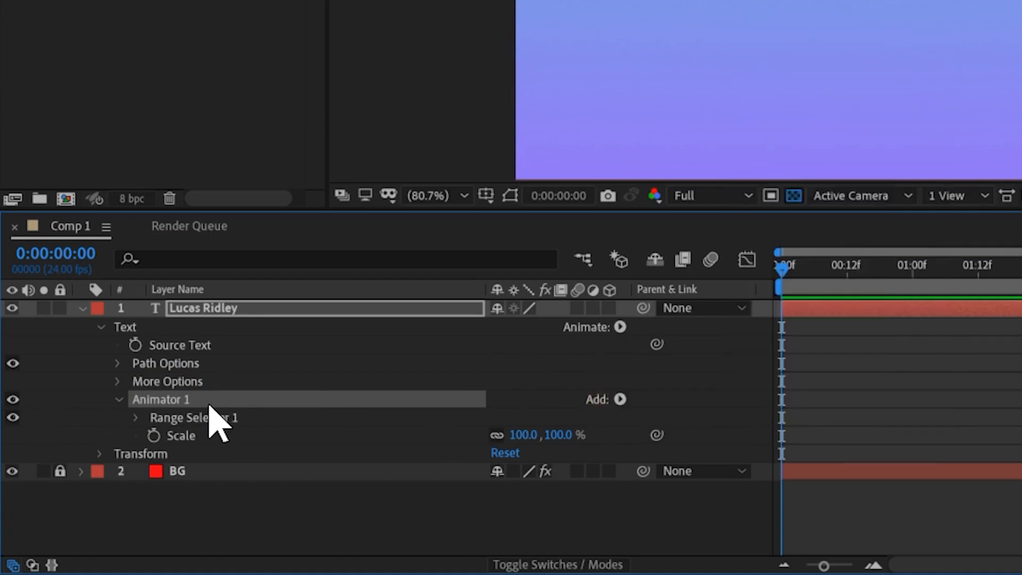
pyautogui.click(135, 418)
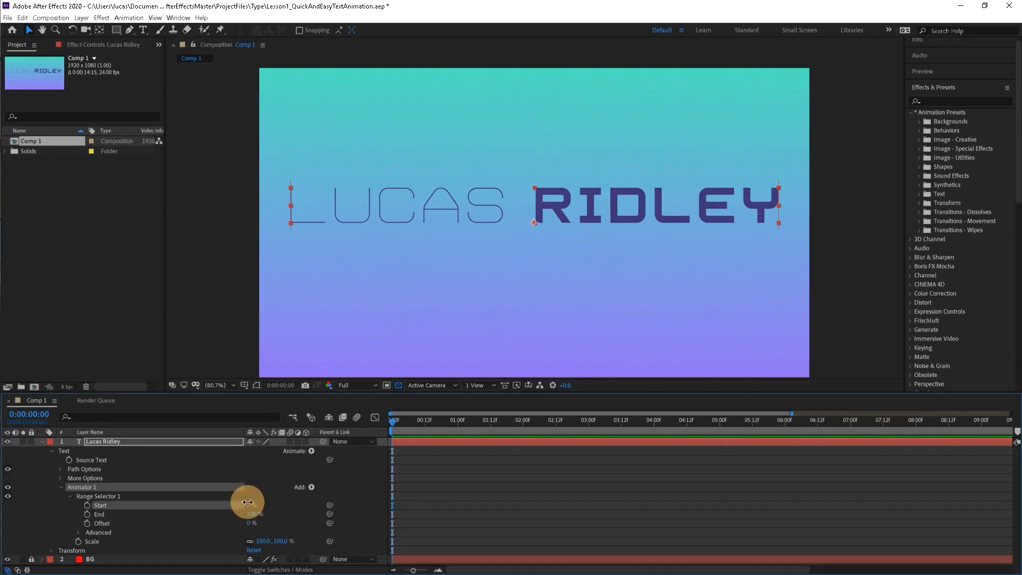
# Try a Start of 29% and an End of 62% for the range selector, and undo both.
pyautogui.moveTo(246, 505)
pyautogui.mouseDown()
pyautogui.moveTo(262, 501)
pyautogui.moveTo(238, 514)
pyautogui.mouseUp()
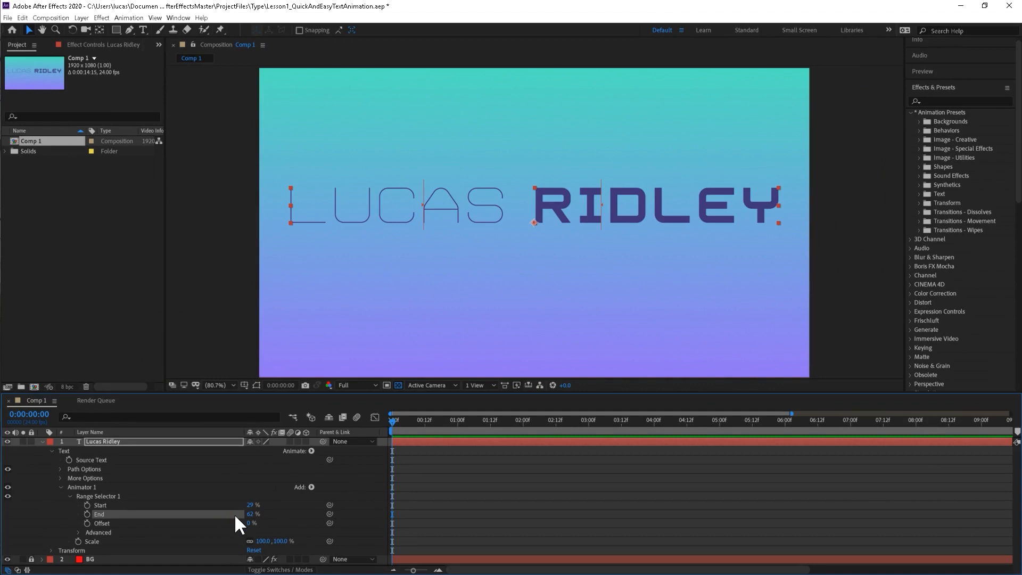
pyautogui.hotkey('ctrl', 'z')
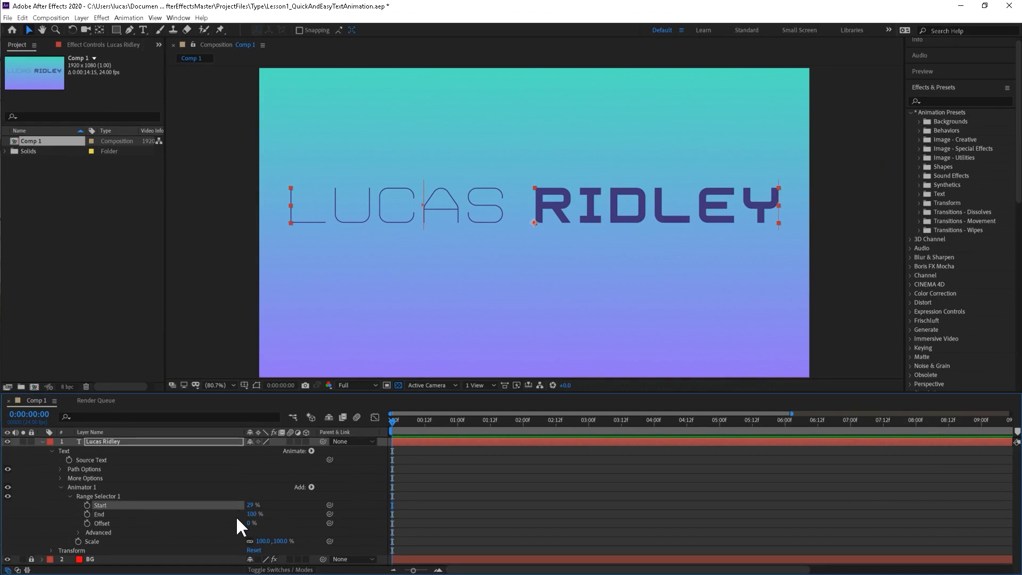
pyautogui.hotkey('ctrl', 'z')
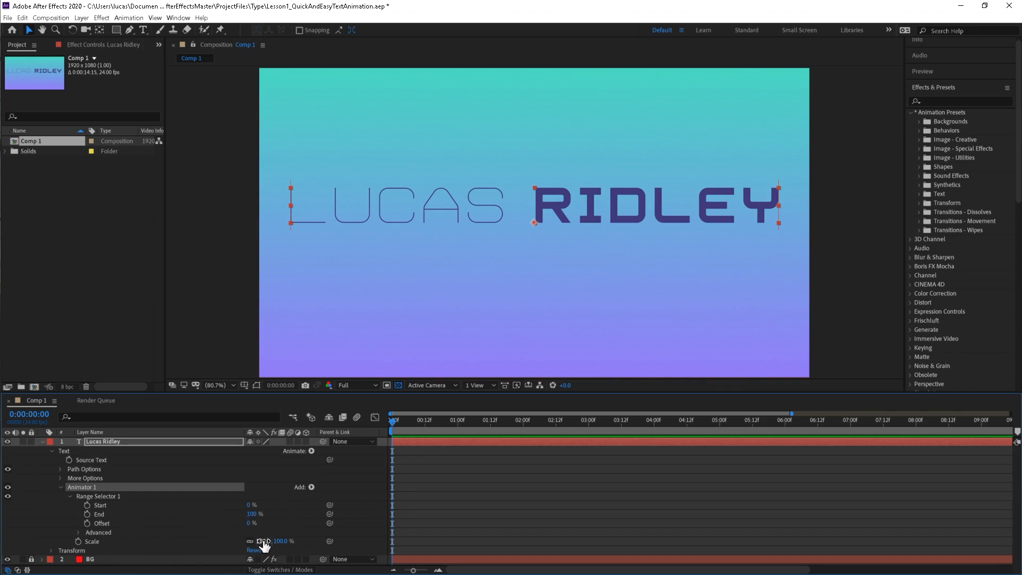
# Set the text animator's Scale to 2.0% at the beginning of the timeline.
pyautogui.moveTo(262, 541)
pyautogui.mouseDown()
pyautogui.moveTo(215, 543)
pyautogui.moveTo(256, 541)
pyautogui.mouseUp()
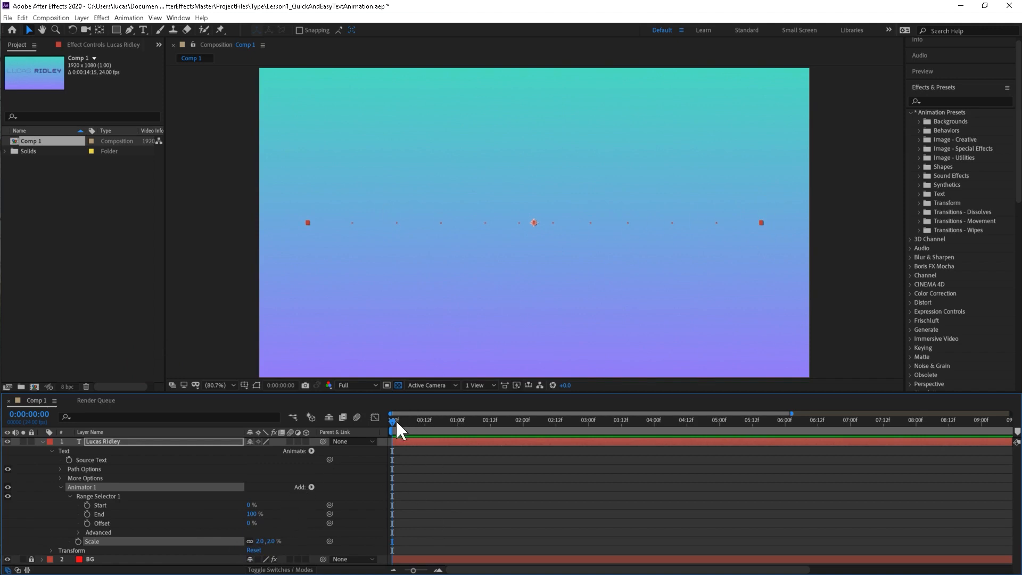
pyautogui.moveTo(396, 423); pyautogui.dragTo(394, 456)
# Try revealing the title with the range selector's Start at 100% and with a changed Offset, undoing each change.
pyautogui.click(116, 504)
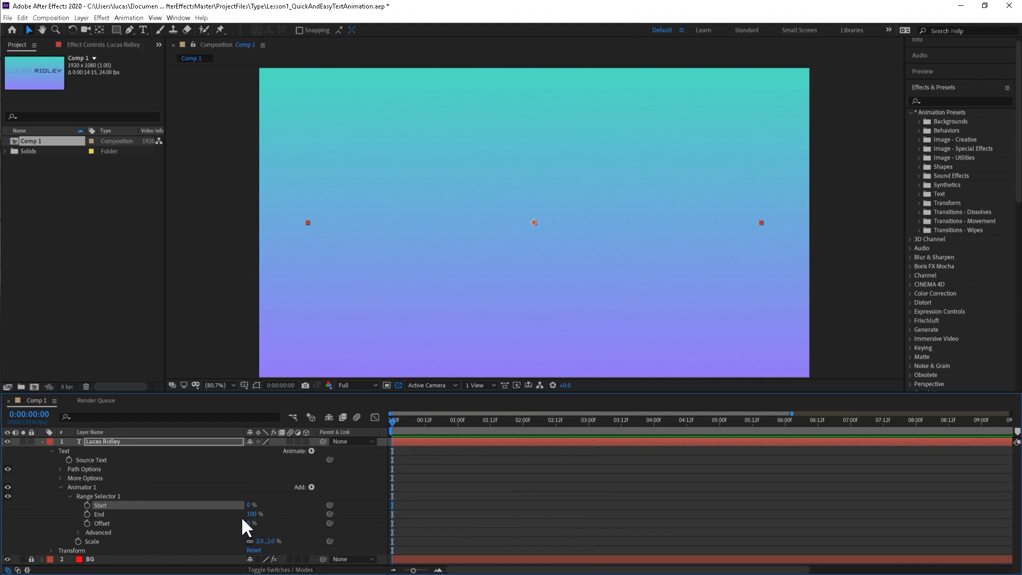
pyautogui.click(133, 523)
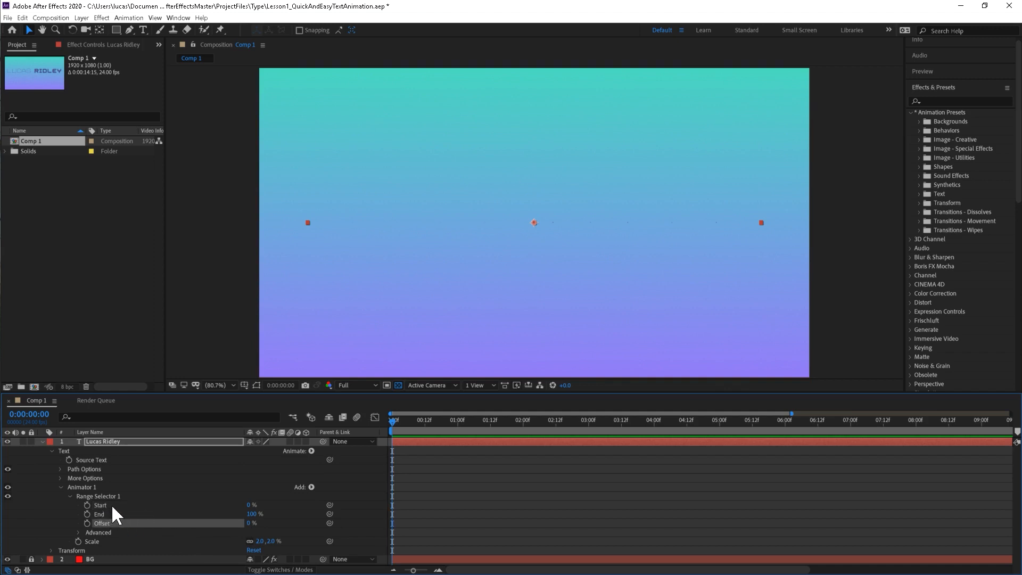
pyautogui.click(111, 504)
pyautogui.click(112, 513)
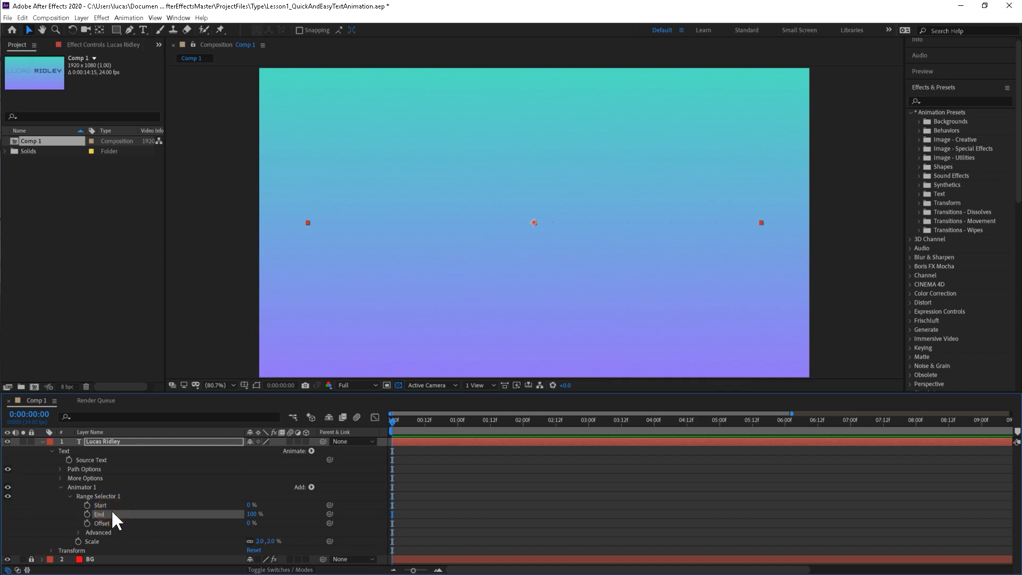
pyautogui.click(111, 523)
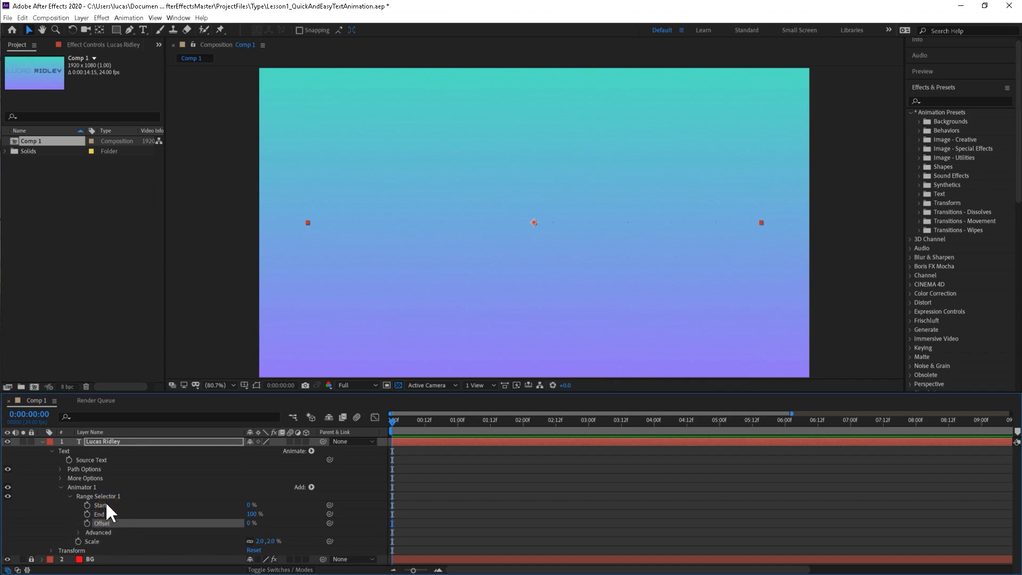
pyautogui.click(112, 503)
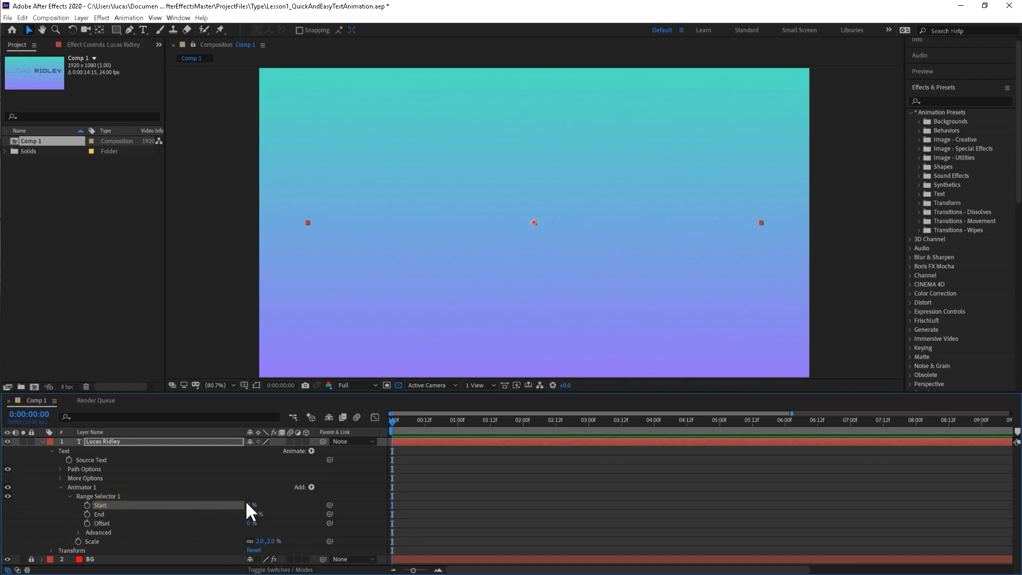
pyautogui.moveTo(248, 505); pyautogui.dragTo(309, 500)
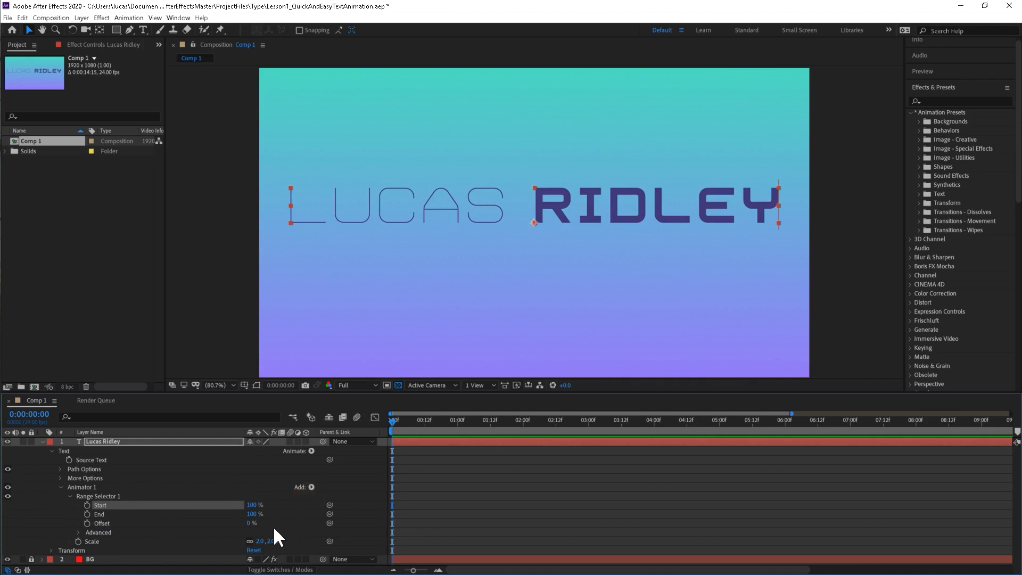
pyautogui.hotkey('ctrl', 'z')
pyautogui.moveTo(247, 523)
pyautogui.mouseDown()
pyautogui.moveTo(229, 525)
pyautogui.moveTo(281, 520)
pyautogui.moveTo(253, 537)
pyautogui.mouseUp()
pyautogui.hotkey('ctrl', 'z')
# Enable keyframing for the range selector's Offset at the first frame, and set Start to 33% and End to 45%.
pyautogui.click(127, 523)
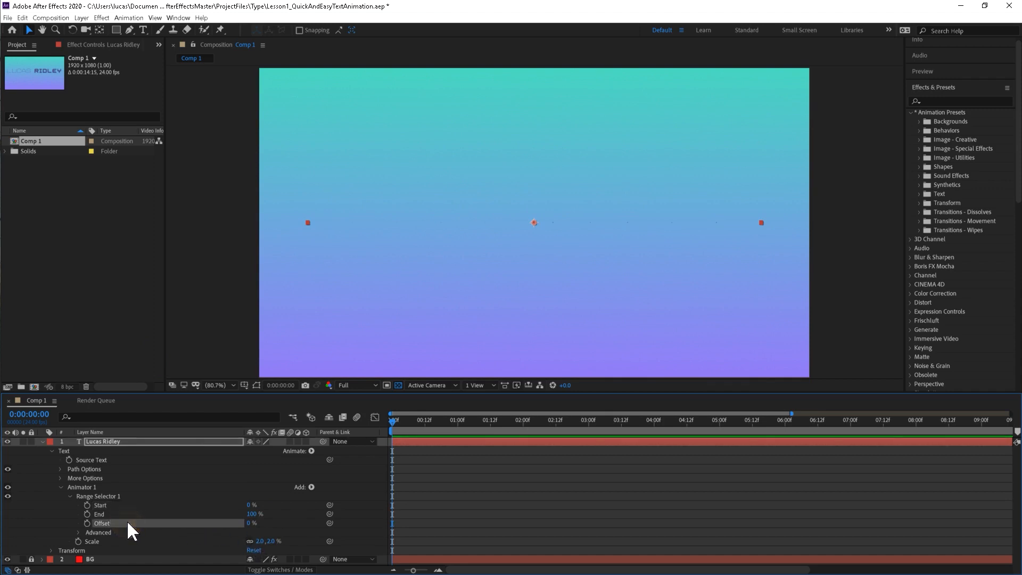
pyautogui.click(86, 523)
pyautogui.moveTo(394, 421)
pyautogui.mouseDown()
pyautogui.moveTo(405, 420)
pyautogui.moveTo(388, 422)
pyautogui.mouseUp()
pyautogui.moveTo(249, 504); pyautogui.dragTo(228, 515)
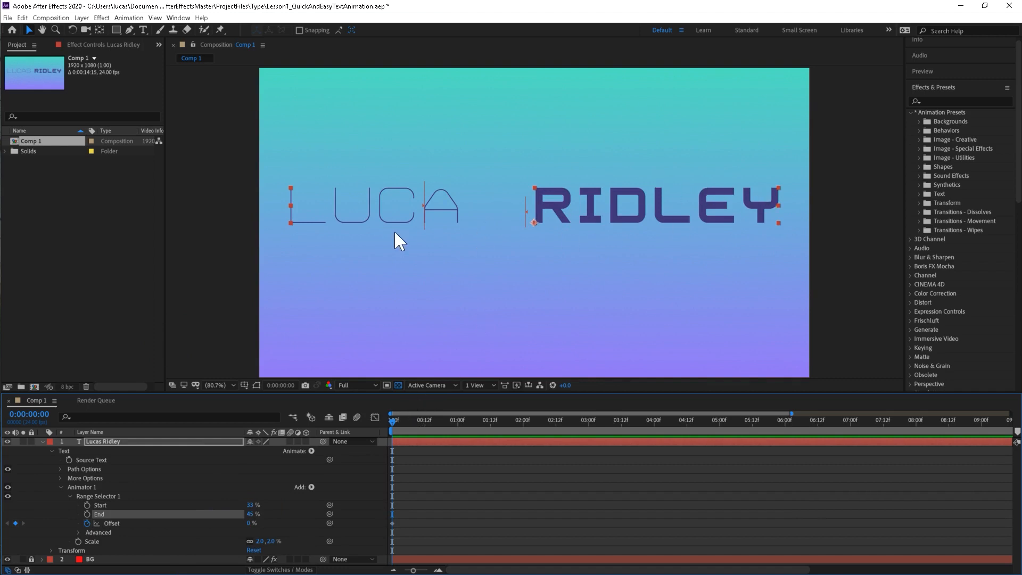
# Undo the range selector's Start and End changes, and keyframe its Offset at 100% at 2 seconds.
pyautogui.hotkey('ctrl', 'z')
pyautogui.hotkey('ctrl', 'z')
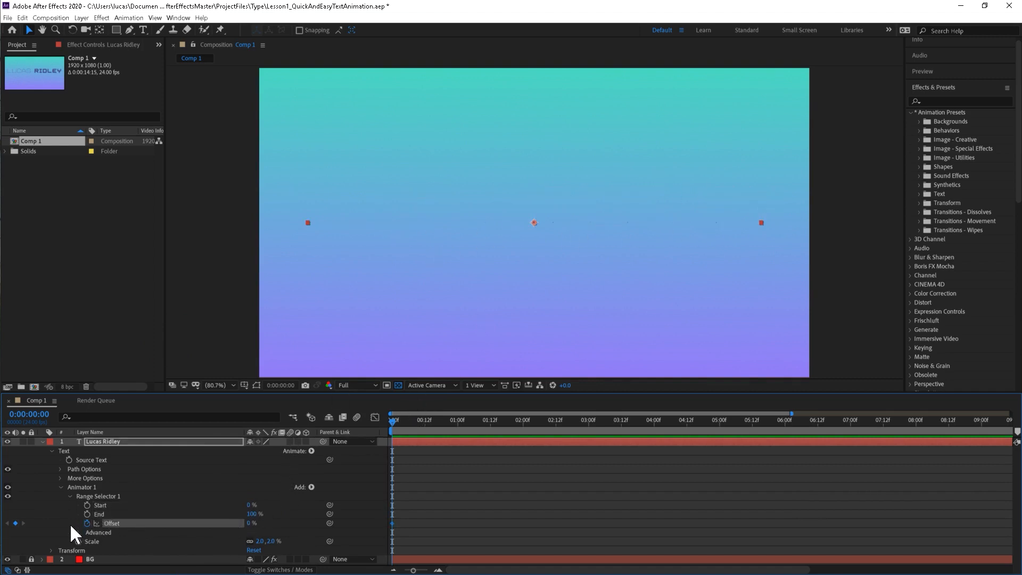
pyautogui.click(86, 522)
pyautogui.moveTo(391, 416); pyautogui.dragTo(523, 421)
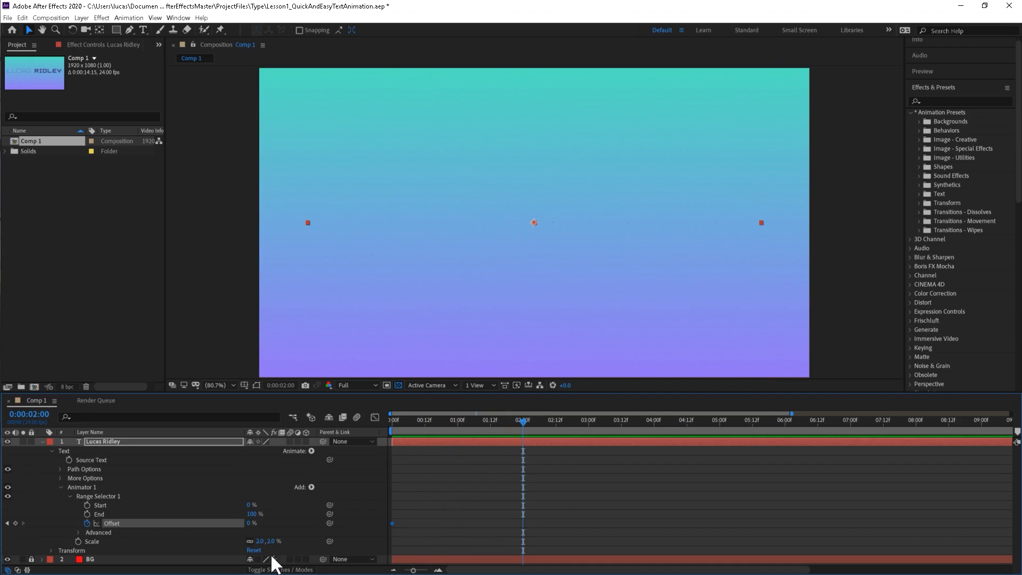
pyautogui.moveTo(246, 523); pyautogui.dragTo(519, 529)
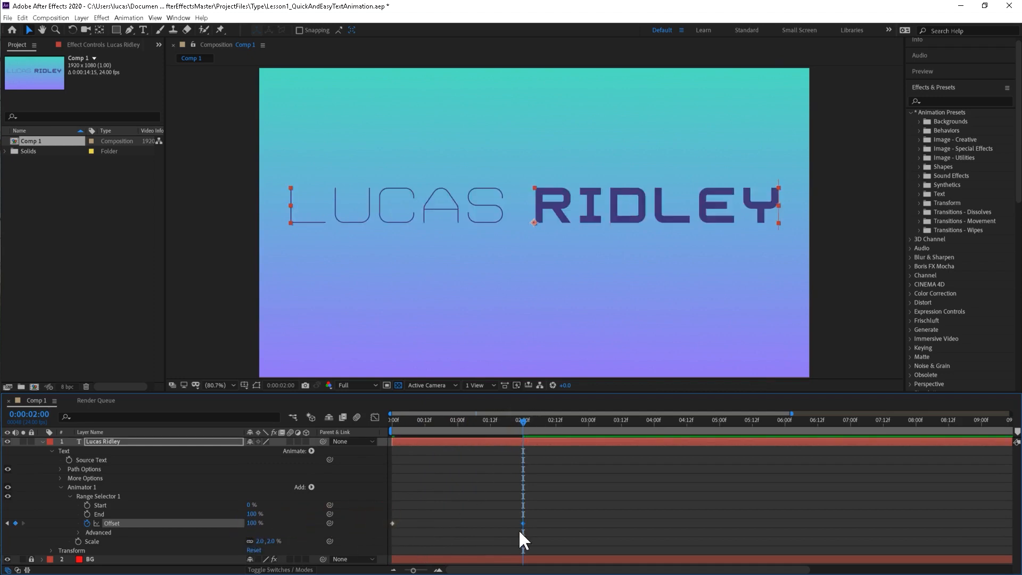
# Preview the title's scale animation from the first frame to past the second Offset keyframe.
pyautogui.click(398, 417)
pyautogui.press('space')
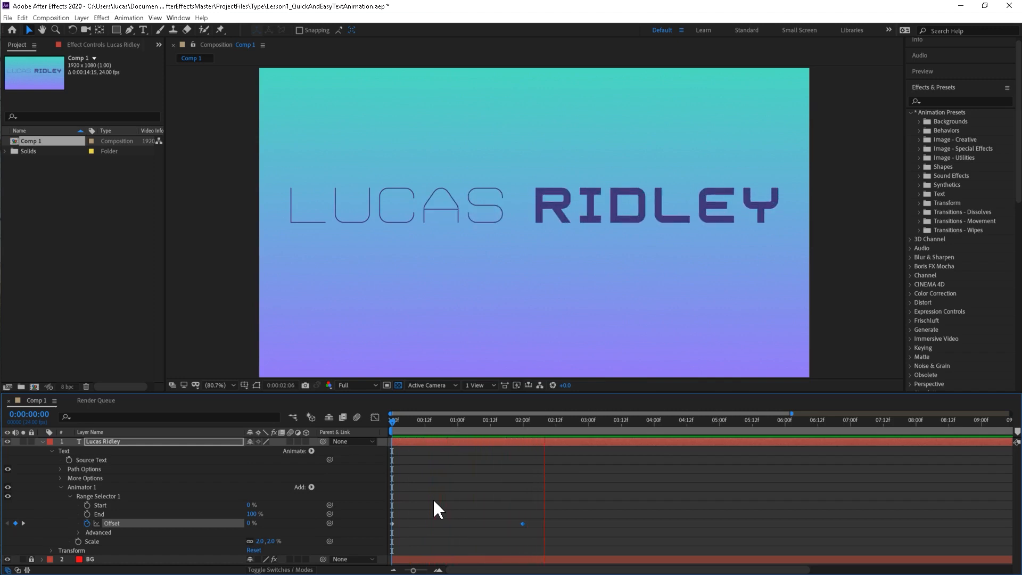
pyautogui.press('space')
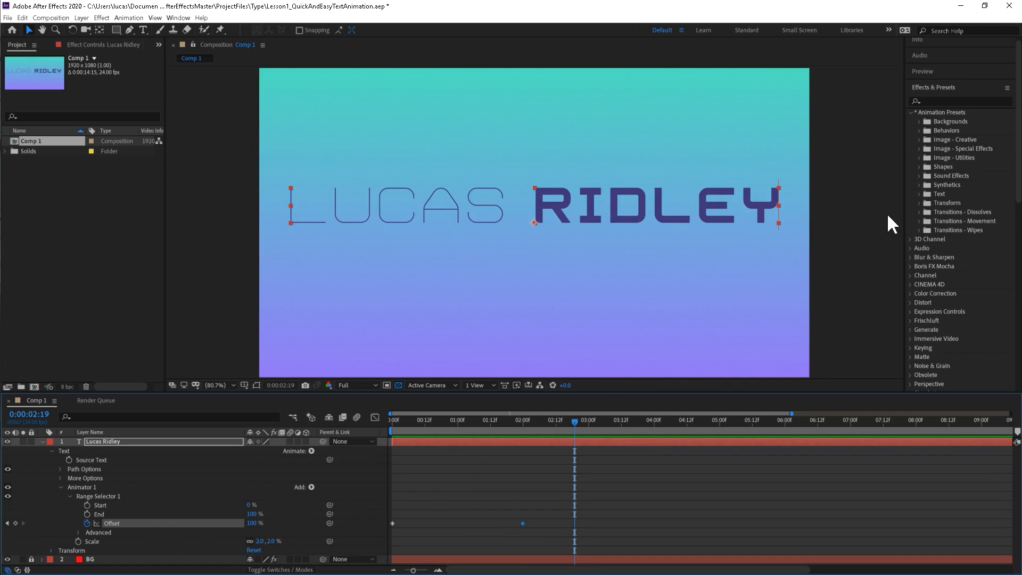
# Browse the Text animation presets and expand the Animate Out folder to view its presets.
pyautogui.scroll(1, 947, 130)
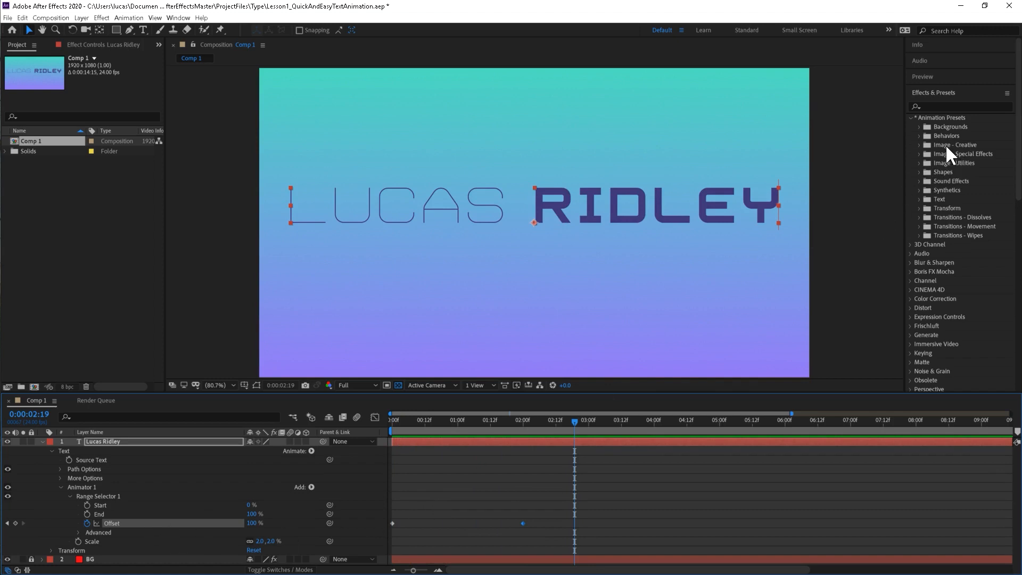
pyautogui.click(918, 196)
pyautogui.scroll(-1, 919, 198)
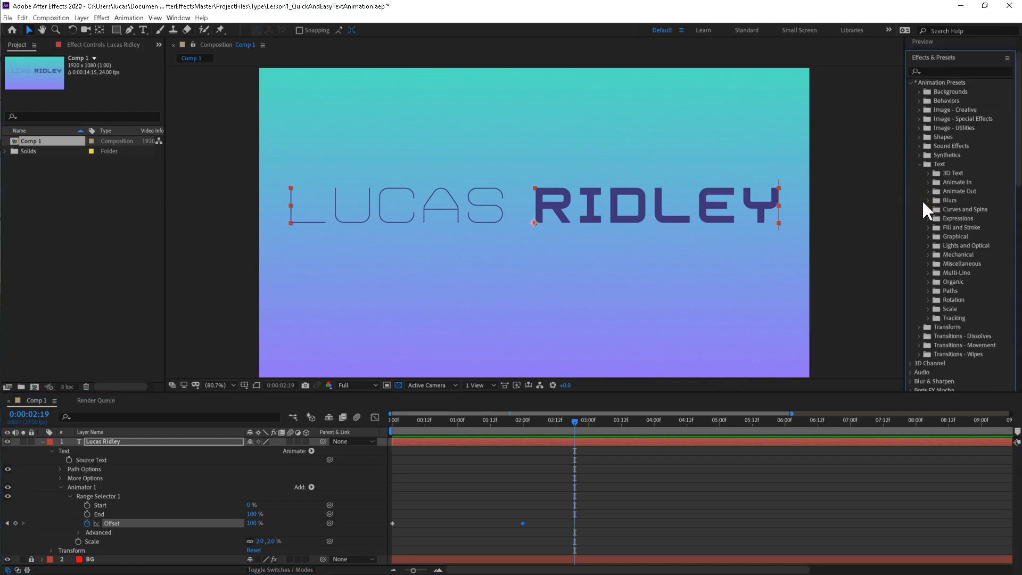
pyautogui.click(928, 191)
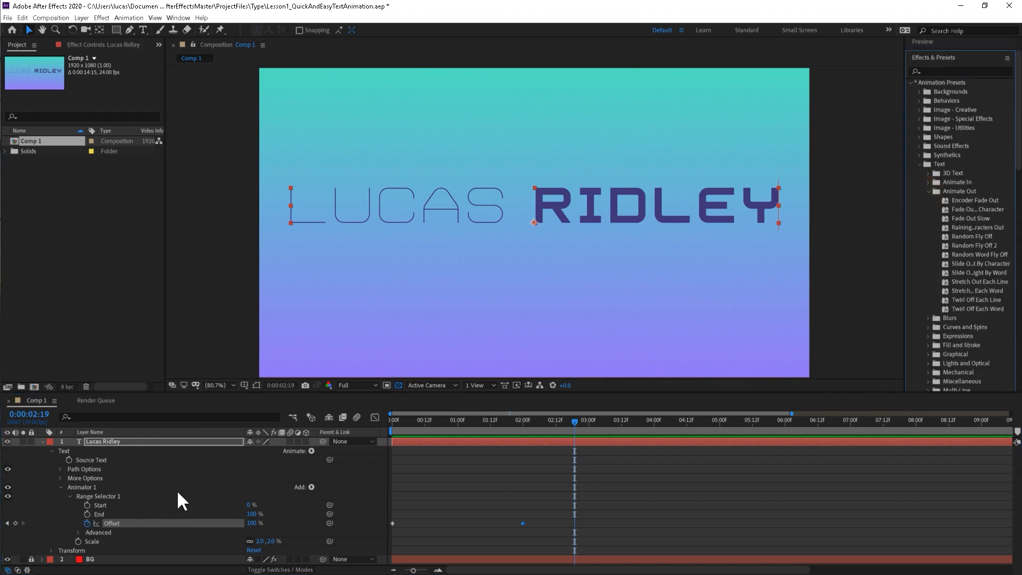
# Show only the title layer's keyframed properties, and expand its full Text and animator properties again.
pyautogui.click(170, 440)
pyautogui.press('u')
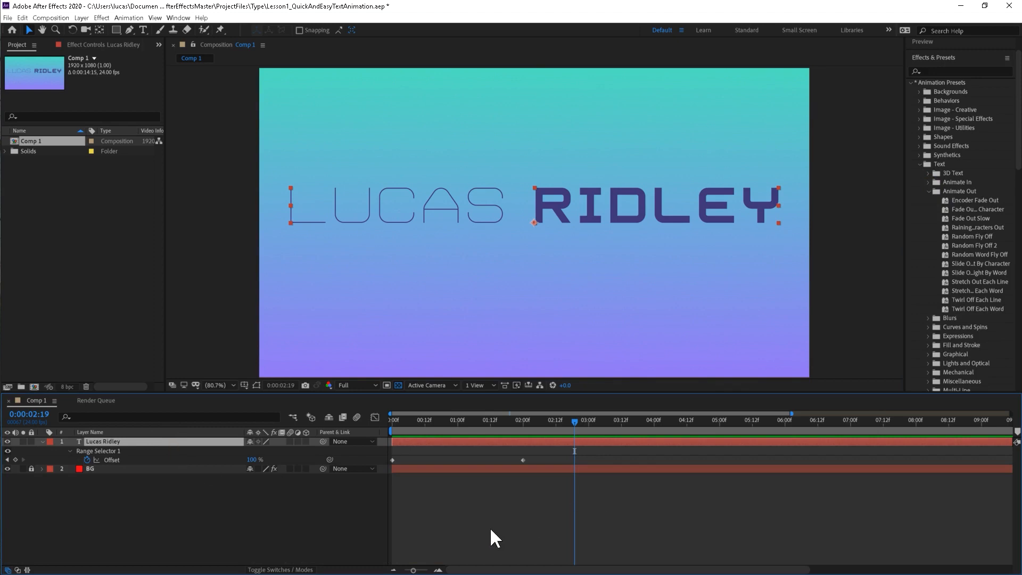
pyautogui.doubleClick(43, 441)
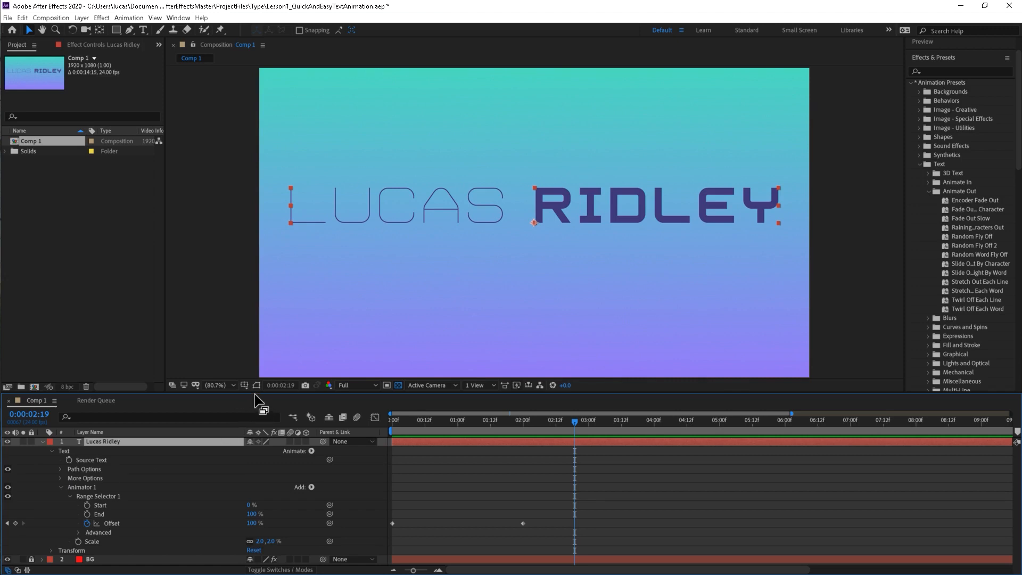
# Enlarge the timeline panel and replay the title's scale animation from the first frame several times.
pyautogui.moveTo(258, 396); pyautogui.dragTo(257, 356)
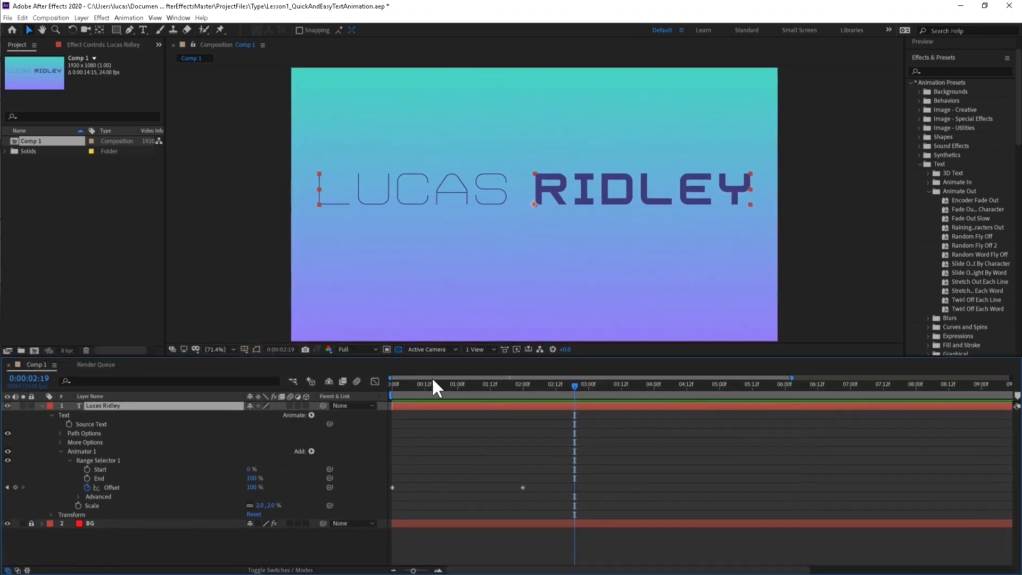
pyautogui.press('space')
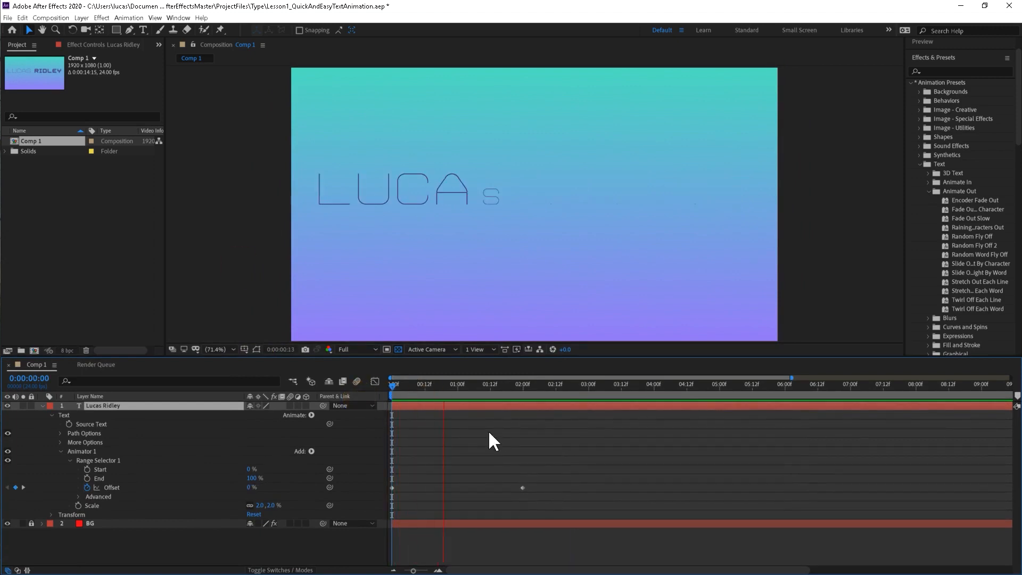
pyautogui.press('space')
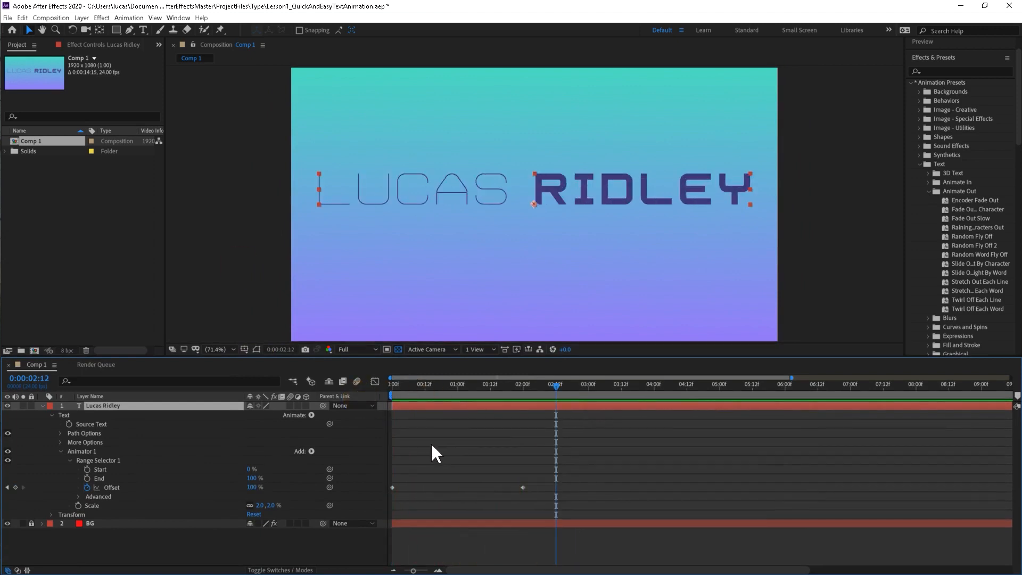
pyautogui.moveTo(410, 394); pyautogui.dragTo(378, 388)
pyautogui.press('space')
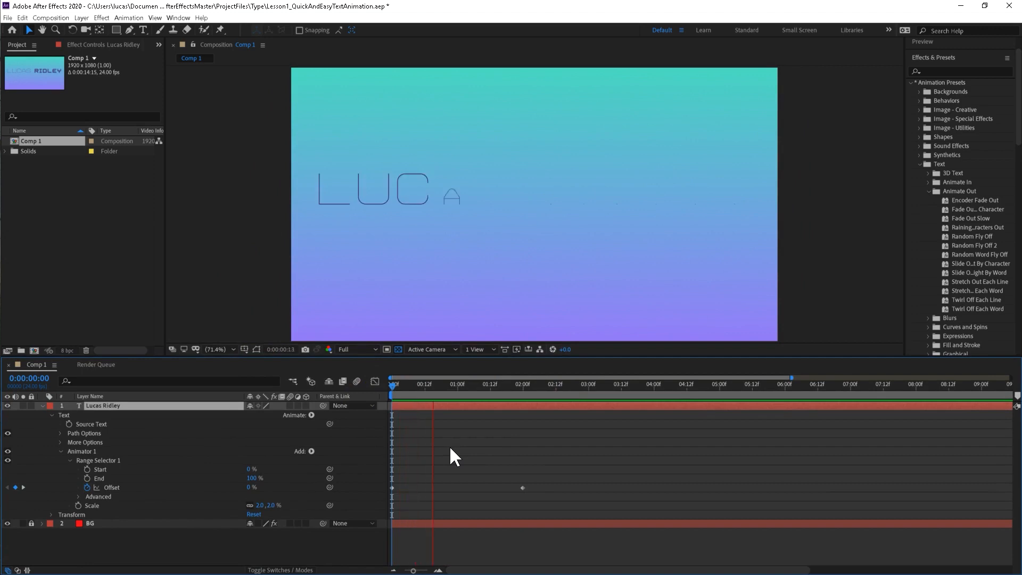
pyautogui.press('space')
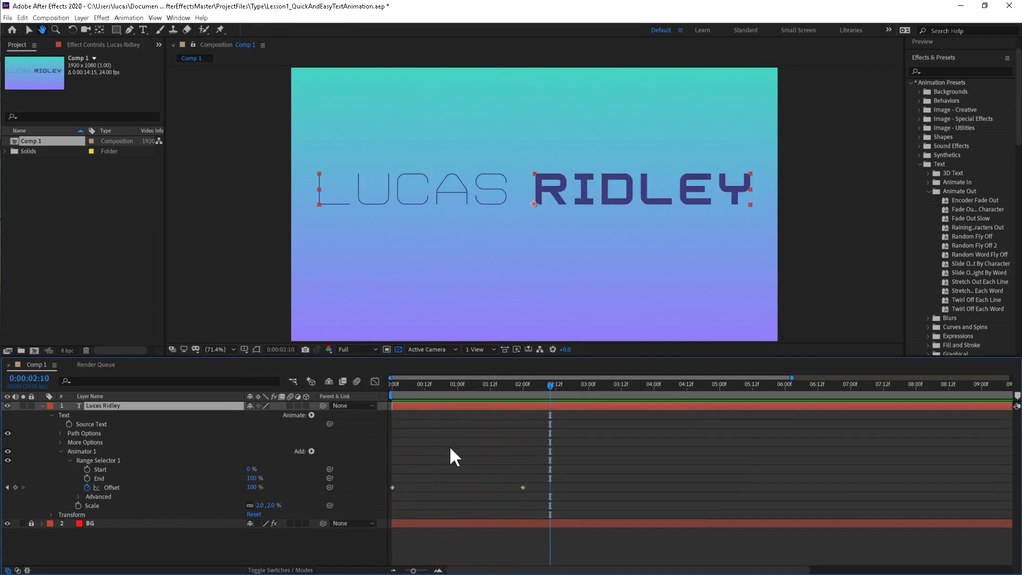
pyautogui.moveTo(428, 382); pyautogui.dragTo(367, 394)
pyautogui.press('space')
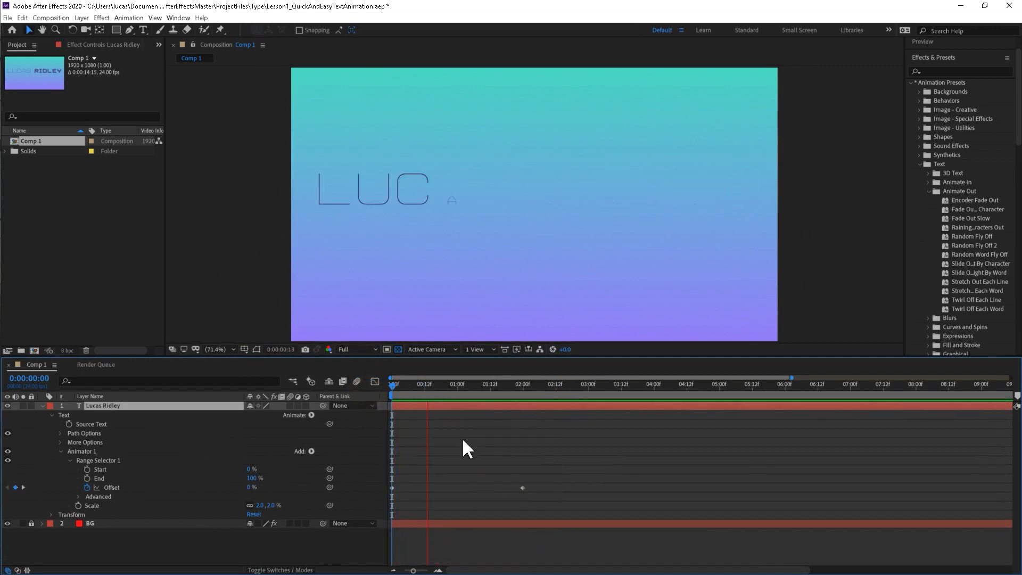
pyautogui.press('space')
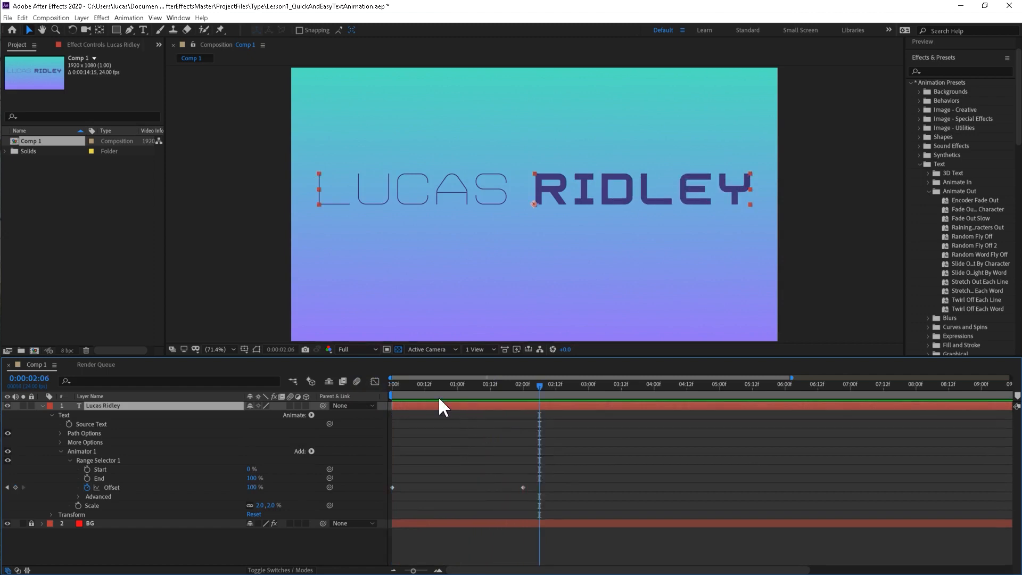
pyautogui.press('Home')
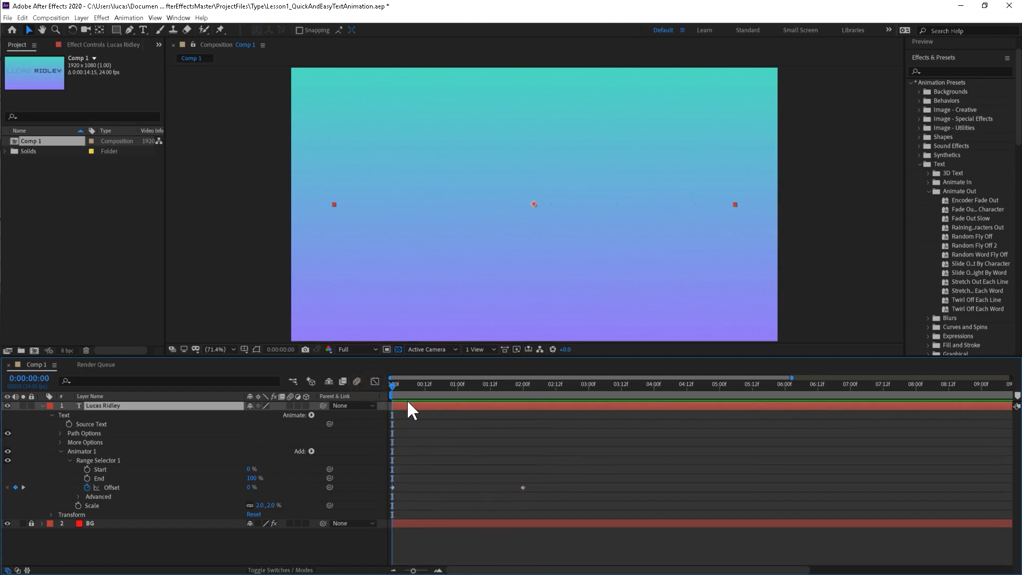
pyautogui.press('space')
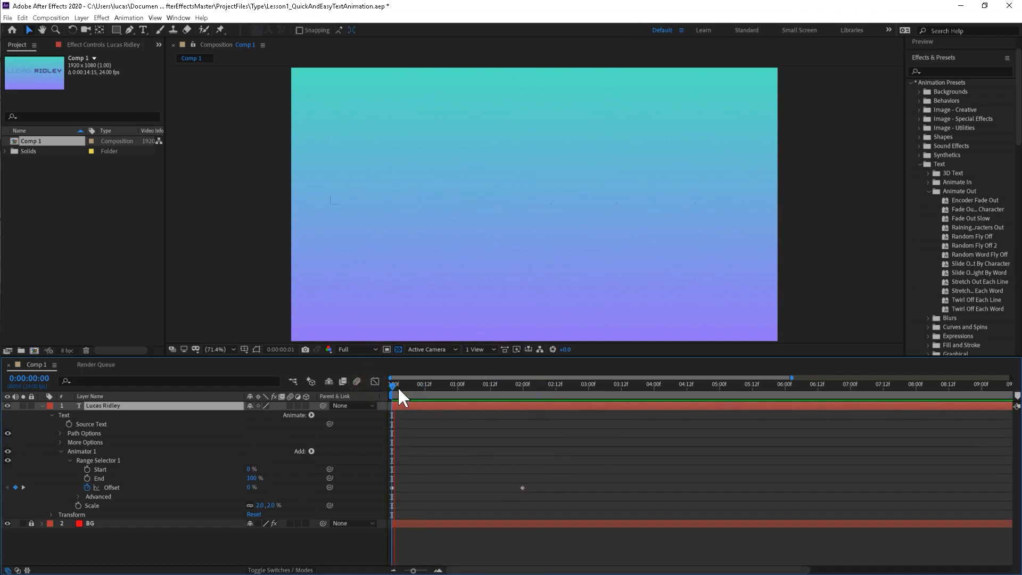
pyautogui.press('space')
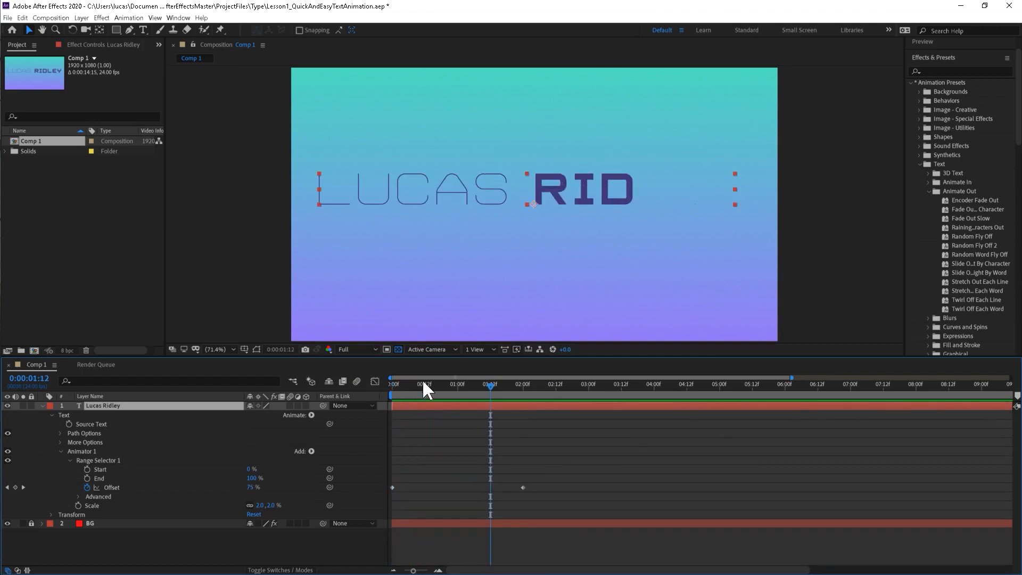
pyautogui.press('Home')
pyautogui.press('space')
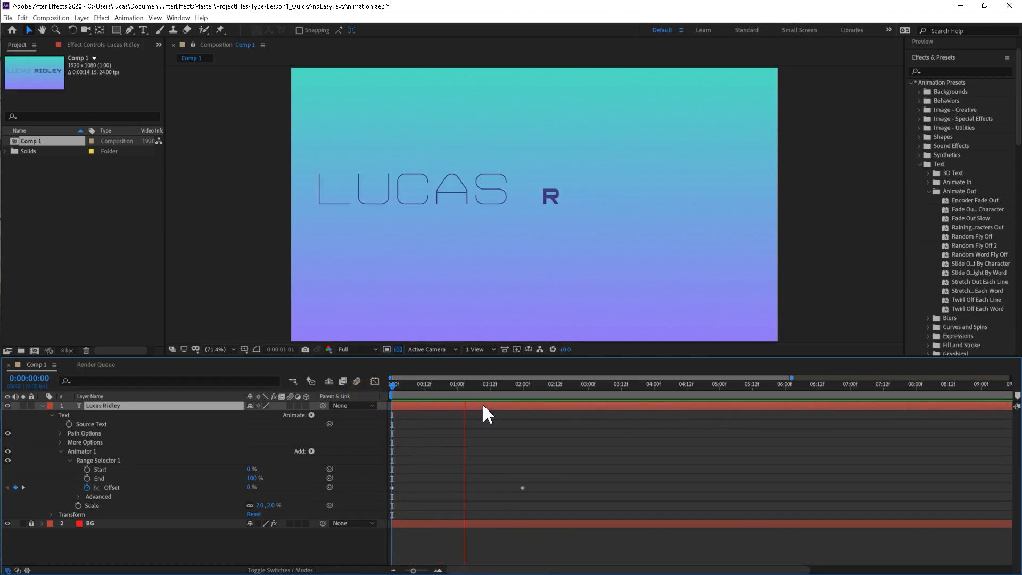
pyautogui.press('space')
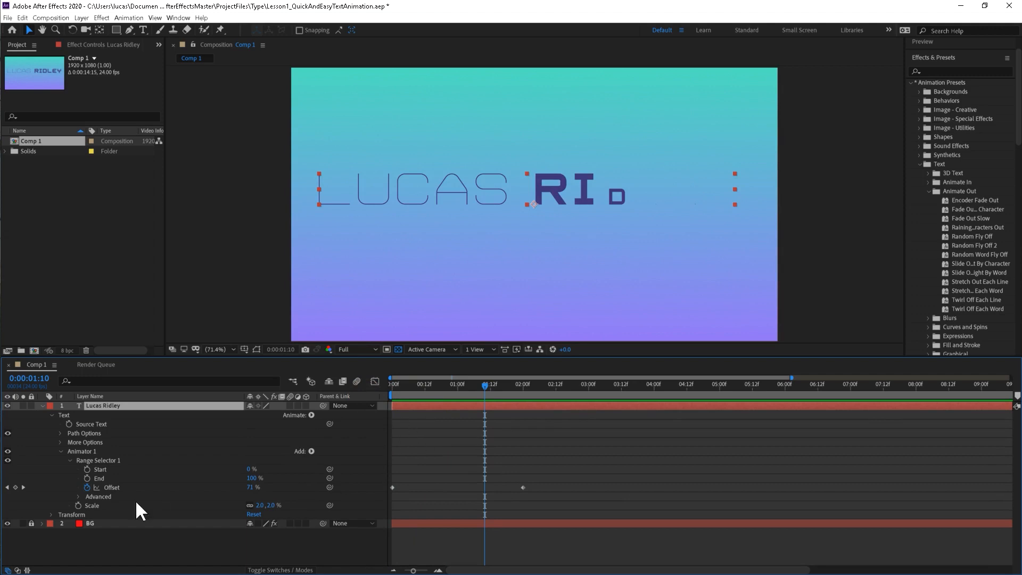
# Try basing the range selector on Words in its Advanced options, check the first frame, and return Based On to Characters.
pyautogui.click(77, 496)
pyautogui.scroll(-2, 203, 483)
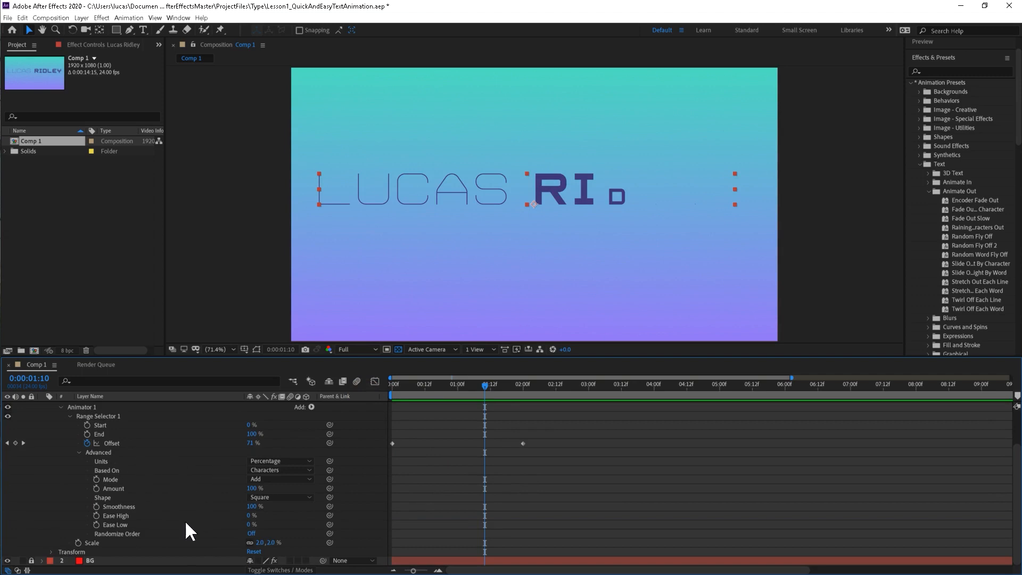
pyautogui.click(287, 471)
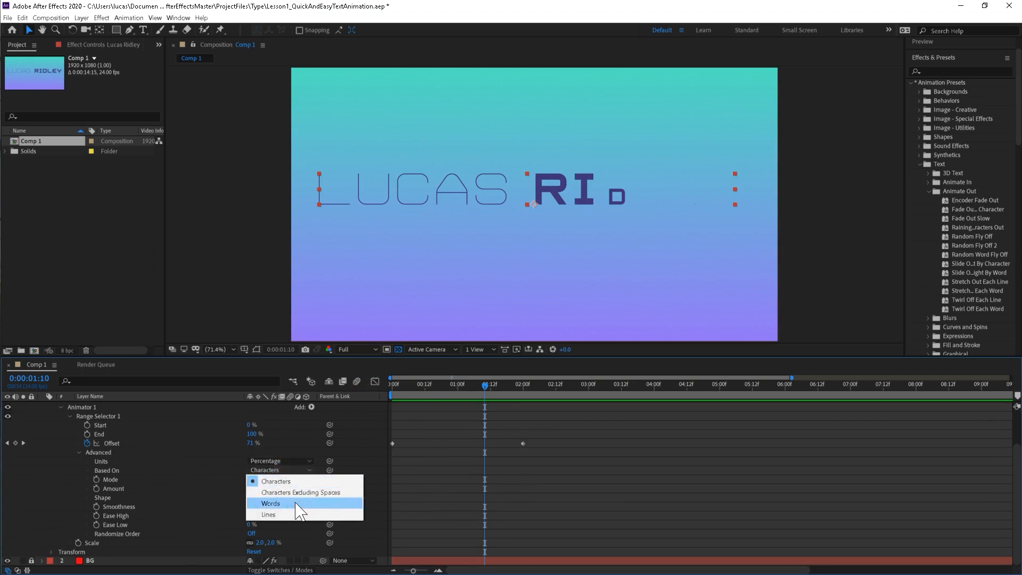
pyautogui.click(288, 503)
pyautogui.moveTo(497, 383); pyautogui.dragTo(391, 424)
pyautogui.click(268, 470)
pyautogui.click(276, 481)
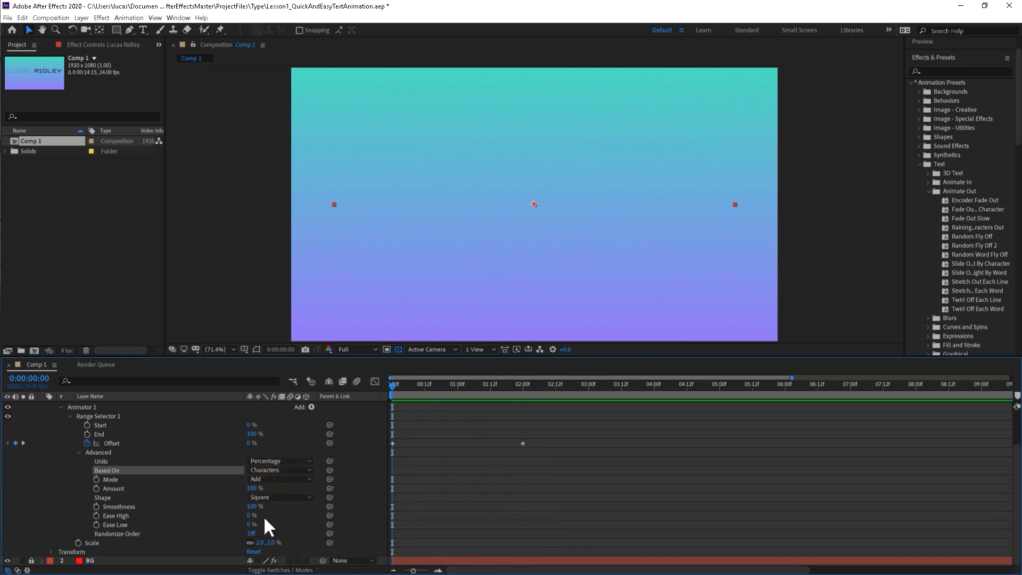
# Examine how the last letter of the first word scales in around frames 19 and 20.
pyautogui.moveTo(422, 382); pyautogui.dragTo(449, 391)
pyautogui.moveTo(439, 393); pyautogui.dragTo(445, 393)
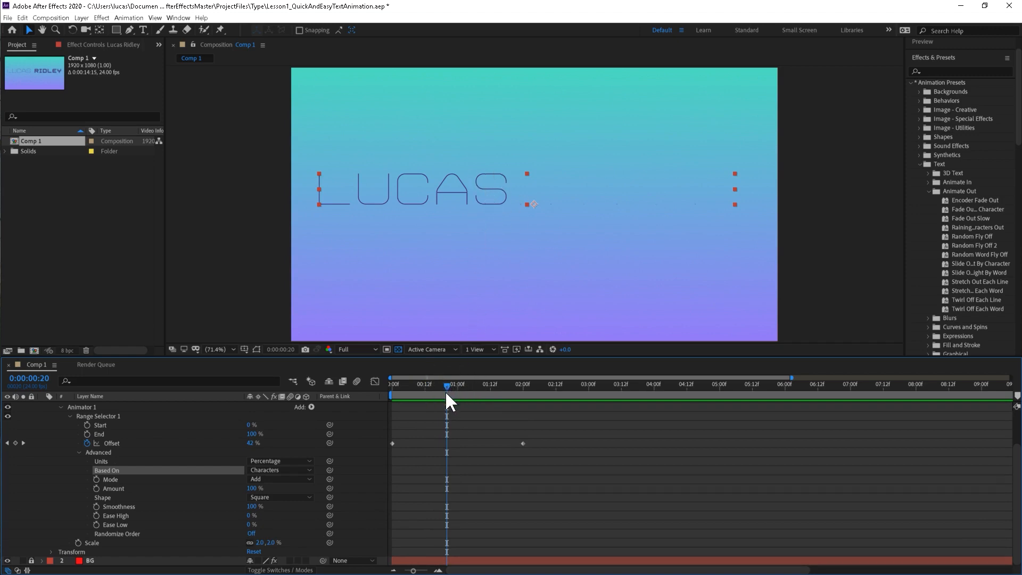
pyautogui.press('=')
pyautogui.press('=')
pyautogui.press('=')
pyautogui.press('=')
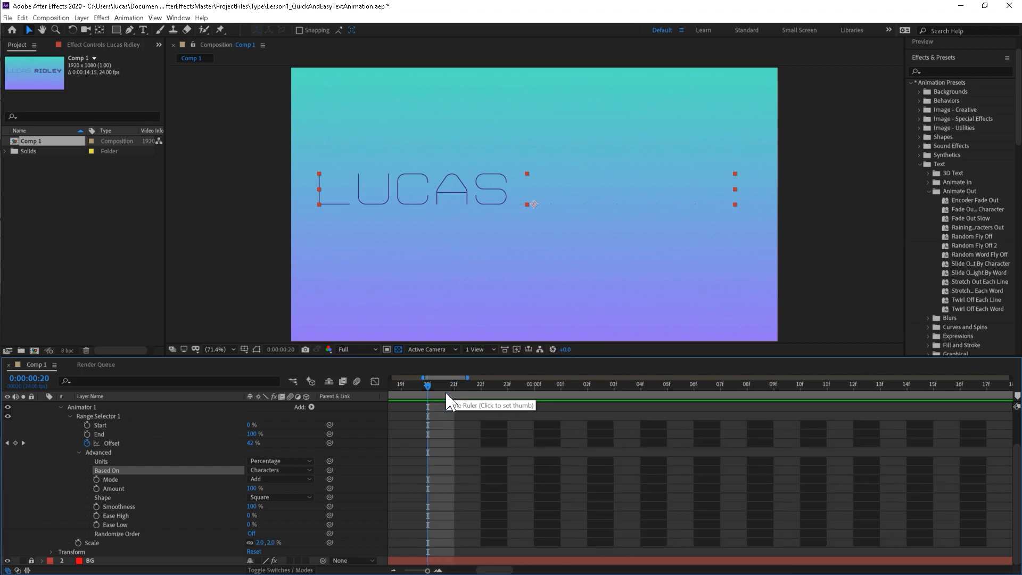
pyautogui.press('-')
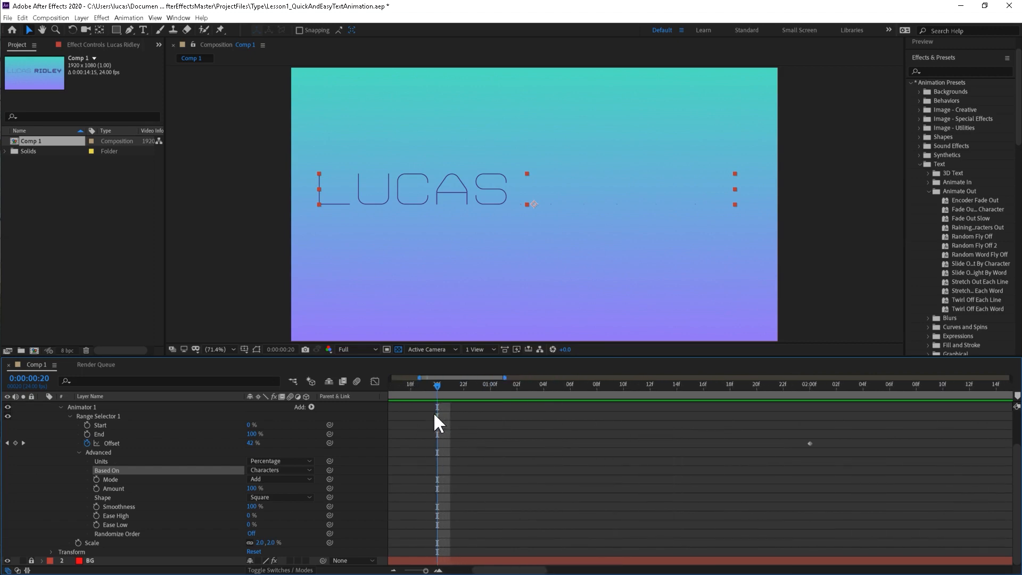
pyautogui.press('space')
pyautogui.moveTo(427, 419); pyautogui.dragTo(535, 387)
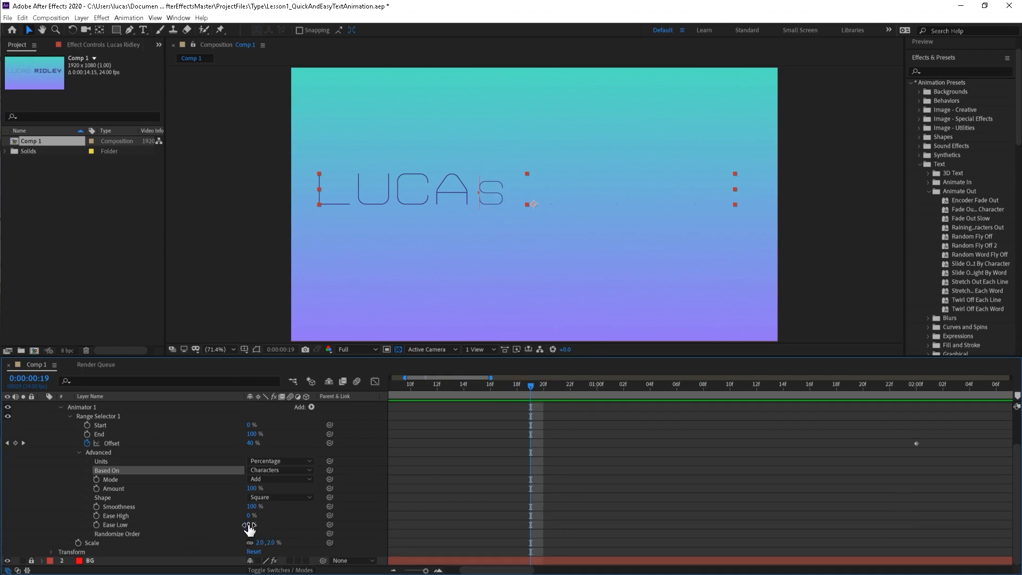
# Set the range selector's Ease Low to 100% and preview the letter scaling around frame 18.
pyautogui.moveTo(249, 526); pyautogui.dragTo(302, 521)
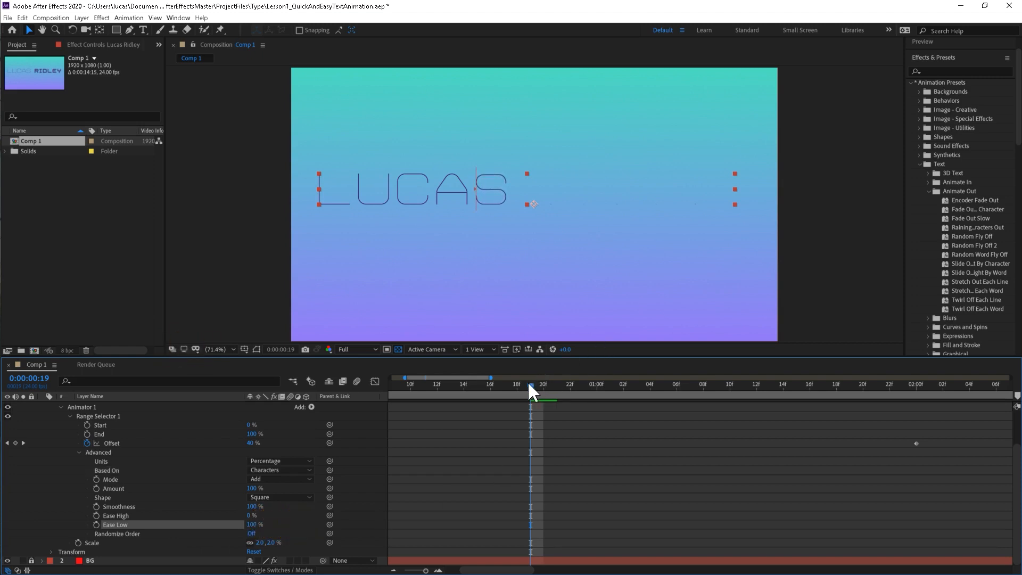
pyautogui.moveTo(527, 384)
pyautogui.mouseDown()
pyautogui.moveTo(508, 384)
pyautogui.moveTo(547, 389)
pyautogui.moveTo(478, 405)
pyautogui.moveTo(449, 395)
pyautogui.moveTo(522, 391)
pyautogui.mouseUp()
pyautogui.press('space')
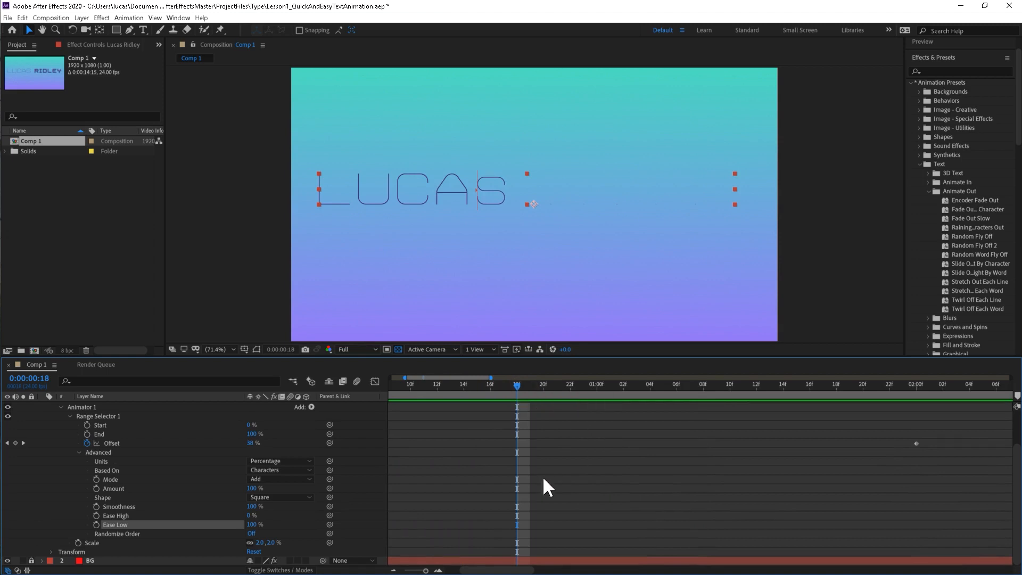
# Move the second Offset keyframe to about 3 seconds and preview the slower title animation from the first frame.
pyautogui.press('-')
pyautogui.press('-')
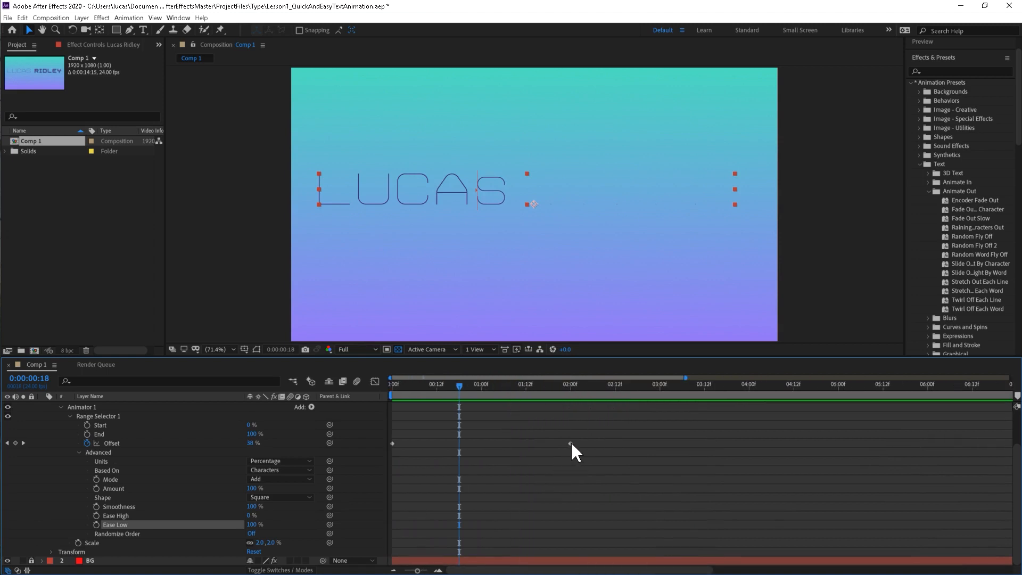
pyautogui.moveTo(571, 442); pyautogui.dragTo(656, 438)
pyautogui.moveTo(453, 385); pyautogui.dragTo(365, 405)
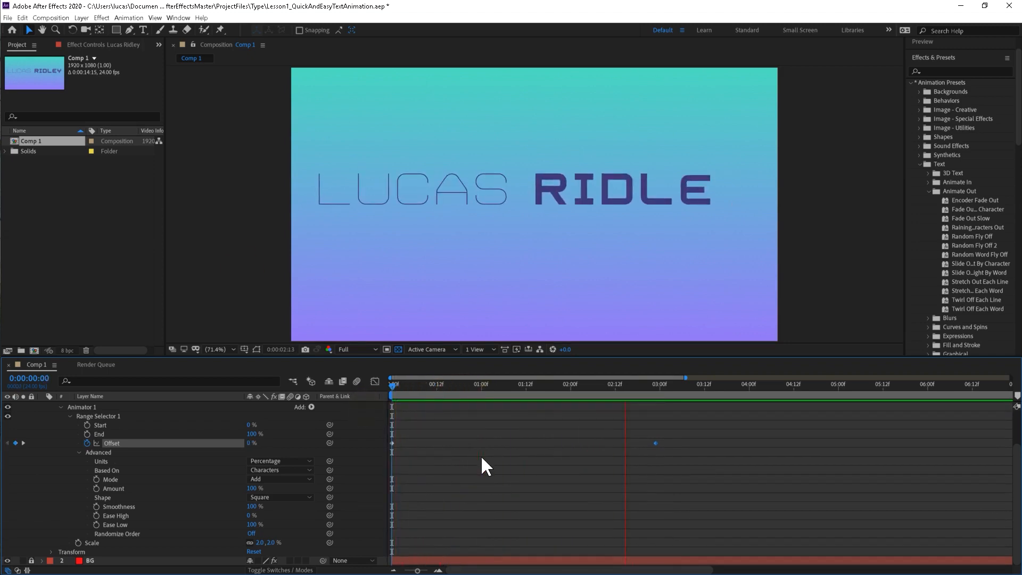
pyautogui.press('space')
pyautogui.moveTo(422, 388); pyautogui.dragTo(384, 391)
pyautogui.press('space')
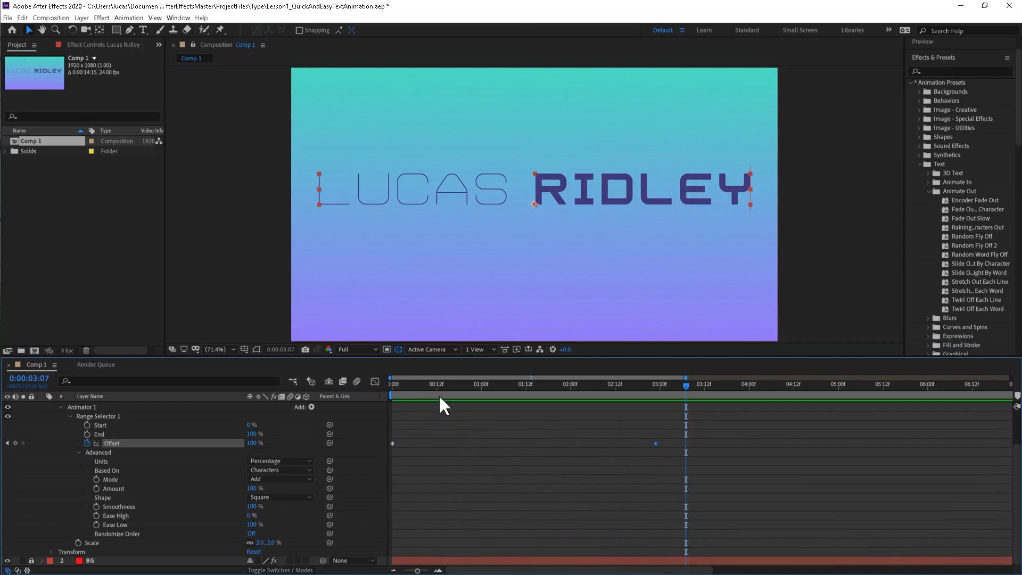
# Set the range selector's Ease Low to 0% while viewing 0:00:01:04, and collapse the Advanced options.
pyautogui.moveTo(433, 384); pyautogui.dragTo(496, 384)
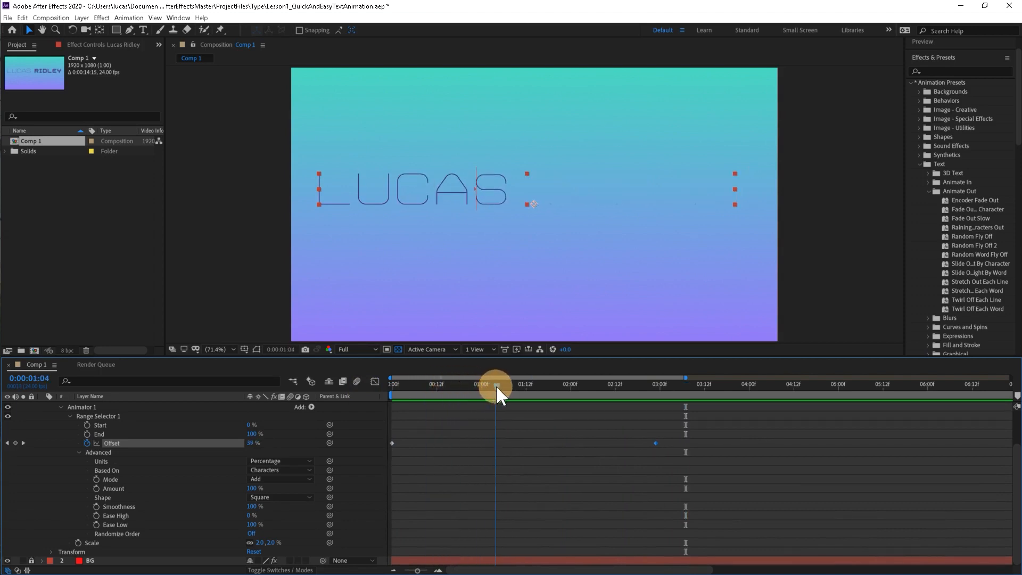
pyautogui.click(253, 524)
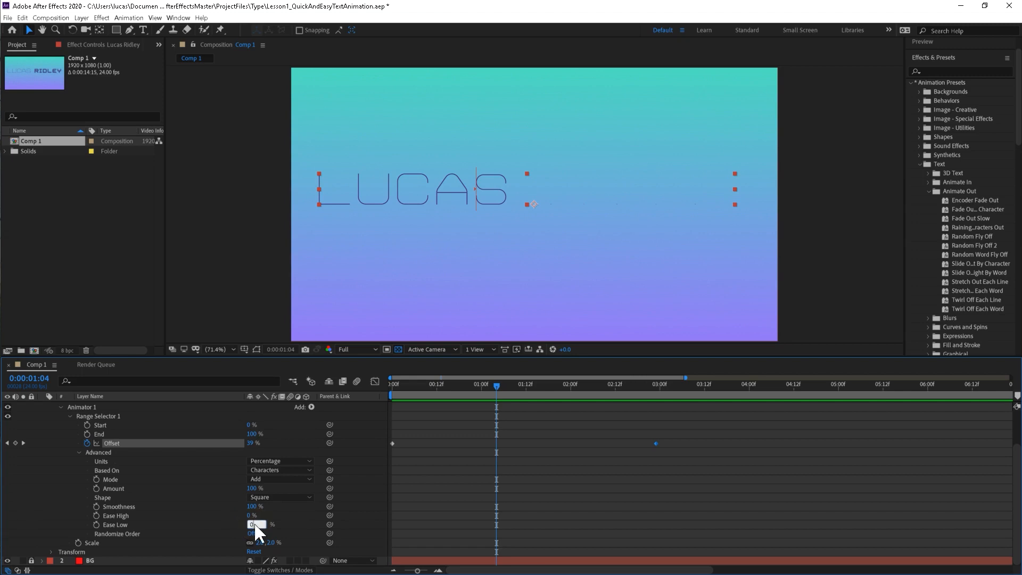
pyautogui.write('0')
pyautogui.press('Return')
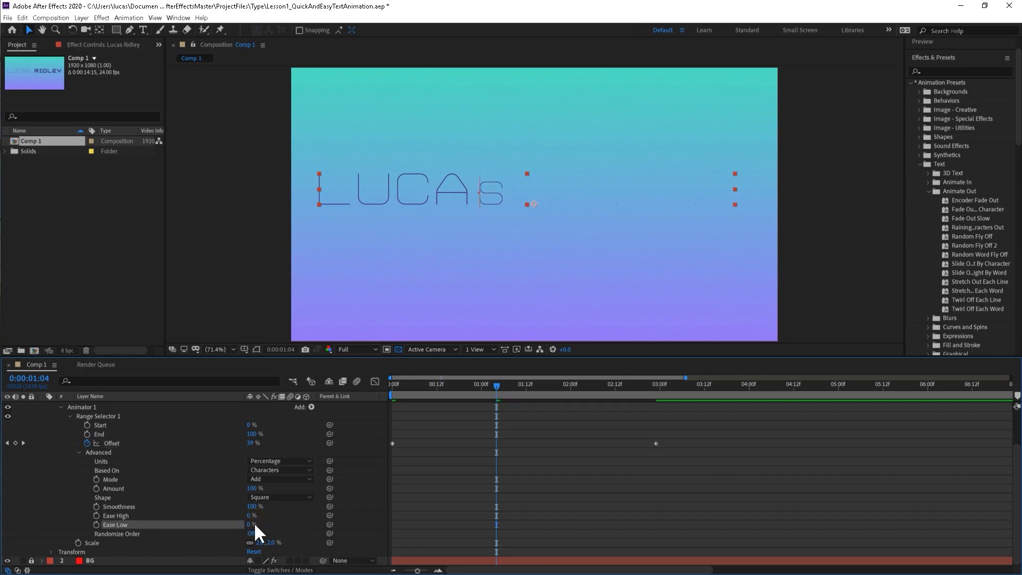
pyautogui.click(78, 451)
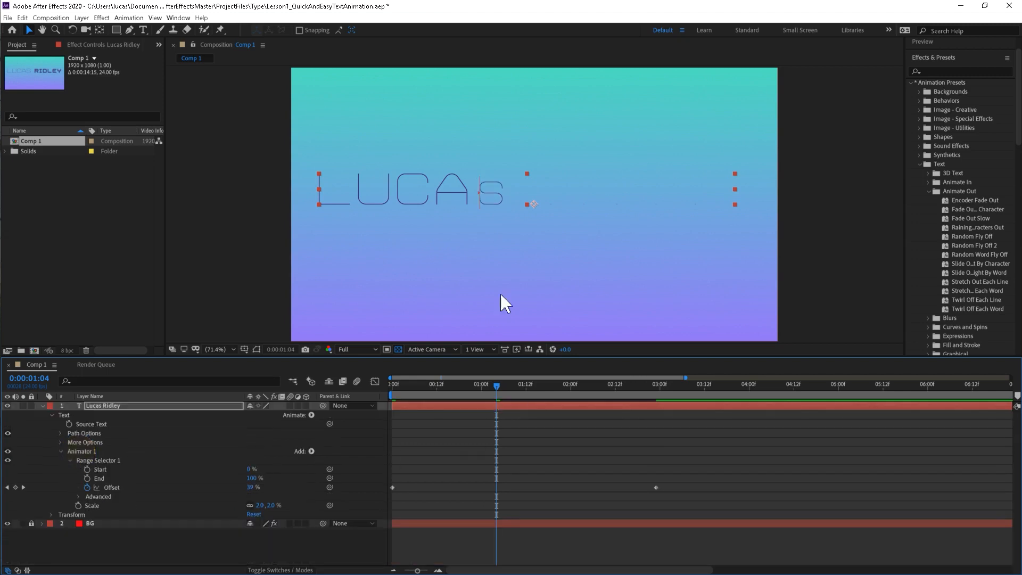
# Preview the title animation from the first frame and return the current time to 0:00:00:00.
pyautogui.moveTo(490, 382); pyautogui.dragTo(365, 412)
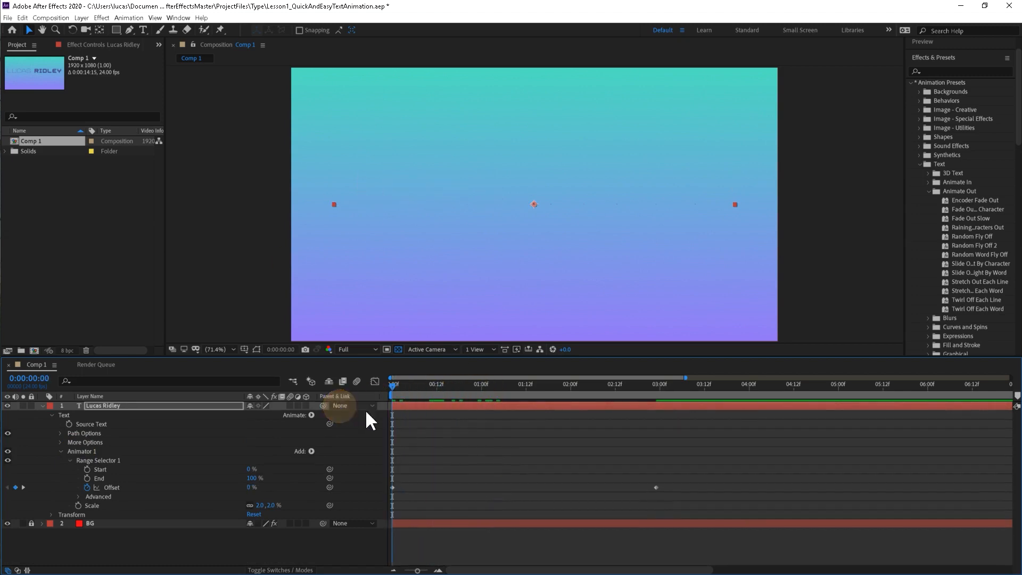
pyautogui.press('space')
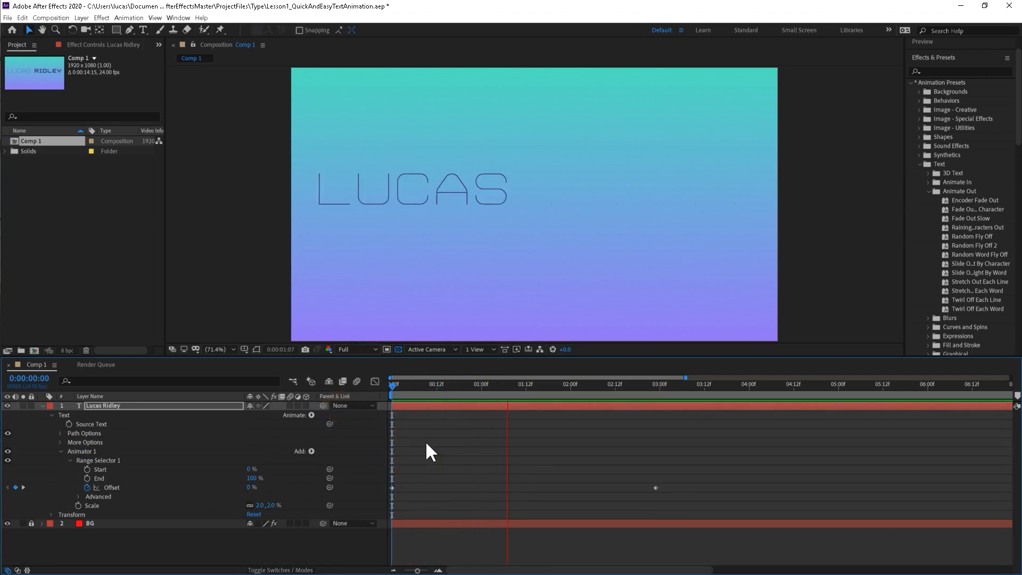
pyautogui.press('space')
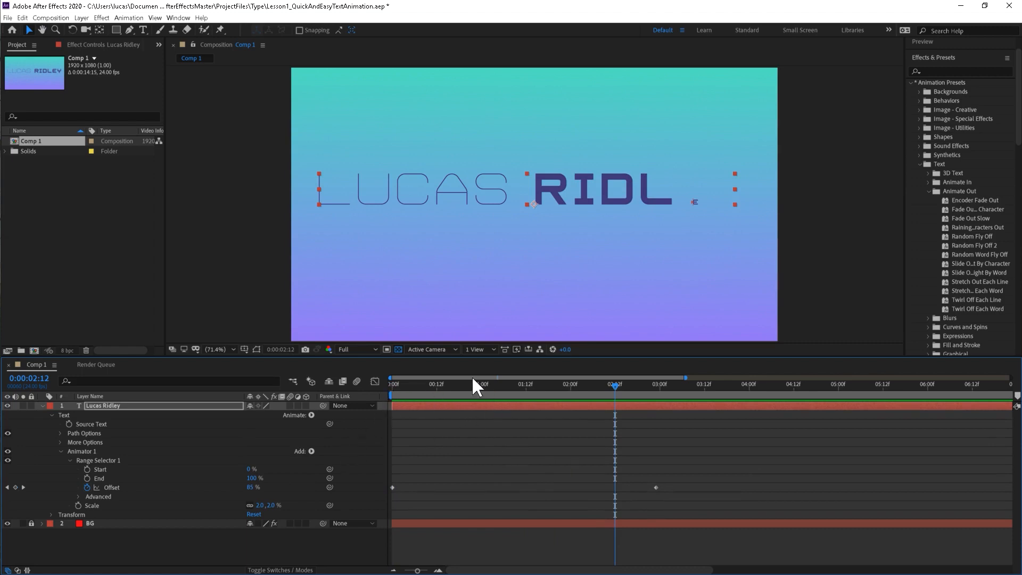
pyautogui.moveTo(432, 387); pyautogui.dragTo(375, 426)
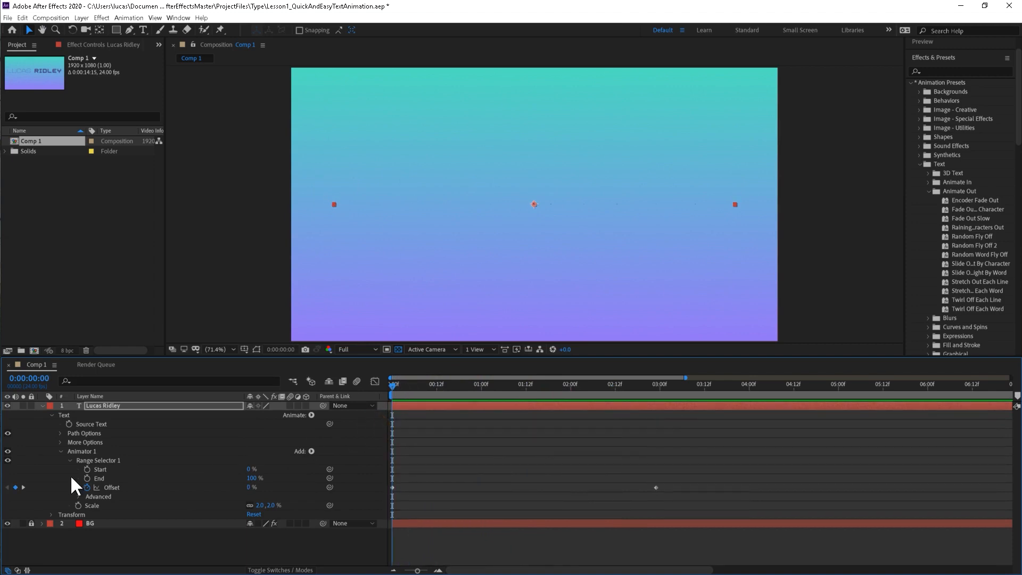
# Rename the title layer's Animator 1 as Scale1.
pyautogui.click(80, 452)
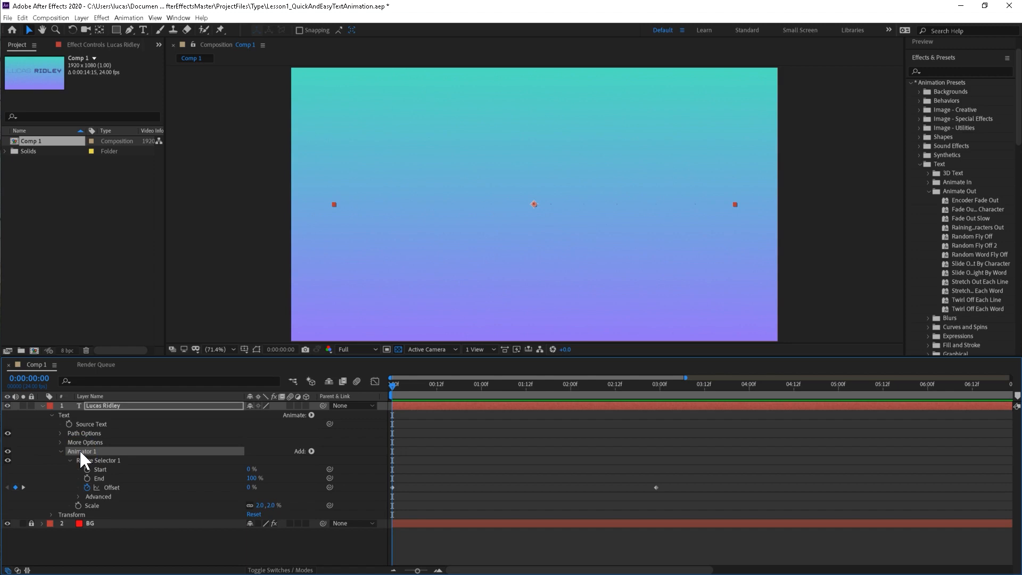
pyautogui.press('Return')
pyautogui.write('S')
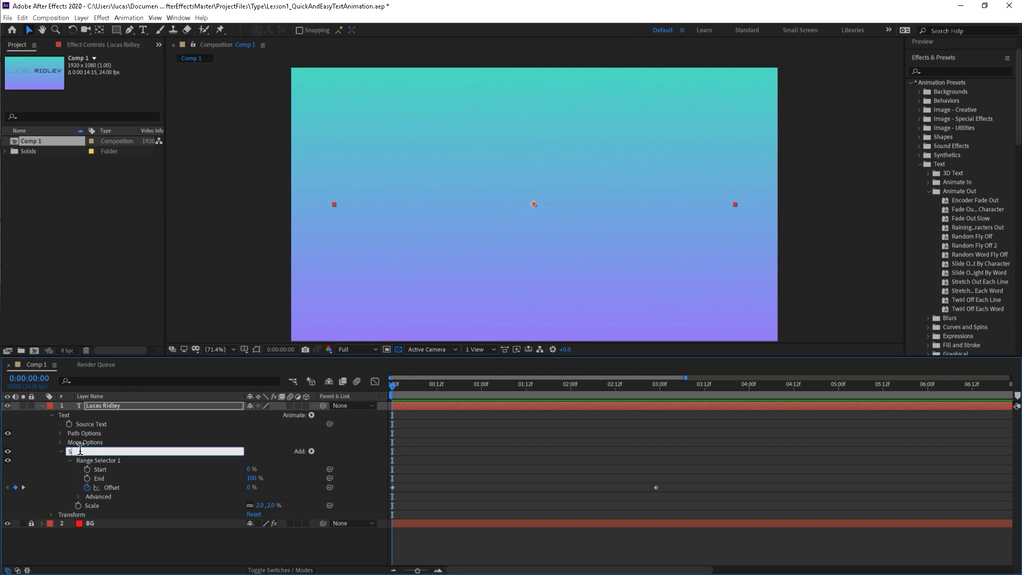
pyautogui.write('cale1')
pyautogui.press('Return')
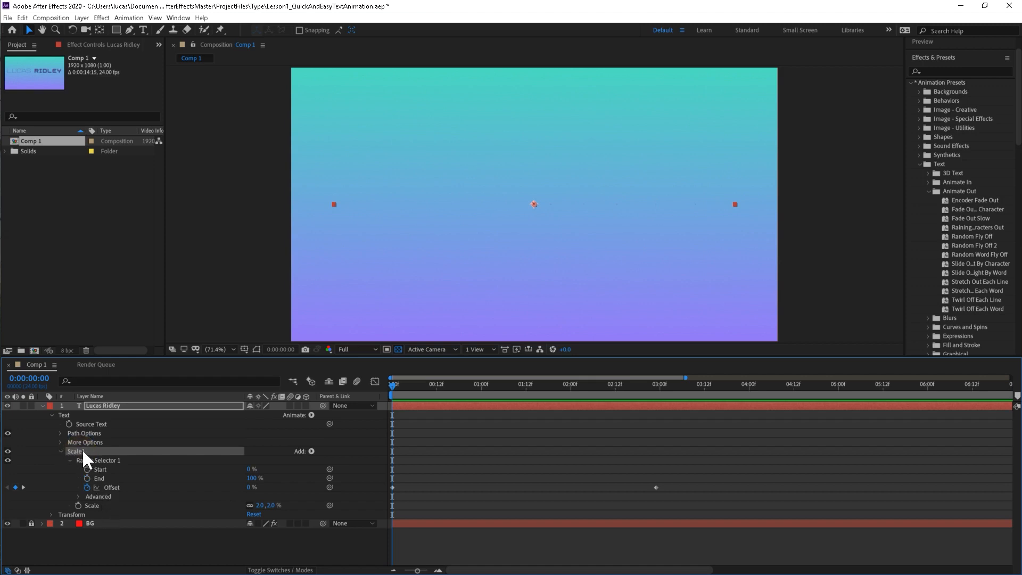
# Duplicate the Scale1 animator, expand the copy's properties, and move the current time to 0:00:03:02.
pyautogui.hotkey('ctrl', 'd')
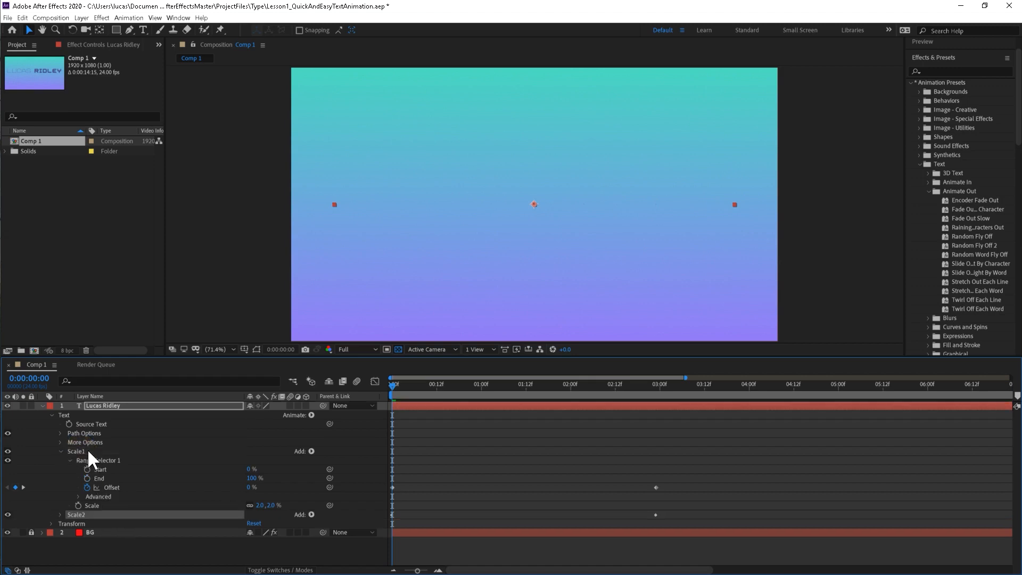
pyautogui.click(59, 515)
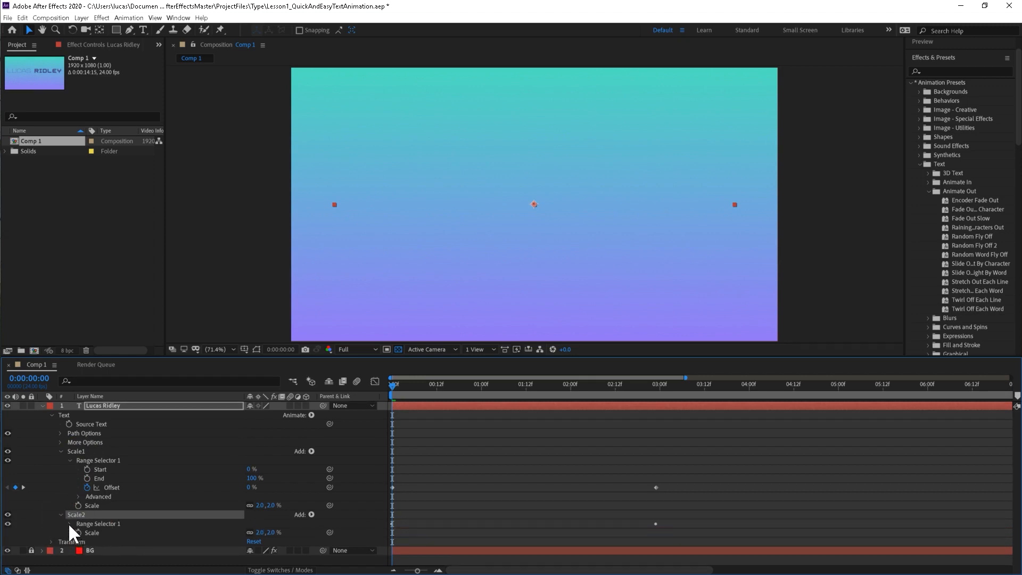
pyautogui.click(259, 533)
pyautogui.click(417, 380)
pyautogui.moveTo(424, 379); pyautogui.dragTo(666, 394)
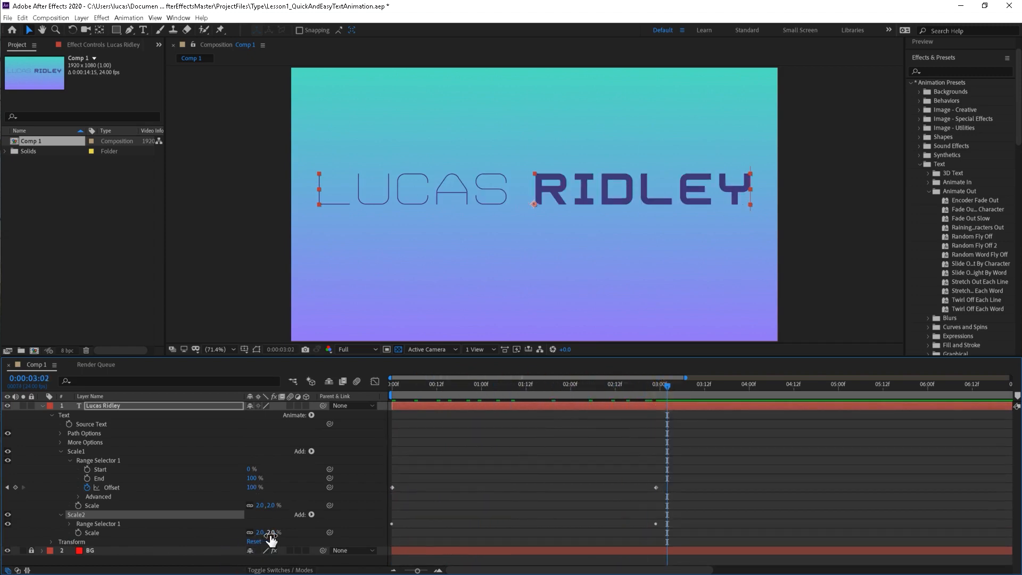
# Remove the Offset keyframes from Scale2's range selector and set its Offset to 0%.
pyautogui.click(67, 522)
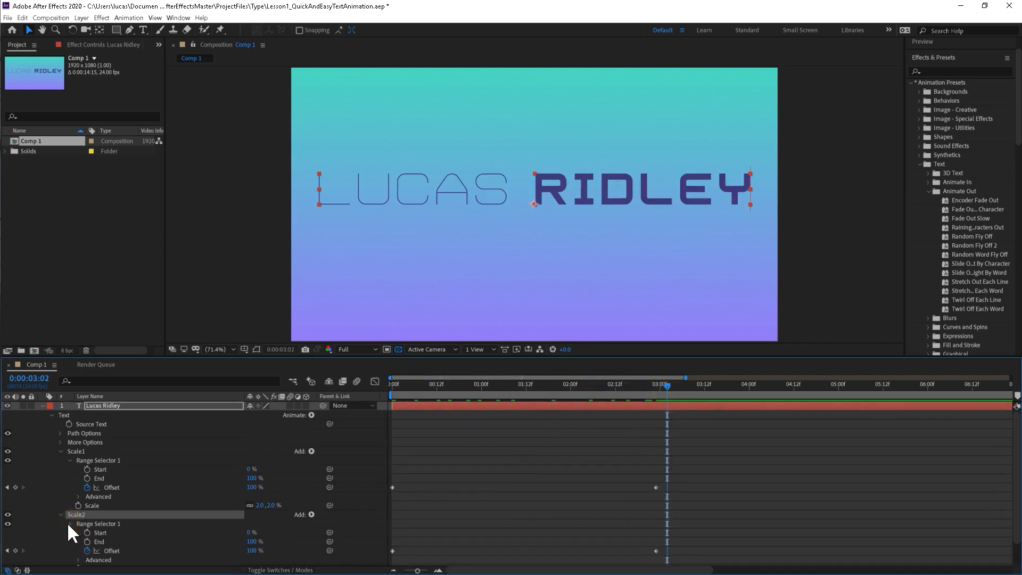
pyautogui.scroll(-1, 67, 523)
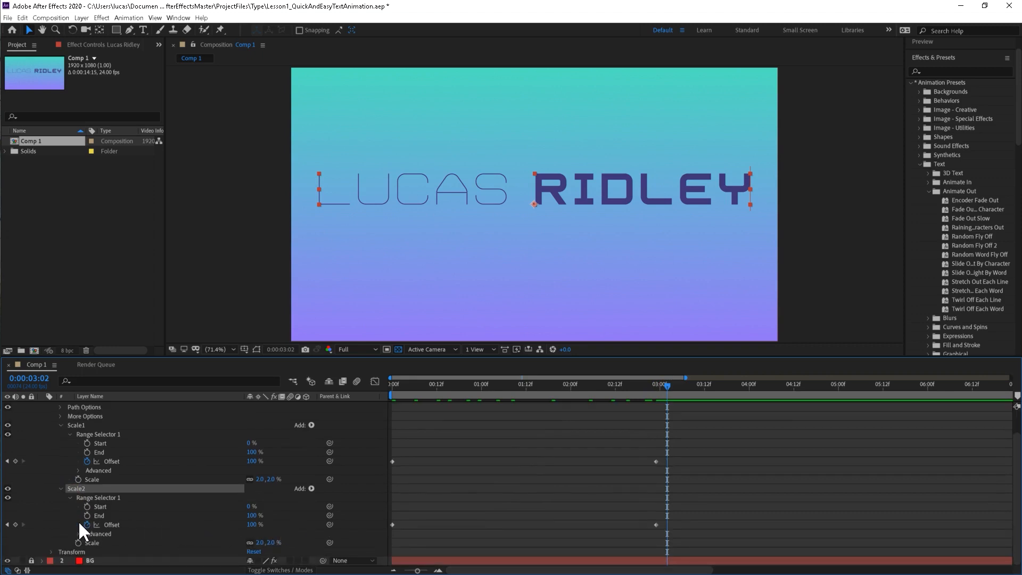
pyautogui.click(87, 523)
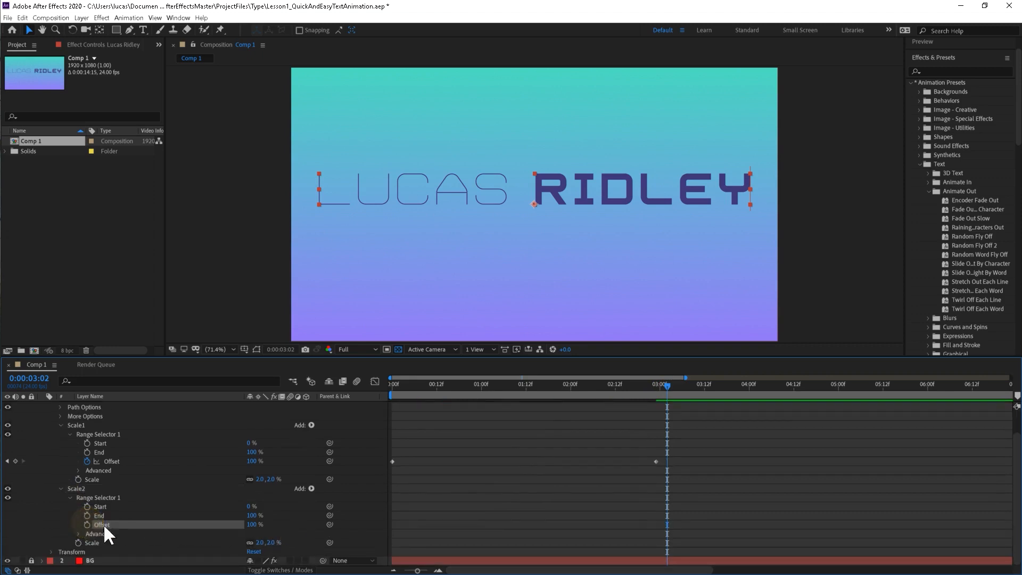
pyautogui.click(251, 524)
pyautogui.write('0')
pyautogui.press('Return')
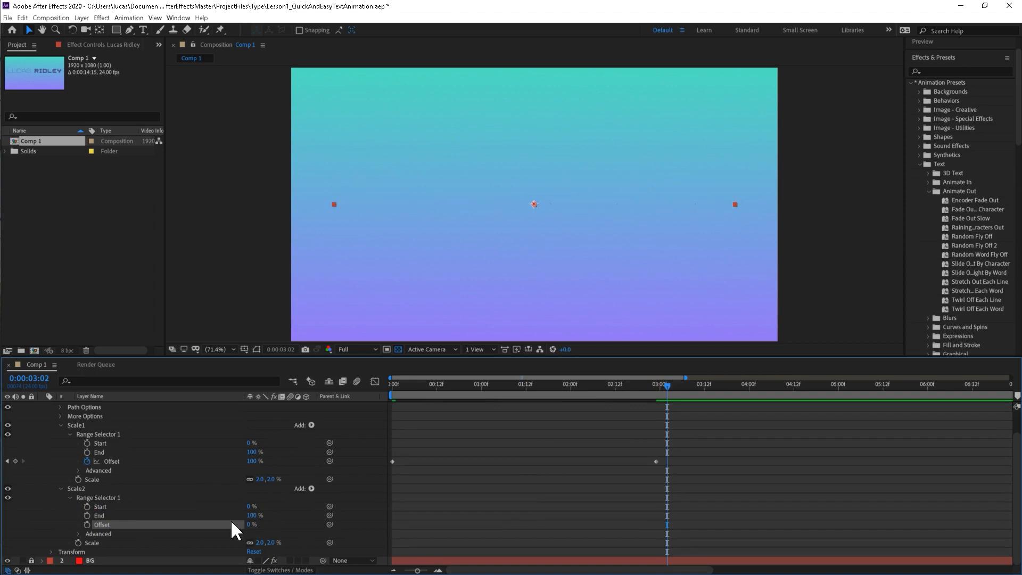
# Set the Scale2 animator's Scale to 124%.
pyautogui.moveTo(270, 543); pyautogui.dragTo(322, 543)
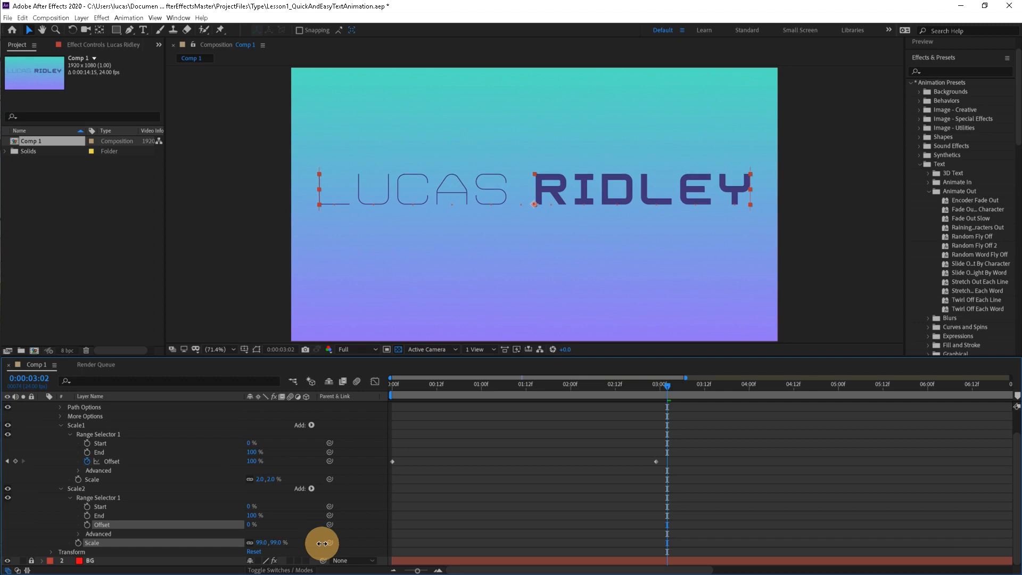
pyautogui.moveTo(322, 542); pyautogui.dragTo(331, 543)
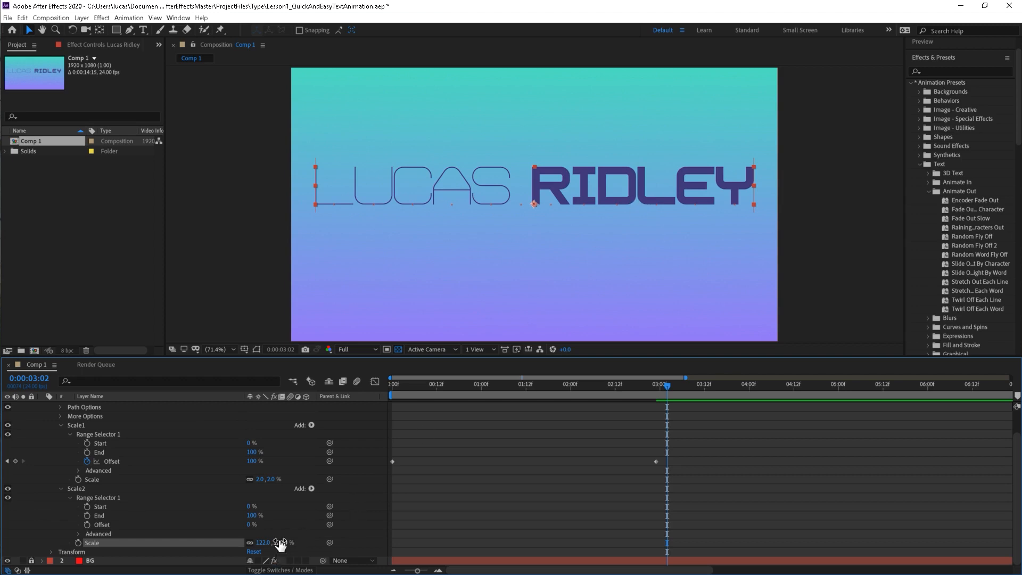
pyautogui.moveTo(279, 542); pyautogui.dragTo(279, 540)
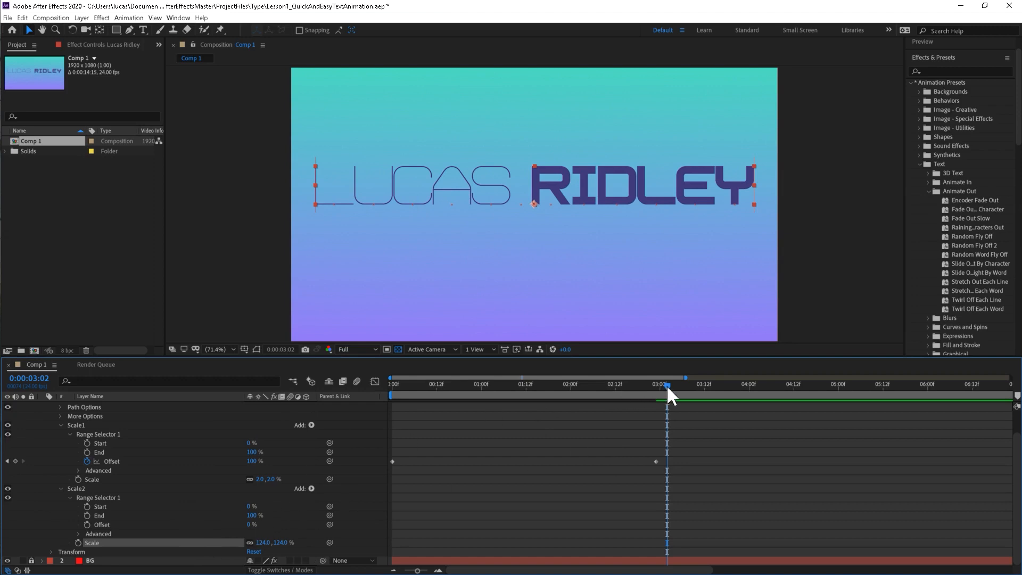
# Keyframe Scale2's range selector Offset at 0% on 0:00:00:00 and 100% on 0:00:02:23, and return to the first frame.
pyautogui.moveTo(666, 385); pyautogui.dragTo(656, 384)
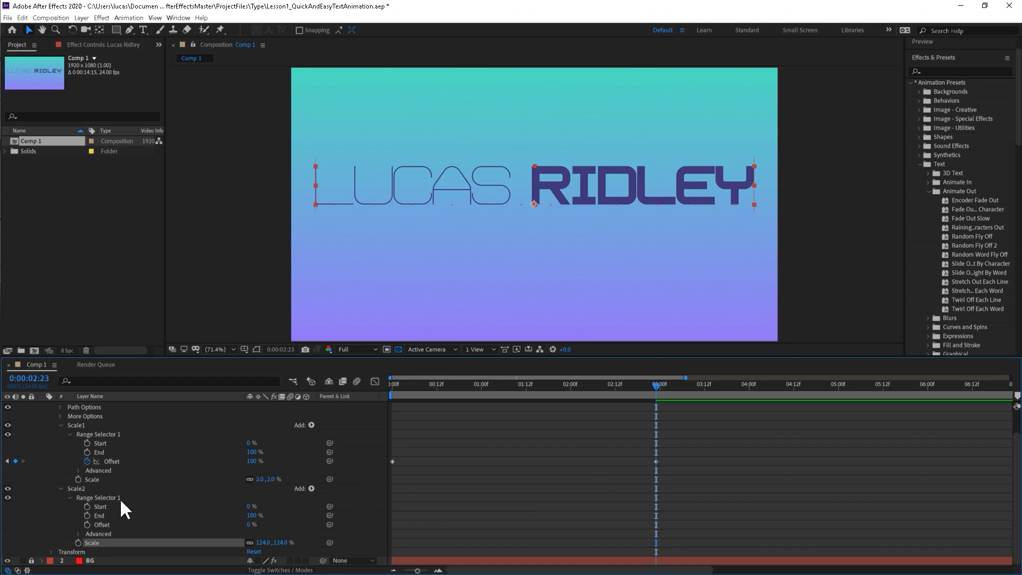
pyautogui.click(86, 524)
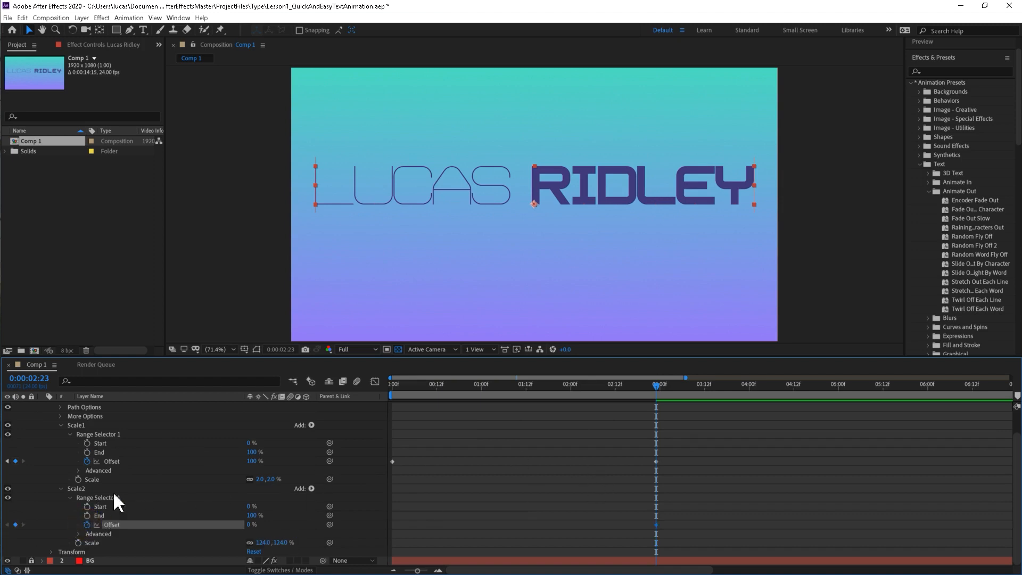
pyautogui.moveTo(653, 385); pyautogui.dragTo(372, 409)
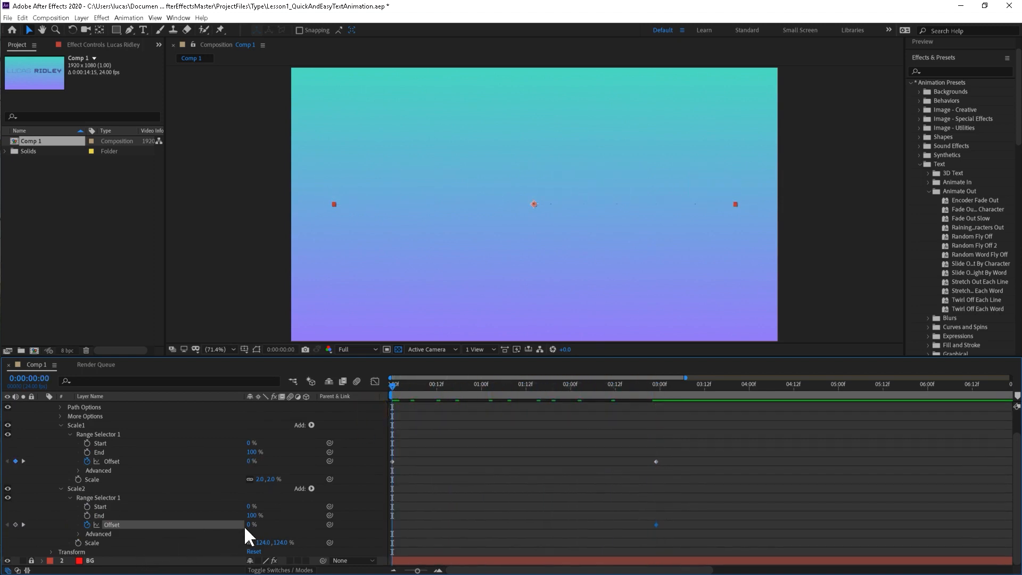
pyautogui.click(15, 525)
pyautogui.press('k')
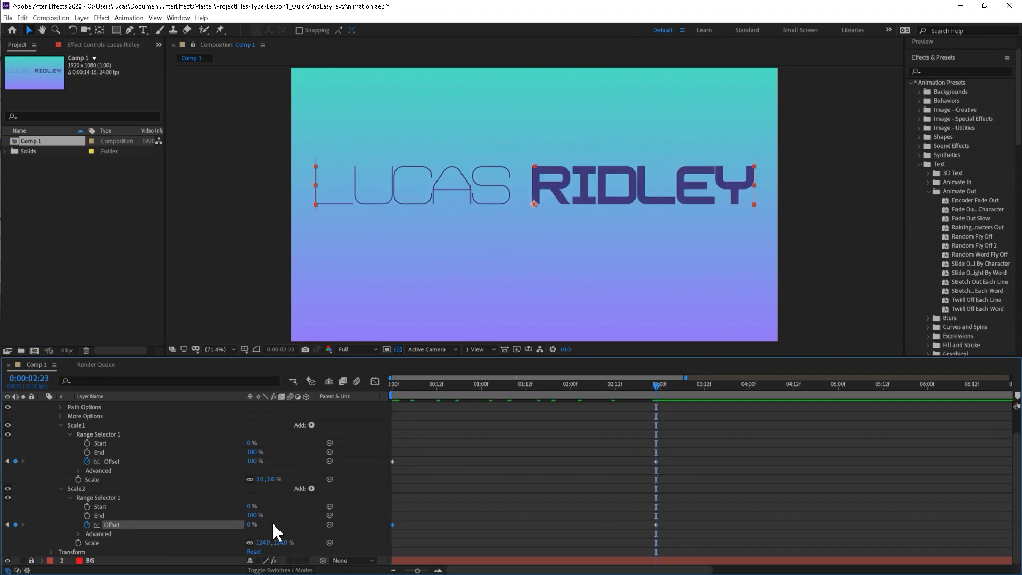
pyautogui.moveTo(247, 524); pyautogui.dragTo(321, 520)
pyautogui.press('Home')
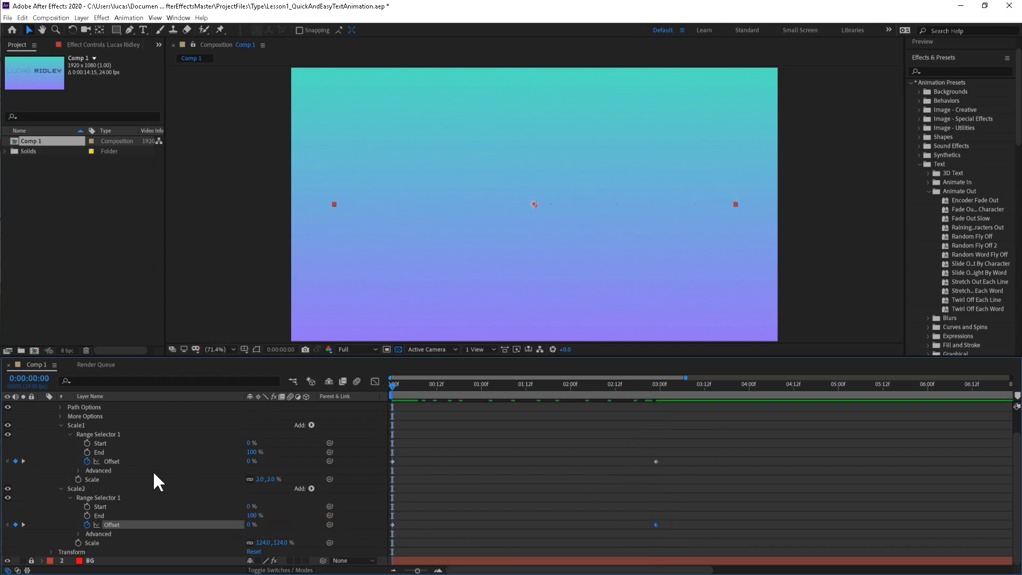
# Disable the Scale2 animator and preview the title animation with only Scale1 active.
pyautogui.click(60, 488)
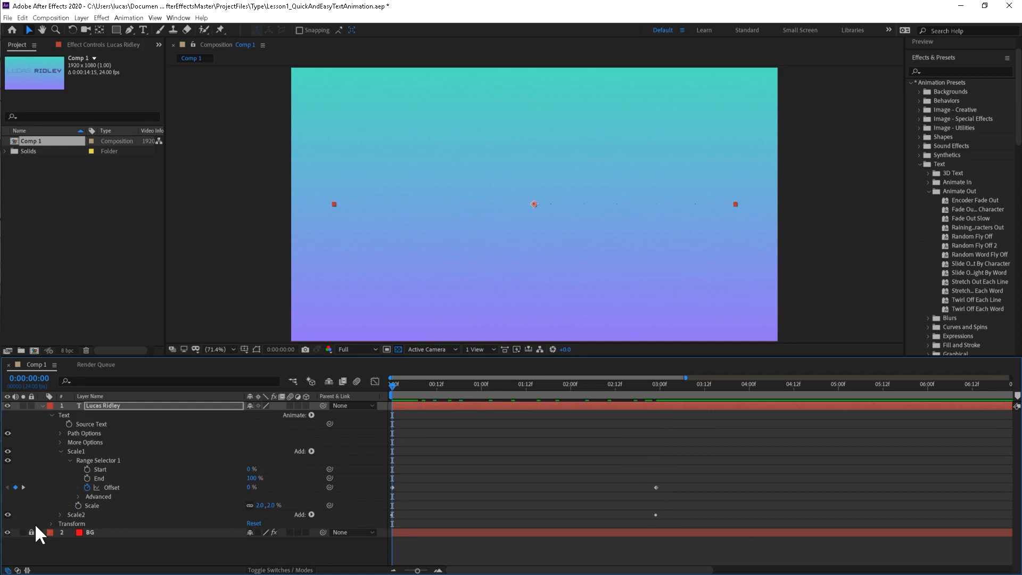
pyautogui.click(7, 514)
pyautogui.moveTo(398, 384); pyautogui.dragTo(466, 384)
pyautogui.press('space')
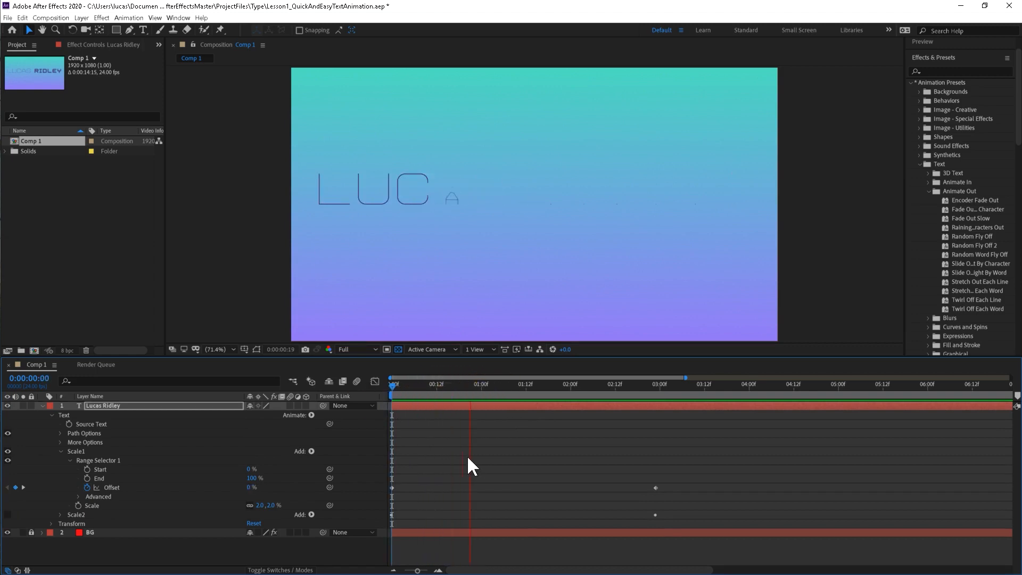
pyautogui.press('space')
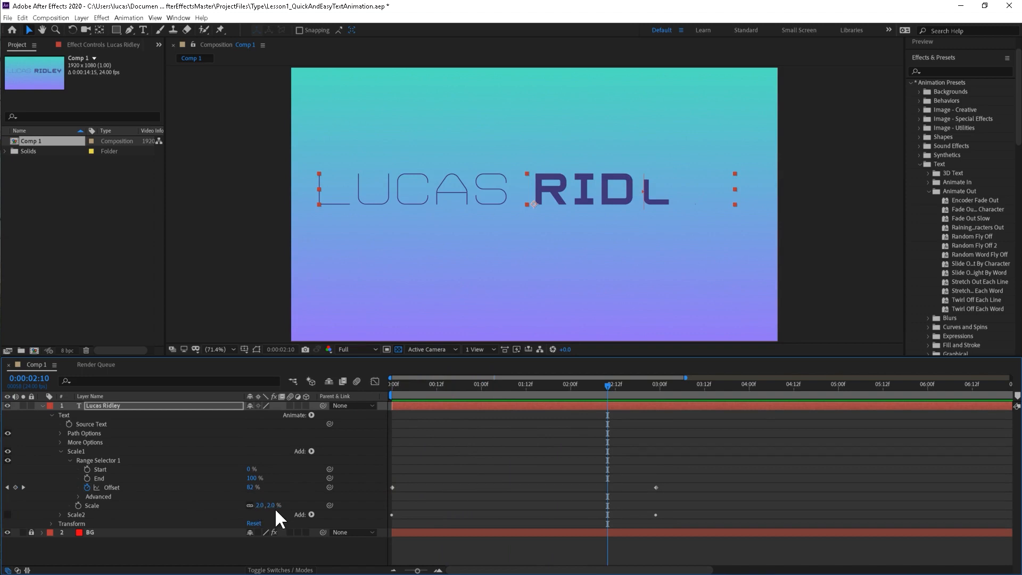
# Re-enable the Scale2 animator and shift both of its Offset keyframes about four frames later.
pyautogui.click(59, 514)
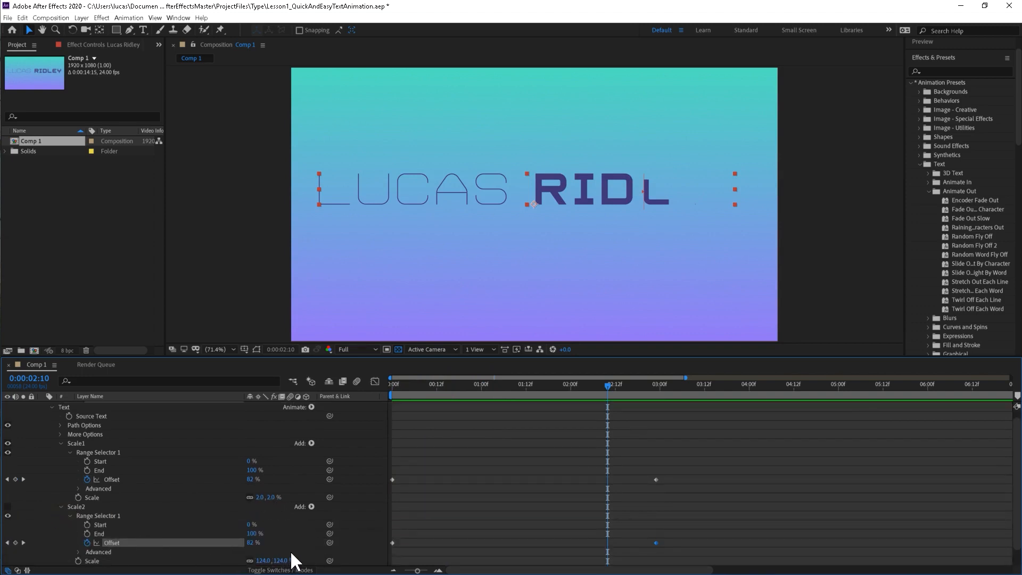
pyautogui.scroll(-1, 292, 550)
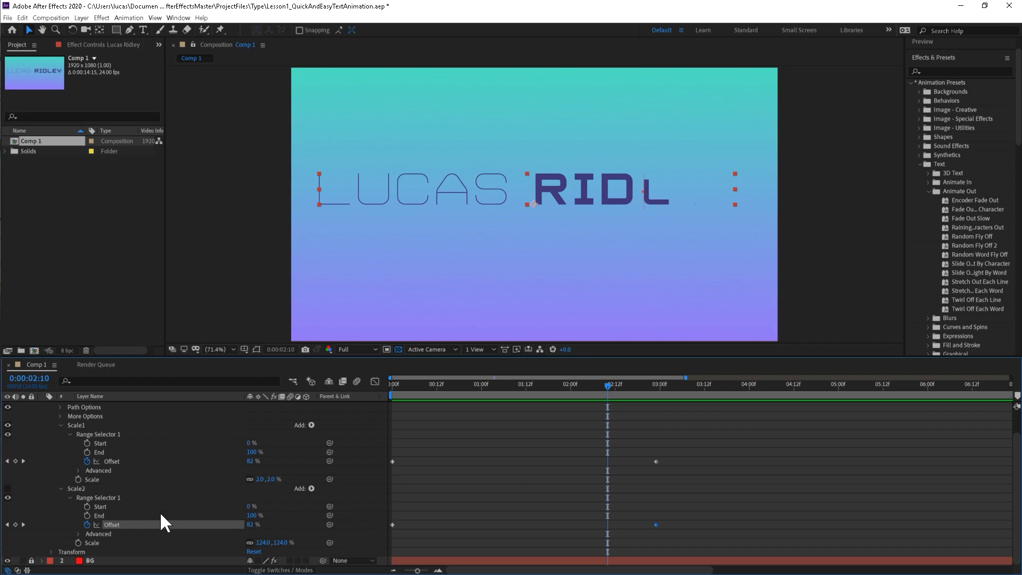
pyautogui.moveTo(714, 509); pyautogui.dragTo(387, 535)
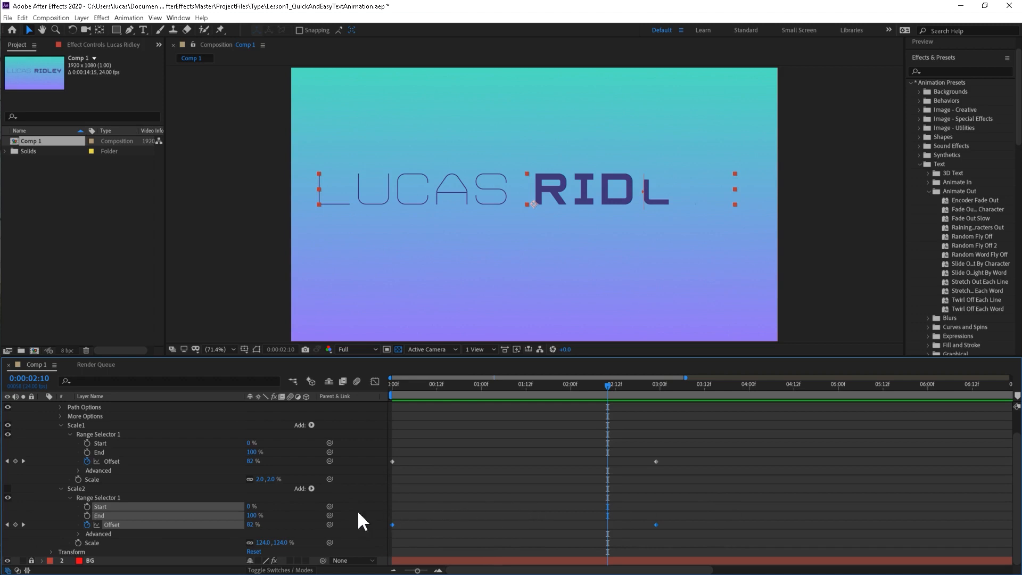
pyautogui.click(8, 489)
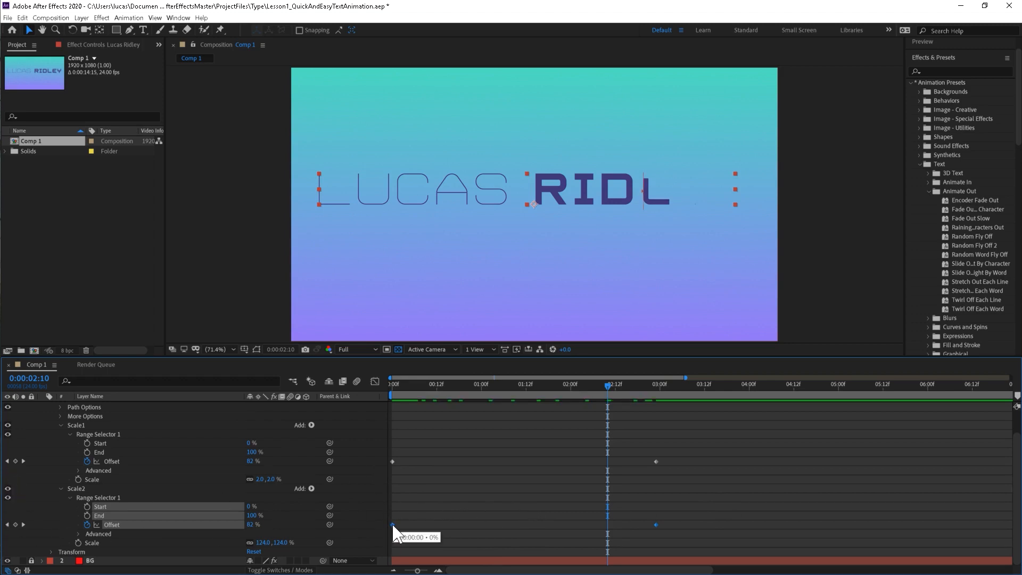
pyautogui.moveTo(392, 524); pyautogui.dragTo(407, 524)
# Preview the title animation repeatedly from the first frame and examine the letters' overshoot around 0:00:02:11.
pyautogui.moveTo(401, 382); pyautogui.dragTo(371, 399)
pyautogui.press('space')
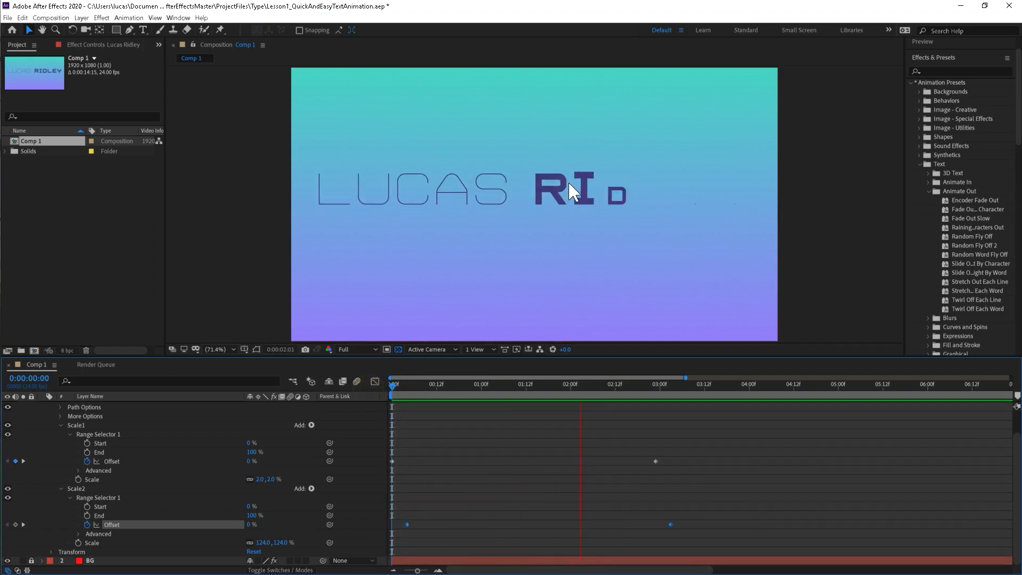
pyautogui.press('space')
pyautogui.moveTo(393, 387); pyautogui.dragTo(611, 400)
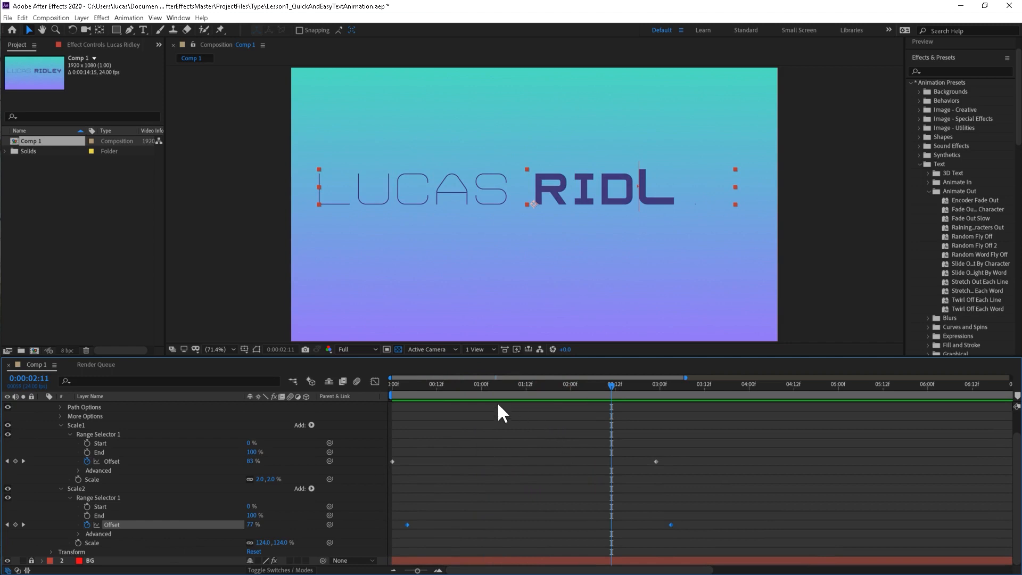
pyautogui.moveTo(432, 385); pyautogui.dragTo(391, 385)
pyautogui.press('space')
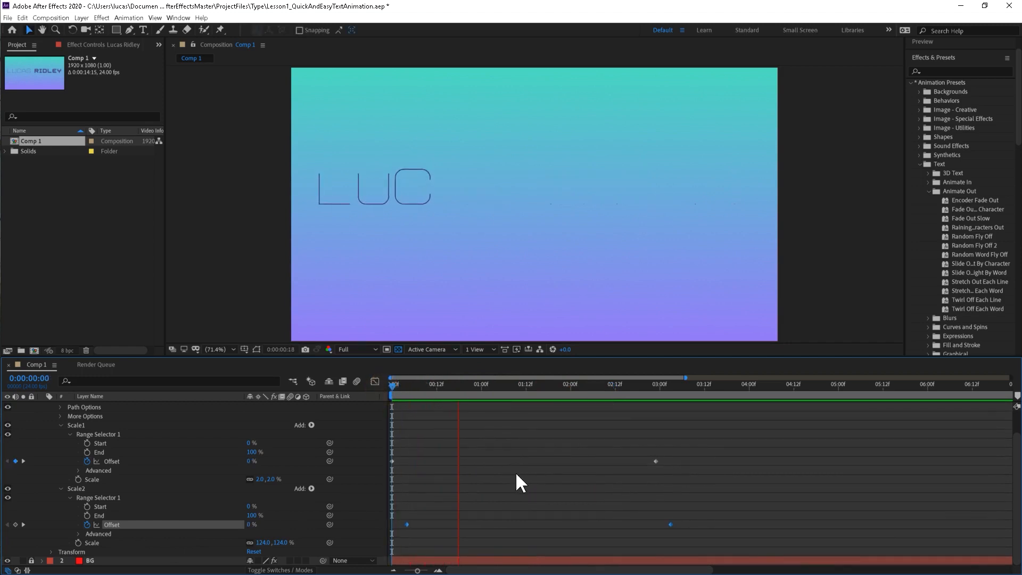
pyautogui.press('space')
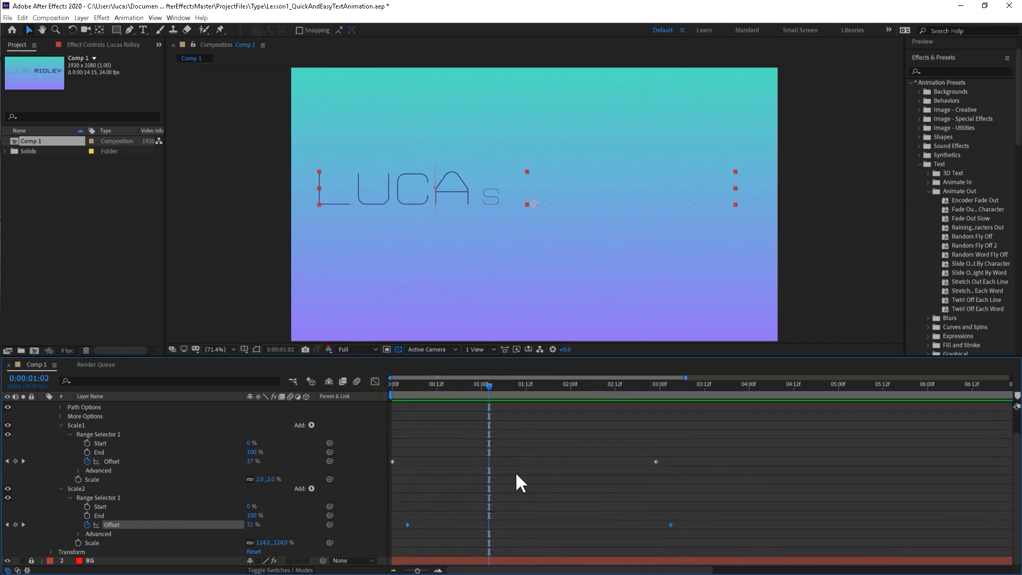
pyautogui.moveTo(404, 382); pyautogui.dragTo(378, 389)
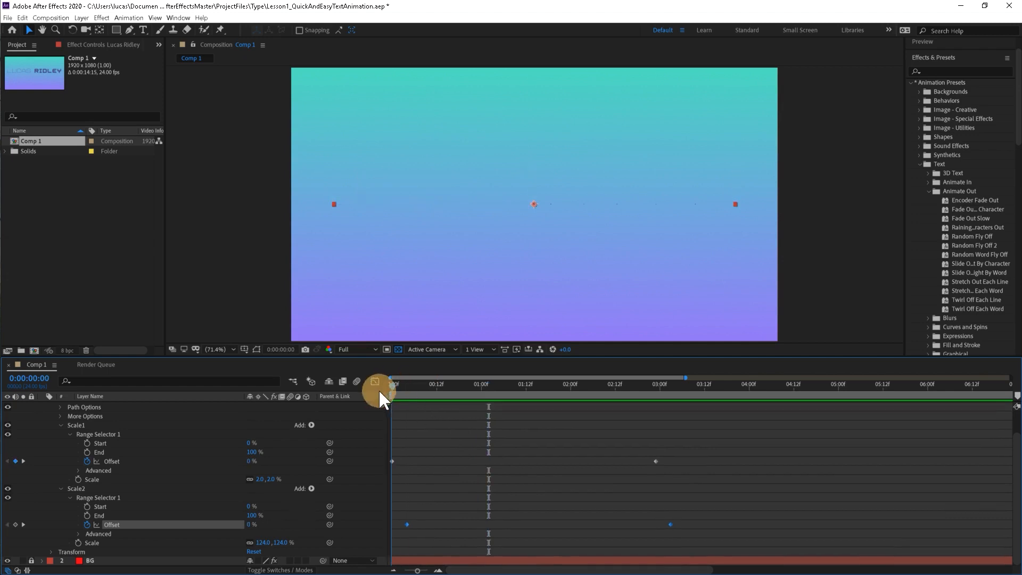
pyautogui.press('space')
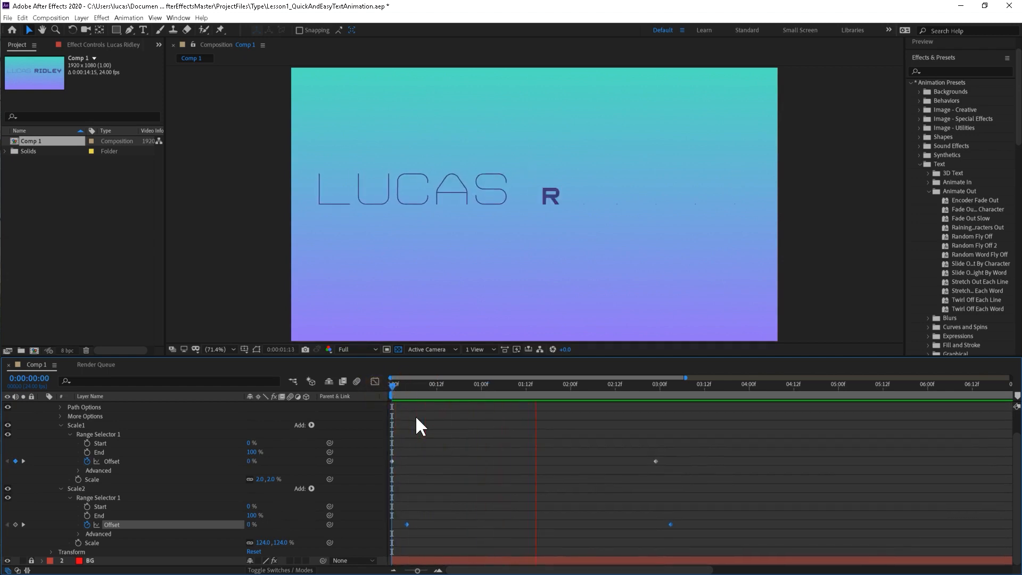
pyautogui.press('space')
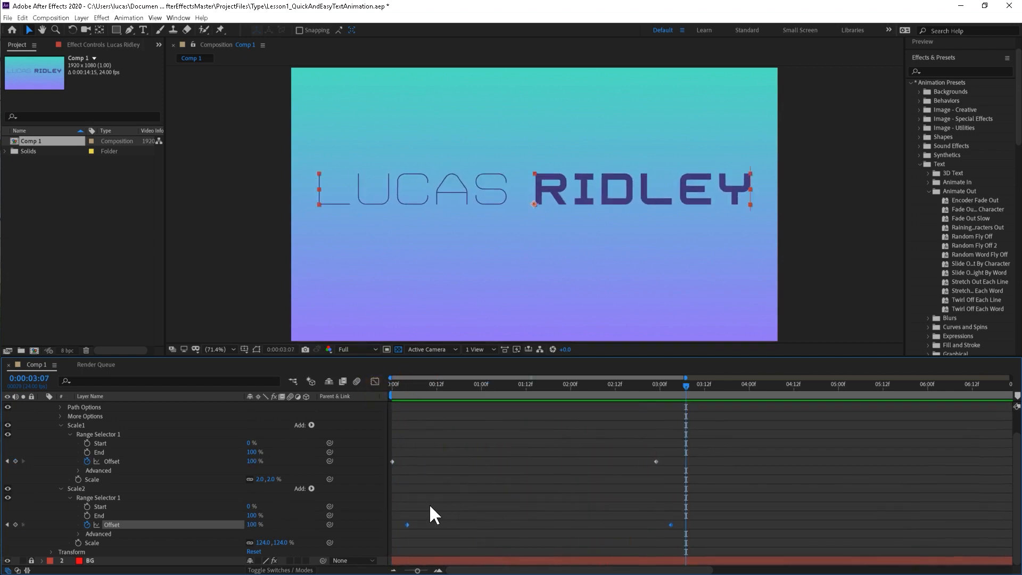
# Move both Scale2 Offset keyframes about one frame earlier and preview the title animation from the first frame.
pyautogui.moveTo(398, 509); pyautogui.dragTo(666, 524)
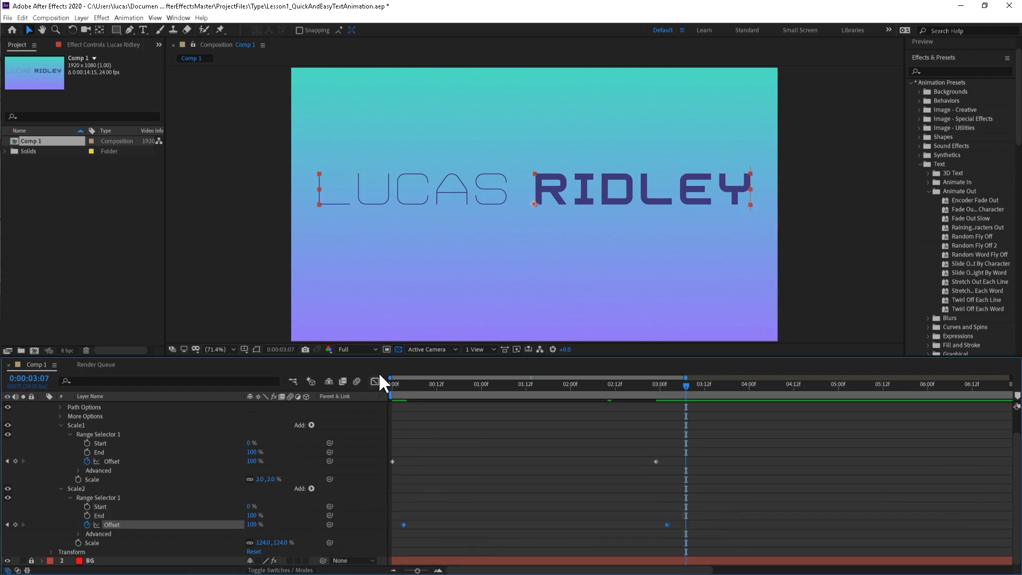
pyautogui.moveTo(396, 383); pyautogui.dragTo(377, 398)
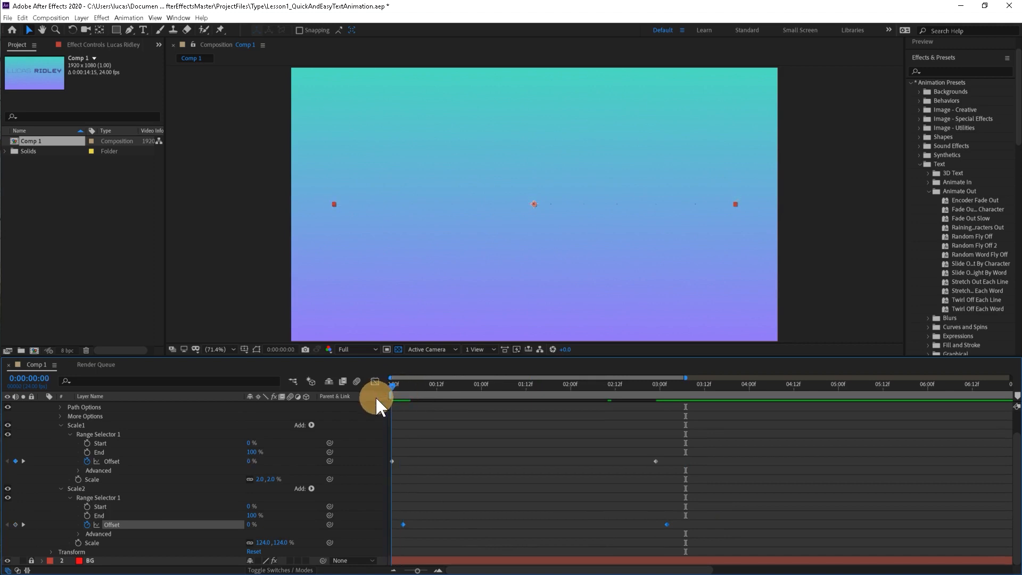
pyautogui.press('space')
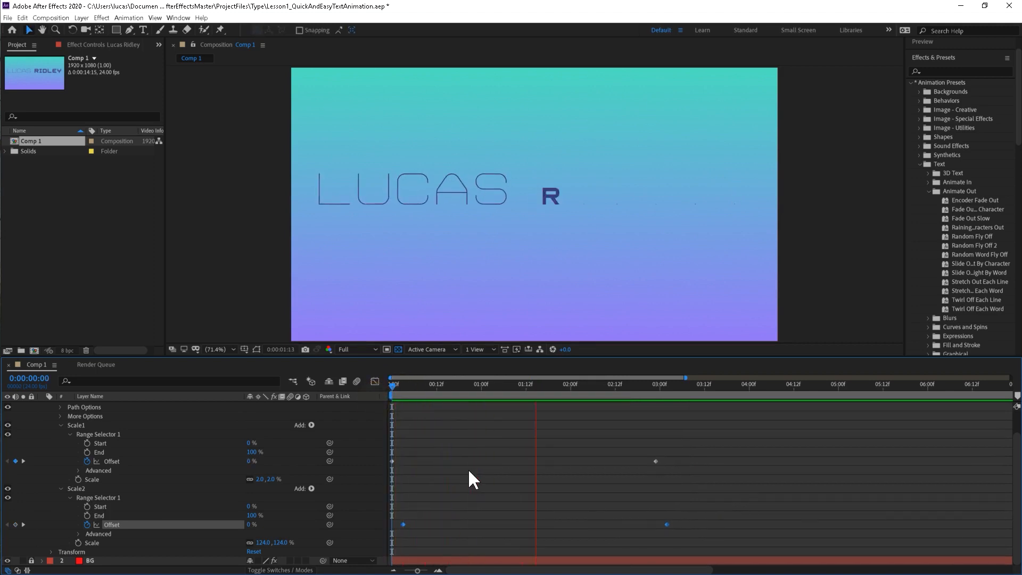
pyautogui.press('space')
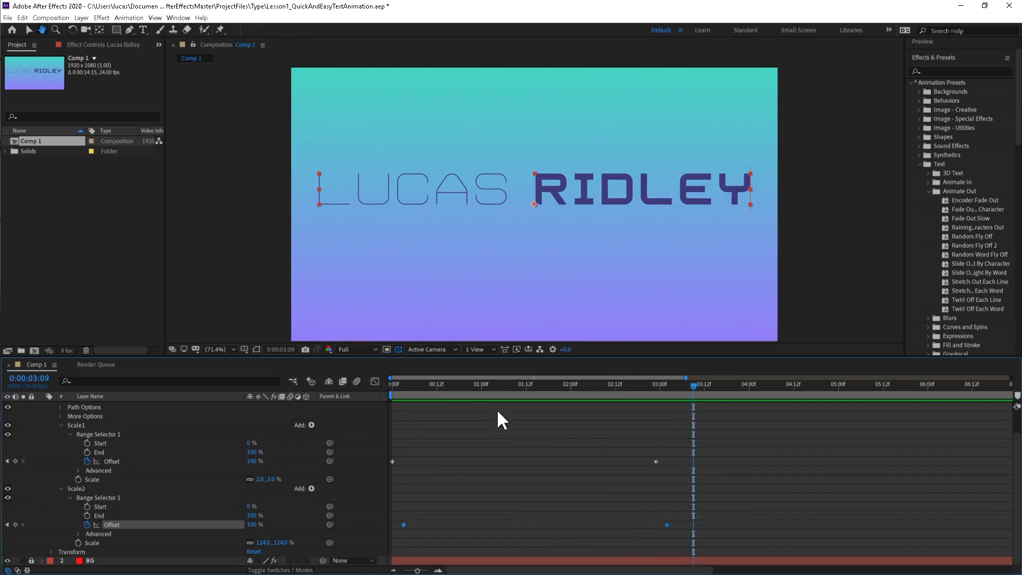
# Return the current time to 0:00:00:00 and collapse the Scale1 and Scale2 animators.
pyautogui.moveTo(449, 382); pyautogui.dragTo(371, 386)
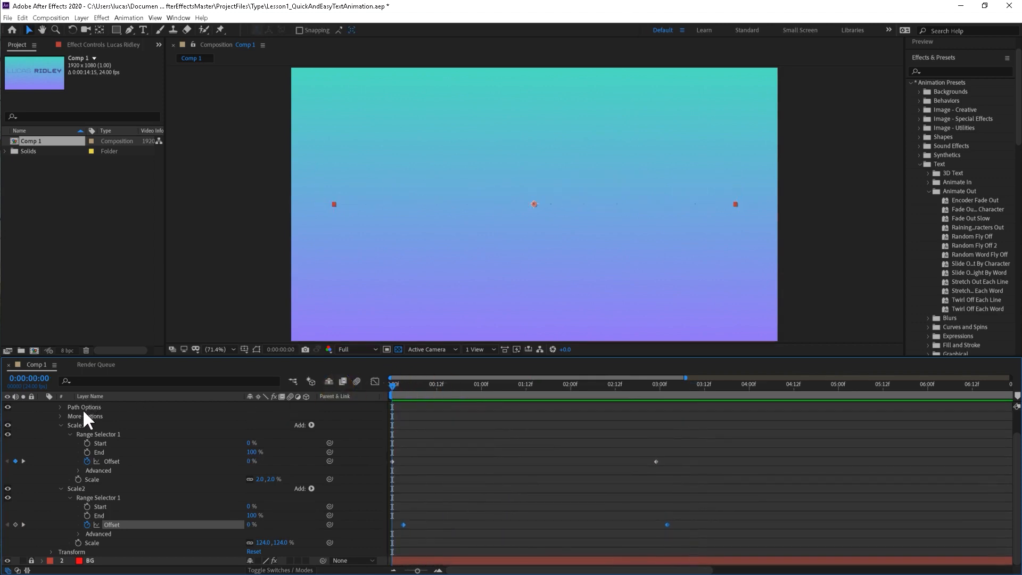
pyautogui.click(61, 426)
pyautogui.click(60, 460)
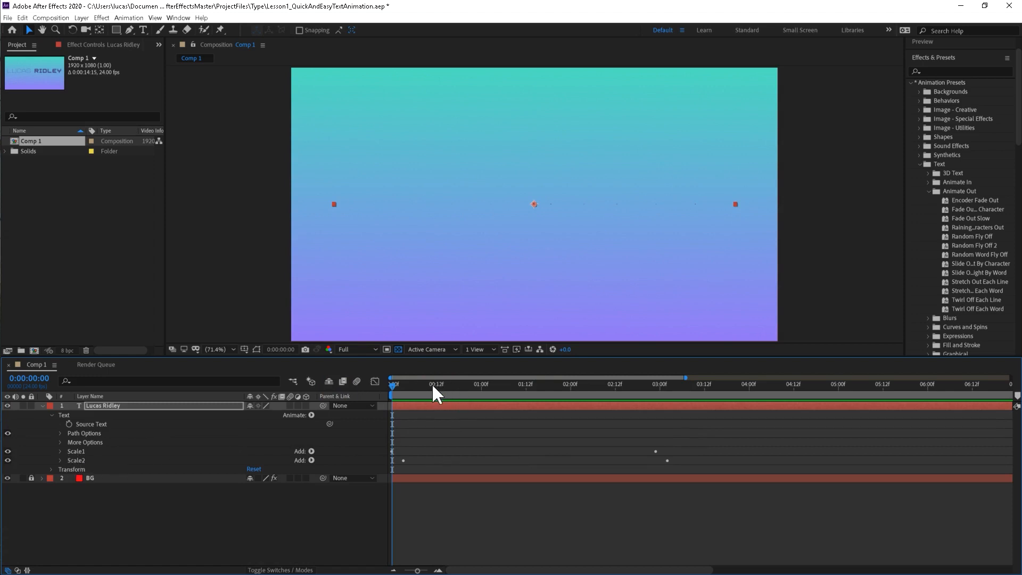
# Add a separate Rotation text animator to the title text layer and rename it Rotation.
pyautogui.moveTo(432, 383); pyautogui.dragTo(582, 447)
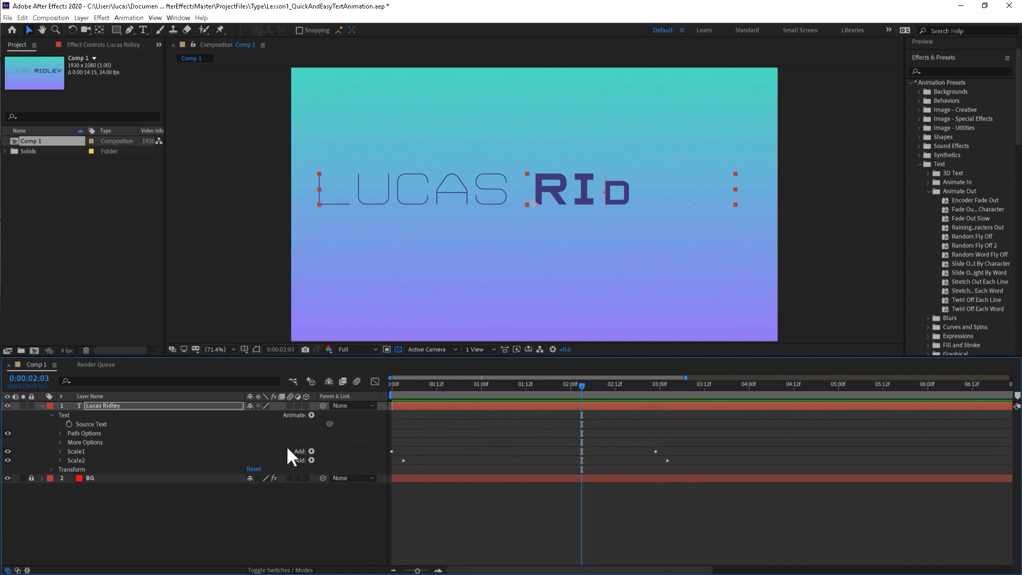
pyautogui.click(311, 415)
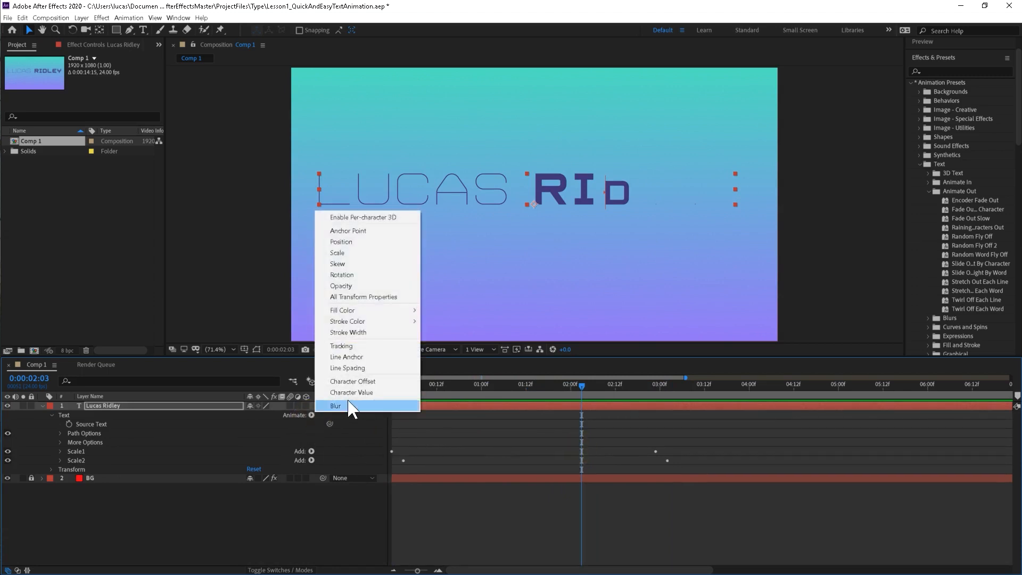
pyautogui.click(349, 276)
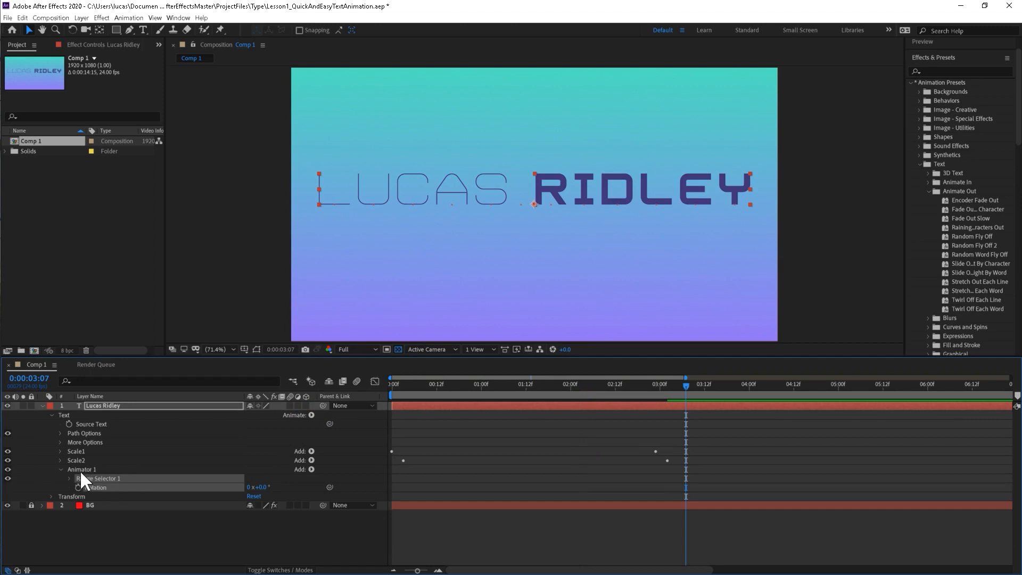
pyautogui.click(77, 469)
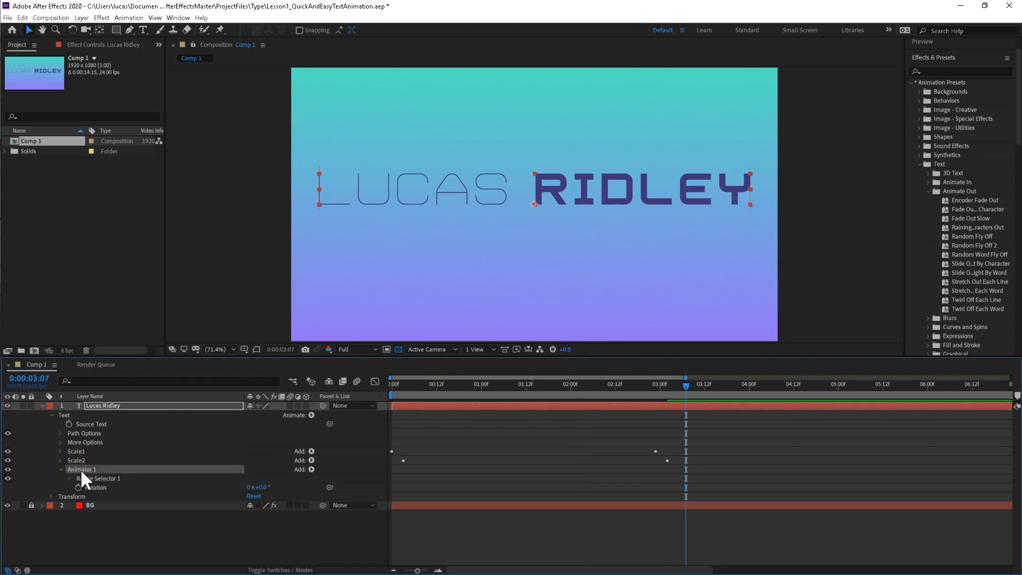
pyautogui.press('Return')
pyautogui.write('Rotation')
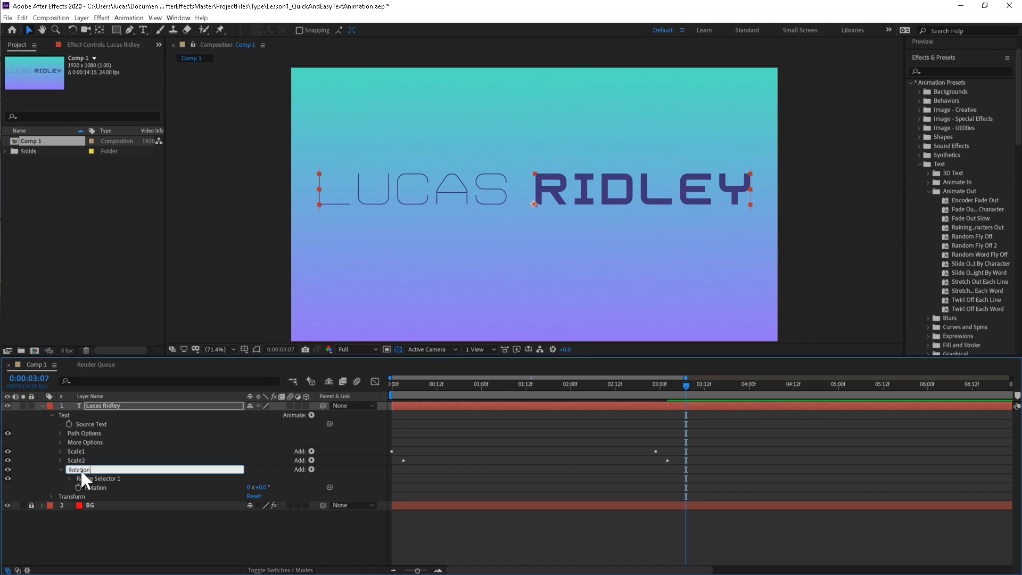
pyautogui.press('Return')
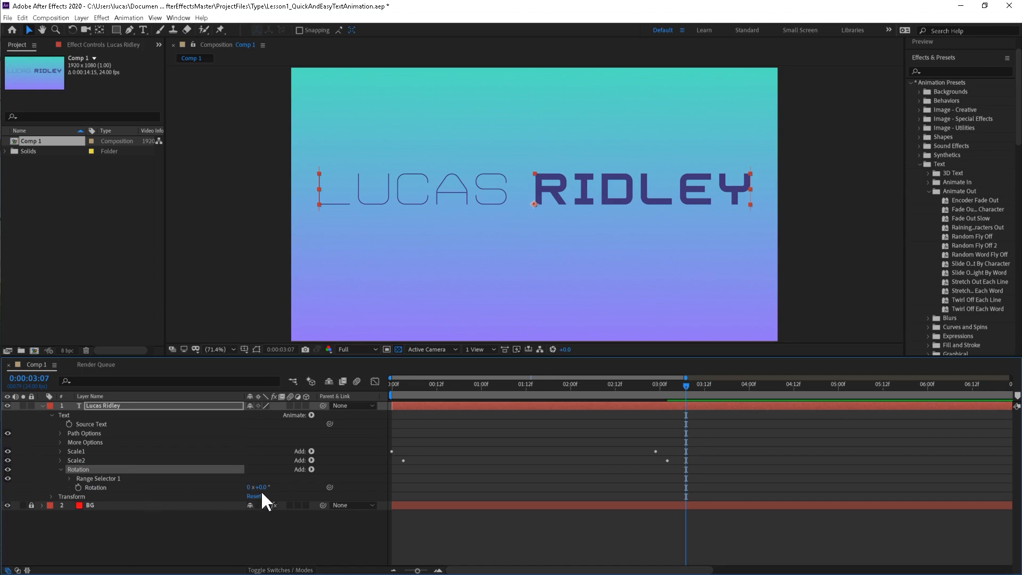
# Set the Rotation animator's rotation to 31° while viewing the full title at 0:00:04:01.
pyautogui.moveTo(642, 391); pyautogui.dragTo(753, 406)
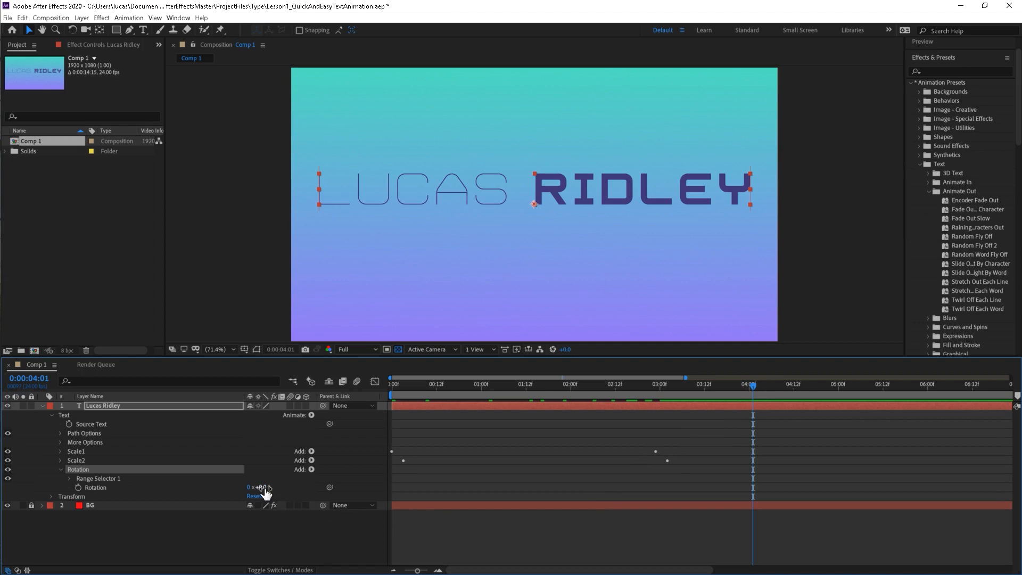
pyautogui.moveTo(263, 489); pyautogui.dragTo(275, 489)
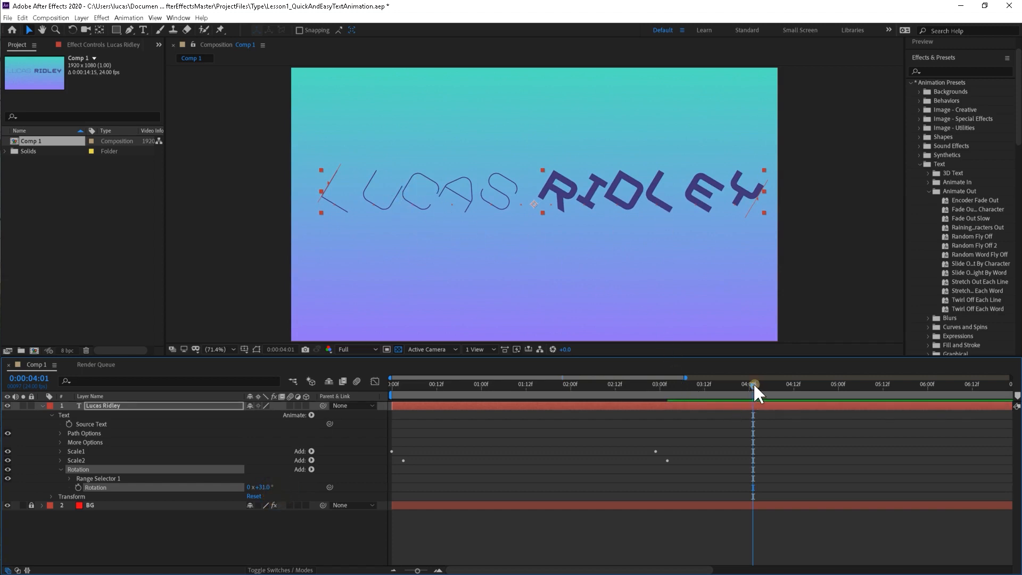
# Keyframe the Rotation animator's range selector Offset at 0% on 0:00:00:00 and 100% on 0:00:02:23.
pyautogui.moveTo(752, 382); pyautogui.dragTo(351, 422)
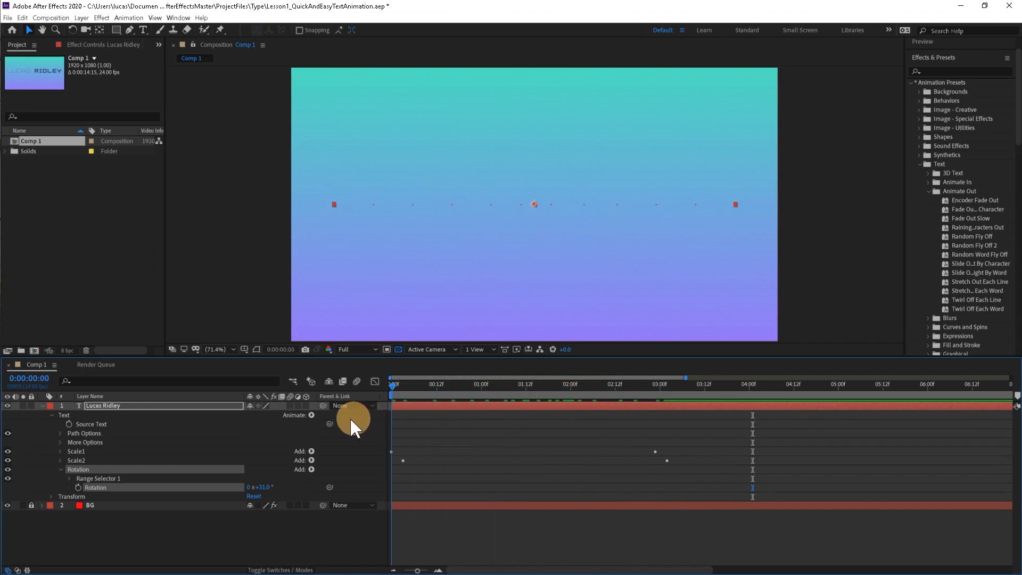
pyautogui.click(70, 478)
pyautogui.click(87, 505)
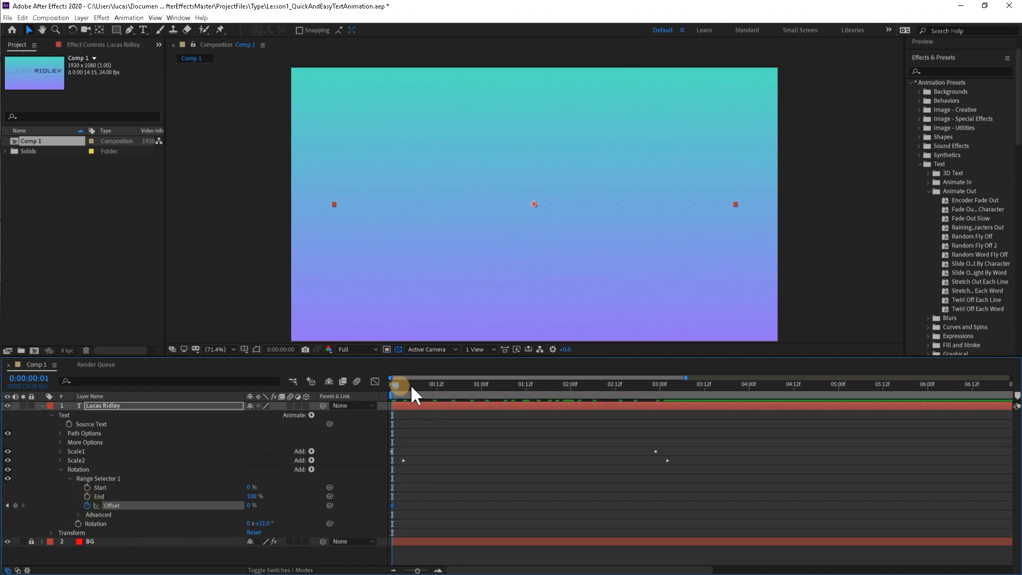
pyautogui.moveTo(411, 389); pyautogui.dragTo(658, 404)
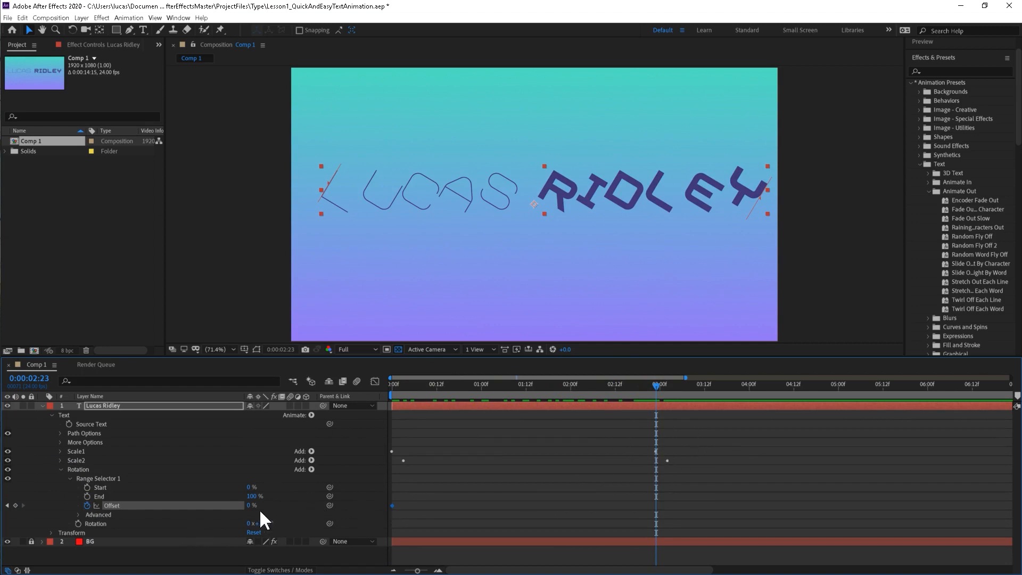
pyautogui.moveTo(248, 506); pyautogui.dragTo(325, 502)
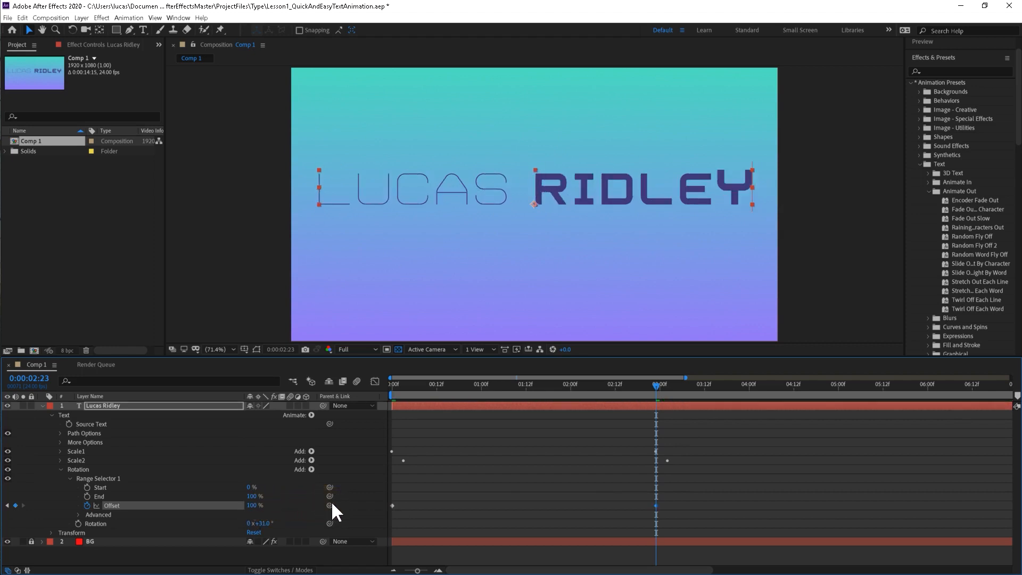
# Preview the title animation from the first frame to examine how the letters rotate while scaling in.
pyautogui.moveTo(541, 397); pyautogui.dragTo(391, 394)
pyautogui.press('space')
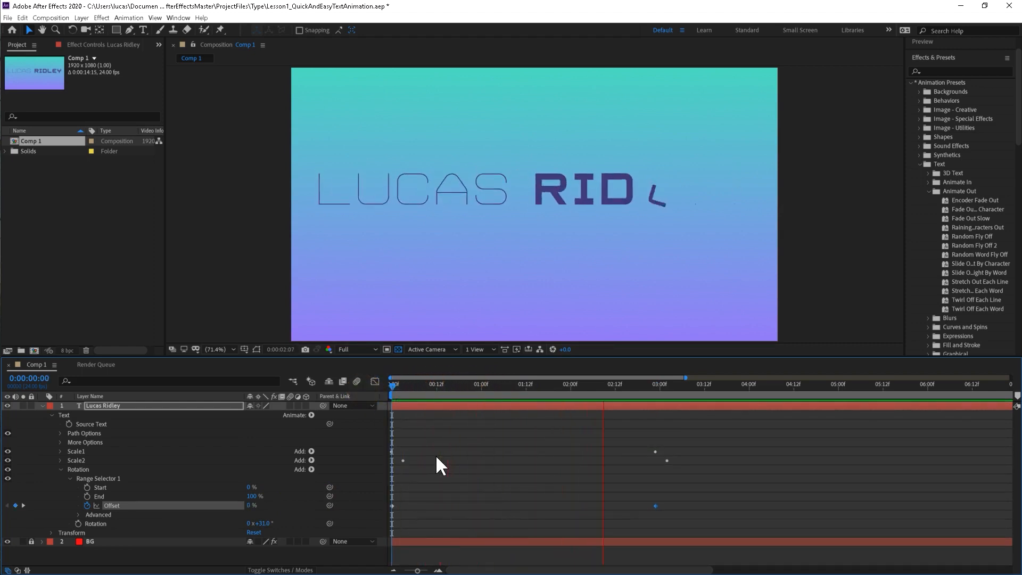
pyautogui.press('space')
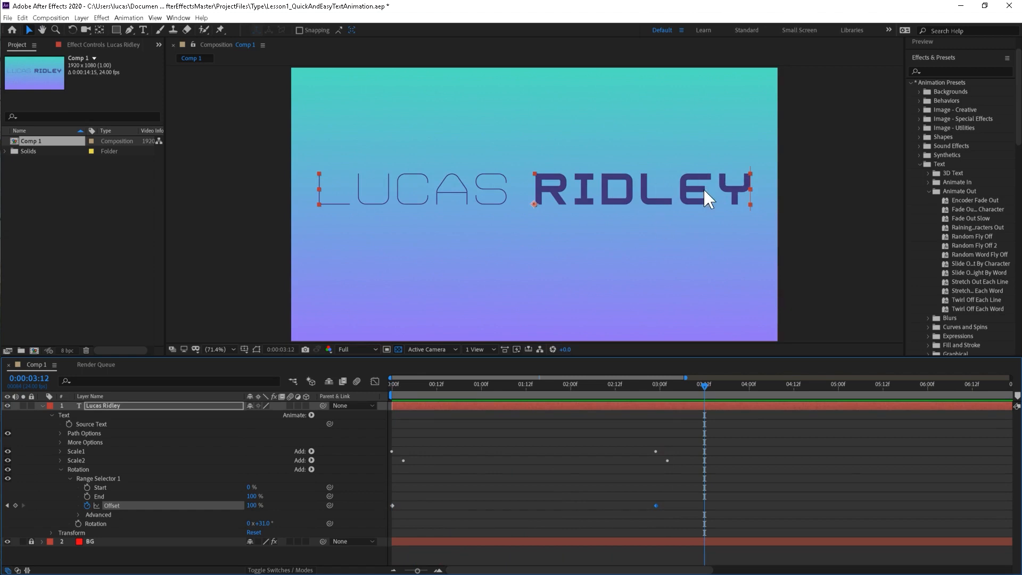
pyautogui.moveTo(415, 385); pyautogui.dragTo(370, 390)
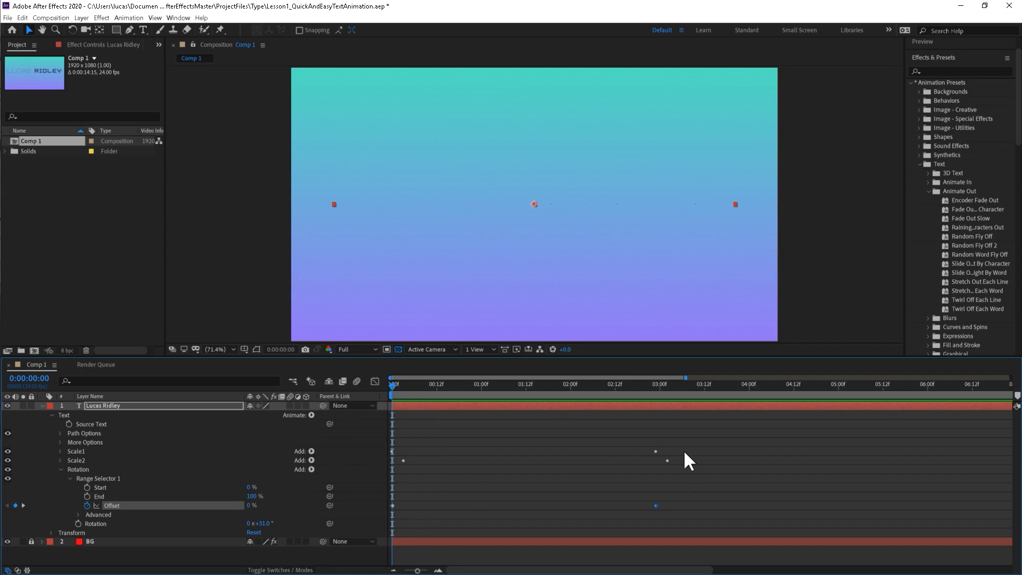
# Shift both Rotation Offset keyframes about three frames later, in line with the Scale2 keyframes, and return to the first frame.
pyautogui.moveTo(400, 382); pyautogui.dragTo(536, 387)
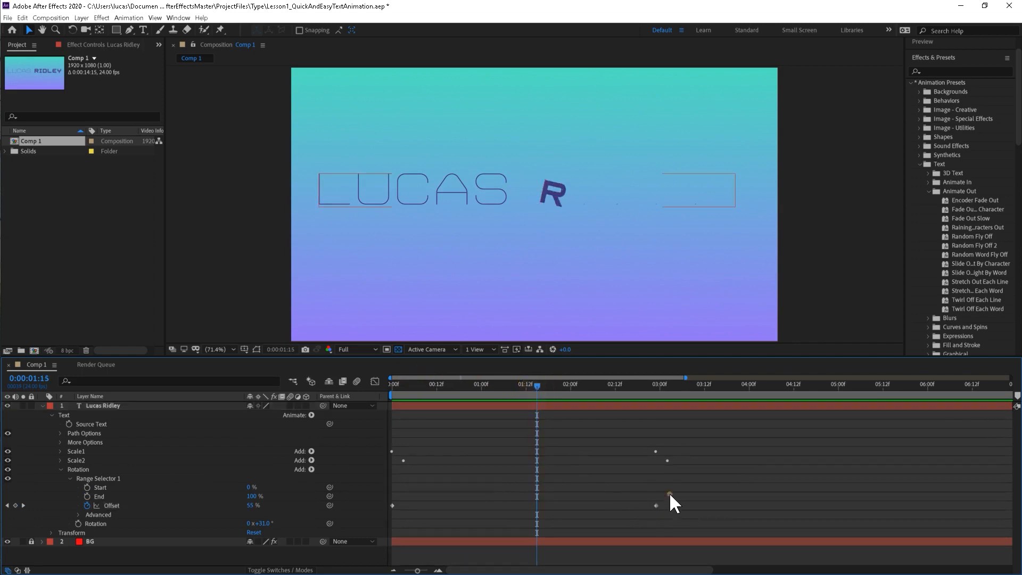
pyautogui.moveTo(669, 493); pyautogui.dragTo(406, 505)
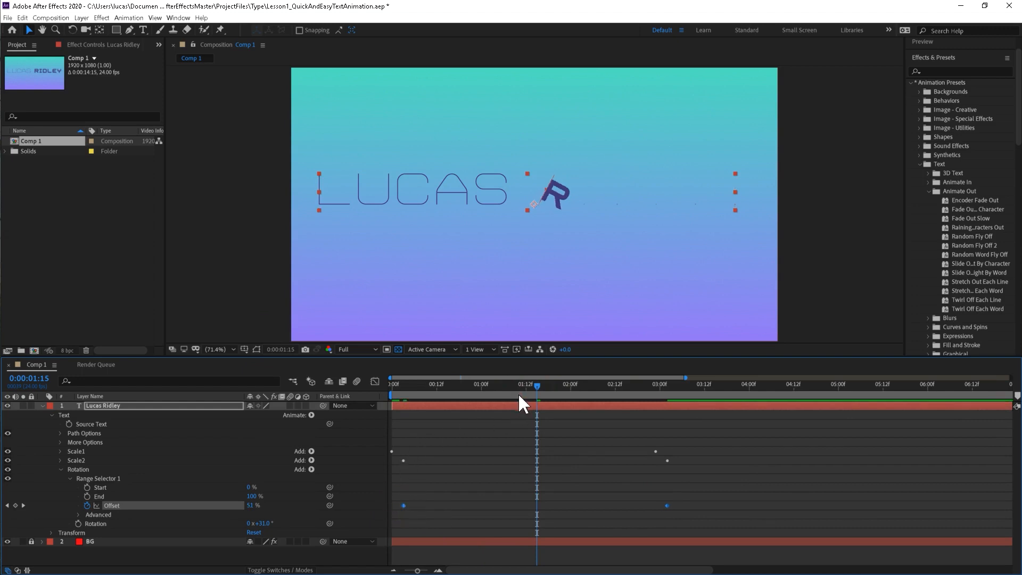
pyautogui.moveTo(519, 395); pyautogui.dragTo(319, 422)
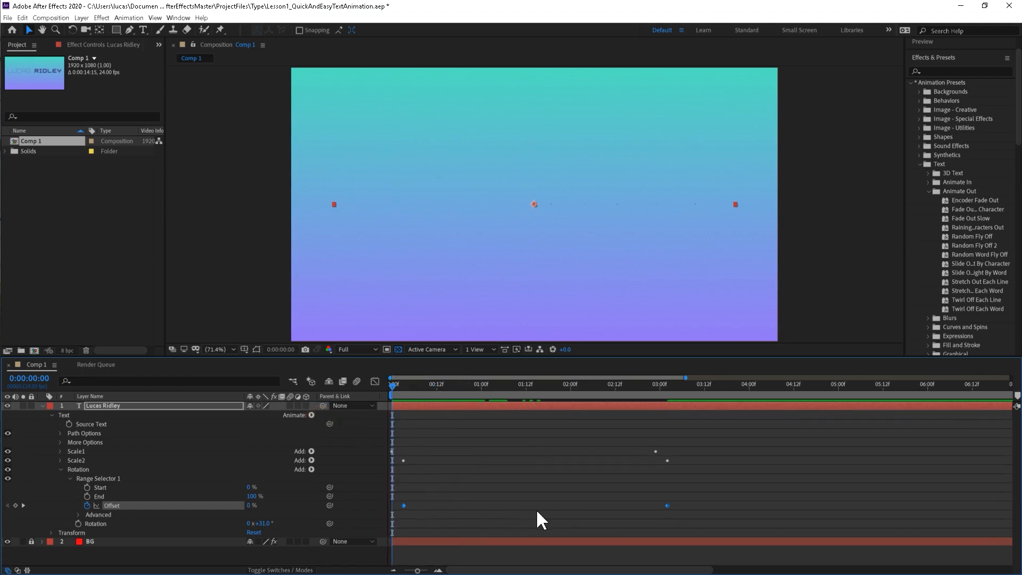
# Try both Rotation Offset keyframes about two frames later in a preview, and move them back in line with the Scale2 keyframes.
pyautogui.moveTo(395, 493); pyautogui.dragTo(678, 518)
pyautogui.moveTo(672, 505); pyautogui.dragTo(674, 505)
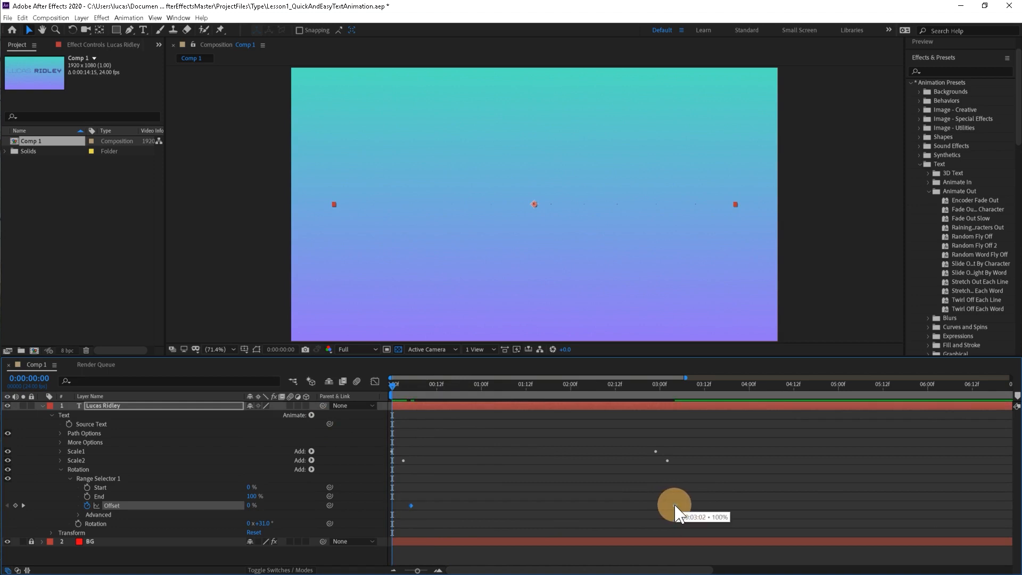
pyautogui.press('space')
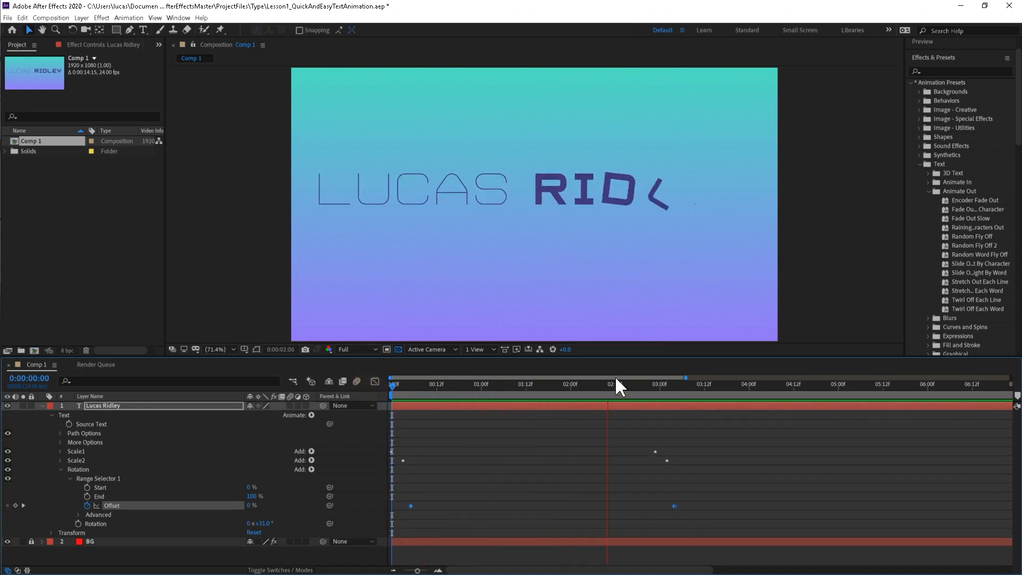
pyautogui.press('space')
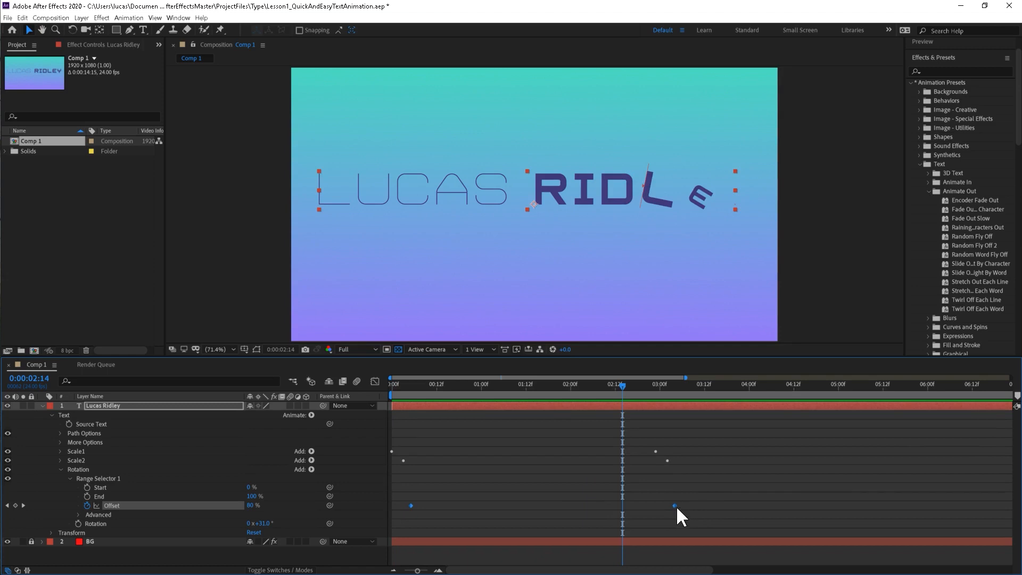
pyautogui.moveTo(674, 505); pyautogui.dragTo(667, 505)
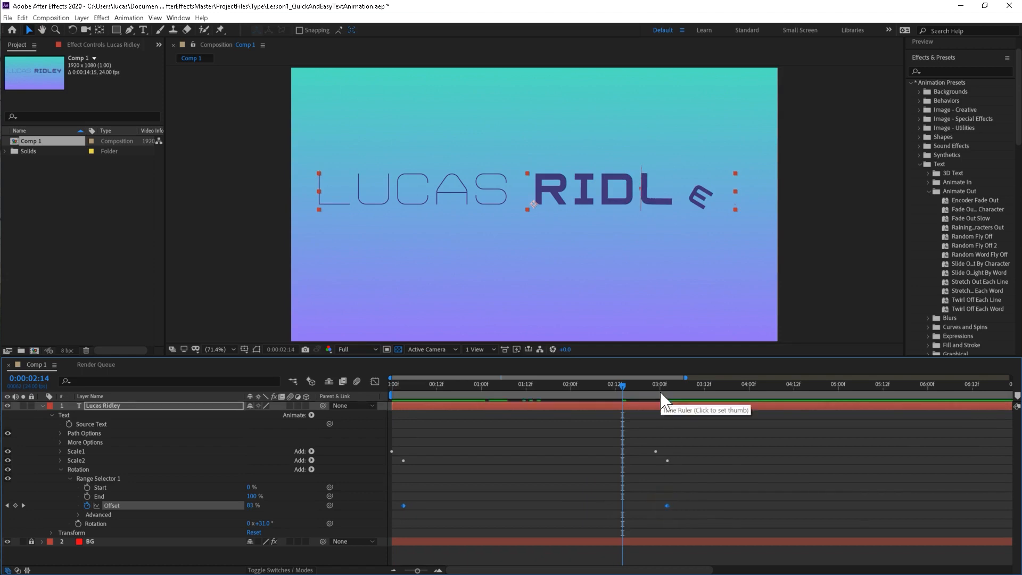
# Preview the title animation again from 0:00:00:00 with the Rotation keyframes aligned to the Scale2 keyframes.
pyautogui.moveTo(660, 392); pyautogui.dragTo(357, 410)
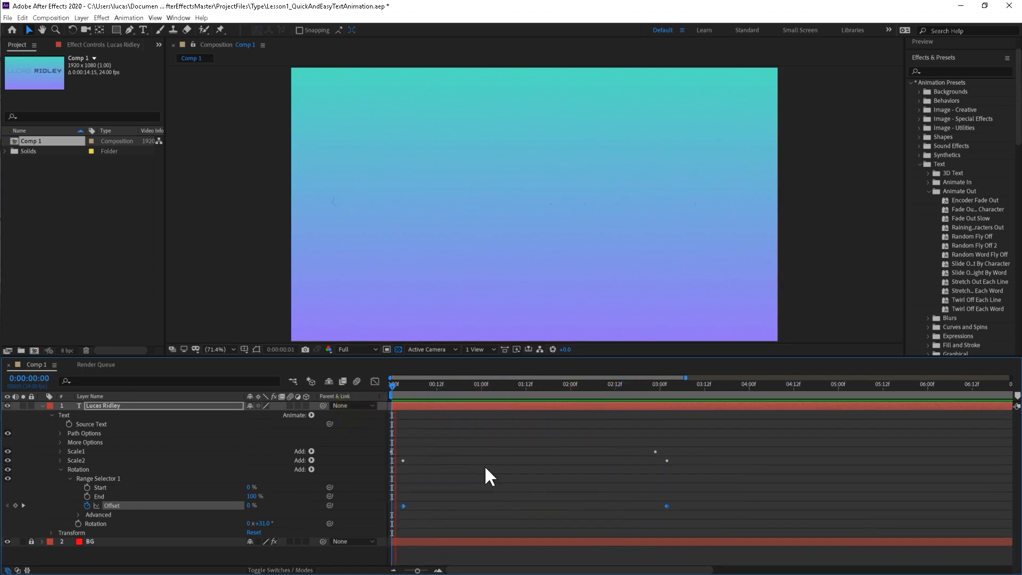
pyautogui.press('space')
pyautogui.press('space')
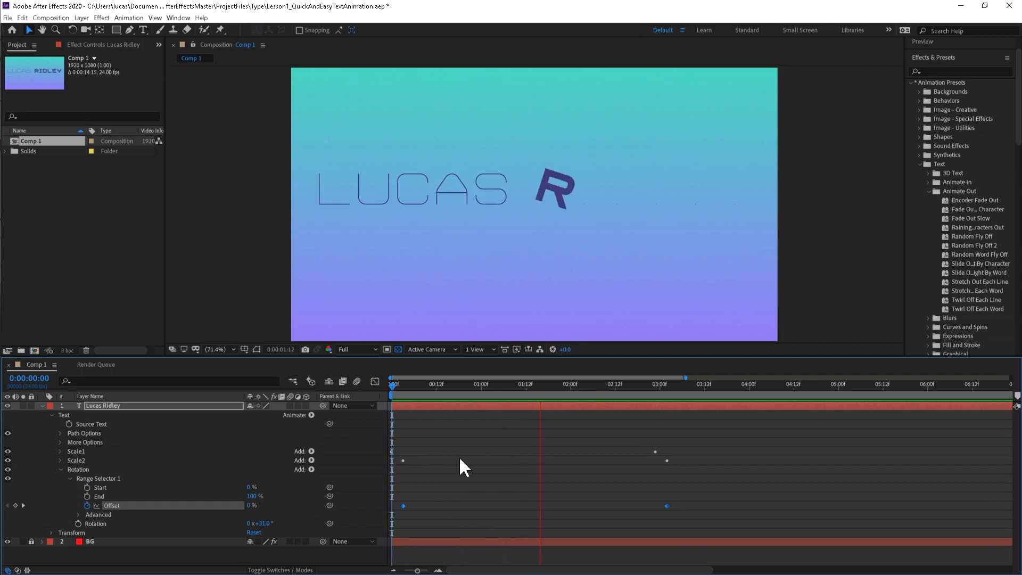
pyautogui.press('space')
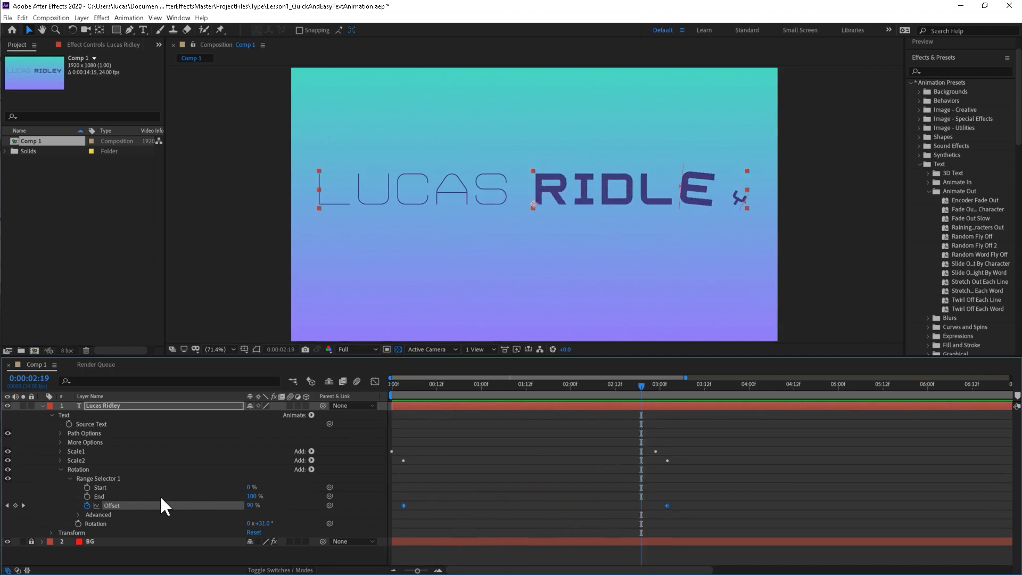
# Duplicate the Rotation animator and set the copy's rotation to -10°.
pyautogui.click(78, 470)
pyautogui.click(59, 468)
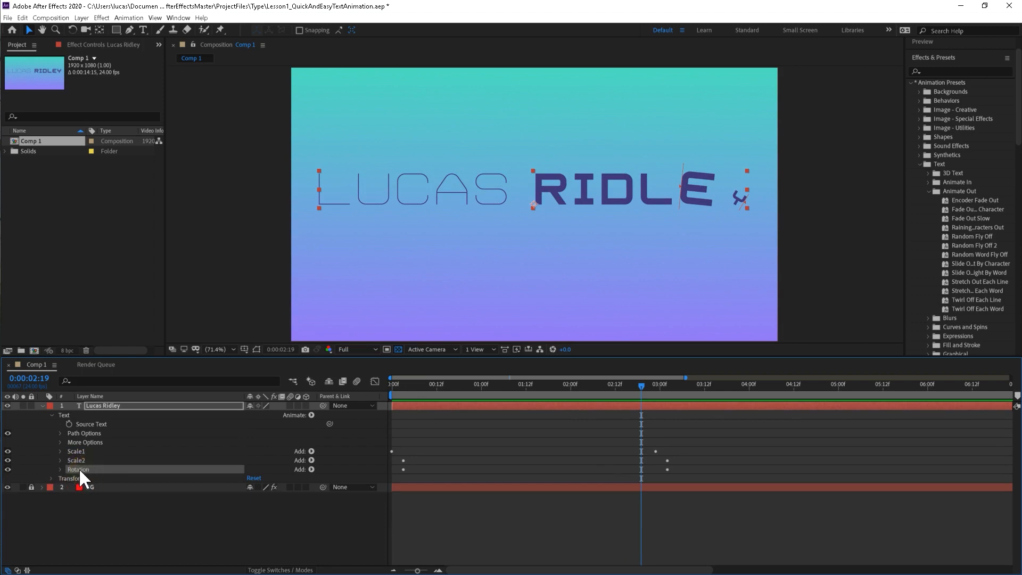
pyautogui.hotkey('ctrl', 'd')
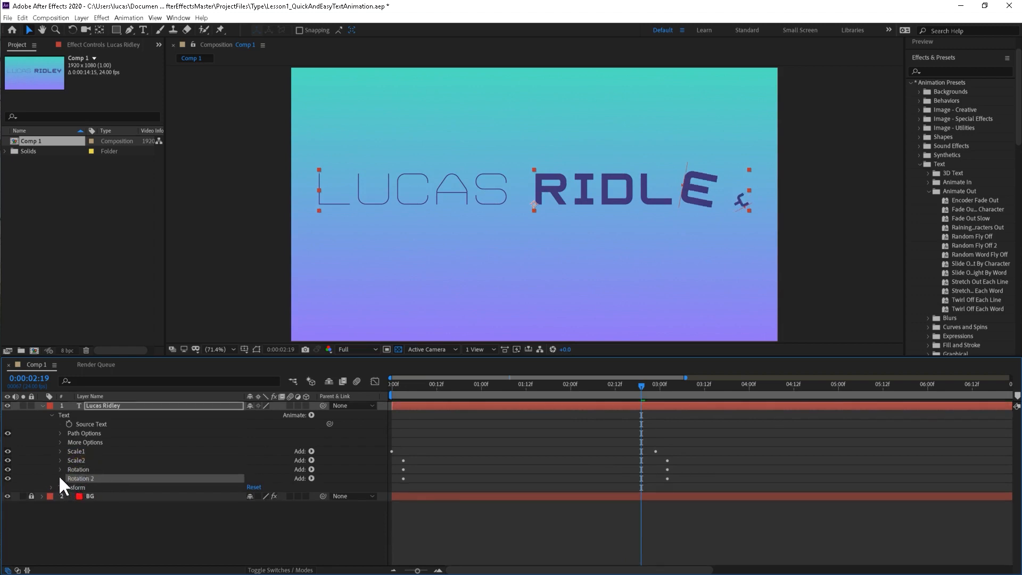
pyautogui.click(59, 477)
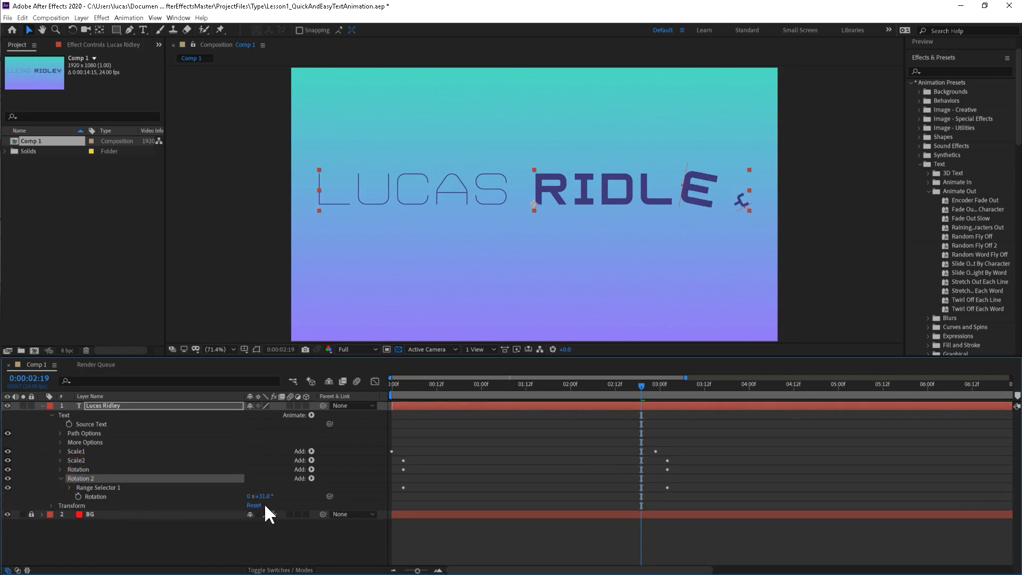
pyautogui.moveTo(267, 502)
pyautogui.mouseDown()
pyautogui.moveTo(252, 503)
pyautogui.moveTo(265, 503)
pyautogui.mouseUp()
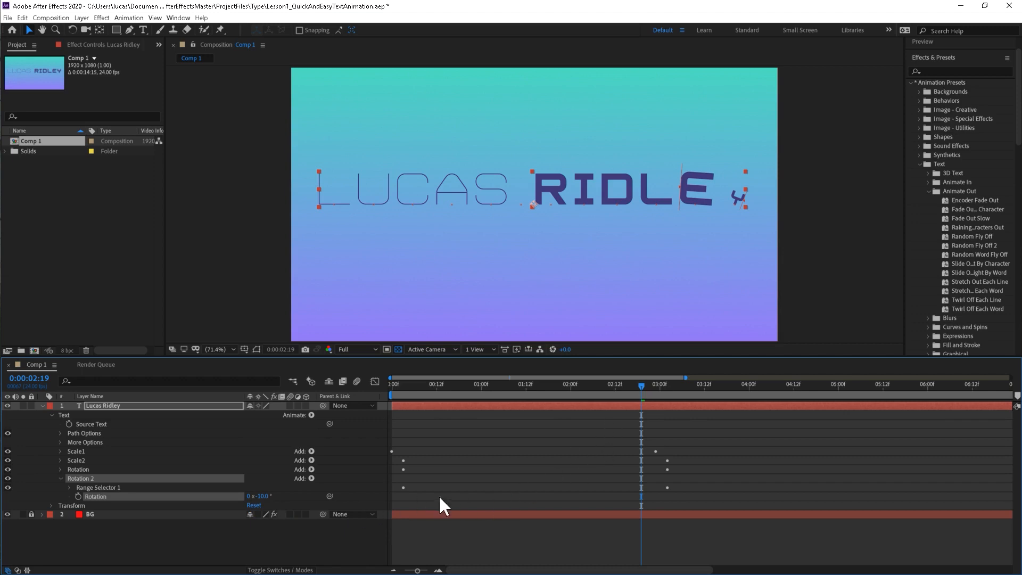
# Shift both Offset keyframes of the Rotation 2 animator about three frames later.
pyautogui.click(69, 487)
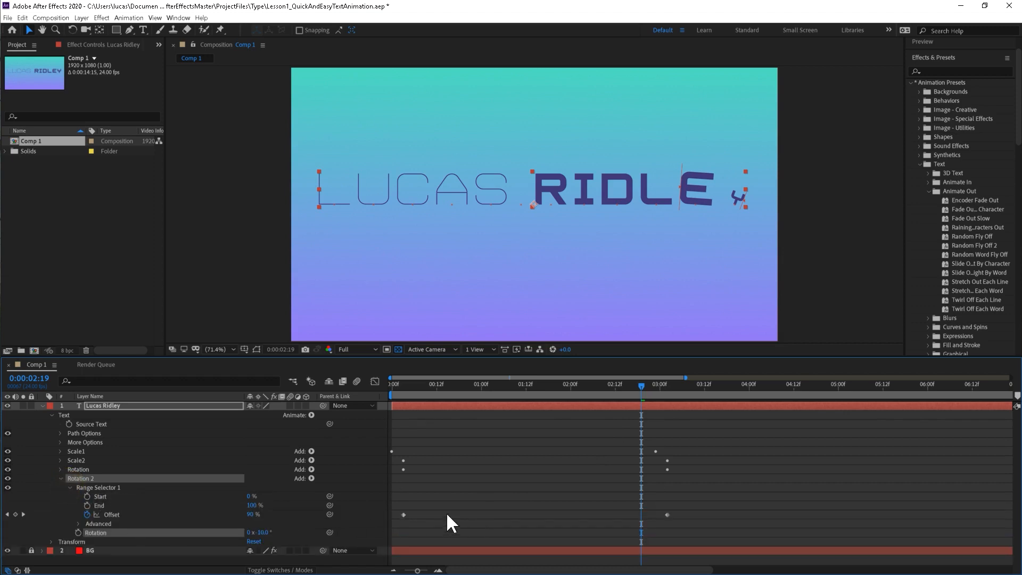
pyautogui.moveTo(399, 505); pyautogui.dragTo(678, 516)
pyautogui.click(667, 515)
# Preview the title animation twice from the first frame to examine the letters' counter-rotation.
pyautogui.moveTo(410, 385); pyautogui.dragTo(371, 389)
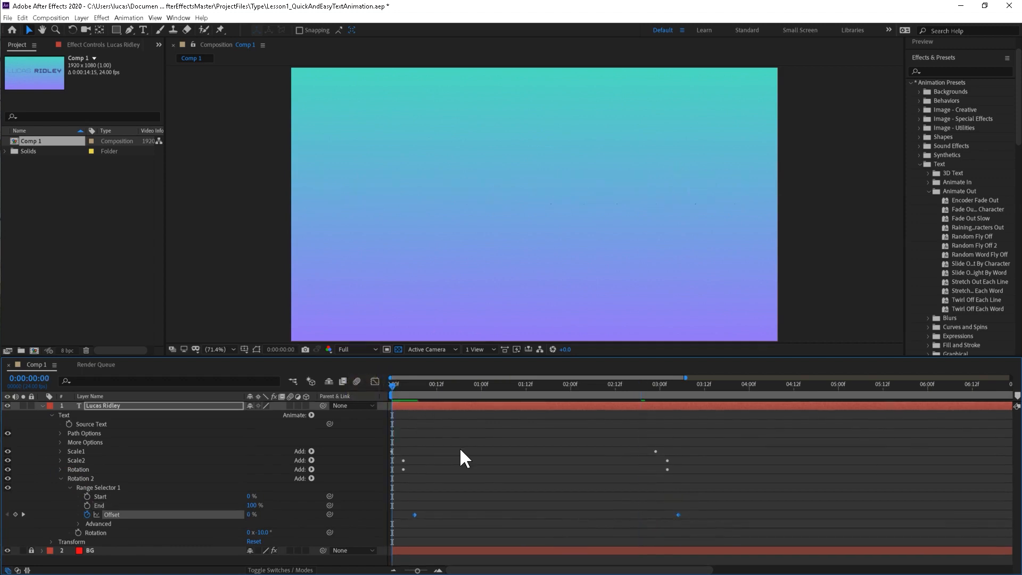
pyautogui.press('space')
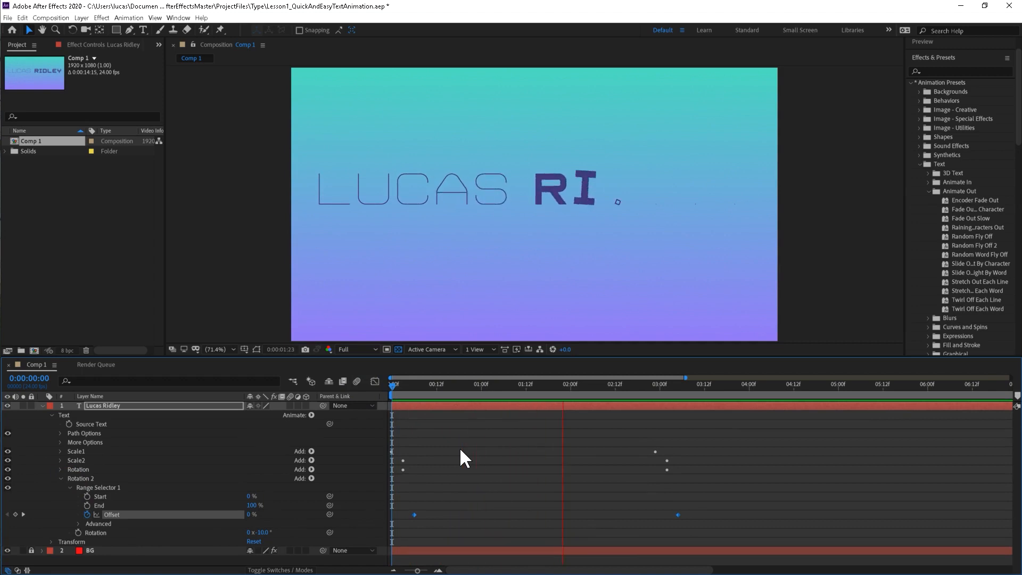
pyautogui.press('space')
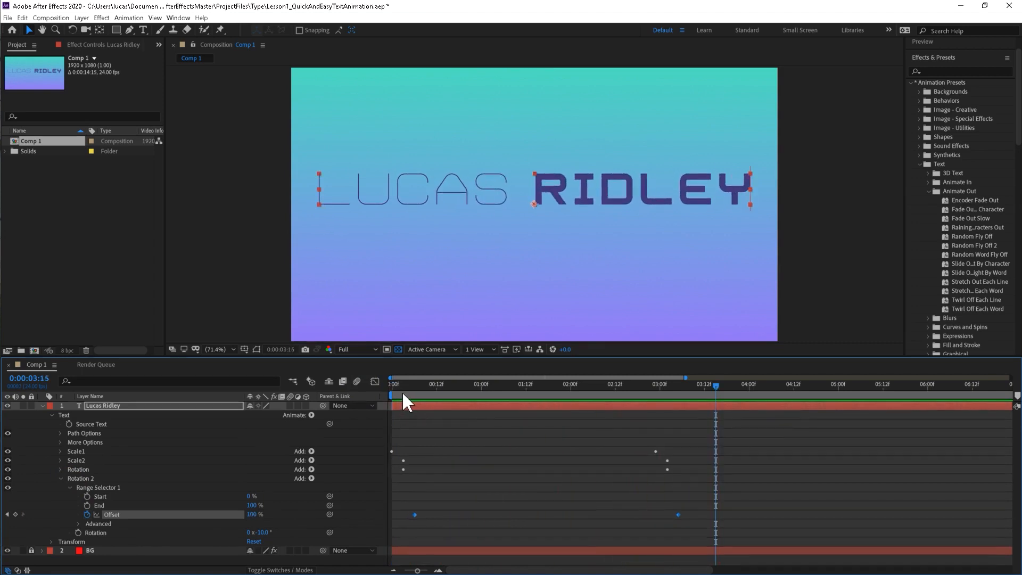
pyautogui.moveTo(400, 389); pyautogui.dragTo(371, 392)
pyautogui.press('space')
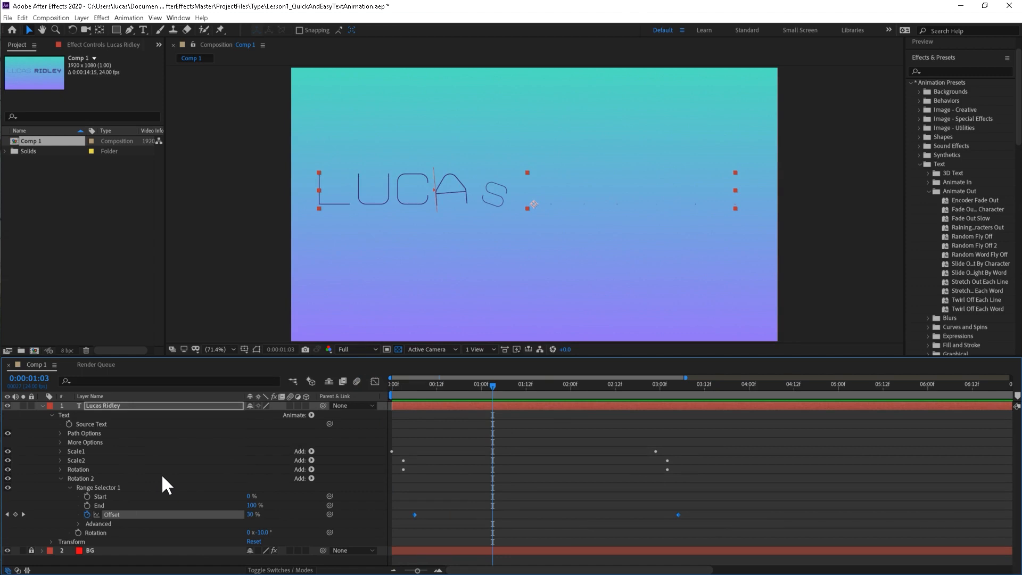
# Enlarge the timeline to fill the workspace.
pyautogui.press('`')
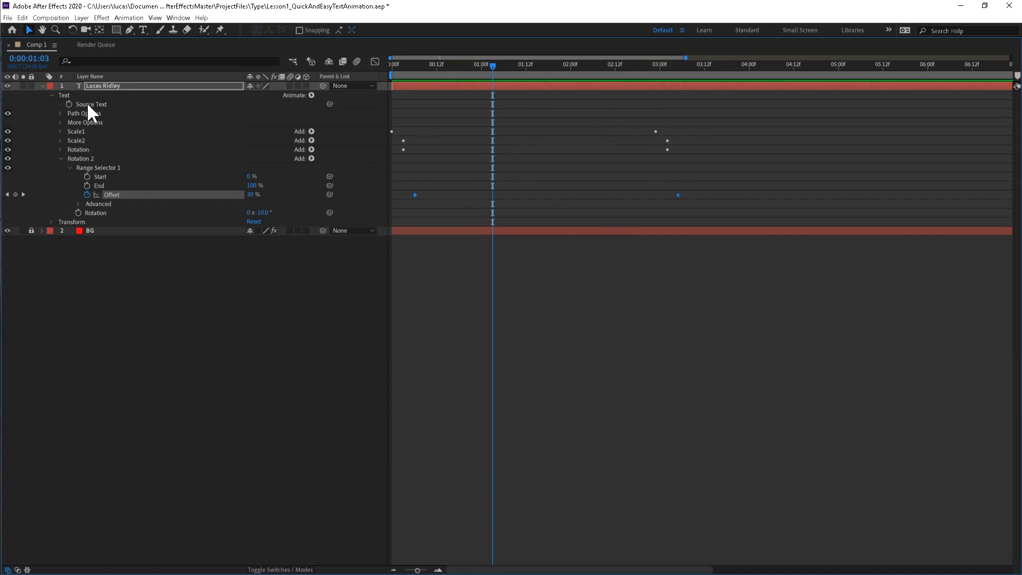
# Collapse the Rotation 2 animator and reveal all keyframed and modified properties of the title text layer.
pyautogui.click(62, 158)
pyautogui.click(144, 84)
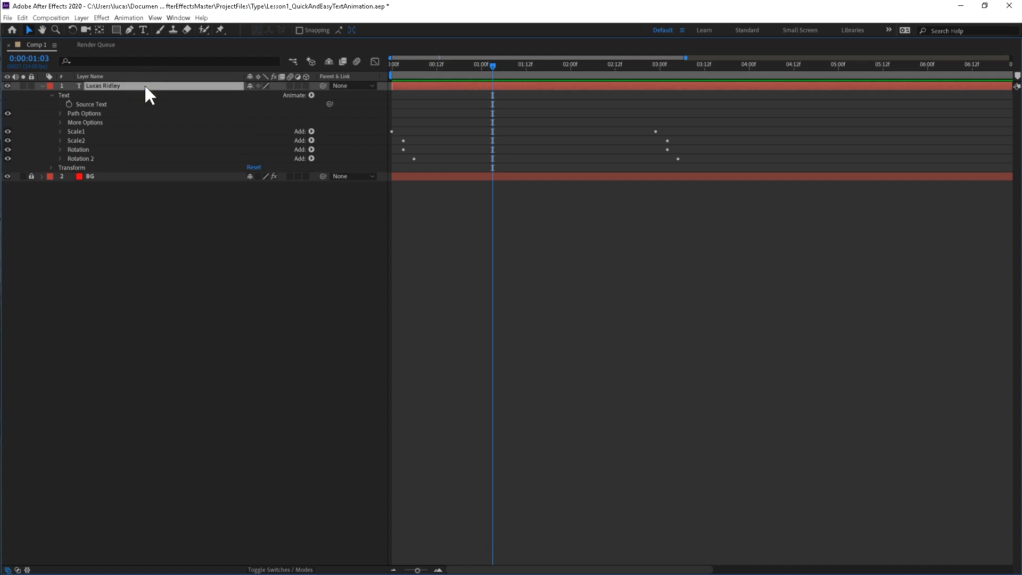
pyautogui.press('u')
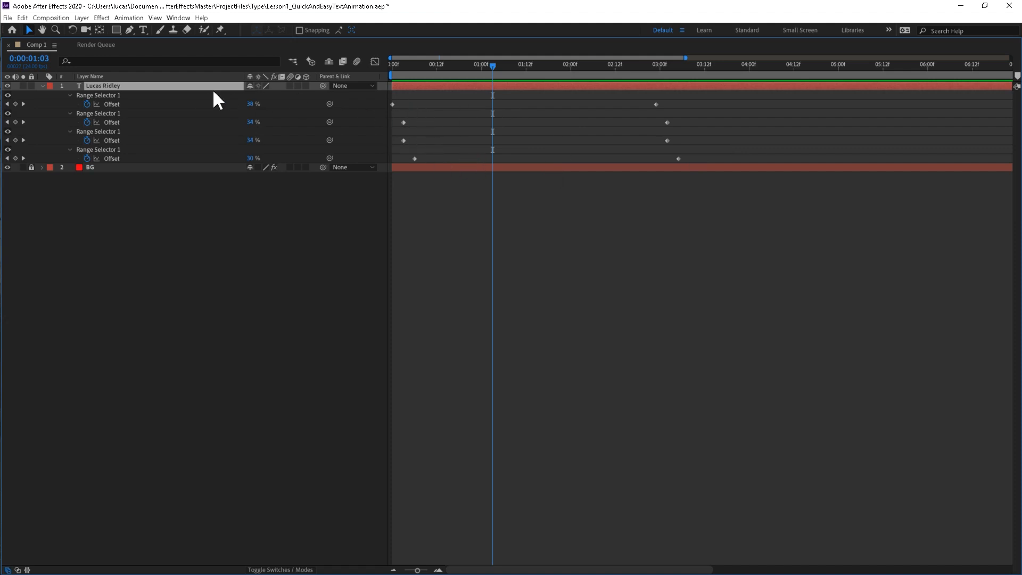
pyautogui.press('u')
pyautogui.press('u')
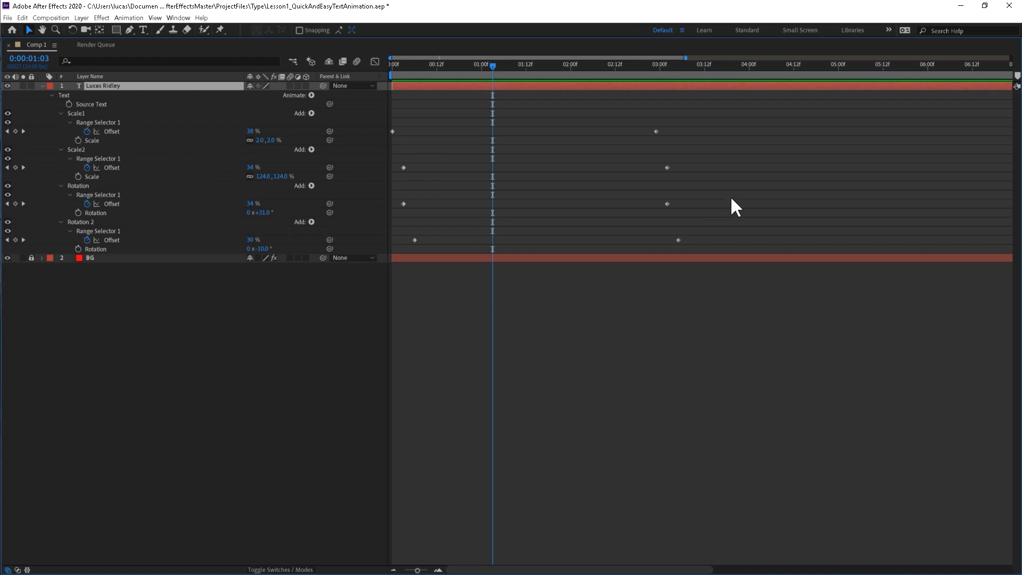
# Restore the full workspace layout and shift the Offset keyframes of both Rotation animators about two frames later.
pyautogui.moveTo(731, 197); pyautogui.dragTo(396, 254)
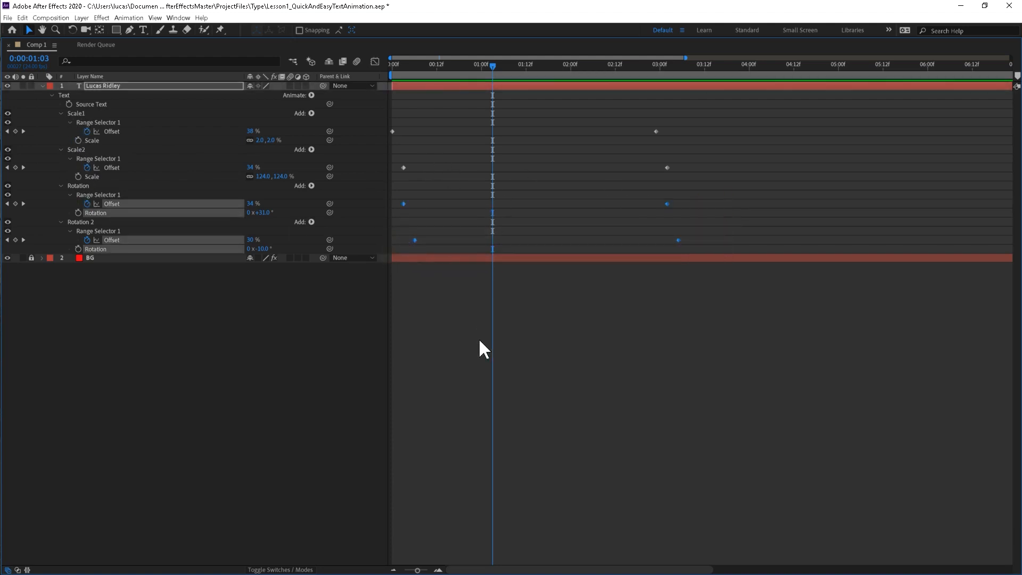
pyautogui.press('`')
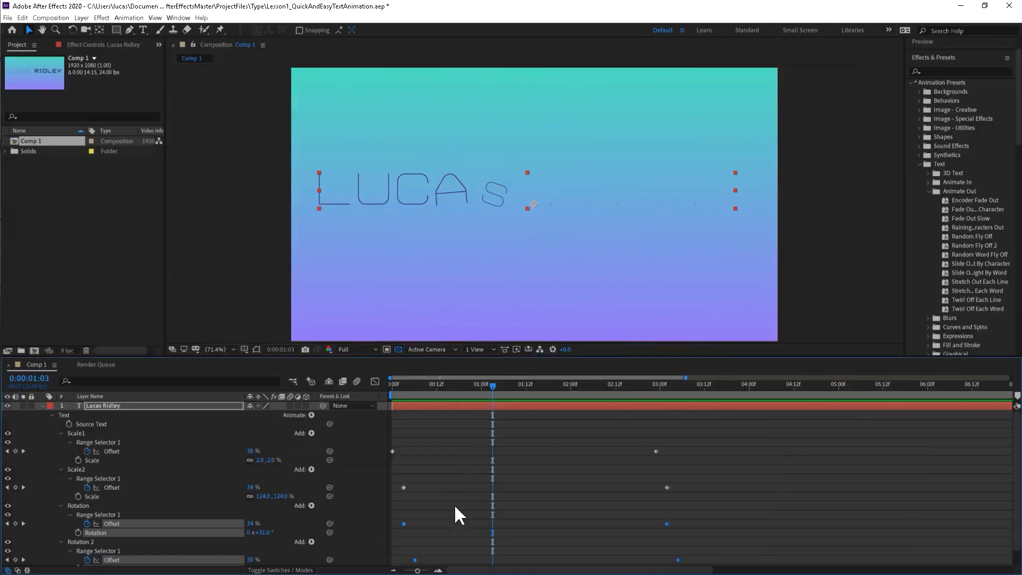
pyautogui.scroll(-1, 481, 486)
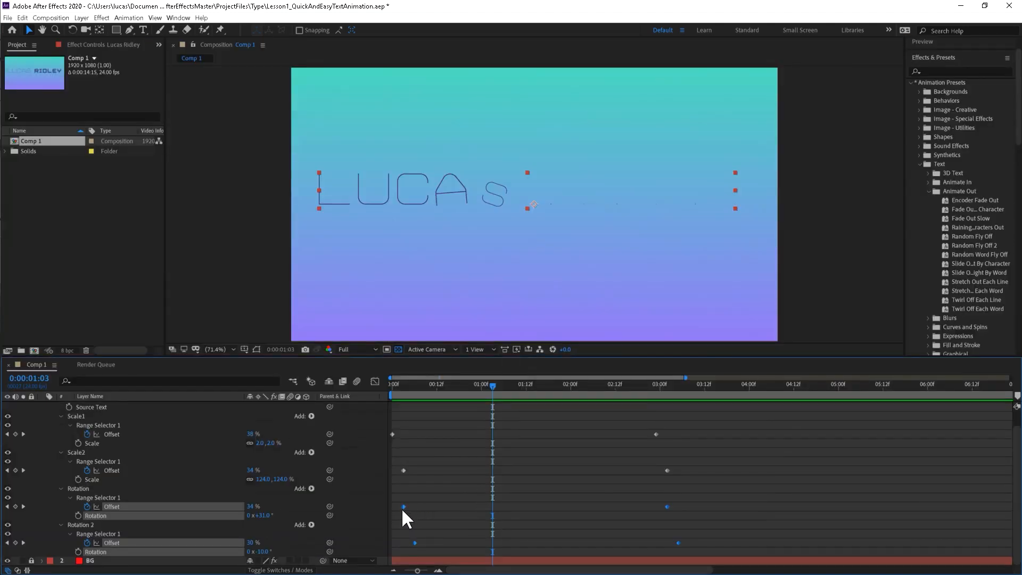
pyautogui.moveTo(403, 506); pyautogui.dragTo(411, 506)
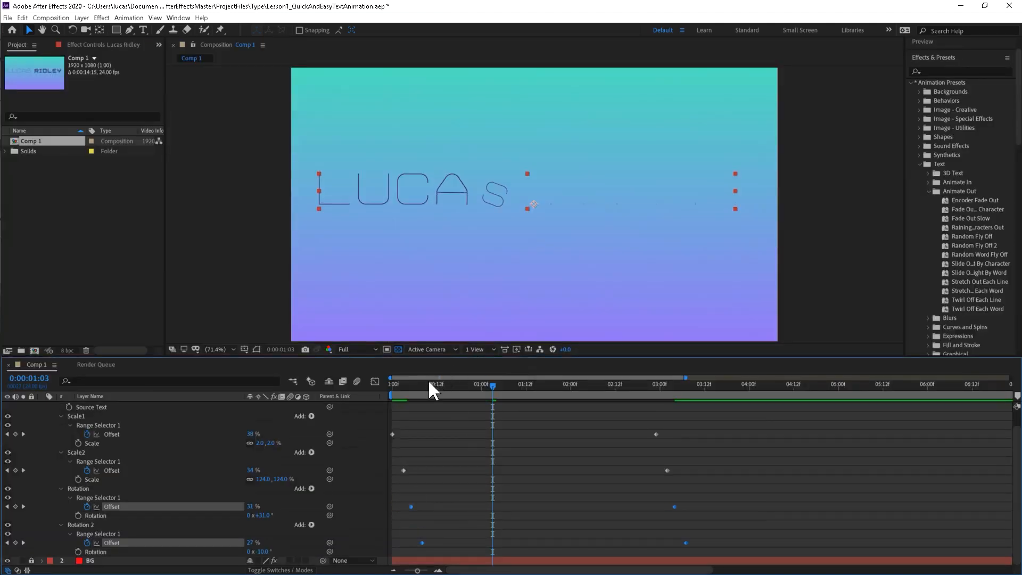
# Preview the title animation from the first frame to examine the delayed letter rotation.
pyautogui.press('Home')
pyautogui.press('space')
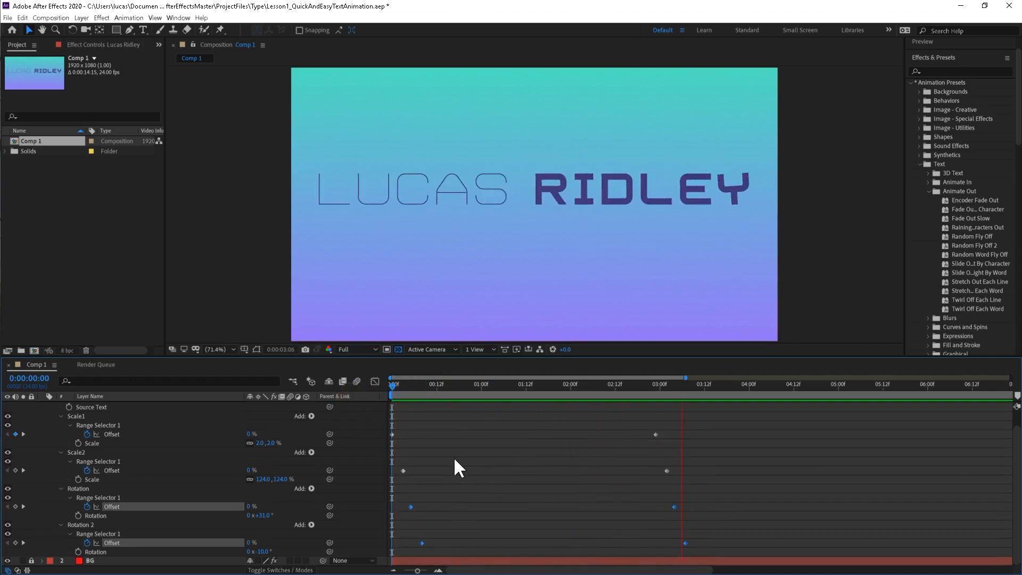
pyautogui.press('space')
# Collapse the title layer's Text properties and replace its text with "Welcome".
pyautogui.scroll(1, 505, 475)
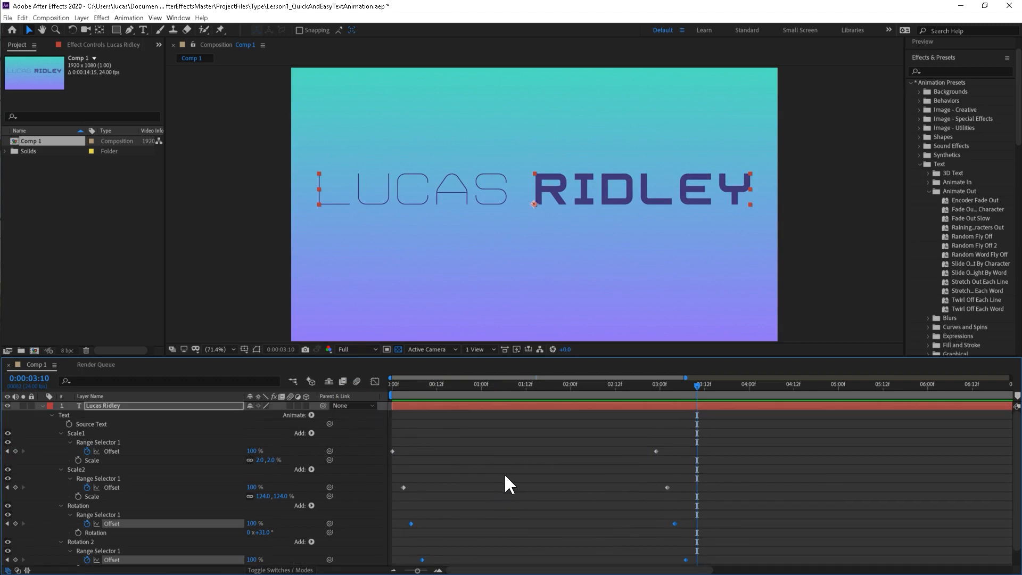
pyautogui.click(101, 407)
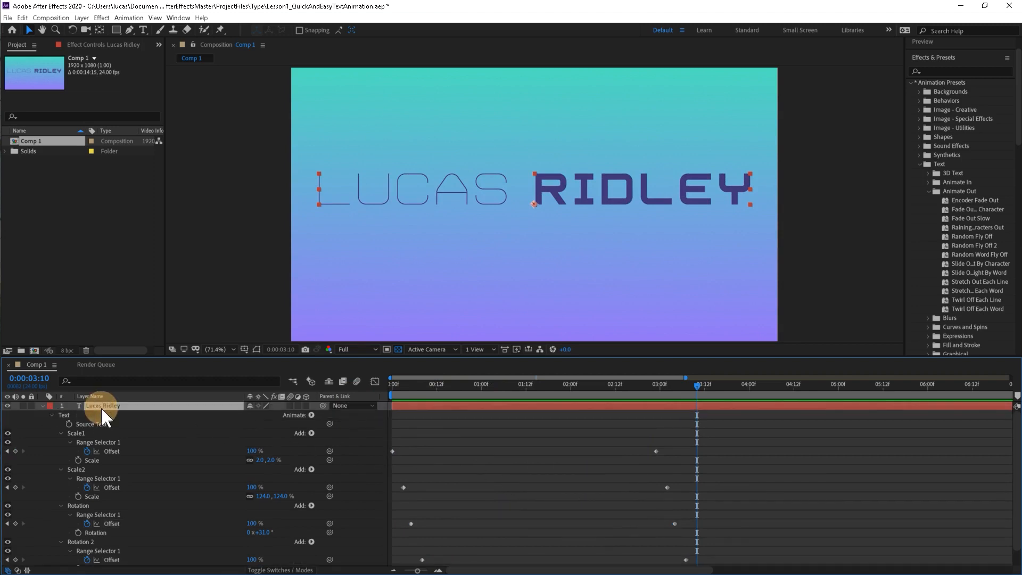
pyautogui.click(51, 415)
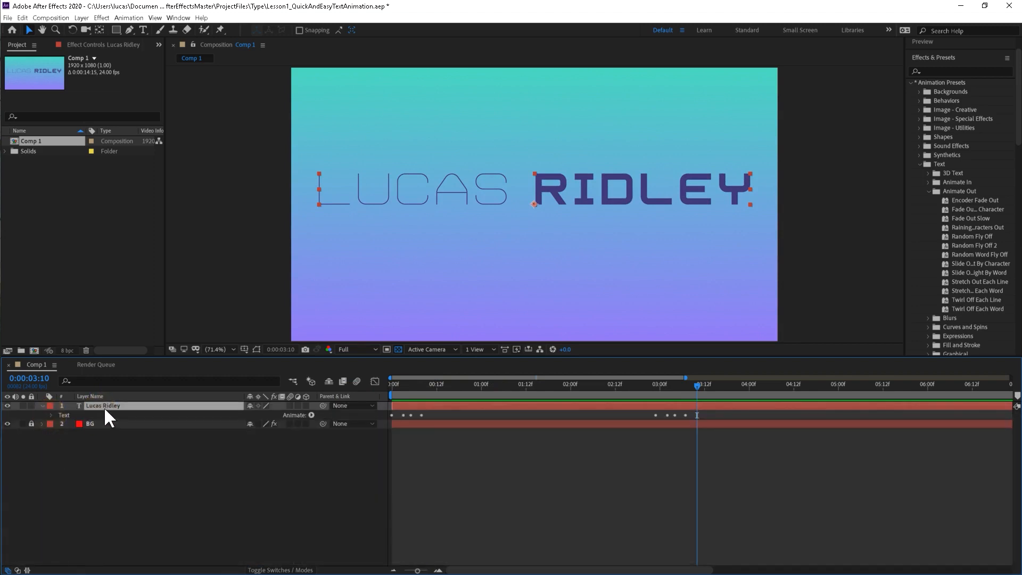
pyautogui.doubleClick(129, 404)
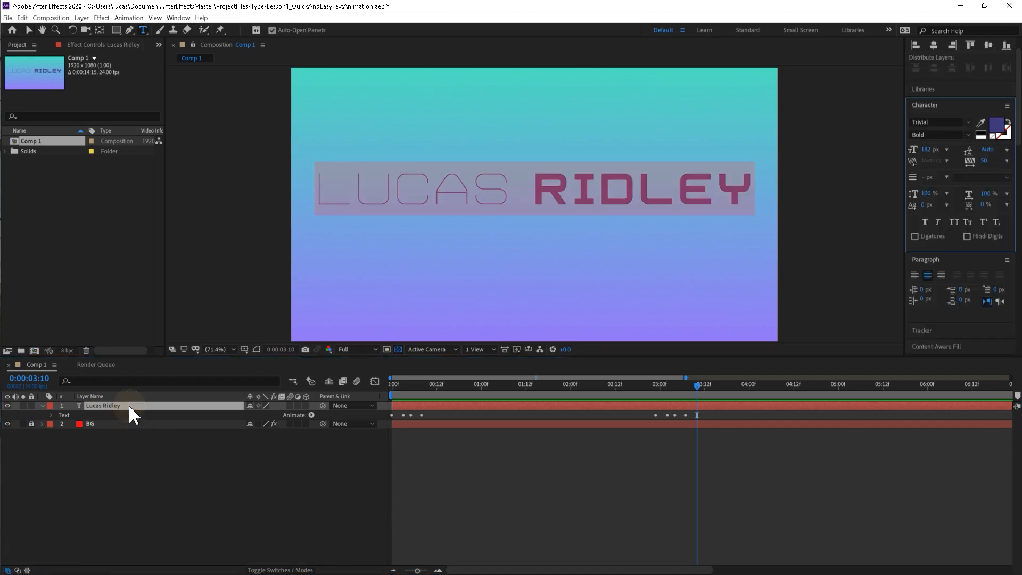
pyautogui.write('Welcome')
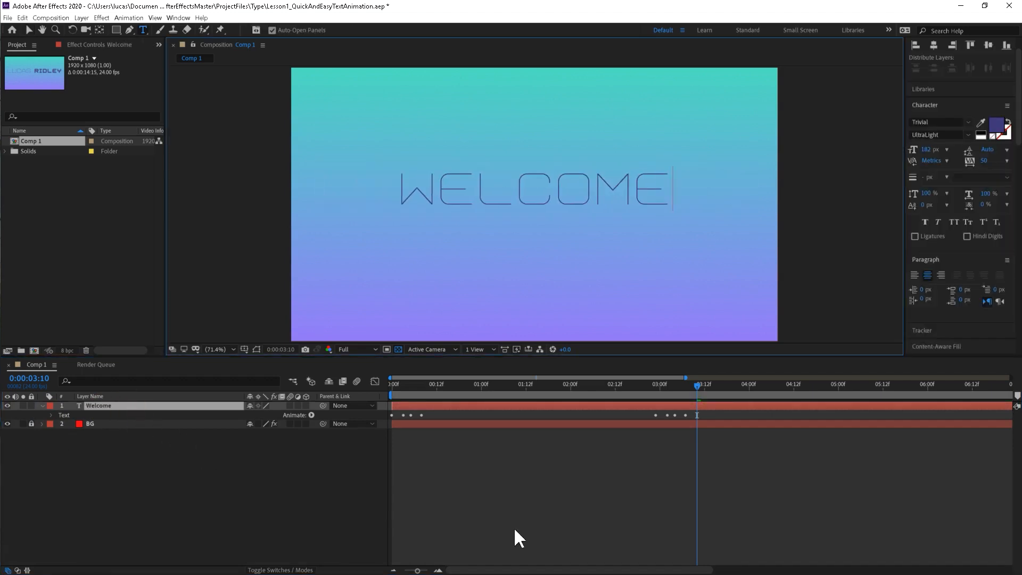
pyautogui.click(473, 484)
# Preview the Welcome text animation twice from the first frame to examine how the animators affect the new word.
pyautogui.click(391, 386)
pyautogui.click(384, 390)
pyautogui.press('space')
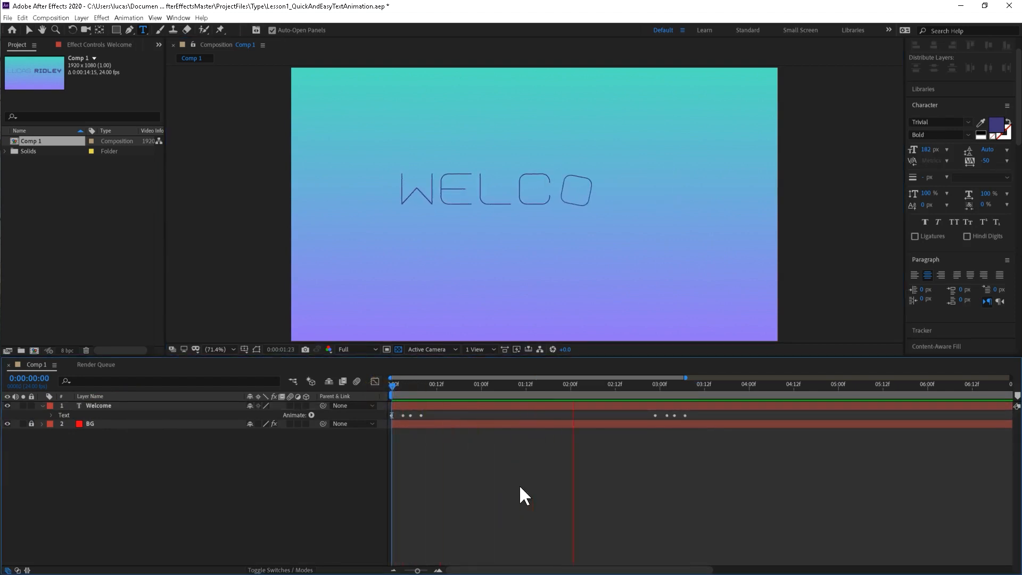
pyautogui.press('space')
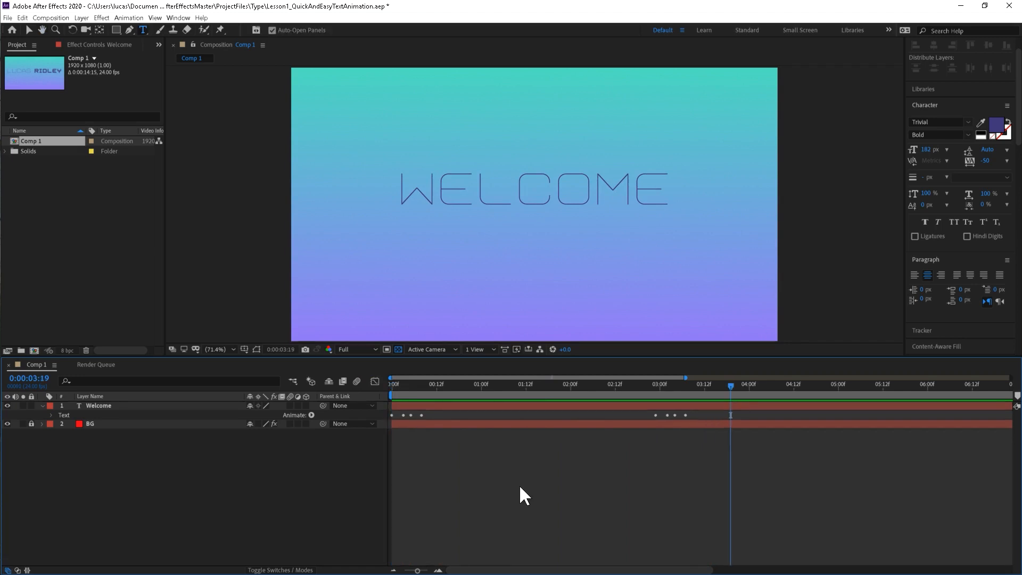
pyautogui.moveTo(421, 383); pyautogui.dragTo(392, 384)
pyautogui.press('space')
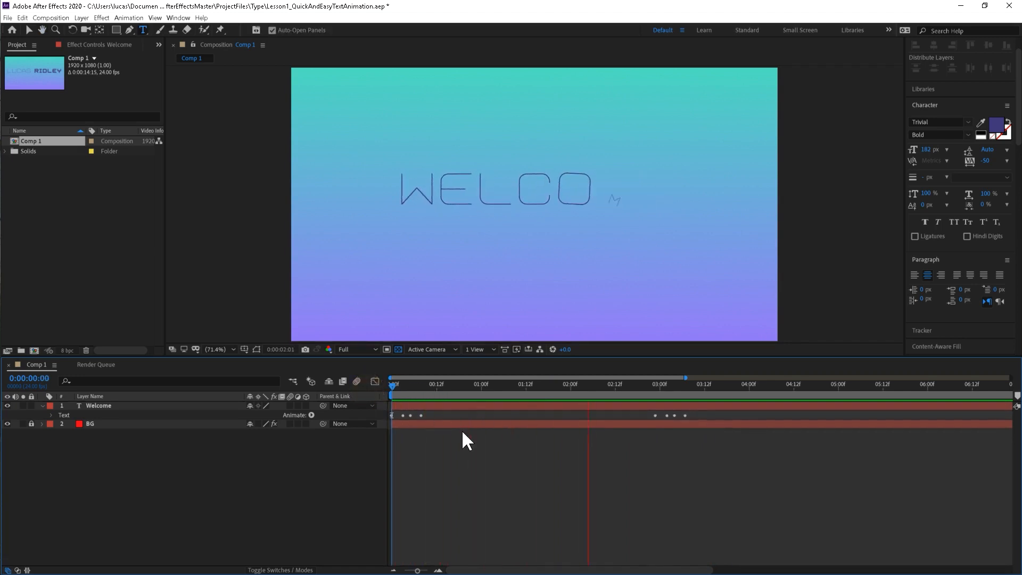
pyautogui.press('space')
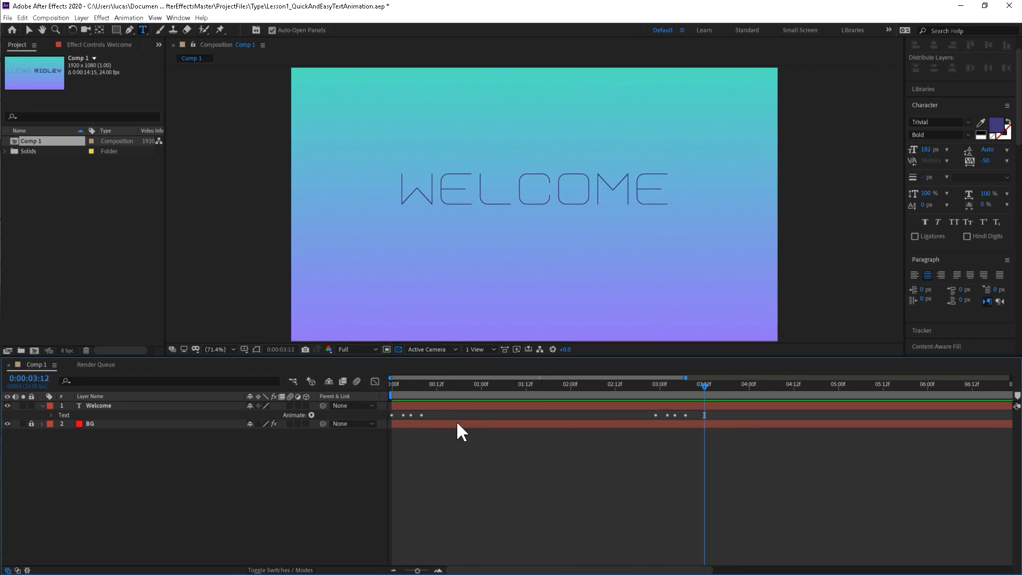
# Duplicate the Welcome layer and move the copy below the original by setting its Y position to 695.
pyautogui.click(100, 406)
pyautogui.hotkey('ctrl', 'd')
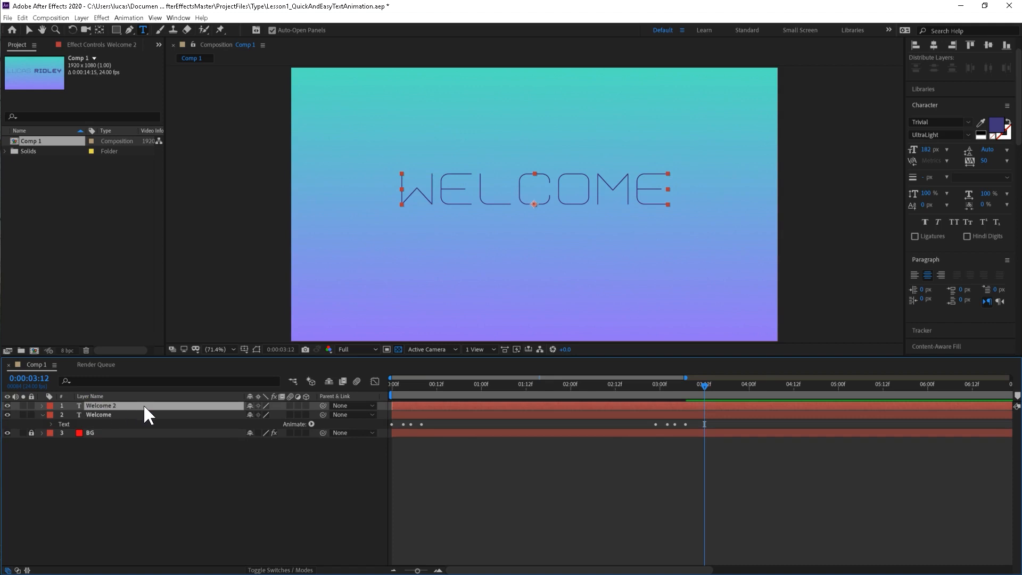
pyautogui.press('p')
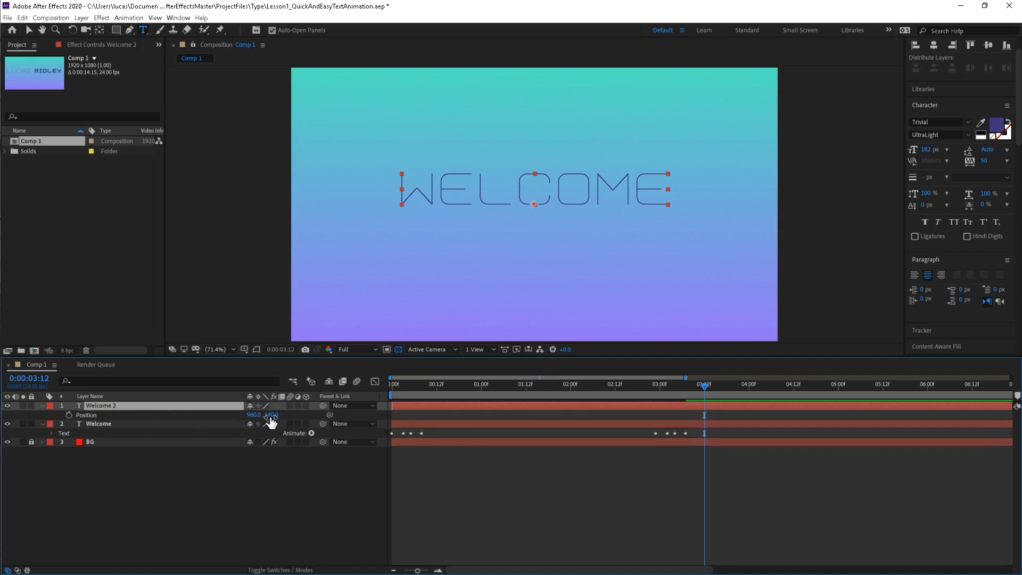
pyautogui.moveTo(271, 415); pyautogui.dragTo(355, 413)
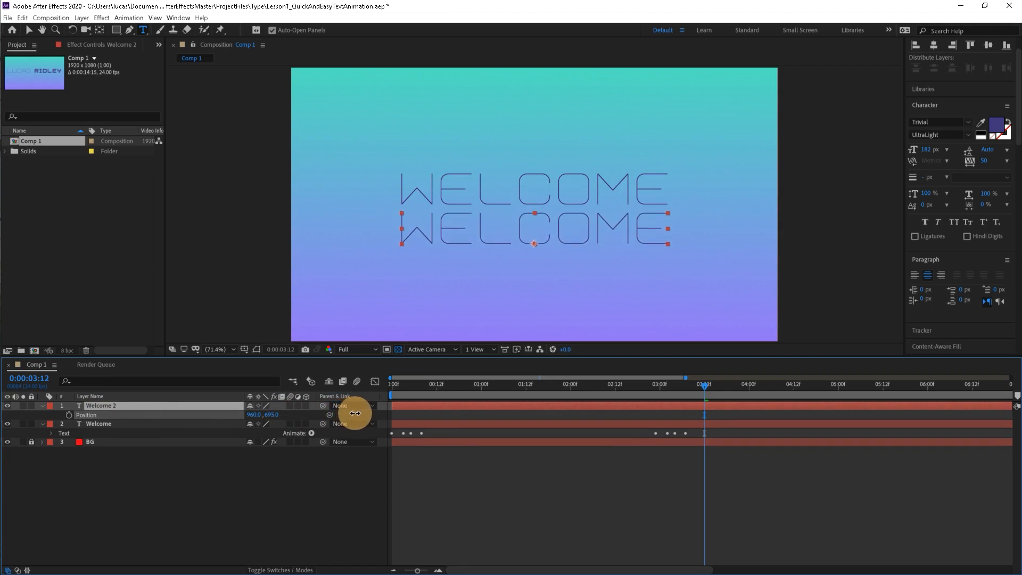
# Replace the lower text layer's wording with "Students".
pyautogui.doubleClick(136, 404)
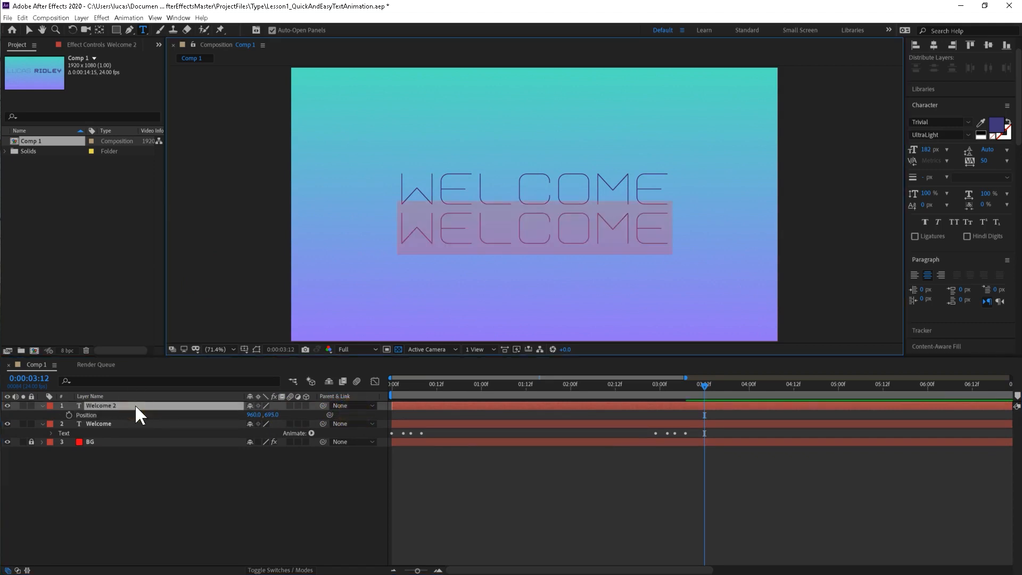
pyautogui.write('STUDENTS')
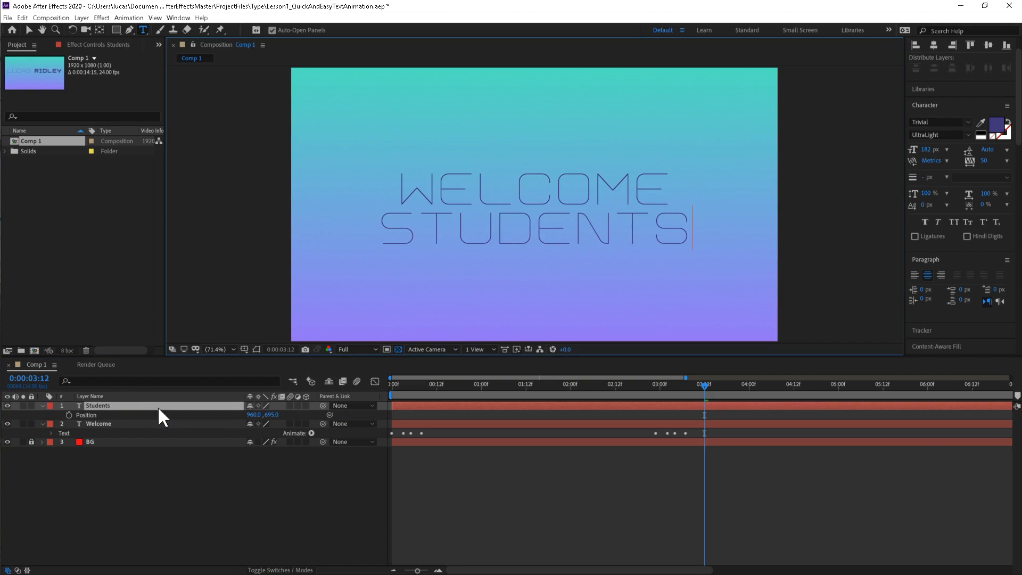
pyautogui.click(212, 514)
# Delete the Scale1, Scale2, Rotation and Rotation 2 animators from the Students layer.
pyautogui.click(107, 410)
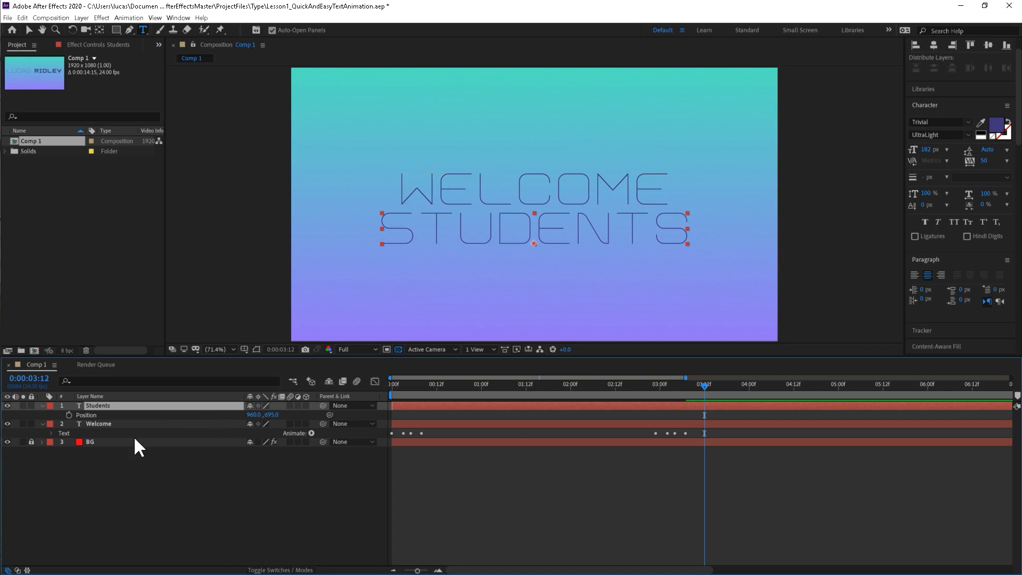
pyautogui.click(41, 405)
pyautogui.click(42, 405)
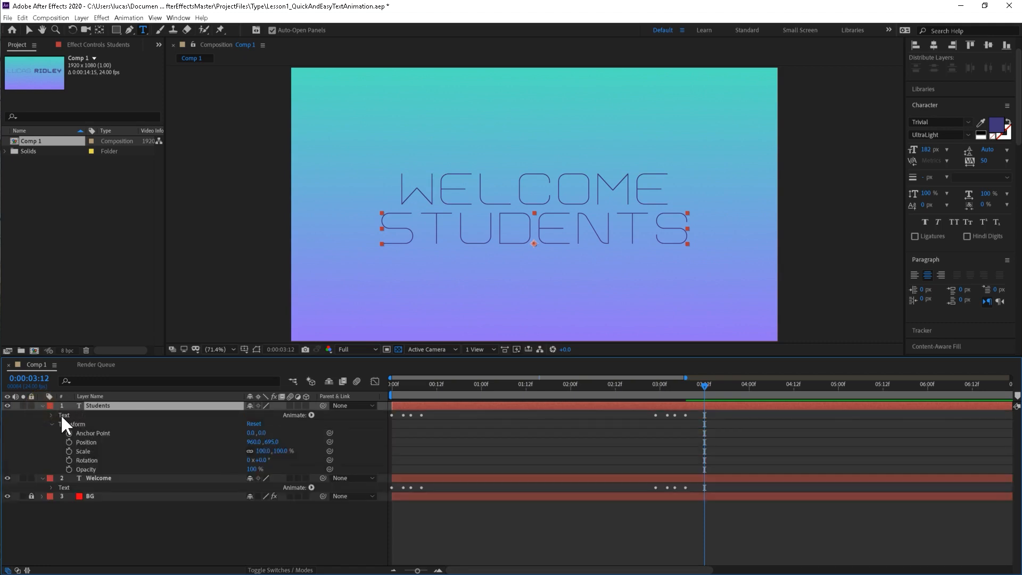
pyautogui.click(50, 423)
pyautogui.click(51, 415)
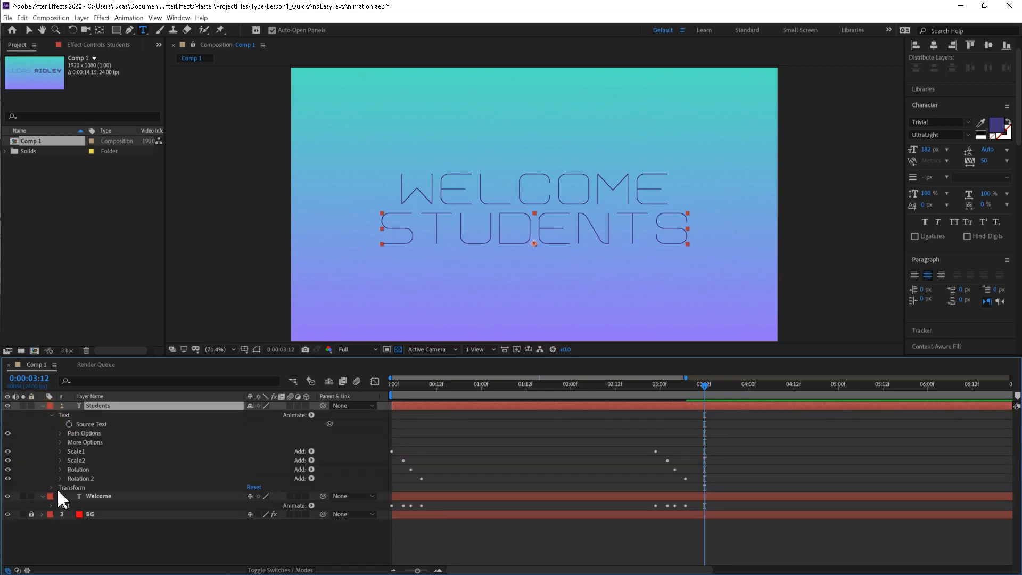
pyautogui.click(78, 450)
pyautogui.keyDown('shift'); pyautogui.click(92, 477); pyautogui.keyUp('shift')
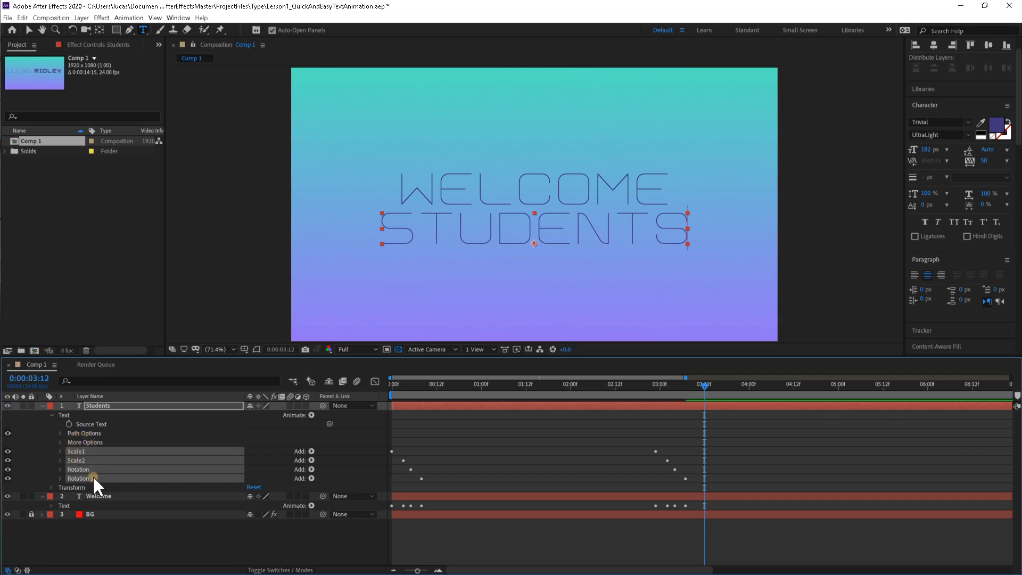
pyautogui.press('Delete')
pyautogui.click(103, 510)
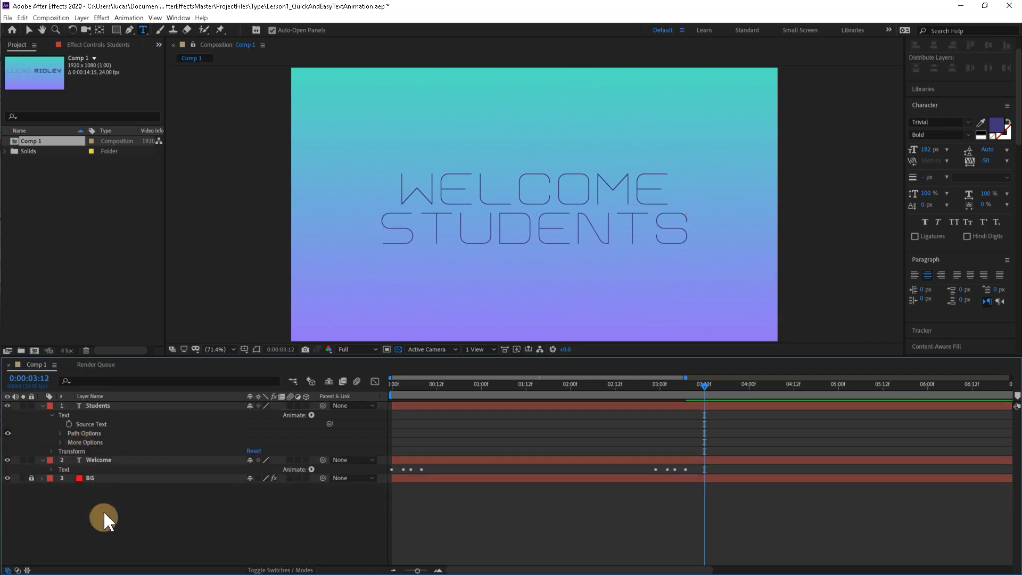
# Go to the first frame, expand the Welcome layer's Text properties and collapse its individual animators.
pyautogui.moveTo(418, 395); pyautogui.dragTo(323, 392)
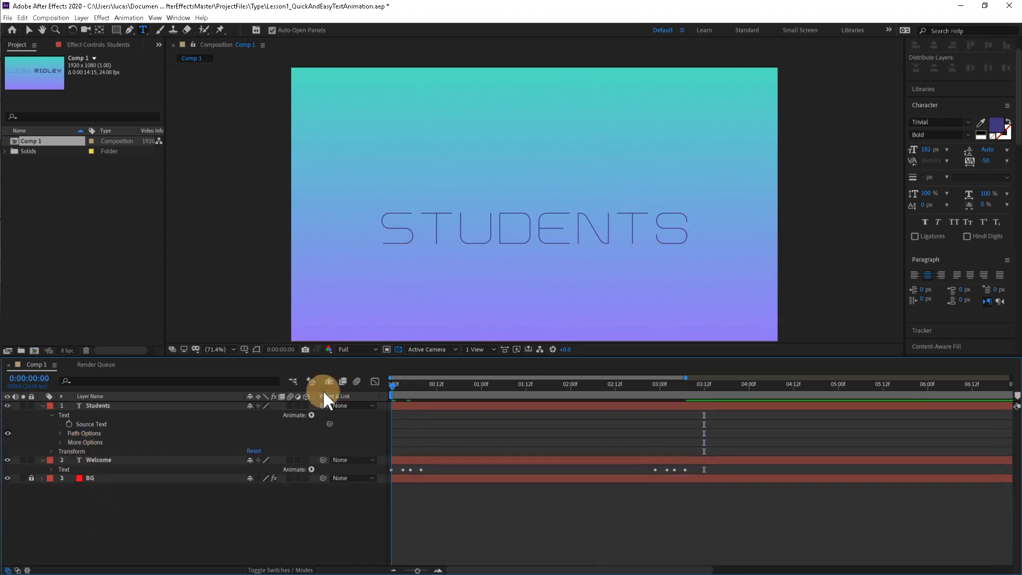
pyautogui.click(51, 468)
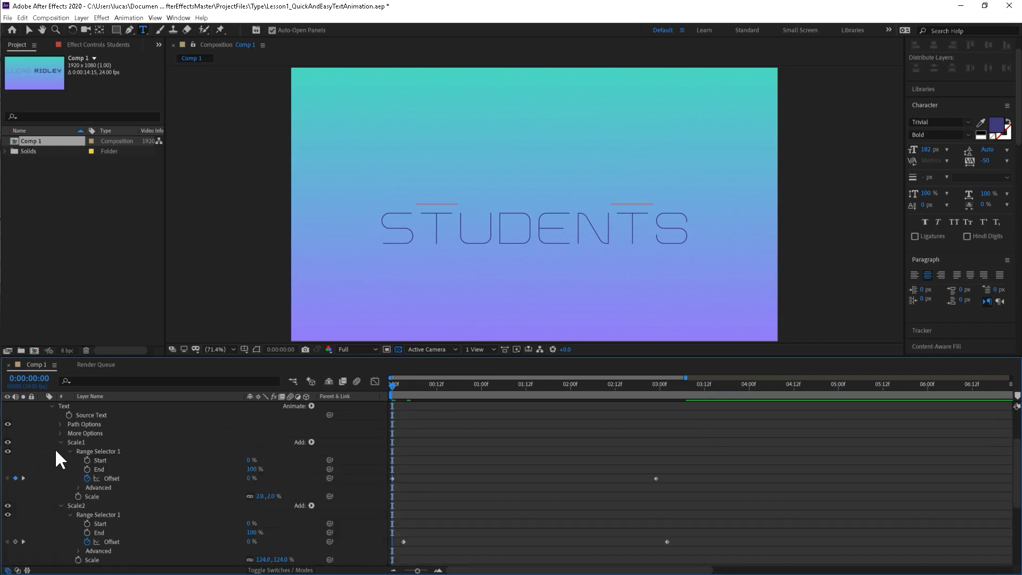
pyautogui.click(59, 441)
pyautogui.click(60, 451)
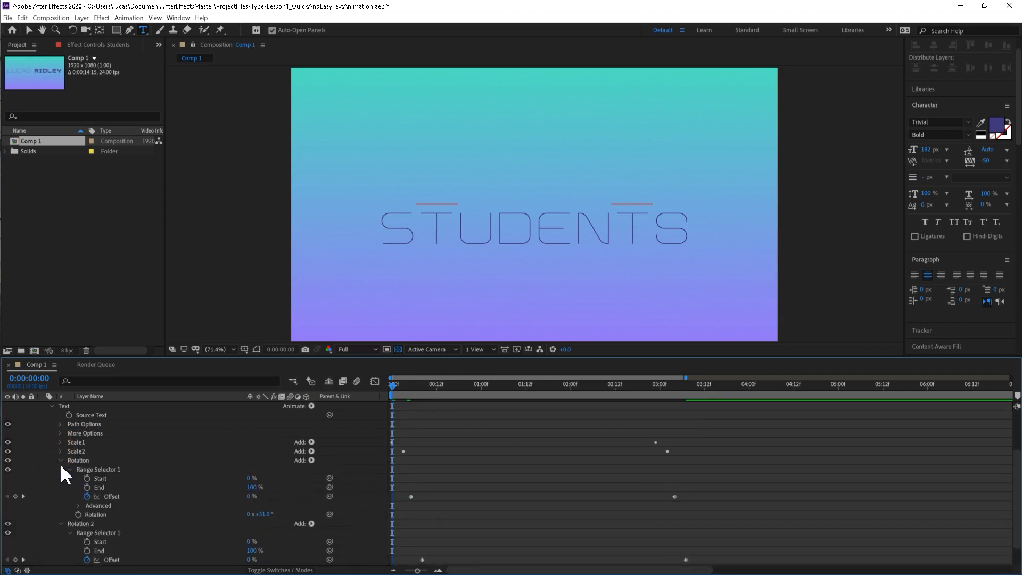
pyautogui.click(59, 462)
pyautogui.click(60, 497)
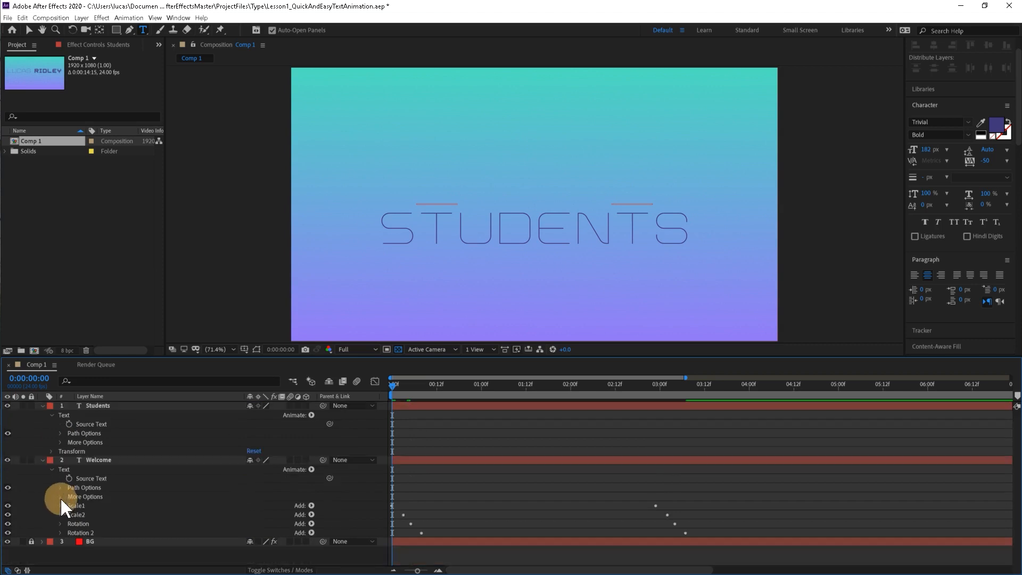
# Copy the Scale1, Scale2, Rotation and Rotation 2 animators from the Welcome layer and paste them onto the Students layer.
pyautogui.click(86, 506)
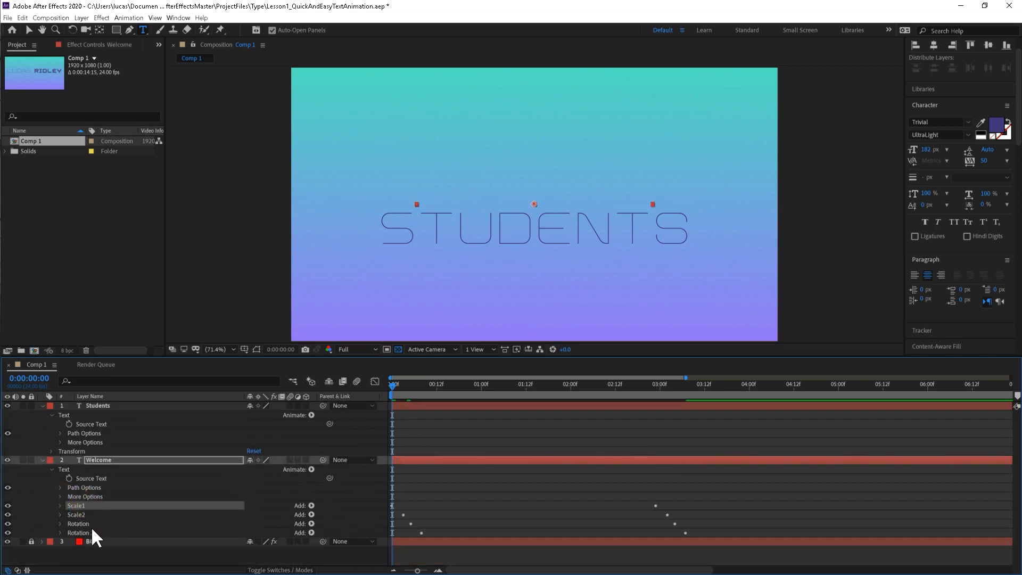
pyautogui.keyDown('shift'); pyautogui.click(95, 532); pyautogui.keyUp('shift')
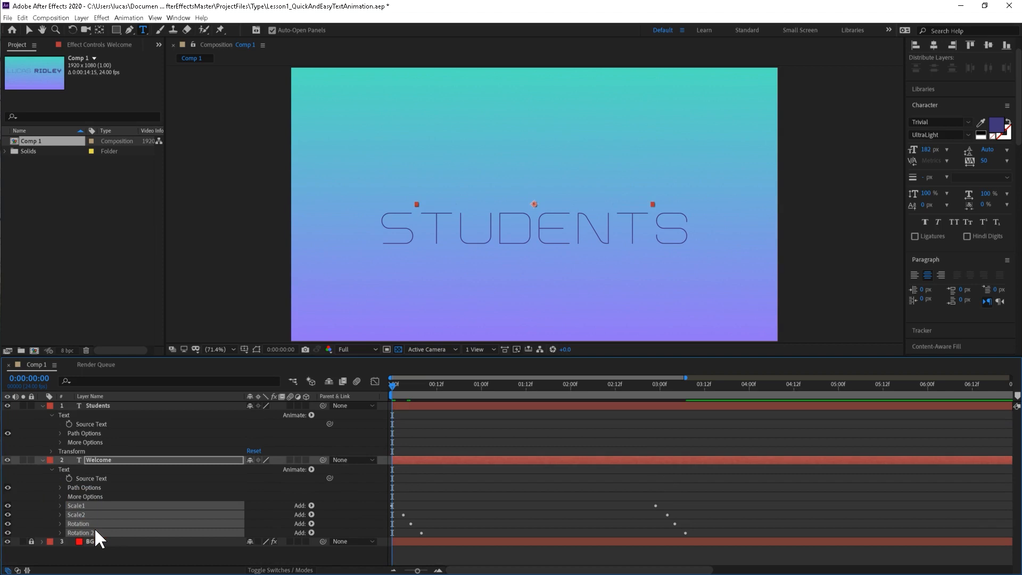
pyautogui.click(103, 406)
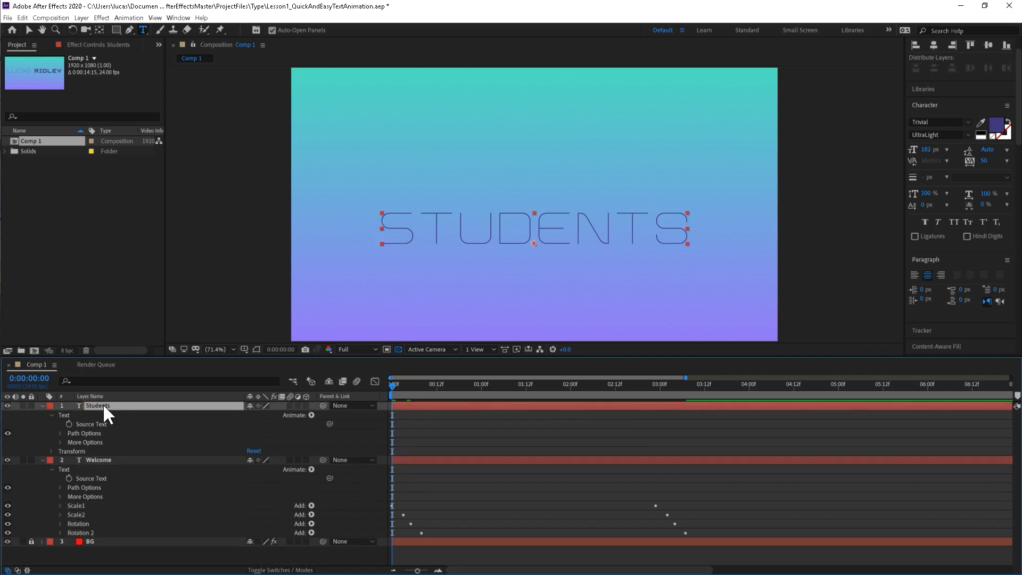
pyautogui.hotkey('ctrl', 'v')
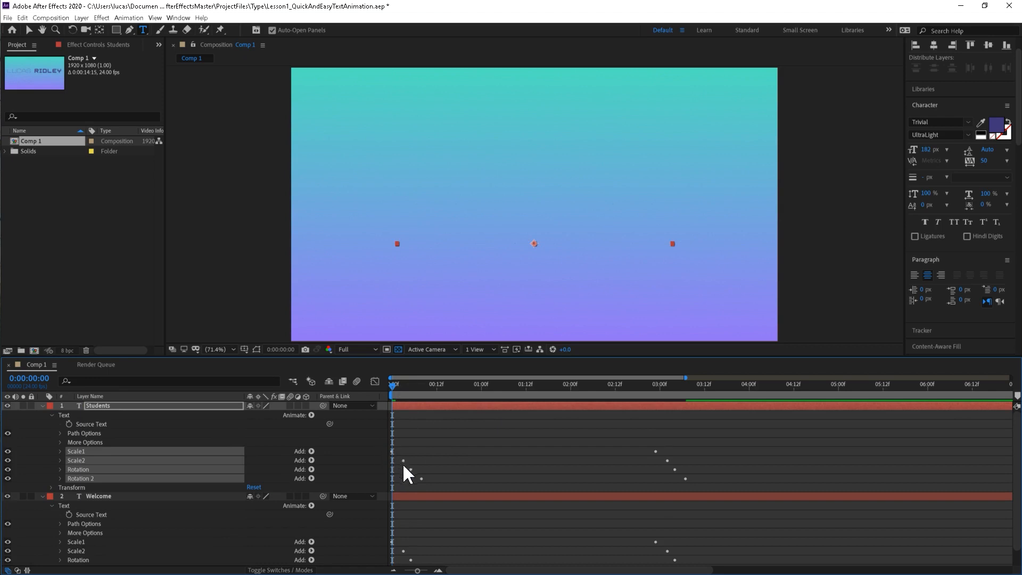
# Undo the last animator paste and paste the copied animators onto the Students layer at 0:00:03:08 instead.
pyautogui.hotkey('ctrl', 'z')
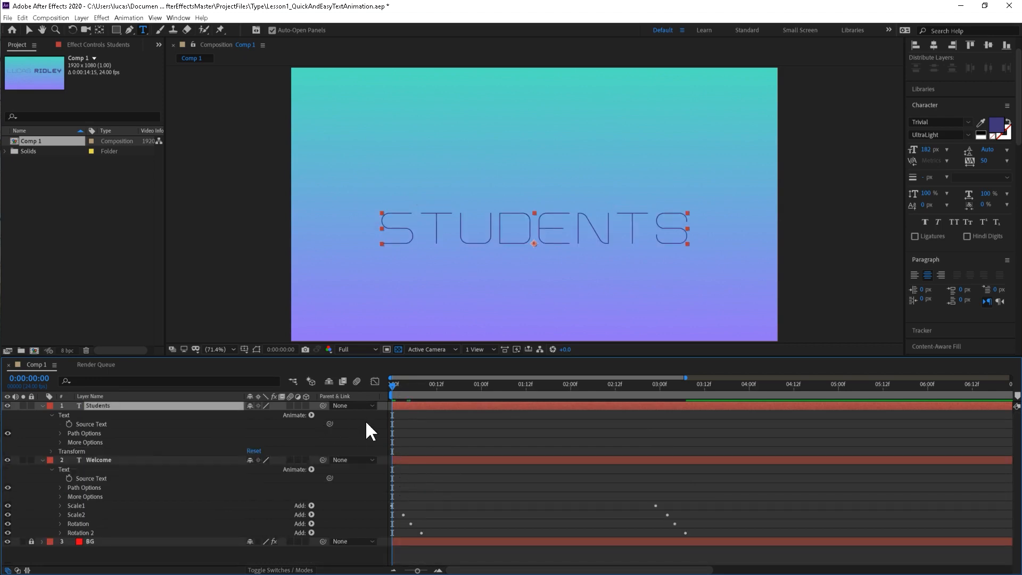
pyautogui.moveTo(394, 389); pyautogui.dragTo(689, 395)
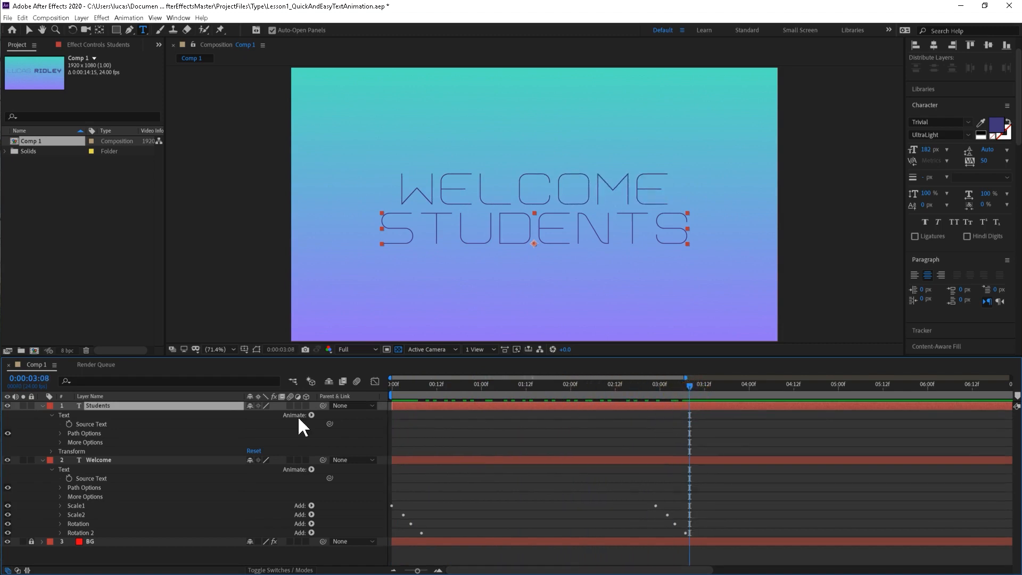
pyautogui.click(108, 405)
pyautogui.hotkey('ctrl', 'v')
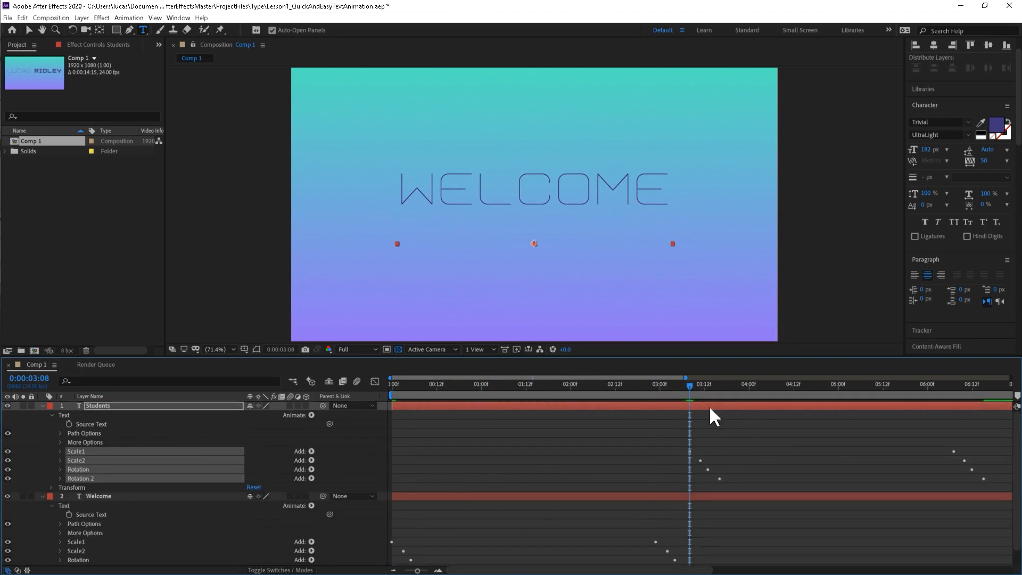
# Scrub back through the timeline and play the composition to review the Welcome and Students text animations.
pyautogui.moveTo(689, 383); pyautogui.dragTo(681, 384)
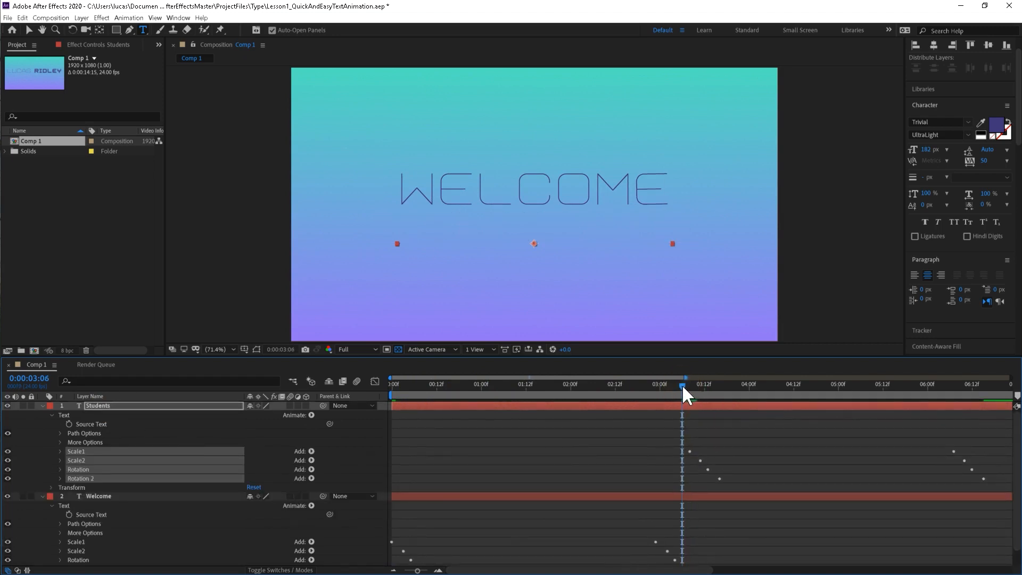
pyautogui.moveTo(683, 387); pyautogui.dragTo(565, 417)
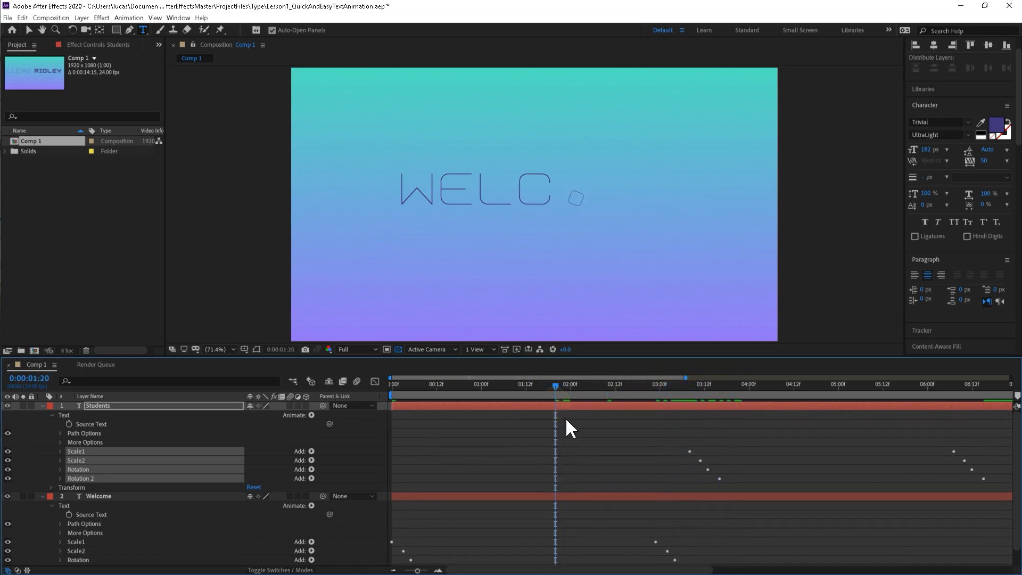
pyautogui.press('space')
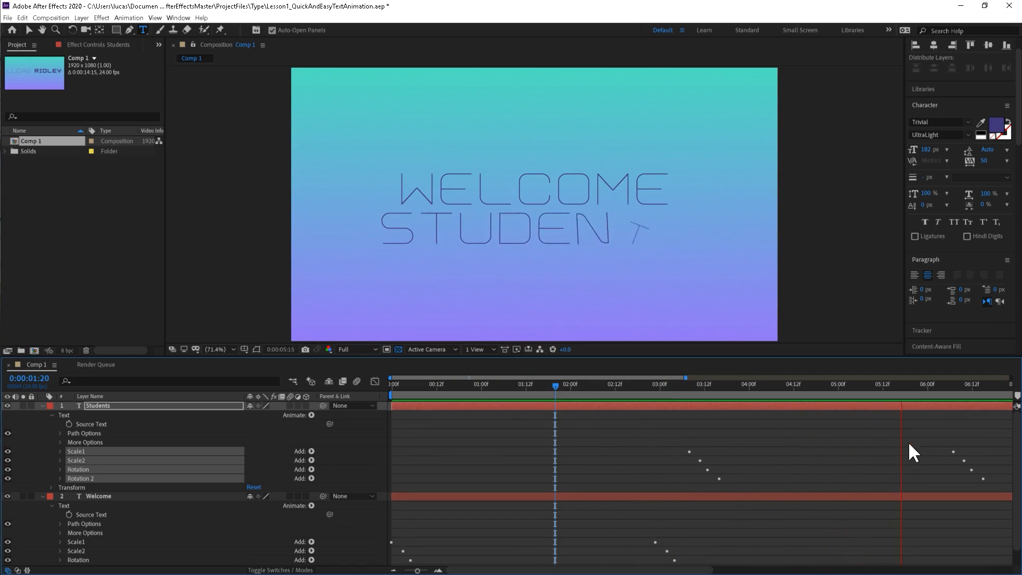
pyautogui.press('space')
pyautogui.scroll(-2, 526, 452)
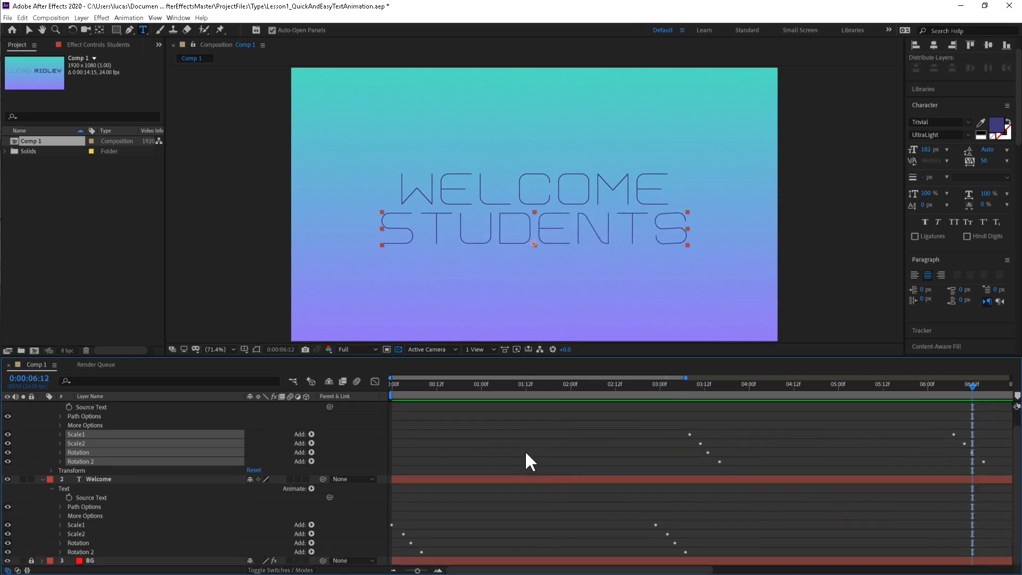
pyautogui.scroll(2, 50, 467)
# Reveal both text layers' keyframes and shift all ending Offset keyframes about 27 frames earlier, so Welcome's first one sits at about 0:00:01:20.
pyautogui.click(101, 406)
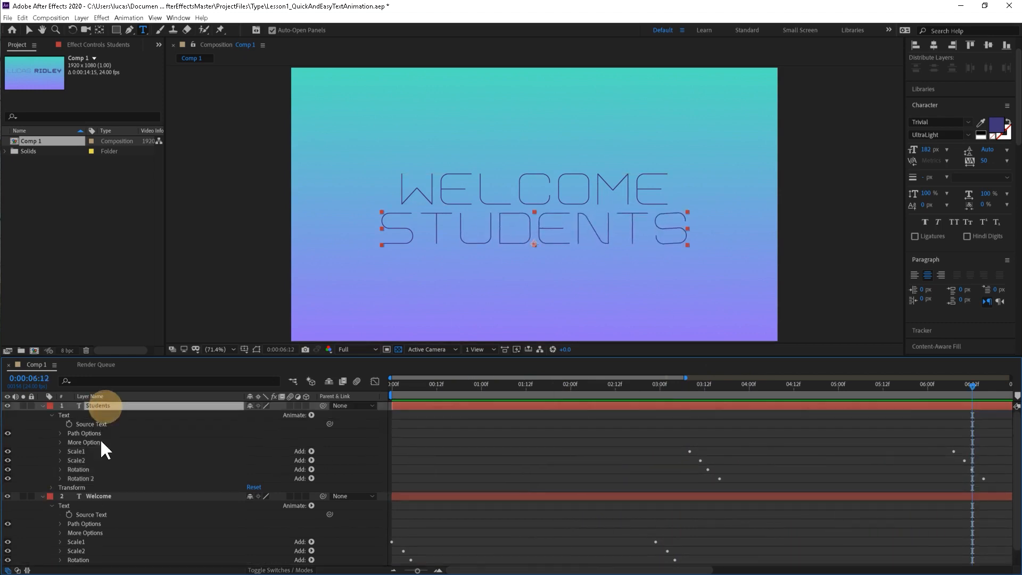
pyautogui.keyDown('ctrl'); pyautogui.click(102, 493); pyautogui.keyUp('ctrl')
pyautogui.press('u')
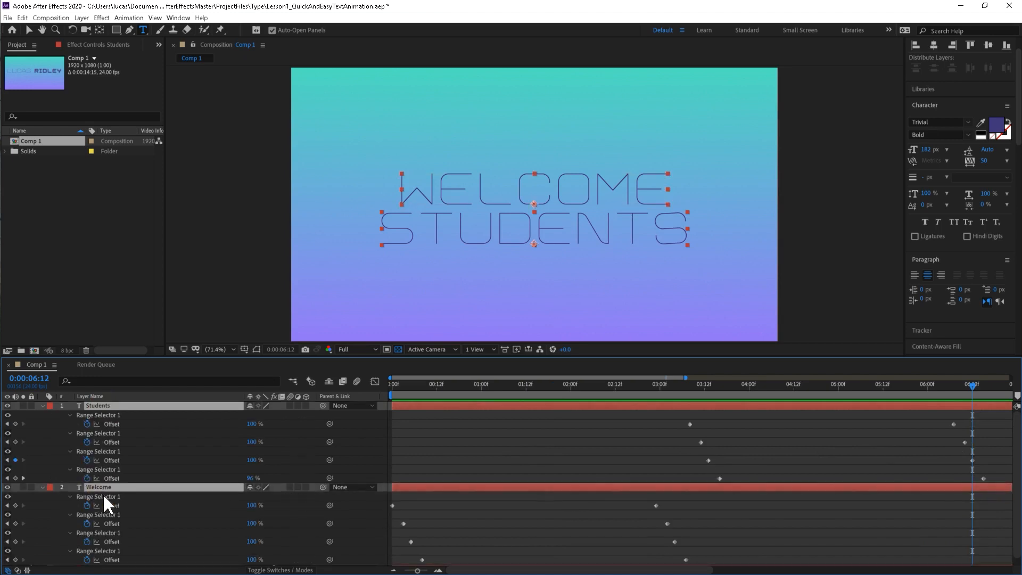
pyautogui.moveTo(907, 418); pyautogui.dragTo(1007, 490)
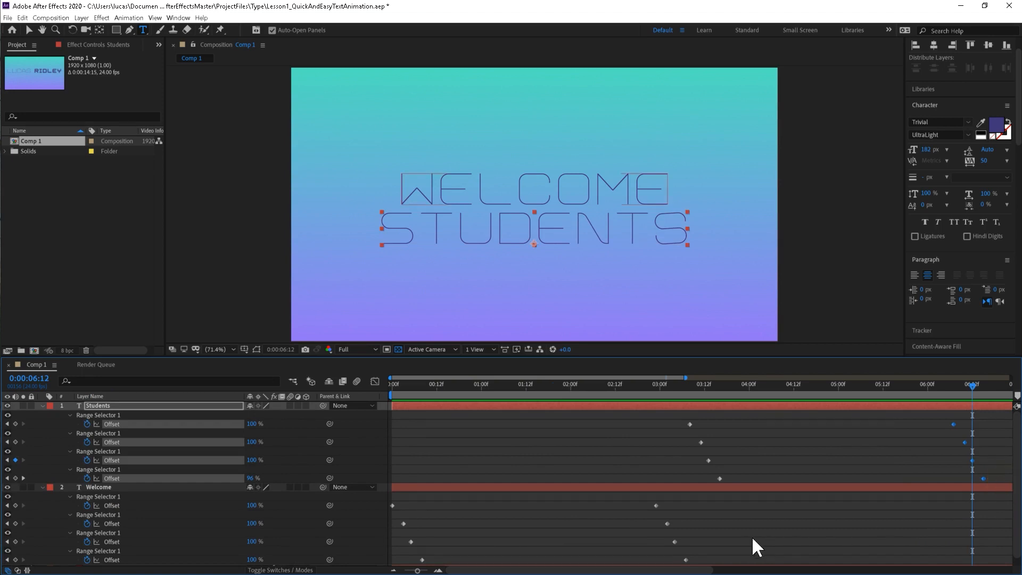
pyautogui.scroll(-1, 705, 531)
pyautogui.moveTo(632, 490); pyautogui.dragTo(711, 557)
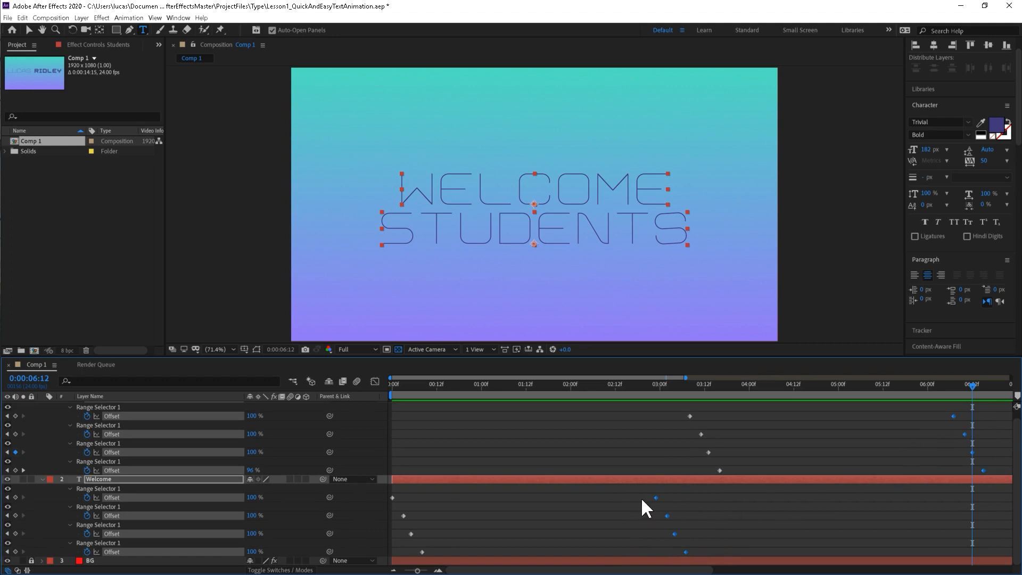
pyautogui.moveTo(656, 496); pyautogui.dragTo(557, 502)
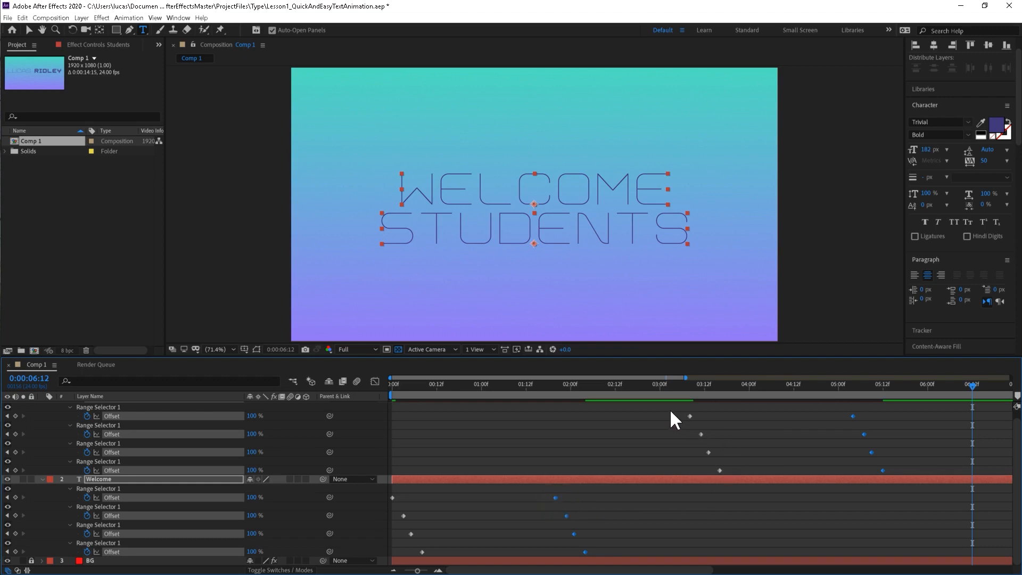
# Move all the Students layer's Offset keyframes earlier together so that they begin at about 0:00:01:23.
pyautogui.moveTo(669, 409); pyautogui.dragTo(895, 477)
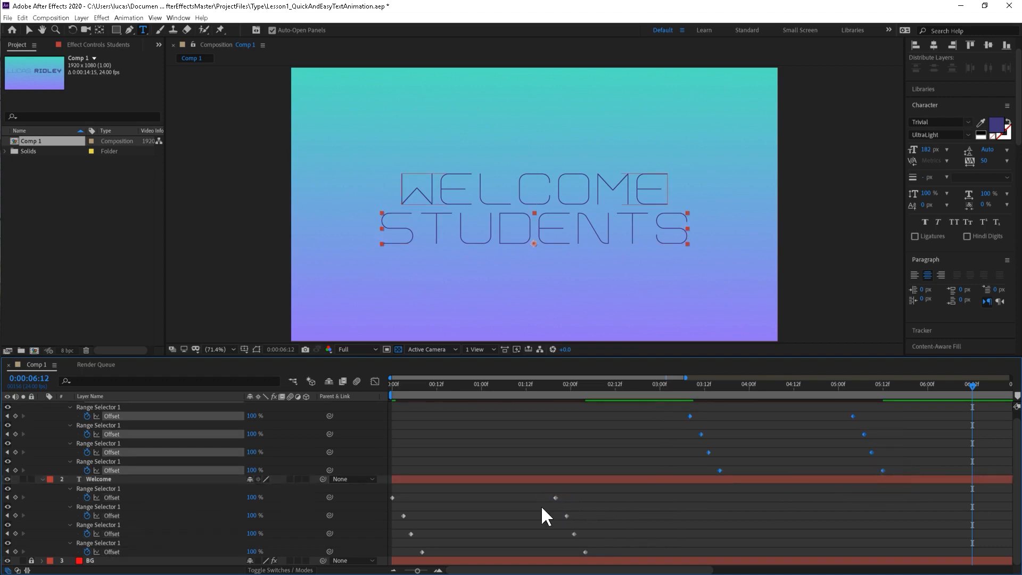
pyautogui.click(720, 471)
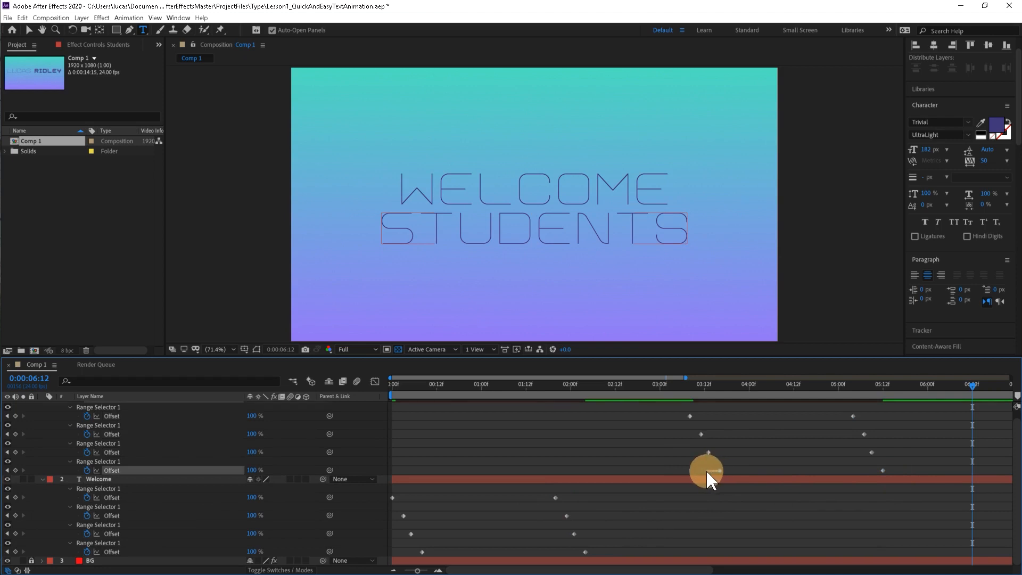
pyautogui.moveTo(665, 407); pyautogui.dragTo(758, 471)
# Play the retimed animation from the first frame and collapse the Welcome and Students layers.
pyautogui.click(391, 385)
pyautogui.press('space')
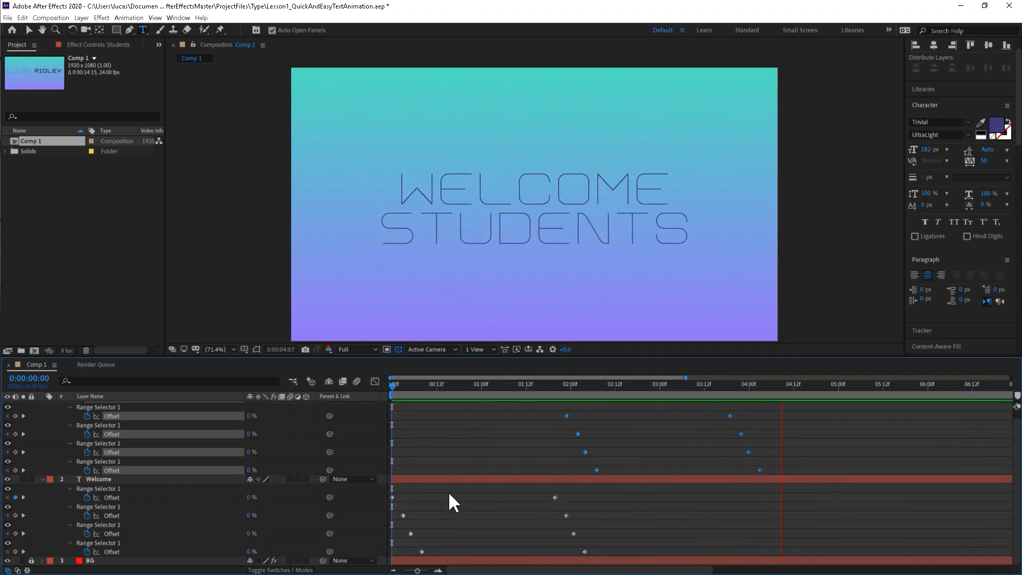
pyautogui.press('space')
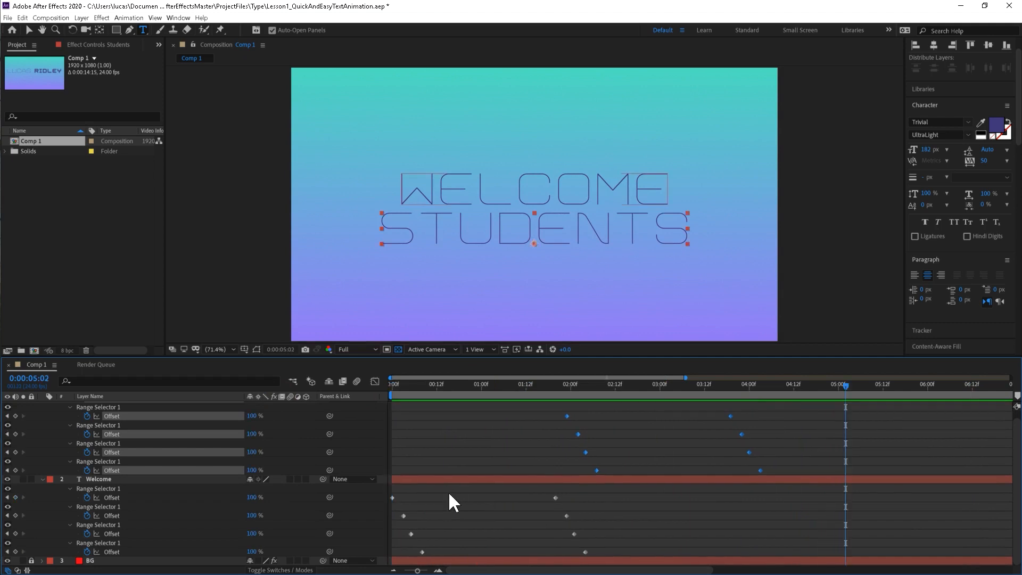
pyautogui.click(42, 476)
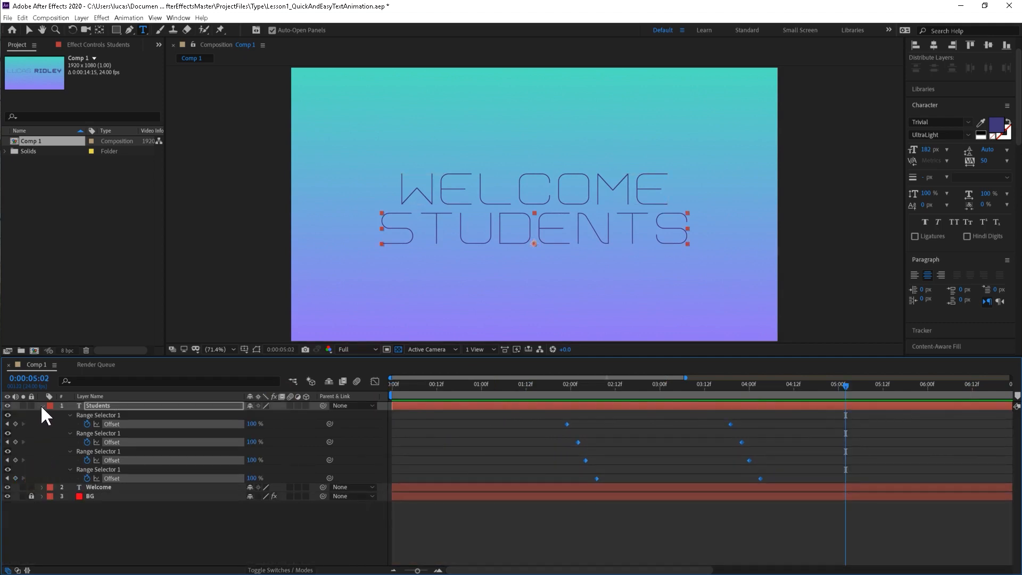
pyautogui.click(41, 406)
pyautogui.click(113, 490)
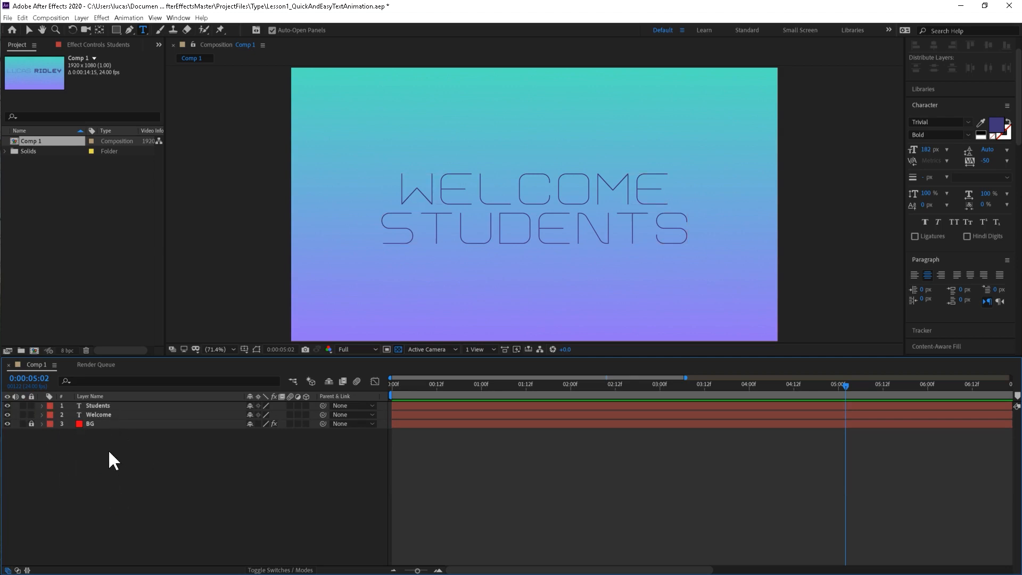
# Expand the Students layer, collapse its Text group and look through the properties available for text animators.
pyautogui.click(41, 405)
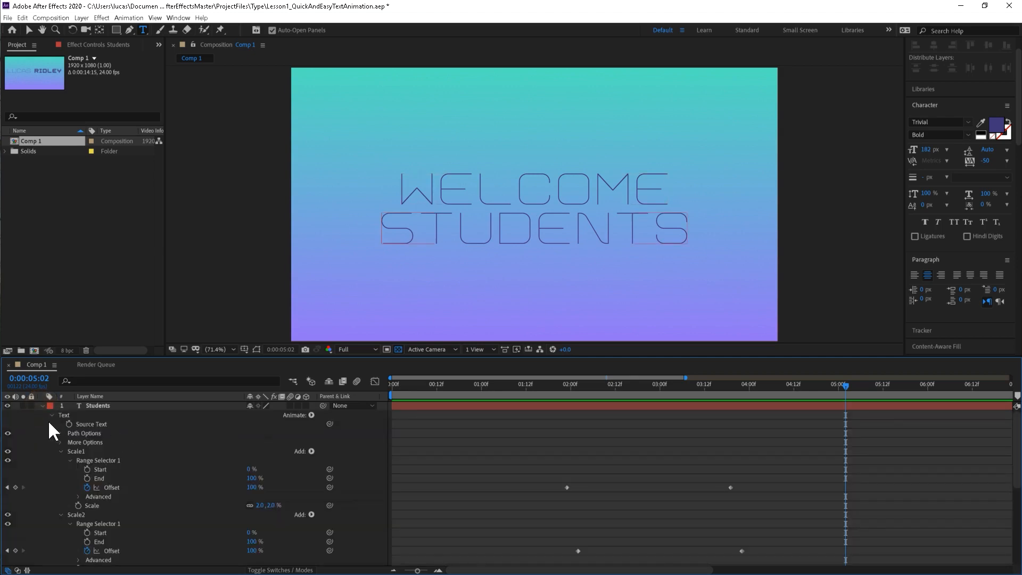
pyautogui.click(52, 414)
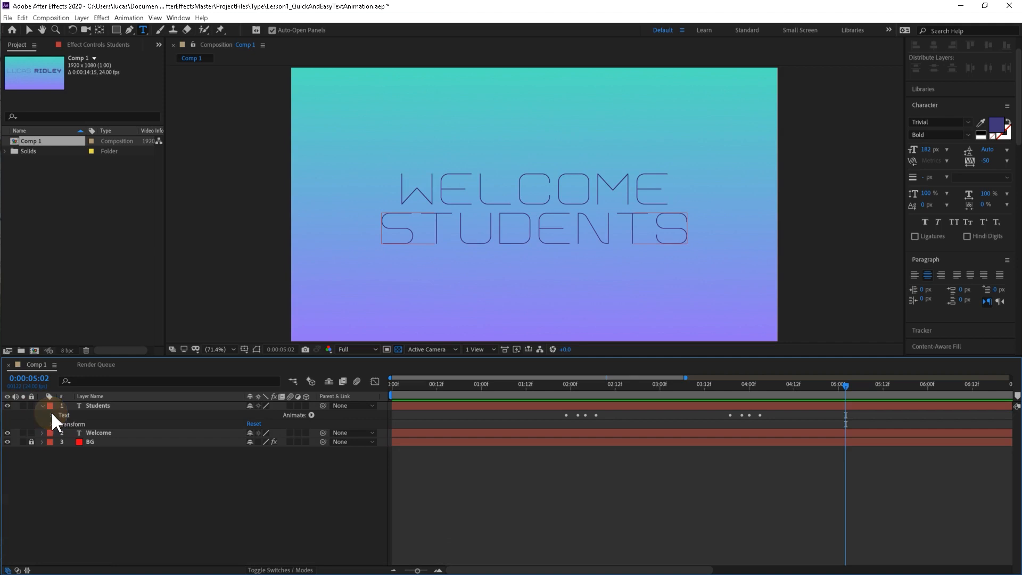
pyautogui.click(311, 415)
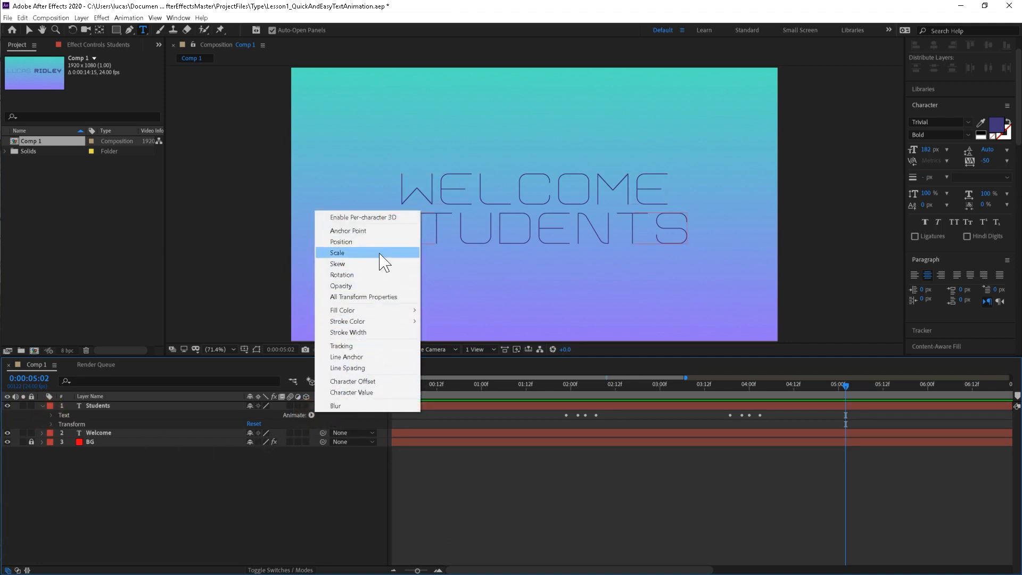
pyautogui.moveTo(378, 324)
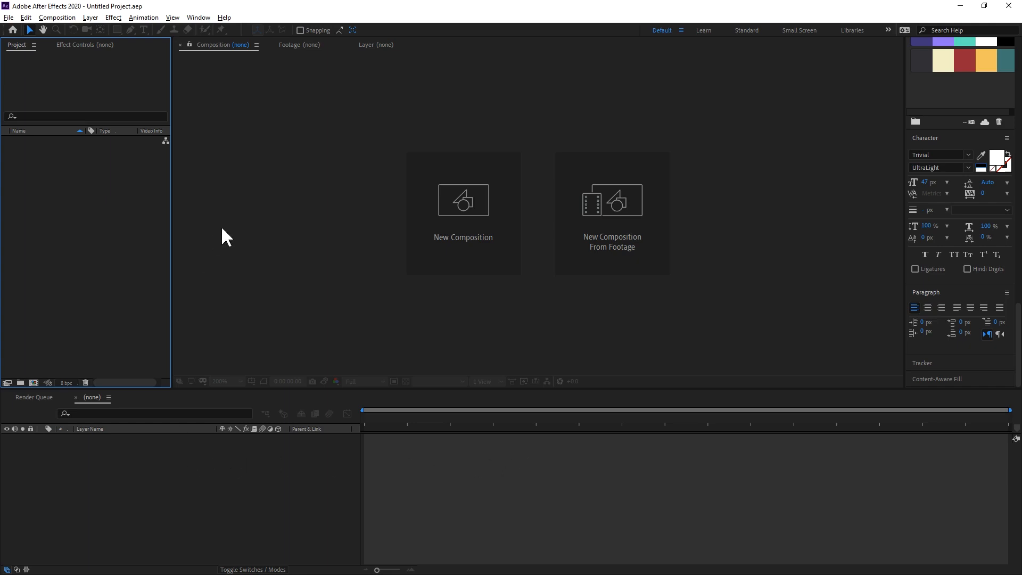
# Create a 1920 x 1080, 24 fps, 20-second composition named LowerThird in the new project.
pyautogui.click(468, 238)
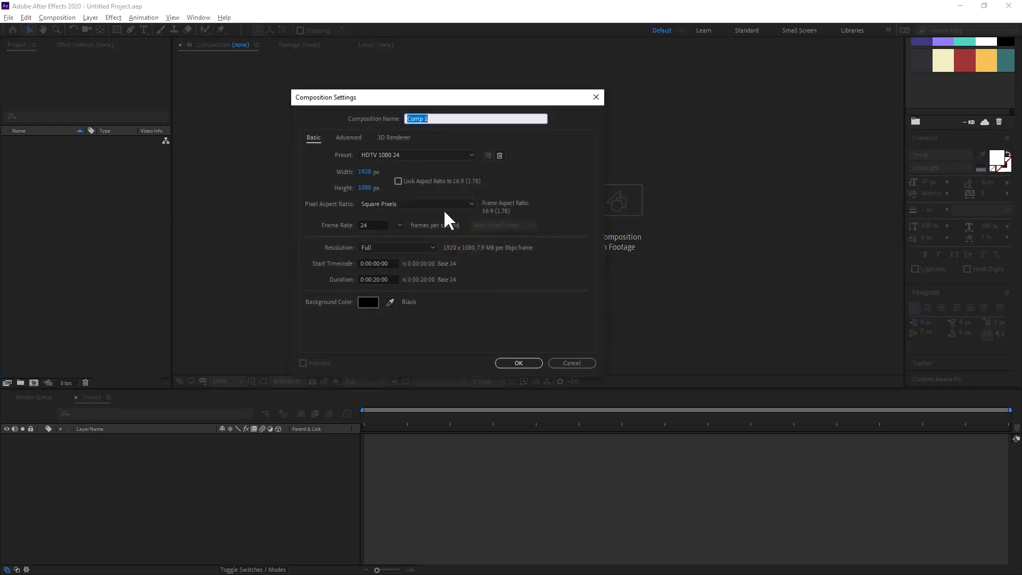
pyautogui.write('LowerThird')
pyautogui.click(514, 361)
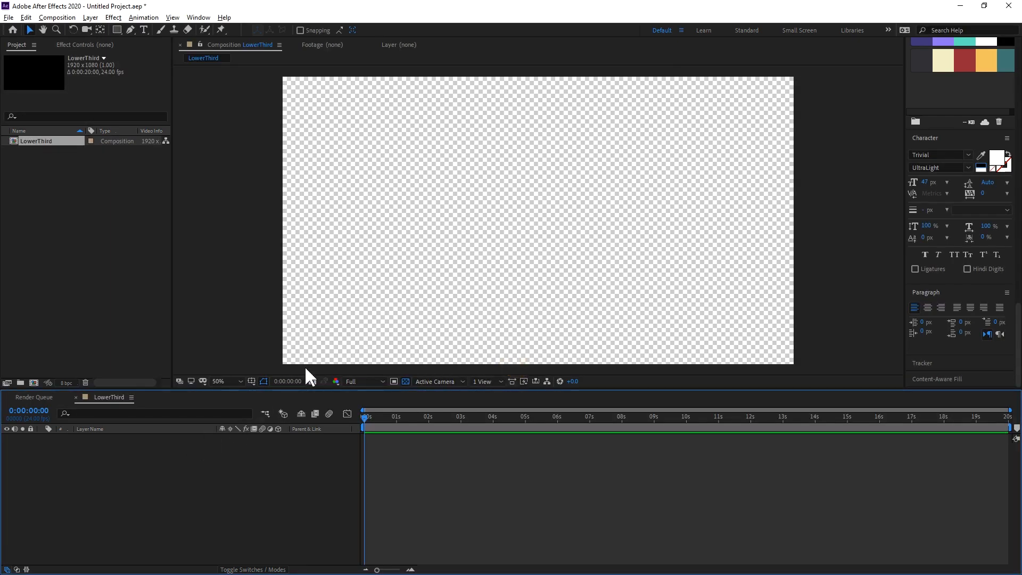
pyautogui.hotkey('alt', 'Tab')
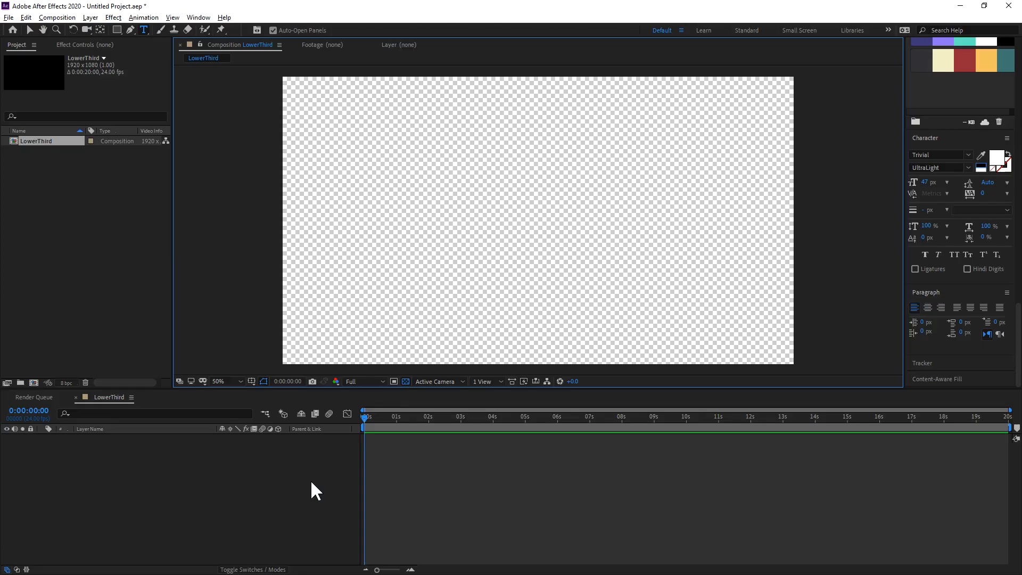
# Turn off the transparency grid and add a text layer containing the instructor's full name.
pyautogui.click(406, 381)
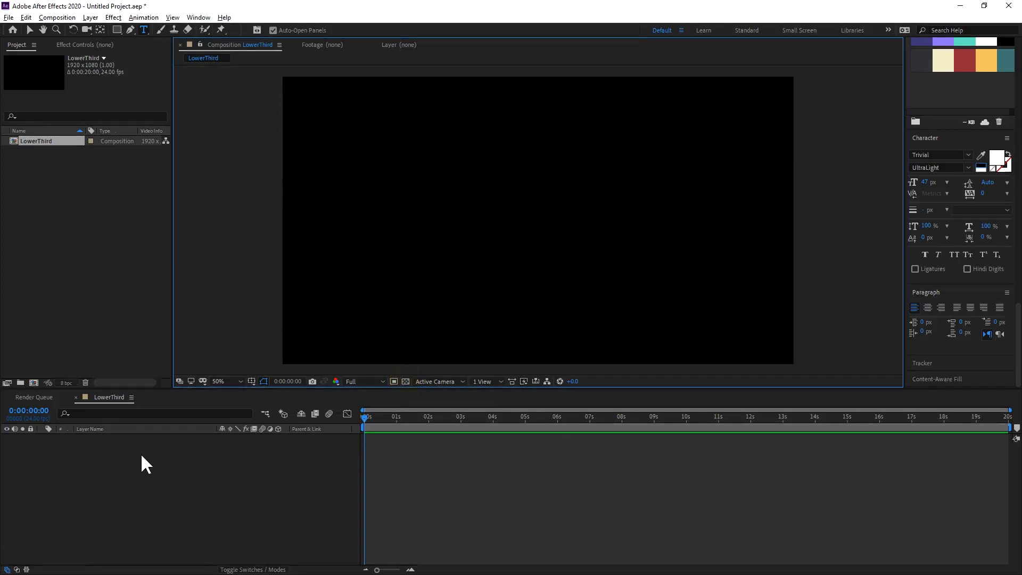
pyautogui.rightClick(264, 471)
pyautogui.moveTo(389, 353)
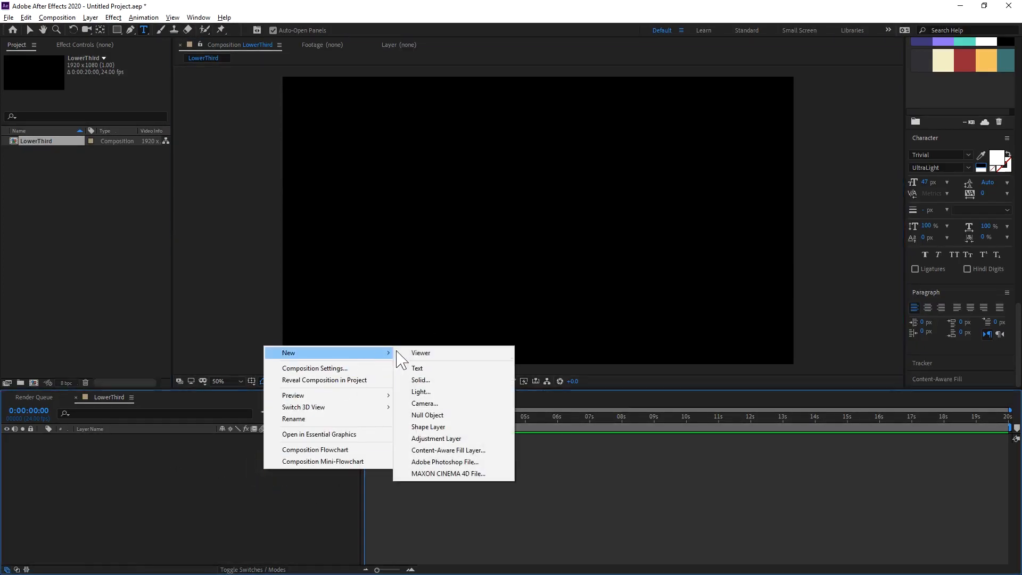
pyautogui.click(430, 371)
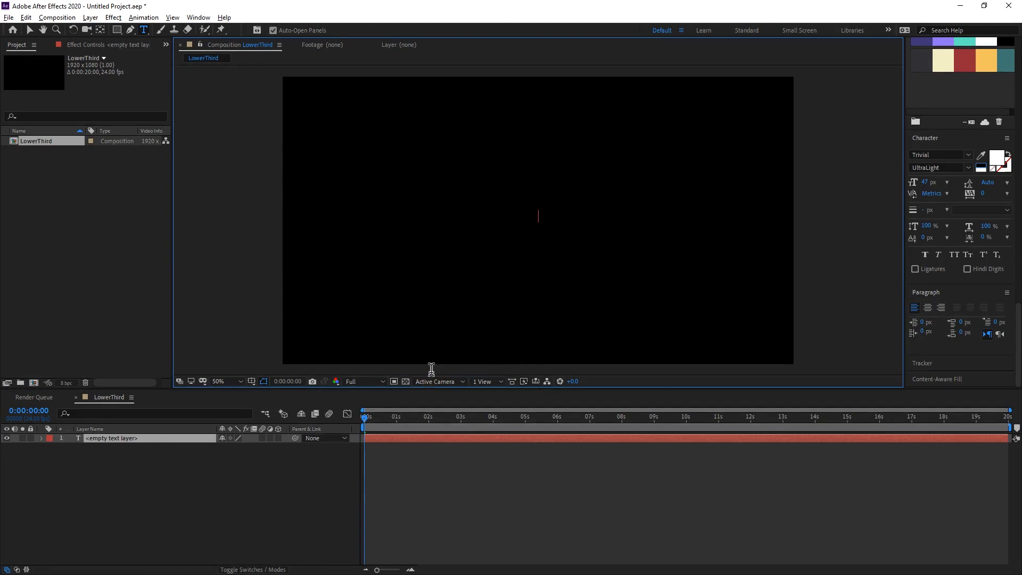
pyautogui.write('Lucas Ridley')
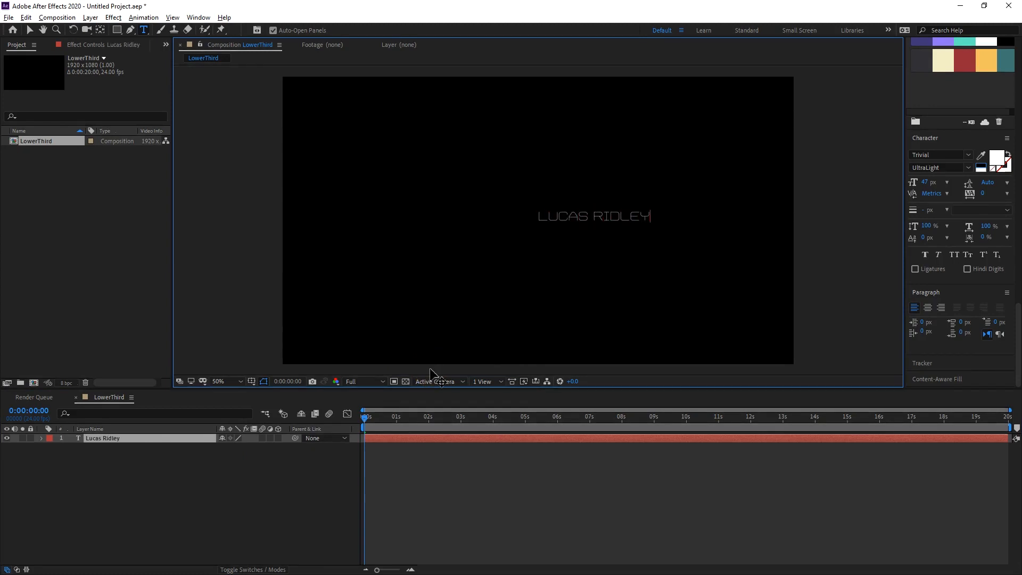
pyautogui.click(162, 508)
# Add a second text layer reading "Instructor".
pyautogui.rightClick(186, 482)
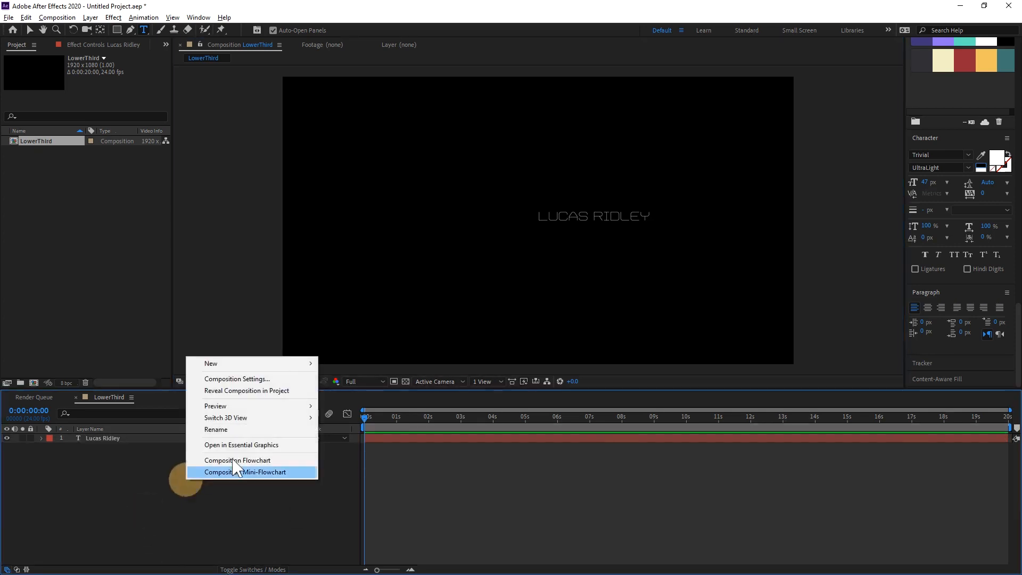
pyautogui.moveTo(297, 364)
pyautogui.click(367, 380)
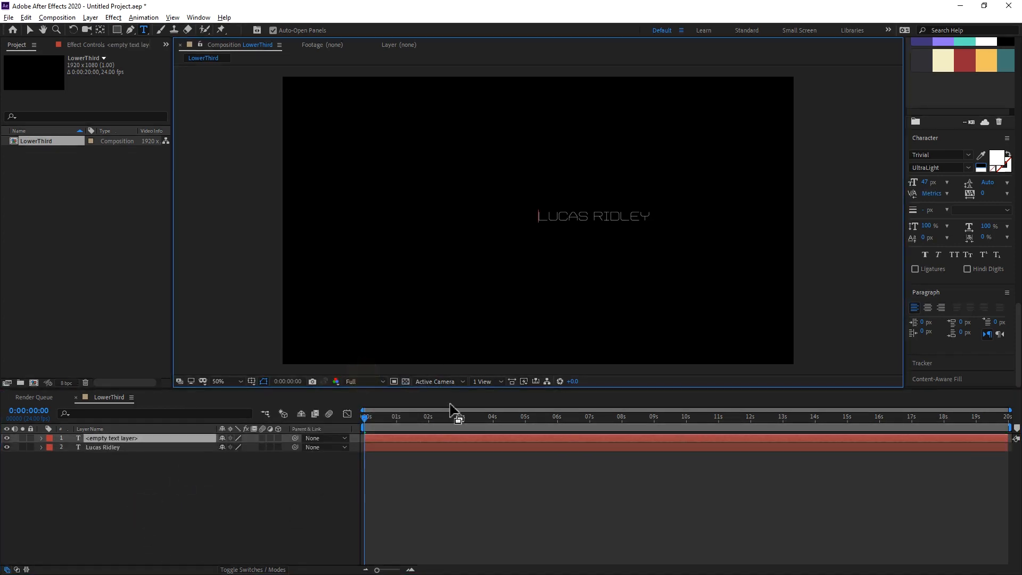
pyautogui.write('Instructor')
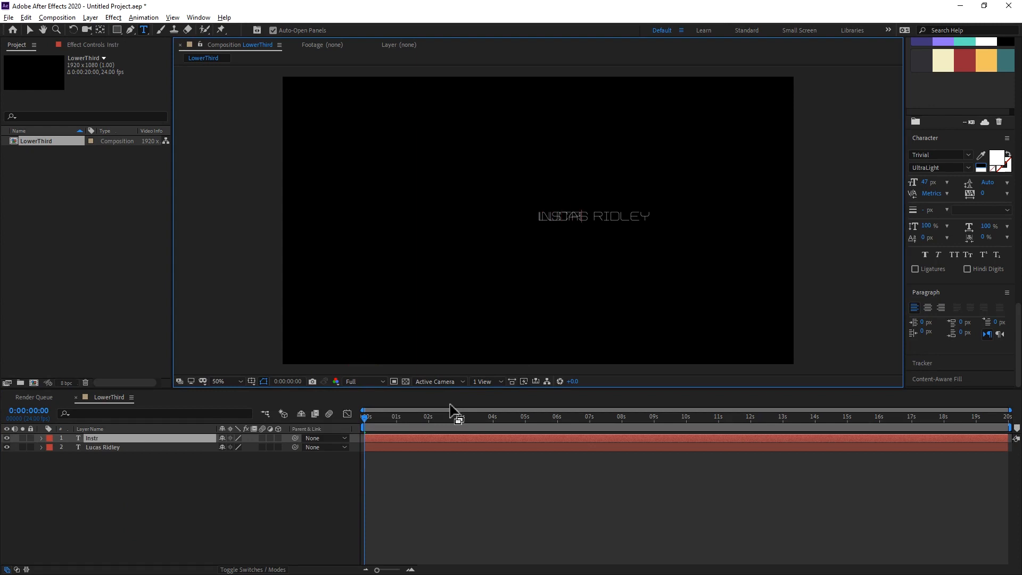
pyautogui.press('Return')
pyautogui.click(172, 487)
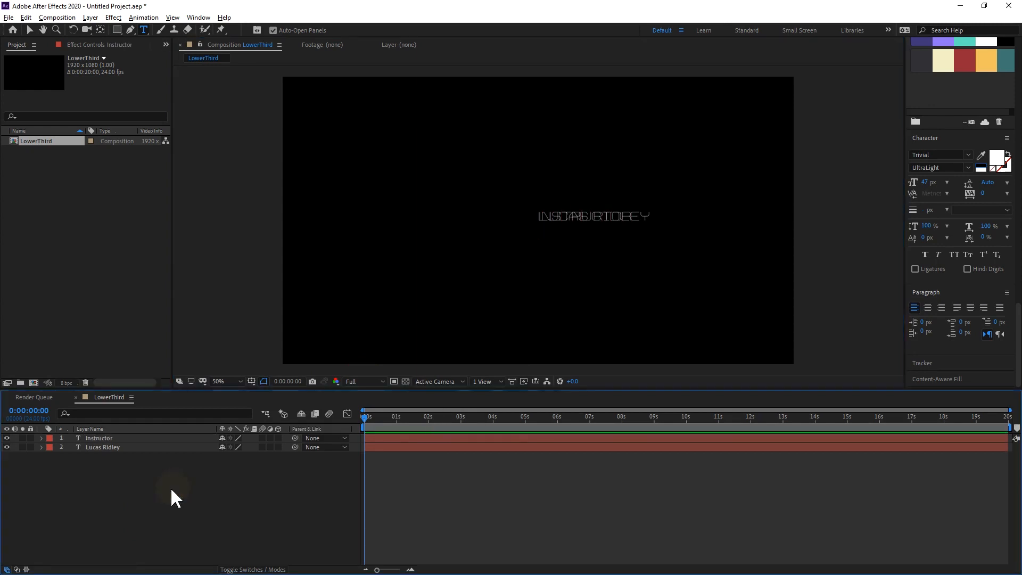
# Move the Instructor text layer down to a Position Y of 585 so it sits directly beneath the name.
pyautogui.click(112, 437)
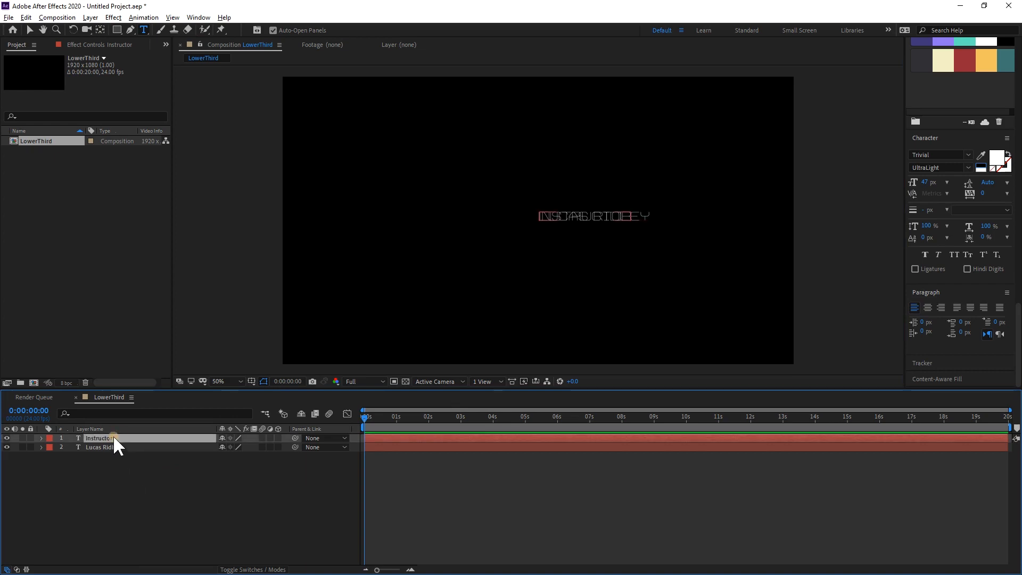
pyautogui.press('p')
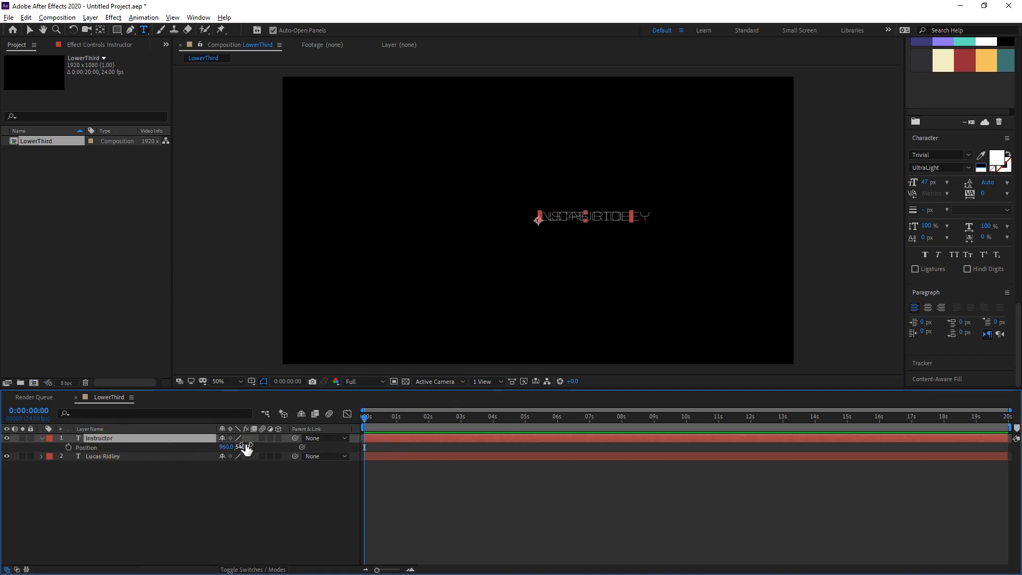
pyautogui.moveTo(244, 446); pyautogui.dragTo(269, 444)
# Select both text layers and show the Title/Action Safe guides in the composition view.
pyautogui.keyDown('shift'); pyautogui.click(153, 455); pyautogui.keyUp('shift')
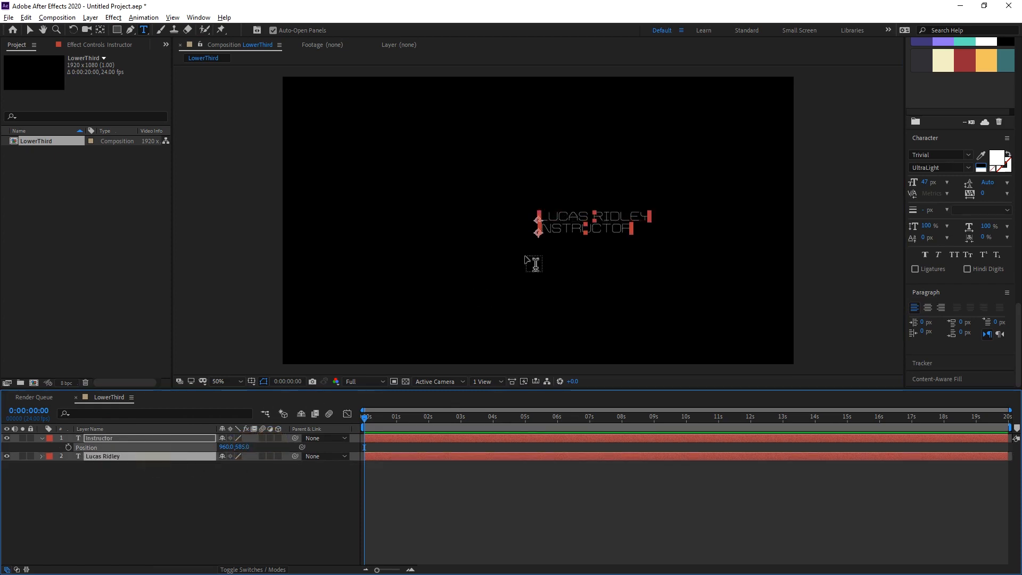
pyautogui.click(251, 381)
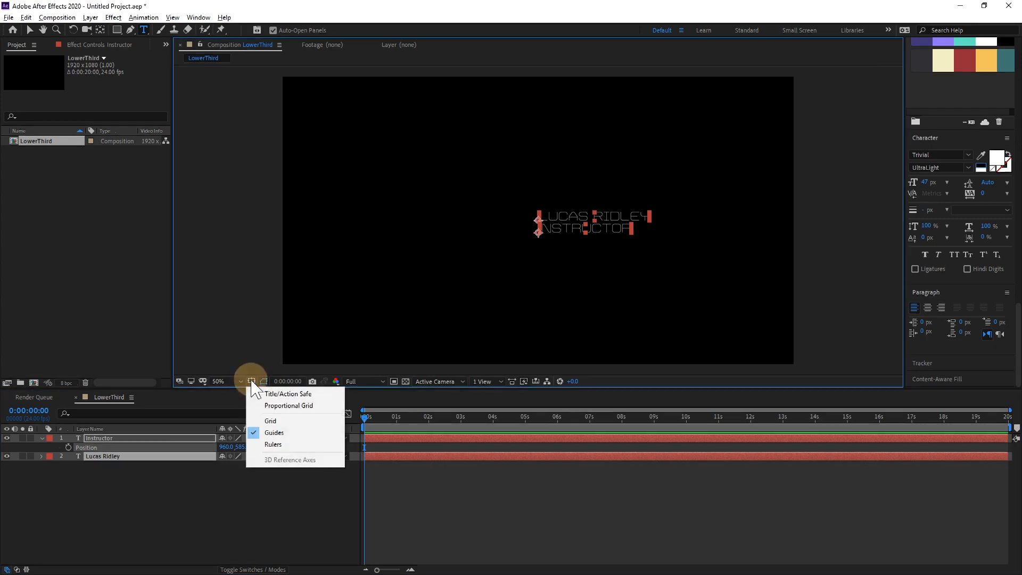
pyautogui.click(303, 395)
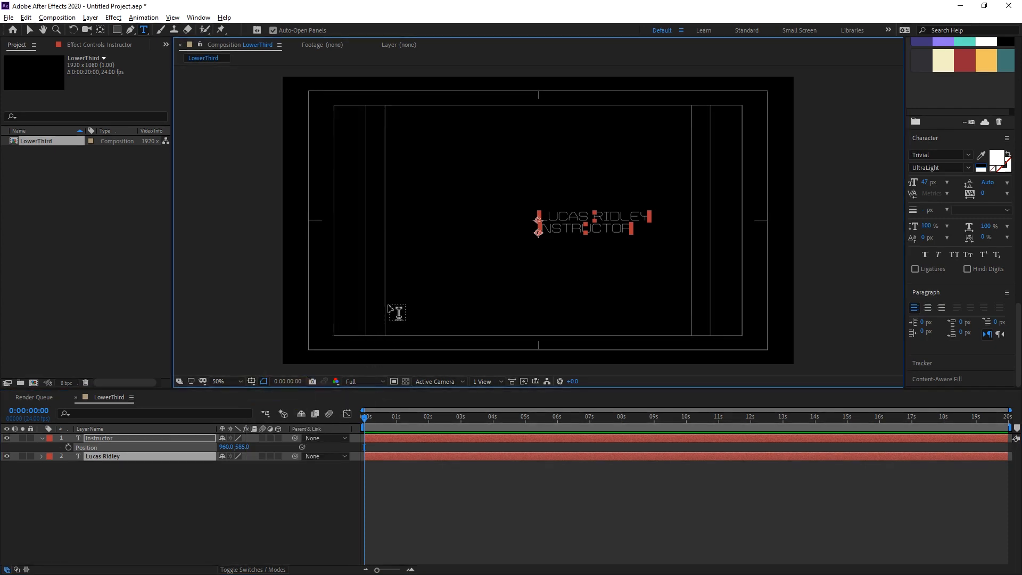
# Move both text layers together into the lower-left corner of the title-safe area.
pyautogui.press('v')
pyautogui.moveTo(546, 217); pyautogui.dragTo(817, 7)
pyautogui.press('/')
pyautogui.press('.')
pyautogui.press('space')
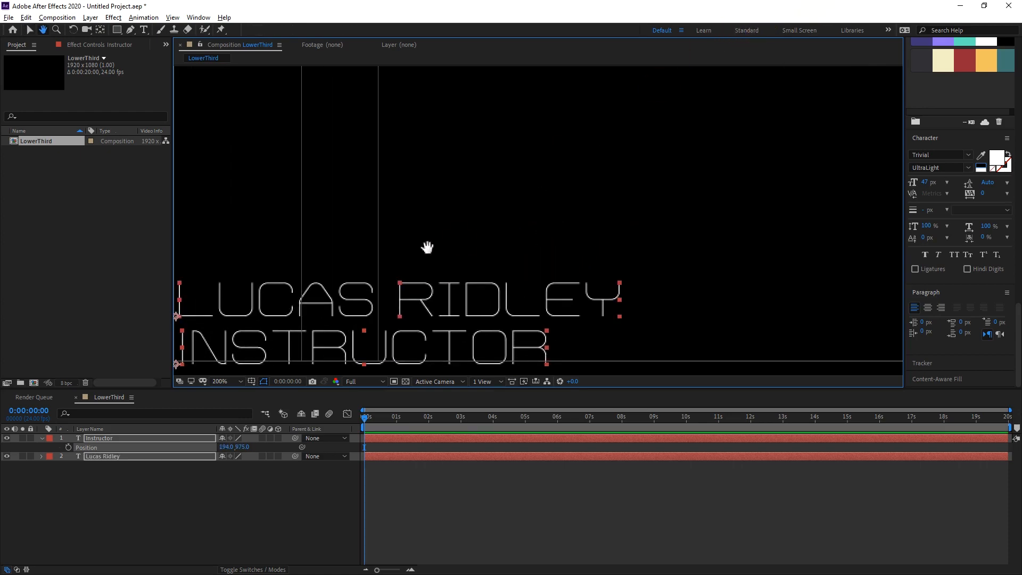
pyautogui.moveTo(426, 247); pyautogui.dragTo(618, 158)
pyautogui.press(',')
pyautogui.press('space')
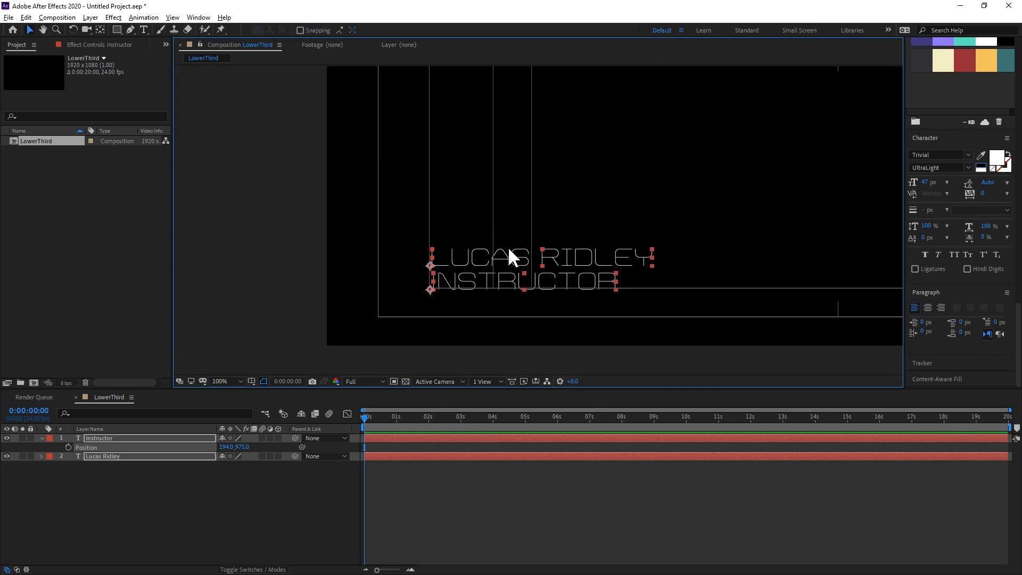
pyautogui.moveTo(482, 261); pyautogui.dragTo(482, 262)
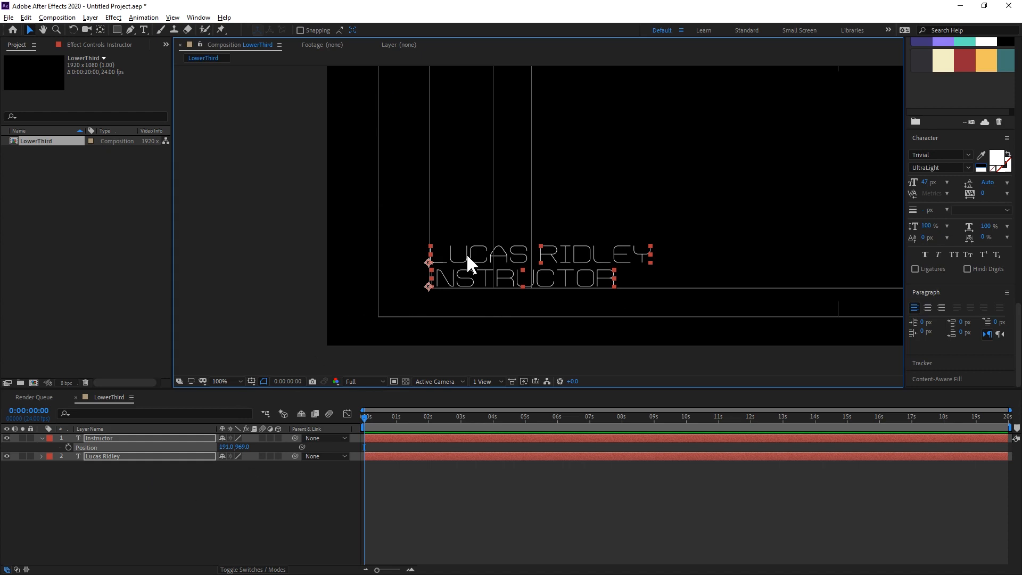
# Move both text layers to the lower-left corner of the action-safe area, with Instructor at 94, 1023, and deselect them.
pyautogui.moveTo(466, 255); pyautogui.dragTo(417, 286)
pyautogui.moveTo(417, 289); pyautogui.dragTo(416, 289)
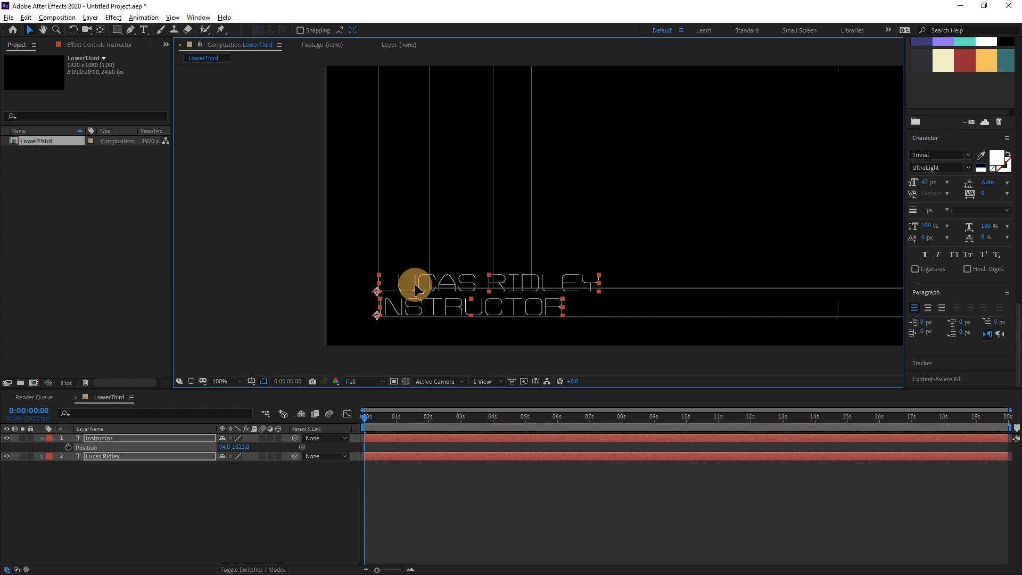
pyautogui.click(247, 484)
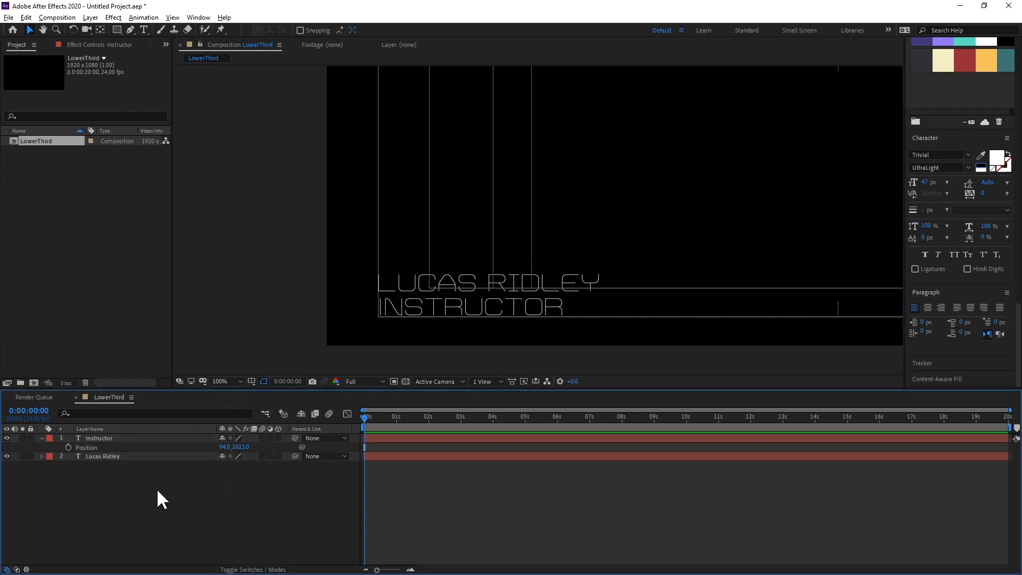
# Set the font style of the instructor's name text to Bold.
pyautogui.doubleClick(112, 456)
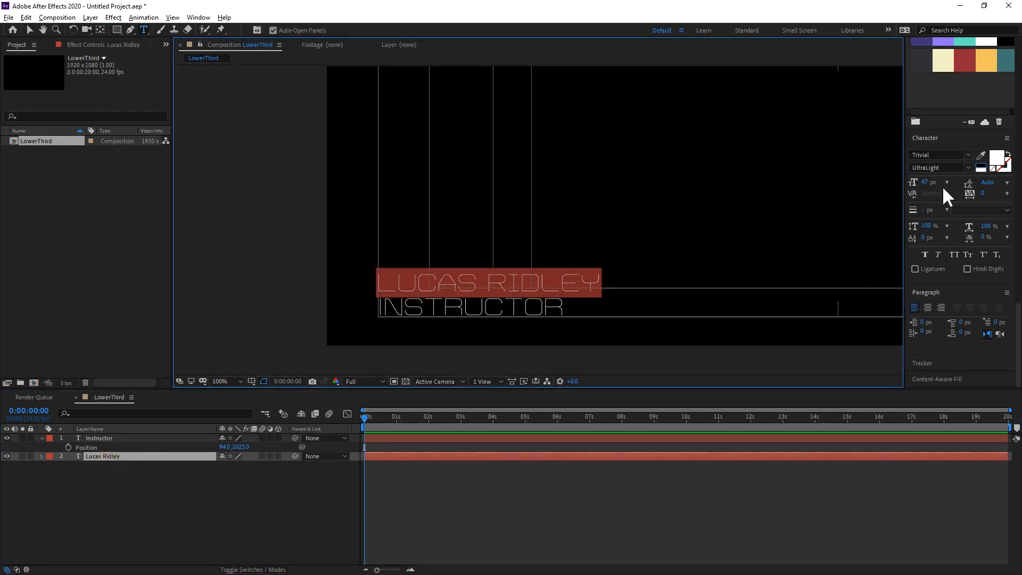
pyautogui.click(969, 167)
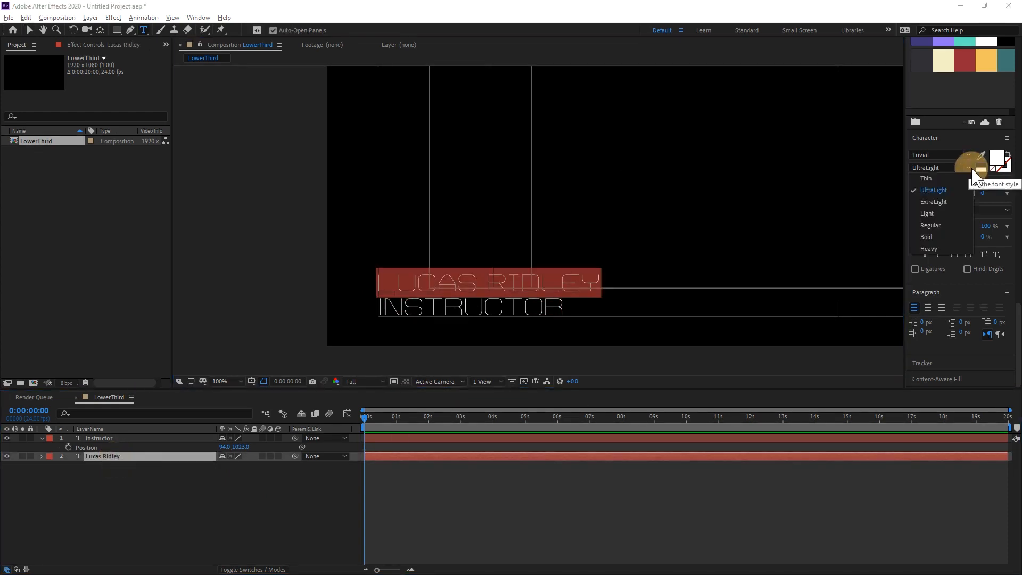
pyautogui.click(937, 236)
pyautogui.click(223, 479)
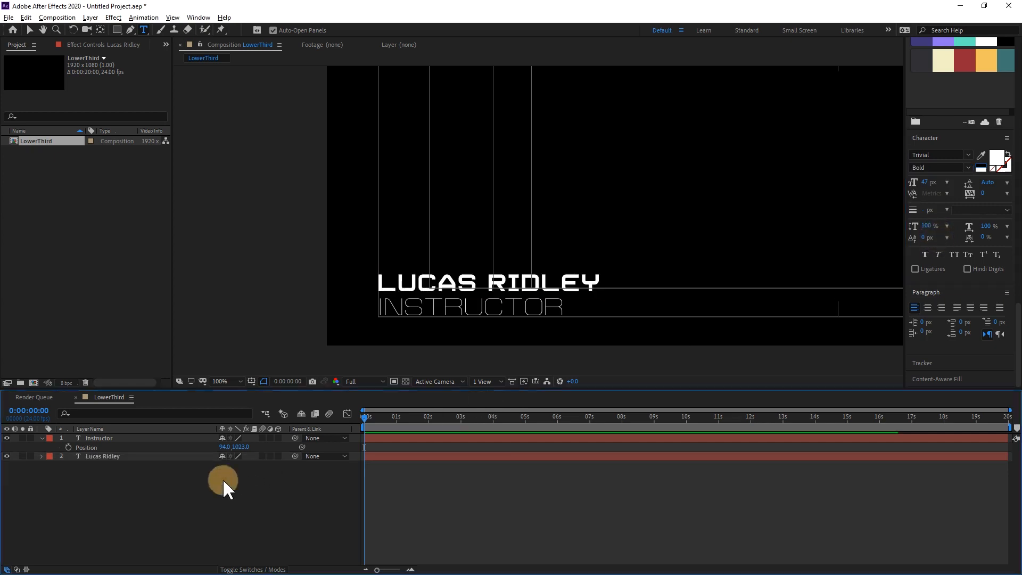
# Hide the Title/Action Safe guides and collapse the Instructor layer's properties.
pyautogui.click(252, 381)
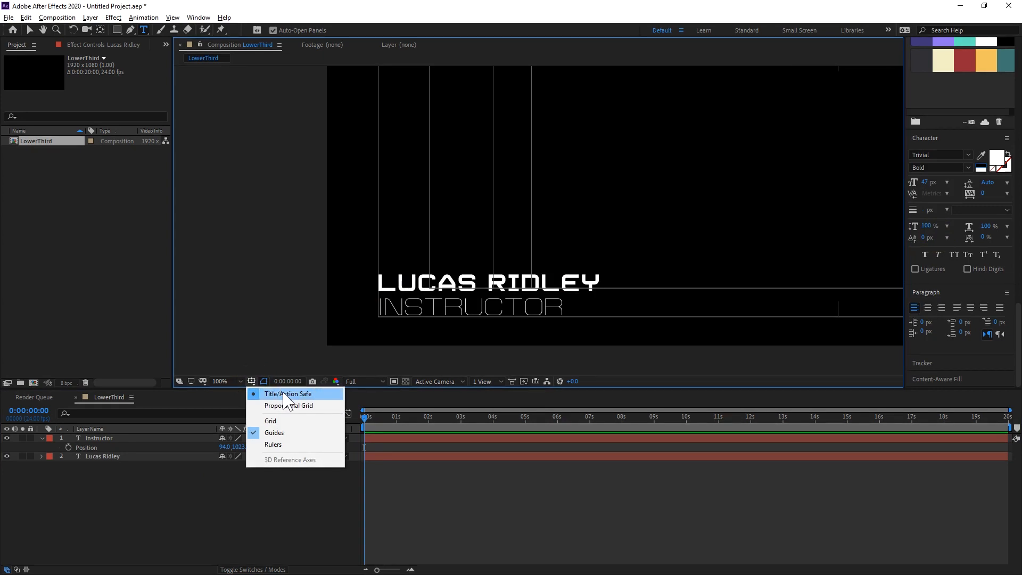
pyautogui.click(283, 394)
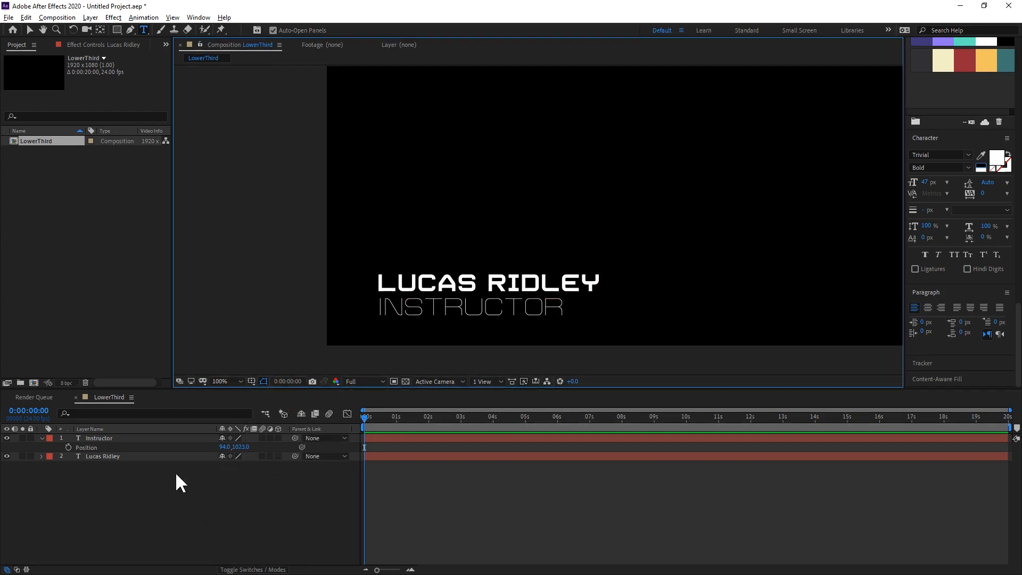
pyautogui.click(41, 438)
pyautogui.click(42, 438)
pyautogui.click(63, 461)
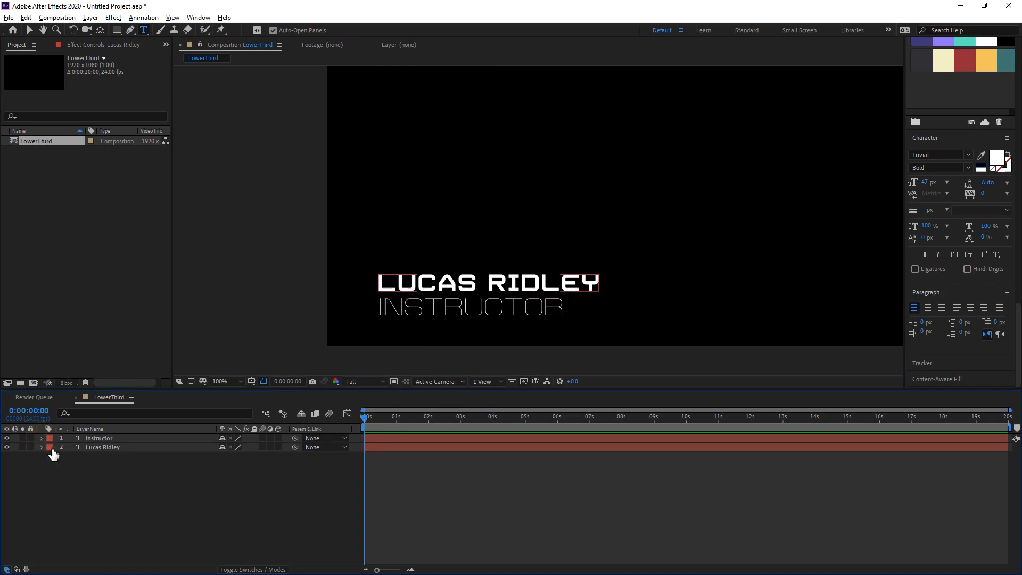
# Create a white 1920 x 1080 solid layer named BG.
pyautogui.rightClick(168, 467)
pyautogui.moveTo(284, 351)
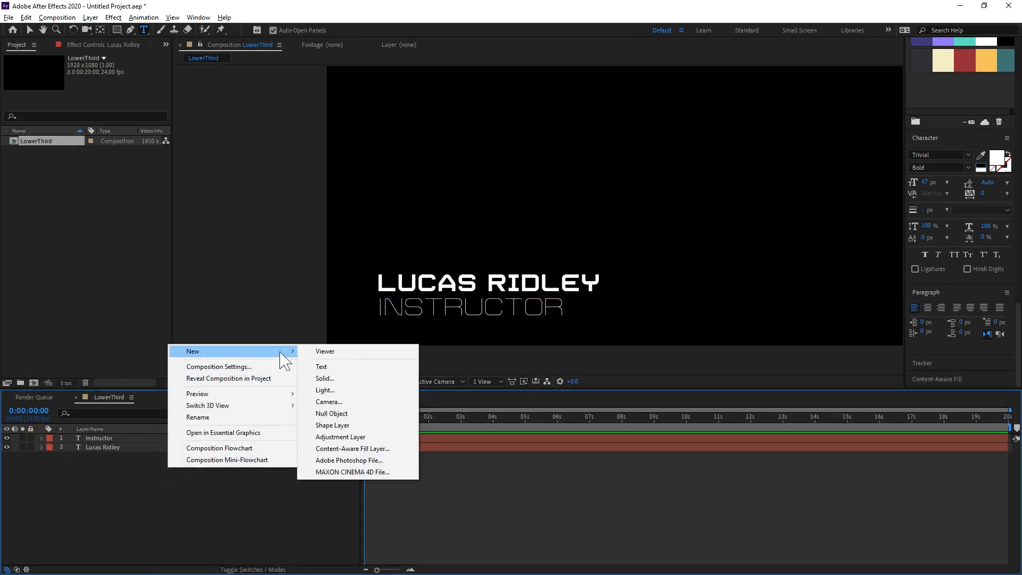
pyautogui.click(363, 378)
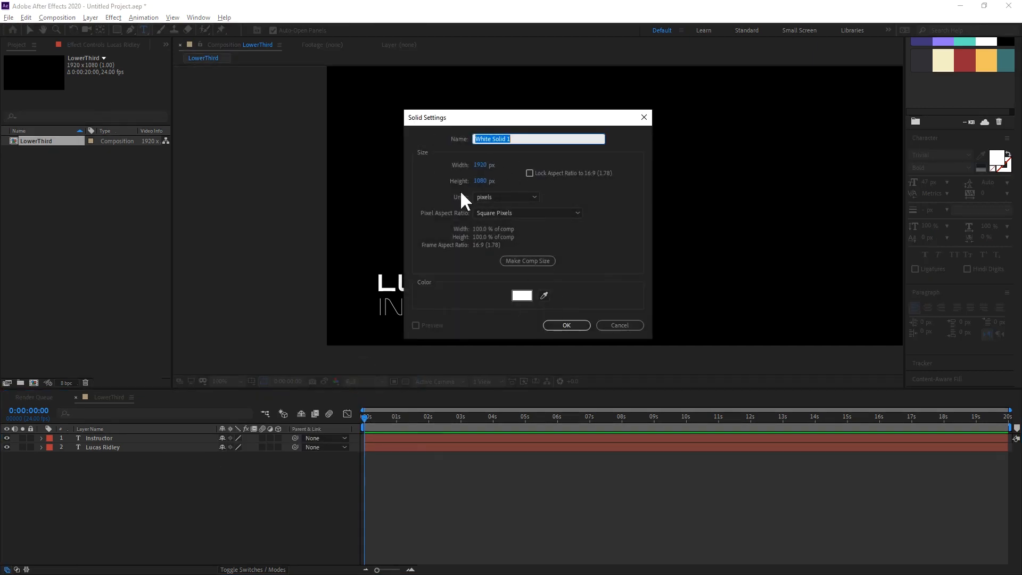
pyautogui.write('BG')
pyautogui.click(565, 324)
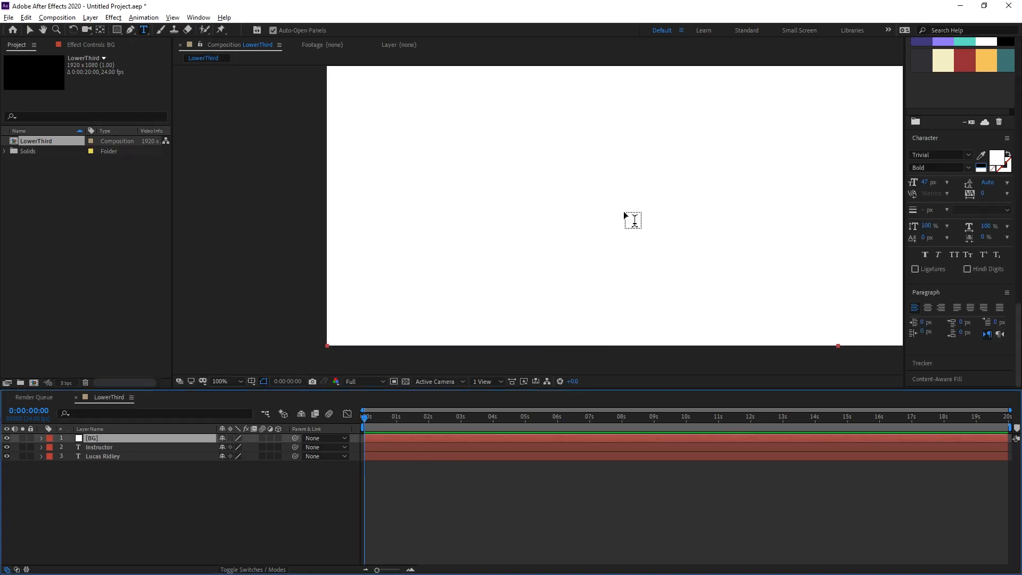
# Add a Gradient Overlay layer style to the BG solid.
pyautogui.moveTo(665, 180); pyautogui.dragTo(675, 233)
pyautogui.scroll(-2, 630, 213)
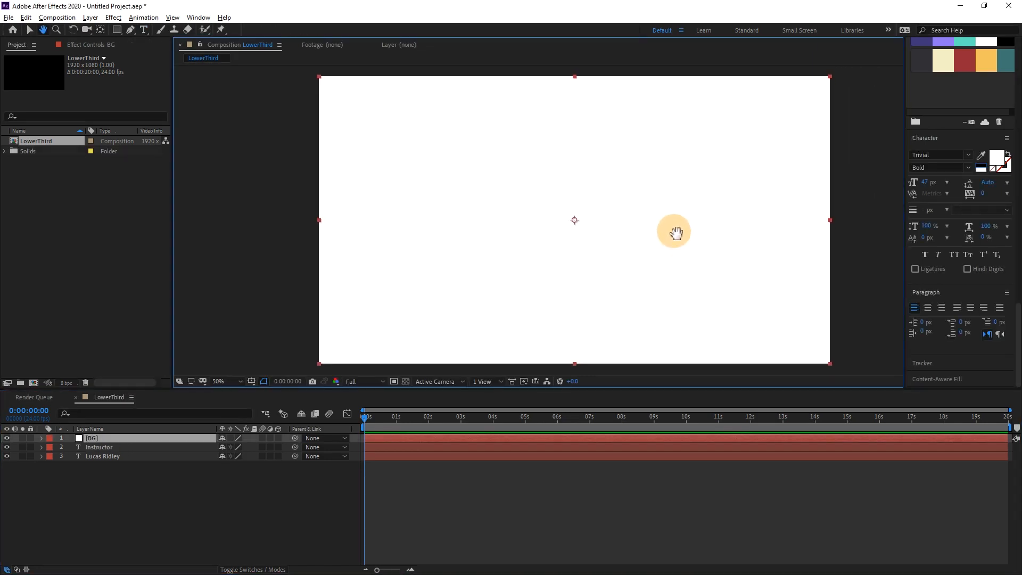
pyautogui.hotkey('ctrl', 't')
pyautogui.rightClick(109, 440)
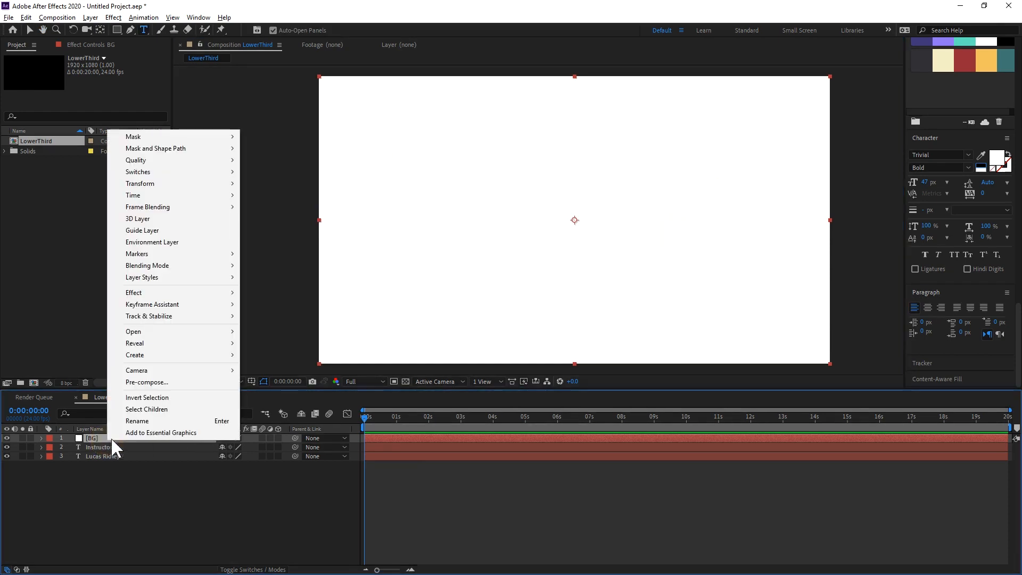
pyautogui.moveTo(203, 278)
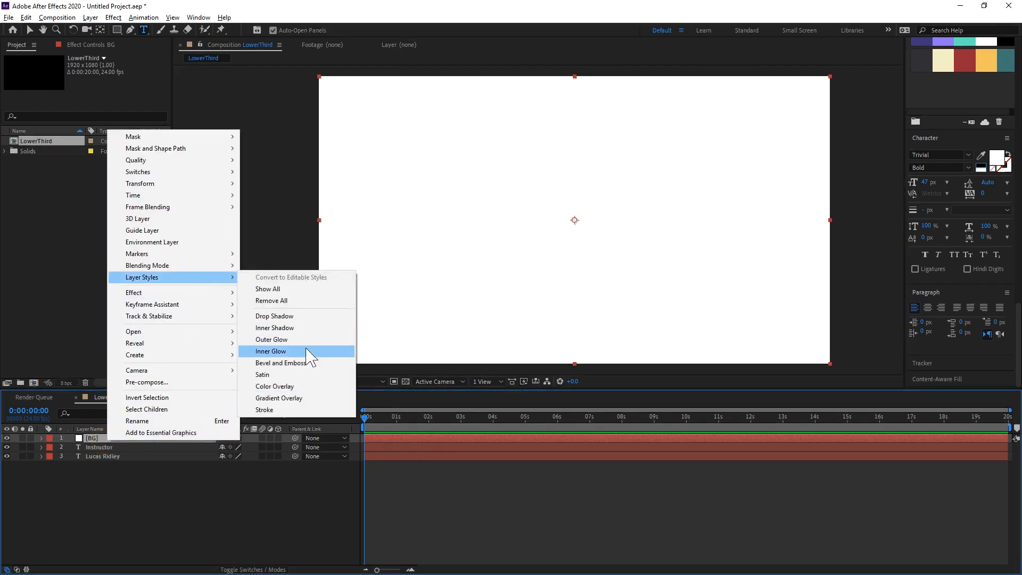
pyautogui.click(310, 407)
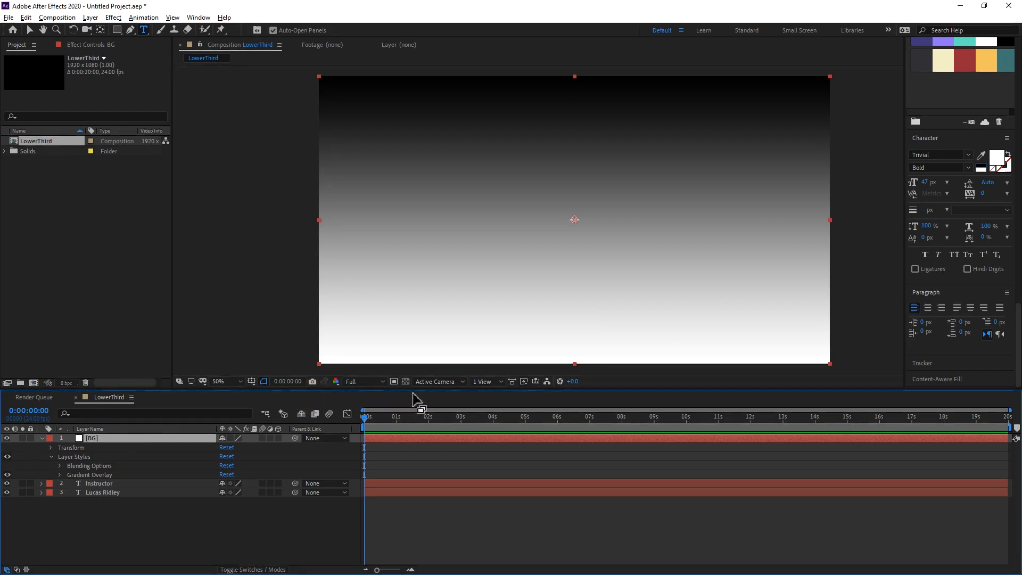
# Set the Gradient Overlay's colour stops to dark purple 3E357A at 0% and light purple 9073F5 at 100%, sampled from the palette swatches.
pyautogui.click(59, 474)
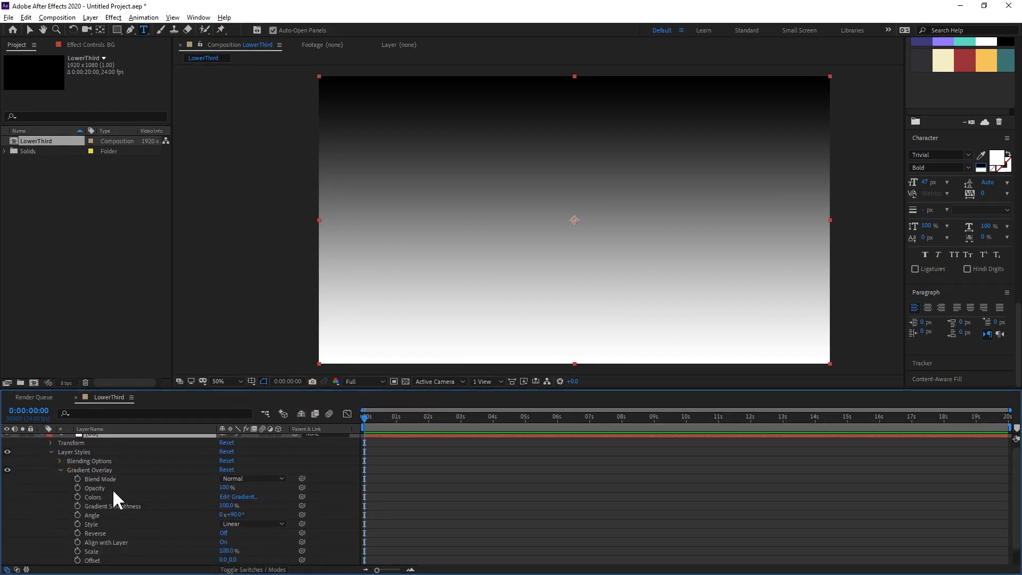
pyautogui.click(240, 497)
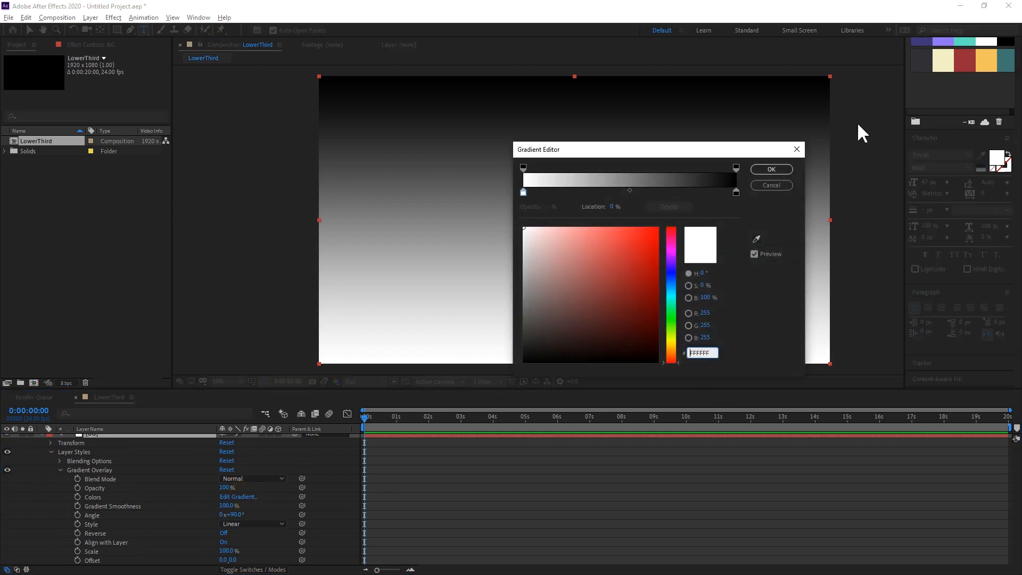
pyautogui.click(755, 238)
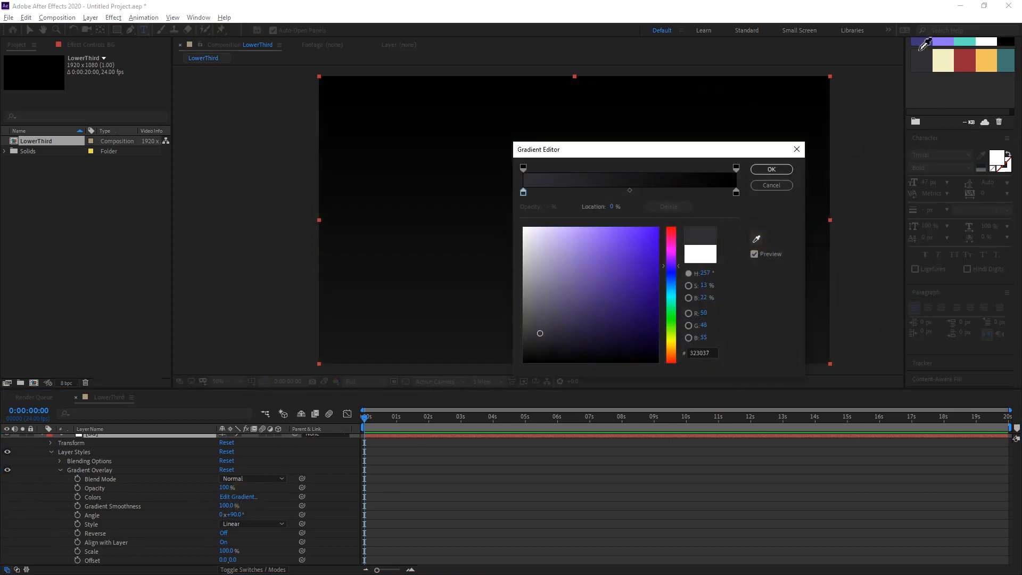
pyautogui.click(921, 42)
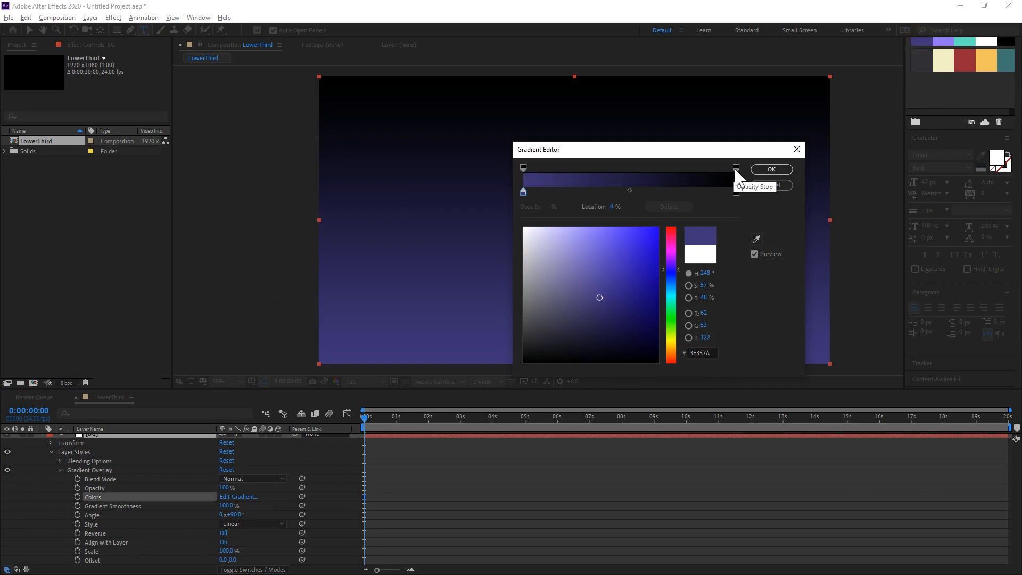
pyautogui.click(736, 192)
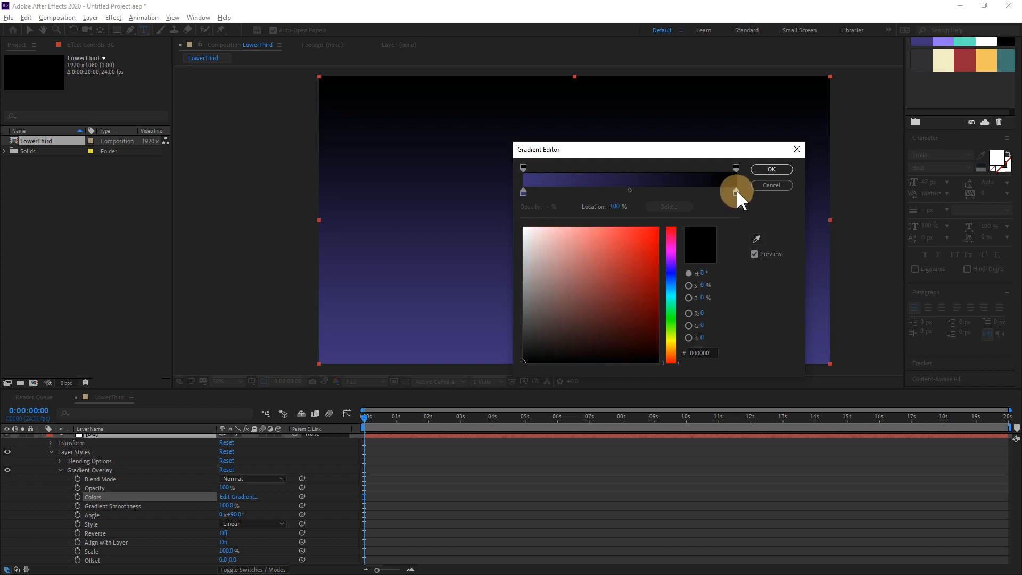
pyautogui.click(756, 239)
pyautogui.click(943, 44)
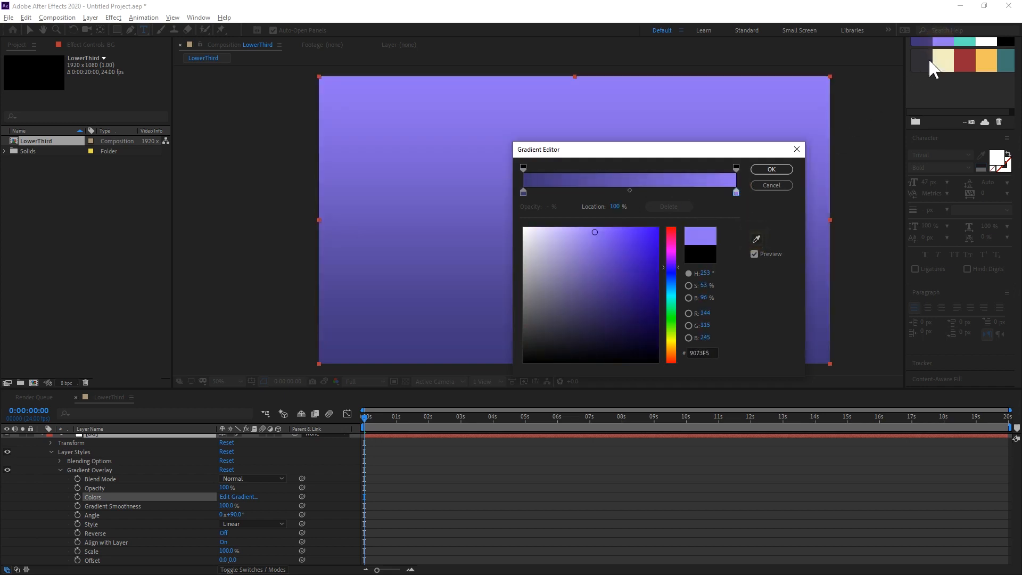
pyautogui.click(766, 171)
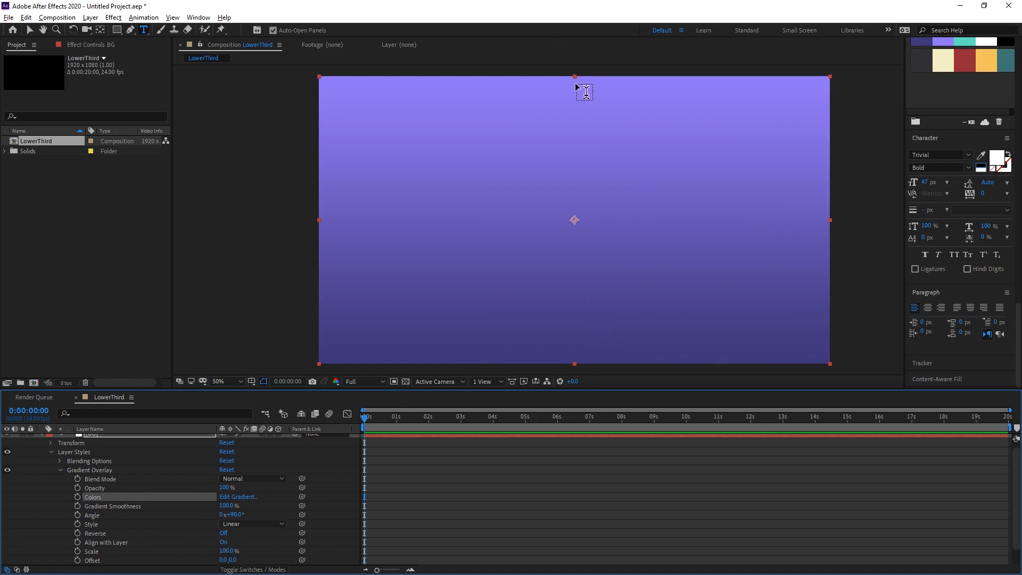
# Squash the BG solid vertically into a narrow horizontal band and place its layer beneath both text layers.
pyautogui.press('v')
pyautogui.moveTo(575, 76); pyautogui.dragTo(582, 197)
pyautogui.scroll(1, 52, 452)
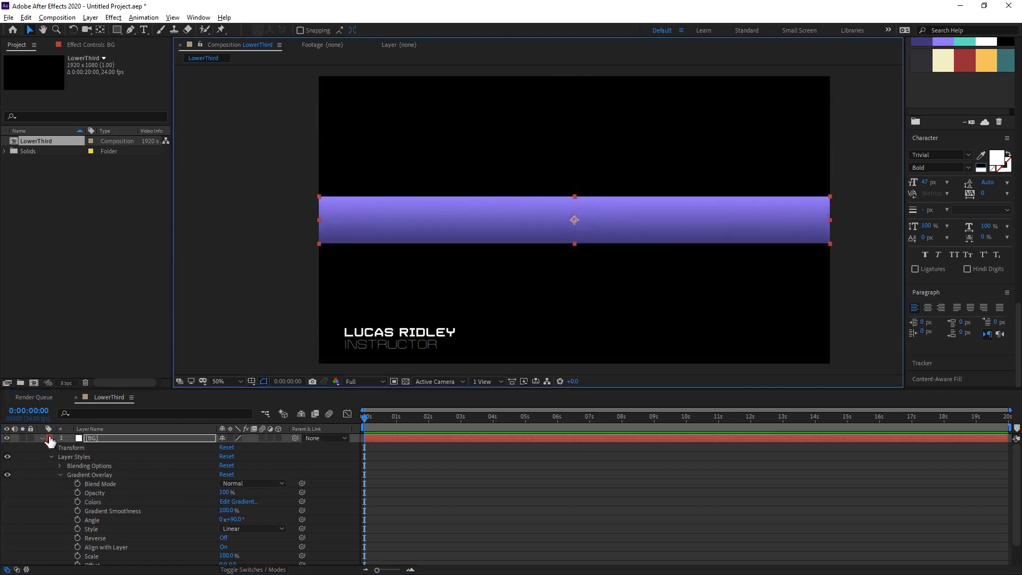
pyautogui.click(41, 437)
pyautogui.moveTo(97, 437); pyautogui.dragTo(102, 466)
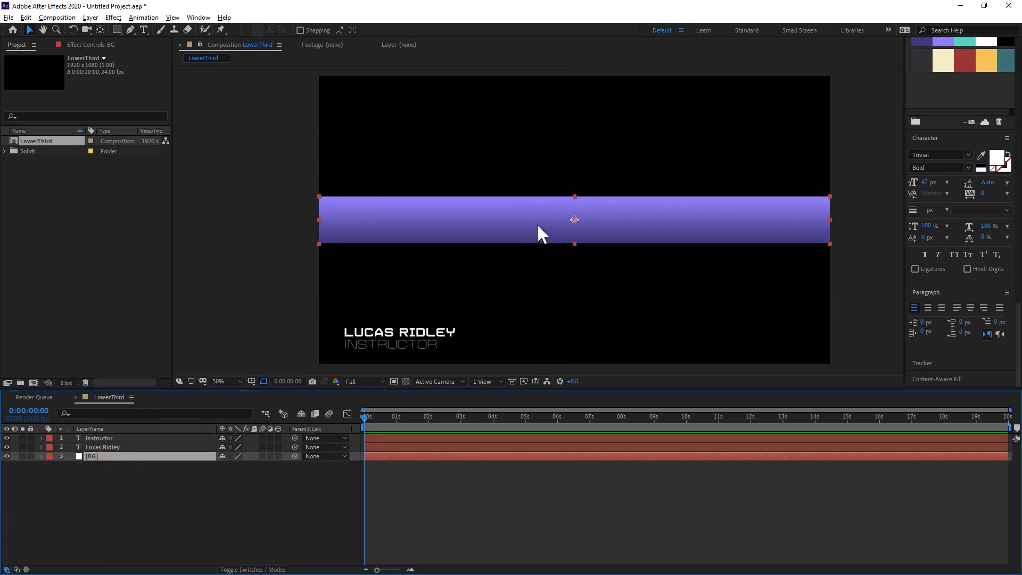
# Move the BG band down behind the name and title, and reduce its height to fit closely around the text.
pyautogui.moveTo(537, 222); pyautogui.dragTo(537, 344)
pyautogui.scroll(1, 540, 338)
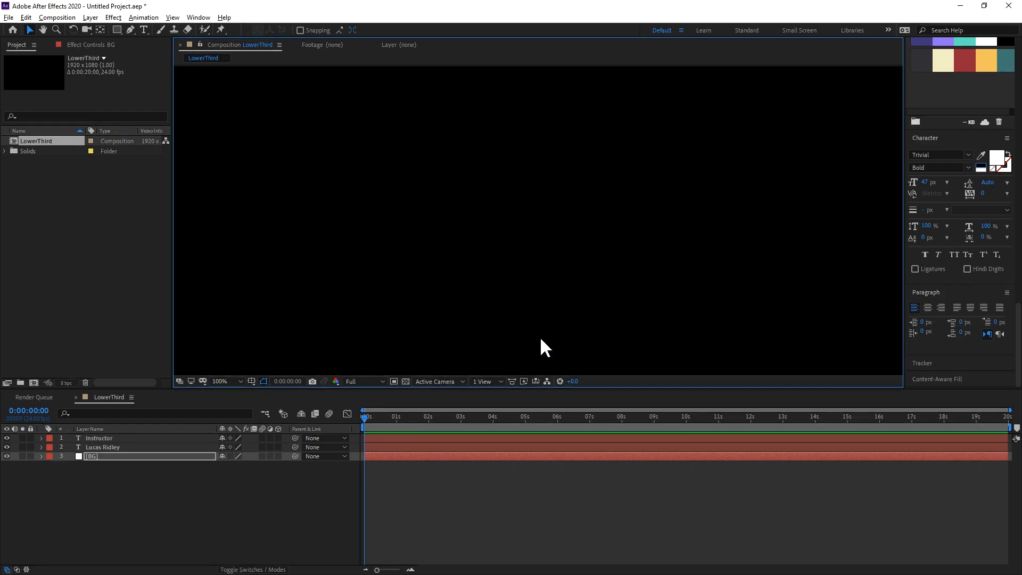
pyautogui.press('space')
pyautogui.moveTo(425, 306); pyautogui.dragTo(701, 100)
pyautogui.moveTo(612, 193); pyautogui.dragTo(580, 186)
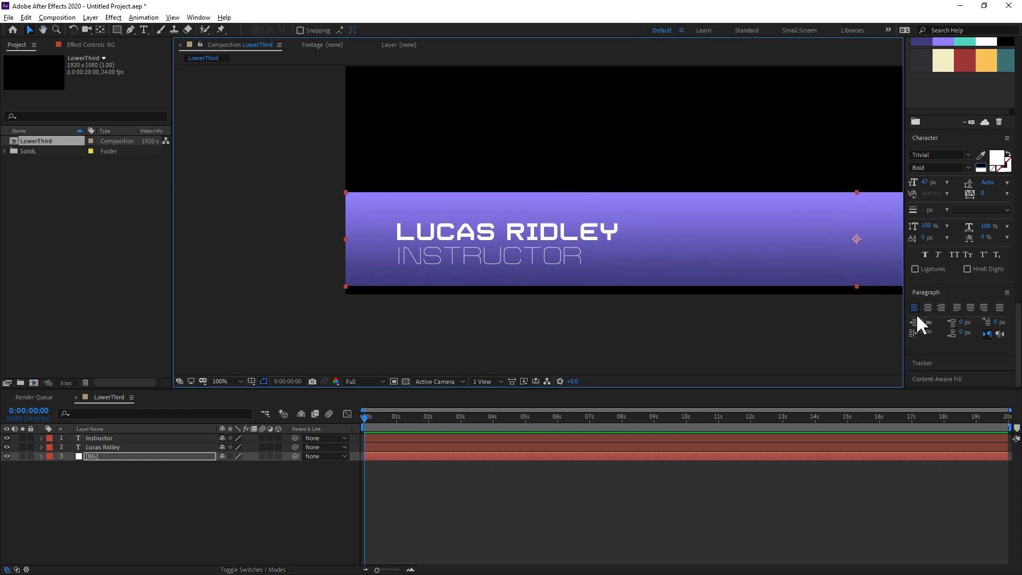
pyautogui.moveTo(857, 286); pyautogui.dragTo(863, 269)
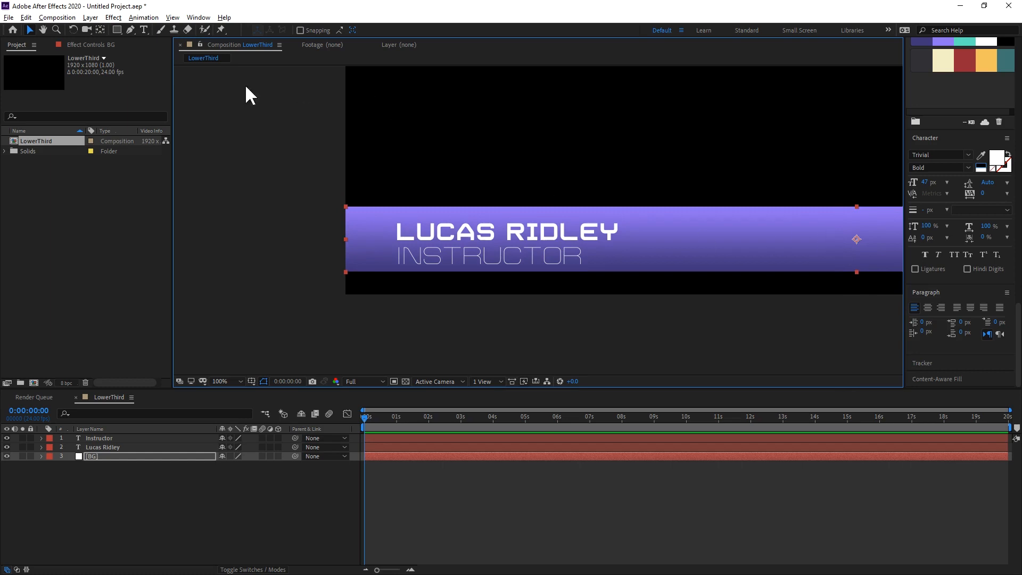
# Centre the BG band vertically on a temporary horizontal ruler guide placed between the name and title, and remove the guide.
pyautogui.hotkey('ctrl', 'r')
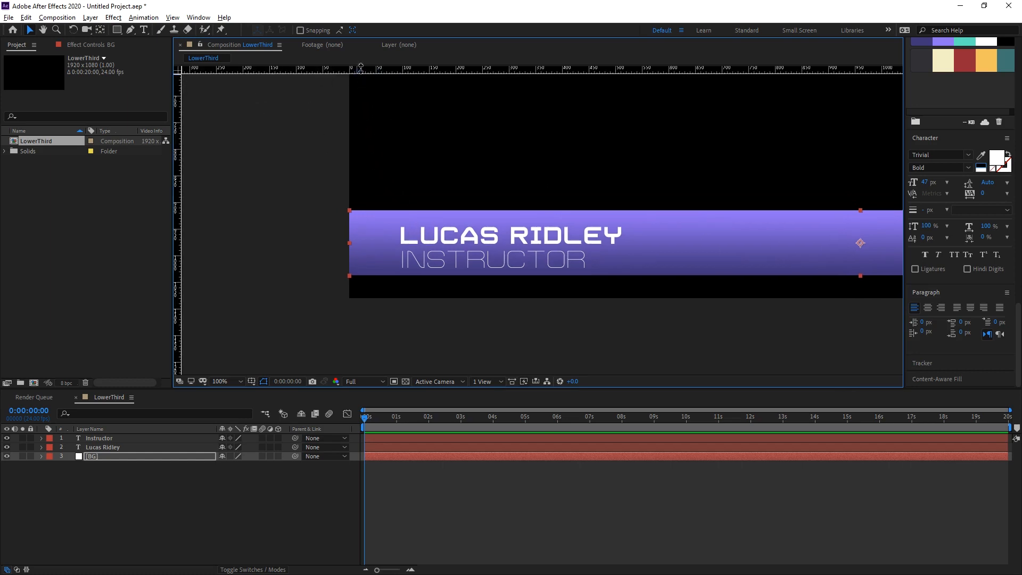
pyautogui.moveTo(360, 69); pyautogui.dragTo(396, 247)
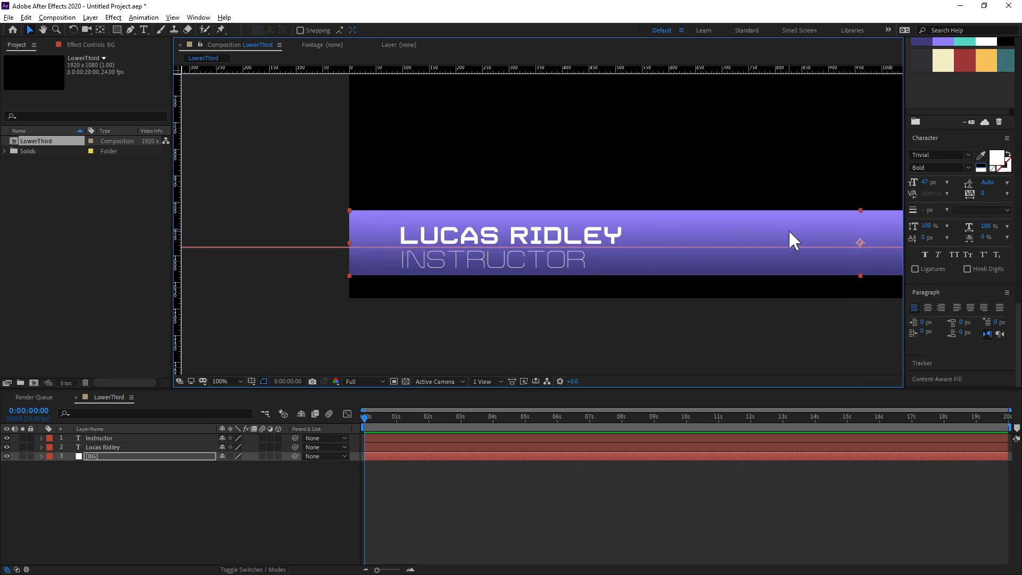
pyautogui.moveTo(818, 224); pyautogui.dragTo(819, 230)
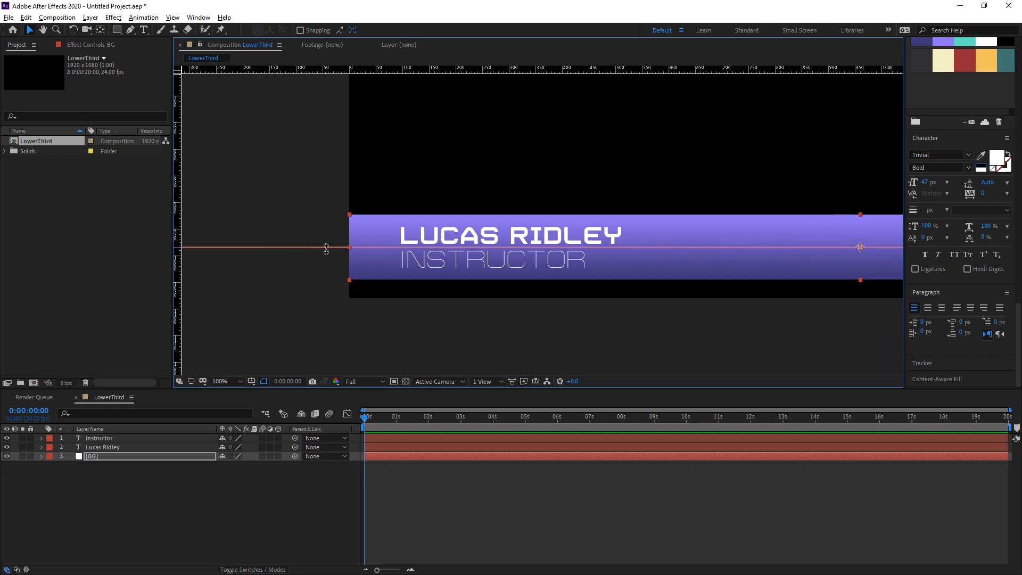
pyautogui.moveTo(326, 247); pyautogui.dragTo(357, 37)
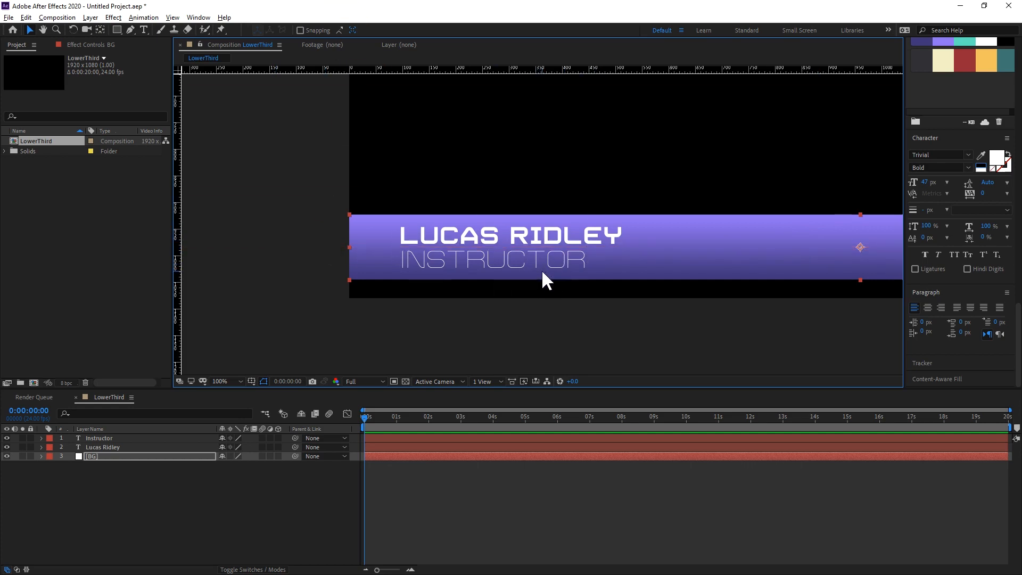
# Activate the Rectangle tool while keeping the BG layer selected.
pyautogui.press(',')
pyautogui.moveTo(735, 177); pyautogui.dragTo(687, 186)
pyautogui.press('v')
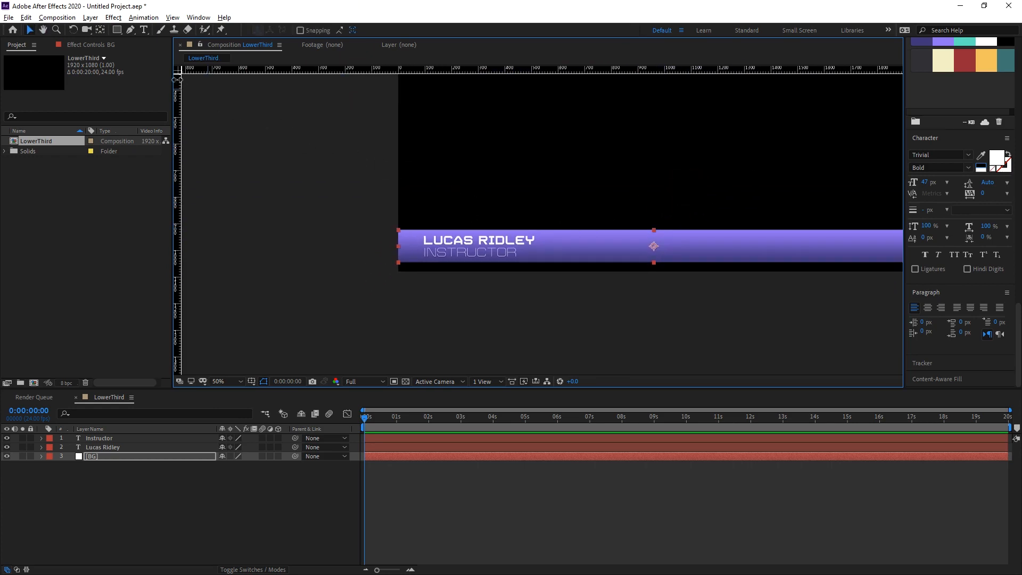
pyautogui.click(117, 28)
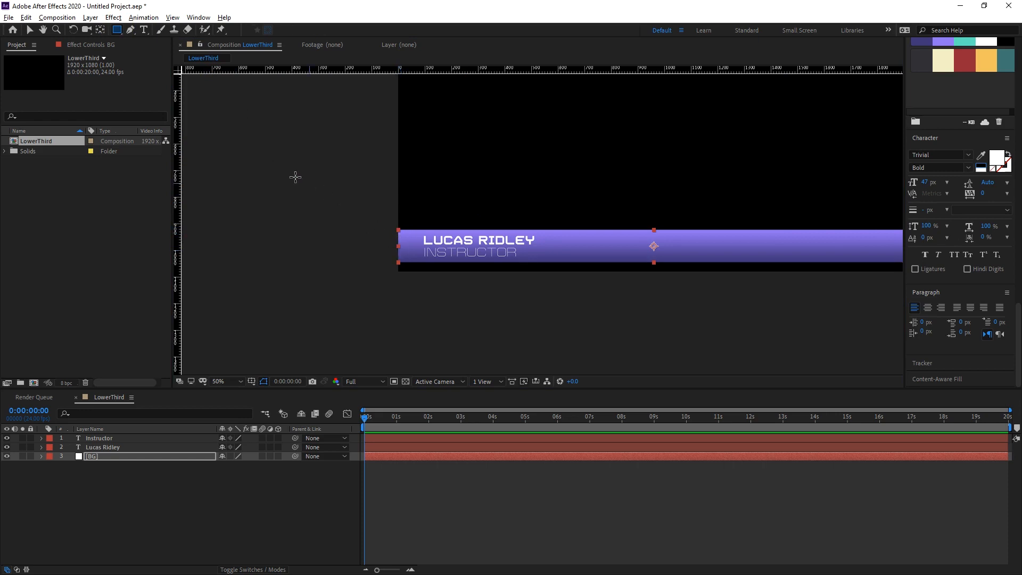
# Mask the BG layer with a large rectangle that cuts off the band's right end, and feather the mask to 392 pixels.
pyautogui.moveTo(192, 103); pyautogui.dragTo(758, 398)
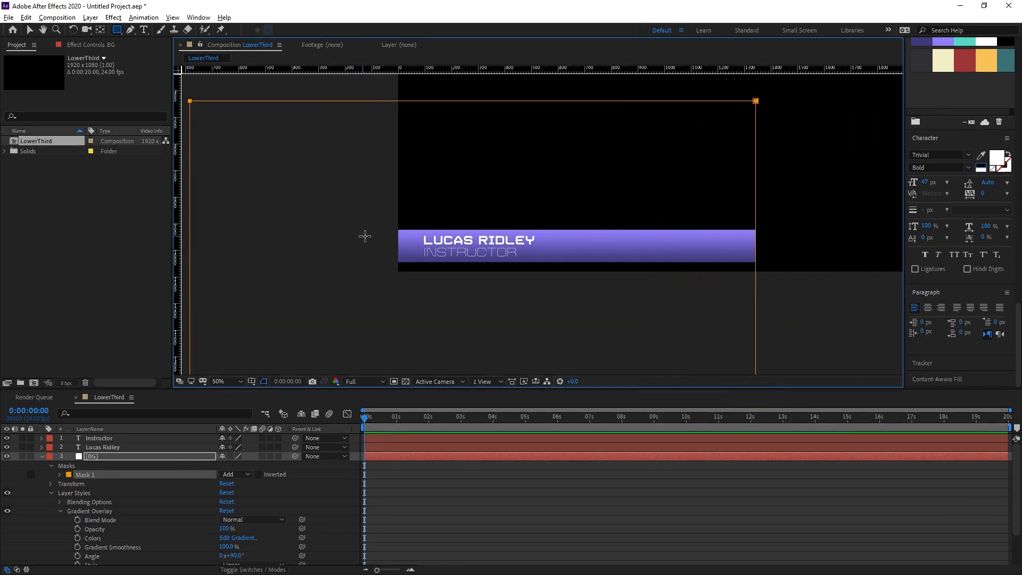
pyautogui.click(86, 456)
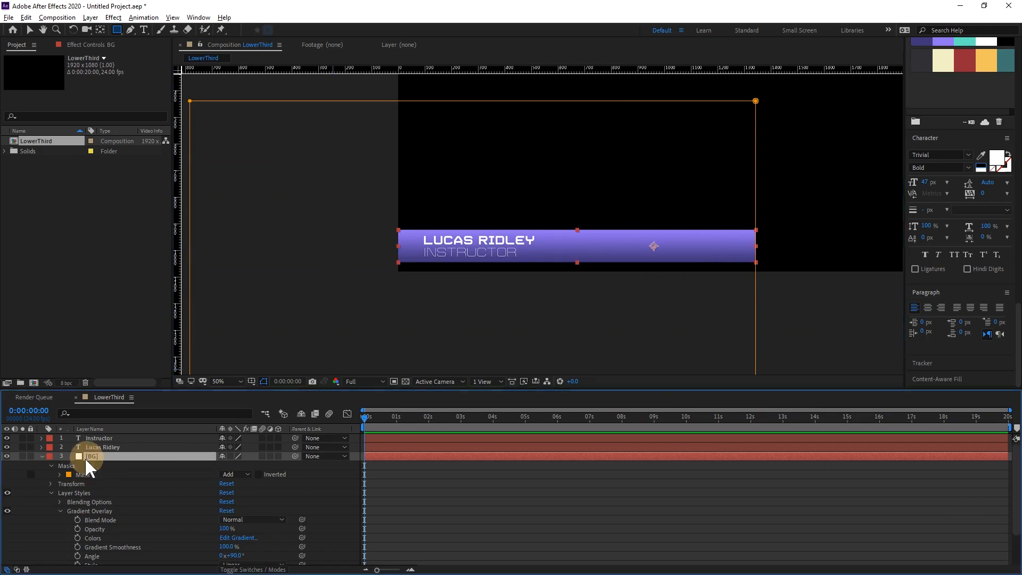
pyautogui.press('u')
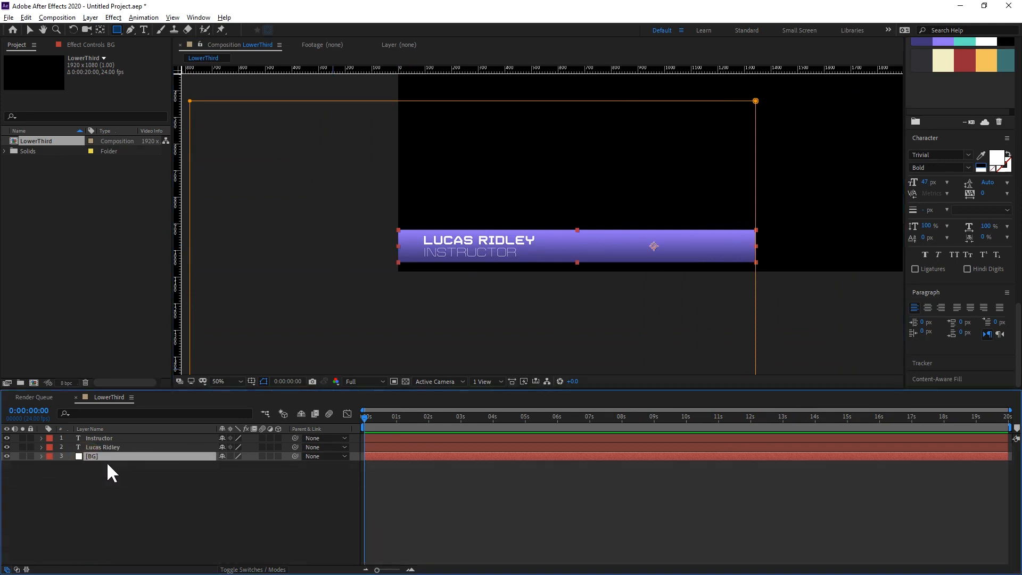
pyautogui.press('m')
pyautogui.press('m')
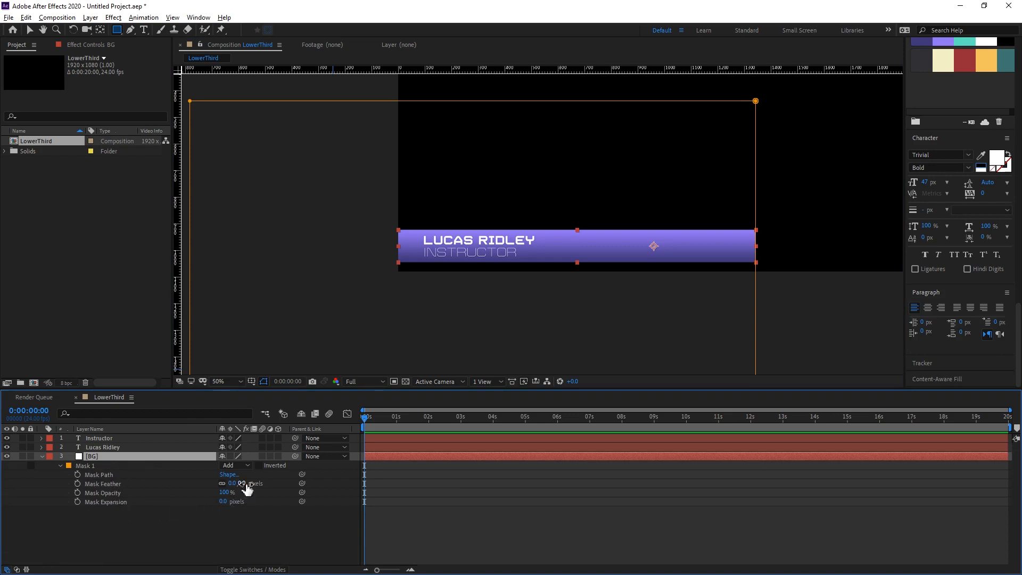
pyautogui.moveTo(245, 484); pyautogui.dragTo(445, 475)
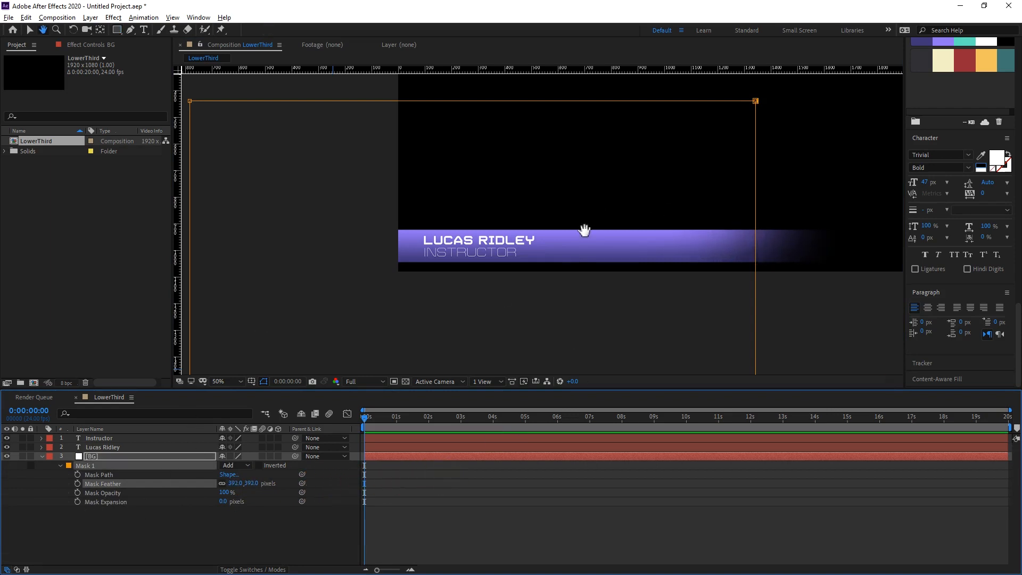
# Move the BG mask's right edge left to about 830 px across the frame, so the band fades out beyond the text.
pyautogui.moveTo(584, 228); pyautogui.dragTo(513, 206)
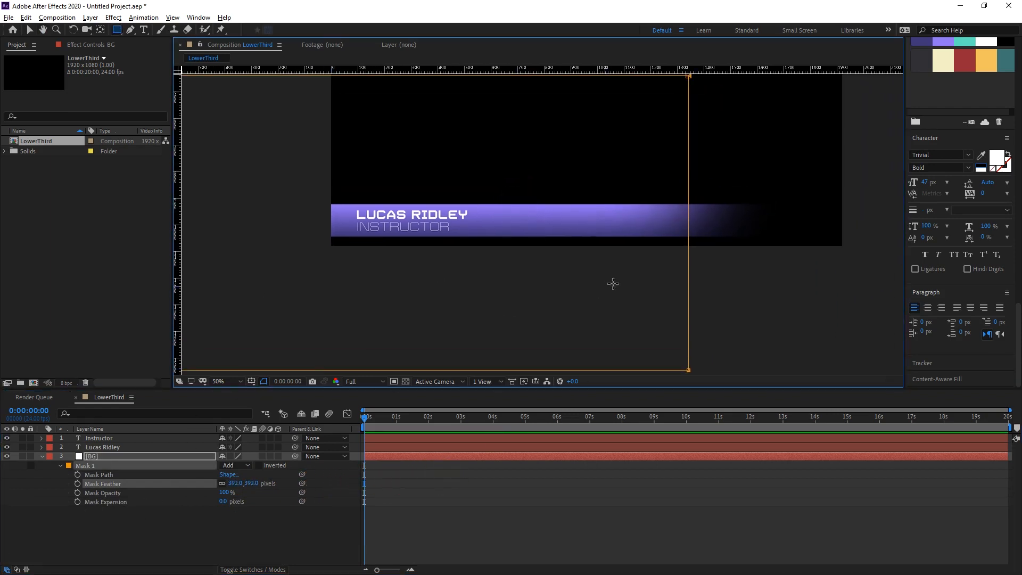
pyautogui.click(686, 369)
pyautogui.moveTo(637, 228); pyautogui.dragTo(628, 175)
pyautogui.press('v')
pyautogui.click(692, 133)
pyautogui.press('h')
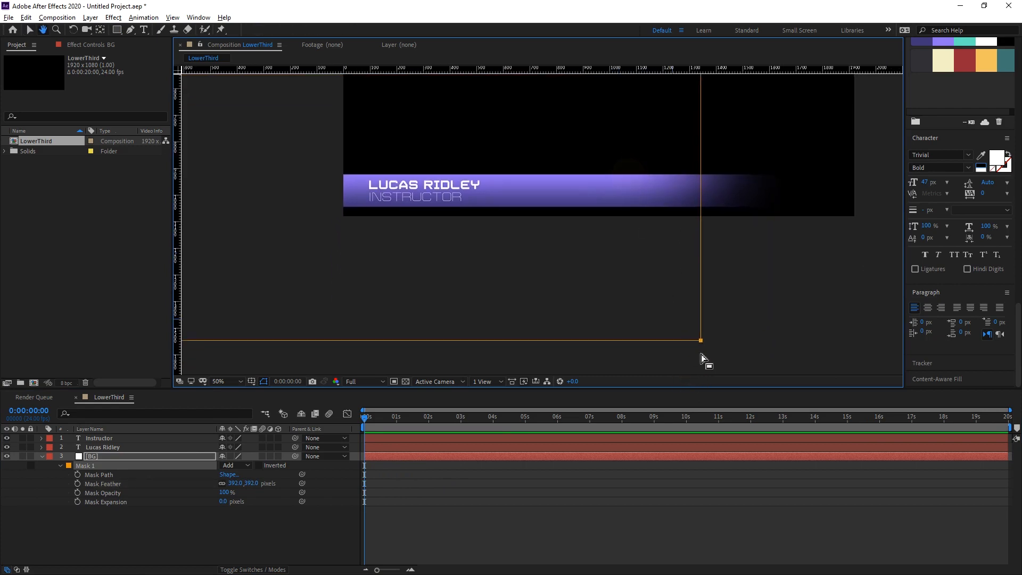
pyautogui.press('v')
pyautogui.moveTo(703, 344); pyautogui.dragTo(543, 353)
pyautogui.press('h')
pyautogui.moveTo(645, 257); pyautogui.dragTo(703, 264)
pyautogui.press('v')
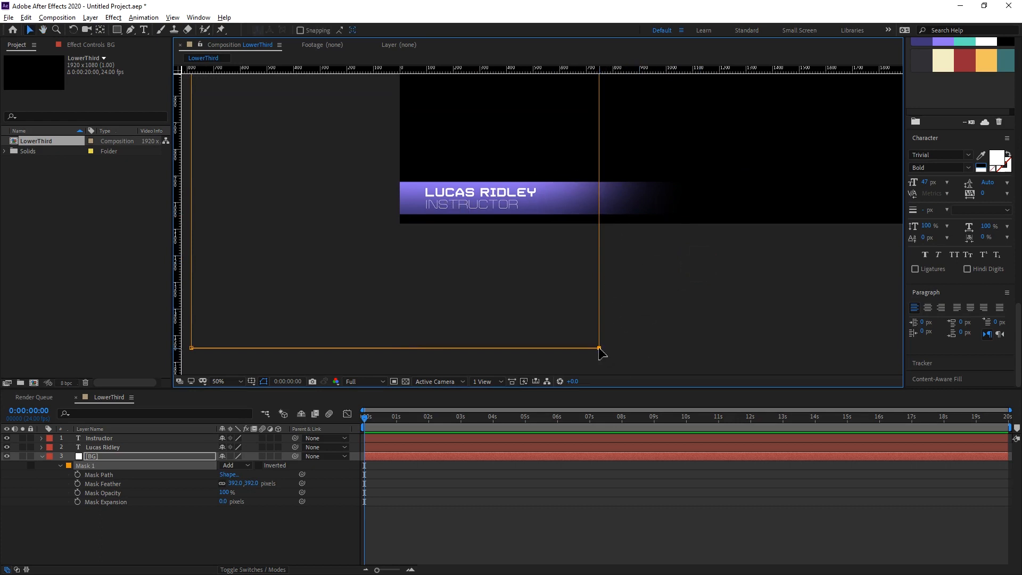
pyautogui.moveTo(600, 349); pyautogui.dragTo(622, 347)
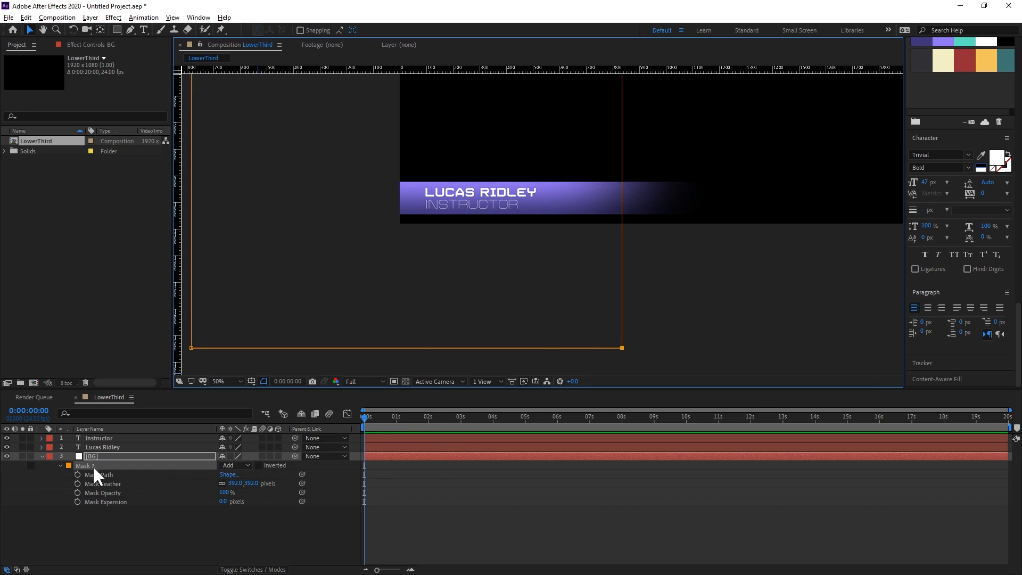
# Animate the BG mask path to reveal the band, from its right edge off-frame left at 0 seconds to its present shape at 0:00:01:22.
pyautogui.click(77, 474)
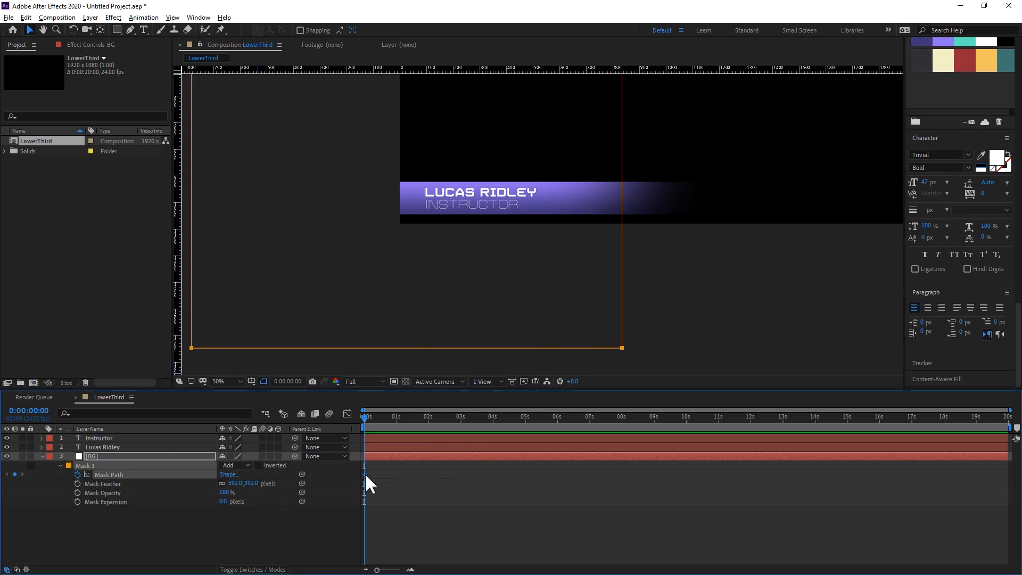
pyautogui.moveTo(365, 473); pyautogui.dragTo(425, 471)
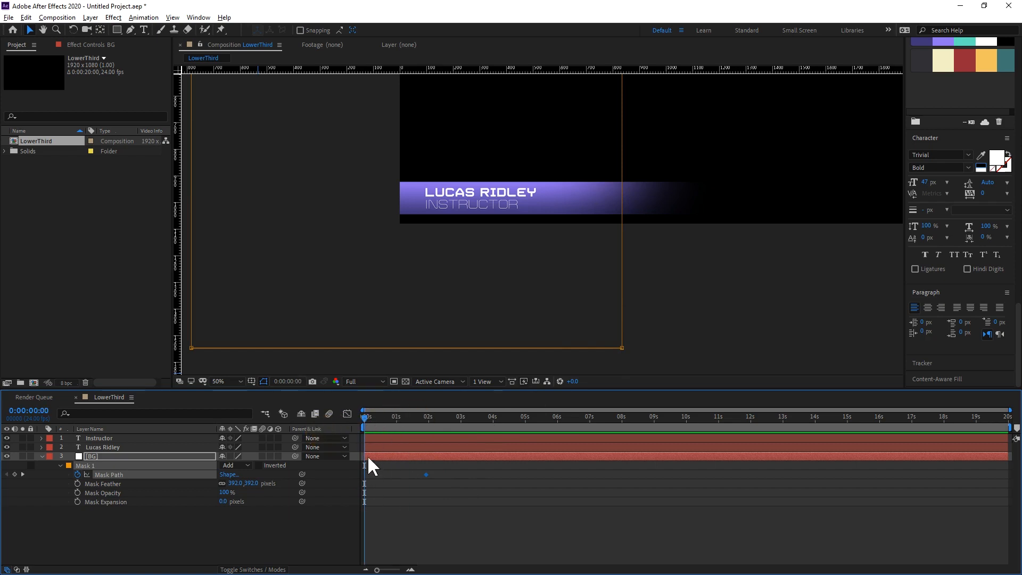
pyautogui.click(622, 347)
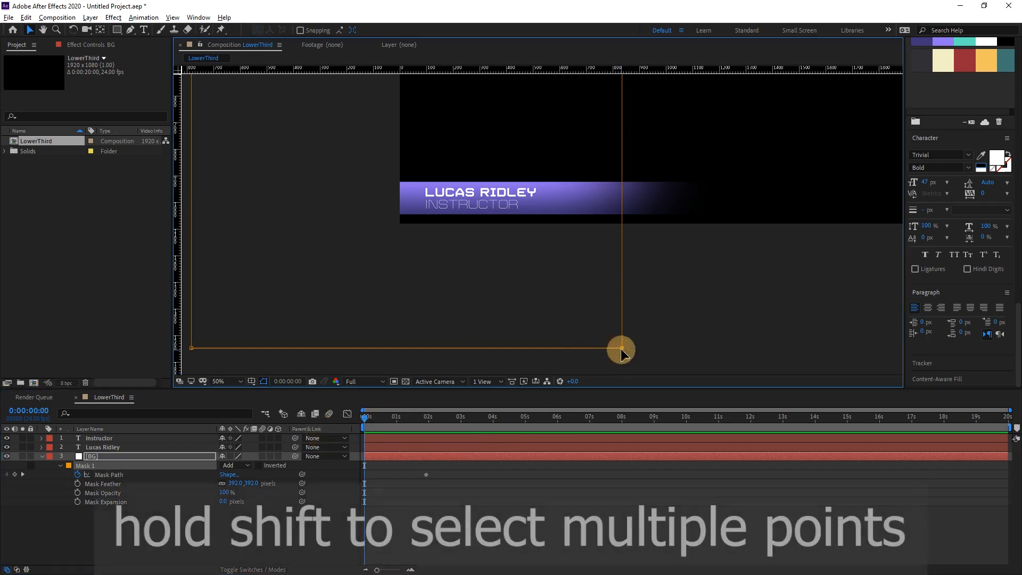
pyautogui.moveTo(577, 195); pyautogui.dragTo(607, 236)
pyautogui.keyDown('shift'); pyautogui.click(628, 159); pyautogui.keyUp('shift')
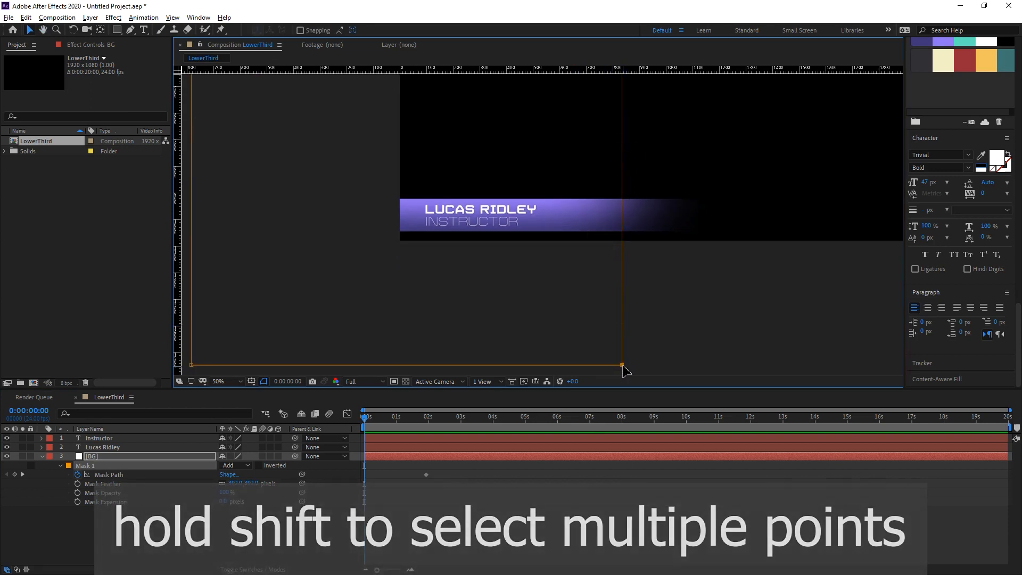
pyautogui.moveTo(622, 366); pyautogui.dragTo(393, 366)
pyautogui.moveTo(373, 360); pyautogui.dragTo(354, 365)
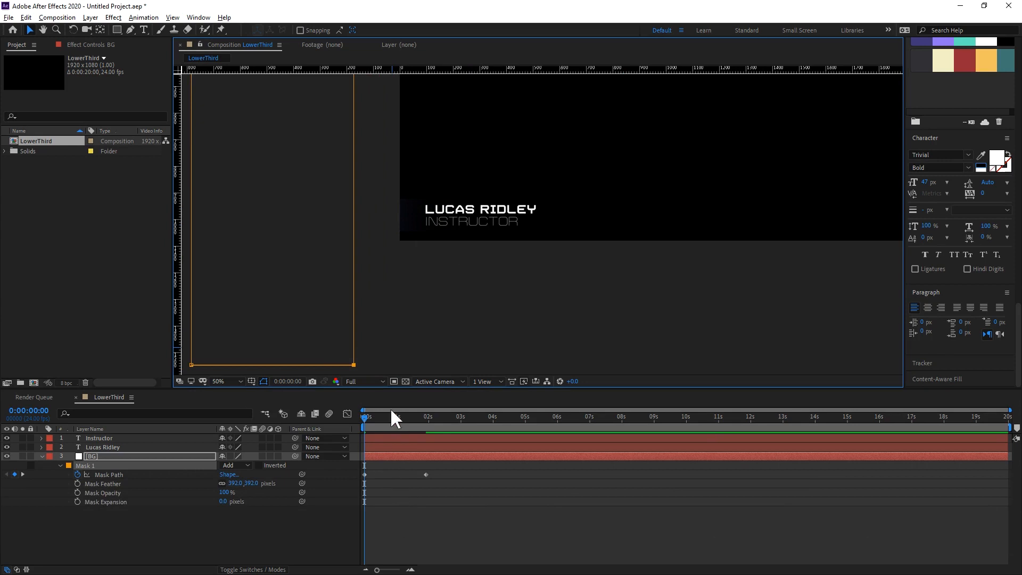
# Easy-ease the second mask path keyframe and set its incoming and outgoing velocity influence to 75%.
pyautogui.click(426, 474)
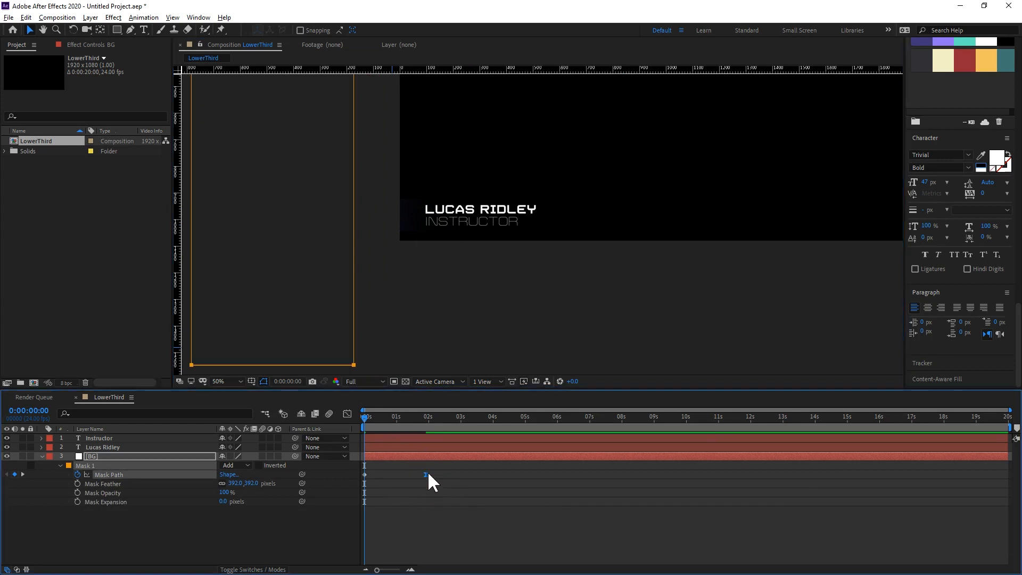
pyautogui.rightClick(424, 474)
pyautogui.click(452, 456)
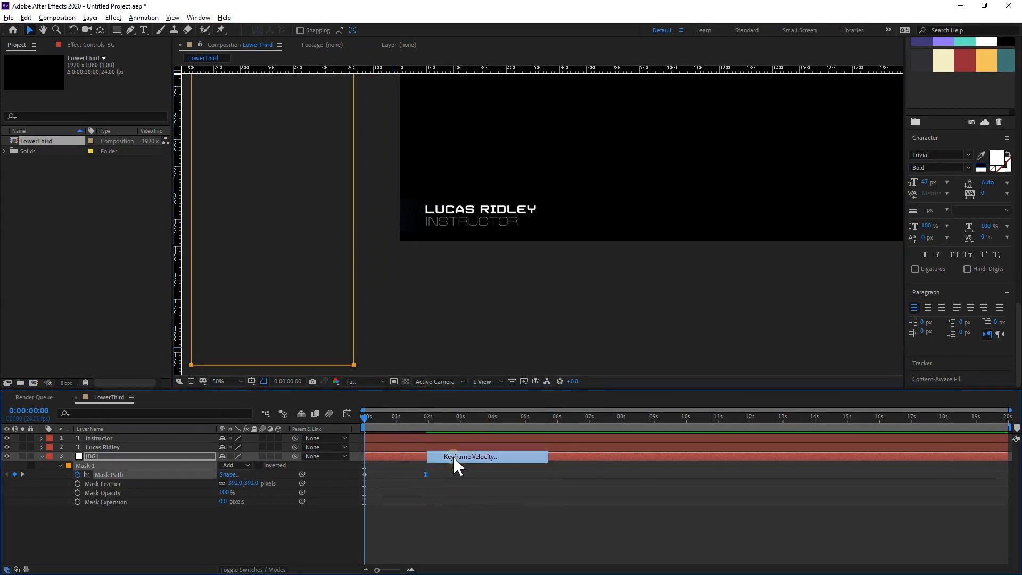
pyautogui.click(682, 419)
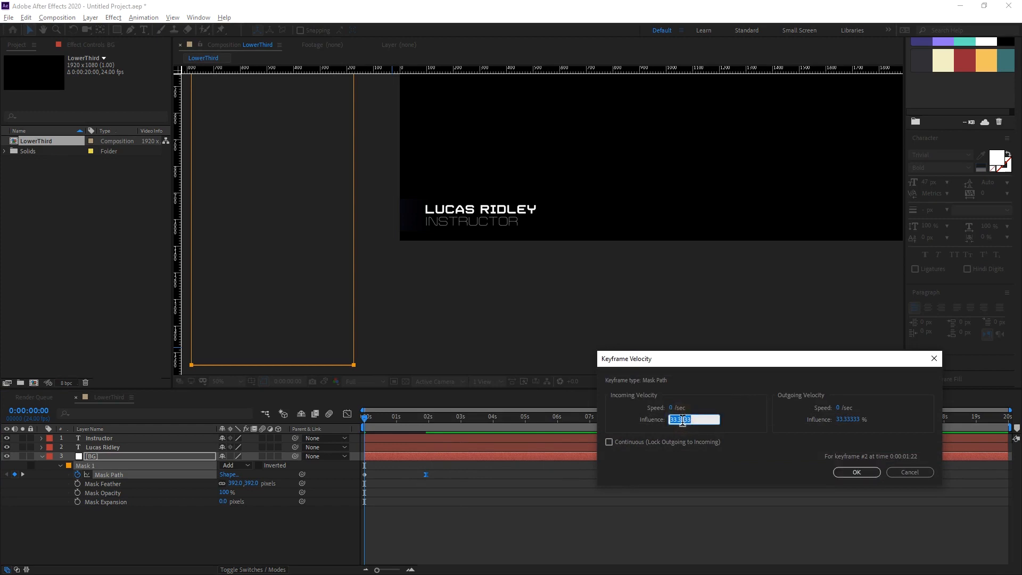
pyautogui.write('75')
pyautogui.click(847, 419)
pyautogui.write('75')
pyautogui.click(857, 472)
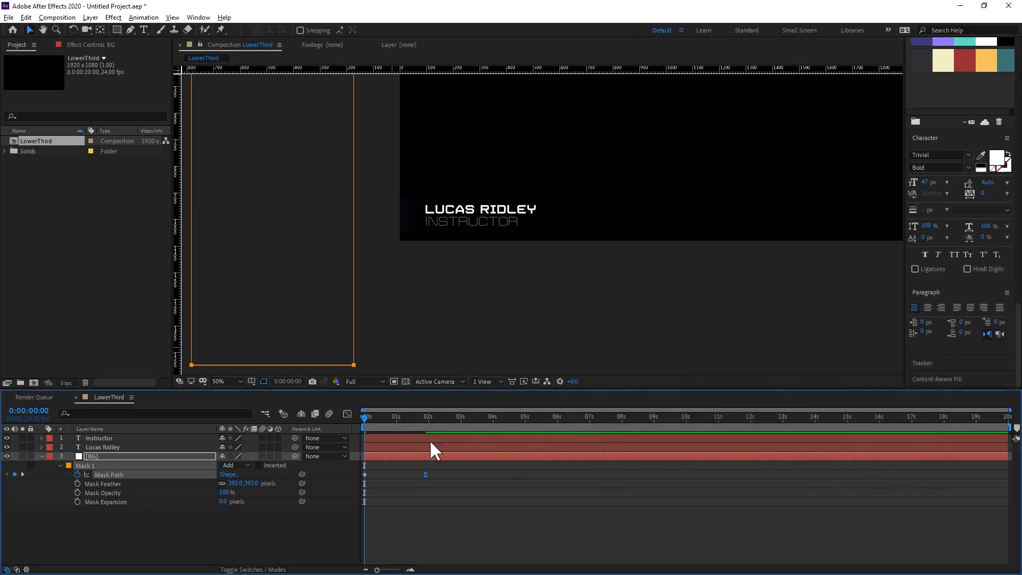
# Preview the band's reveal animation from the start, and collapse the BG layer's mask properties.
pyautogui.press('space')
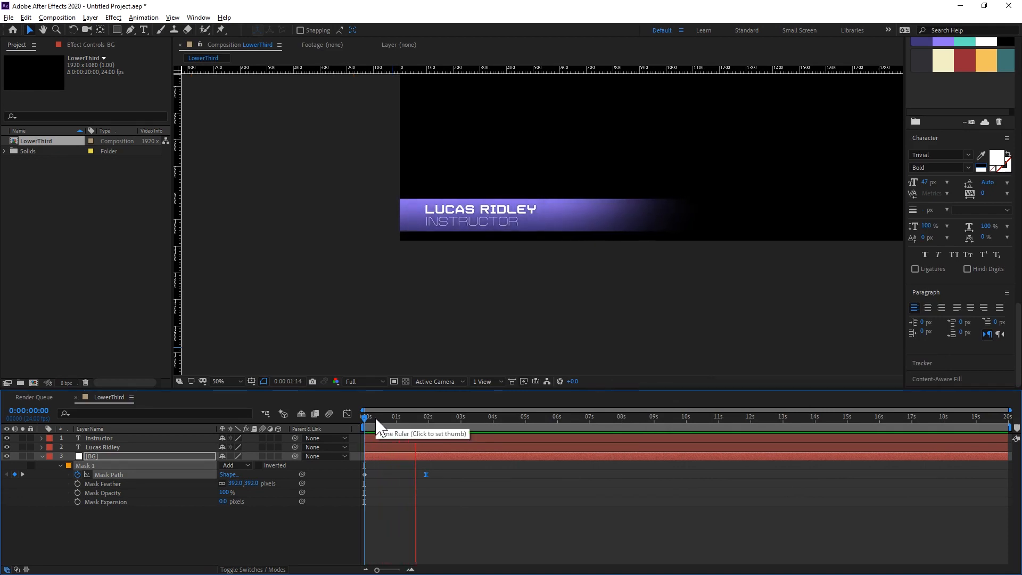
pyautogui.press('space')
pyautogui.press('space')
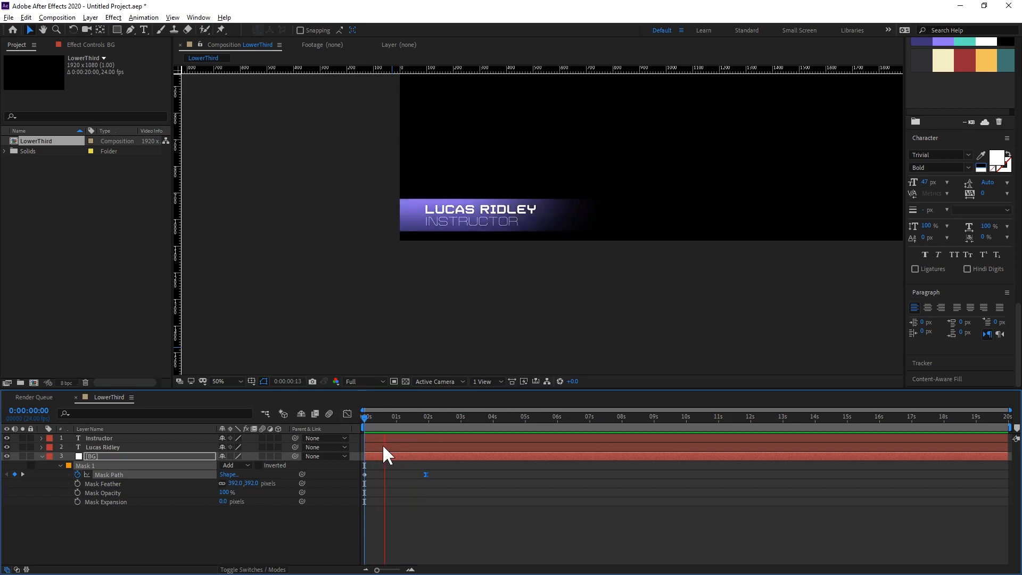
pyautogui.click(413, 496)
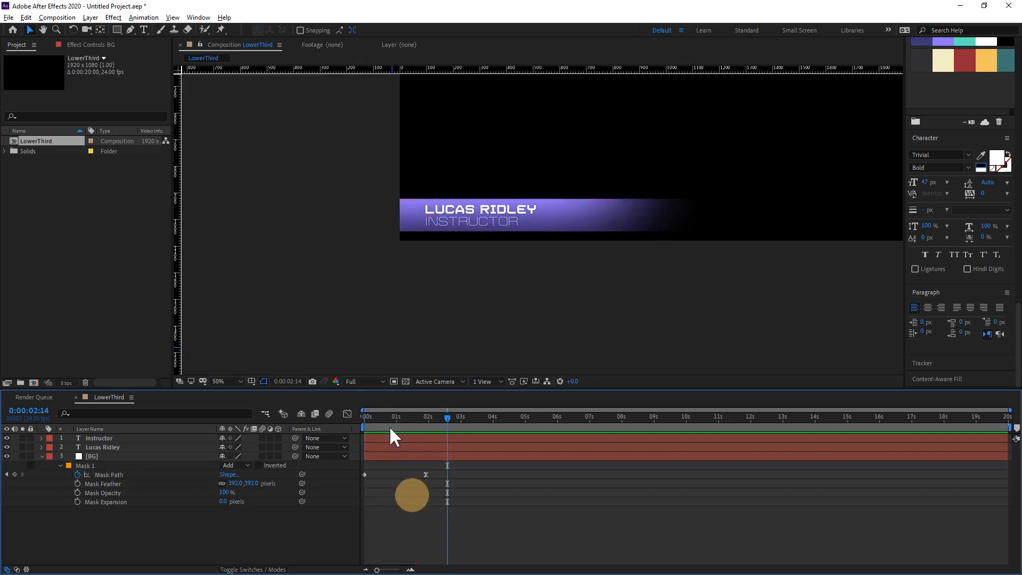
pyautogui.click(42, 456)
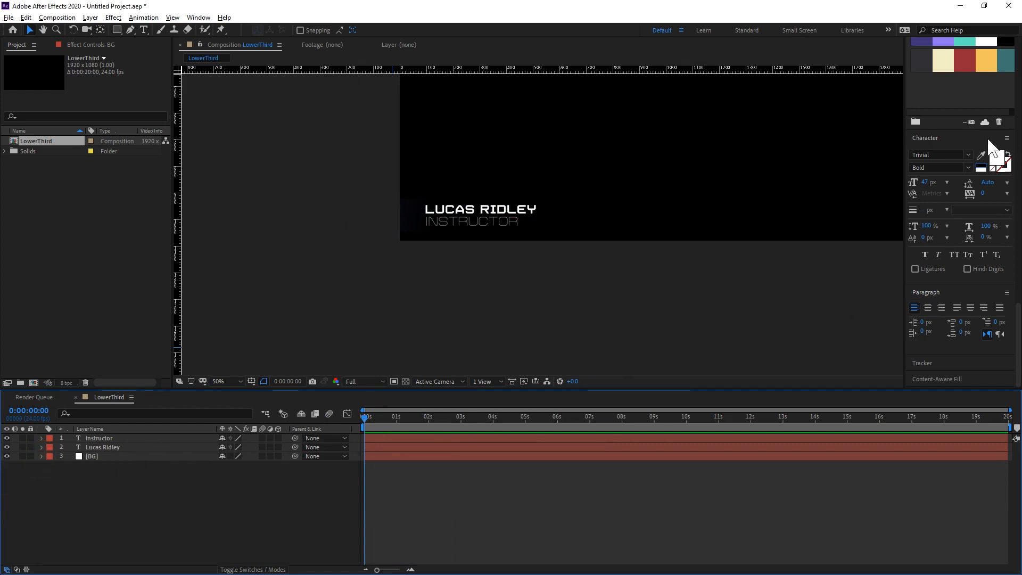
# Apply the Fade Up Characters text preset to both the name and the title at 0 seconds.
pyautogui.scroll(3, 966, 153)
pyautogui.moveTo(1018, 339); pyautogui.dragTo(1020, 101)
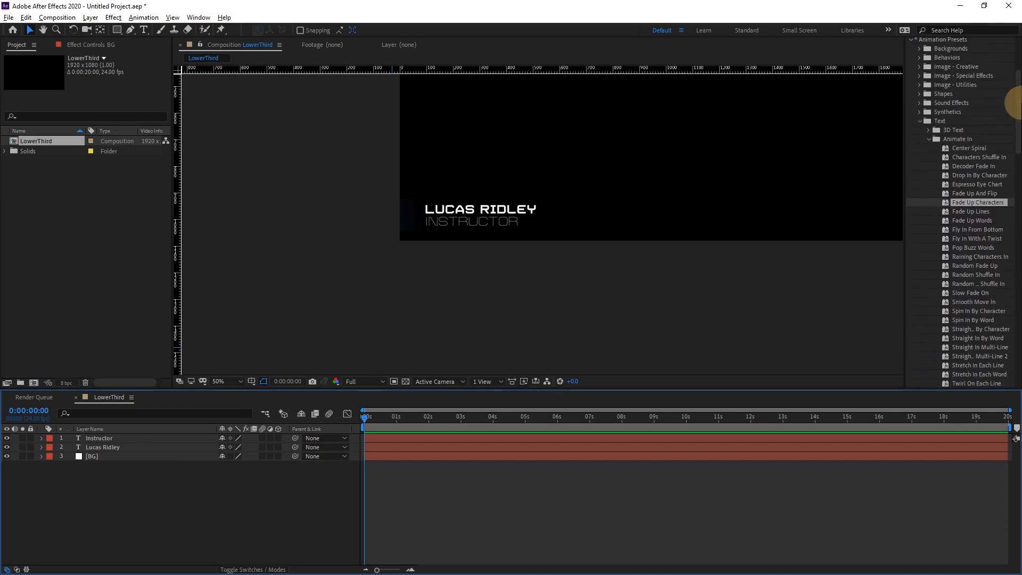
pyautogui.moveTo(970, 204); pyautogui.dragTo(466, 207)
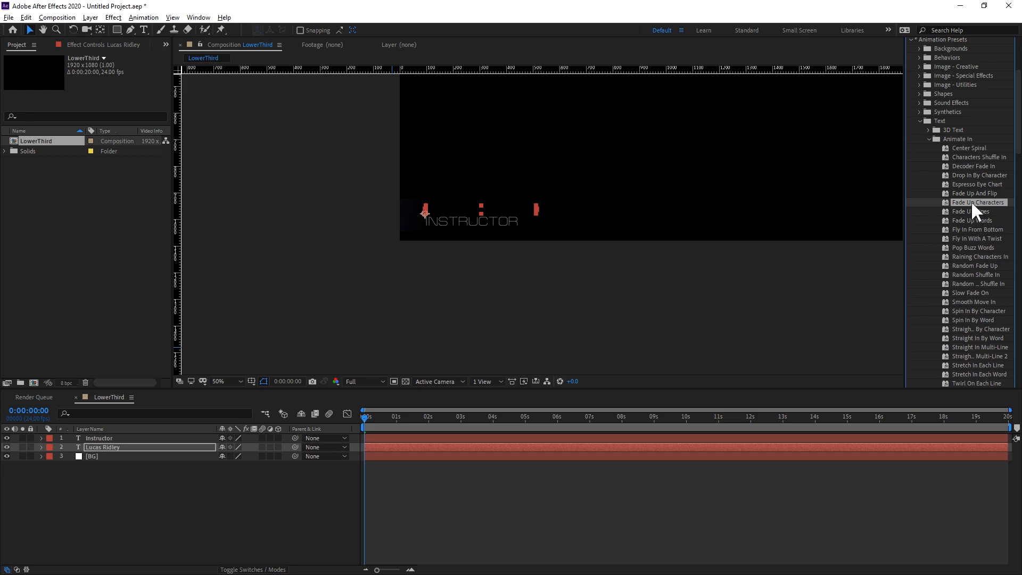
pyautogui.moveTo(532, 216); pyautogui.dragTo(484, 218)
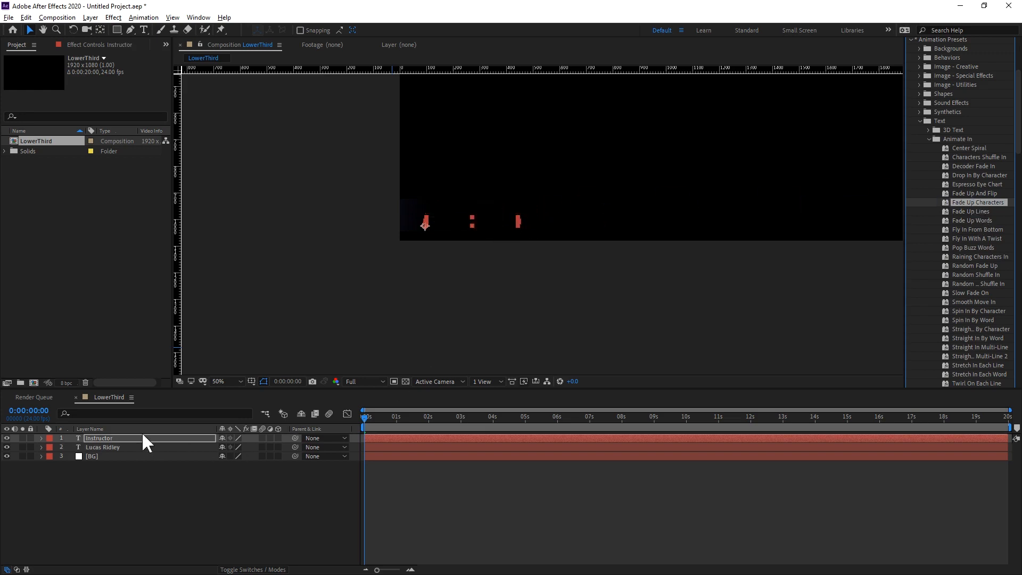
# Reveal the keyframes of both text layers and move their end Range Selector keyframes to 1 second.
pyautogui.keyDown('ctrl'); pyautogui.click(122, 445); pyautogui.keyUp('ctrl')
pyautogui.press('u')
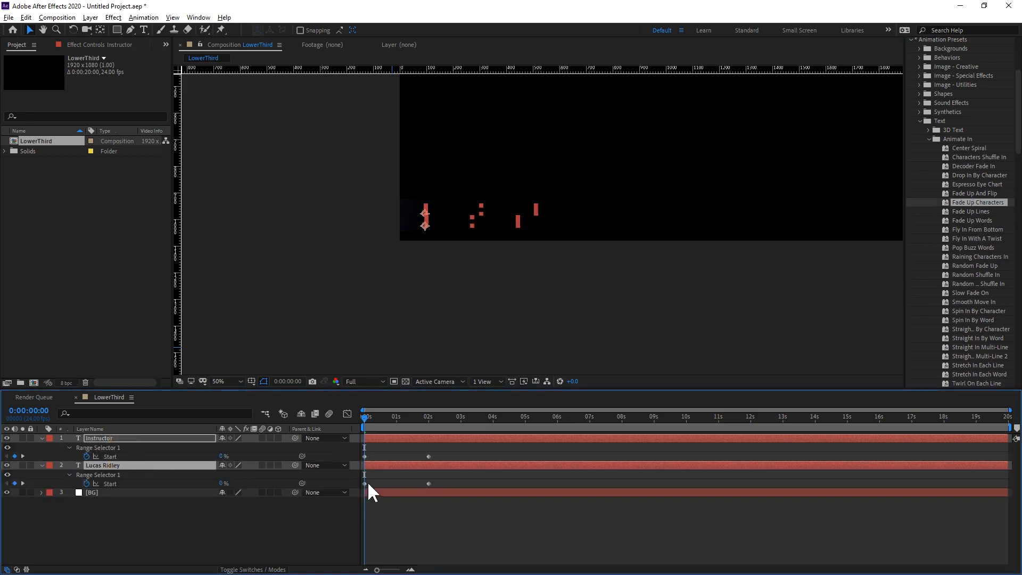
pyautogui.moveTo(412, 447)
pyautogui.mouseDown()
pyautogui.moveTo(439, 486)
pyautogui.moveTo(396, 481)
pyautogui.mouseUp()
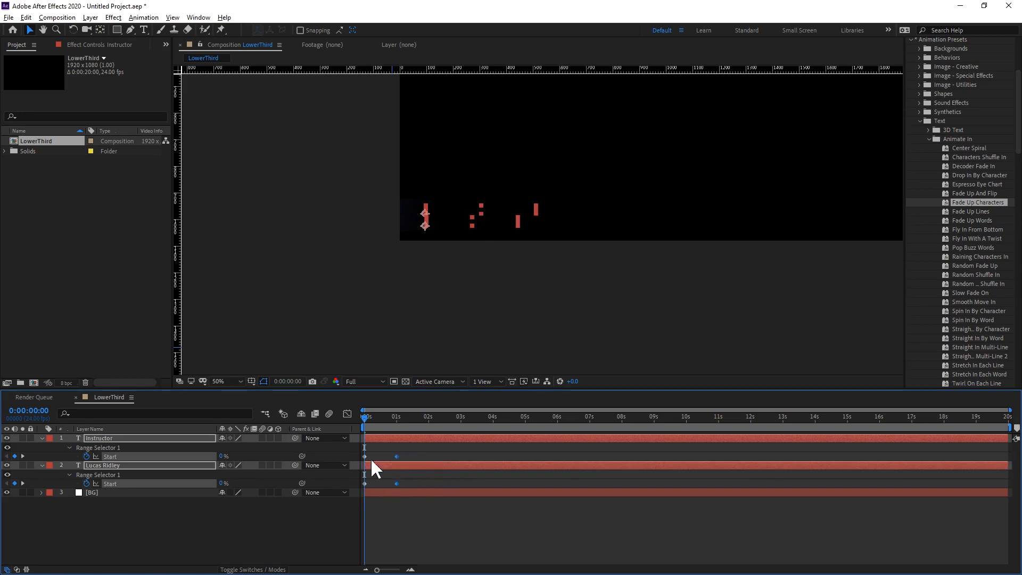
pyautogui.click(129, 532)
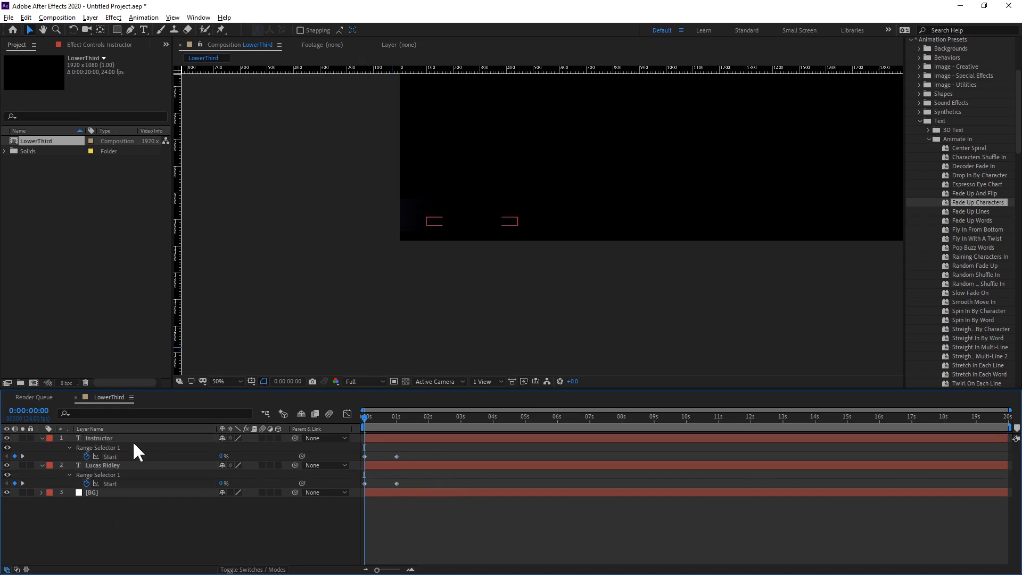
# Place the Instructor layer below the name layer, delay its two fade keyframes to just before 1 and 2 seconds, and preview the result.
pyautogui.click(123, 433)
pyautogui.moveTo(118, 438); pyautogui.dragTo(115, 482)
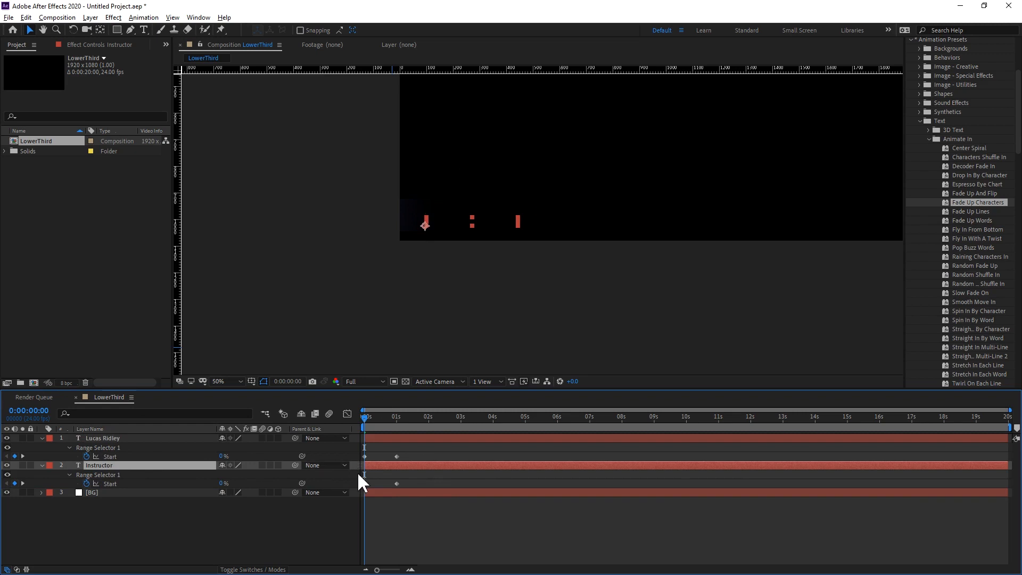
pyautogui.moveTo(413, 478); pyautogui.dragTo(390, 486)
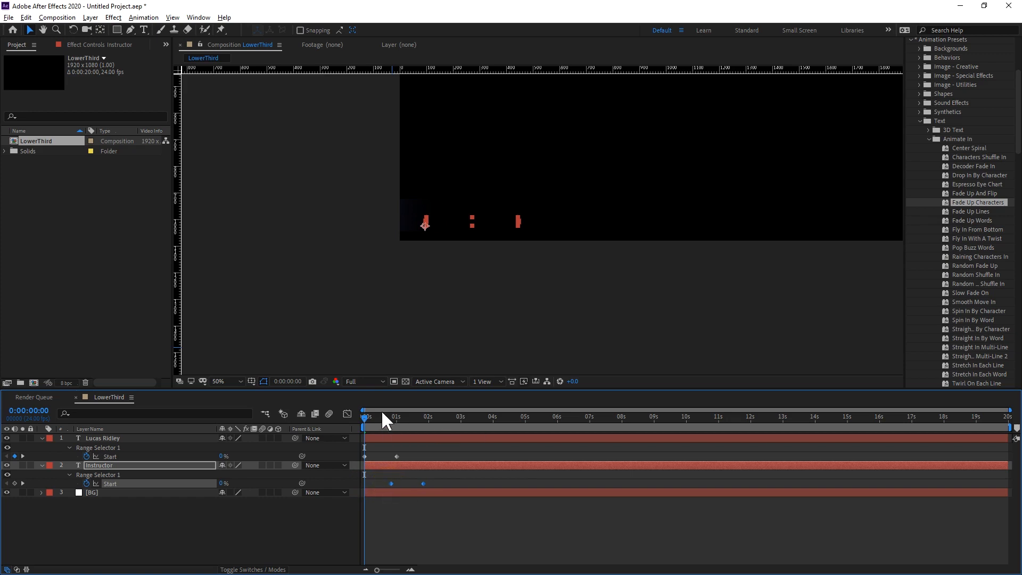
pyautogui.press('space')
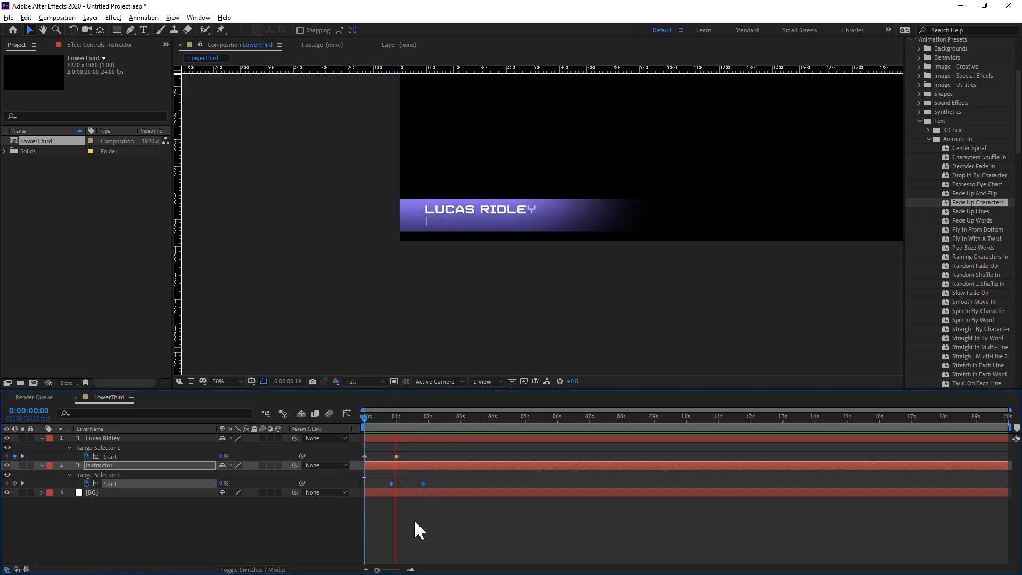
# Recolour the name text layer with the teal swatch saved in the library.
pyautogui.click(117, 438)
pyautogui.scroll(-15, 953, 123)
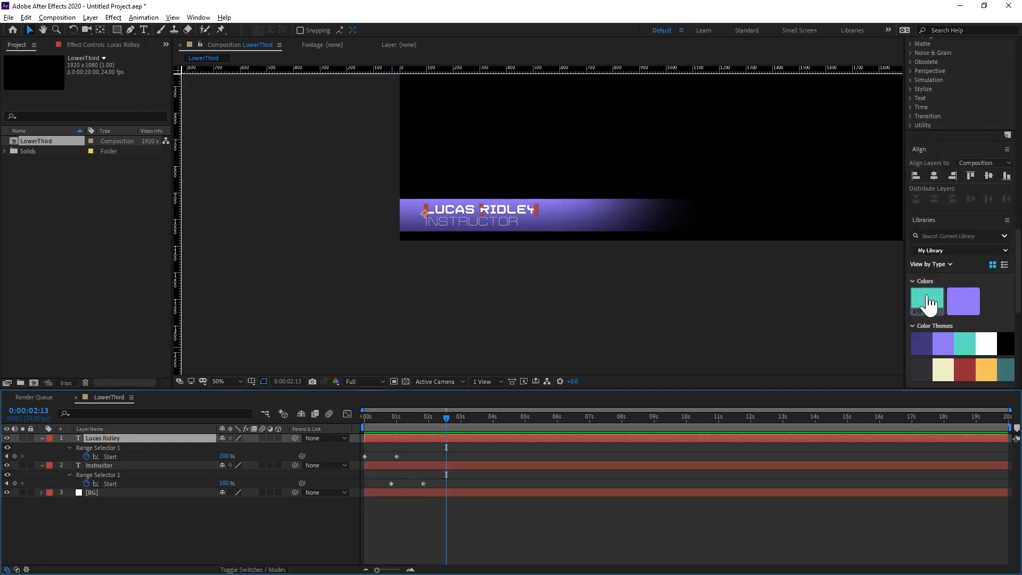
pyautogui.scroll(15, 958, 240)
pyautogui.scroll(2, 949, 167)
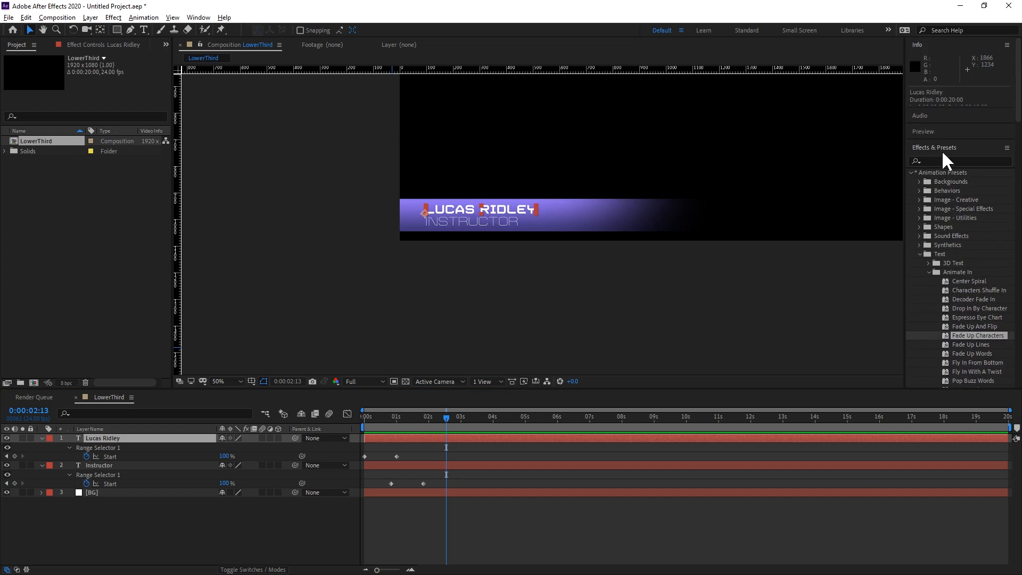
pyautogui.click(947, 148)
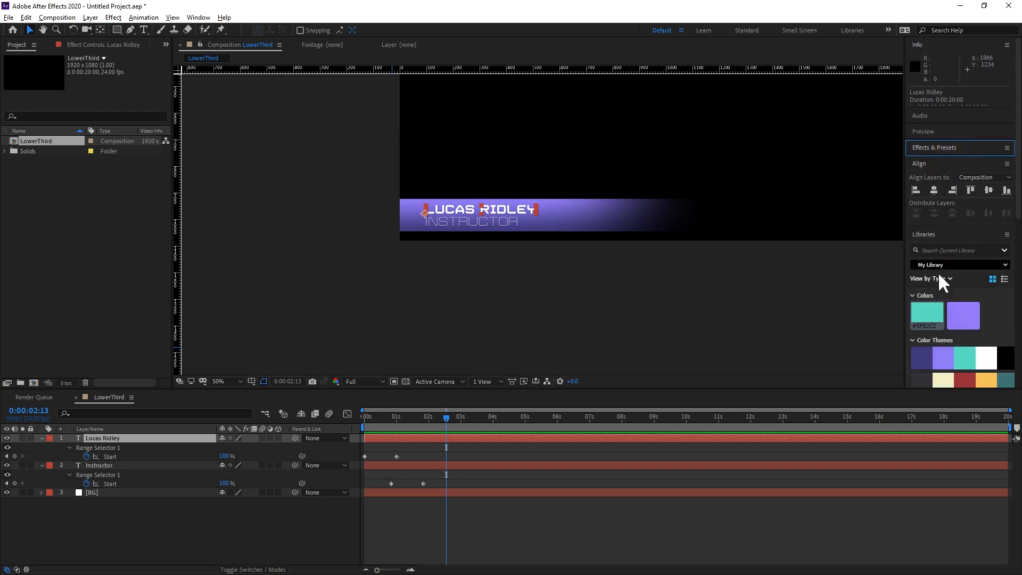
pyautogui.scroll(-5, 1011, 223)
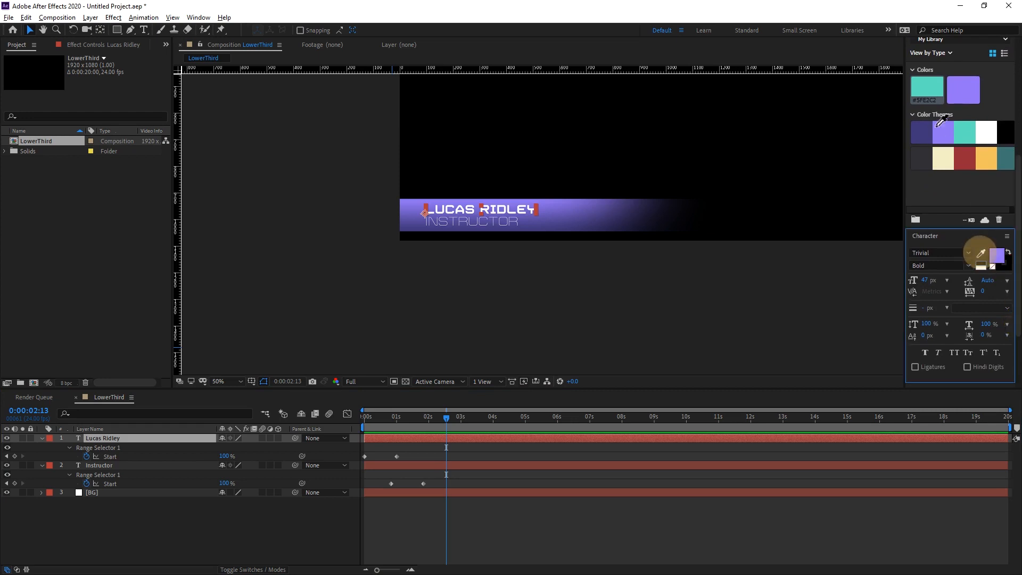
pyautogui.click(927, 88)
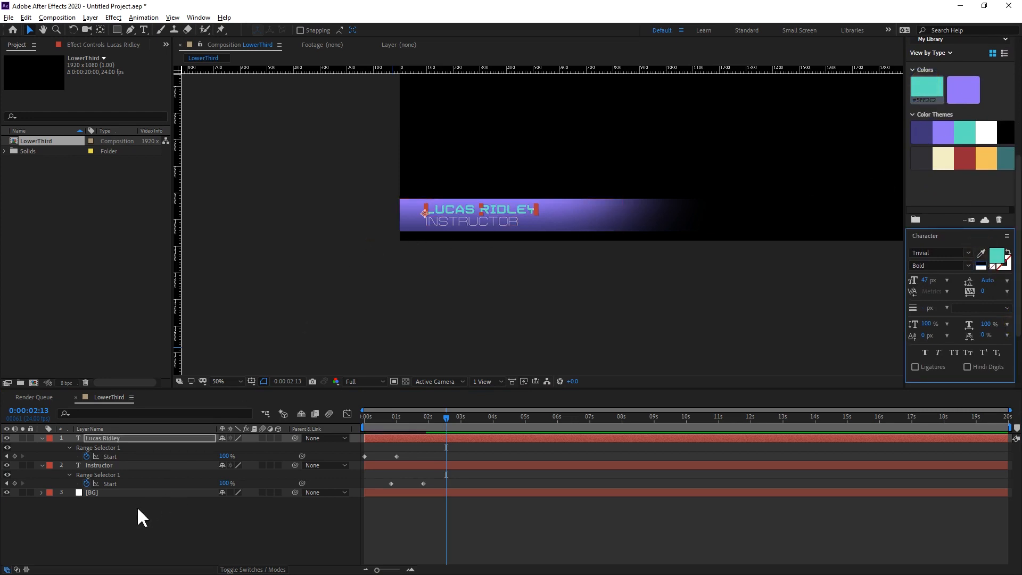
pyautogui.click(140, 525)
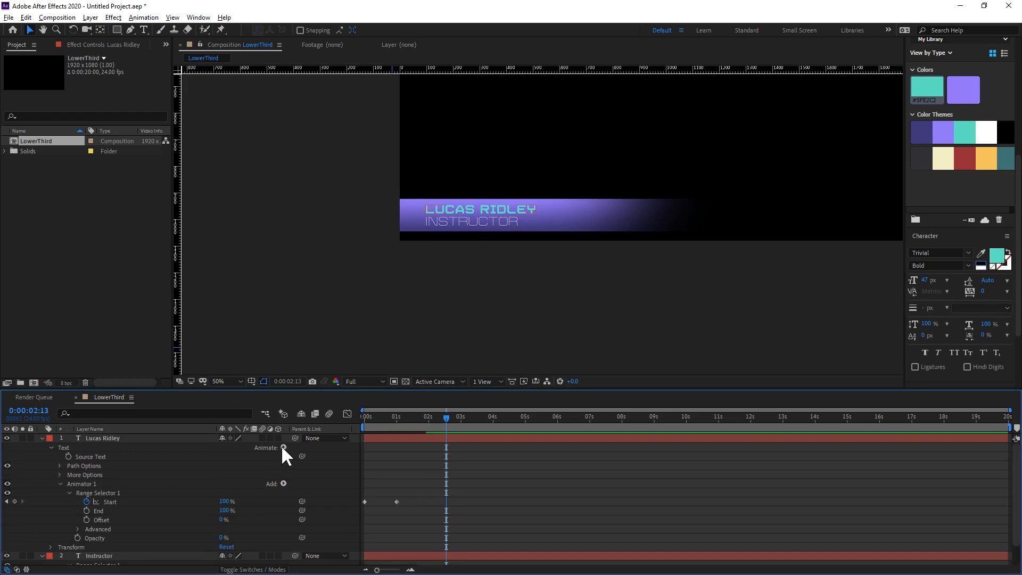
# Add an RGB Fill Color animator to the name layer and sample the library's teal swatch for it.
pyautogui.click(283, 448)
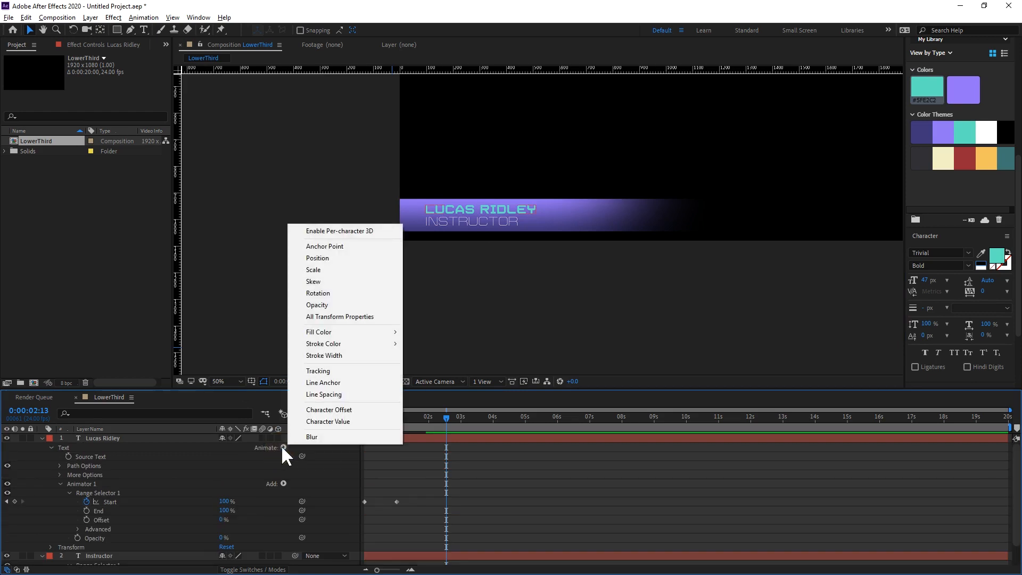
pyautogui.moveTo(335, 333)
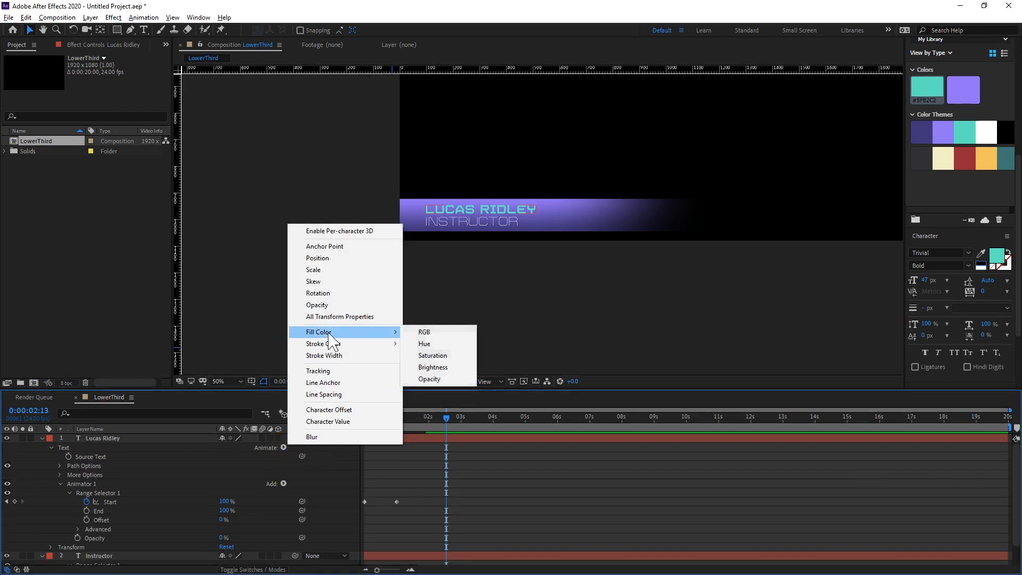
pyautogui.click(450, 333)
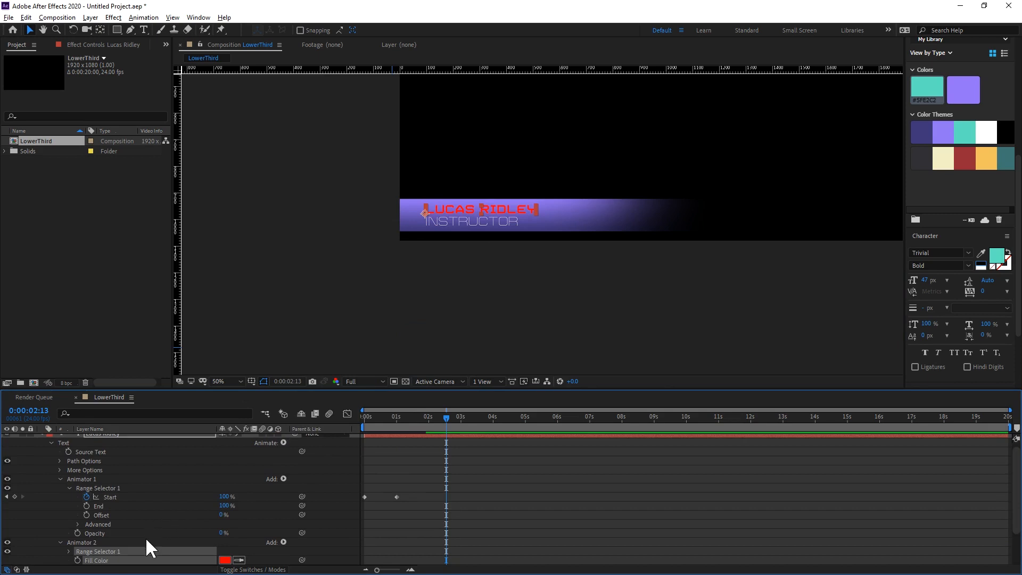
pyautogui.scroll(-2, 138, 543)
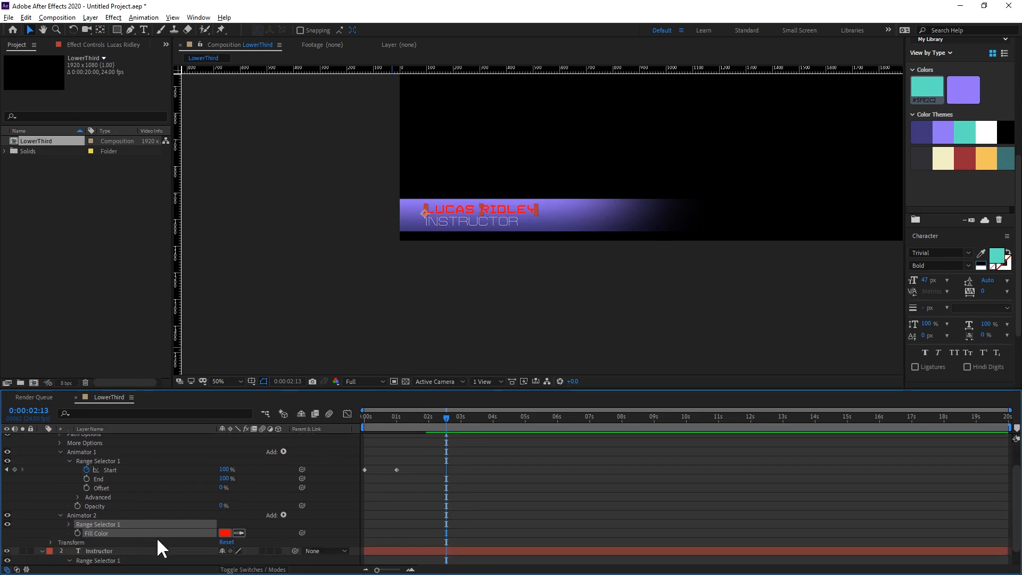
pyautogui.click(239, 532)
pyautogui.click(930, 92)
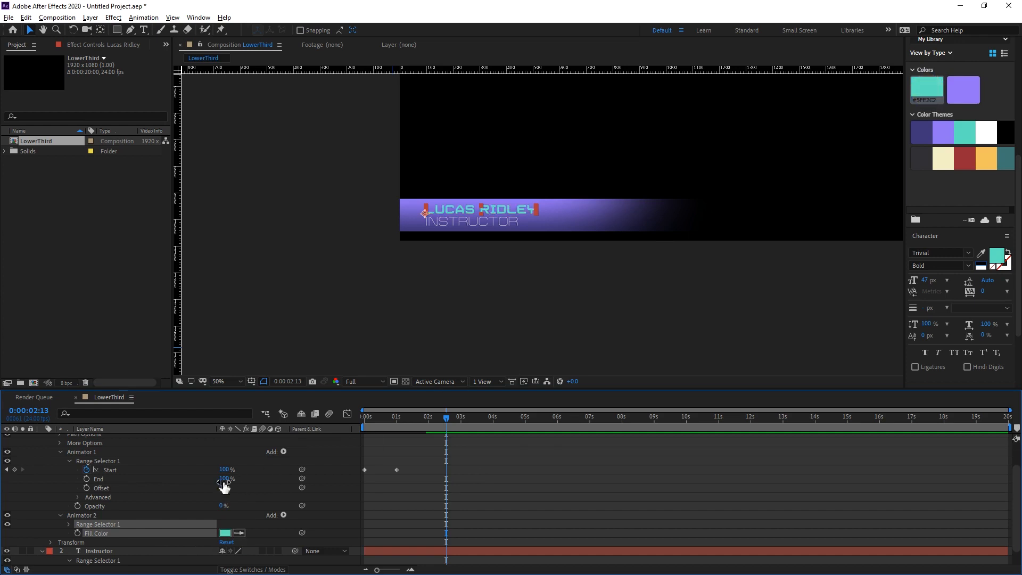
# Collapse the name layer's properties and preview the recoloured lower third from the start.
pyautogui.scroll(2, 79, 512)
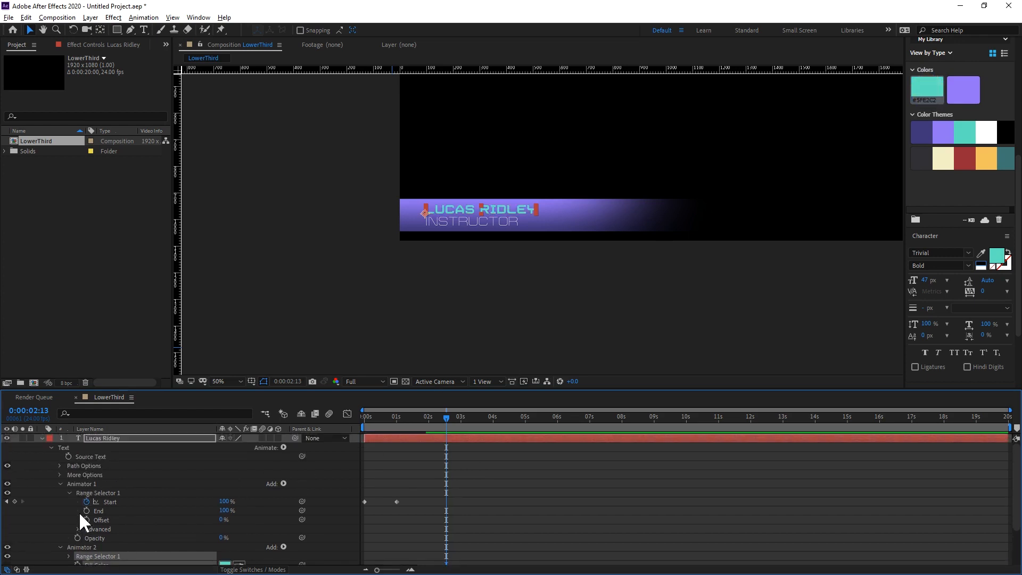
pyautogui.click(42, 438)
pyautogui.click(172, 503)
pyautogui.press('Home')
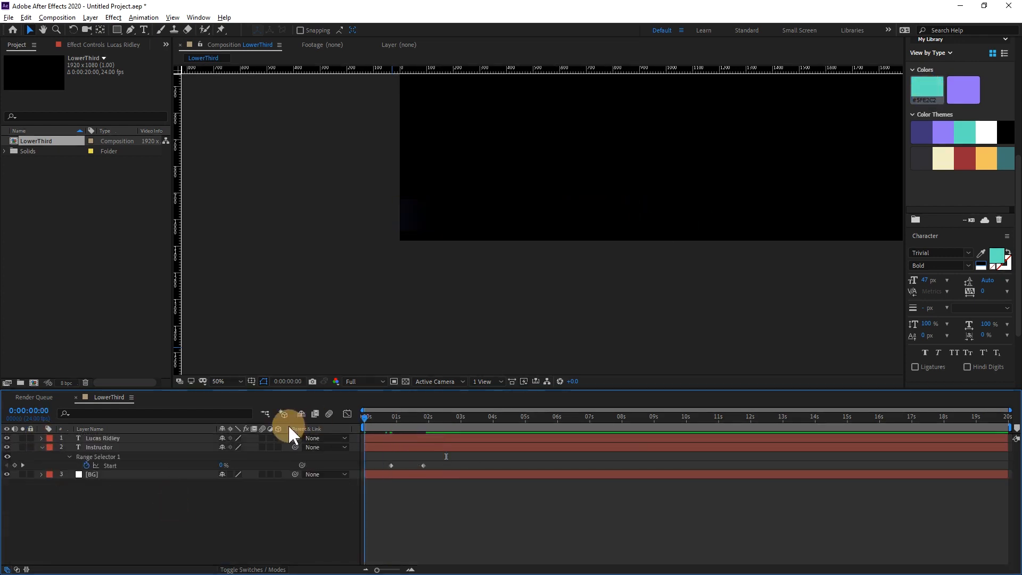
pyautogui.press('space')
pyautogui.press('space')
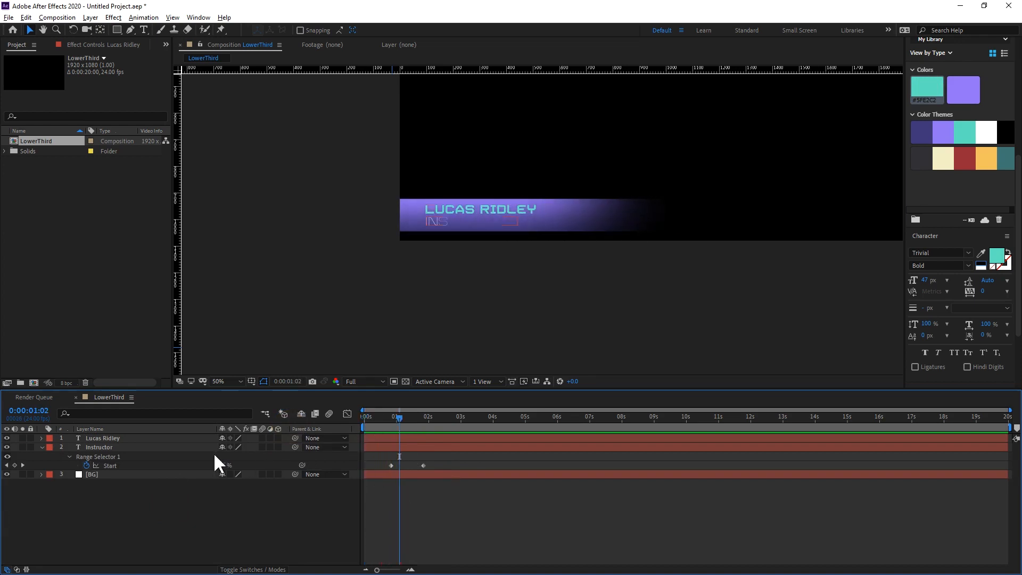
# Reveal both text layers' Range Selector keyframes and shift them all about 9 frames later, keeping their spacing.
pyautogui.click(98, 448)
pyautogui.keyDown('shift'); pyautogui.click(104, 438); pyautogui.keyUp('shift')
pyautogui.press('u')
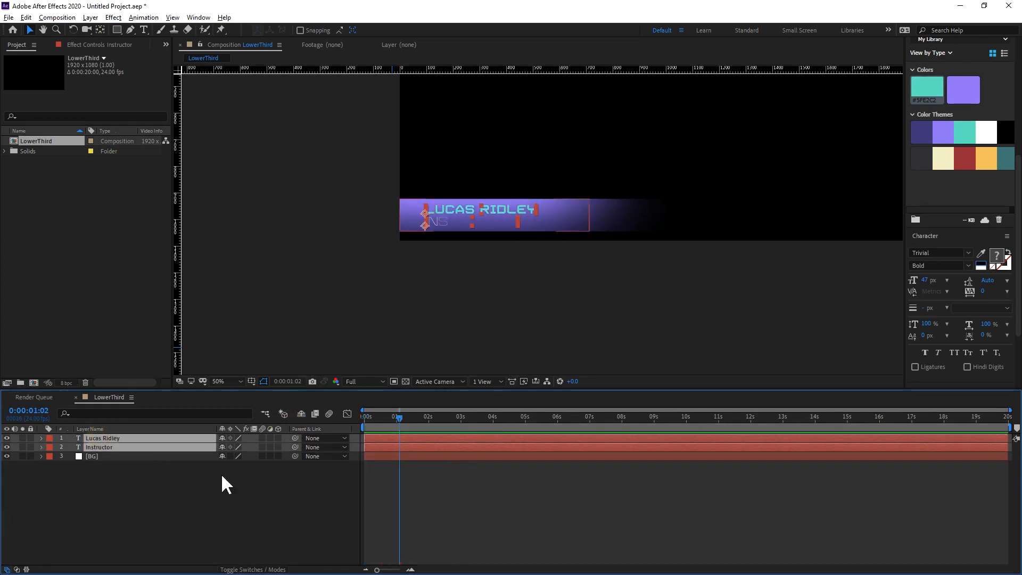
pyautogui.press('u')
pyautogui.moveTo(430, 458); pyautogui.dragTo(390, 457)
pyautogui.moveTo(400, 420); pyautogui.dragTo(377, 457)
pyautogui.moveTo(381, 416)
pyautogui.mouseDown()
pyautogui.moveTo(392, 416)
pyautogui.moveTo(369, 420)
pyautogui.moveTo(438, 426)
pyautogui.moveTo(364, 430)
pyautogui.moveTo(385, 428)
pyautogui.mouseUp()
# Reveal the BG layer's Scale, unlink its proportions and add a Scale keyframe at frame 16.
pyautogui.click(123, 488)
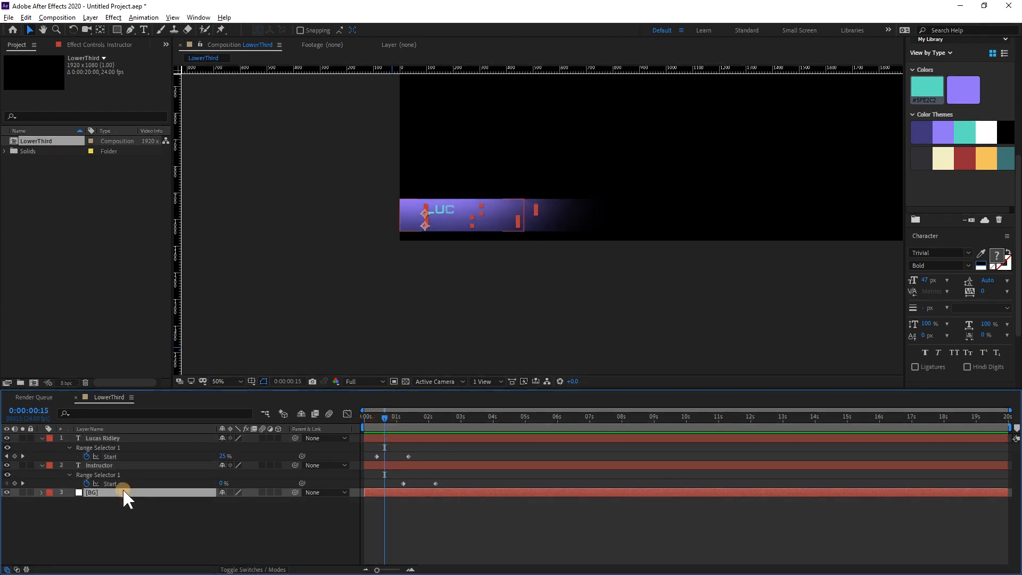
pyautogui.press('s')
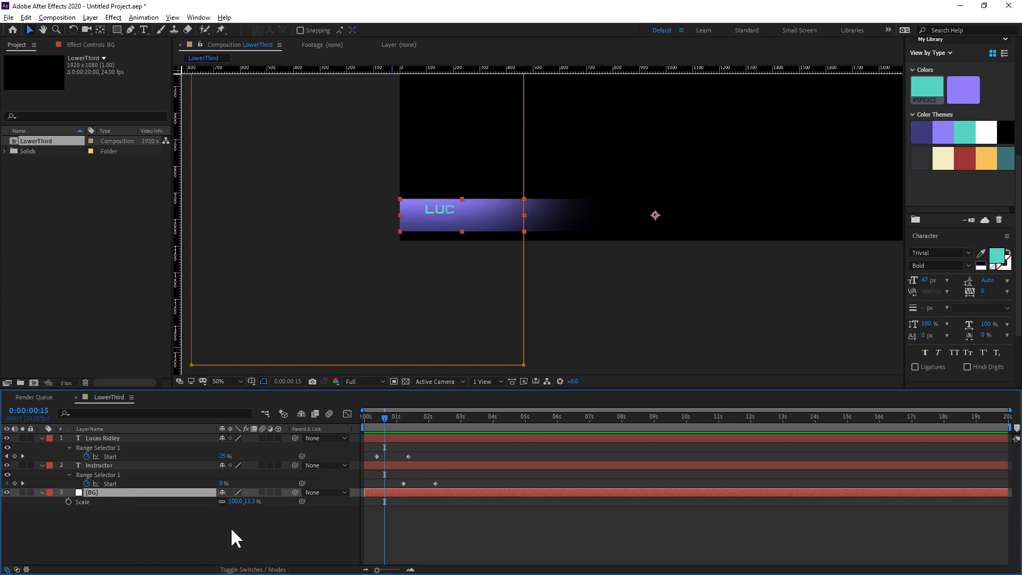
pyautogui.press('=')
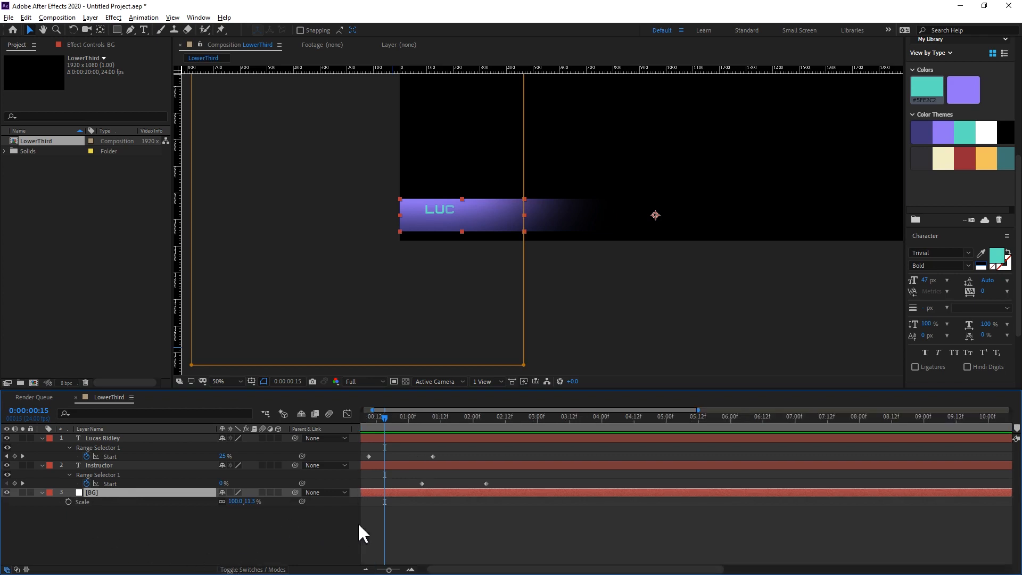
pyautogui.press('Home')
pyautogui.moveTo(416, 418)
pyautogui.mouseDown()
pyautogui.moveTo(360, 437)
pyautogui.moveTo(449, 438)
pyautogui.moveTo(407, 437)
pyautogui.mouseUp()
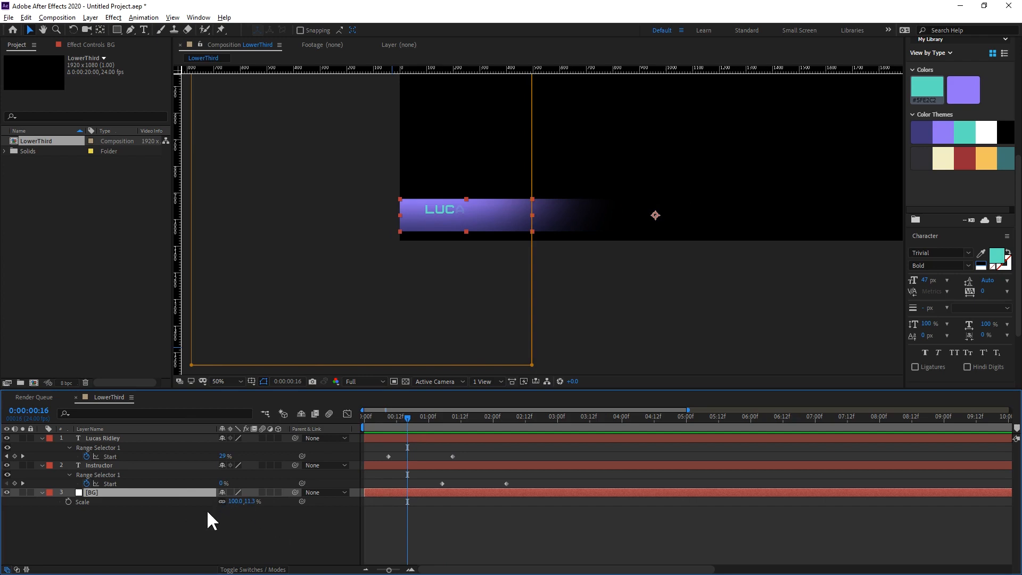
pyautogui.click(222, 501)
pyautogui.click(68, 500)
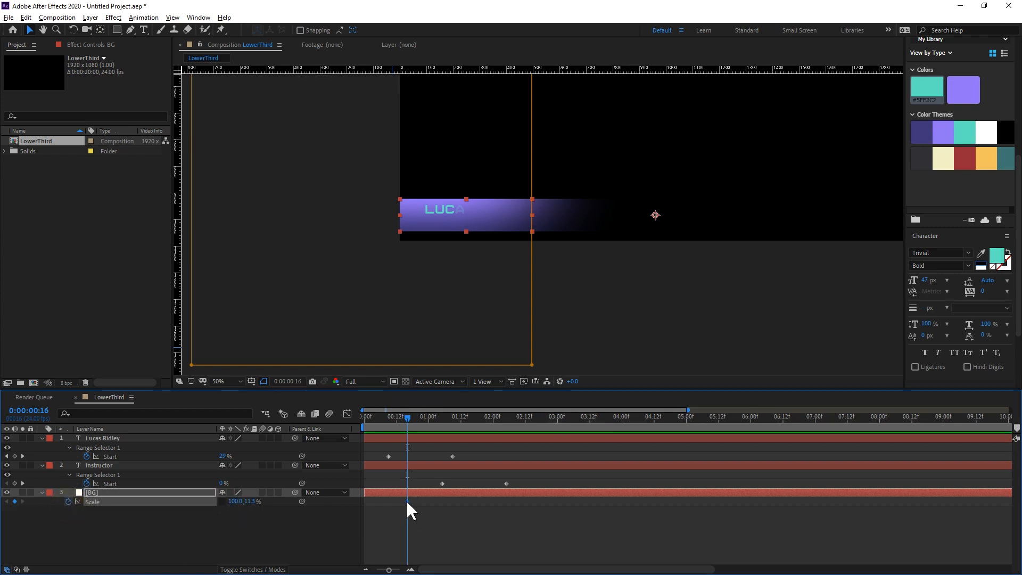
# Create a Scale start keyframe with 0.9% height on the BG layer, and time its two keyframes at 0 and 12 frames.
pyautogui.moveTo(407, 501); pyautogui.dragTo(429, 501)
pyautogui.moveTo(253, 507); pyautogui.dragTo(197, 503)
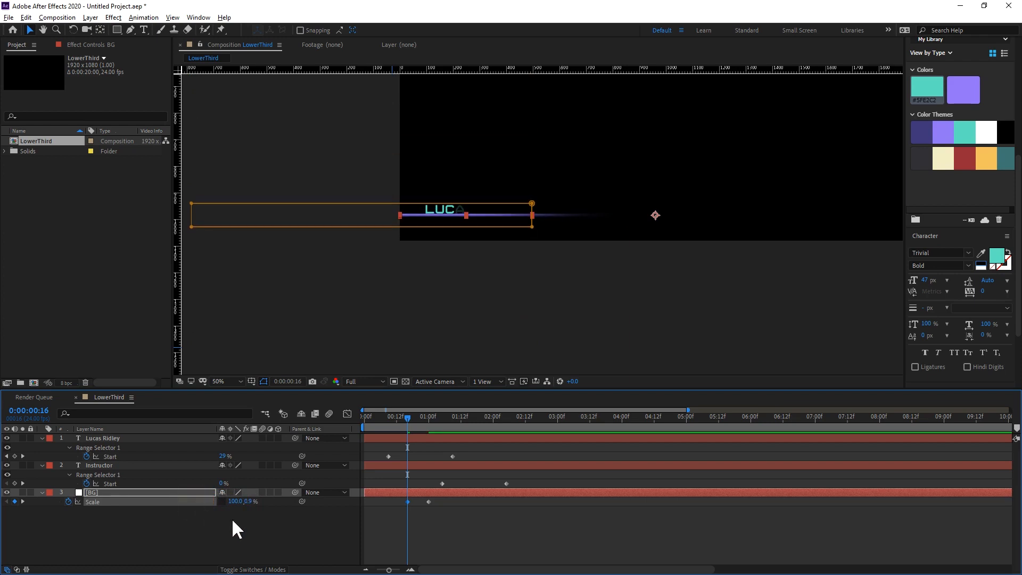
pyautogui.moveTo(389, 513); pyautogui.dragTo(400, 492)
pyautogui.click(396, 542)
# Add two more full-height Scale keyframes to the BG layer at frames 17 and 22, and step through them.
pyautogui.moveTo(394, 420); pyautogui.dragTo(415, 429)
pyautogui.click(337, 542)
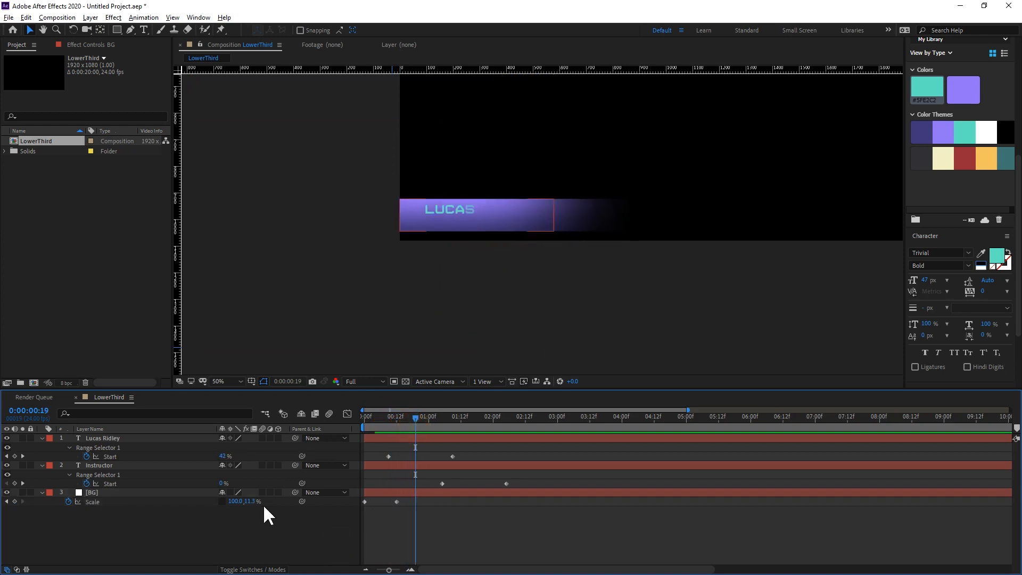
pyautogui.click(14, 500)
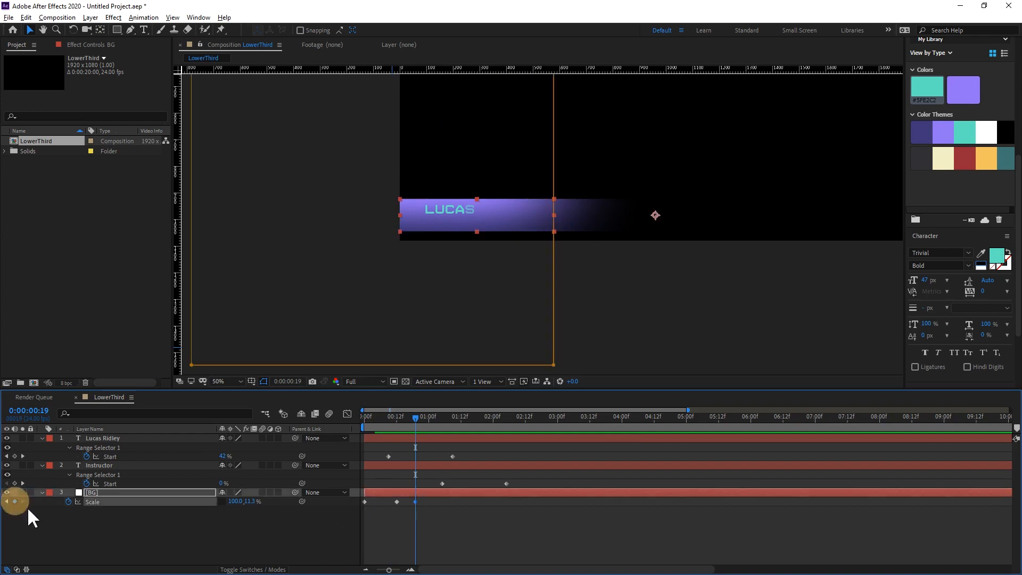
pyautogui.moveTo(414, 499); pyautogui.dragTo(421, 499)
pyautogui.press('j')
pyautogui.press('j')
pyautogui.press('k')
pyautogui.press('k')
pyautogui.press('j')
pyautogui.press('j')
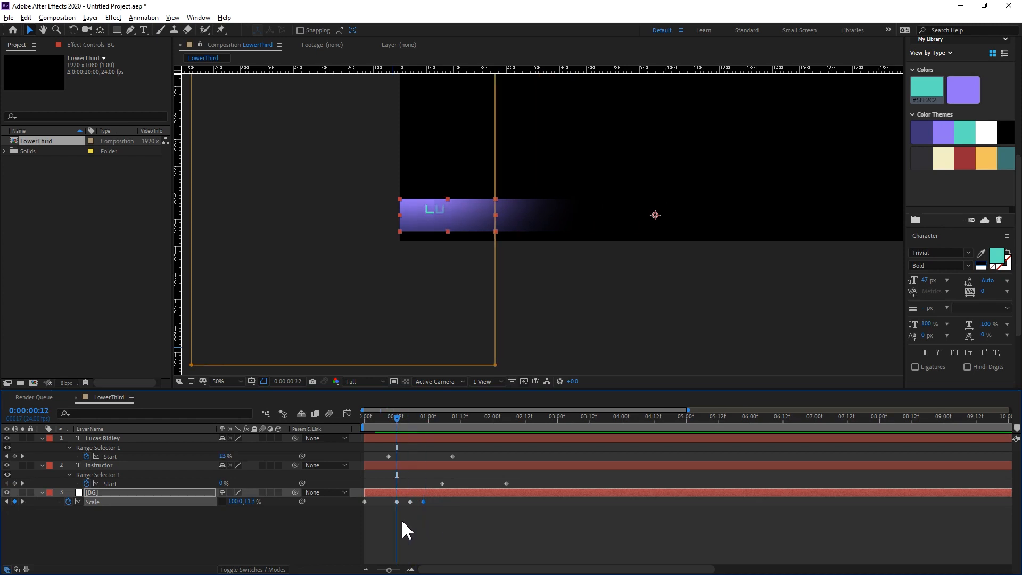
# Set the BG layer's vertical scale to 10.7% at the frame 17 keyframe.
pyautogui.press('k')
pyautogui.press('j')
pyautogui.press('j')
pyautogui.press('k')
pyautogui.moveTo(254, 508); pyautogui.dragTo(256, 501)
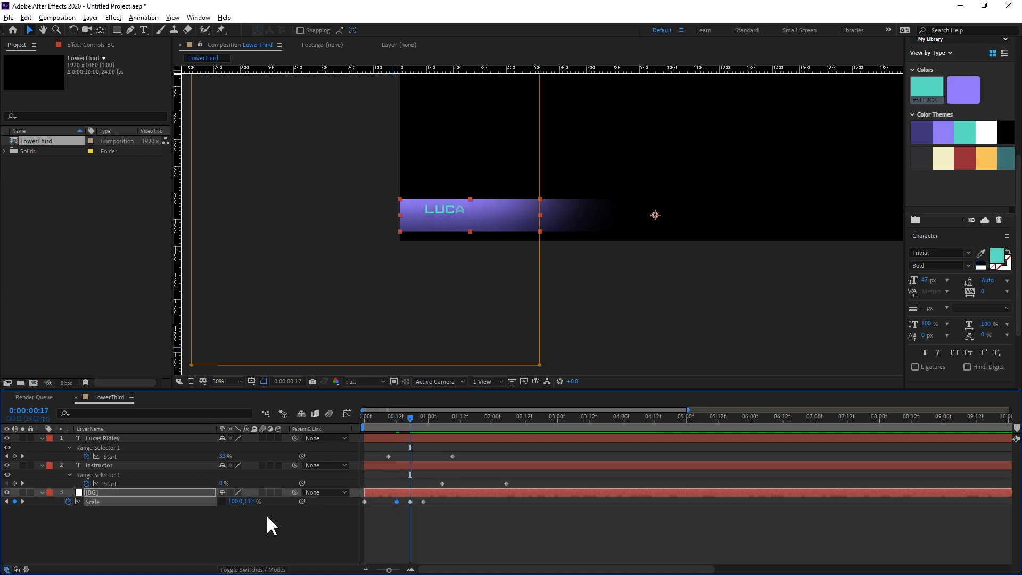
pyautogui.click(254, 504)
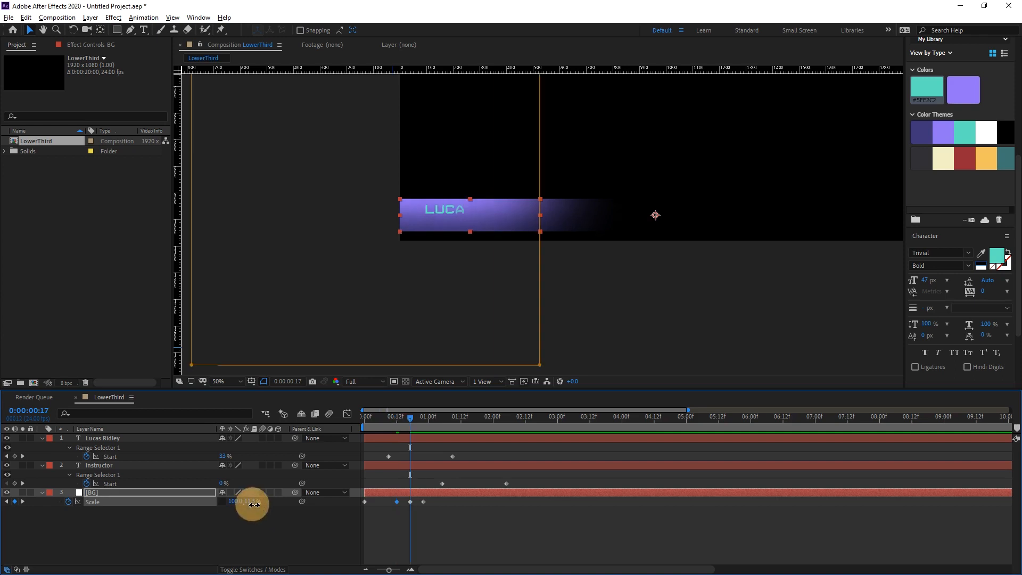
pyautogui.moveTo(252, 505); pyautogui.dragTo(251, 505)
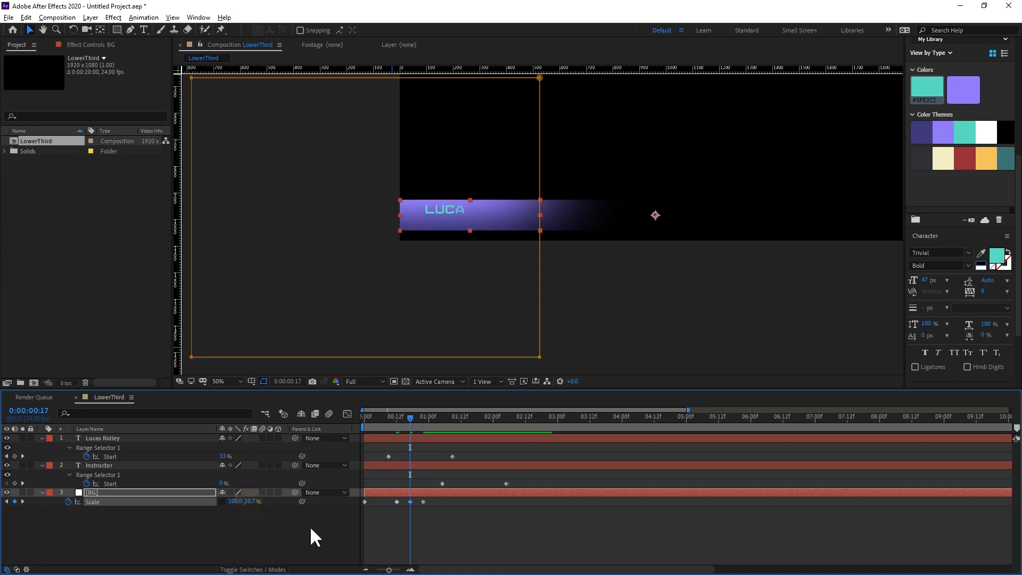
# Ease the BG layer's last three Scale keyframes and set their incoming and outgoing velocity influence to 66%.
pyautogui.moveTo(450, 512); pyautogui.dragTo(387, 500)
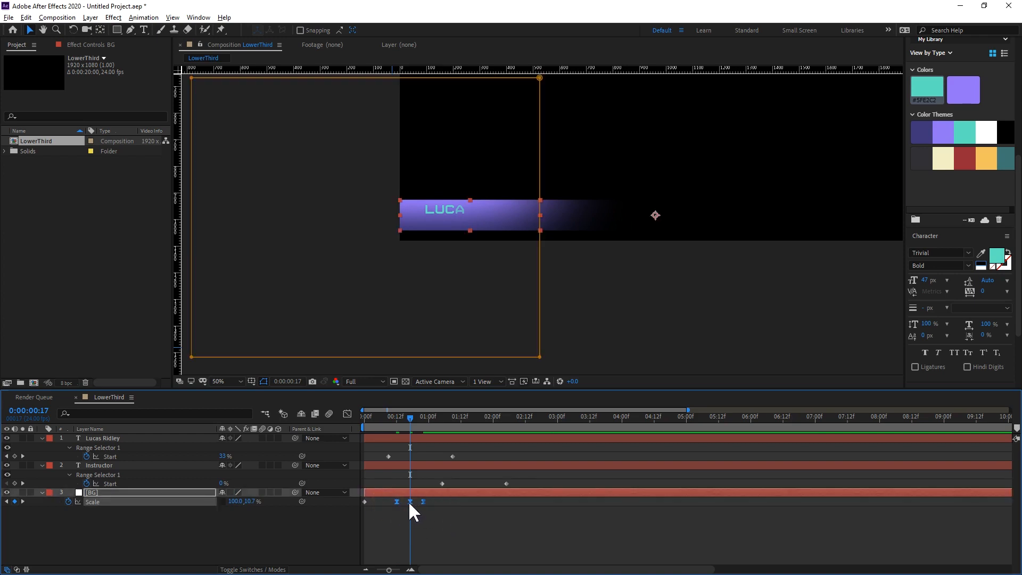
pyautogui.rightClick(407, 500)
pyautogui.click(448, 482)
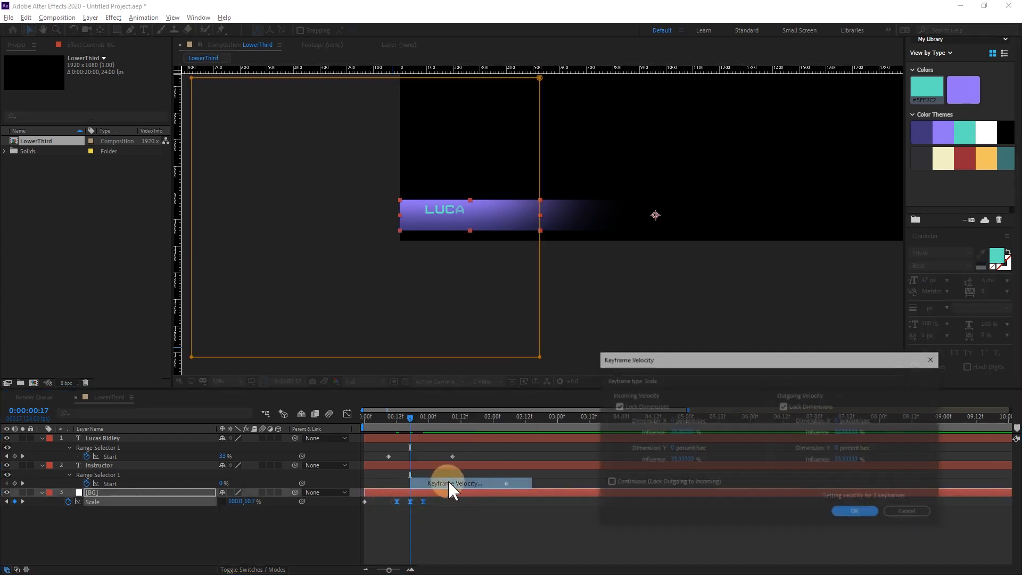
pyautogui.click(683, 432)
pyautogui.write('66')
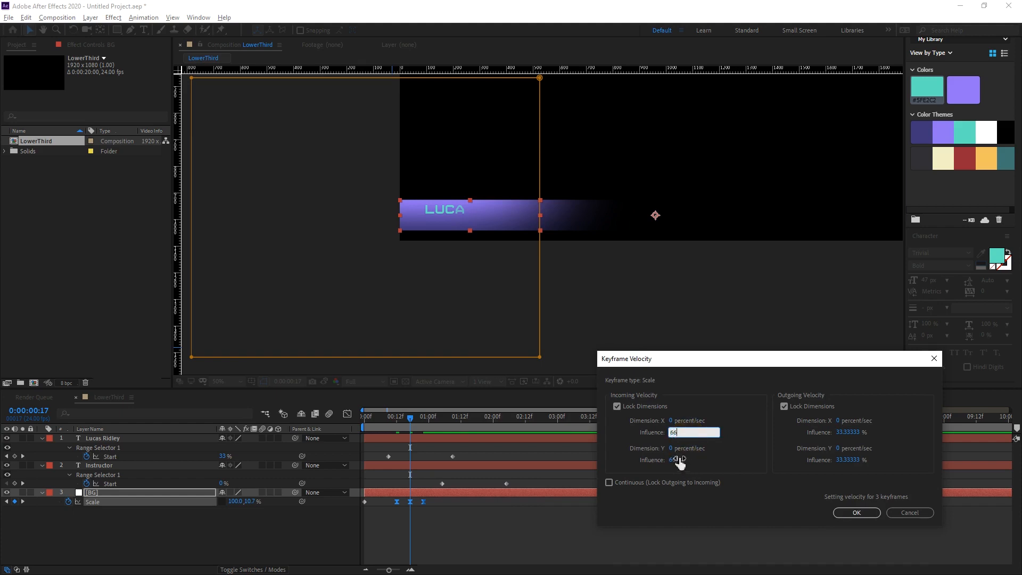
pyautogui.click(850, 432)
pyautogui.write('66')
pyautogui.click(856, 512)
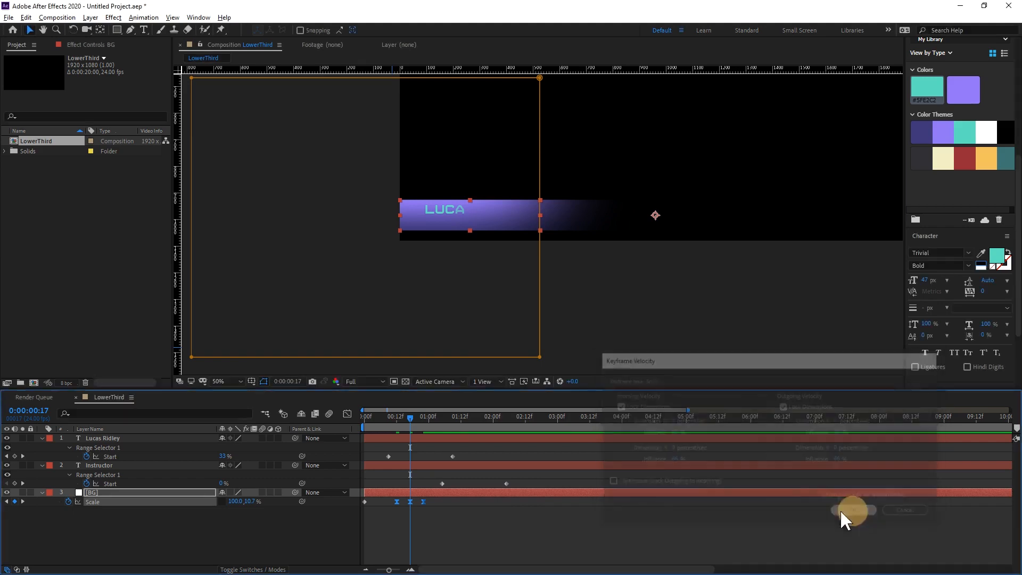
# Preview the lower third's animation twice from the start and scrub to frame 15 to check the band's bounce.
pyautogui.moveTo(403, 424); pyautogui.dragTo(327, 423)
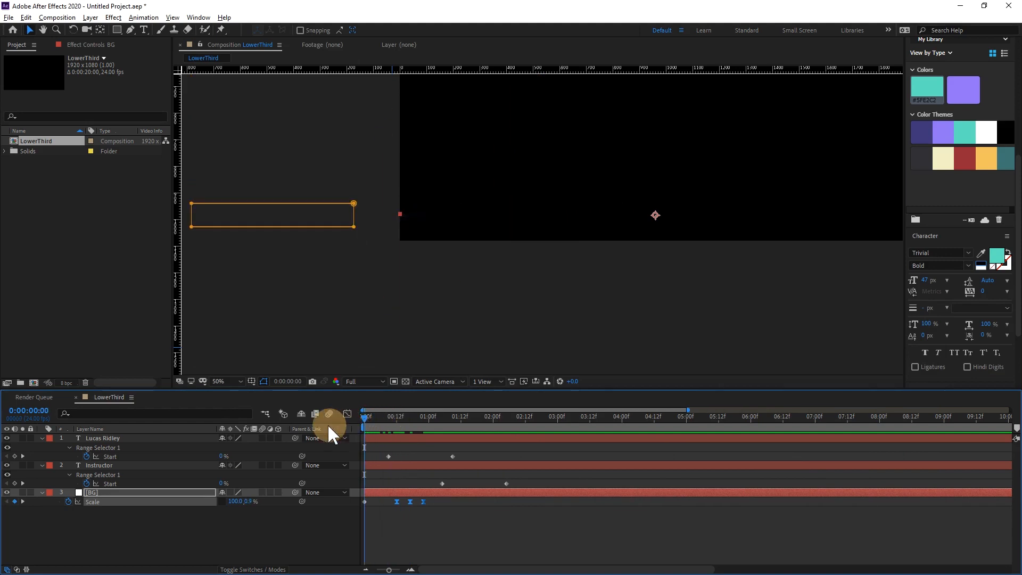
pyautogui.press('space')
pyautogui.press('space')
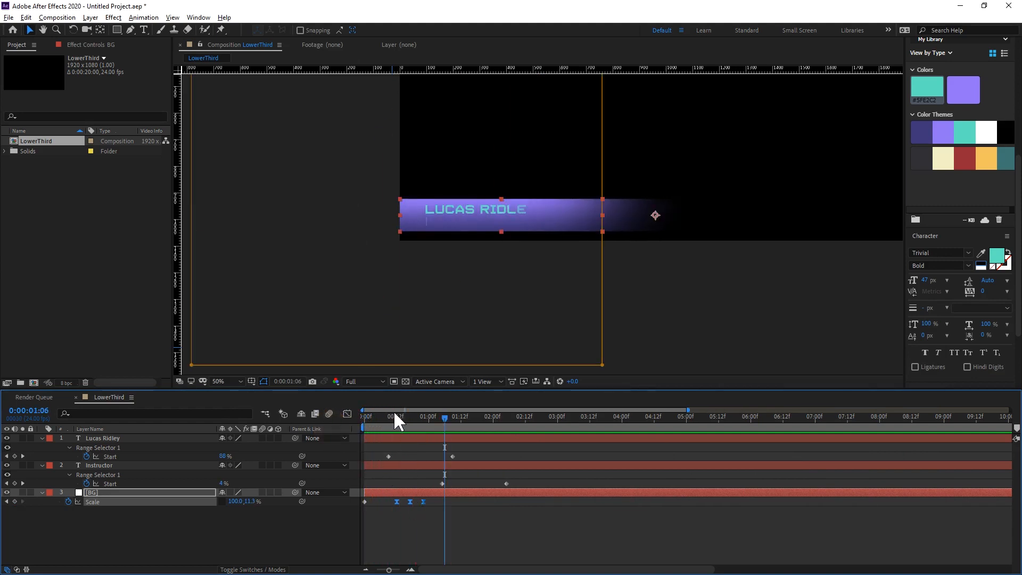
pyautogui.moveTo(392, 415); pyautogui.dragTo(315, 427)
pyautogui.press('space')
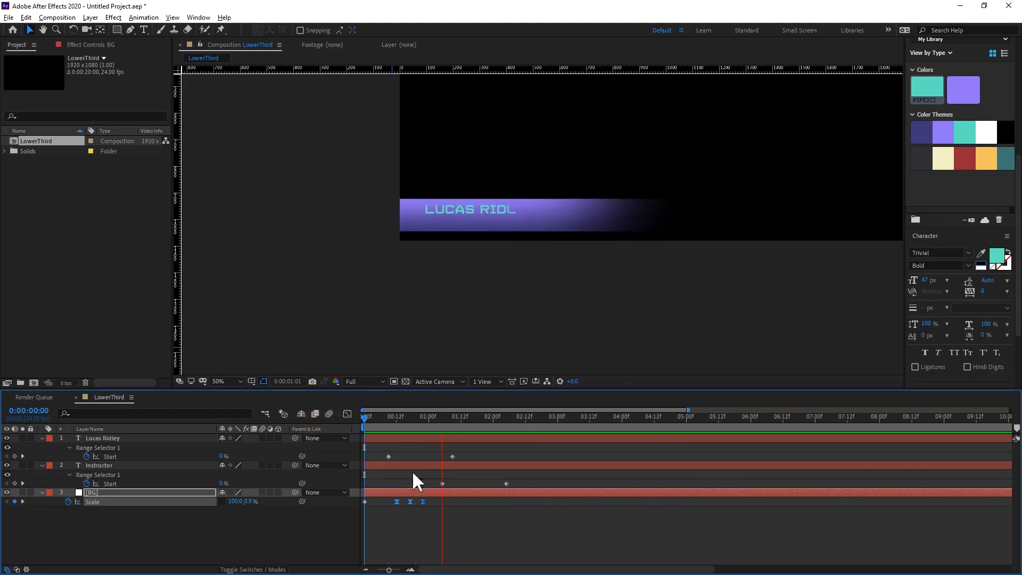
pyautogui.press('space')
pyautogui.moveTo(392, 417)
pyautogui.mouseDown()
pyautogui.moveTo(411, 417)
pyautogui.moveTo(394, 420)
pyautogui.moveTo(404, 426)
pyautogui.mouseUp()
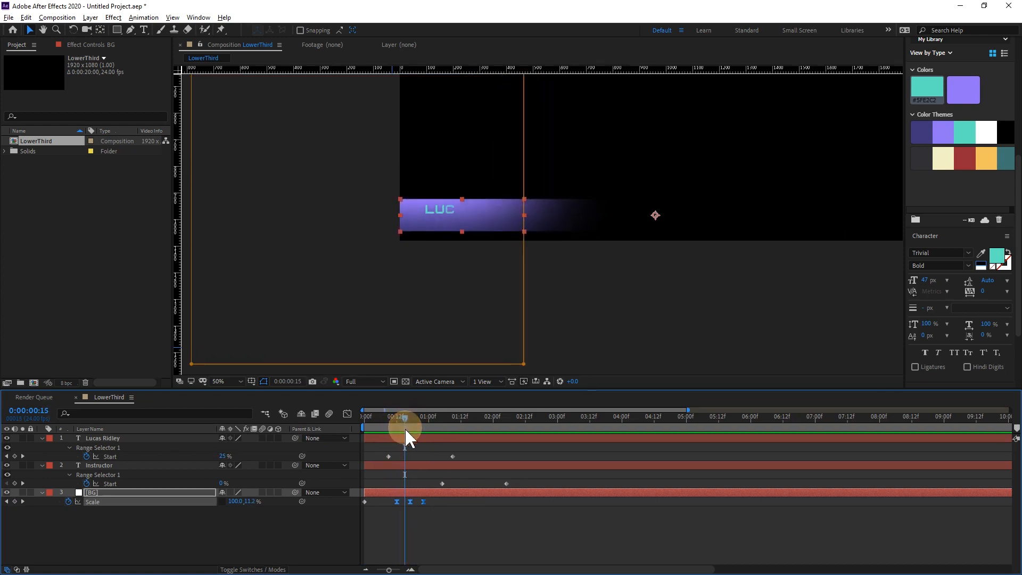
# Shift the BG layer's last two Scale keyframes about two frames later, placing the final one at the one-second mark.
pyautogui.click(415, 512)
pyautogui.moveTo(410, 503); pyautogui.dragTo(429, 500)
pyautogui.click(425, 523)
# Preview the lower third's animation from the start several times to check the timing of the band's bounce and text.
pyautogui.moveTo(404, 419); pyautogui.dragTo(362, 420)
pyautogui.press('space')
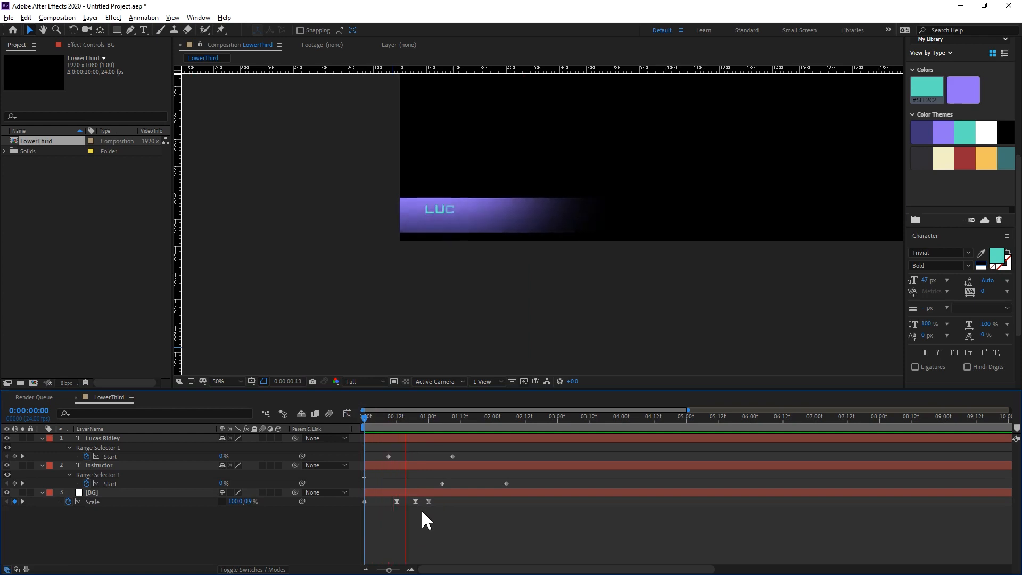
pyautogui.press('space')
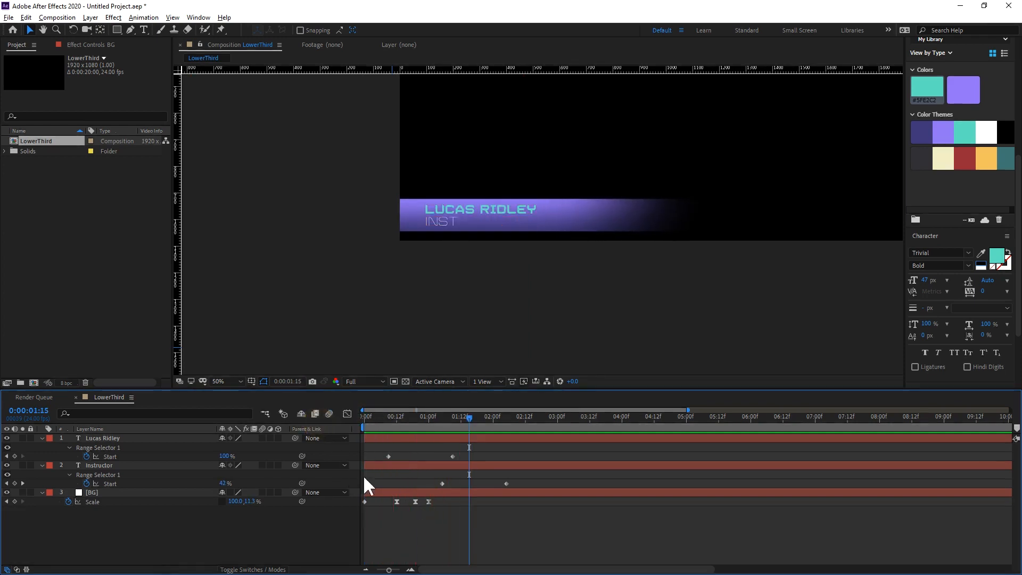
pyautogui.moveTo(384, 417); pyautogui.dragTo(336, 417)
pyautogui.press('space')
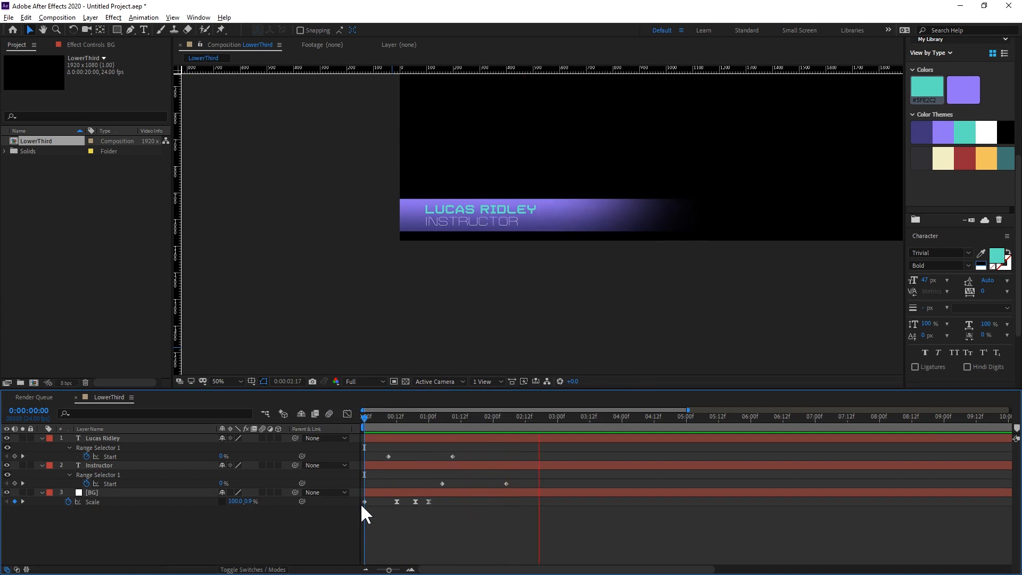
pyautogui.press('space')
pyautogui.moveTo(387, 420); pyautogui.dragTo(343, 417)
pyautogui.press('space')
pyautogui.press('space')
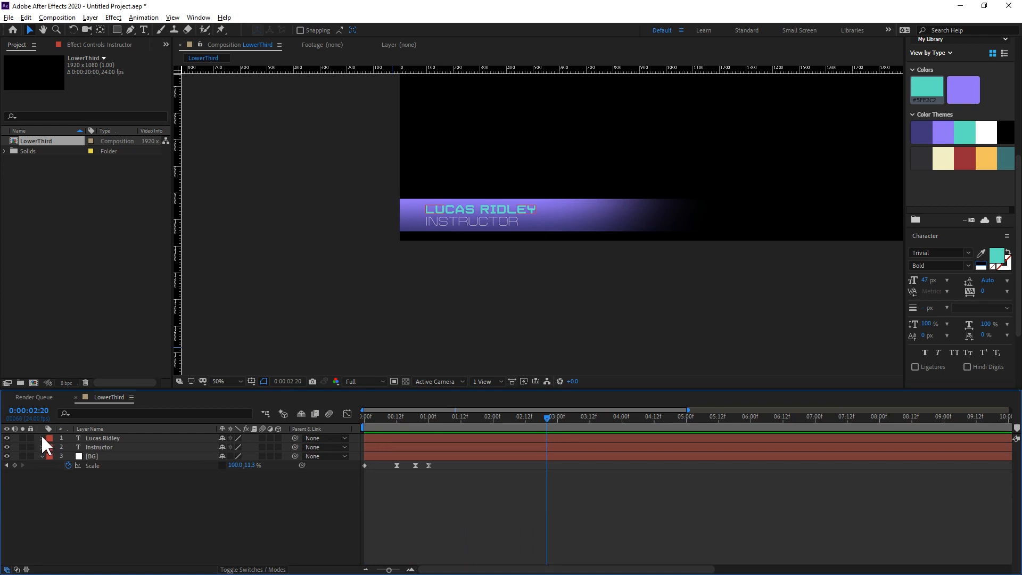
# Open the LowerThird composition in Essential Graphics and name the template LowerThird_v01.
pyautogui.click(41, 437)
pyautogui.click(94, 437)
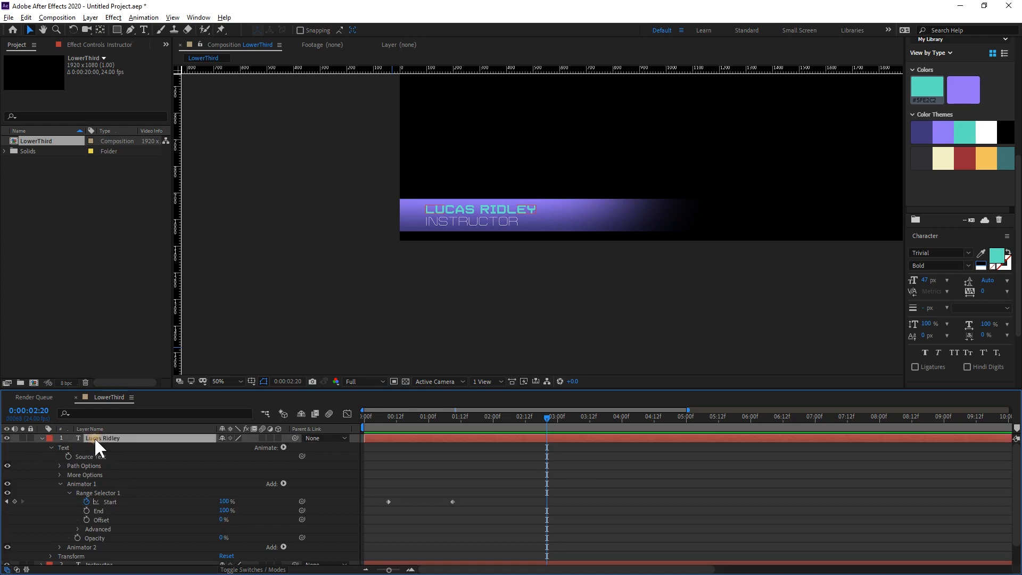
pyautogui.click(52, 447)
pyautogui.rightClick(66, 446)
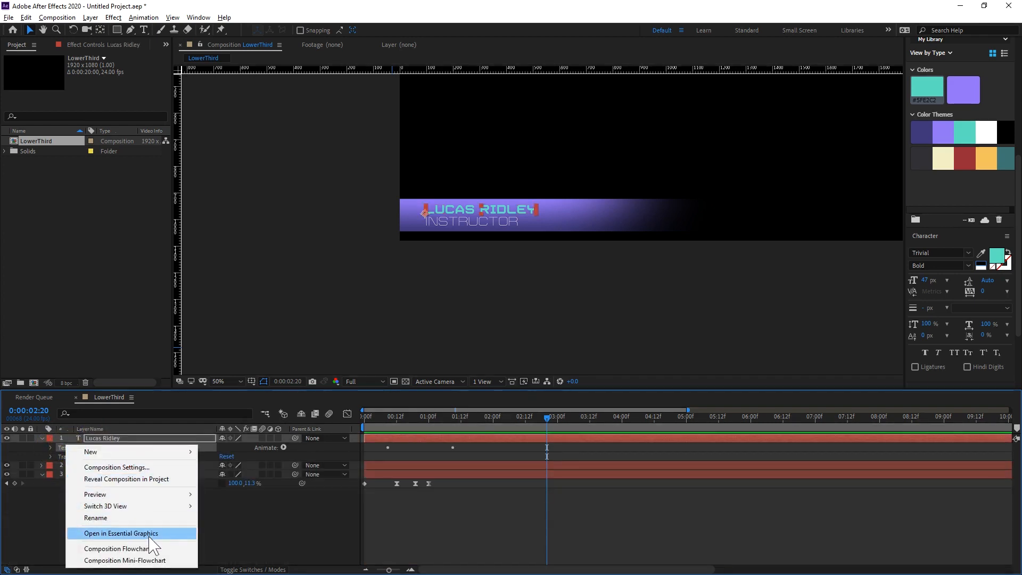
pyautogui.click(126, 533)
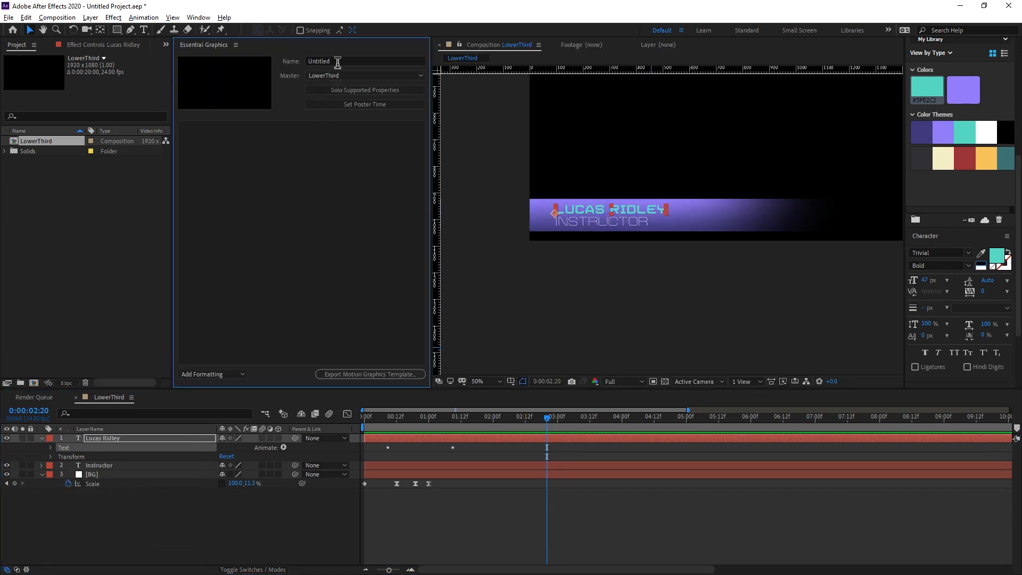
pyautogui.click(318, 61)
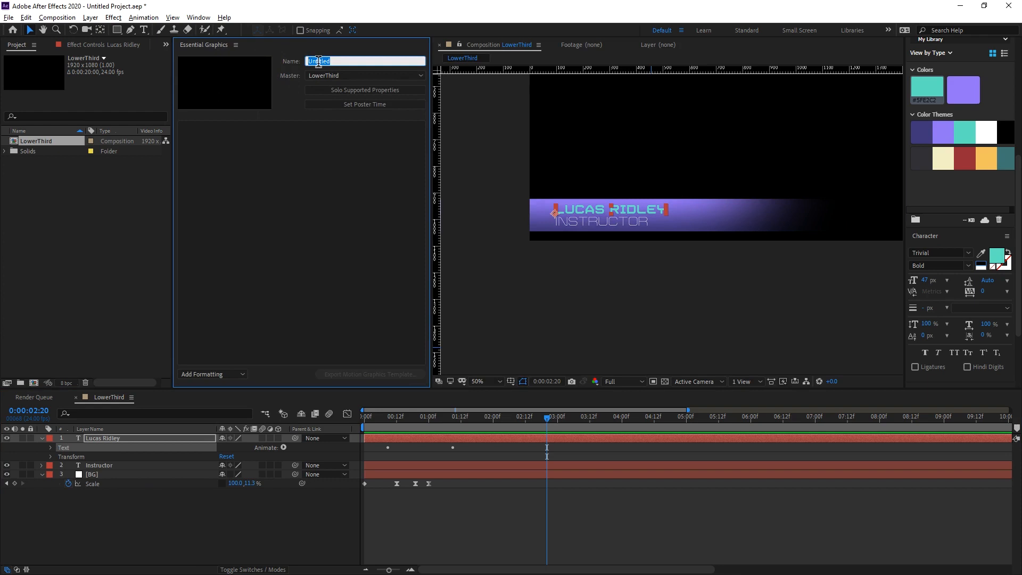
pyautogui.write('LowerThird_v01')
pyautogui.click(321, 179)
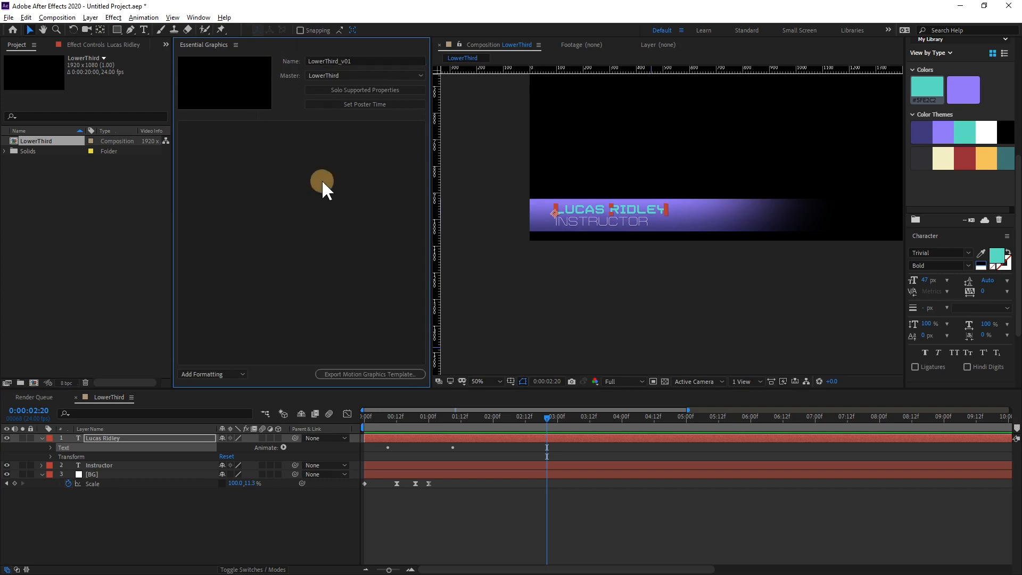
# Solo the composition's supported properties and add the first text layer's Source Text to the template, labelled Name.
pyautogui.click(351, 88)
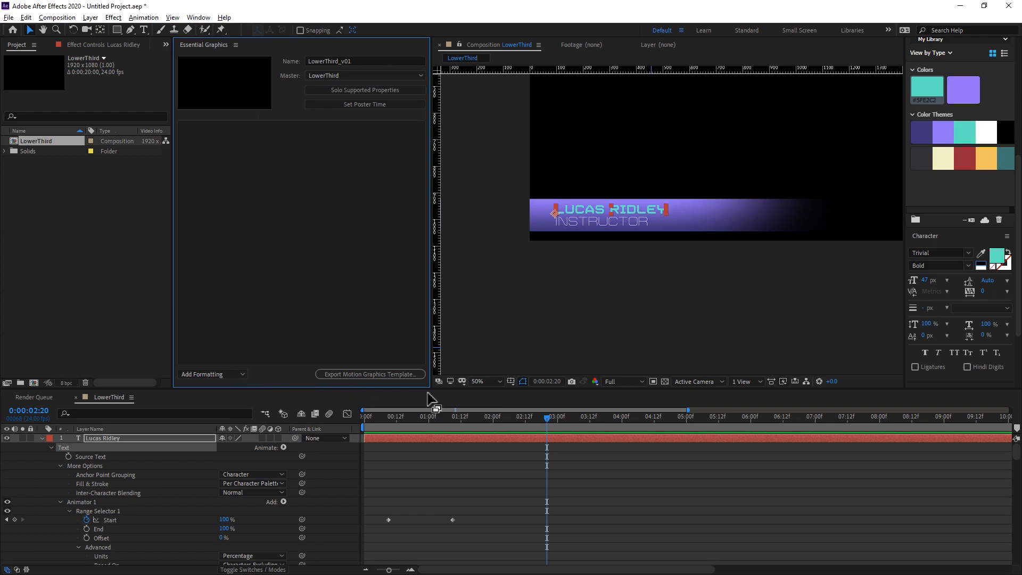
pyautogui.moveTo(440, 388); pyautogui.dragTo(456, 309)
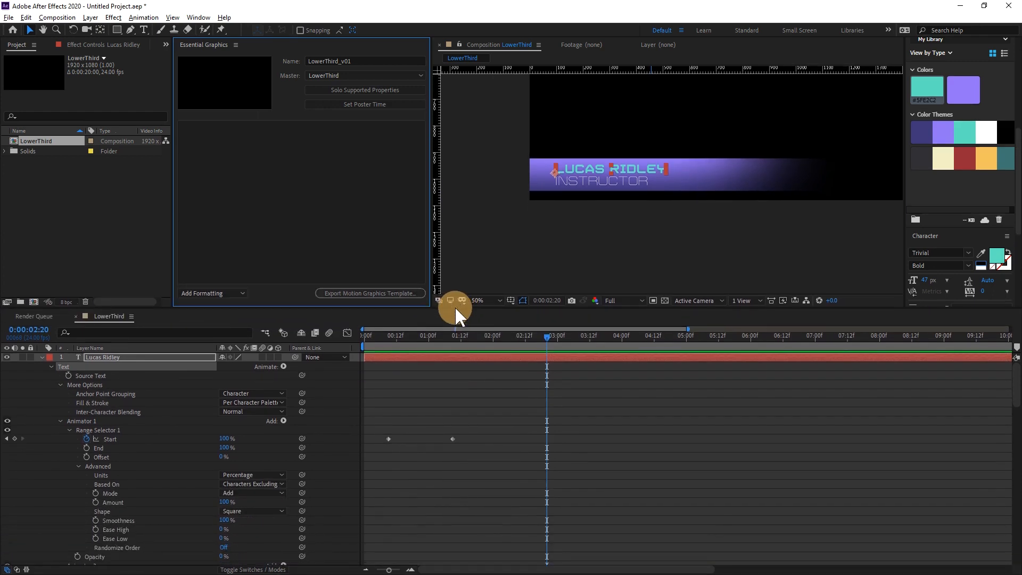
pyautogui.scroll(-1, 111, 428)
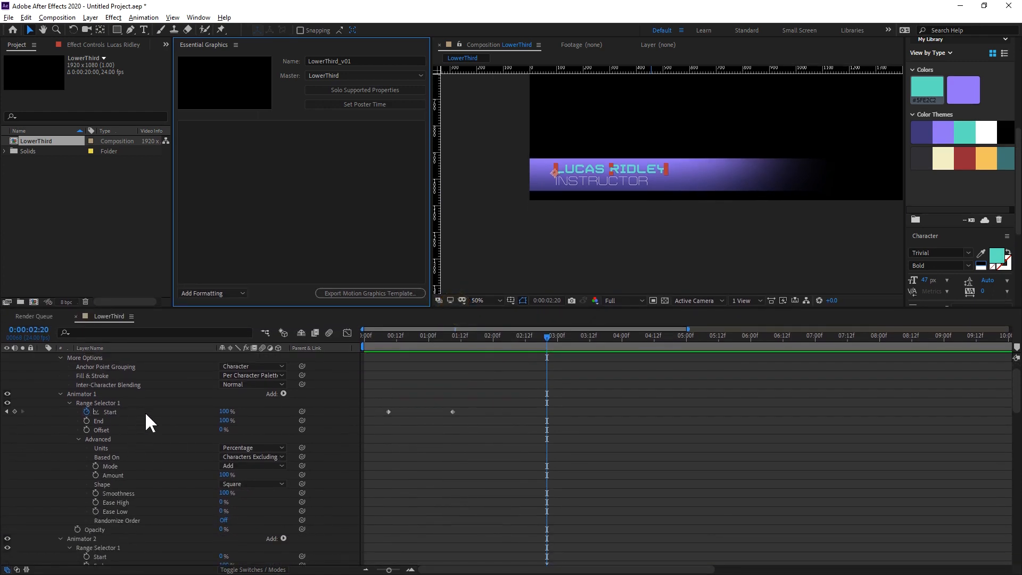
pyautogui.scroll(1, 142, 407)
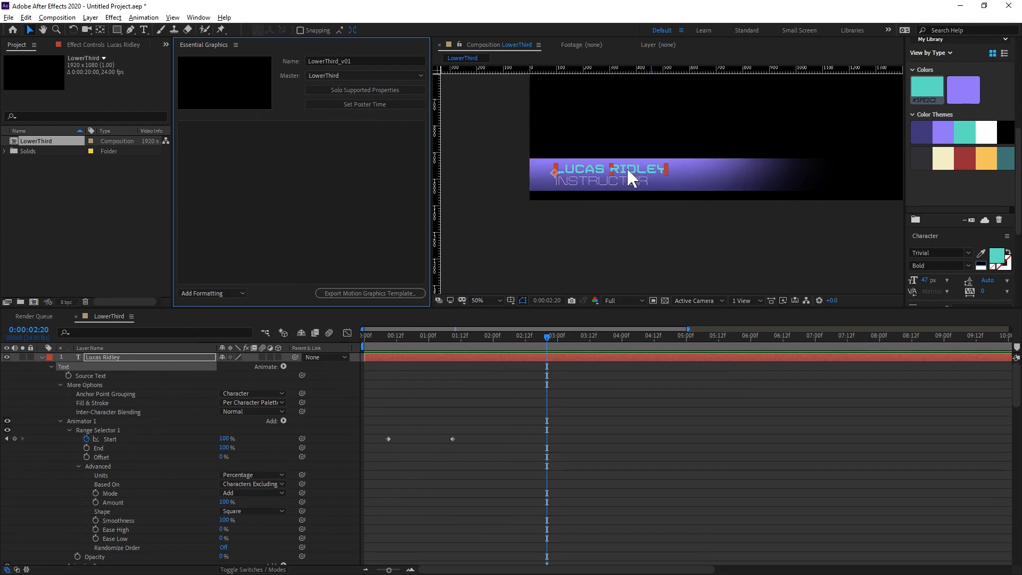
pyautogui.moveTo(86, 376); pyautogui.dragTo(255, 239)
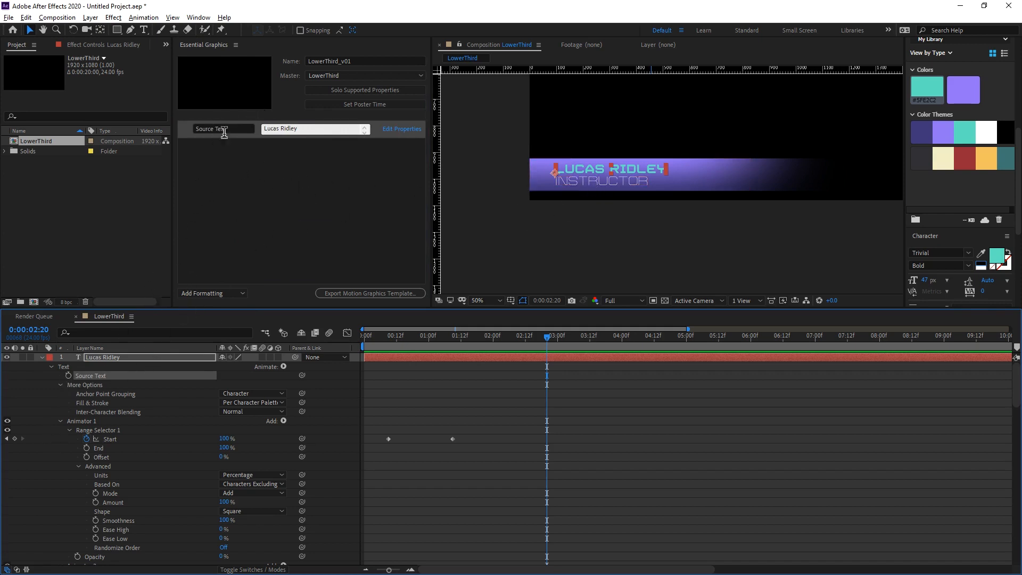
pyautogui.click(213, 128)
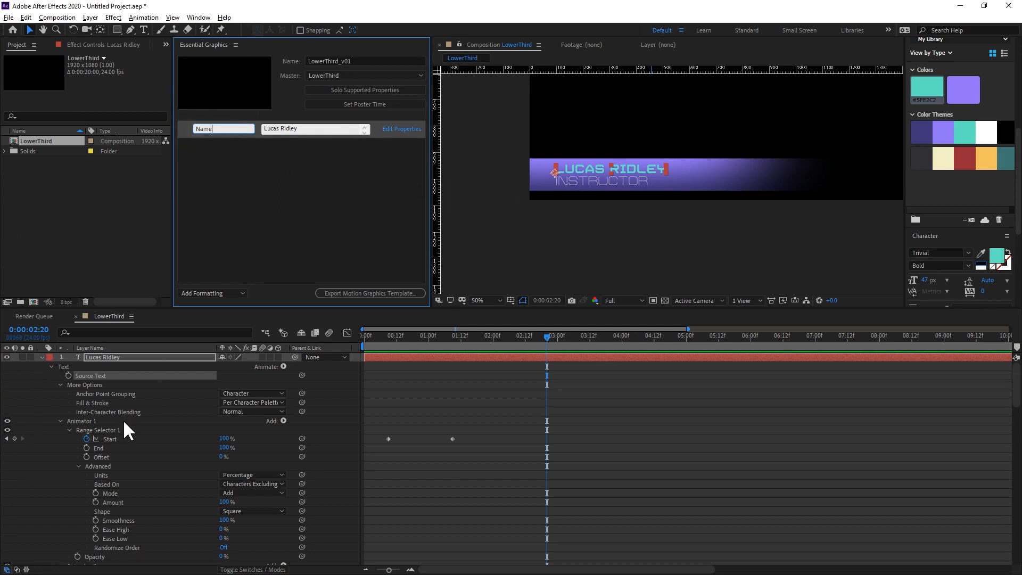
# Add the Instructor layer's Source Text to the template and label it Title.
pyautogui.scroll(-3, 126, 429)
pyautogui.scroll(4, 77, 454)
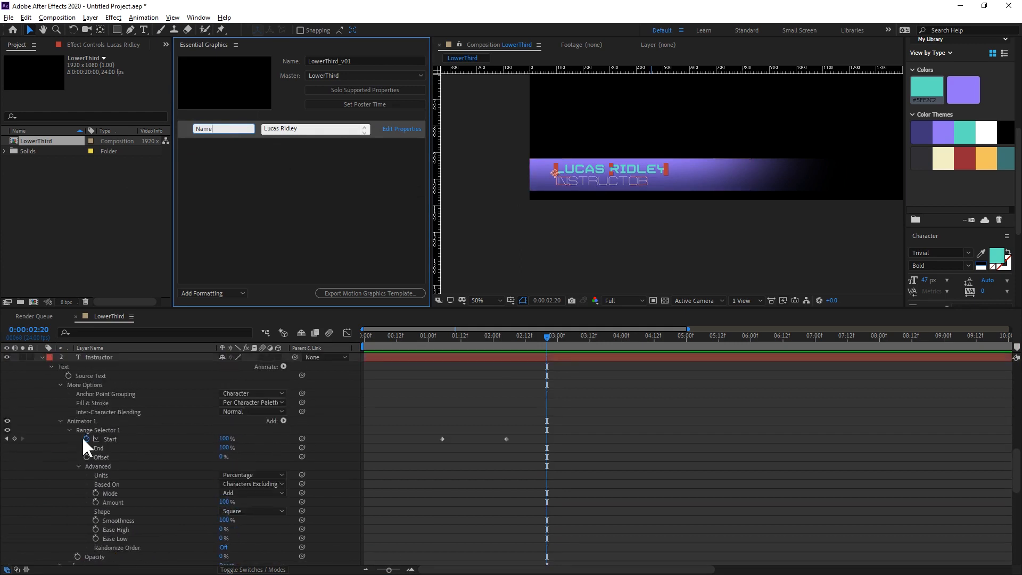
pyautogui.moveTo(82, 404); pyautogui.dragTo(246, 183)
pyautogui.click(233, 145)
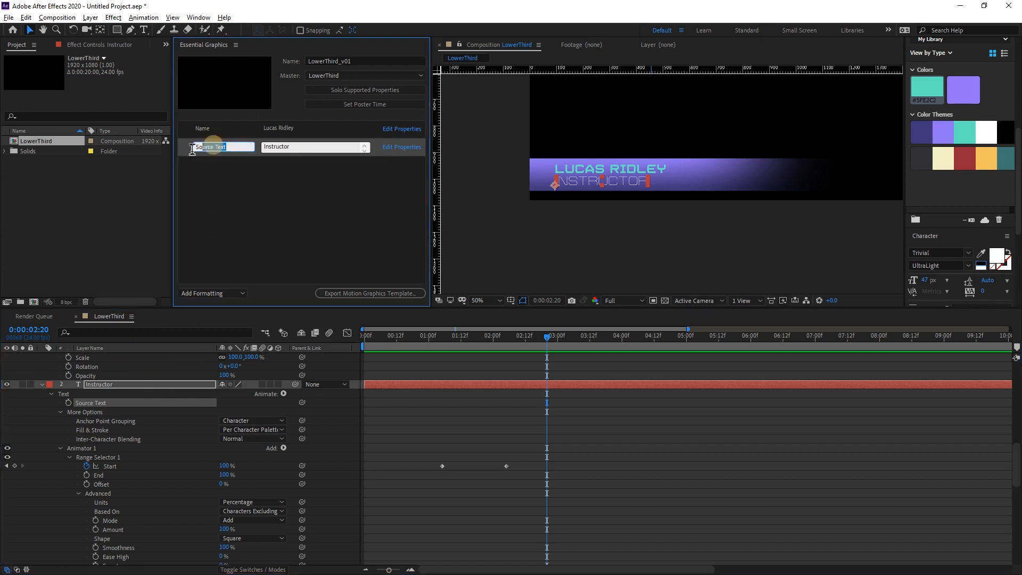
pyautogui.write('Ti')
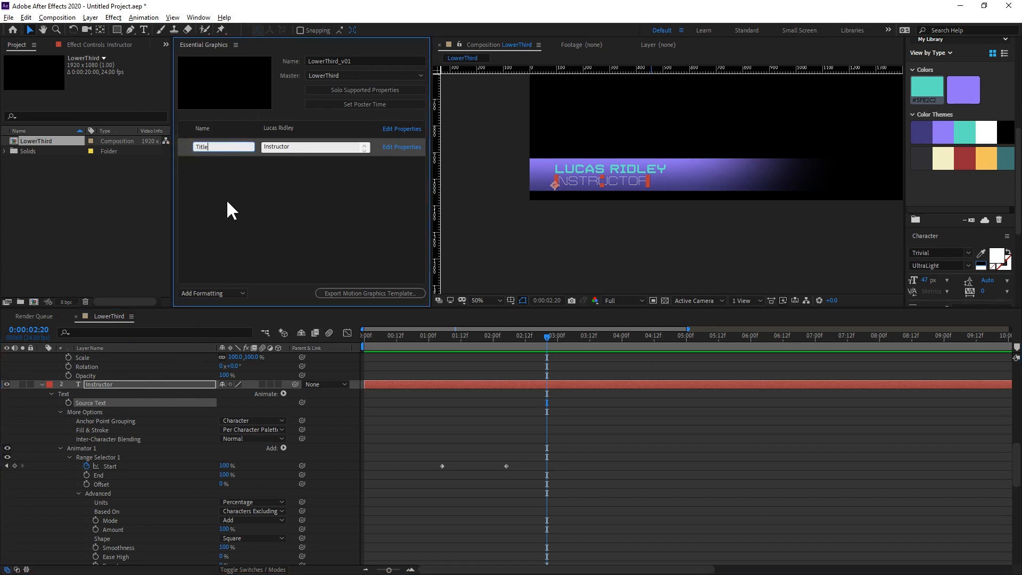
pyautogui.write('tle')
pyautogui.click(254, 228)
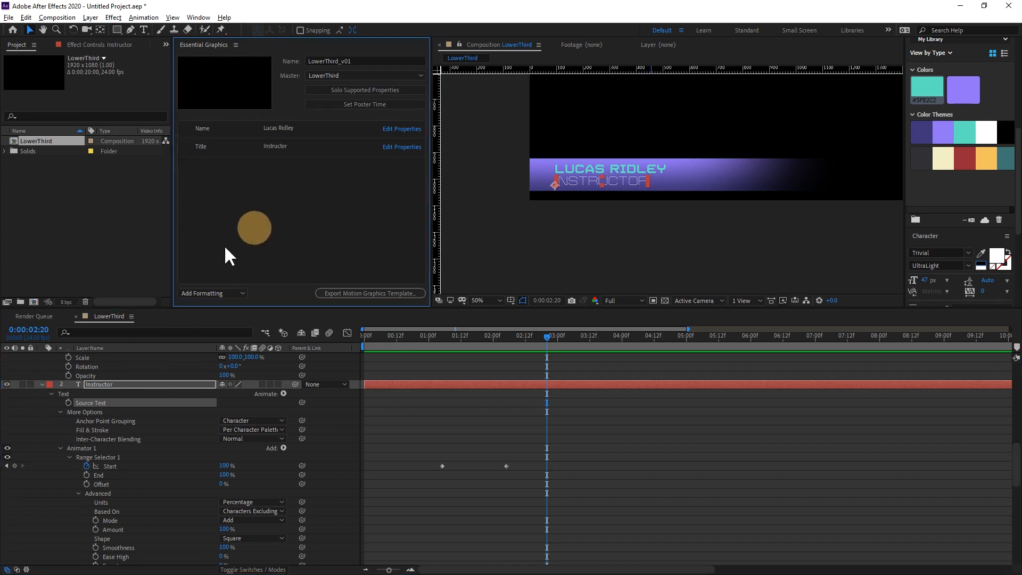
# Add the first text layer's Fill Color to the template, and collapse the properties of all three layers.
pyautogui.scroll(3, 106, 527)
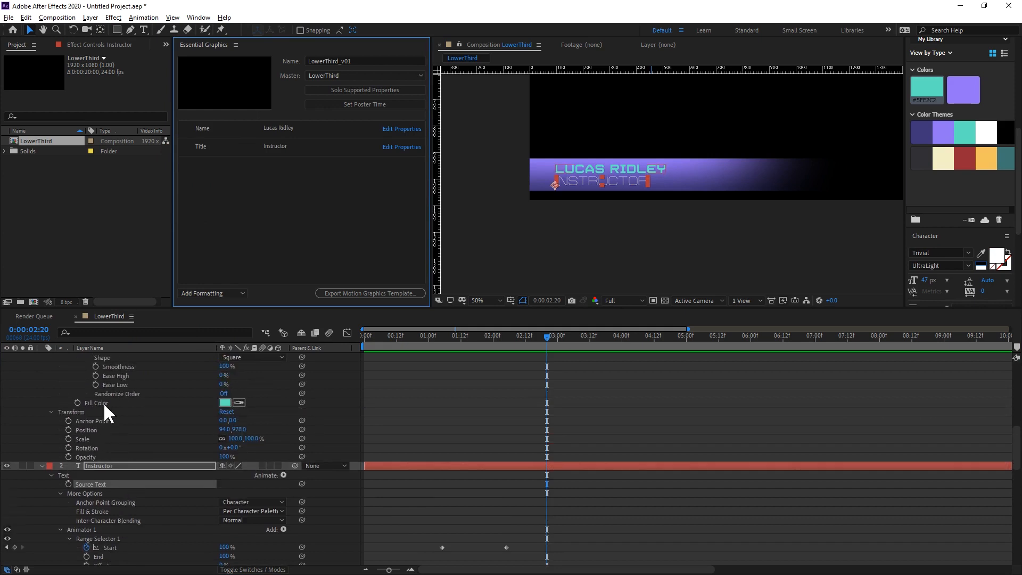
pyautogui.moveTo(107, 405); pyautogui.dragTo(244, 246)
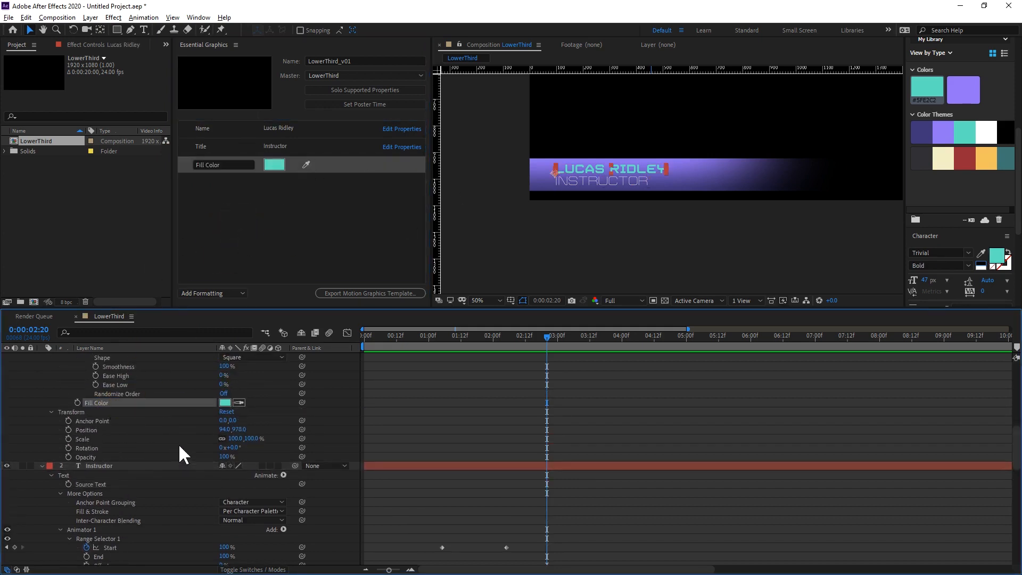
pyautogui.scroll(4, 169, 467)
pyautogui.scroll(7, 168, 470)
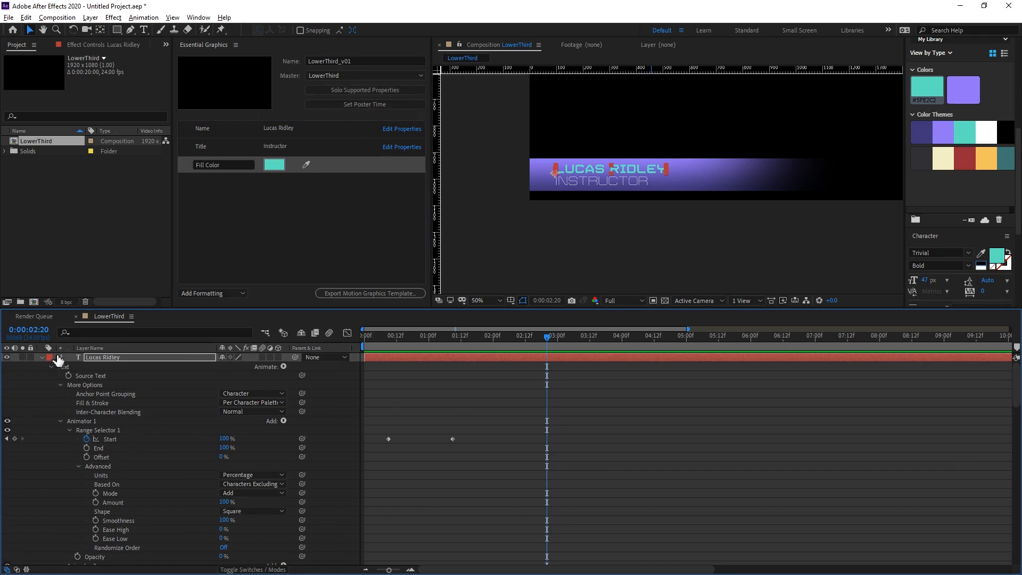
pyautogui.click(41, 357)
pyautogui.click(42, 375)
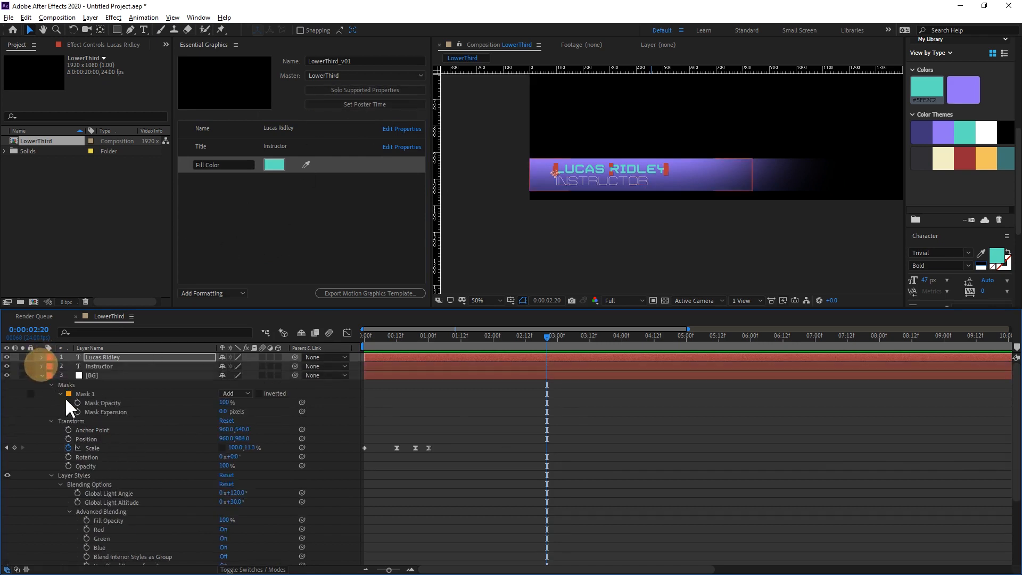
pyautogui.click(43, 375)
pyautogui.click(182, 456)
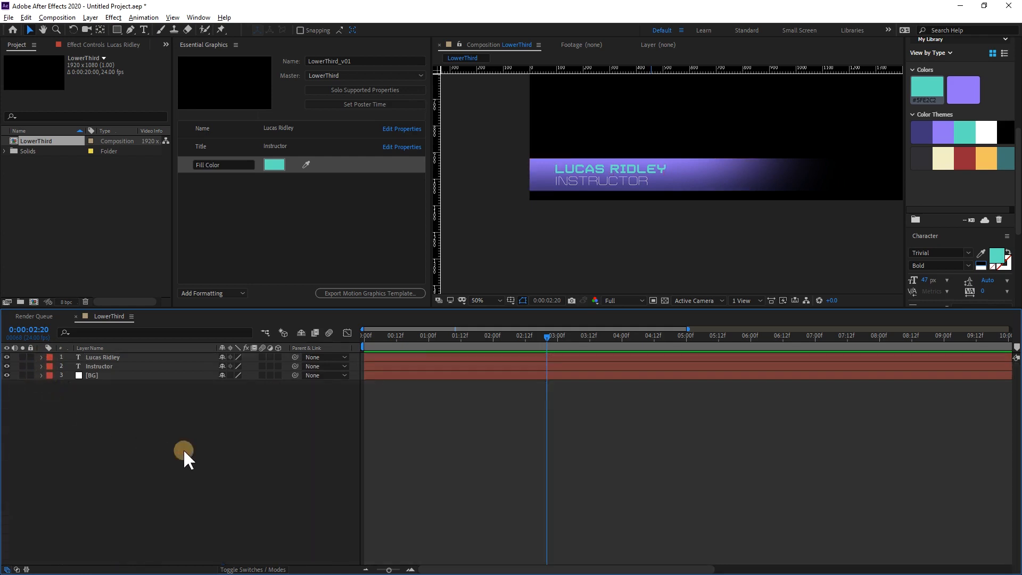
pyautogui.moveTo(513, 311); pyautogui.dragTo(311, 408)
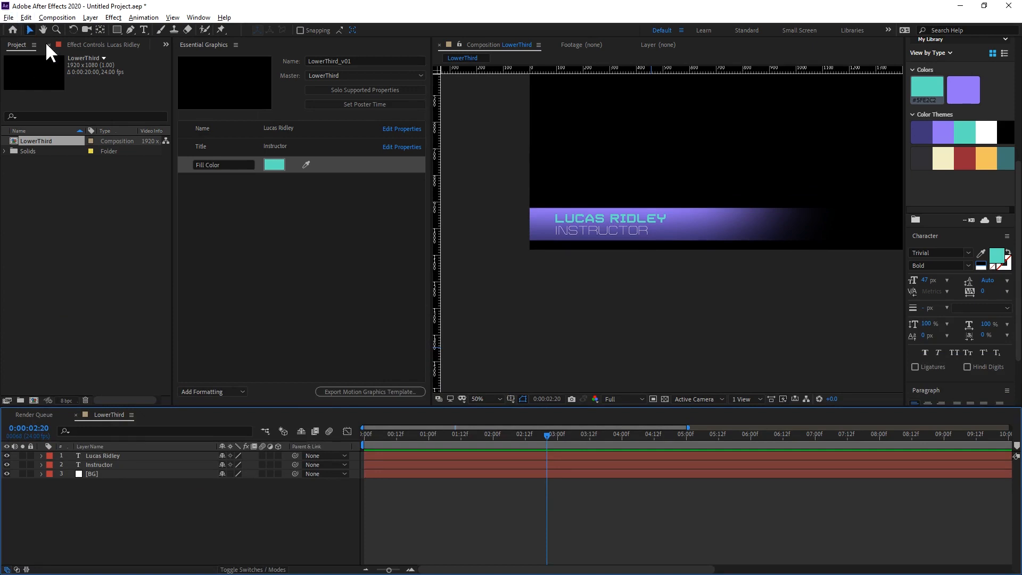
# Save the project as Lesson4_LowerThirdTemplate and export the motion graphics template to the Local Templates Folder, accepting the compatibility warnings.
pyautogui.click(9, 17)
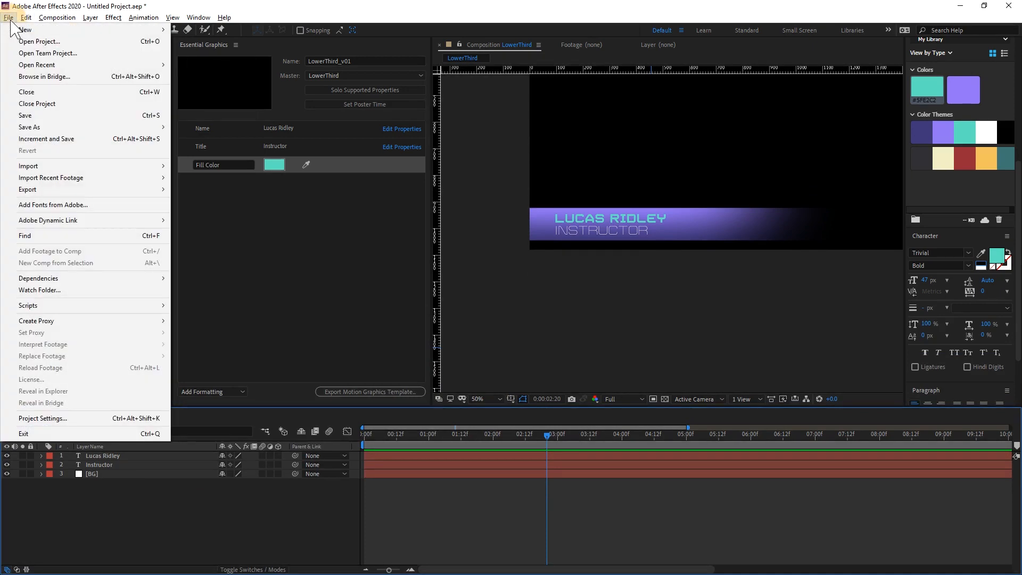
pyautogui.click(48, 117)
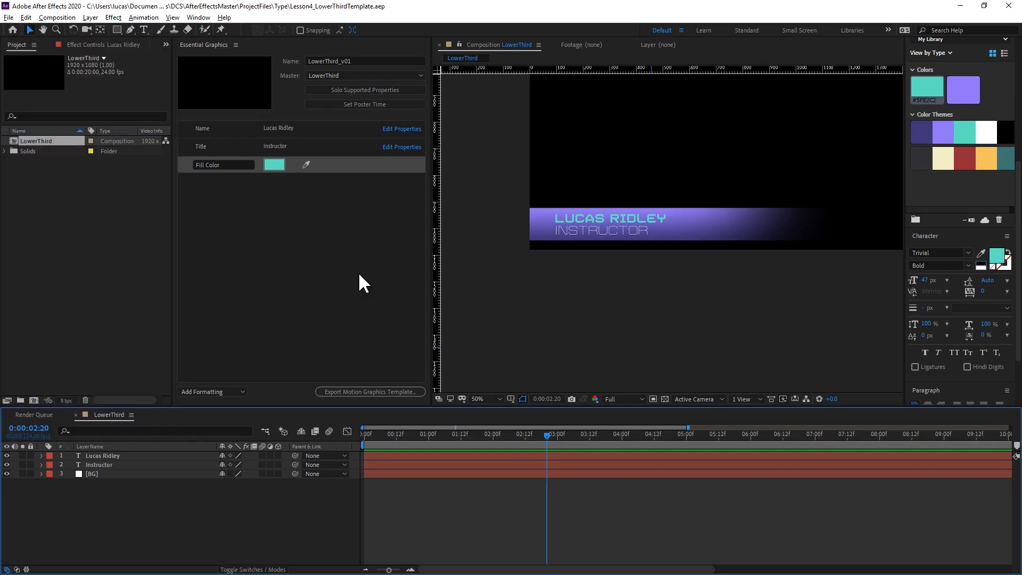
pyautogui.click(355, 392)
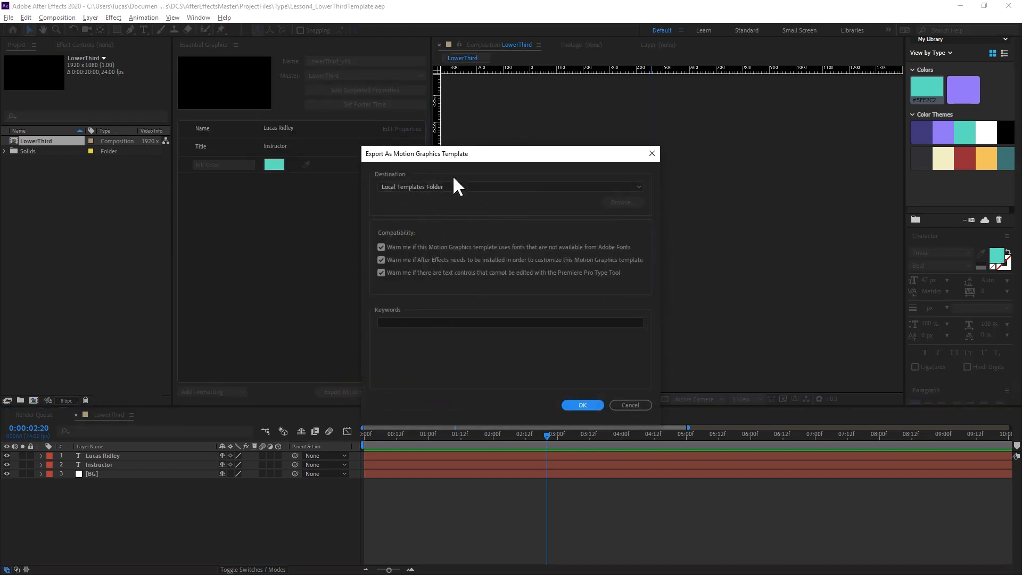
pyautogui.click(634, 188)
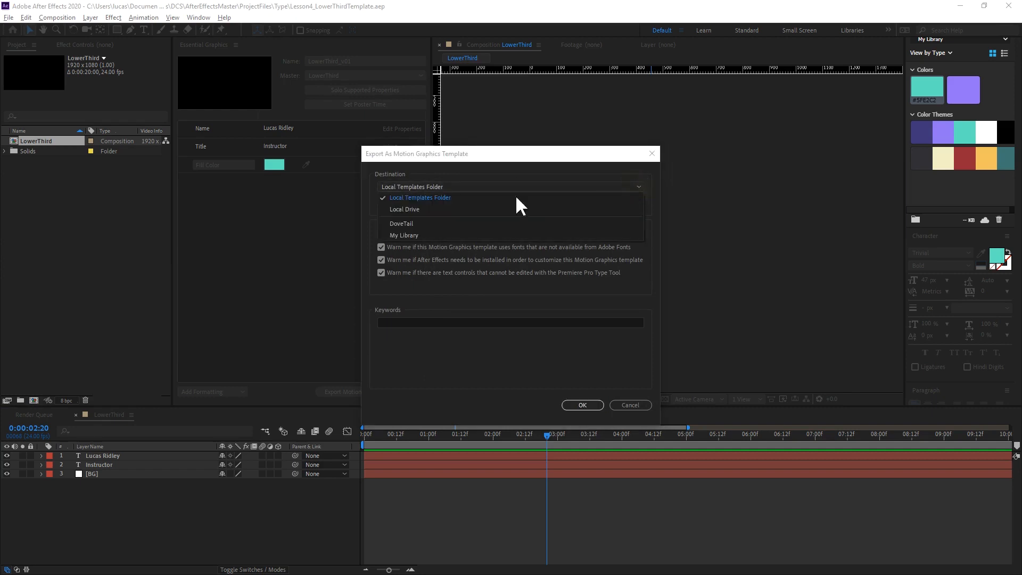
pyautogui.click(426, 345)
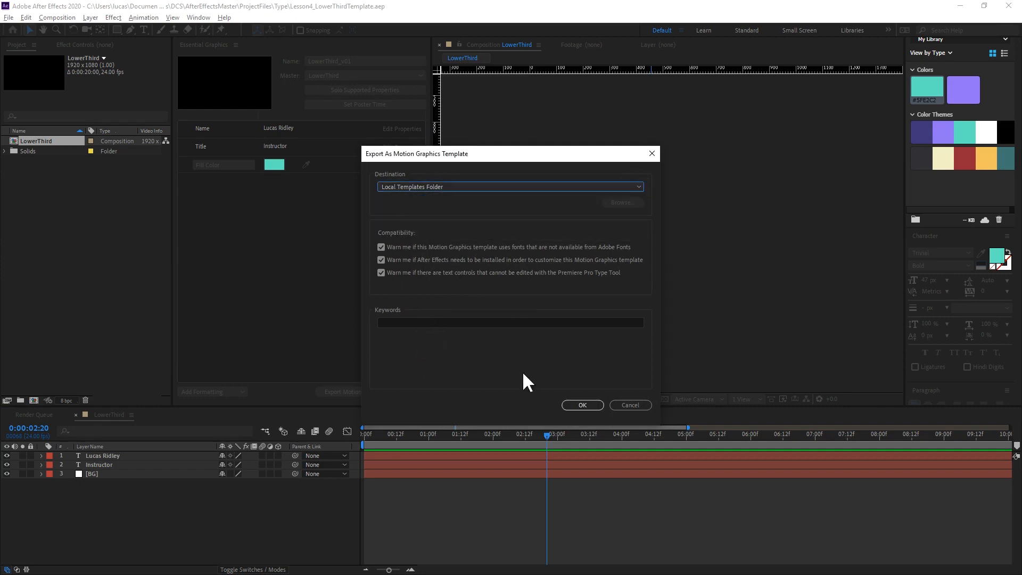
pyautogui.click(582, 406)
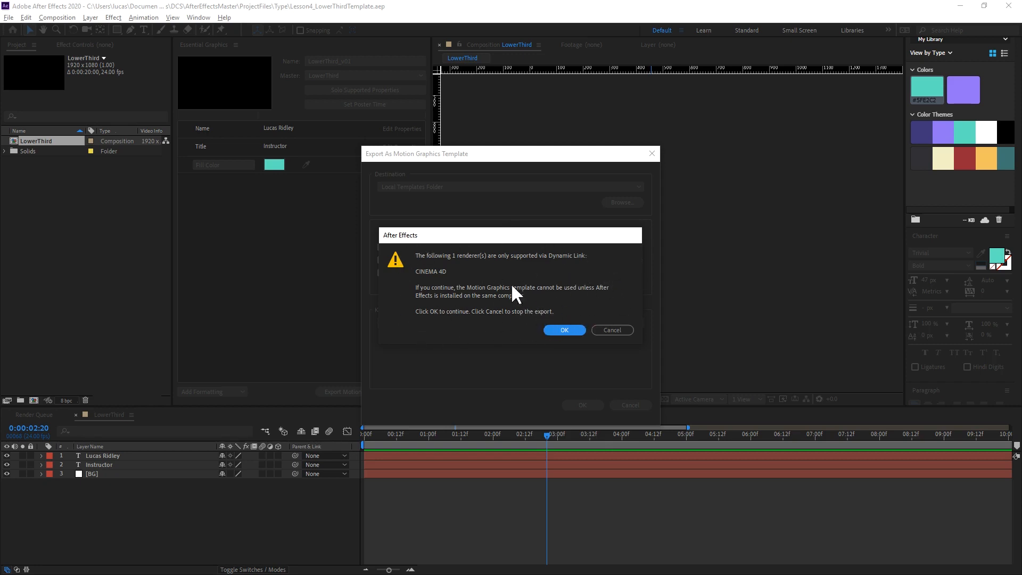
pyautogui.click(562, 331)
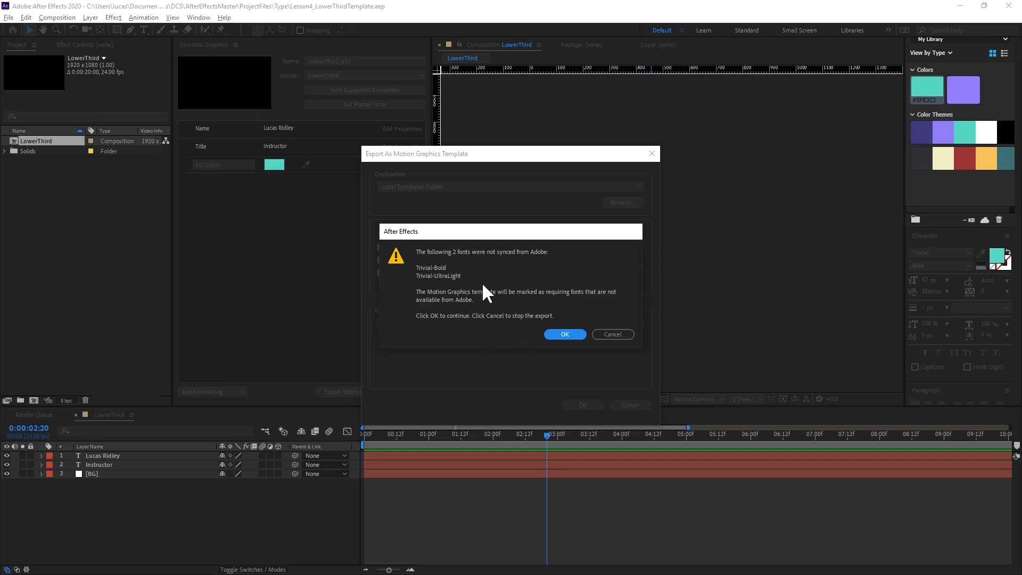
pyautogui.click(565, 334)
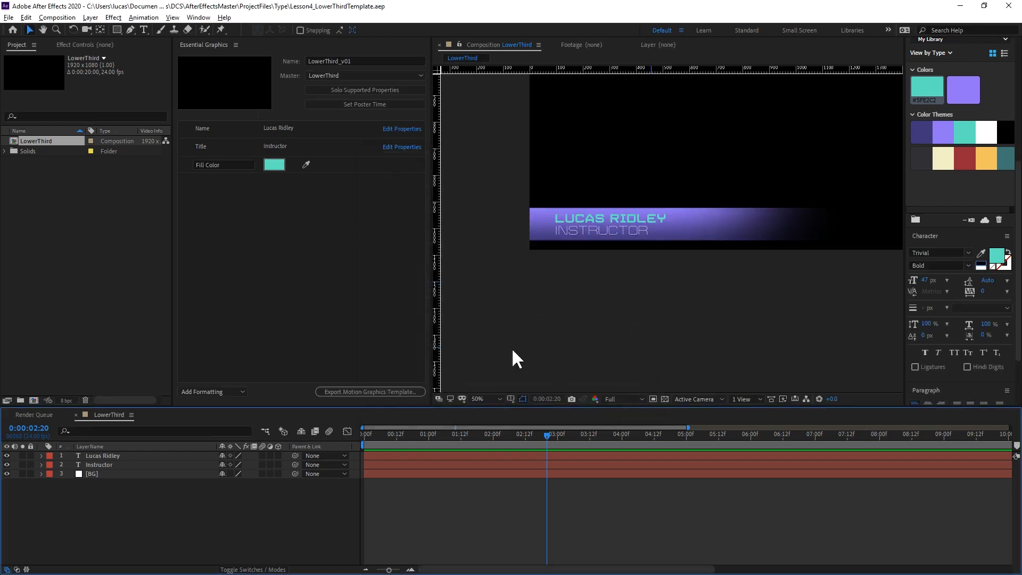
# Switch to Premiere Pro and bring up the Essential Graphics template browser.
pyautogui.hotkey('alt', 'Tab')
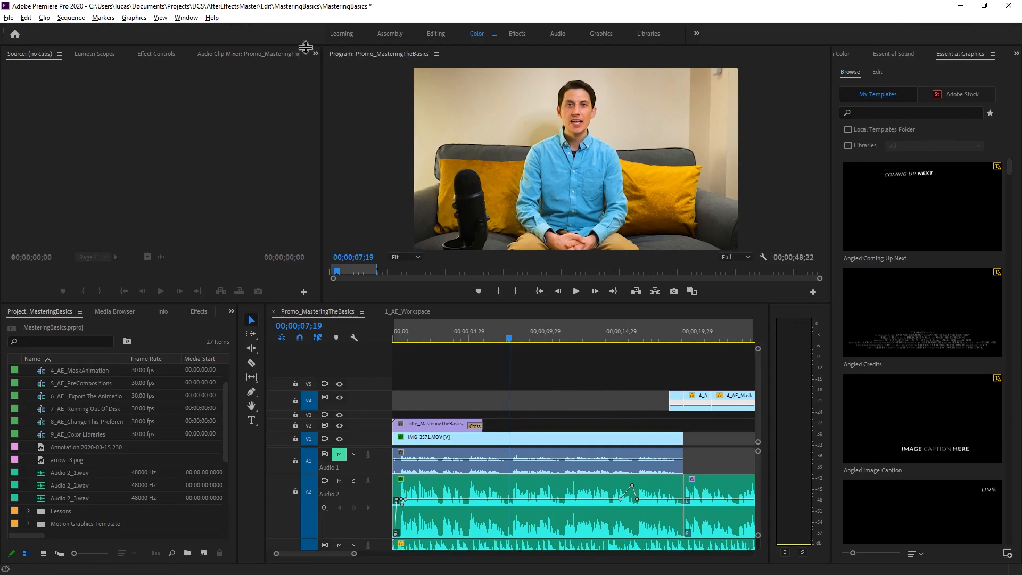
pyautogui.click(186, 18)
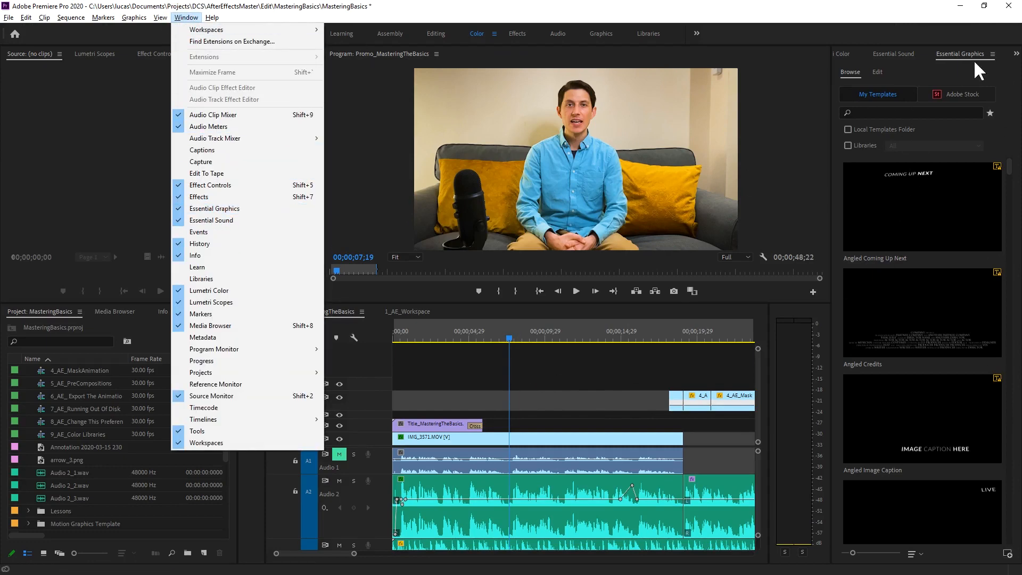
pyautogui.click(950, 56)
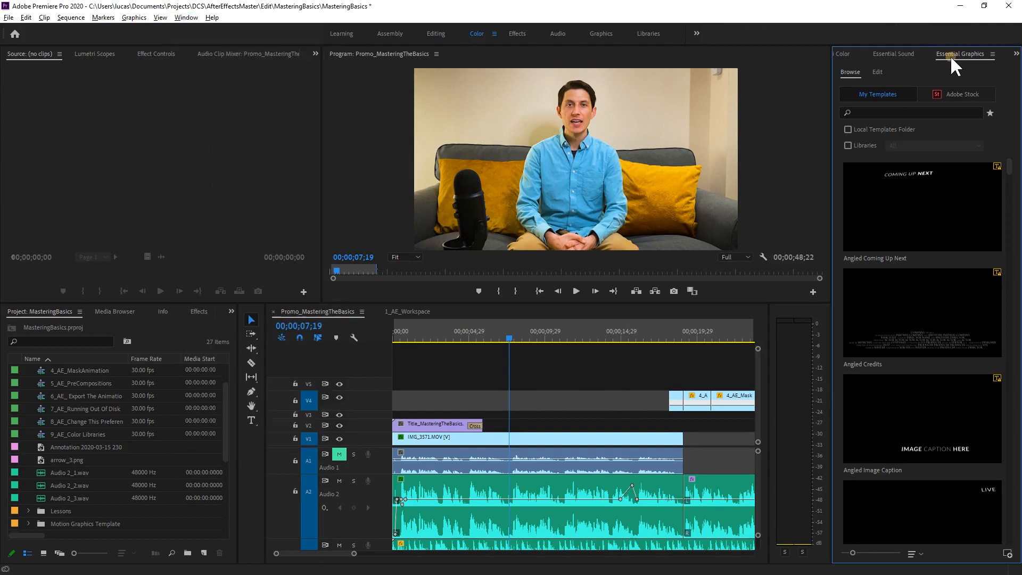
# Search the motion graphics templates for lowerthird_v01 and place LowerThird_v01 on track V5, spanning the current time.
pyautogui.click(872, 114)
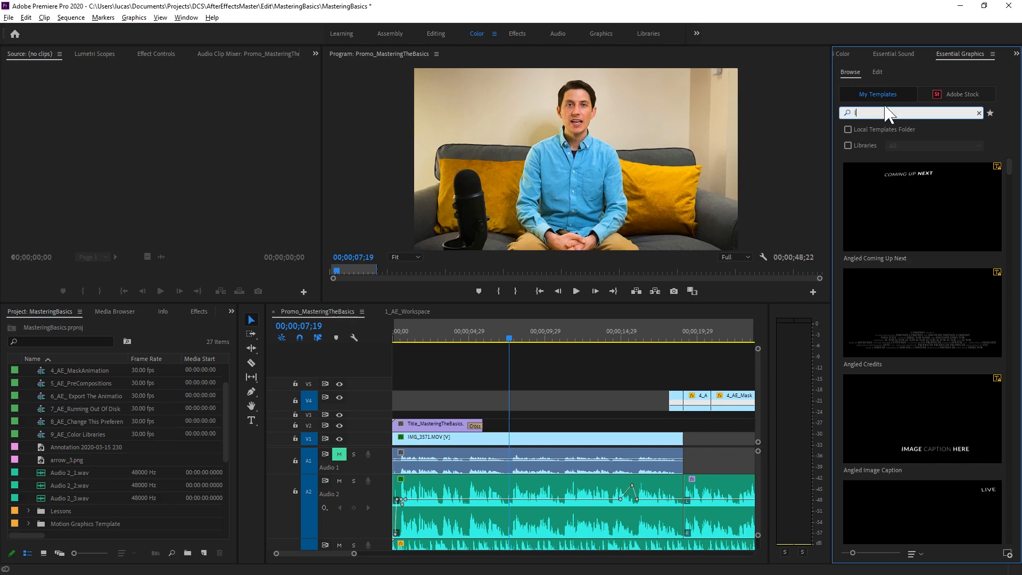
pyautogui.write('lowerthi')
pyautogui.press('Down')
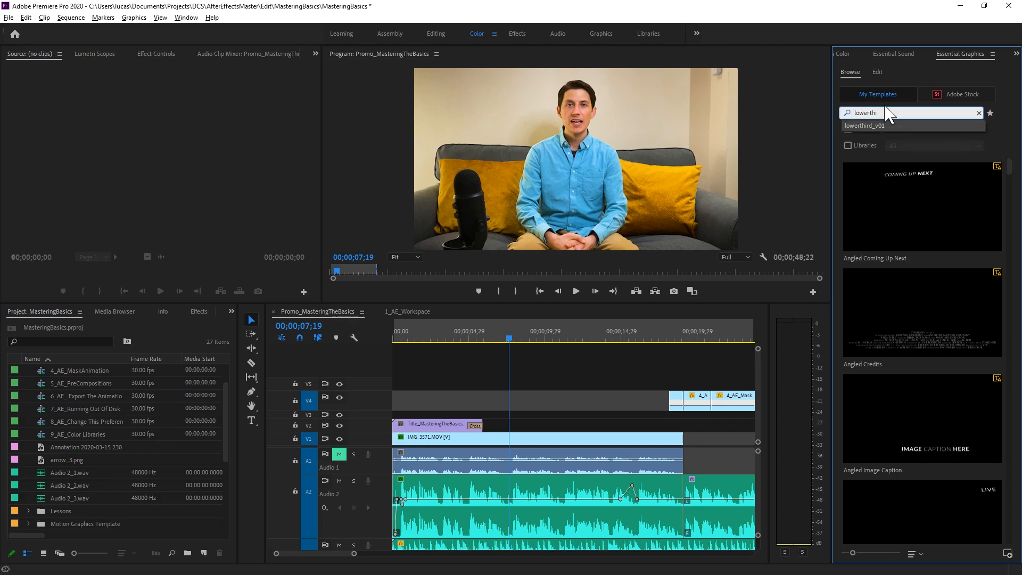
pyautogui.press('Return')
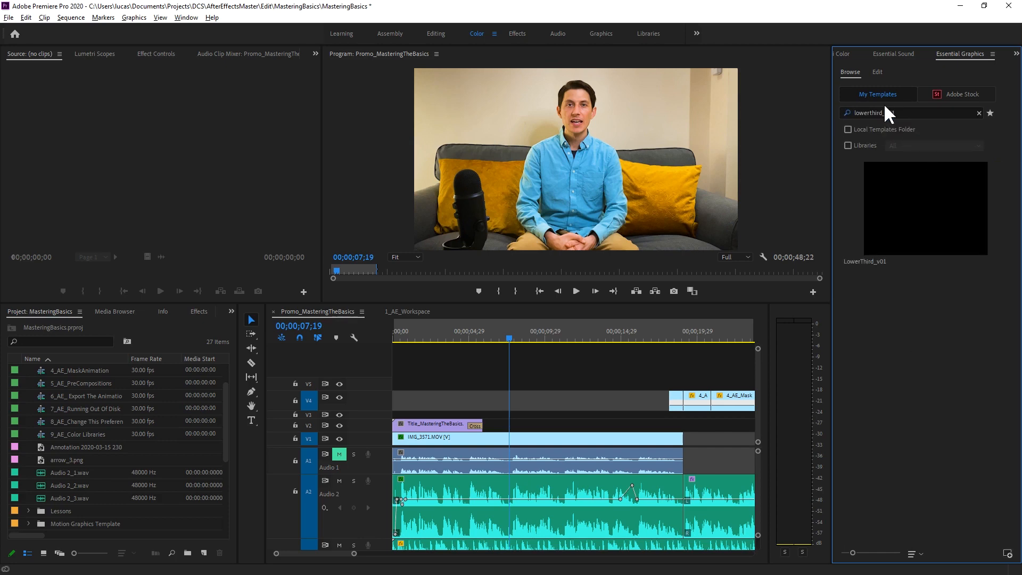
pyautogui.moveTo(874, 220); pyautogui.dragTo(426, 390)
pyautogui.moveTo(437, 386); pyautogui.dragTo(437, 384)
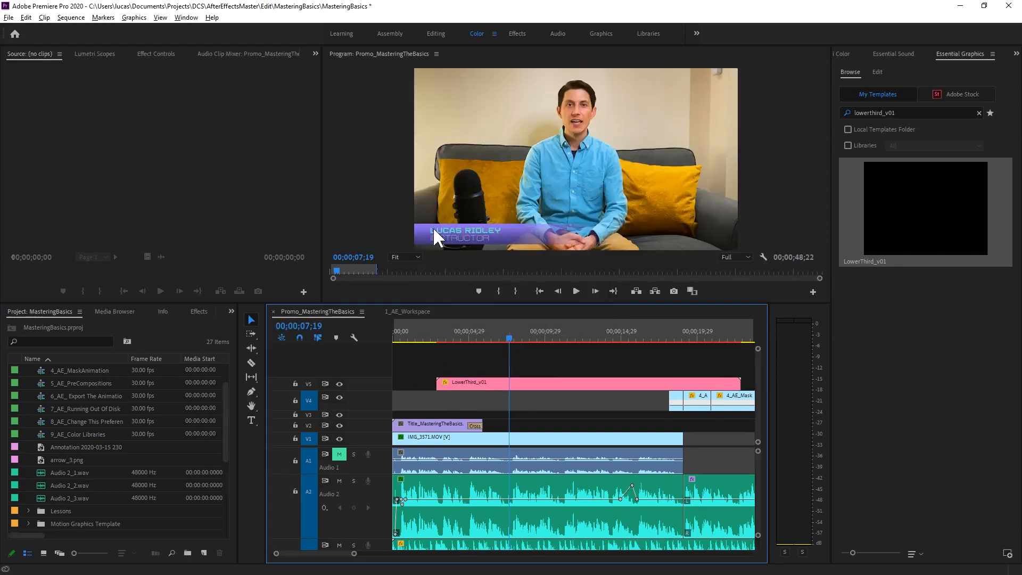
# Set the LowerThird_v01 clip's Name to Ryan Reynolds and its Title to Actor.
pyautogui.click(530, 386)
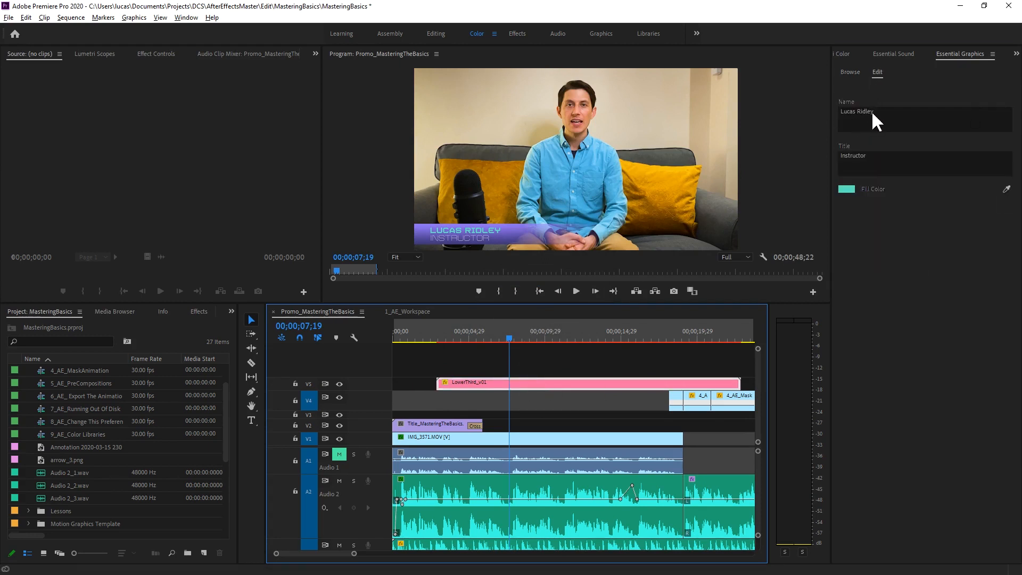
pyautogui.click(897, 111)
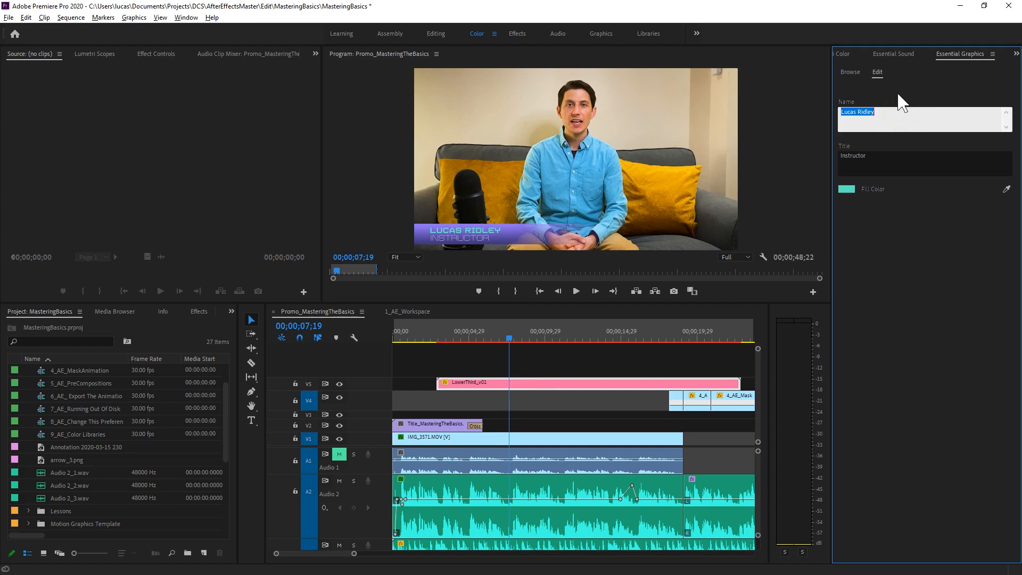
pyautogui.write('Ryan Reynolds')
pyautogui.click(846, 158)
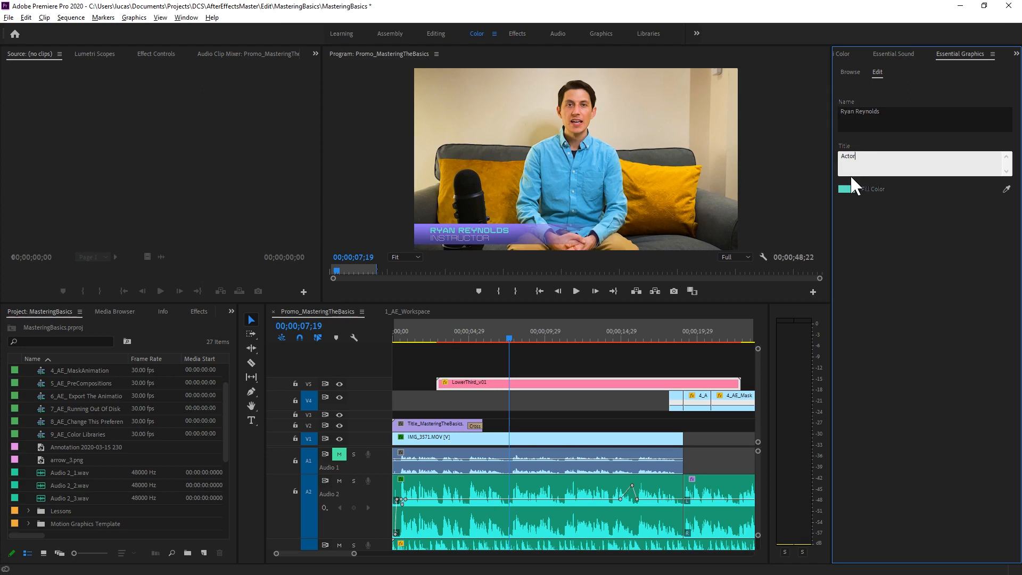
pyautogui.click(920, 127)
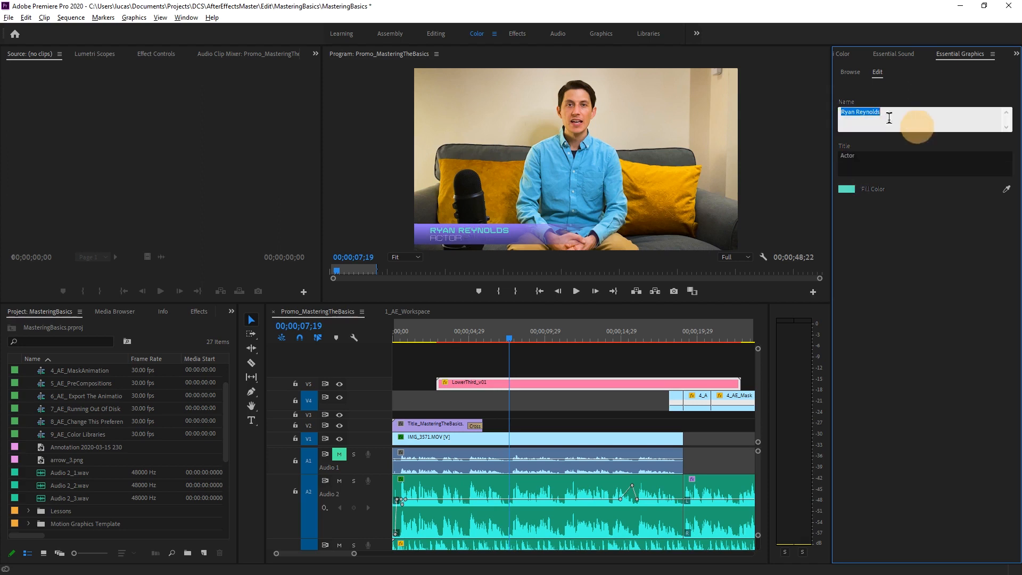
pyautogui.click(568, 383)
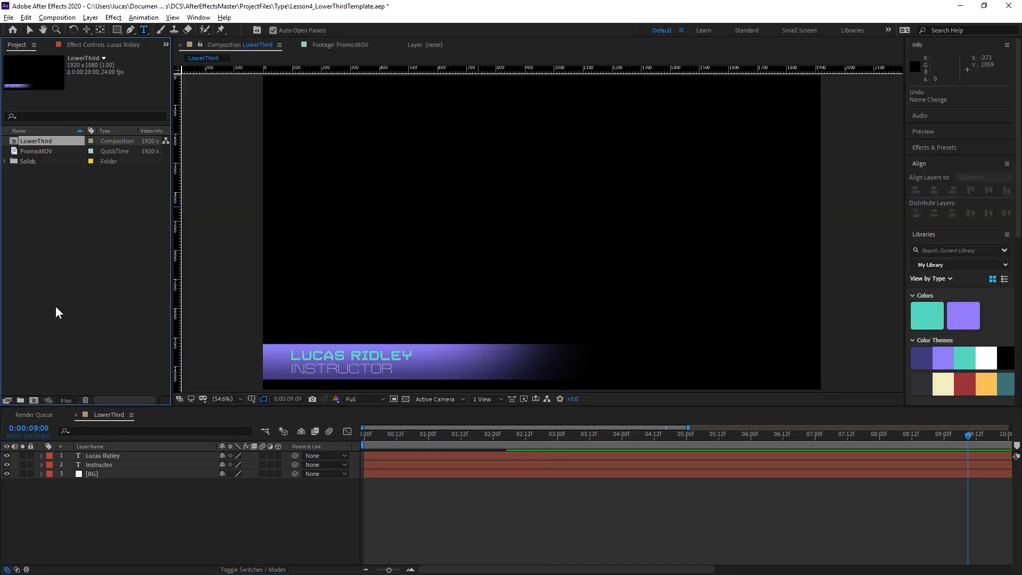
# Rename the LowerThird composition as LowerThird_template.
pyautogui.click(46, 142)
pyautogui.press('Return')
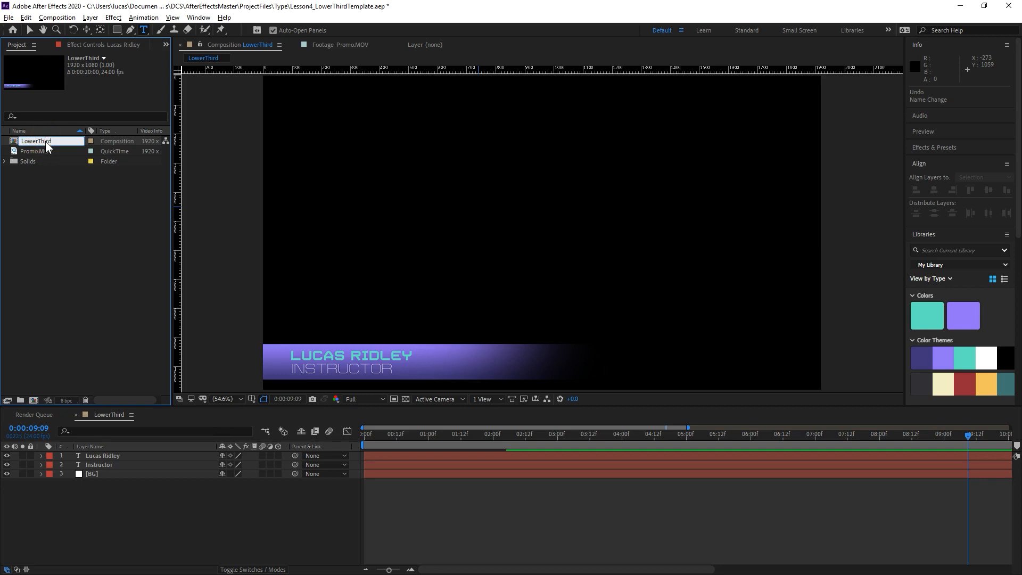
pyautogui.write('_template')
pyautogui.press('Return')
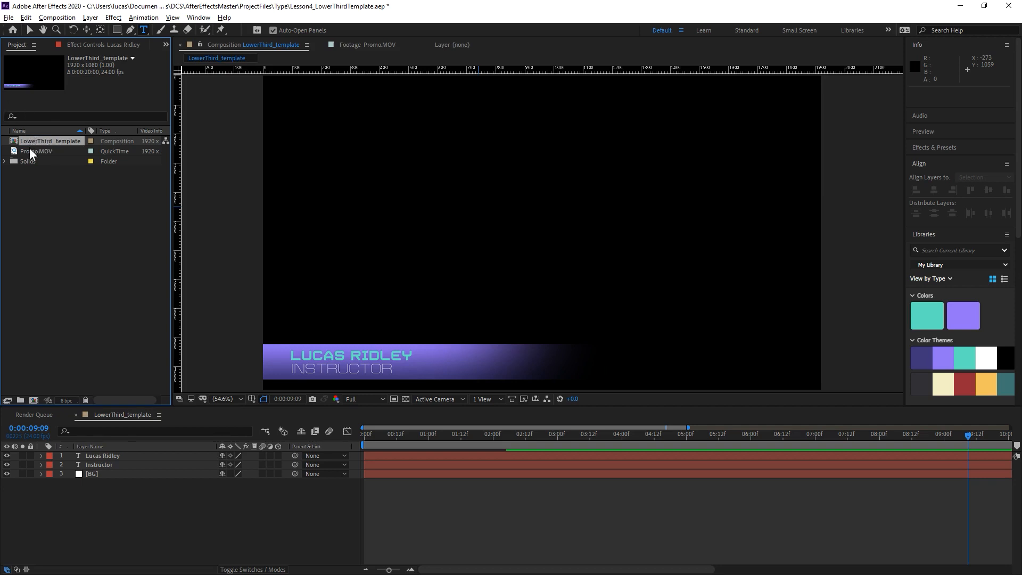
# Create a new composition from the Promo.MOV footage and move its current time to 0:01:26:21.
pyautogui.click(30, 153)
pyautogui.moveTo(31, 153); pyautogui.dragTo(33, 401)
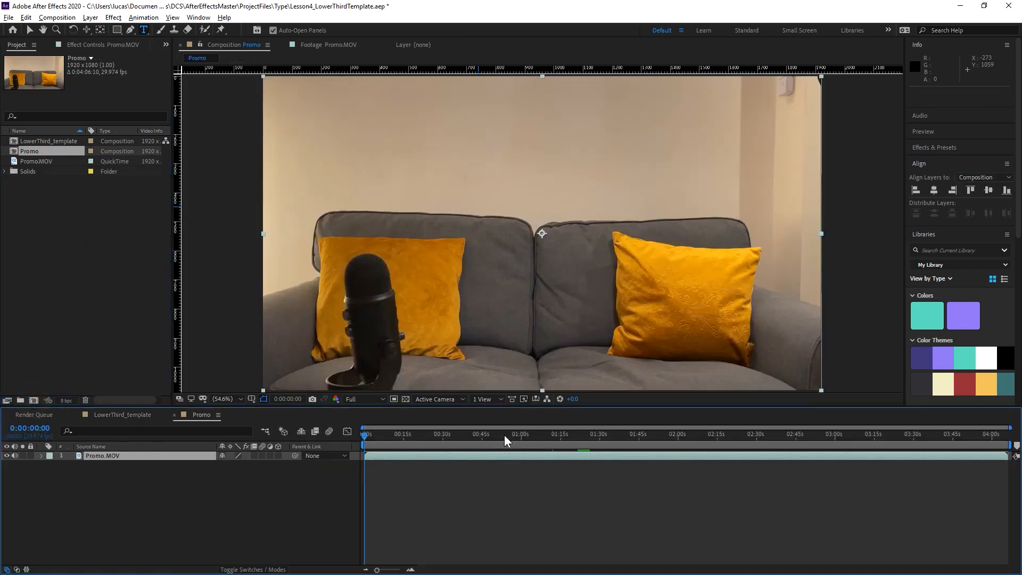
pyautogui.moveTo(582, 436); pyautogui.dragTo(591, 436)
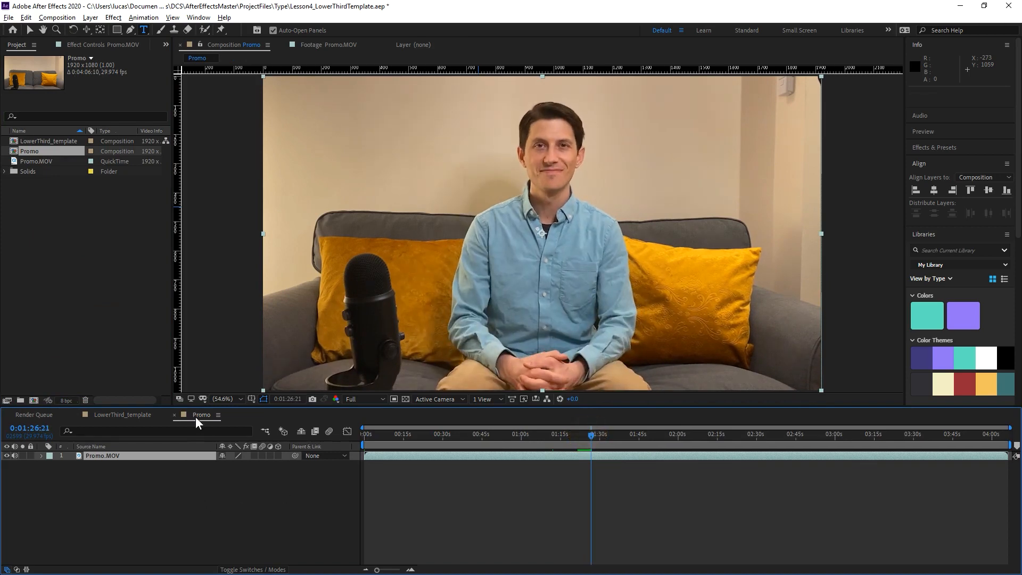
# Add LowerThird_template above Promo.MOV, aligning its start with the current time and shifting it about four seconds earlier.
pyautogui.click(55, 142)
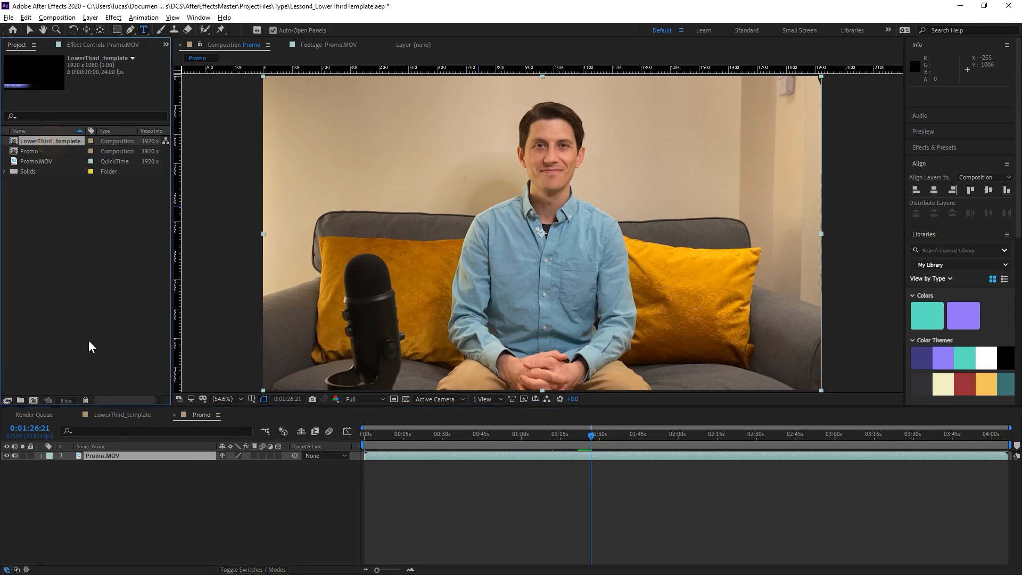
pyautogui.moveTo(42, 143); pyautogui.dragTo(117, 453)
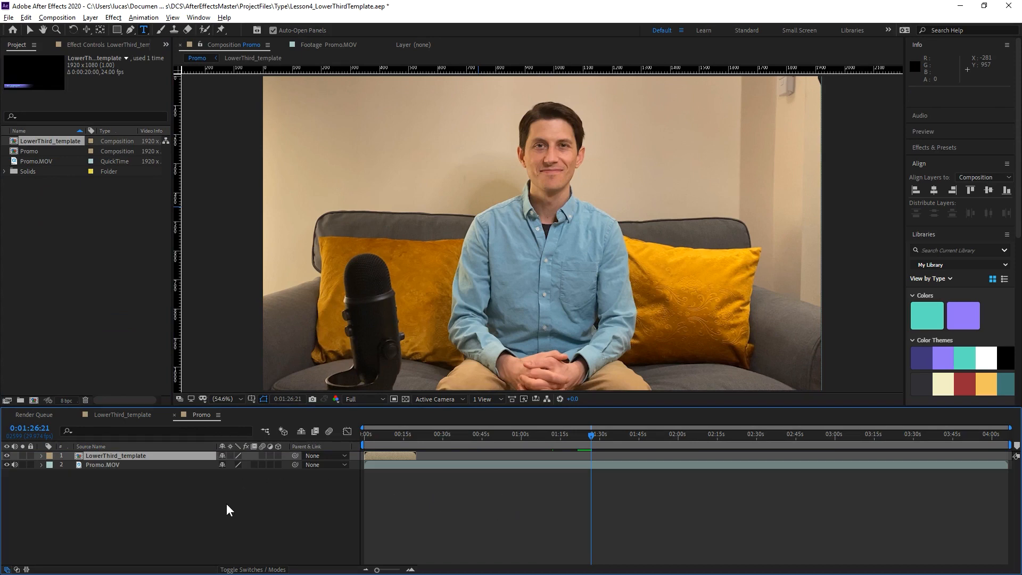
pyautogui.press('[')
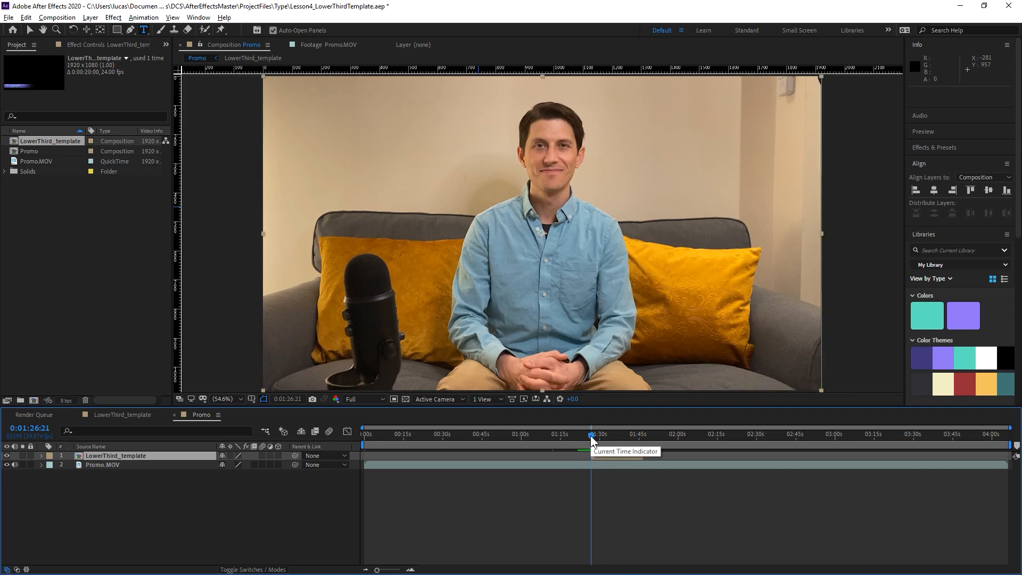
pyautogui.click(616, 455)
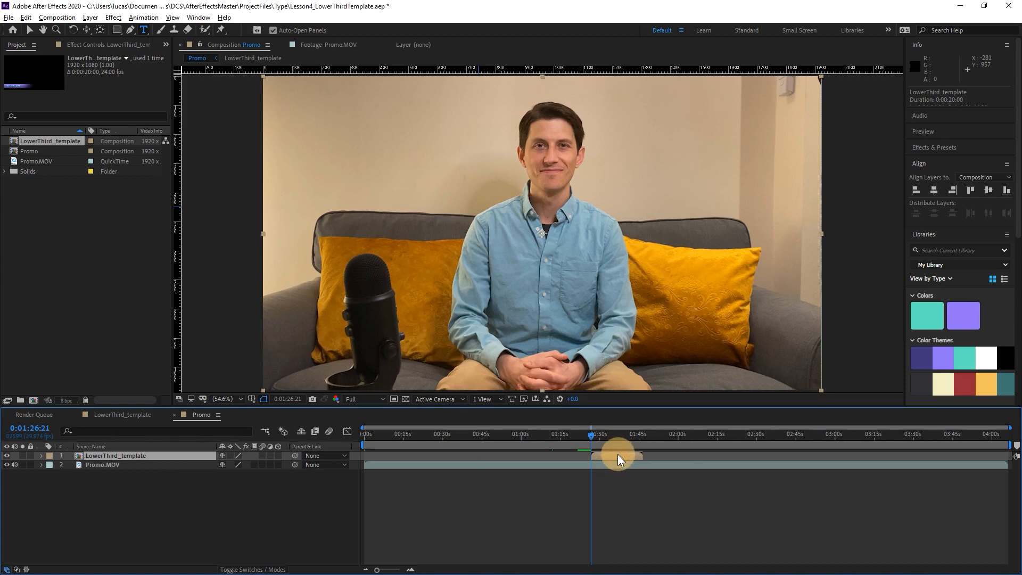
pyautogui.moveTo(617, 455); pyautogui.dragTo(612, 456)
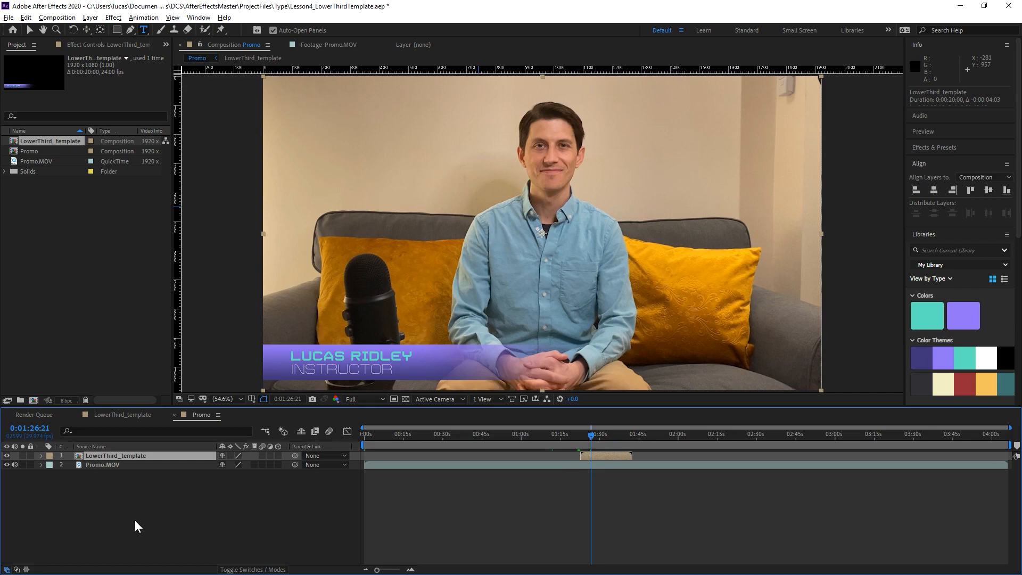
# Expand the Master Properties of the LowerThird_template layer in the Promo composition, checking the template composition's own layers on the way.
pyautogui.click(42, 456)
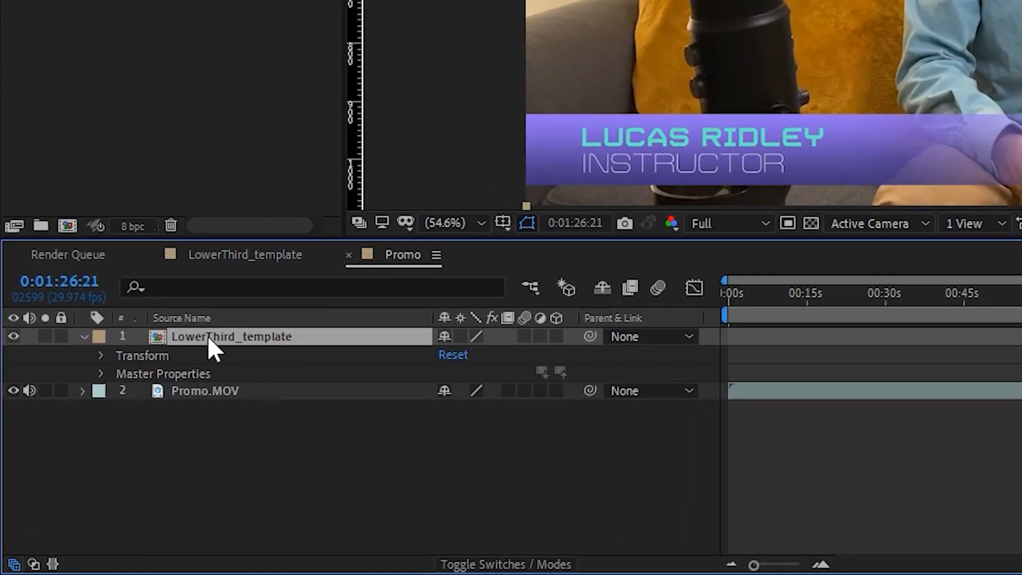
pyautogui.click(234, 254)
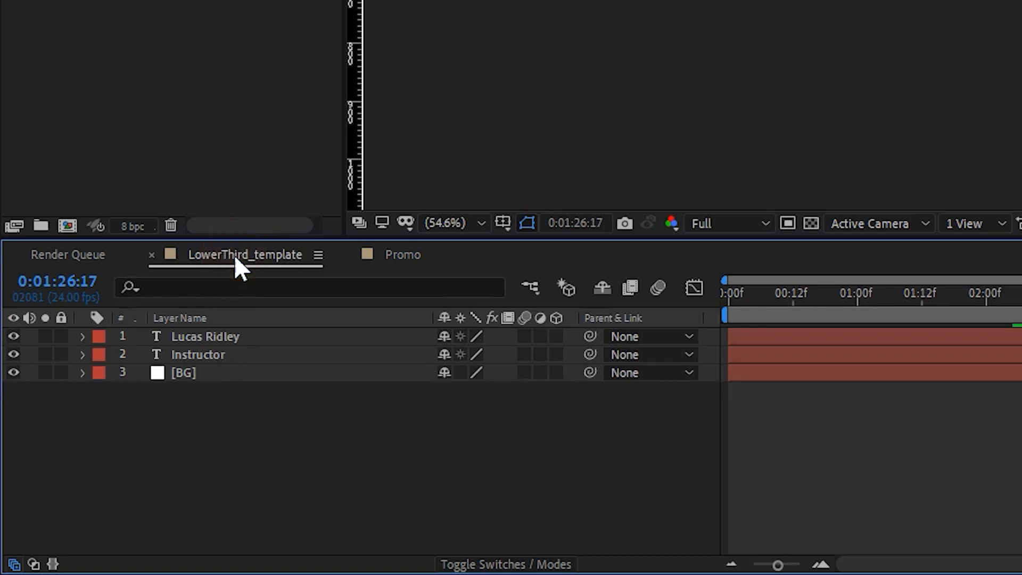
pyautogui.click(396, 254)
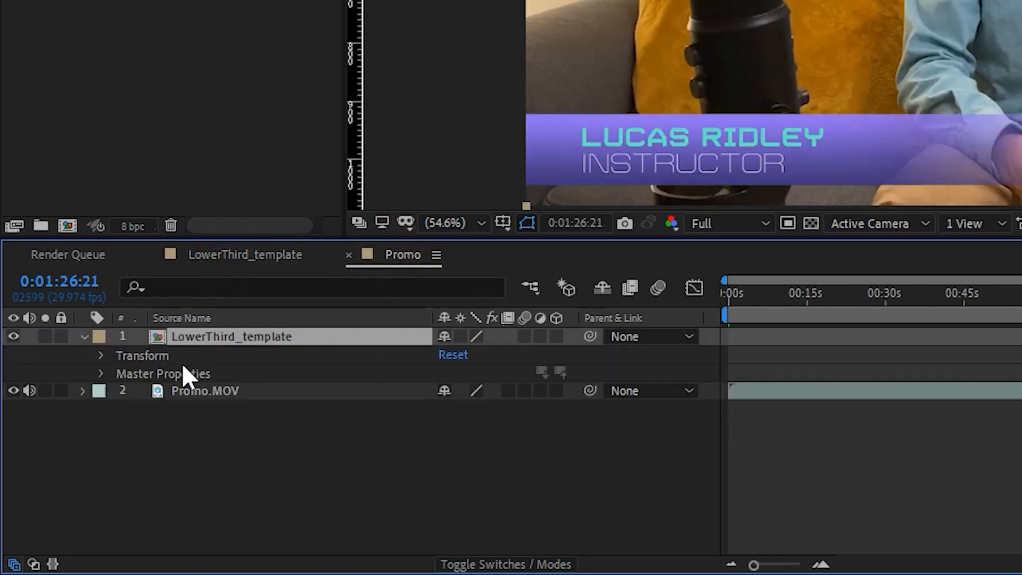
pyautogui.click(100, 373)
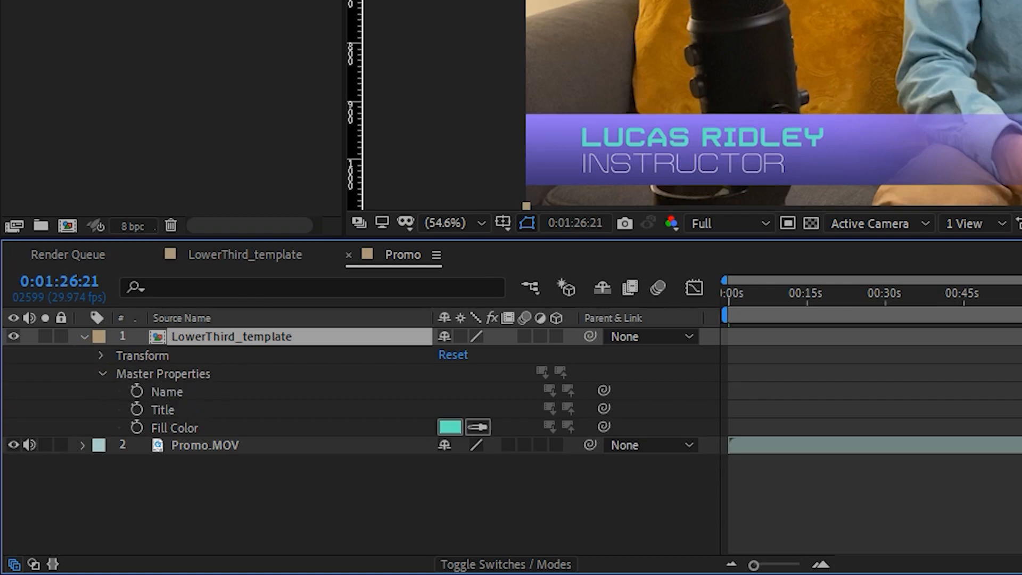
# Review the properties exposed for LowerThird_template in Essential Graphics and close that panel again.
pyautogui.click(397, 37)
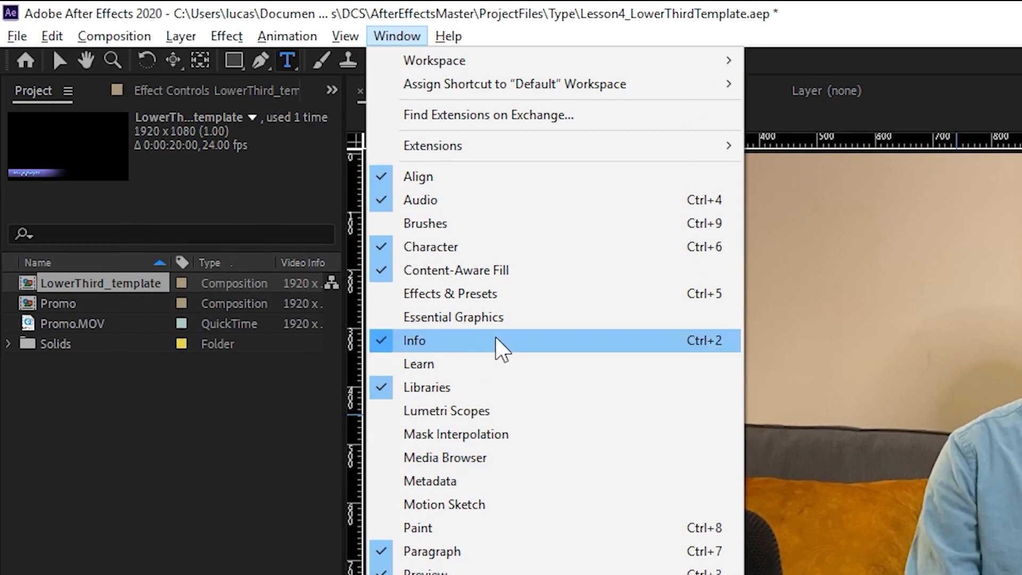
pyautogui.click(497, 318)
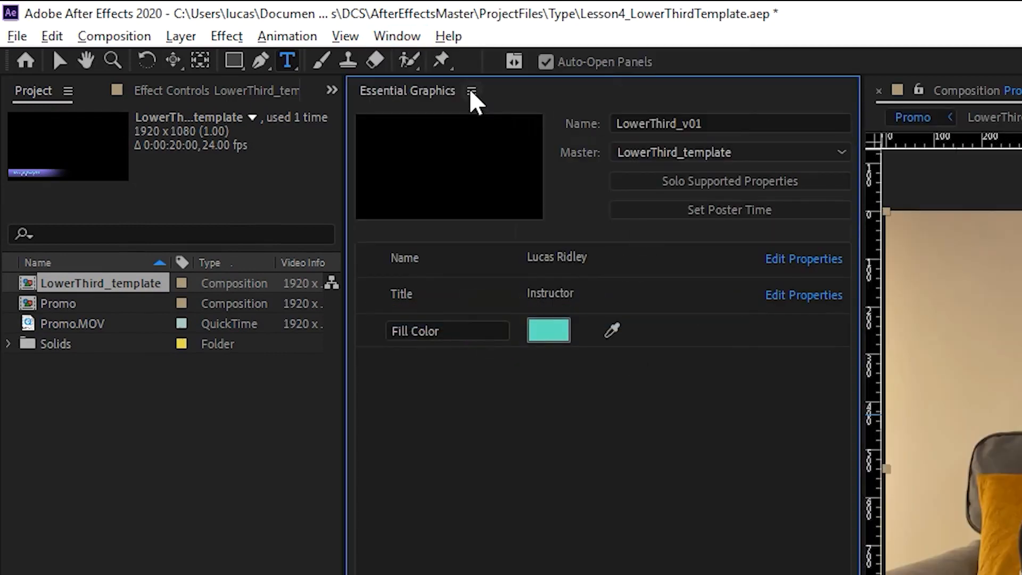
pyautogui.click(471, 92)
pyautogui.click(510, 106)
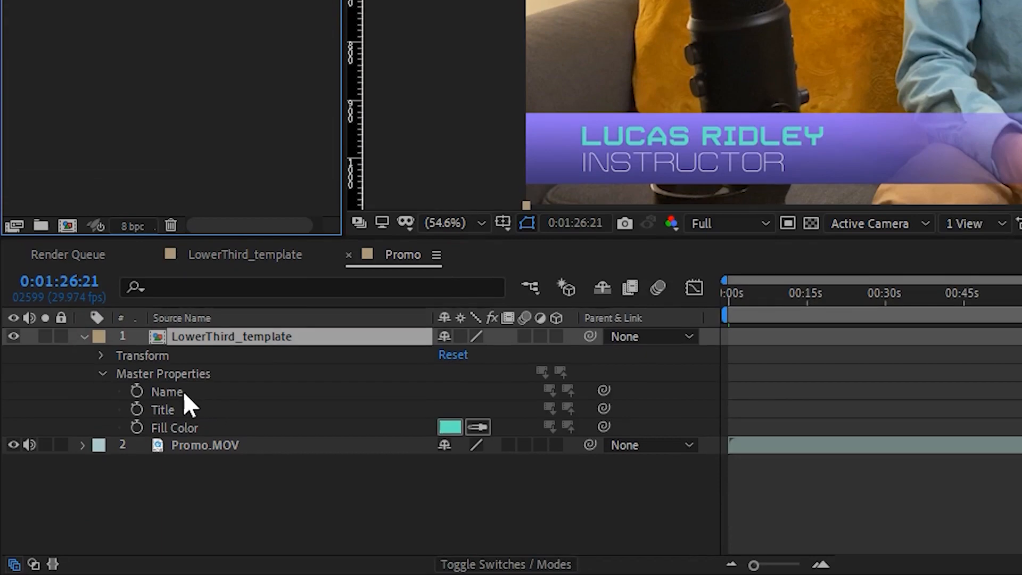
# Set the Name master property of the nested LowerThird_template layer to Tom Cruise.
pyautogui.rightClick(182, 391)
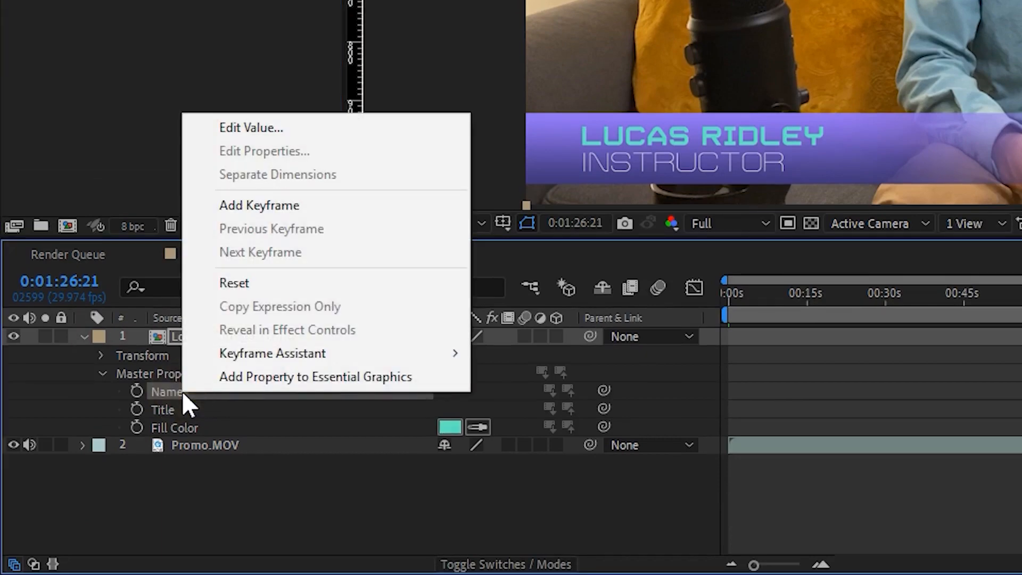
pyautogui.click(287, 131)
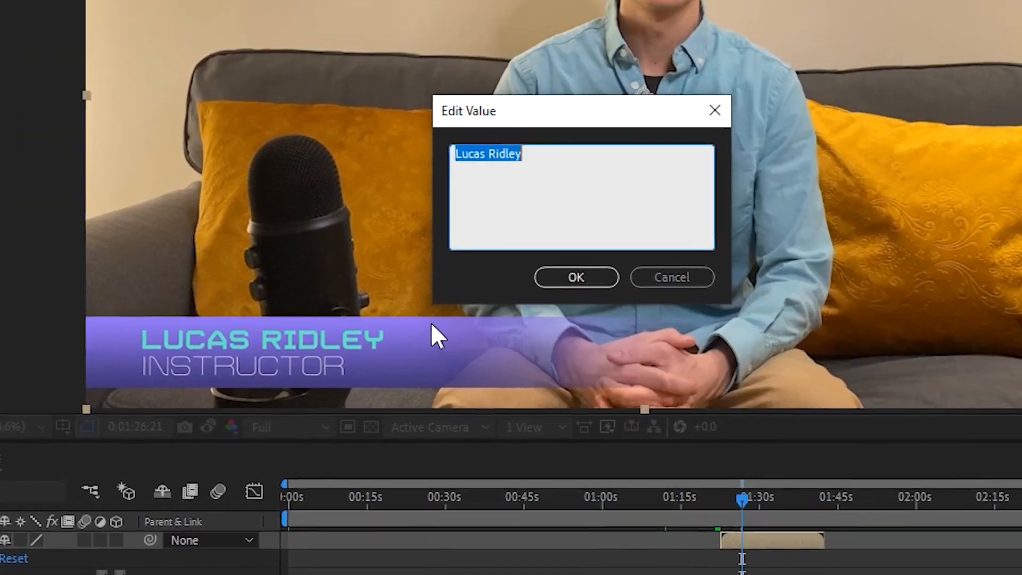
pyautogui.write('Tom Cruise')
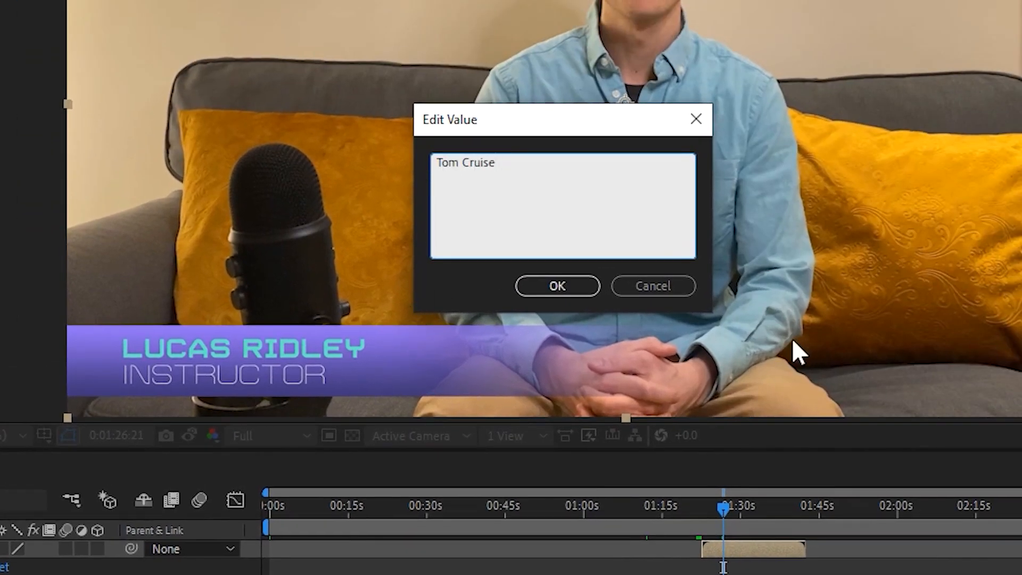
pyautogui.click(565, 286)
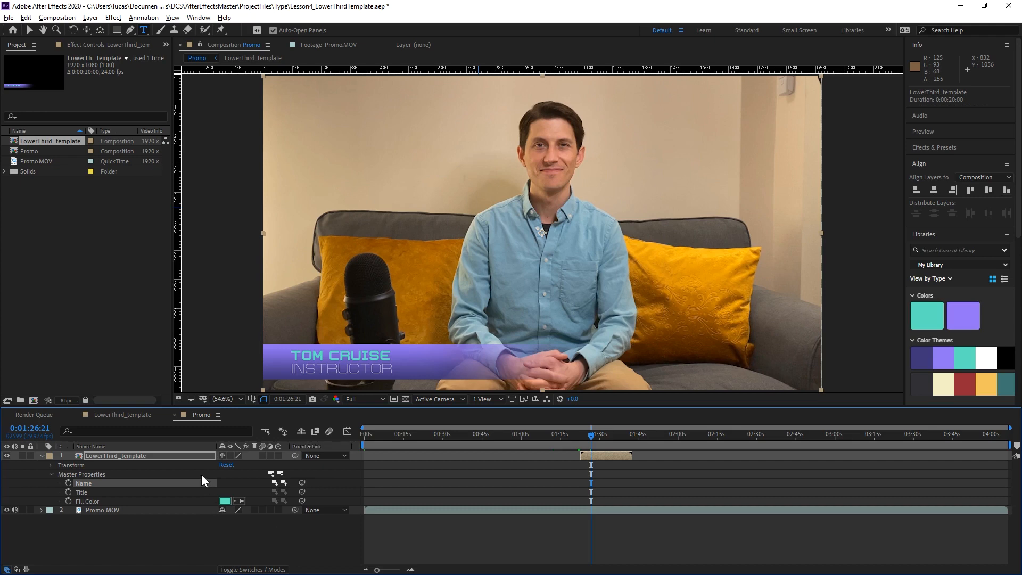
# Check the source LowerThird_template composition's name text at 0:00:04:09 and return to the Promo composition.
pyautogui.click(126, 416)
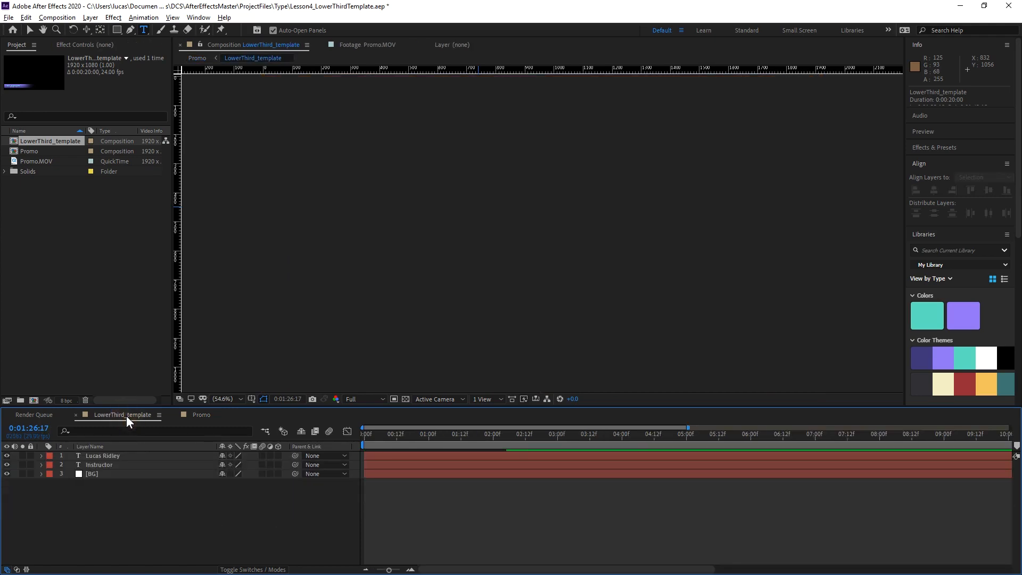
pyautogui.moveTo(632, 433); pyautogui.dragTo(646, 434)
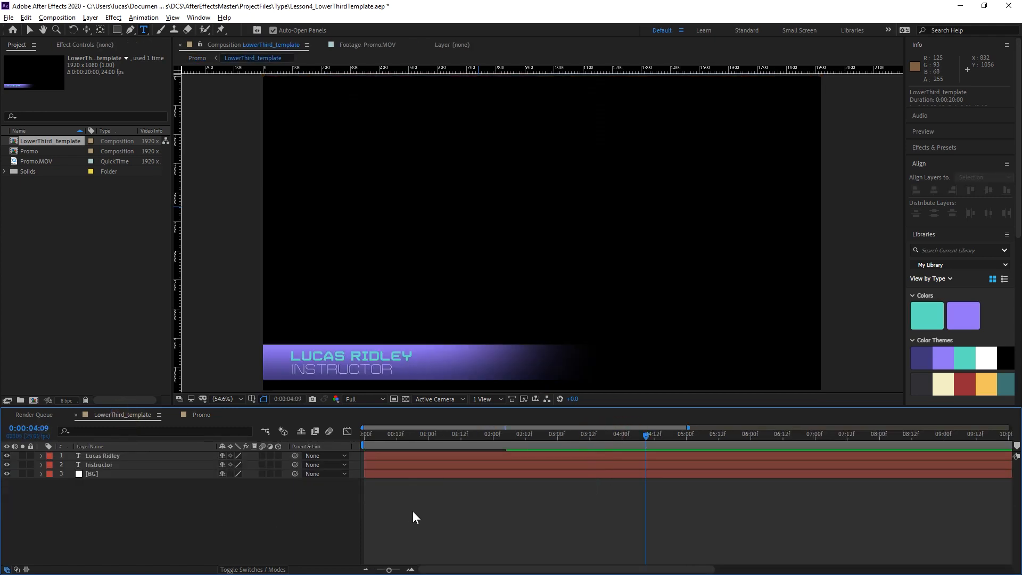
pyautogui.click(201, 414)
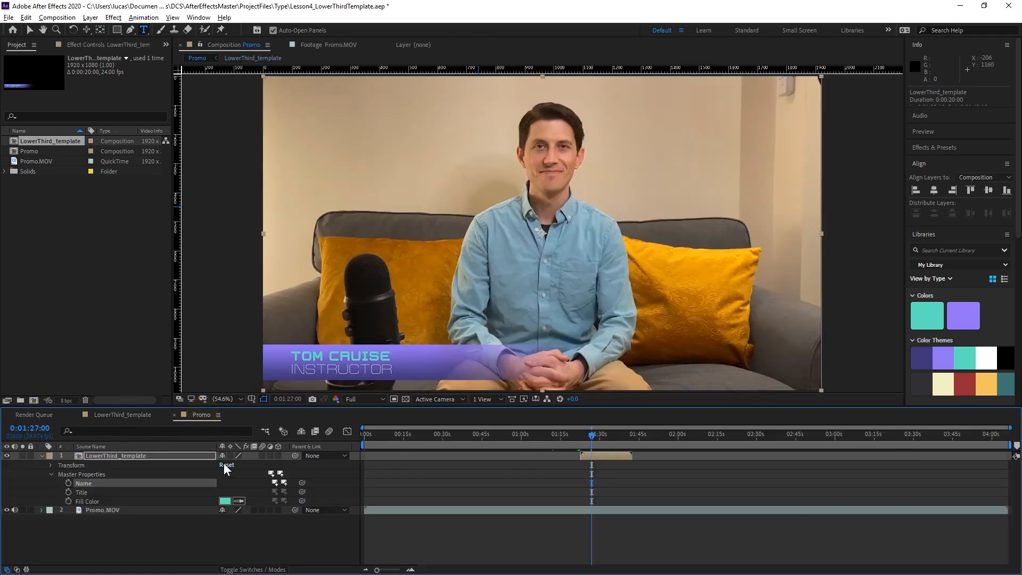
pyautogui.click(121, 455)
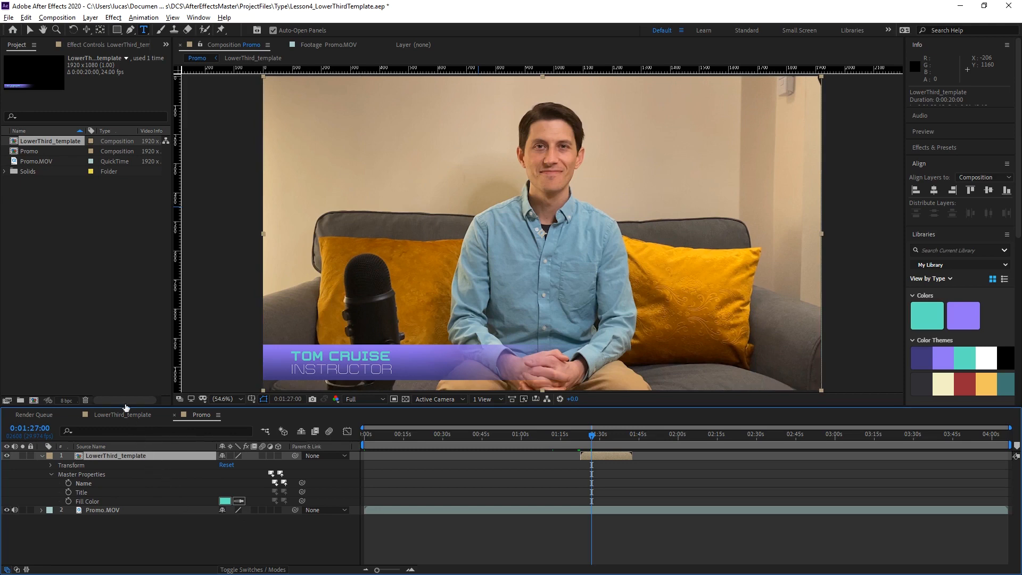
pyautogui.rightClick(94, 481)
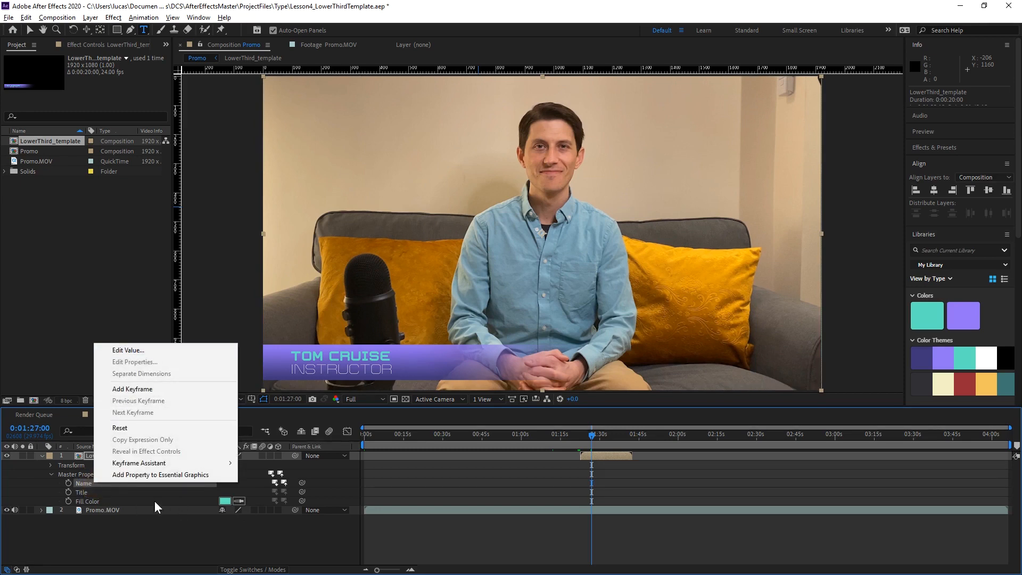
pyautogui.click(125, 499)
pyautogui.rightClick(100, 492)
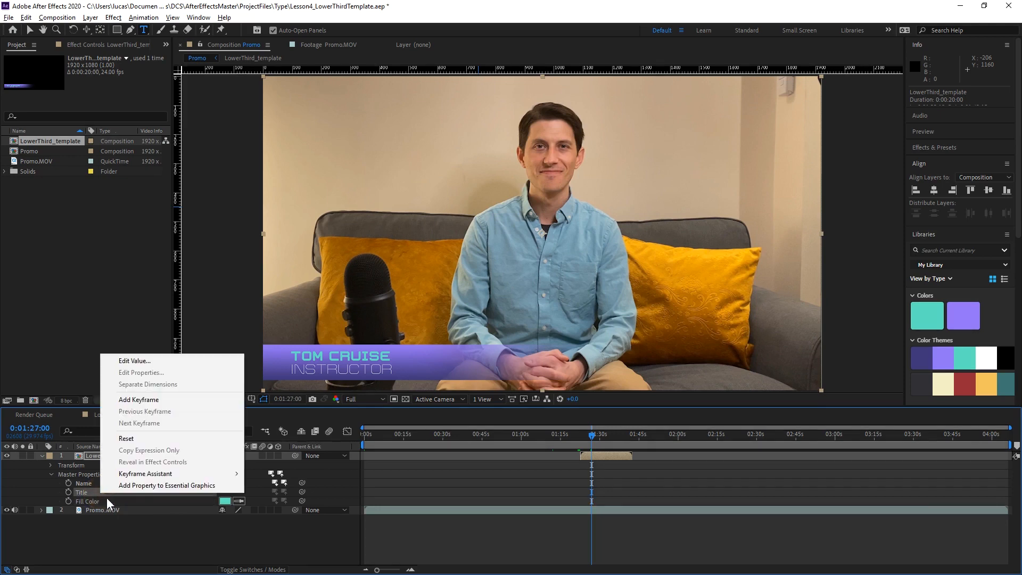
pyautogui.click(107, 499)
pyautogui.click(128, 531)
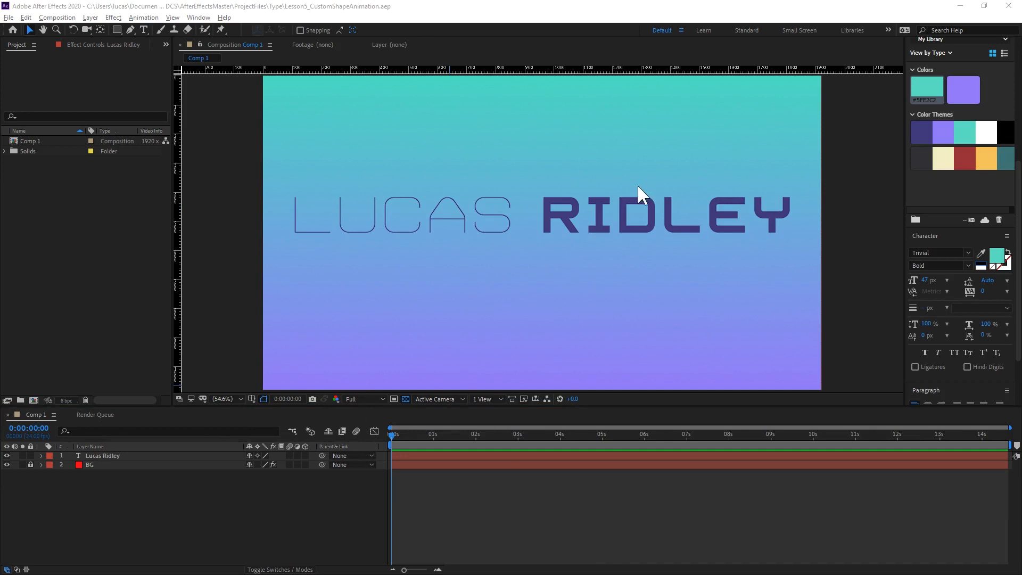
# Create masks from the name text layer in Comp 1.
pyautogui.rightClick(146, 456)
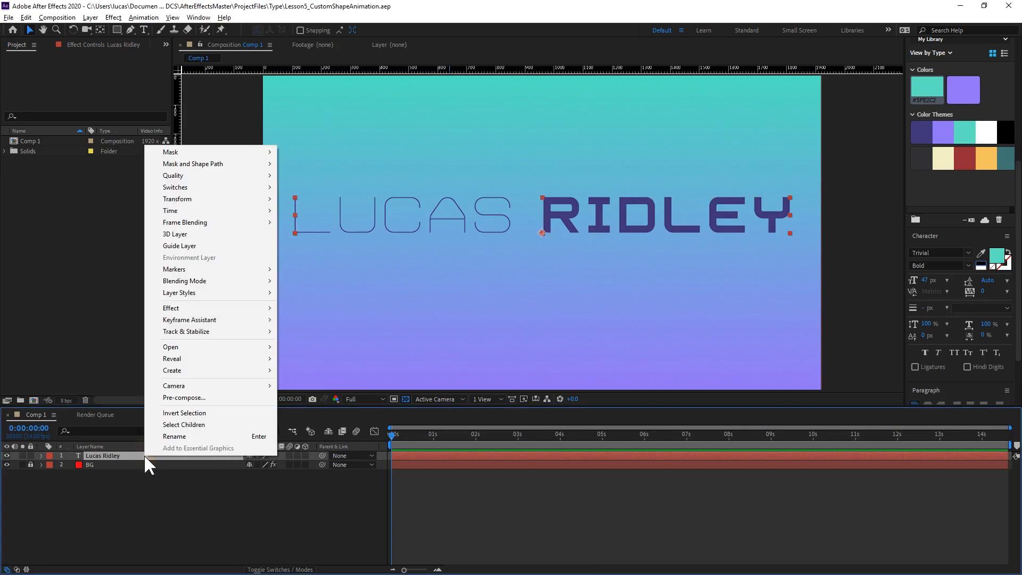
pyautogui.moveTo(245, 371)
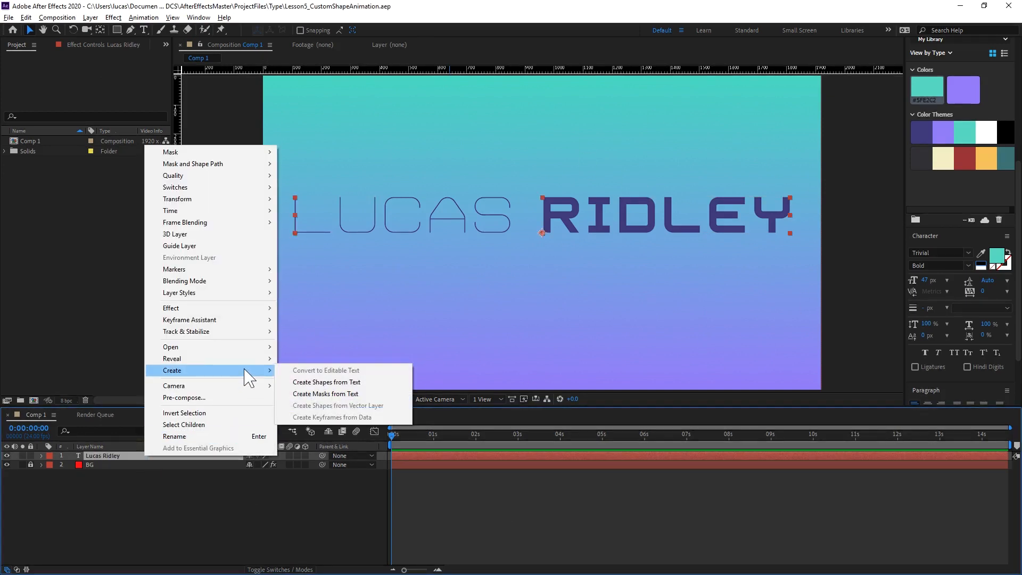
pyautogui.click(360, 394)
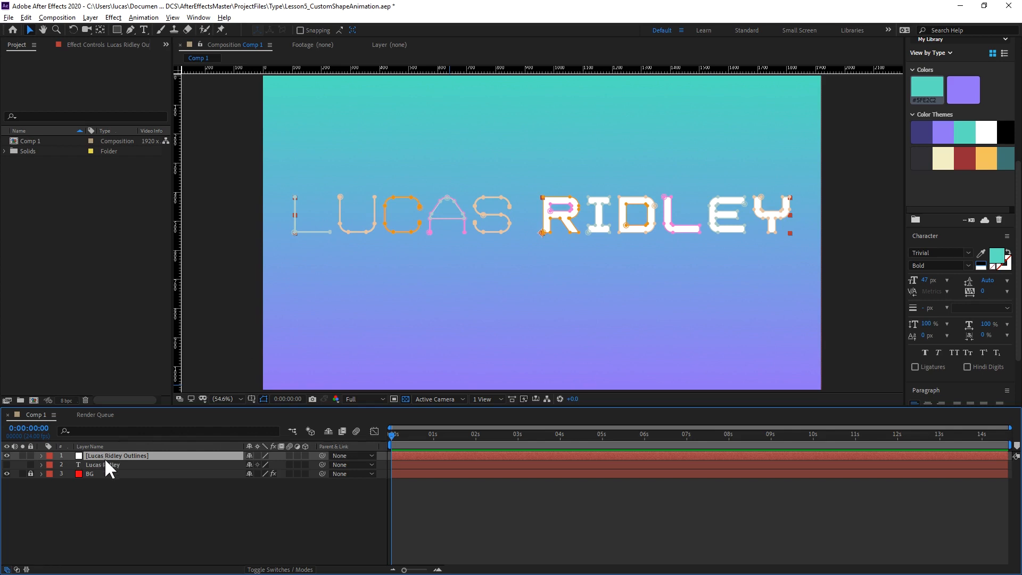
# List and collapse the outlines layer's letter masks, and examine the separate outer and inner masks of the R and D.
pyautogui.press('m')
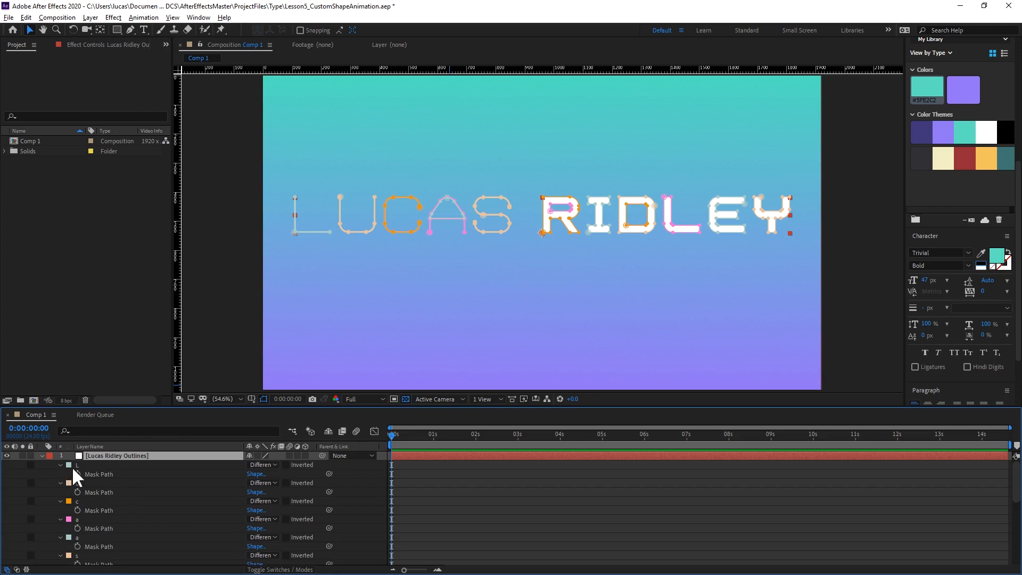
pyautogui.click(91, 465)
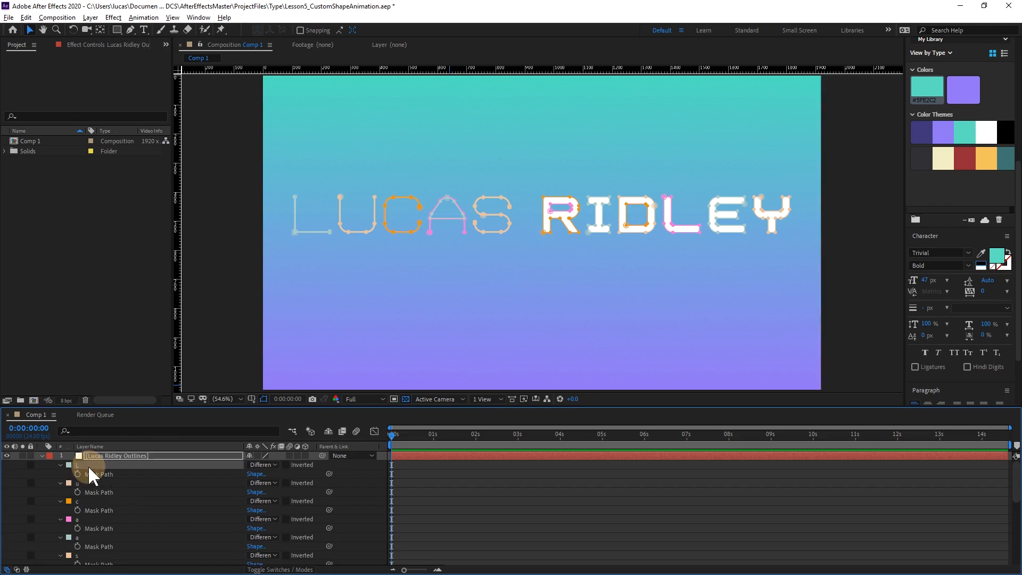
pyautogui.scroll(-4, 90, 478)
pyautogui.scroll(-2, 95, 484)
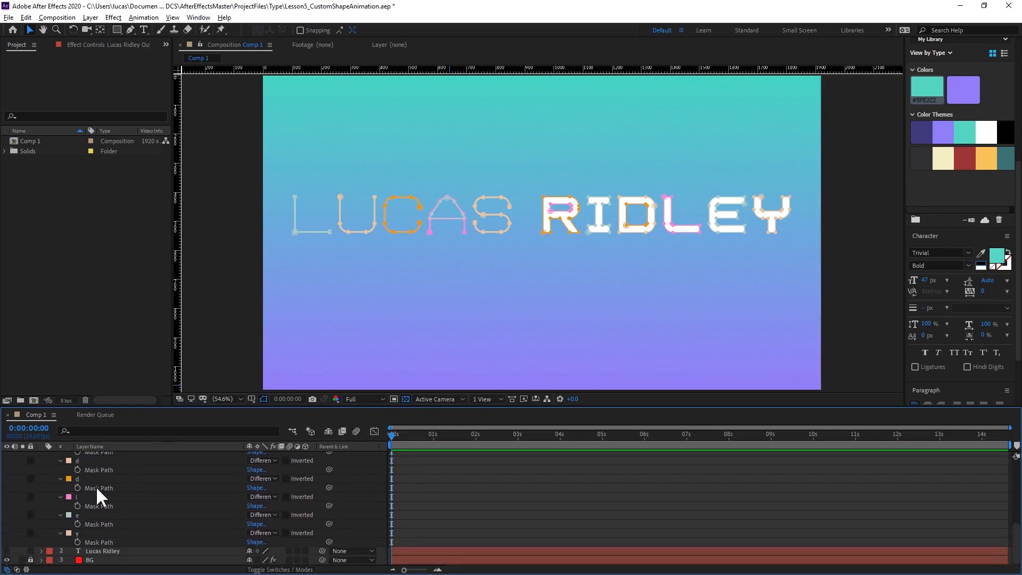
pyautogui.keyDown('shift'); pyautogui.click(91, 531); pyautogui.keyUp('shift')
pyautogui.click(60, 532)
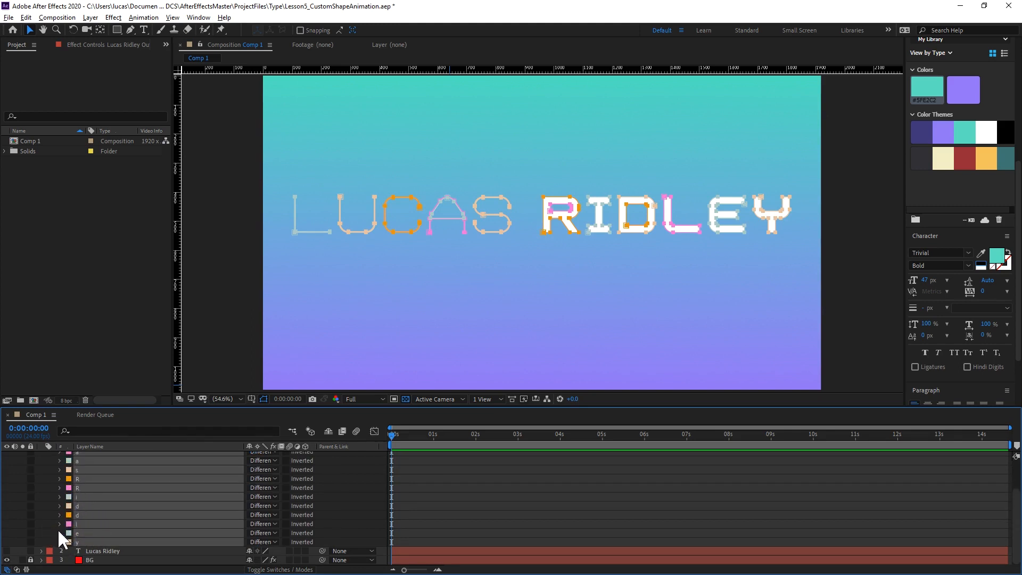
pyautogui.scroll(2, 60, 532)
pyautogui.click(363, 489)
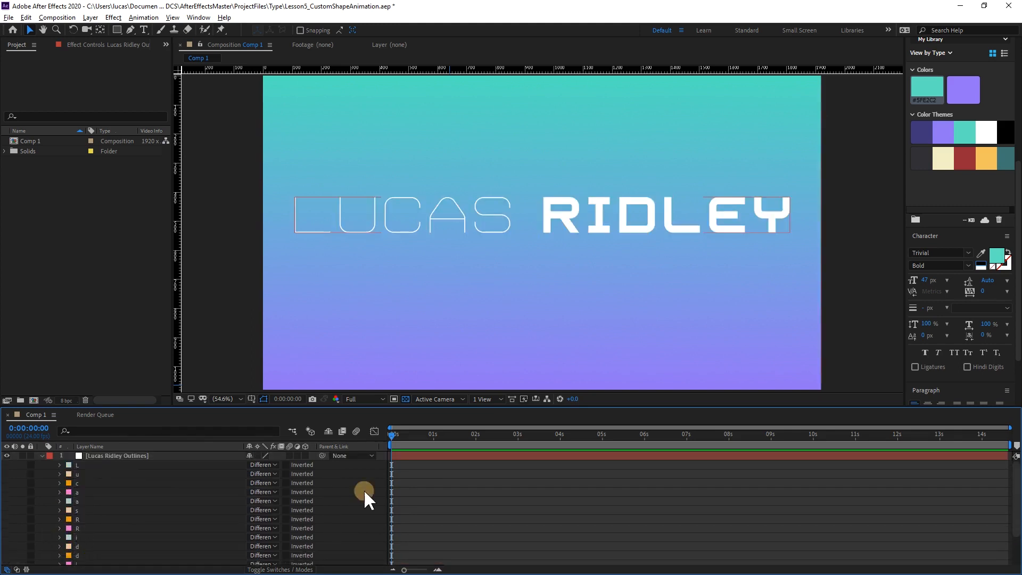
pyautogui.scroll(-2, 88, 521)
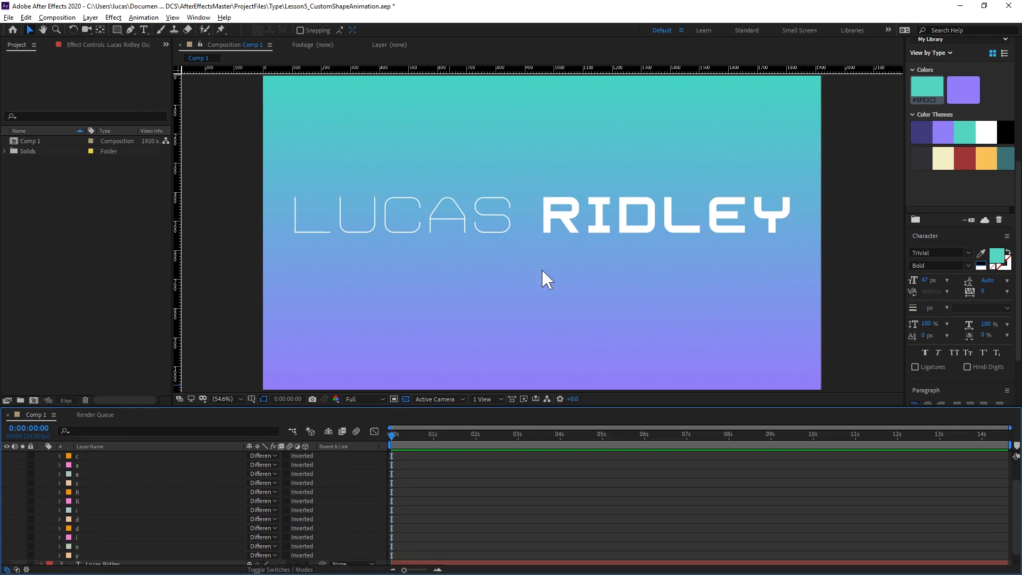
pyautogui.click(85, 493)
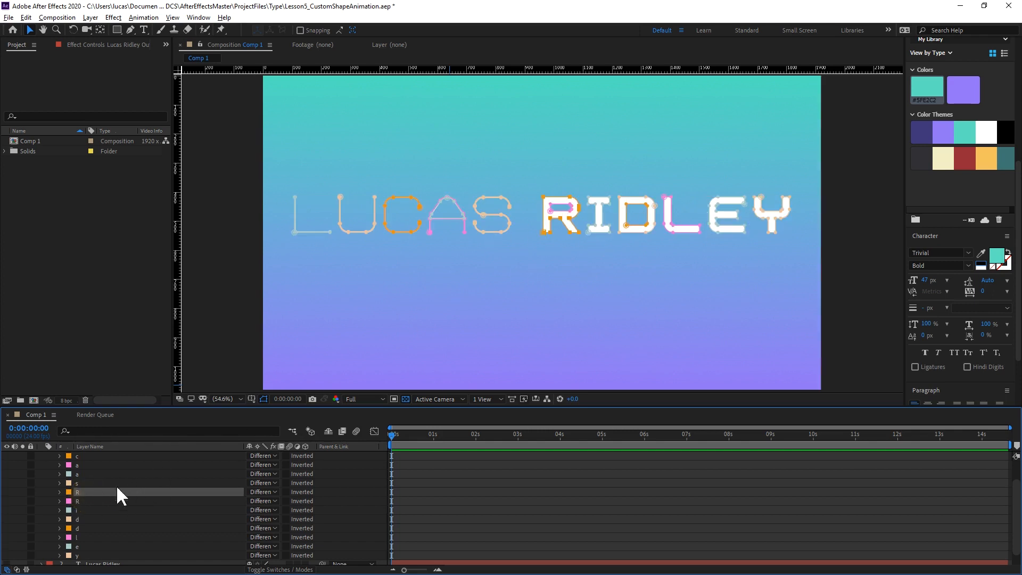
pyautogui.click(83, 519)
pyautogui.click(84, 528)
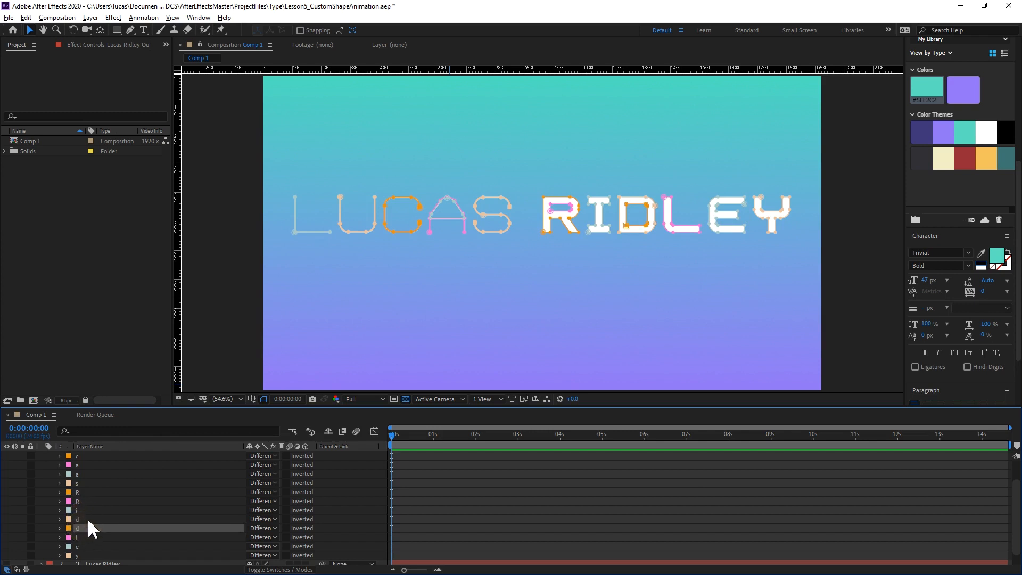
# Try to move the inner corner vertex of the L mask up toward its upper right to fill the letter, and undo it.
pyautogui.scroll(1, 95, 500)
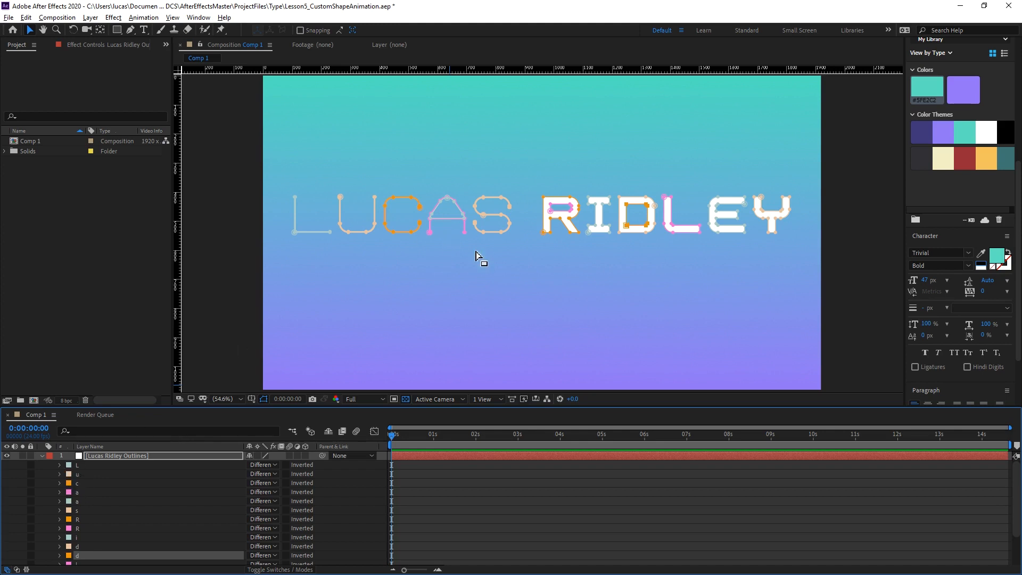
pyautogui.scroll(1, 475, 252)
pyautogui.moveTo(418, 265); pyautogui.dragTo(753, 305)
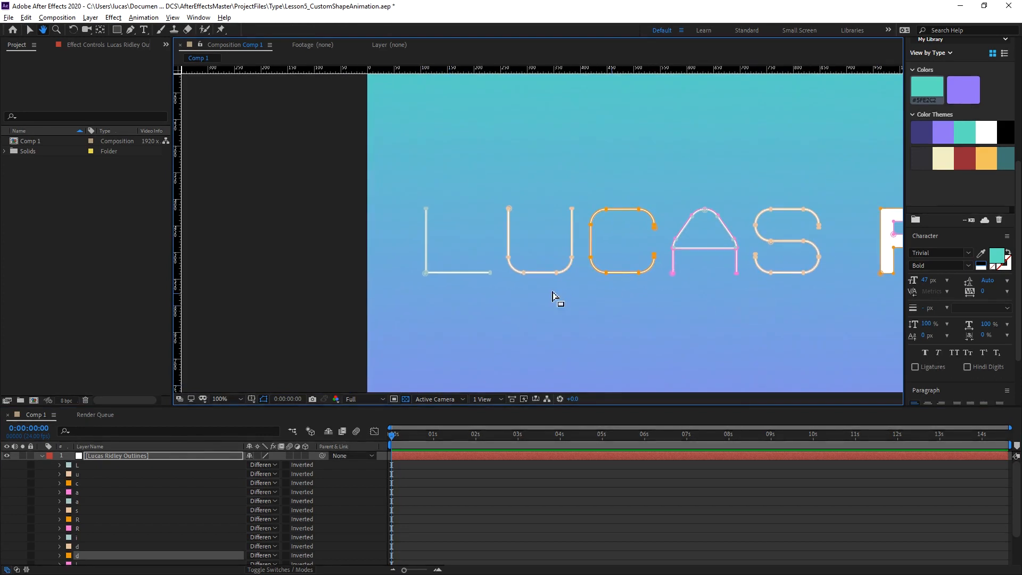
pyautogui.scroll(1, 368, 302)
pyautogui.press('v')
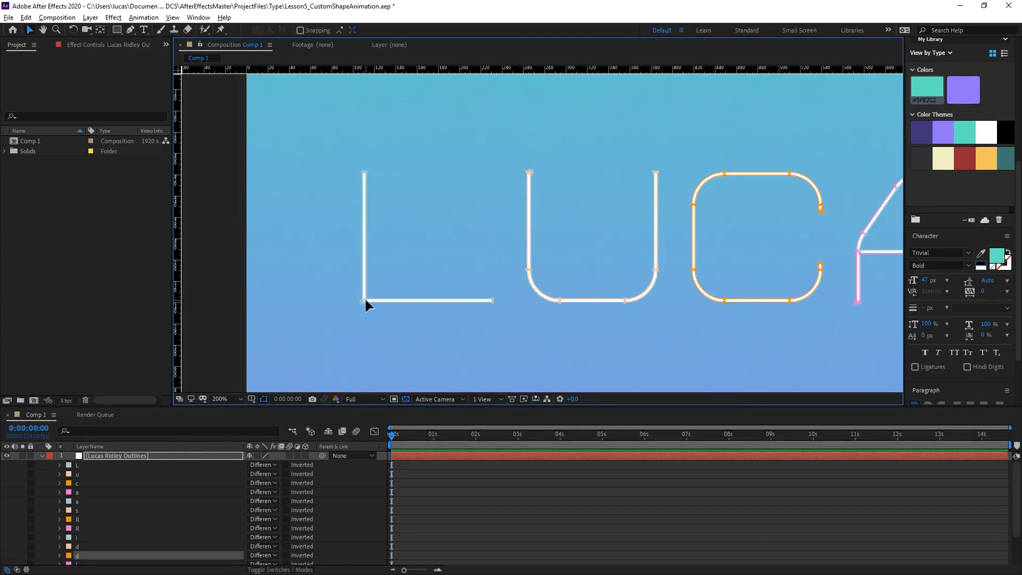
pyautogui.moveTo(366, 304); pyautogui.dragTo(503, 174)
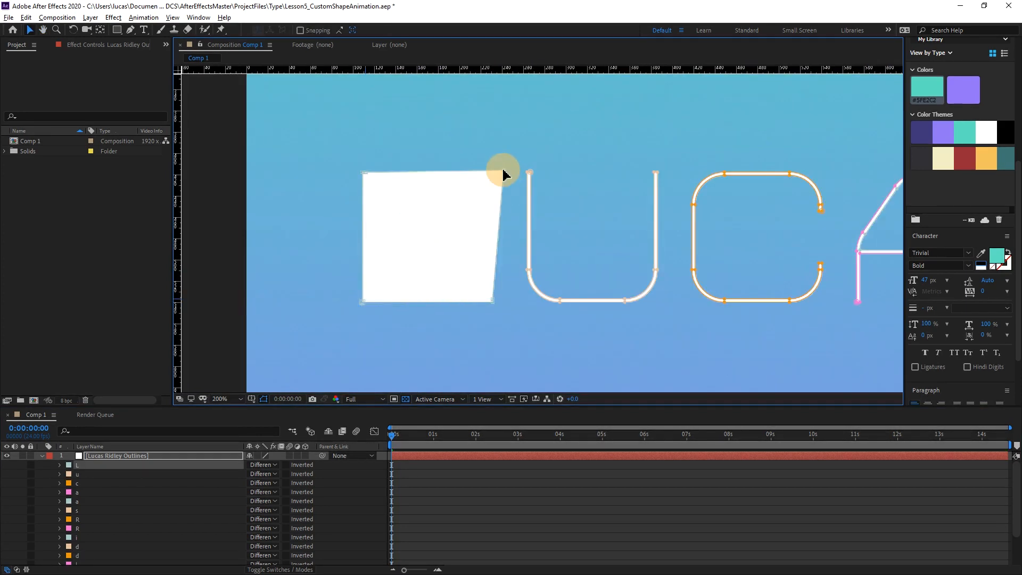
pyautogui.hotkey('ctrl', 'z')
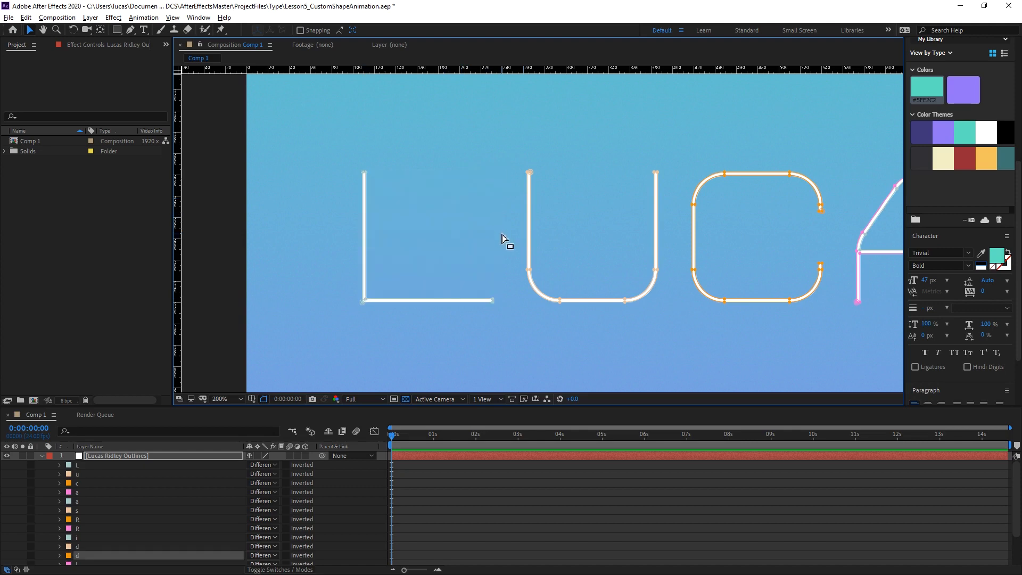
# Select all letter masks from L to y and start Mask Path keyframes for them at 0:00:02:00.
pyautogui.click(83, 462)
pyautogui.press('u')
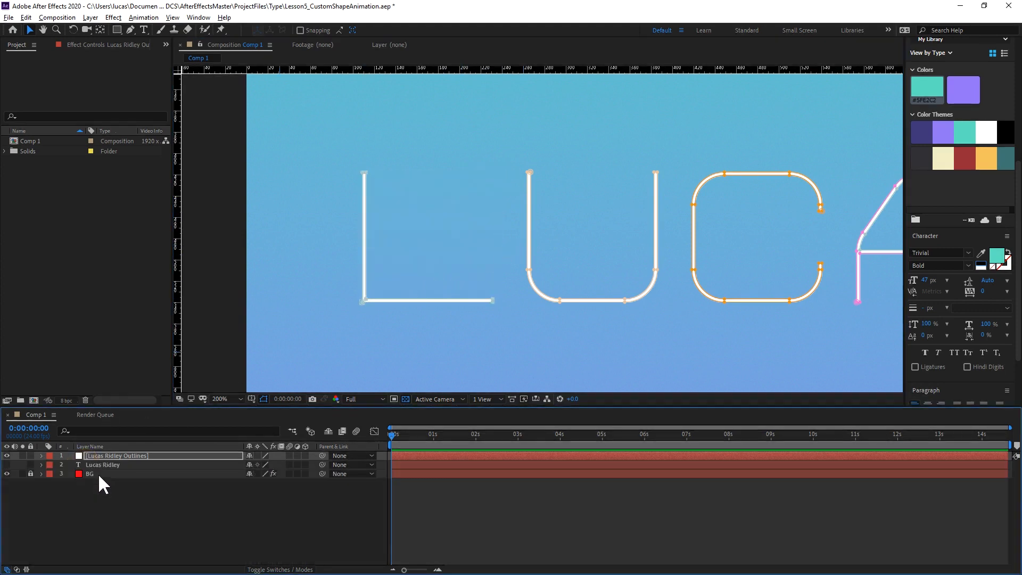
pyautogui.press('m')
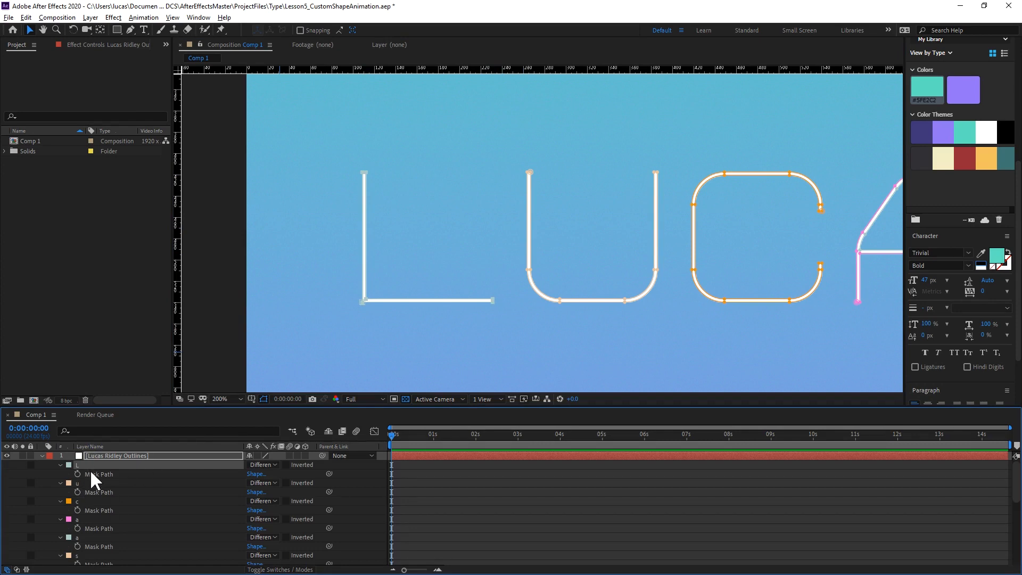
pyautogui.scroll(-5, 99, 481)
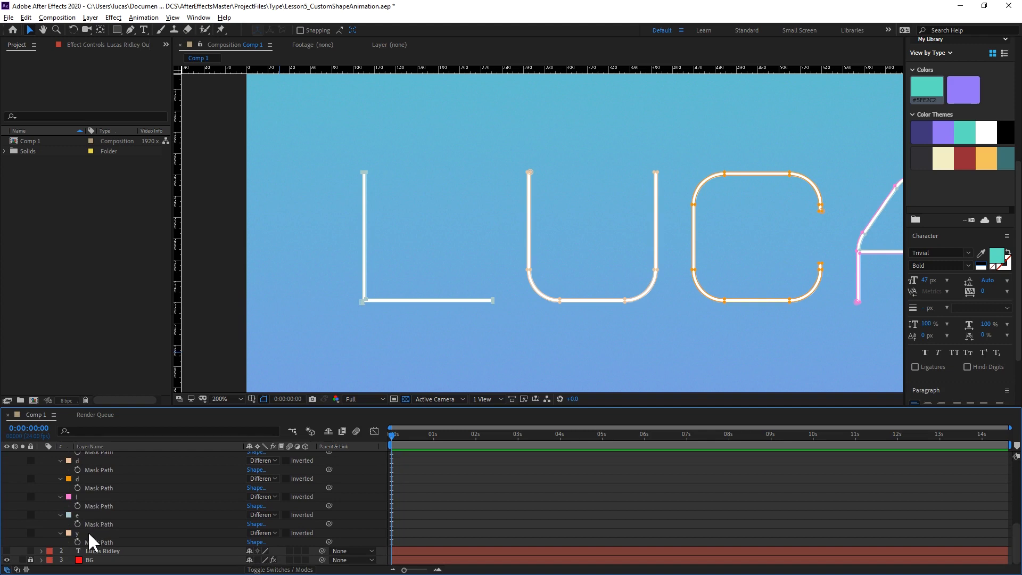
pyautogui.keyDown('shift'); pyautogui.click(88, 533); pyautogui.keyUp('shift')
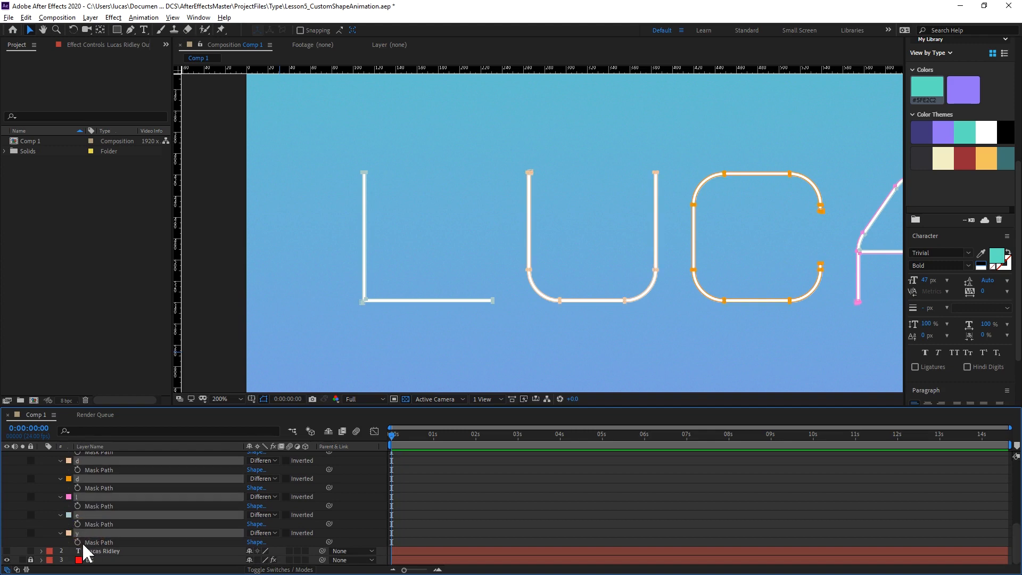
pyautogui.moveTo(425, 433); pyautogui.dragTo(475, 443)
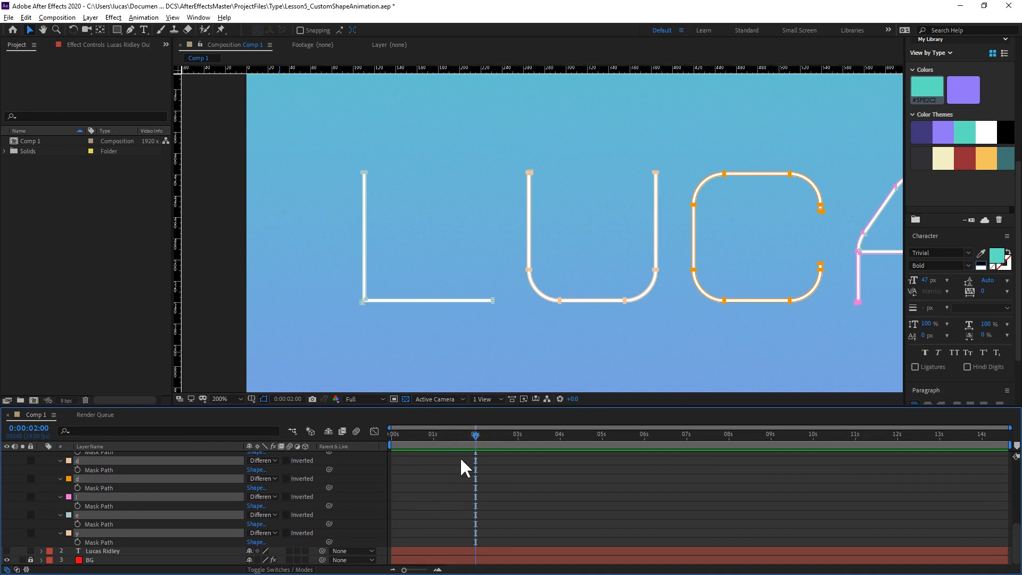
pyautogui.click(78, 542)
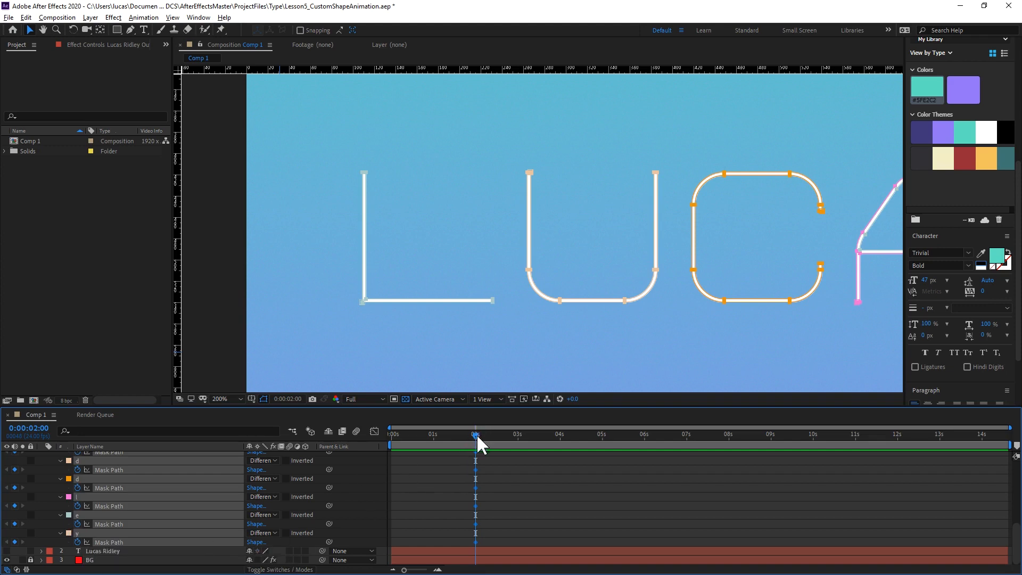
# At 0:00:00:00, move the L mask's inner corner vertex to the upper right so the letter becomes a filled square.
pyautogui.moveTo(476, 435); pyautogui.dragTo(402, 462)
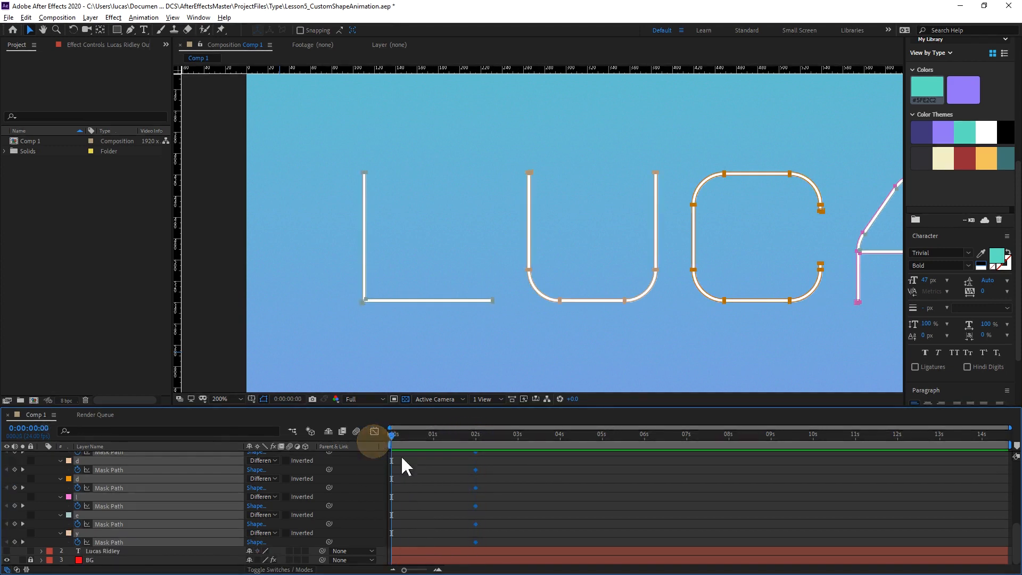
pyautogui.click(401, 277)
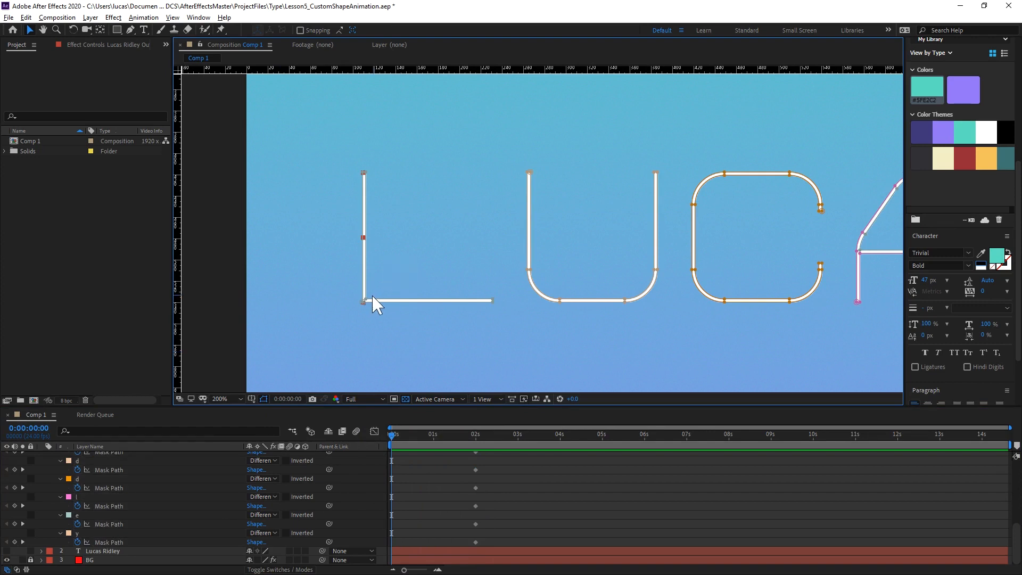
pyautogui.moveTo(365, 299); pyautogui.dragTo(512, 194)
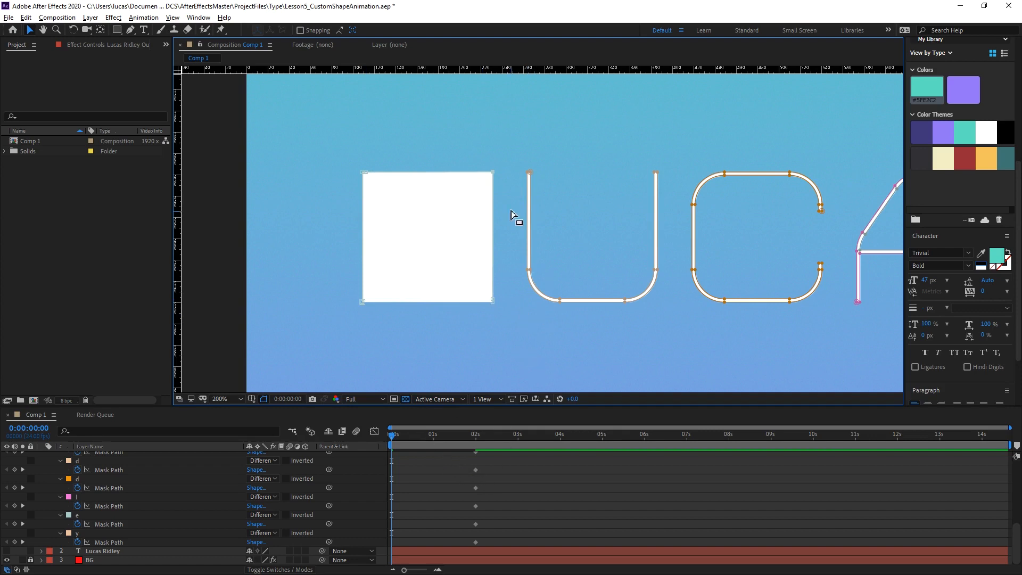
# Move the U mask's inner lower vertices up to its top edge at 0:00:00:00 to fill the letter, and scrub through the morph.
pyautogui.click(531, 269)
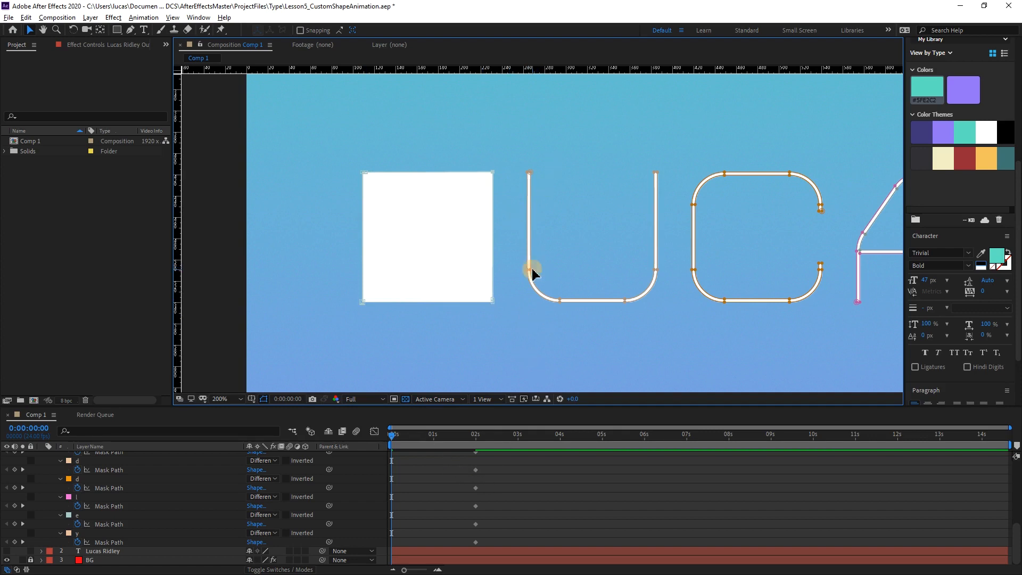
pyautogui.keyDown('shift'); pyautogui.click(560, 299); pyautogui.keyUp('shift')
pyautogui.moveTo(561, 298); pyautogui.dragTo(570, 175)
pyautogui.moveTo(626, 298); pyautogui.dragTo(629, 178)
pyautogui.moveTo(656, 276); pyautogui.dragTo(625, 173)
pyautogui.moveTo(419, 436); pyautogui.dragTo(493, 418)
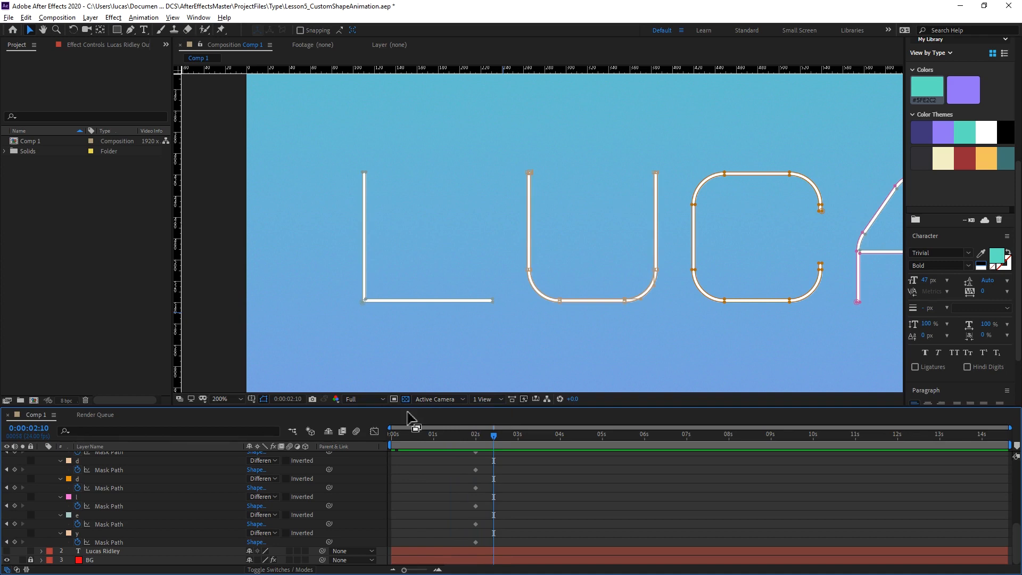
pyautogui.moveTo(479, 432); pyautogui.dragTo(384, 448)
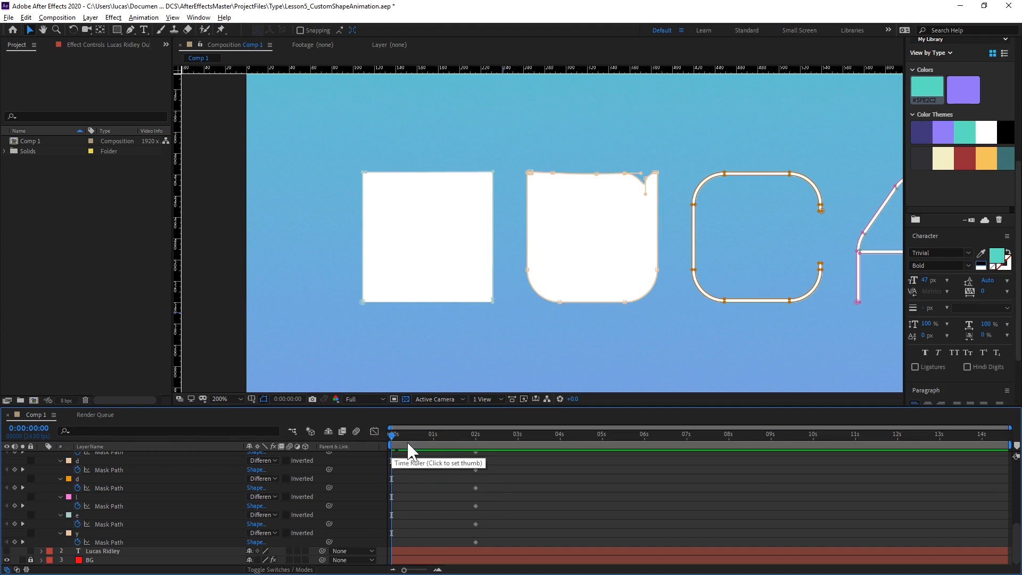
# Delete the outlines layer that holds the letter masks.
pyautogui.scroll(8, 181, 479)
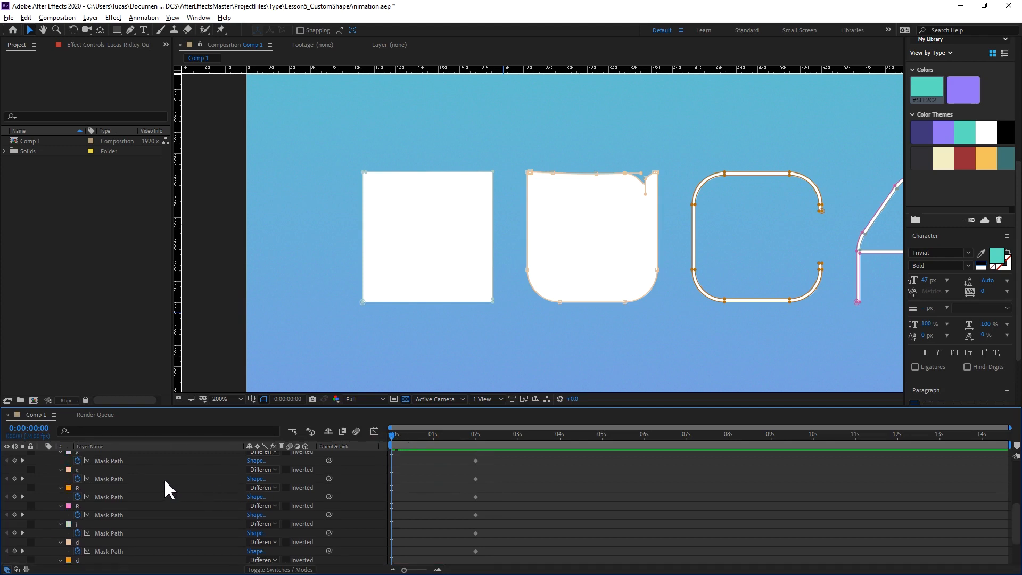
pyautogui.click(135, 448)
pyautogui.click(136, 453)
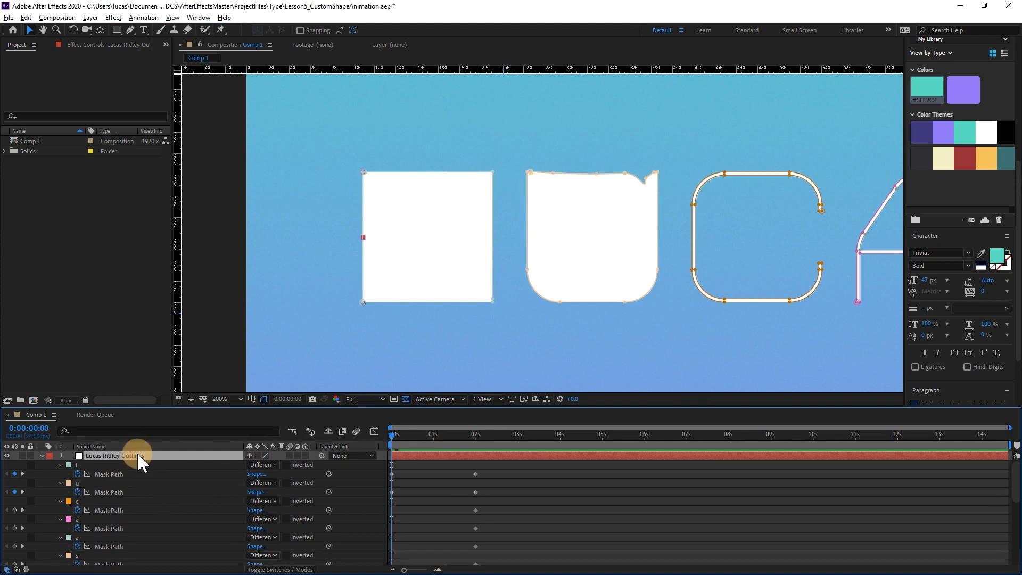
pyautogui.press('Delete')
# Create a shape layer from the name text layer and expand its contents to the individual letter groups.
pyautogui.rightClick(122, 456)
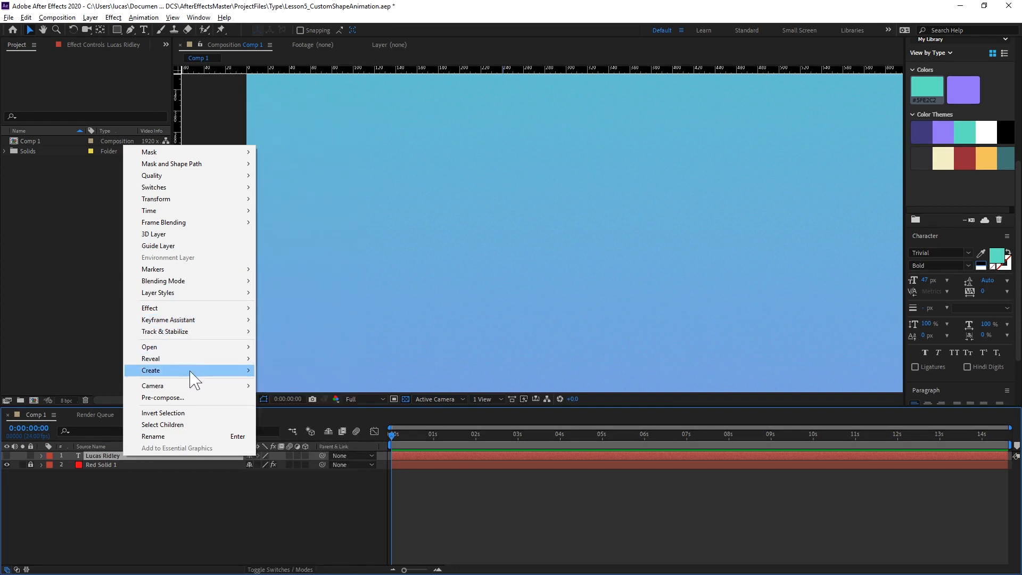
pyautogui.moveTo(205, 372)
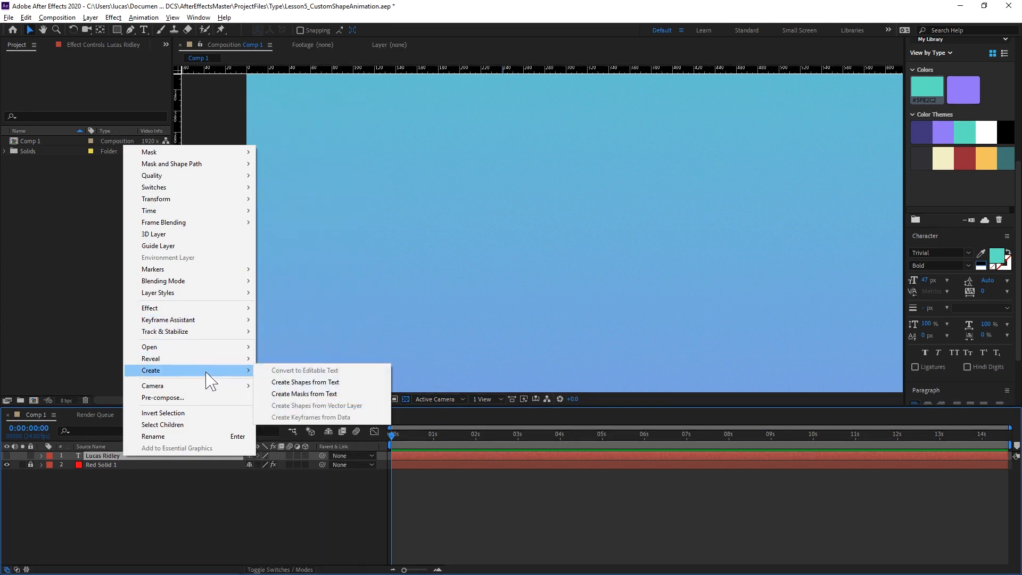
pyautogui.click(343, 382)
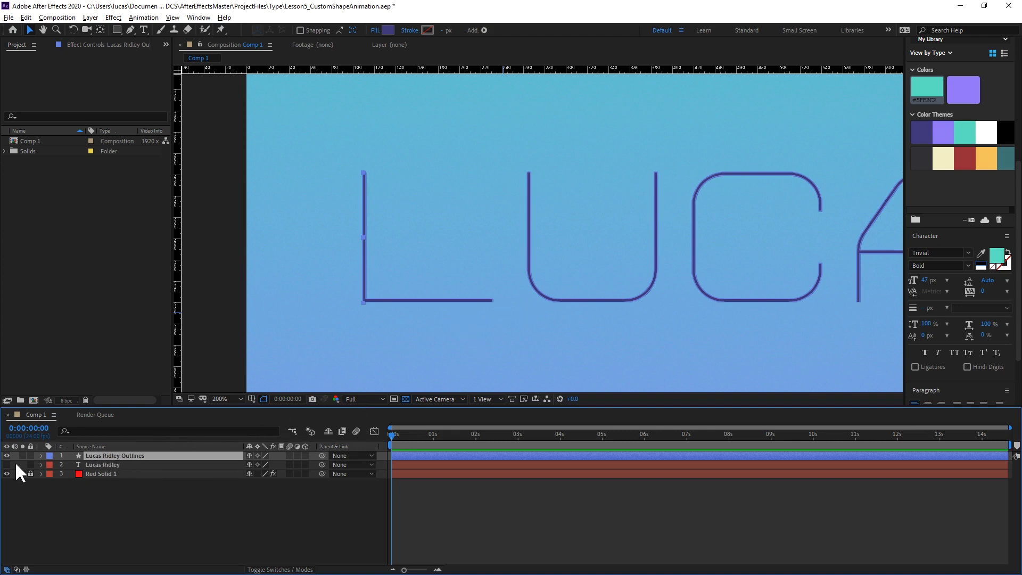
pyautogui.click(42, 456)
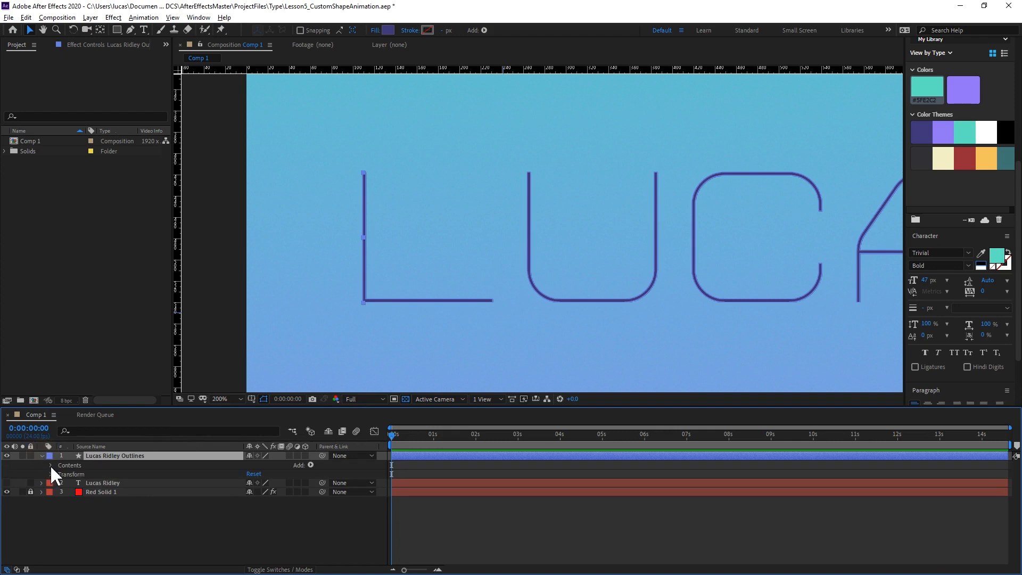
pyautogui.click(50, 465)
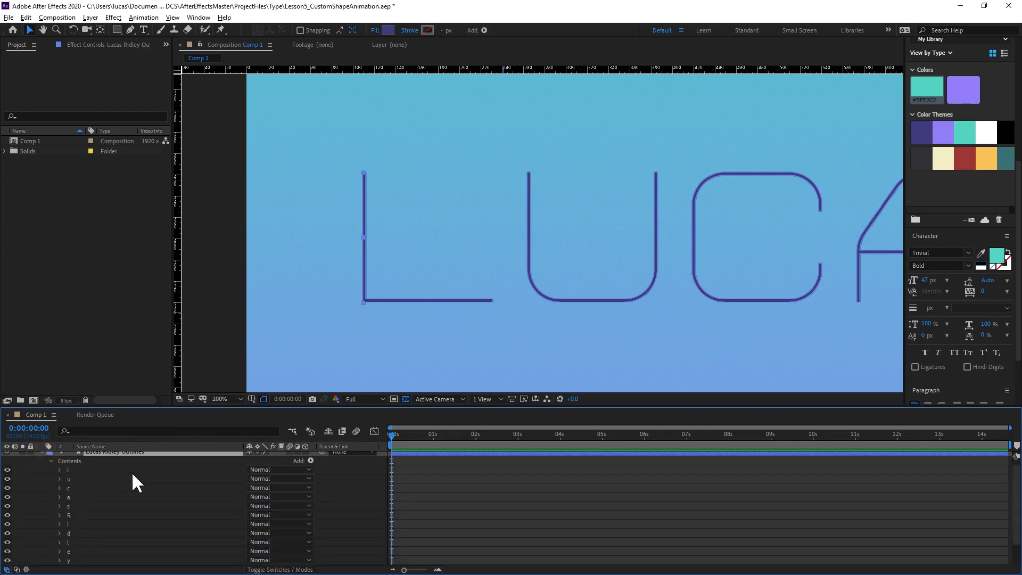
pyautogui.scroll(1, 95, 468)
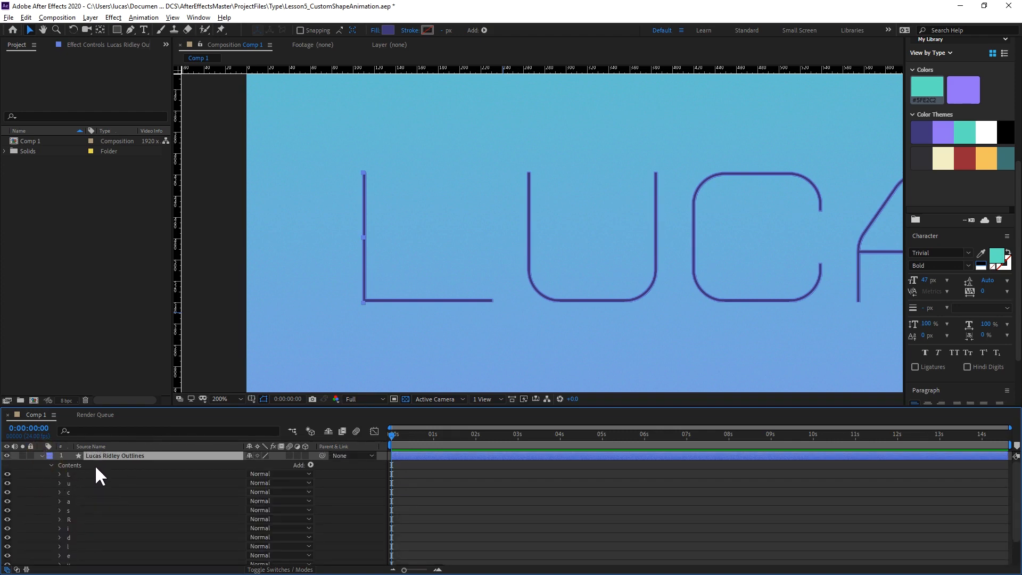
pyautogui.scroll(-2, 115, 482)
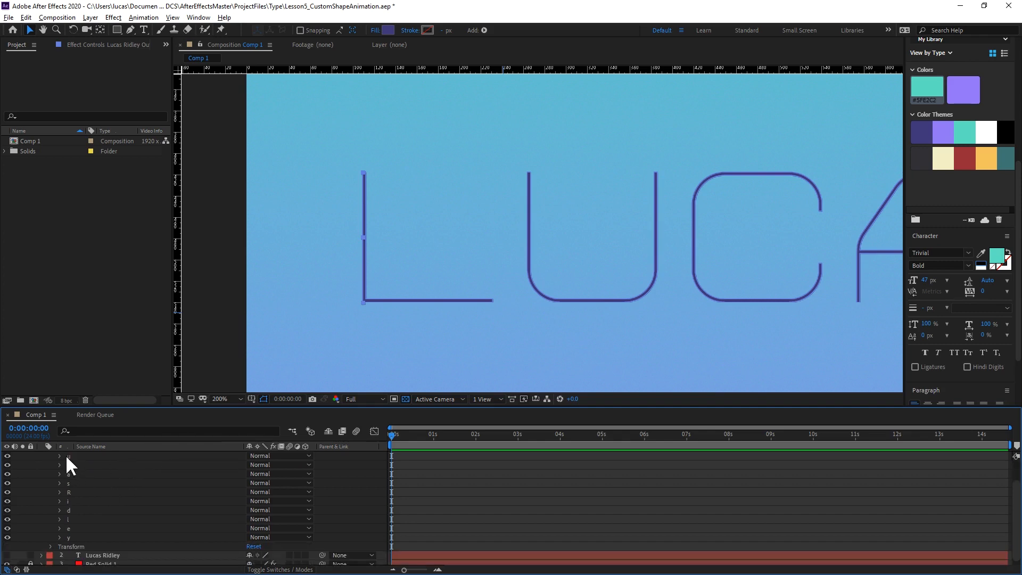
pyautogui.scroll(2, 84, 502)
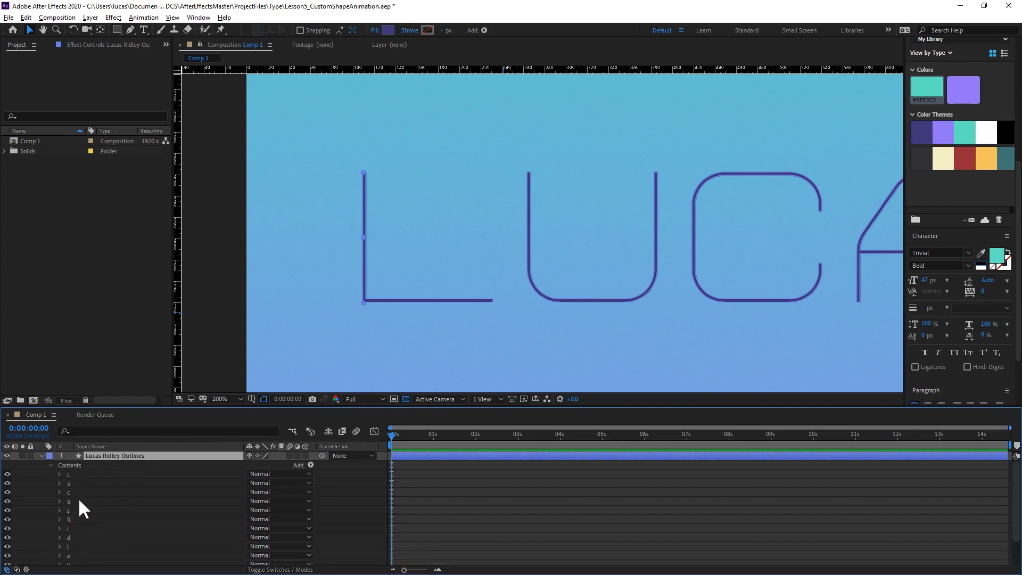
# Expand the L group, delete its Stroke 1 and select Fill 1.
pyautogui.click(59, 474)
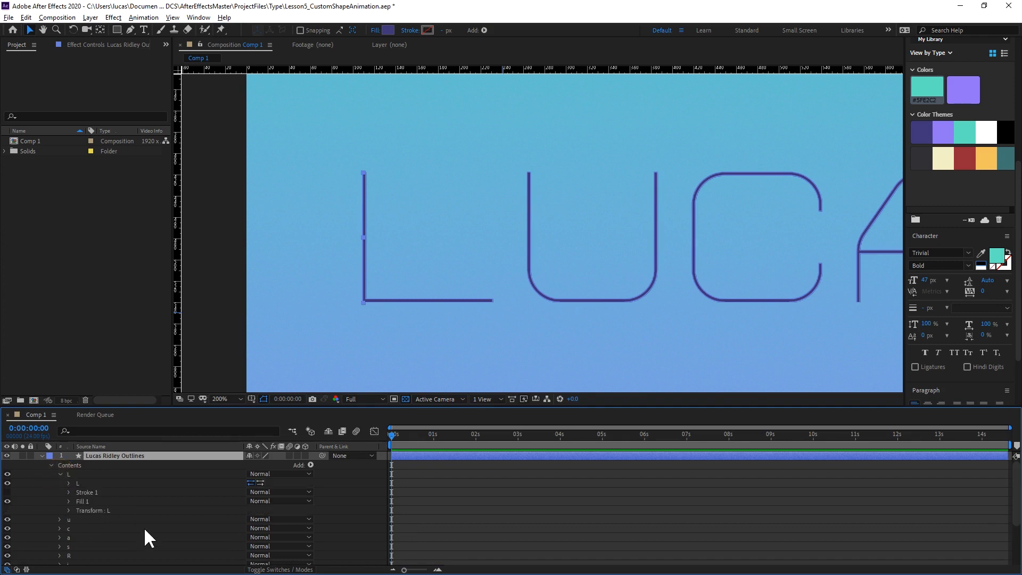
pyautogui.click(69, 483)
pyautogui.click(91, 501)
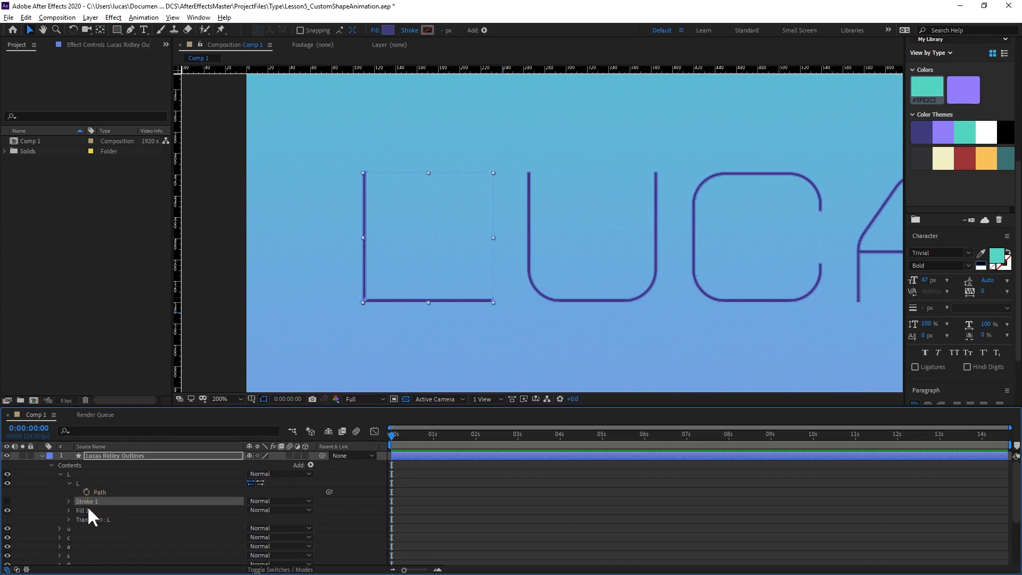
pyautogui.press('Delete')
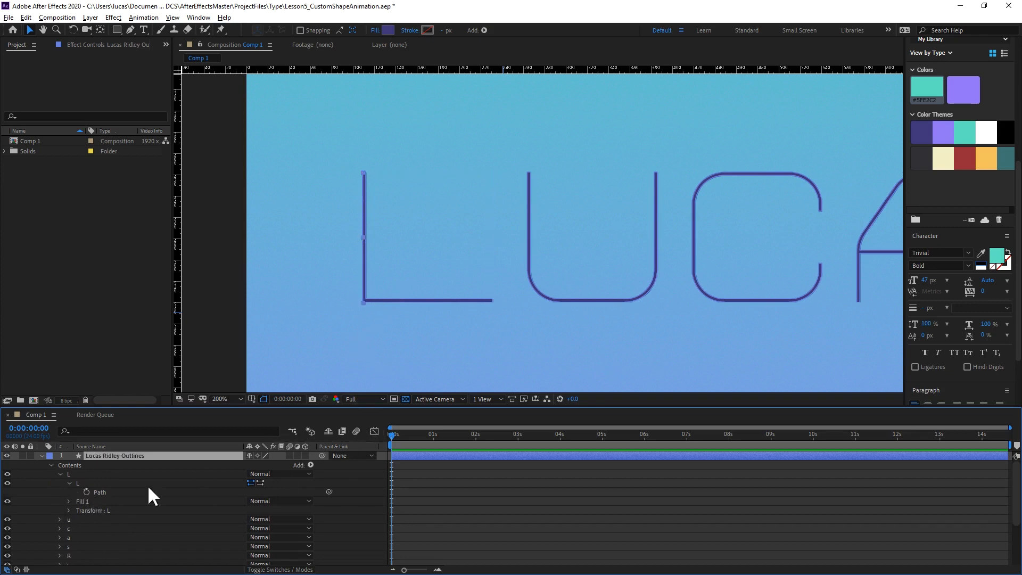
pyautogui.click(85, 501)
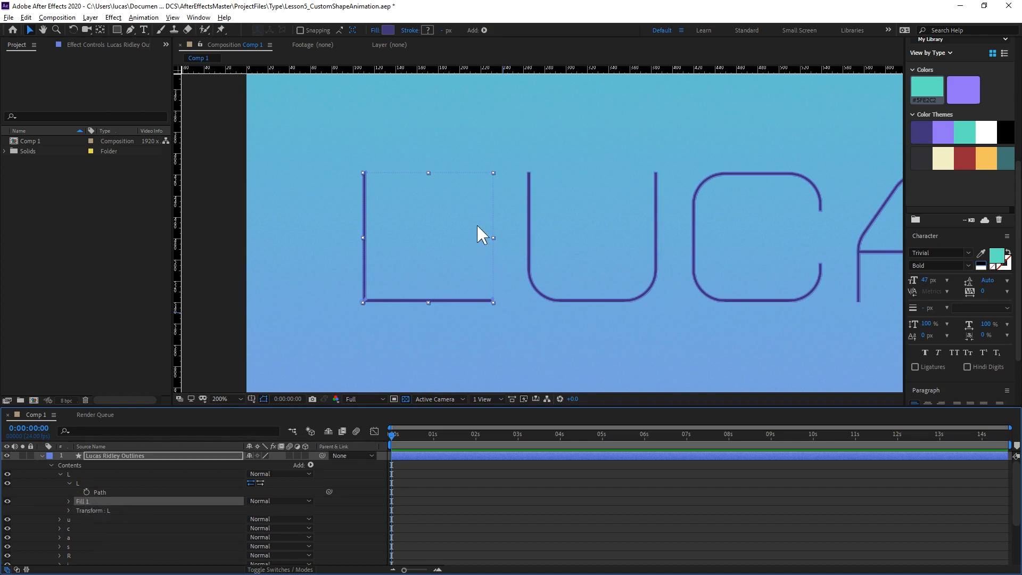
# Add horizontal guides along the letters' top and bottom edges and a vertical guide at the L's right end.
pyautogui.scroll(-1, 509, 254)
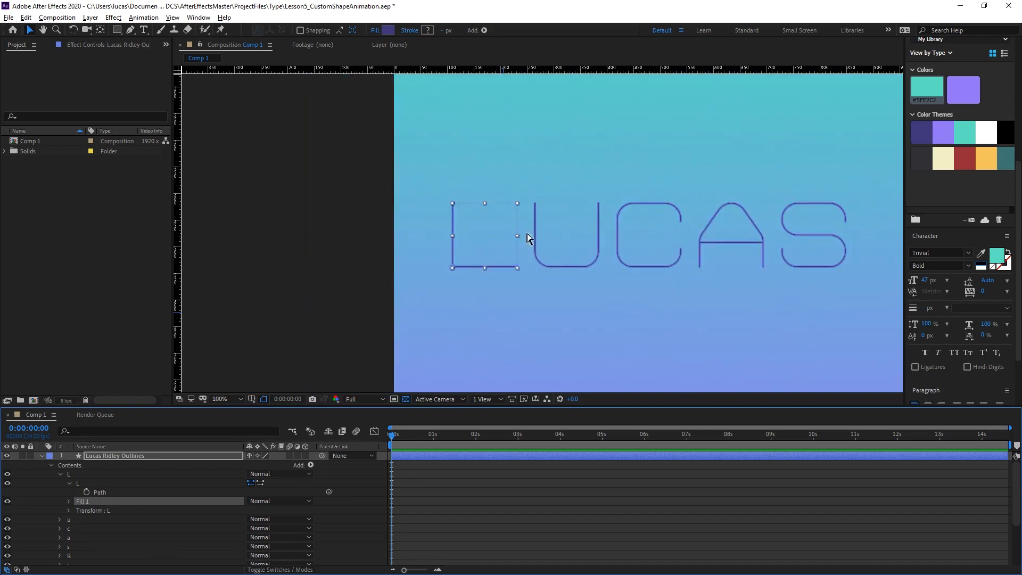
pyautogui.moveTo(745, 280); pyautogui.dragTo(566, 247)
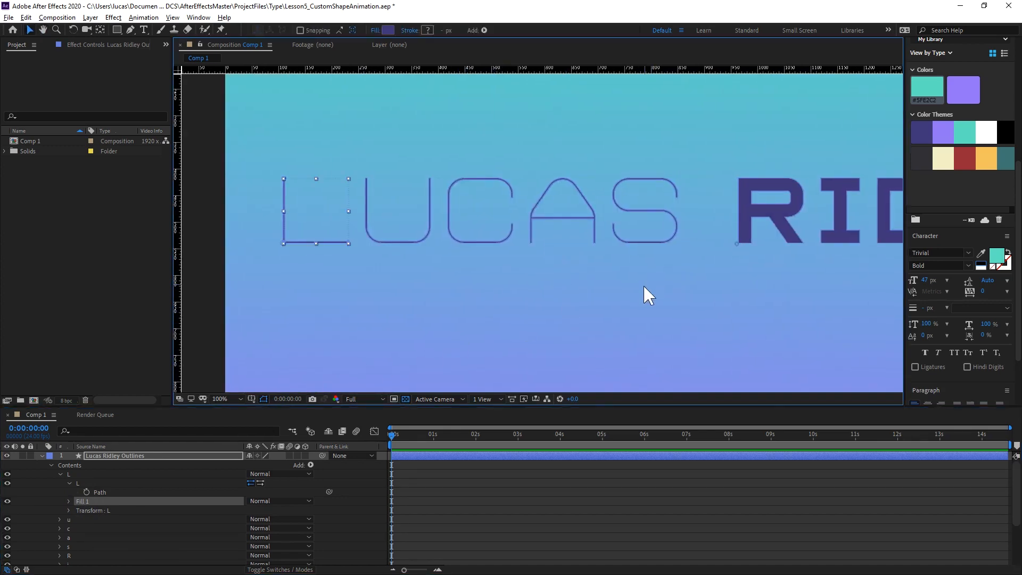
pyautogui.scroll(-1, 647, 282)
pyautogui.moveTo(649, 279); pyautogui.dragTo(565, 270)
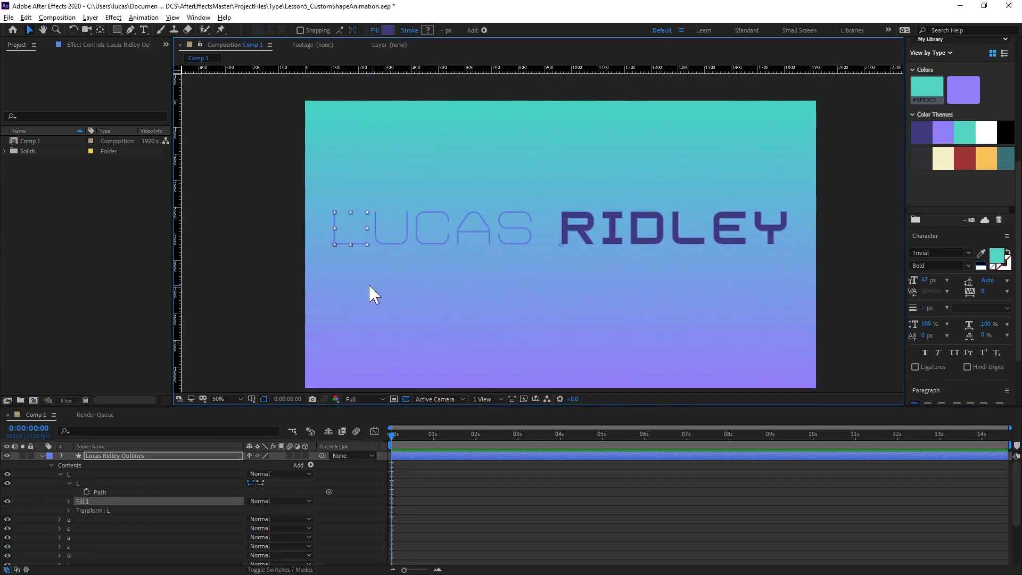
pyautogui.click(277, 279)
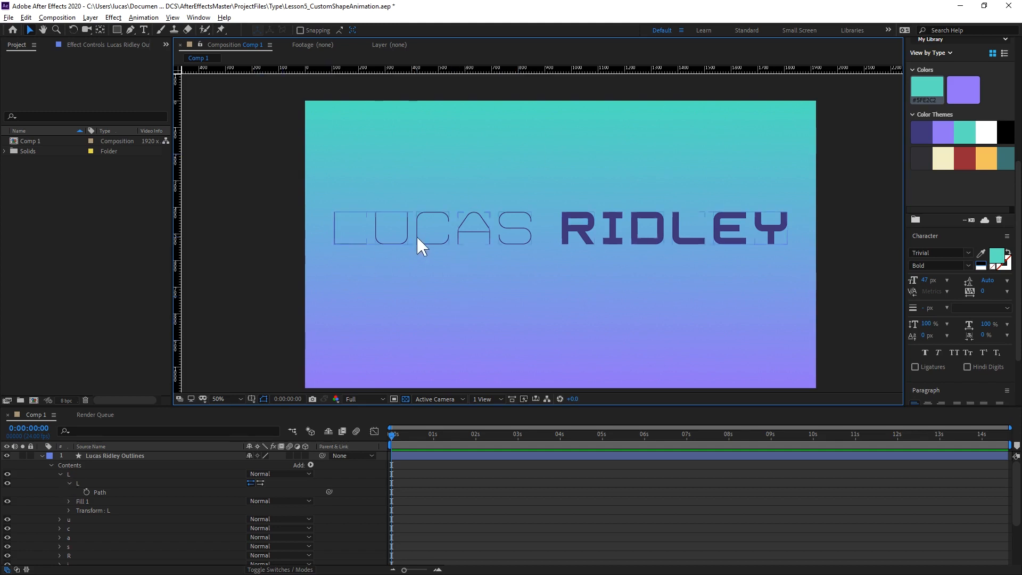
pyautogui.moveTo(396, 73); pyautogui.dragTo(391, 213)
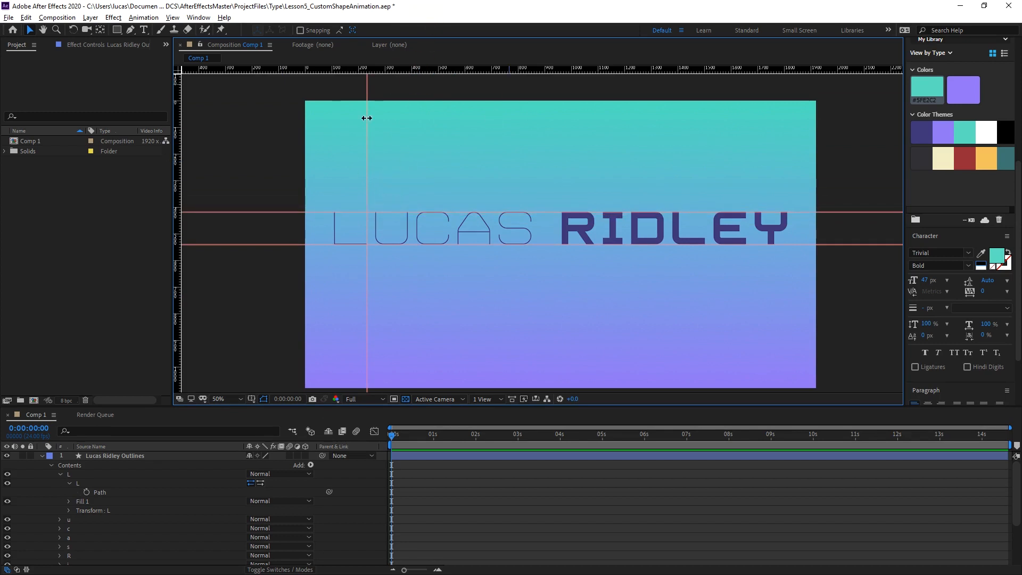
pyautogui.moveTo(379, 282); pyautogui.dragTo(538, 271)
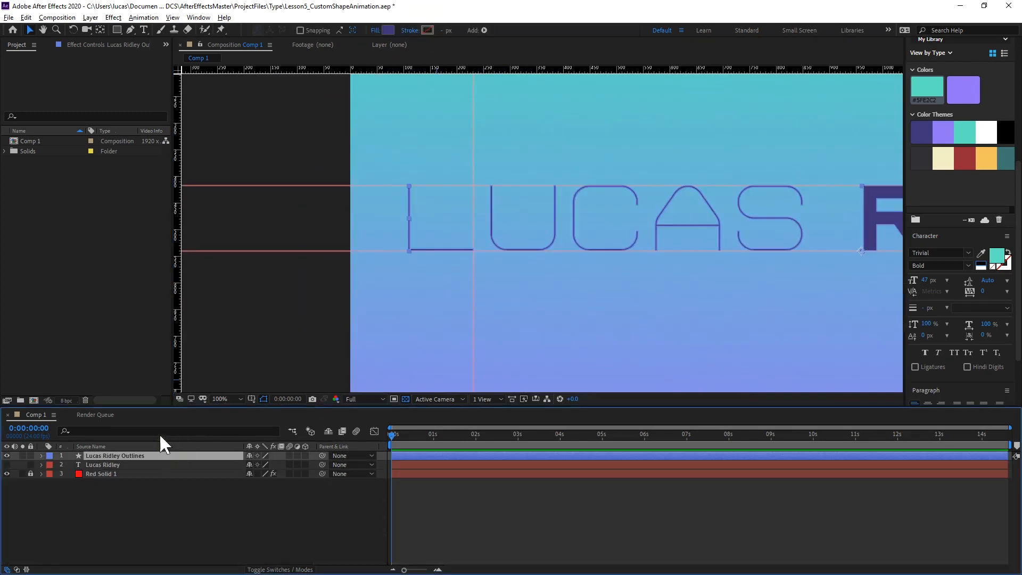
# Filter the timeline properties by "path" and start Path keyframes for the L, U and C shapes at 0:00:02:00.
pyautogui.click(161, 433)
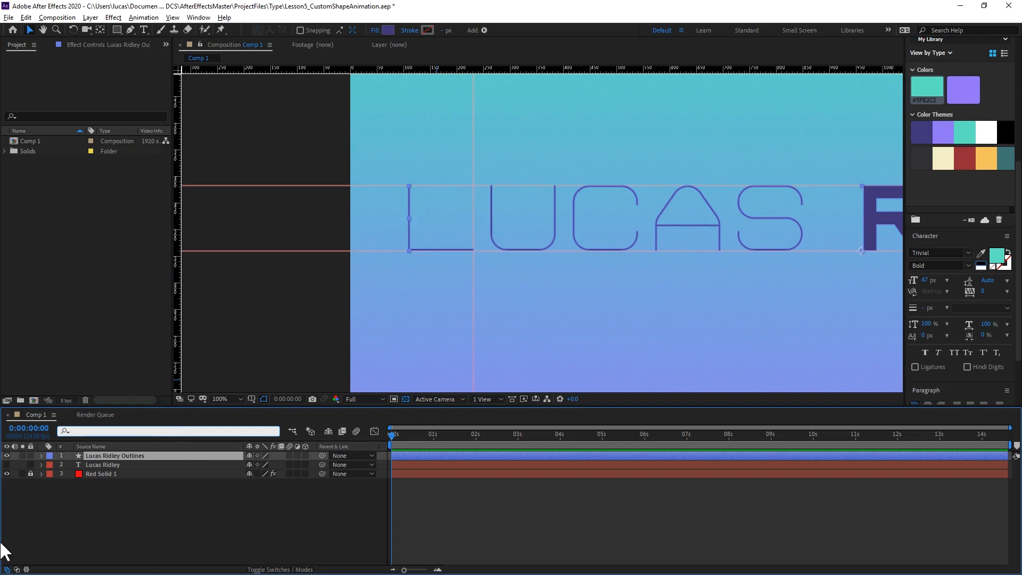
pyautogui.write('path')
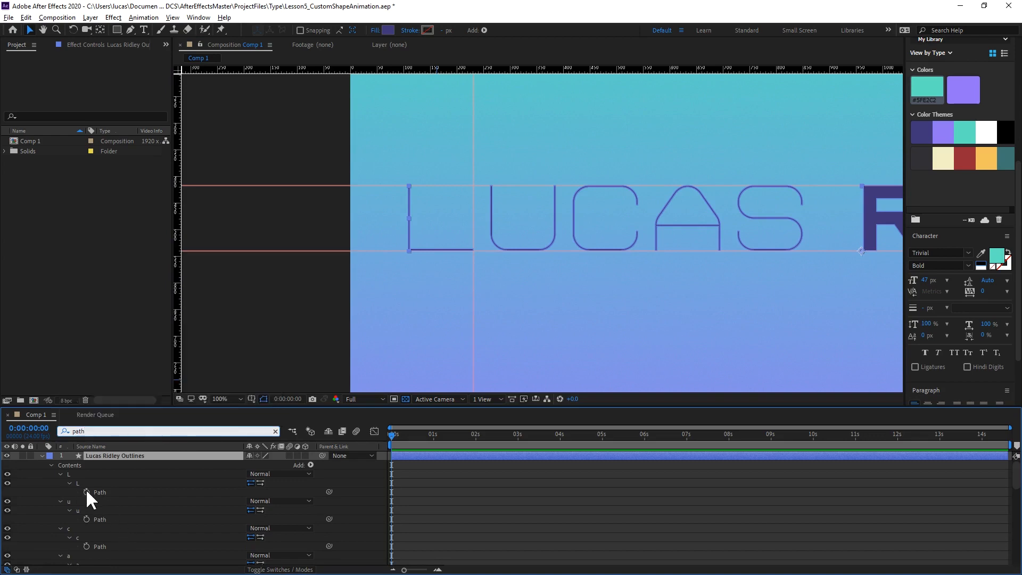
pyautogui.moveTo(394, 436); pyautogui.dragTo(474, 439)
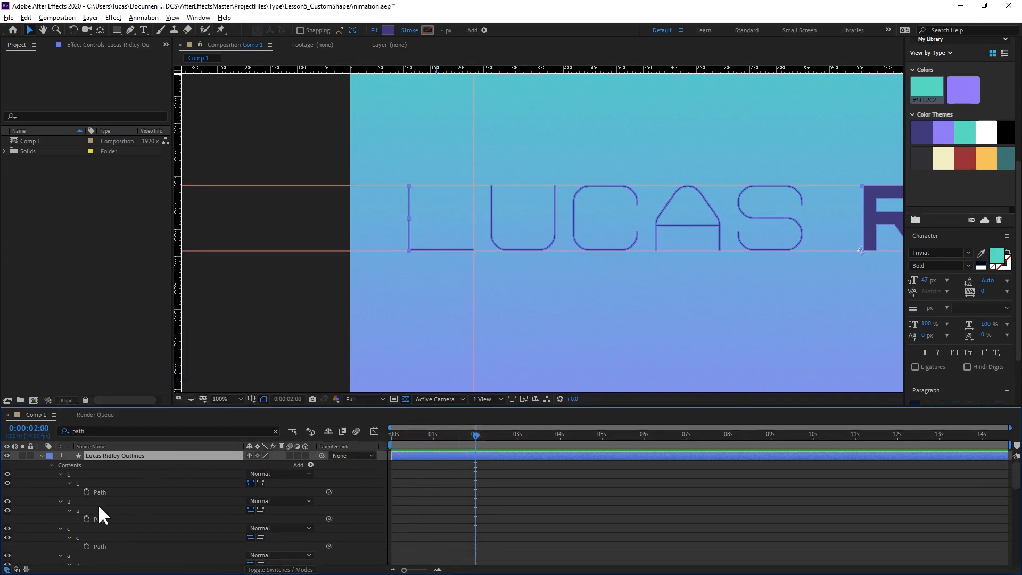
pyautogui.click(86, 491)
pyautogui.click(87, 518)
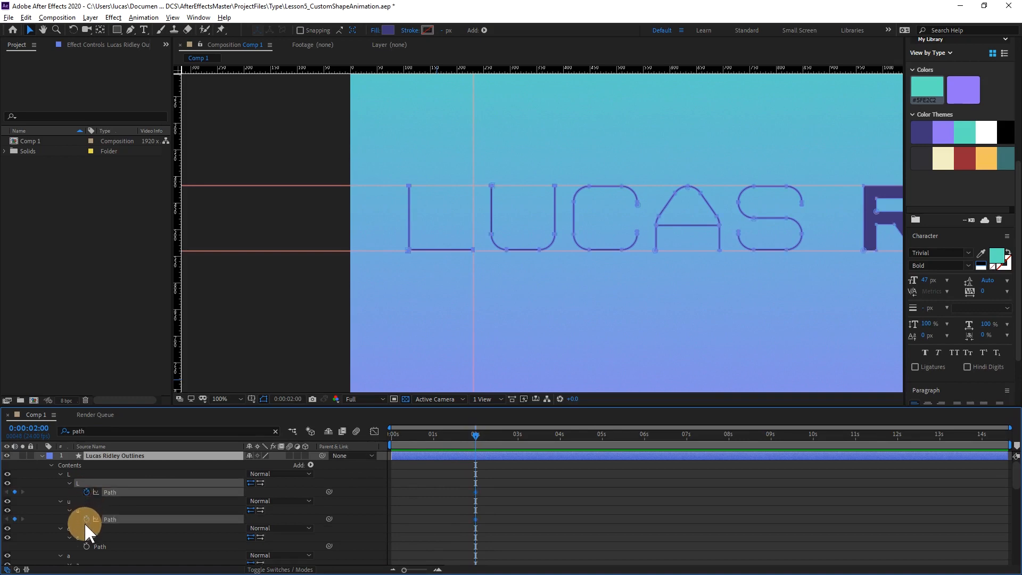
pyautogui.click(86, 546)
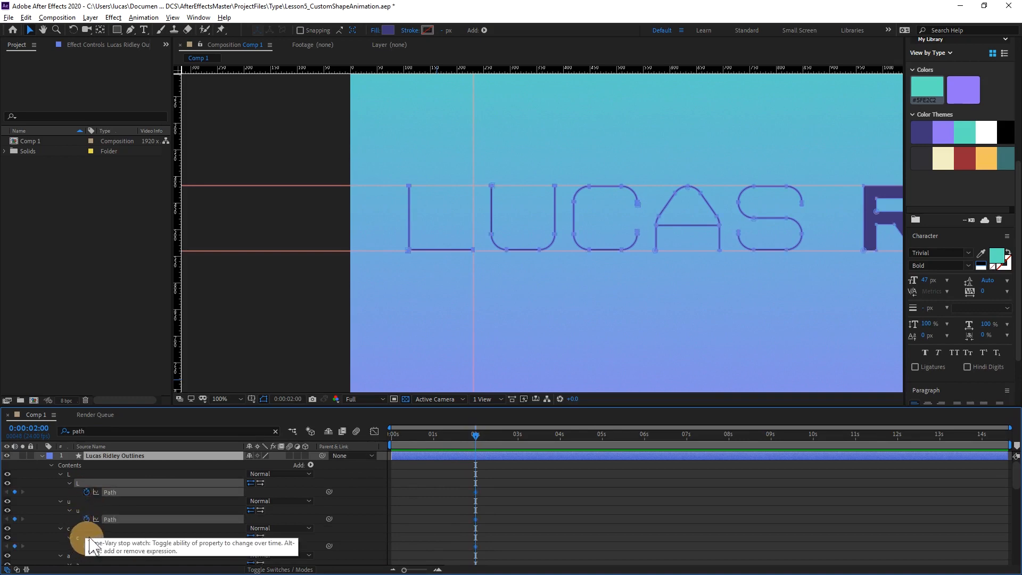
# Start Path keyframes at 0:00:02:00 for all remaining letter paths from the first a to y, including both paths of a, R and d.
pyautogui.scroll(-3, 121, 532)
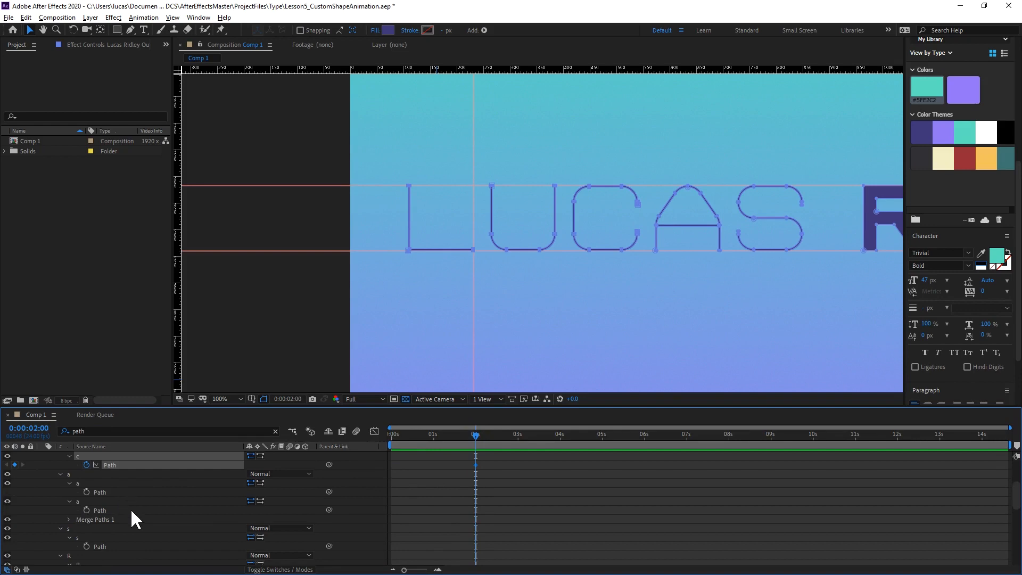
pyautogui.press('`')
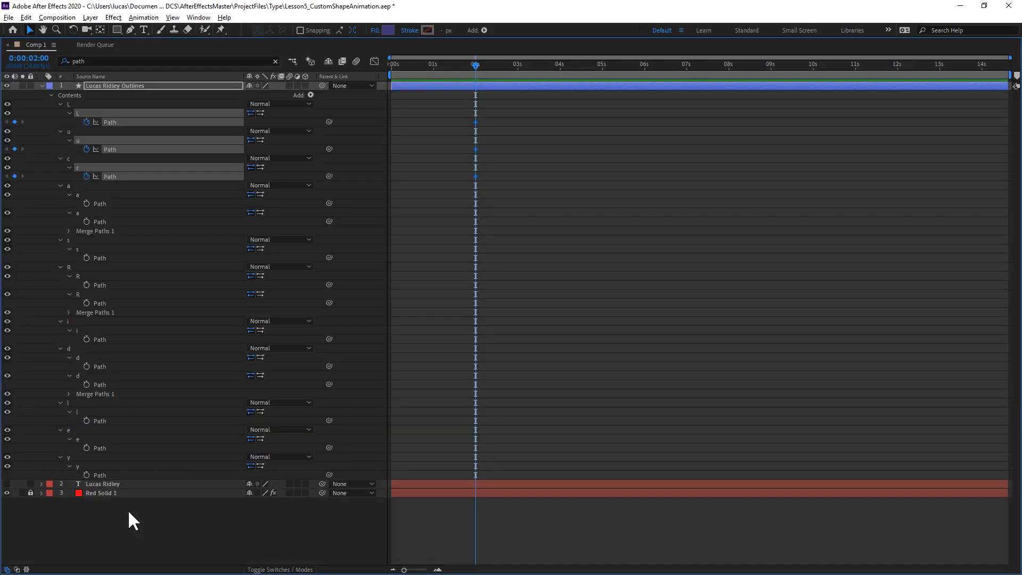
pyautogui.click(86, 203)
pyautogui.click(86, 221)
pyautogui.click(86, 258)
pyautogui.click(86, 285)
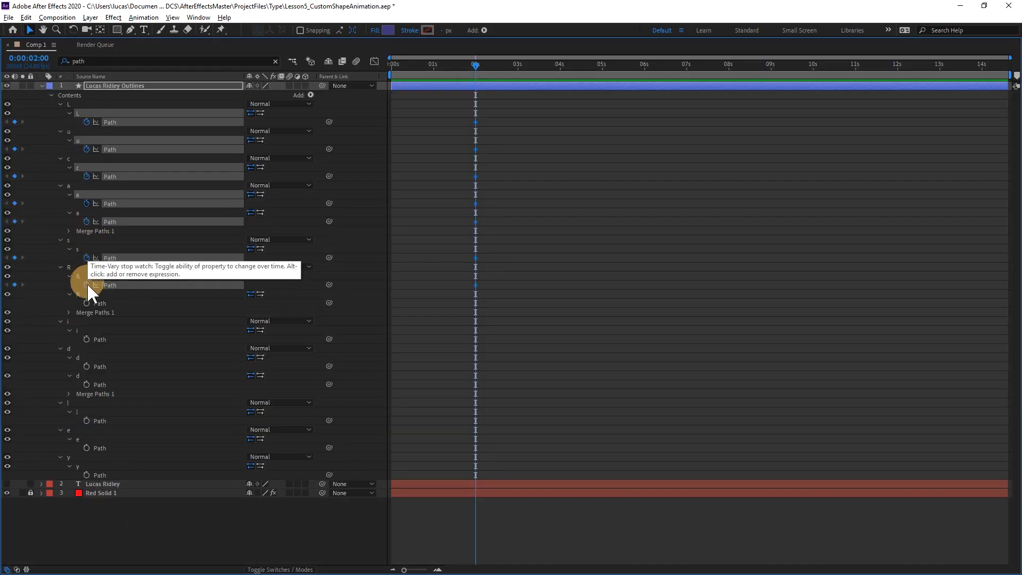
pyautogui.click(86, 303)
pyautogui.click(86, 339)
pyautogui.click(87, 366)
pyautogui.click(86, 384)
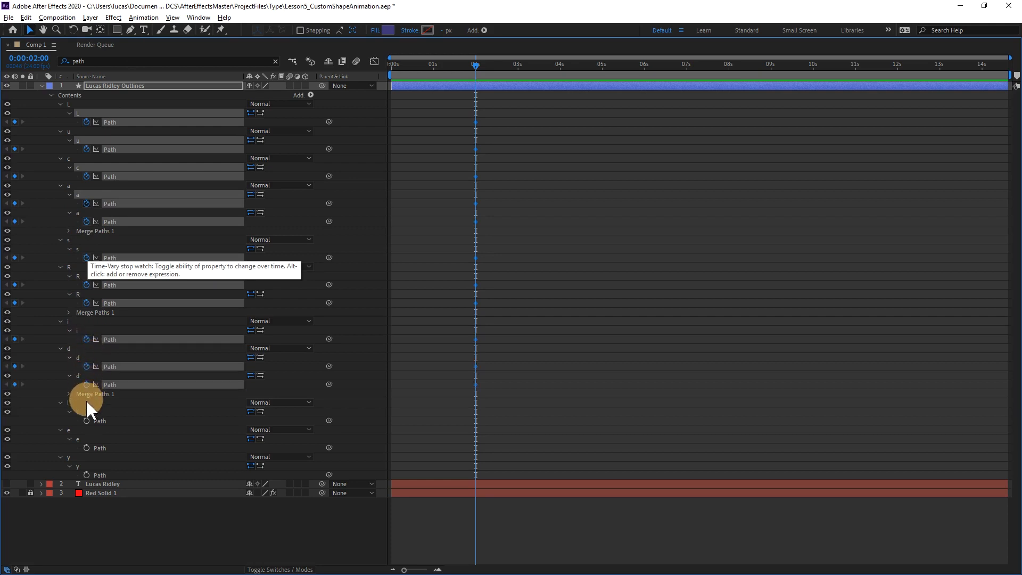
pyautogui.click(86, 420)
pyautogui.click(87, 447)
pyautogui.click(87, 474)
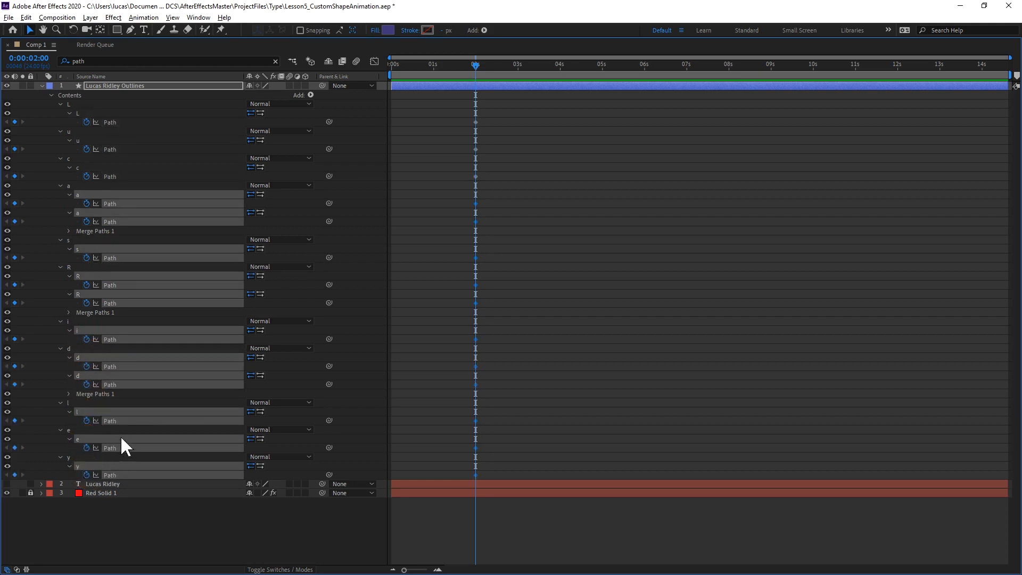
pyautogui.press('`')
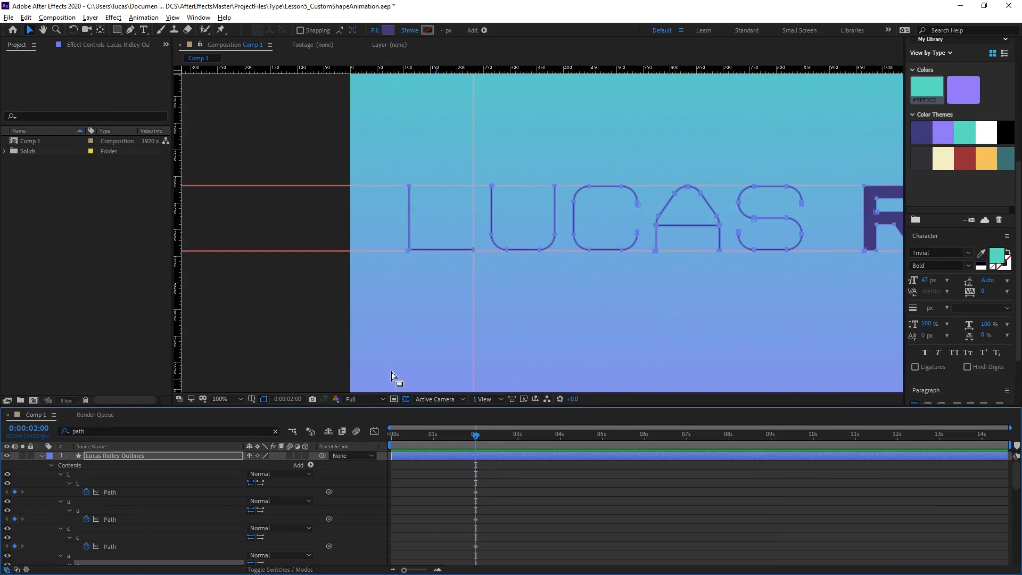
# At 0:00:00:00, move the L path's inner corner vertex to the intersection of the upper and vertical guides to form a filled square.
pyautogui.moveTo(474, 435); pyautogui.dragTo(353, 449)
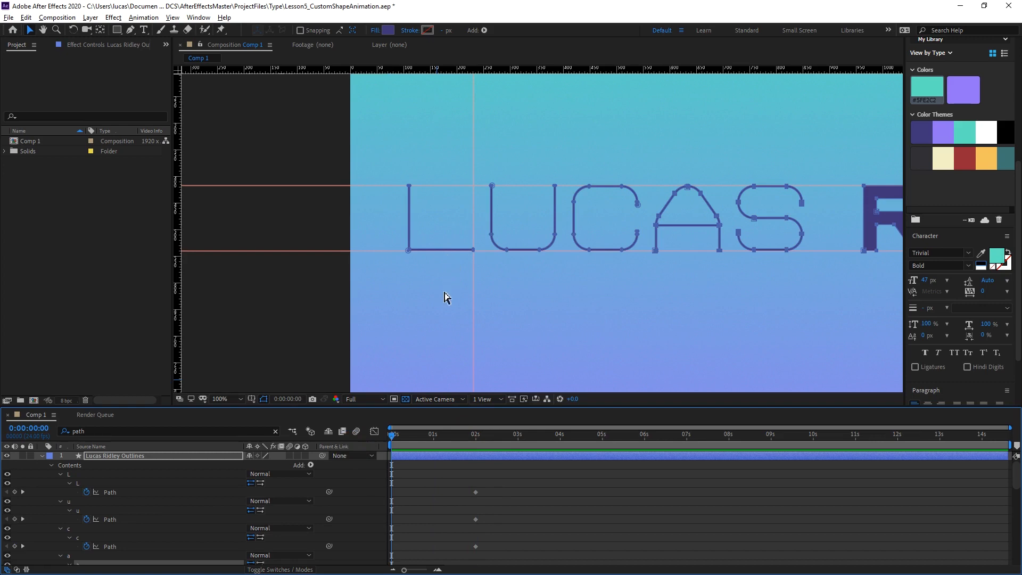
pyautogui.press('.')
pyautogui.press('h')
pyautogui.moveTo(437, 221); pyautogui.dragTo(537, 226)
pyautogui.press('v')
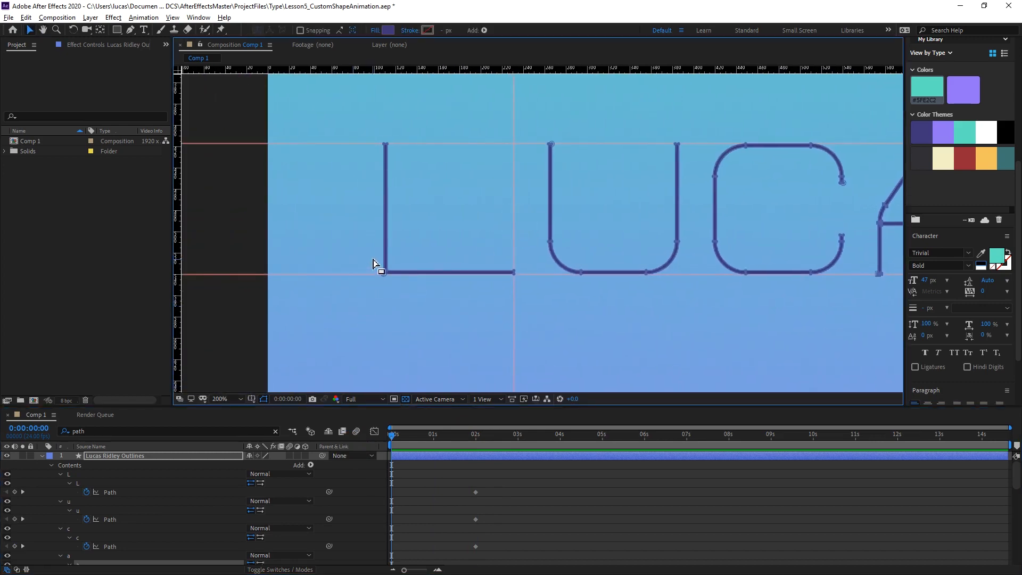
pyautogui.press('.')
pyautogui.press('h')
pyautogui.moveTo(456, 242); pyautogui.dragTo(522, 284)
pyautogui.press('v')
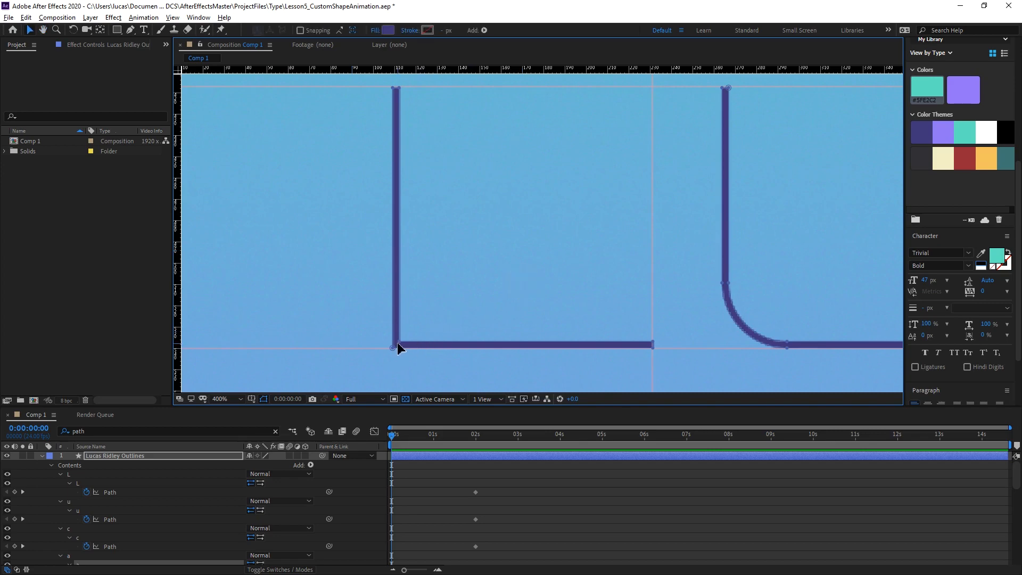
pyautogui.click(400, 344)
pyautogui.moveTo(401, 344); pyautogui.dragTo(654, 88)
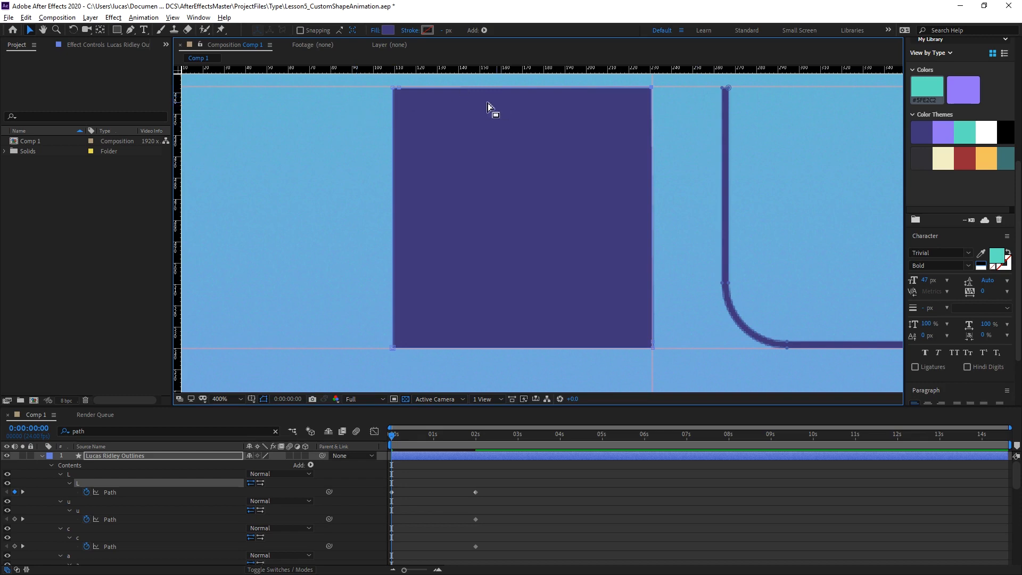
pyautogui.scroll(1, 456, 161)
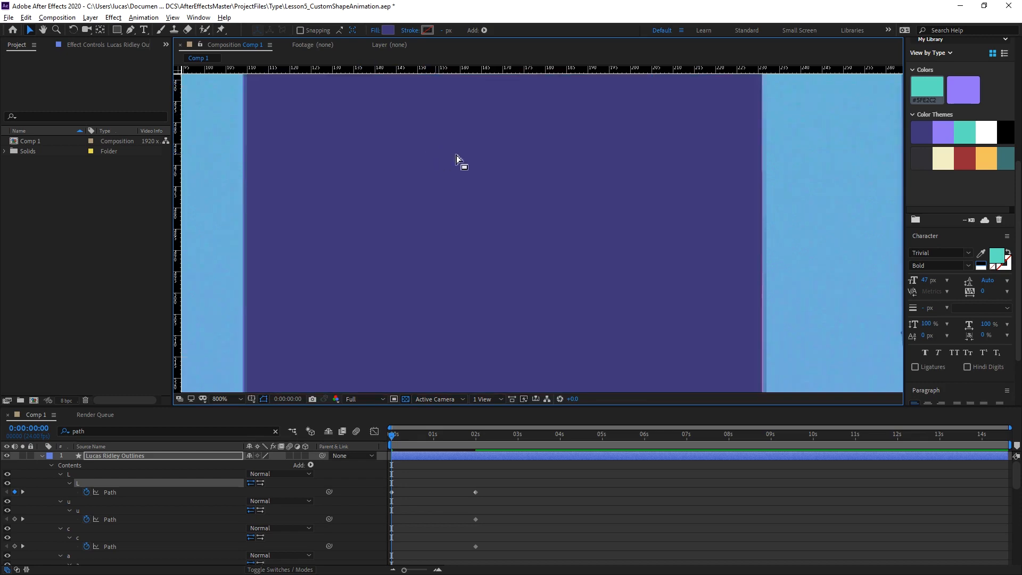
pyautogui.press('space')
pyautogui.moveTo(561, 149); pyautogui.dragTo(441, 341)
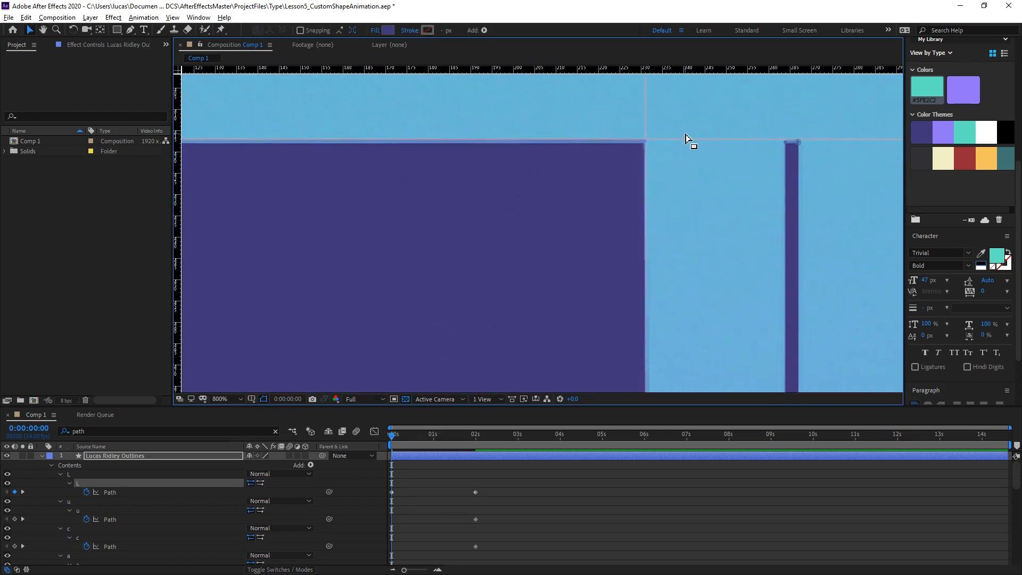
# Try setting the upper horizontal guide's position to 416.5.
pyautogui.moveTo(692, 142); pyautogui.dragTo(698, 141)
pyautogui.rightClick(695, 142)
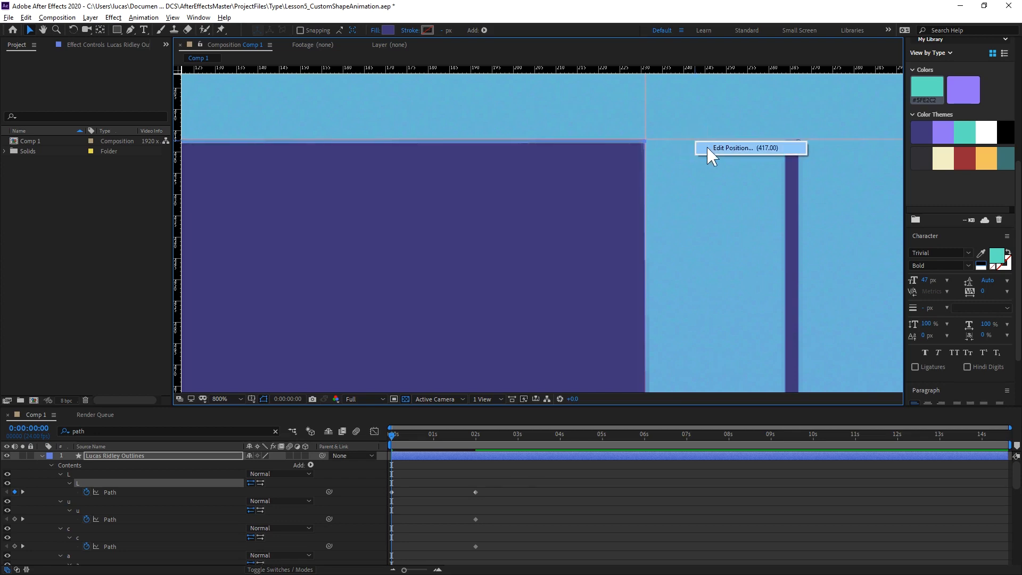
pyautogui.click(709, 150)
pyautogui.moveTo(913, 480); pyautogui.dragTo(561, 166)
pyautogui.click(574, 161)
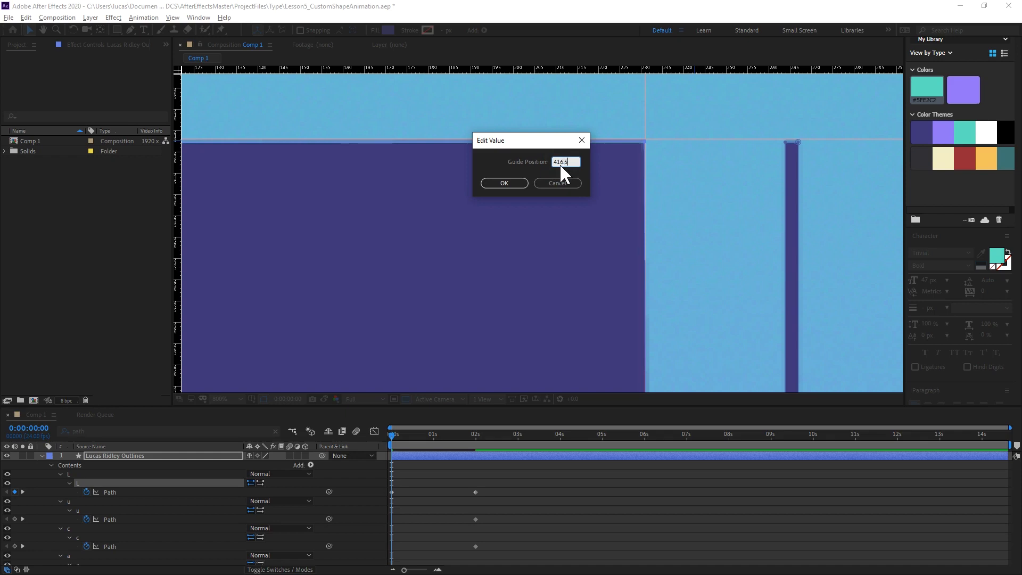
pyautogui.press('Return')
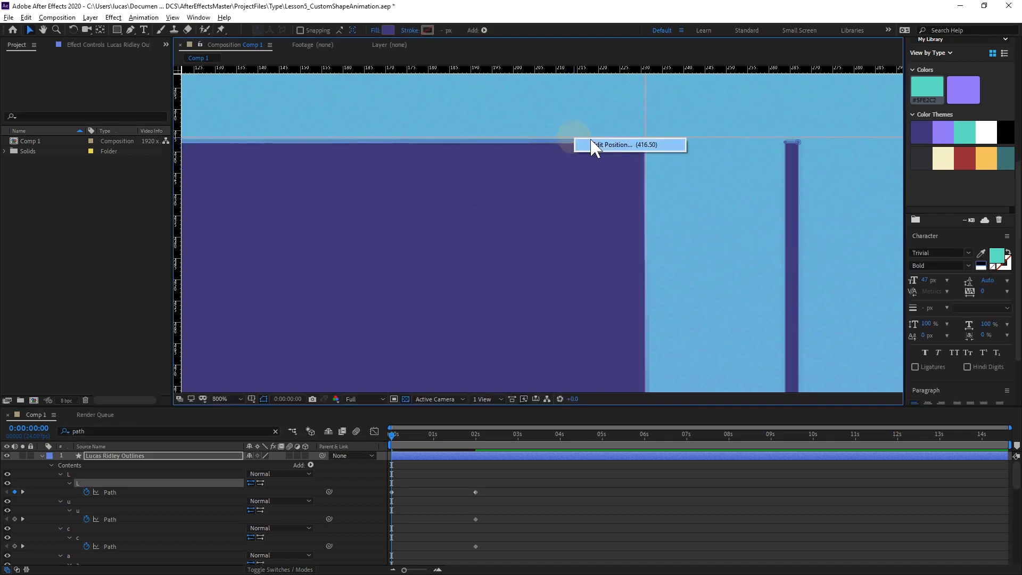
# Re-enter the upper horizontal guide's position so it lines up with the top edges of the L and U.
pyautogui.doubleClick(590, 140)
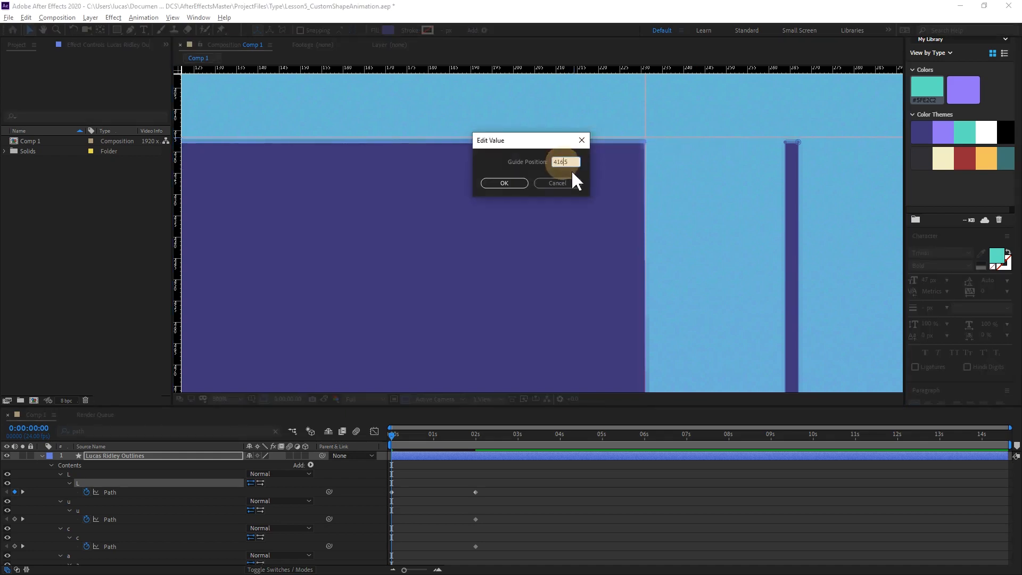
pyautogui.press('Return')
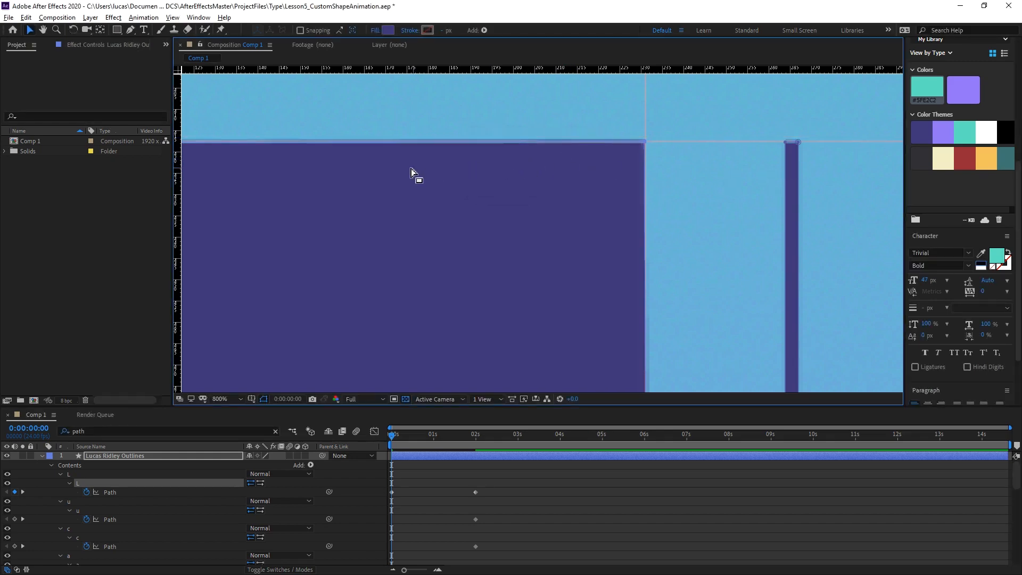
pyautogui.press(',')
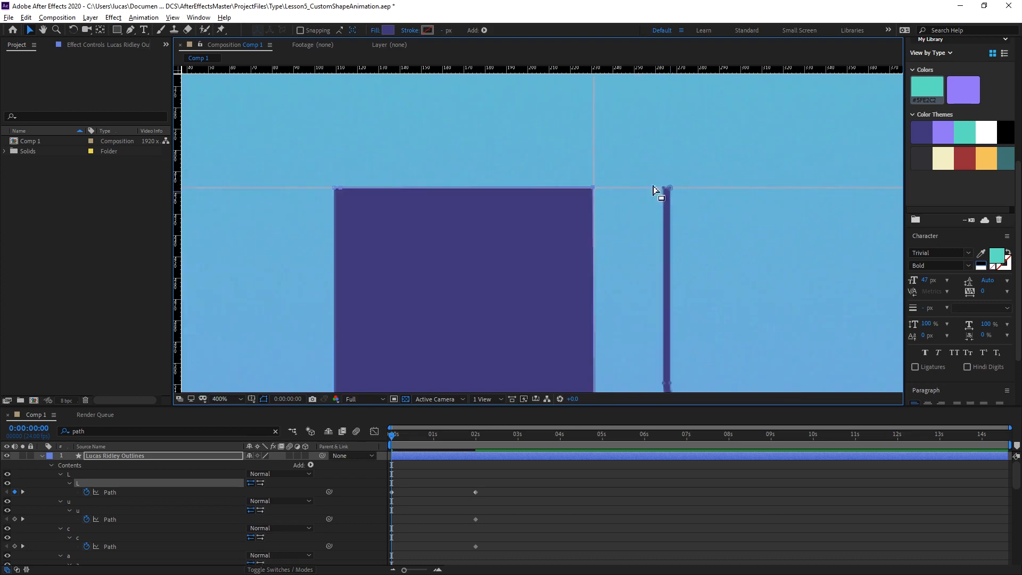
pyautogui.press('.')
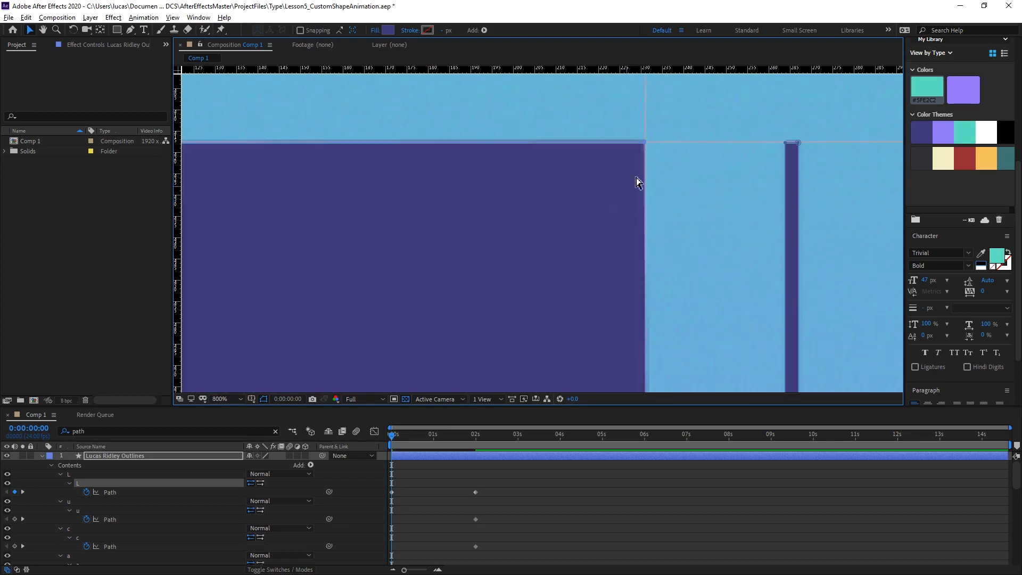
# Move the four inner curve vertices of the U path up near its top edge to fill the letter at 0:00:00:00.
pyautogui.moveTo(707, 219); pyautogui.dragTo(508, 227)
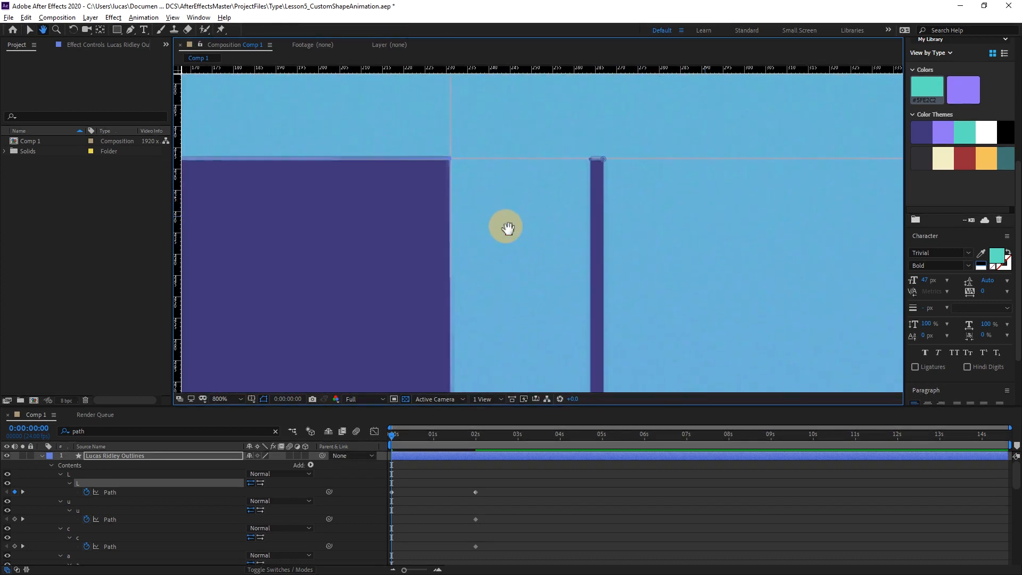
pyautogui.moveTo(178, 140); pyautogui.dragTo(8, 205)
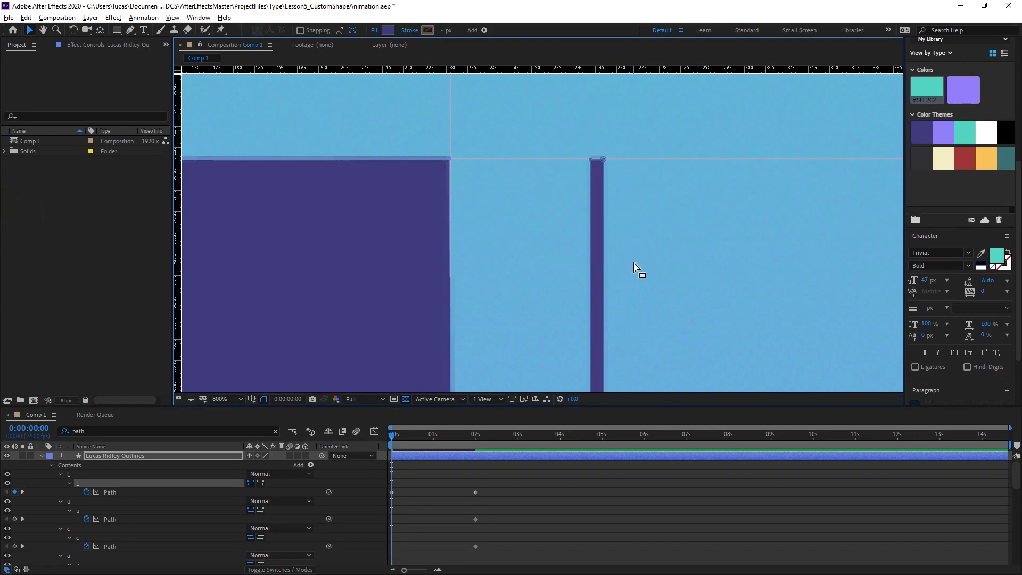
pyautogui.scroll(-2, 699, 282)
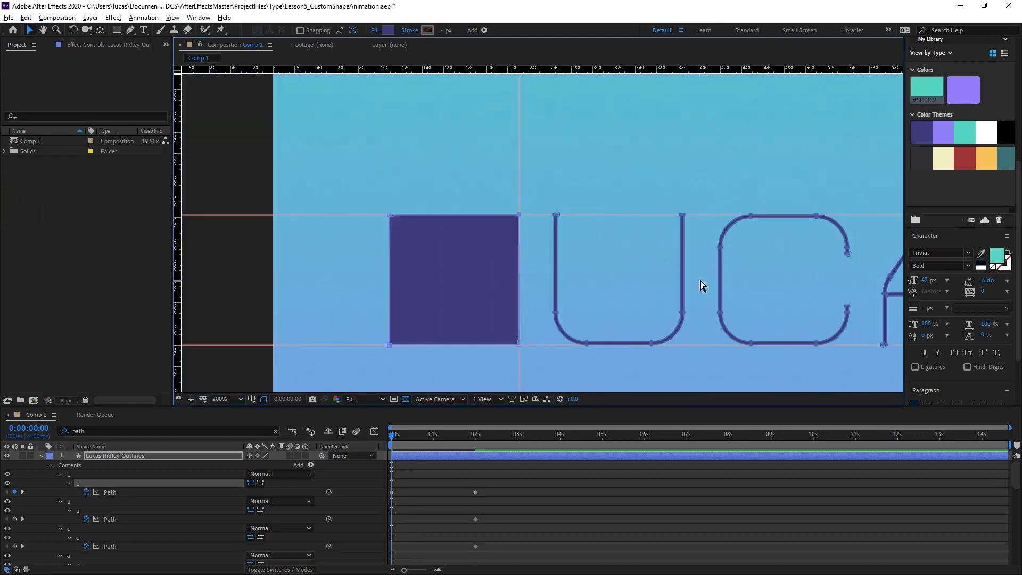
pyautogui.scroll(1, 699, 283)
pyautogui.moveTo(663, 325); pyautogui.dragTo(490, 193)
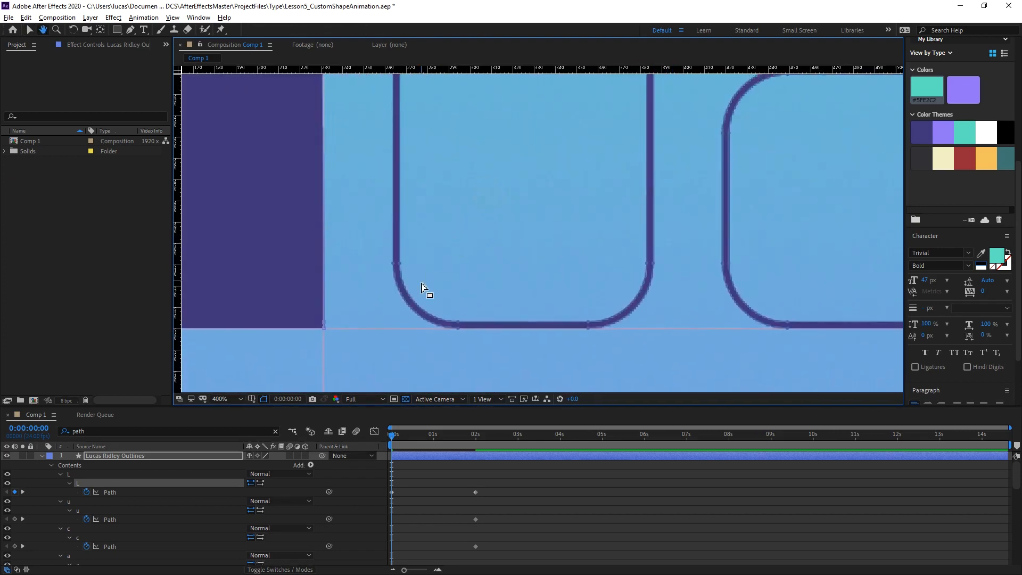
pyautogui.click(397, 265)
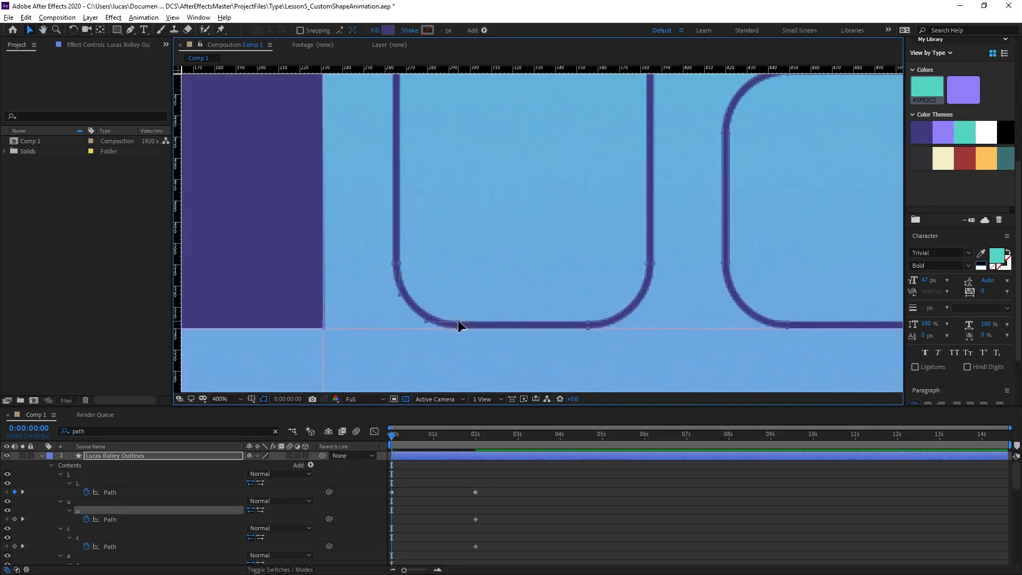
pyautogui.moveTo(459, 325); pyautogui.dragTo(495, 104)
pyautogui.moveTo(588, 325); pyautogui.dragTo(583, 106)
pyautogui.moveTo(647, 263); pyautogui.dragTo(628, 106)
# Align the U path's first two inner curve vertices, counted from its left stem, with the upper horizontal guide.
pyautogui.moveTo(572, 207); pyautogui.dragTo(587, 303)
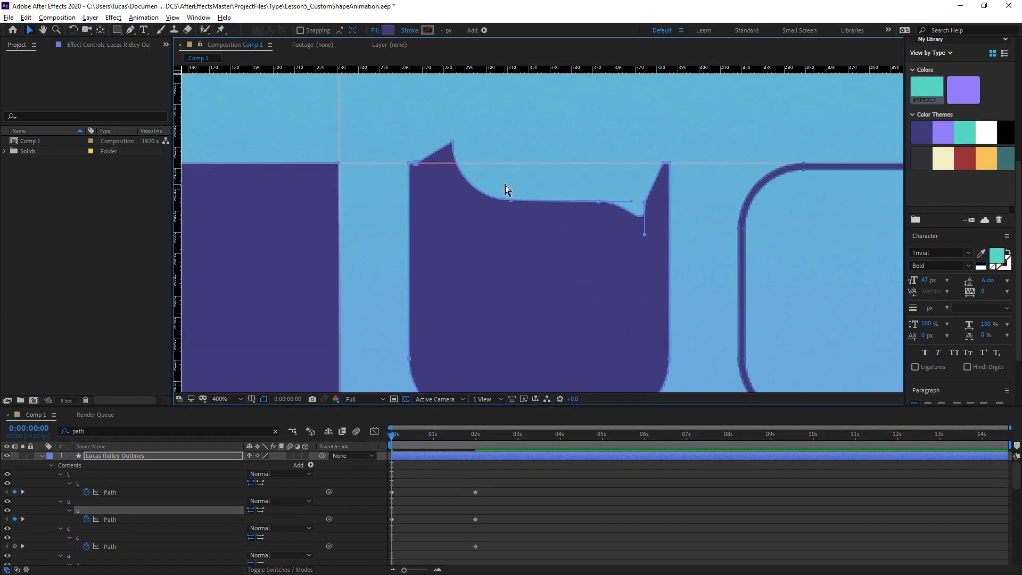
pyautogui.scroll(1, 505, 190)
pyautogui.moveTo(484, 181); pyautogui.dragTo(522, 255)
pyautogui.moveTo(400, 126); pyautogui.dragTo(381, 168)
pyautogui.moveTo(520, 244); pyautogui.dragTo(512, 169)
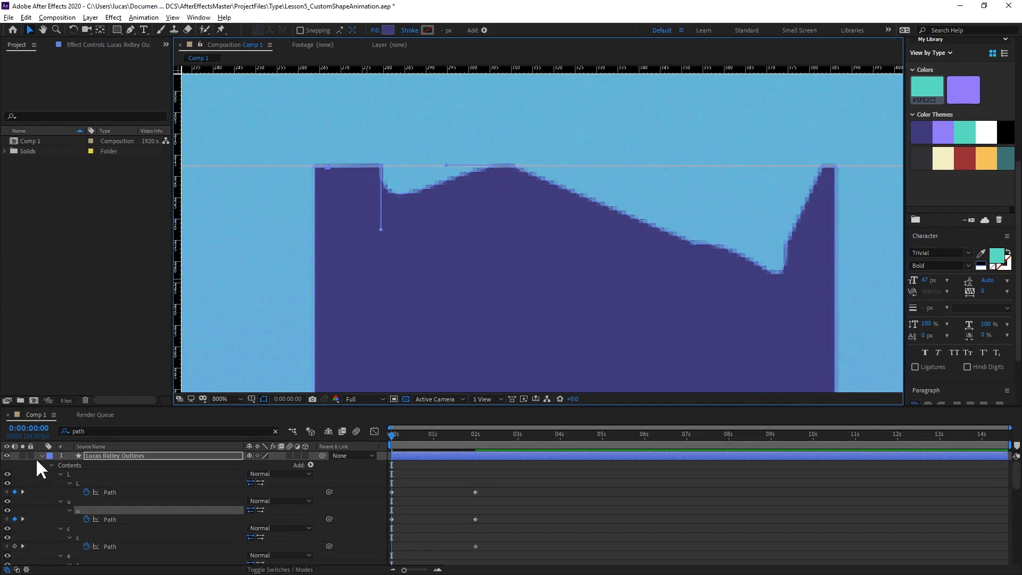
# Change the outlines layer's label colour to Yellow.
pyautogui.click(50, 456)
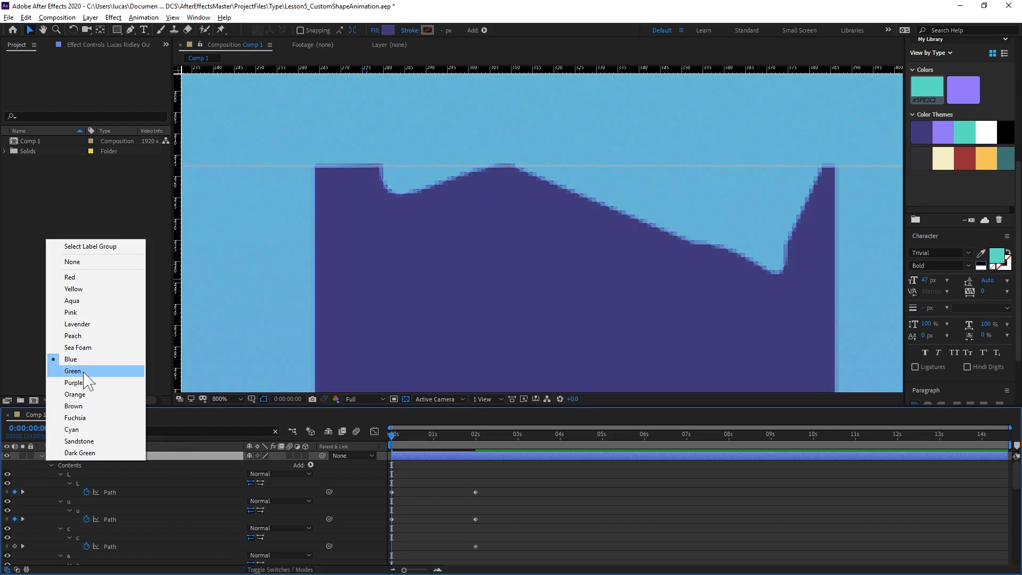
pyautogui.click(83, 289)
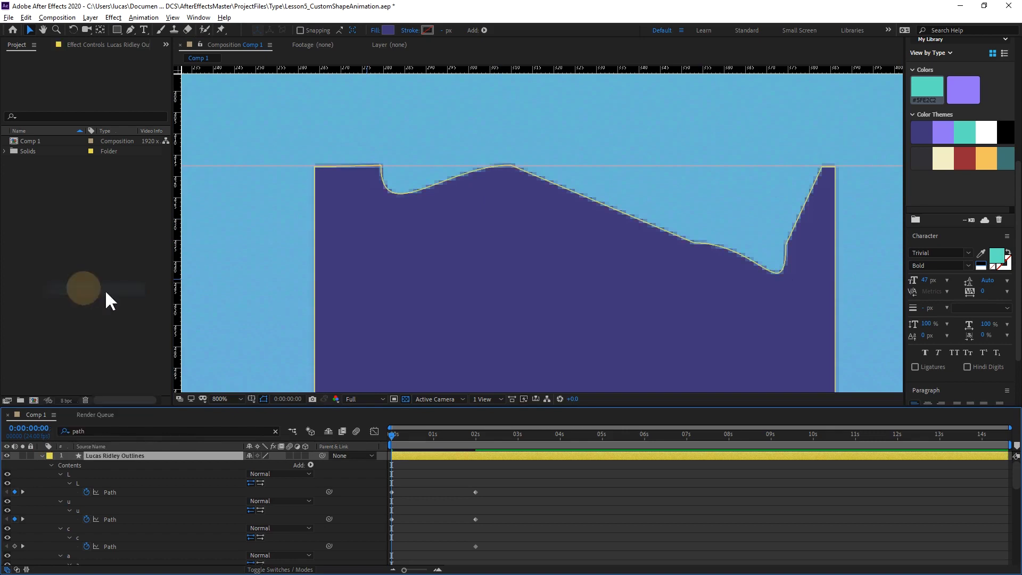
pyautogui.click(451, 176)
# Remove the curve handles from the U path's first, third and fourth inner vertices, counted from its left stem, to make straight segments.
pyautogui.click(94, 503)
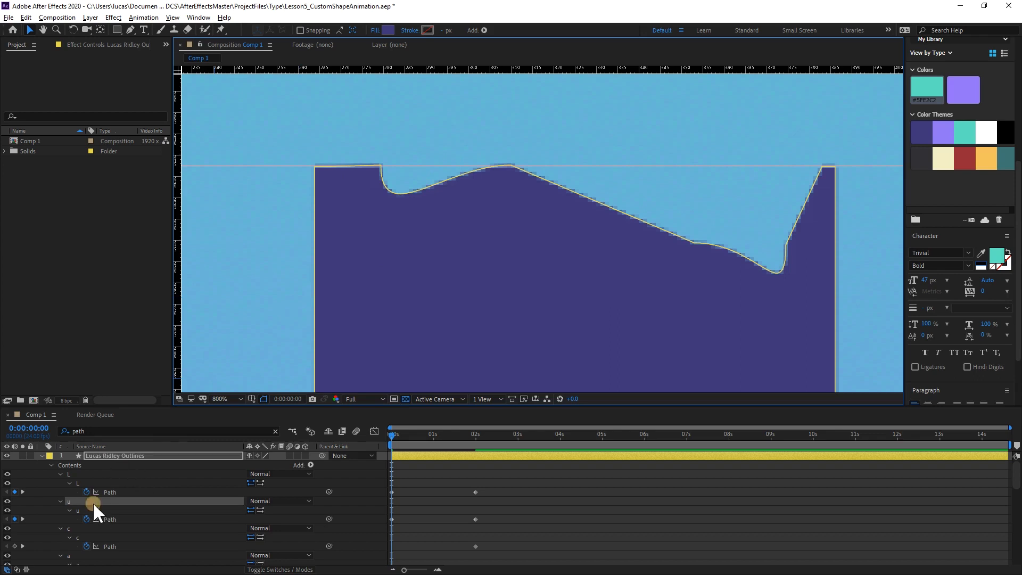
pyautogui.click(511, 167)
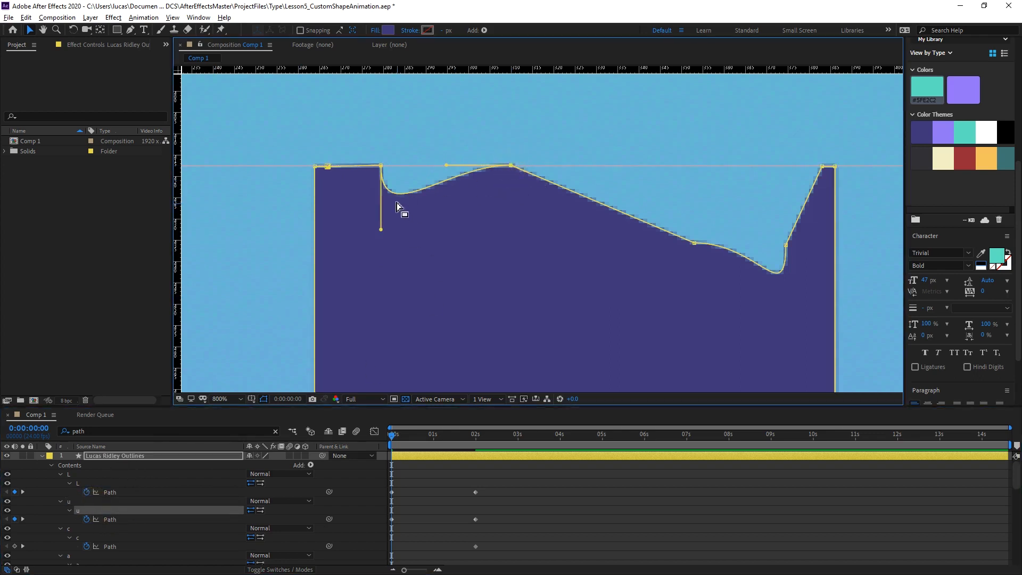
pyautogui.press('g')
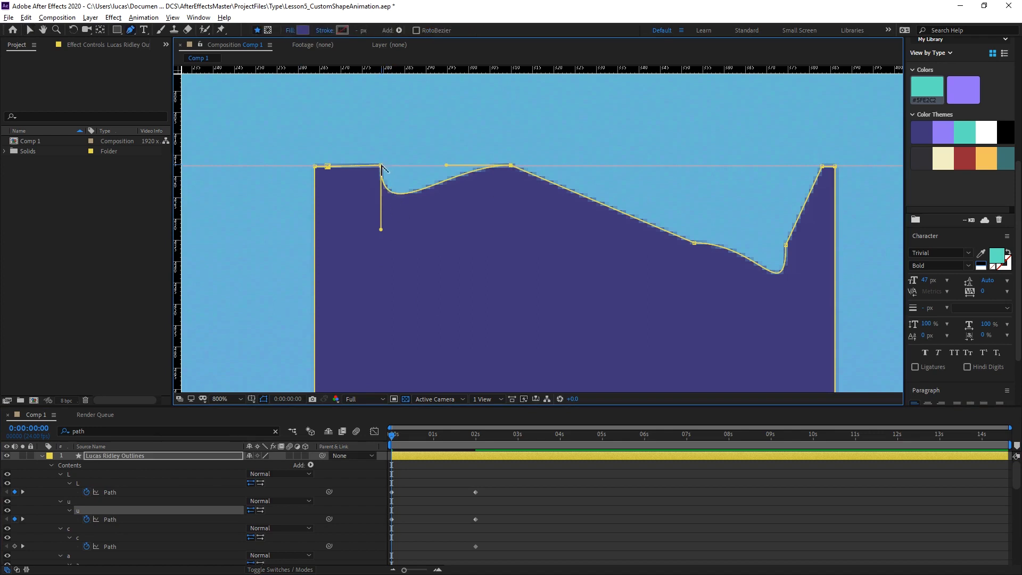
pyautogui.click(381, 166)
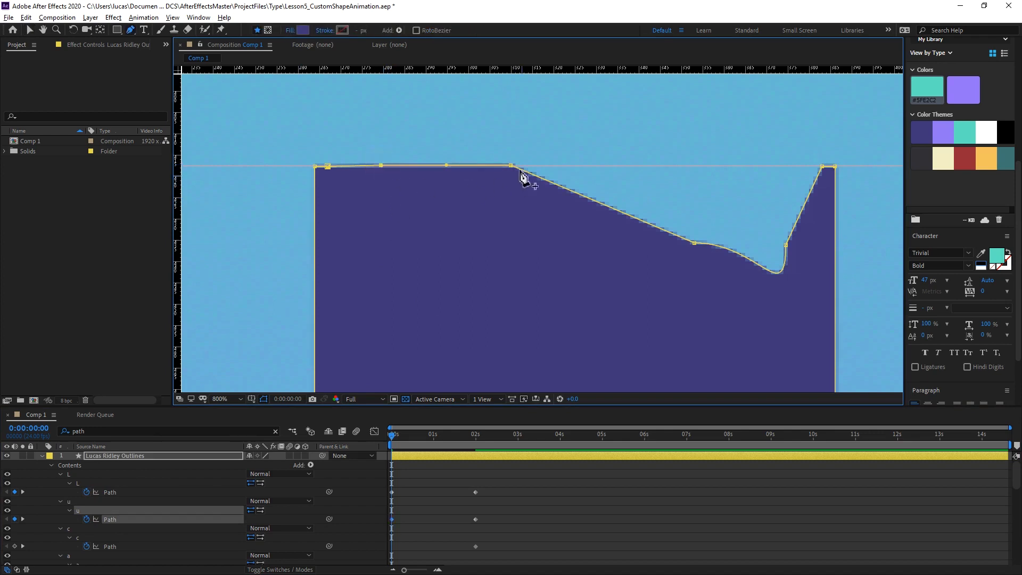
pyautogui.click(692, 244)
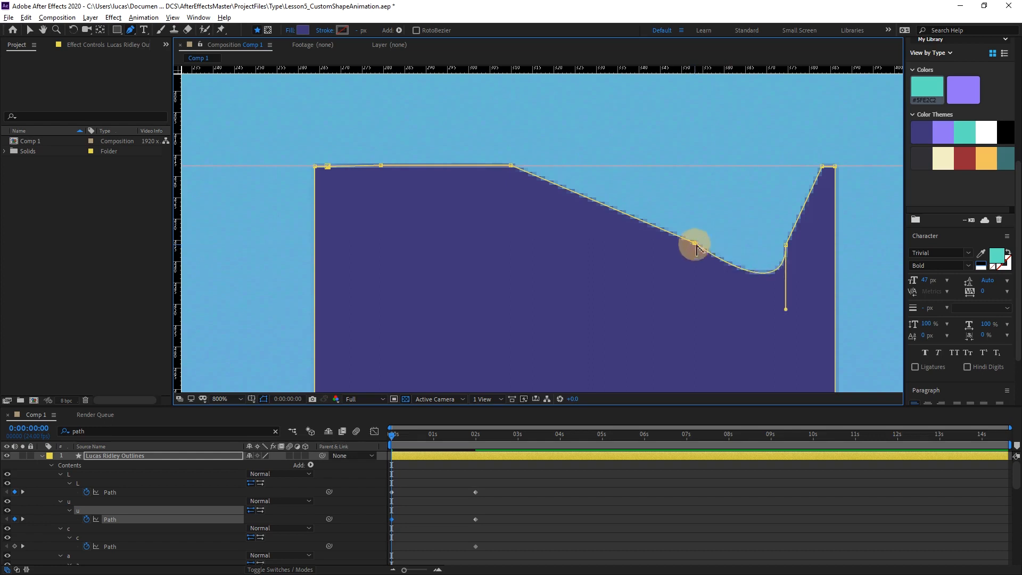
pyautogui.click(787, 245)
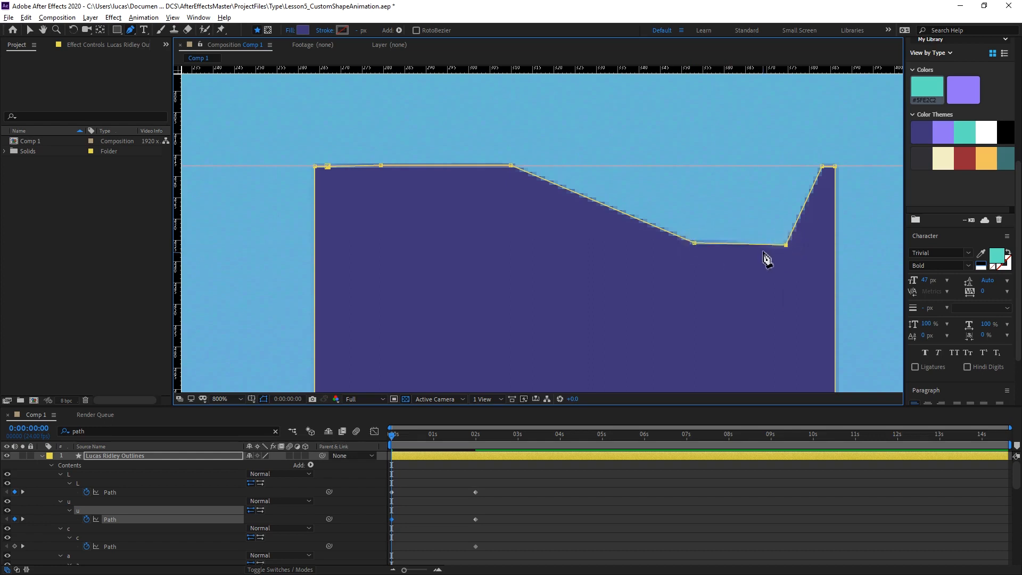
# Move the U path's third and fourth inner vertices, counted from its left stem, up onto the upper horizontal guide.
pyautogui.press('v')
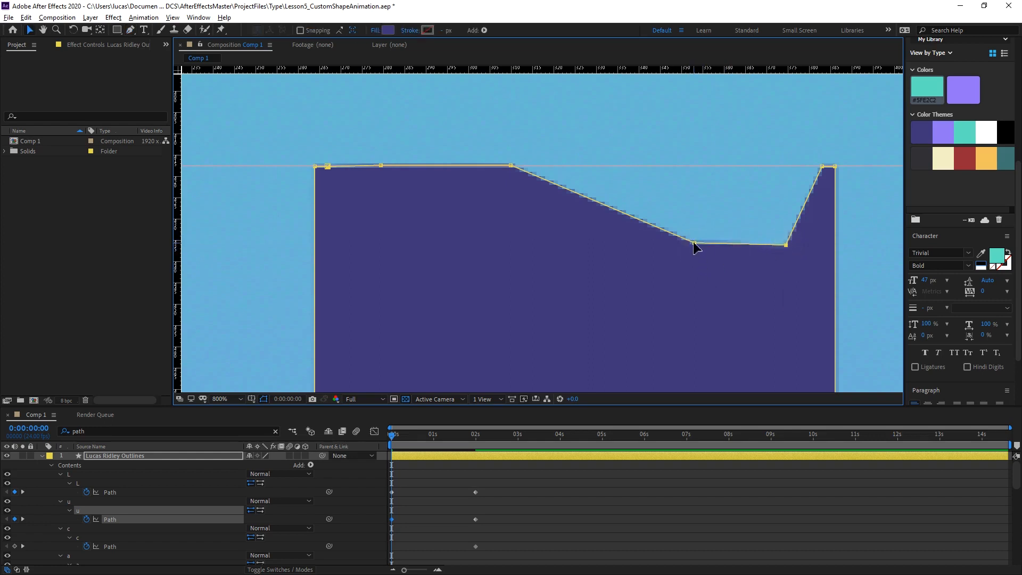
pyautogui.moveTo(694, 244); pyautogui.dragTo(687, 166)
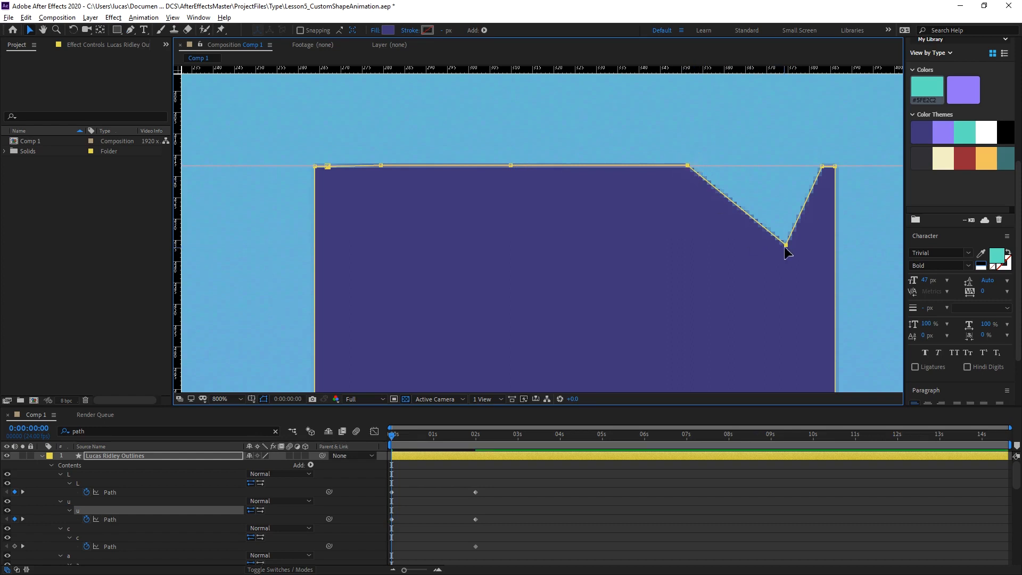
pyautogui.moveTo(786, 246); pyautogui.dragTo(772, 172)
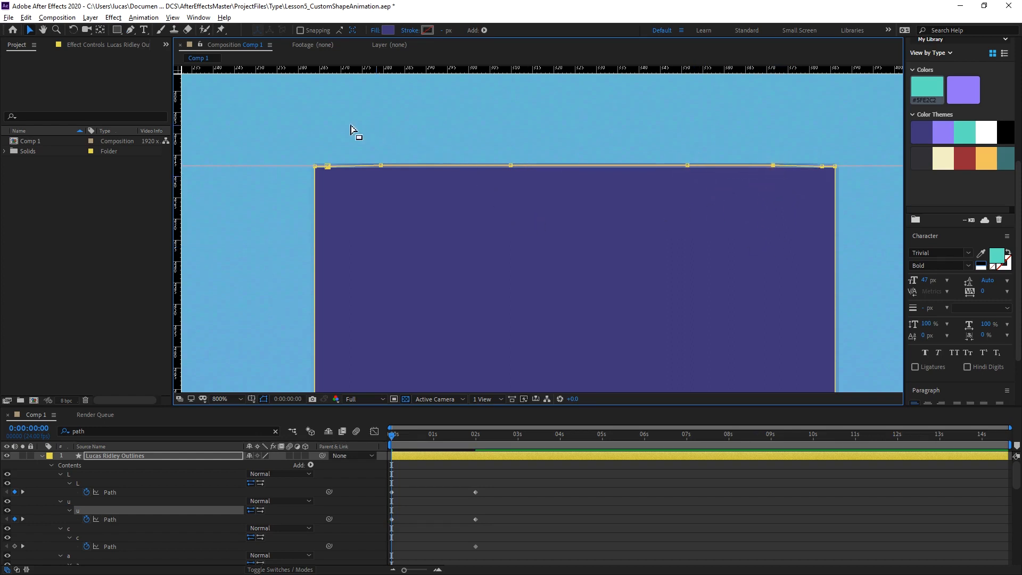
# Select the four inner vertices along the U's top edge and nudge them vertically until they line up with the stem corners.
pyautogui.moveTo(342, 133); pyautogui.dragTo(814, 201)
pyautogui.press('Down')
pyautogui.press('Down')
pyautogui.press('Down')
pyautogui.press('Down')
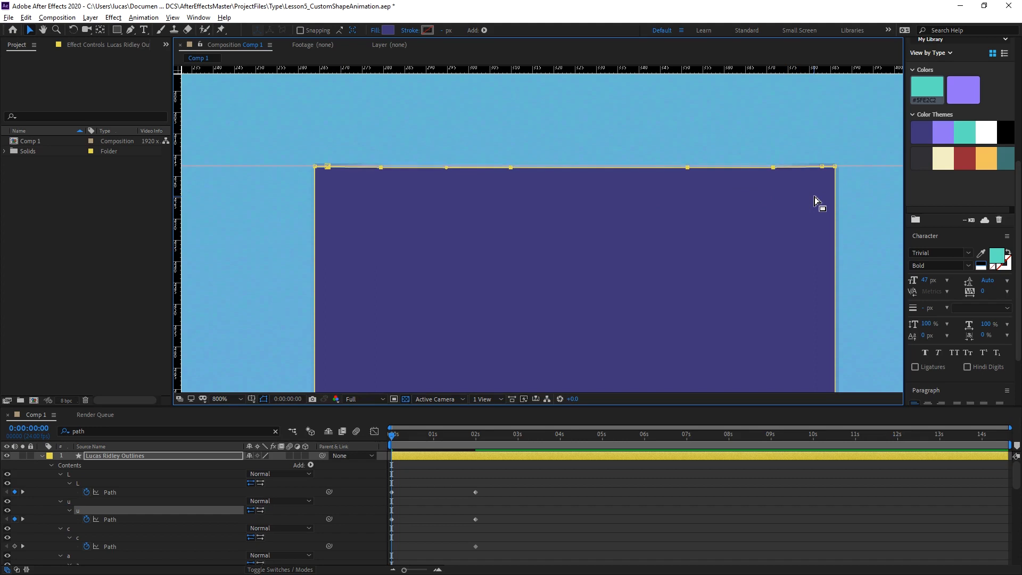
pyautogui.press('Up')
pyautogui.press('Up')
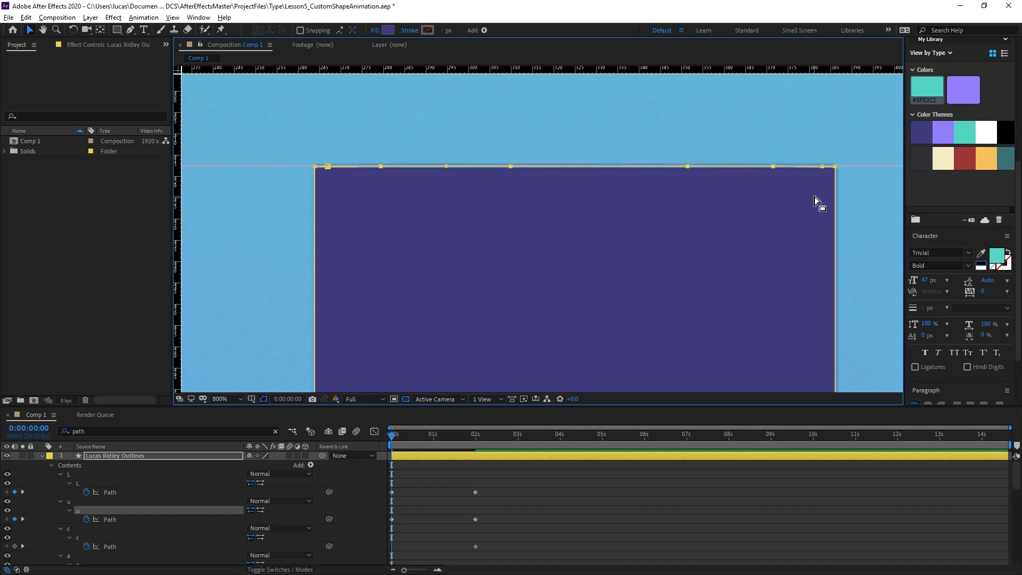
pyautogui.press('Down')
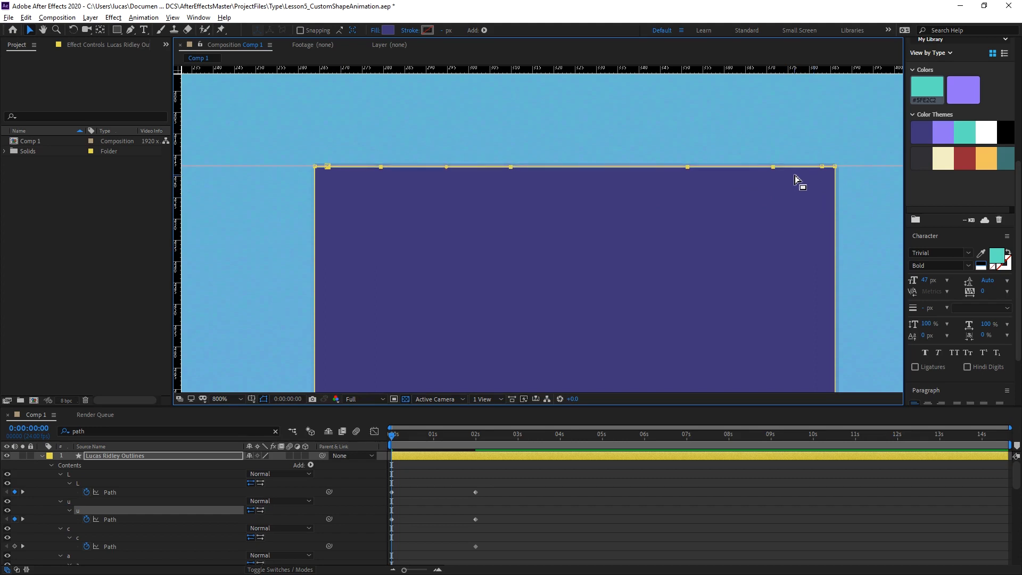
# Preview the L and U changing from filled shapes to outlines, and return to 0:00:00:00.
pyautogui.press(',')
pyautogui.moveTo(703, 269); pyautogui.dragTo(600, 130)
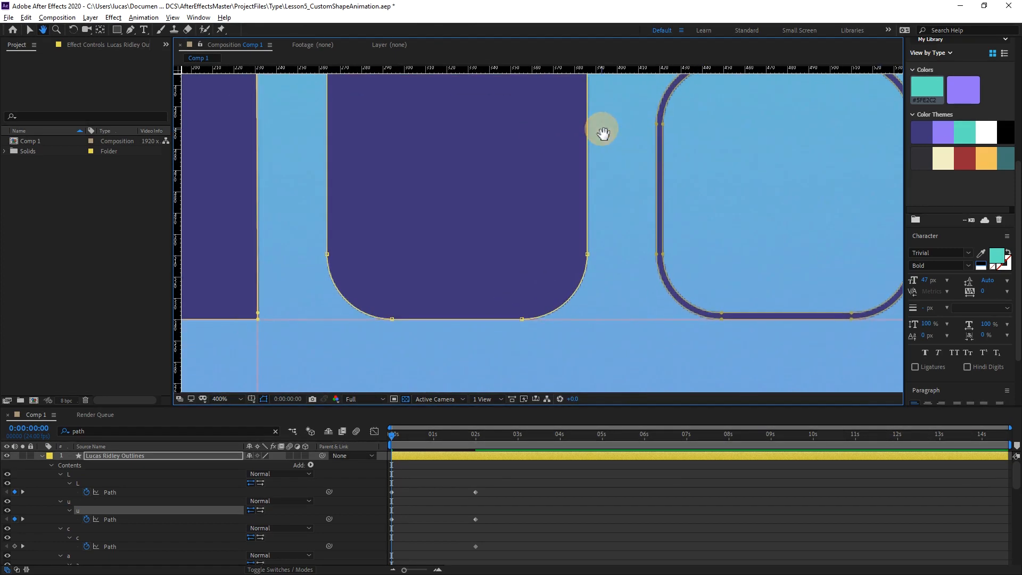
pyautogui.press(',')
pyautogui.moveTo(542, 167); pyautogui.dragTo(550, 167)
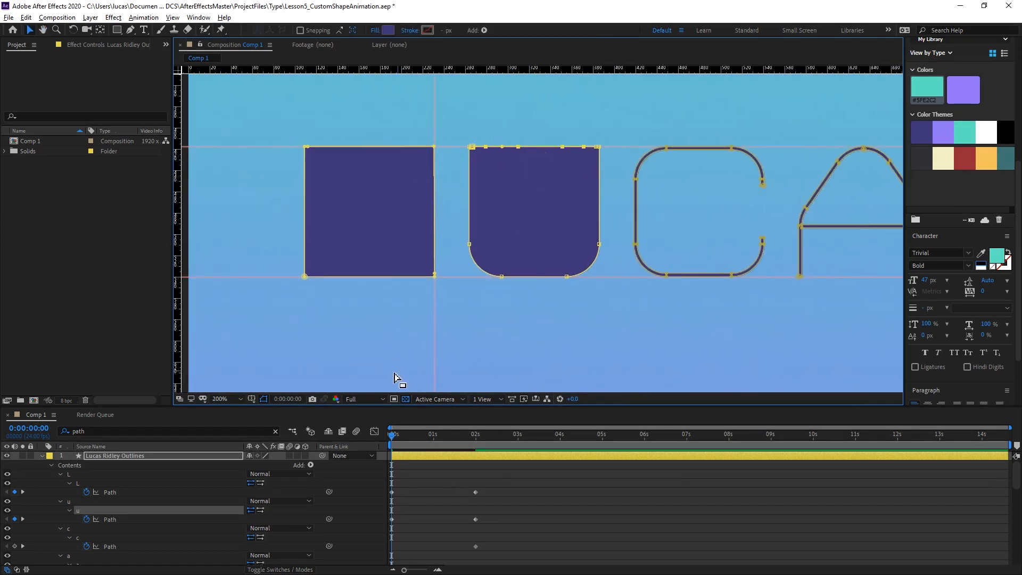
pyautogui.click(392, 373)
pyautogui.click(373, 328)
pyautogui.moveTo(364, 329); pyautogui.dragTo(392, 341)
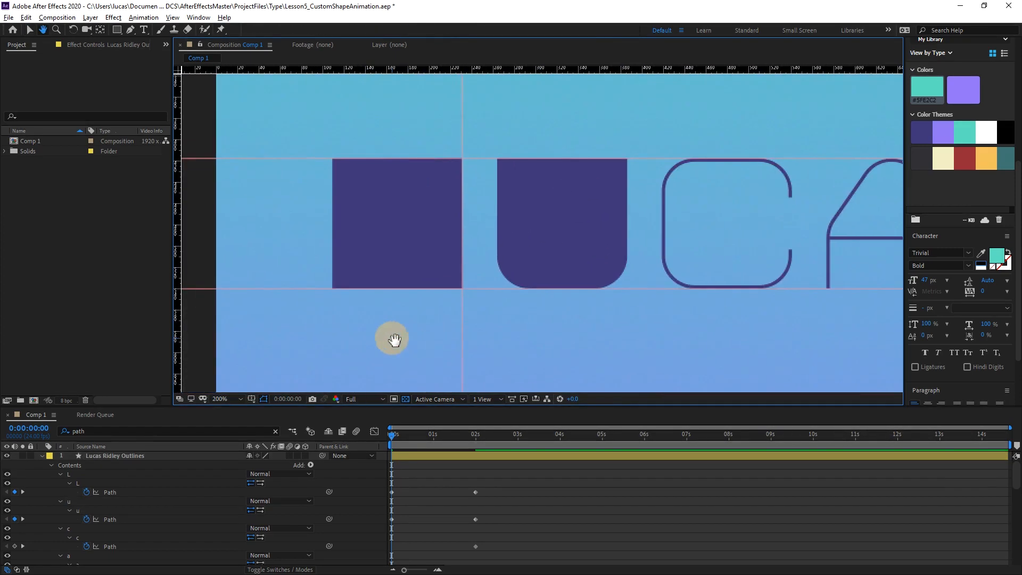
pyautogui.moveTo(393, 434)
pyautogui.mouseDown()
pyautogui.moveTo(480, 425)
pyautogui.moveTo(415, 420)
pyautogui.moveTo(396, 448)
pyautogui.mouseUp()
pyautogui.press('space')
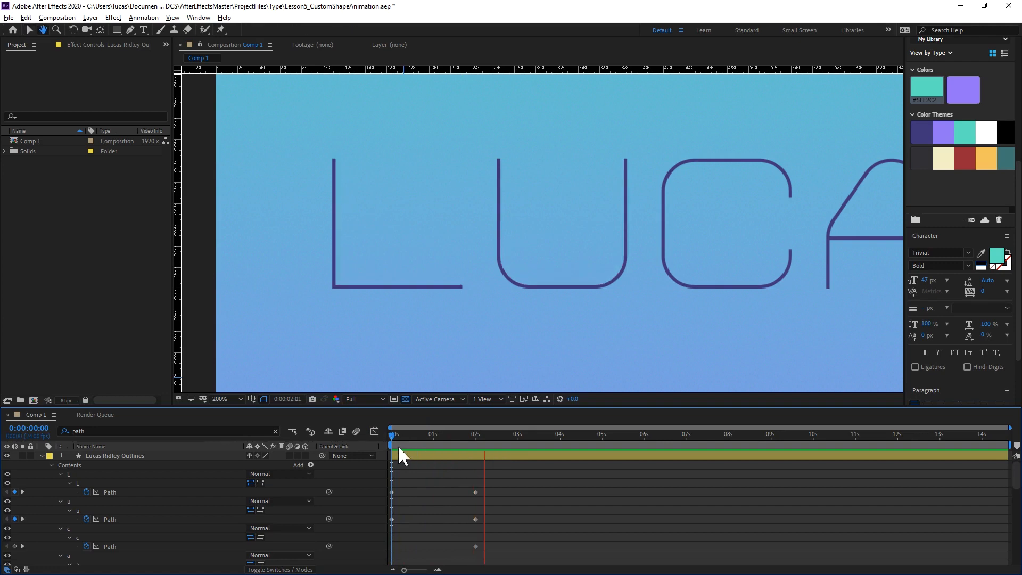
pyautogui.press('space')
pyautogui.moveTo(415, 433); pyautogui.dragTo(378, 432)
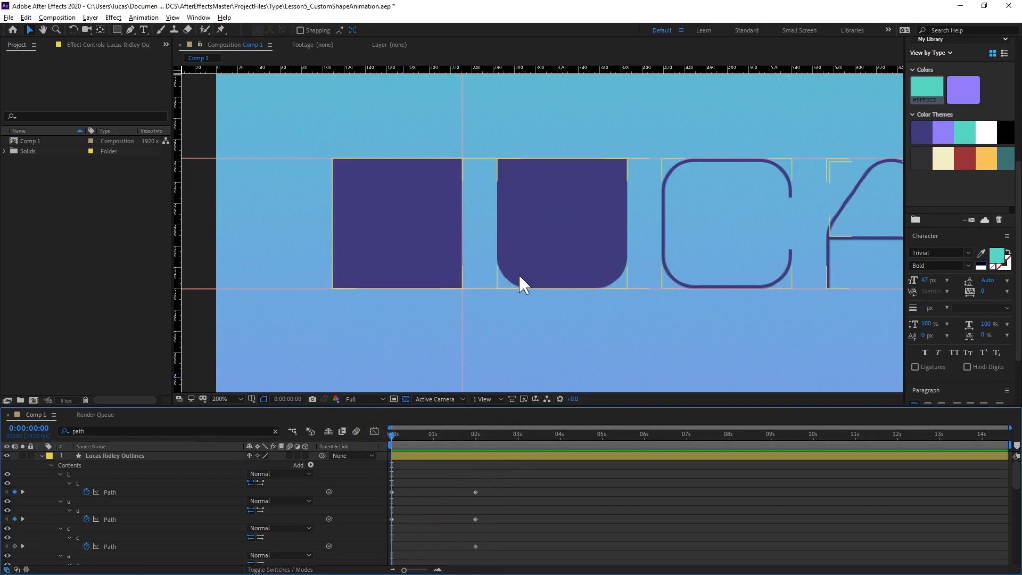
# Select the U path at its lower-left curve and place a vertical guide along the letter's left edge.
pyautogui.scroll(2, 516, 280)
pyautogui.moveTo(515, 314); pyautogui.dragTo(596, 56)
pyautogui.moveTo(546, 170); pyautogui.dragTo(531, 282)
pyautogui.click(474, 188)
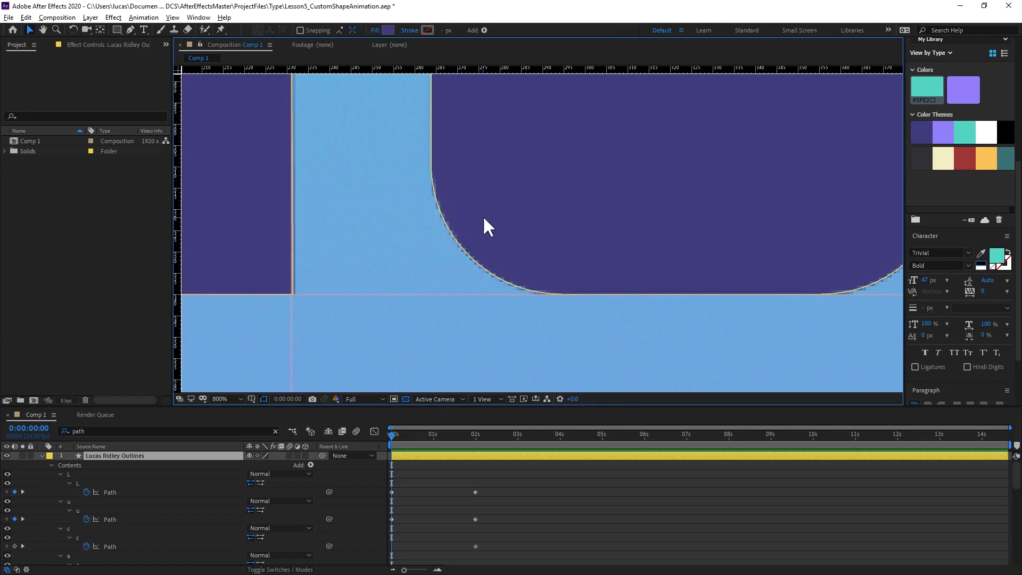
pyautogui.press('g')
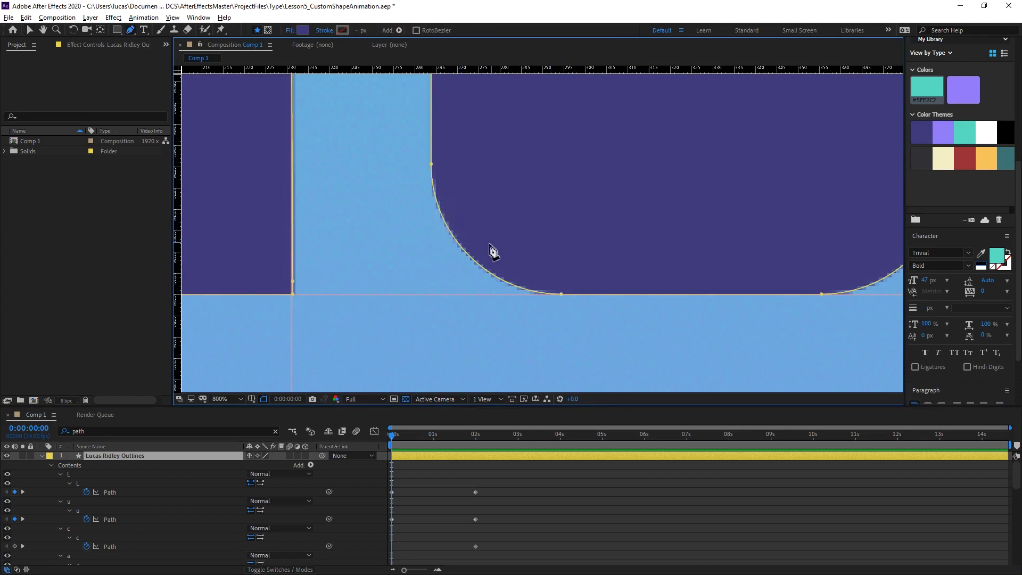
pyautogui.click(561, 294)
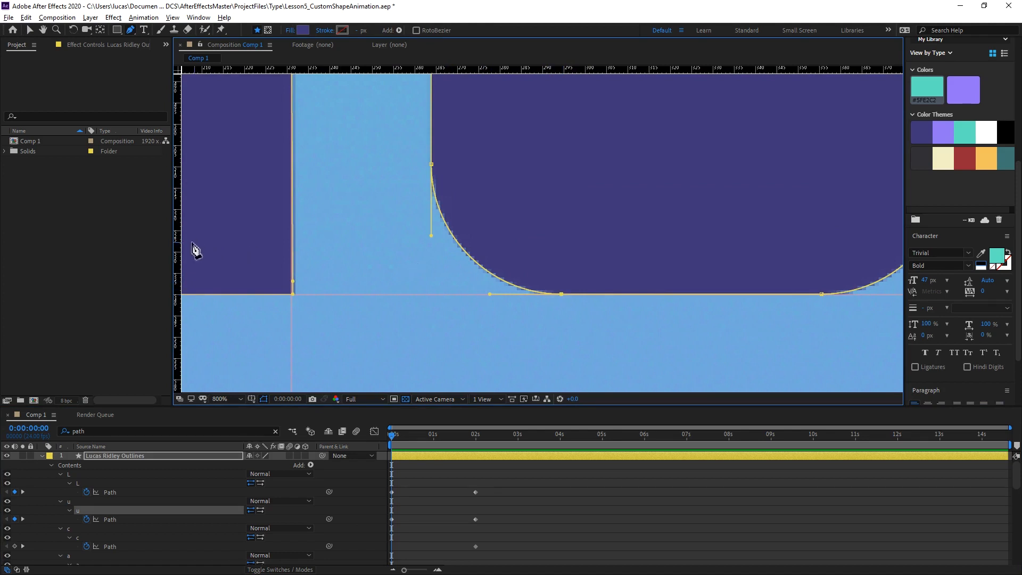
pyautogui.moveTo(431, 235)
pyautogui.mouseDown()
pyautogui.moveTo(456, 235)
pyautogui.moveTo(431, 236)
pyautogui.mouseUp()
# Move the U's two lower-left curve vertices to the intersection of the guides and remove their handles to form a square corner.
pyautogui.moveTo(563, 295); pyautogui.dragTo(431, 298)
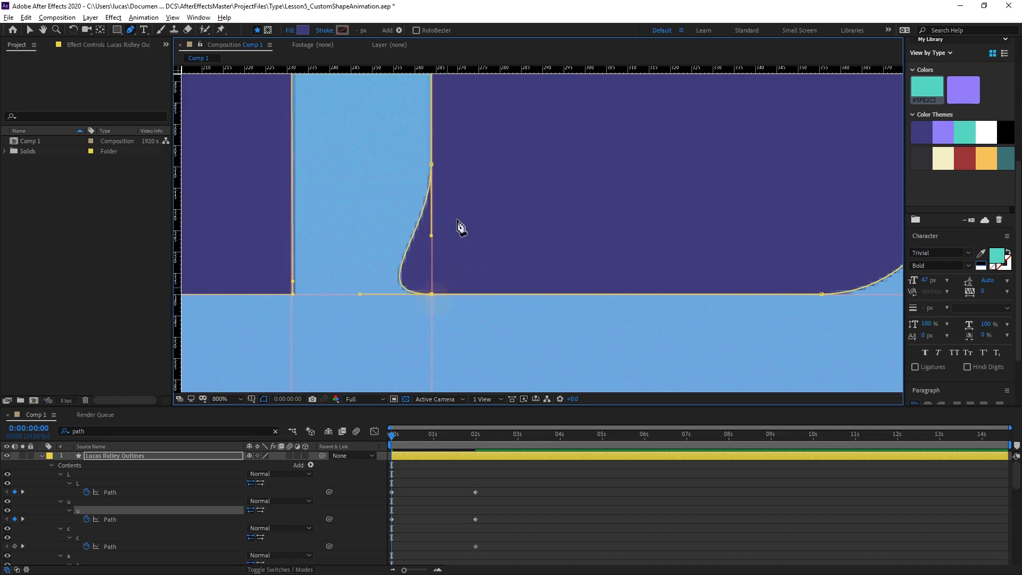
pyautogui.moveTo(432, 165); pyautogui.dragTo(432, 295)
pyautogui.click(432, 295)
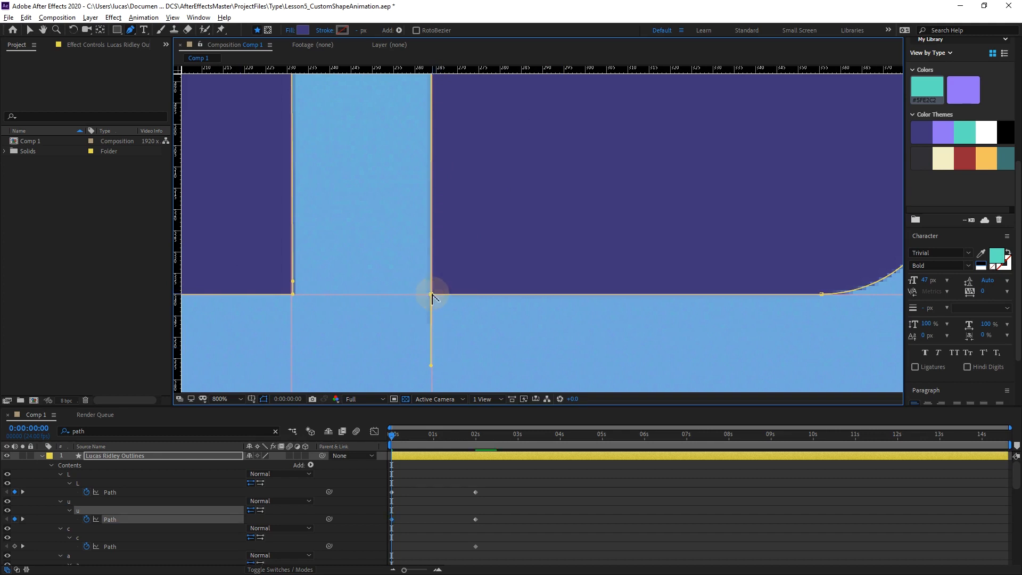
pyautogui.click(432, 295)
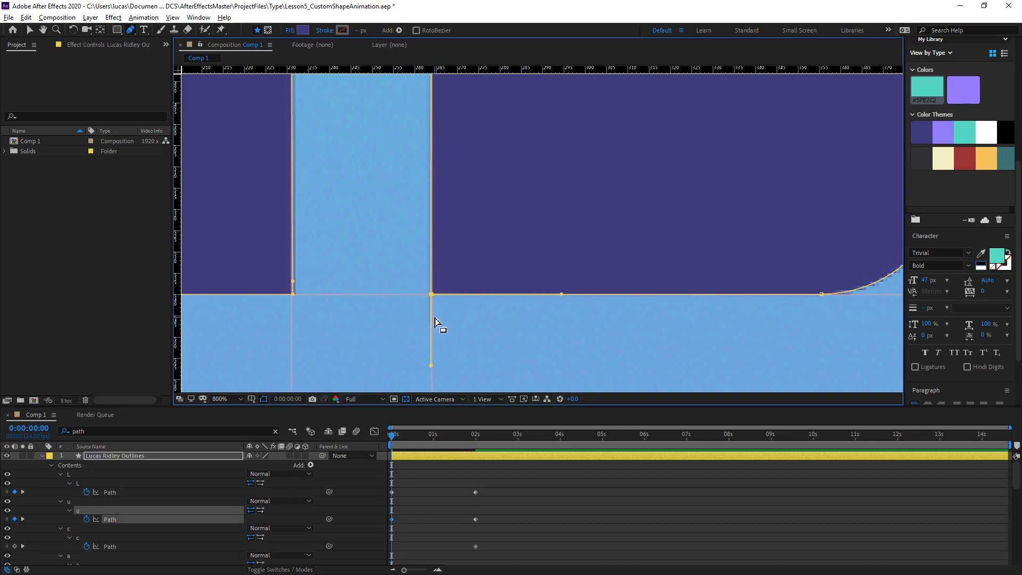
pyautogui.click(431, 295)
# Place a vertical guide along the U's right edge and square off its lower-right curve by moving both vertices to the guide intersection.
pyautogui.moveTo(534, 328); pyautogui.dragTo(330, 266)
pyautogui.moveTo(175, 163); pyautogui.dragTo(647, 230)
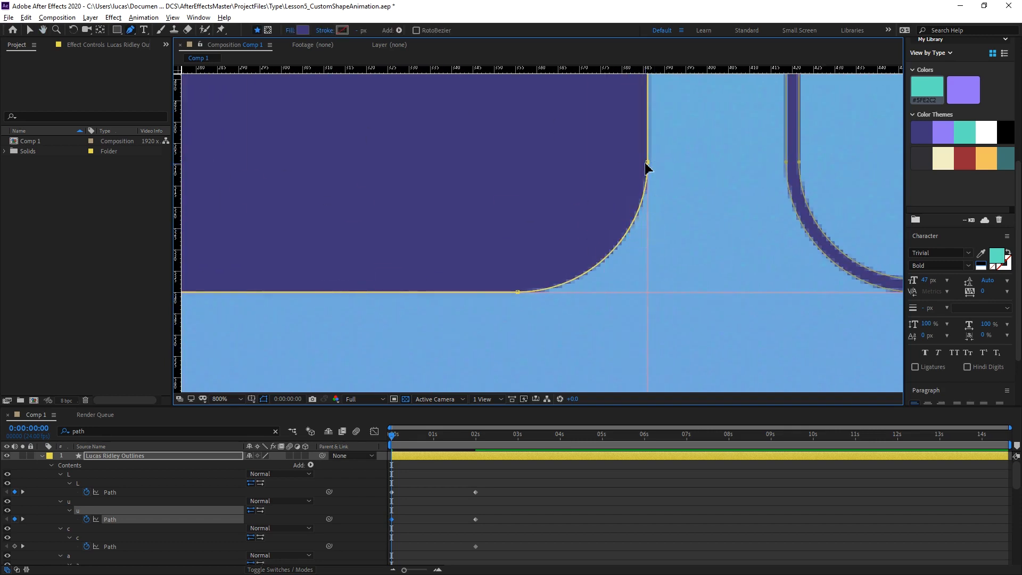
pyautogui.moveTo(648, 162); pyautogui.dragTo(648, 291)
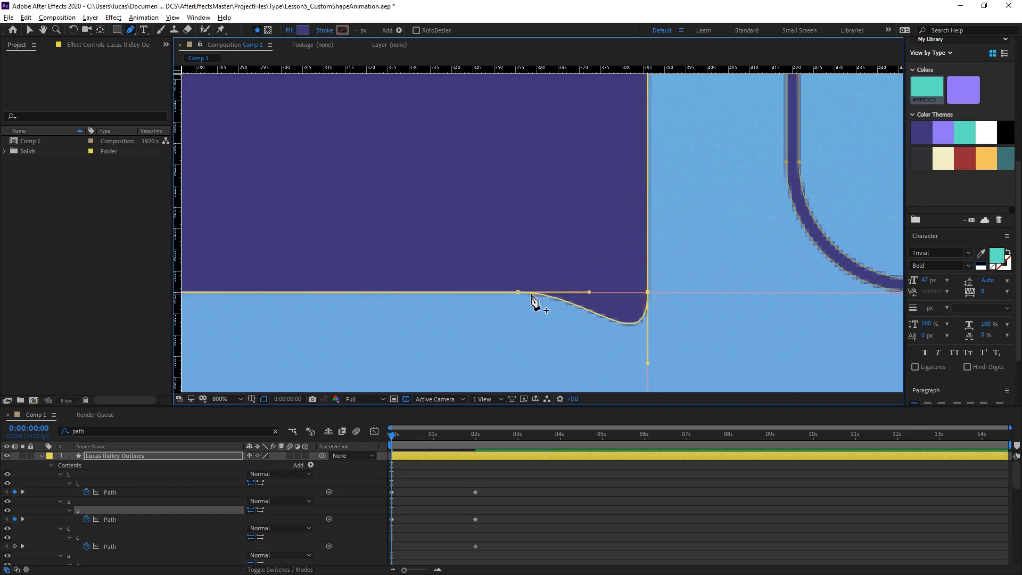
pyautogui.keyDown('alt'); pyautogui.click(647, 291); pyautogui.keyUp('alt')
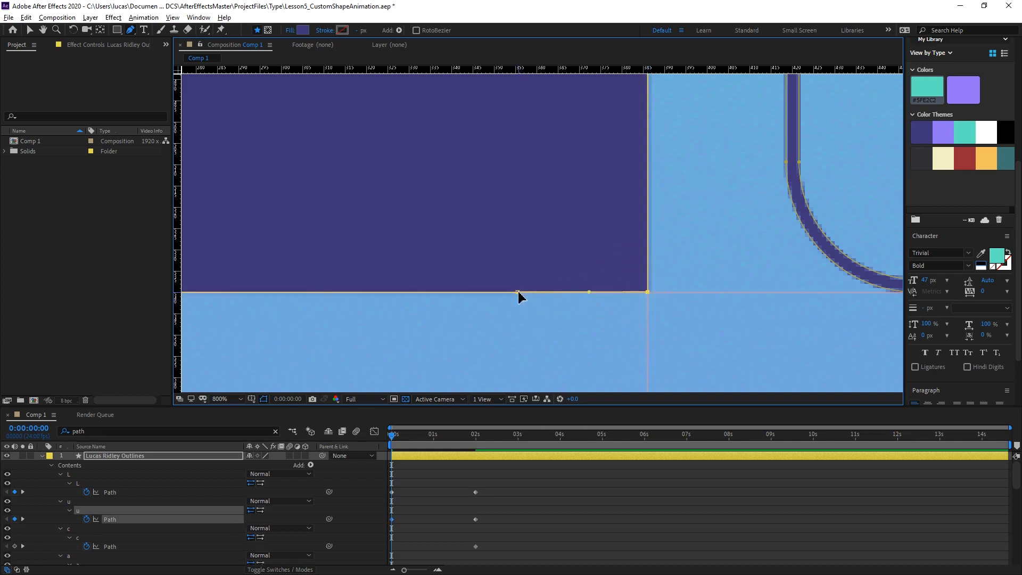
pyautogui.moveTo(518, 292); pyautogui.dragTo(647, 292)
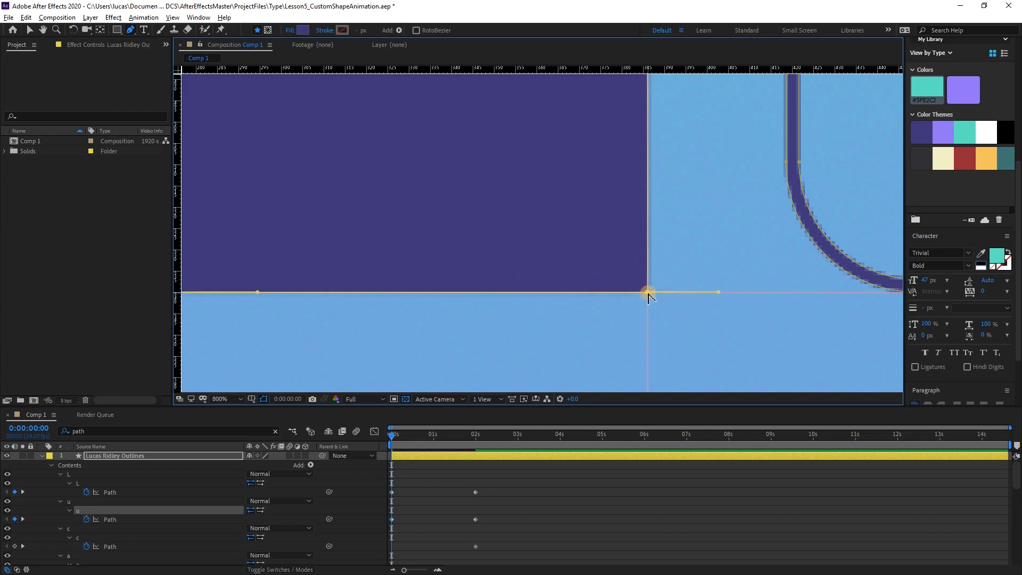
pyautogui.click(648, 292)
pyautogui.keyDown('alt'); pyautogui.click(648, 293); pyautogui.keyUp('alt')
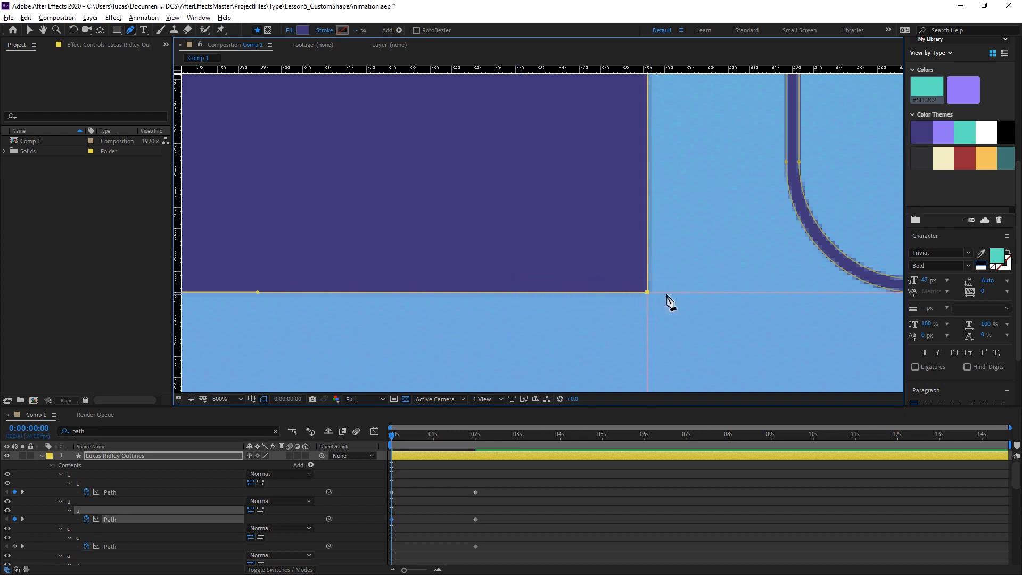
# Place a vertical guide near the left edge of the C.
pyautogui.press('space')
pyautogui.moveTo(716, 210); pyautogui.dragTo(574, 315)
pyautogui.moveTo(612, 143); pyautogui.dragTo(501, 219)
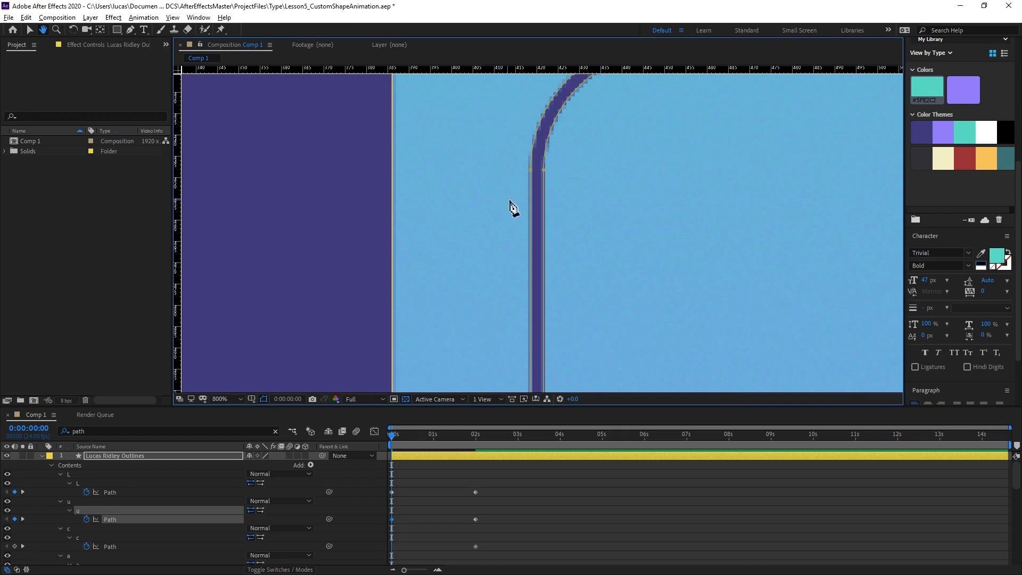
pyautogui.scroll(-1, 556, 206)
pyautogui.moveTo(593, 228); pyautogui.dragTo(577, 184)
pyautogui.moveTo(177, 196); pyautogui.dragTo(563, 347)
# Set the position of the vertical guide at the C's left edge to 418.5.
pyautogui.scroll(2, 520, 207)
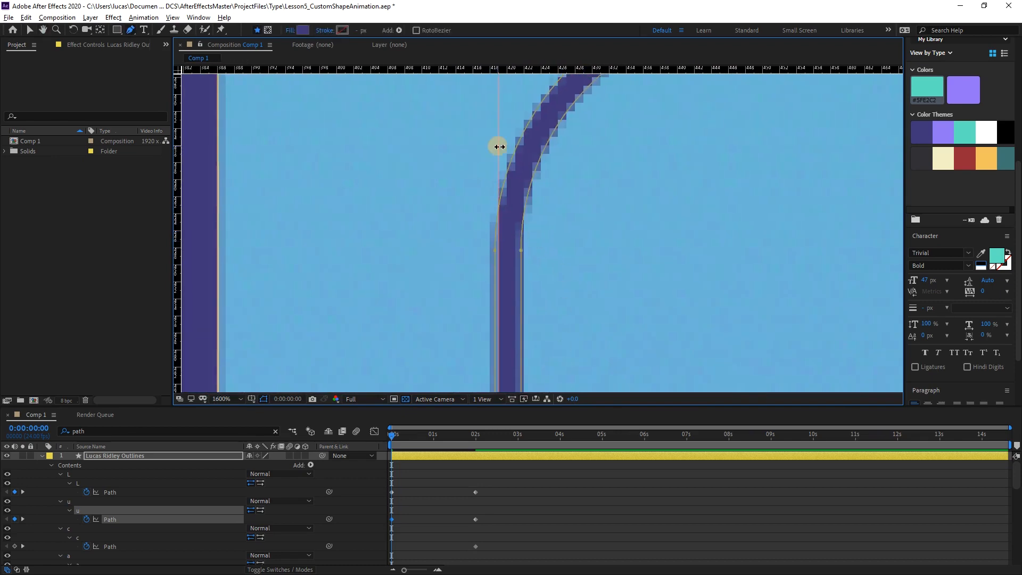
pyautogui.moveTo(498, 148); pyautogui.dragTo(495, 149)
pyautogui.doubleClick(498, 148)
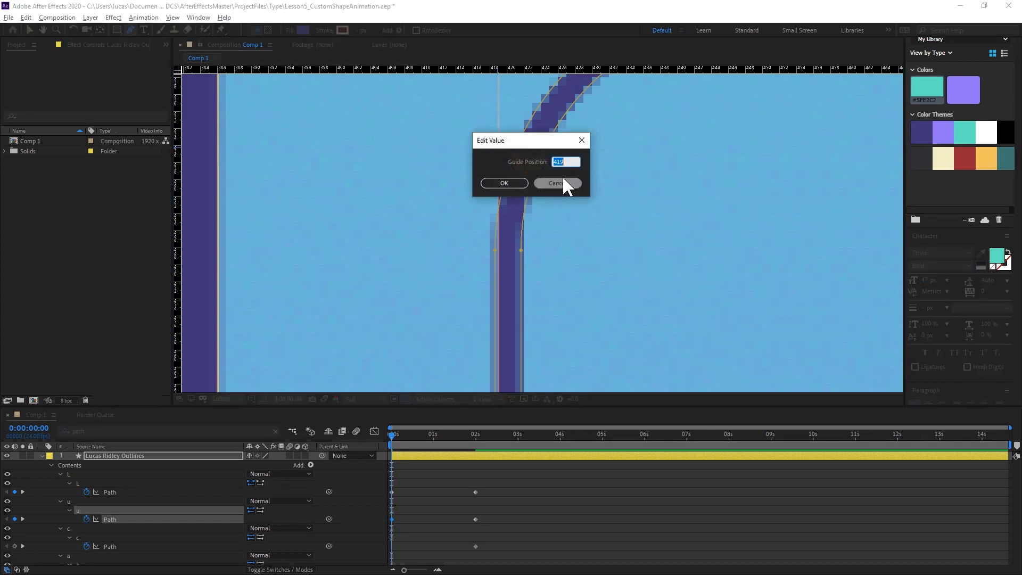
pyautogui.click(574, 163)
pyautogui.write('8.5')
pyautogui.press('Return')
# Inspect the C's upper curve and left edge against the new vertical guide.
pyautogui.press('space')
pyautogui.moveTo(543, 254); pyautogui.dragTo(541, 336)
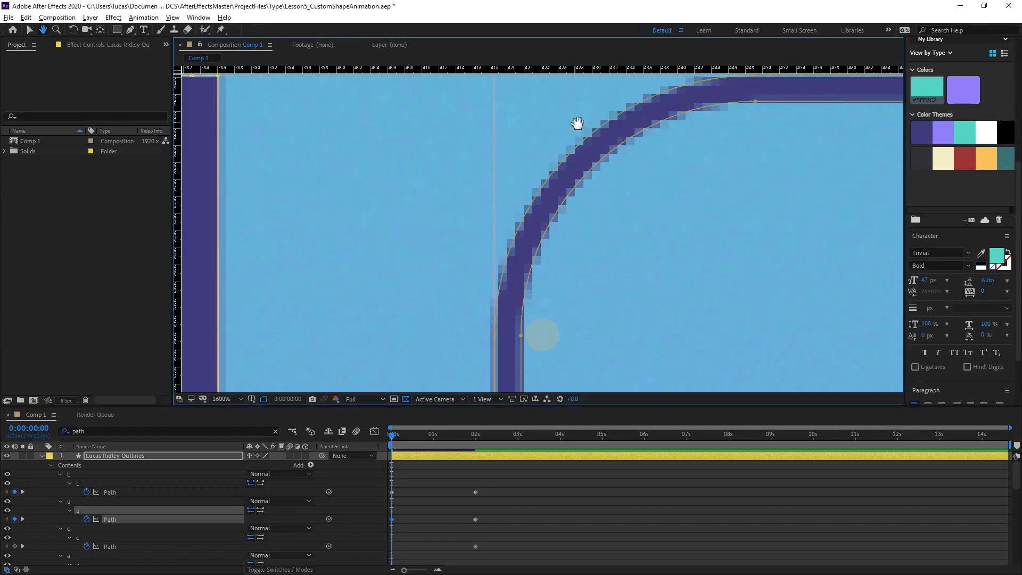
pyautogui.moveTo(584, 121); pyautogui.dragTo(526, 301)
pyautogui.moveTo(664, 282); pyautogui.dragTo(543, 235)
pyautogui.moveTo(675, 246); pyautogui.dragTo(462, 220)
pyautogui.moveTo(380, 197); pyautogui.dragTo(640, 191)
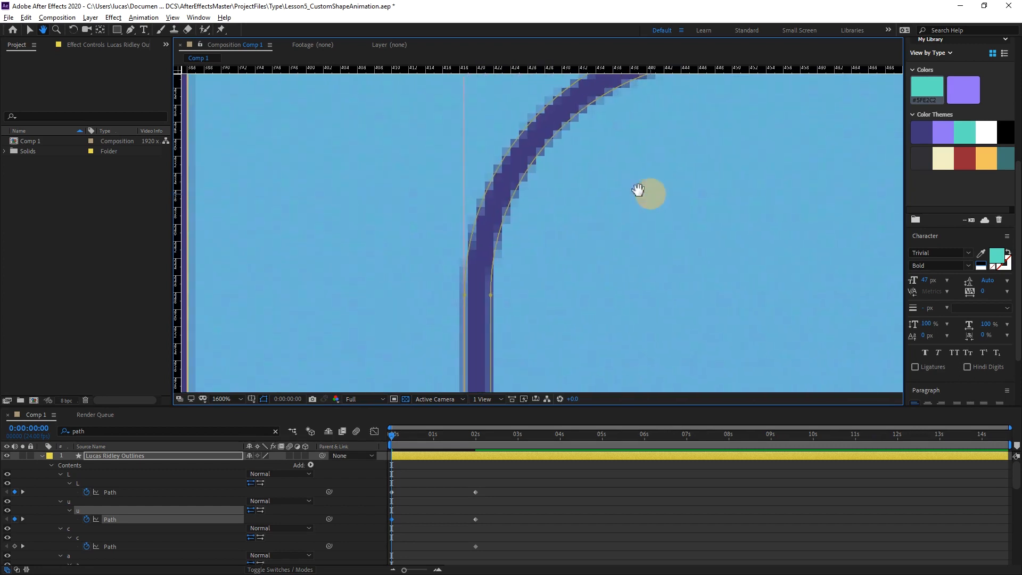
# Move the left-edge vertex of the C's upper-left curve to the guide intersection and convert it to a corner point.
pyautogui.press('v')
pyautogui.click(464, 295)
pyautogui.press('space')
pyautogui.moveTo(545, 175); pyautogui.dragTo(568, 238)
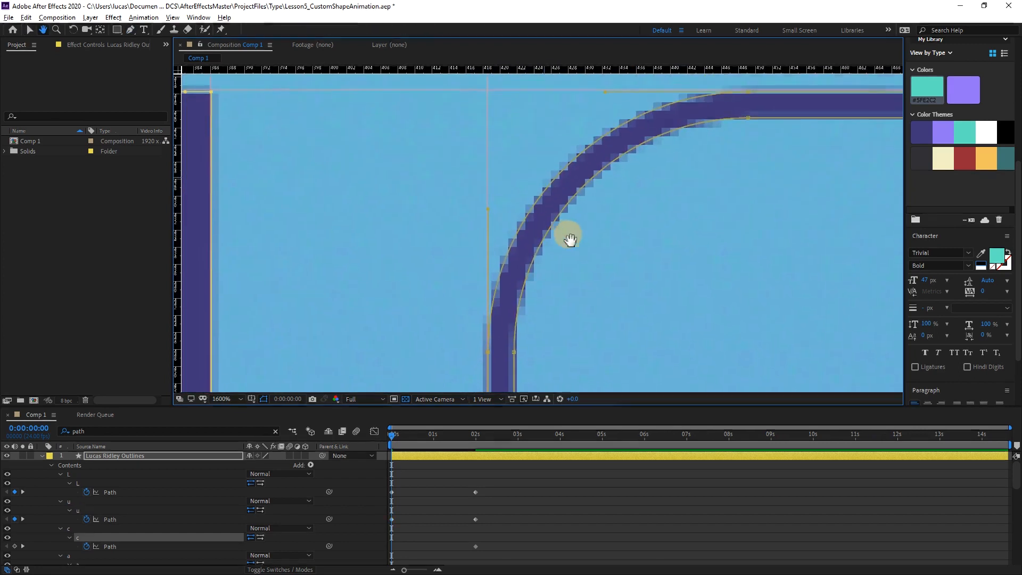
pyautogui.moveTo(488, 357); pyautogui.dragTo(487, 95)
pyautogui.press('space')
pyautogui.moveTo(540, 154); pyautogui.dragTo(535, 224)
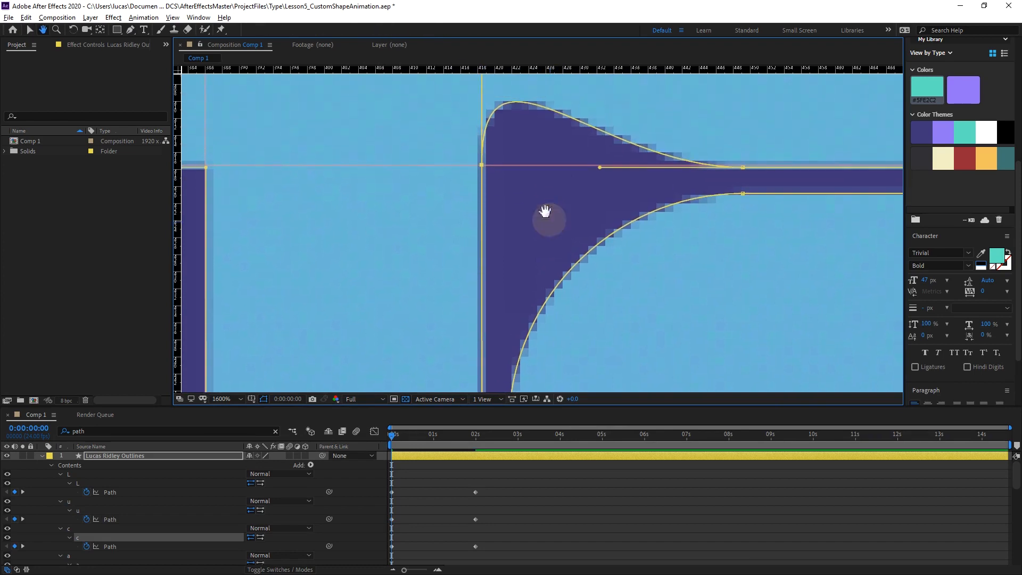
pyautogui.press('g')
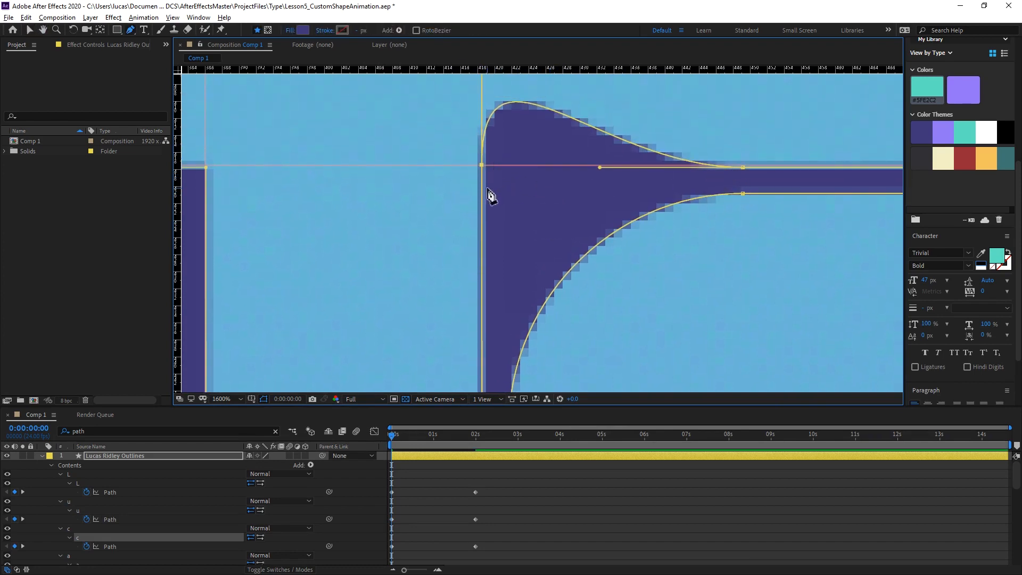
pyautogui.keyDown('alt'); pyautogui.click(481, 166); pyautogui.keyUp('alt')
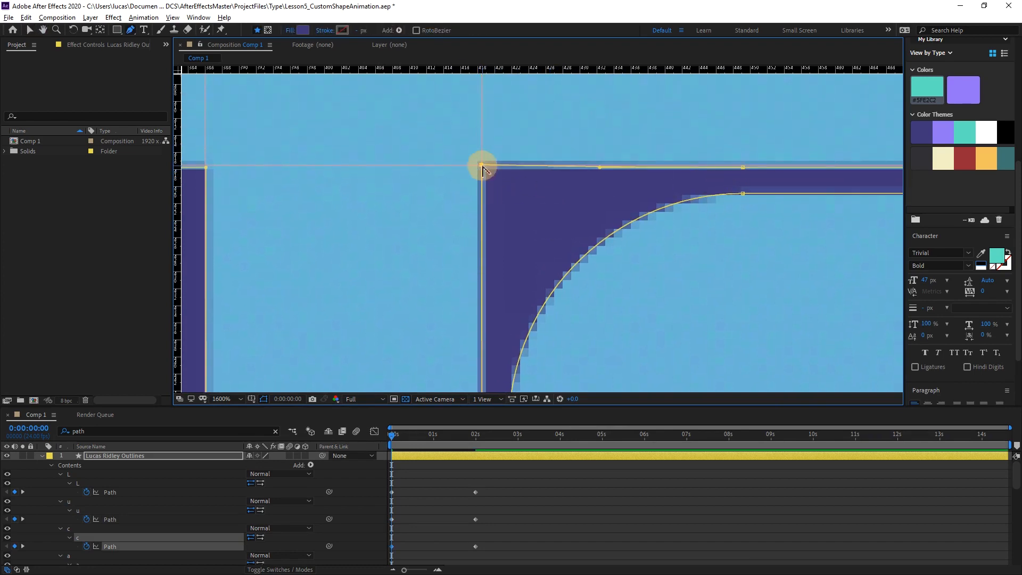
# Move the top-edge vertex of the C's upper-left curve to the same guide intersection and remove its curve handles.
pyautogui.click(744, 169)
pyautogui.moveTo(743, 169); pyautogui.dragTo(480, 169)
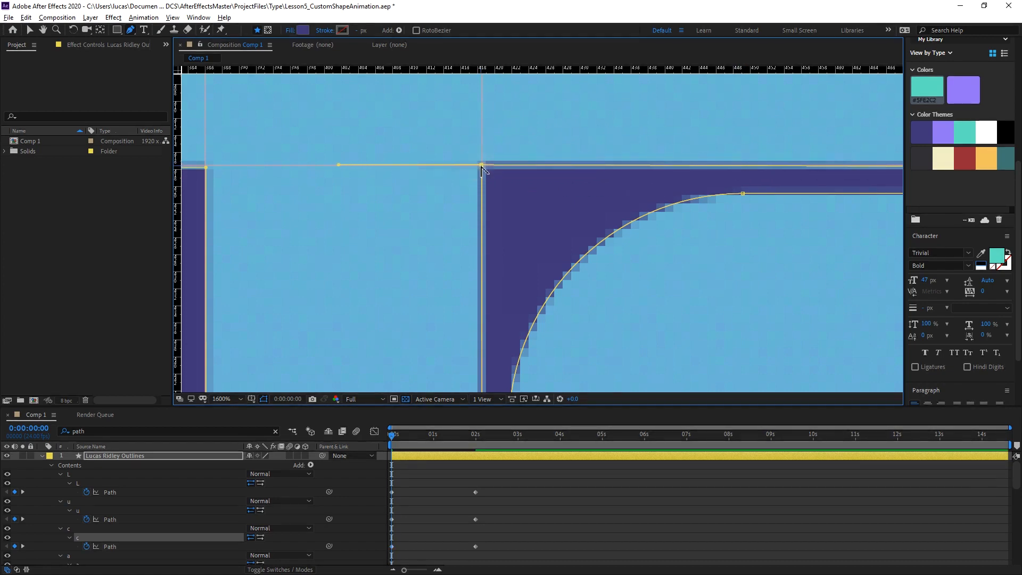
pyautogui.keyDown('alt'); pyautogui.click(482, 166); pyautogui.keyUp('alt')
# Place a vertical guide along the outer right edge of the C's upper terminal.
pyautogui.moveTo(739, 230); pyautogui.dragTo(373, 248)
pyautogui.moveTo(713, 229)
pyautogui.mouseDown()
pyautogui.moveTo(497, 199)
pyautogui.moveTo(384, 216)
pyautogui.mouseUp()
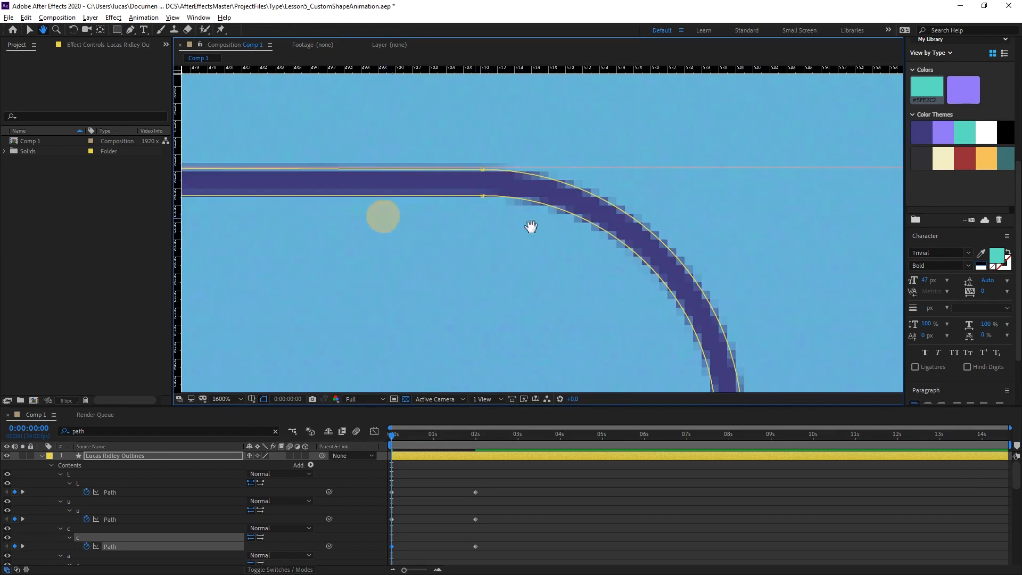
pyautogui.moveTo(593, 226); pyautogui.dragTo(507, 190)
pyautogui.moveTo(574, 282); pyautogui.dragTo(495, 115)
pyautogui.moveTo(532, 226); pyautogui.dragTo(520, 204)
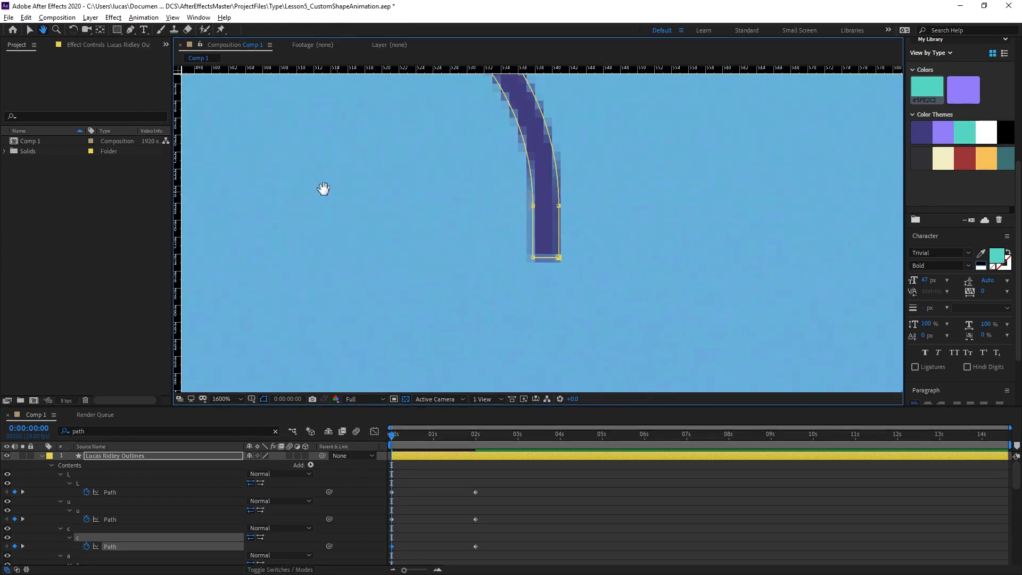
pyautogui.press('g')
pyautogui.moveTo(178, 184); pyautogui.dragTo(563, 191)
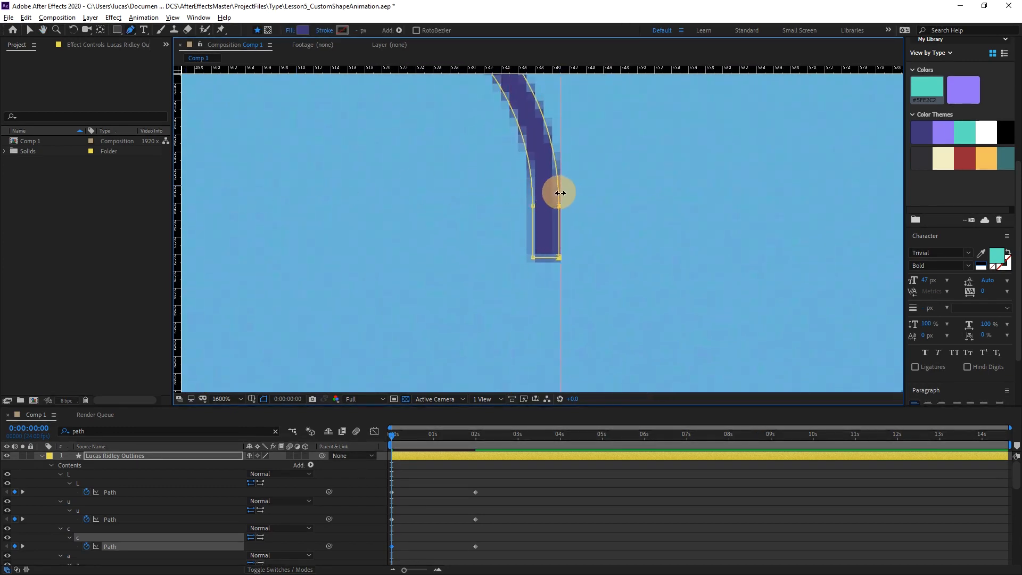
# Move the outer top vertex of the C's upper-right curve to the intersection of the horizontal and right-edge guides.
pyautogui.press('space')
pyautogui.moveTo(487, 181); pyautogui.dragTo(519, 358)
pyautogui.doubleClick(339, 148)
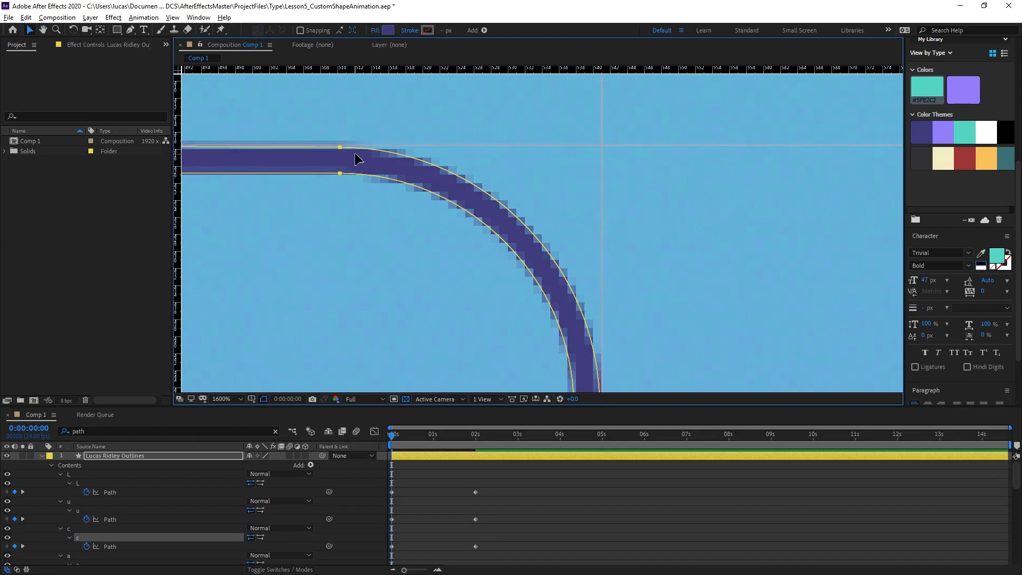
pyautogui.click(339, 208)
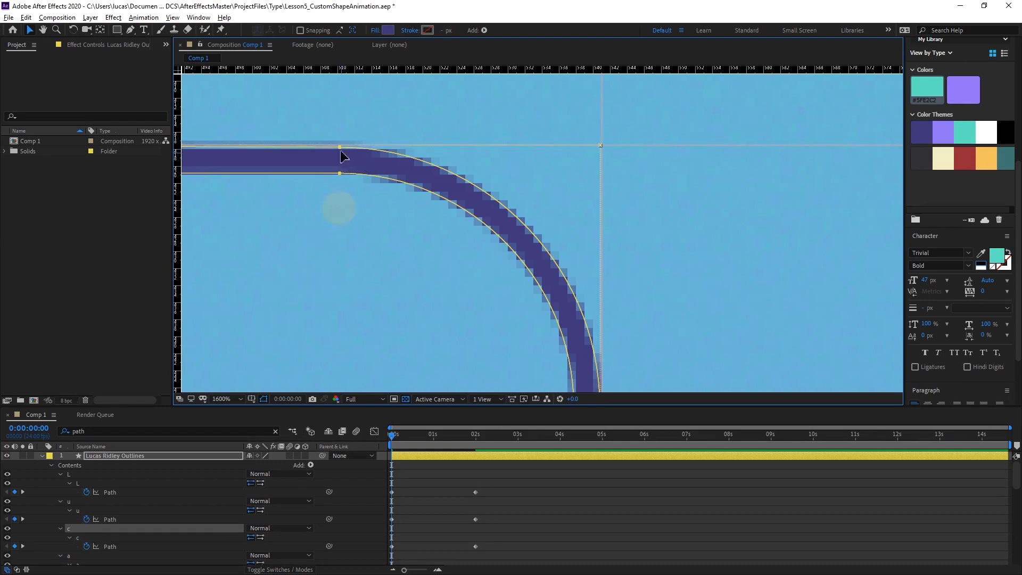
pyautogui.click(339, 149)
pyautogui.moveTo(341, 151); pyautogui.dragTo(603, 145)
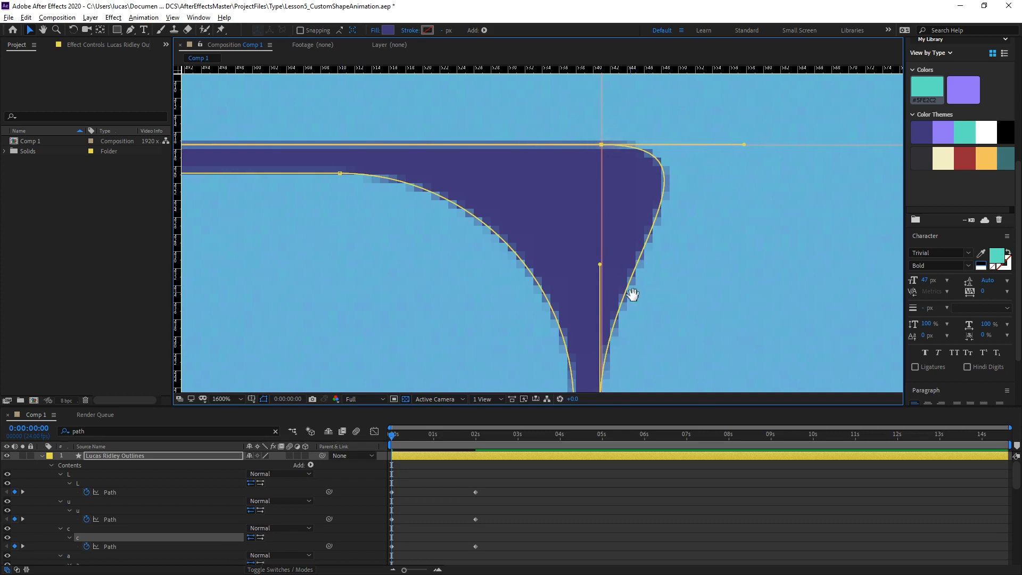
# Move the right-edge vertex up the guide to just below the C's upper-right corner and convert both vertices to corner points.
pyautogui.moveTo(633, 294); pyautogui.dragTo(595, 165)
pyautogui.moveTo(561, 279); pyautogui.dragTo(563, 97)
pyautogui.moveTo(595, 131); pyautogui.dragTo(602, 297)
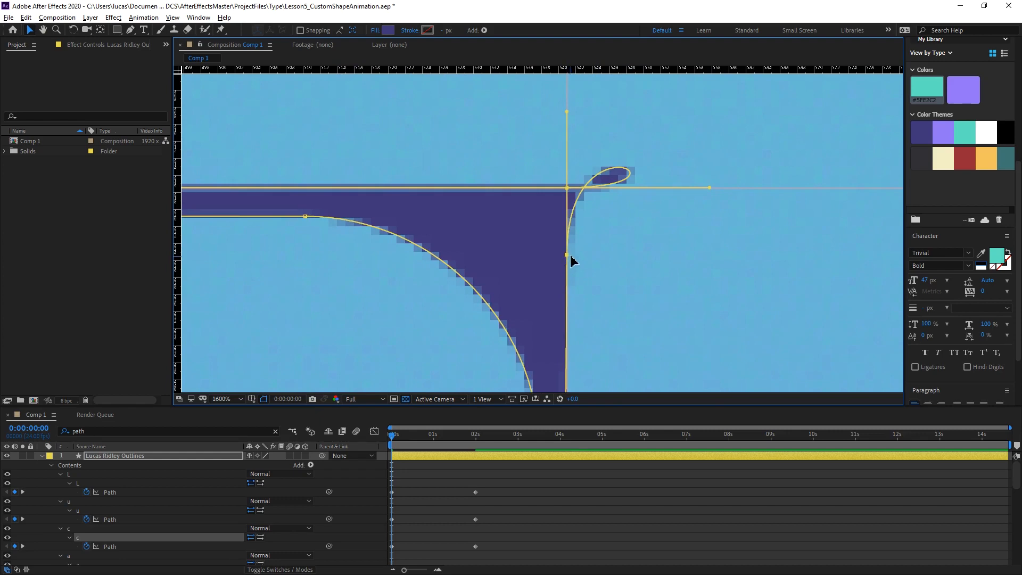
pyautogui.press('g')
pyautogui.keyDown('alt'); pyautogui.click(566, 255); pyautogui.keyUp('alt')
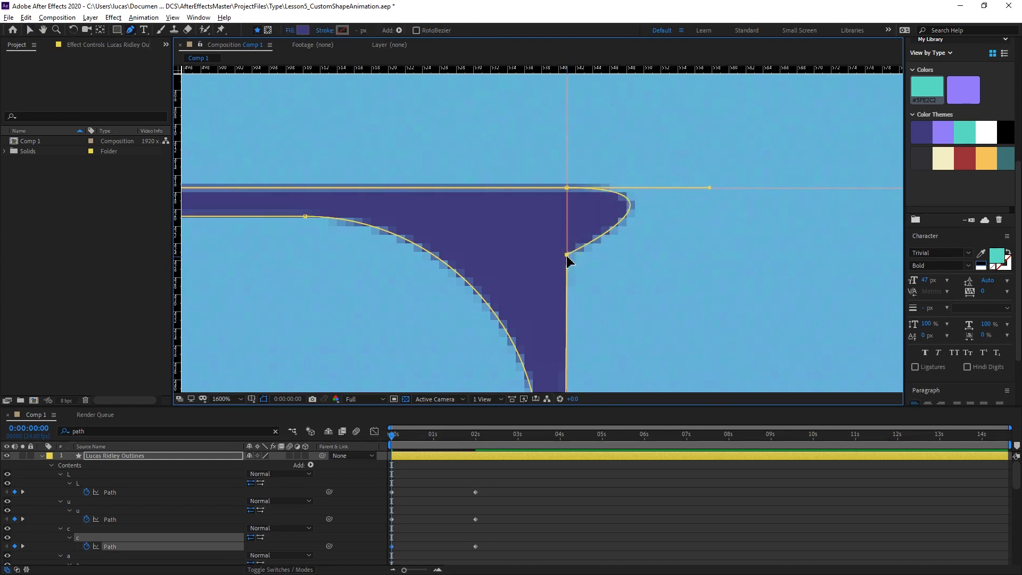
pyautogui.keyDown('alt'); pyautogui.click(567, 188); pyautogui.keyUp('alt')
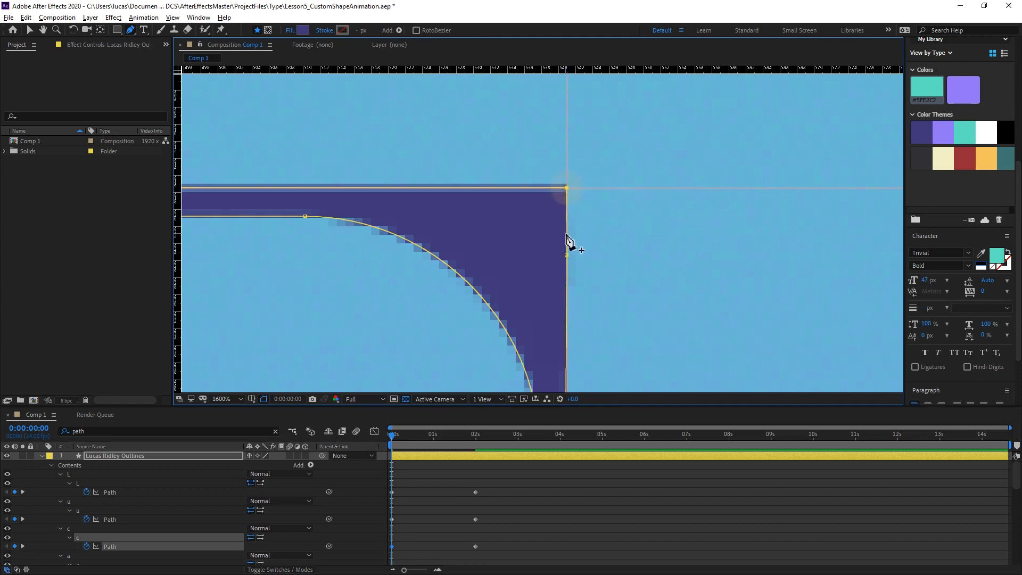
# Move the outer bottom vertex of the C's lower-right curve to the guide intersection to square off that corner.
pyautogui.moveTo(567, 255); pyautogui.dragTo(505, 131)
pyautogui.moveTo(527, 196); pyautogui.dragTo(514, 66)
pyautogui.moveTo(527, 282); pyautogui.dragTo(529, 66)
pyautogui.moveTo(462, 262); pyautogui.dragTo(463, 215)
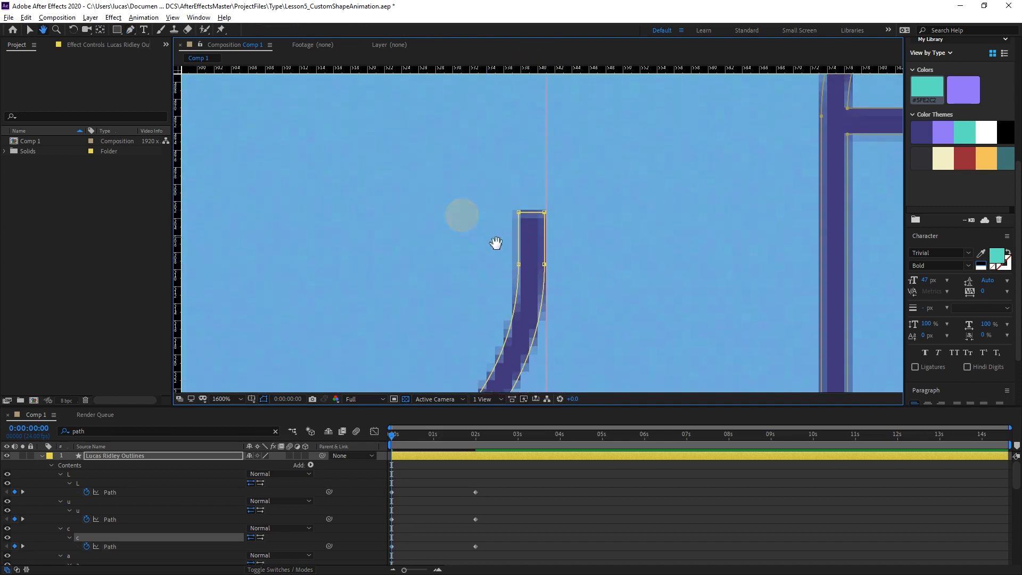
pyautogui.moveTo(496, 244); pyautogui.dragTo(489, 117)
pyautogui.moveTo(450, 270); pyautogui.dragTo(527, 141)
pyautogui.moveTo(388, 233); pyautogui.dragTo(439, 218)
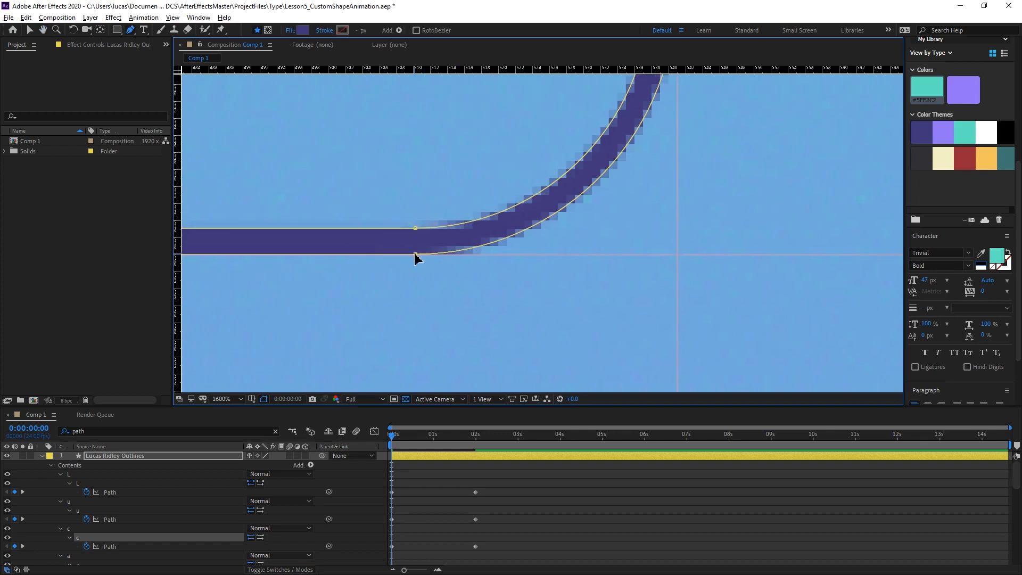
pyautogui.click(415, 254)
pyautogui.moveTo(416, 255); pyautogui.dragTo(680, 258)
pyautogui.moveTo(730, 127); pyautogui.dragTo(651, 257)
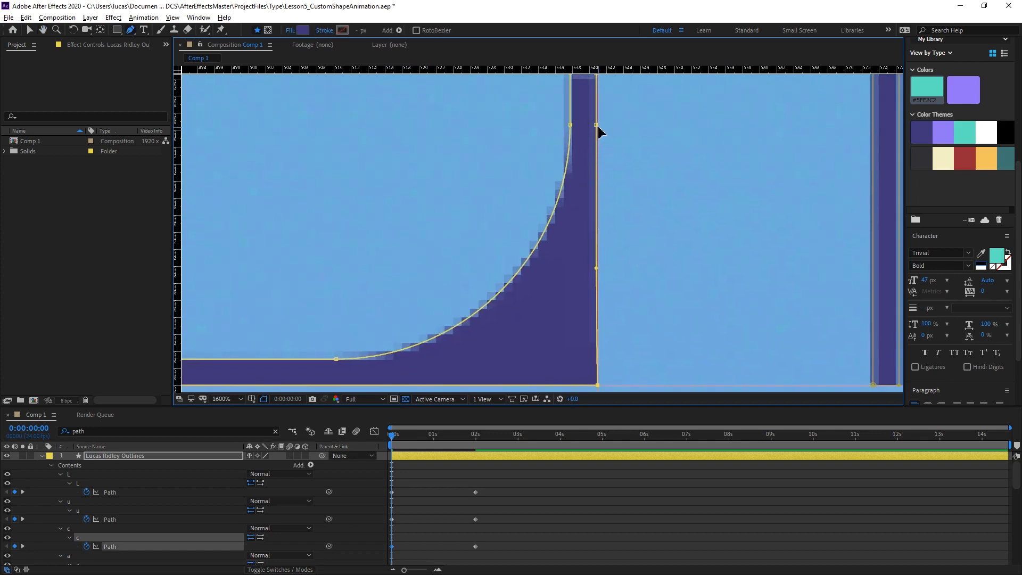
pyautogui.press('v')
pyautogui.click(597, 303)
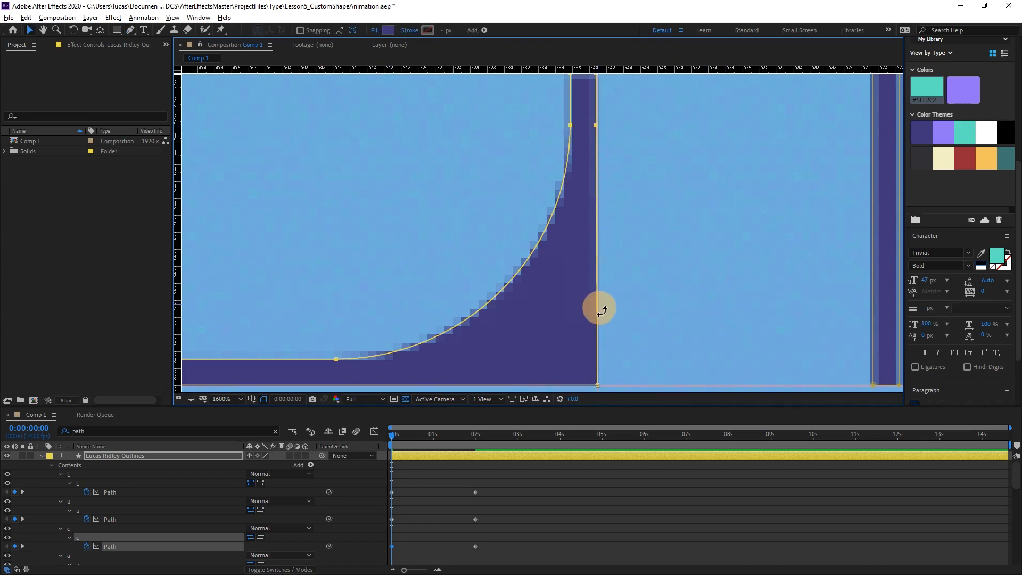
pyautogui.moveTo(596, 125); pyautogui.dragTo(588, 145)
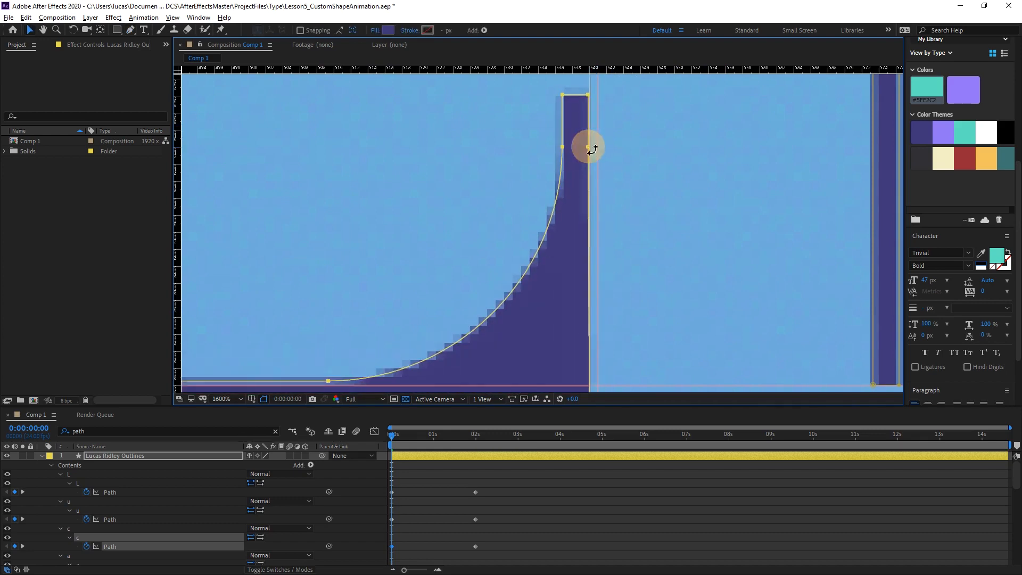
pyautogui.hotkey('ctrl', 'z')
pyautogui.moveTo(616, 181); pyautogui.dragTo(608, 152)
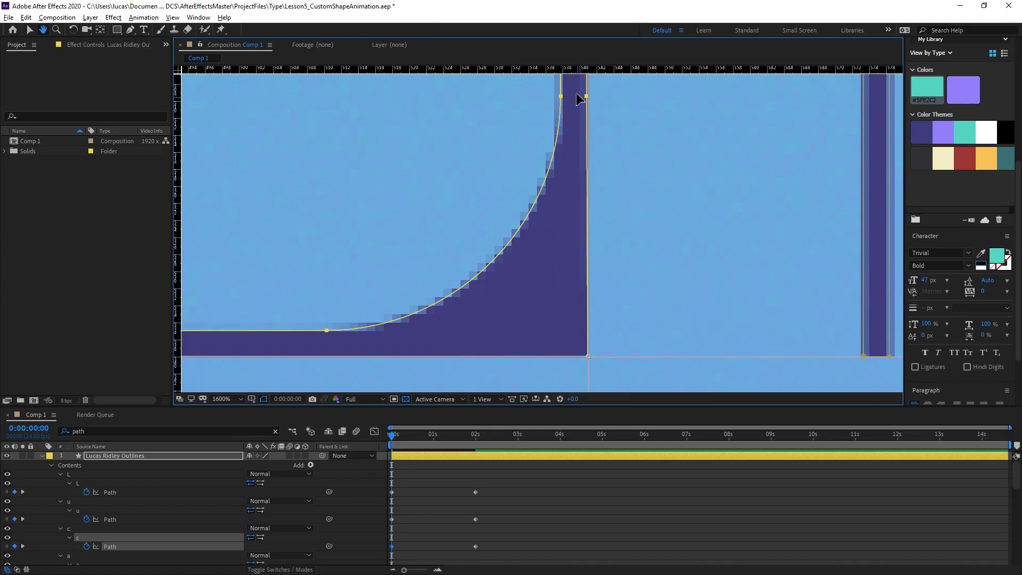
pyautogui.doubleClick(606, 100)
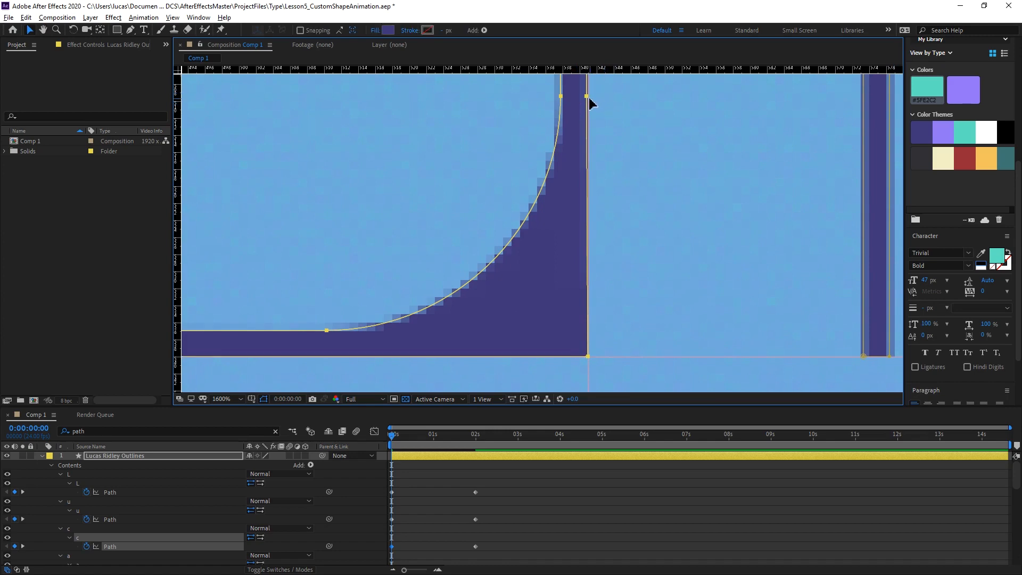
# Move only the right-edge vertex of the C's lower-right curve down to the guide intersection.
pyautogui.press('g')
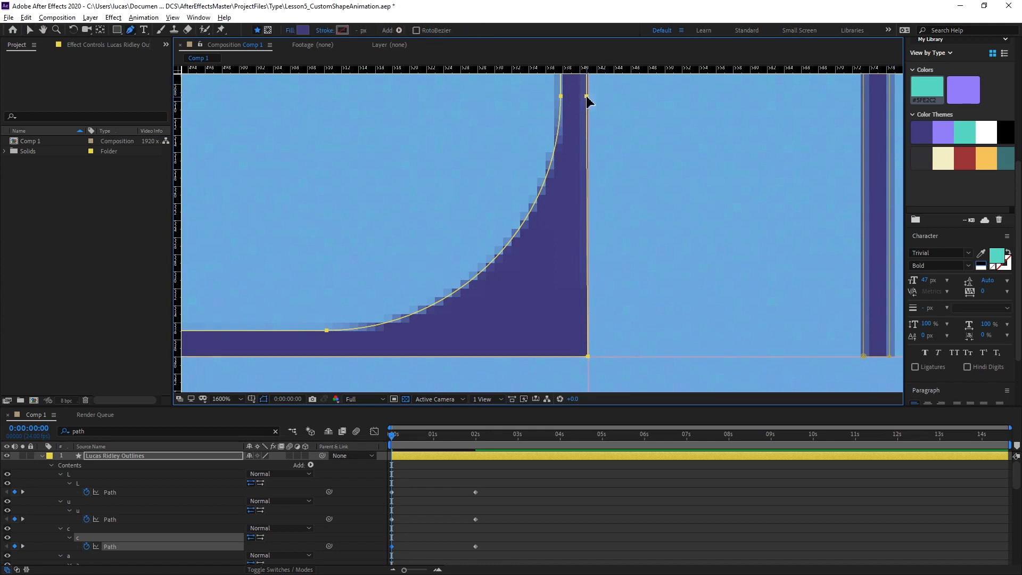
pyautogui.click(634, 140)
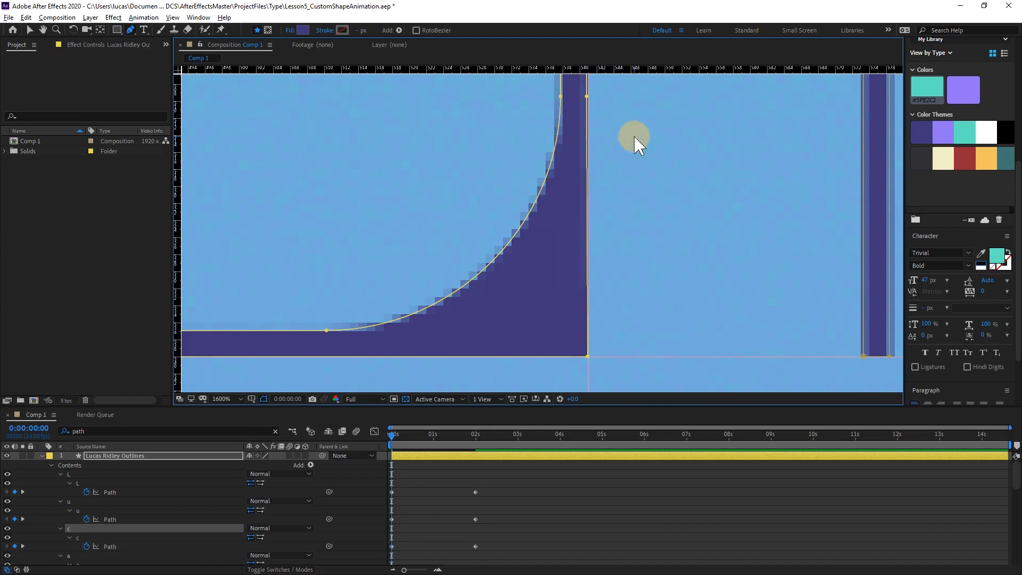
pyautogui.moveTo(587, 99); pyautogui.dragTo(588, 356)
pyautogui.scroll(5, 649, 188)
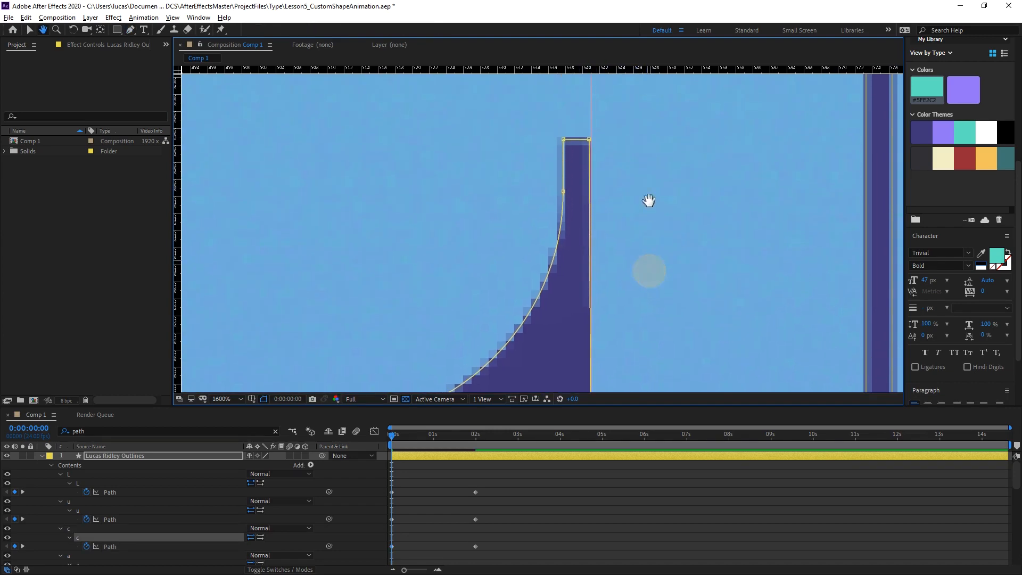
# Align the outer corner vertex of the C's lower terminal with the right-edge vertical guide.
pyautogui.moveTo(602, 149); pyautogui.dragTo(618, 93)
pyautogui.moveTo(594, 202); pyautogui.dragTo(596, 203)
pyautogui.moveTo(623, 146)
pyautogui.mouseDown()
pyautogui.moveTo(621, 215)
pyautogui.moveTo(626, 160)
pyautogui.mouseUp()
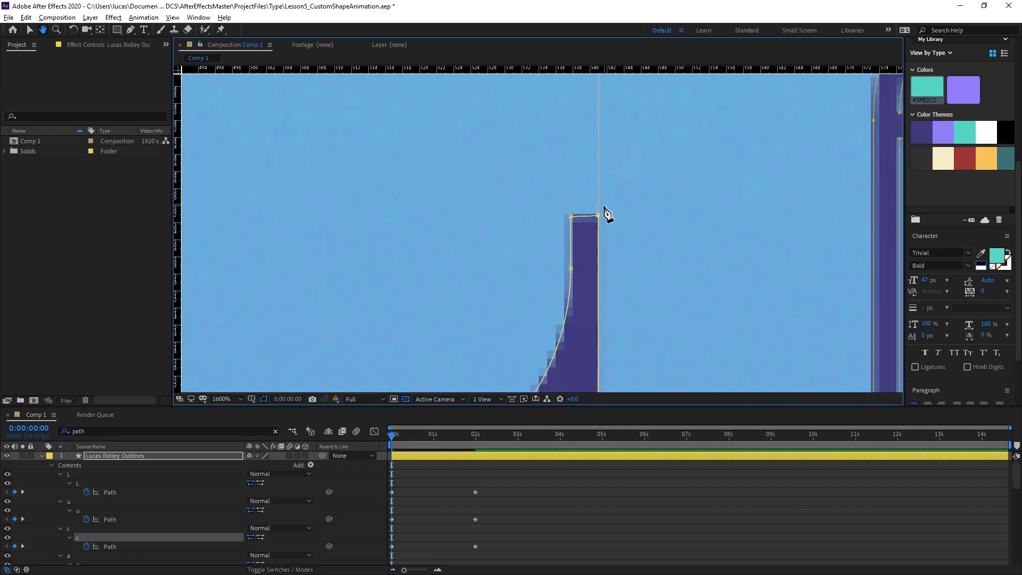
pyautogui.hotkey('ctrl', 'z')
pyautogui.keyDown('alt'); pyautogui.click(597, 218); pyautogui.keyUp('alt')
pyautogui.hotkey('ctrl', 'z')
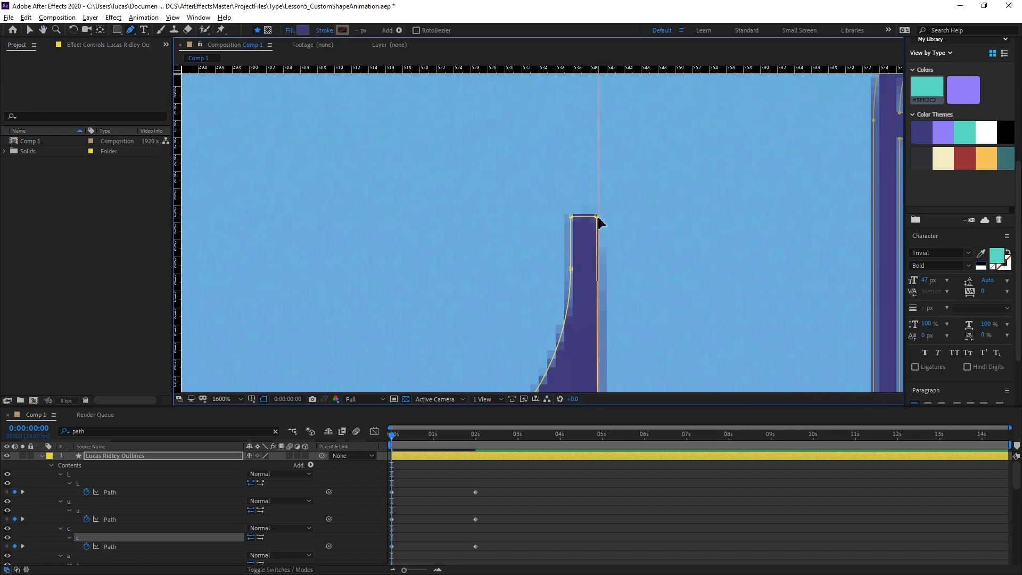
pyautogui.moveTo(596, 217); pyautogui.dragTo(598, 217)
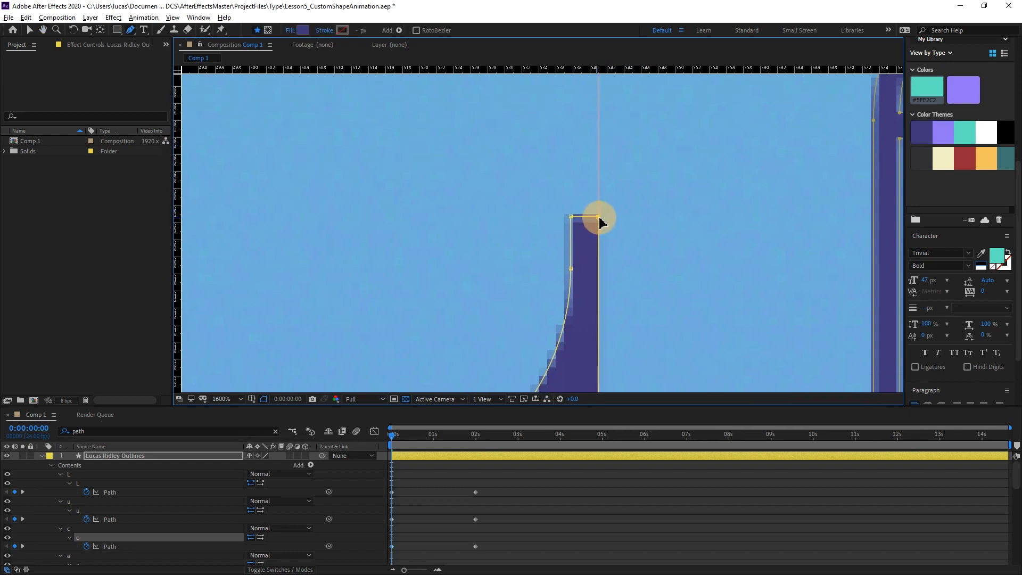
# Align the C's upper terminal with the vertical guide and bring its end vertices together into a point on it.
pyautogui.moveTo(641, 151); pyautogui.dragTo(616, 288)
pyautogui.moveTo(646, 125); pyautogui.dragTo(652, 289)
pyautogui.moveTo(609, 87)
pyautogui.mouseDown()
pyautogui.moveTo(616, 166)
pyautogui.moveTo(586, 184)
pyautogui.mouseUp()
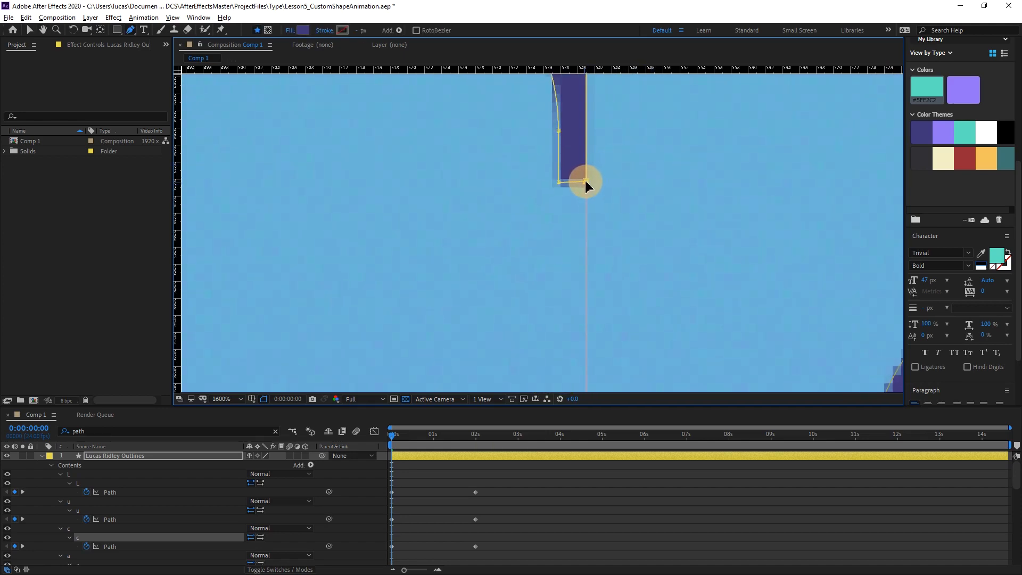
pyautogui.moveTo(572, 199); pyautogui.dragTo(597, 232)
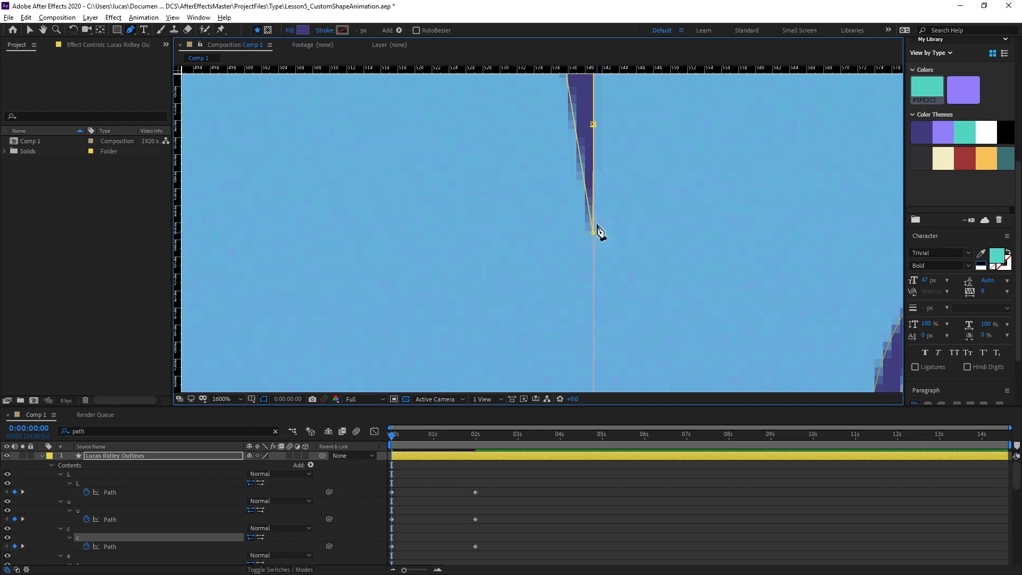
# Reposition the end vertices of the C's lower terminal onto the vertical guide so the terminal tapers to a sharp point.
pyautogui.scroll(-10, 586, 175)
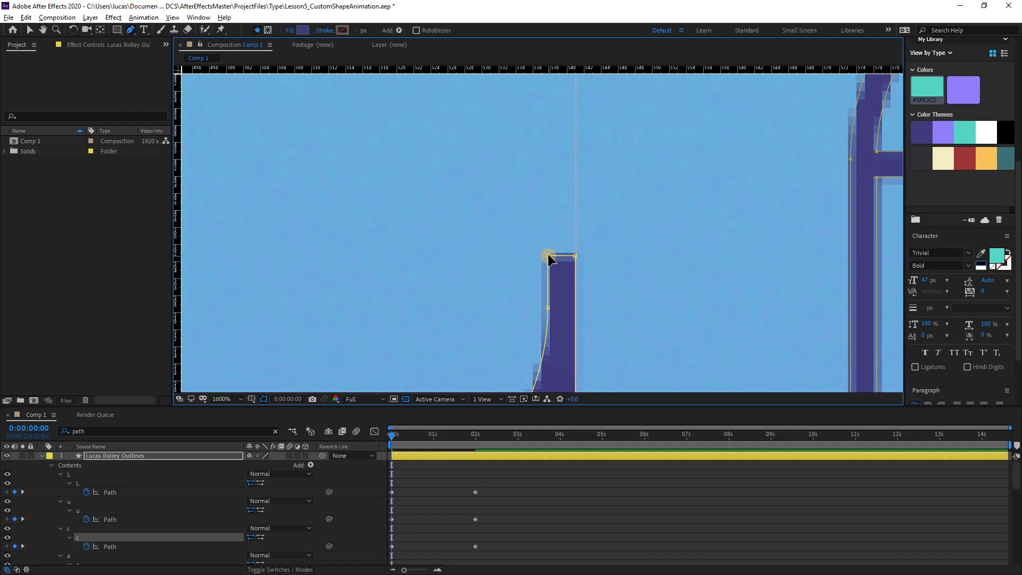
pyautogui.moveTo(550, 259); pyautogui.dragTo(552, 99)
pyautogui.moveTo(550, 253); pyautogui.dragTo(559, 162)
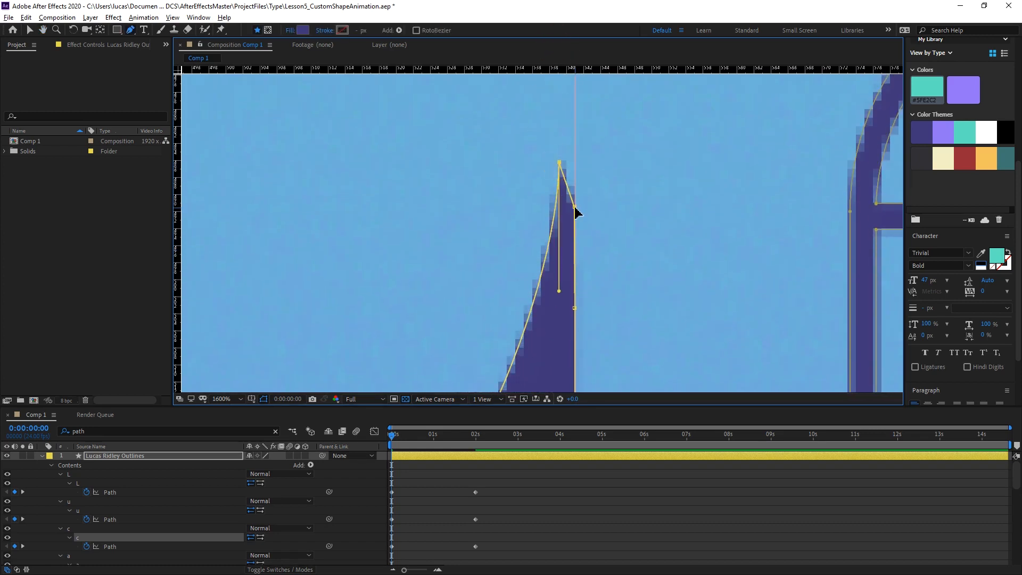
pyautogui.moveTo(575, 207); pyautogui.dragTo(570, 286)
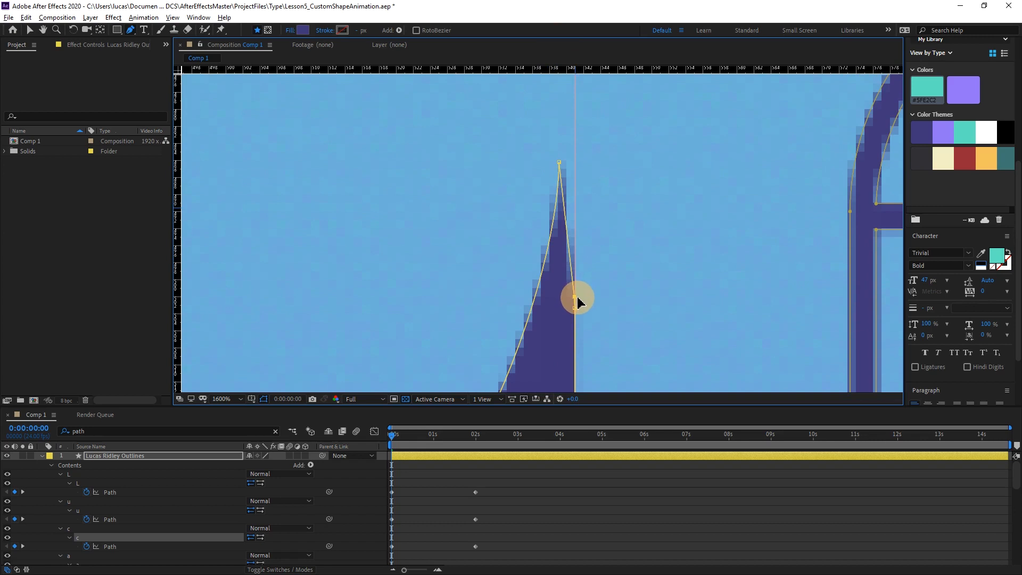
pyautogui.click(559, 164)
pyautogui.moveTo(559, 165); pyautogui.dragTo(575, 253)
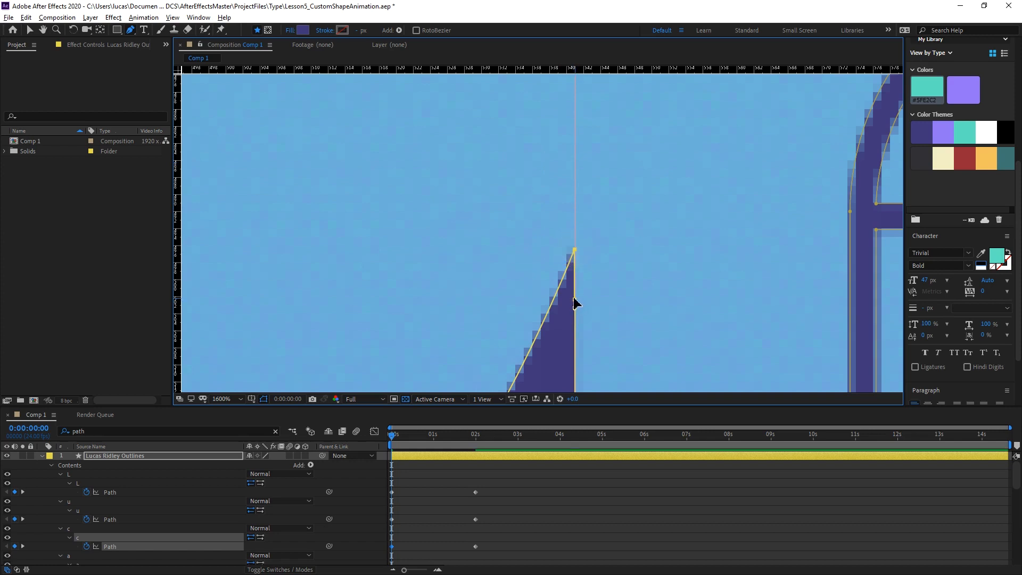
# Move the inner vertex beside the tip of the C's upper terminal down onto the right vertical guide and convert it to a corner.
pyautogui.press('space')
pyautogui.moveTo(559, 178); pyautogui.dragTo(566, 315)
pyautogui.moveTo(582, 201); pyautogui.dragTo(569, 286)
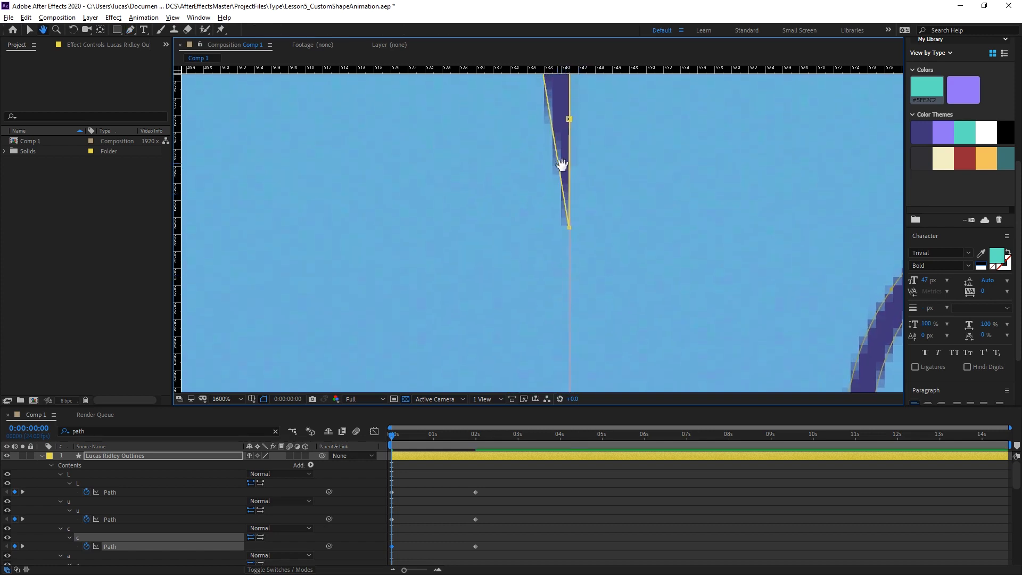
pyautogui.moveTo(568, 226); pyautogui.dragTo(549, 239)
pyautogui.press('space')
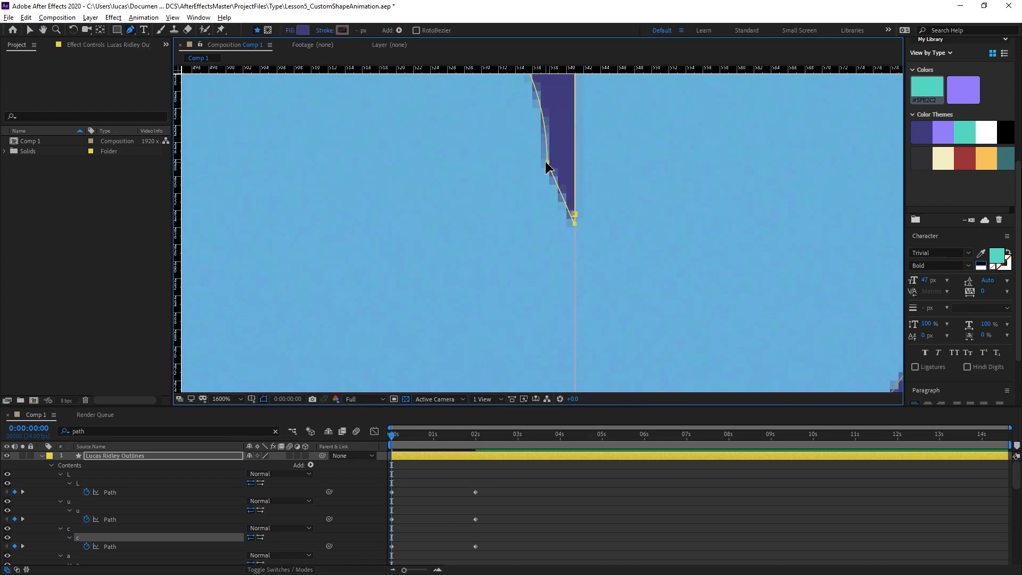
pyautogui.moveTo(548, 166); pyautogui.dragTo(575, 317)
pyautogui.keyDown('alt'); pyautogui.click(575, 318); pyautogui.keyUp('alt')
# Move the right vertex of the C's upper inner edge down onto the right guide and convert that edge's left vertex to a corner.
pyautogui.press('space')
pyautogui.moveTo(469, 210); pyautogui.dragTo(591, 356)
pyautogui.scroll(-1, 508, 207)
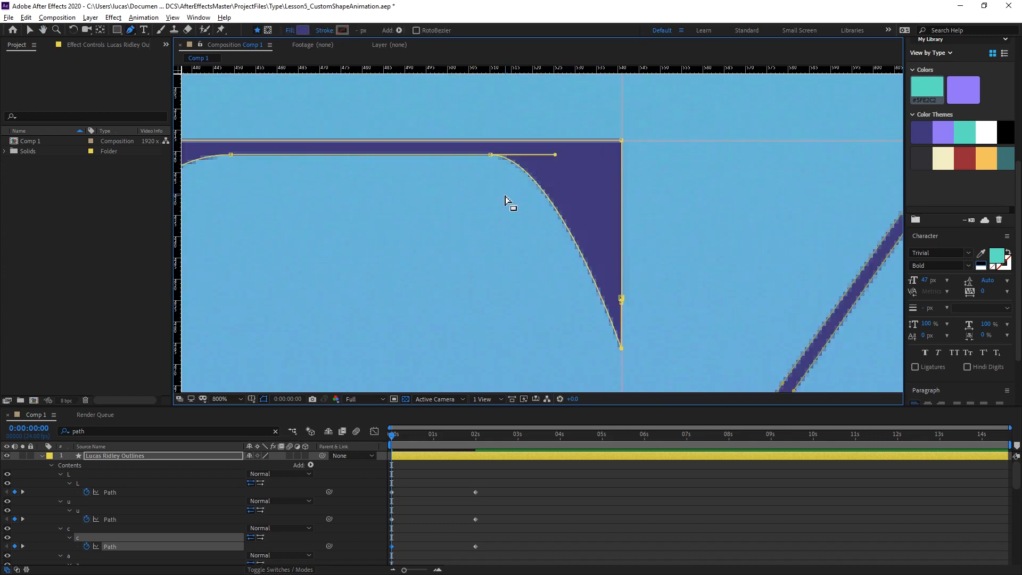
pyautogui.scroll(-3, 489, 173)
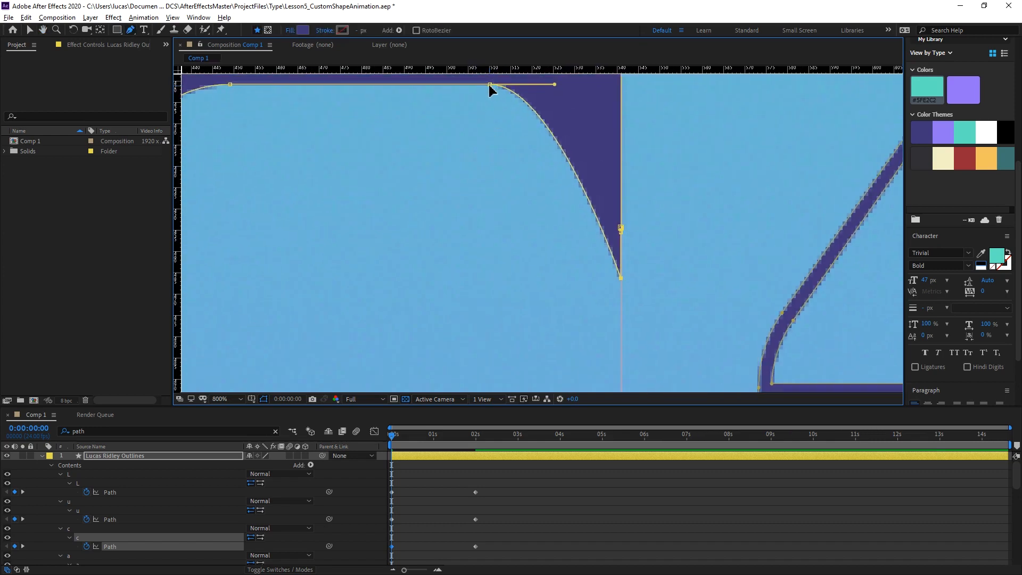
pyautogui.moveTo(490, 85); pyautogui.dragTo(621, 335)
pyautogui.moveTo(424, 254); pyautogui.dragTo(593, 303)
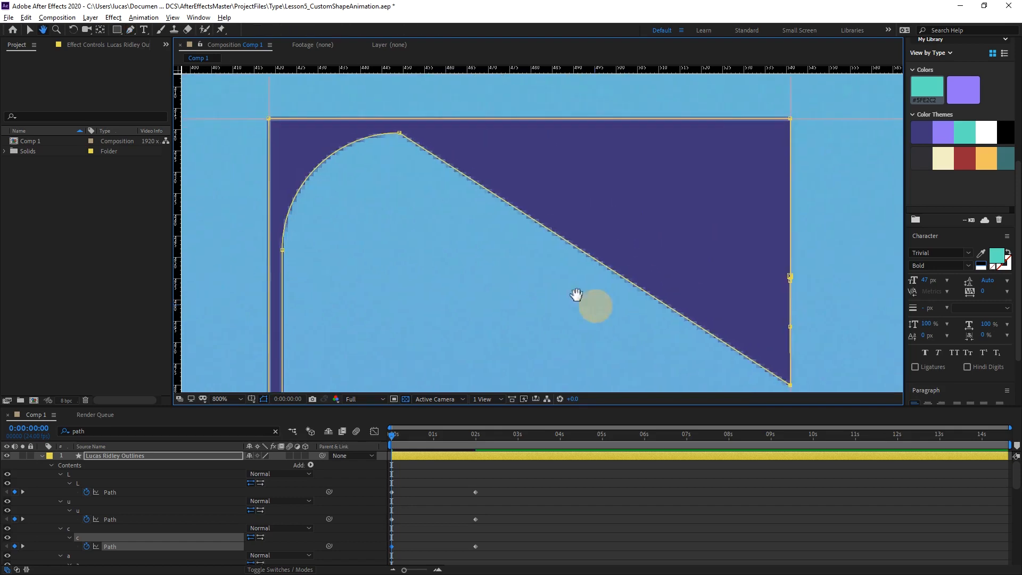
pyautogui.keyDown('alt'); pyautogui.click(399, 133); pyautogui.keyUp('alt')
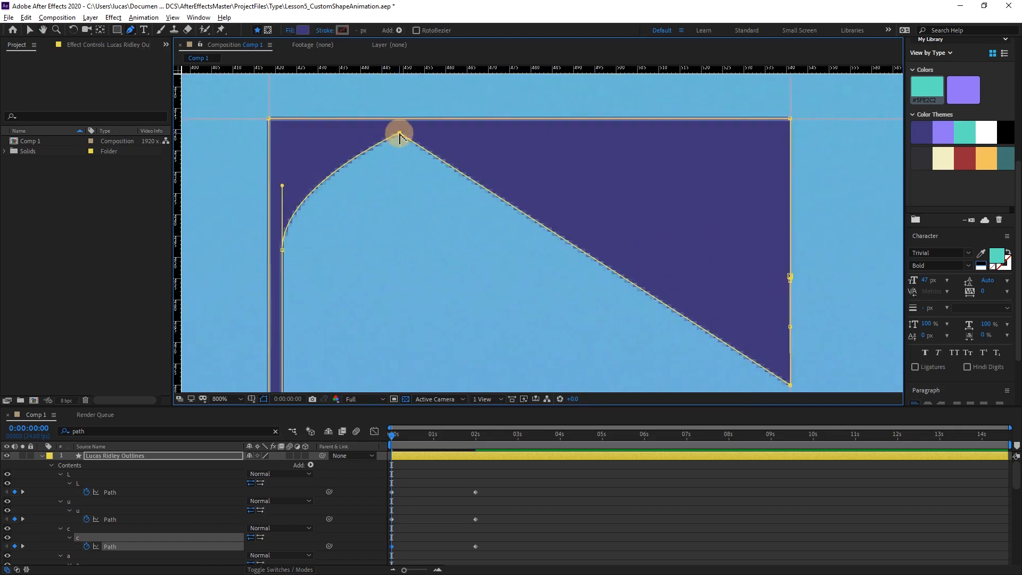
pyautogui.press('v')
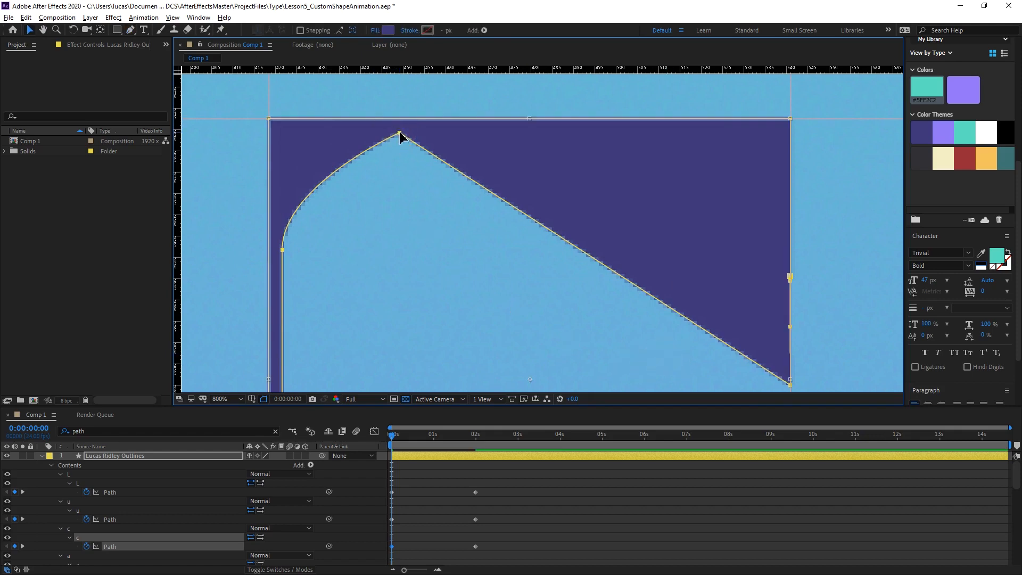
pyautogui.moveTo(400, 133); pyautogui.dragTo(539, 268)
pyautogui.hotkey('ctrl', 'z')
pyautogui.click(401, 141)
pyautogui.click(403, 151)
pyautogui.press('g')
pyautogui.click(401, 165)
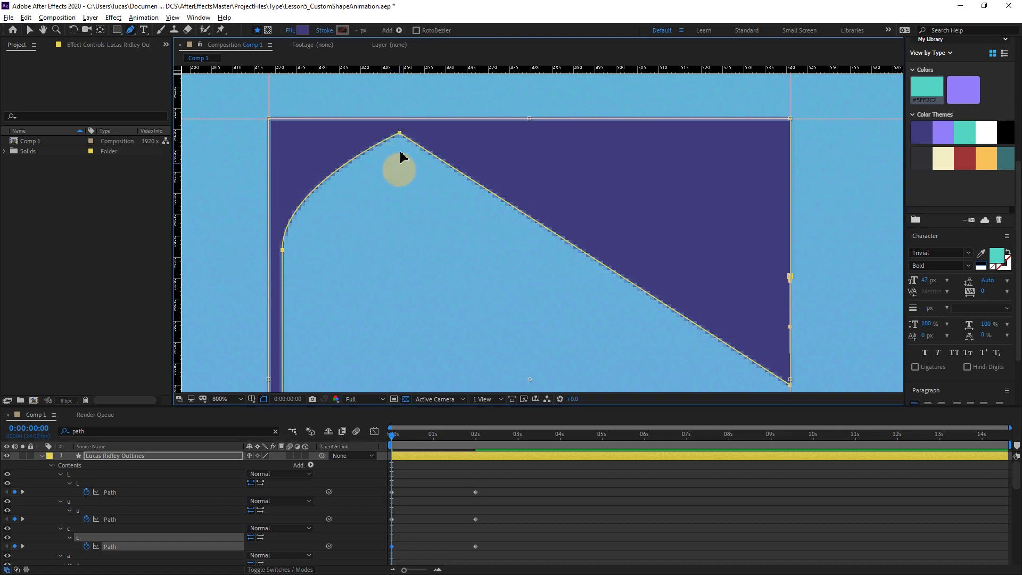
pyautogui.doubleClick(461, 91)
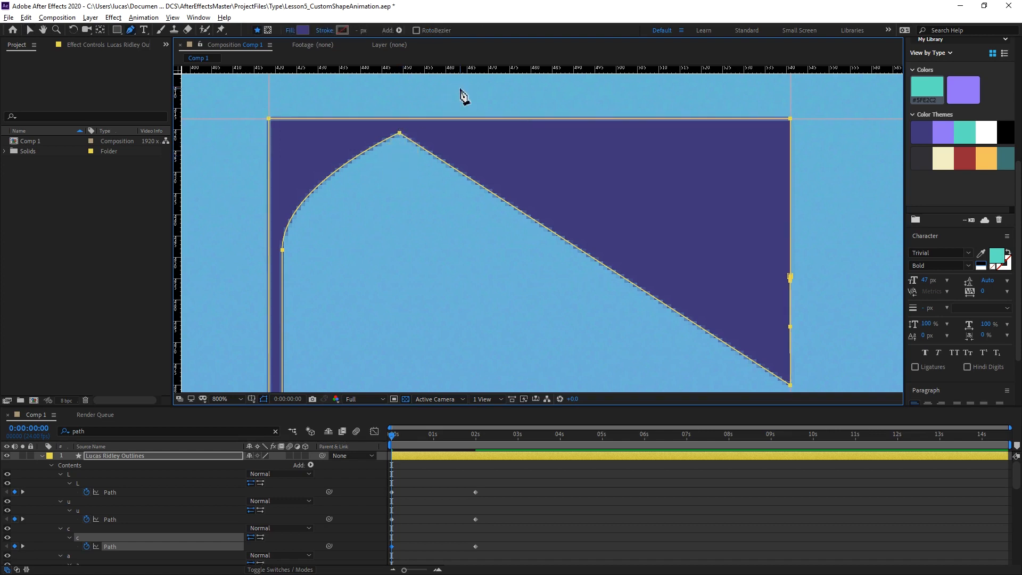
pyautogui.keyDown('ctrl'); pyautogui.click(432, 91); pyautogui.keyUp('ctrl')
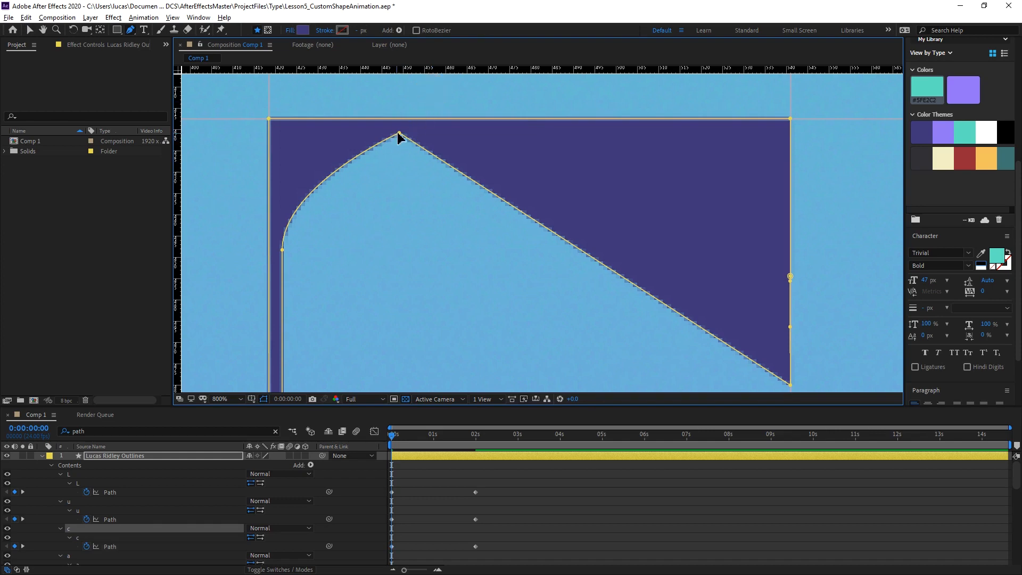
# Relocate the remaining vertex of the C's upper inner edge onto the right vertical guide, just below the other stacked vertices.
pyautogui.moveTo(399, 133); pyautogui.dragTo(669, 377)
pyautogui.press('space')
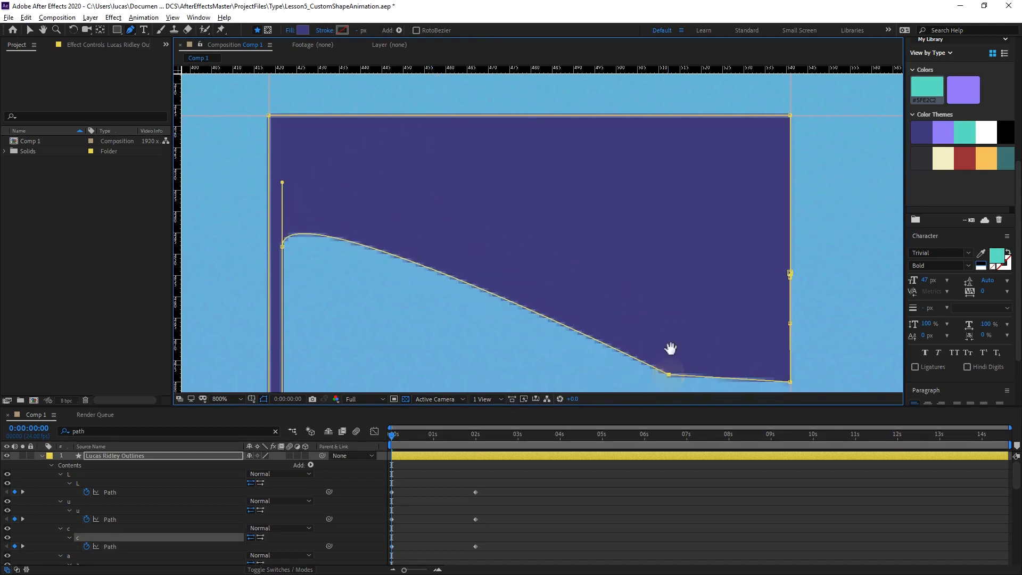
pyautogui.moveTo(661, 287); pyautogui.dragTo(511, 104)
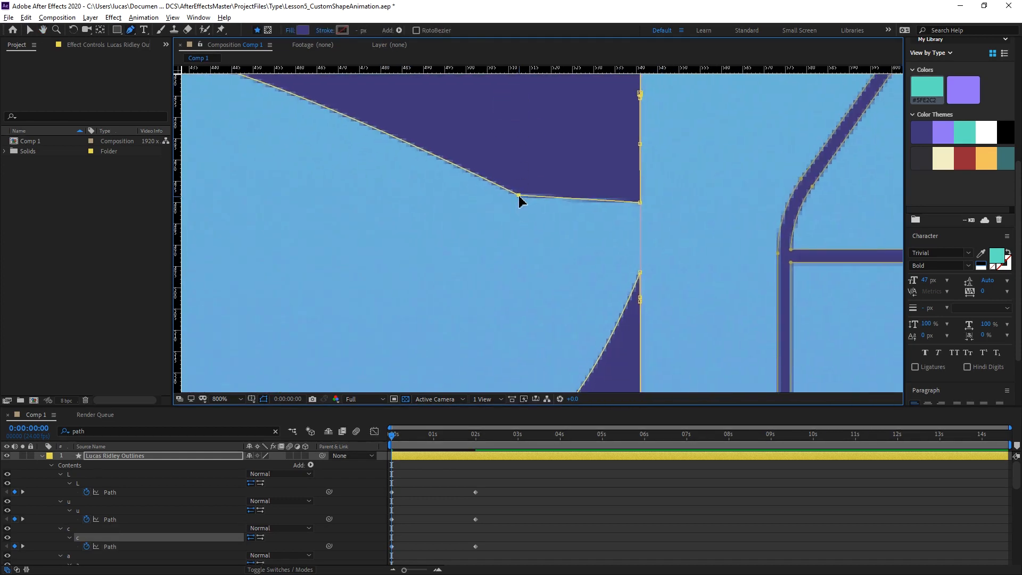
pyautogui.moveTo(519, 197); pyautogui.dragTo(642, 229)
# Move the upper vertex of the C's left inner edge across to the right guide, below the vertices already stacked there.
pyautogui.press('space')
pyautogui.moveTo(421, 192); pyautogui.dragTo(608, 236)
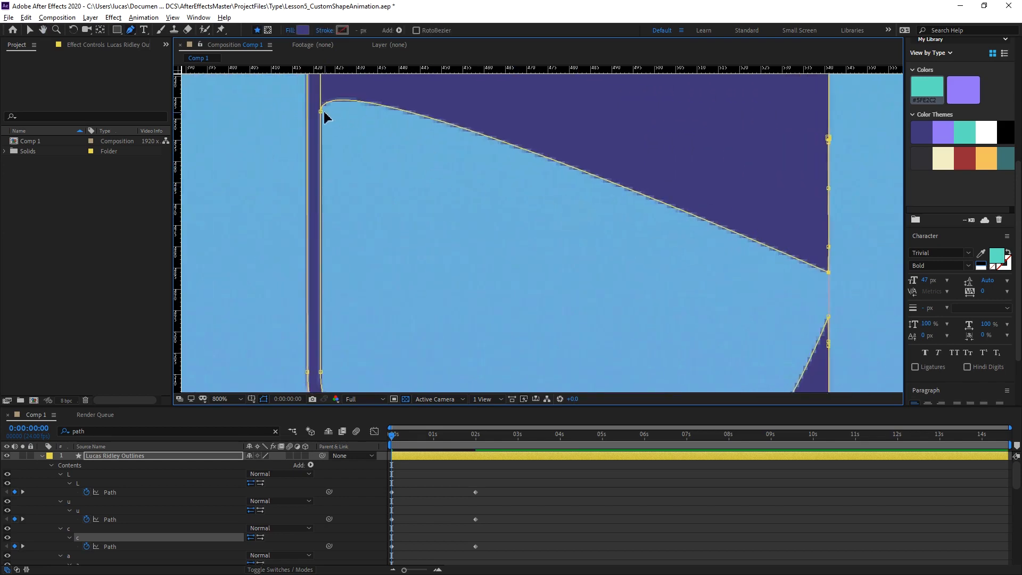
pyautogui.moveTo(321, 112); pyautogui.dragTo(828, 284)
# Move the lower vertex of the C's left inner edge onto the right guide and convert it to a corner.
pyautogui.press('space')
pyautogui.moveTo(360, 342); pyautogui.dragTo(344, 178)
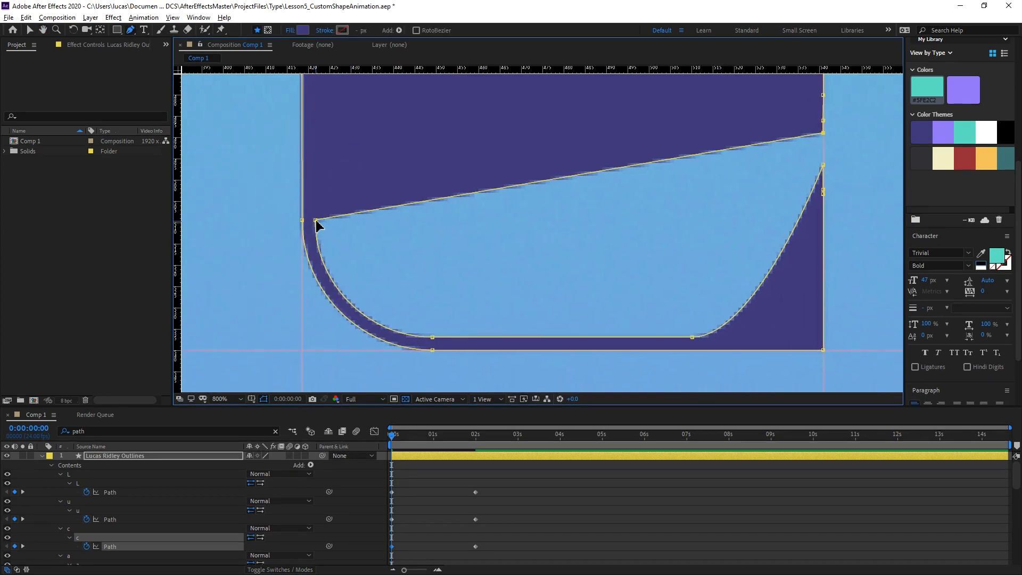
pyautogui.moveTo(316, 221); pyautogui.dragTo(825, 146)
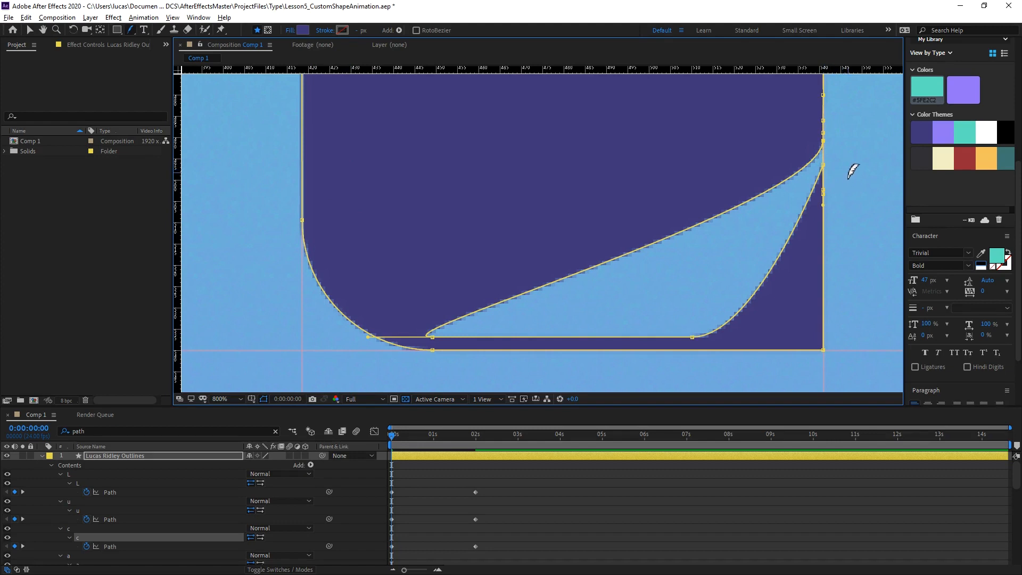
pyautogui.click(823, 141)
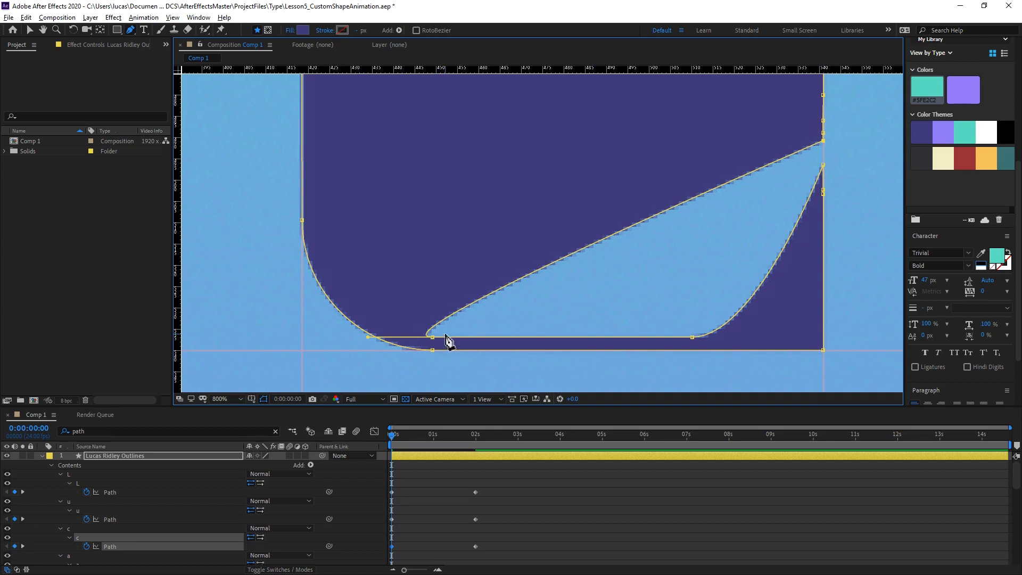
# Move both vertices of the C's bottom inner edge onto the right guide, making the left one a corner, to close the opening.
pyautogui.moveTo(432, 337); pyautogui.dragTo(827, 151)
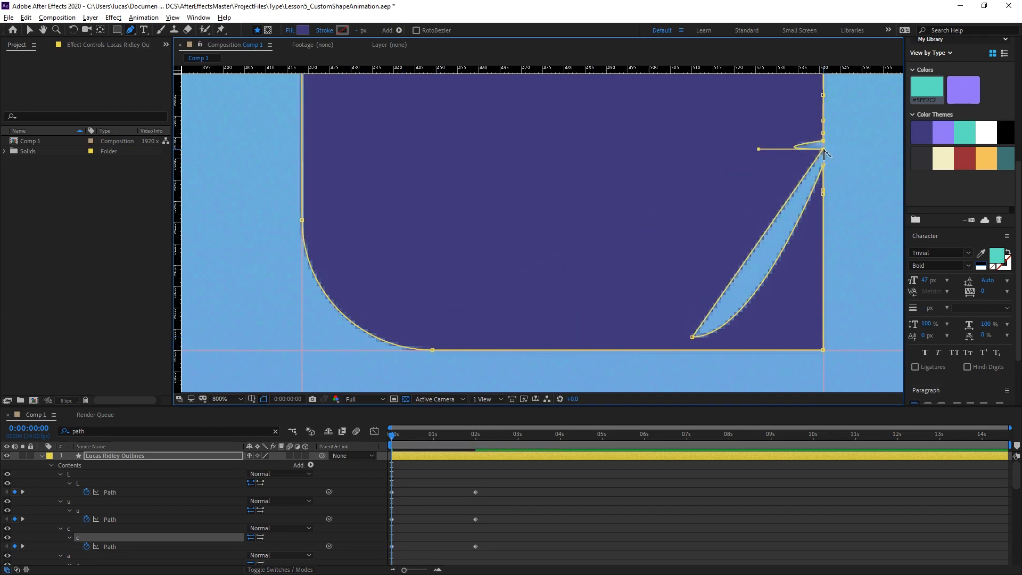
pyautogui.click(823, 149)
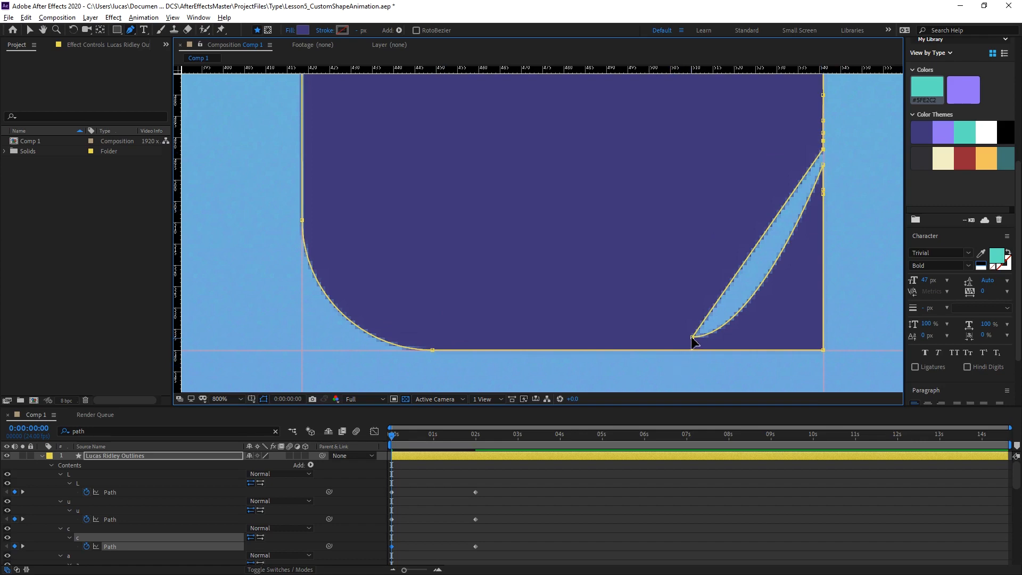
pyautogui.moveTo(692, 337); pyautogui.dragTo(822, 157)
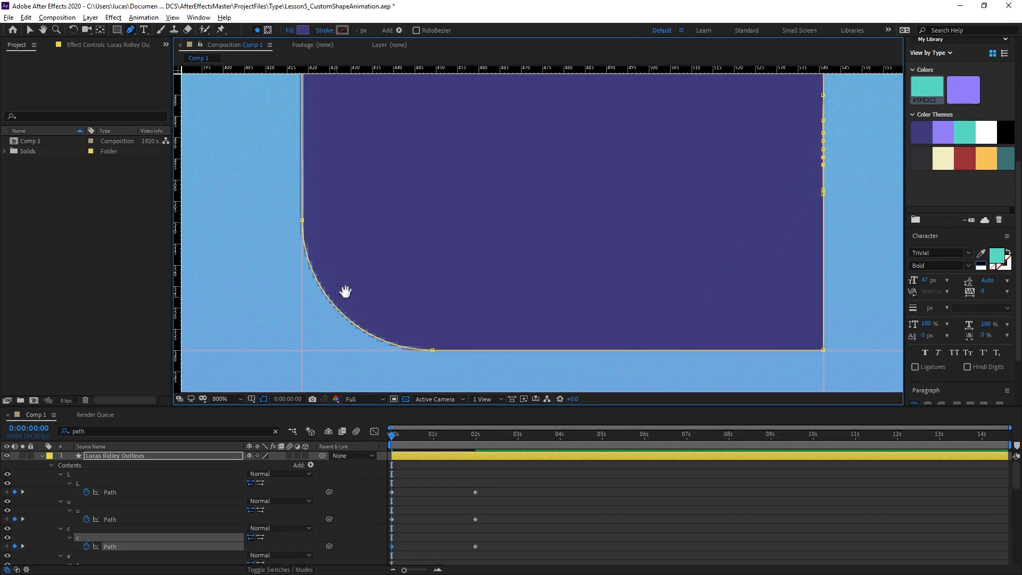
# Square off the C's outer lower-left curve by converting its two vertices to corners and moving the bottom one to the guide intersection.
pyautogui.moveTo(345, 291); pyautogui.dragTo(452, 230)
pyautogui.click(408, 159)
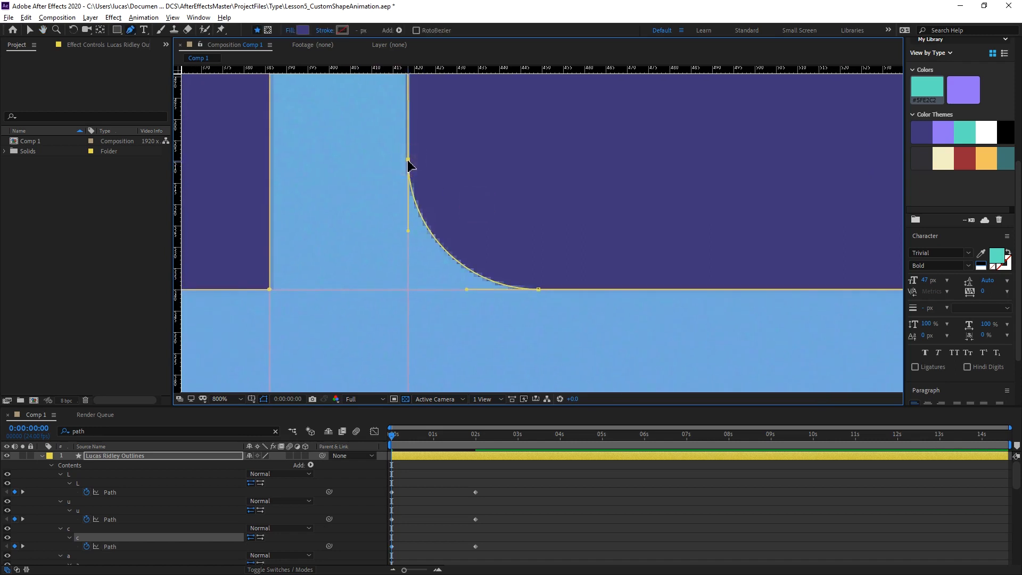
pyautogui.keyDown('alt'); pyautogui.click(409, 160); pyautogui.keyUp('alt')
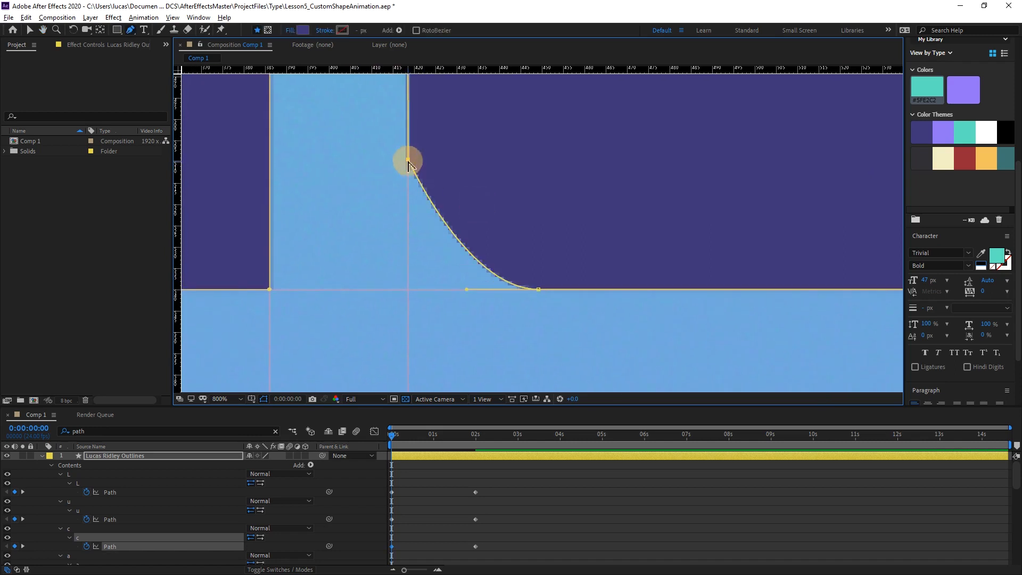
pyautogui.keyDown('alt'); pyautogui.click(539, 290); pyautogui.keyUp('alt')
pyautogui.moveTo(539, 290); pyautogui.dragTo(407, 290)
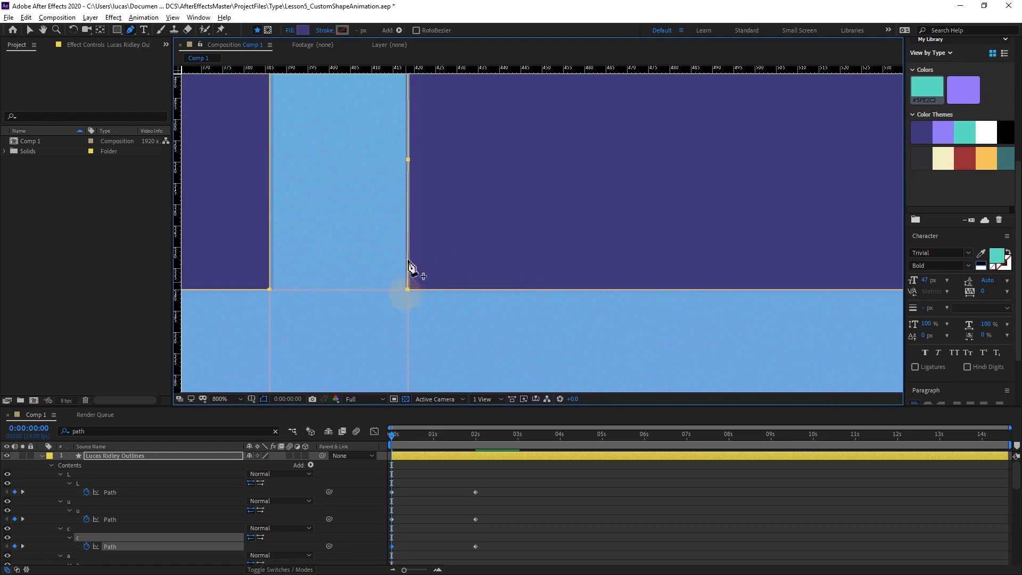
# Inspect the filled C's edges and preview its animation from block to outline starting at 0:00:00:00.
pyautogui.moveTo(408, 160); pyautogui.dragTo(434, 331)
pyautogui.moveTo(431, 141); pyautogui.dragTo(422, 340)
pyautogui.moveTo(551, 256); pyautogui.dragTo(184, 172)
pyautogui.moveTo(448, 223)
pyautogui.mouseDown()
pyautogui.moveTo(623, 266)
pyautogui.moveTo(448, 224)
pyautogui.mouseUp()
pyautogui.moveTo(640, 229); pyautogui.dragTo(454, 147)
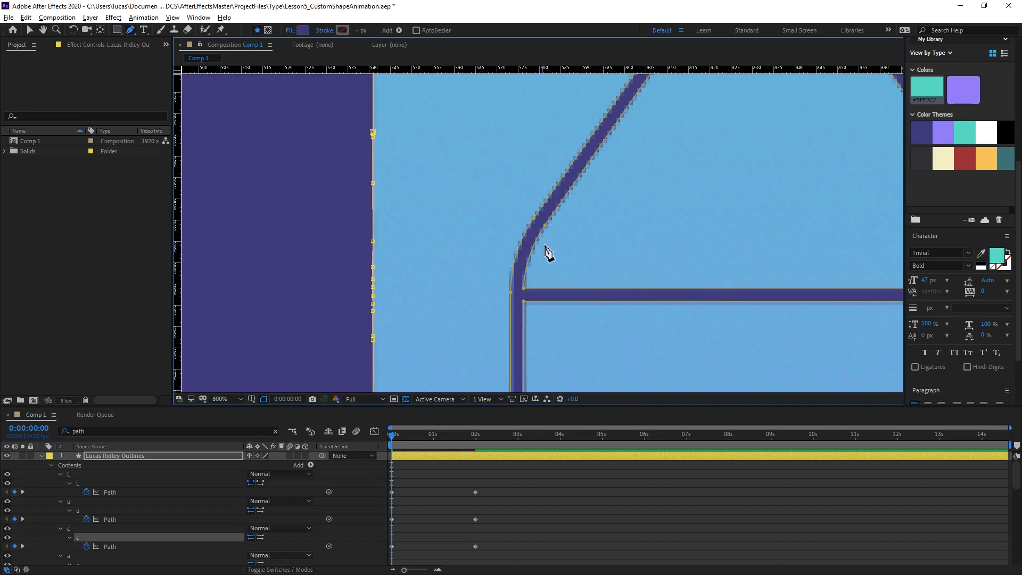
pyautogui.press('space')
pyautogui.moveTo(442, 273); pyautogui.dragTo(562, 205)
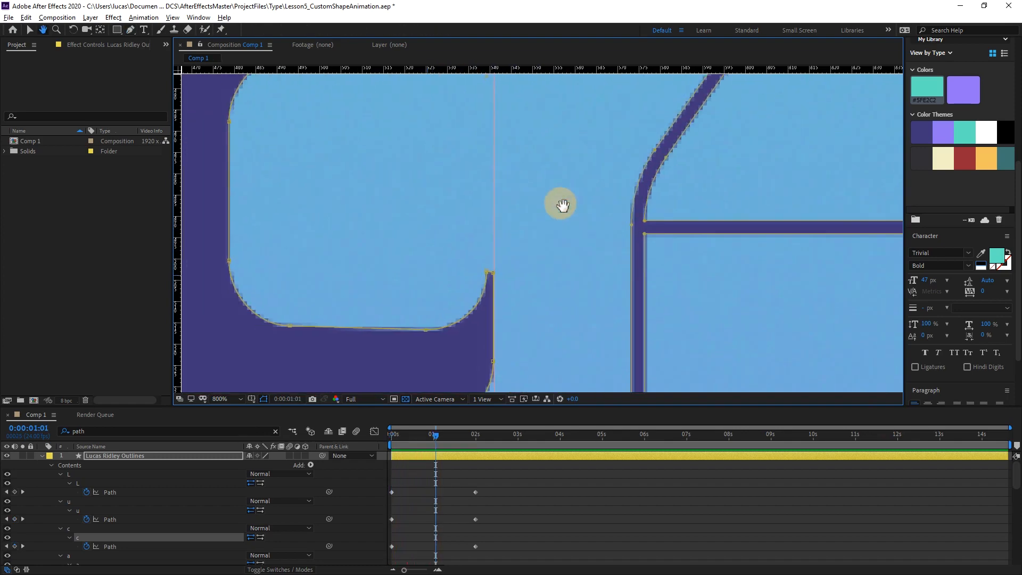
pyautogui.press(',')
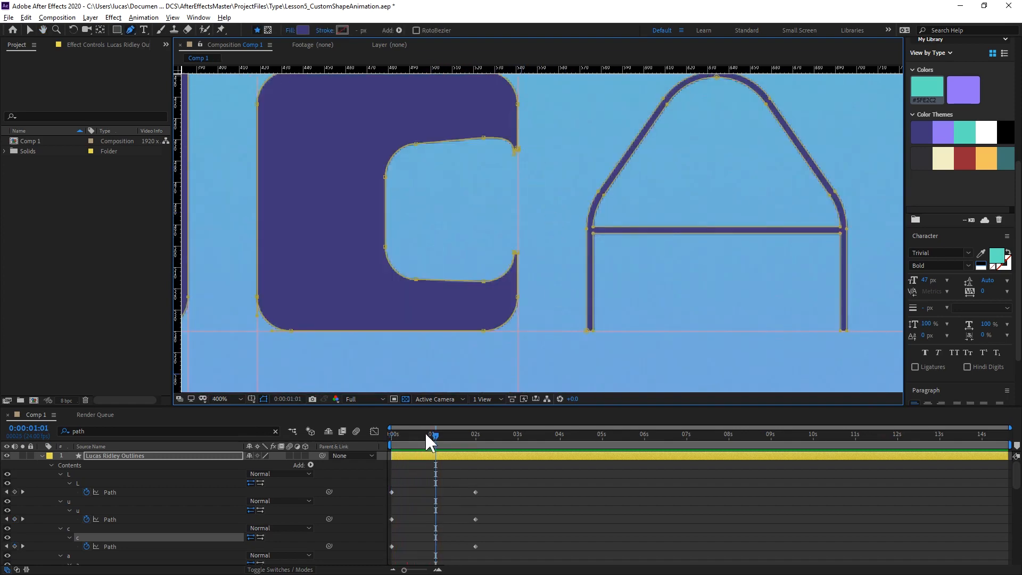
pyautogui.press('Home')
pyautogui.press('space')
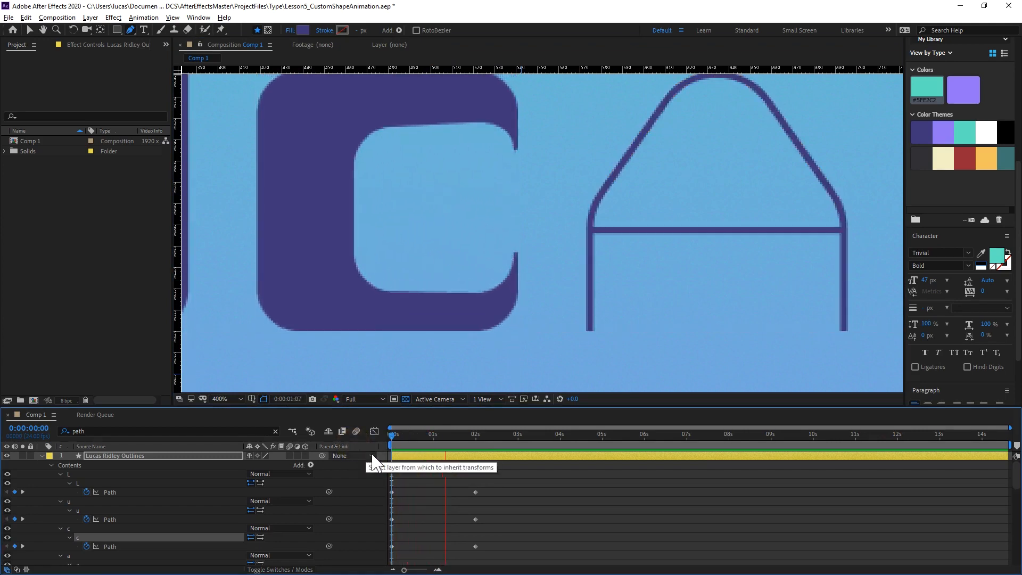
pyautogui.press('space')
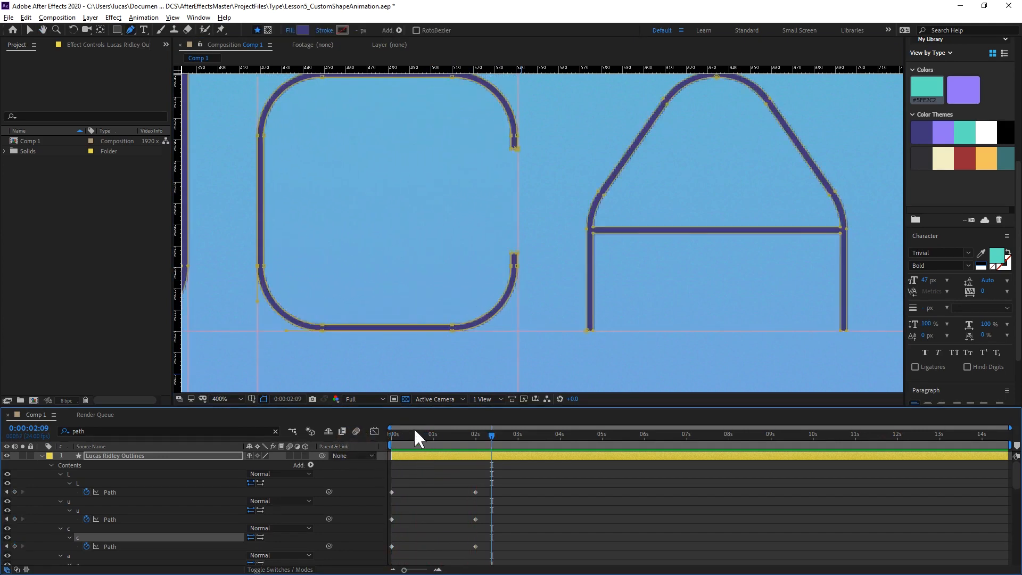
pyautogui.press('Home')
pyautogui.press('space')
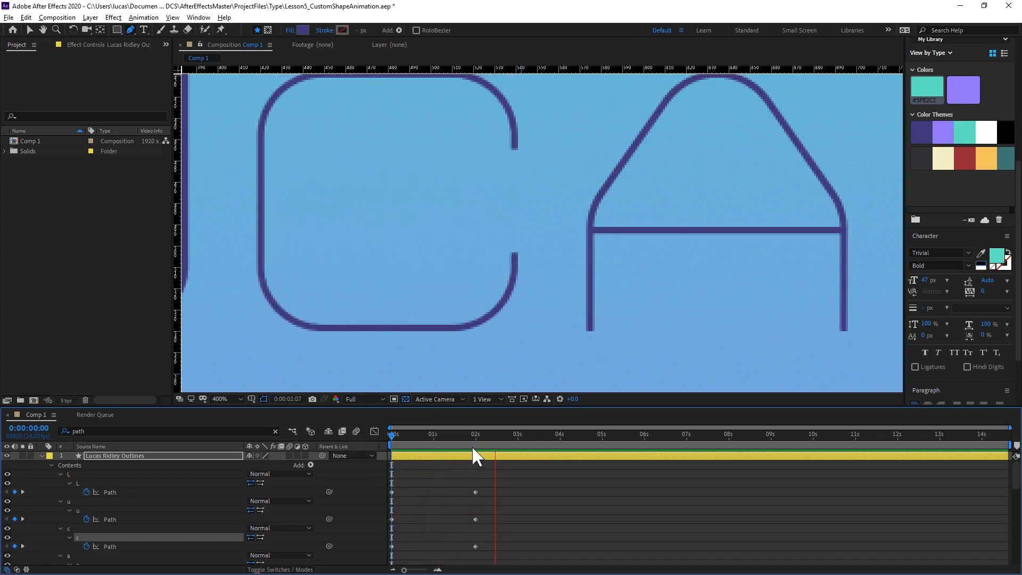
pyautogui.press('space')
pyautogui.moveTo(515, 432); pyautogui.dragTo(543, 452)
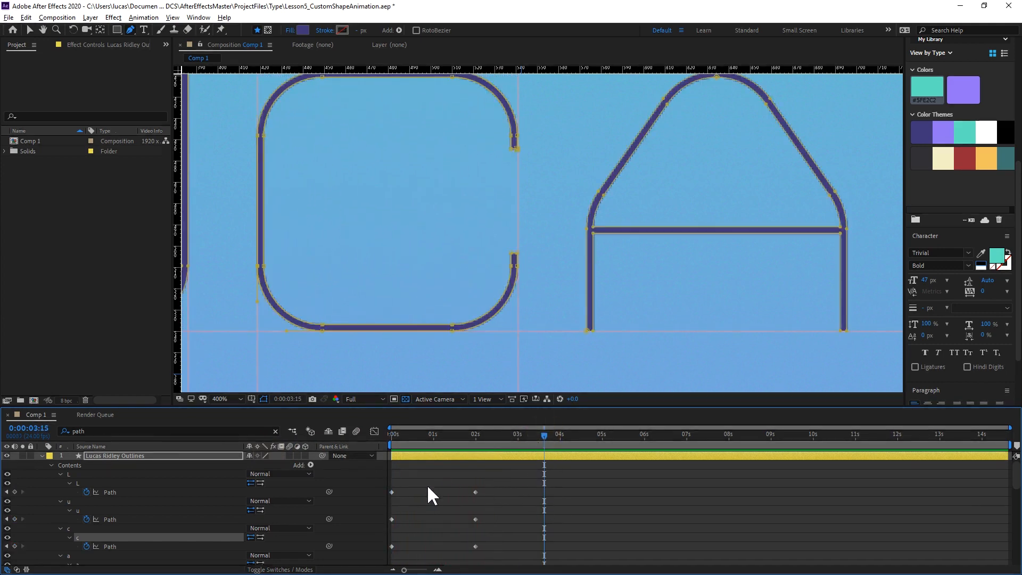
# Compare the C and the A at the 0:00:02:00 keyframe with their shapes near the start of the timeline.
pyautogui.click(475, 433)
pyautogui.moveTo(621, 235); pyautogui.dragTo(514, 265)
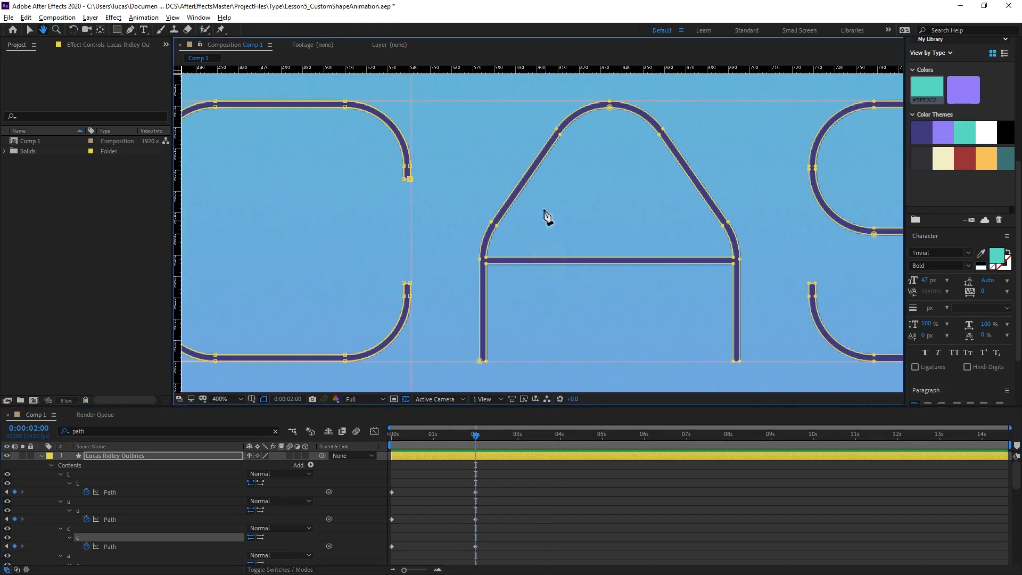
pyautogui.click(433, 435)
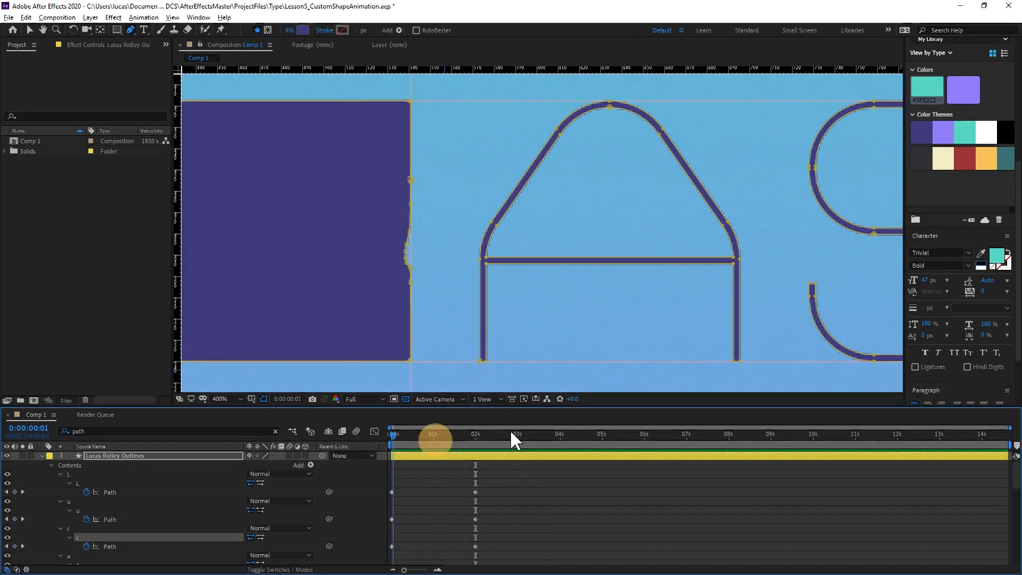
pyautogui.click(499, 434)
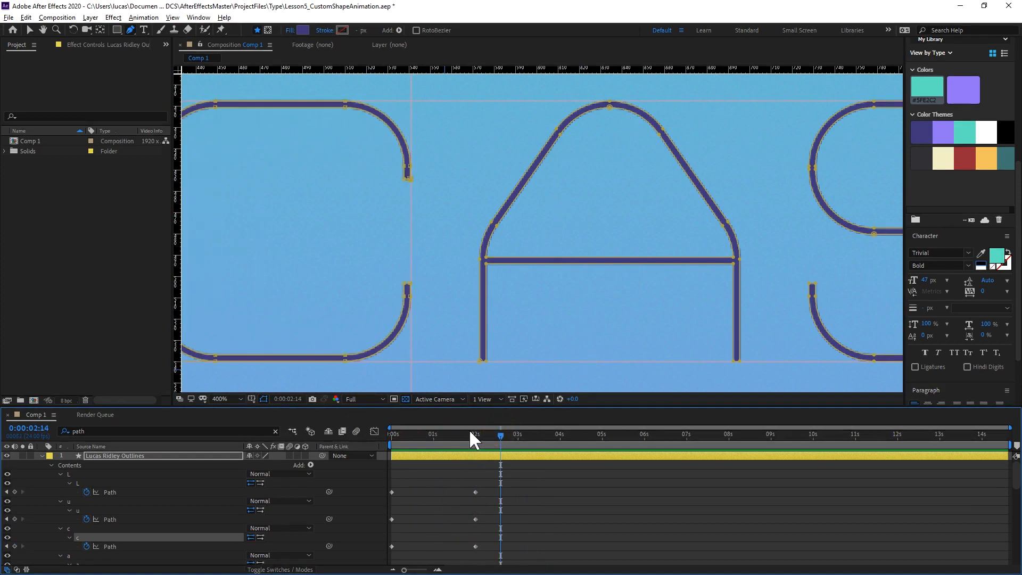
# Return to 0:00:00:00 and place vertical guides along the outer left and right edges of the A.
pyautogui.click(392, 437)
pyautogui.press('space')
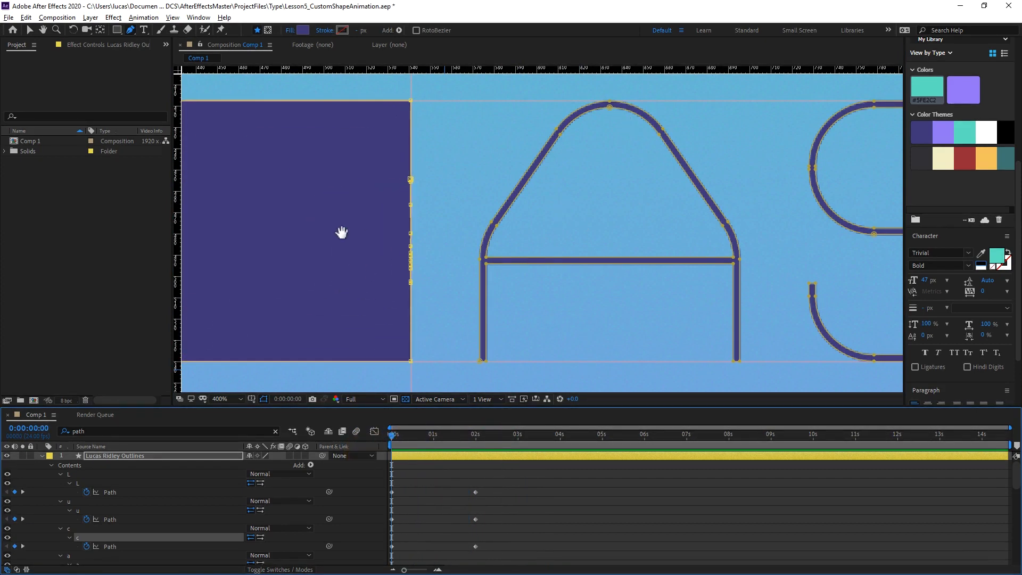
pyautogui.moveTo(342, 233); pyautogui.dragTo(486, 231)
pyautogui.moveTo(813, 211)
pyautogui.mouseDown()
pyautogui.moveTo(651, 176)
pyautogui.moveTo(575, 199)
pyautogui.mouseUp()
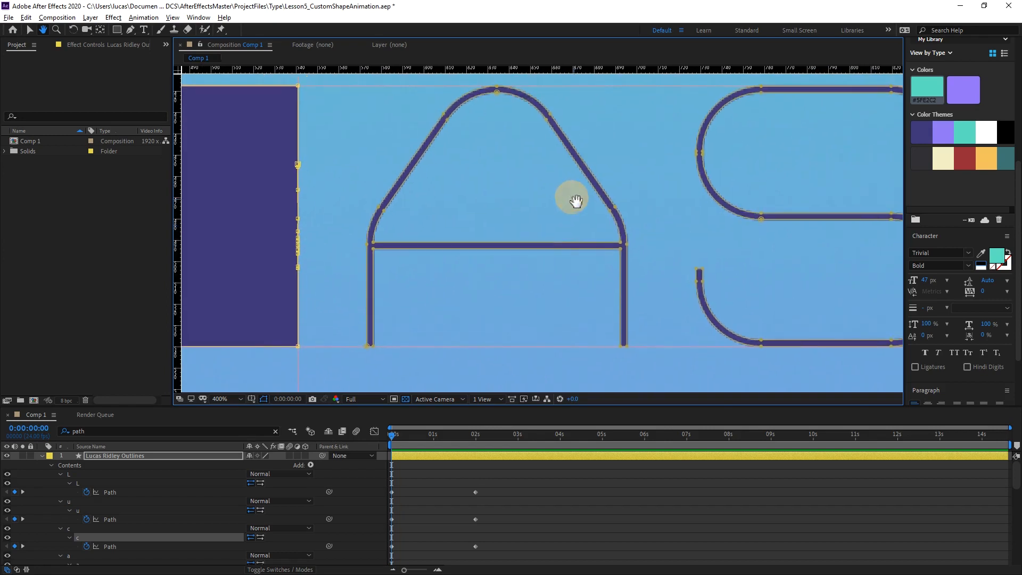
pyautogui.press('space')
pyautogui.moveTo(447, 191); pyautogui.dragTo(465, 219)
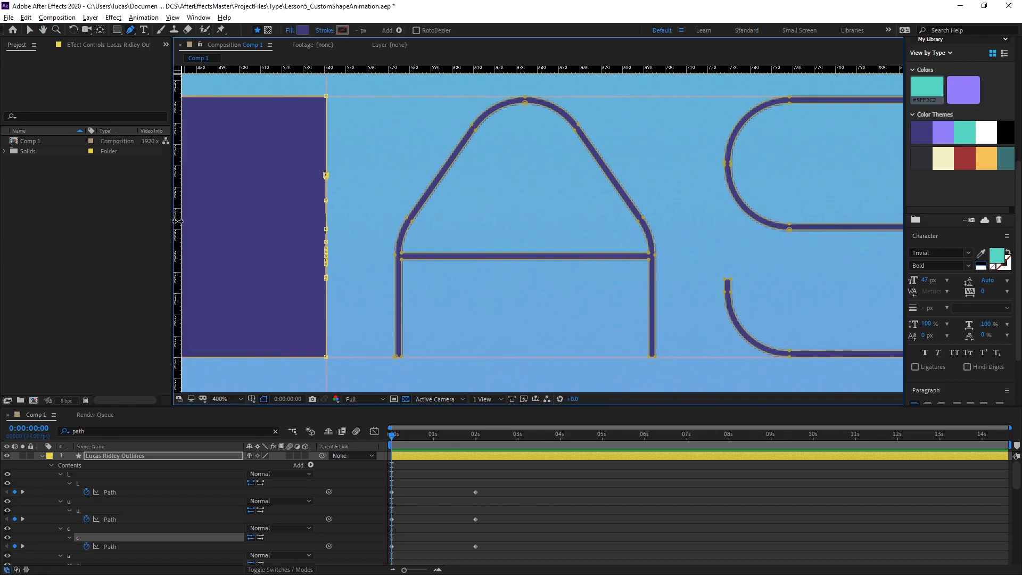
pyautogui.moveTo(178, 223); pyautogui.dragTo(394, 233)
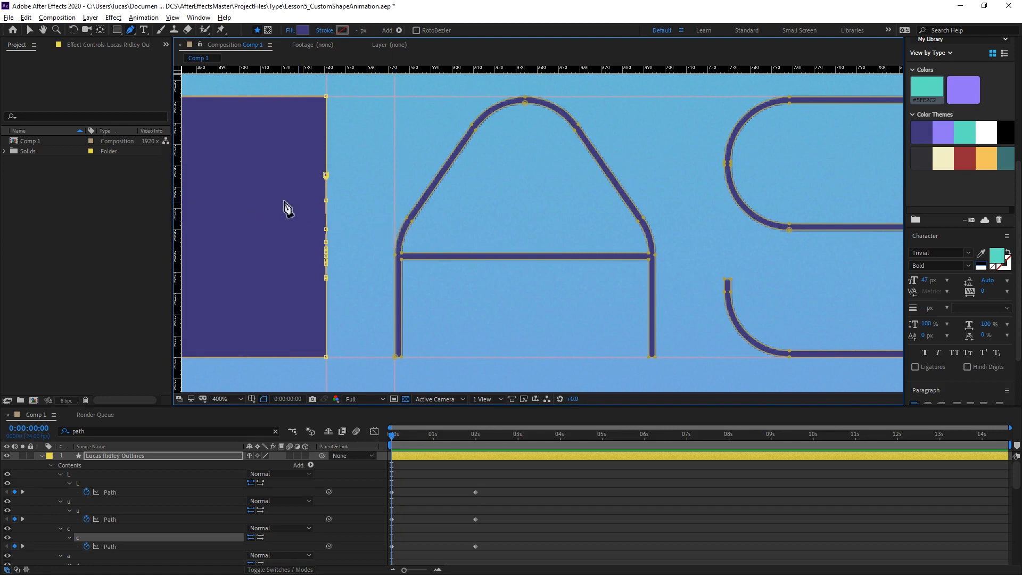
pyautogui.moveTo(177, 196); pyautogui.dragTo(658, 217)
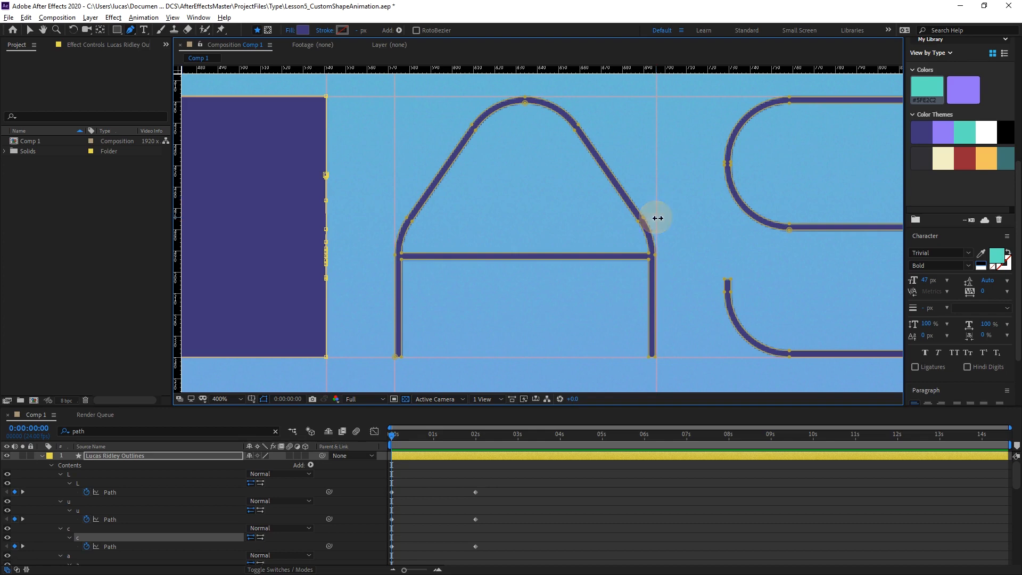
# Square off the A's outer left side by converting its curved vertices to corners and moving the upper two onto the left guide, one at the top intersection.
pyautogui.click(472, 128)
pyautogui.click(472, 129)
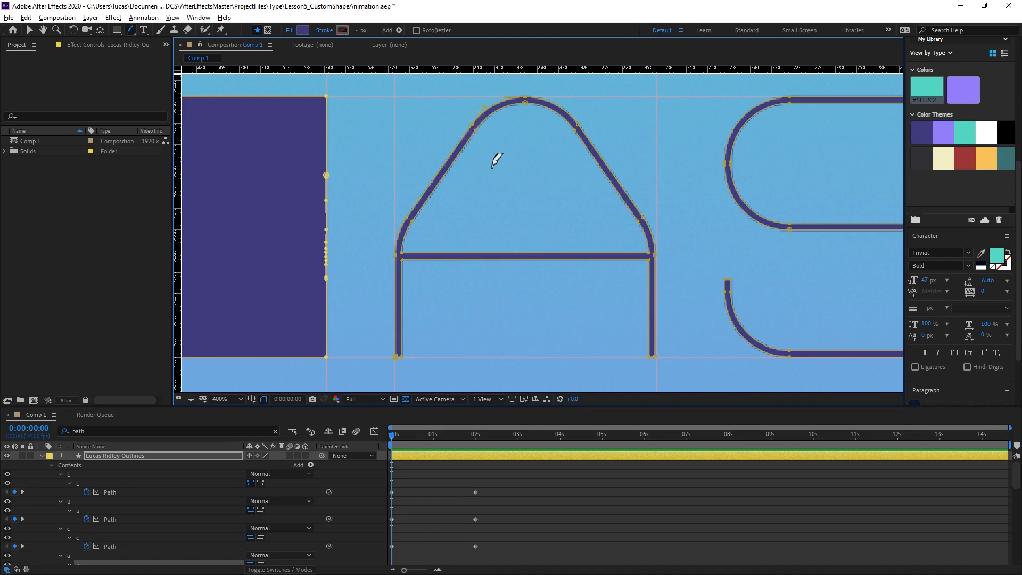
pyautogui.press('g')
pyautogui.click(473, 127)
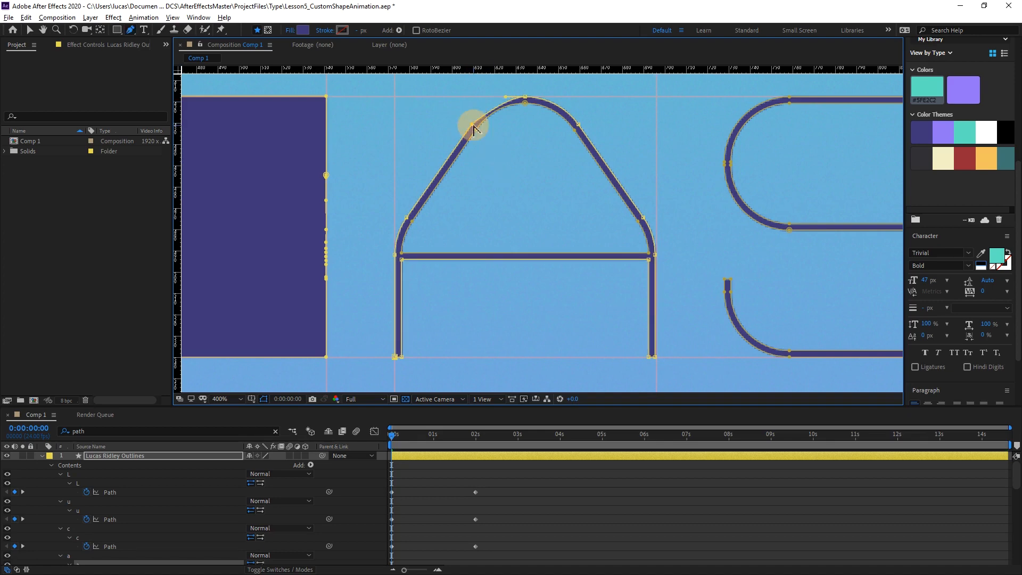
pyautogui.moveTo(472, 129); pyautogui.dragTo(400, 101)
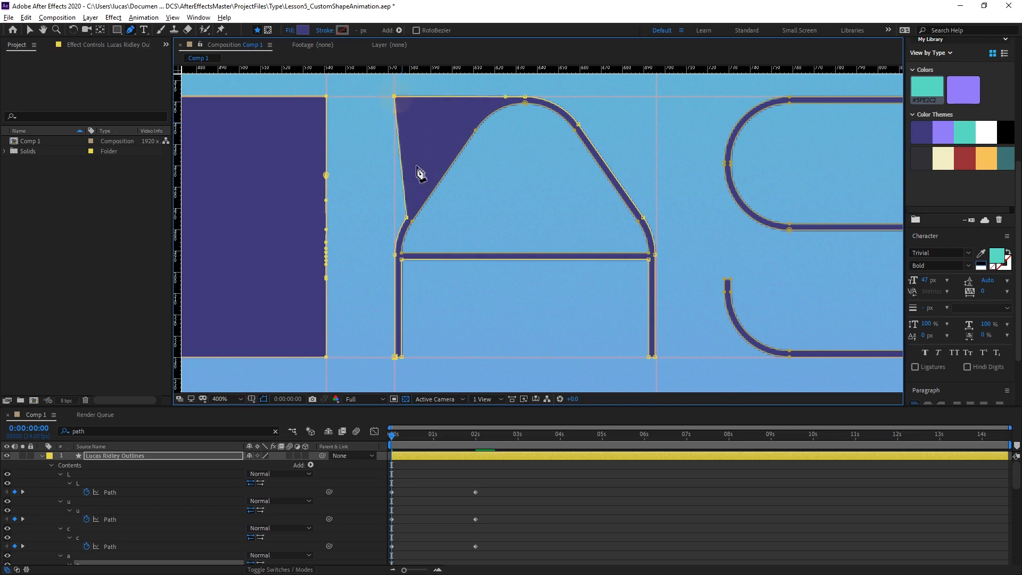
pyautogui.click(407, 218)
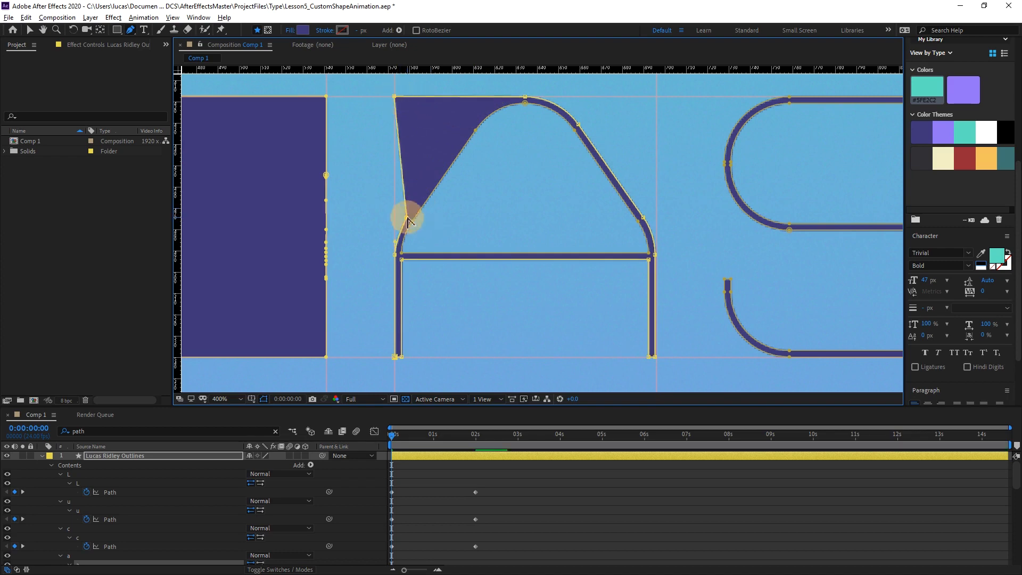
pyautogui.moveTo(407, 218); pyautogui.dragTo(394, 215)
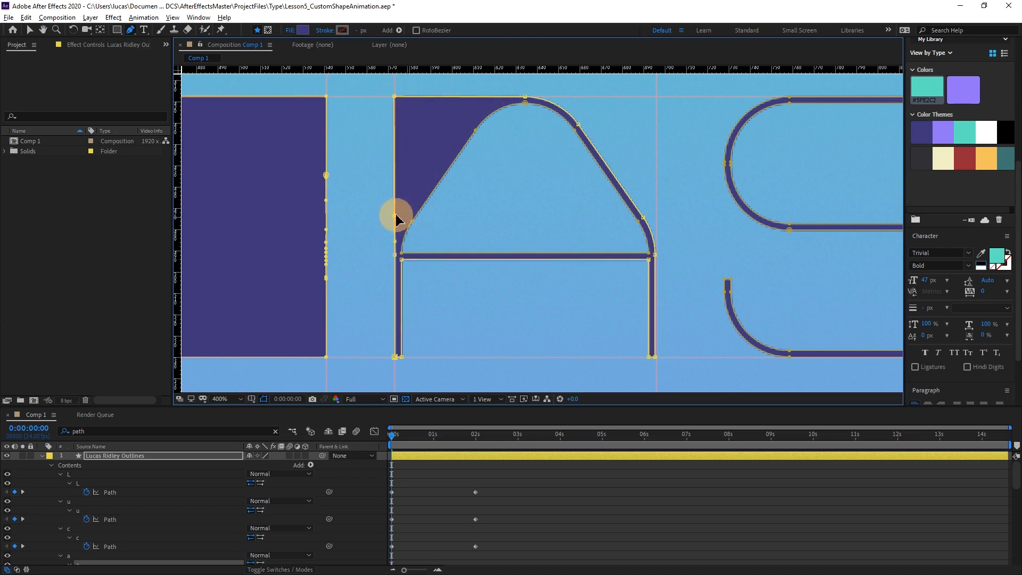
pyautogui.keyDown('alt'); pyautogui.click(395, 256); pyautogui.keyUp('alt')
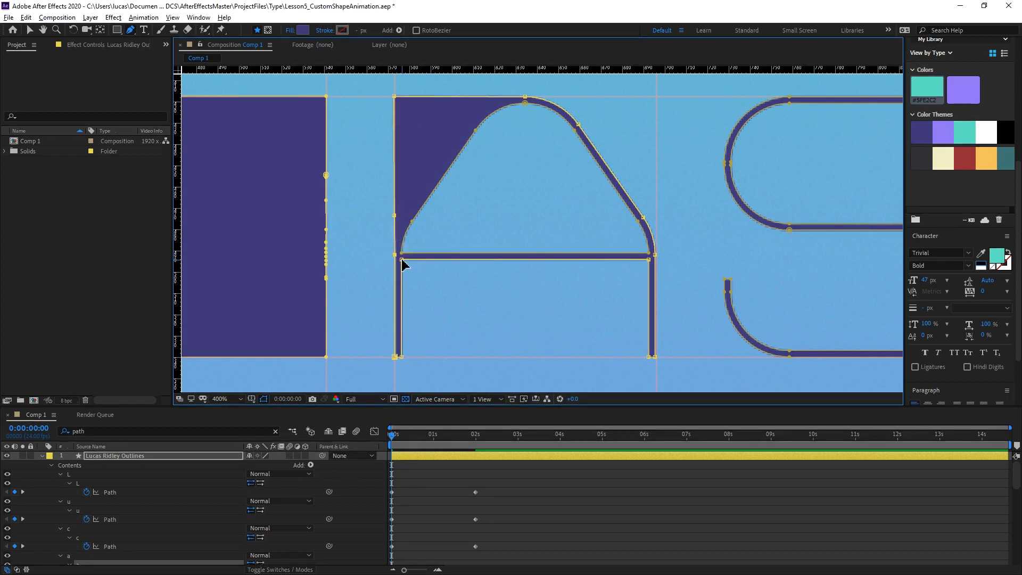
# Move the A's lower crossbar vertices down to the baseline and square off its outer right side against the guides.
pyautogui.moveTo(401, 260); pyautogui.dragTo(434, 357)
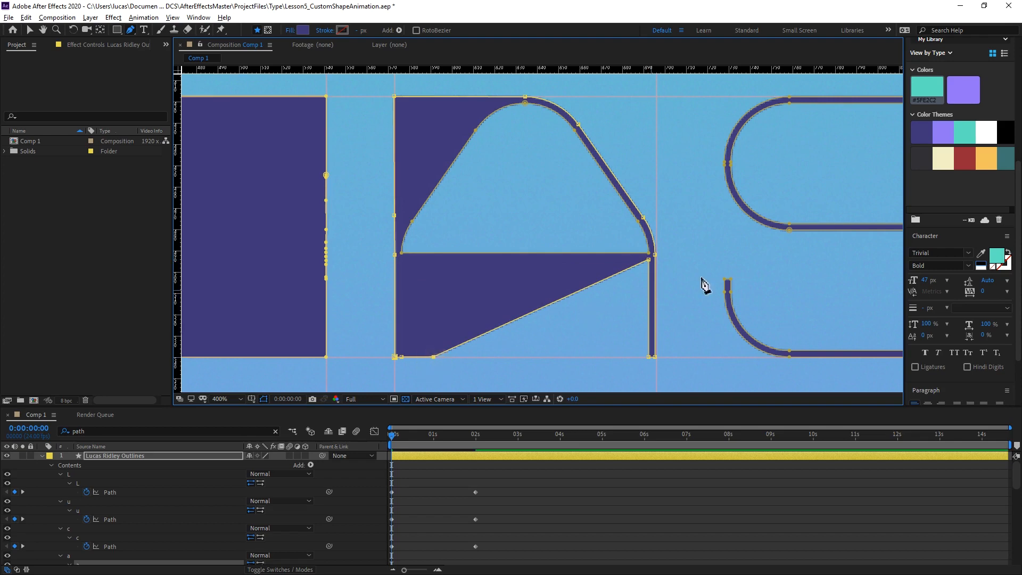
pyautogui.moveTo(649, 260); pyautogui.dragTo(615, 356)
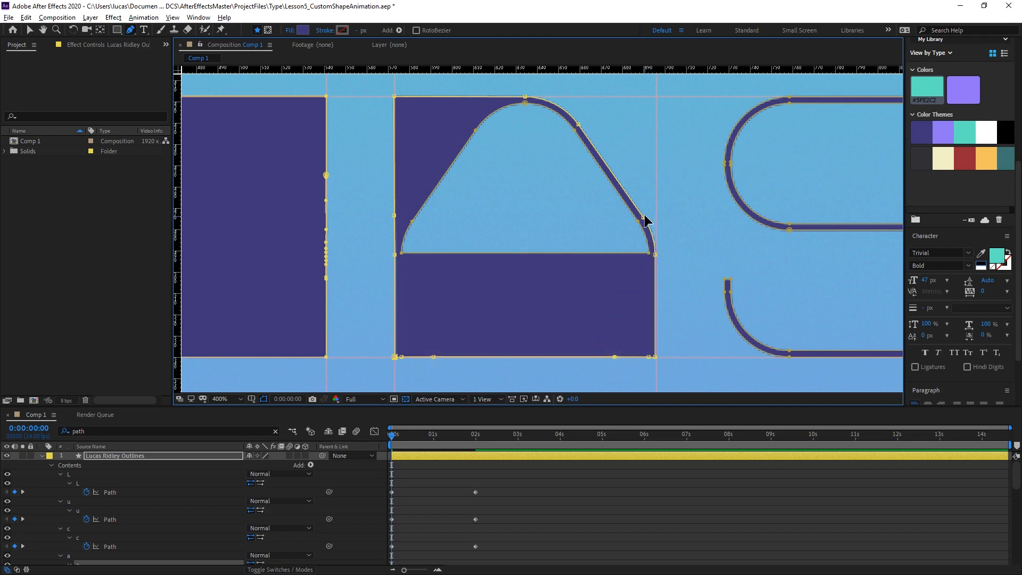
pyautogui.moveTo(644, 219); pyautogui.dragTo(656, 216)
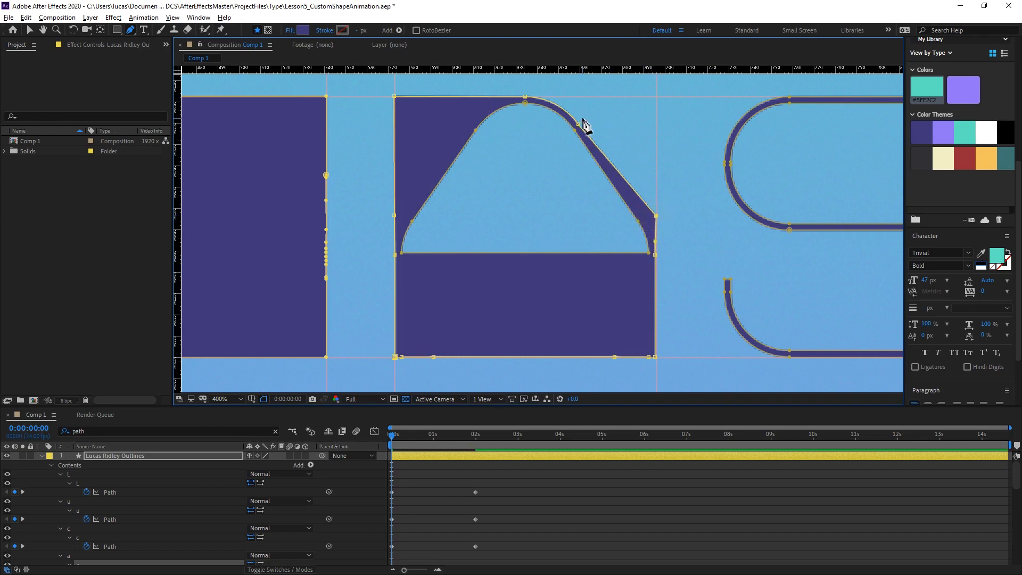
pyautogui.press('v')
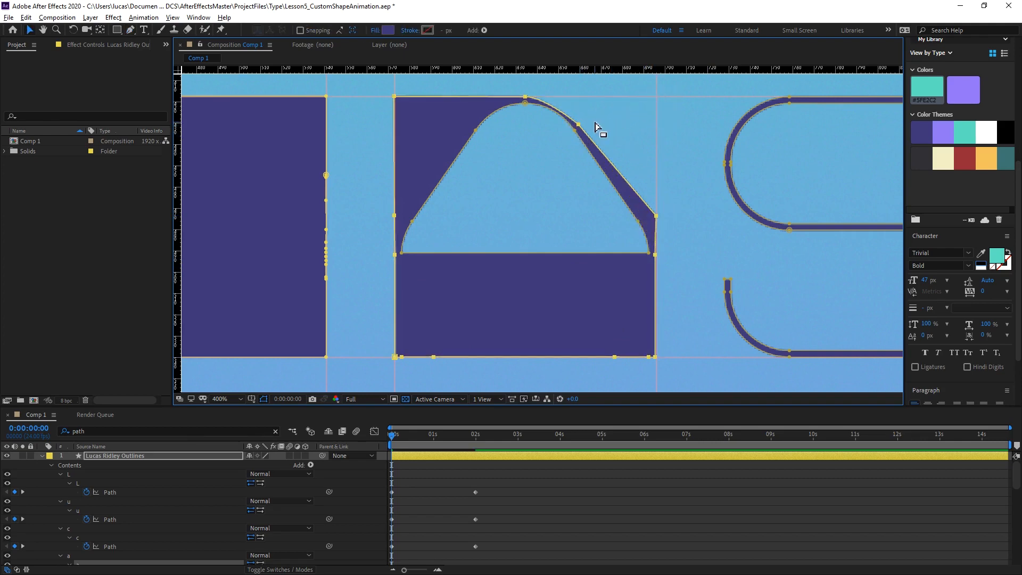
pyautogui.click(593, 126)
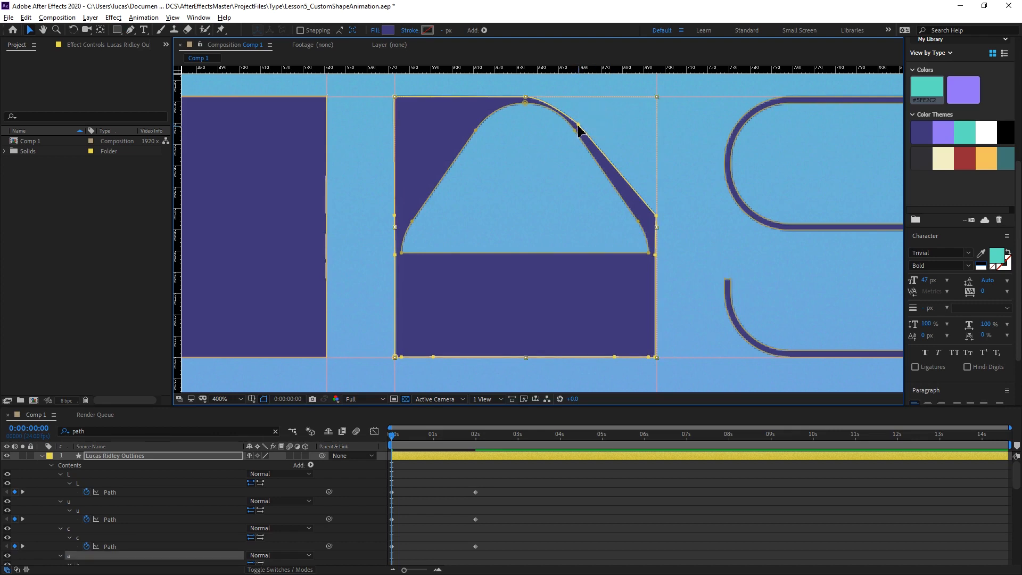
pyautogui.moveTo(578, 128); pyautogui.dragTo(656, 99)
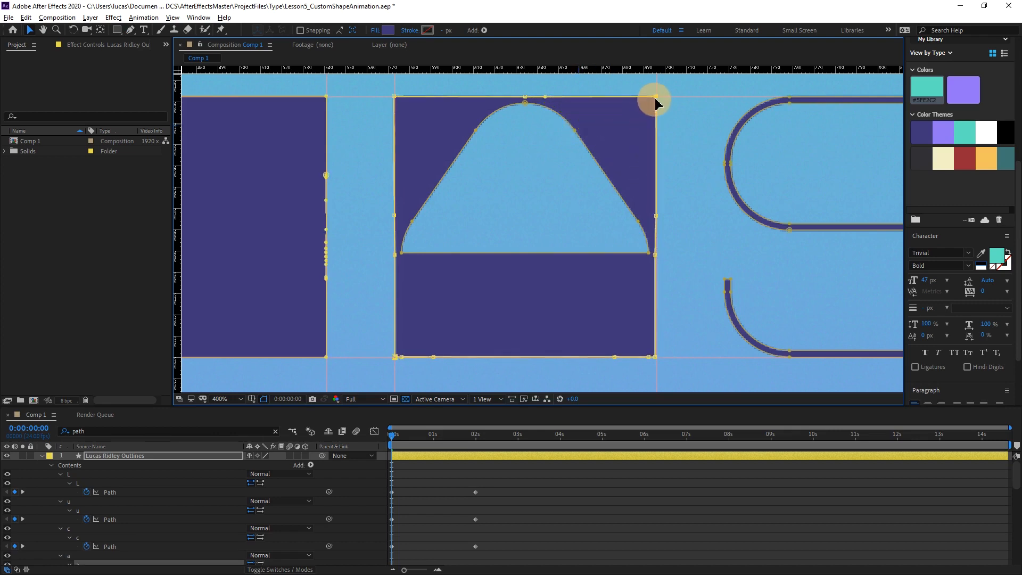
# Scale the A's inner counter path down to a tiny point inside the block.
pyautogui.doubleClick(526, 105)
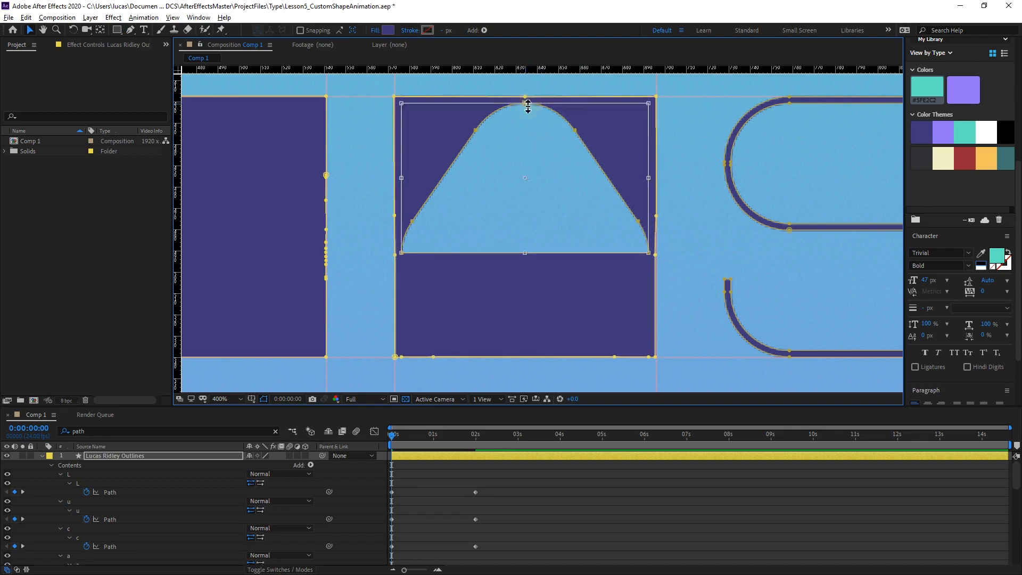
pyautogui.moveTo(402, 104); pyautogui.dragTo(582, 237)
pyautogui.scroll(2, 601, 185)
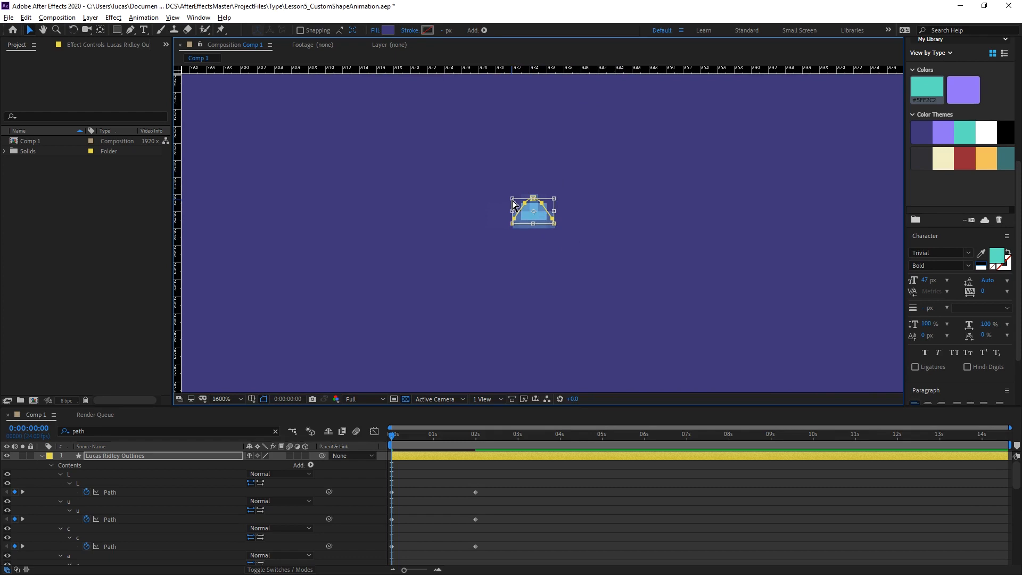
pyautogui.moveTo(513, 201); pyautogui.dragTo(527, 213)
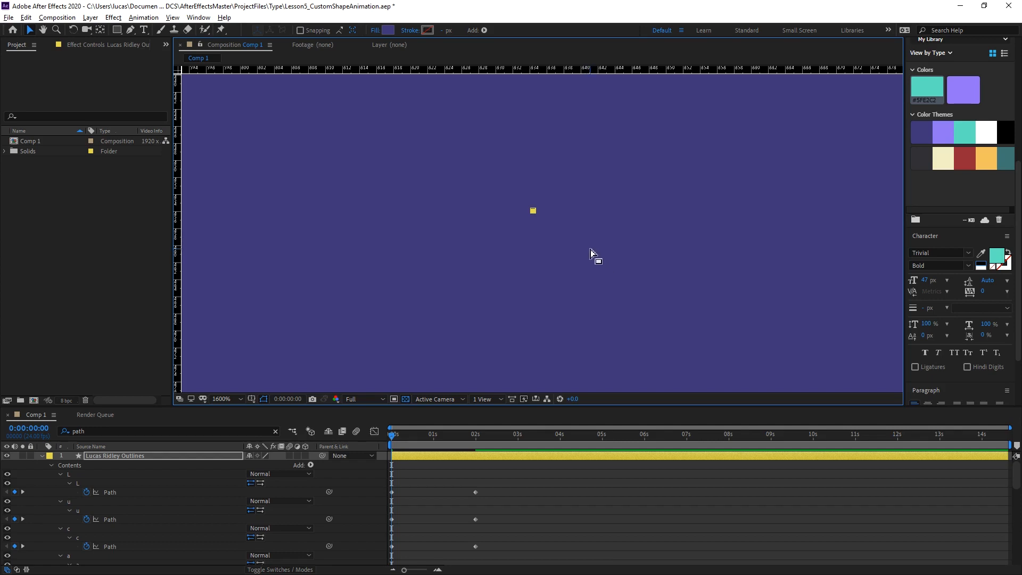
# Check the filled A block with the mask and shape path outlines hidden, then show the outlines again.
pyautogui.press('/')
pyautogui.scroll(1, 587, 183)
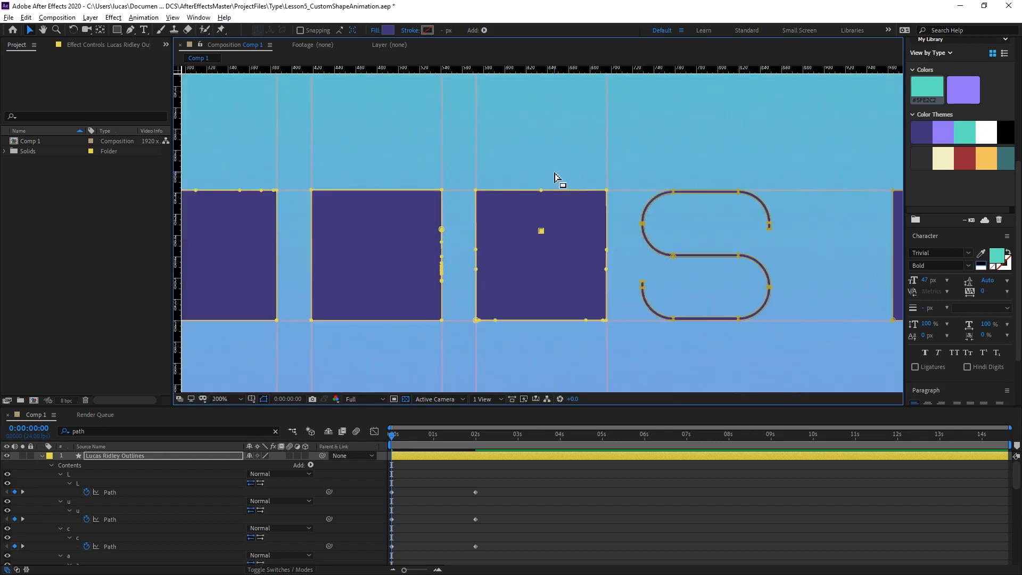
pyautogui.click(554, 172)
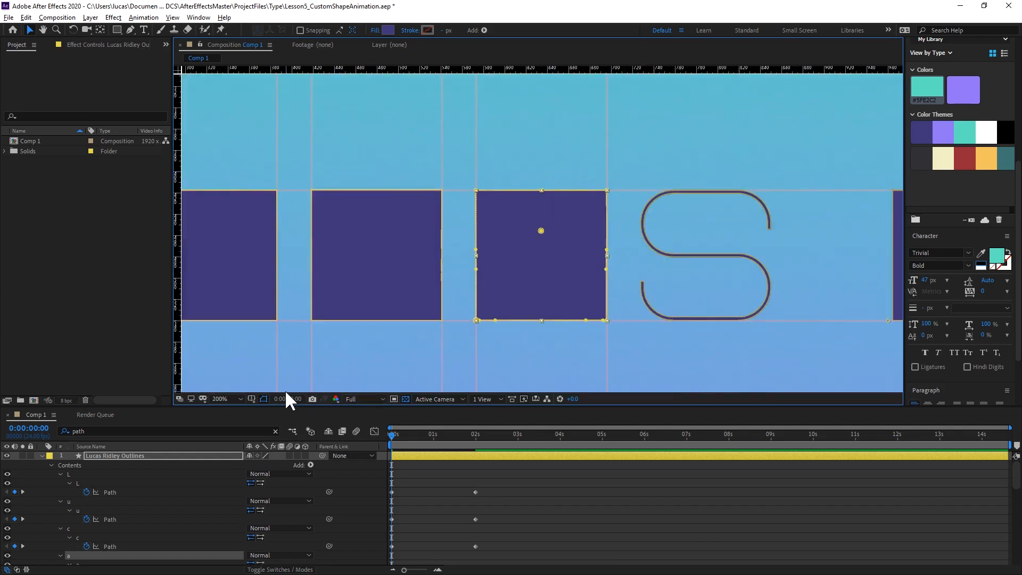
pyautogui.click(264, 399)
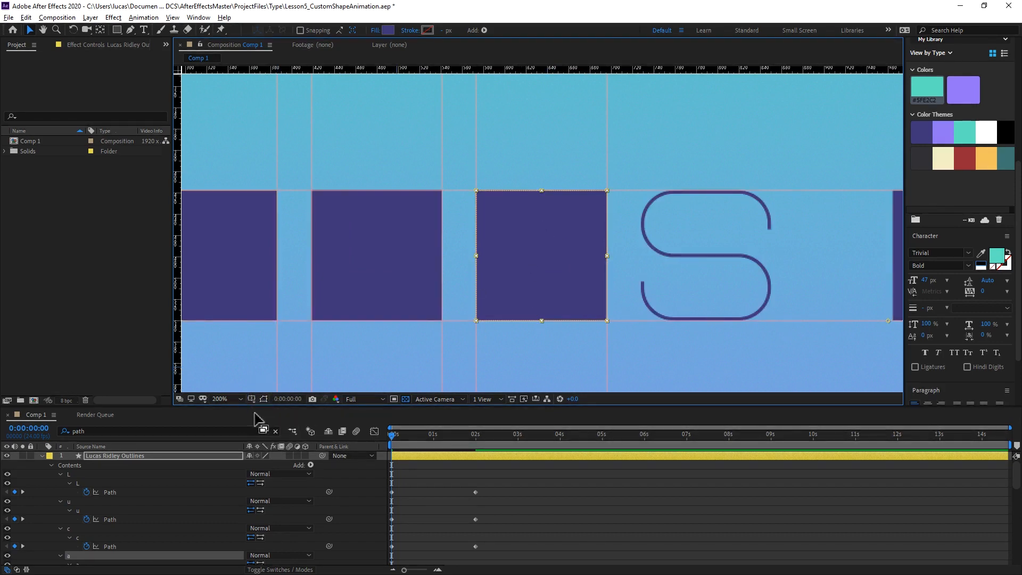
pyautogui.click(263, 399)
# Place vertical guides along the outer left and right edges of the S.
pyautogui.press('h')
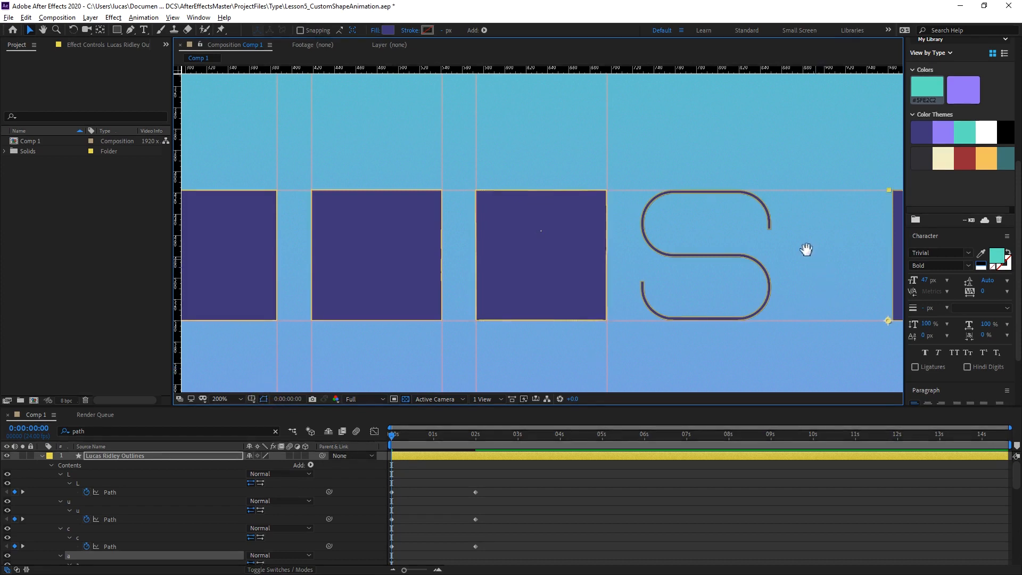
pyautogui.moveTo(803, 243); pyautogui.dragTo(649, 220)
pyautogui.press('v')
pyautogui.scroll(2, 588, 244)
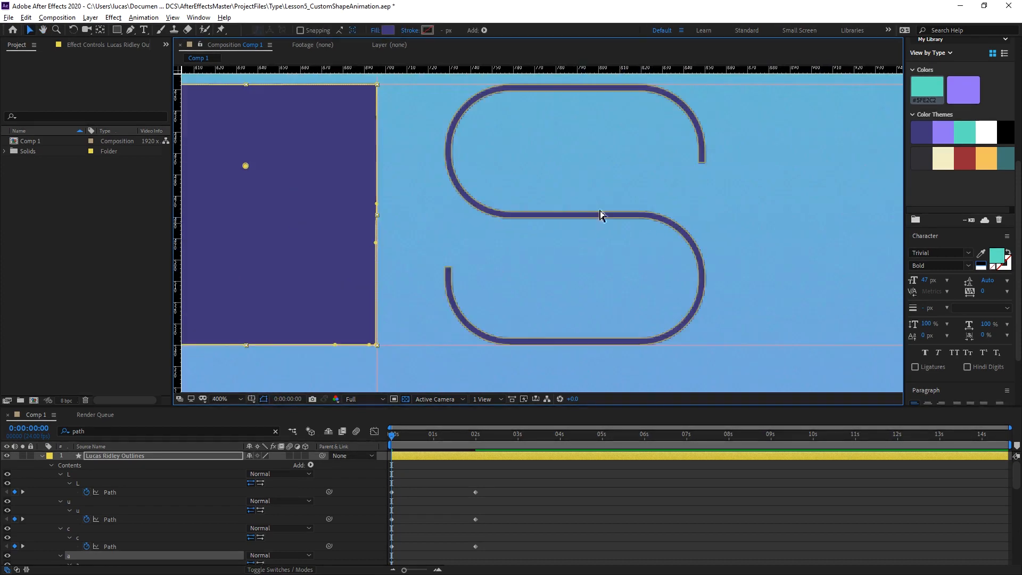
pyautogui.moveTo(533, 140); pyautogui.dragTo(500, 164)
pyautogui.click(440, 130)
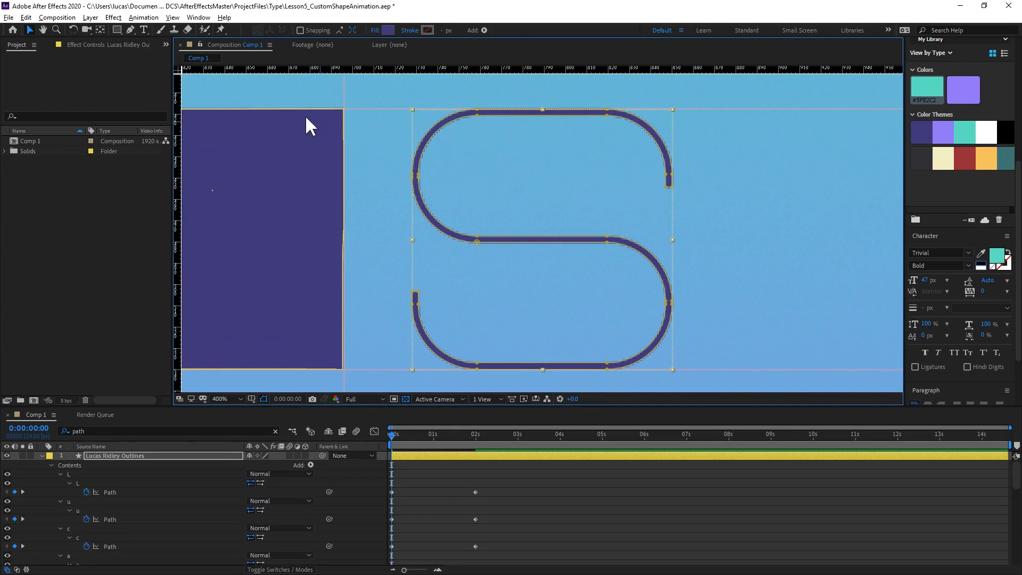
pyautogui.moveTo(183, 134); pyautogui.dragTo(414, 190)
pyautogui.moveTo(180, 169); pyautogui.dragTo(672, 193)
# Convert the inner and outer vertices of the S's upper-left bend to corners, along with the inner vertex at the middle stroke's left end.
pyautogui.press('g')
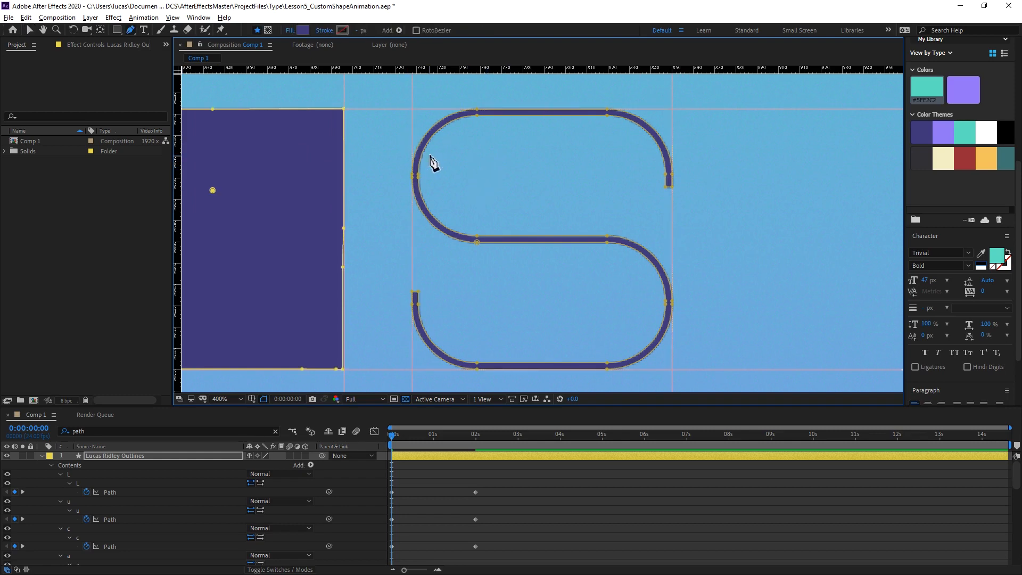
pyautogui.scroll(1, 459, 137)
pyautogui.moveTo(399, 140); pyautogui.dragTo(545, 236)
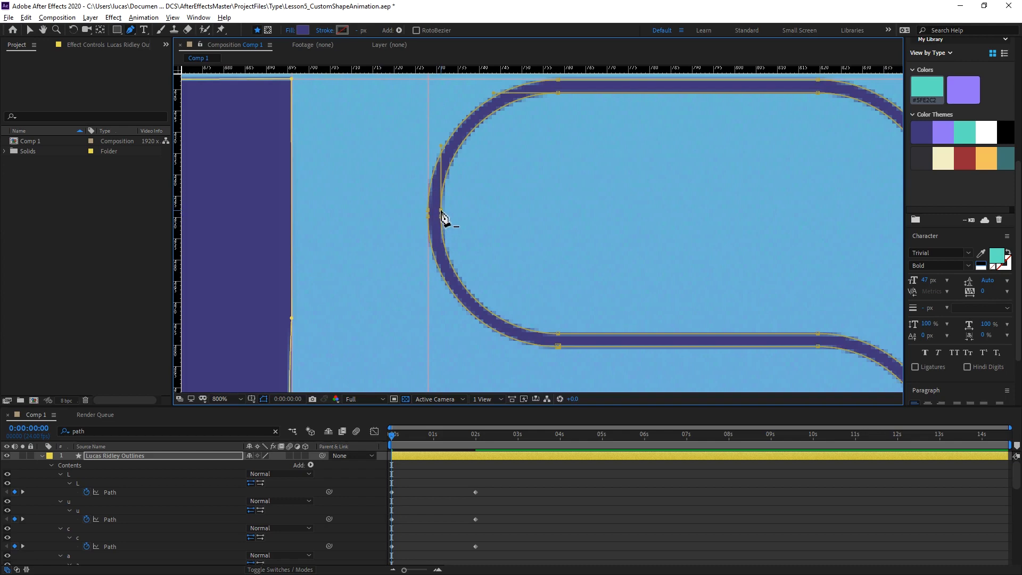
pyautogui.click(441, 211)
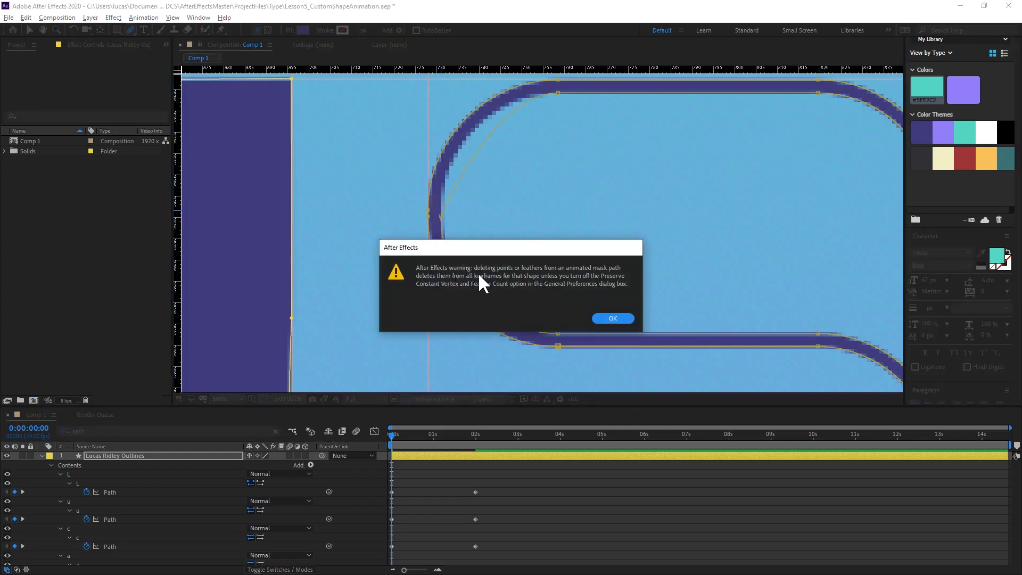
pyautogui.click(612, 319)
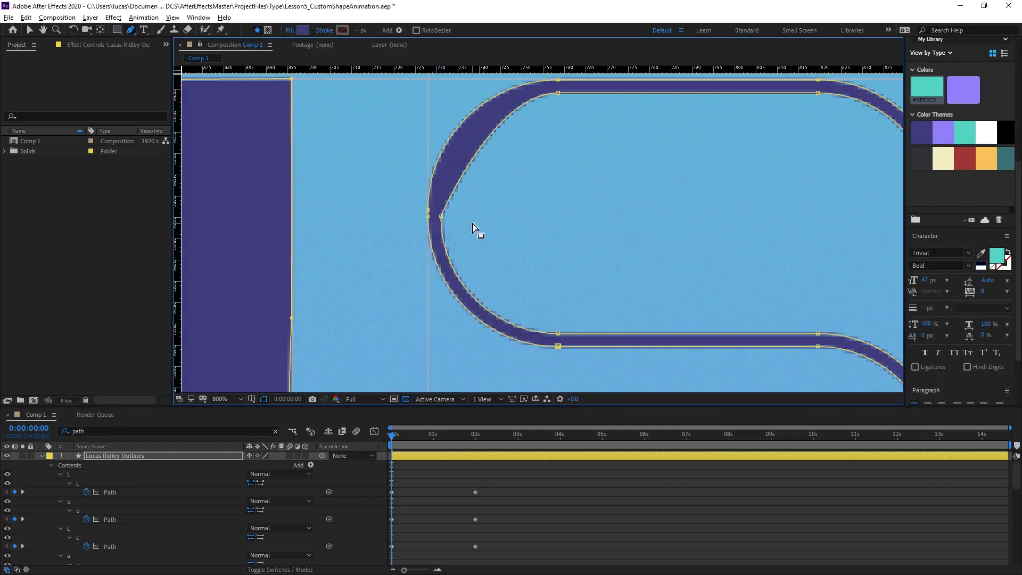
pyautogui.click(441, 212)
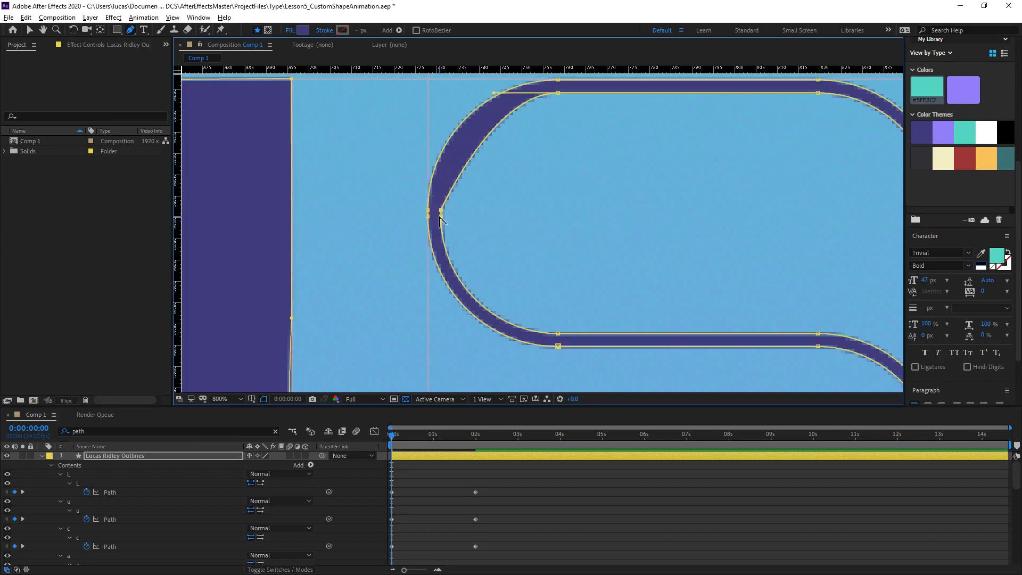
pyautogui.keyDown('alt'); pyautogui.click(440, 217); pyautogui.keyUp('alt')
pyautogui.keyDown('alt'); pyautogui.click(559, 333); pyautogui.keyUp('alt')
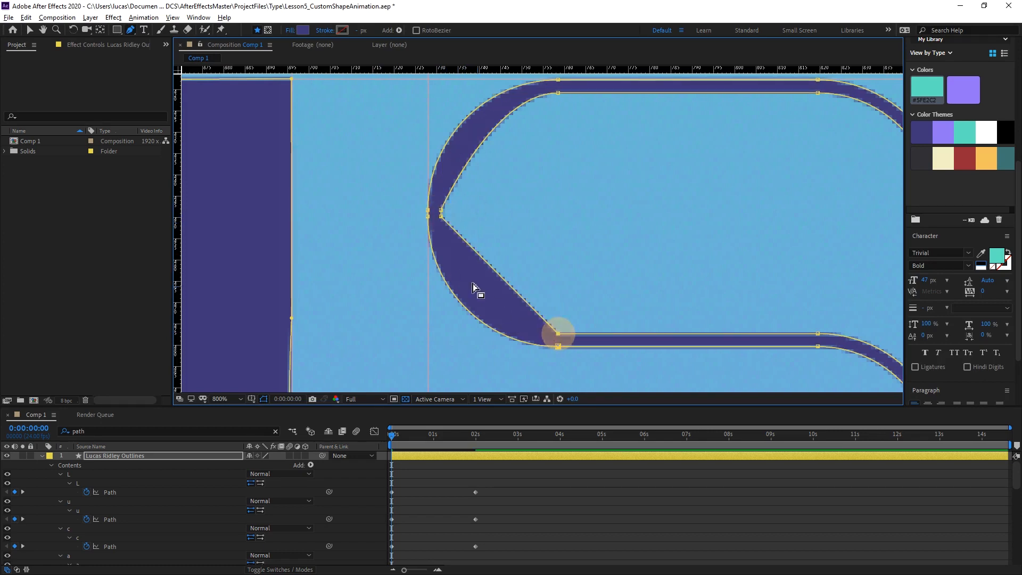
pyautogui.keyDown('alt'); pyautogui.click(428, 212); pyautogui.keyUp('alt')
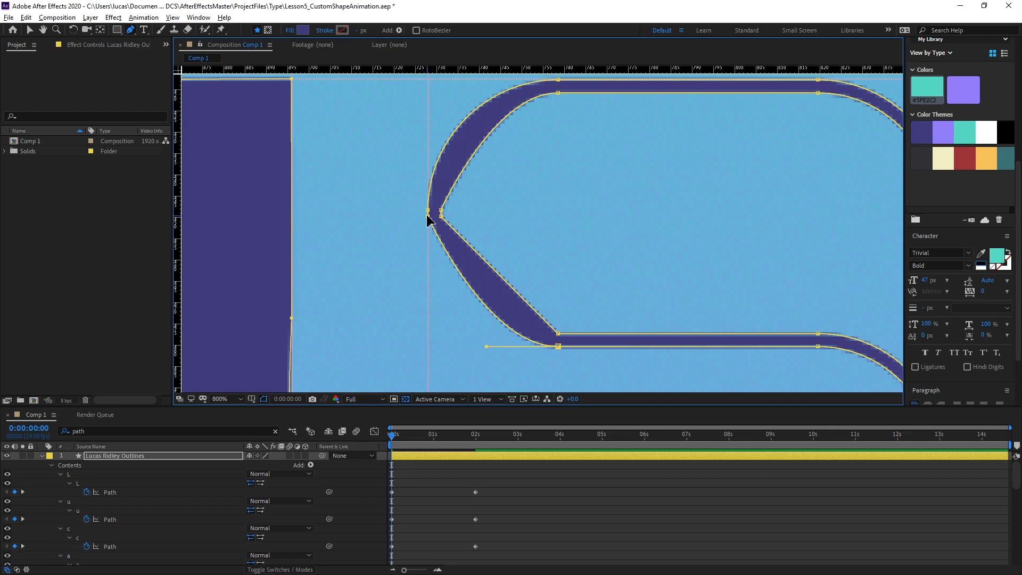
pyautogui.keyDown('alt'); pyautogui.click(429, 211); pyautogui.keyUp('alt')
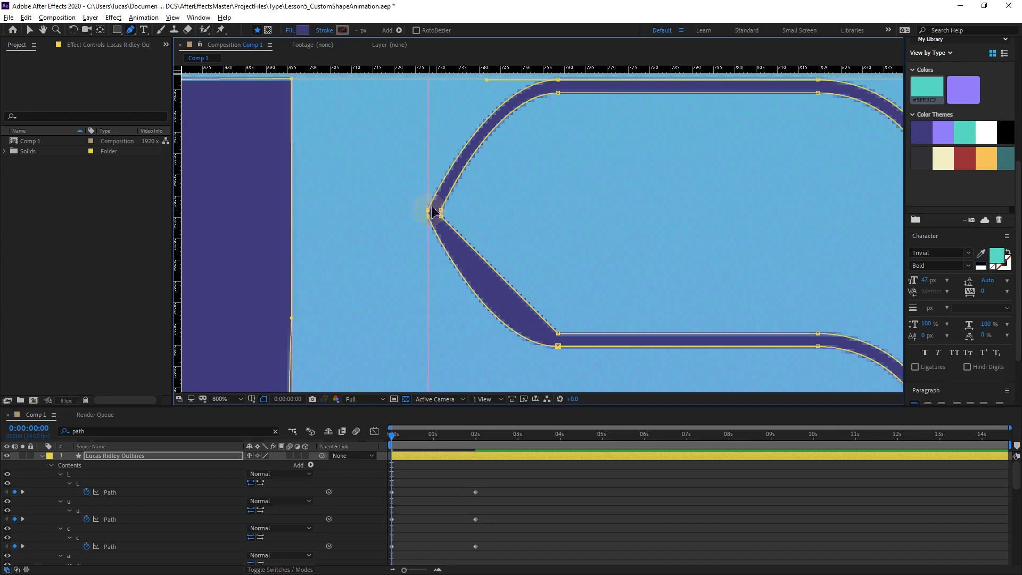
# Move the S's upper-left outer vertices along the left guide, one to the top guide intersection and the other down level with the middle stroke.
pyautogui.moveTo(456, 170); pyautogui.dragTo(460, 221)
pyautogui.moveTo(431, 260); pyautogui.dragTo(431, 129)
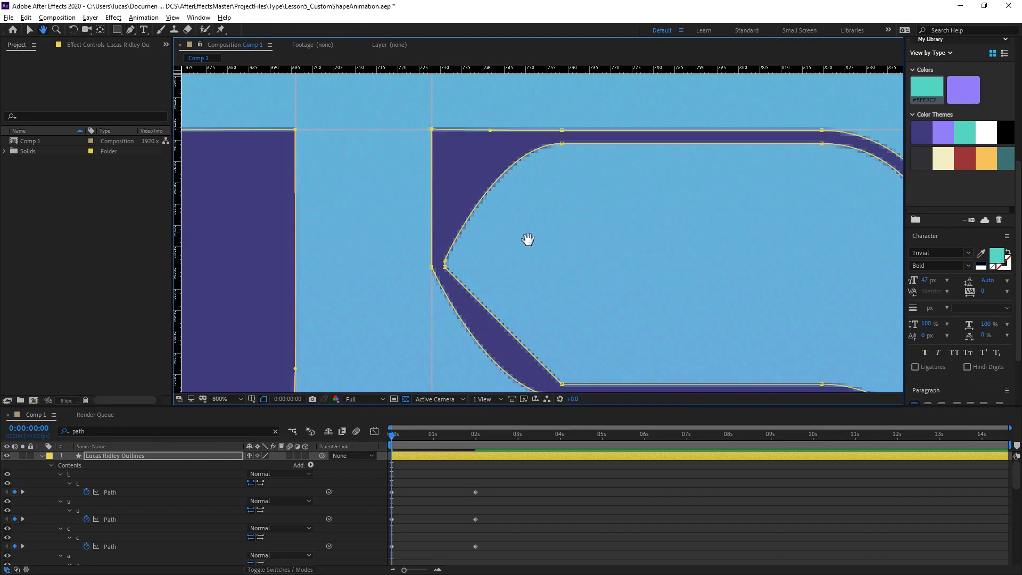
pyautogui.moveTo(527, 237); pyautogui.dragTo(532, 172)
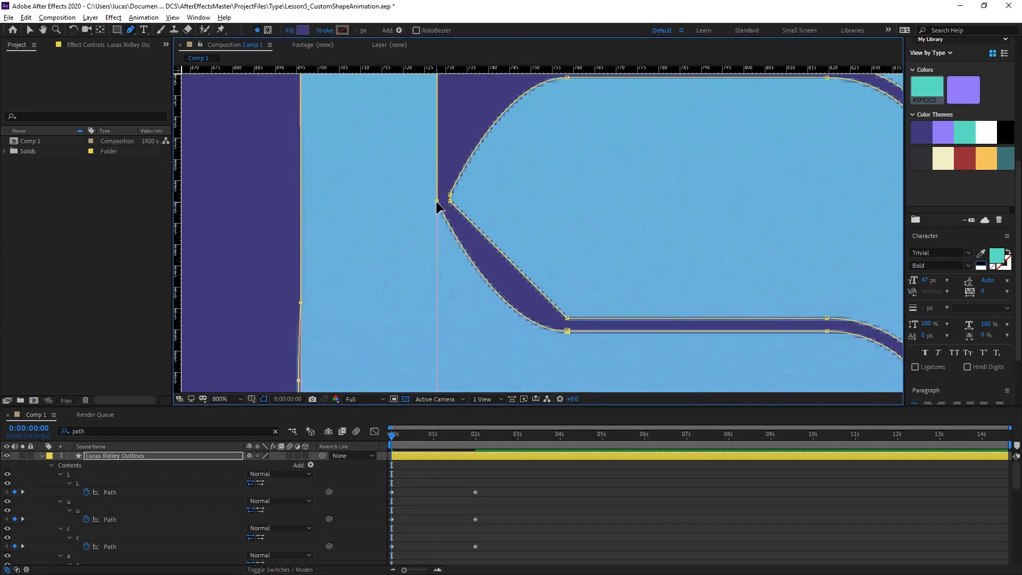
pyautogui.moveTo(437, 203); pyautogui.dragTo(470, 137)
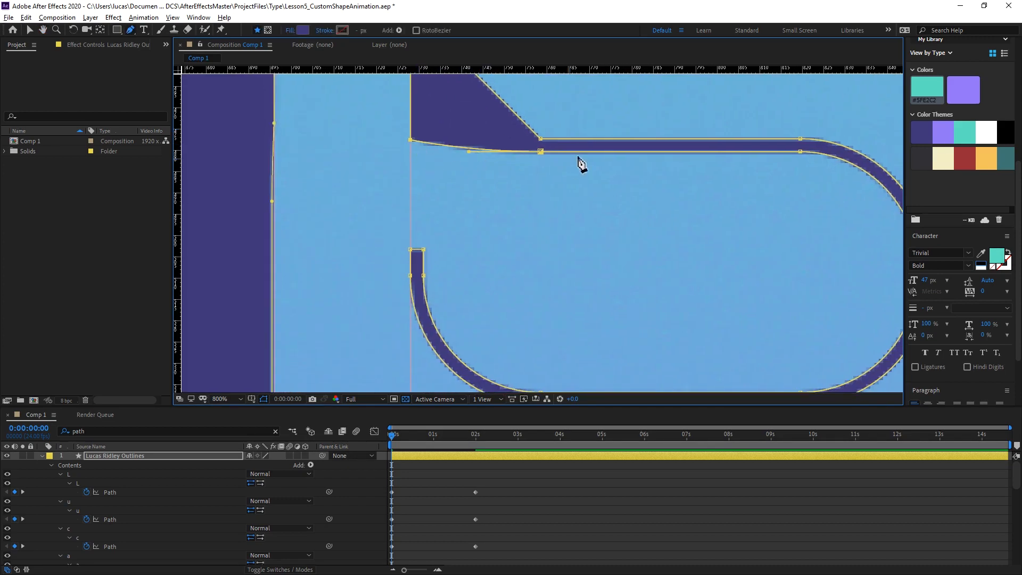
# Move the lower bowl's left inner vertices and bottom stroke's left inner vertex onto the S's left guide, converting the latter to a corner.
pyautogui.moveTo(570, 171); pyautogui.dragTo(535, 184)
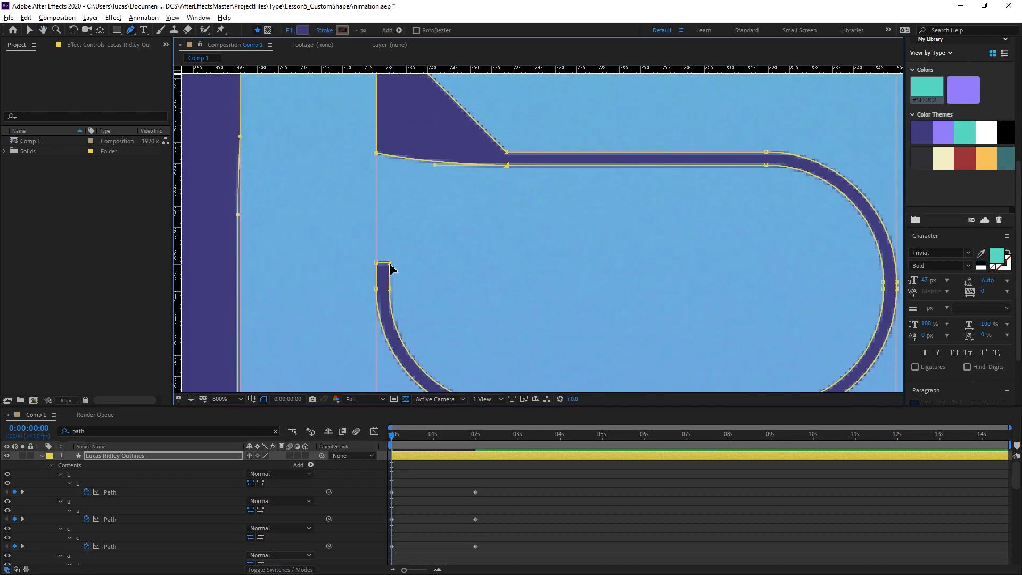
pyautogui.moveTo(391, 264); pyautogui.dragTo(376, 255)
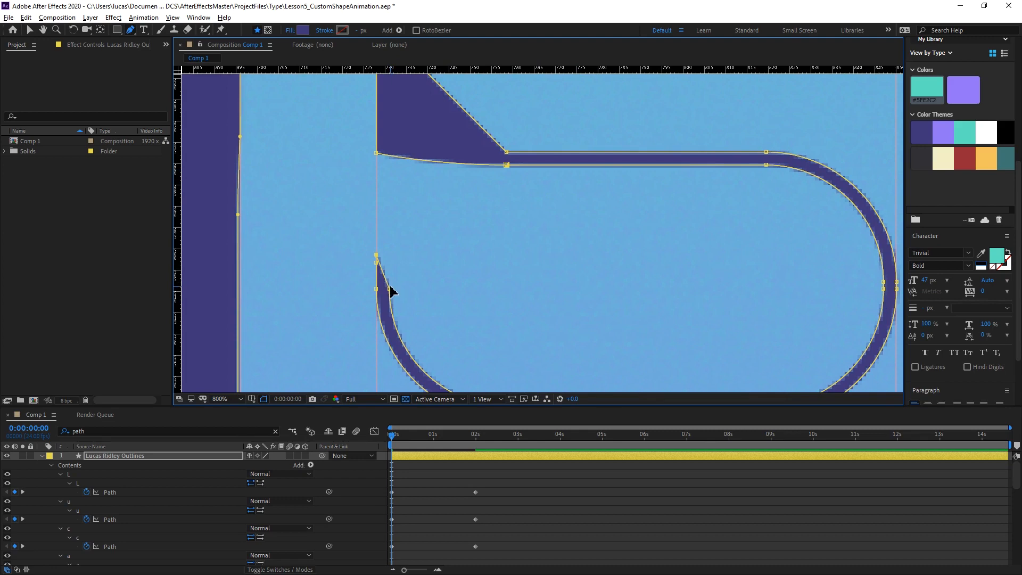
pyautogui.moveTo(391, 291)
pyautogui.mouseDown()
pyautogui.moveTo(387, 235)
pyautogui.moveTo(377, 240)
pyautogui.mouseUp()
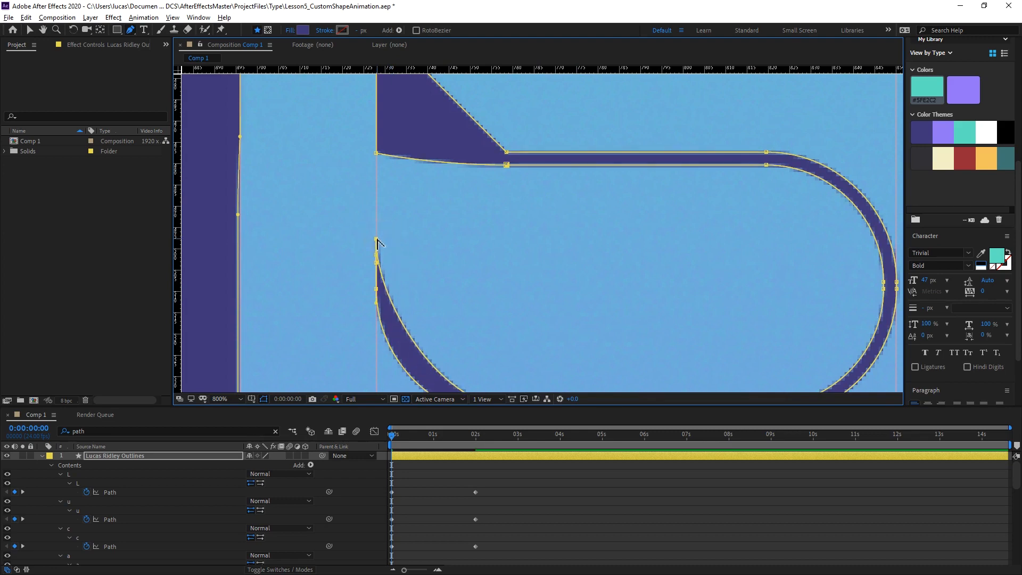
pyautogui.keyDown('alt'); pyautogui.click(377, 239); pyautogui.keyUp('alt')
pyautogui.moveTo(495, 265); pyautogui.dragTo(437, 176)
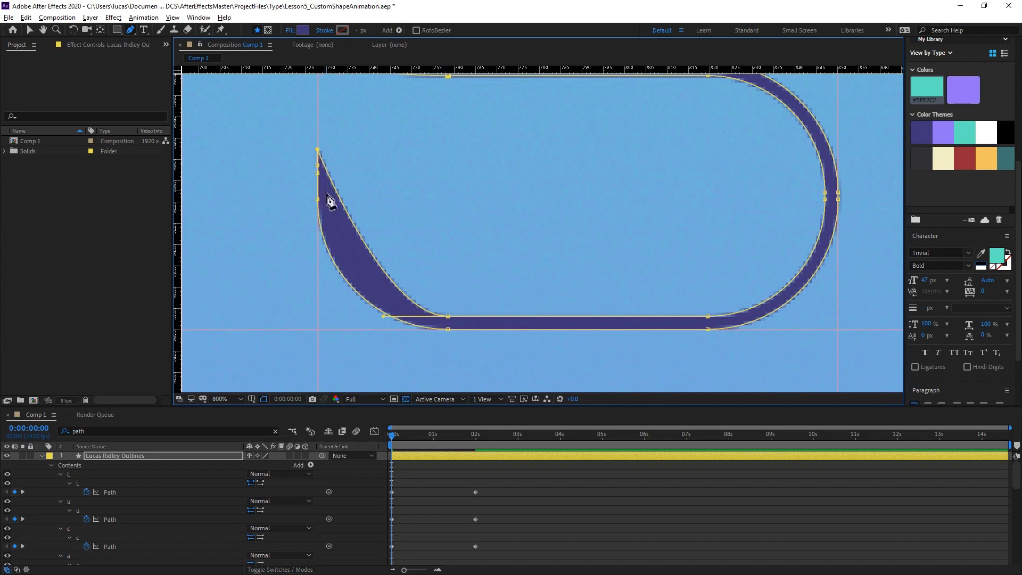
pyautogui.keyDown('alt'); pyautogui.click(447, 317); pyautogui.keyUp('alt')
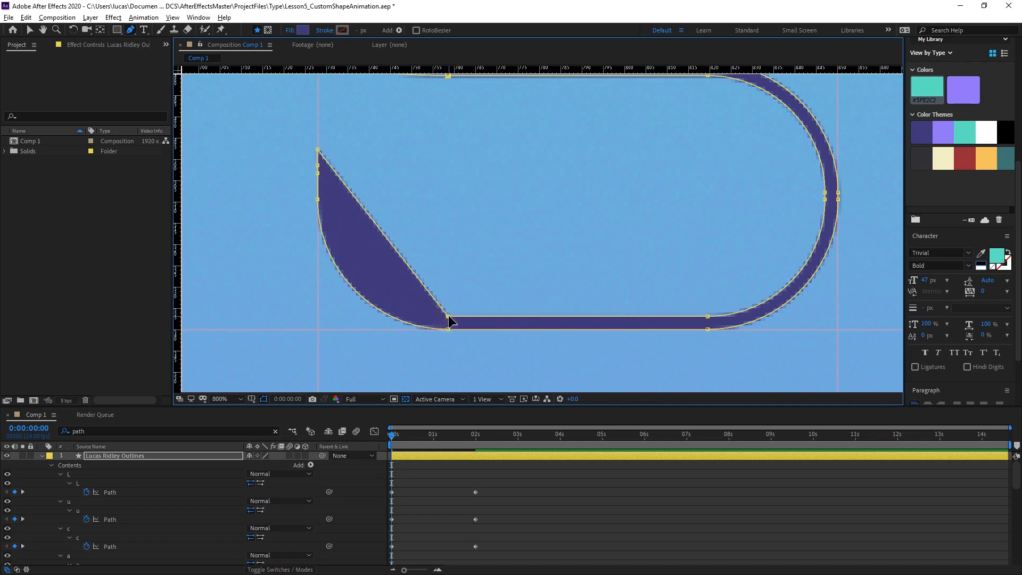
pyautogui.moveTo(449, 317); pyautogui.dragTo(320, 142)
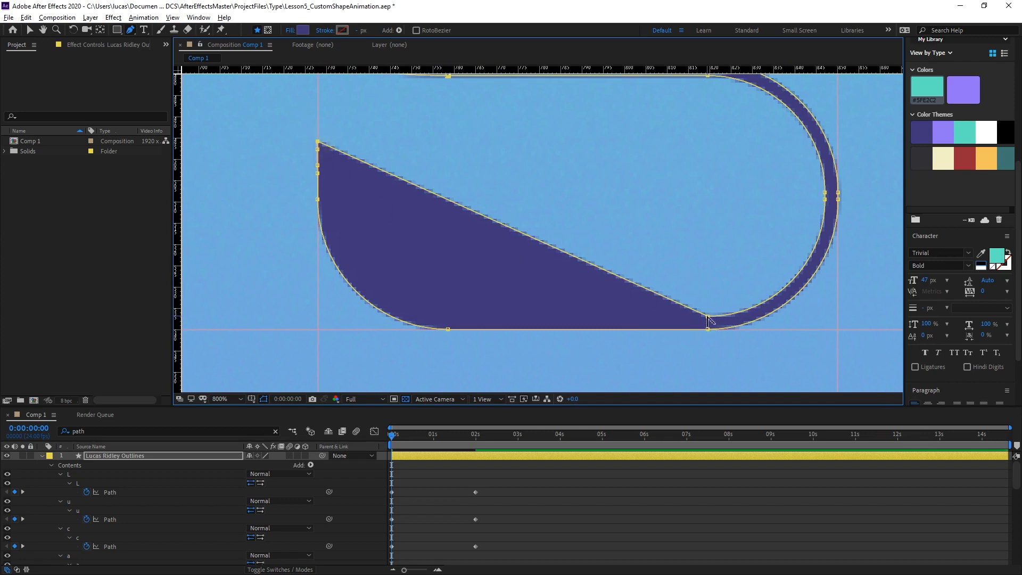
# Collapse the inner vertices of the S's lower-right bend and right side onto the left guide, converting the lower side vertex to a corner.
pyautogui.moveTo(707, 319); pyautogui.dragTo(318, 137)
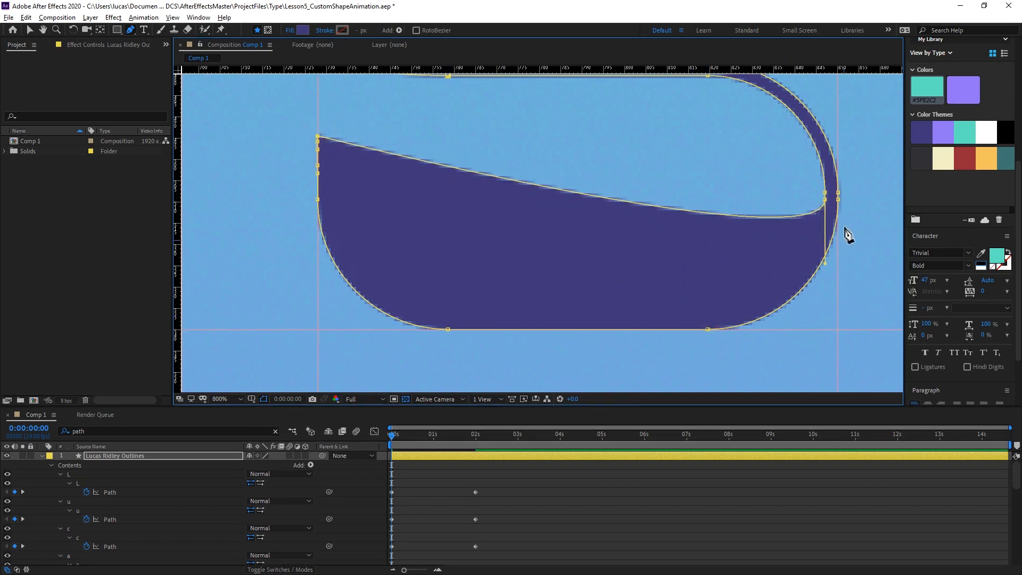
pyautogui.keyDown('alt'); pyautogui.click(824, 199); pyautogui.keyUp('alt')
pyautogui.moveTo(619, 202); pyautogui.dragTo(645, 280)
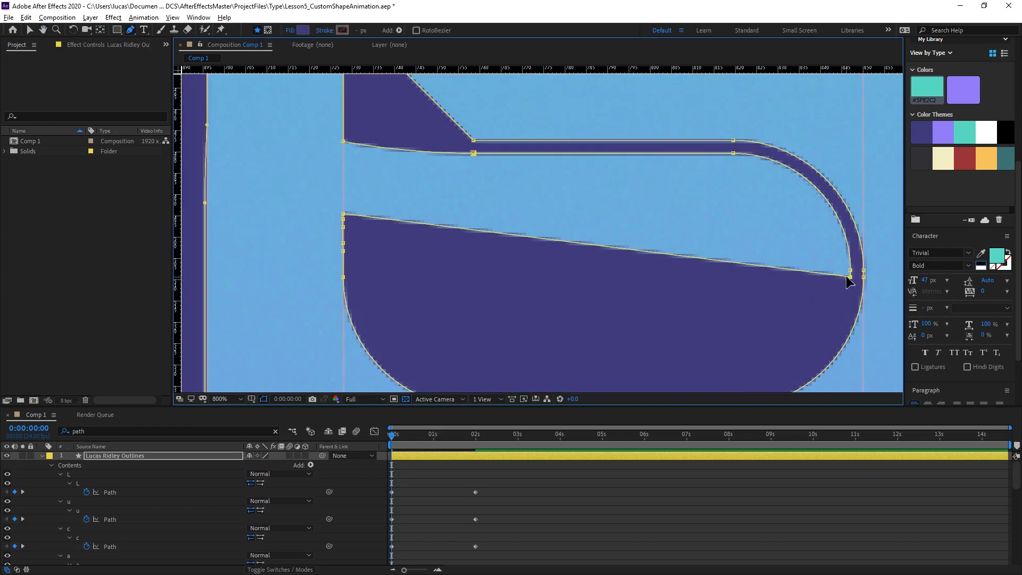
pyautogui.moveTo(850, 277); pyautogui.dragTo(343, 206)
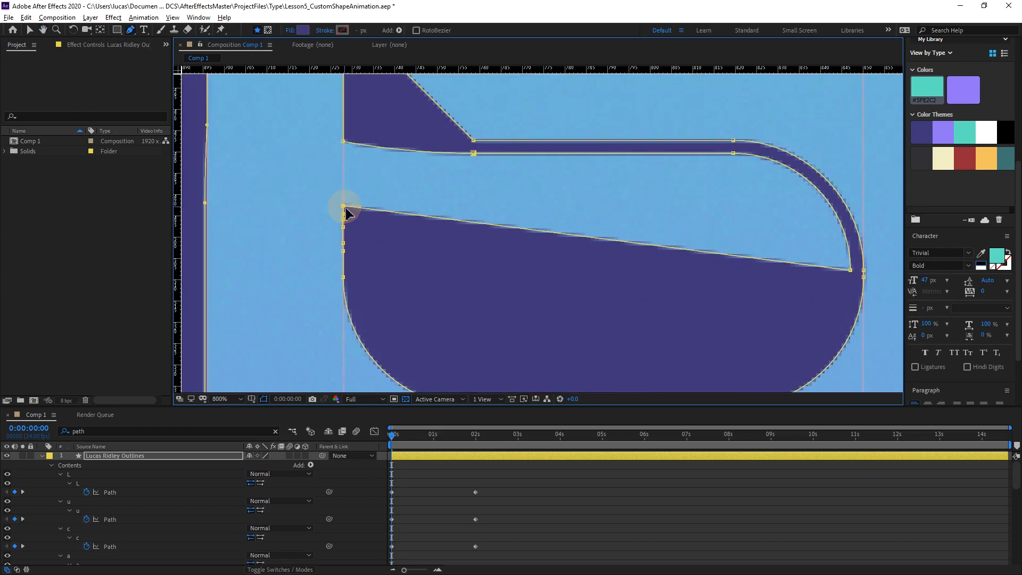
pyautogui.moveTo(850, 270); pyautogui.dragTo(343, 203)
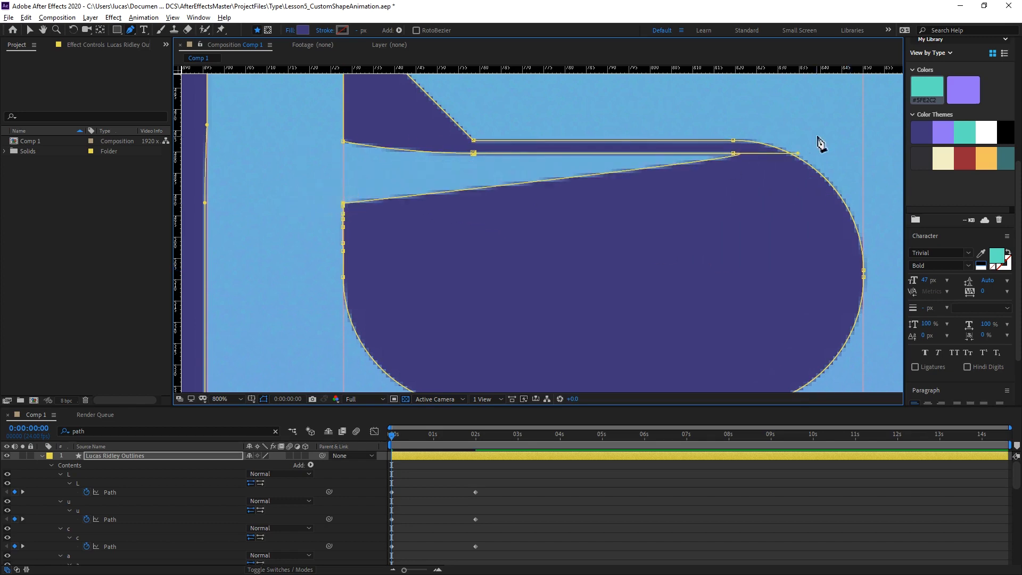
# Convert the two vertices on the middle stroke's underside to corners and stack them on the S's left guide.
pyautogui.keyDown('alt'); pyautogui.click(734, 154); pyautogui.keyUp('alt')
pyautogui.keyDown('alt'); pyautogui.click(473, 153); pyautogui.keyUp('alt')
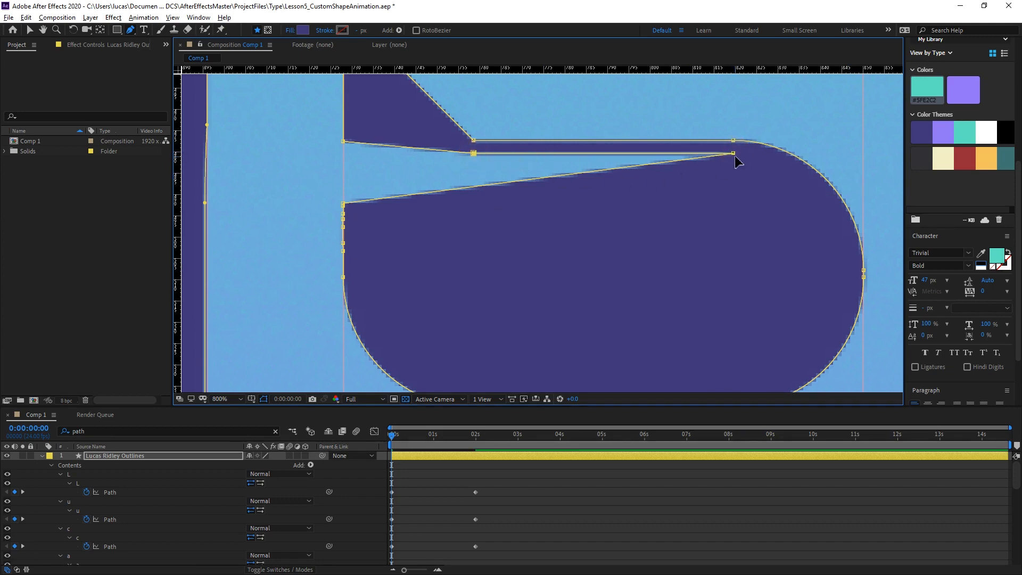
pyautogui.moveTo(735, 155); pyautogui.dragTo(473, 153)
pyautogui.moveTo(343, 202); pyautogui.dragTo(343, 192)
pyautogui.moveTo(473, 153); pyautogui.dragTo(345, 174)
# Convert both outer vertices of the S's lower-left bend to corners and move them to the left and bottom guide intersection.
pyautogui.press('space')
pyautogui.moveTo(412, 282); pyautogui.dragTo(426, 155)
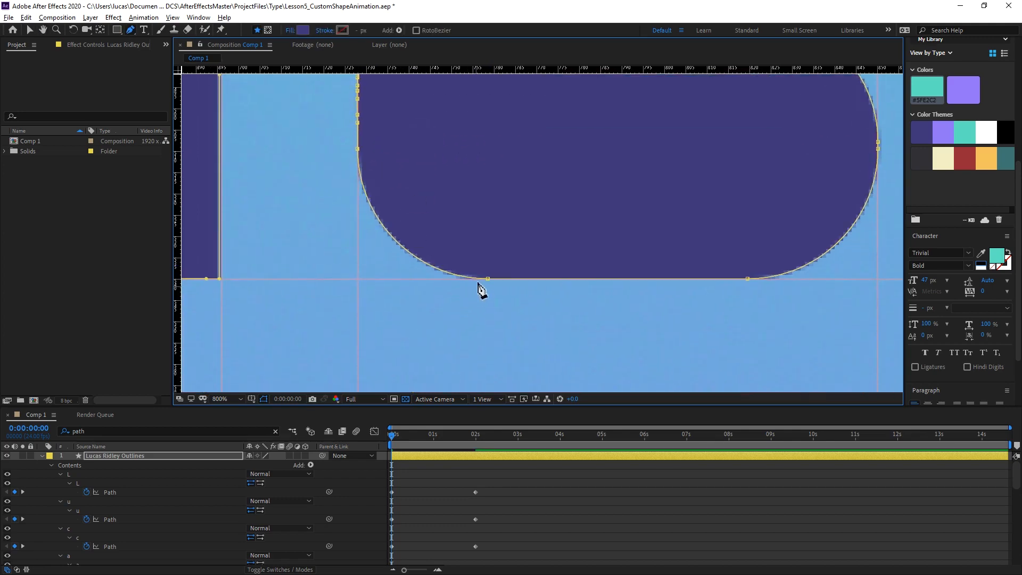
pyautogui.click(488, 278)
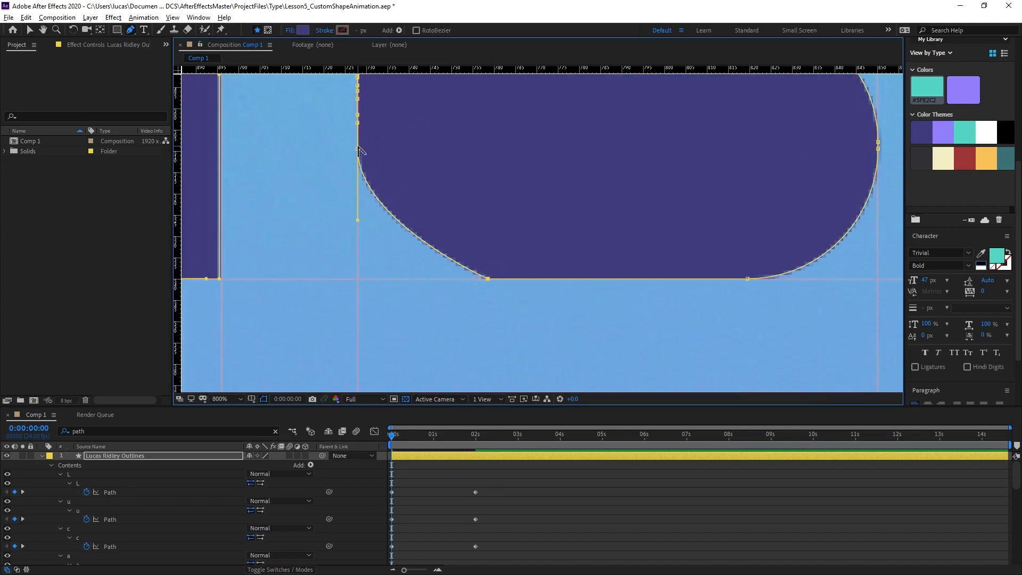
pyautogui.click(358, 150)
pyautogui.moveTo(358, 150); pyautogui.dragTo(358, 278)
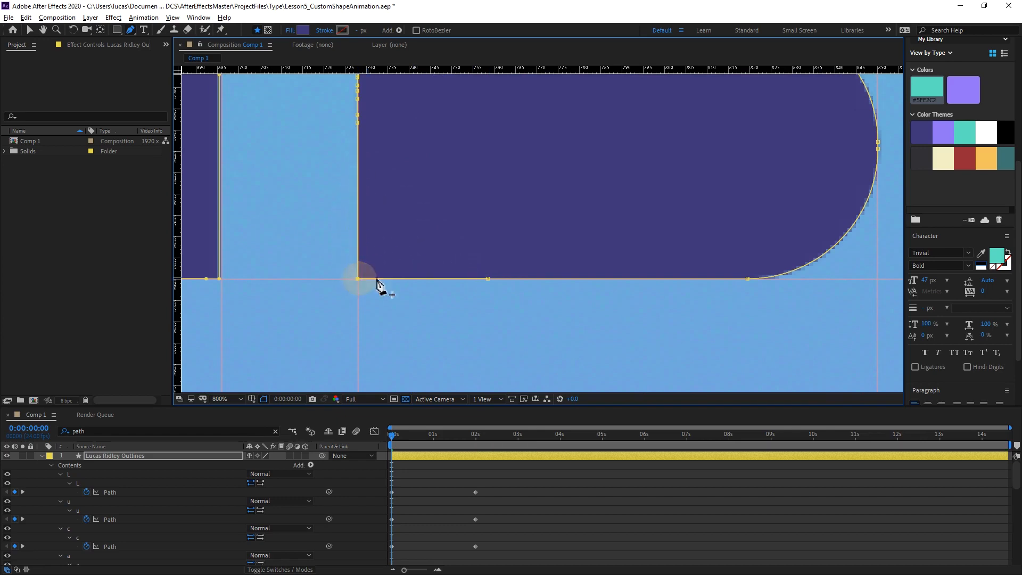
pyautogui.click(488, 279)
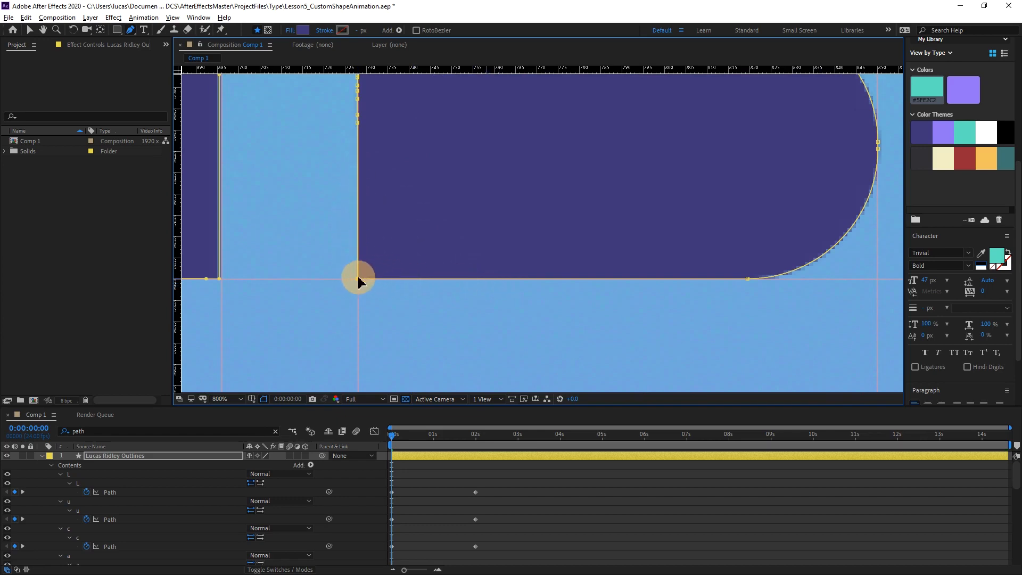
# Convert the outer vertices of the S's lower-right bend to corners and move the bottom one to the right and bottom guide intersection.
pyautogui.moveTo(746, 276); pyautogui.dragTo(506, 273)
pyautogui.click(504, 261)
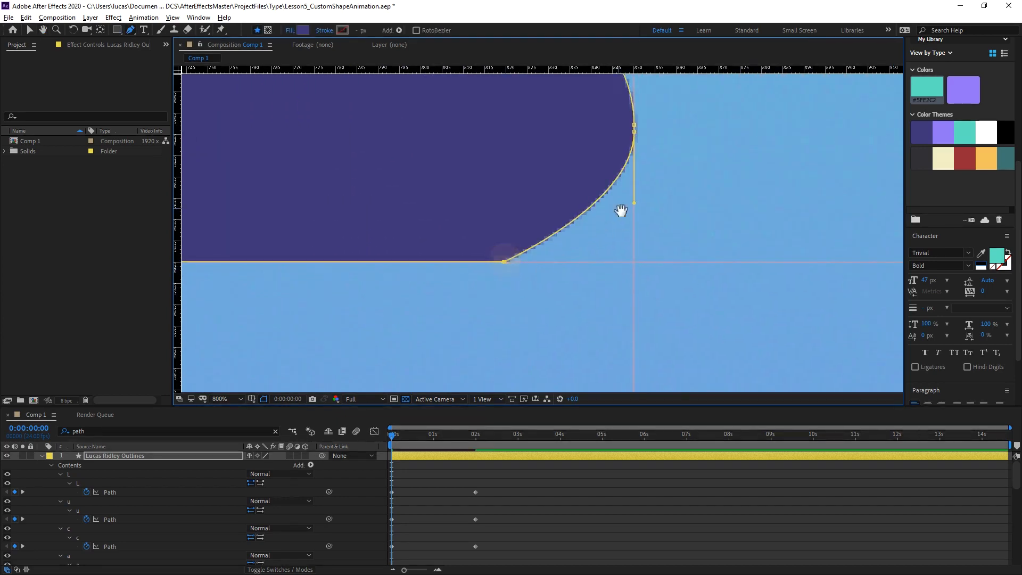
pyautogui.moveTo(621, 210); pyautogui.dragTo(588, 262)
pyautogui.click(602, 185)
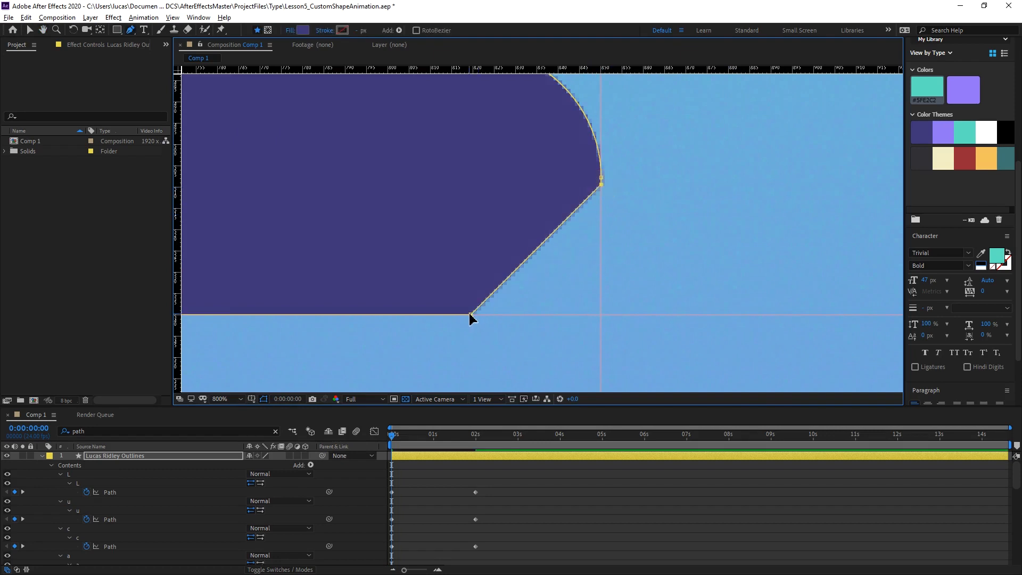
pyautogui.moveTo(471, 314); pyautogui.dragTo(600, 321)
# Convert the outer vertices where the middle stroke bends into the right side to corners and move both onto the right guide at middle-stroke height.
pyautogui.moveTo(614, 217); pyautogui.dragTo(575, 362)
pyautogui.moveTo(620, 193); pyautogui.dragTo(621, 325)
pyautogui.click(450, 226)
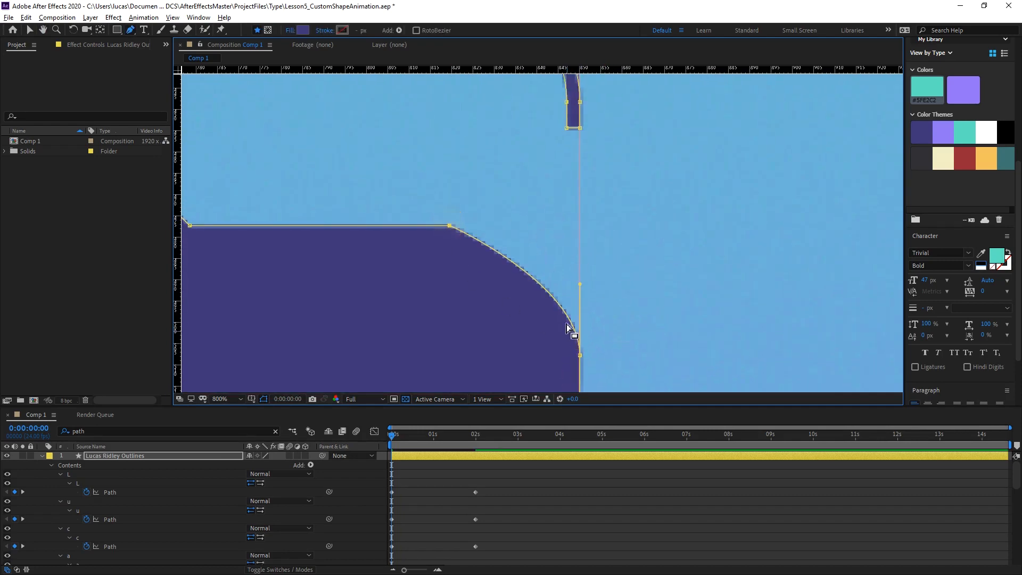
pyautogui.click(579, 355)
pyautogui.moveTo(581, 357); pyautogui.dragTo(579, 225)
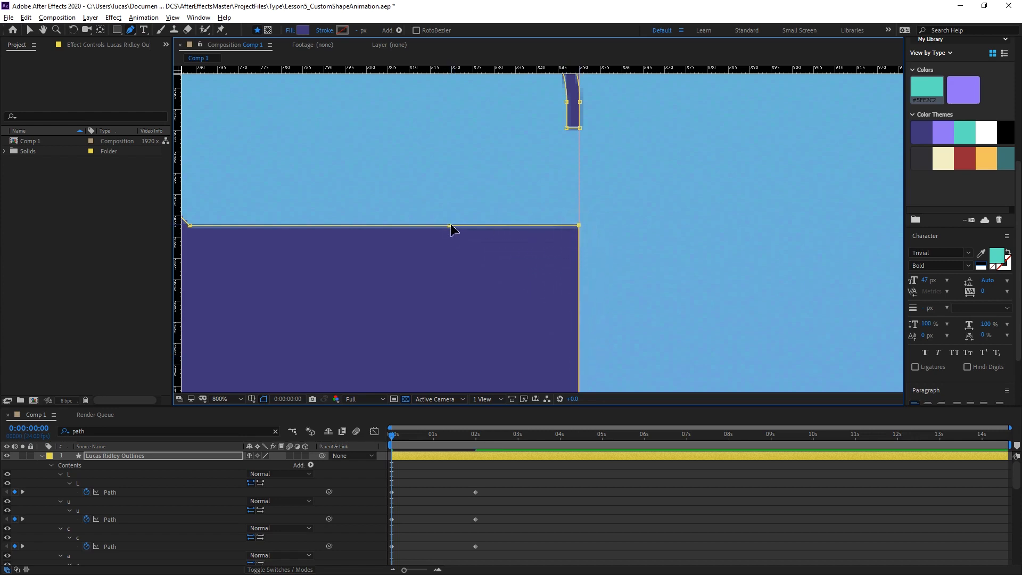
pyautogui.moveTo(450, 225); pyautogui.dragTo(580, 224)
# Move the middle stroke's upper-left vertex and the two inner vertices on the upper bowl's left side onto the S's right guide.
pyautogui.press('space')
pyautogui.moveTo(330, 247); pyautogui.dragTo(527, 259)
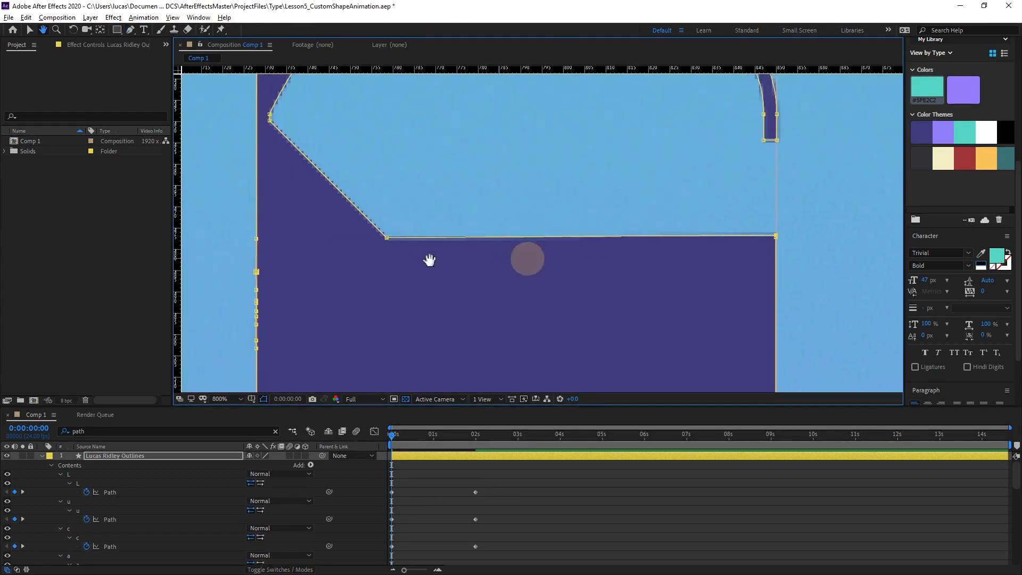
pyautogui.moveTo(386, 237); pyautogui.dragTo(775, 220)
pyautogui.press('space')
pyautogui.moveTo(701, 179); pyautogui.dragTo(684, 233)
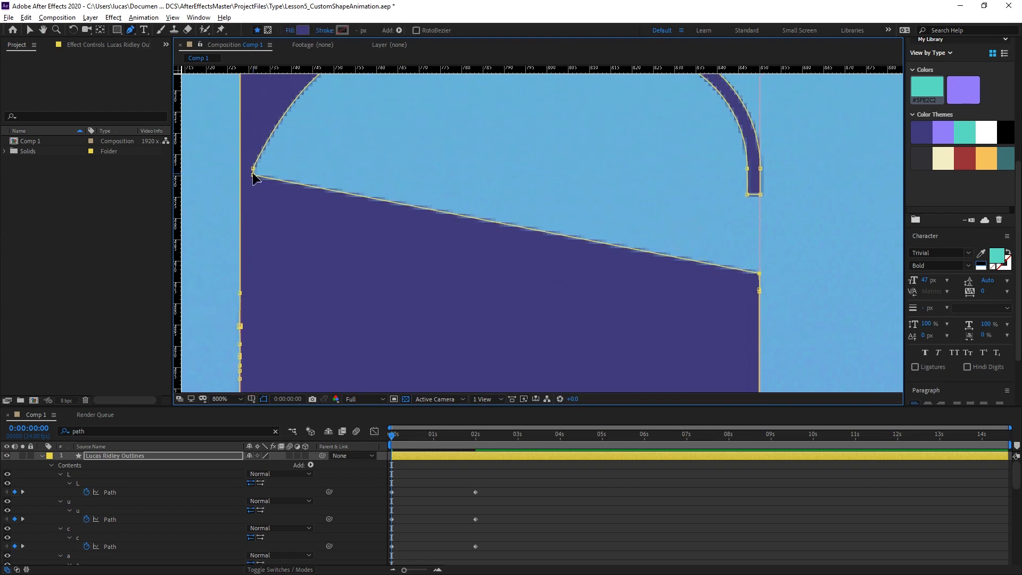
pyautogui.moveTo(759, 274)
pyautogui.mouseDown()
pyautogui.moveTo(726, 221)
pyautogui.moveTo(762, 262)
pyautogui.mouseUp()
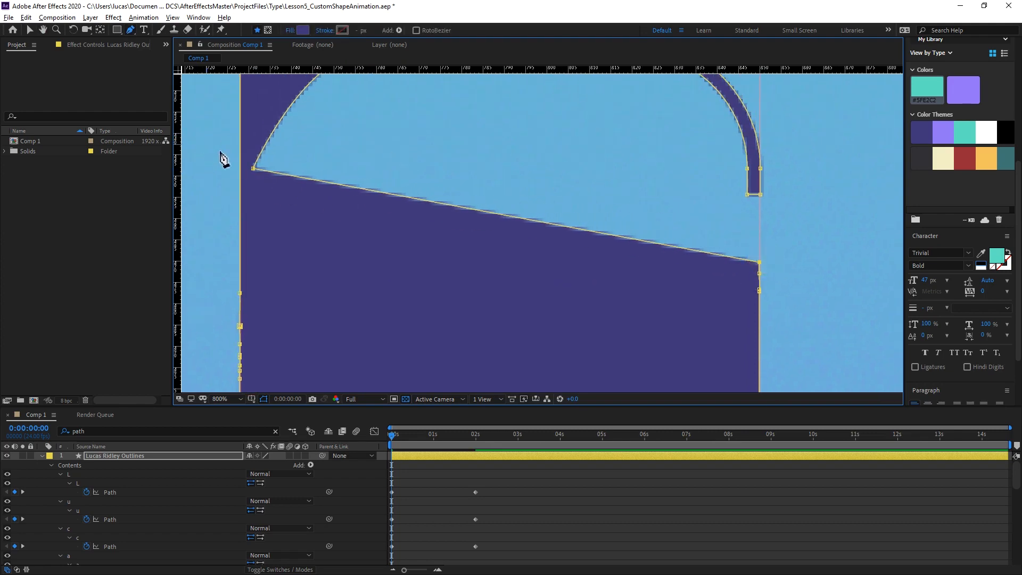
pyautogui.moveTo(253, 169); pyautogui.dragTo(762, 261)
# Collapse the top stroke's inner vertices and the upper-right end's inner vertices onto the right guide, squaring off the curved ones.
pyautogui.press('space')
pyautogui.moveTo(687, 221); pyautogui.dragTo(650, 259)
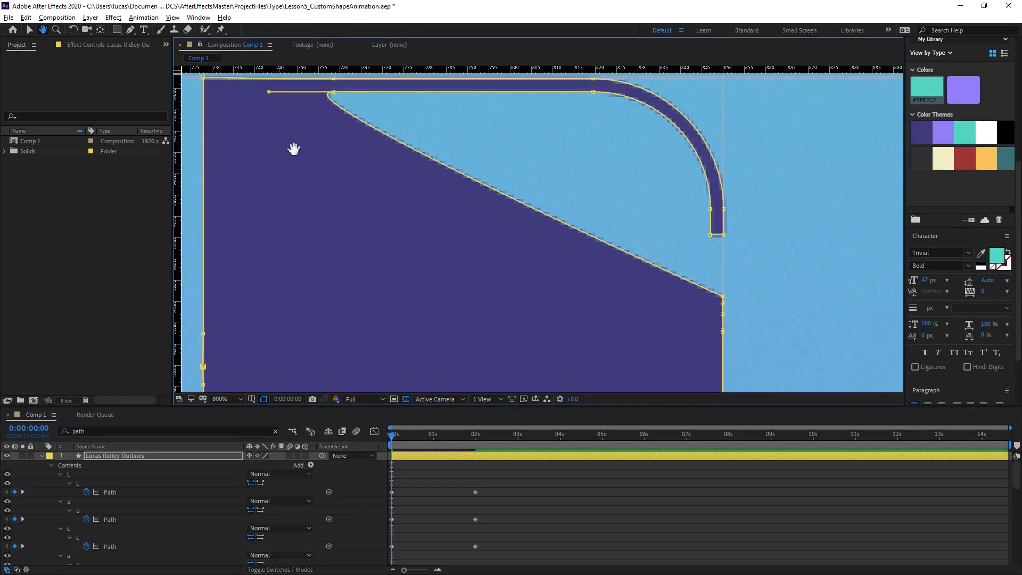
pyautogui.moveTo(294, 150); pyautogui.dragTo(277, 175)
pyautogui.moveTo(317, 121); pyautogui.dragTo(710, 317)
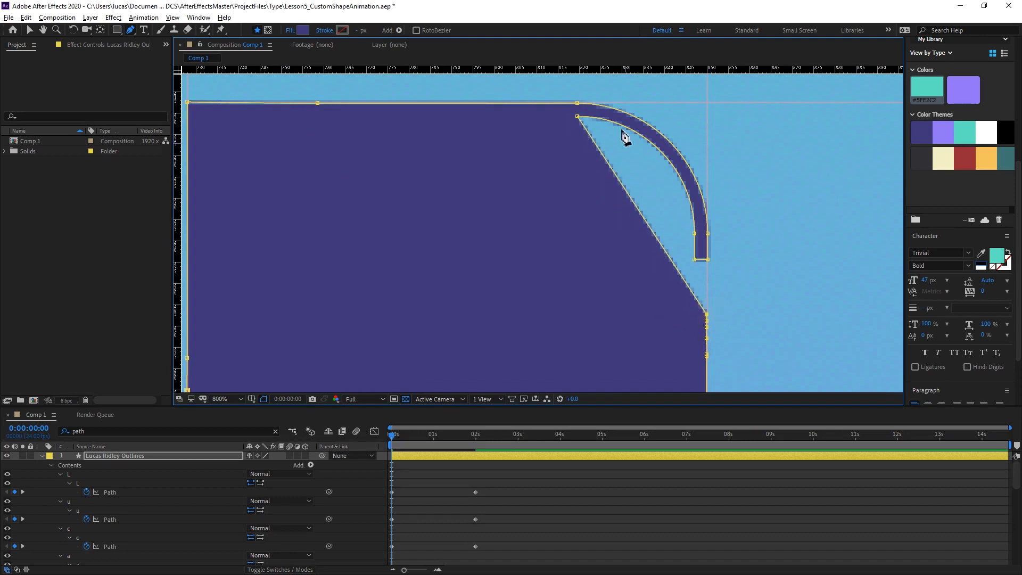
pyautogui.click(578, 117)
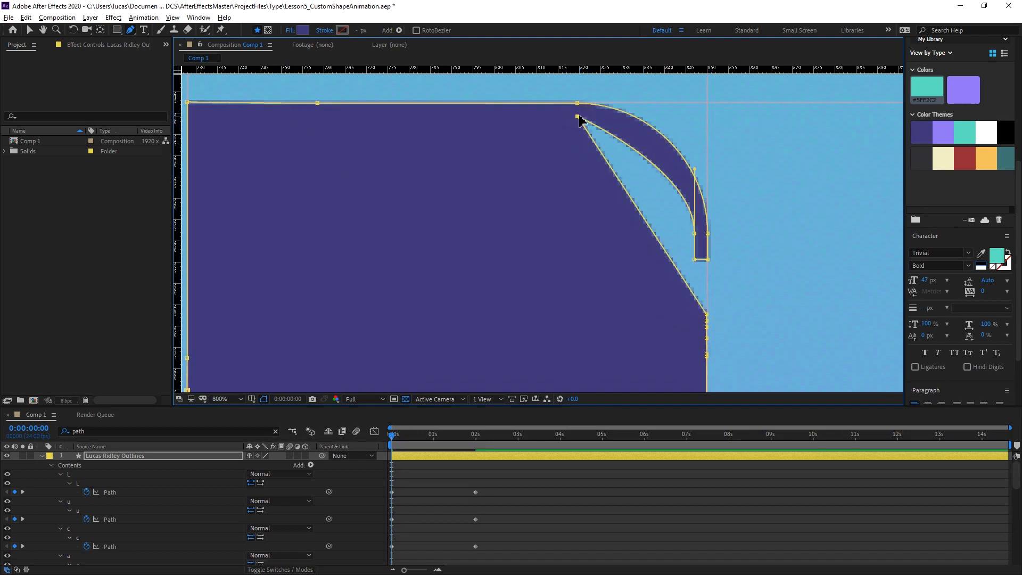
pyautogui.moveTo(578, 117); pyautogui.dragTo(707, 302)
pyautogui.click(694, 234)
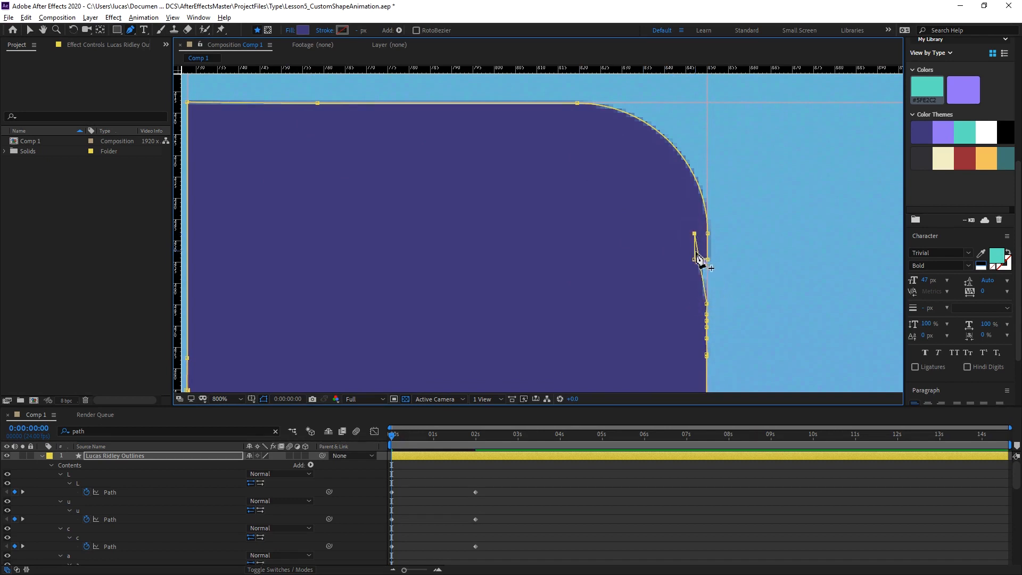
pyautogui.moveTo(695, 261)
pyautogui.mouseDown()
pyautogui.moveTo(707, 261)
pyautogui.moveTo(695, 269)
pyautogui.moveTo(707, 275)
pyautogui.mouseUp()
# Convert both outer vertices of the S's upper-right bend to corners and move them to the top and right guide intersection.
pyautogui.click(707, 234)
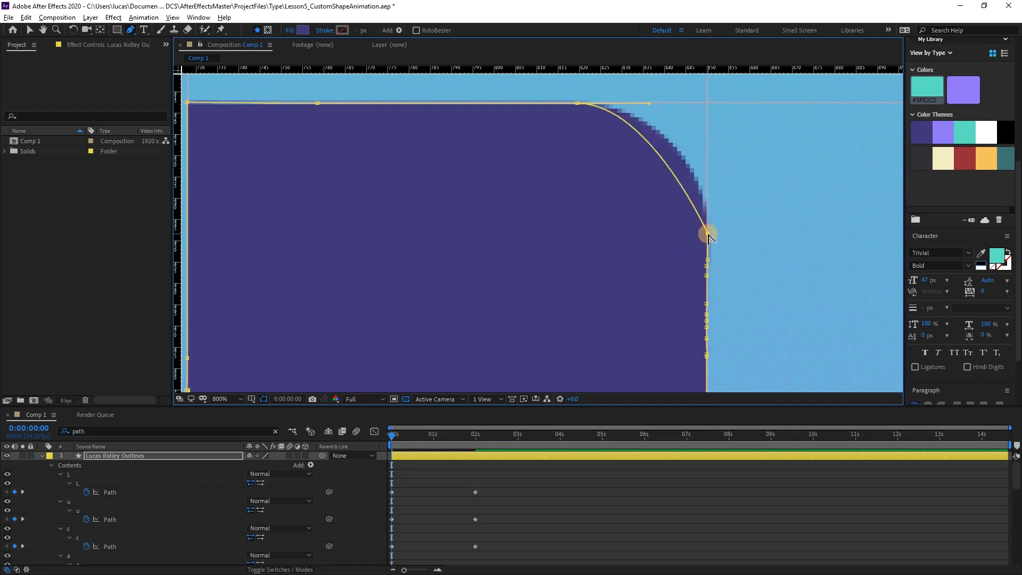
pyautogui.click(577, 102)
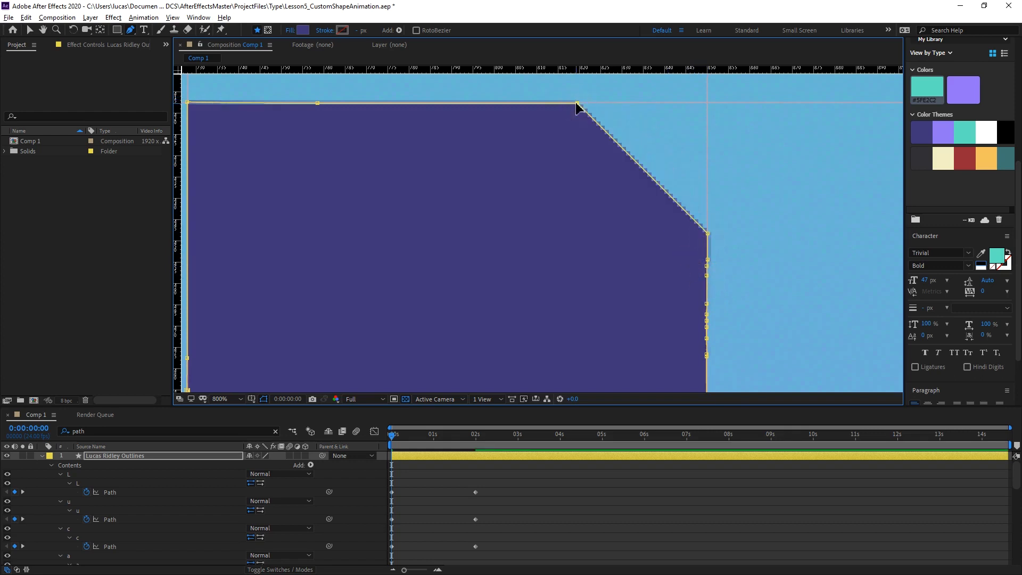
pyautogui.moveTo(576, 103); pyautogui.dragTo(706, 103)
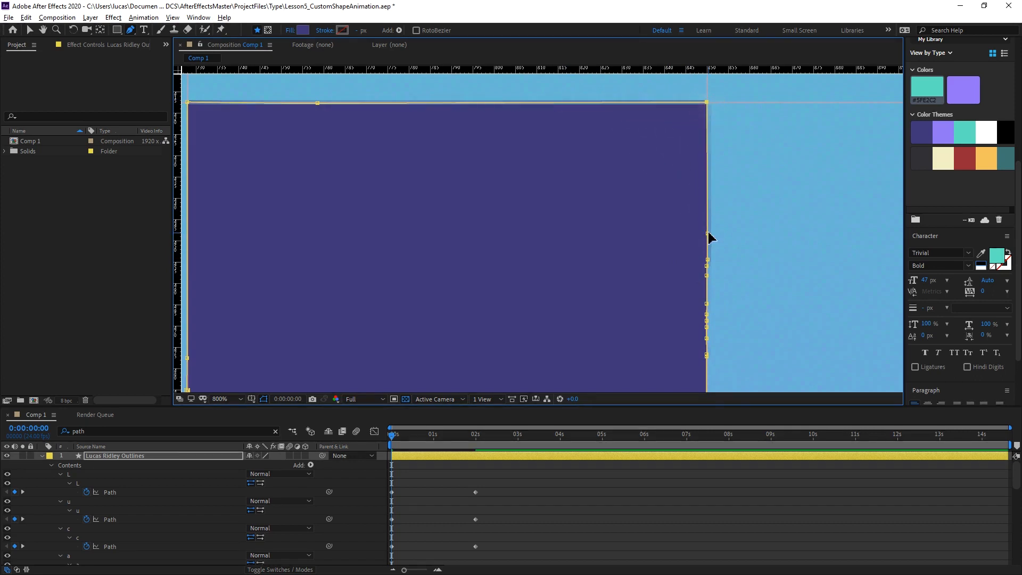
pyautogui.moveTo(708, 233); pyautogui.dragTo(708, 102)
# Deselect the outlines layer and hide the guides to show the five finished blocks.
pyautogui.scroll(-2, 778, 203)
pyautogui.scroll(-1, 639, 264)
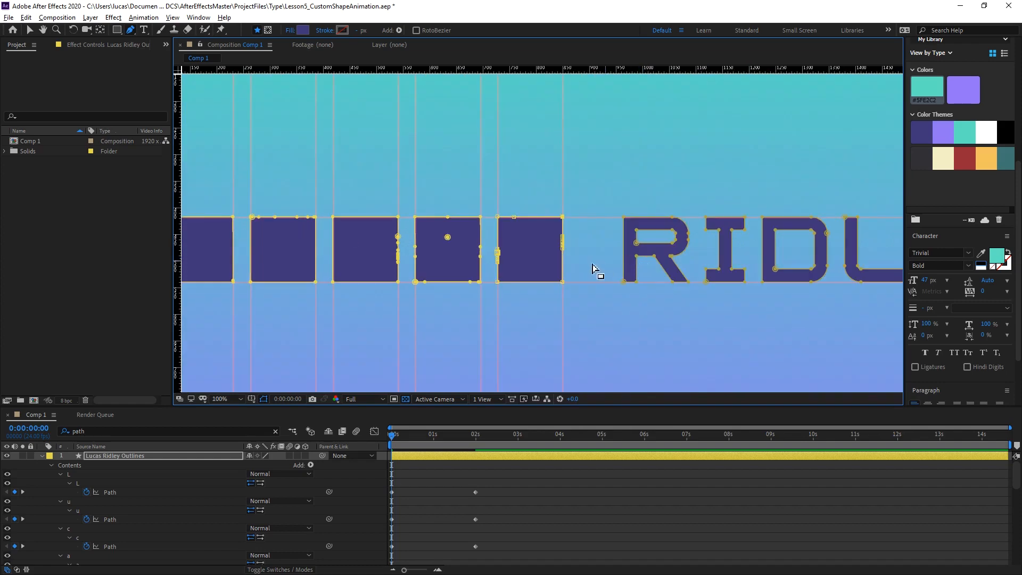
pyautogui.moveTo(438, 346); pyautogui.dragTo(589, 267)
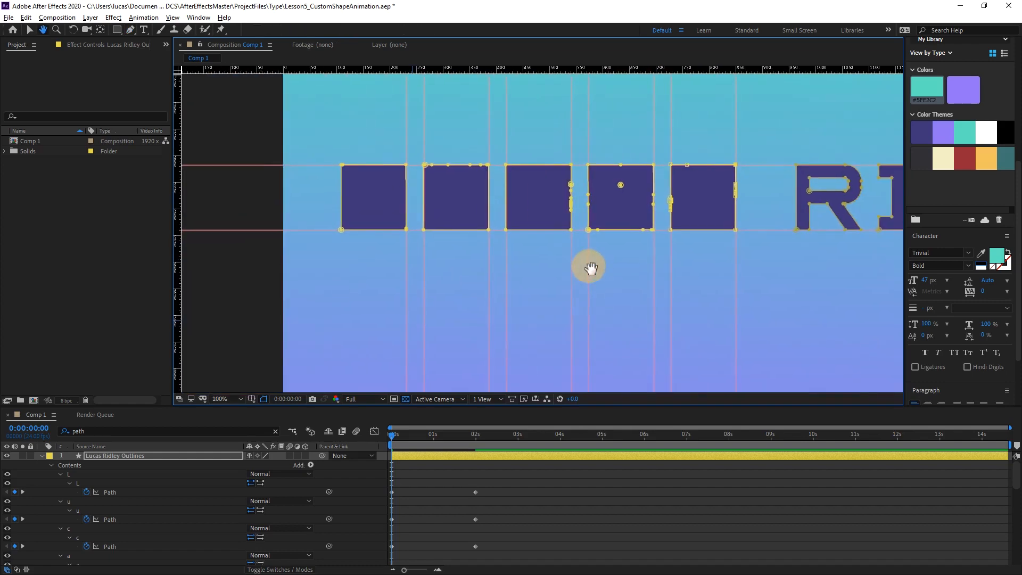
pyautogui.press('v')
pyautogui.click(238, 298)
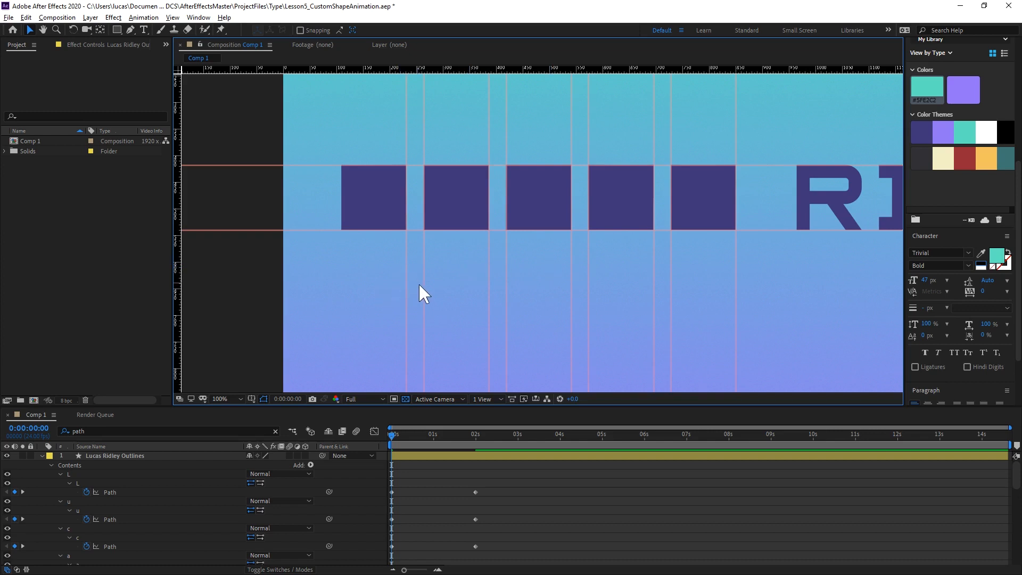
pyautogui.hotkey('ctrl', ';')
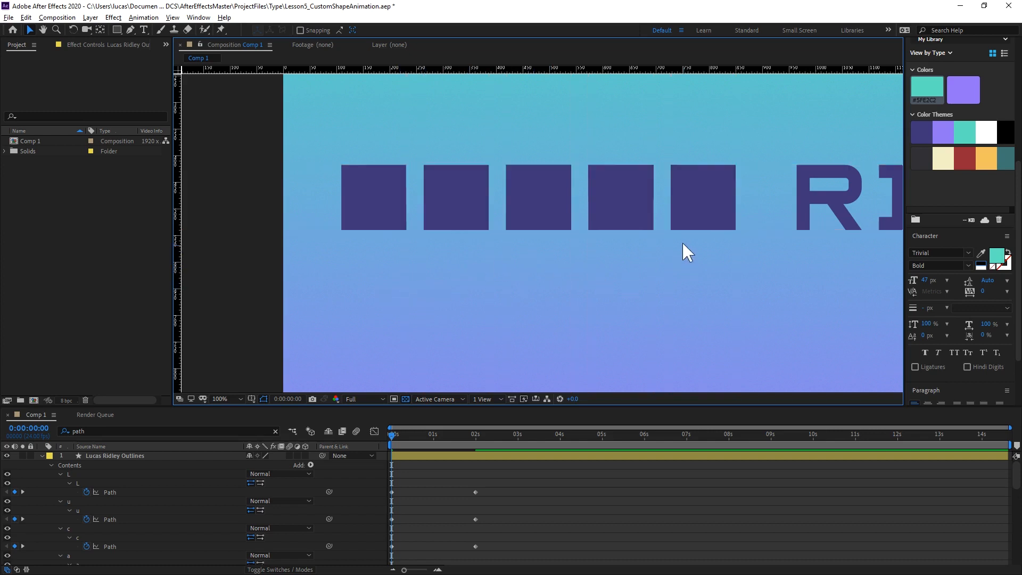
# Preview the block-to-letter animation of the first word in the full composition and return the playhead to the start.
pyautogui.press(',')
pyautogui.moveTo(654, 267); pyautogui.dragTo(549, 275)
pyautogui.press('v')
pyautogui.press('space')
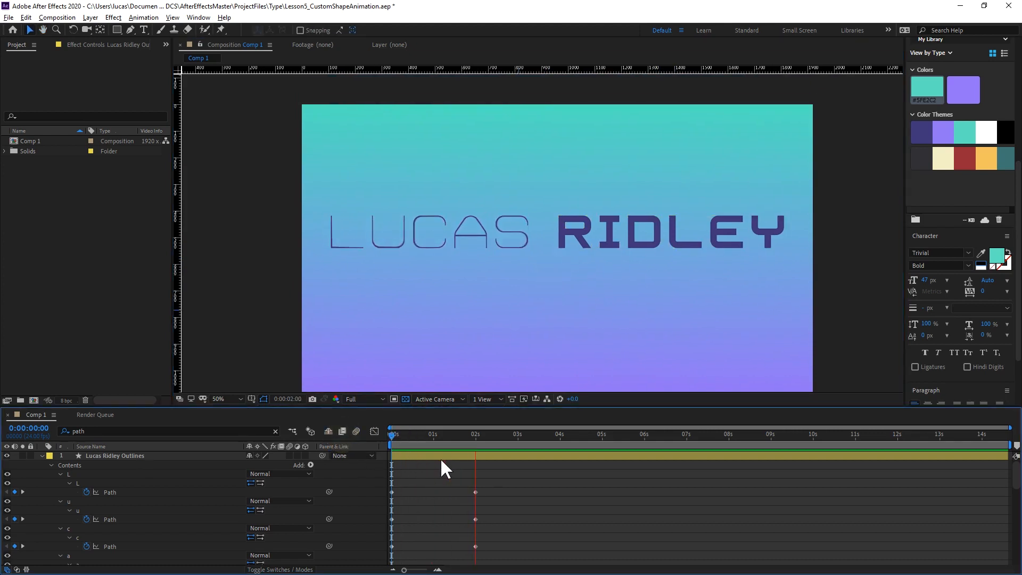
pyautogui.press('space')
pyautogui.moveTo(417, 435); pyautogui.dragTo(265, 458)
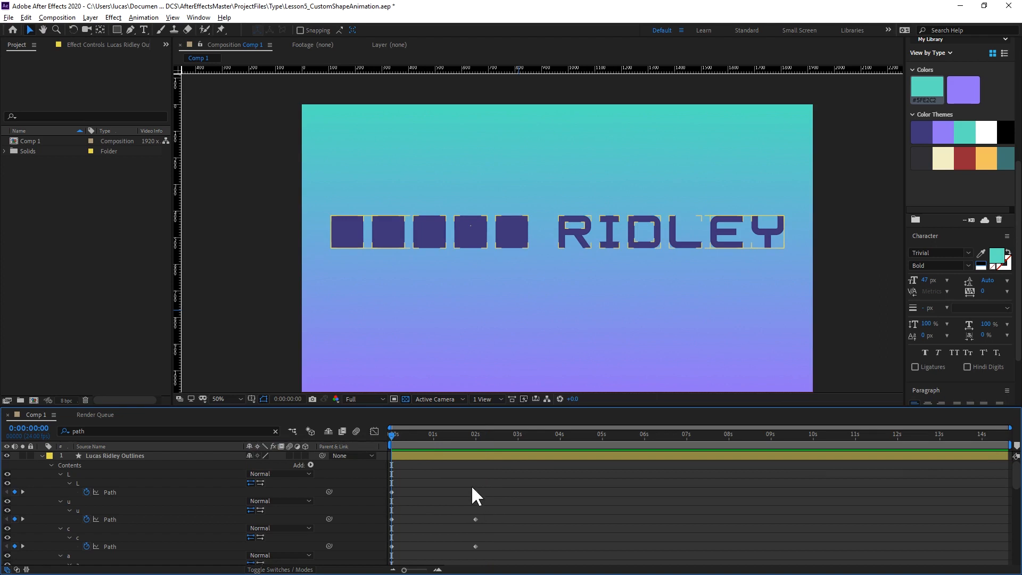
# Select both Path keyframes of each of the first four letters, including both A paths, and apply Easy Ease.
pyautogui.press('`')
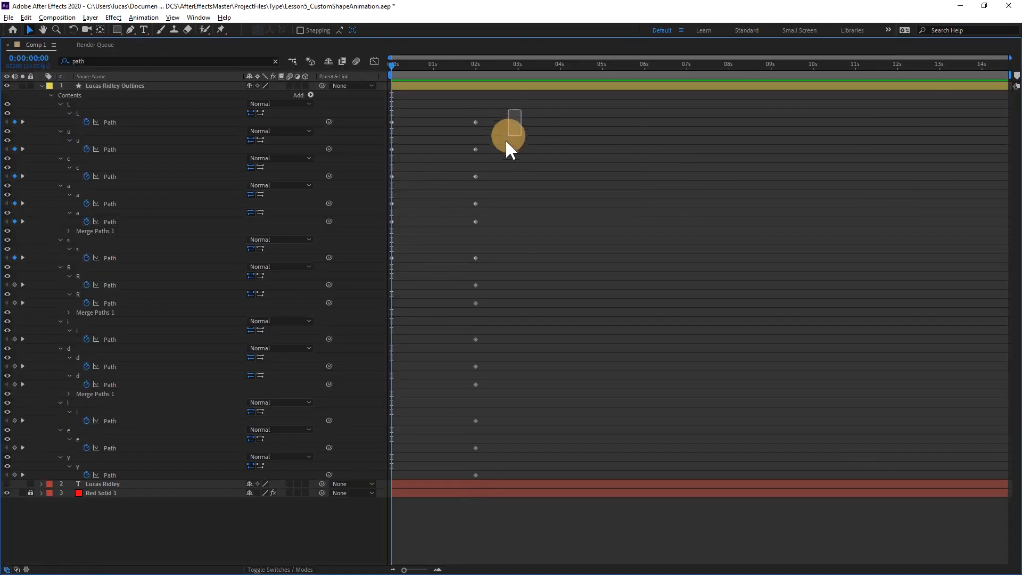
pyautogui.moveTo(509, 136); pyautogui.dragTo(485, 183)
pyautogui.click(94, 248)
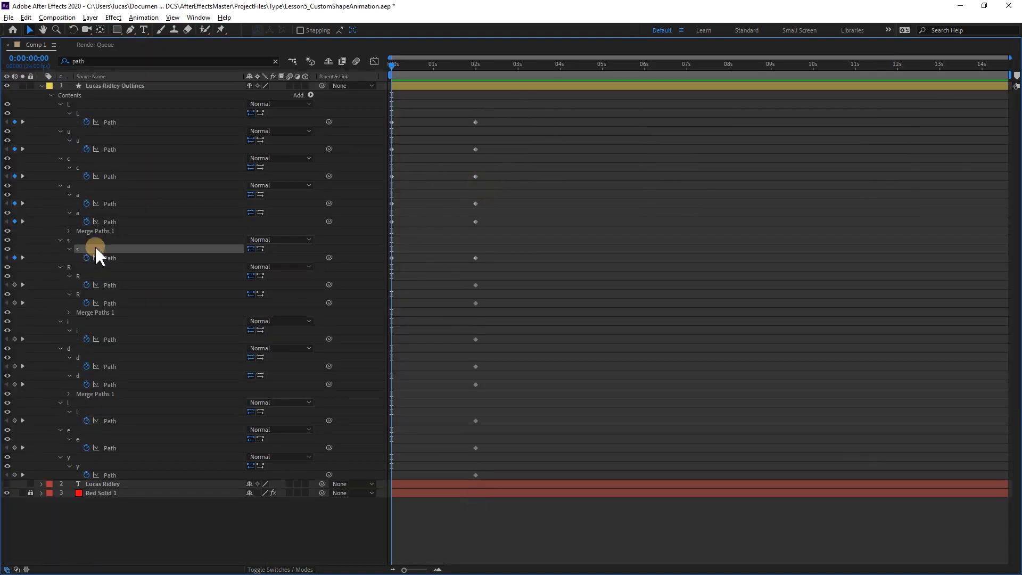
pyautogui.click(59, 266)
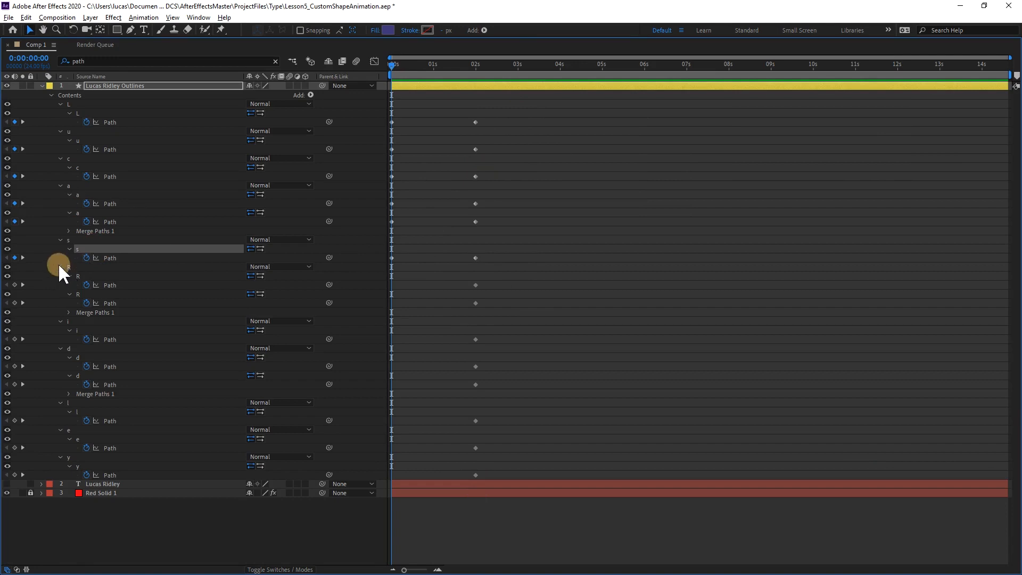
pyautogui.click(59, 276)
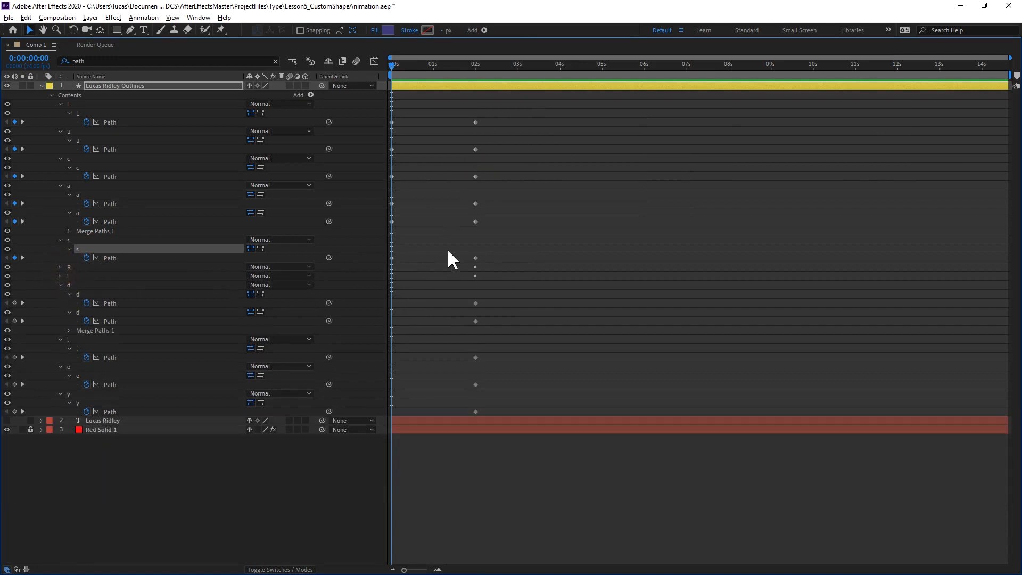
pyautogui.moveTo(504, 238); pyautogui.dragTo(375, 115)
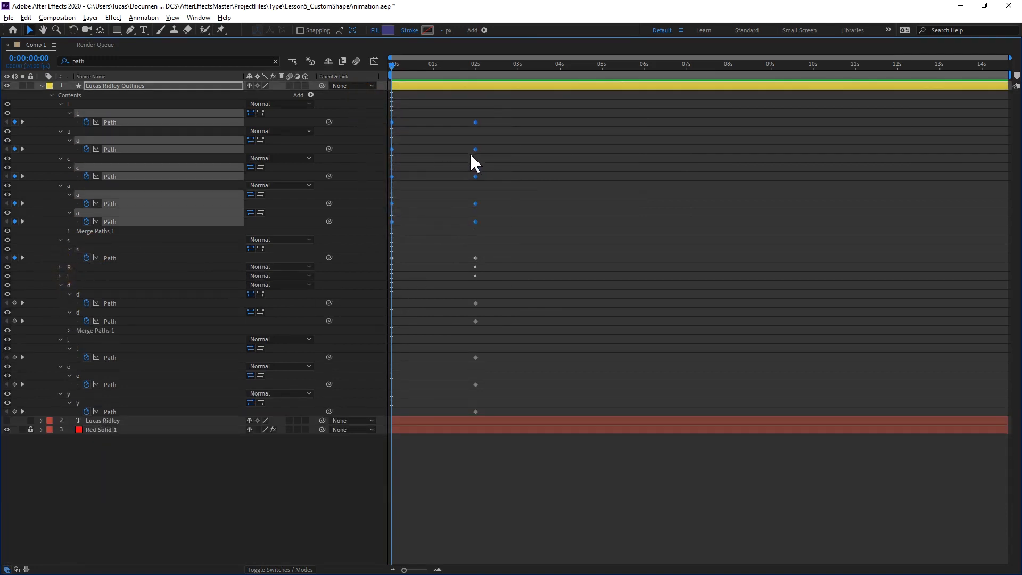
# Set the incoming and outgoing velocity influence of the first four letters' Path keyframes to 66%.
pyautogui.rightClick(475, 121)
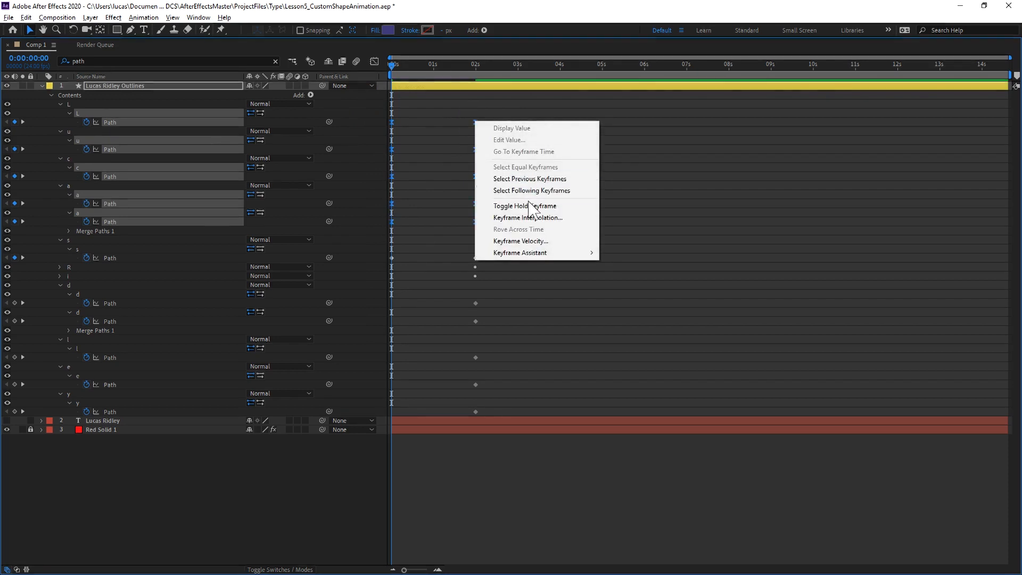
pyautogui.click(527, 241)
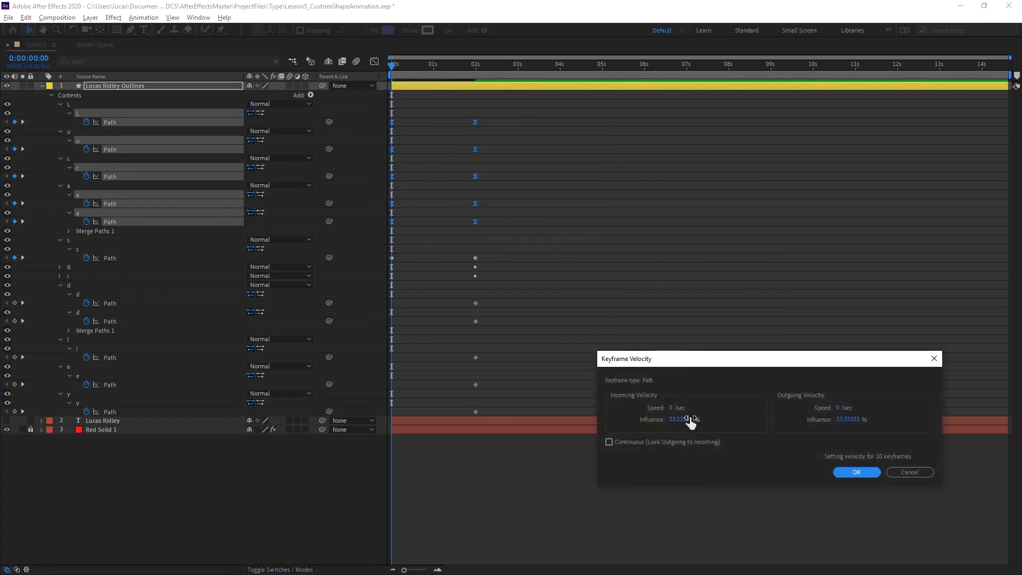
pyautogui.doubleClick(686, 420)
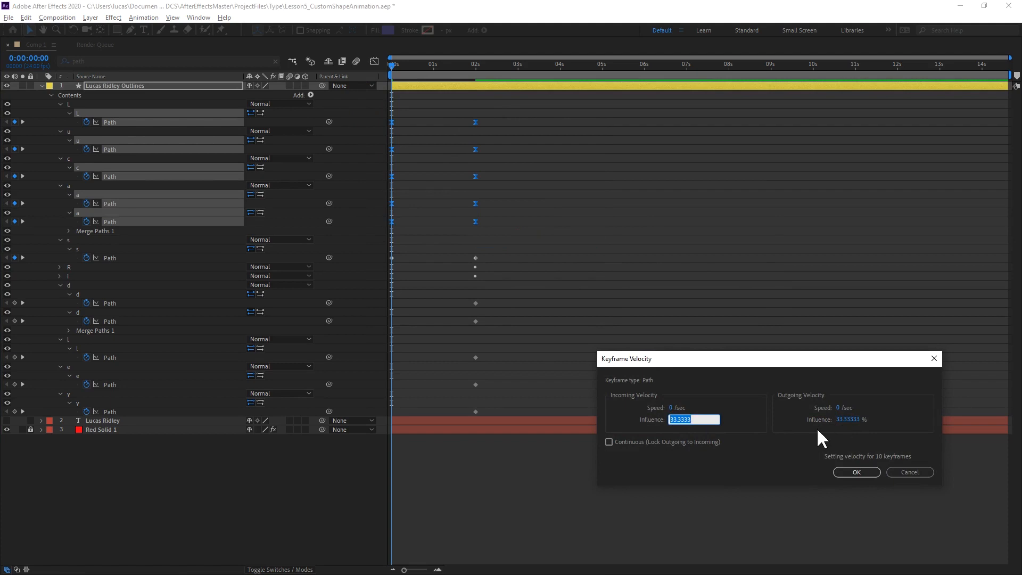
pyautogui.write('66')
pyautogui.click(841, 420)
pyautogui.write('6')
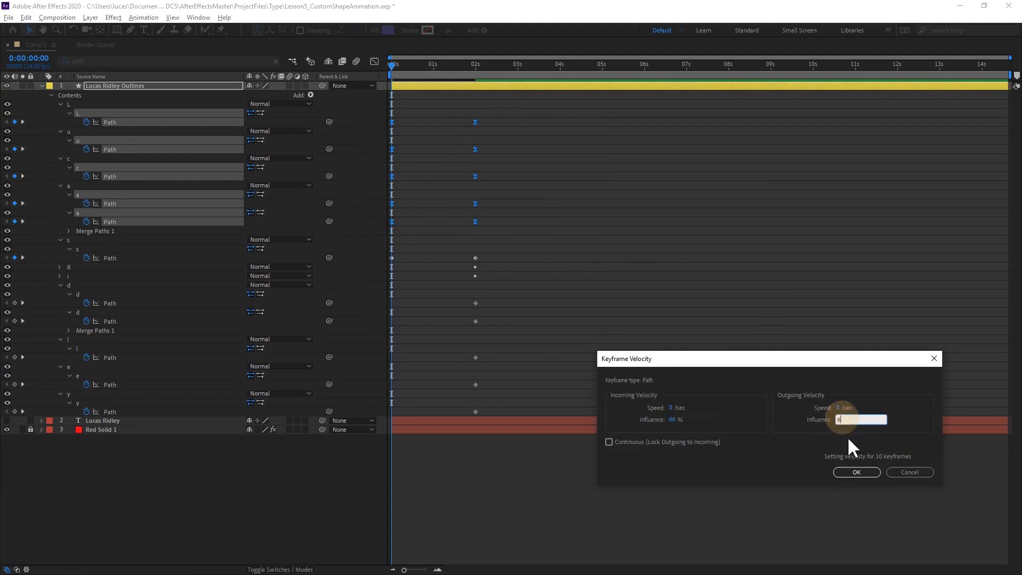
pyautogui.click(855, 472)
pyautogui.press('`')
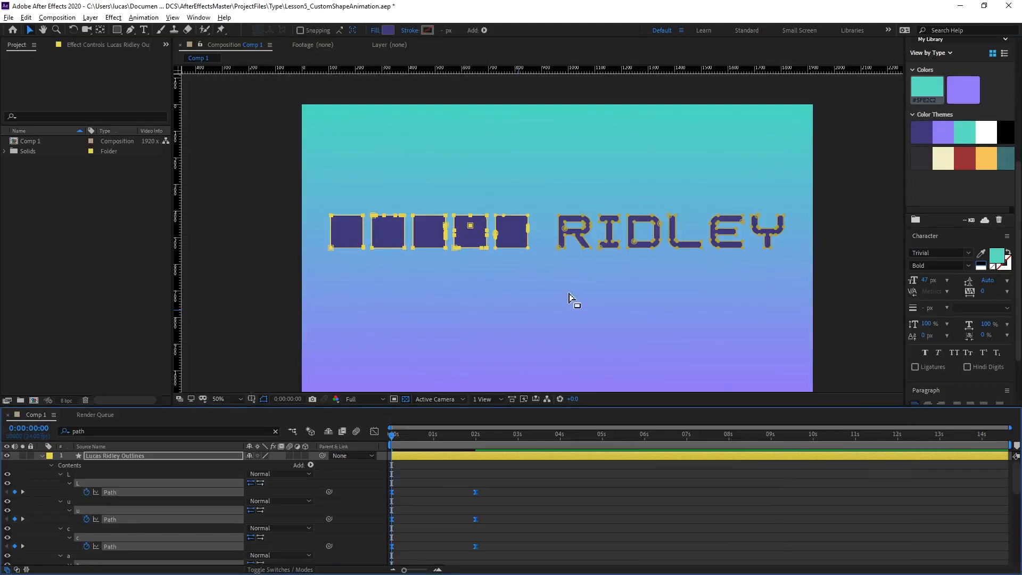
# Deselect the outlines layer and preview the eased block-to-letter animation from the start several times.
pyautogui.click(445, 471)
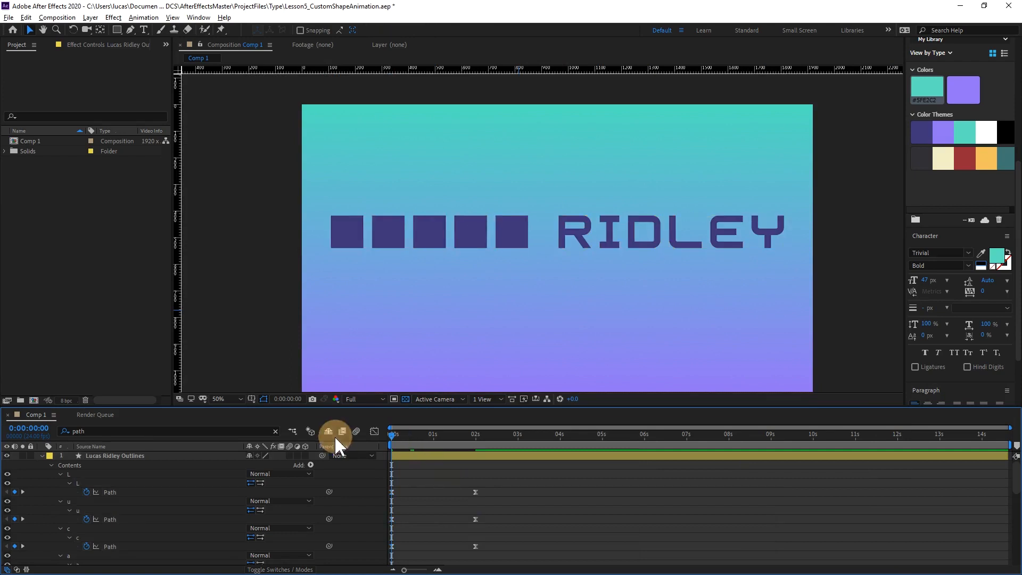
pyautogui.press('space')
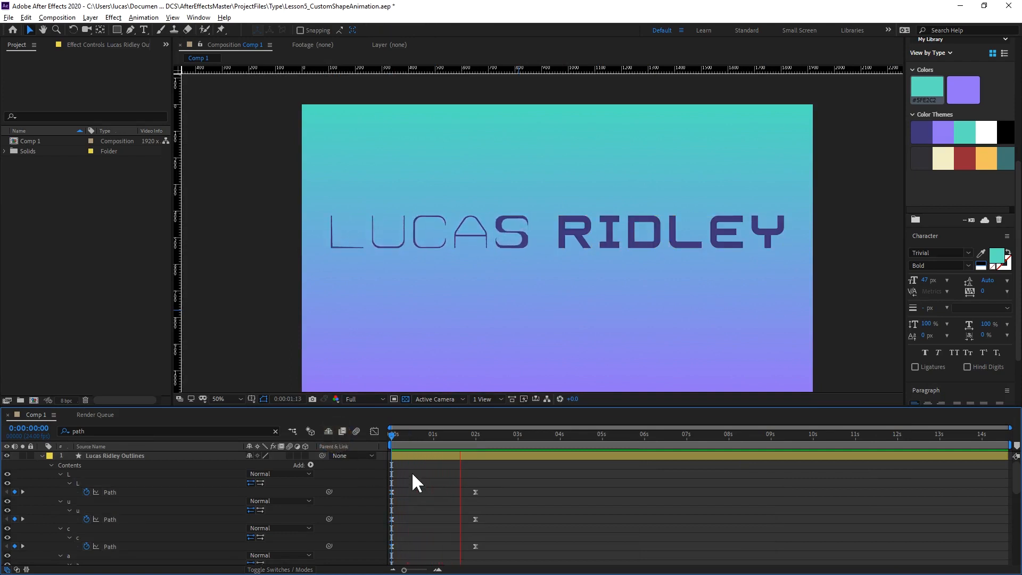
pyautogui.press('space')
pyautogui.moveTo(408, 435); pyautogui.dragTo(363, 436)
pyautogui.press('space')
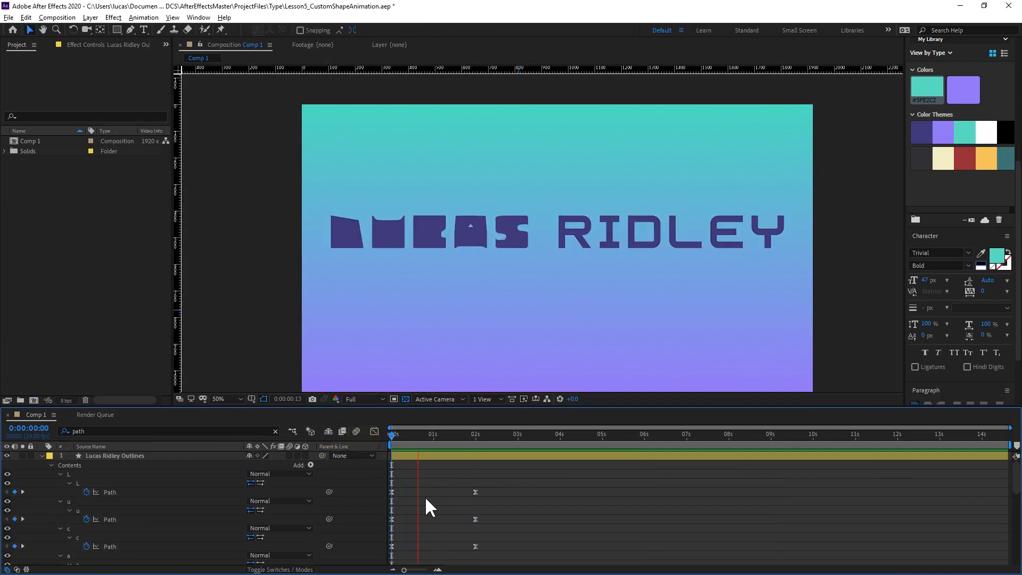
pyautogui.click(359, 439)
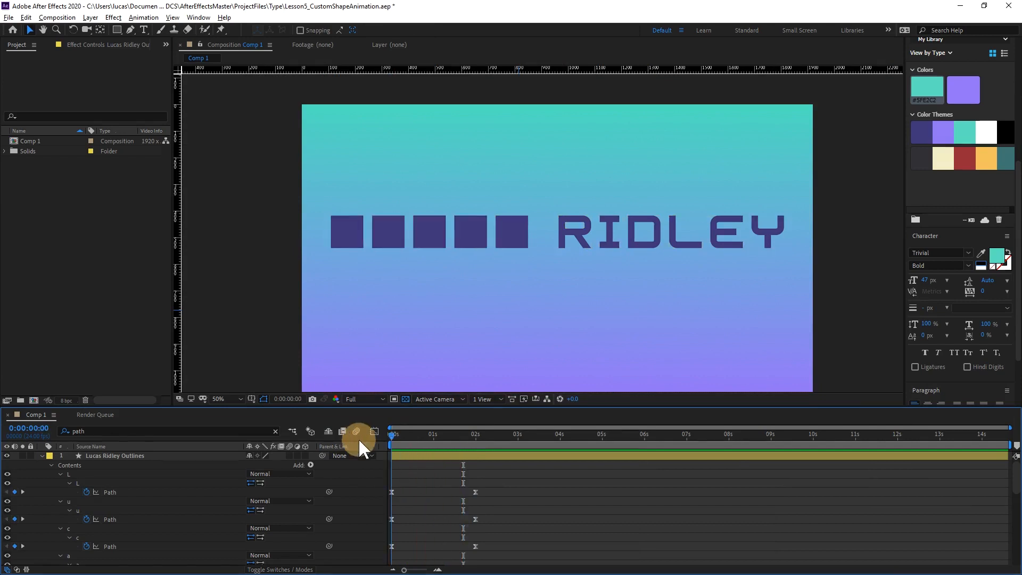
pyautogui.press('space')
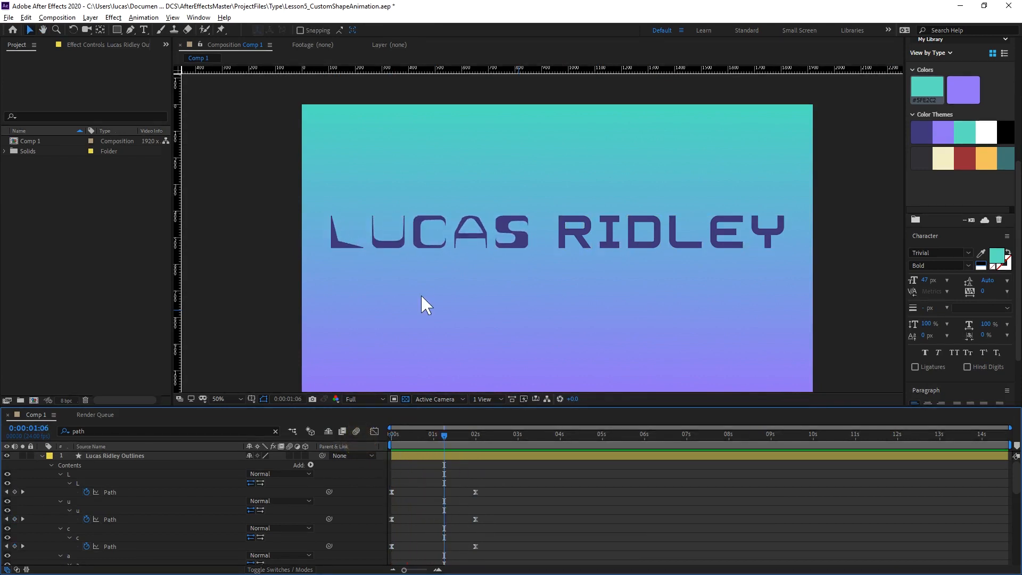
# Replay the first word's animation up close and scrub to 0:00:00:11 to compare the easing of its letters.
pyautogui.scroll(2, 432, 295)
pyautogui.press('h')
pyautogui.moveTo(438, 292); pyautogui.dragTo(604, 294)
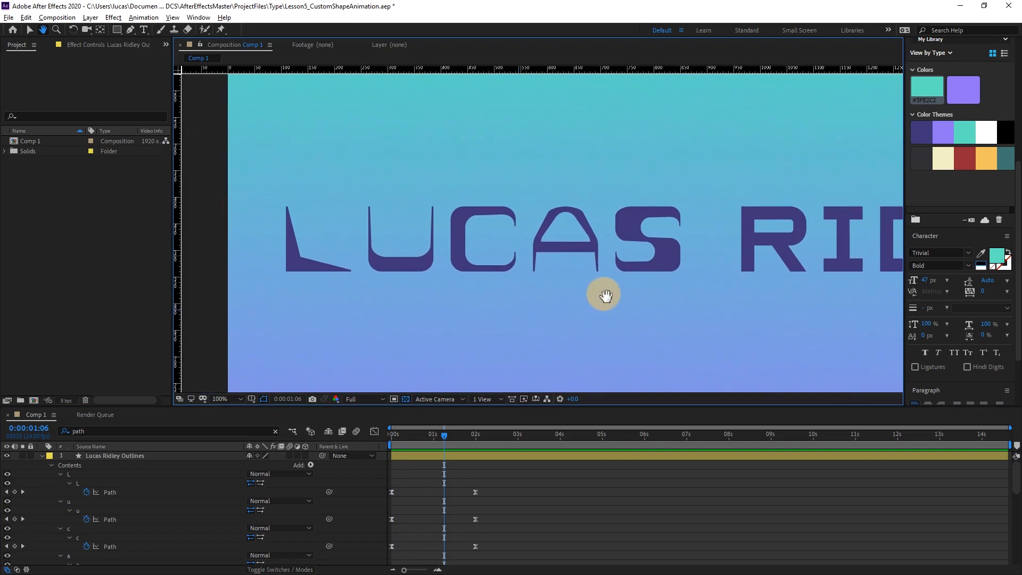
pyautogui.moveTo(397, 438); pyautogui.dragTo(327, 437)
pyautogui.press('space')
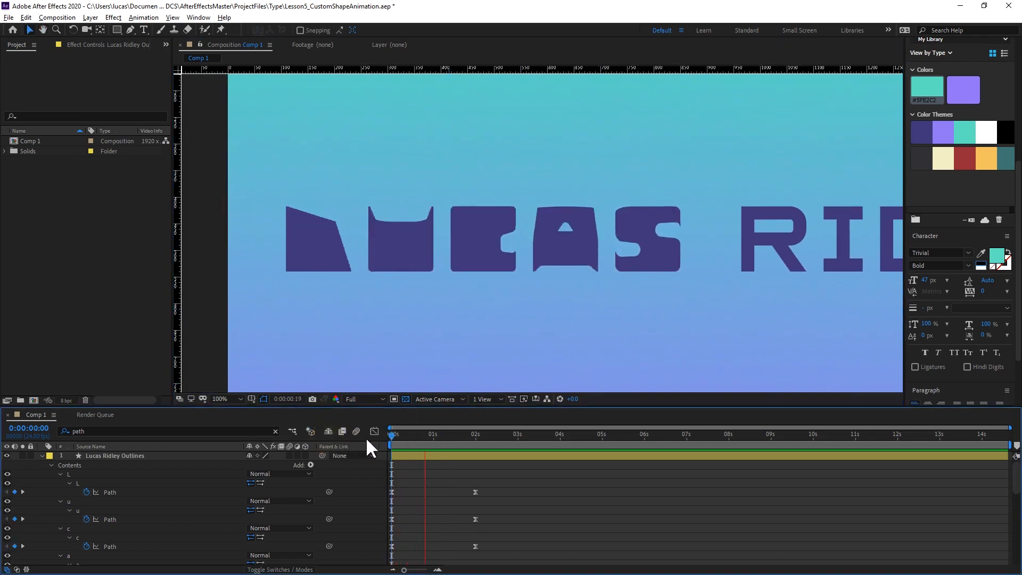
pyautogui.press('space')
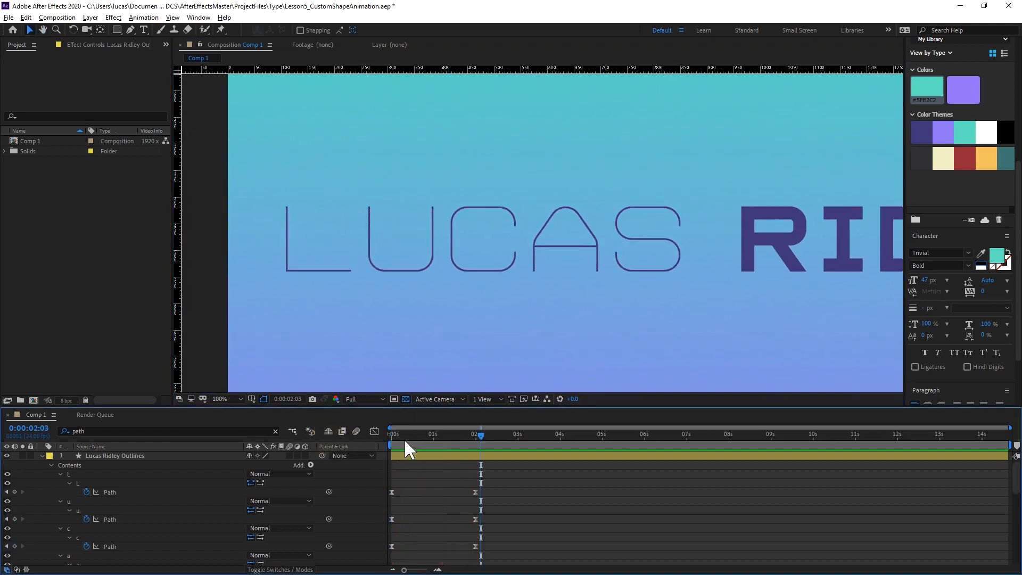
pyautogui.moveTo(402, 434)
pyautogui.mouseDown()
pyautogui.moveTo(379, 433)
pyautogui.moveTo(410, 429)
pyautogui.mouseUp()
# Select both Path keyframes of the letter S and apply Easy Ease.
pyautogui.scroll(-3, 132, 512)
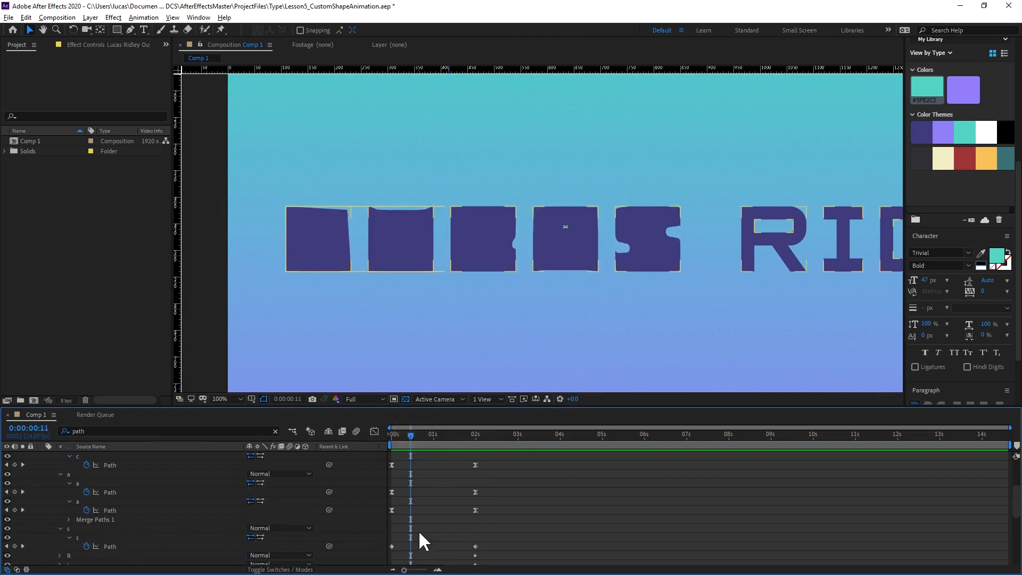
pyautogui.scroll(-1, 419, 530)
pyautogui.moveTo(509, 505); pyautogui.dragTo(389, 519)
pyautogui.moveTo(475, 516); pyautogui.dragTo(476, 515)
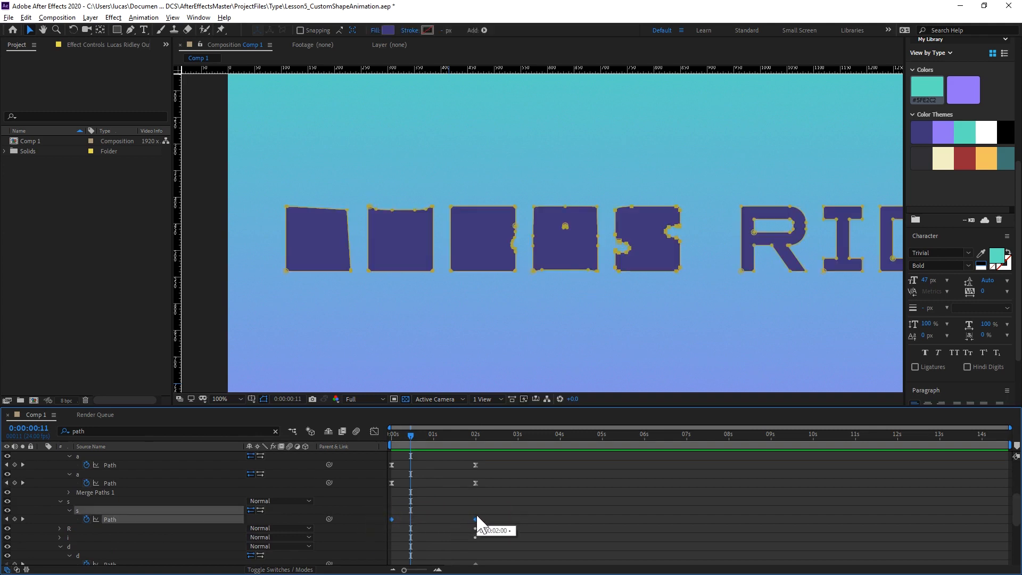
# Set the S's Path keyframe velocity influence to 66% incoming and outgoing, and deselect the keyframes.
pyautogui.rightClick(474, 521)
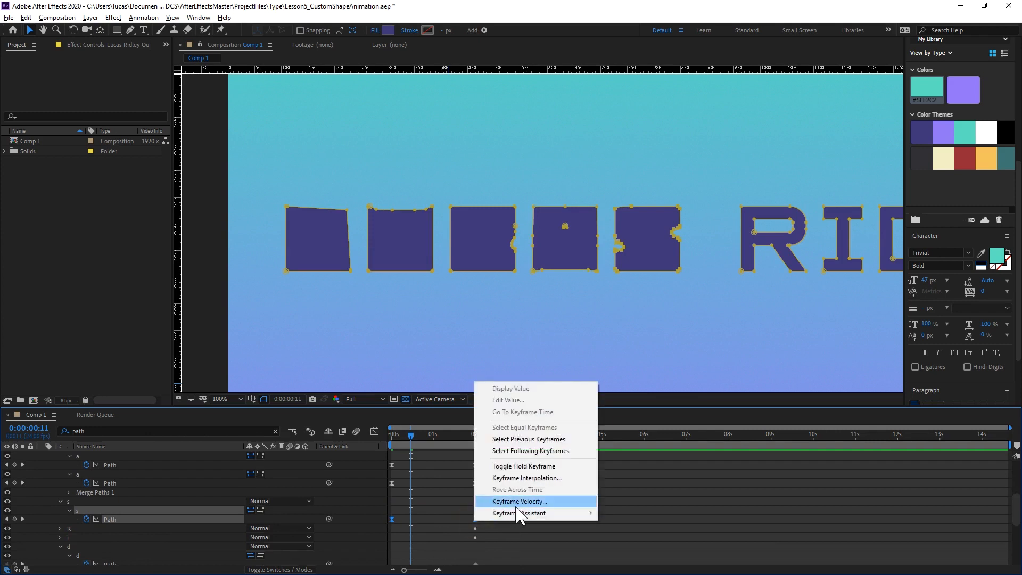
pyautogui.click(516, 504)
pyautogui.click(685, 421)
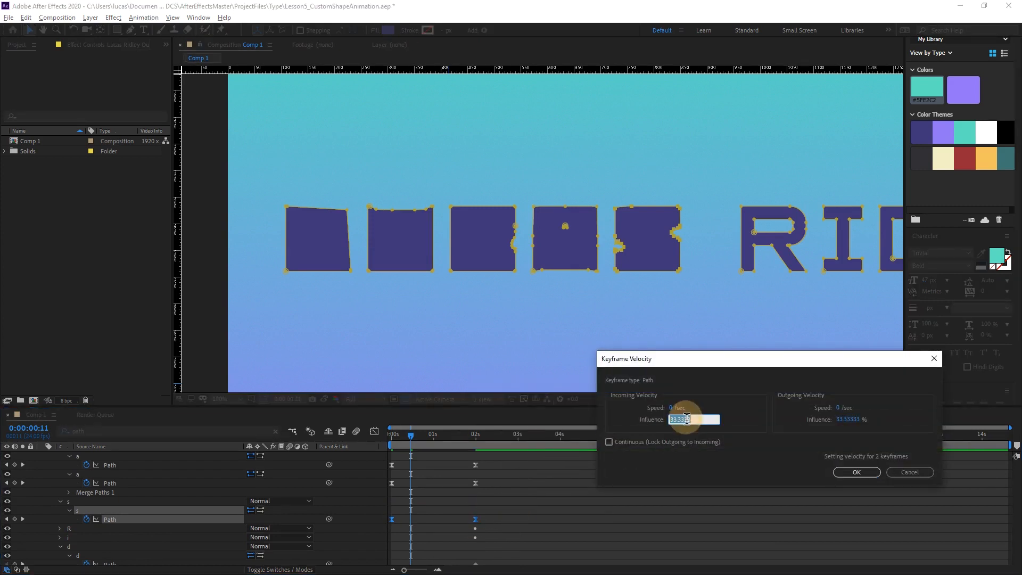
pyautogui.click(852, 420)
pyautogui.write('66')
pyautogui.click(855, 473)
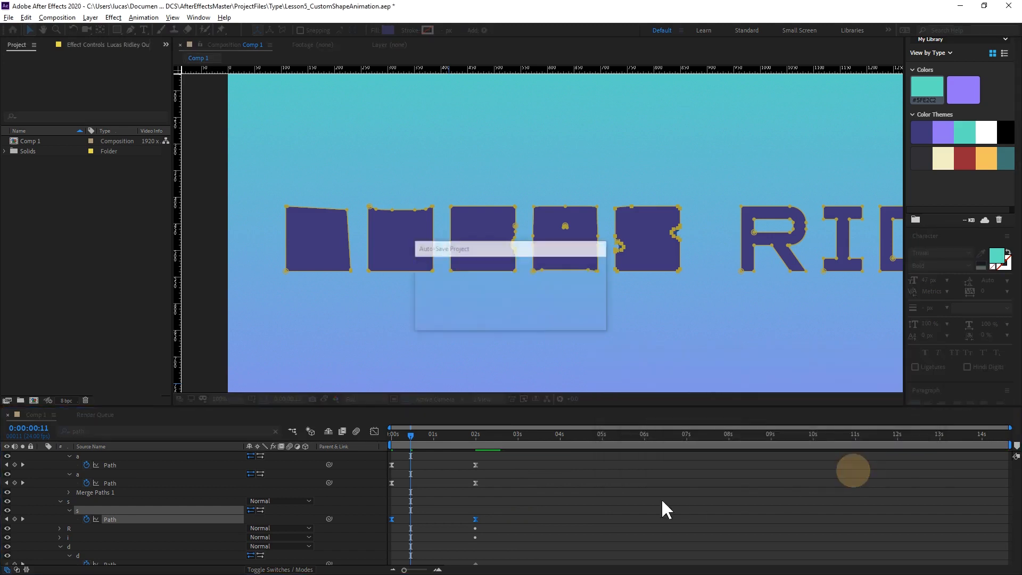
pyautogui.click(486, 488)
# Preview the animation from the start with all five letters of the first word eased.
pyautogui.click(444, 435)
pyautogui.press('space')
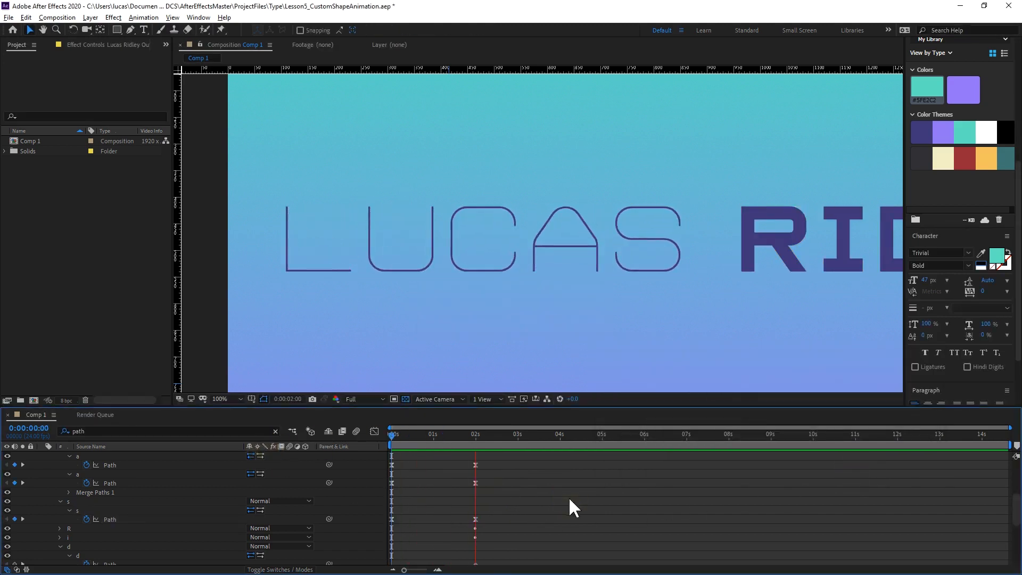
pyautogui.press('space')
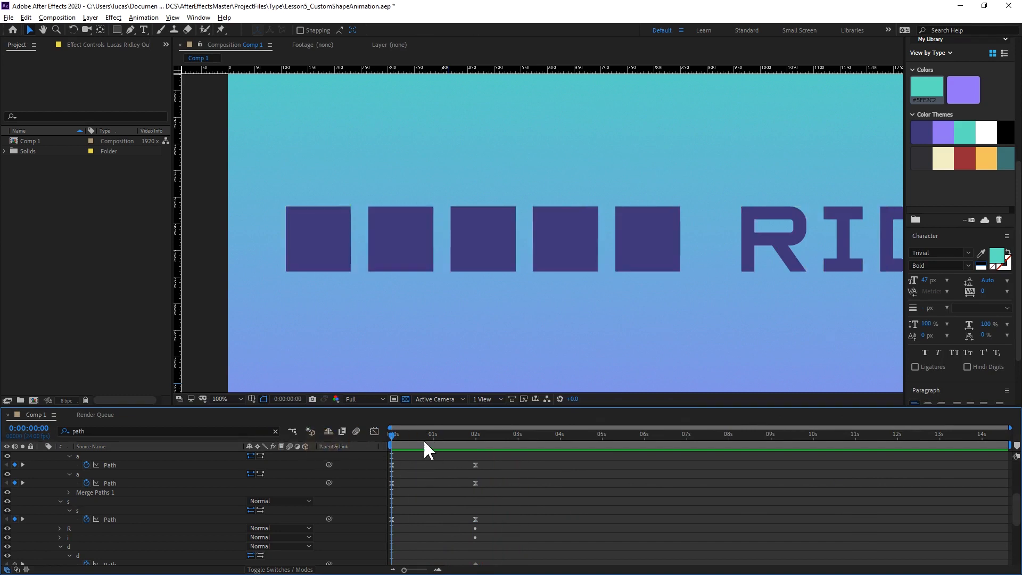
pyautogui.press('space')
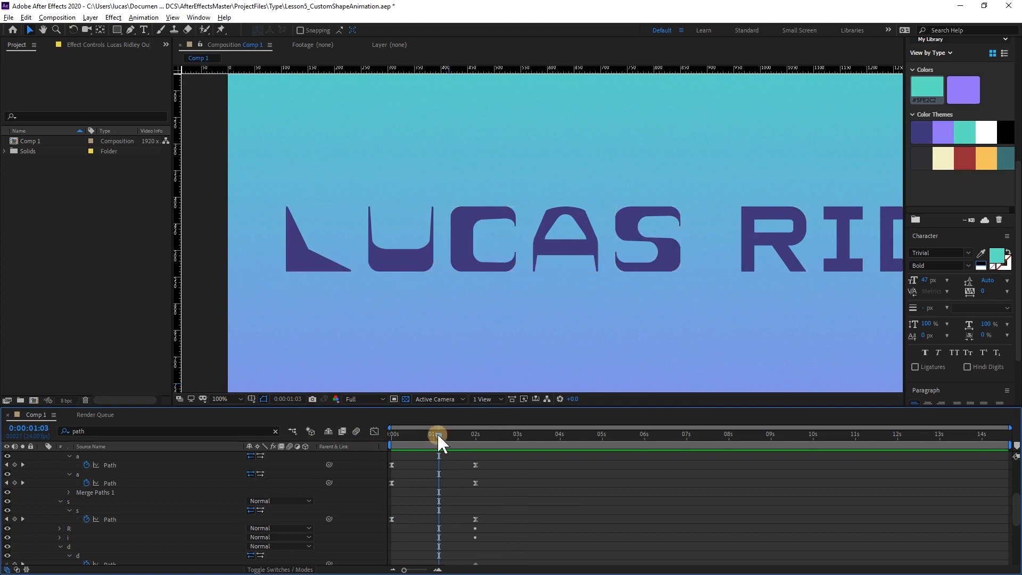
# At 0:00:01:00, move the inner vertices at the C's upper and lower tips slightly inward with the Pen tool, squaring off both ends.
pyautogui.moveTo(436, 432); pyautogui.dragTo(432, 433)
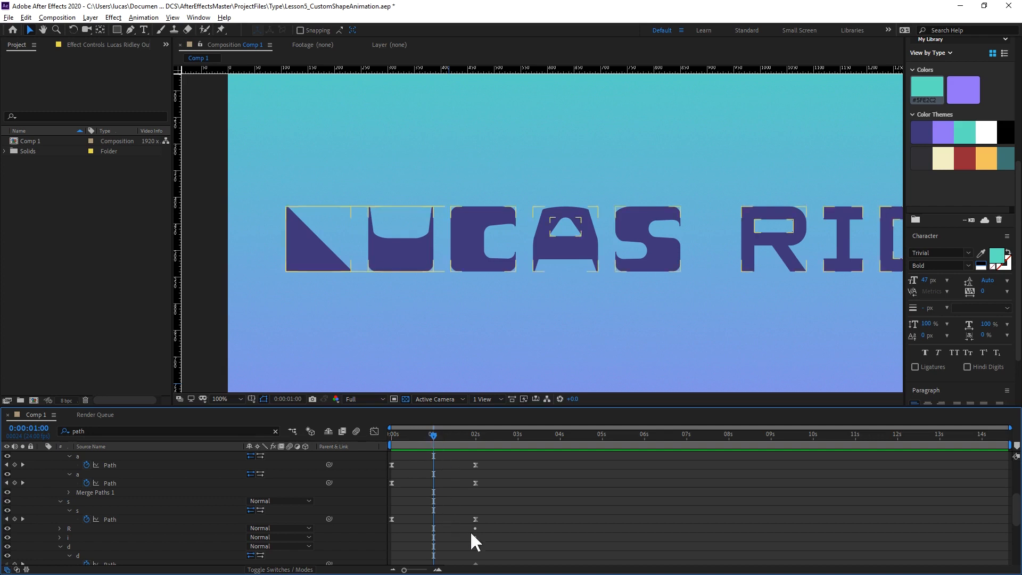
pyautogui.click(481, 248)
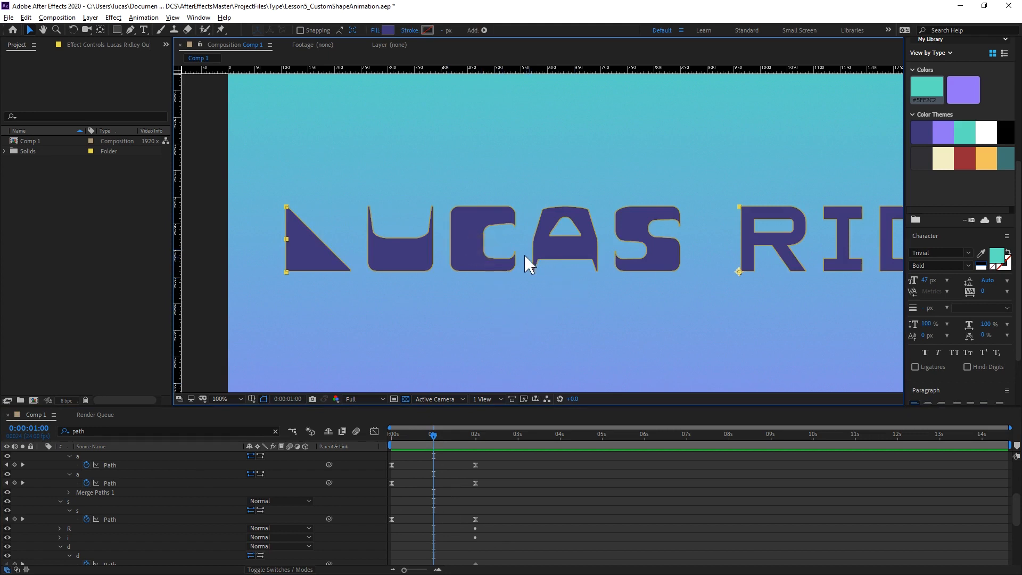
pyautogui.scroll(5, 522, 258)
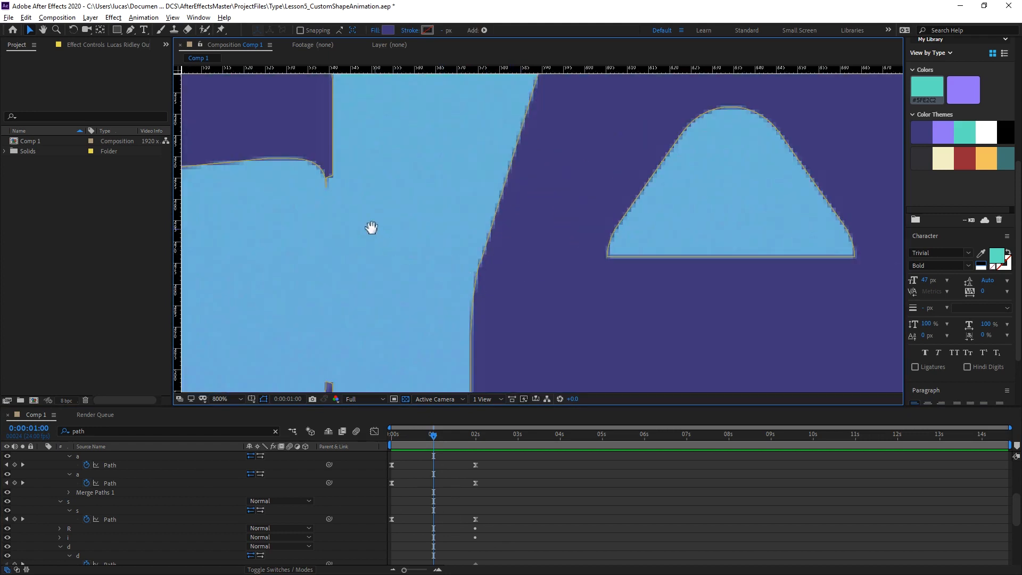
pyautogui.moveTo(371, 227); pyautogui.dragTo(585, 268)
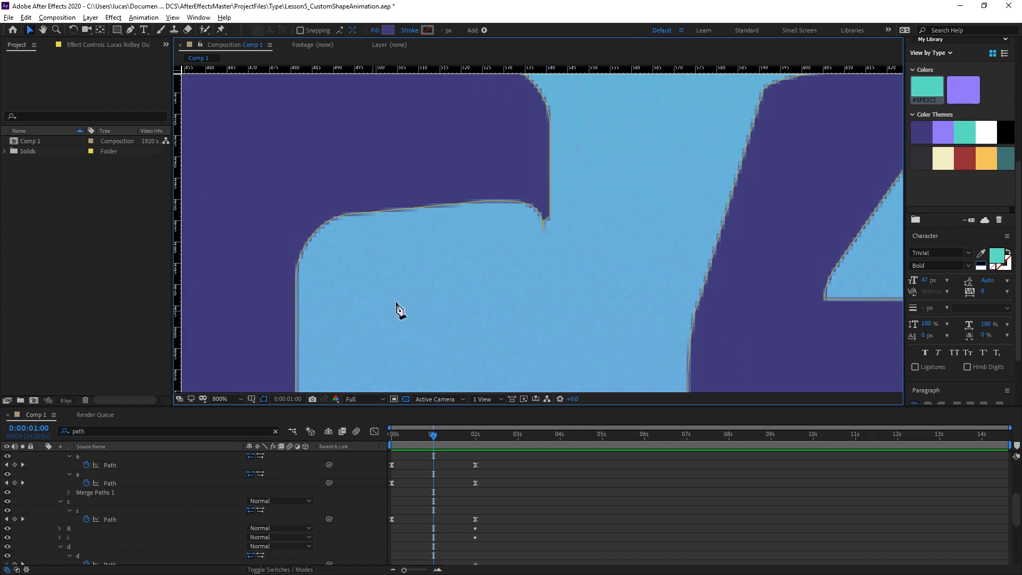
pyautogui.press('g')
pyautogui.scroll(1, 545, 229)
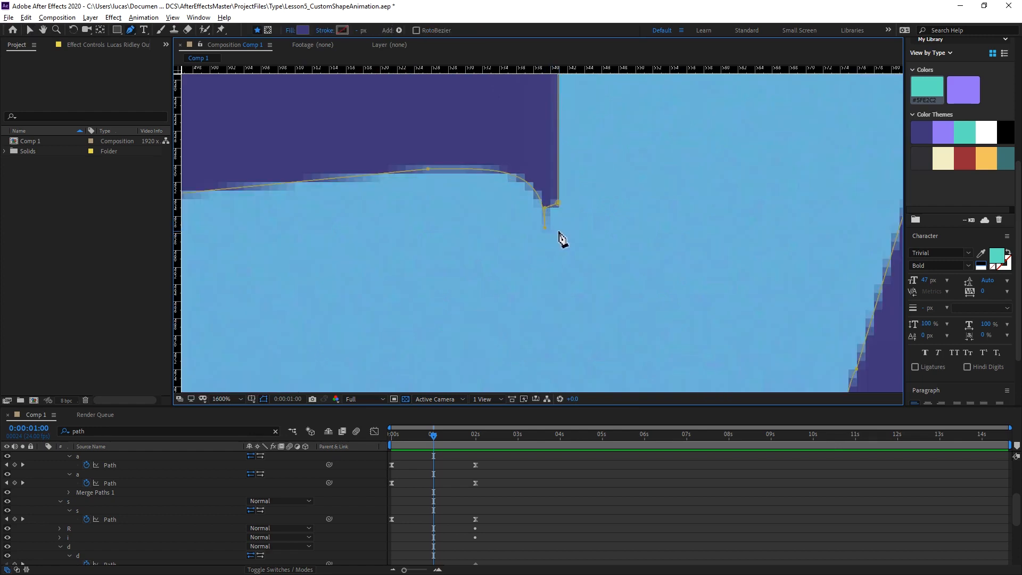
pyautogui.moveTo(543, 210); pyautogui.dragTo(538, 212)
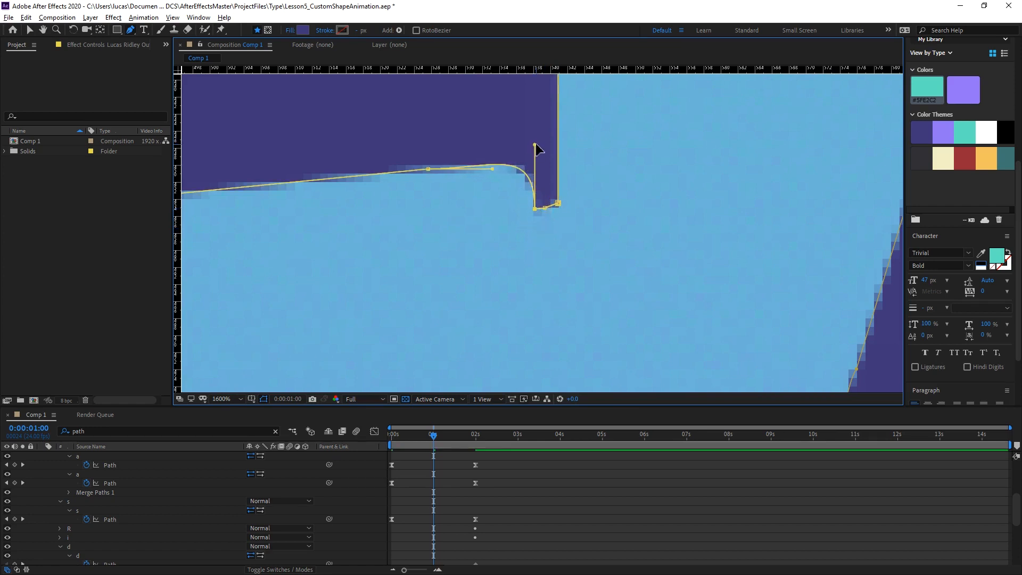
pyautogui.moveTo(538, 286); pyautogui.dragTo(464, 63)
pyautogui.moveTo(512, 158); pyautogui.dragTo(507, 160)
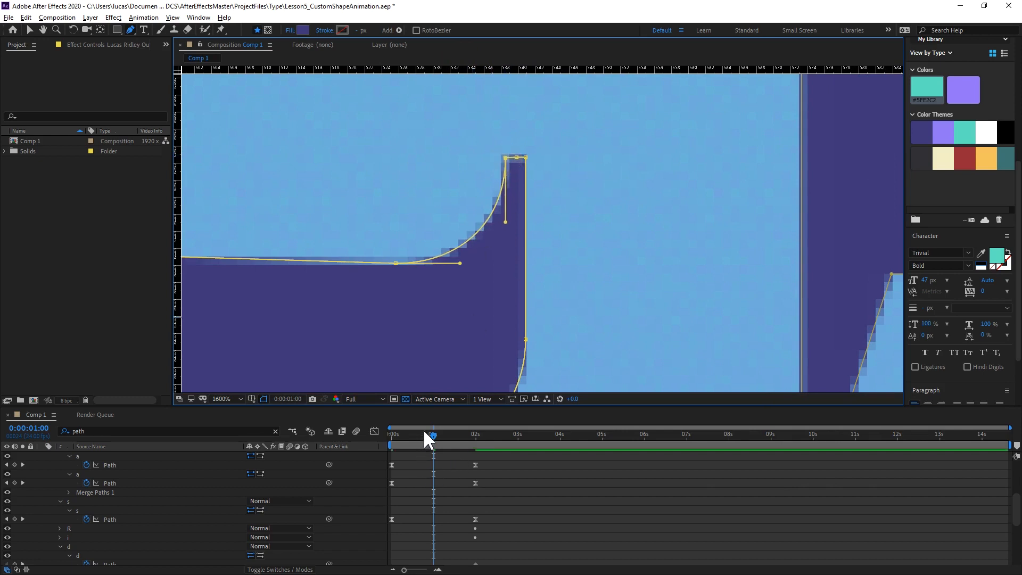
# Return the playhead to the start and preview the animation with the corrected C.
pyautogui.moveTo(423, 429); pyautogui.dragTo(372, 429)
pyautogui.scroll(-4, 586, 253)
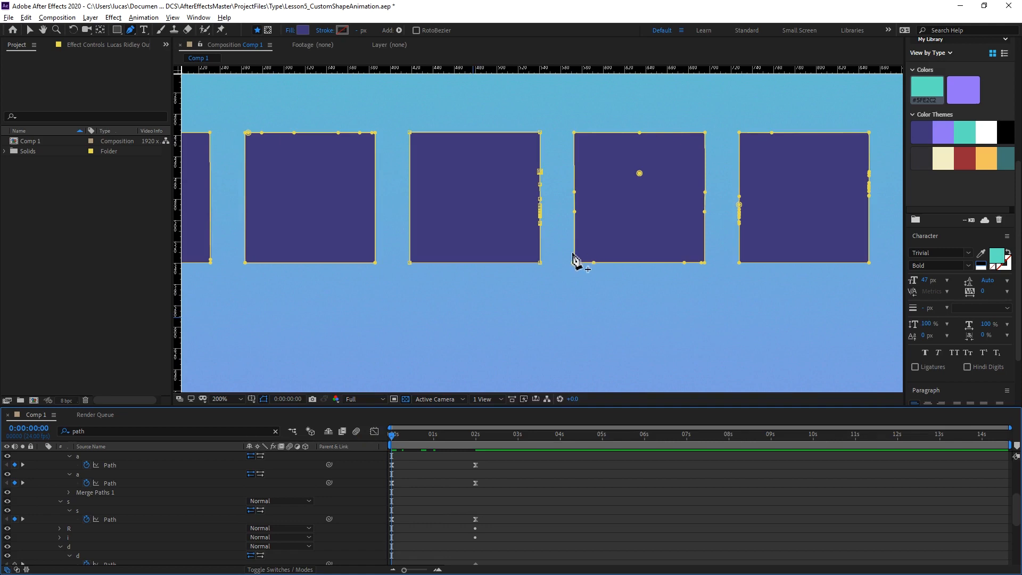
pyautogui.press('space')
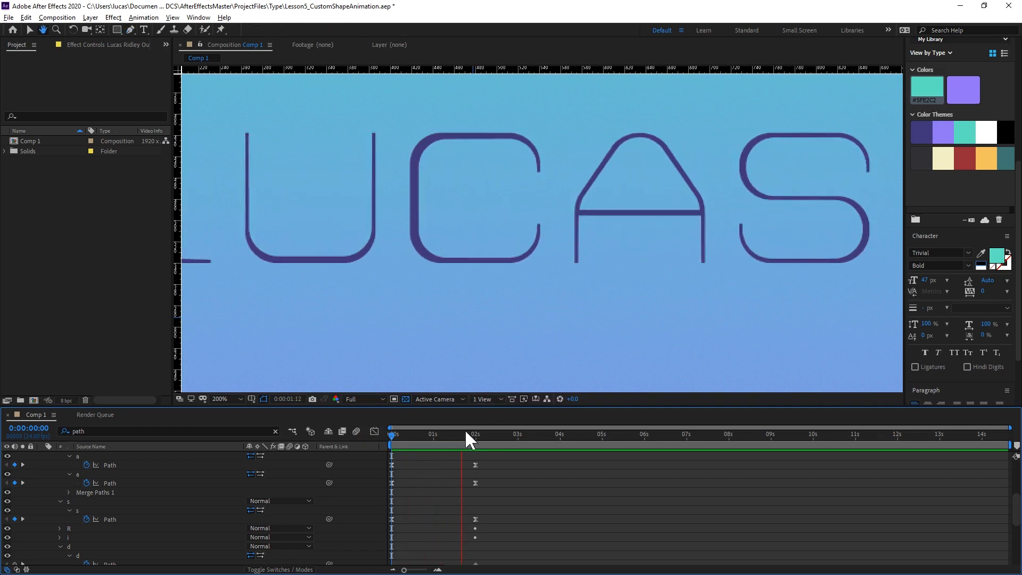
# Replay the animation from the start twice, checking the in-between shapes of the C and A.
pyautogui.click(339, 434)
pyautogui.press('space')
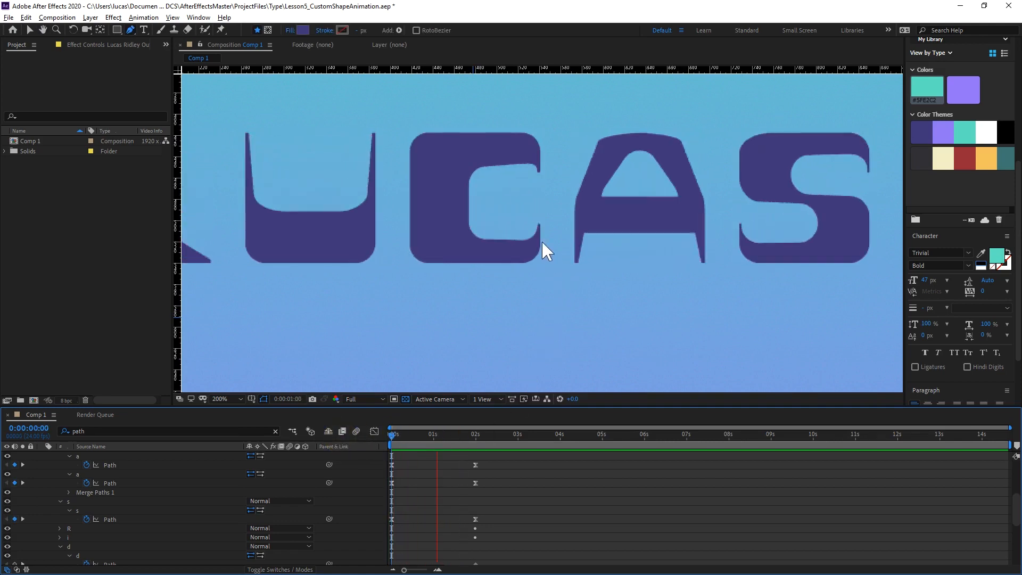
pyautogui.press('space')
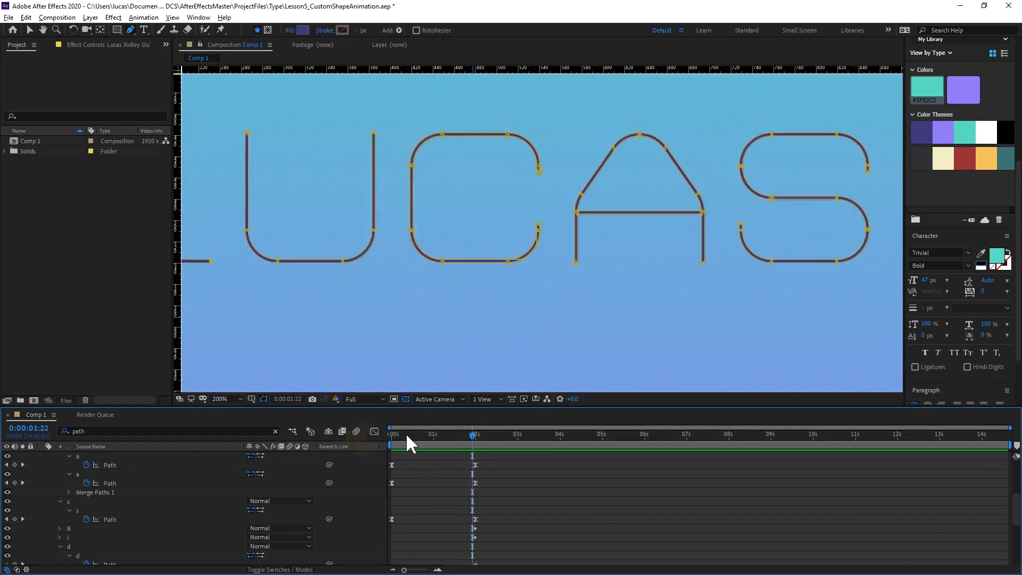
pyautogui.click(313, 435)
pyautogui.press('space')
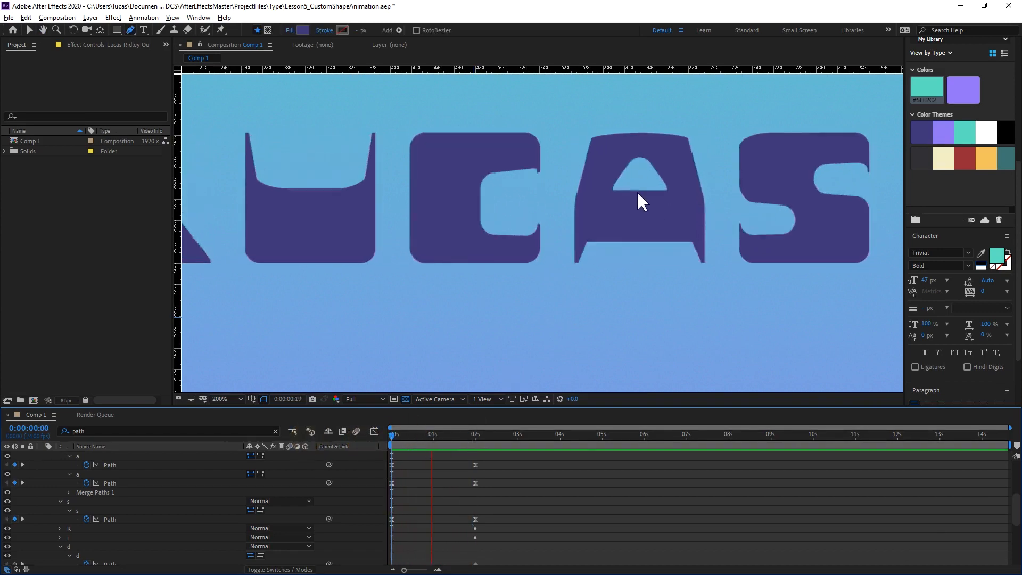
pyautogui.press('space')
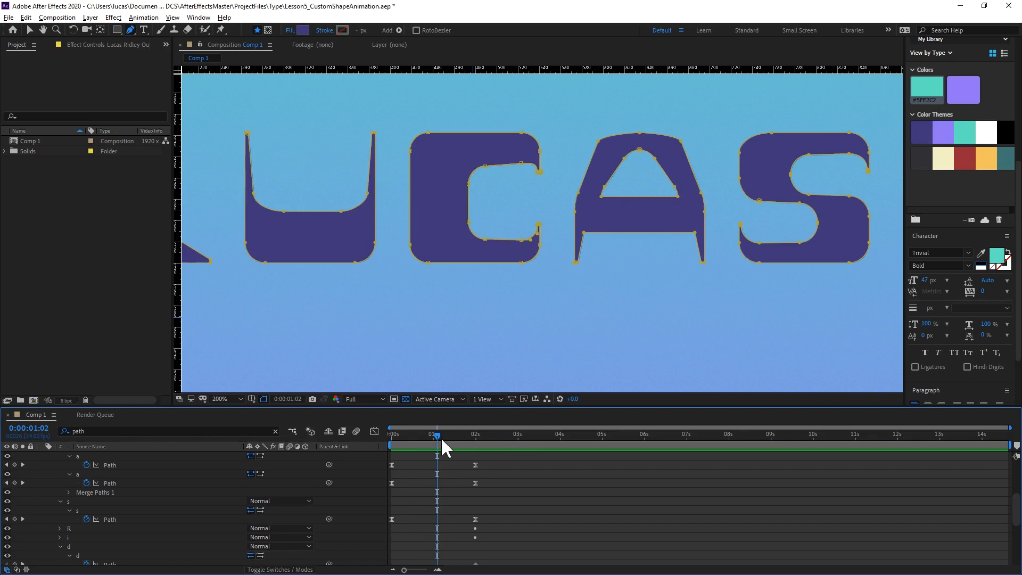
# At 0:00:01:00, pull out the curve handle of the A's upper-left outer vertex with the Pen tool to smooth that shoulder.
pyautogui.click(436, 433)
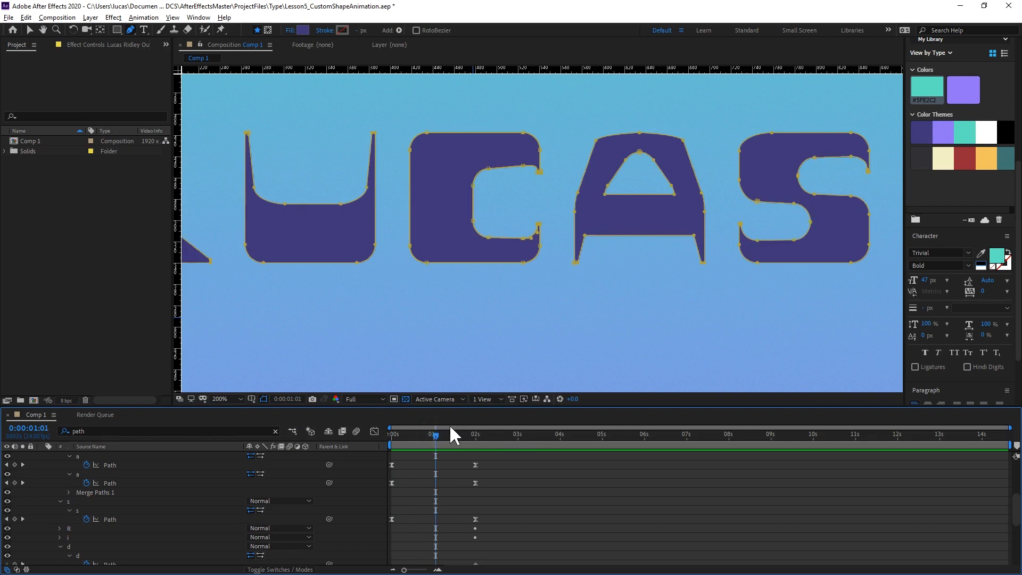
pyautogui.press('pageup')
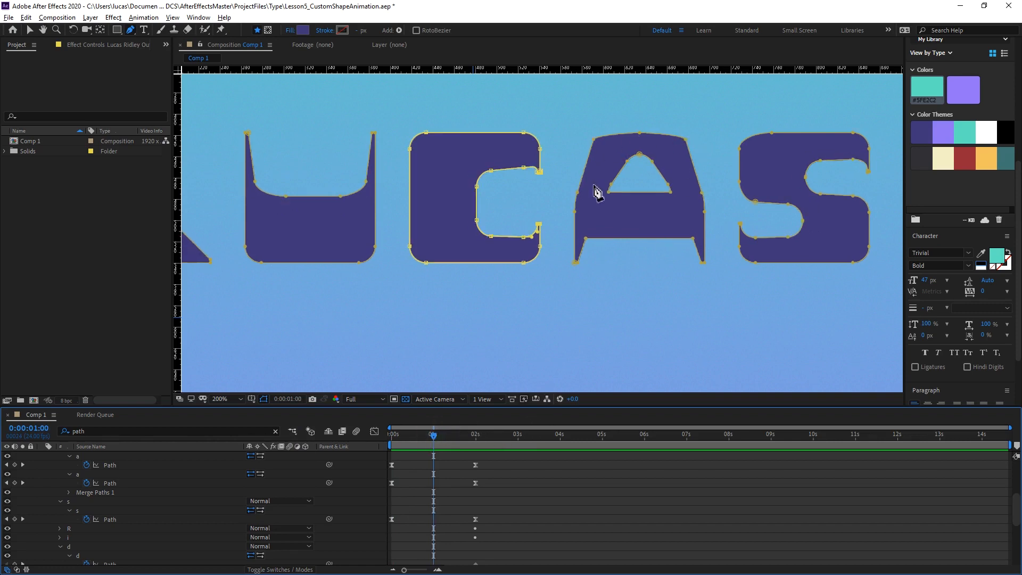
pyautogui.press('.')
pyautogui.moveTo(670, 137); pyautogui.dragTo(585, 317)
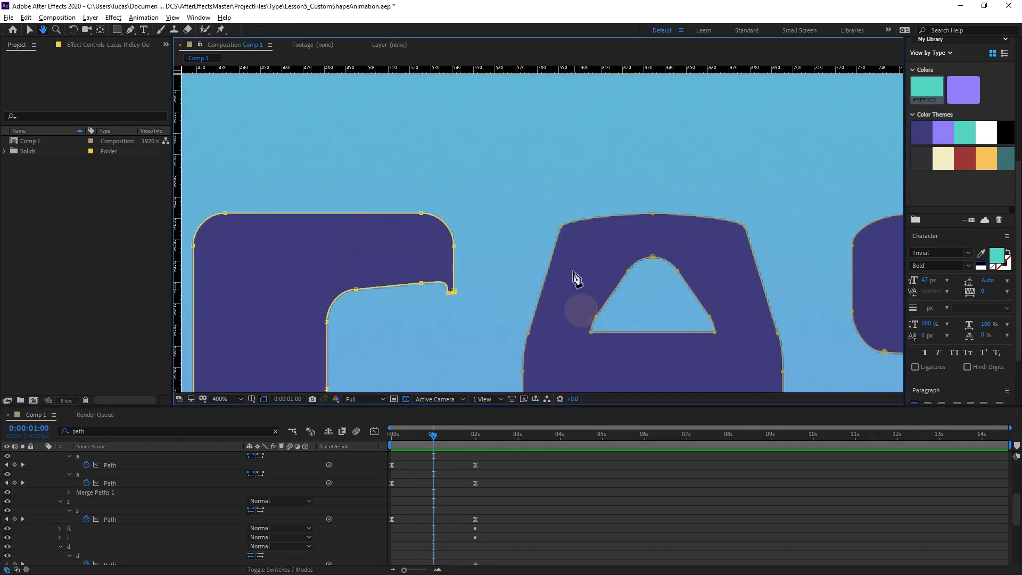
pyautogui.click(560, 228)
pyautogui.scroll(2, 570, 252)
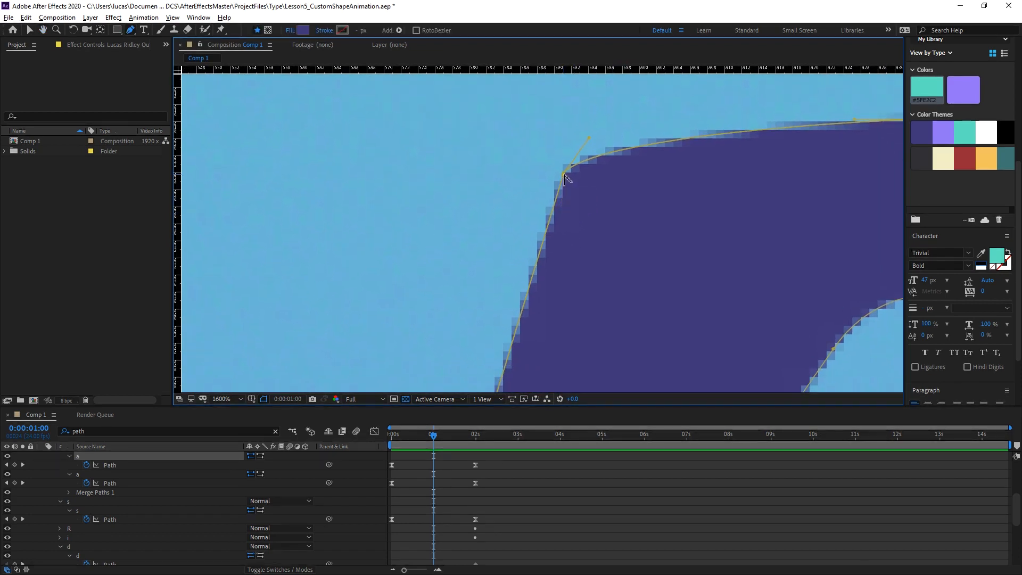
pyautogui.moveTo(564, 175); pyautogui.dragTo(532, 221)
# Pull out the curve handle of the A's upper-right outer vertex to match the other shoulder, and deselect the path.
pyautogui.press('space')
pyautogui.moveTo(672, 255); pyautogui.dragTo(306, 229)
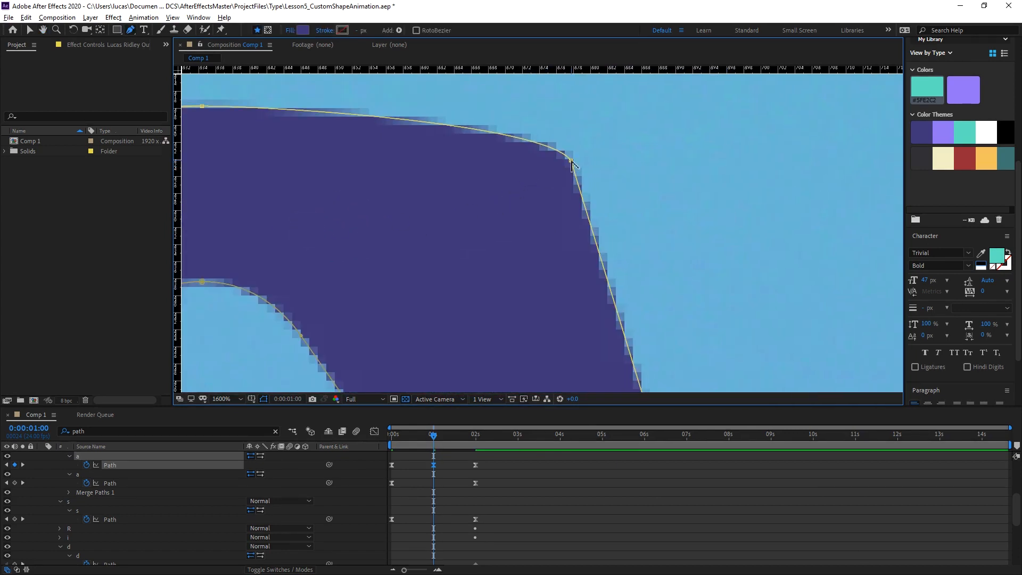
pyautogui.moveTo(571, 162); pyautogui.dragTo(536, 115)
pyautogui.moveTo(490, 251); pyautogui.dragTo(671, 132)
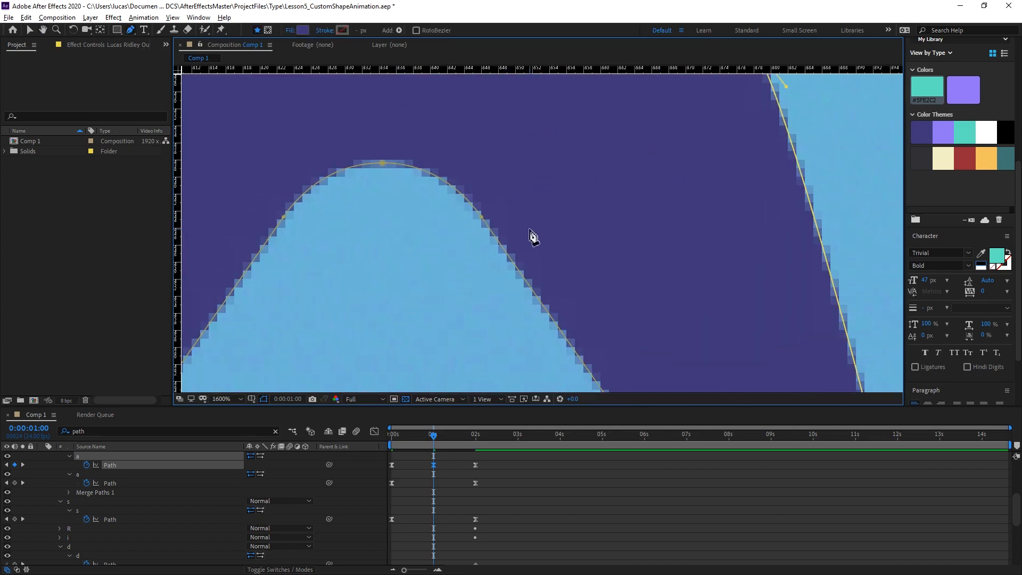
pyautogui.scroll(-2, 533, 236)
pyautogui.moveTo(562, 330); pyautogui.dragTo(595, 119)
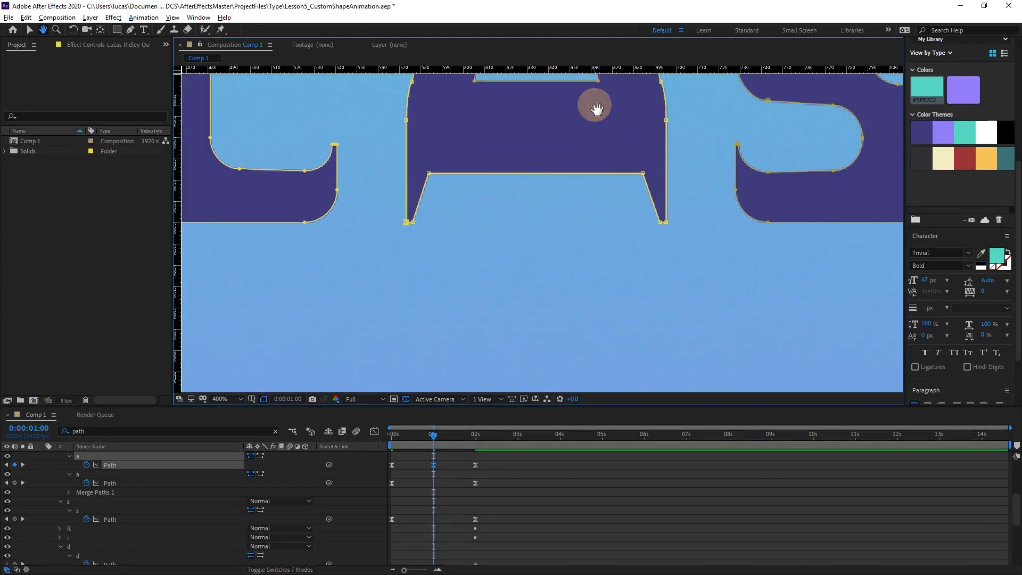
pyautogui.scroll(-4, 482, 191)
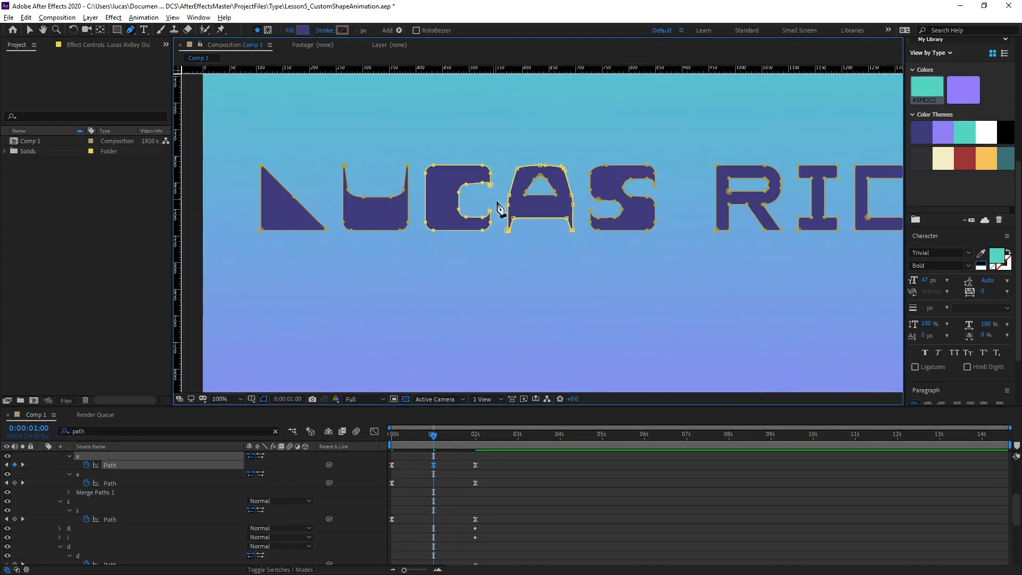
pyautogui.click(523, 491)
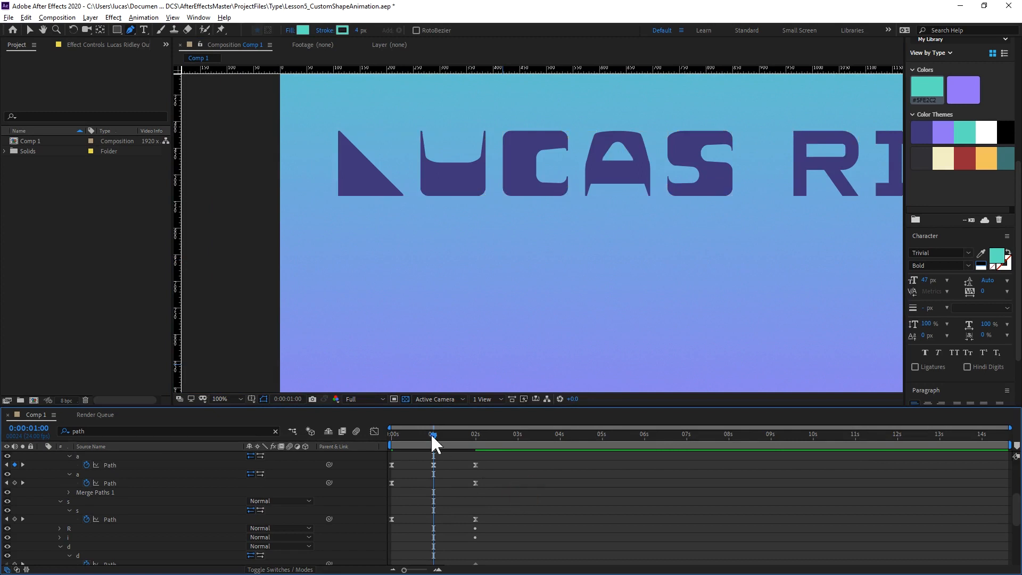
# Return the playhead to the start and preview the animation with the smoothed A.
pyautogui.moveTo(431, 434); pyautogui.dragTo(323, 427)
pyautogui.press('space')
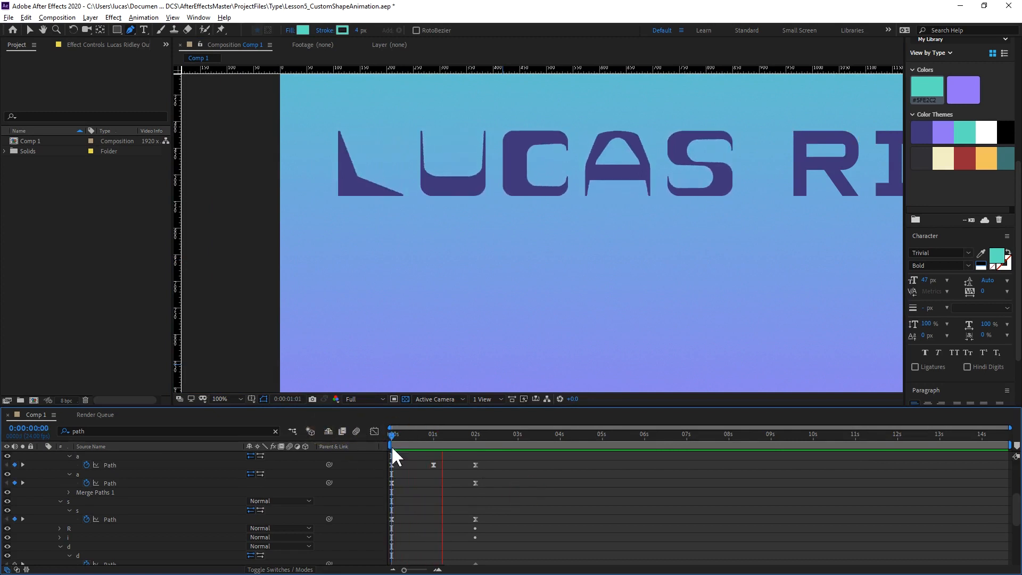
pyautogui.press('space')
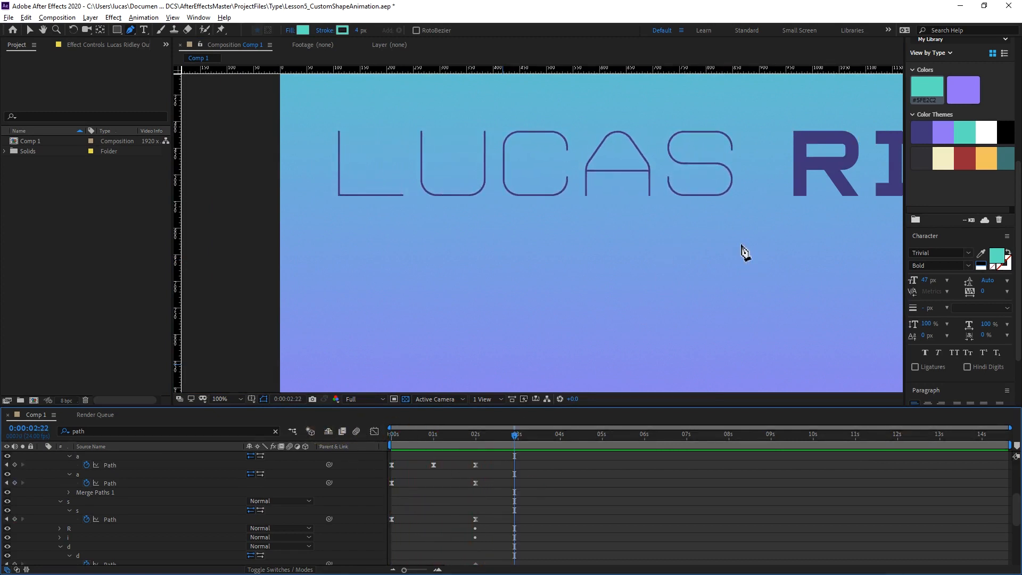
# Show the whole name at 0:00:00:00 and select all Path keyframes of the first word.
pyautogui.moveTo(786, 219); pyautogui.dragTo(427, 245)
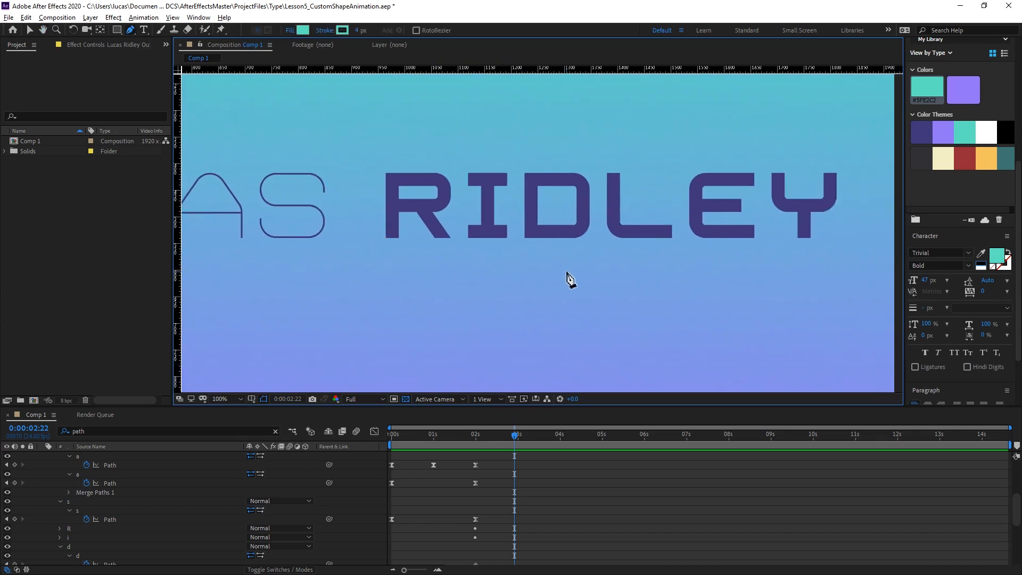
pyautogui.press(',')
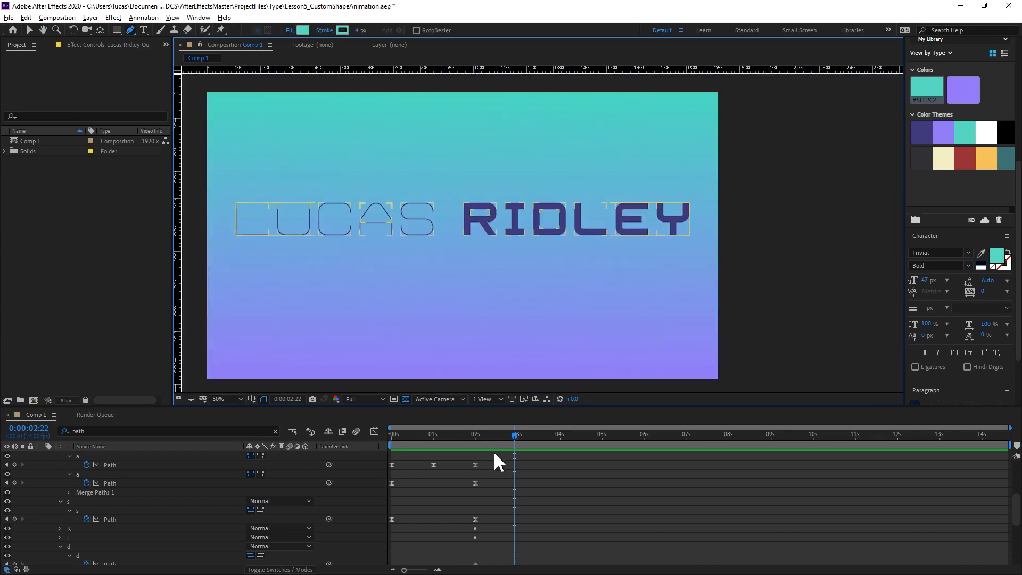
pyautogui.click(392, 434)
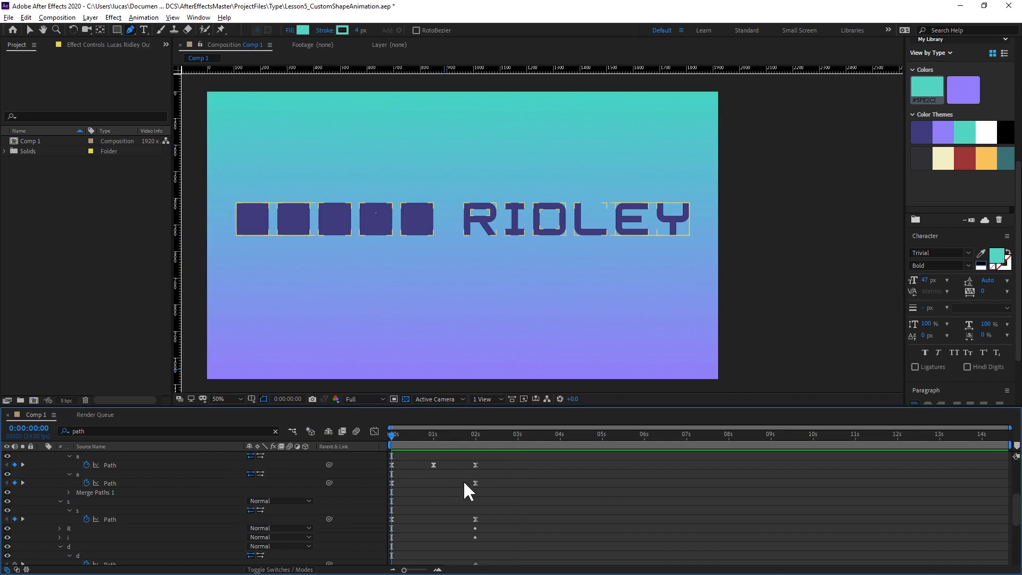
pyautogui.press('`')
pyautogui.moveTo(530, 119); pyautogui.dragTo(398, 257)
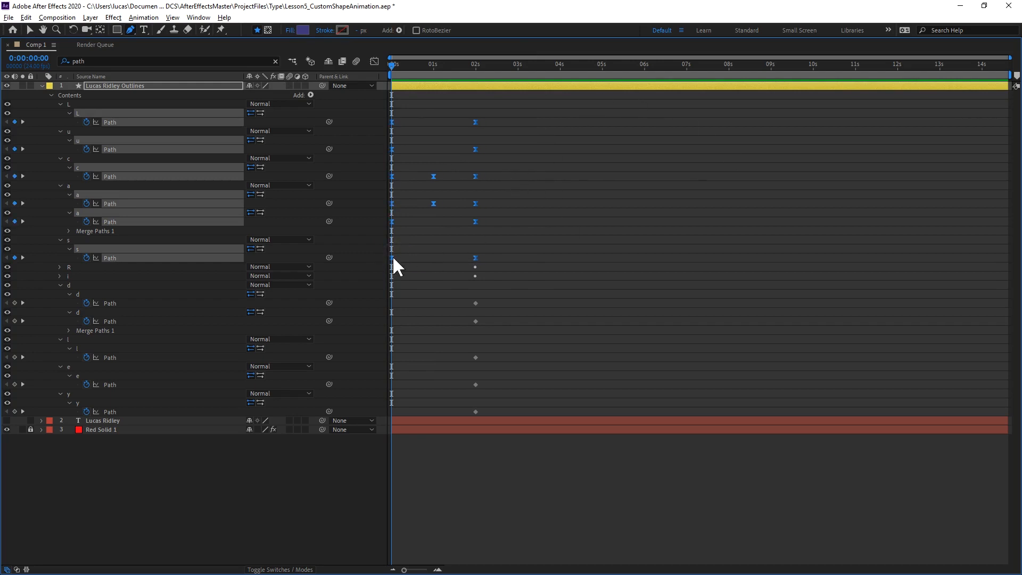
pyautogui.press('`')
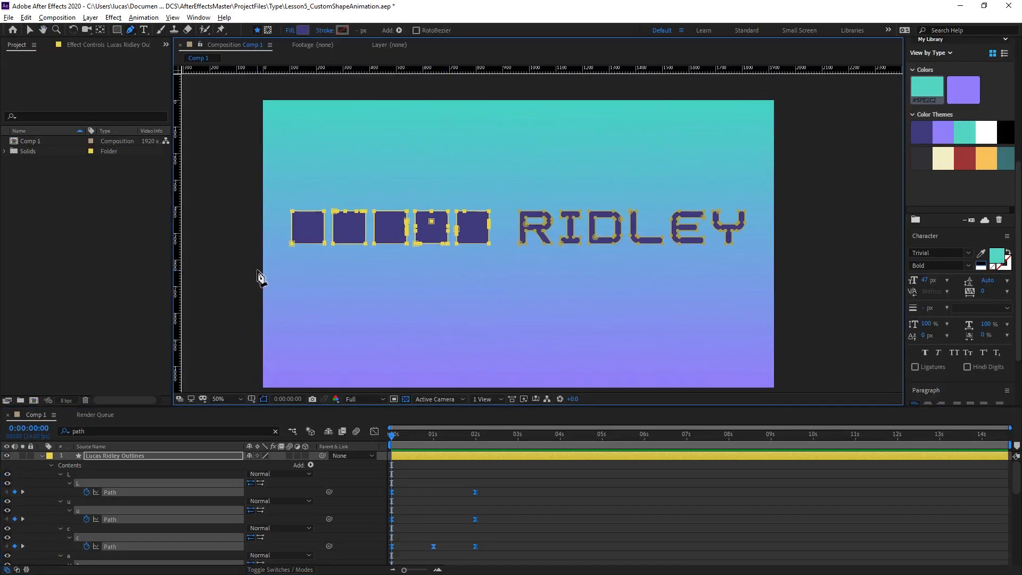
# Show only the keyframed properties of the outlines layer and select the R's Path.
pyautogui.press('v')
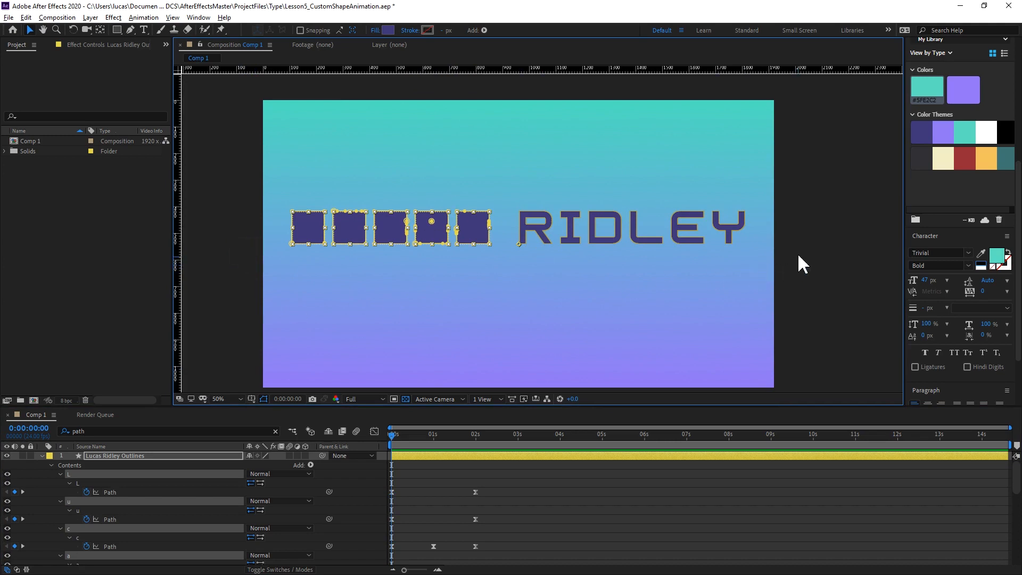
pyautogui.click(523, 229)
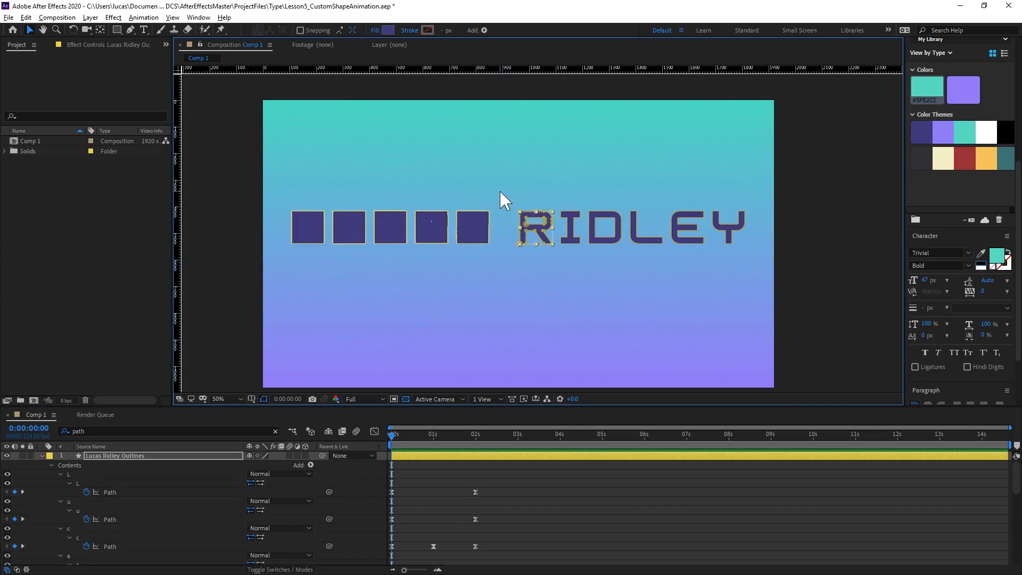
pyautogui.moveTo(858, 154); pyautogui.dragTo(506, 237)
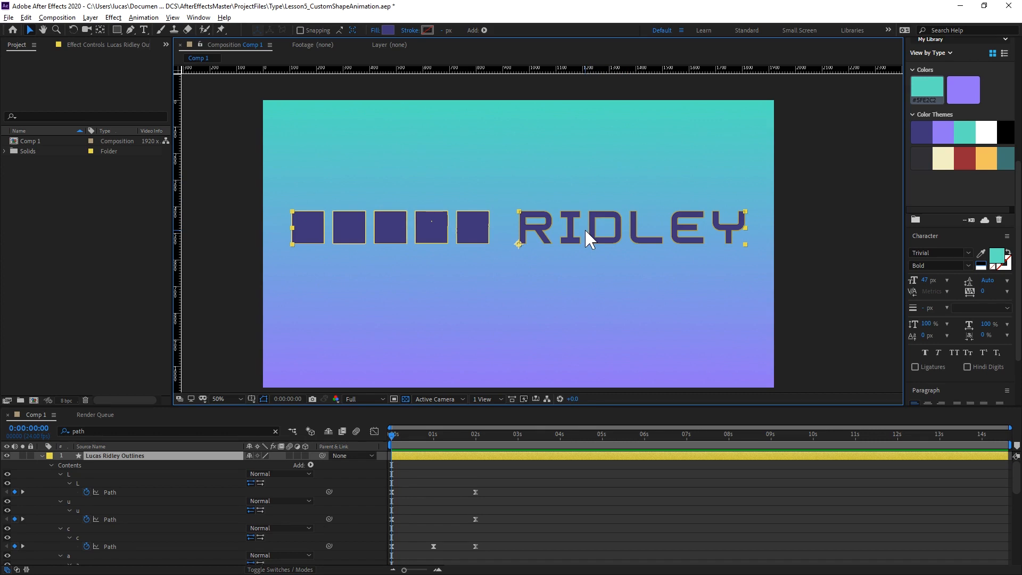
pyautogui.scroll(2, 584, 264)
pyautogui.click(498, 147)
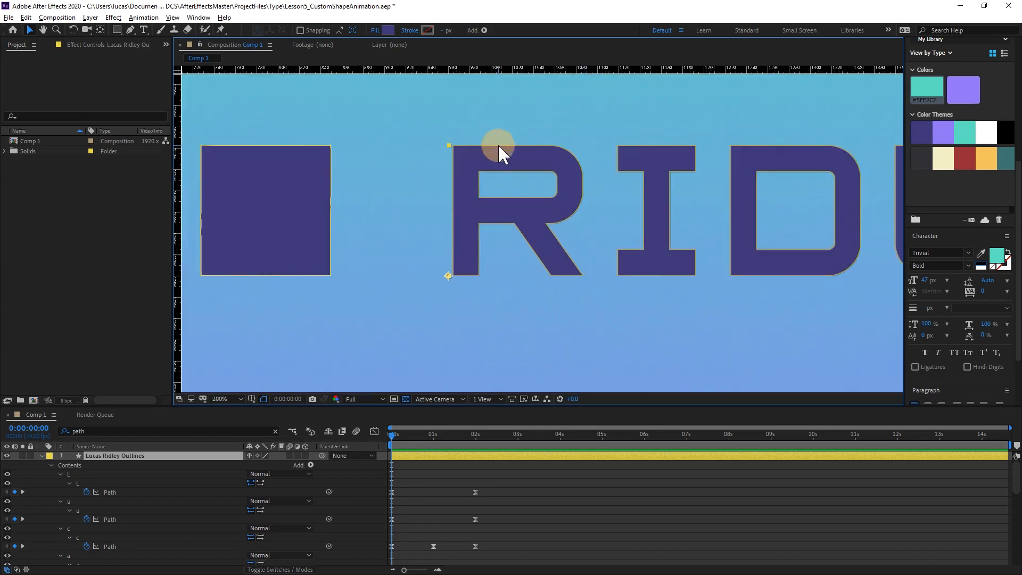
pyautogui.scroll(-6, 102, 500)
pyautogui.click(59, 473)
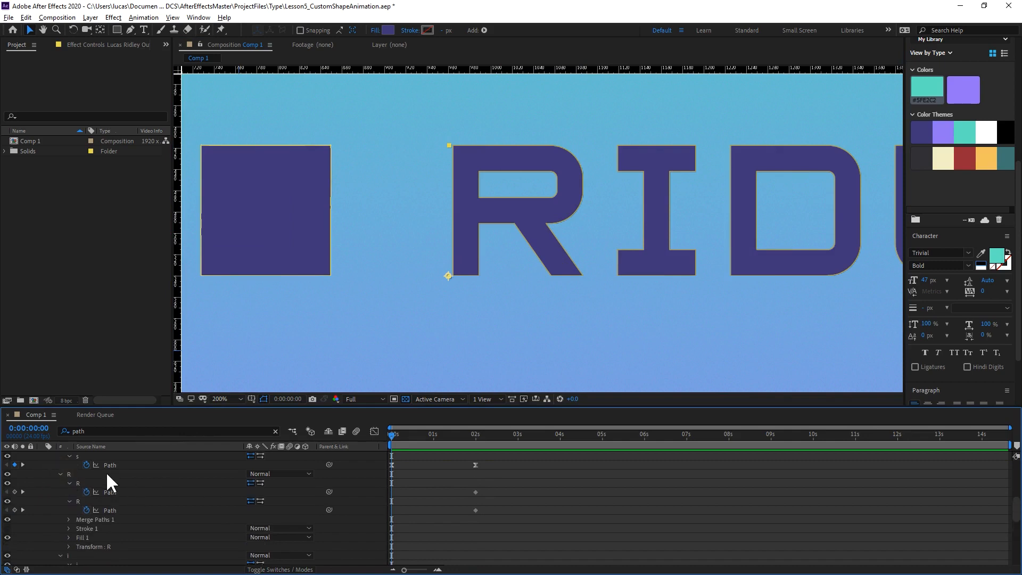
pyautogui.scroll(6, 107, 472)
pyautogui.click(114, 457)
pyautogui.press('u')
pyautogui.scroll(-2, 298, 524)
pyautogui.click(128, 507)
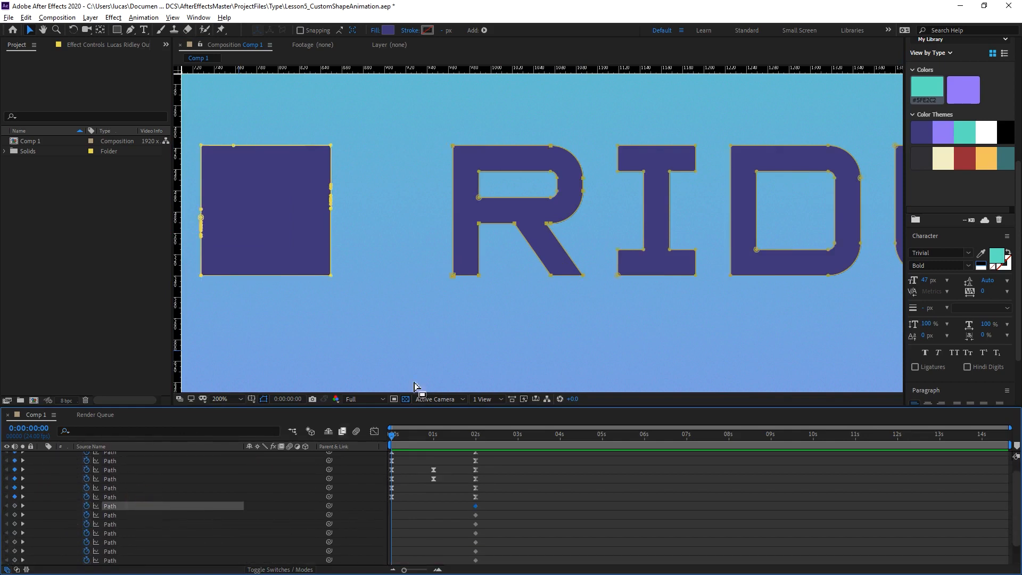
pyautogui.click(450, 146)
pyautogui.press('g')
pyautogui.moveTo(420, 113); pyautogui.dragTo(524, 182)
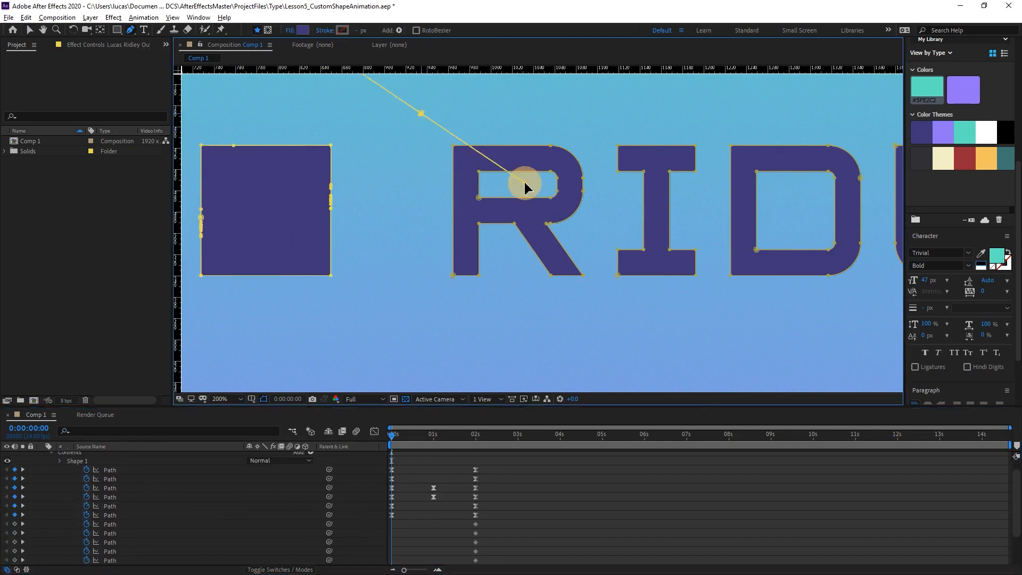
pyautogui.hotkey('ctrl', 'z')
pyautogui.press('v')
pyautogui.press('p')
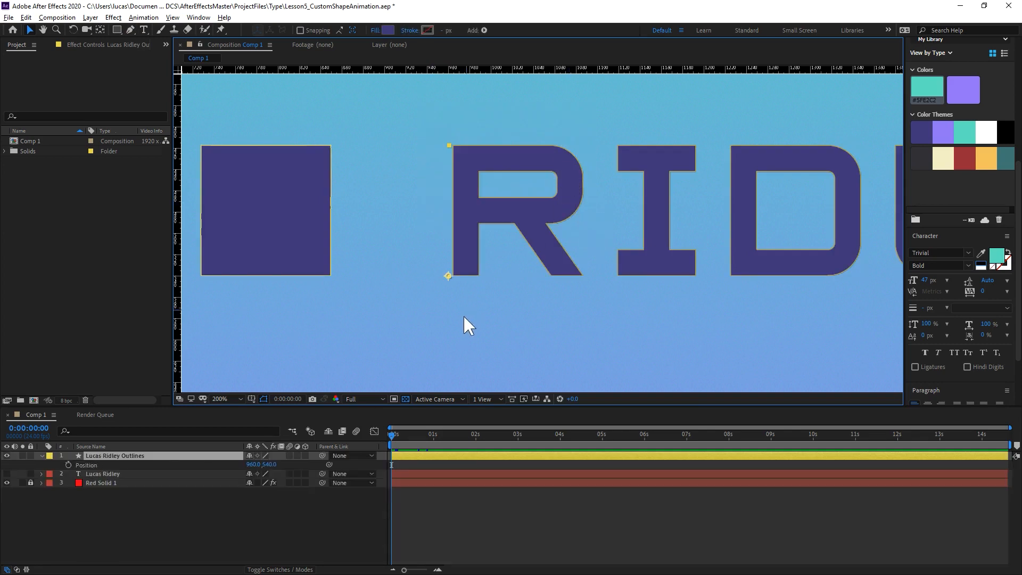
# At 0:00:01:00, select the R's upper vertices with the Pen tool and stretch them up above the composition's top edge.
pyautogui.press('u')
pyautogui.press('g')
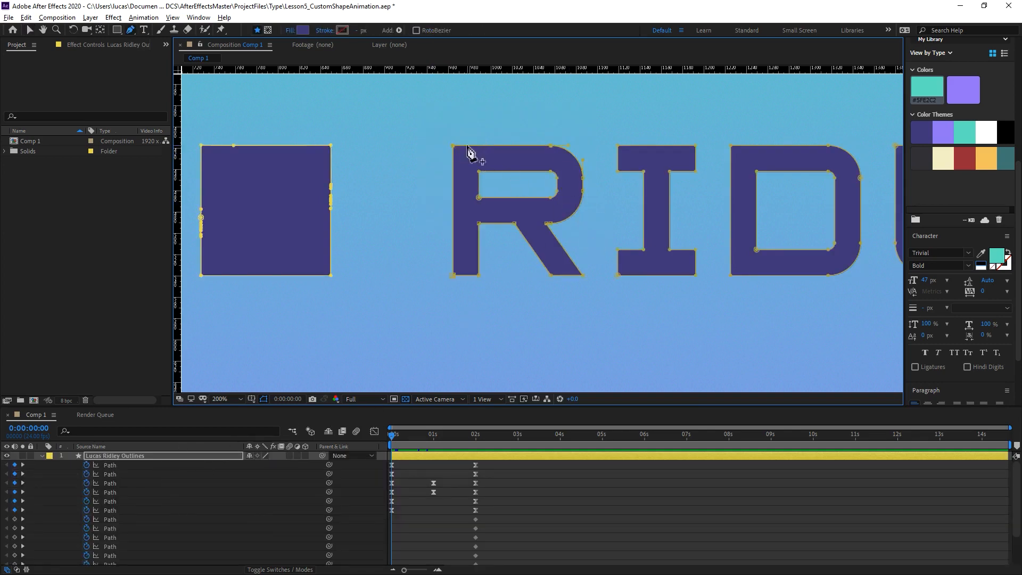
pyautogui.moveTo(433, 108); pyautogui.dragTo(596, 245)
pyautogui.moveTo(391, 433); pyautogui.dragTo(433, 434)
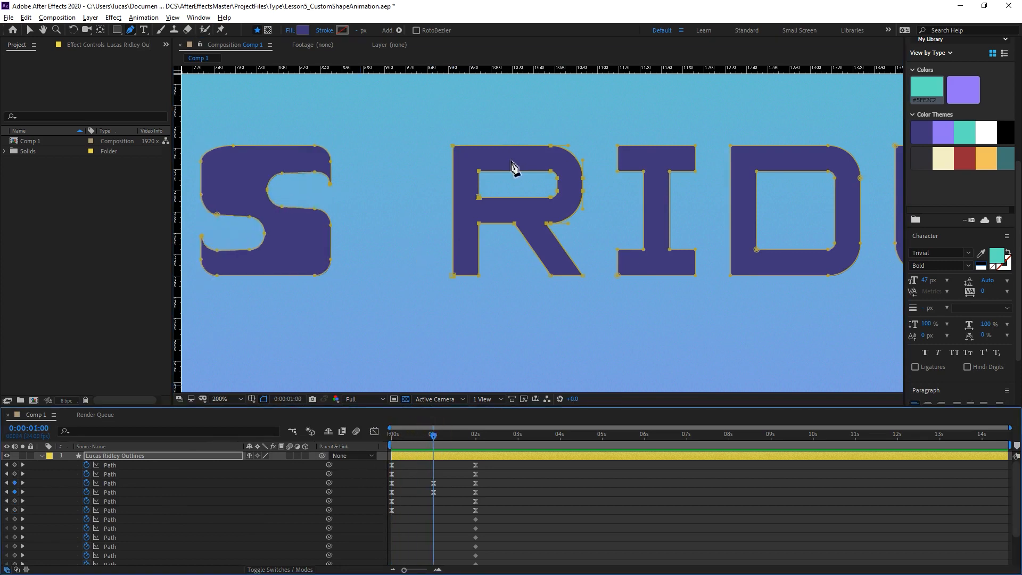
pyautogui.scroll(-1, 516, 166)
pyautogui.moveTo(573, 159); pyautogui.dragTo(523, 260)
pyautogui.moveTo(489, 307); pyautogui.dragTo(490, 54)
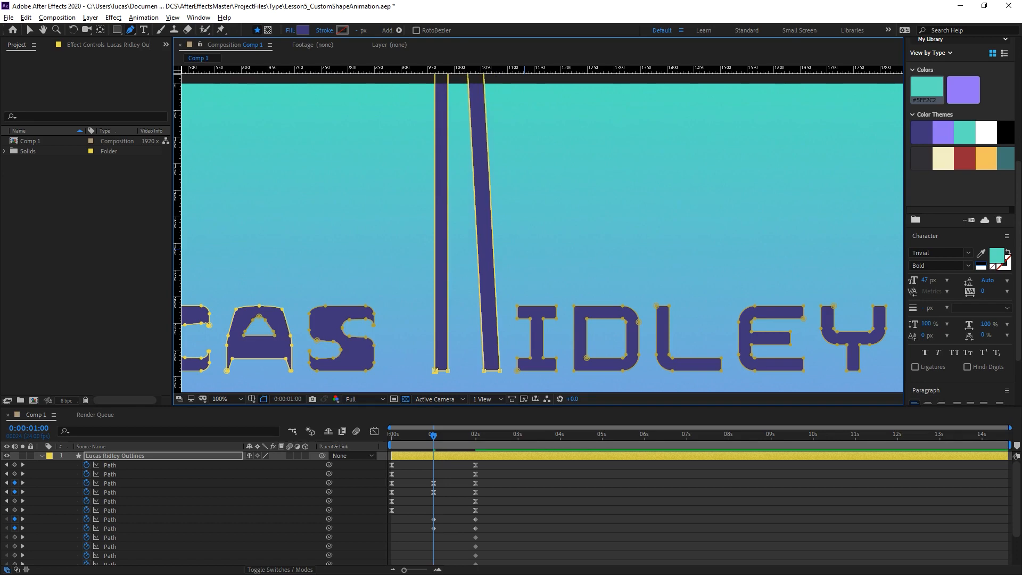
# Select the upper vertices of the I, D, L, E and Y and move them up beyond the composition's top edge.
pyautogui.moveTo(518, 304)
pyautogui.mouseDown()
pyautogui.moveTo(440, 253)
pyautogui.moveTo(815, 283)
pyautogui.moveTo(851, 315)
pyautogui.mouseUp()
pyautogui.hotkey('shift', 'Up')
pyautogui.hotkey('shift', 'Up')
pyautogui.hotkey('shift', 'Up')
pyautogui.hotkey('shift', 'Up')
pyautogui.hotkey('shift', 'Up')
pyautogui.hotkey('shift', 'Up')
pyautogui.hotkey('shift', 'Up')
pyautogui.hotkey('shift', 'Up')
pyautogui.hotkey('shift', 'Up')
pyautogui.hotkey('shift', 'Up')
pyautogui.hotkey('shift', 'Up')
pyautogui.hotkey('shift', 'Up')
pyautogui.hotkey('shift', 'Up')
pyautogui.hotkey('shift', 'Up')
pyautogui.hotkey('shift', 'Up')
pyautogui.hotkey('shift', 'Up')
pyautogui.hotkey('shift', 'Up')
pyautogui.hotkey('shift', 'Up')
pyautogui.hotkey('shift', 'Up')
pyautogui.hotkey('shift', 'Up')
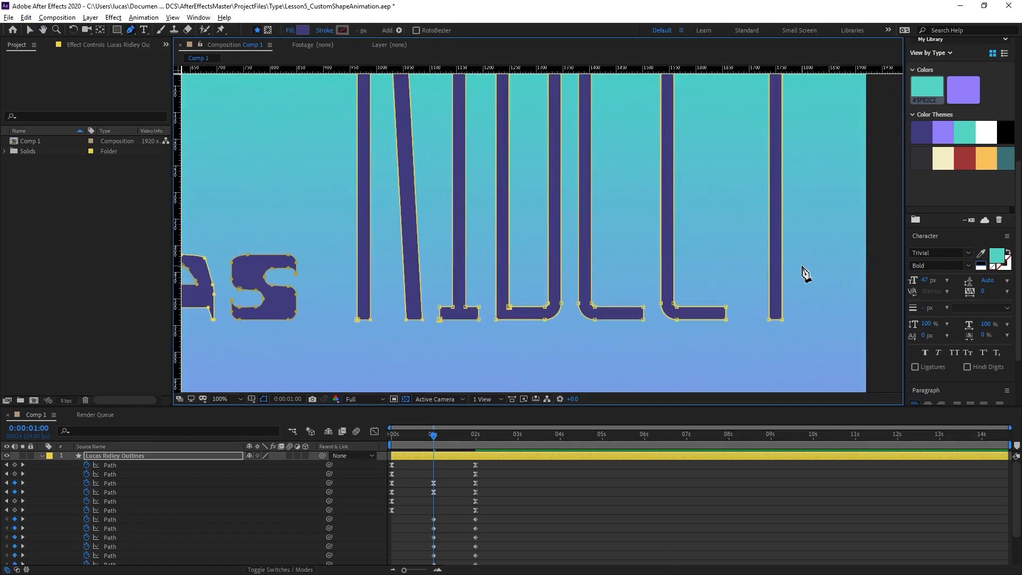
pyautogui.scroll(8, 609, 292)
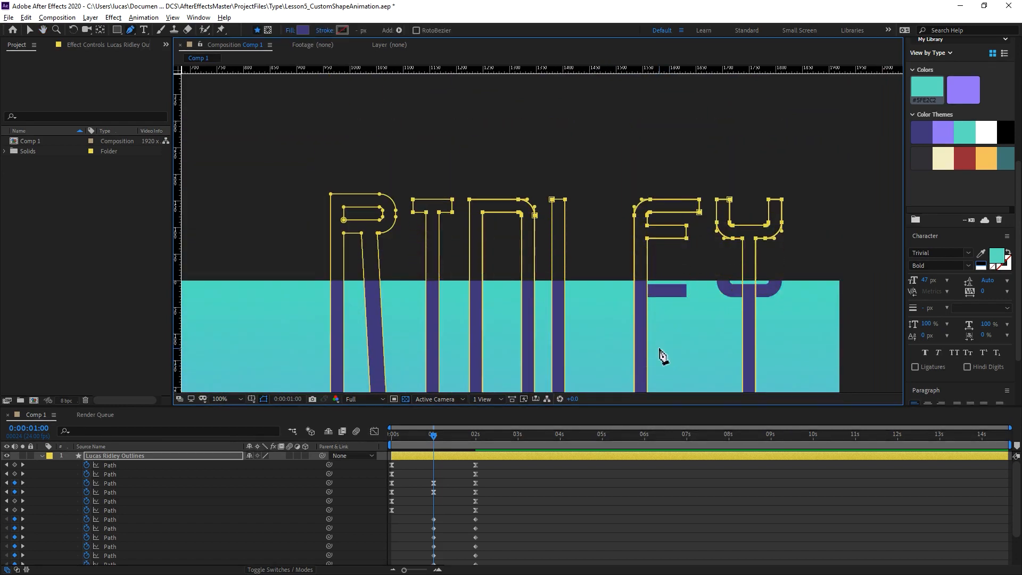
pyautogui.moveTo(529, 344); pyautogui.dragTo(553, 140)
# At 0:00:00:00, select the lower vertices of all the second word's letters and move them up beyond the composition's top edge.
pyautogui.moveTo(434, 435); pyautogui.dragTo(387, 438)
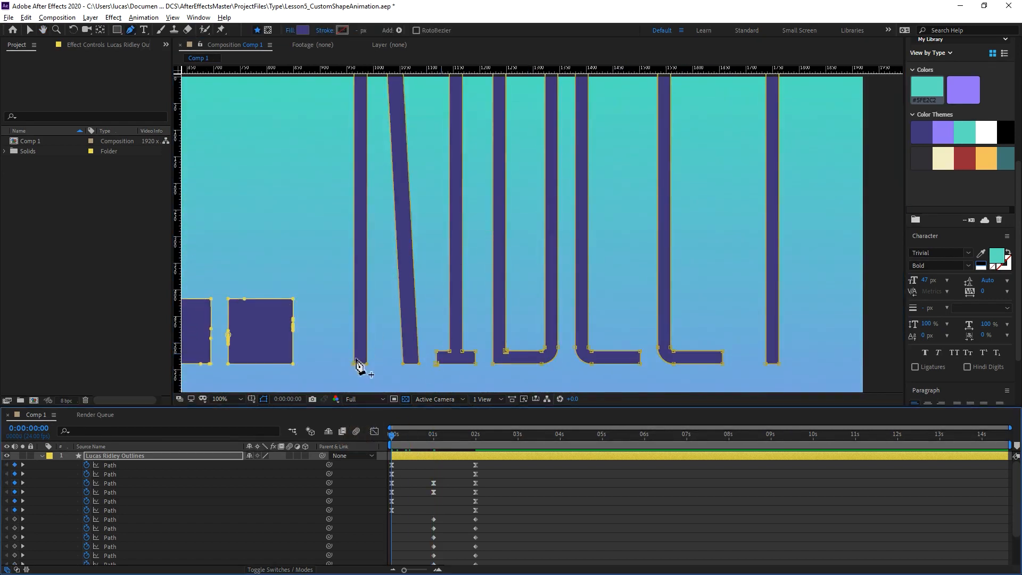
pyautogui.moveTo(327, 320); pyautogui.dragTo(761, 381)
pyautogui.hotkey('shift', 'Up')
pyautogui.hotkey('shift', 'Up')
pyautogui.hotkey('shift', 'Up')
pyautogui.hotkey('shift', 'Up')
pyautogui.hotkey('shift', 'Up')
pyautogui.hotkey('shift', 'Up')
pyautogui.hotkey('shift', 'Up')
pyautogui.hotkey('shift', 'Up')
pyautogui.hotkey('shift', 'Up')
pyautogui.hotkey('shift', 'Up')
pyautogui.hotkey('shift', 'Up')
pyautogui.hotkey('shift', 'Up')
pyautogui.hotkey('shift', 'Up')
pyautogui.hotkey('shift', 'Up')
pyautogui.hotkey('shift', 'Up')
pyautogui.hotkey('shift', 'Up')
pyautogui.hotkey('shift', 'Up')
pyautogui.hotkey('shift', 'Up')
pyautogui.hotkey('shift', 'Up')
pyautogui.hotkey('shift', 'Up')
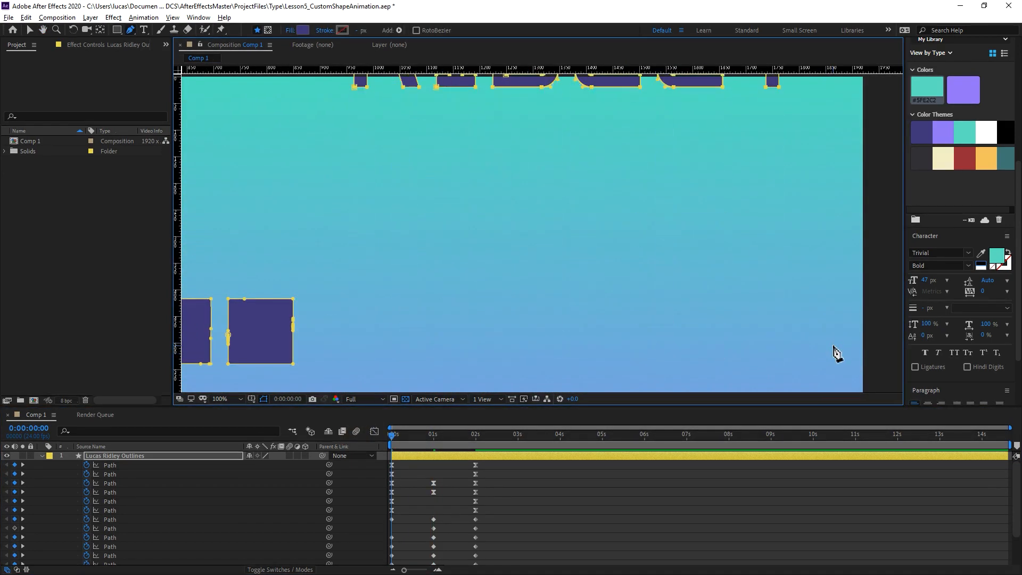
pyautogui.moveTo(554, 225); pyautogui.dragTo(513, 361)
pyautogui.hotkey('shift', 'Up')
pyautogui.hotkey('shift', 'Up')
pyautogui.press('Up')
pyautogui.press('Up')
pyautogui.press('Up')
pyautogui.press('Up')
pyautogui.press('Up')
pyautogui.press('Up')
# Deselect the letters and play the animation from the start to review how the second word comes in from above.
pyautogui.moveTo(392, 438); pyautogui.dragTo(442, 446)
pyautogui.scroll(-3, 512, 325)
pyautogui.moveTo(491, 296); pyautogui.dragTo(542, 242)
pyautogui.scroll(2, 511, 248)
pyautogui.click(240, 329)
pyautogui.press('space')
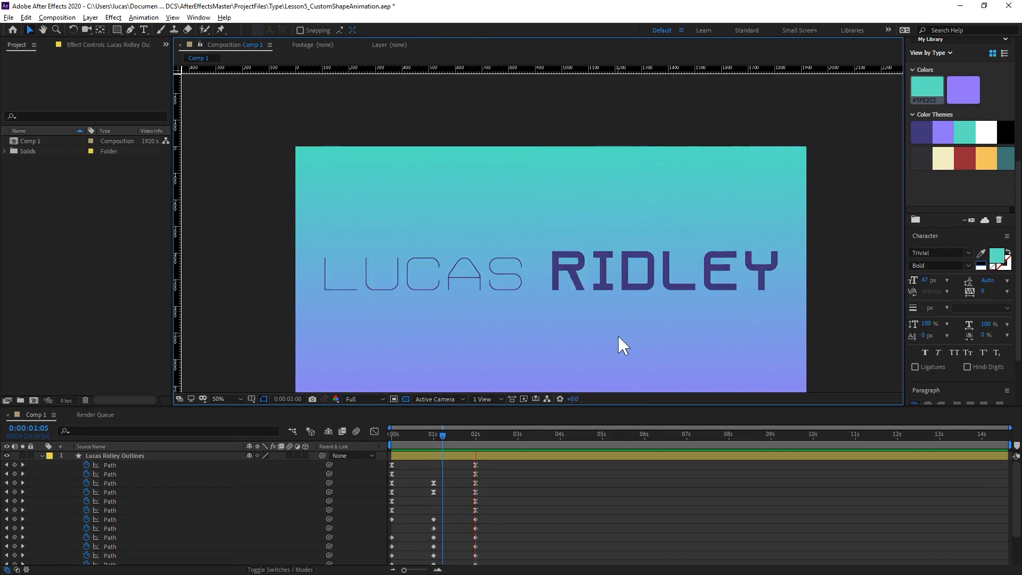
pyautogui.moveTo(420, 436); pyautogui.dragTo(341, 445)
pyautogui.press('space')
pyautogui.press('space')
pyautogui.click(391, 436)
pyautogui.press('space')
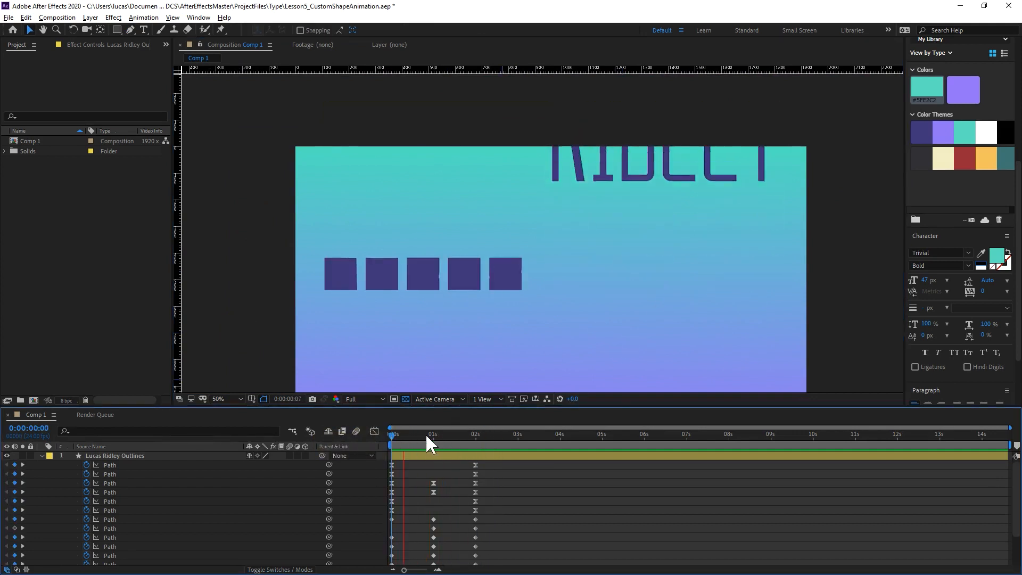
pyautogui.press('space')
# Select all Path keyframes of the second word and apply Easy Ease to them.
pyautogui.moveTo(456, 435); pyautogui.dragTo(391, 445)
pyautogui.scroll(-3, 452, 476)
pyautogui.moveTo(495, 494); pyautogui.dragTo(388, 553)
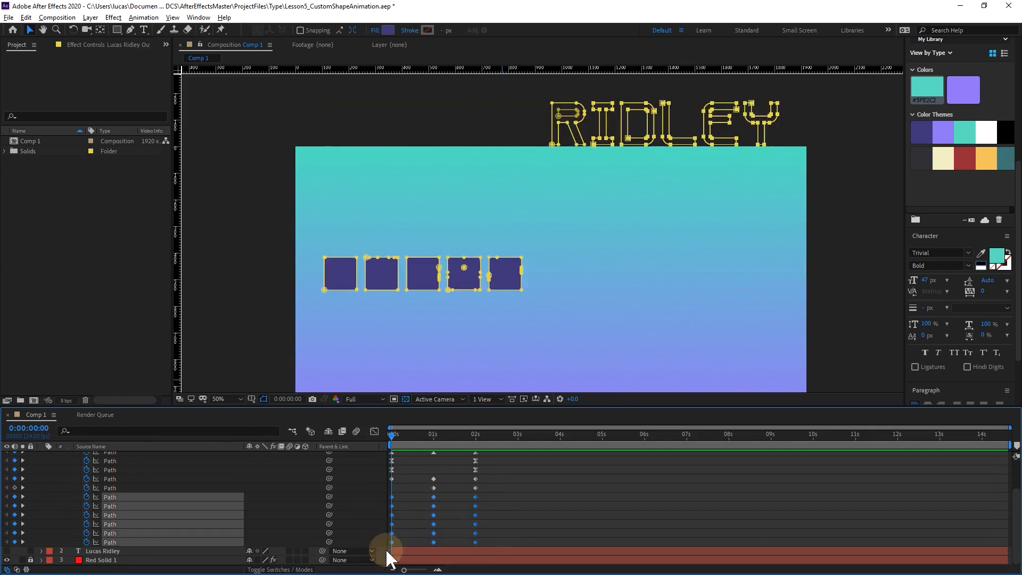
pyautogui.moveTo(494, 474); pyautogui.dragTo(376, 553)
pyautogui.press('F9')
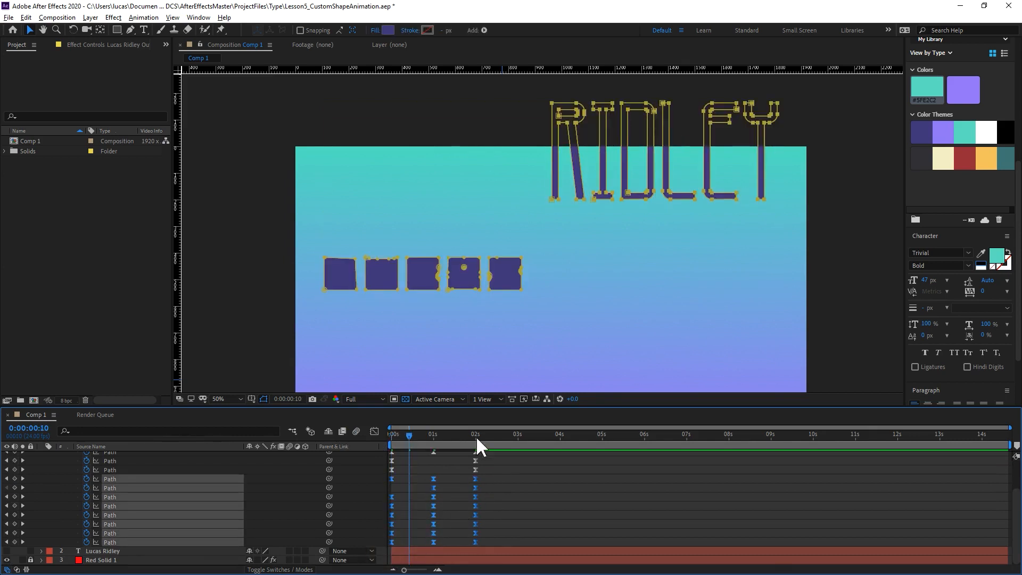
# Add Path keyframes for all of the second word's letters at 0:00:02:16.
pyautogui.press('space')
pyautogui.moveTo(479, 438); pyautogui.dragTo(503, 446)
pyautogui.moveTo(14, 478); pyautogui.dragTo(14, 541)
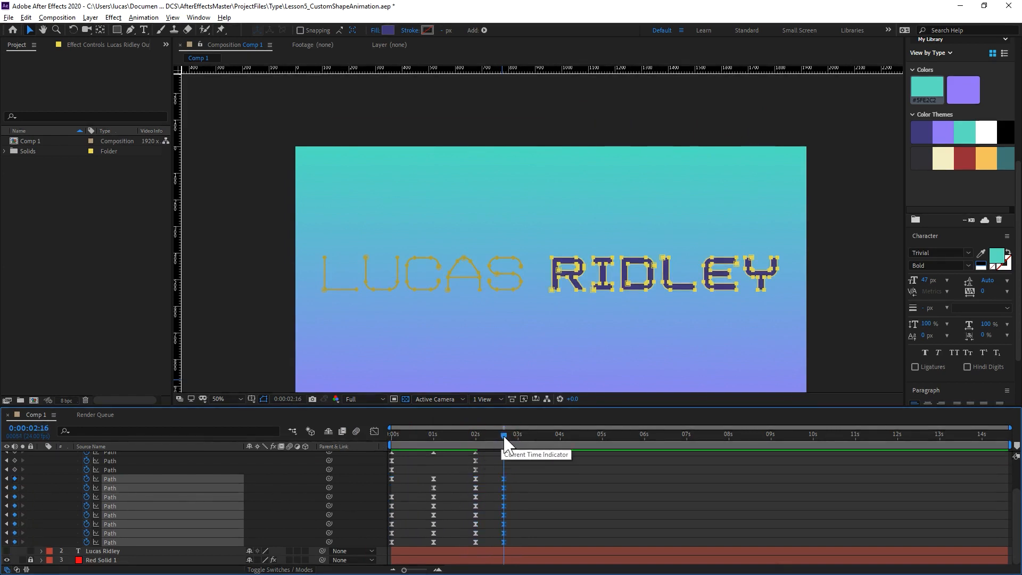
# Select the upper vertices of the second word's letters with the Pen tool and lower them slightly to create an overshoot pose.
pyautogui.moveTo(503, 436); pyautogui.dragTo(489, 436)
pyautogui.click(830, 224)
pyautogui.moveTo(853, 214); pyautogui.dragTo(582, 280)
pyautogui.press('g')
pyautogui.click(126, 541)
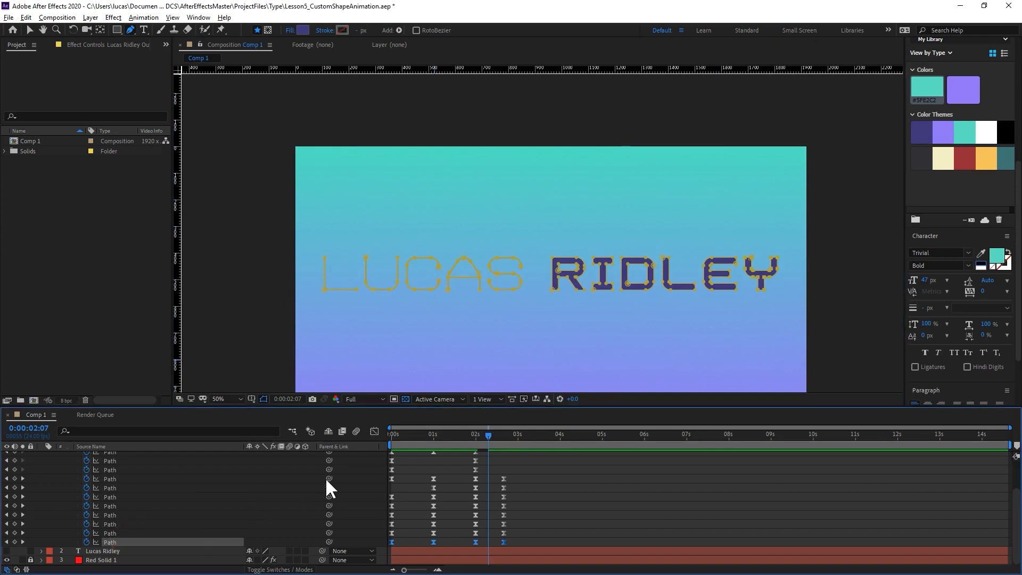
pyautogui.keyDown('shift'); pyautogui.click(147, 478); pyautogui.keyUp('shift')
pyautogui.keyDown('shift'); pyautogui.click(119, 533); pyautogui.keyUp('shift')
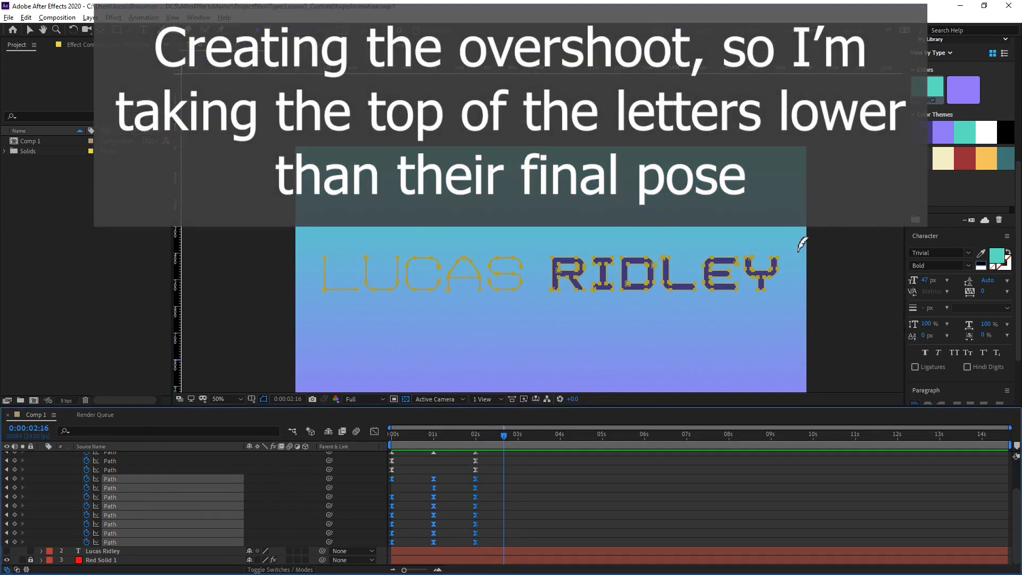
pyautogui.moveTo(860, 208); pyautogui.dragTo(534, 280)
pyautogui.press('Down')
pyautogui.press('Down')
pyautogui.press('Down')
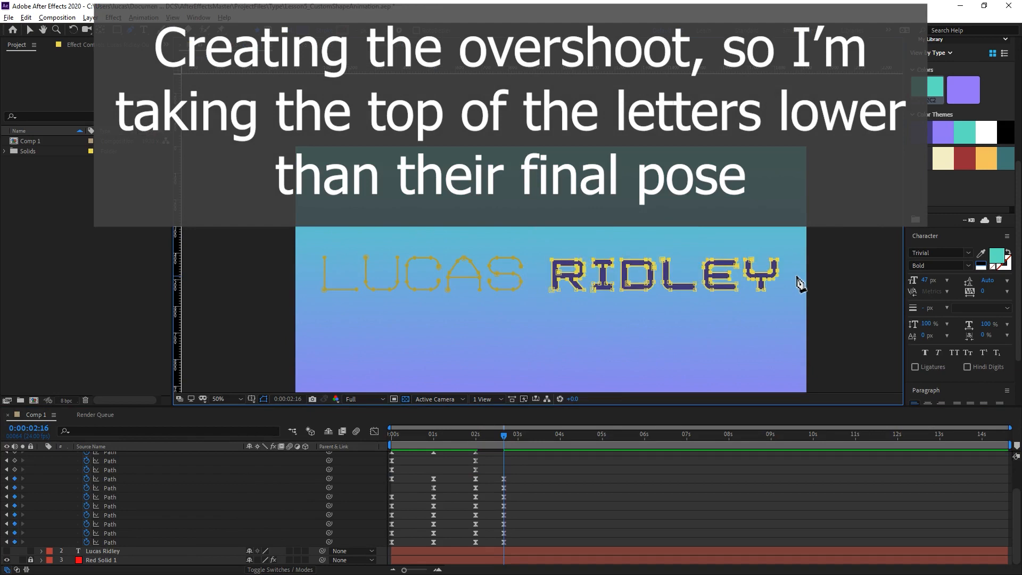
# Copy the second word's Path keyframes from 0:00:02:00, paste them as the last keyframes at 0:00:02:16, and preview.
pyautogui.moveTo(483, 474); pyautogui.dragTo(481, 545)
pyautogui.hotkey('ctrl', 'c')
pyautogui.hotkey('ctrl', 'v')
pyautogui.press('Home')
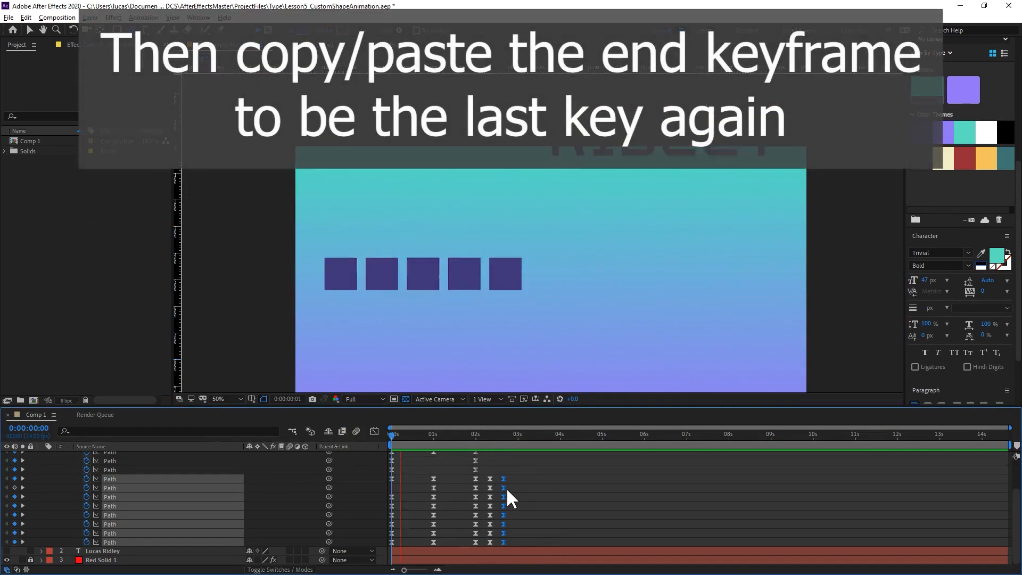
pyautogui.press('space')
# Delete the second word's surplus end keyframes, keeping only those at 0:00:02:00 and about 0:00:02:08, and replay the animation.
pyautogui.moveTo(473, 434); pyautogui.dragTo(475, 444)
pyautogui.moveTo(467, 475); pyautogui.dragTo(510, 542)
pyautogui.press('Delete')
pyautogui.press('Home')
pyautogui.press('space')
pyautogui.press('space')
# Edit the incoming velocity influence of the second word's last two sets of Path keyframes and preview the overshoot.
pyautogui.rightClick(490, 541)
pyautogui.click(525, 522)
pyautogui.click(467, 266)
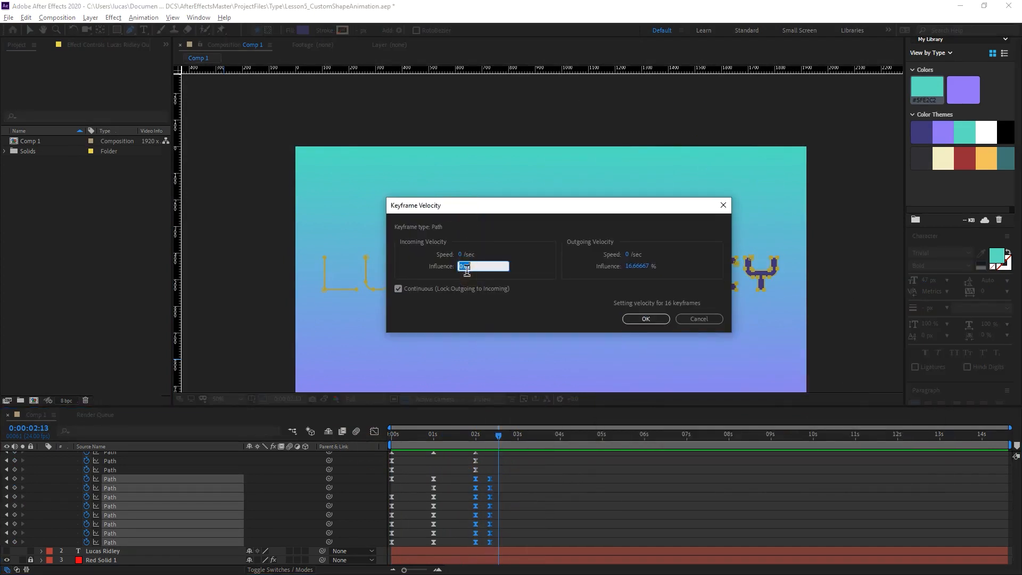
pyautogui.click(646, 319)
pyautogui.moveTo(496, 434); pyautogui.dragTo(429, 452)
pyautogui.press('space')
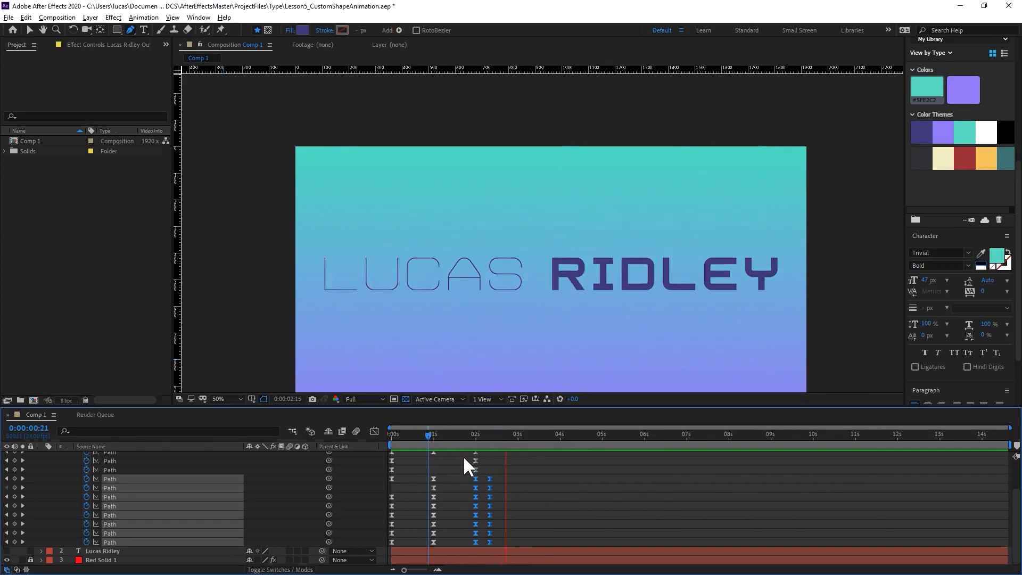
pyautogui.press('space')
pyautogui.press('Home')
pyautogui.press('space')
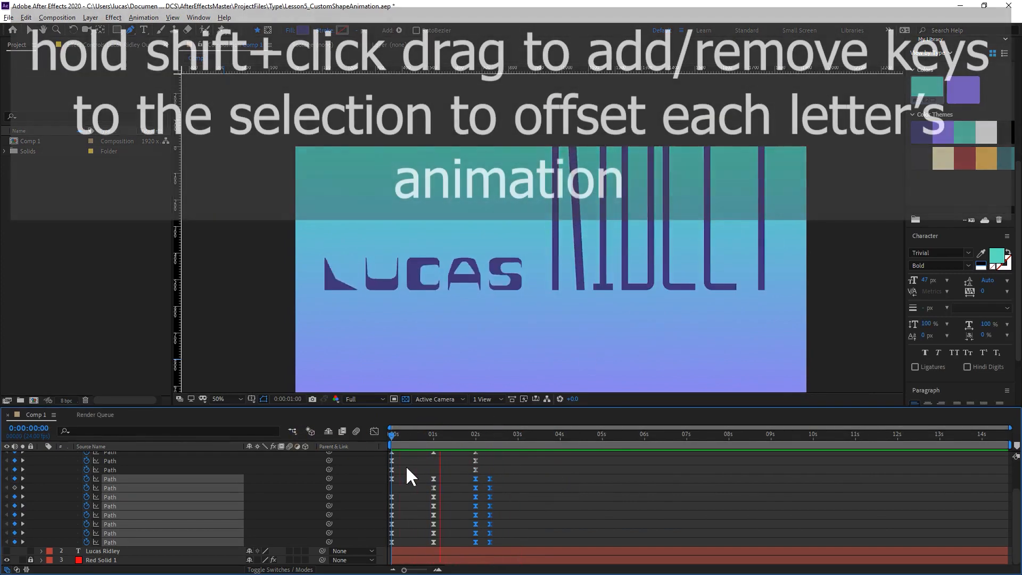
pyautogui.press('space')
# Select the Path keyframes of both words on the outlines layer, ready for offsetting letter by letter.
pyautogui.click(506, 480)
pyautogui.scroll(5, 497, 468)
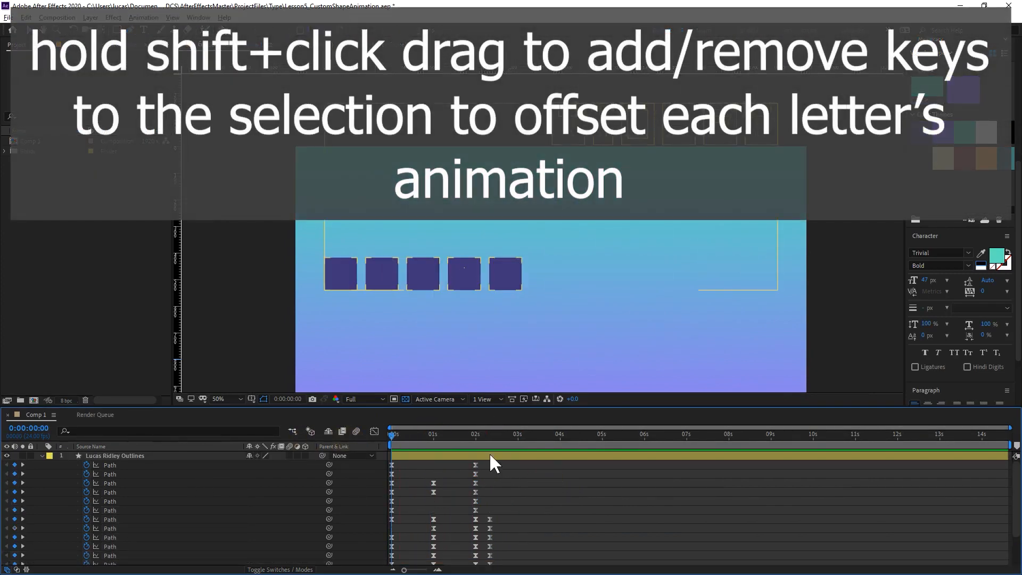
pyautogui.scroll(-3, 387, 528)
pyautogui.moveTo(498, 464); pyautogui.dragTo(387, 541)
pyautogui.scroll(3, 444, 500)
pyautogui.moveTo(429, 436); pyautogui.dragTo(409, 449)
pyautogui.moveTo(506, 469); pyautogui.dragTo(383, 546)
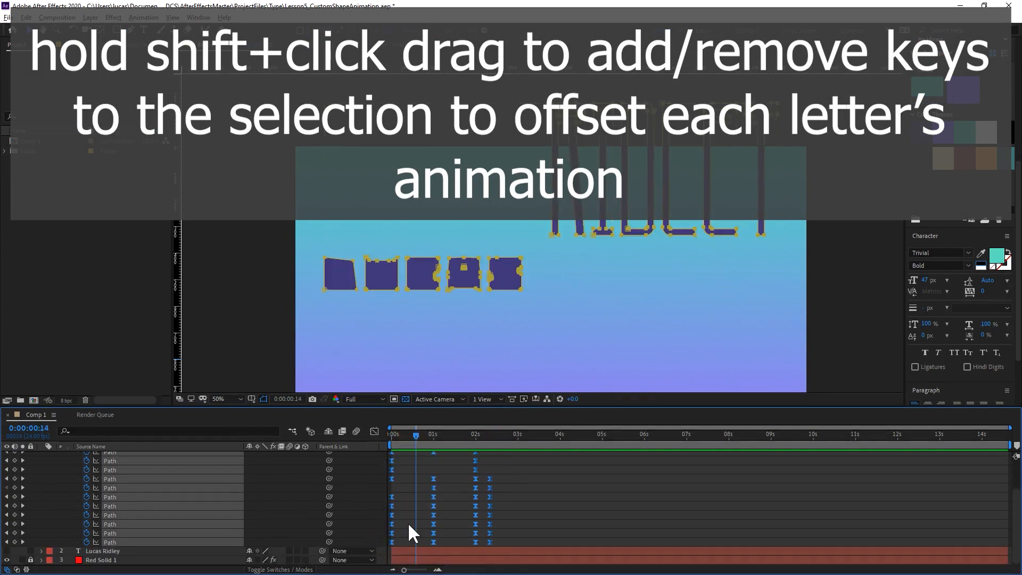
# Stagger the first word's Path keyframes about six frames per letter, keeping the A's two paths aligned and shifting the second word along.
pyautogui.scroll(3, 407, 522)
pyautogui.moveTo(391, 473)
pyautogui.mouseDown()
pyautogui.moveTo(520, 563)
pyautogui.moveTo(516, 539)
pyautogui.moveTo(402, 482)
pyautogui.moveTo(507, 484)
pyautogui.mouseUp()
pyautogui.scroll(3, 515, 541)
pyautogui.moveTo(413, 491); pyautogui.dragTo(424, 494)
pyautogui.moveTo(431, 470); pyautogui.dragTo(498, 481)
pyautogui.press('space')
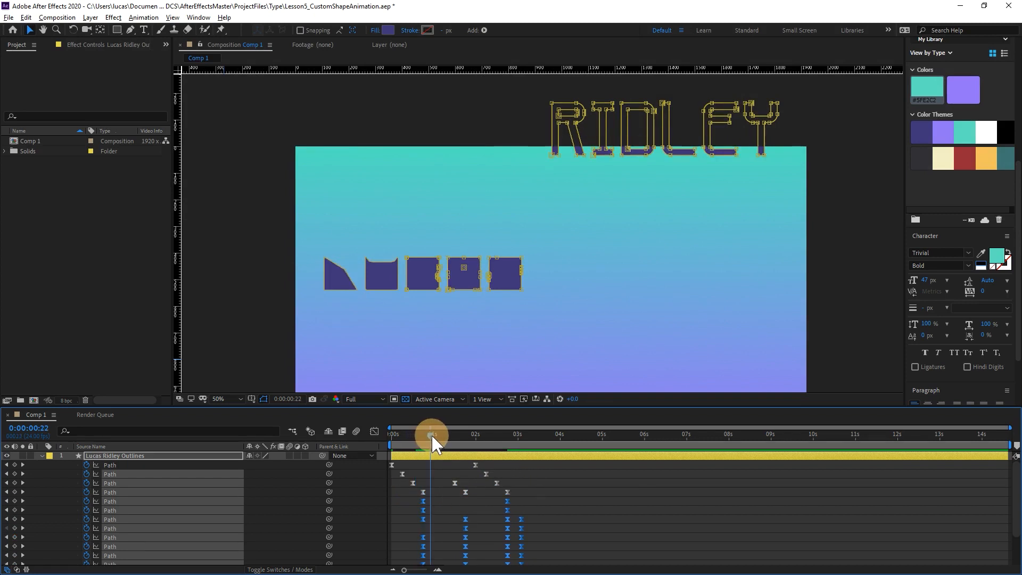
pyautogui.moveTo(423, 500); pyautogui.dragTo(427, 510)
pyautogui.moveTo(430, 509); pyautogui.dragTo(434, 509)
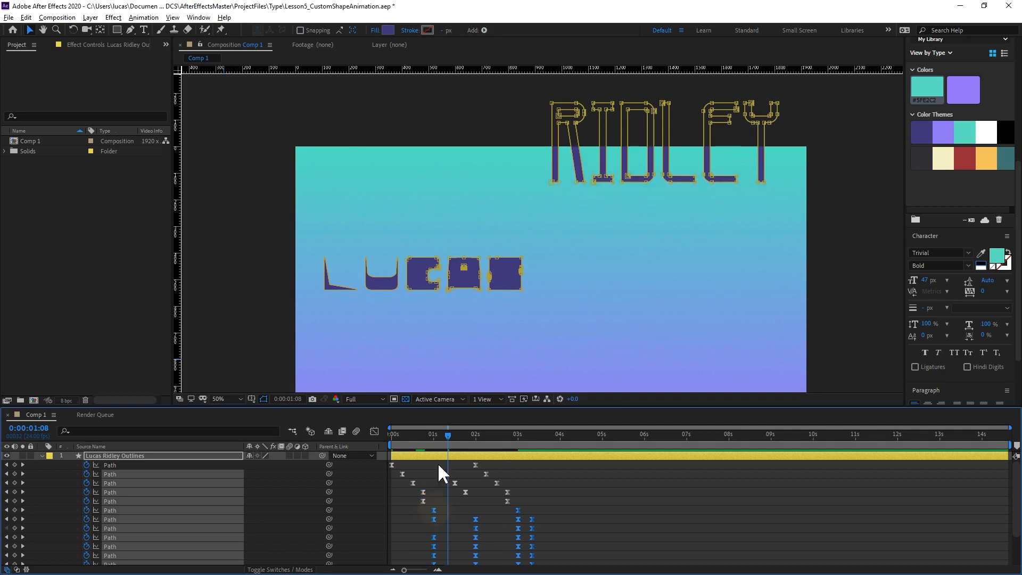
pyautogui.moveTo(435, 436)
pyautogui.mouseDown()
pyautogui.moveTo(425, 446)
pyautogui.moveTo(433, 442)
pyautogui.mouseUp()
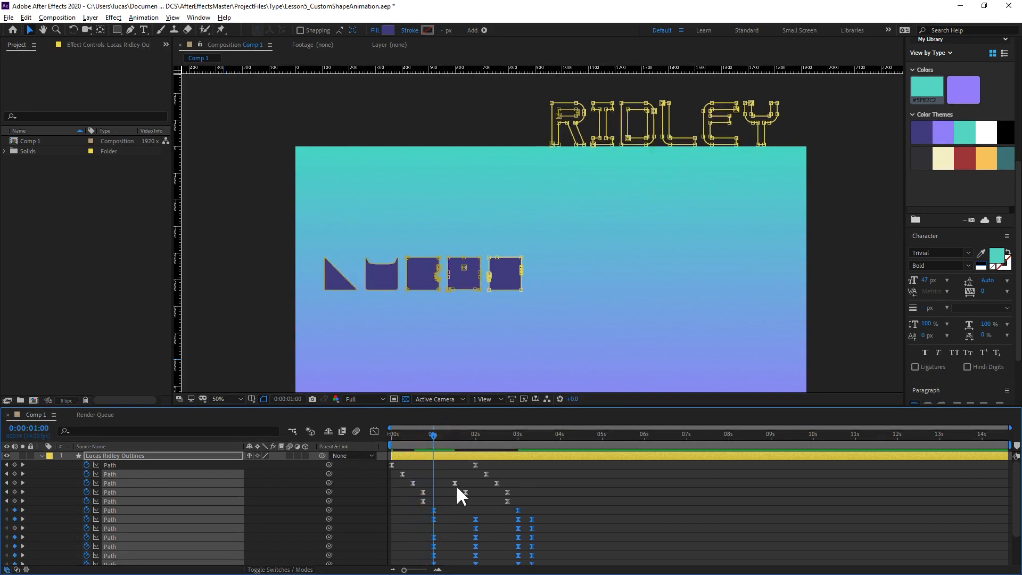
# Delete the extra middle Path keyframes of the first word's C and A.
pyautogui.moveTo(471, 496); pyautogui.dragTo(449, 483)
pyautogui.press('Delete')
pyautogui.moveTo(435, 438)
pyautogui.mouseDown()
pyautogui.moveTo(458, 437)
pyautogui.moveTo(440, 447)
pyautogui.mouseUp()
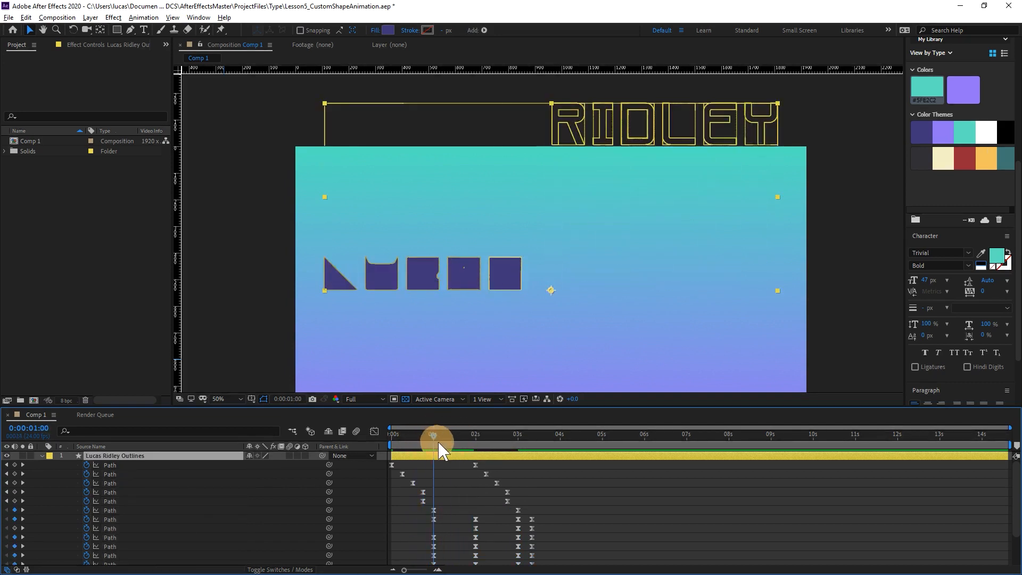
# Select all the second word's Path keyframes and shift them to start at about 0:00:02:03, previewing the timing.
pyautogui.moveTo(422, 495); pyautogui.dragTo(544, 544)
pyautogui.press('space')
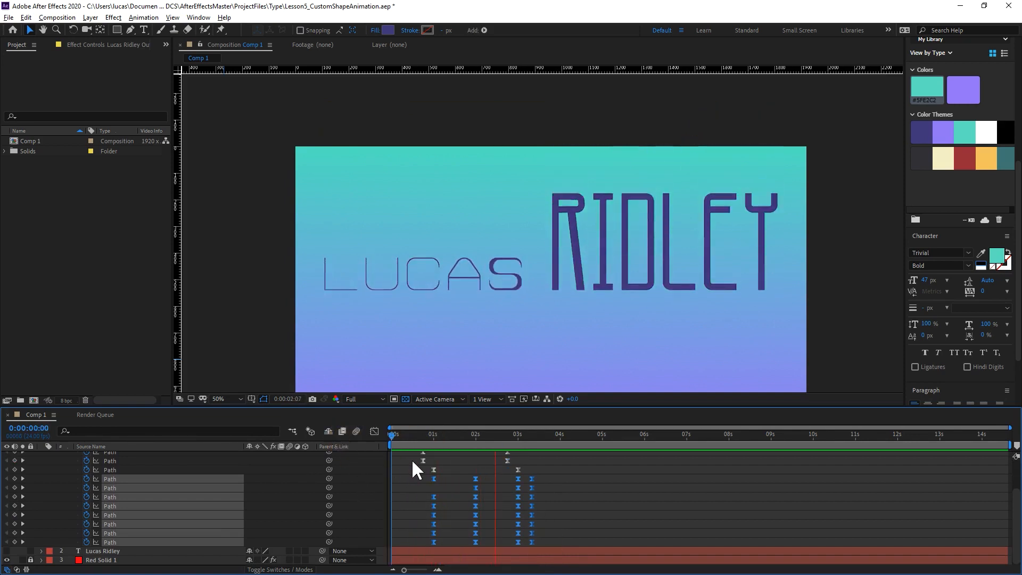
pyautogui.moveTo(490, 434); pyautogui.dragTo(500, 430)
pyautogui.moveTo(434, 479); pyautogui.dragTo(506, 479)
pyautogui.moveTo(467, 435); pyautogui.dragTo(457, 437)
pyautogui.press('space')
pyautogui.press('space')
pyautogui.moveTo(501, 479); pyautogui.dragTo(480, 479)
pyautogui.click(475, 433)
# Start the second word's Path keyframes at about 0:00:01:13, stagger them letter by letter, and preview from the start.
pyautogui.press('space')
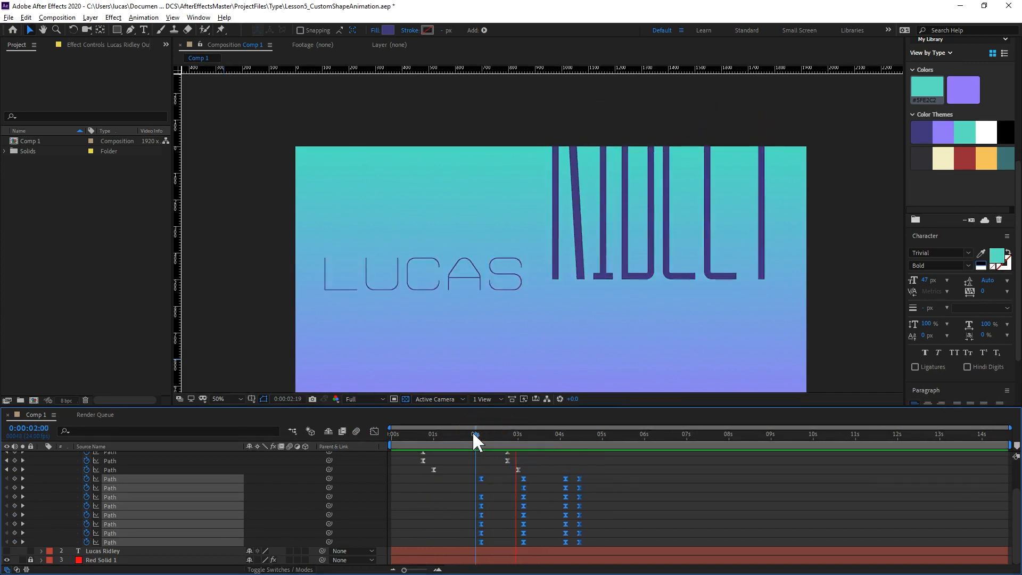
pyautogui.press('space')
pyautogui.moveTo(475, 434); pyautogui.dragTo(498, 435)
pyautogui.moveTo(481, 479); pyautogui.dragTo(565, 491)
pyautogui.moveTo(456, 498)
pyautogui.mouseDown()
pyautogui.moveTo(492, 505)
pyautogui.moveTo(485, 512)
pyautogui.moveTo(498, 517)
pyautogui.moveTo(611, 520)
pyautogui.moveTo(500, 530)
pyautogui.moveTo(504, 519)
pyautogui.moveTo(614, 522)
pyautogui.moveTo(515, 532)
pyautogui.moveTo(544, 541)
pyautogui.mouseUp()
pyautogui.press('Home')
pyautogui.press('space')
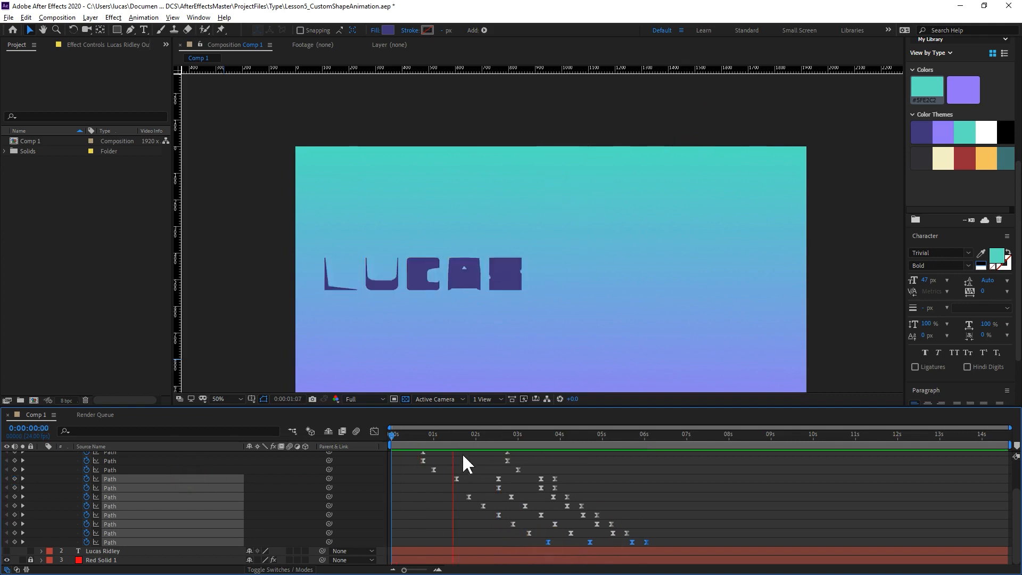
# Match the Path keyframes of the D's hole to those of its outer shape and preview the staggered letters.
pyautogui.click(476, 436)
pyautogui.moveTo(477, 435); pyautogui.dragTo(536, 442)
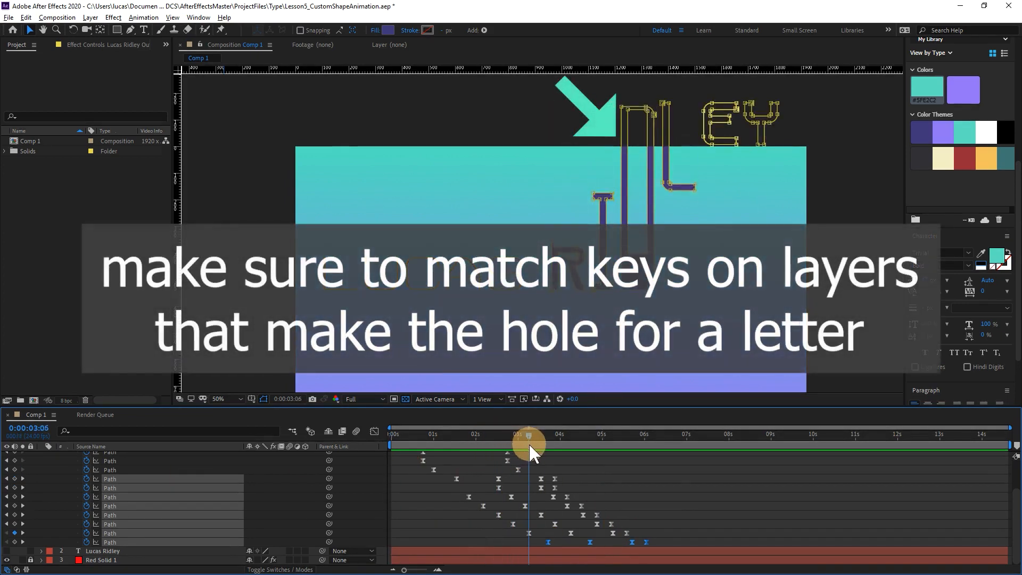
pyautogui.moveTo(513, 523)
pyautogui.mouseDown()
pyautogui.moveTo(612, 516)
pyautogui.moveTo(482, 515)
pyautogui.moveTo(662, 548)
pyautogui.moveTo(498, 524)
pyautogui.mouseUp()
pyautogui.hotkey('ctrl', 'z')
pyautogui.click(430, 434)
pyautogui.press('space')
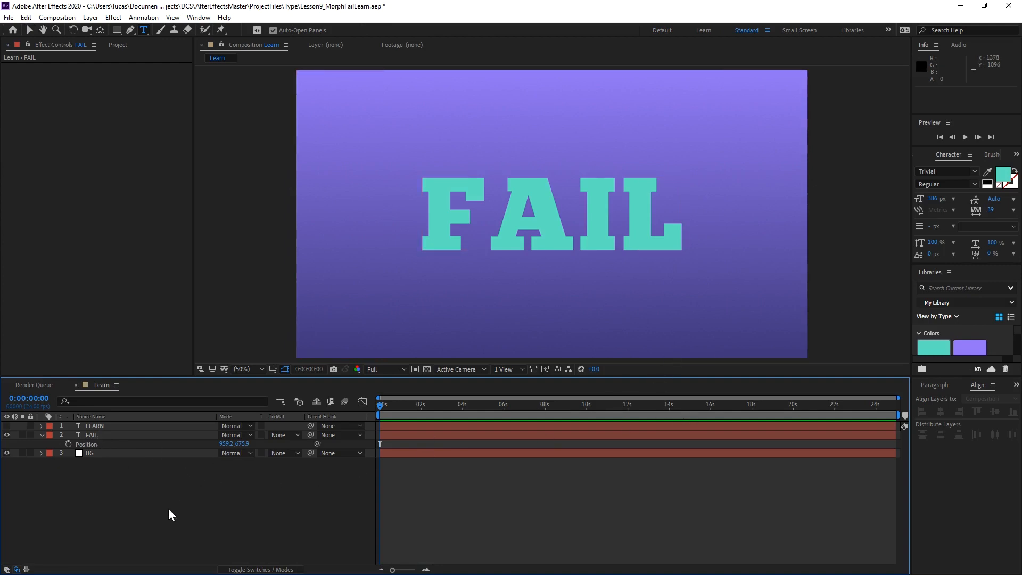
# In the Learn composition, select the FAIL text layer and show the LEARN layer together with it.
pyautogui.click(117, 435)
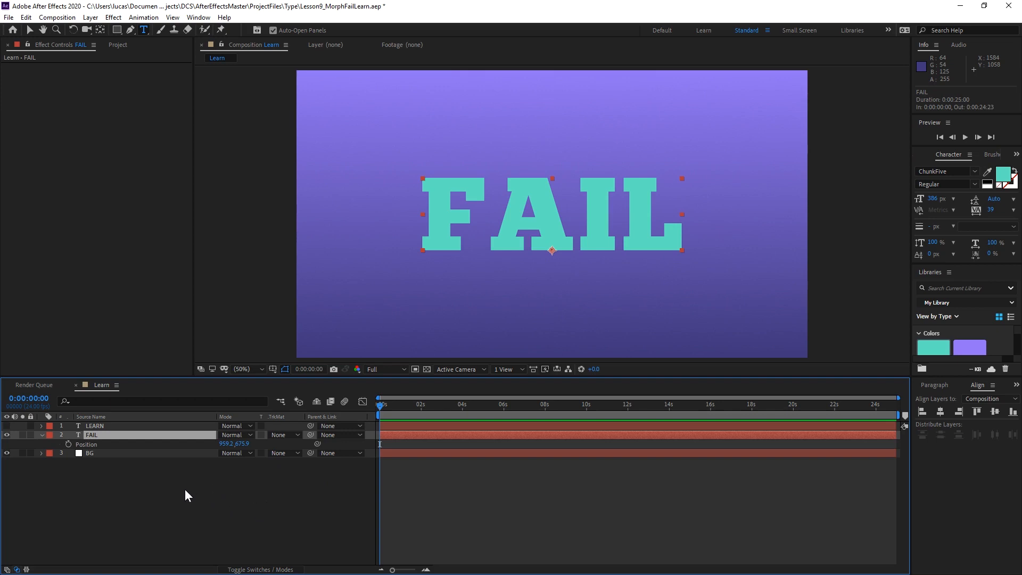
pyautogui.click(6, 426)
pyautogui.click(5, 435)
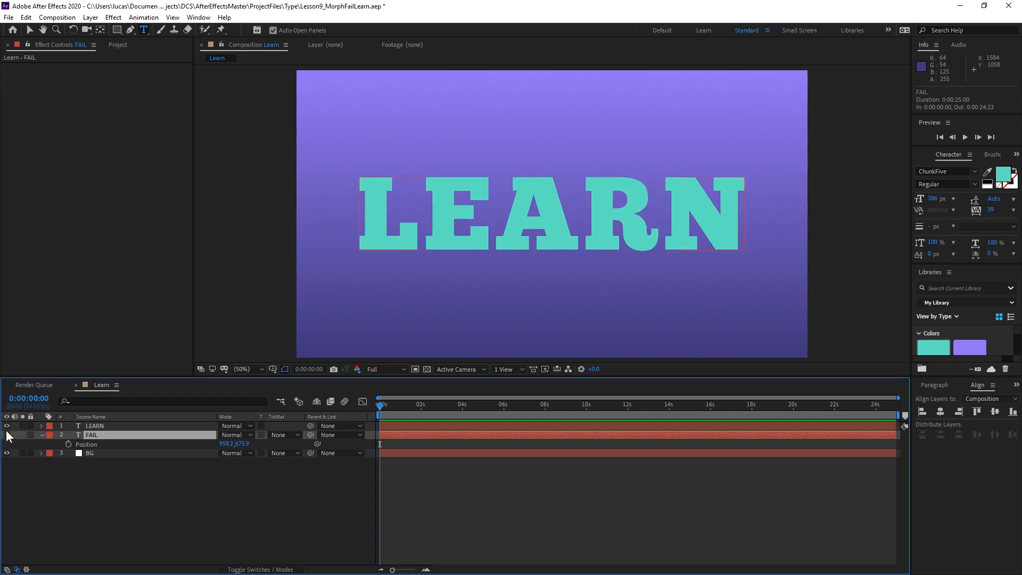
pyautogui.click(8, 436)
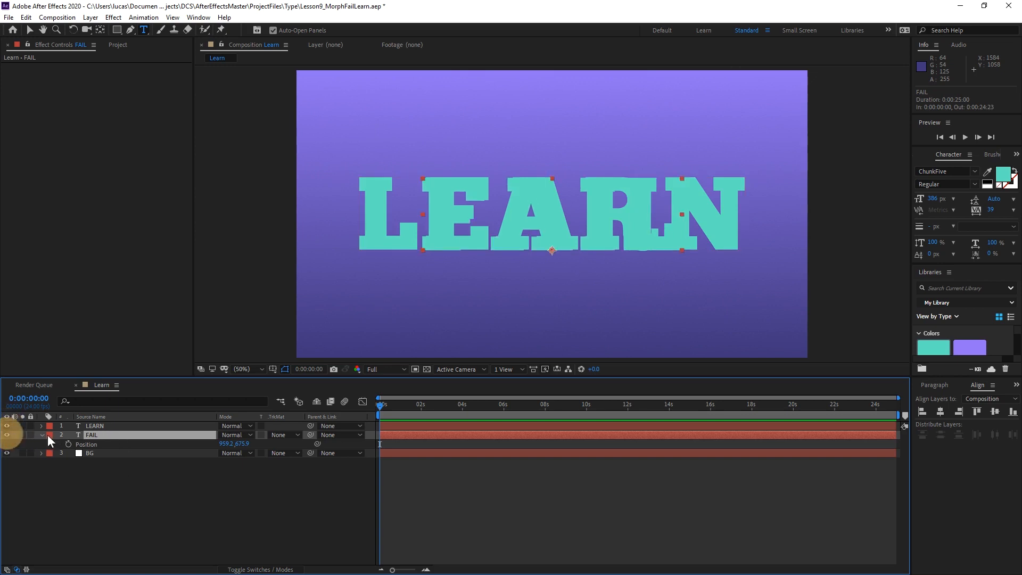
# Move the FAIL layer below LEARN by setting its Y position to 1008.9, and save the project.
pyautogui.moveTo(243, 445); pyautogui.dragTo(429, 434)
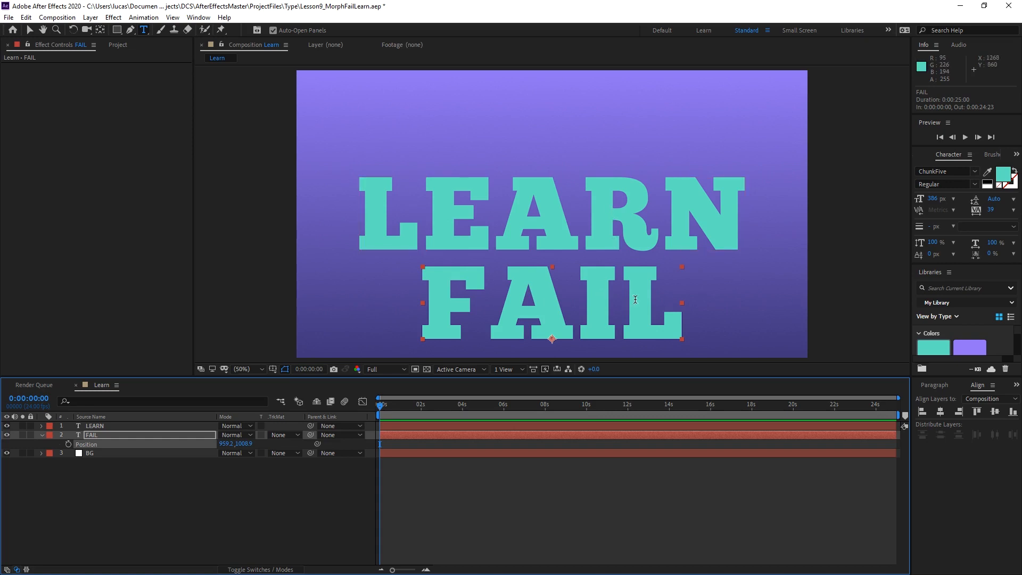
pyautogui.hotkey('ctrl', 's')
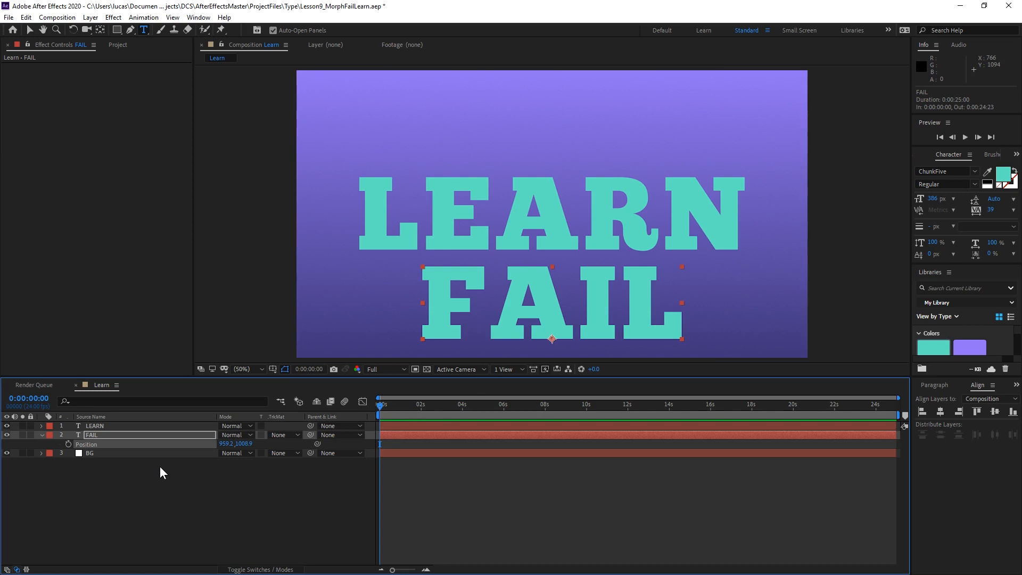
# Undo the last position change of the FAIL layer and set the LEARN layer's blending mode to Difference.
pyautogui.hotkey('ctrl', 'z')
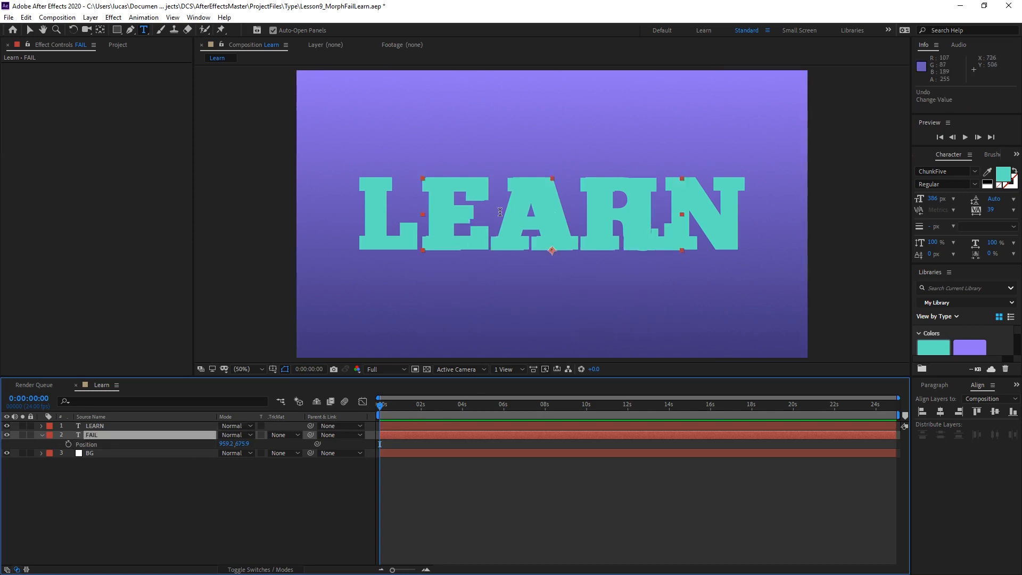
pyautogui.click(228, 431)
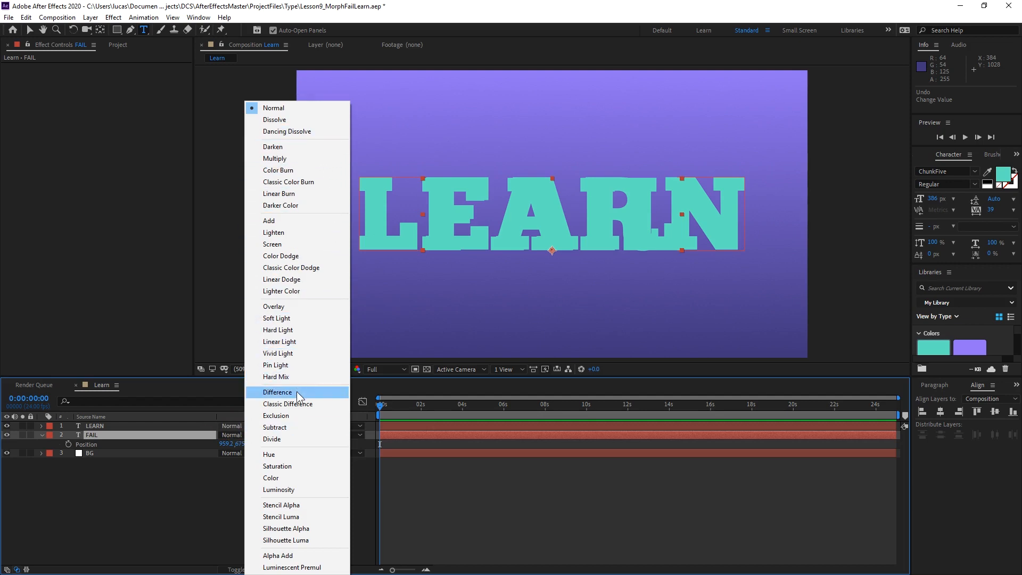
pyautogui.click(296, 392)
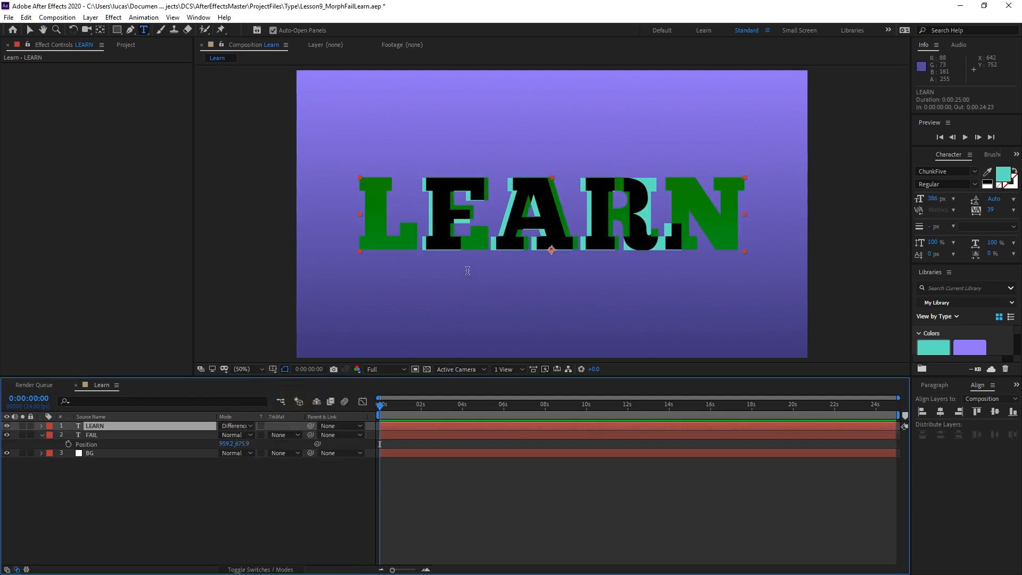
# Nudge the LEARN text horizontally to X position 939.9 so its A sits over the A of FAIL.
pyautogui.press('.')
pyautogui.moveTo(474, 123); pyautogui.dragTo(506, 138)
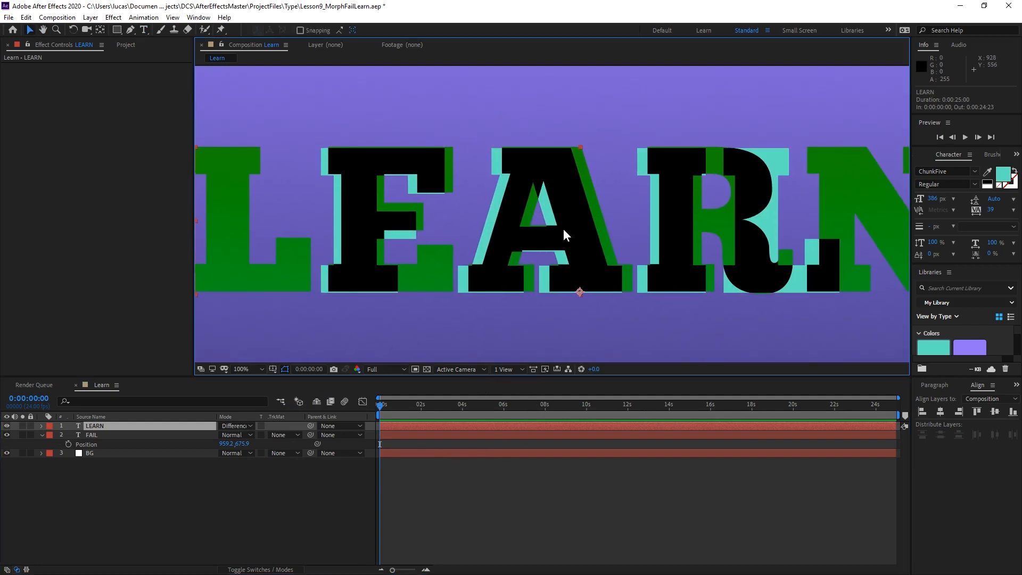
pyautogui.hotkey('shift', 'Left')
pyautogui.hotkey('shift', 'Left')
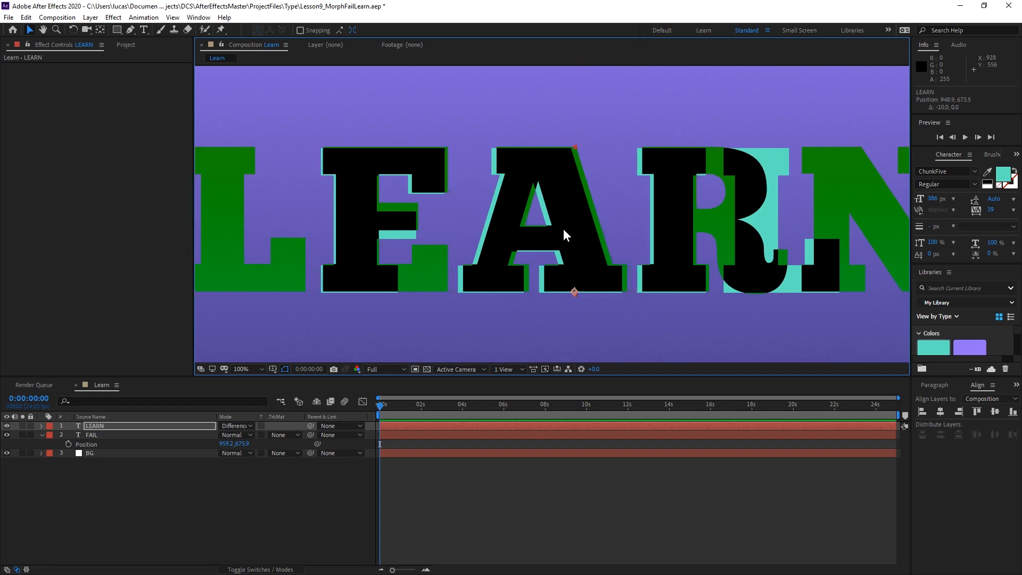
pyautogui.hotkey('shift', 'Right')
pyautogui.hotkey('shift', 'Left')
pyautogui.press('Right')
pyautogui.press('Right')
pyautogui.press('Right')
pyautogui.press('Left')
pyautogui.press('Left')
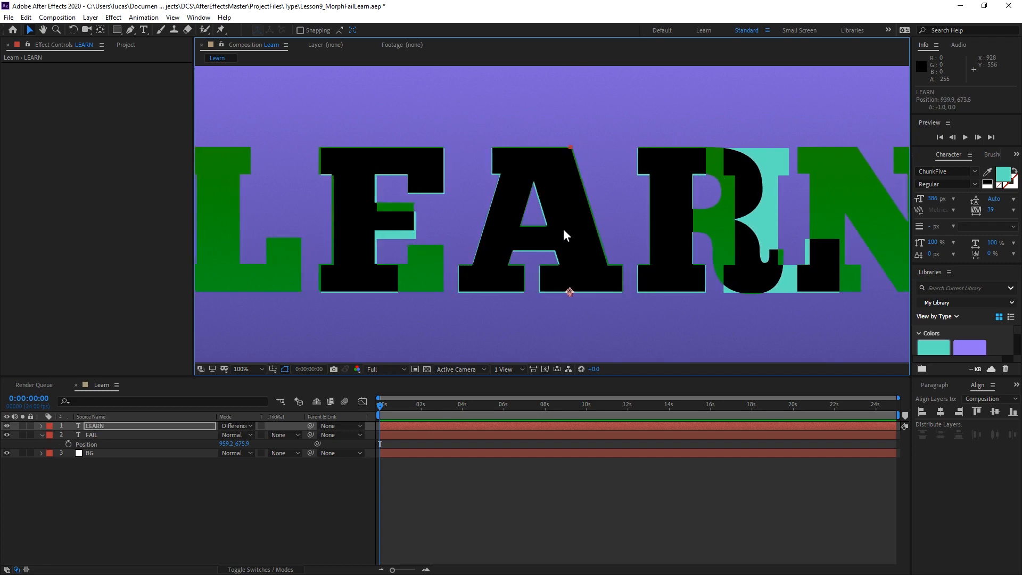
# Nudge the LEARN text down 2 px and fine-tune it sideways to position 939.9, 675.5, matching the two A letters.
pyautogui.press('Down')
pyautogui.press('Down')
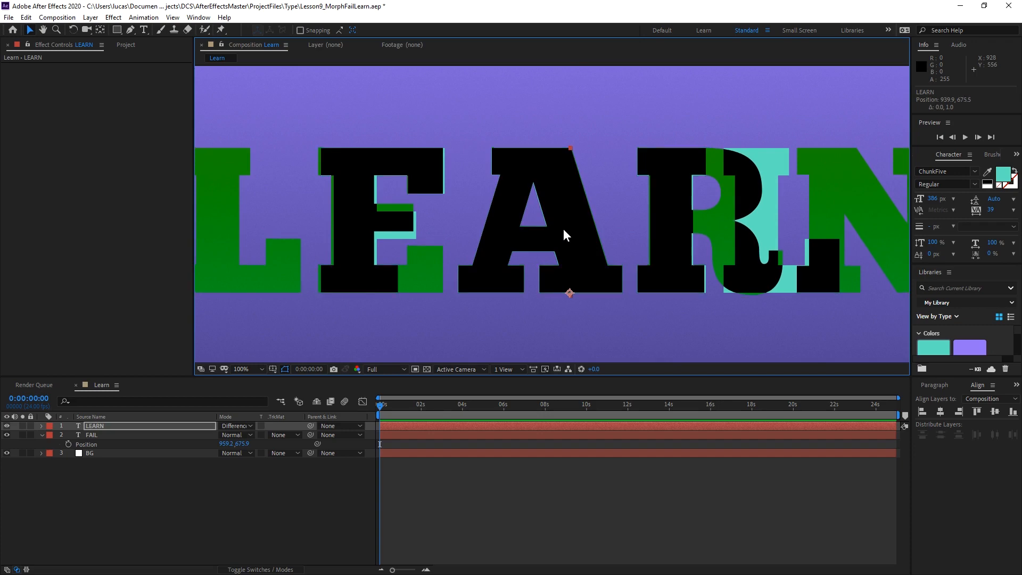
pyautogui.press('Left')
pyautogui.press('Right')
pyautogui.press('Left')
pyautogui.press('Left')
pyautogui.press('Left')
pyautogui.press('Right')
pyautogui.press('Right')
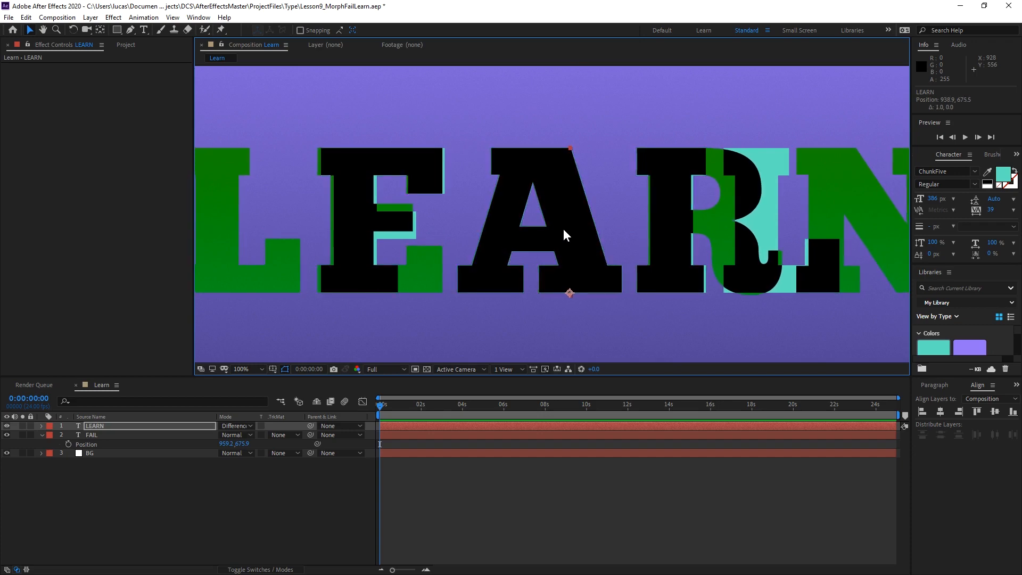
pyautogui.press('Right')
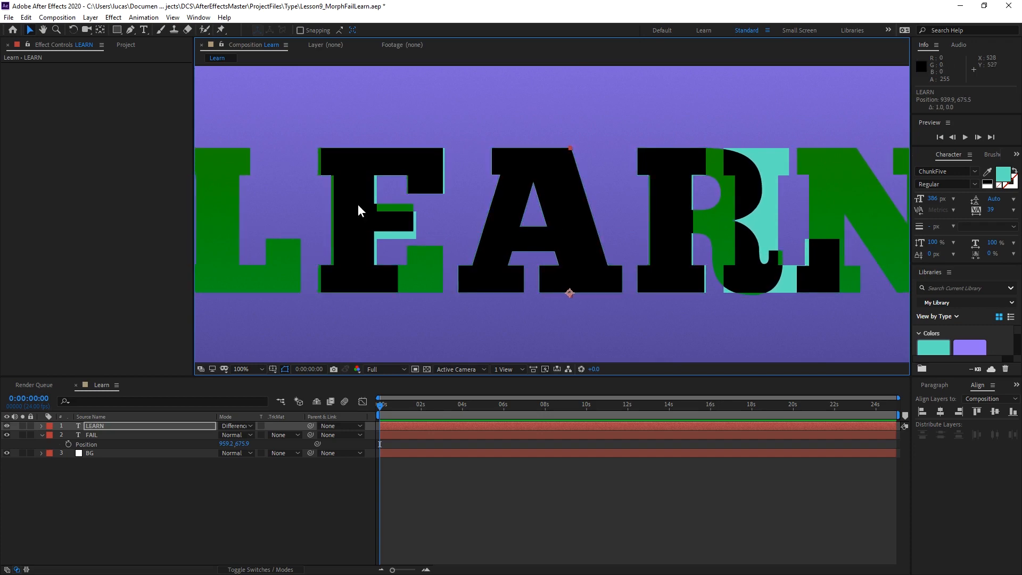
pyautogui.scroll(-2, 663, 219)
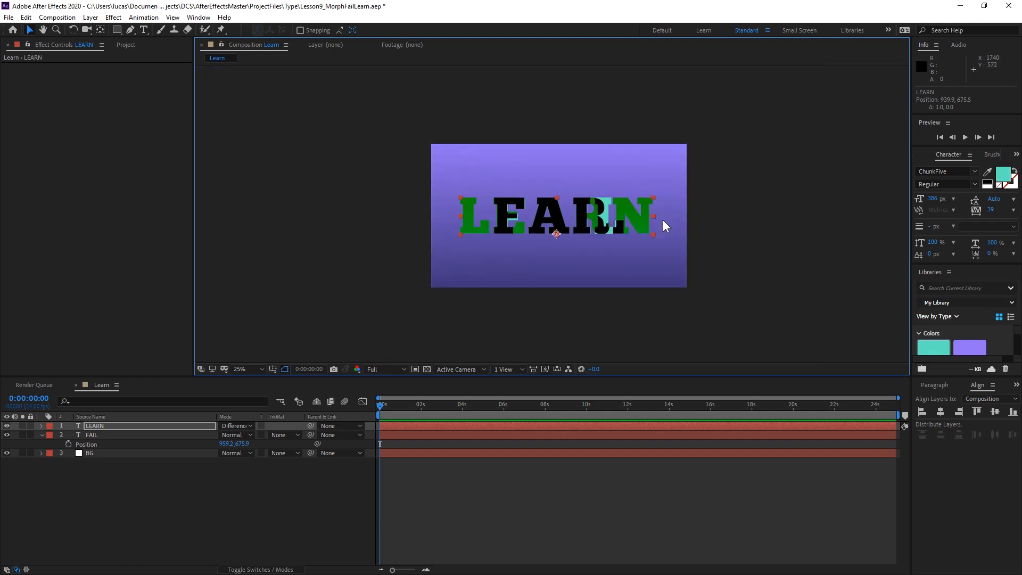
pyautogui.scroll(1, 662, 219)
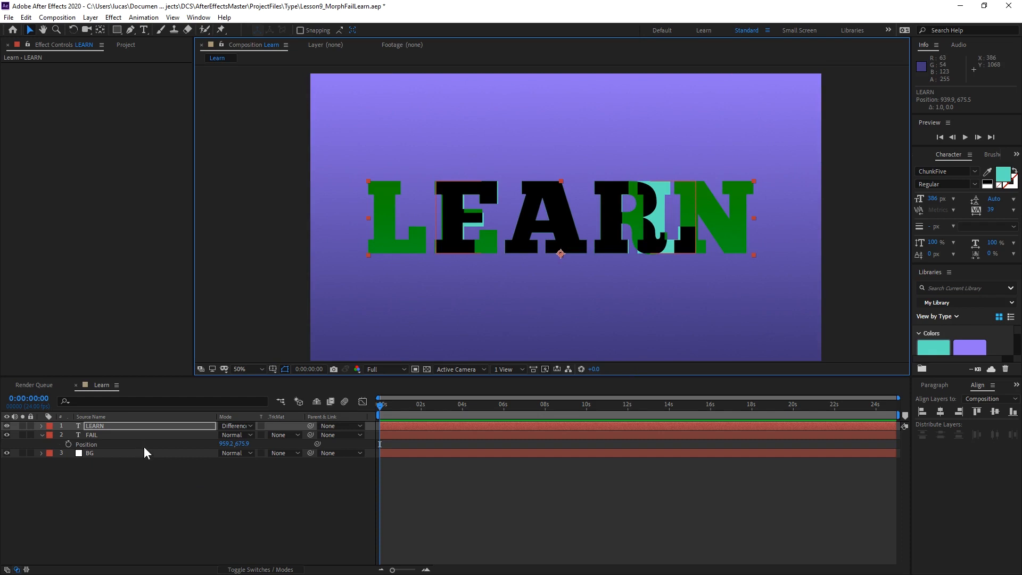
# Create a shape layer from the LEARN text layer.
pyautogui.click(125, 424)
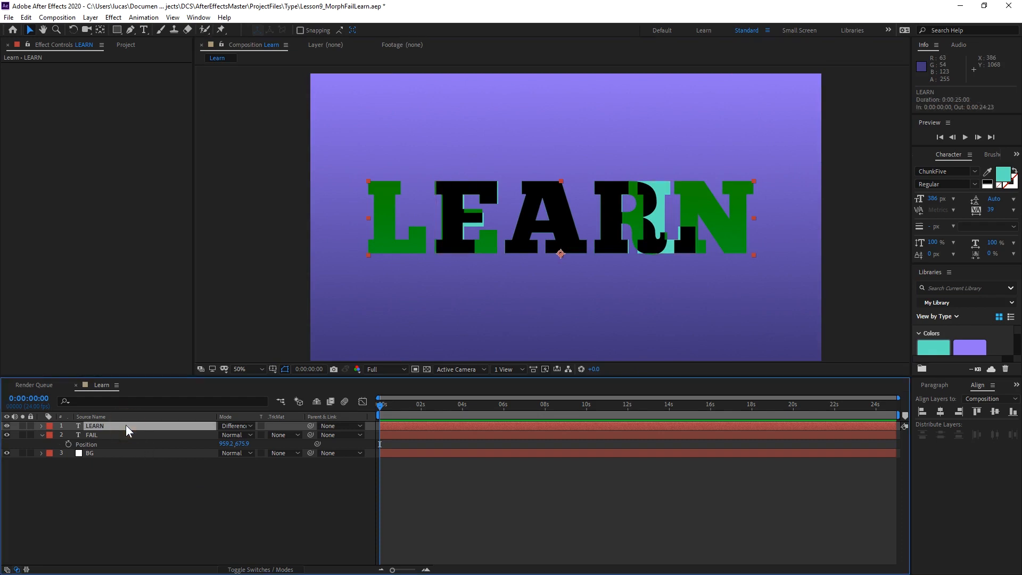
pyautogui.click(89, 19)
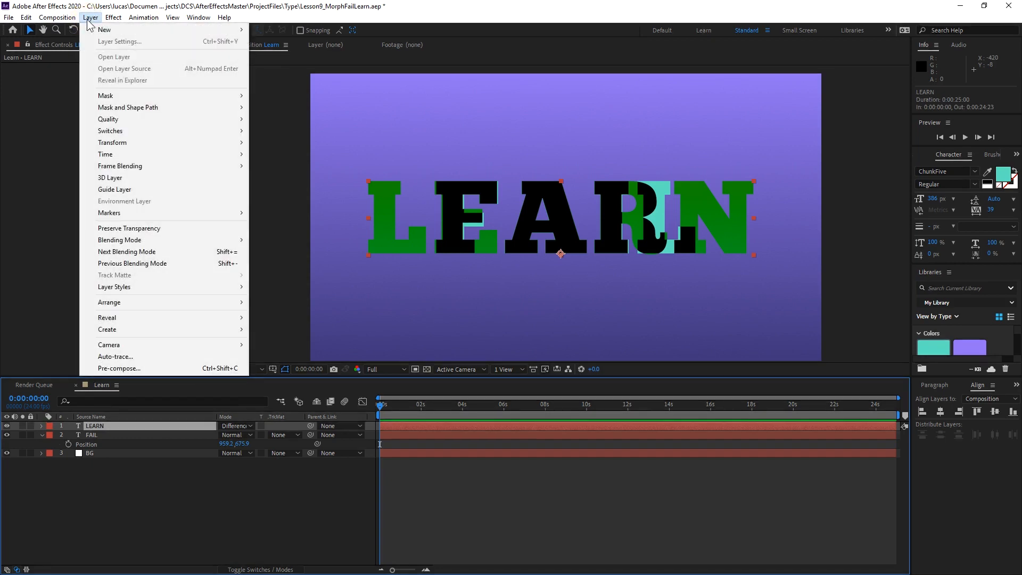
pyautogui.moveTo(237, 330)
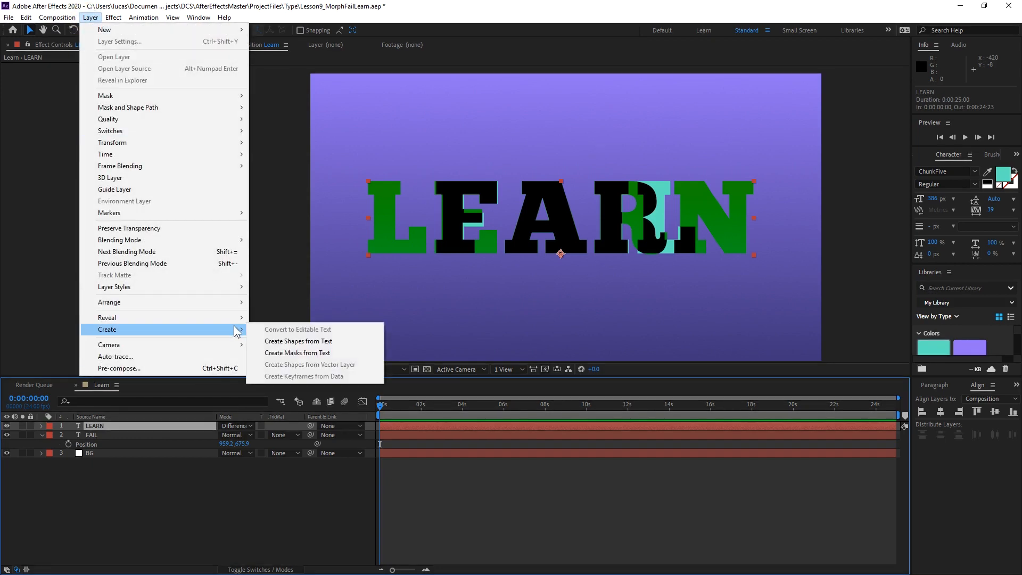
pyautogui.click(375, 342)
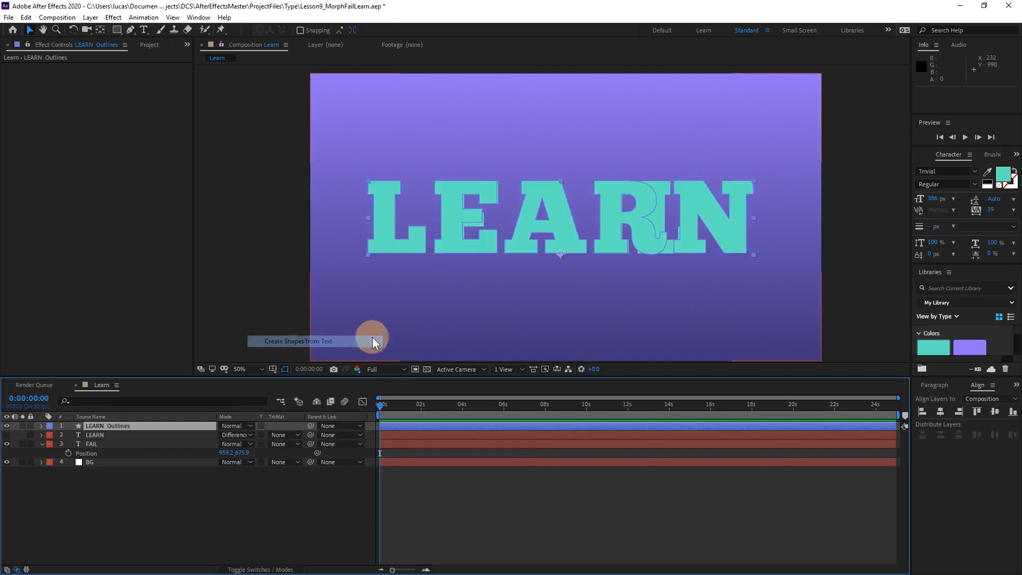
# Create a shape layer from the FAIL text layer.
pyautogui.click(111, 443)
pyautogui.click(90, 17)
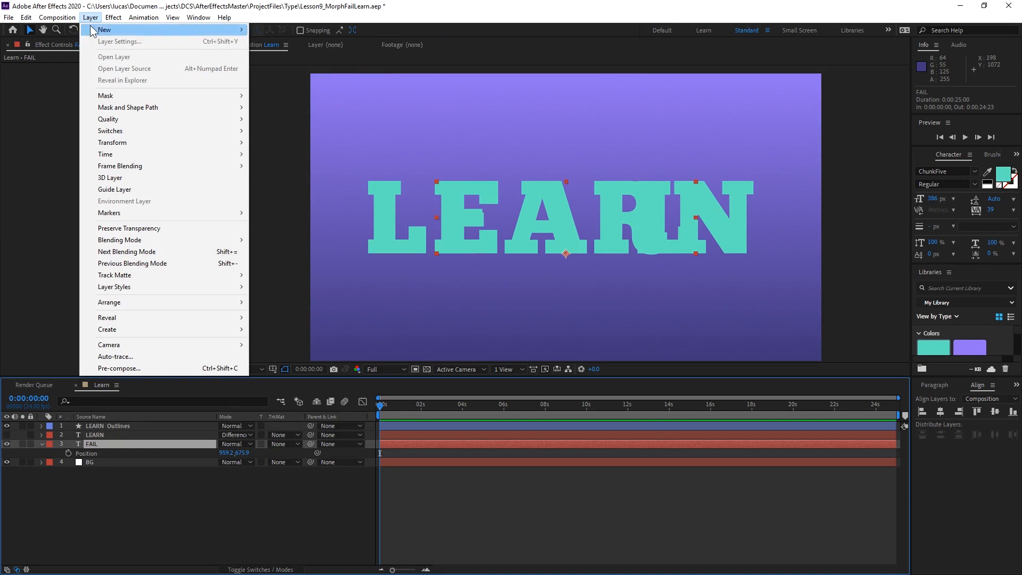
pyautogui.moveTo(205, 334)
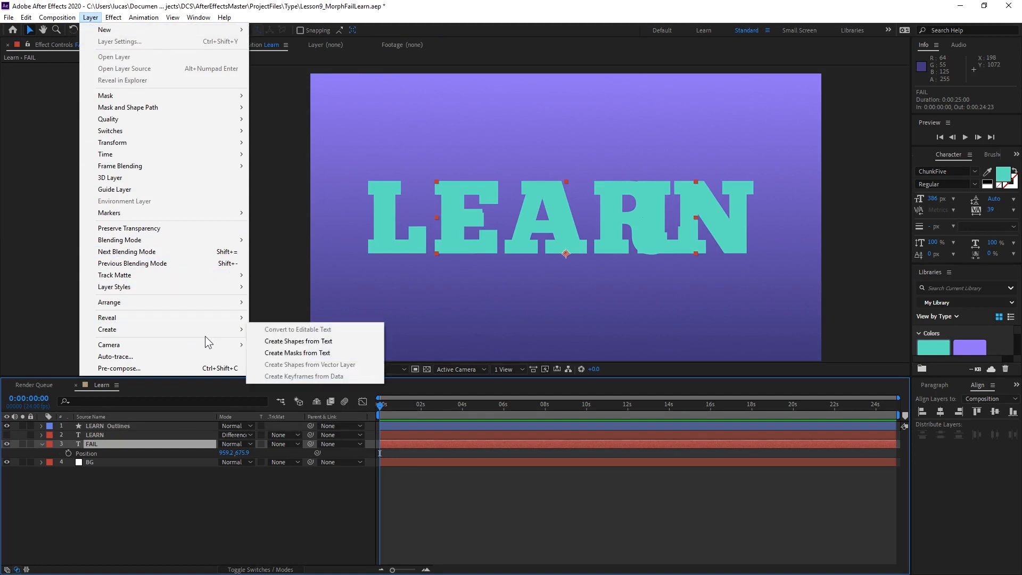
pyautogui.click(318, 341)
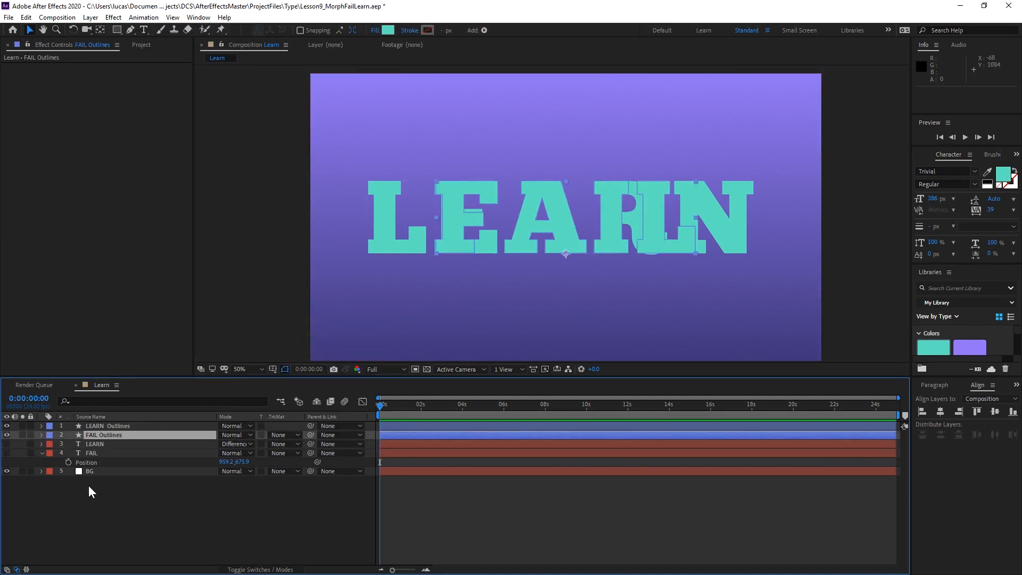
# Hide the LEARN Outlines layer, and show the LEARN text layer briefly for comparison with FAIL before hiding it again.
pyautogui.click(6, 426)
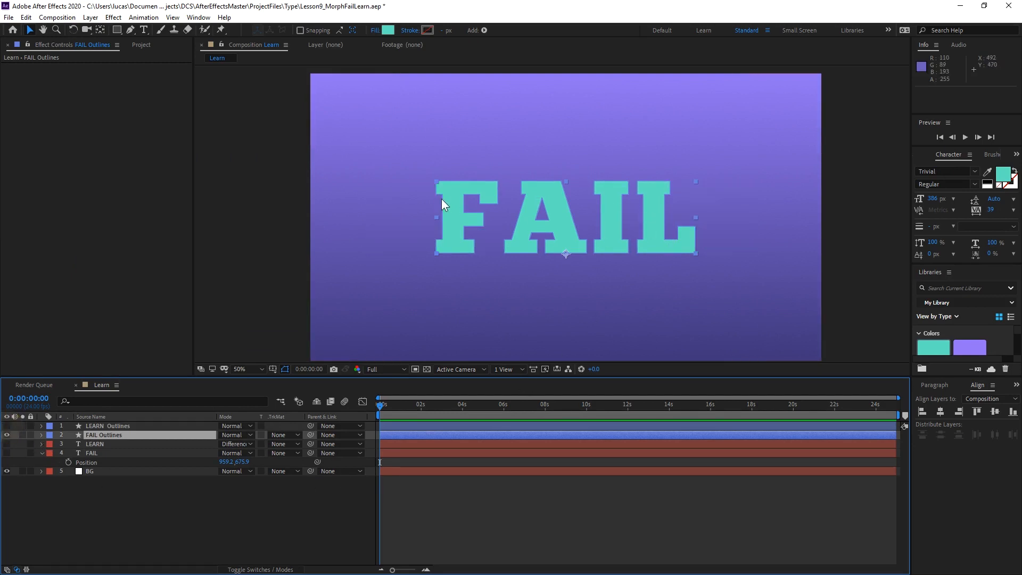
pyautogui.click(7, 443)
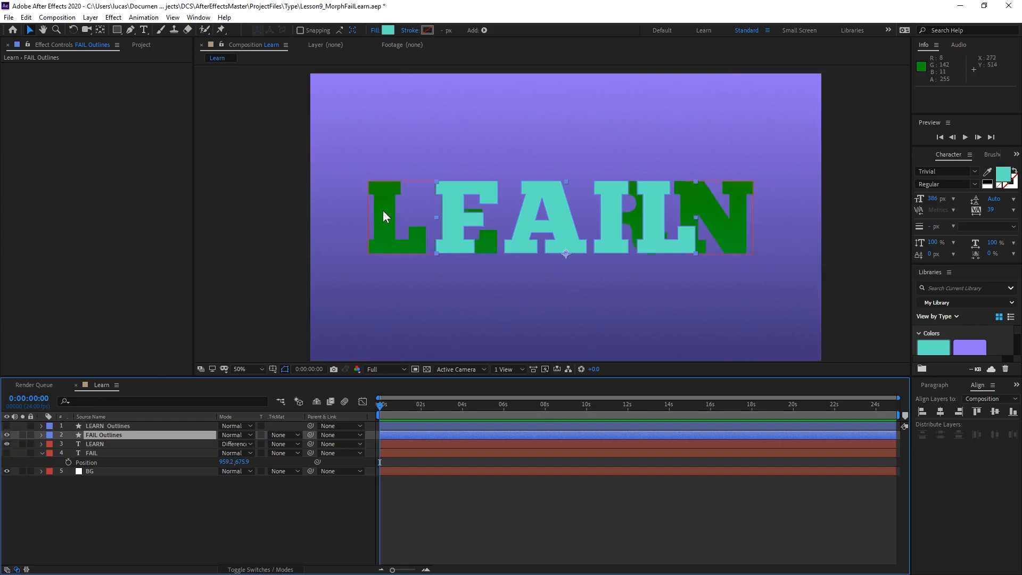
pyautogui.click(6, 444)
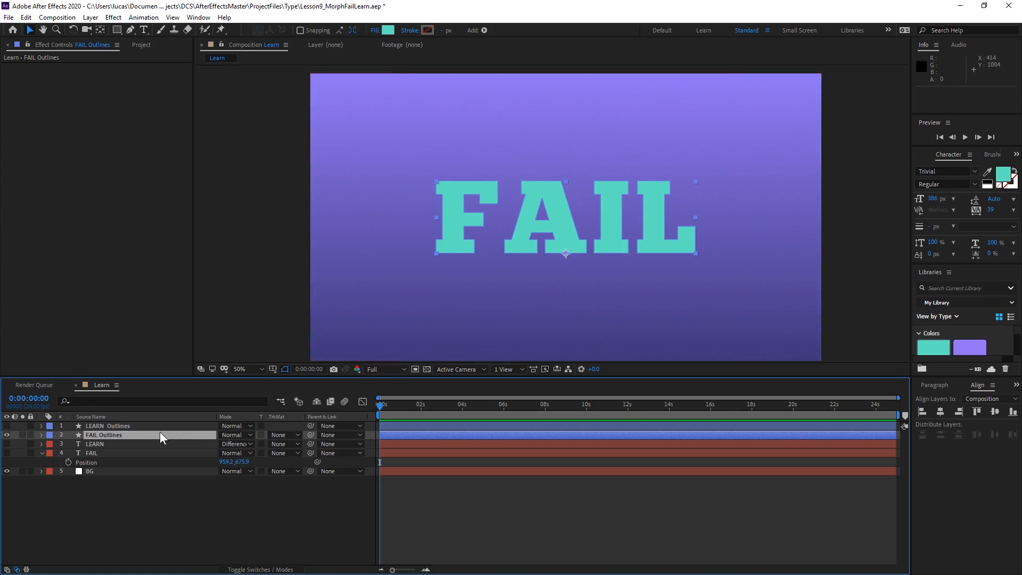
# Add a Position keyframe at 0:00:00:00 to the transform of the A group in the FAIL Outlines contents.
pyautogui.click(41, 434)
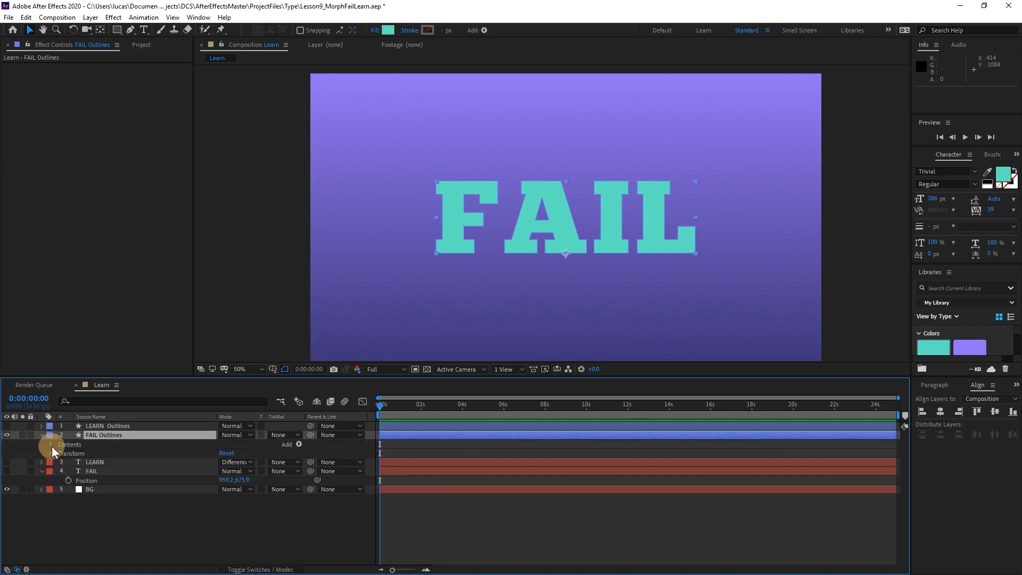
pyautogui.click(51, 444)
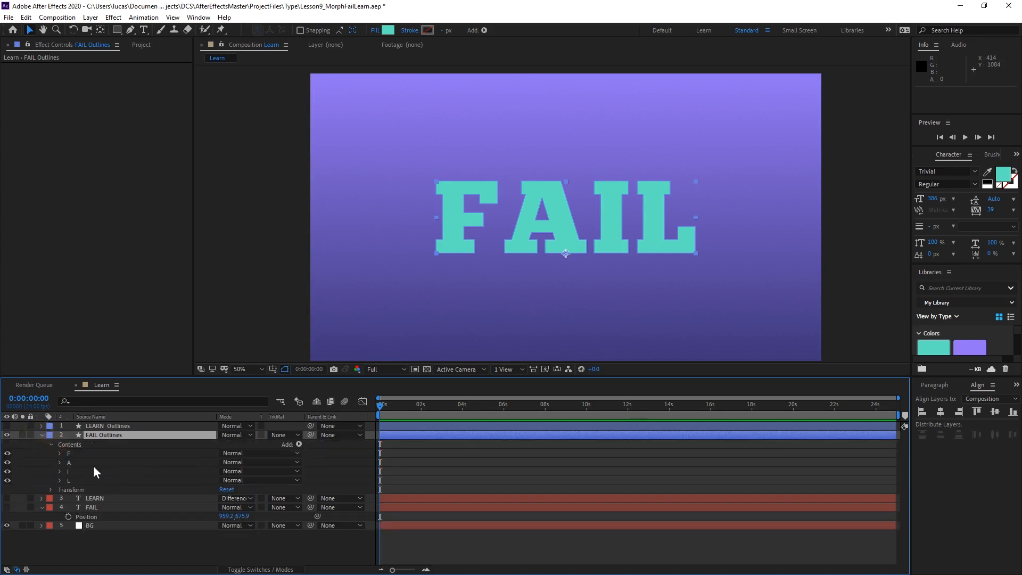
pyautogui.click(60, 462)
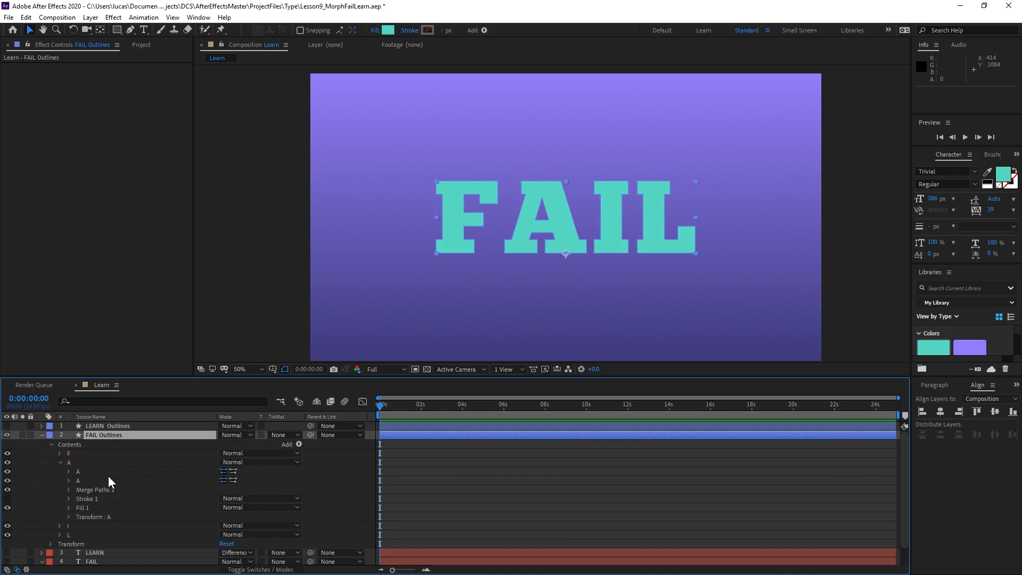
pyautogui.click(68, 517)
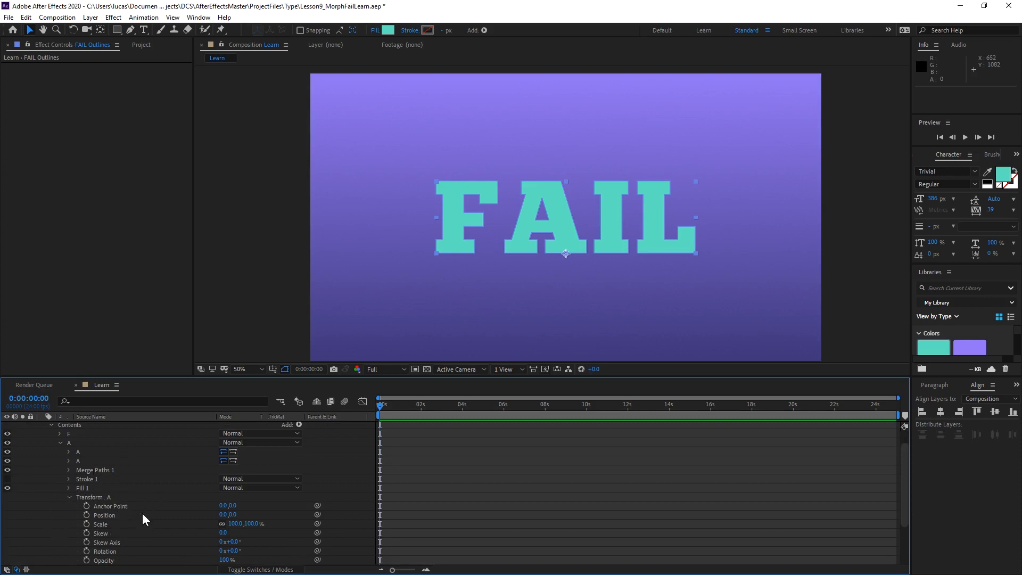
pyautogui.click(86, 515)
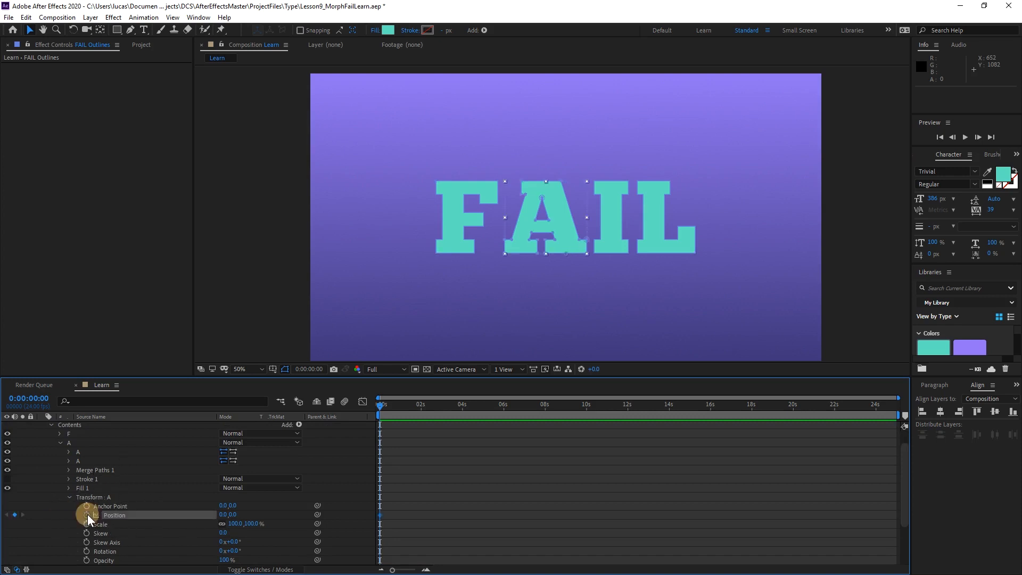
pyautogui.click(70, 498)
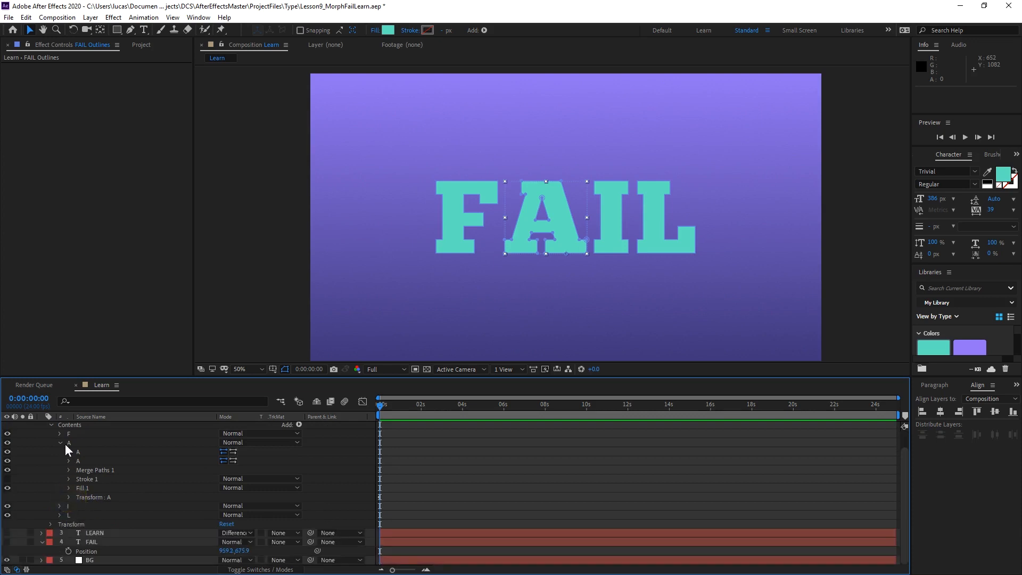
# Add a Position keyframe at 0:00:00:00 to the I group's transform in FAIL Outlines and collapse the group.
pyautogui.click(60, 506)
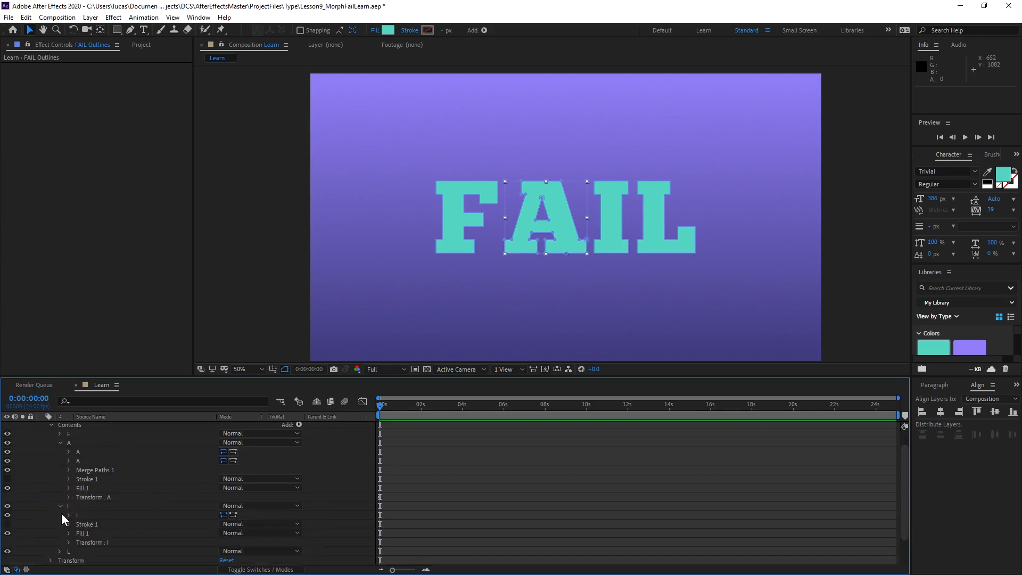
pyautogui.click(68, 542)
pyautogui.click(86, 514)
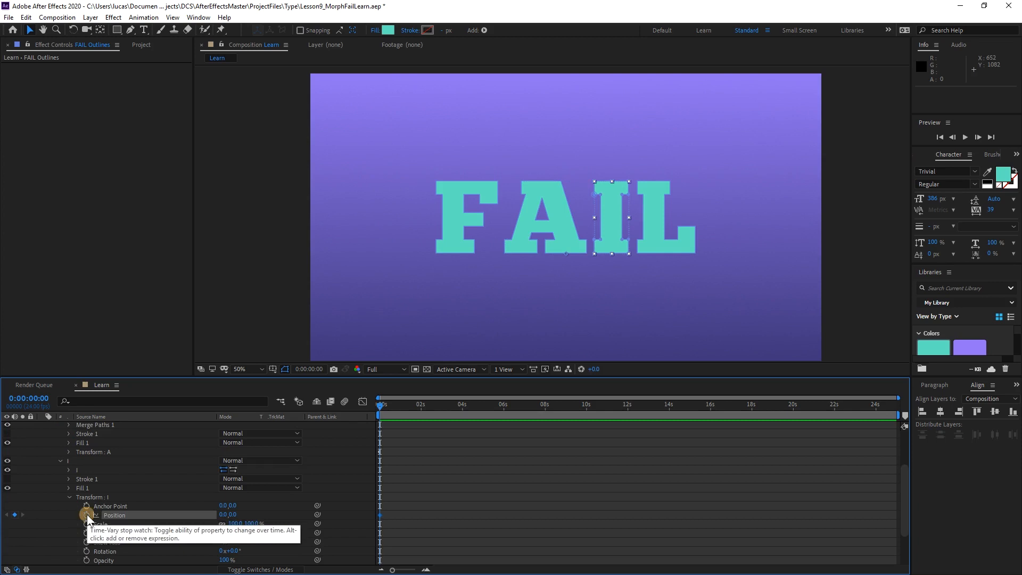
pyautogui.click(59, 463)
# Add a Position keyframe at 0:00:00:00 to the transform of the F group in FAIL Outlines.
pyautogui.click(60, 453)
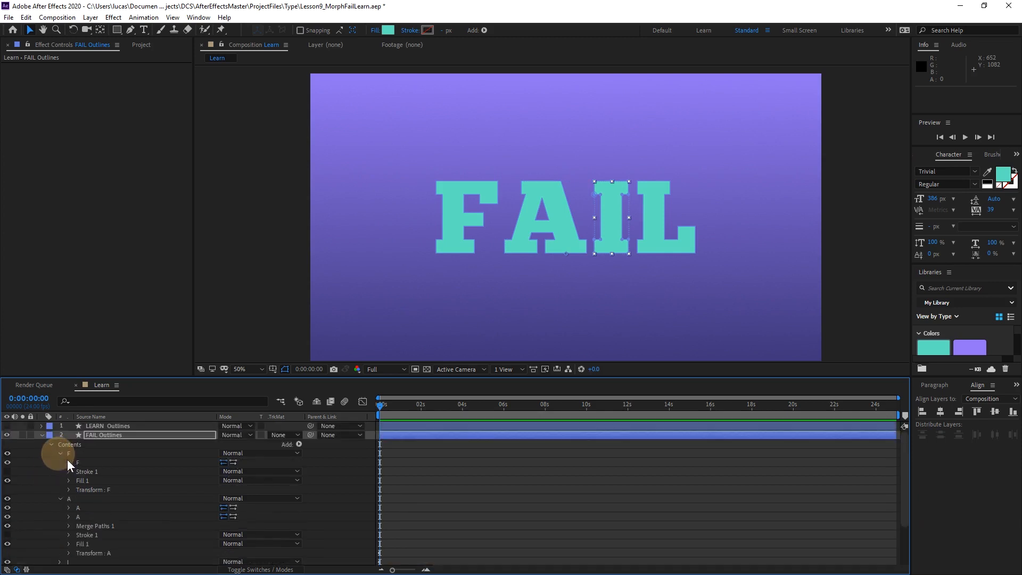
pyautogui.click(68, 489)
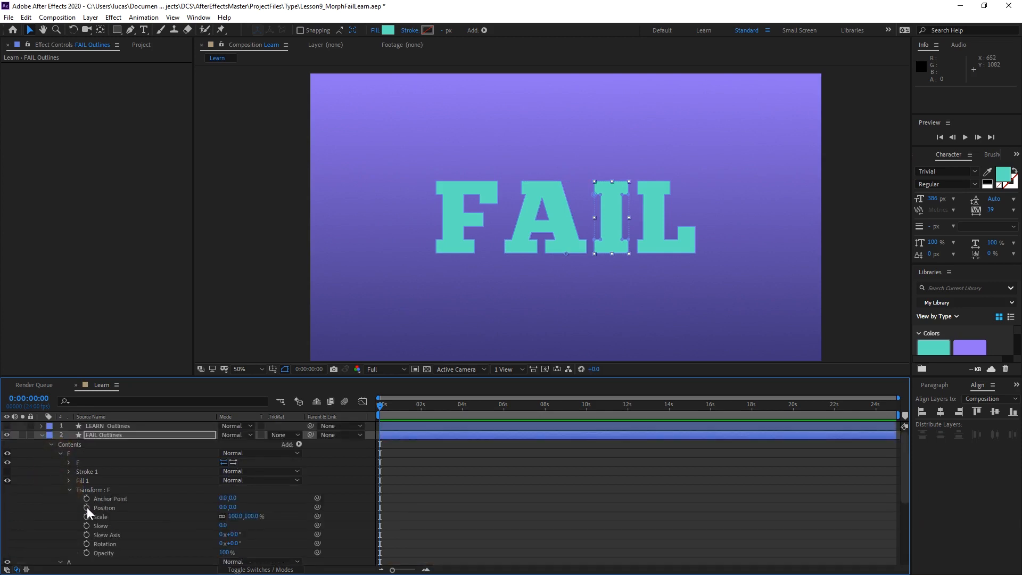
pyautogui.click(69, 490)
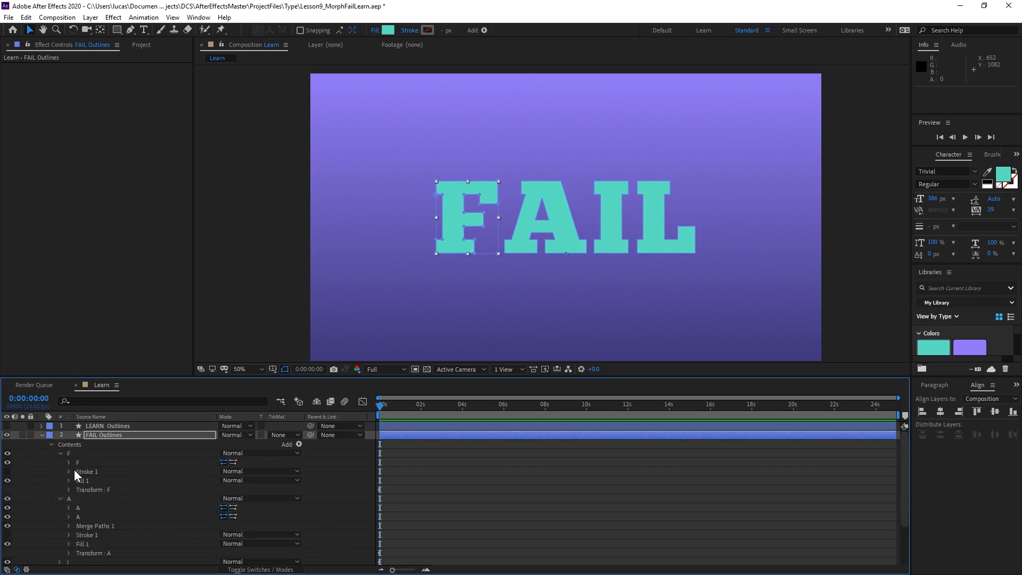
# Add a Position keyframe at 0:00:00:00 to the transform of the L group in FAIL Outlines.
pyautogui.scroll(-3, 75, 475)
pyautogui.click(60, 515)
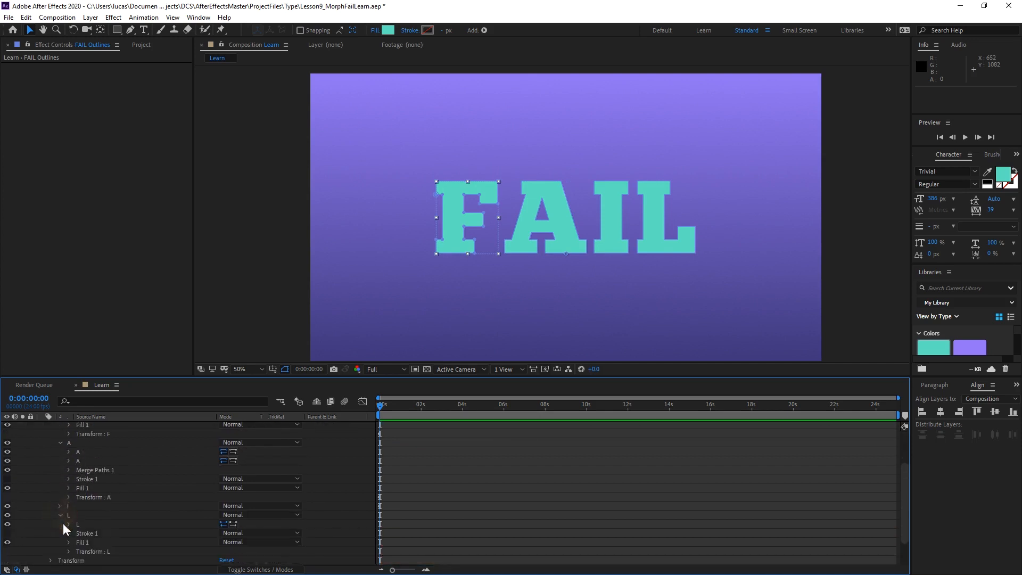
pyautogui.scroll(-2, 65, 528)
pyautogui.click(69, 516)
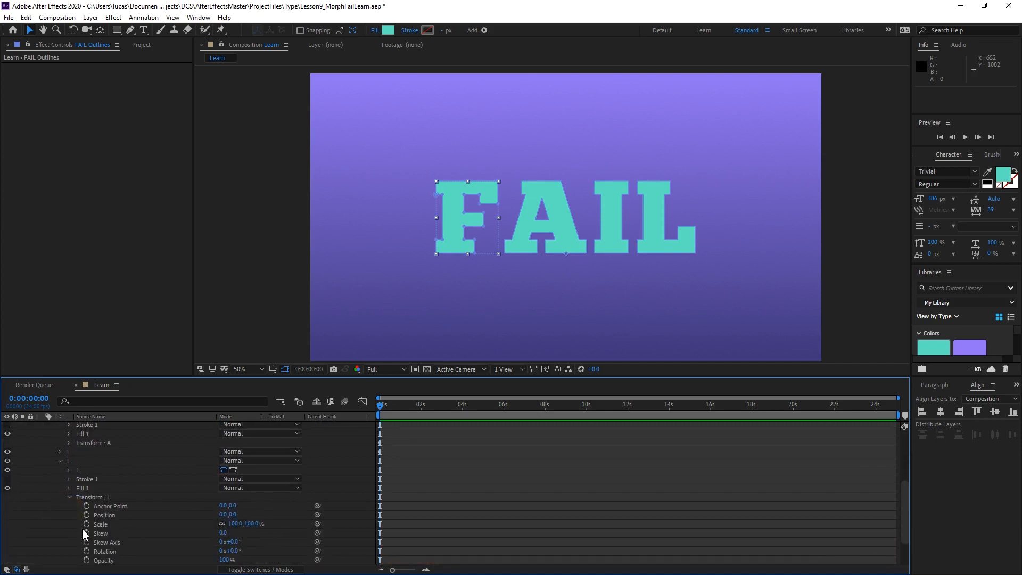
pyautogui.click(90, 515)
pyautogui.scroll(6, 101, 511)
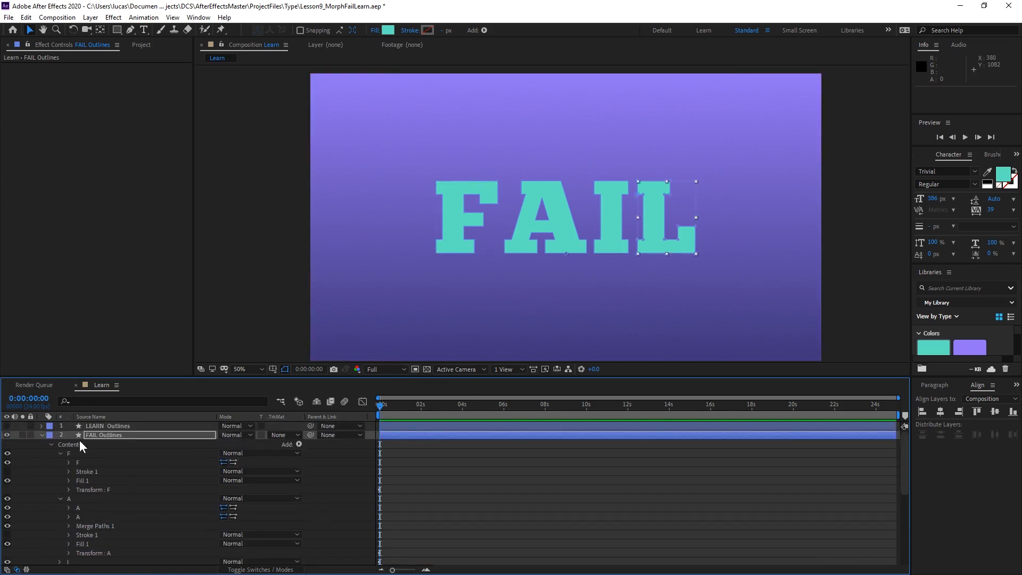
# Reveal the FAIL Outlines keyframes and move the Position keyframes of all four letters to 0:00:02:00.
pyautogui.click(94, 435)
pyautogui.press('u')
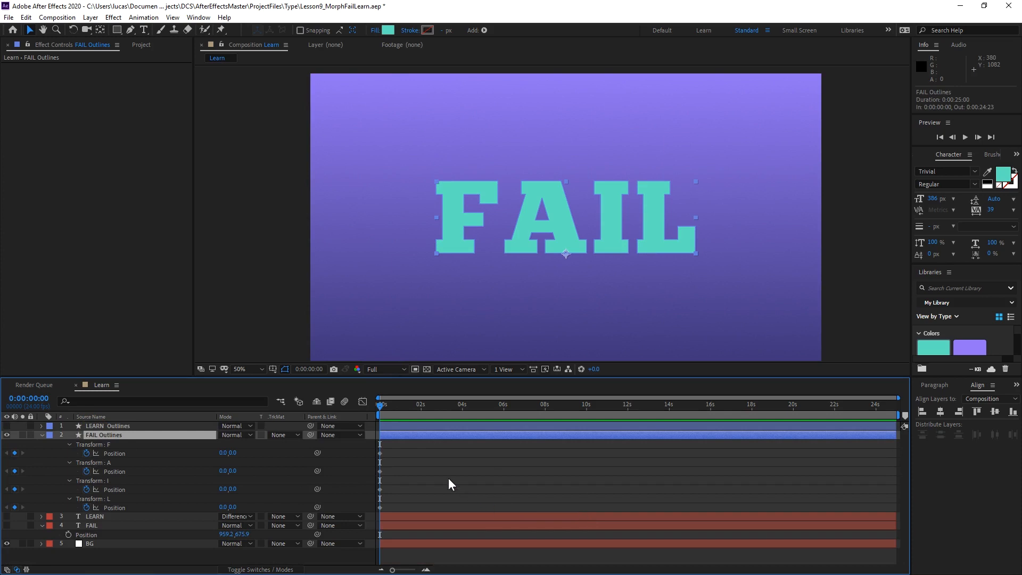
pyautogui.moveTo(393, 408); pyautogui.dragTo(422, 413)
pyautogui.moveTo(390, 448)
pyautogui.mouseDown()
pyautogui.moveTo(374, 512)
pyautogui.moveTo(420, 504)
pyautogui.mouseUp()
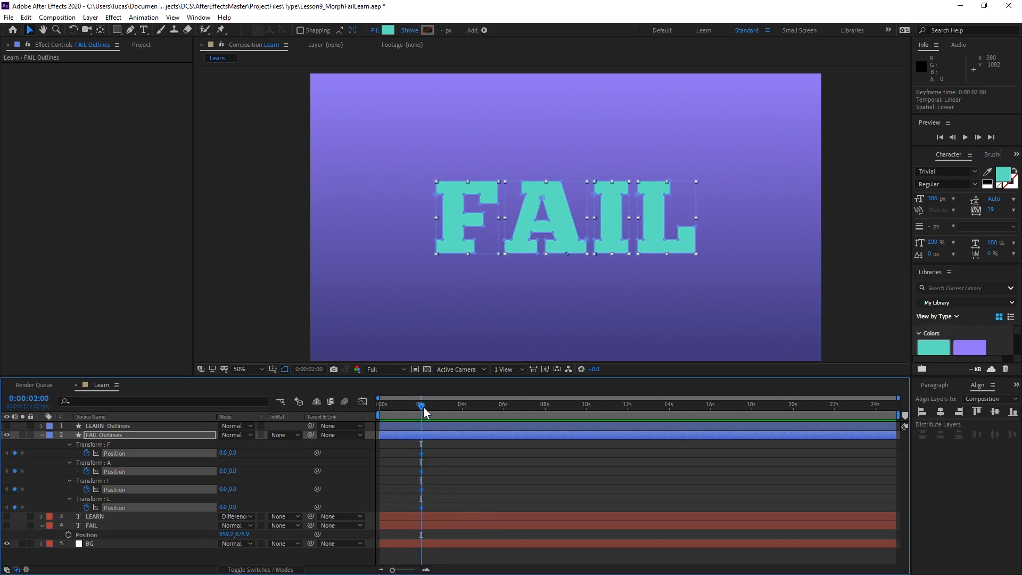
# At 0:00:04:00, set the Y Position of the F, A and I groups in FAIL Outlines to -304.
pyautogui.moveTo(425, 411); pyautogui.dragTo(462, 415)
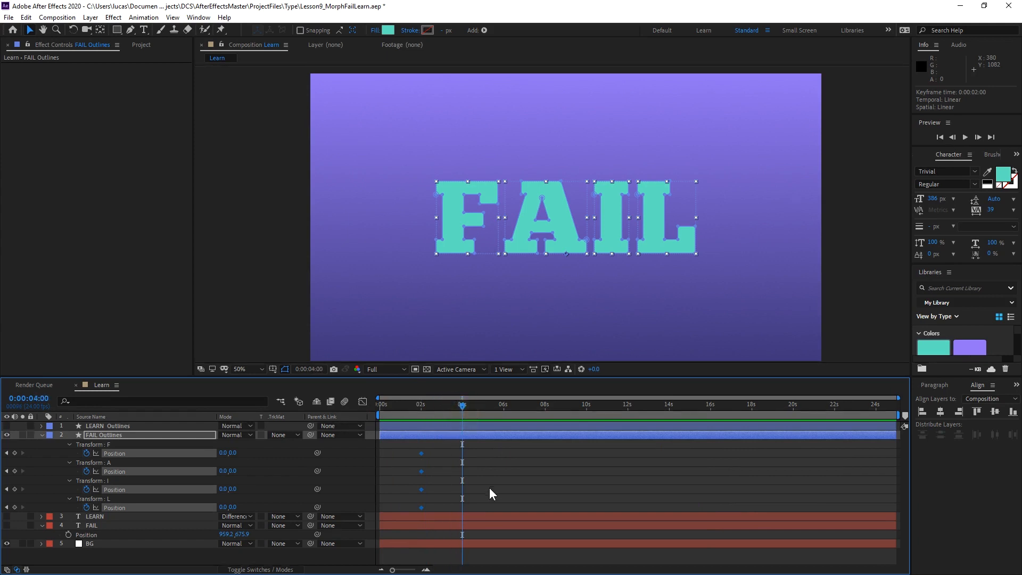
pyautogui.click(254, 488)
pyautogui.moveTo(235, 455); pyautogui.dragTo(83, 452)
pyautogui.click(238, 453)
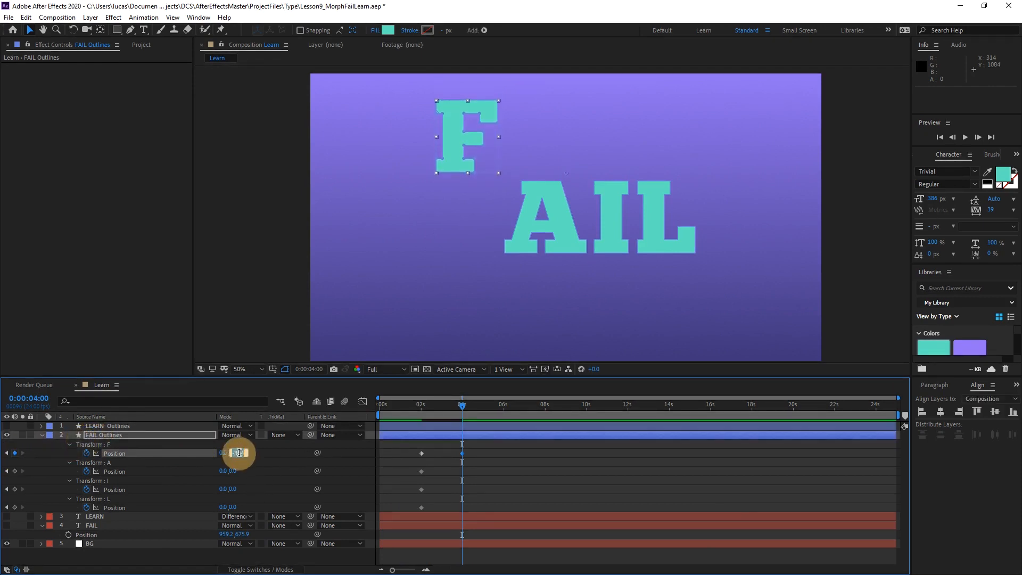
pyautogui.click(235, 471)
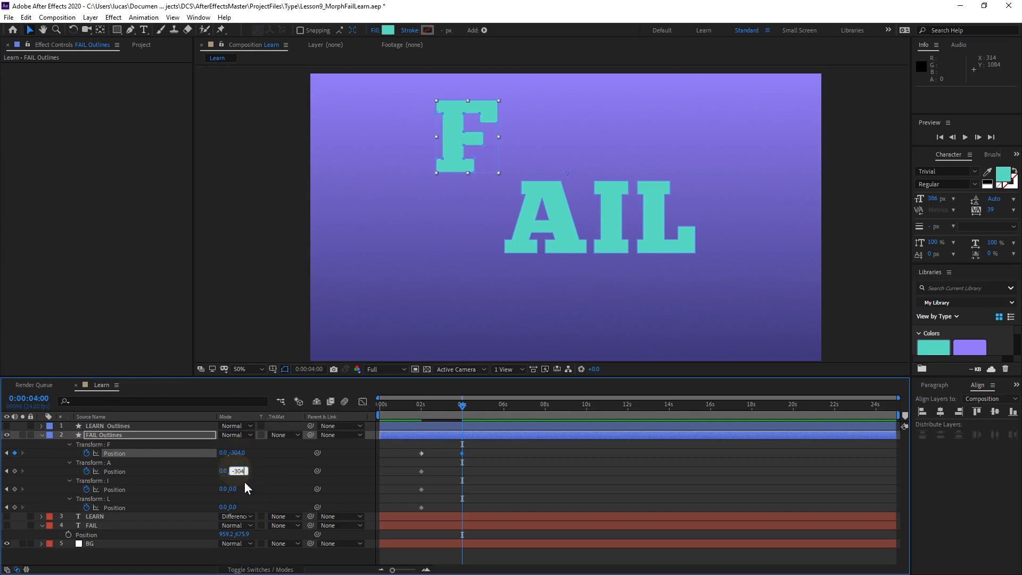
pyautogui.write('-304')
pyautogui.click(237, 489)
pyautogui.write('-304')
pyautogui.click(269, 303)
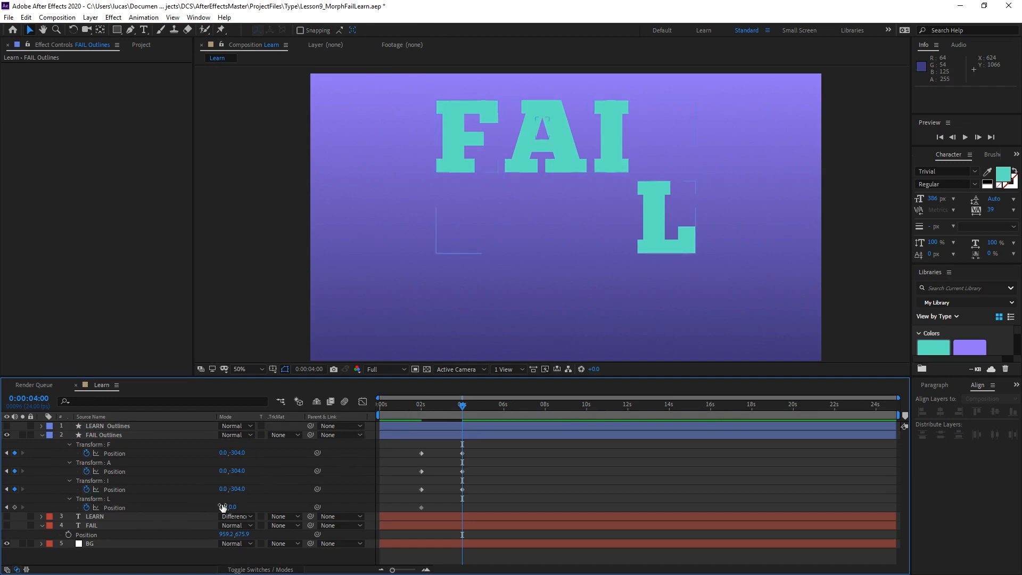
# Show the LEARN text layer and set the L group's Position at 0:00:04:00 to -1012.3, 0.0 over LEARN's first letter.
pyautogui.click(7, 515)
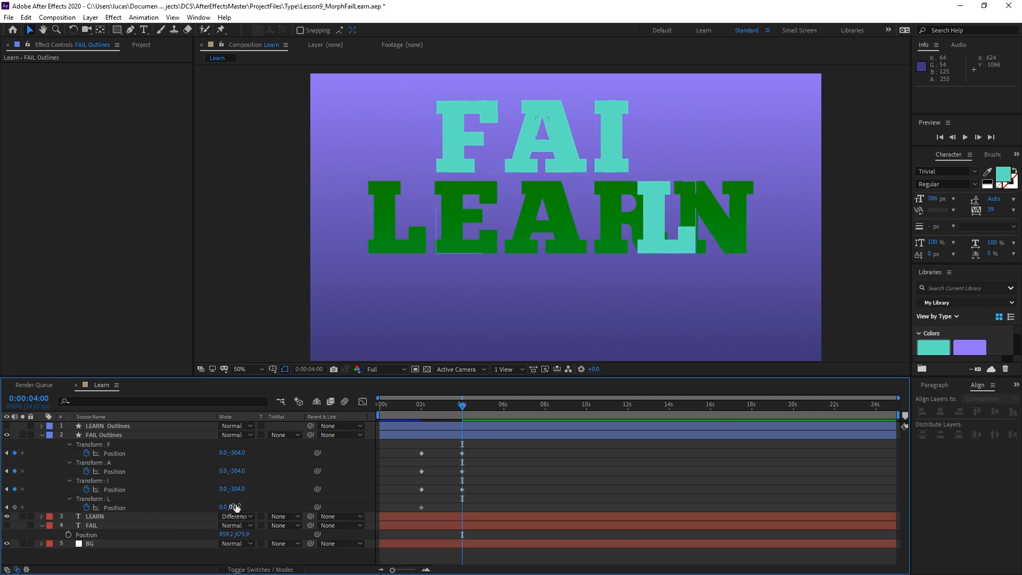
pyautogui.moveTo(224, 508); pyautogui.dragTo(243, 495)
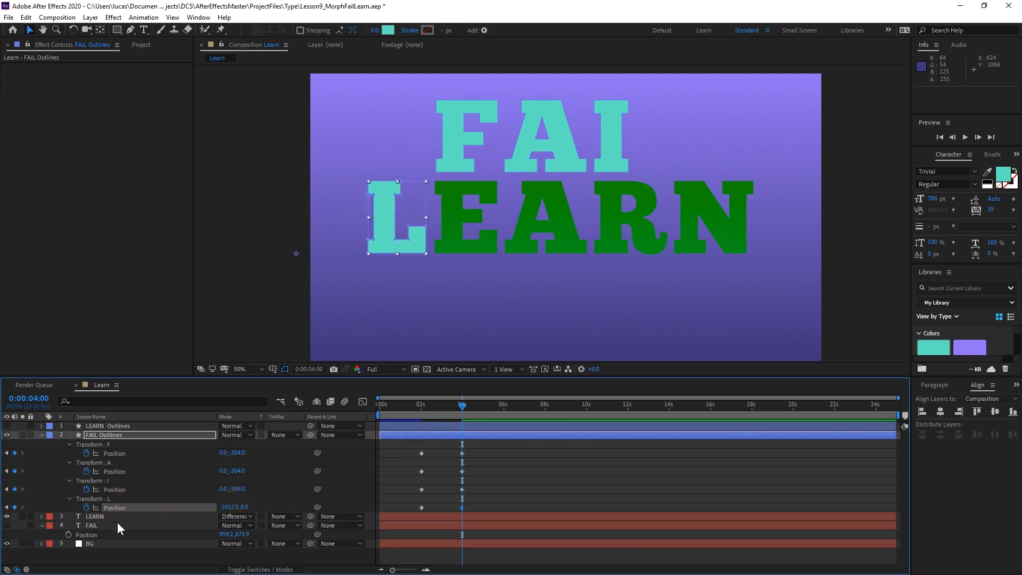
# Move the LEARN text layer to the top of the layer stack and inspect how the two L shapes overlap.
pyautogui.moveTo(117, 519); pyautogui.dragTo(120, 423)
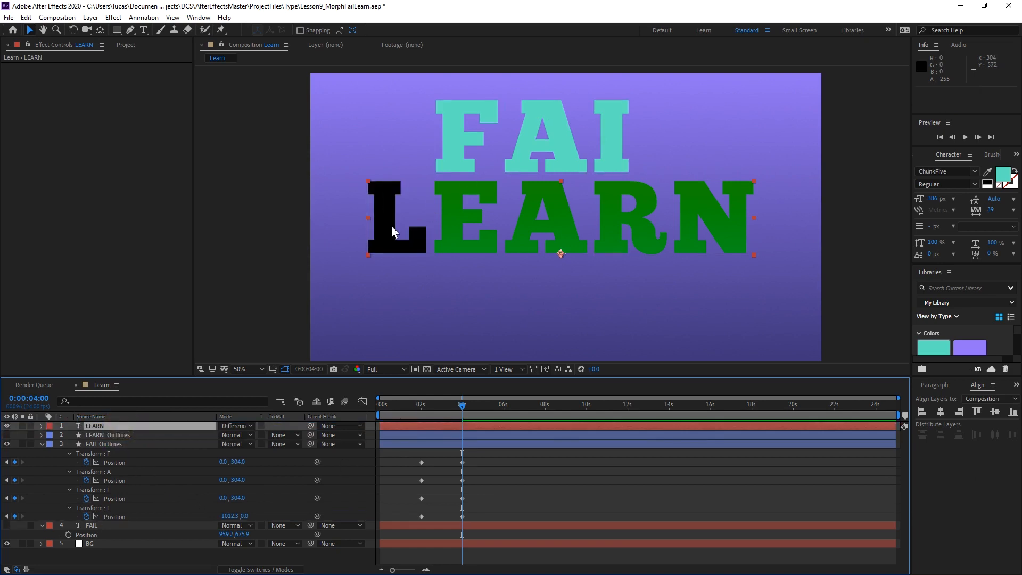
pyautogui.scroll(1, 391, 226)
pyautogui.press('space')
pyautogui.moveTo(410, 253); pyautogui.dragTo(456, 247)
pyautogui.scroll(-1, 479, 250)
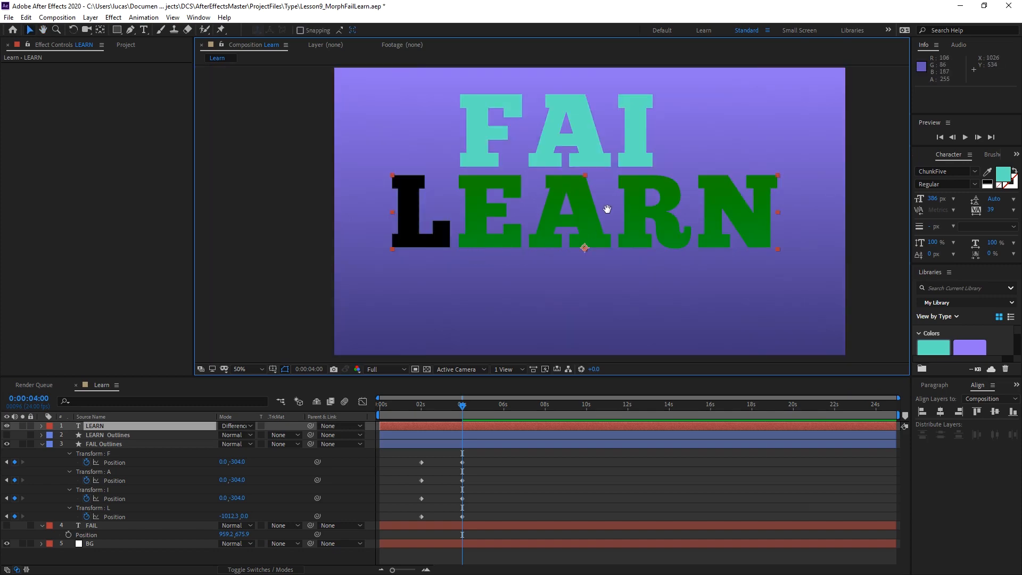
pyautogui.moveTo(607, 209); pyautogui.dragTo(575, 262)
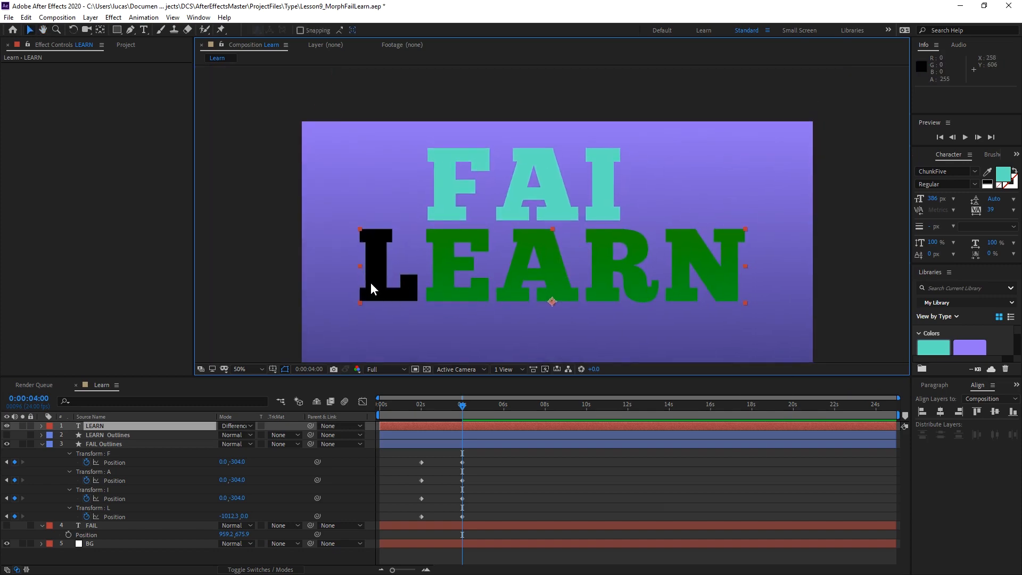
# Return to 0:00:02:00 and hide the LEARN text layer.
pyautogui.click(423, 402)
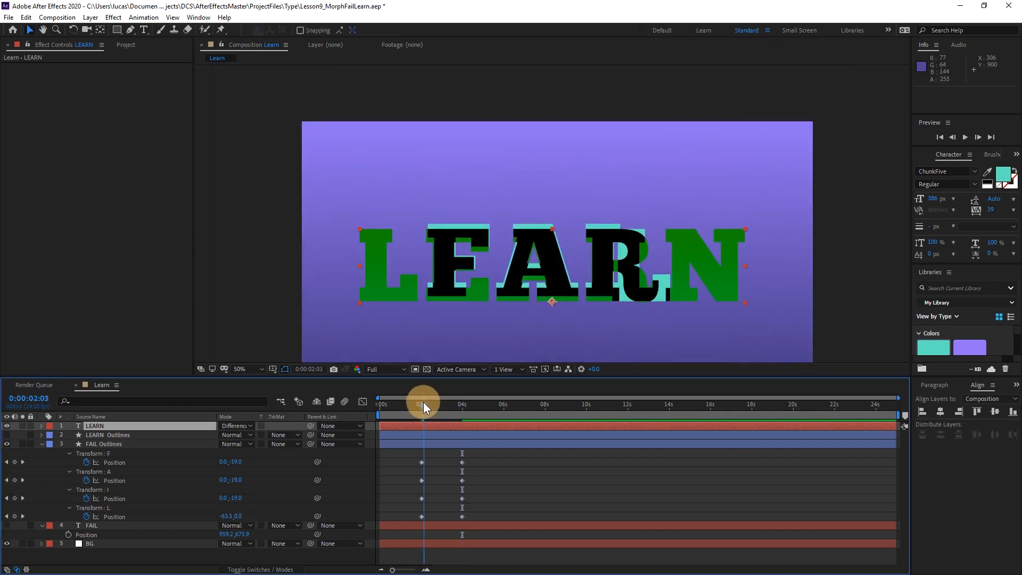
pyautogui.moveTo(423, 402)
pyautogui.mouseDown()
pyautogui.moveTo(474, 397)
pyautogui.moveTo(421, 396)
pyautogui.mouseUp()
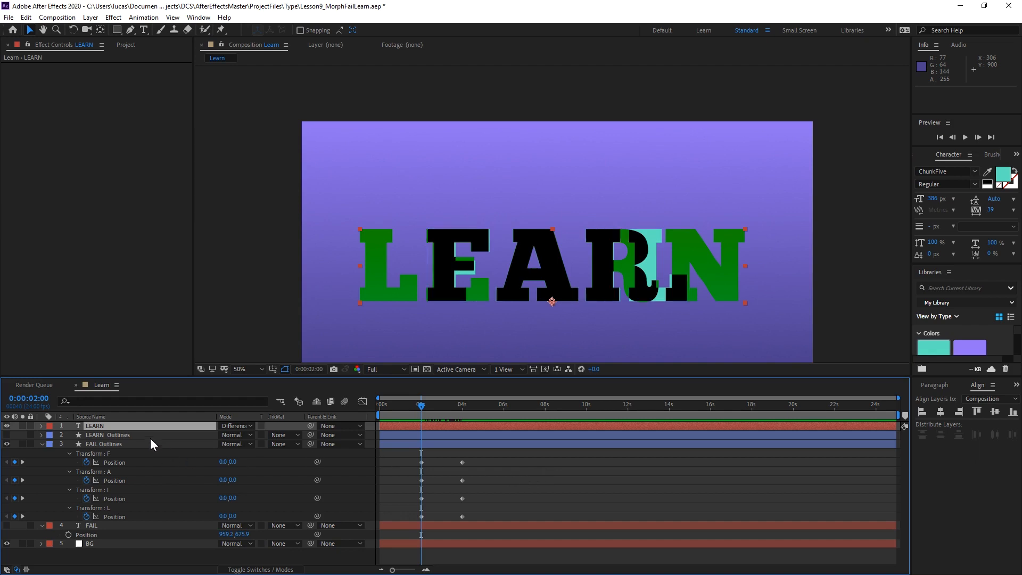
pyautogui.click(7, 426)
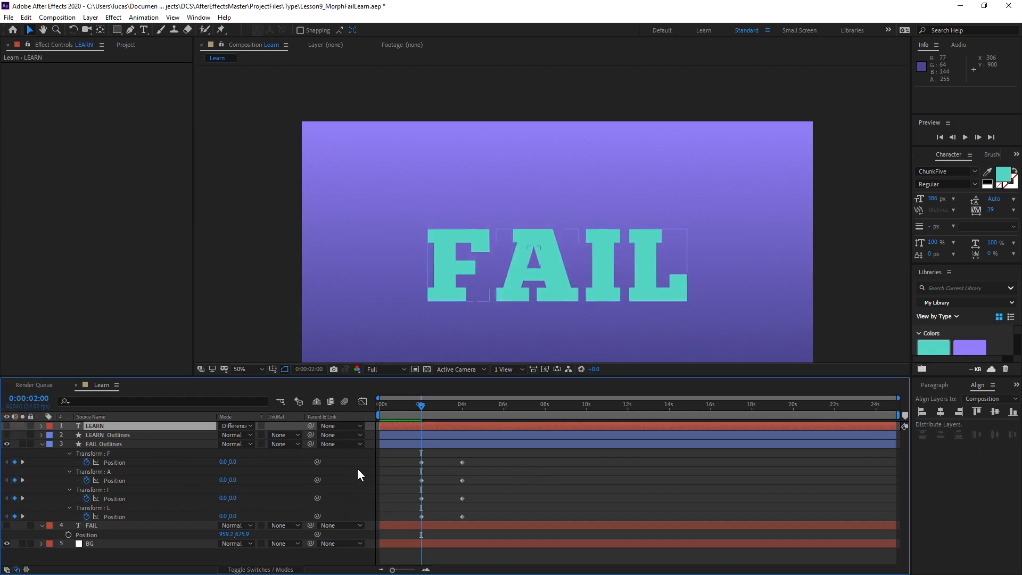
# Duplicate the four letters' Position keyframes from 0:00:02:00 to 0:00:01:19.
pyautogui.hotkey('ctrl', 'z')
pyautogui.press('pageup')
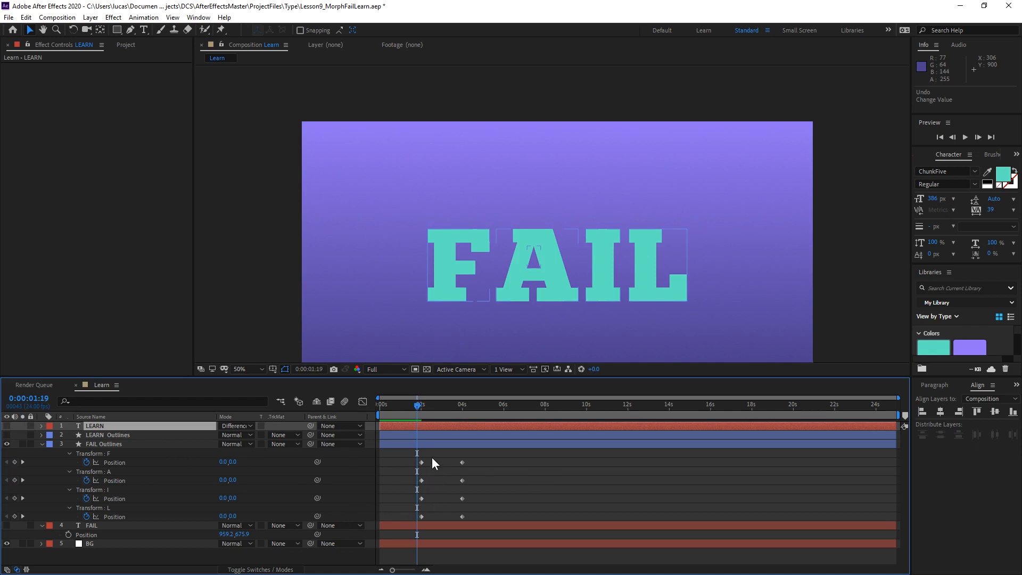
pyautogui.moveTo(432, 458); pyautogui.dragTo(410, 518)
pyautogui.hotkey('ctrl', 'c')
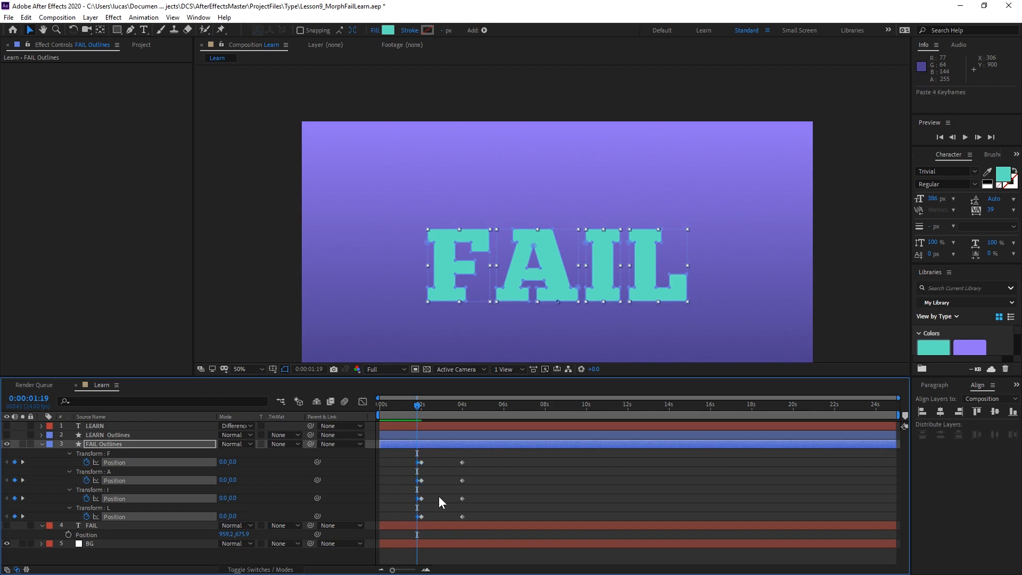
# At 0:00:02:00, set the Y Position of the F, A and I groups to 20 as an anticipation move.
pyautogui.press('pagedown')
pyautogui.click(439, 476)
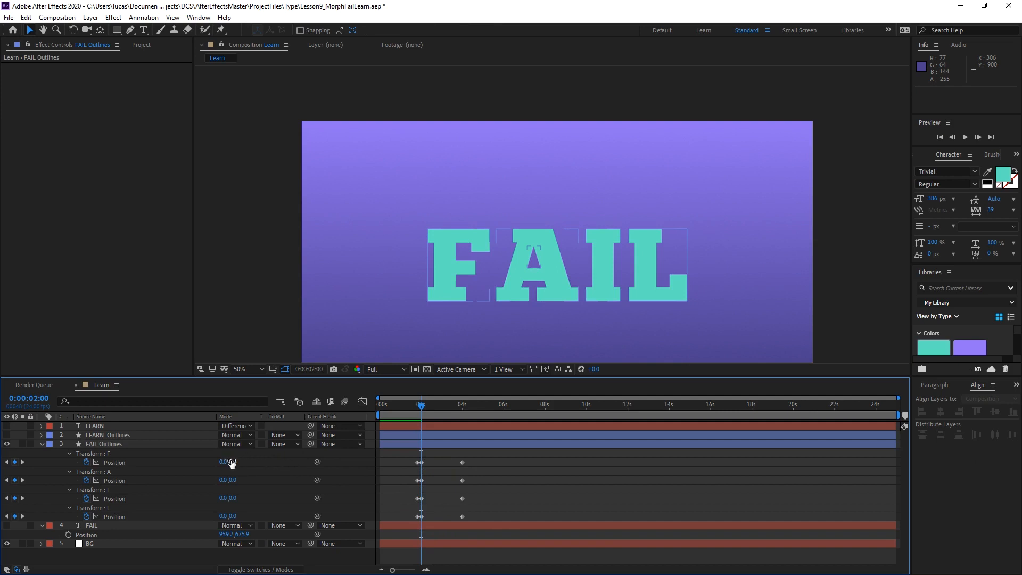
pyautogui.moveTo(237, 462); pyautogui.dragTo(246, 463)
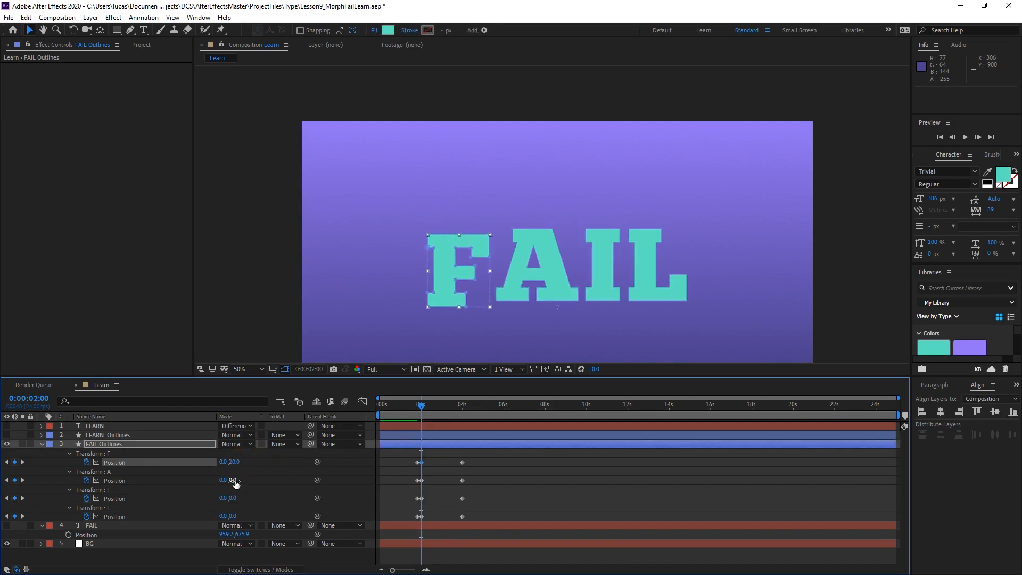
pyautogui.click(233, 481)
pyautogui.click(232, 497)
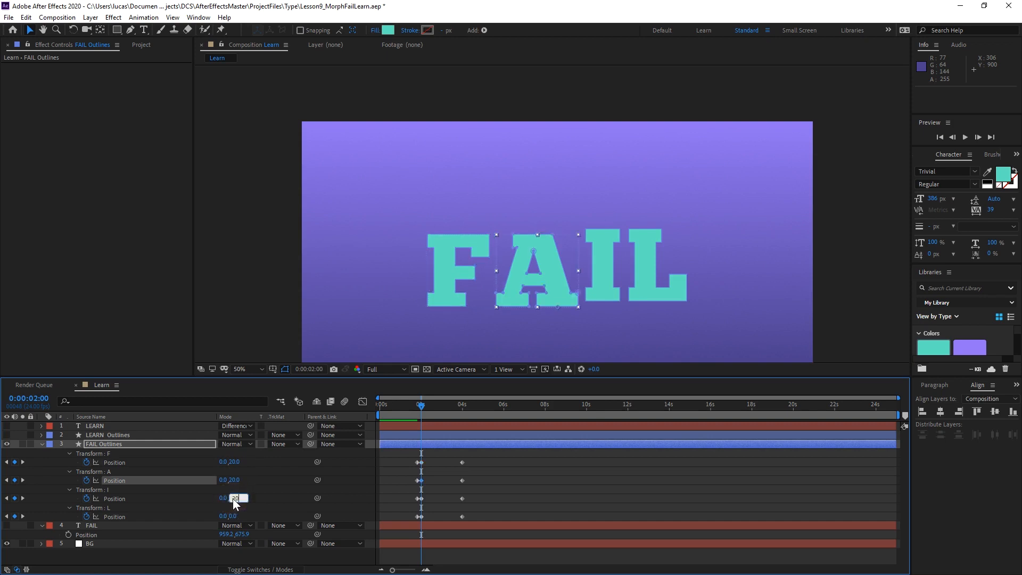
pyautogui.write('20')
pyautogui.click(270, 494)
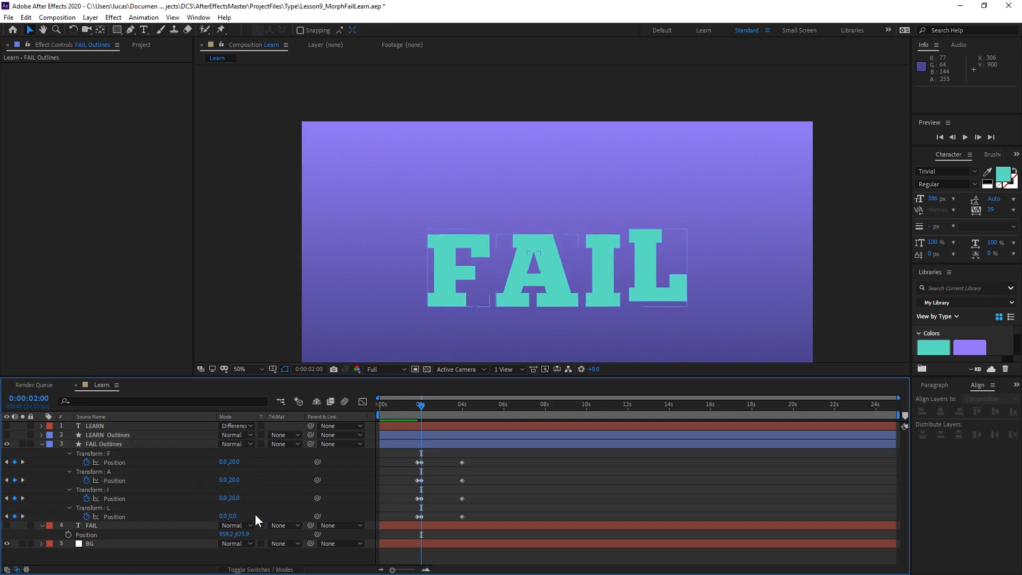
# Set the L group's X Position to 20 at 0:00:02:00.
pyautogui.moveTo(225, 516); pyautogui.dragTo(230, 516)
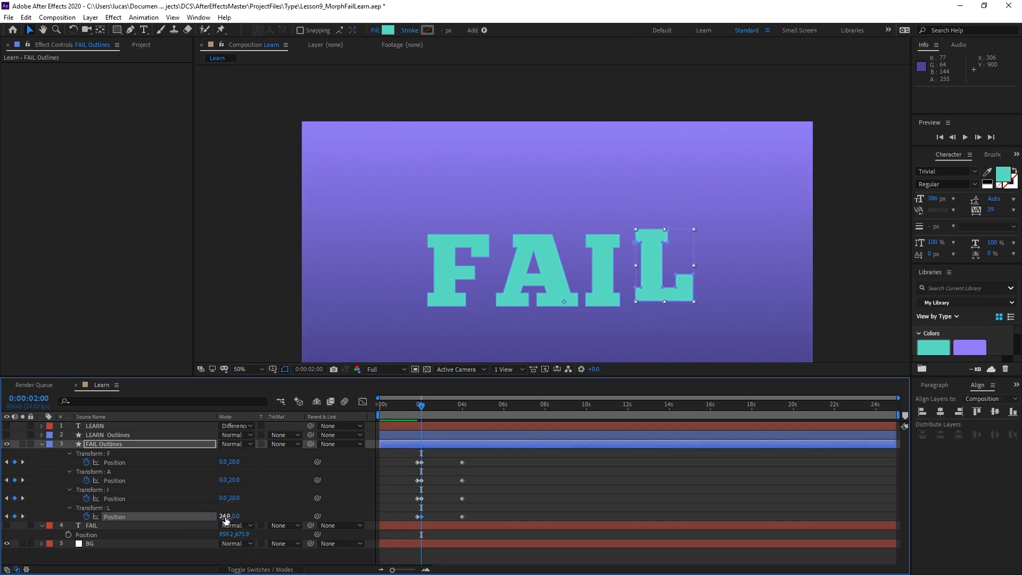
pyautogui.click(225, 515)
pyautogui.write('20')
pyautogui.press('Return')
pyautogui.click(292, 499)
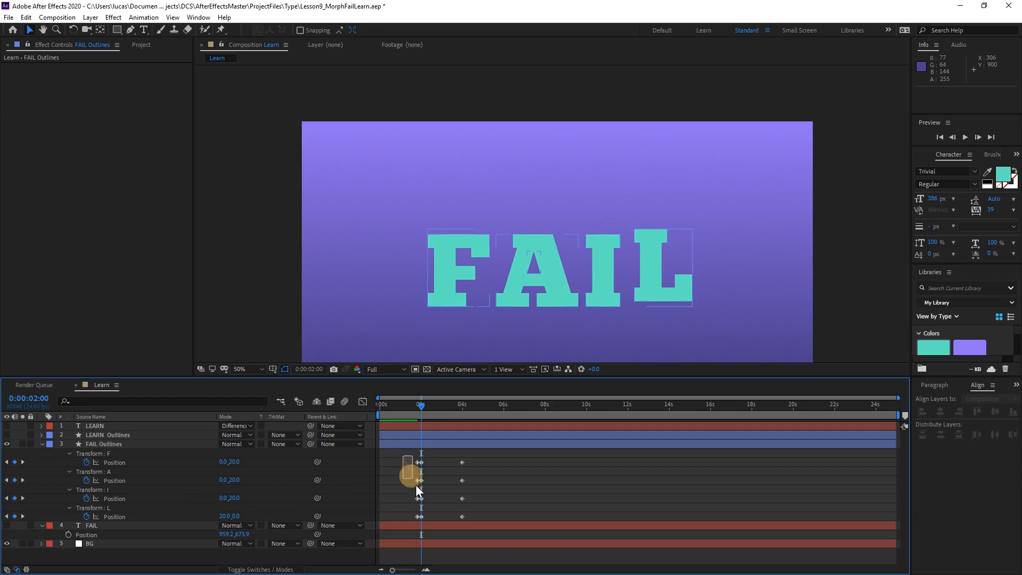
# Apply Easy Ease to all four letters' Position keyframes at 0:00:01:19 and 0:00:02:00, and preview the animation.
pyautogui.moveTo(416, 485); pyautogui.dragTo(430, 520)
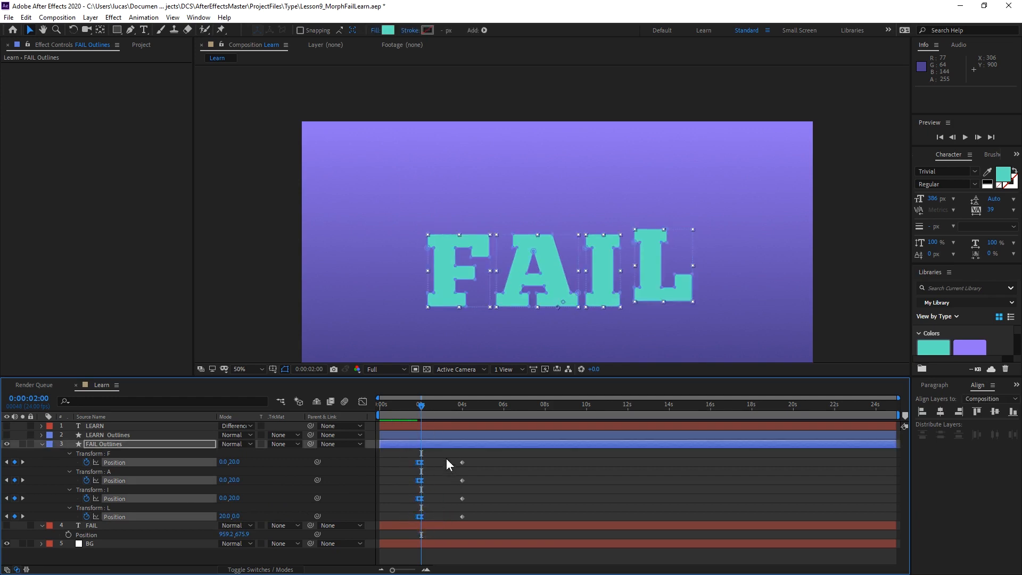
pyautogui.click(407, 406)
pyautogui.press('space')
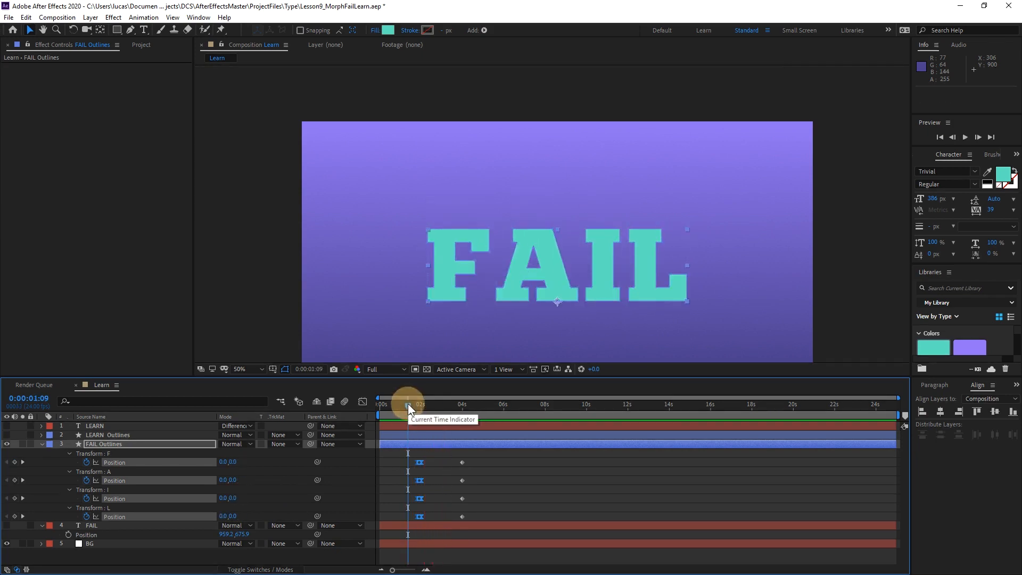
# Move the final Position keyframes of all four letters to 0:00:03:01.
pyautogui.click(413, 404)
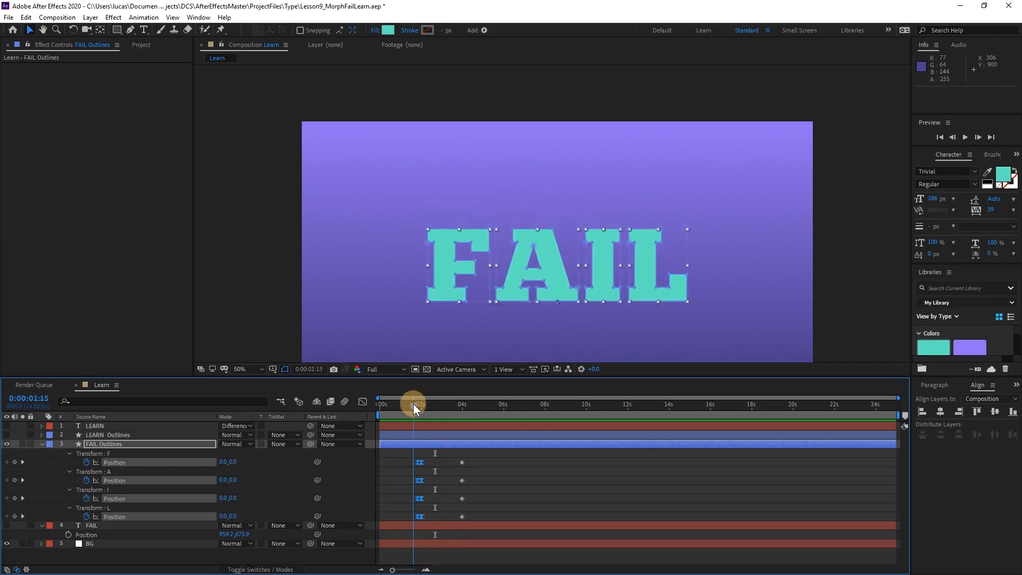
pyautogui.moveTo(446, 459); pyautogui.dragTo(441, 517)
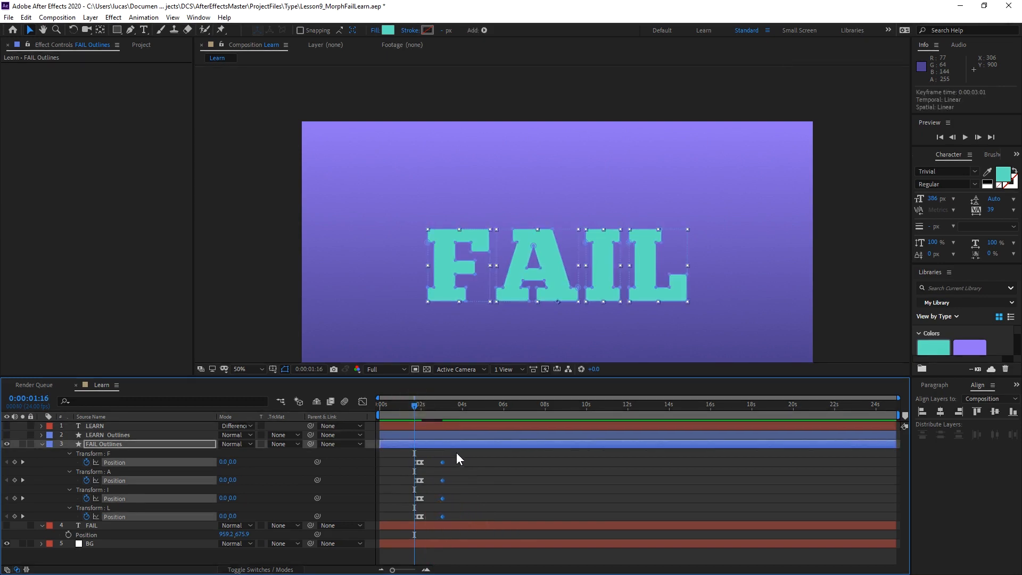
pyautogui.press('k')
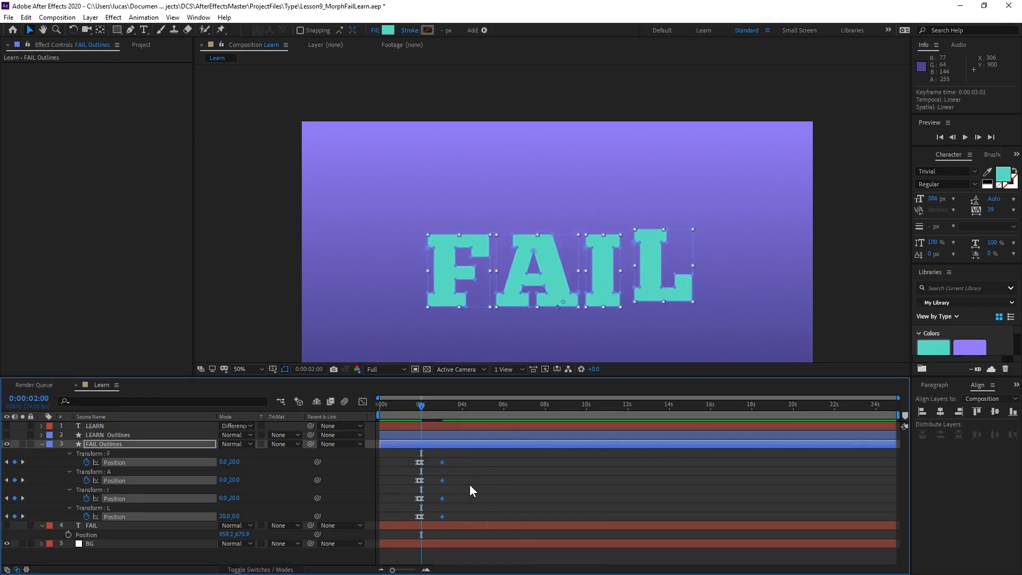
# Delay all of the L group's Position keyframes by a few frames relative to the other letters and preview the animation.
pyautogui.click(444, 517)
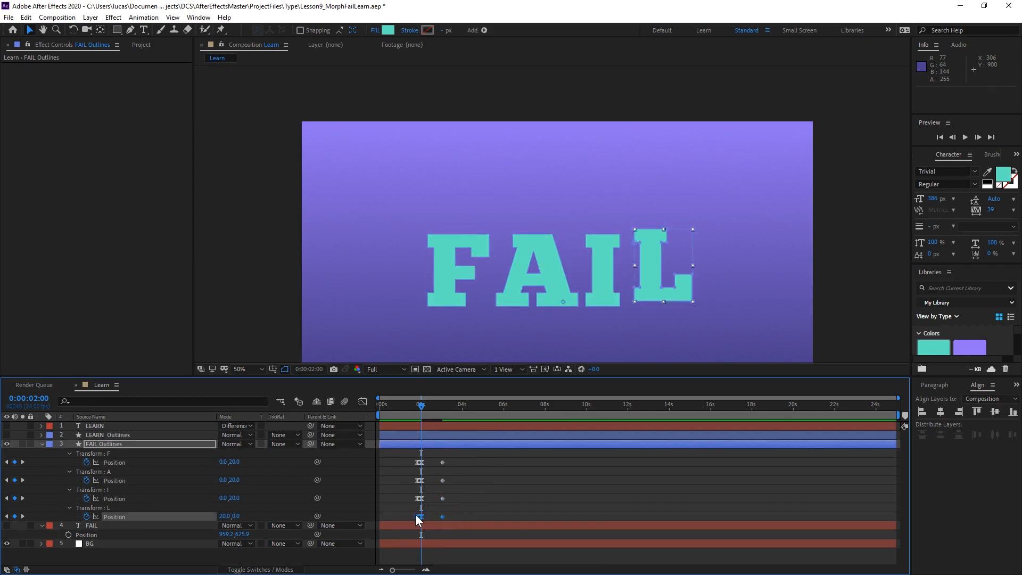
pyautogui.moveTo(421, 516); pyautogui.dragTo(425, 517)
pyautogui.click(413, 407)
pyautogui.press('space')
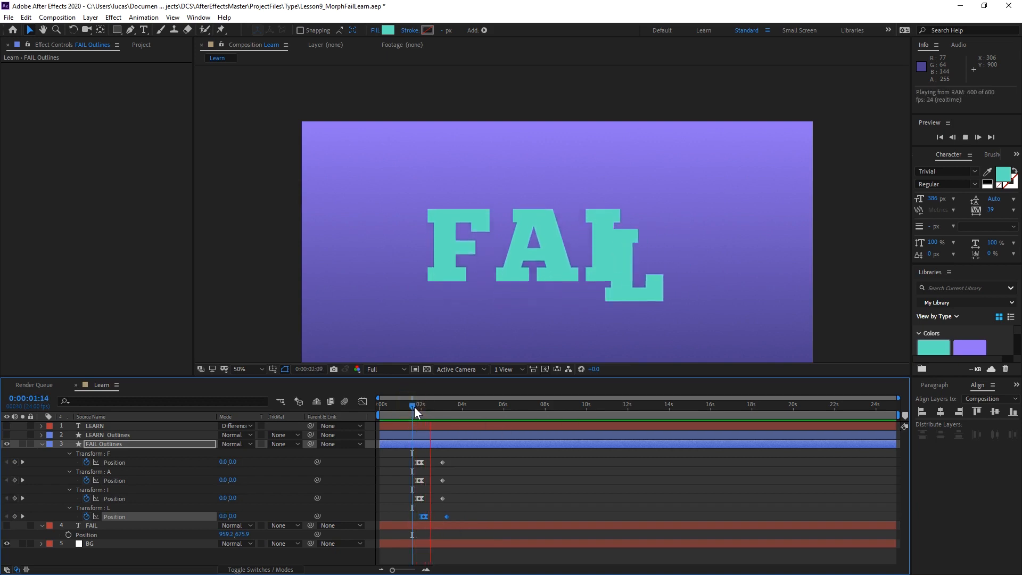
# Move the final Position keyframes of F, A and I to 0:00:02:09 and paste copies of them at 0:00:02:15.
pyautogui.moveTo(417, 403); pyautogui.dragTo(429, 405)
pyautogui.moveTo(457, 461); pyautogui.dragTo(427, 501)
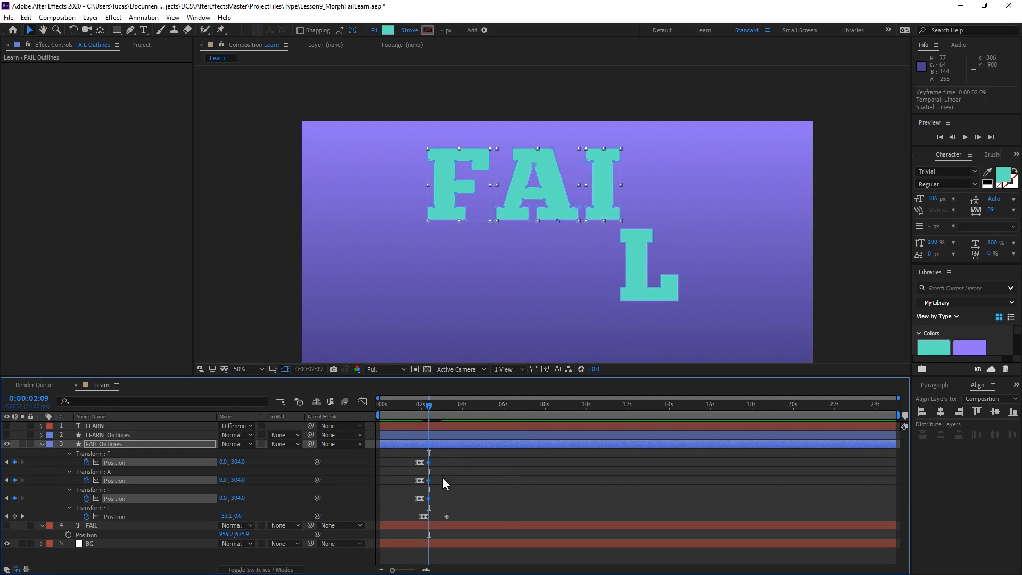
pyautogui.press('pagedown')
pyautogui.press('pagedown')
pyautogui.press('pagedown')
pyautogui.press('pagedown')
pyautogui.press('pagedown')
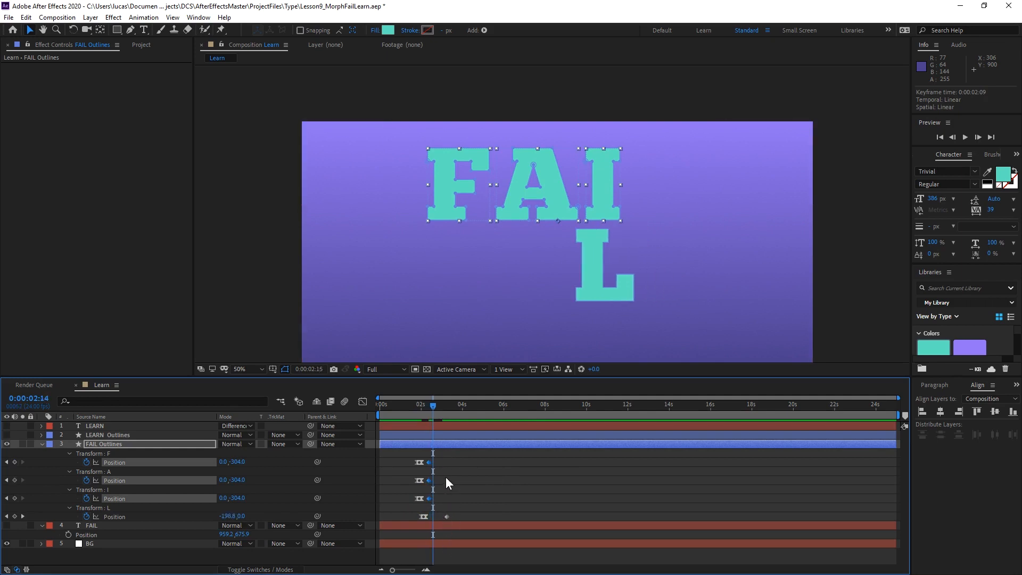
pyautogui.press('pagedown')
pyautogui.hotkey('ctrl', 'c')
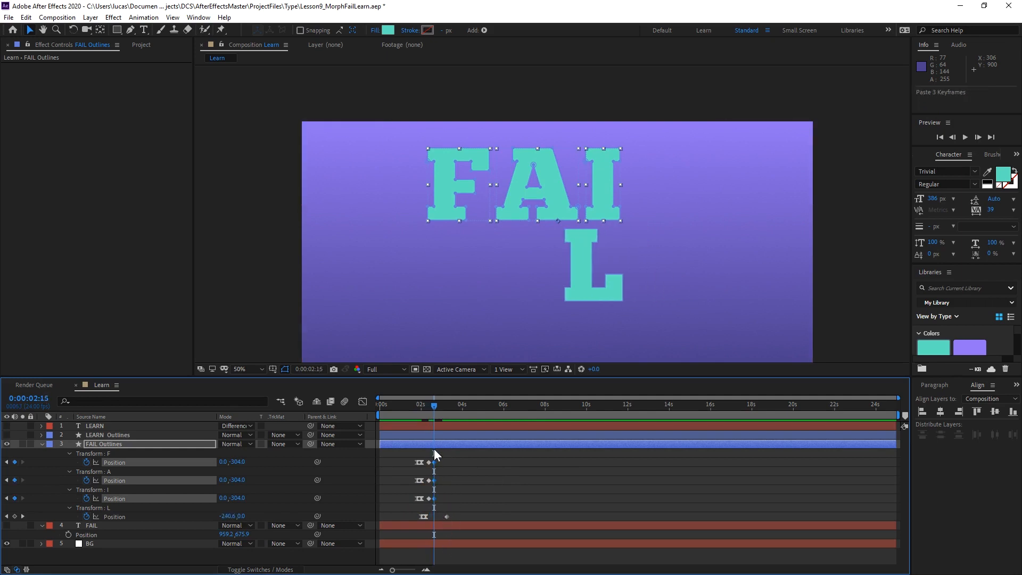
# At 0:00:02:09, set the Y Position of the F, A and I groups to -320 as an overshoot.
pyautogui.press('j')
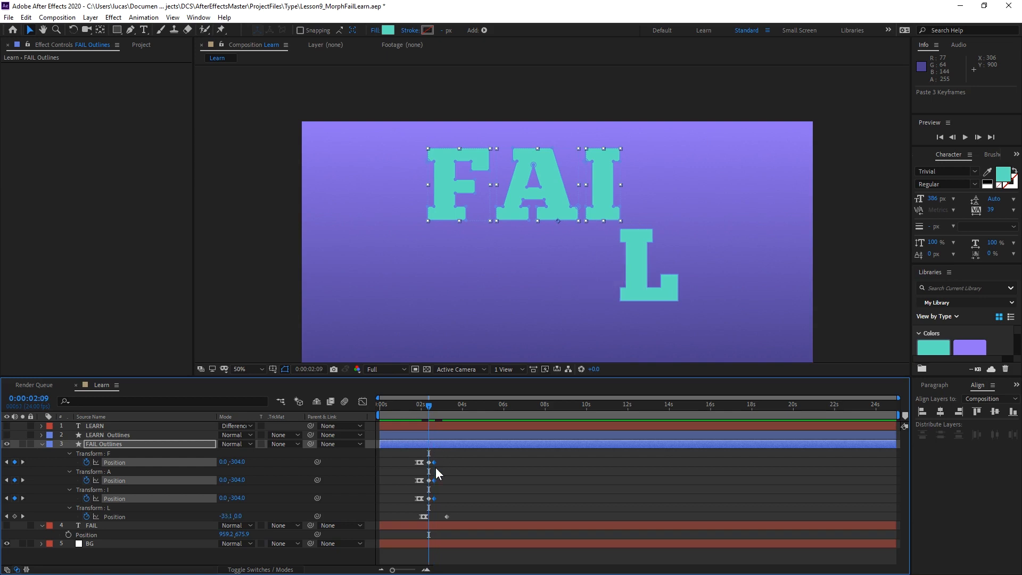
pyautogui.click(237, 462)
pyautogui.write('-320')
pyautogui.press('Return')
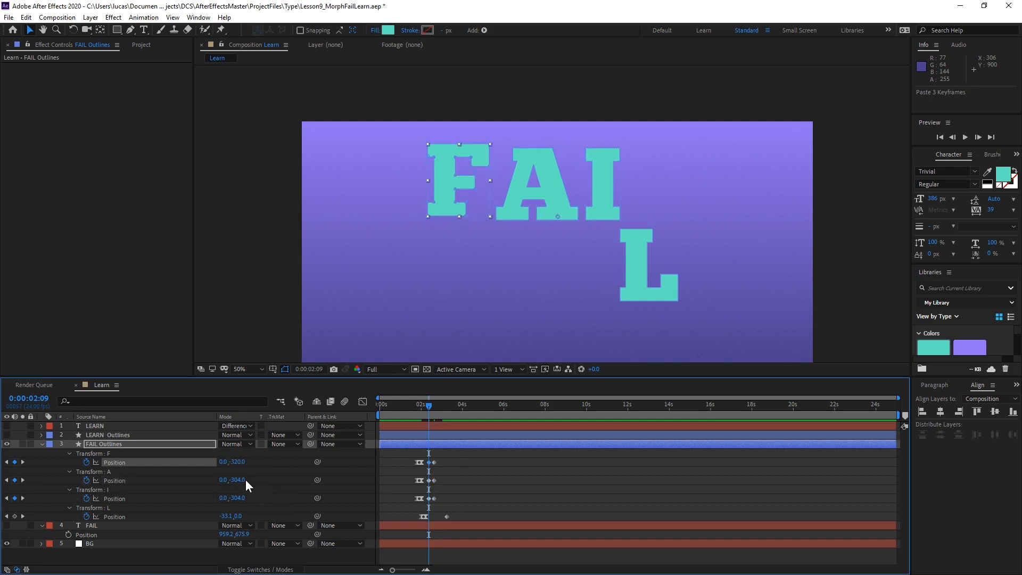
pyautogui.click(238, 462)
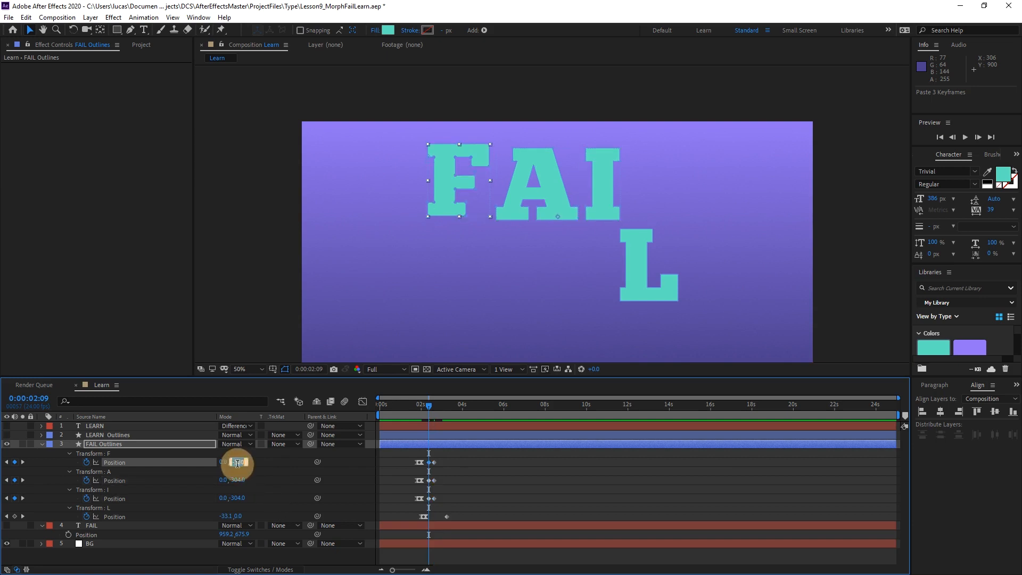
pyautogui.click(239, 498)
pyautogui.write('-320')
pyautogui.press('Return')
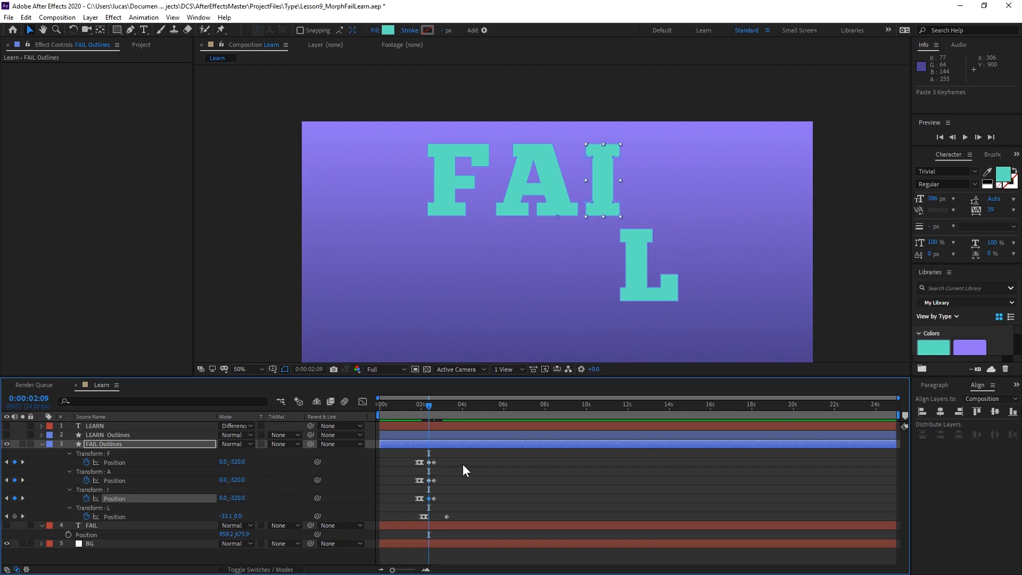
# Apply Easy Ease to the last two Position keyframes of F, A and I and preview the overshoot.
pyautogui.moveTo(459, 459); pyautogui.dragTo(427, 500)
pyautogui.press('F9')
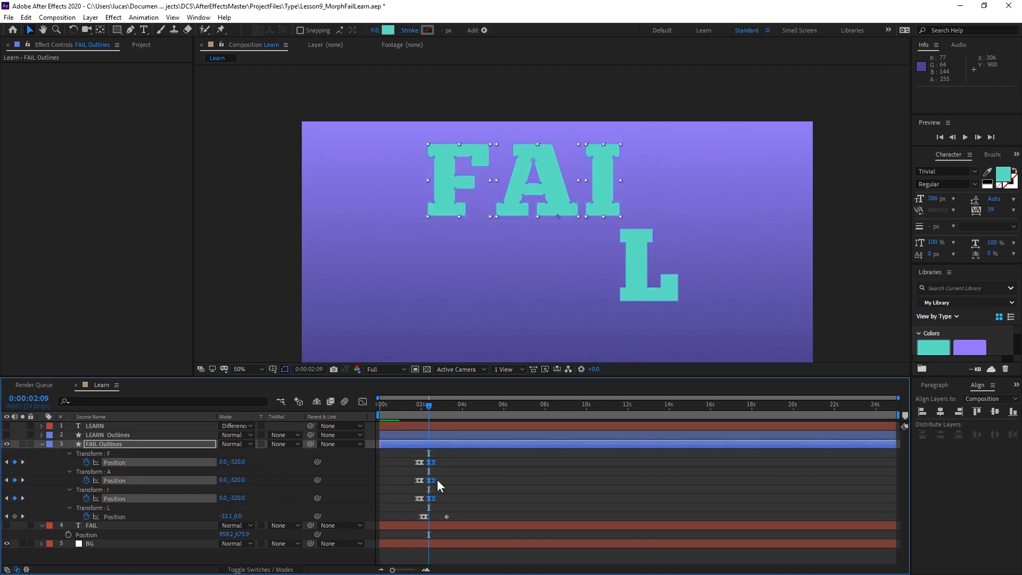
pyautogui.click(412, 408)
pyautogui.press('space')
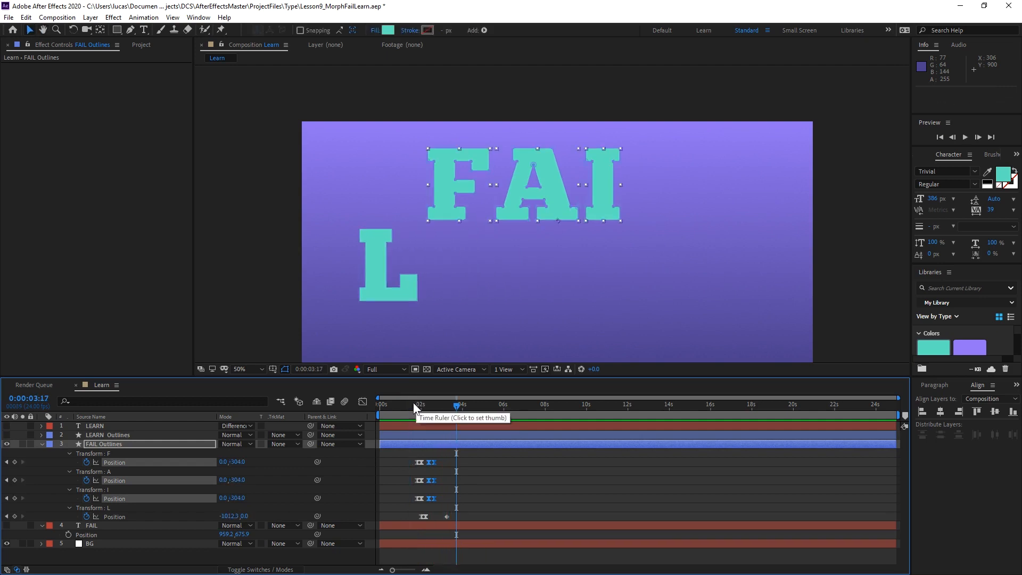
pyautogui.click(413, 408)
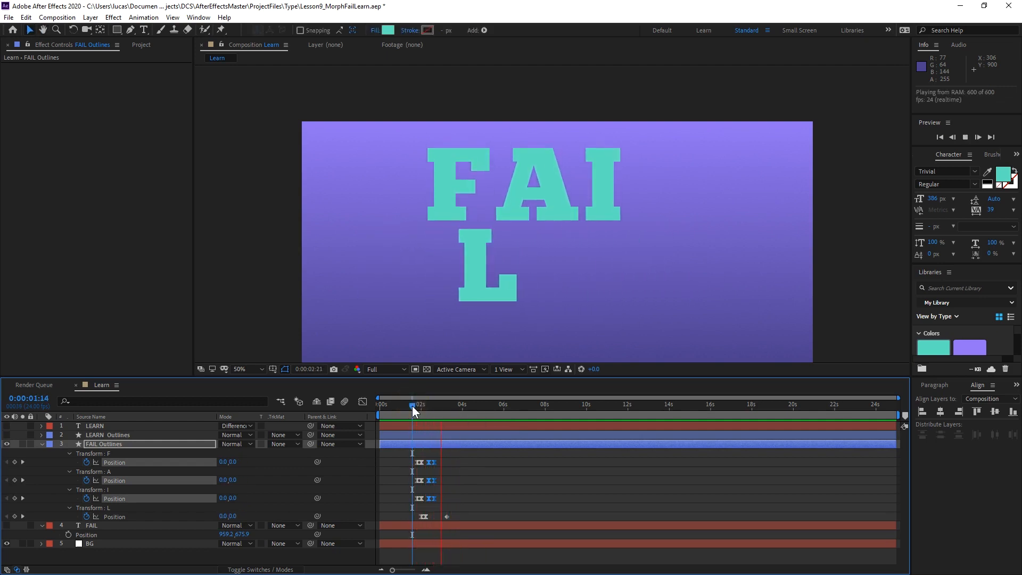
# Paste a copy of L's final Position keyframe at 0:00:03:11 and set its X Position to about -1041 at 0:00:03:06 as an overshoot.
pyautogui.moveTo(426, 411); pyautogui.dragTo(446, 417)
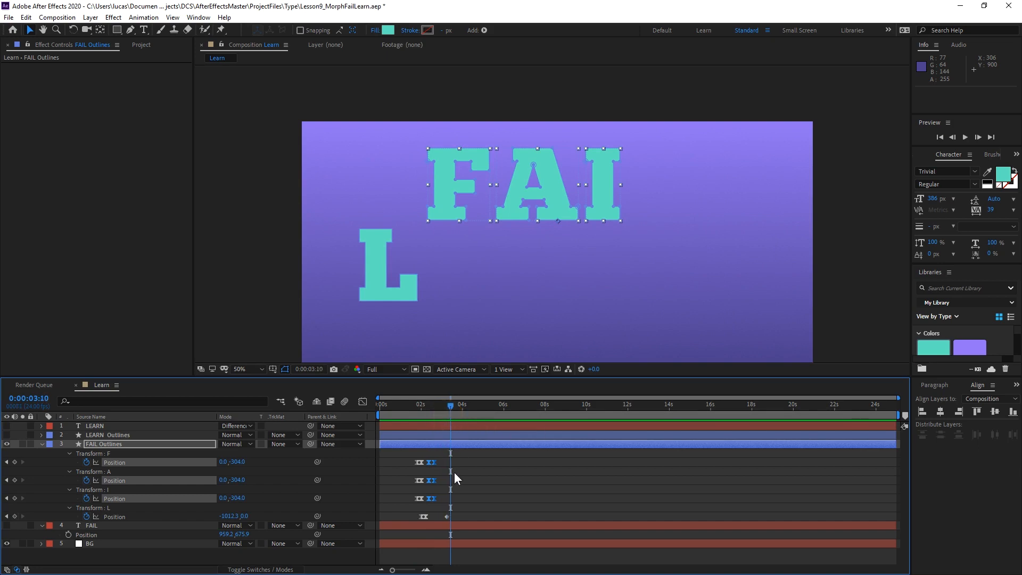
pyautogui.click(447, 515)
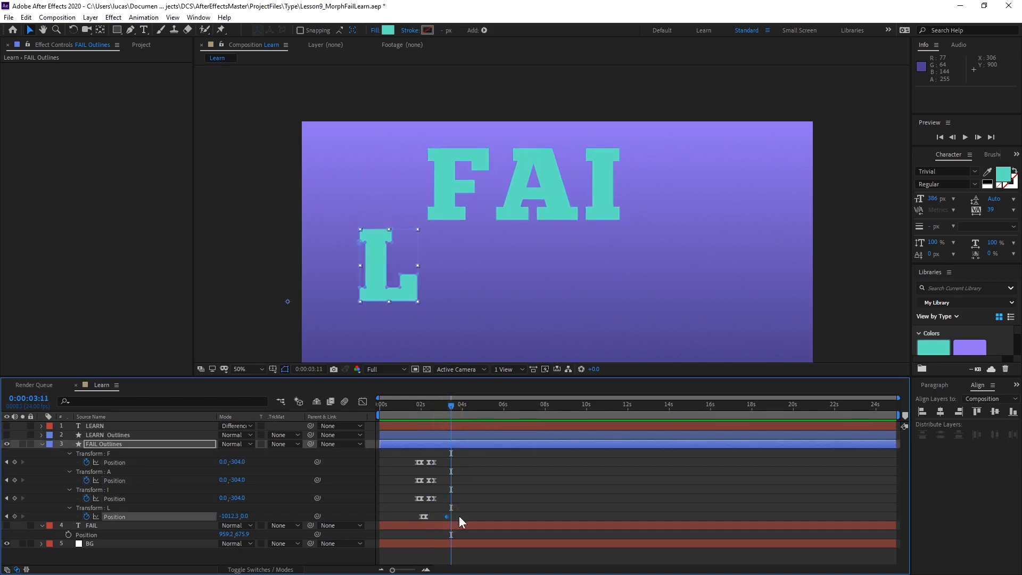
pyautogui.press('j')
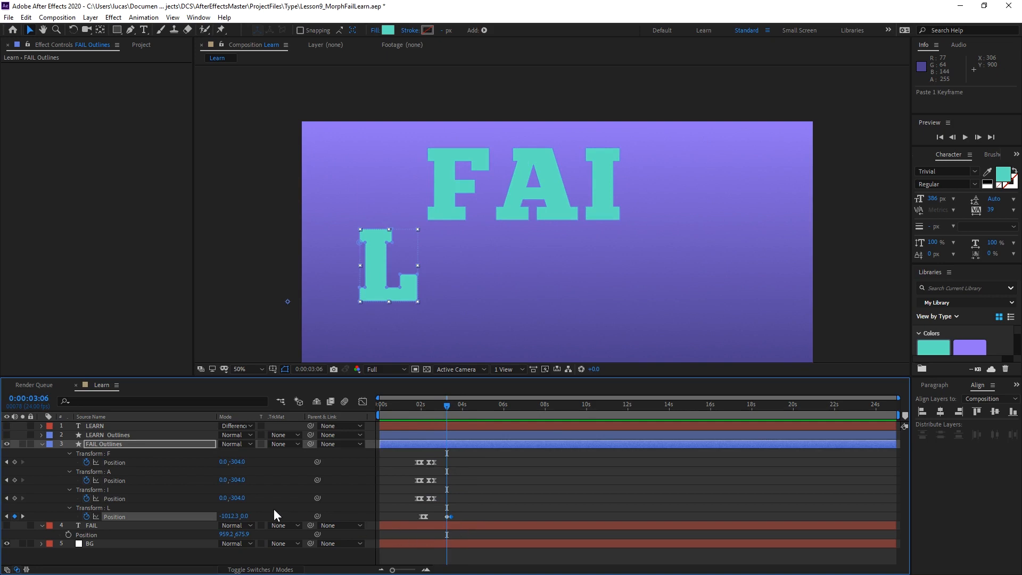
pyautogui.moveTo(230, 515); pyautogui.dragTo(85, 531)
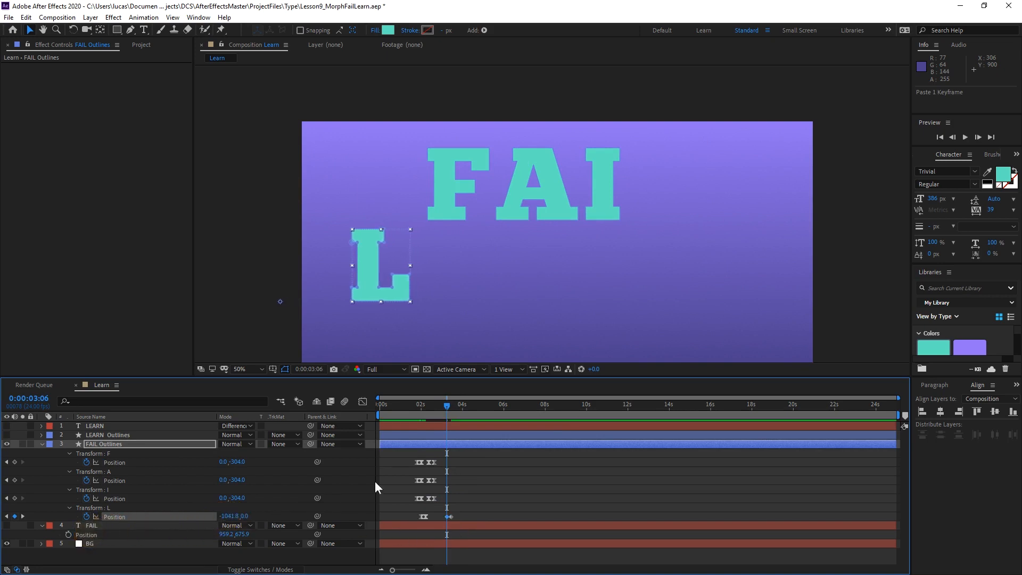
# Apply Easy Ease to L's last two Position keyframes and preview the sideways move.
pyautogui.moveTo(469, 488); pyautogui.dragTo(447, 519)
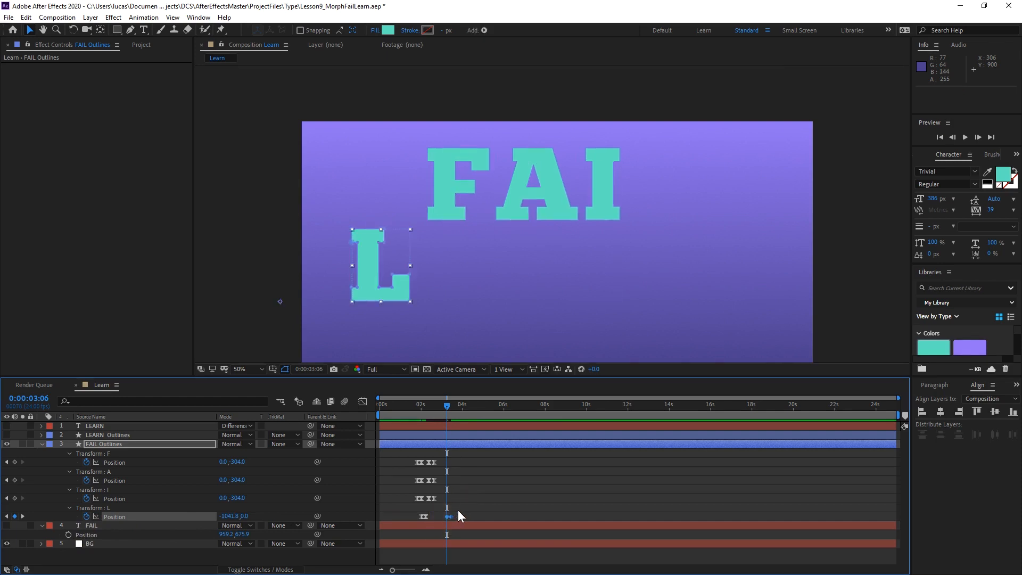
pyautogui.click(413, 414)
pyautogui.press('space')
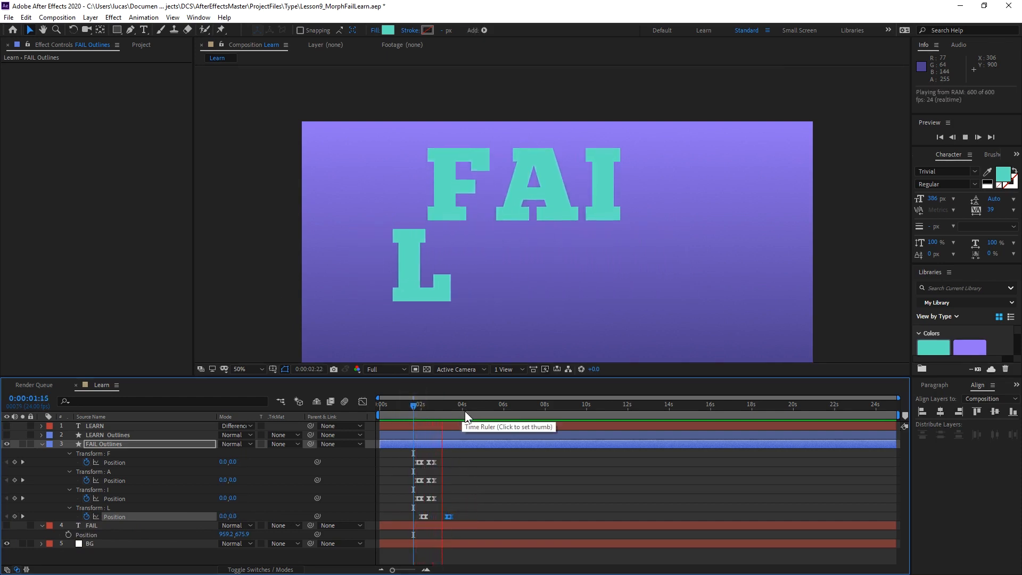
pyautogui.click(414, 406)
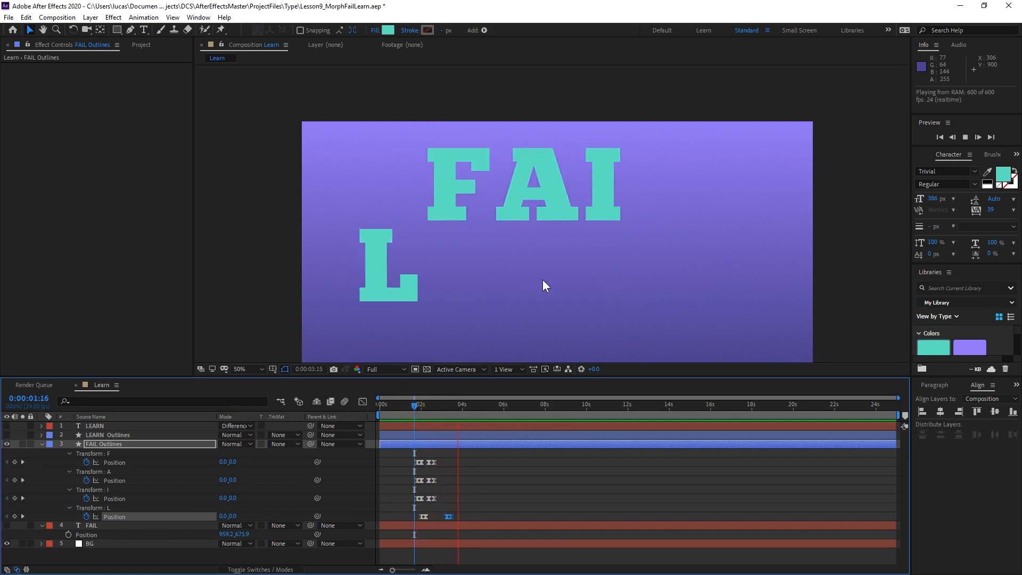
pyautogui.press('space')
# Paste copies of all F, A and I Position keyframes at 0:00:03:18, time-reverse the copies and preview the letters dropping back.
pyautogui.moveTo(413, 406); pyautogui.dragTo(458, 406)
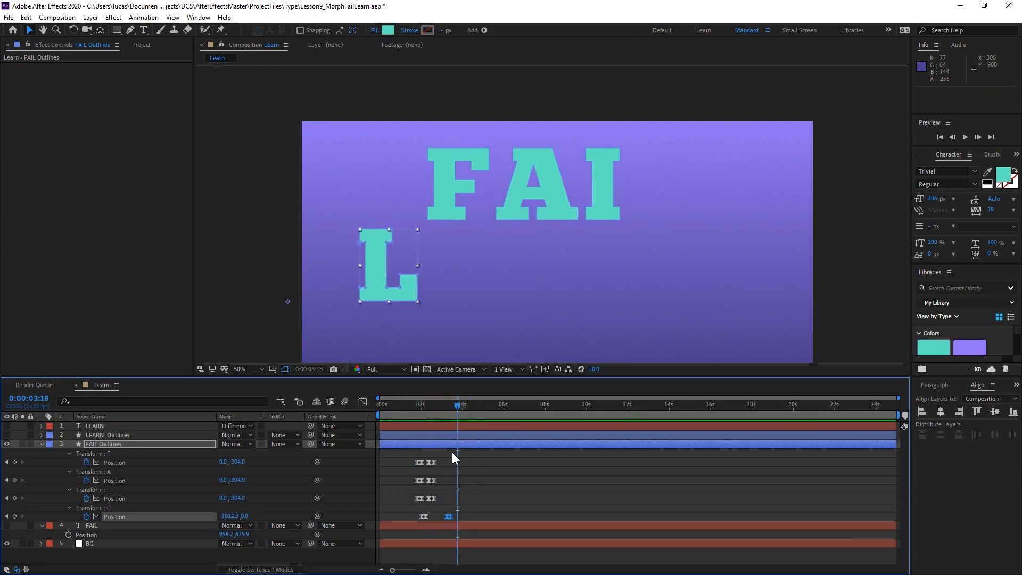
pyautogui.click(407, 458)
pyautogui.moveTo(417, 478); pyautogui.dragTo(446, 507)
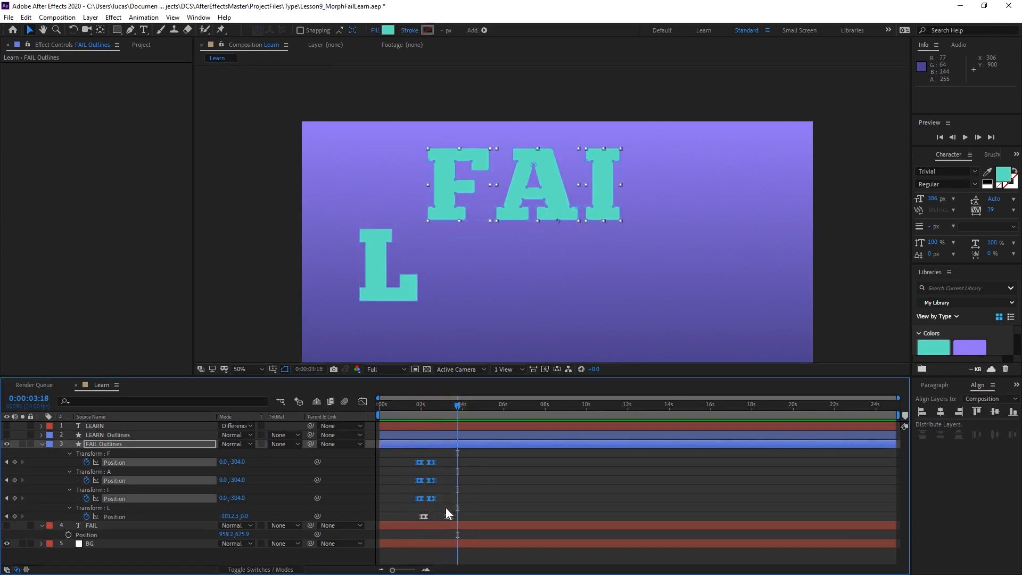
pyautogui.hotkey('ctrl', 'v')
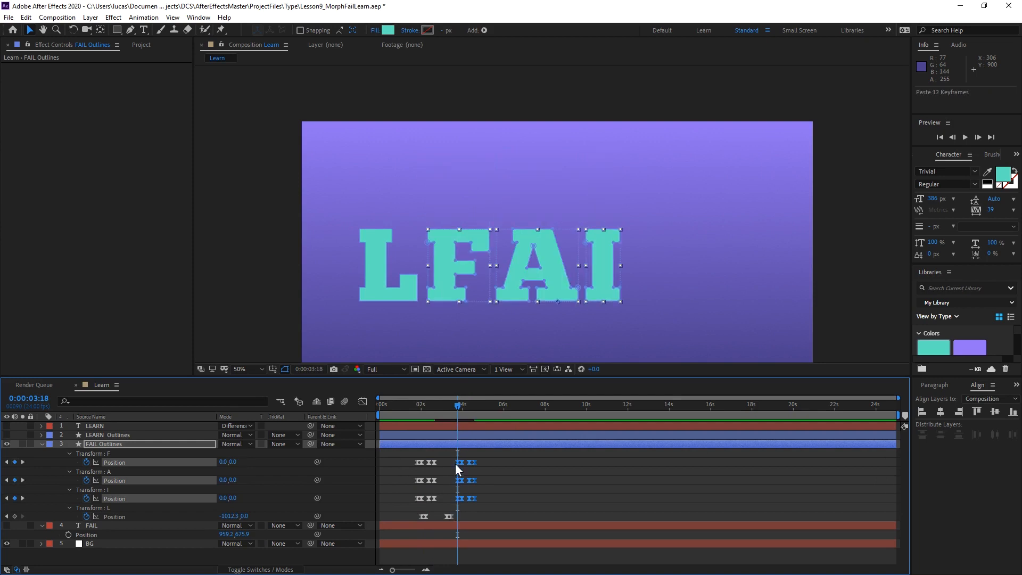
pyautogui.rightClick(455, 463)
pyautogui.moveTo(492, 458)
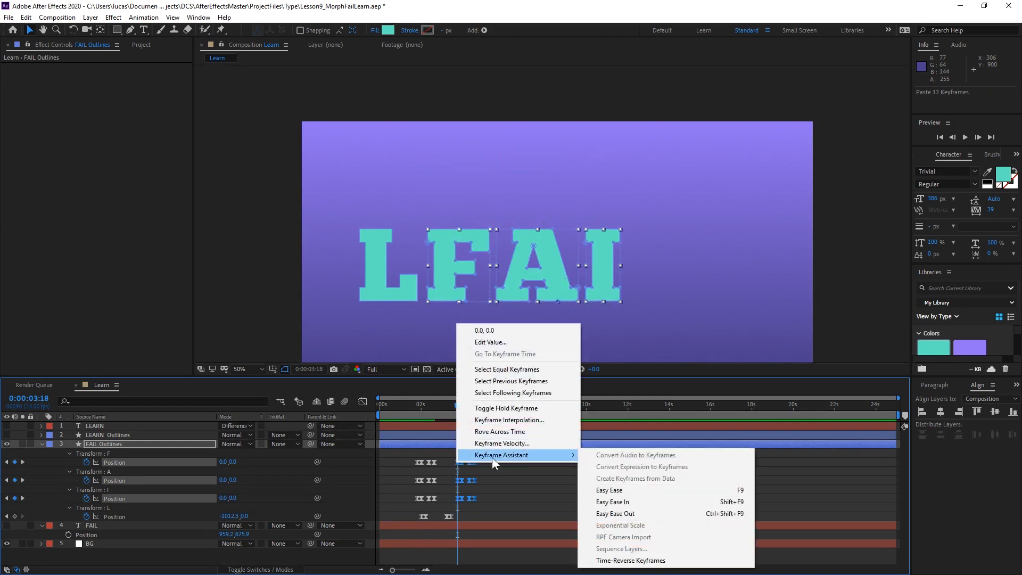
pyautogui.click(644, 561)
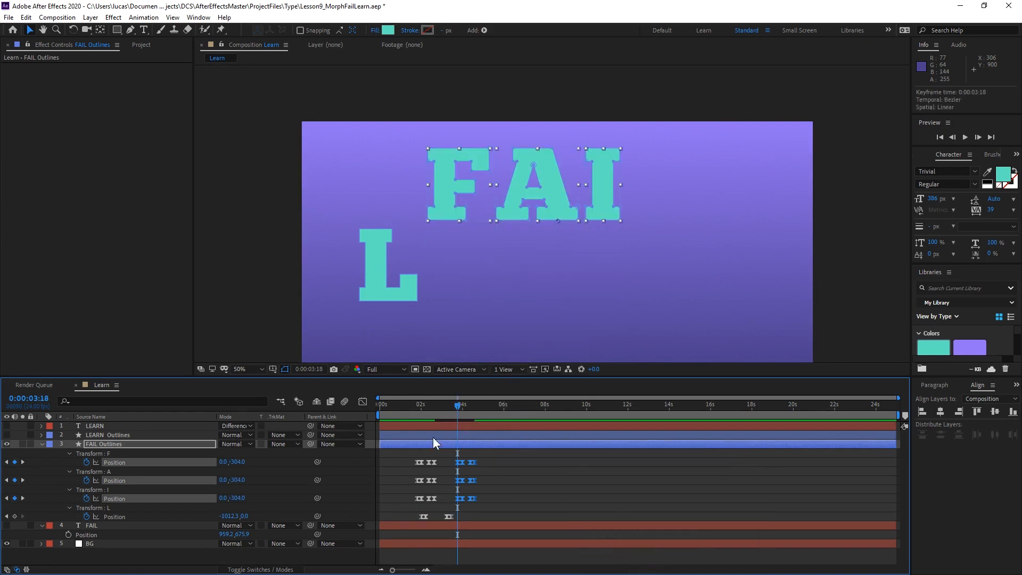
pyautogui.moveTo(457, 409); pyautogui.dragTo(411, 406)
pyautogui.press('space')
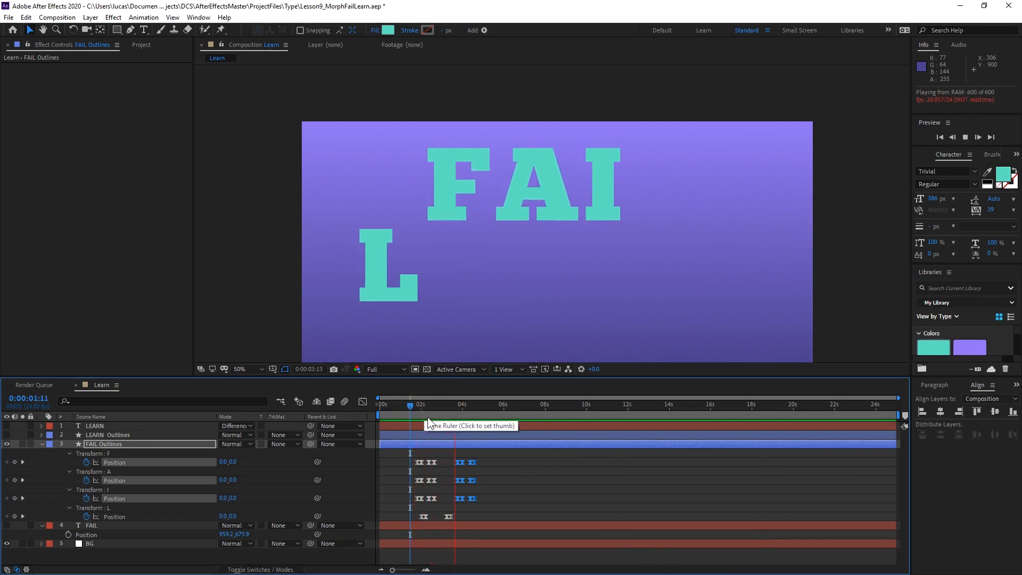
pyautogui.press('space')
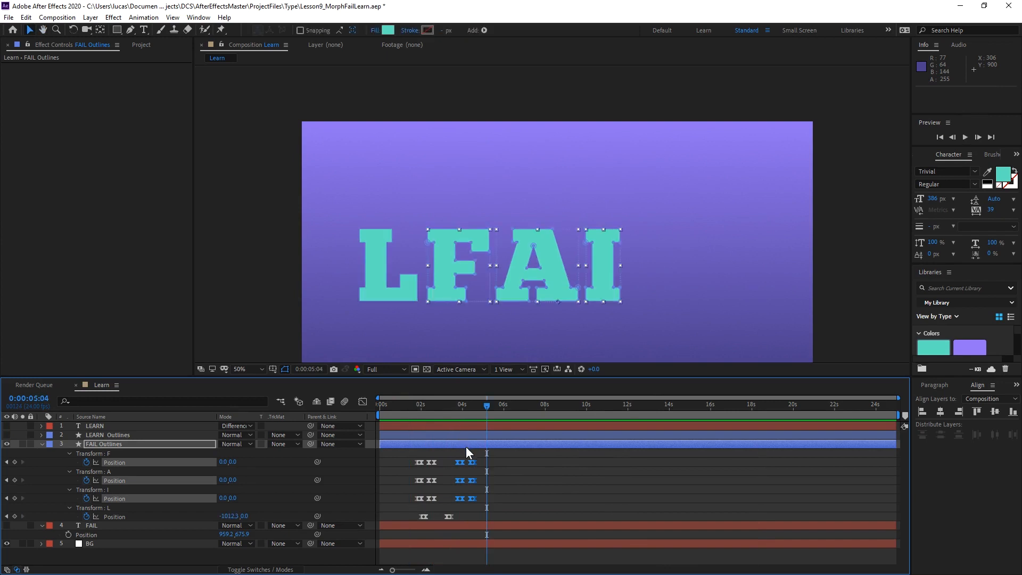
# Move the reversed F, A and I Position keyframes earlier so they start at 0:00:03:01, and preview the timing.
pyautogui.press('=')
pyautogui.press('space')
pyautogui.moveTo(418, 473); pyautogui.dragTo(586, 503)
pyautogui.moveTo(477, 411); pyautogui.dragTo(503, 410)
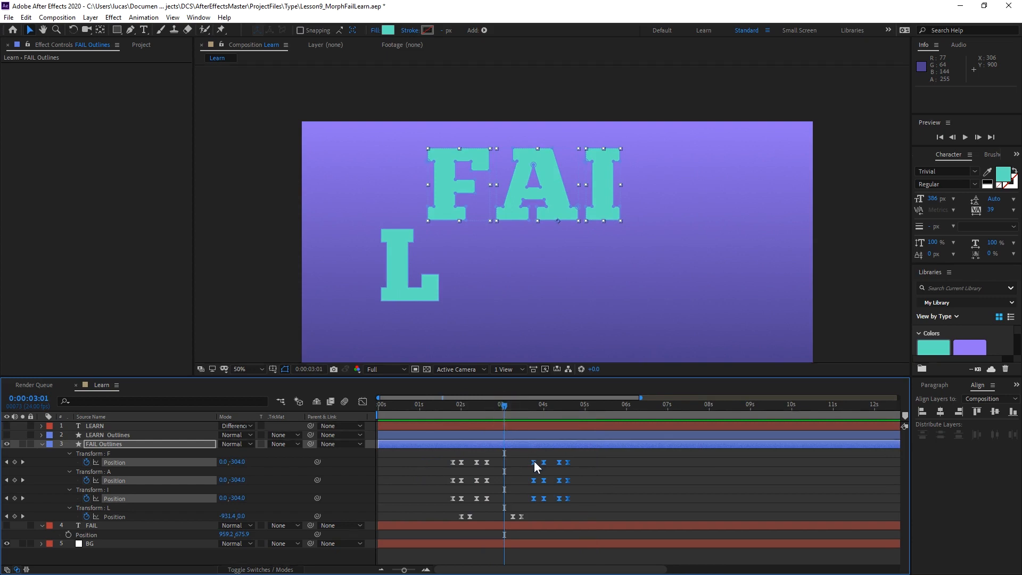
pyautogui.moveTo(534, 462); pyautogui.dragTo(506, 468)
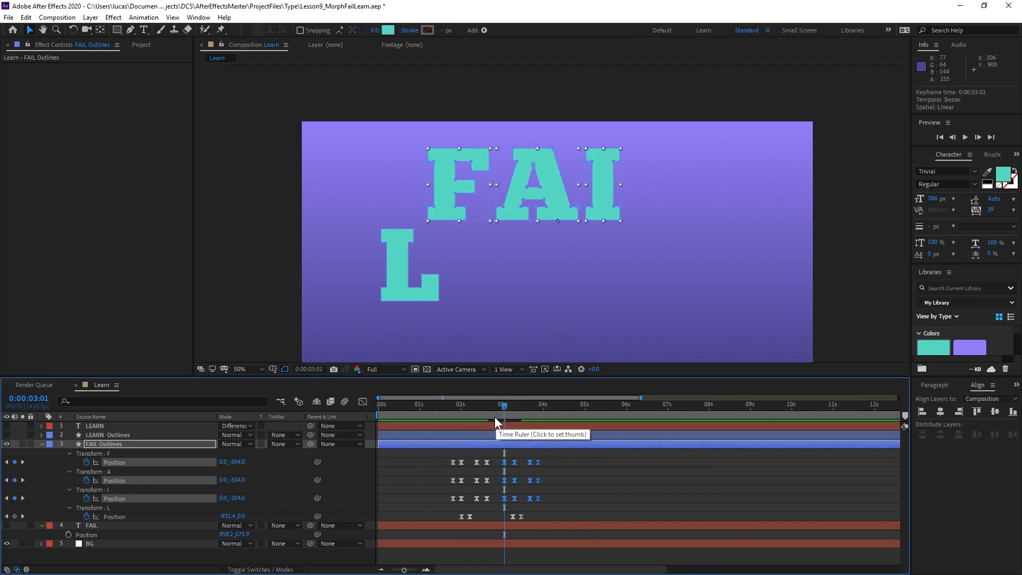
pyautogui.click(465, 410)
pyautogui.press('space')
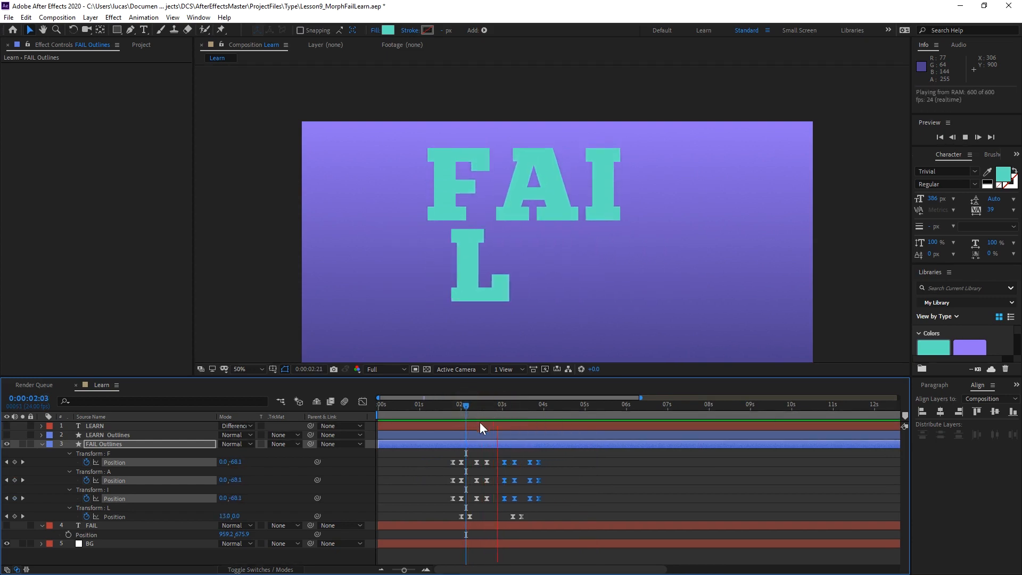
# Shift the reversed F, A and I Position keyframes so they start at 0:00:02:22, and replay the whole letter swap.
pyautogui.moveTo(503, 407)
pyautogui.mouseDown()
pyautogui.moveTo(491, 412)
pyautogui.moveTo(502, 410)
pyautogui.mouseUp()
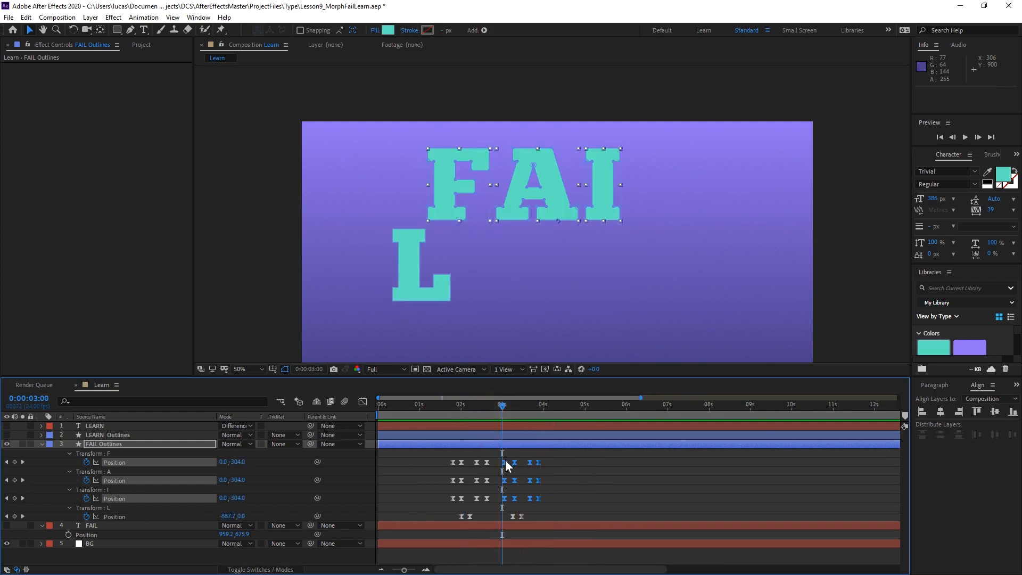
pyautogui.moveTo(506, 464); pyautogui.dragTo(499, 464)
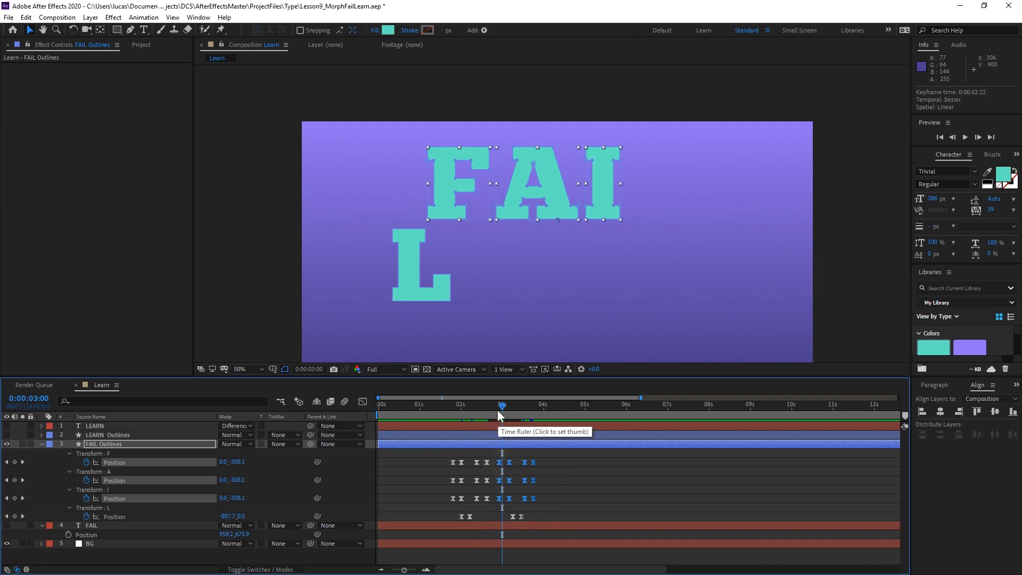
pyautogui.click(477, 408)
pyautogui.press('space')
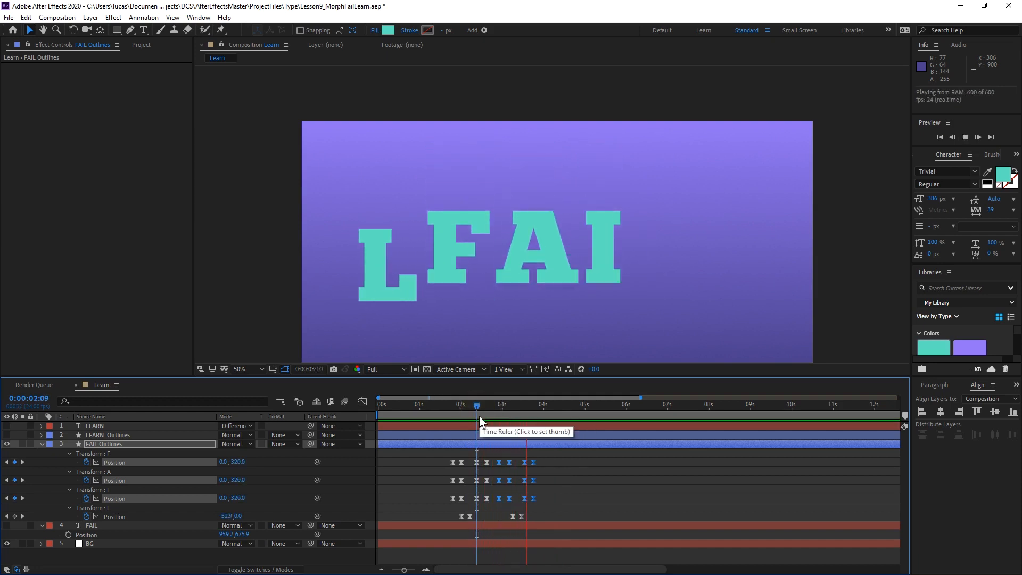
pyautogui.click(450, 406)
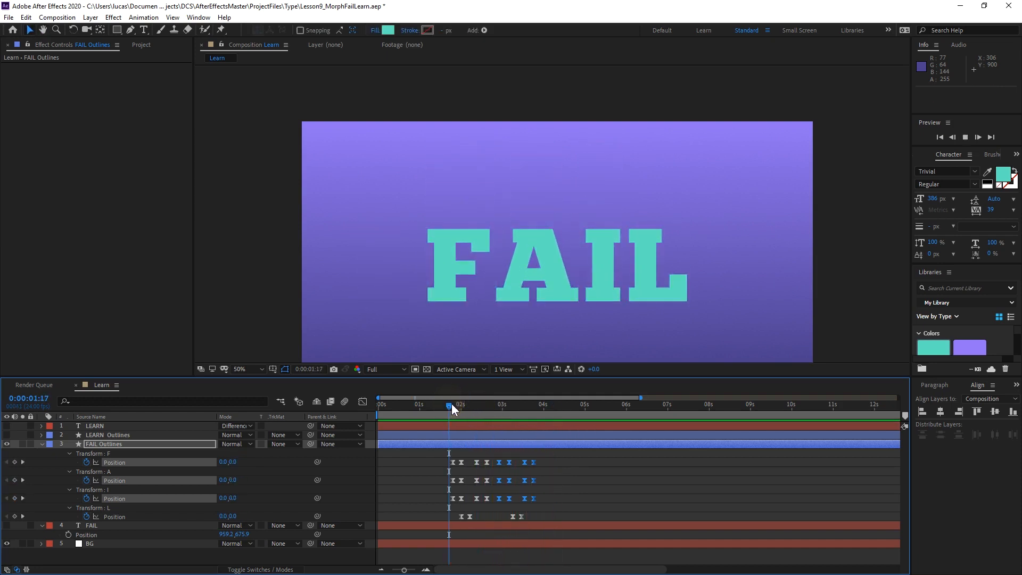
pyautogui.press('space')
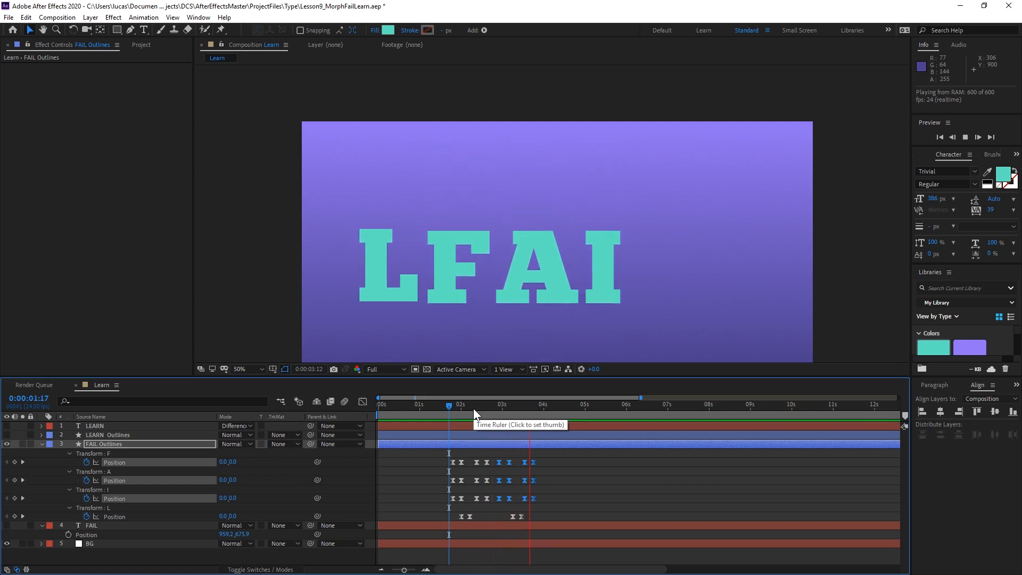
pyautogui.press('space')
pyautogui.click(448, 408)
pyautogui.press('space')
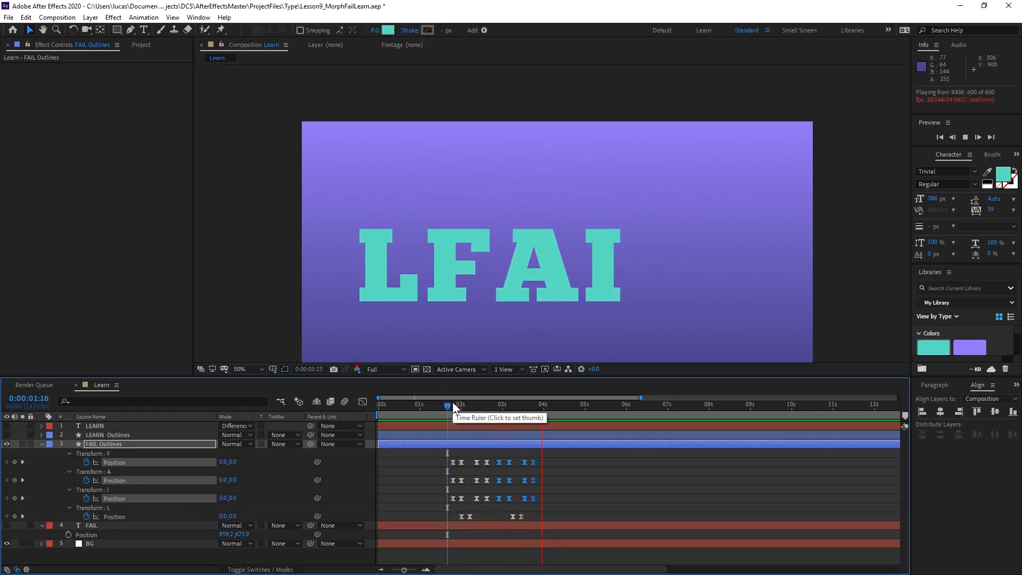
pyautogui.press('space')
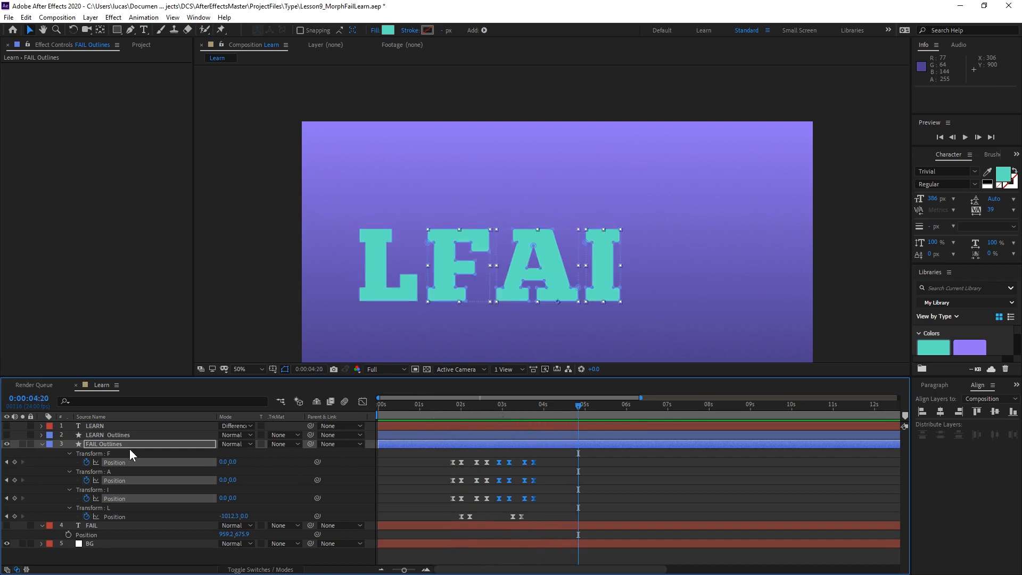
# In the LEARN Outlines layer, add a Path keyframe to the letter N at 0:00:04:20 and copy that keyframe.
pyautogui.click(101, 436)
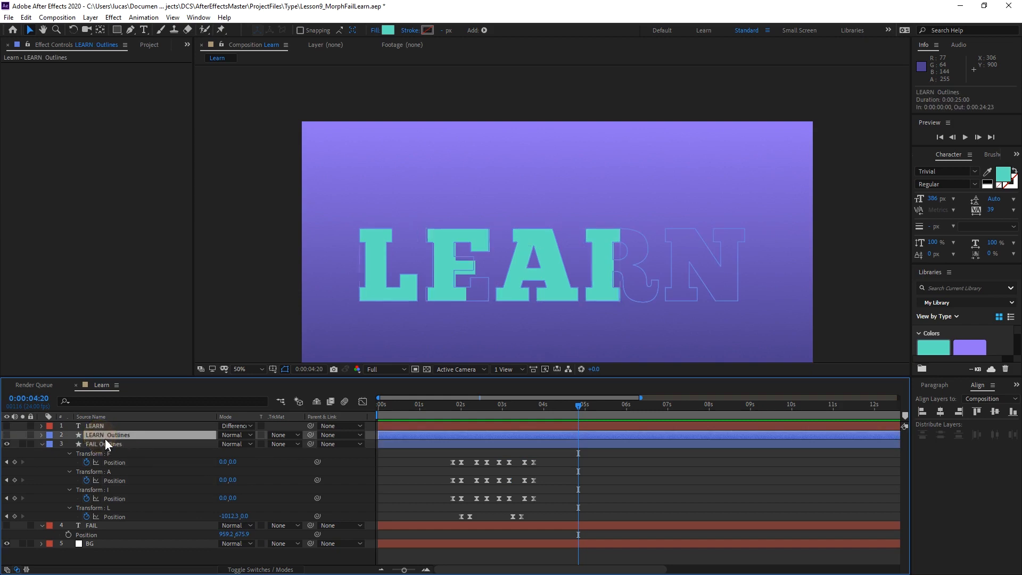
pyautogui.click(41, 435)
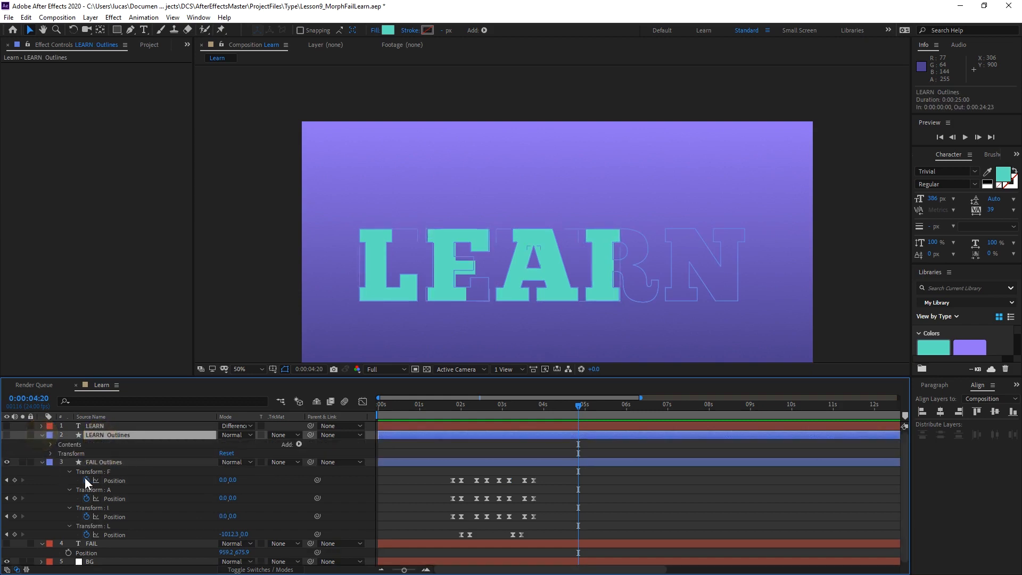
pyautogui.click(51, 444)
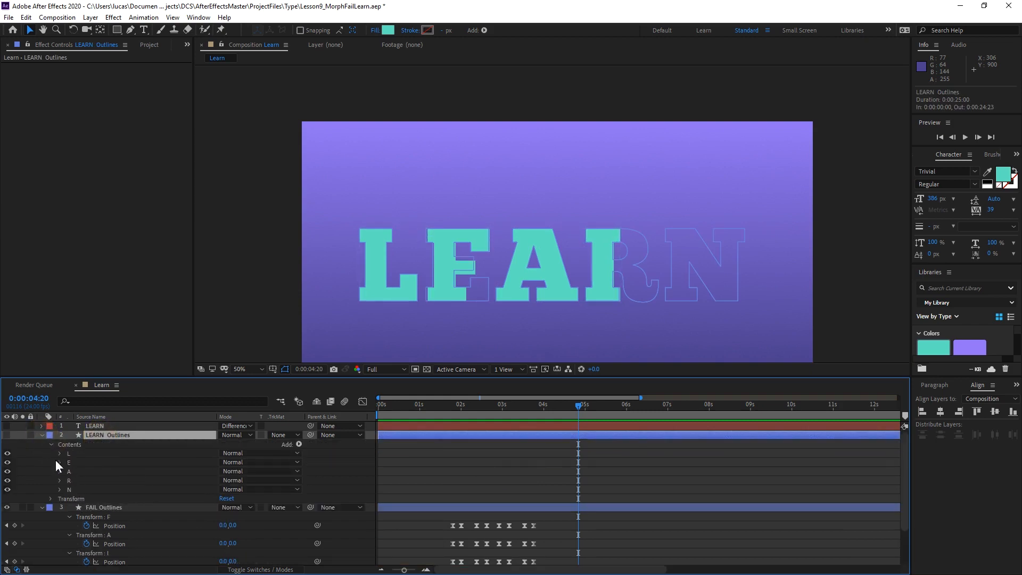
pyautogui.click(60, 491)
pyautogui.scroll(-2, 60, 492)
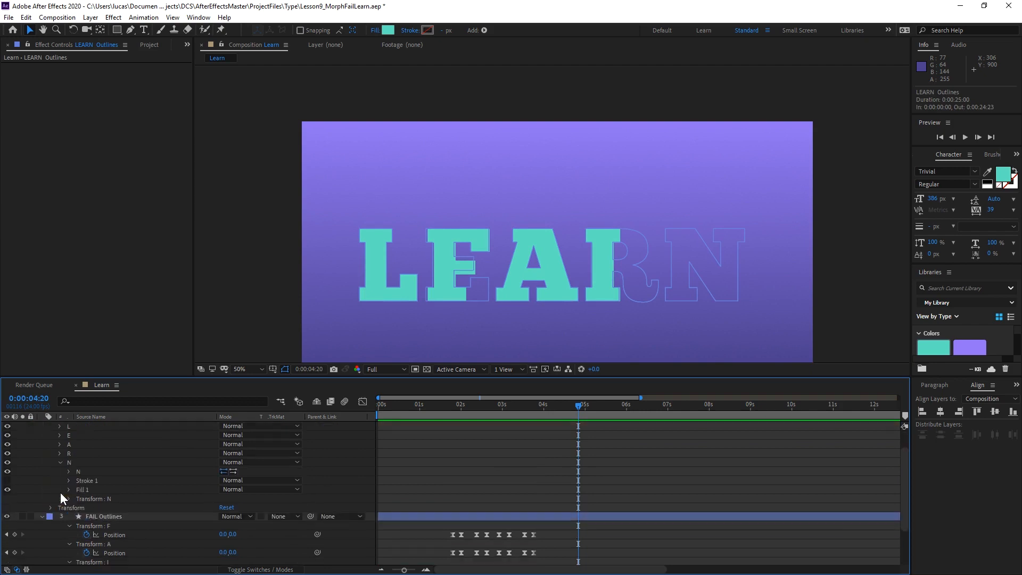
pyautogui.click(69, 471)
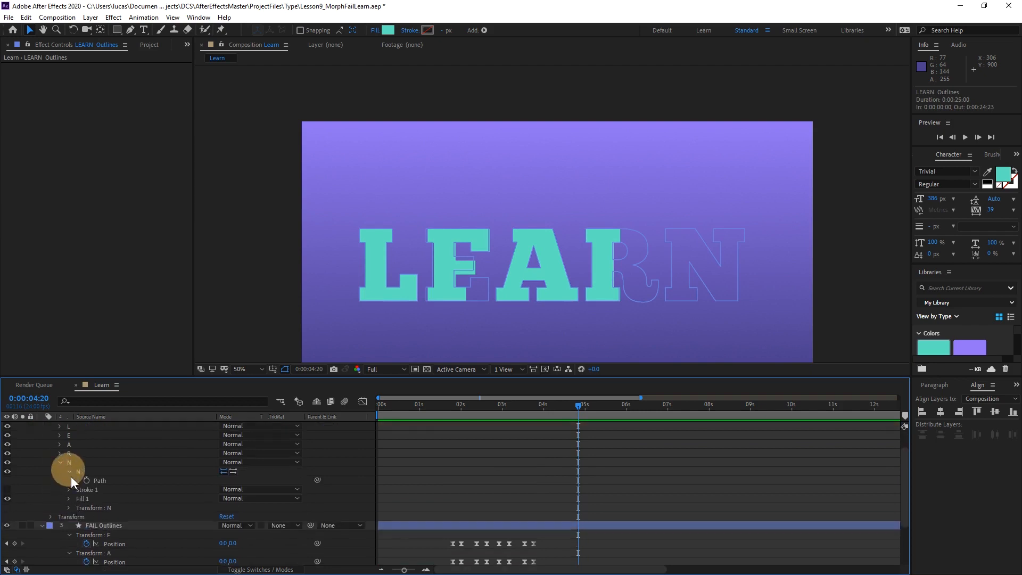
pyautogui.click(86, 481)
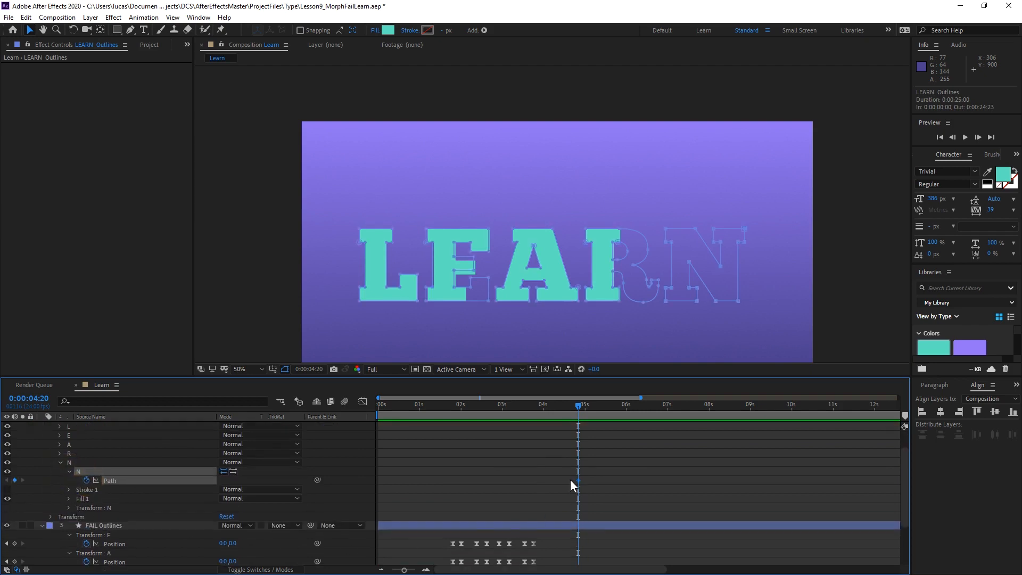
pyautogui.moveTo(570, 480); pyautogui.dragTo(606, 499)
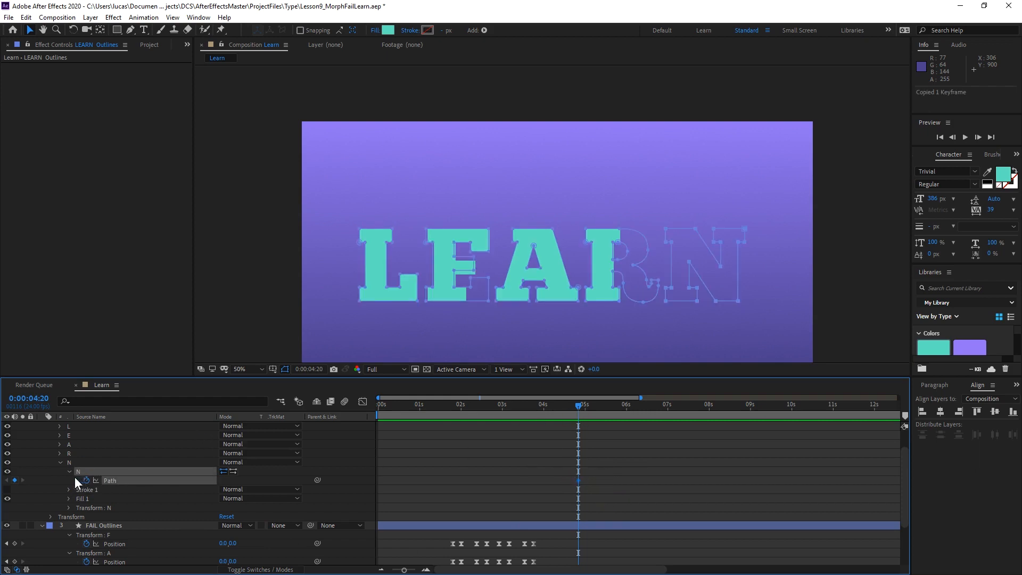
# Collapse the LEARN Outlines layer, select FAIL Outlines and set the current time to 0:00:01:19.
pyautogui.scroll(2, 52, 441)
pyautogui.click(42, 434)
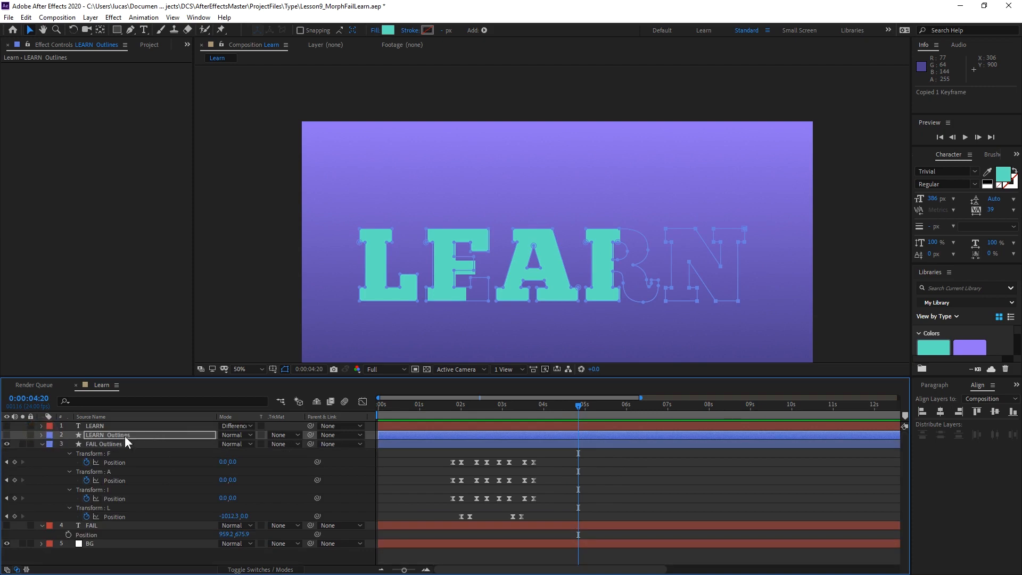
pyautogui.click(101, 444)
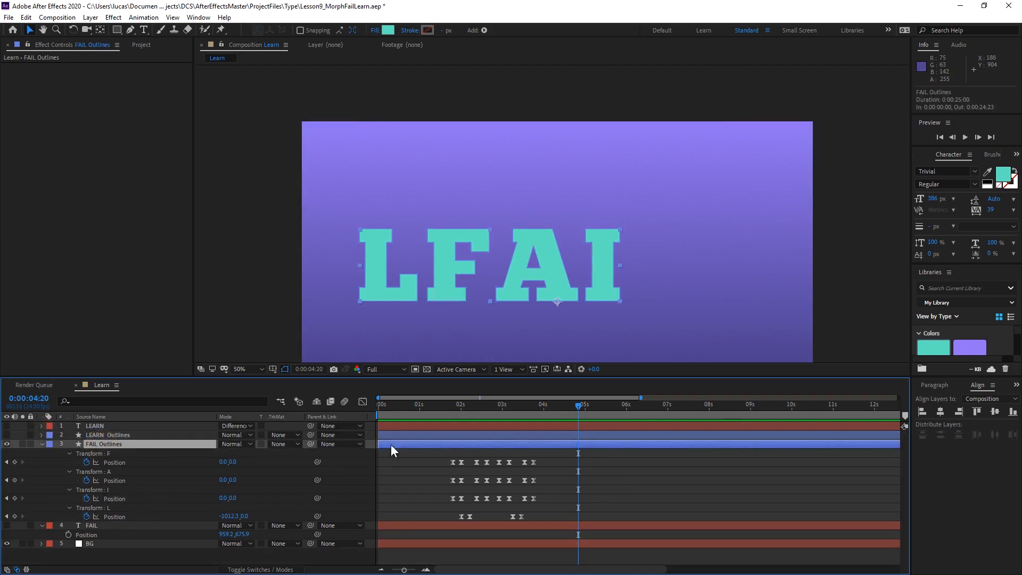
pyautogui.click(438, 406)
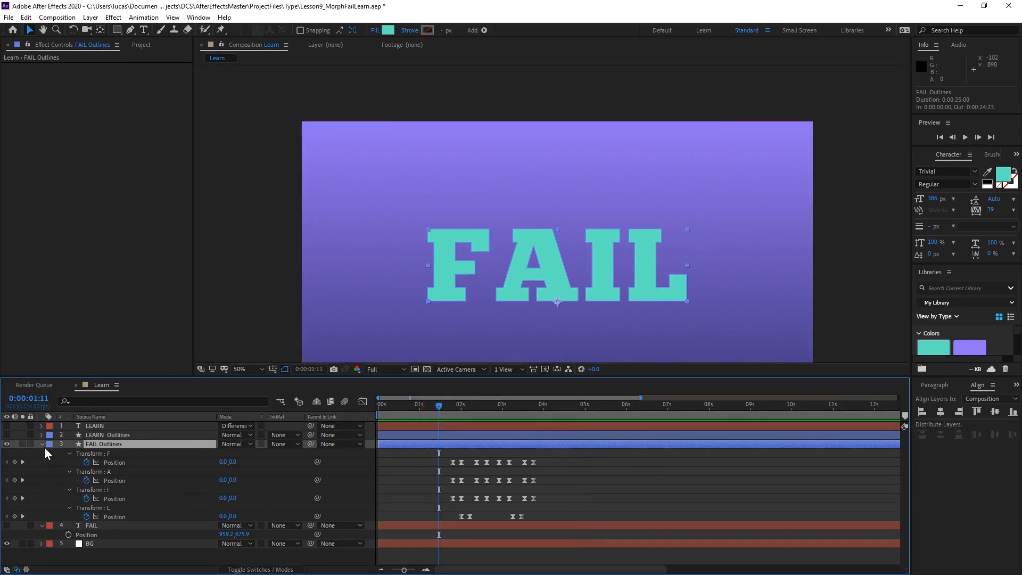
pyautogui.moveTo(436, 409); pyautogui.dragTo(488, 404)
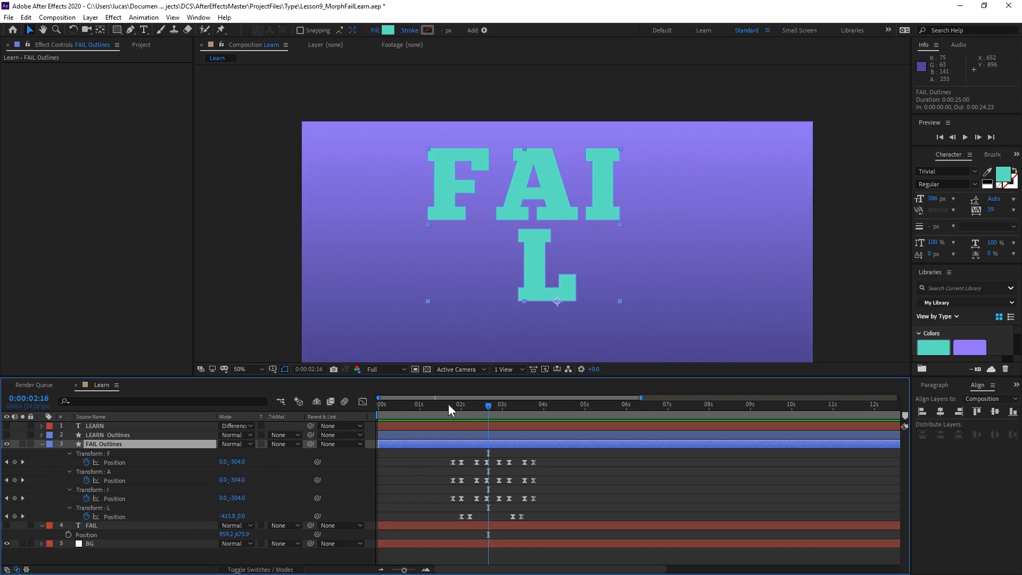
pyautogui.moveTo(446, 407)
pyautogui.mouseDown()
pyautogui.moveTo(480, 408)
pyautogui.moveTo(452, 407)
pyautogui.mouseUp()
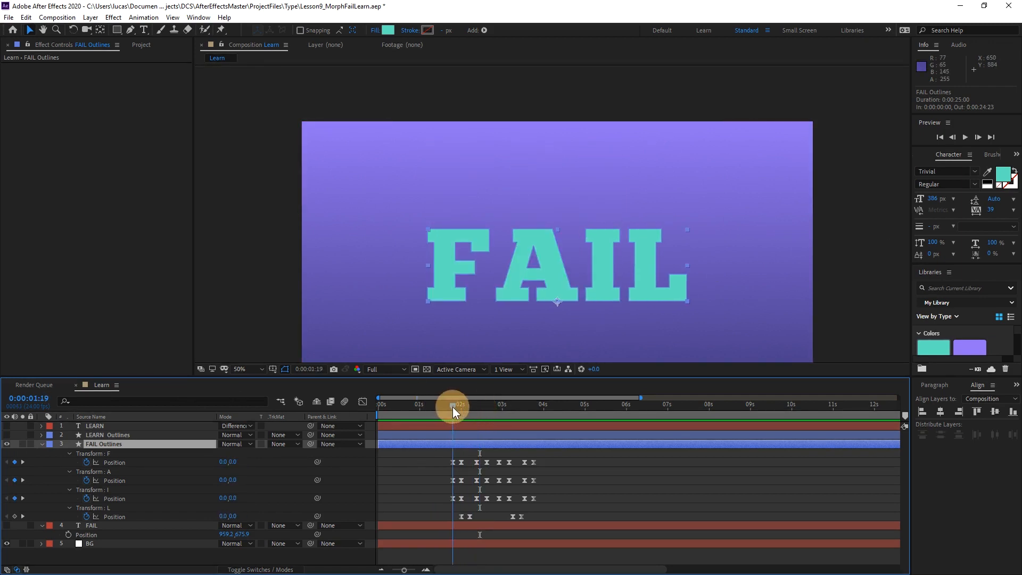
# Duplicate the letter L group in FAIL Outlines, rename the copy N and place it below the original L.
pyautogui.click(45, 446)
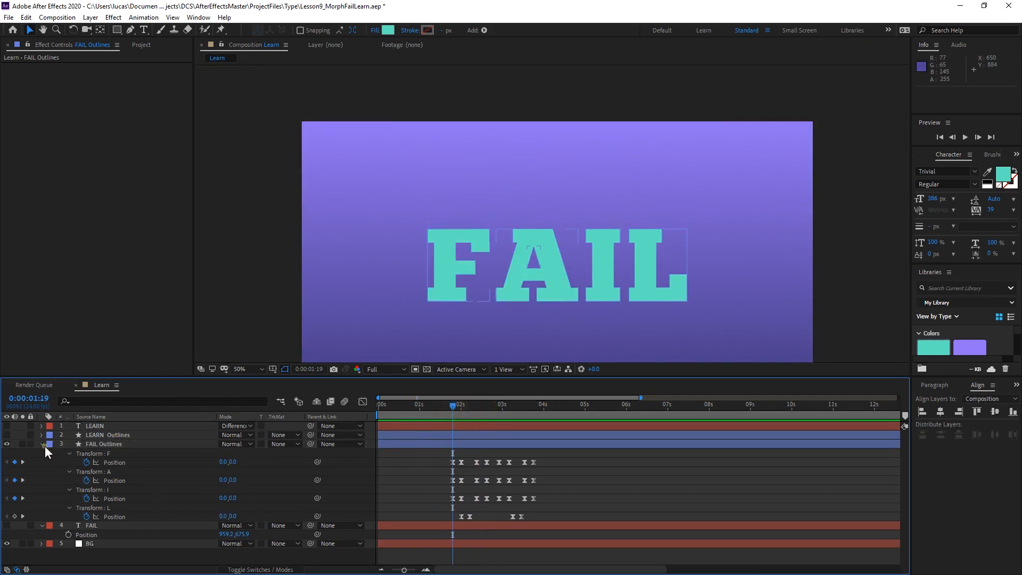
pyautogui.click(43, 446)
pyautogui.click(43, 445)
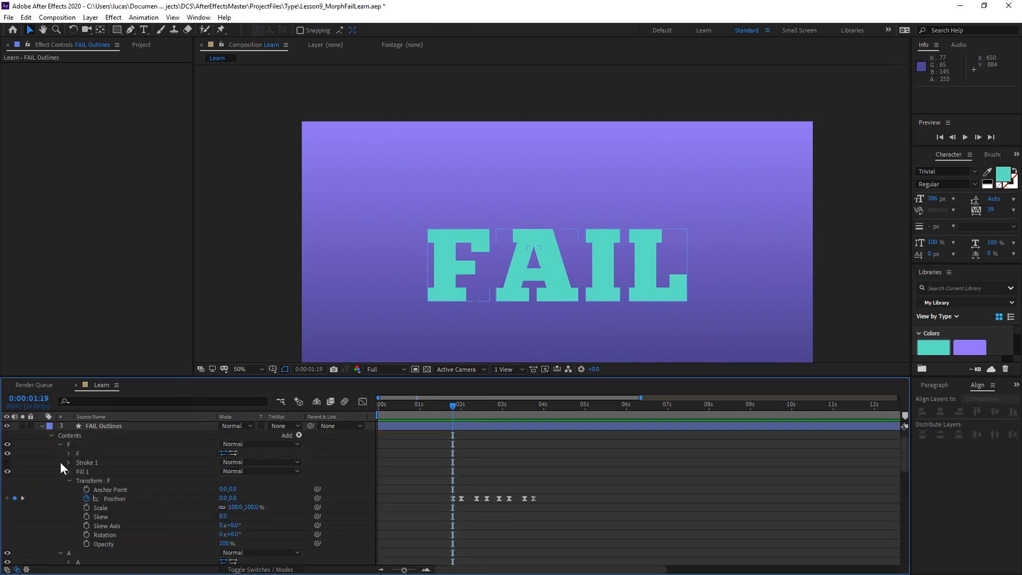
pyautogui.click(60, 444)
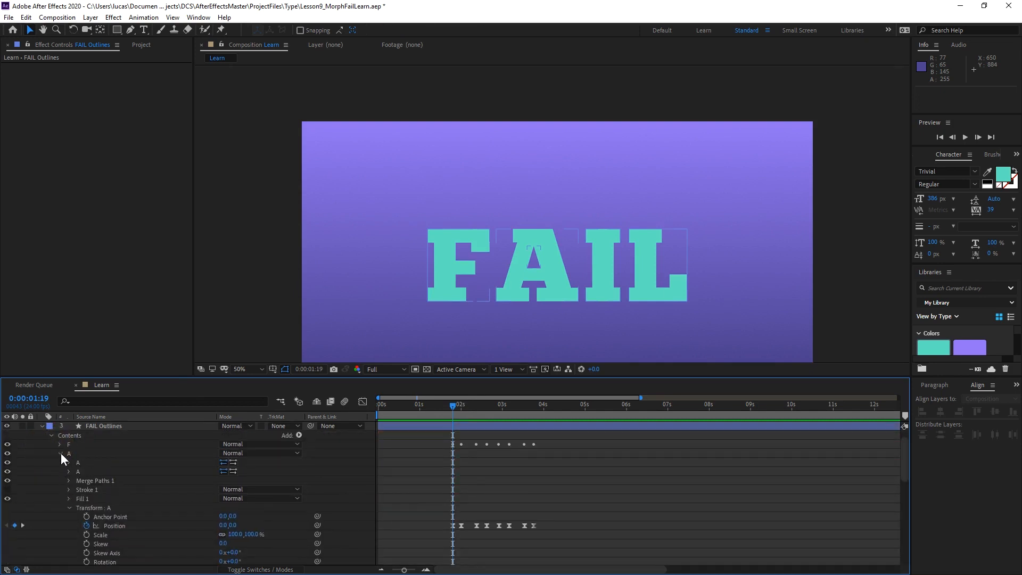
pyautogui.click(61, 453)
pyautogui.click(60, 462)
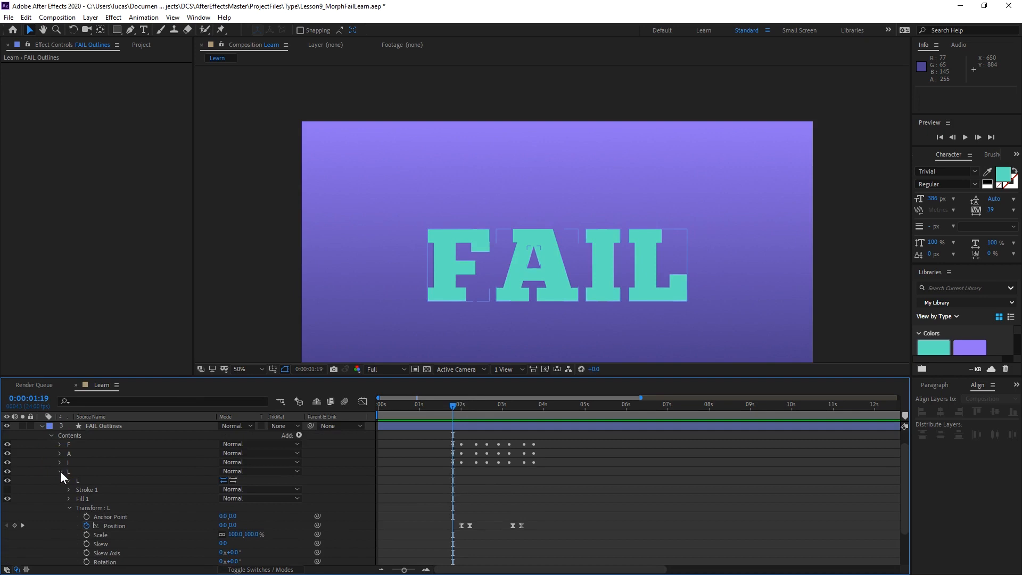
pyautogui.click(70, 472)
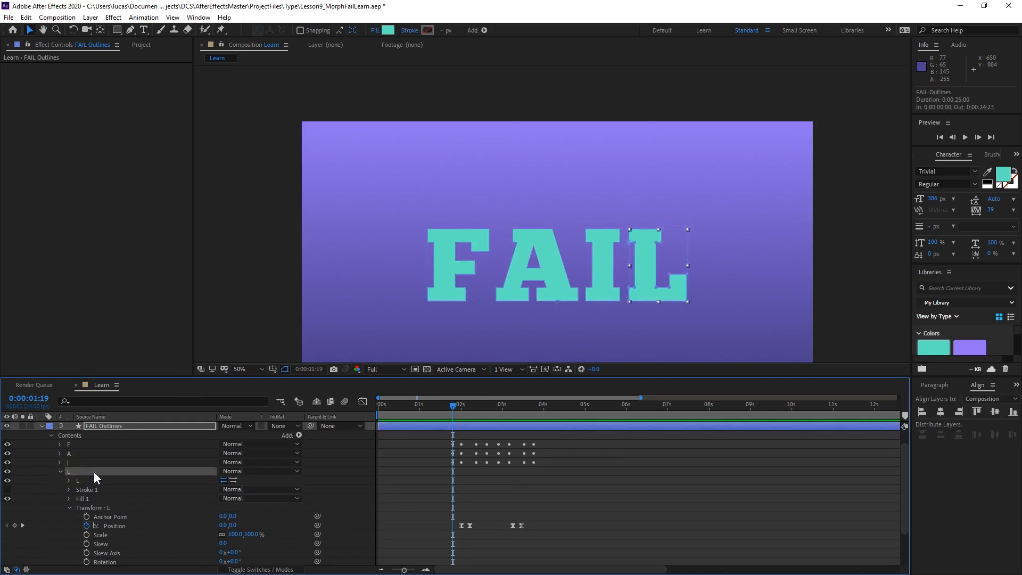
pyautogui.hotkey('ctrl', 'd')
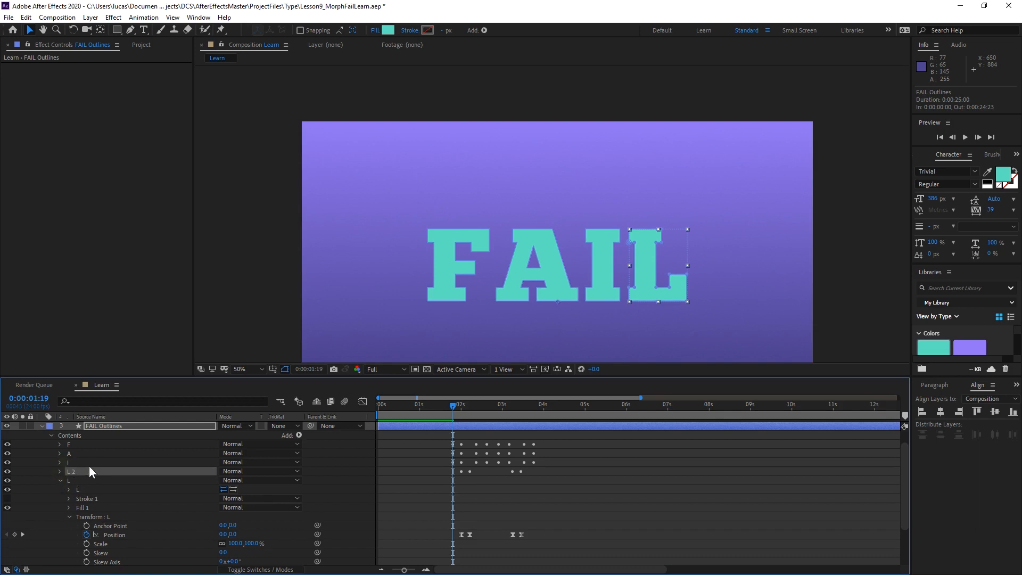
pyautogui.press('Return')
pyautogui.press('Return')
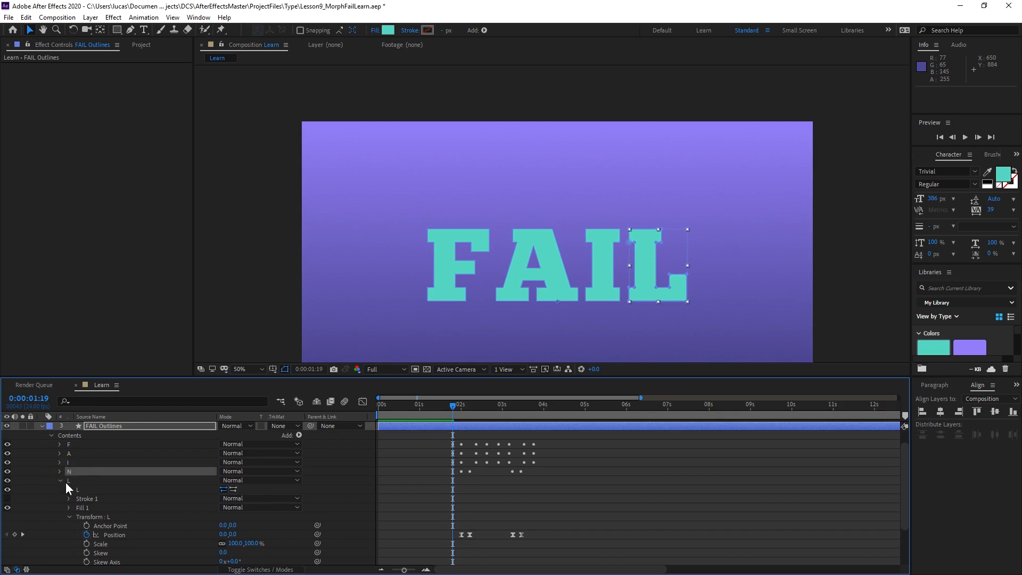
pyautogui.click(60, 480)
pyautogui.moveTo(69, 488); pyautogui.dragTo(74, 500)
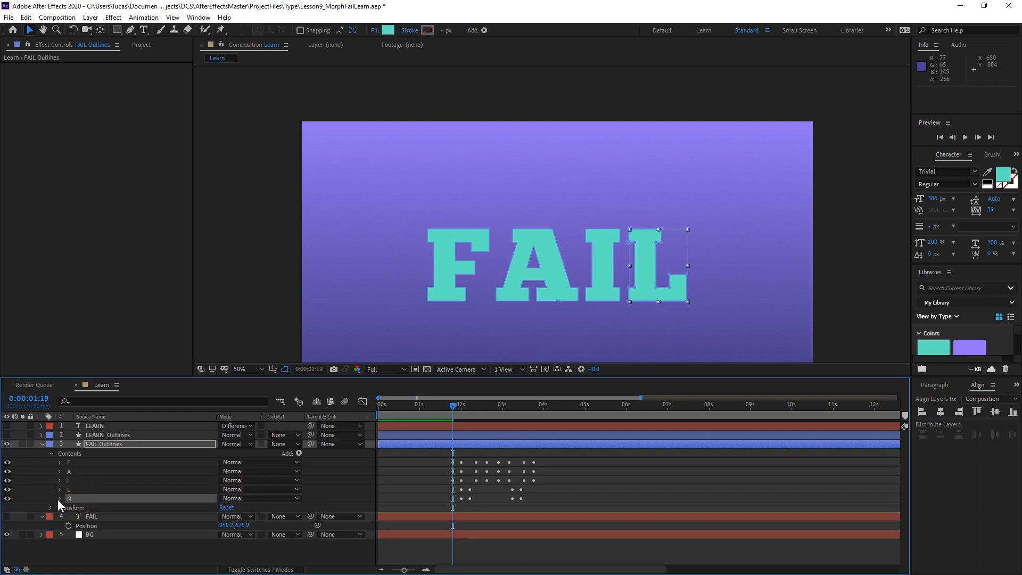
# Keyframe the N group's L path at 0:00:01:19 and paste the copied N Path keyframe at 0:00:01:22.
pyautogui.click(58, 498)
pyautogui.scroll(-1, 63, 503)
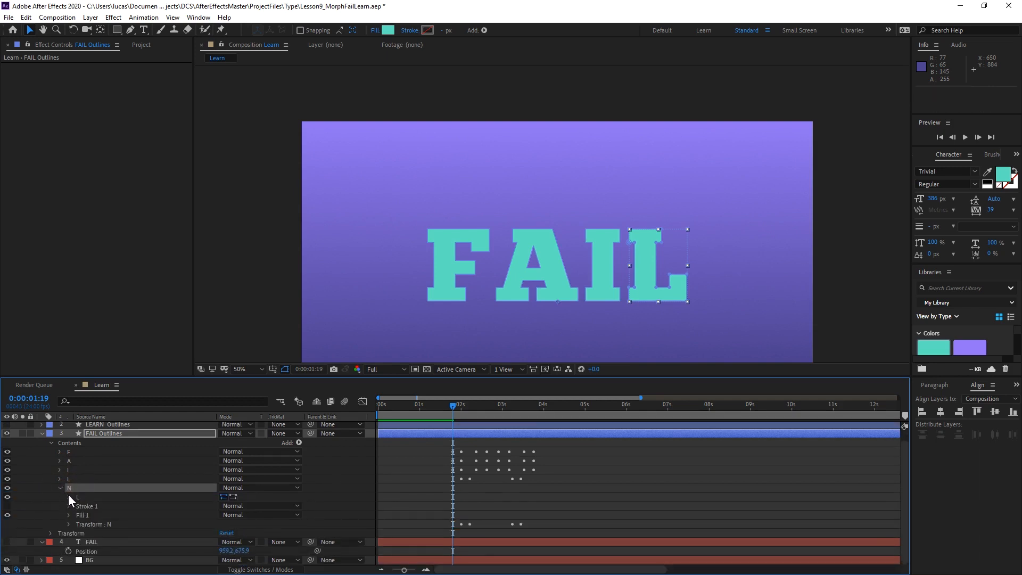
pyautogui.click(69, 497)
pyautogui.scroll(-1, 74, 509)
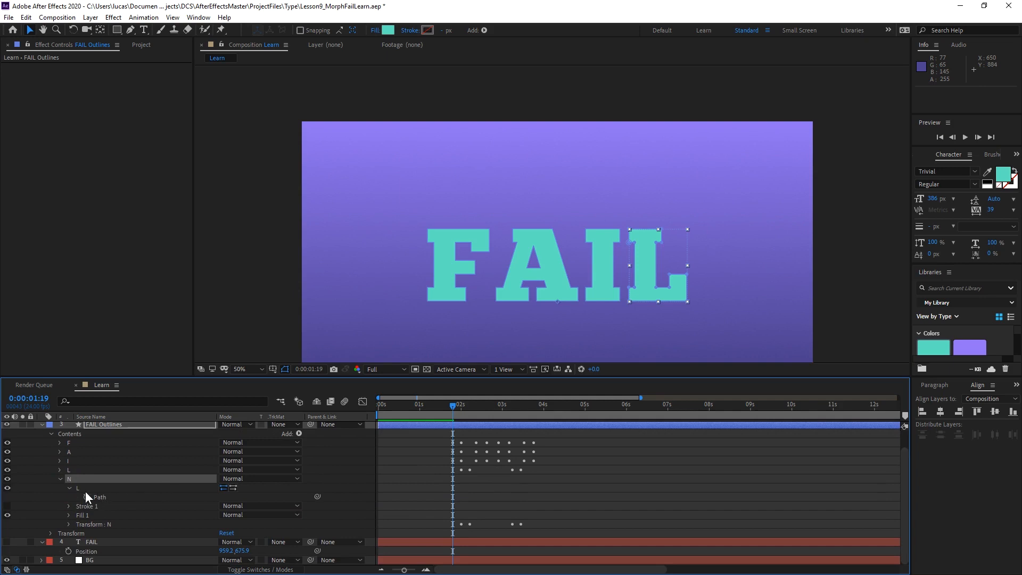
pyautogui.click(87, 496)
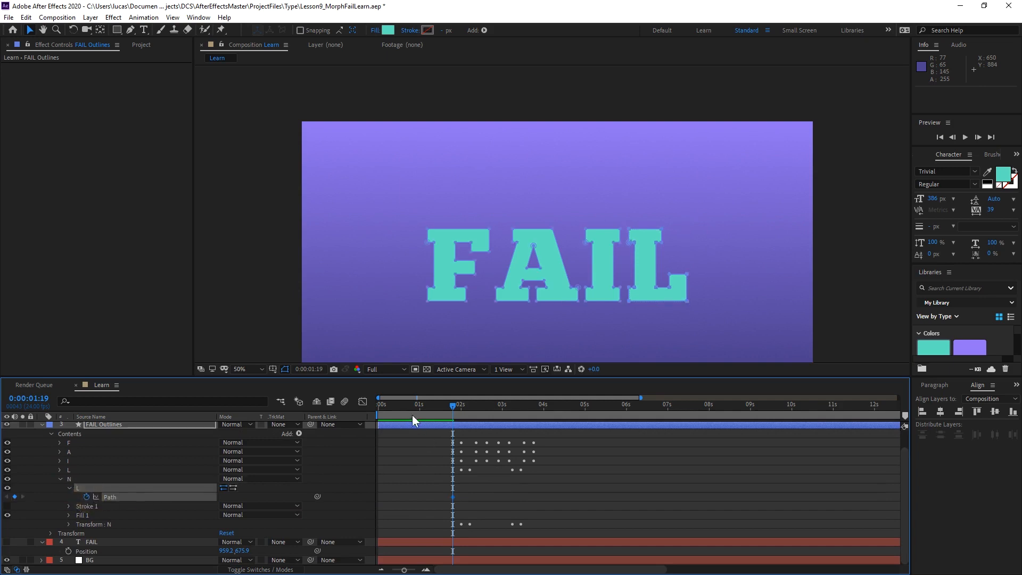
pyautogui.moveTo(452, 410); pyautogui.dragTo(457, 410)
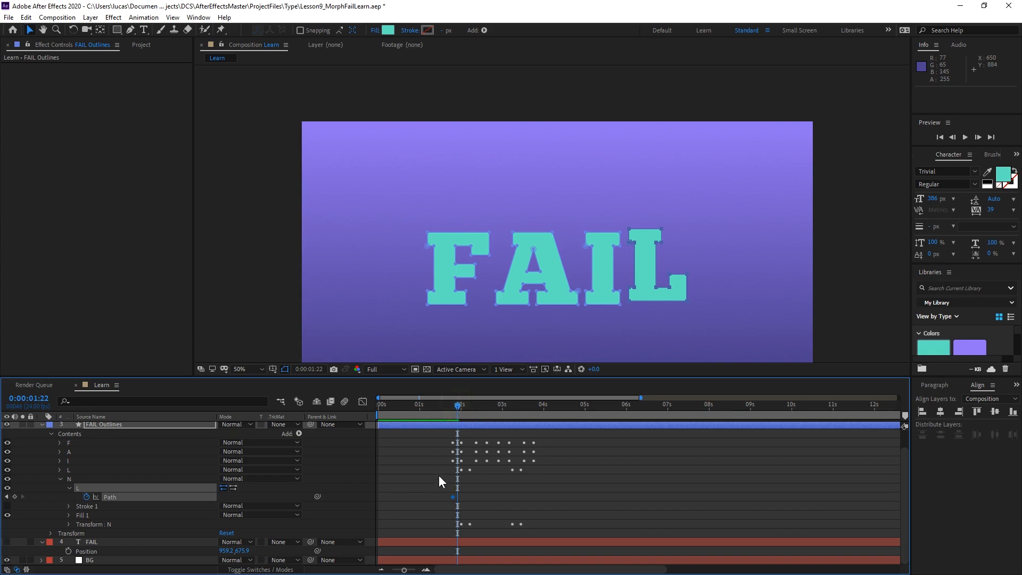
pyautogui.hotkey('ctrl', 'v')
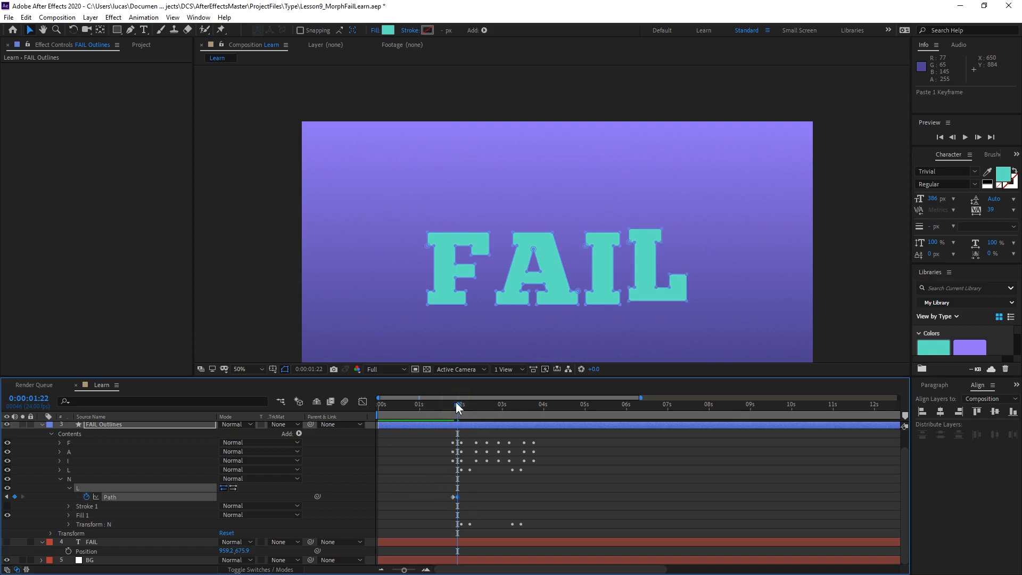
# At 0:00:01:19, remove all Position keyframes from the N group's transform.
pyautogui.moveTo(457, 407)
pyautogui.mouseDown()
pyautogui.moveTo(446, 408)
pyautogui.moveTo(515, 394)
pyautogui.moveTo(452, 400)
pyautogui.mouseUp()
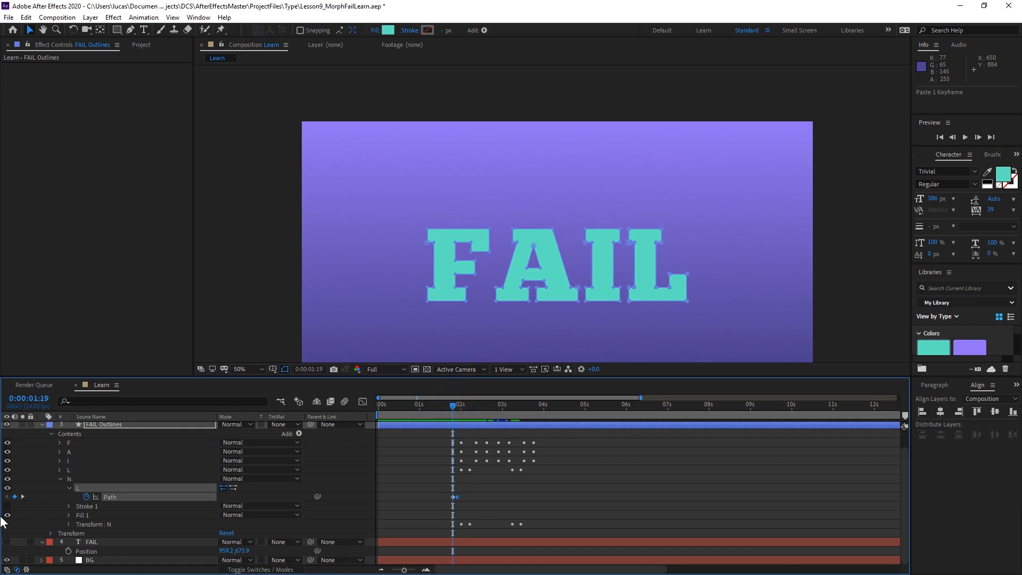
pyautogui.click(68, 525)
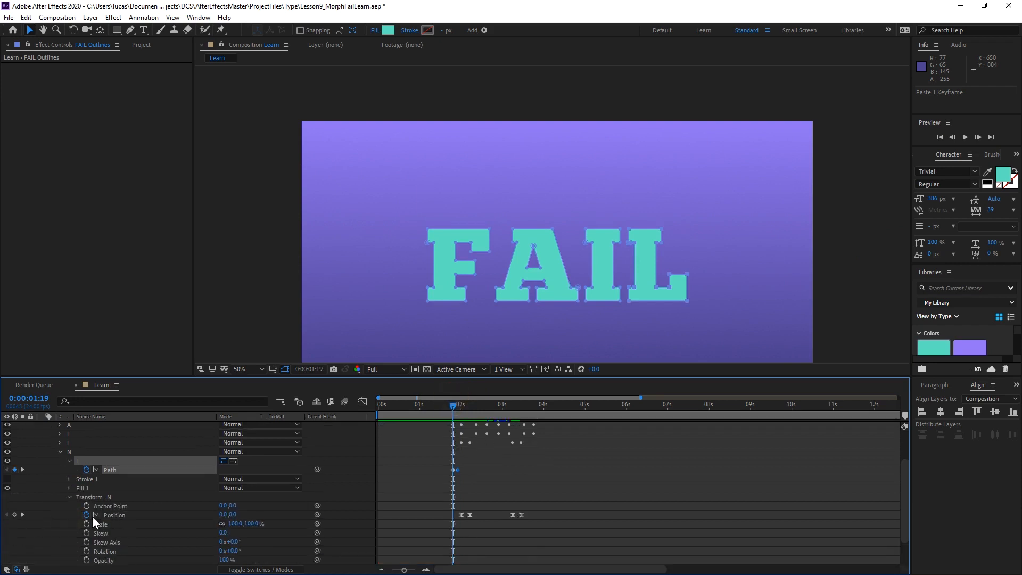
pyautogui.click(87, 514)
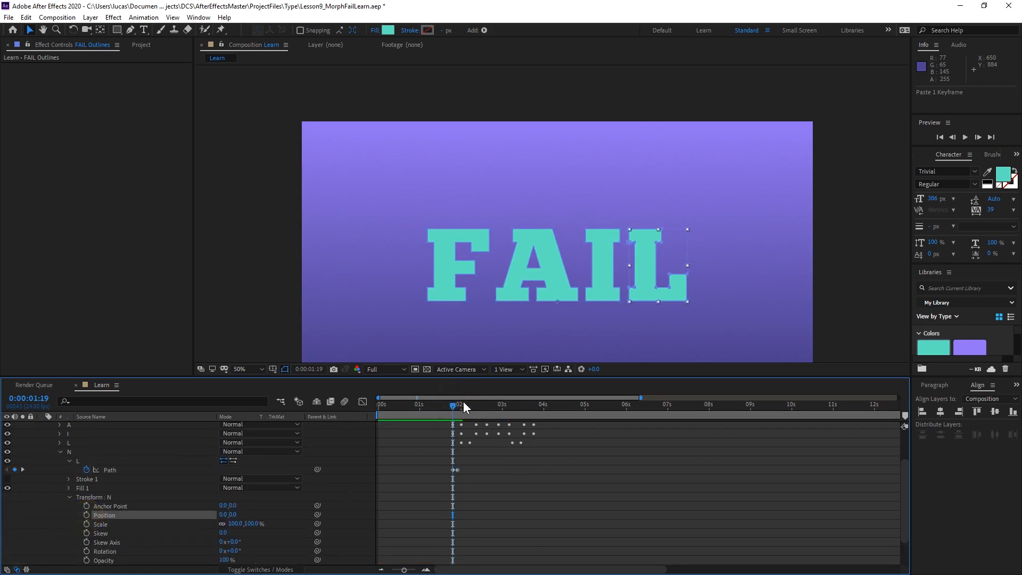
# At 0:00:01:22, bring the off-canvas N path into view and show the LEARN Outlines layer as a placement reference.
pyautogui.moveTo(451, 410)
pyautogui.mouseDown()
pyautogui.moveTo(471, 404)
pyautogui.moveTo(433, 410)
pyautogui.moveTo(457, 407)
pyautogui.mouseUp()
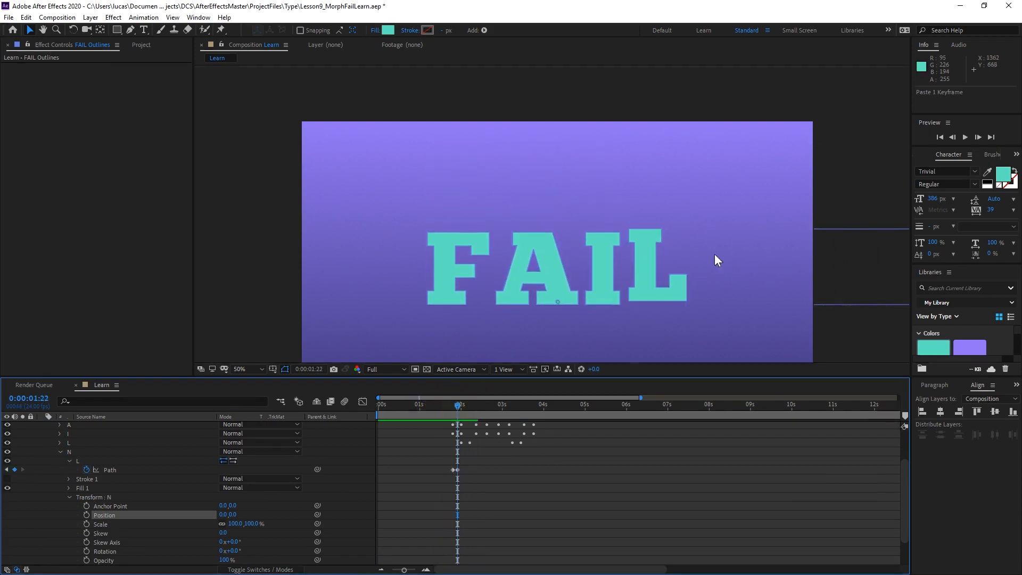
pyautogui.press(',')
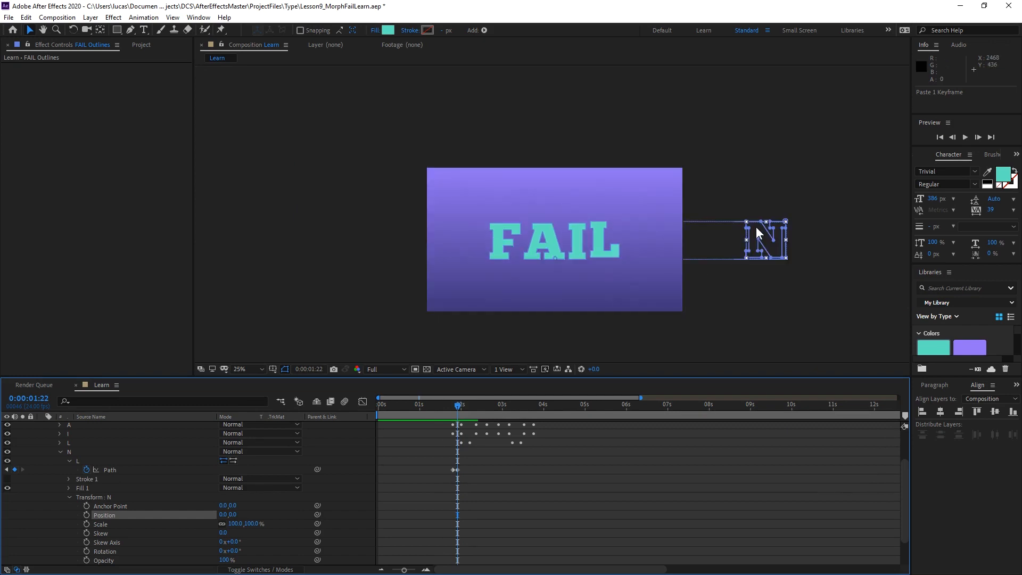
pyautogui.press('.')
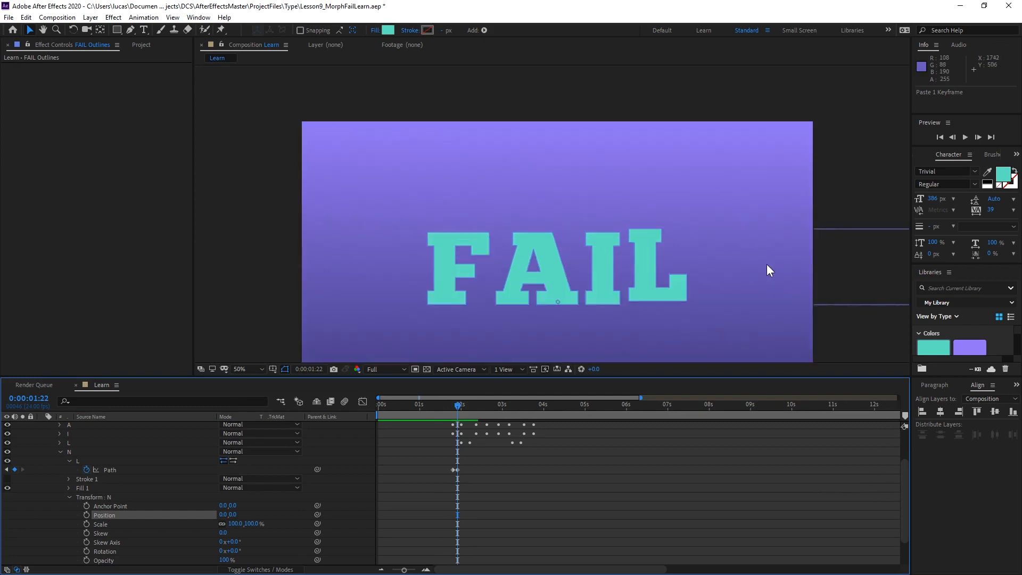
pyautogui.moveTo(726, 245); pyautogui.dragTo(559, 223)
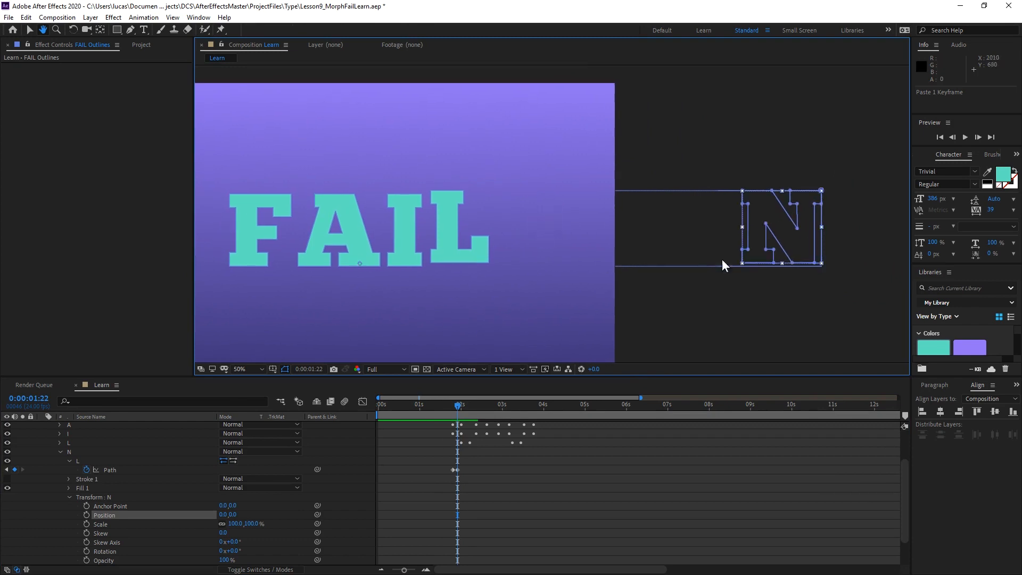
pyautogui.scroll(2, 49, 455)
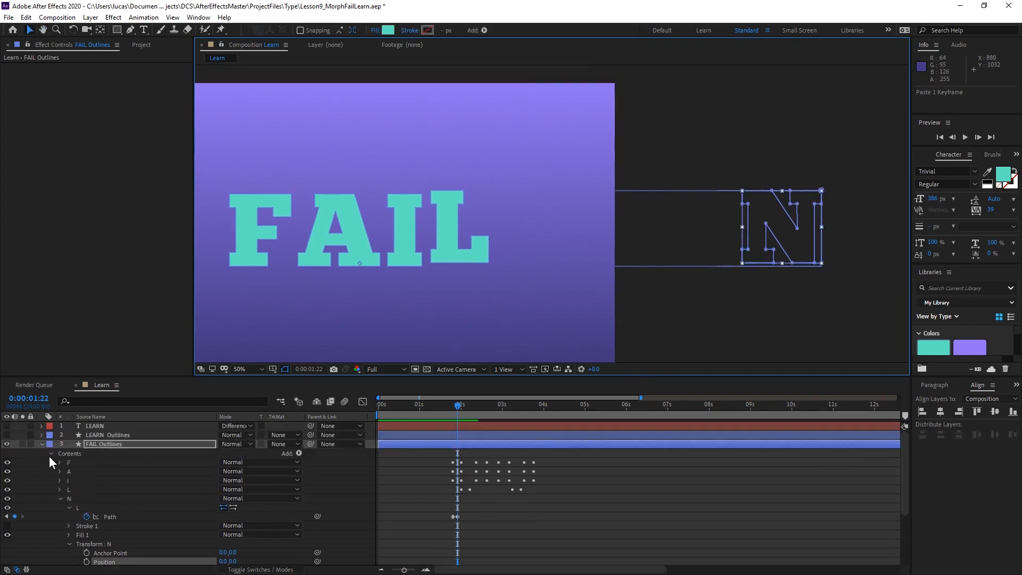
pyautogui.click(7, 435)
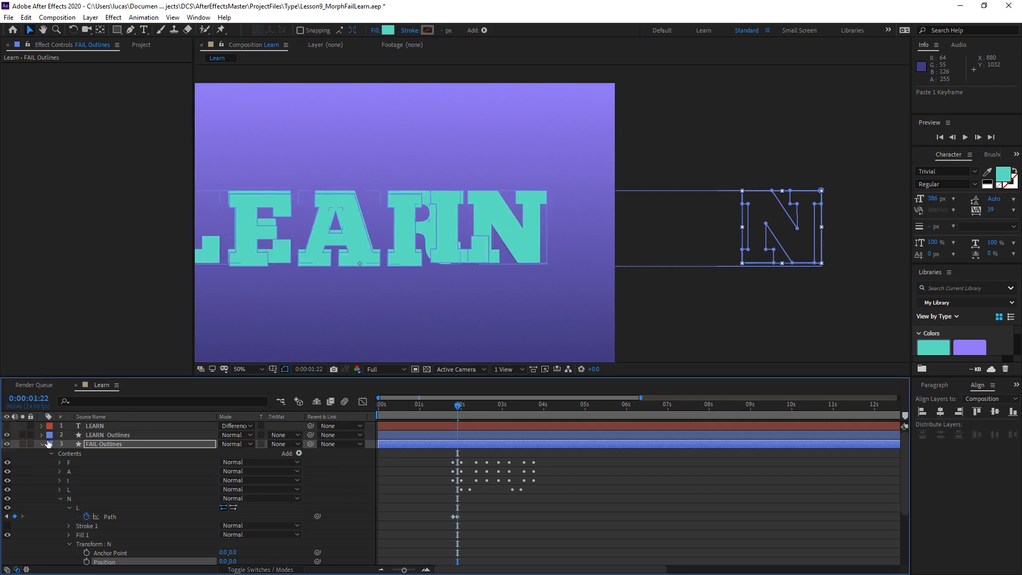
# Shift the whole N path 1030 px to the left at 0:00:01:22 so it lies over the N of LEARN Outlines.
pyautogui.click(118, 515)
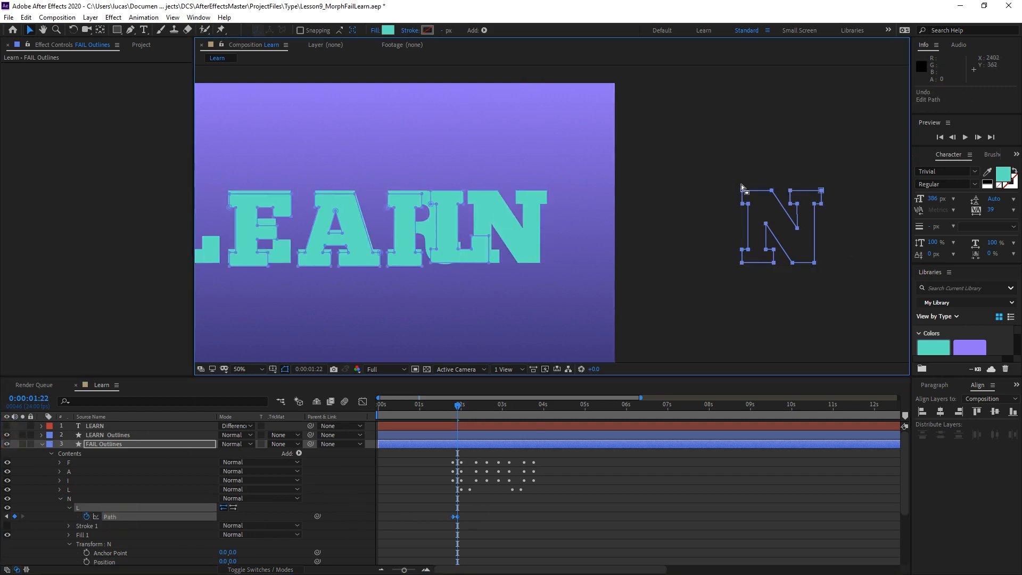
pyautogui.doubleClick(743, 195)
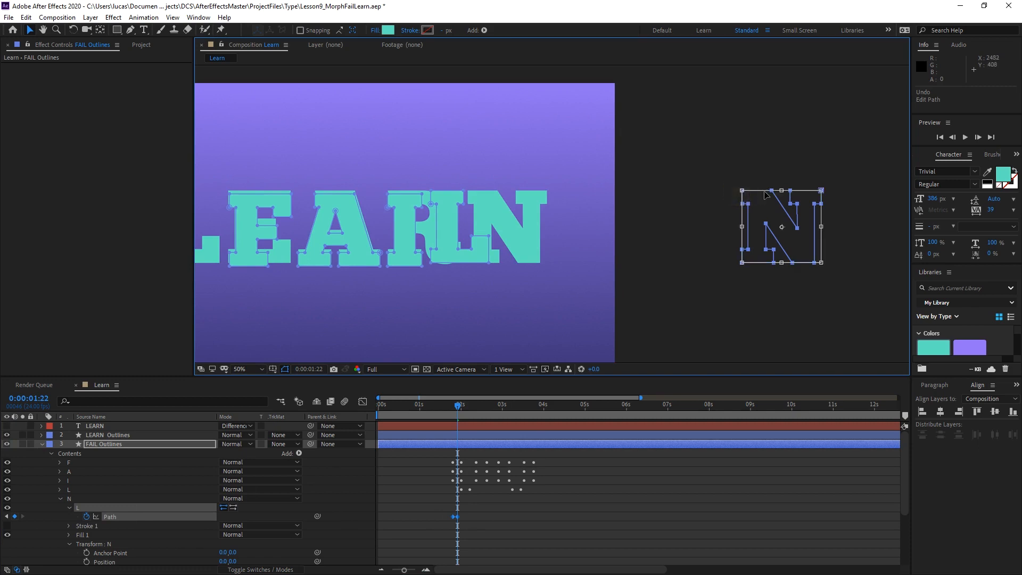
pyautogui.hotkey('shift', 'Left')
pyautogui.hotkey('shift', 'Left')
pyautogui.hotkey('shift', 'Left')
pyautogui.hotkey('shift', 'Left')
pyautogui.hotkey('shift', 'Left')
pyautogui.hotkey('shift', 'Left')
pyautogui.hotkey('shift', 'Left')
pyautogui.hotkey('shift', 'Left')
pyautogui.hotkey('shift', 'Left')
pyautogui.hotkey('shift', 'Left')
pyautogui.hotkey('shift', 'Left')
pyautogui.hotkey('shift', 'Left')
pyautogui.hotkey('shift', 'Left')
pyautogui.hotkey('shift', 'Left')
pyautogui.hotkey('shift', 'Left')
pyautogui.hotkey('shift', 'Left')
pyautogui.hotkey('shift', 'Left')
pyautogui.hotkey('shift', 'Left')
pyautogui.hotkey('shift', 'Left')
pyautogui.hotkey('shift', 'Left')
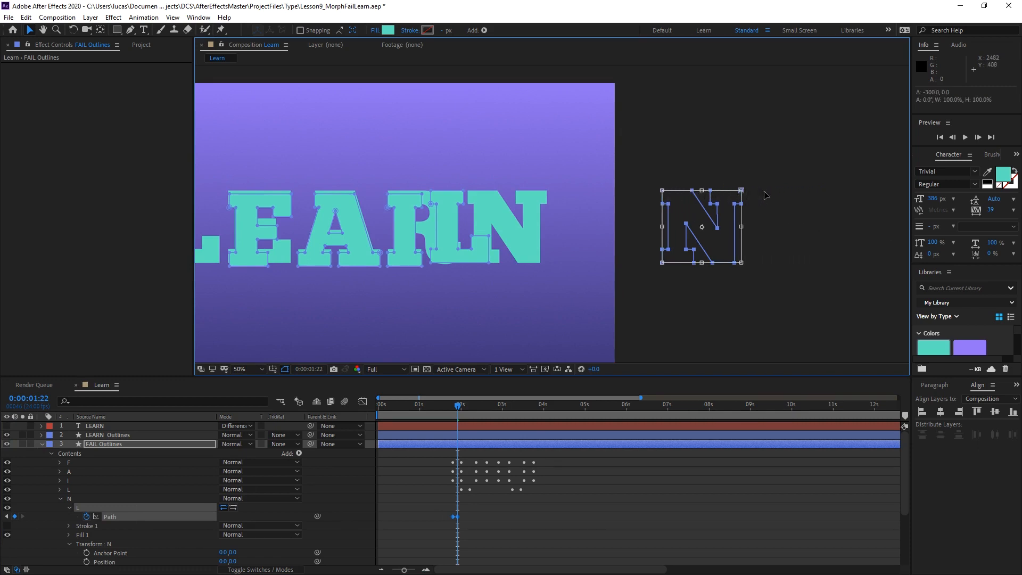
pyautogui.hotkey('shift', 'Left')
pyautogui.hotkey('shift', 'Left')
pyautogui.hotkey('shift', 'Left')
pyautogui.hotkey('shift', 'Left')
pyautogui.hotkey('shift', 'Left')
pyautogui.hotkey('shift', 'Left')
pyautogui.hotkey('shift', 'Left')
pyautogui.hotkey('shift', 'Left')
pyautogui.hotkey('shift', 'Left')
pyautogui.hotkey('shift', 'Left')
pyautogui.hotkey('shift', 'Left')
pyautogui.hotkey('shift', 'Left')
pyautogui.hotkey('shift', 'Left')
pyautogui.hotkey('shift', 'Left')
pyautogui.hotkey('shift', 'Left')
pyautogui.hotkey('shift', 'Left')
pyautogui.hotkey('shift', 'Left')
pyautogui.hotkey('shift', 'Left')
pyautogui.hotkey('shift', 'Left')
pyautogui.hotkey('shift', 'Left')
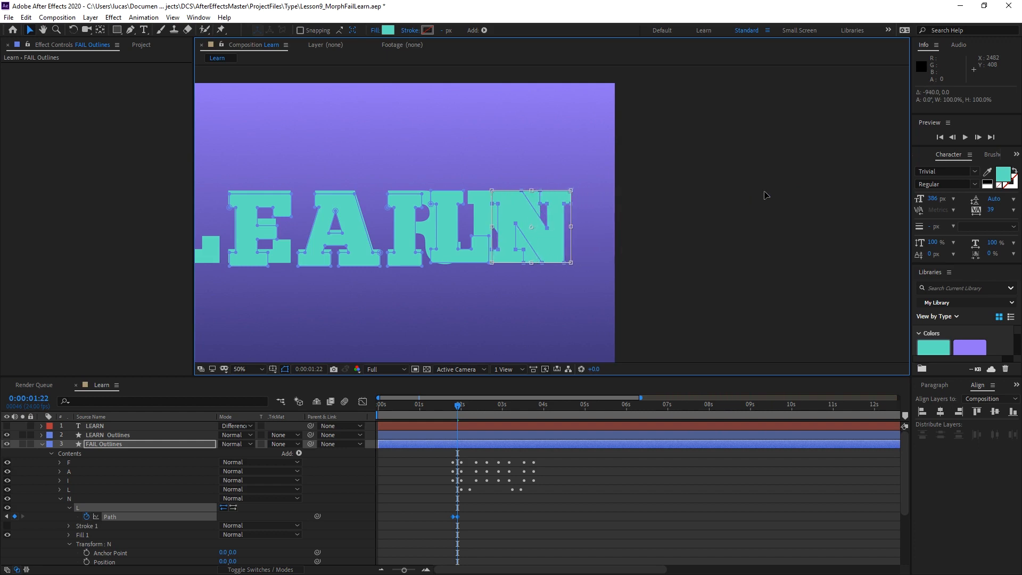
pyautogui.hotkey('shift', 'Left')
pyautogui.hotkey('shift', 'Left')
pyautogui.hotkey('shift', 'Left')
pyautogui.hotkey('shift', 'Left')
pyautogui.hotkey('shift', 'Left')
pyautogui.hotkey('shift', 'Left')
pyautogui.hotkey('shift', 'Left')
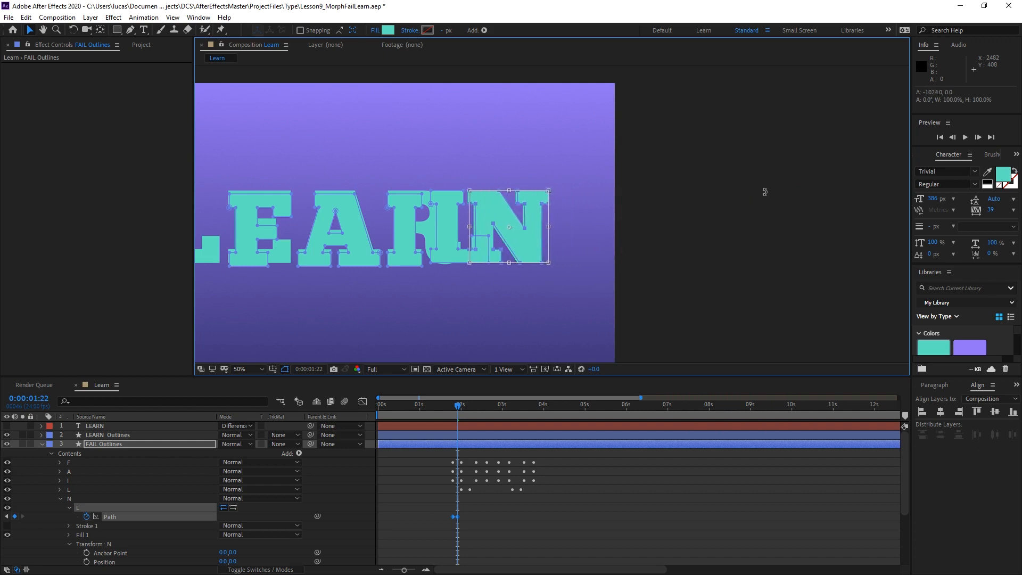
pyautogui.press('Left')
pyautogui.press('Left')
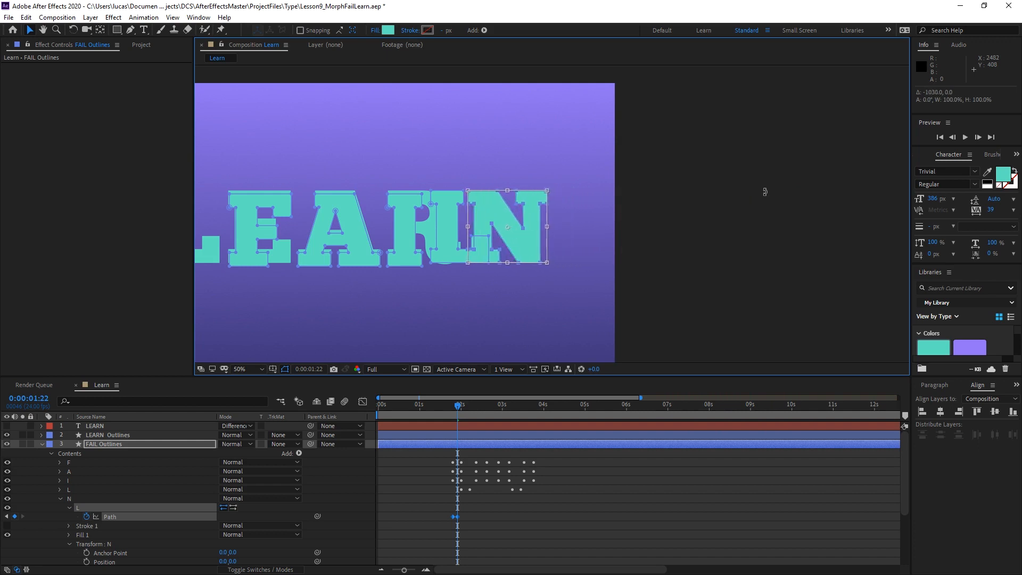
# Deselect the path and scrub between the N group's two Path keyframes to check the L-to-N morph.
pyautogui.click(423, 477)
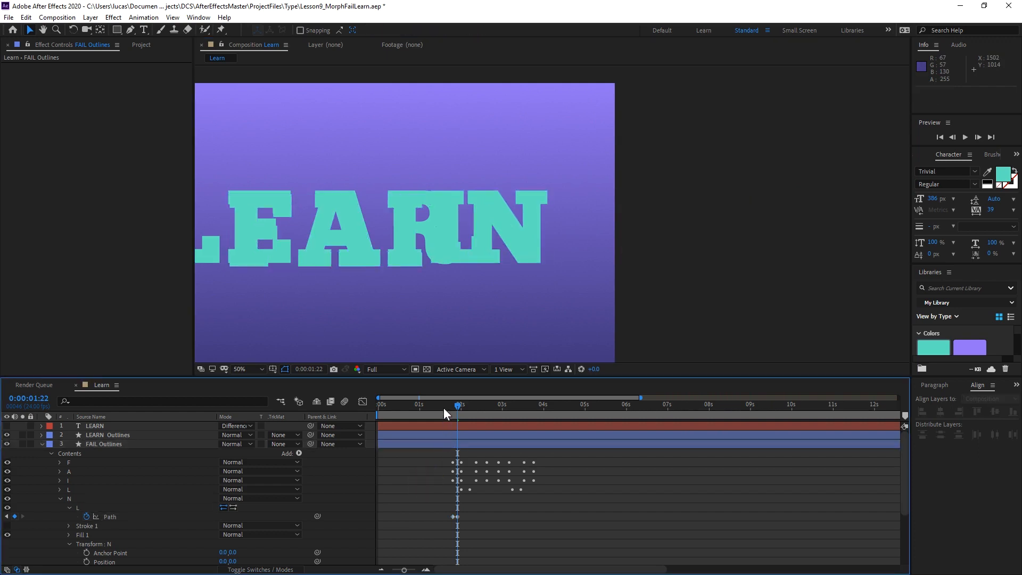
pyautogui.moveTo(452, 410); pyautogui.dragTo(459, 407)
pyautogui.moveTo(455, 404); pyautogui.dragTo(456, 404)
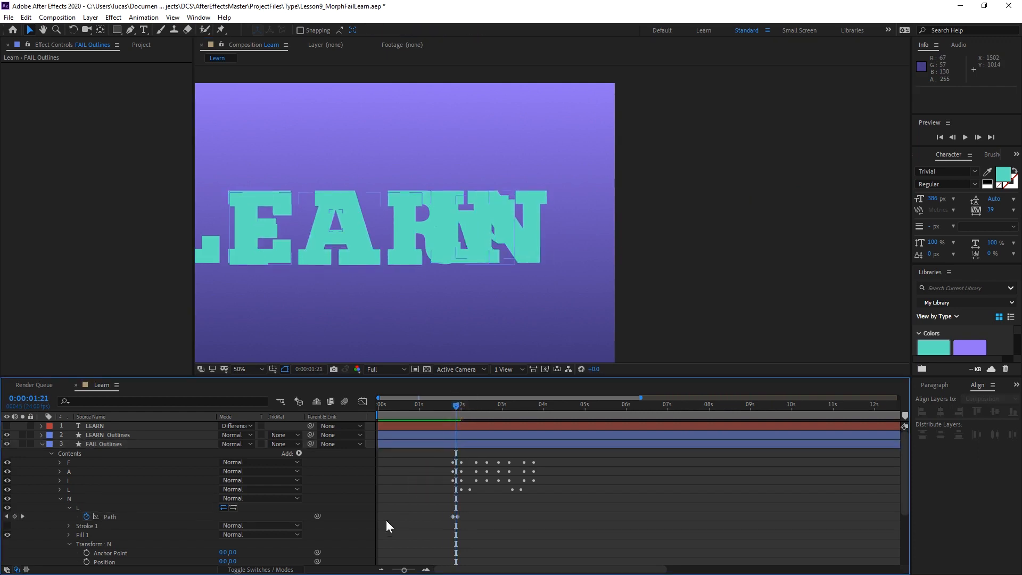
# Hide the LEARN Outlines layer and the F, A, I and L groups of FAIL Outlines, leaving only the collapsed N group visible.
pyautogui.click(7, 435)
pyautogui.moveTo(458, 410)
pyautogui.mouseDown()
pyautogui.moveTo(449, 407)
pyautogui.moveTo(459, 407)
pyautogui.mouseUp()
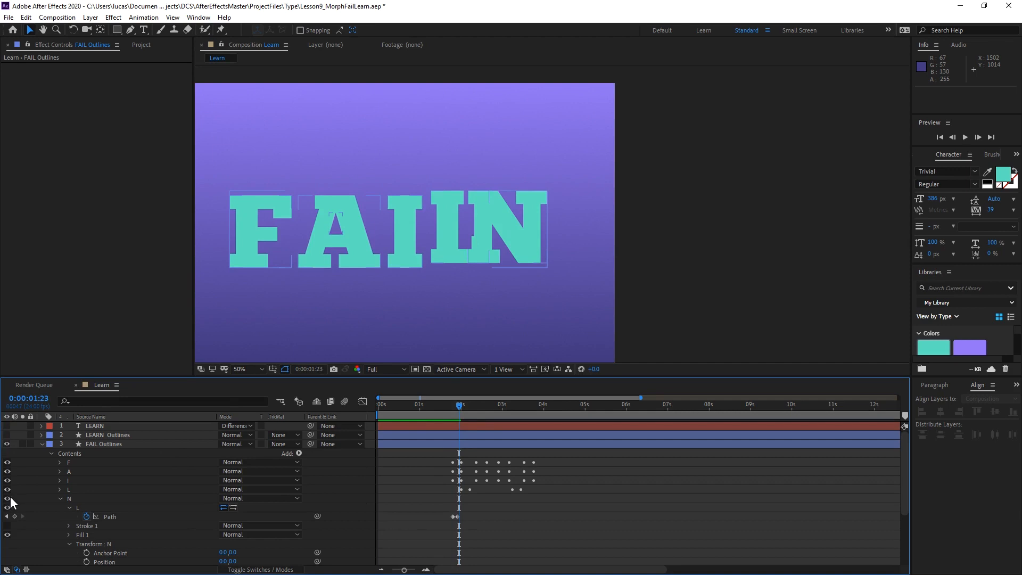
pyautogui.moveTo(8, 498); pyautogui.dragTo(8, 461)
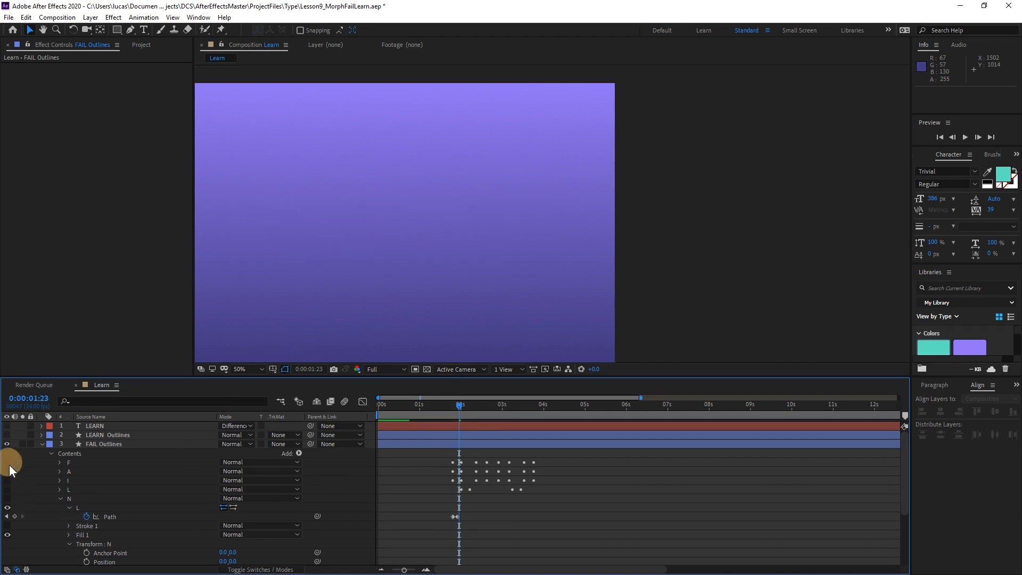
pyautogui.moveTo(458, 405); pyautogui.dragTo(457, 405)
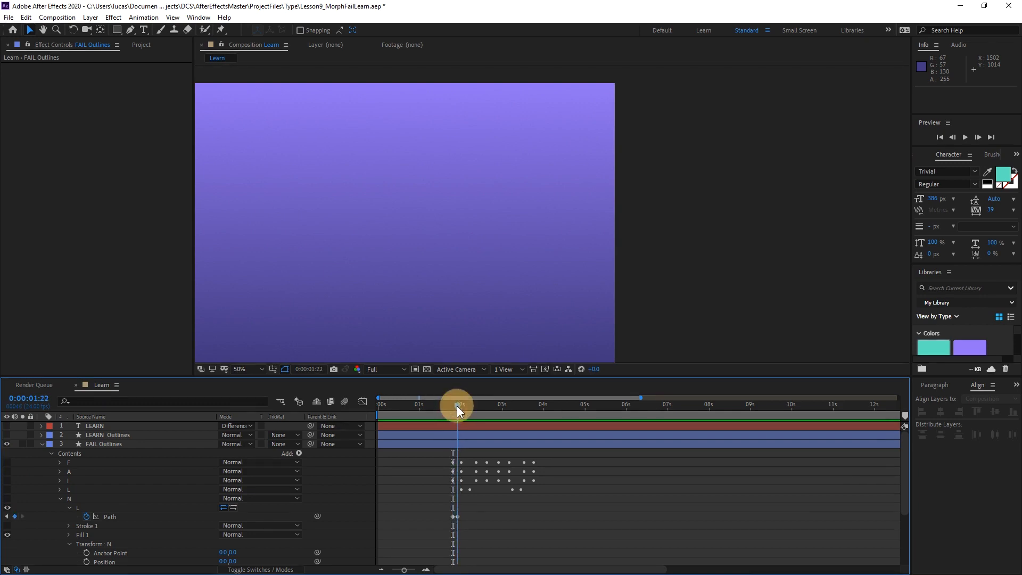
pyautogui.click(69, 507)
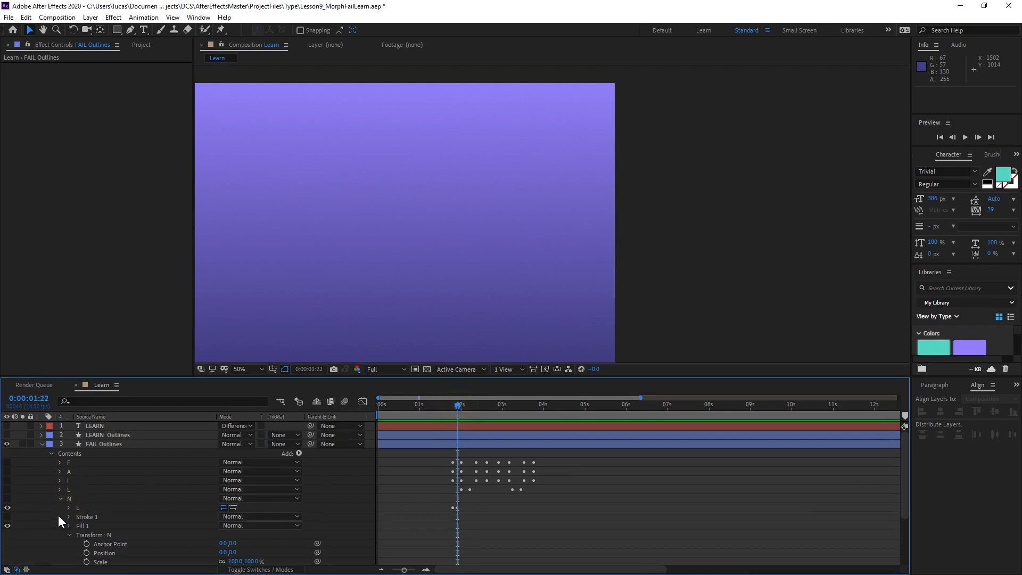
pyautogui.click(59, 498)
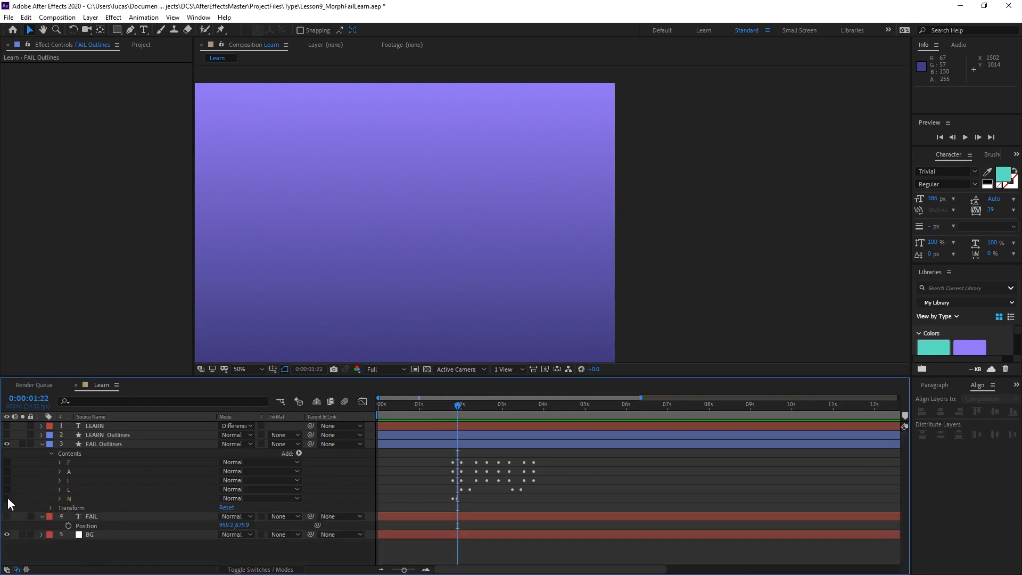
pyautogui.click(8, 498)
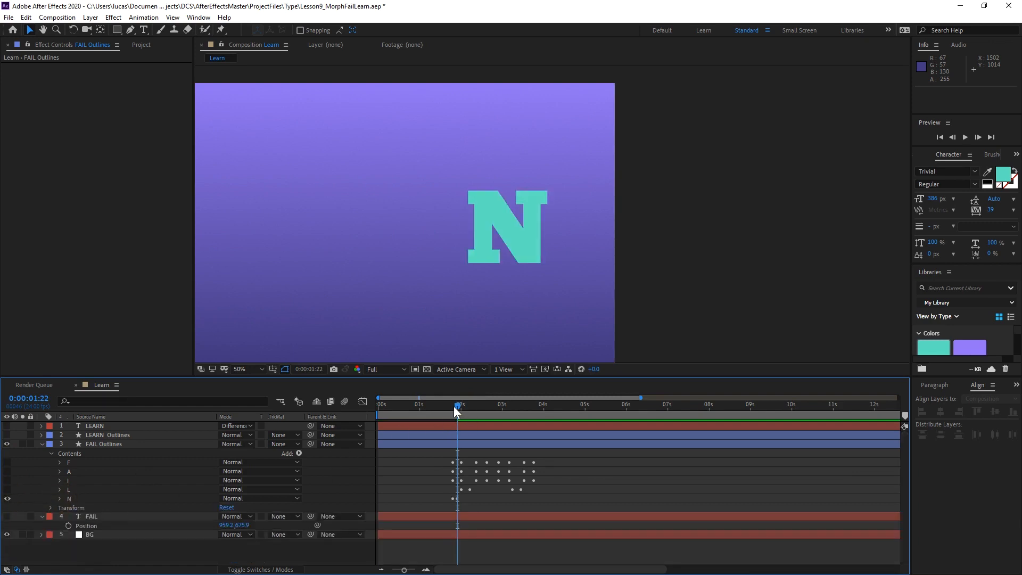
# At 0:00:01:19, tidy and select the N group, and set the FAIL Outlines layer's label color to Red.
pyautogui.moveTo(454, 407); pyautogui.dragTo(452, 404)
pyautogui.click(59, 499)
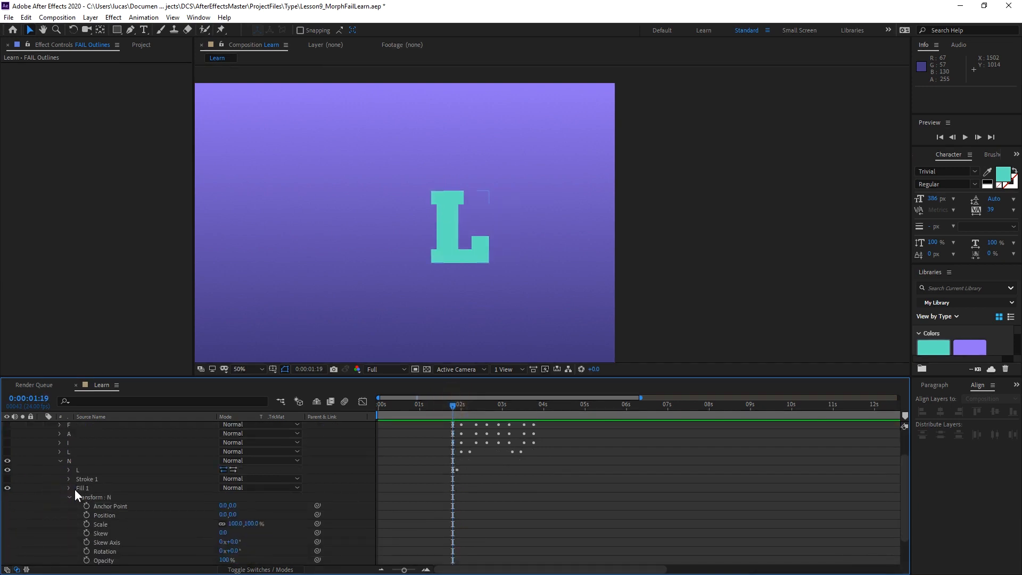
pyautogui.click(68, 497)
pyautogui.click(75, 487)
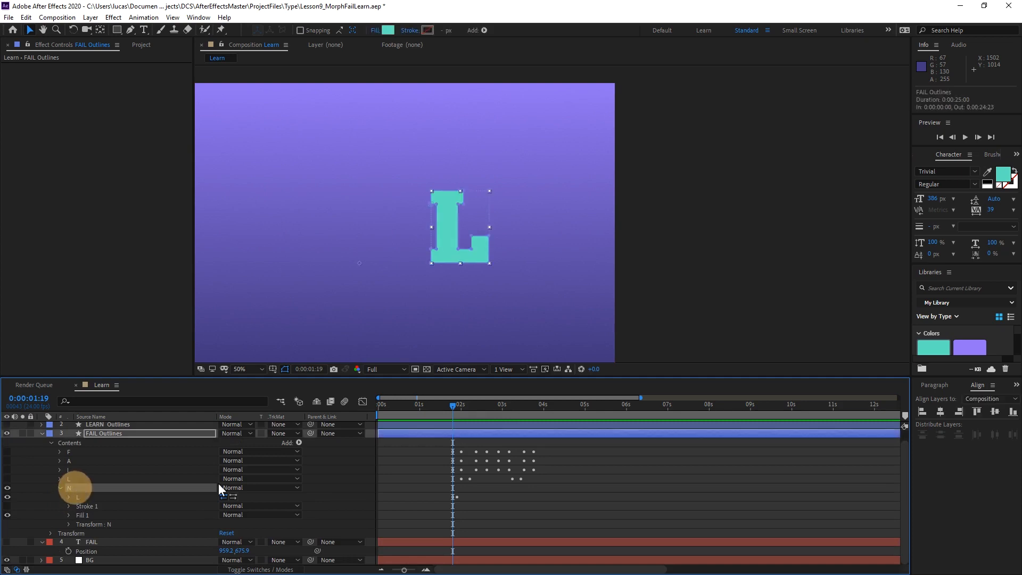
pyautogui.scroll(2, 442, 272)
pyautogui.press('space')
pyautogui.moveTo(336, 236); pyautogui.dragTo(683, 196)
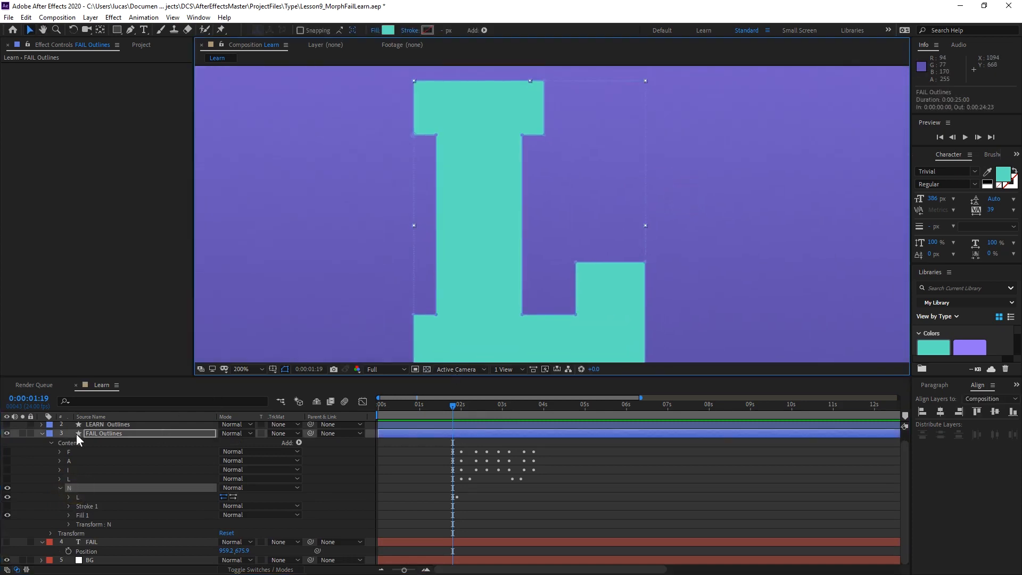
pyautogui.click(50, 433)
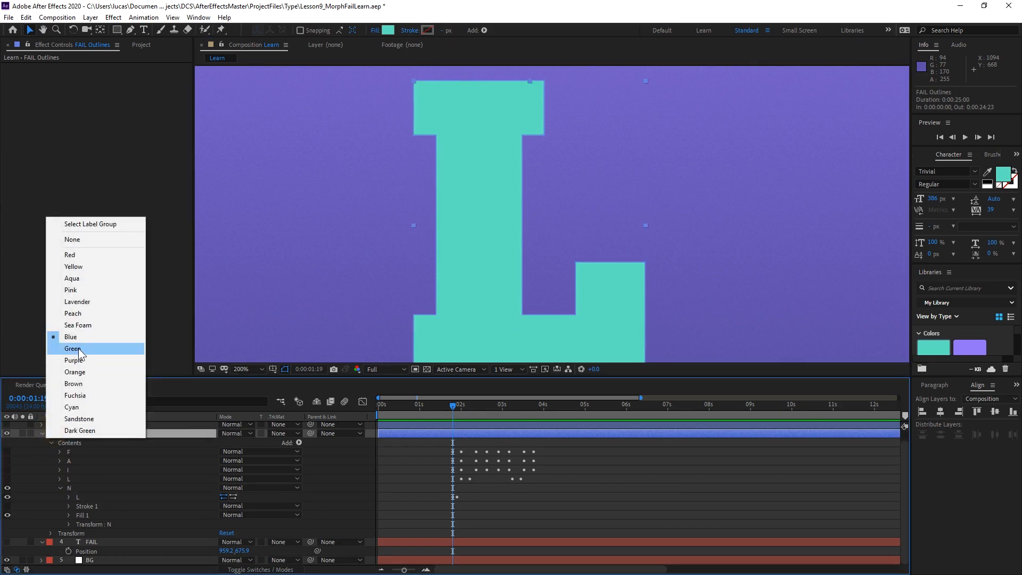
pyautogui.click(82, 353)
pyautogui.click(51, 433)
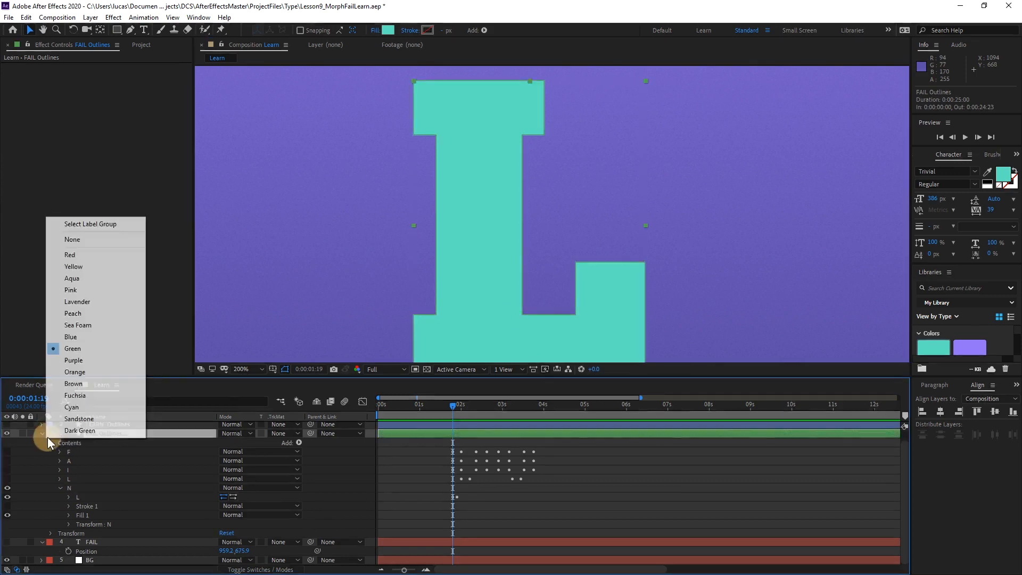
pyautogui.click(80, 253)
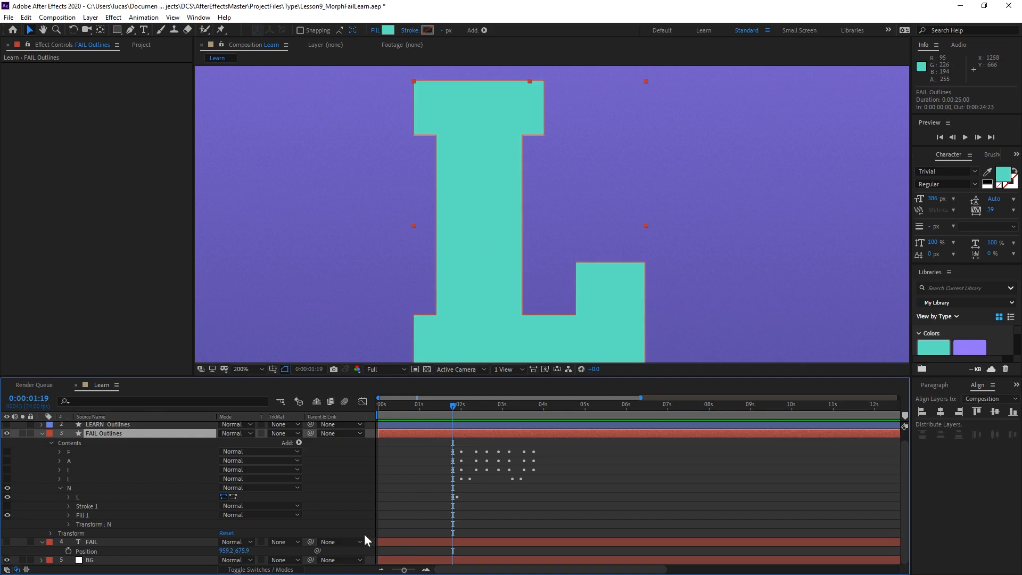
# Select the L path inside the N group and compare its first vertex at the 0:00:01:19 and 0:00:01:22 Path keyframes.
pyautogui.click(103, 499)
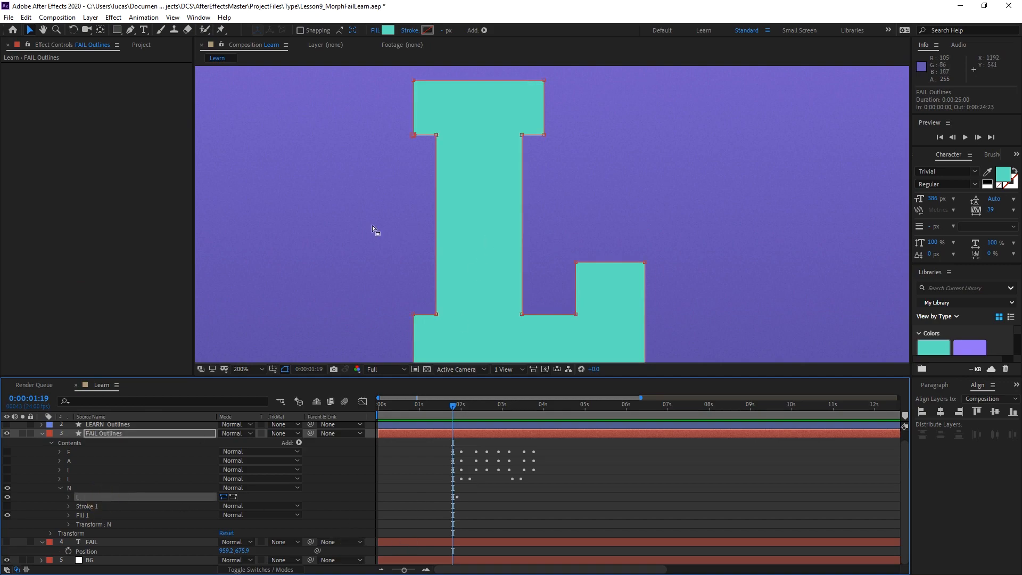
pyautogui.moveTo(401, 242)
pyautogui.mouseDown()
pyautogui.moveTo(400, 201)
pyautogui.moveTo(383, 193)
pyautogui.moveTo(387, 231)
pyautogui.mouseUp()
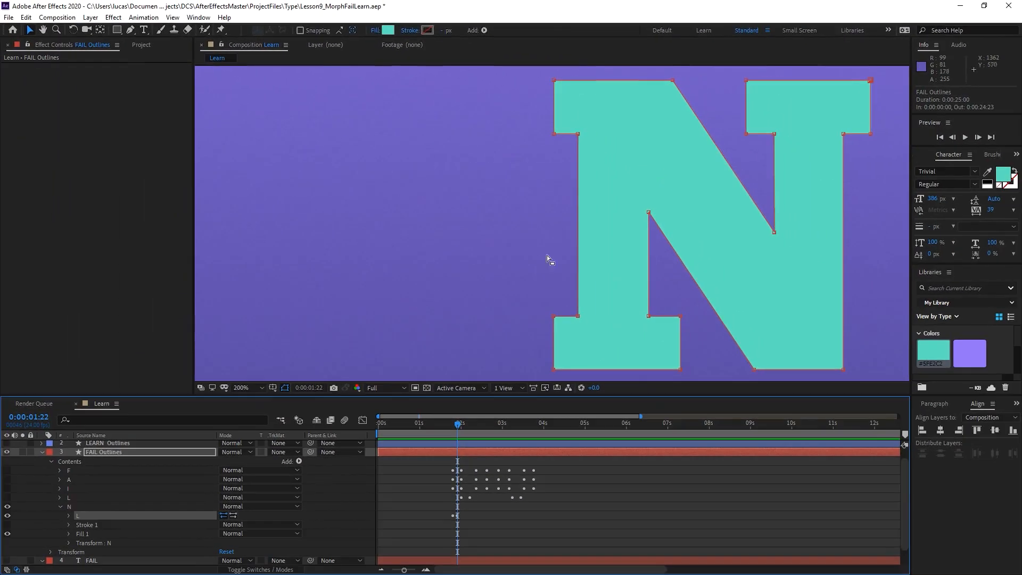
pyautogui.press('space')
pyautogui.moveTo(530, 249); pyautogui.dragTo(471, 244)
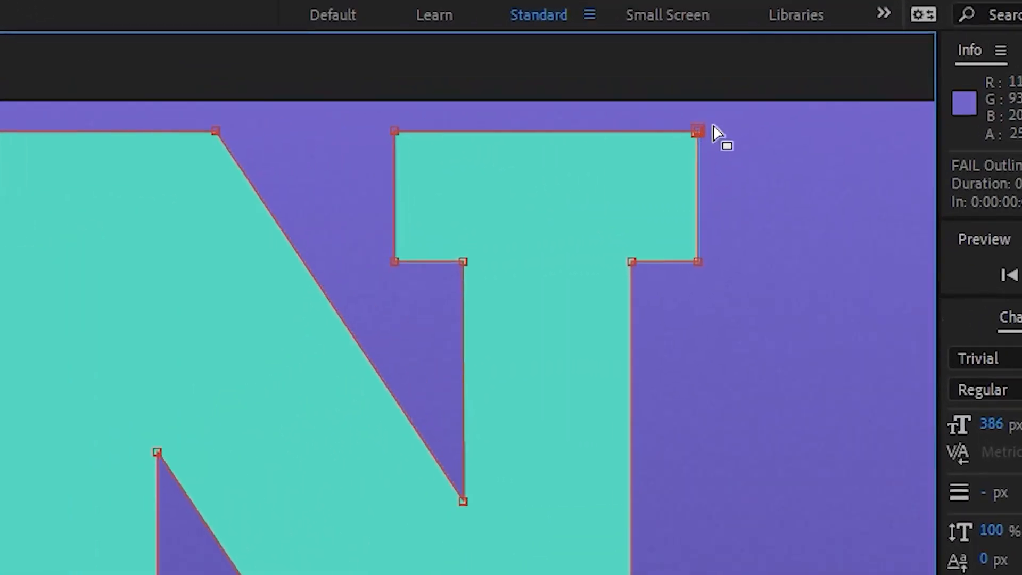
pyautogui.press('space')
pyautogui.moveTo(82, 451); pyautogui.dragTo(52, 367)
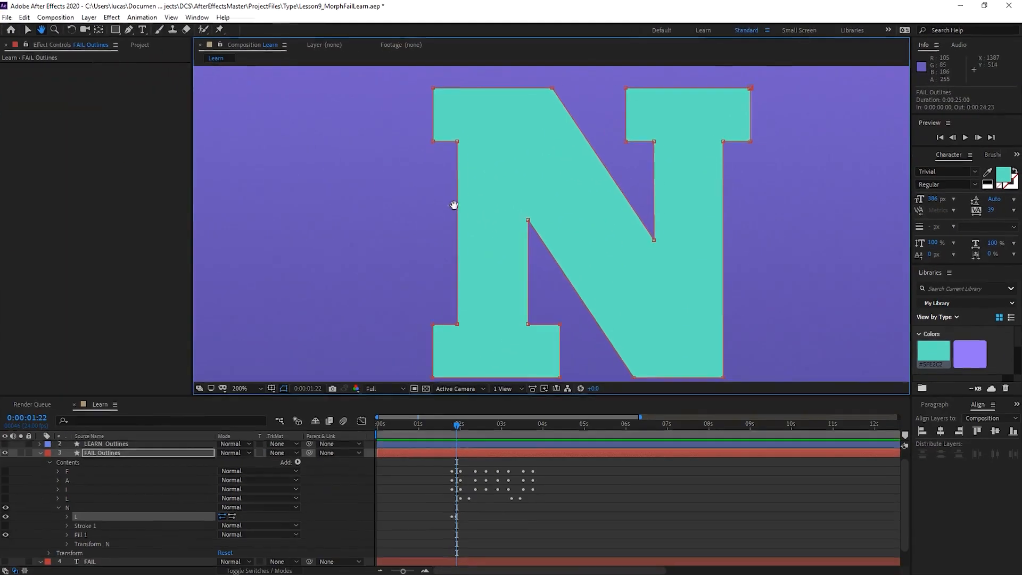
pyautogui.moveTo(459, 425); pyautogui.dragTo(452, 424)
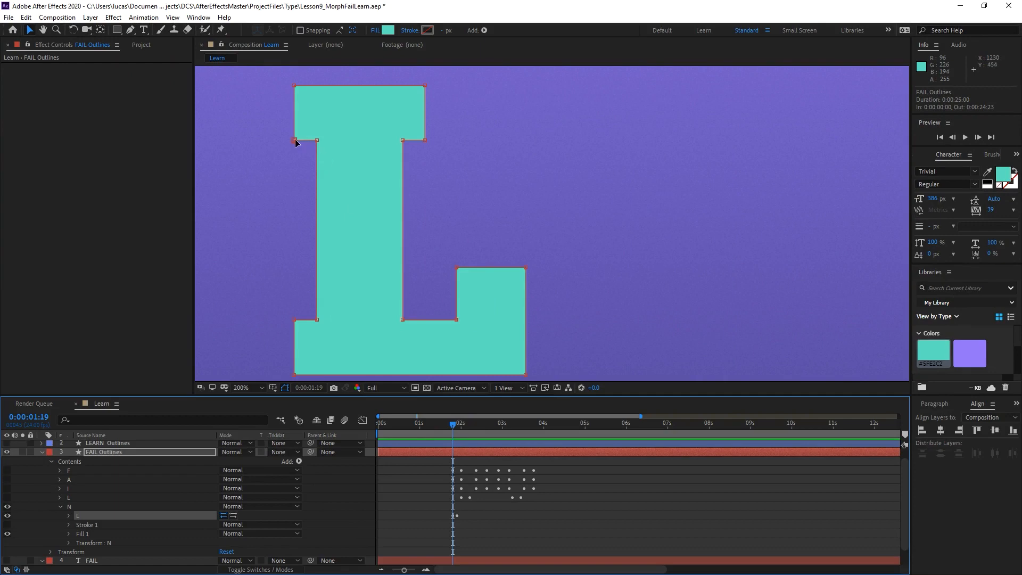
pyautogui.click(69, 515)
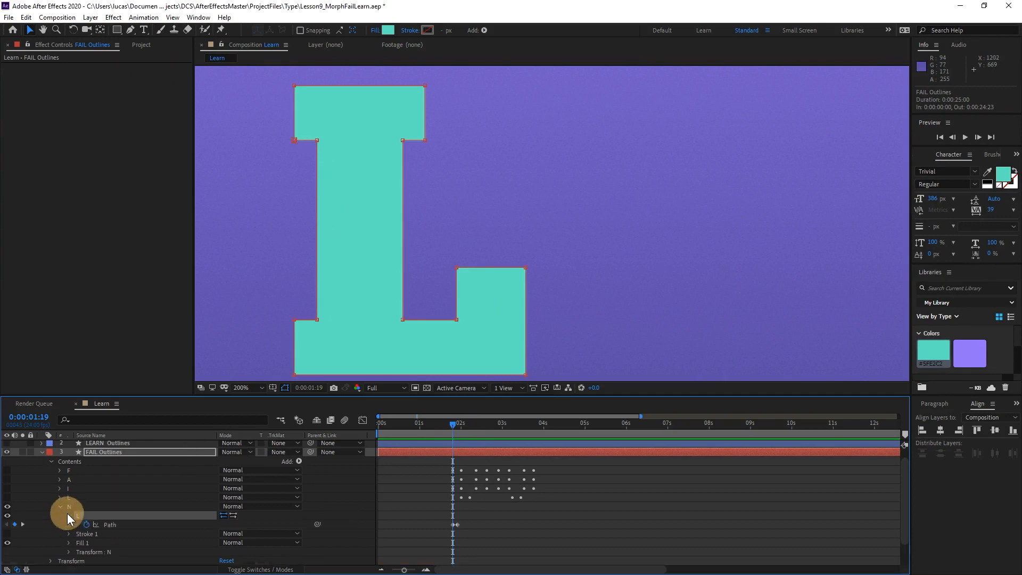
pyautogui.press('k')
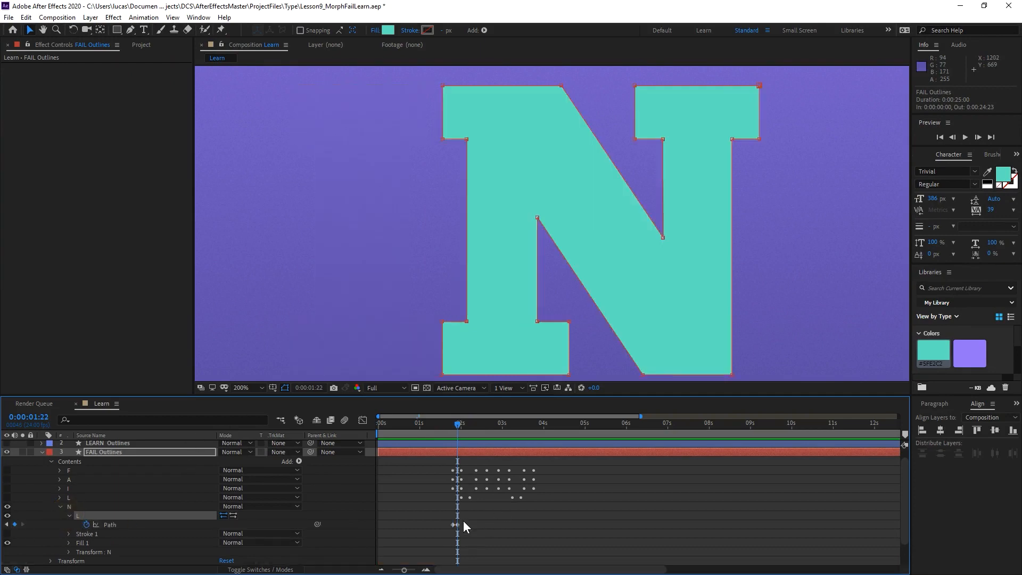
pyautogui.press('j')
pyautogui.press('k')
# At 0:00:01:22, set the lower-left corner of the N's upper-left serif as the path's first vertex.
pyautogui.rightClick(442, 141)
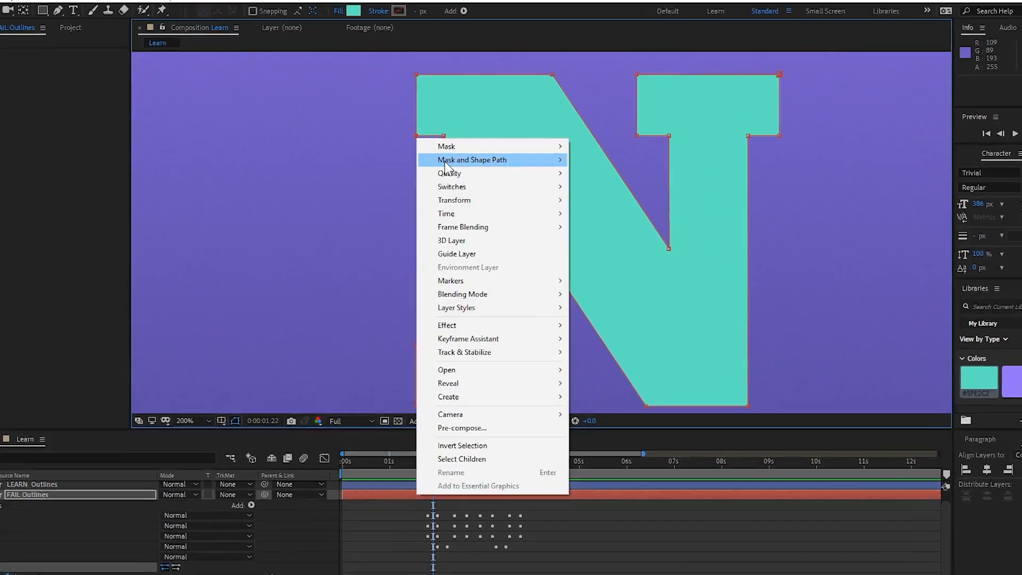
pyautogui.moveTo(445, 162)
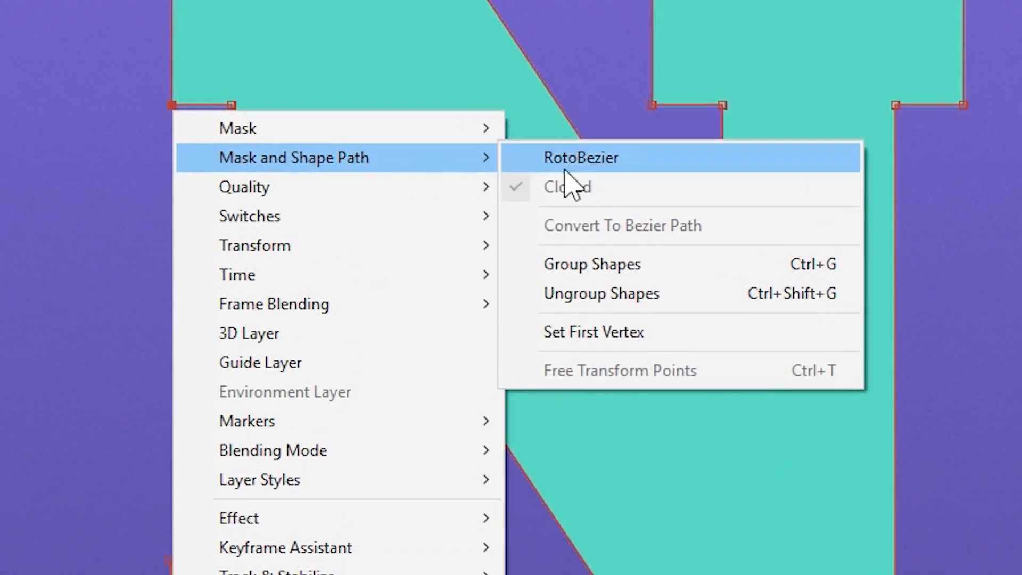
pyautogui.click(640, 339)
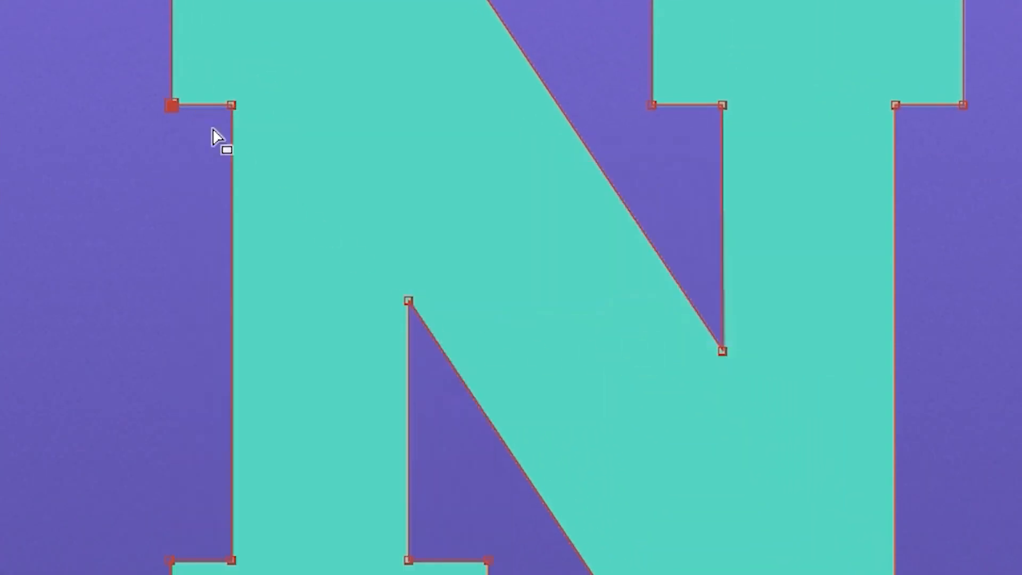
pyautogui.rightClick(171, 105)
pyautogui.moveTo(372, 155)
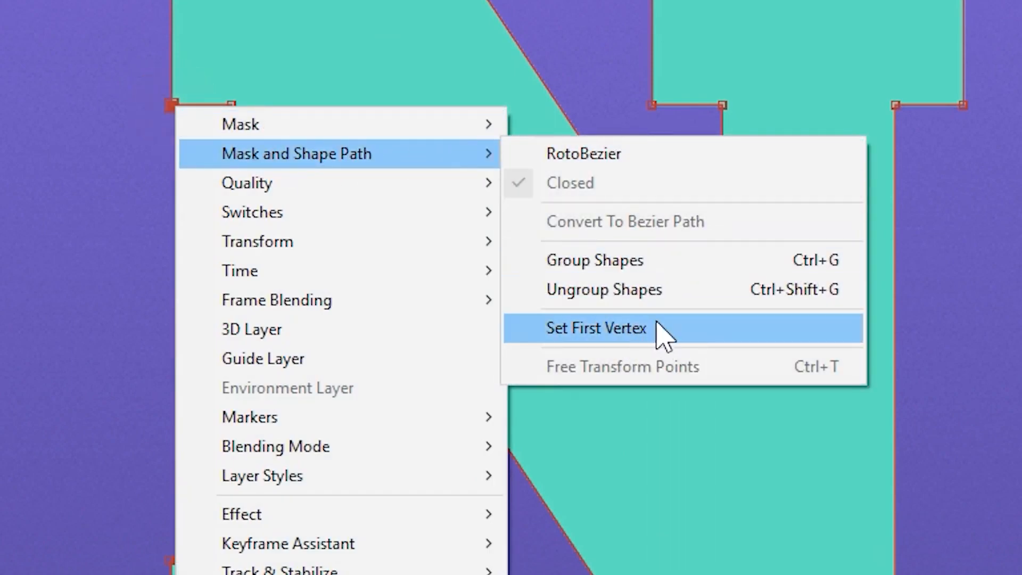
pyautogui.click(165, 110)
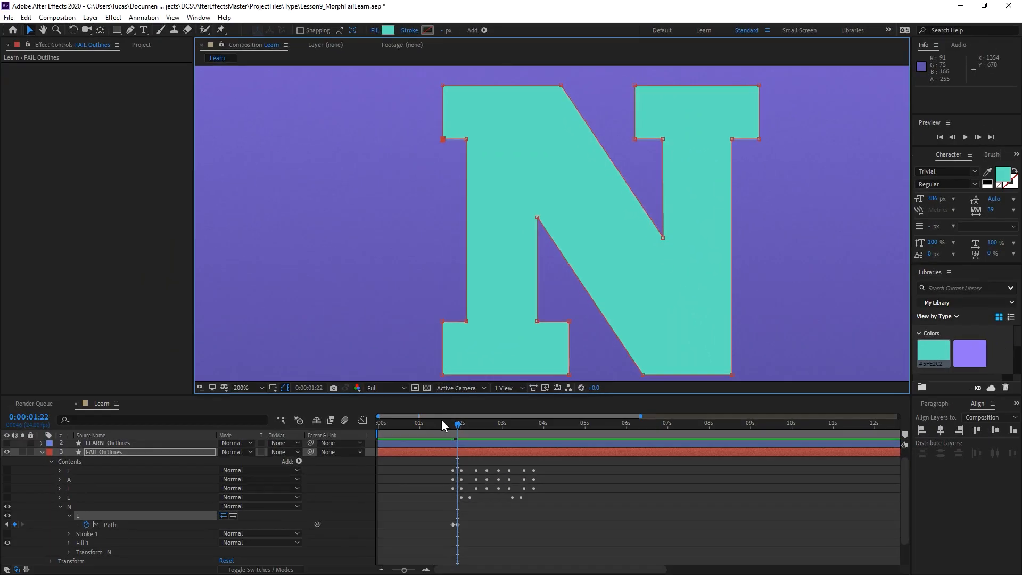
# Check the in-between shape at 0:00:01:20 and move the N-shape Path keyframe to 0:00:02:11.
pyautogui.press('j')
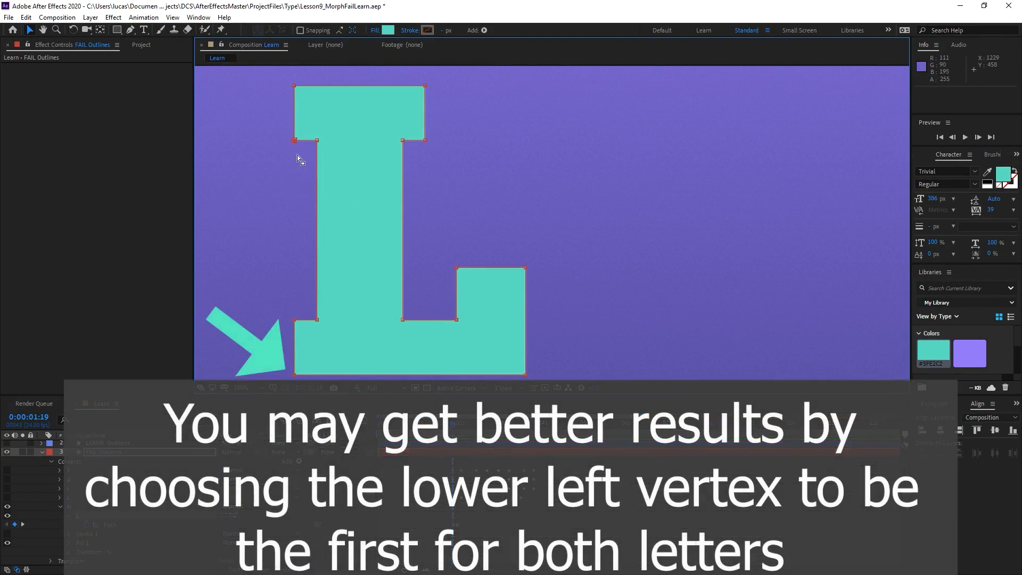
pyautogui.click(454, 424)
pyautogui.moveTo(455, 423); pyautogui.dragTo(453, 423)
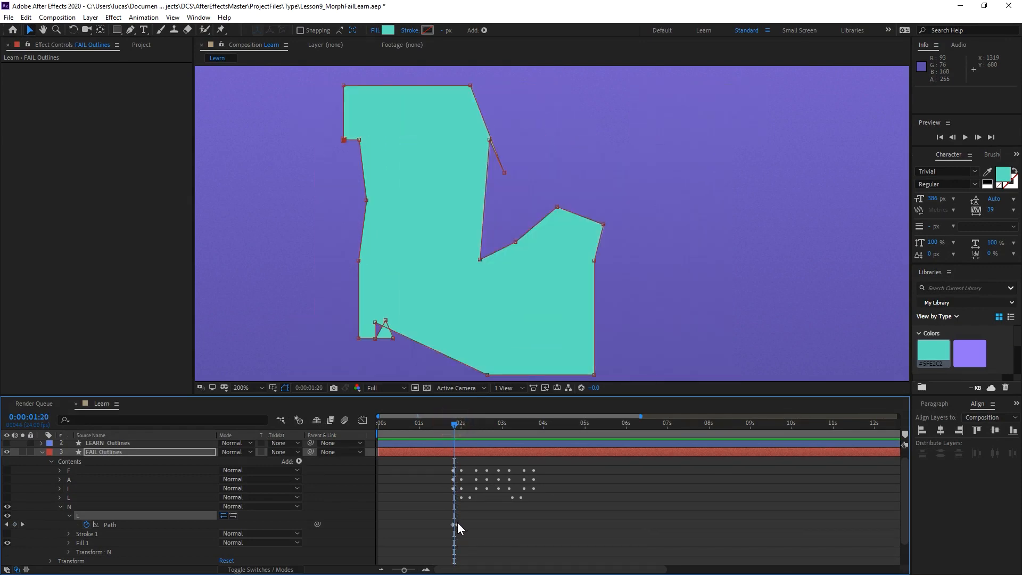
pyautogui.moveTo(458, 525); pyautogui.dragTo(480, 524)
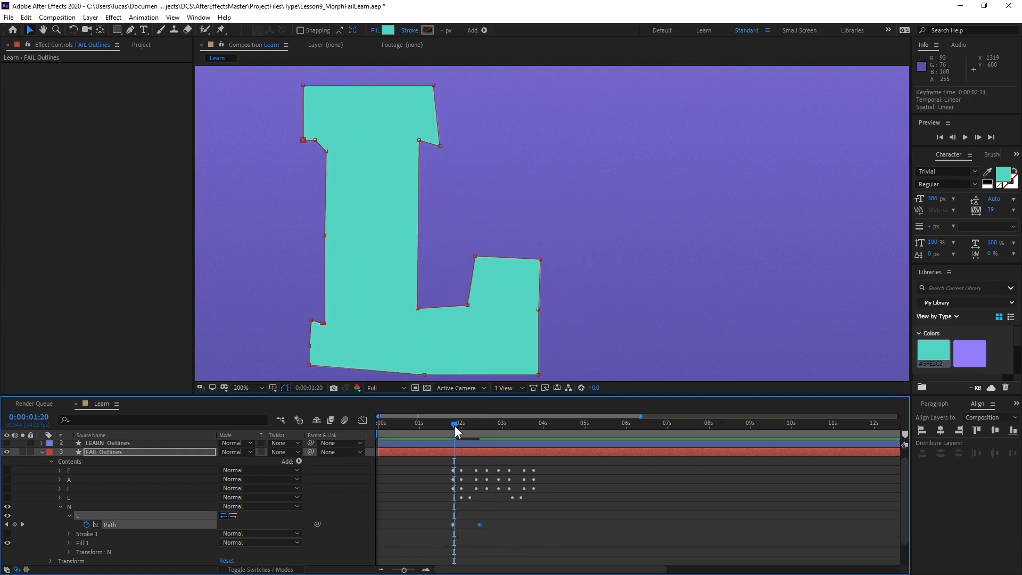
# Add a Path keyframe at 0:00:02:03, midway through the morph, and step through the keyframes to compare the shapes.
pyautogui.moveTo(454, 426)
pyautogui.mouseDown()
pyautogui.moveTo(446, 423)
pyautogui.moveTo(483, 417)
pyautogui.moveTo(449, 430)
pyautogui.moveTo(487, 426)
pyautogui.moveTo(447, 432)
pyautogui.moveTo(465, 433)
pyautogui.mouseUp()
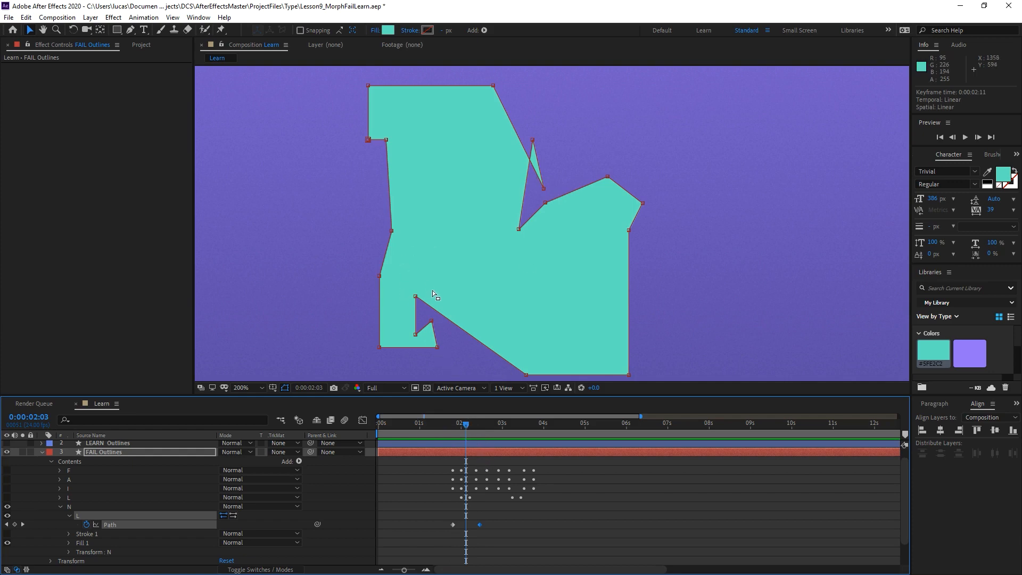
pyautogui.moveTo(467, 295); pyautogui.dragTo(477, 287)
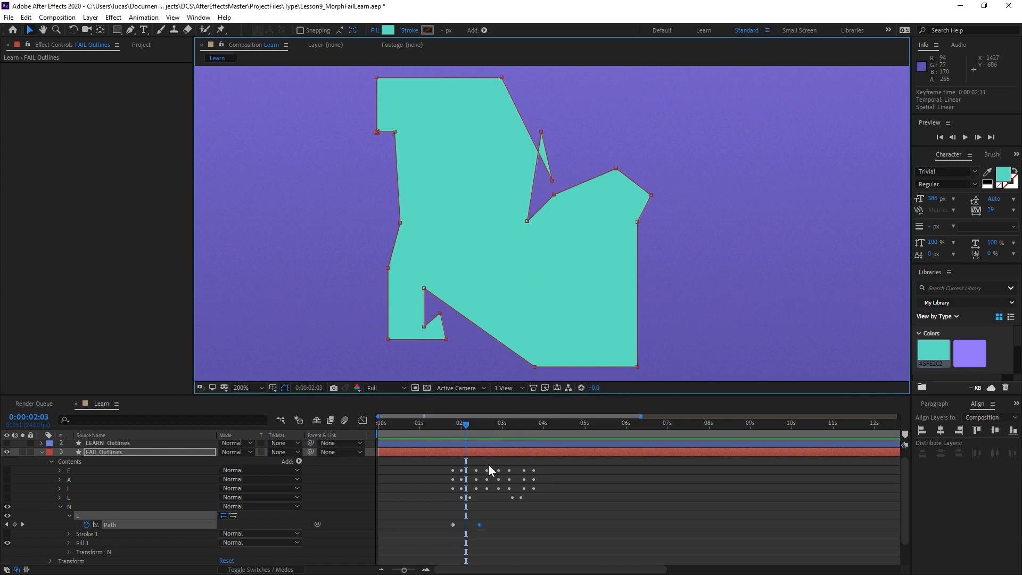
pyautogui.click(15, 524)
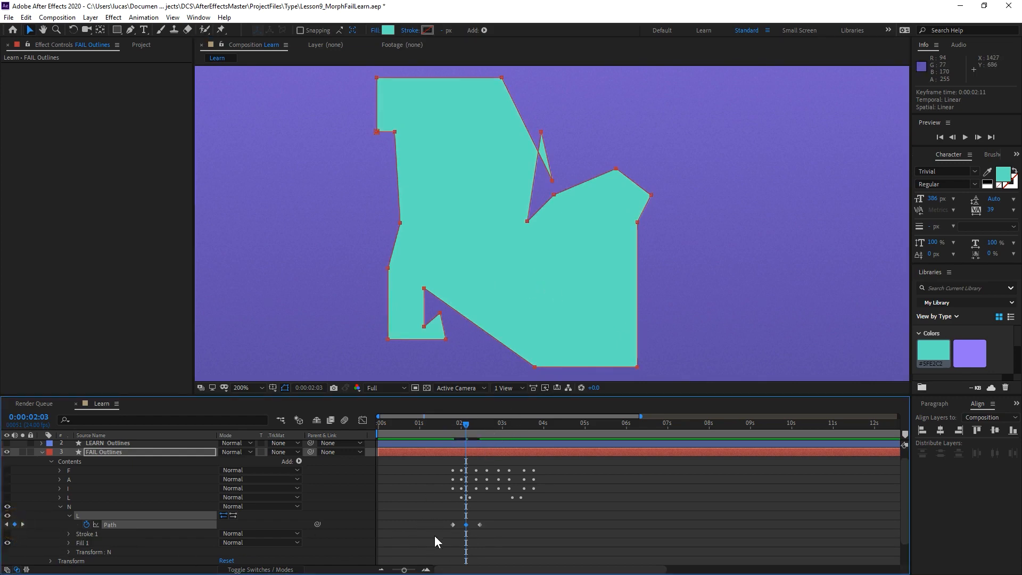
pyautogui.press('j')
pyautogui.press('k')
pyautogui.press('k')
pyautogui.press('j')
# Compare the upper notch's vertices across the keyframes and reposition the two crossing ones at 0:00:02:03 so the path does not overlap there.
pyautogui.click(537, 139)
pyautogui.click(543, 132)
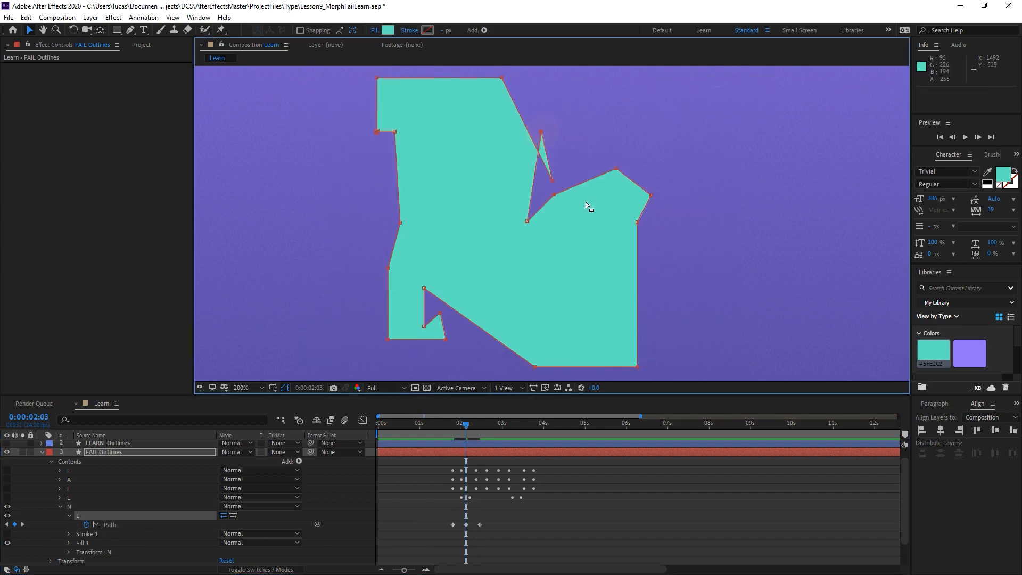
pyautogui.press('k')
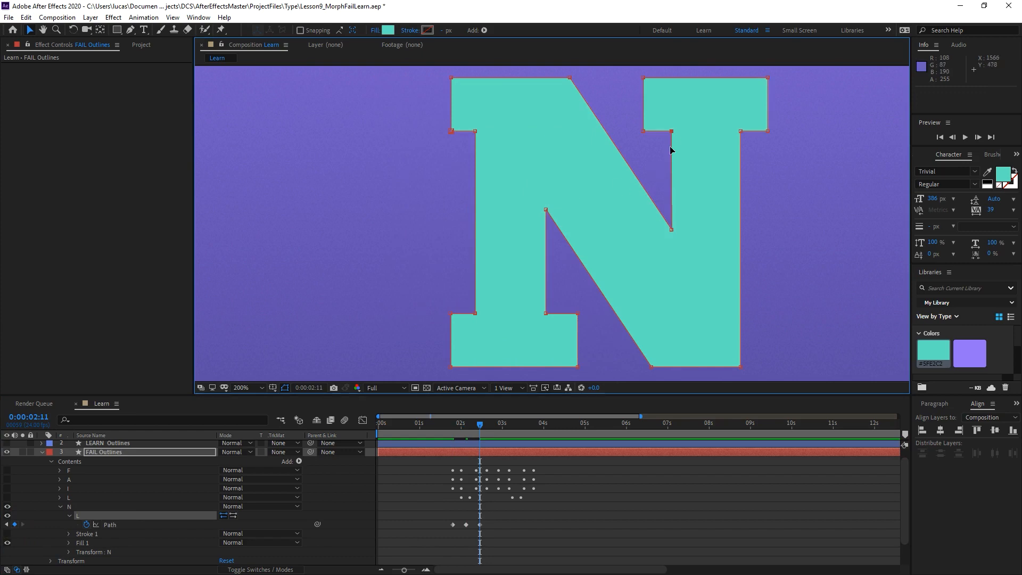
pyautogui.press('j')
pyautogui.press('j')
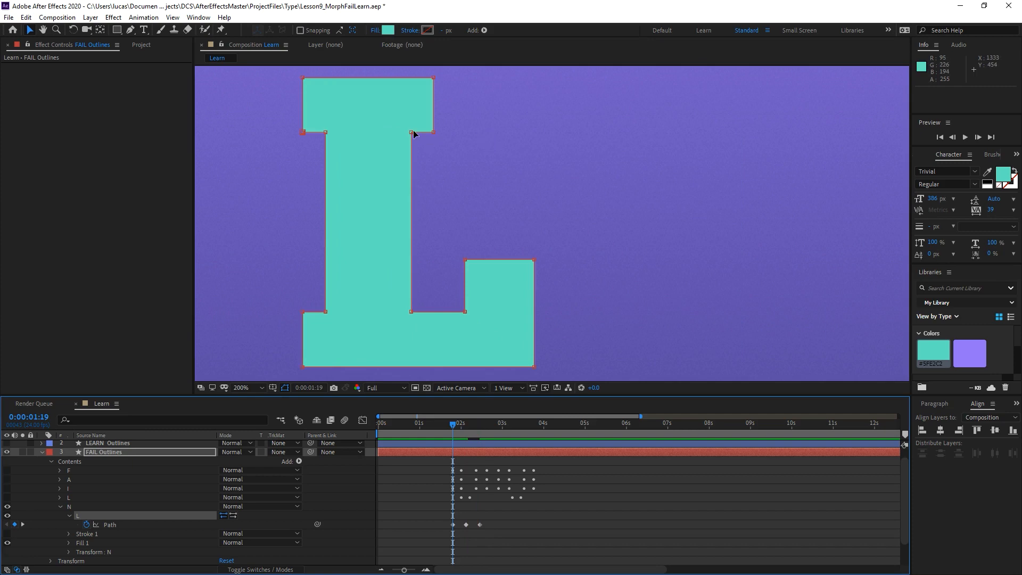
pyautogui.press('k')
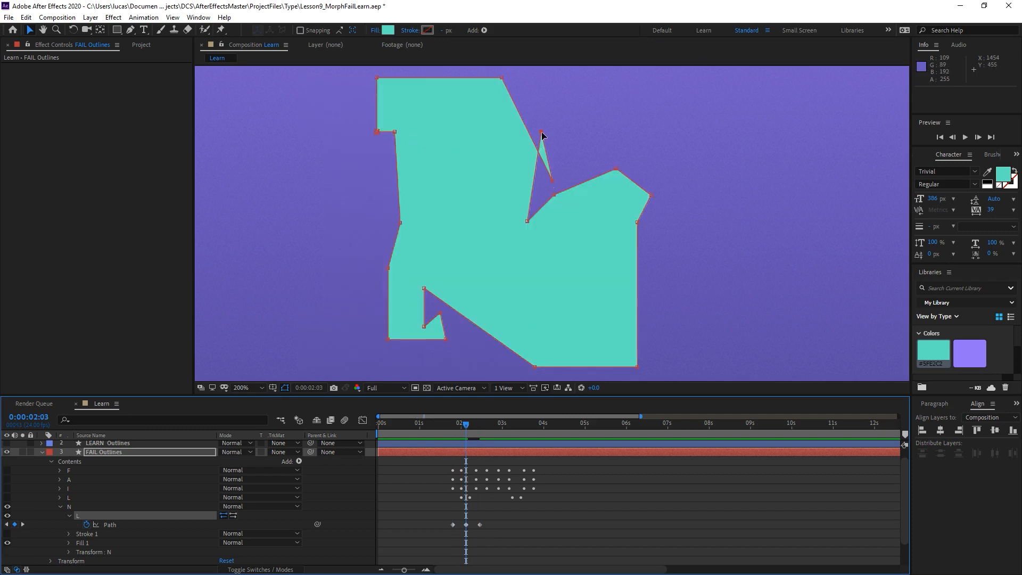
pyautogui.moveTo(540, 131)
pyautogui.mouseDown()
pyautogui.moveTo(535, 182)
pyautogui.moveTo(560, 132)
pyautogui.mouseUp()
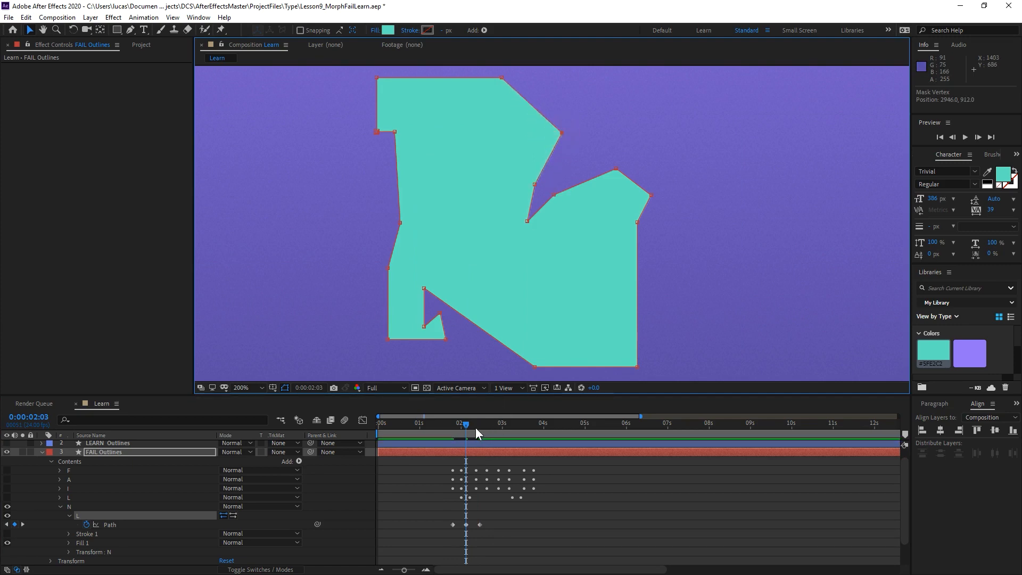
# At 0:00:02:03, lower the group of vertices forming the shape's right arm and check the in-between at 0:00:02:07.
pyautogui.moveTo(468, 423)
pyautogui.mouseDown()
pyautogui.moveTo(478, 420)
pyautogui.moveTo(456, 436)
pyautogui.moveTo(478, 429)
pyautogui.moveTo(451, 437)
pyautogui.moveTo(479, 430)
pyautogui.moveTo(466, 433)
pyautogui.mouseUp()
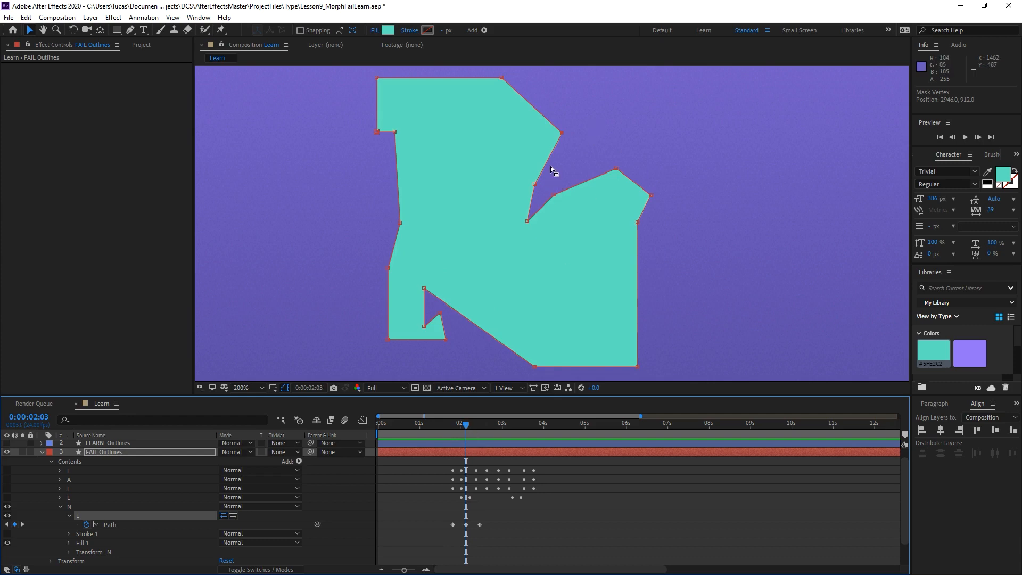
pyautogui.moveTo(551, 166); pyautogui.dragTo(689, 282)
pyautogui.moveTo(466, 424)
pyautogui.mouseDown()
pyautogui.moveTo(457, 424)
pyautogui.moveTo(473, 427)
pyautogui.mouseUp()
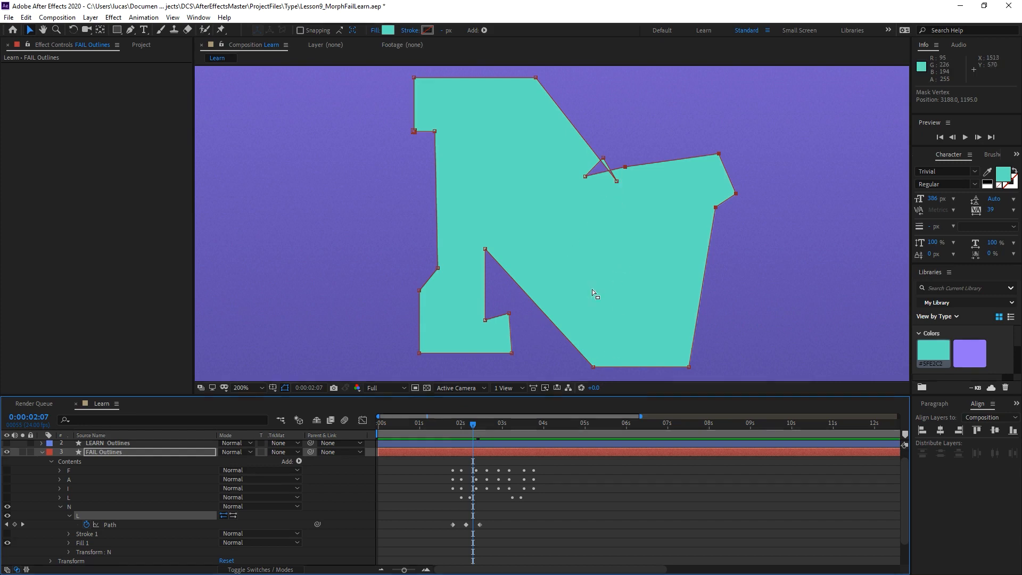
pyautogui.press('j')
# At 0:00:02:03, reposition the vertices along the stem's right edge and inner corner to form an L-like bend.
pyautogui.moveTo(562, 133); pyautogui.dragTo(514, 110)
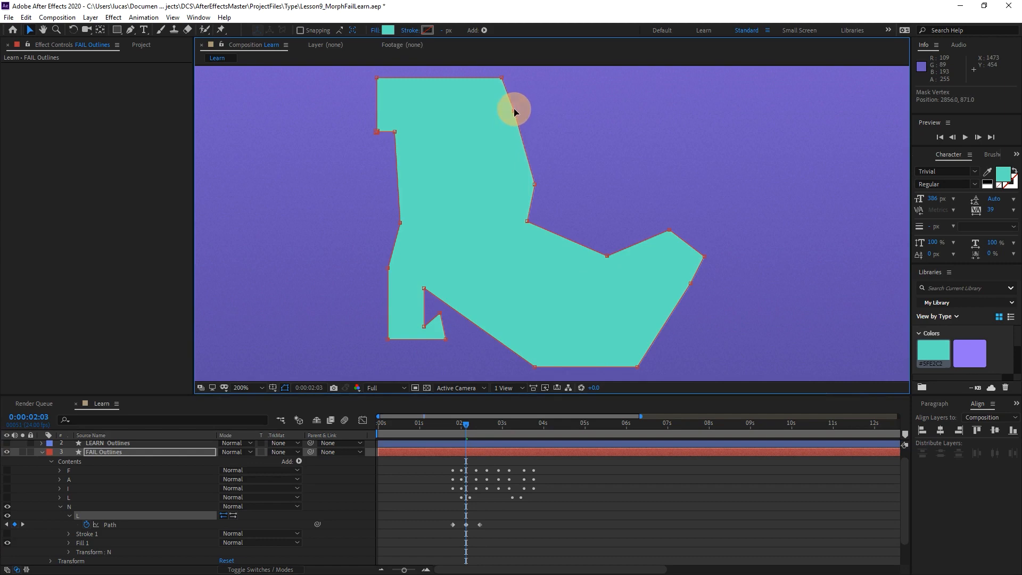
pyautogui.moveTo(529, 184); pyautogui.dragTo(515, 186)
pyautogui.moveTo(526, 222); pyautogui.dragTo(546, 235)
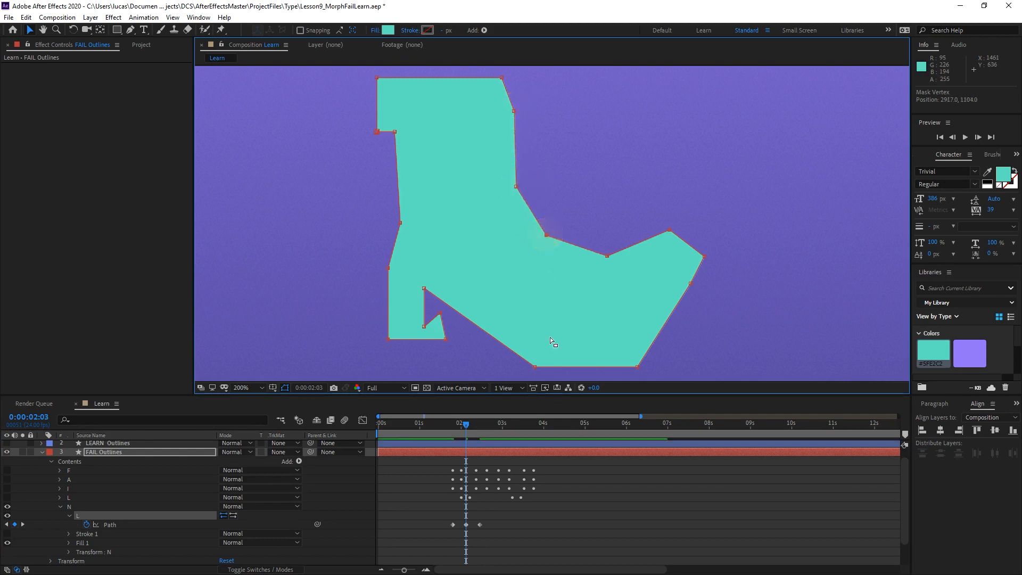
pyautogui.moveTo(454, 425)
pyautogui.mouseDown()
pyautogui.moveTo(477, 423)
pyautogui.moveTo(448, 426)
pyautogui.moveTo(473, 426)
pyautogui.moveTo(456, 432)
pyautogui.moveTo(479, 433)
pyautogui.moveTo(467, 440)
pyautogui.mouseUp()
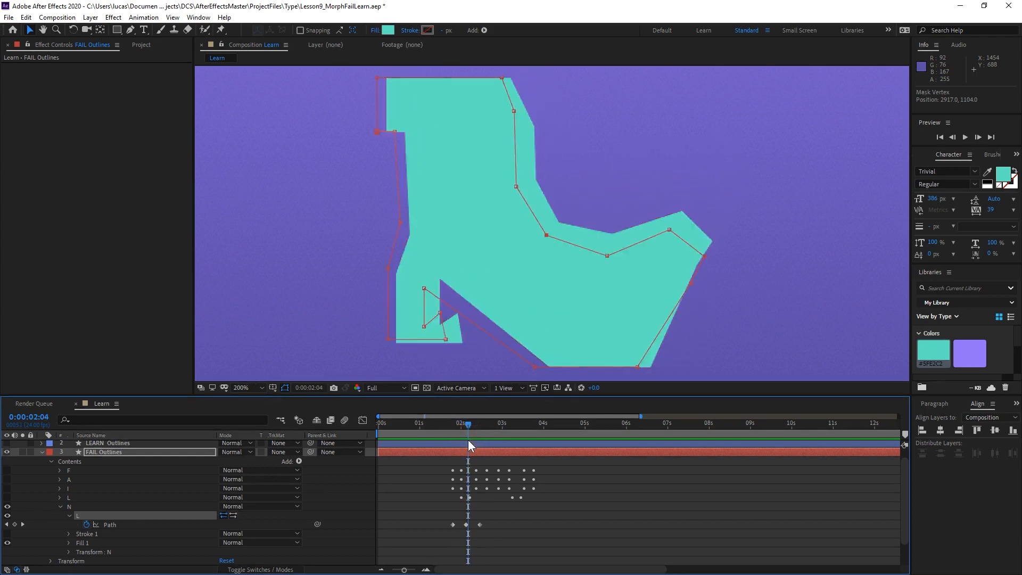
pyautogui.click(611, 260)
pyautogui.moveTo(611, 259); pyautogui.dragTo(640, 248)
pyautogui.moveTo(545, 241); pyautogui.dragTo(551, 261)
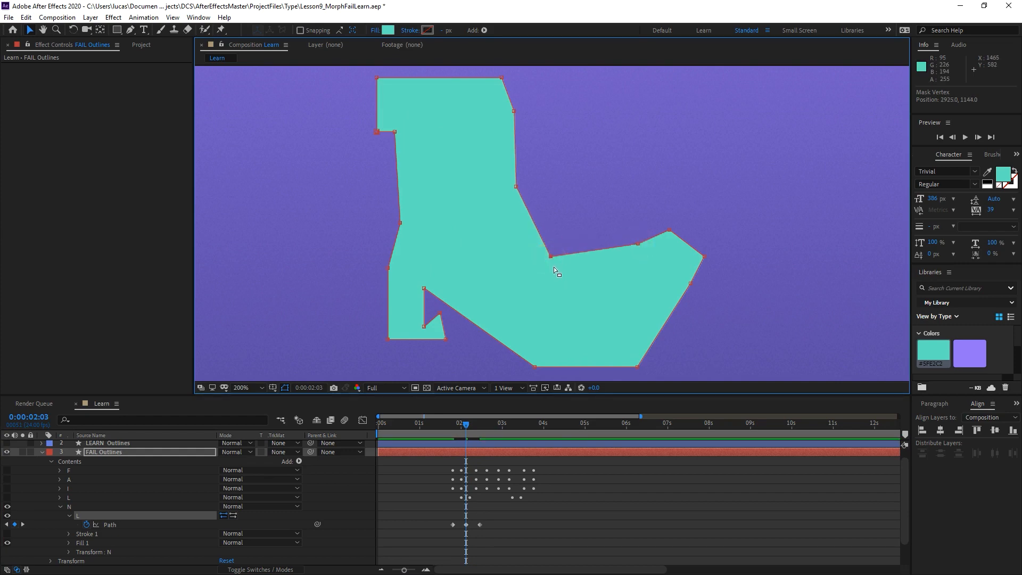
# Round the path at the inner corner vertex with the Pen tool at 0:00:02:03 and check the motion around it.
pyautogui.press('g')
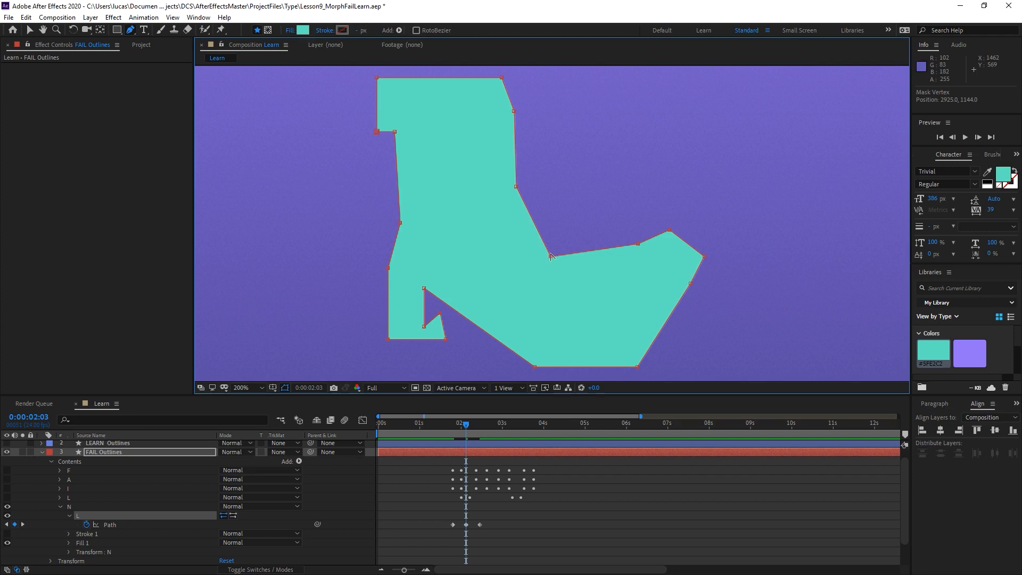
pyautogui.moveTo(551, 258)
pyautogui.mouseDown()
pyautogui.moveTo(560, 261)
pyautogui.moveTo(530, 241)
pyautogui.moveTo(536, 246)
pyautogui.mouseUp()
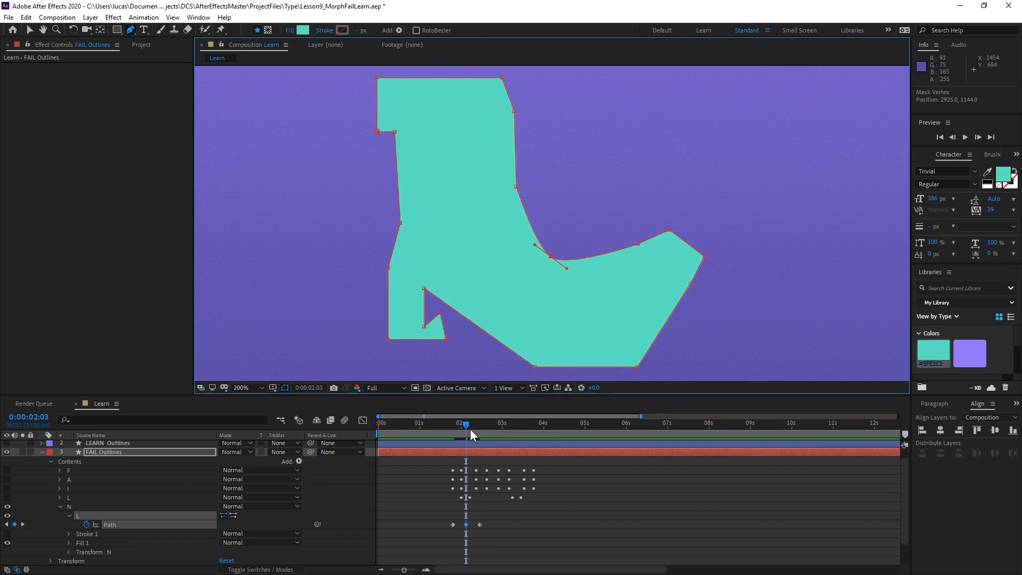
pyautogui.moveTo(460, 424)
pyautogui.mouseDown()
pyautogui.moveTo(480, 424)
pyautogui.moveTo(466, 432)
pyautogui.mouseUp()
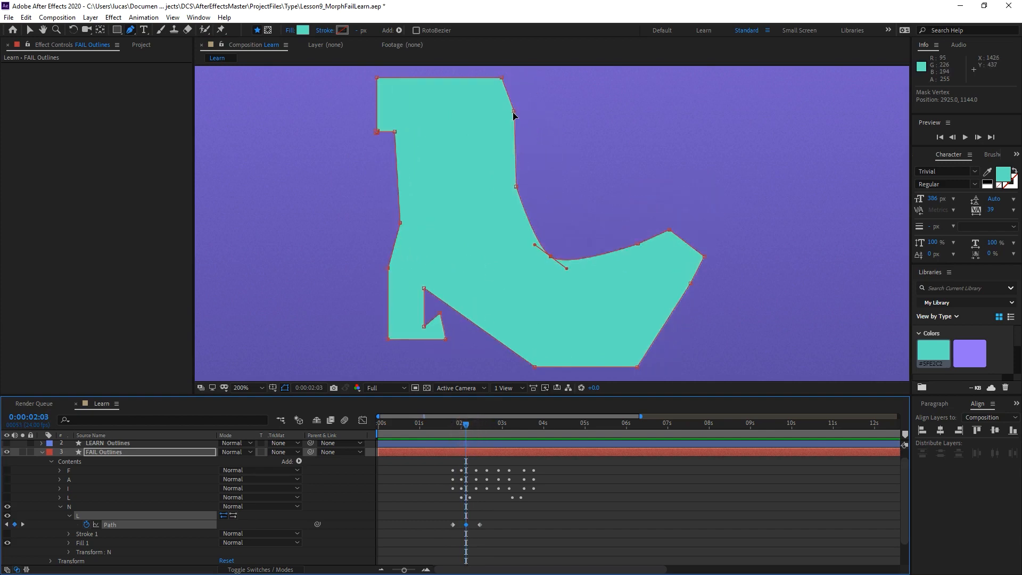
# Slide the stem's right-edge vertices down toward the inner corner and shift the foot's upper-edge vertices toward the toe.
pyautogui.moveTo(513, 112); pyautogui.dragTo(521, 231)
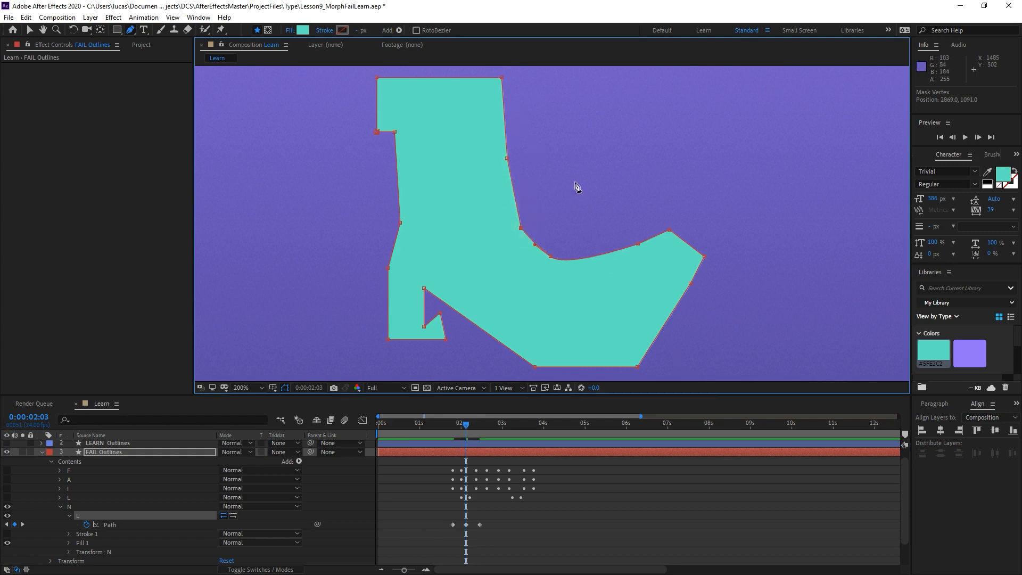
pyautogui.moveTo(506, 159); pyautogui.dragTo(507, 194)
pyautogui.moveTo(469, 422)
pyautogui.mouseDown()
pyautogui.moveTo(481, 422)
pyautogui.moveTo(467, 427)
pyautogui.mouseUp()
pyautogui.moveTo(551, 257); pyautogui.dragTo(654, 239)
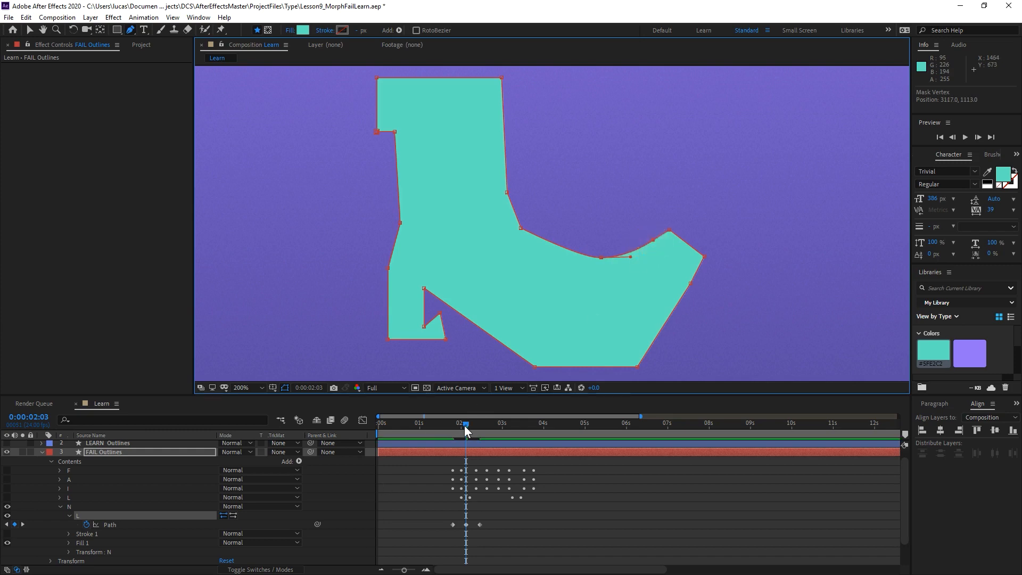
# Move the inner corner vertex down to the foot with a rounded bend and spread the neighbouring vertices along its upper edge.
pyautogui.moveTo(466, 428)
pyautogui.mouseDown()
pyautogui.moveTo(446, 424)
pyautogui.moveTo(478, 420)
pyautogui.moveTo(463, 423)
pyautogui.mouseUp()
pyautogui.moveTo(521, 229); pyautogui.dragTo(536, 258)
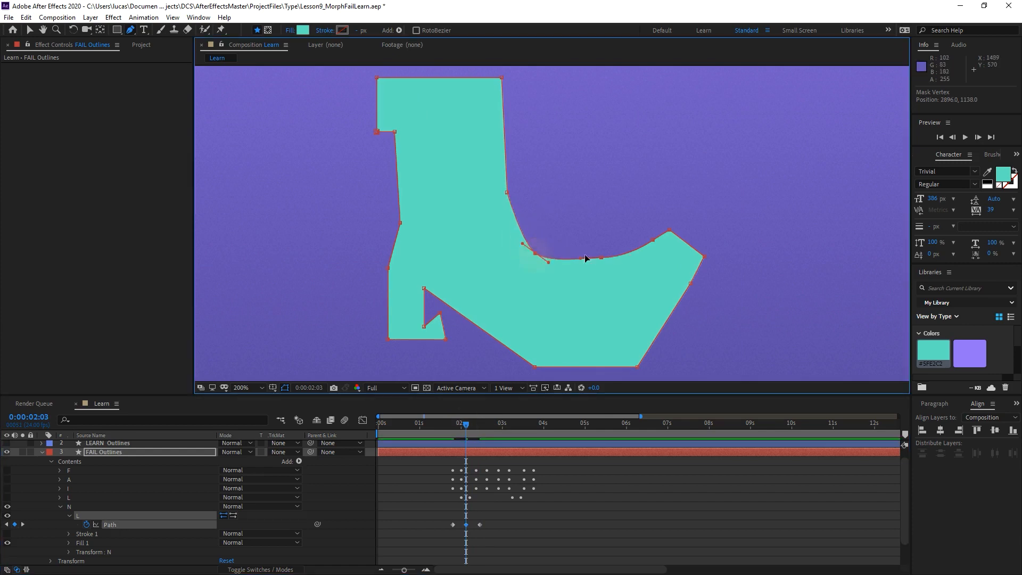
pyautogui.moveTo(601, 258); pyautogui.dragTo(637, 250)
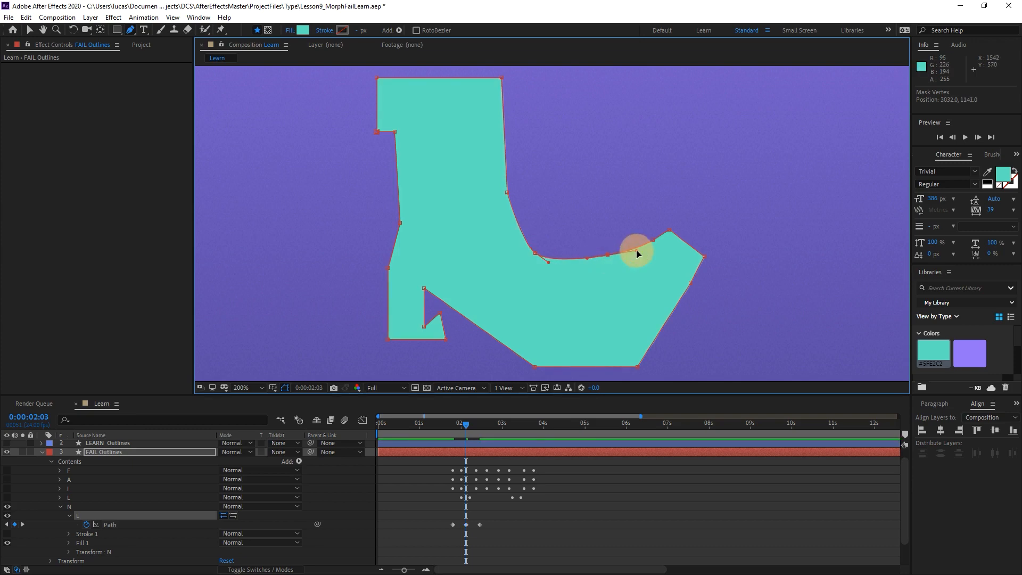
pyautogui.click(534, 259)
pyautogui.moveTo(534, 260); pyautogui.dragTo(532, 261)
# Compare the morph's frames, then at 0:00:02:03 move the lower notch's vertices down to the bottom edge to close the gap.
pyautogui.moveTo(458, 423); pyautogui.dragTo(477, 419)
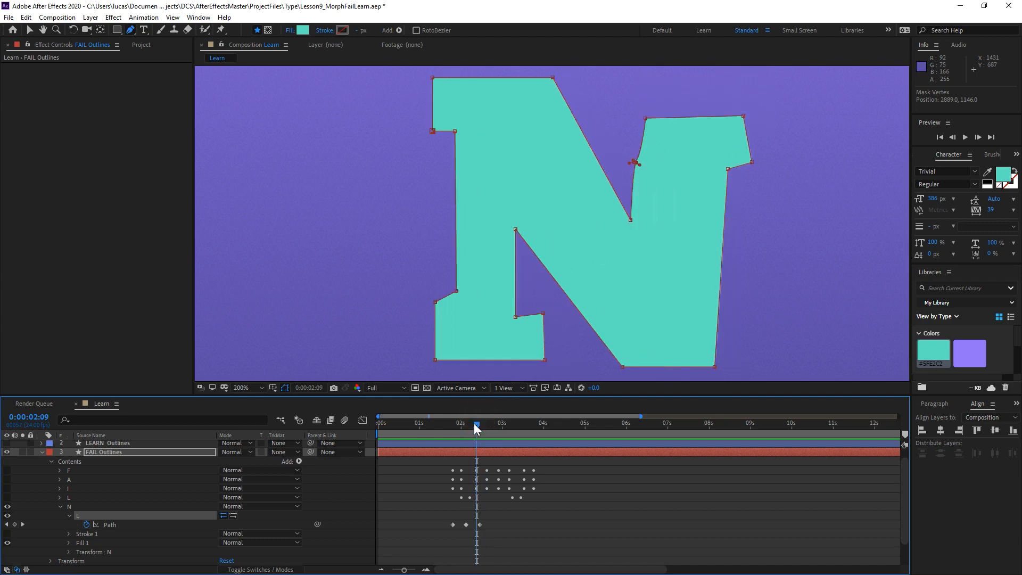
pyautogui.moveTo(474, 423)
pyautogui.mouseDown()
pyautogui.moveTo(446, 422)
pyautogui.moveTo(477, 428)
pyautogui.moveTo(449, 433)
pyautogui.moveTo(481, 430)
pyautogui.moveTo(444, 434)
pyautogui.moveTo(477, 435)
pyautogui.moveTo(466, 436)
pyautogui.moveTo(474, 424)
pyautogui.moveTo(452, 426)
pyautogui.moveTo(485, 421)
pyautogui.moveTo(452, 426)
pyautogui.moveTo(466, 424)
pyautogui.mouseUp()
pyautogui.press('j')
pyautogui.press('k')
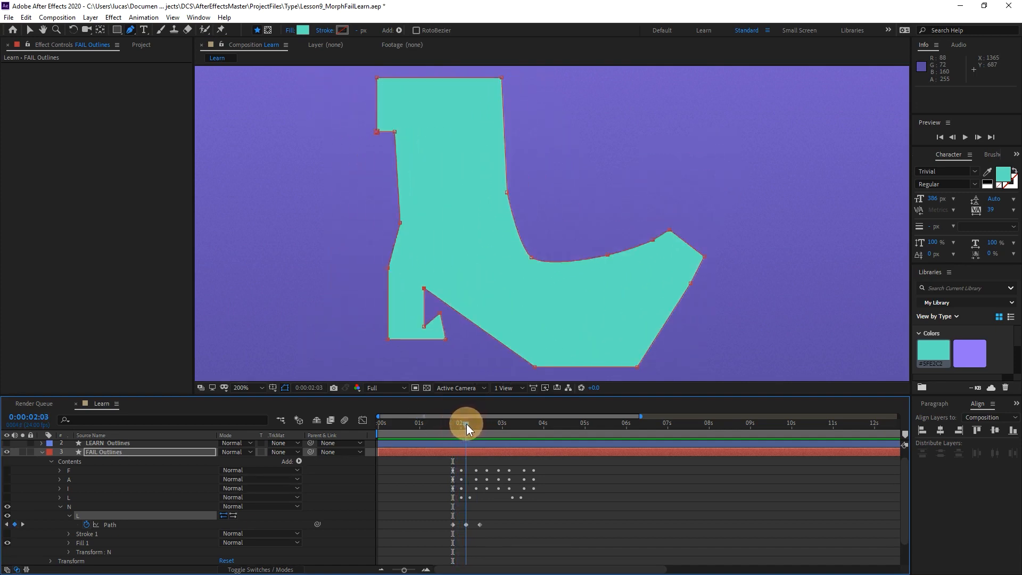
pyautogui.moveTo(428, 292); pyautogui.dragTo(491, 358)
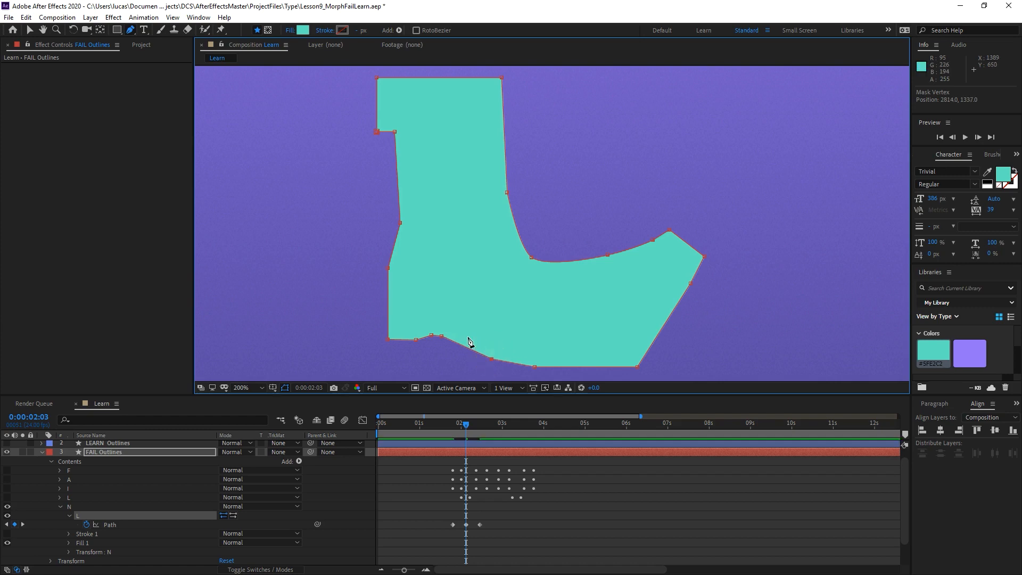
pyautogui.moveTo(431, 339); pyautogui.dragTo(425, 341)
pyautogui.moveTo(465, 423)
pyautogui.mouseDown()
pyautogui.moveTo(454, 427)
pyautogui.moveTo(481, 431)
pyautogui.moveTo(452, 435)
pyautogui.moveTo(481, 434)
pyautogui.moveTo(444, 442)
pyautogui.moveTo(481, 435)
pyautogui.moveTo(442, 439)
pyautogui.moveTo(483, 433)
pyautogui.moveTo(454, 435)
pyautogui.mouseUp()
# Change the Path keyframe at 0:00:02:03 to Auto Bezier and convert its rounded inner corner vertex to a corner point.
pyautogui.keyDown('ctrl'); pyautogui.click(465, 523); pyautogui.keyUp('ctrl')
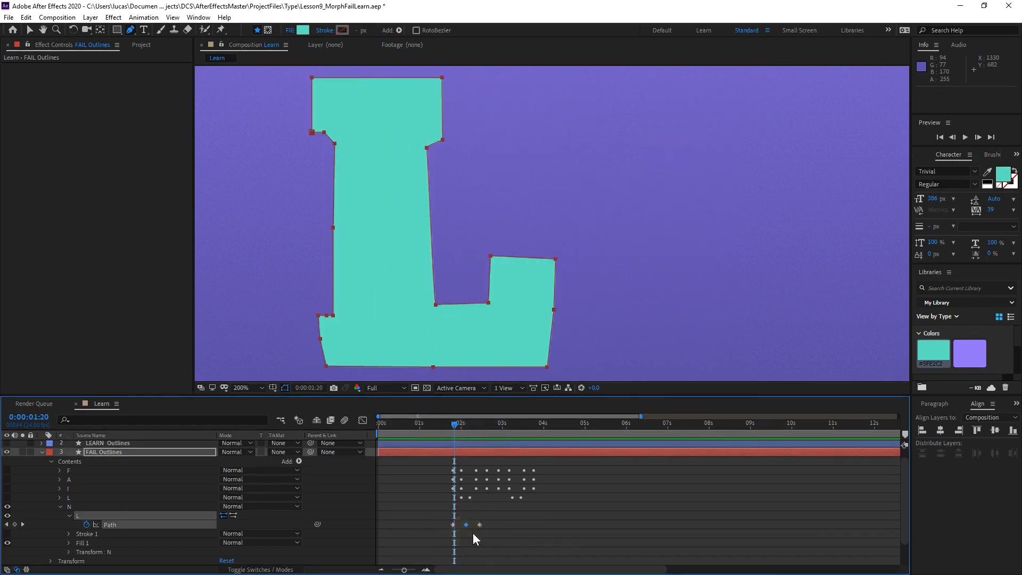
pyautogui.hotkey('shift', 'pagedown')
pyautogui.hotkey('shift', 'pagedown')
pyautogui.moveTo(445, 424); pyautogui.dragTo(465, 432)
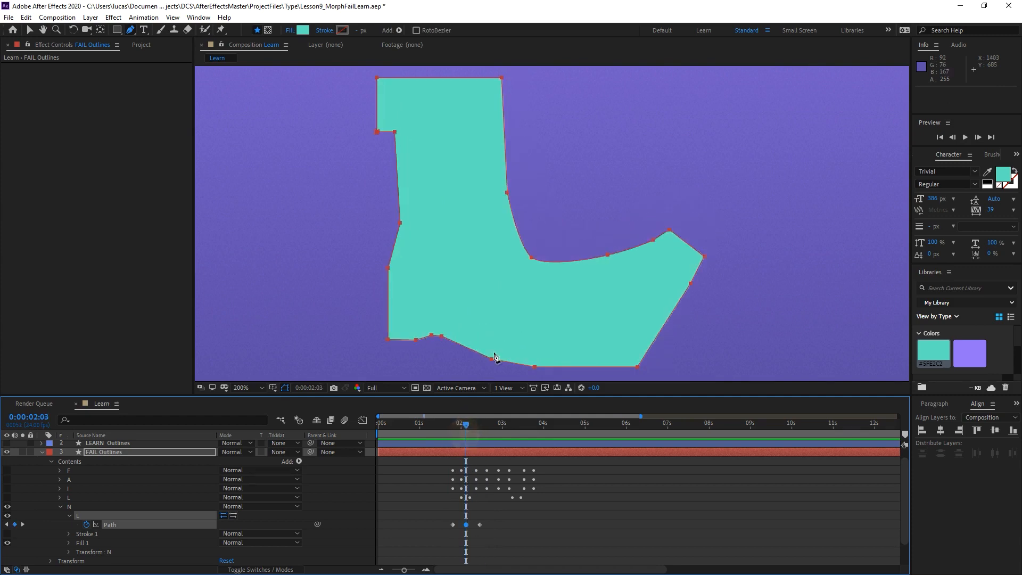
pyautogui.click(532, 259)
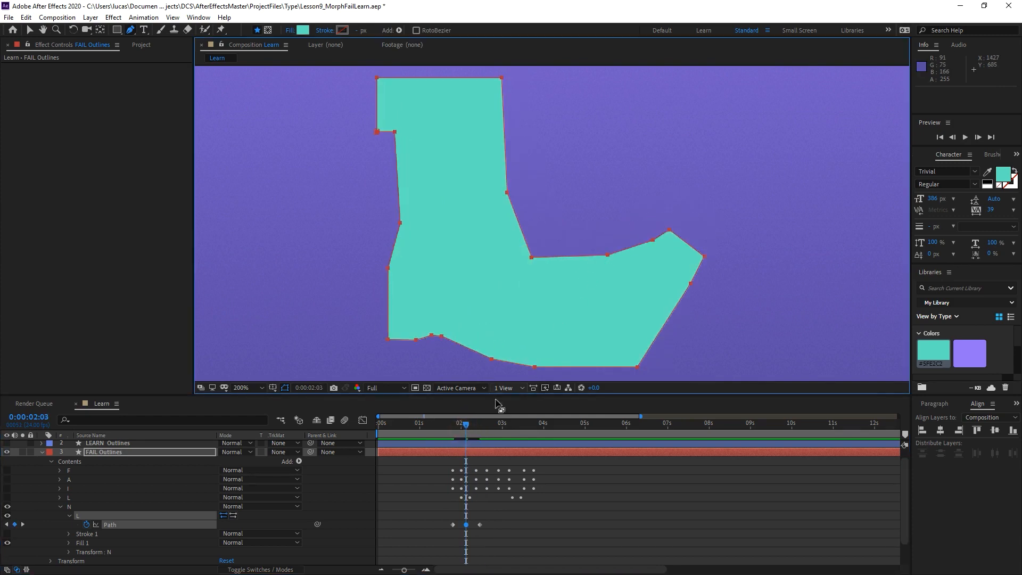
# Copy the N-shape Path keyframe at 0:00:02:11 and paste it at 0:00:02:15.
pyautogui.moveTo(468, 421)
pyautogui.mouseDown()
pyautogui.moveTo(458, 425)
pyautogui.moveTo(480, 423)
pyautogui.mouseUp()
pyautogui.click(479, 525)
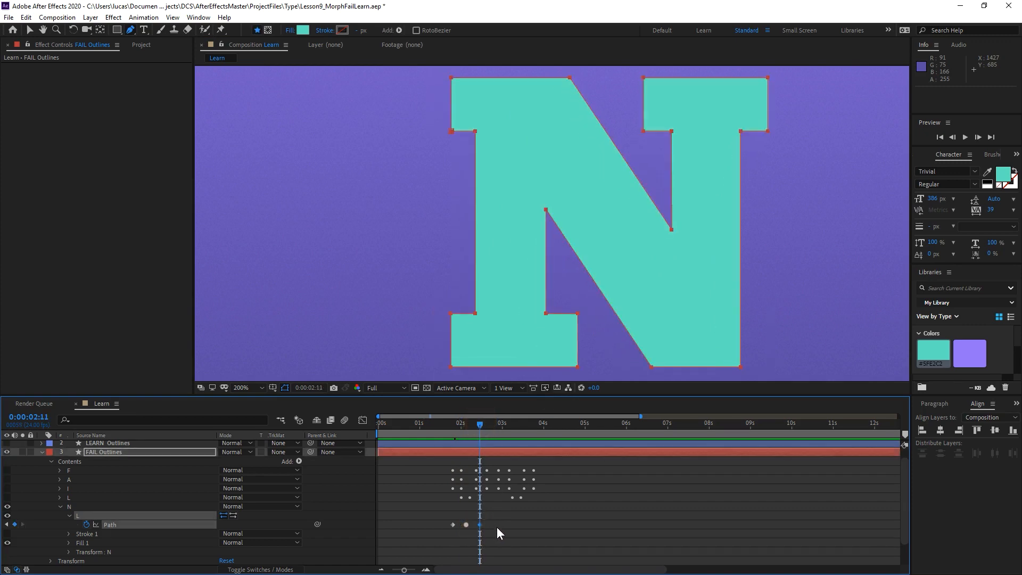
pyautogui.press('pagedown')
pyautogui.press('pagedown')
pyautogui.press('pagedown')
pyautogui.press('pagedown')
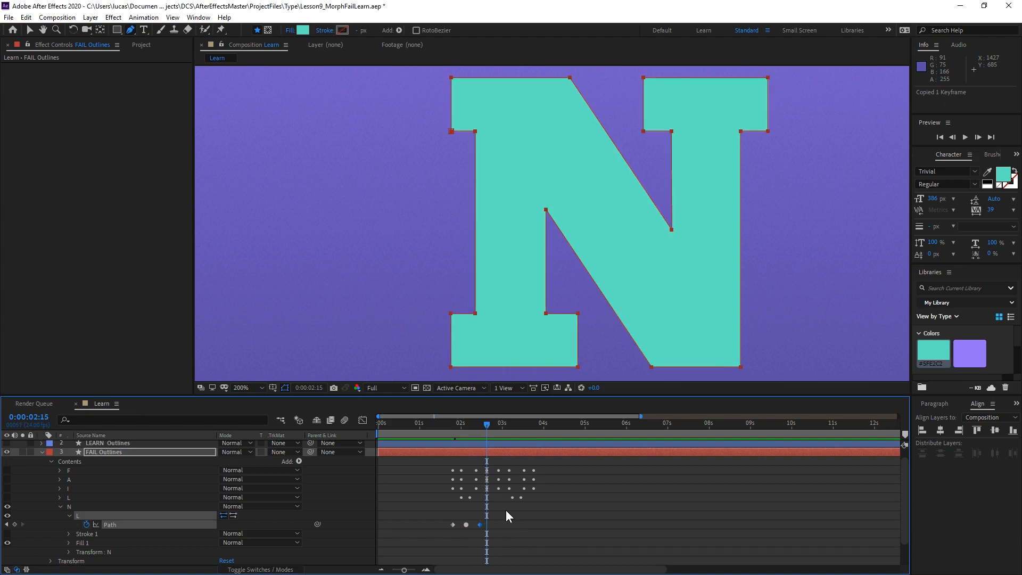
pyautogui.hotkey('ctrl', 'v')
# At 0:00:02:11, select the vertices of the N's upper-right serif and raise them slightly as an overshoot.
pyautogui.press('j')
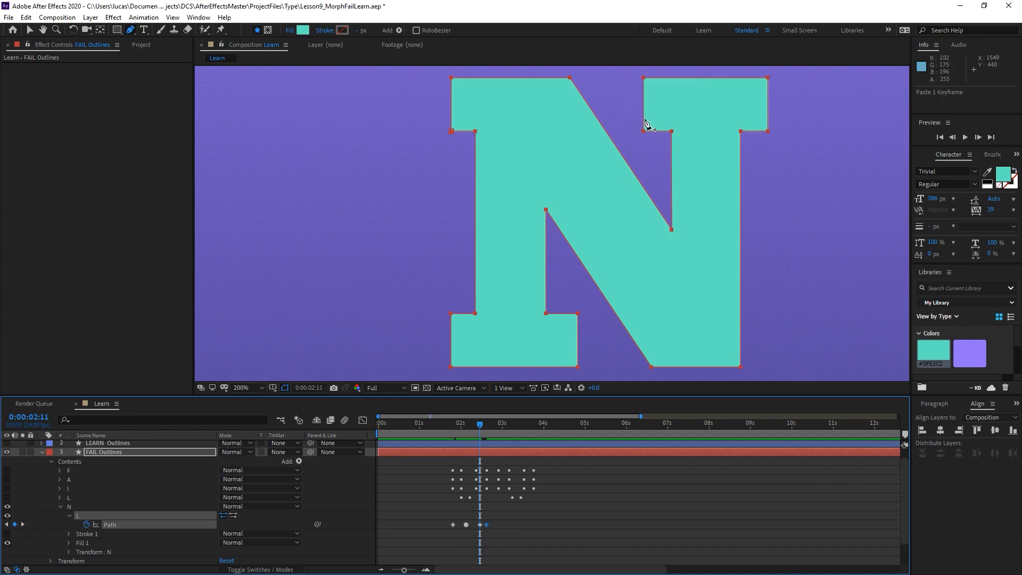
pyautogui.press('v')
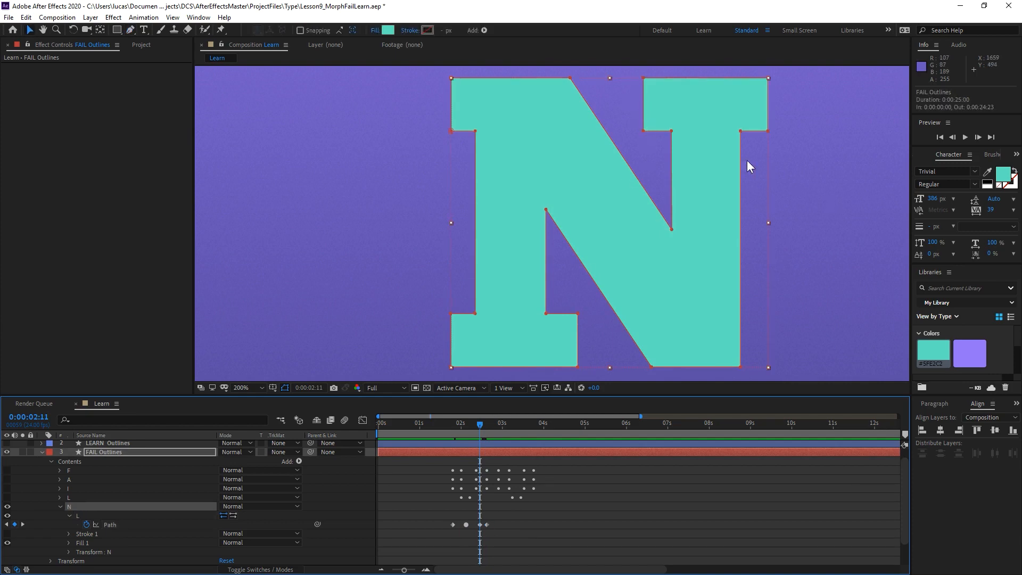
pyautogui.click(740, 131)
pyautogui.moveTo(824, 73); pyautogui.dragTo(639, 141)
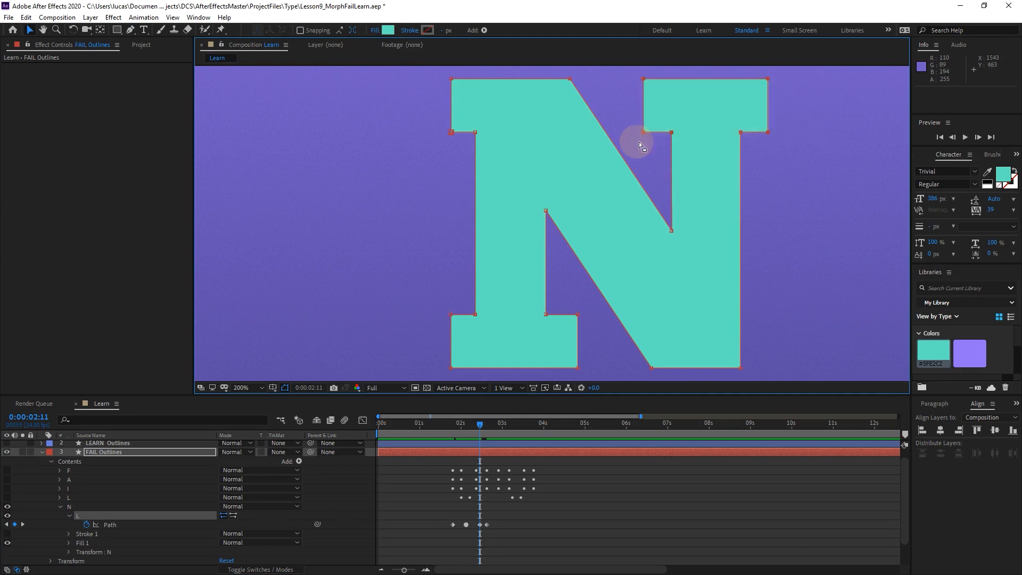
pyautogui.click(769, 135)
pyautogui.moveTo(768, 135)
pyautogui.mouseDown()
pyautogui.moveTo(767, 119)
pyautogui.moveTo(803, 130)
pyautogui.moveTo(789, 148)
pyautogui.moveTo(762, 150)
pyautogui.moveTo(803, 141)
pyautogui.moveTo(742, 137)
pyautogui.moveTo(764, 143)
pyautogui.moveTo(763, 116)
pyautogui.moveTo(734, 137)
pyautogui.moveTo(759, 141)
pyautogui.moveTo(766, 103)
pyautogui.moveTo(768, 133)
pyautogui.moveTo(759, 131)
pyautogui.moveTo(768, 122)
pyautogui.mouseUp()
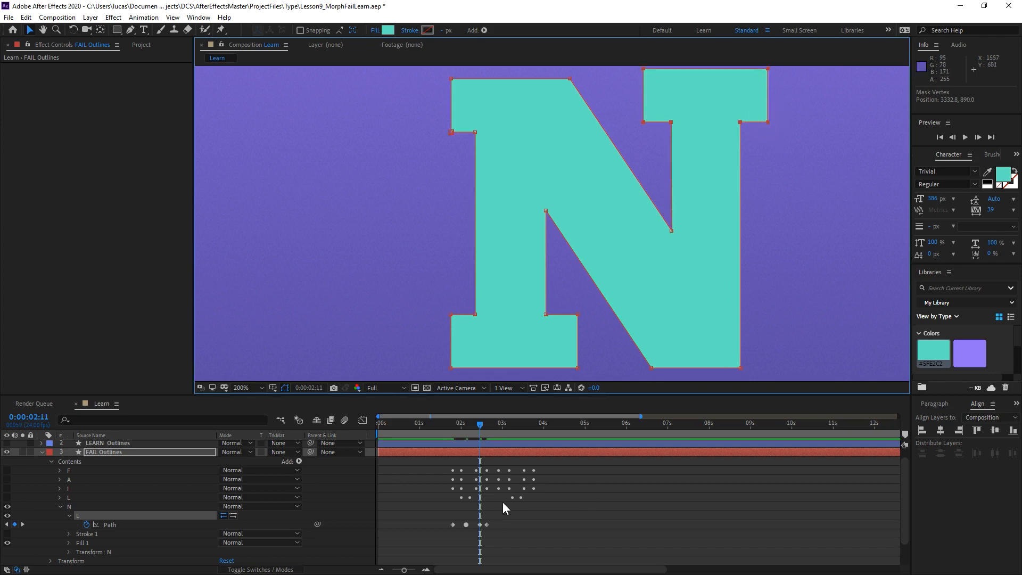
# Apply Easy Ease to the Path keyframes at 0:00:02:11 and 0:00:02:15 and preview the morph.
pyautogui.moveTo(505, 508); pyautogui.dragTo(477, 527)
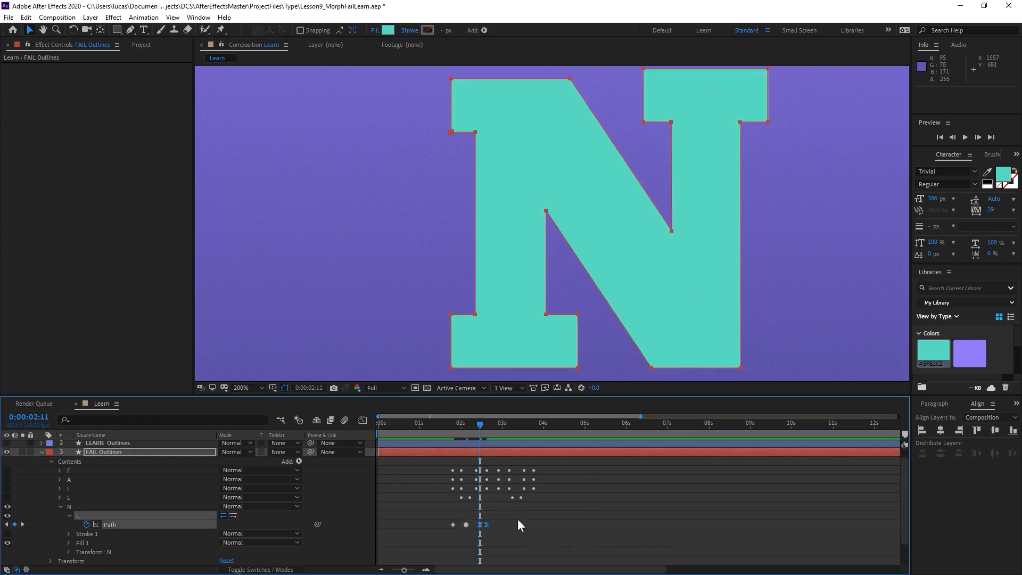
pyautogui.moveTo(480, 436)
pyautogui.mouseDown()
pyautogui.moveTo(452, 425)
pyautogui.moveTo(478, 423)
pyautogui.moveTo(468, 425)
pyautogui.mouseUp()
pyautogui.press('space')
# At 0:00:02:07, smooth the upper notch's right edge and square off the underside of the upper-right serif by repositioning vertices.
pyautogui.moveTo(476, 424); pyautogui.dragTo(474, 425)
pyautogui.click(623, 175)
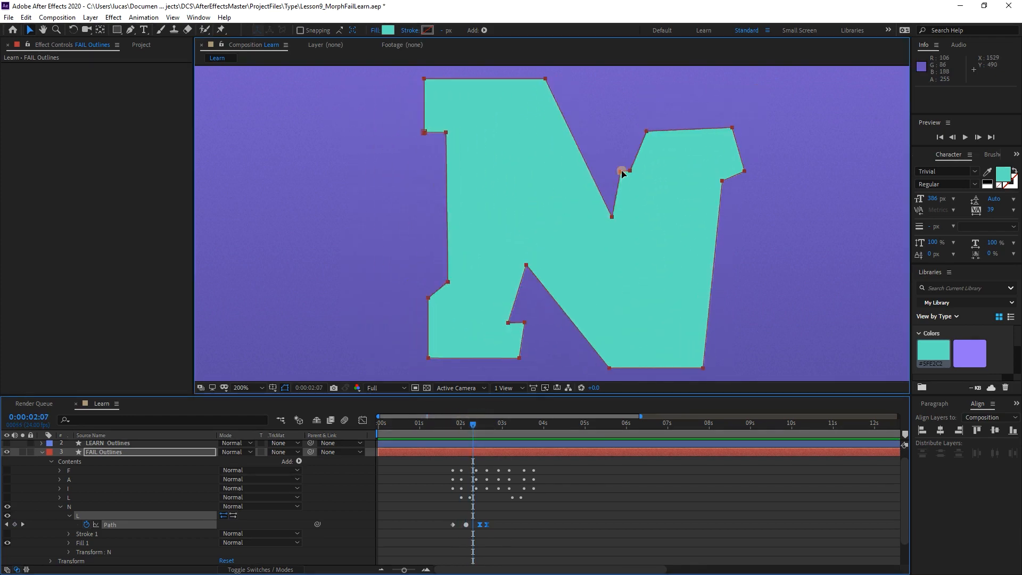
pyautogui.moveTo(623, 173); pyautogui.dragTo(624, 192)
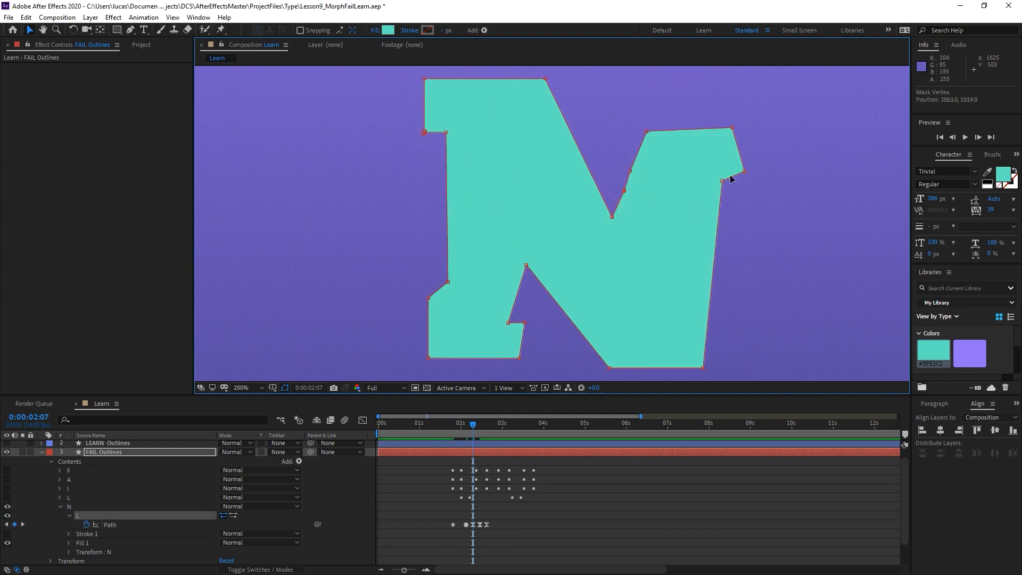
pyautogui.moveTo(740, 174); pyautogui.dragTo(734, 172)
pyautogui.moveTo(722, 182); pyautogui.dragTo(710, 172)
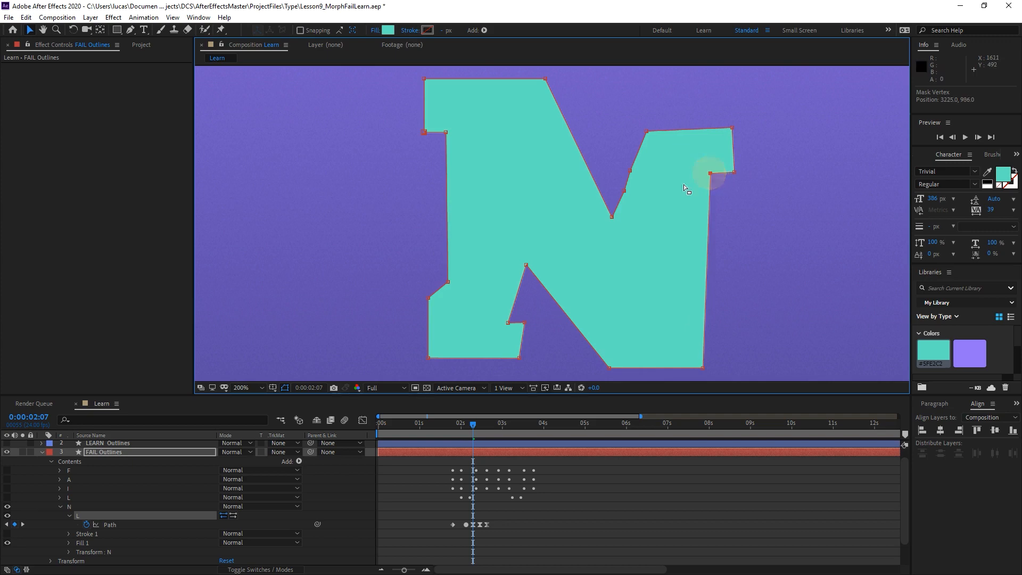
# Lower the inner vertex of the N's lower-left serif at 0:00:02:07 to level its top edge, and preview the morph.
pyautogui.click(633, 170)
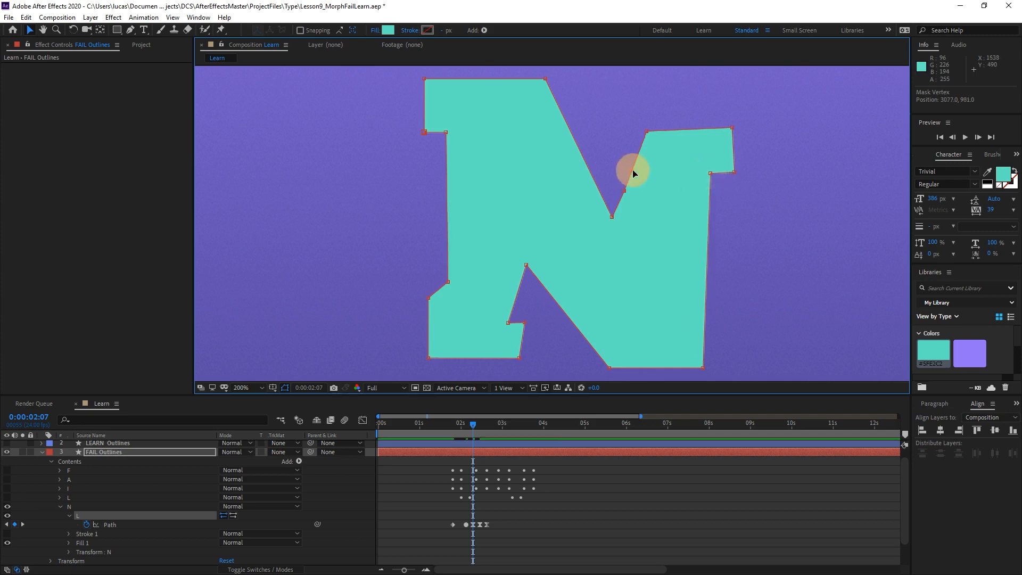
pyautogui.click(509, 322)
pyautogui.hotkey('ctrl', 'z')
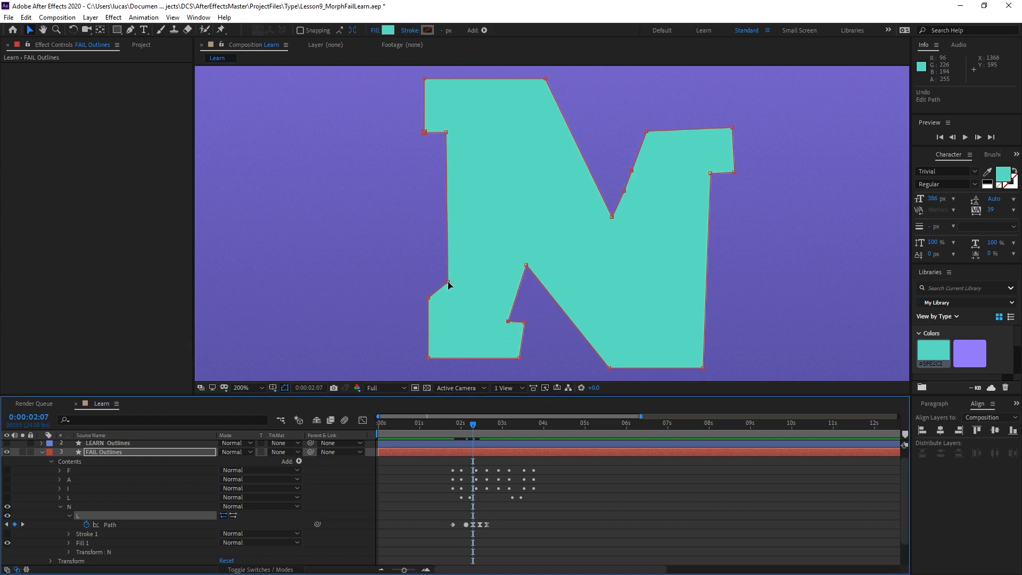
pyautogui.moveTo(448, 285); pyautogui.dragTo(450, 299)
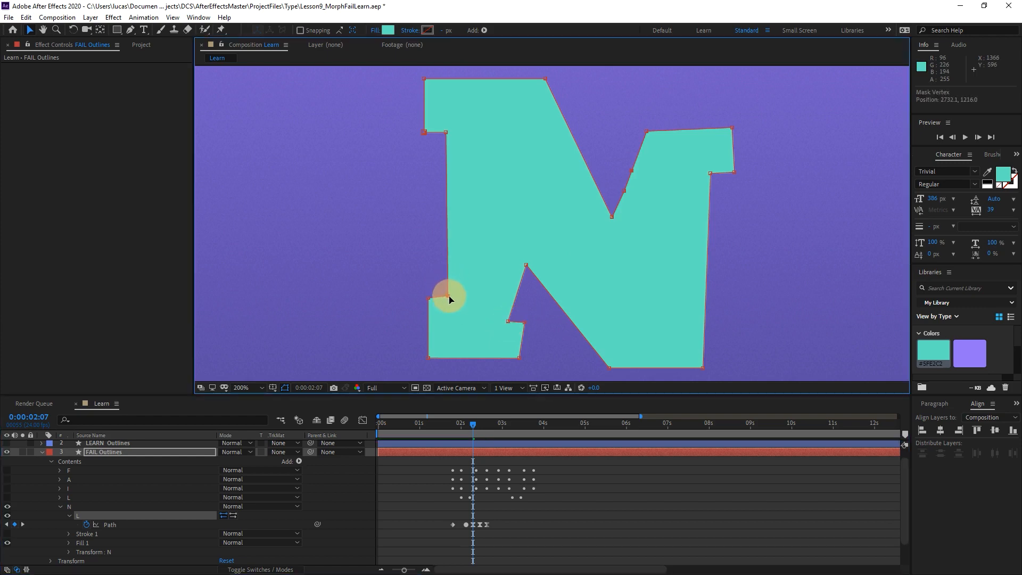
pyautogui.moveTo(469, 423); pyautogui.dragTo(453, 424)
pyautogui.press('space')
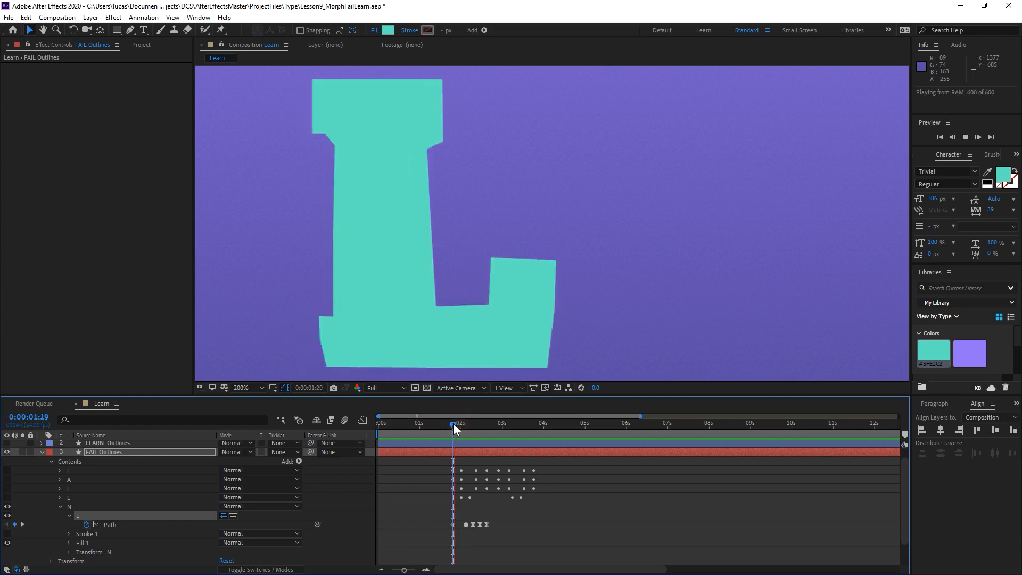
pyautogui.press('space')
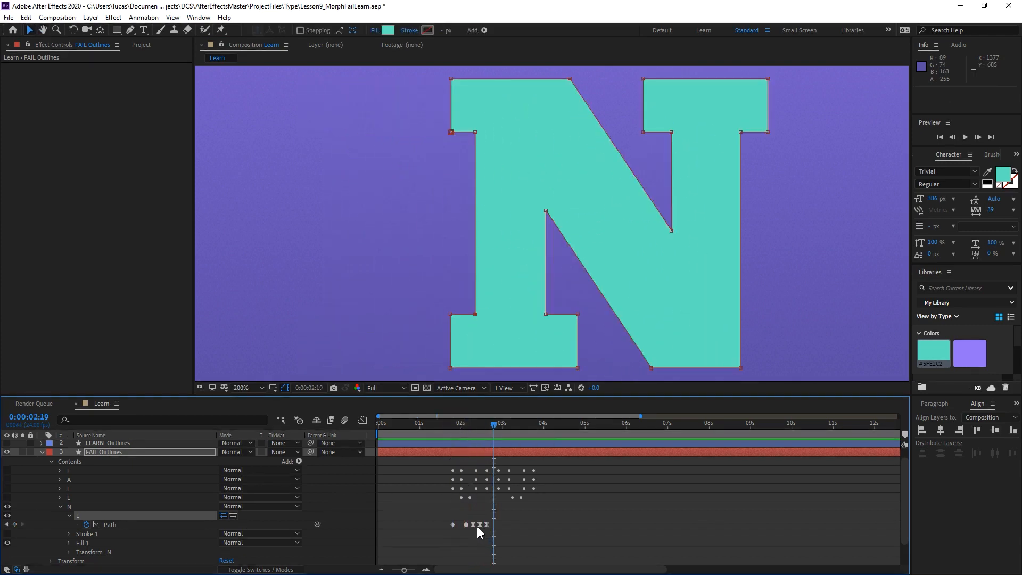
# Change the Path keyframes at 0:00:02:07 and 0:00:02:11 to Auto Bezier and replay the morph.
pyautogui.click(473, 524)
pyautogui.keyDown('ctrl'); pyautogui.click(473, 525); pyautogui.keyUp('ctrl')
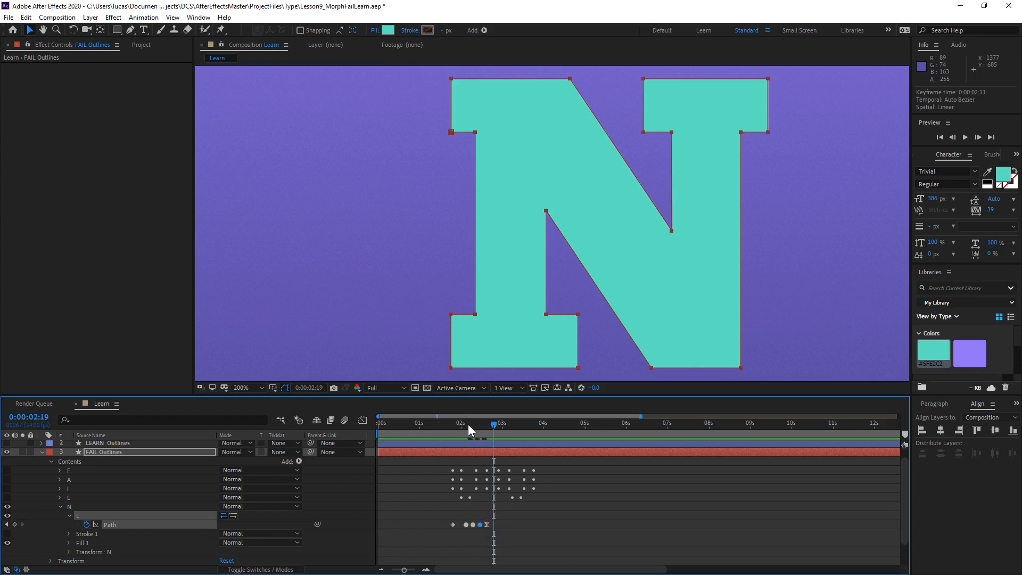
pyautogui.press('space')
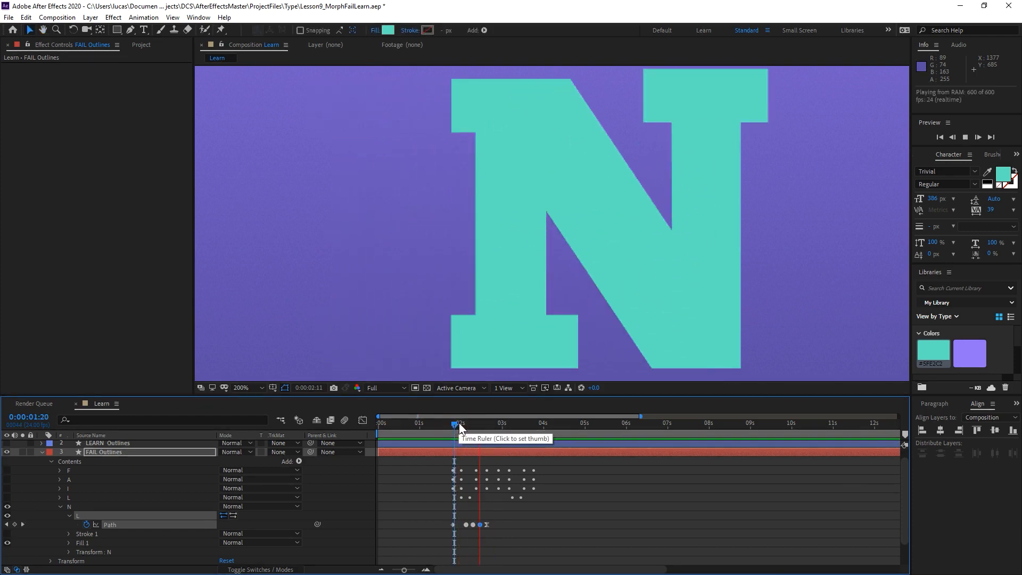
# Apply Easy Ease to the Path keyframe at 0:00:02:11.
pyautogui.click(479, 423)
pyautogui.click(513, 495)
pyautogui.click(480, 524)
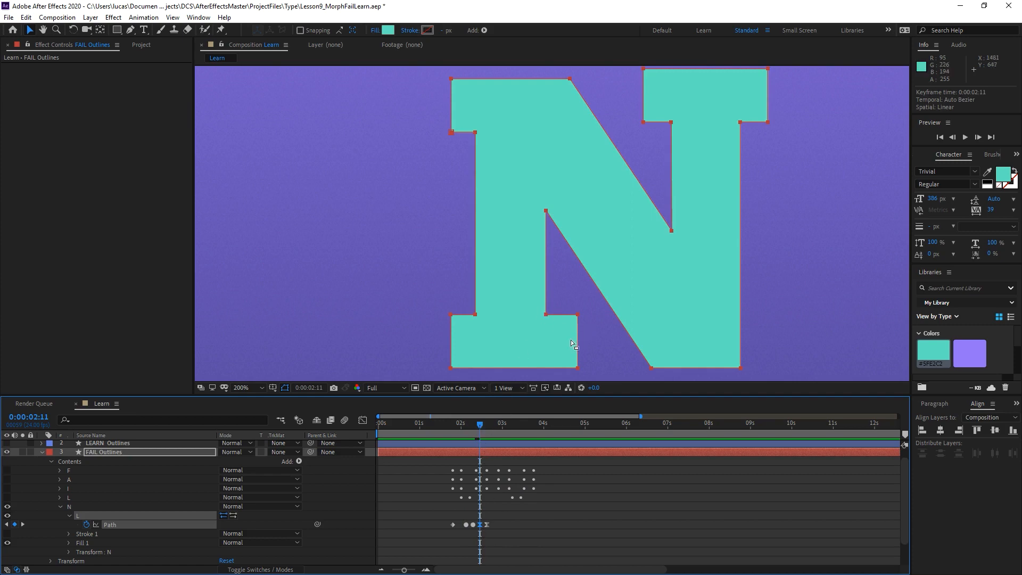
# At 0:00:02:11, extend the right end of the N's lower-left serif slightly outward as an overshoot and preview the morph.
pyautogui.doubleClick(589, 346)
pyautogui.doubleClick(578, 318)
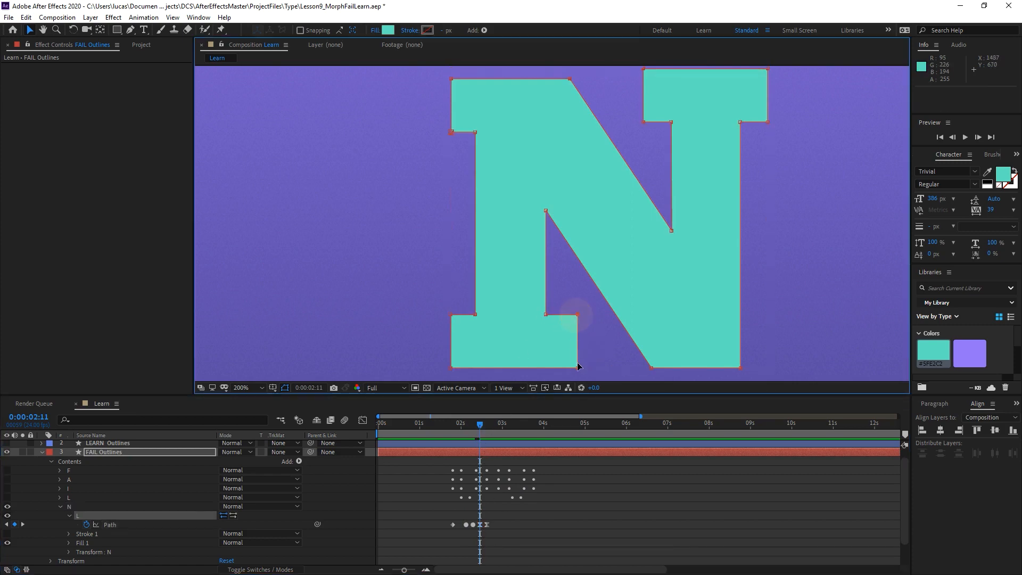
pyautogui.moveTo(578, 368); pyautogui.dragTo(588, 370)
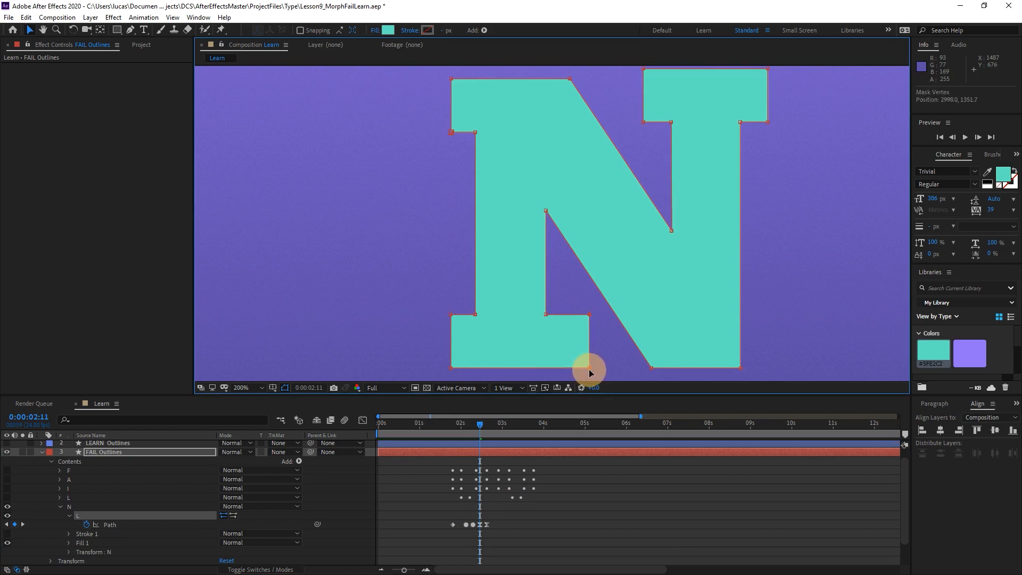
pyautogui.click(468, 426)
pyautogui.press('space')
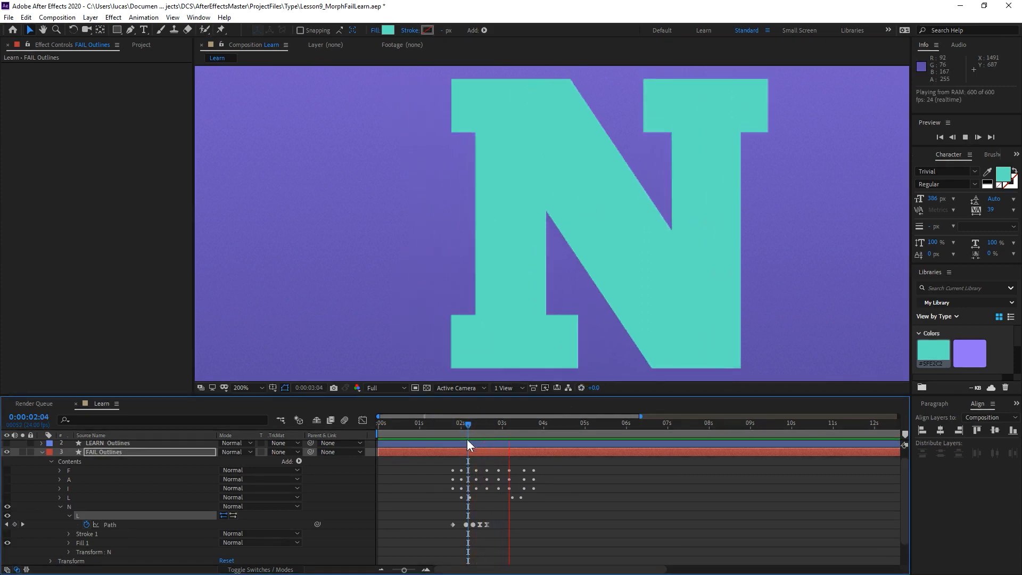
pyautogui.press('space')
pyautogui.click(461, 426)
pyautogui.press('space')
# Return to 0:00:02:11 and select the vertices of the N's lower-left serif.
pyautogui.press('space')
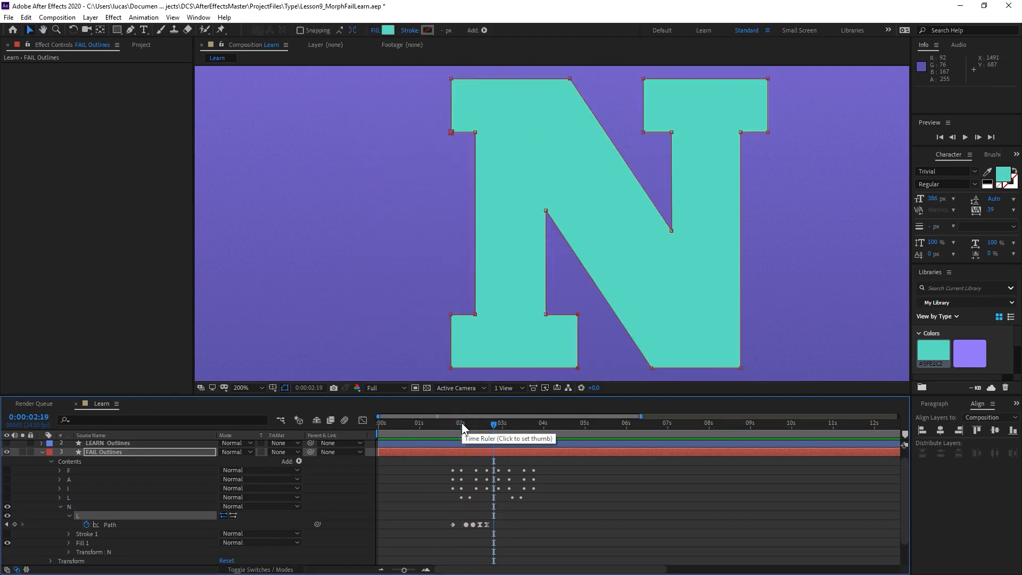
pyautogui.moveTo(462, 423); pyautogui.dragTo(480, 423)
pyautogui.moveTo(432, 315)
pyautogui.mouseDown()
pyautogui.moveTo(498, 352)
pyautogui.moveTo(603, 383)
pyautogui.moveTo(583, 324)
pyautogui.moveTo(602, 205)
pyautogui.moveTo(606, 367)
pyautogui.moveTo(588, 394)
pyautogui.mouseUp()
pyautogui.press('space')
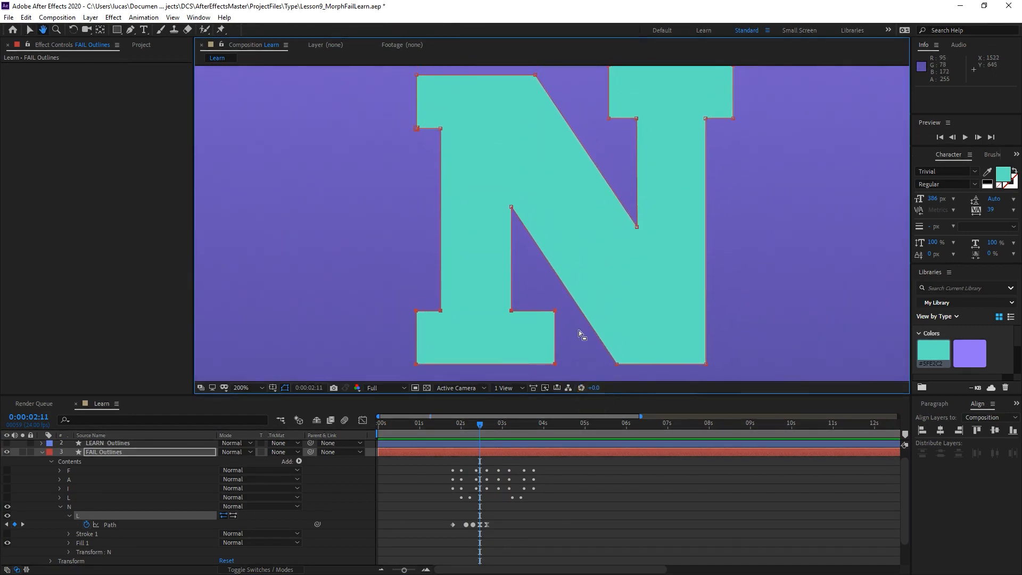
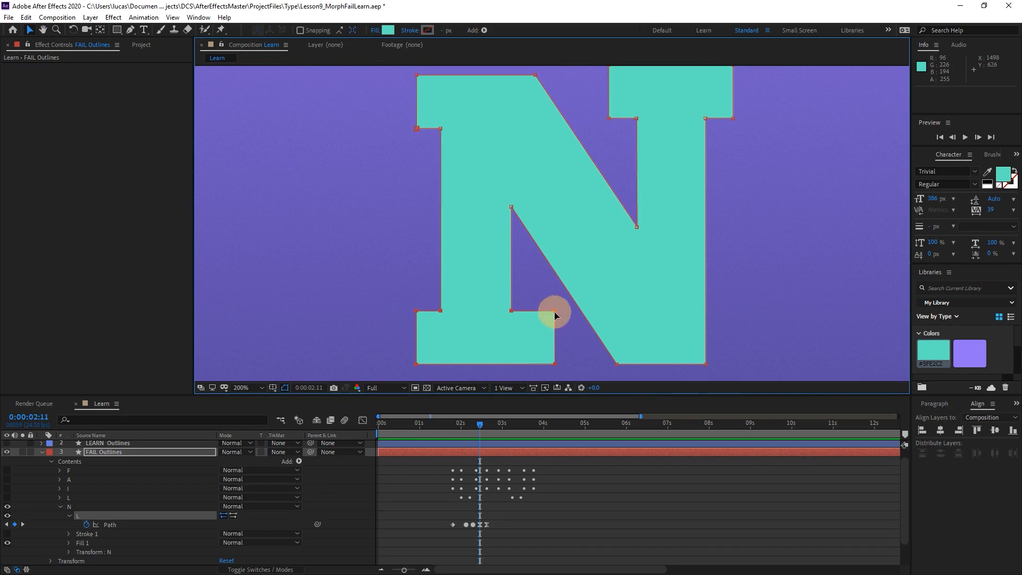
# At 0:00:02:11, shift the N's lower-left serif slightly downward as an overshoot and preview the morph.
pyautogui.moveTo(554, 311); pyautogui.dragTo(554, 323)
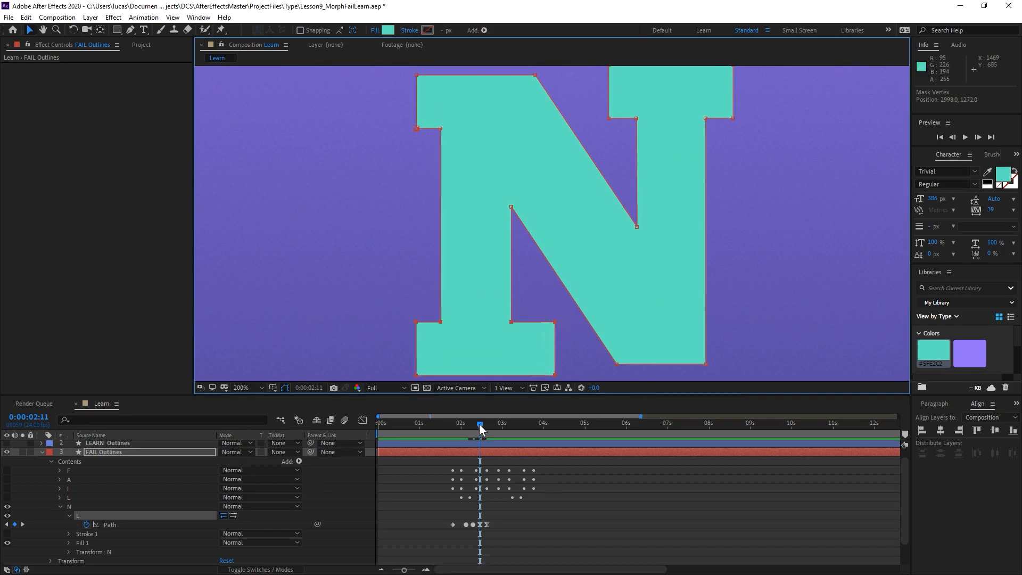
pyautogui.moveTo(479, 424)
pyautogui.mouseDown()
pyautogui.moveTo(451, 424)
pyautogui.moveTo(467, 423)
pyautogui.mouseUp()
pyautogui.press('space')
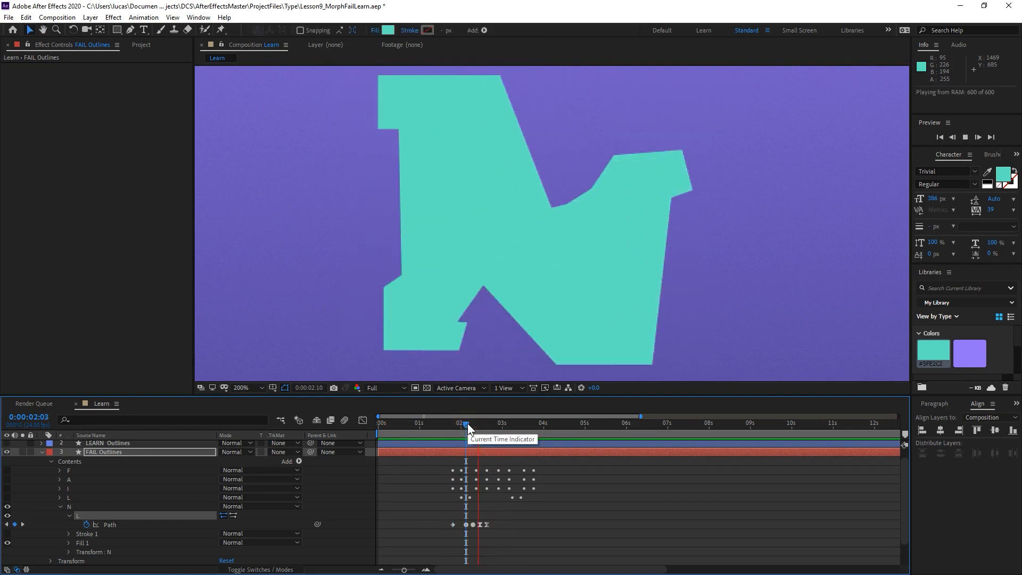
pyautogui.press('space')
# Move the N's last Path keyframe to 0:00:02:17 and replay the morph.
pyautogui.click(504, 526)
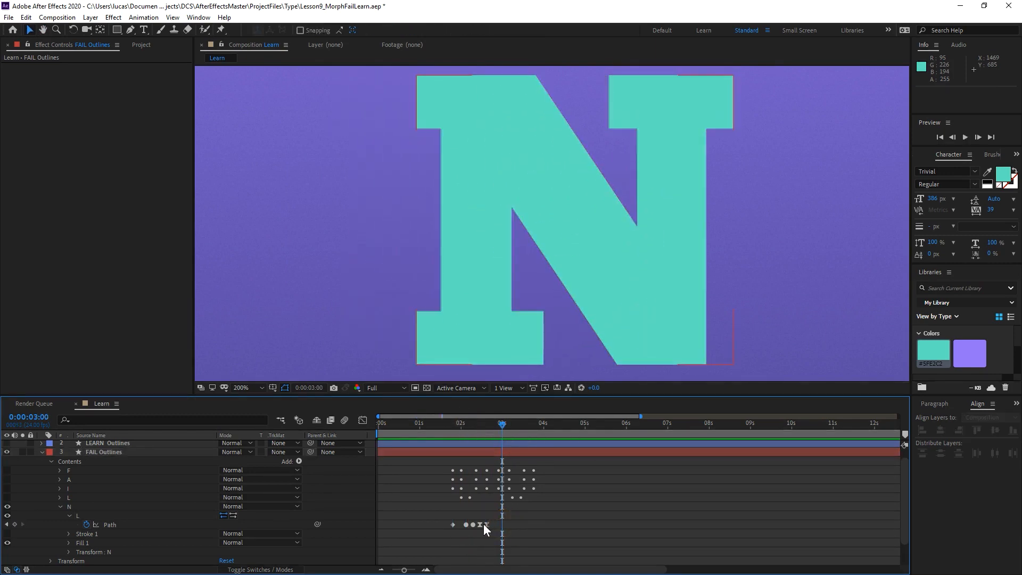
pyautogui.click(488, 525)
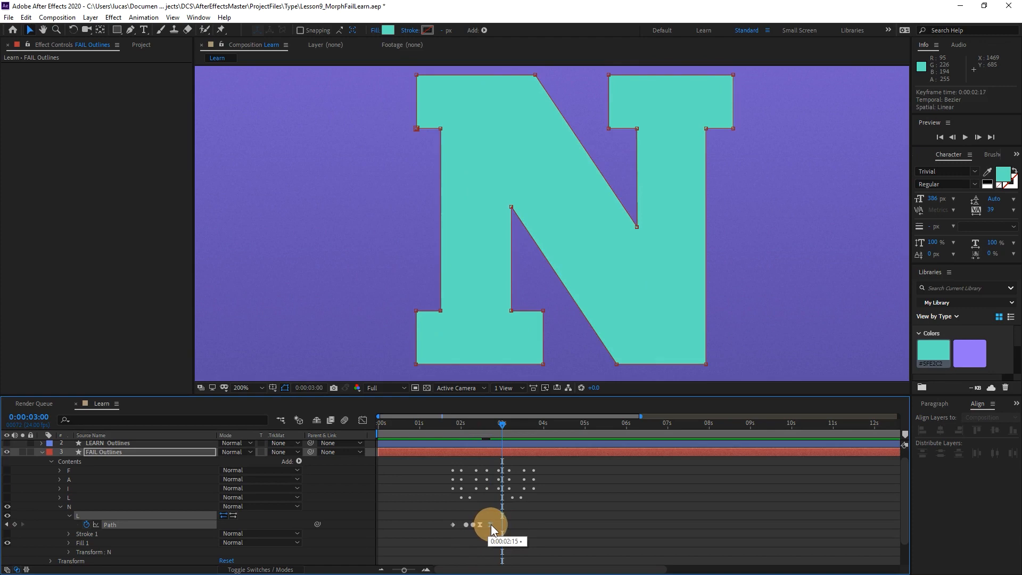
pyautogui.click(472, 427)
pyautogui.press('space')
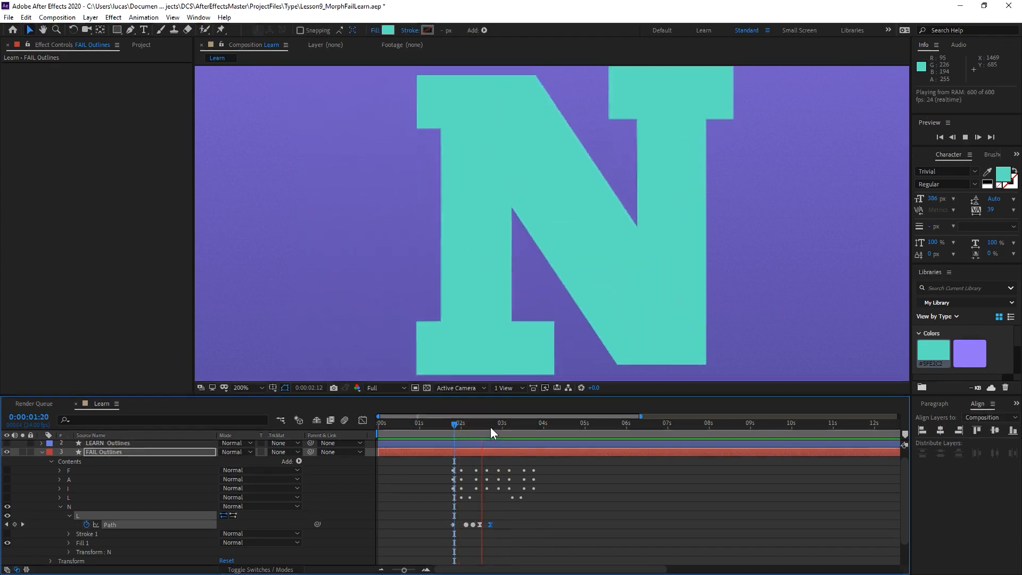
# At 0:00:02:11, select the vertices of the N's upper-left serif and nudge them to the right so the stem leans.
pyautogui.moveTo(479, 423); pyautogui.dragTo(480, 429)
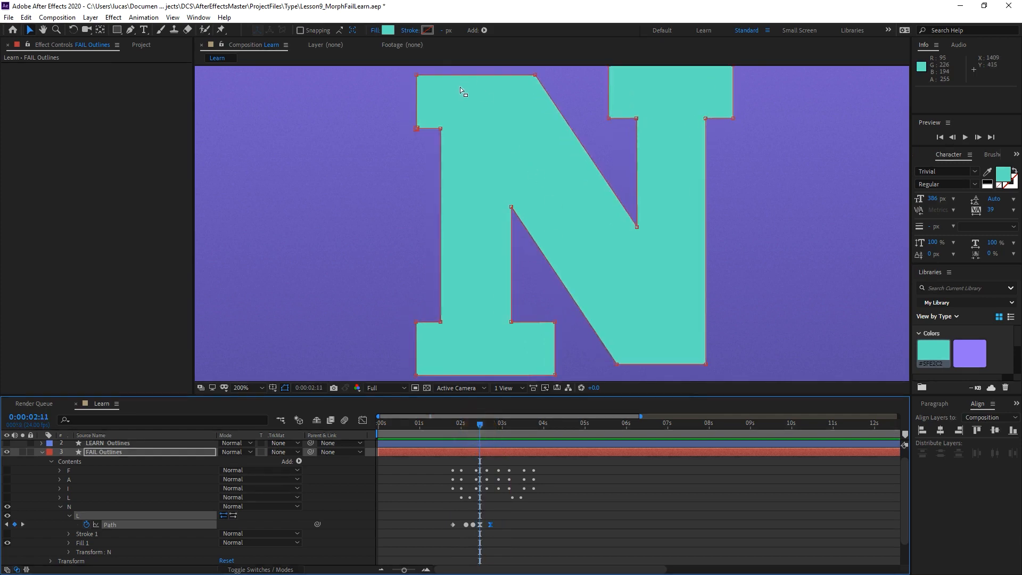
pyautogui.click(441, 129)
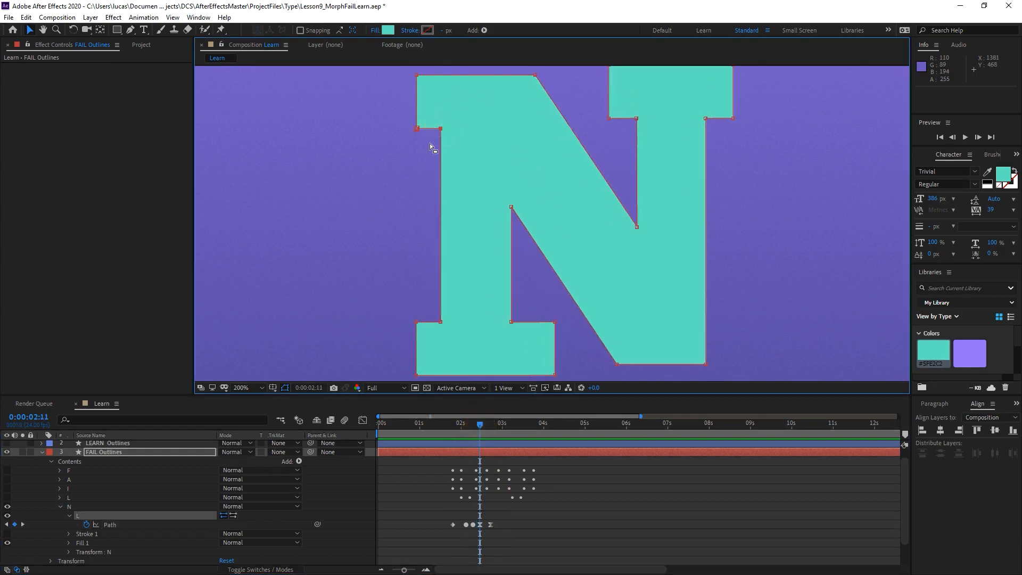
pyautogui.click(416, 128)
pyautogui.click(416, 75)
pyautogui.click(535, 76)
pyautogui.press('Right')
pyautogui.press('Right')
pyautogui.press('Right')
pyautogui.press('Right')
pyautogui.press('Right')
pyautogui.press('Right')
pyautogui.press('Right')
pyautogui.press('Right')
pyautogui.press('Right')
pyautogui.press('Right')
pyautogui.press('Right')
pyautogui.press('Right')
pyautogui.press('Right')
pyautogui.press('Right')
pyautogui.press('Right')
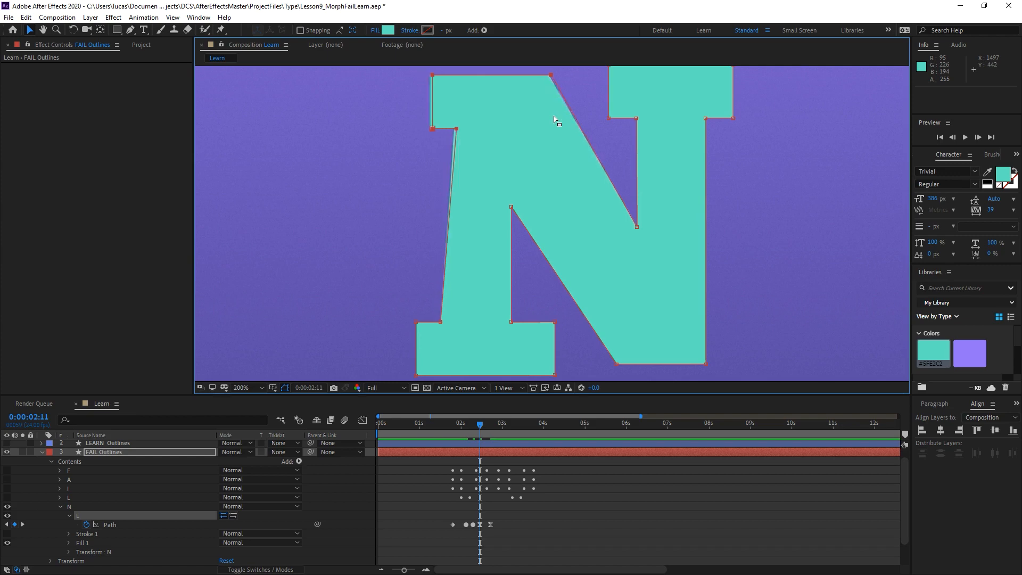
pyautogui.press('Right')
pyautogui.press('Right')
pyautogui.press('Right')
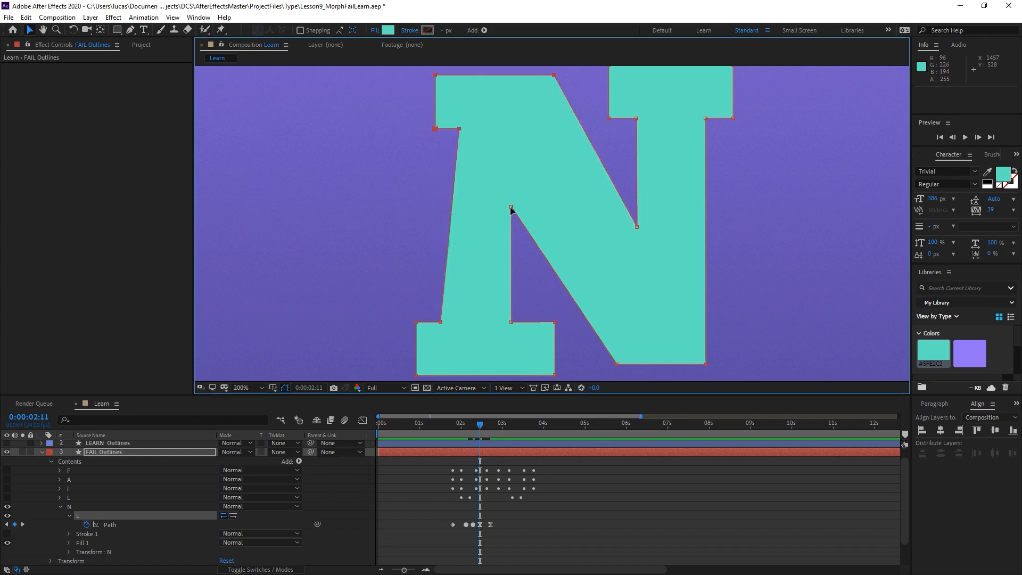
# Shift the N's inner corner vertex beside the left stem slightly right to match the lean, and preview the morph.
pyautogui.moveTo(511, 208); pyautogui.dragTo(525, 209)
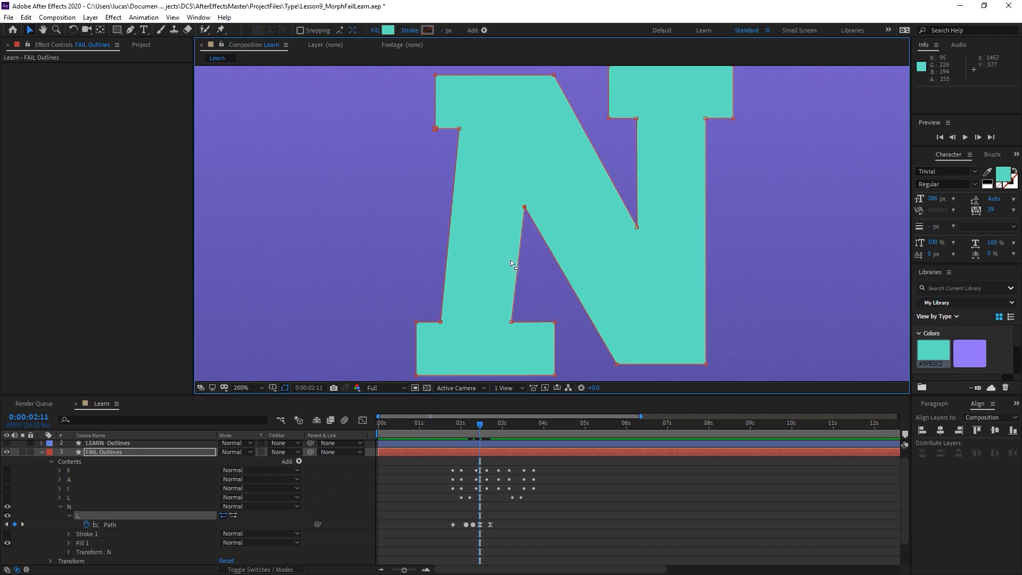
pyautogui.click(462, 426)
pyautogui.press('space')
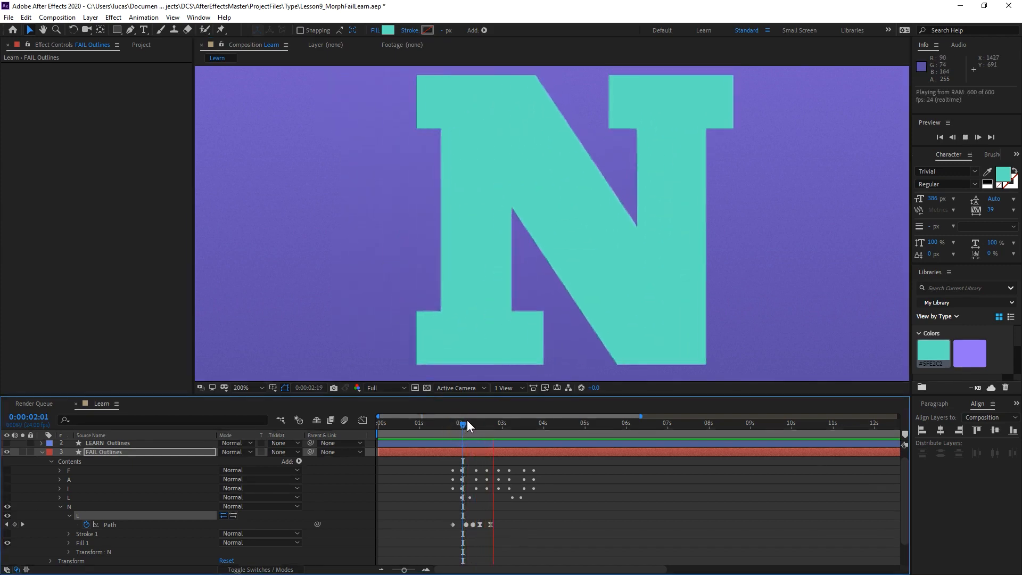
# Move the last two Path keyframes one frame later, to 0:00:02:12 and 0:00:02:18, and replay the morph.
pyautogui.moveTo(466, 417)
pyautogui.mouseDown()
pyautogui.moveTo(453, 424)
pyautogui.moveTo(468, 424)
pyautogui.mouseUp()
pyautogui.click(479, 526)
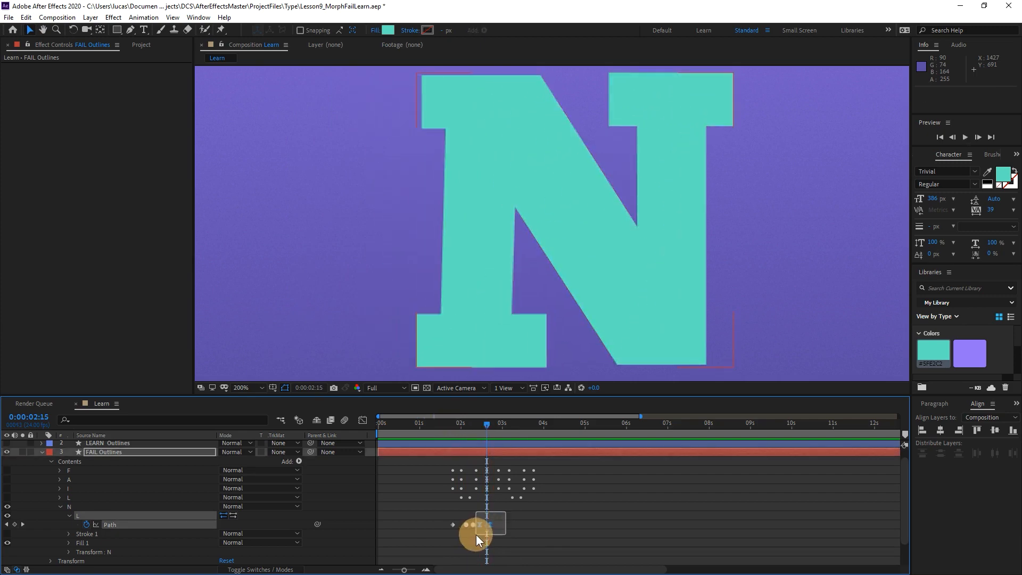
pyautogui.moveTo(481, 526); pyautogui.dragTo(481, 524)
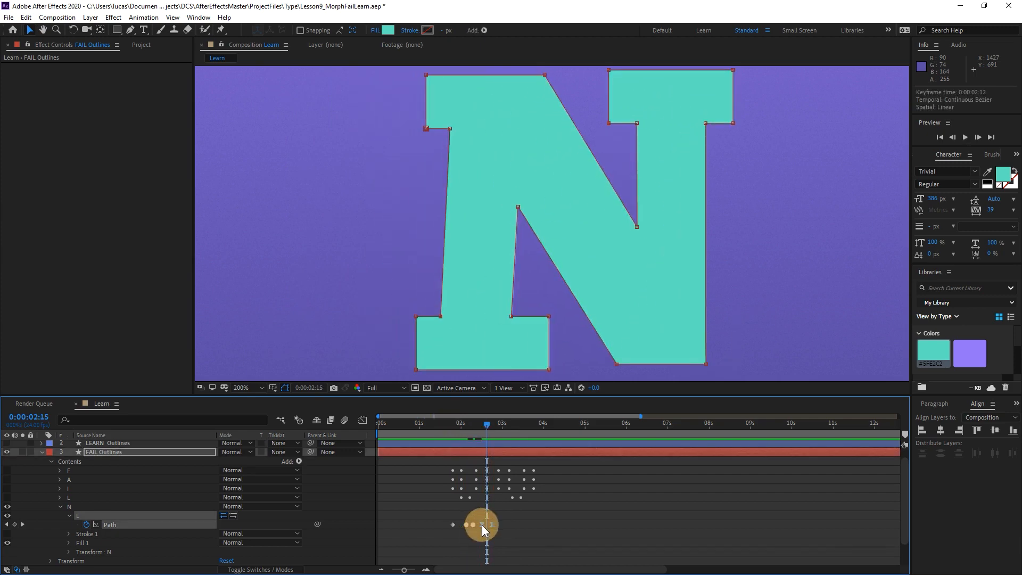
pyautogui.click(455, 422)
pyautogui.press('space')
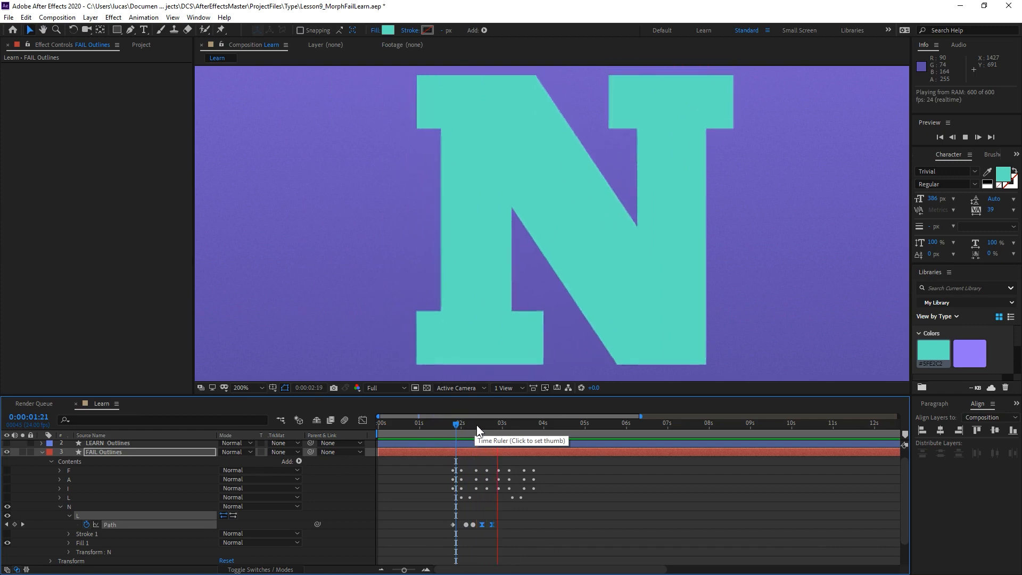
pyautogui.click(459, 423)
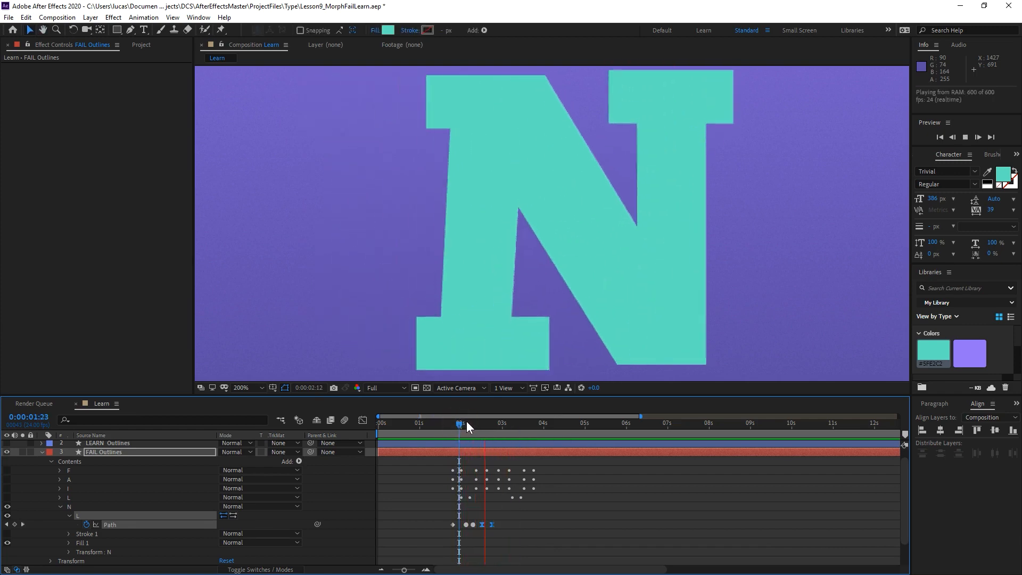
# At 0:00:02:12, select the N's upper-right serif vertices, nudge them slightly right, and scrub through the morph.
pyautogui.moveTo(467, 420); pyautogui.dragTo(481, 426)
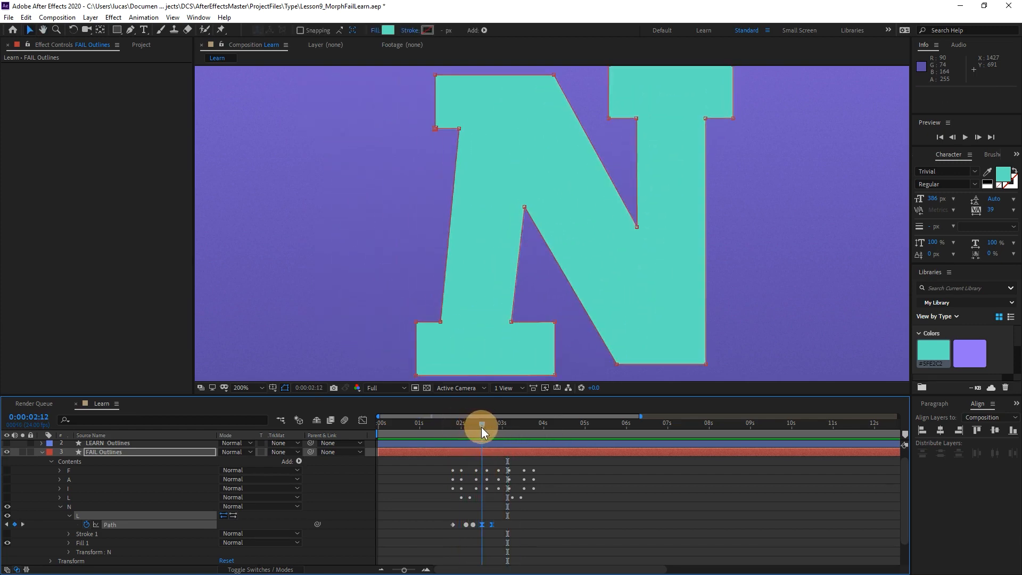
pyautogui.click(400, 531)
pyautogui.click(483, 524)
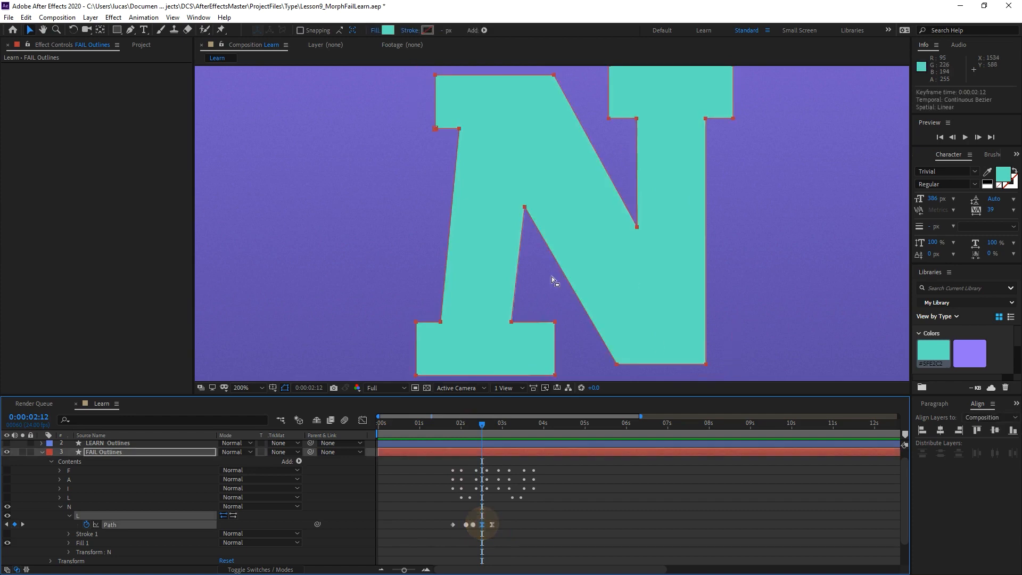
pyautogui.moveTo(698, 105); pyautogui.dragTo(669, 145)
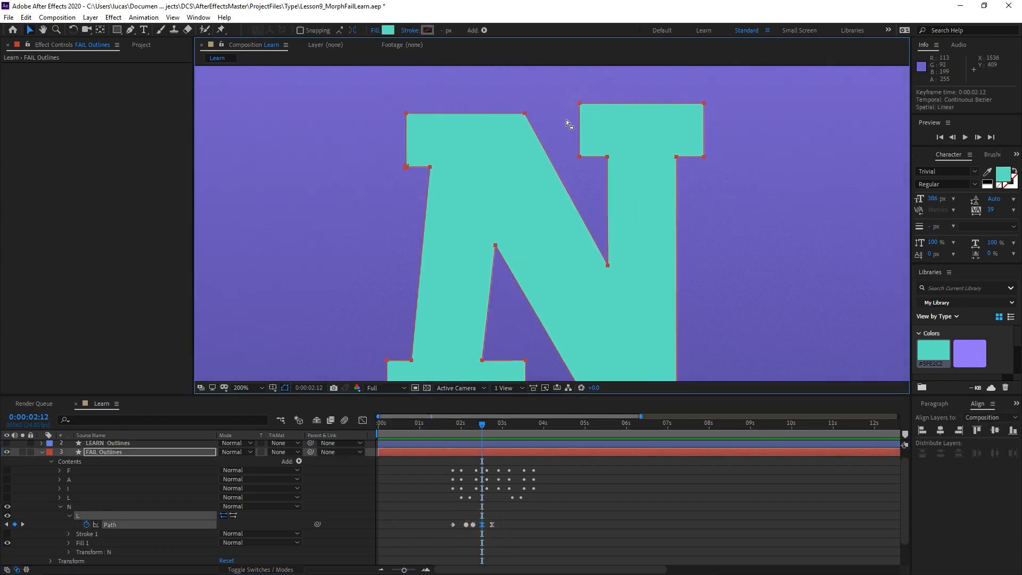
pyautogui.click(580, 103)
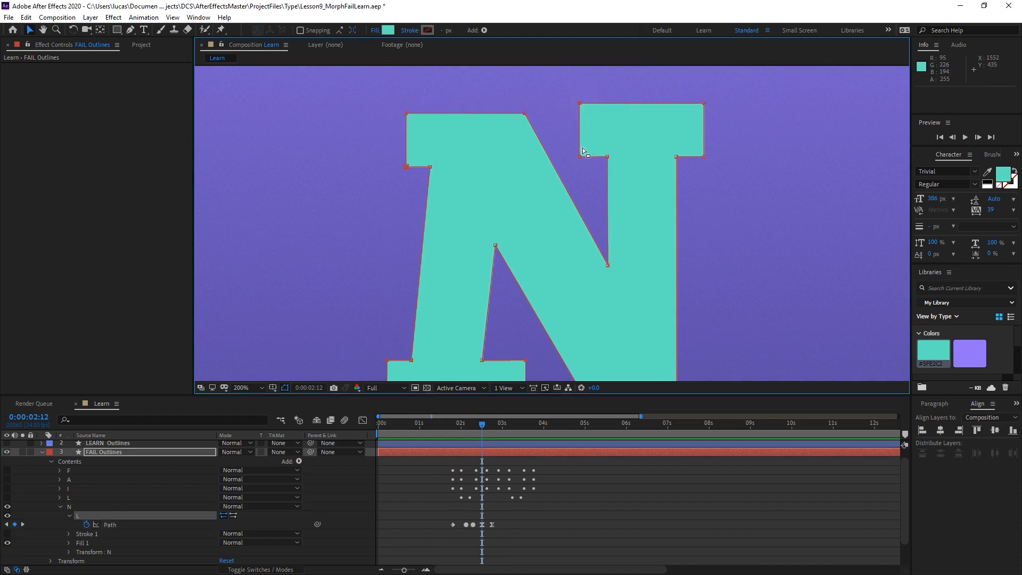
pyautogui.moveTo(557, 84); pyautogui.dragTo(733, 165)
pyautogui.moveTo(582, 106); pyautogui.dragTo(588, 112)
pyautogui.press('Right')
pyautogui.press('Right')
pyautogui.press('Right')
pyautogui.press('Right')
pyautogui.press('Right')
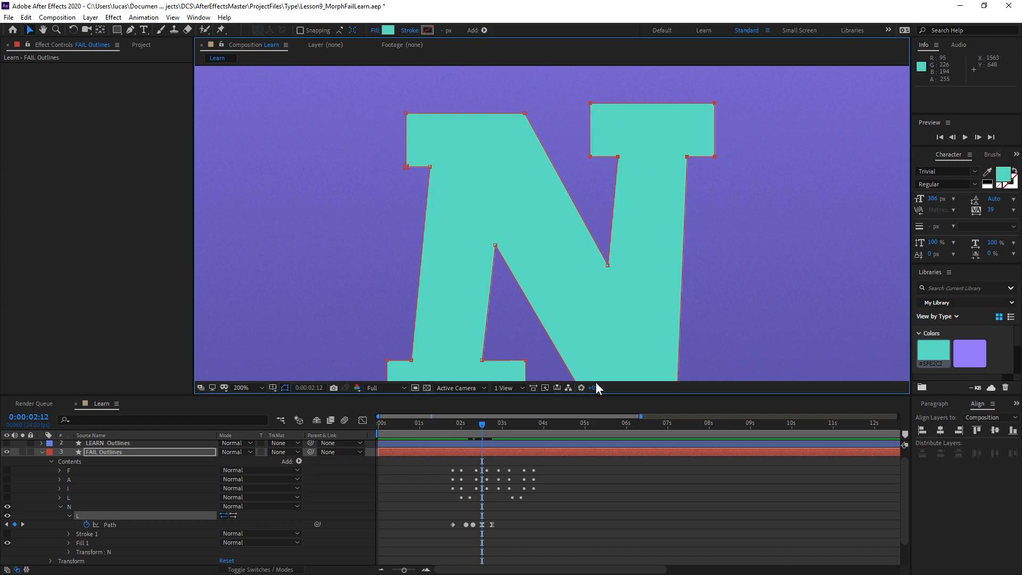
pyautogui.click(452, 424)
pyautogui.moveTo(453, 423); pyautogui.dragTo(476, 422)
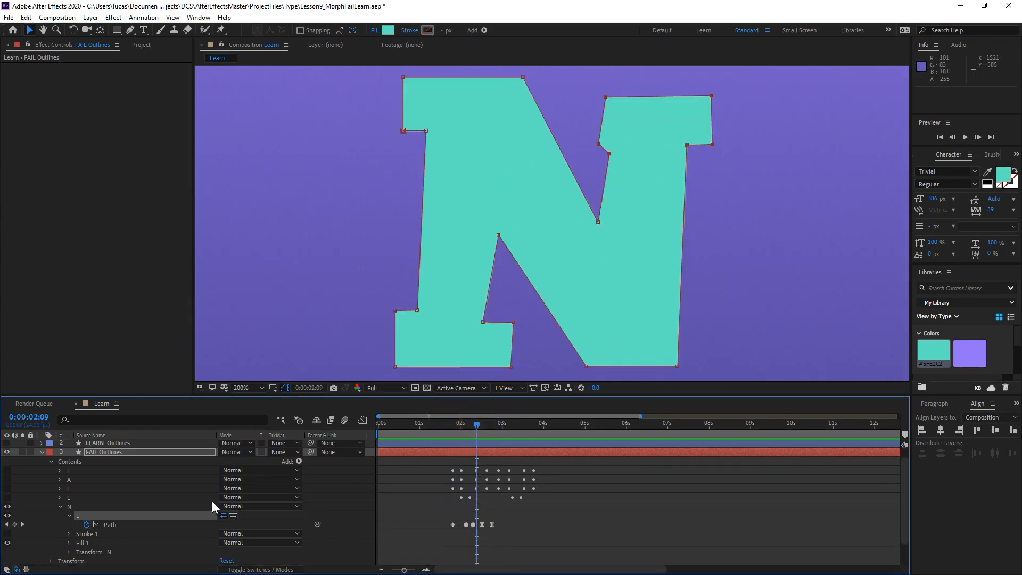
# Reveal and select the N group's transform properties, with the current time at 0:00:02:18.
pyautogui.click(68, 551)
pyautogui.scroll(-3, 101, 545)
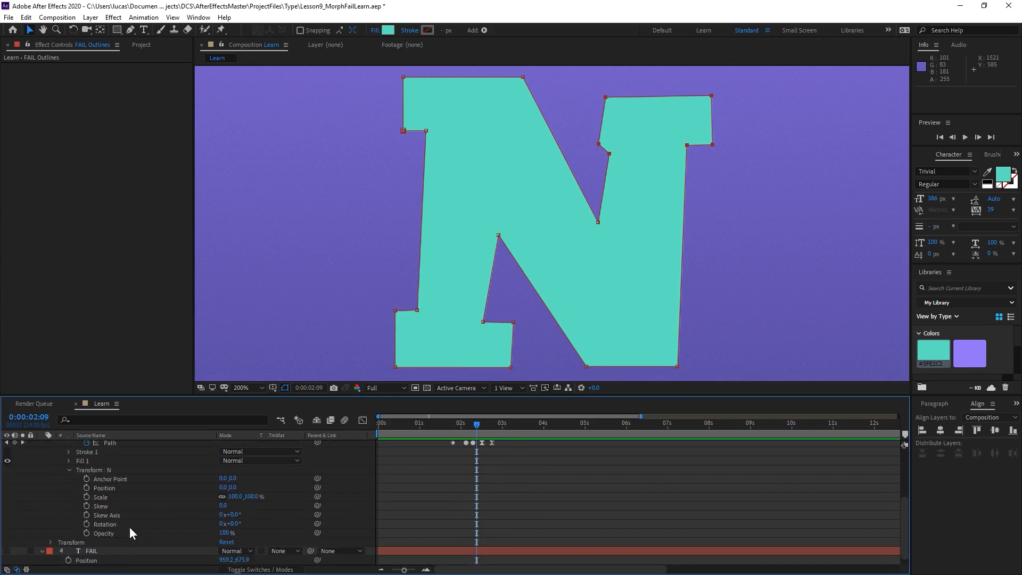
pyautogui.scroll(1, 146, 515)
pyautogui.scroll(-1, 146, 516)
pyautogui.click(154, 470)
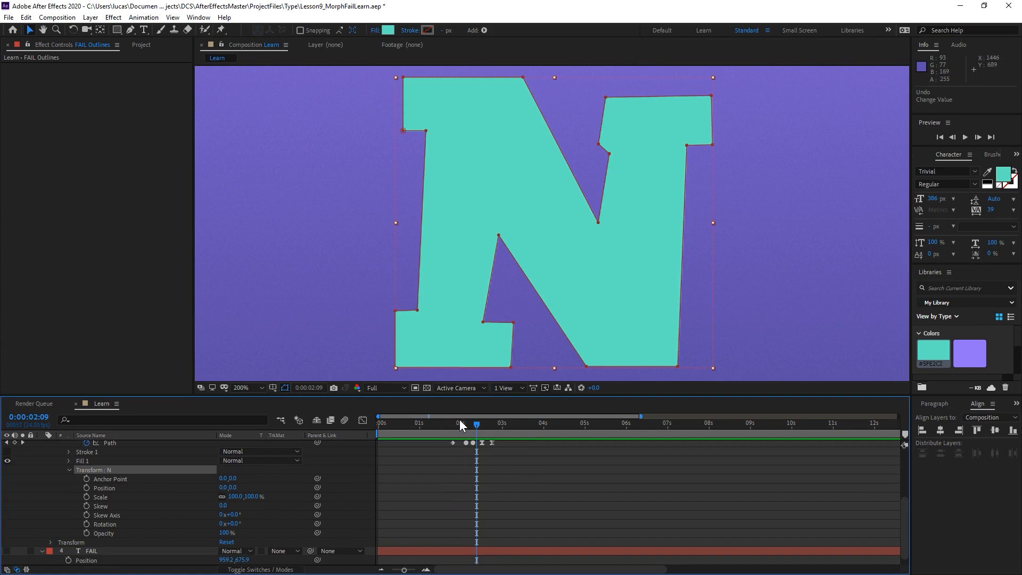
pyautogui.moveTo(459, 421); pyautogui.dragTo(492, 426)
pyautogui.scroll(-4, 577, 248)
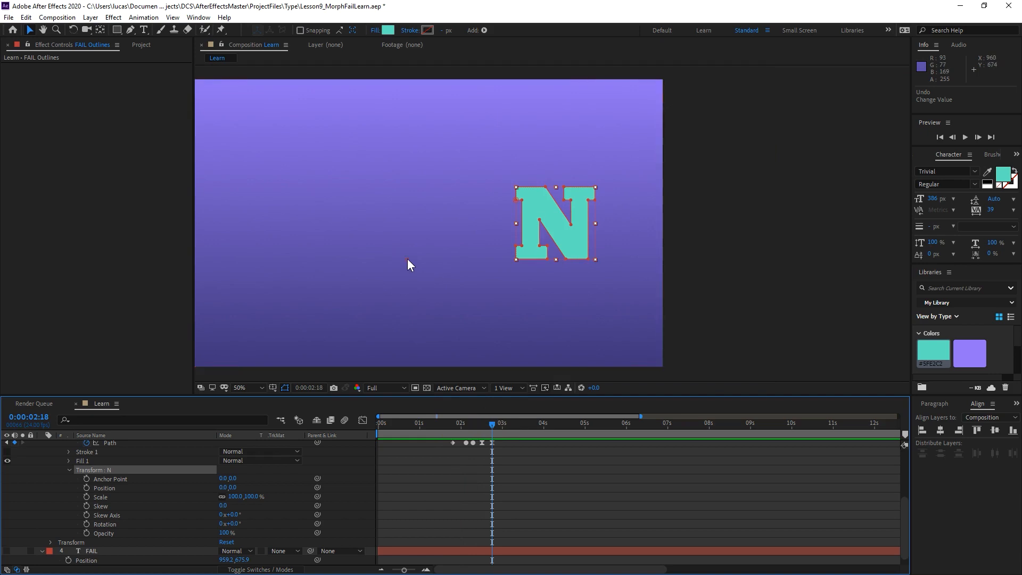
# Move the N group's anchor point to the bottom-right corner of its right stem, at 681.5, 0.0.
pyautogui.press('y')
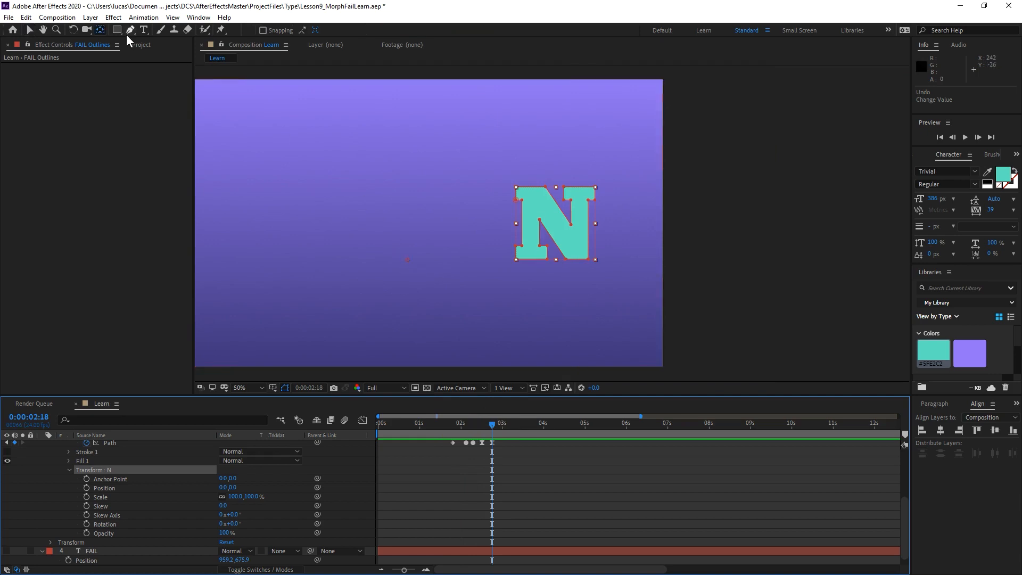
pyautogui.click(409, 260)
pyautogui.moveTo(555, 270); pyautogui.dragTo(596, 261)
pyautogui.scroll(2, 585, 298)
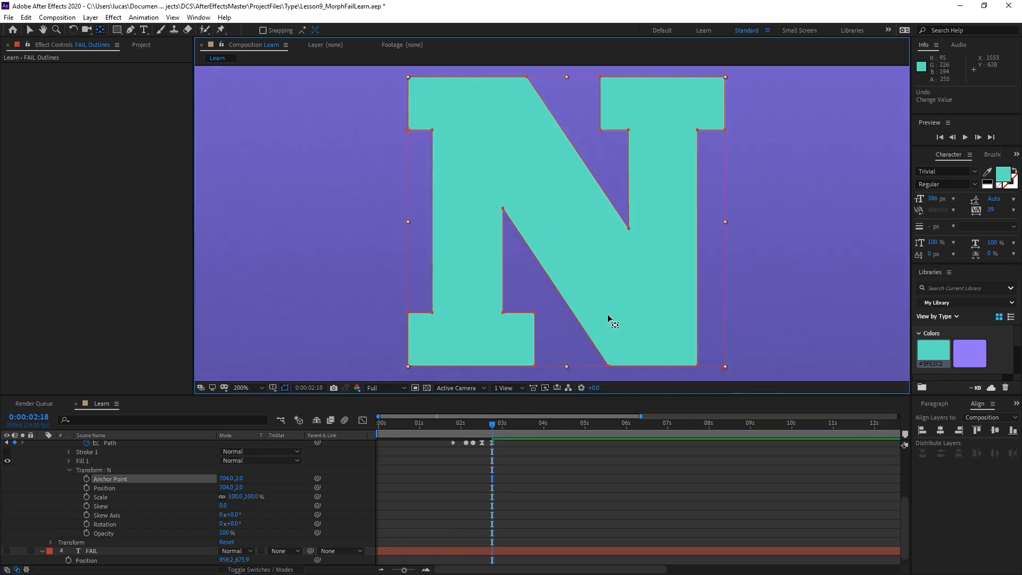
pyautogui.moveTo(608, 314); pyautogui.dragTo(521, 168)
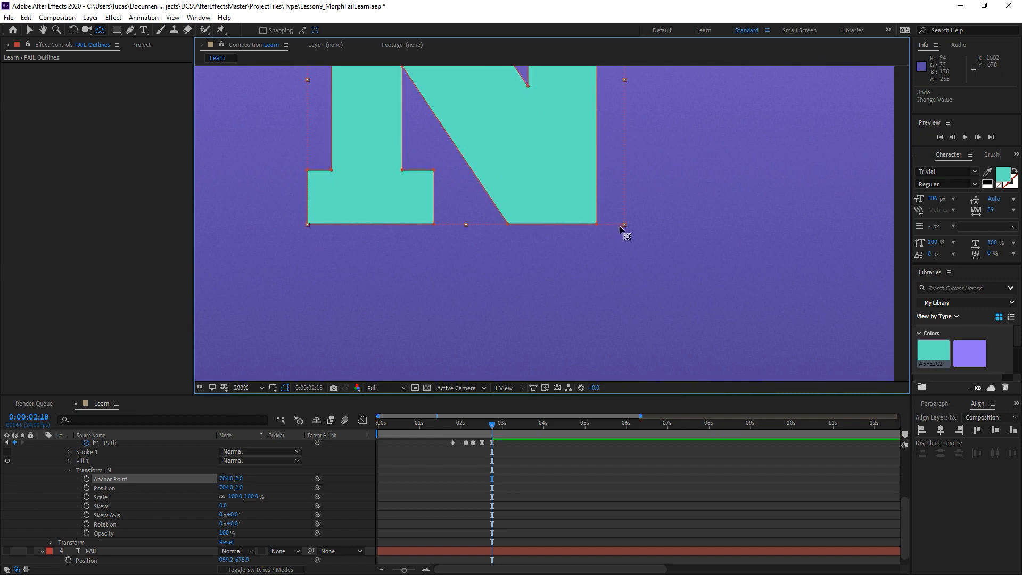
pyautogui.moveTo(602, 228); pyautogui.dragTo(597, 226)
# Add a Rotation keyframe of 0° to the N group at 0:00:02:11.
pyautogui.moveTo(235, 526); pyautogui.dragTo(240, 521)
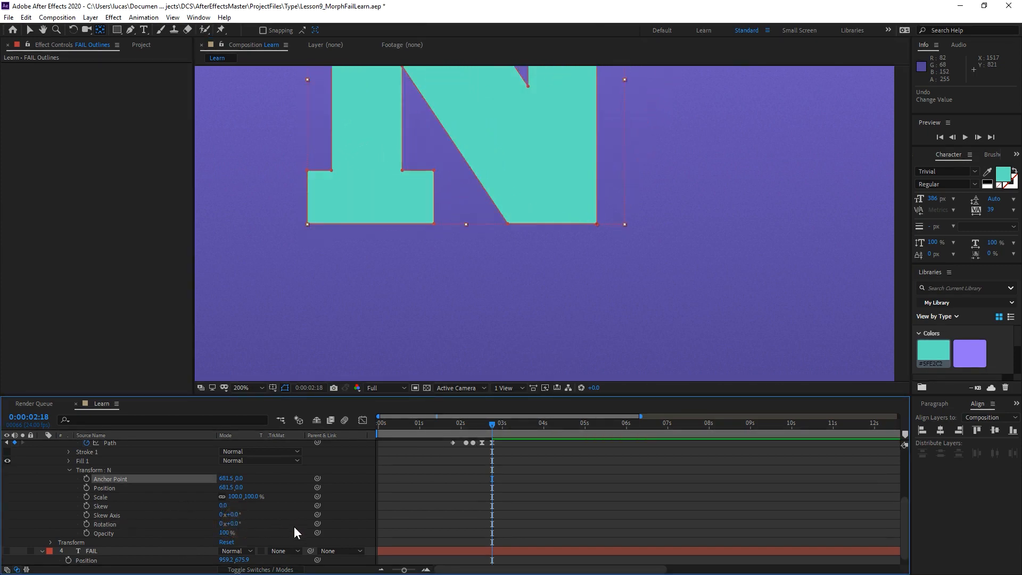
pyautogui.moveTo(472, 424); pyautogui.dragTo(479, 423)
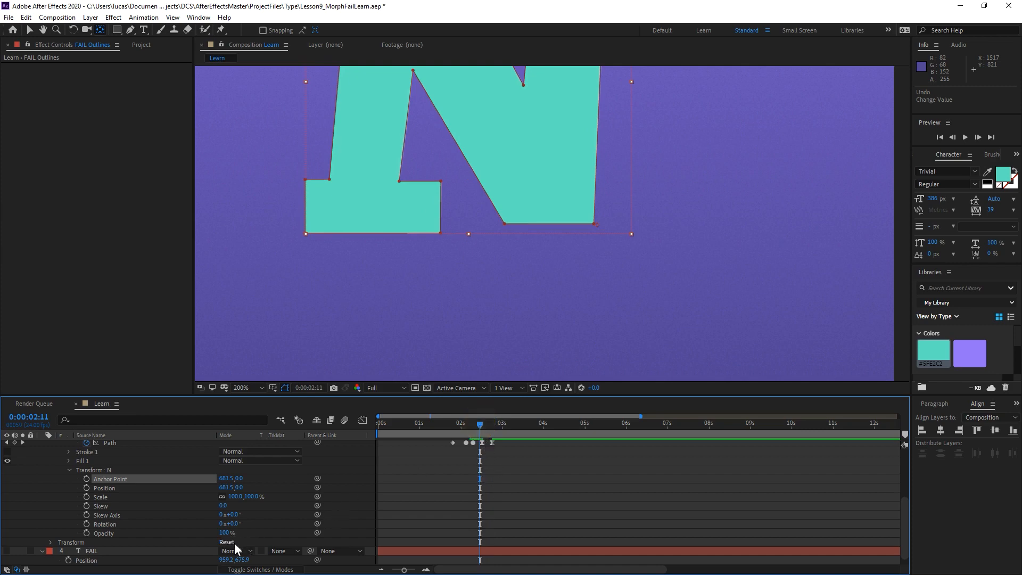
pyautogui.click(86, 525)
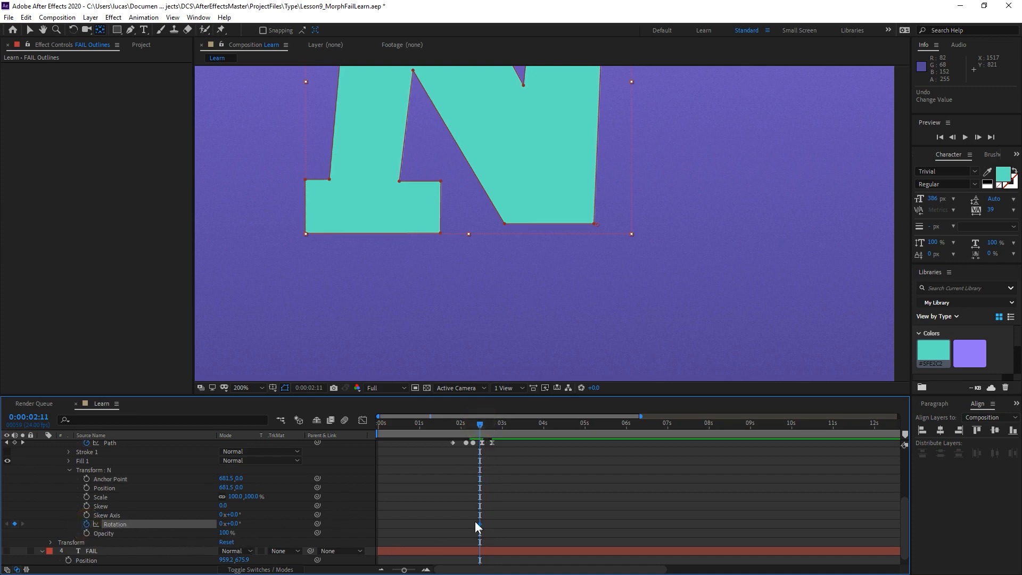
# Set the N group's Rotation to +1.9° at 0:00:02:15.
pyautogui.press('pagedown')
pyautogui.press('pagedown')
pyautogui.press('pagedown')
pyautogui.press('pagedown')
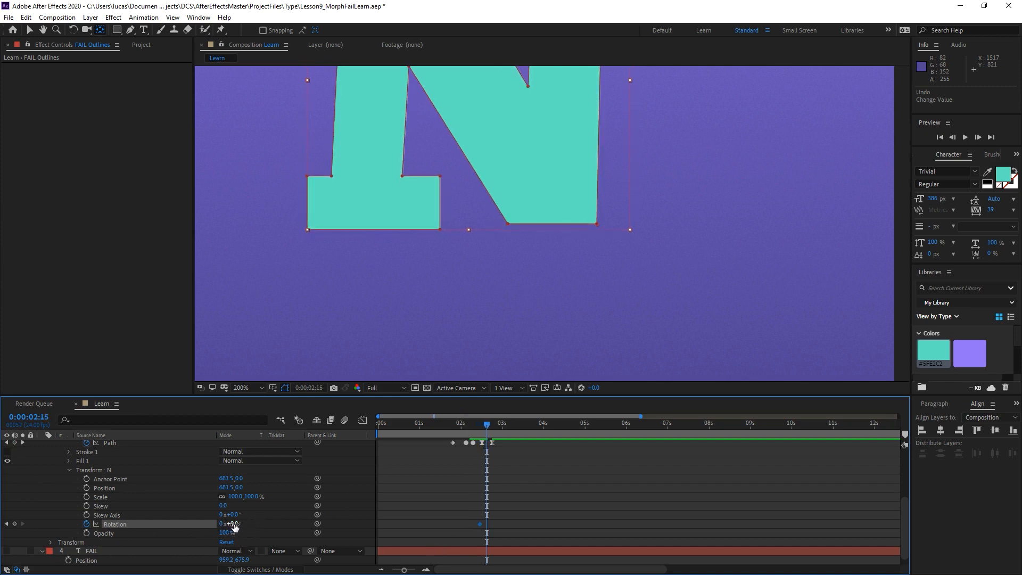
pyautogui.moveTo(234, 526); pyautogui.dragTo(242, 524)
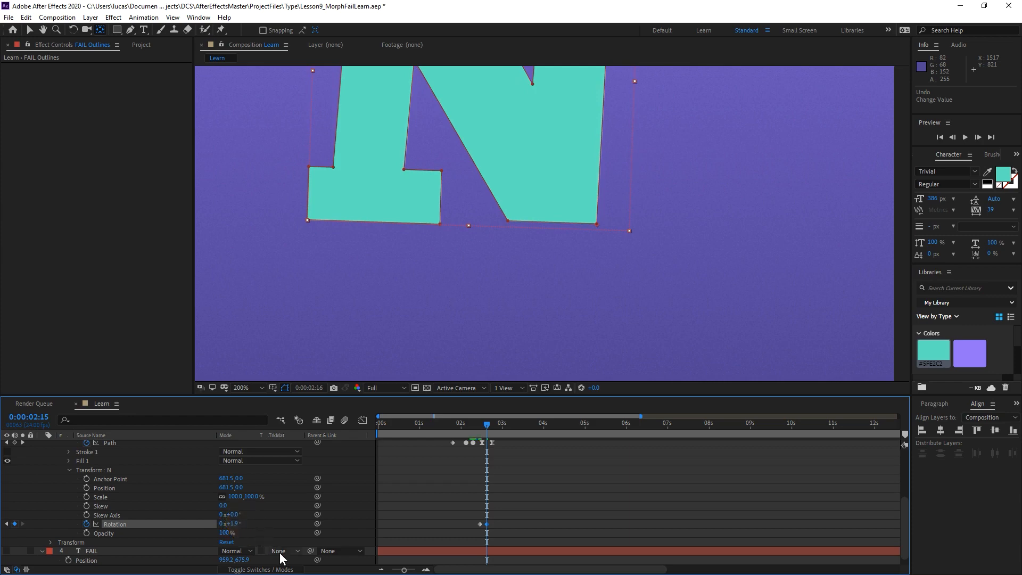
# Set the N group's Rotation to -0.4° at 0:00:02:19.
pyautogui.press('pagedown')
pyautogui.press('pagedown')
pyautogui.press('pagedown')
pyautogui.press('pagedown')
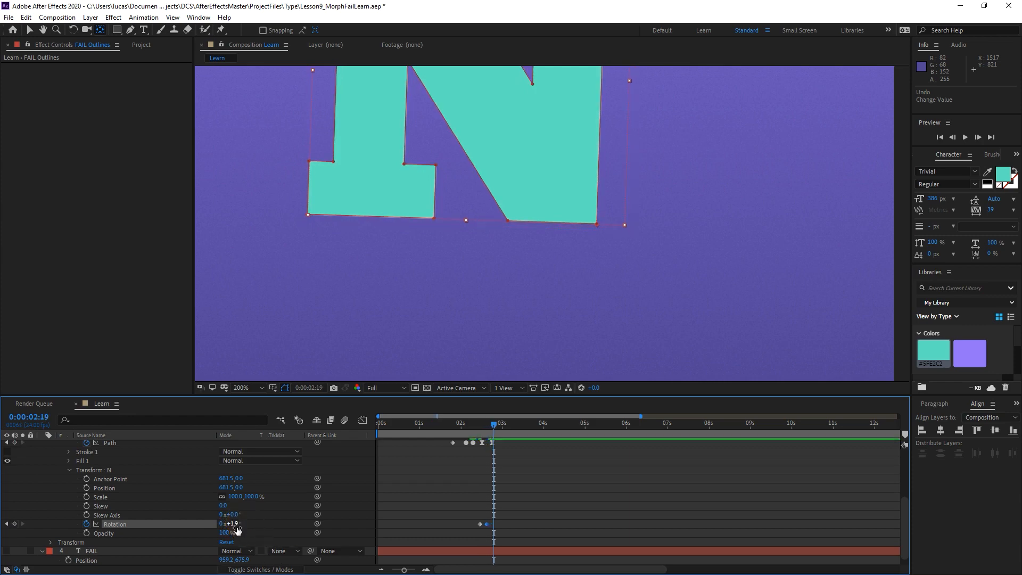
pyautogui.moveTo(238, 528); pyautogui.dragTo(229, 532)
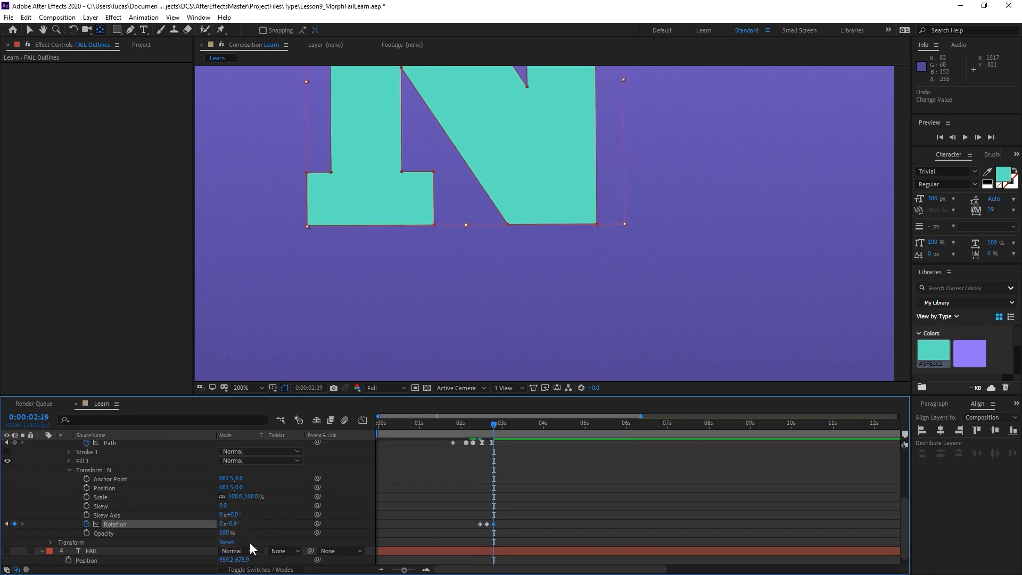
# Set the N group's Rotation to 0° at 0:00:02:23 and apply Easy Ease to its last three Rotation keyframes.
pyautogui.press('pagedown')
pyautogui.press('pagedown')
pyautogui.press('pagedown')
pyautogui.press('pagedown')
pyautogui.click(235, 523)
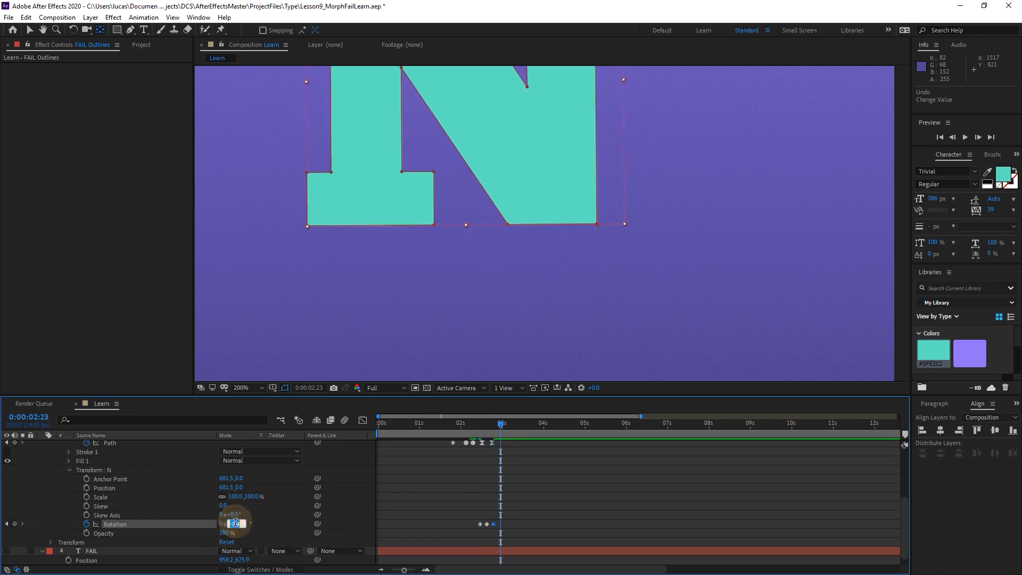
pyautogui.write('0')
pyautogui.press('Return')
pyautogui.moveTo(514, 518); pyautogui.dragTo(484, 528)
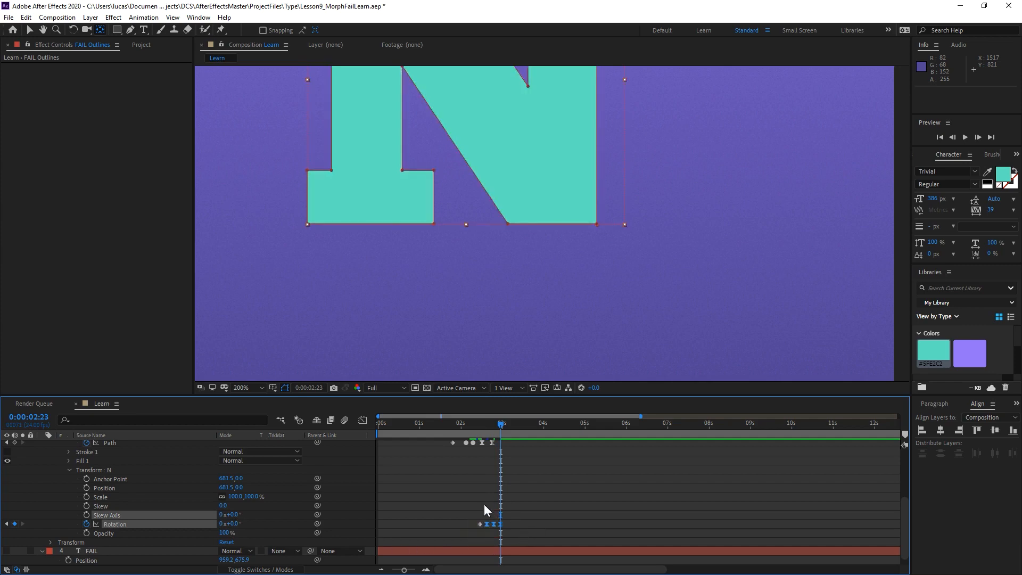
# Reframe the whole N in the view and preview the L-to-N morph with its settling rotation.
pyautogui.click(472, 429)
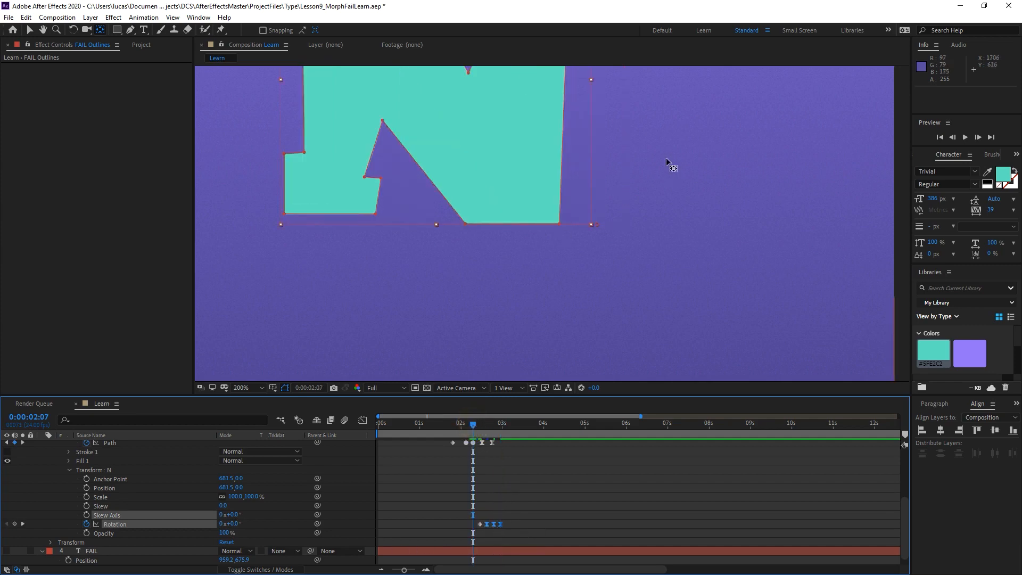
pyautogui.moveTo(668, 160); pyautogui.dragTo(723, 269)
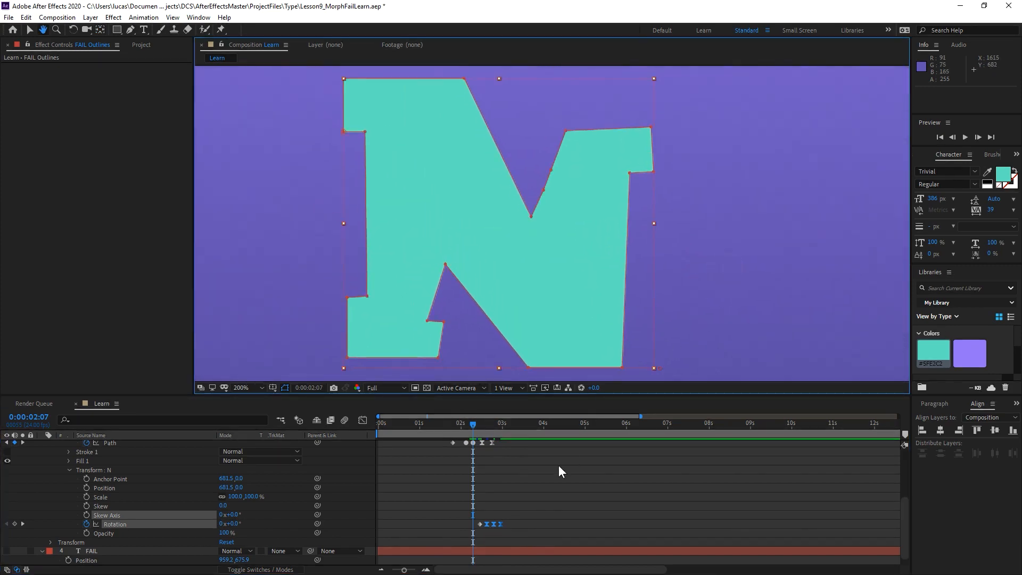
pyautogui.press('space')
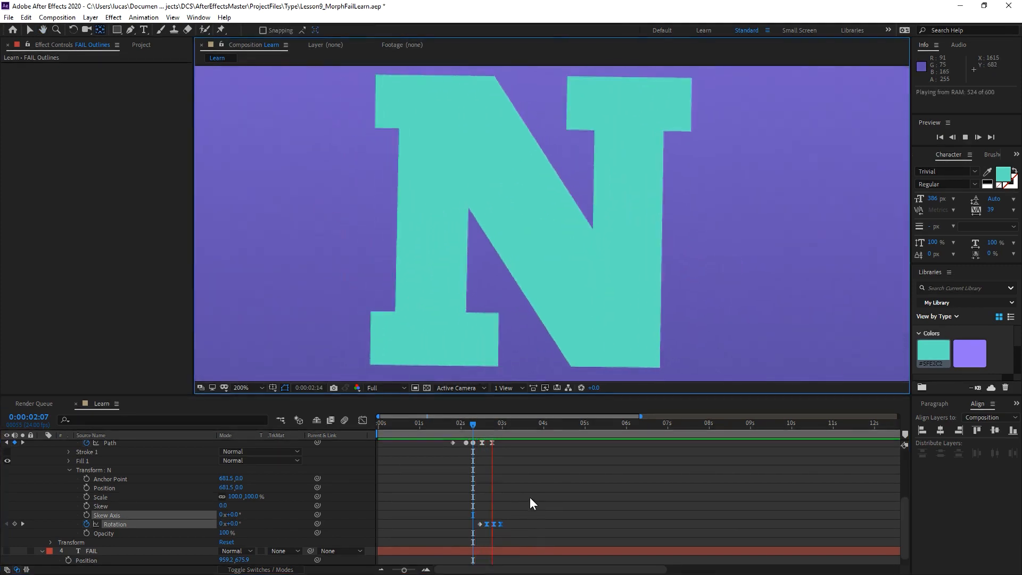
pyautogui.click(460, 421)
pyautogui.moveTo(474, 423); pyautogui.dragTo(448, 425)
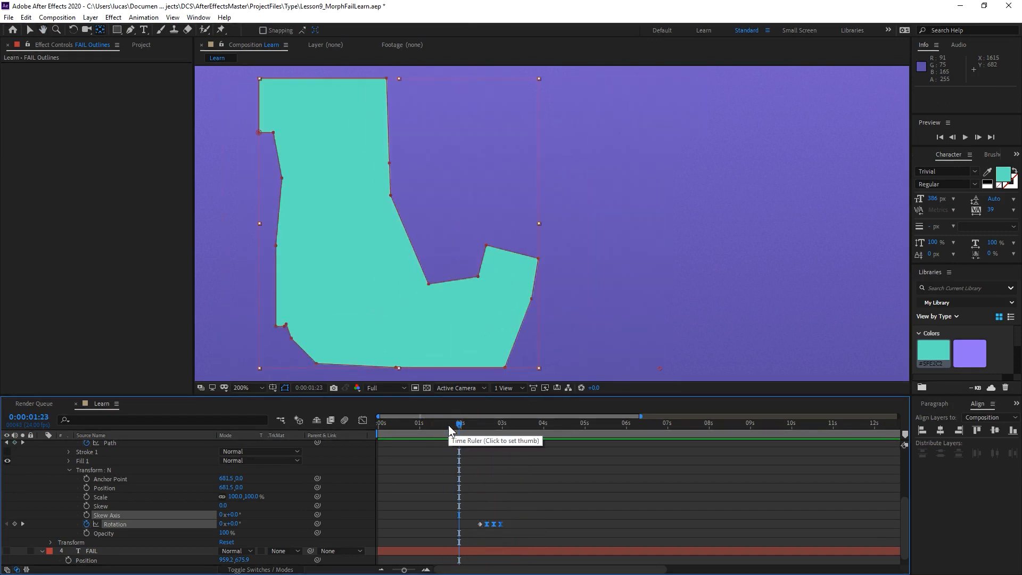
pyautogui.press('space')
pyautogui.click(449, 423)
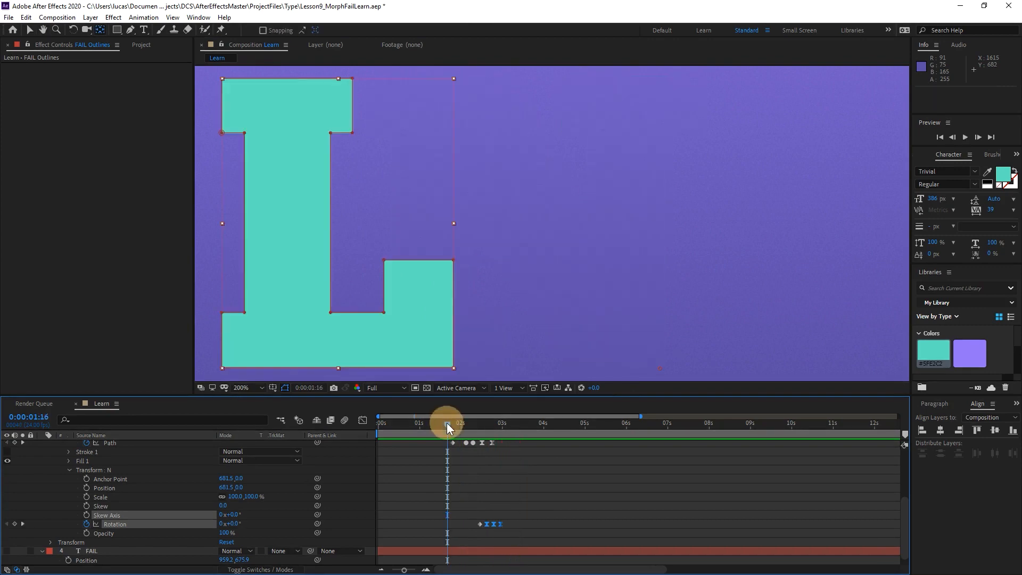
# Make the F, A, I and L groups of FAIL Outlines visible again and collapse the N group.
pyautogui.press(',')
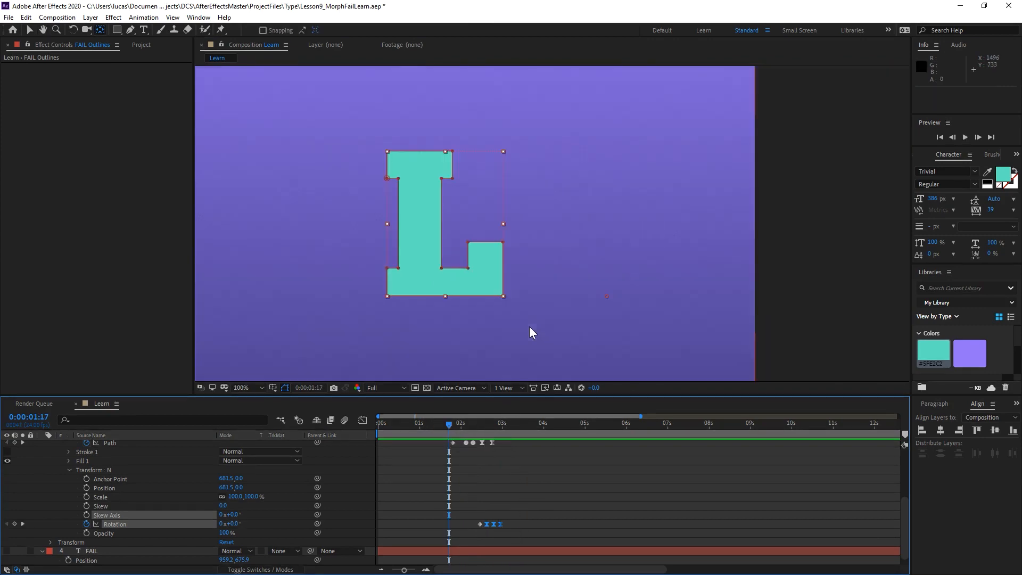
pyautogui.moveTo(555, 277); pyautogui.dragTo(789, 256)
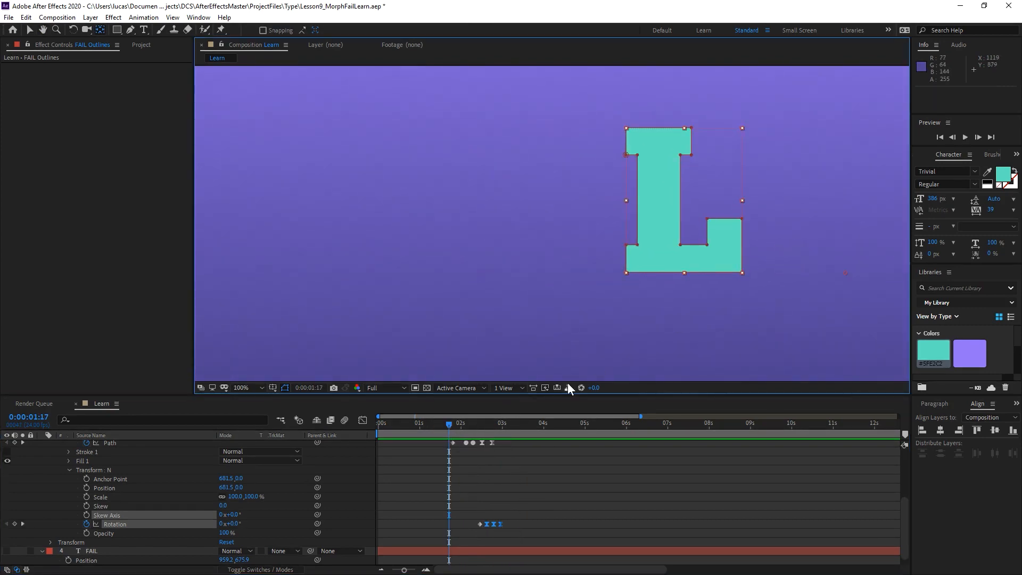
pyautogui.scroll(3, 7, 475)
pyautogui.moveTo(7, 470); pyautogui.dragTo(9, 492)
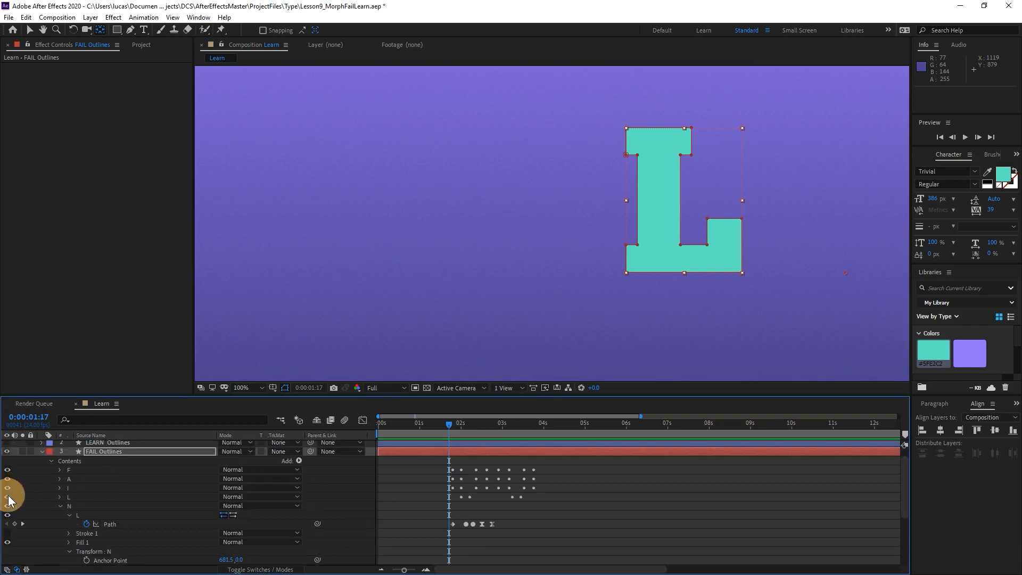
pyautogui.click(61, 507)
pyautogui.press('space')
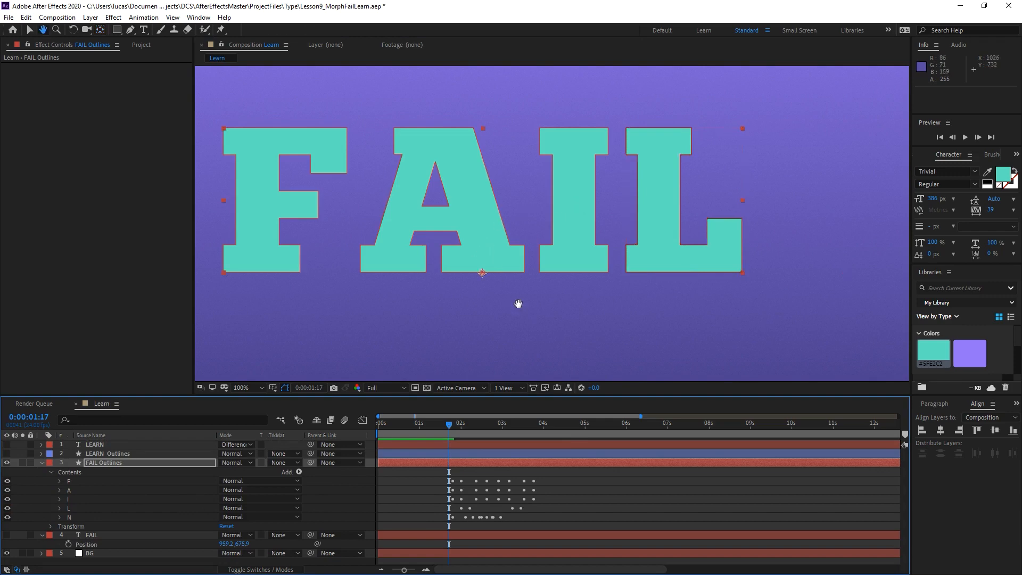
pyautogui.moveTo(518, 304); pyautogui.dragTo(597, 328)
pyautogui.scroll(-1, 603, 331)
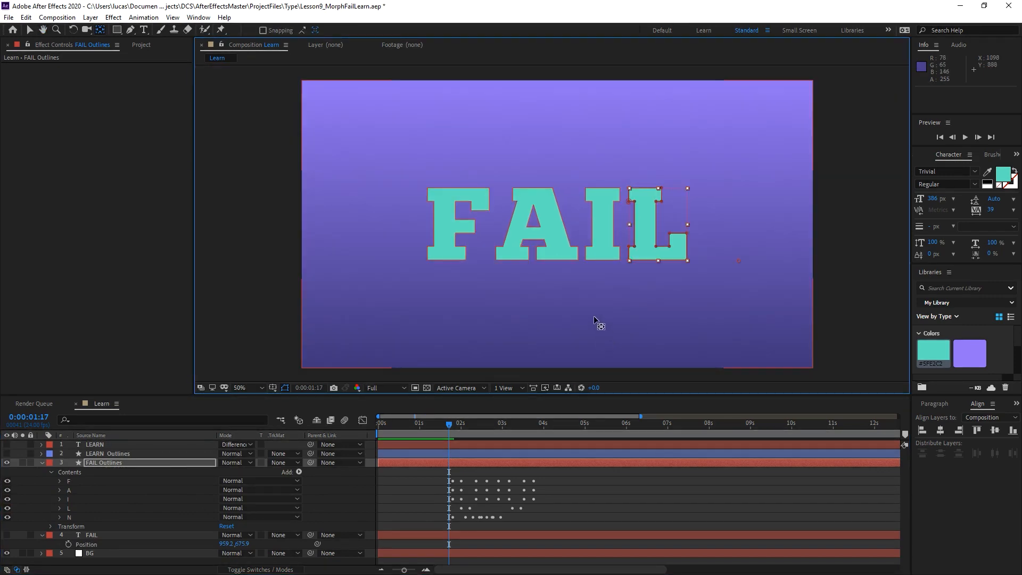
pyautogui.scroll(1, 592, 315)
# Shift all of the N group's Path and Rotation keyframes so the first Path keyframe sits at 0:00:02:03.
pyautogui.moveTo(447, 427)
pyautogui.mouseDown()
pyautogui.moveTo(485, 432)
pyautogui.moveTo(433, 436)
pyautogui.moveTo(490, 423)
pyautogui.moveTo(467, 426)
pyautogui.mouseUp()
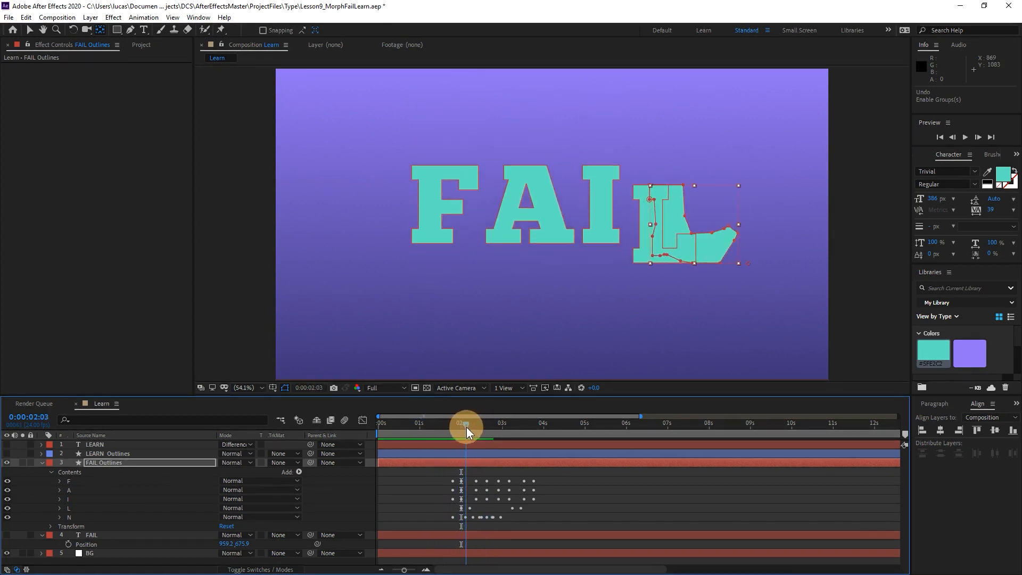
pyautogui.click(60, 517)
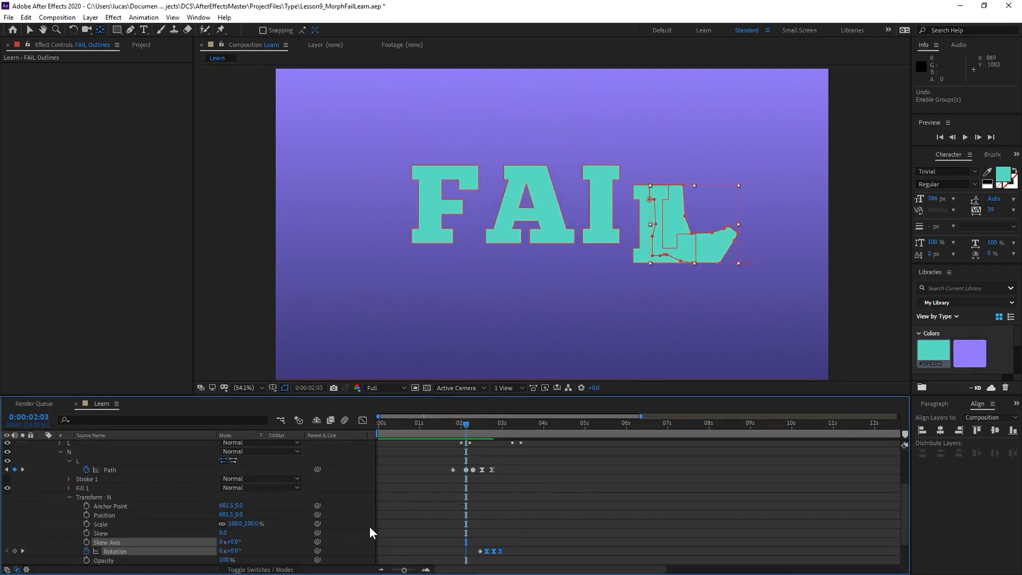
pyautogui.click(88, 454)
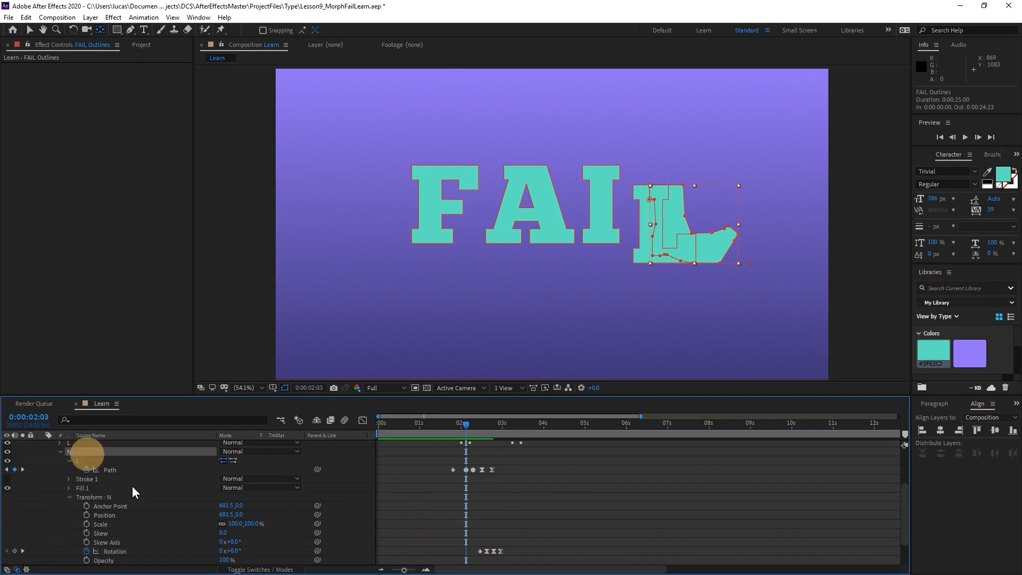
pyautogui.moveTo(425, 462); pyautogui.dragTo(544, 553)
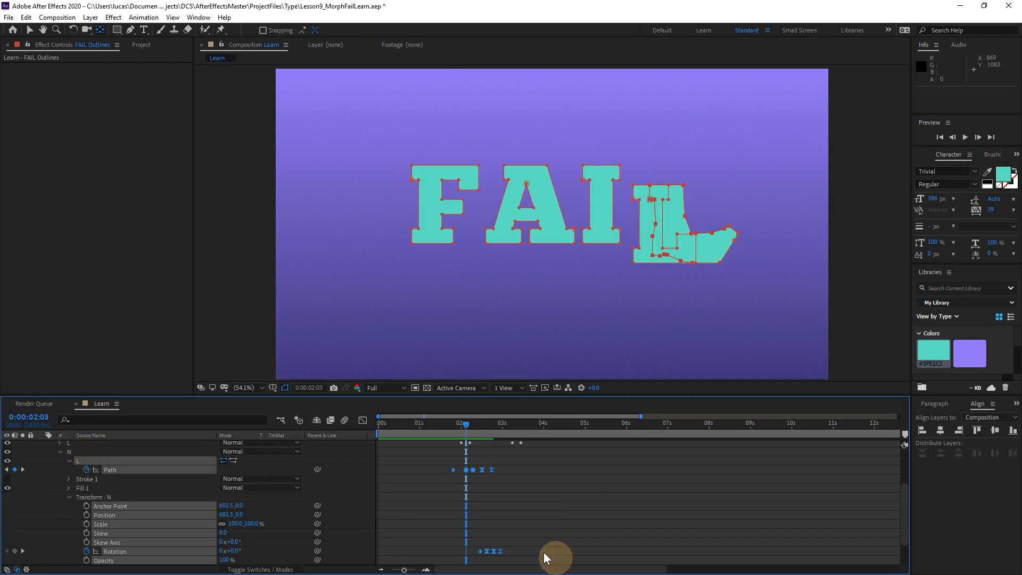
pyautogui.moveTo(447, 427); pyautogui.dragTo(471, 424)
pyautogui.moveTo(428, 463); pyautogui.dragTo(527, 554)
pyautogui.moveTo(451, 469); pyautogui.dragTo(464, 468)
# Preview the retimed N morph together with the other letters, starting from around 0:00:01:19.
pyautogui.click(457, 426)
pyautogui.moveTo(457, 426)
pyautogui.mouseDown()
pyautogui.moveTo(478, 427)
pyautogui.moveTo(452, 433)
pyautogui.mouseUp()
pyautogui.press('space')
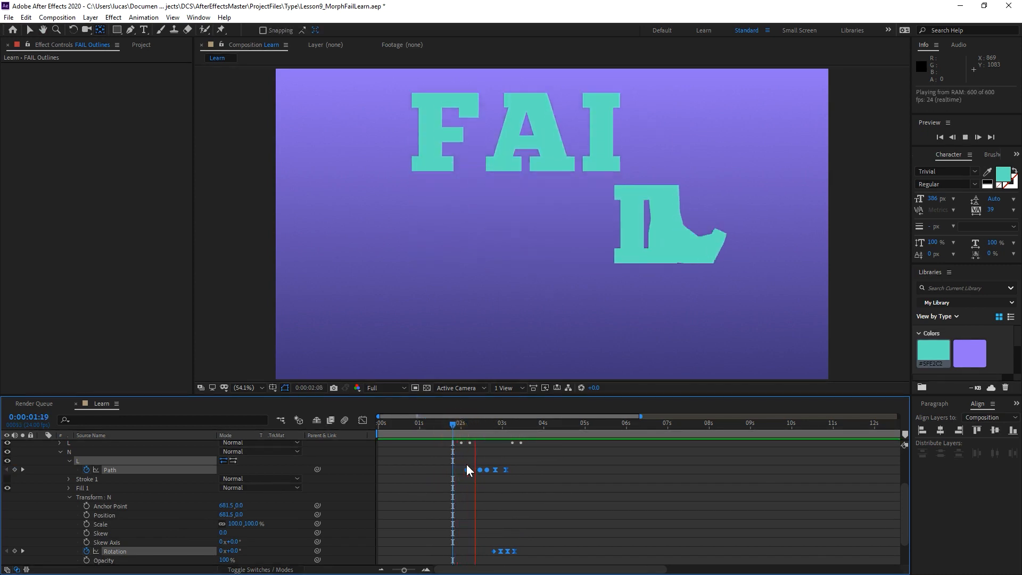
pyautogui.click(459, 423)
pyautogui.press('space')
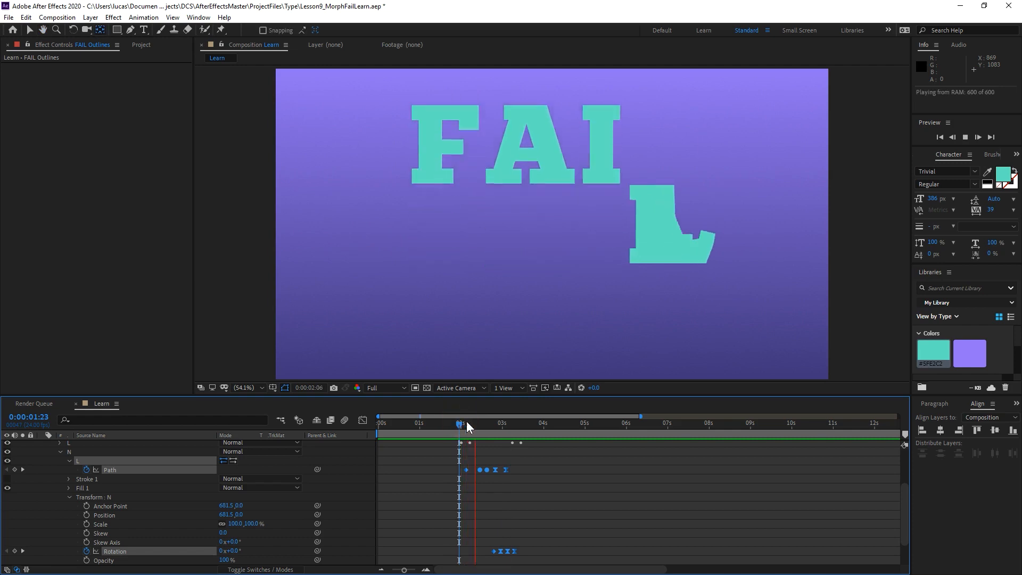
pyautogui.press('space')
# Add a Color keyframe to the N group's Fill 1 and place it at 0:00:02:13.
pyautogui.moveTo(459, 423)
pyautogui.mouseDown()
pyautogui.moveTo(479, 423)
pyautogui.moveTo(466, 424)
pyautogui.mouseUp()
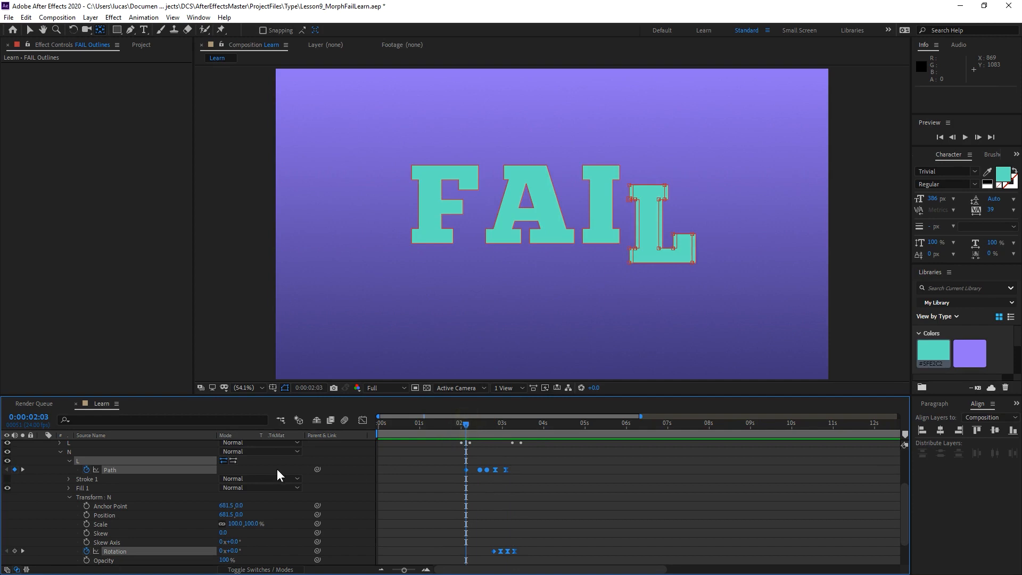
pyautogui.click(72, 496)
pyautogui.click(68, 514)
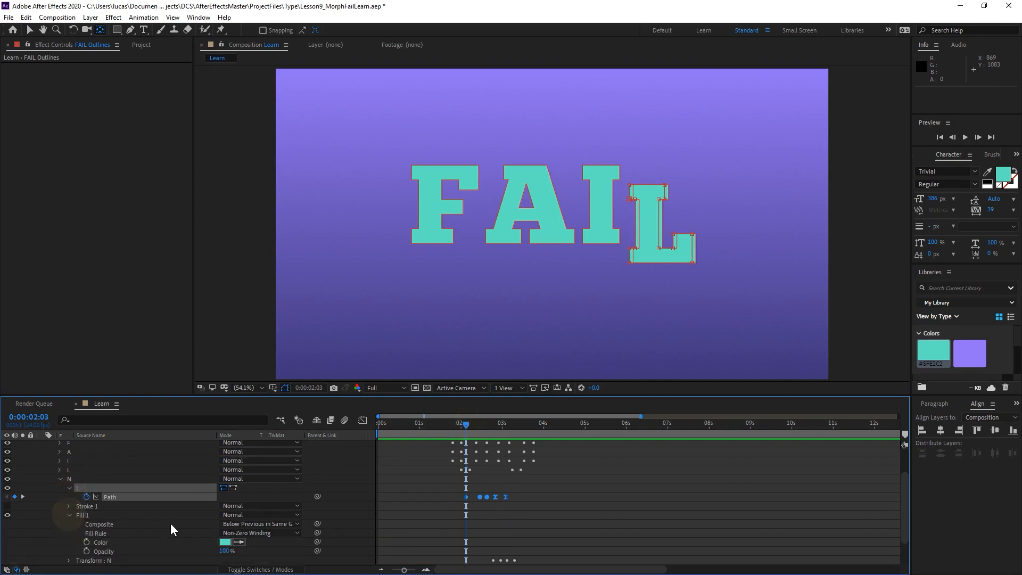
pyautogui.scroll(-1, 171, 533)
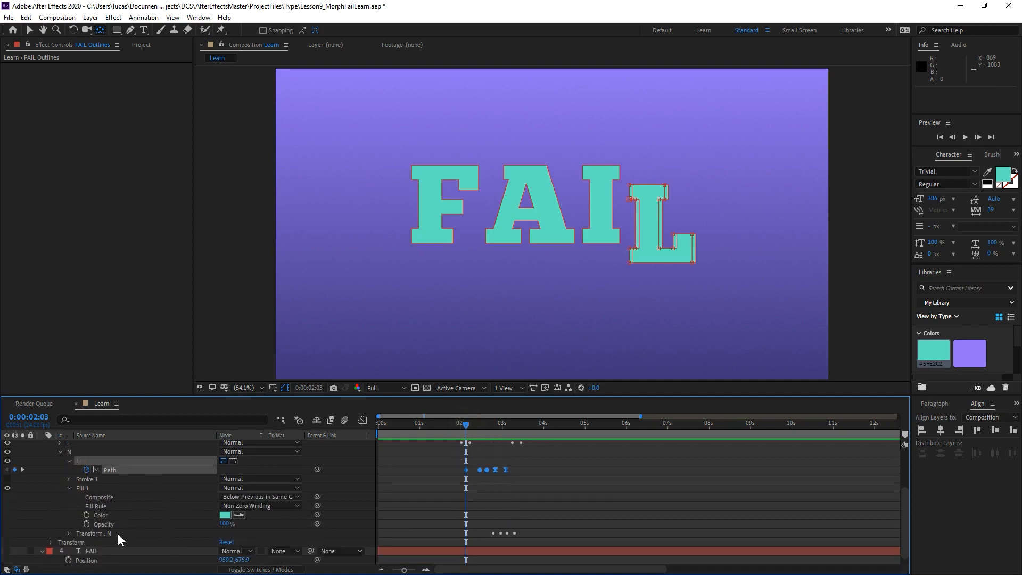
pyautogui.click(87, 514)
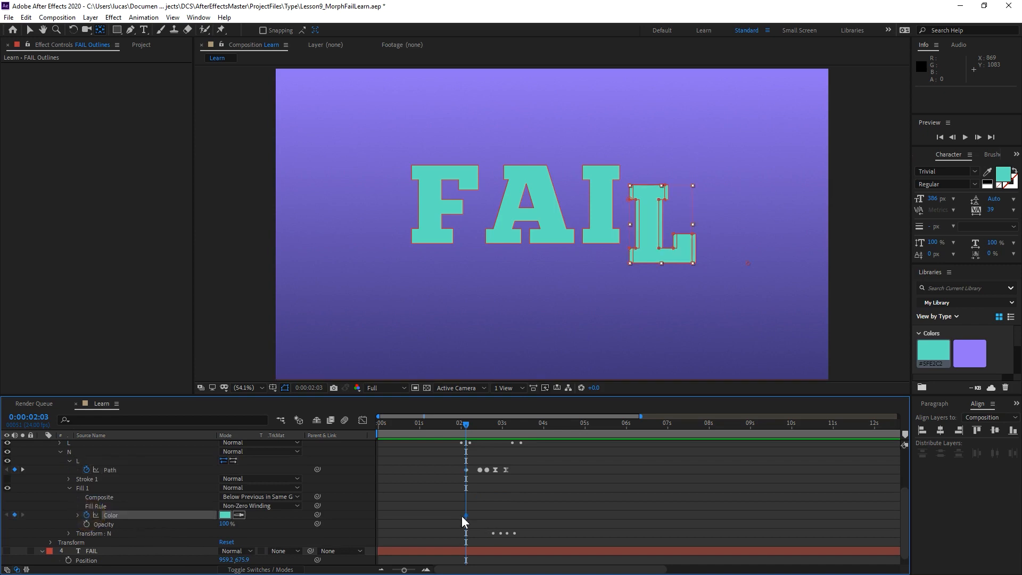
pyautogui.moveTo(465, 513); pyautogui.dragTo(483, 514)
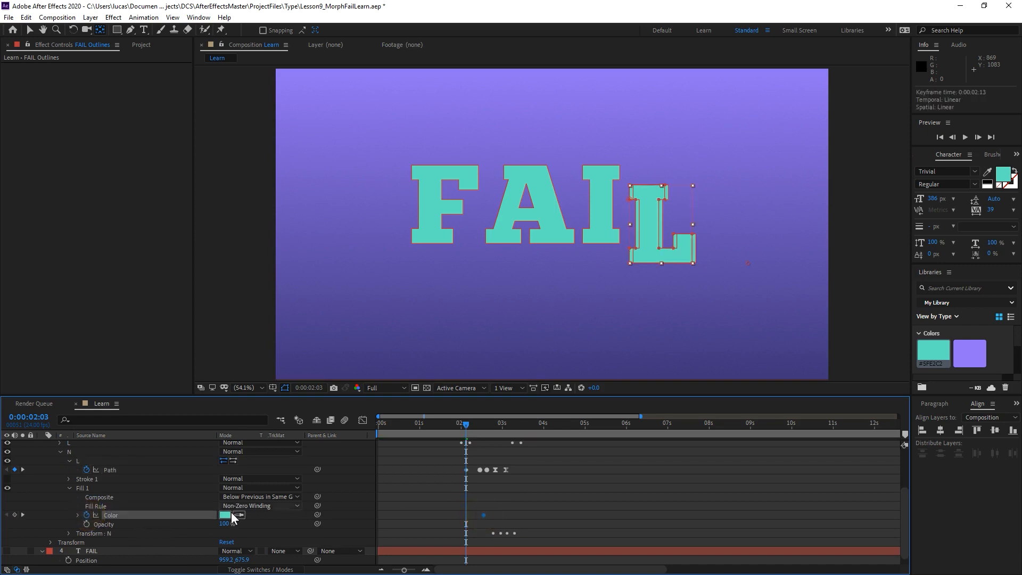
# Set the N group's Fill 1 Color to the darker teal 4DB69C at 0:00:02:03.
pyautogui.click(228, 516)
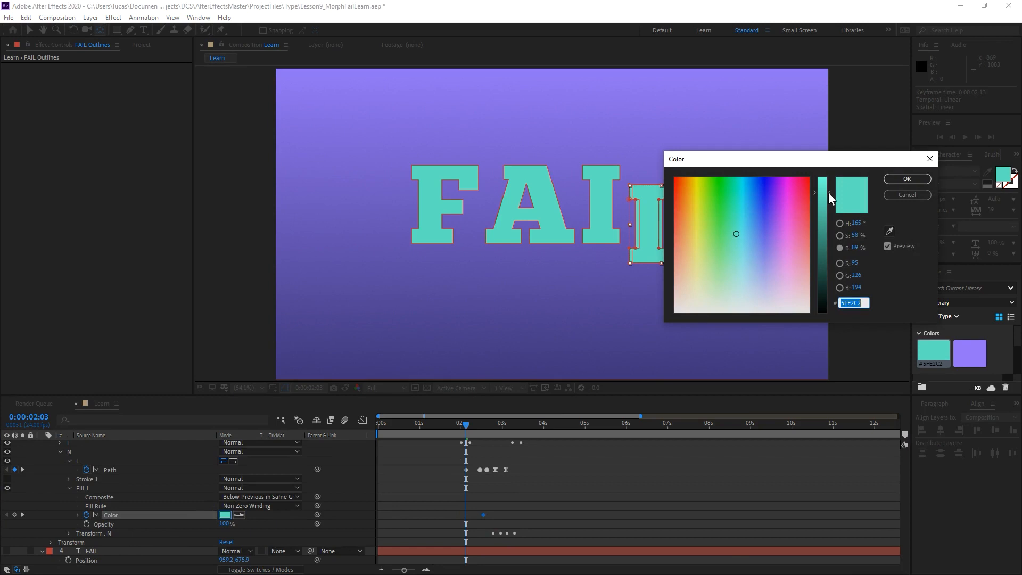
pyautogui.moveTo(829, 190); pyautogui.dragTo(828, 215)
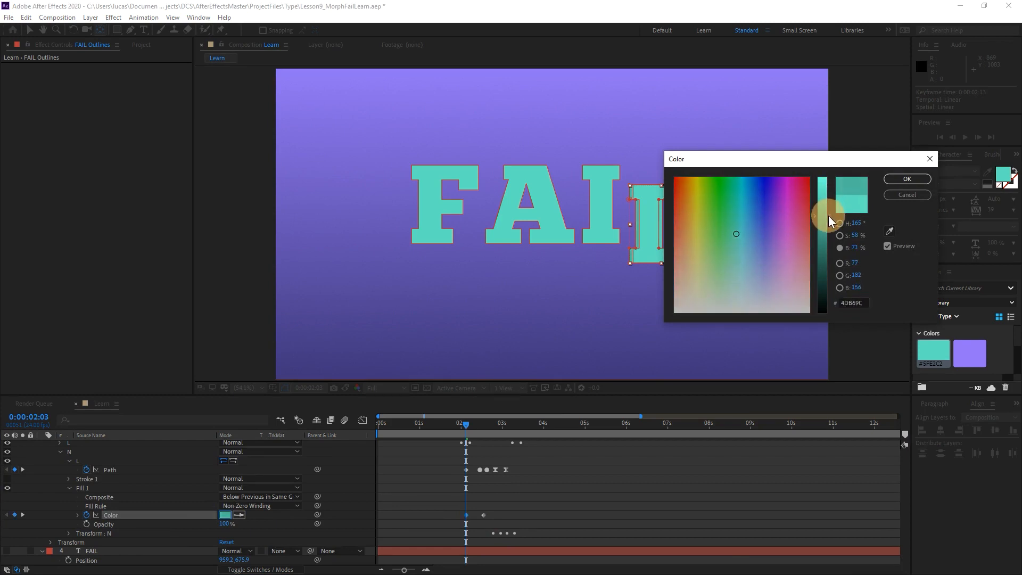
pyautogui.click(896, 179)
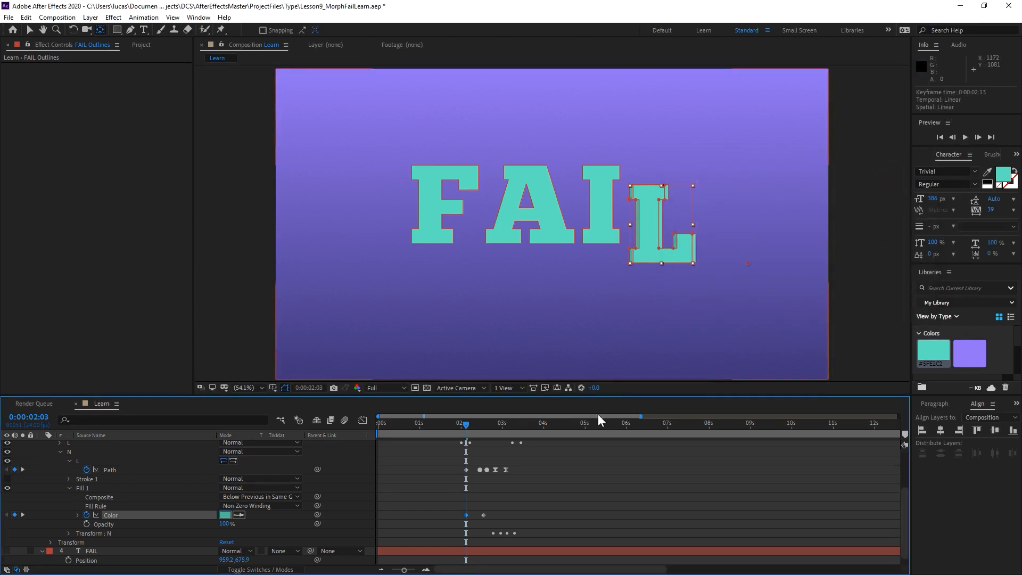
pyautogui.click(542, 500)
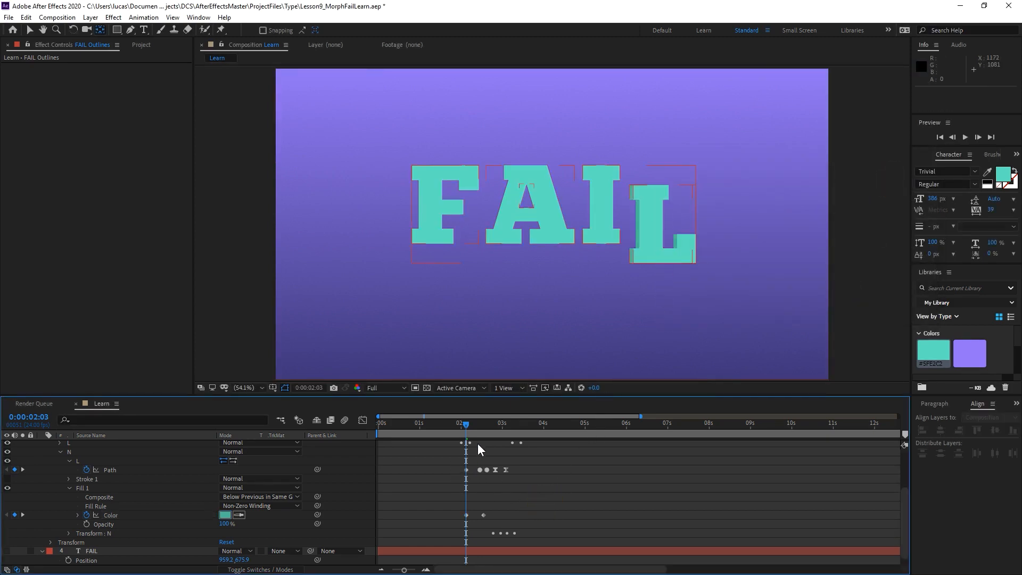
# Shift the N group's Path, Color and Rotation keyframes so the first Path and Color keyframes sit at 0:00:02:04.
pyautogui.moveTo(465, 425); pyautogui.dragTo(524, 538)
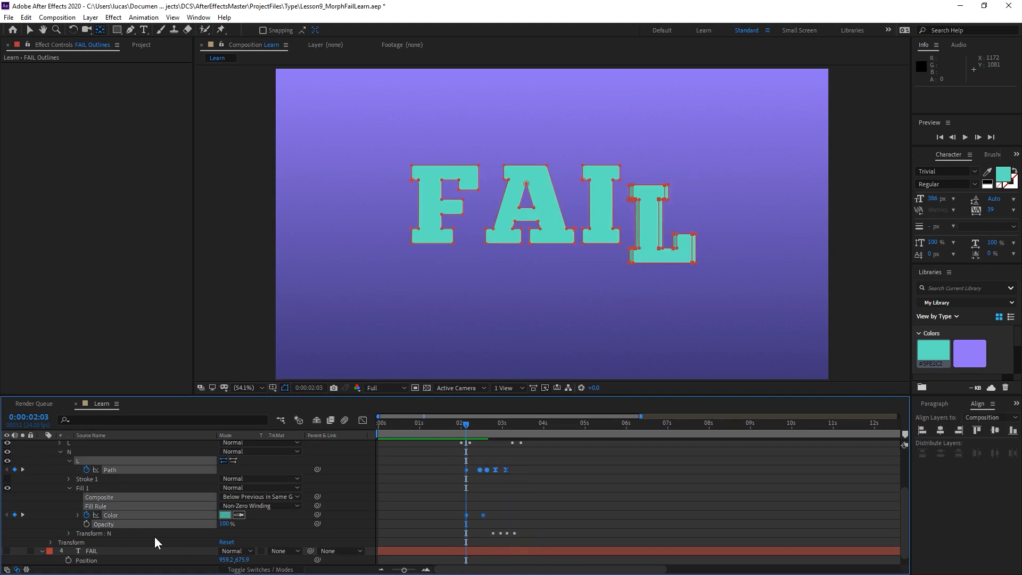
pyautogui.click(68, 533)
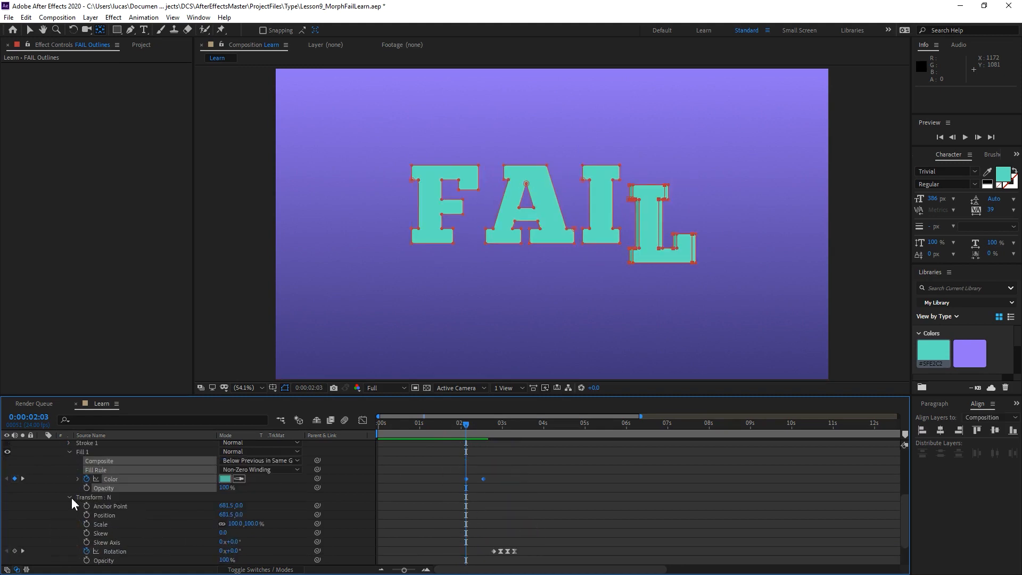
pyautogui.scroll(1, 86, 490)
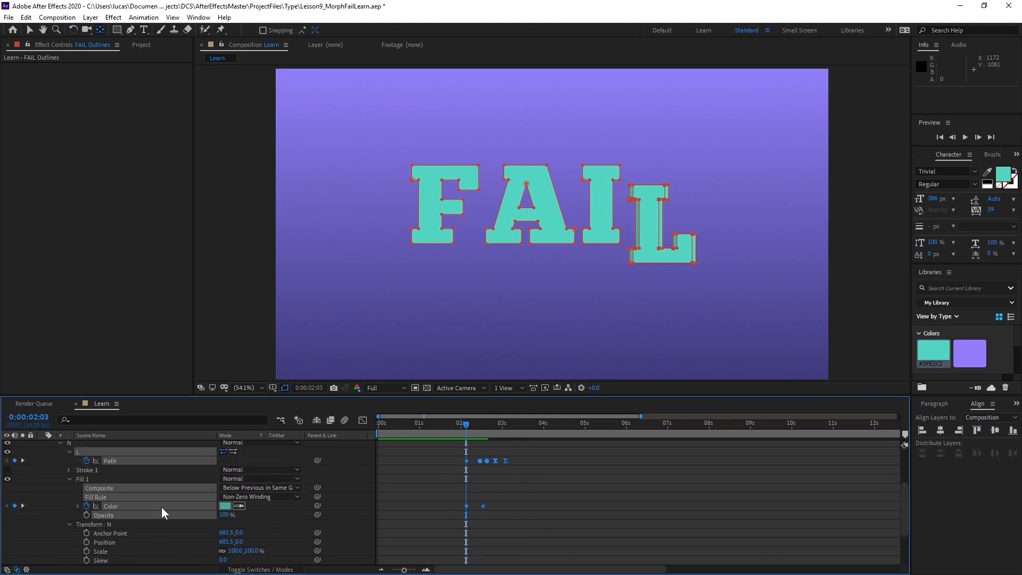
pyautogui.moveTo(432, 452); pyautogui.dragTo(559, 538)
pyautogui.scroll(-2, 514, 524)
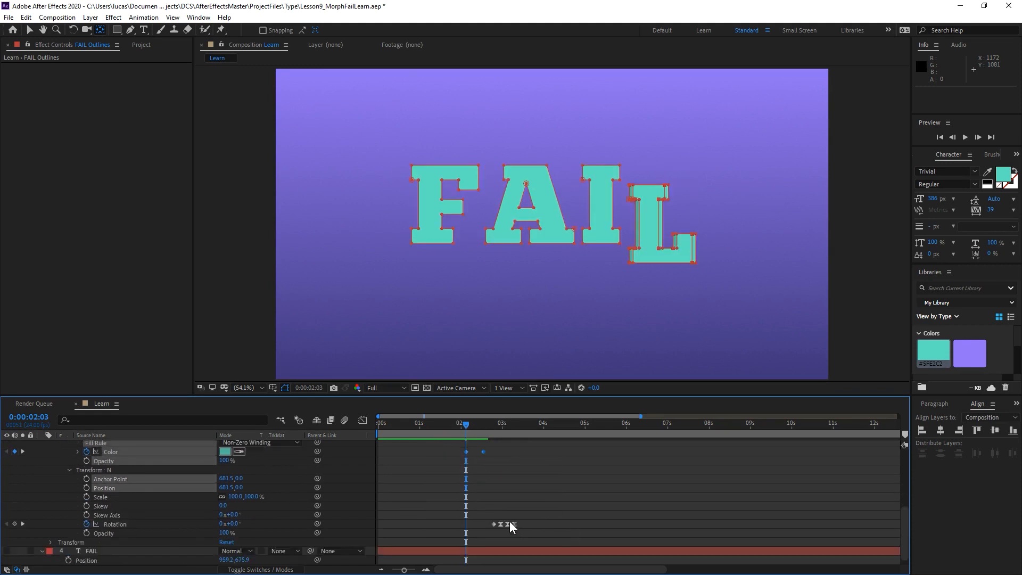
pyautogui.moveTo(473, 505); pyautogui.dragTo(529, 501)
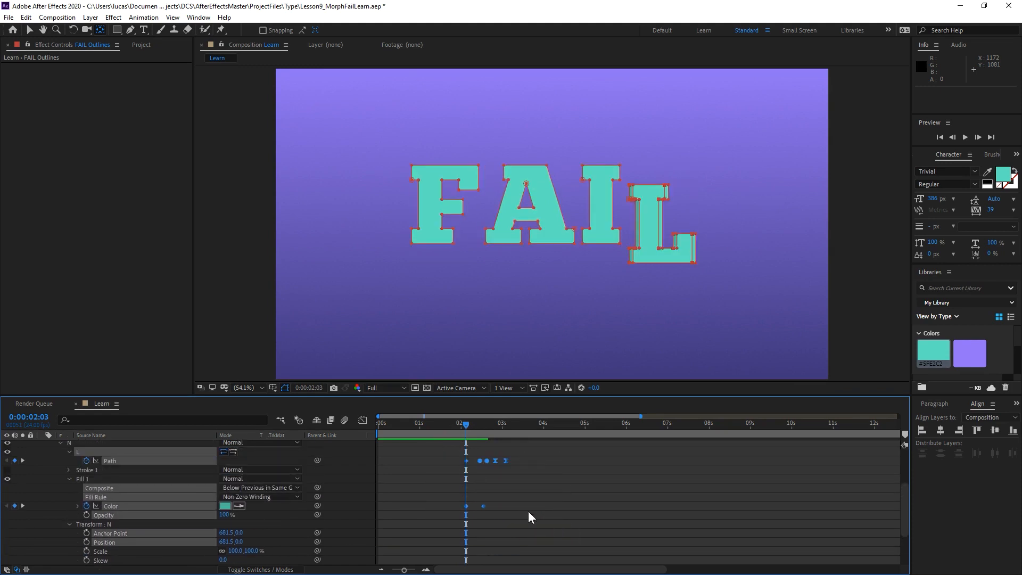
pyautogui.press('`')
pyautogui.press('`')
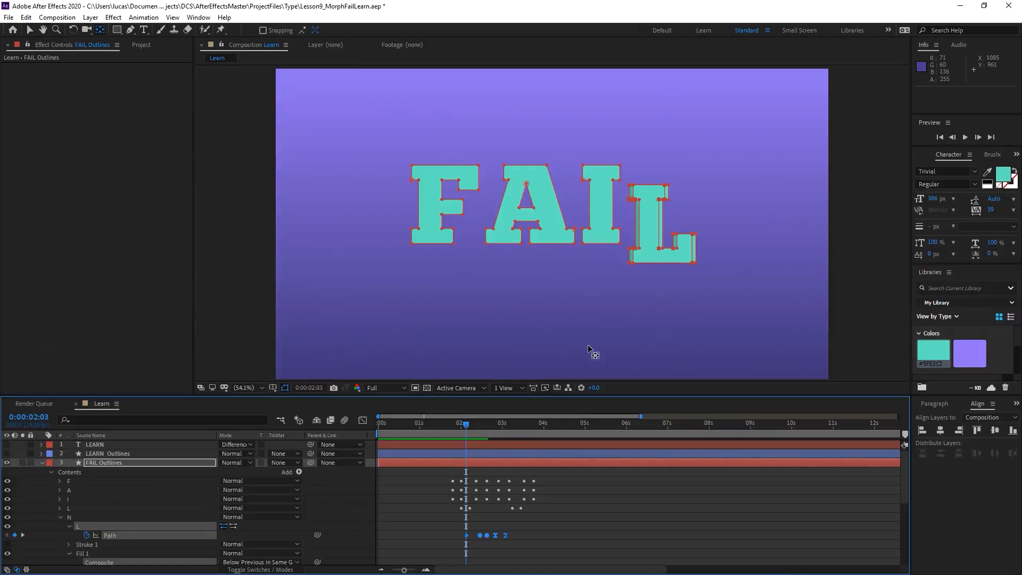
pyautogui.scroll(-1, 512, 502)
pyautogui.scroll(-1, 520, 499)
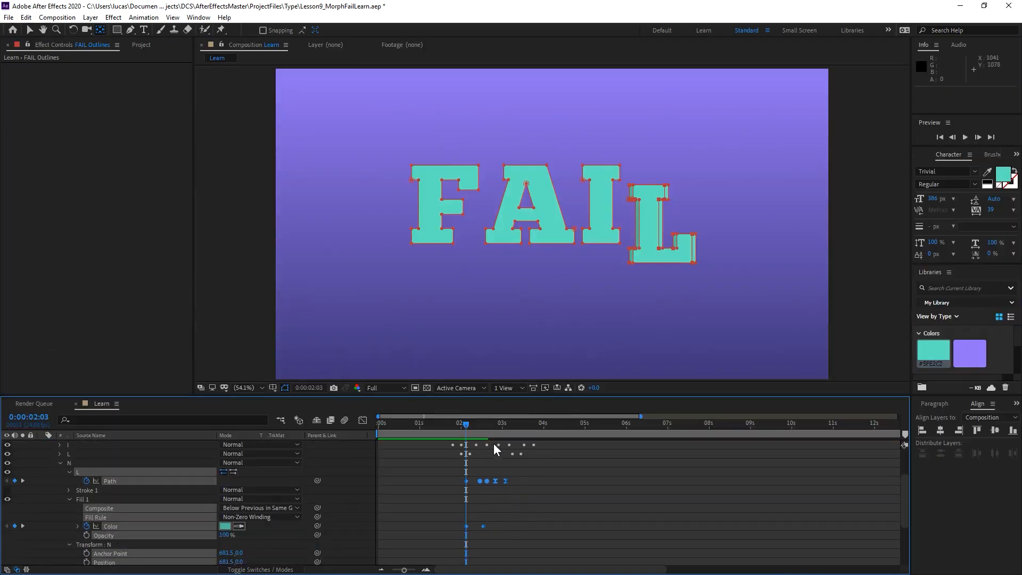
pyautogui.press('pageup')
pyautogui.press('pageup')
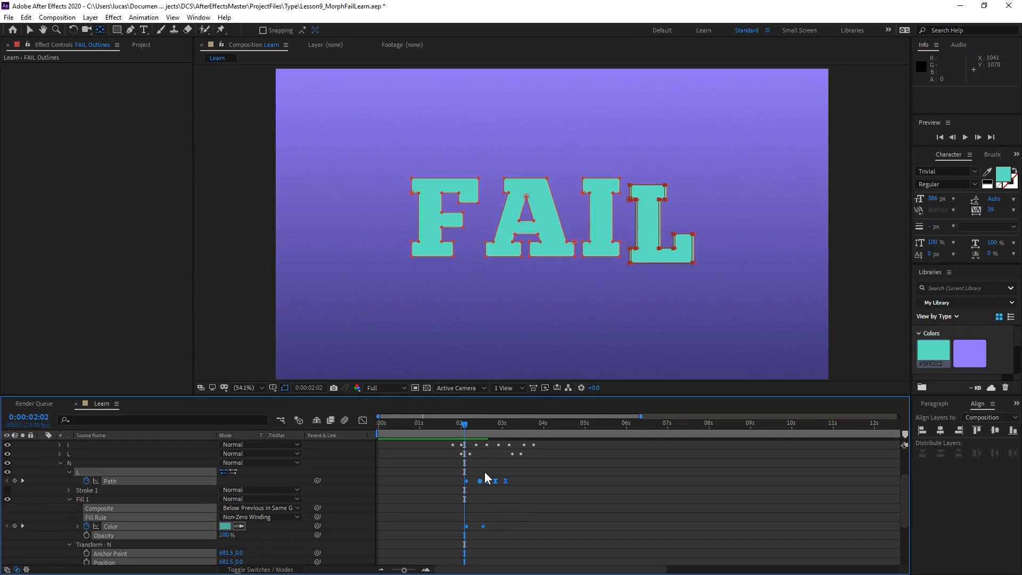
pyautogui.press('pagedown')
pyautogui.press('pagedown')
pyautogui.press('pagedown')
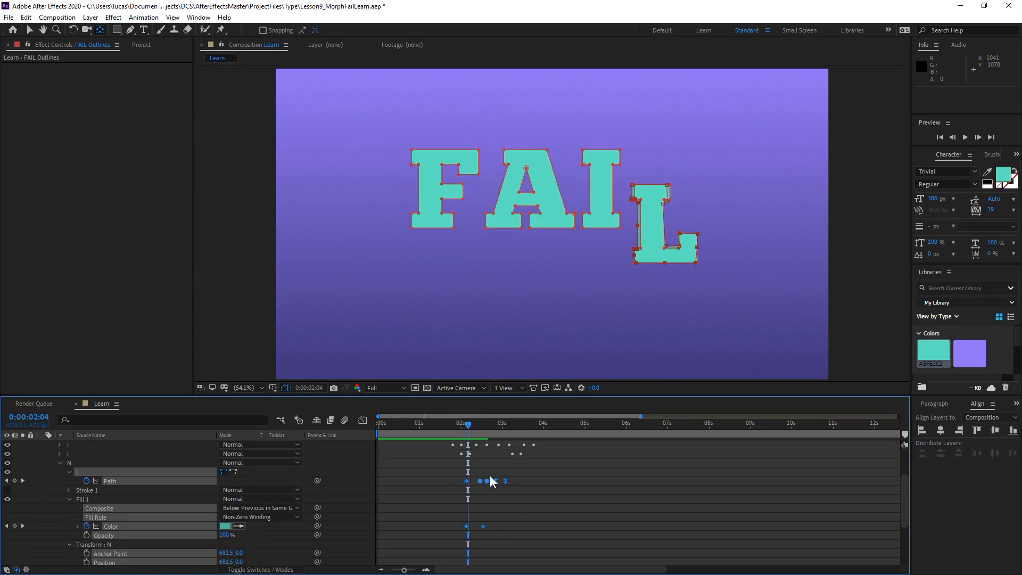
pyautogui.moveTo(465, 481); pyautogui.dragTo(468, 481)
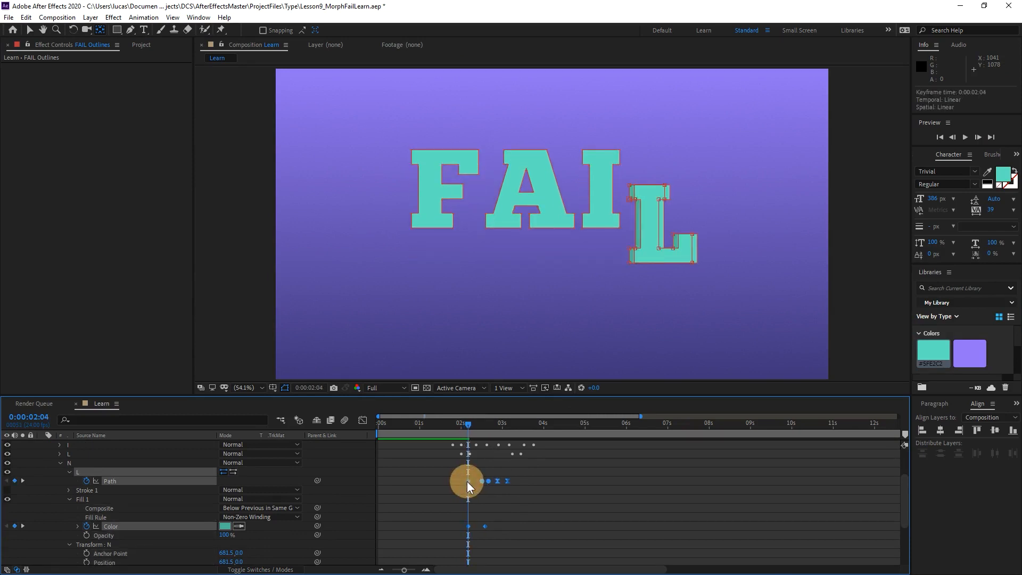
# Step frame by frame between 0:00:02:00 and 0:00:02:09 to examine how the N shape separates from the L.
pyautogui.press('pageup')
pyautogui.press('pageup')
pyautogui.press('pagedown')
pyautogui.press('pagedown')
pyautogui.press('pagedown')
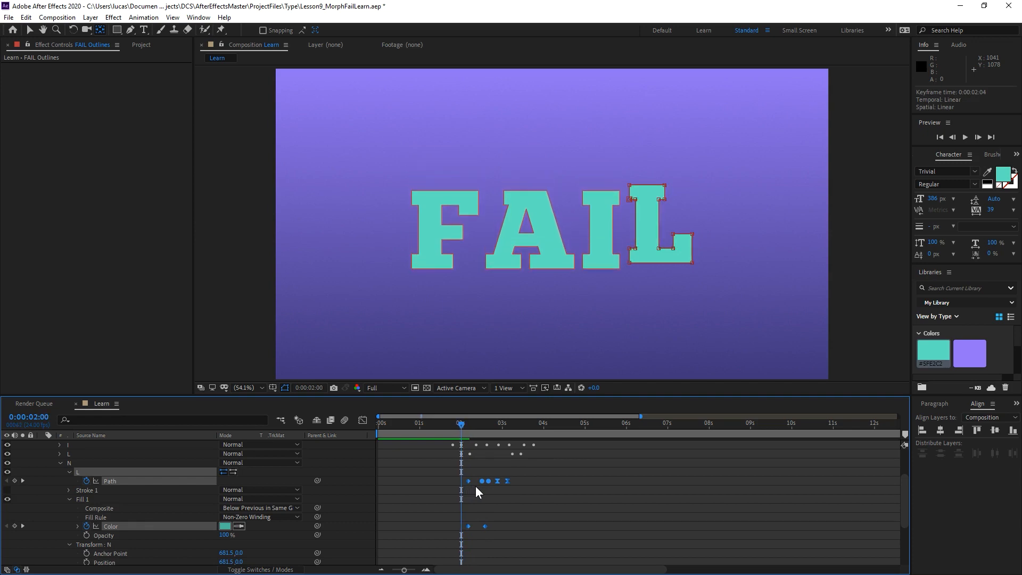
pyautogui.press('pagedown')
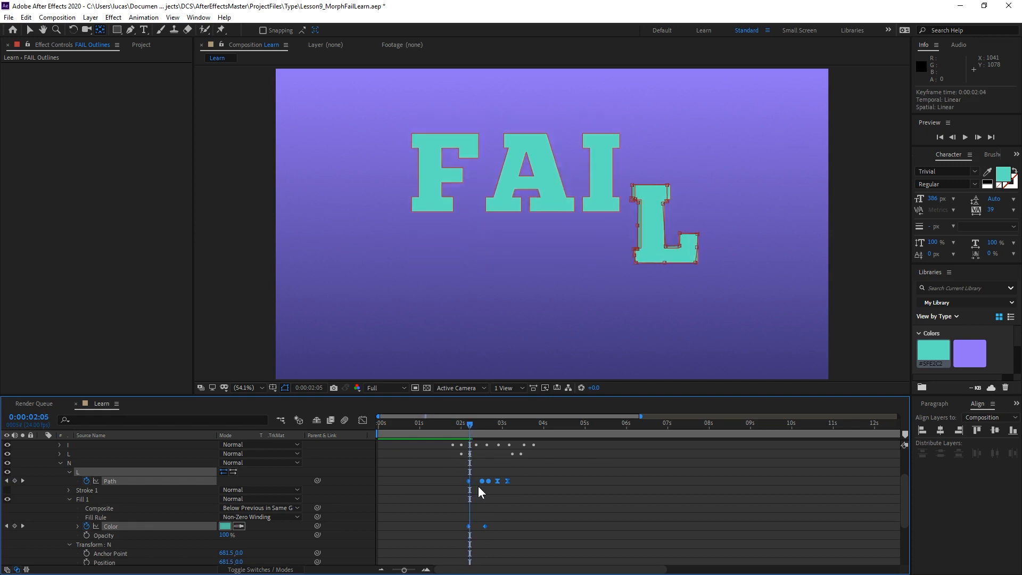
pyautogui.press('pageup')
pyautogui.press('pageup')
pyautogui.press('pageup')
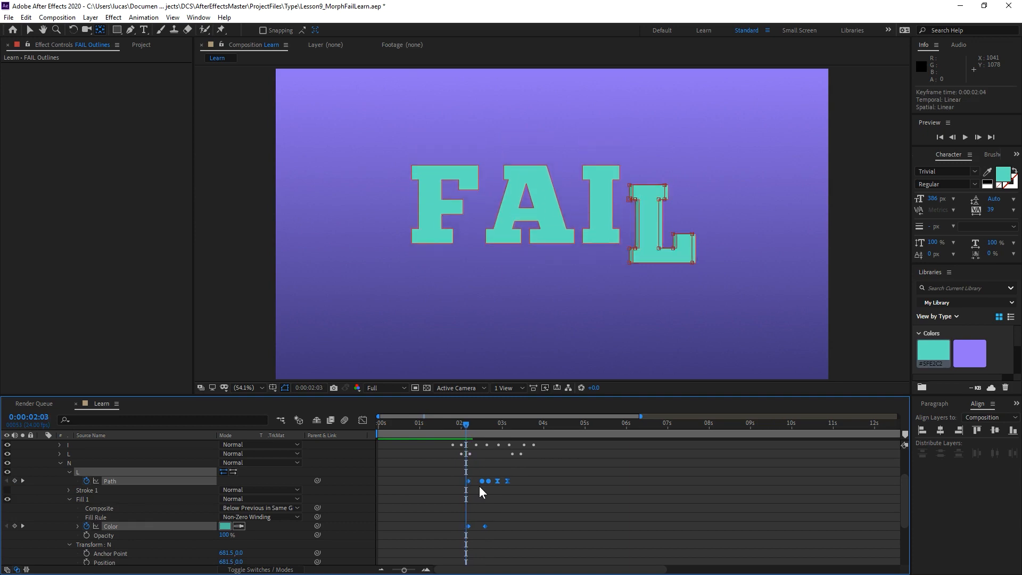
pyautogui.press('pagedown')
pyautogui.press('pagedown')
pyautogui.press('pagedown')
pyautogui.press('pagedown')
pyautogui.press('pagedown')
pyautogui.press('pagedown')
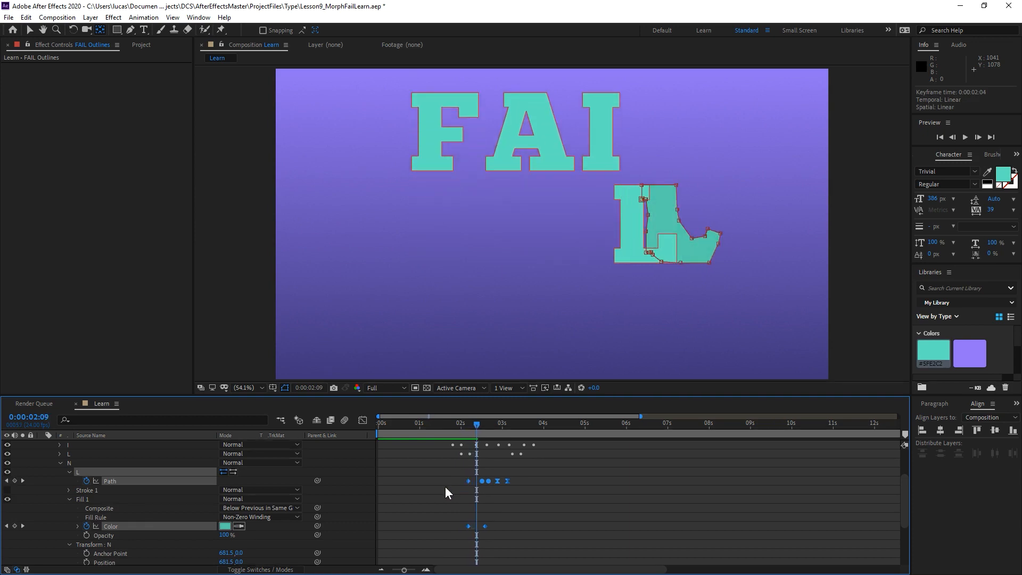
# Preview the shifted N morph repeatedly, starting from about 0:00:01:12 and 0:00:01:14.
pyautogui.click(445, 487)
pyautogui.click(441, 425)
pyautogui.press('space')
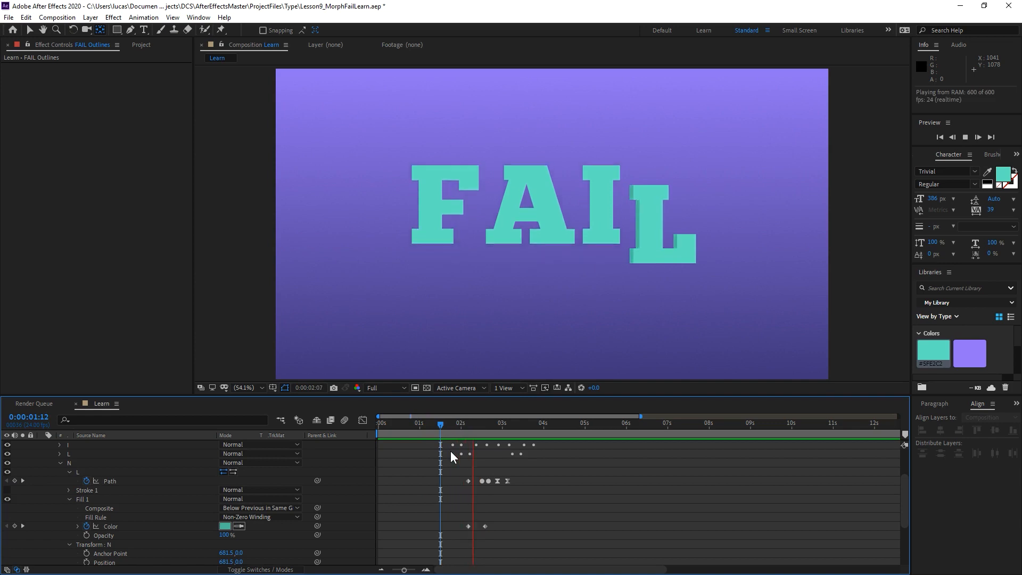
pyautogui.click(444, 426)
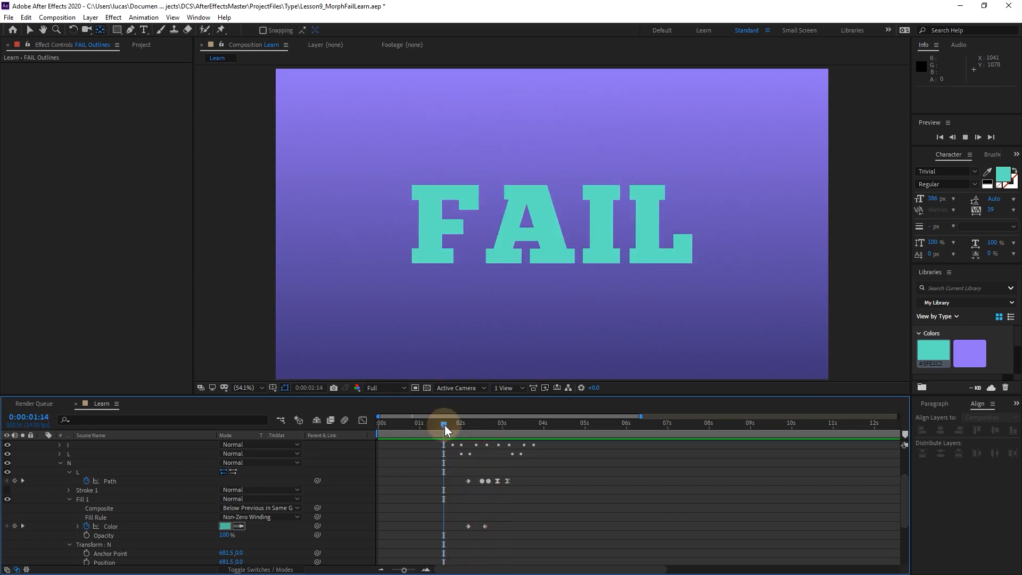
pyautogui.press('space')
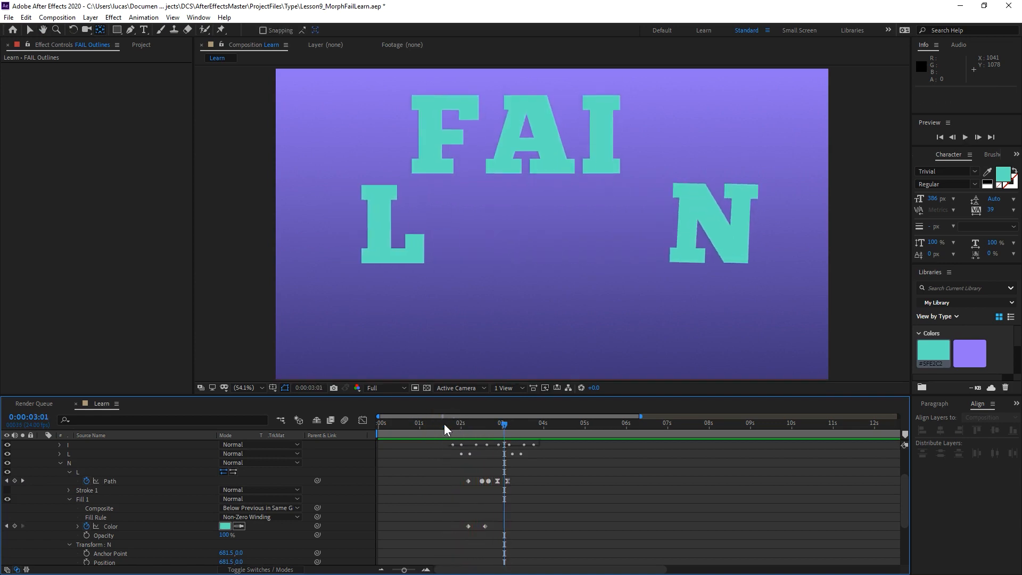
pyautogui.click(443, 423)
pyautogui.press('space')
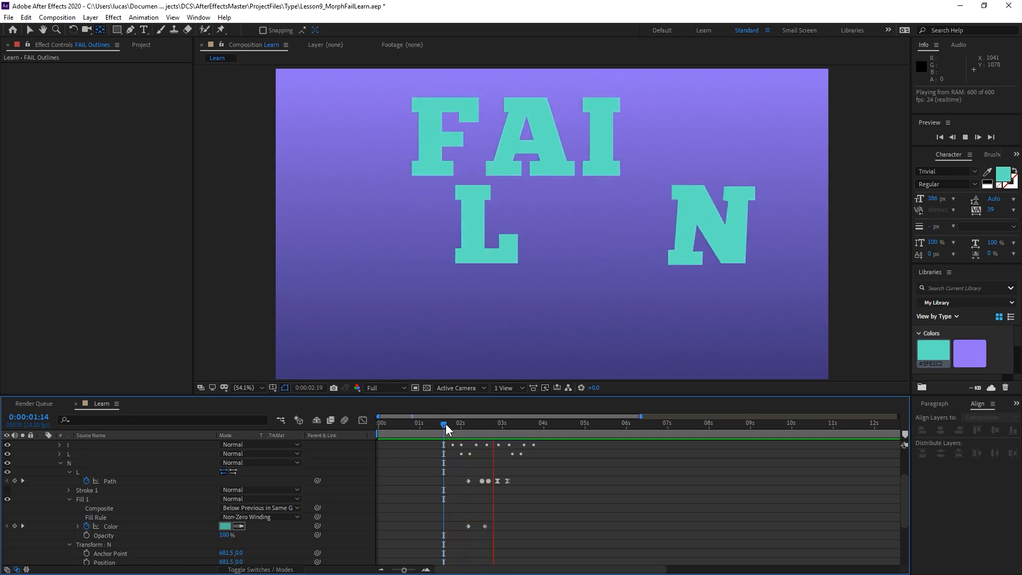
# Move all of the N group's Path, Color and Rotation keyframes so the first Path and Color keyframes sit at 0:00:02:02.
pyautogui.moveTo(446, 423)
pyautogui.mouseDown()
pyautogui.moveTo(474, 426)
pyautogui.moveTo(465, 424)
pyautogui.mouseUp()
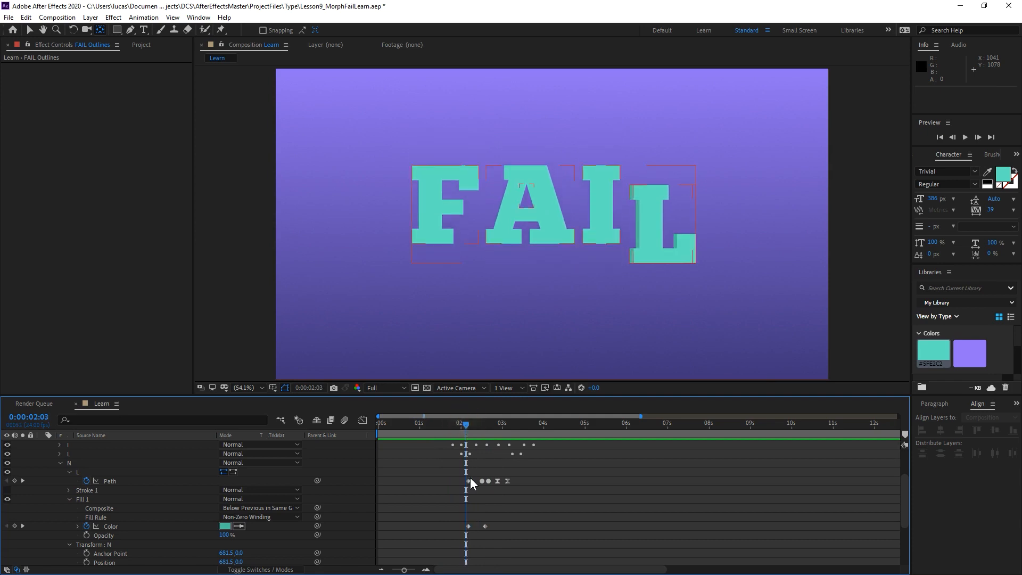
pyautogui.moveTo(455, 469); pyautogui.dragTo(526, 549)
pyautogui.scroll(-3, 525, 526)
pyautogui.keyDown('shift'); pyautogui.moveTo(478, 503); pyautogui.dragTo(546, 533); pyautogui.keyUp('shift')
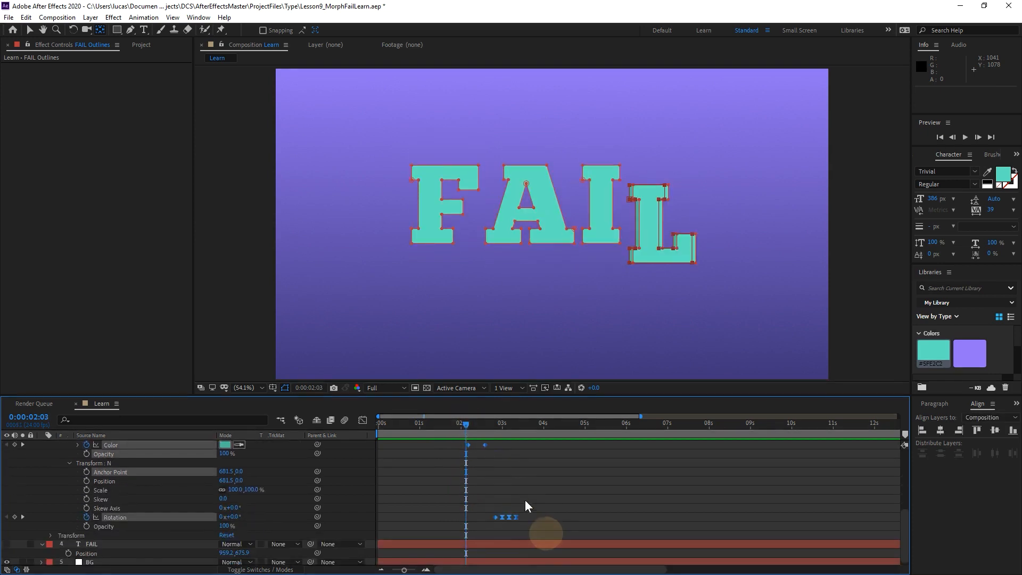
pyautogui.scroll(3, 524, 500)
pyautogui.moveTo(468, 481); pyautogui.dragTo(464, 482)
# Scrub from 0:00:01:17 to 0:00:02:01 to check how the letters start moving before the N morph.
pyautogui.press('space')
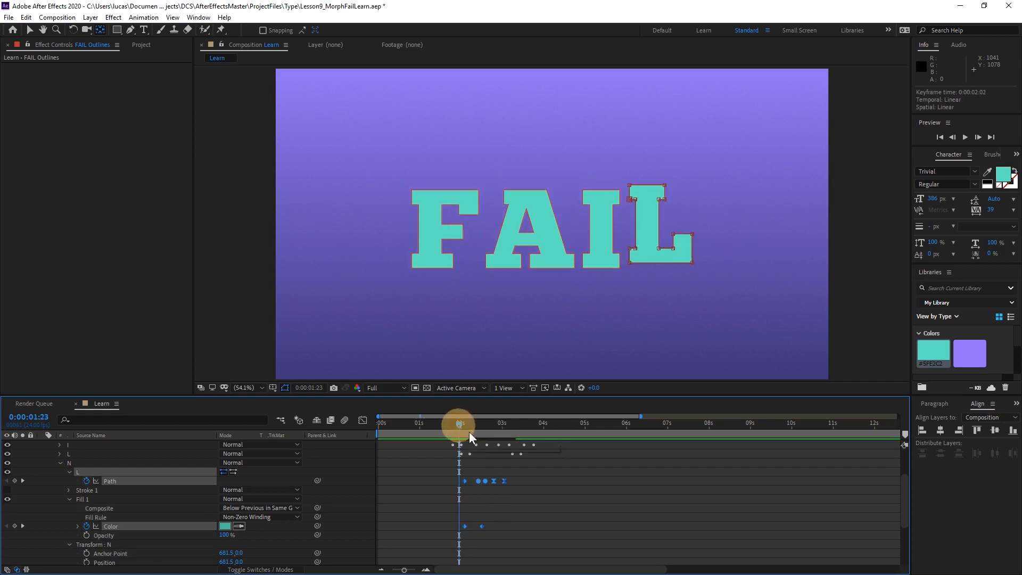
pyautogui.click(450, 426)
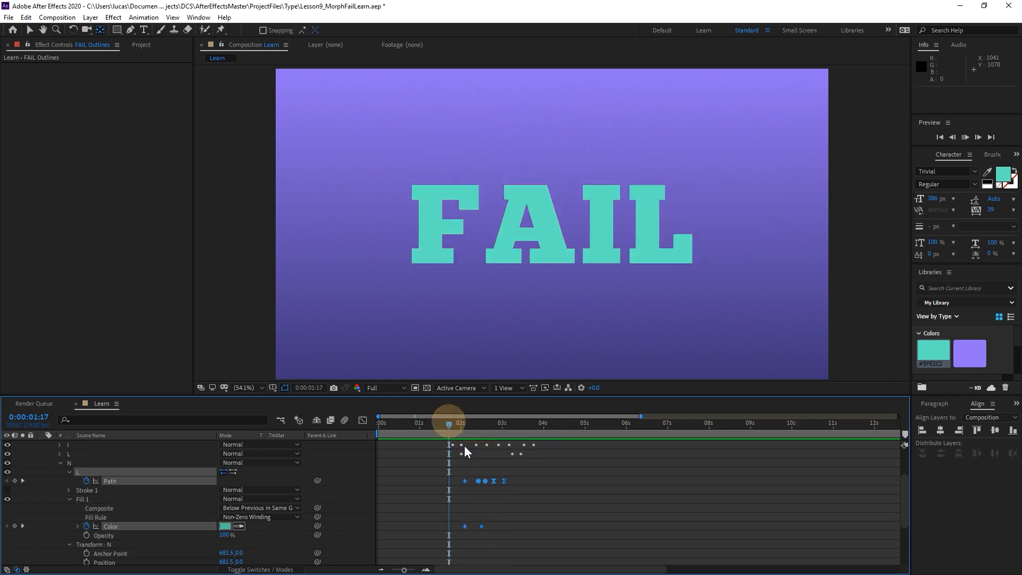
pyautogui.click(457, 425)
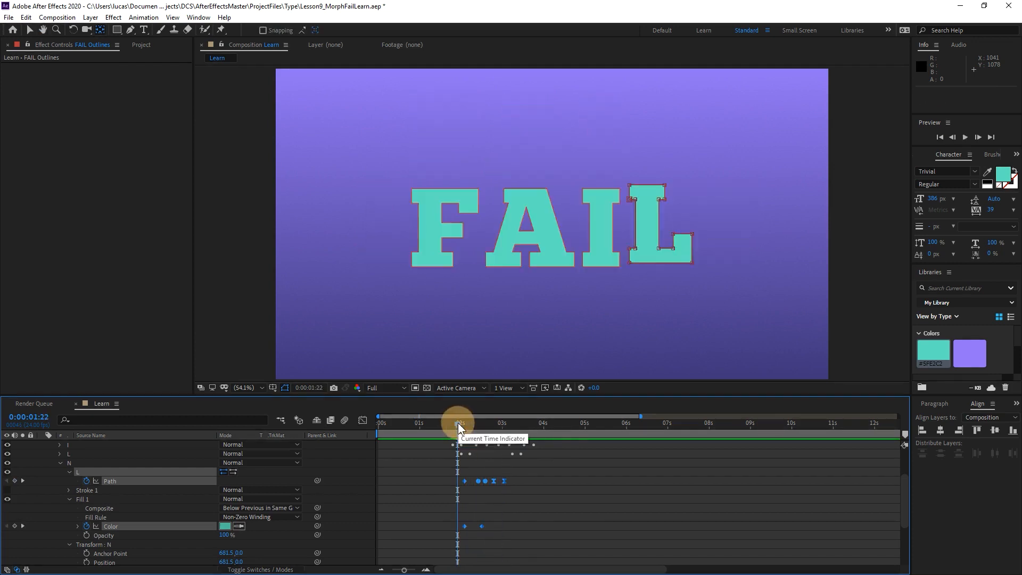
pyautogui.click(462, 423)
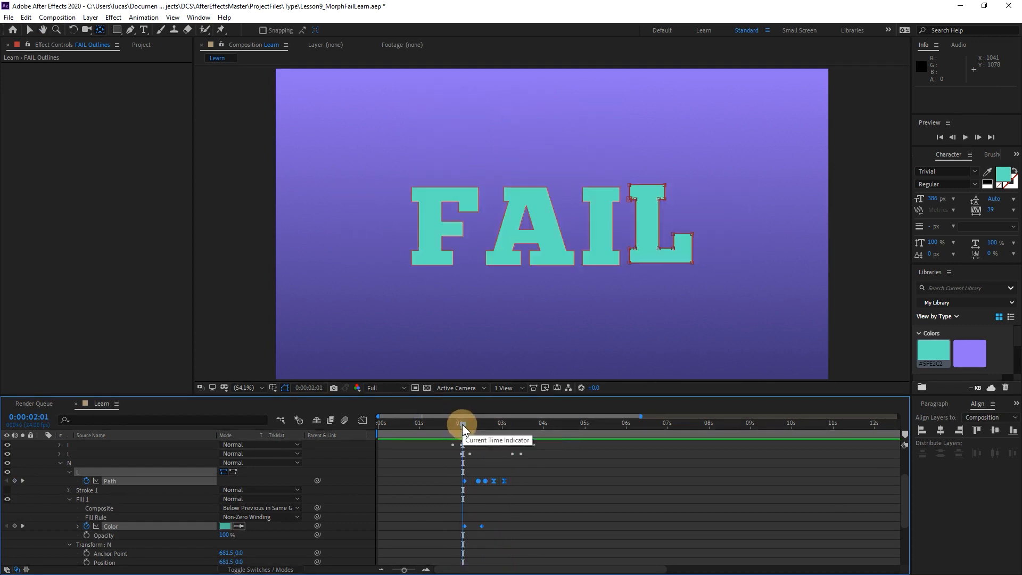
pyautogui.click(463, 424)
# Set the N group's Fill 1 Color at 0:00:02:02 to purple 6653B6, sampled from the background between the I and L.
pyautogui.click(464, 425)
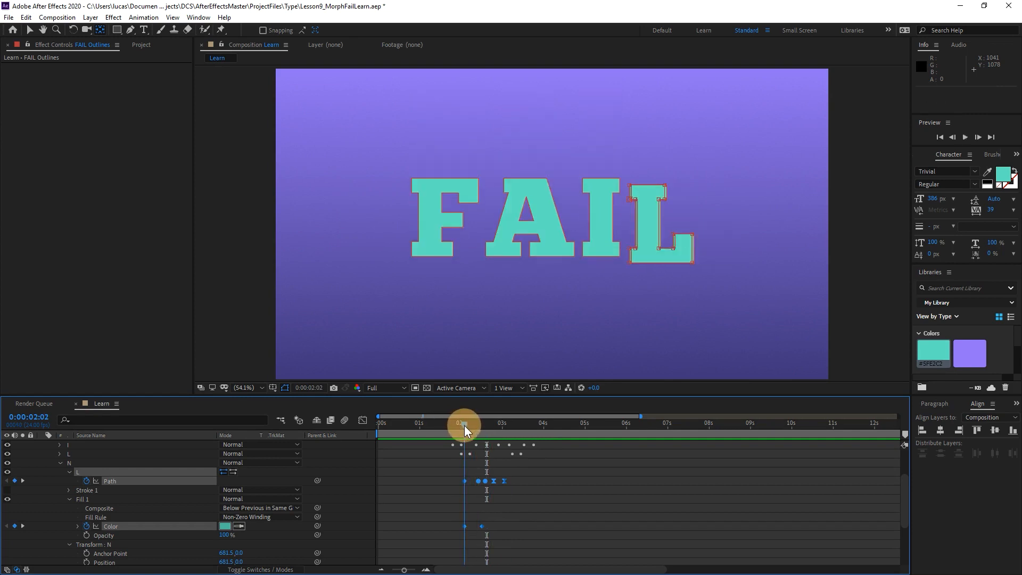
pyautogui.click(435, 488)
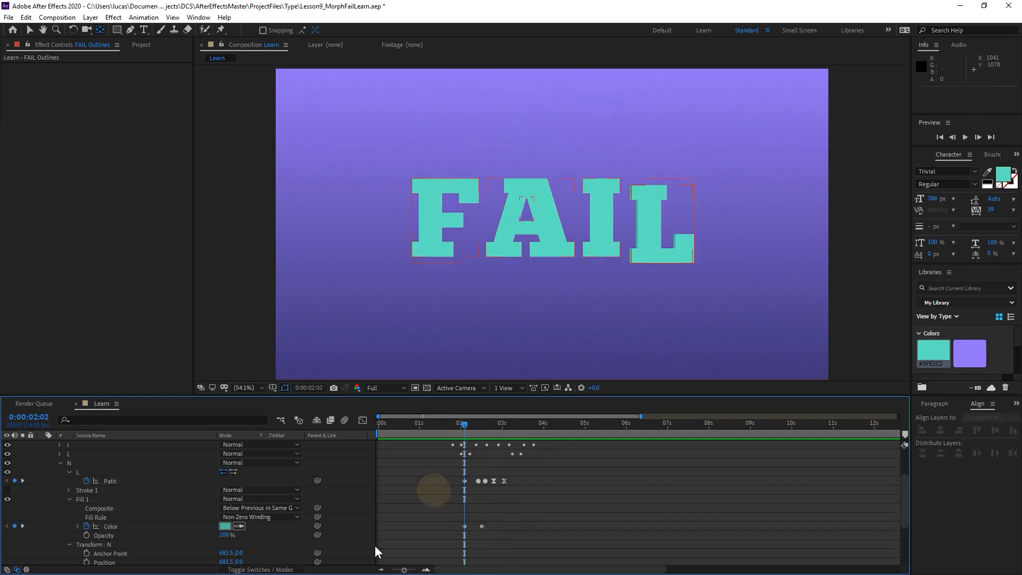
pyautogui.click(225, 526)
pyautogui.moveTo(828, 215); pyautogui.dragTo(832, 241)
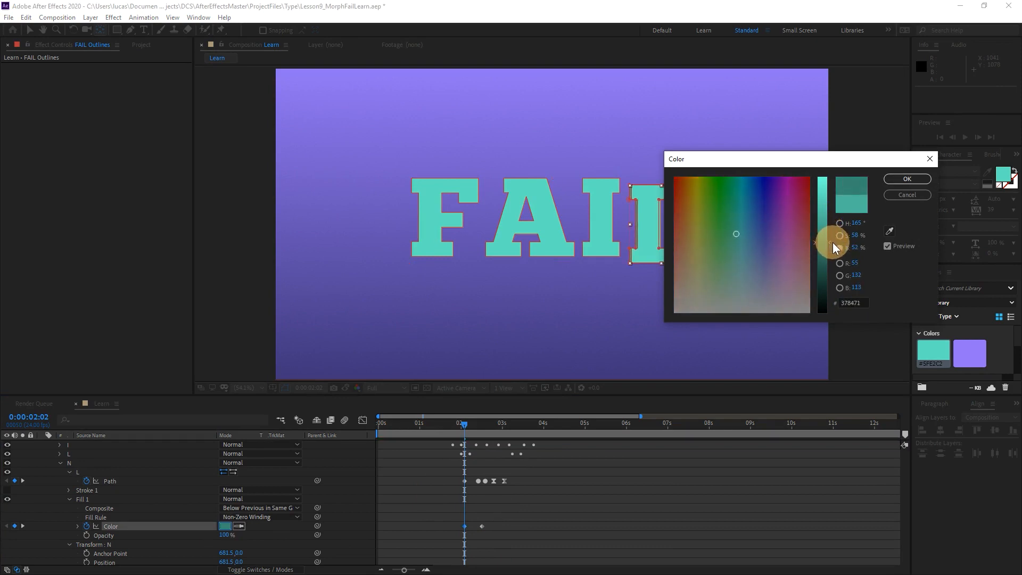
pyautogui.click(890, 233)
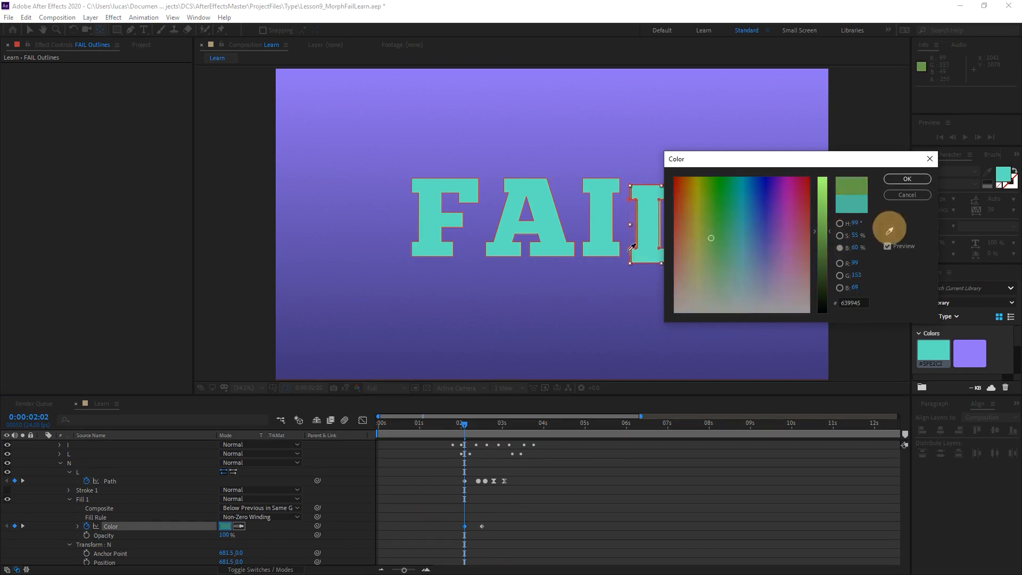
pyautogui.click(626, 217)
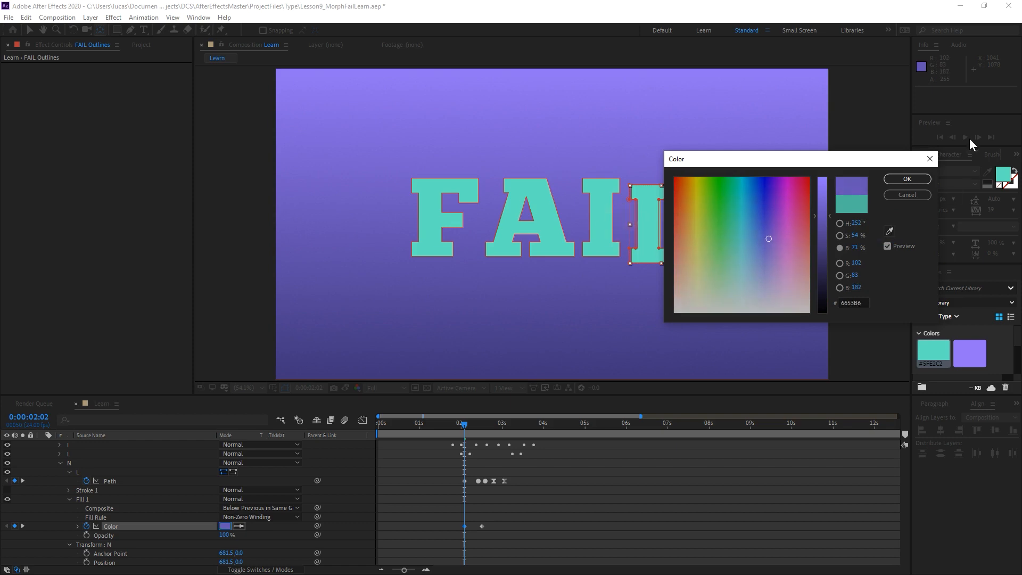
pyautogui.click(908, 178)
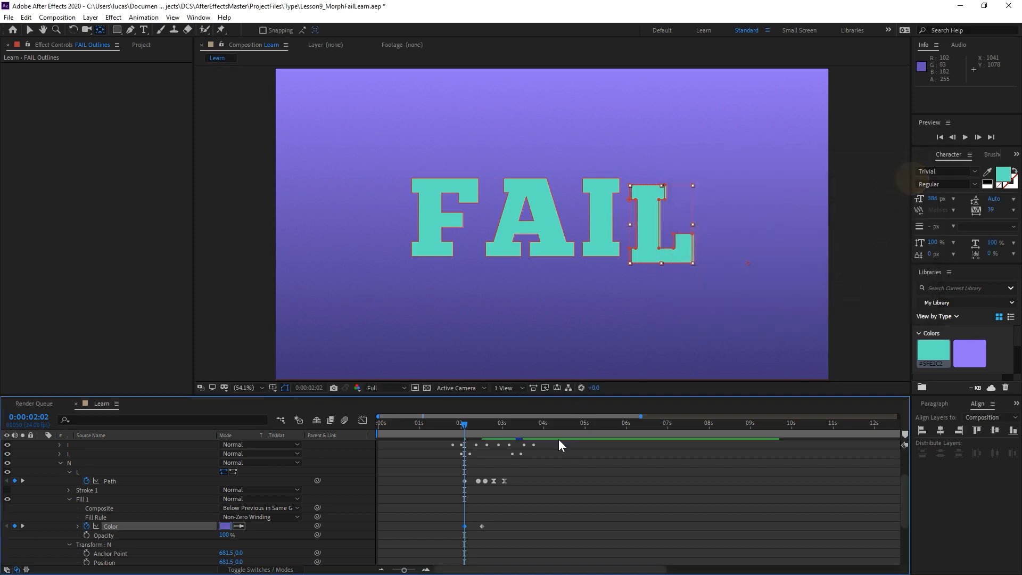
pyautogui.click(545, 472)
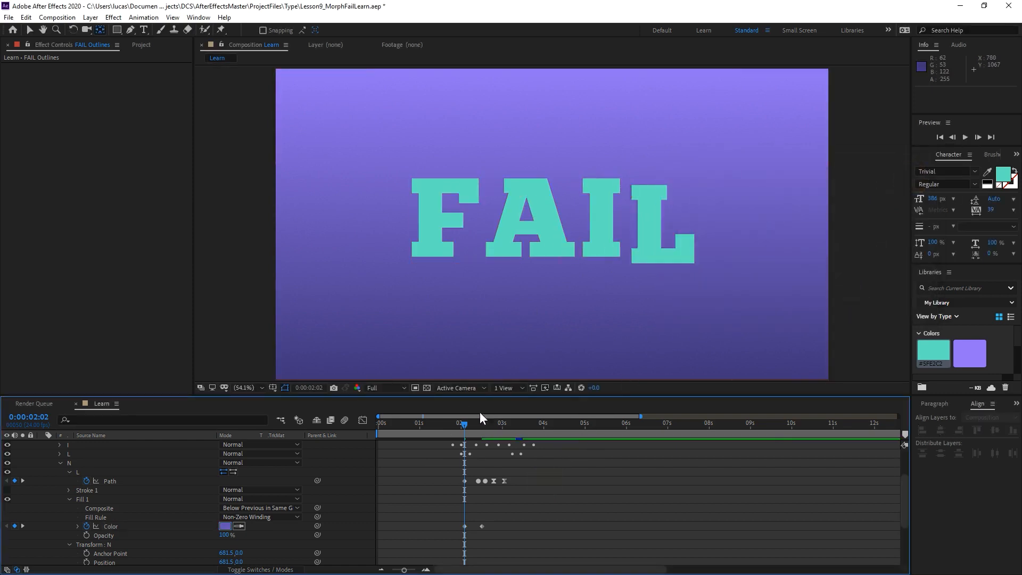
# Preview the N's purple-to-teal color change with the morph, starting from 0:00:01:15 and 0:00:01:20.
pyautogui.press('space')
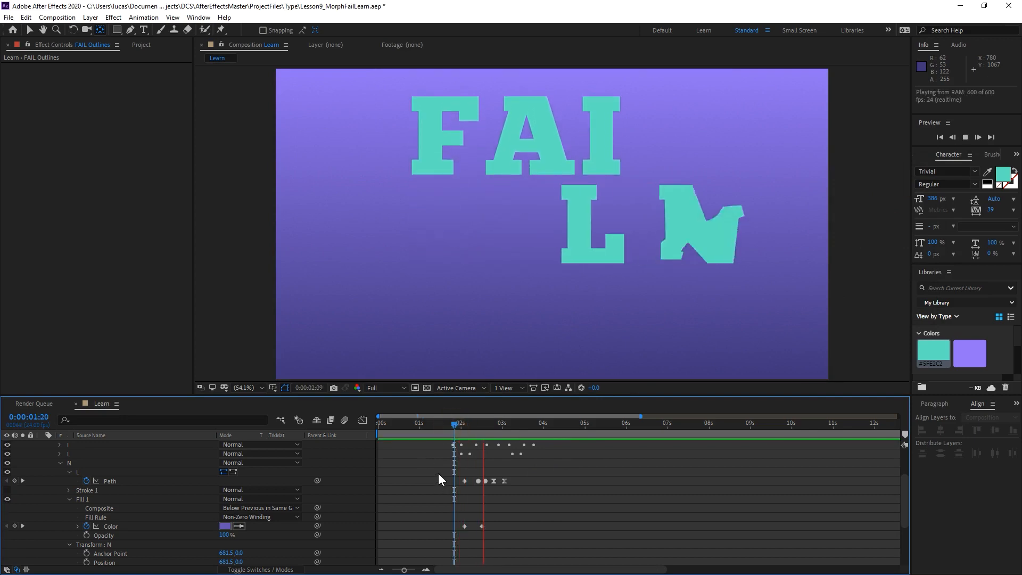
pyautogui.press('space')
pyautogui.click(445, 425)
pyautogui.press('space')
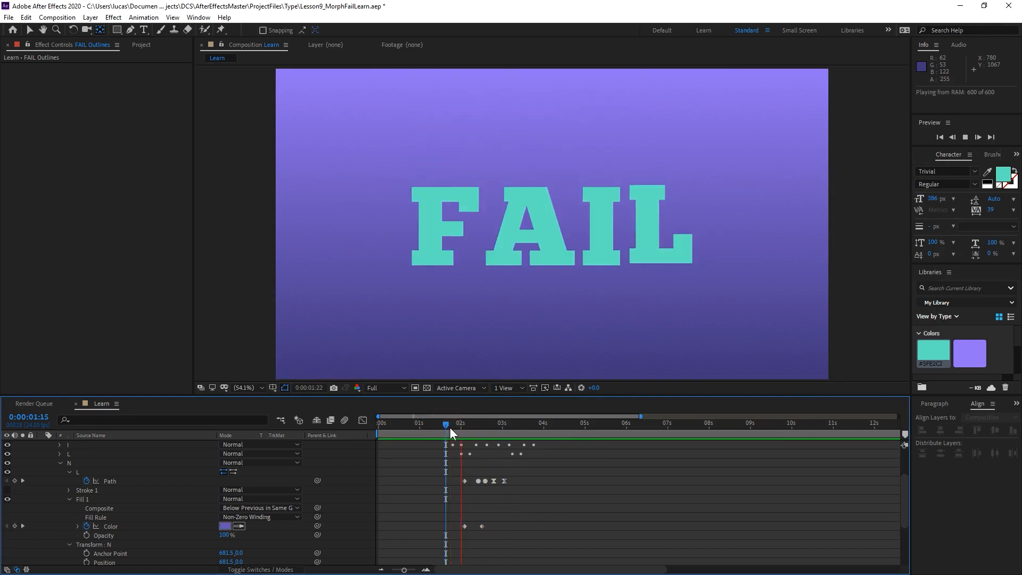
pyautogui.click(451, 420)
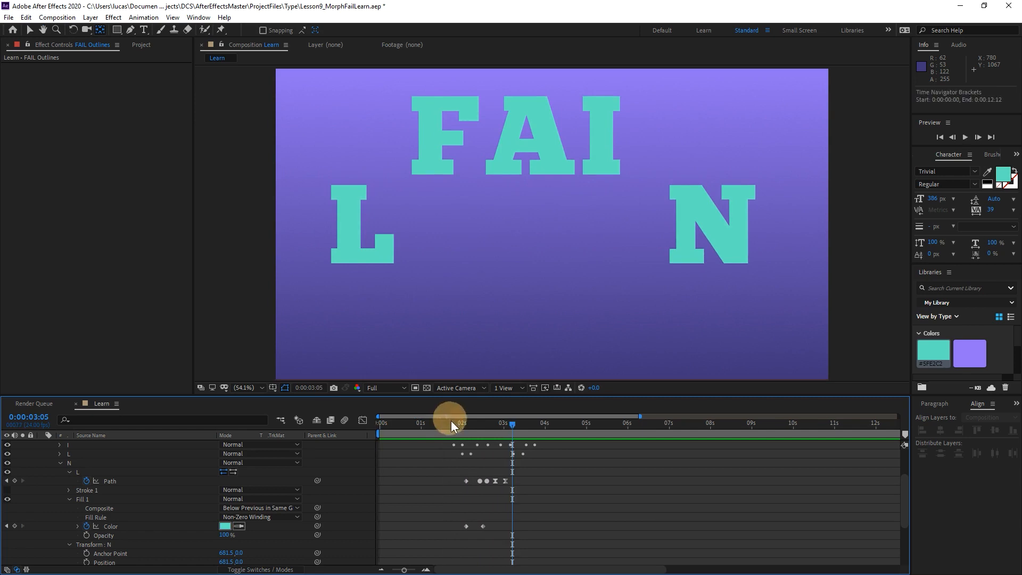
pyautogui.click(455, 426)
pyautogui.press('space')
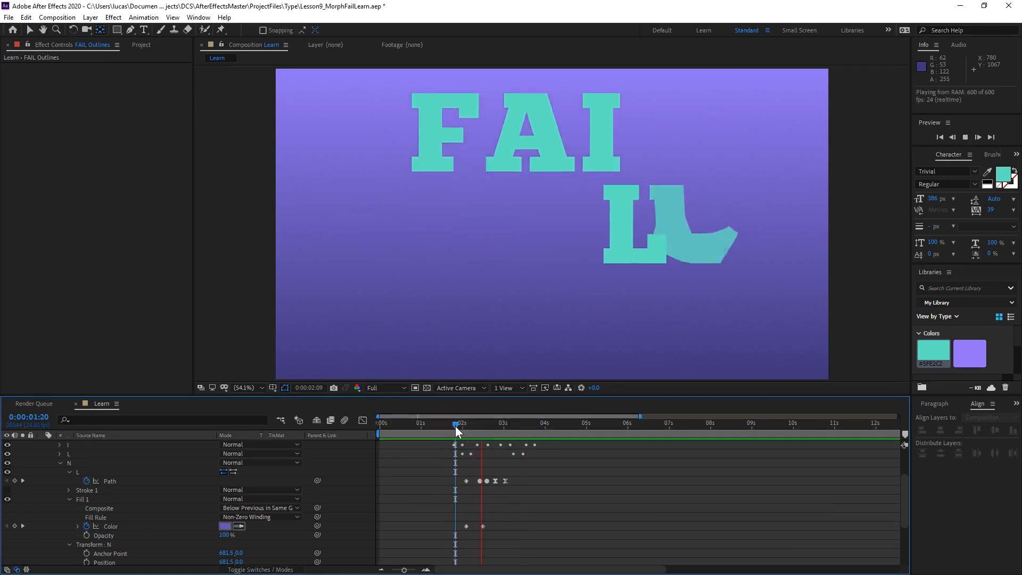
# Examine the N group's path up close, frame by frame around 0:00:02:11.
pyautogui.moveTo(455, 425); pyautogui.dragTo(481, 433)
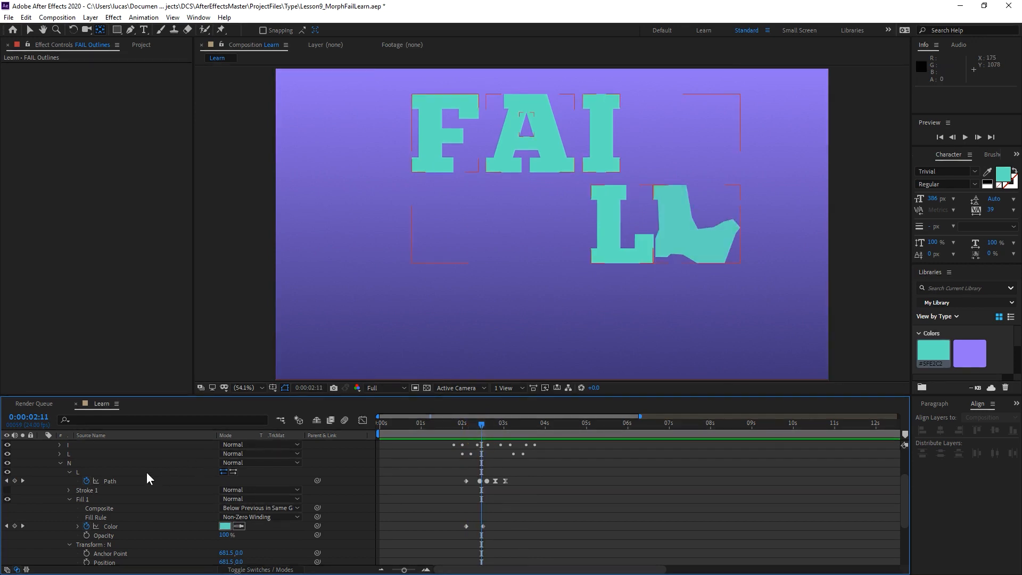
pyautogui.click(90, 471)
pyautogui.click(92, 463)
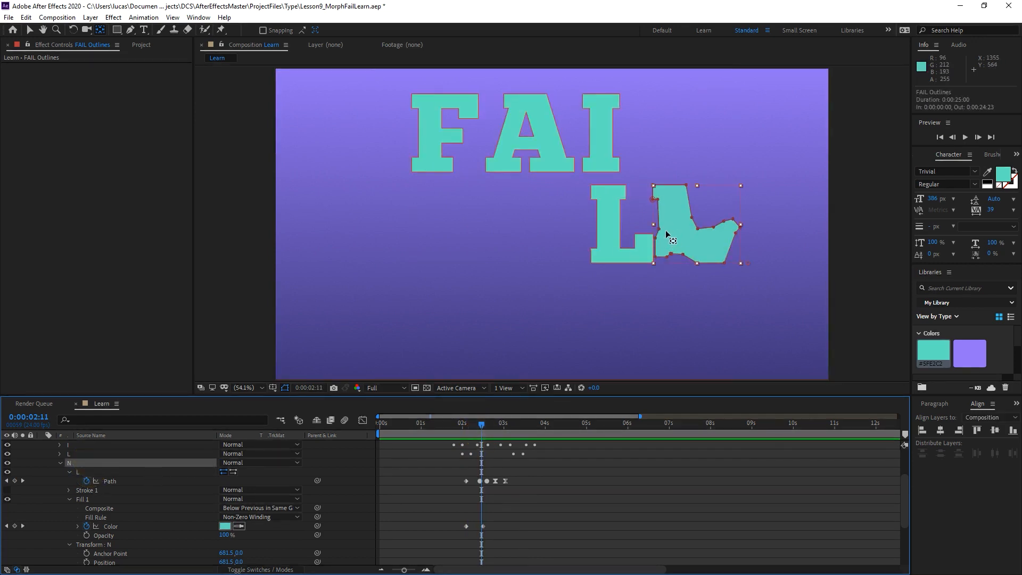
pyautogui.scroll(1, 696, 230)
pyautogui.moveTo(804, 217); pyautogui.dragTo(520, 212)
pyautogui.scroll(1, 489, 201)
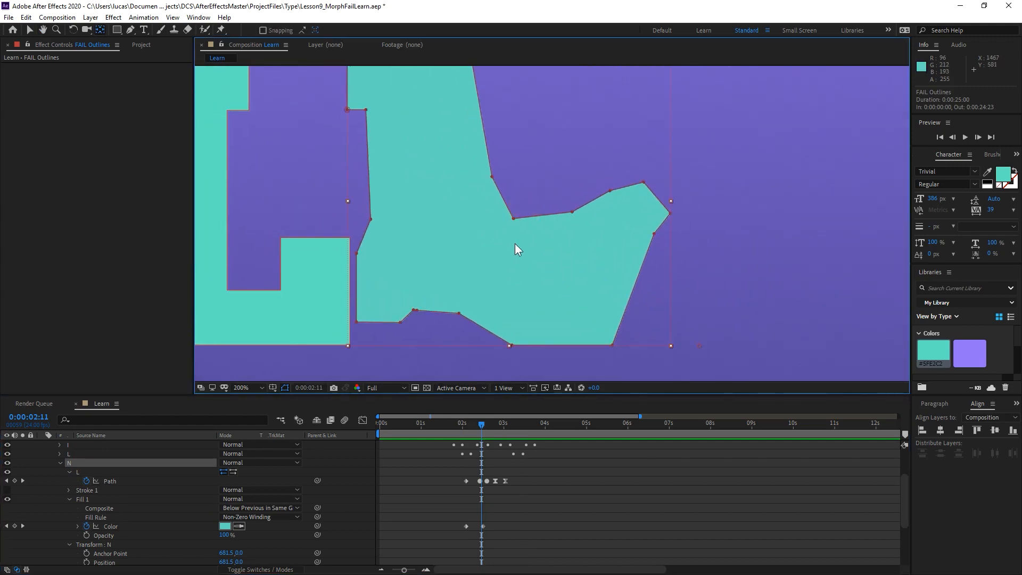
pyautogui.press('pageup')
pyautogui.press('pageup')
pyautogui.press('pagedown')
pyautogui.press('pagedown')
pyautogui.press('pageup')
pyautogui.press('pagedown')
pyautogui.press('v')
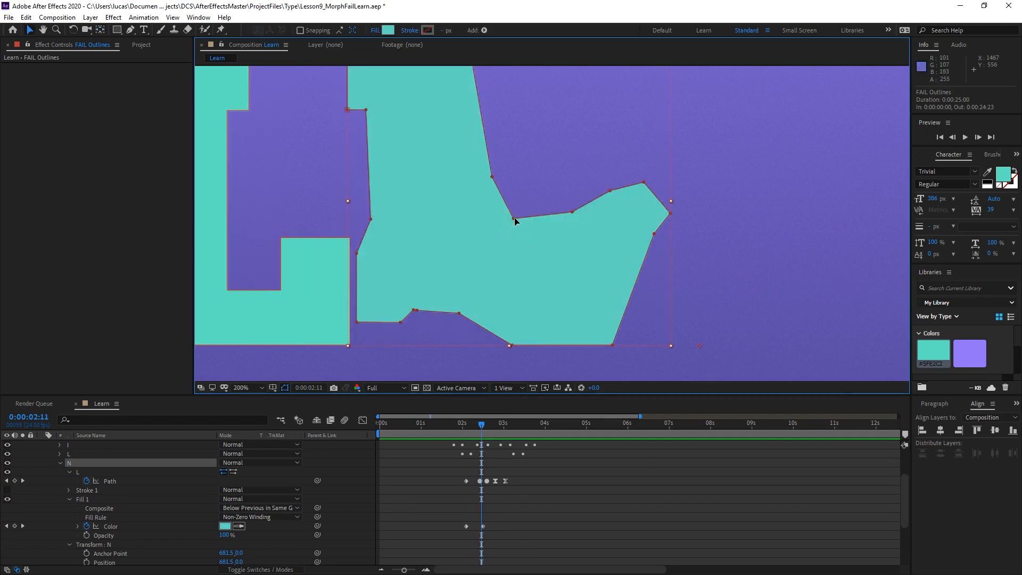
# At 0:00:02:11, move the N path's inner corner vertex down and slightly inward to about 2926, 1131.
pyautogui.click(514, 218)
pyautogui.press('pageup')
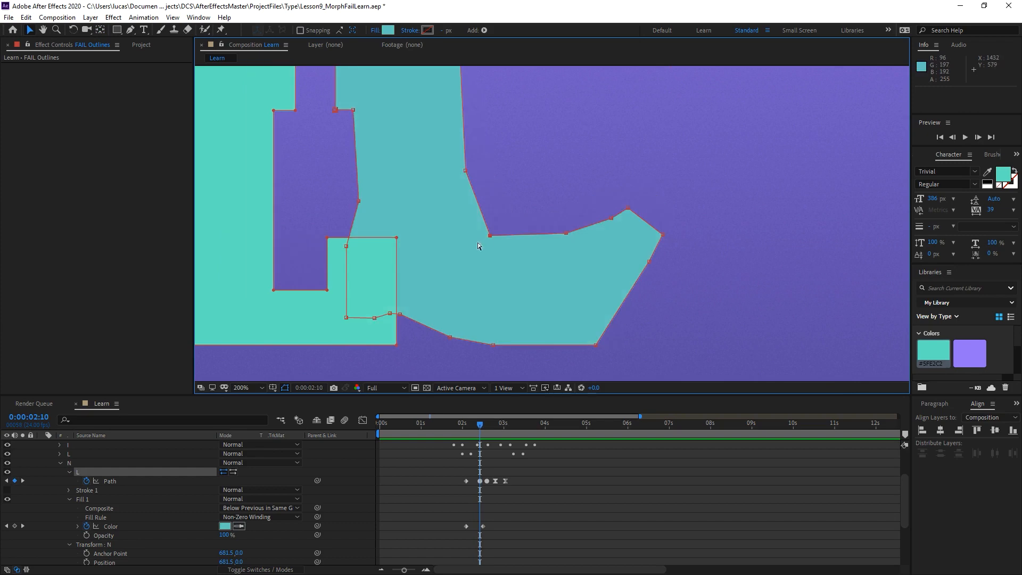
pyautogui.press('pagedown')
pyautogui.moveTo(513, 221); pyautogui.dragTo(508, 228)
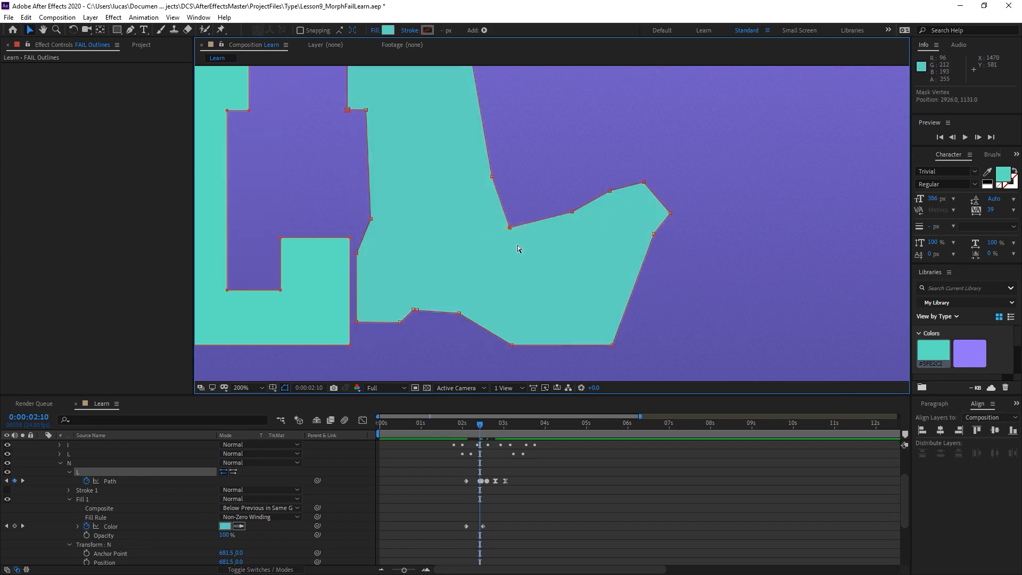
pyautogui.press('pageup')
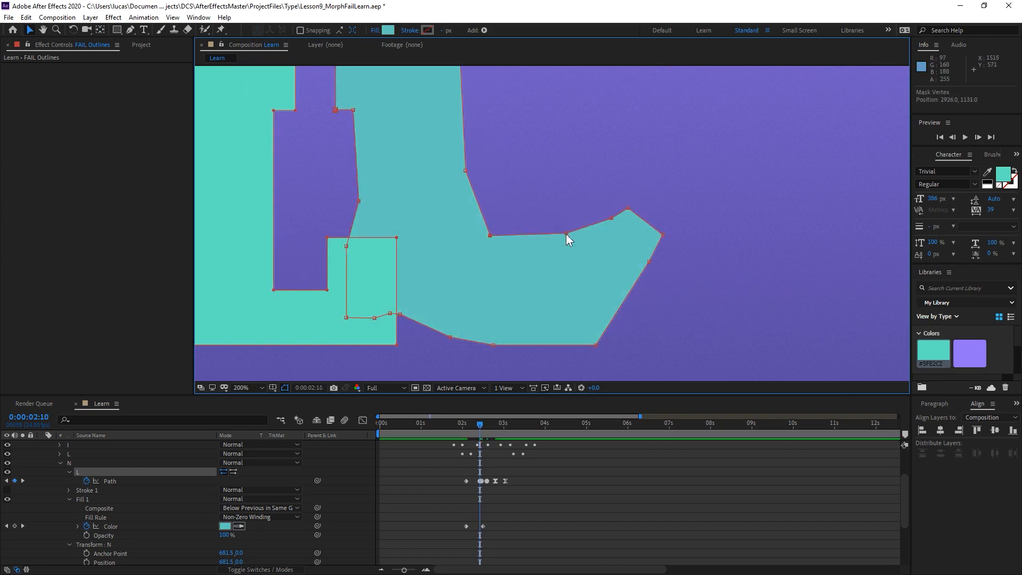
# Lower the neighbouring vertex on the N's upper inner edge to about 3044, 1119 at 0:00:02:11.
pyautogui.press('pagedown')
pyautogui.moveTo(572, 212); pyautogui.dragTo(572, 224)
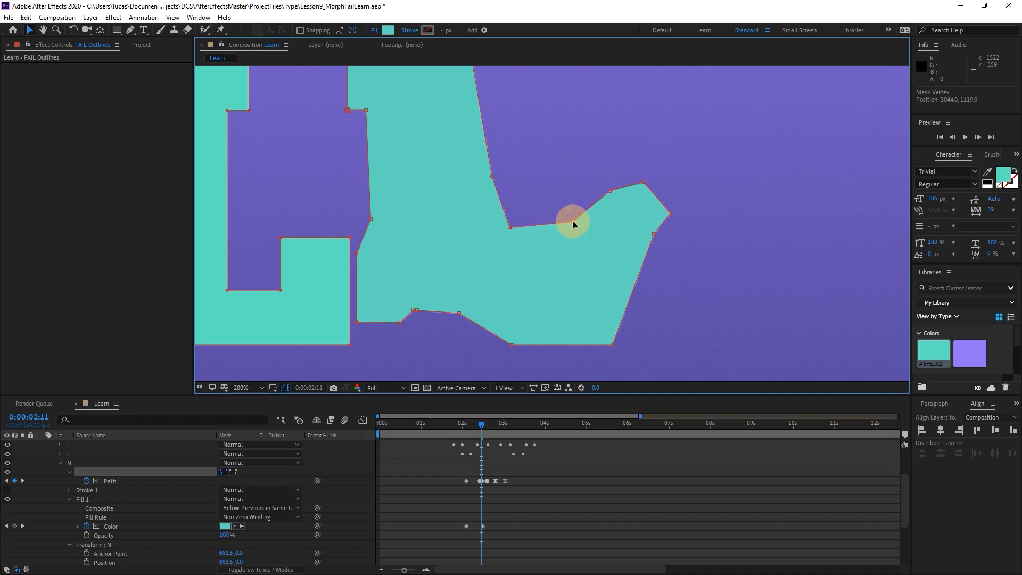
pyautogui.press('pageup')
pyautogui.press('pagedown')
pyautogui.press('pageup')
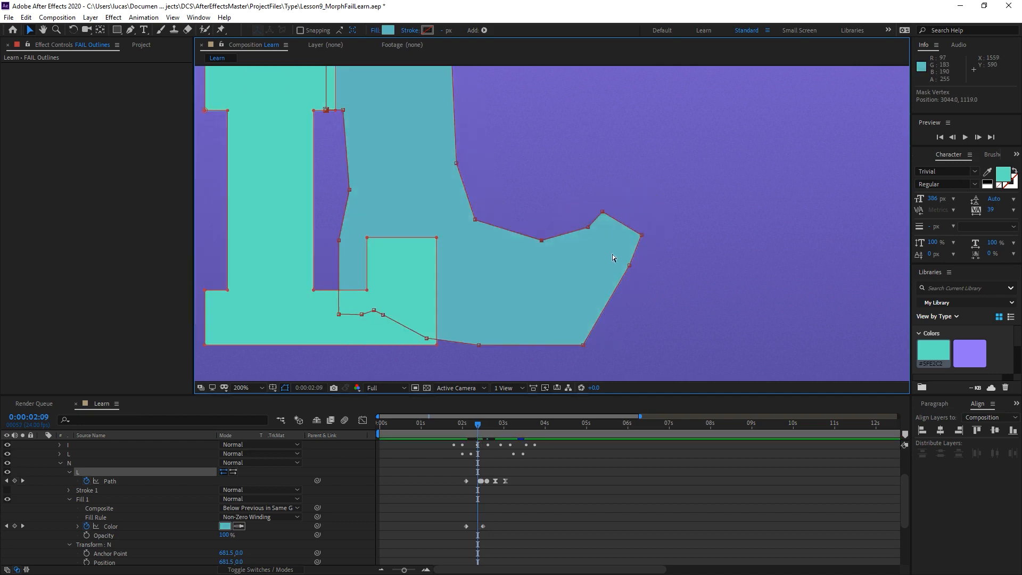
# Compare the N's upper inner edge across the frames either side of 0:00:02:11.
pyautogui.press('pagedown')
pyautogui.press('pagedown')
pyautogui.press('pagedown')
pyautogui.press('pageup')
pyautogui.press('pageup')
pyautogui.press('pageup')
pyautogui.press('pagedown')
pyautogui.press('pagedown')
pyautogui.press('pageup')
pyautogui.press('pagedown')
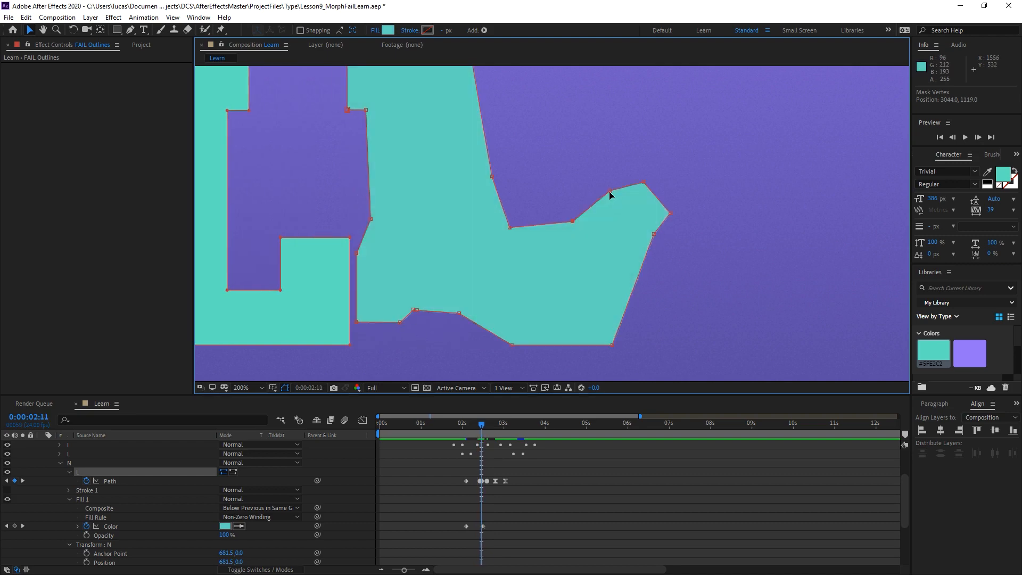
# At 0:00:02:11, move the vertex just before the N's raised tip to about 3123, 1081.
pyautogui.click(611, 195)
pyautogui.press('pageup')
pyautogui.press('pagedown')
pyautogui.press('pageup')
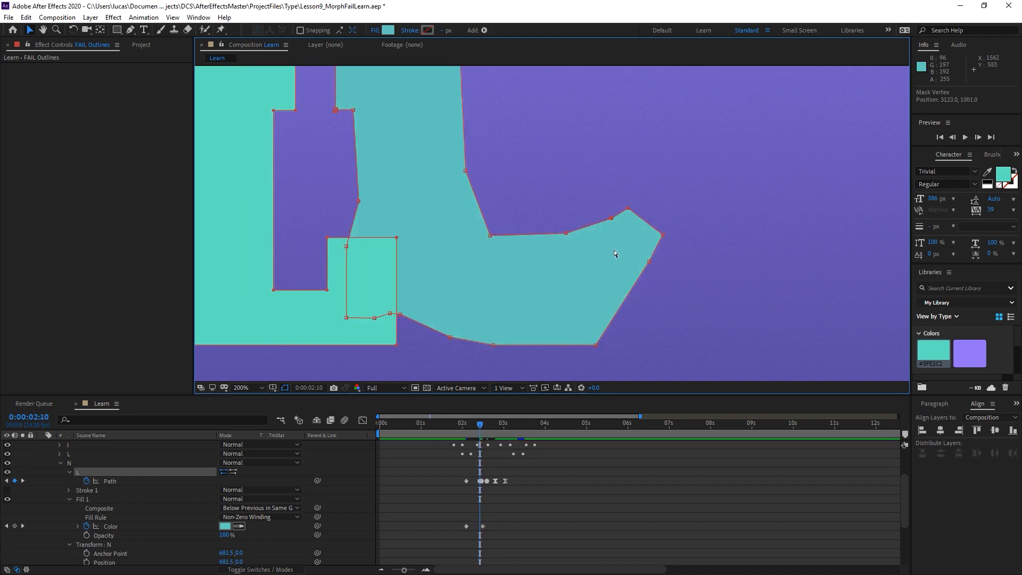
# Step back and forth between 0:00:02:07 and 0:00:02:13 to examine how the N's edge vertices travel.
pyautogui.press('pagedown')
pyautogui.press('pagedown')
pyautogui.press('pageup')
pyautogui.press('pageup')
pyautogui.press('pageup')
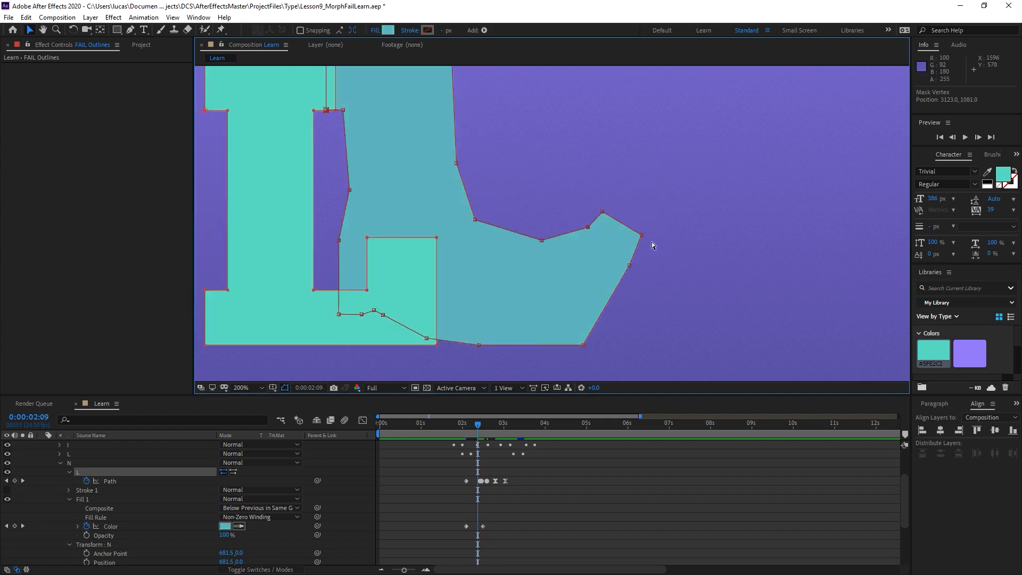
pyautogui.press('pageup')
pyautogui.press('pagedown')
pyautogui.press('pagedown')
pyautogui.press('pagedown')
pyautogui.press('pagedown')
pyautogui.press('pagedown')
pyautogui.press('pageup')
pyautogui.press('pageup')
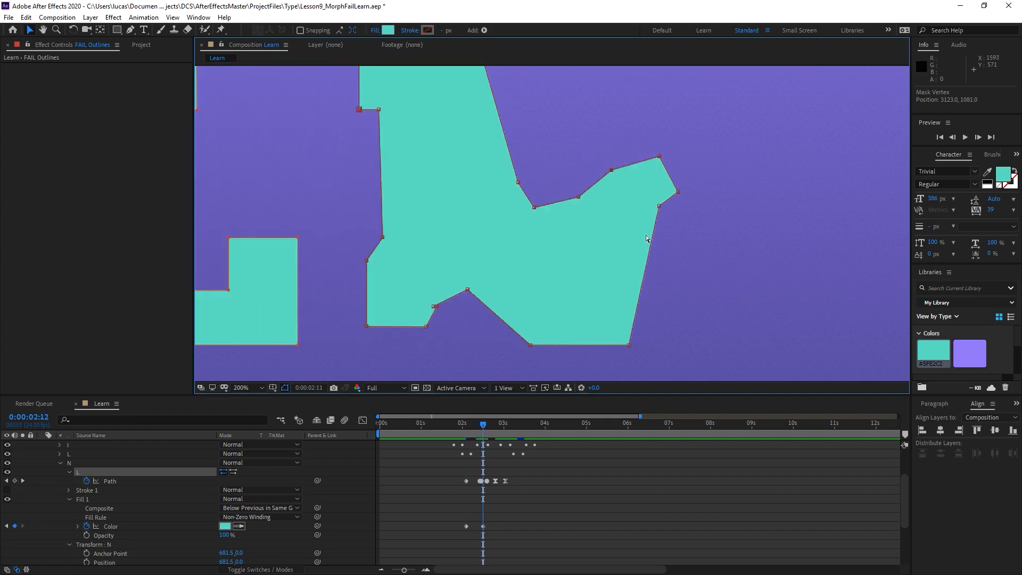
pyautogui.press('pageup')
pyautogui.press('pageup')
pyautogui.press('pageup')
pyautogui.press('pagedown')
pyautogui.press('pagedown')
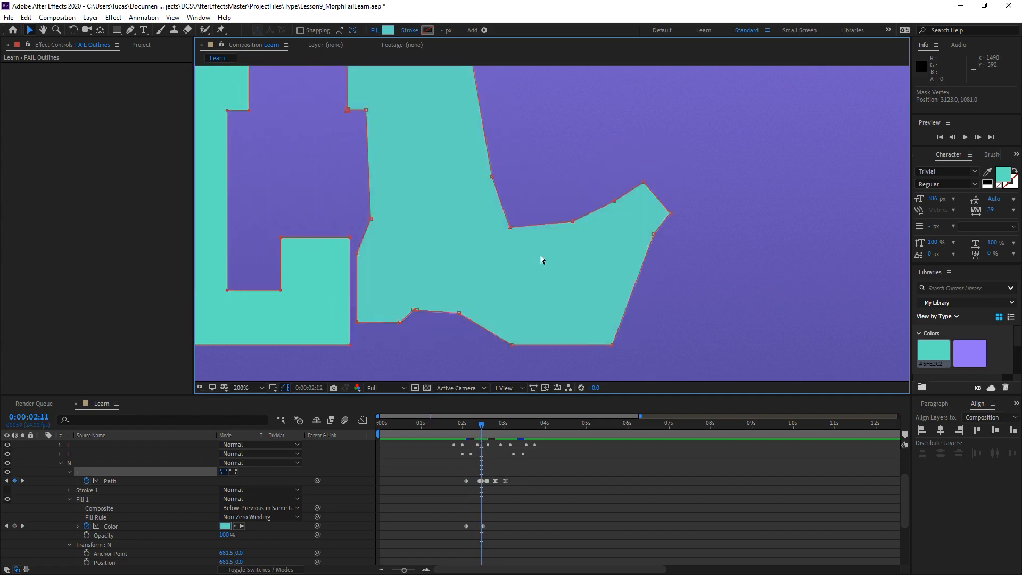
pyautogui.press('pagedown')
pyautogui.press('pagedown')
pyautogui.press('pageup')
pyautogui.press('pageup')
pyautogui.press('pageup')
pyautogui.press('pageup')
pyautogui.press('pageup')
pyautogui.press('pageup')
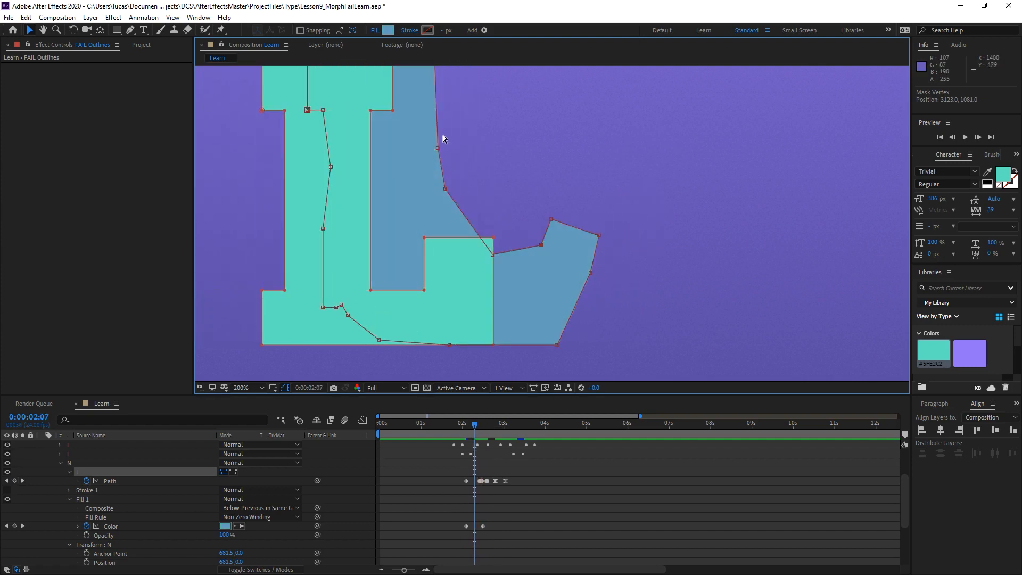
pyautogui.press('pagedown')
pyautogui.press('pagedown')
pyautogui.press('pagedown')
pyautogui.press('pagedown')
pyautogui.press('pagedown')
pyautogui.press('pagedown')
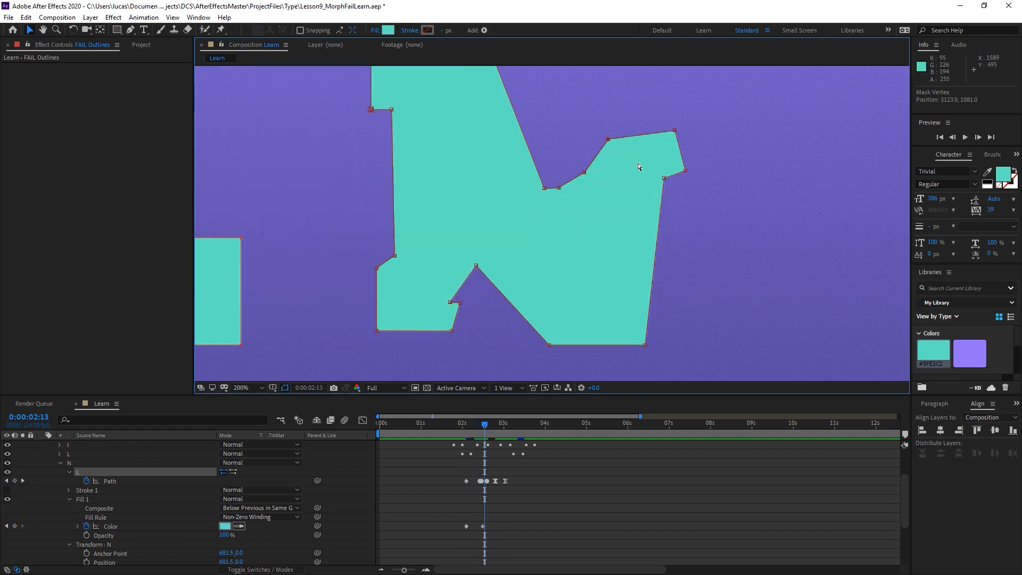
# Examine the movement of the N's inner corner vertex across the frames around 0:00:02:09 to 0:00:02:11.
pyautogui.press('pageup')
pyautogui.press('pageup')
pyautogui.press('pageup')
pyautogui.press('pageup')
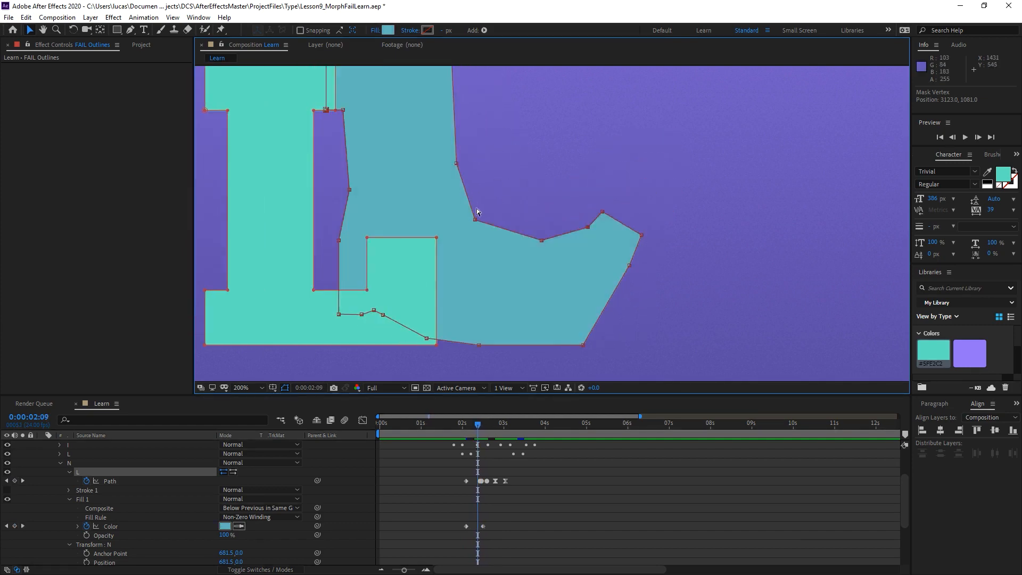
pyautogui.press('pagedown')
pyautogui.press('pagedown')
pyautogui.press('pageup')
pyautogui.press('pageup')
pyautogui.press('pagedown')
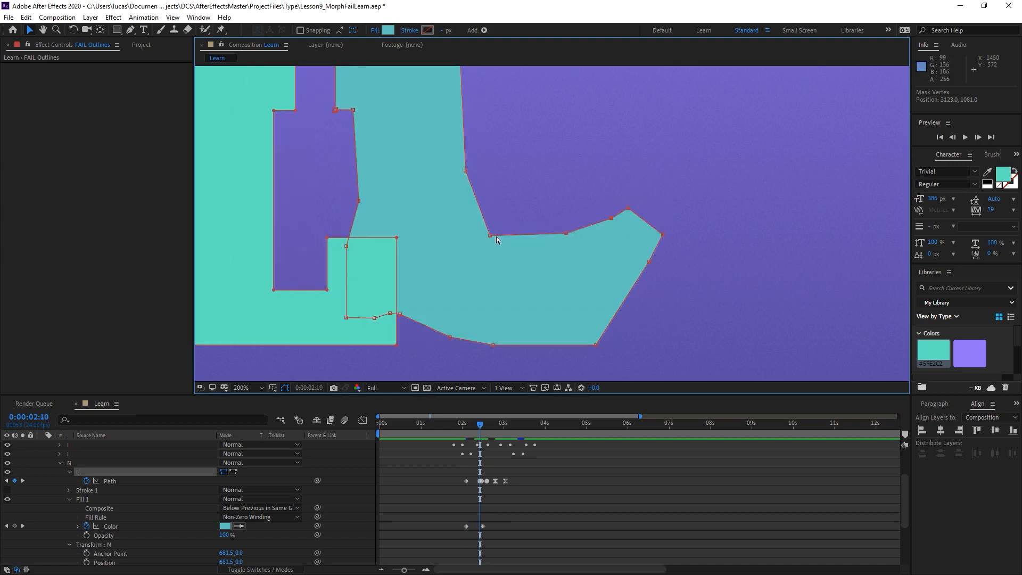
pyautogui.press('pagedown')
pyautogui.press('pageup')
pyautogui.press('pagedown')
pyautogui.press('pageup')
pyautogui.press('pageup')
pyautogui.press('pageup')
pyautogui.press('pagedown')
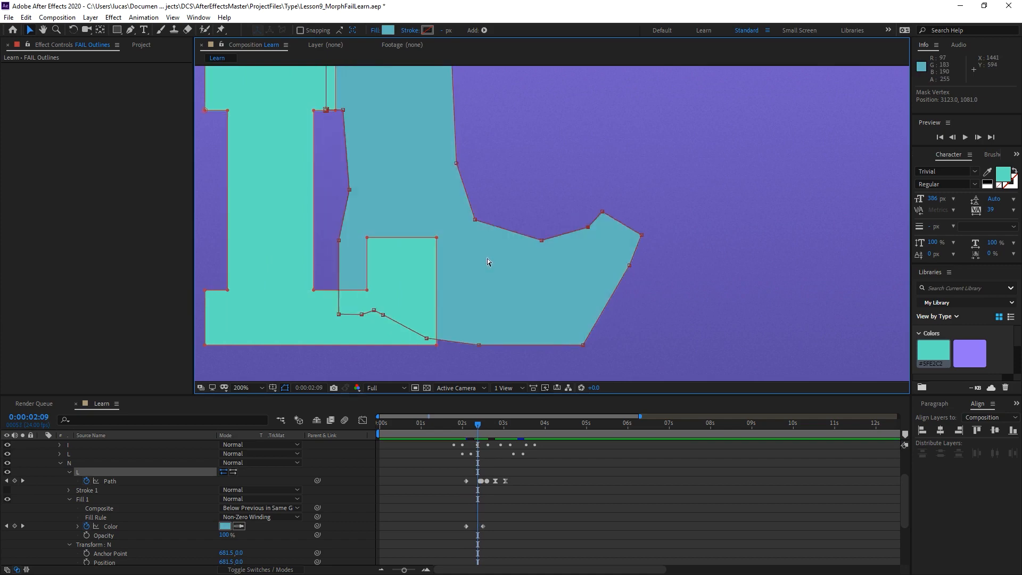
pyautogui.press('pagedown')
pyautogui.press('pageup')
pyautogui.press('pagedown')
pyautogui.press('pageup')
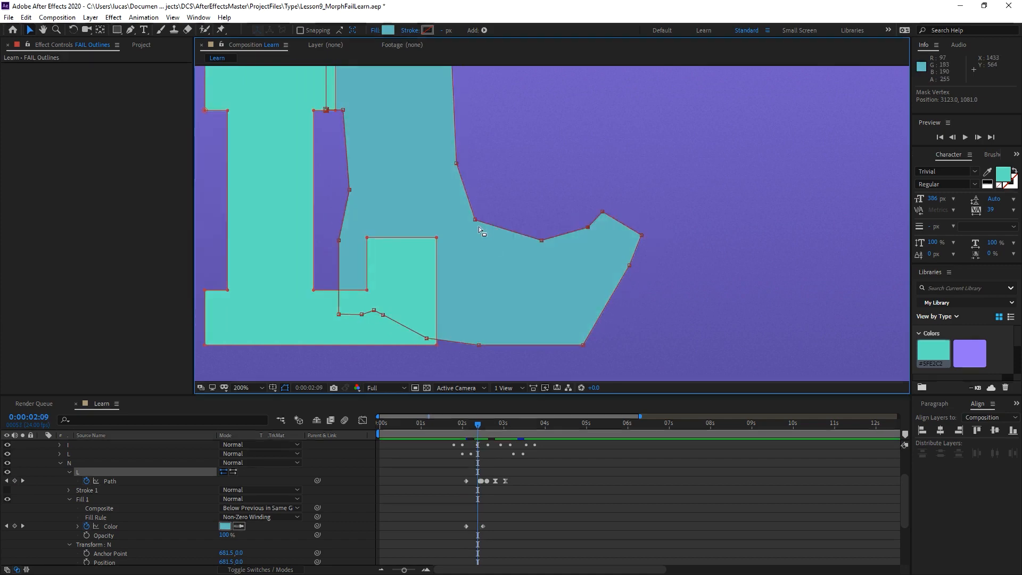
# At 0:00:02:09, keyframe the N path with its inner corner vertex lowered to about 2873, 1135.
pyautogui.click(475, 222)
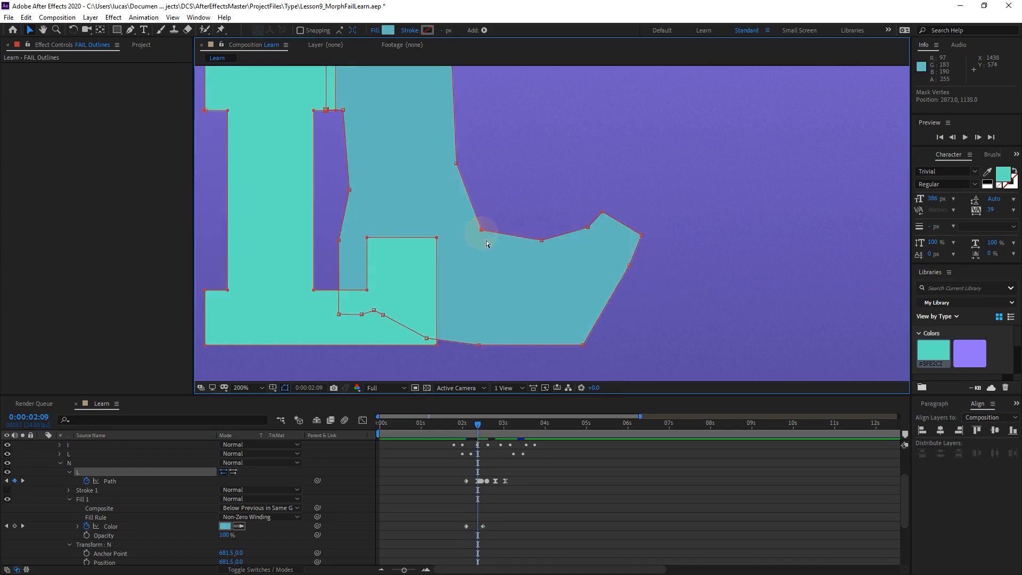
pyautogui.press('pageup')
pyautogui.press('pagedown')
pyautogui.press('pagedown')
# Shift the N's inner corner vertex at 0:00:02:11 to about 2915, 1139 and check the frames through 0:00:02:16.
pyautogui.press('pagedown')
pyautogui.press('pageup')
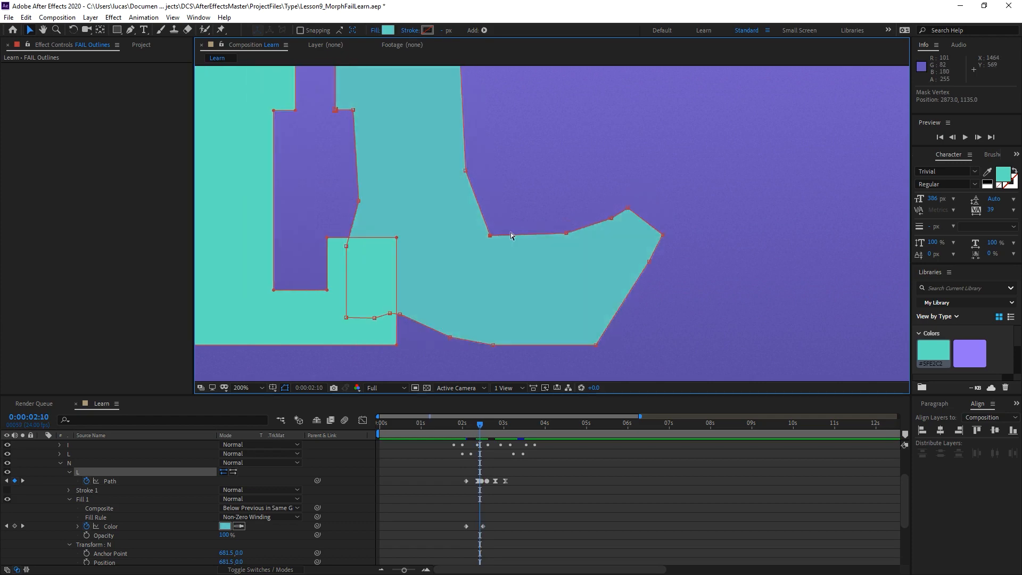
pyautogui.press('pagedown')
pyautogui.moveTo(506, 228); pyautogui.dragTo(502, 233)
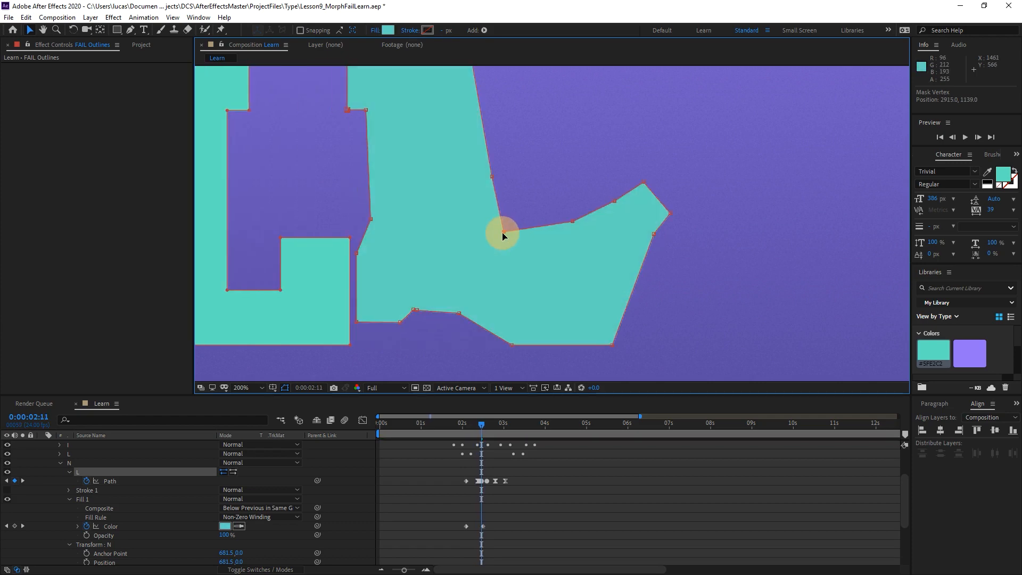
pyautogui.press('pageup')
pyautogui.press('pagedown')
pyautogui.press('pagedown')
pyautogui.press('pagedown')
pyautogui.press('pagedown')
pyautogui.press('pagedown')
pyautogui.press('pagedown')
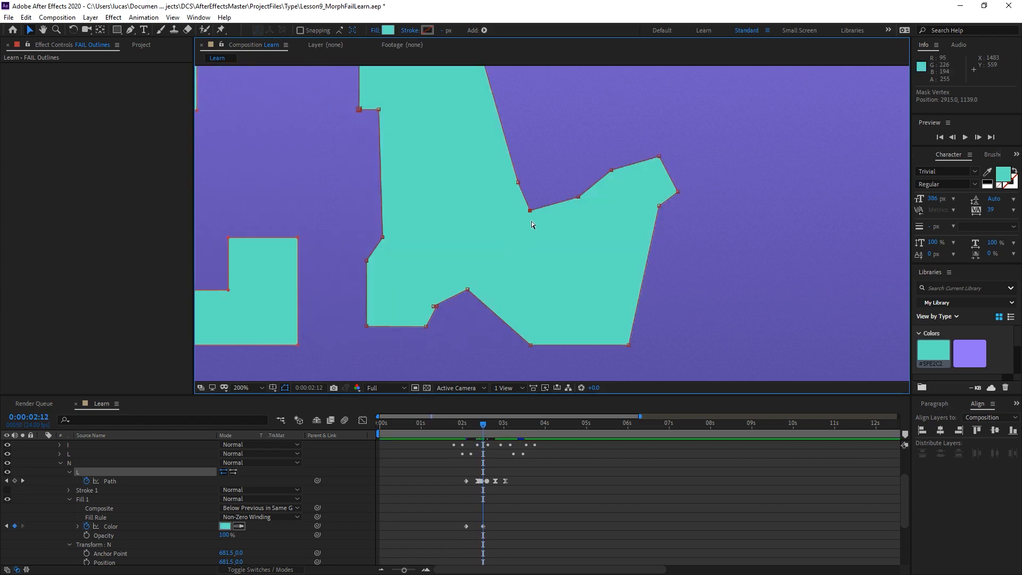
pyautogui.press('pageup')
pyautogui.press('pageup')
pyautogui.press('pageup')
pyautogui.press('pageup')
pyautogui.press('pageup')
pyautogui.press('pageup')
pyautogui.press('pageup')
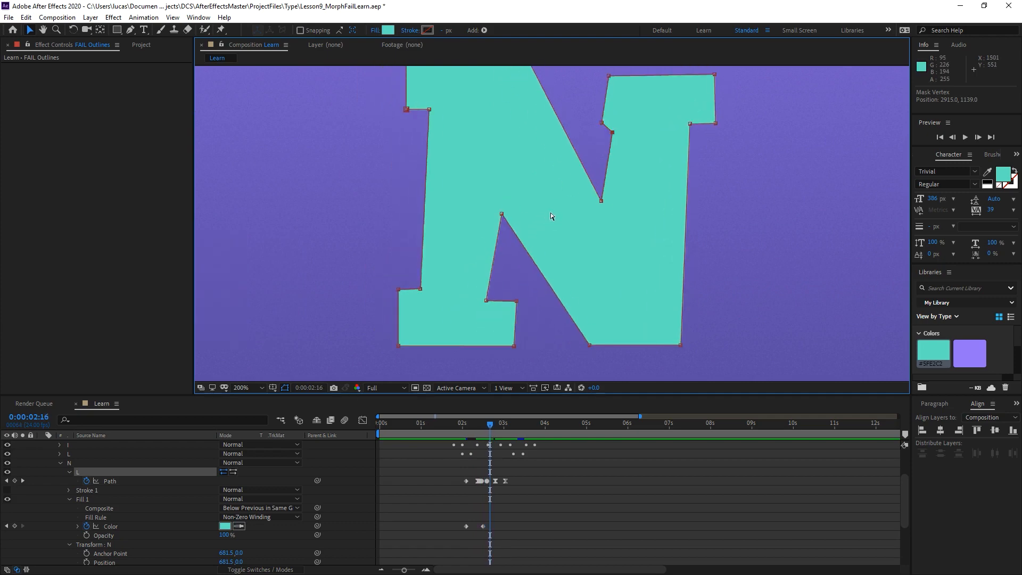
pyautogui.press('pagedown')
pyautogui.press('pagedown')
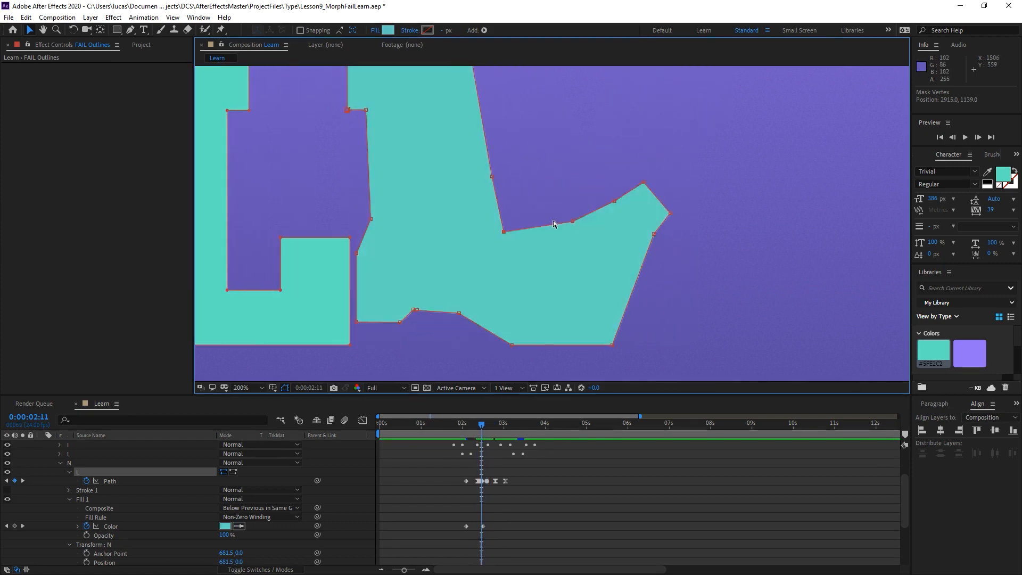
# At 0:00:02:10, move the vertex above the N's inner corner to about 2852, 1021 and check the neighbouring frames.
pyautogui.press('pageup')
pyautogui.moveTo(465, 172); pyautogui.dragTo(471, 171)
pyautogui.press('pagedown')
pyautogui.press('pagedown')
pyautogui.press('pagedown')
pyautogui.press('pagedown')
pyautogui.press('pageup')
pyautogui.press('pageup')
pyautogui.press('pageup')
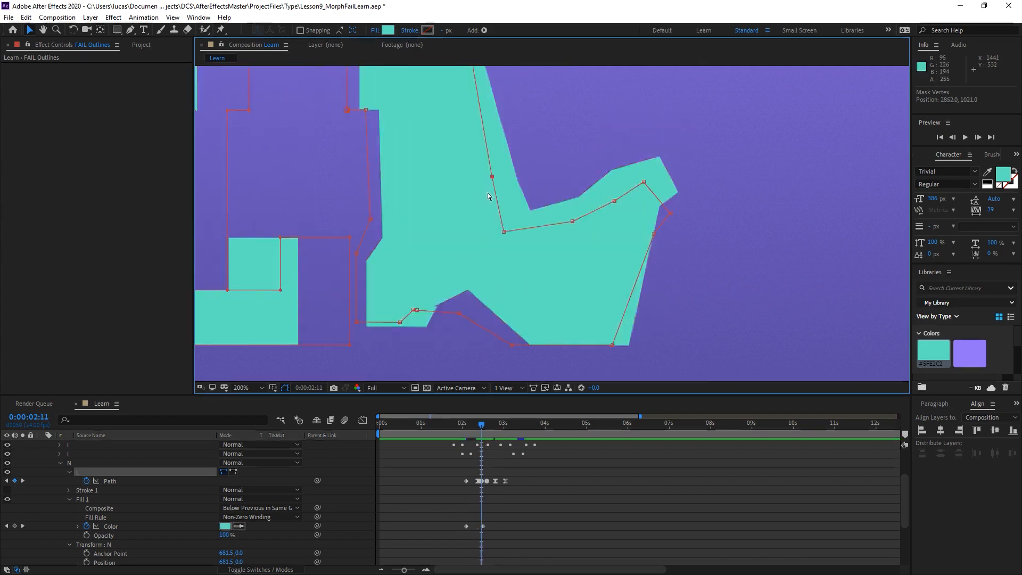
pyautogui.press('pagedown')
pyautogui.press('pagedown')
pyautogui.press('pagedown')
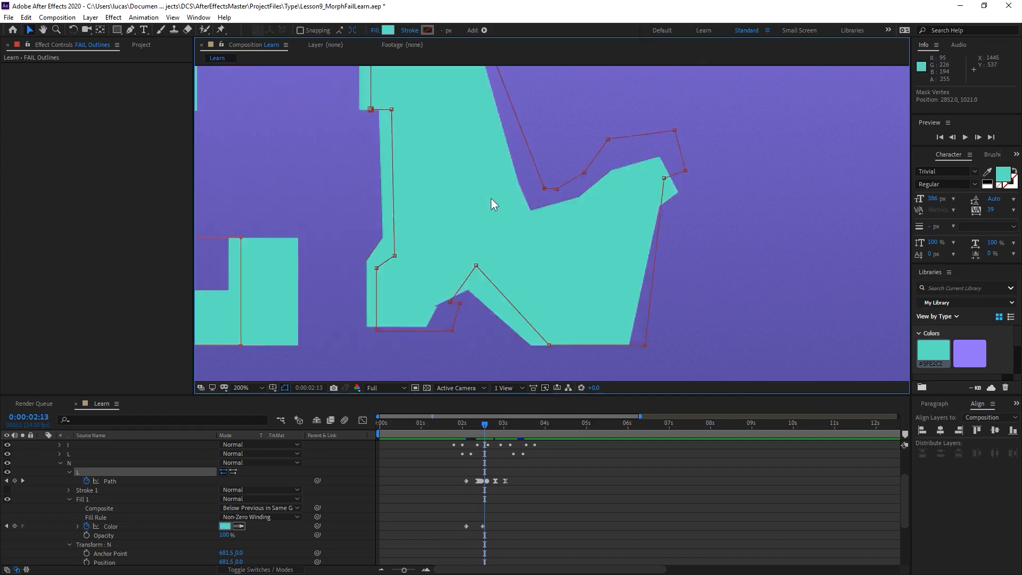
pyautogui.press('pageup')
pyautogui.press('pageup')
pyautogui.press('pageup')
# Fit the composition in view and preview the refined N morph from 0:00:02:03 and 0:00:02:01.
pyautogui.scroll(-2, 503, 206)
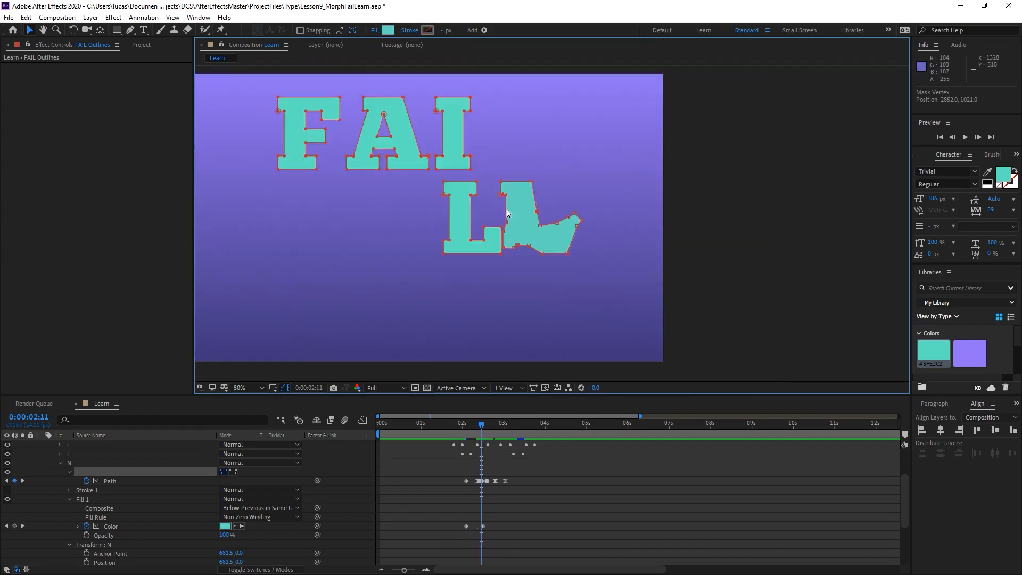
pyautogui.moveTo(519, 203); pyautogui.dragTo(545, 207)
pyautogui.hotkey('shift', '/')
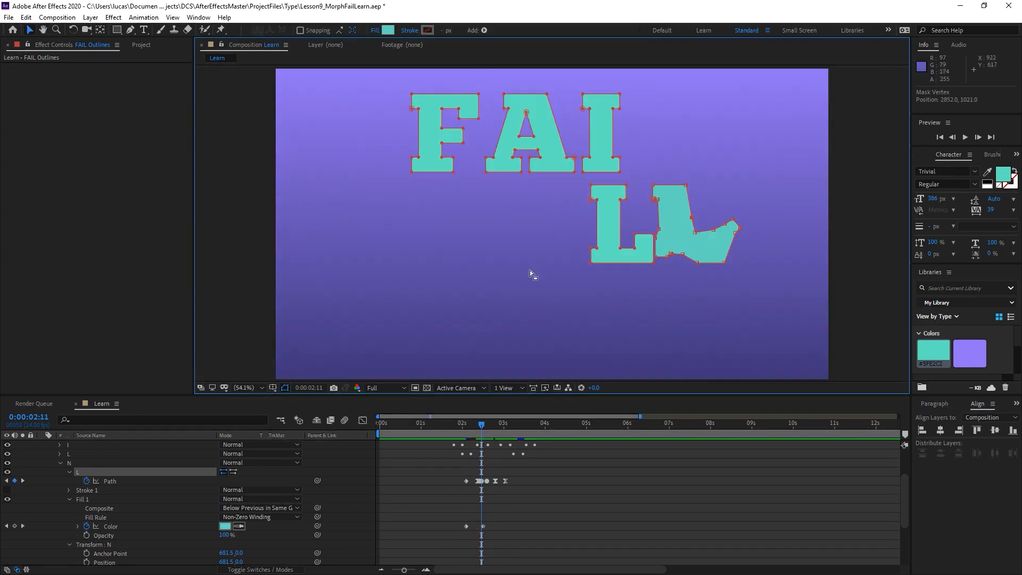
pyautogui.click(462, 417)
pyautogui.press('space')
pyautogui.click(432, 485)
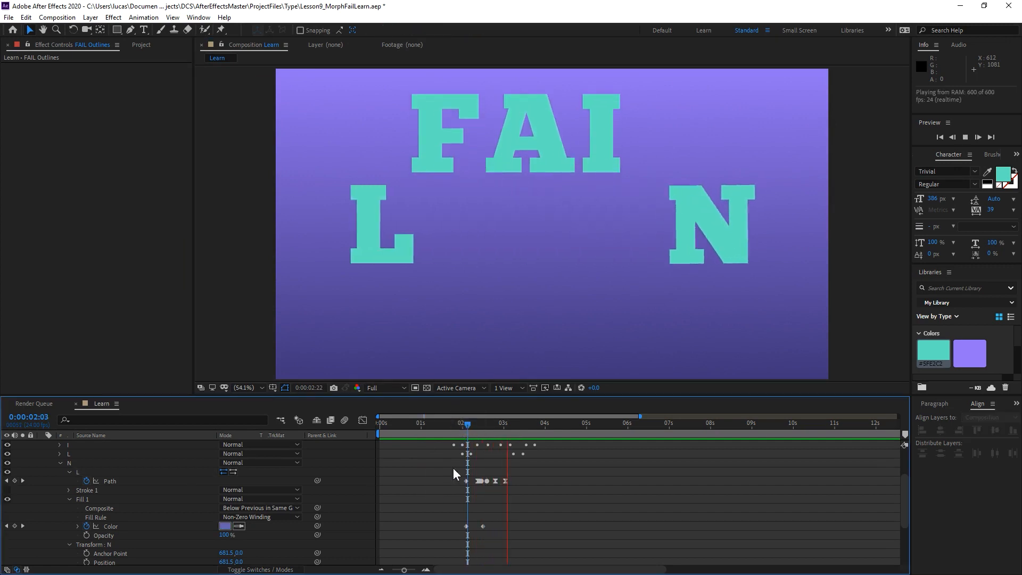
pyautogui.click(464, 424)
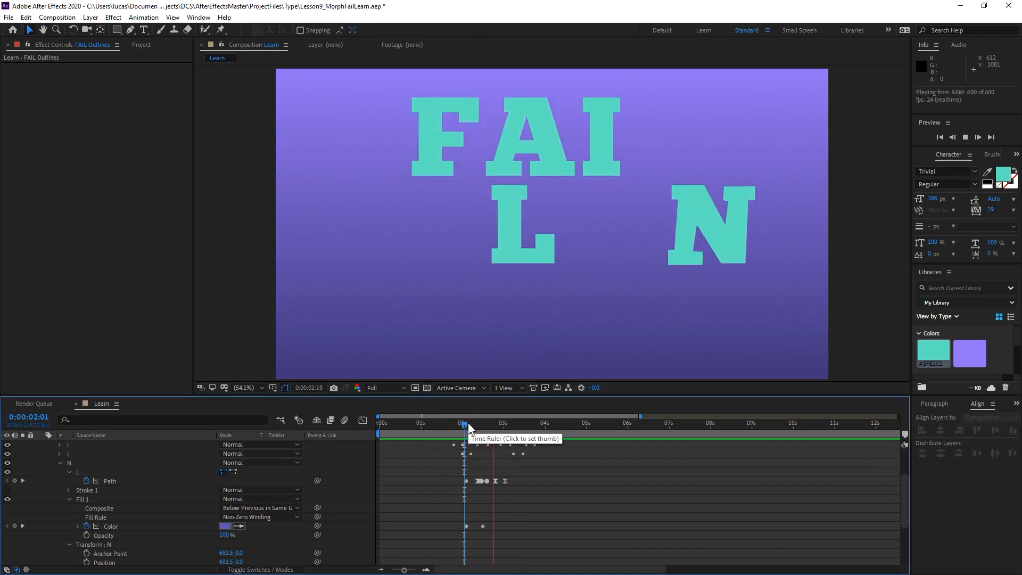
pyautogui.press('space')
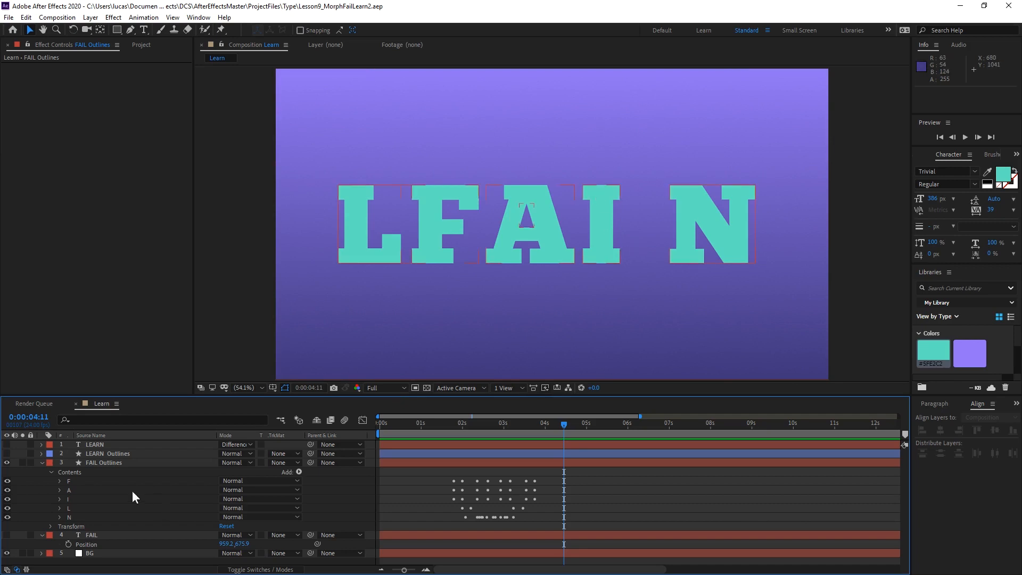
# At 0:00:04:15, keyframe and copy the E path in LEARN Outlines, and hide that layer again.
pyautogui.click(59, 480)
pyautogui.moveTo(503, 424); pyautogui.dragTo(571, 424)
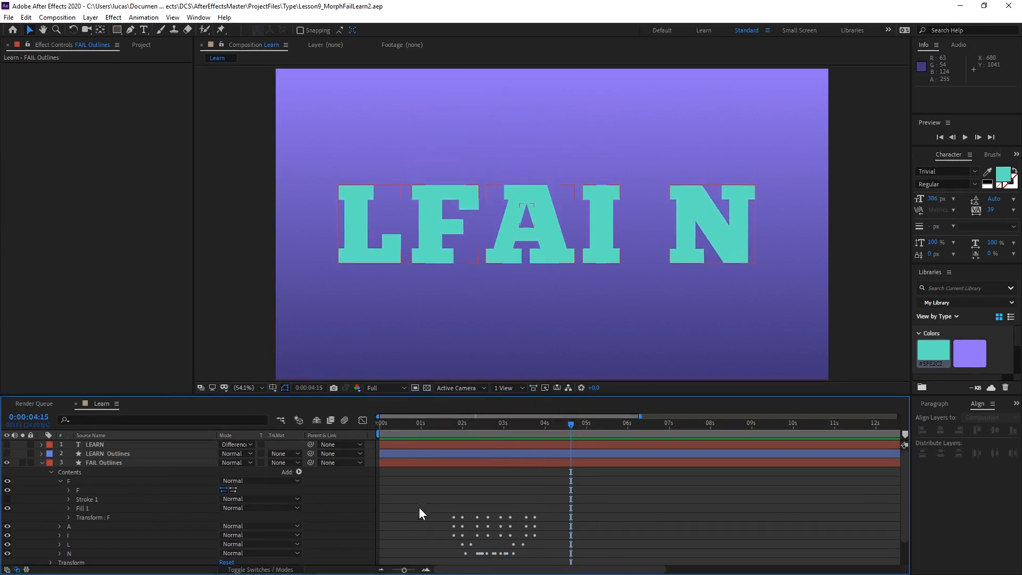
pyautogui.scroll(-2, 420, 506)
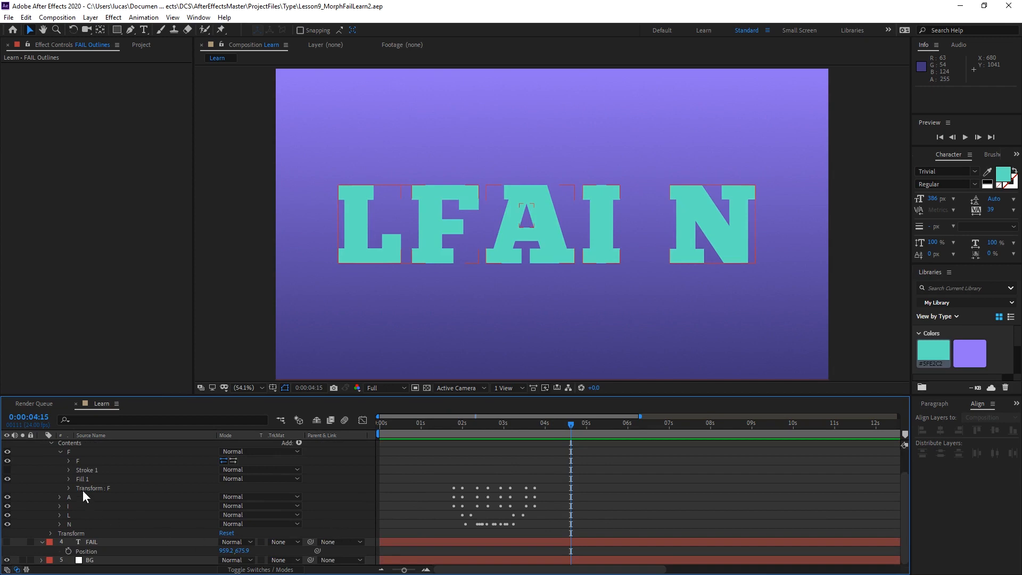
pyautogui.scroll(2, 90, 488)
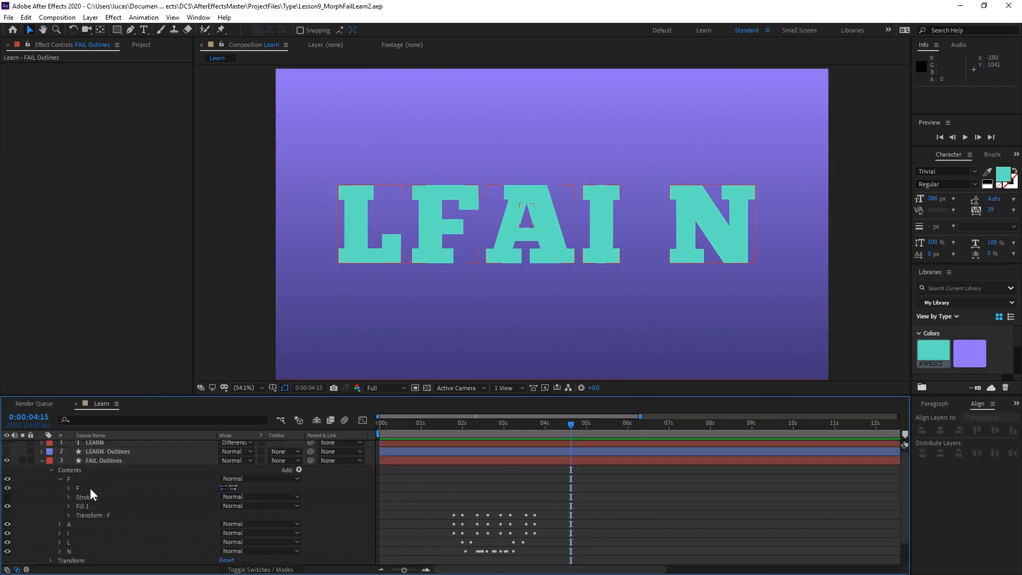
pyautogui.click(89, 454)
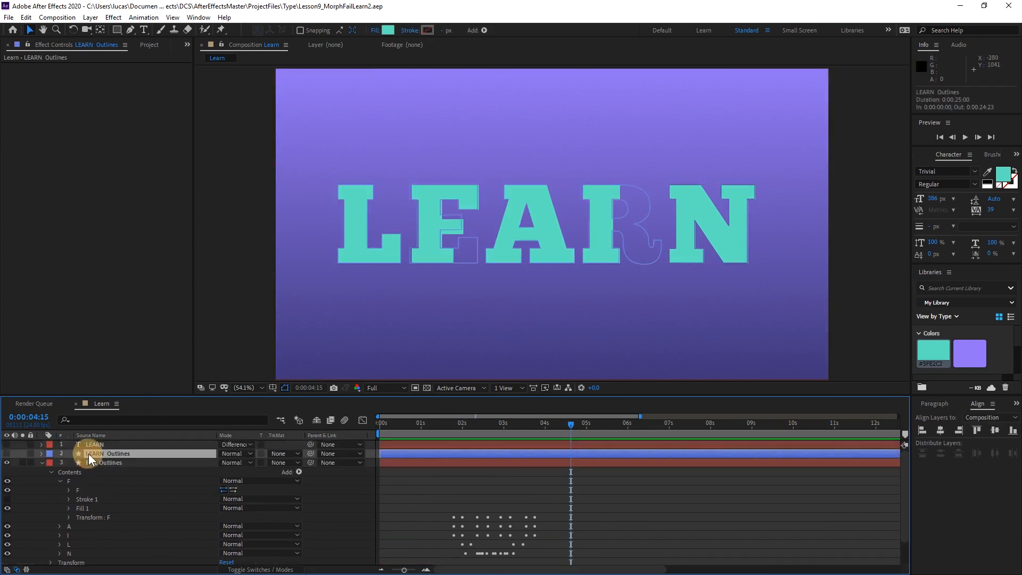
pyautogui.click(7, 453)
pyautogui.click(41, 453)
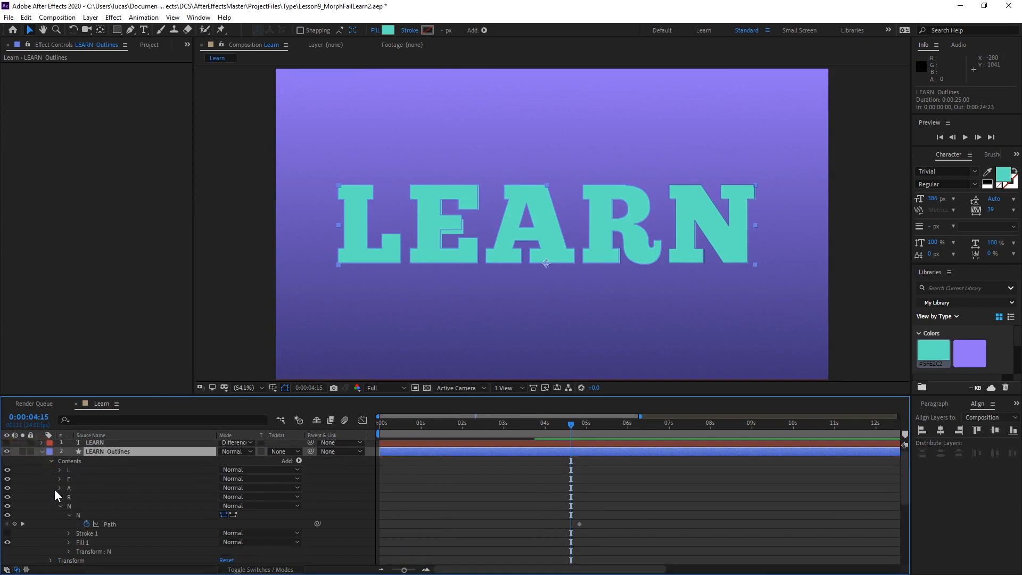
pyautogui.click(59, 479)
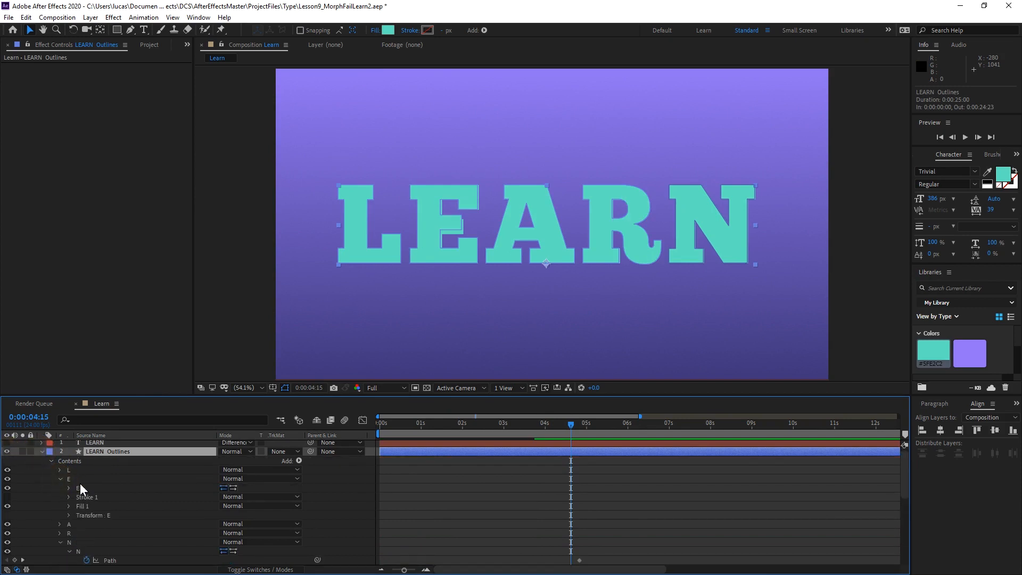
pyautogui.click(69, 488)
pyautogui.click(86, 497)
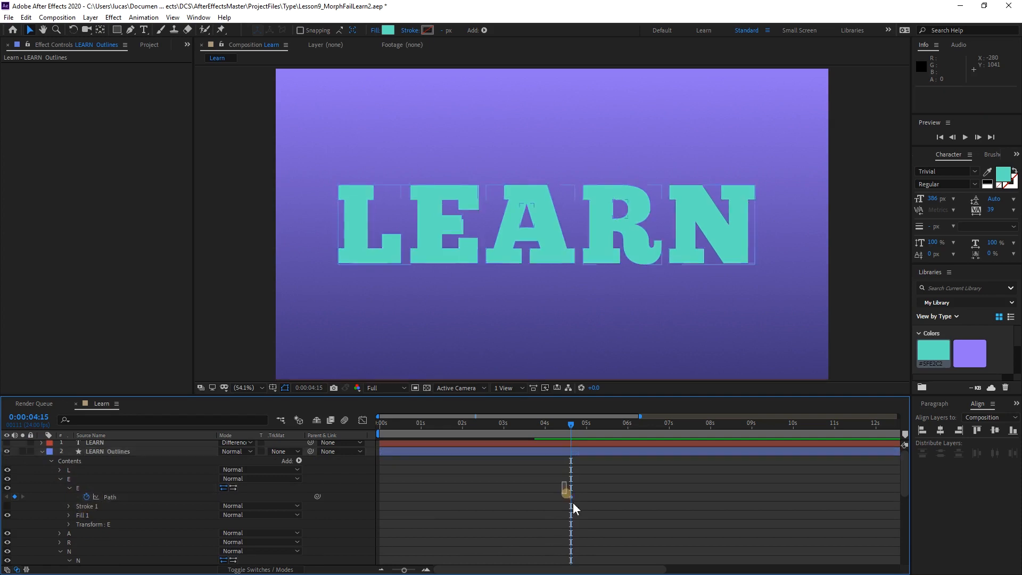
pyautogui.click(41, 452)
pyautogui.click(7, 451)
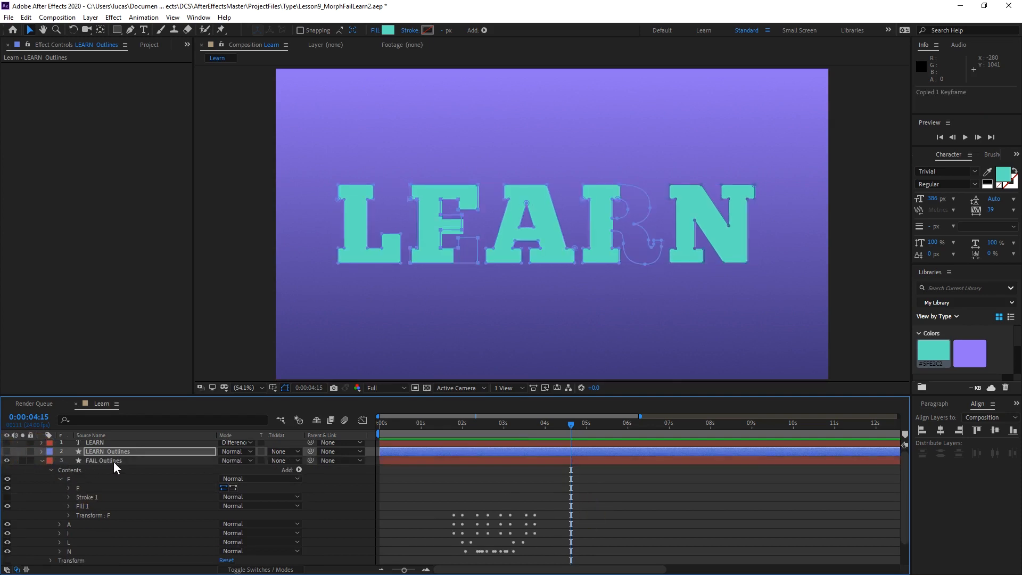
# Keyframe the F path in FAIL Outlines at about 0:00:04:09 and paste the copied E path keyframe at 0:00:04:15.
pyautogui.click(114, 463)
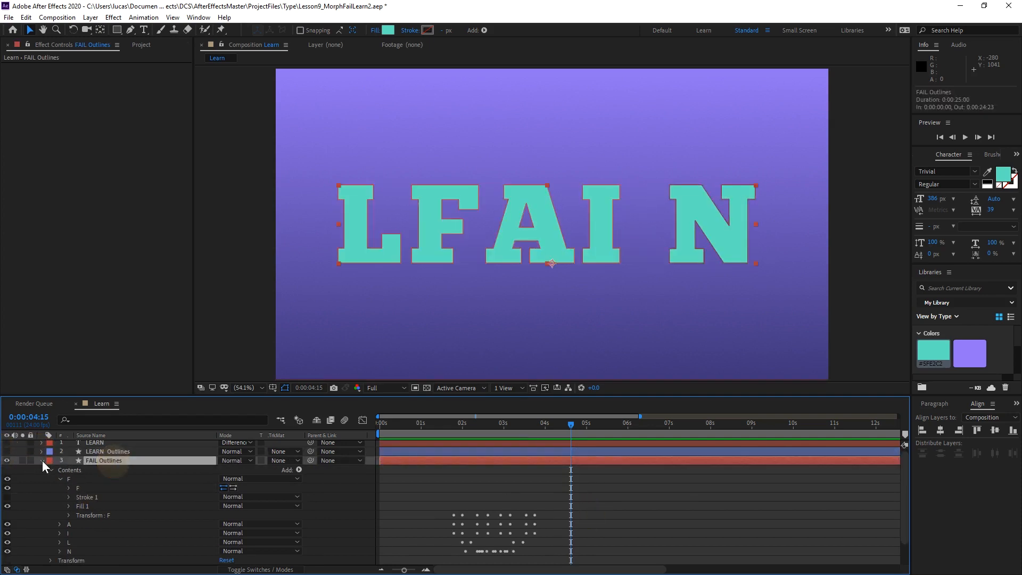
pyautogui.click(69, 487)
pyautogui.click(86, 496)
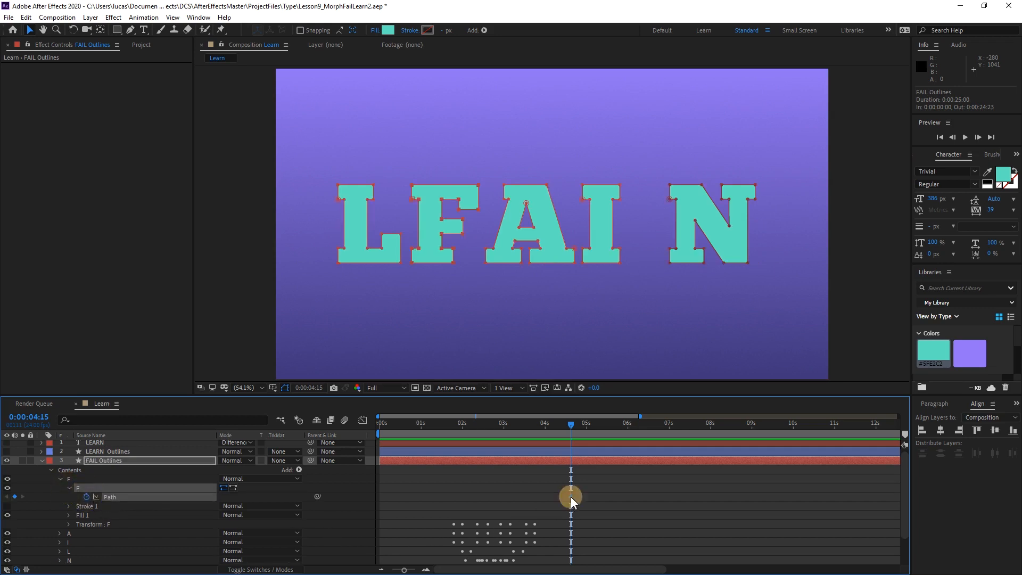
pyautogui.moveTo(571, 497); pyautogui.dragTo(560, 497)
pyautogui.hotkey('ctrl', 'v')
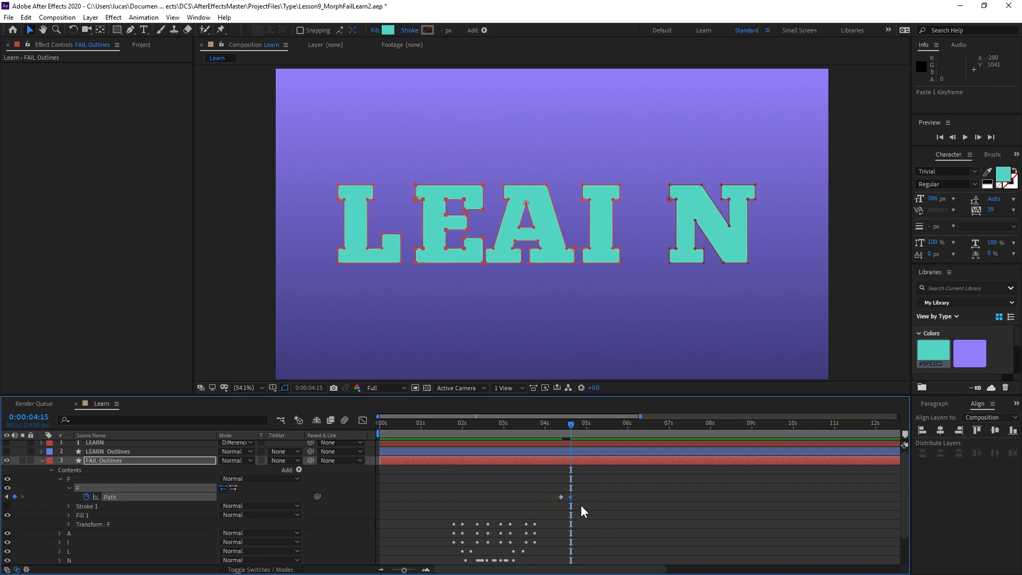
# Scrub through the distorted F-to-E morph, and at 0:00:04:09 set the F's lower-left corner as the first vertex.
pyautogui.moveTo(571, 427)
pyautogui.mouseDown()
pyautogui.moveTo(559, 424)
pyautogui.moveTo(577, 427)
pyautogui.moveTo(566, 433)
pyautogui.mouseUp()
pyautogui.scroll(2, 362, 212)
pyautogui.press('space')
pyautogui.moveTo(339, 210); pyautogui.dragTo(720, 202)
pyautogui.moveTo(560, 431)
pyautogui.mouseDown()
pyautogui.moveTo(541, 432)
pyautogui.moveTo(566, 420)
pyautogui.moveTo(538, 427)
pyautogui.moveTo(581, 423)
pyautogui.moveTo(535, 425)
pyautogui.moveTo(576, 421)
pyautogui.moveTo(562, 425)
pyautogui.mouseUp()
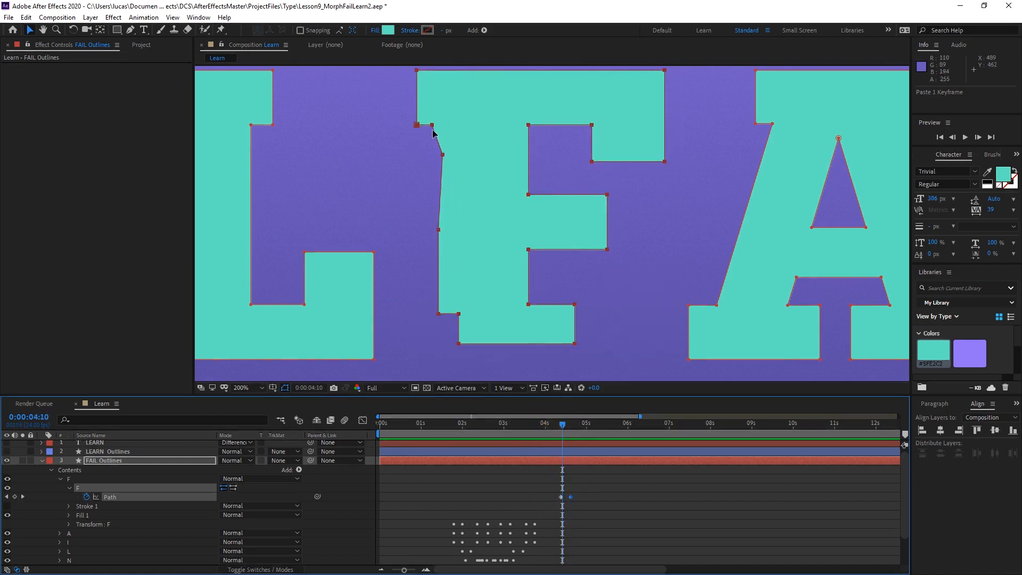
pyautogui.moveTo(560, 425); pyautogui.dragTo(551, 421)
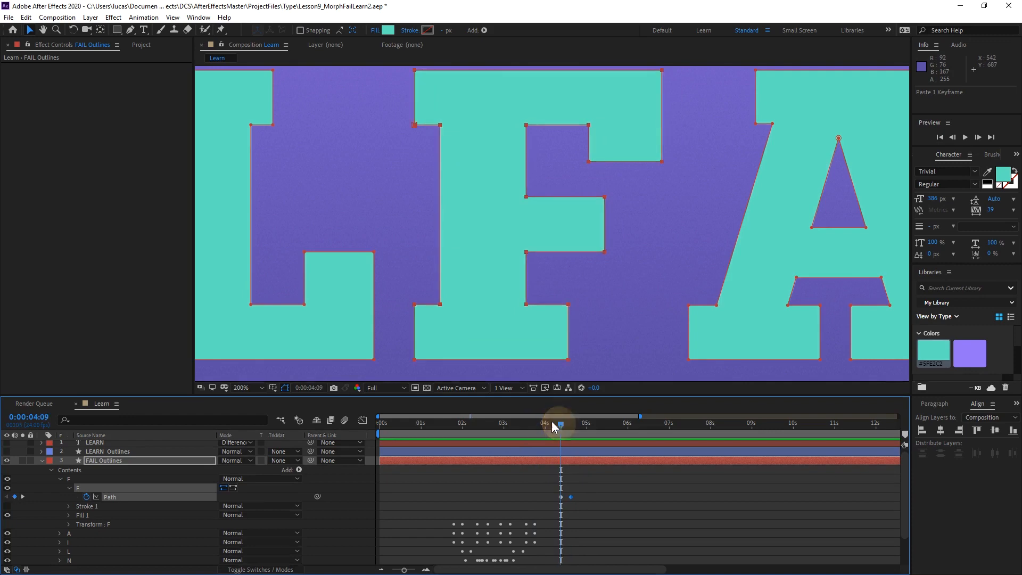
pyautogui.rightClick(420, 365)
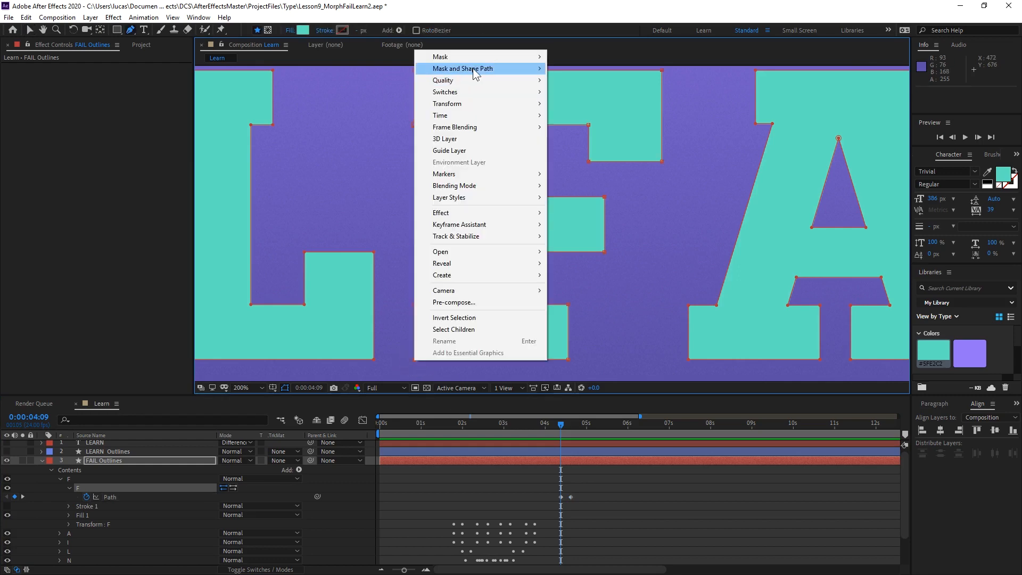
pyautogui.moveTo(458, 69)
pyautogui.click(595, 139)
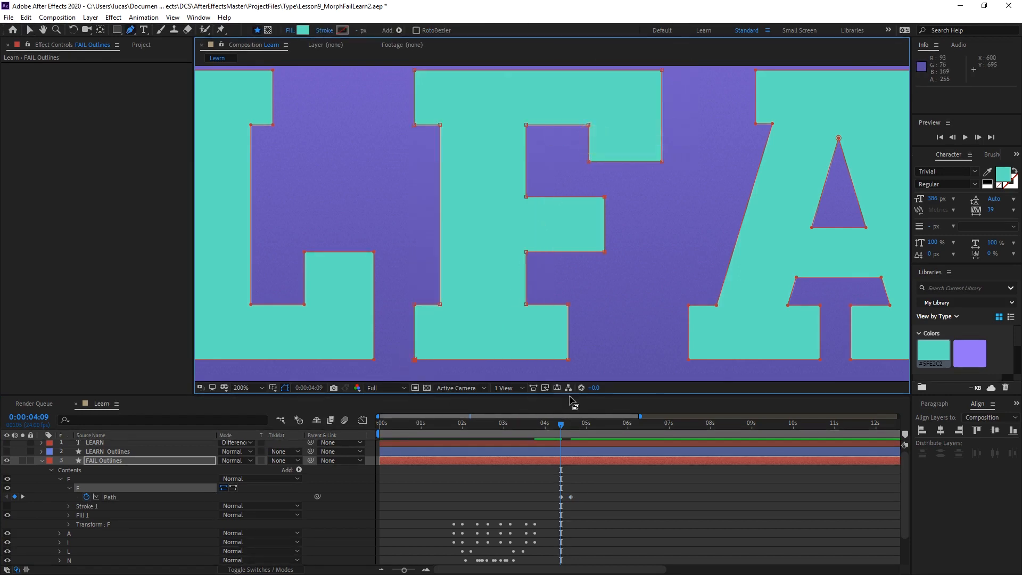
# At the 0:00:04:15 keyframe, set the E's lower-left corner as the path's first vertex.
pyautogui.press('k')
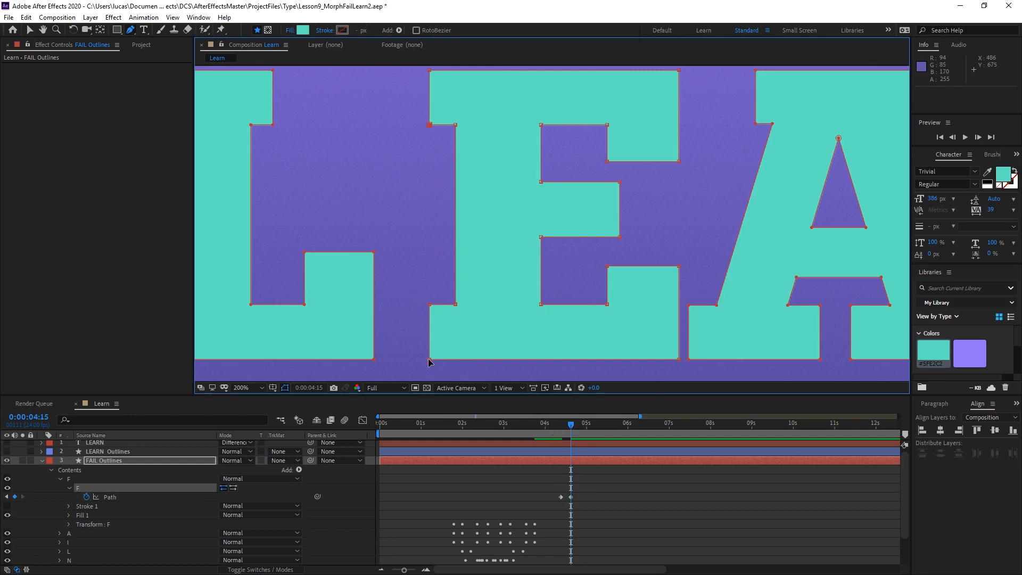
pyautogui.click(429, 360)
pyautogui.rightClick(430, 360)
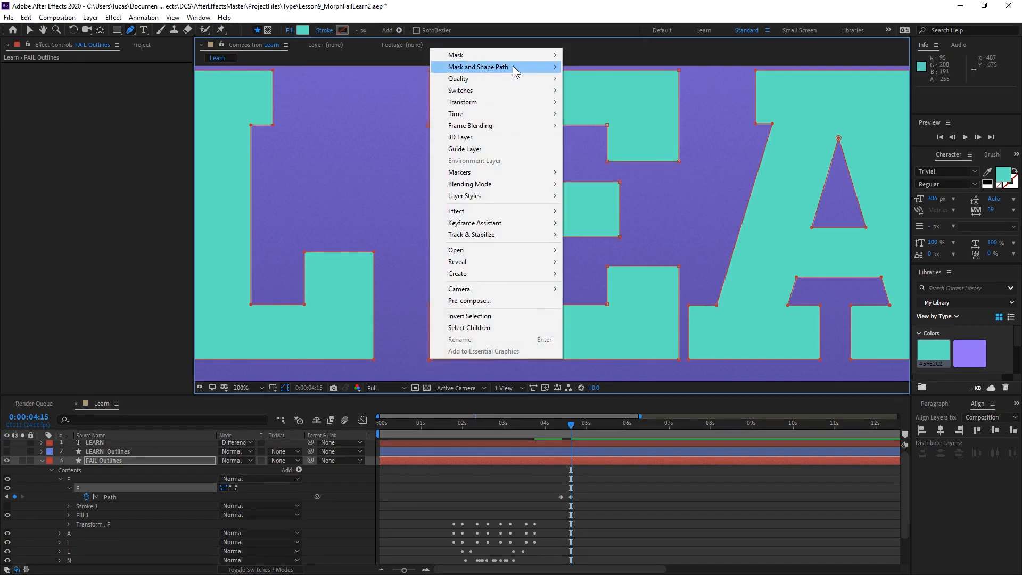
pyautogui.moveTo(512, 66)
pyautogui.click(603, 136)
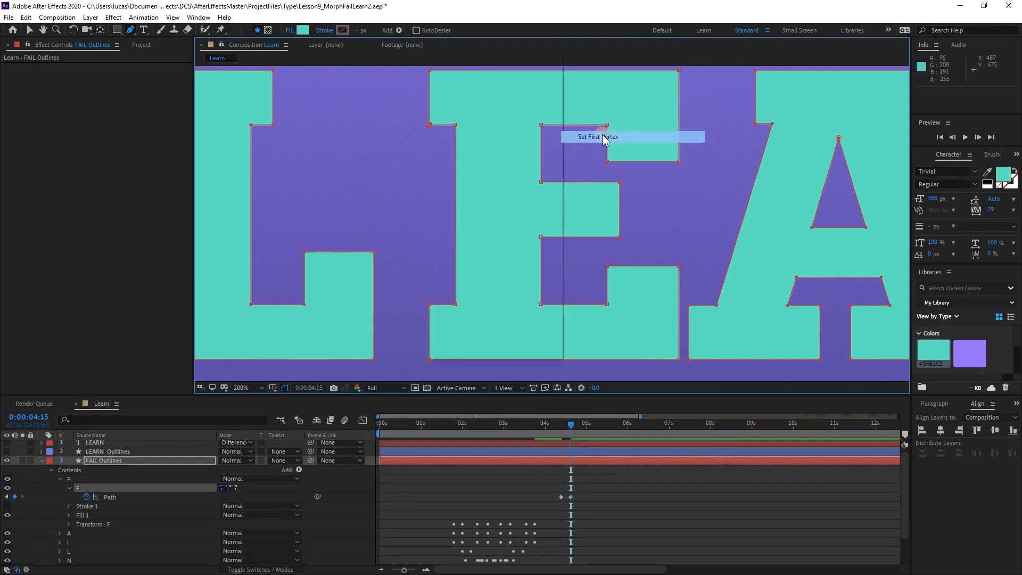
# Check the in-between frames of the F-to-E morph and apply Easy Ease to both of its path keyframes.
pyautogui.click(565, 423)
pyautogui.moveTo(565, 423)
pyautogui.mouseDown()
pyautogui.moveTo(553, 420)
pyautogui.moveTo(562, 420)
pyautogui.mouseUp()
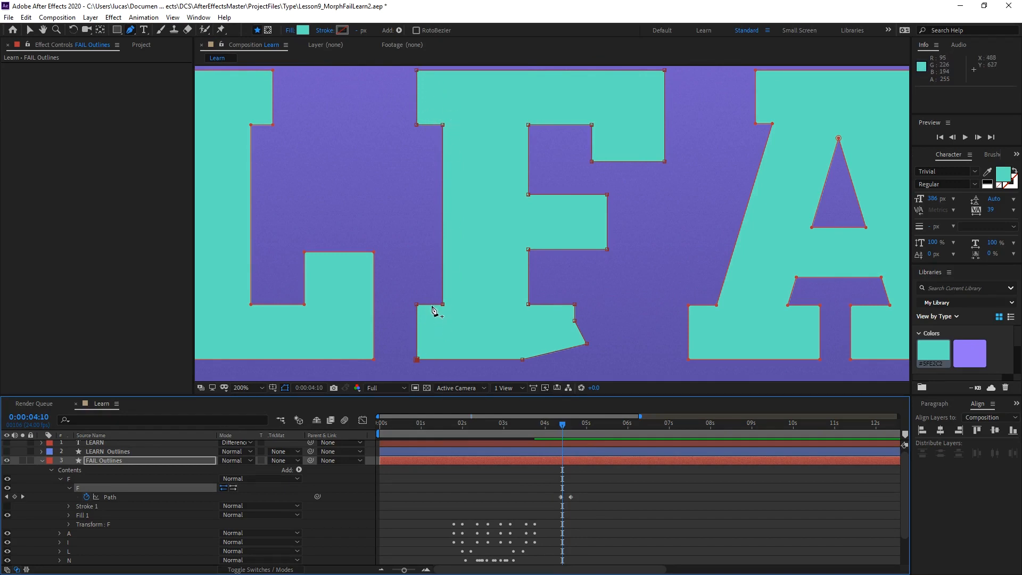
pyautogui.moveTo(551, 424); pyautogui.dragTo(574, 426)
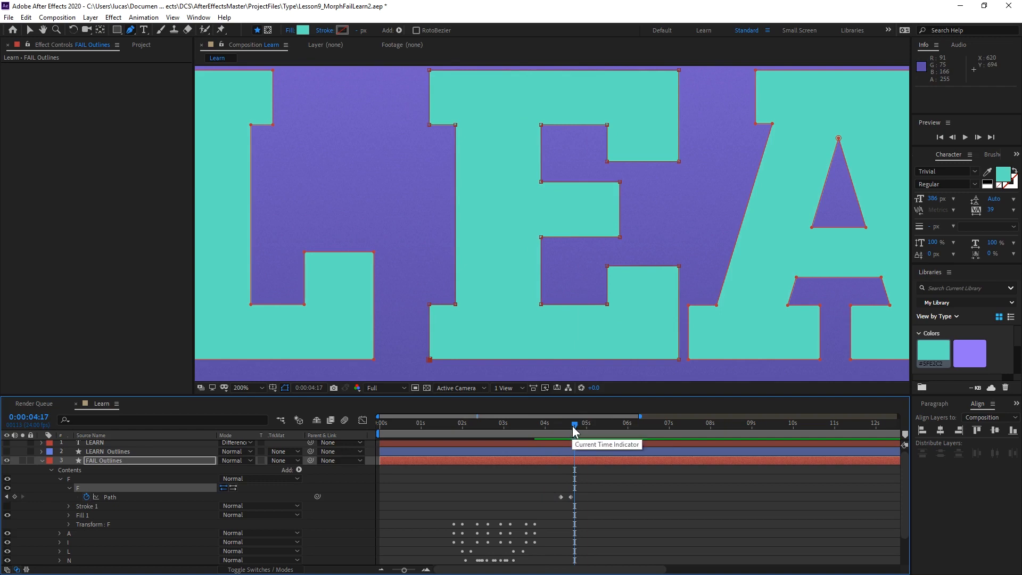
pyautogui.moveTo(573, 425); pyautogui.dragTo(551, 426)
pyautogui.press('=')
pyautogui.press('=')
pyautogui.moveTo(501, 485); pyautogui.dragTo(603, 507)
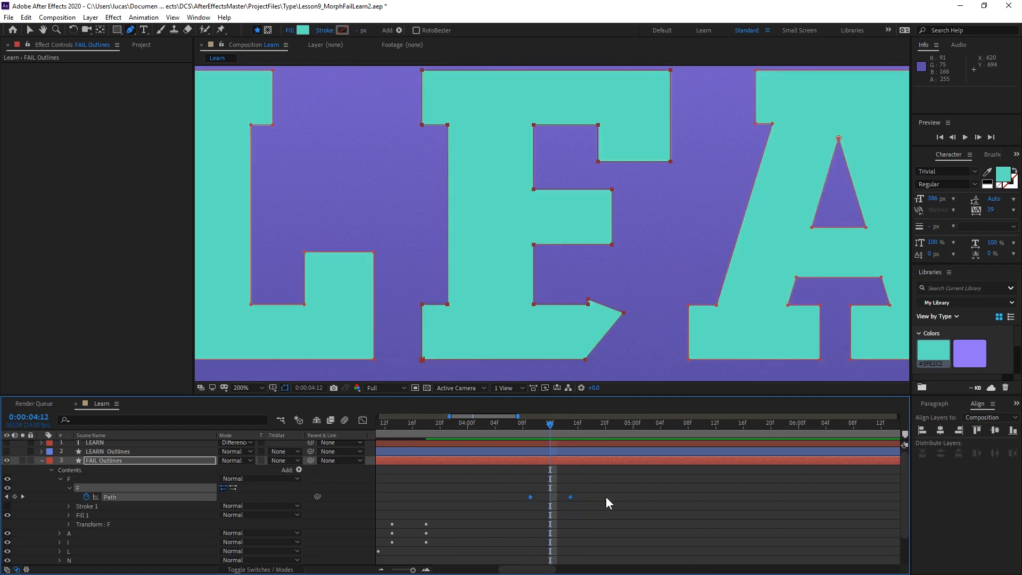
pyautogui.press('F9')
# Copy the E path keyframe from 0:00:04:15 and paste it at 0:00:04:18.
pyautogui.moveTo(526, 427); pyautogui.dragTo(592, 436)
pyautogui.click(615, 484)
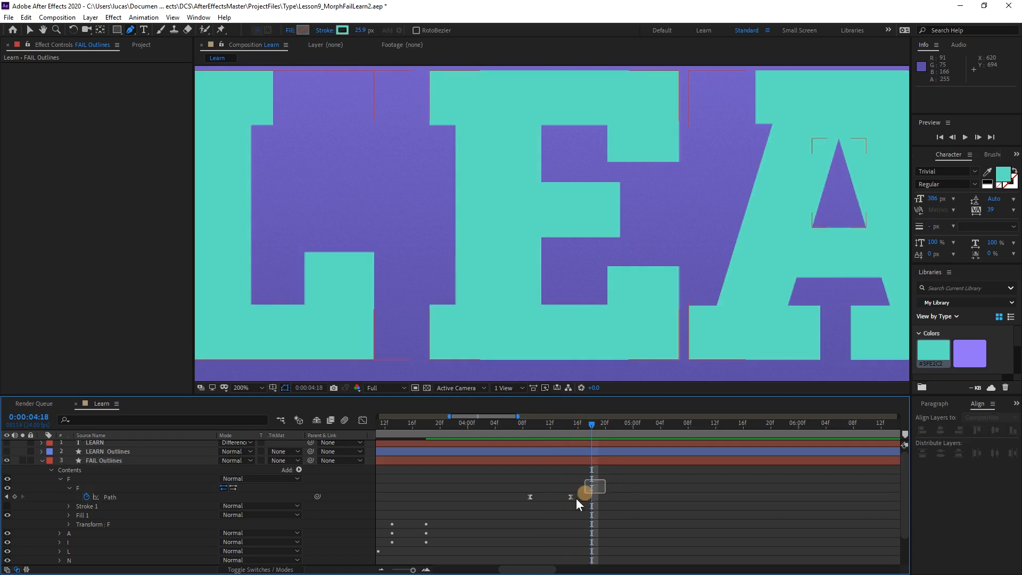
pyautogui.click(571, 497)
pyautogui.hotkey('ctrl', 'c')
pyautogui.hotkey('ctrl', 'v')
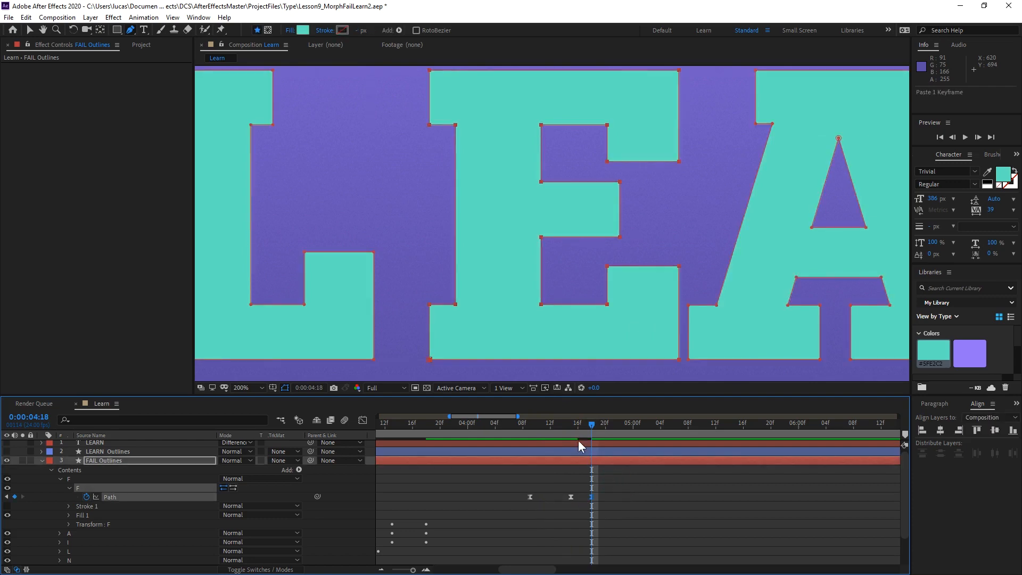
# At 0:00:04:15, free-transform the E's lower arm vertices, rotating them slightly upward around a pivot near the E's lower-left corner and stretching them slightly wider.
pyautogui.click(571, 423)
pyautogui.click(570, 496)
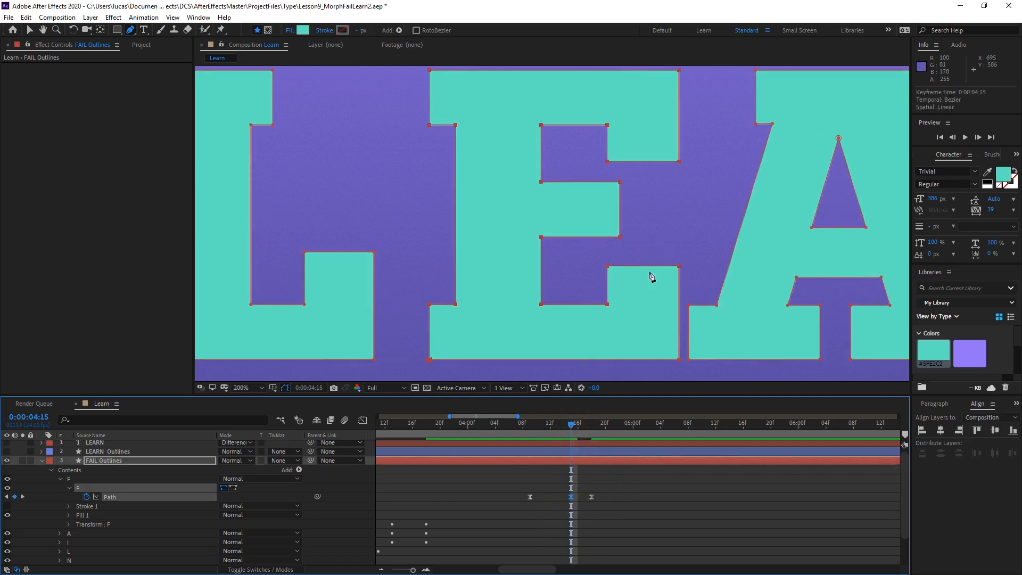
pyautogui.moveTo(563, 426)
pyautogui.mouseDown()
pyautogui.moveTo(564, 417)
pyautogui.moveTo(529, 422)
pyautogui.moveTo(588, 413)
pyautogui.moveTo(558, 423)
pyautogui.moveTo(584, 417)
pyautogui.moveTo(571, 420)
pyautogui.mouseUp()
pyautogui.click(706, 204)
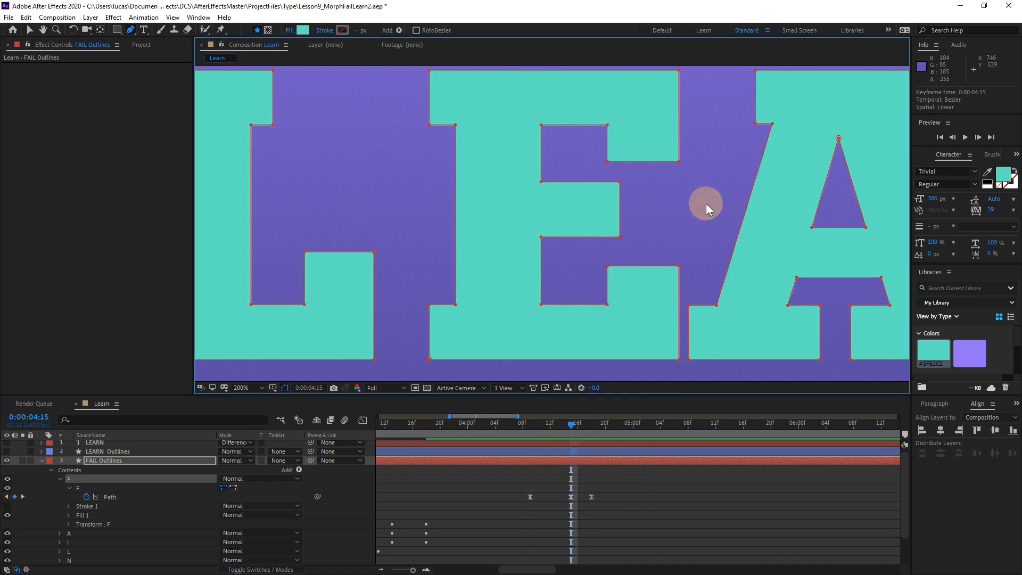
pyautogui.click(678, 266)
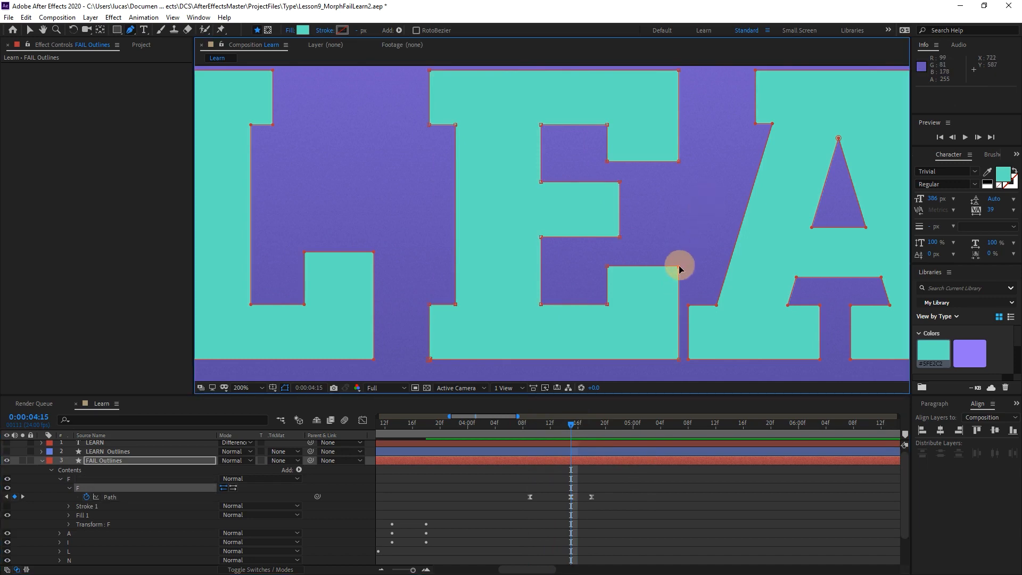
pyautogui.click(608, 267)
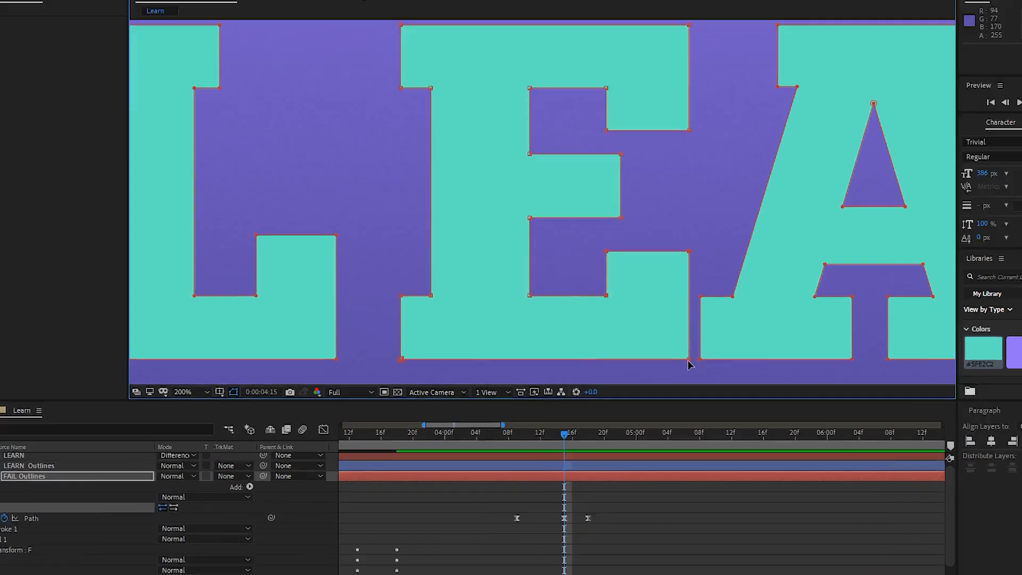
pyautogui.keyDown('shift'); pyautogui.click(678, 359); pyautogui.keyUp('shift')
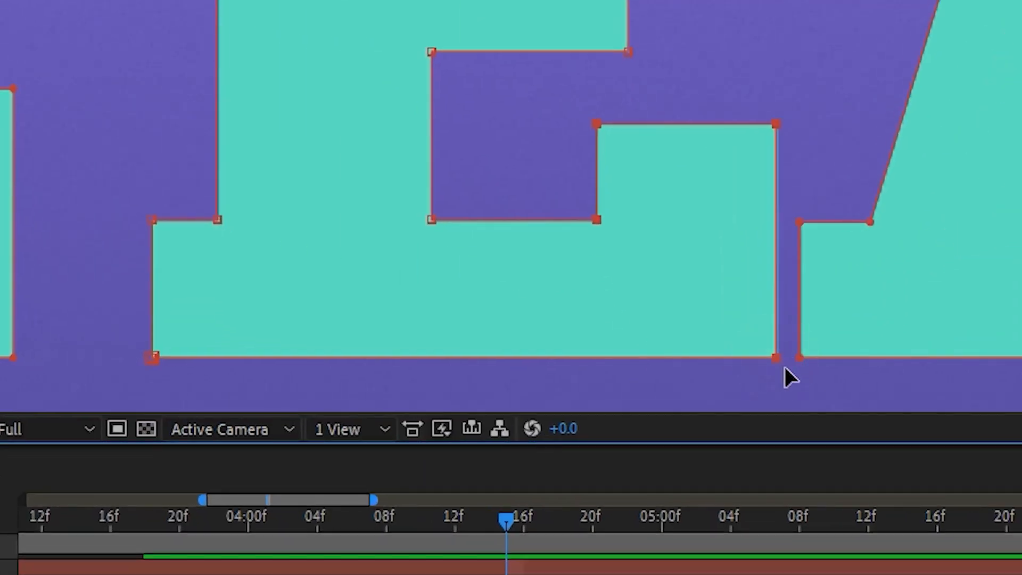
pyautogui.doubleClick(775, 357)
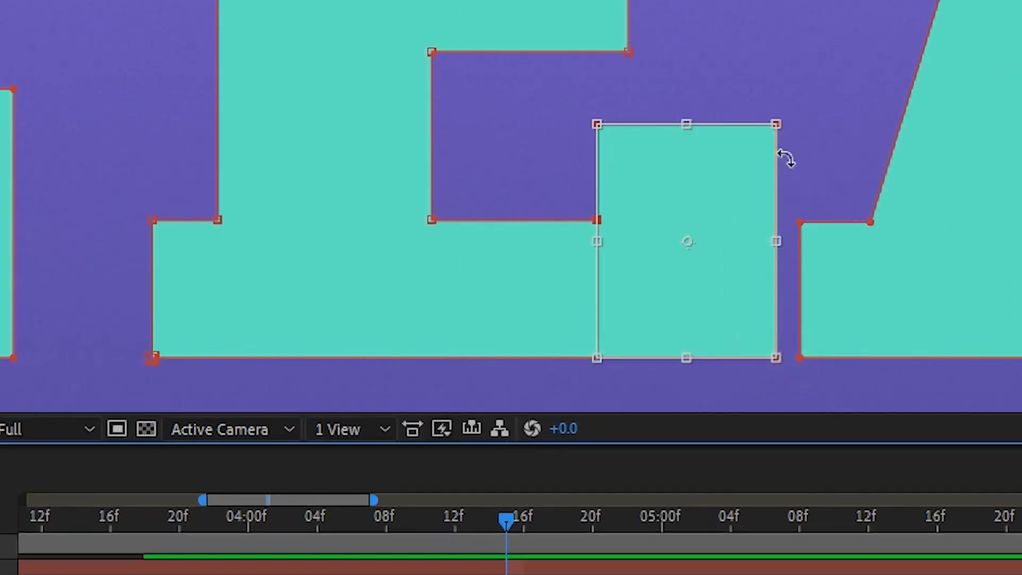
pyautogui.moveTo(687, 241); pyautogui.dragTo(611, 354)
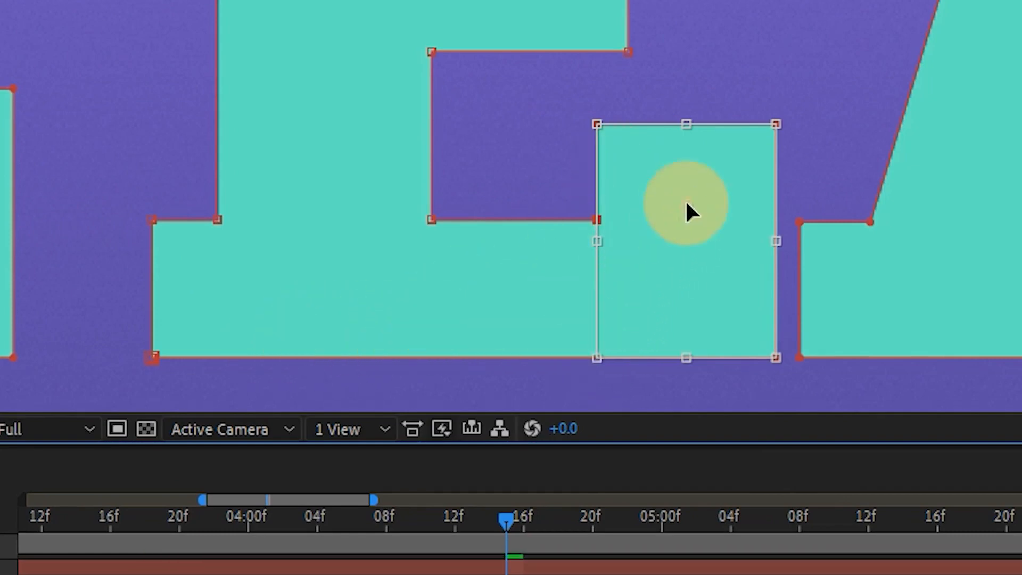
pyautogui.click(259, 352)
pyautogui.moveTo(807, 102); pyautogui.dragTo(798, 81)
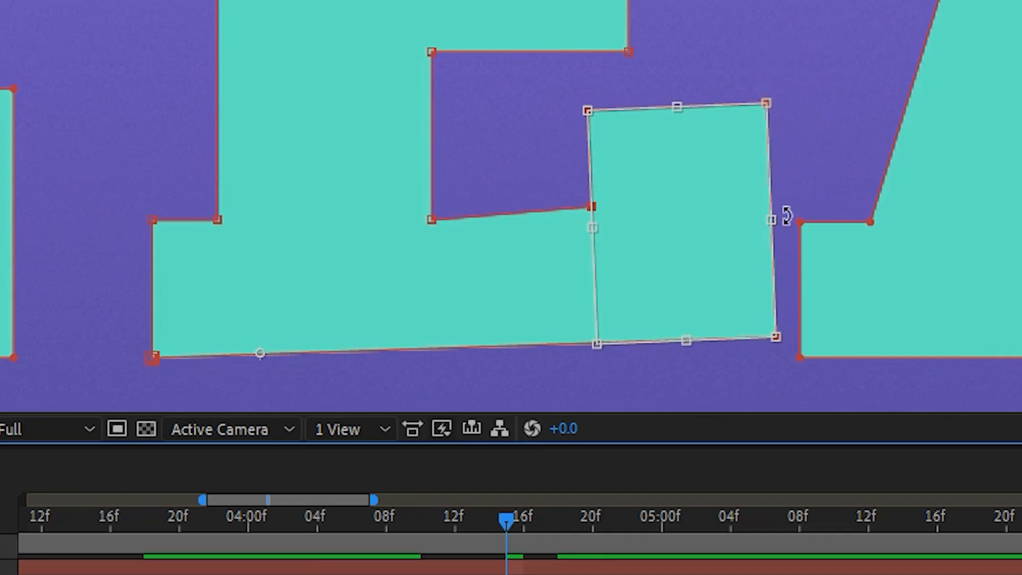
pyautogui.moveTo(777, 221); pyautogui.dragTo(781, 221)
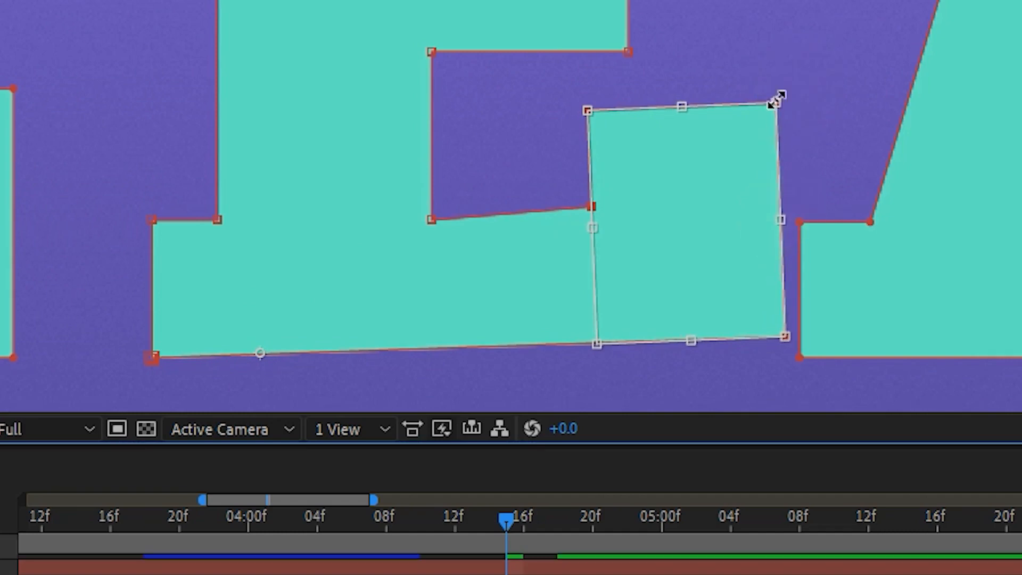
pyautogui.press('Return')
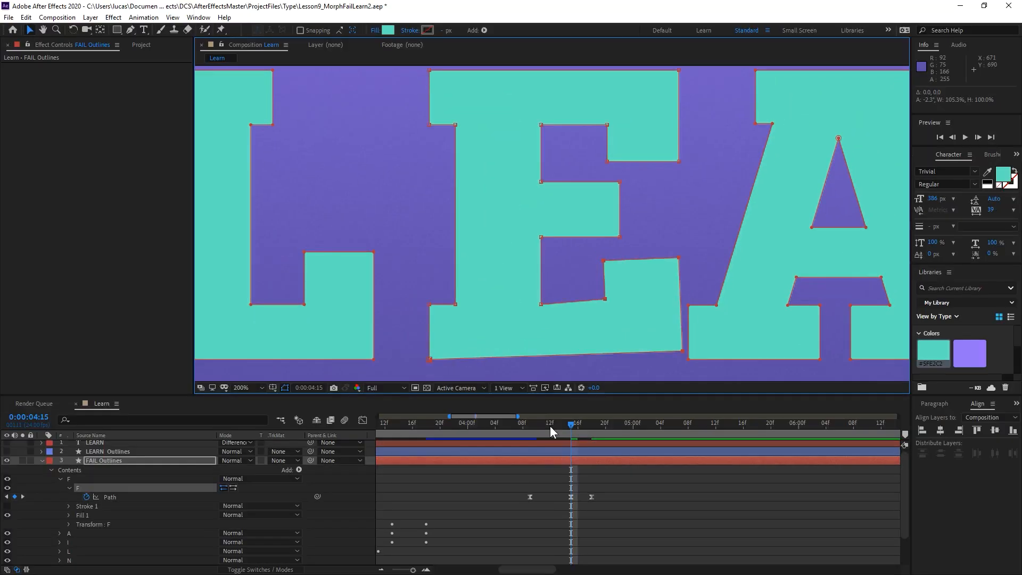
# Preview the F-to-E morph with its tilted lower arm from 0:00:04:07 and 0:00:04:06.
pyautogui.click(368, 533)
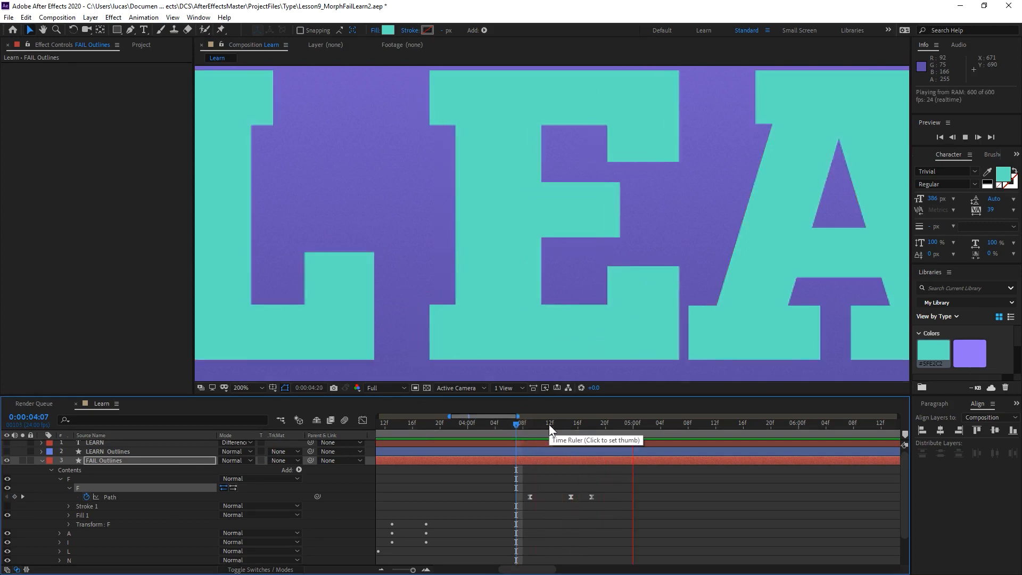
pyautogui.click(512, 425)
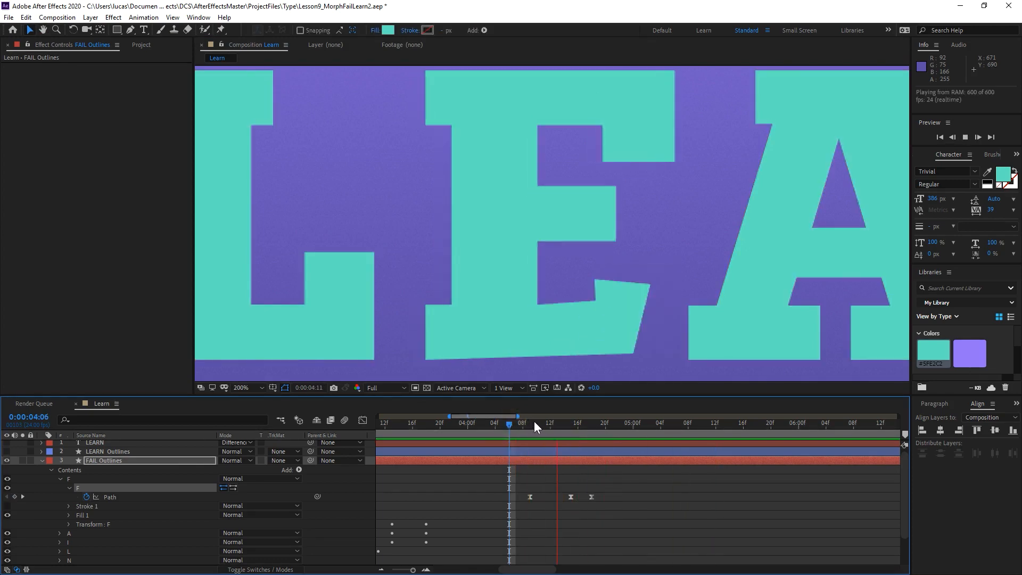
# Move the last F path keyframe to 0:00:04:20 to lengthen the E's settling motion, and preview it.
pyautogui.moveTo(535, 421); pyautogui.dragTo(571, 420)
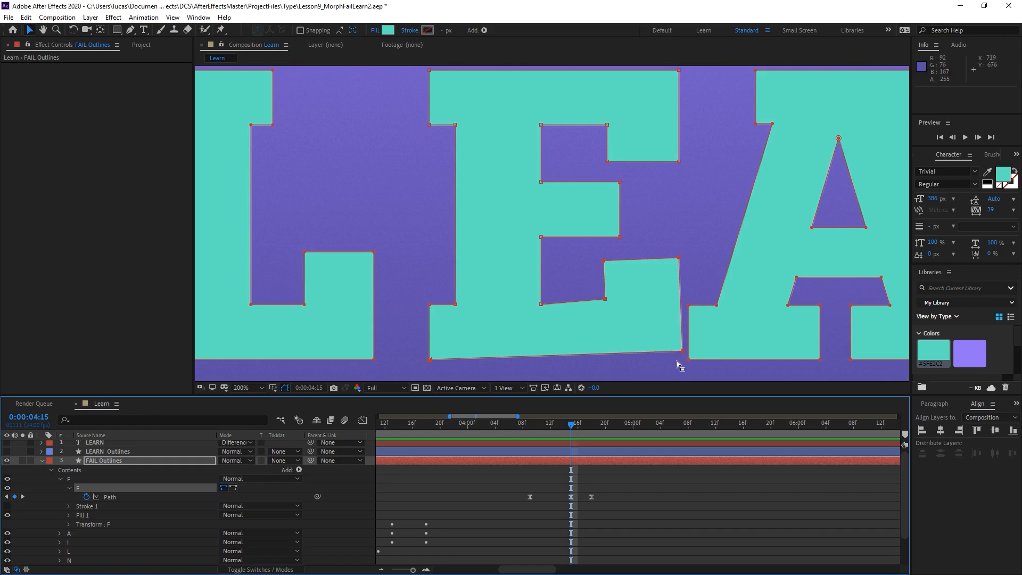
pyautogui.click(591, 496)
pyautogui.moveTo(592, 496); pyautogui.dragTo(602, 496)
pyautogui.press('space')
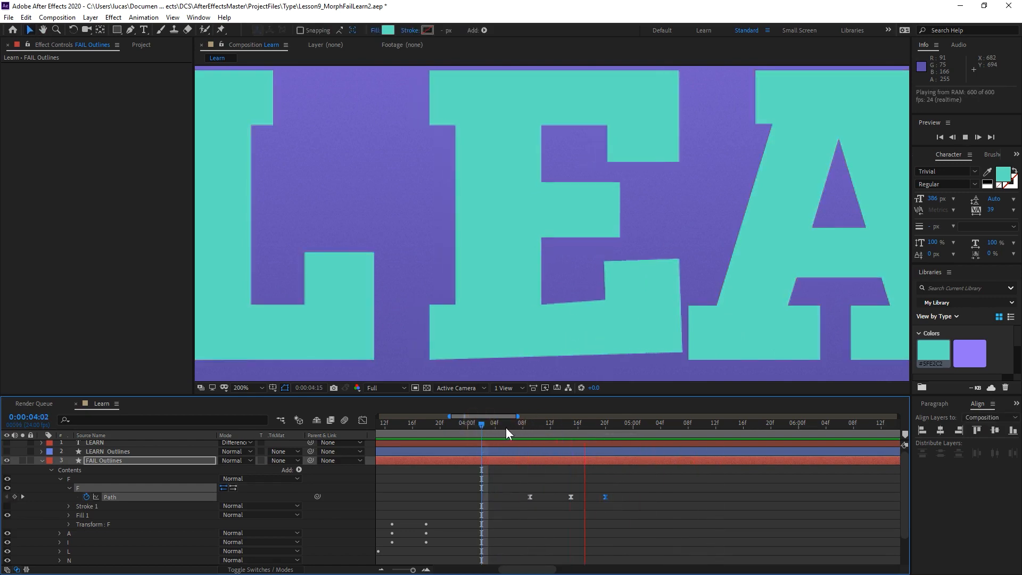
# At 0:00:04:12, reshape the end of the E's lower arm by pulling its lower corner outward and its upper serif vertices slightly up.
pyautogui.moveTo(513, 426); pyautogui.dragTo(550, 426)
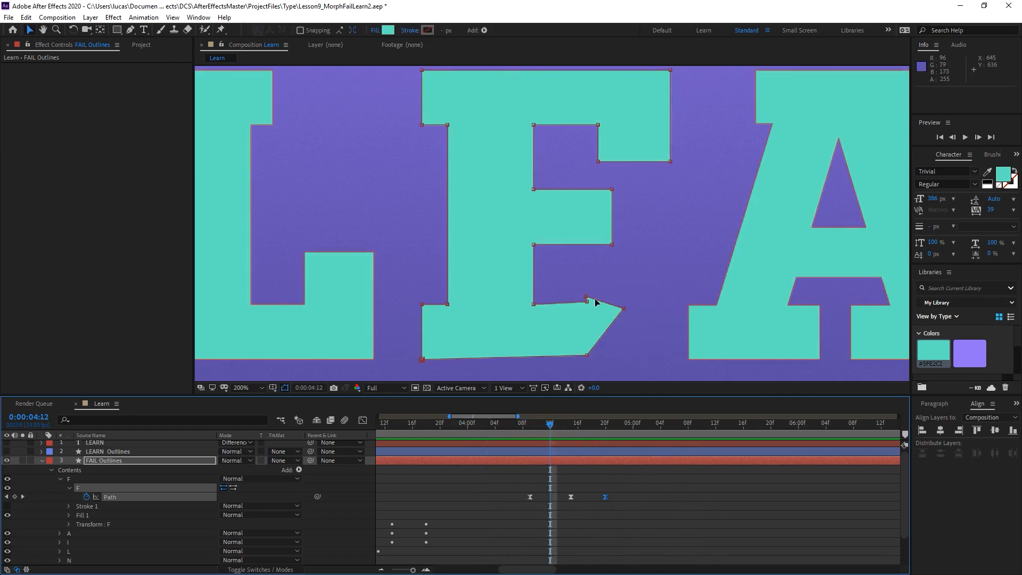
pyautogui.click(588, 355)
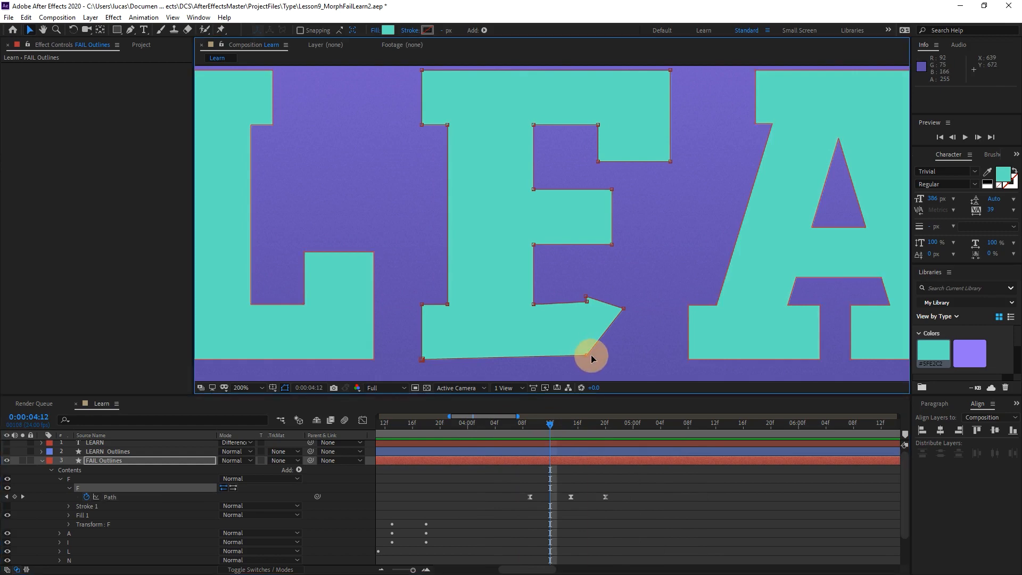
pyautogui.click(589, 355)
pyautogui.moveTo(589, 356); pyautogui.dragTo(611, 357)
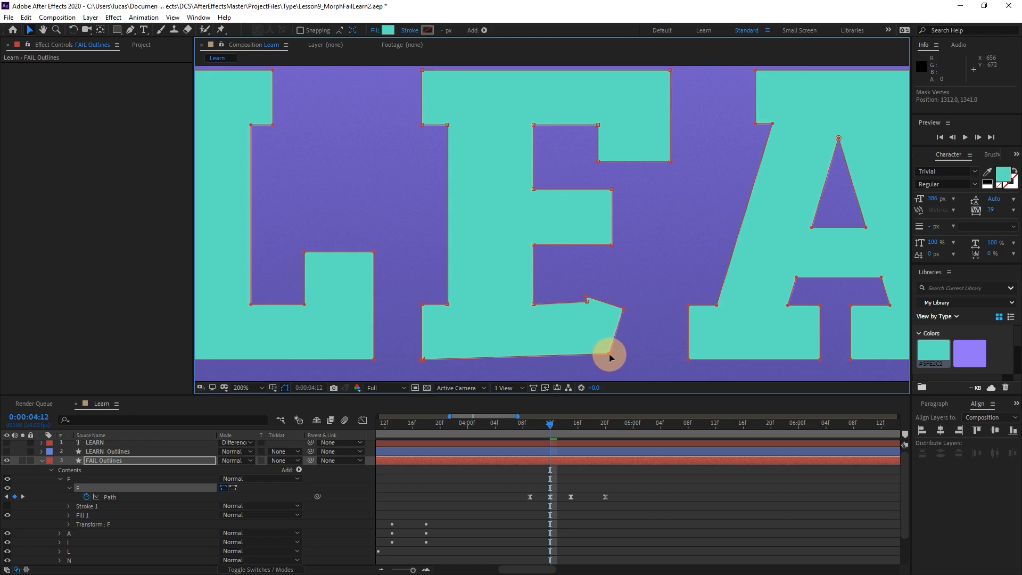
pyautogui.moveTo(608, 357); pyautogui.dragTo(611, 363)
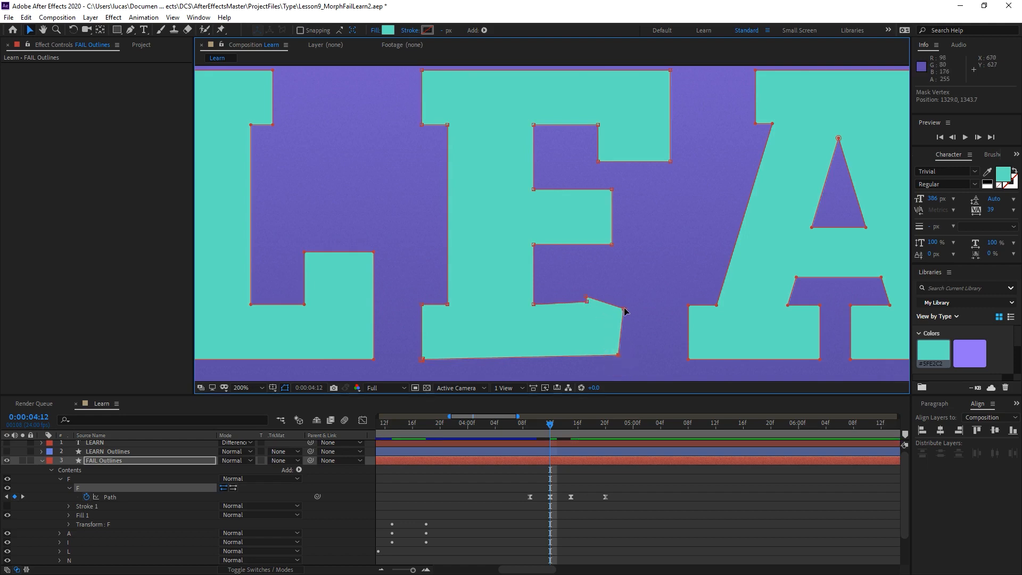
pyautogui.moveTo(624, 311); pyautogui.dragTo(628, 302)
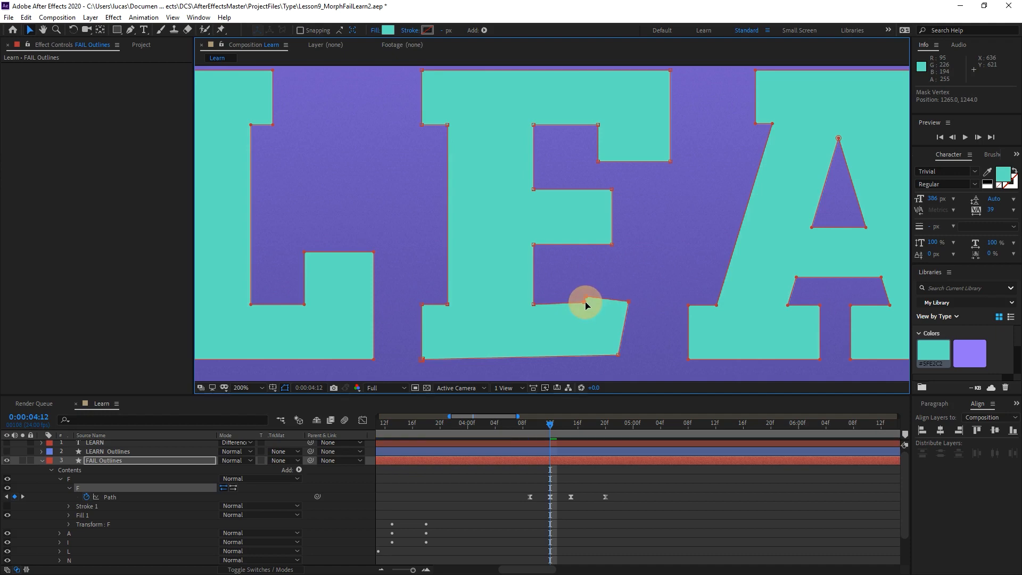
pyautogui.moveTo(588, 305); pyautogui.dragTo(591, 299)
# Convert the 0:00:04:12 path keyframe to Auto Bezier and preview the F-to-E morph.
pyautogui.click(551, 497)
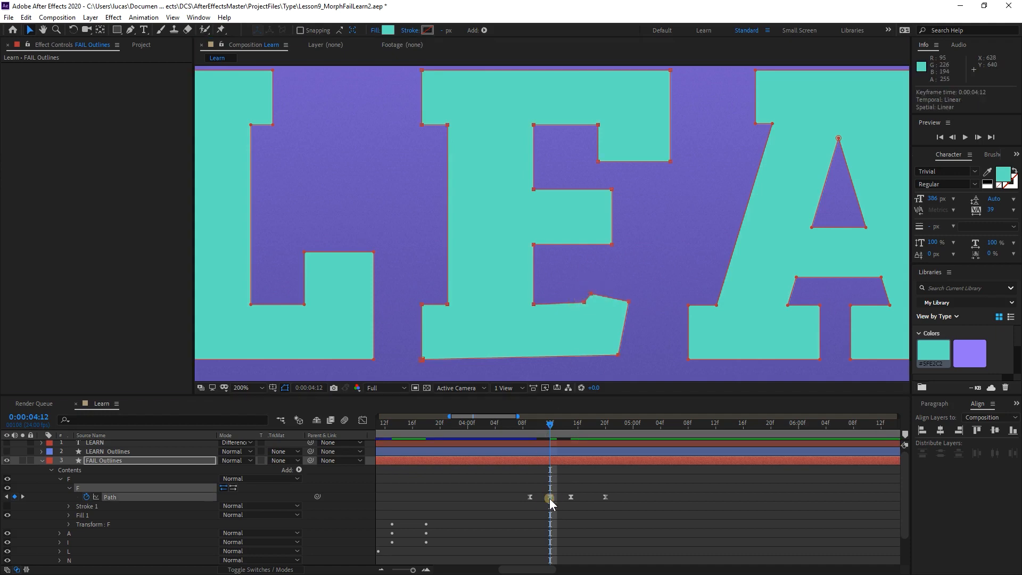
pyautogui.click(523, 423)
pyautogui.press('space')
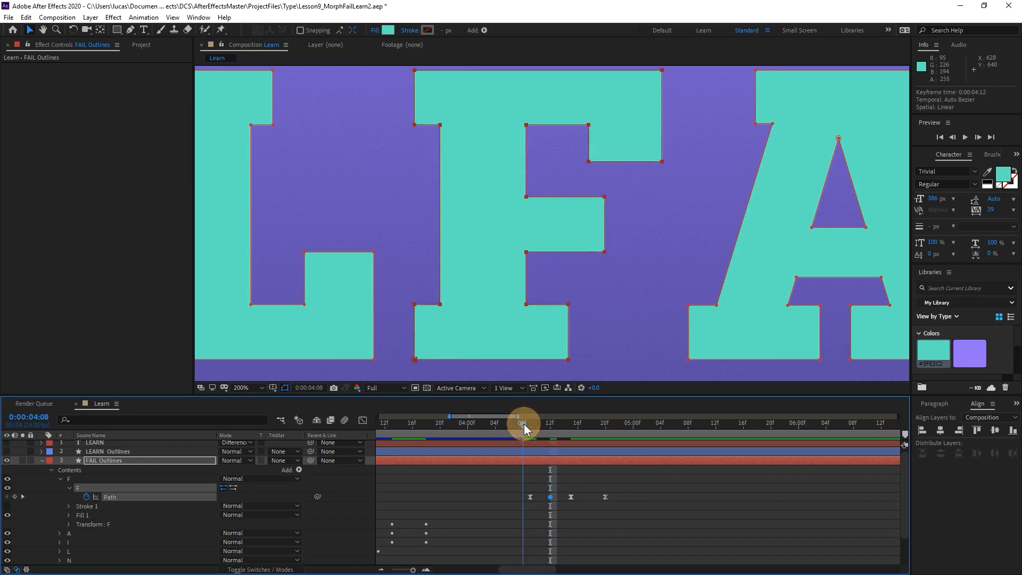
pyautogui.click(507, 426)
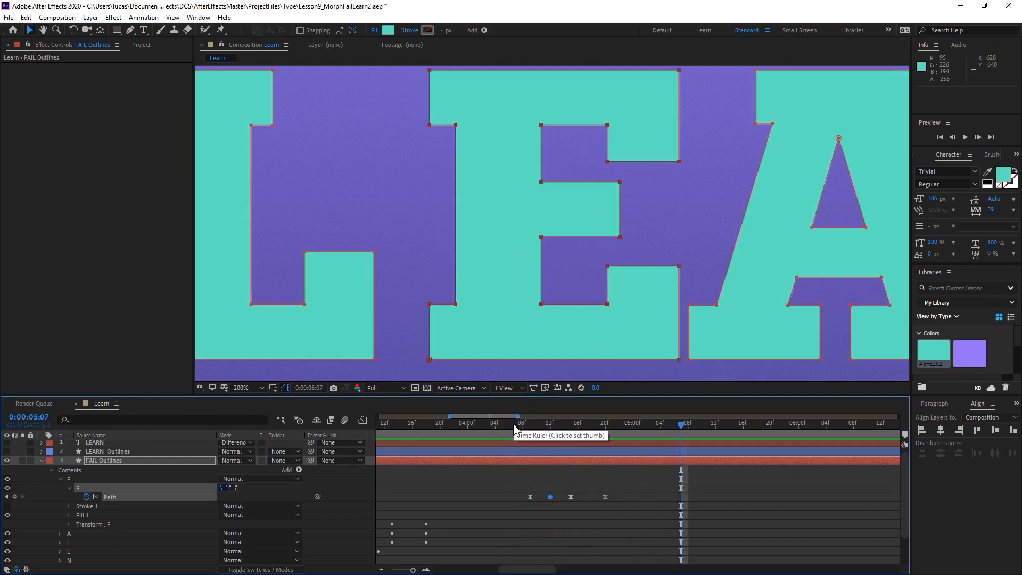
pyautogui.click(484, 426)
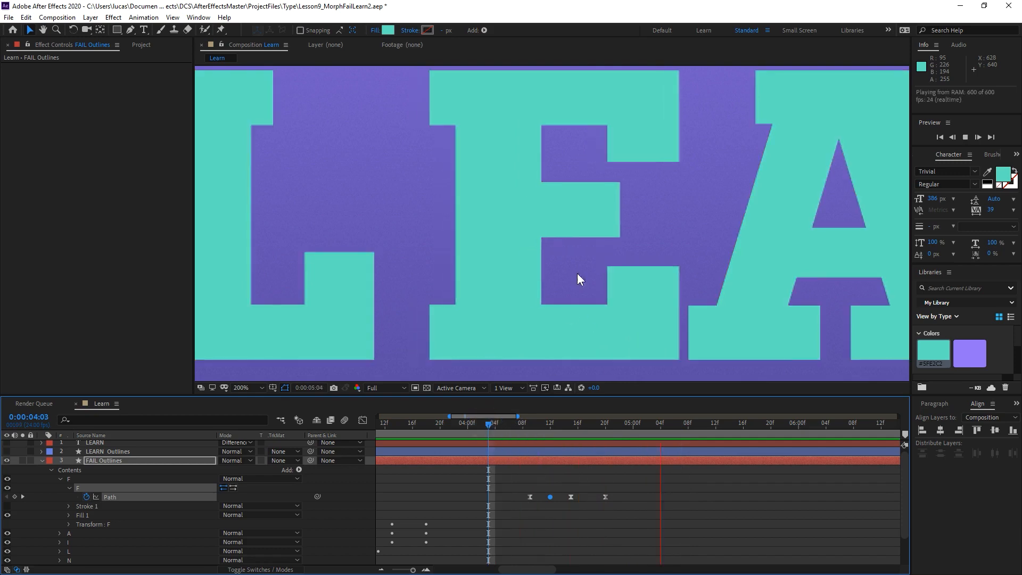
pyautogui.press('space')
# Move all four F path keyframes back to the first jump, starting at 0:00:02:03 with the third one at 0:00:02:09.
pyautogui.scroll(-1, 599, 270)
pyautogui.scroll(-1, 601, 265)
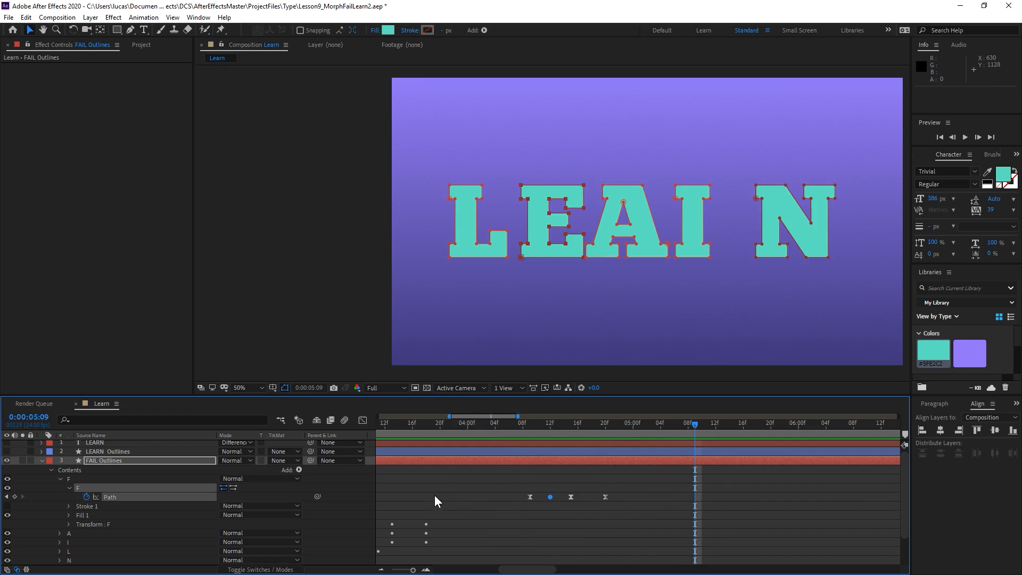
pyautogui.press('h')
pyautogui.moveTo(429, 489); pyautogui.dragTo(668, 483)
pyautogui.press('v')
pyautogui.moveTo(550, 429); pyautogui.dragTo(661, 426)
pyautogui.press('space')
pyautogui.moveTo(680, 491); pyautogui.dragTo(570, 470)
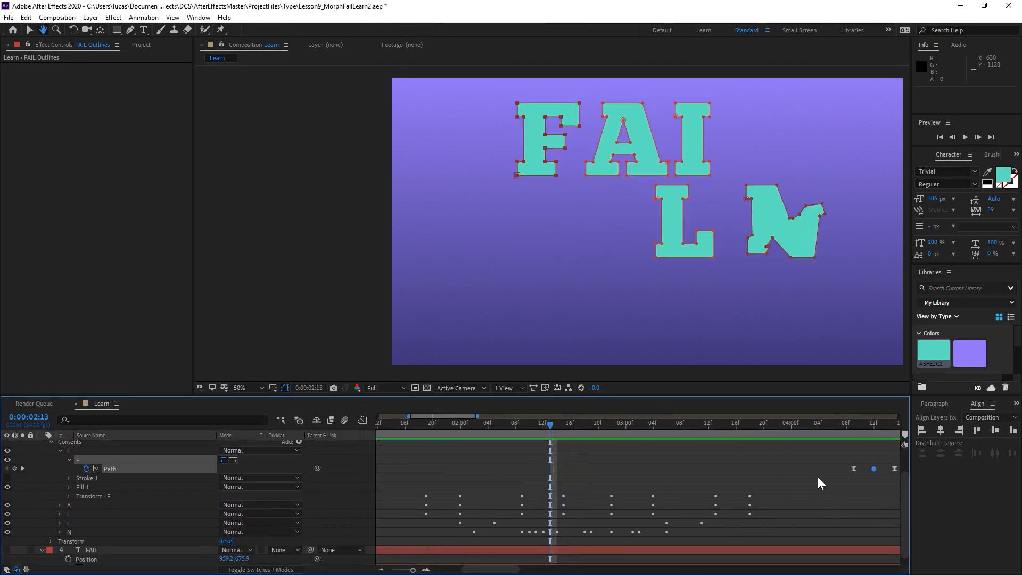
pyautogui.press('-')
pyautogui.moveTo(779, 500); pyautogui.dragTo(534, 473)
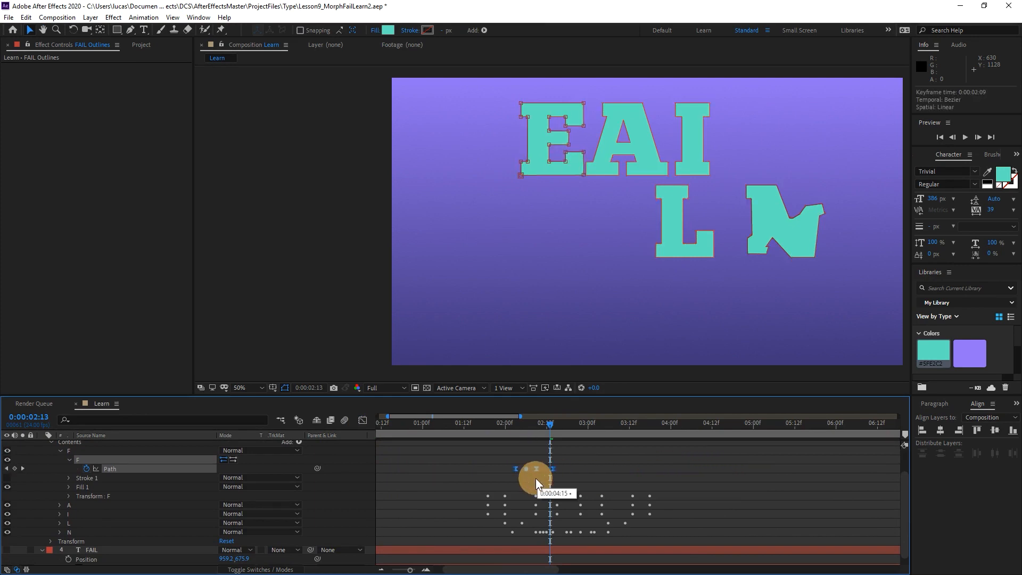
# Shift the four F path keyframes together so the second one sits at 0:00:02:09, and preview from 0:00:02:00.
pyautogui.click(508, 426)
pyautogui.moveTo(507, 426); pyautogui.dragTo(536, 422)
pyautogui.press('=')
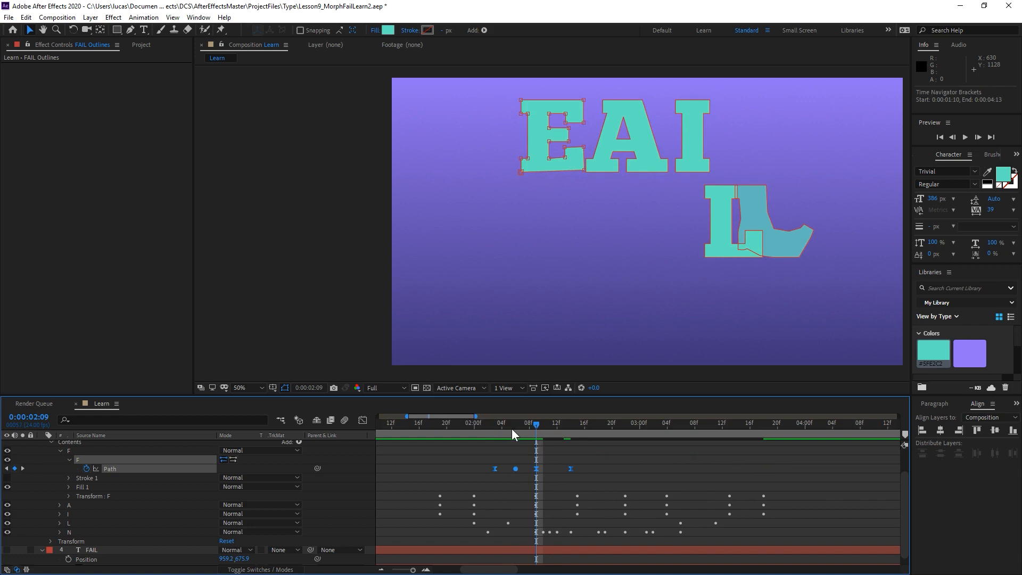
pyautogui.moveTo(516, 472); pyautogui.dragTo(536, 474)
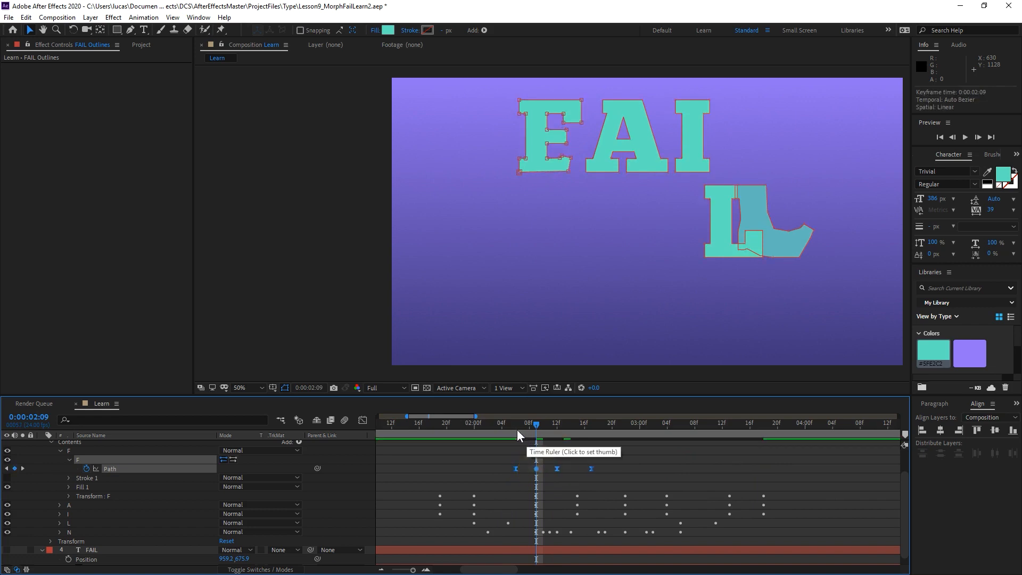
pyautogui.click(473, 429)
pyautogui.moveTo(473, 428)
pyautogui.mouseDown()
pyautogui.moveTo(562, 430)
pyautogui.moveTo(484, 436)
pyautogui.mouseUp()
pyautogui.press('space')
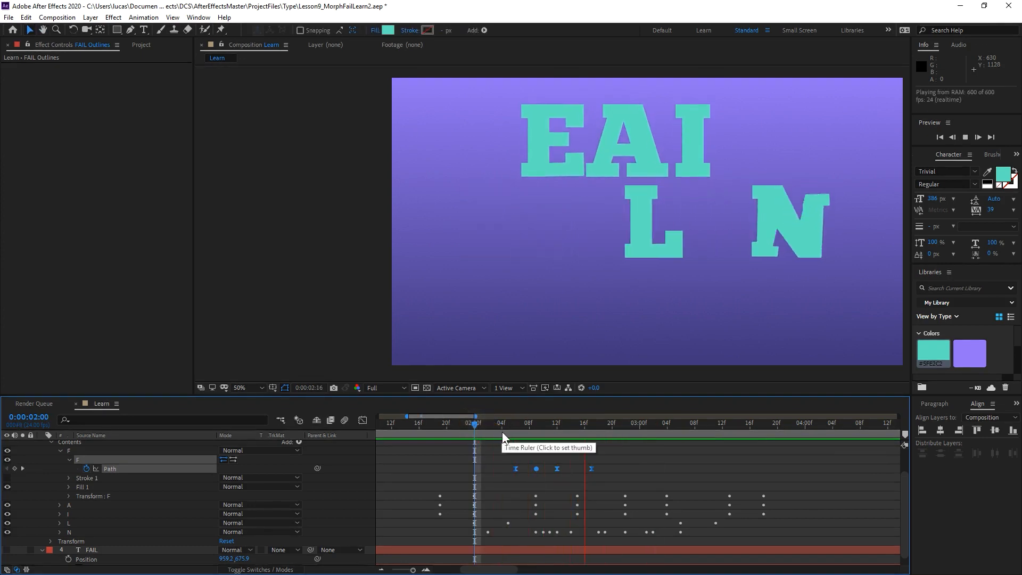
# Shift the four F path keyframes together so the second one sits at 0:00:02:07, and preview the morph within the jump.
pyautogui.moveTo(536, 469); pyautogui.dragTo(524, 468)
pyautogui.click(441, 430)
pyautogui.press('space')
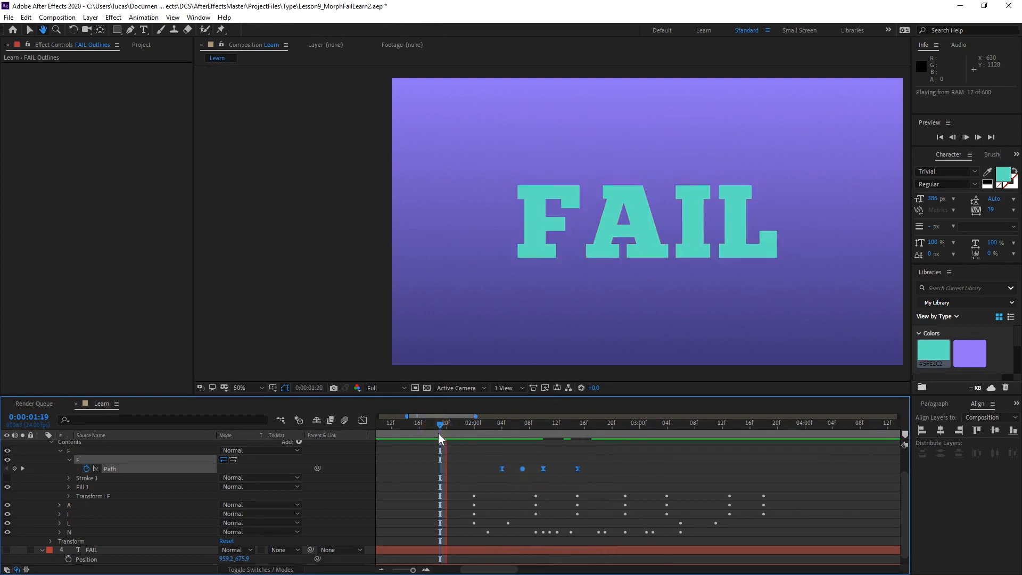
pyautogui.click(452, 424)
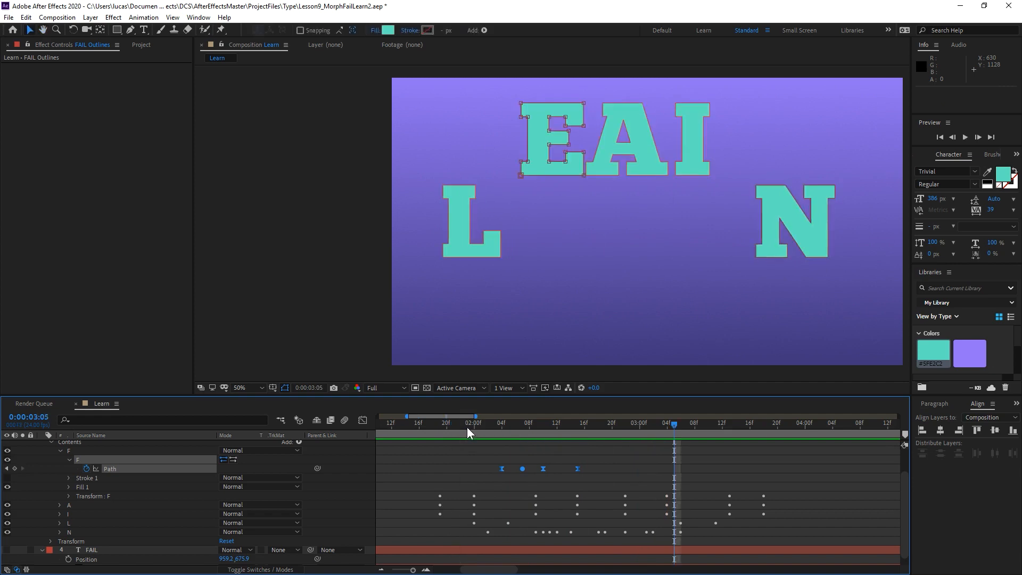
pyautogui.click(449, 424)
pyautogui.press('space')
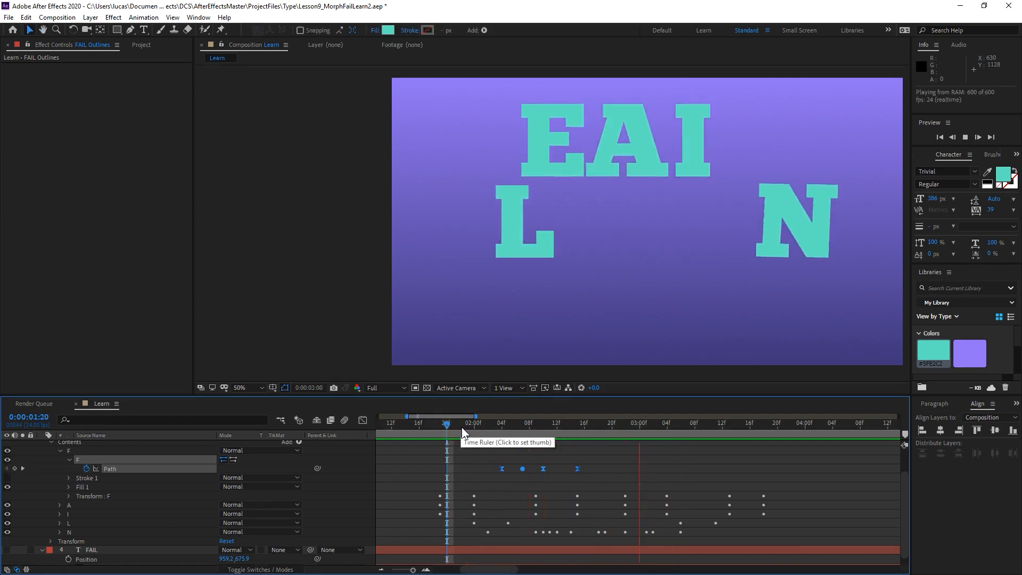
pyautogui.click(475, 426)
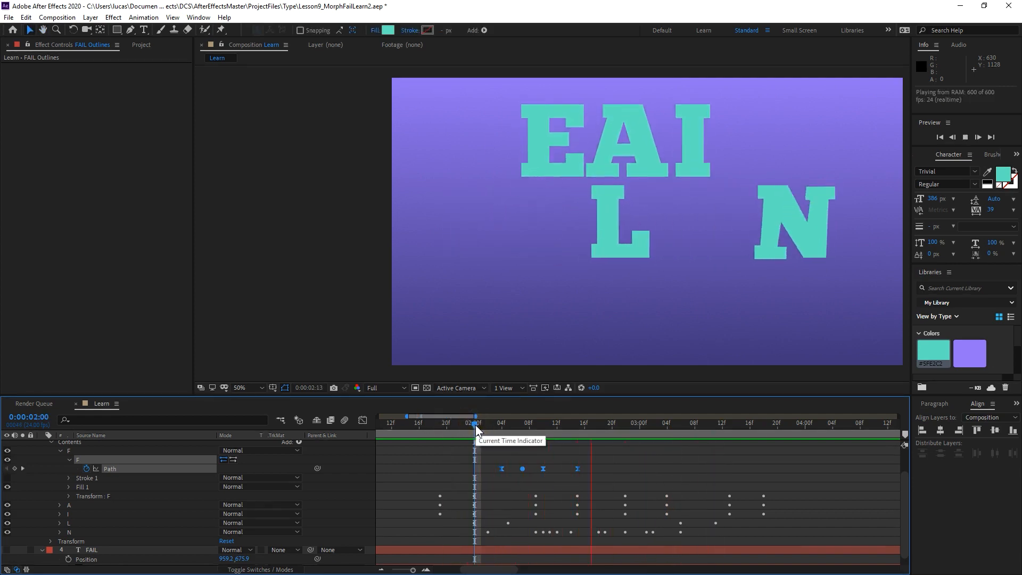
# Move only the third F path keyframe to 0:00:02:11 and preview the F-to-E timing.
pyautogui.moveTo(477, 428); pyautogui.dragTo(551, 424)
pyautogui.click(561, 461)
pyautogui.moveTo(544, 469); pyautogui.dragTo(551, 469)
pyautogui.click(473, 430)
pyautogui.press('space')
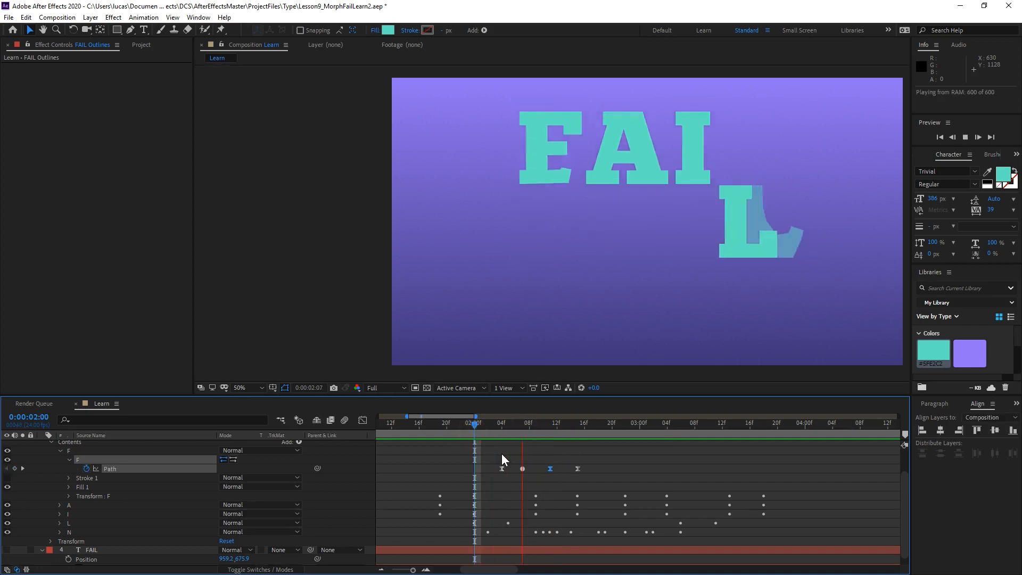
pyautogui.click(482, 425)
pyautogui.press('space')
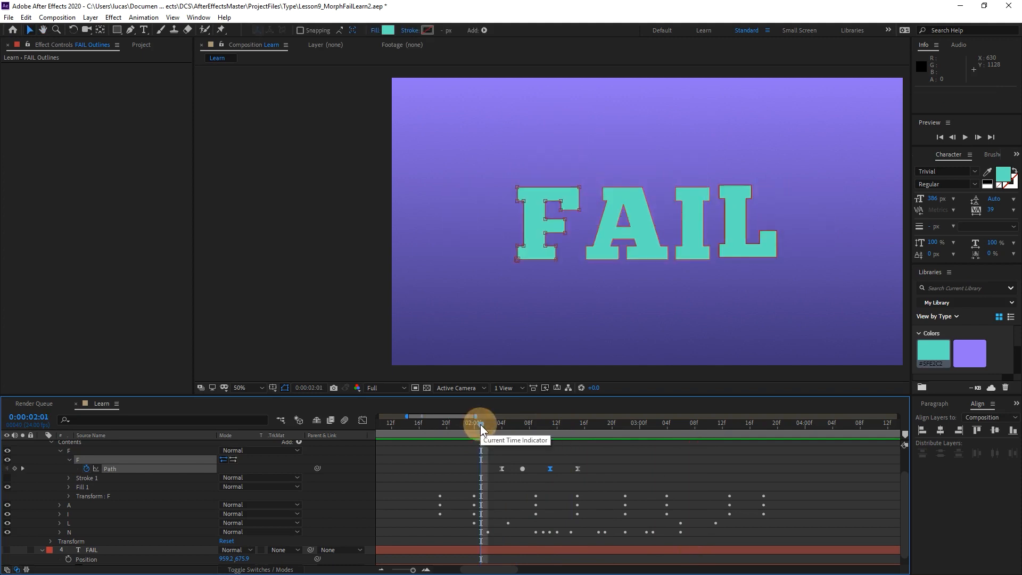
# Go to 0:00:02:14, collapse the F group, and show and expand the LEARN Outlines layer.
pyautogui.moveTo(482, 426); pyautogui.dragTo(571, 446)
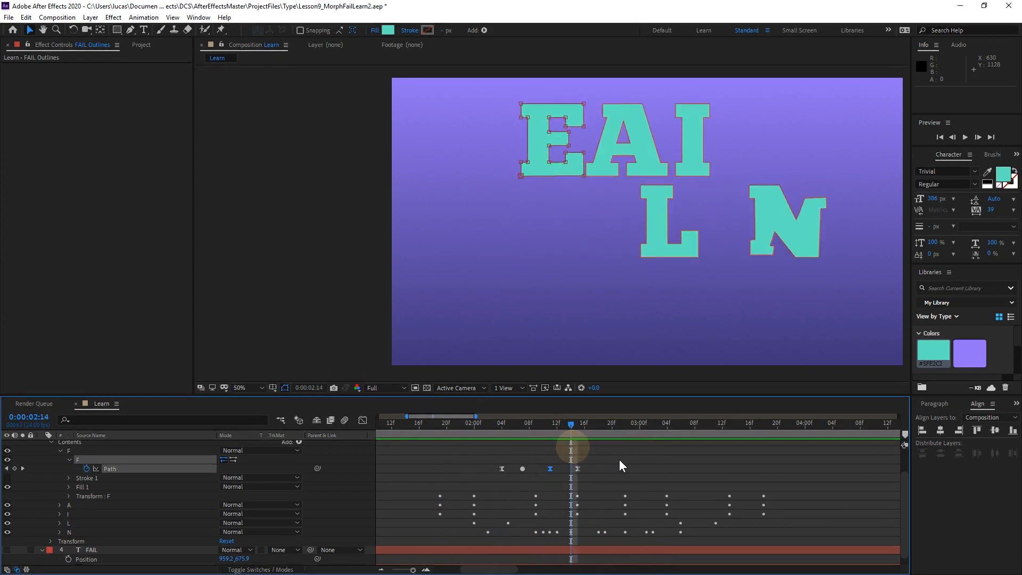
pyautogui.click(69, 459)
pyautogui.click(61, 449)
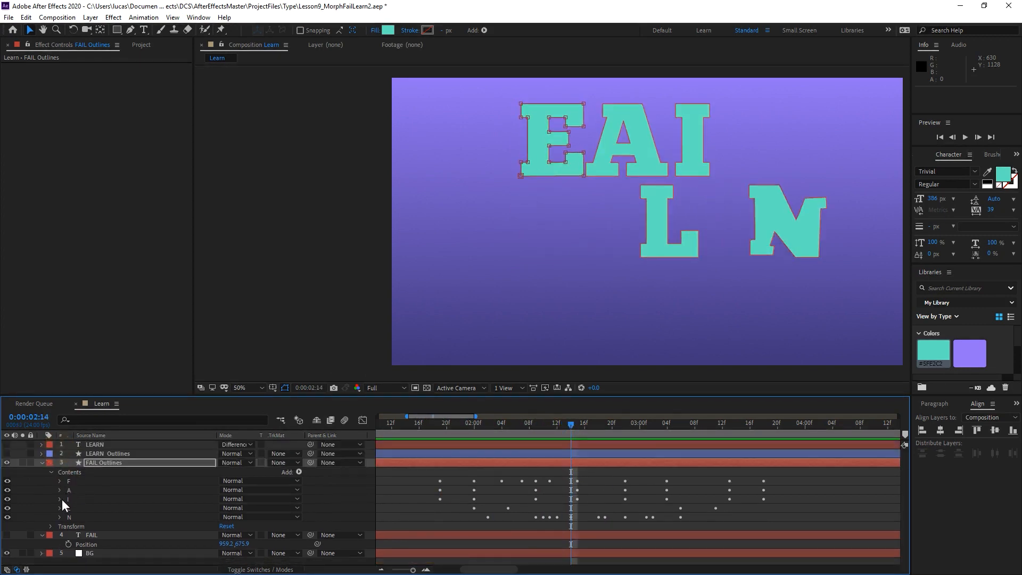
pyautogui.click(7, 454)
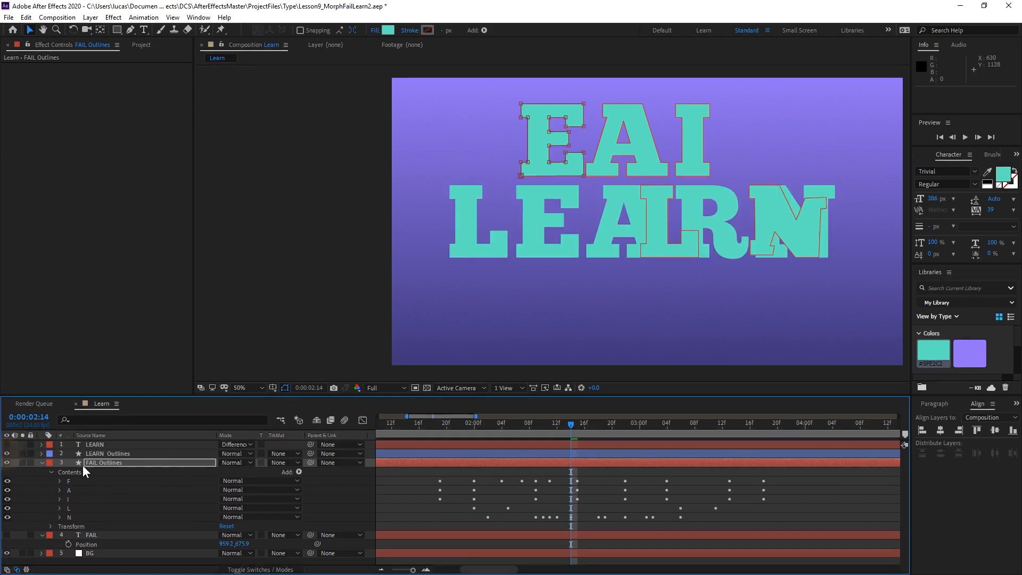
pyautogui.click(42, 453)
# Keyframe both paths of the R in LEARN Outlines at 0:00:02:14 and copy the two keyframes.
pyautogui.click(59, 471)
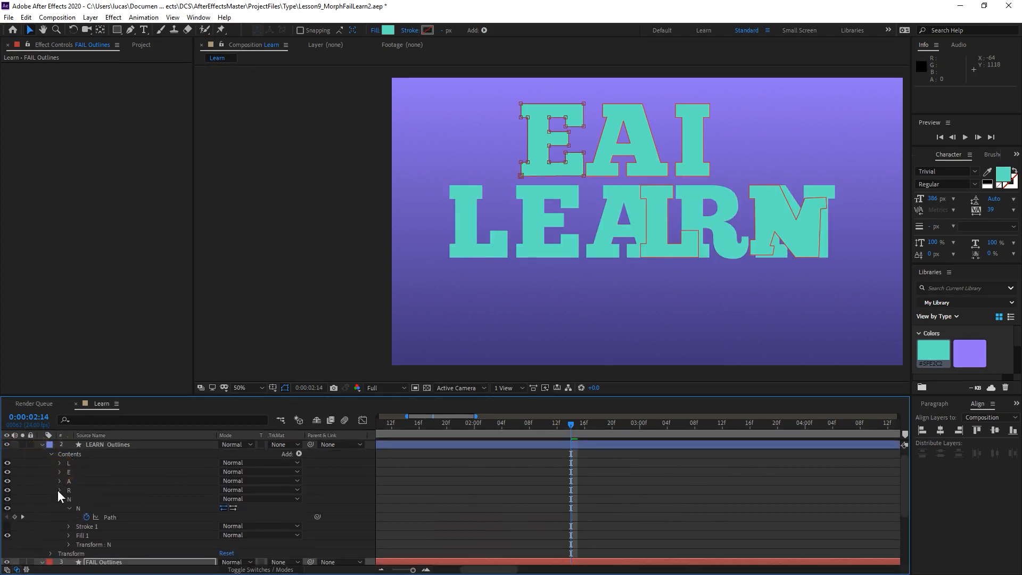
pyautogui.click(60, 489)
pyautogui.click(68, 500)
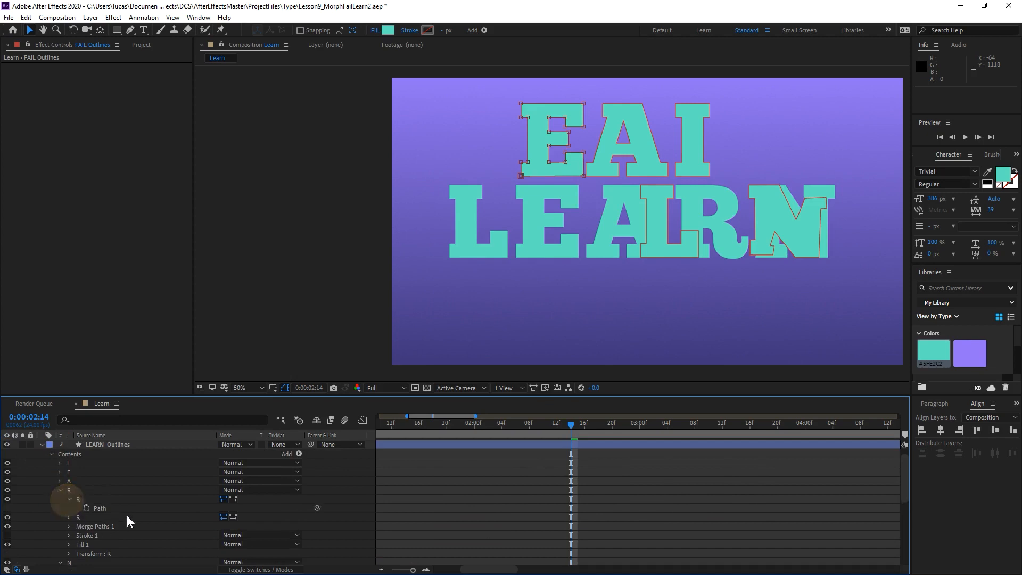
pyautogui.click(96, 509)
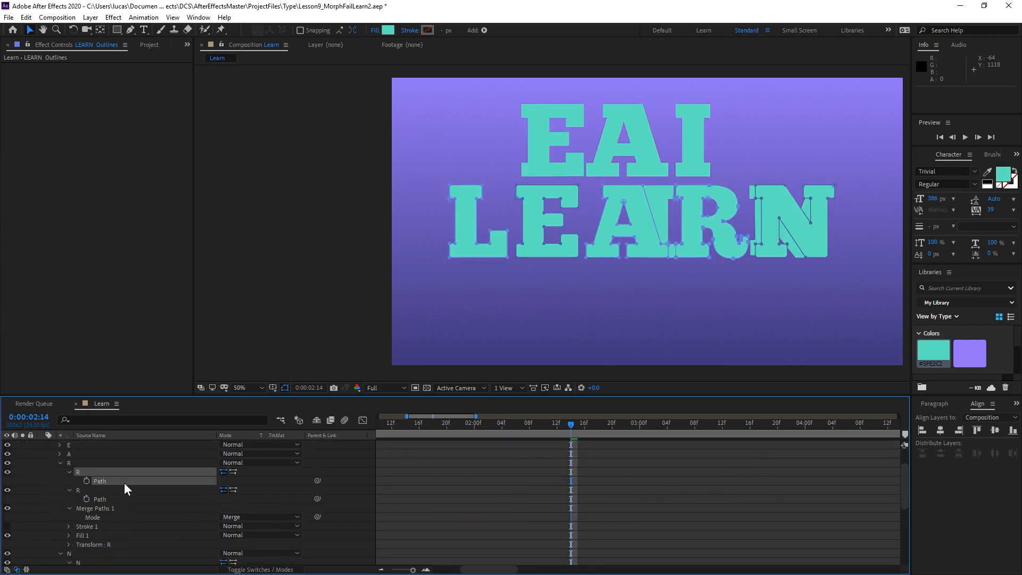
pyautogui.click(87, 499)
pyautogui.moveTo(524, 478); pyautogui.dragTo(608, 517)
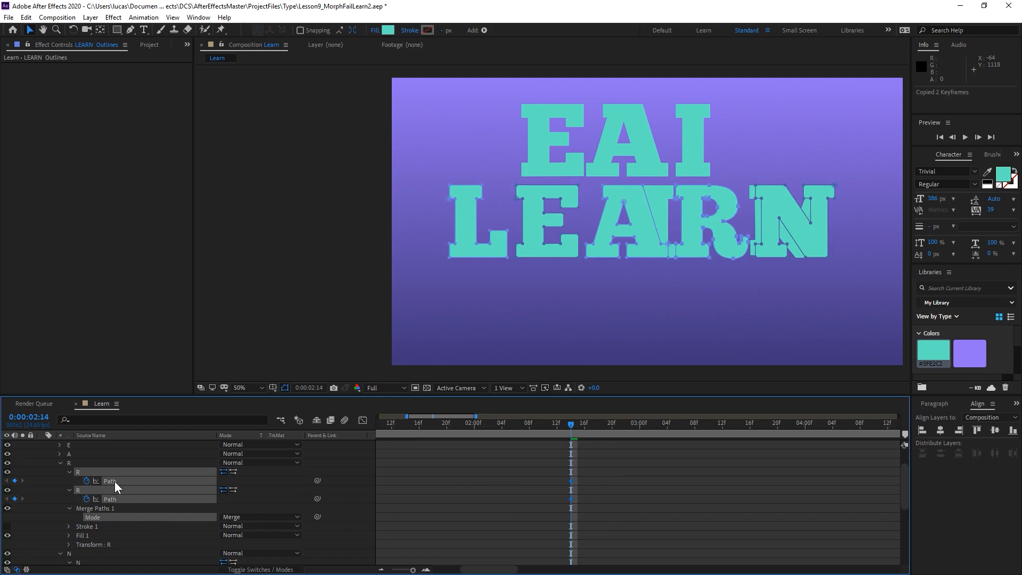
# Collapse the R group and the LEARN Outlines layer, and hide that layer again.
pyautogui.click(60, 463)
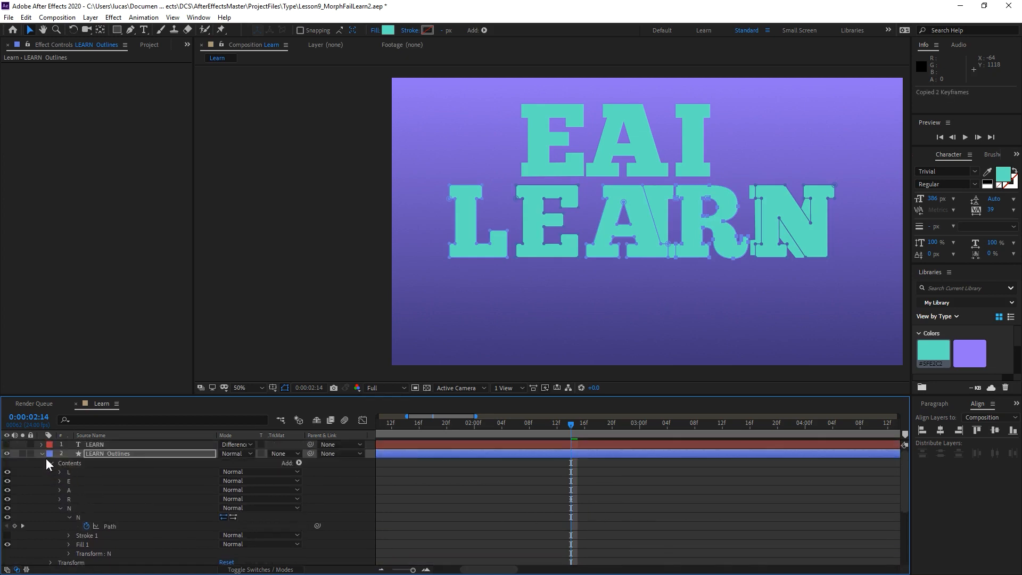
pyautogui.click(43, 454)
pyautogui.click(8, 454)
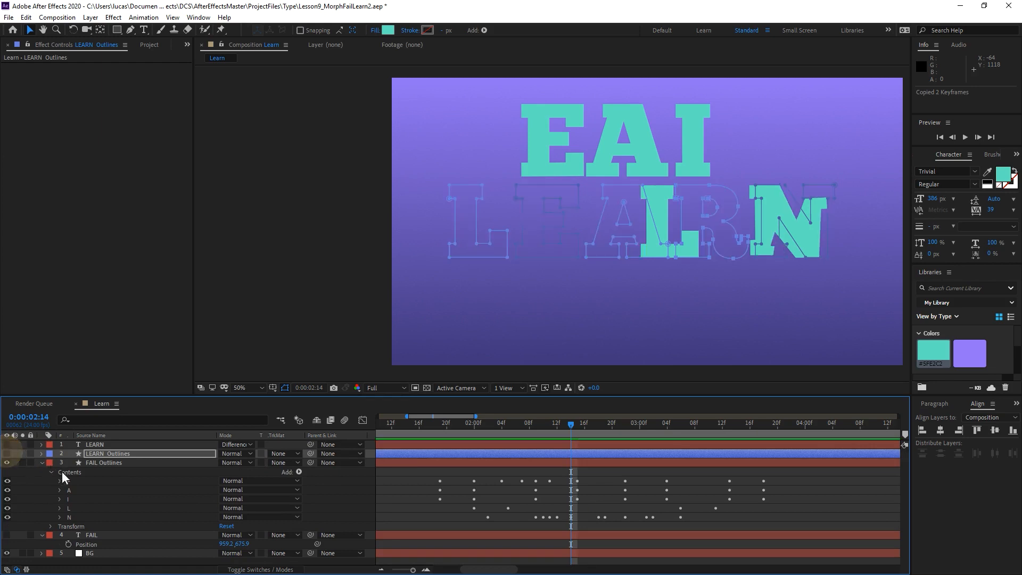
# Expand the I group in FAIL Outlines, collapse its Transform properties, and duplicate its I path.
pyautogui.click(70, 500)
pyautogui.click(60, 499)
pyautogui.scroll(-2, 70, 509)
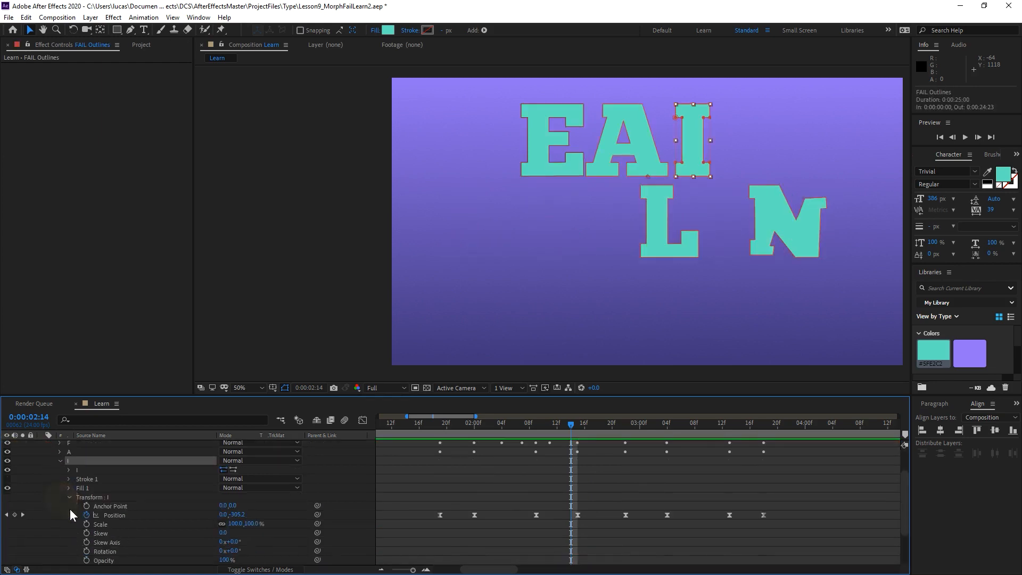
pyautogui.click(70, 497)
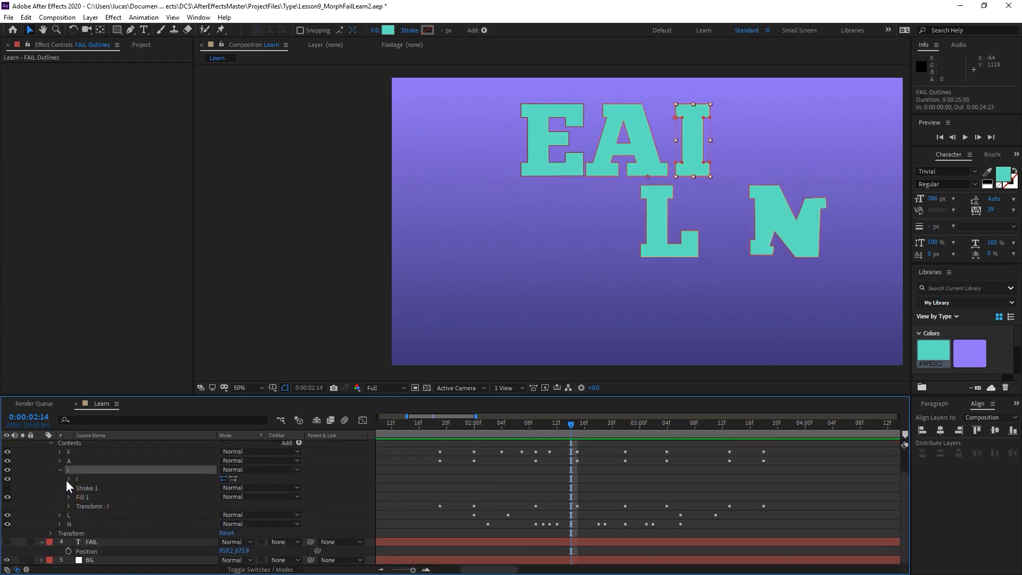
pyautogui.click(68, 479)
pyautogui.click(69, 479)
pyautogui.click(80, 479)
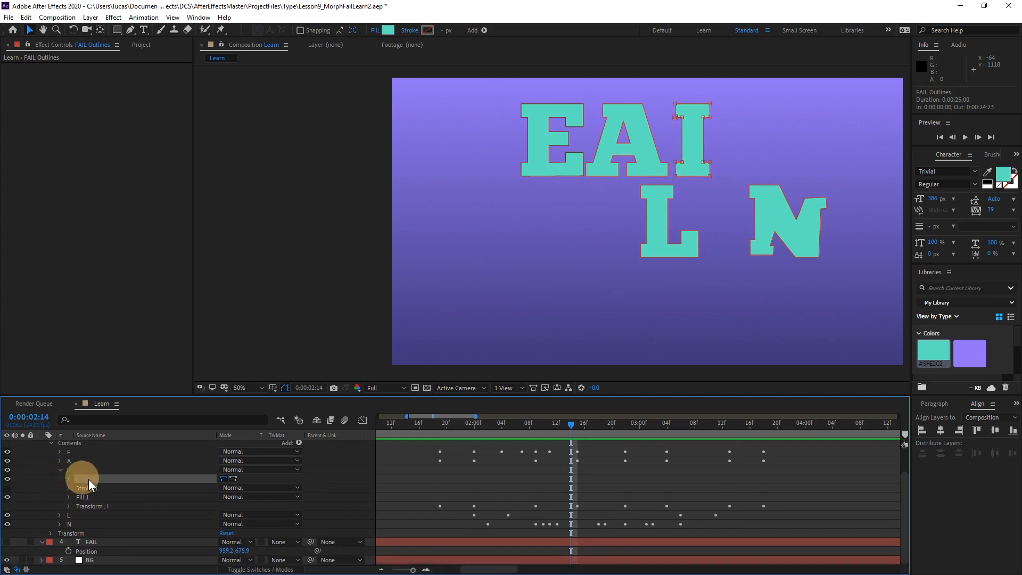
pyautogui.hotkey('ctrl', 'd')
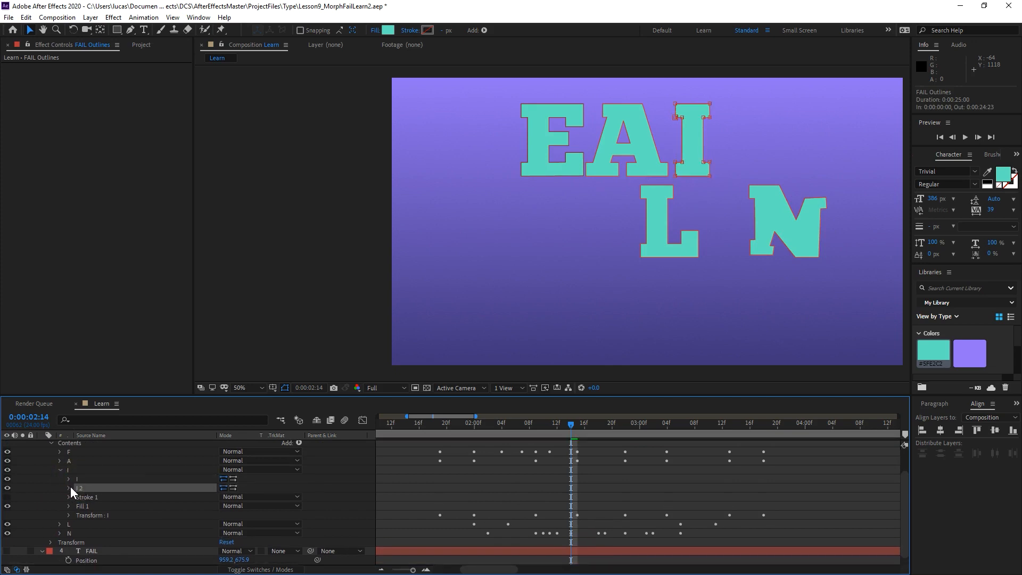
# Keyframe both I paths, shift those keyframes to 0:00:02:11, and paste the copied R keyframes at 0:00:02:14.
pyautogui.click(69, 487)
pyautogui.click(68, 479)
pyautogui.click(86, 487)
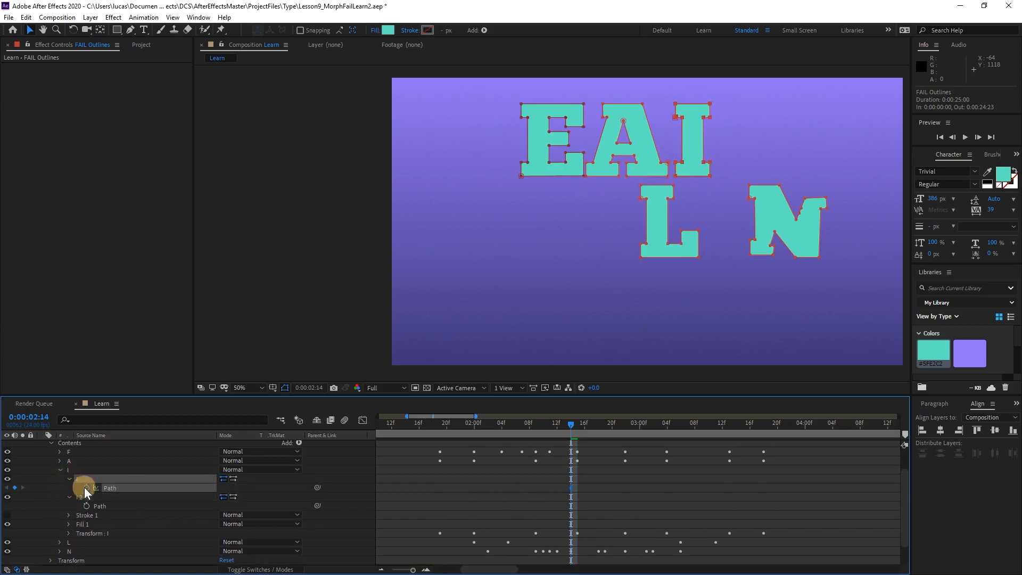
pyautogui.click(86, 506)
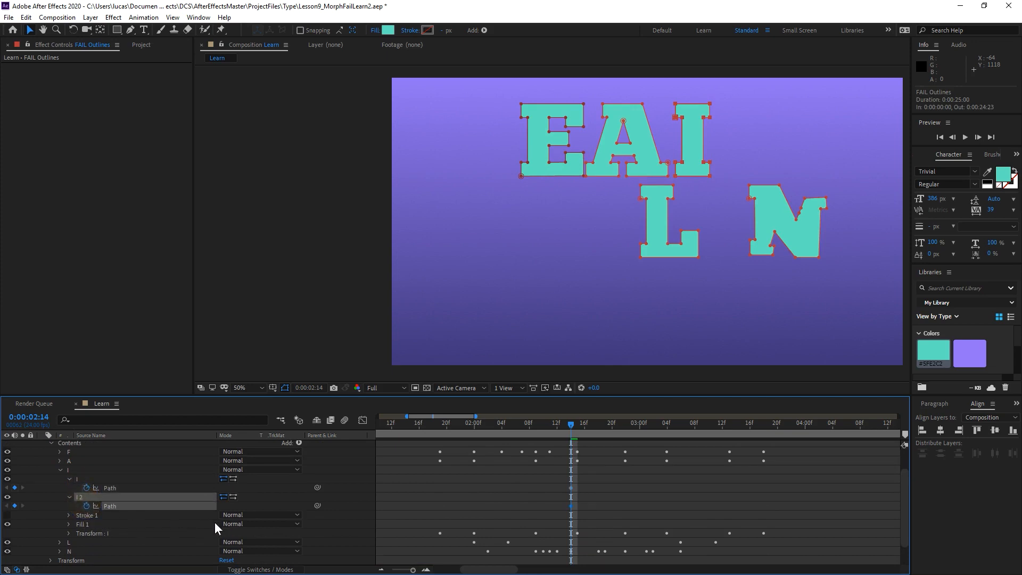
pyautogui.moveTo(558, 472); pyautogui.dragTo(549, 503)
pyautogui.hotkey('ctrl', 'v')
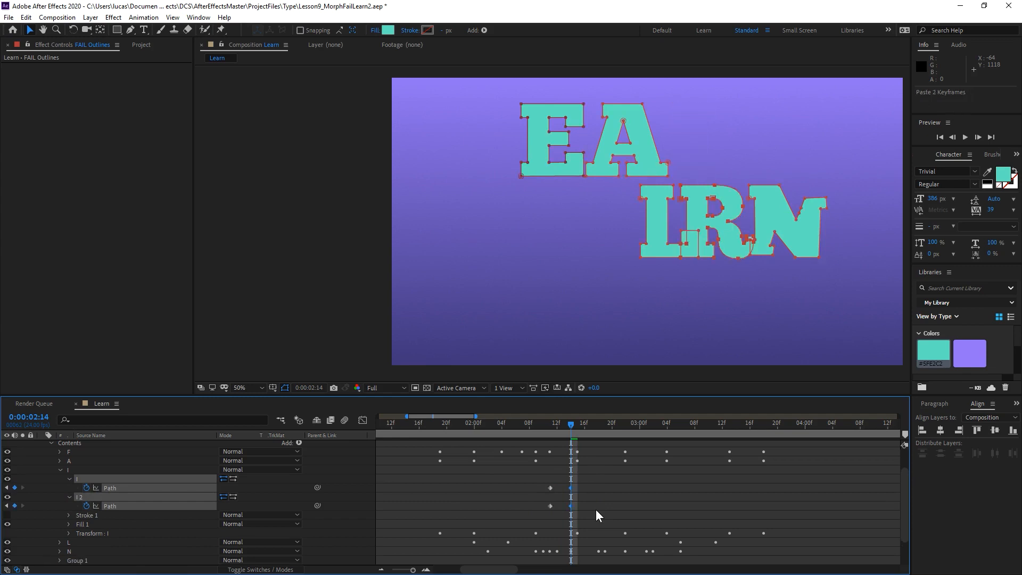
# Preview the I-to-R morph in the timeline.
pyautogui.moveTo(555, 426); pyautogui.dragTo(746, 440)
pyautogui.press('space')
pyautogui.moveTo(661, 480); pyautogui.dragTo(545, 478)
# At 0:00:03:21, select both R path keyframes and show only the LEARN text layer as the alignment reference.
pyautogui.moveTo(519, 425); pyautogui.dragTo(674, 426)
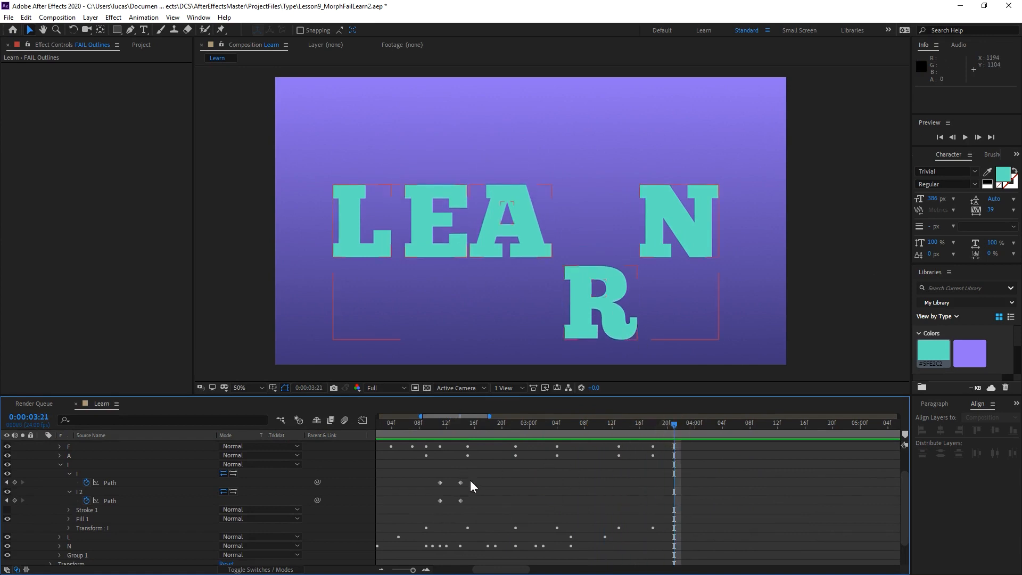
pyautogui.moveTo(477, 477); pyautogui.dragTo(451, 510)
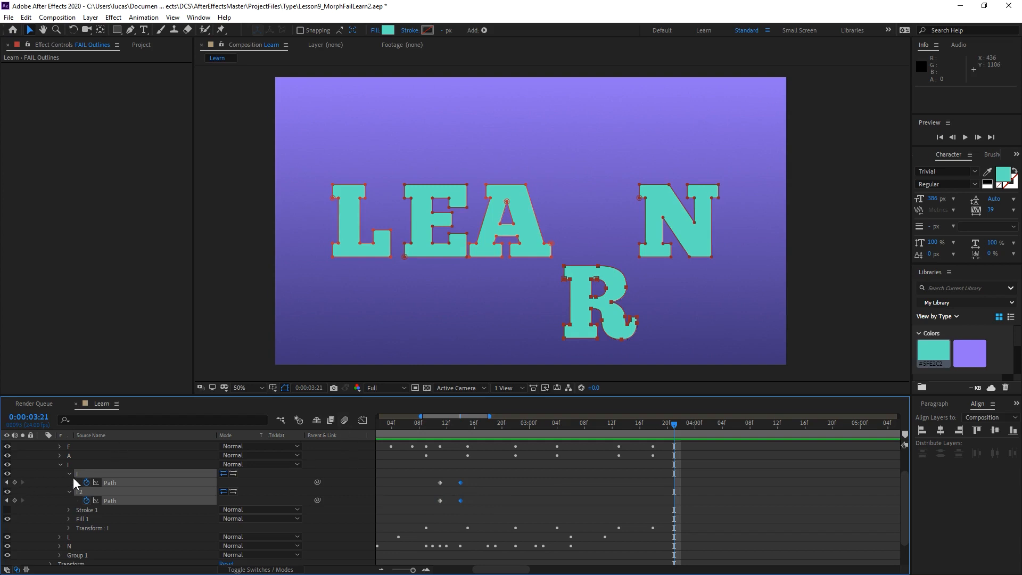
pyautogui.scroll(2, 67, 483)
pyautogui.click(8, 454)
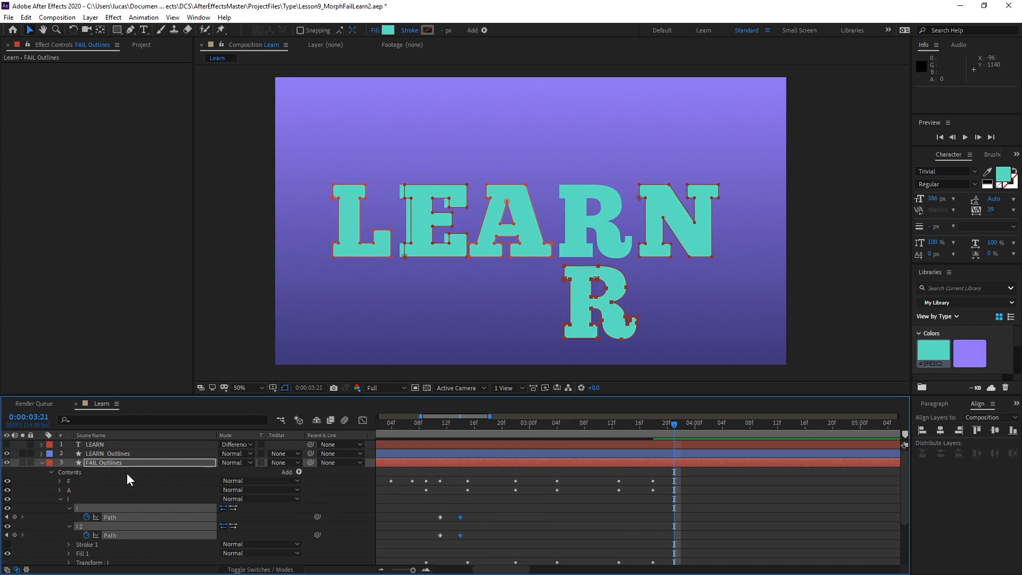
pyautogui.click(7, 454)
pyautogui.click(7, 444)
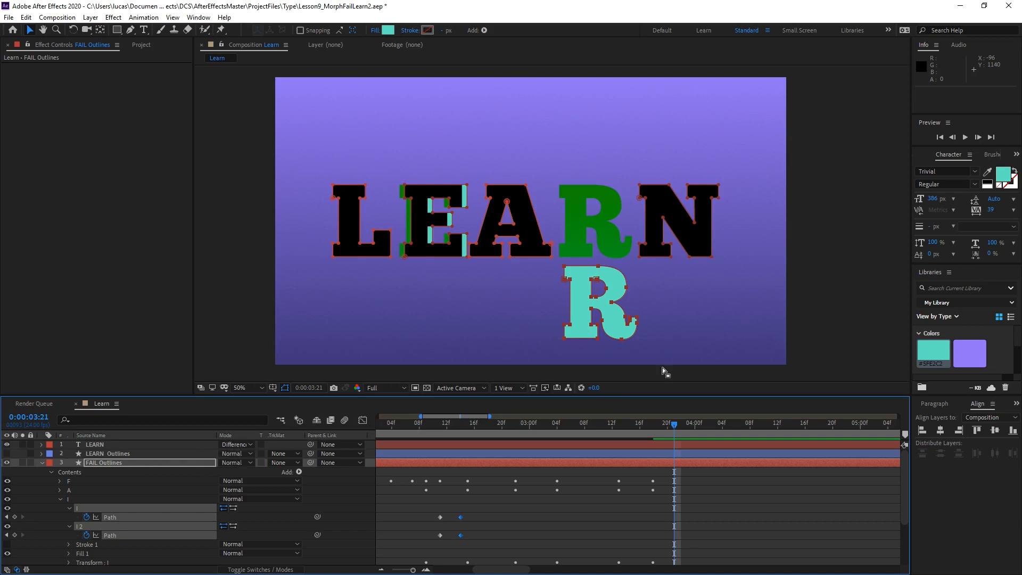
# Move both R paths together about 303 px up and 16 px left, onto the R of the LEARN text.
pyautogui.click(565, 270)
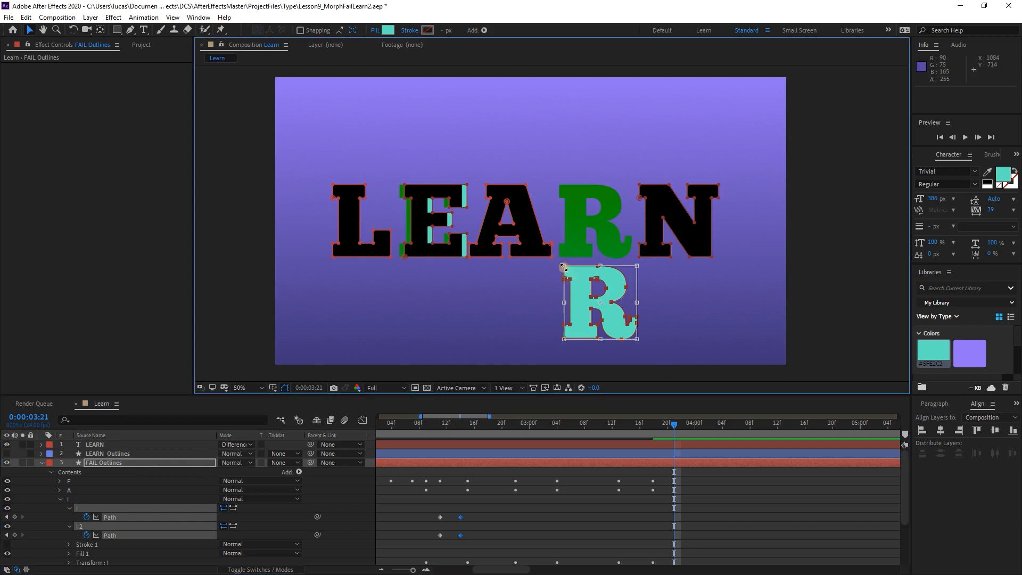
pyautogui.click(593, 282)
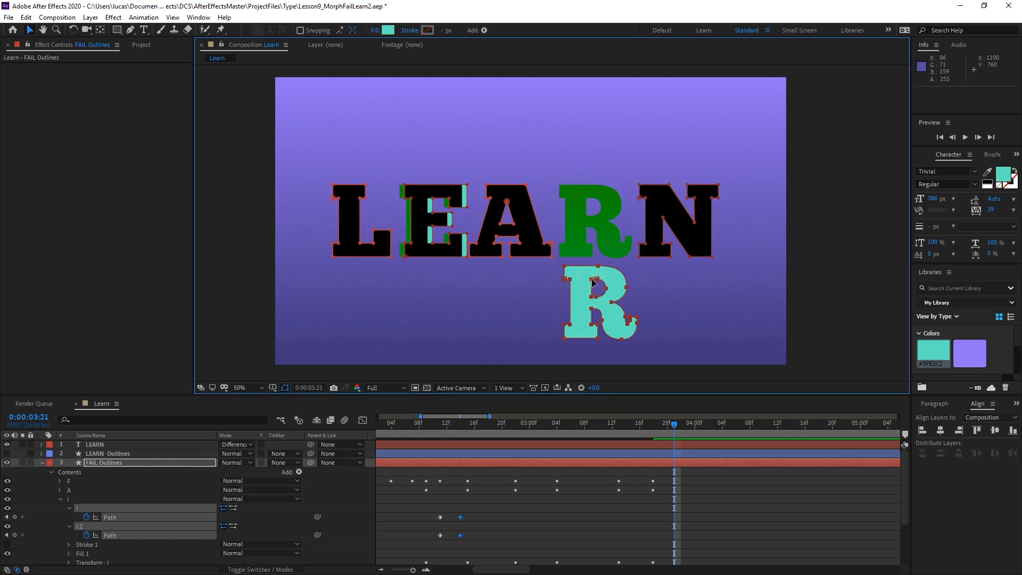
pyautogui.click(591, 328)
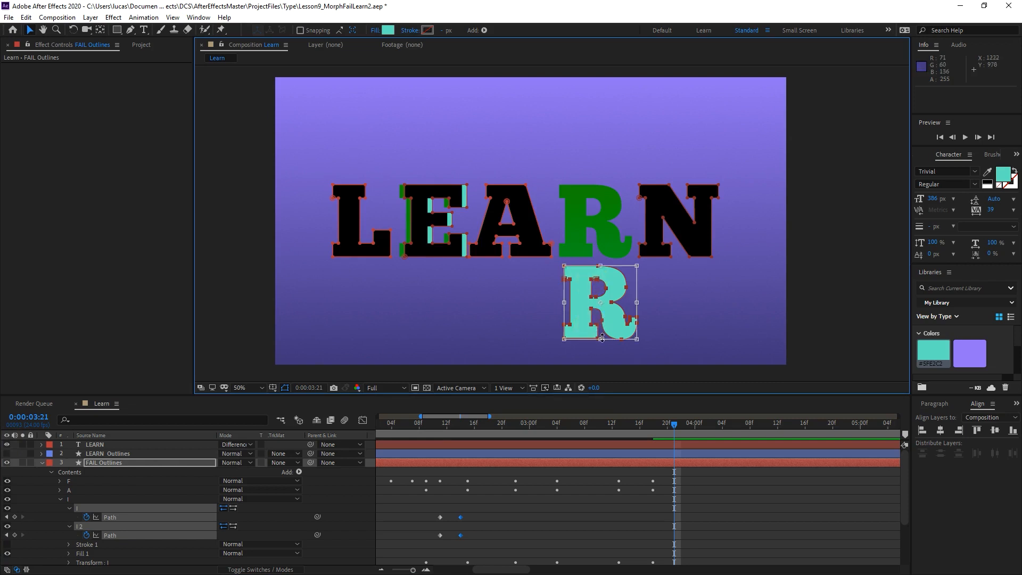
pyautogui.scroll(1, 612, 321)
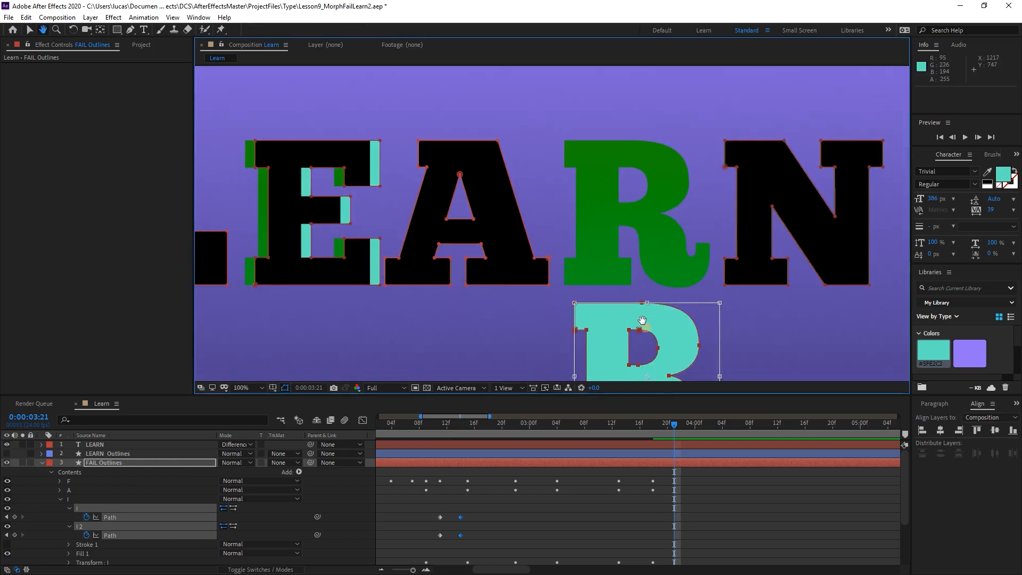
pyautogui.moveTo(642, 333); pyautogui.dragTo(561, 247)
pyautogui.hotkey('shift', 'Up')
pyautogui.hotkey('shift', 'Up')
pyautogui.hotkey('shift', 'Up')
pyautogui.hotkey('shift', 'Up')
pyautogui.hotkey('shift', 'Up')
pyautogui.hotkey('shift', 'Up')
pyautogui.hotkey('shift', 'Up')
pyautogui.hotkey('shift', 'Up')
pyautogui.hotkey('shift', 'Up')
pyautogui.hotkey('shift', 'Up')
pyautogui.hotkey('shift', 'Up')
pyautogui.hotkey('shift', 'Up')
pyautogui.hotkey('shift', 'Up')
pyautogui.hotkey('shift', 'Up')
pyautogui.hotkey('shift', 'Up')
pyautogui.hotkey('shift', 'Up')
pyautogui.hotkey('shift', 'Up')
pyautogui.hotkey('shift', 'Up')
pyautogui.hotkey('shift', 'Up')
pyautogui.hotkey('shift', 'Up')
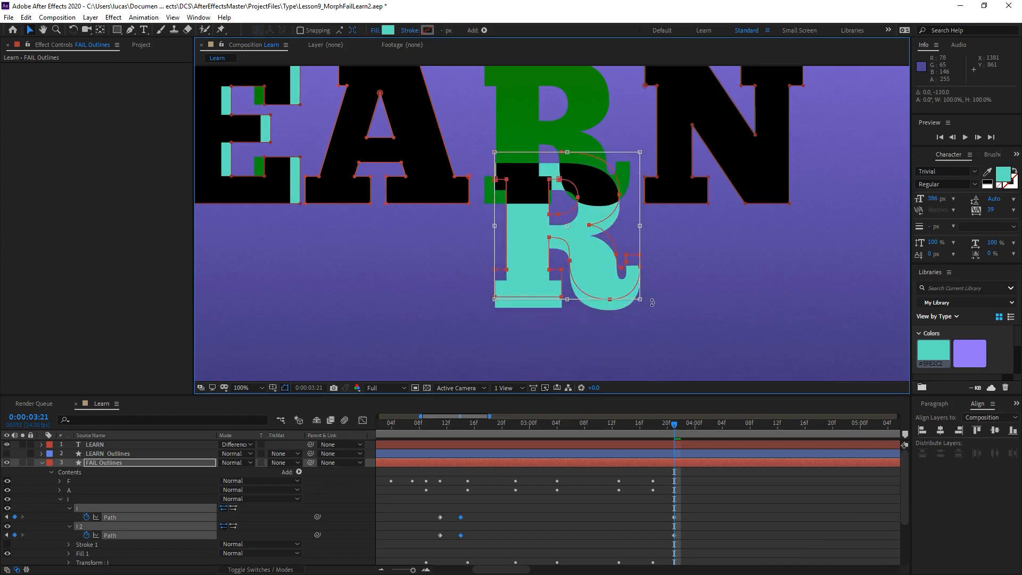
pyautogui.hotkey('shift', 'Down')
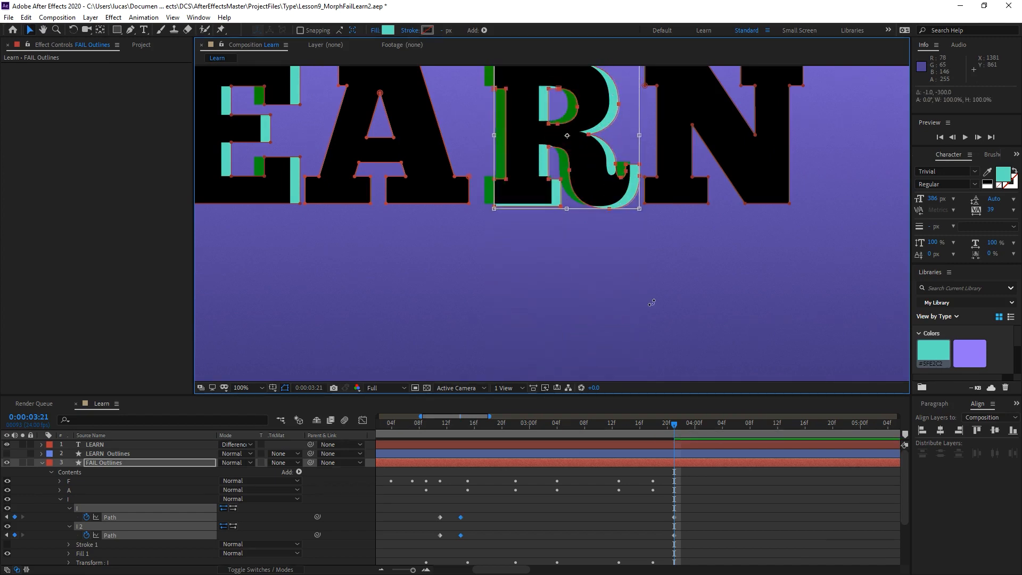
pyautogui.press('Left')
pyautogui.press('Left')
pyautogui.press('Left')
pyautogui.press('Left')
pyautogui.press('Left')
pyautogui.press('Left')
pyautogui.press('Left')
pyautogui.press('Left')
pyautogui.press('Left')
pyautogui.press('Left')
pyautogui.press('Left')
pyautogui.press('Left')
pyautogui.press('Left')
pyautogui.press('Left')
pyautogui.press('Left')
pyautogui.press('Left')
pyautogui.press('Up')
pyautogui.press('Up')
pyautogui.press('Up')
pyautogui.press('Up')
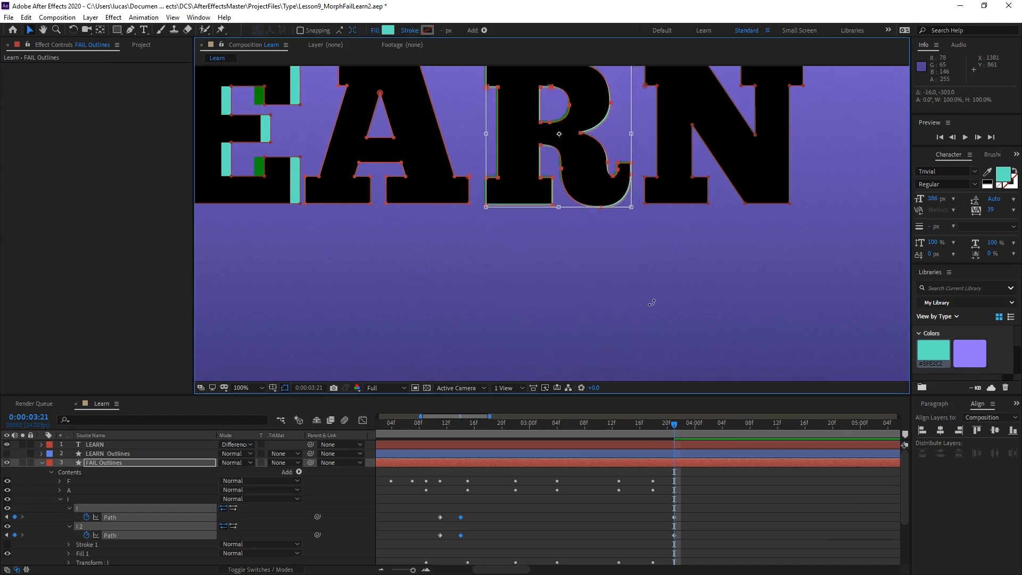
# Fine-tune the R paths' position against the LEARN text at high magnification, with the path outlines hidden.
pyautogui.scroll(2, 652, 302)
pyautogui.moveTo(397, 72); pyautogui.dragTo(535, 244)
pyautogui.hotkey('shift', 'Left')
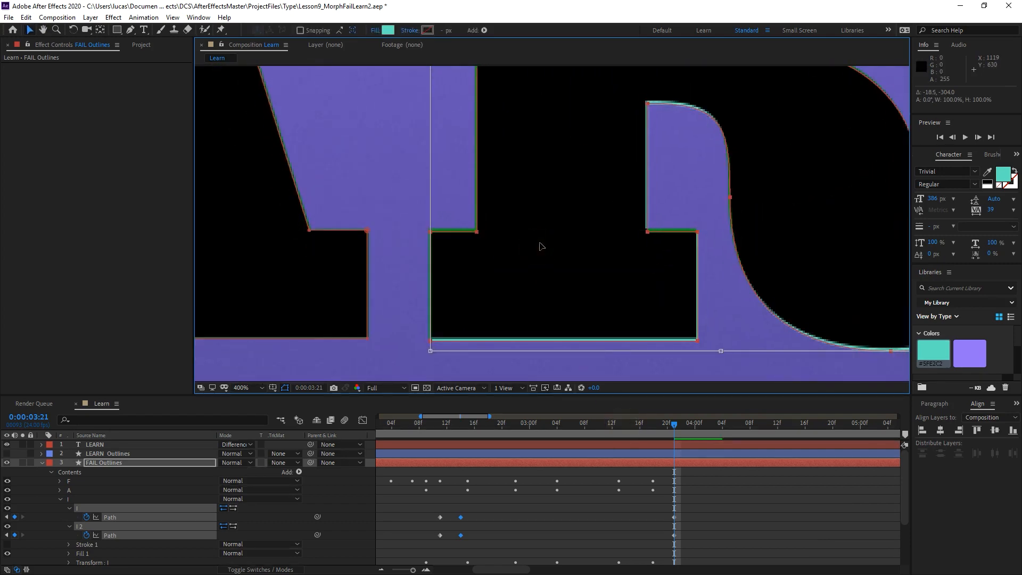
pyautogui.hotkey('shift', 'Left')
pyautogui.hotkey('shift', 'Right')
pyautogui.press('Up')
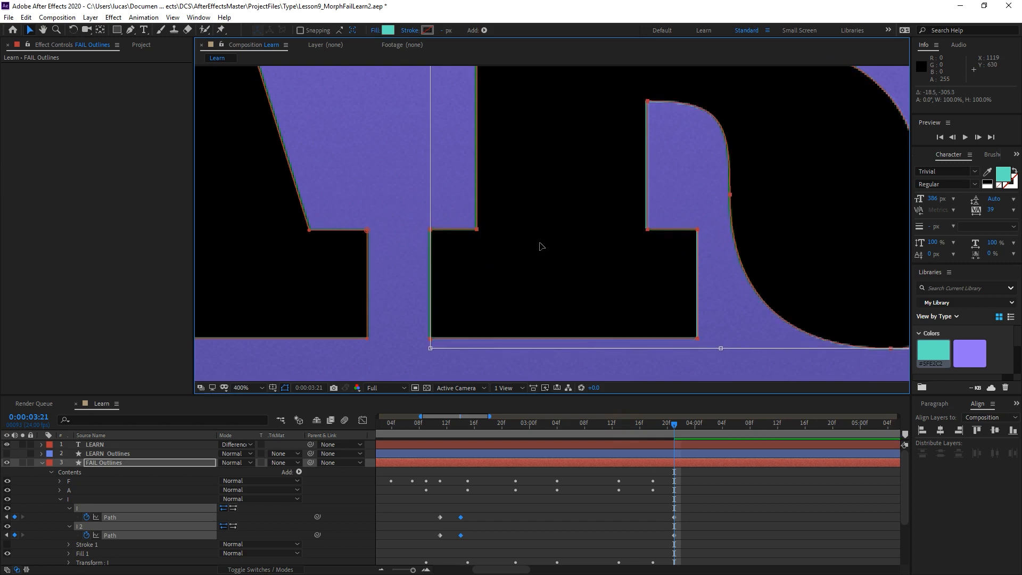
pyautogui.press('Left')
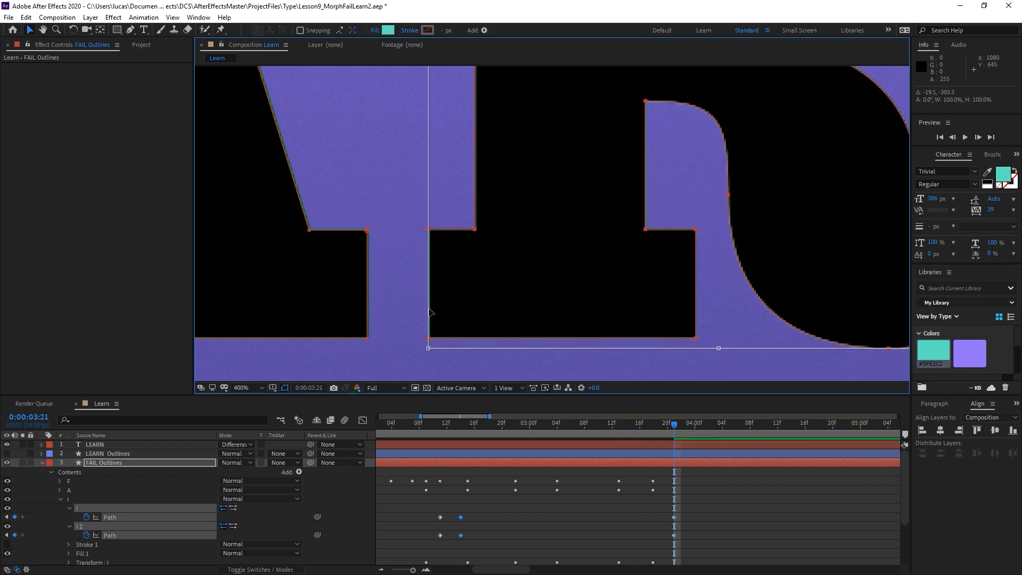
pyautogui.click(286, 387)
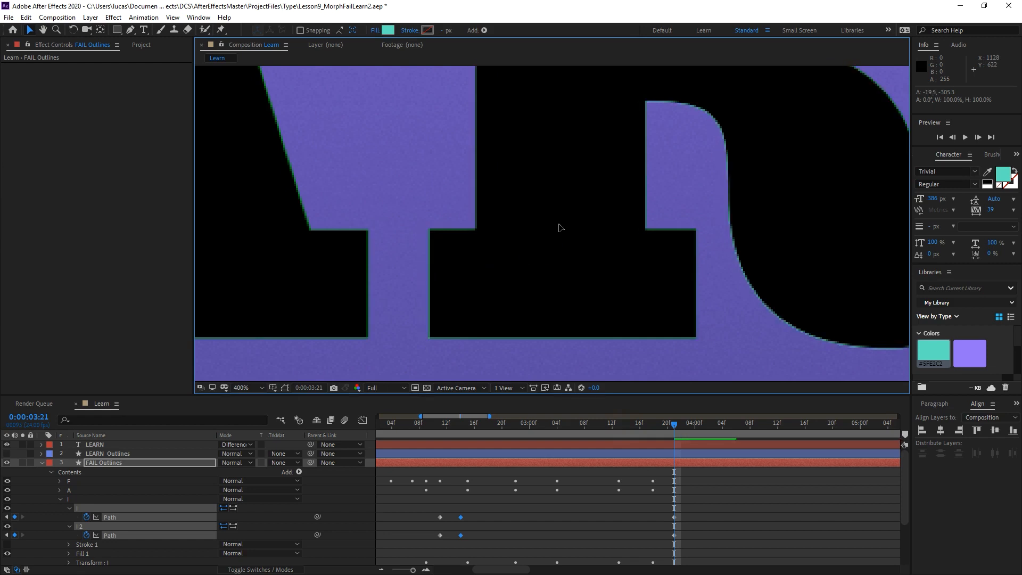
pyautogui.press('Right')
pyautogui.press('Left')
pyautogui.press('/')
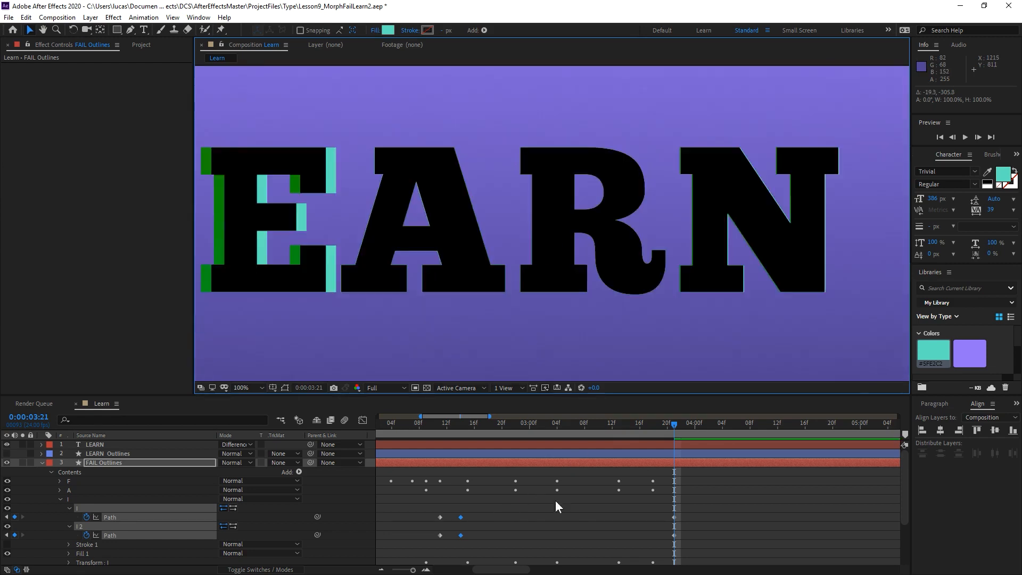
# Delete the misaligned R keyframes at 0:00:02:14 and retime the I-to-R path keyframes to 0:00:04:02 and 0:00:04:08.
pyautogui.moveTo(663, 512); pyautogui.dragTo(477, 567)
pyautogui.press('Delete')
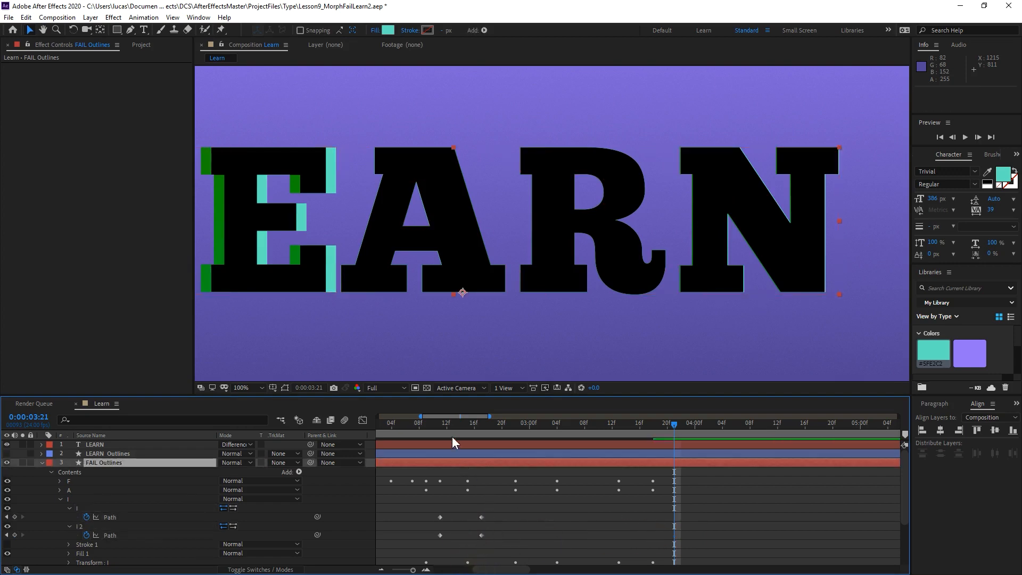
pyautogui.moveTo(450, 424); pyautogui.dragTo(488, 427)
pyautogui.moveTo(423, 513); pyautogui.dragTo(750, 535)
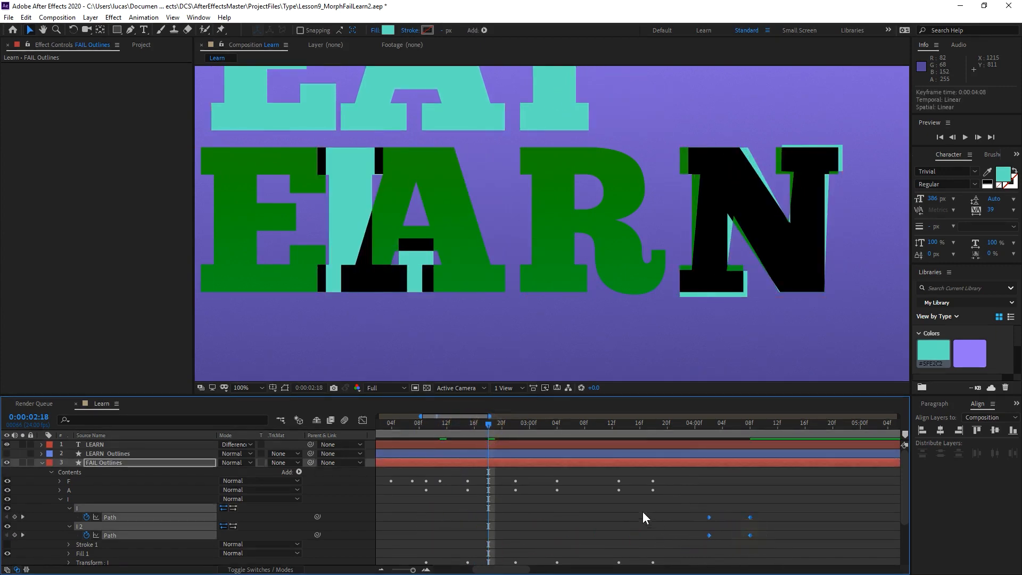
# Hide the LEARN text layer and go to 0:00:04:04, midway through the I-to-R morph.
pyautogui.moveTo(674, 420); pyautogui.dragTo(750, 420)
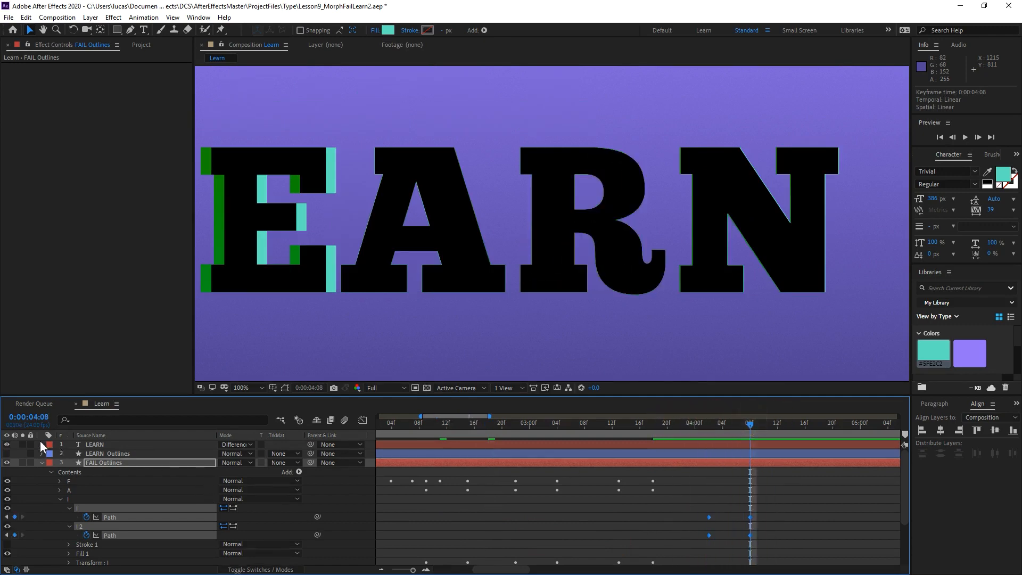
pyautogui.click(7, 444)
pyautogui.click(112, 461)
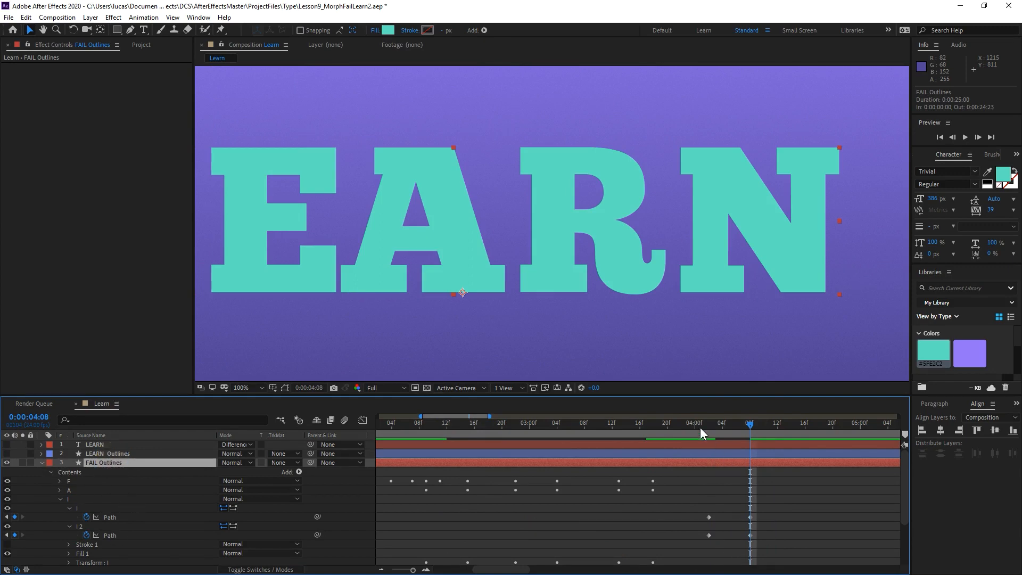
pyautogui.moveTo(698, 424); pyautogui.dragTo(722, 426)
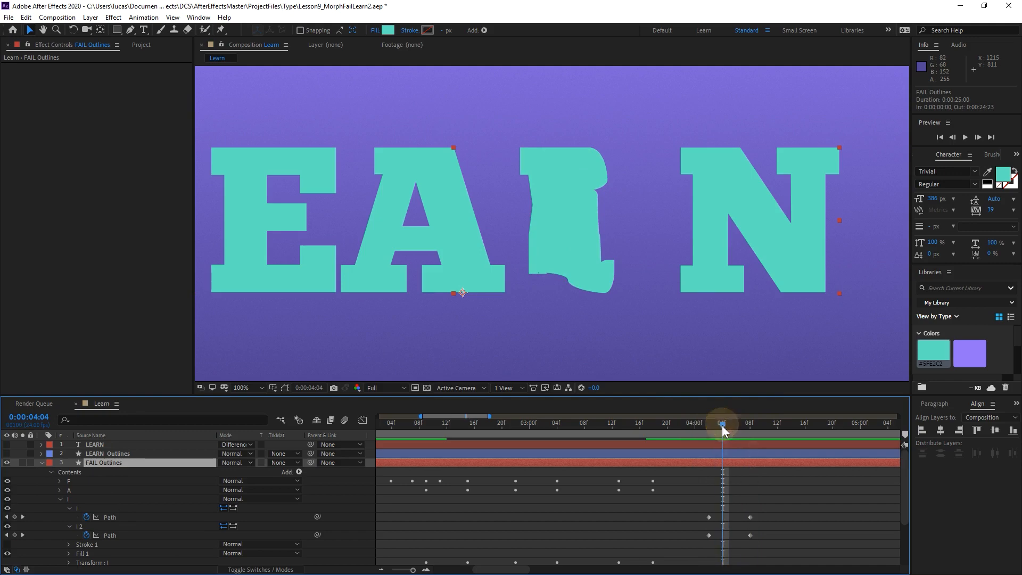
pyautogui.press('=')
pyautogui.moveTo(713, 502); pyautogui.dragTo(549, 507)
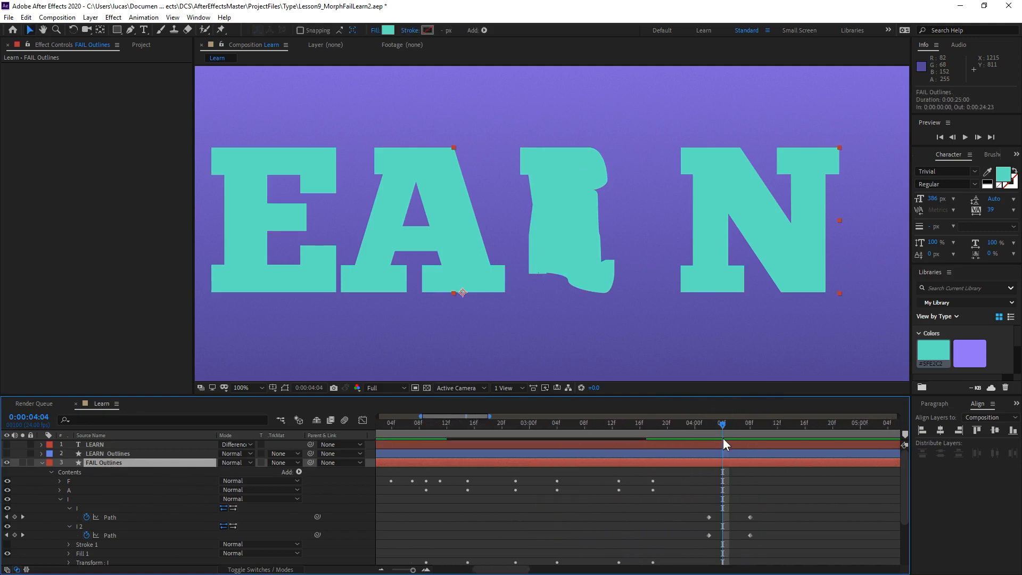
pyautogui.press('=')
pyautogui.moveTo(708, 506); pyautogui.dragTo(551, 507)
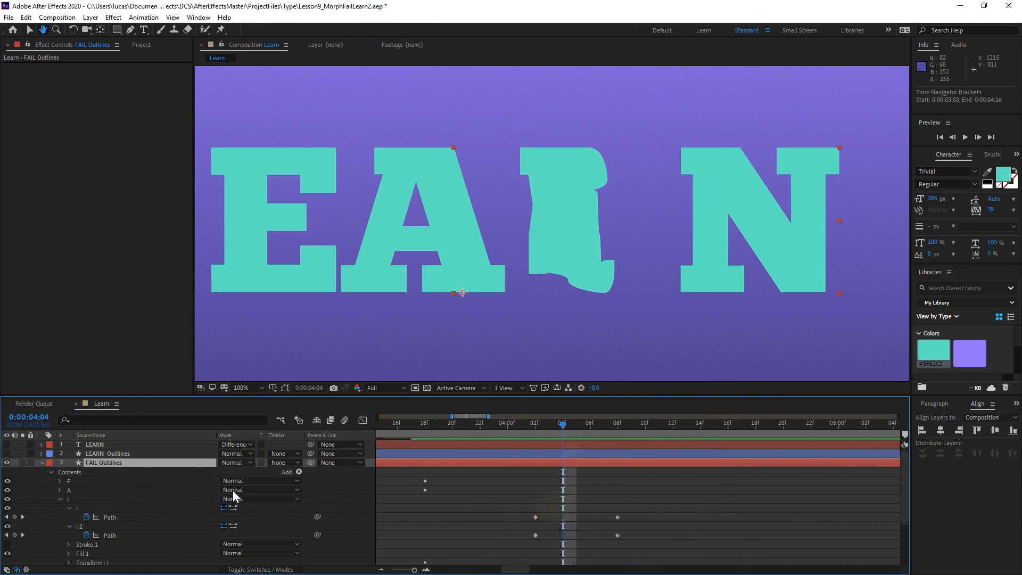
# Show the path outlines of the FAIL Outlines layer and select the first Path property in the I group.
pyautogui.click(107, 462)
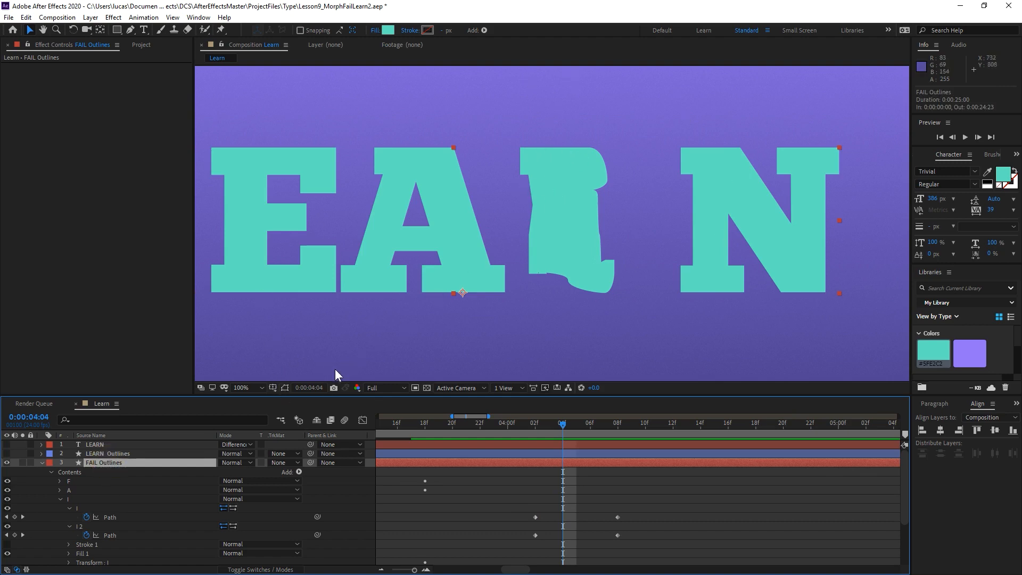
pyautogui.click(282, 386)
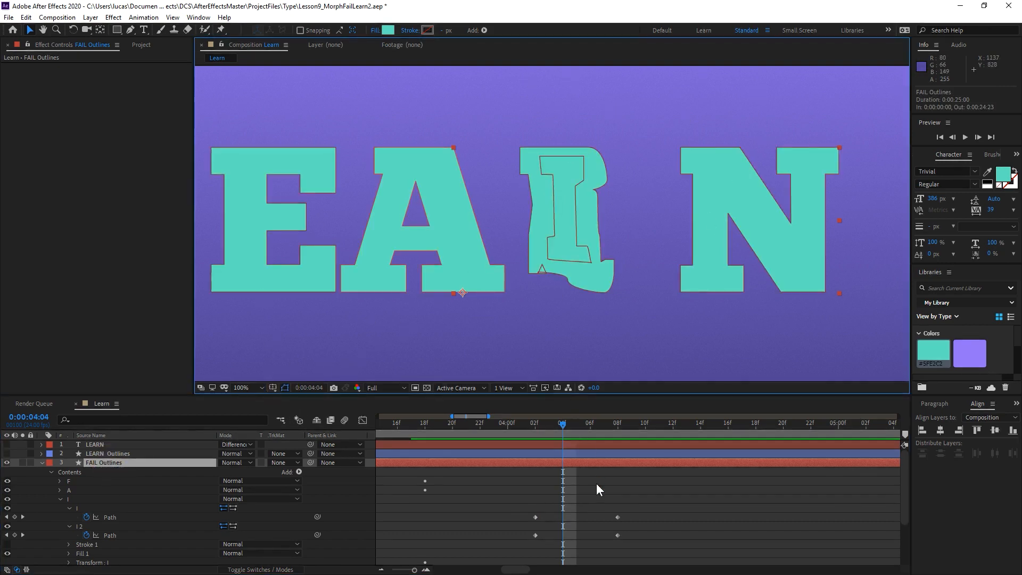
pyautogui.click(116, 517)
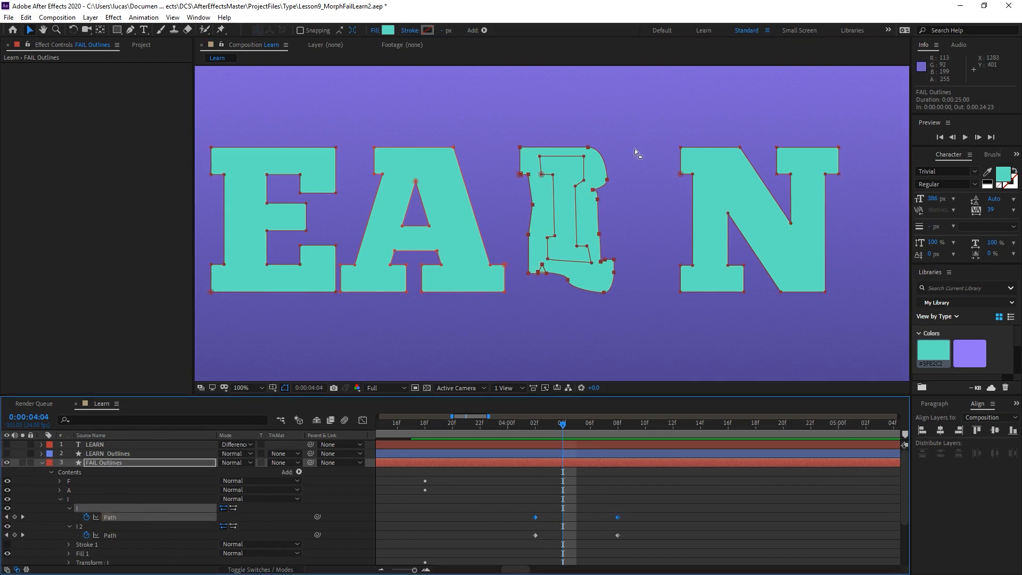
pyautogui.scroll(1, 558, 212)
pyautogui.press('space')
pyautogui.moveTo(614, 170)
pyautogui.mouseDown()
pyautogui.moveTo(607, 182)
pyautogui.moveTo(600, 174)
pyautogui.mouseUp()
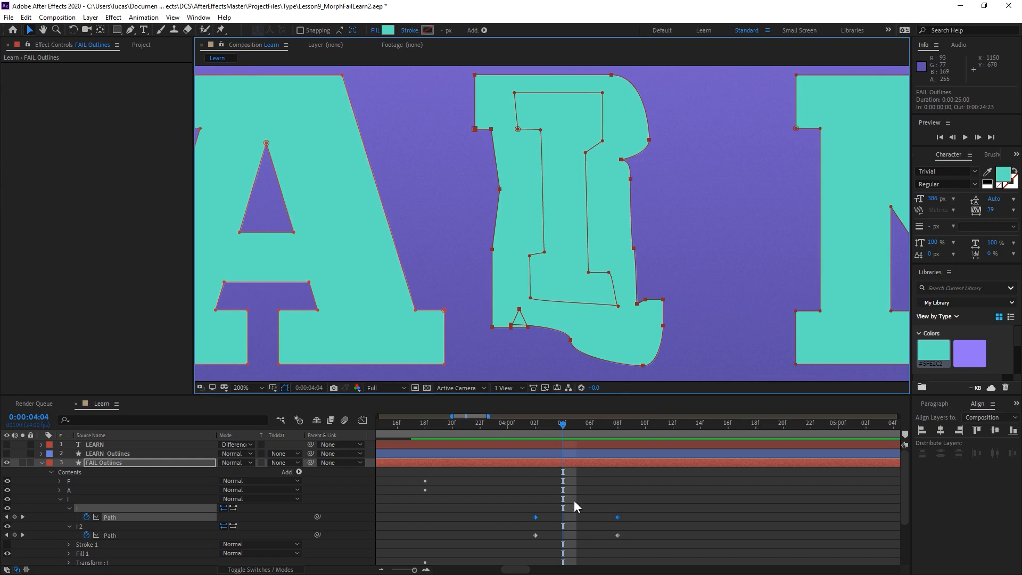
# At 0:00:04:08, set the lower-left corner of the R's outer path as its first vertex.
pyautogui.press('j')
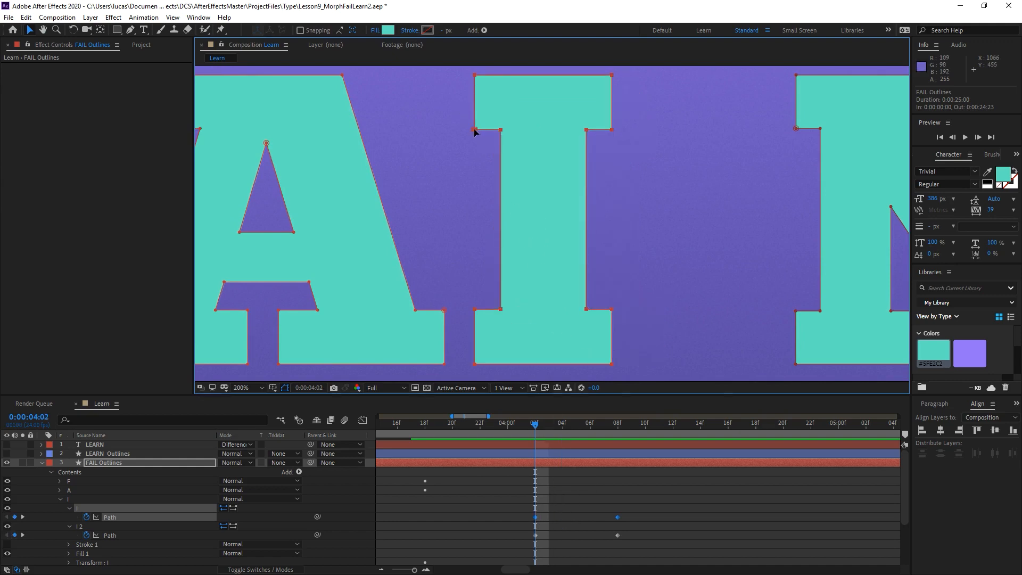
pyautogui.press('k')
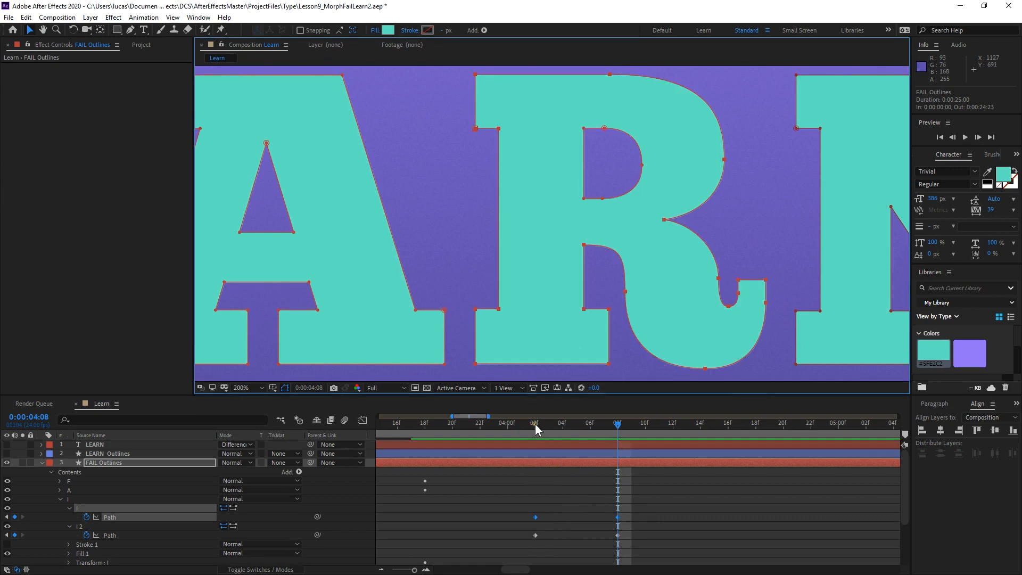
pyautogui.moveTo(535, 423); pyautogui.dragTo(591, 418)
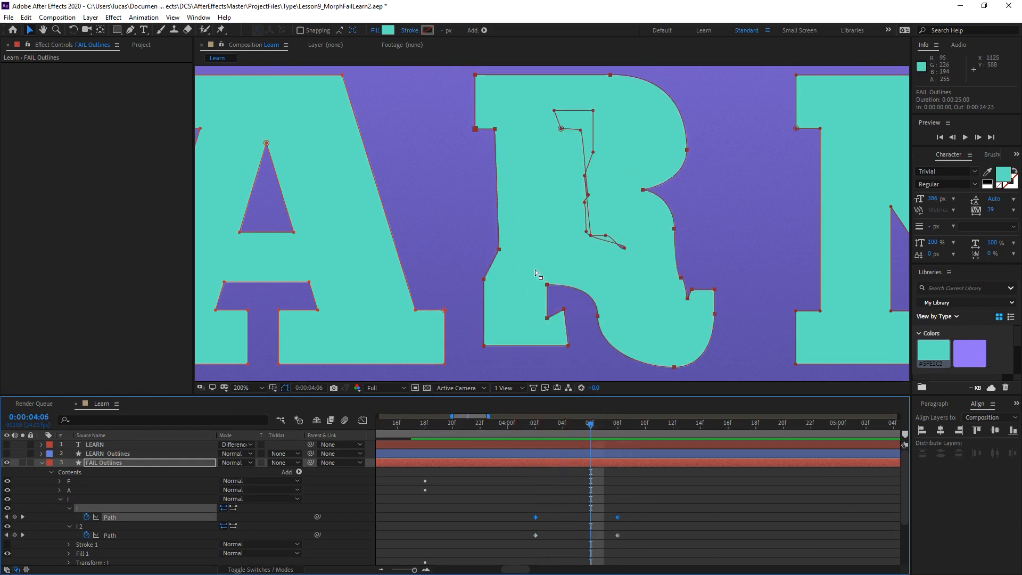
pyautogui.click(534, 423)
pyautogui.moveTo(544, 423); pyautogui.dragTo(615, 417)
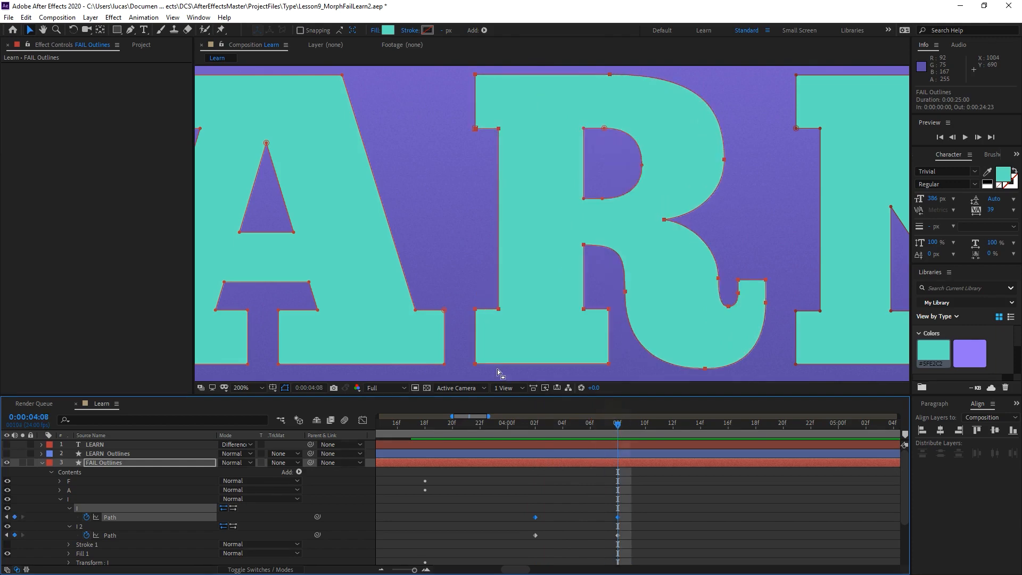
pyautogui.click(475, 362)
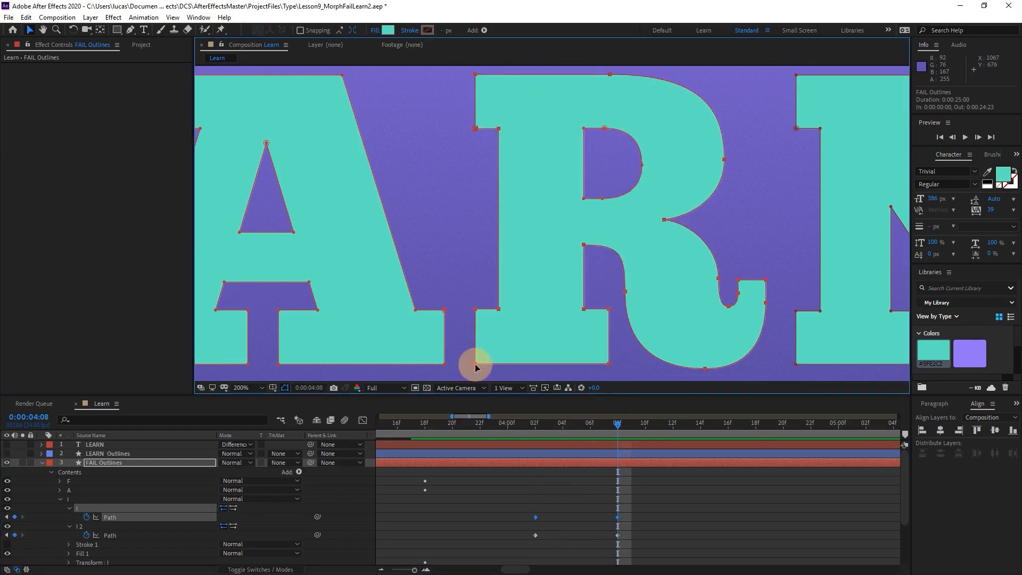
pyautogui.click(475, 363)
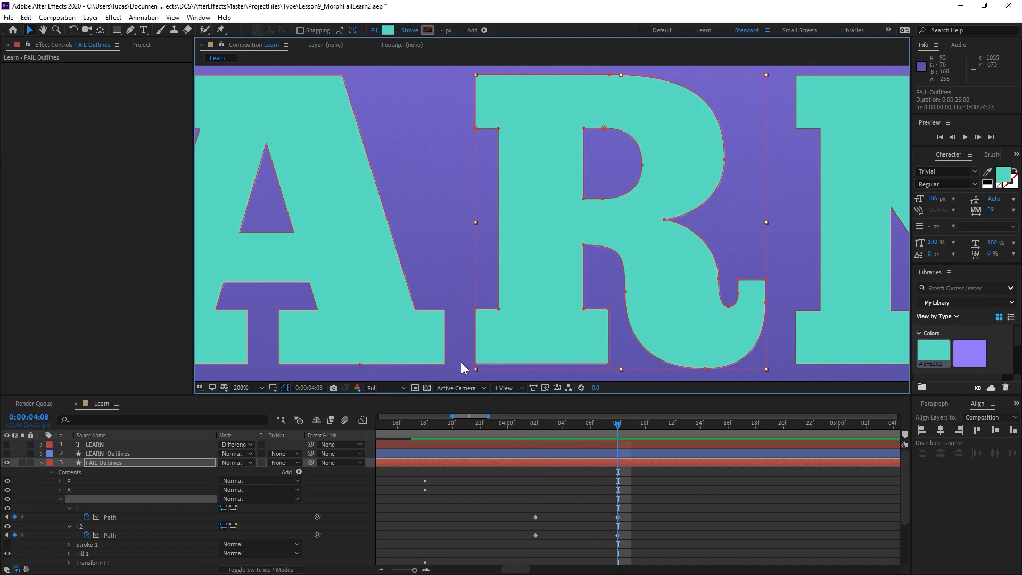
pyautogui.press('g')
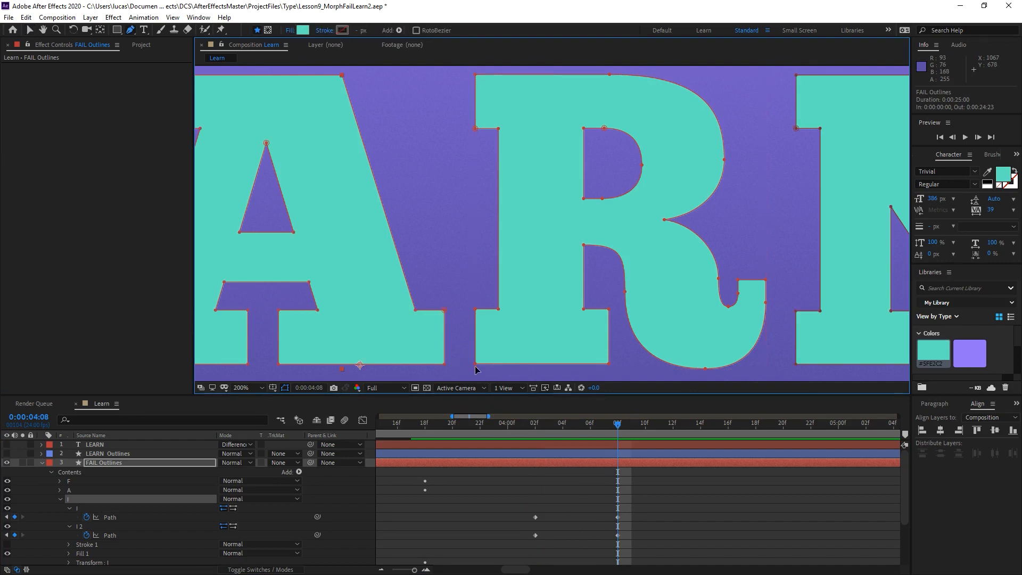
pyautogui.click(476, 365)
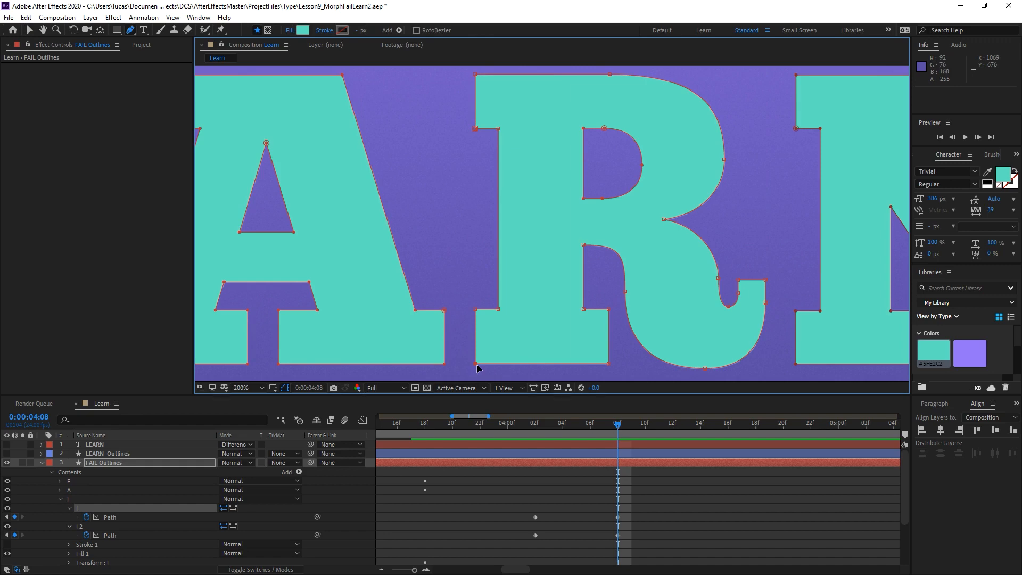
pyautogui.rightClick(477, 365)
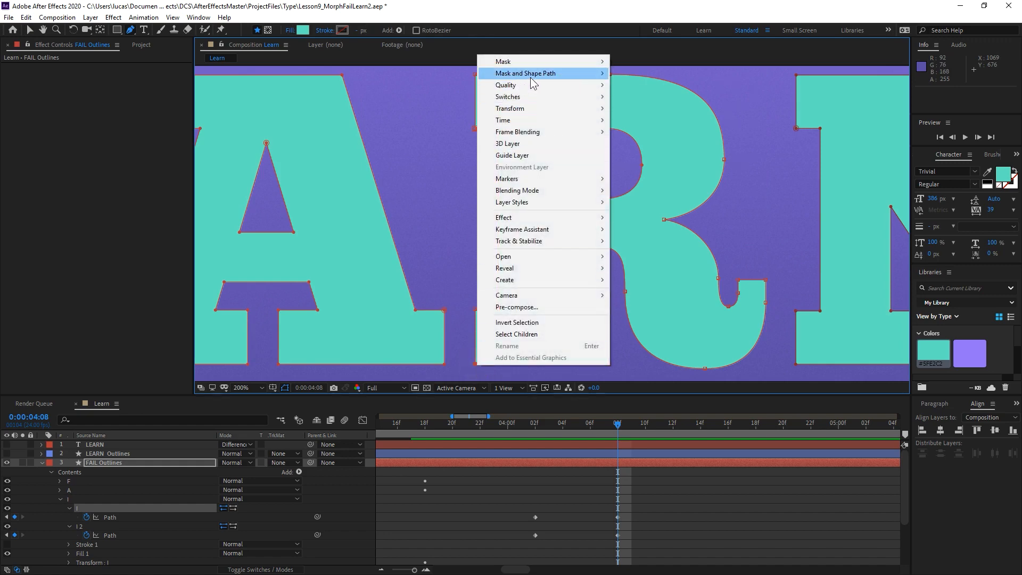
pyautogui.moveTo(579, 73)
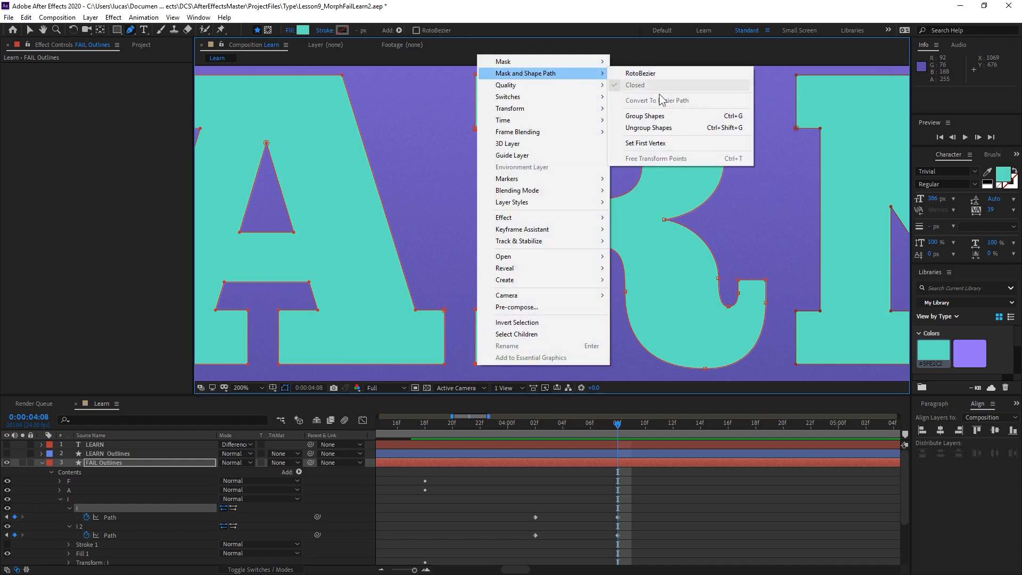
pyautogui.click(682, 145)
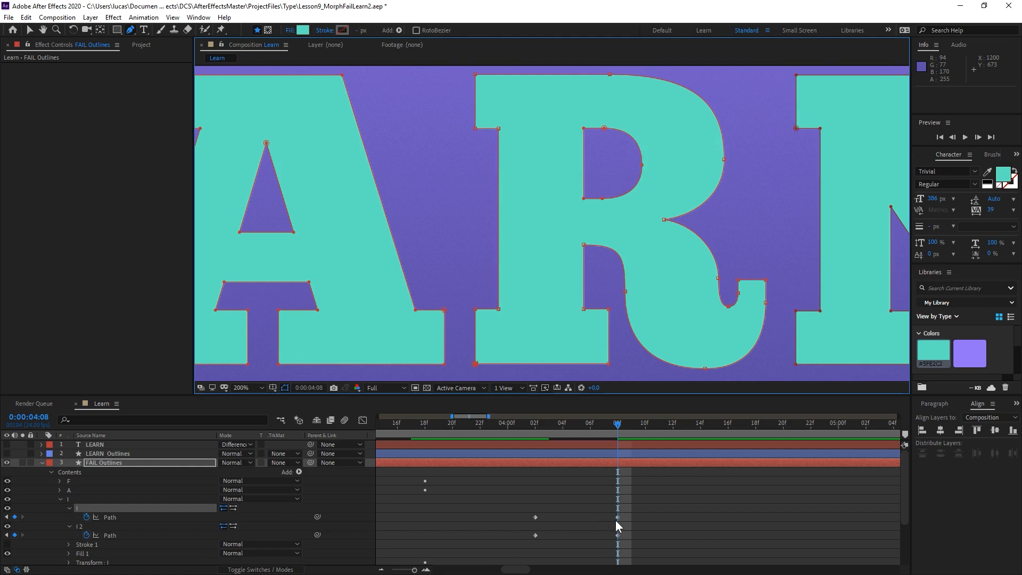
# At 0:00:04:03, scale the second I path down to a tiny shape and place it inside the letter's stem.
pyautogui.moveTo(599, 426); pyautogui.dragTo(545, 420)
pyautogui.press('v')
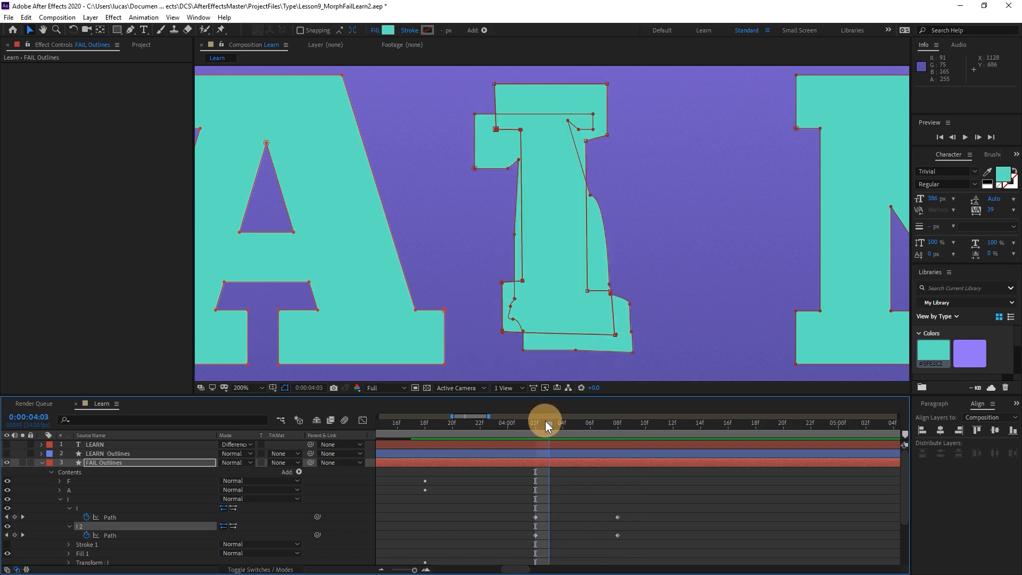
pyautogui.doubleClick(495, 85)
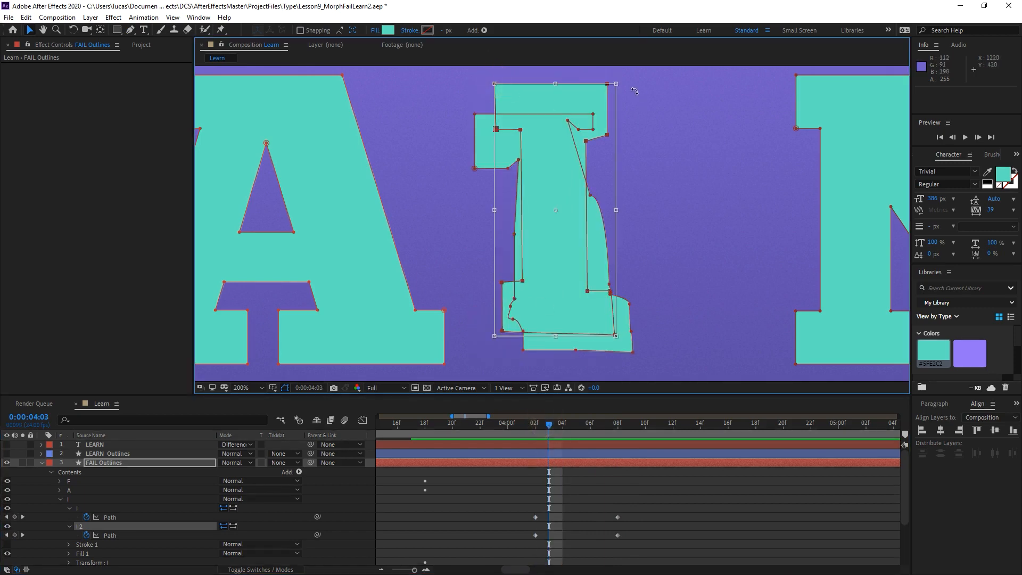
pyautogui.moveTo(617, 83); pyautogui.dragTo(530, 250)
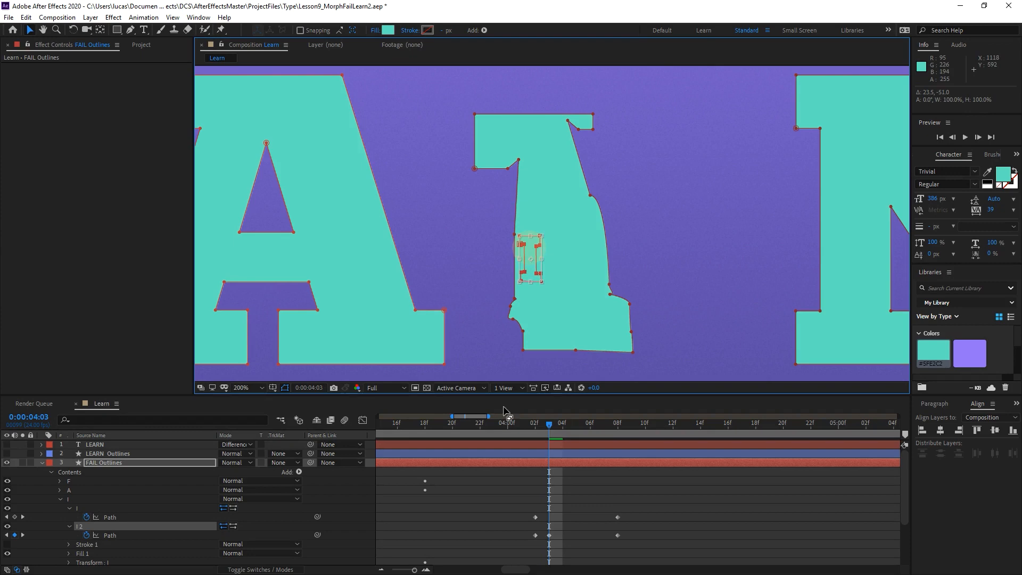
# Delete the second I path's keyframe at 0:00:04:02 and go to that frame.
pyautogui.click(535, 535)
pyautogui.press('Delete')
pyautogui.moveTo(541, 423)
pyautogui.mouseDown()
pyautogui.moveTo(576, 417)
pyautogui.moveTo(536, 416)
pyautogui.moveTo(567, 407)
pyautogui.moveTo(532, 414)
pyautogui.mouseUp()
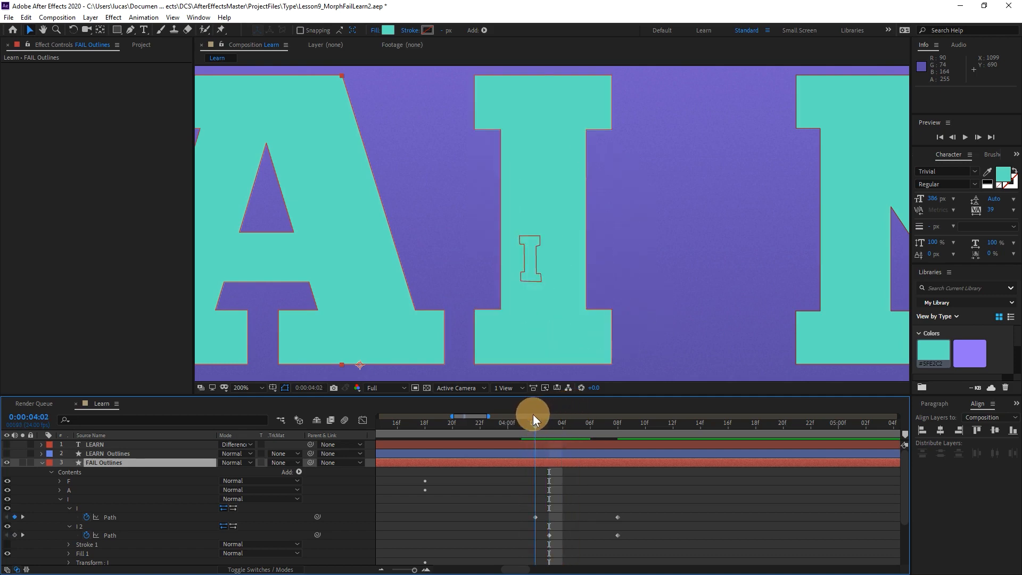
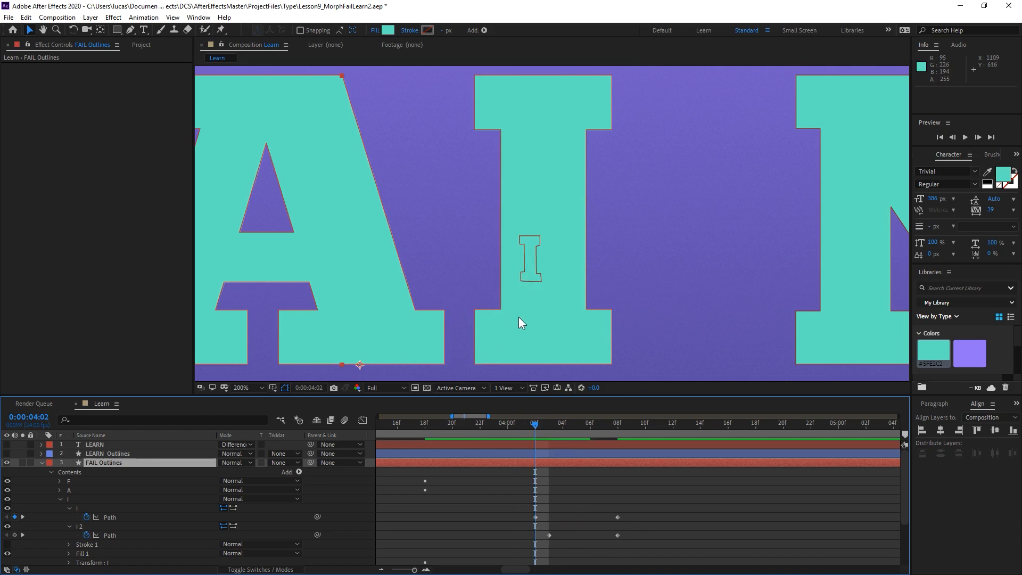
# At 0:00:04:02, set the lower-left corner of the I's outer path as its first vertex.
pyautogui.moveTo(537, 422)
pyautogui.mouseDown()
pyautogui.moveTo(615, 413)
pyautogui.moveTo(531, 429)
pyautogui.mouseUp()
pyautogui.click(474, 359)
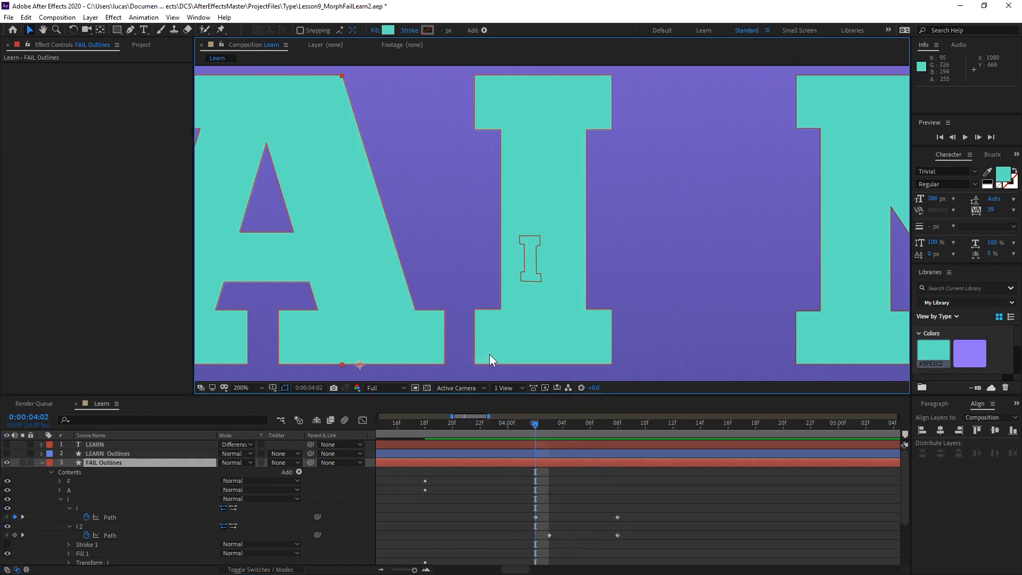
pyautogui.press('g')
pyautogui.rightClick(474, 367)
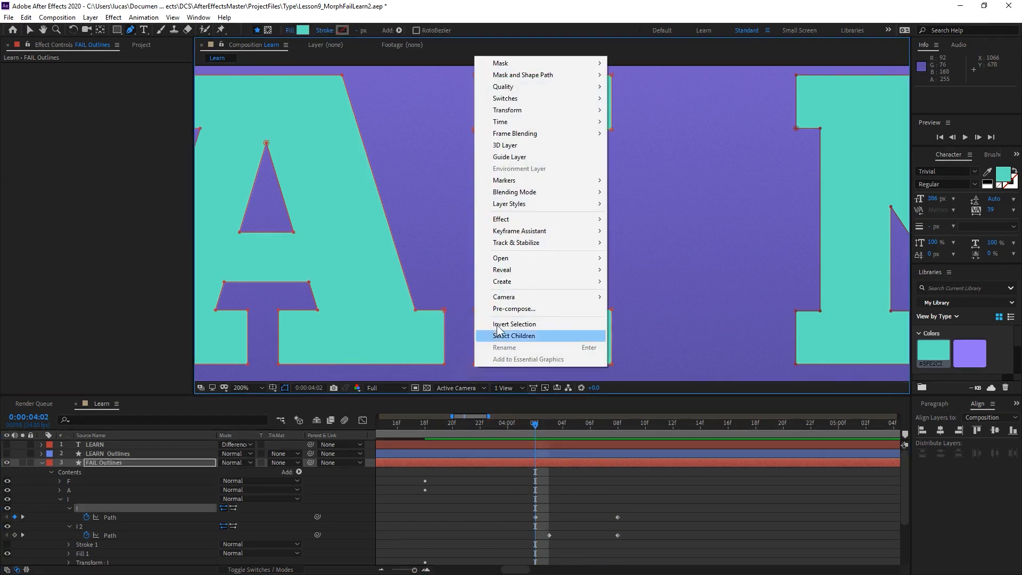
pyautogui.moveTo(532, 71)
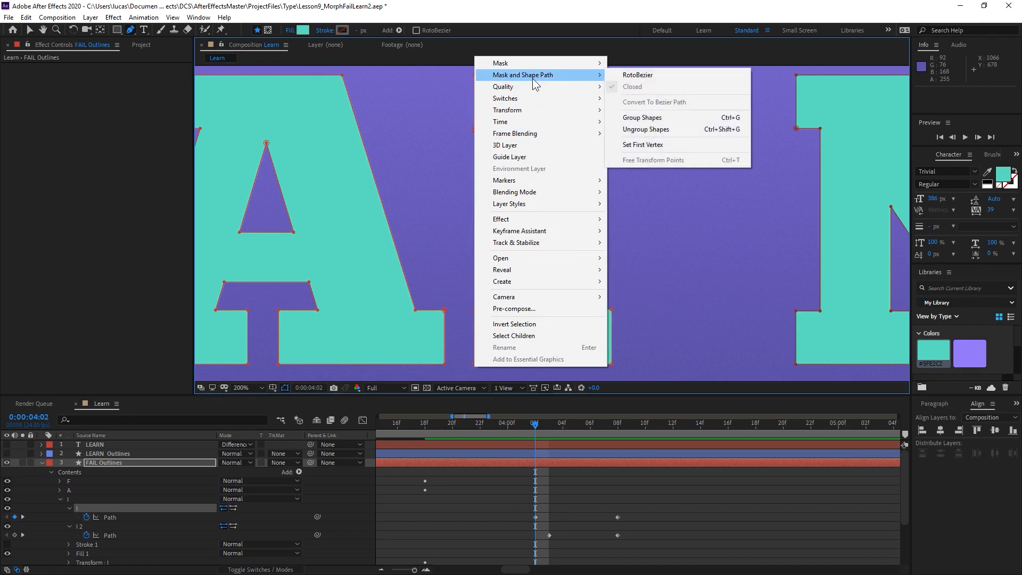
pyautogui.click(666, 141)
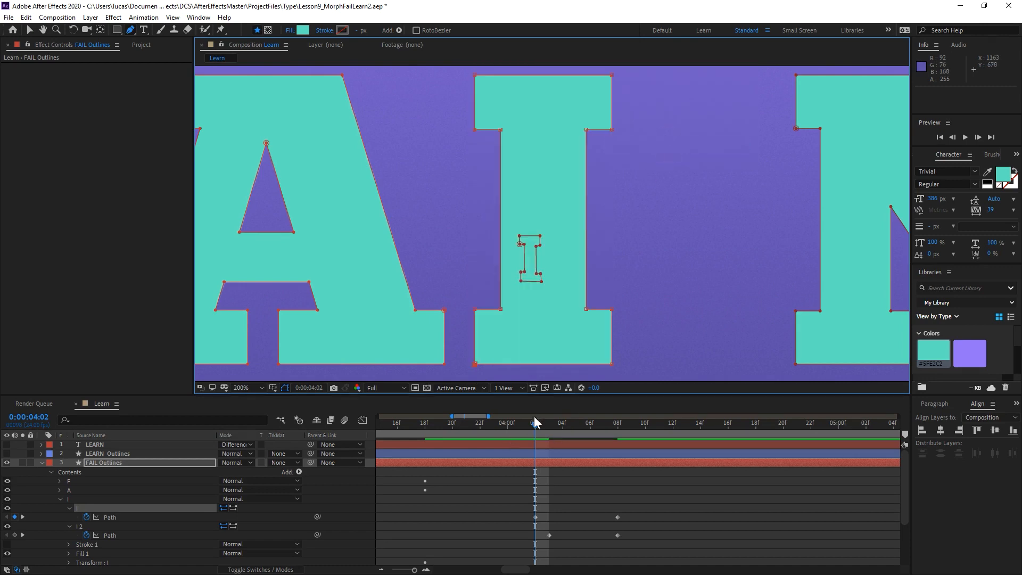
# Add a keyframe at 0:00:04:11 to both Path properties in the I group.
pyautogui.moveTo(534, 416); pyautogui.dragTo(621, 409)
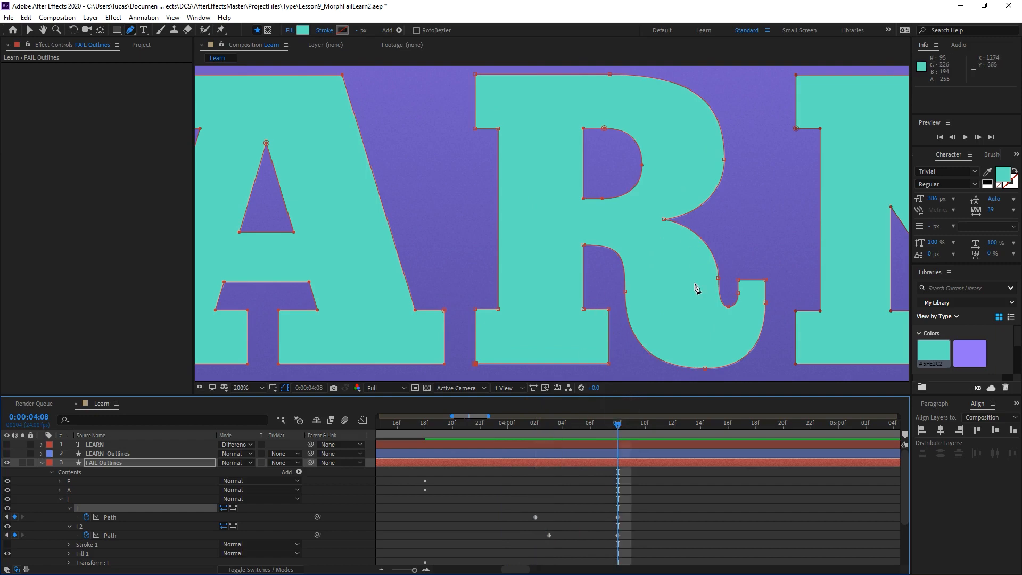
pyautogui.moveTo(523, 420); pyautogui.dragTo(650, 445)
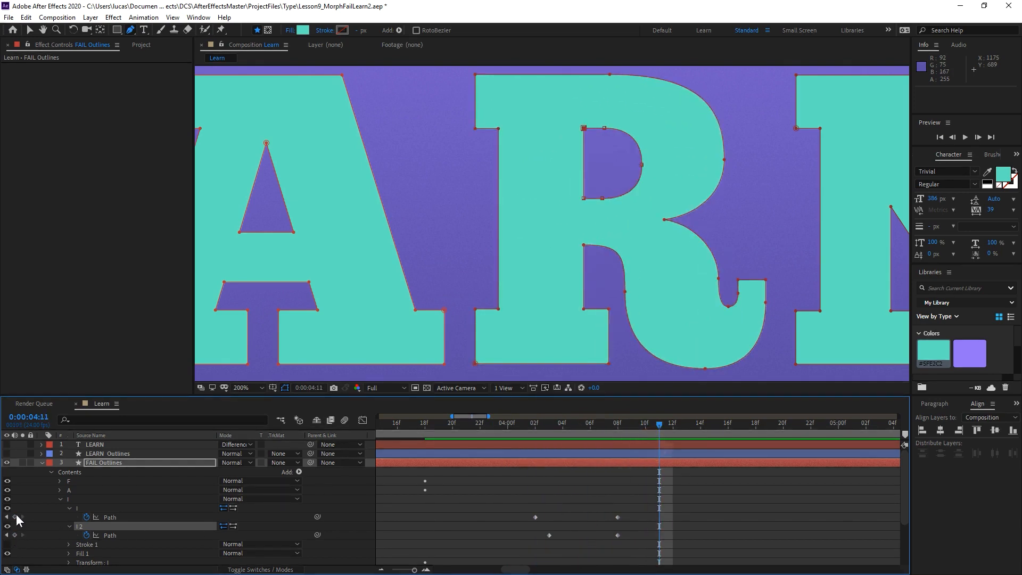
pyautogui.click(15, 517)
pyautogui.click(14, 535)
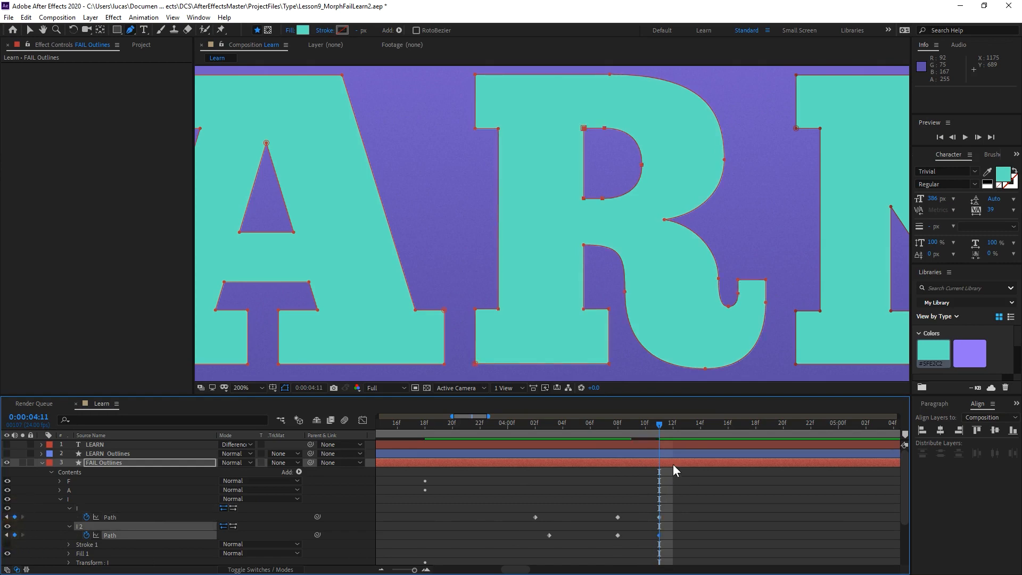
# At 0:00:04:08, rotate the tip of the R's tail outward about 9.6° around a pivot at the tail's base.
pyautogui.moveTo(650, 425); pyautogui.dragTo(572, 442)
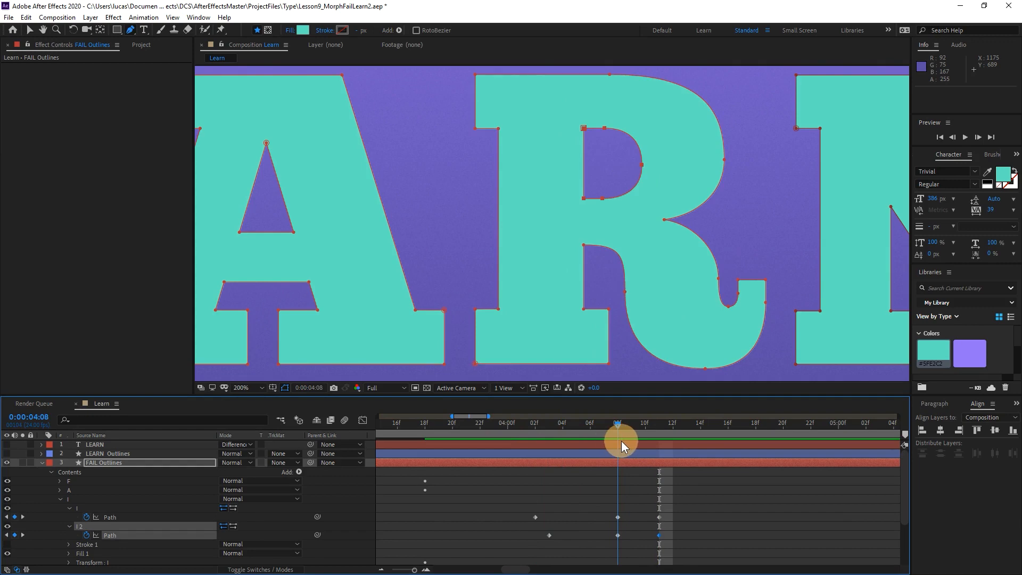
pyautogui.moveTo(621, 190); pyautogui.dragTo(575, 201)
pyautogui.press('j')
pyautogui.press('j')
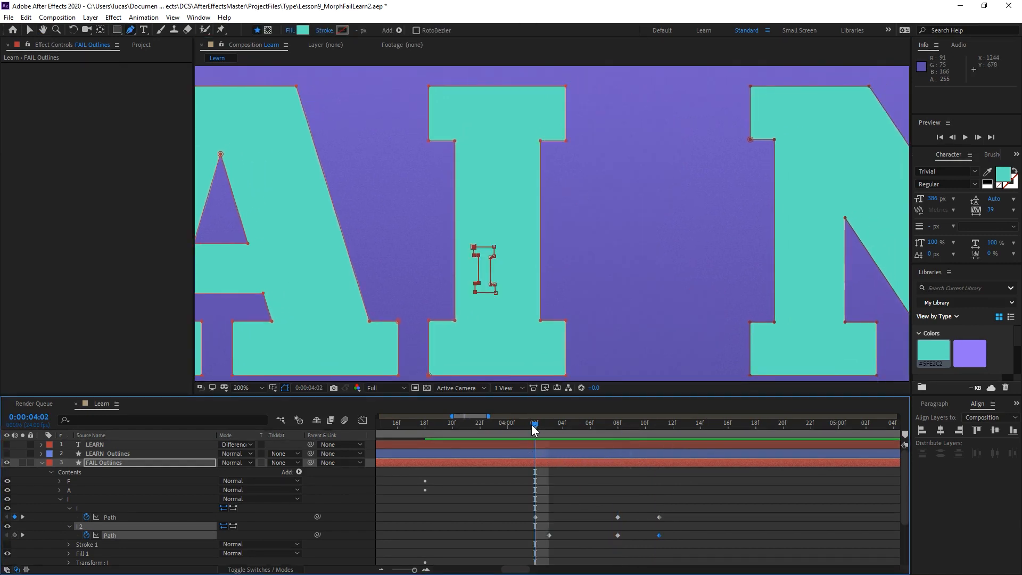
pyautogui.moveTo(535, 425); pyautogui.dragTo(618, 441)
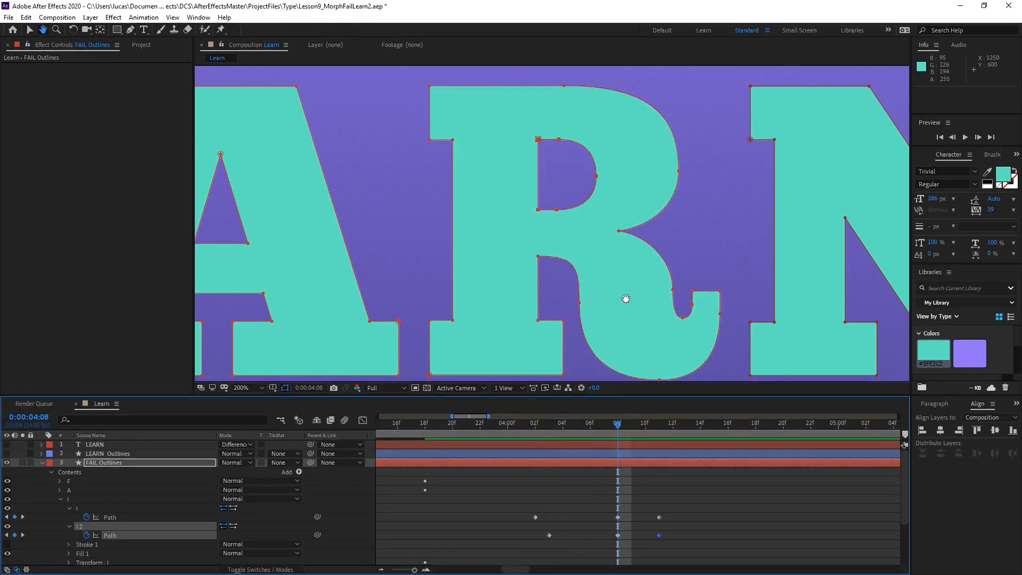
pyautogui.moveTo(627, 298); pyautogui.dragTo(608, 289)
pyautogui.moveTo(629, 432)
pyautogui.mouseDown()
pyautogui.moveTo(568, 429)
pyautogui.moveTo(624, 430)
pyautogui.moveTo(586, 430)
pyautogui.moveTo(614, 432)
pyautogui.mouseUp()
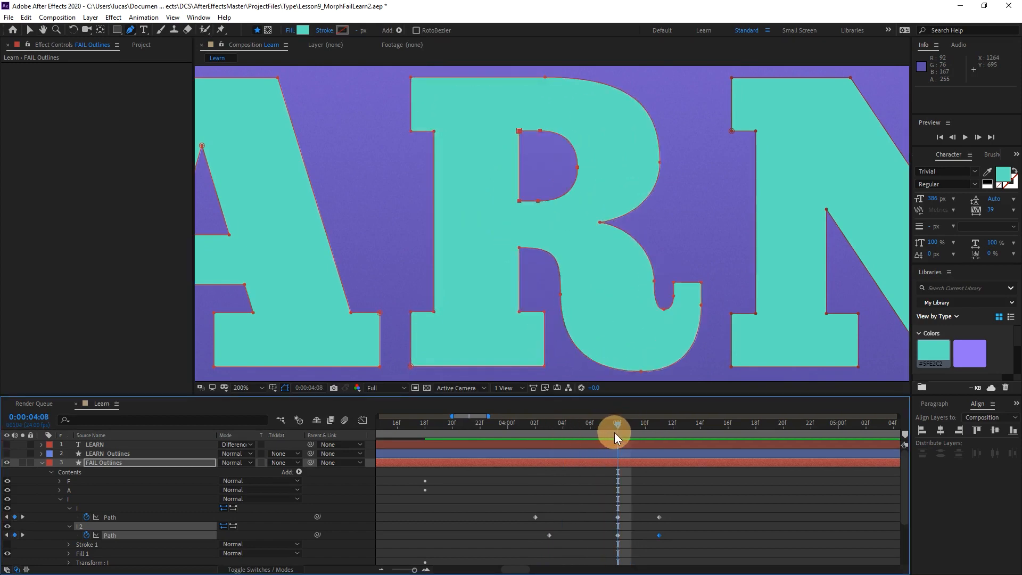
pyautogui.click(673, 284)
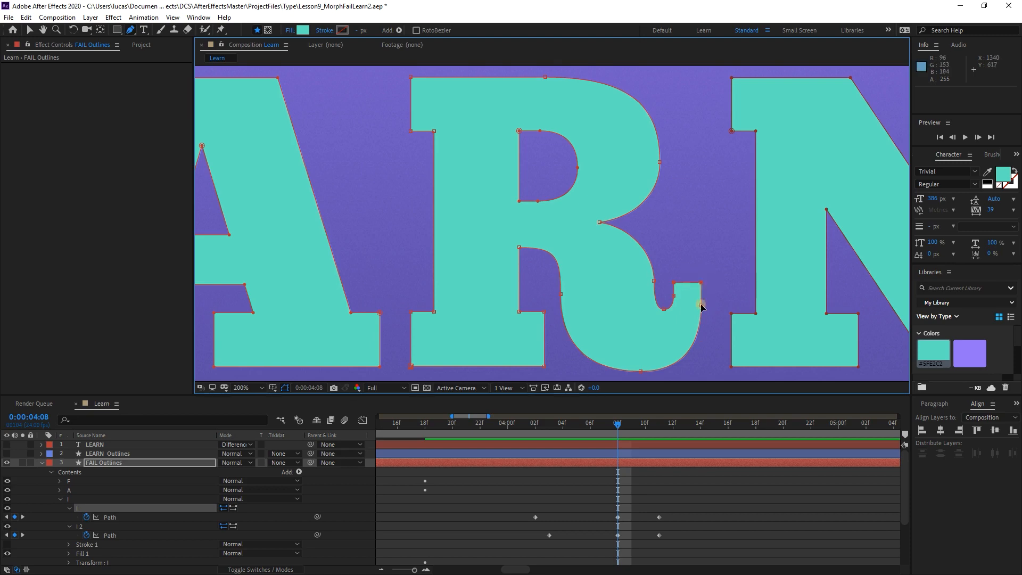
pyautogui.click(701, 305)
pyautogui.click(673, 300)
pyautogui.keyDown('ctrl'); pyautogui.doubleClick(675, 283); pyautogui.keyUp('ctrl')
pyautogui.moveTo(688, 310); pyautogui.dragTo(646, 364)
pyautogui.moveTo(718, 267); pyautogui.dragTo(737, 276)
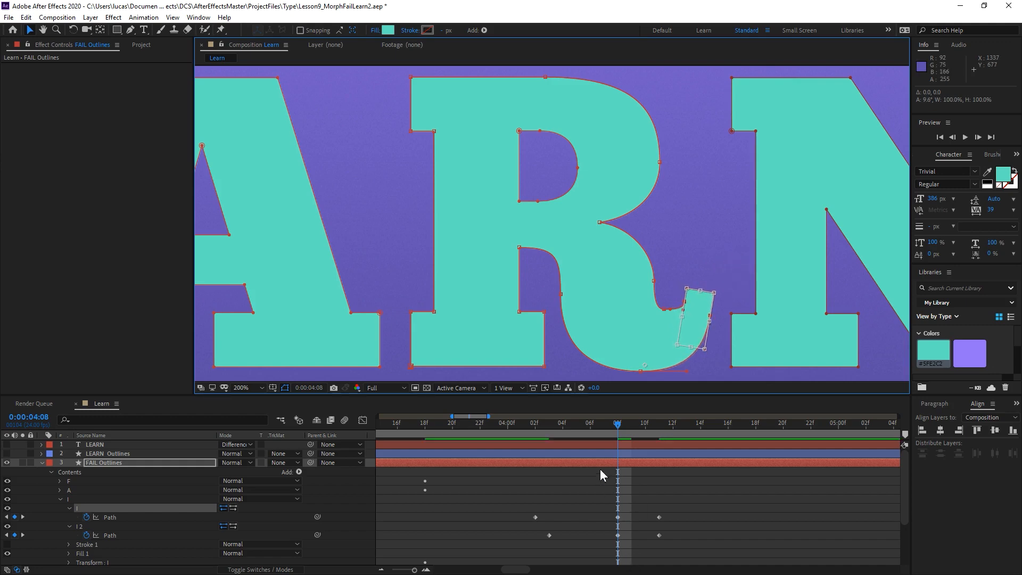
# Move the last keyframe of both I-group Path properties to 0:00:04:14.
pyautogui.moveTo(592, 428); pyautogui.dragTo(632, 442)
pyautogui.moveTo(642, 490); pyautogui.dragTo(697, 532)
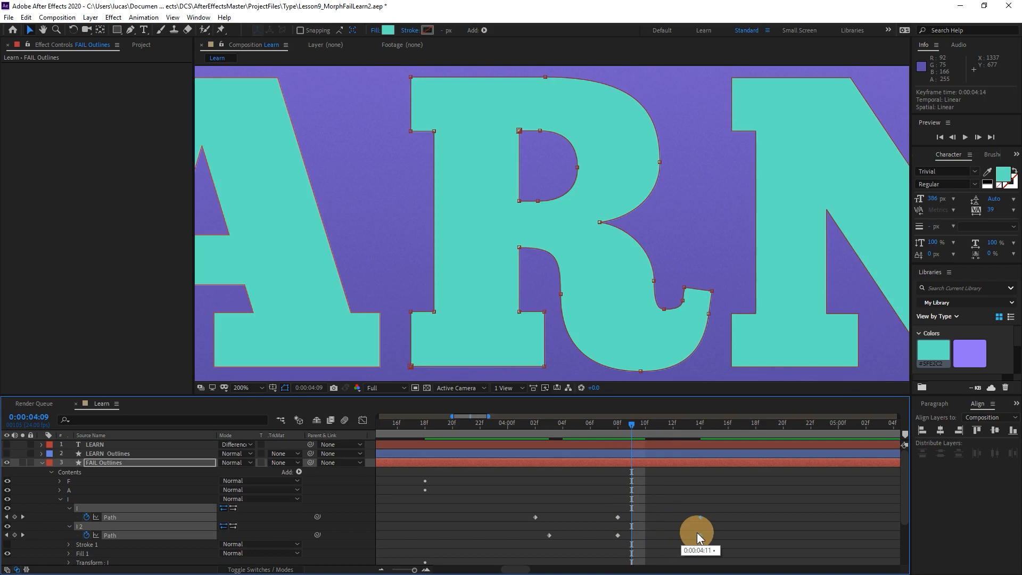
pyautogui.click(611, 426)
pyautogui.moveTo(611, 426)
pyautogui.mouseDown()
pyautogui.moveTo(631, 424)
pyautogui.moveTo(617, 426)
pyautogui.mouseUp()
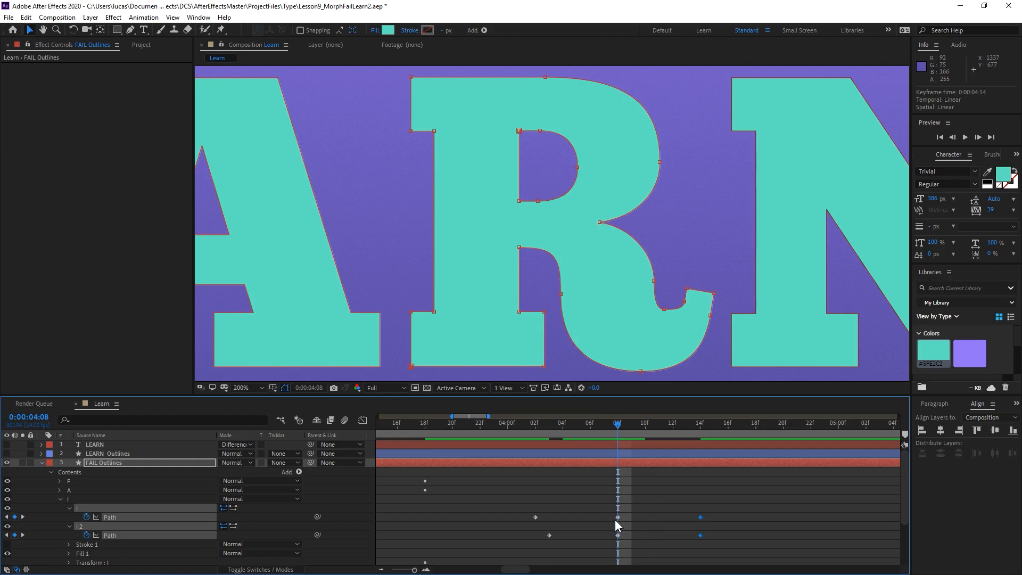
# Copy the two 0:00:04:14 path keyframes to 0:00:04:07, then shift the copies and the tilted-tail keyframes one frame later.
pyautogui.moveTo(615, 428)
pyautogui.mouseDown()
pyautogui.moveTo(608, 430)
pyautogui.moveTo(673, 438)
pyautogui.moveTo(595, 432)
pyautogui.moveTo(606, 433)
pyautogui.mouseUp()
pyautogui.hotkey('ctrl', 'c')
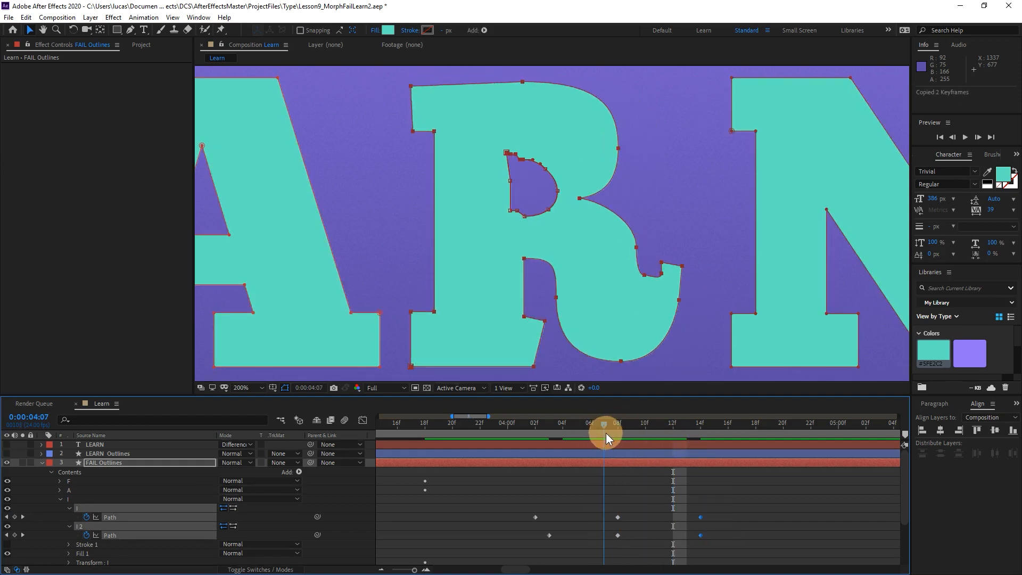
pyautogui.hotkey('ctrl', 'v')
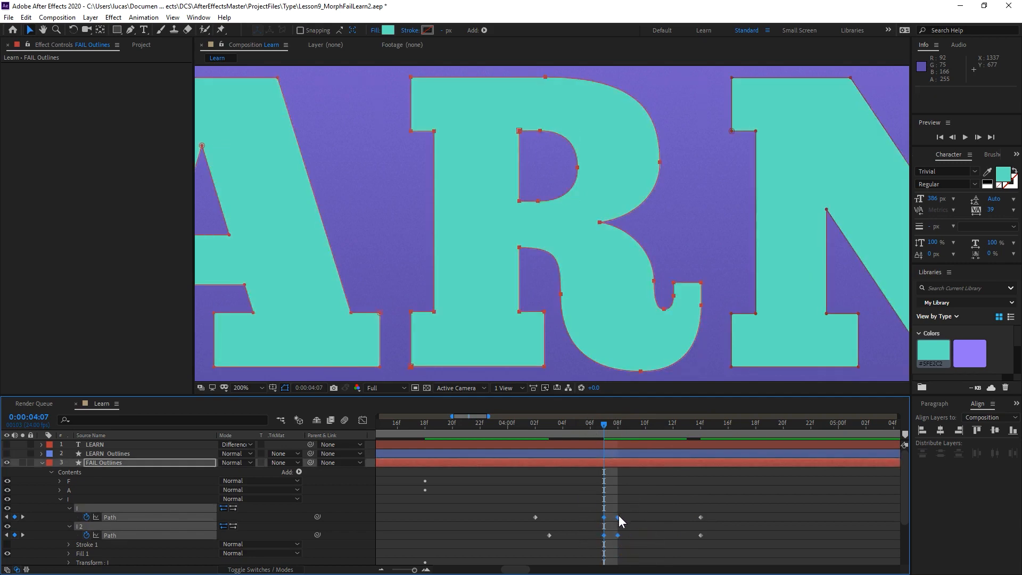
pyautogui.moveTo(619, 515); pyautogui.dragTo(626, 516)
pyautogui.click(614, 424)
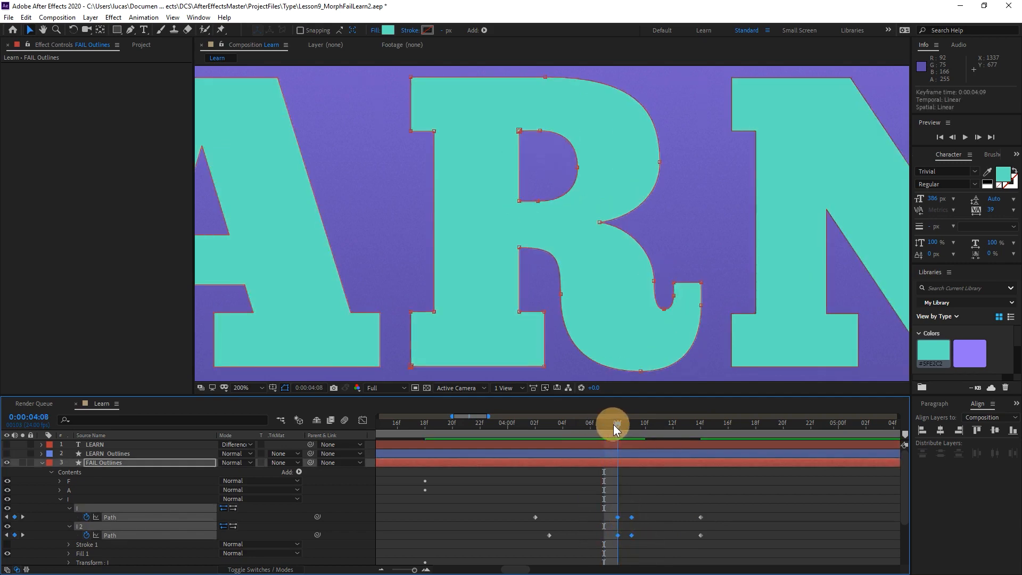
pyautogui.moveTo(614, 424); pyautogui.dragTo(617, 452)
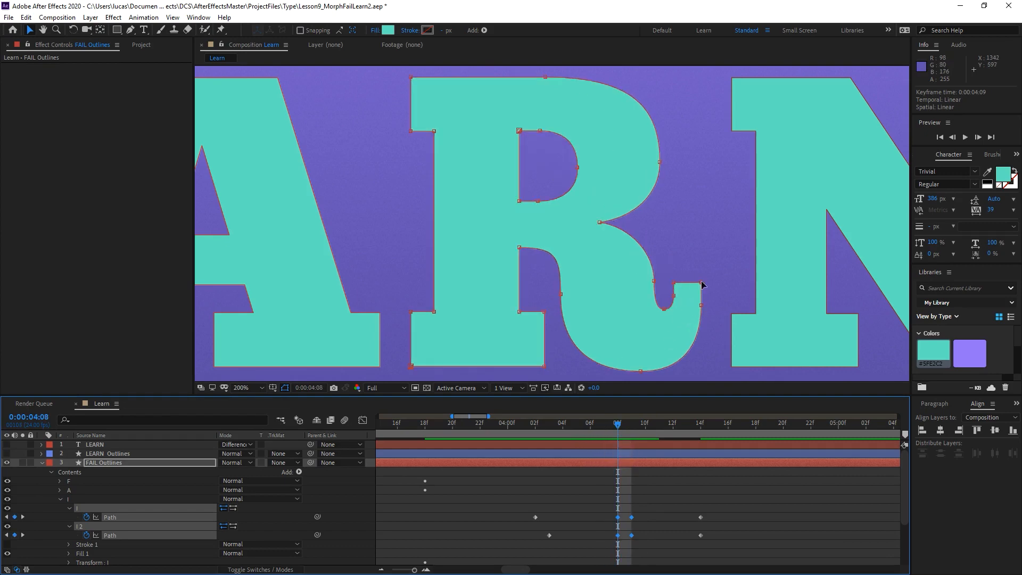
# At 0:00:04:08, nudge the outermost vertex of the R's bowl slightly outward and preview the morph.
pyautogui.moveTo(617, 419); pyautogui.dragTo(612, 443)
pyautogui.click(661, 162)
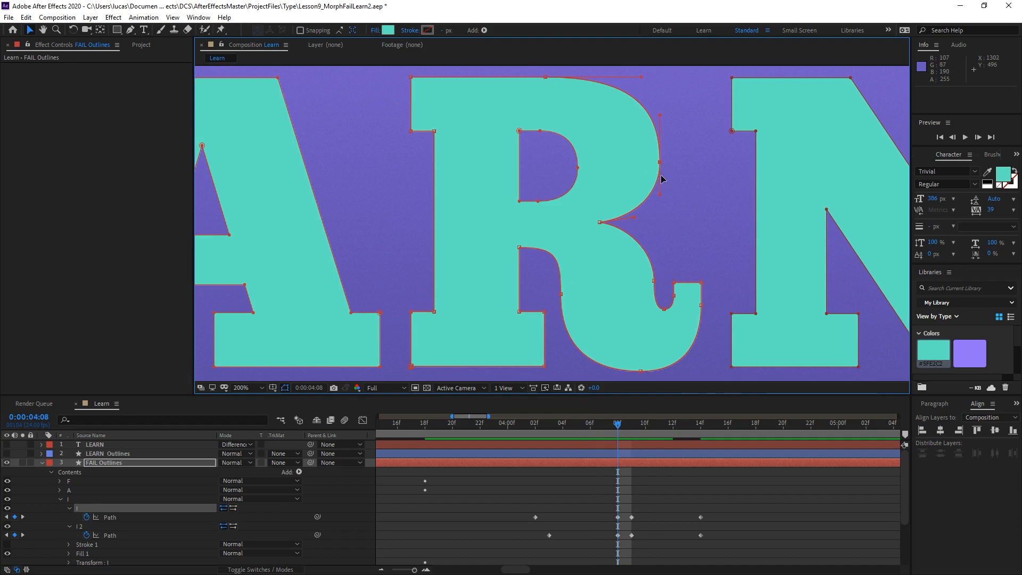
pyautogui.press('Right')
pyautogui.press('Right')
pyautogui.press('Right')
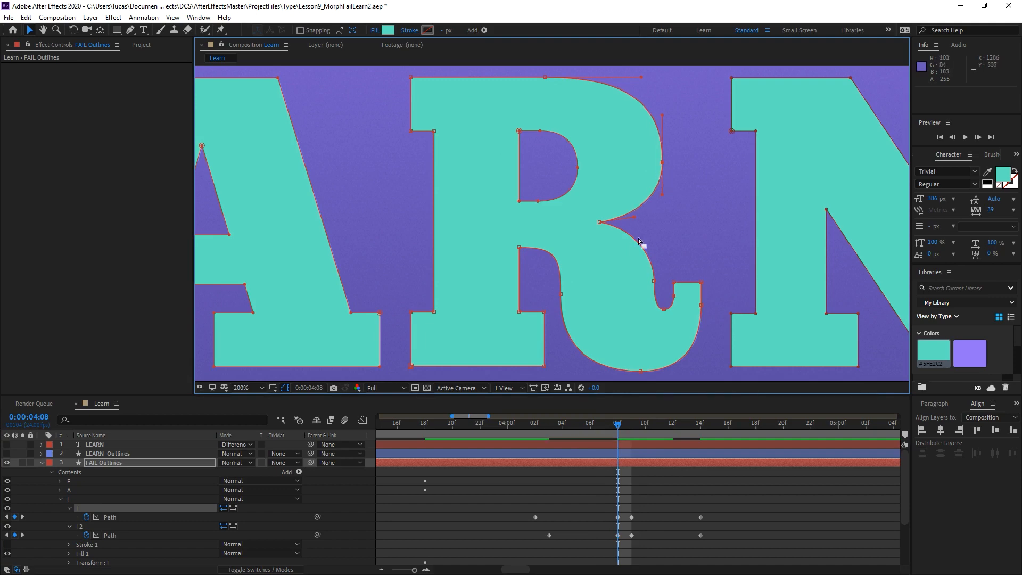
pyautogui.moveTo(618, 426); pyautogui.dragTo(634, 429)
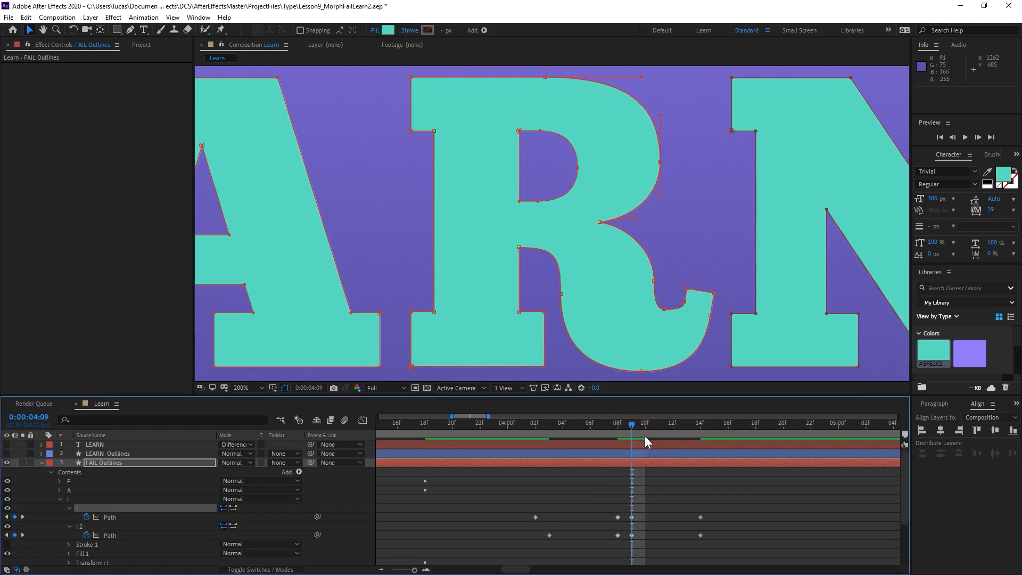
pyautogui.click(613, 429)
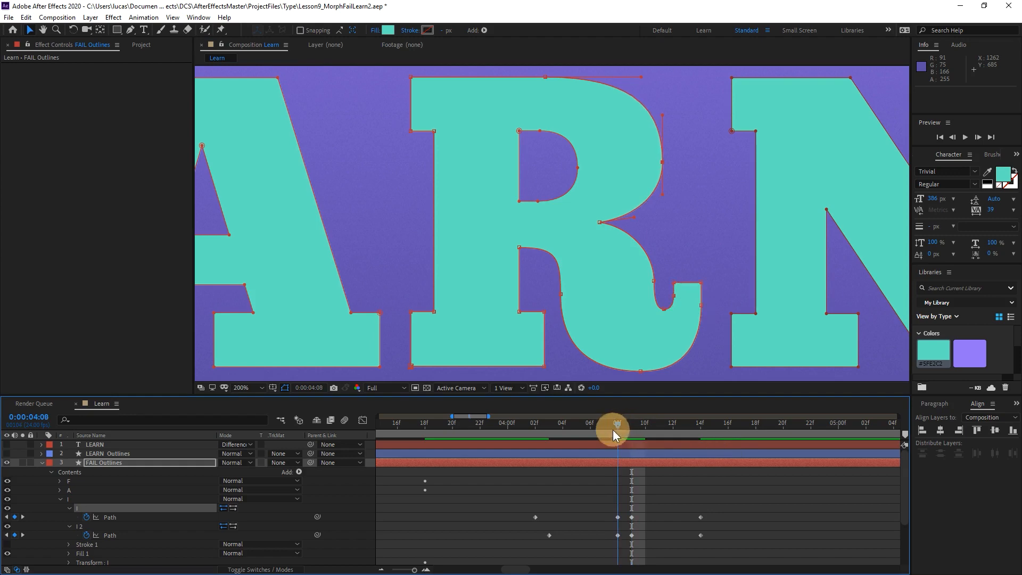
pyautogui.moveTo(612, 430); pyautogui.dragTo(563, 468)
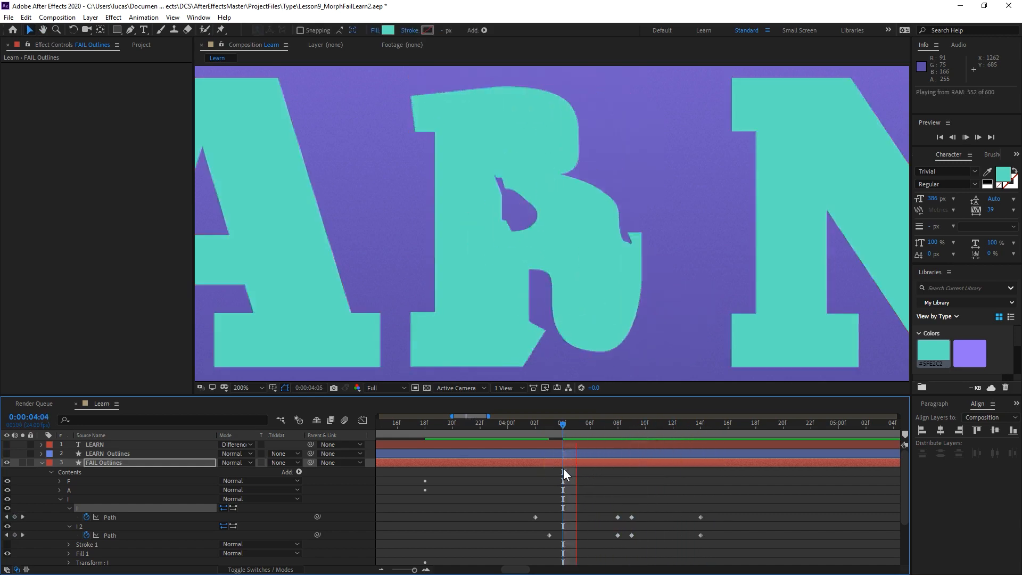
pyautogui.press('space')
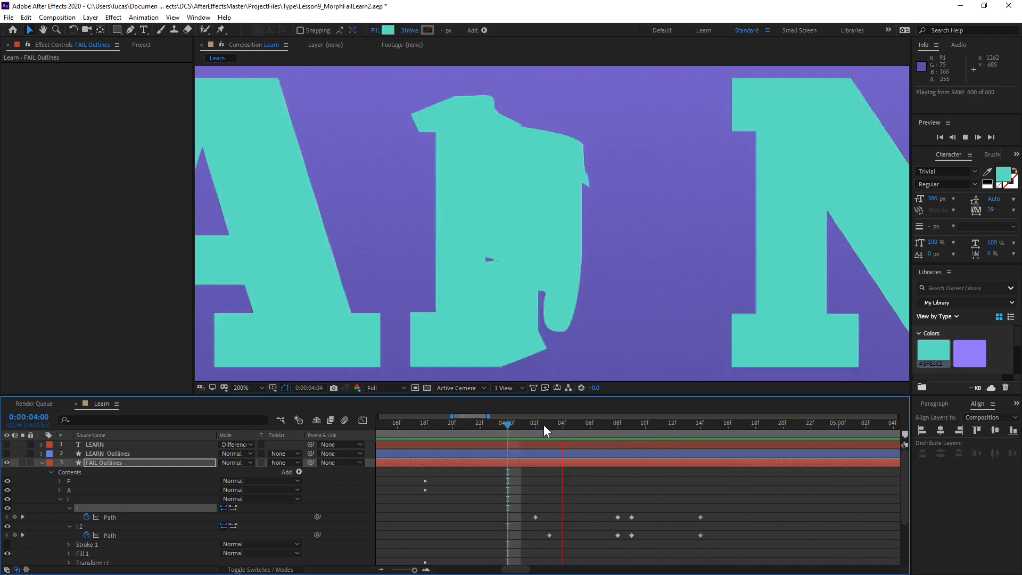
pyautogui.click(548, 422)
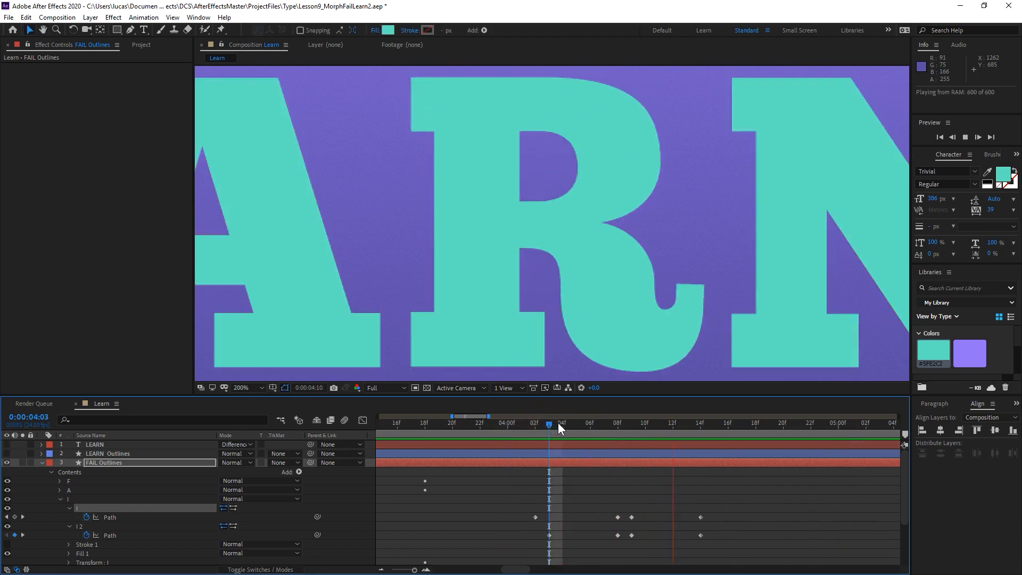
# Apply Easy Ease to both path keyframes at 0:00:04:14 and play back the morph from 0:00:04:00.
pyautogui.moveTo(563, 421); pyautogui.dragTo(688, 430)
pyautogui.moveTo(731, 478); pyautogui.dragTo(663, 545)
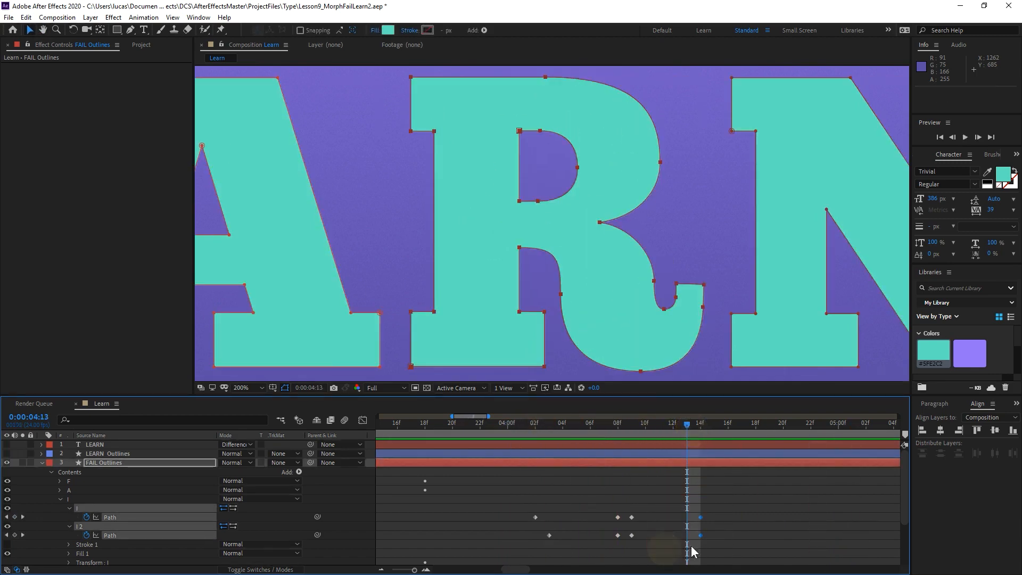
pyautogui.press('F9')
pyautogui.click(612, 436)
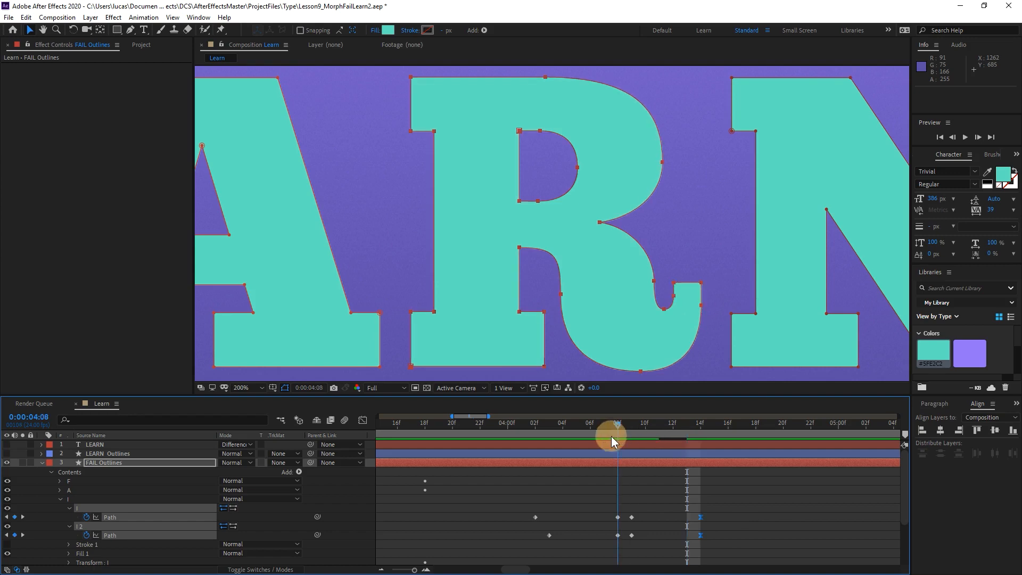
pyautogui.press('space')
pyautogui.click(508, 438)
pyautogui.press('space')
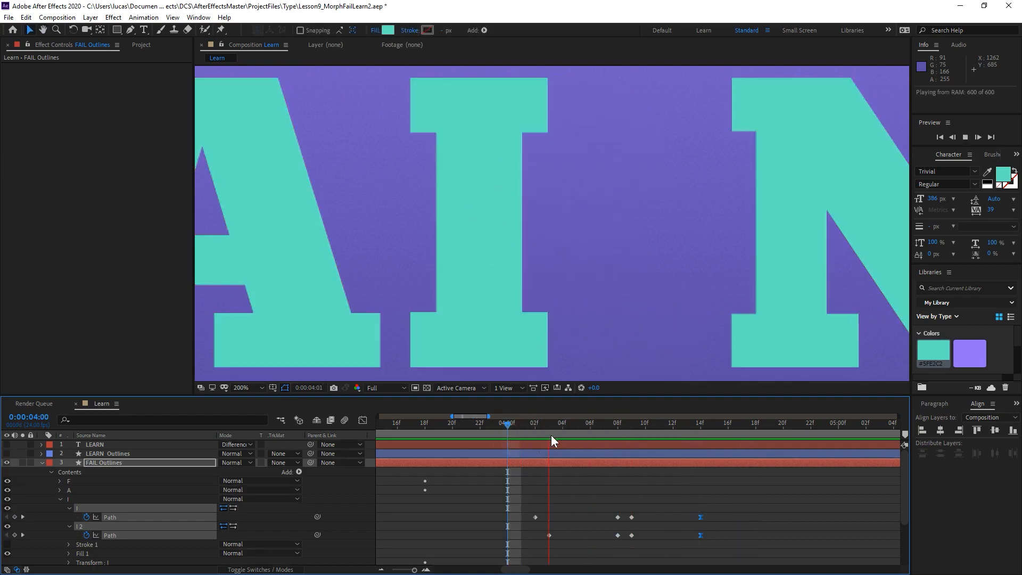
# Add a keyframe at 0:00:04:17 to both Path properties in the I group.
pyautogui.moveTo(559, 425); pyautogui.dragTo(743, 432)
pyautogui.click(15, 517)
pyautogui.click(14, 535)
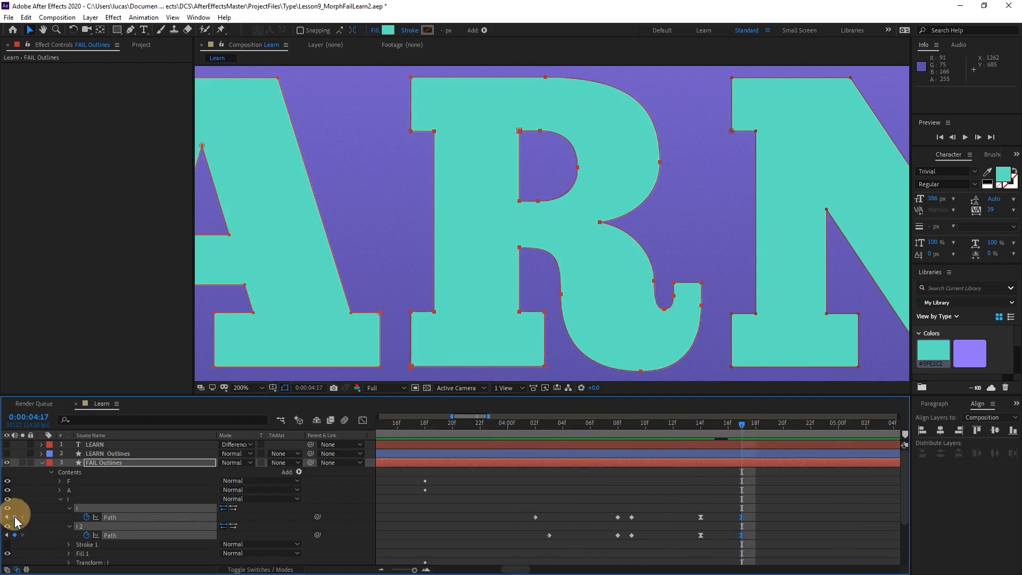
# At 0:00:04:14, select the vertices at the tip of the R's tail and rotate them slightly inward as a counter-swing.
pyautogui.click(714, 490)
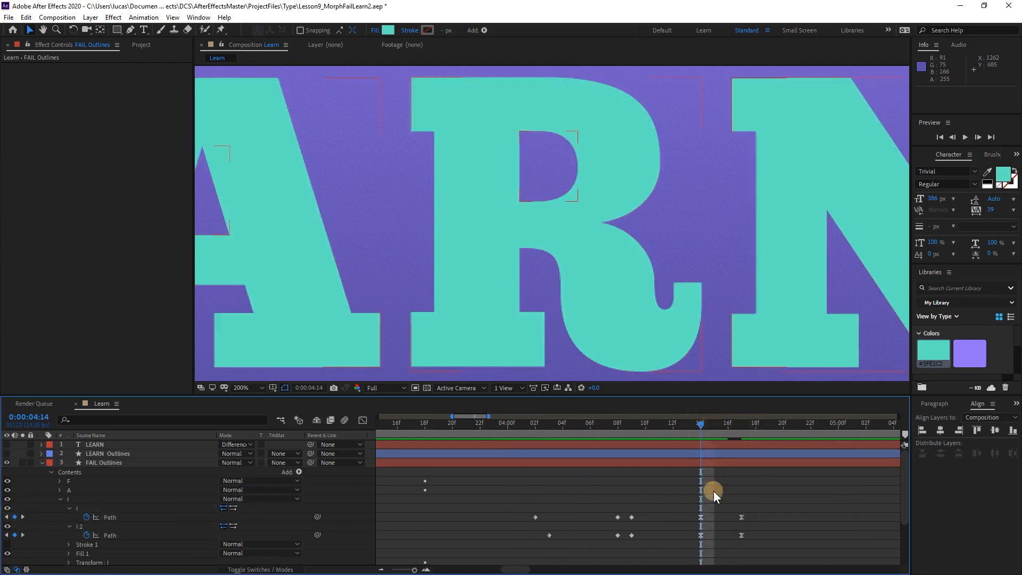
pyautogui.click(120, 510)
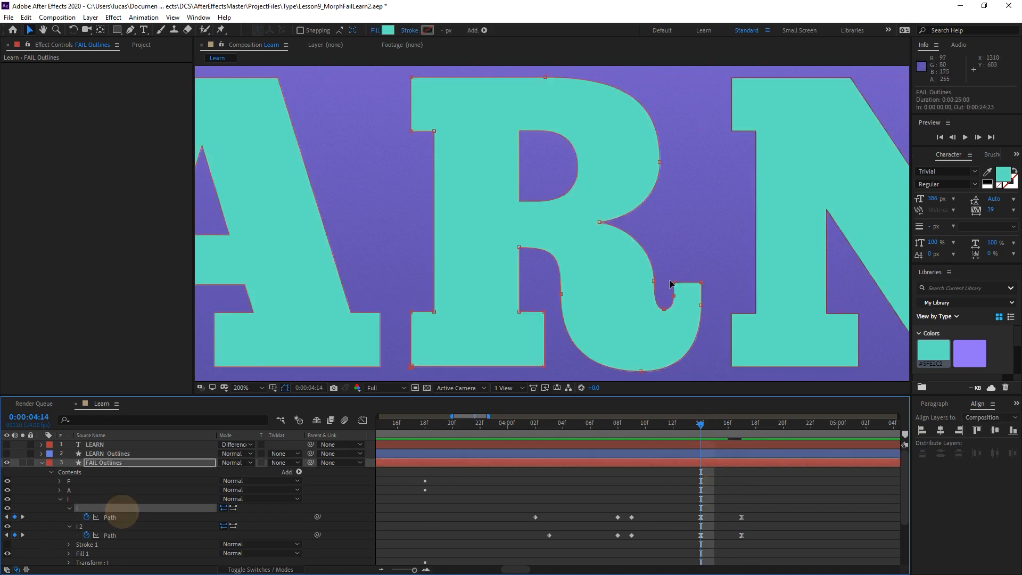
pyautogui.click(672, 346)
pyautogui.keyDown('shift'); pyautogui.click(674, 295); pyautogui.keyUp('shift')
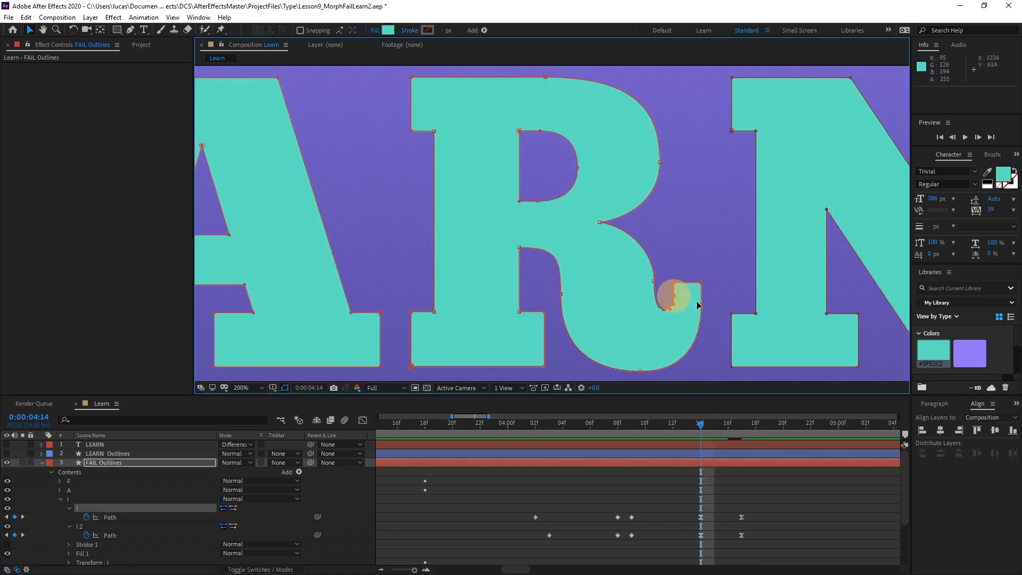
pyautogui.keyDown('shift'); pyautogui.click(701, 305); pyautogui.keyUp('shift')
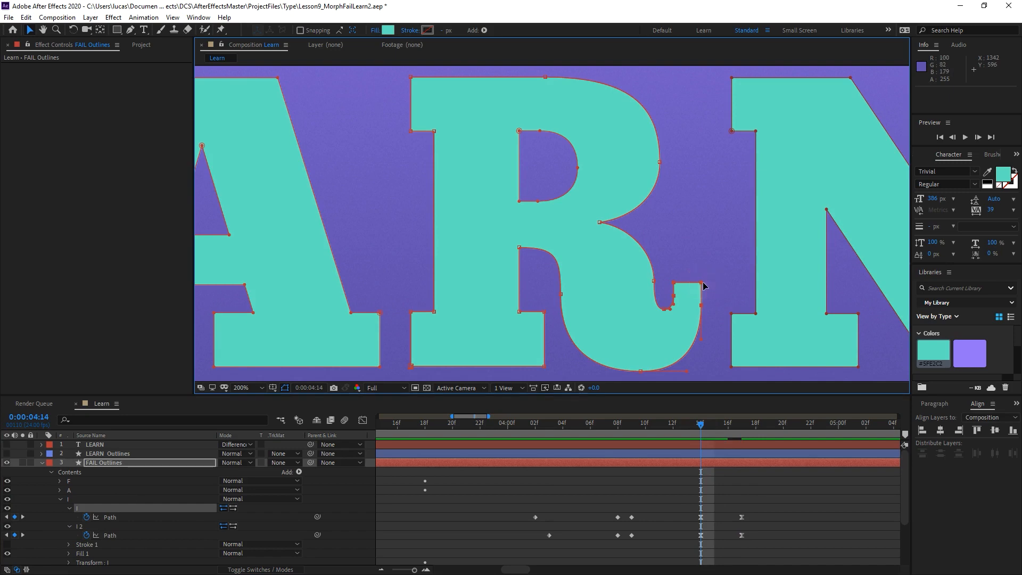
pyautogui.doubleClick(702, 283)
pyautogui.moveTo(687, 312); pyautogui.dragTo(634, 364)
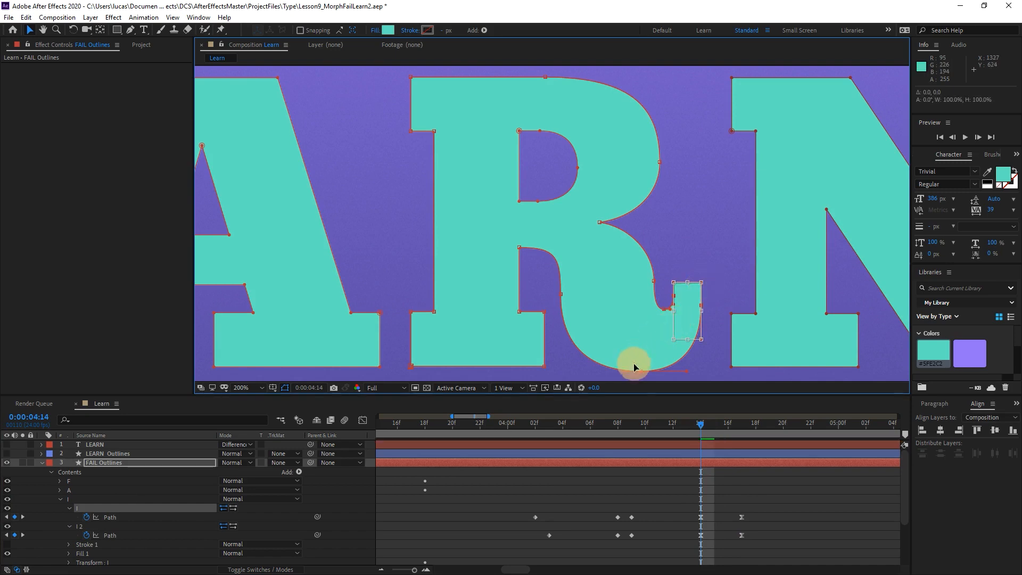
pyautogui.moveTo(714, 271); pyautogui.dragTo(715, 274)
# Preview the I-to-R morph with the tail wobble, then widen the timeline's visible time range.
pyautogui.click(669, 479)
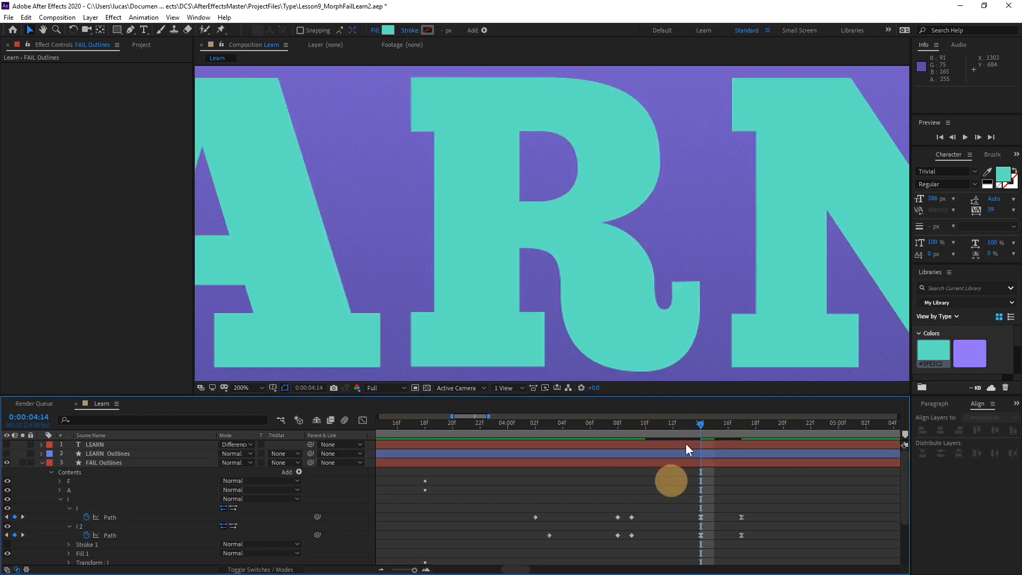
pyautogui.click(667, 425)
pyautogui.press('space')
pyautogui.moveTo(634, 434); pyautogui.dragTo(369, 475)
pyautogui.press('space')
pyautogui.press('-')
pyautogui.press('-')
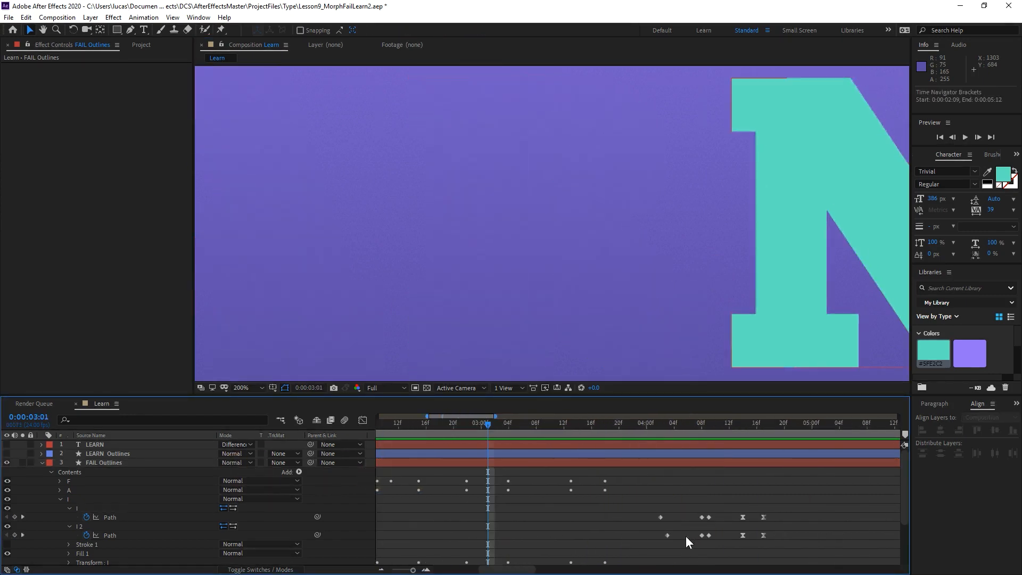
# At 0:00:04:03, move the tangled vertices on the I's lower outer edge upward to remove the small overlapping loop.
pyautogui.moveTo(571, 425); pyautogui.dragTo(580, 448)
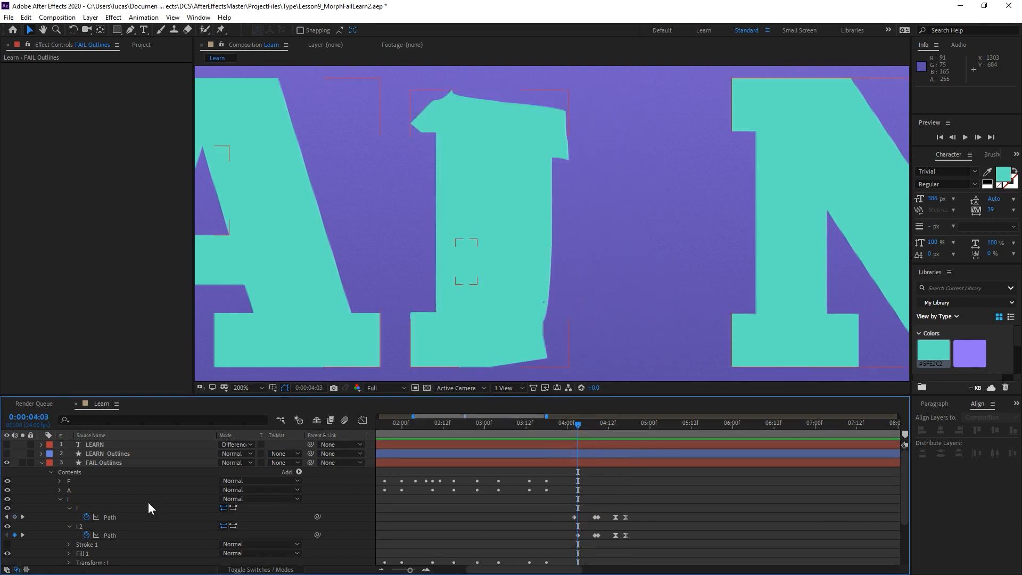
pyautogui.click(137, 463)
pyautogui.scroll(1, 538, 314)
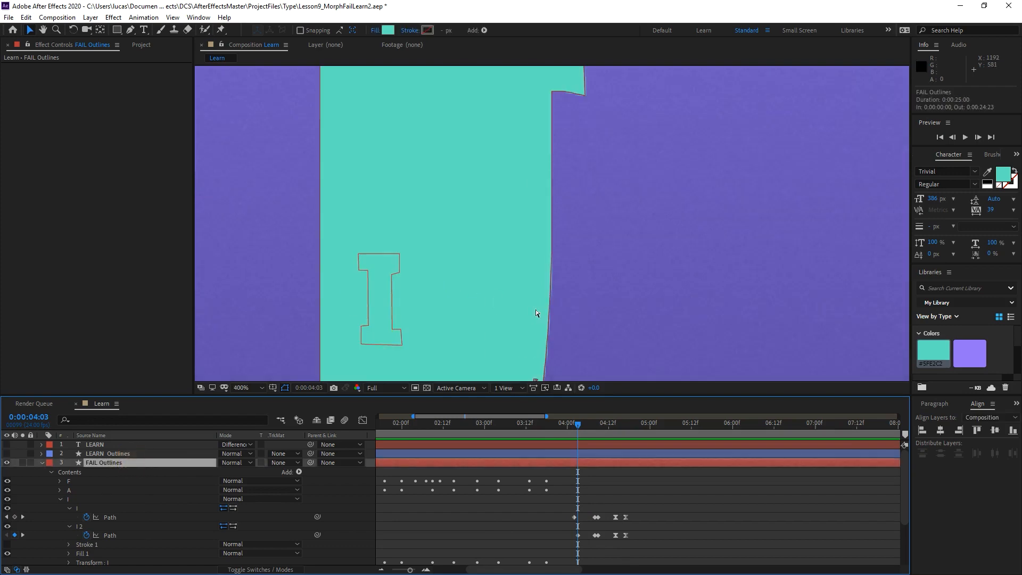
pyautogui.scroll(1, 584, 228)
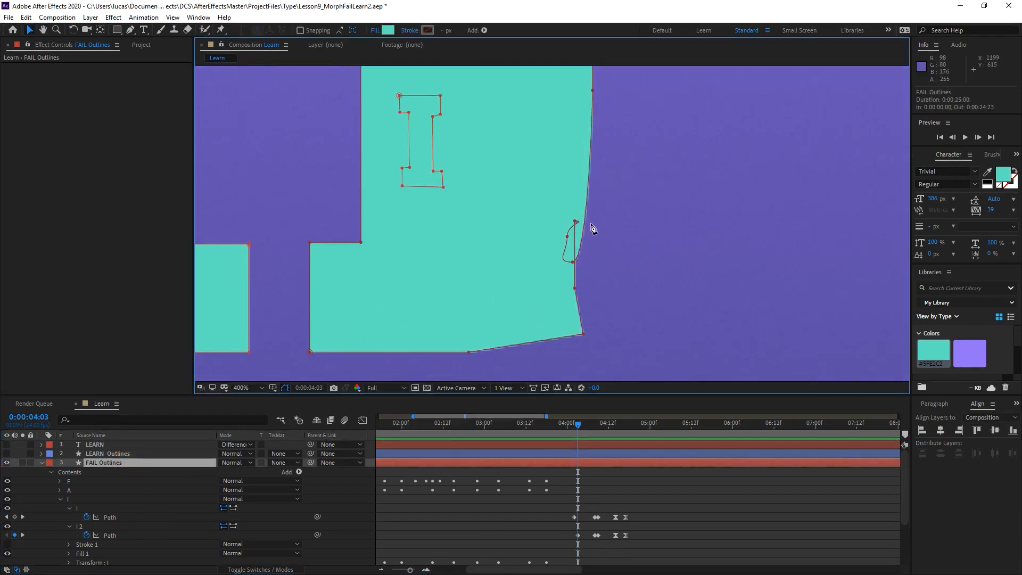
pyautogui.press('g')
pyautogui.moveTo(574, 263); pyautogui.dragTo(576, 215)
pyautogui.keyDown('alt'); pyautogui.click(576, 221); pyautogui.keyUp('alt')
pyautogui.keyDown('alt'); pyautogui.click(581, 214); pyautogui.keyUp('alt')
pyautogui.moveTo(616, 168); pyautogui.dragTo(608, 280)
pyautogui.press(',')
pyautogui.moveTo(607, 189); pyautogui.dragTo(586, 256)
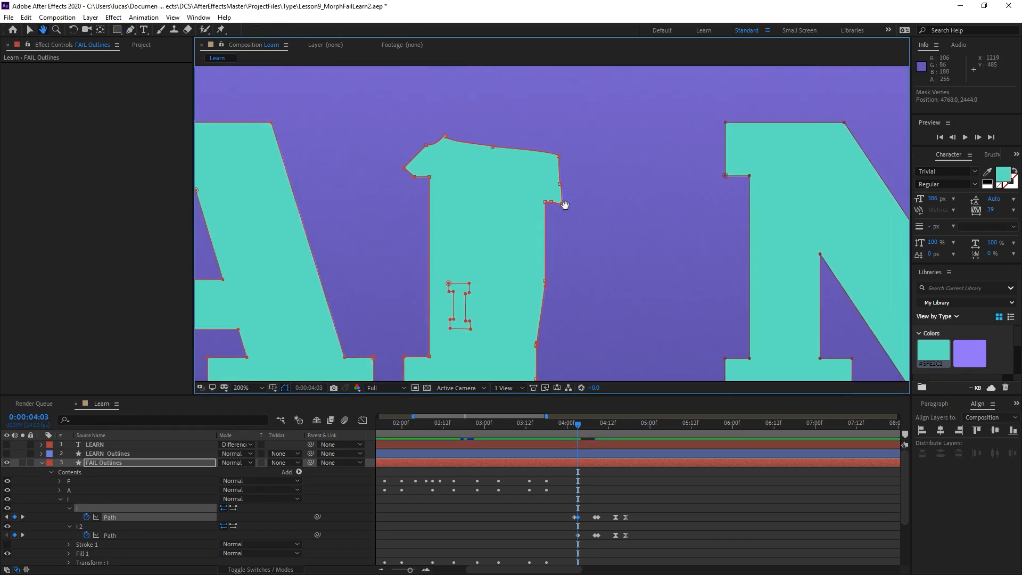
# At 0:00:04:03, clean up the vertices and curve handles along the top serif of the morphing I.
pyautogui.keyDown('alt'); pyautogui.click(445, 137); pyautogui.keyUp('alt')
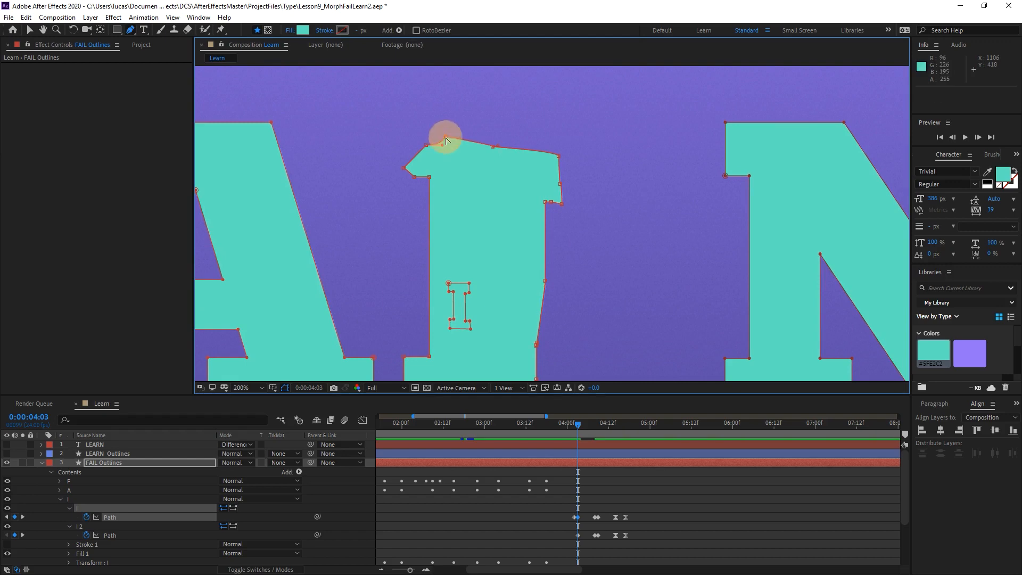
pyautogui.keyDown('alt'); pyautogui.click(426, 145); pyautogui.keyUp('alt')
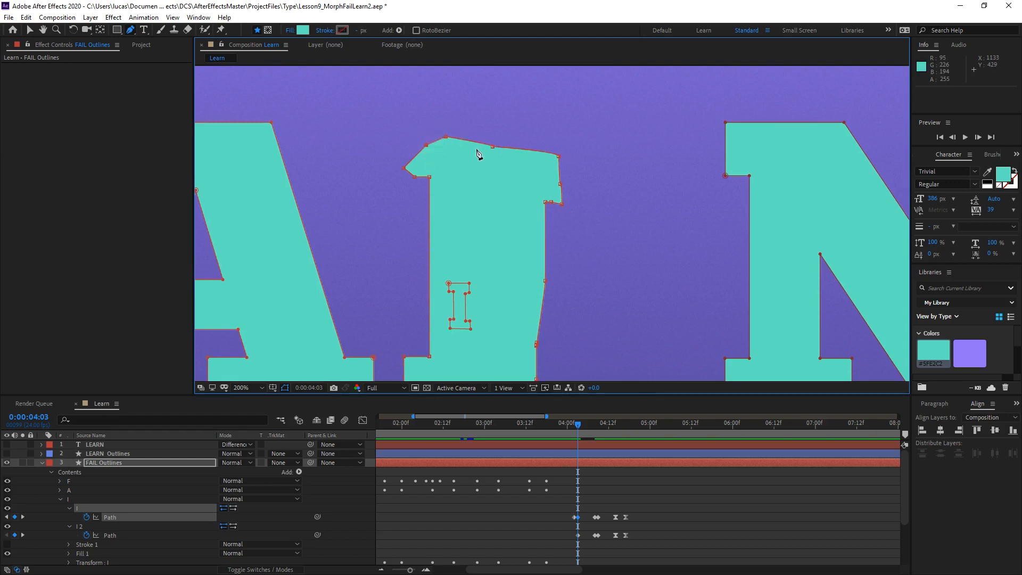
pyautogui.keyDown('alt'); pyautogui.click(491, 147); pyautogui.keyUp('alt')
pyautogui.keyDown('alt'); pyautogui.click(559, 185); pyautogui.keyUp('alt')
# At 0:00:04:05, pull the outer vertex of the R's bowl outward and uncross the small loop beside the tail tip.
pyautogui.moveTo(579, 428); pyautogui.dragTo(584, 423)
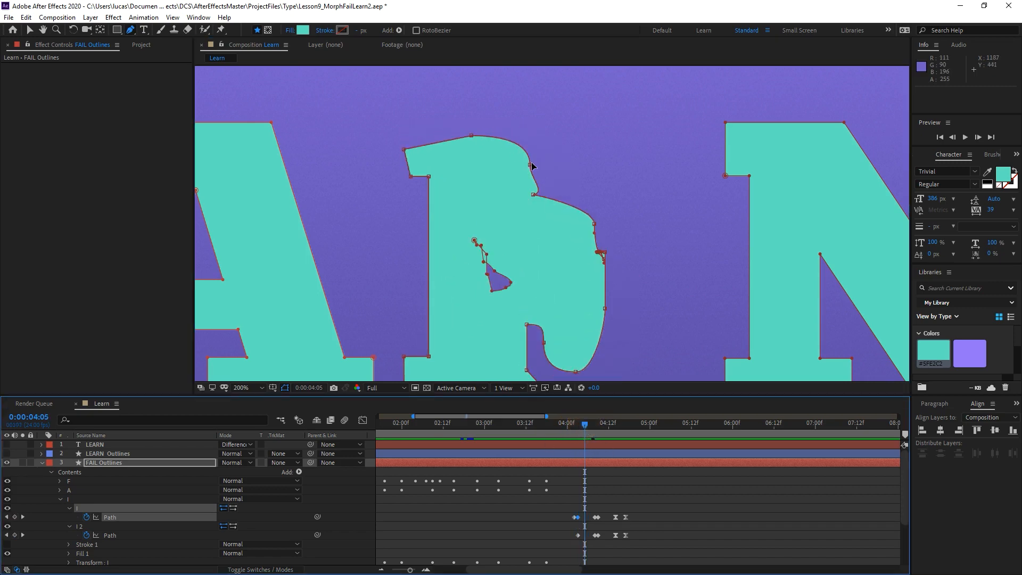
pyautogui.moveTo(531, 165); pyautogui.dragTo(546, 162)
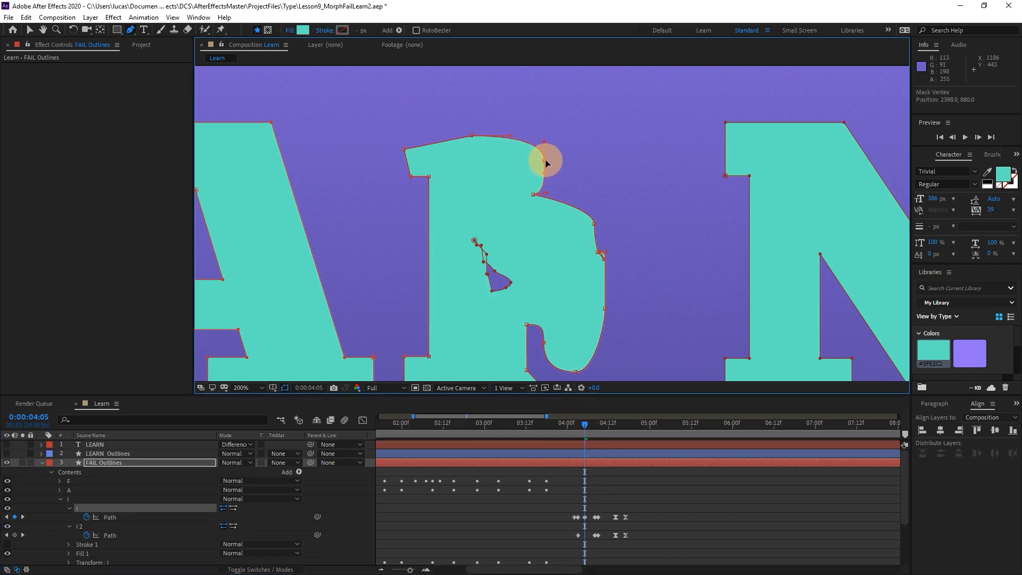
pyautogui.scroll(2, 603, 263)
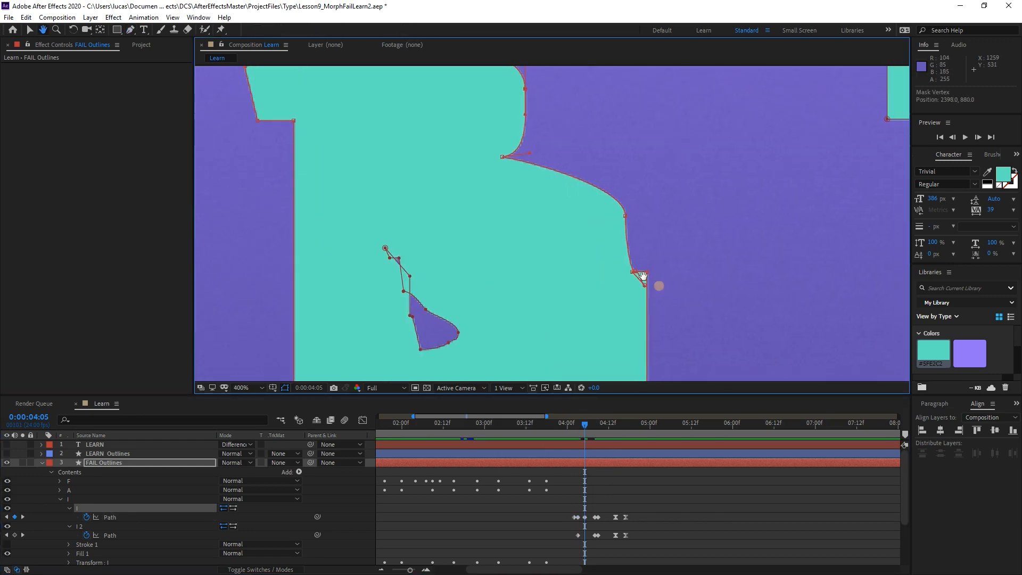
pyautogui.moveTo(600, 263); pyautogui.dragTo(588, 248)
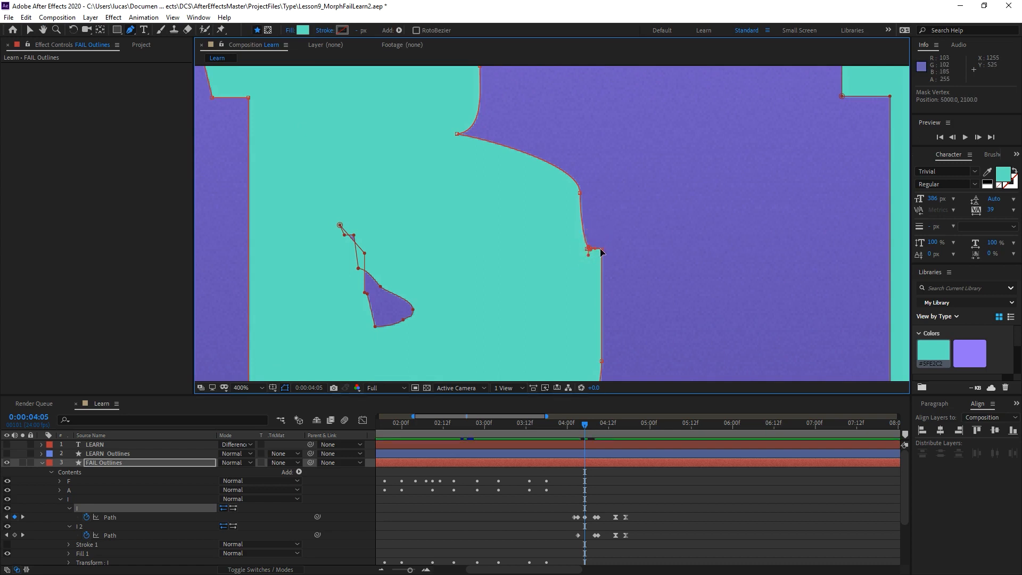
# Reposition the clustered vertices and handles in the tail's inner notch at 0:00:04:05 to form a clean corner.
pyautogui.scroll(2, 597, 252)
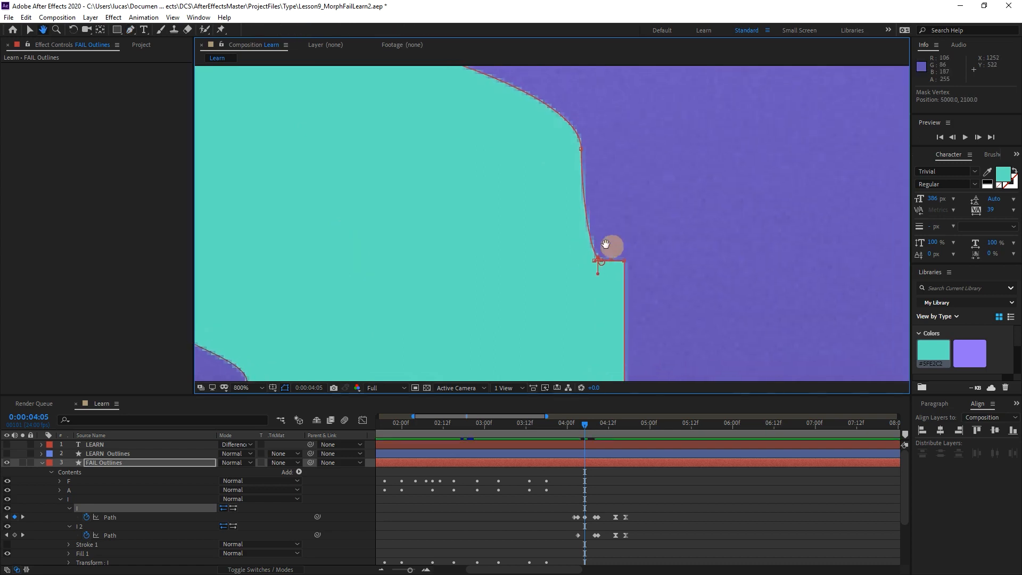
pyautogui.click(589, 260)
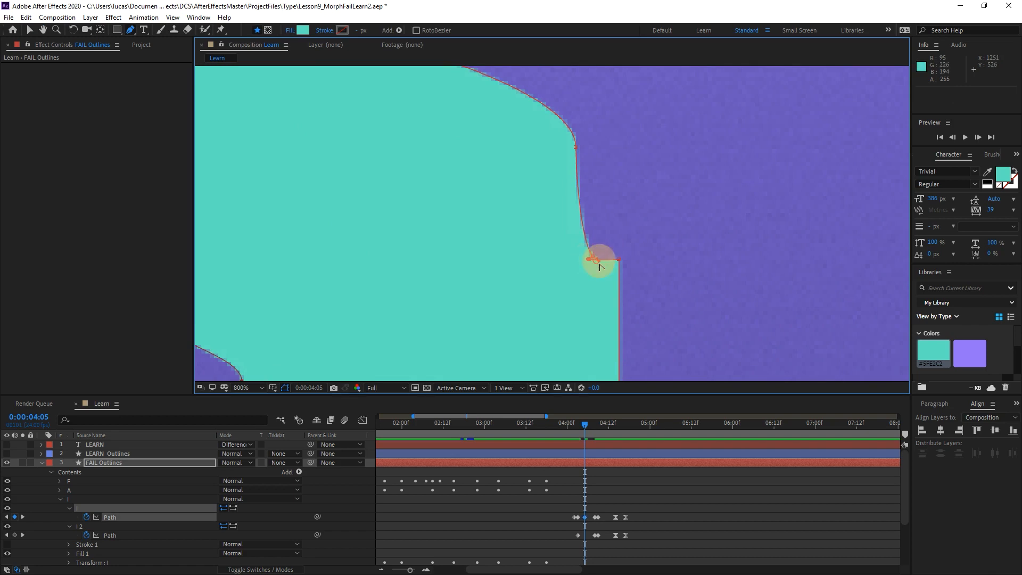
pyautogui.click(589, 259)
pyautogui.moveTo(588, 262); pyautogui.dragTo(599, 270)
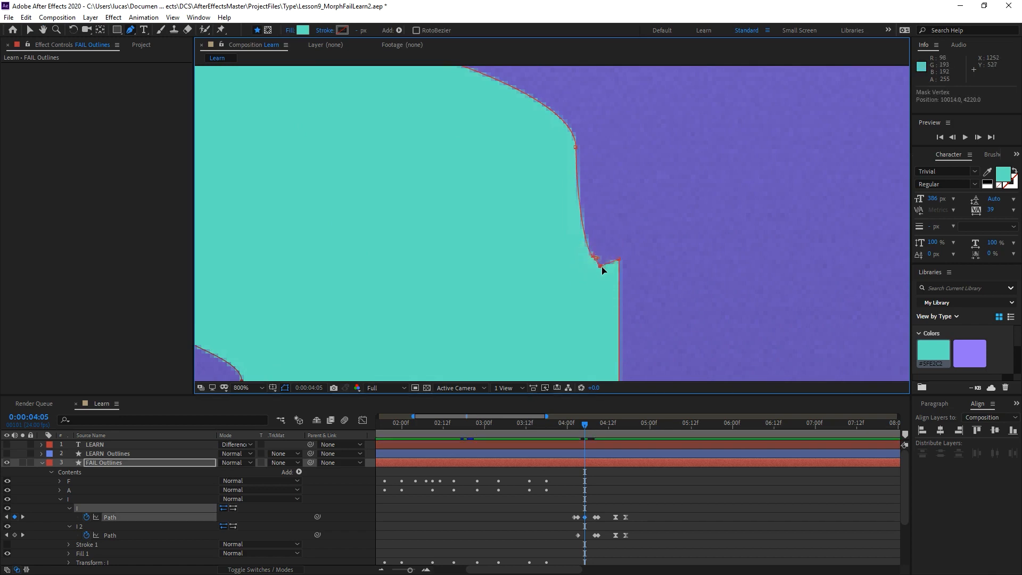
pyautogui.scroll(3, 607, 269)
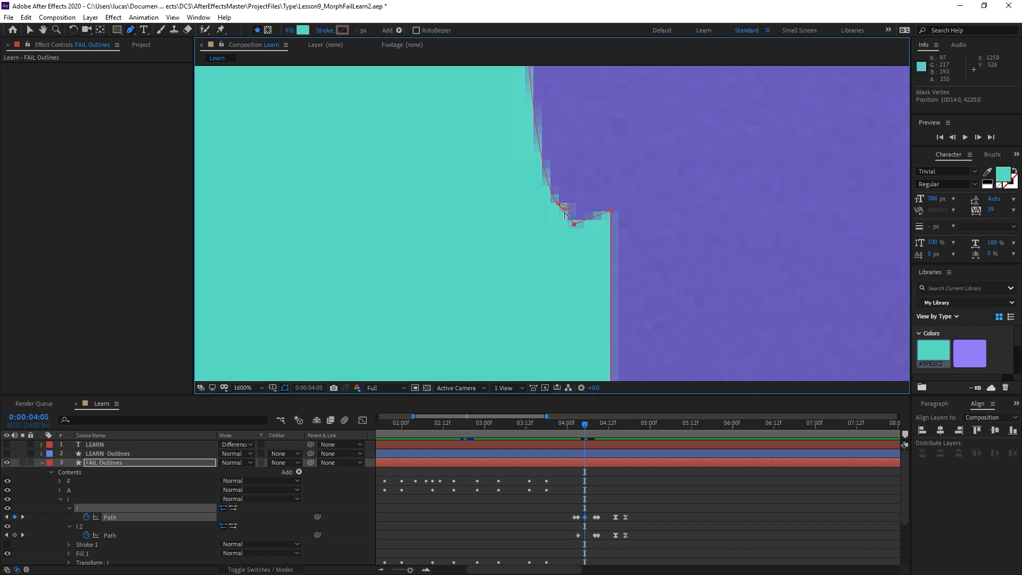
pyautogui.keyDown('alt'); pyautogui.click(566, 209); pyautogui.keyUp('alt')
pyautogui.keyDown('alt'); pyautogui.click(558, 203); pyautogui.keyUp('alt')
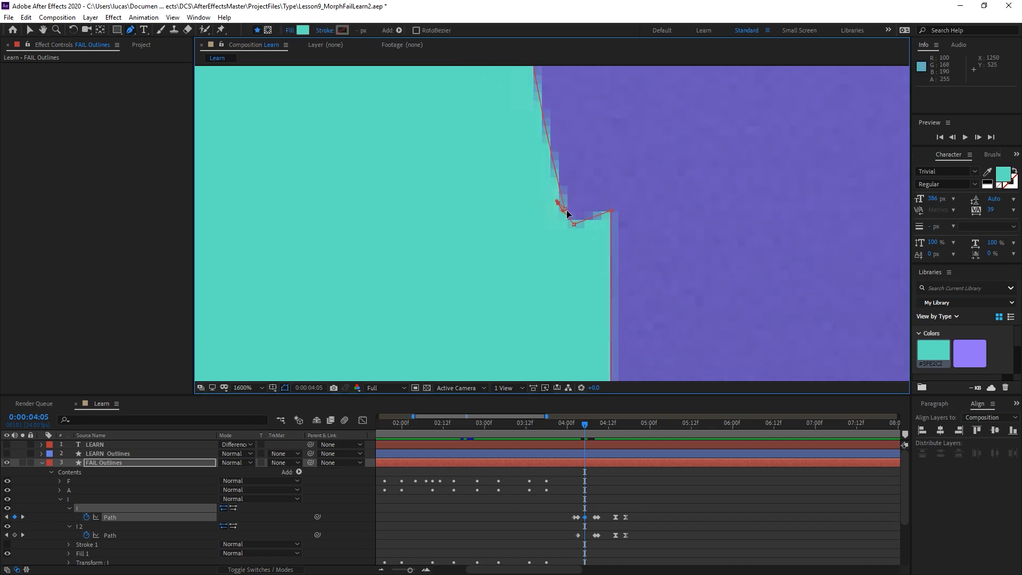
pyautogui.moveTo(557, 202)
pyautogui.mouseDown()
pyautogui.moveTo(558, 190)
pyautogui.moveTo(562, 215)
pyautogui.mouseUp()
pyautogui.scroll(-2, 613, 241)
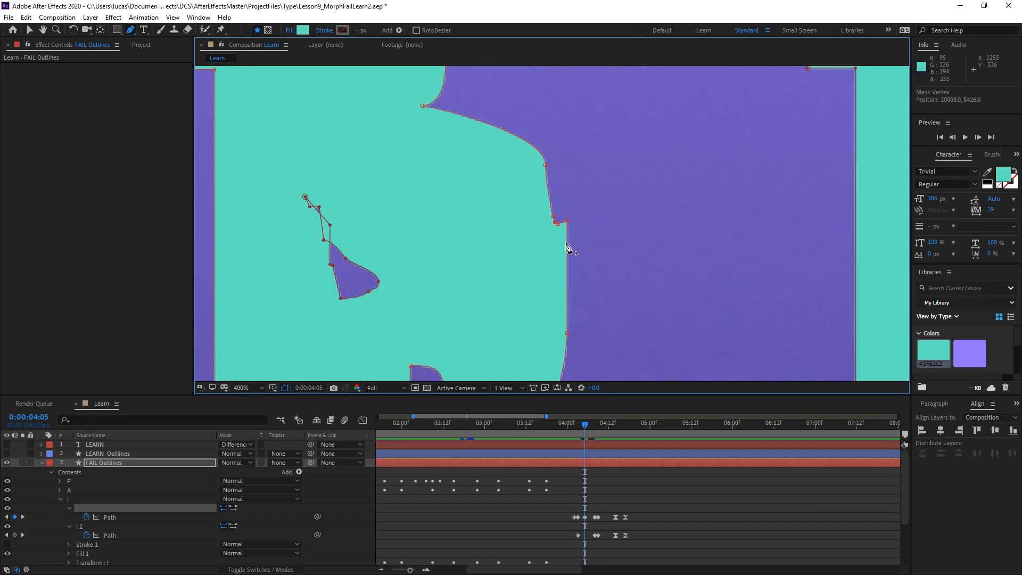
# Step back and forth frame by frame between about 0:00:04:03 and 0:00:04:09 to examine the morph's in-between shapes.
pyautogui.press('pagedown')
pyautogui.press('pagedown')
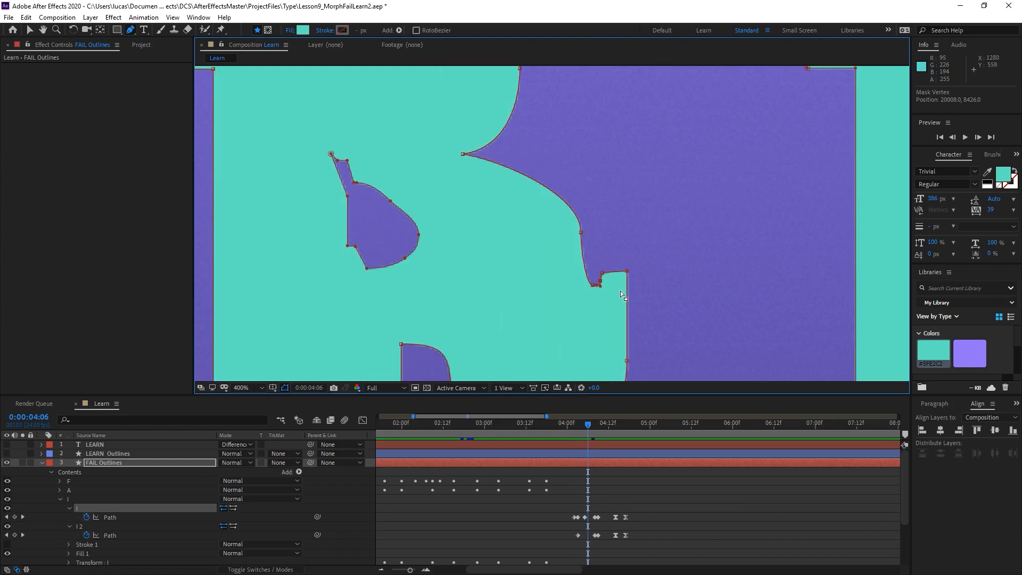
pyautogui.press('pageup')
pyautogui.press('pageup')
pyautogui.press('pagedown')
pyautogui.press('pagedown')
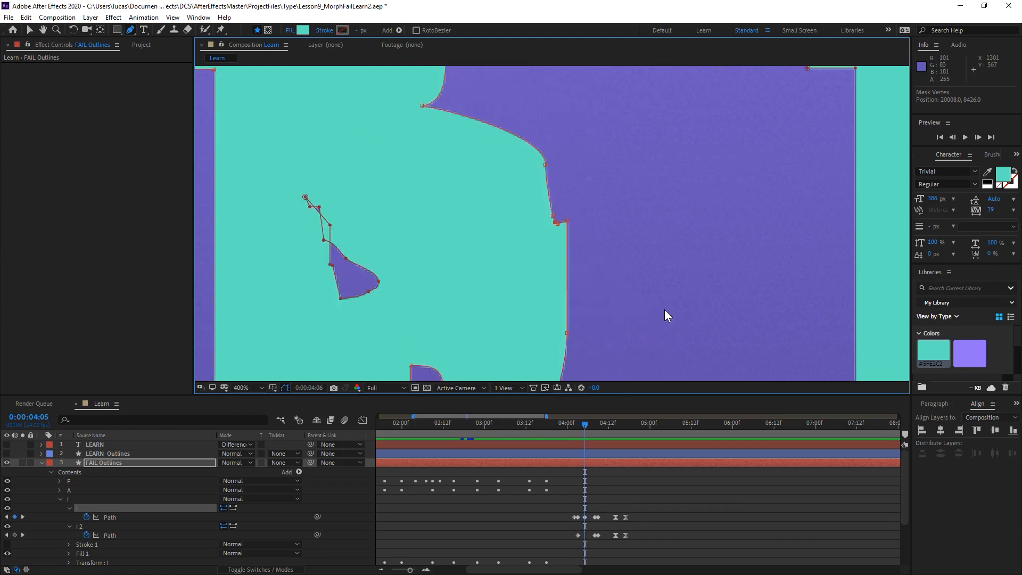
pyautogui.press('pageup')
pyautogui.press('pageup')
pyautogui.press('pageup')
pyautogui.press('pagedown')
pyautogui.press('pagedown')
pyautogui.press('pagedown')
pyautogui.press('pageup')
pyautogui.press('pageup')
pyautogui.press('pageup')
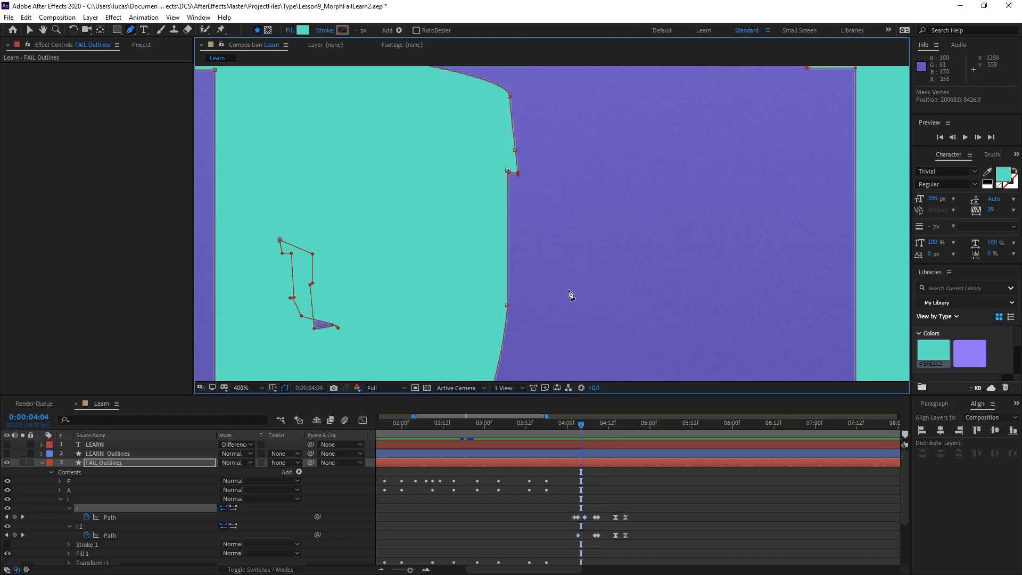
pyautogui.scroll(-3, 582, 305)
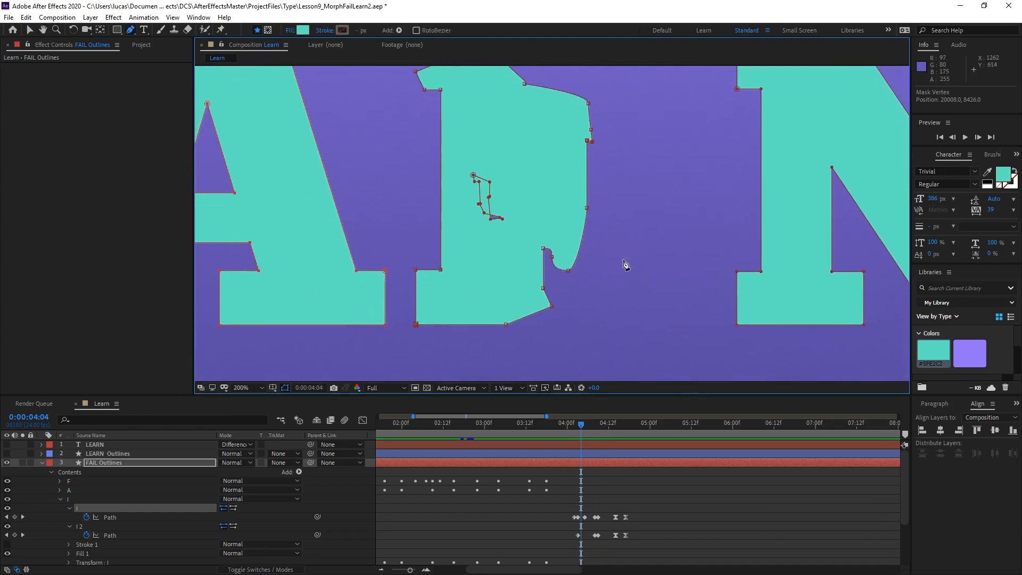
pyautogui.press('pageup')
pyautogui.press('pagedown')
pyautogui.press('pagedown')
pyautogui.press('pagedown')
pyautogui.press('pagedown')
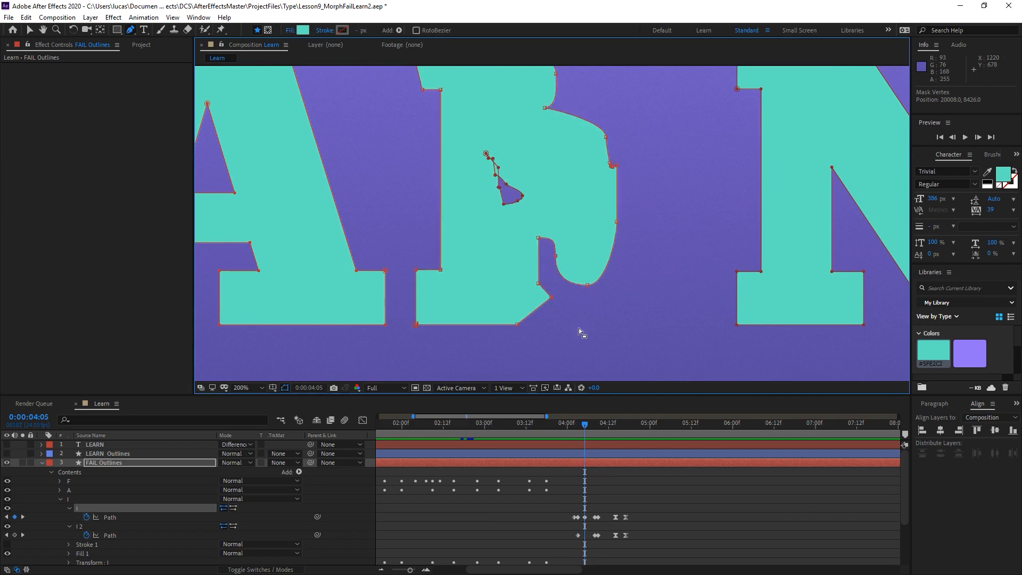
pyautogui.press('pagedown')
pyautogui.press('pageup')
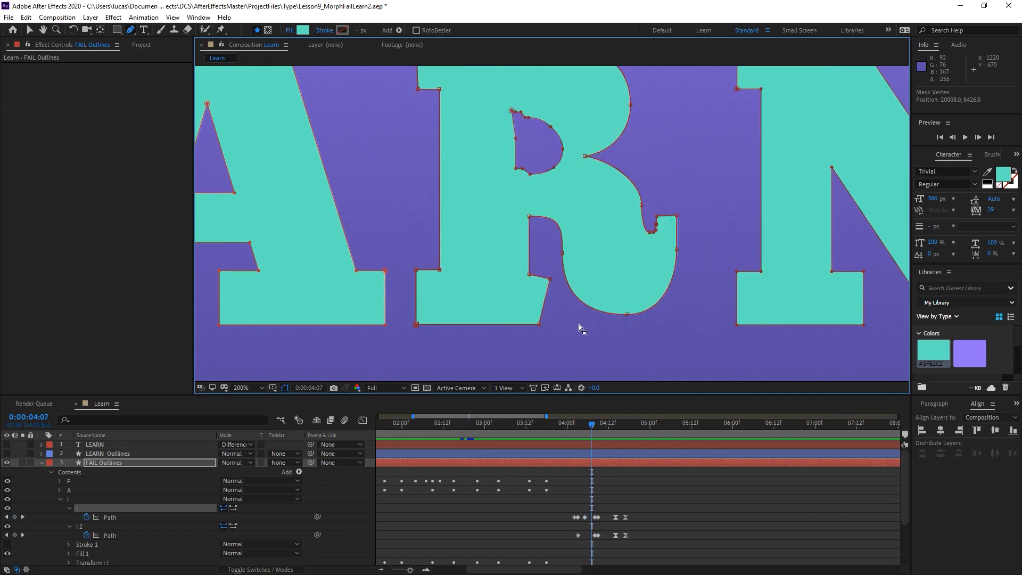
pyautogui.press('pagedown')
pyautogui.press('pagedown')
pyautogui.press('pageup')
pyautogui.press('pageup')
pyautogui.press('pagedown')
pyautogui.press('pagedown')
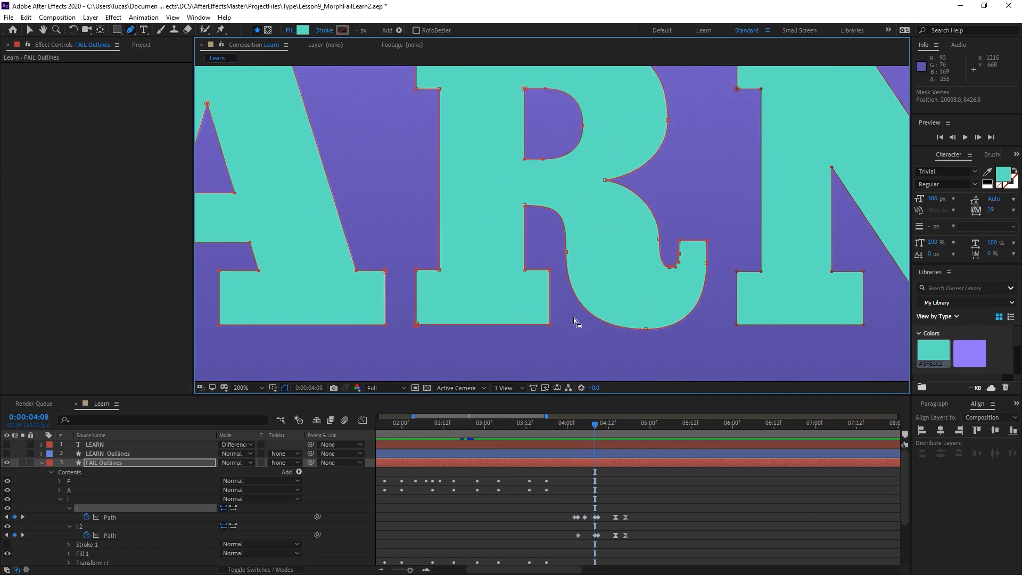
# At 0:00:04:09, rotate the outer end of the R's stem foot by about -0.9° and preview the morph from 0:00:04:04.
pyautogui.scroll(2, 545, 267)
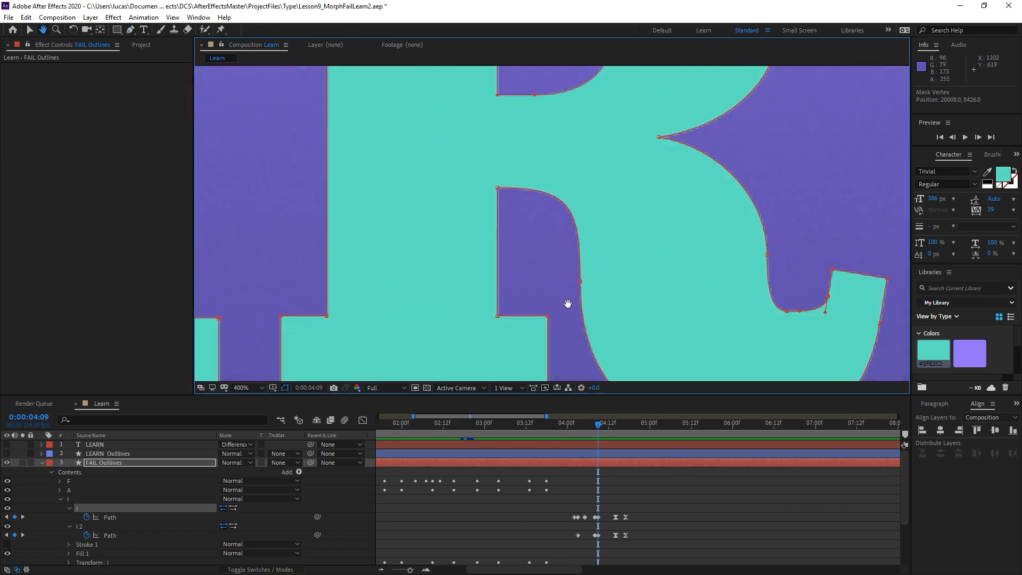
pyautogui.moveTo(568, 302); pyautogui.dragTo(579, 205)
pyautogui.press('g')
pyautogui.click(563, 201)
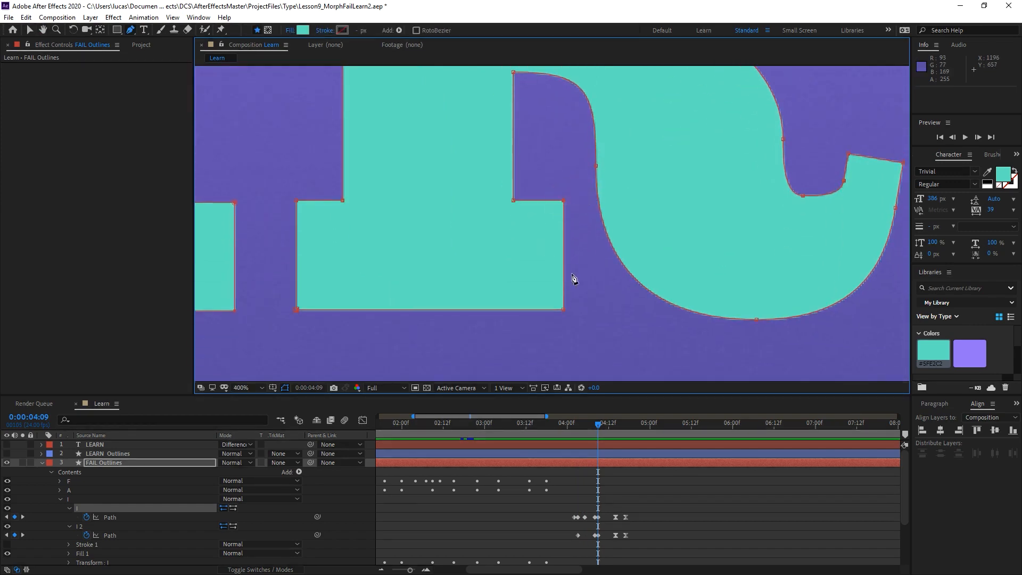
pyautogui.doubleClick(513, 201)
pyautogui.moveTo(537, 257); pyautogui.dragTo(351, 290)
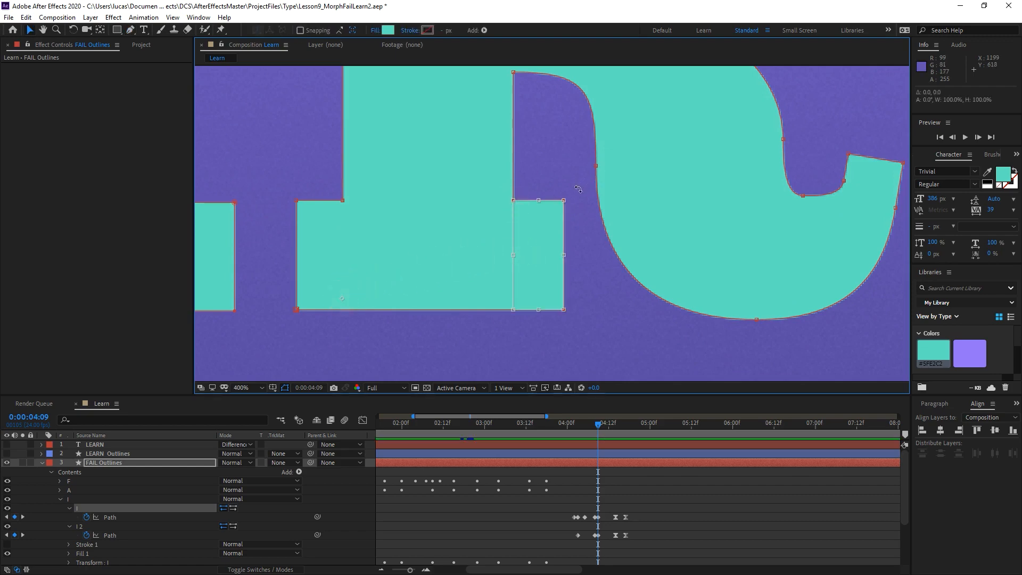
pyautogui.moveTo(578, 189); pyautogui.dragTo(577, 185)
pyautogui.press('Return')
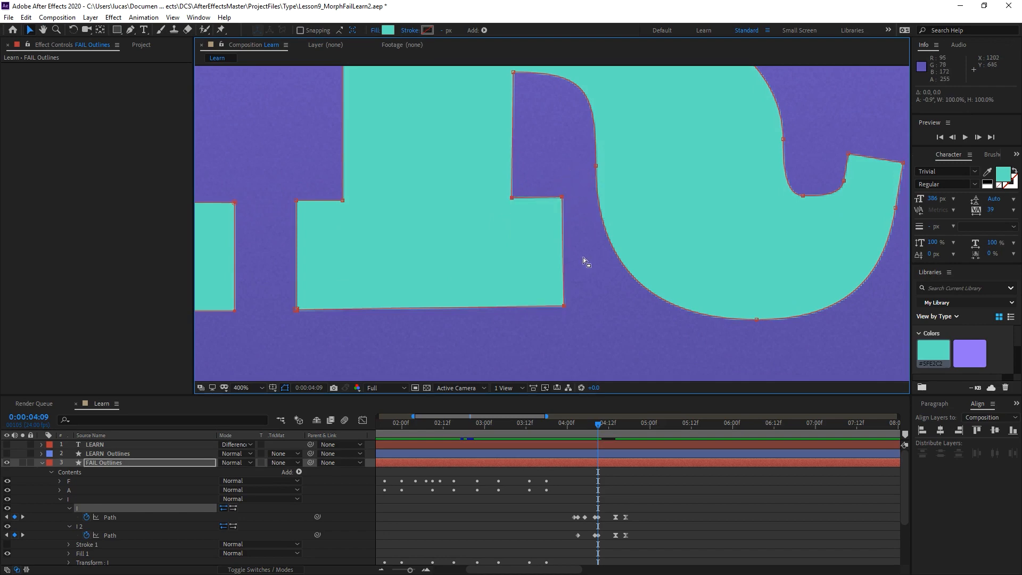
pyautogui.click(580, 426)
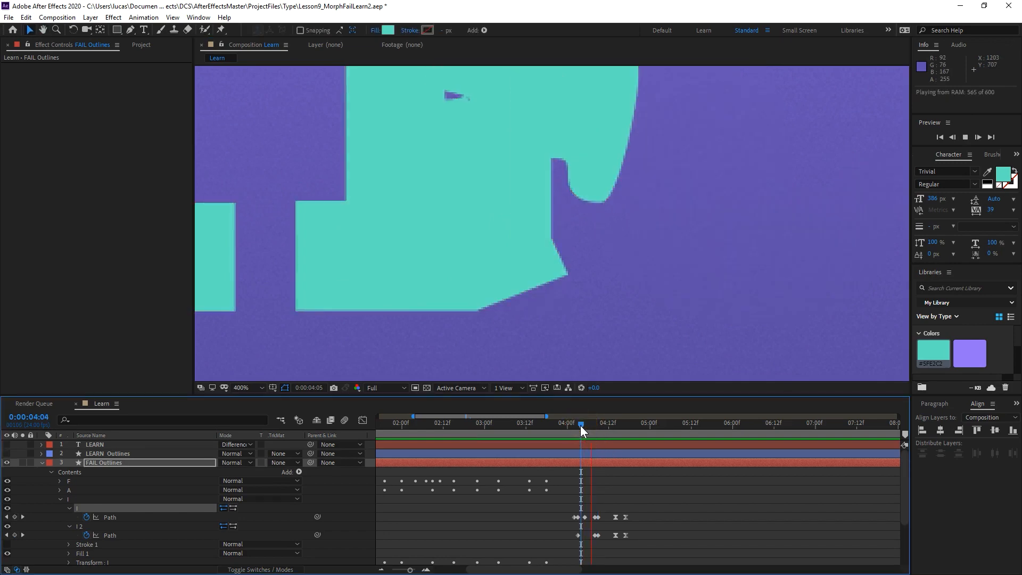
# Preview the morph, and at 0:00:04:04 adjust the vertex and handle at the notch between the letter's top serif and emerging bowl.
pyautogui.press('space')
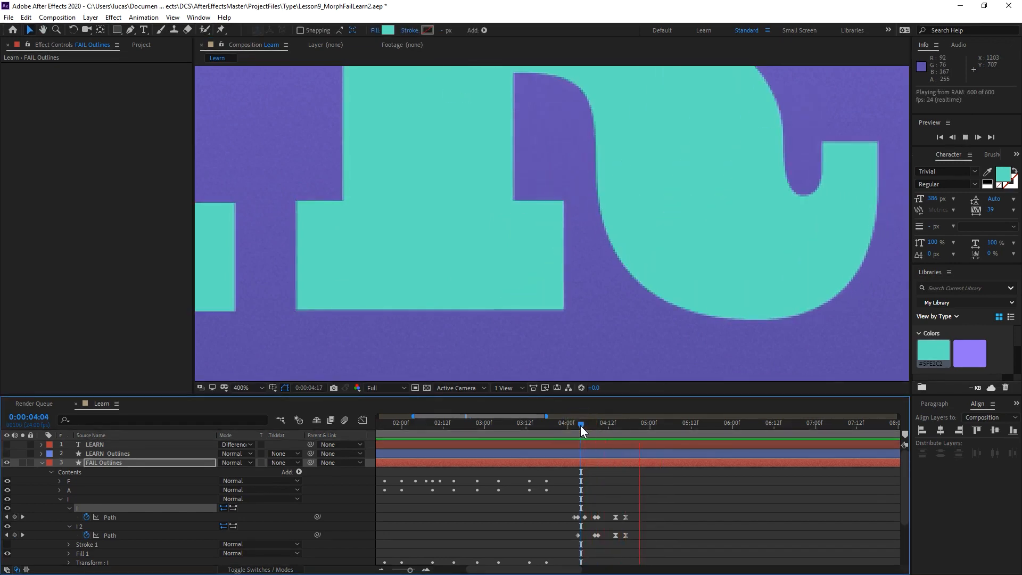
pyautogui.click(580, 425)
pyautogui.press('space')
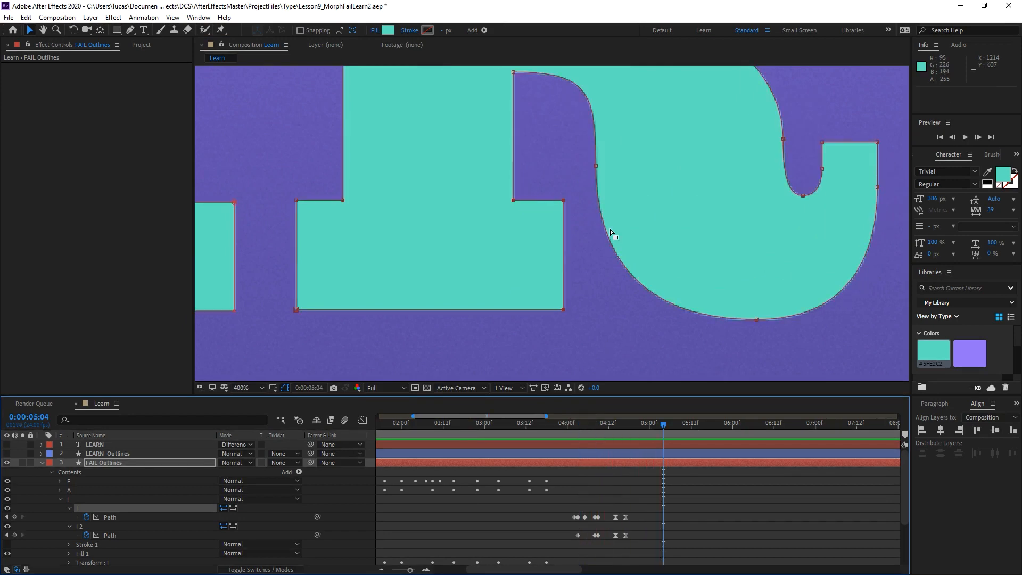
pyautogui.moveTo(572, 146); pyautogui.dragTo(557, 180)
pyautogui.press(',')
pyautogui.moveTo(572, 425); pyautogui.dragTo(581, 421)
pyautogui.press('.')
pyautogui.moveTo(522, 151); pyautogui.dragTo(537, 190)
pyautogui.click(530, 192)
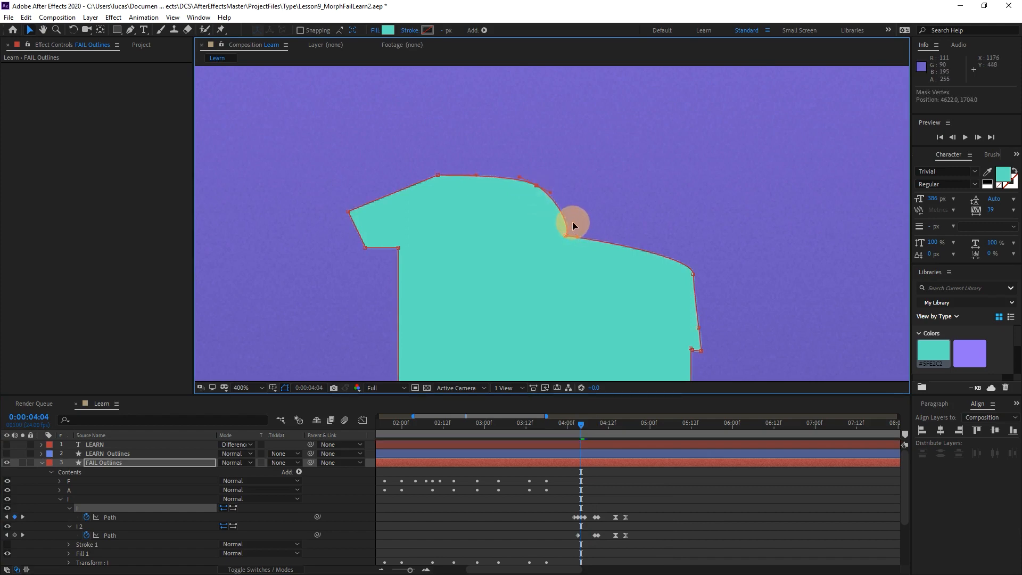
pyautogui.moveTo(573, 222); pyautogui.dragTo(572, 221)
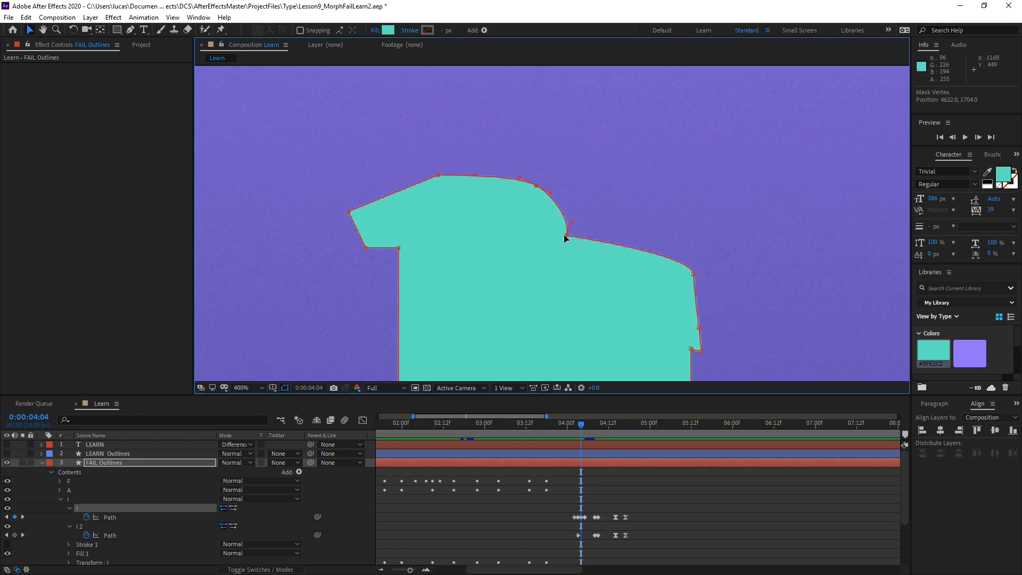
pyautogui.moveTo(568, 215); pyautogui.dragTo(568, 215)
# Scrub between 0:00:04:05 and 0:00:04:08 to examine how the R's counter takes shape inside the letter.
pyautogui.moveTo(481, 271); pyautogui.dragTo(470, 188)
pyautogui.moveTo(585, 421)
pyautogui.mouseDown()
pyautogui.moveTo(570, 417)
pyautogui.moveTo(585, 419)
pyautogui.mouseUp()
pyautogui.moveTo(559, 182); pyautogui.dragTo(604, 176)
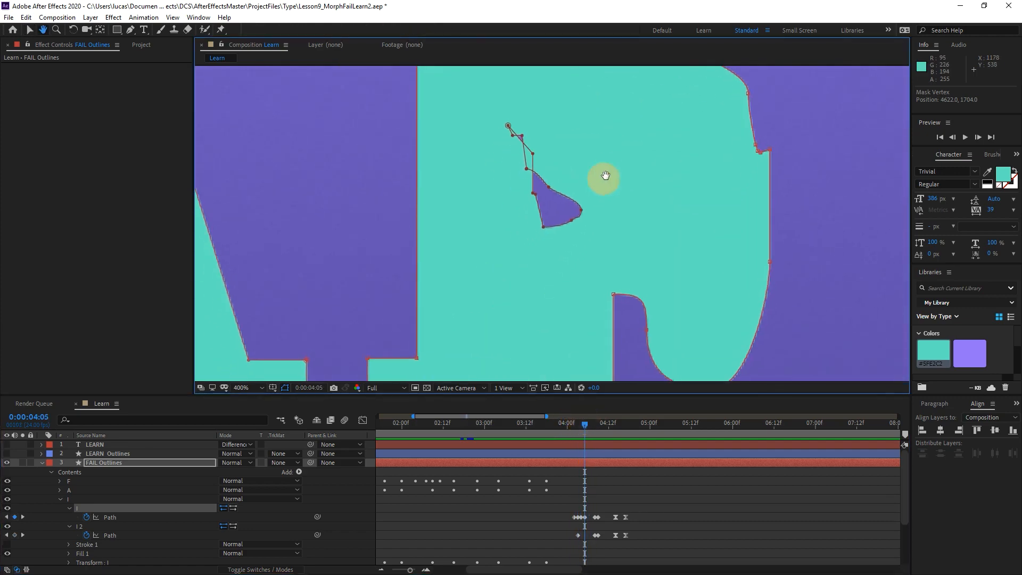
pyautogui.click(587, 421)
pyautogui.moveTo(588, 422); pyautogui.dragTo(594, 419)
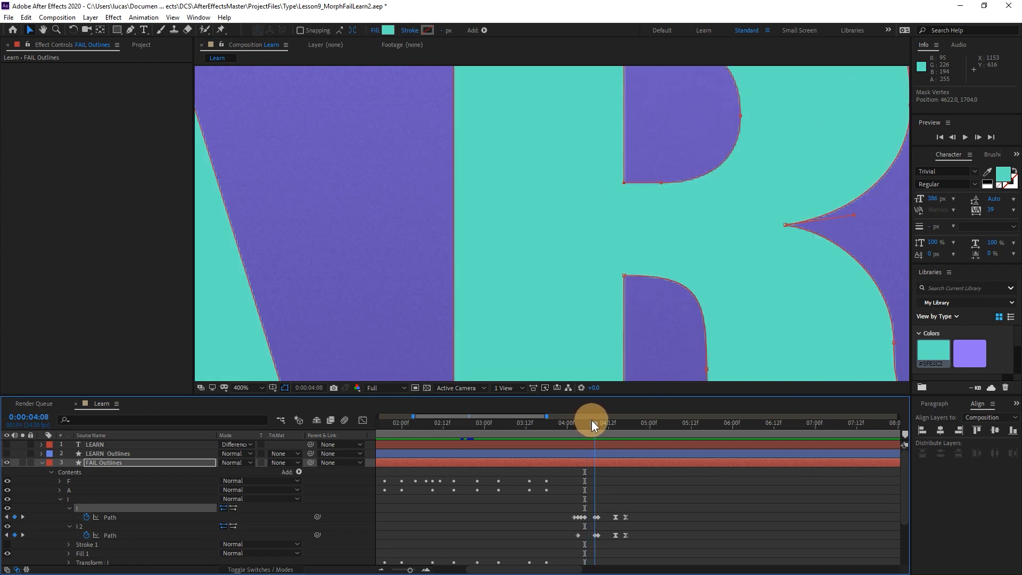
pyautogui.moveTo(627, 152); pyautogui.dragTo(589, 293)
pyautogui.moveTo(554, 200); pyautogui.dragTo(549, 228)
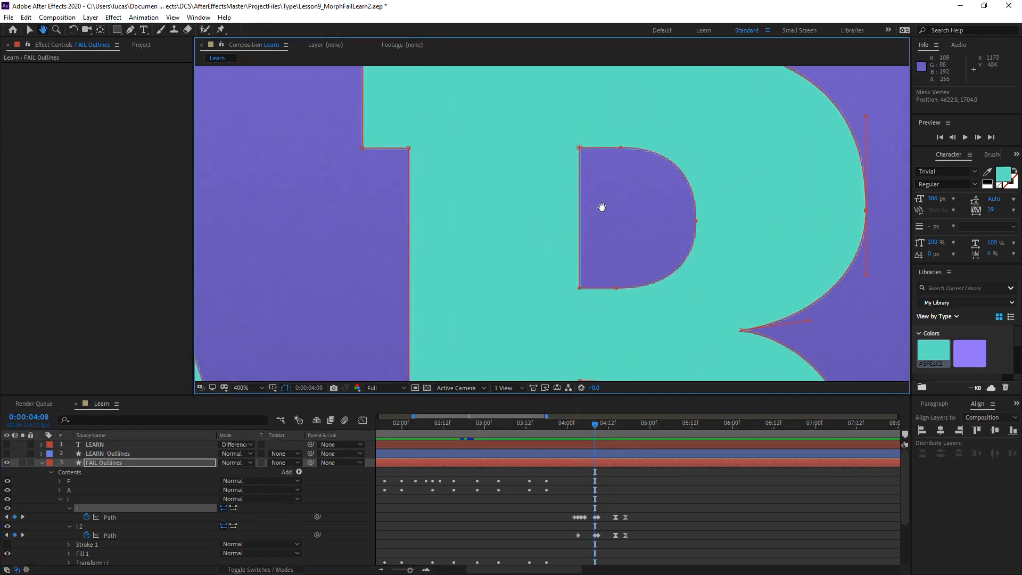
pyautogui.moveTo(597, 285); pyautogui.dragTo(571, 245)
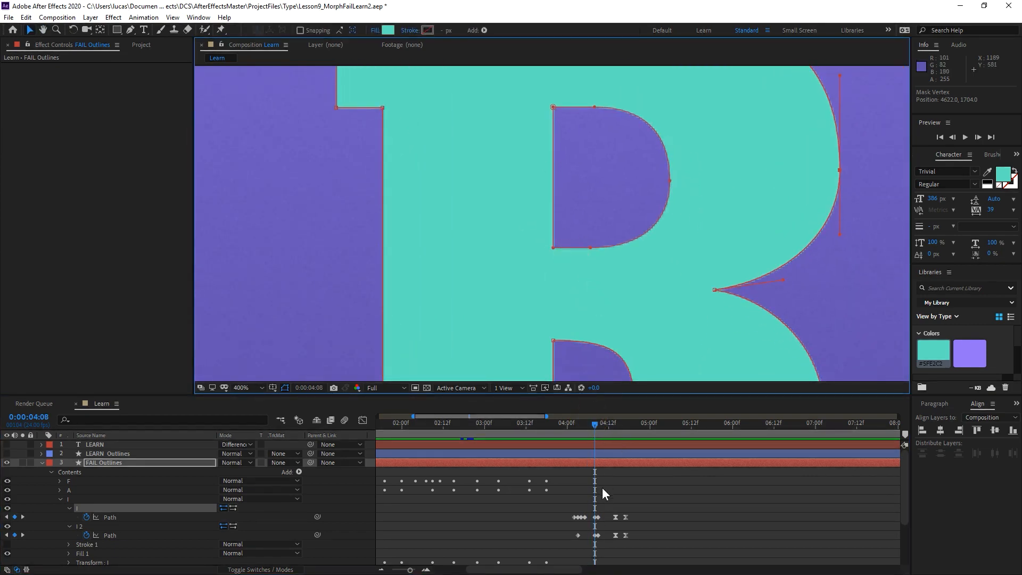
pyautogui.moveTo(596, 422); pyautogui.dragTo(592, 422)
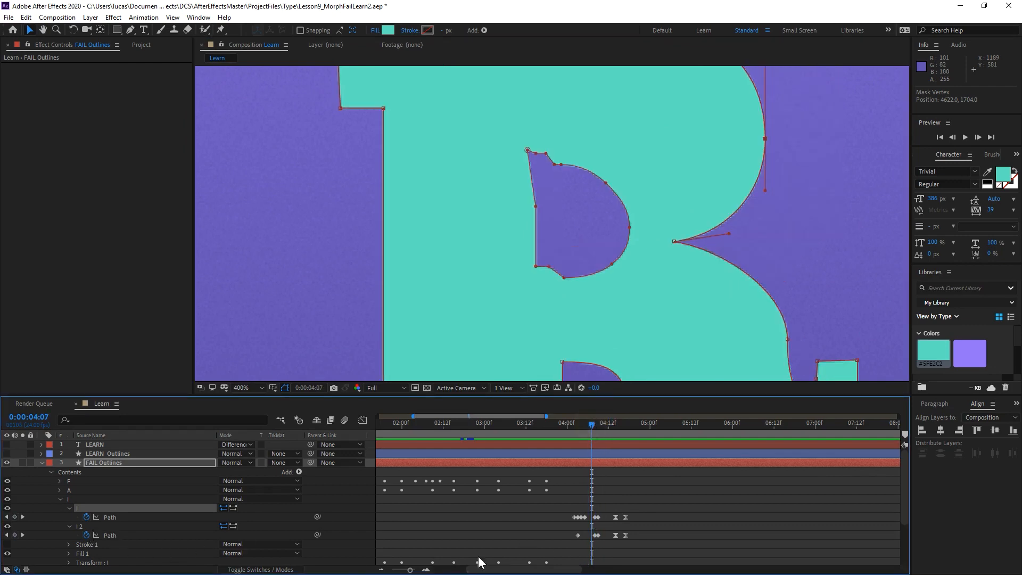
pyautogui.moveTo(592, 421); pyautogui.dragTo(595, 420)
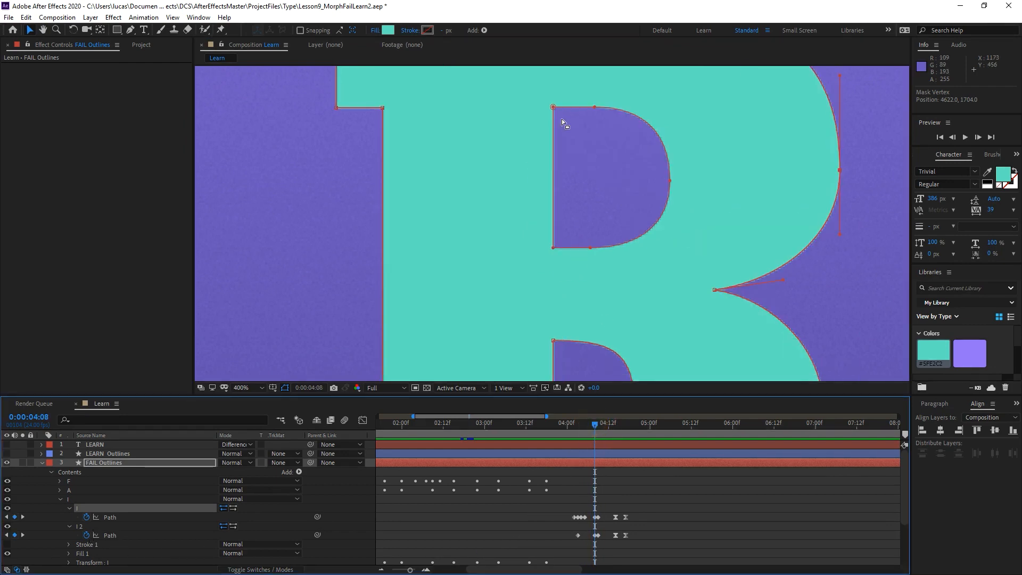
pyautogui.press('space')
pyautogui.moveTo(578, 259); pyautogui.dragTo(586, 180)
pyautogui.scroll(-1, 593, 197)
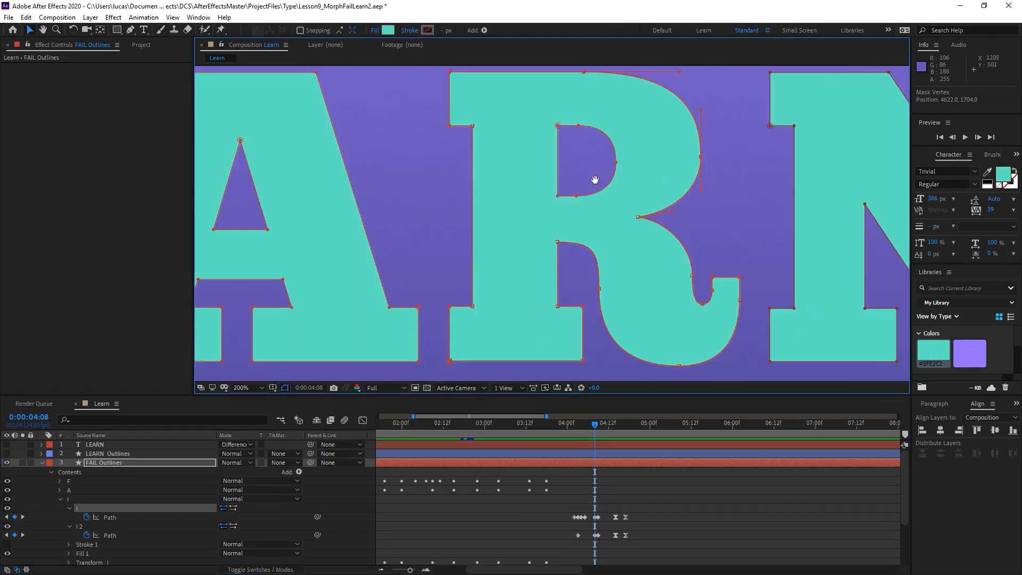
pyautogui.press('space')
pyautogui.moveTo(592, 215); pyautogui.dragTo(557, 242)
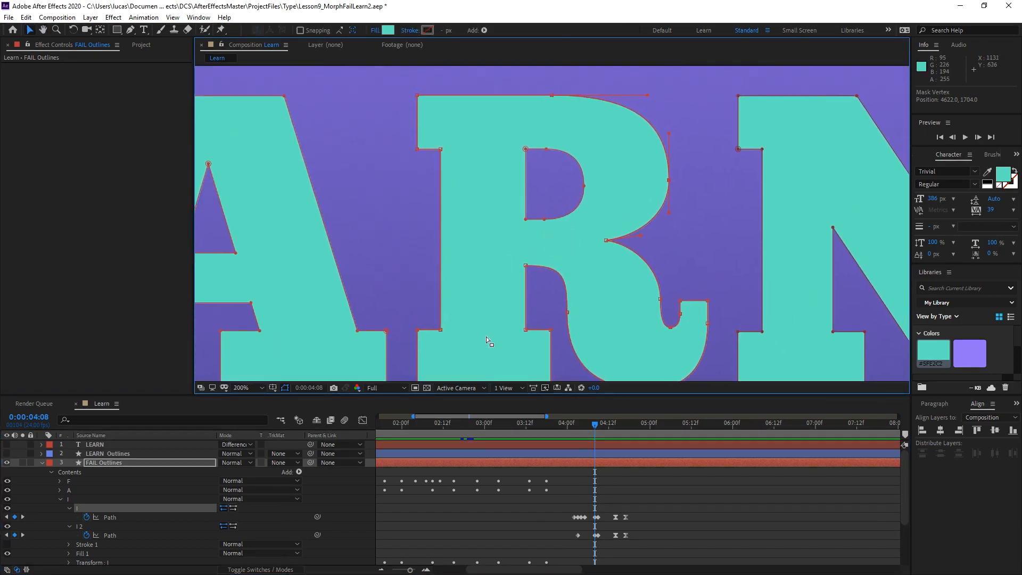
# Delete the I 2 path keyframe at 0:00:04:03.
pyautogui.click(578, 534)
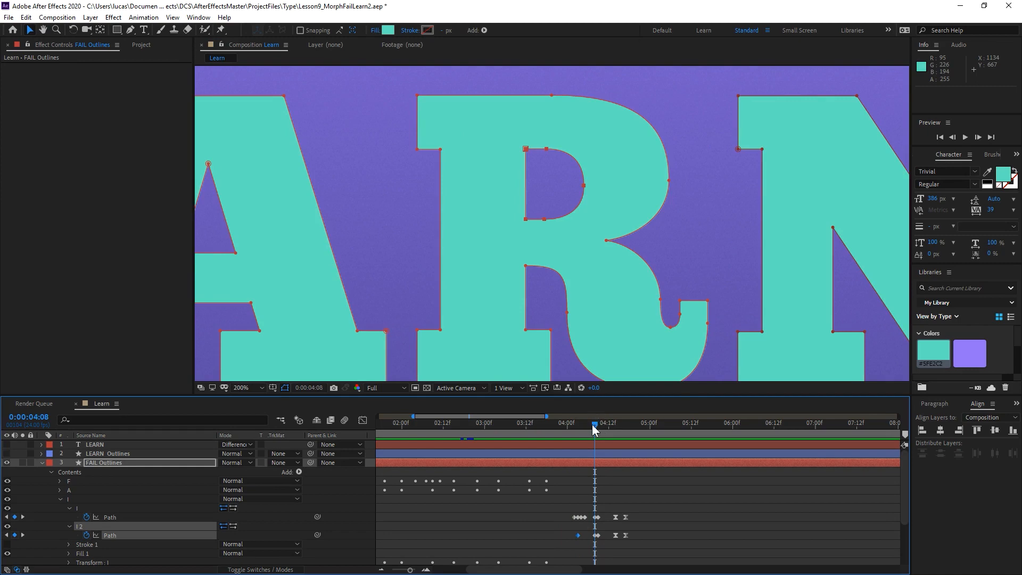
pyautogui.moveTo(592, 423); pyautogui.dragTo(575, 429)
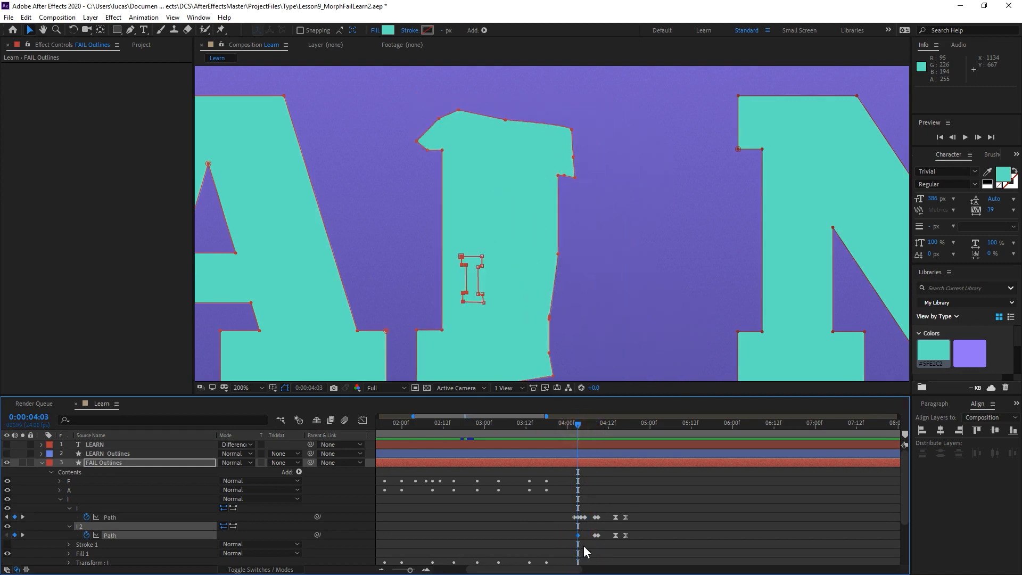
pyautogui.press('Delete')
pyautogui.hotkey('ctrl', 'z')
pyautogui.moveTo(562, 528); pyautogui.dragTo(583, 543)
pyautogui.press('Delete')
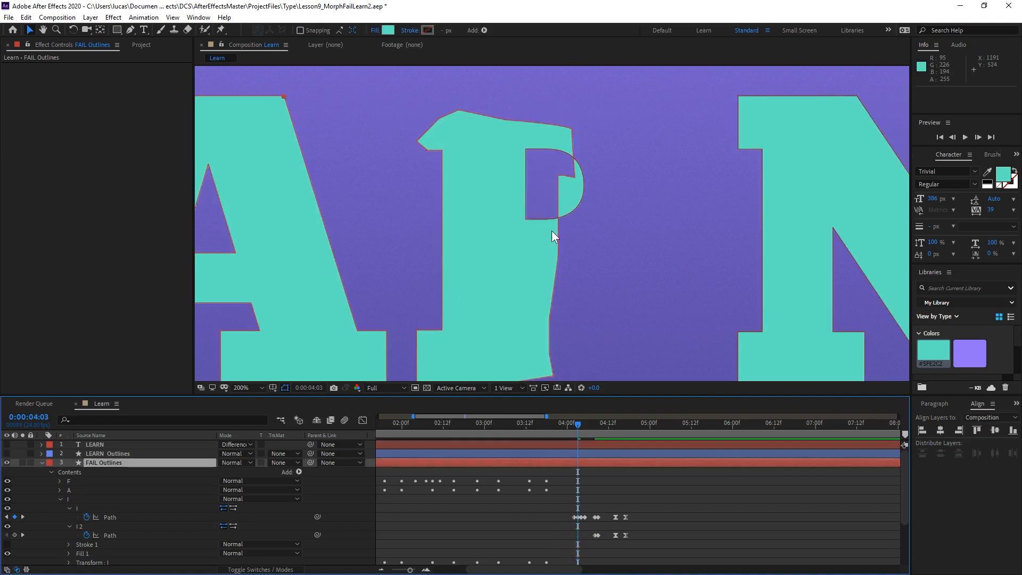
# At 0:00:04:04, scale the R's counter path down to about 11.1% toward its lower corner beside the stem.
pyautogui.moveTo(575, 422)
pyautogui.mouseDown()
pyautogui.moveTo(592, 423)
pyautogui.moveTo(580, 429)
pyautogui.mouseUp()
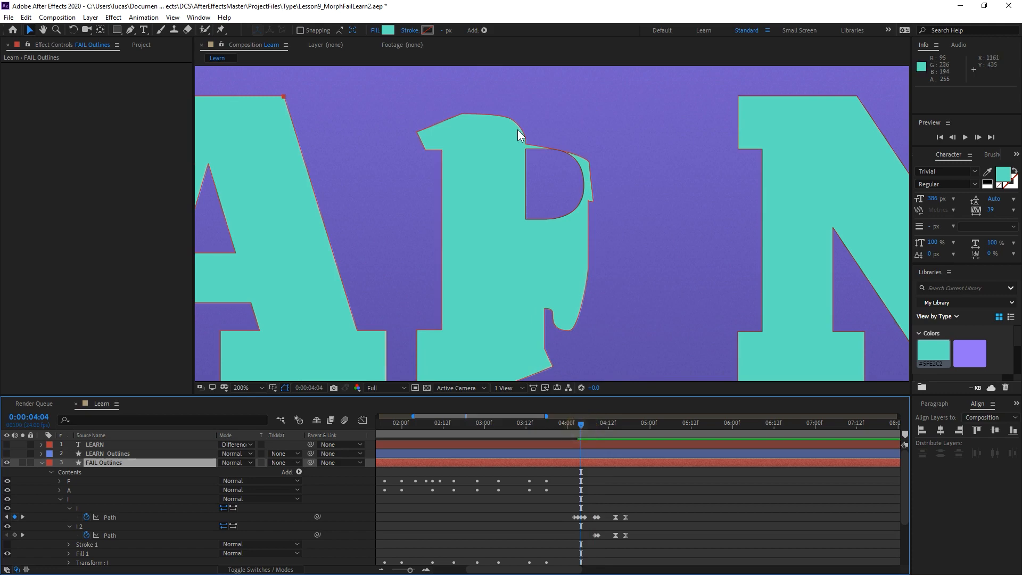
pyautogui.click(525, 219)
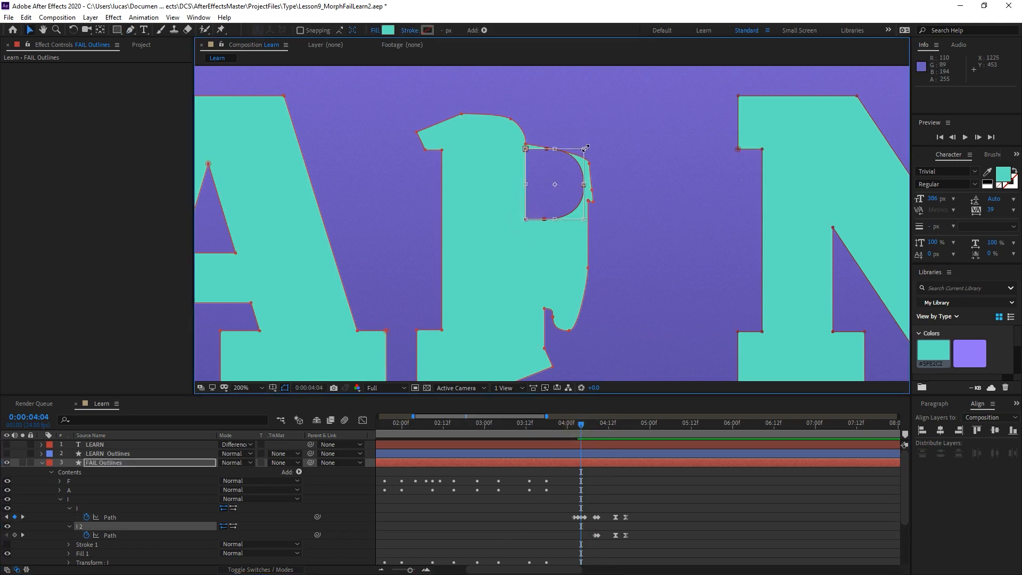
pyautogui.moveTo(585, 148); pyautogui.dragTo(531, 196)
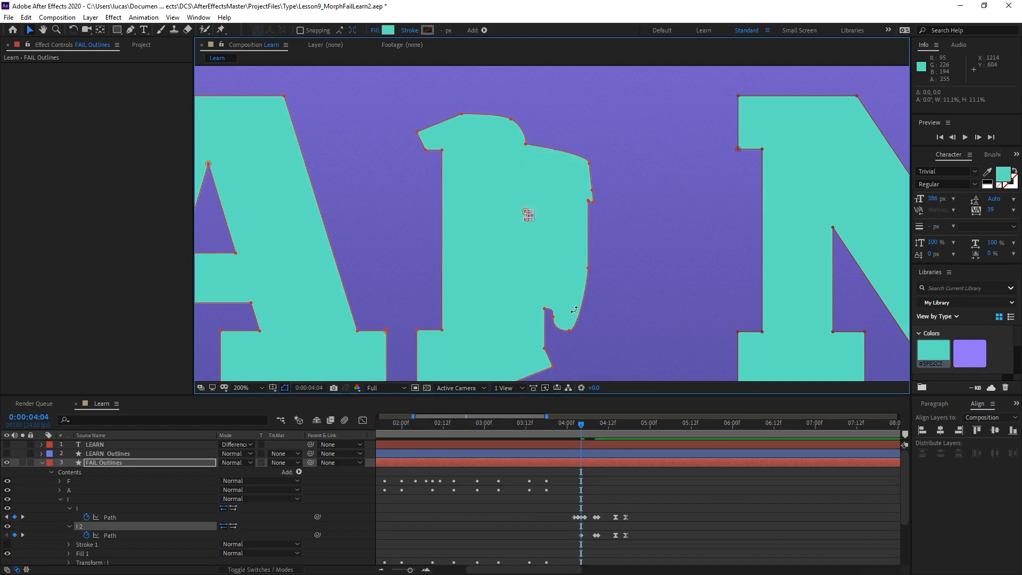
# Move the tiny counter about 48.8 px left into the stem and shrink it to a near point at about 1.6%.
pyautogui.scroll(3, 573, 309)
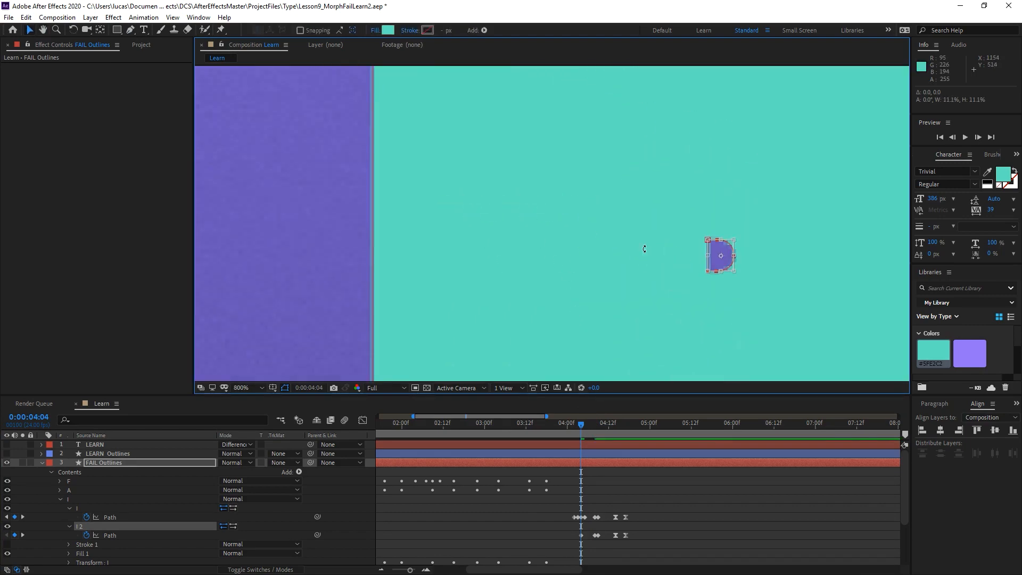
pyautogui.moveTo(700, 283); pyautogui.dragTo(593, 210)
pyautogui.scroll(1, 507, 289)
pyautogui.moveTo(573, 251); pyautogui.dragTo(603, 259)
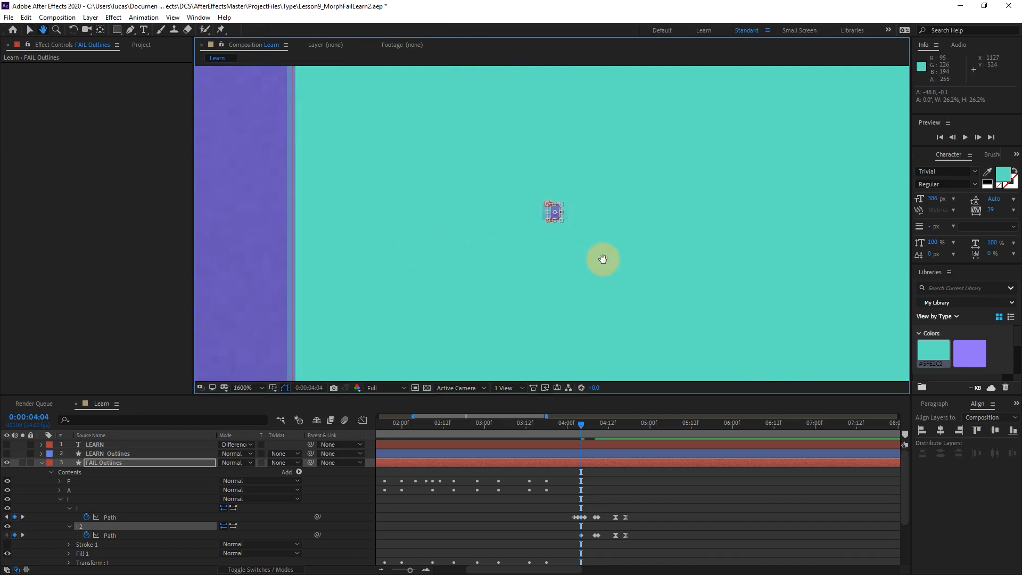
pyautogui.press('v')
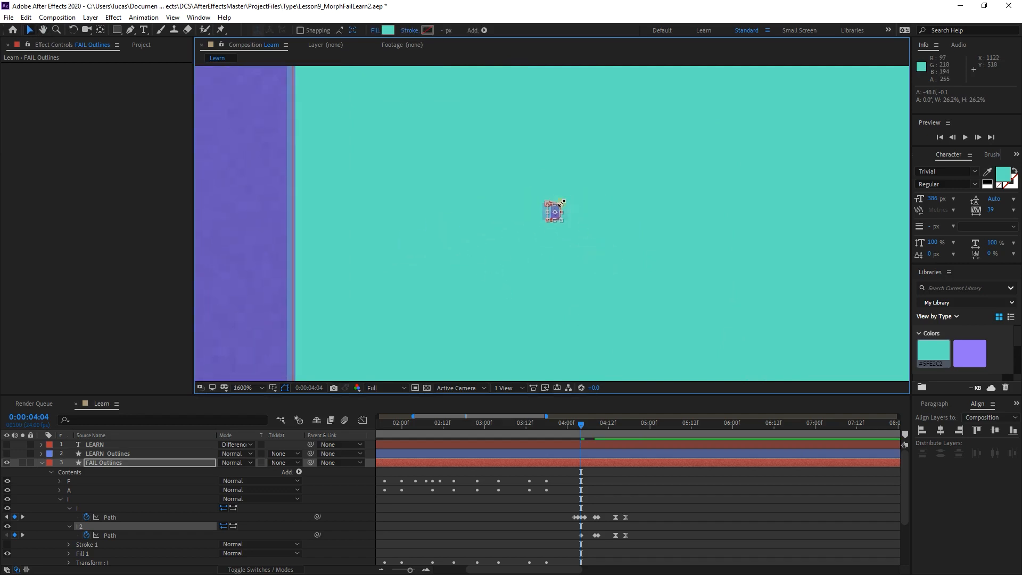
pyautogui.moveTo(561, 203); pyautogui.dragTo(559, 208)
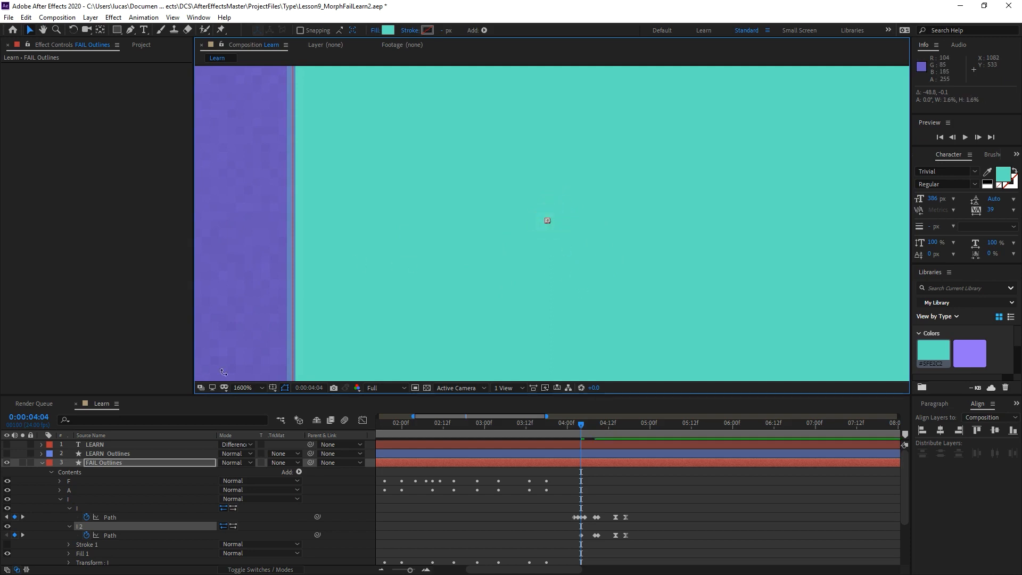
pyautogui.click(283, 389)
pyautogui.click(283, 389)
pyautogui.click(283, 389)
pyautogui.click(283, 389)
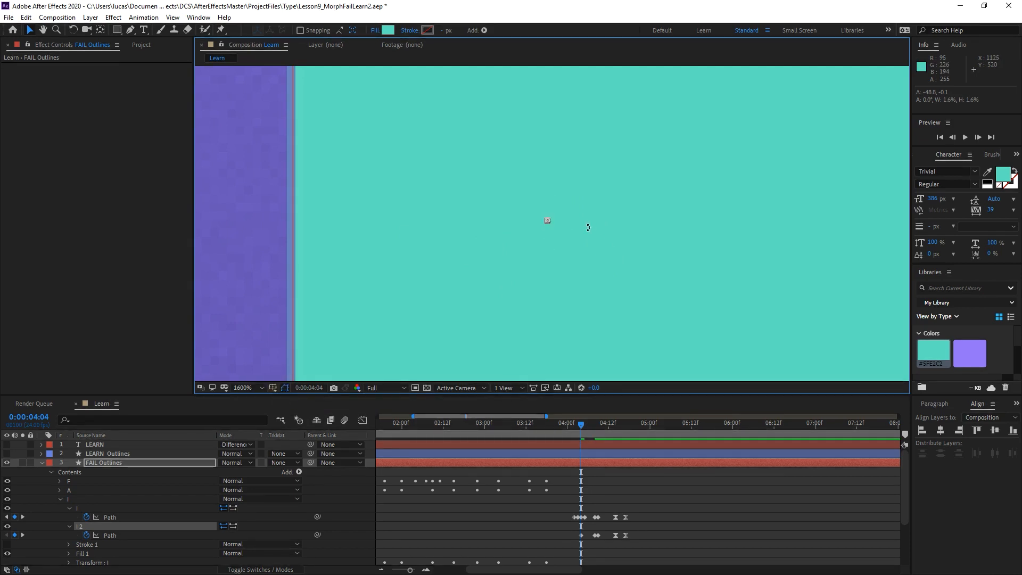
pyautogui.scroll(-6, 599, 232)
pyautogui.click(579, 196)
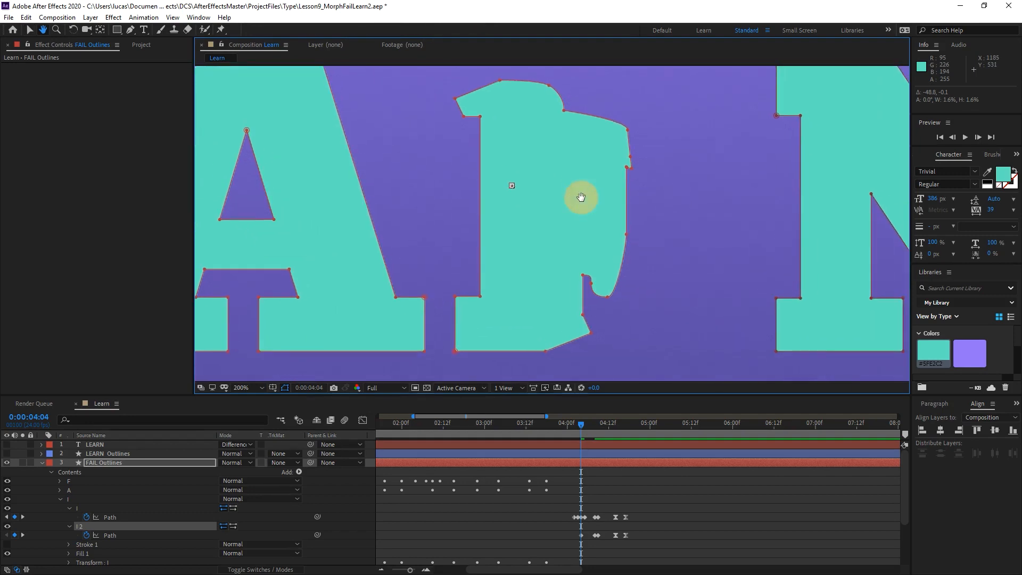
# Move the collapsed counter's path keyframe to 0:00:04:03, apply Easy Ease to it and preview the morph.
pyautogui.click(611, 490)
pyautogui.moveTo(580, 424); pyautogui.dragTo(591, 428)
pyautogui.moveTo(575, 531)
pyautogui.mouseDown()
pyautogui.moveTo(584, 541)
pyautogui.moveTo(578, 535)
pyautogui.mouseUp()
pyautogui.moveTo(581, 423)
pyautogui.mouseDown()
pyautogui.moveTo(567, 424)
pyautogui.moveTo(594, 422)
pyautogui.mouseUp()
pyautogui.press('F9')
pyautogui.press('space')
pyautogui.press('space')
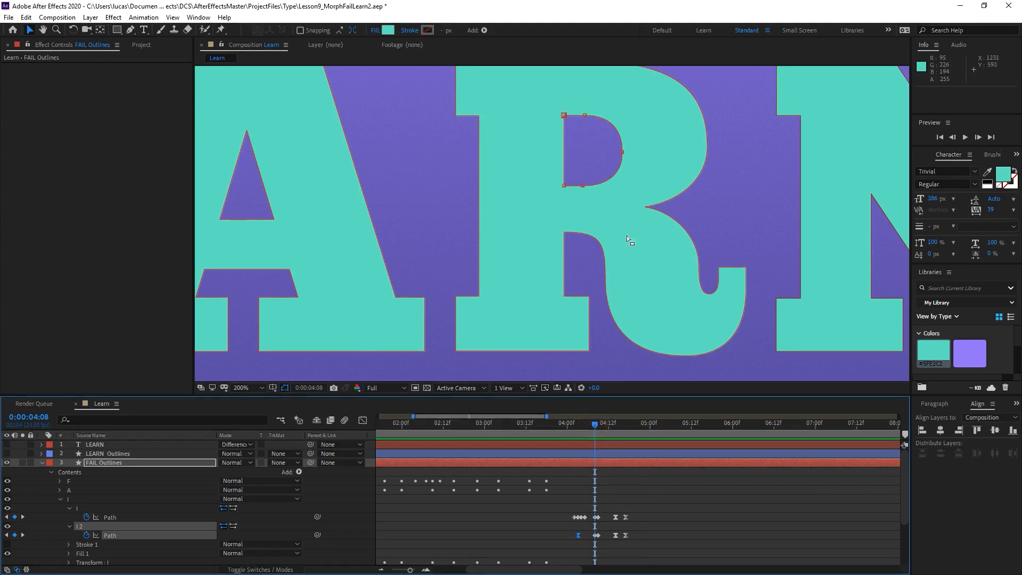
# Remove the counter's path keyframe at 0:00:04:08 and apply Easy Ease to the one at 0:00:04:09.
pyautogui.scroll(1, 593, 270)
pyautogui.moveTo(644, 279); pyautogui.dragTo(565, 275)
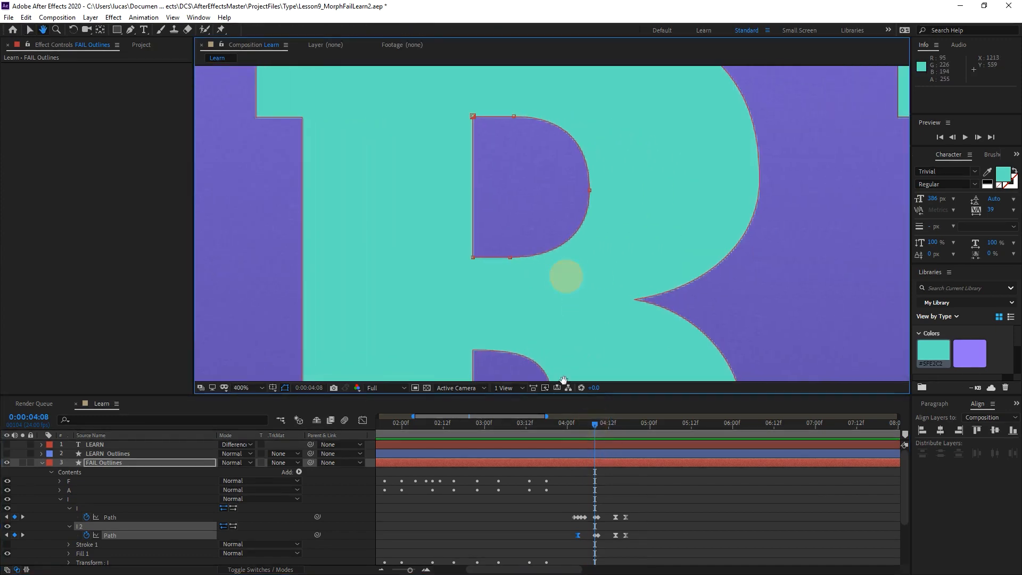
pyautogui.moveTo(593, 534); pyautogui.dragTo(596, 535)
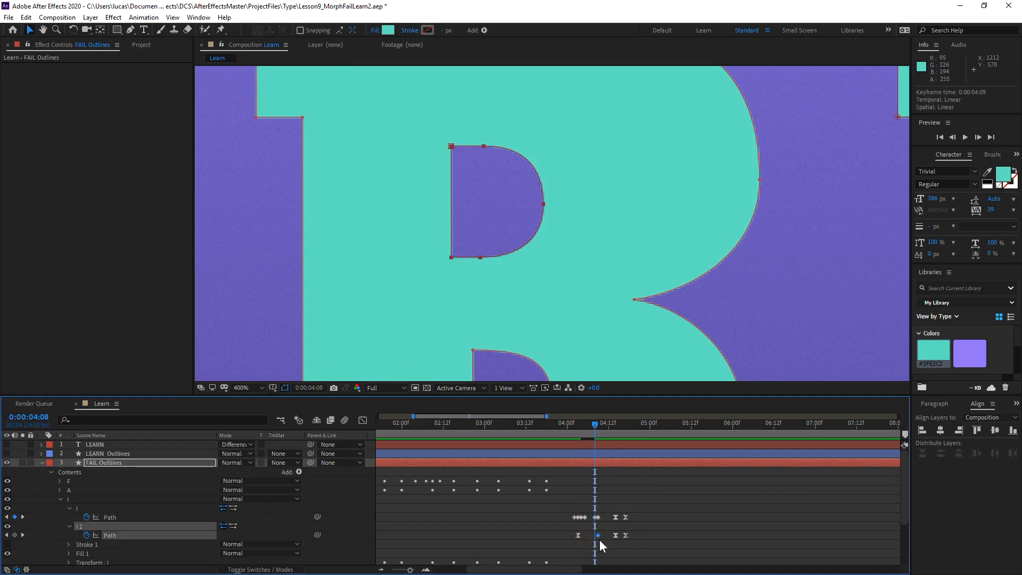
pyautogui.press('F9')
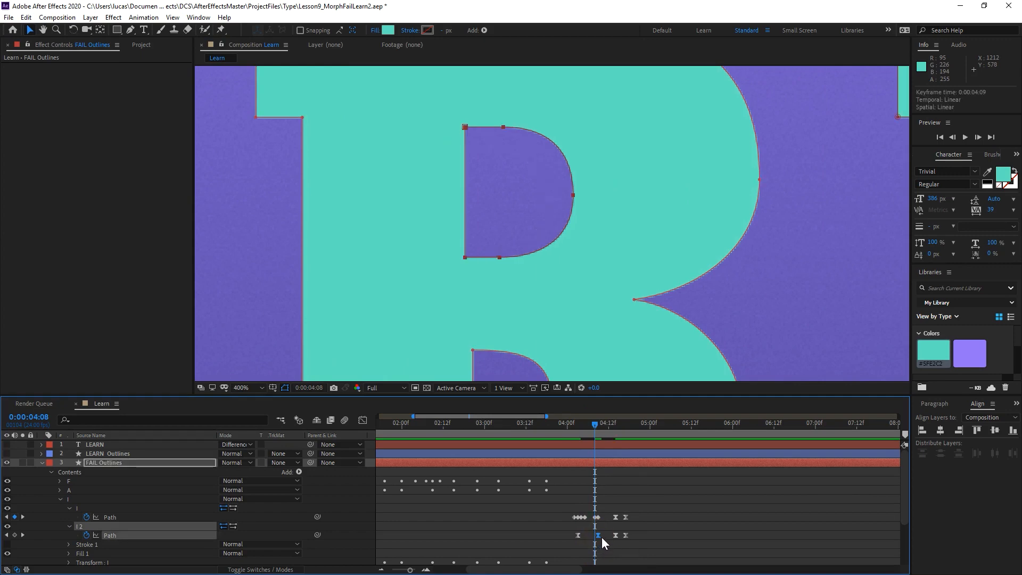
# At 0:00:04:09, stretch the counter's curved side outward, widening it by about 109.6% and again by about 103.3%.
pyautogui.press('pagedown')
pyautogui.press('space')
pyautogui.moveTo(609, 181); pyautogui.dragTo(614, 230)
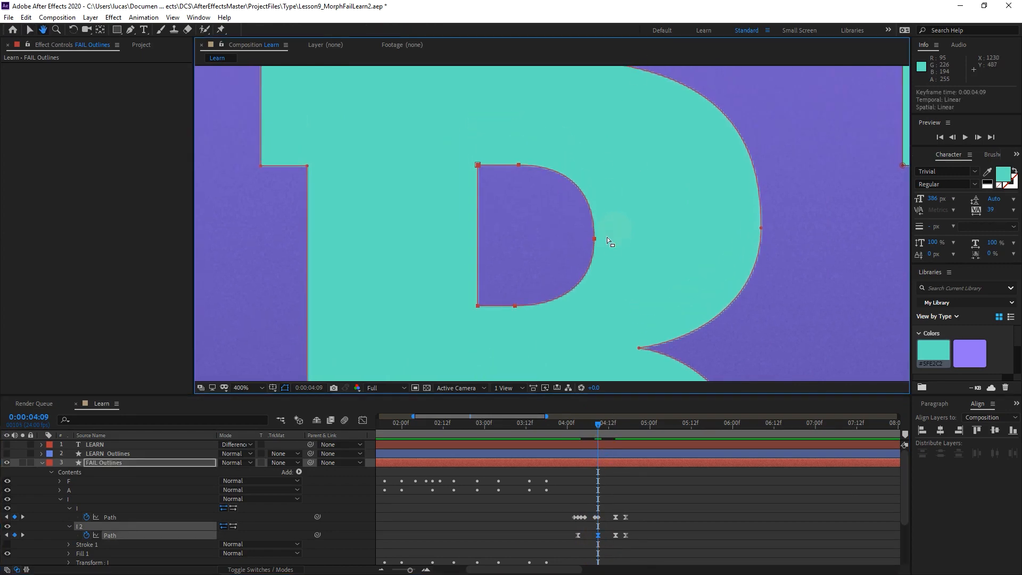
pyautogui.doubleClick(594, 238)
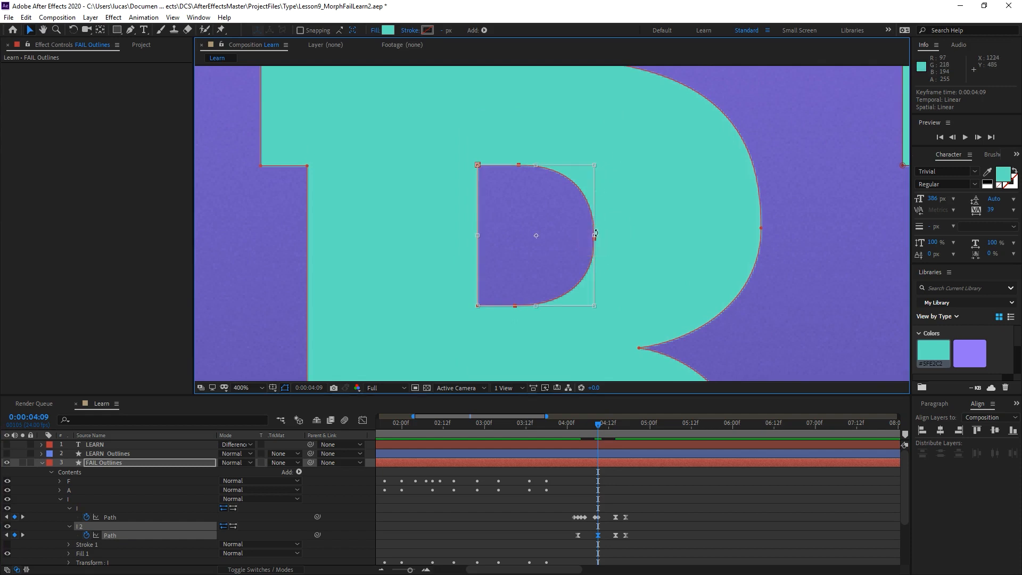
pyautogui.moveTo(595, 236); pyautogui.dragTo(605, 235)
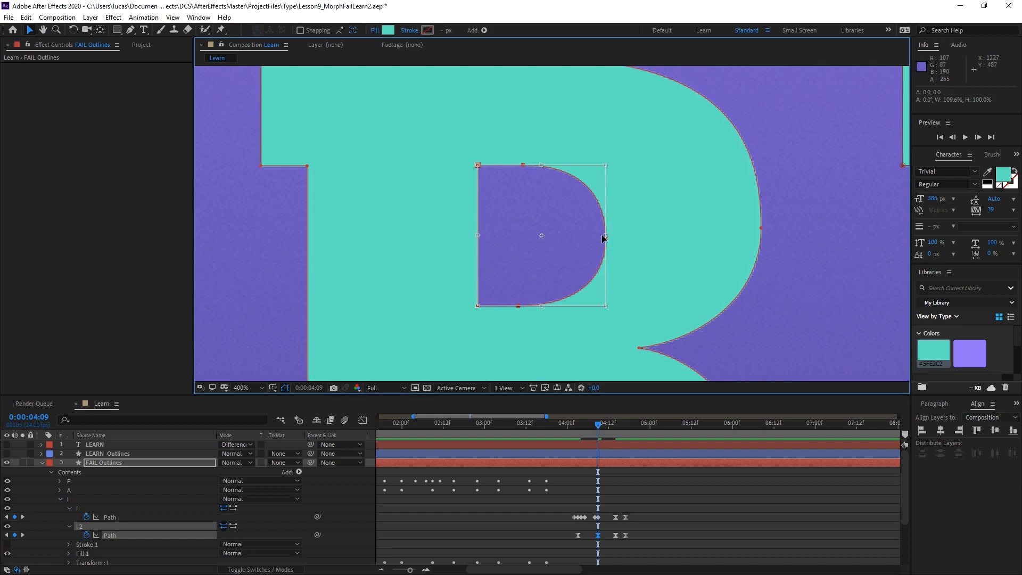
pyautogui.moveTo(602, 235); pyautogui.dragTo(611, 235)
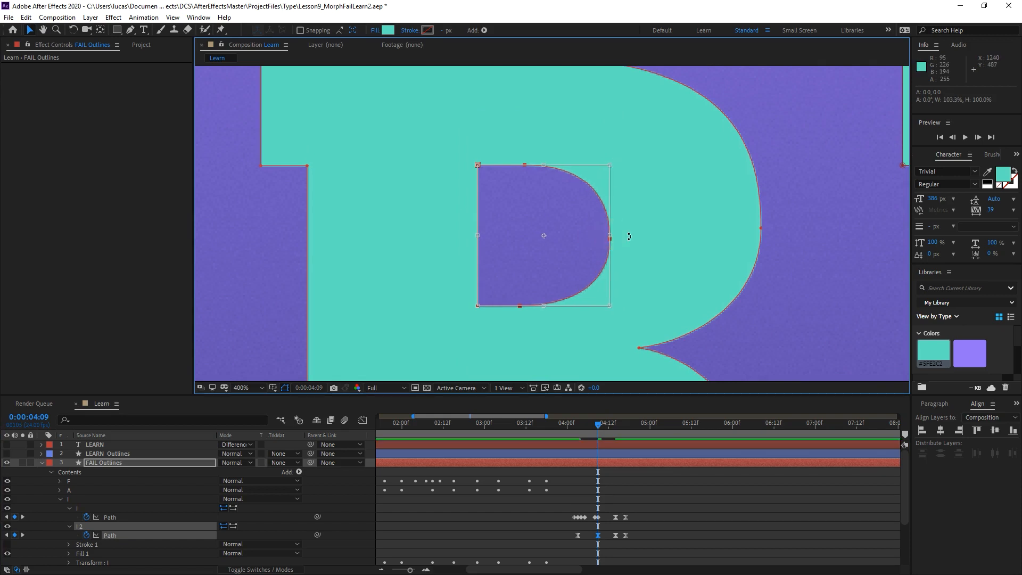
pyautogui.press('Return')
# With the Pen tool, raise the outermost vertex of the counter's curve slightly at 0:00:04:09.
pyautogui.press('g')
pyautogui.click(787, 181)
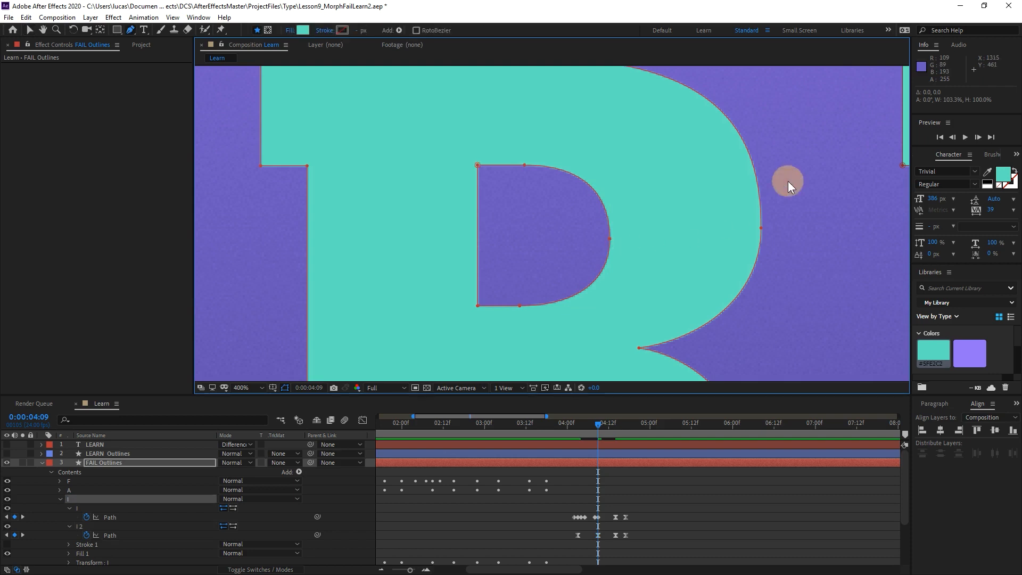
pyautogui.click(611, 237)
pyautogui.click(611, 235)
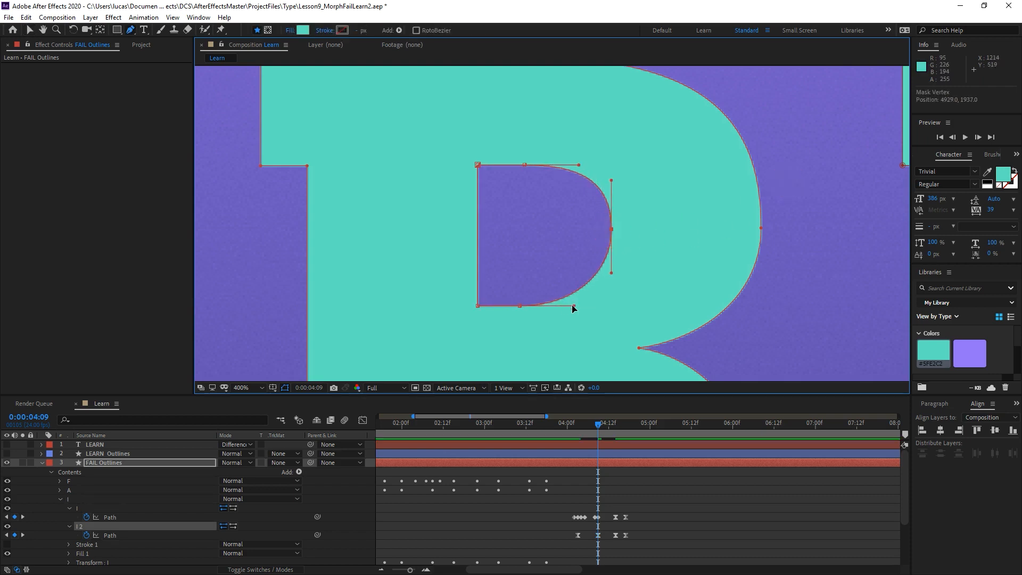
pyautogui.press(',')
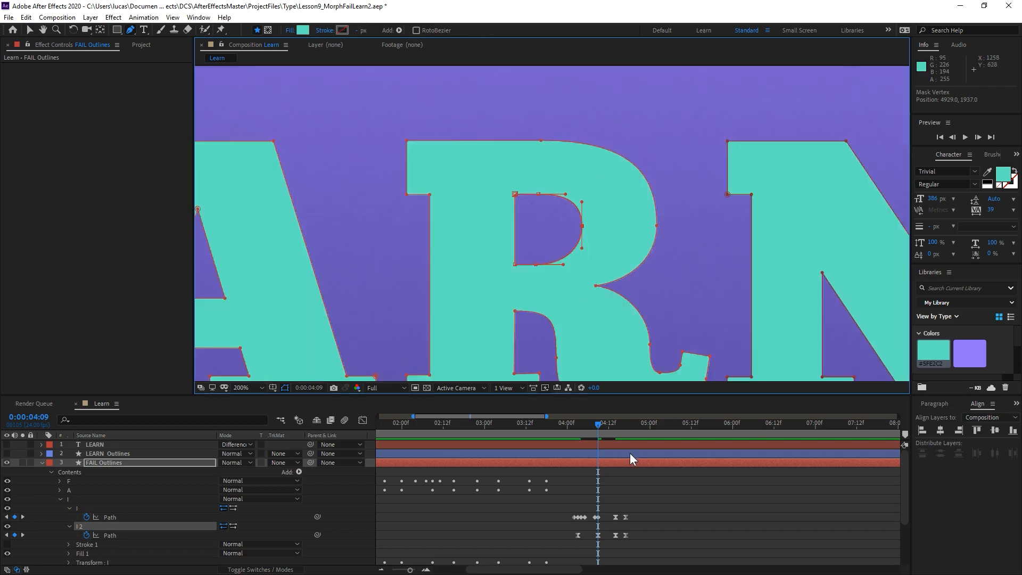
# Preview the R morph from 0:00:03:23 and return the playhead to 0:00:04:09.
pyautogui.press('space')
pyautogui.click(555, 429)
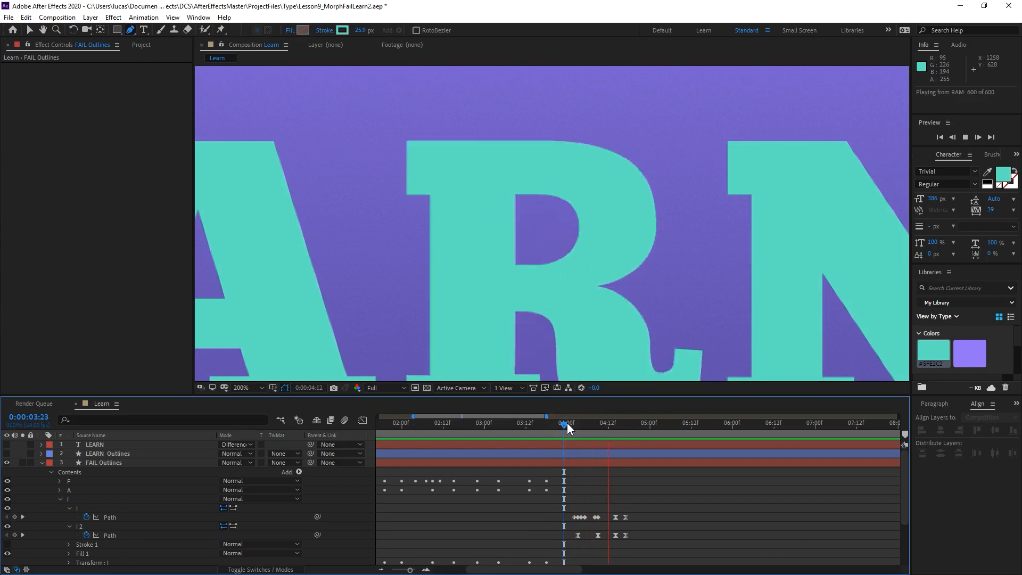
pyautogui.click(567, 422)
pyautogui.moveTo(568, 423); pyautogui.dragTo(598, 427)
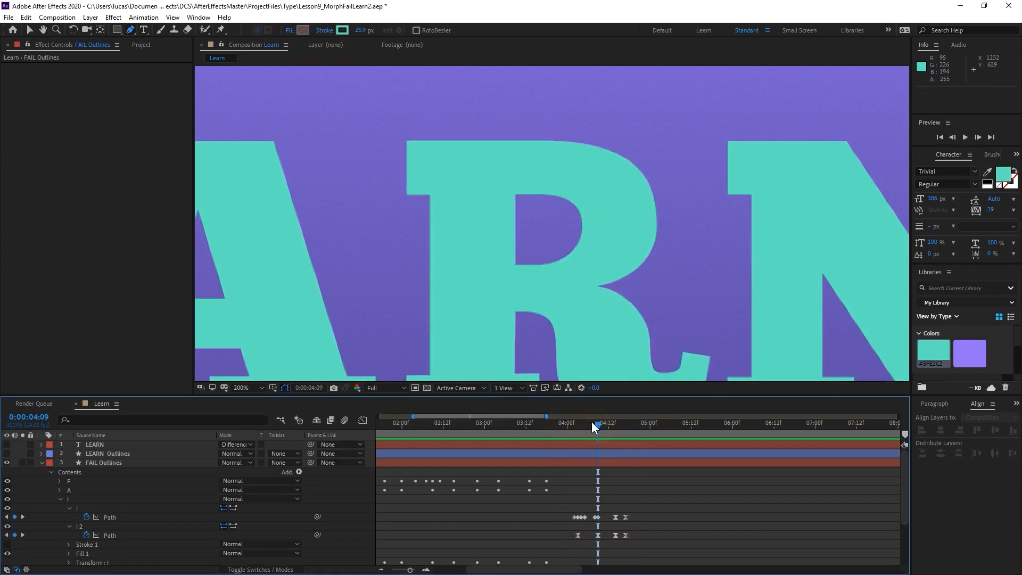
# At 0:00:04:09, shift the R's counter about 2.5 px right and 1.5 px up, and rotate it about -3.4°.
pyautogui.scroll(2, 533, 227)
pyautogui.click(573, 232)
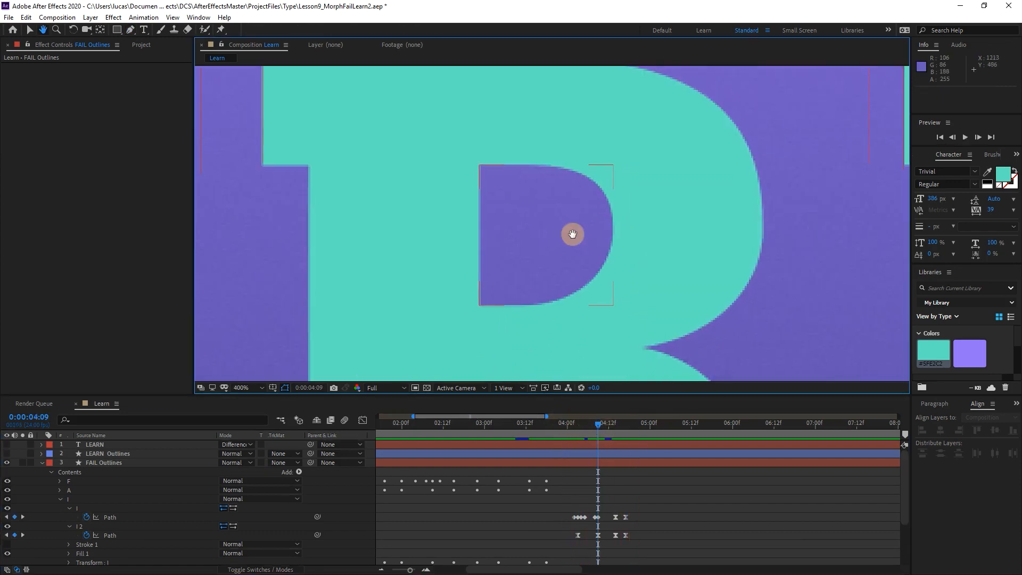
pyautogui.press('v')
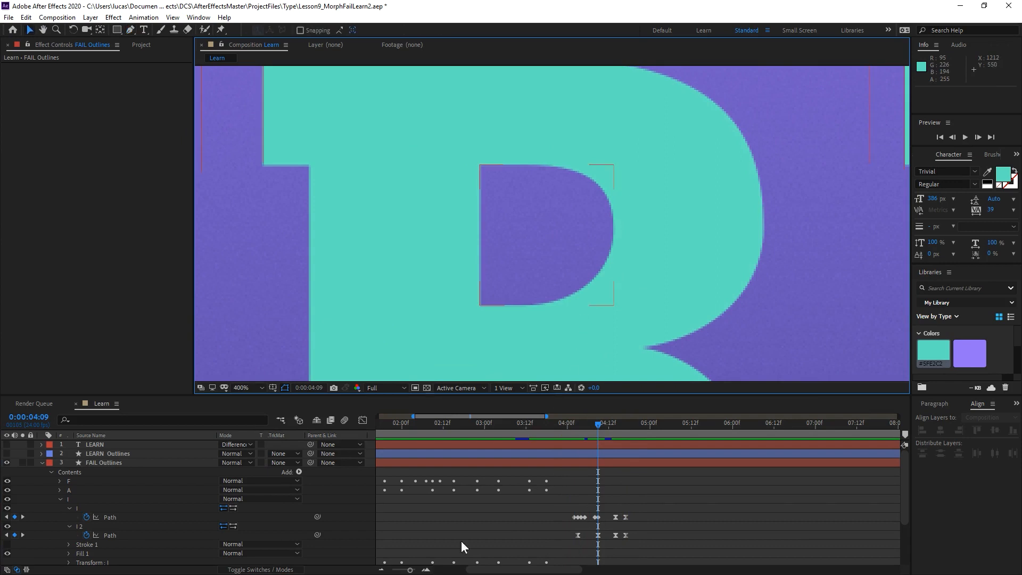
pyautogui.click(84, 526)
pyautogui.doubleClick(477, 165)
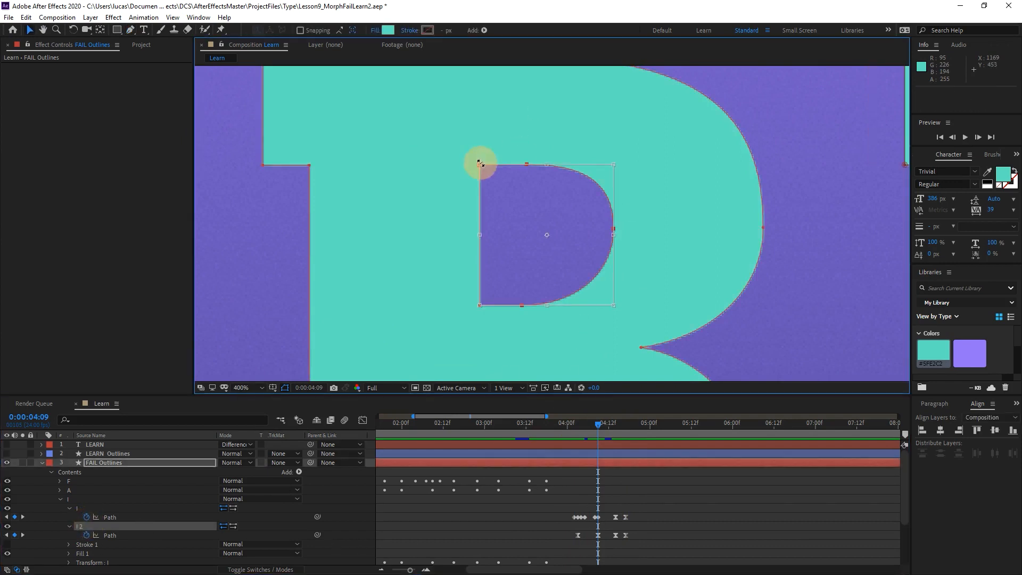
pyautogui.hotkey('shift', 'Right')
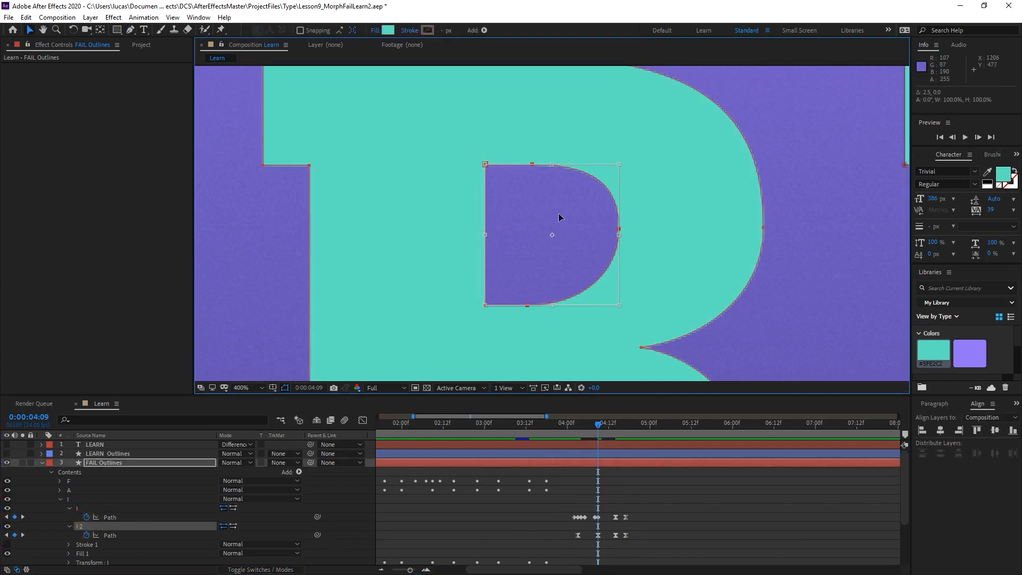
pyautogui.moveTo(631, 162); pyautogui.dragTo(589, 189)
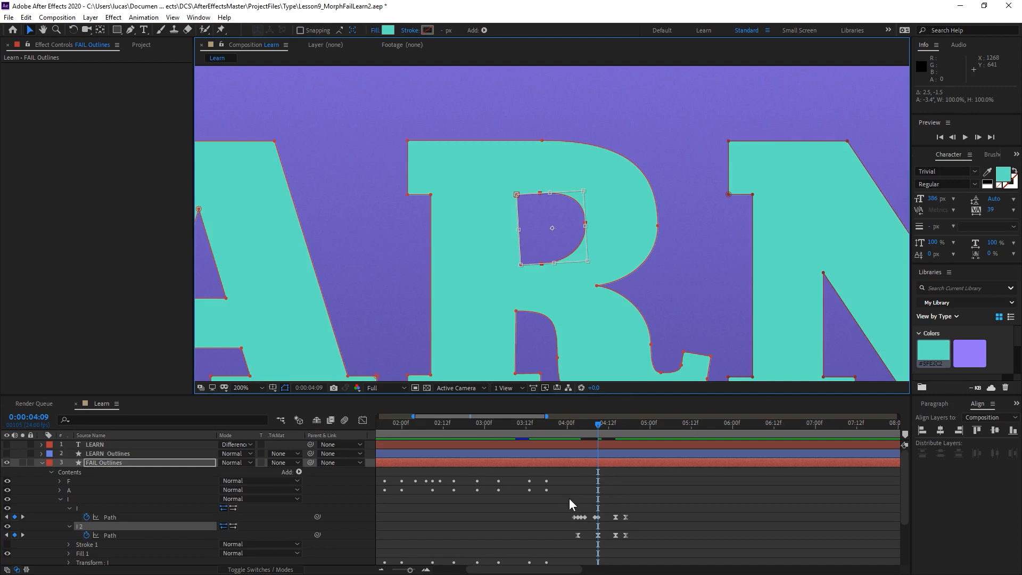
# Preview the counter's overshoot from 0:00:04:00 and 0:00:03:22, then inspect the lower part of the R during playback.
pyautogui.click(567, 423)
pyautogui.press('space')
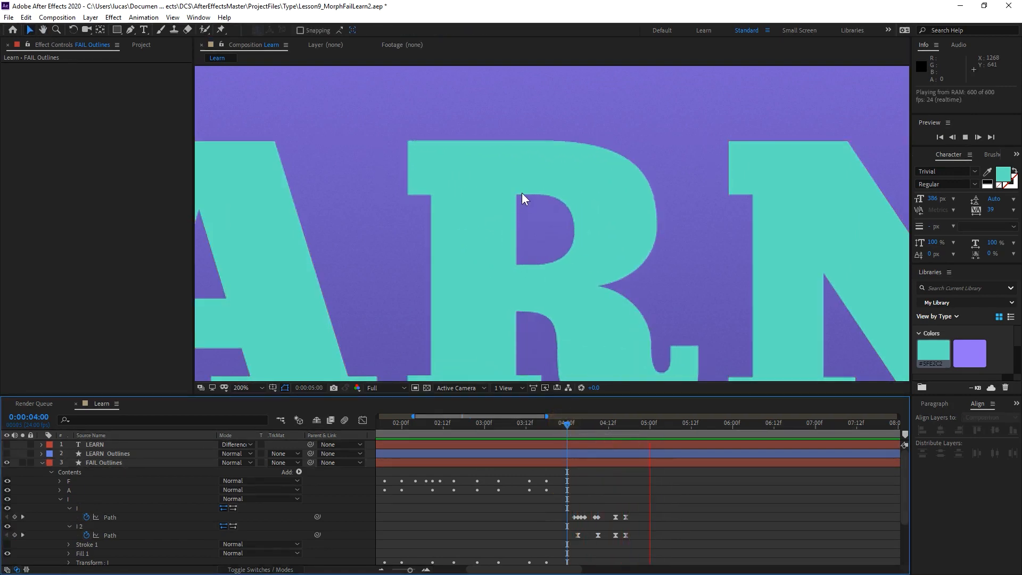
pyautogui.click(560, 421)
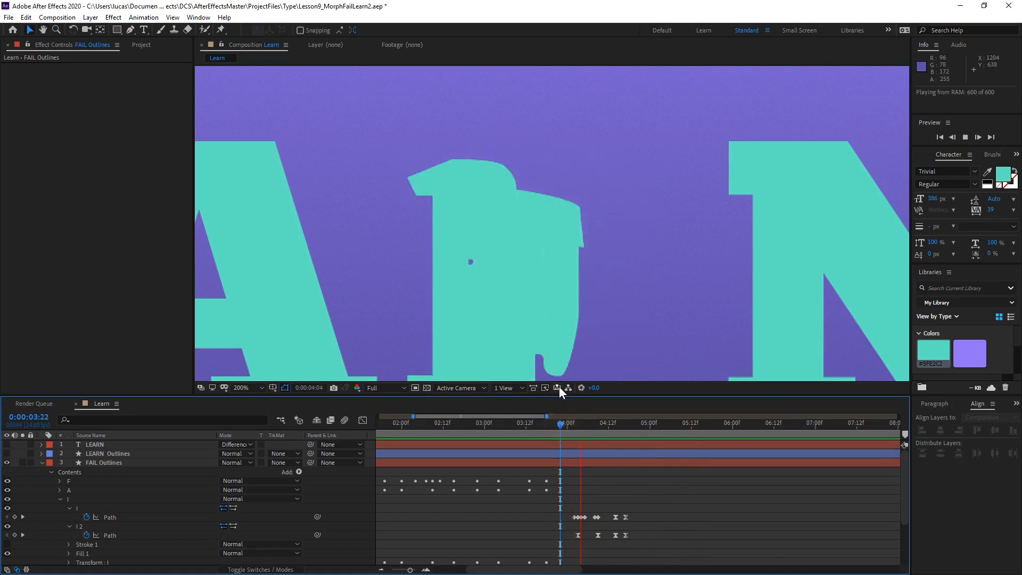
pyautogui.press('space')
pyautogui.moveTo(546, 318); pyautogui.dragTo(556, 198)
pyautogui.press('space')
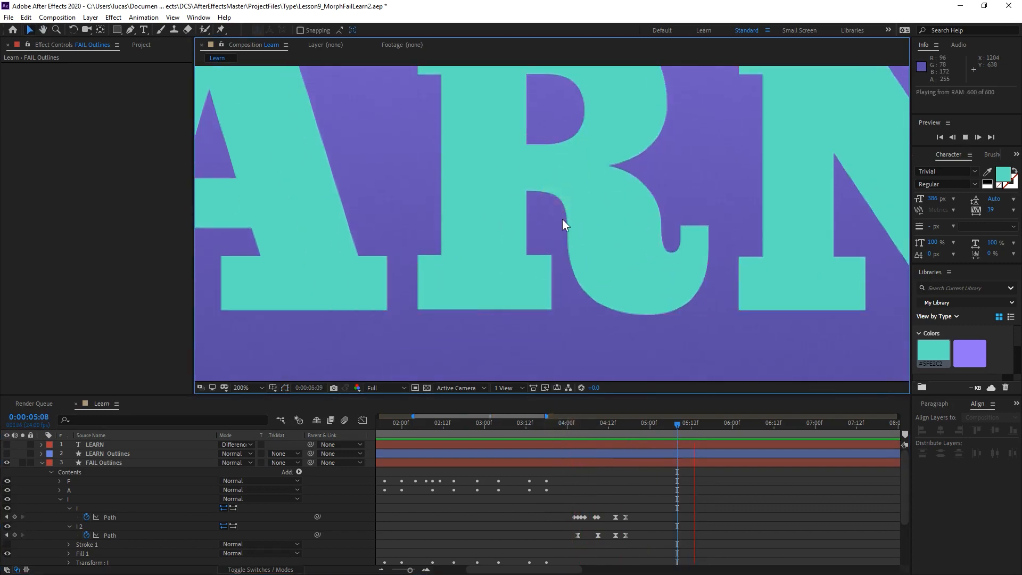
# Fit the whole composition in the viewer and scrub through the R's morph to 0:00:04:12.
pyautogui.scroll(-1, 568, 227)
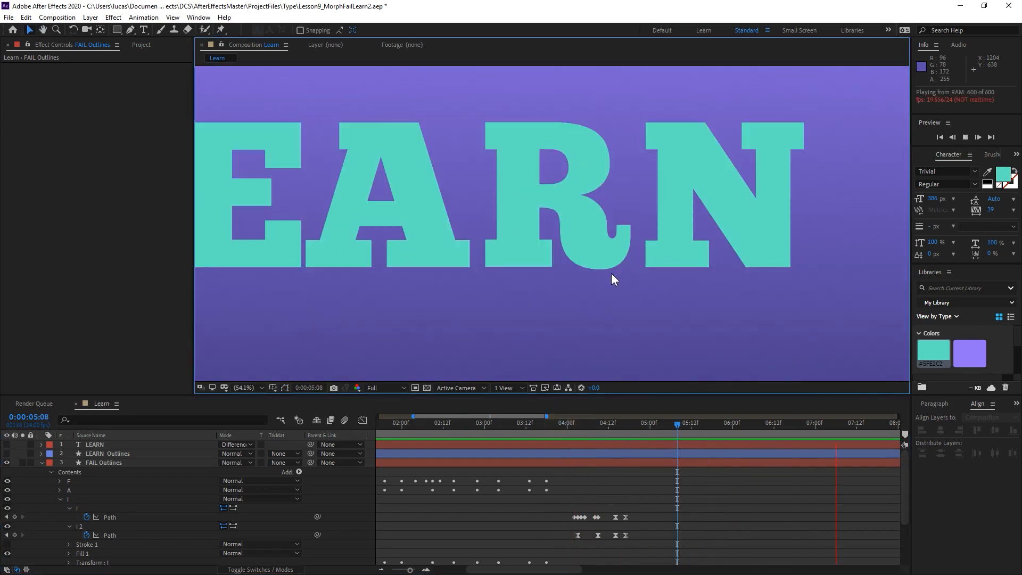
pyautogui.hotkey('shift', '/')
pyautogui.press('space')
pyautogui.moveTo(558, 429); pyautogui.dragTo(608, 457)
pyautogui.press('space')
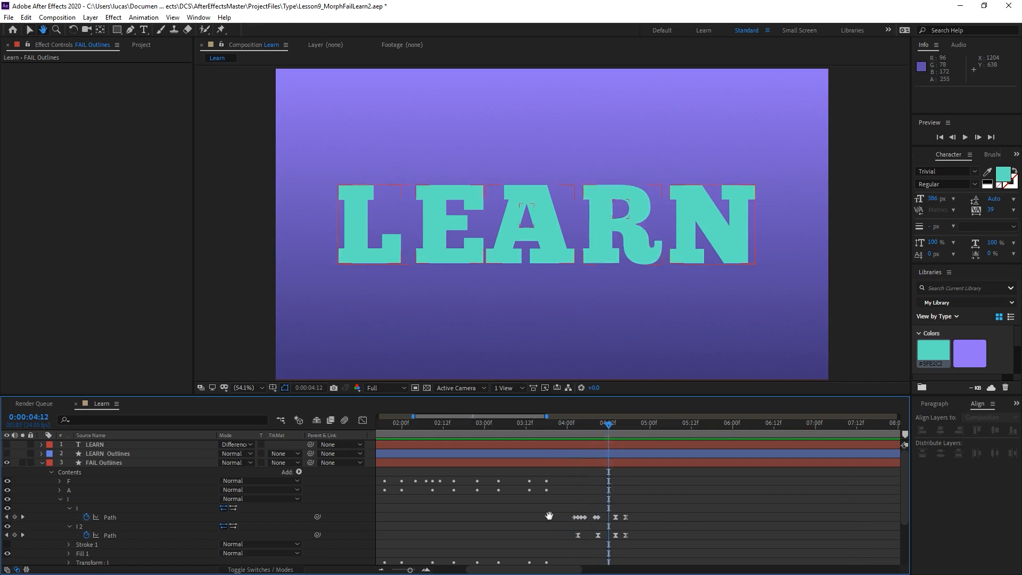
# Move all path keyframes of the I shape and its counter earlier together, aligning the opening cluster with 0:00:02:09.
pyautogui.moveTo(548, 515); pyautogui.dragTo(742, 546)
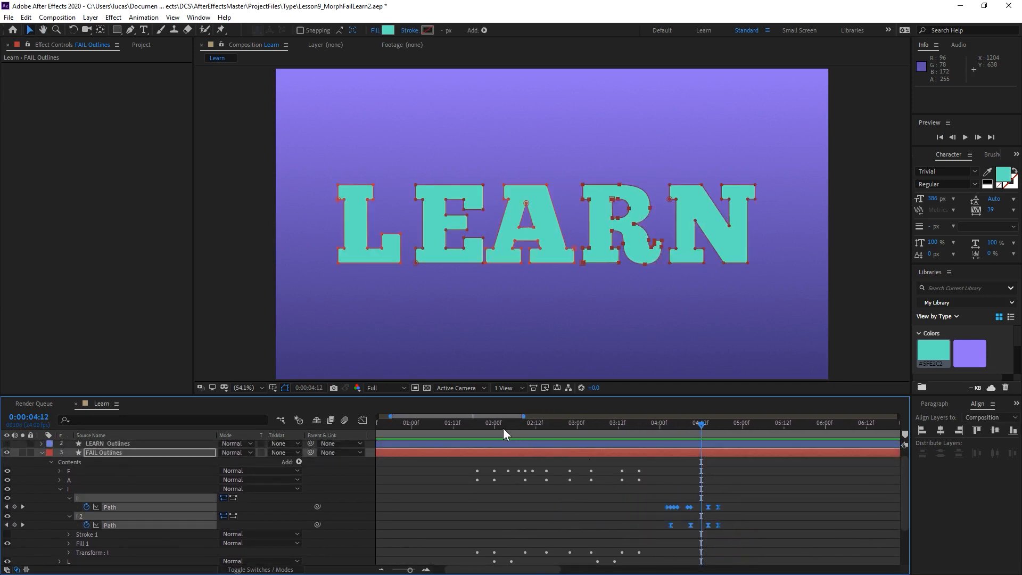
pyautogui.moveTo(503, 426); pyautogui.dragTo(525, 417)
pyautogui.moveTo(675, 507); pyautogui.dragTo(525, 512)
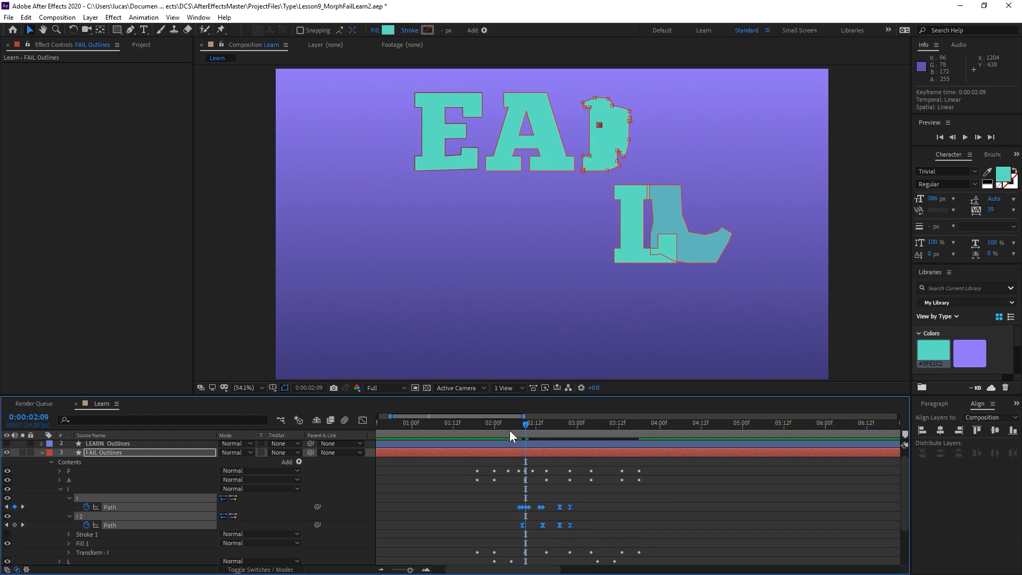
# Preview the retimed morph from 0:00:02:05 and again from 0:00:01:07, at reduced size and fitted to the viewer.
pyautogui.moveTo(511, 424)
pyautogui.mouseDown()
pyautogui.moveTo(593, 427)
pyautogui.moveTo(510, 435)
pyautogui.mouseUp()
pyautogui.press('space')
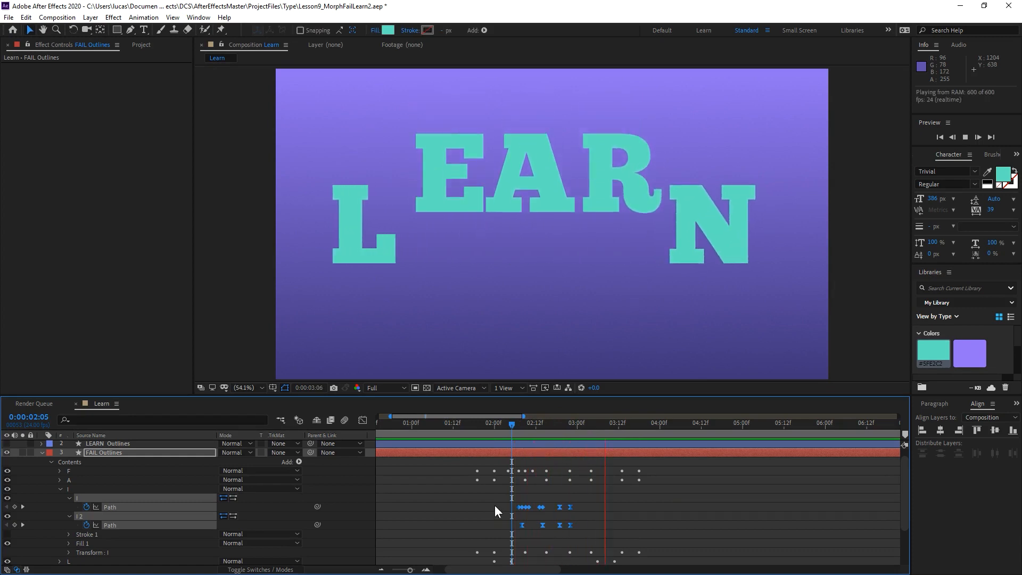
pyautogui.press('space')
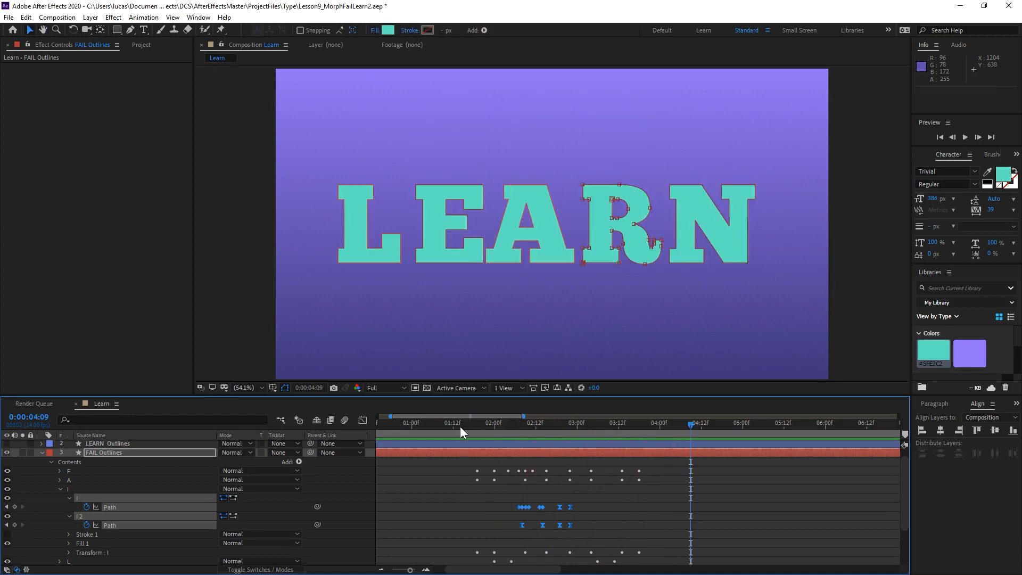
pyautogui.press('space')
pyautogui.press(',')
pyautogui.press(',')
pyautogui.press(',')
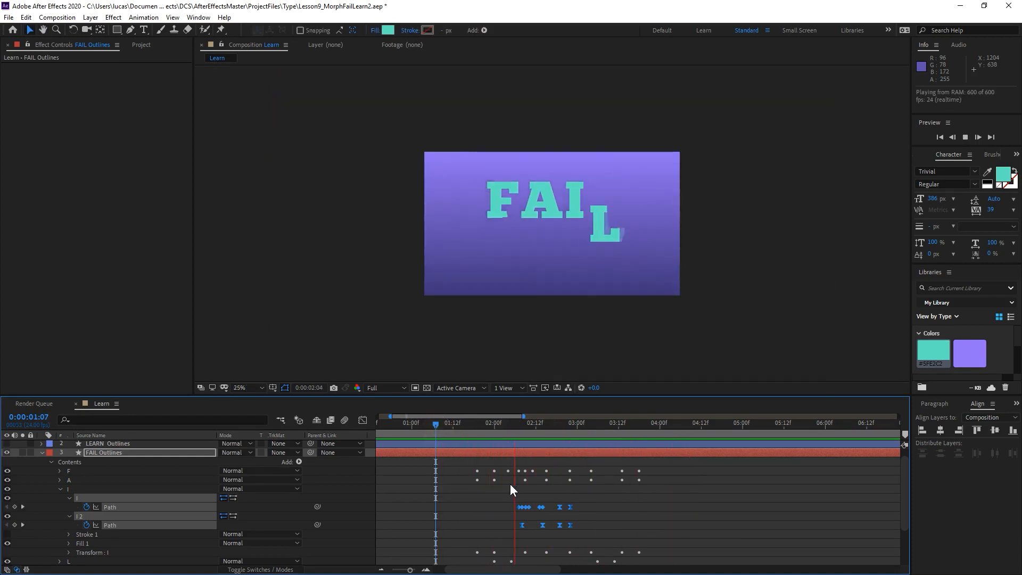
pyautogui.hotkey('shift', '/')
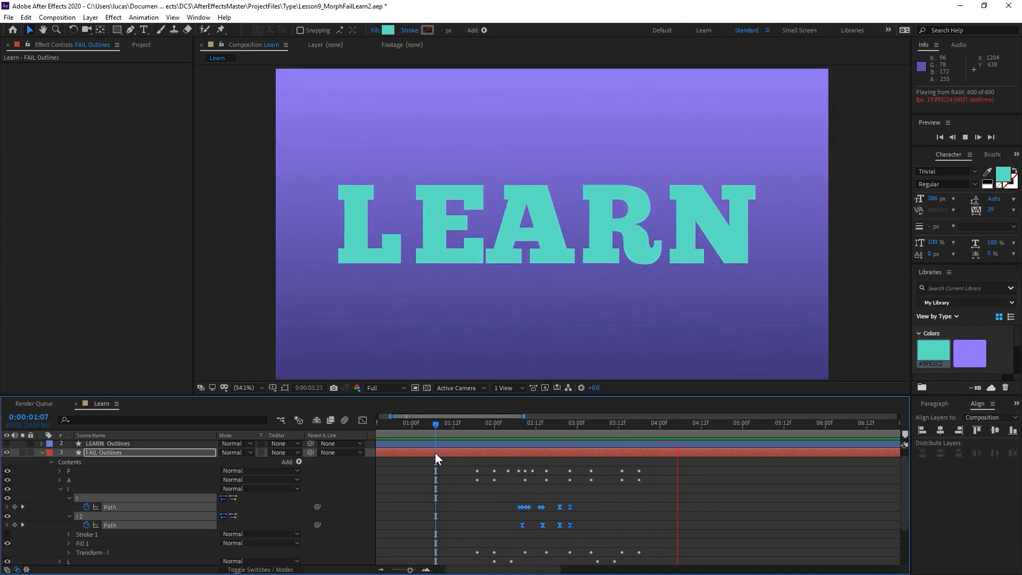
# Show the full timeline and preview the whole animation from 0:00:00:00 and again from 0:00:00:22.
pyautogui.click(458, 504)
pyautogui.press('-')
pyautogui.press('-')
pyautogui.press('-')
pyautogui.press('-')
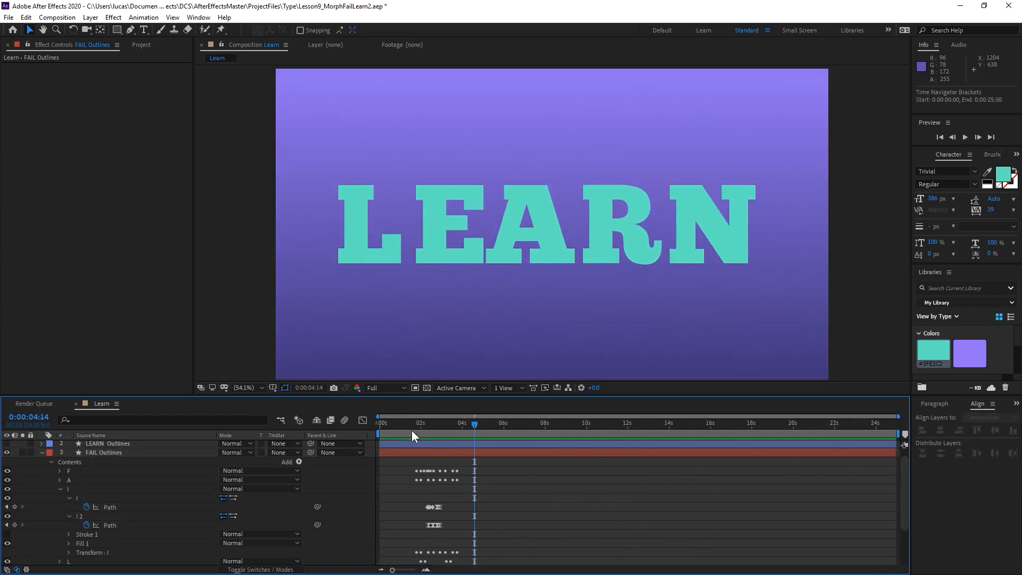
pyautogui.moveTo(410, 428); pyautogui.dragTo(344, 435)
pyautogui.press('space')
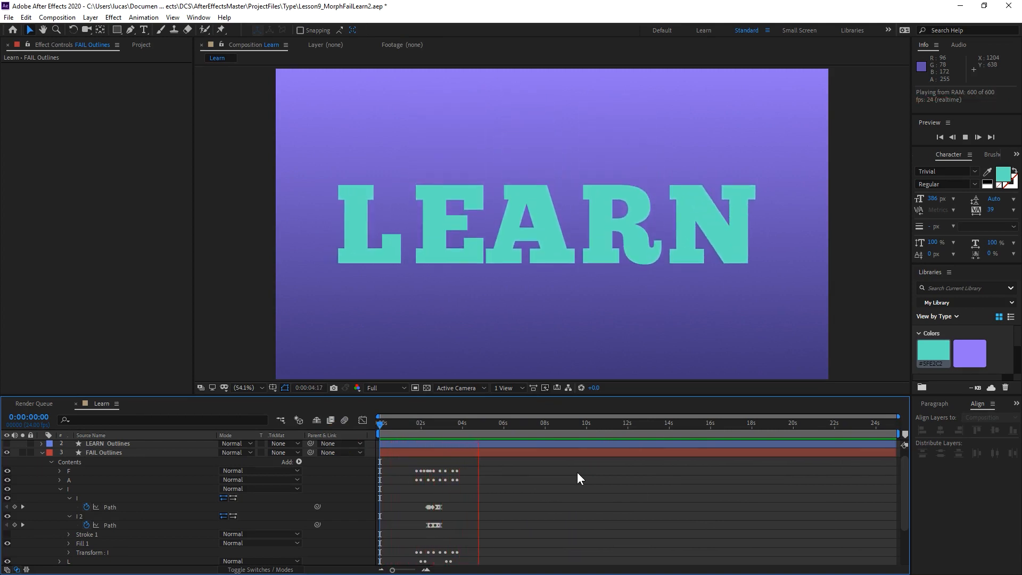
pyautogui.press('space')
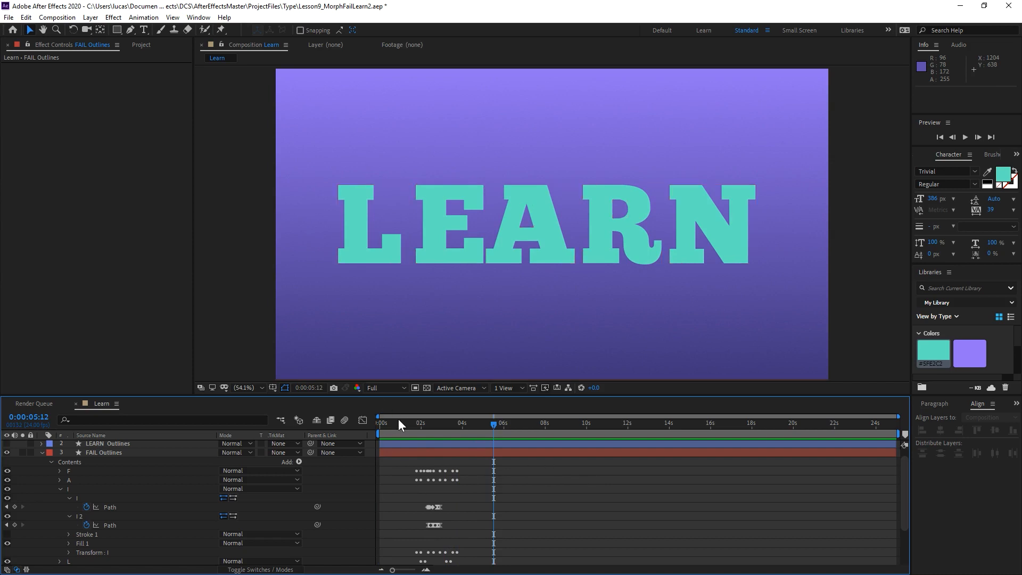
pyautogui.click(398, 423)
pyautogui.press('space')
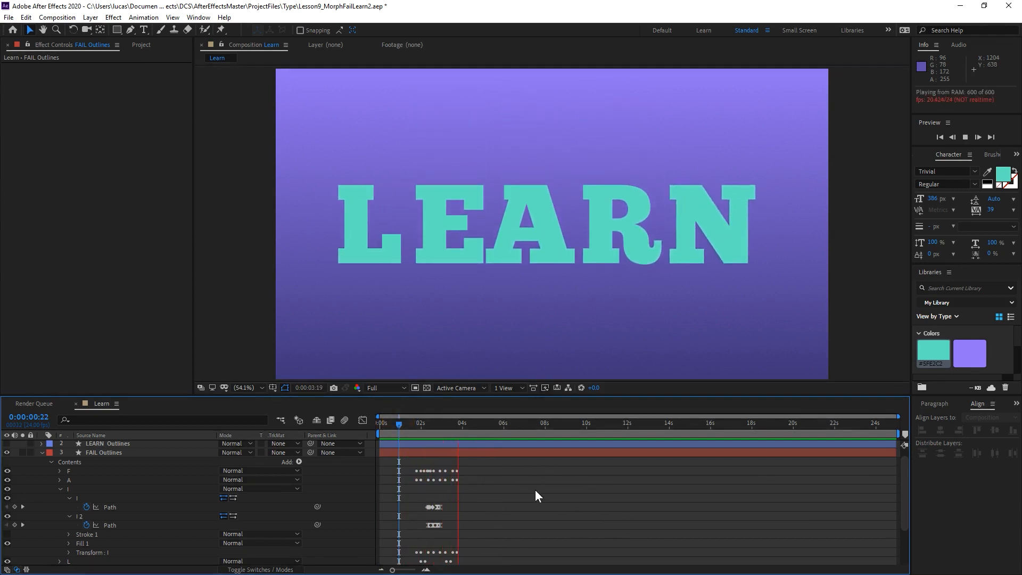
# Collapse the I group and reveal all keyframed properties of the FAIL Outlines layer, with the timeline enlarged around 0:00:02:06.
pyautogui.click(401, 424)
pyautogui.moveTo(402, 424); pyautogui.dragTo(414, 424)
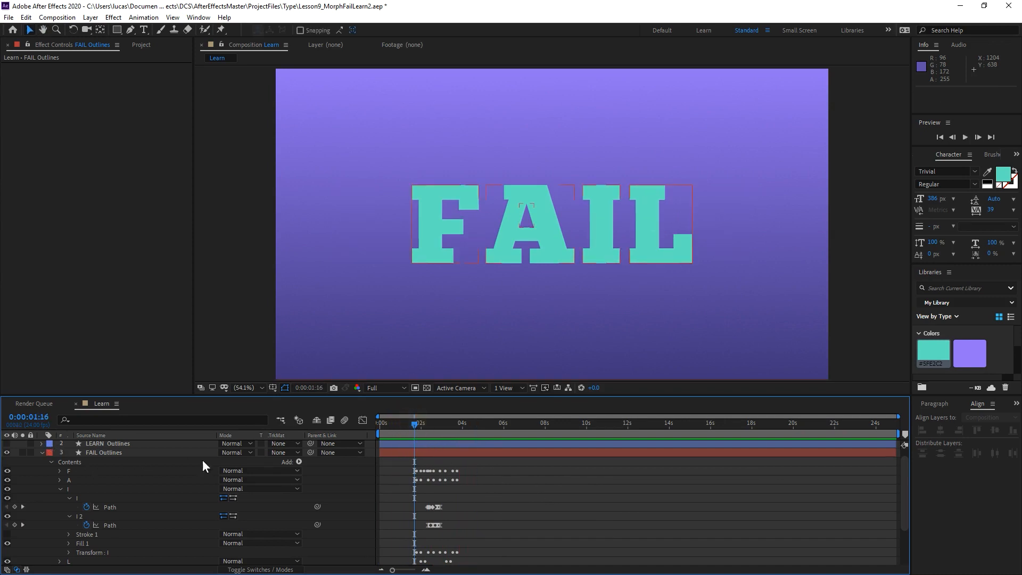
pyautogui.click(60, 488)
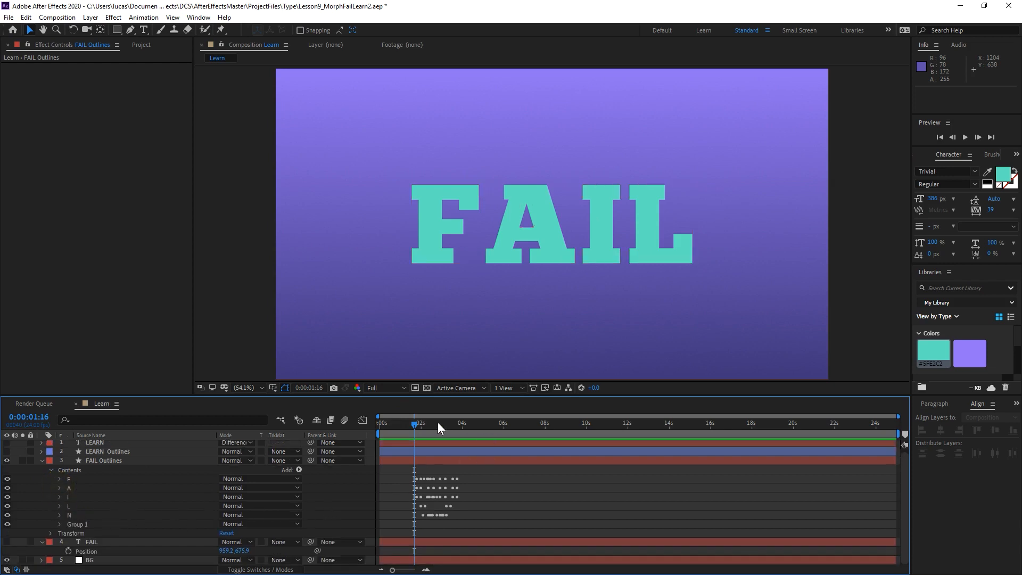
pyautogui.press('=')
pyautogui.press('=')
pyautogui.moveTo(420, 422); pyautogui.dragTo(462, 440)
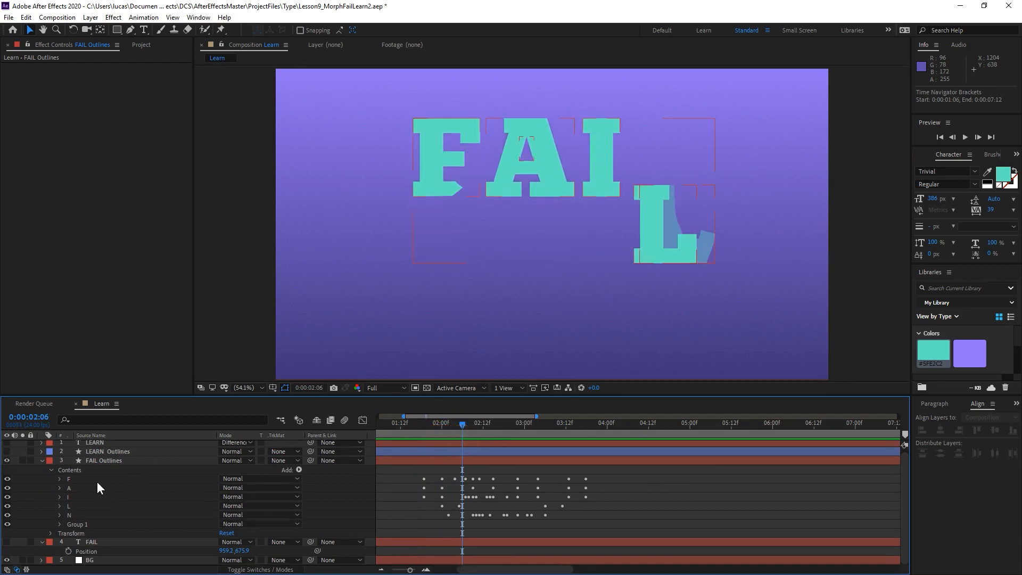
pyautogui.click(79, 481)
pyautogui.click(131, 459)
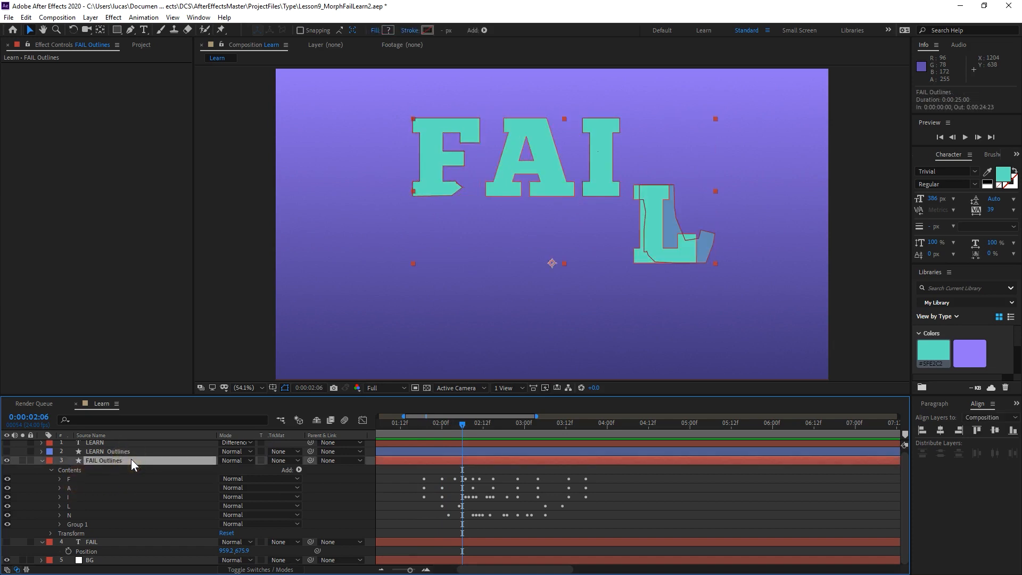
pyautogui.press('u')
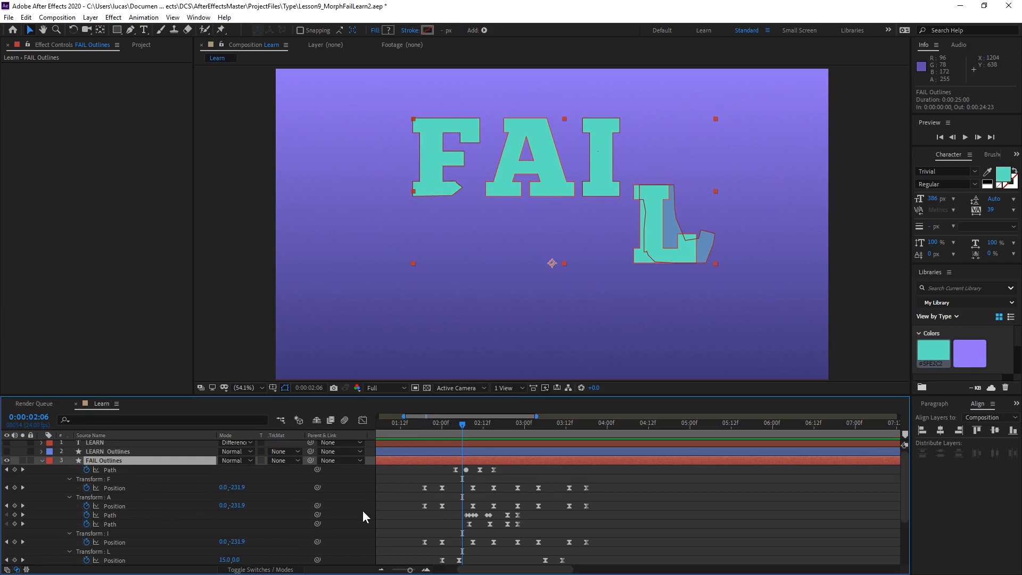
# Examine the letters' position and path keyframes by scrubbing from about 0:00:01:22 to 0:00:02:13.
pyautogui.moveTo(426, 426); pyautogui.dragTo(435, 425)
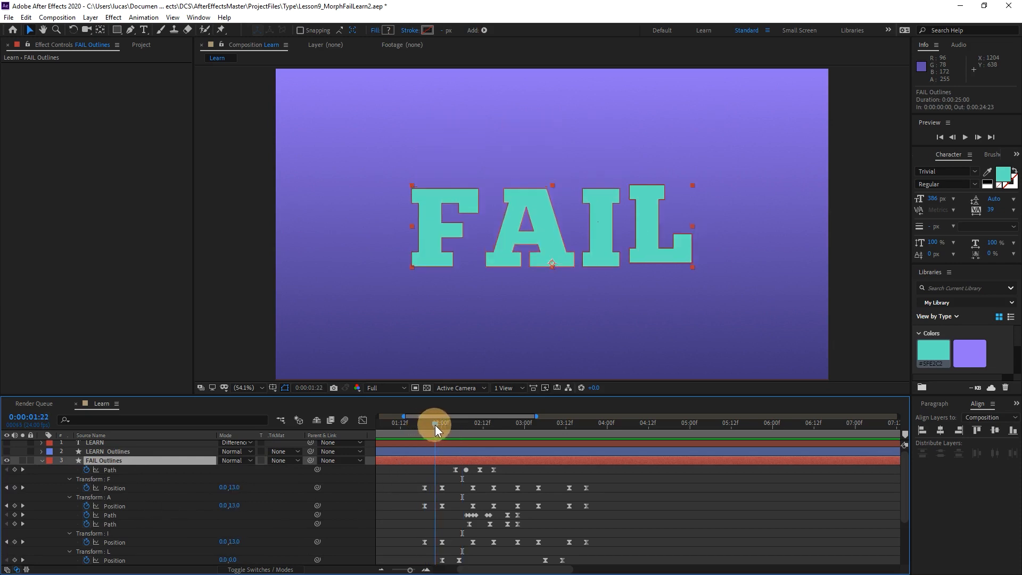
pyautogui.scroll(-2, 166, 491)
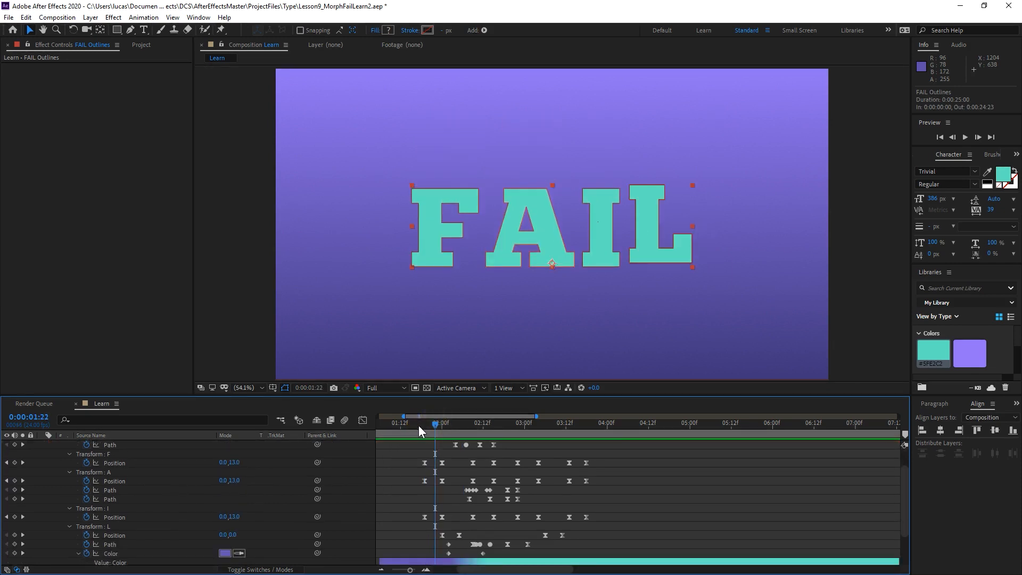
pyautogui.scroll(3, 400, 463)
pyautogui.moveTo(419, 430); pyautogui.dragTo(447, 436)
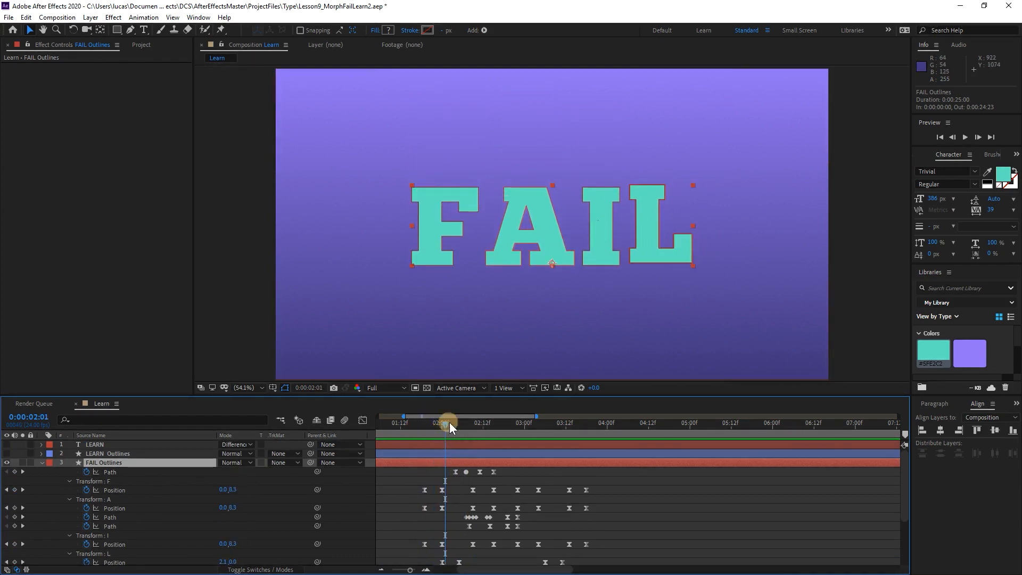
pyautogui.moveTo(449, 422); pyautogui.dragTo(473, 421)
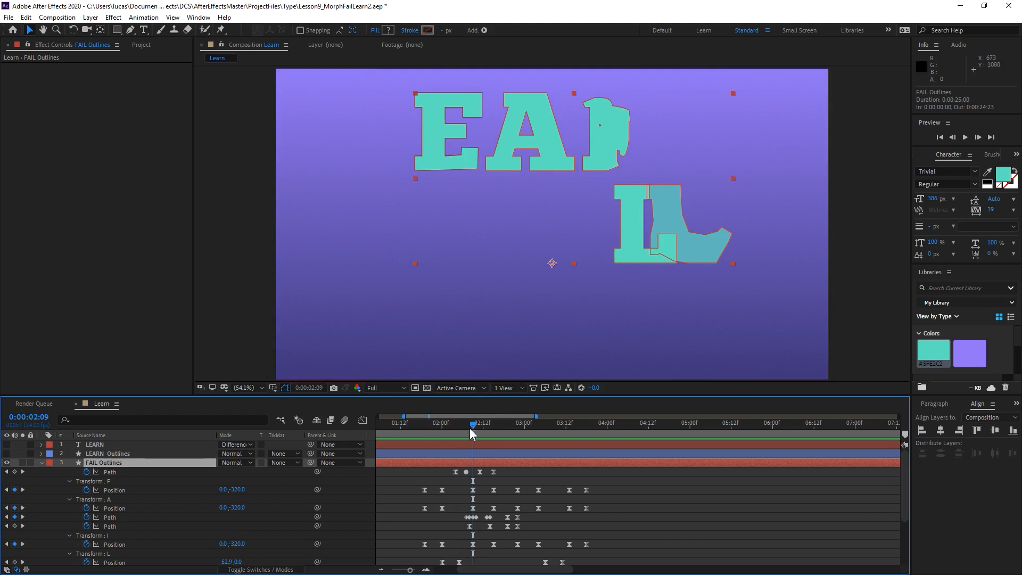
pyautogui.moveTo(471, 426)
pyautogui.mouseDown()
pyautogui.moveTo(440, 430)
pyautogui.moveTo(486, 429)
pyautogui.mouseUp()
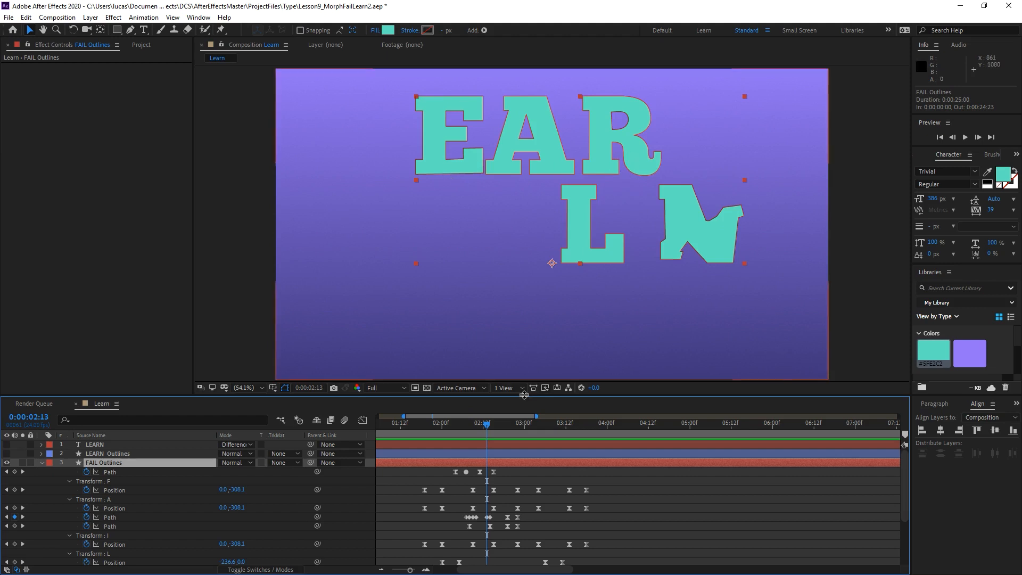
# Shift the A's Position keyframes and the two Path rows beneath it five frames later, placing the second Position keyframe at 0:00:02:05.
pyautogui.moveTo(484, 424); pyautogui.dragTo(441, 426)
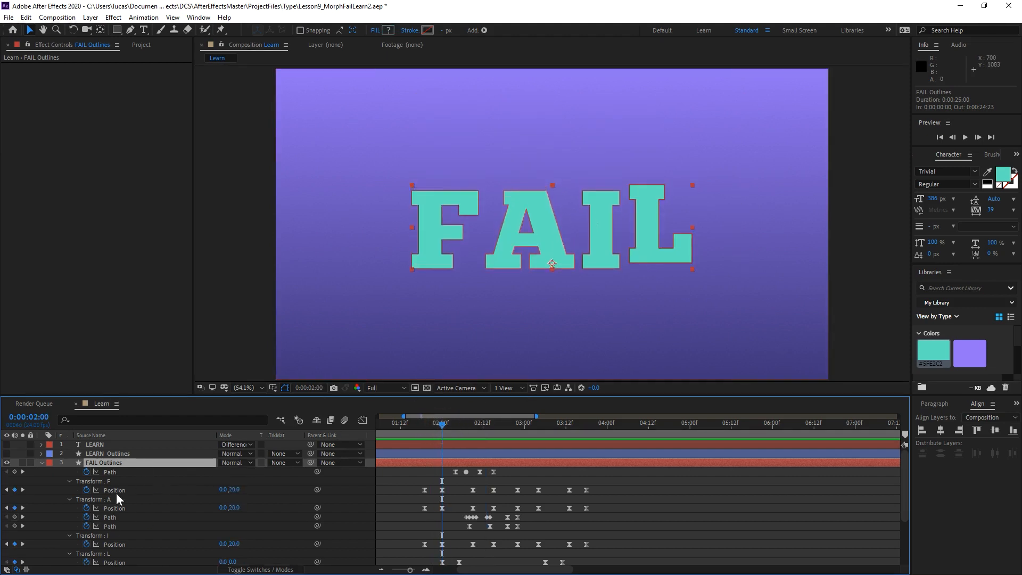
pyautogui.click(110, 500)
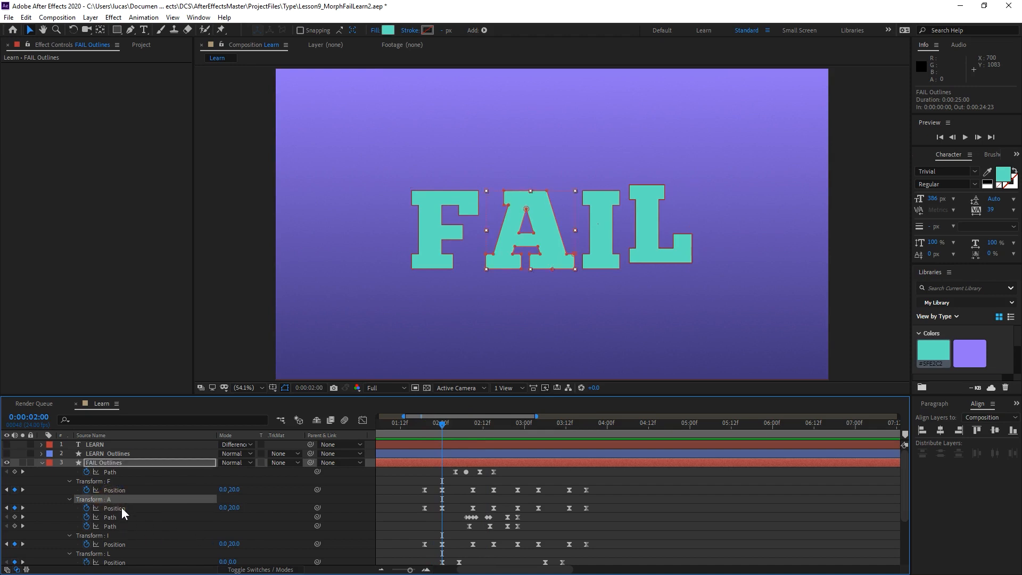
pyautogui.click(122, 507)
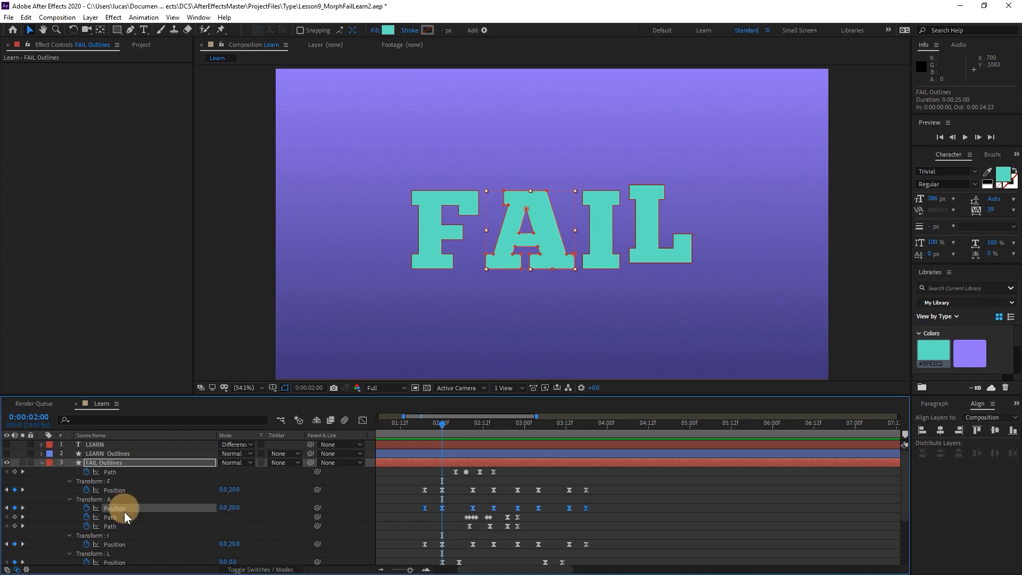
pyautogui.keyDown('shift'); pyautogui.click(123, 526); pyautogui.keyUp('shift')
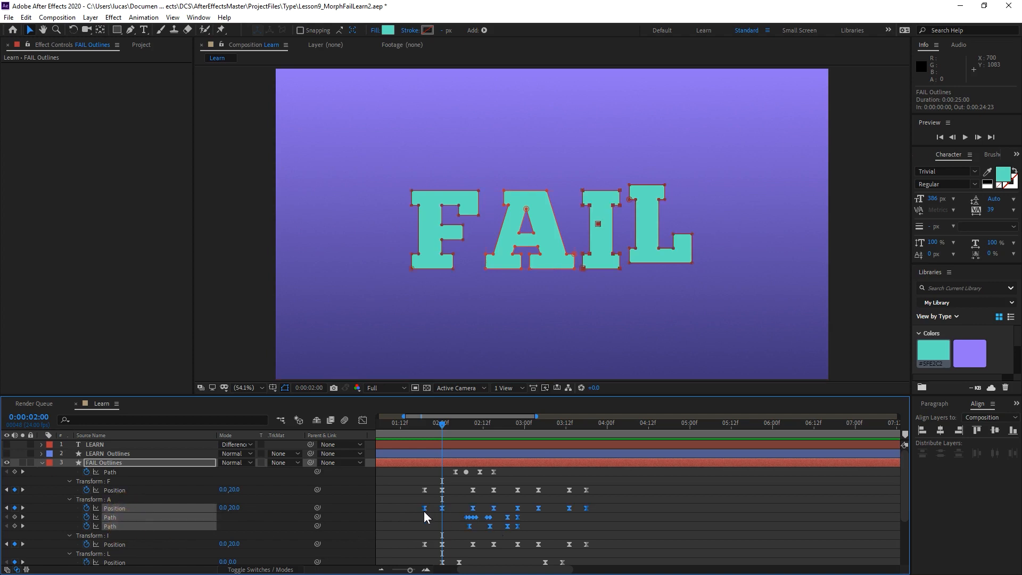
pyautogui.moveTo(424, 512)
pyautogui.mouseDown()
pyautogui.moveTo(433, 512)
pyautogui.moveTo(421, 512)
pyautogui.mouseUp()
pyautogui.moveTo(450, 425); pyautogui.dragTo(462, 425)
pyautogui.moveTo(444, 508); pyautogui.dragTo(460, 511)
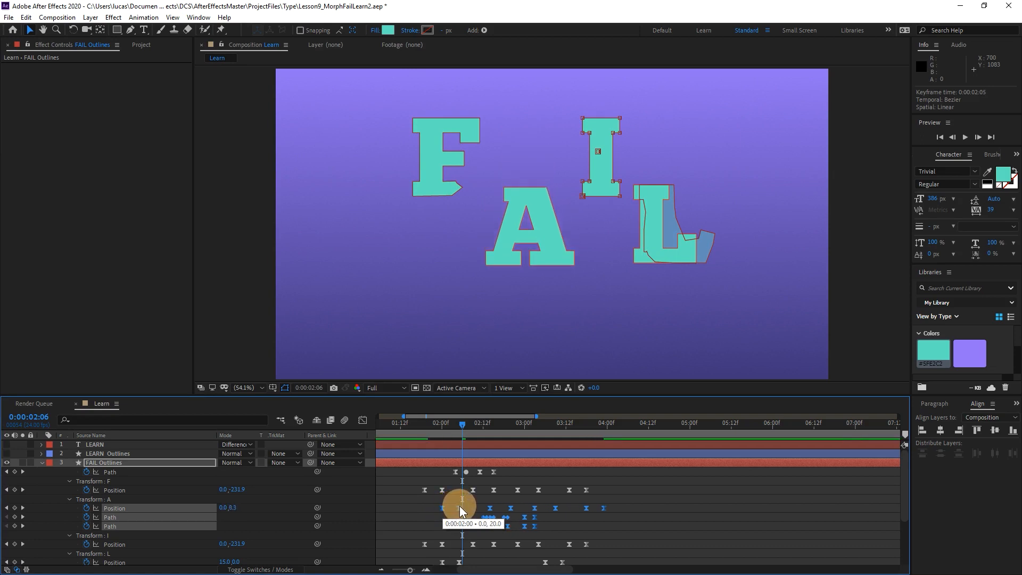
# Shift the F's Path and Position keyframes about ten frames later and preview the staggered jumps from 0:00:01:18.
pyautogui.moveTo(416, 470); pyautogui.dragTo(599, 490)
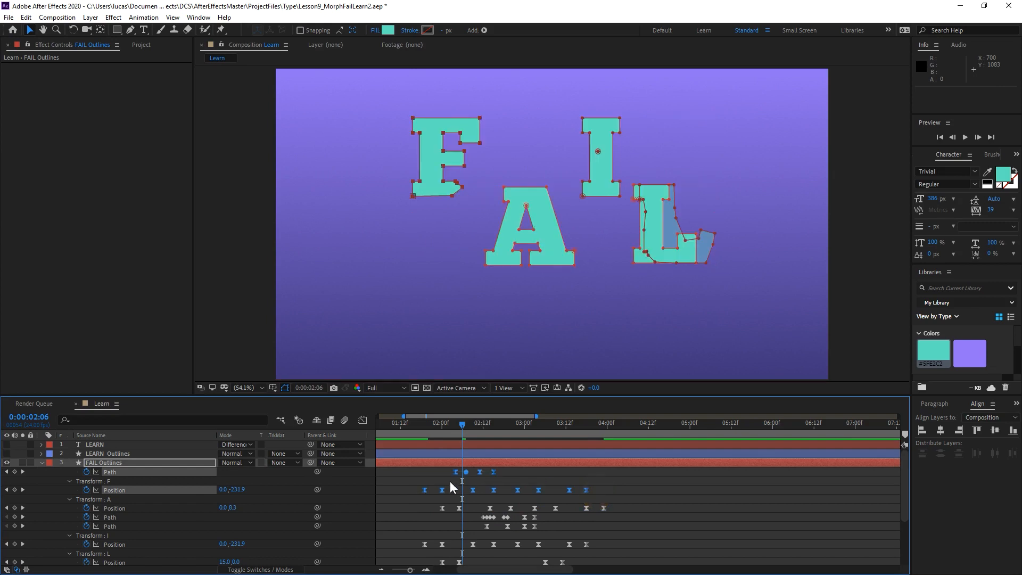
pyautogui.moveTo(424, 495); pyautogui.dragTo(461, 496)
pyautogui.click(421, 424)
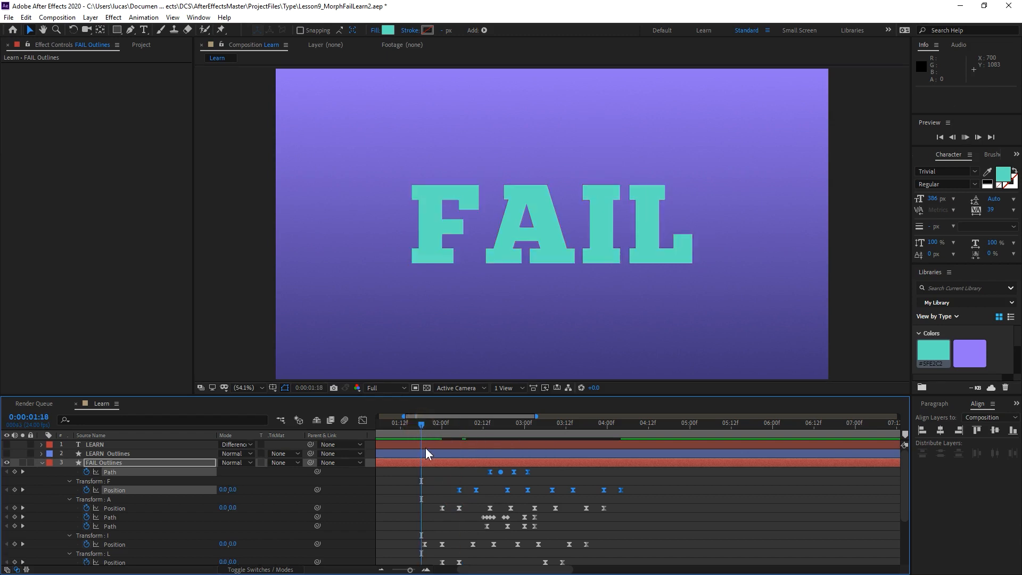
pyautogui.press('space')
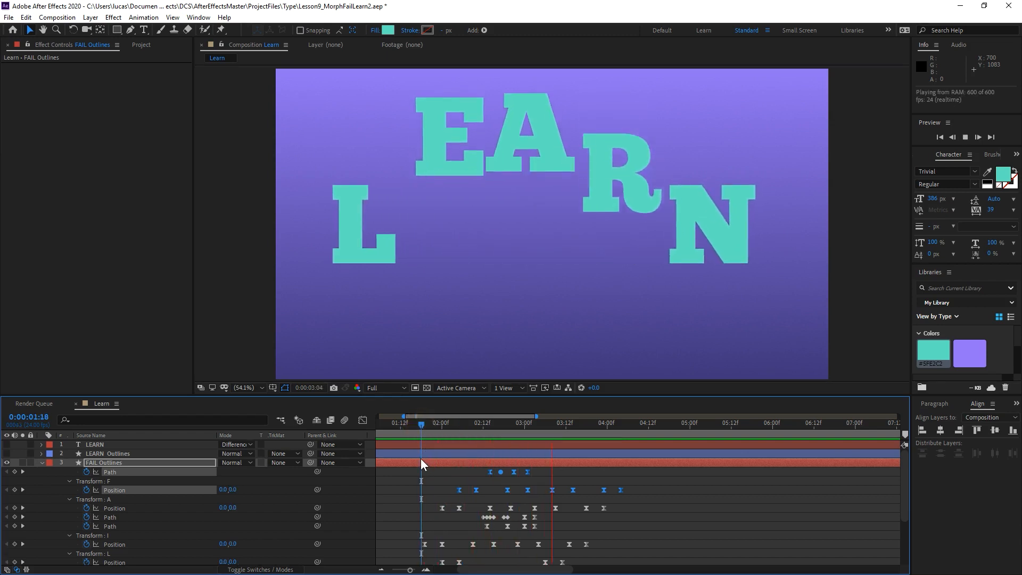
# Replay the staggered morph from 0:00:01:12, then fit the whole composition in the viewer.
pyautogui.click(400, 424)
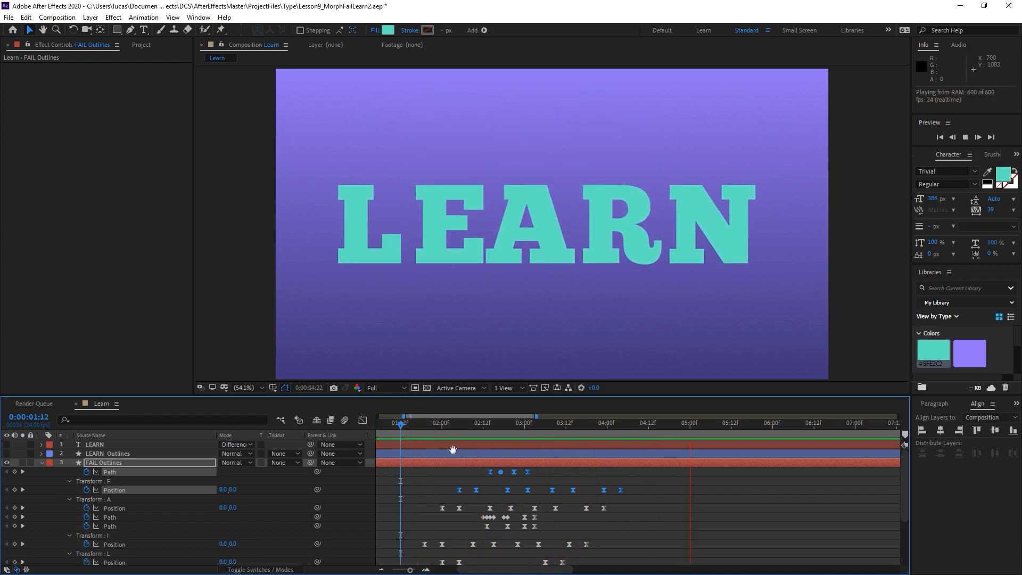
pyautogui.press('/')
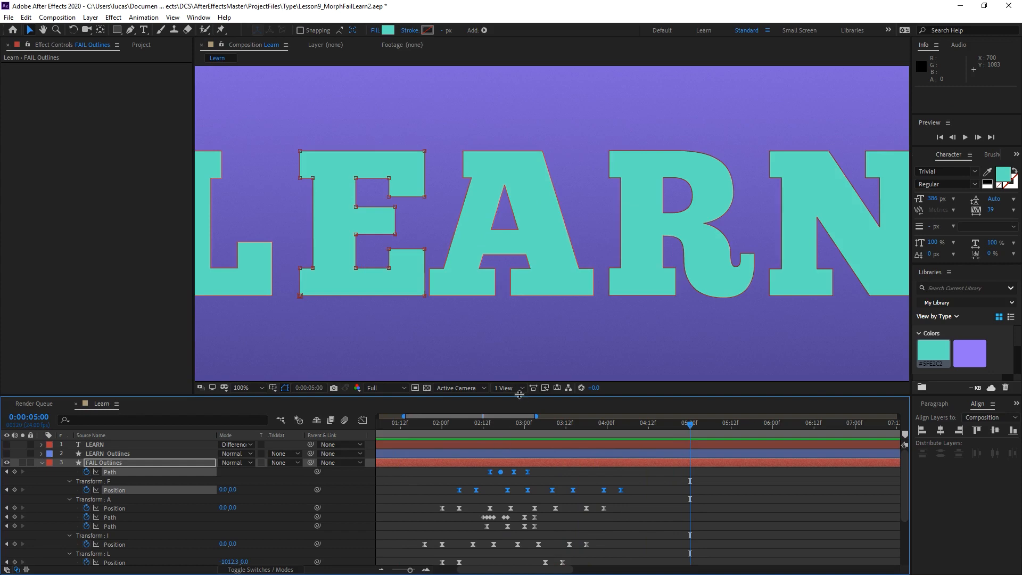
pyautogui.hotkey('shift', '/')
# Show the timeline from 0 to 15 seconds, collapse the FAIL Outlines layer, and preview the animation from 0:00:00:00.
pyautogui.click(389, 507)
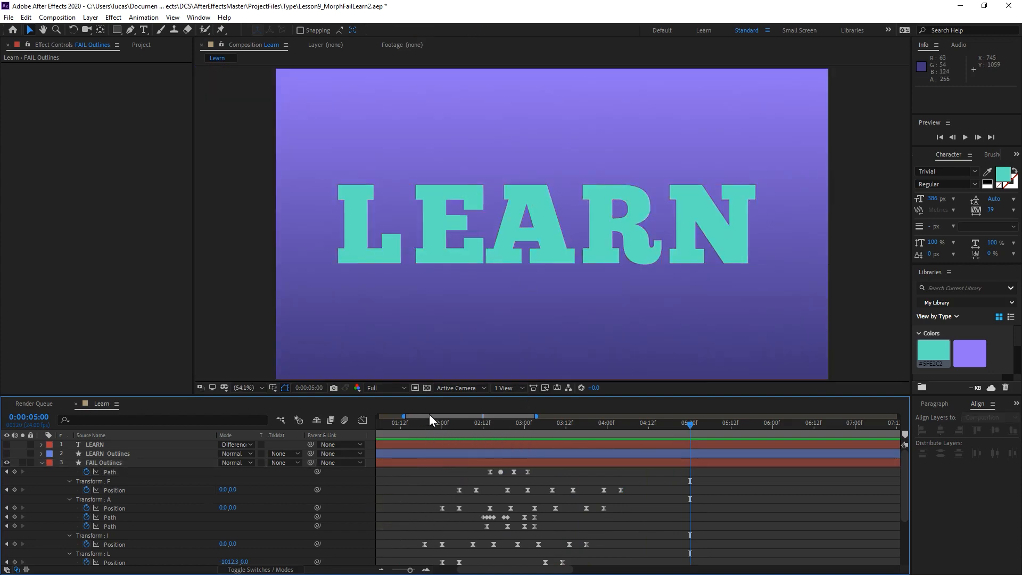
pyautogui.scroll(-3, 448, 505)
pyautogui.moveTo(446, 429); pyautogui.dragTo(391, 449)
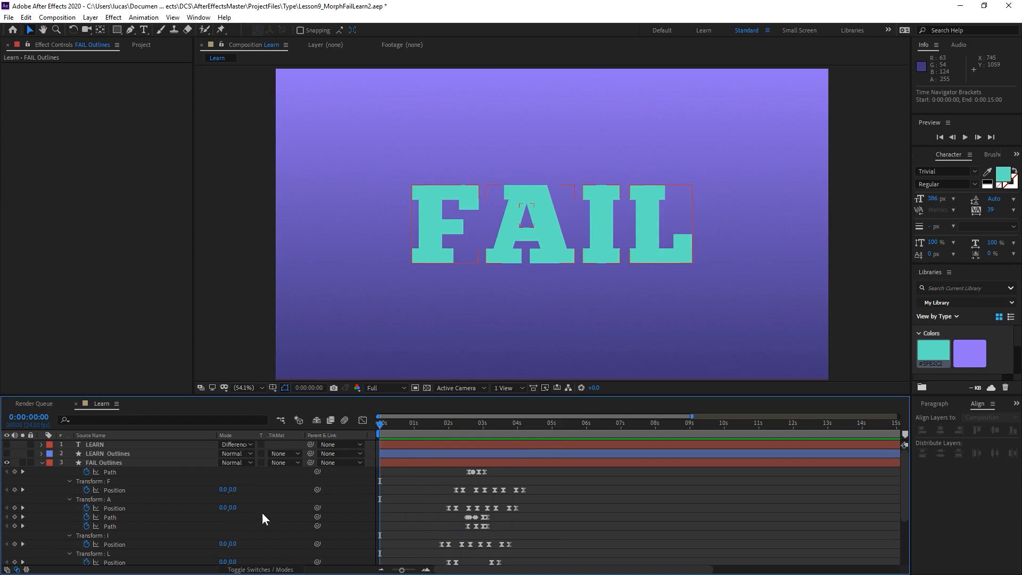
pyautogui.click(41, 462)
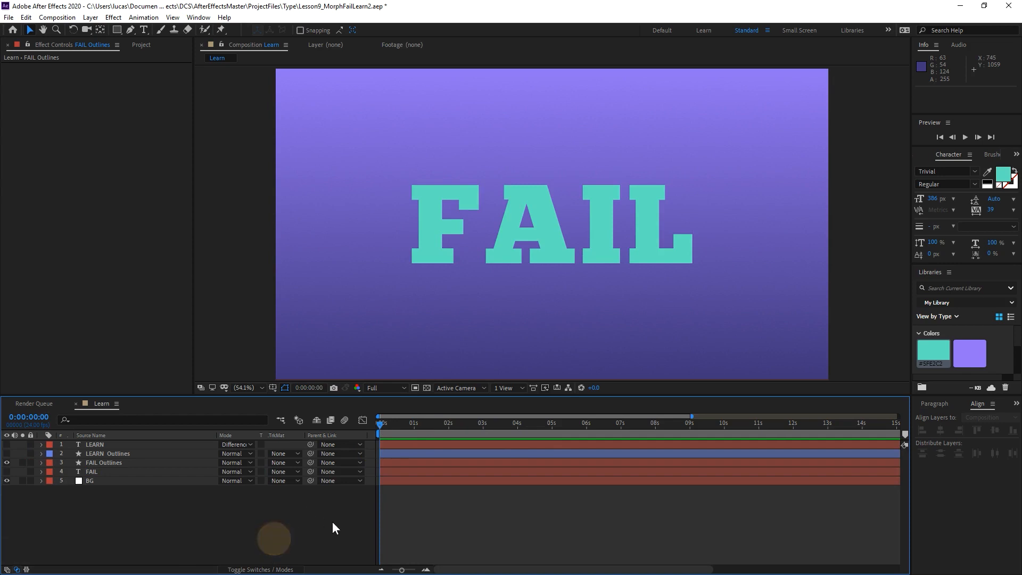
pyautogui.press('space')
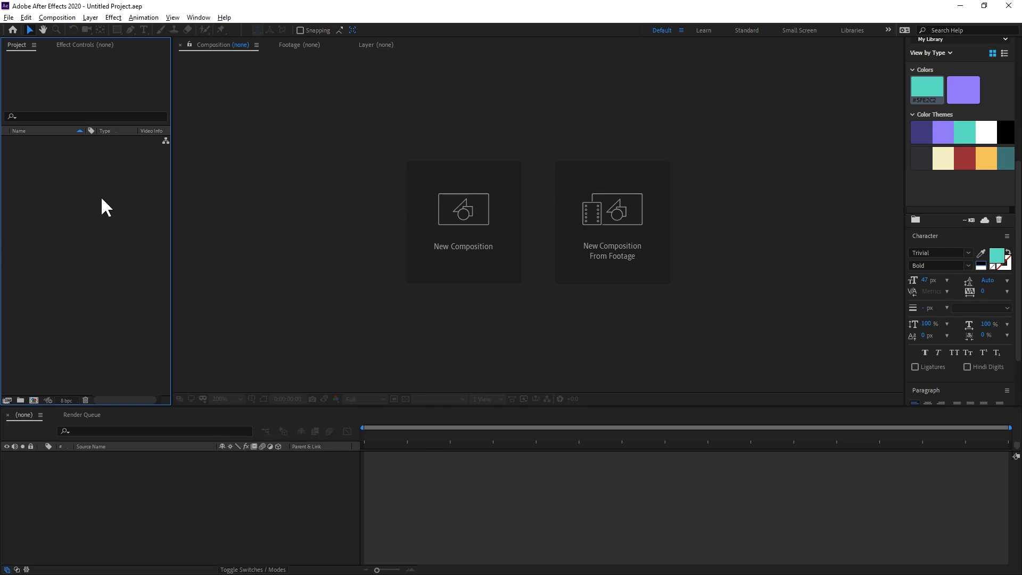
# Import the Train photo from the AfterEffectsMaster Assets > Photos folder as footage into the new project.
pyautogui.rightClick(102, 198)
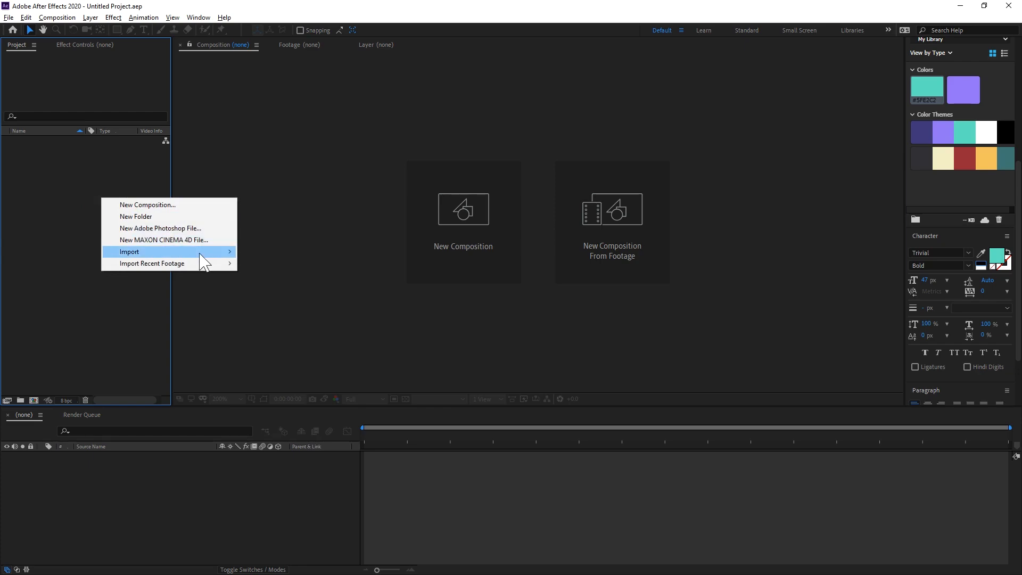
pyautogui.moveTo(207, 252)
pyautogui.click(255, 252)
pyautogui.click(289, 22)
pyautogui.doubleClick(144, 121)
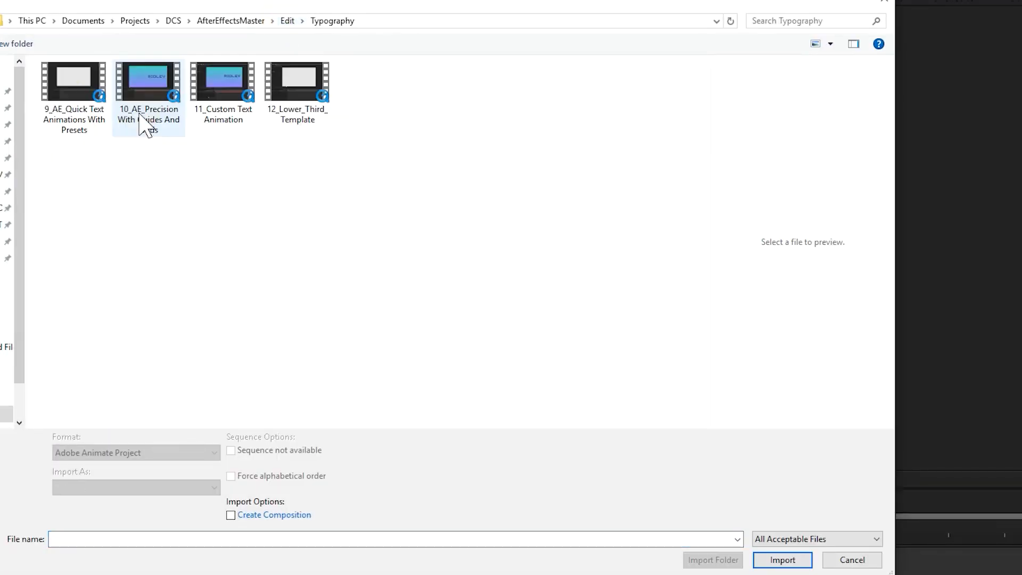
pyautogui.click(230, 21)
pyautogui.doubleClick(65, 98)
pyautogui.doubleClick(75, 96)
pyautogui.click(236, 89)
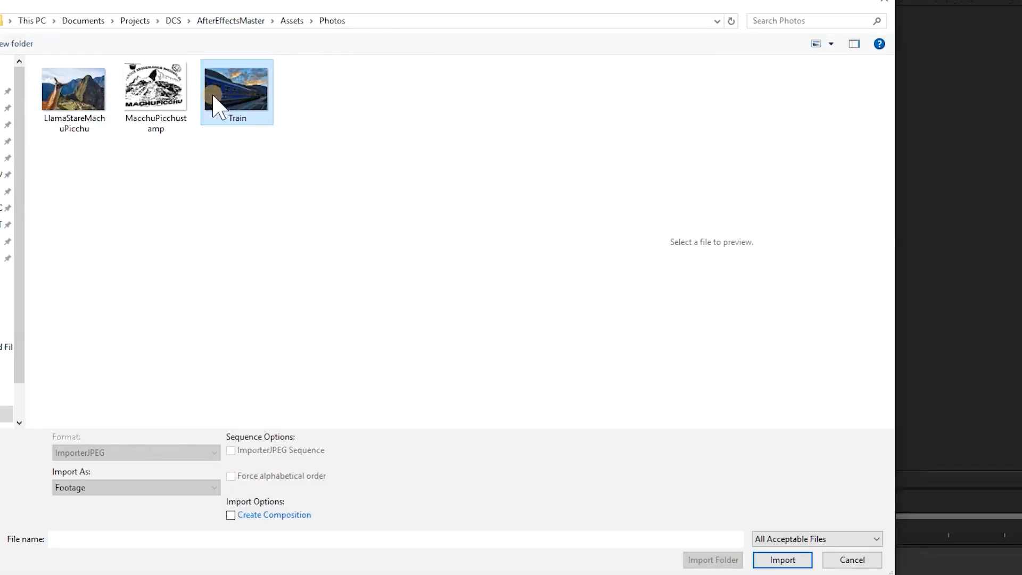
pyautogui.click(778, 559)
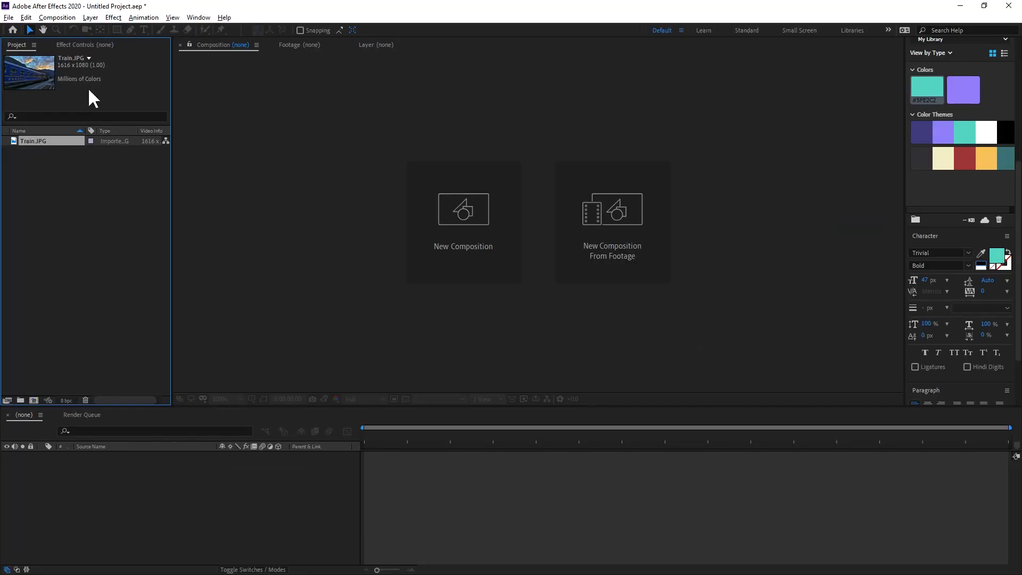
# Create a composition named PathAnimation with the HDTV 1080 24 preset and a 20-second duration.
pyautogui.click(493, 205)
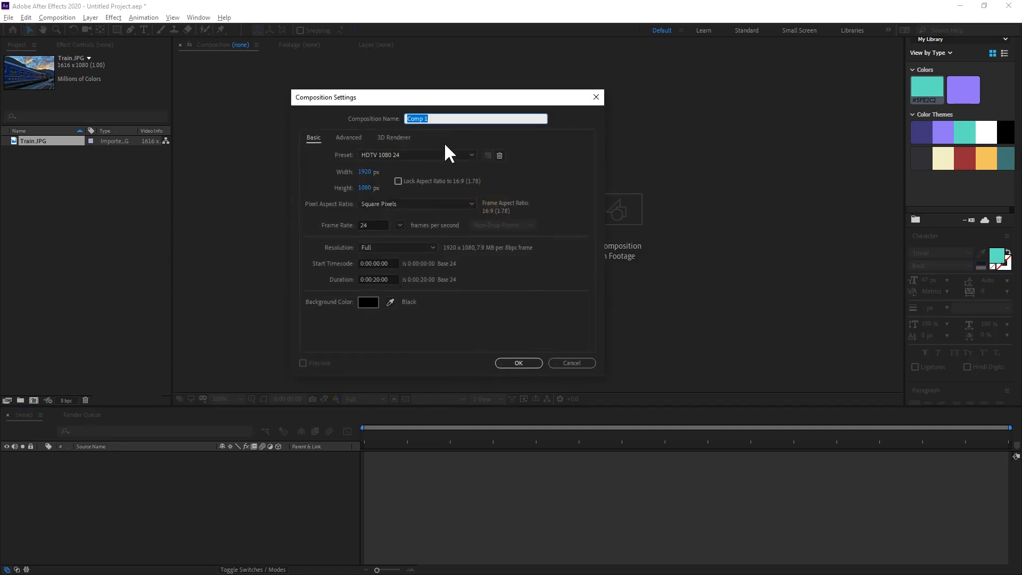
pyautogui.write('PathANimation')
pyautogui.click(513, 363)
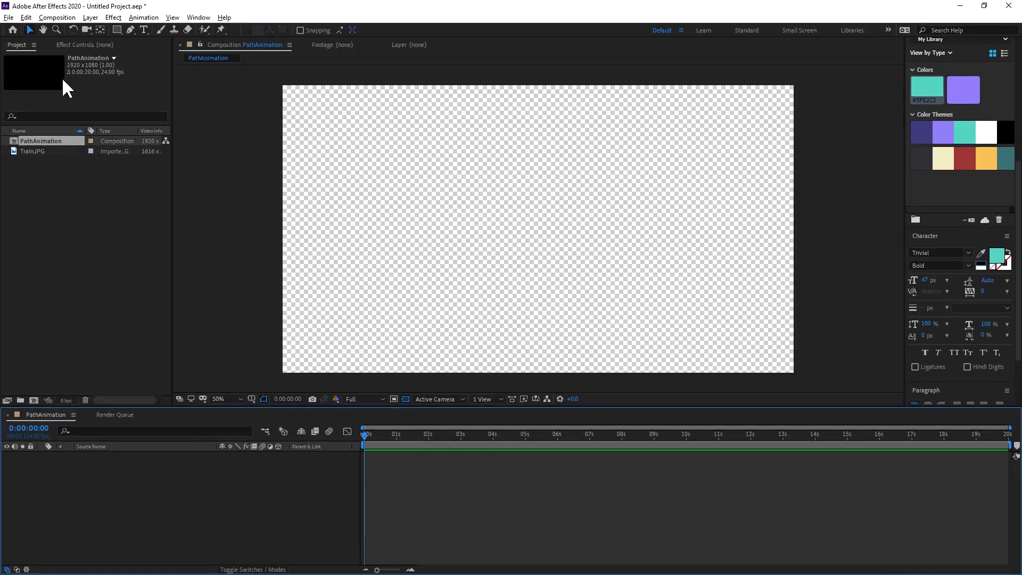
# Add Train.JPG to the PathAnimation timeline and scale it to 119% so it fills the frame's width.
pyautogui.moveTo(39, 154); pyautogui.dragTo(224, 546)
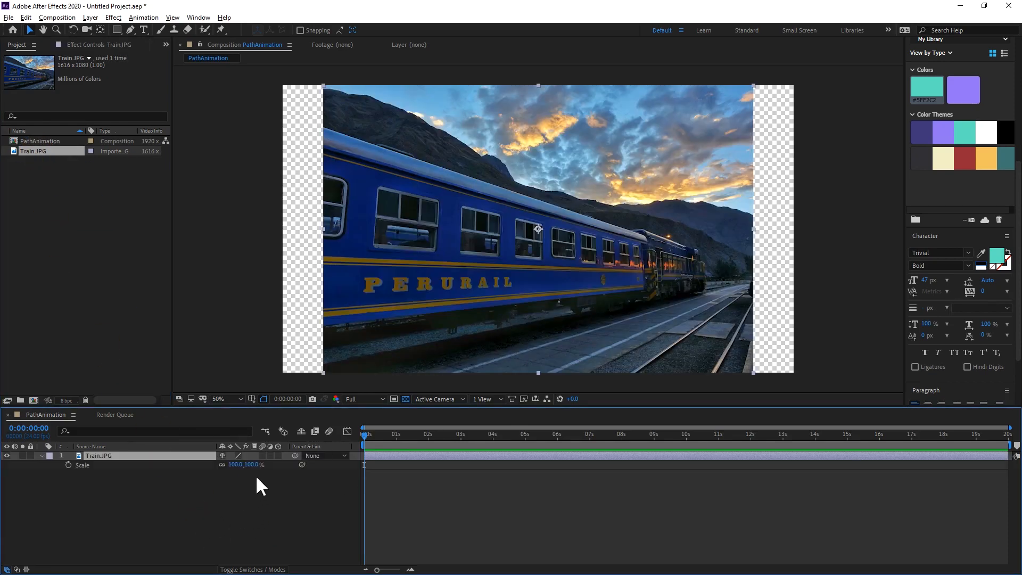
pyautogui.moveTo(254, 465); pyautogui.dragTo(261, 464)
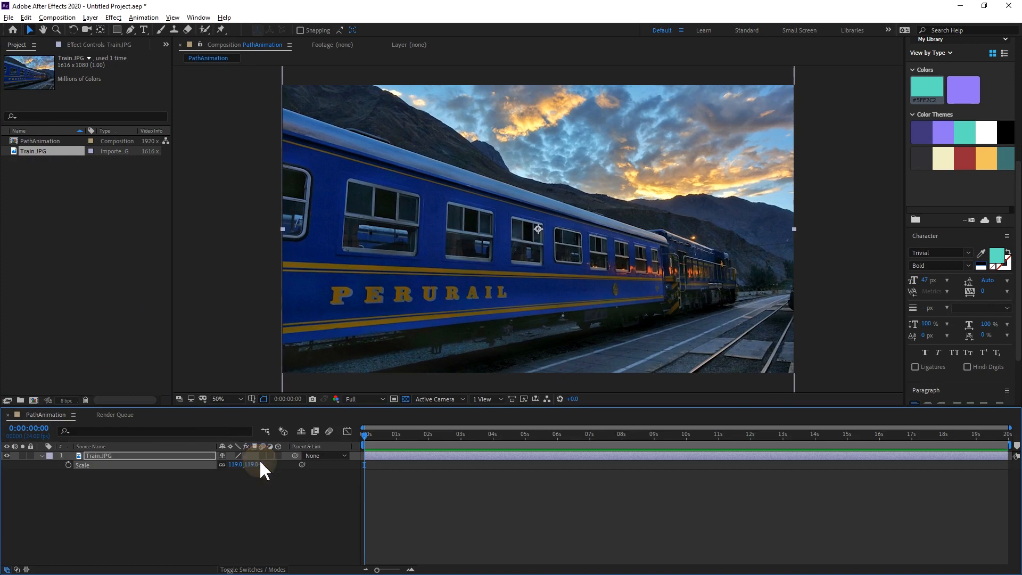
pyautogui.click(286, 511)
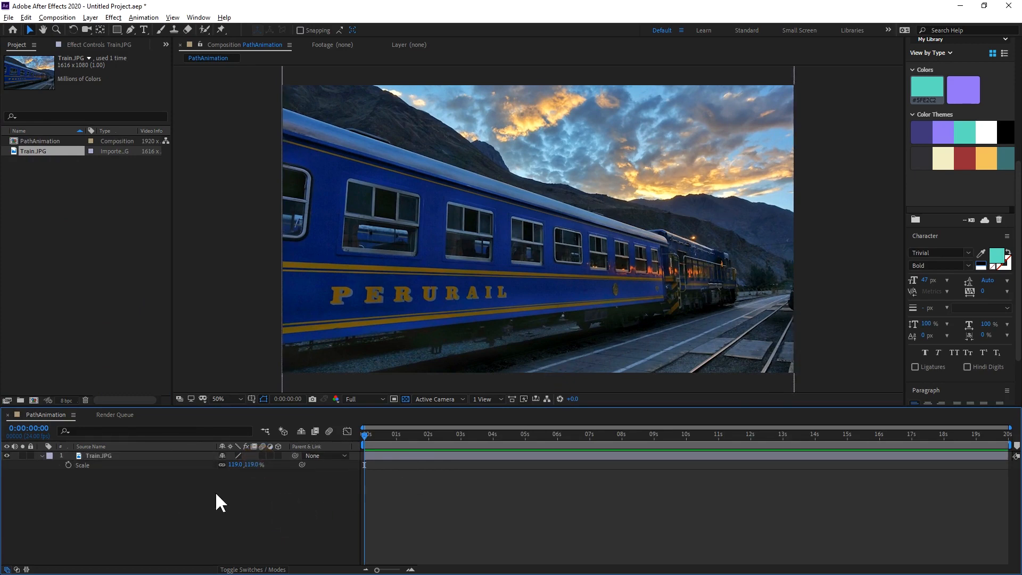
# Add a text layer above the photo reading "Train to Machu Picchu".
pyautogui.rightClick(349, 374)
pyautogui.rightClick(256, 234)
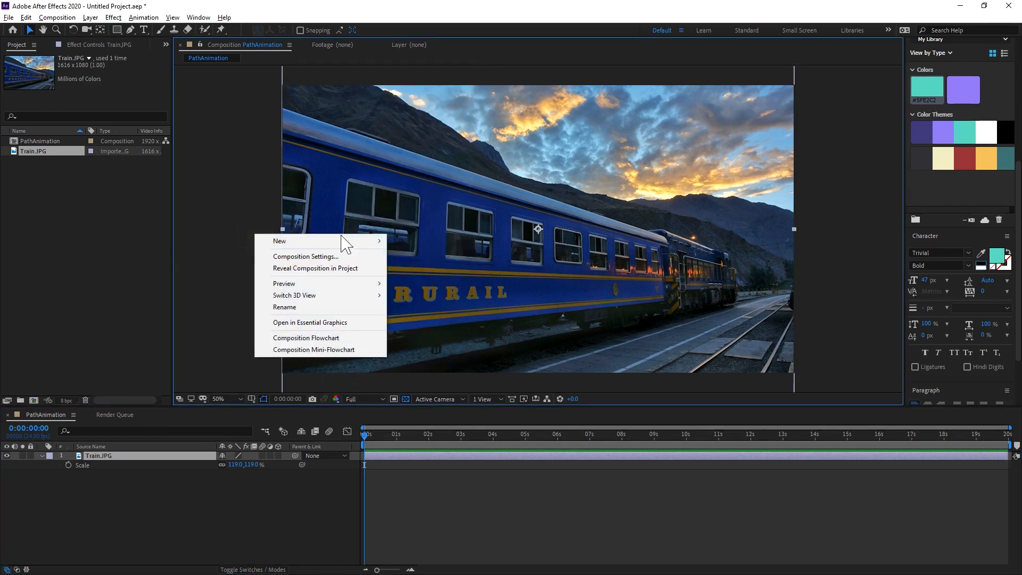
pyautogui.moveTo(373, 240)
pyautogui.click(432, 256)
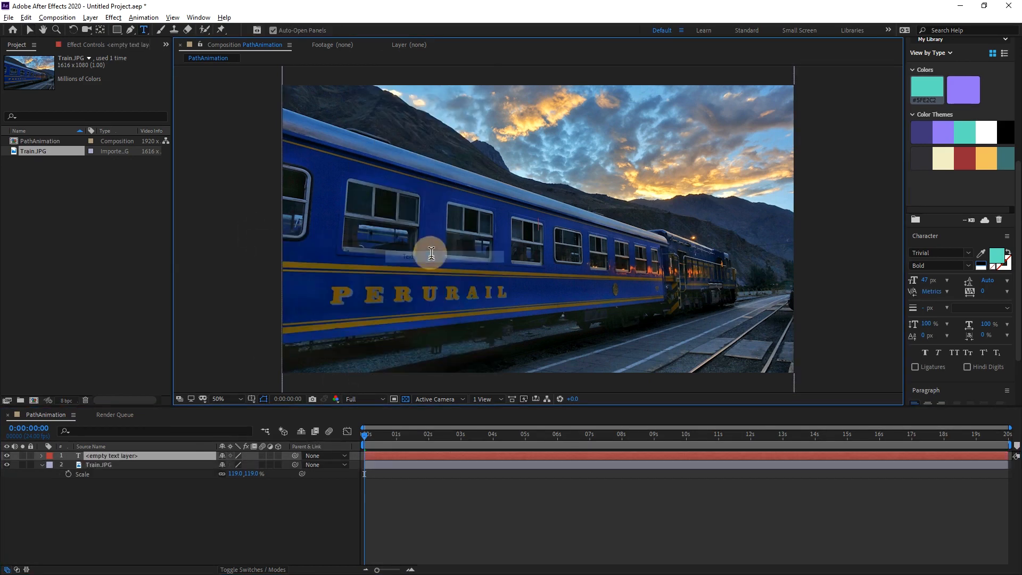
pyautogui.write('Train to Machu')
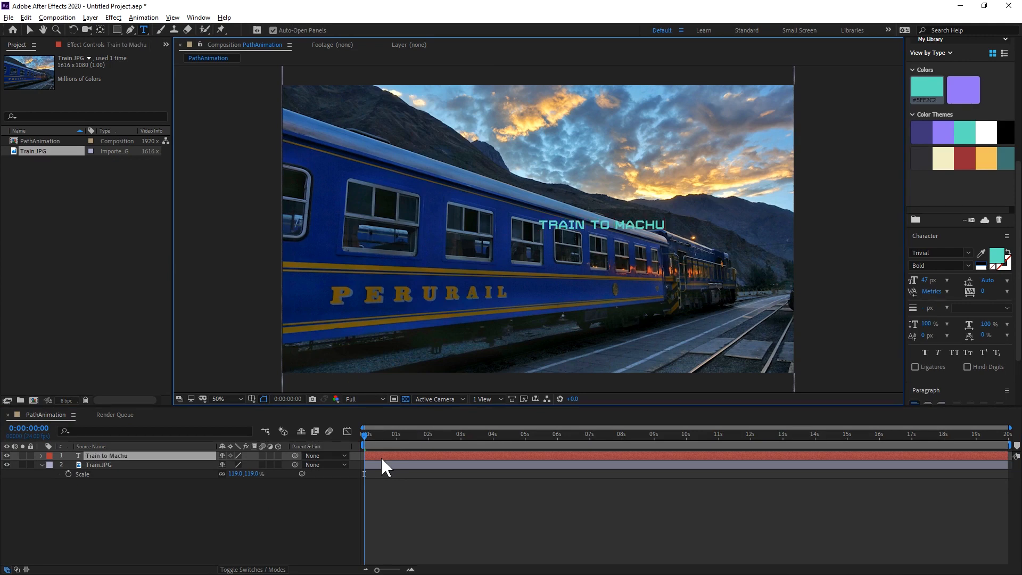
pyautogui.write(' Picchu')
# Change the font of the whole "Train to Machu Picchu" text to ChunkFive Print.
pyautogui.click(136, 453)
pyautogui.click(936, 253)
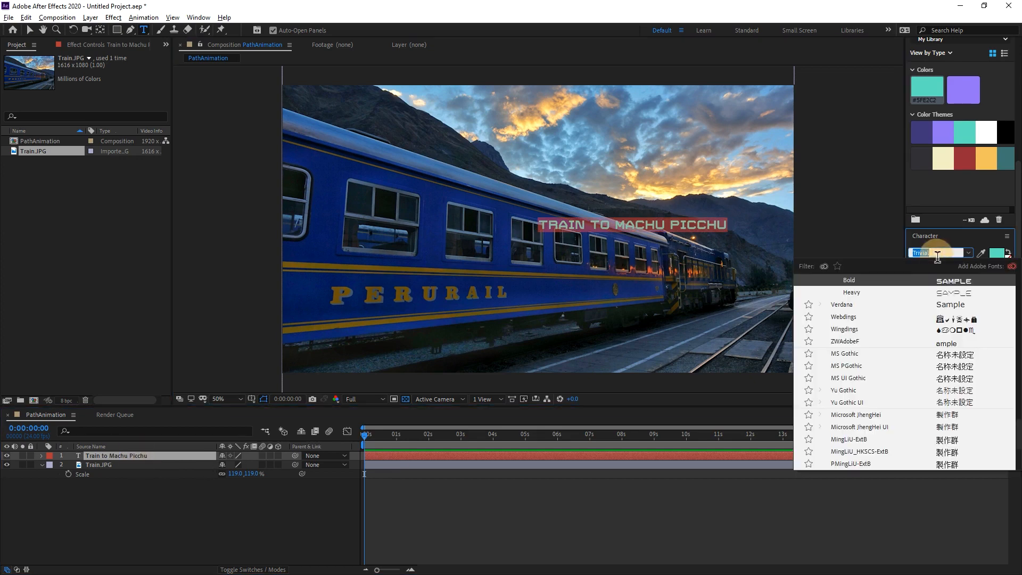
pyautogui.press('Up')
pyautogui.press('Up')
pyautogui.press('Up')
pyautogui.press('Up')
pyautogui.press('Up')
pyautogui.press('Up')
pyautogui.press('Up')
pyautogui.press('Up')
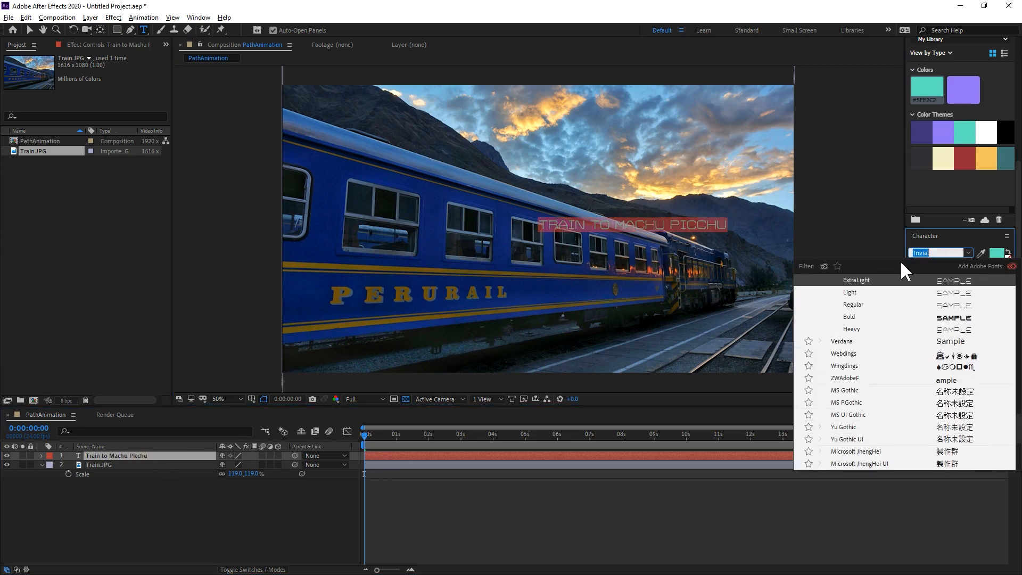
pyautogui.press('Up')
pyautogui.press('Up')
pyautogui.press('Up')
pyautogui.press('Up')
pyautogui.press('Up')
pyautogui.press('Up')
pyautogui.press('Up')
pyautogui.press('Up')
pyautogui.press('Up')
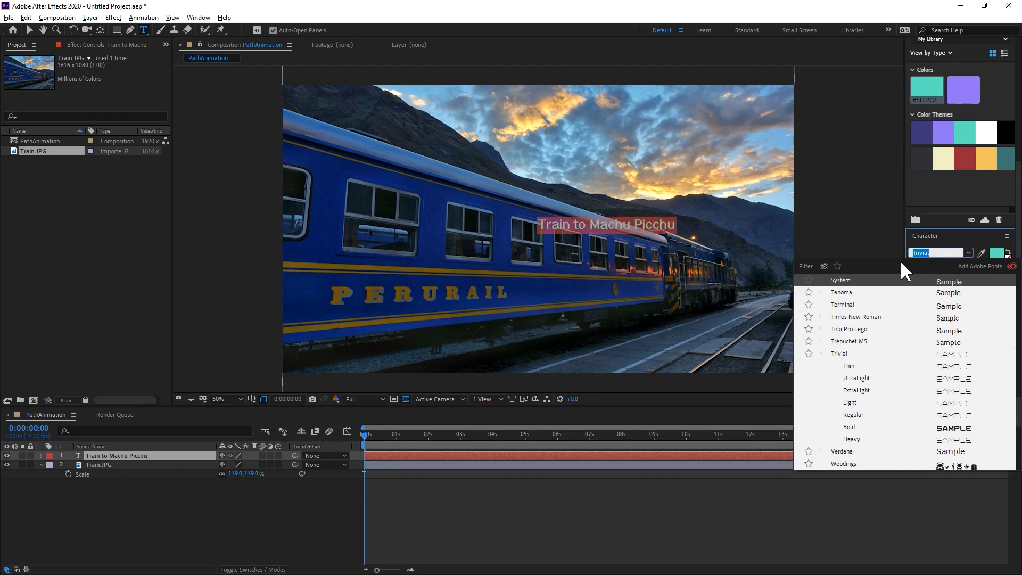
pyautogui.press('Up')
pyautogui.press('Up')
pyautogui.press('Up')
pyautogui.press('Up')
pyautogui.press('Up')
pyautogui.press('Up')
pyautogui.press('Up')
pyautogui.press('Up')
pyautogui.press('Up')
pyautogui.press('Up')
pyautogui.press('Up')
pyautogui.press('Up')
pyautogui.press('Up')
pyautogui.press('Up')
pyautogui.press('Up')
pyautogui.press('Up')
pyautogui.press('Up')
pyautogui.press('Up')
pyautogui.press('Up')
pyautogui.press('Up')
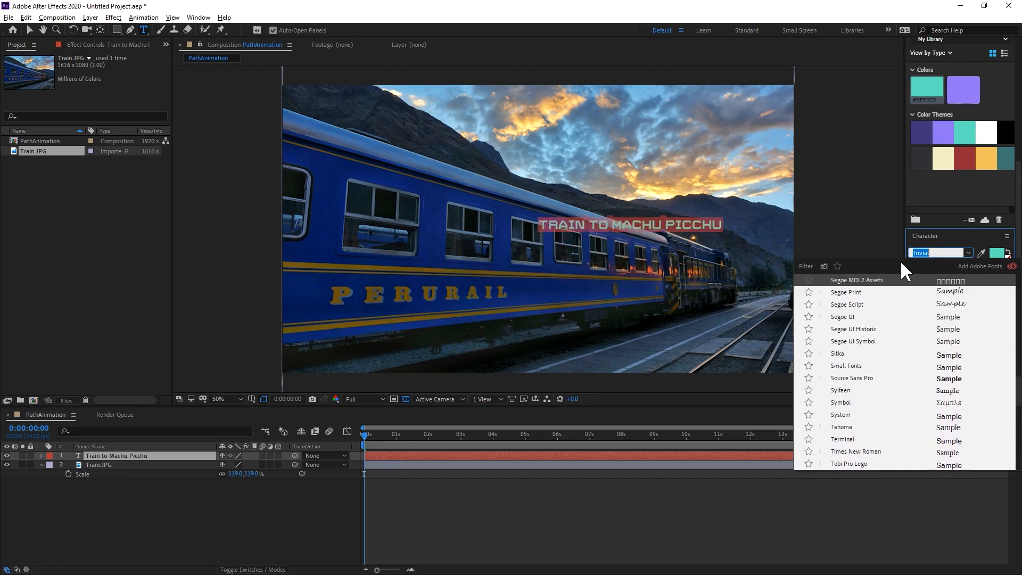
pyautogui.press('Down')
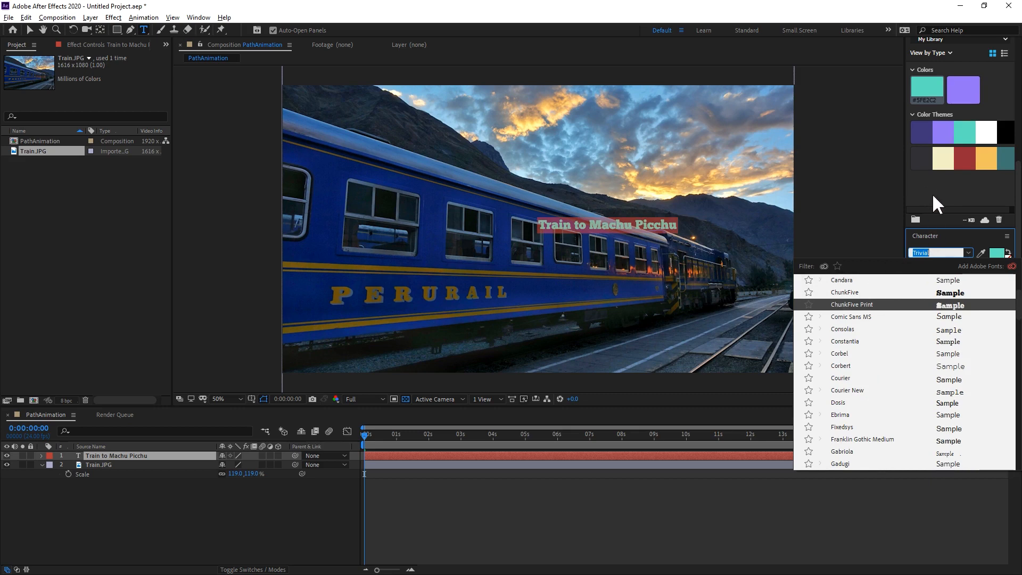
pyautogui.click(952, 192)
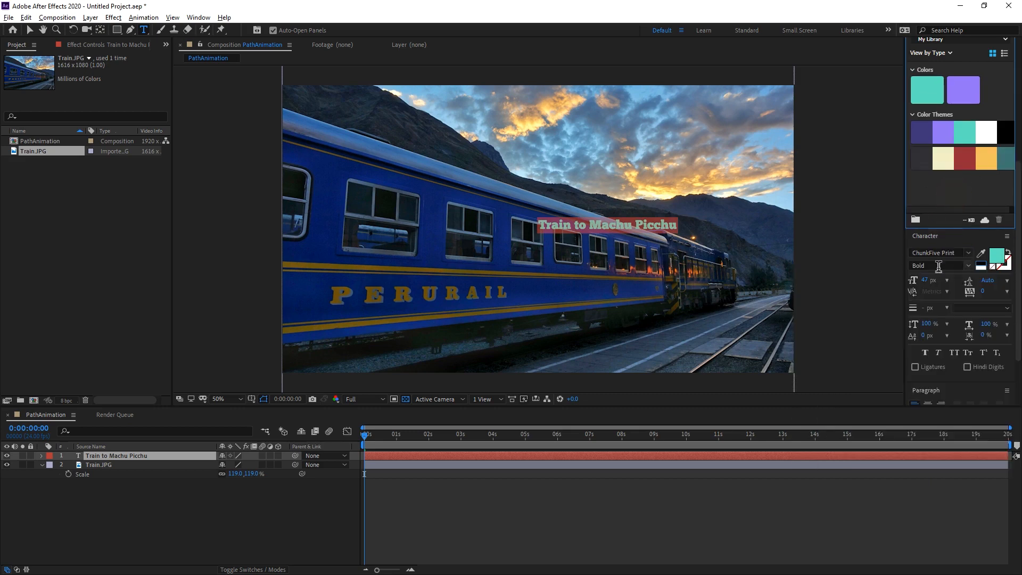
# Set the title text's size to 79 px and its tracking to 39.
pyautogui.moveTo(936, 280); pyautogui.dragTo(941, 280)
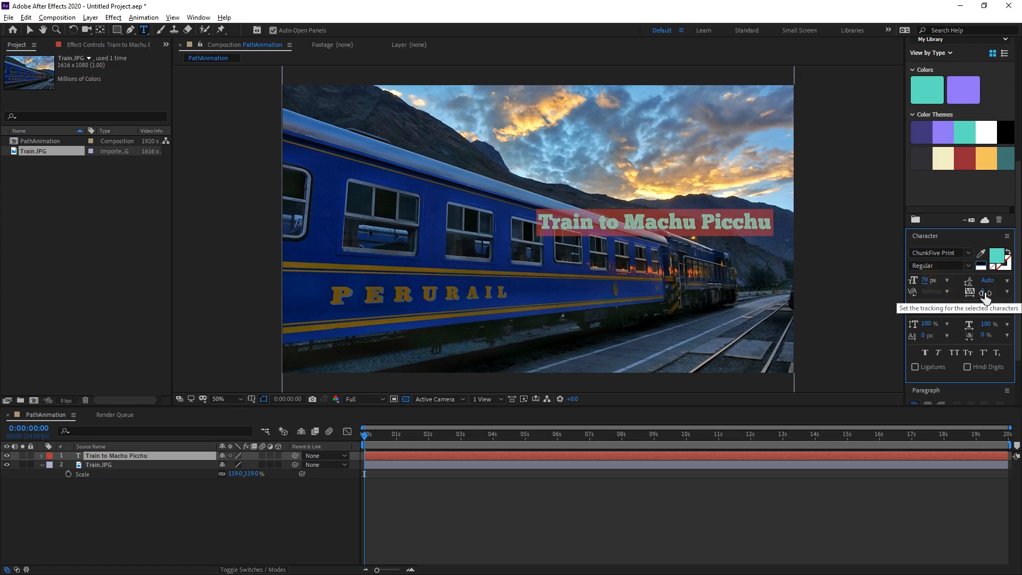
pyautogui.moveTo(985, 295); pyautogui.dragTo(1006, 293)
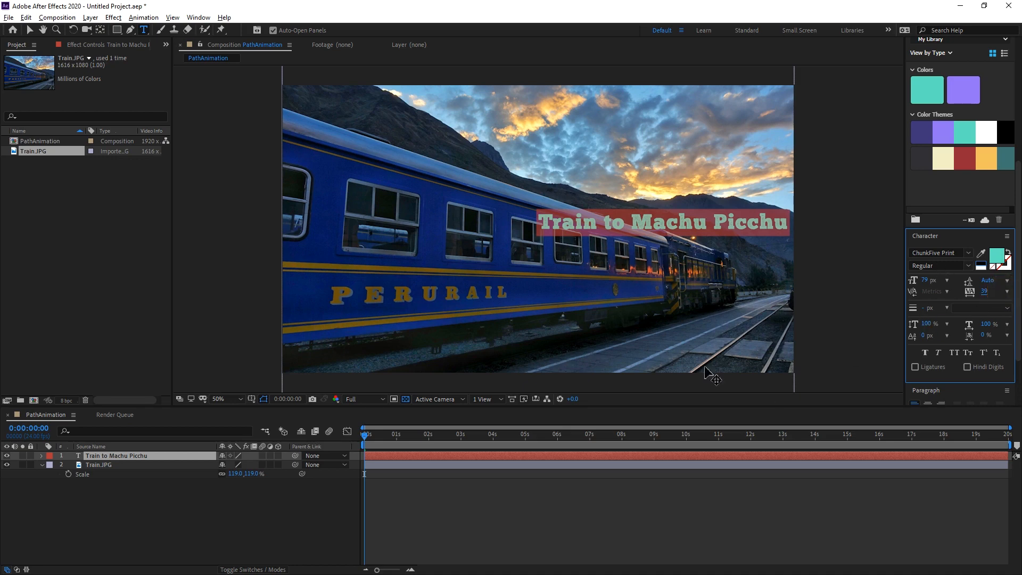
pyautogui.scroll(-3, 970, 349)
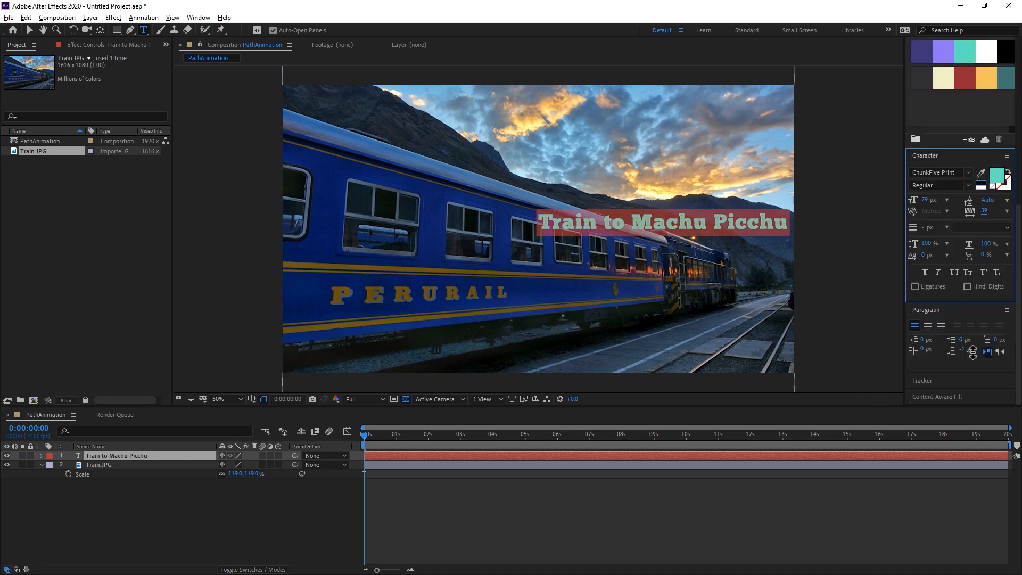
# Center-align the title text and recolour it gold, sampling the train's yellow stripe and choosing a brighter shade.
pyautogui.click(927, 325)
pyautogui.click(272, 502)
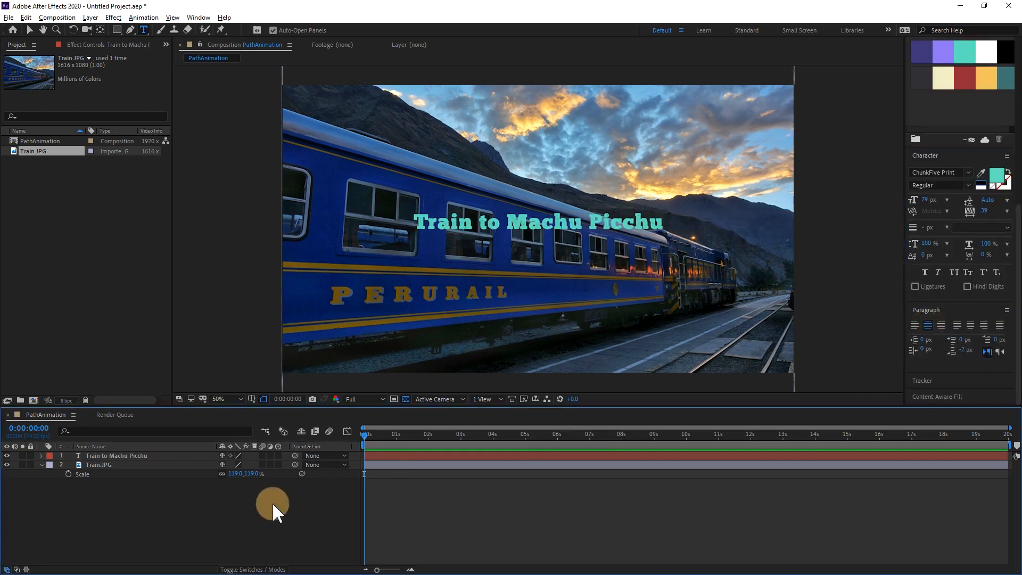
pyautogui.click(149, 456)
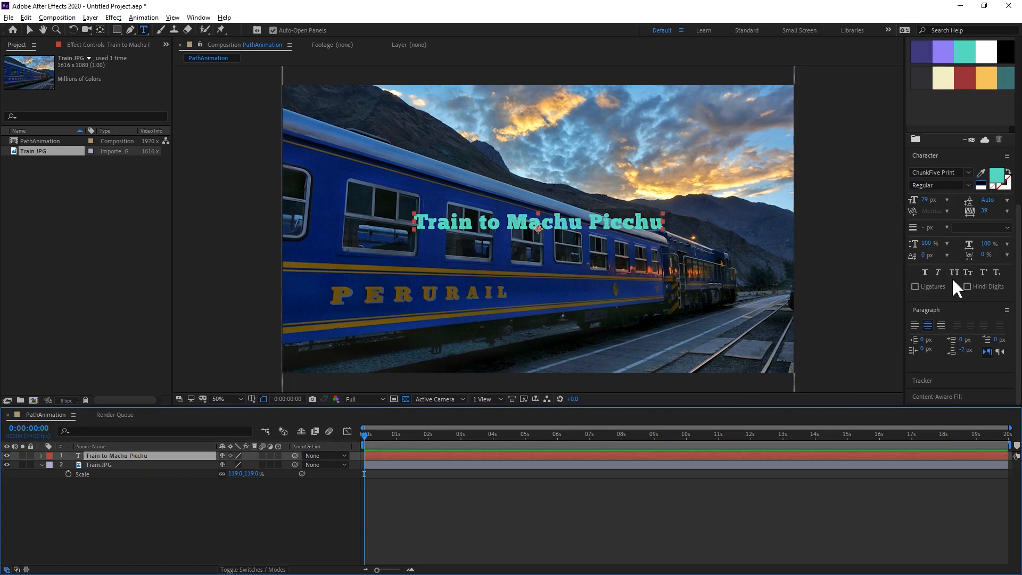
pyautogui.click(981, 173)
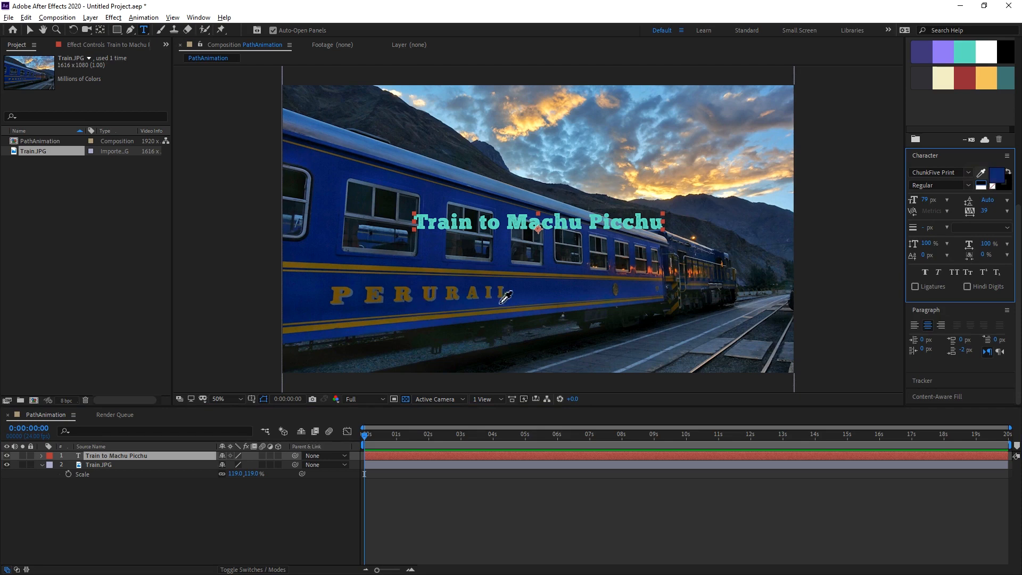
pyautogui.click(471, 274)
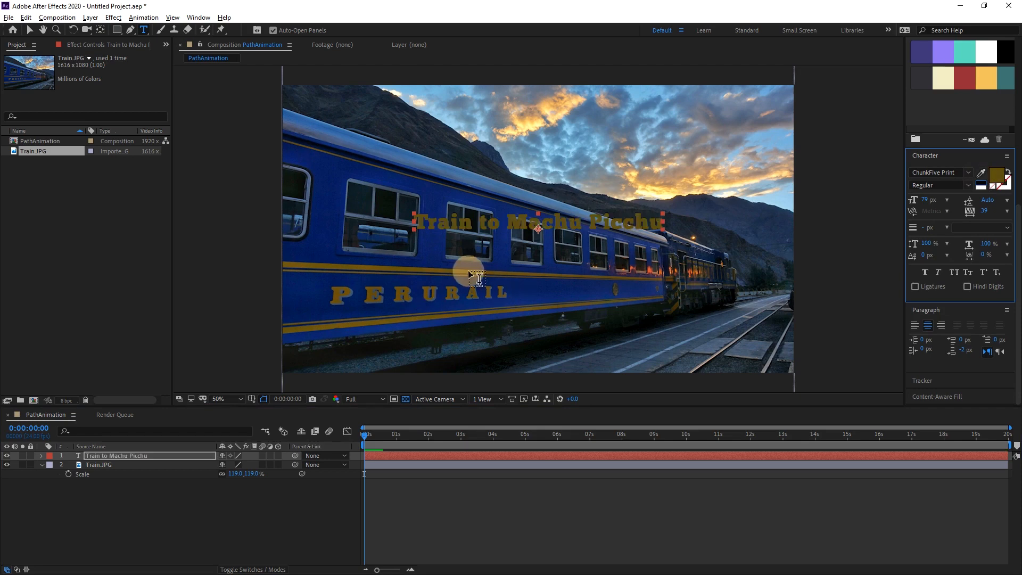
pyautogui.click(982, 176)
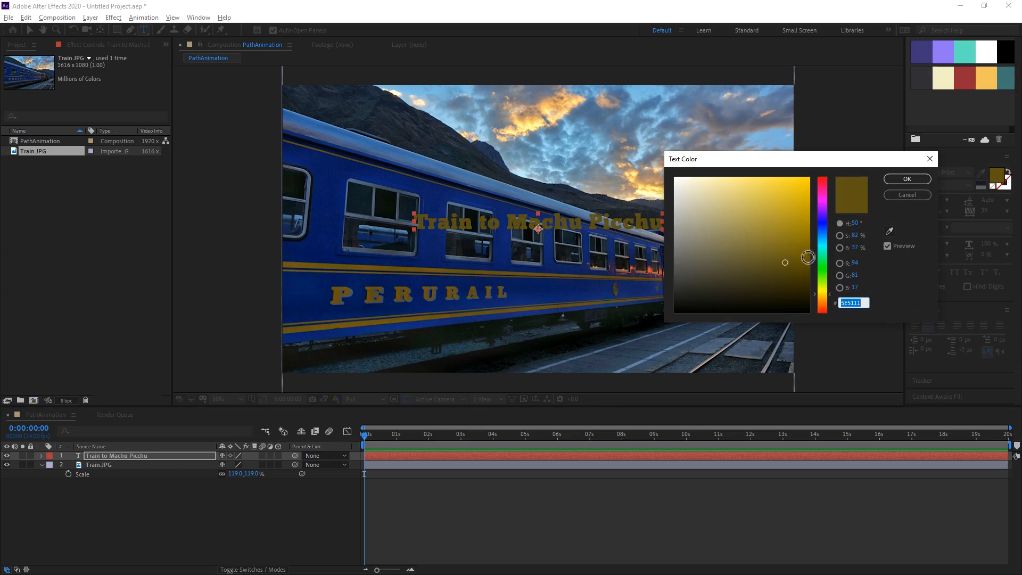
pyautogui.moveTo(791, 262)
pyautogui.mouseDown()
pyautogui.moveTo(790, 229)
pyautogui.moveTo(777, 224)
pyautogui.mouseUp()
pyautogui.click(907, 179)
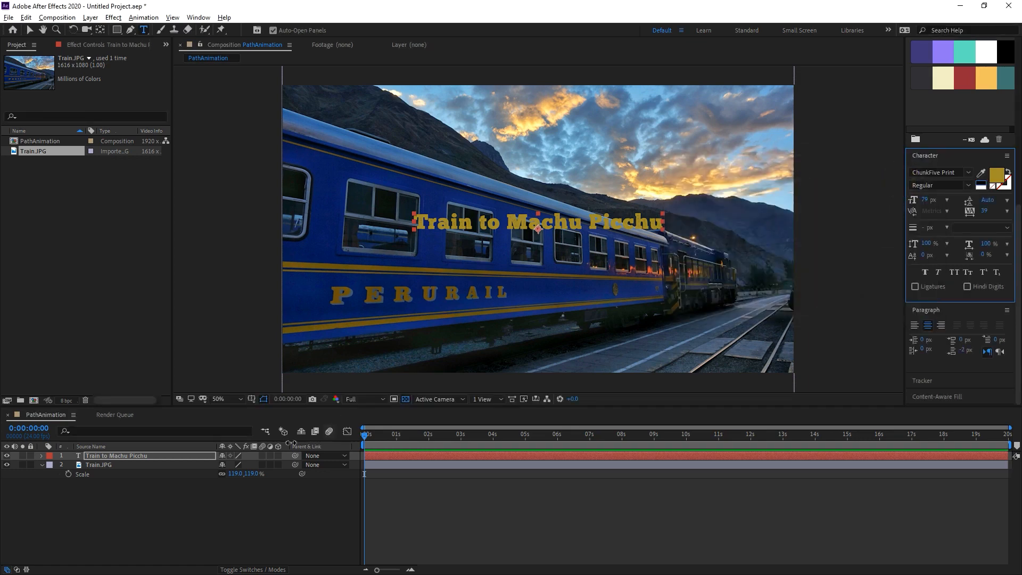
pyautogui.click(197, 502)
# Draw an open, wavy six-point mask path on the title layer with the Pen tool, running across the photo beyond both frame edges.
pyautogui.click(136, 456)
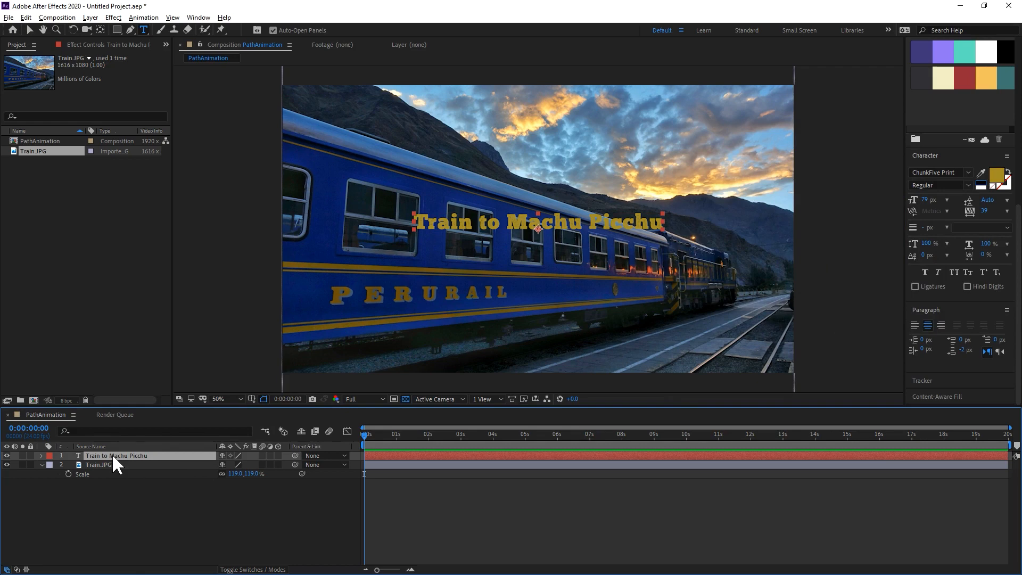
pyautogui.press('g')
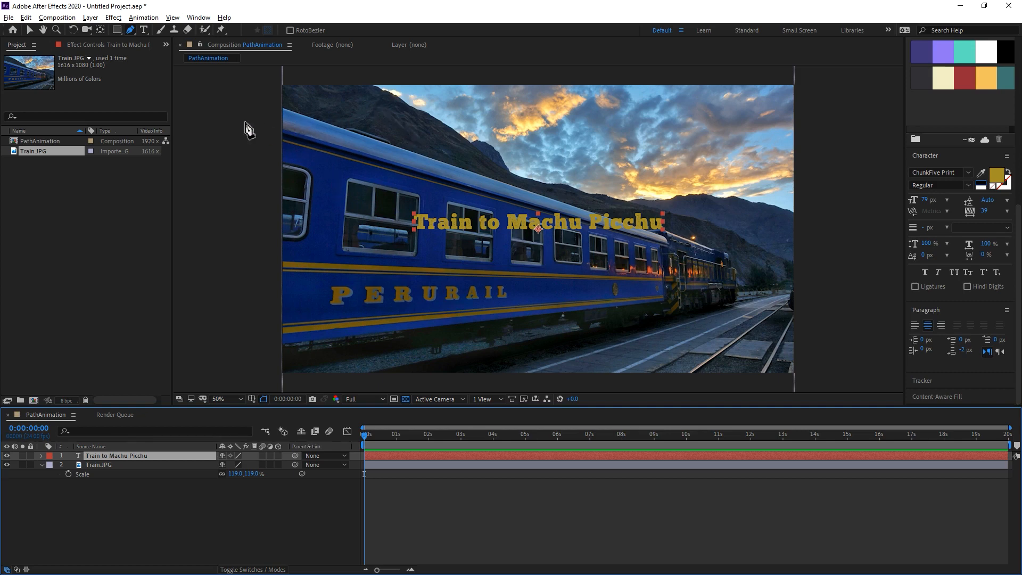
pyautogui.moveTo(203, 104); pyautogui.dragTo(246, 102)
pyautogui.moveTo(366, 135); pyautogui.dragTo(406, 159)
pyautogui.moveTo(482, 200); pyautogui.dragTo(532, 178)
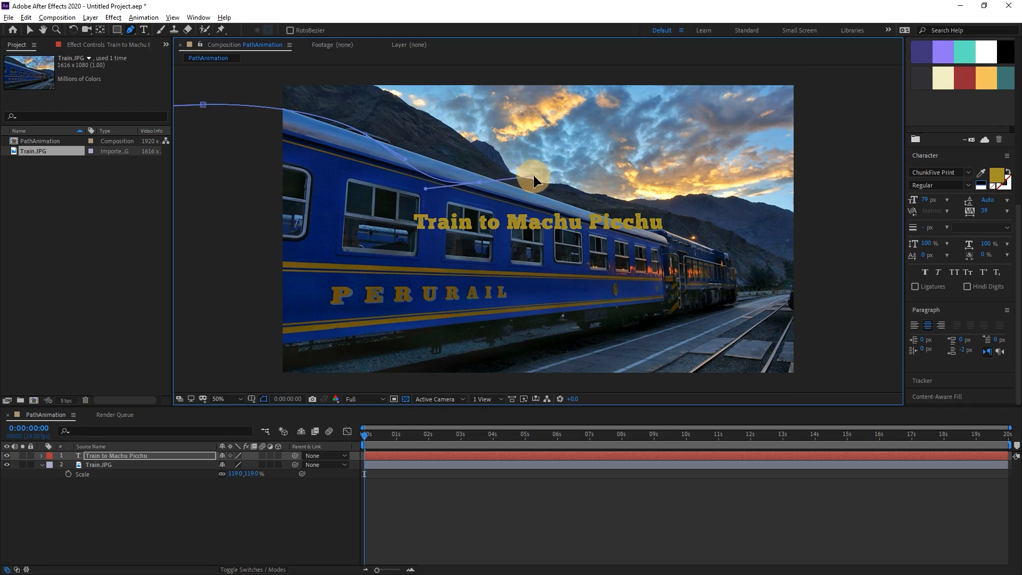
pyautogui.moveTo(629, 178); pyautogui.dragTo(673, 205)
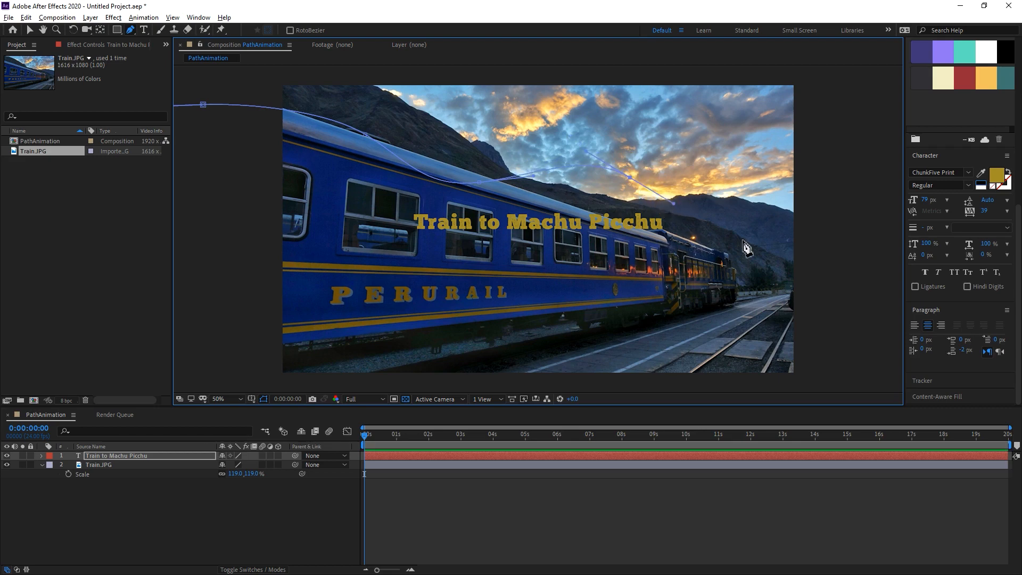
pyautogui.moveTo(764, 265); pyautogui.dragTo(804, 265)
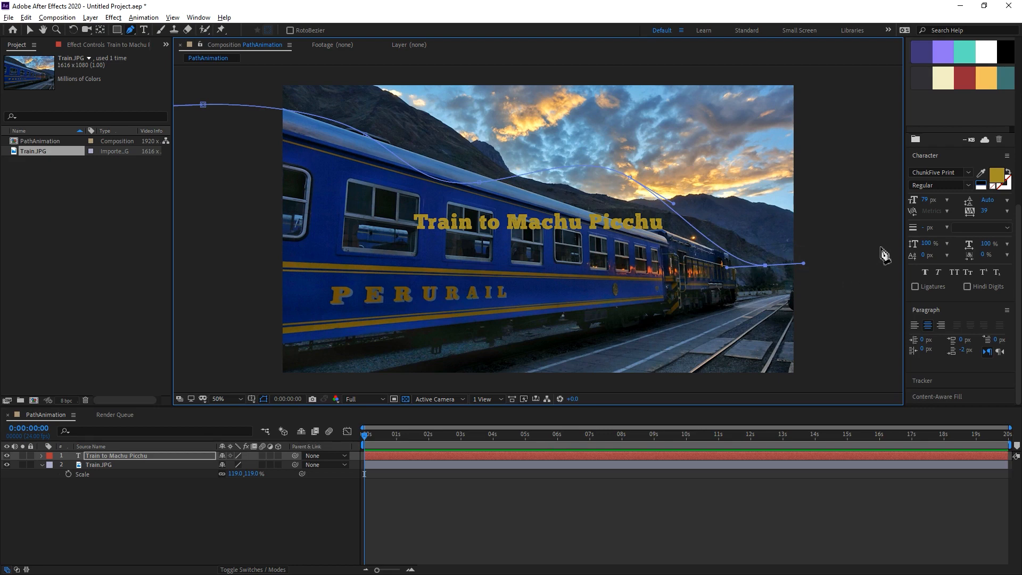
pyautogui.moveTo(885, 240); pyautogui.dragTo(915, 200)
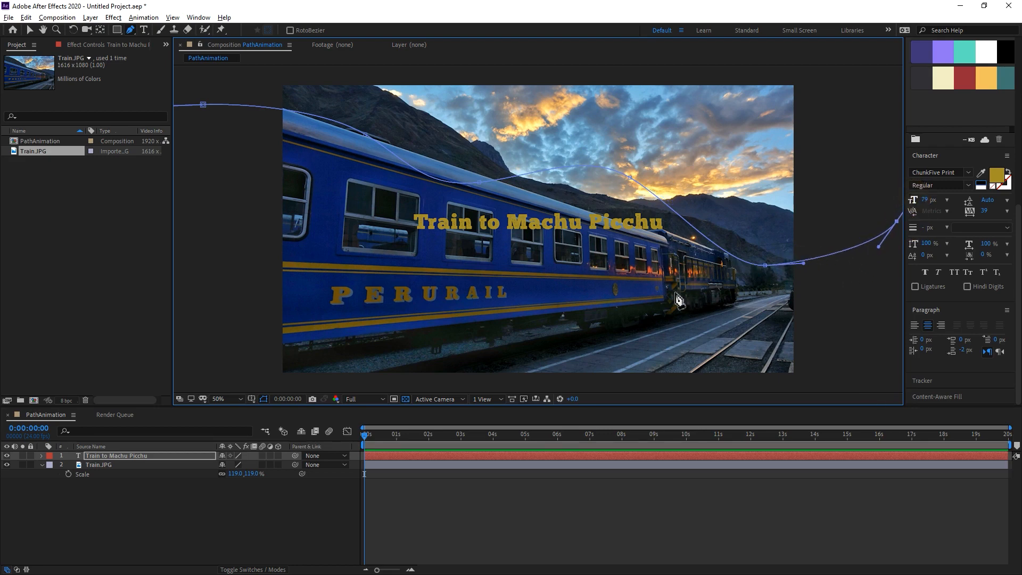
pyautogui.click(207, 508)
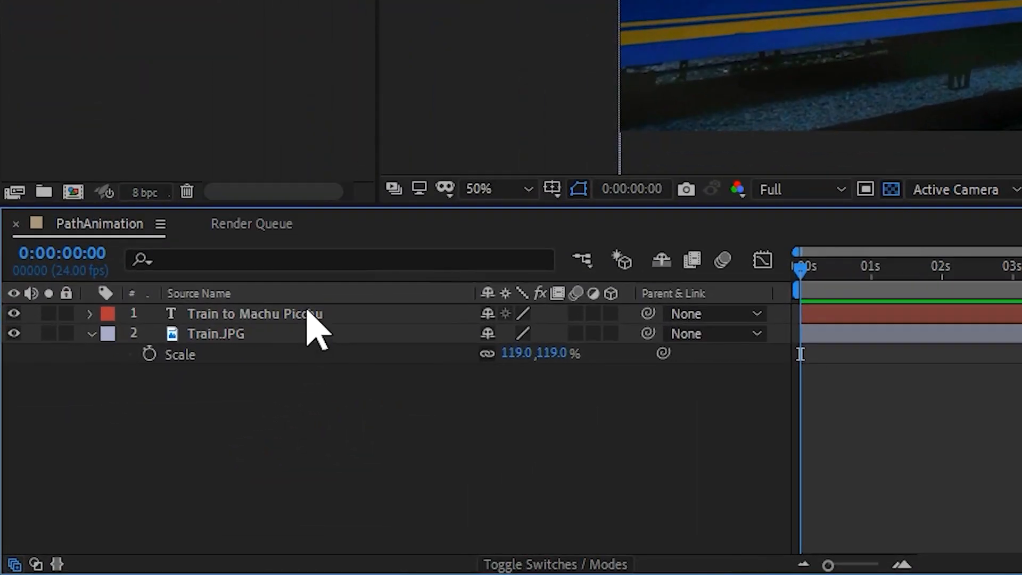
# Set the title layer's text path to Mask 1 in its Path Options.
pyautogui.click(140, 454)
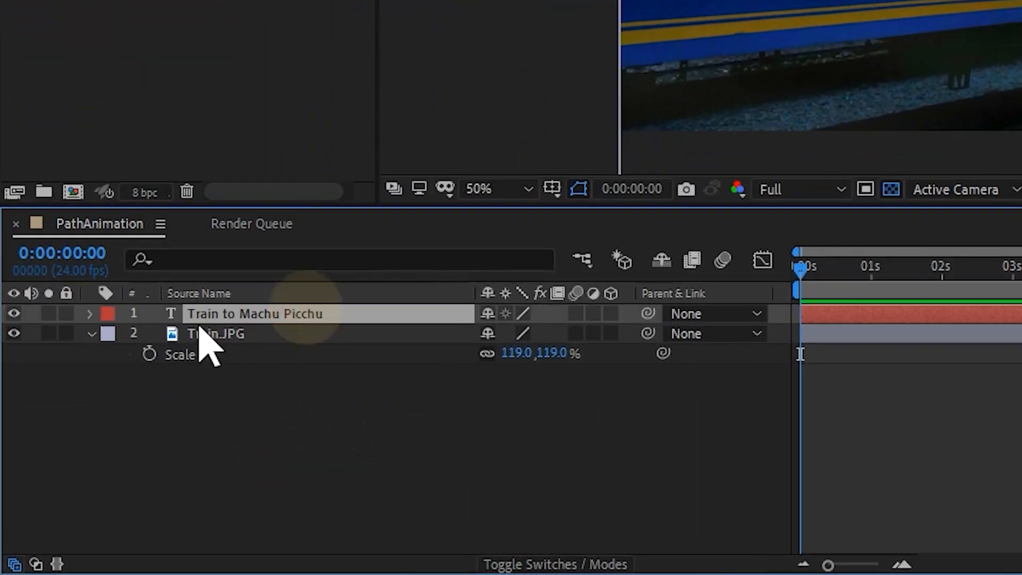
pyautogui.click(89, 313)
pyautogui.click(111, 335)
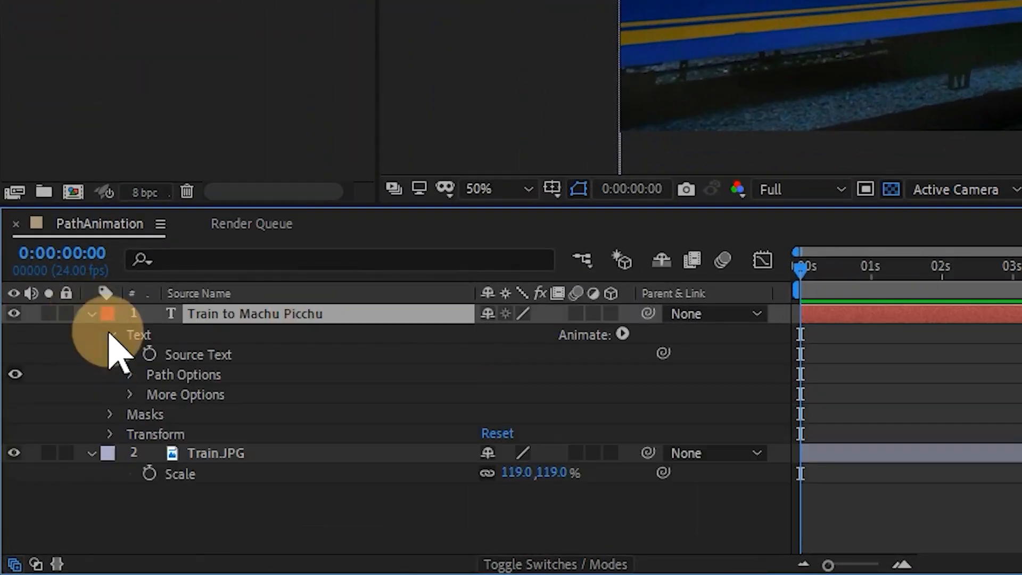
pyautogui.click(129, 375)
pyautogui.click(538, 394)
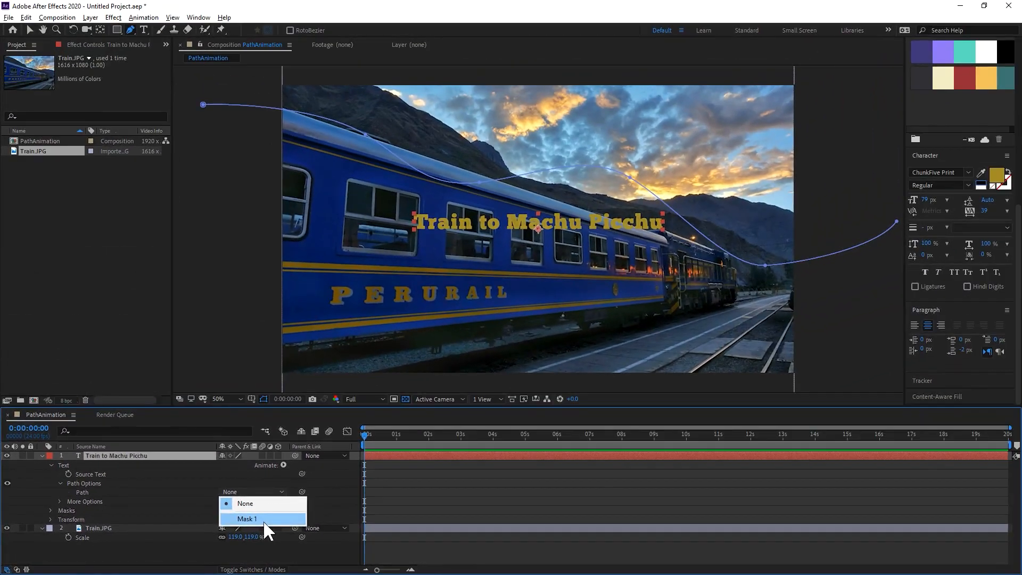
pyautogui.click(263, 519)
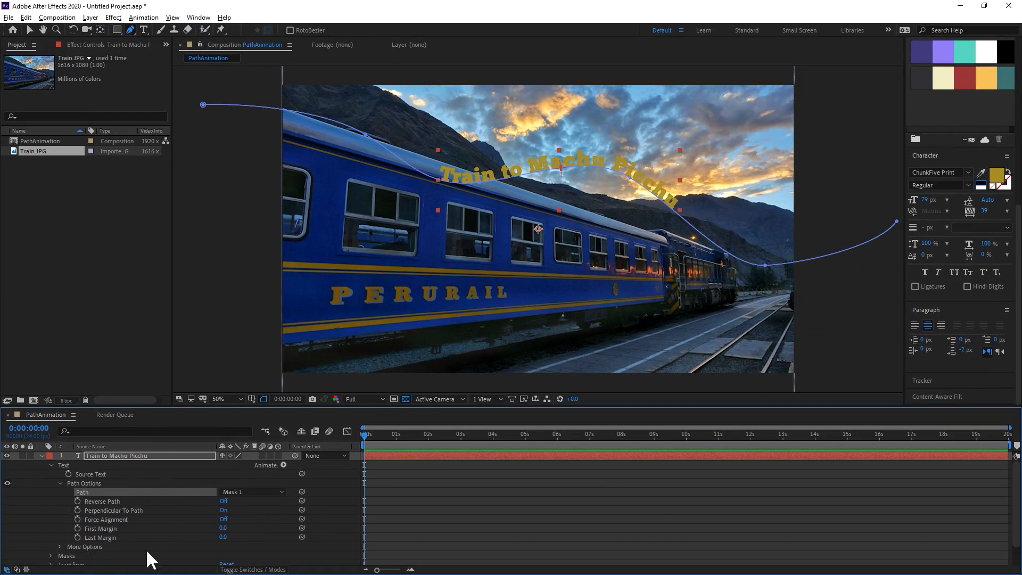
# Keyframe the title's First Margin at -1597.8 at 0 s and about 1492 at 10 s.
pyautogui.moveTo(224, 531); pyautogui.dragTo(4, 548)
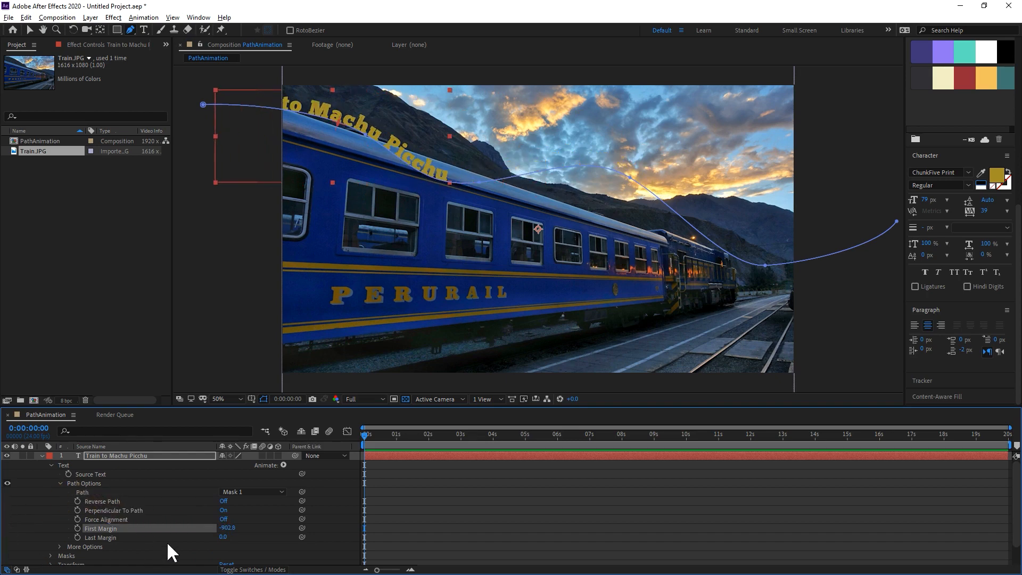
pyautogui.moveTo(226, 531); pyautogui.dragTo(83, 520)
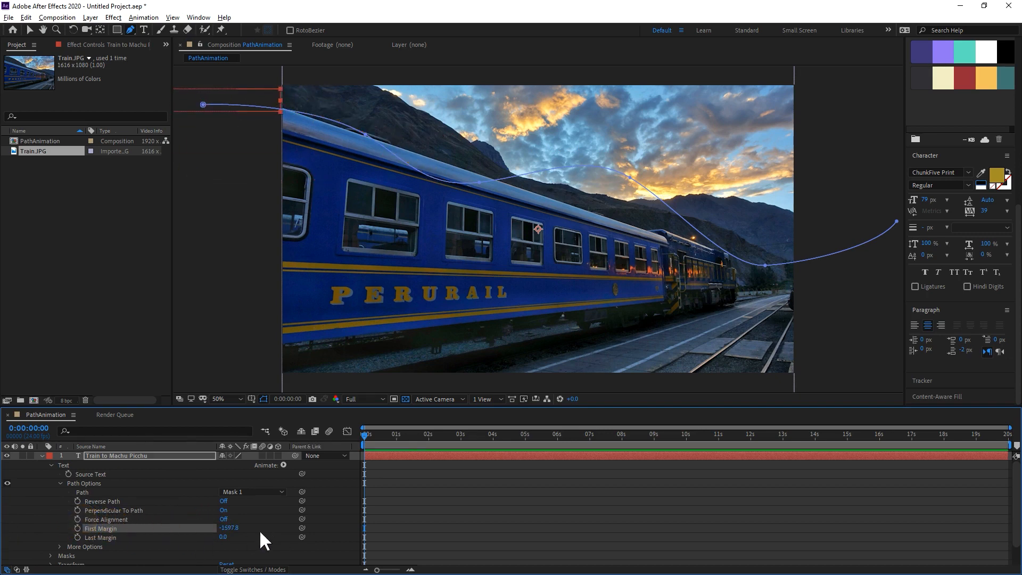
pyautogui.click(77, 528)
pyautogui.moveTo(364, 436); pyautogui.dragTo(685, 433)
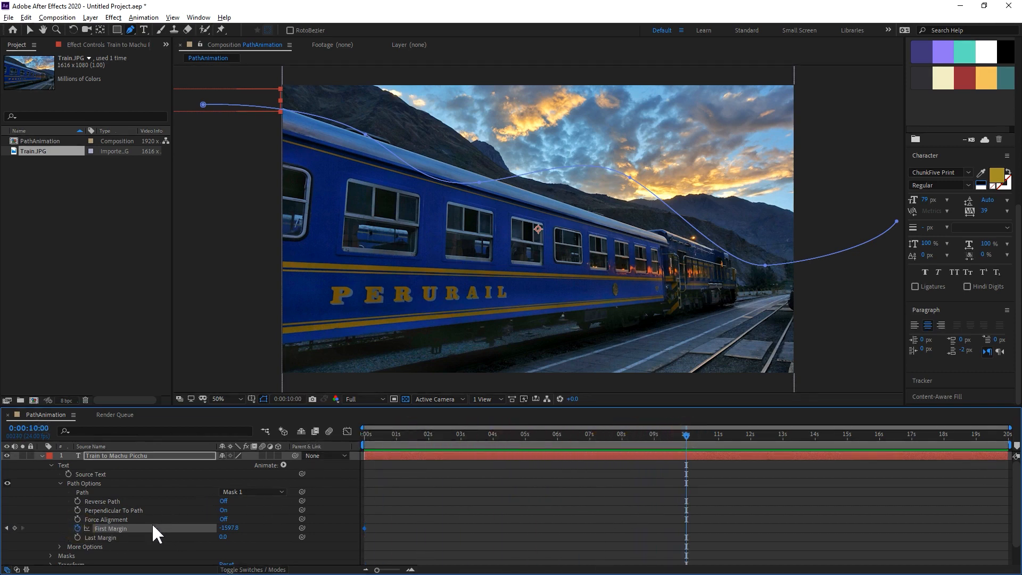
pyautogui.moveTo(228, 533); pyautogui.dragTo(377, 513)
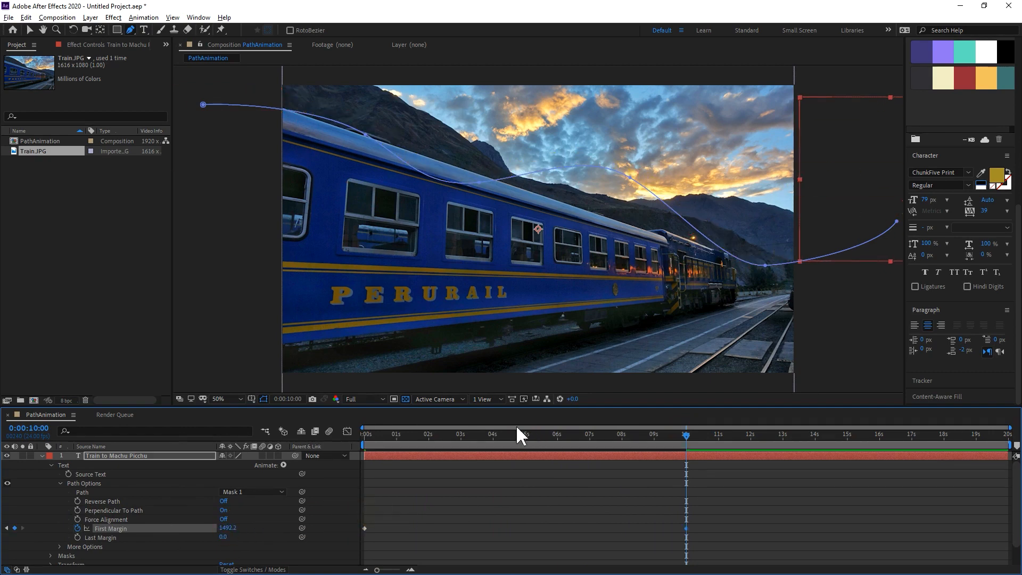
# Preview the title's movement along the path from the start, and scrub through its last seconds.
pyautogui.moveTo(501, 433); pyautogui.dragTo(353, 468)
pyautogui.press('space')
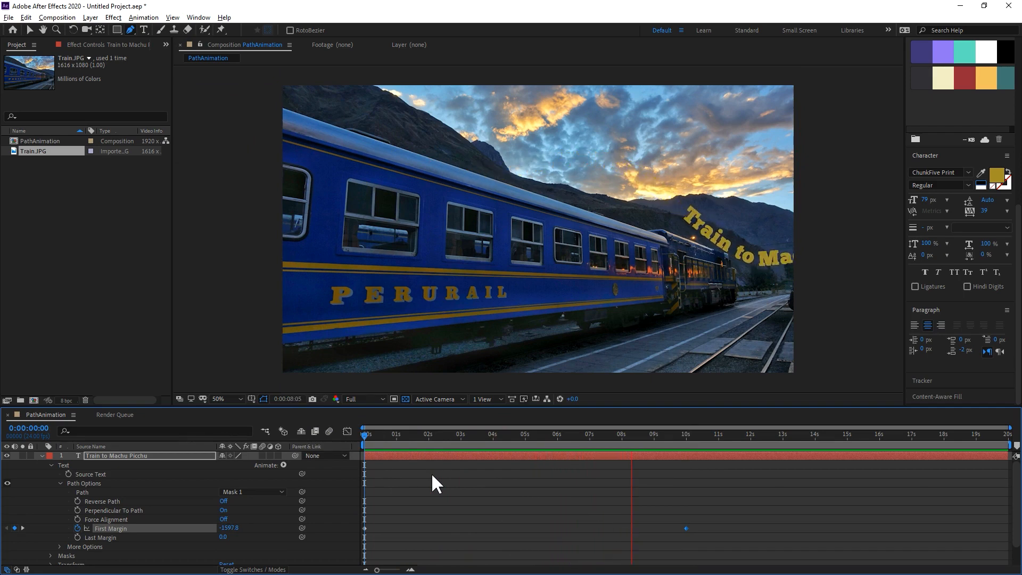
pyautogui.press('space')
pyautogui.moveTo(550, 436); pyautogui.dragTo(643, 429)
# Time-reverse the two First Margin keyframes and preview the title animation from the start.
pyautogui.moveTo(728, 497); pyautogui.dragTo(361, 541)
pyautogui.rightClick(365, 532)
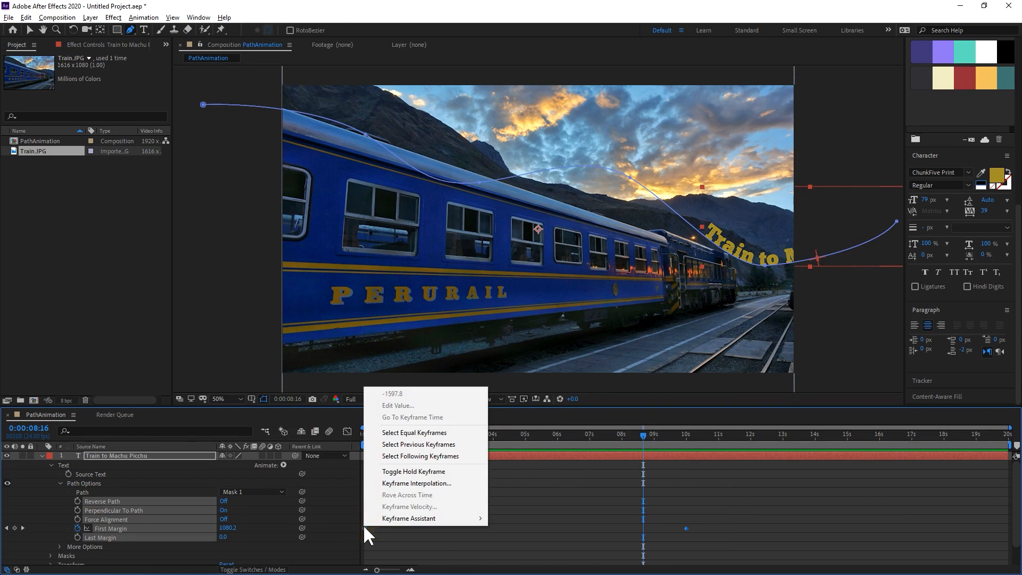
pyautogui.moveTo(391, 521)
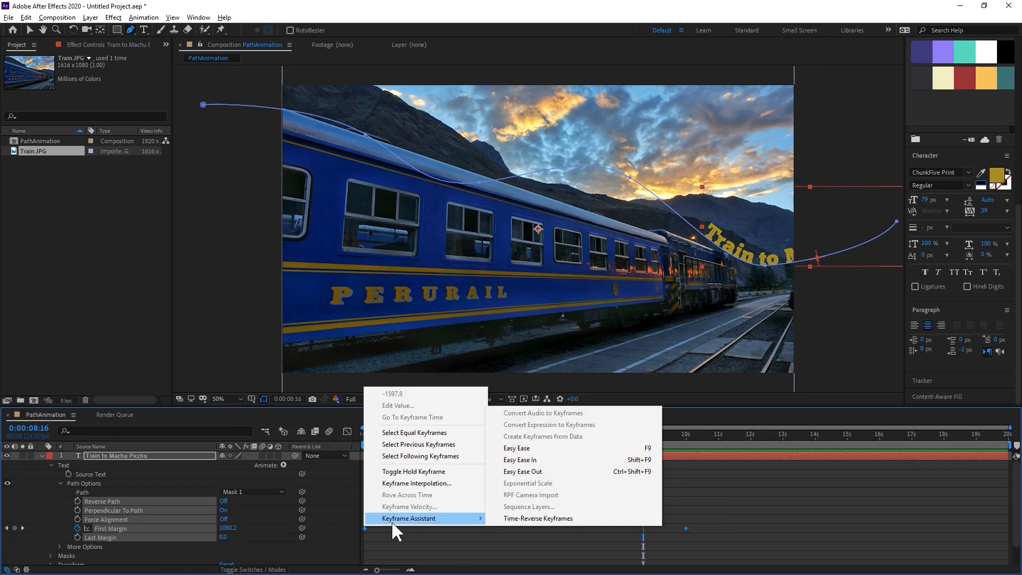
pyautogui.click(519, 517)
pyautogui.moveTo(396, 437); pyautogui.dragTo(314, 452)
pyautogui.press('space')
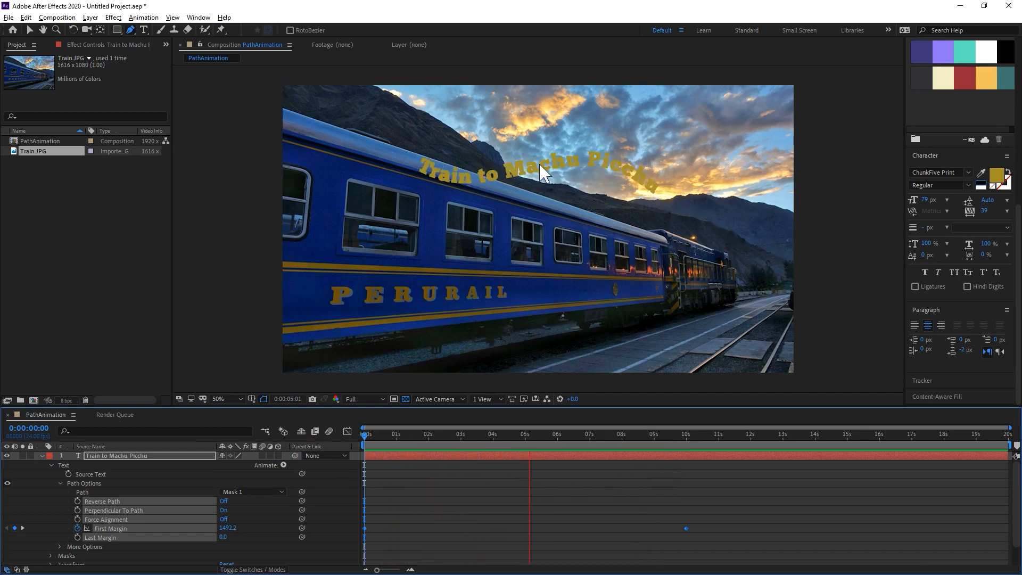
pyautogui.press('space')
# Reposition the mask path's inner points to smooth its curve along the train, and replay the animation from the start.
pyautogui.click(168, 455)
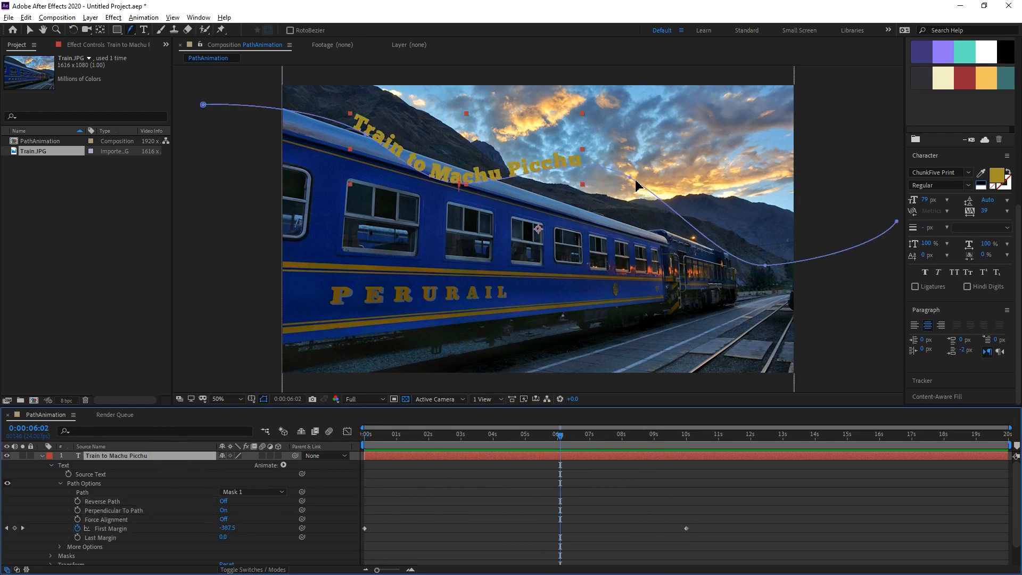
pyautogui.moveTo(631, 183); pyautogui.dragTo(612, 203)
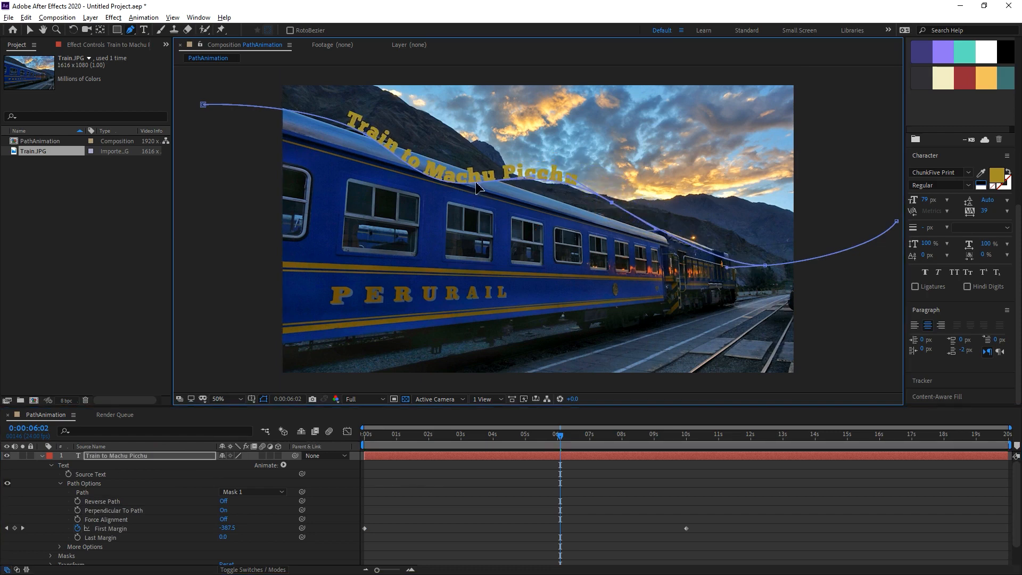
pyautogui.moveTo(478, 188); pyautogui.dragTo(461, 205)
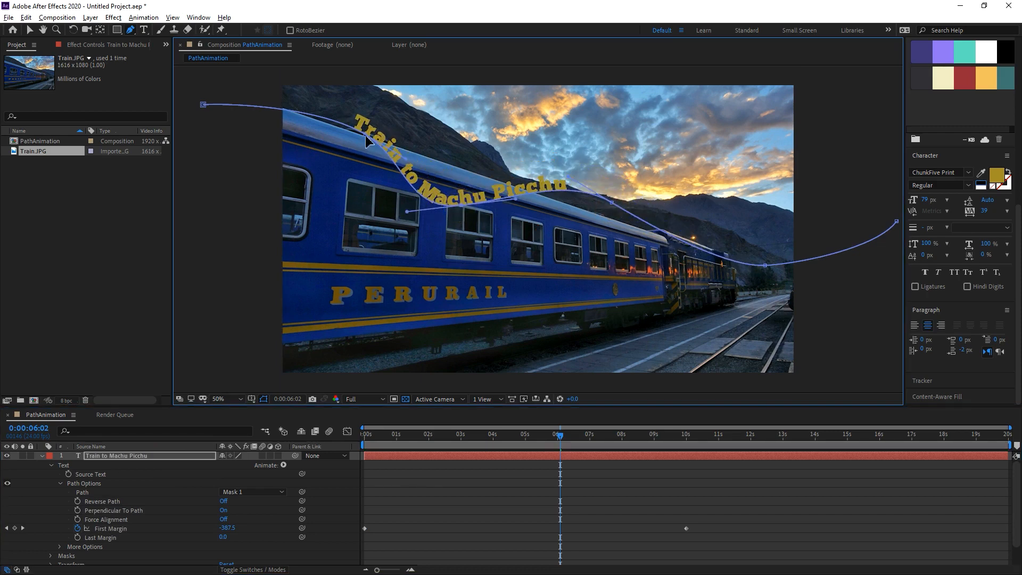
pyautogui.moveTo(366, 135); pyautogui.dragTo(325, 146)
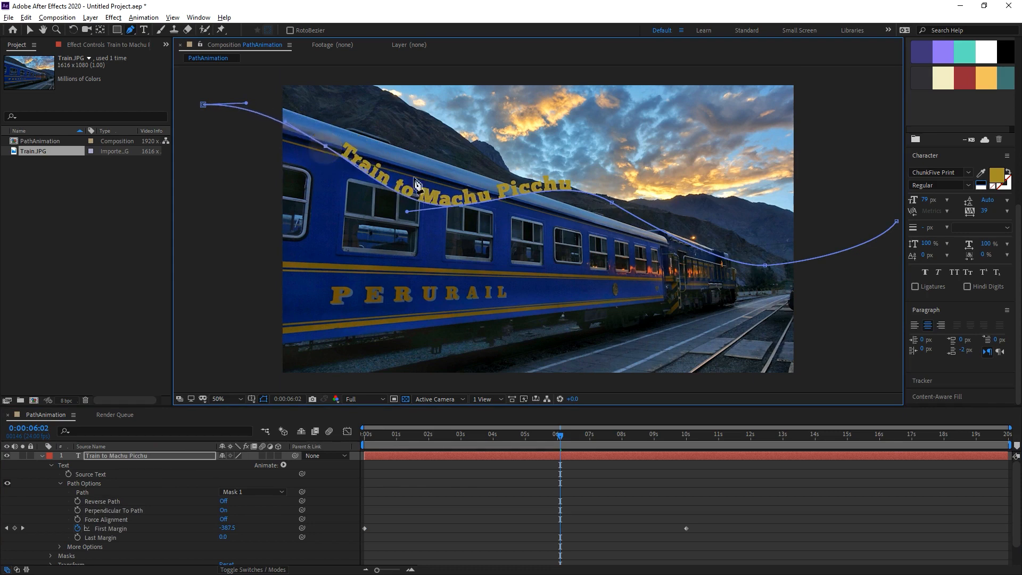
pyautogui.moveTo(613, 206); pyautogui.dragTo(612, 225)
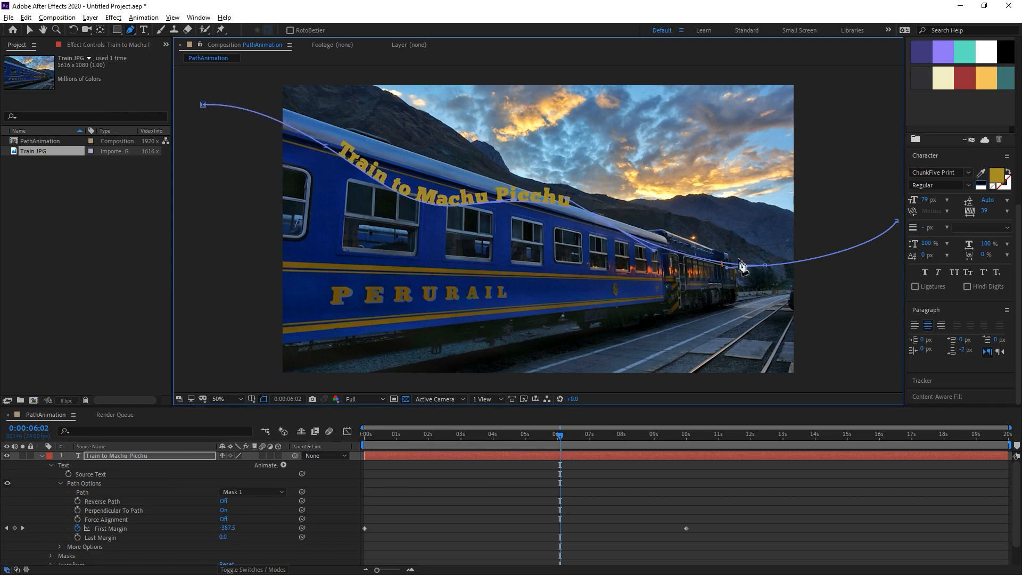
pyautogui.click(767, 266)
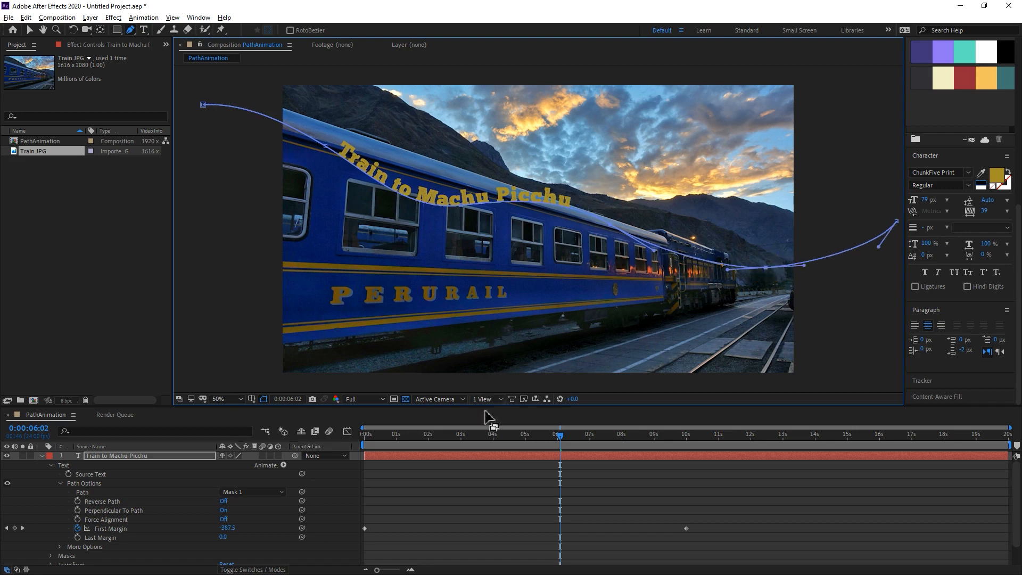
pyautogui.moveTo(500, 433); pyautogui.dragTo(341, 445)
pyautogui.press('space')
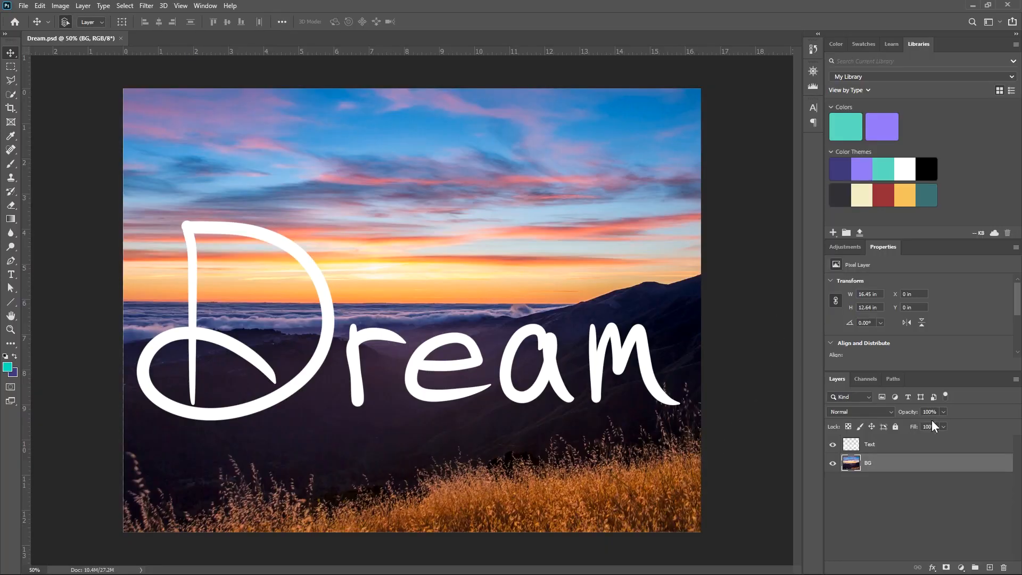
# Switch to Photoshop and inspect the Text and BG layers of Dream.psd.
pyautogui.click(908, 445)
pyautogui.click(908, 462)
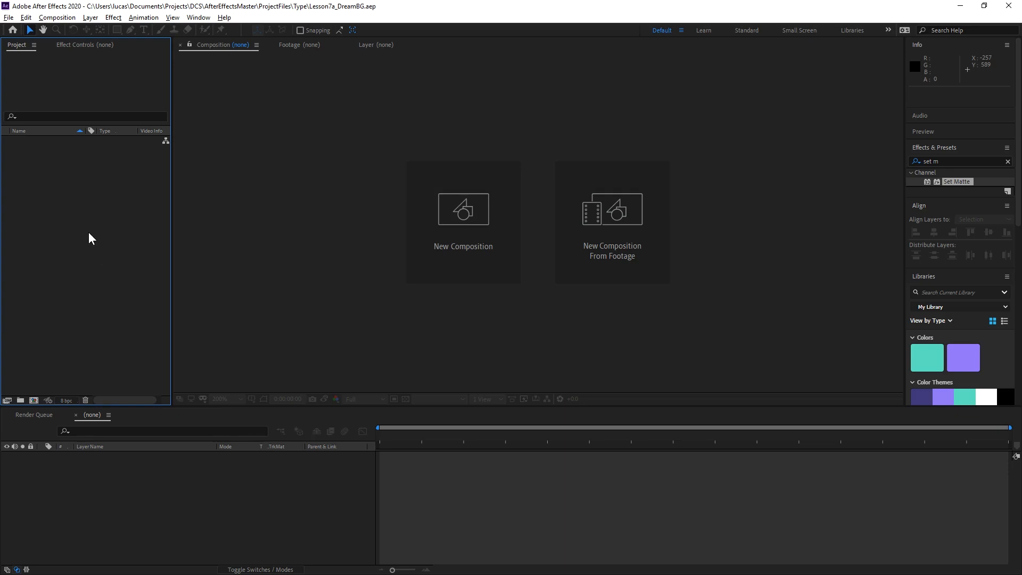
# Import Dream.psd into After Effects as a Composition with editable layer styles, and expand the Dream Layers folder.
pyautogui.rightClick(78, 205)
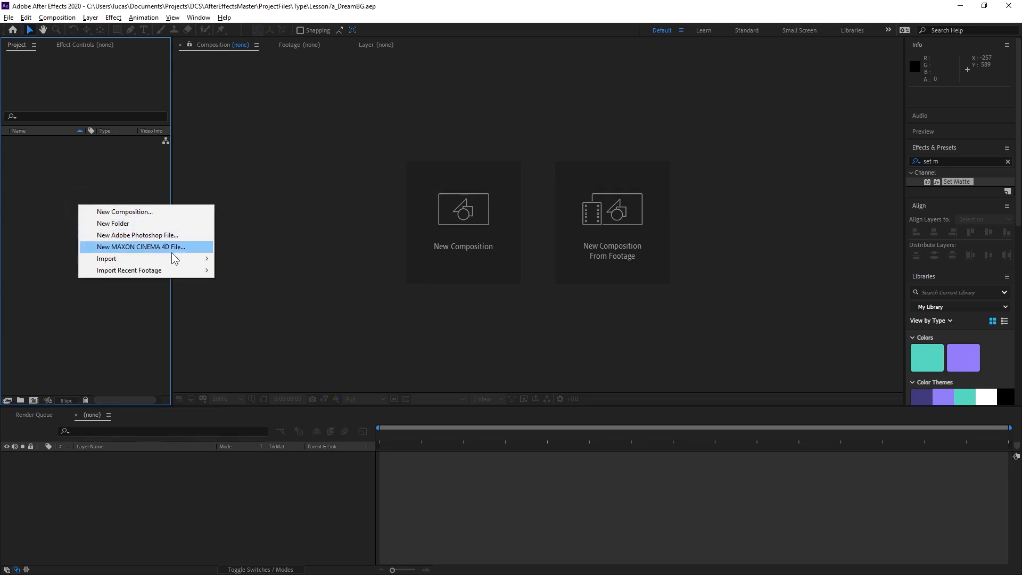
pyautogui.moveTo(181, 258)
pyautogui.click(245, 258)
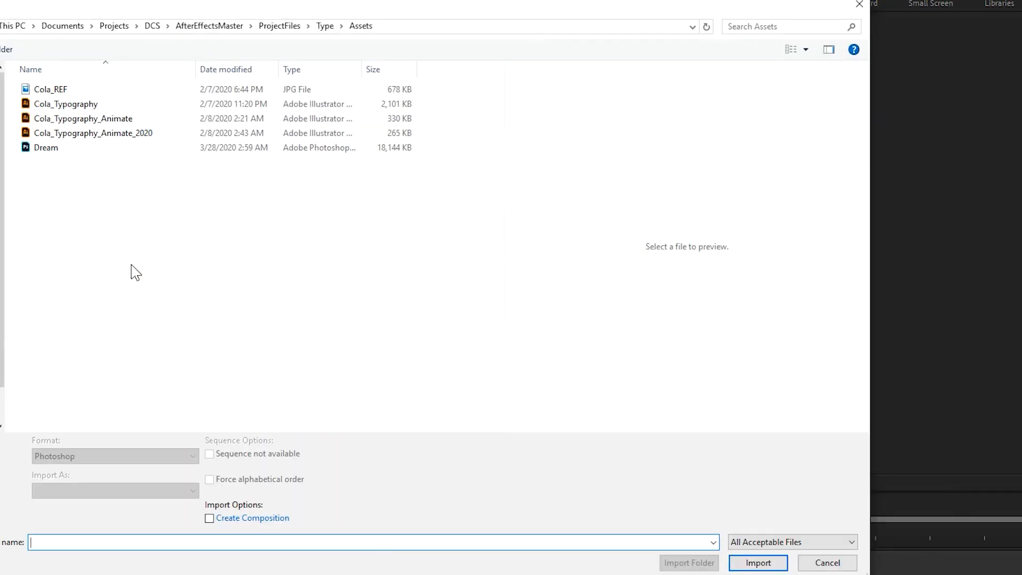
pyautogui.click(48, 150)
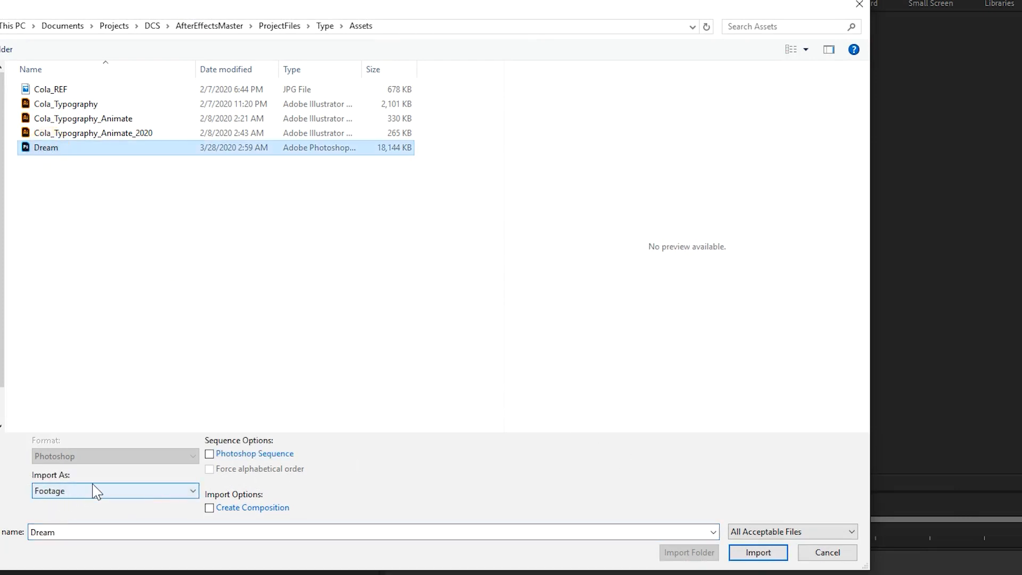
pyautogui.click(745, 553)
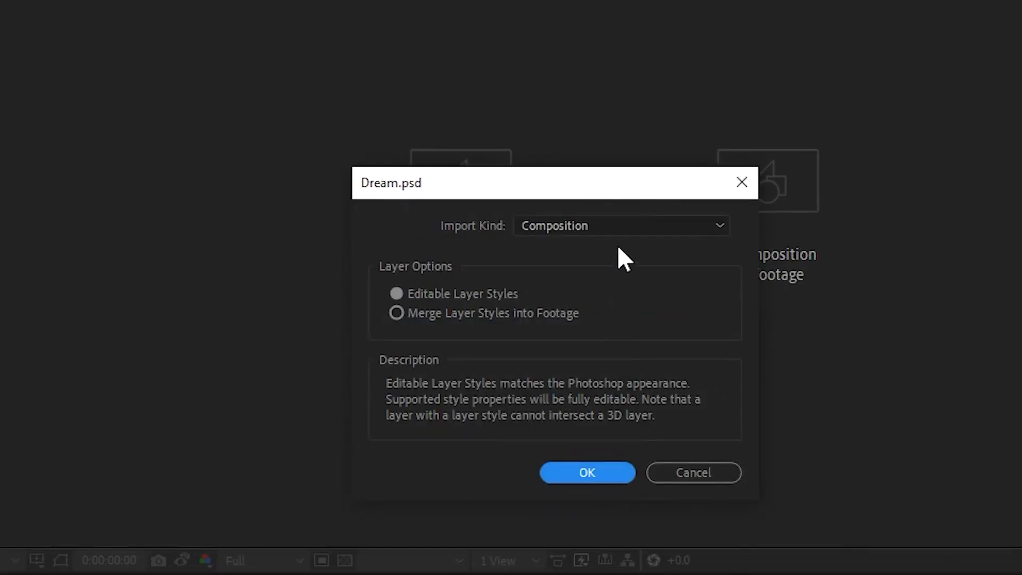
pyautogui.click(621, 224)
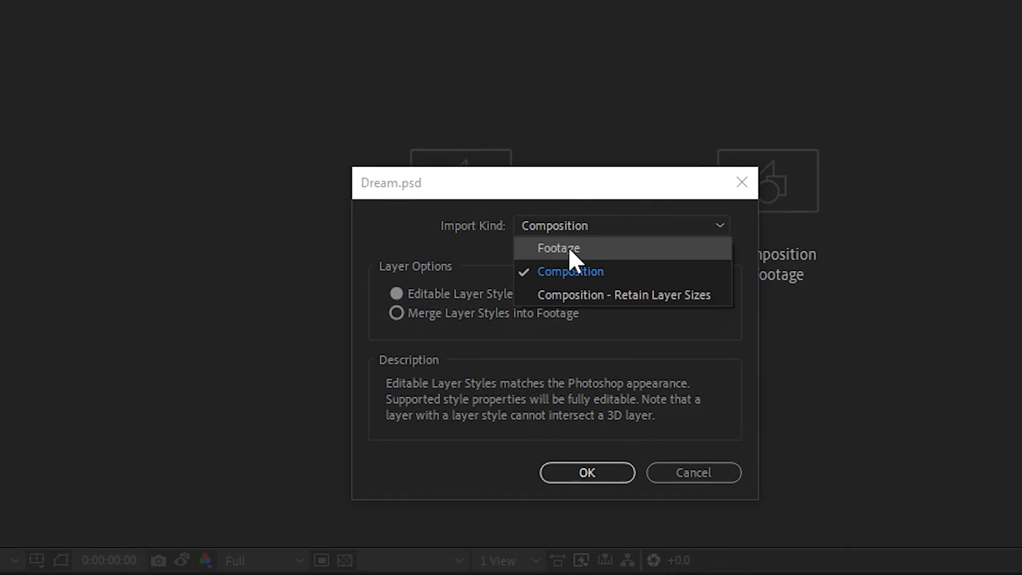
pyautogui.click(600, 271)
pyautogui.click(558, 472)
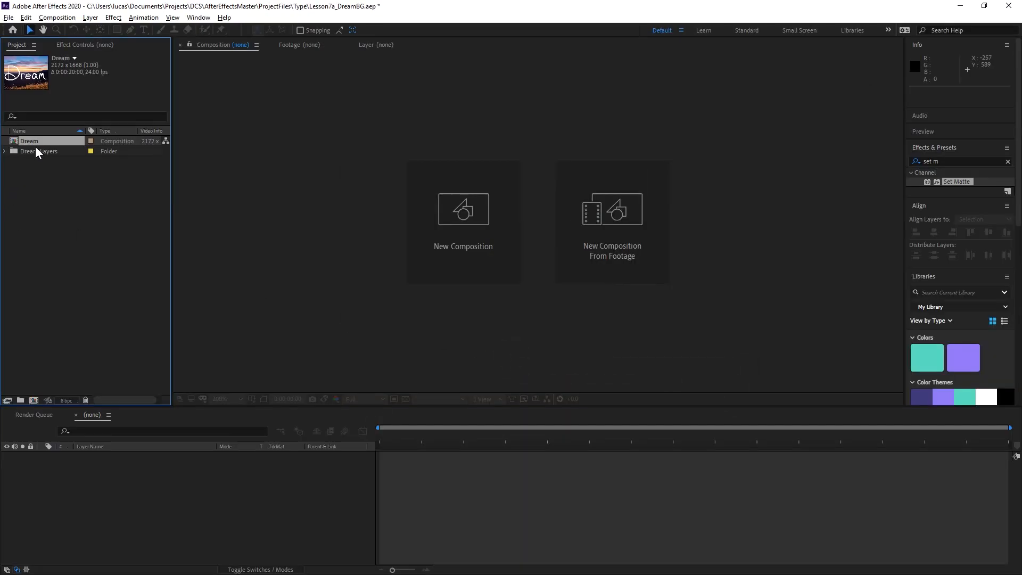
pyautogui.click(5, 151)
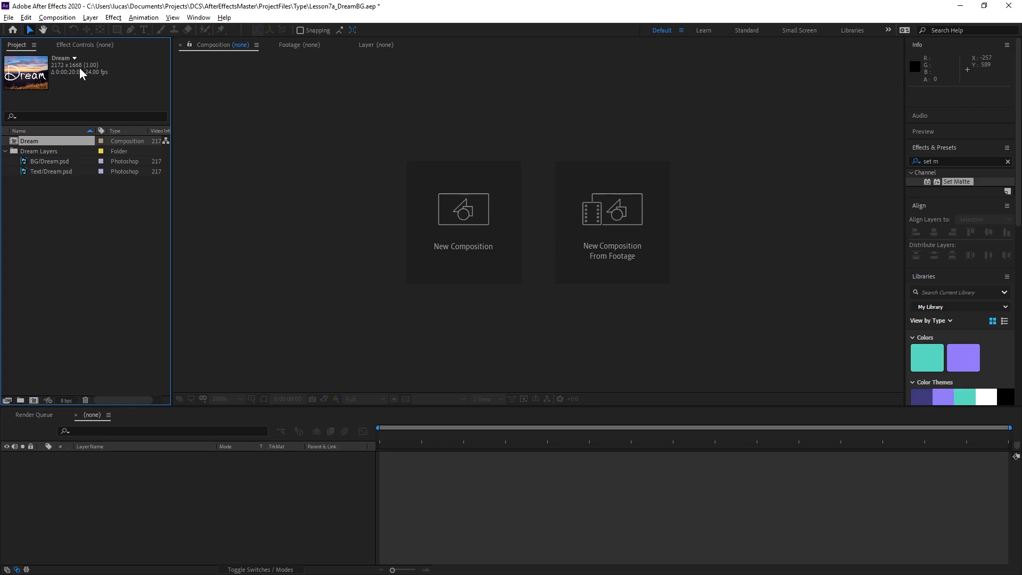
pyautogui.click(58, 279)
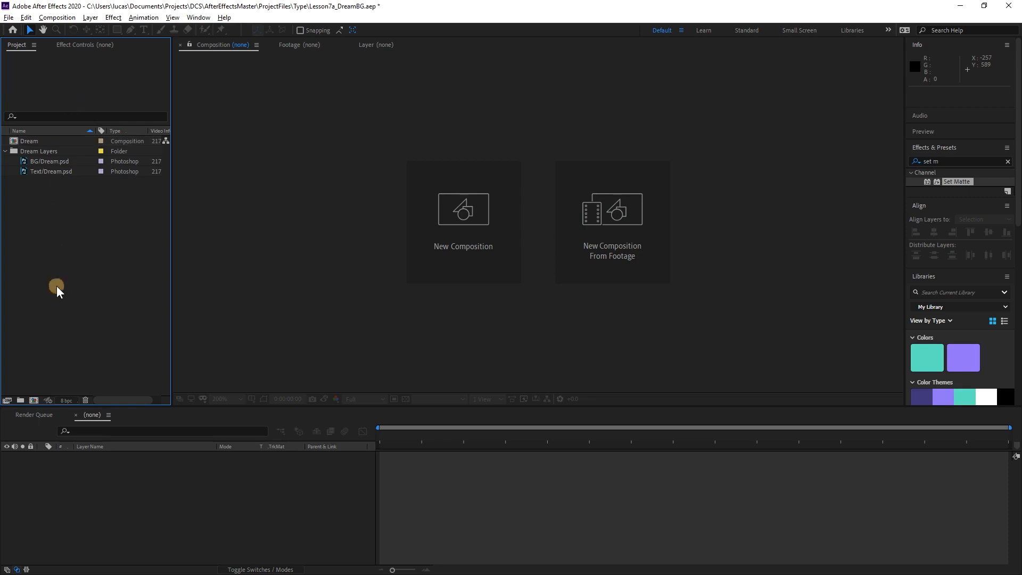
# Create a 1920 x 1080, 24 fps composition with a 15-second duration and name it TextAnimation.
pyautogui.click(33, 402)
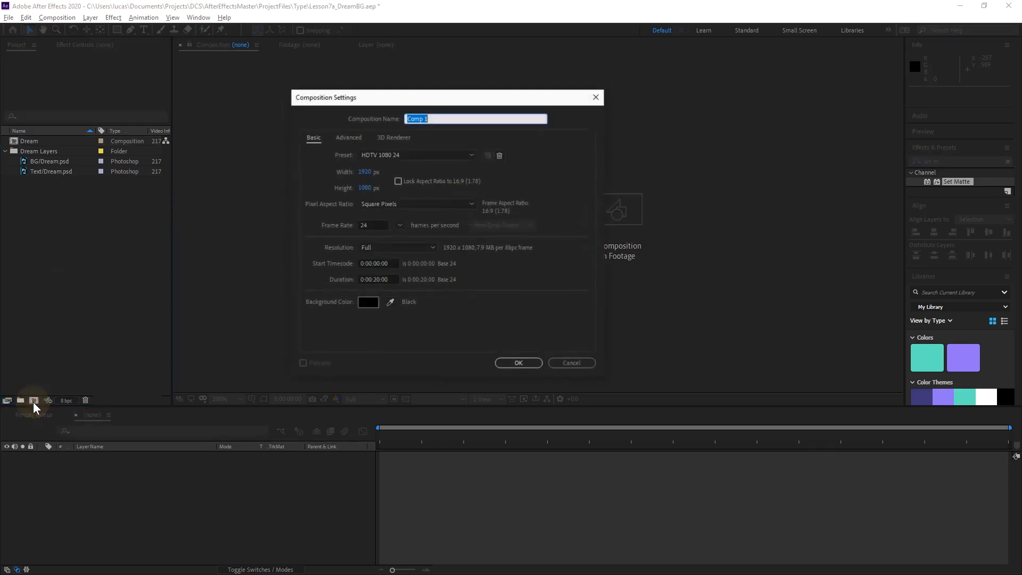
pyautogui.click(378, 280)
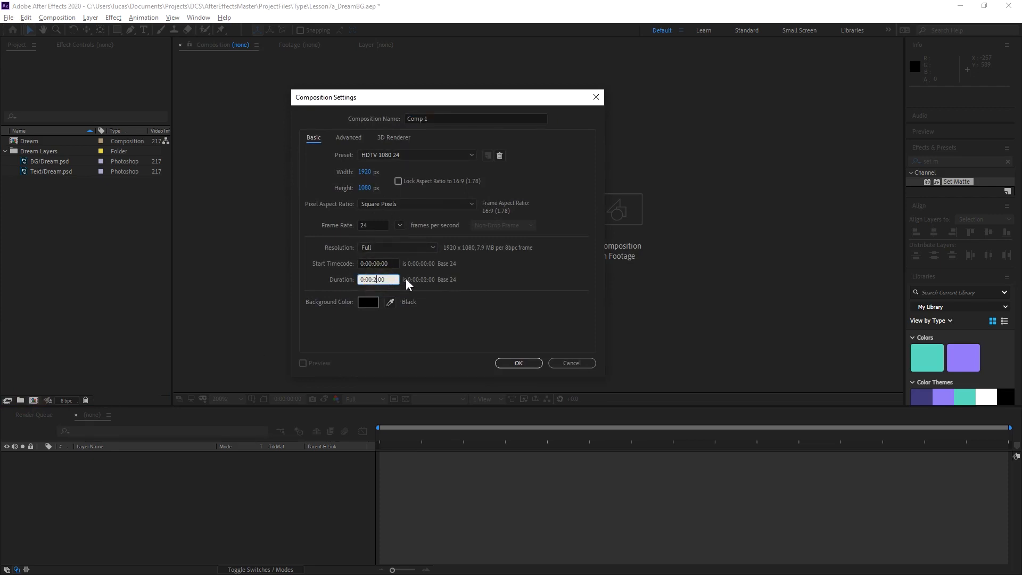
pyautogui.write('5')
pyautogui.click(510, 363)
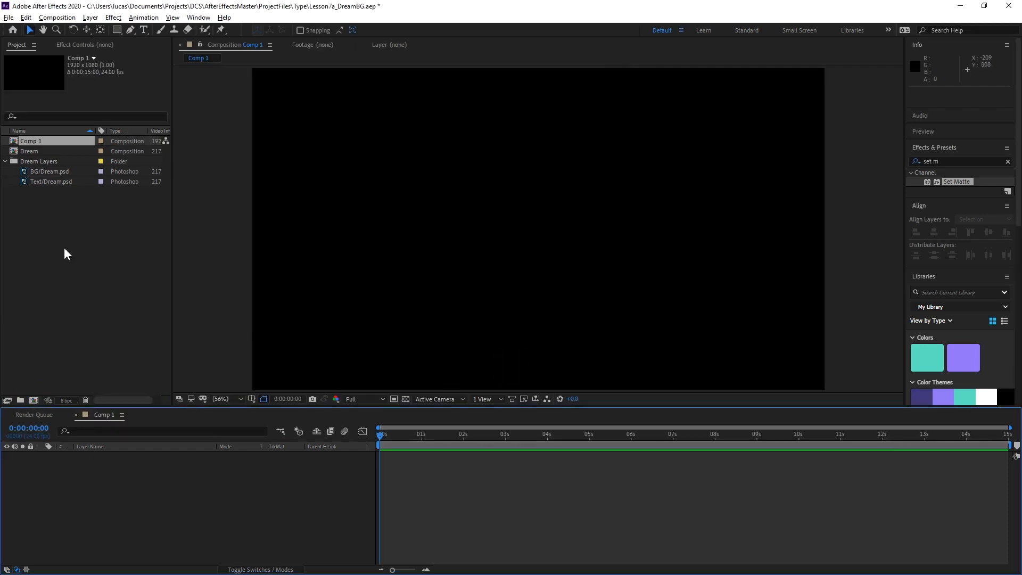
pyautogui.click(31, 143)
pyautogui.press('Return')
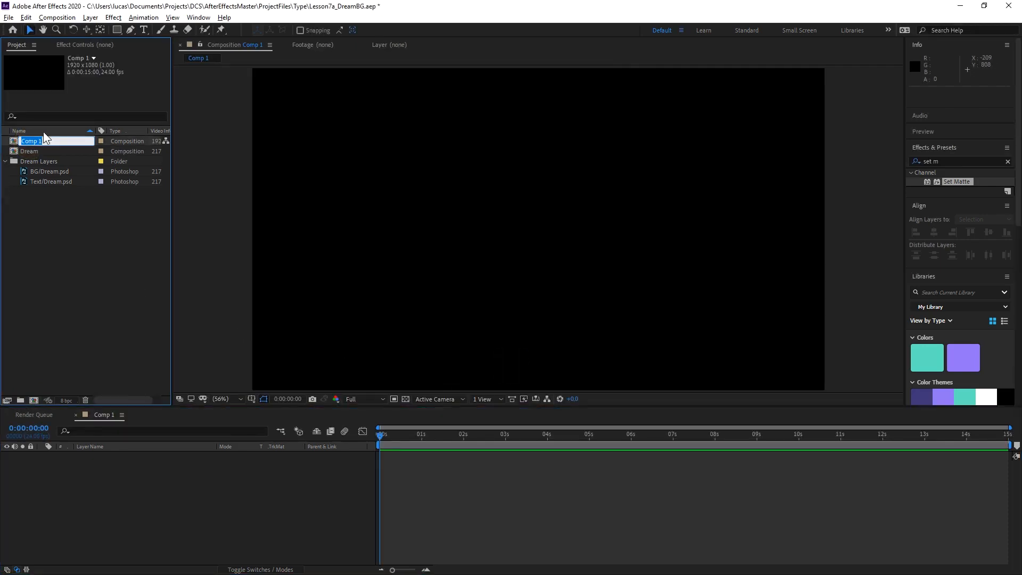
pyautogui.write('TextAnimation')
pyautogui.press('Return')
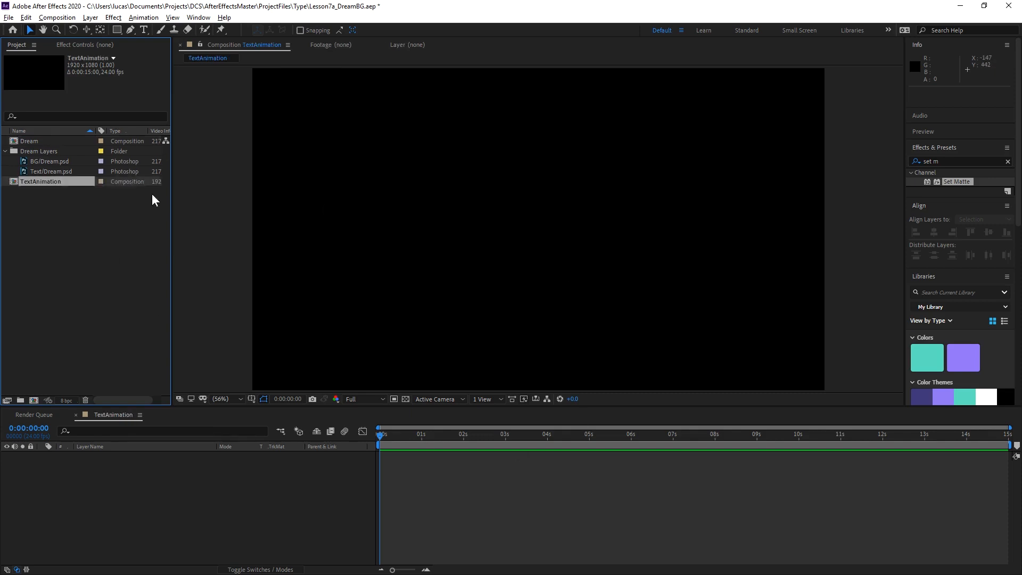
# Add Text/Dream.psd and BG/Dream.psd to the TextAnimation timeline, with the text layer above the background.
pyautogui.click(46, 171)
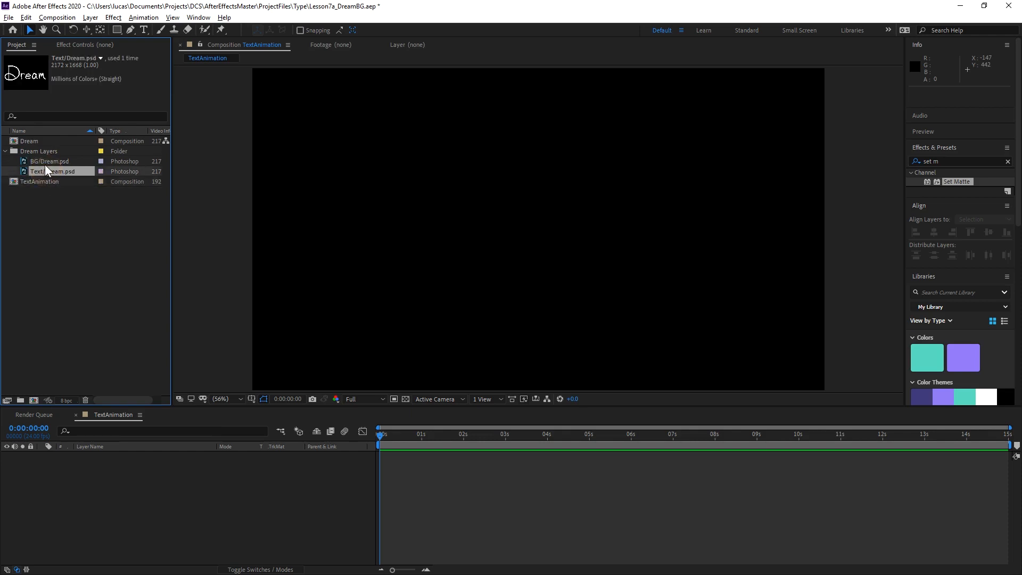
pyautogui.keyDown('shift'); pyautogui.click(43, 161); pyautogui.keyUp('shift')
pyautogui.moveTo(48, 170); pyautogui.dragTo(168, 500)
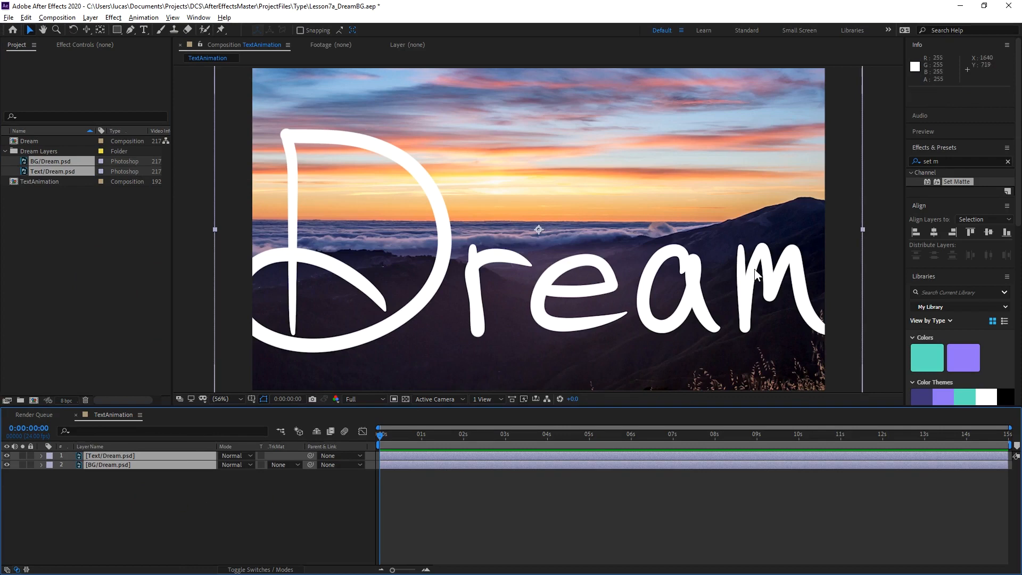
# Scale the background layer to about 89.3% and the Dream text layer to about 50.1%.
pyautogui.press('s')
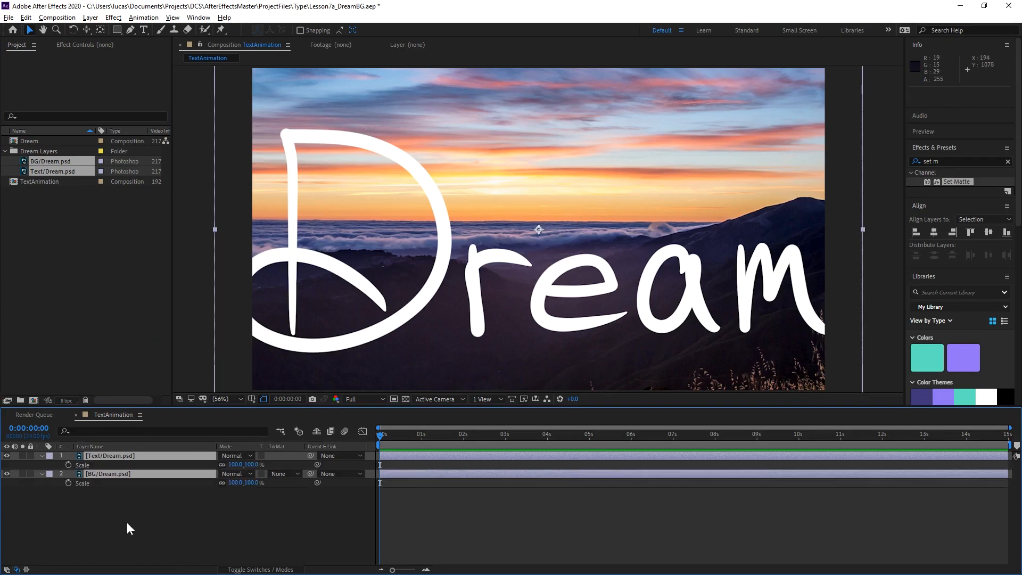
pyautogui.click(235, 465)
pyautogui.moveTo(235, 464); pyautogui.dragTo(226, 468)
pyautogui.click(175, 530)
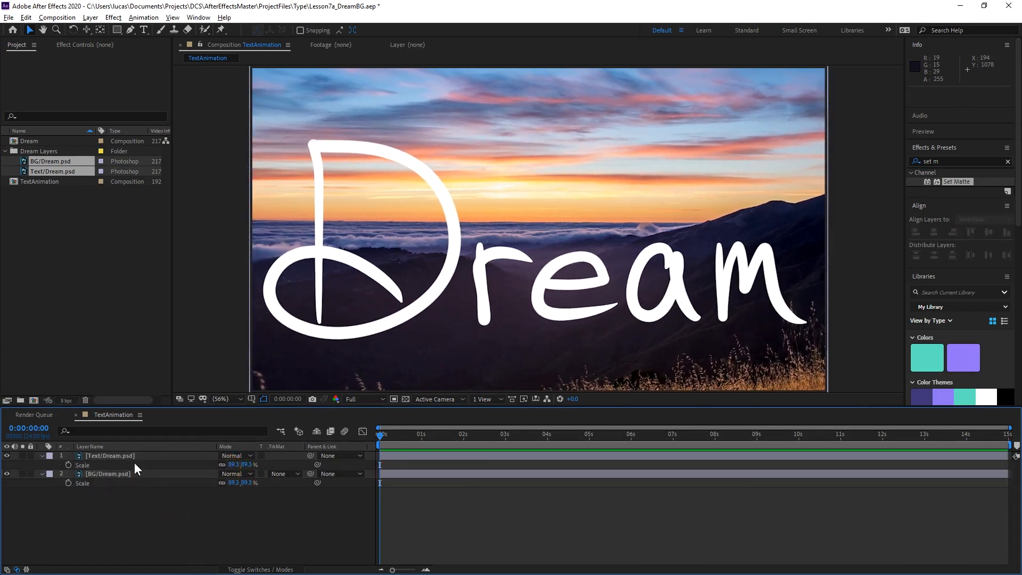
pyautogui.click(124, 456)
pyautogui.moveTo(233, 464); pyautogui.dragTo(38, 477)
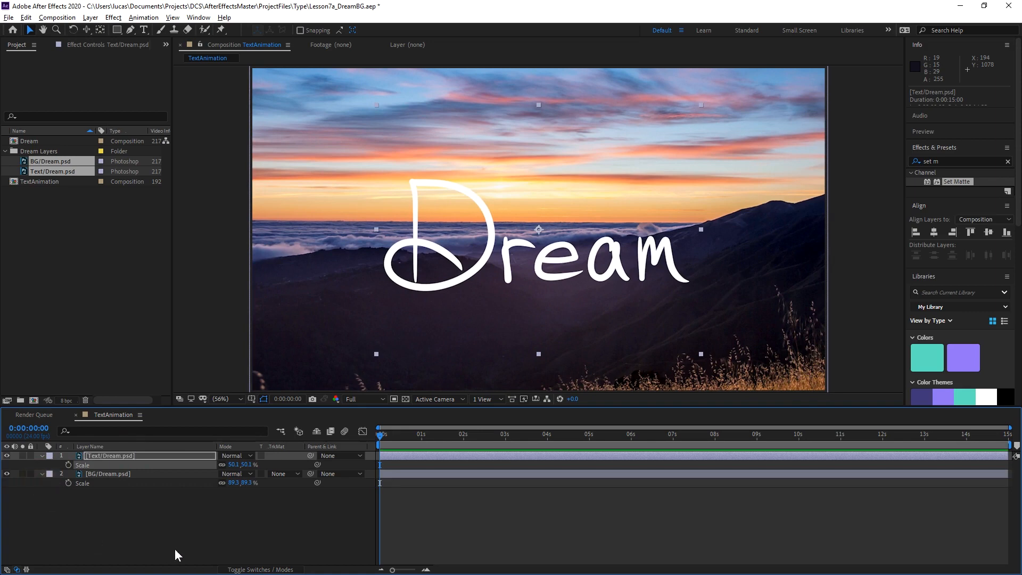
pyautogui.click(208, 529)
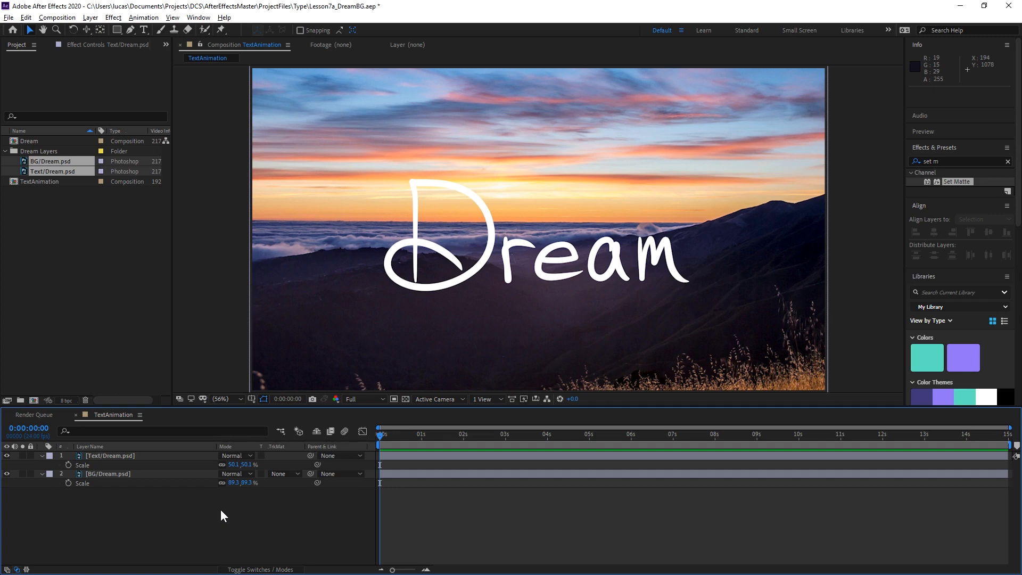
# Keyframe the BG layer's Position and Scale at the start, and set Scale to about 95.7% at 0:00:14:23.
pyautogui.click(128, 474)
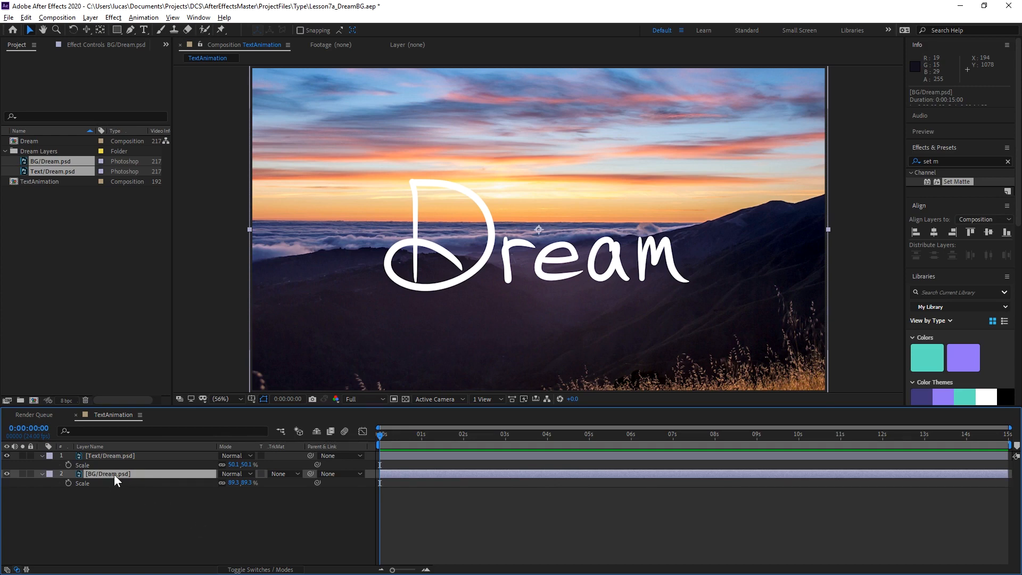
pyautogui.hotkey('shift', 'p')
pyautogui.click(69, 482)
pyautogui.moveTo(388, 438); pyautogui.dragTo(1008, 433)
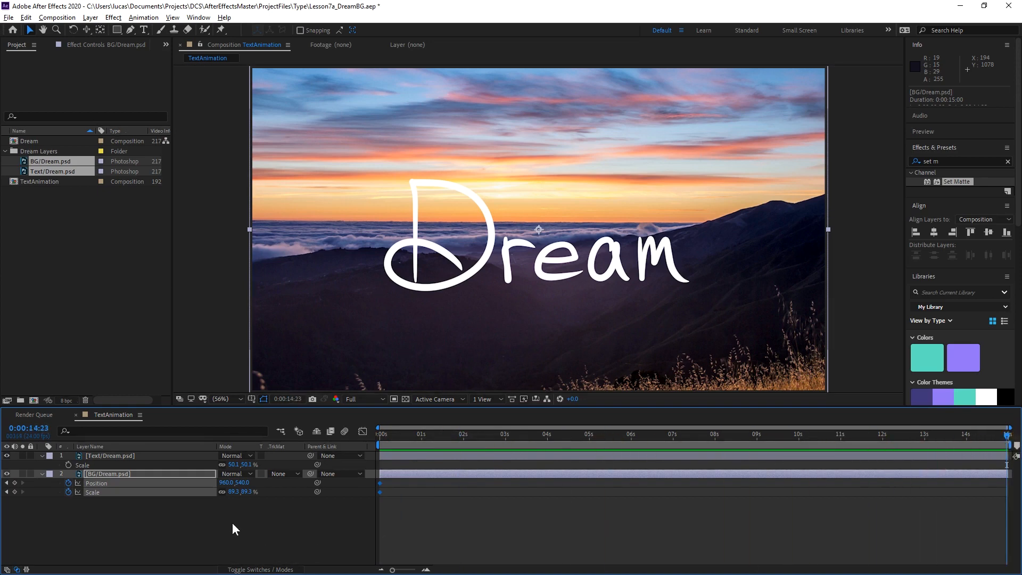
pyautogui.click(254, 503)
pyautogui.moveTo(248, 491); pyautogui.dragTo(275, 486)
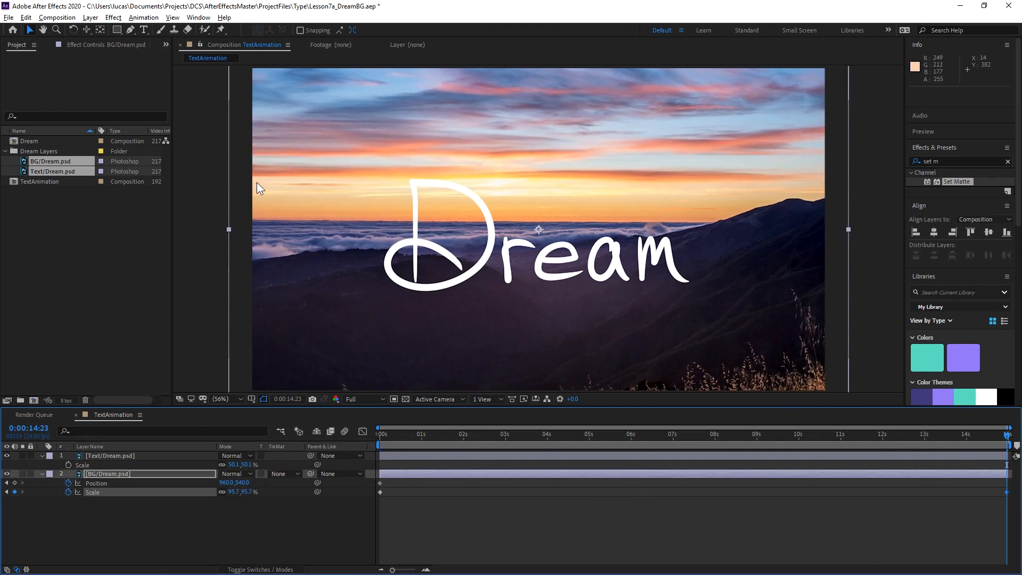
# Show the rulers and check the horizon's drift across the timeline against a temporary horizontal guide at 507.
pyautogui.hotkey('ctrl', 'r')
pyautogui.moveTo(311, 71); pyautogui.dragTo(336, 223)
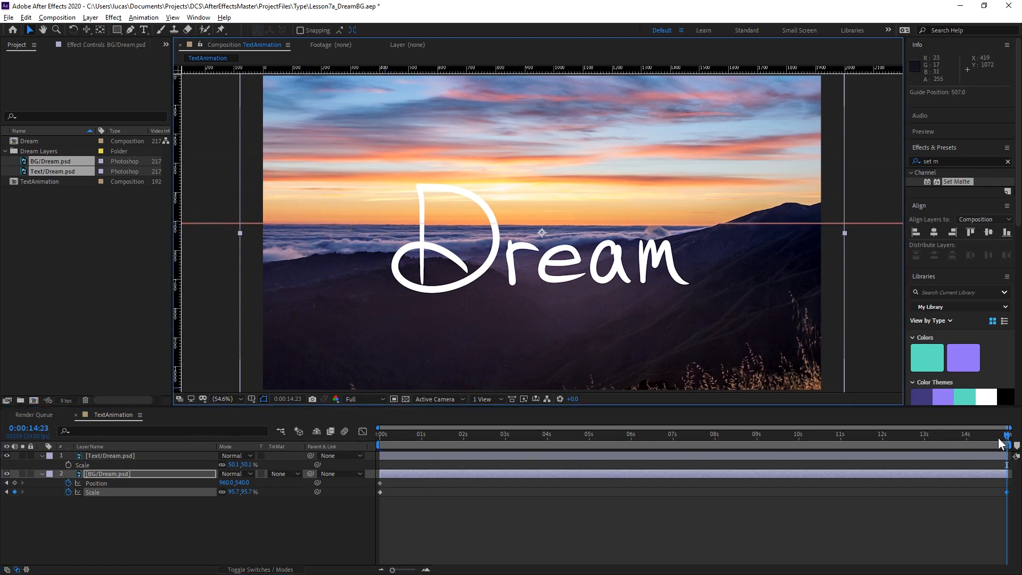
pyautogui.moveTo(1000, 437)
pyautogui.mouseDown()
pyautogui.moveTo(225, 475)
pyautogui.moveTo(1018, 459)
pyautogui.moveTo(241, 505)
pyautogui.moveTo(1015, 440)
pyautogui.moveTo(308, 474)
pyautogui.moveTo(1007, 447)
pyautogui.mouseUp()
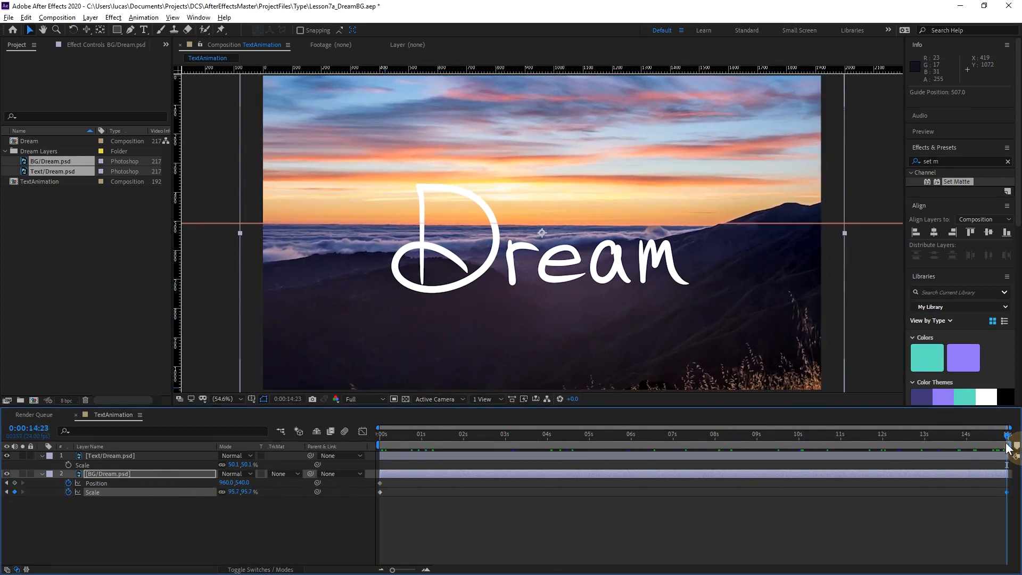
pyautogui.moveTo(203, 224); pyautogui.dragTo(178, 224)
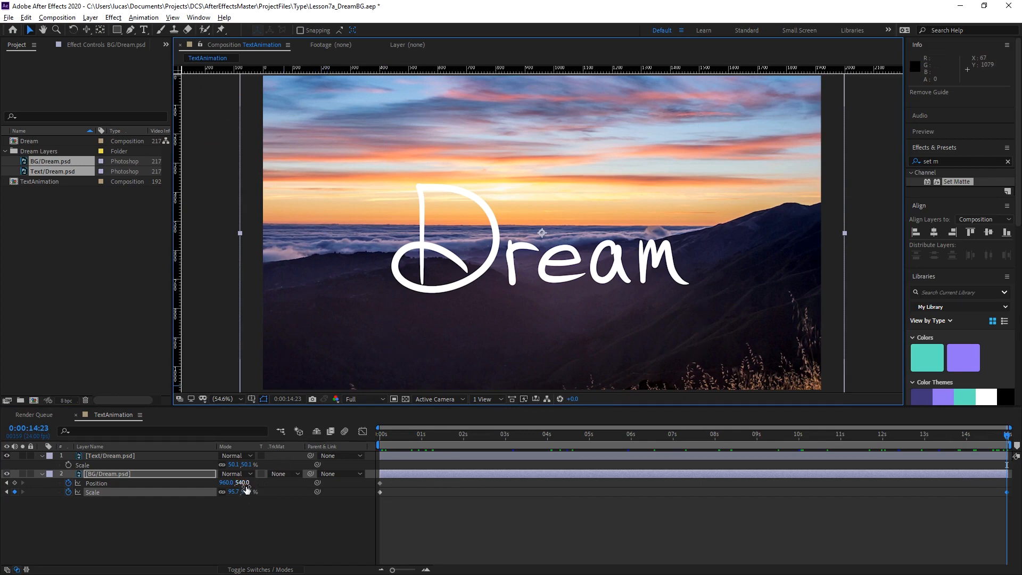
# Set the BG layer's Y position to about 576 at 0:00:14:23, and scrub the background move from the start.
pyautogui.moveTo(239, 482); pyautogui.dragTo(272, 484)
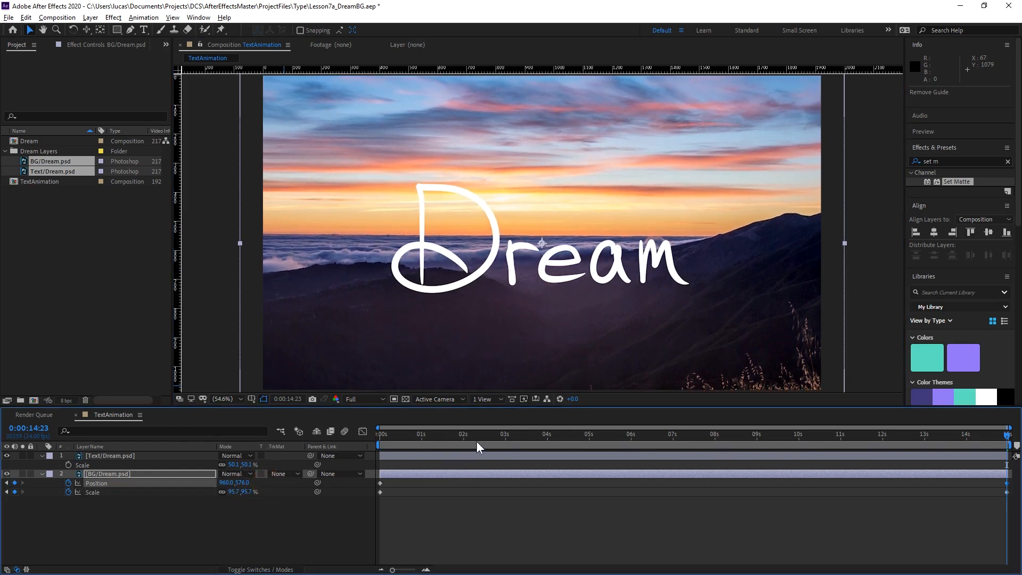
pyautogui.moveTo(379, 434); pyautogui.dragTo(1003, 503)
pyautogui.press('Home')
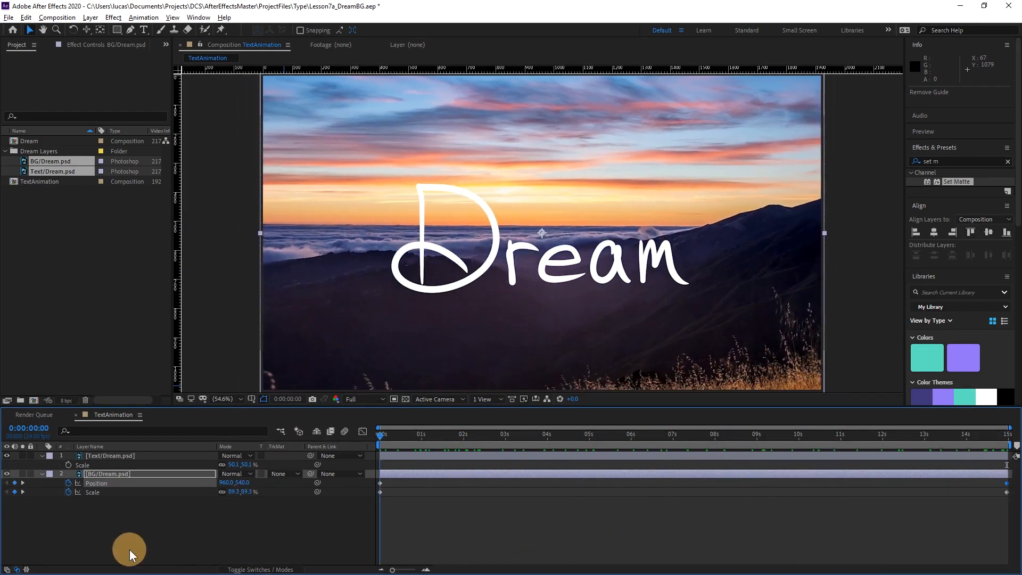
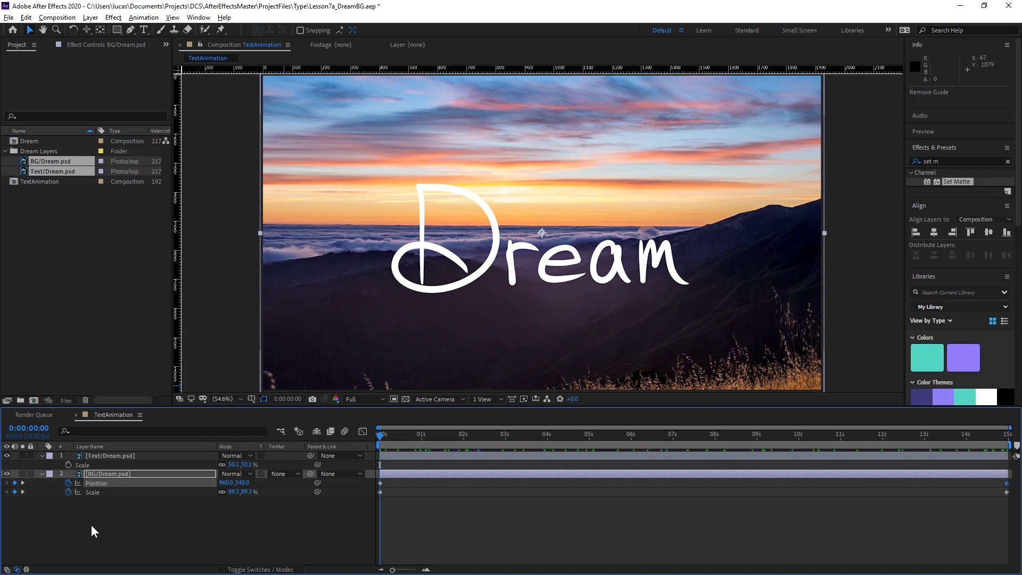
# Draw a square about 674 px wide with a 42 px teal stroke and no fill around the letter D as a new shape layer.
pyautogui.click(147, 534)
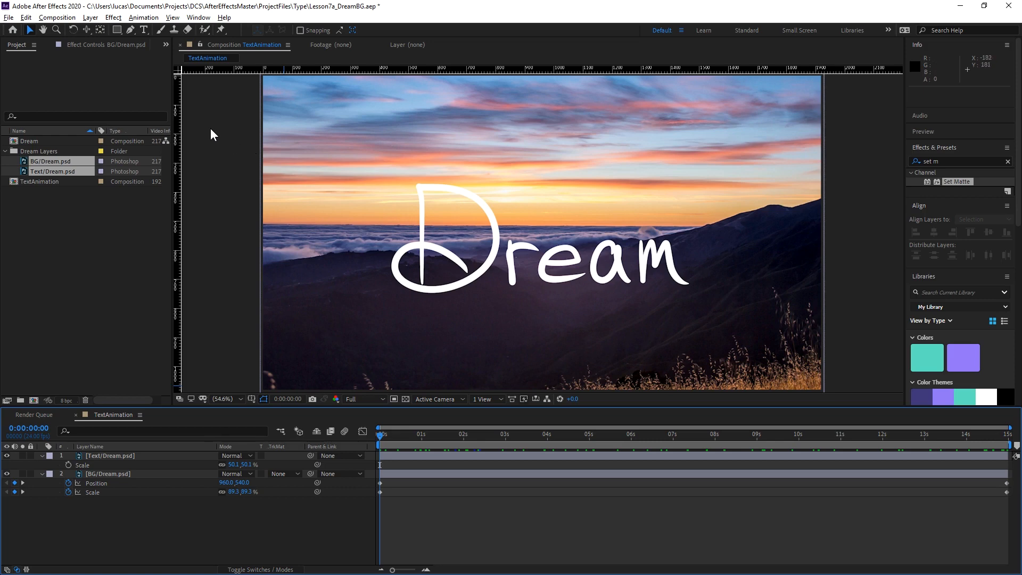
pyautogui.moveTo(392, 433); pyautogui.dragTo(280, 456)
pyautogui.moveTo(406, 432)
pyautogui.mouseDown()
pyautogui.moveTo(1010, 432)
pyautogui.moveTo(407, 433)
pyautogui.mouseUp()
pyautogui.moveTo(586, 459); pyautogui.dragTo(62, 446)
pyautogui.click(117, 29)
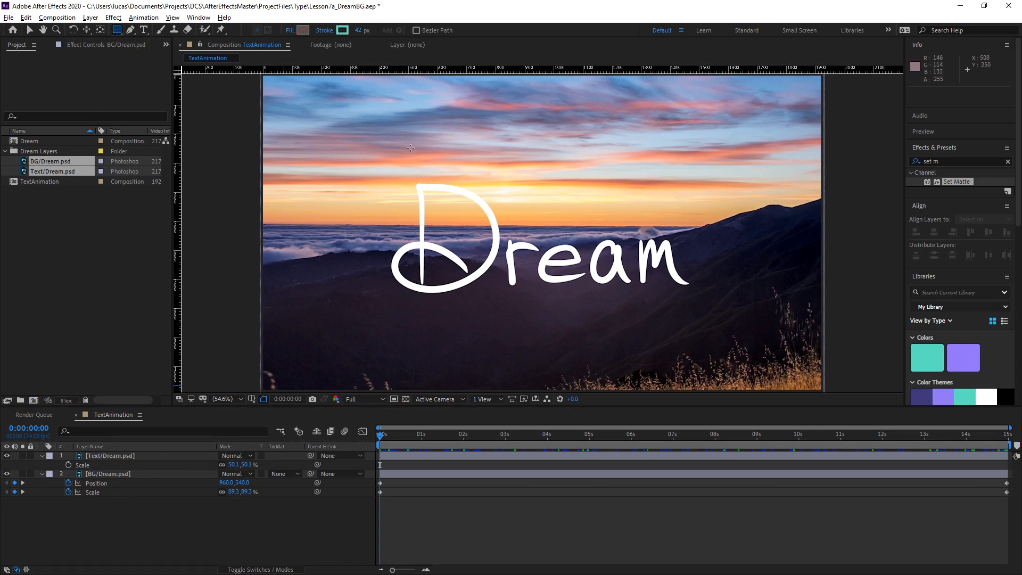
pyautogui.moveTo(356, 136)
pyautogui.mouseDown()
pyautogui.moveTo(636, 320)
pyautogui.moveTo(467, 247)
pyautogui.moveTo(554, 333)
pyautogui.mouseUp()
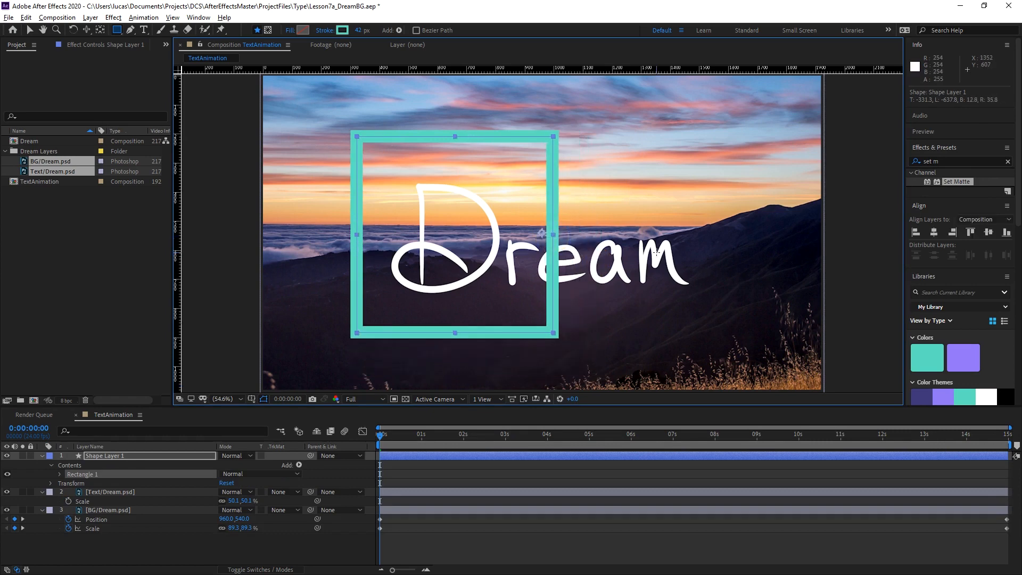
# Align the square to the composition's horizontal and vertical centre, and centre its anchor point in the shape.
pyautogui.click(988, 202)
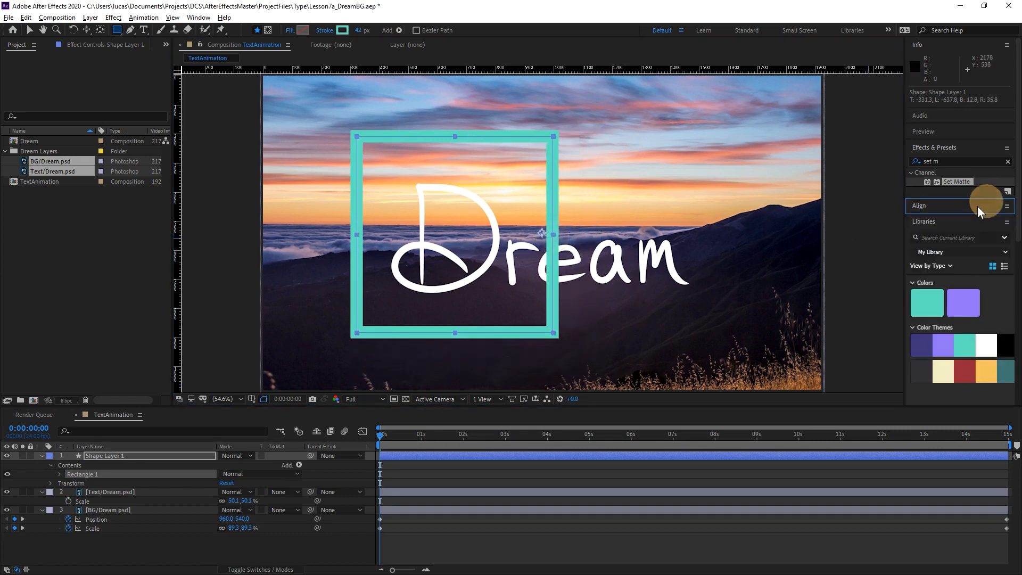
pyautogui.click(969, 205)
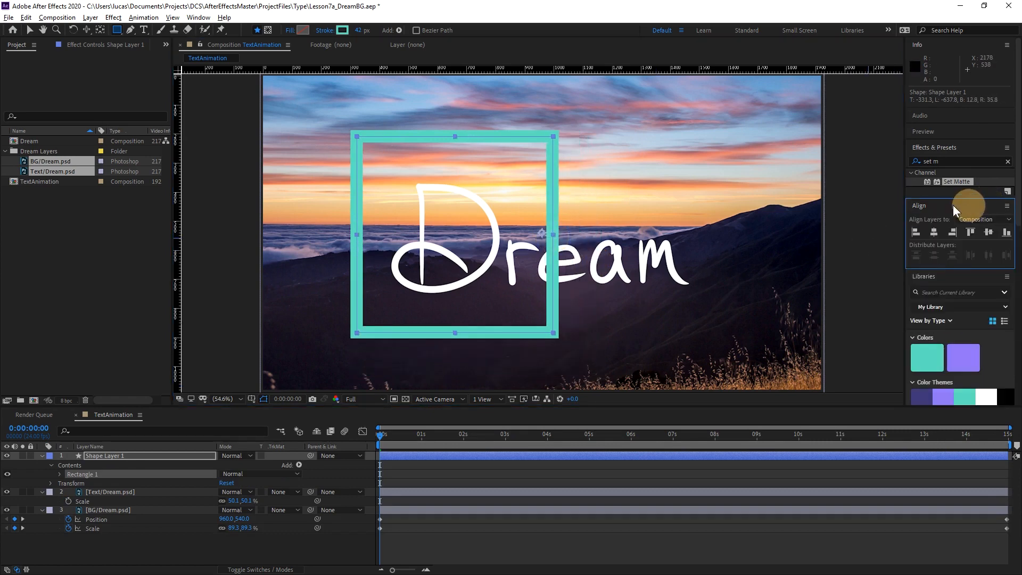
pyautogui.click(934, 231)
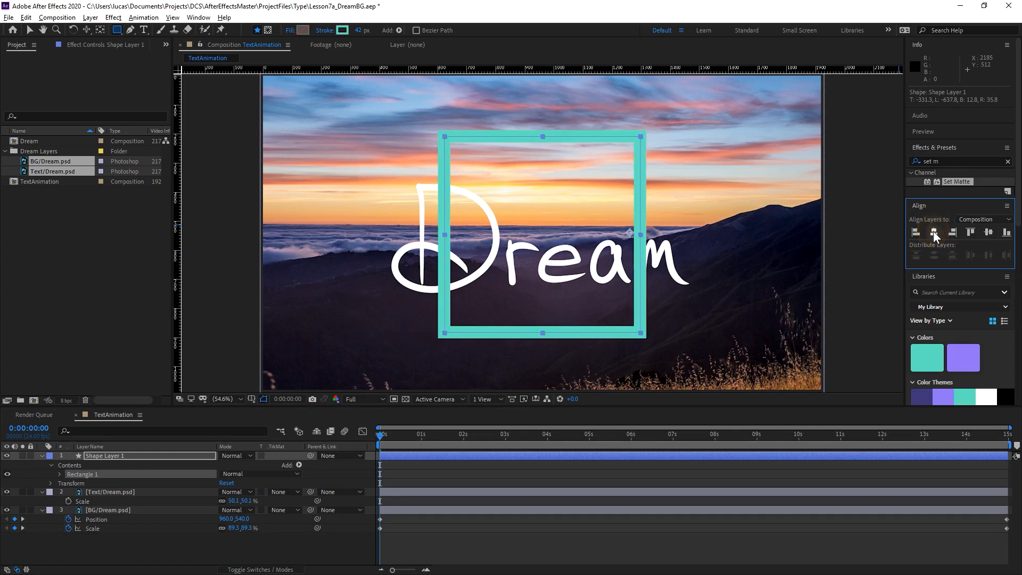
pyautogui.click(988, 233)
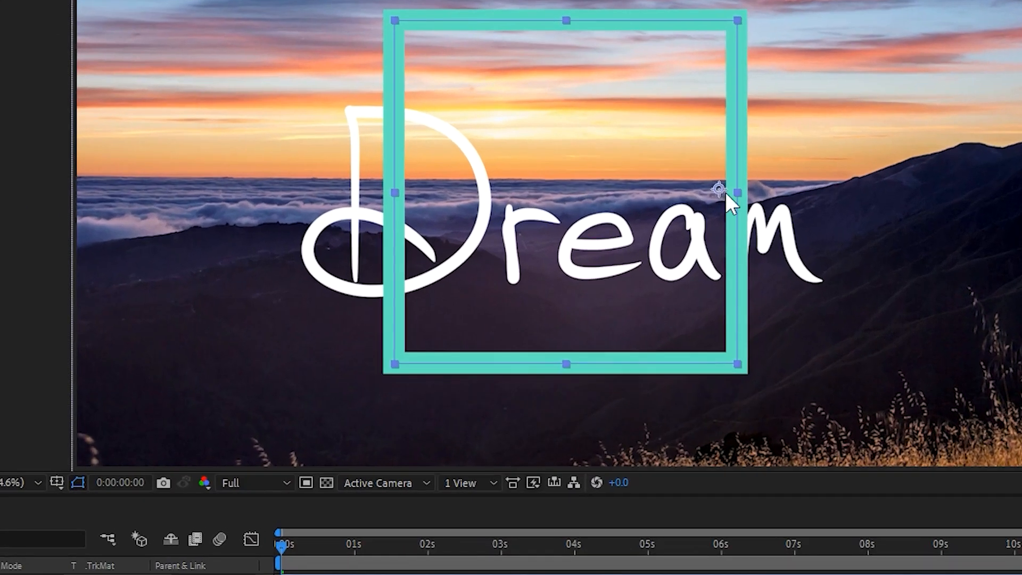
pyautogui.hotkey('ctrl', 'alt', 'Home')
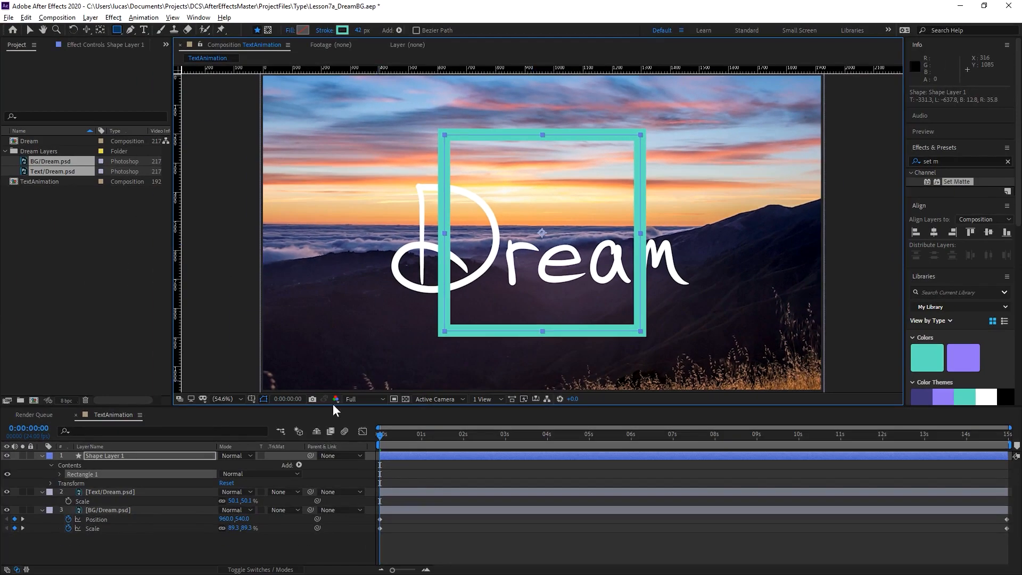
# Try rotating and scaling the square through its layer transform, undoing each change.
pyautogui.click(159, 454)
pyautogui.press('r')
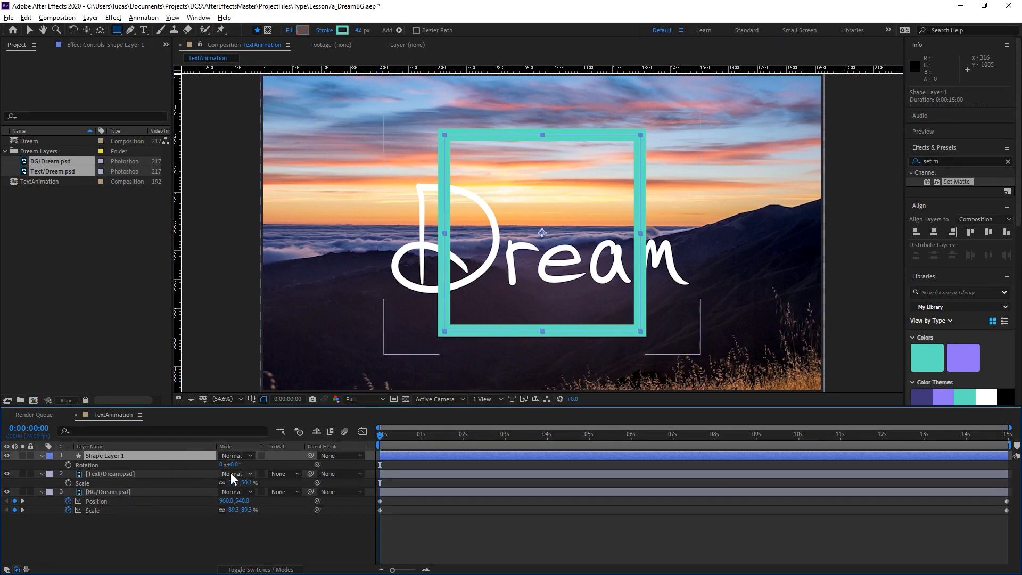
pyautogui.moveTo(230, 465); pyautogui.dragTo(305, 465)
pyautogui.hotkey('ctrl', 'z')
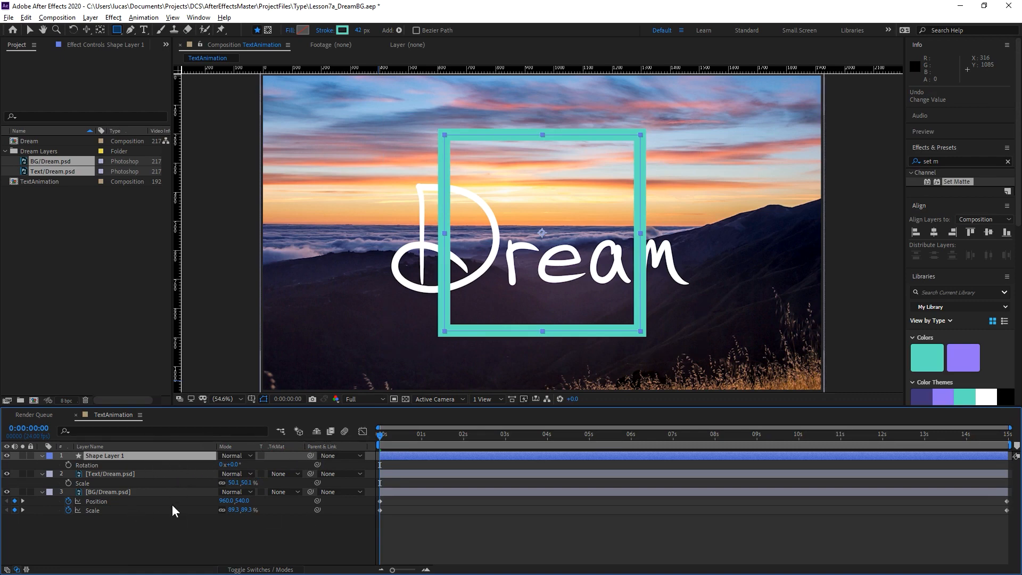
pyautogui.press('s')
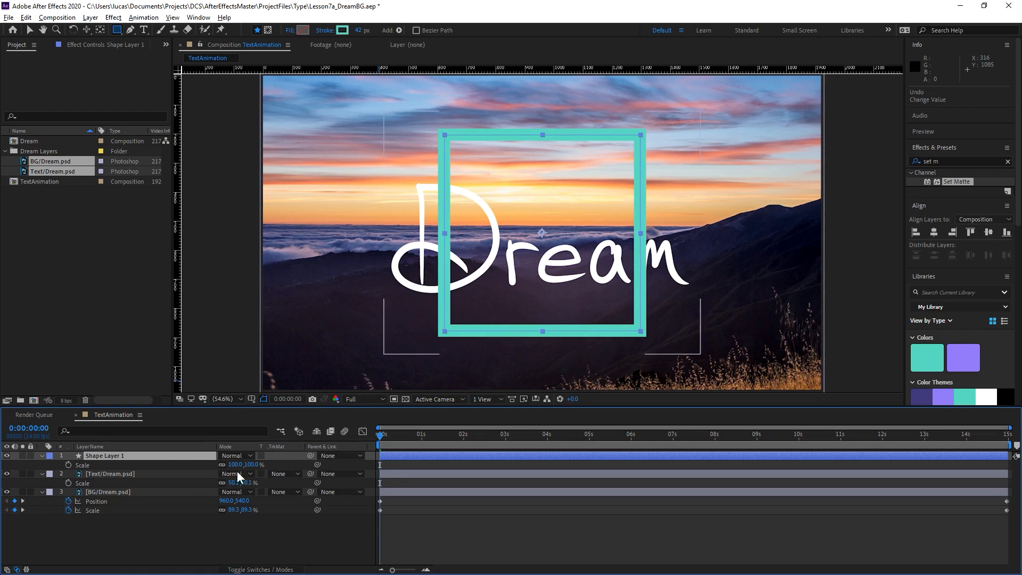
pyautogui.click(114, 467)
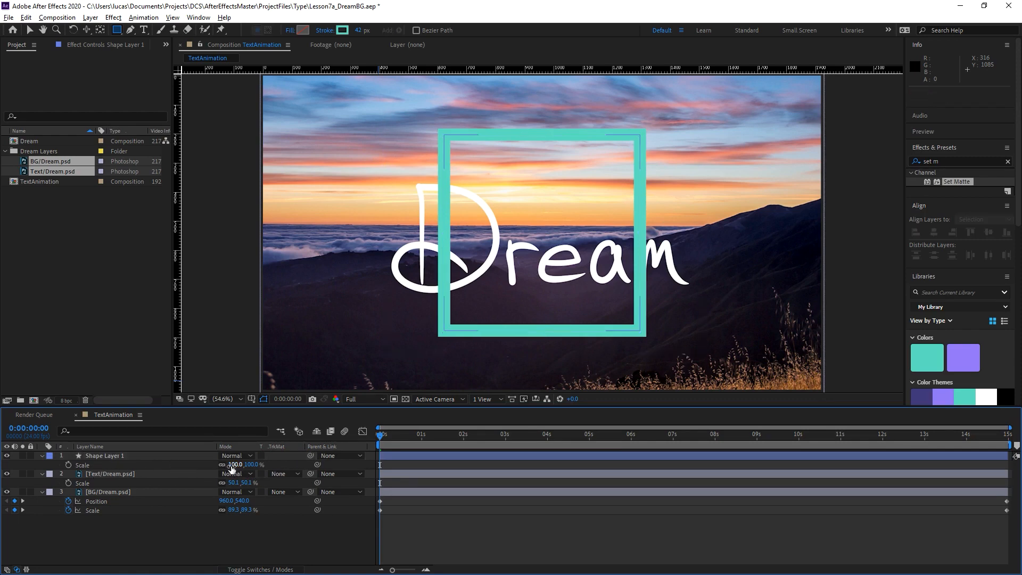
pyautogui.moveTo(232, 467); pyautogui.dragTo(271, 479)
pyautogui.hotkey('ctrl', 'z')
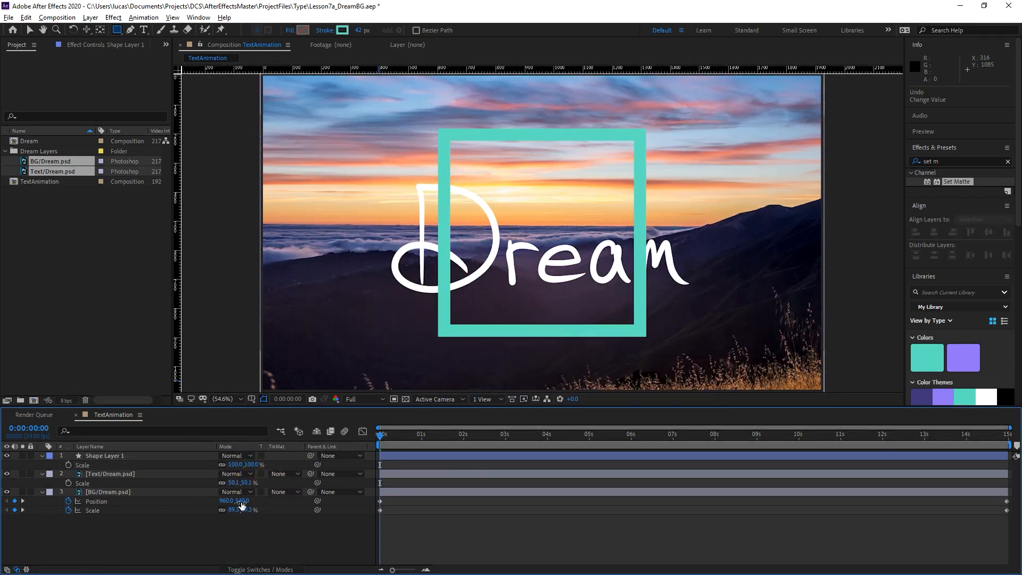
# Keyframe the square's Rectangle Path Size at 0 at the start and at 1516 at 0:00:06:00.
pyautogui.click(42, 455)
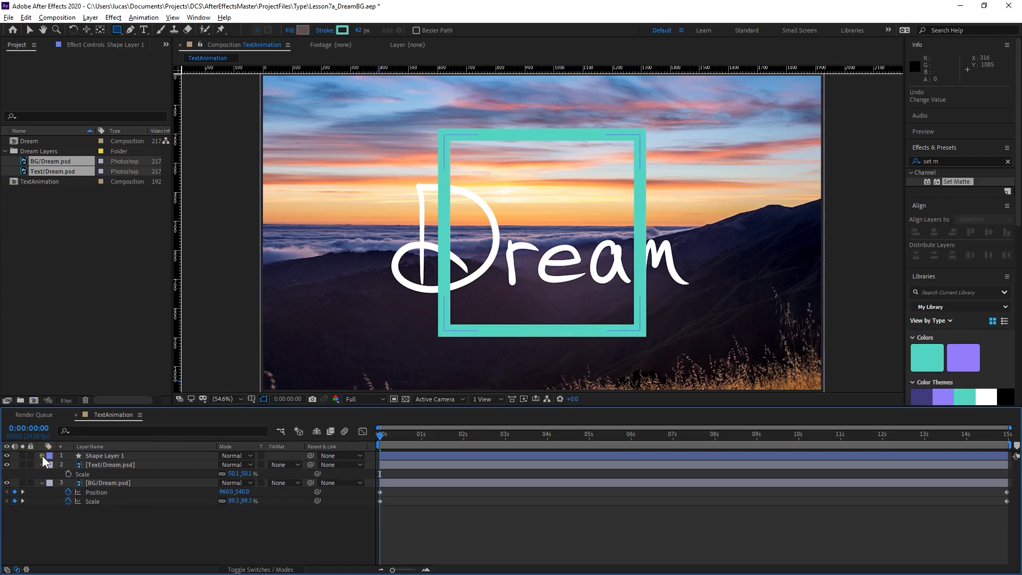
pyautogui.click(42, 455)
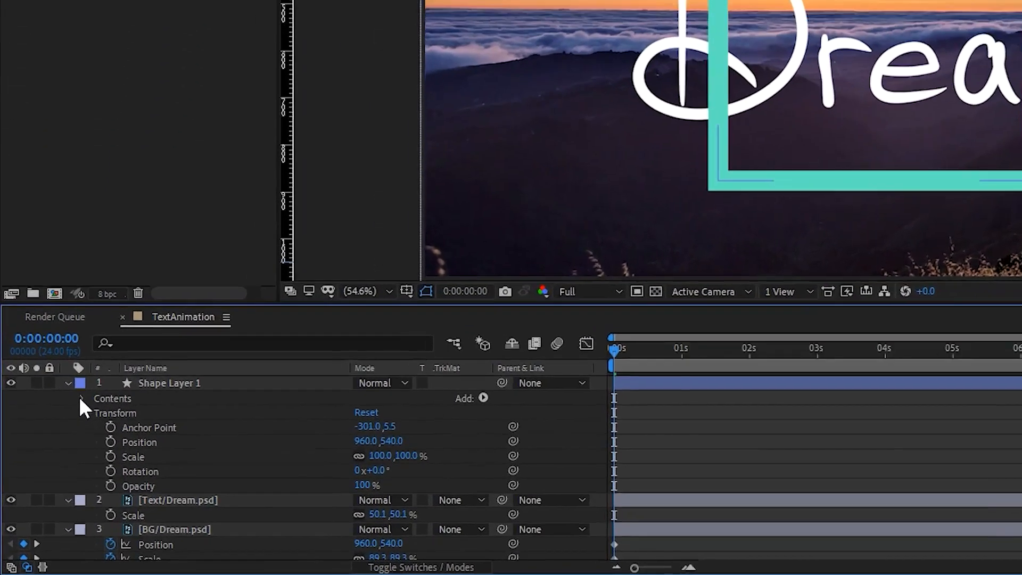
pyautogui.click(50, 465)
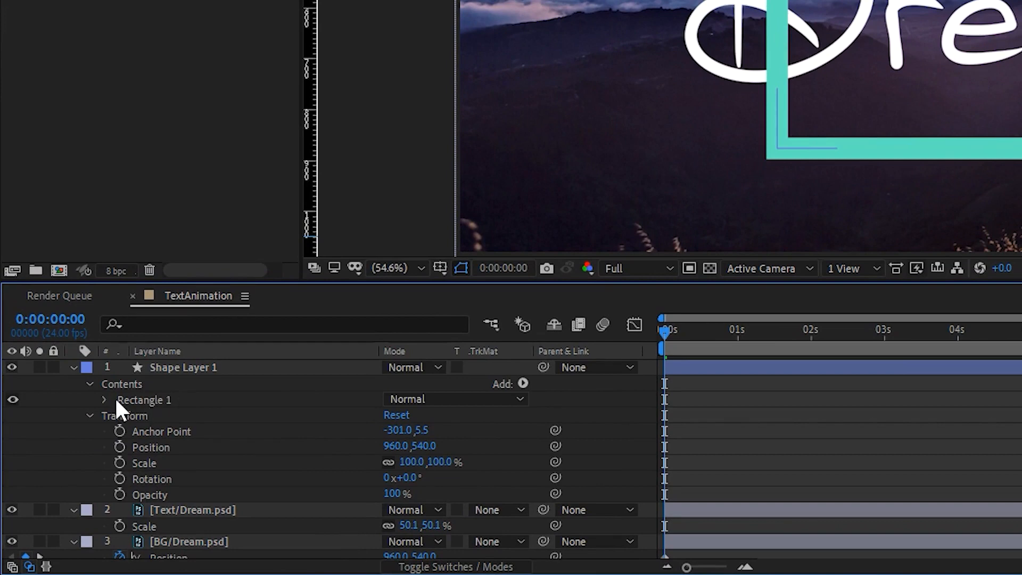
pyautogui.click(103, 401)
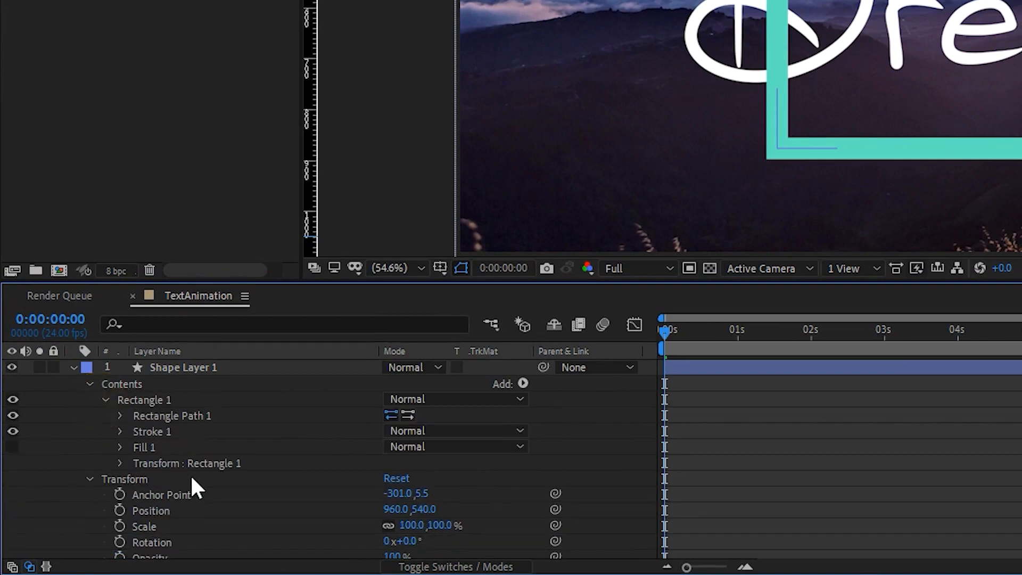
pyautogui.click(119, 416)
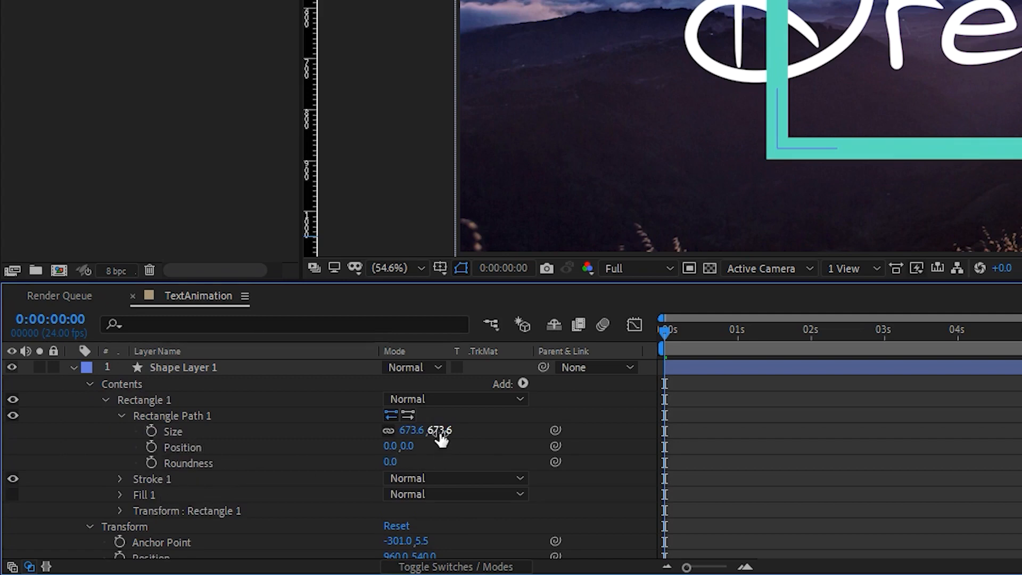
pyautogui.moveTo(440, 430); pyautogui.dragTo(285, 499)
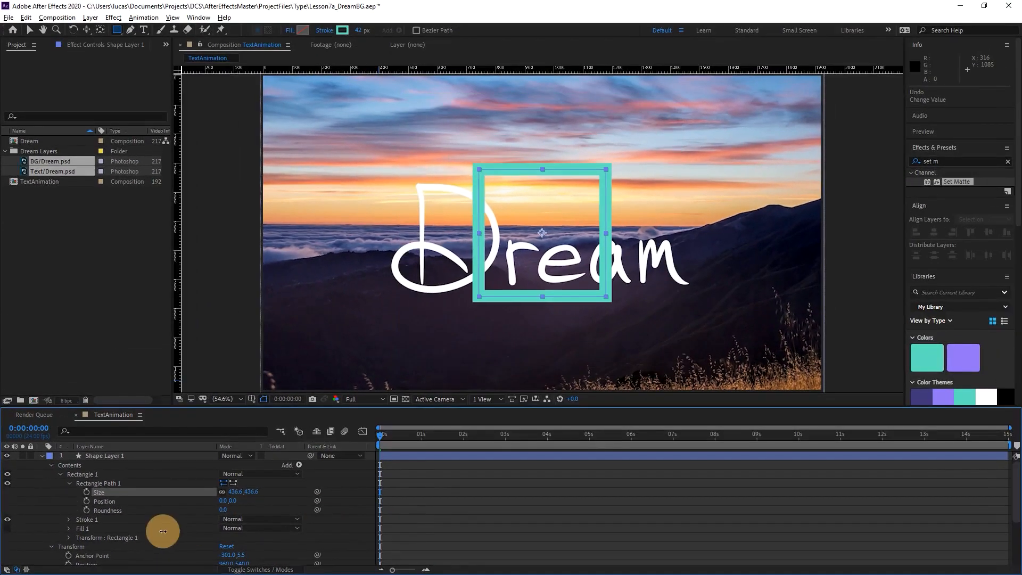
pyautogui.moveTo(163, 531); pyautogui.dragTo(175, 524)
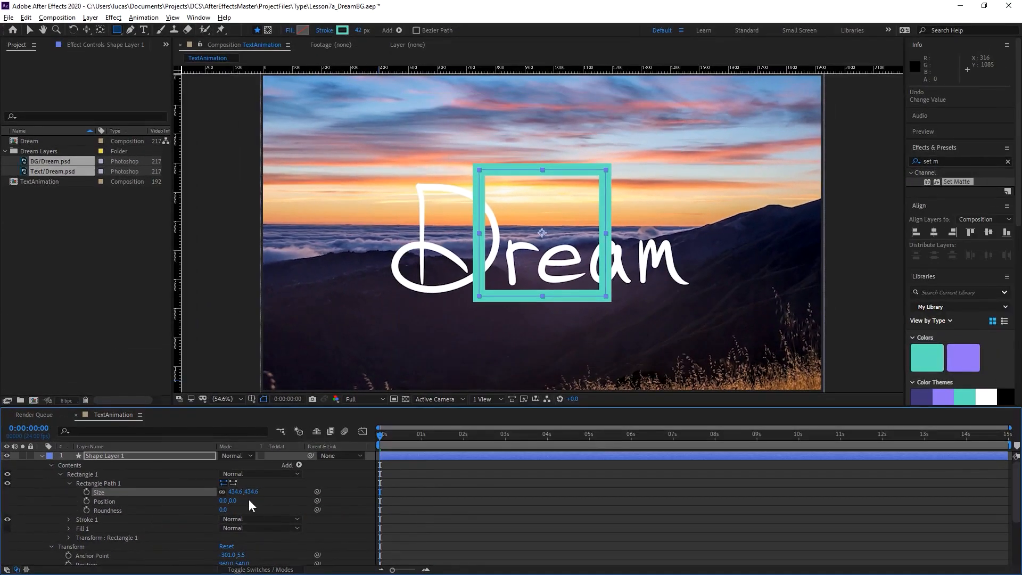
pyautogui.moveTo(243, 492); pyautogui.dragTo(4, 527)
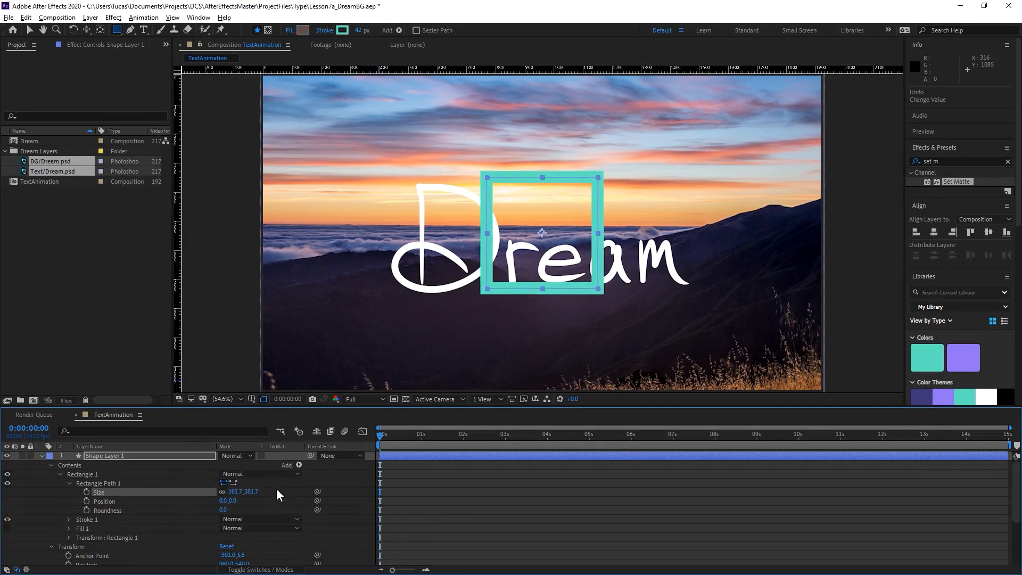
pyautogui.moveTo(250, 495); pyautogui.dragTo(232, 491)
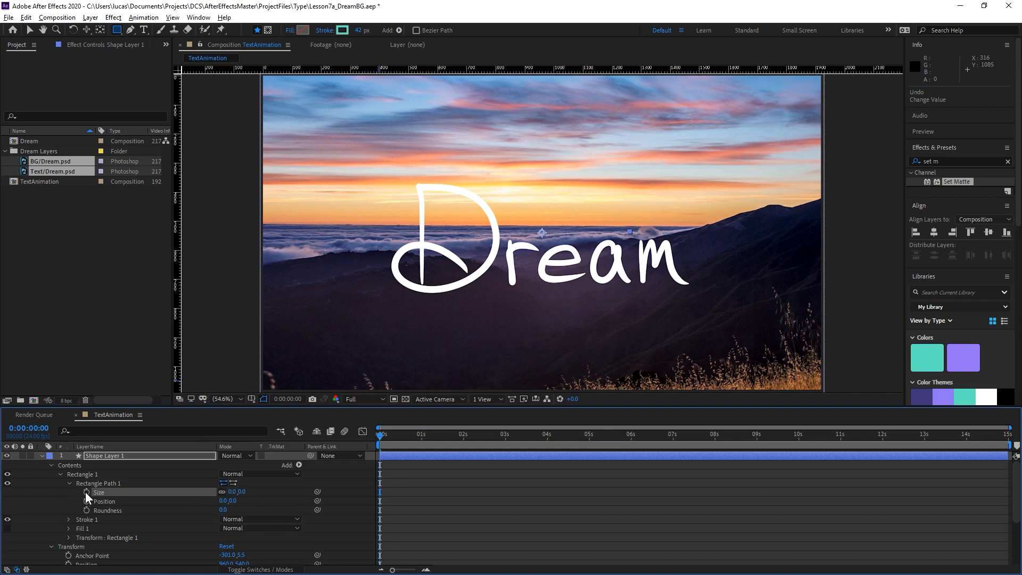
pyautogui.moveTo(404, 436); pyautogui.dragTo(630, 447)
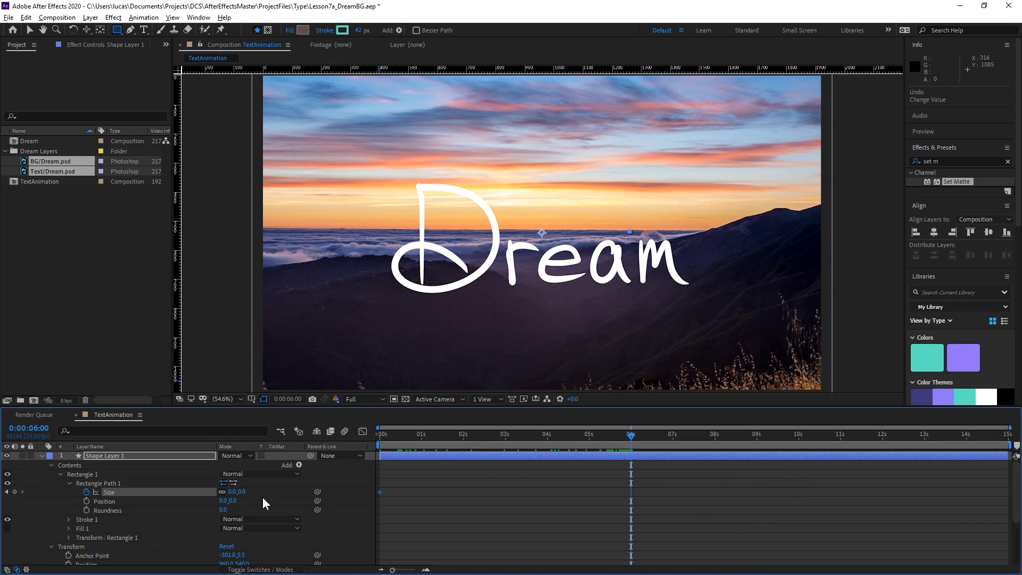
pyautogui.moveTo(235, 492); pyautogui.dragTo(1004, 446)
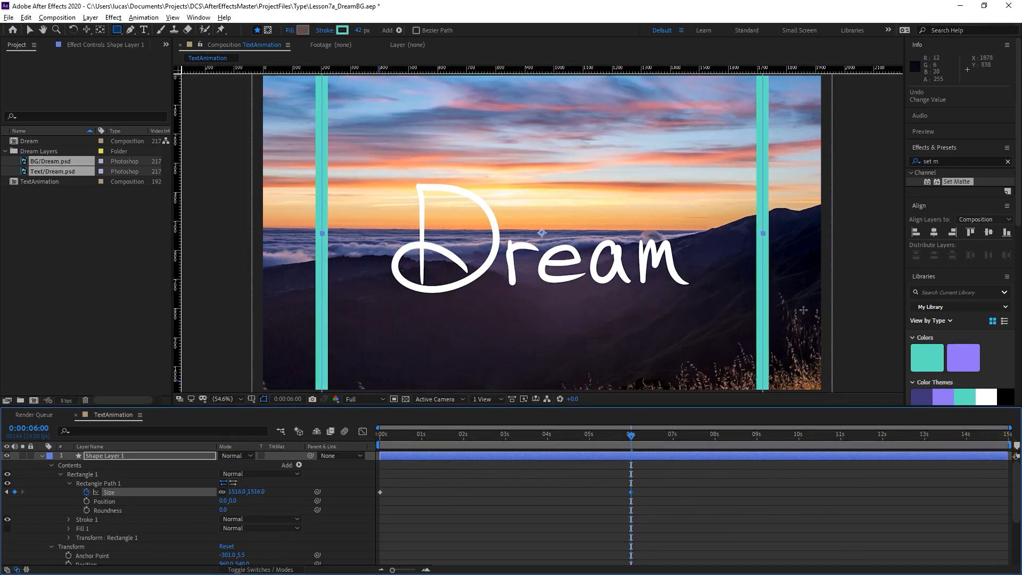
# Set the shape layer's Rotation to 45° so that the square becomes a diamond.
pyautogui.click(129, 456)
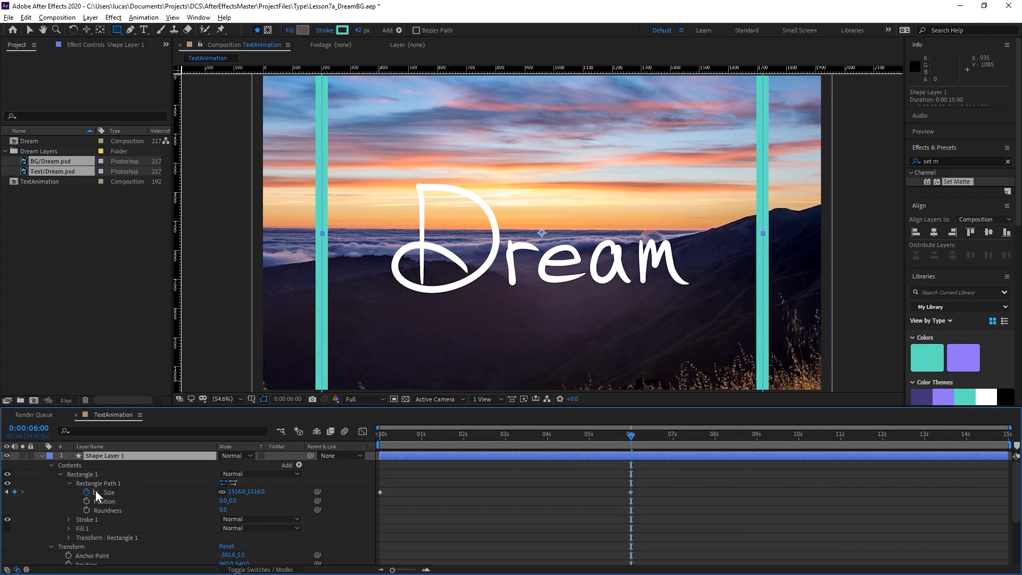
pyautogui.click(52, 466)
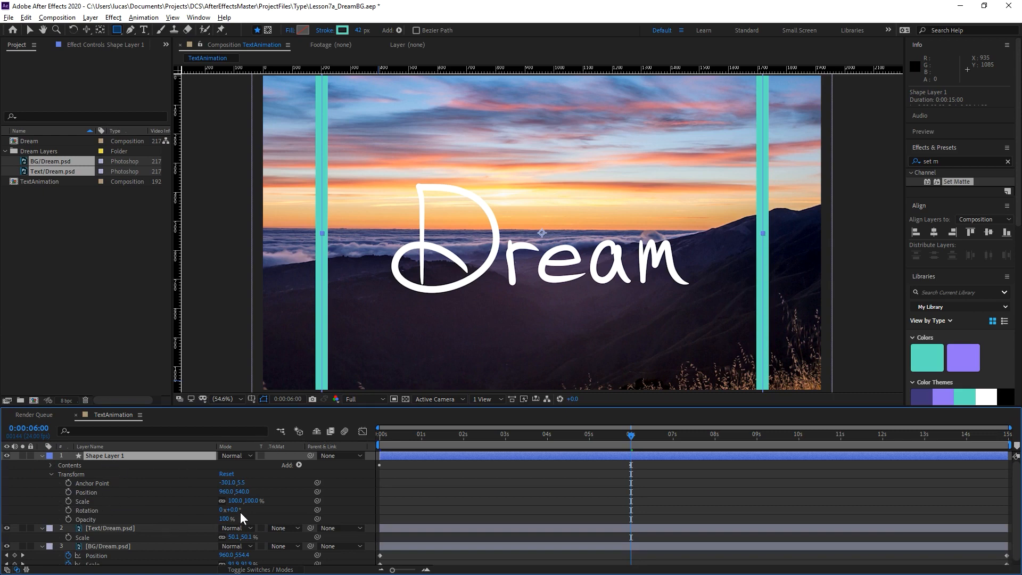
pyautogui.moveTo(236, 512); pyautogui.dragTo(254, 507)
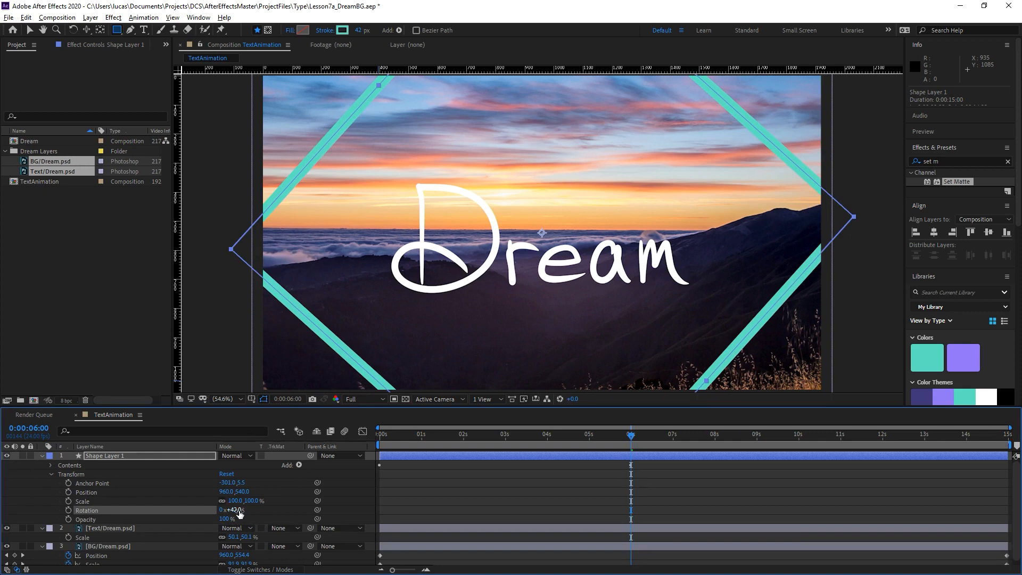
pyautogui.click(239, 510)
pyautogui.write('45')
pyautogui.press('Return')
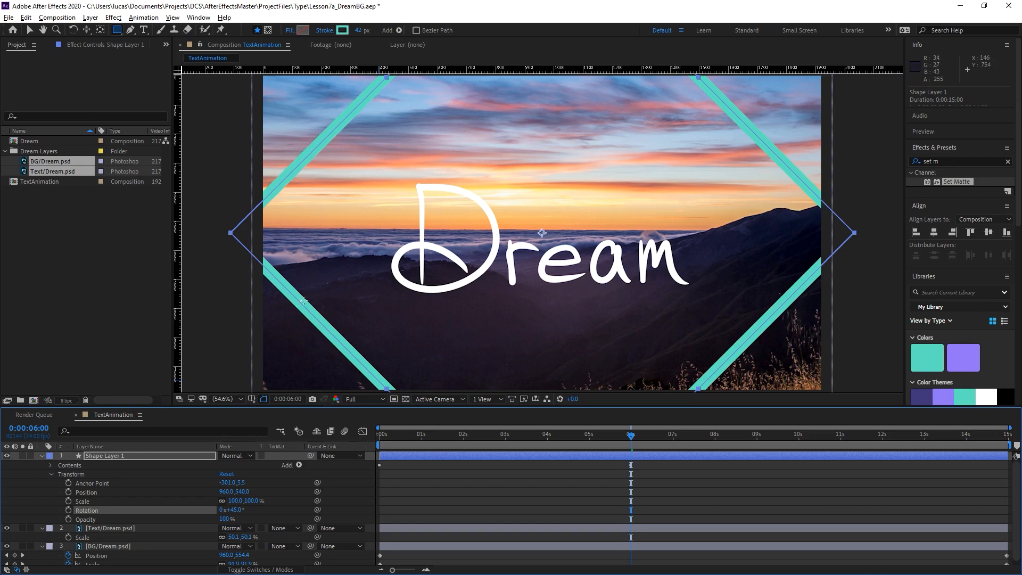
# Apply Easy Ease to both Size keyframes of the diamond and preview its growth from the start.
pyautogui.click(50, 465)
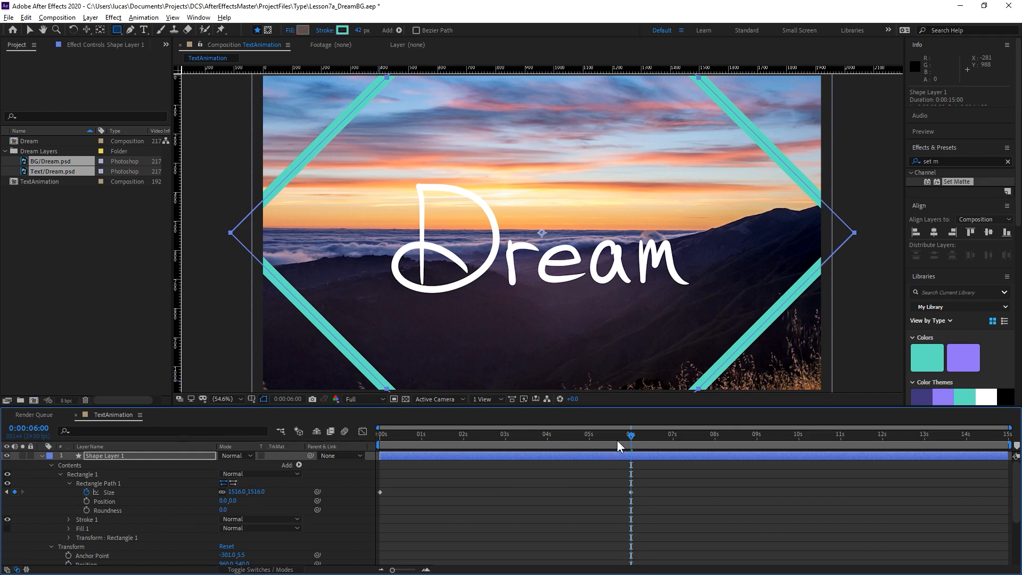
pyautogui.moveTo(618, 439); pyautogui.dragTo(440, 445)
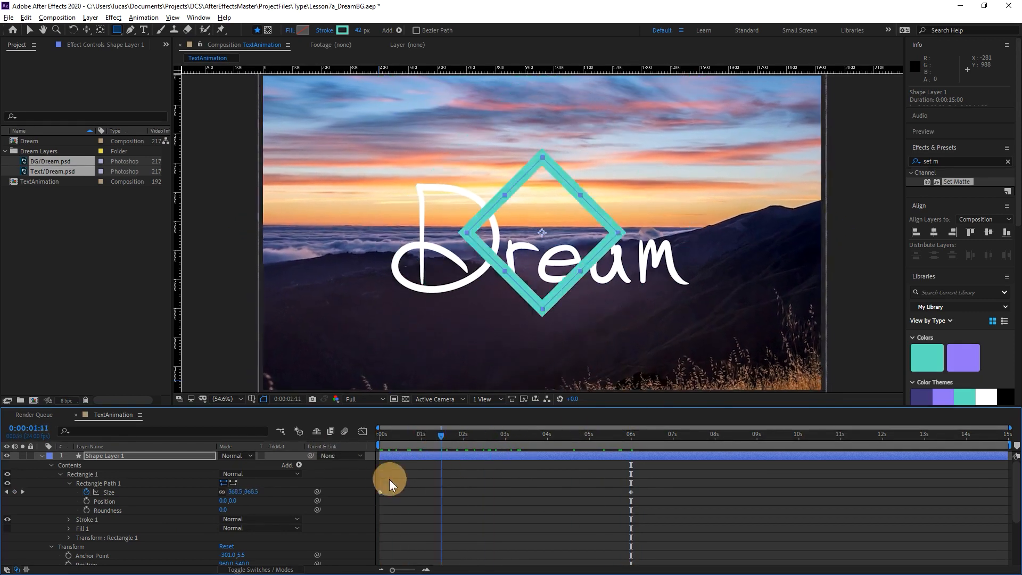
pyautogui.moveTo(390, 480)
pyautogui.mouseDown()
pyautogui.moveTo(346, 477)
pyautogui.moveTo(397, 475)
pyautogui.mouseUp()
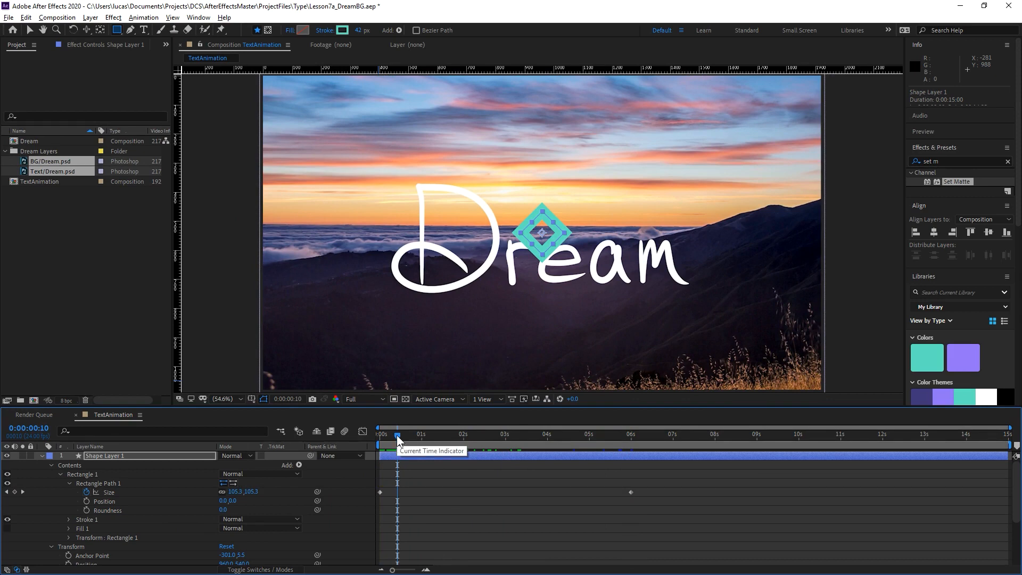
pyautogui.moveTo(397, 435); pyautogui.dragTo(489, 481)
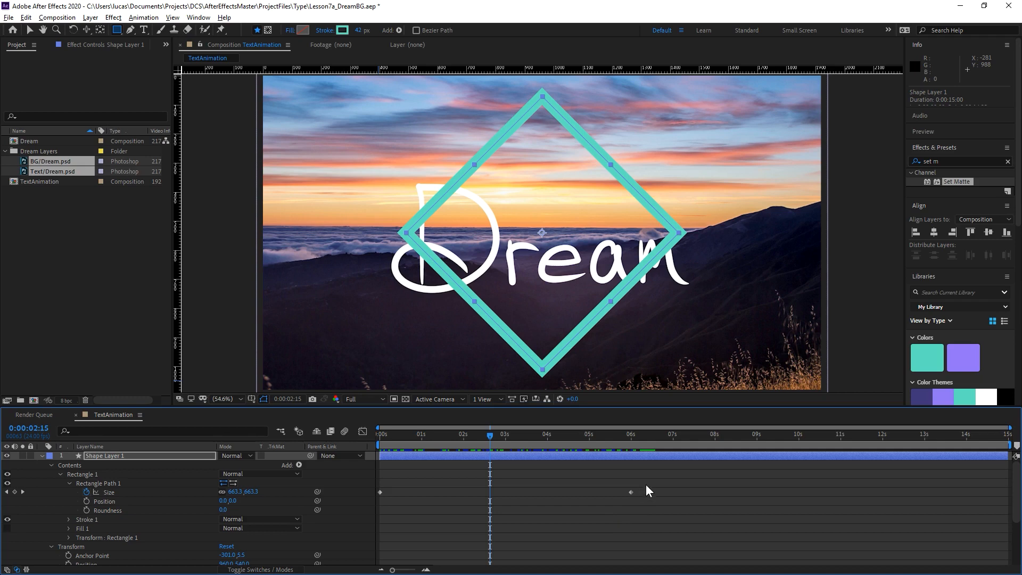
pyautogui.moveTo(645, 483); pyautogui.dragTo(382, 527)
pyautogui.press('F9')
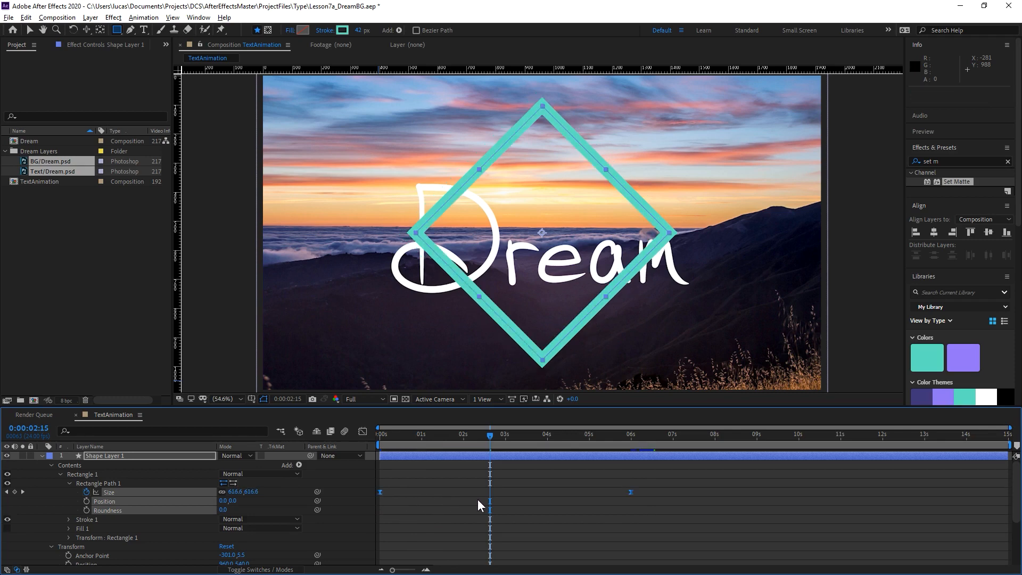
pyautogui.press('space')
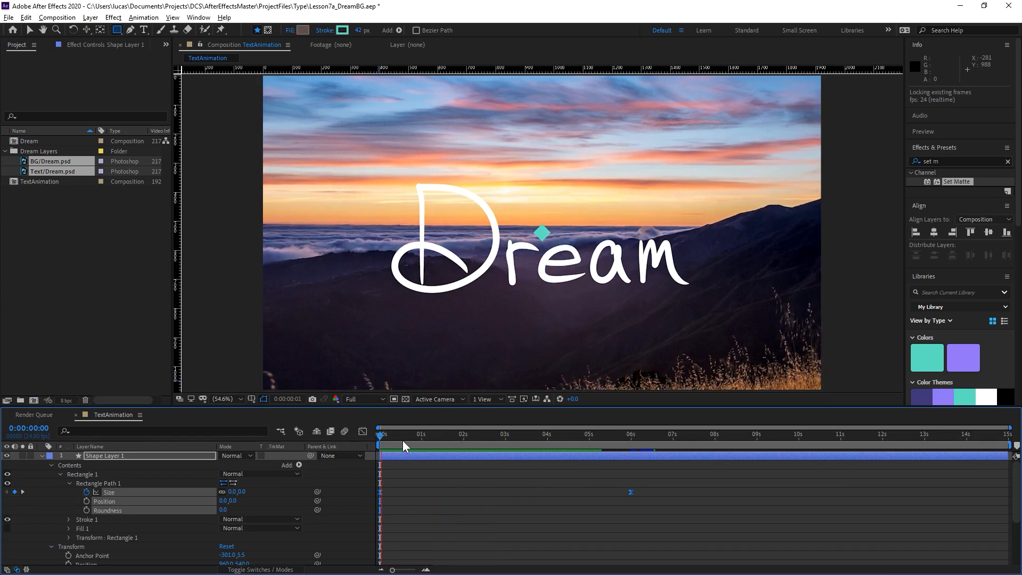
pyautogui.moveTo(375, 438)
pyautogui.mouseDown()
pyautogui.moveTo(421, 440)
pyautogui.moveTo(378, 442)
pyautogui.mouseUp()
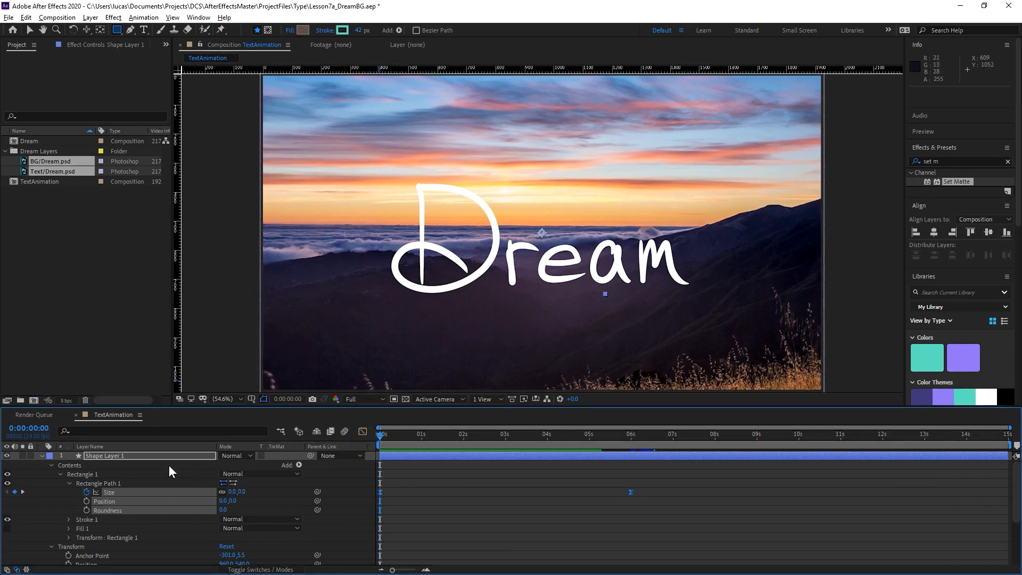
pyautogui.scroll(-2, 178, 518)
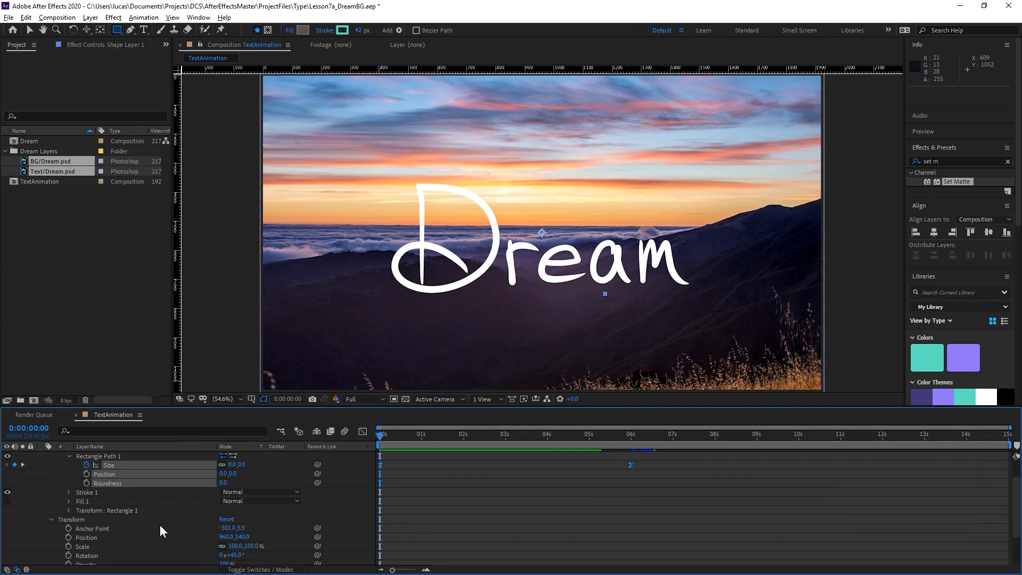
# Start animating the diamond's Stroke Width with a keyframe of 42 at the beginning of the composition.
pyautogui.click(391, 435)
pyautogui.moveTo(390, 436); pyautogui.dragTo(365, 450)
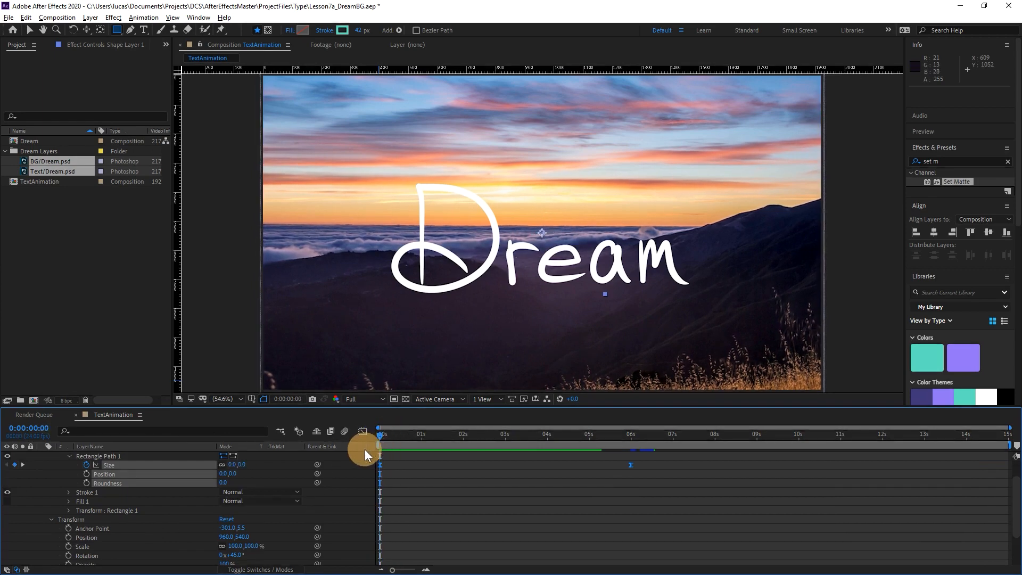
pyautogui.click(68, 491)
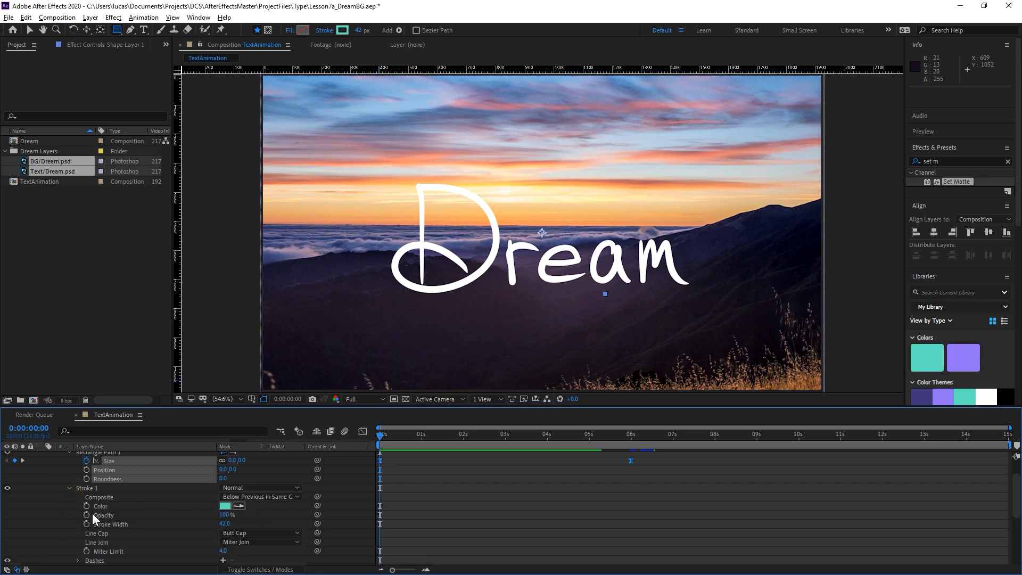
pyautogui.scroll(-2, 158, 507)
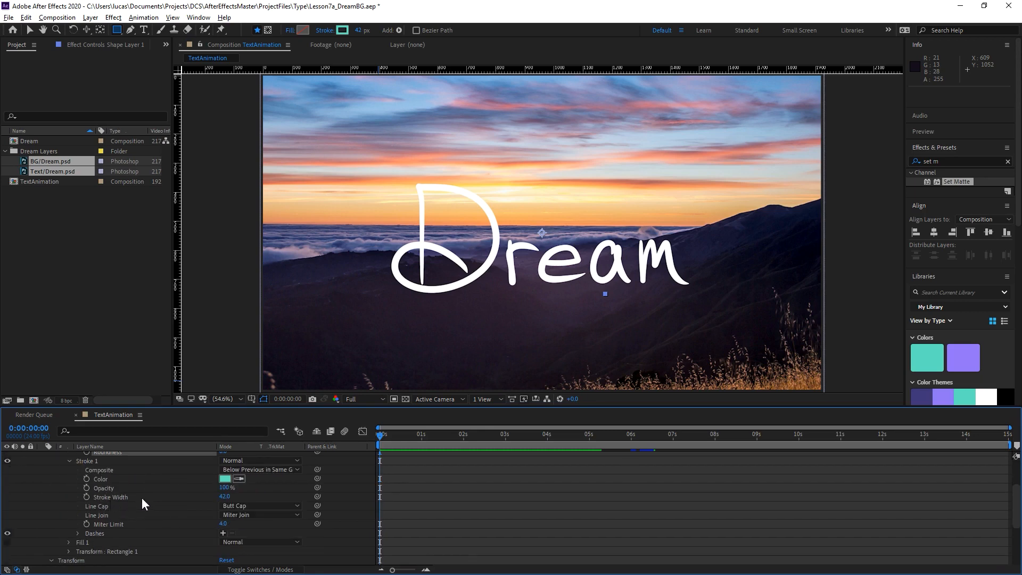
pyautogui.click(85, 497)
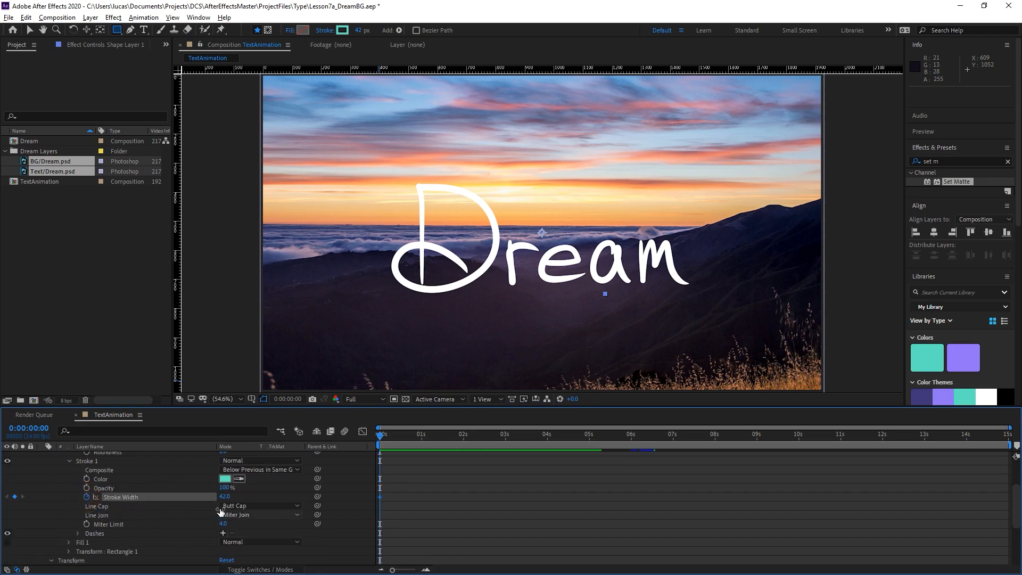
# Delete Fill 1 from the diamond's rectangle contents so that only the stroke is left.
pyautogui.scroll(3, 139, 516)
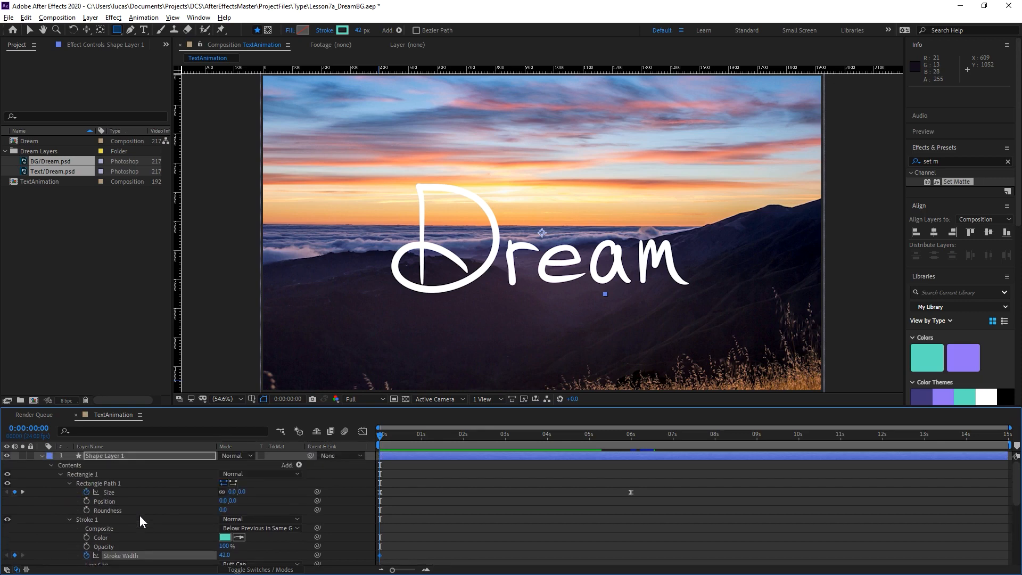
pyautogui.scroll(-2, 139, 516)
pyautogui.scroll(-1, 139, 516)
pyautogui.scroll(2, 139, 517)
pyautogui.scroll(-2, 139, 516)
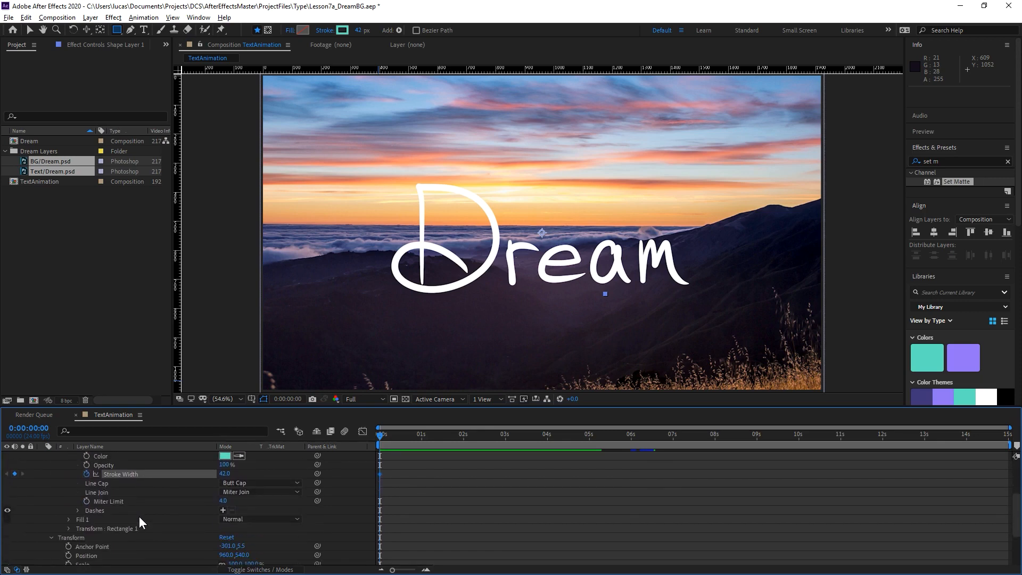
pyautogui.click(85, 519)
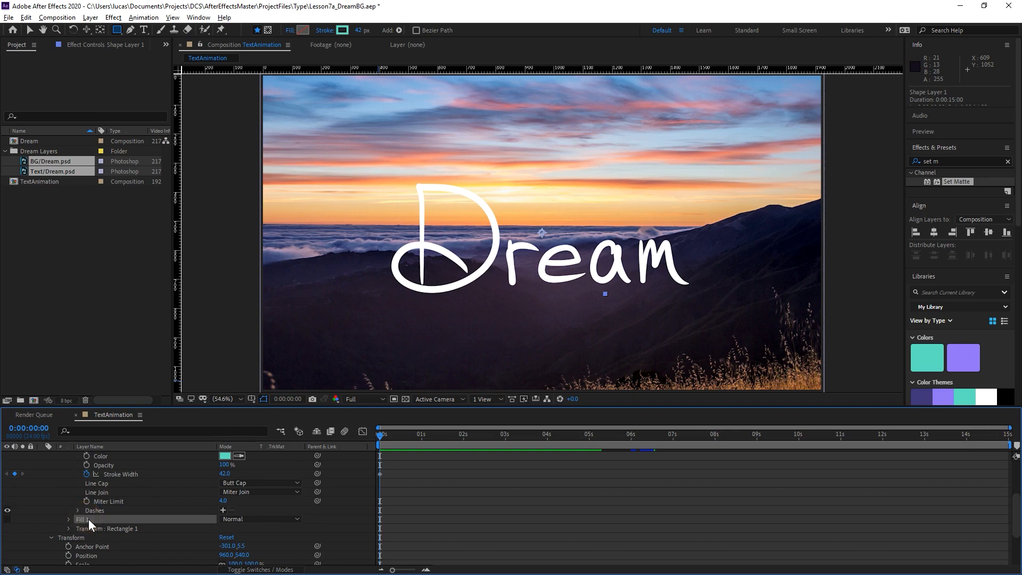
pyautogui.press('Delete')
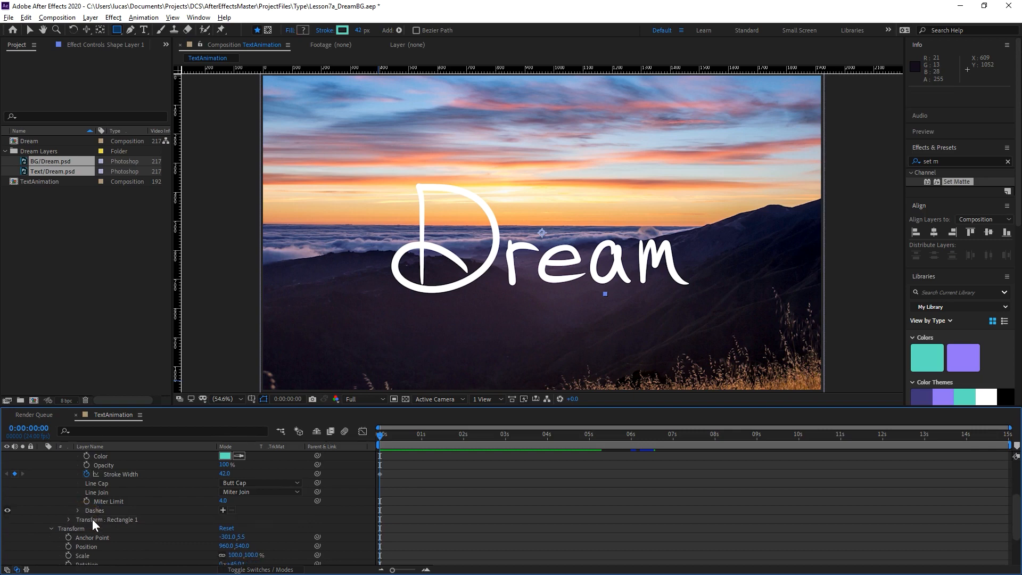
# Show only the shape layer's keyframed properties and add a Stroke Width keyframe at 0:00:02:22, keeping the value at 42.
pyautogui.scroll(3, 91, 519)
pyautogui.click(116, 457)
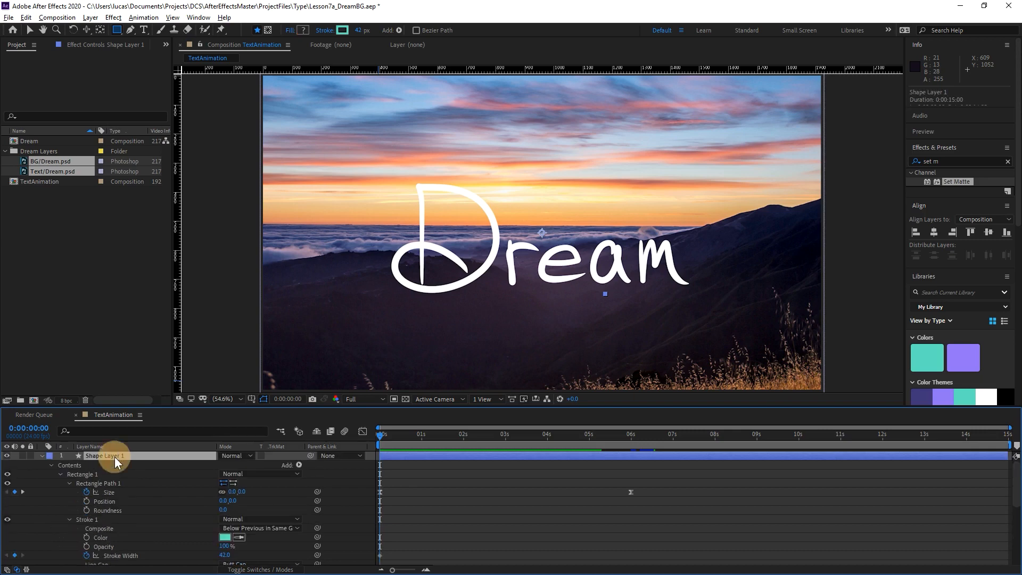
pyautogui.press('u')
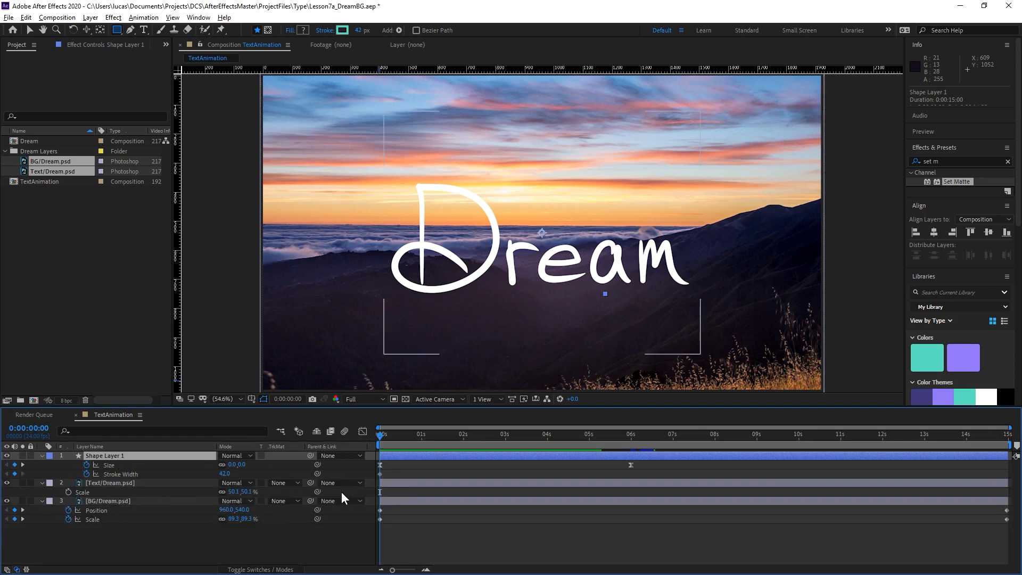
pyautogui.moveTo(384, 437); pyautogui.dragTo(502, 442)
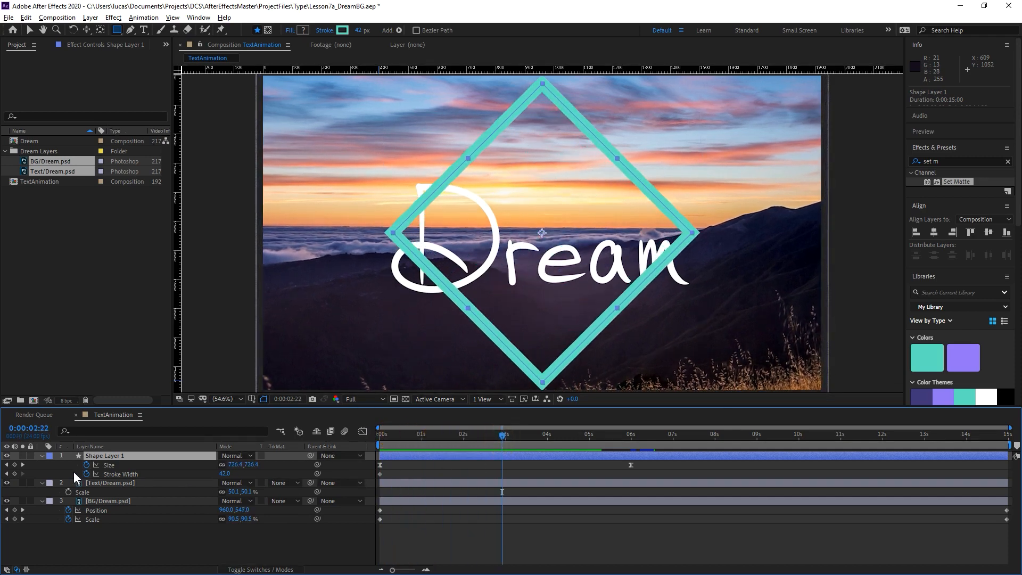
pyautogui.click(15, 473)
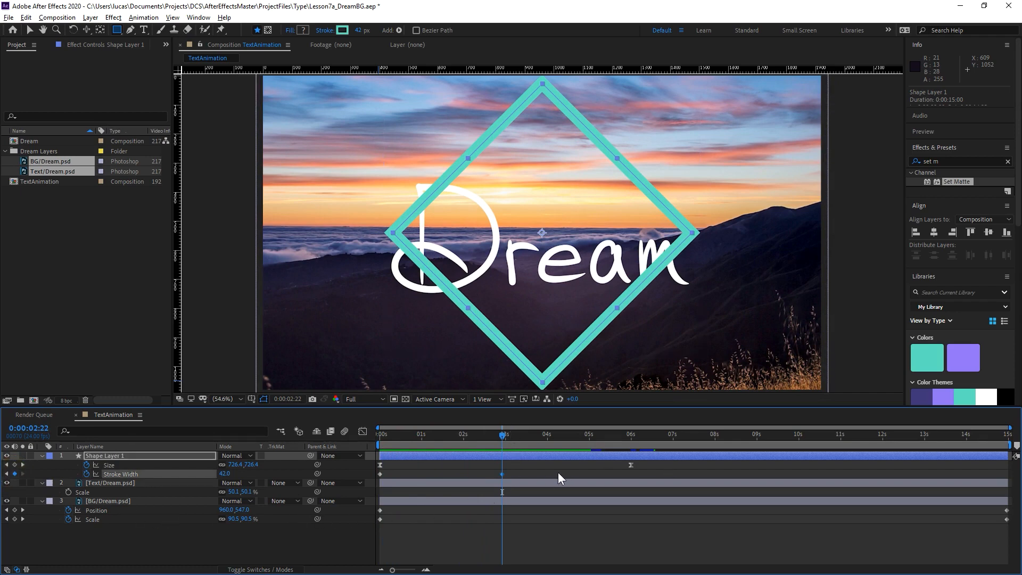
# Set the Stroke Width keyframe at the start of the composition to 5 and preview the thickening outline.
pyautogui.moveTo(391, 433); pyautogui.dragTo(369, 435)
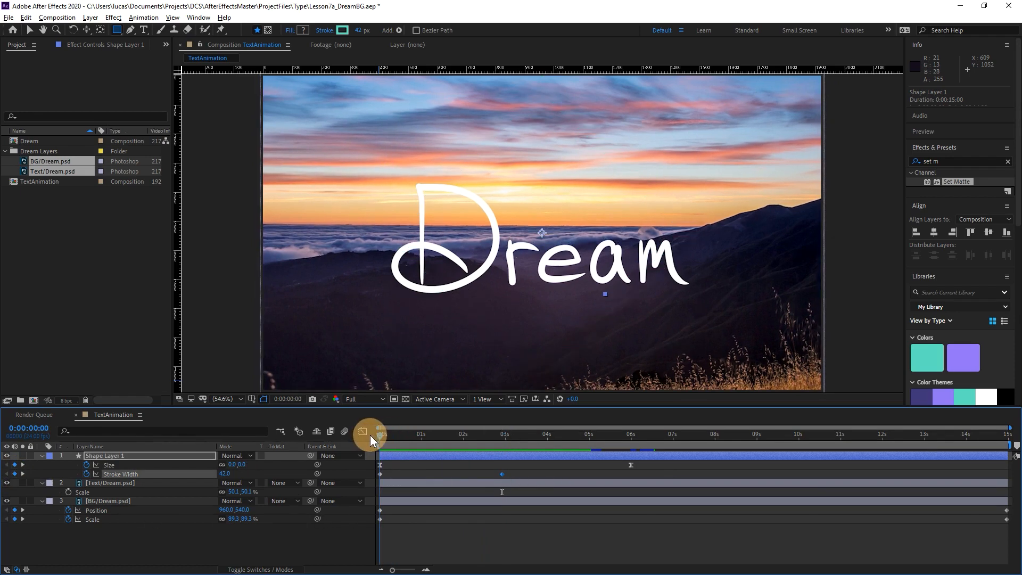
pyautogui.moveTo(224, 473); pyautogui.dragTo(170, 488)
pyautogui.click(224, 473)
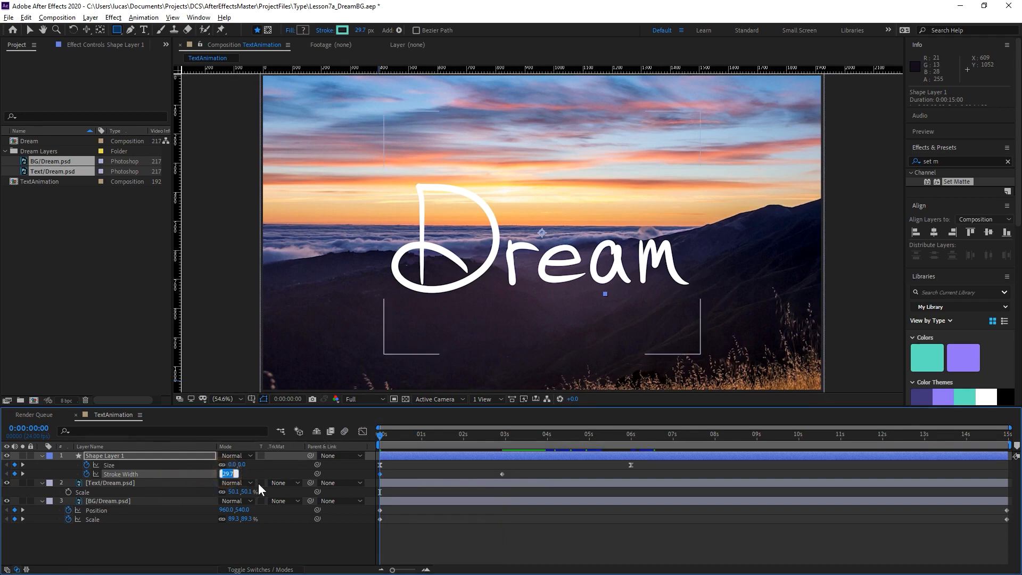
pyautogui.write('5')
pyautogui.press('Return')
pyautogui.press('space')
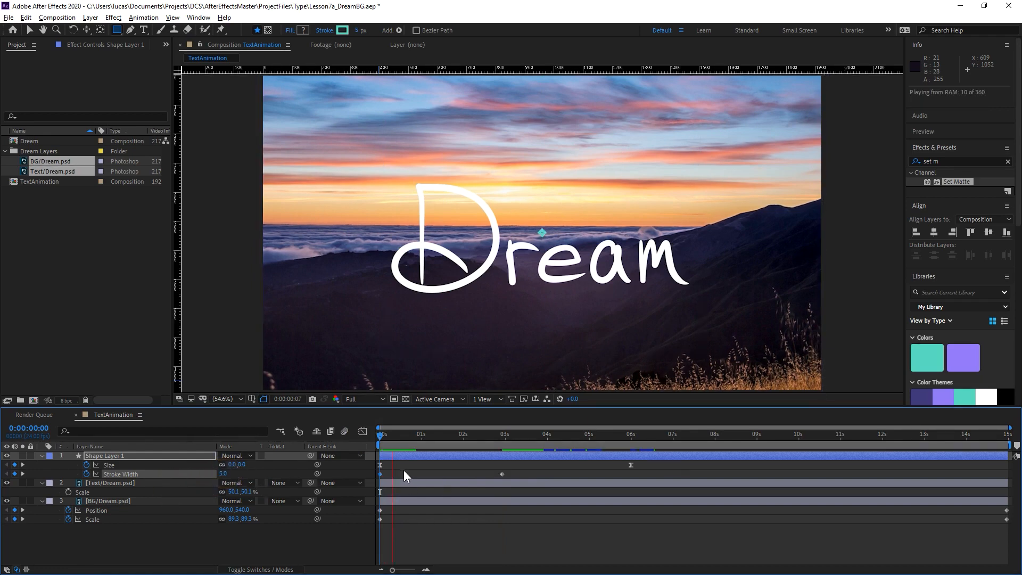
# Hide the layer controls in the composition view and preview the diamond animation from the start.
pyautogui.click(378, 433)
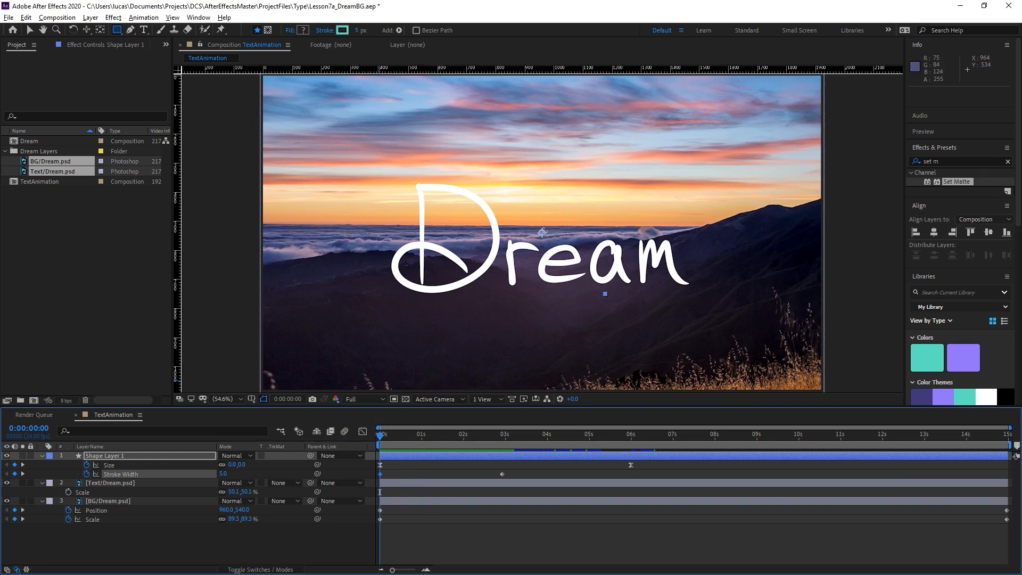
pyautogui.hotkey('ctrl', 'shift', 'h')
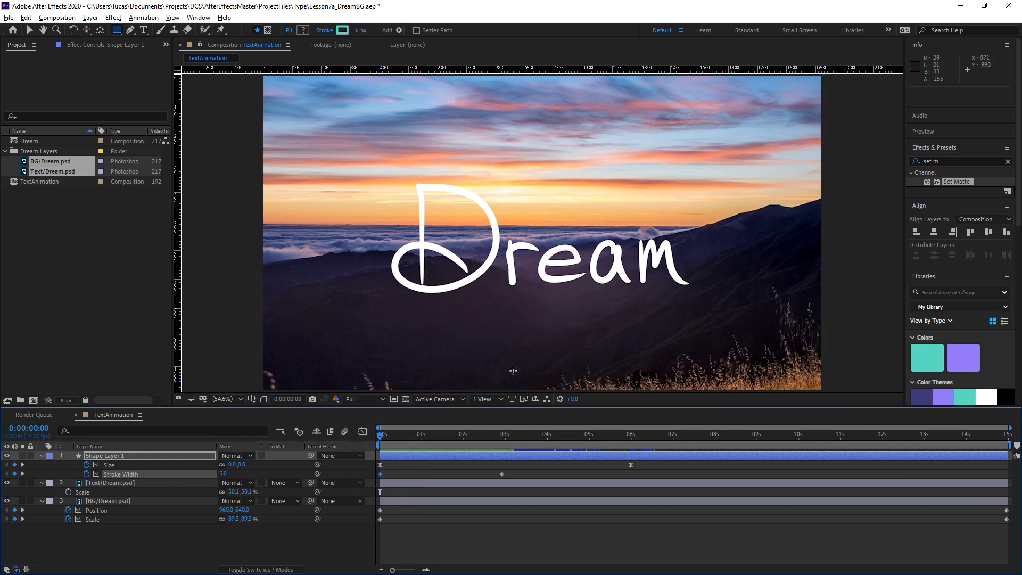
pyautogui.press('space')
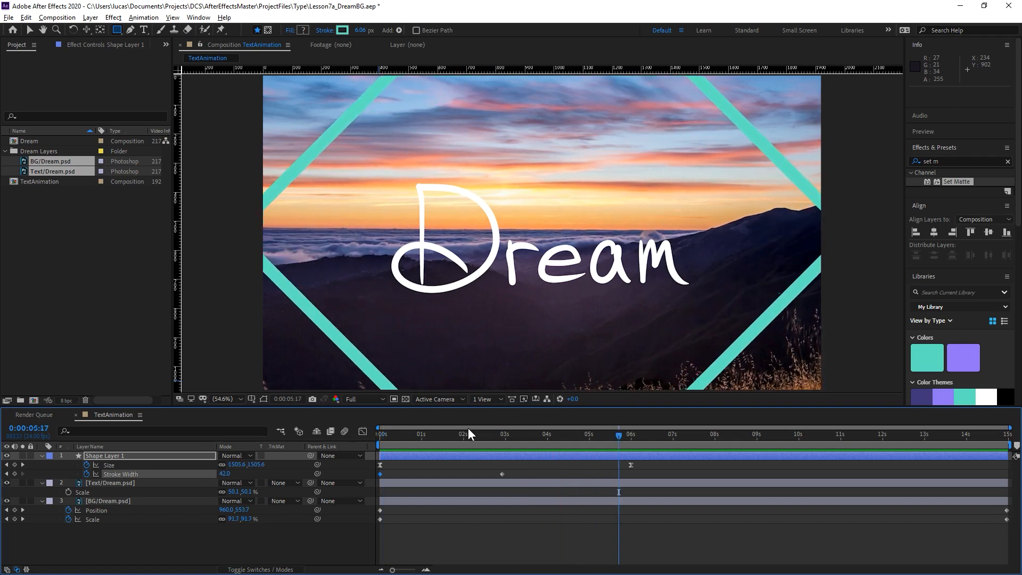
# Move Shape Layer 1 beneath the Text/Dream.psd layer and preview the diamond growing behind the lettering.
pyautogui.click(423, 435)
pyautogui.moveTo(390, 437); pyautogui.dragTo(313, 453)
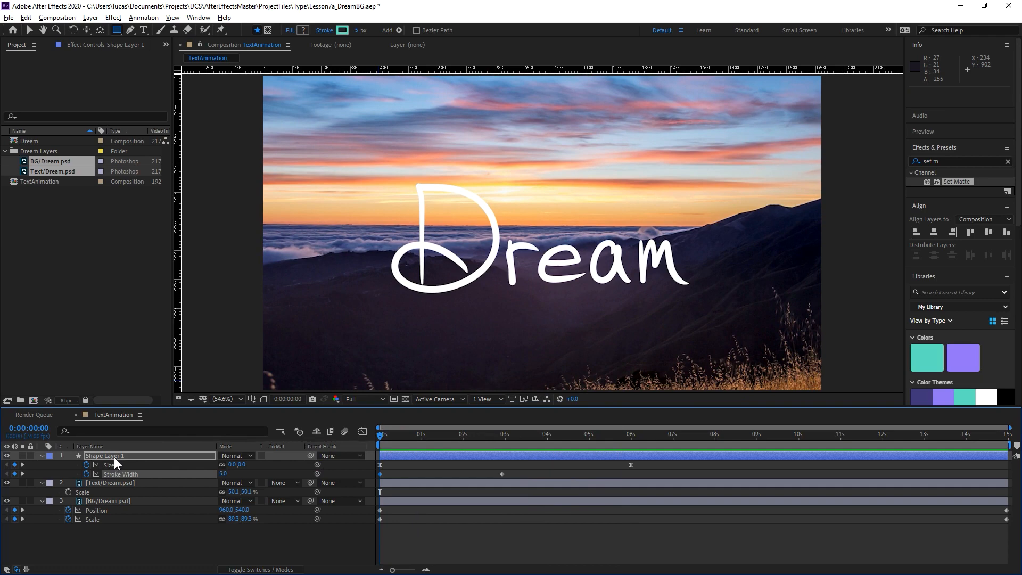
pyautogui.moveTo(114, 458); pyautogui.dragTo(119, 489)
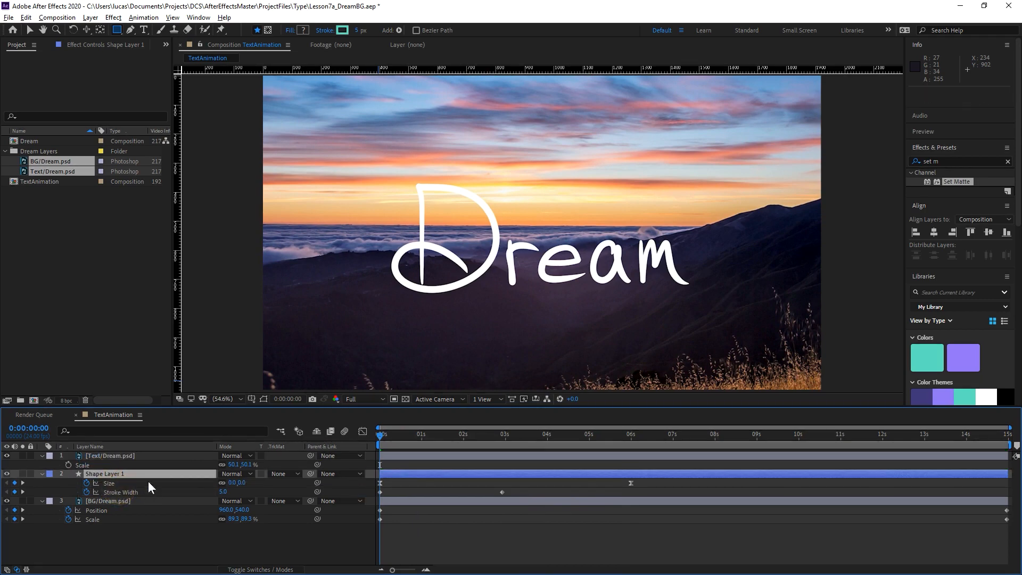
pyautogui.press('space')
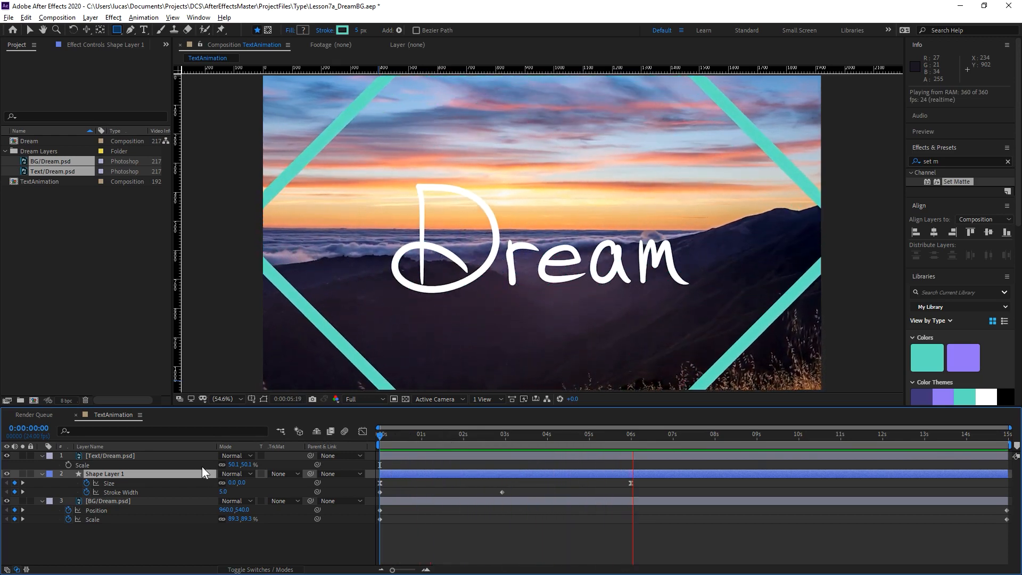
pyautogui.press('space')
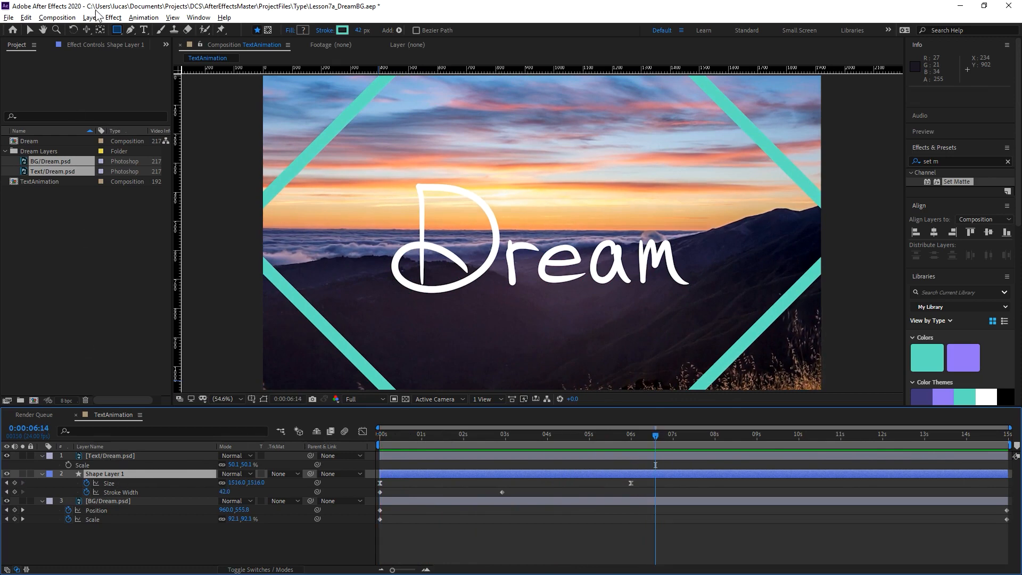
# Apply the Echo effect from the Time category to Shape Layer 1.
pyautogui.click(94, 44)
pyautogui.rightClick(81, 101)
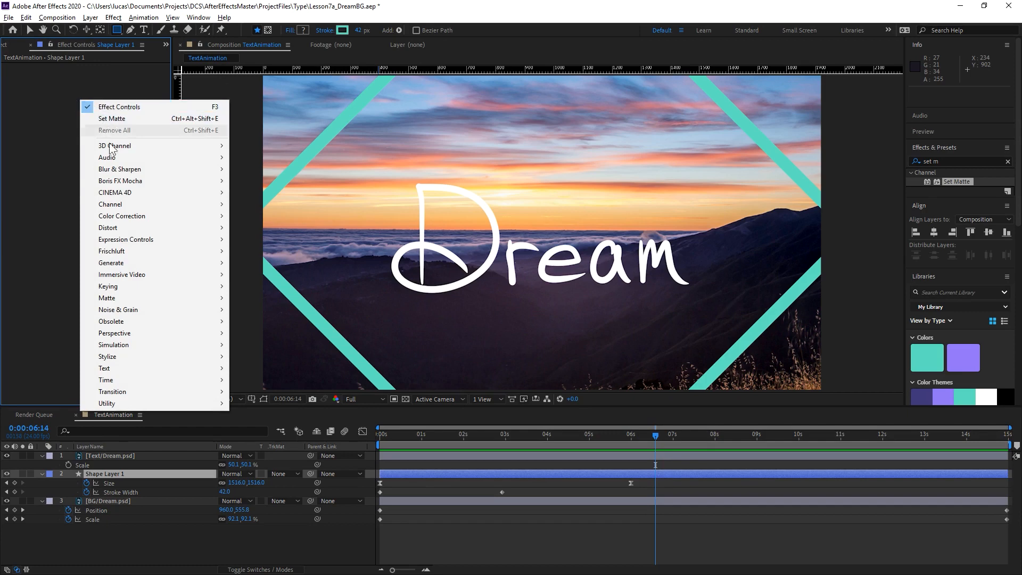
pyautogui.moveTo(155, 215)
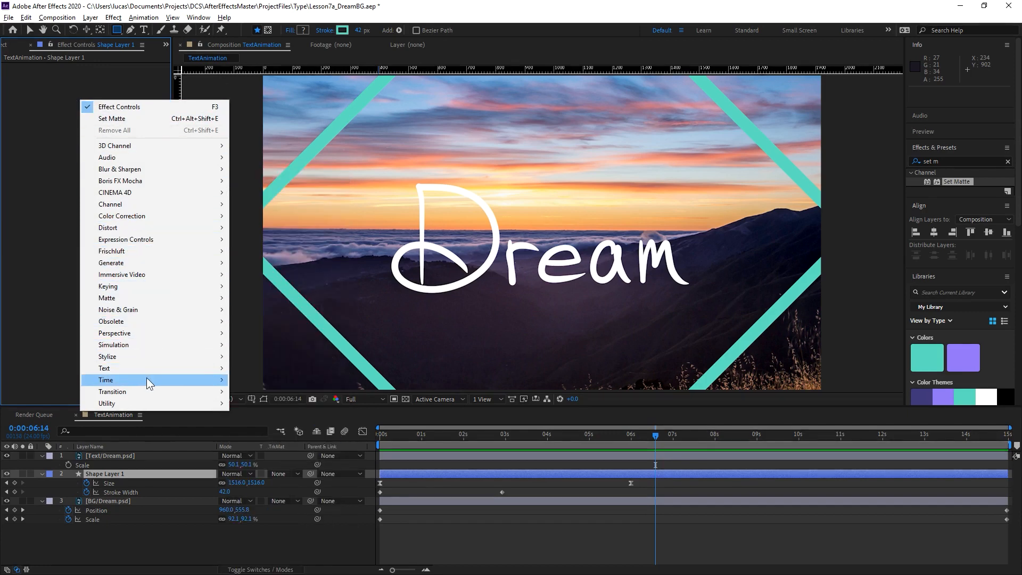
pyautogui.moveTo(147, 379)
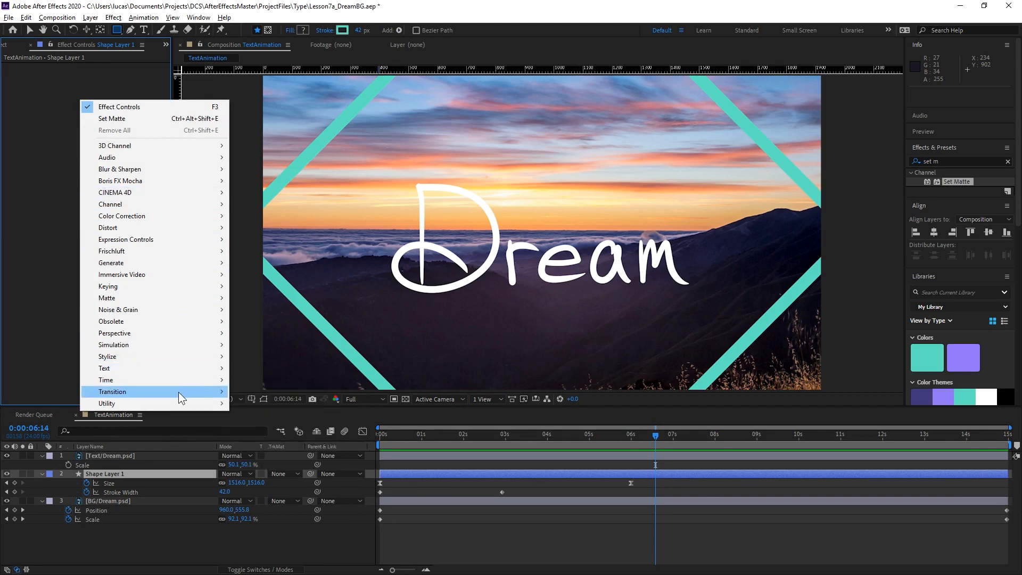
pyautogui.moveTo(212, 381)
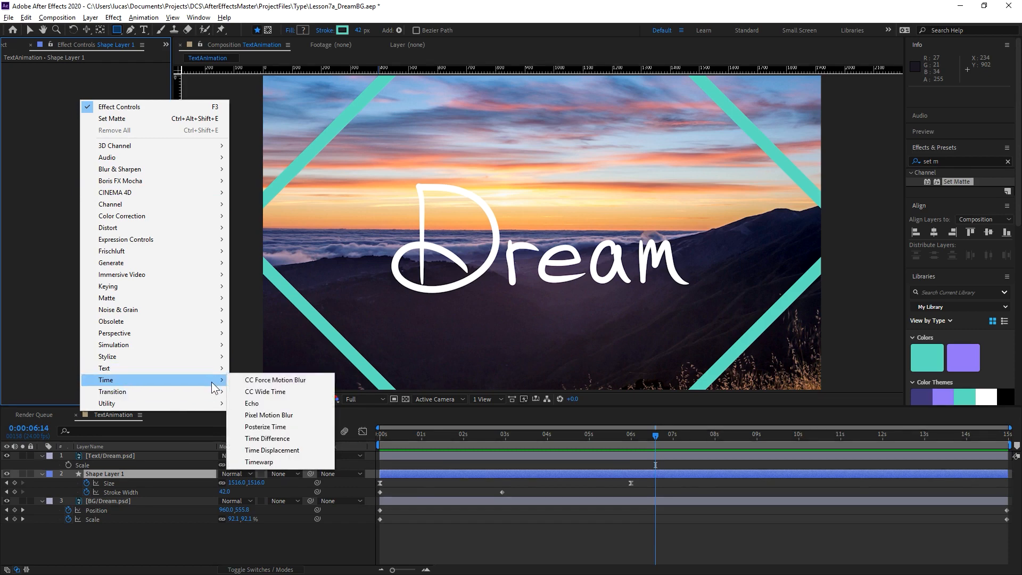
pyautogui.click(302, 403)
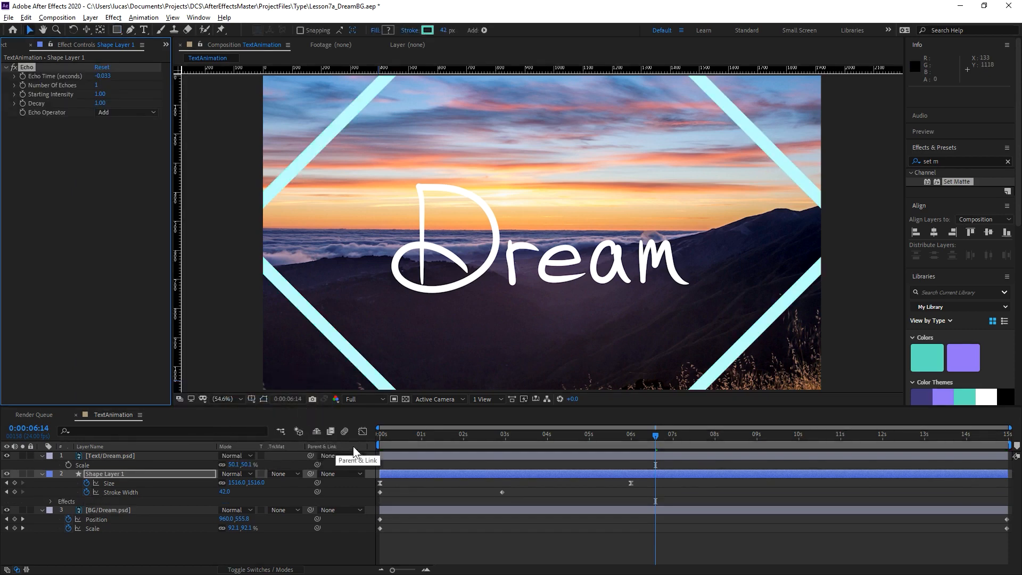
# Set the Echo effect's Number Of Echoes to 6 and Echo Time to -0.283 seconds, and preview the repeated diamonds.
pyautogui.moveTo(524, 440); pyautogui.dragTo(404, 468)
pyautogui.moveTo(469, 467)
pyautogui.mouseDown()
pyautogui.moveTo(551, 455)
pyautogui.moveTo(463, 467)
pyautogui.moveTo(570, 468)
pyautogui.moveTo(464, 471)
pyautogui.moveTo(533, 468)
pyautogui.mouseUp()
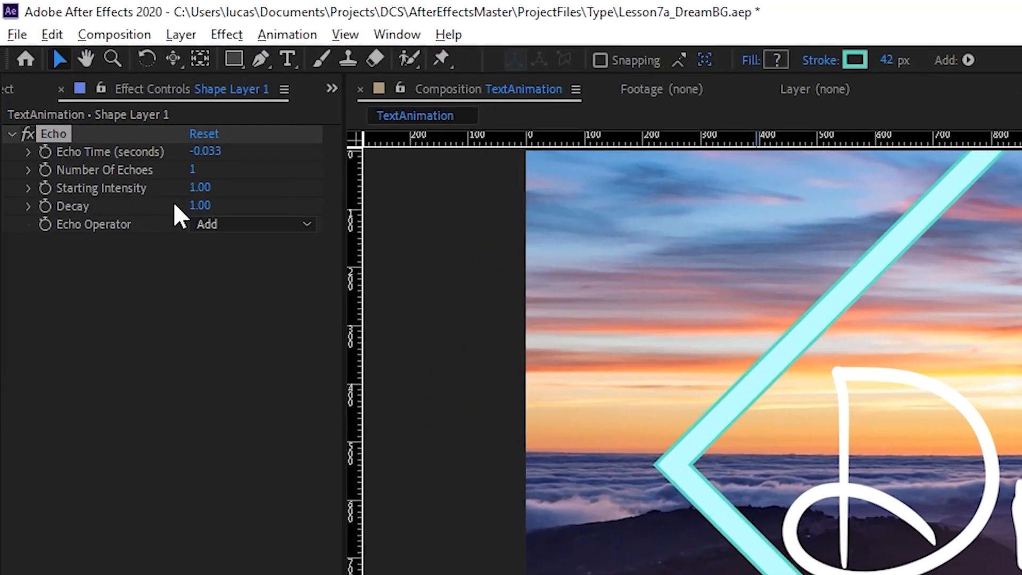
pyautogui.moveTo(193, 172); pyautogui.dragTo(272, 177)
pyautogui.click(196, 171)
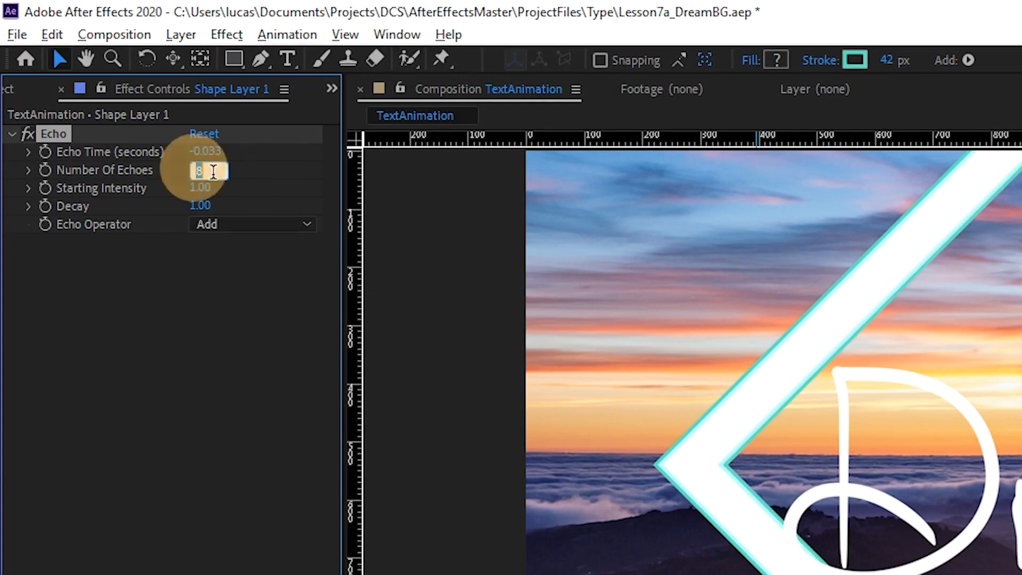
pyautogui.write('6')
pyautogui.press('Return')
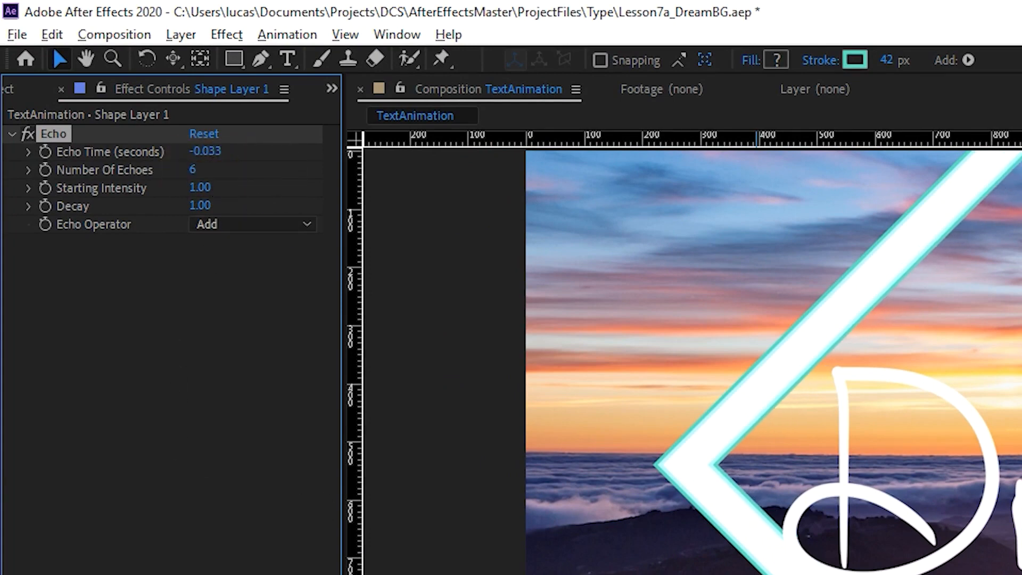
pyautogui.moveTo(212, 155); pyautogui.dragTo(184, 157)
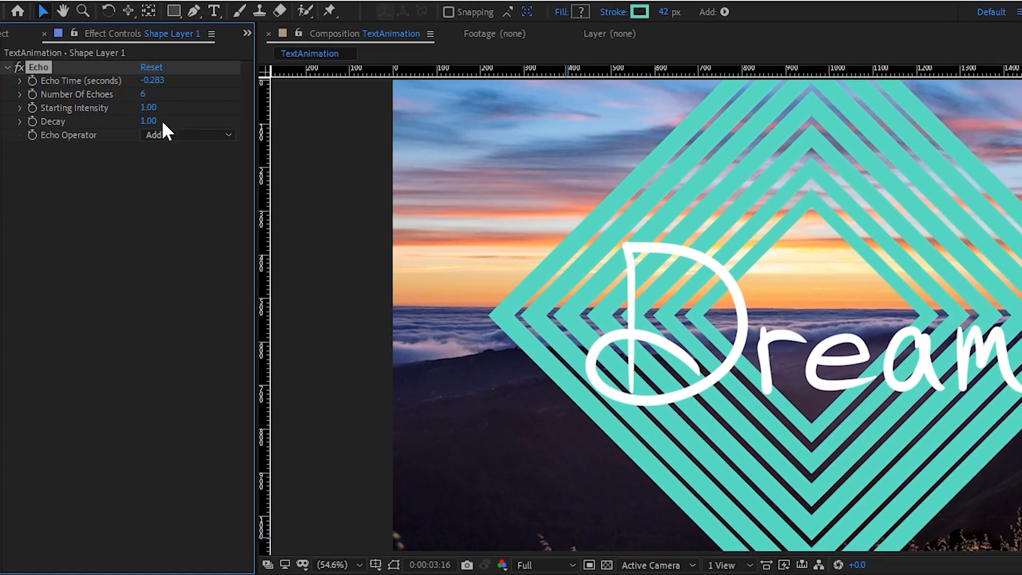
pyautogui.press('space')
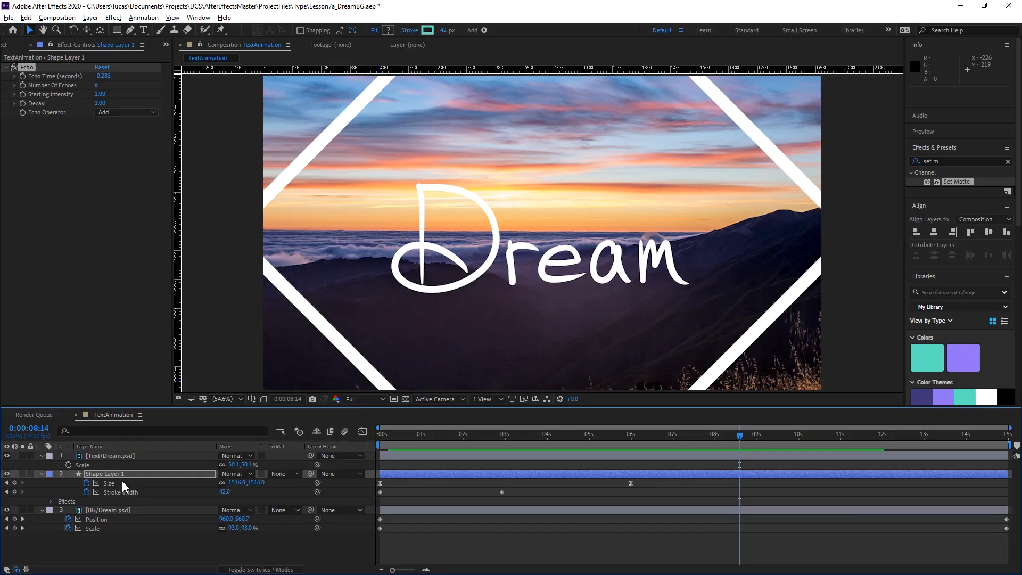
# Switch off the Echo effect and set Shape Layer 1's blending mode to Add.
pyautogui.click(13, 68)
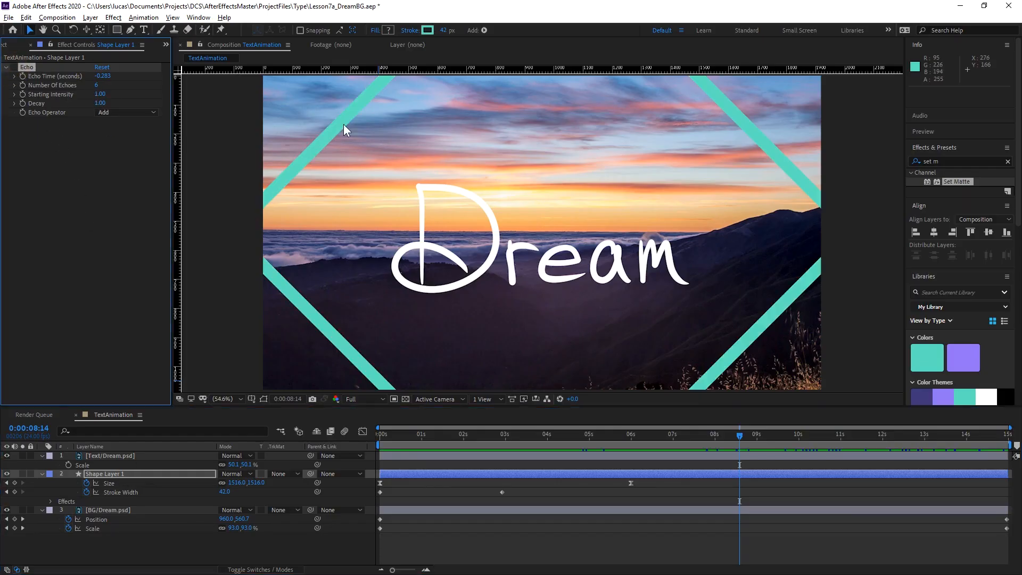
pyautogui.click(235, 473)
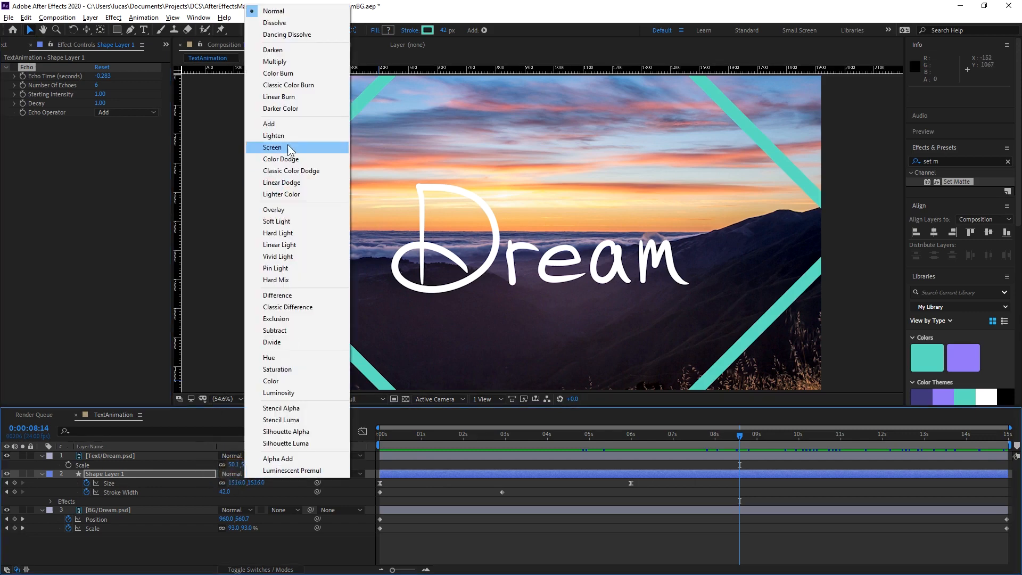
pyautogui.click(276, 123)
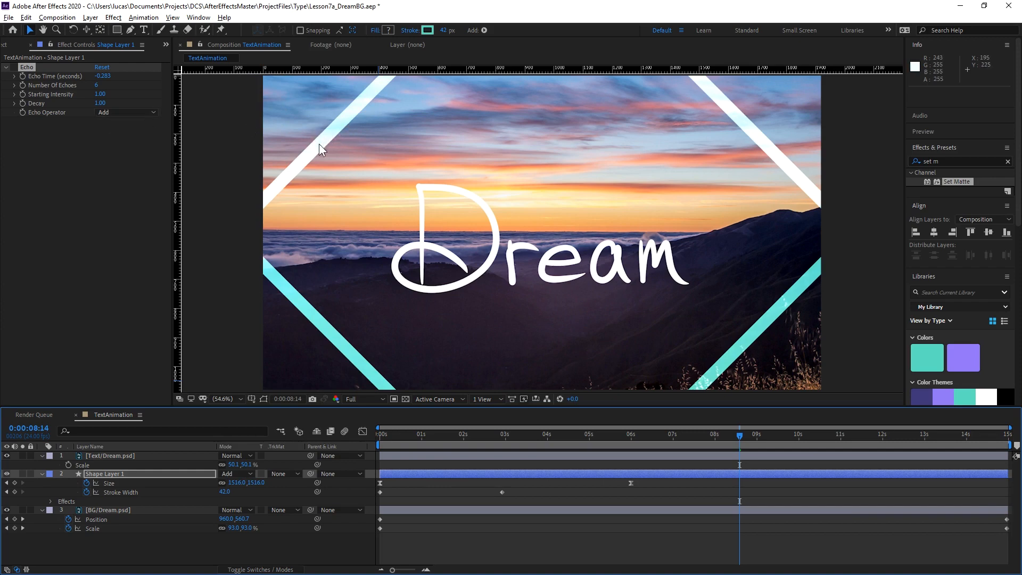
# Set Shape Layer 1's blending mode to Soft Light.
pyautogui.click(247, 474)
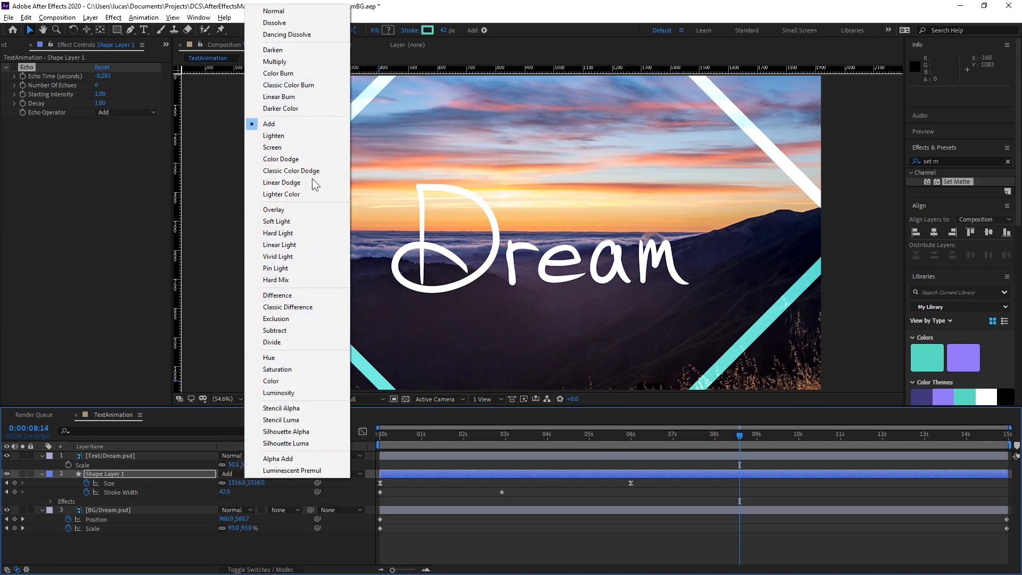
pyautogui.click(139, 186)
pyautogui.click(146, 111)
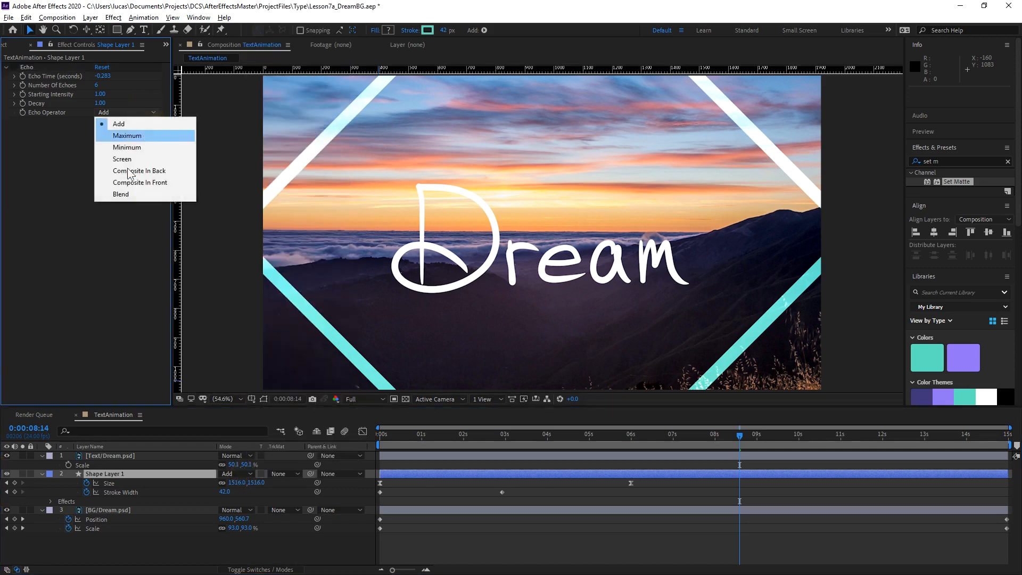
pyautogui.click(64, 194)
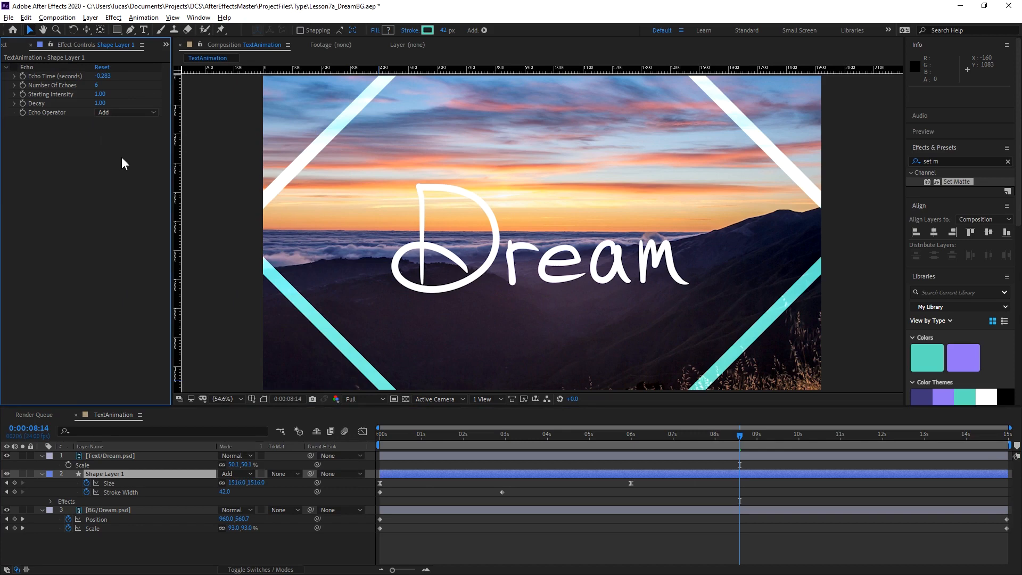
pyautogui.click(247, 474)
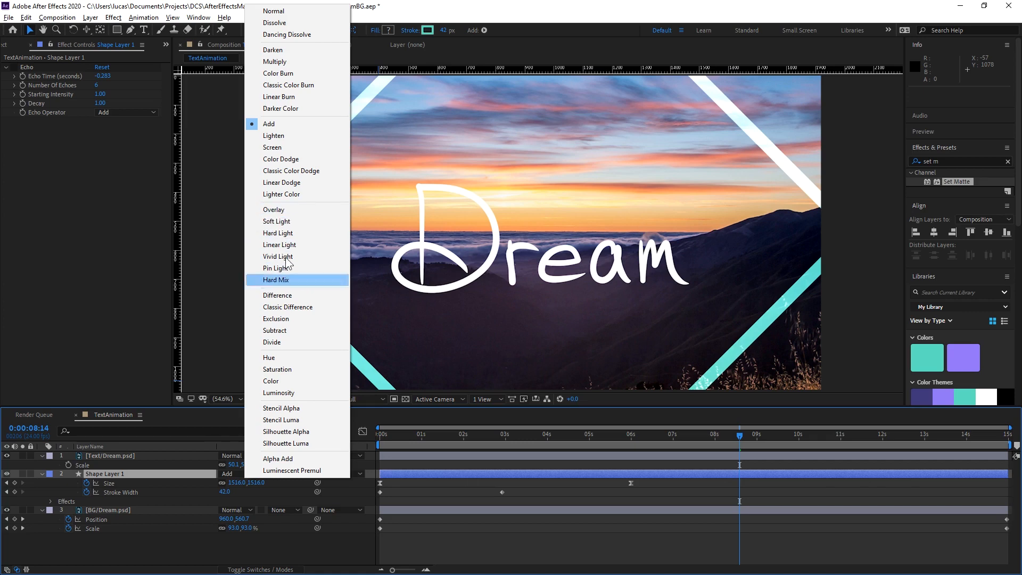
pyautogui.click(293, 223)
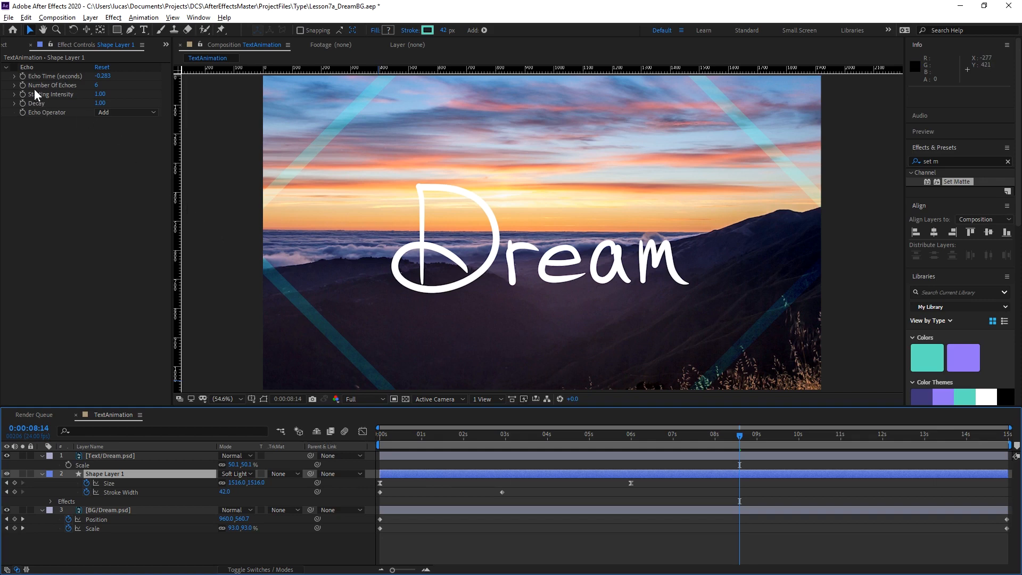
# Switch Shape Layer 1's Echo effect back on and set its Echo Operator to Maximum.
pyautogui.click(13, 68)
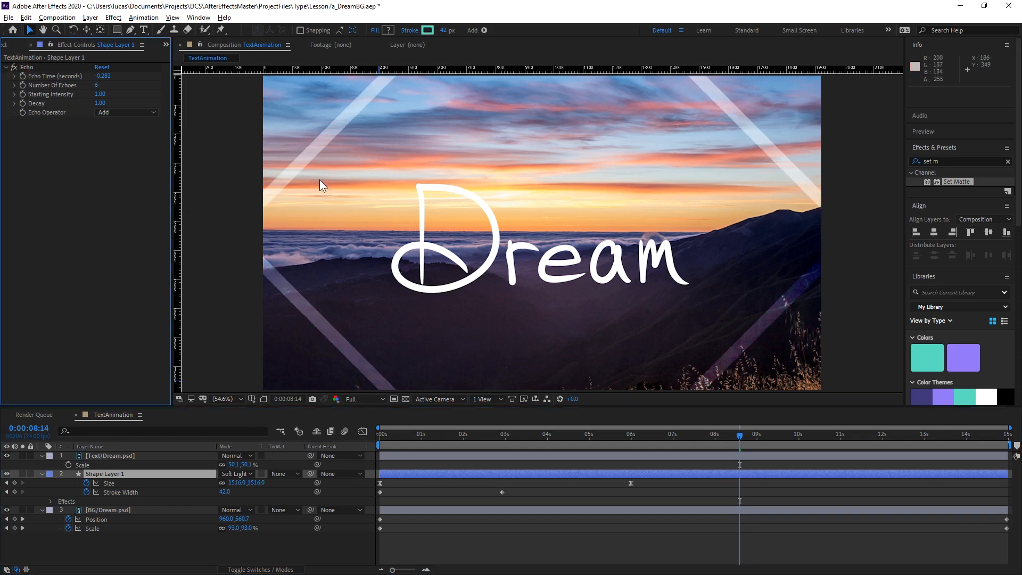
pyautogui.click(116, 113)
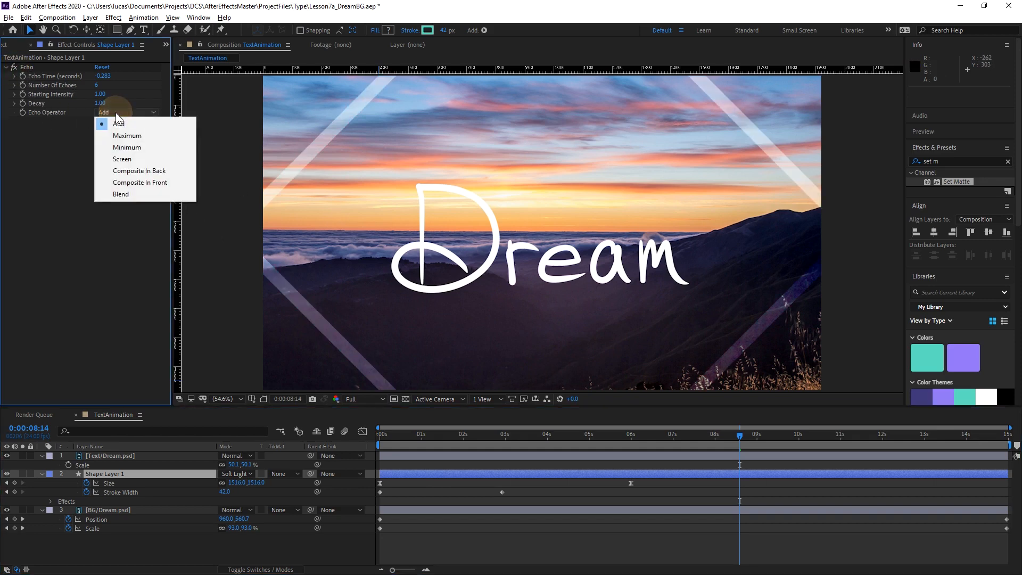
pyautogui.click(132, 135)
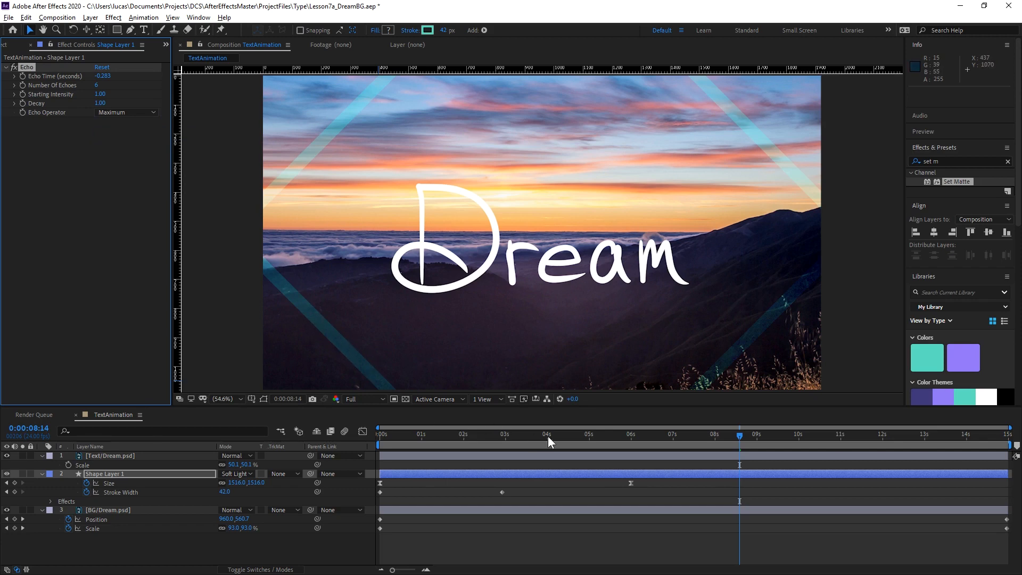
# Set the Echo effect's Echo Time to -0.463 seconds and Decay to 0.71, and preview the fading diamond echoes.
pyautogui.moveTo(700, 435); pyautogui.dragTo(542, 448)
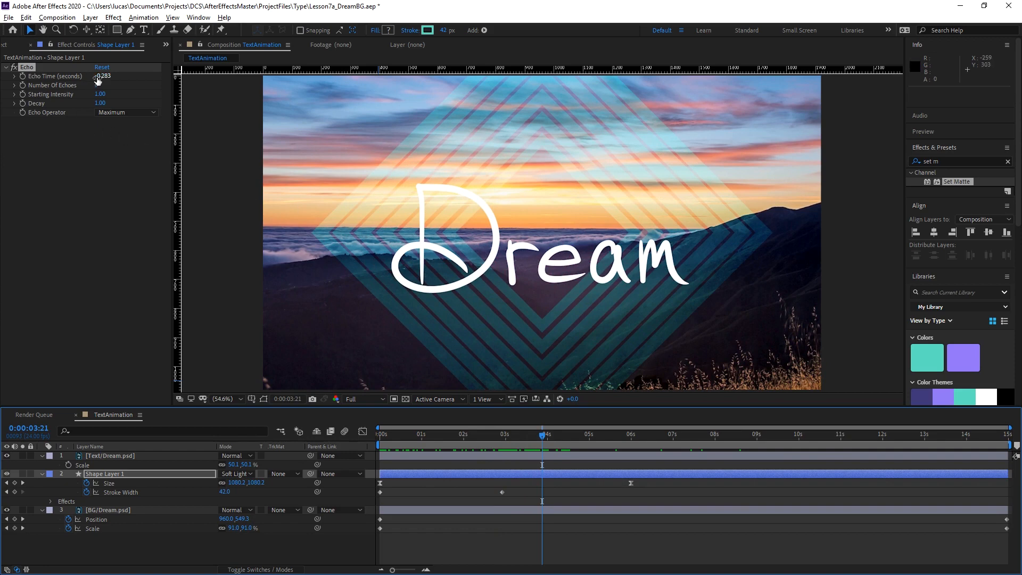
pyautogui.moveTo(104, 80); pyautogui.dragTo(96, 79)
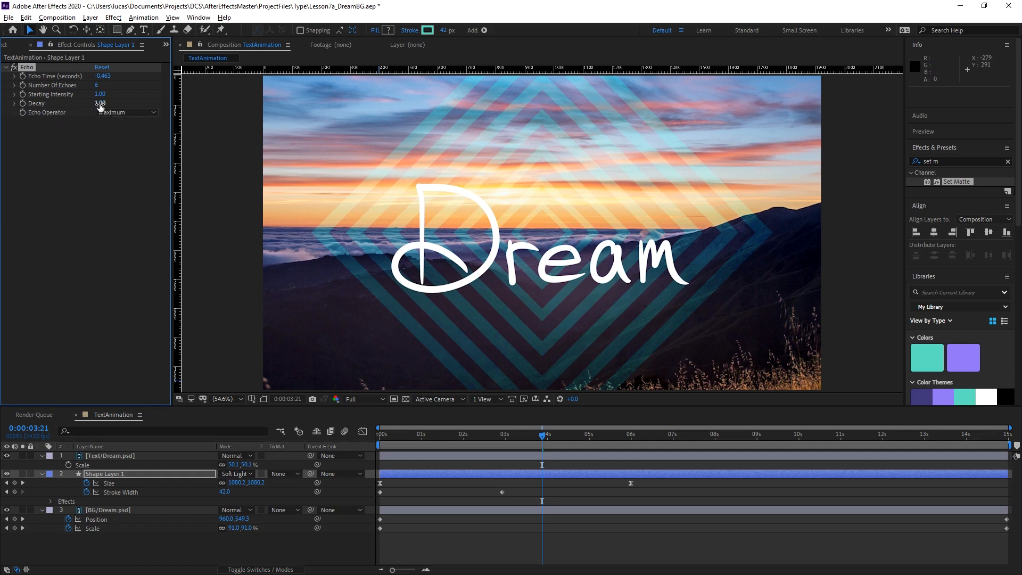
pyautogui.moveTo(100, 105); pyautogui.dragTo(22, 115)
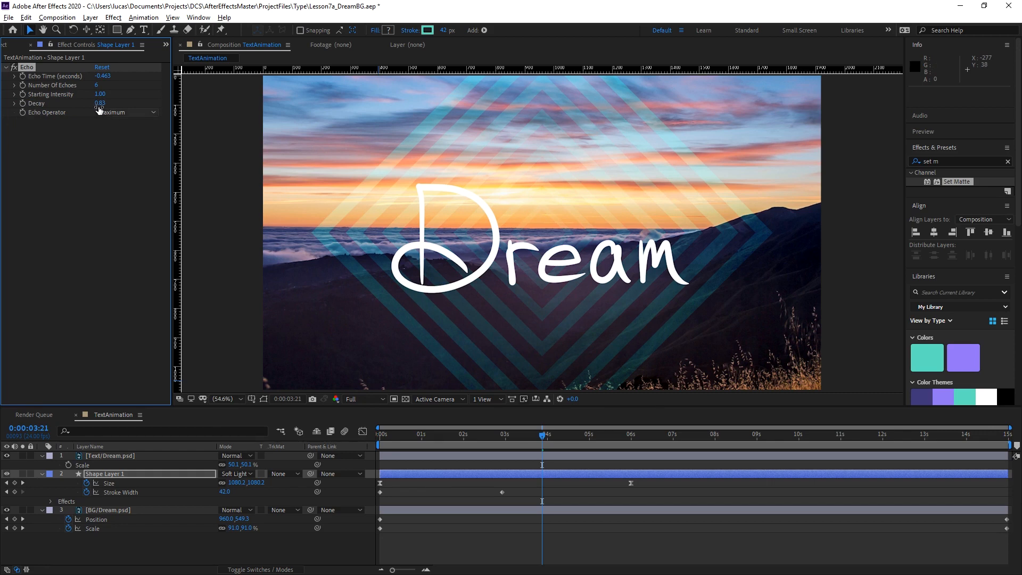
pyautogui.moveTo(99, 108); pyautogui.dragTo(43, 115)
pyautogui.click(444, 434)
pyautogui.press('space')
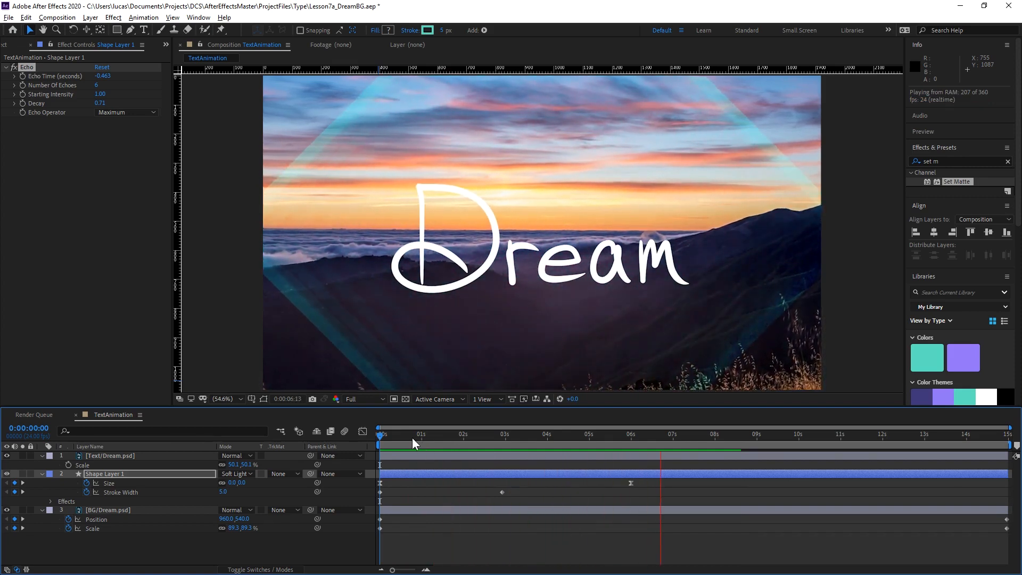
pyautogui.moveTo(436, 437); pyautogui.dragTo(704, 437)
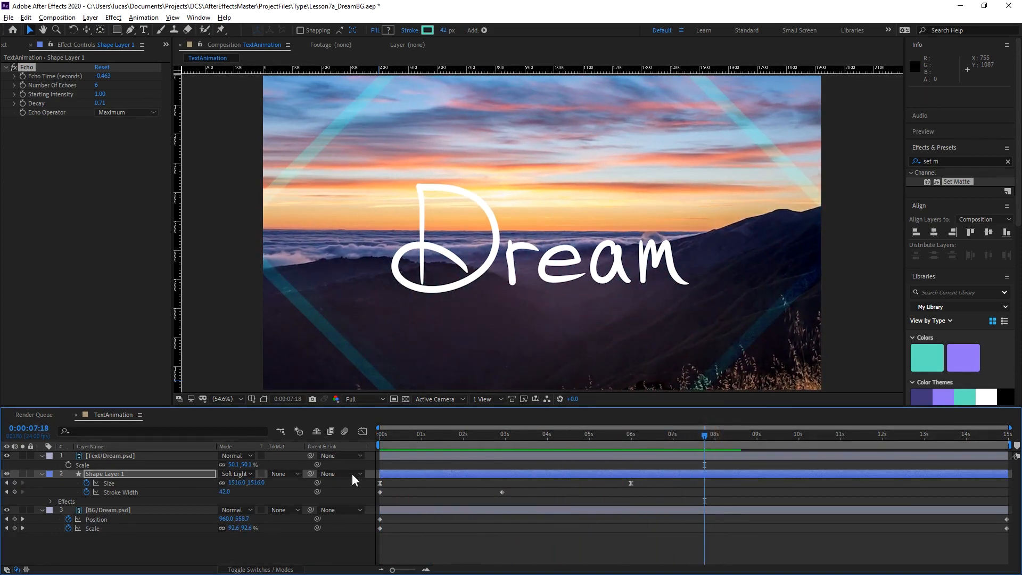
# Duplicate Shape Layer 1 and set the duplicate's rotation to 90°.
pyautogui.click(171, 476)
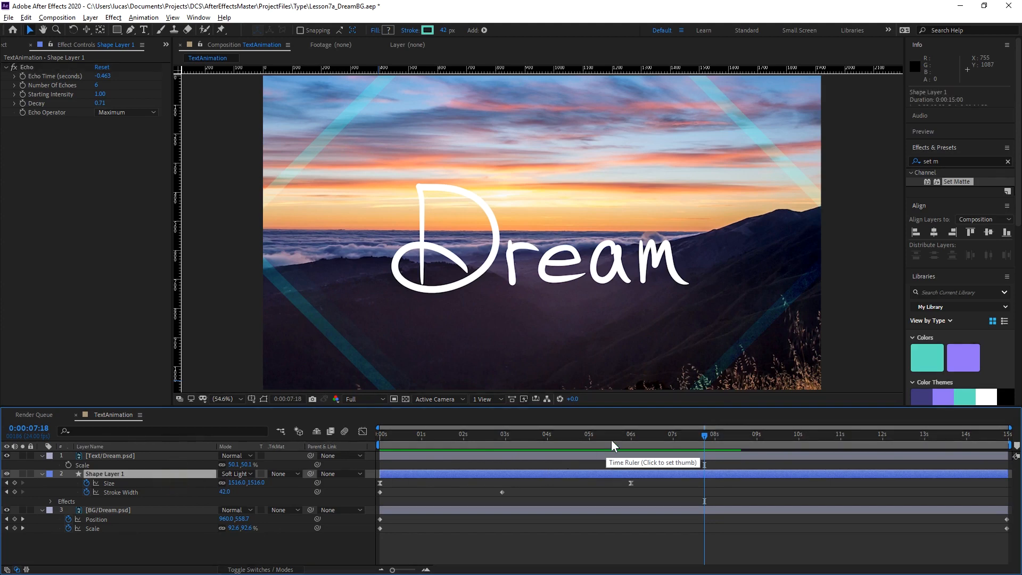
pyautogui.hotkey('ctrl', 'd')
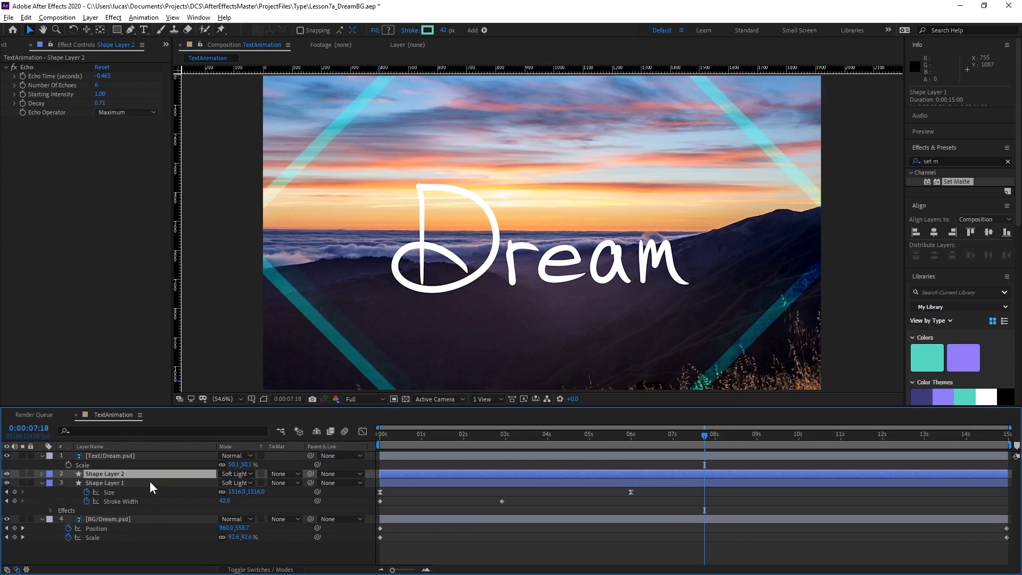
pyautogui.press('r')
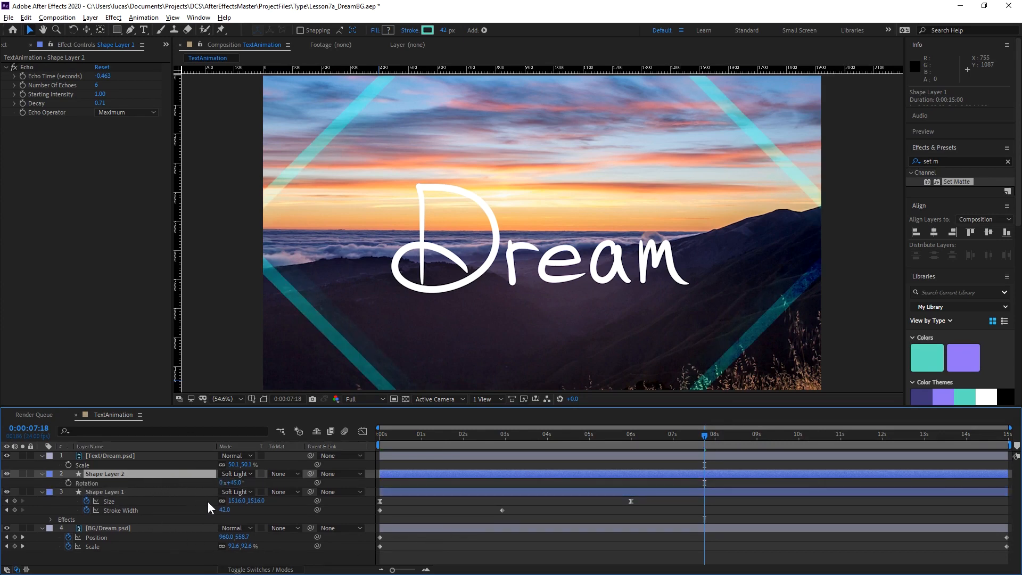
pyautogui.click(238, 483)
pyautogui.write('90')
pyautogui.press('Return')
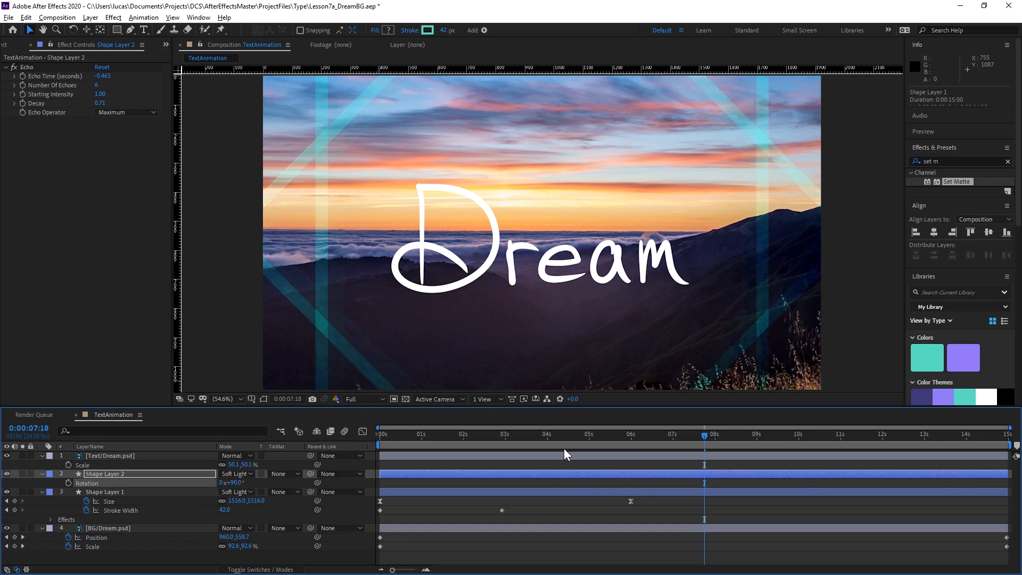
# Preview the diamond and square outlines expanding together, and examine their overlap at 0:00:02:12.
pyautogui.moveTo(564, 434); pyautogui.dragTo(384, 453)
pyautogui.press('space')
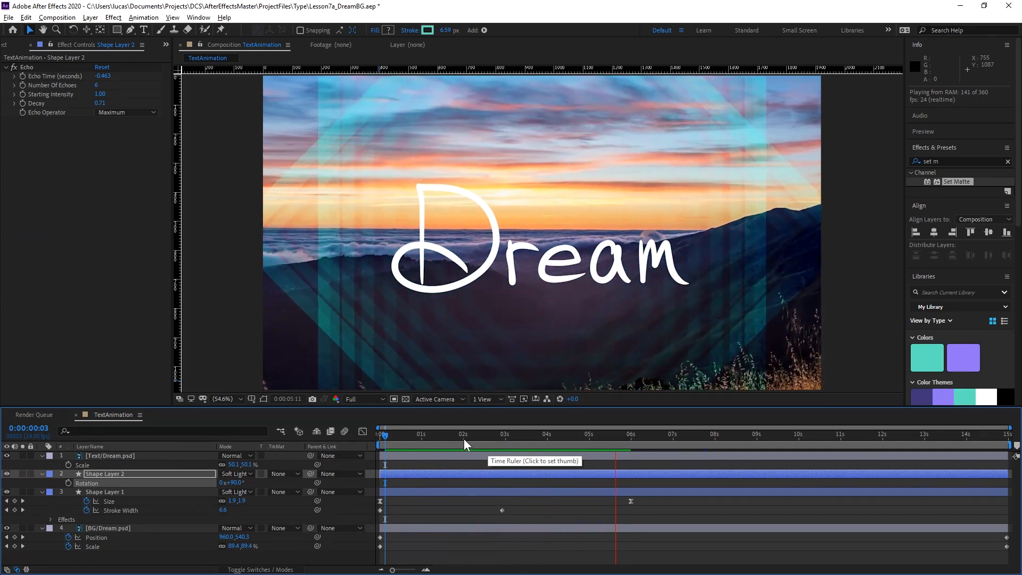
pyautogui.click(396, 437)
pyautogui.press('space')
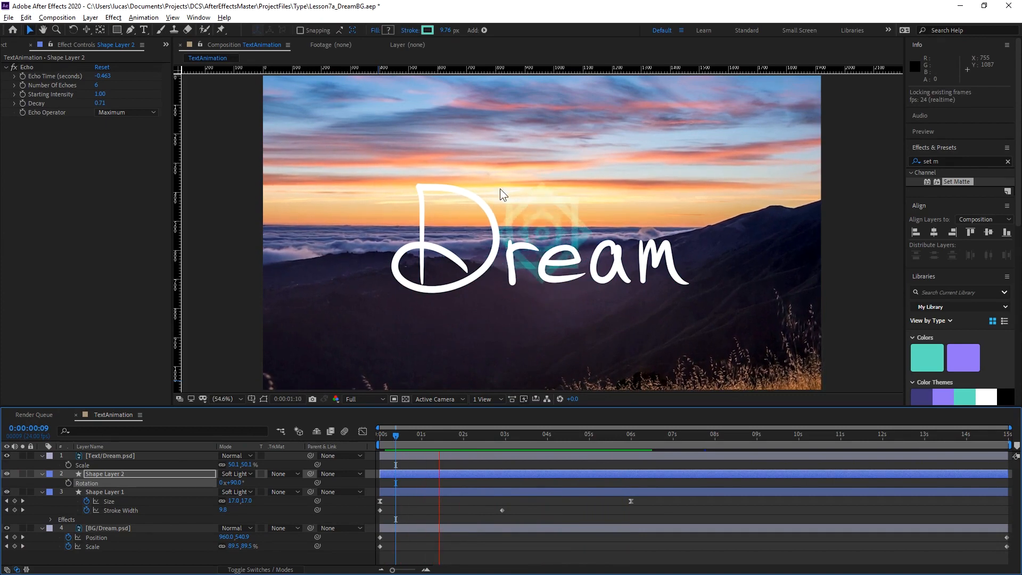
pyautogui.click(398, 436)
pyautogui.moveTo(397, 438); pyautogui.dragTo(485, 439)
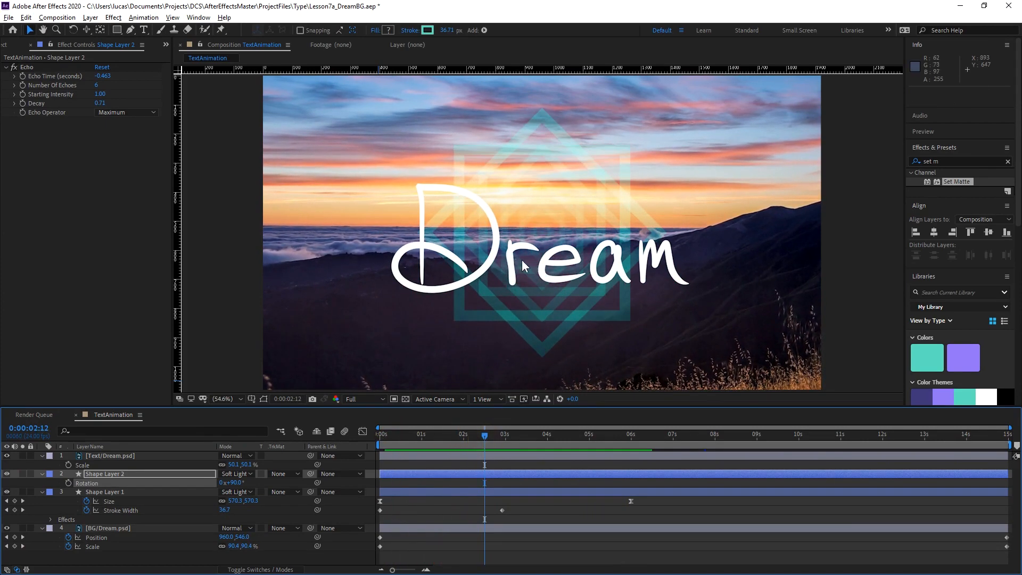
# Shift Shape Layer 2 10 frames later in the timeline and preview the staggered outlines.
pyautogui.click(399, 473)
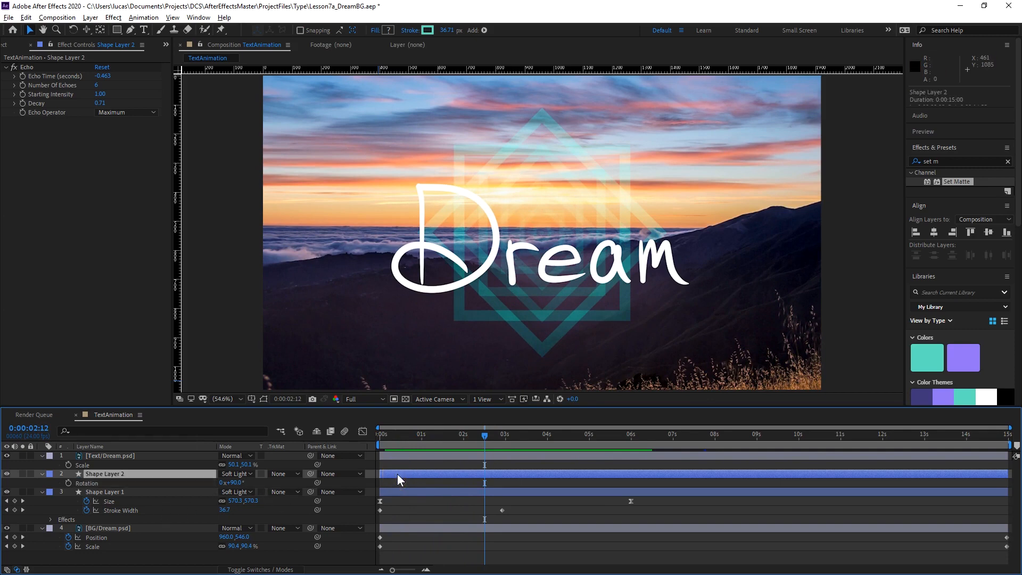
pyautogui.moveTo(397, 474); pyautogui.dragTo(411, 468)
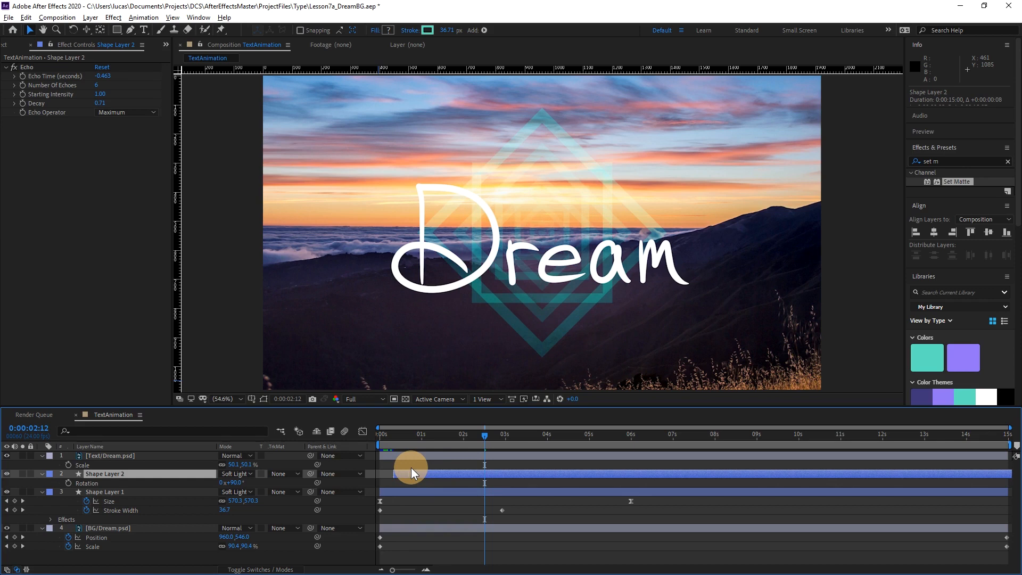
pyautogui.moveTo(411, 471); pyautogui.dragTo(415, 472)
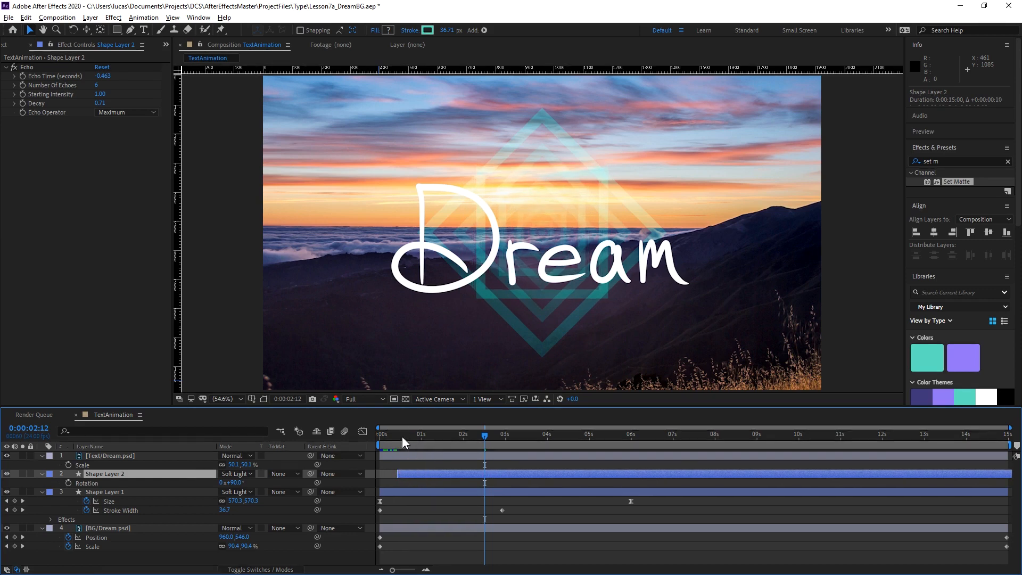
pyautogui.moveTo(402, 436); pyautogui.dragTo(332, 447)
pyautogui.press('space')
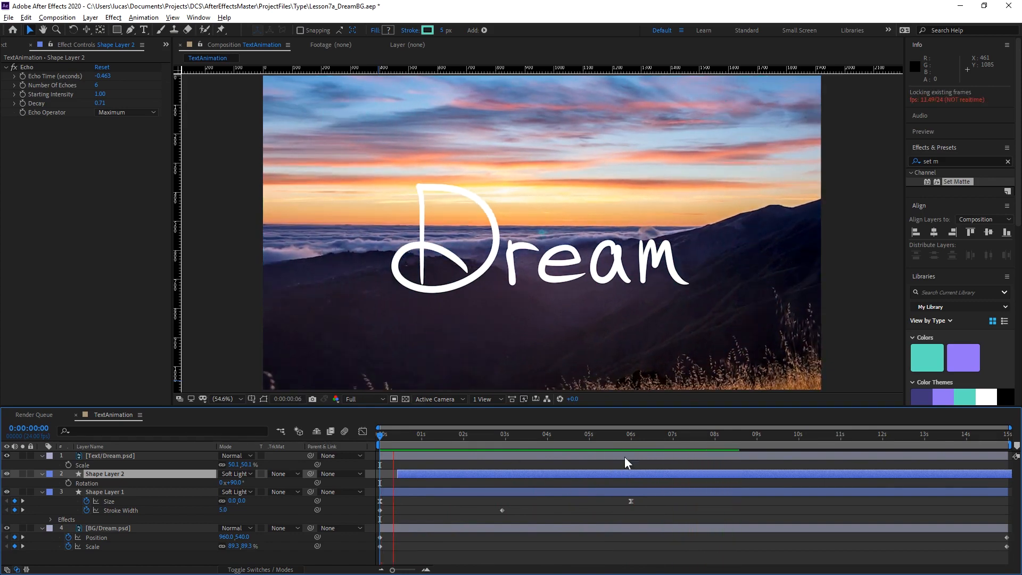
pyautogui.press('space')
pyautogui.moveTo(427, 441); pyautogui.dragTo(701, 439)
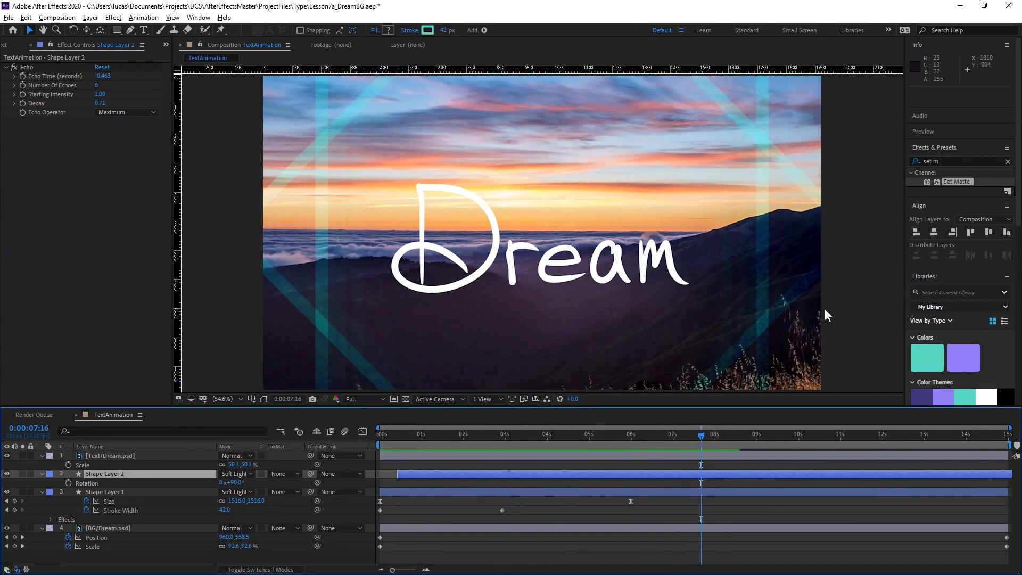
# Reveal Shape Layer 2's keyframes and set its Size keyframe at 0:00:06:10 to 1967.4.
pyautogui.click(153, 471)
pyautogui.press('s')
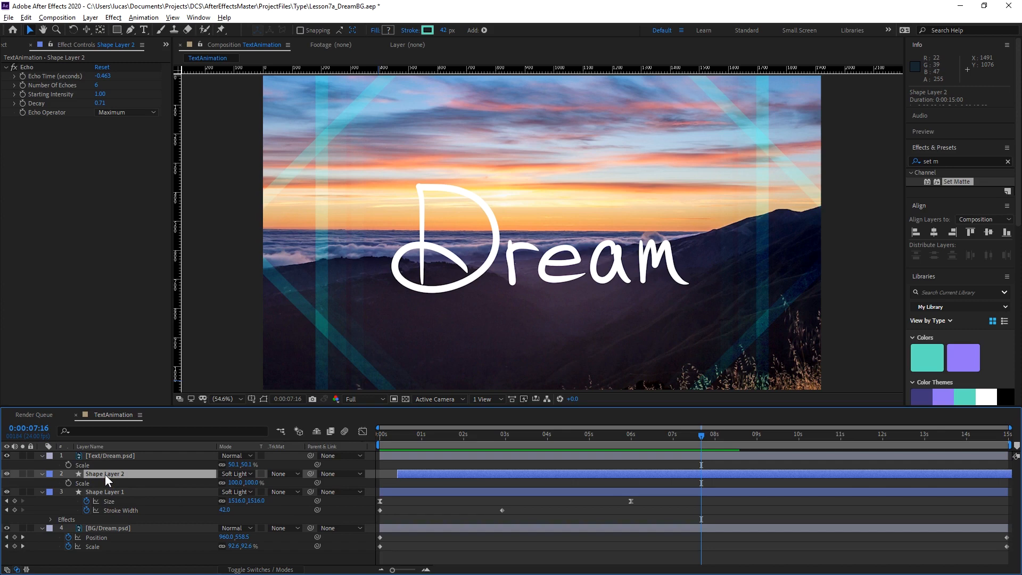
pyautogui.press('u')
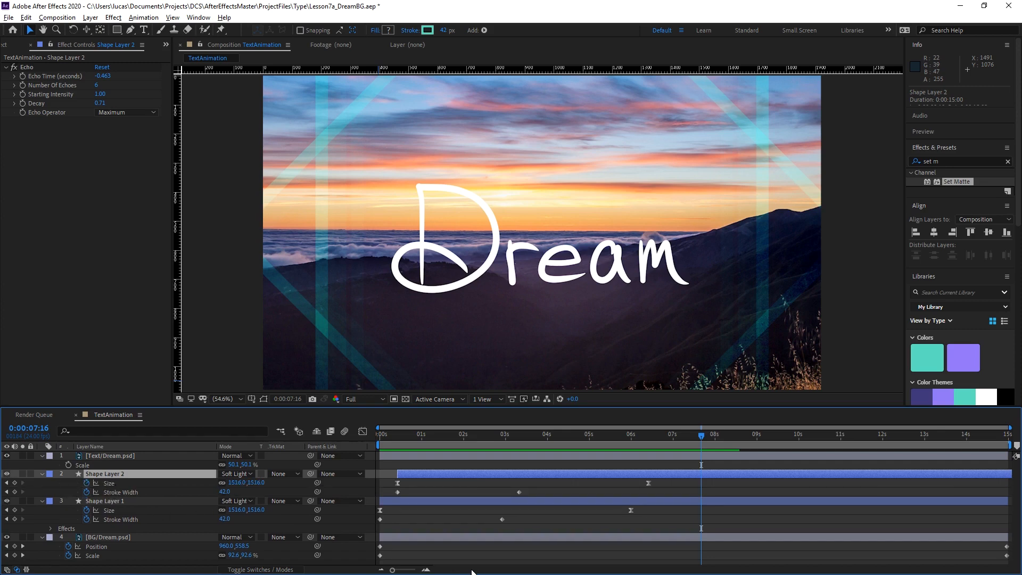
pyautogui.press('j')
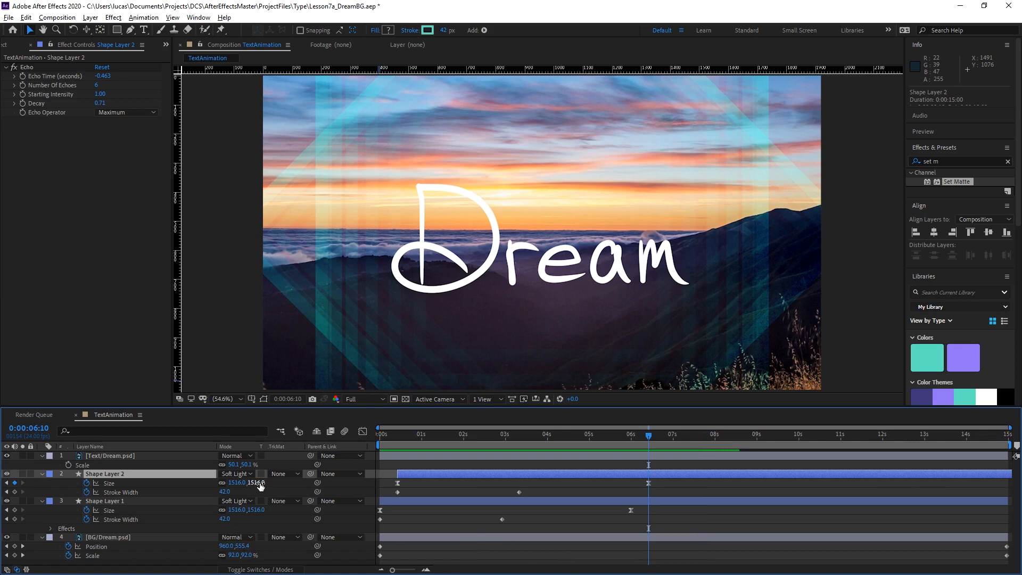
pyautogui.moveTo(259, 485); pyautogui.dragTo(455, 471)
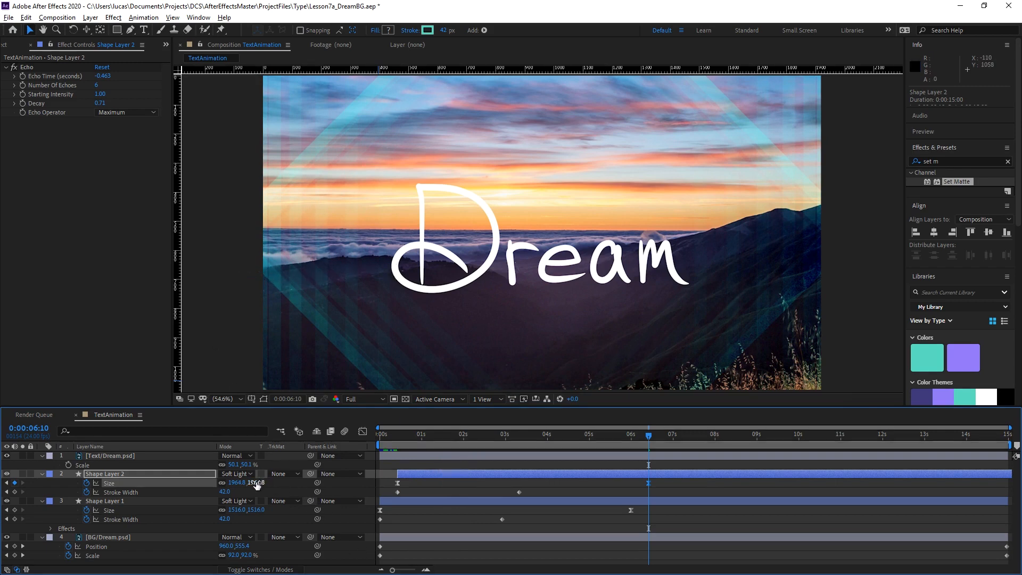
pyautogui.moveTo(256, 482); pyautogui.dragTo(262, 482)
# Play the animation from the start and check how far both outlines spread past the frame edges.
pyautogui.moveTo(632, 438); pyautogui.dragTo(260, 477)
pyautogui.press('space')
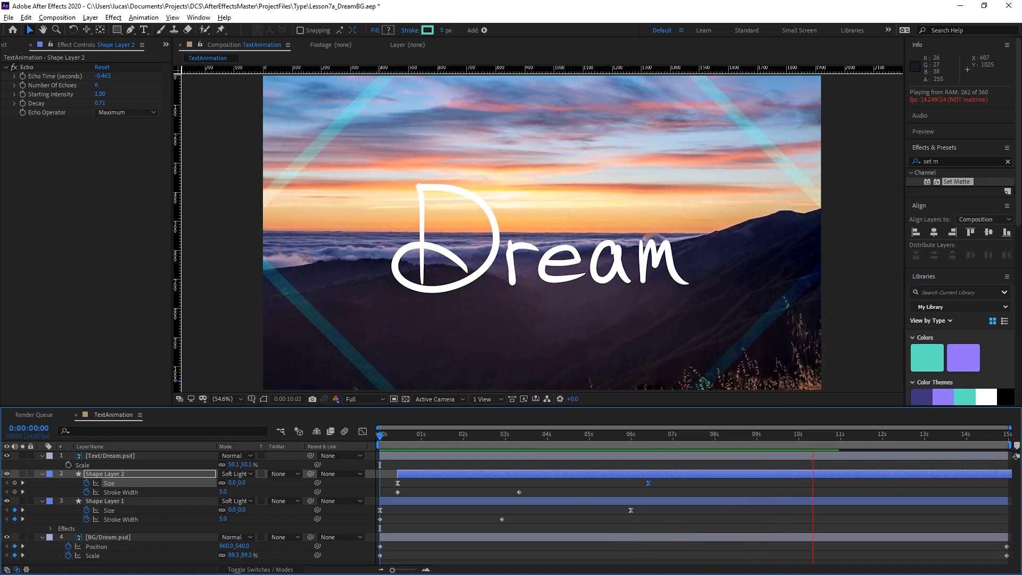
pyautogui.moveTo(654, 438); pyautogui.dragTo(620, 436)
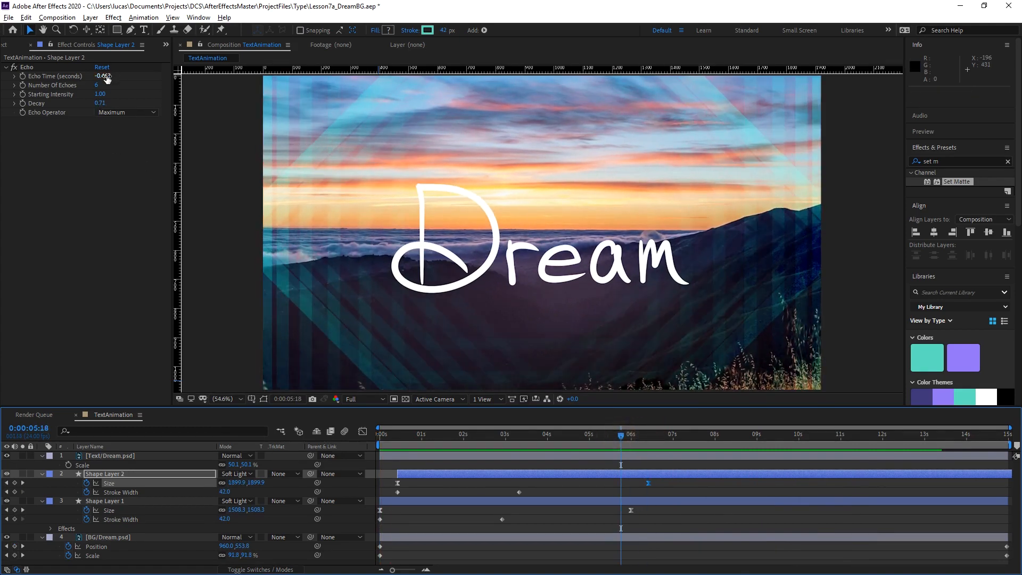
pyautogui.moveTo(646, 436); pyautogui.dragTo(706, 446)
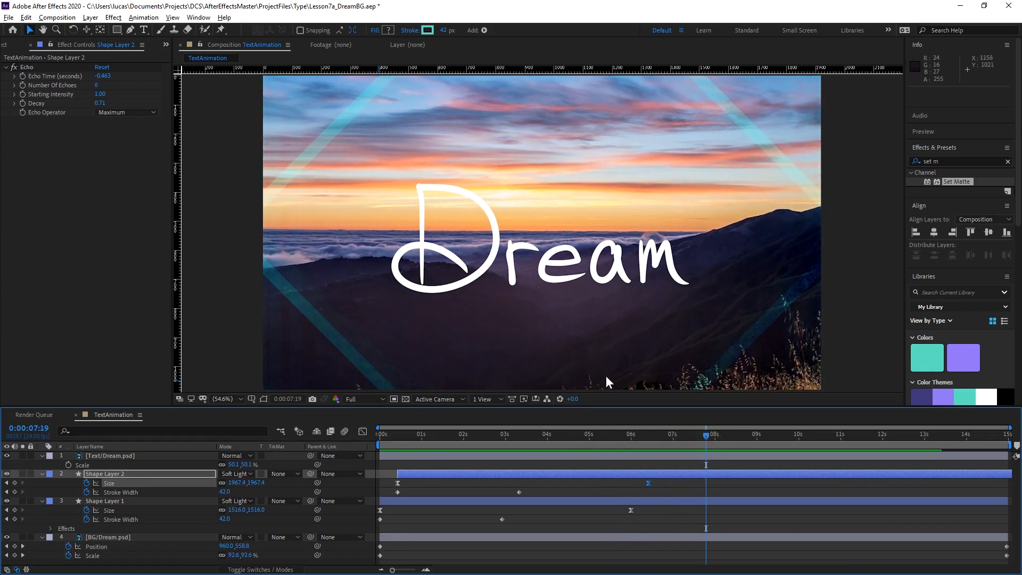
pyautogui.moveTo(692, 441)
pyautogui.mouseDown()
pyautogui.moveTo(630, 442)
pyautogui.moveTo(767, 441)
pyautogui.moveTo(303, 481)
pyautogui.mouseUp()
pyautogui.press('space')
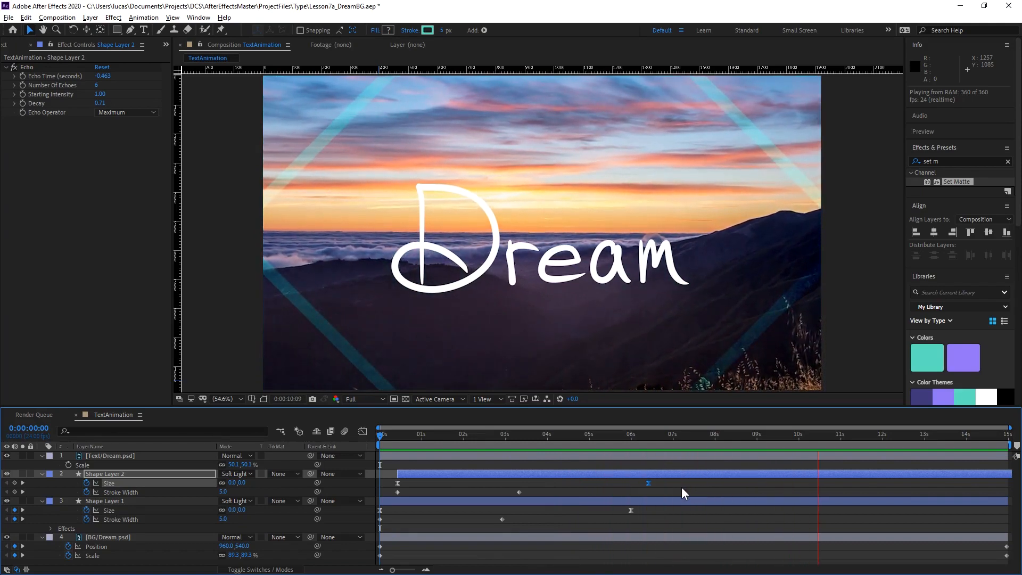
# Set Shape Layer 1's Size keyframe at 0:00:06:00 to 1669.4.
pyautogui.click(636, 437)
pyautogui.click(632, 438)
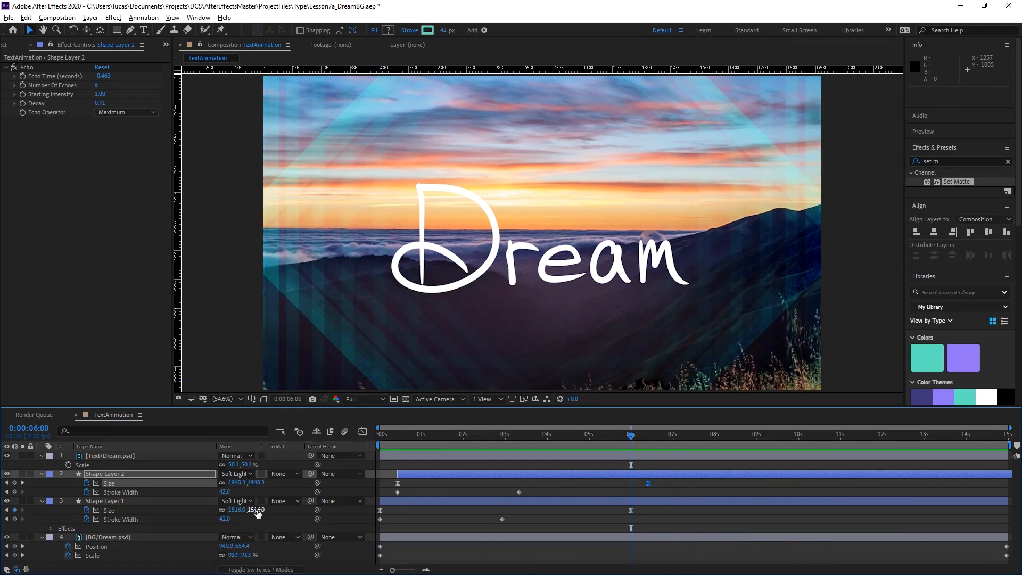
pyautogui.moveTo(257, 512); pyautogui.dragTo(984, 415)
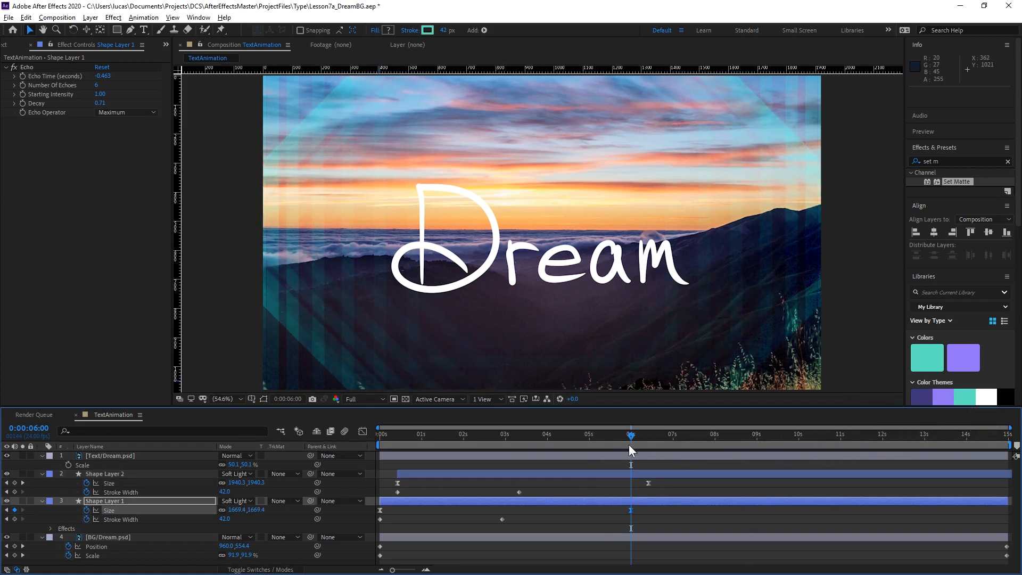
# Check the outlines around 0:00:10:03 and undo the last Size change on Shape Layer 1.
pyautogui.moveTo(629, 446); pyautogui.dragTo(803, 424)
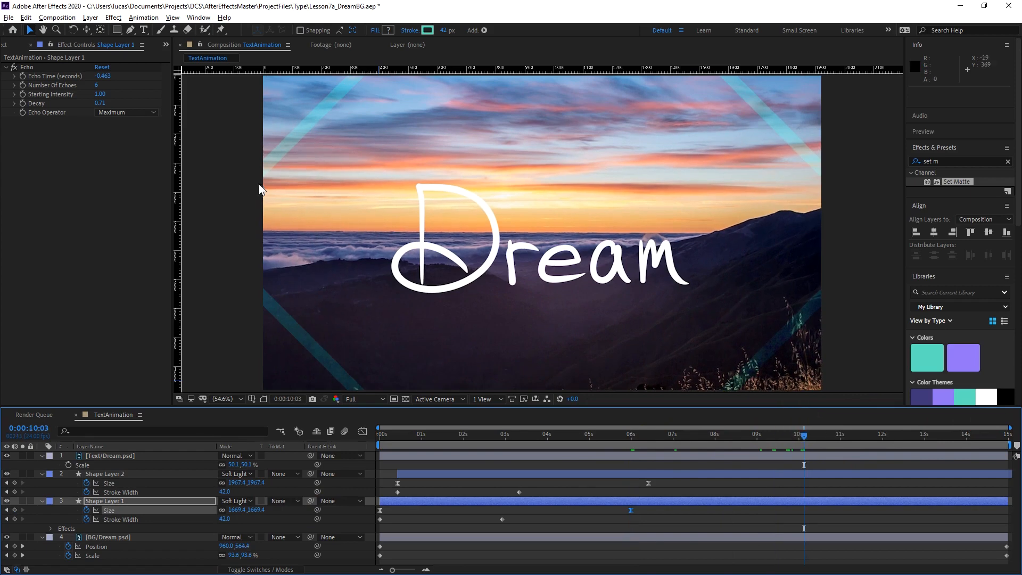
pyautogui.hotkey('ctrl', 'z')
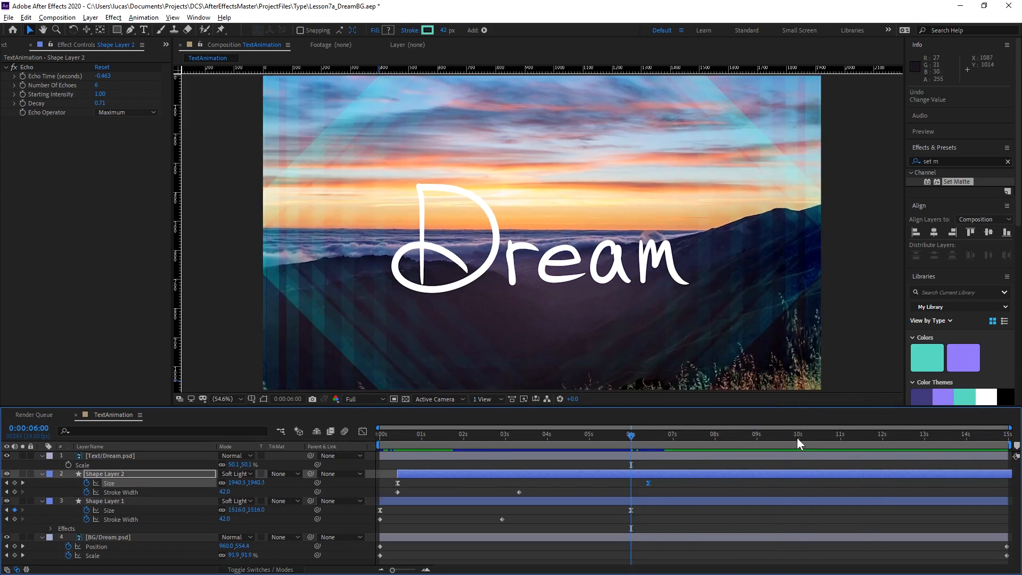
pyautogui.click(796, 439)
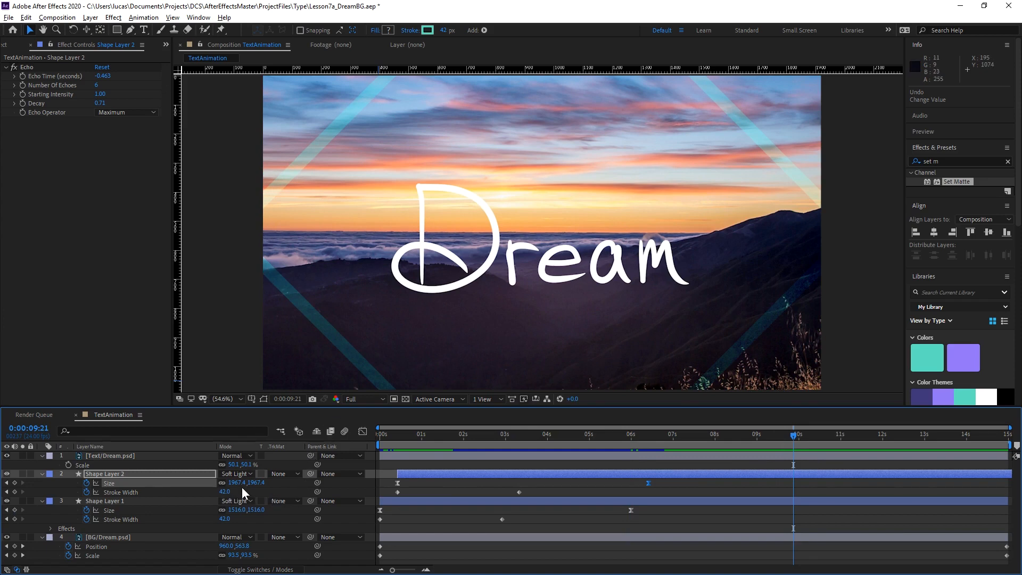
pyautogui.press('j')
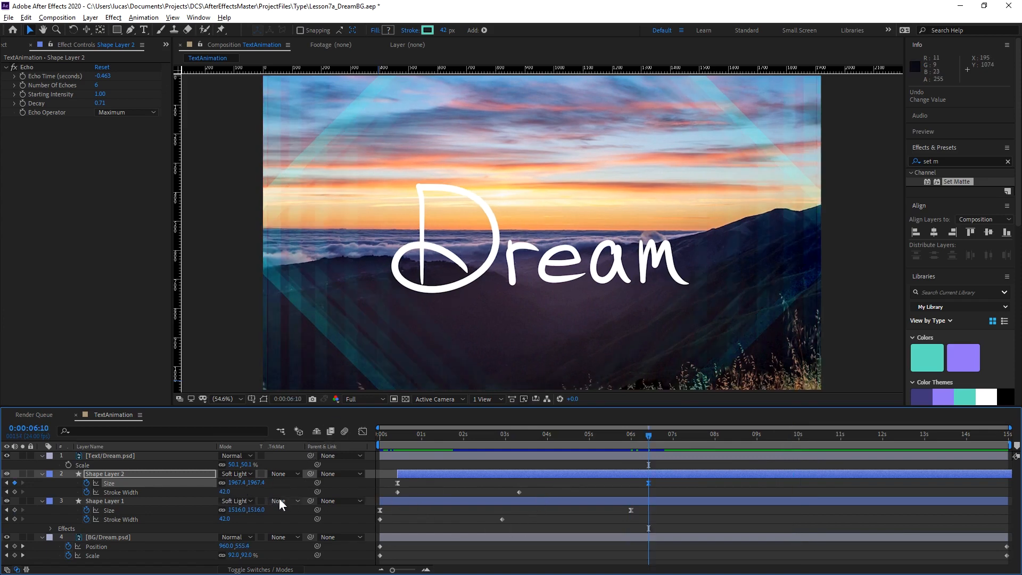
pyautogui.moveTo(251, 482); pyautogui.dragTo(763, 441)
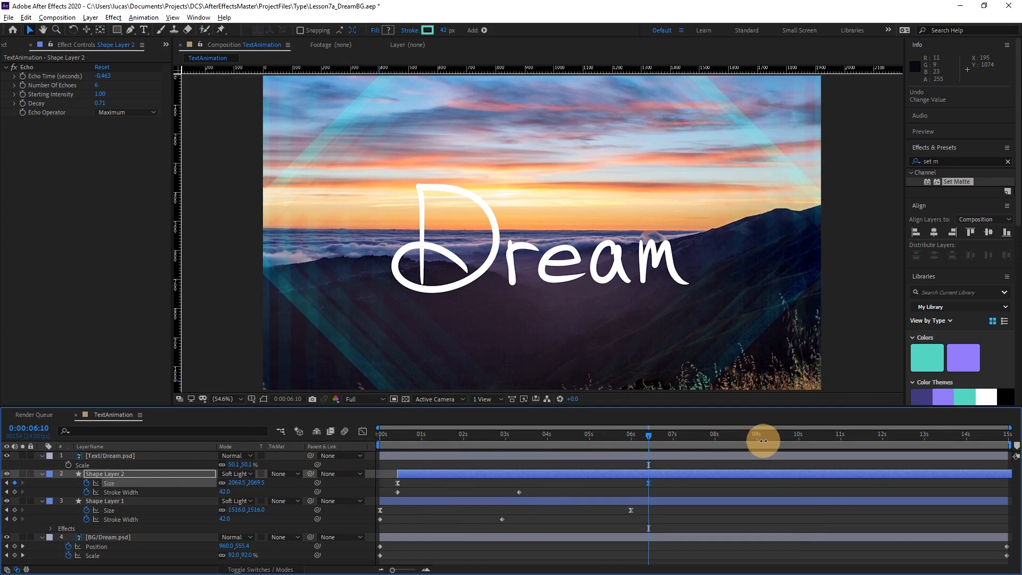
pyautogui.hotkey('ctrl', 'z')
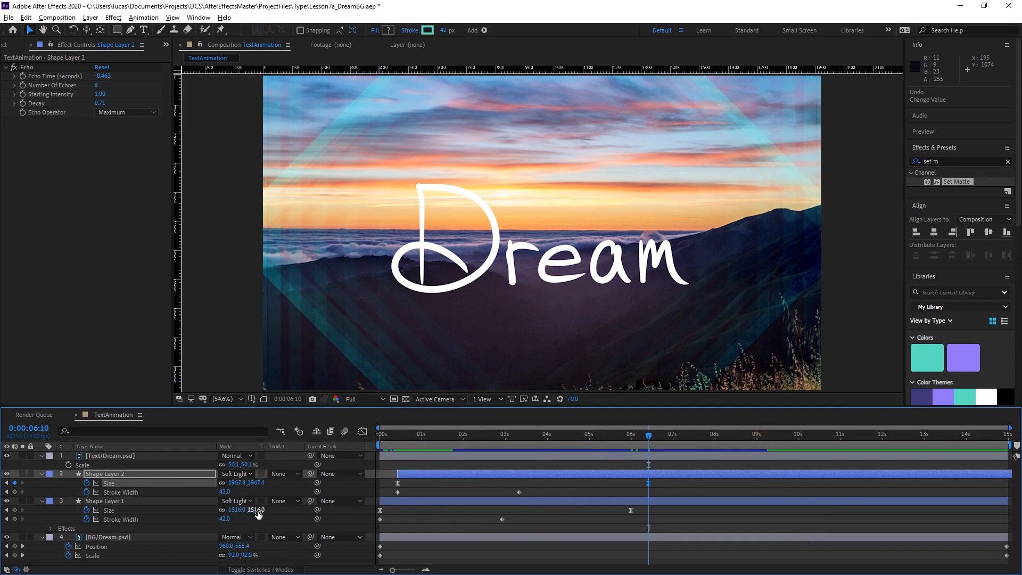
pyautogui.moveTo(258, 511); pyautogui.dragTo(280, 512)
pyautogui.hotkey('ctrl', 'z')
# Set Shape Layer 1's Size keyframe at 0:00:06:00 to 1703.2.
pyautogui.press('j')
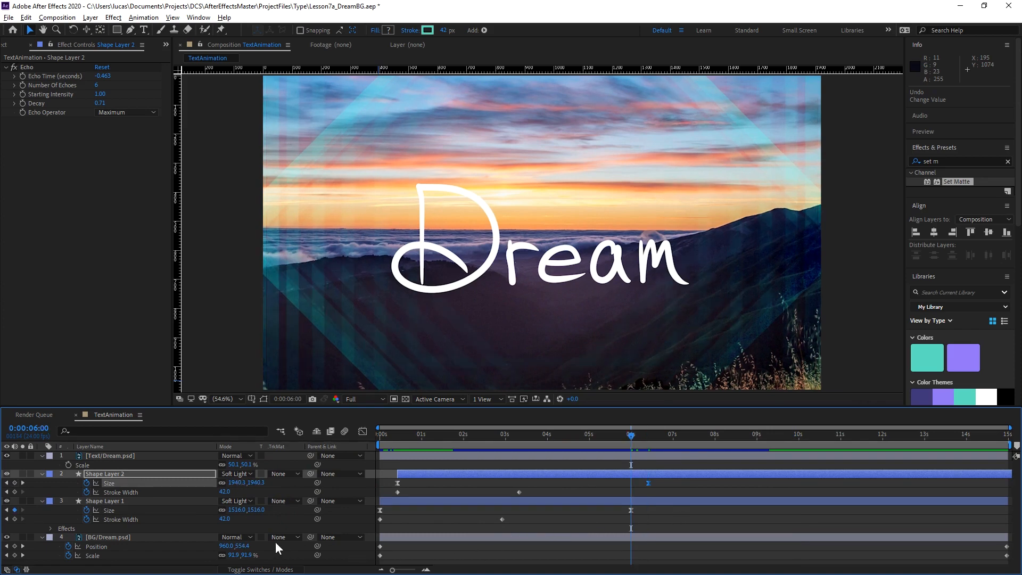
pyautogui.moveTo(257, 510); pyautogui.dragTo(1021, 442)
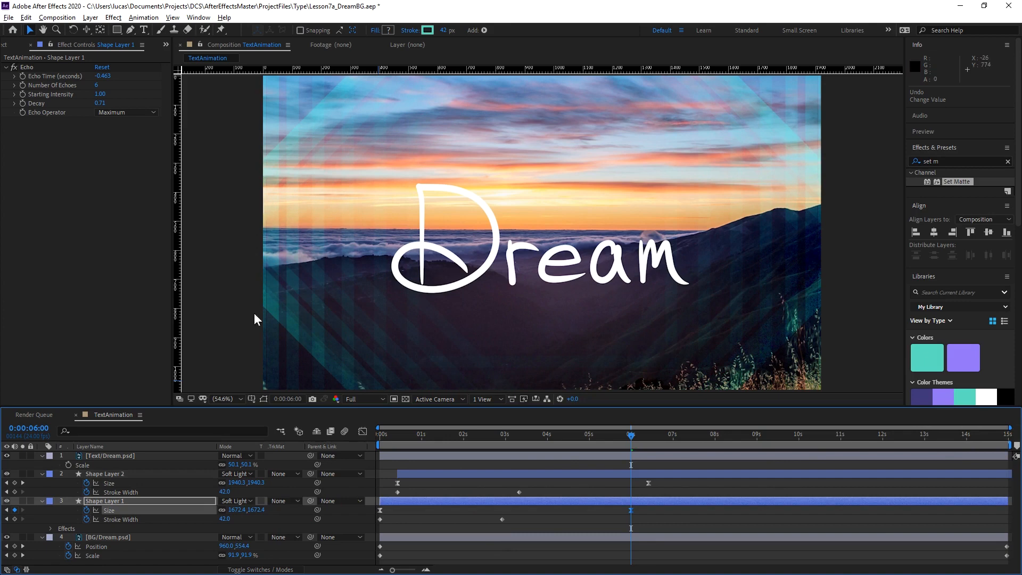
pyautogui.moveTo(255, 510); pyautogui.dragTo(411, 502)
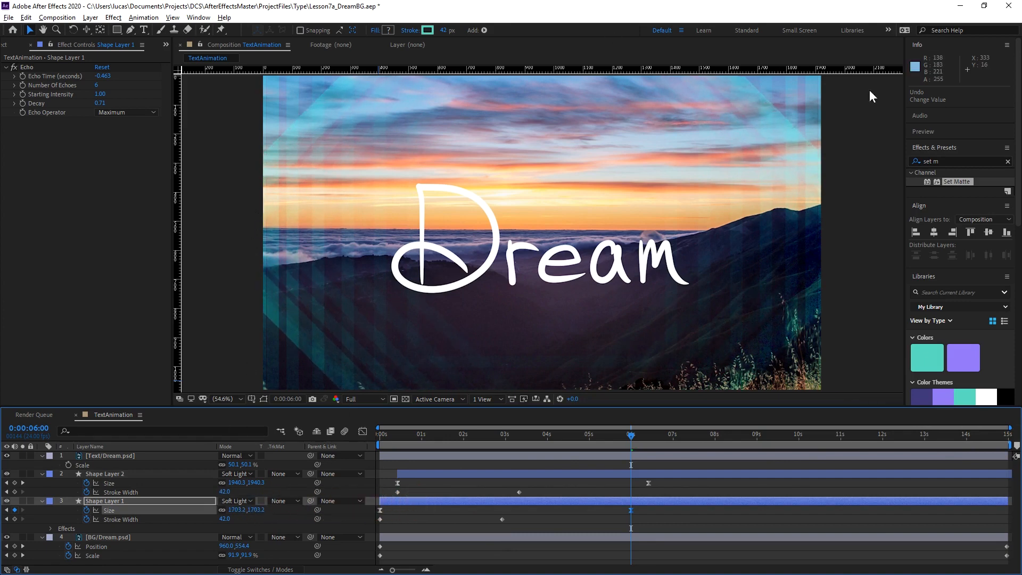
# Preview the animation from 0:00:08:05 to check where both outlines come to rest.
pyautogui.moveTo(618, 441); pyautogui.dragTo(724, 452)
pyautogui.press('space')
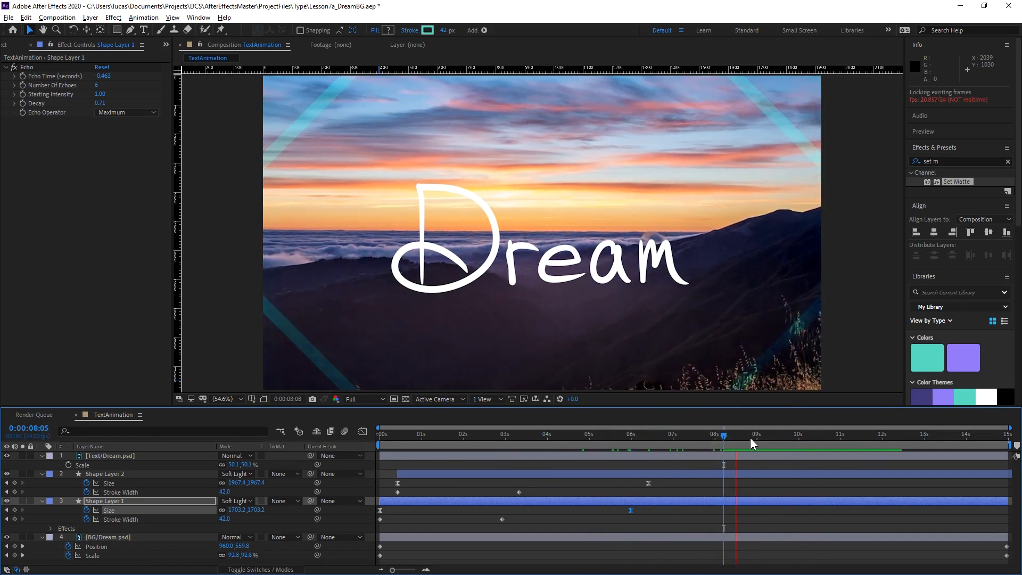
pyautogui.moveTo(657, 440); pyautogui.dragTo(225, 481)
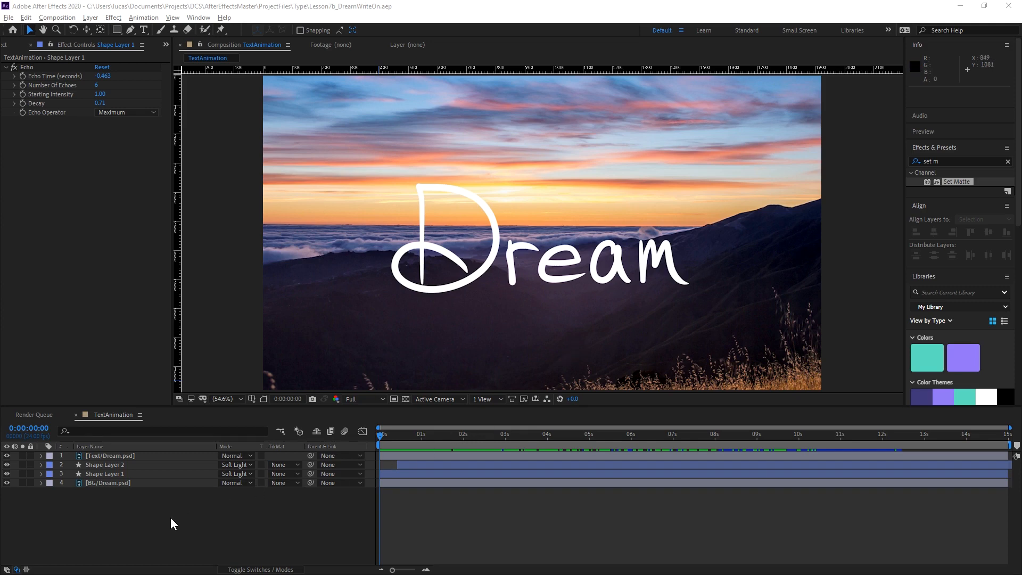
# Find the Write-on effect and apply it to the Text/Dream.psd layer.
pyautogui.click(137, 456)
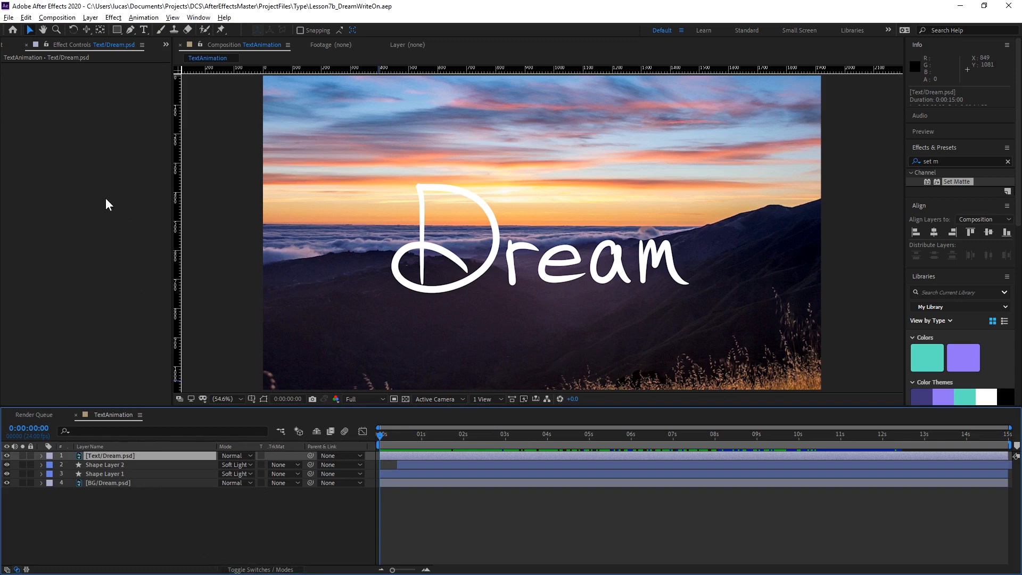
pyautogui.click(950, 160)
pyautogui.click(948, 161)
pyautogui.moveTo(949, 162); pyautogui.dragTo(905, 161)
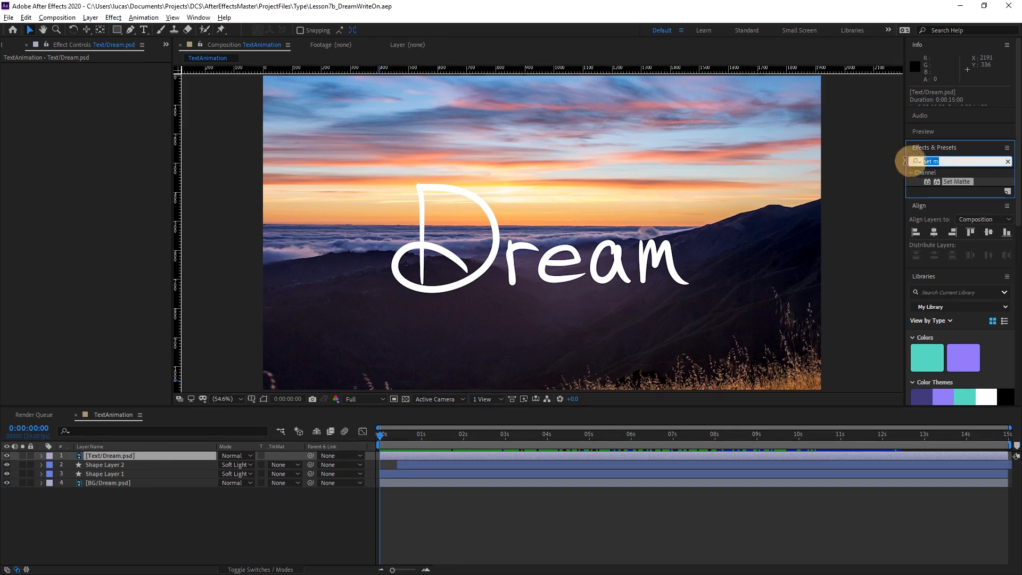
pyautogui.write('wri')
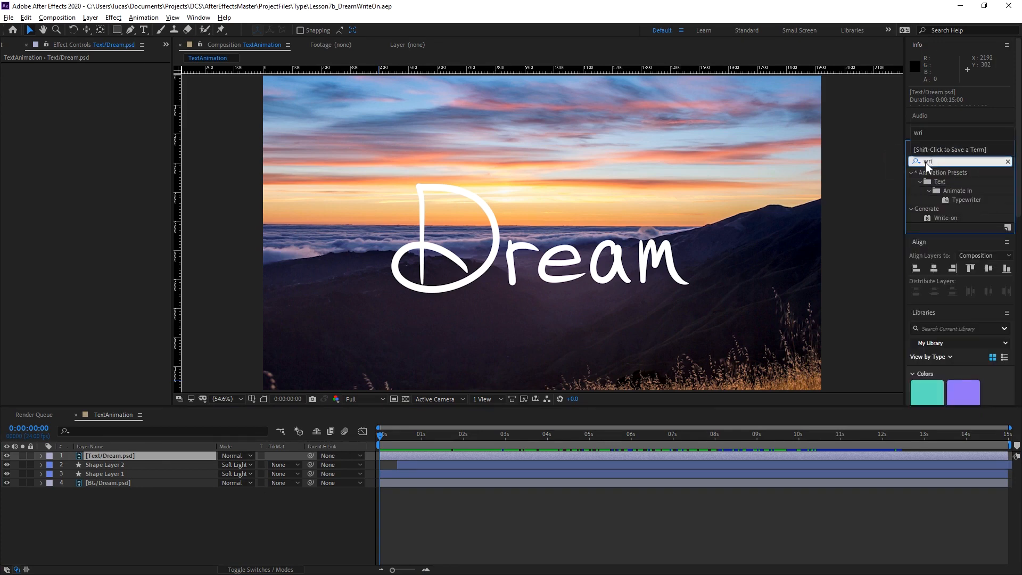
pyautogui.write('te-o')
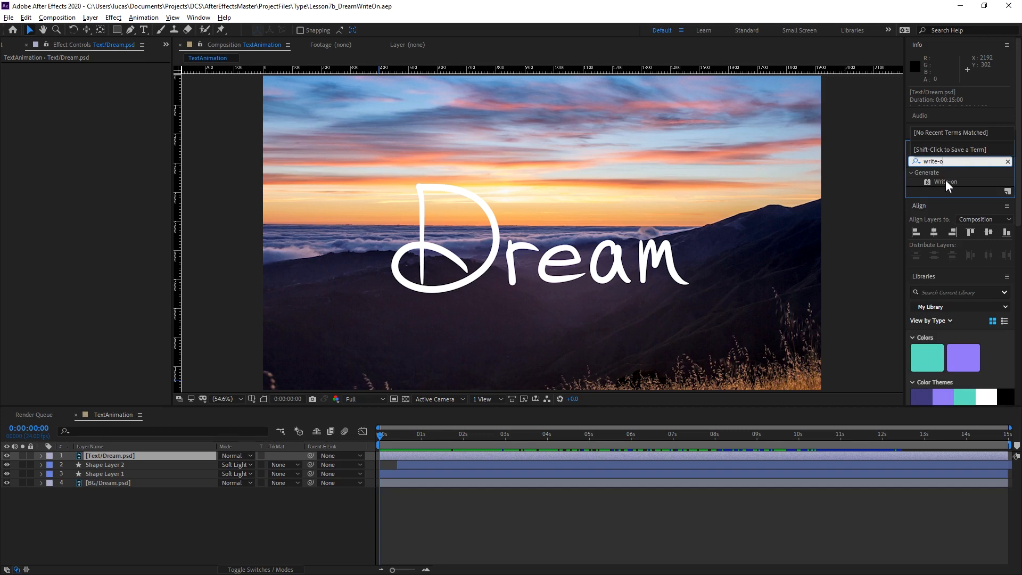
pyautogui.moveTo(945, 181); pyautogui.dragTo(91, 123)
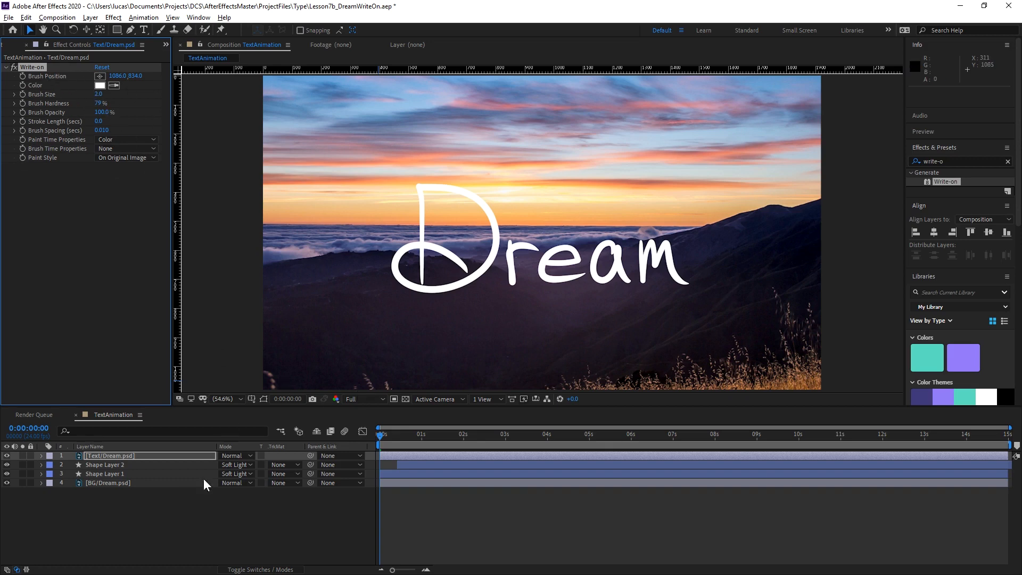
# Enable Brush Position keyframing at 0:00:00:00 and place the Write-on brush at the foot of the D's stem, about 261.8, 1176.2.
pyautogui.click(22, 76)
pyautogui.hotkey('ctrl', 'shift', 'h')
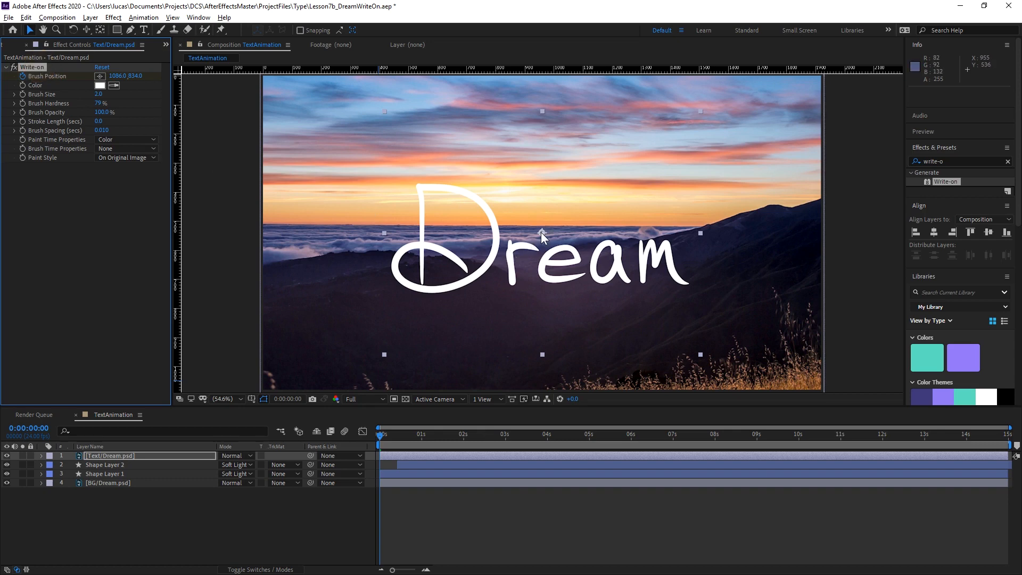
pyautogui.moveTo(541, 232)
pyautogui.mouseDown()
pyautogui.moveTo(476, 263)
pyautogui.moveTo(468, 247)
pyautogui.mouseUp()
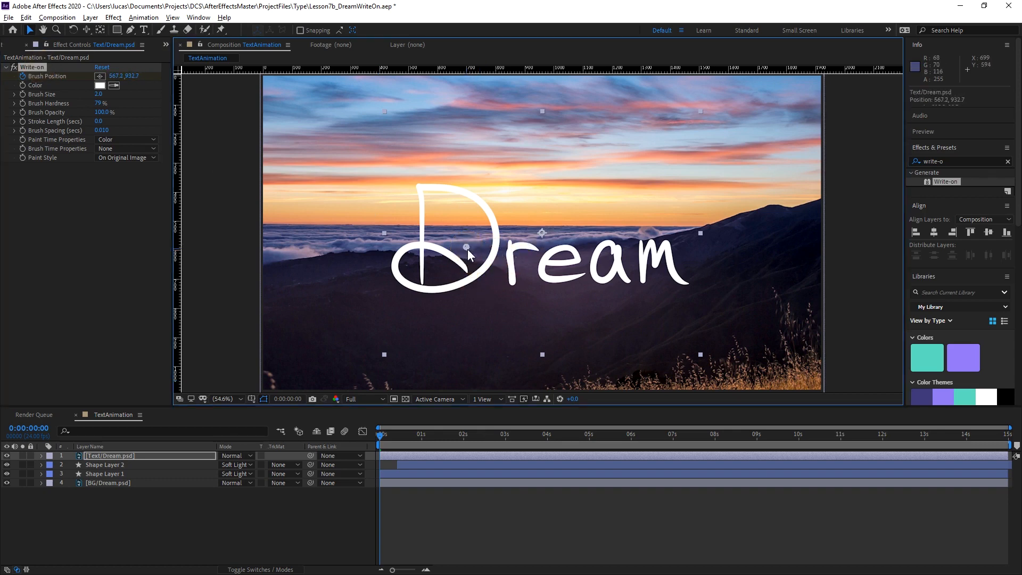
pyautogui.scroll(1, 471, 251)
pyautogui.press('space')
pyautogui.moveTo(476, 288); pyautogui.dragTo(589, 285)
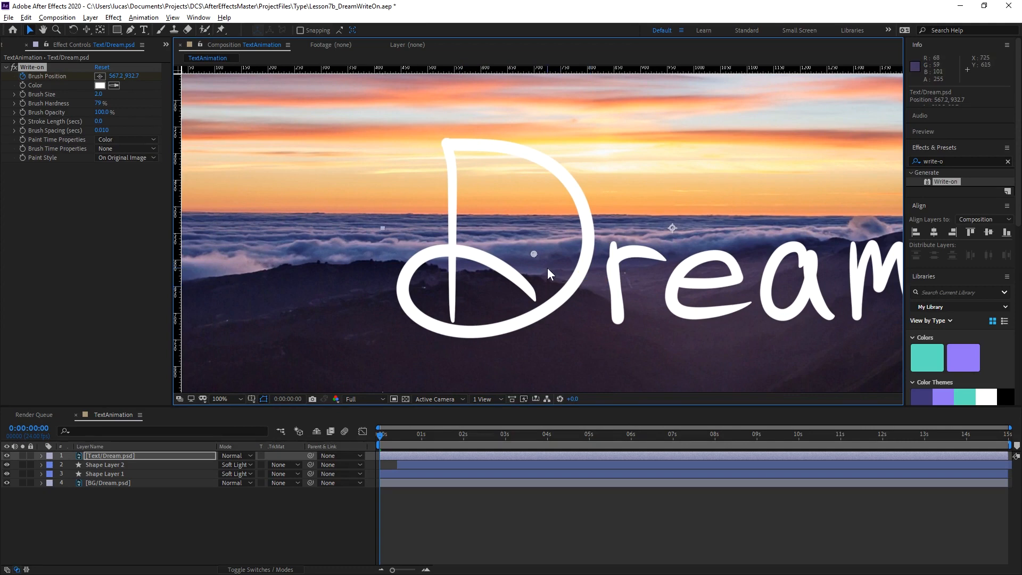
pyautogui.moveTo(534, 254); pyautogui.dragTo(510, 289)
pyautogui.moveTo(452, 318); pyautogui.dragTo(452, 319)
# Reveal the text layer's Brush Position keyframes and hide Shape Layer 1 and Shape Layer 2.
pyautogui.click(127, 459)
pyautogui.press('u')
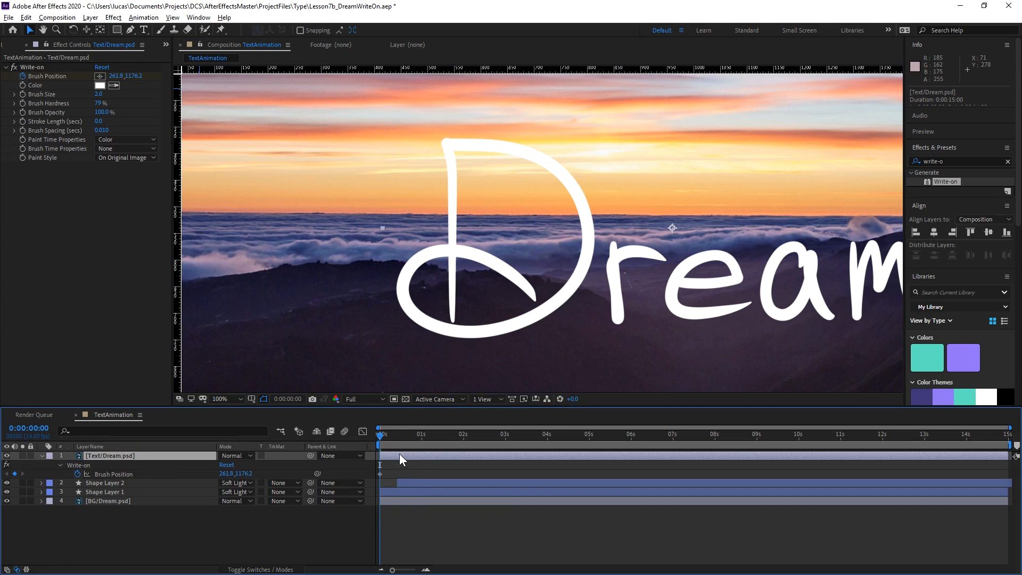
pyautogui.moveTo(380, 440)
pyautogui.mouseDown()
pyautogui.moveTo(420, 435)
pyautogui.moveTo(380, 436)
pyautogui.moveTo(400, 439)
pyautogui.mouseUp()
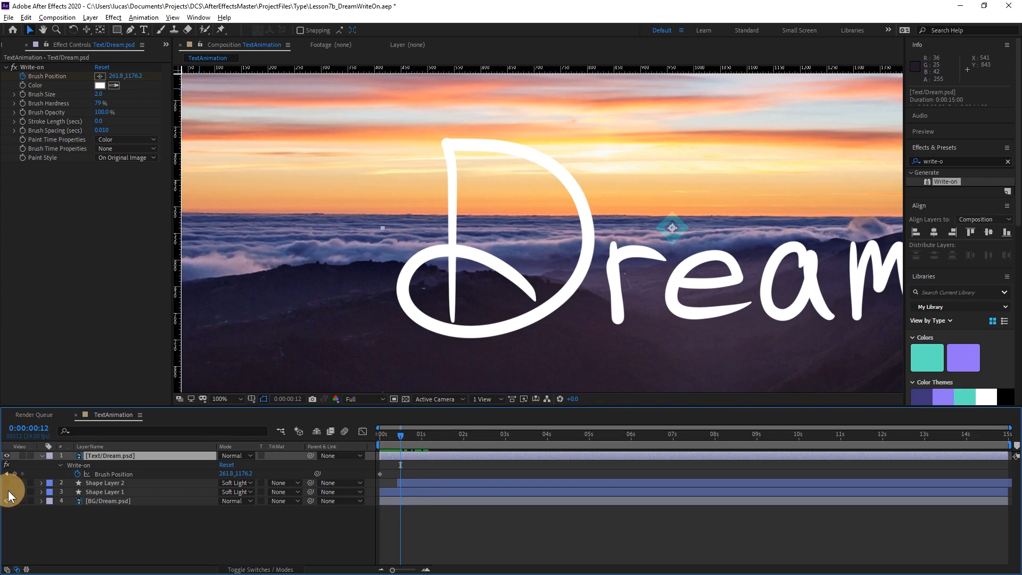
pyautogui.moveTo(6, 483); pyautogui.dragTo(7, 492)
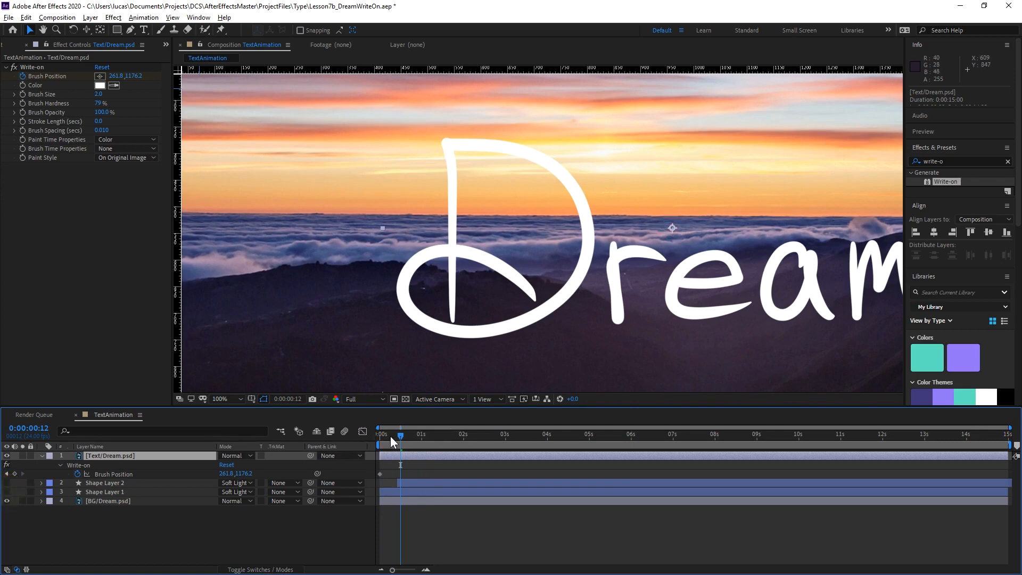
# Keyframe the Write-on Brush Position at 0:00:01:00 near the top of the D's stem, about 255.8, 541.4.
pyautogui.moveTo(391, 439); pyautogui.dragTo(420, 440)
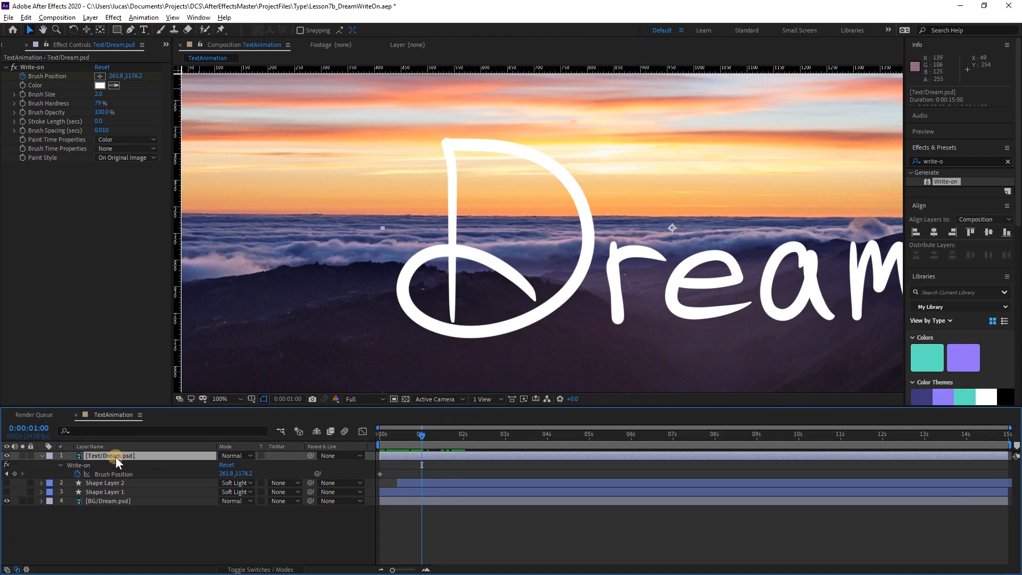
pyautogui.click(33, 67)
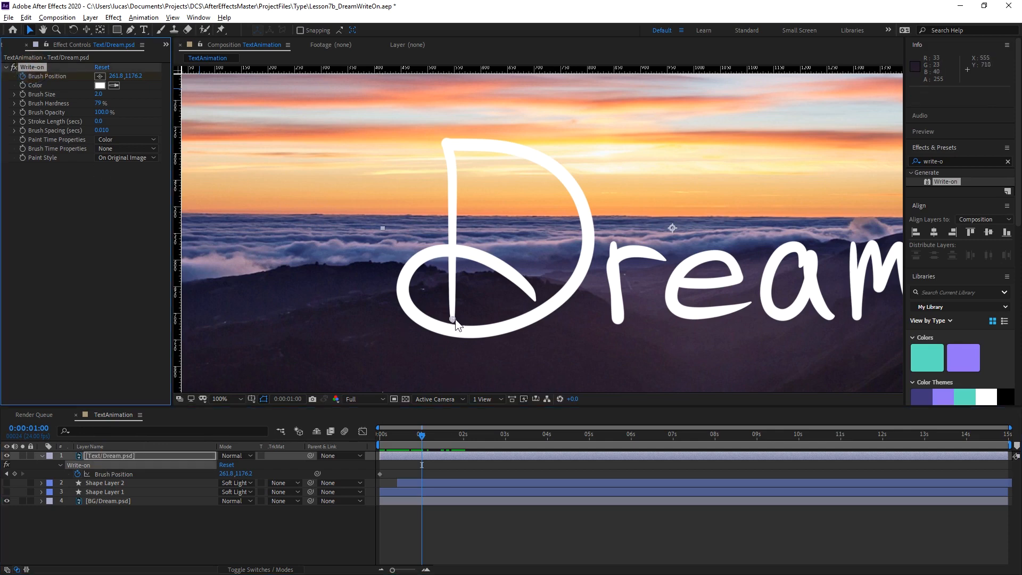
pyautogui.moveTo(452, 318)
pyautogui.mouseDown()
pyautogui.moveTo(470, 193)
pyautogui.moveTo(434, 165)
pyautogui.moveTo(452, 171)
pyautogui.moveTo(399, 189)
pyautogui.moveTo(237, 164)
pyautogui.moveTo(535, 238)
pyautogui.moveTo(493, 193)
pyautogui.moveTo(379, 177)
pyautogui.moveTo(292, 290)
pyautogui.moveTo(394, 175)
pyautogui.moveTo(561, 199)
pyautogui.moveTo(536, 214)
pyautogui.moveTo(337, 190)
pyautogui.moveTo(529, 192)
pyautogui.moveTo(287, 219)
pyautogui.moveTo(308, 262)
pyautogui.moveTo(373, 279)
pyautogui.moveTo(375, 267)
pyautogui.moveTo(311, 235)
pyautogui.moveTo(286, 245)
pyautogui.moveTo(320, 257)
pyautogui.moveTo(435, 225)
pyautogui.moveTo(452, 234)
pyautogui.mouseUp()
pyautogui.moveTo(446, 188)
pyautogui.mouseDown()
pyautogui.moveTo(506, 190)
pyautogui.moveTo(410, 168)
pyautogui.moveTo(451, 162)
pyautogui.mouseUp()
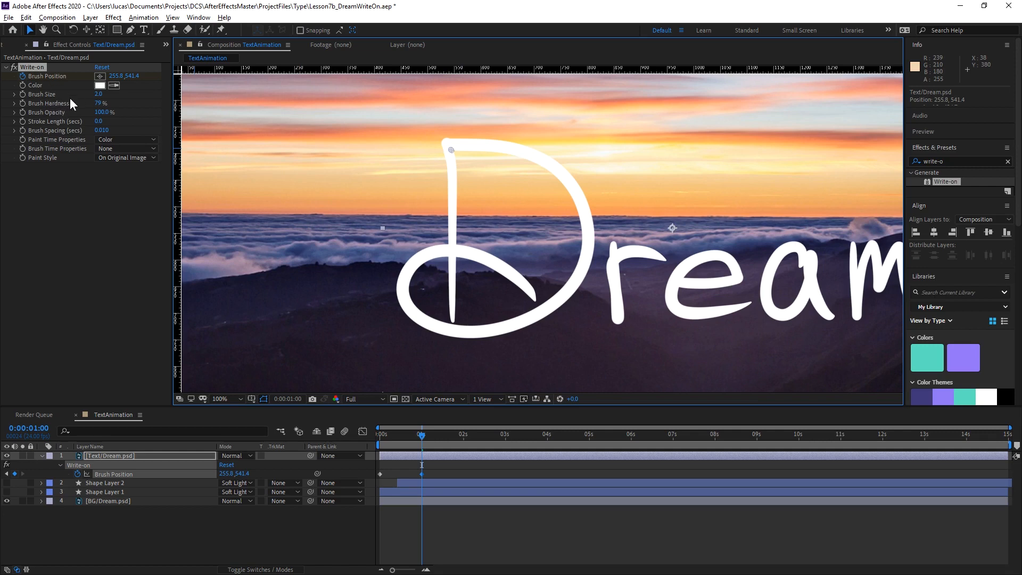
# Set the Write-on Brush Size to 13.1 and its Color to red, FF0000.
pyautogui.moveTo(99, 94); pyautogui.dragTo(158, 99)
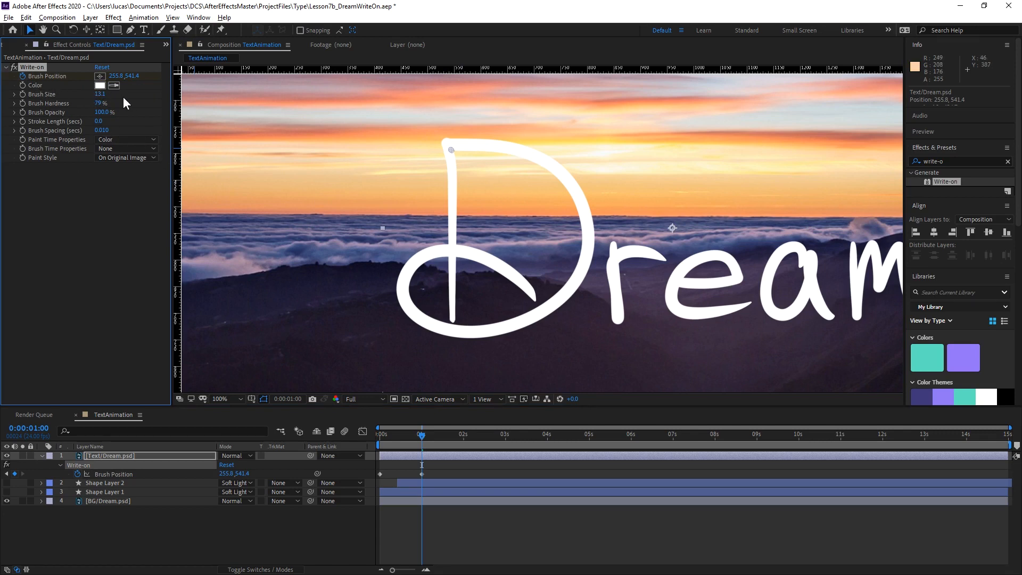
pyautogui.click(100, 86)
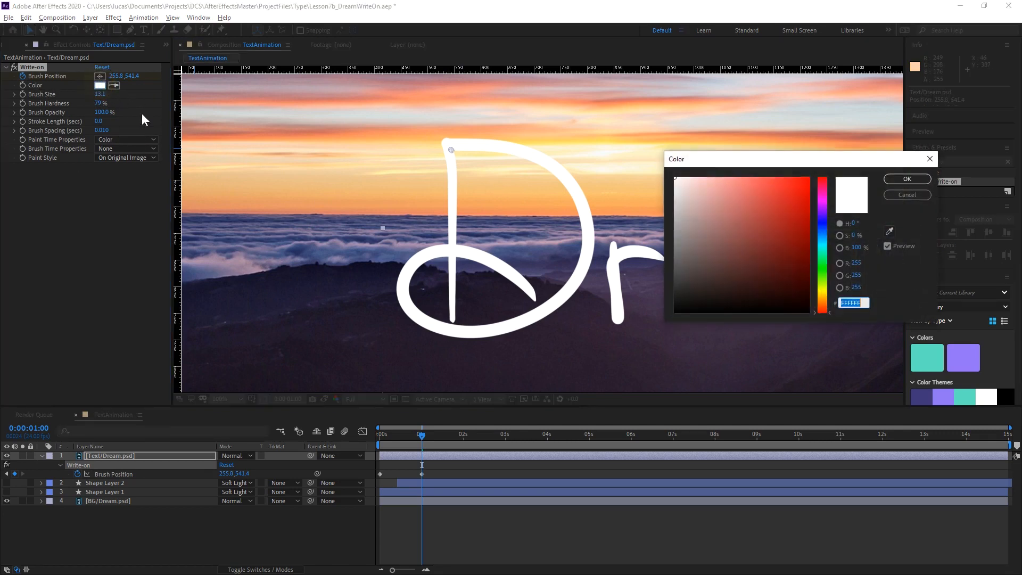
pyautogui.moveTo(748, 225); pyautogui.dragTo(912, 121)
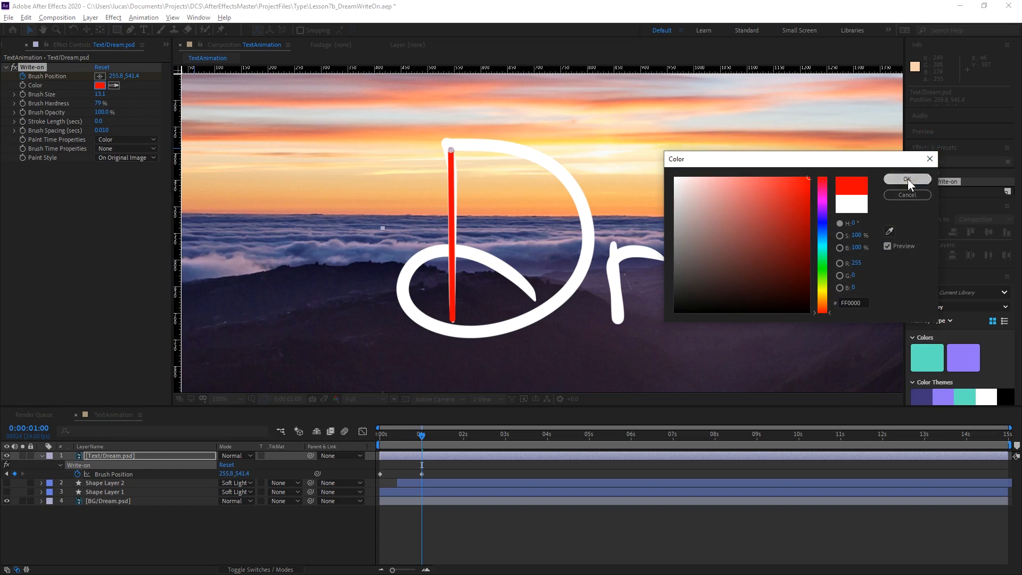
pyautogui.click(912, 179)
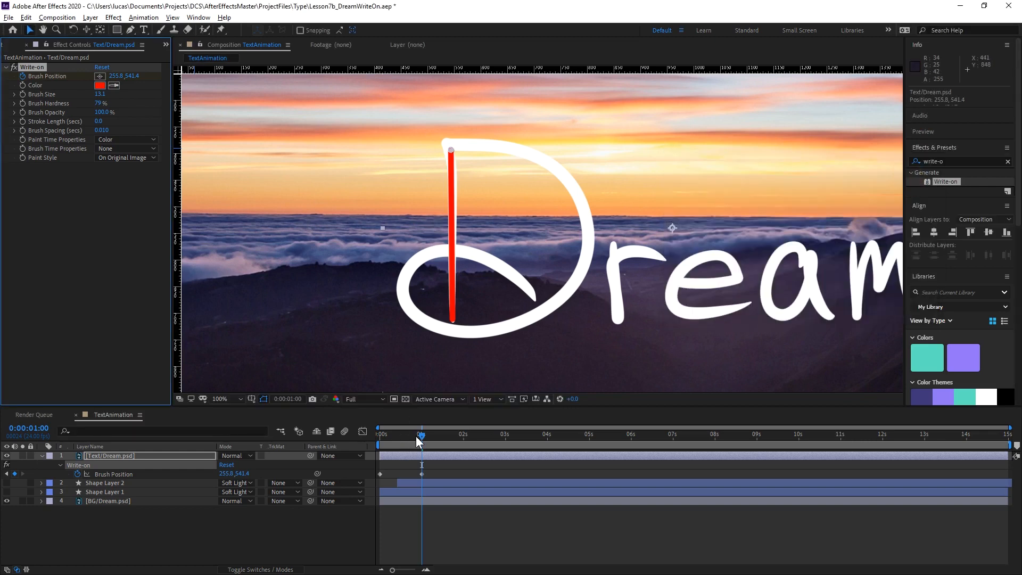
# Add a Brush Position keyframe at the D's upper-left corner, about 239.8, 517.5, and move that keyframe to 0:00:01:09.
pyautogui.moveTo(421, 438)
pyautogui.mouseDown()
pyautogui.moveTo(380, 437)
pyautogui.moveTo(429, 432)
pyautogui.moveTo(369, 434)
pyautogui.moveTo(432, 429)
pyautogui.moveTo(346, 437)
pyautogui.moveTo(427, 433)
pyautogui.moveTo(407, 436)
pyautogui.mouseUp()
pyautogui.press('k')
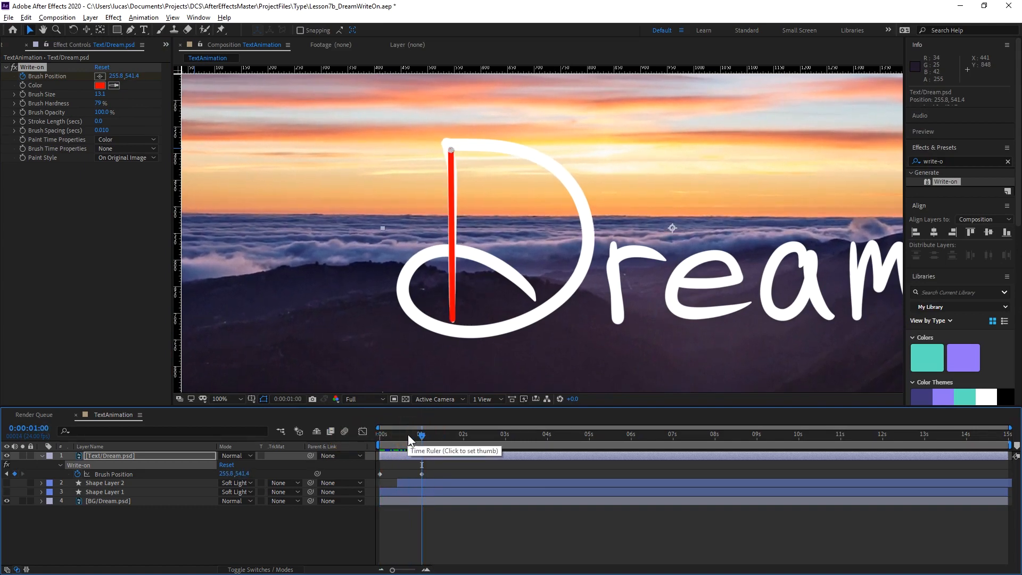
pyautogui.moveTo(408, 435)
pyautogui.mouseDown()
pyautogui.moveTo(384, 439)
pyautogui.moveTo(433, 437)
pyautogui.moveTo(354, 443)
pyautogui.moveTo(447, 433)
pyautogui.mouseUp()
pyautogui.moveTo(450, 150); pyautogui.dragTo(447, 142)
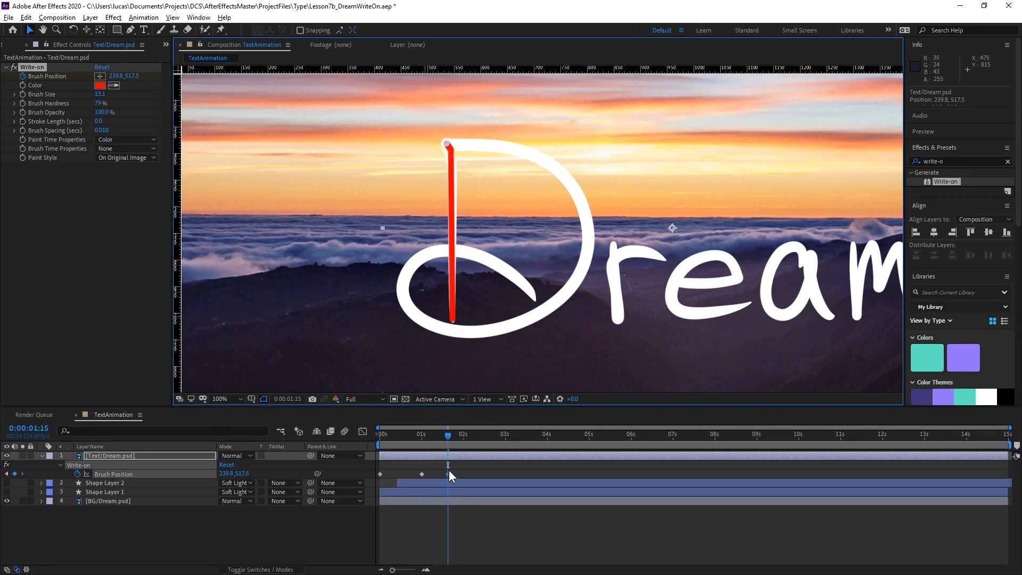
pyautogui.moveTo(448, 474); pyautogui.dragTo(437, 473)
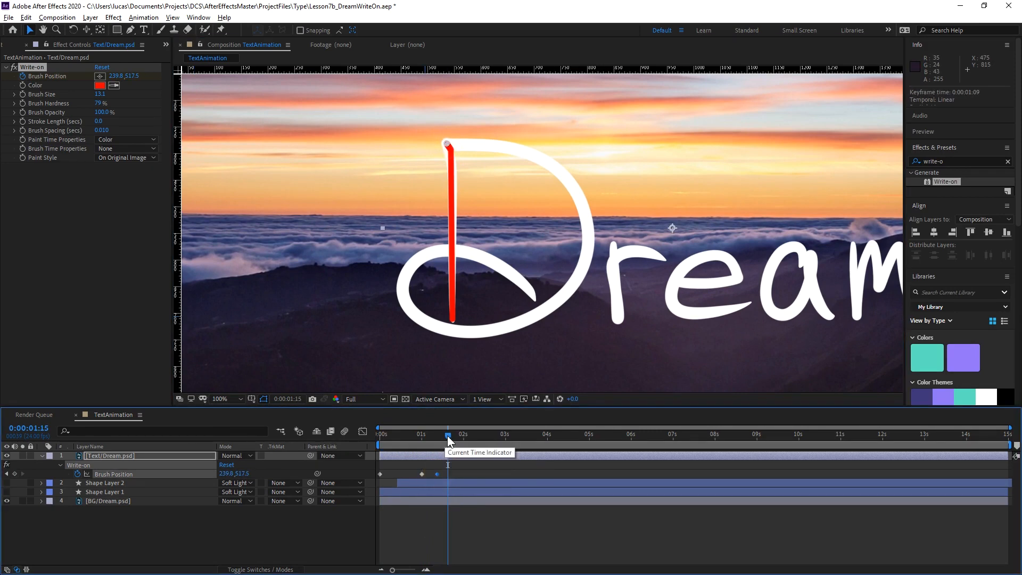
# Keyframe Brush Position at 0:00:01:21 partway along the D's top stroke, about 429.4, 525.5.
pyautogui.moveTo(448, 435); pyautogui.dragTo(458, 434)
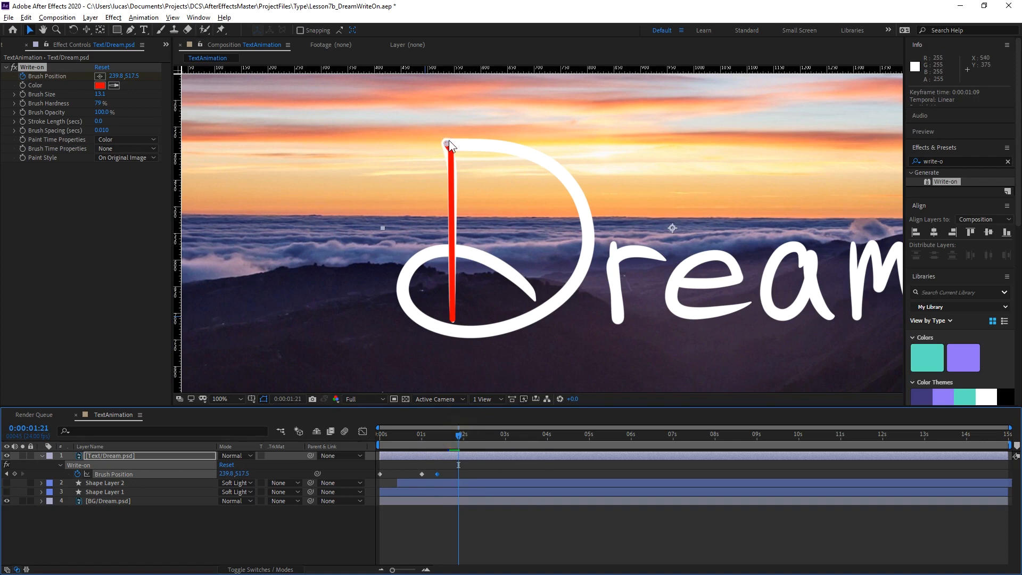
pyautogui.moveTo(448, 143); pyautogui.dragTo(457, 144)
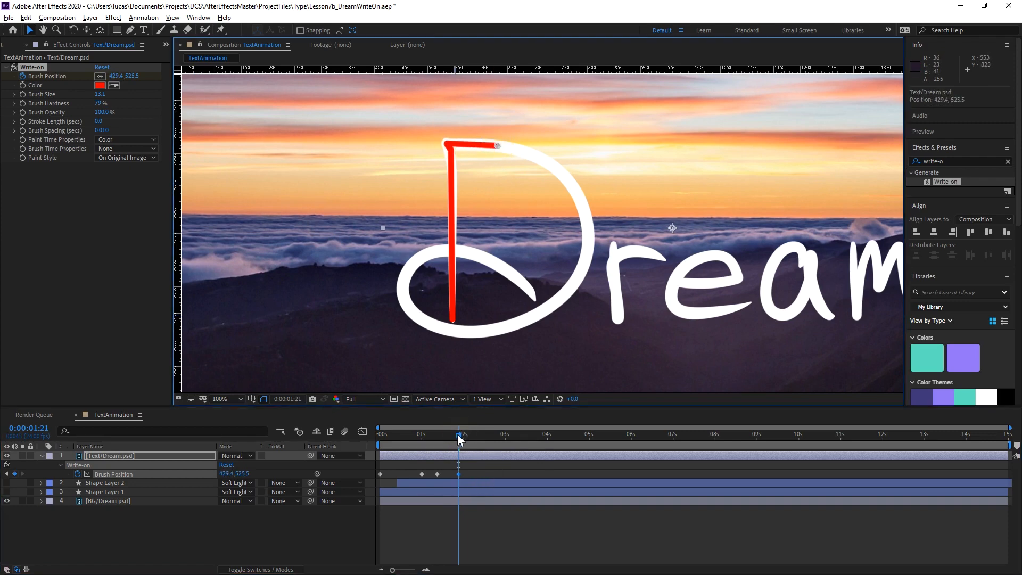
# Keyframe Brush Position along the D's upper curve at 0:00:02:14, about 581.1, 567.4, and at 0:00:03:02, about 677.0, 627.3.
pyautogui.moveTo(459, 435); pyautogui.dragTo(488, 435)
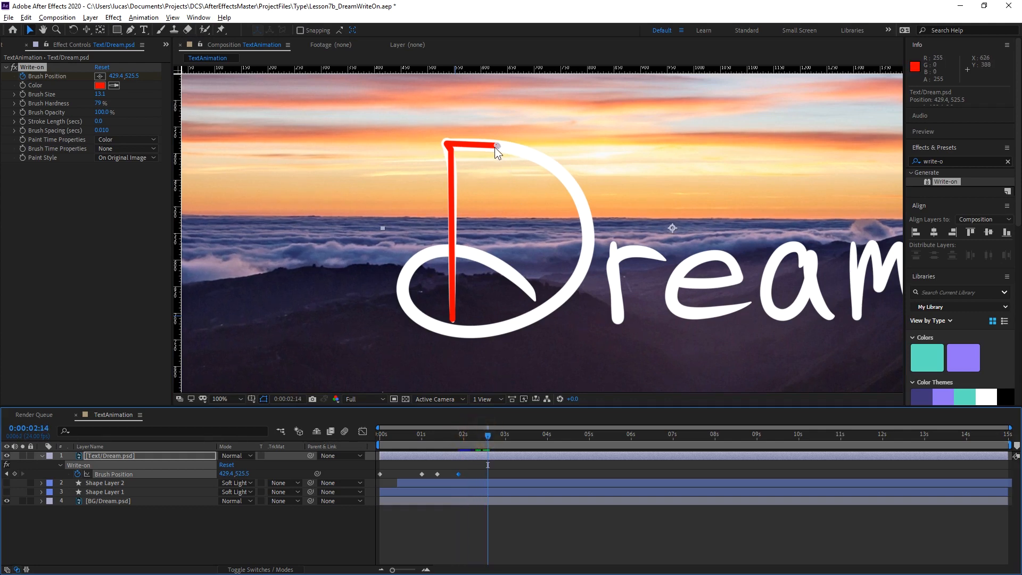
pyautogui.moveTo(497, 146); pyautogui.dragTo(537, 157)
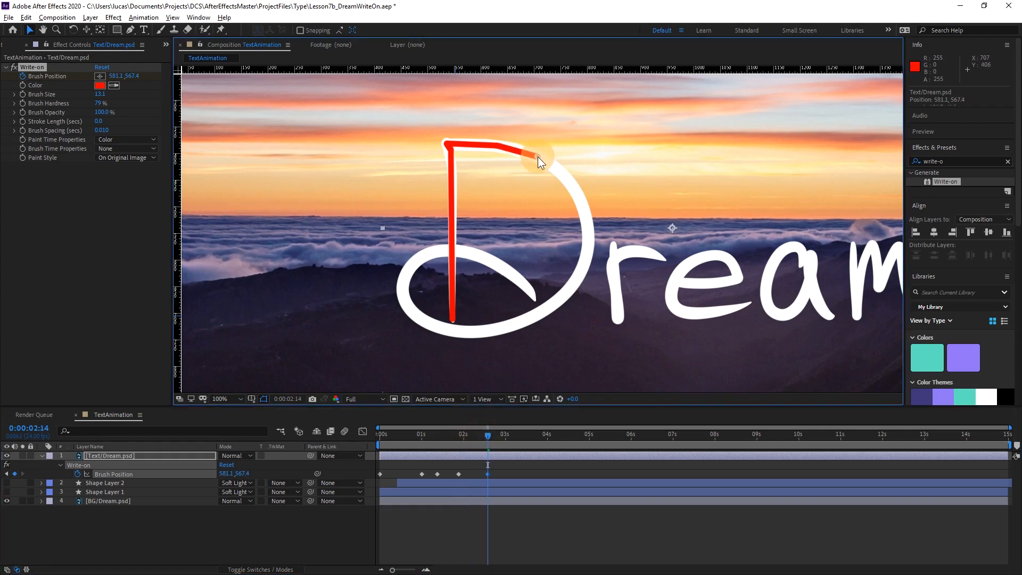
pyautogui.moveTo(493, 432); pyautogui.dragTo(510, 430)
pyautogui.moveTo(538, 156); pyautogui.dragTo(563, 172)
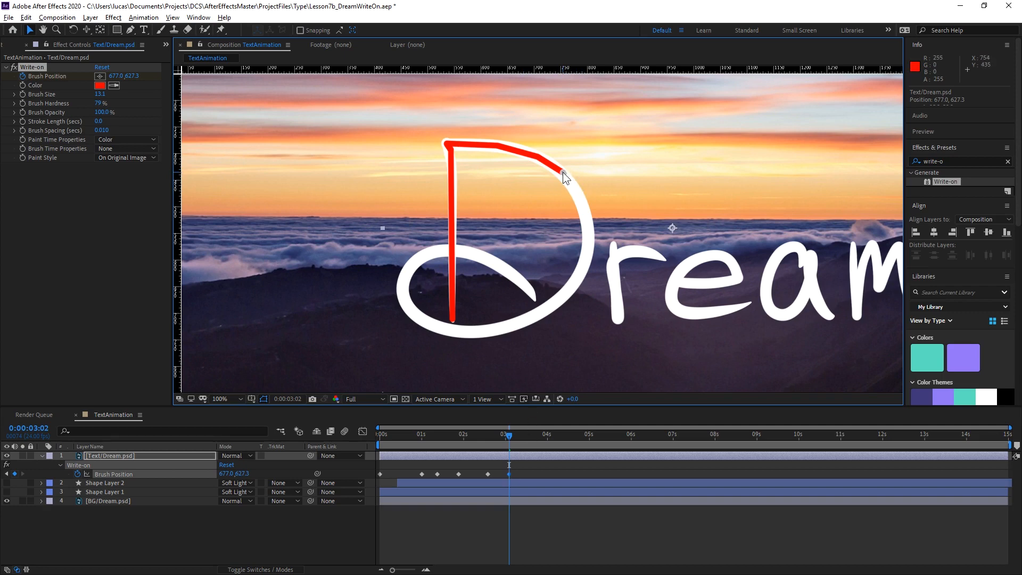
# Move the last two Brush Position keyframes earlier in time, placing the final one at 0:00:02:15.
pyautogui.moveTo(474, 471)
pyautogui.mouseDown()
pyautogui.moveTo(519, 475)
pyautogui.moveTo(499, 474)
pyautogui.mouseUp()
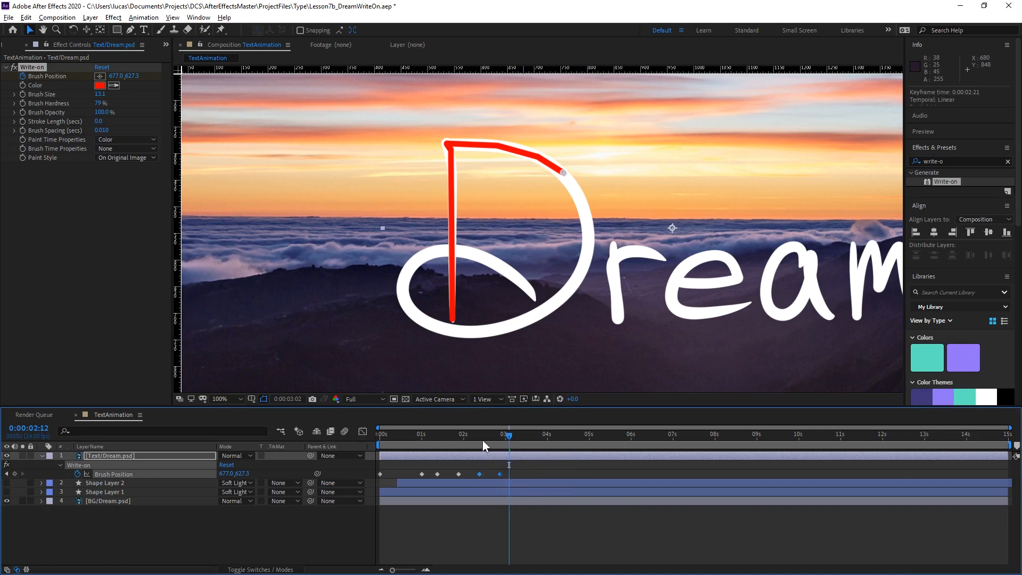
pyautogui.moveTo(482, 439)
pyautogui.mouseDown()
pyautogui.moveTo(510, 435)
pyautogui.moveTo(417, 439)
pyautogui.moveTo(496, 433)
pyautogui.moveTo(430, 442)
pyautogui.moveTo(490, 440)
pyautogui.moveTo(458, 445)
pyautogui.moveTo(484, 446)
pyautogui.mouseUp()
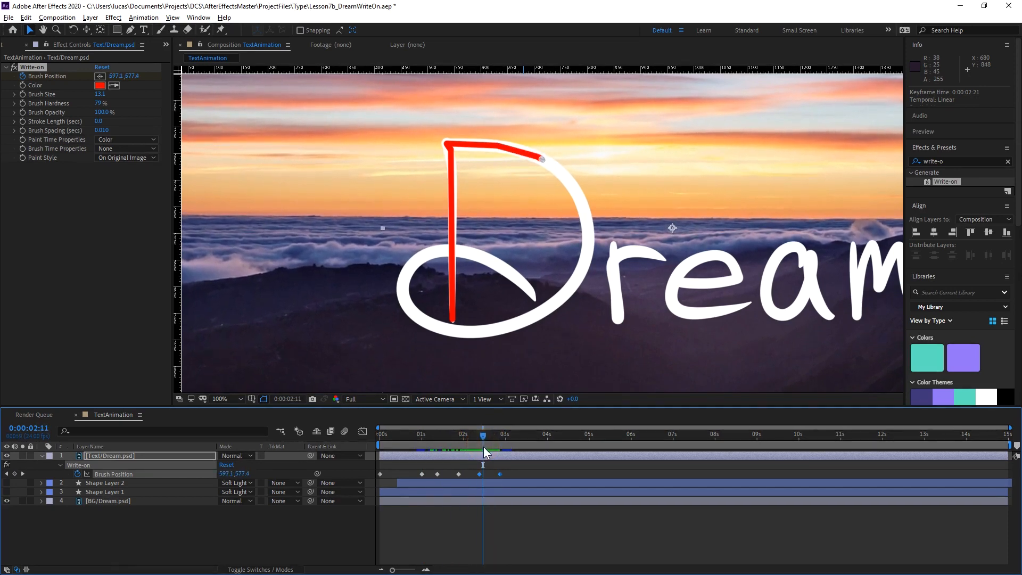
pyautogui.press('j')
pyautogui.press('pagedown')
pyautogui.press('pagedown')
pyautogui.press('pagedown')
pyautogui.press('pagedown')
pyautogui.press('pagedown')
pyautogui.press('pagedown')
pyautogui.moveTo(500, 473); pyautogui.dragTo(489, 474)
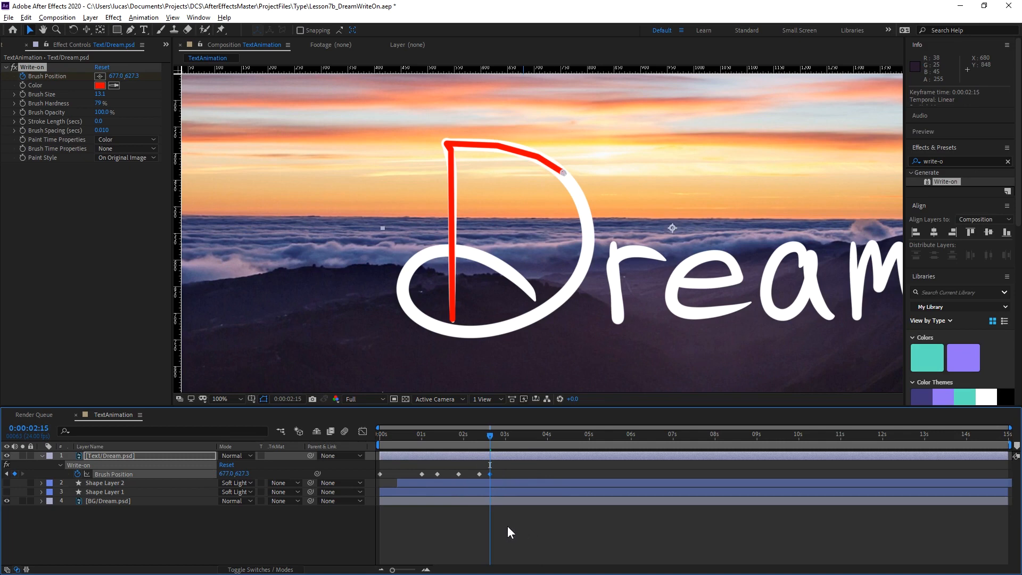
# Keyframe Brush Position at 0:00:02:21 farther down the D's outer curve, about 746.8, 737.0.
pyautogui.press('pagedown')
pyautogui.press('pagedown')
pyautogui.press('pagedown')
pyautogui.press('pagedown')
pyautogui.press('pagedown')
pyautogui.press('pagedown')
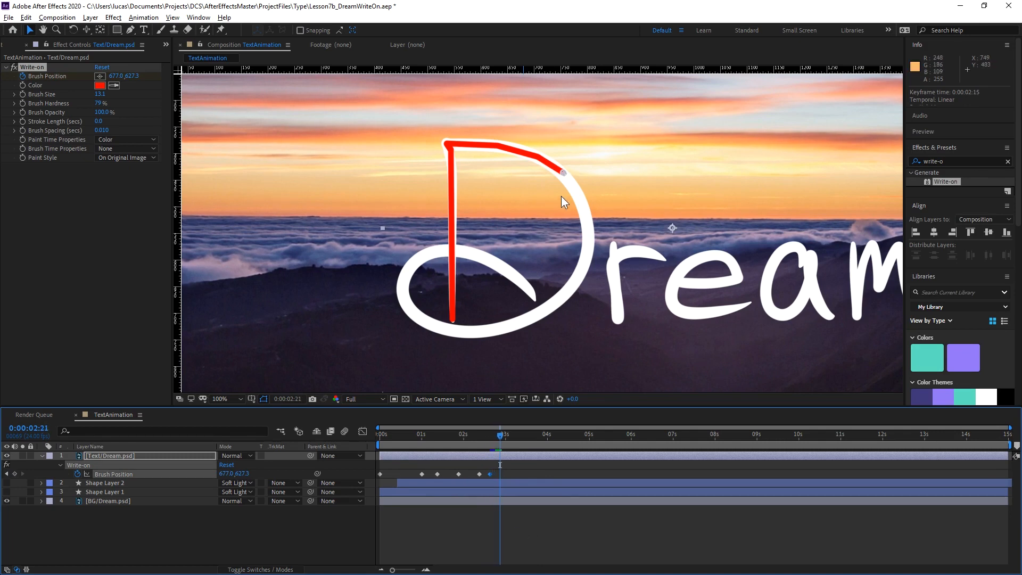
pyautogui.moveTo(565, 172); pyautogui.dragTo(583, 203)
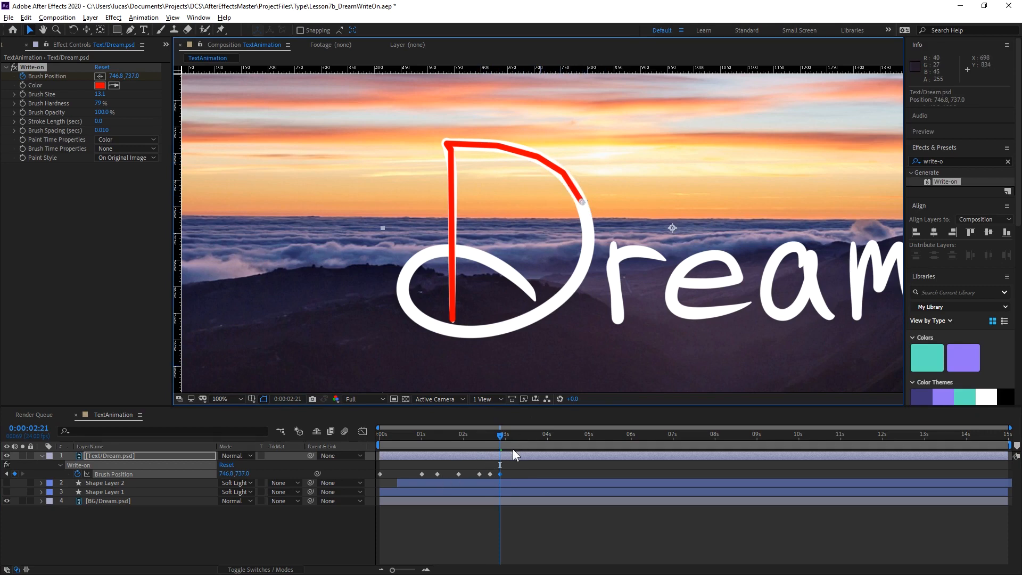
# Keyframe Brush Position at 0:00:03:03 on the D's outermost bend and at 0:00:03:12 just below it, about 758.8, 976.6.
pyautogui.press('pagedown')
pyautogui.press('pagedown')
pyautogui.press('pagedown')
pyautogui.press('pagedown')
pyautogui.press('pagedown')
pyautogui.press('pagedown')
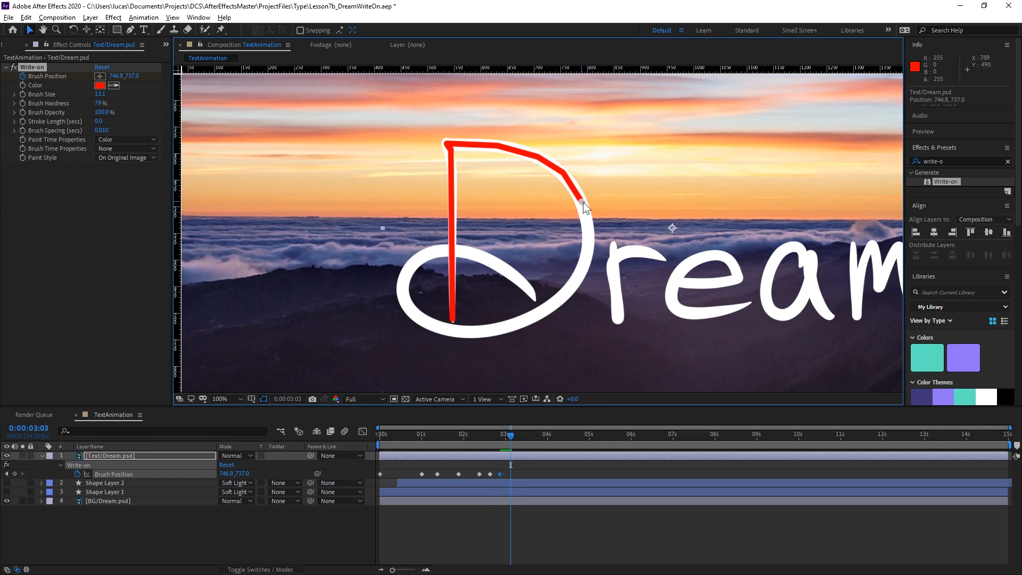
pyautogui.moveTo(586, 203); pyautogui.dragTo(591, 214)
pyautogui.moveTo(516, 432); pyautogui.dragTo(525, 433)
pyautogui.moveTo(590, 233); pyautogui.dragTo(585, 265)
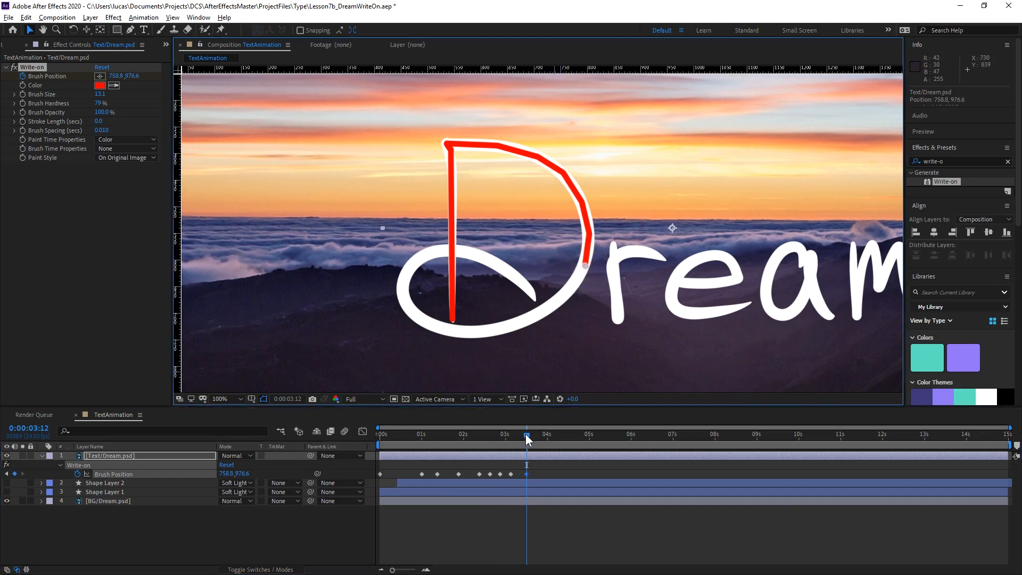
# Keyframe Brush Position down the D's lower curve at 0:00:03:21, about 661.0, 1116.3, and at 0:00:04:08, about 515.3, 1194.1.
pyautogui.moveTo(526, 435)
pyautogui.mouseDown()
pyautogui.moveTo(550, 436)
pyautogui.moveTo(541, 436)
pyautogui.mouseUp()
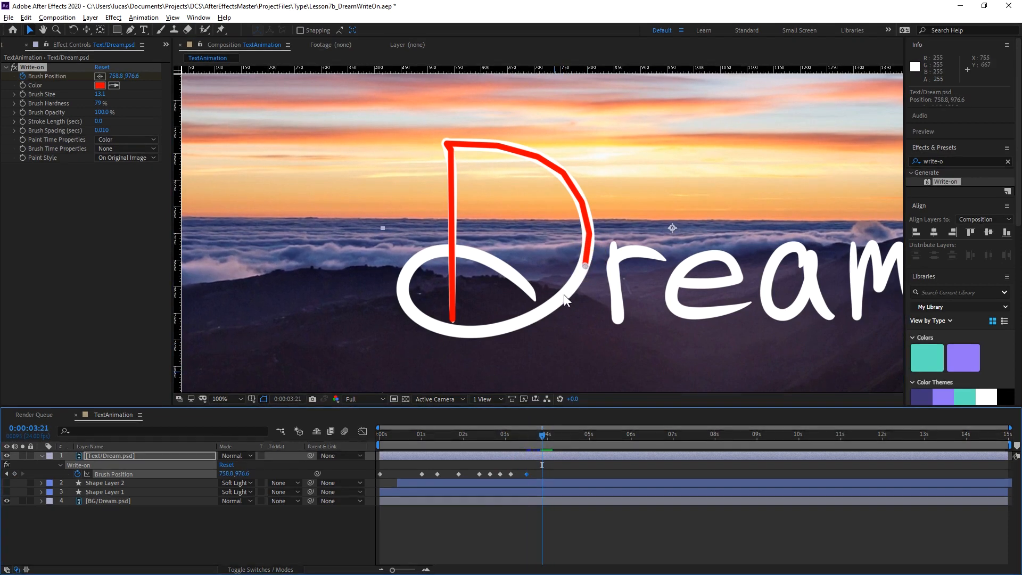
pyautogui.moveTo(587, 265); pyautogui.dragTo(560, 302)
pyautogui.moveTo(541, 433); pyautogui.dragTo(561, 432)
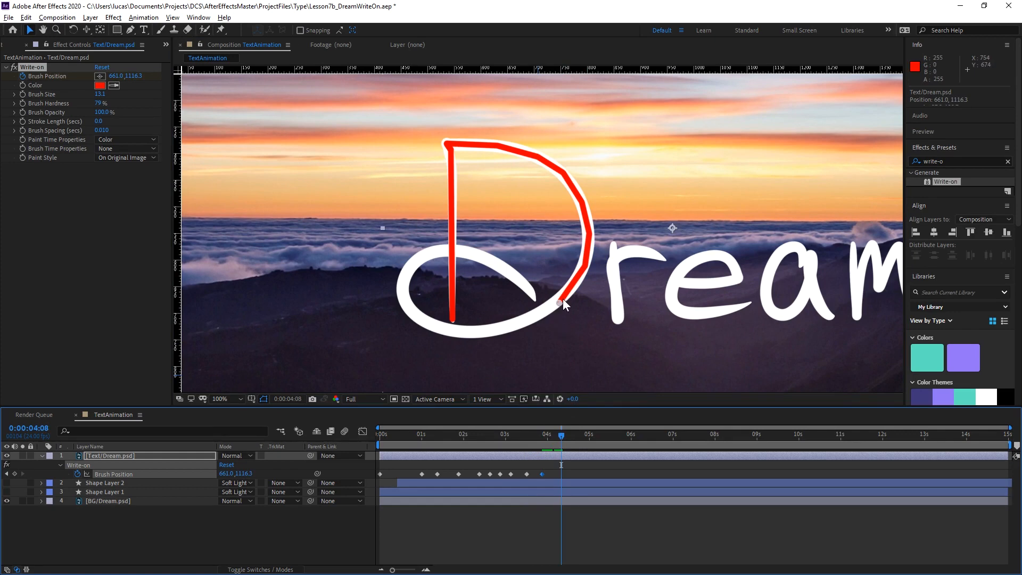
pyautogui.moveTo(557, 302)
pyautogui.mouseDown()
pyautogui.moveTo(500, 331)
pyautogui.moveTo(519, 323)
pyautogui.mouseUp()
# Keyframe Brush Position along the D's base at 0:00:04:22, about 323.7, 1236.0, and at 0:00:05:10, about 146.0, 1192.1.
pyautogui.moveTo(562, 434); pyautogui.dragTo(586, 430)
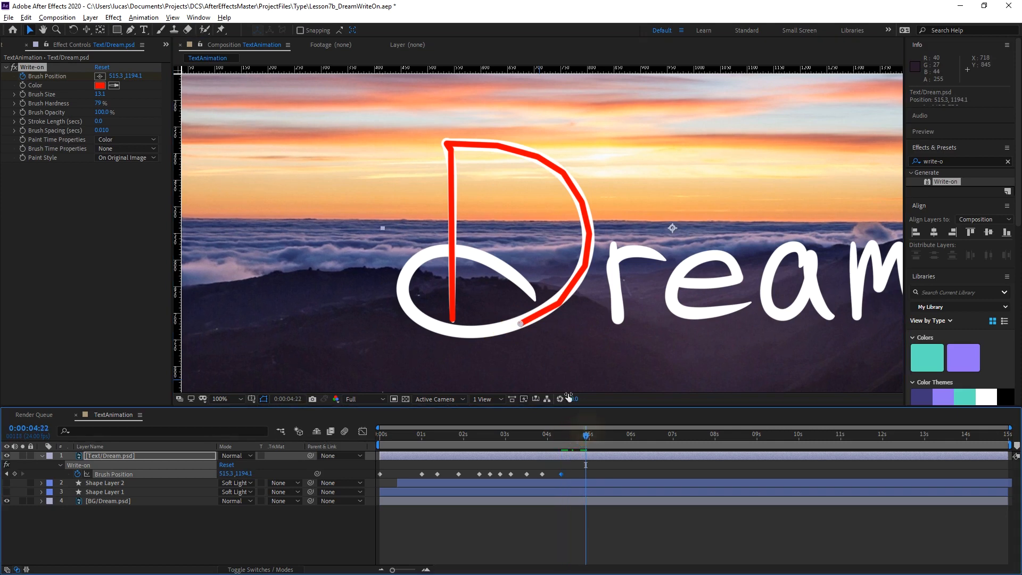
pyautogui.moveTo(520, 323); pyautogui.dragTo(469, 333)
pyautogui.moveTo(586, 433); pyautogui.dragTo(606, 434)
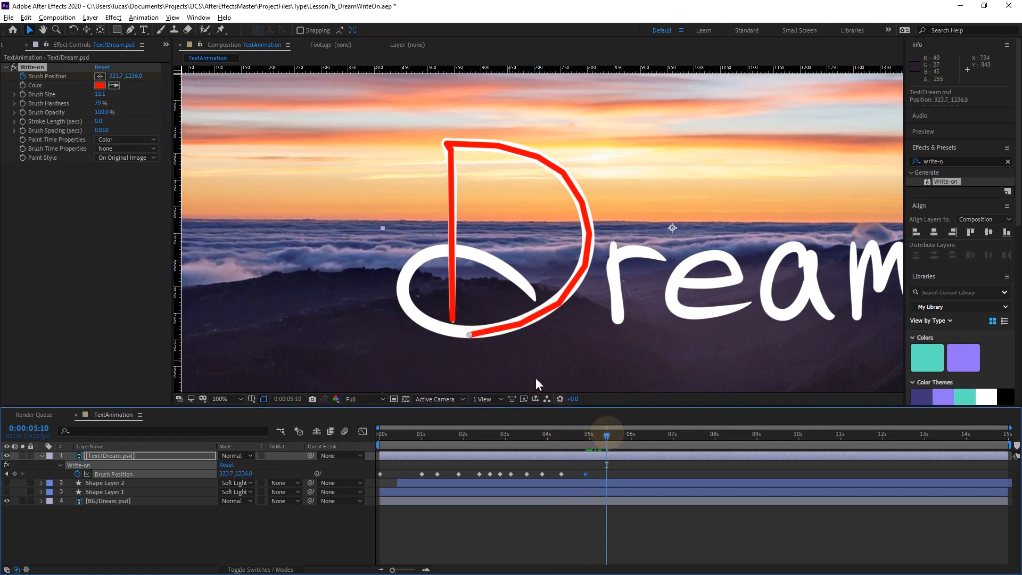
pyautogui.moveTo(466, 333); pyautogui.dragTo(419, 320)
# Keyframe Brush Position up the D's loop at 0:00:05:23, about 76.2, 1094.3, and at 0:00:06:13, about 90.1, 980.6.
pyautogui.moveTo(606, 434); pyautogui.dragTo(629, 434)
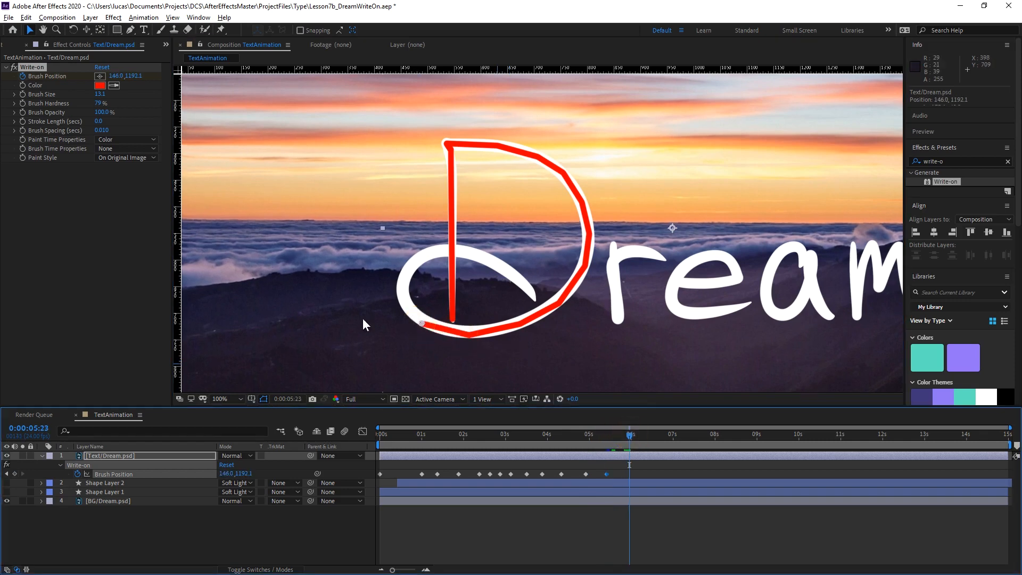
pyautogui.moveTo(420, 321); pyautogui.dragTo(402, 296)
pyautogui.moveTo(634, 438); pyautogui.dragTo(655, 436)
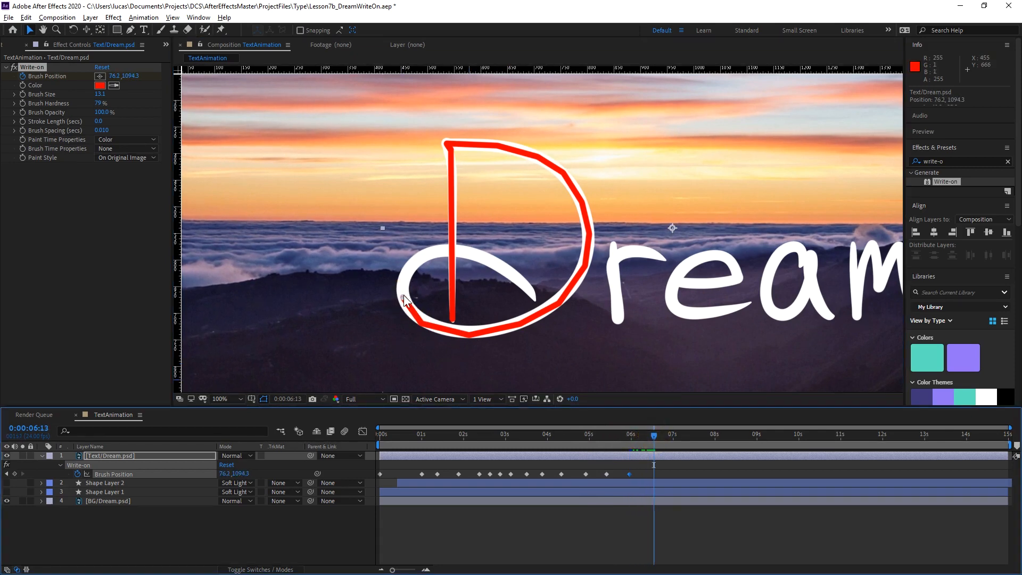
pyautogui.moveTo(403, 298); pyautogui.dragTo(407, 265)
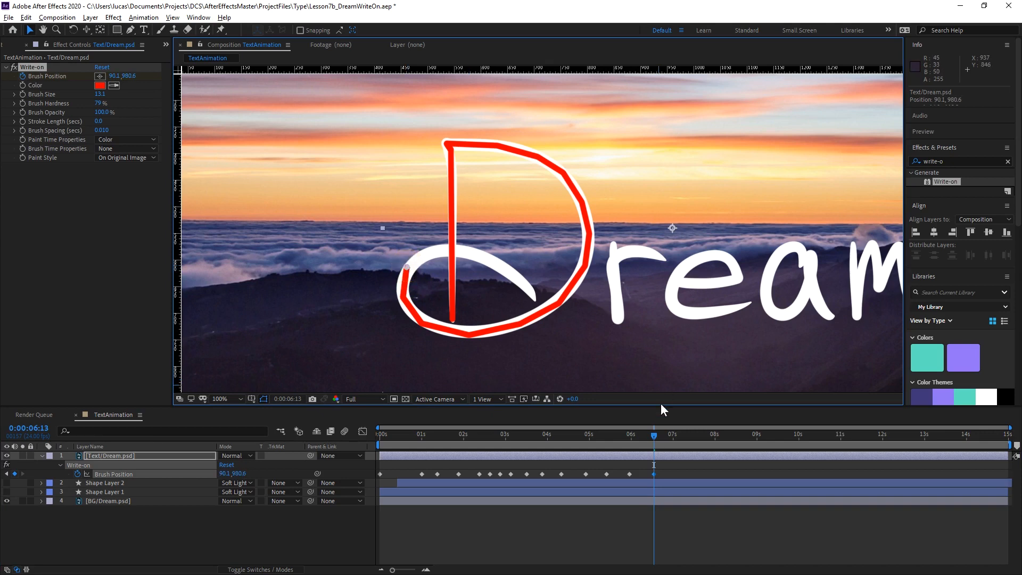
# Keyframe Brush Position atop the D's loop at 0:00:07:00, about 207.9, 916.7, and shortly after that time just past the stem.
pyautogui.moveTo(655, 437); pyautogui.dragTo(673, 436)
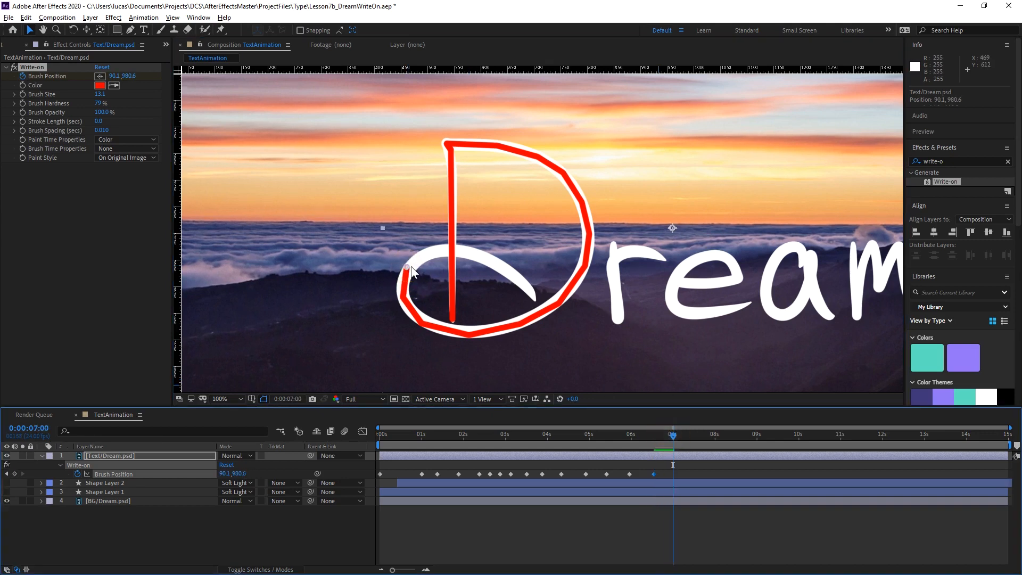
pyautogui.moveTo(407, 266); pyautogui.dragTo(428, 250)
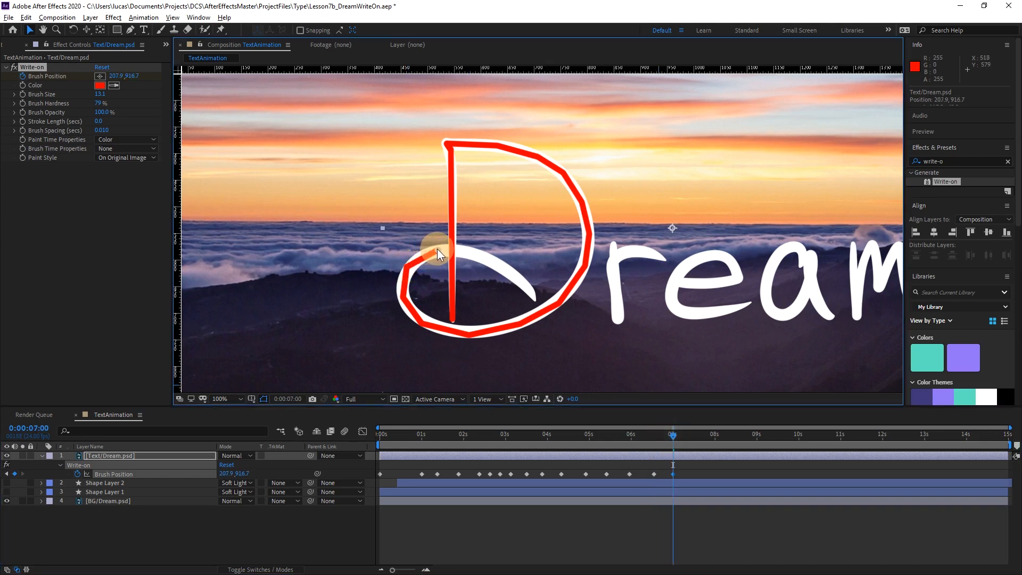
pyautogui.moveTo(674, 434); pyautogui.dragTo(687, 433)
pyautogui.moveTo(437, 248); pyautogui.dragTo(473, 249)
# Keyframe Brush Position down the loop's tail at about 461.4, 986.5, and at the tail's end at 0:00:08:12, about 575.2, 1100.3.
pyautogui.moveTo(690, 433); pyautogui.dragTo(715, 434)
pyautogui.moveTo(474, 251)
pyautogui.mouseDown()
pyautogui.moveTo(524, 270)
pyautogui.moveTo(507, 266)
pyautogui.mouseUp()
pyautogui.moveTo(715, 441); pyautogui.dragTo(736, 434)
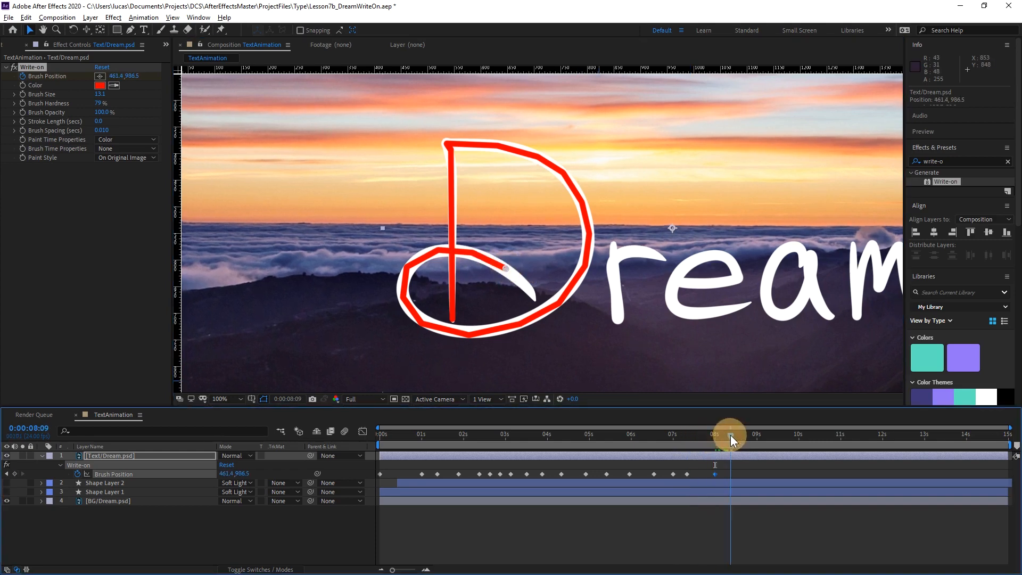
pyautogui.moveTo(507, 269); pyautogui.dragTo(534, 296)
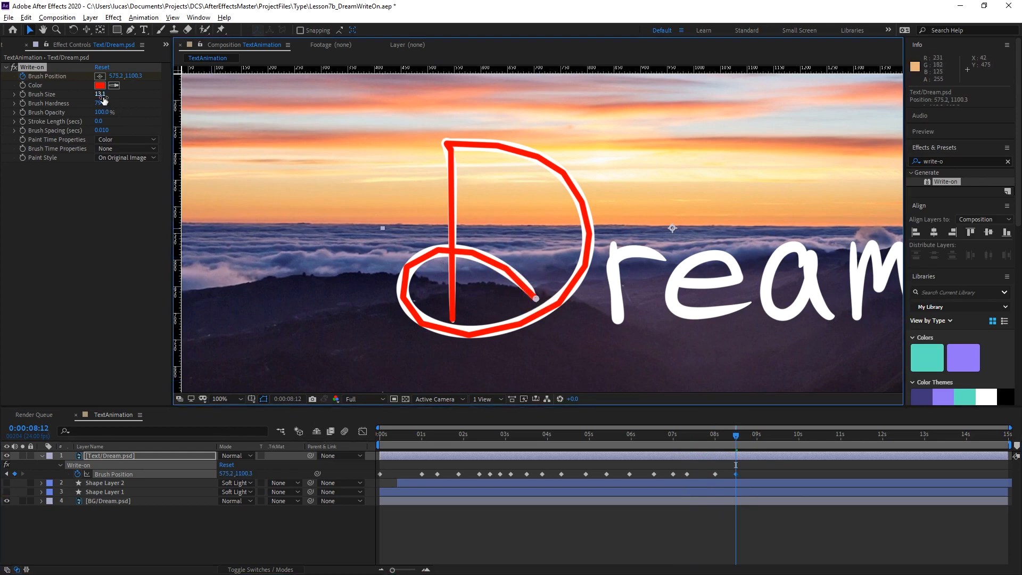
# Set the Write-on Brush Size to 38.9 and move the starting Brush Position at 0:00:00:00 to about 265.8, 1160.2.
pyautogui.moveTo(98, 95)
pyautogui.mouseDown()
pyautogui.moveTo(256, 86)
pyautogui.moveTo(171, 95)
pyautogui.moveTo(234, 96)
pyautogui.mouseUp()
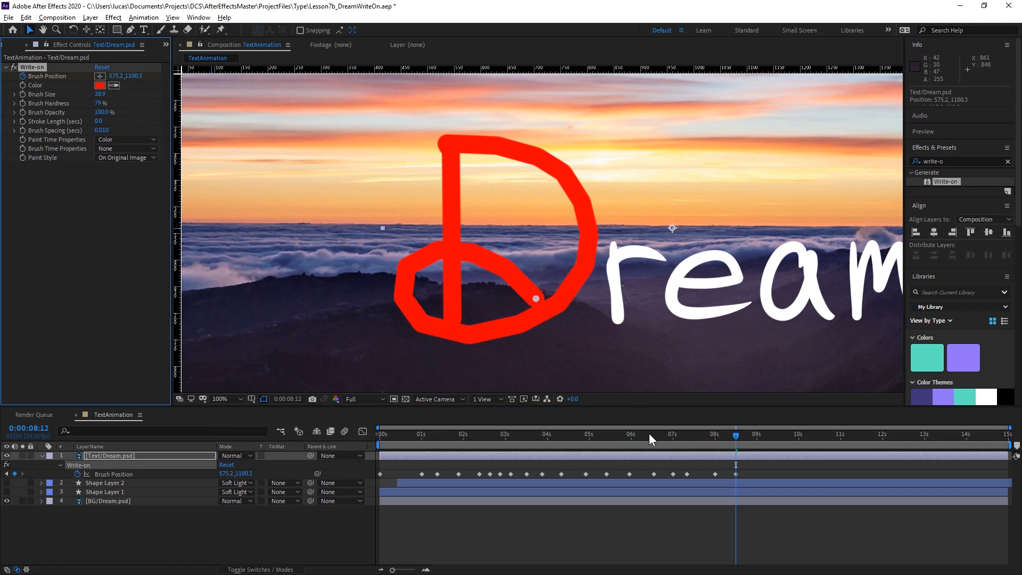
pyautogui.moveTo(662, 434)
pyautogui.mouseDown()
pyautogui.moveTo(303, 507)
pyautogui.moveTo(350, 509)
pyautogui.moveTo(322, 503)
pyautogui.mouseUp()
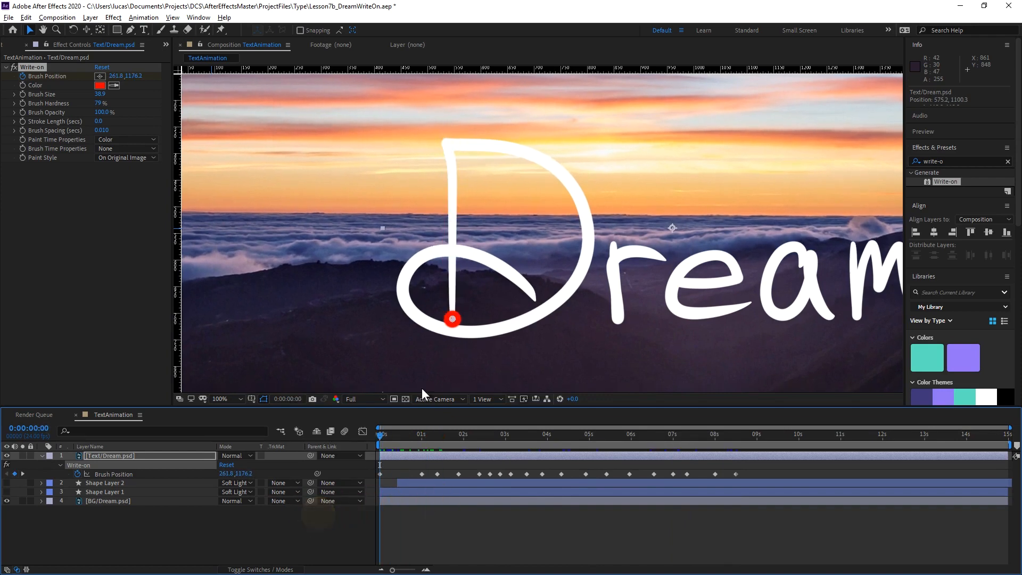
pyautogui.moveTo(453, 318); pyautogui.dragTo(454, 309)
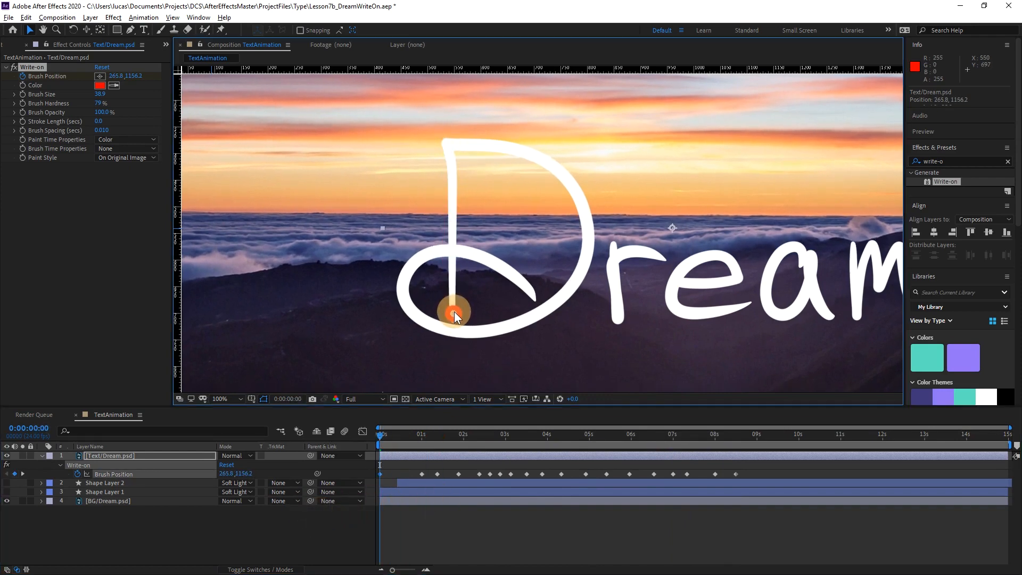
pyautogui.scroll(1, 455, 311)
pyautogui.press('space')
pyautogui.moveTo(458, 329); pyautogui.dragTo(570, 196)
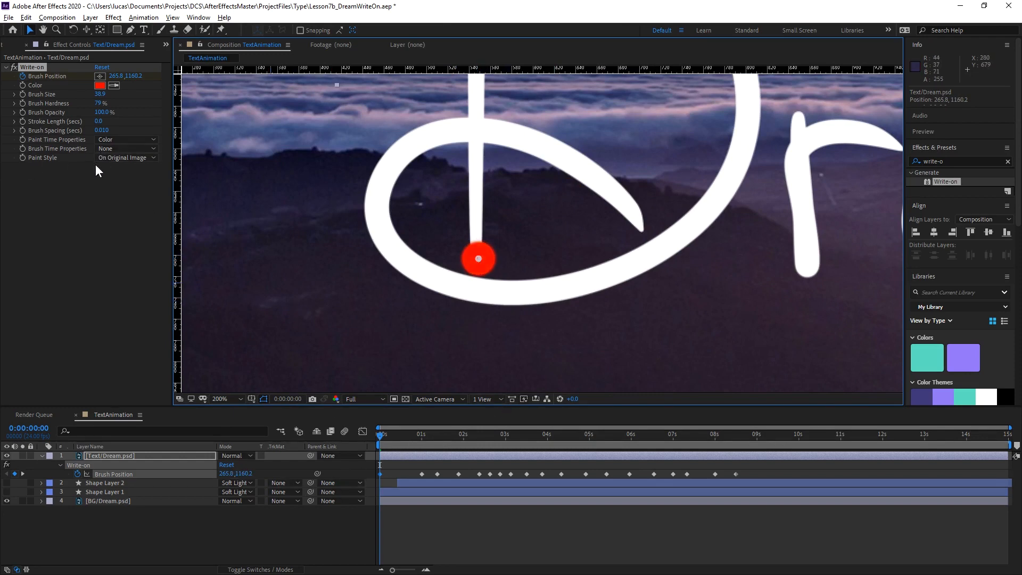
# Set the Write-on Paint Style to Reveal Original Image.
pyautogui.click(142, 158)
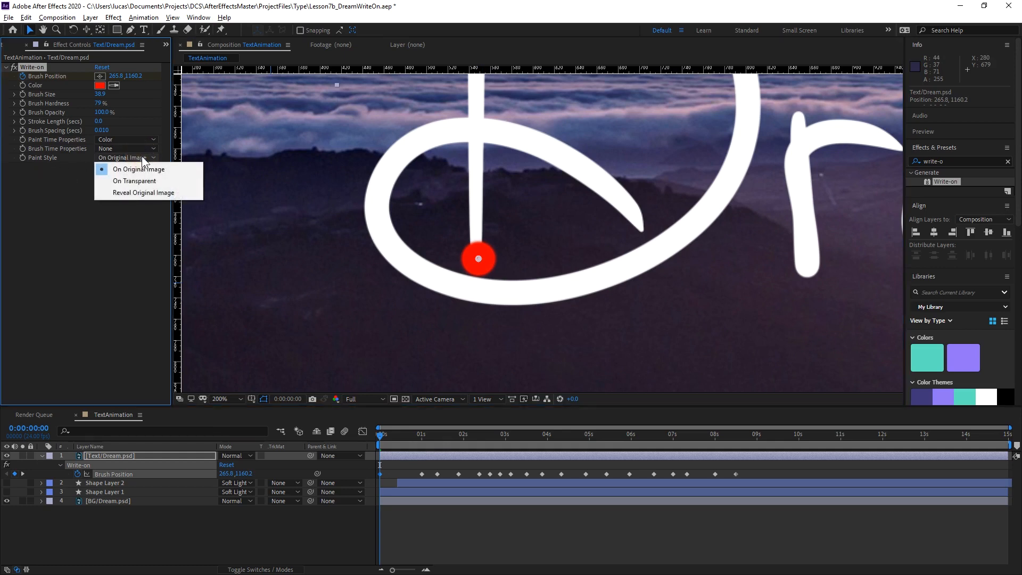
pyautogui.click(133, 192)
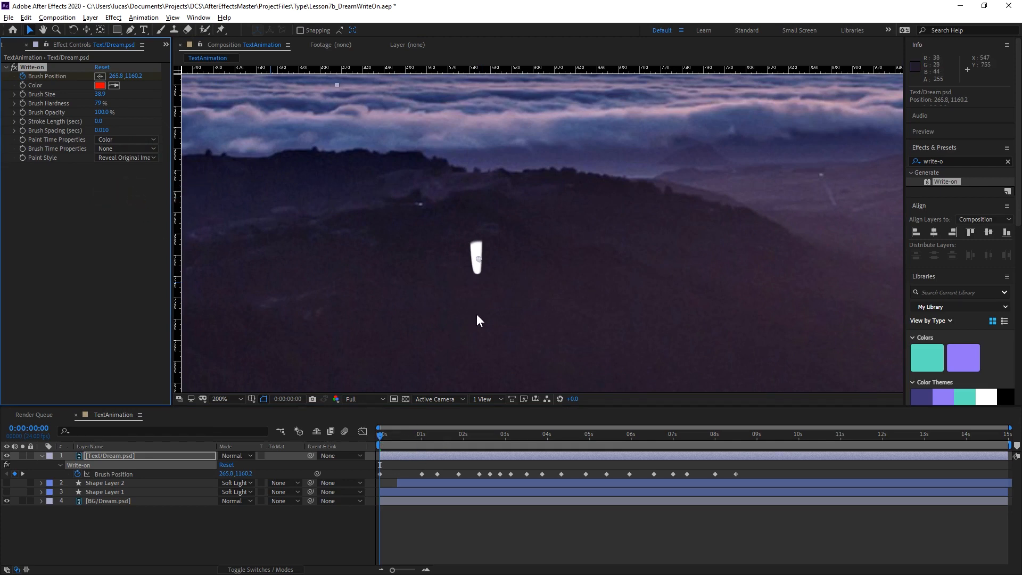
pyautogui.scroll(-1, 476, 314)
pyautogui.press('space')
pyautogui.moveTo(621, 206); pyautogui.dragTo(576, 234)
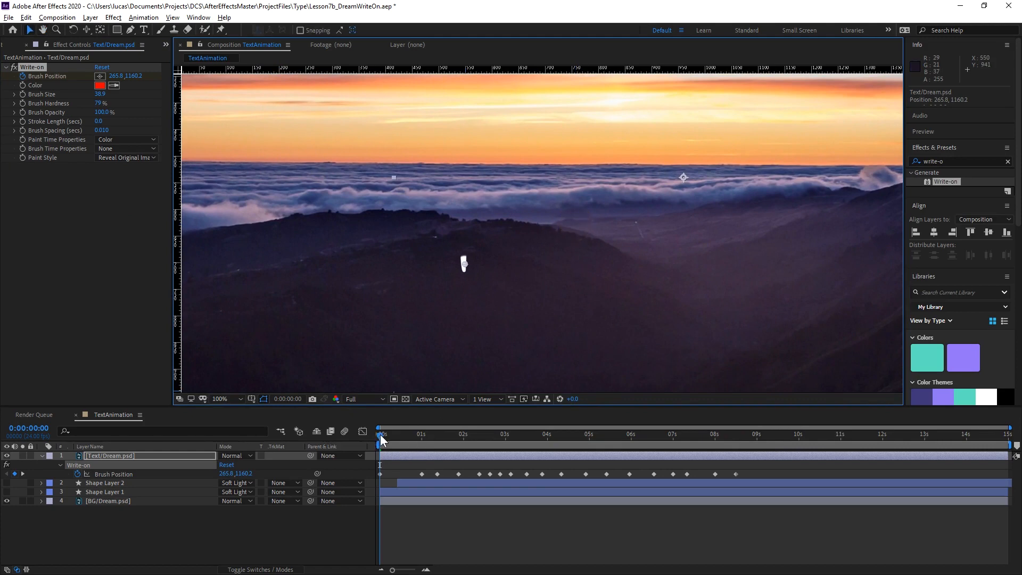
# Preview the D's handwriting reveal from the start of the composition.
pyautogui.moveTo(381, 436)
pyautogui.mouseDown()
pyautogui.moveTo(484, 418)
pyautogui.moveTo(593, 415)
pyautogui.moveTo(376, 445)
pyautogui.mouseUp()
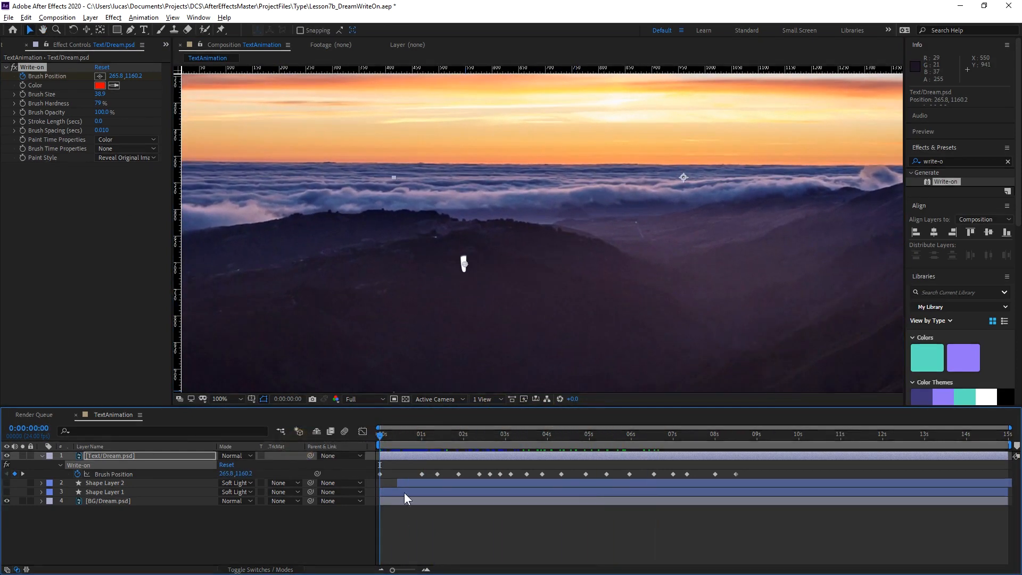
pyautogui.press('space')
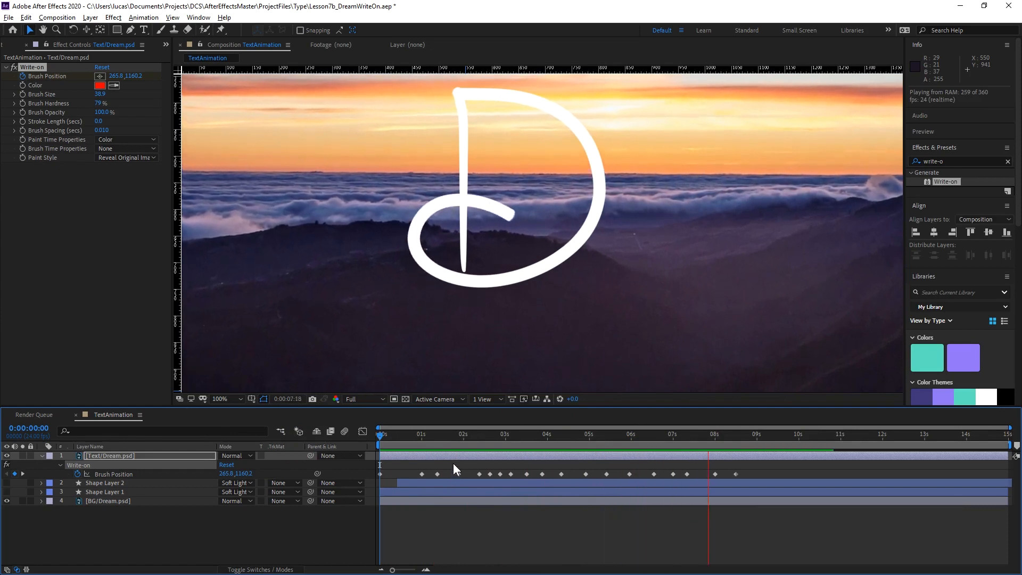
pyautogui.click(360, 444)
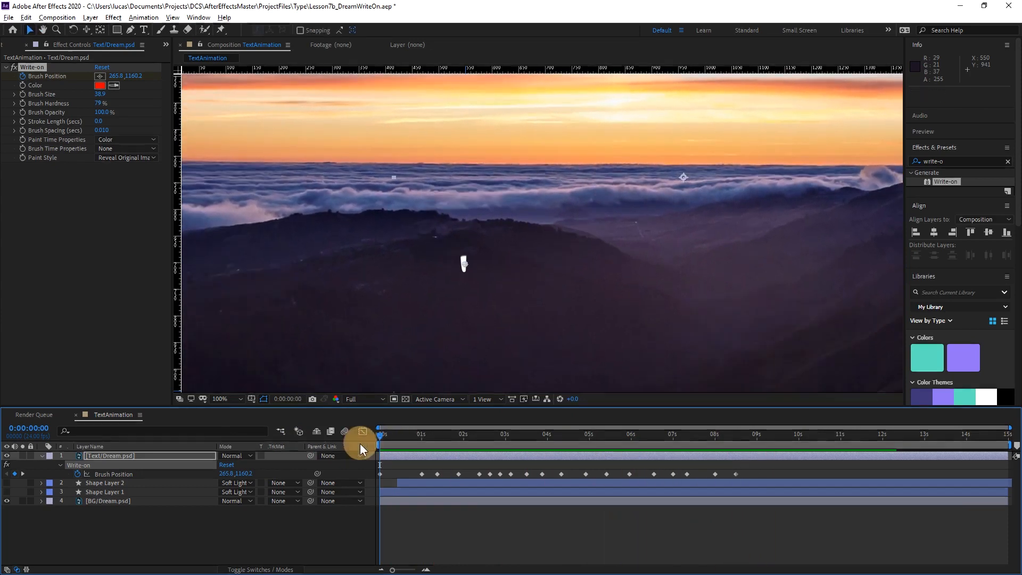
pyautogui.press('space')
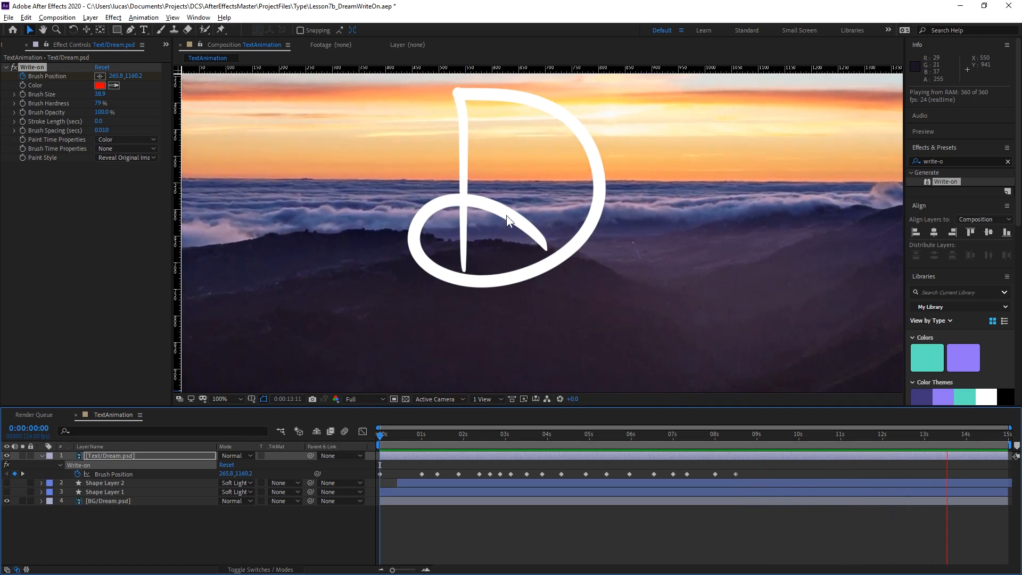
pyautogui.press('space')
# At 0:00:06:23, draw a closed four-point mask on the Text/Dream.psd layer around the stray piece sticking out beyond the D's stem.
pyautogui.moveTo(379, 427)
pyautogui.mouseDown()
pyautogui.moveTo(559, 426)
pyautogui.moveTo(396, 445)
pyautogui.moveTo(512, 442)
pyautogui.moveTo(405, 450)
pyautogui.moveTo(487, 448)
pyautogui.moveTo(517, 445)
pyautogui.moveTo(449, 449)
pyautogui.moveTo(469, 434)
pyautogui.moveTo(454, 436)
pyautogui.moveTo(574, 438)
pyautogui.moveTo(675, 412)
pyautogui.mouseUp()
pyautogui.scroll(4, 492, 284)
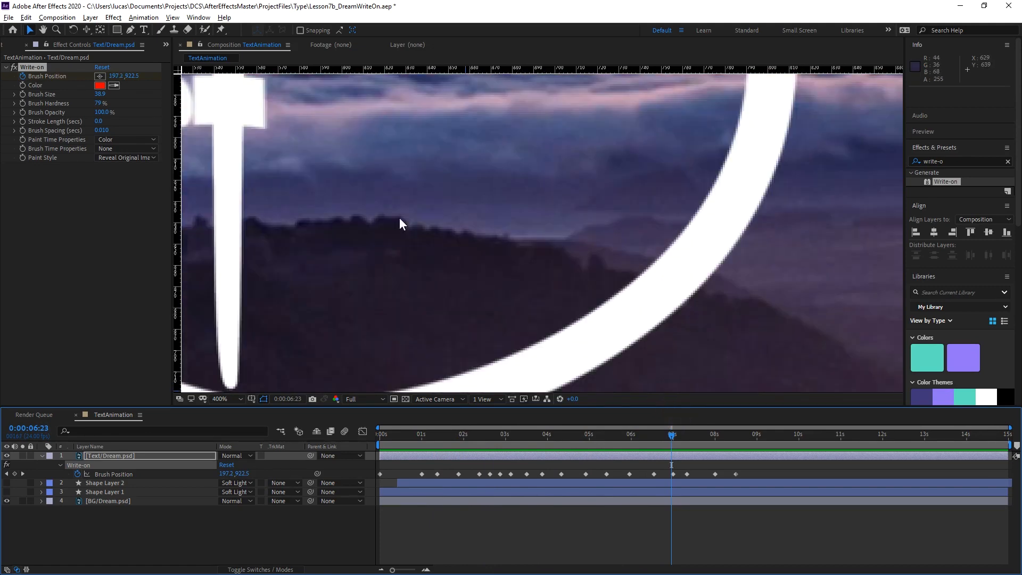
pyautogui.moveTo(399, 217); pyautogui.dragTo(636, 292)
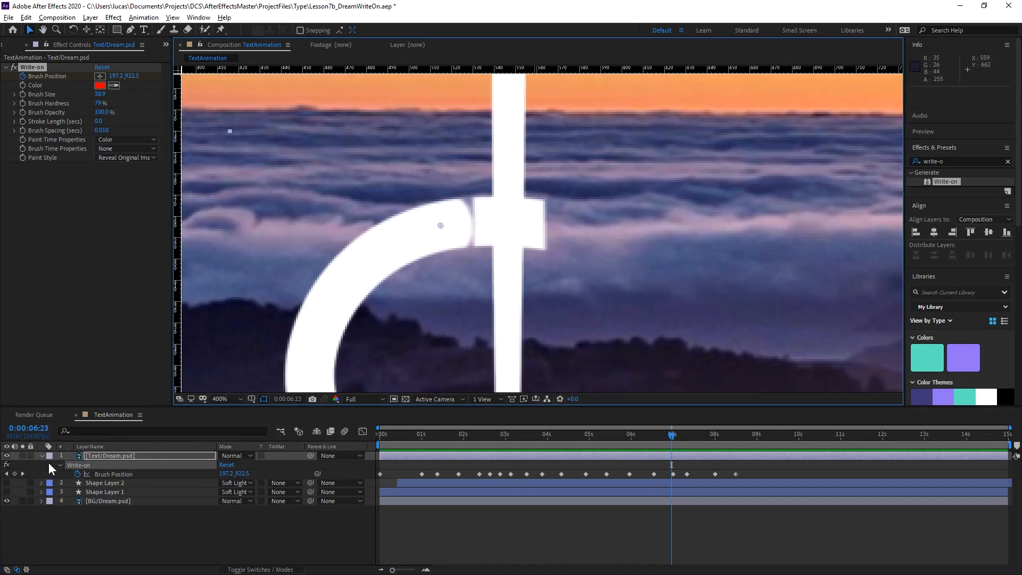
pyautogui.click(115, 455)
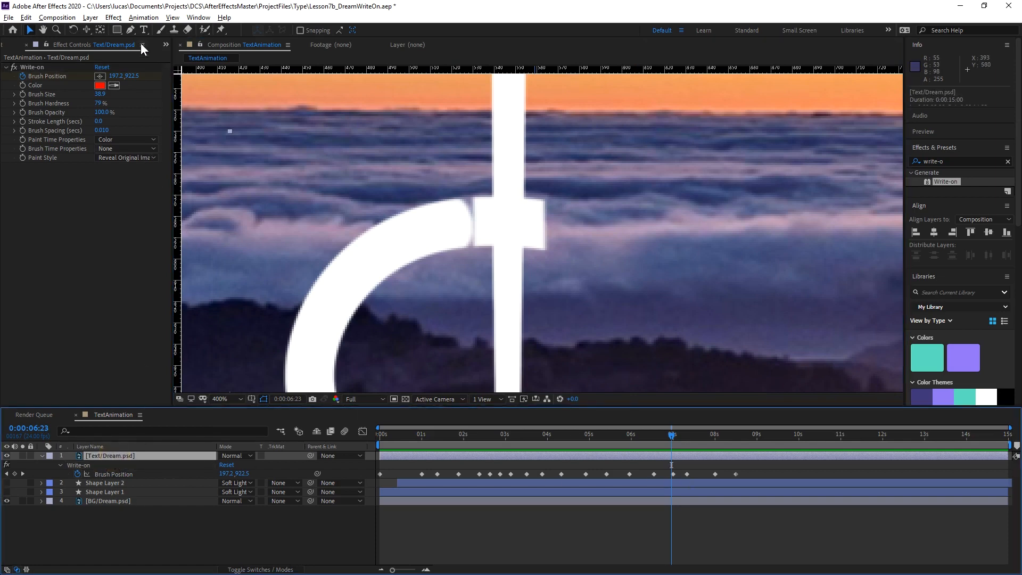
pyautogui.click(130, 29)
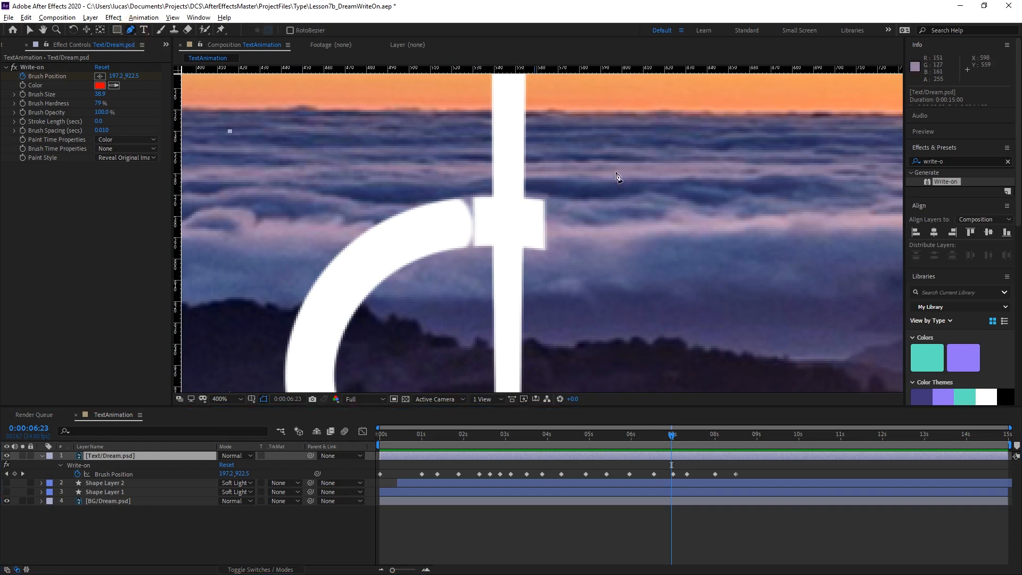
pyautogui.click(576, 175)
pyautogui.click(568, 291)
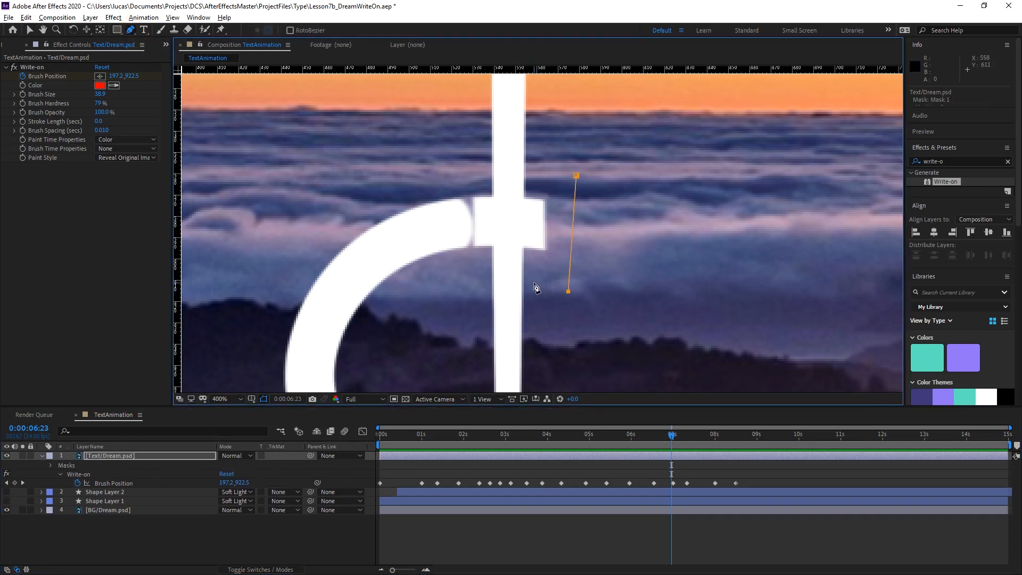
pyautogui.click(523, 270)
pyautogui.click(526, 171)
pyautogui.click(577, 176)
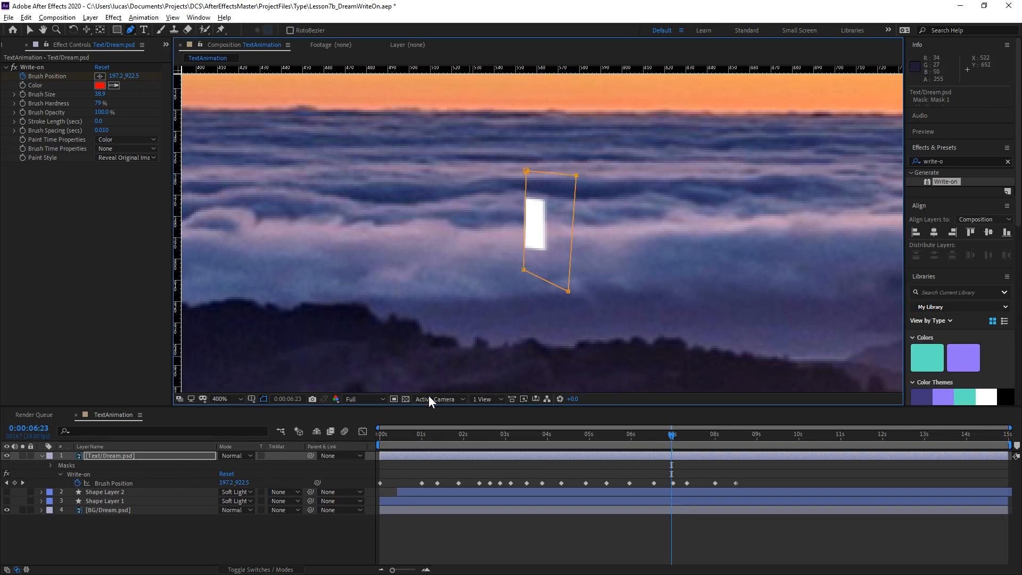
# Set the mode of the new mask on the Text/Dream.psd layer to Subtract.
pyautogui.click(139, 455)
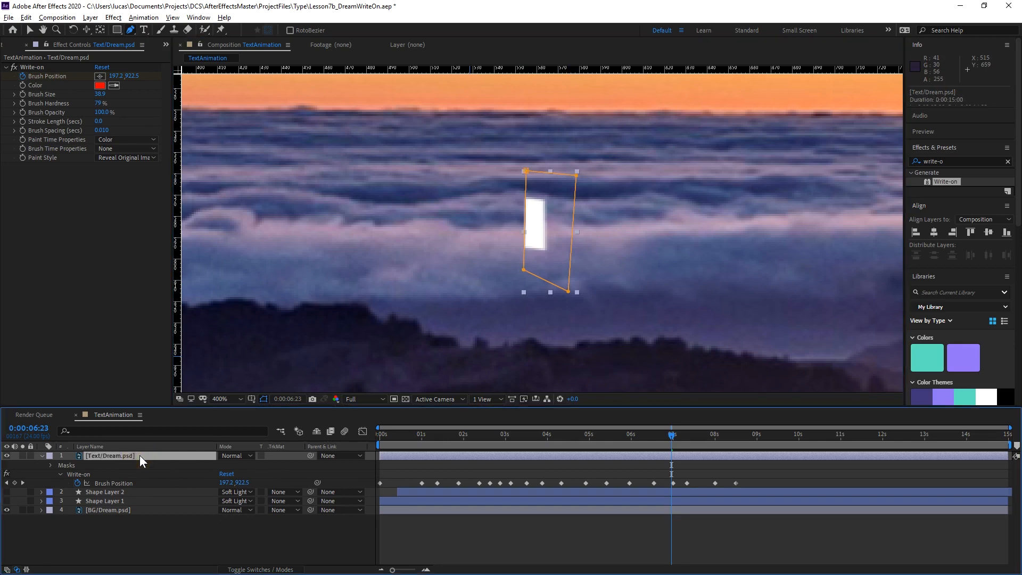
pyautogui.press('m')
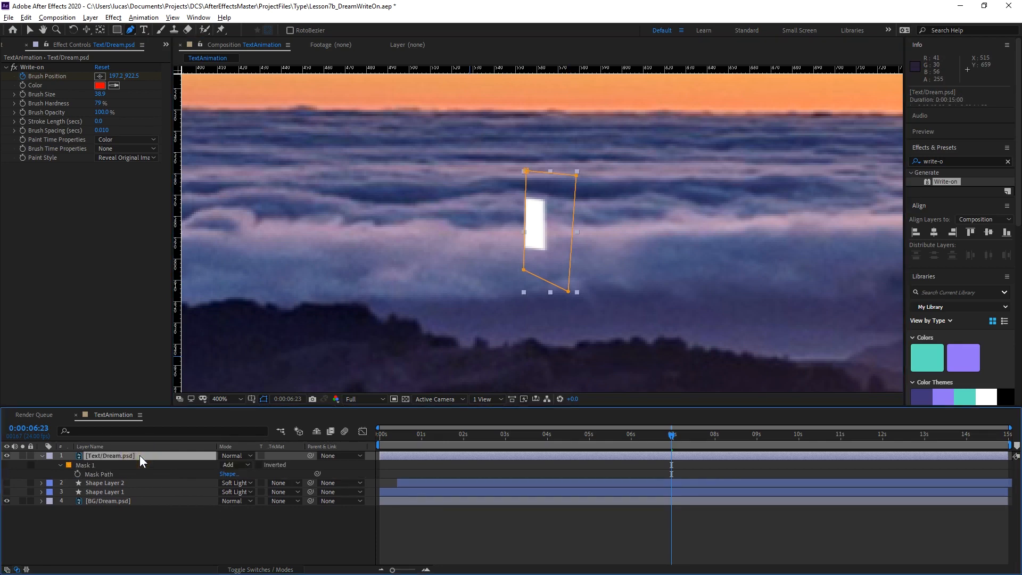
pyautogui.click(242, 464)
pyautogui.click(251, 498)
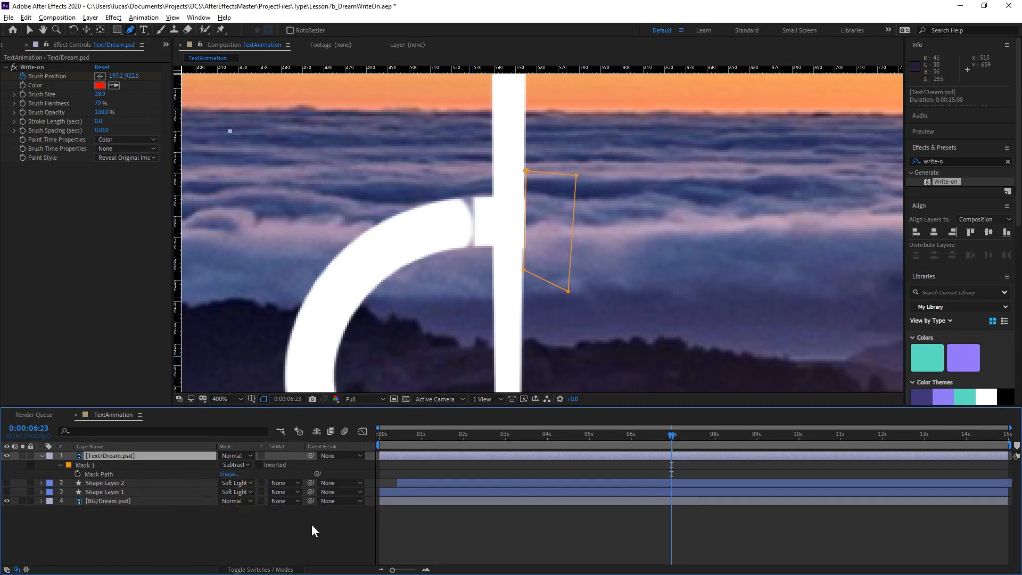
pyautogui.click(242, 539)
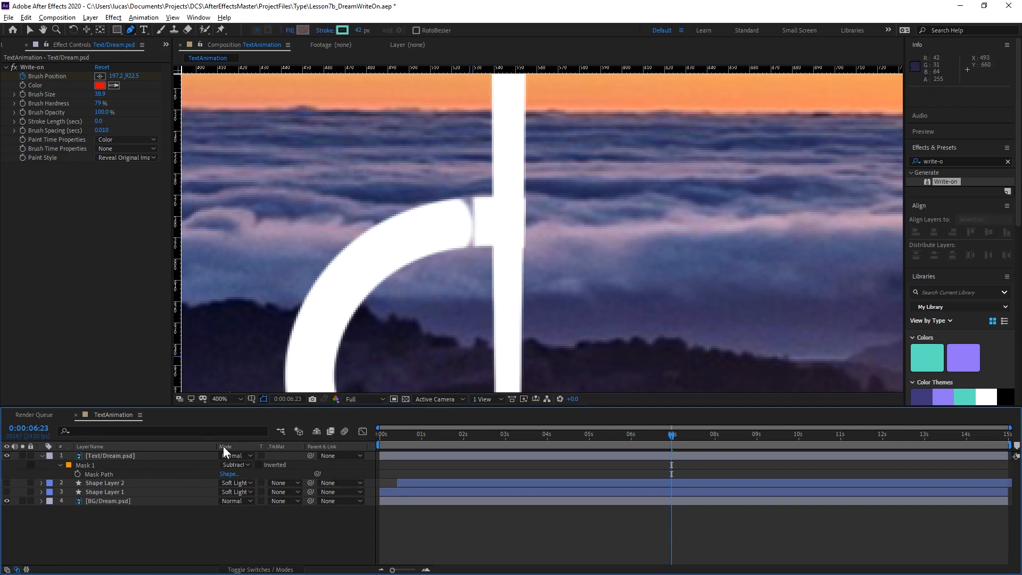
pyautogui.click(60, 465)
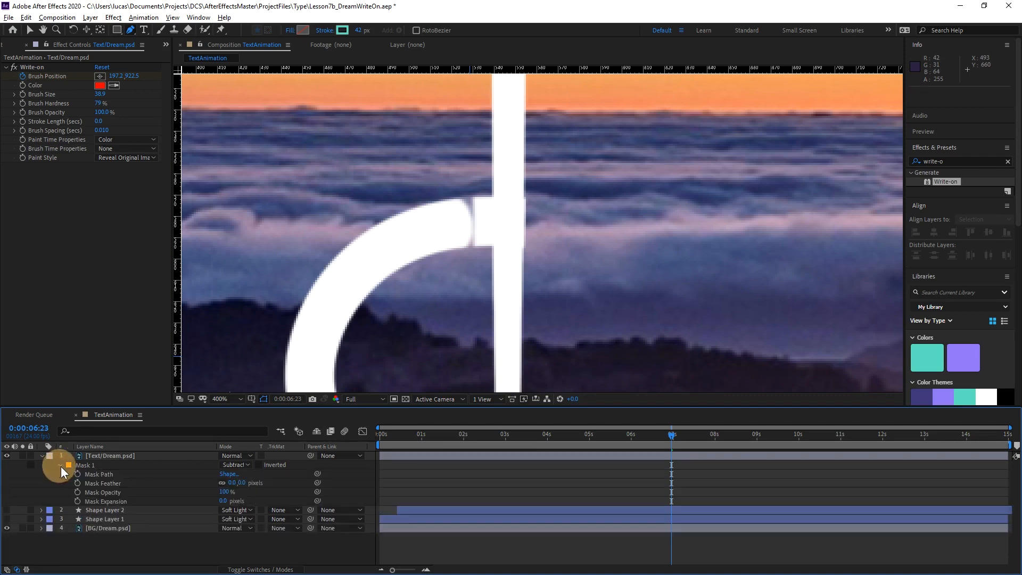
pyautogui.moveTo(242, 483)
pyautogui.mouseDown()
pyautogui.moveTo(256, 483)
pyautogui.moveTo(248, 488)
pyautogui.mouseUp()
pyautogui.hotkey('ctrl', 'z')
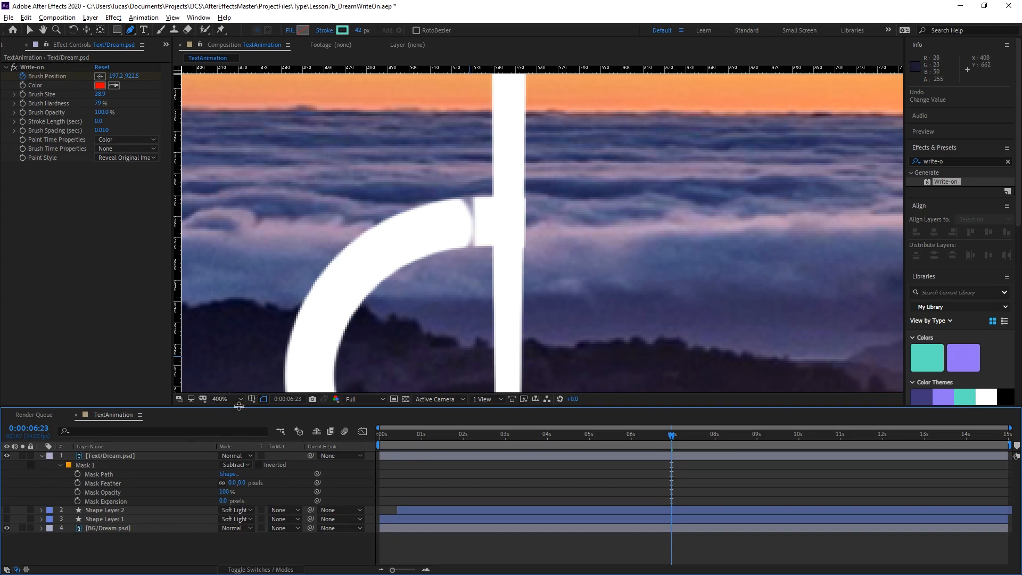
# Examine up close where the D's loop meets the stem for leftover stray pieces around the masked edge.
pyautogui.hotkey('shift', '/')
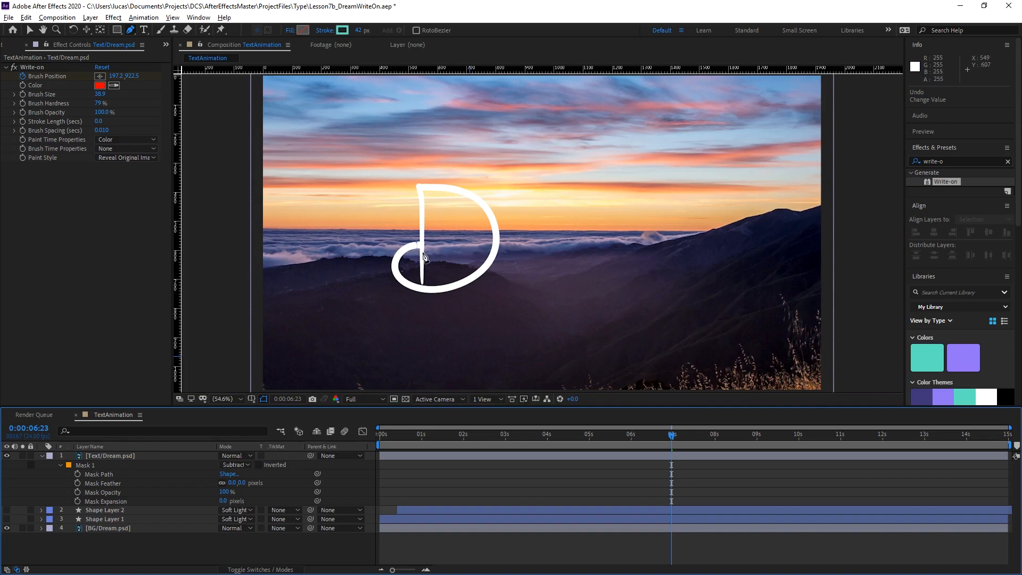
pyautogui.scroll(3, 423, 263)
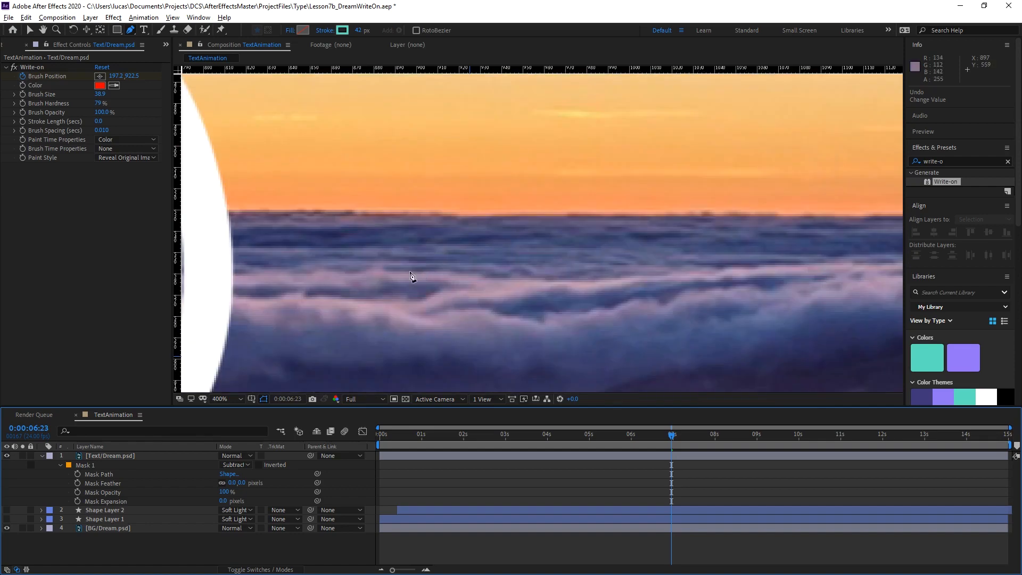
pyautogui.press('space')
pyautogui.moveTo(374, 282); pyautogui.dragTo(767, 233)
pyautogui.moveTo(446, 277); pyautogui.dragTo(657, 207)
pyautogui.moveTo(513, 240); pyautogui.dragTo(551, 277)
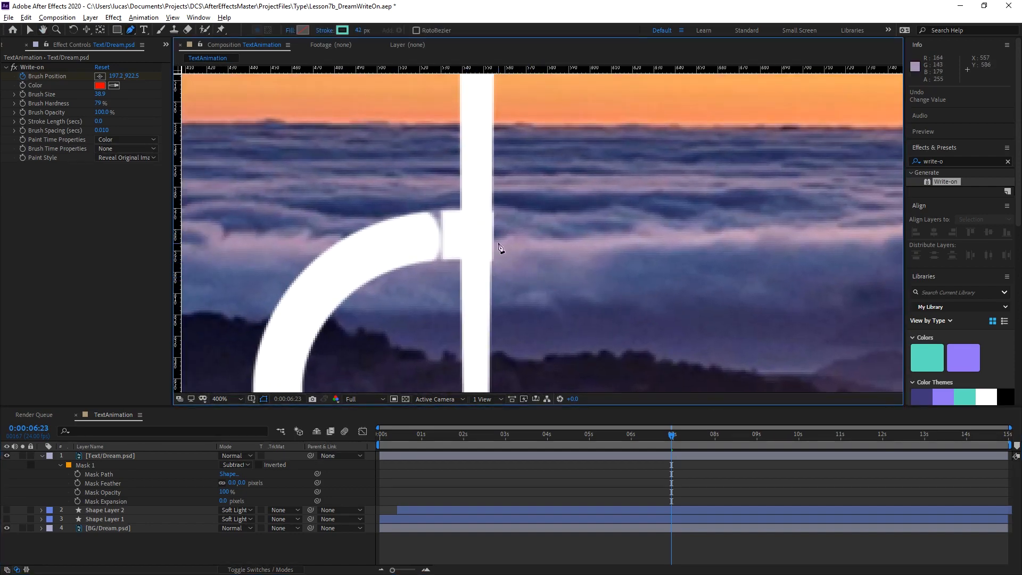
pyautogui.scroll(1, 506, 242)
pyautogui.moveTo(525, 262); pyautogui.dragTo(571, 280)
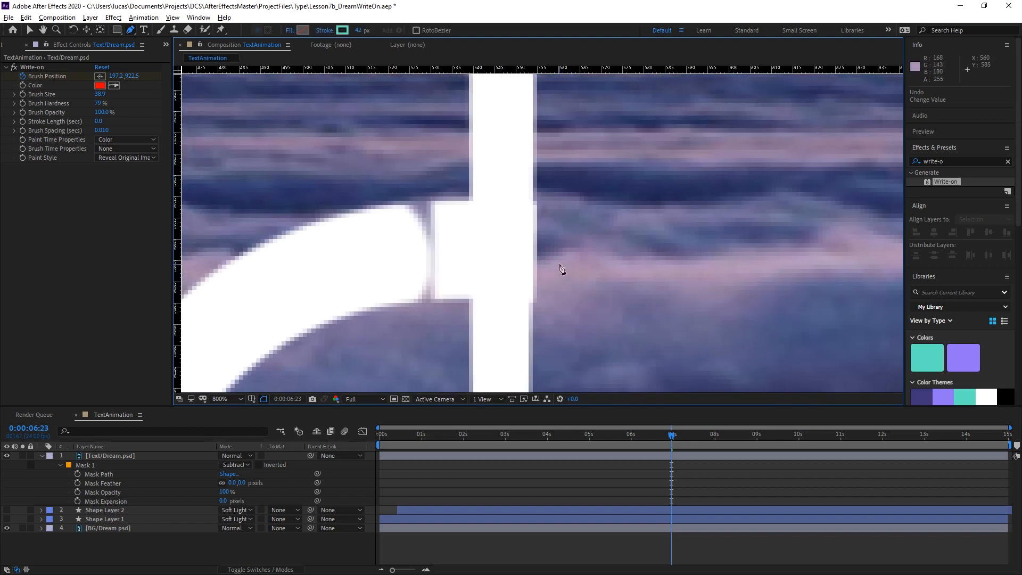
pyautogui.scroll(-1, 563, 272)
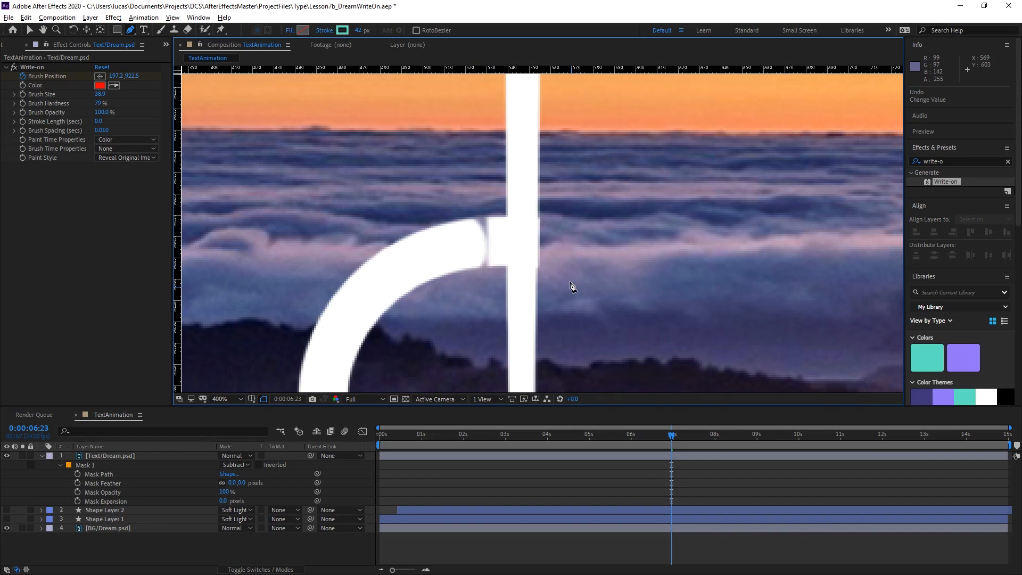
# Keyframe the Mask Path of Mask 1 at 0:00:06:23.
pyautogui.click(108, 467)
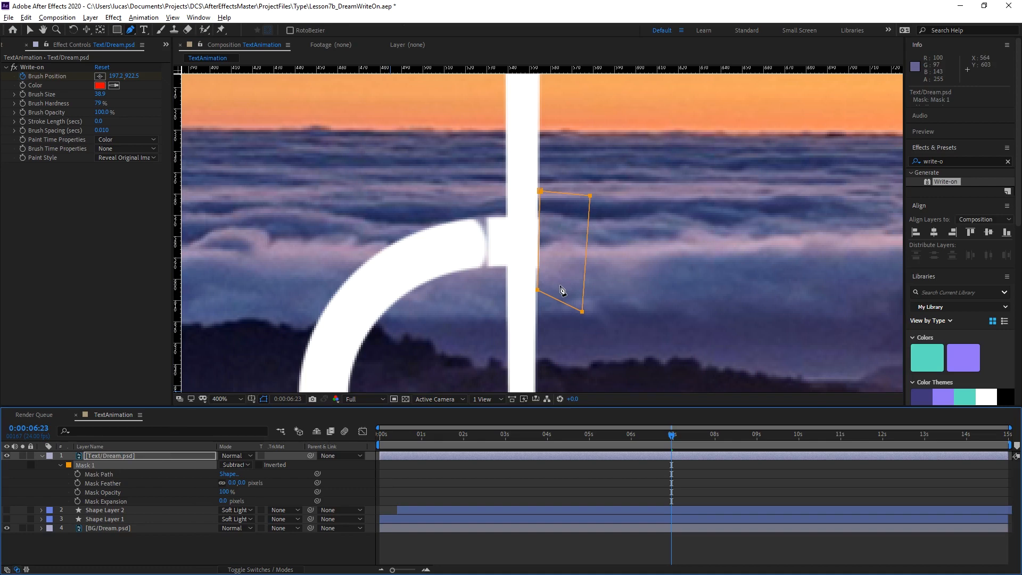
pyautogui.click(77, 474)
pyautogui.click(60, 465)
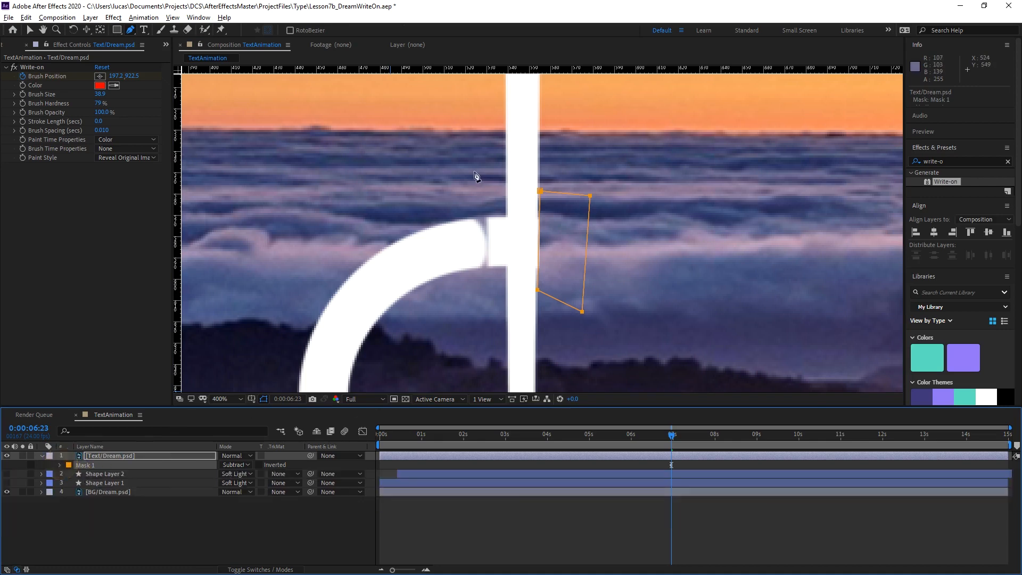
# Draw a second closed mask on Text/Dream.psd around the stray piece between the loop's end and the stem, curving along the loop's rounded end.
pyautogui.moveTo(465, 182); pyautogui.dragTo(476, 197)
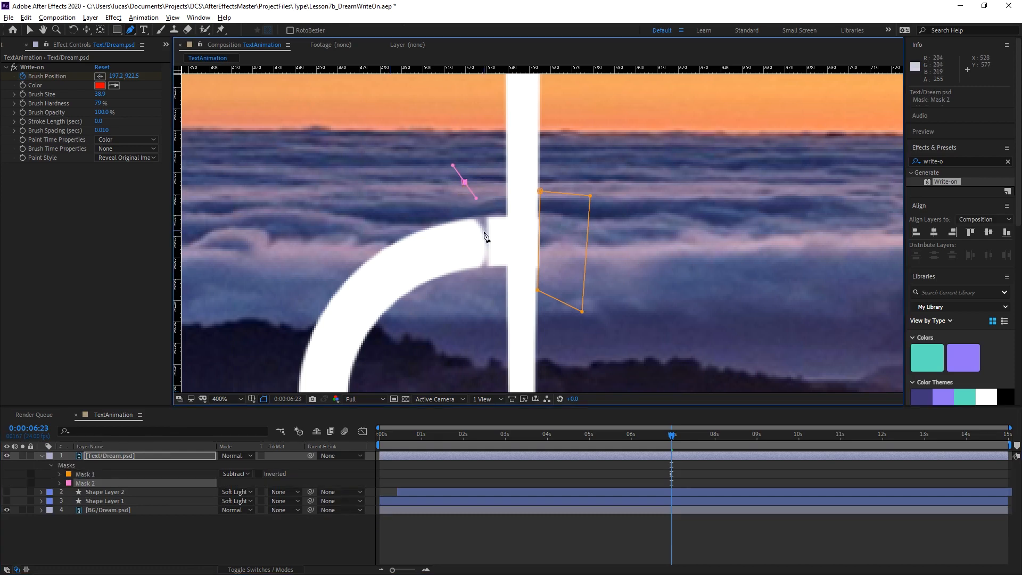
pyautogui.moveTo(475, 302); pyautogui.dragTo(452, 322)
pyautogui.click(505, 275)
pyautogui.click(505, 183)
pyautogui.click(465, 182)
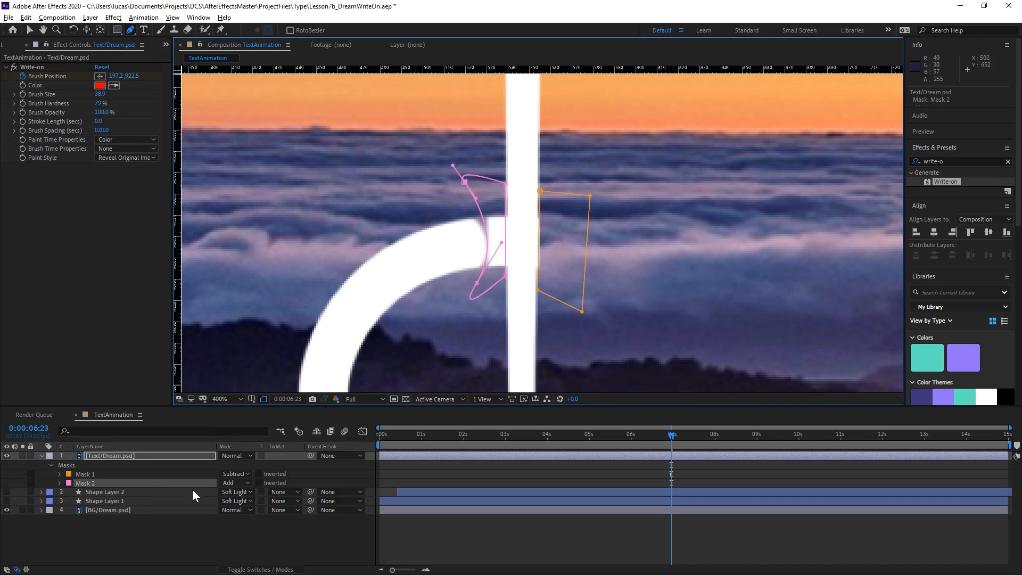
# Set Mask 2 to Subtract and keyframe its Mask Path at 0:00:06:23.
pyautogui.click(224, 485)
pyautogui.click(247, 517)
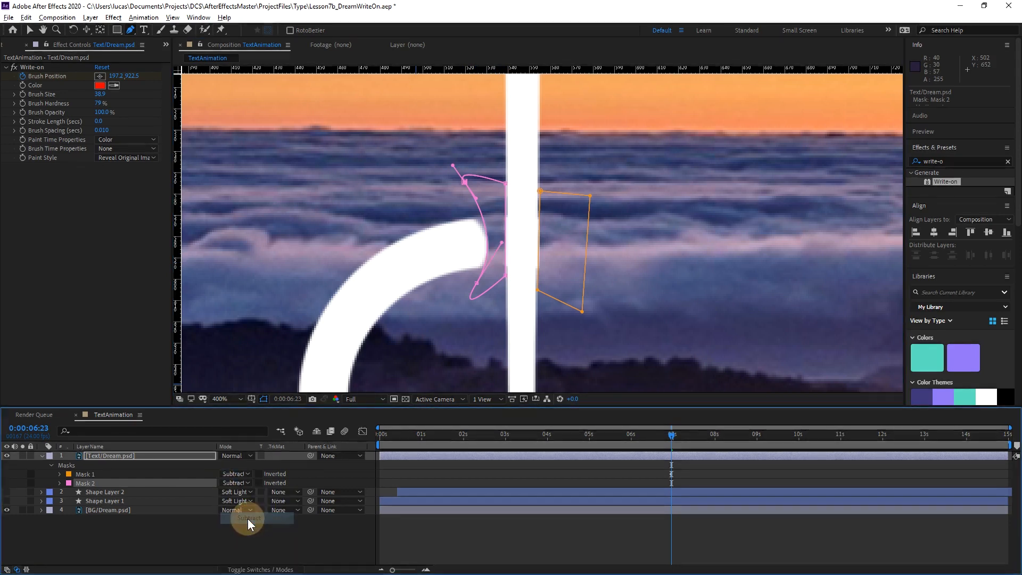
pyautogui.click(59, 483)
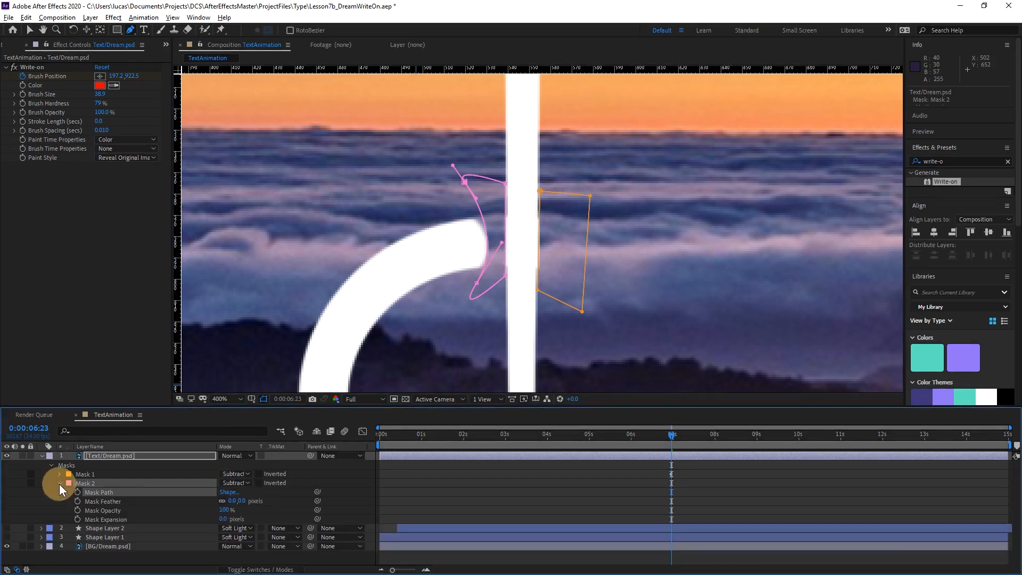
pyautogui.click(77, 491)
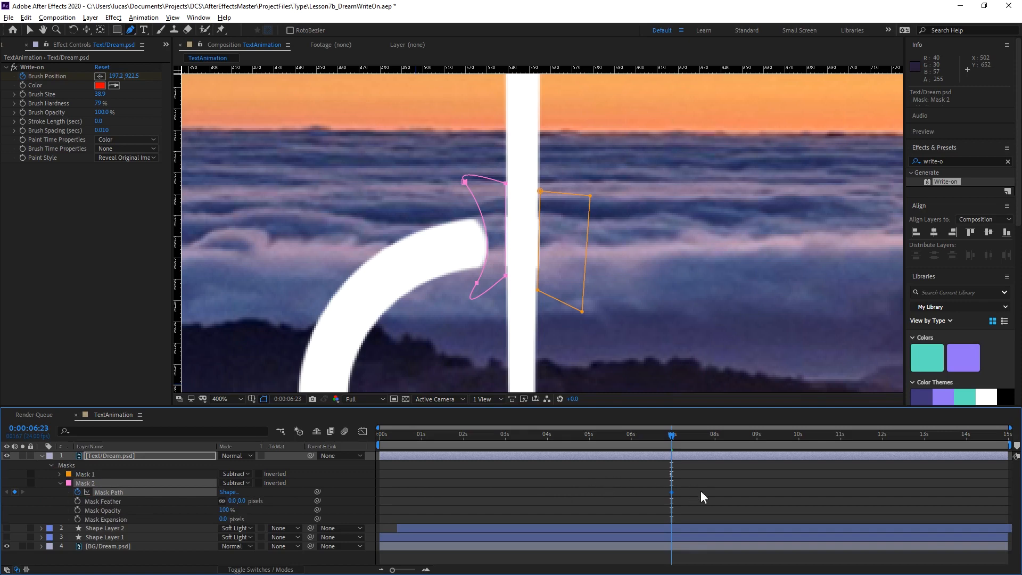
# Show the layer's keyframed properties and, at 0:00:07:00, move the whole of Mask 2 off the D by about -284.4, -107.3.
pyautogui.click(176, 457)
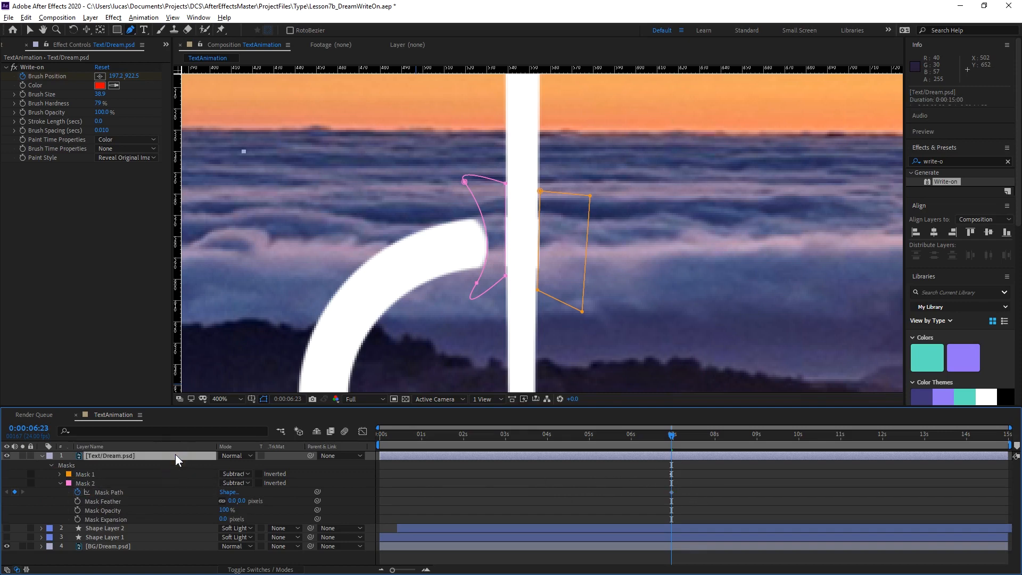
pyautogui.press('u')
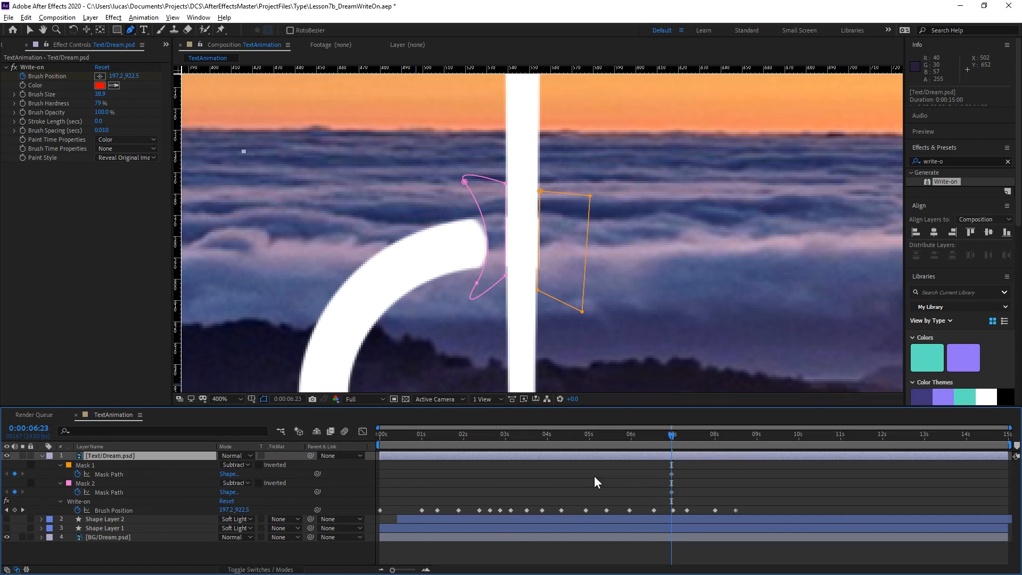
pyautogui.press('pagedown')
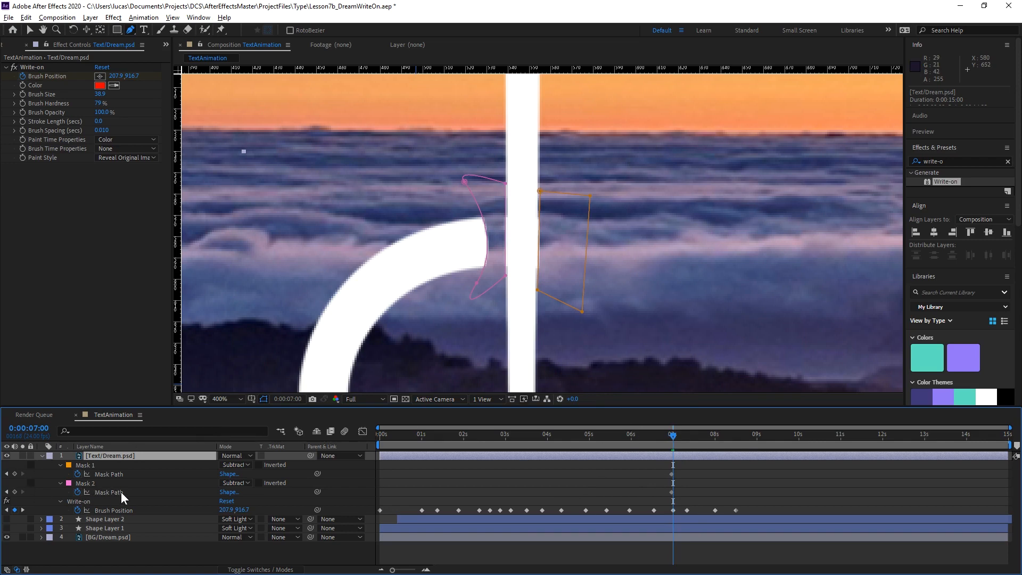
pyautogui.click(95, 485)
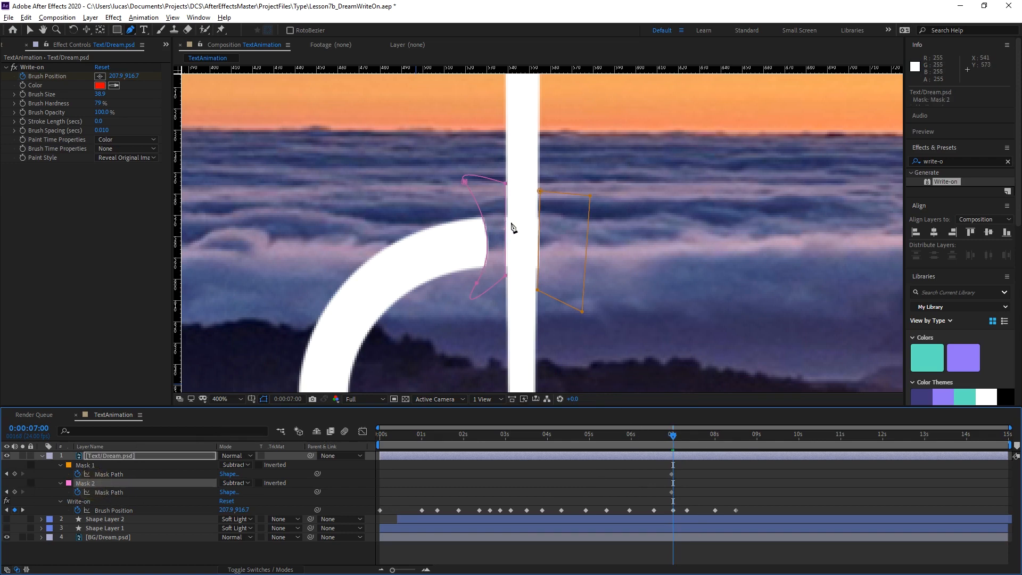
pyautogui.press('v')
pyautogui.doubleClick(464, 185)
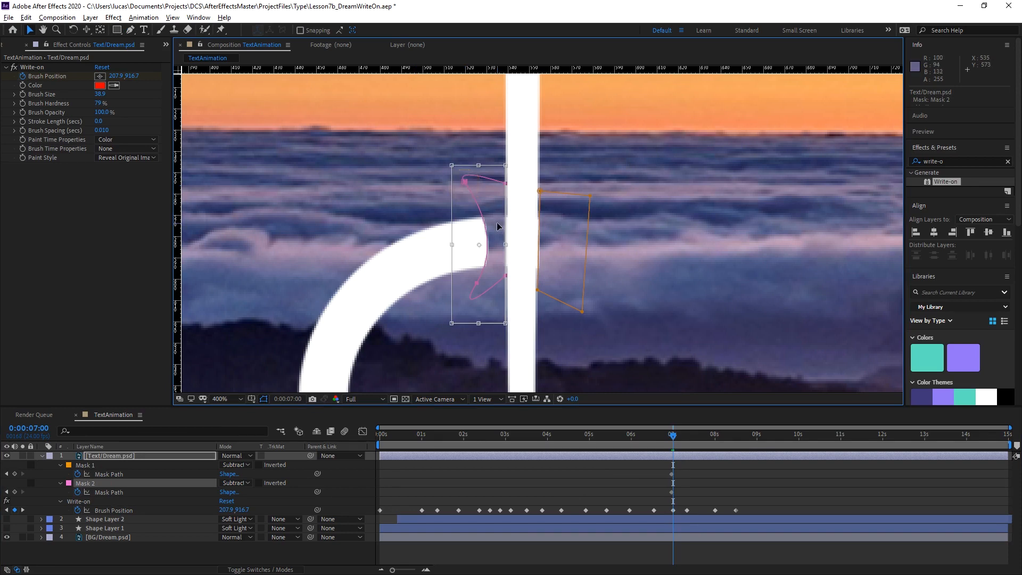
pyautogui.moveTo(497, 221); pyautogui.dragTo(230, 123)
pyautogui.moveTo(231, 164); pyautogui.dragTo(196, 154)
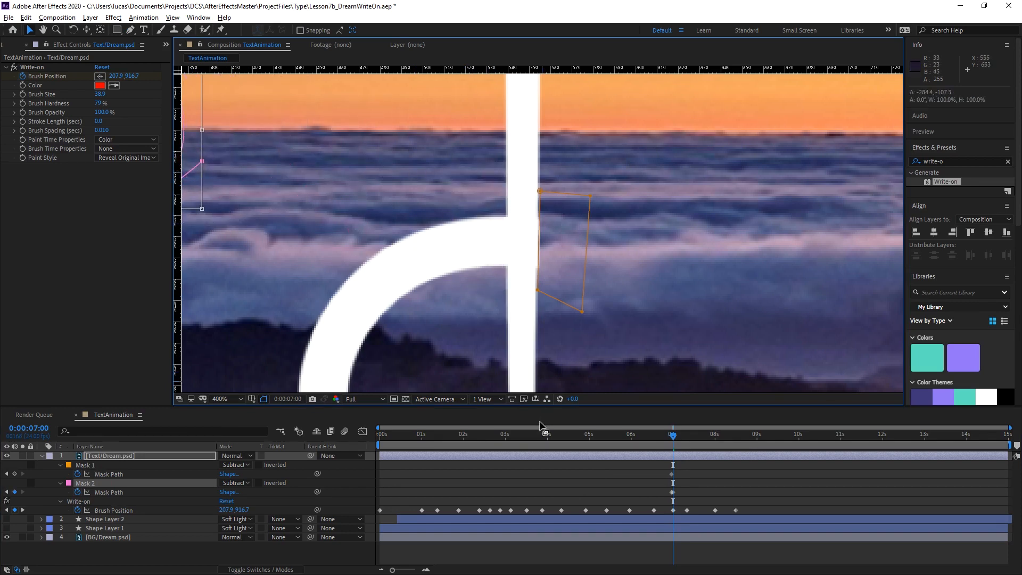
# Move the Mask Path keyframe of Mask 1 to 0:00:07:00.
pyautogui.press('pagedown')
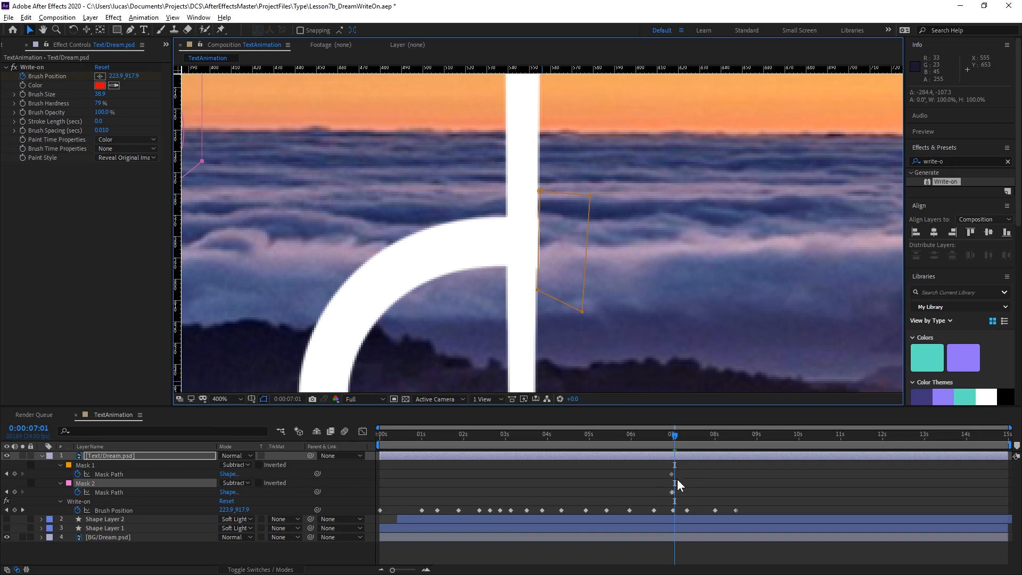
pyautogui.press('=')
pyautogui.press('=')
pyautogui.press('=')
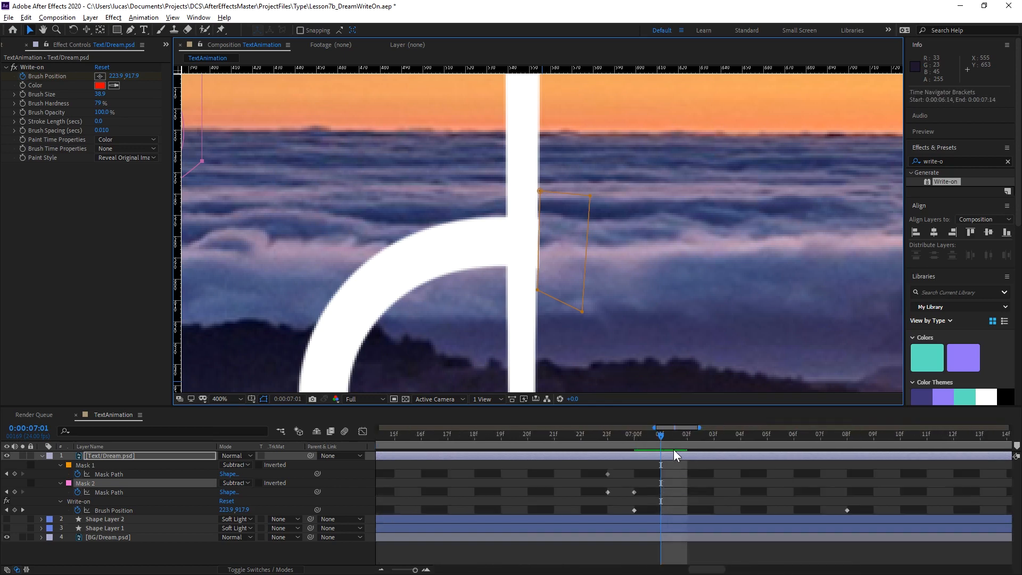
pyautogui.moveTo(653, 435); pyautogui.dragTo(645, 437)
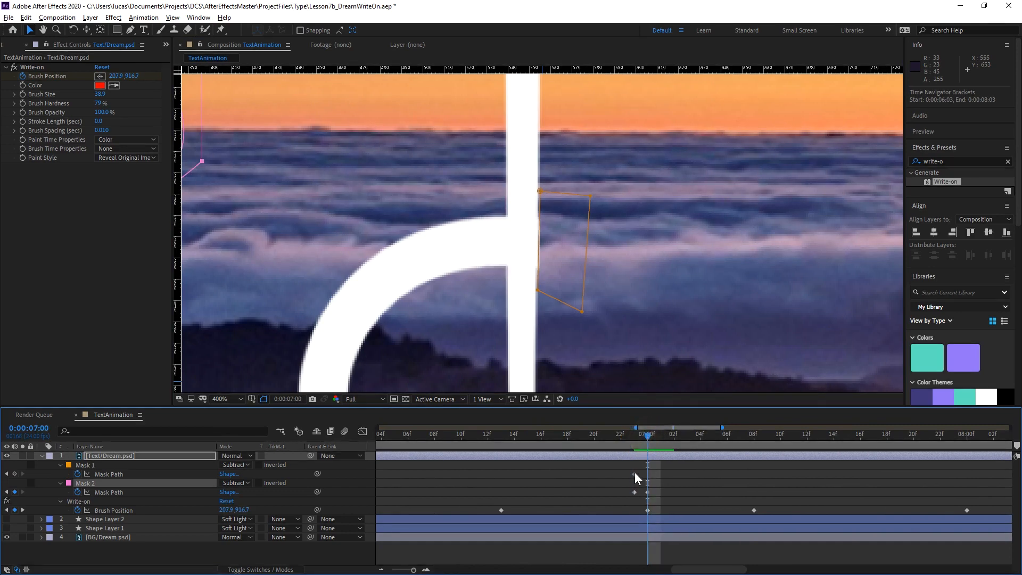
pyautogui.moveTo(634, 472); pyautogui.dragTo(646, 474)
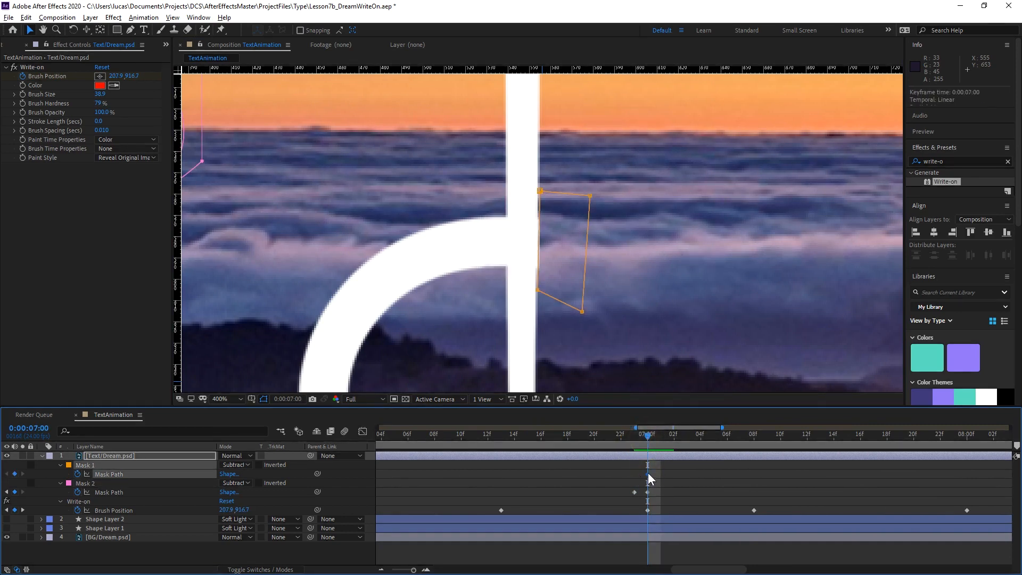
# At 0:00:07:01, move the whole of Mask 1 off the D by about -302.9, -119.8.
pyautogui.press('pagedown')
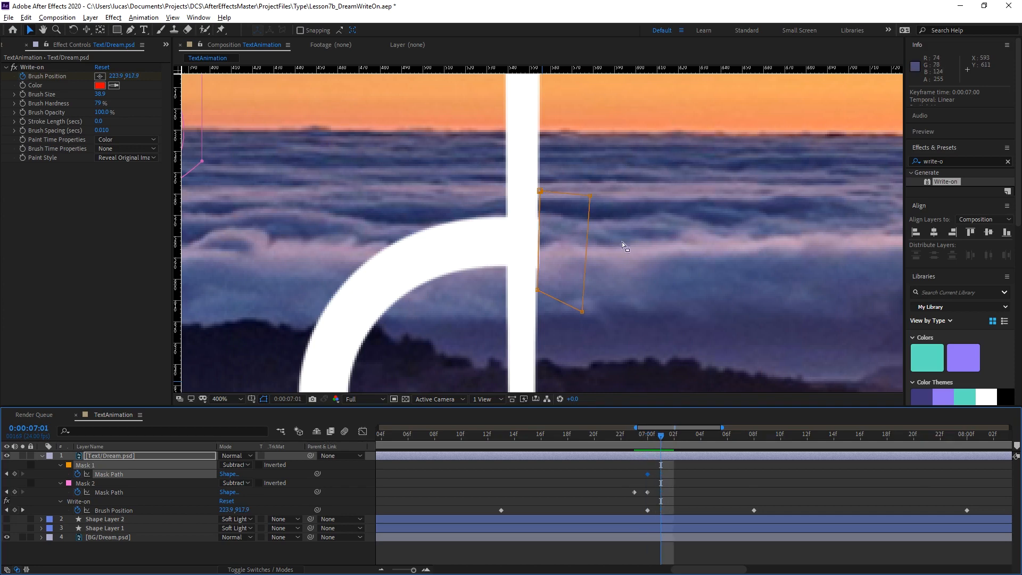
pyautogui.doubleClick(539, 193)
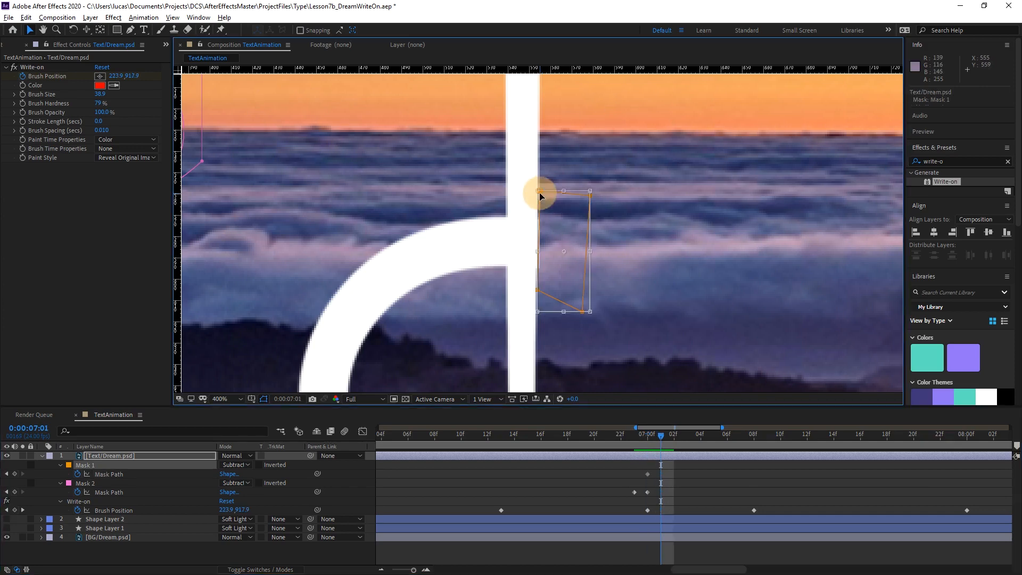
pyautogui.moveTo(570, 239); pyautogui.dragTo(247, 112)
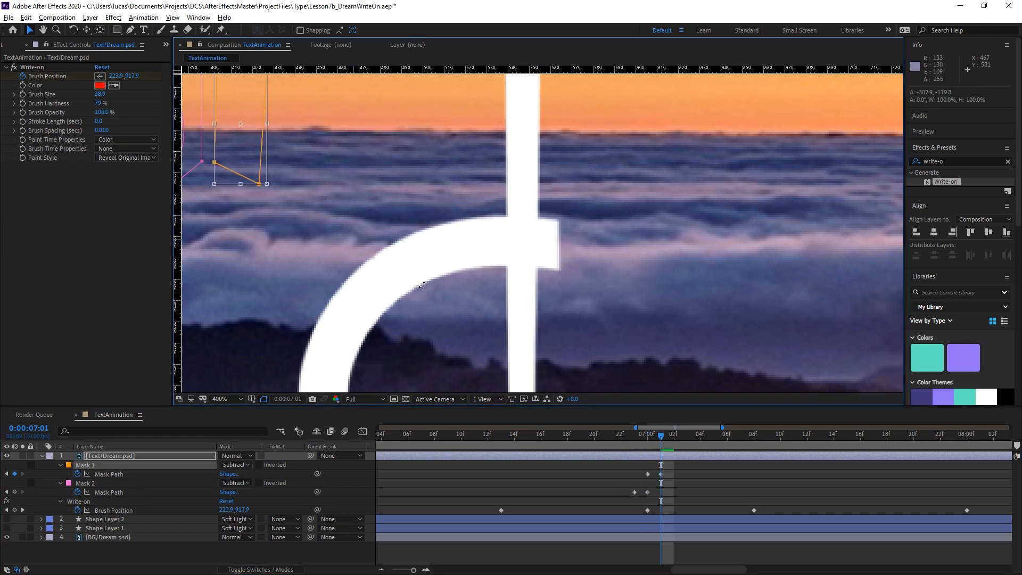
# Step frame by frame around 0:00:07:01 to examine how the loop's end crosses the stem once both masks are moved away.
pyautogui.click(679, 502)
pyautogui.press('pagedown')
pyautogui.press('pagedown')
pyautogui.press('pagedown')
pyautogui.press('pageup')
pyautogui.press('pageup')
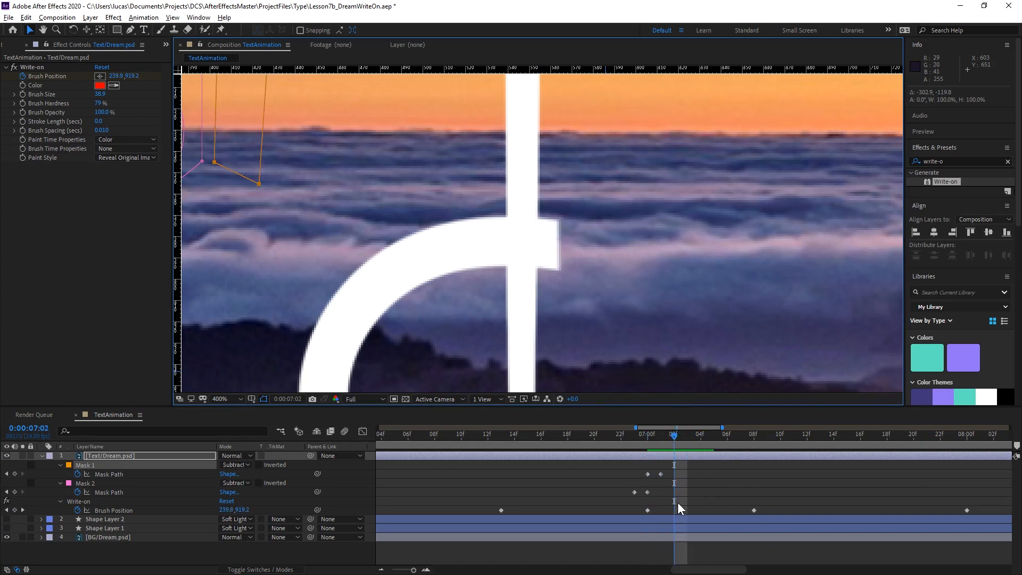
pyautogui.press('pagedown')
pyautogui.press('pagedown')
pyautogui.press('pagedown')
pyautogui.press('pageup')
pyautogui.press('pageup')
pyautogui.press('pageup')
pyautogui.press('pageup')
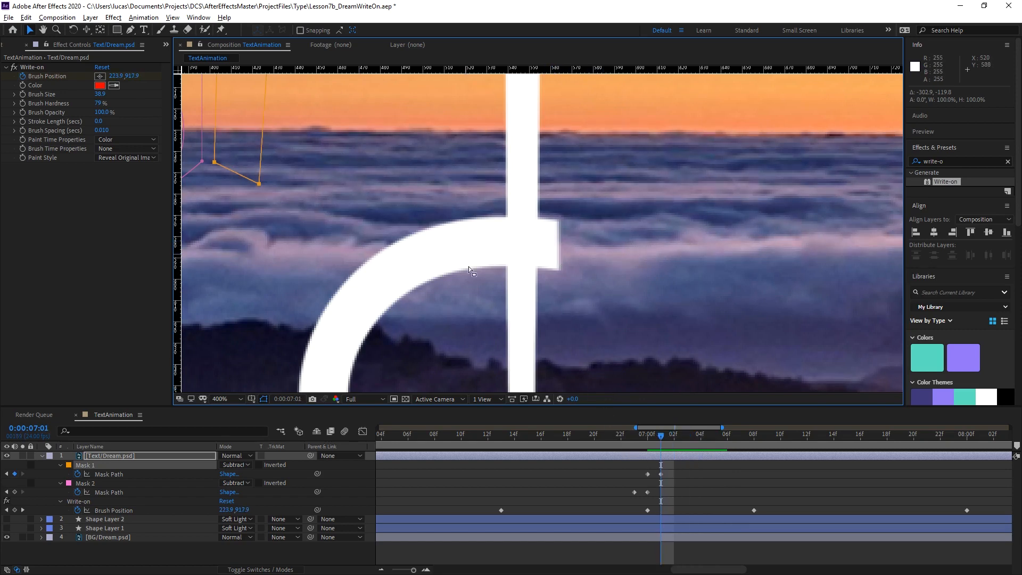
# Shift both Mask Path keyframes of Mask 1 together to 0:00:07:03 and 0:00:07:04.
pyautogui.moveTo(639, 475); pyautogui.dragTo(681, 474)
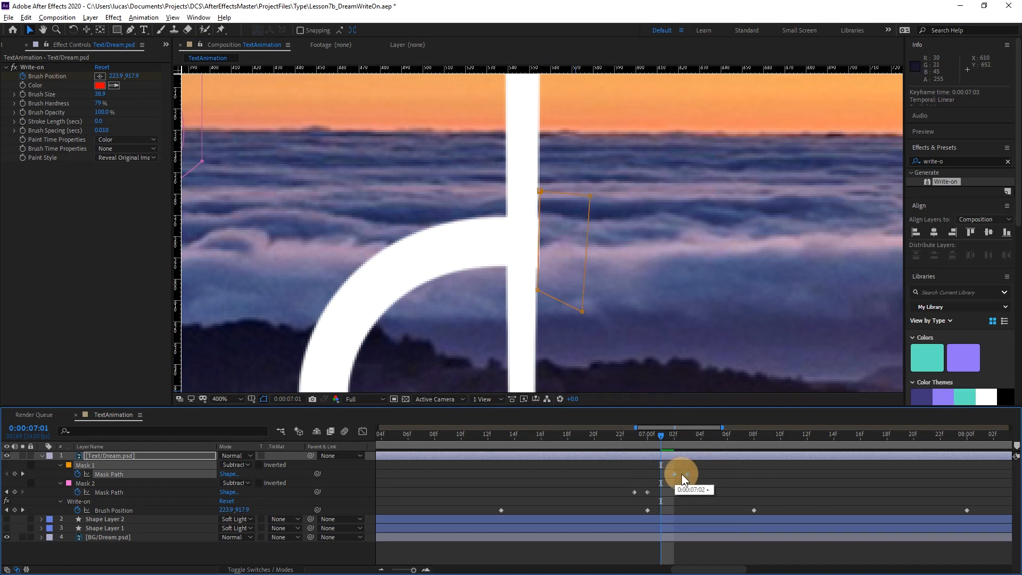
pyautogui.click(637, 441)
pyautogui.moveTo(643, 446)
pyautogui.mouseDown()
pyautogui.moveTo(701, 455)
pyautogui.moveTo(672, 450)
pyautogui.moveTo(696, 455)
pyautogui.moveTo(681, 473)
pyautogui.mouseUp()
# Check the masked reveal around 0:00:06:19, then view the whole D and full timeline and play back the write-on animation.
pyautogui.click(579, 445)
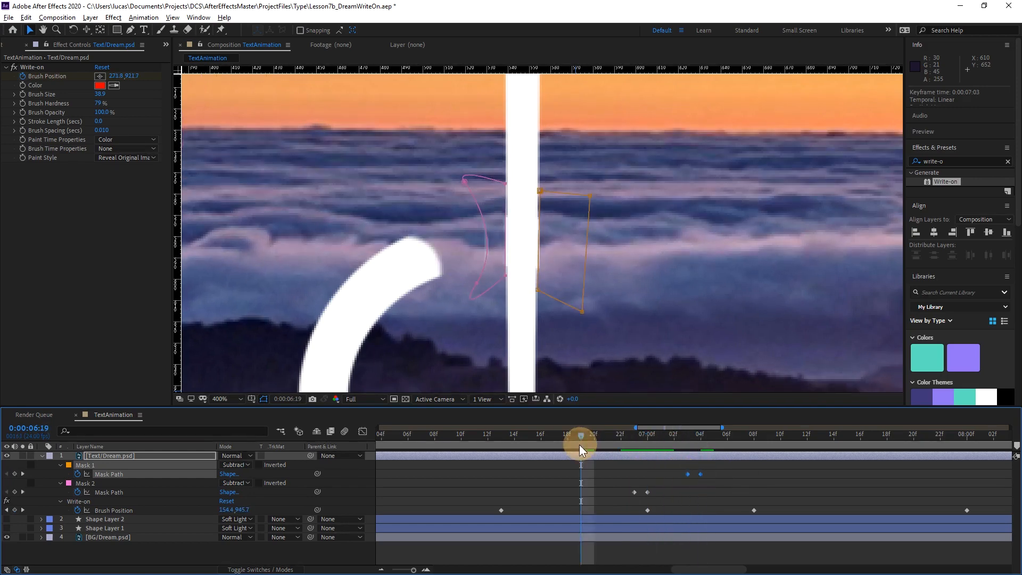
pyautogui.press('pagedown')
pyautogui.press('-')
pyautogui.press('-')
pyautogui.press('-')
pyautogui.press('-')
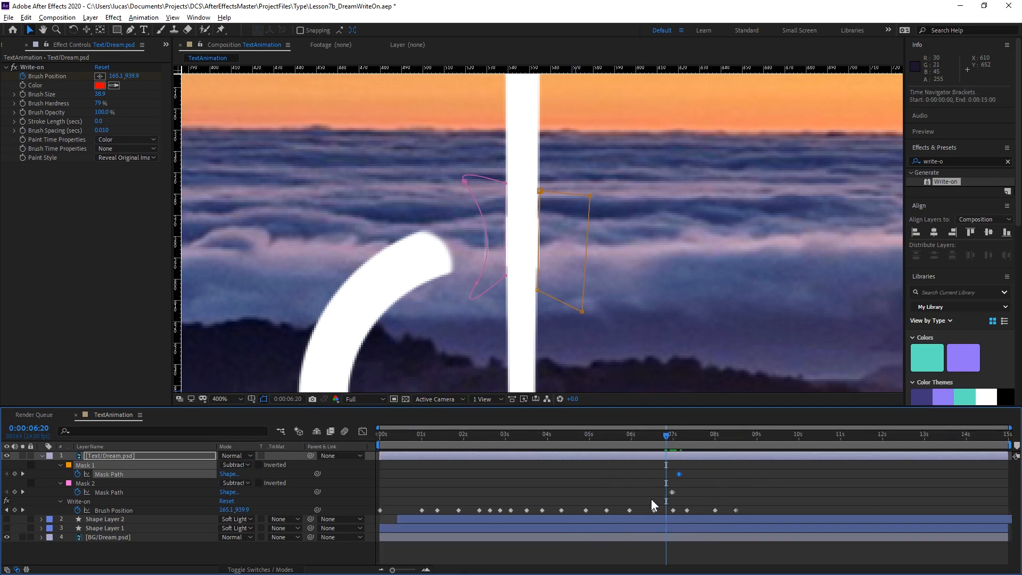
pyautogui.press(',')
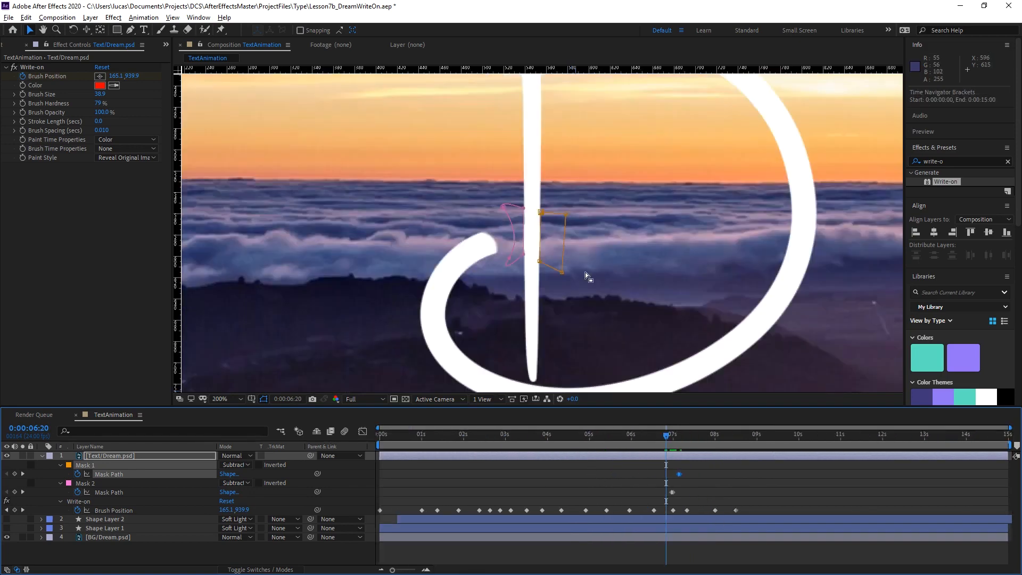
pyautogui.press(',')
pyautogui.moveTo(600, 245); pyautogui.dragTo(563, 257)
pyautogui.press('v')
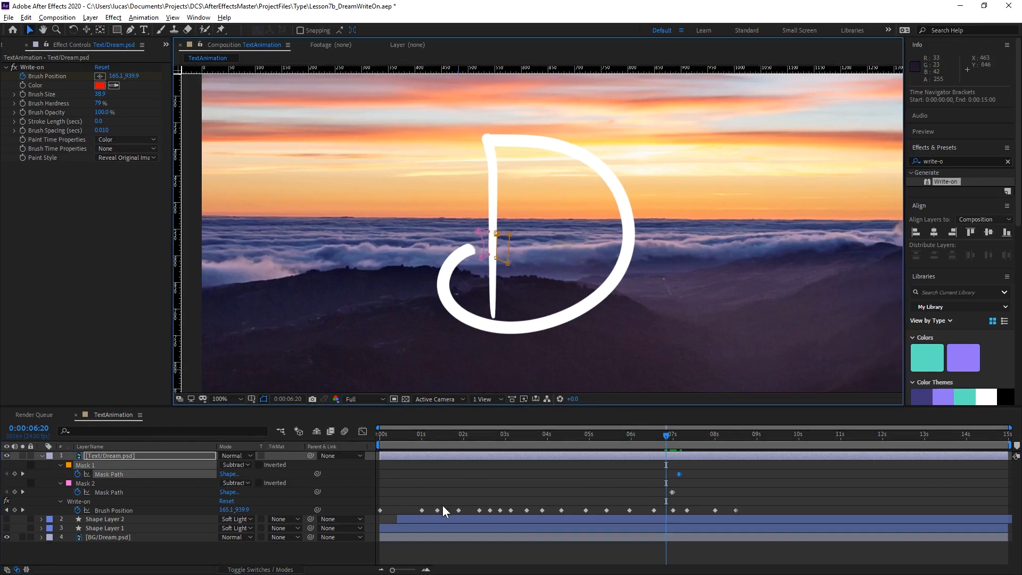
pyautogui.click(465, 484)
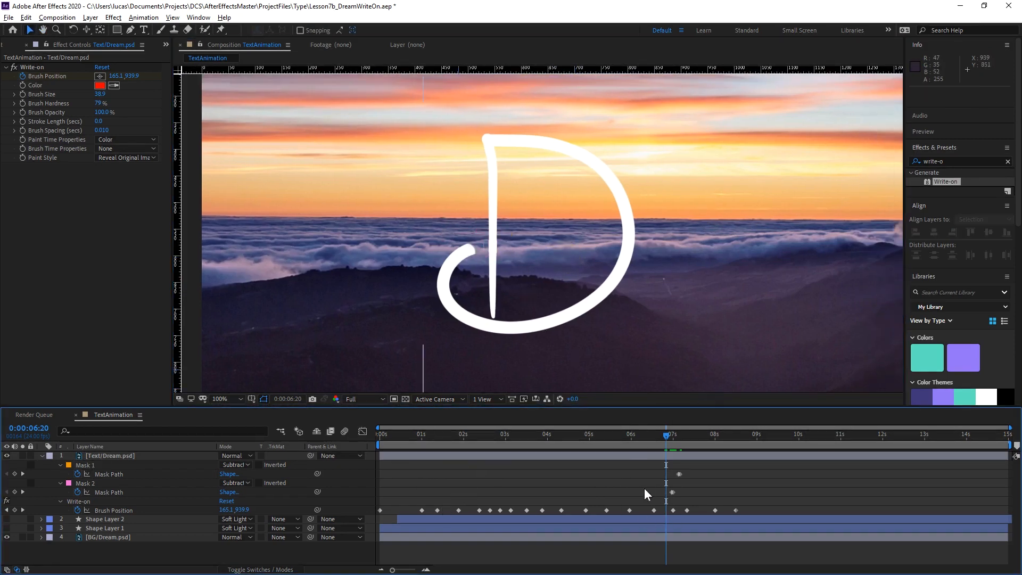
pyautogui.moveTo(666, 431)
pyautogui.mouseDown()
pyautogui.moveTo(566, 441)
pyautogui.moveTo(662, 447)
pyautogui.moveTo(660, 457)
pyautogui.mouseUp()
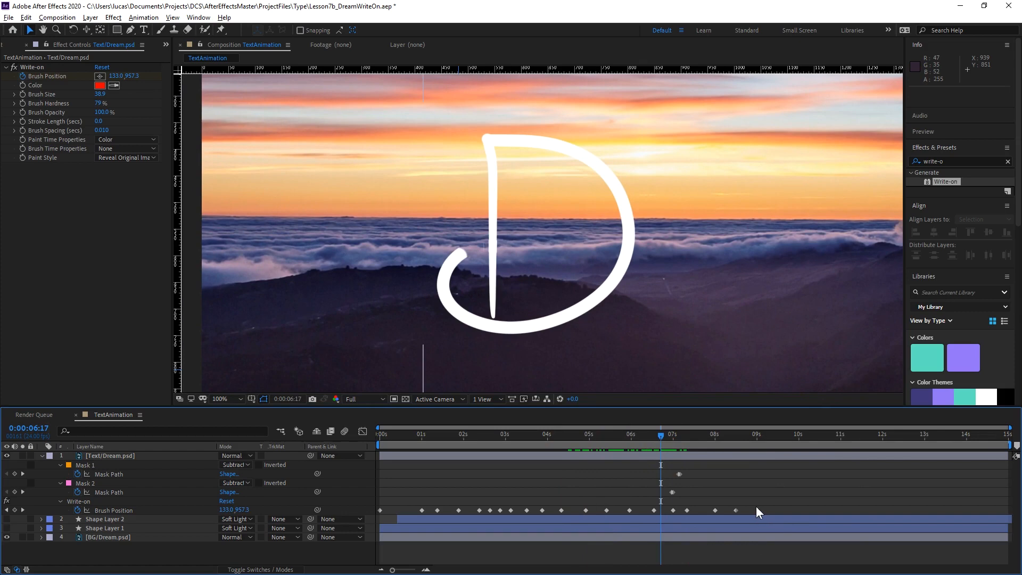
pyautogui.press('space')
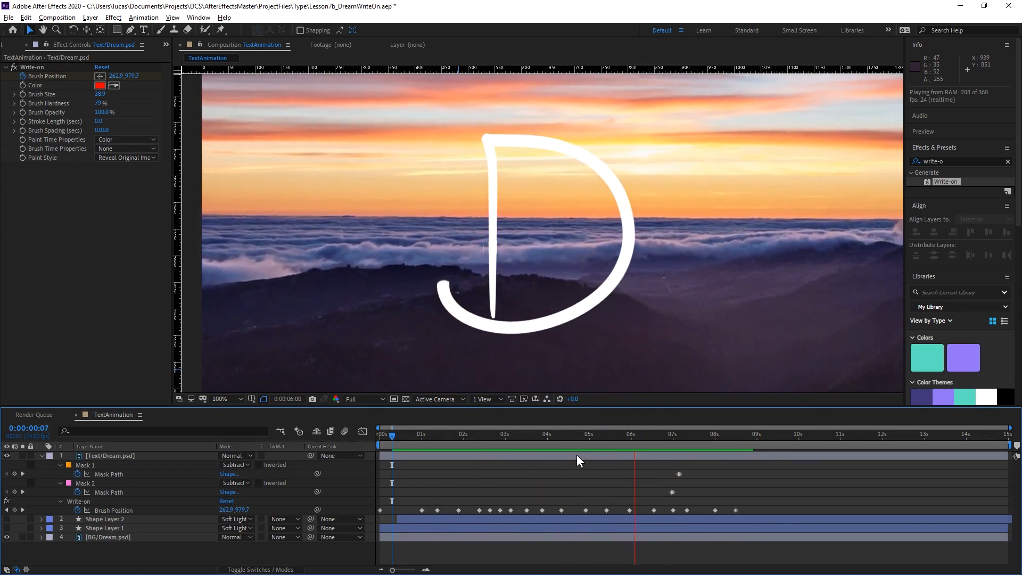
pyautogui.press('space')
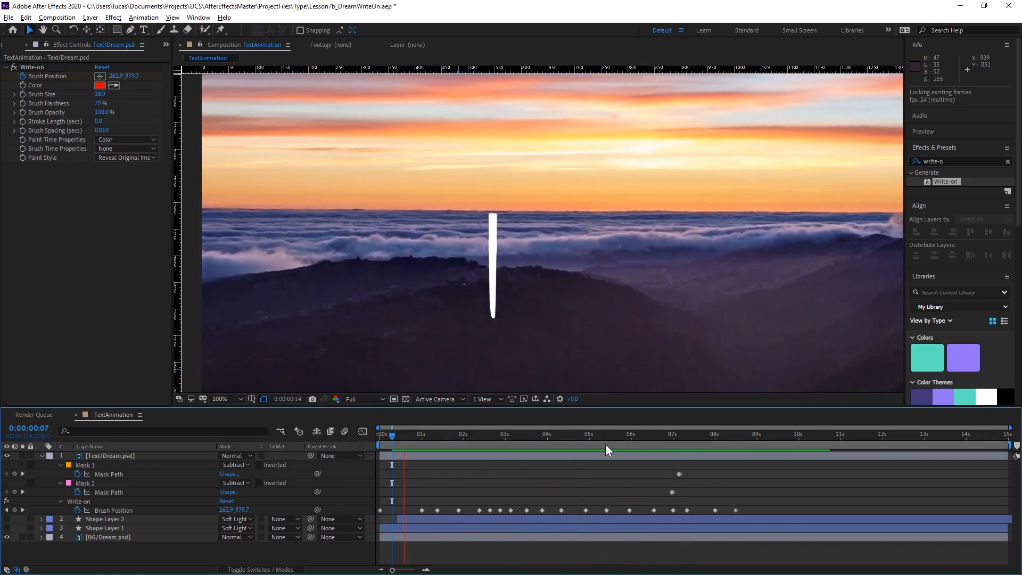
pyautogui.press('space')
# Compress all Brush Position keyframes proportionally so the last one lands at about 0:00:06:05, and play back the faster writing.
pyautogui.moveTo(467, 442)
pyautogui.mouseDown()
pyautogui.moveTo(575, 449)
pyautogui.moveTo(487, 452)
pyautogui.mouseUp()
pyautogui.moveTo(750, 513)
pyautogui.mouseDown()
pyautogui.moveTo(398, 525)
pyautogui.moveTo(377, 516)
pyautogui.mouseUp()
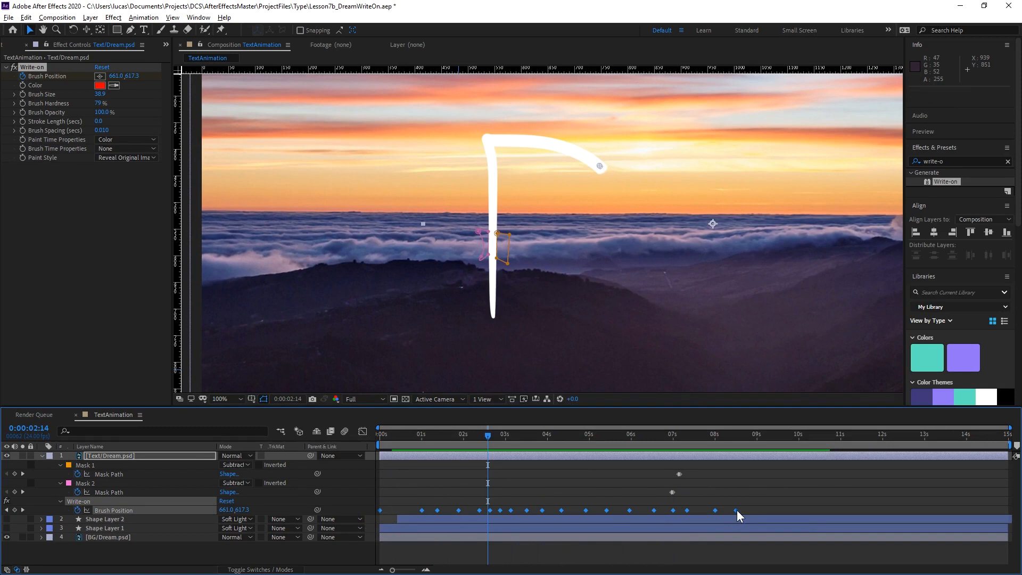
pyautogui.moveTo(737, 510); pyautogui.dragTo(640, 516)
pyautogui.moveTo(456, 435); pyautogui.dragTo(398, 444)
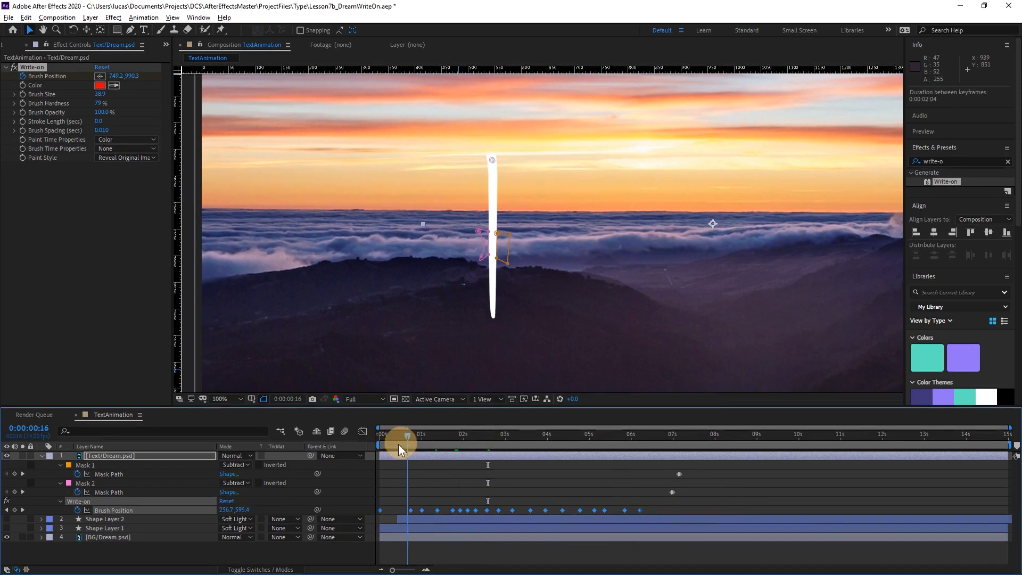
pyautogui.press('space')
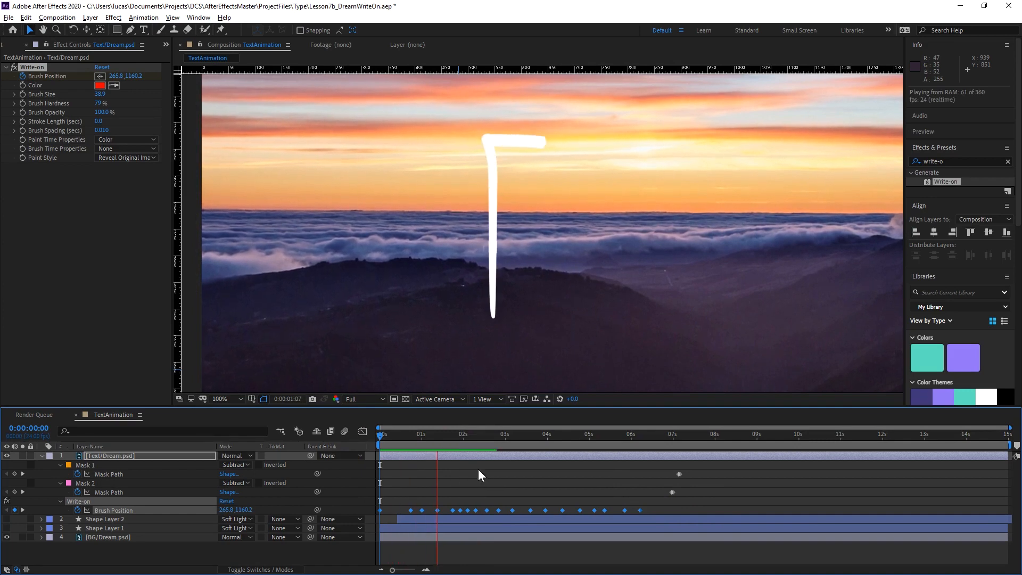
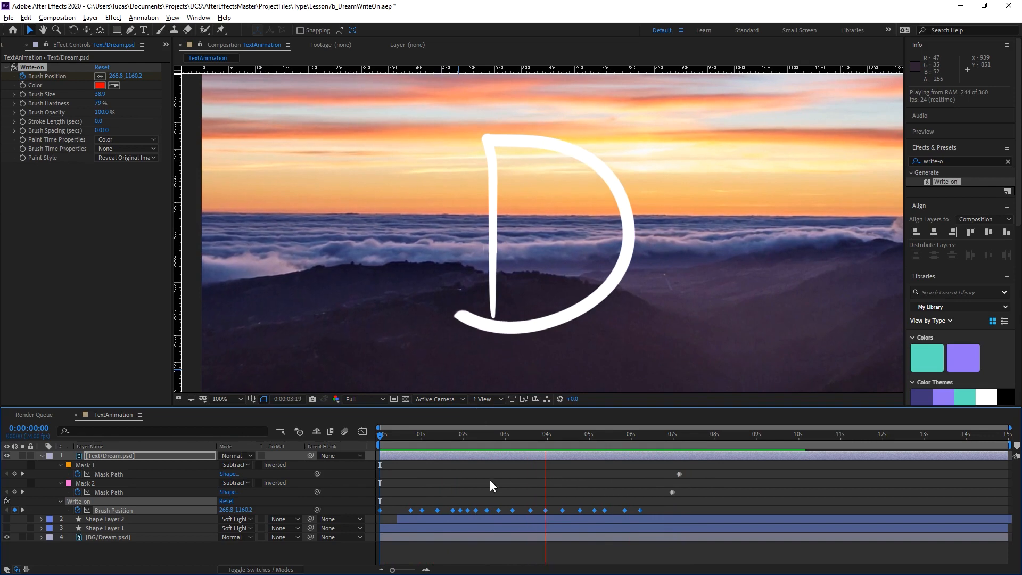
# Preview the write-on animation and move the Mask 1 and Mask 2 path keyframes earlier, to around 0:00:04:18.
pyautogui.press('space')
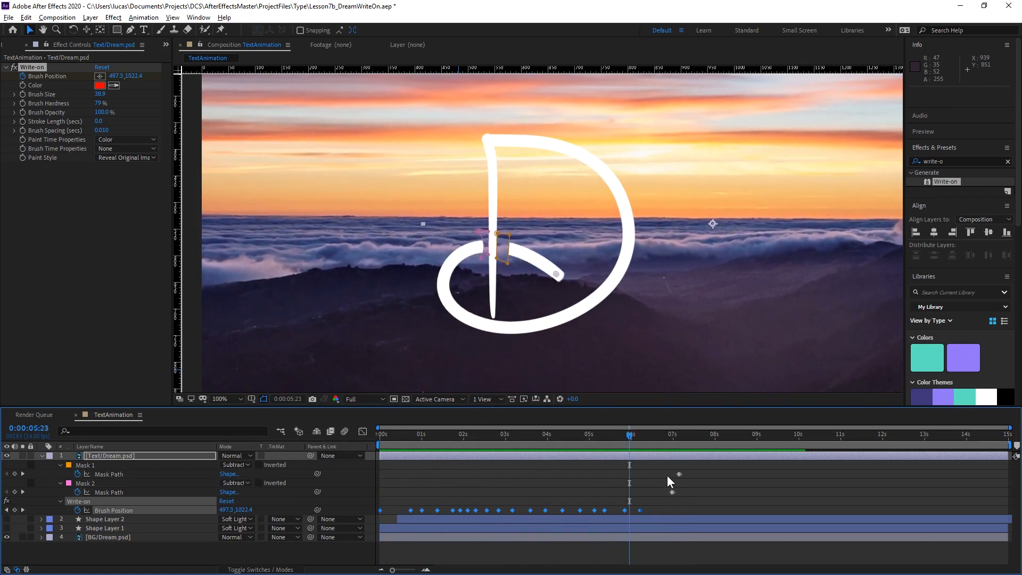
pyautogui.moveTo(661, 470); pyautogui.dragTo(578, 496)
pyautogui.moveTo(545, 438)
pyautogui.mouseDown()
pyautogui.moveTo(600, 434)
pyautogui.moveTo(571, 436)
pyautogui.mouseUp()
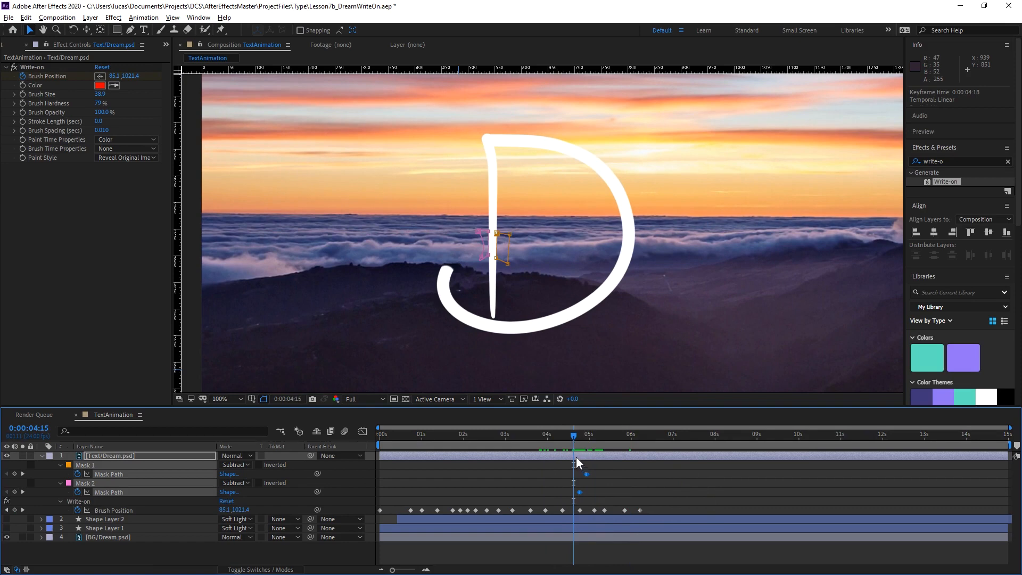
# Delete the Mask Path keyframes of both masks and all Brush Position keyframes on the Text/Dream.psd layer.
pyautogui.click(614, 494)
pyautogui.press('Delete')
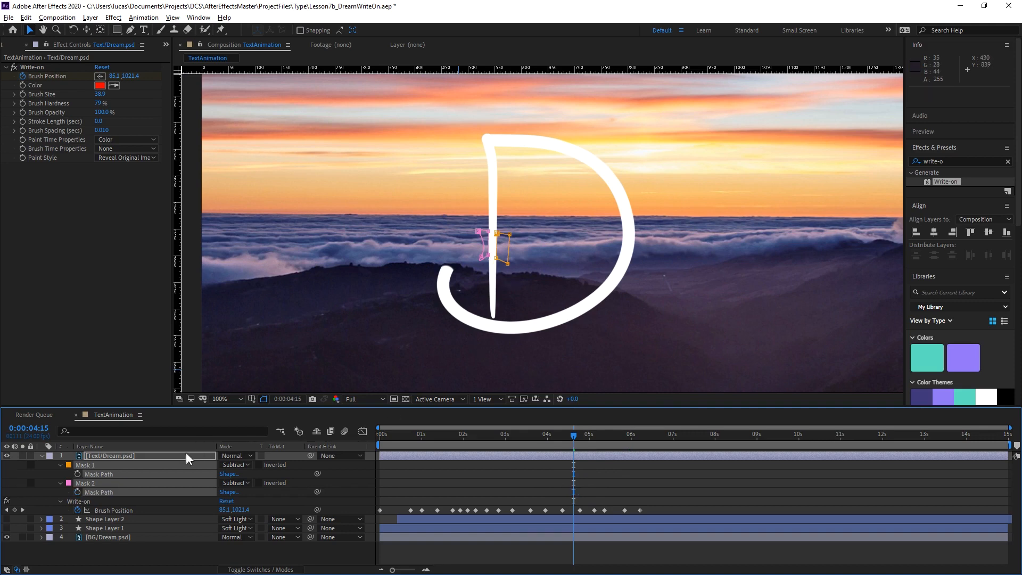
pyautogui.click(113, 469)
pyautogui.click(119, 503)
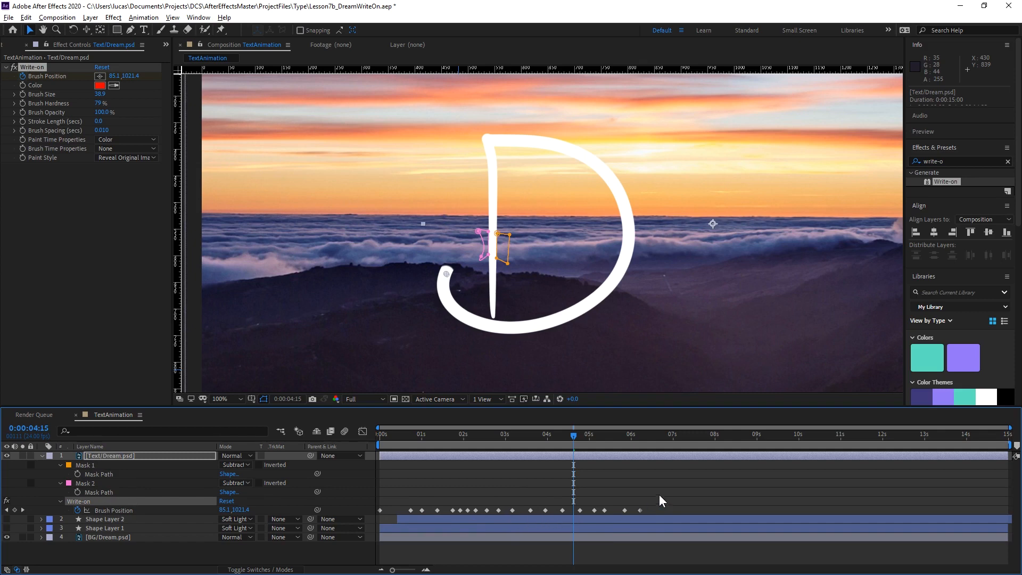
pyautogui.moveTo(673, 494)
pyautogui.mouseDown()
pyautogui.moveTo(462, 518)
pyautogui.moveTo(378, 511)
pyautogui.mouseUp()
pyautogui.press('Delete')
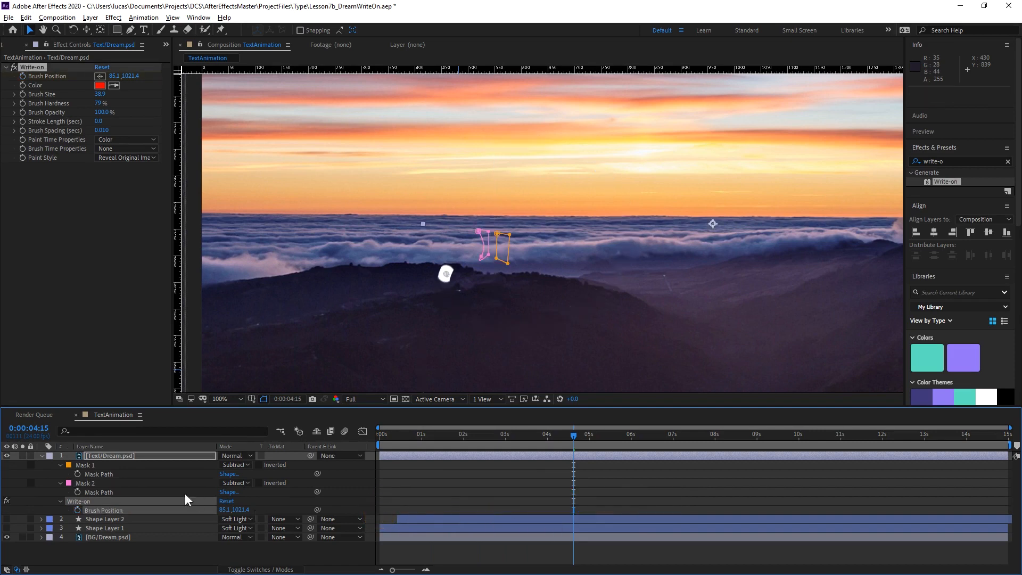
# Delete Mask 1, Mask 2 and the Write-on effect from the Text/Dream.psd layer.
pyautogui.click(111, 462)
pyautogui.press('Delete')
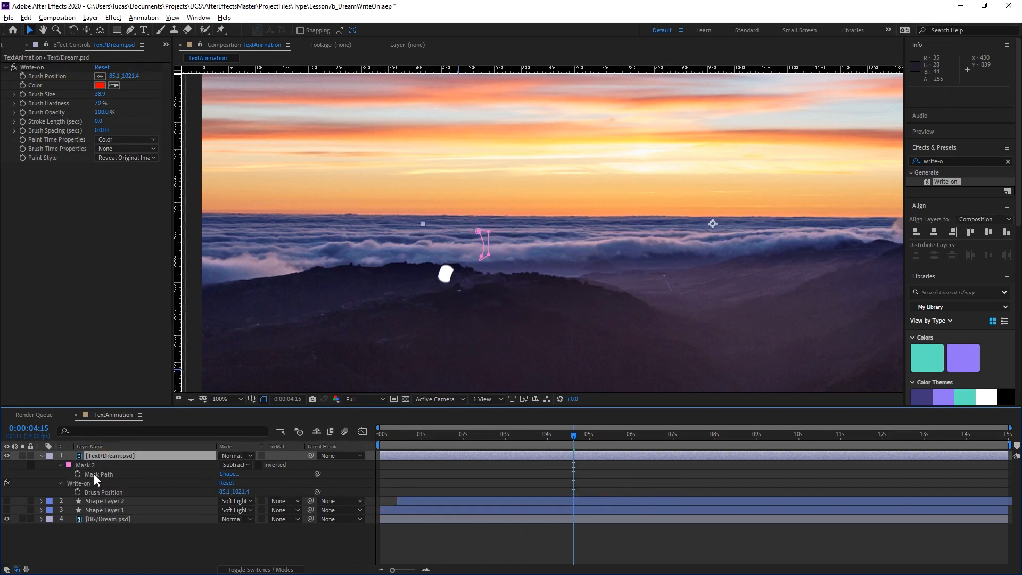
pyautogui.click(90, 465)
pyautogui.press('Delete')
pyautogui.click(34, 67)
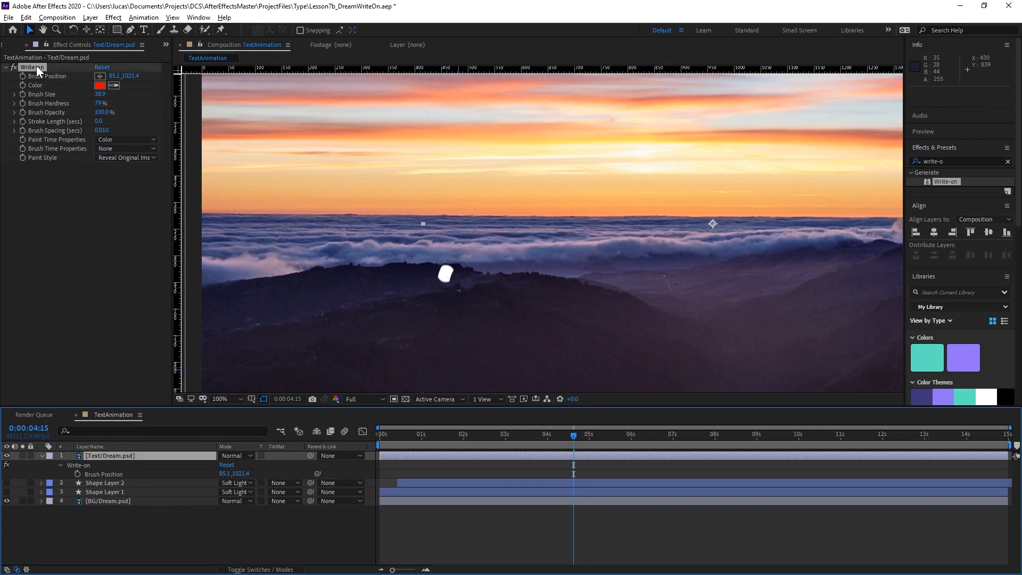
pyautogui.press('Delete')
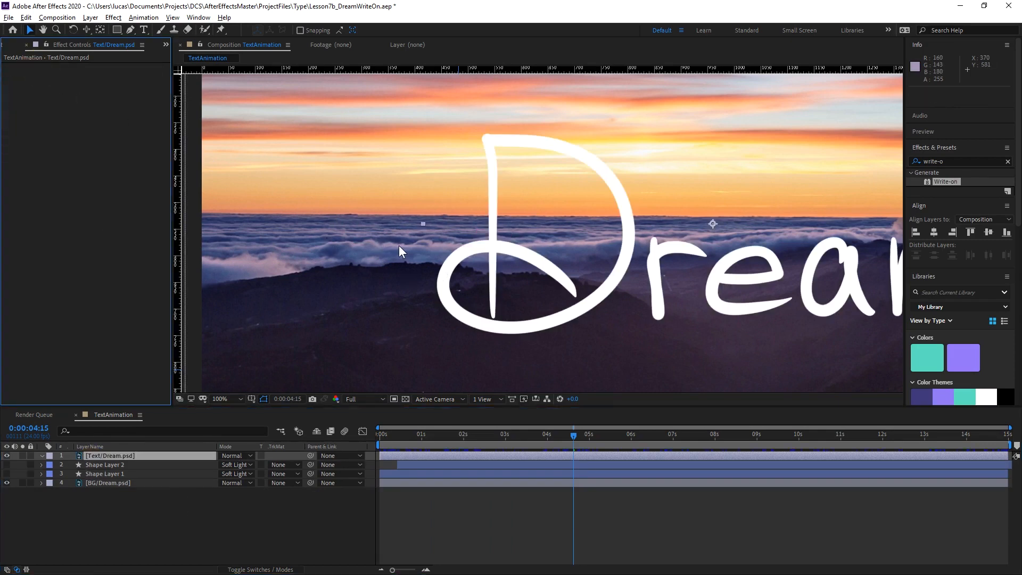
# With no layer selected, start a new Pen tool path tracing the D's stem from its bottom end up to the top corner.
pyautogui.click(228, 519)
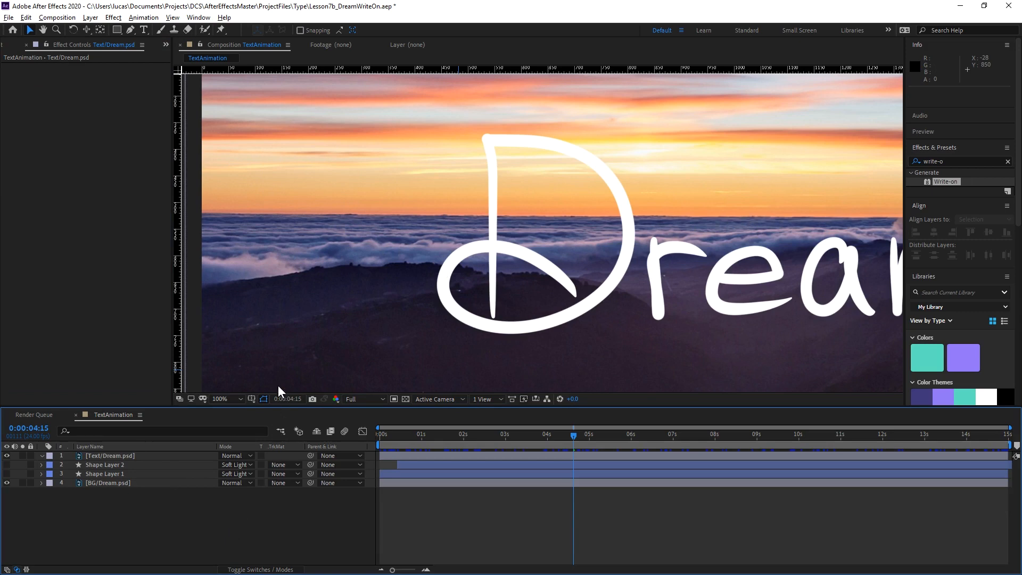
pyautogui.click(129, 30)
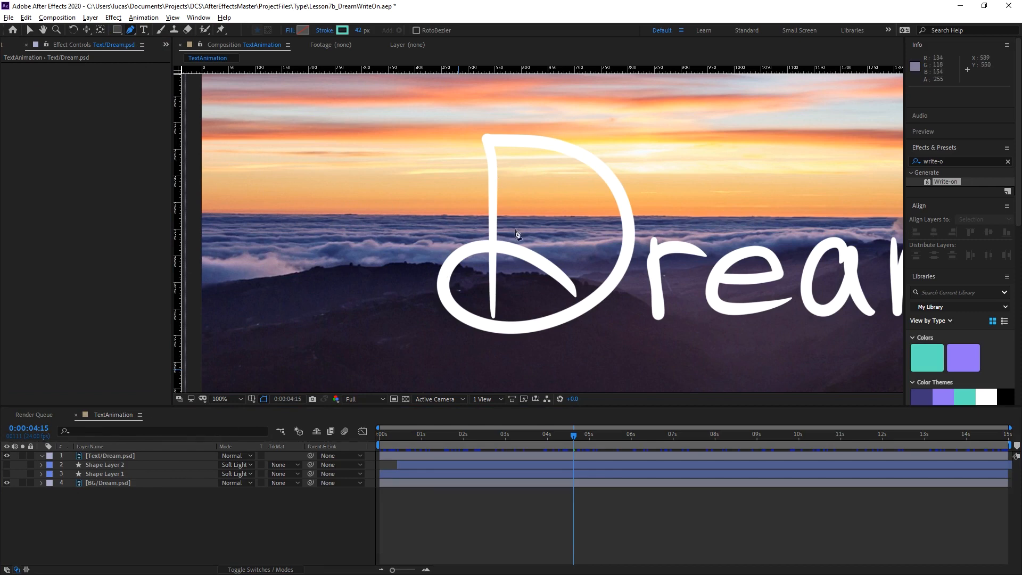
pyautogui.moveTo(515, 230); pyautogui.dragTo(462, 237)
pyautogui.scroll(1, 453, 359)
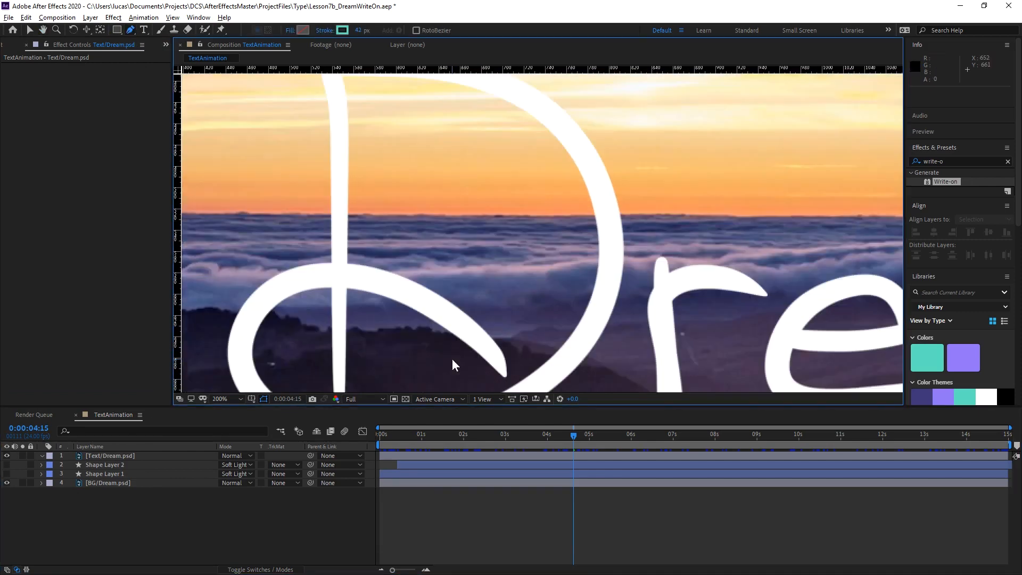
pyautogui.moveTo(427, 321); pyautogui.dragTo(449, 269)
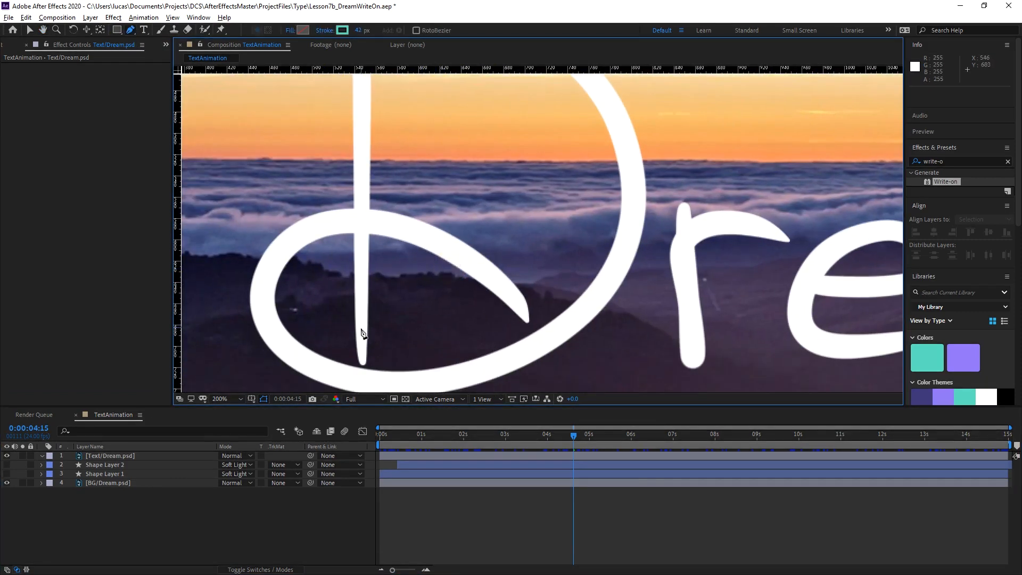
pyautogui.moveTo(365, 337); pyautogui.dragTo(399, 287)
pyautogui.moveTo(395, 347); pyautogui.dragTo(386, 277)
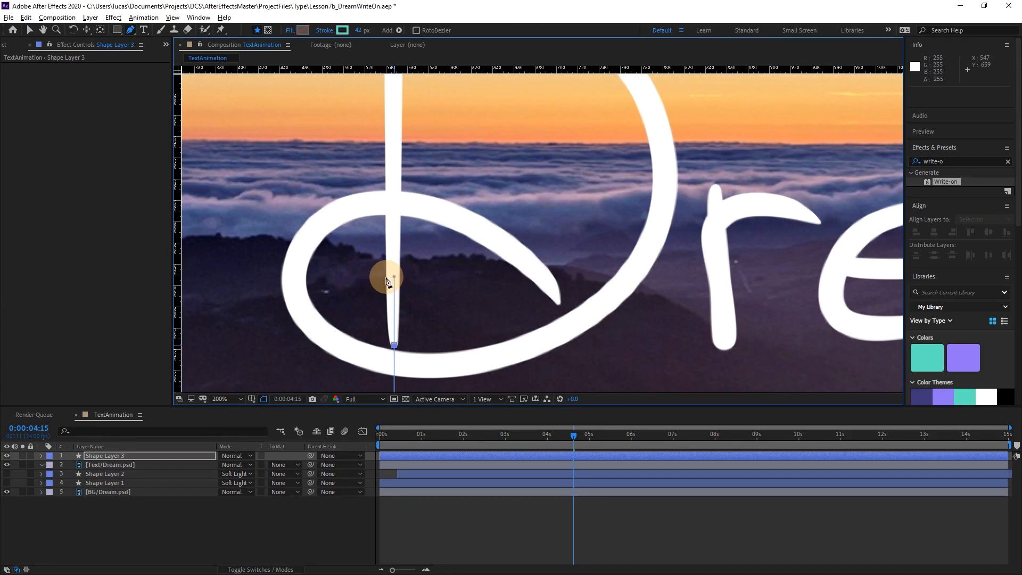
pyautogui.moveTo(405, 169); pyautogui.dragTo(412, 339)
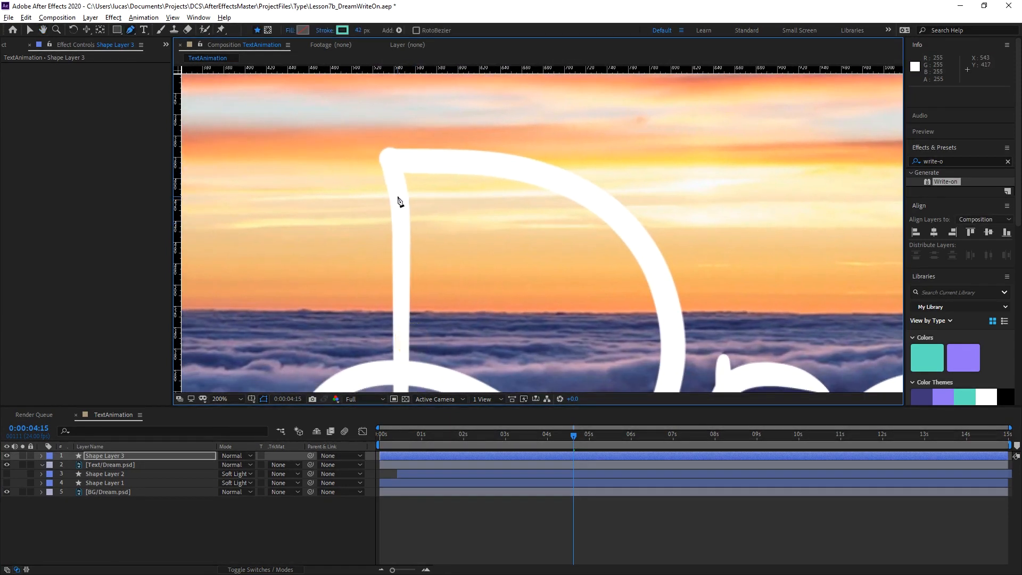
pyautogui.moveTo(398, 195)
pyautogui.mouseDown()
pyautogui.moveTo(392, 169)
pyautogui.moveTo(424, 167)
pyautogui.mouseUp()
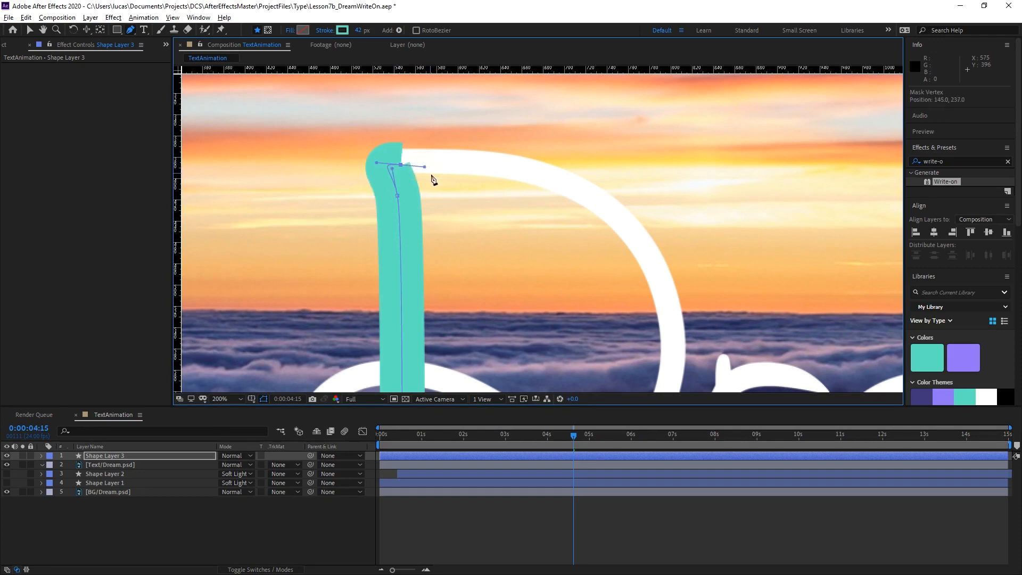
# Continue the path with curved points around the D's bowl to the lower curve of the letter.
pyautogui.moveTo(533, 211)
pyautogui.mouseDown()
pyautogui.moveTo(405, 154)
pyautogui.moveTo(468, 143)
pyautogui.moveTo(510, 175)
pyautogui.mouseUp()
pyautogui.moveTo(479, 262); pyautogui.dragTo(430, 172)
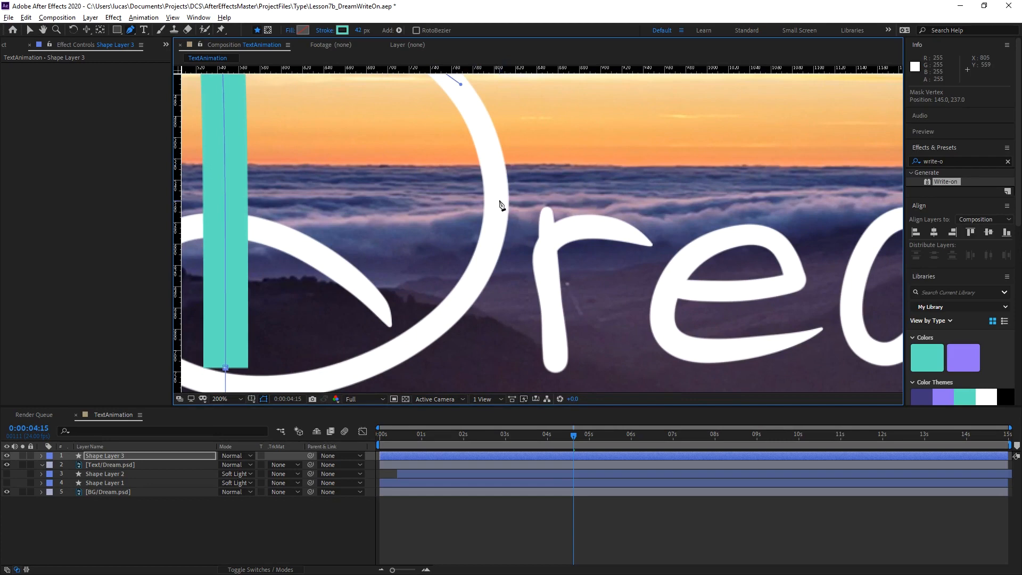
pyautogui.moveTo(497, 200); pyautogui.dragTo(496, 264)
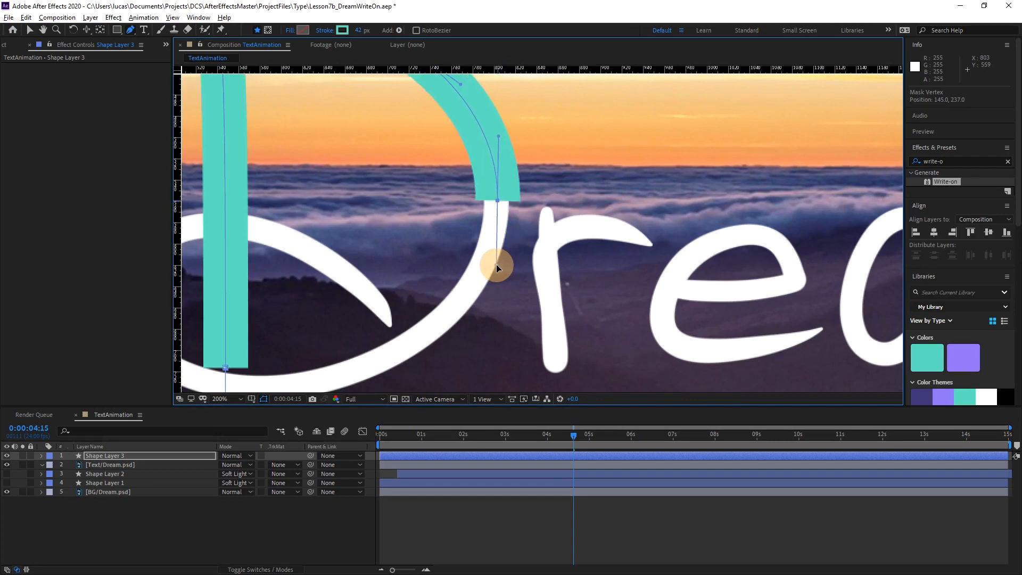
pyautogui.press('space')
pyautogui.moveTo(443, 240); pyautogui.dragTo(486, 153)
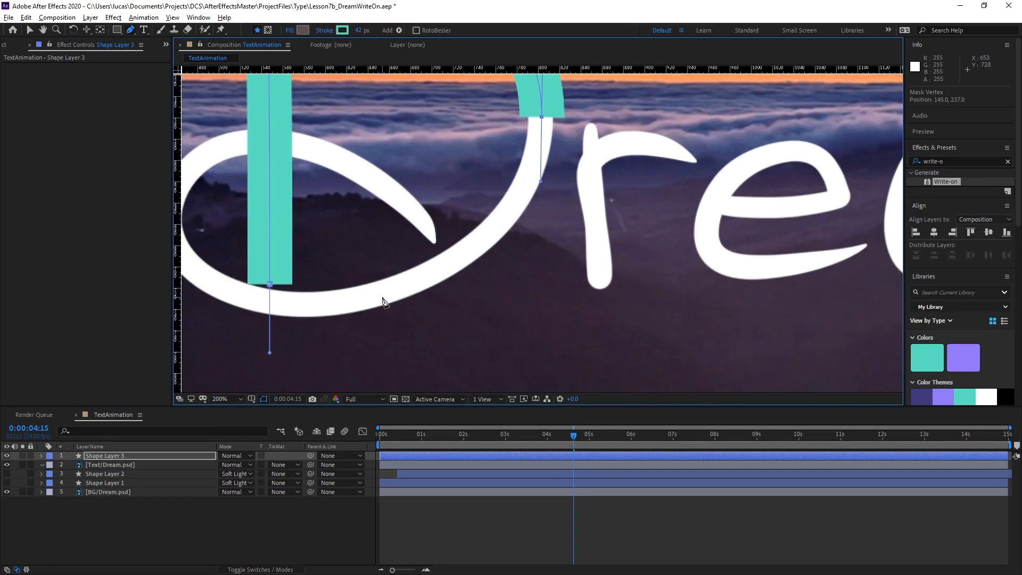
pyautogui.moveTo(378, 296)
pyautogui.mouseDown()
pyautogui.moveTo(297, 301)
pyautogui.moveTo(269, 315)
pyautogui.moveTo(406, 296)
pyautogui.moveTo(477, 310)
pyautogui.mouseUp()
# Trace the D's lower-left loop across the stem and finish the path at the tip of its inner tail.
pyautogui.press('space')
pyautogui.moveTo(394, 261)
pyautogui.mouseDown()
pyautogui.moveTo(347, 215)
pyautogui.moveTo(359, 244)
pyautogui.moveTo(358, 231)
pyautogui.mouseUp()
pyautogui.moveTo(391, 174)
pyautogui.mouseDown()
pyautogui.moveTo(403, 158)
pyautogui.moveTo(389, 217)
pyautogui.mouseUp()
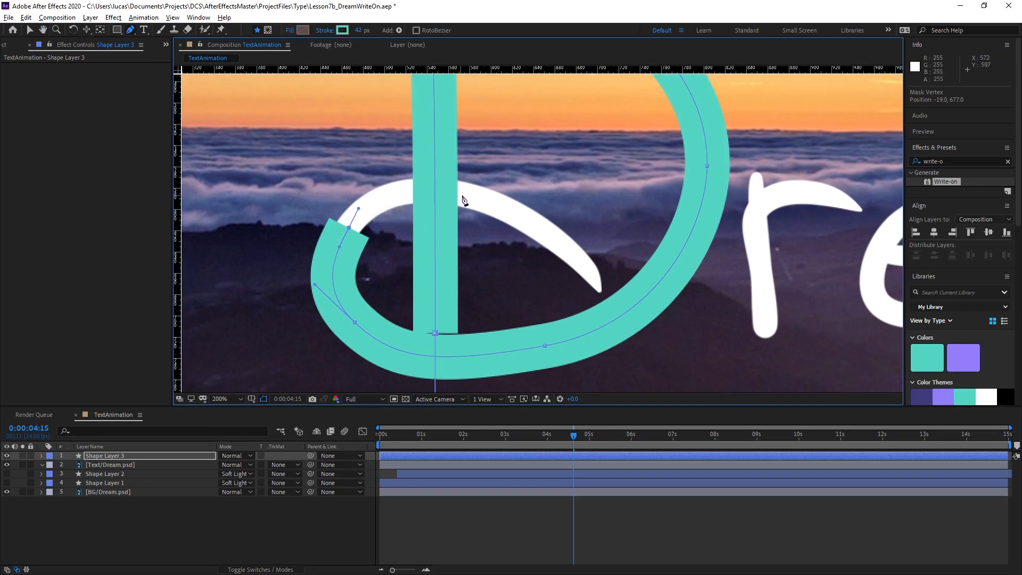
pyautogui.moveTo(462, 195); pyautogui.dragTo(532, 210)
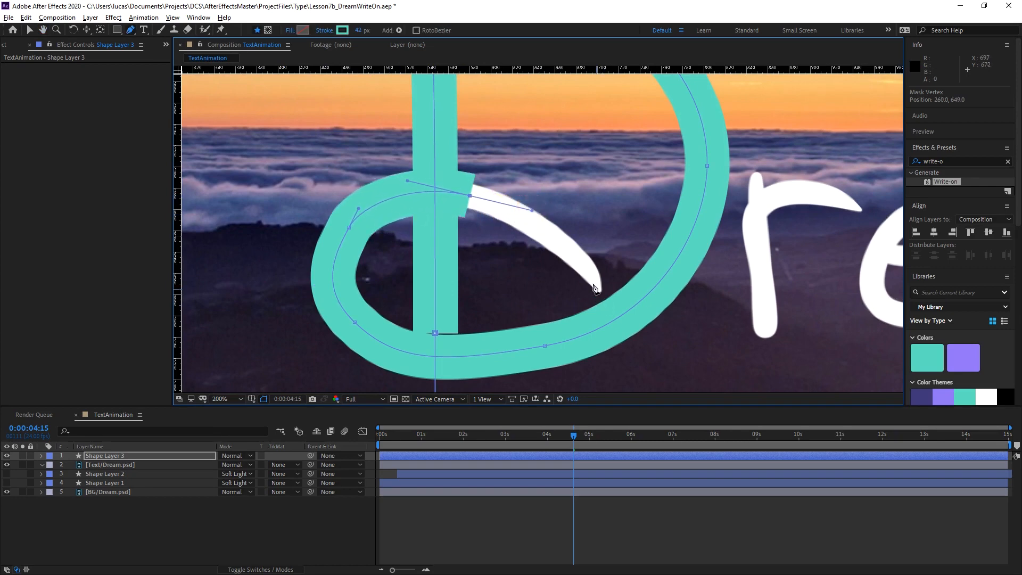
pyautogui.moveTo(599, 289); pyautogui.dragTo(612, 314)
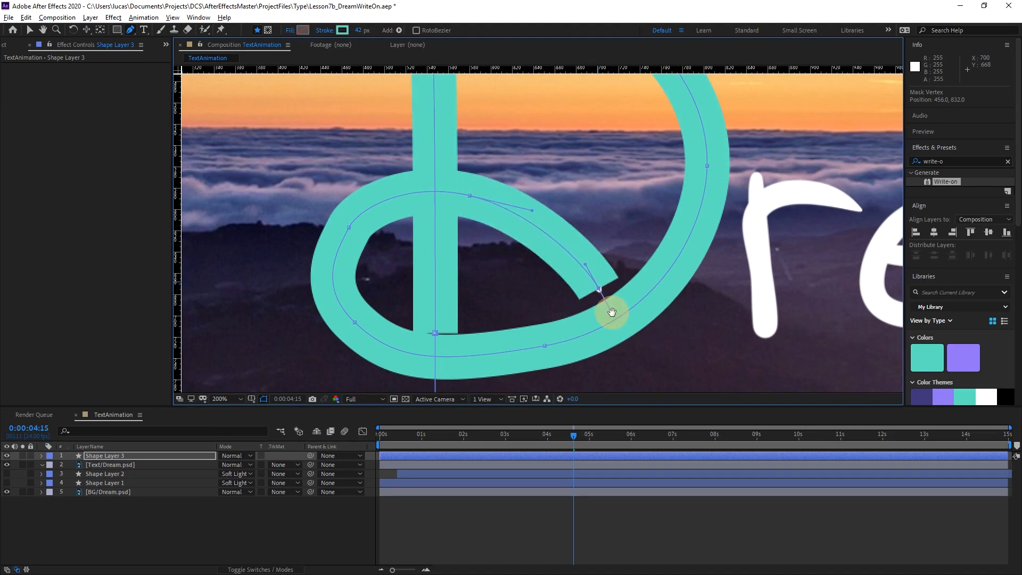
# Move the path's starting point at the bottom of the stem slightly upward with the Selection tool.
pyautogui.moveTo(399, 129); pyautogui.dragTo(415, 278)
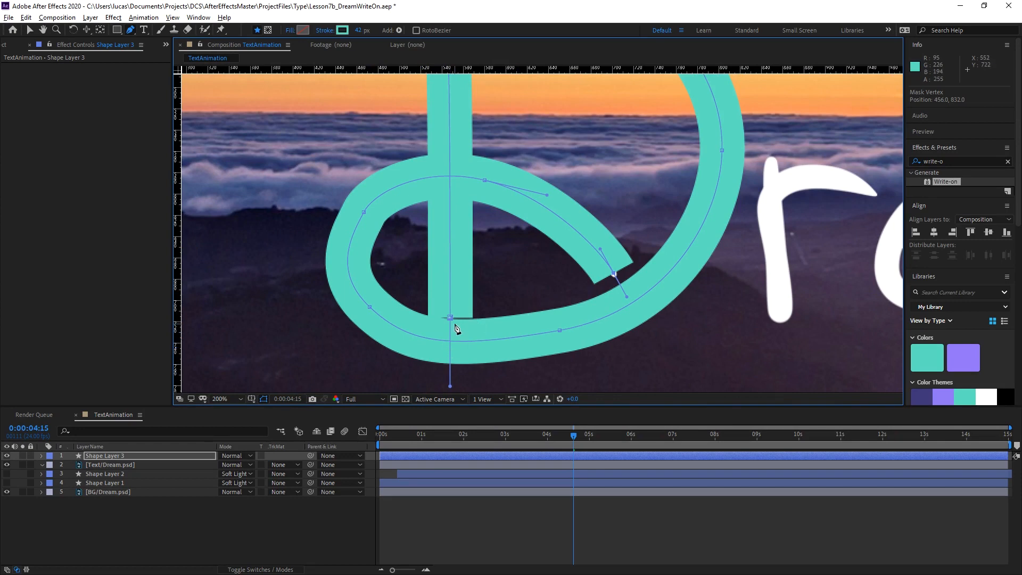
pyautogui.press('v')
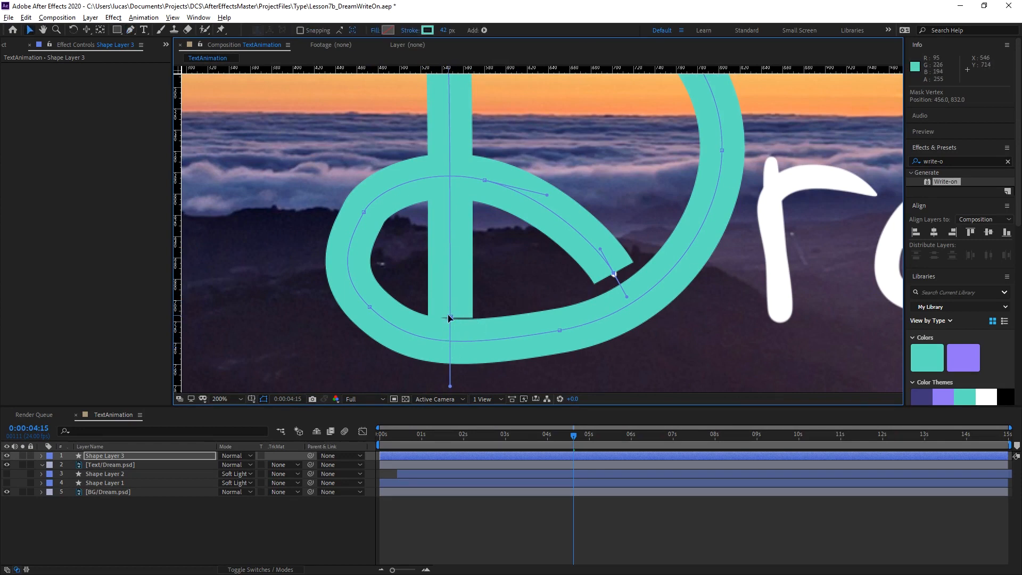
pyautogui.moveTo(450, 318)
pyautogui.mouseDown()
pyautogui.moveTo(450, 296)
pyautogui.moveTo(450, 307)
pyautogui.mouseUp()
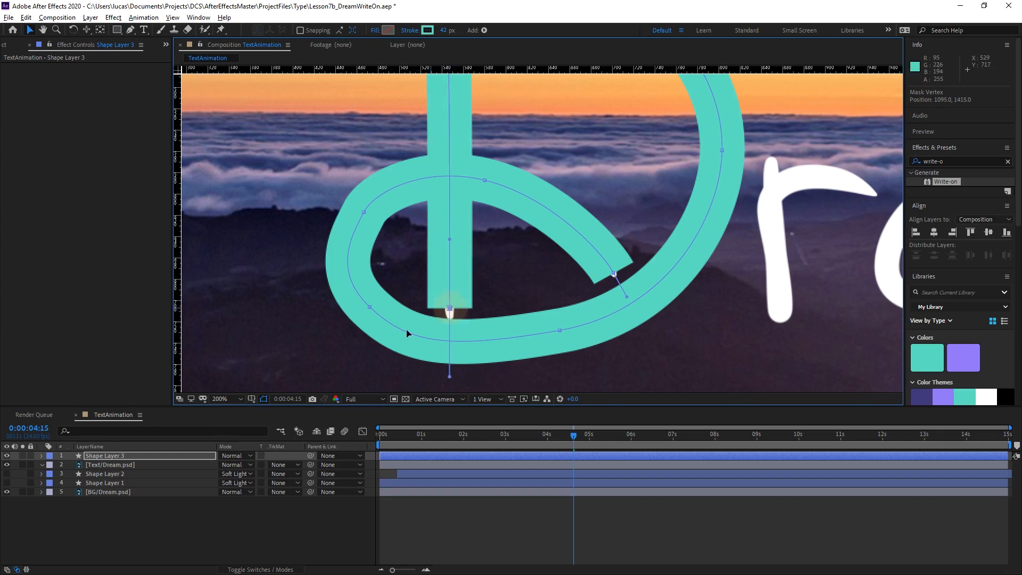
# Rename the new shape layer as Write-ON.
pyautogui.click(41, 455)
pyautogui.click(103, 455)
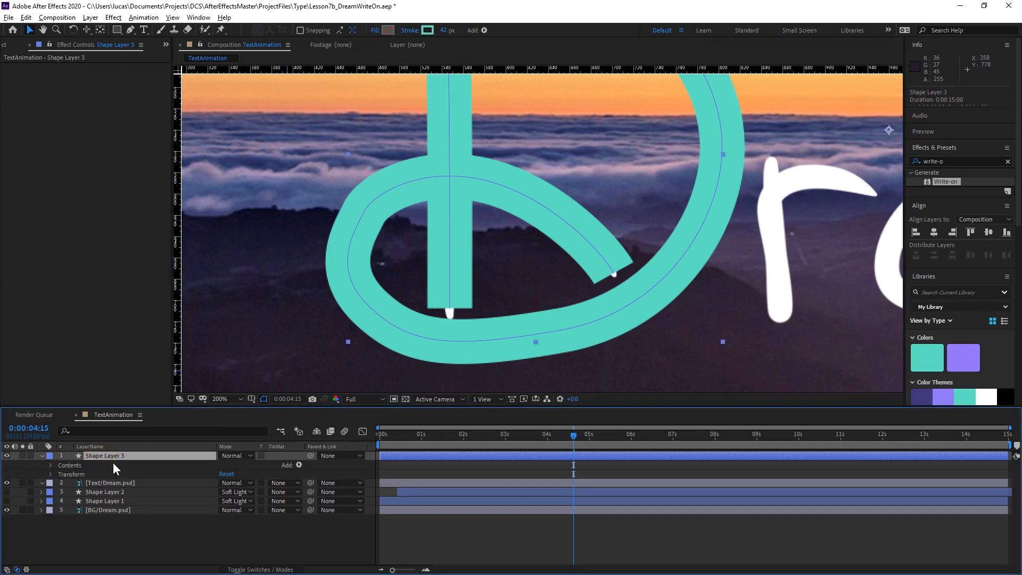
pyautogui.press('Return')
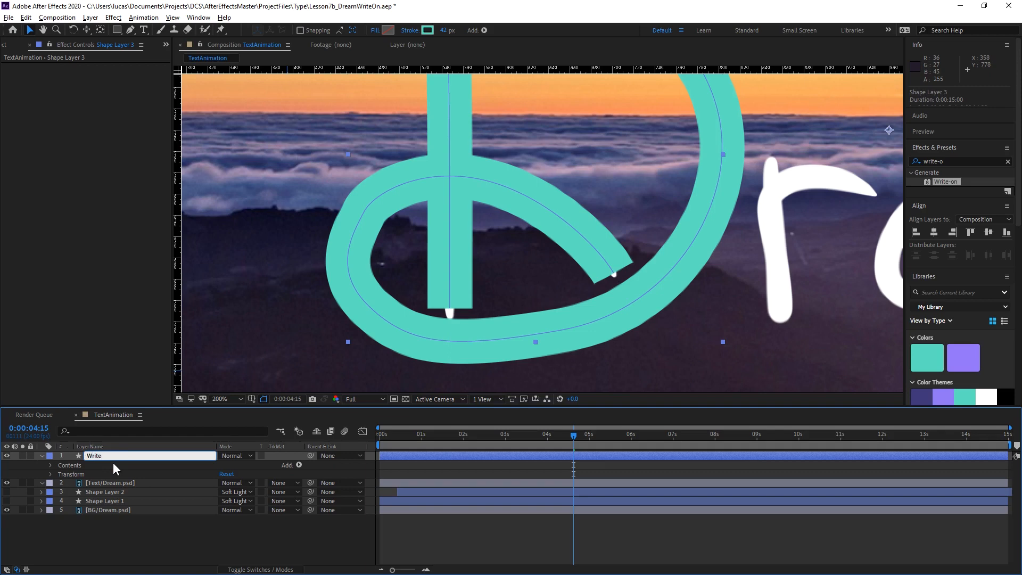
pyautogui.write('Write-ON')
pyautogui.press('Return')
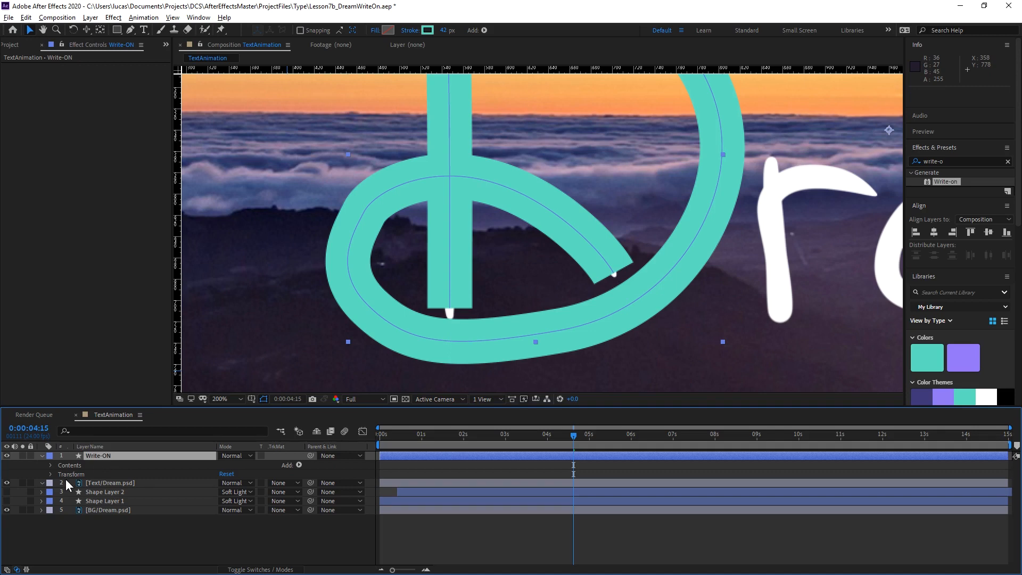
# Delete Fill 1 from Shape 1 in the Write-ON layer.
pyautogui.click(105, 493)
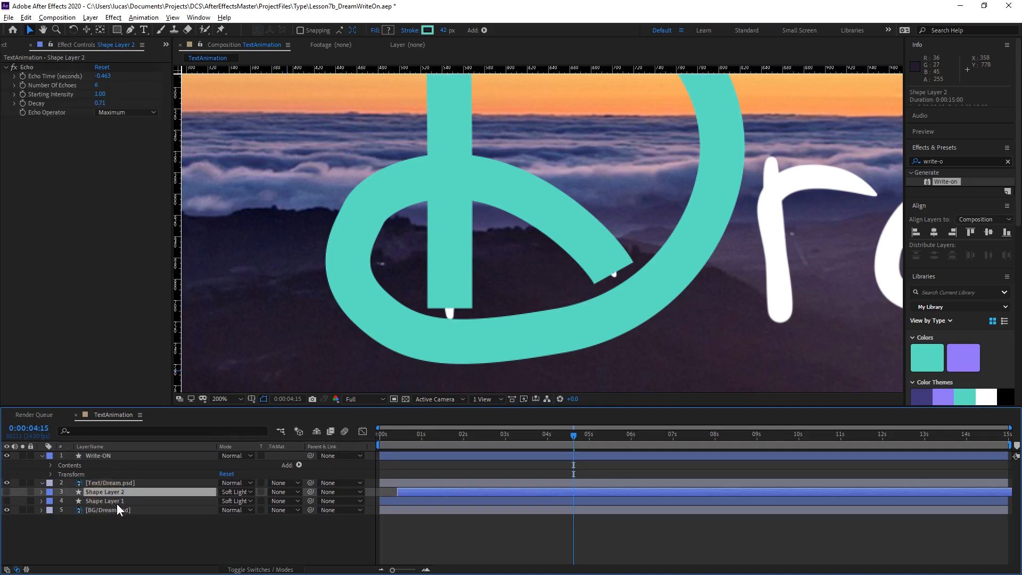
pyautogui.click(103, 455)
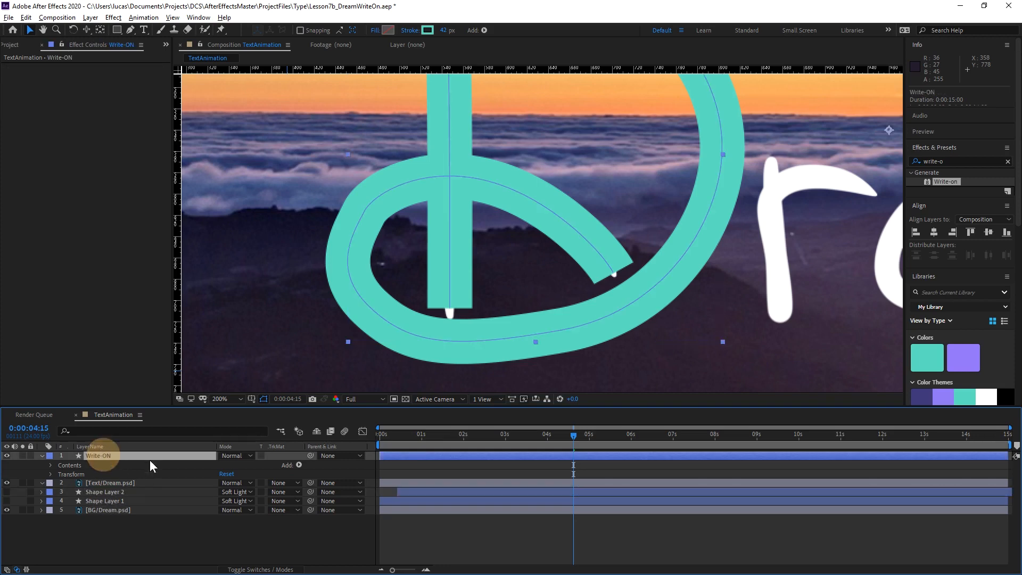
pyautogui.click(51, 465)
pyautogui.click(59, 474)
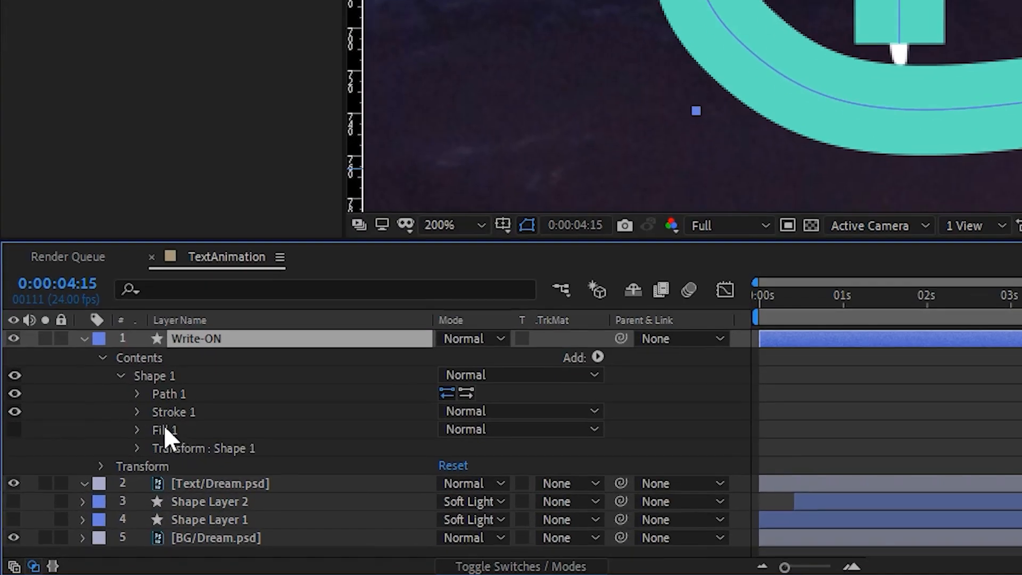
pyautogui.click(184, 428)
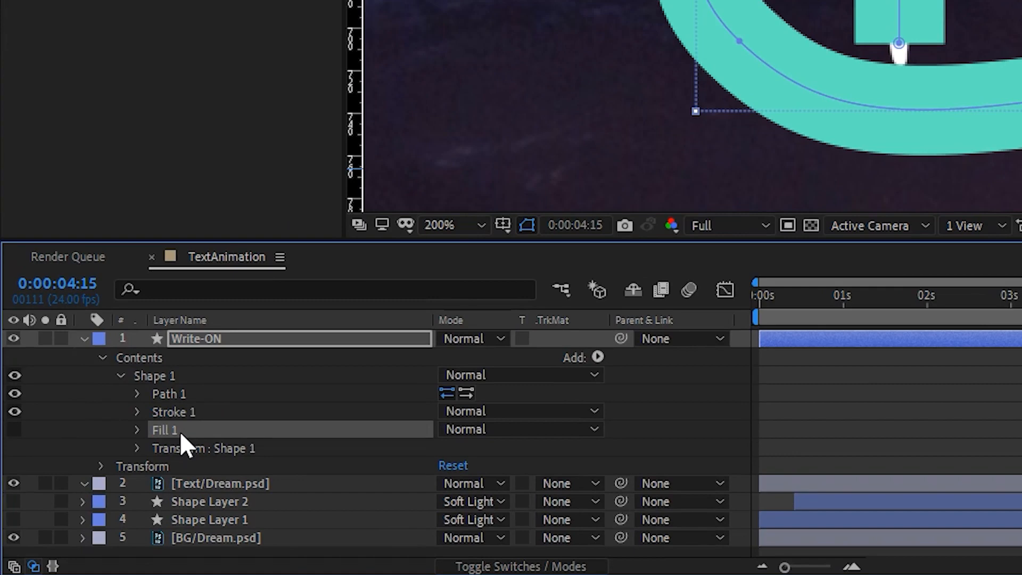
pyautogui.press('Delete')
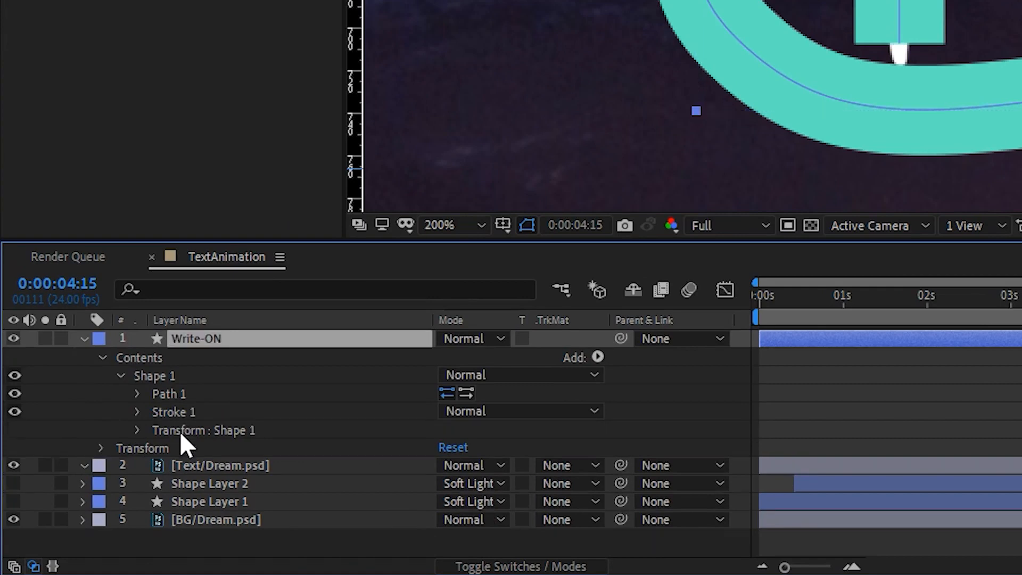
# Set the line cap of Stroke 1 in the Write-ON layer to Round Cap.
pyautogui.click(136, 410)
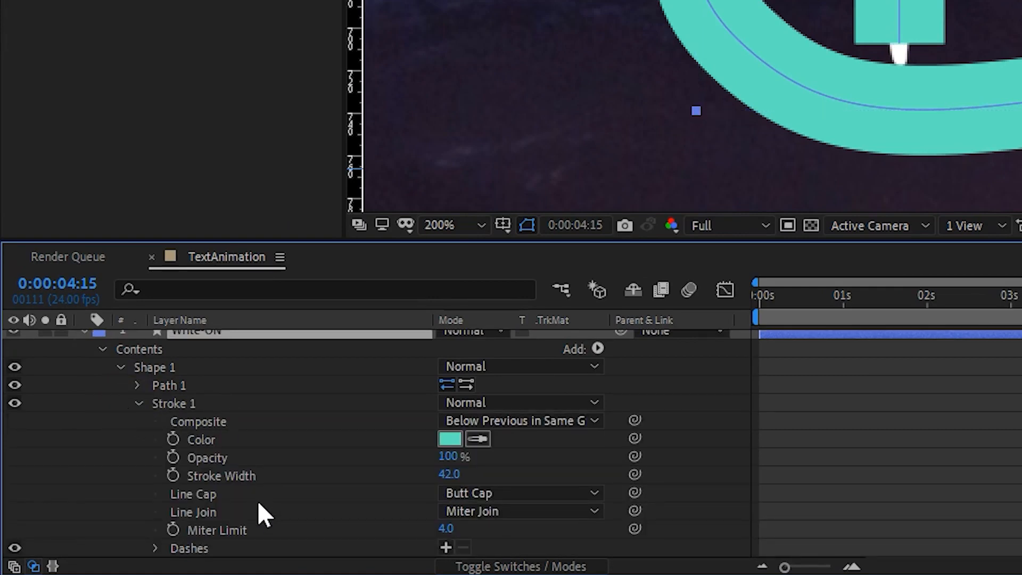
pyautogui.scroll(-3, 270, 498)
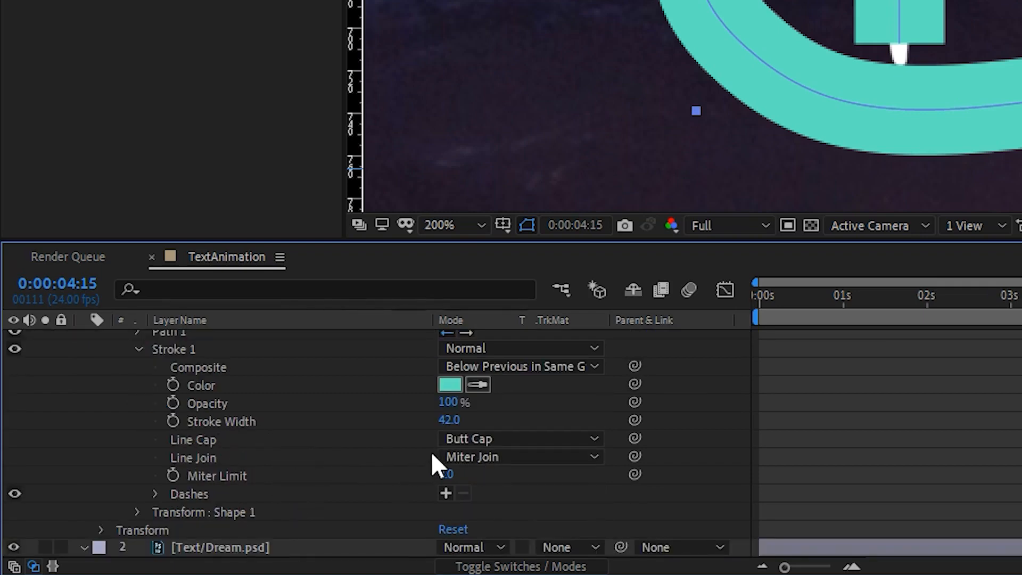
pyautogui.click(501, 442)
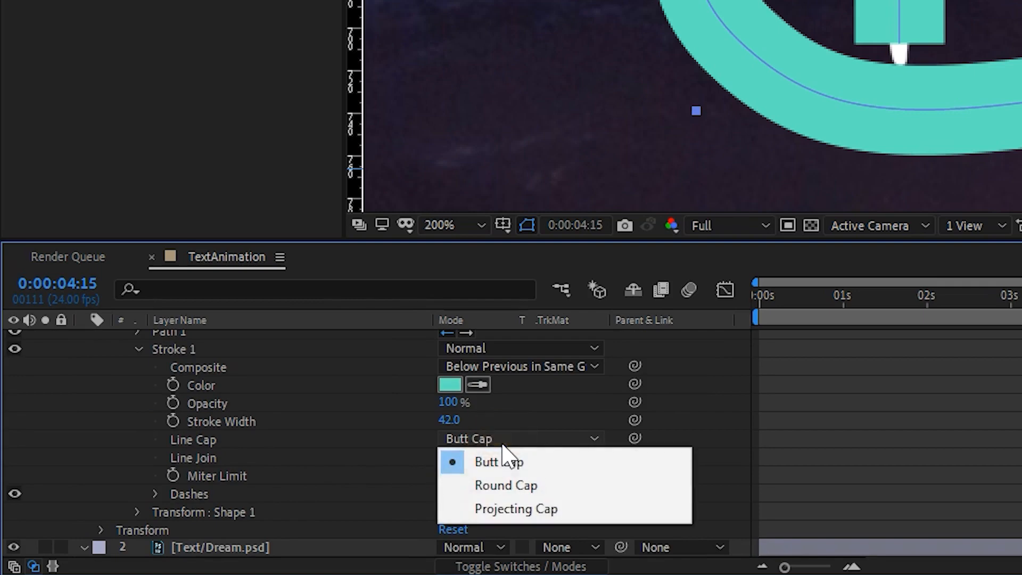
pyautogui.click(532, 484)
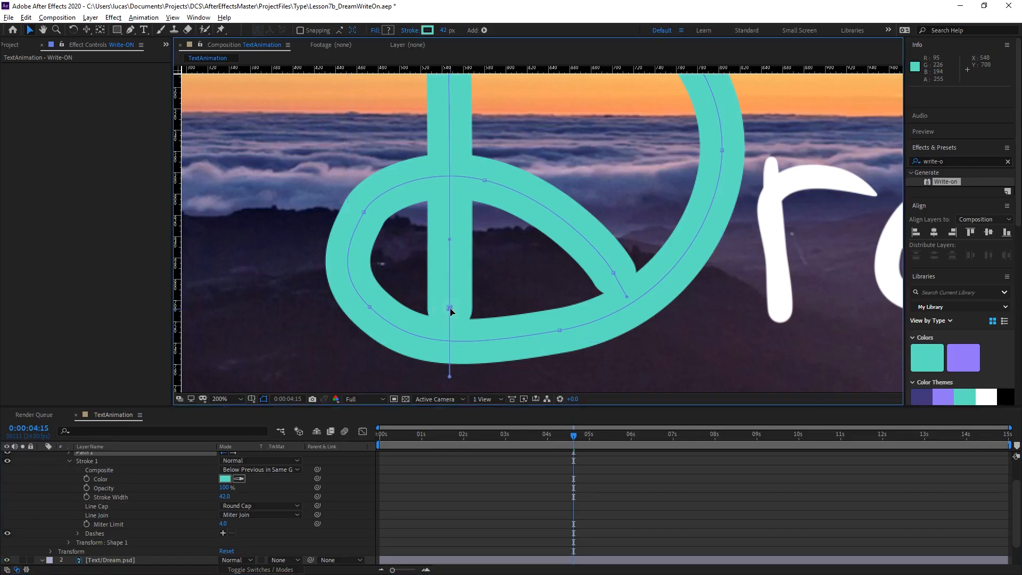
# Move the path's starting point at the bottom of the stem and its end point at the inner tail slightly upward.
pyautogui.moveTo(449, 312); pyautogui.dragTo(450, 300)
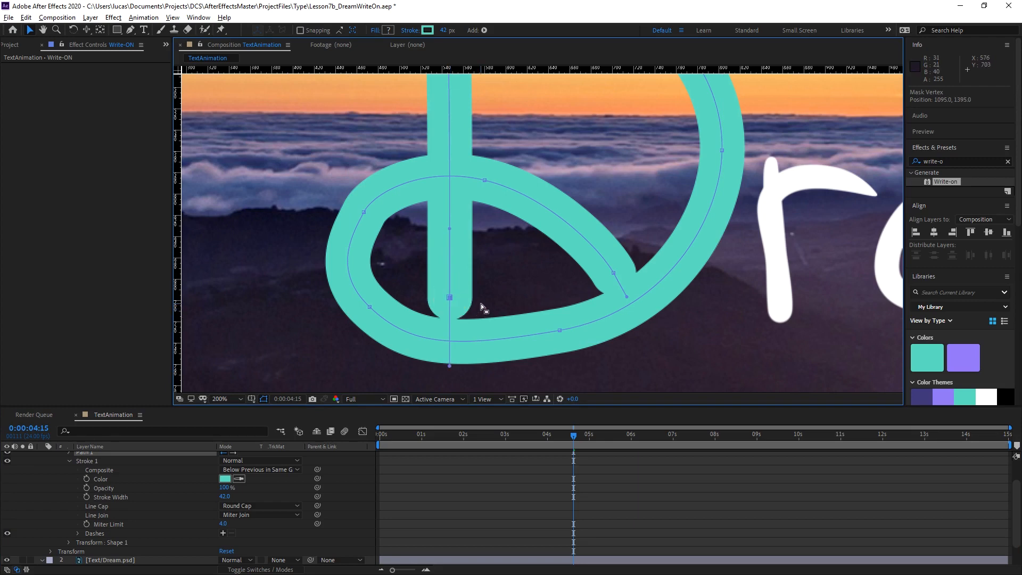
pyautogui.click(614, 273)
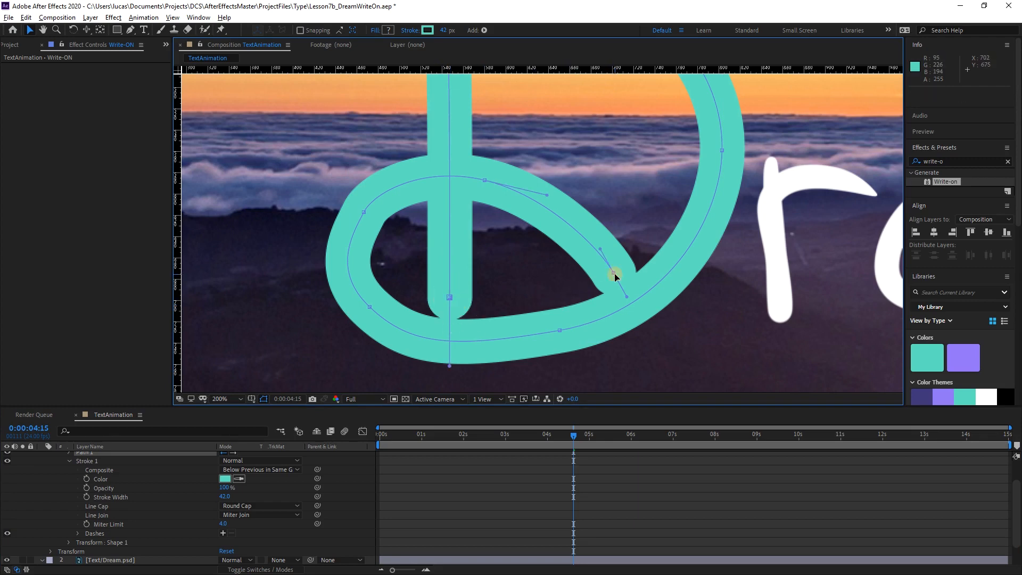
pyautogui.moveTo(613, 273)
pyautogui.mouseDown()
pyautogui.moveTo(596, 250)
pyautogui.moveTo(605, 259)
pyautogui.mouseUp()
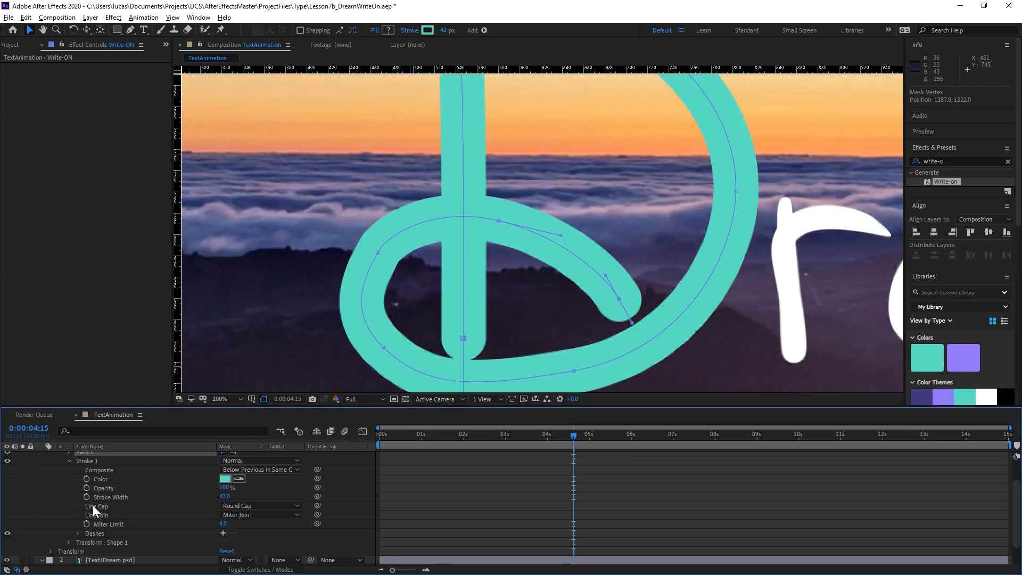
# Rename the Shape 1 group in the Write-ON layer as D.
pyautogui.scroll(3, 94, 500)
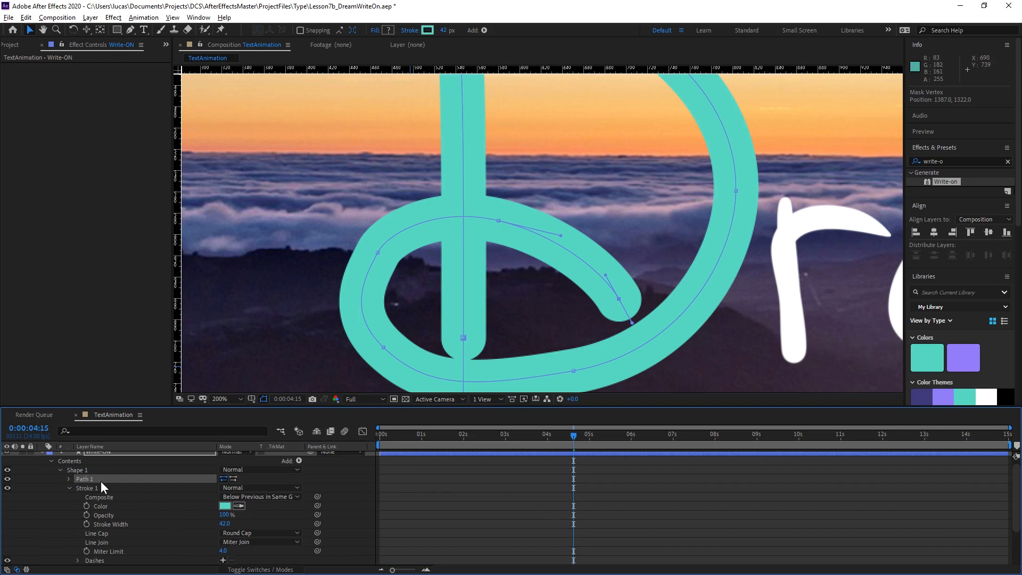
pyautogui.click(87, 471)
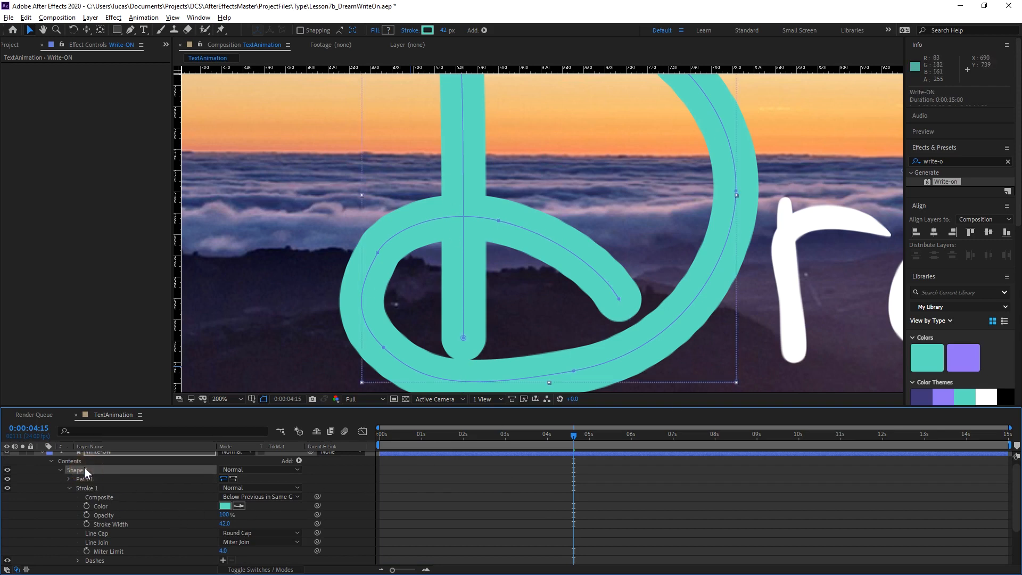
pyautogui.press('Return')
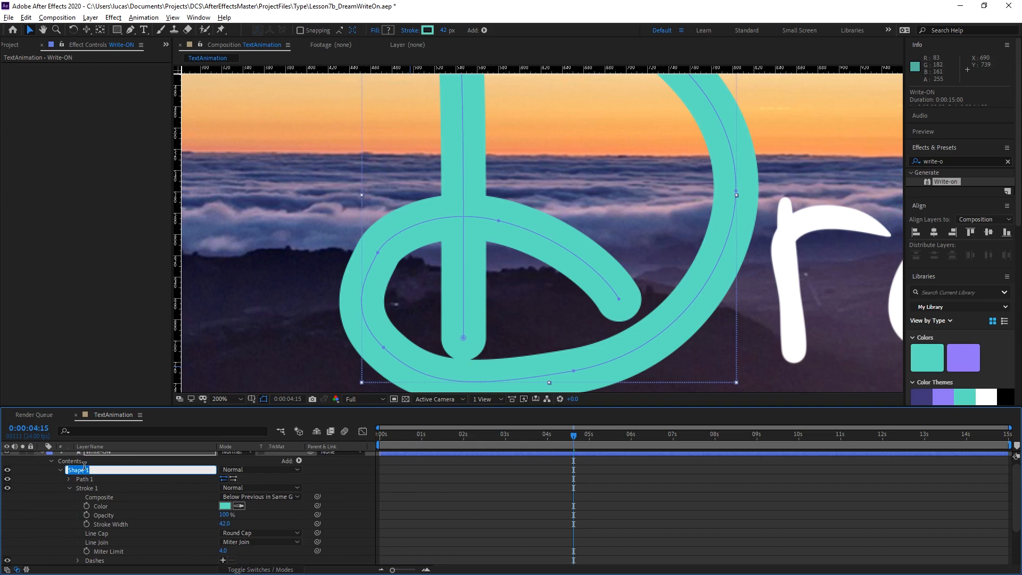
pyautogui.write('D')
pyautogui.press('Return')
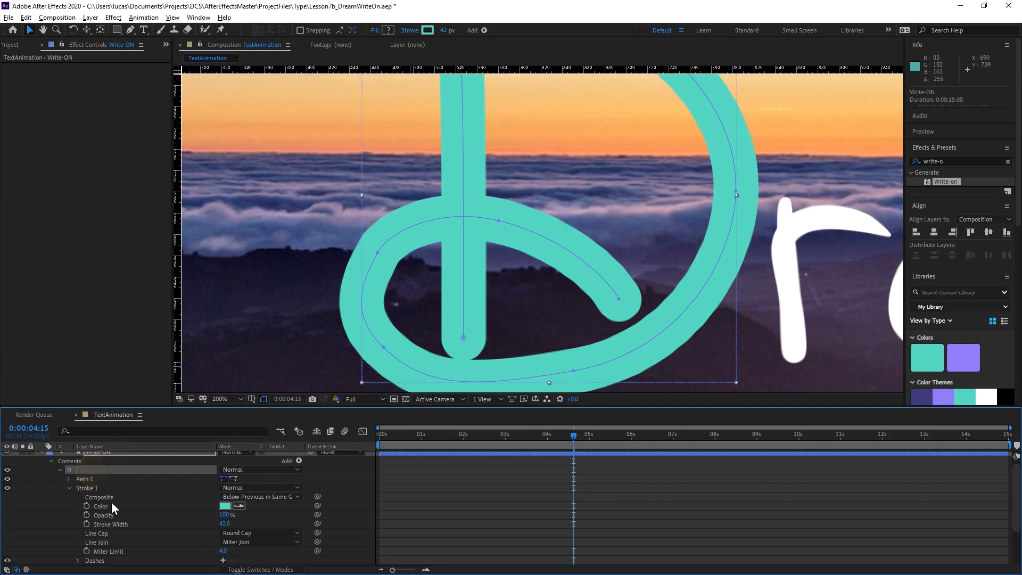
# Add Trim Paths to the D group and show its properties.
pyautogui.click(298, 460)
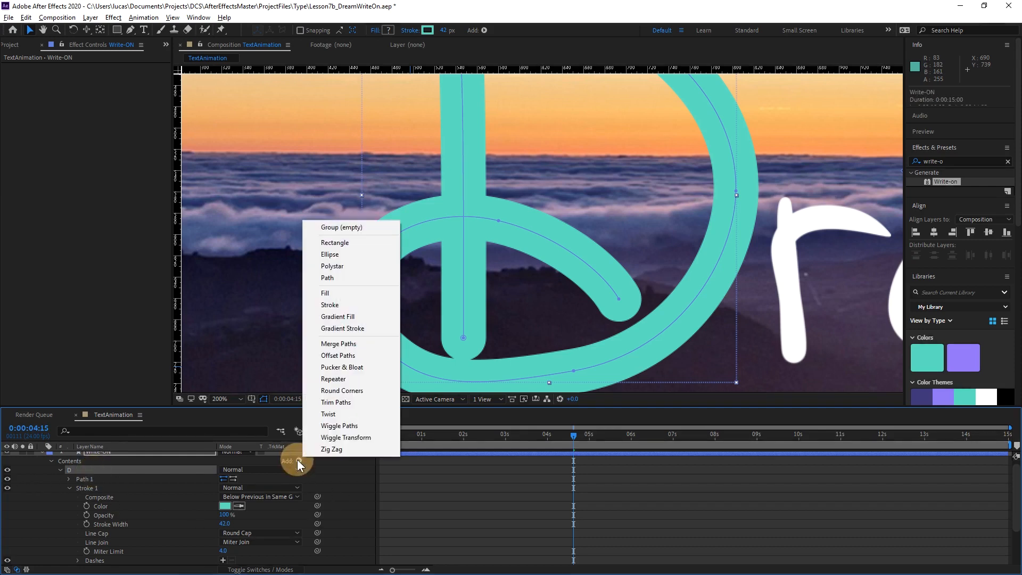
pyautogui.click(348, 408)
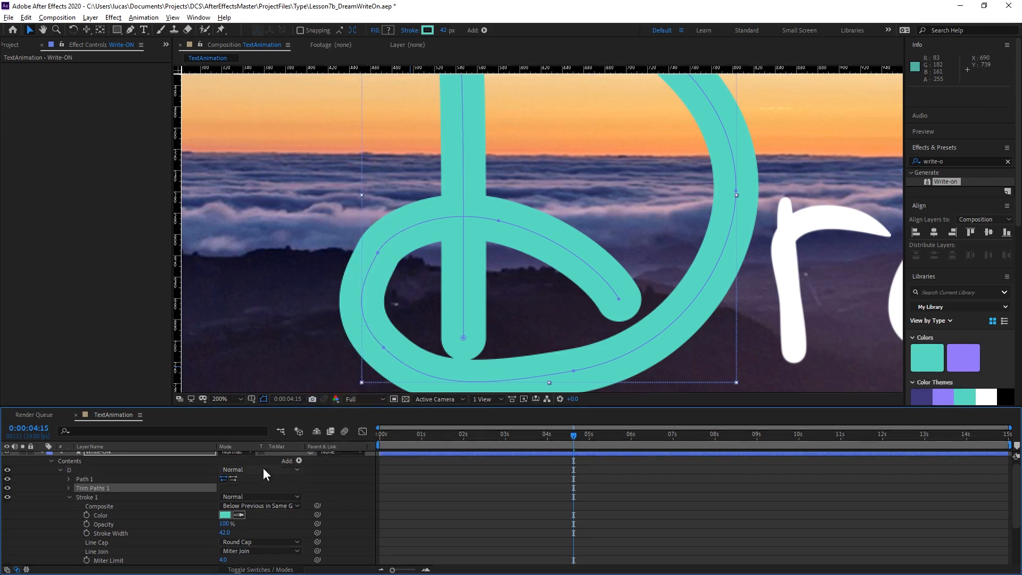
pyautogui.click(69, 487)
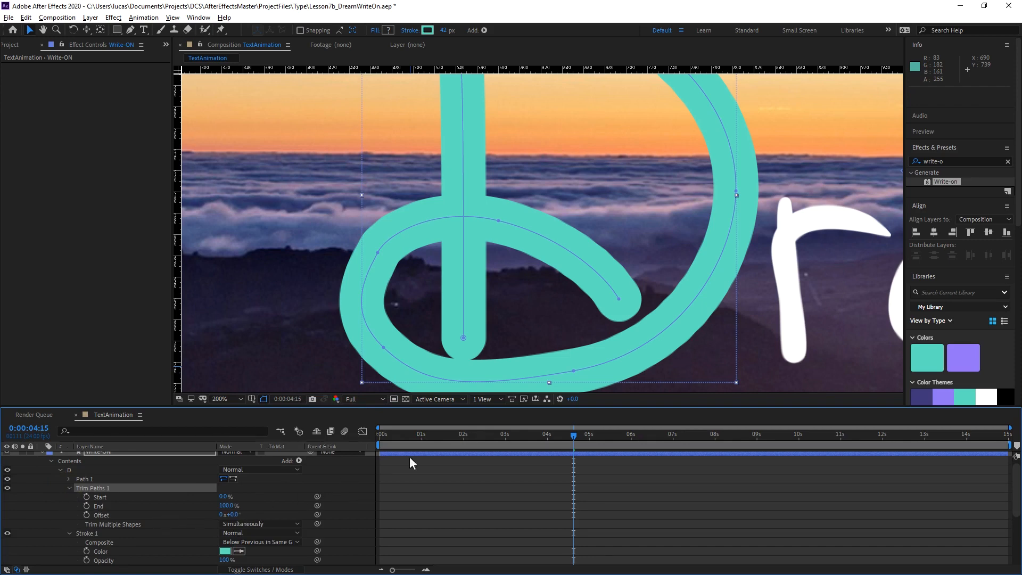
# Keyframe the End value of Trim Paths 1 from 0% at the composition start to 100% at 0:00:01:00.
pyautogui.scroll(-1, 493, 244)
pyautogui.moveTo(549, 217); pyautogui.dragTo(511, 250)
pyautogui.press('Home')
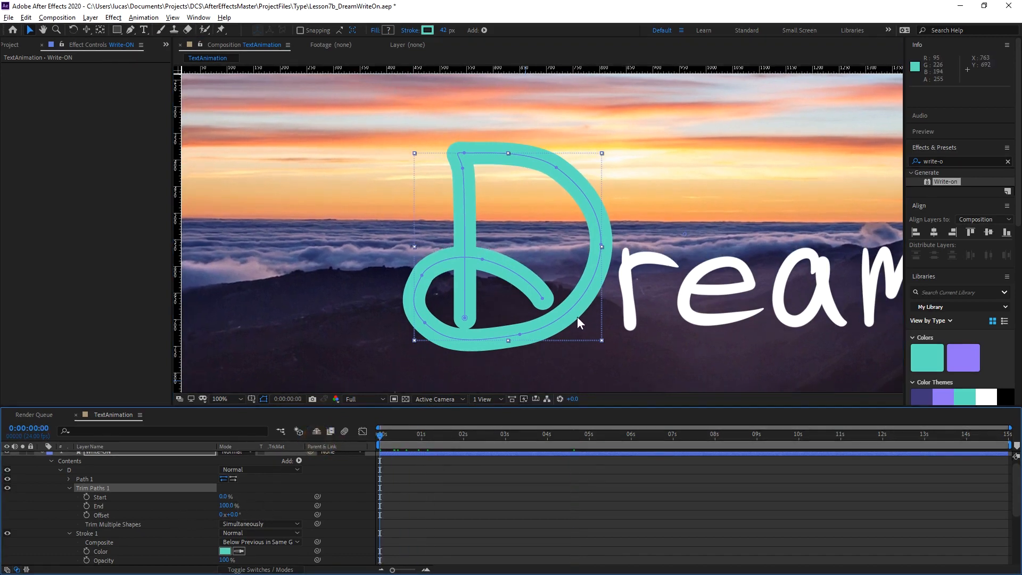
pyautogui.click(228, 505)
pyautogui.moveTo(229, 504); pyautogui.dragTo(185, 519)
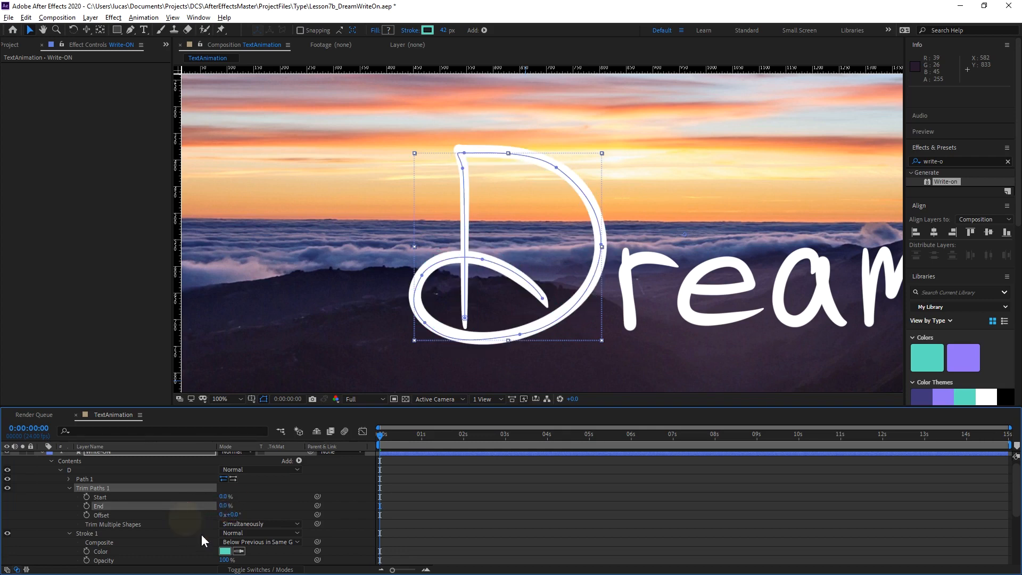
pyautogui.click(86, 507)
pyautogui.moveTo(387, 443); pyautogui.dragTo(422, 437)
pyautogui.moveTo(225, 505); pyautogui.dragTo(293, 503)
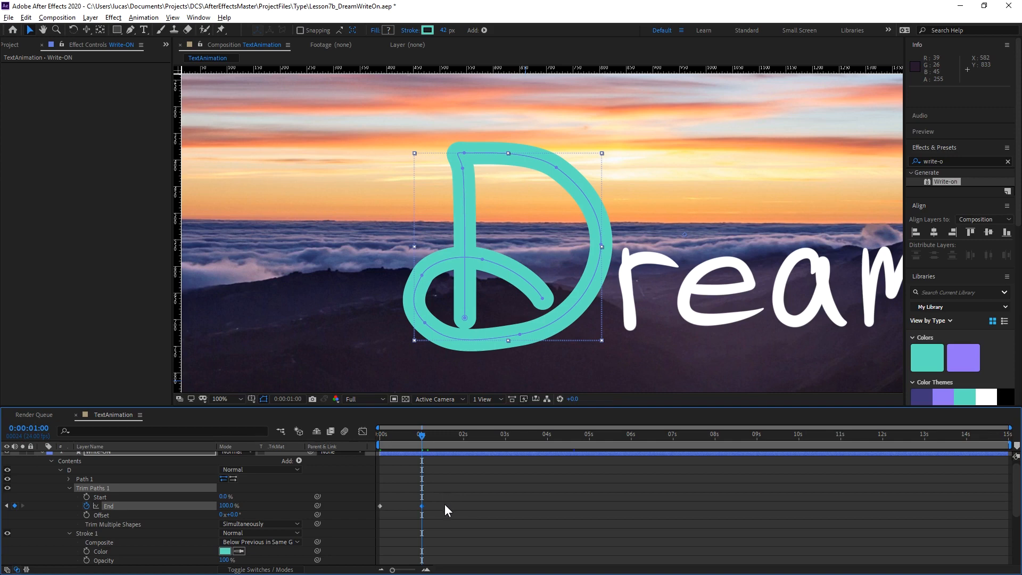
# Apply Easy Ease to both End keyframes and preview the D being drawn from the start.
pyautogui.moveTo(454, 489); pyautogui.dragTo(382, 524)
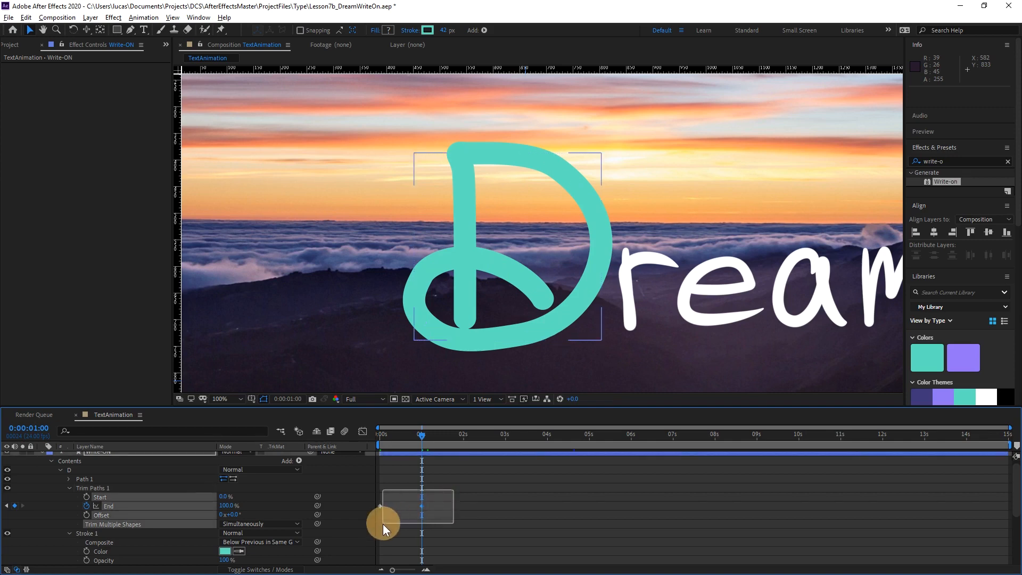
pyautogui.moveTo(442, 499); pyautogui.dragTo(376, 517)
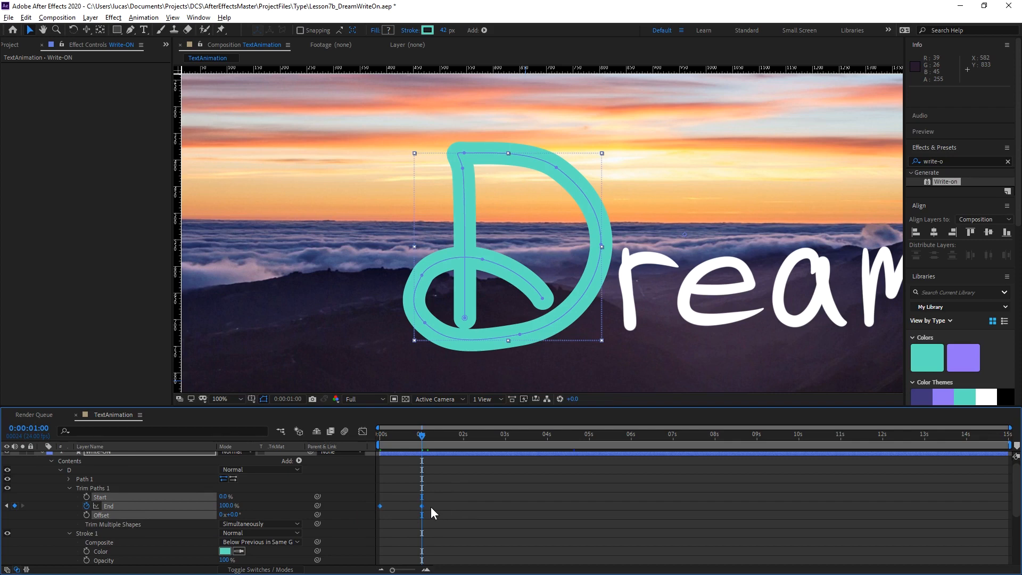
pyautogui.press('Home')
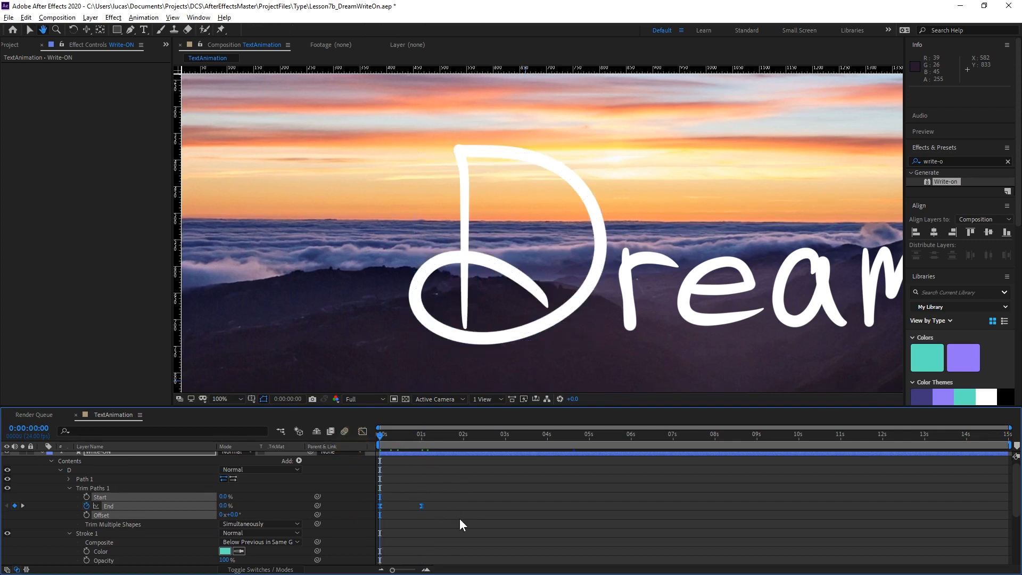
pyautogui.press('space')
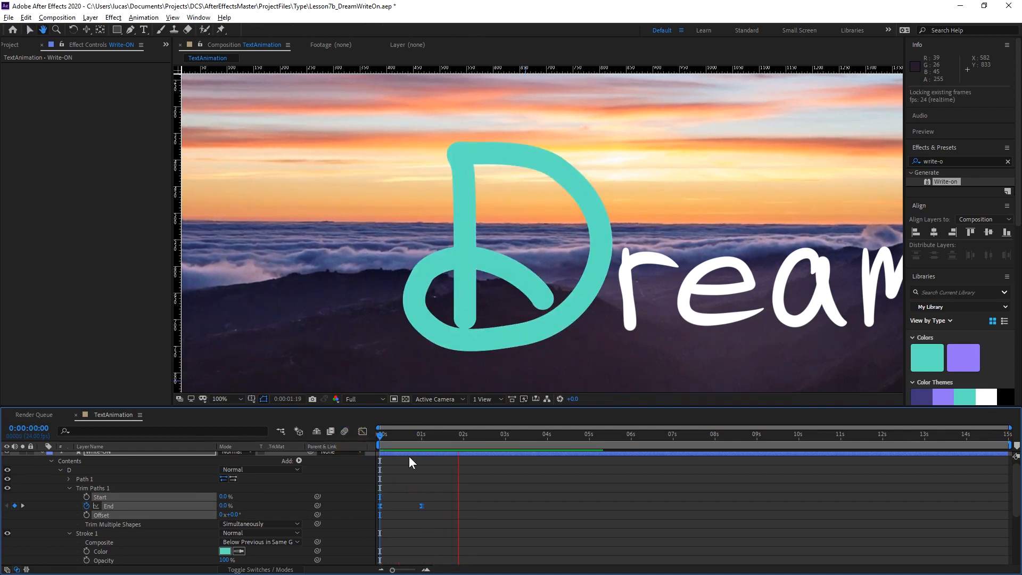
pyautogui.press('space')
pyautogui.press('space')
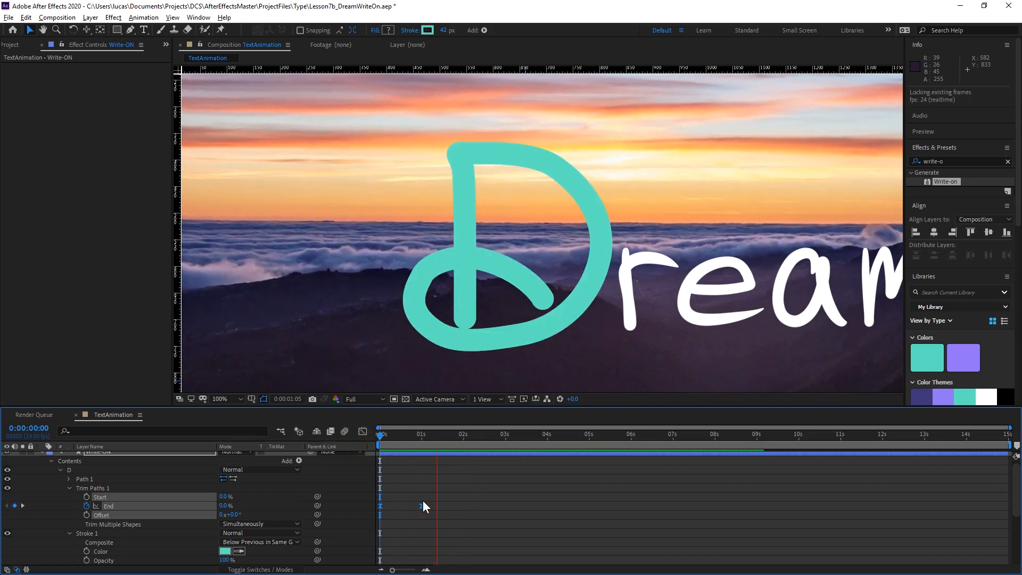
# Add an End keyframe at 0:00:00:07, where the stroke reaches the top of the D's stem.
pyautogui.click(402, 434)
pyautogui.moveTo(402, 435)
pyautogui.mouseDown()
pyautogui.moveTo(385, 430)
pyautogui.moveTo(394, 432)
pyautogui.mouseUp()
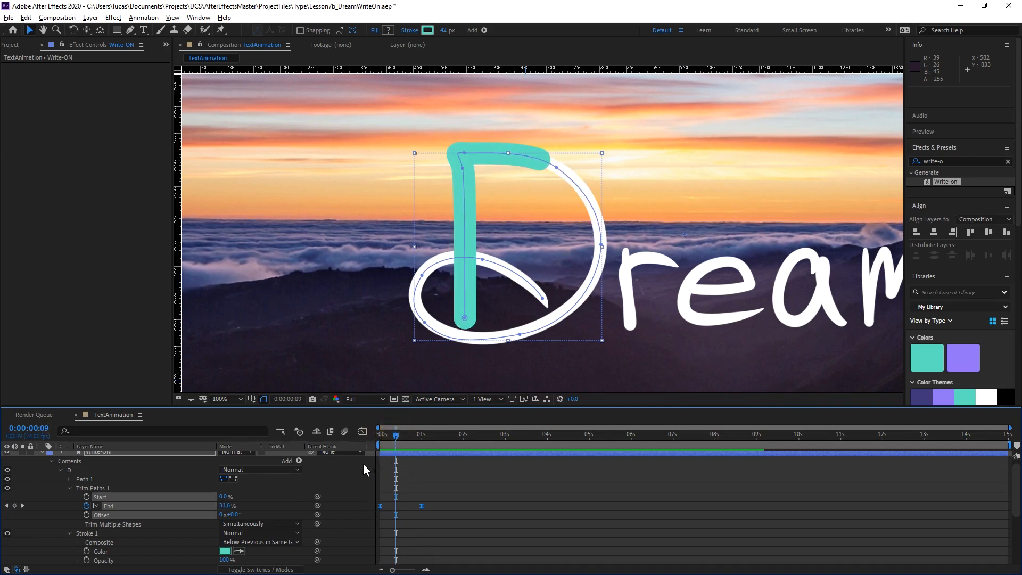
pyautogui.click(364, 431)
pyautogui.moveTo(398, 512)
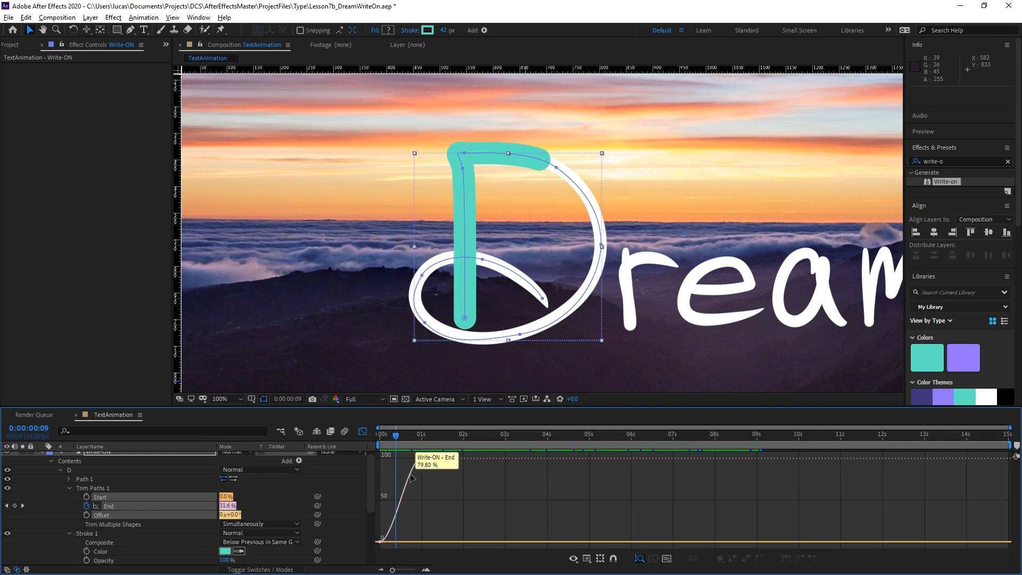
pyautogui.click(363, 433)
pyautogui.moveTo(395, 436)
pyautogui.mouseDown()
pyautogui.moveTo(377, 435)
pyautogui.moveTo(392, 433)
pyautogui.mouseUp()
pyautogui.click(394, 434)
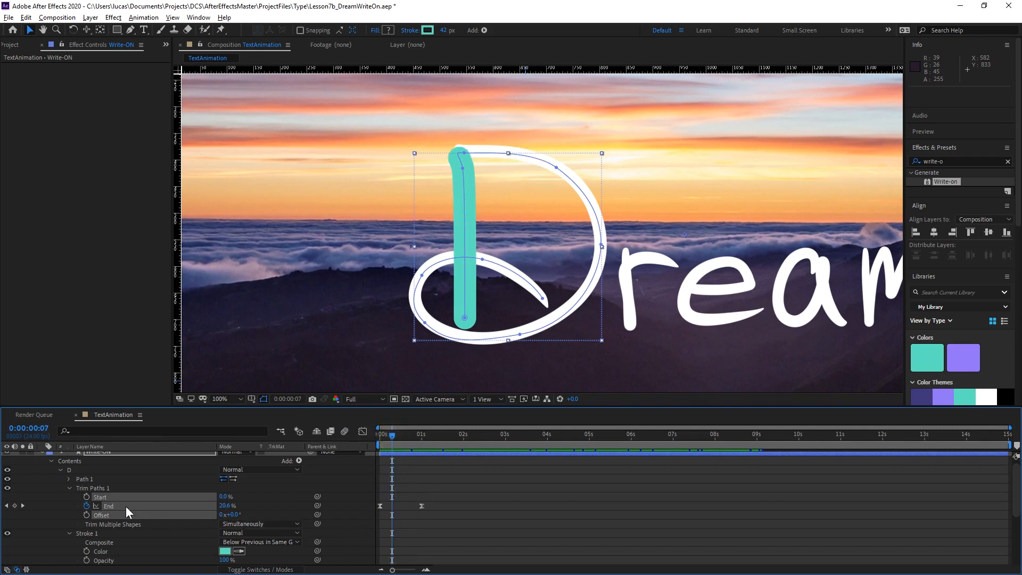
pyautogui.click(14, 505)
# Show the End curve in the Graph Editor, framed on its first second in a taller timeline, with the current time at 0:00:00:07.
pyautogui.click(363, 432)
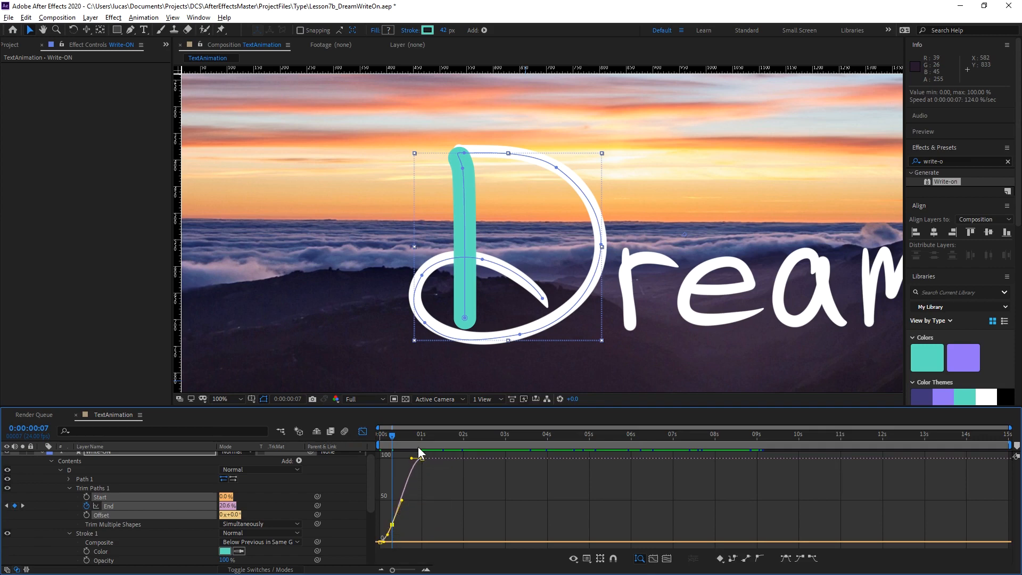
pyautogui.scroll(5, 410, 463)
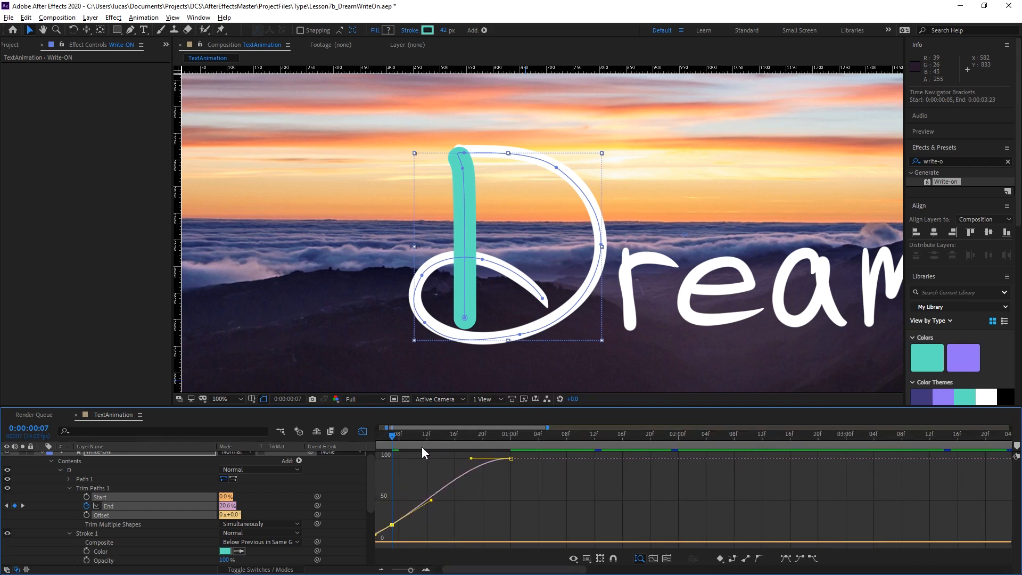
pyautogui.moveTo(412, 436); pyautogui.dragTo(292, 452)
pyautogui.press('=')
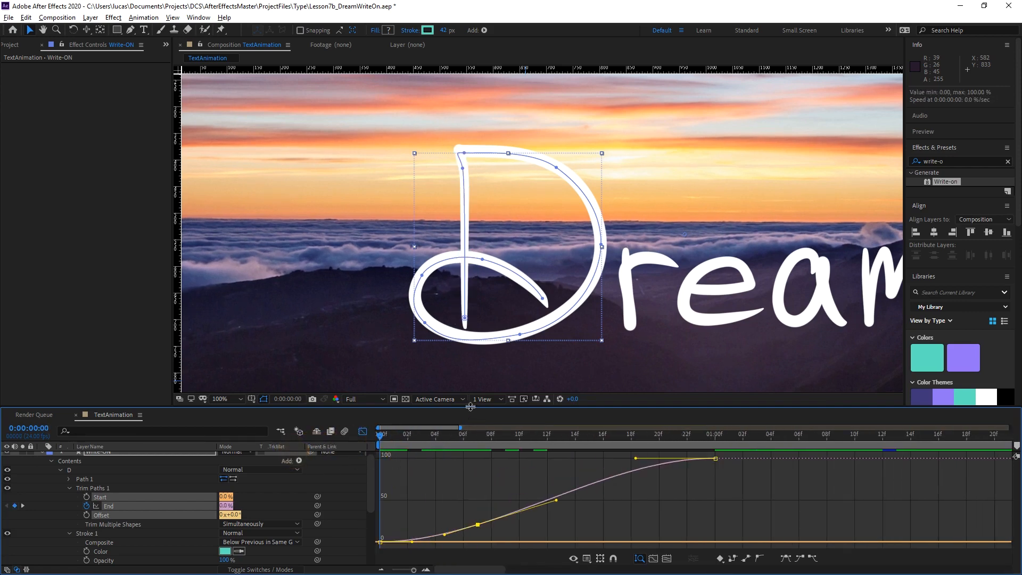
pyautogui.moveTo(470, 407); pyautogui.dragTo(465, 353)
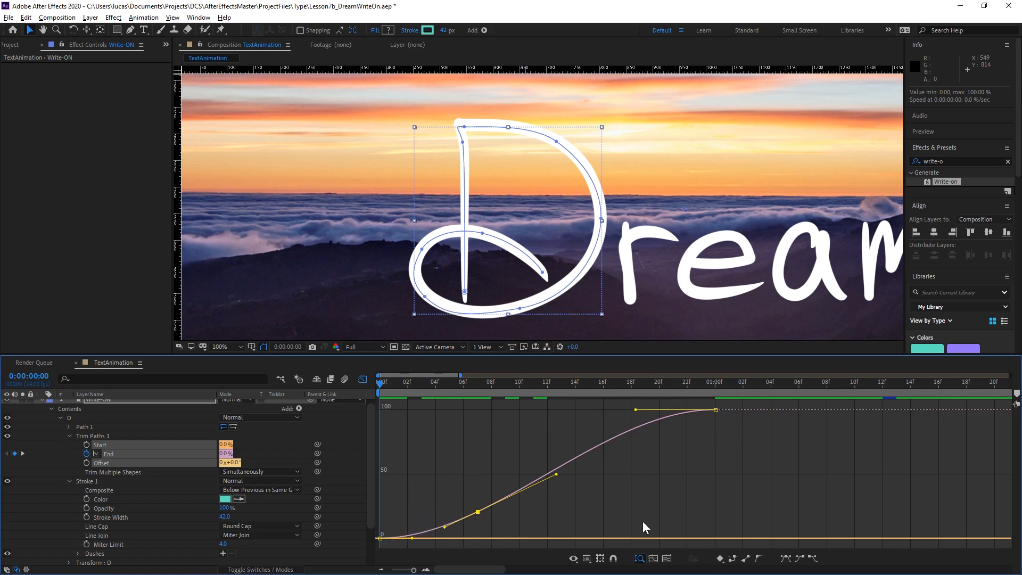
pyautogui.moveTo(384, 384)
pyautogui.mouseDown()
pyautogui.moveTo(605, 382)
pyautogui.moveTo(383, 423)
pyautogui.moveTo(516, 410)
pyautogui.moveTo(454, 427)
pyautogui.moveTo(481, 426)
pyautogui.mouseUp()
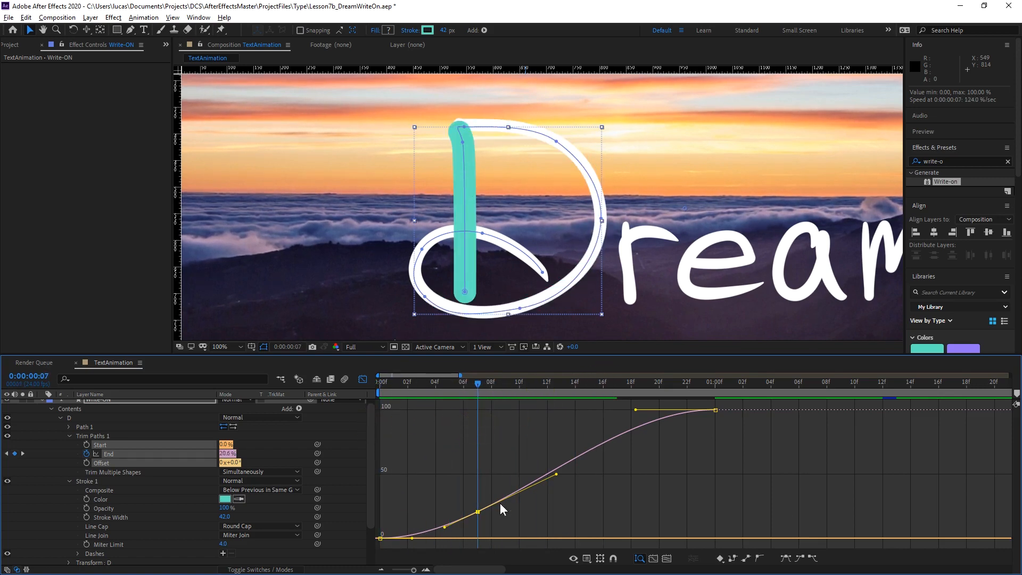
# Flatten the End curve at the 0:00:00:07 keyframe, preview the motion, and lengthen the keyframe's outgoing handle.
pyautogui.moveTo(555, 474); pyautogui.dragTo(516, 435)
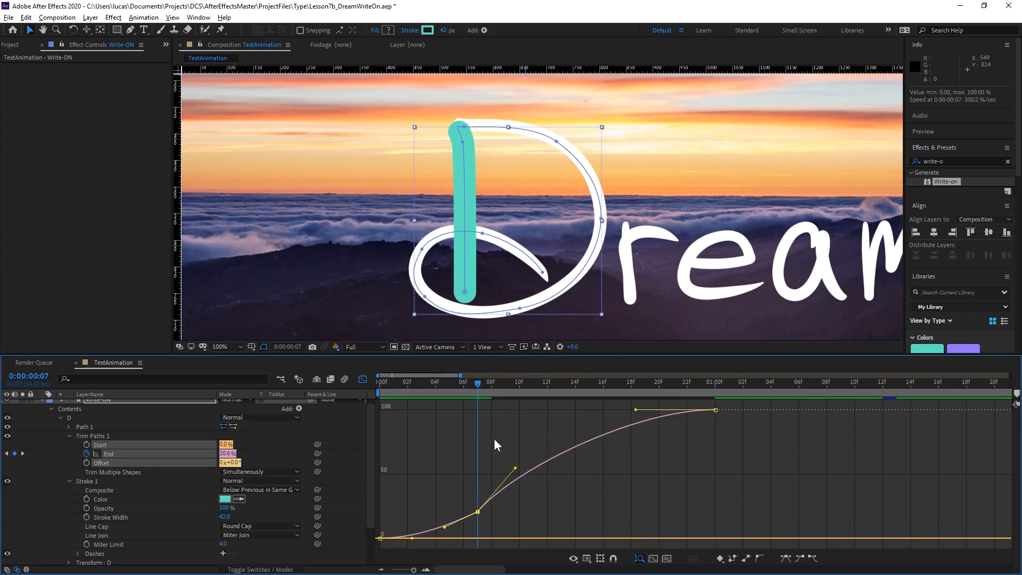
pyautogui.hotkey('ctrl', 'z')
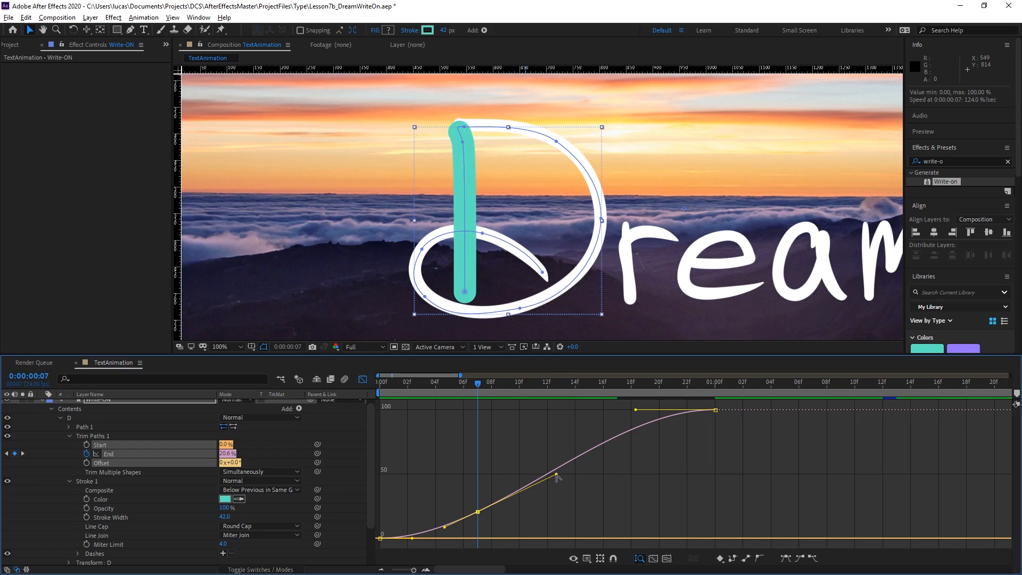
pyautogui.moveTo(556, 475); pyautogui.dragTo(527, 503)
pyautogui.moveTo(479, 383); pyautogui.dragTo(348, 395)
pyautogui.press('space')
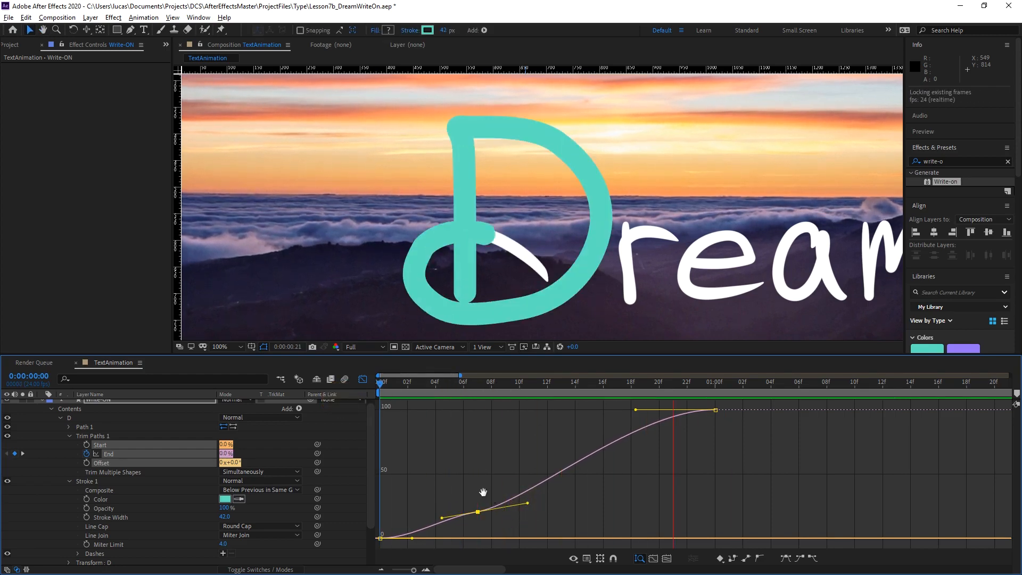
pyautogui.press('space')
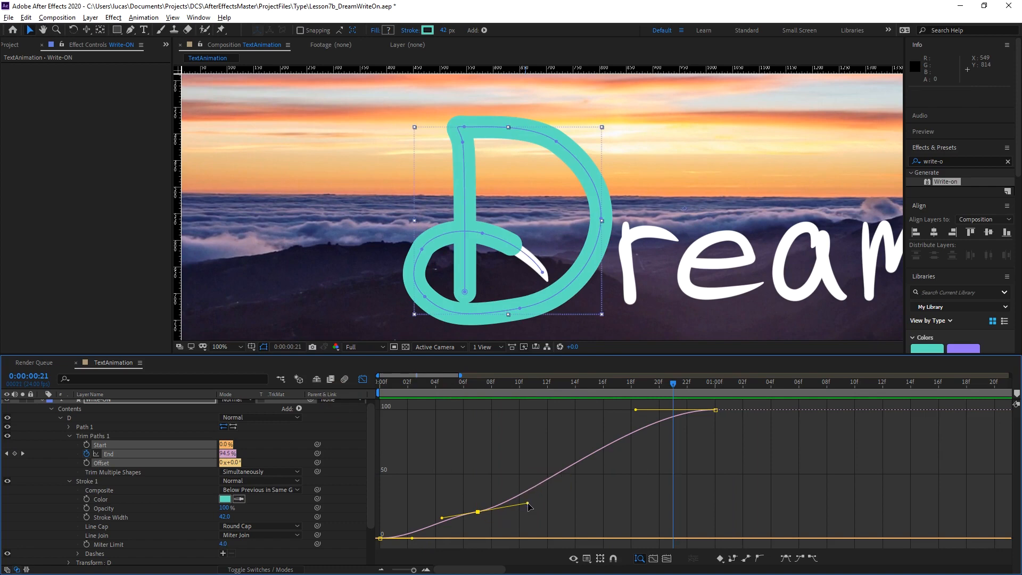
pyautogui.moveTo(527, 503); pyautogui.dragTo(570, 497)
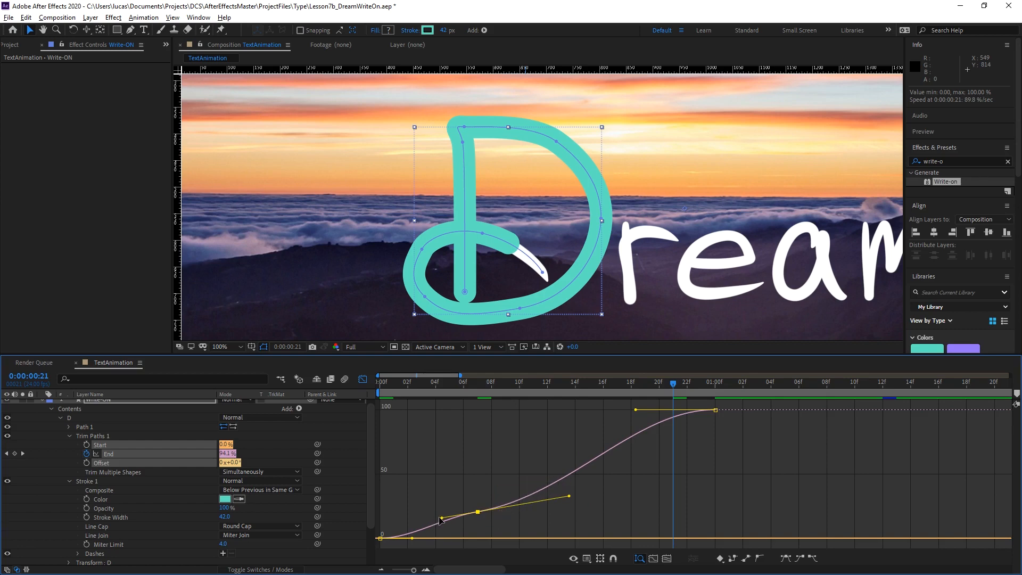
# Lengthen both handles of the middle End keyframe in the Graph Editor and preview the D being drawn from the start.
pyautogui.moveTo(441, 519); pyautogui.dragTo(427, 520)
pyautogui.moveTo(569, 497); pyautogui.dragTo(580, 496)
pyautogui.press('Home')
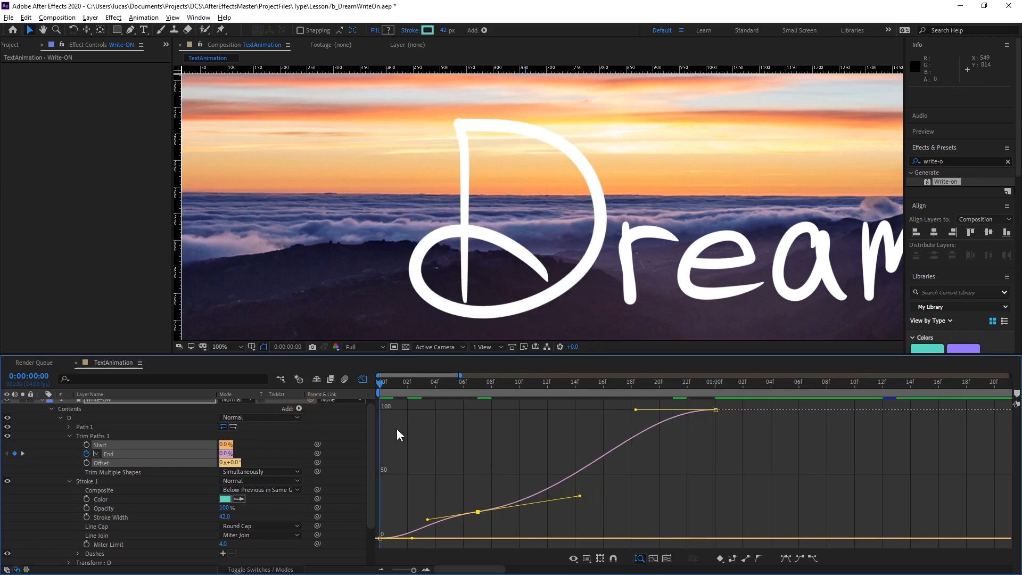
pyautogui.press('space')
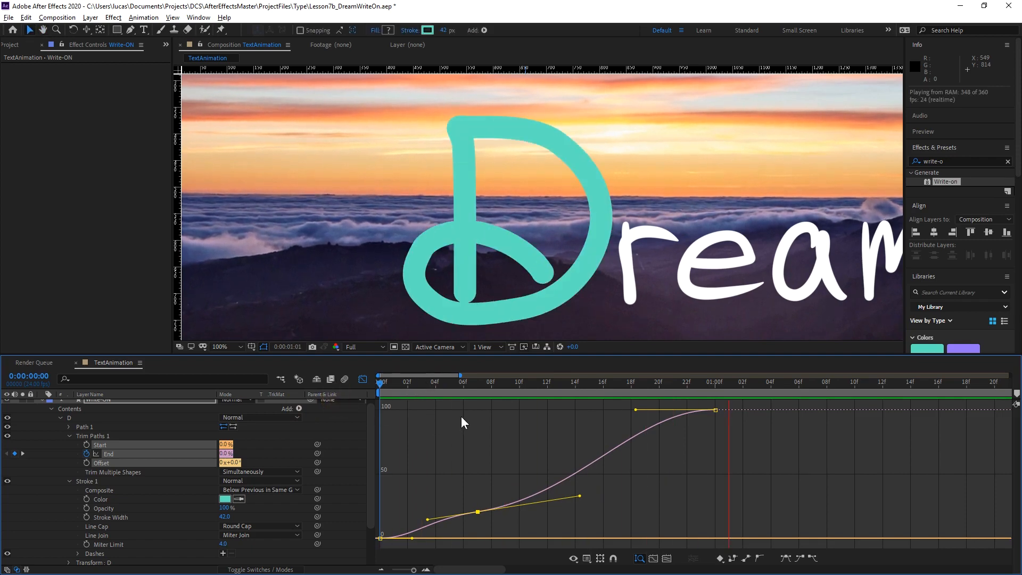
pyautogui.press('space')
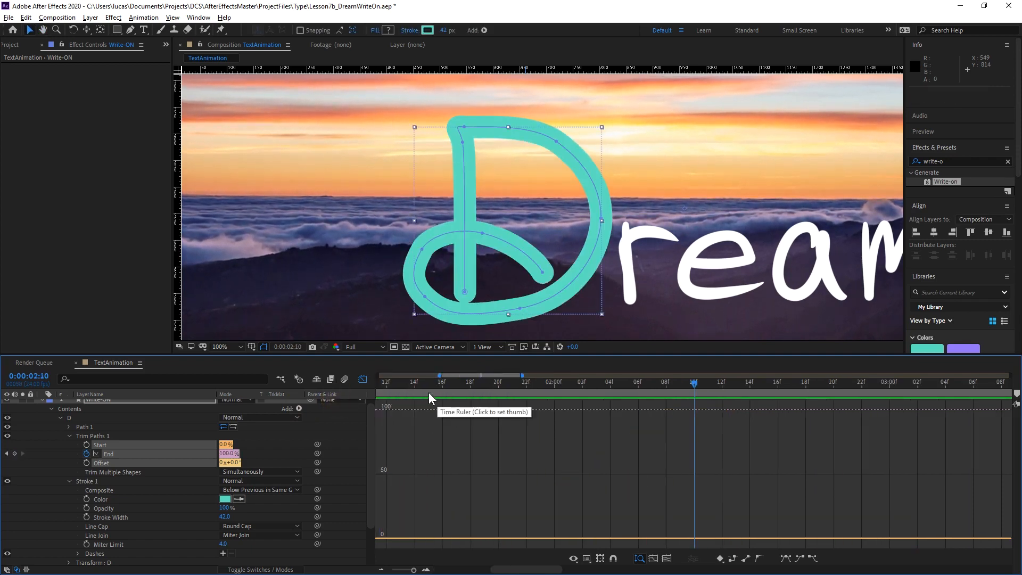
# Stretch all three End keyframes proportionally so the last one lands at about 0:00:02:04, and preview the slower drawing.
pyautogui.press('-')
pyautogui.press('-')
pyautogui.press('Home')
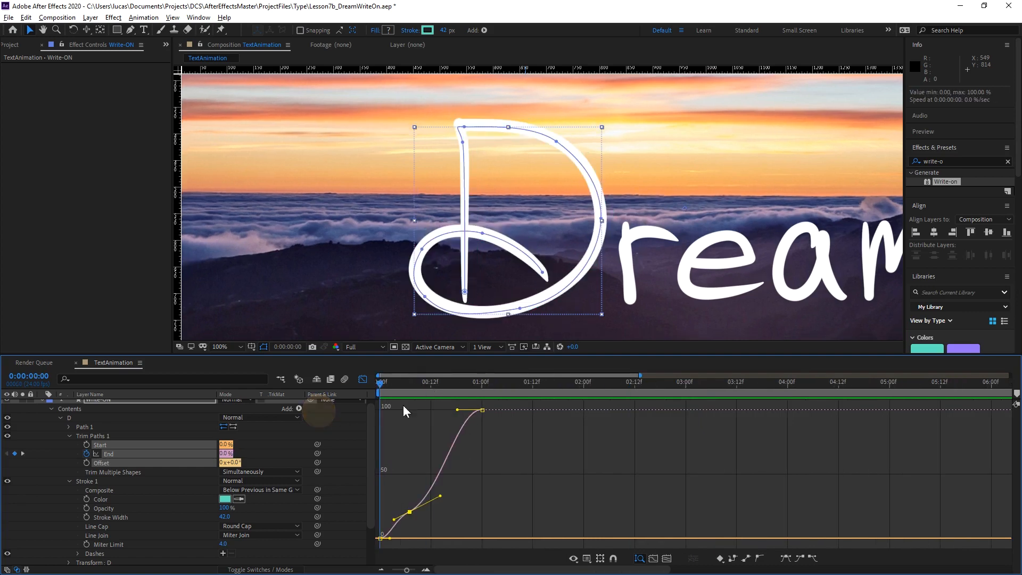
pyautogui.click(362, 379)
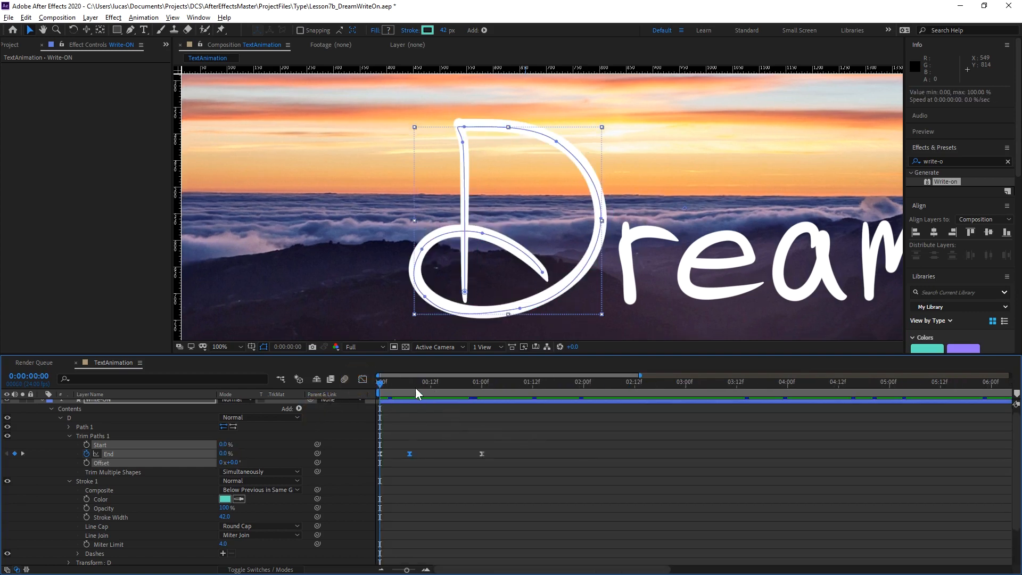
pyautogui.moveTo(575, 449); pyautogui.dragTo(423, 472)
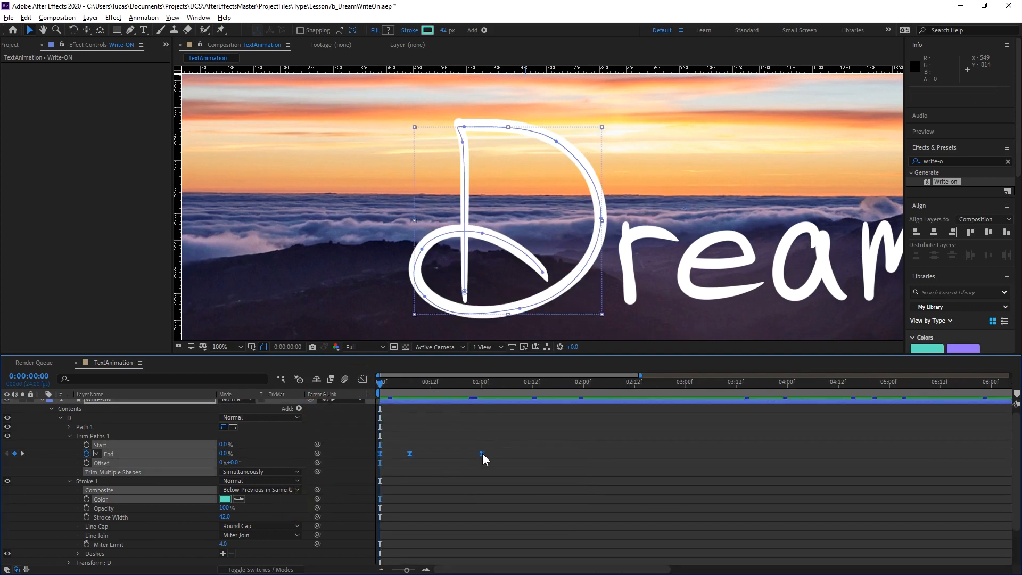
pyautogui.moveTo(483, 453); pyautogui.dragTo(600, 453)
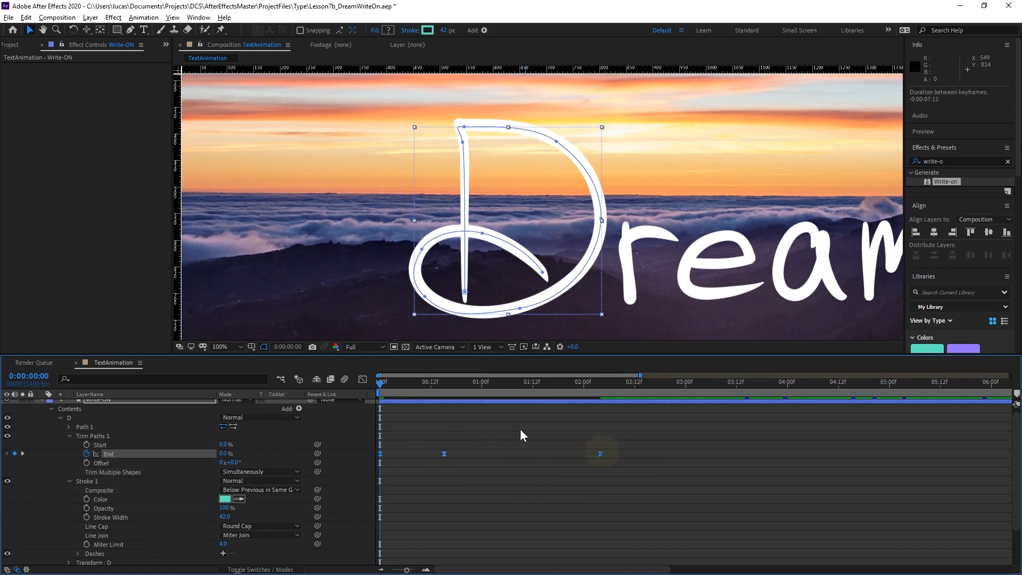
pyautogui.press('space')
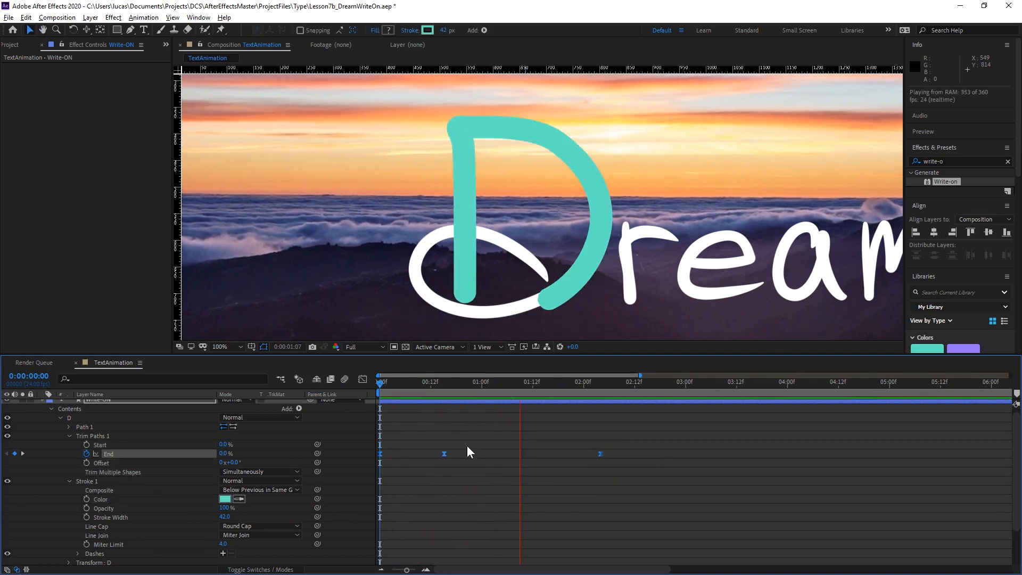
pyautogui.press('space')
# Flatten the End curve almost to horizontal at the 0:00:00:15 keyframe in the Graph Editor.
pyautogui.click(447, 381)
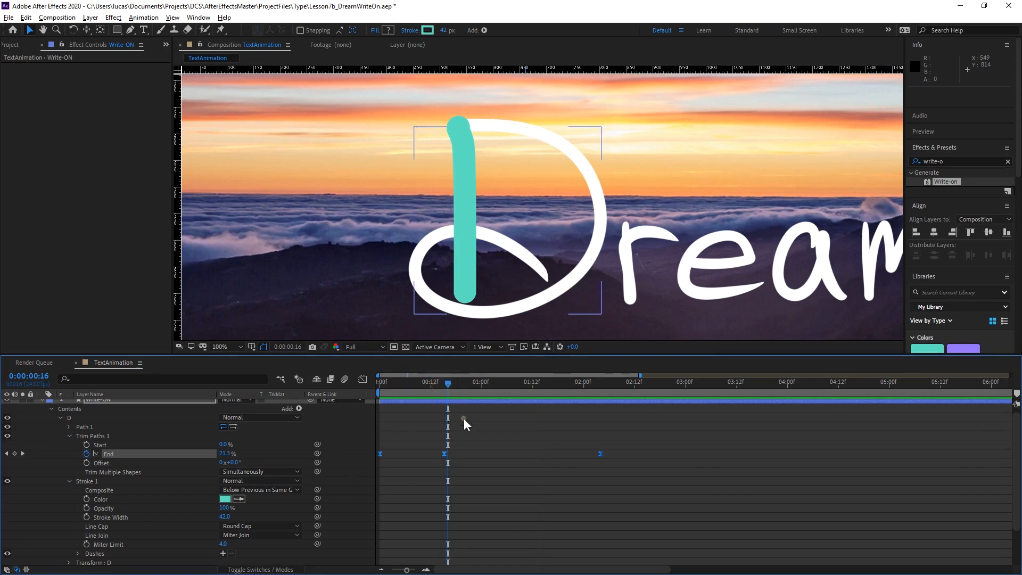
pyautogui.click(464, 417)
pyautogui.click(444, 381)
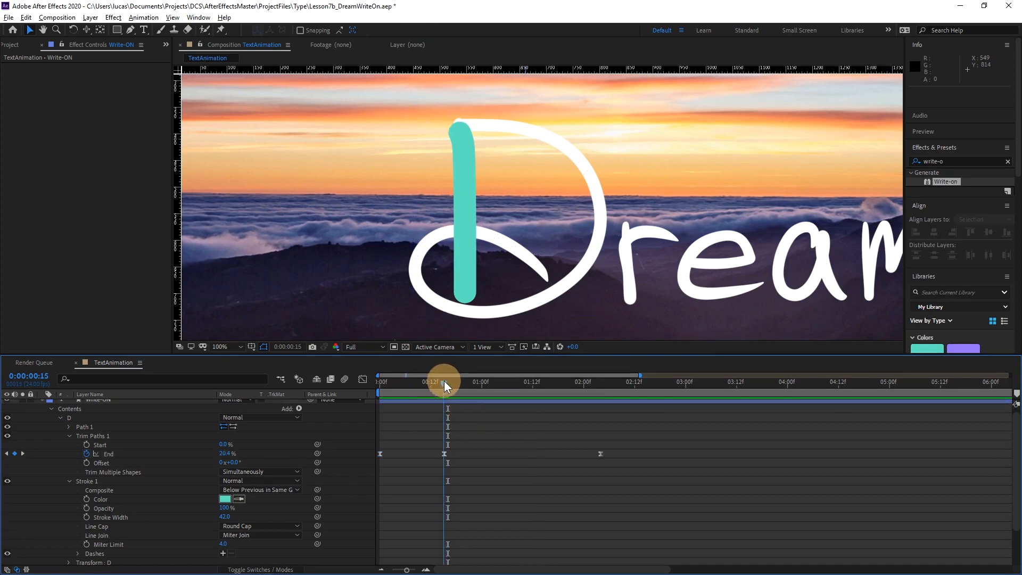
pyautogui.click(442, 453)
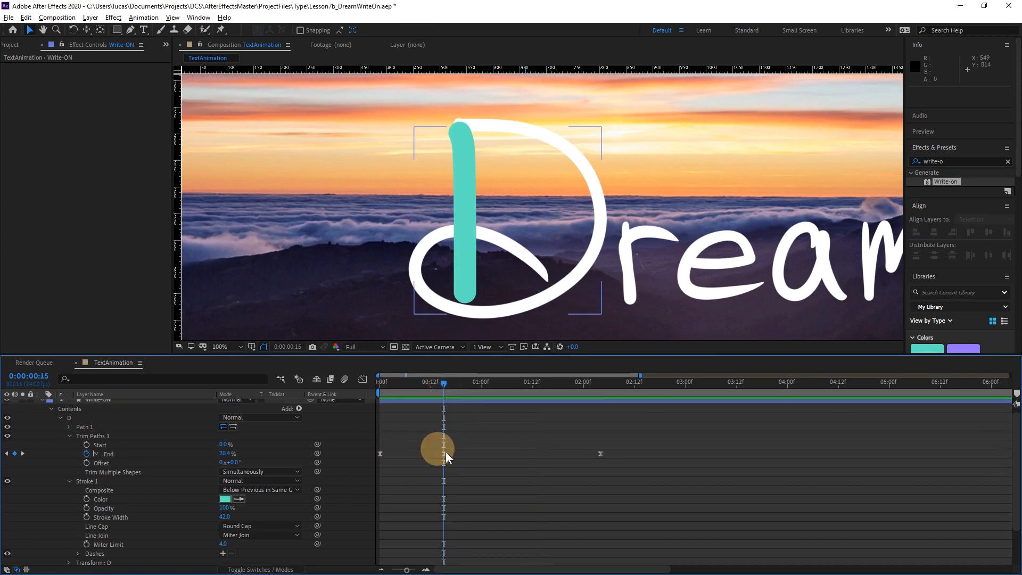
pyautogui.click(362, 379)
pyautogui.moveTo(509, 497); pyautogui.dragTo(512, 509)
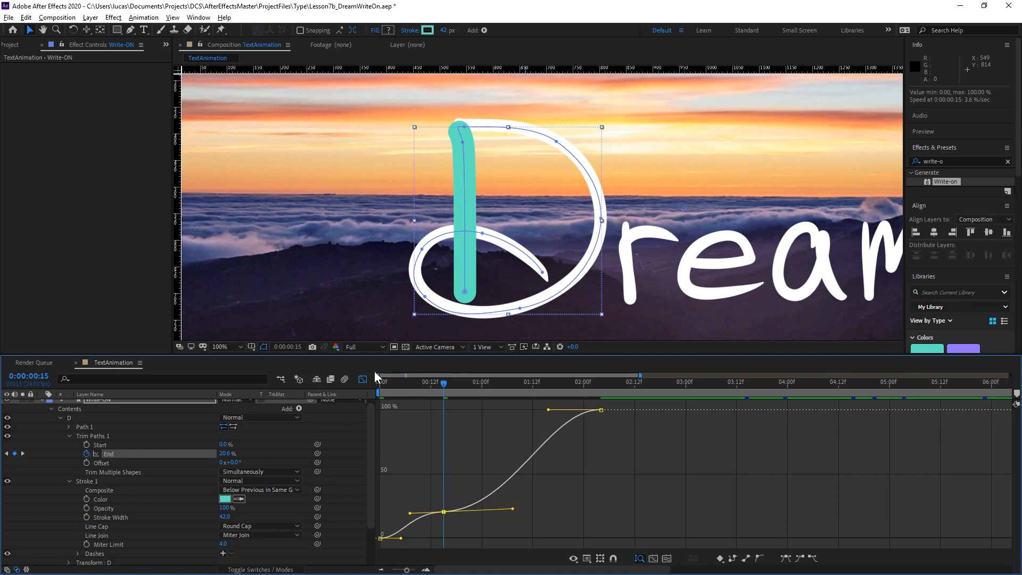
pyautogui.click(362, 379)
# Preview the D being drawn several times from the start to judge its pacing around the top of the stem.
pyautogui.press('space')
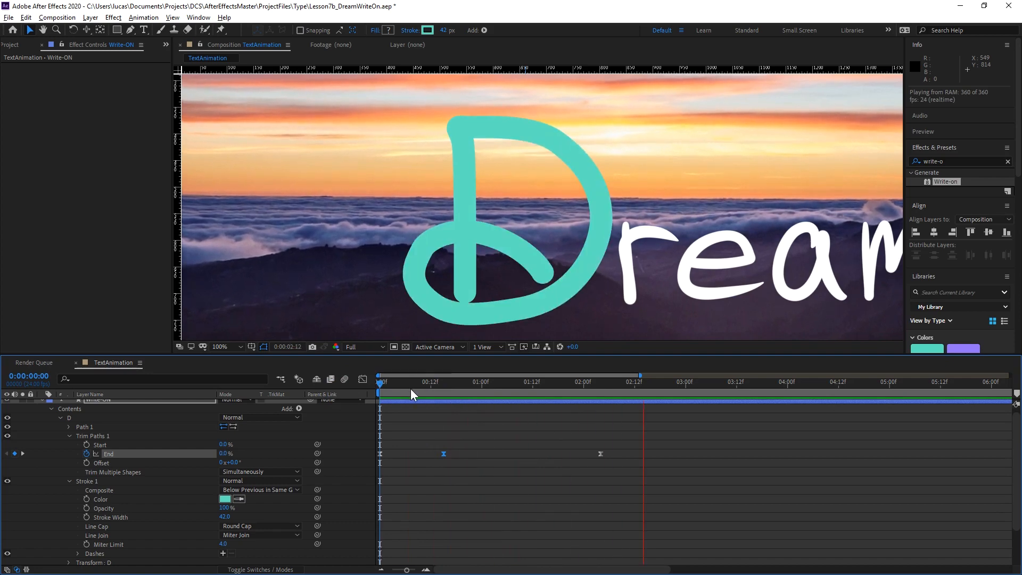
pyautogui.press('space')
pyautogui.press('space')
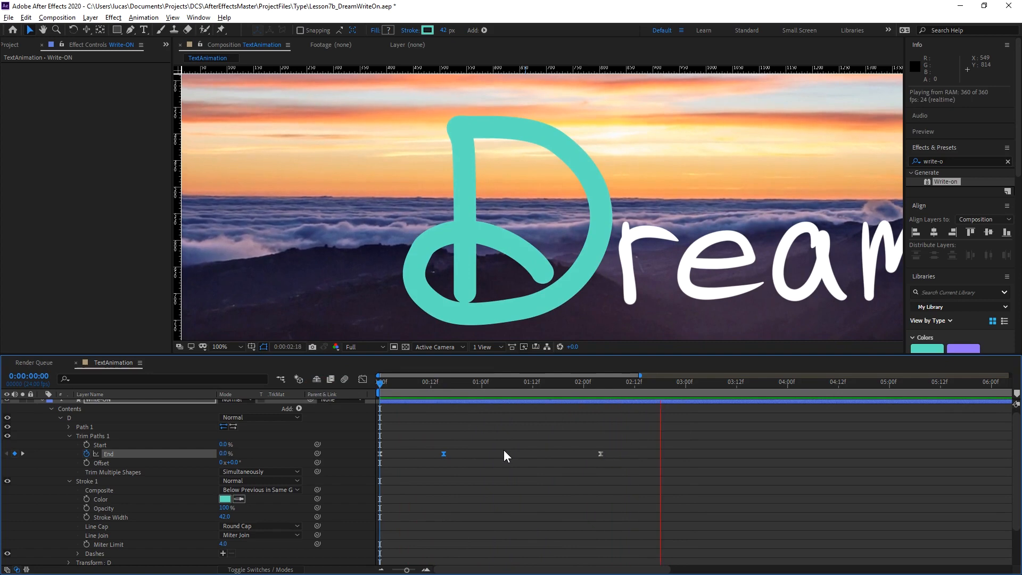
pyautogui.press('space')
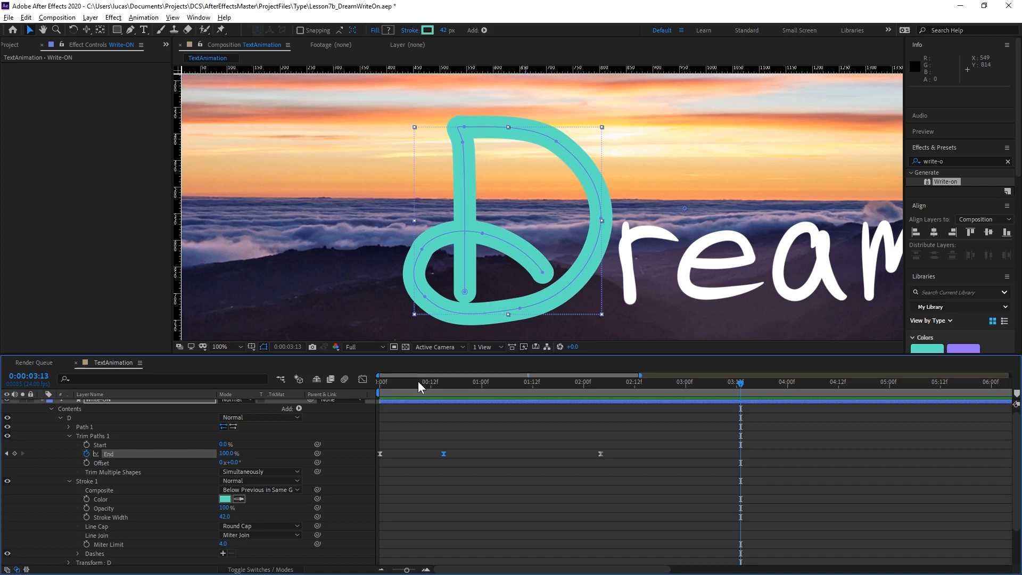
pyautogui.moveTo(417, 381); pyautogui.dragTo(347, 391)
pyautogui.press('space')
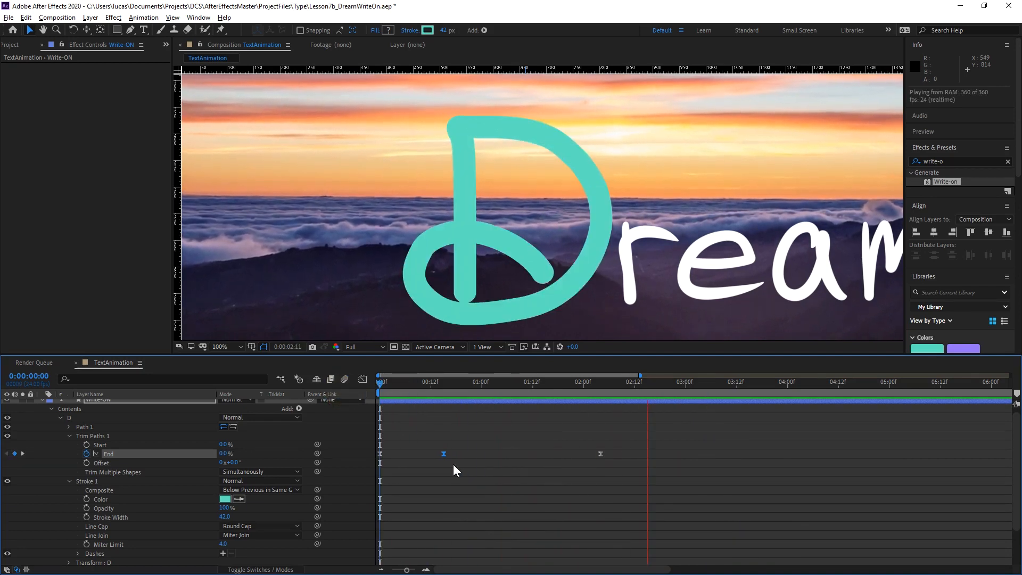
pyautogui.press('space')
pyautogui.press('space')
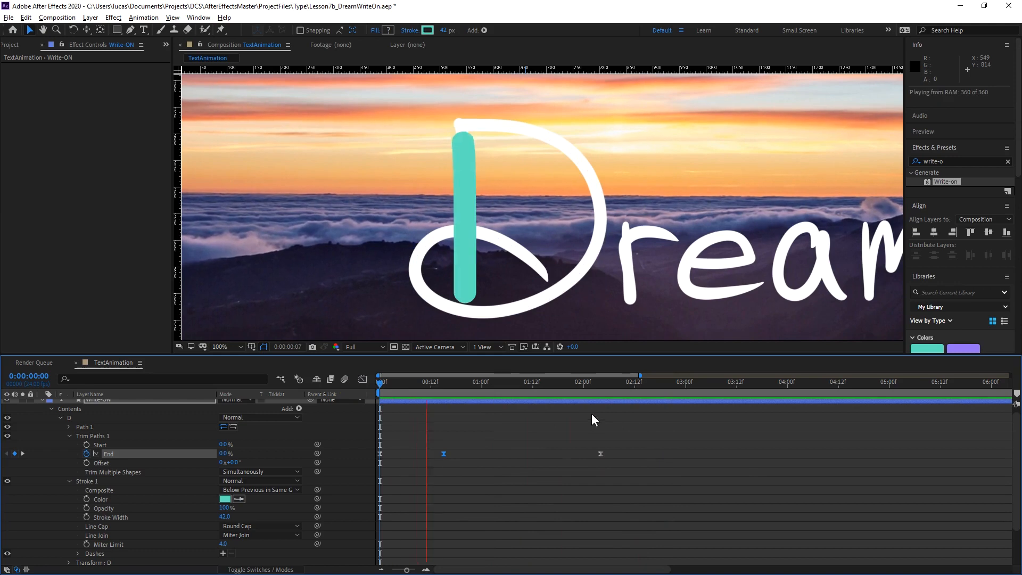
pyautogui.press('space')
pyautogui.press('space')
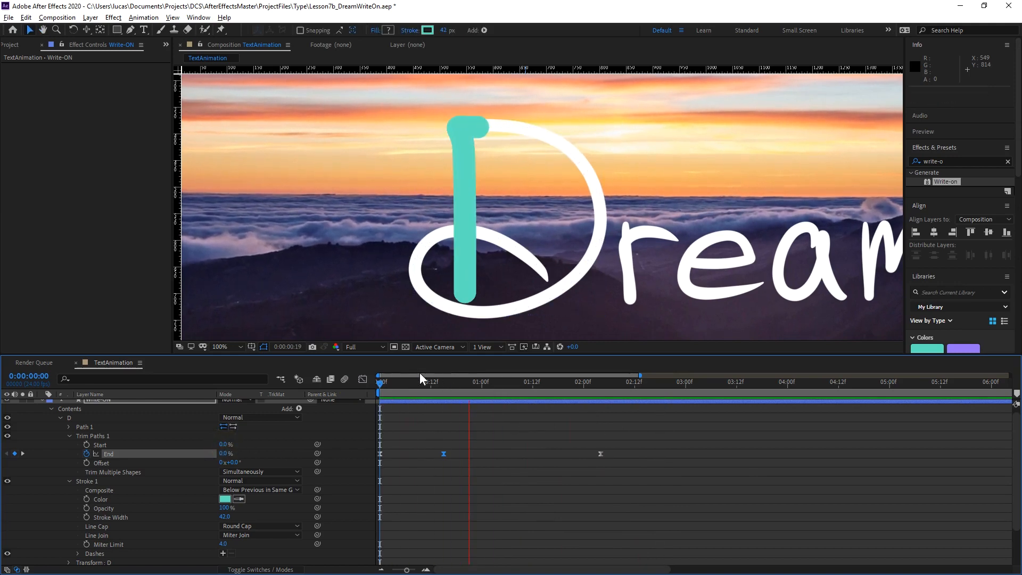
pyautogui.press('space')
# Lengthen the first End keyframe's outgoing handle and the last keyframe's incoming handle for stronger easing, and preview the result.
pyautogui.click(364, 380)
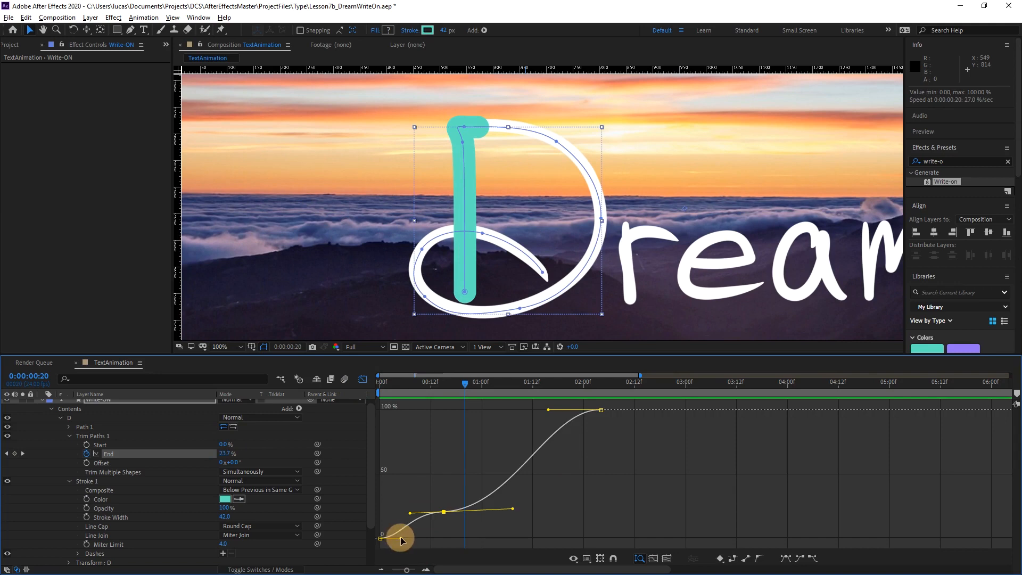
pyautogui.moveTo(401, 536); pyautogui.dragTo(410, 538)
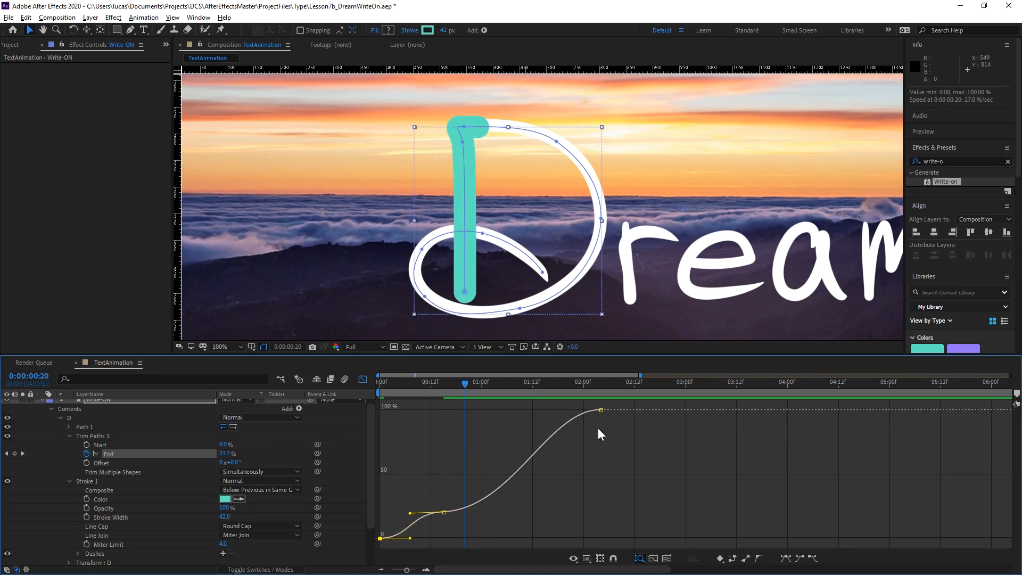
pyautogui.click(601, 409)
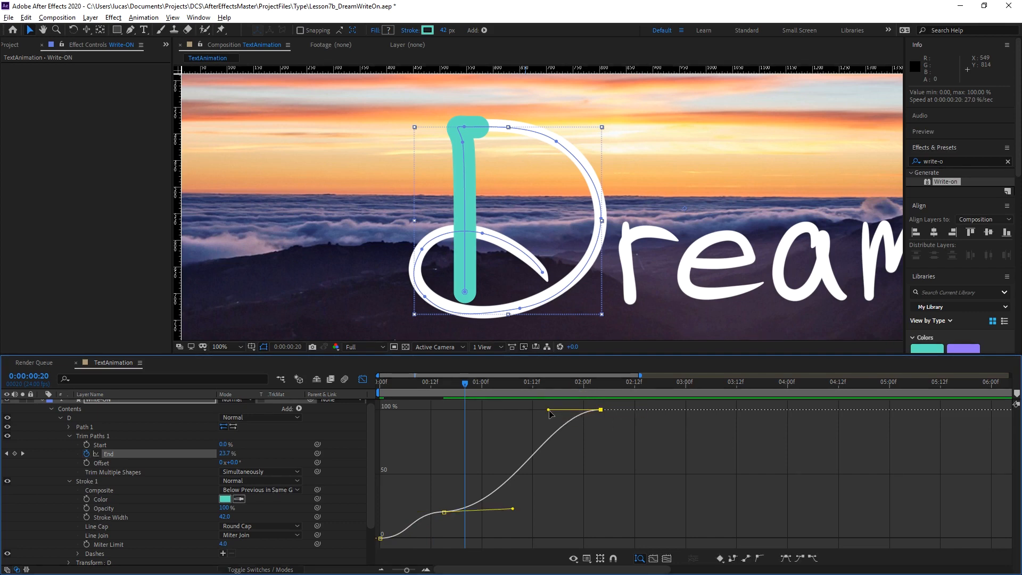
pyautogui.moveTo(549, 411); pyautogui.dragTo(521, 414)
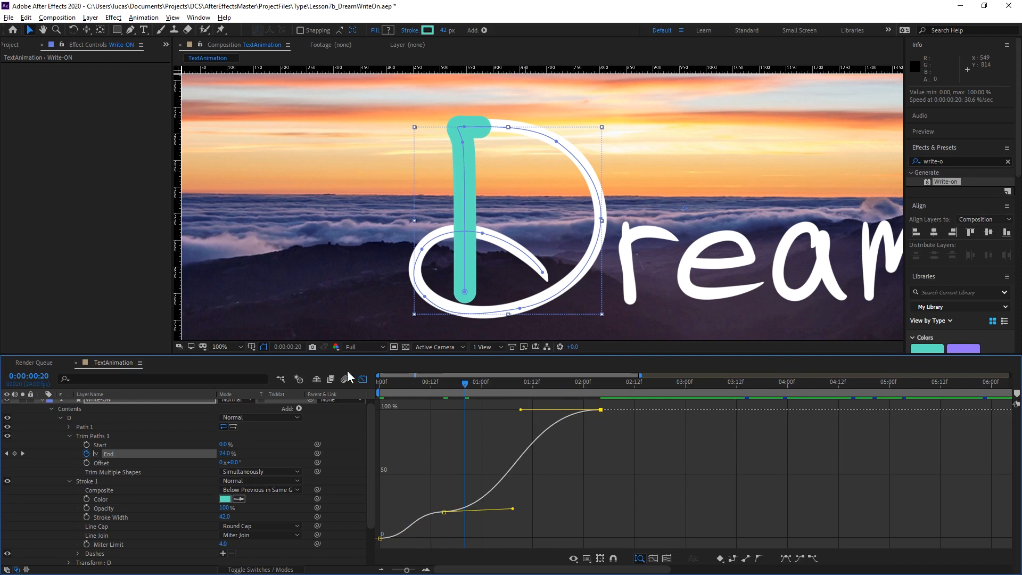
pyautogui.click(362, 379)
pyautogui.press('space')
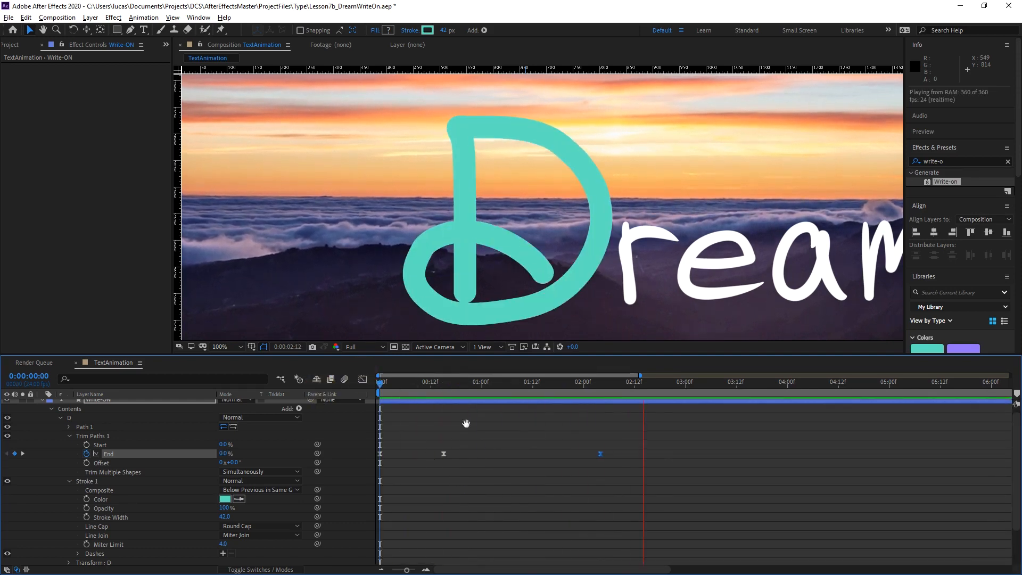
pyautogui.press('space')
# Compress the three End keyframes proportionally so the drawing finishes at about one and a half seconds, and preview it.
pyautogui.moveTo(739, 433); pyautogui.dragTo(405, 494)
pyautogui.moveTo(603, 453); pyautogui.dragTo(536, 457)
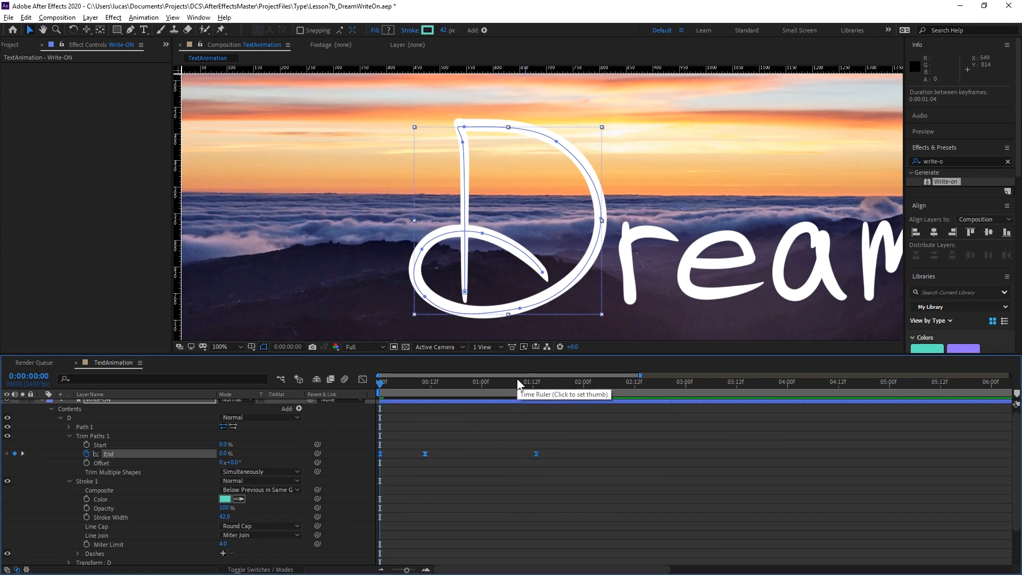
pyautogui.click(286, 432)
pyautogui.press('space')
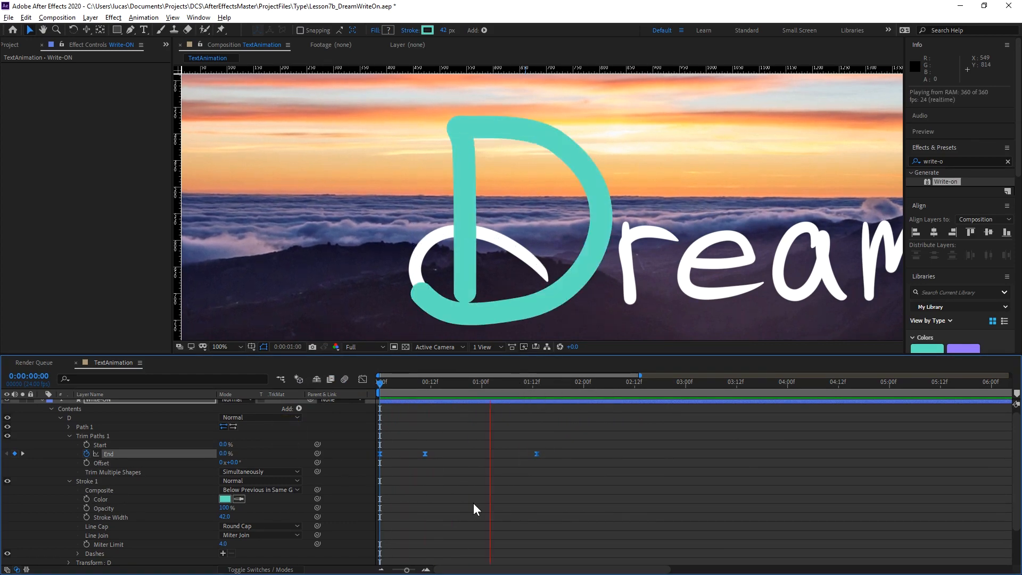
pyautogui.press('space')
# Add a second Trim Paths to the Write-ON layer's Contents, outside the D group, with the whole composition in view.
pyautogui.press('-')
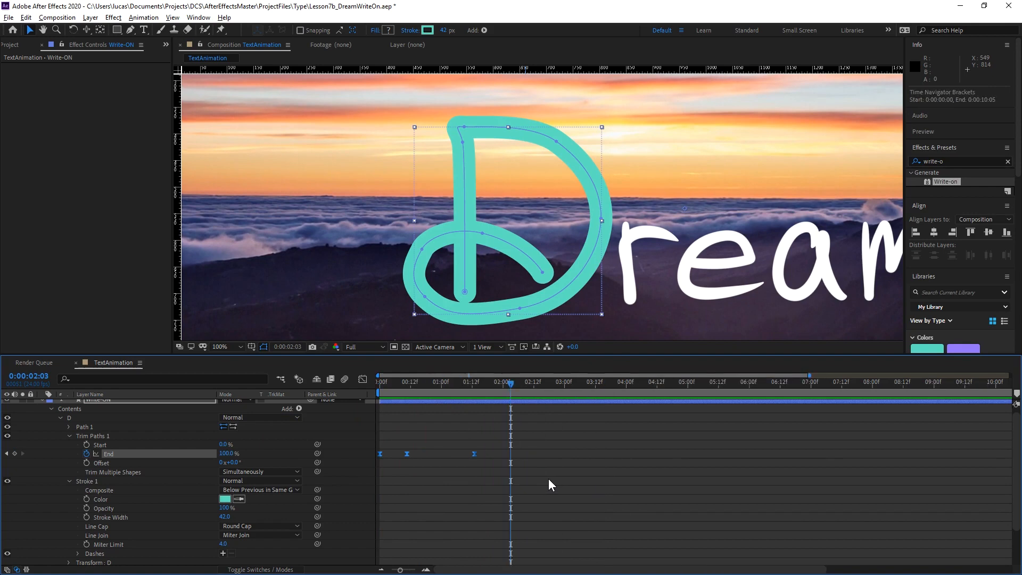
pyautogui.press('-')
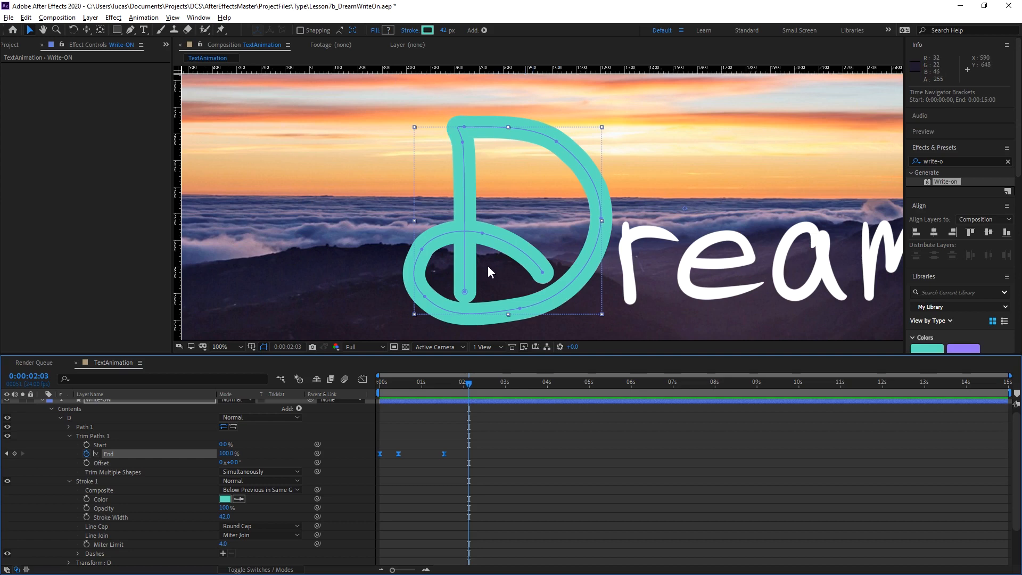
pyautogui.hotkey('shift', '/')
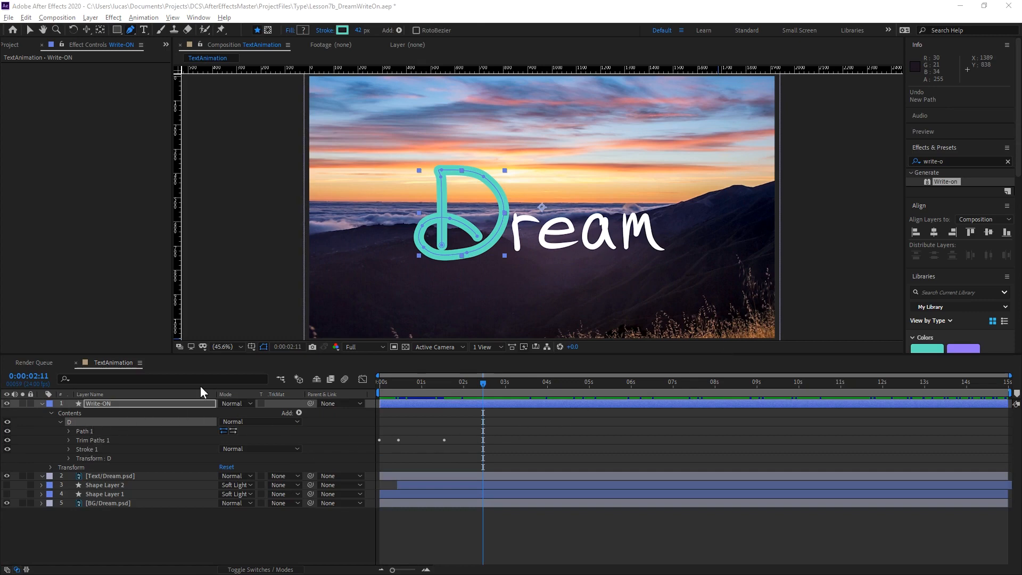
pyautogui.click(88, 440)
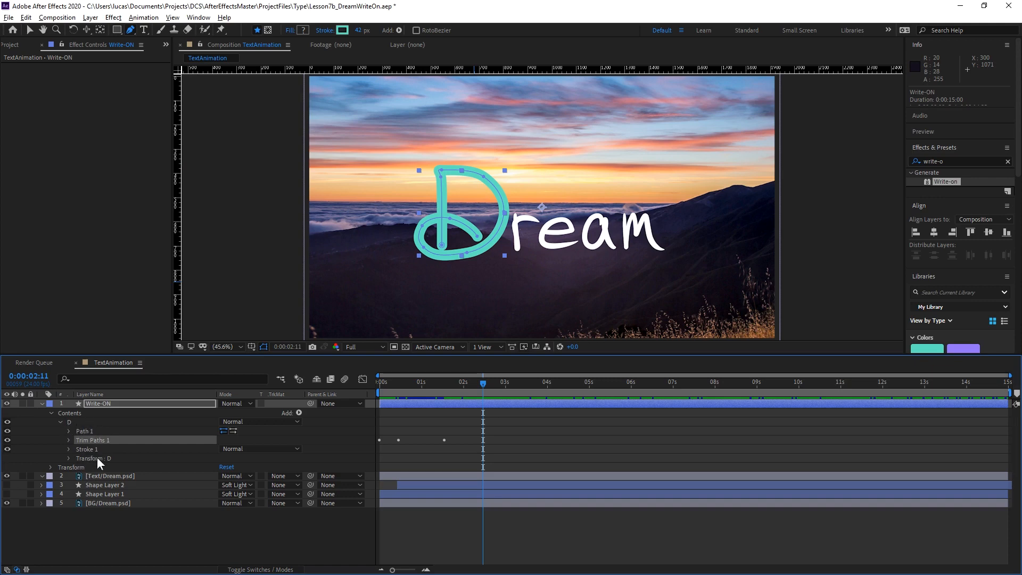
pyautogui.click(95, 415)
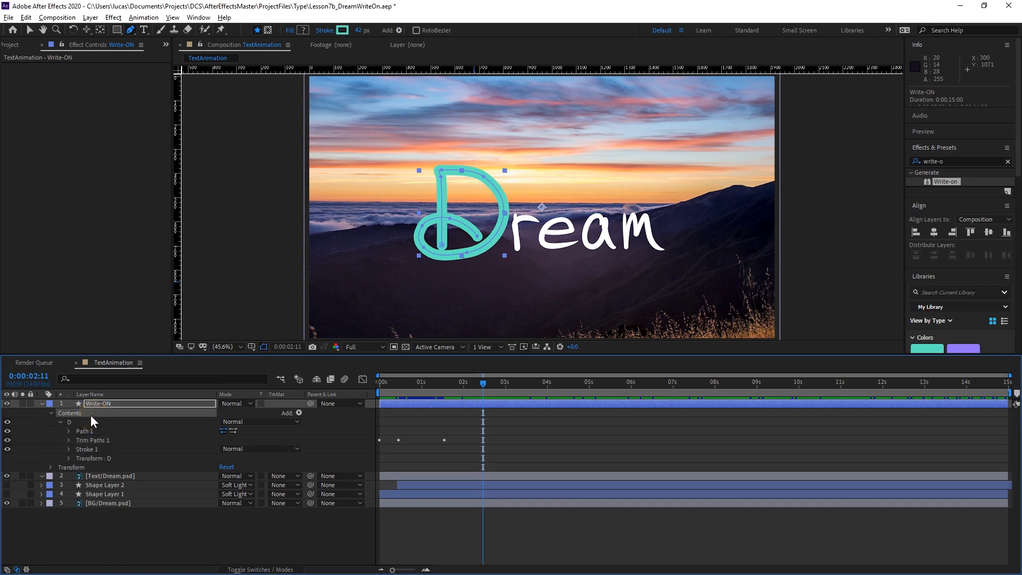
pyautogui.click(299, 412)
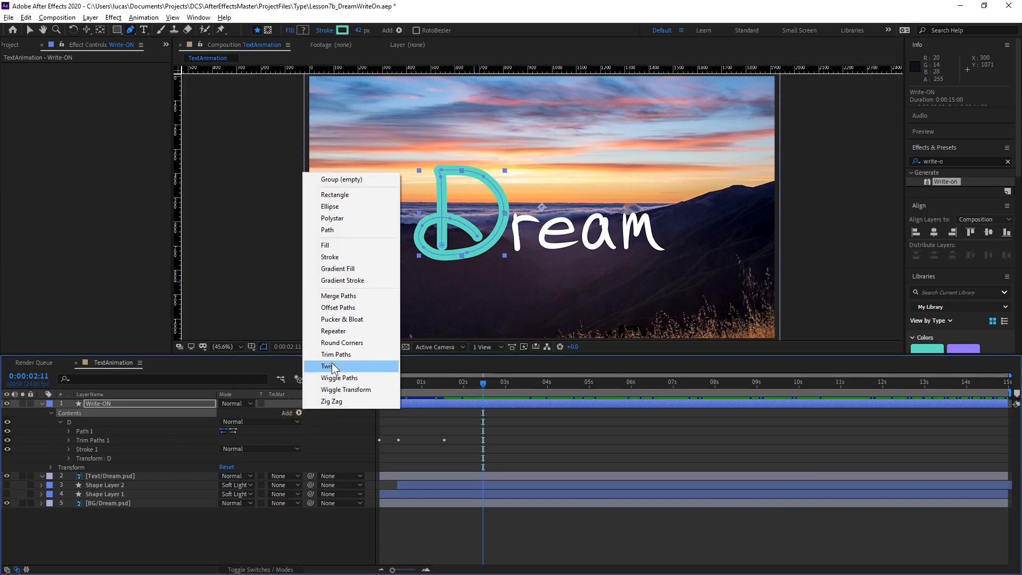
pyautogui.click(346, 355)
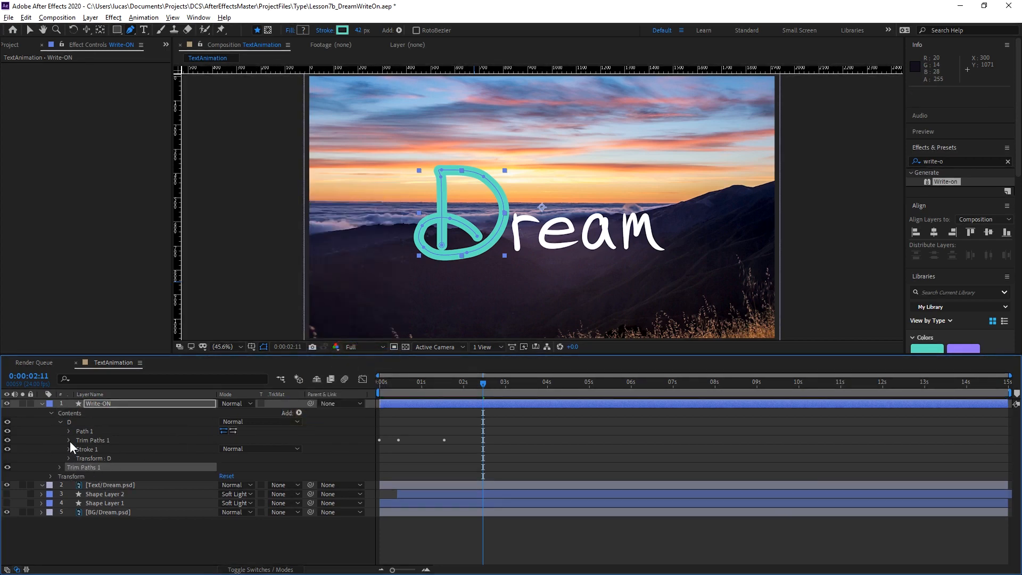
# Move the layer-level Trim Paths into the D group and delete it there, keeping the D's original animated Trim Paths.
pyautogui.click(60, 422)
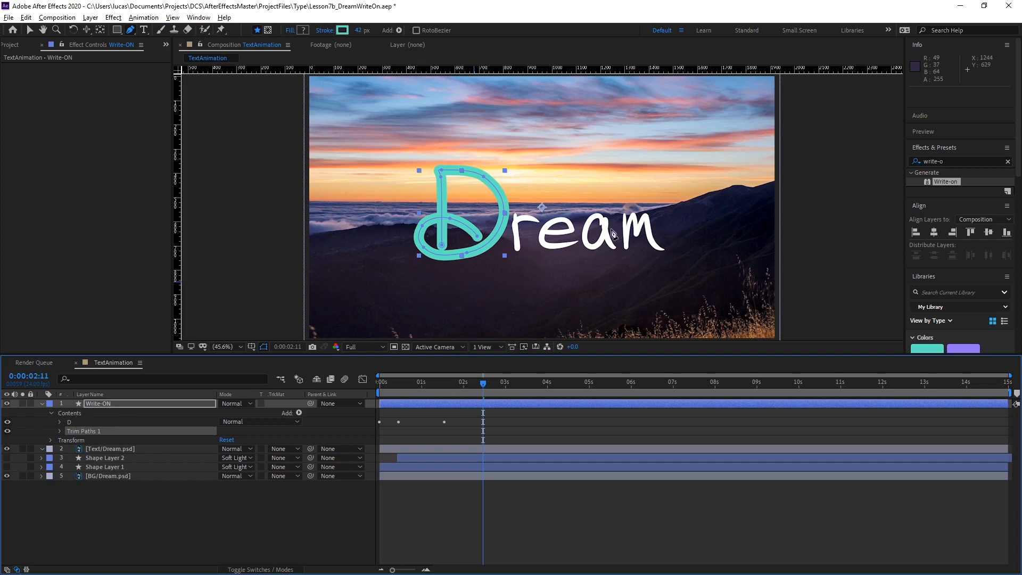
pyautogui.click(59, 431)
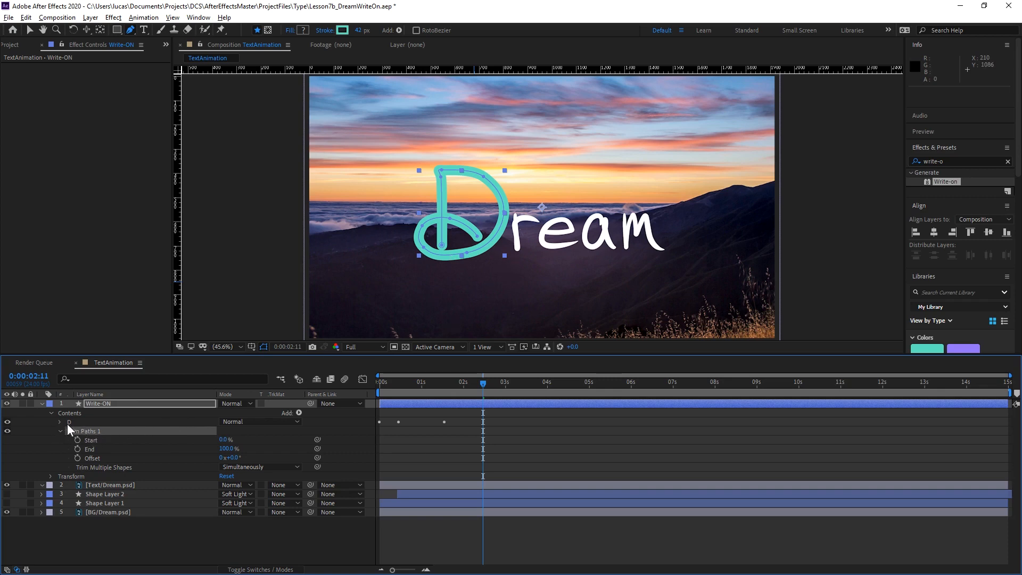
pyautogui.click(80, 432)
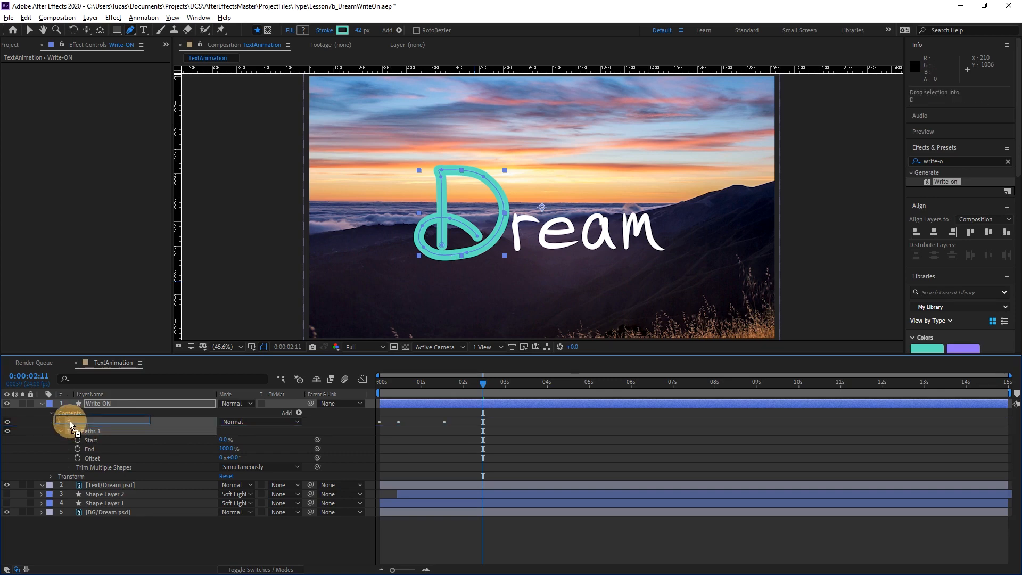
pyautogui.press('Delete')
pyautogui.click(59, 421)
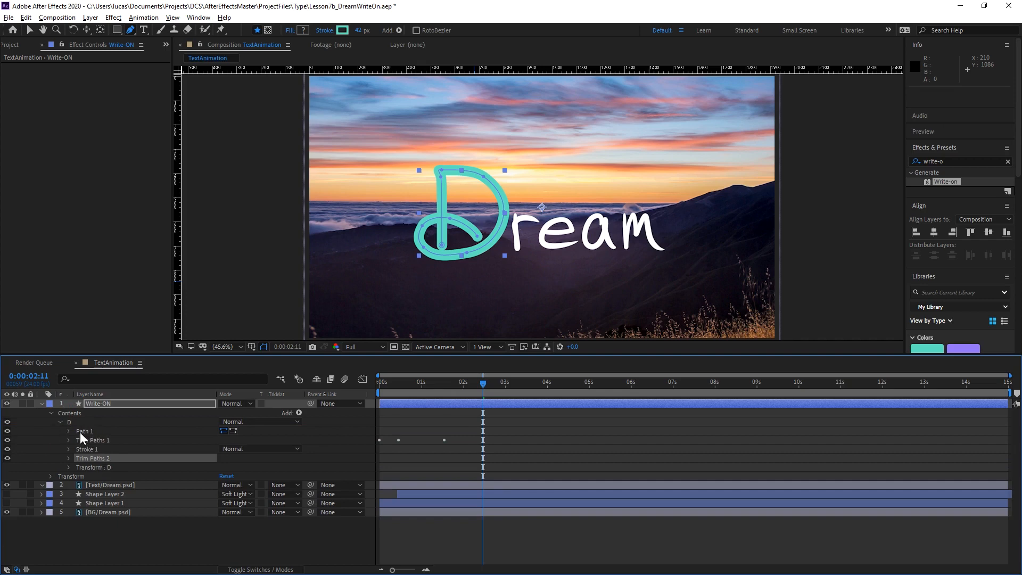
pyautogui.click(91, 457)
pyautogui.press('Delete')
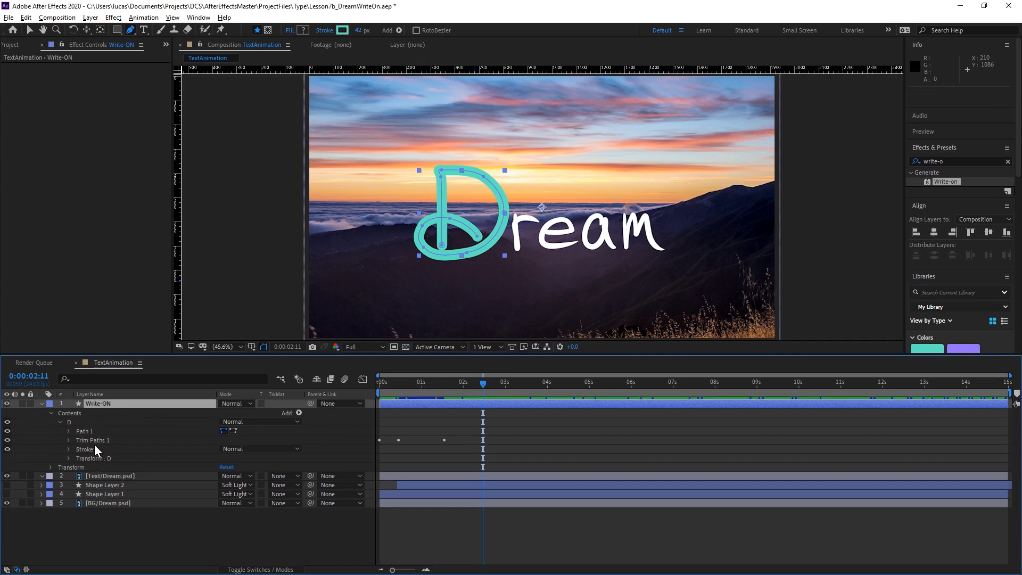
# On the Write-ON layer, trace the r's stem from its top to its base and back up to the shoulder, with a 6 px stroke.
pyautogui.click(111, 404)
pyautogui.click(111, 404)
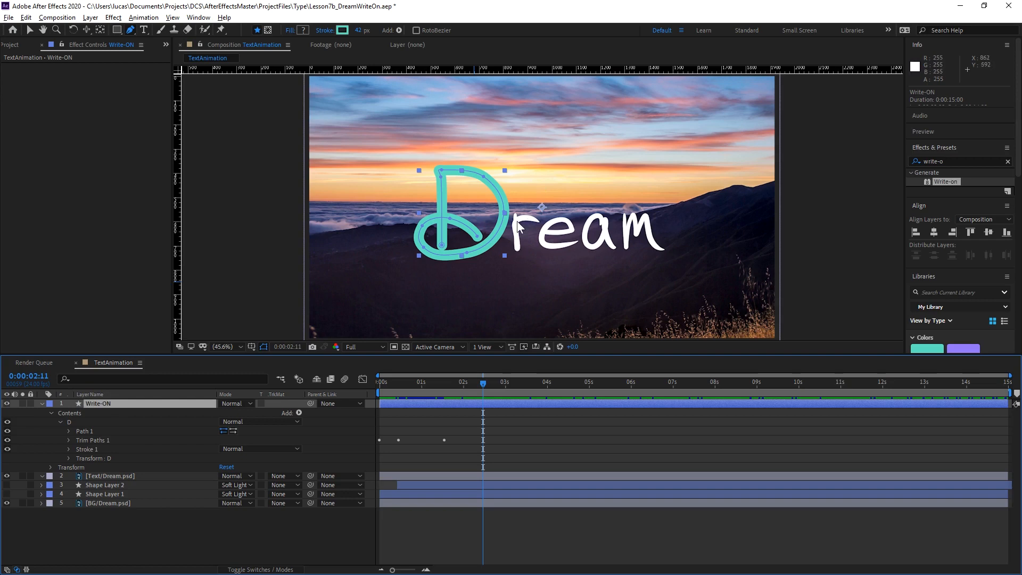
pyautogui.scroll(3, 521, 246)
pyautogui.press('space')
pyautogui.moveTo(499, 246); pyautogui.dragTo(570, 158)
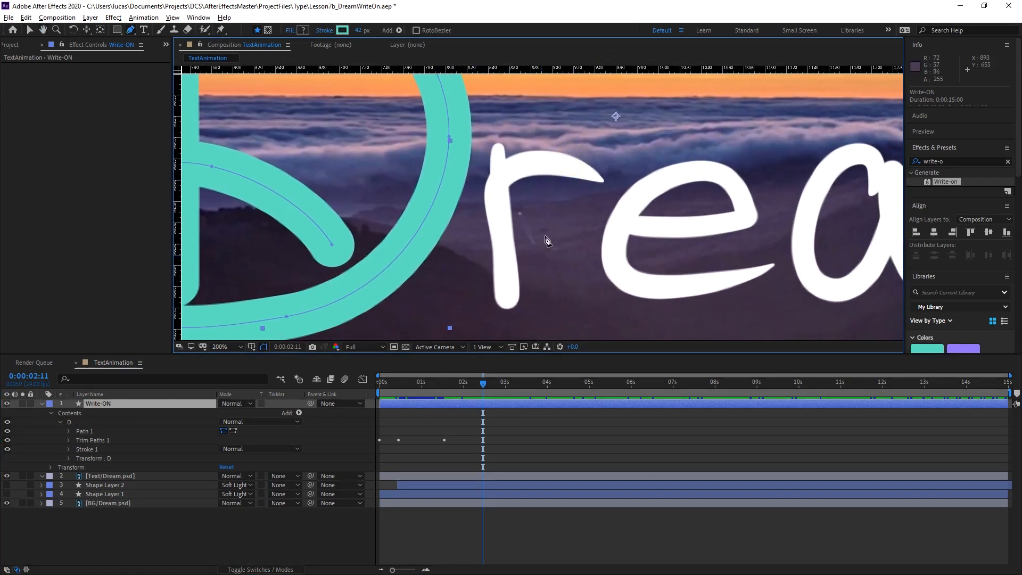
pyautogui.moveTo(498, 145); pyautogui.dragTo(500, 195)
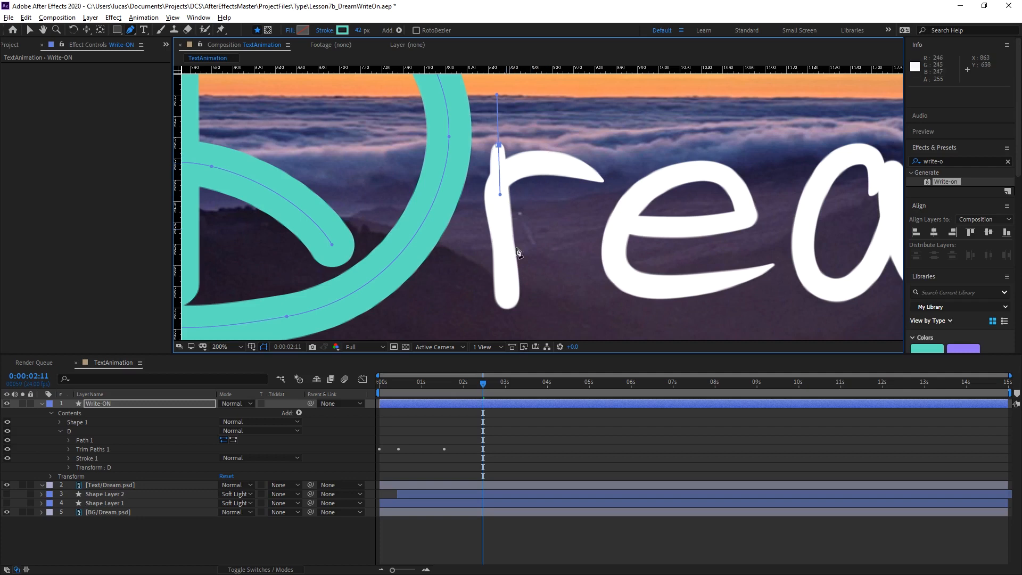
pyautogui.click(508, 301)
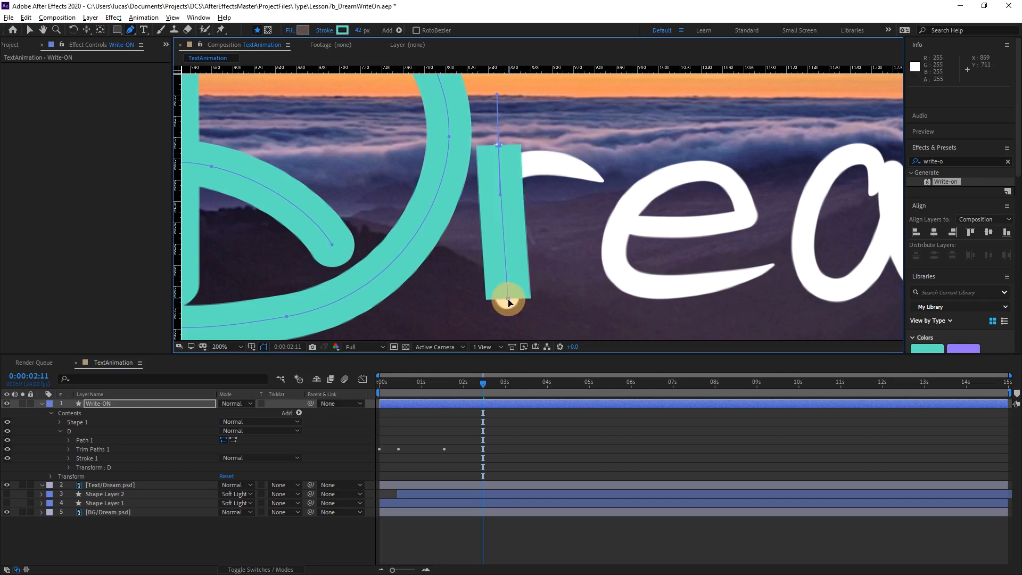
pyautogui.moveTo(509, 302); pyautogui.dragTo(506, 304)
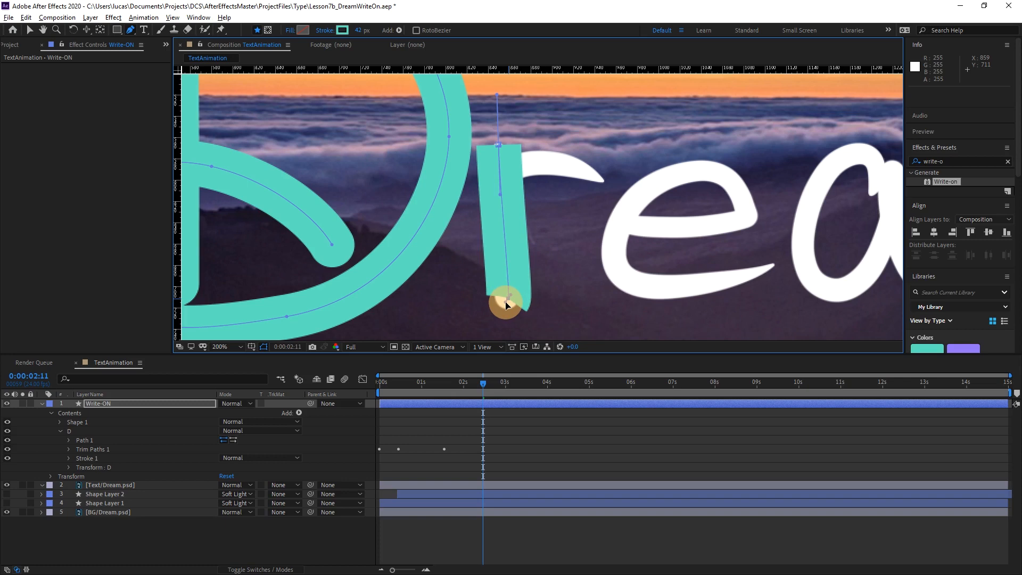
pyautogui.moveTo(505, 305); pyautogui.dragTo(506, 305)
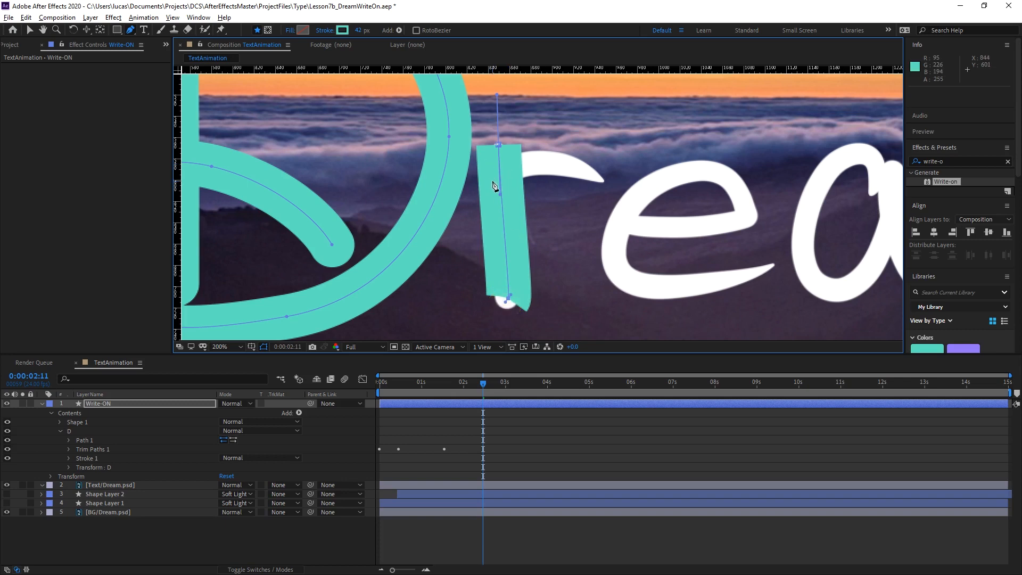
pyautogui.moveTo(492, 186); pyautogui.dragTo(491, 165)
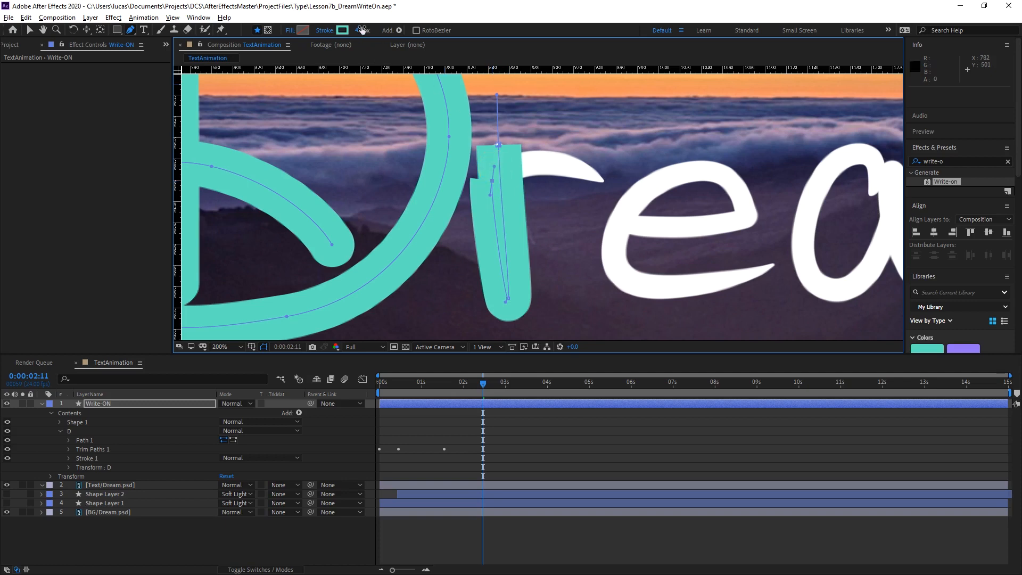
pyautogui.moveTo(362, 29); pyautogui.dragTo(344, 31)
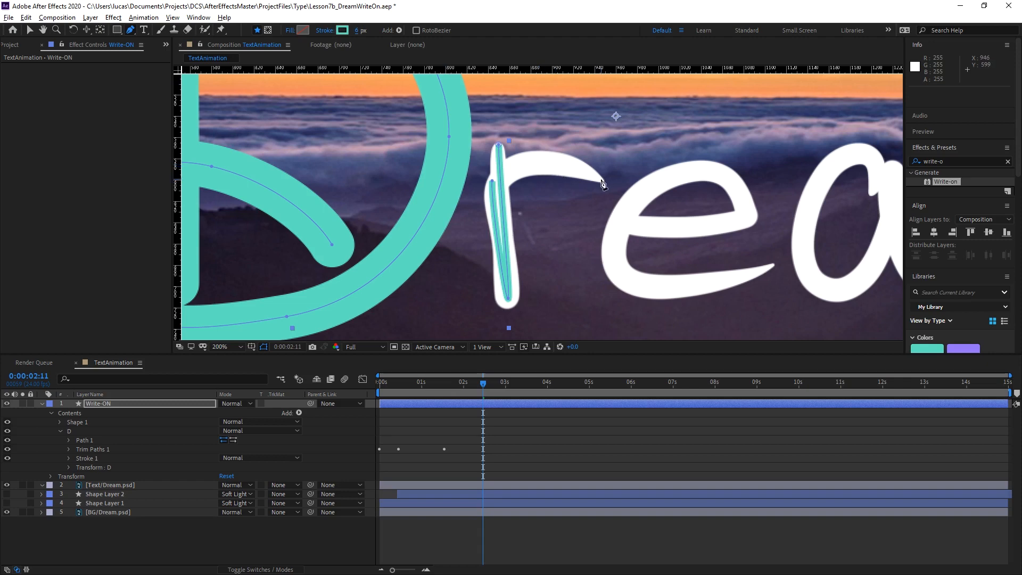
pyautogui.moveTo(601, 181); pyautogui.dragTo(644, 219)
pyautogui.hotkey('ctrl', 'z')
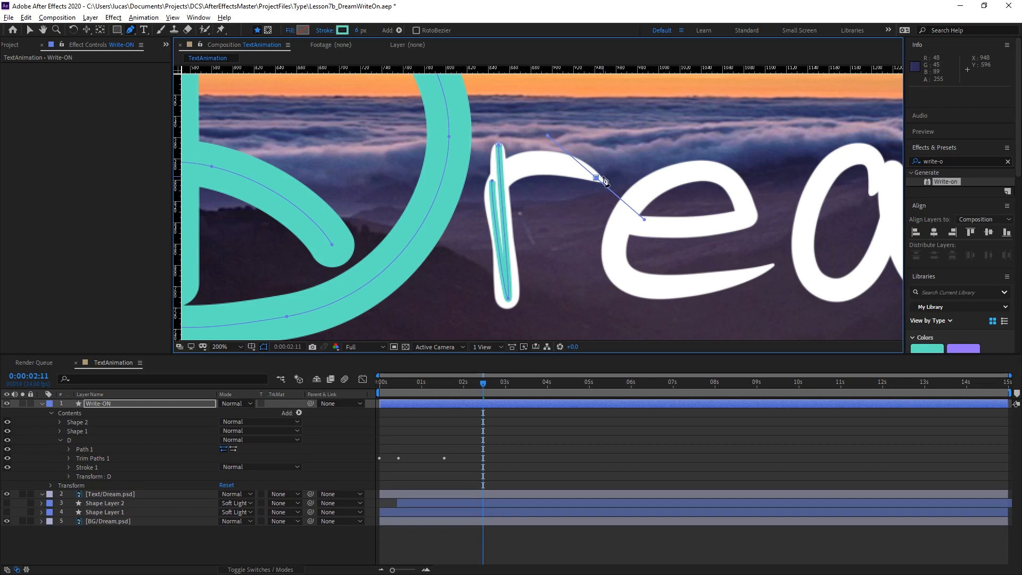
pyautogui.hotkey('ctrl', 'z')
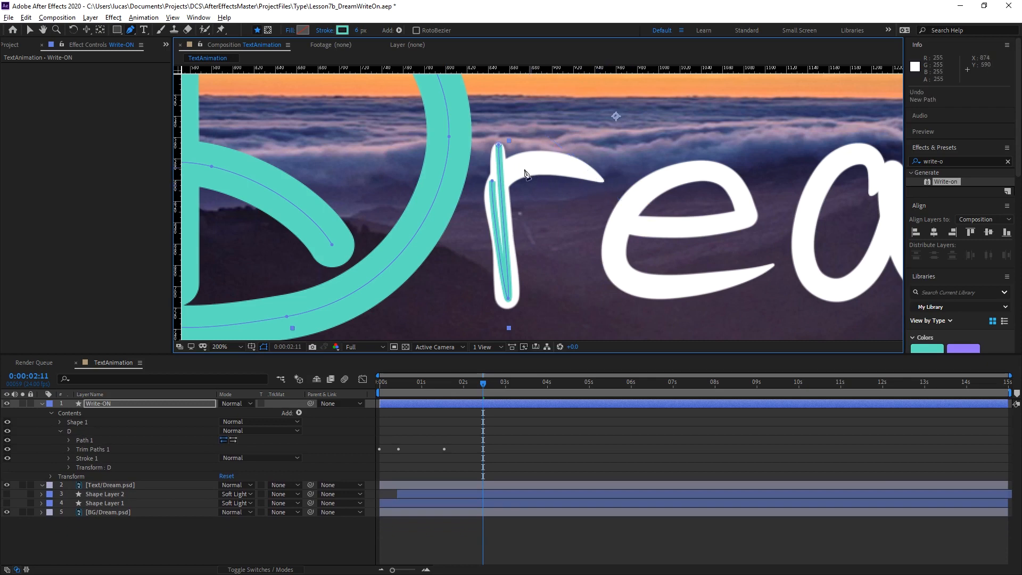
# Continue the r's path from the shoulder along the arm to its tip, and delete the new shape's Fill.
pyautogui.click(492, 184)
pyautogui.moveTo(598, 178)
pyautogui.mouseDown()
pyautogui.moveTo(672, 215)
pyautogui.moveTo(666, 210)
pyautogui.mouseUp()
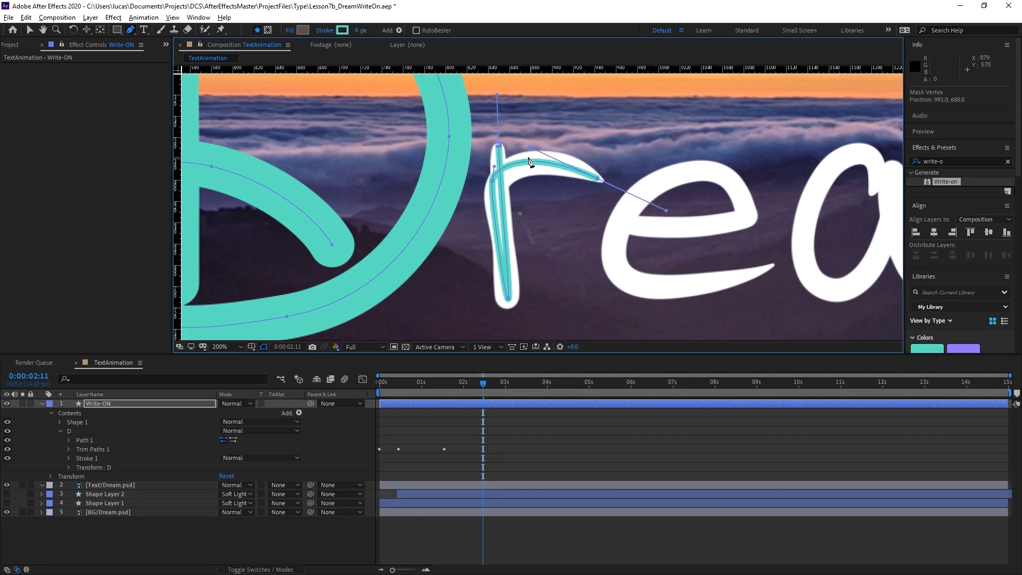
pyautogui.click(61, 431)
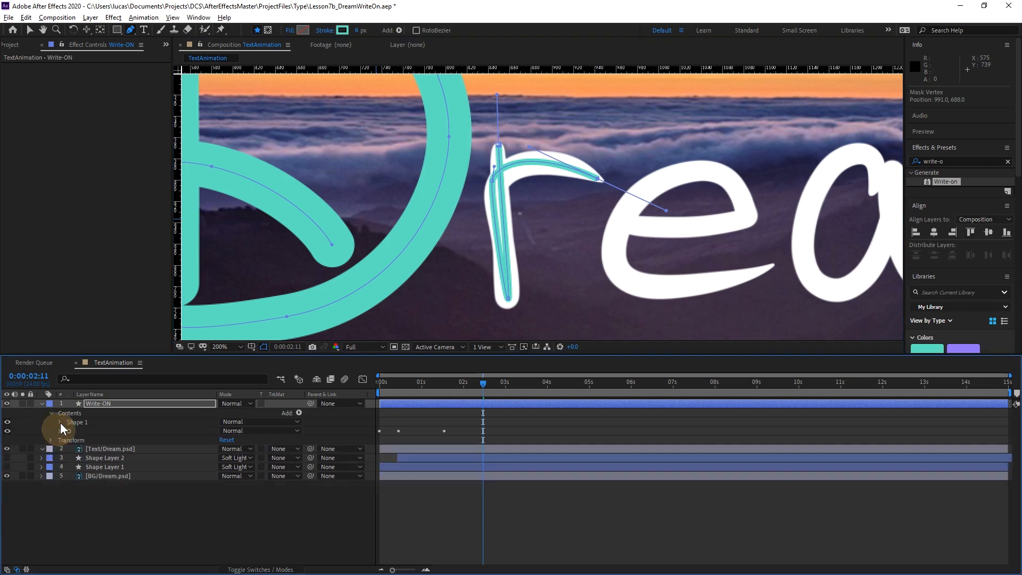
pyautogui.click(60, 422)
pyautogui.click(83, 450)
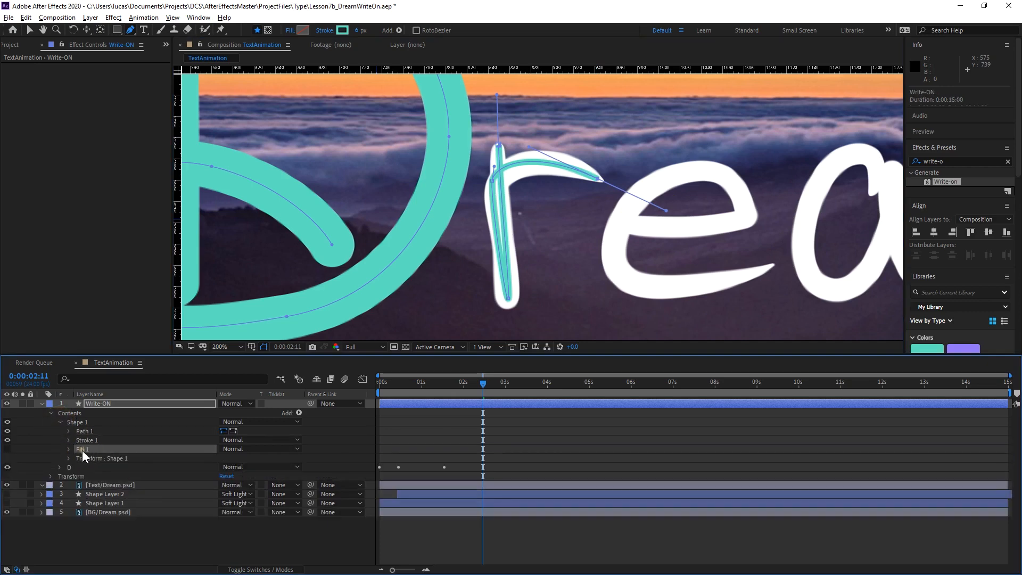
pyautogui.press('Delete')
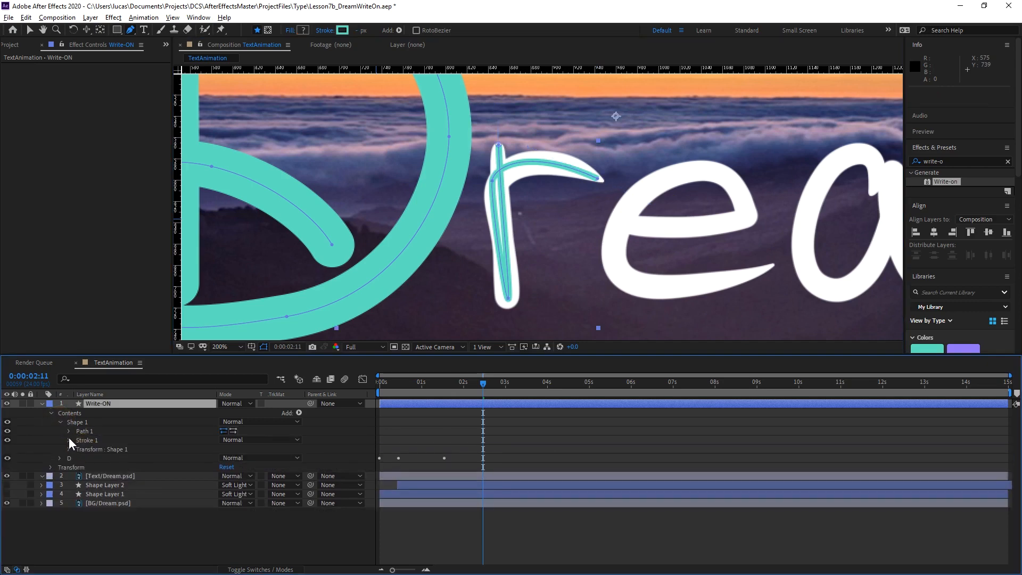
# Give the r's stroke a Round Cap and set its width to 22 px.
pyautogui.click(69, 440)
pyautogui.click(221, 485)
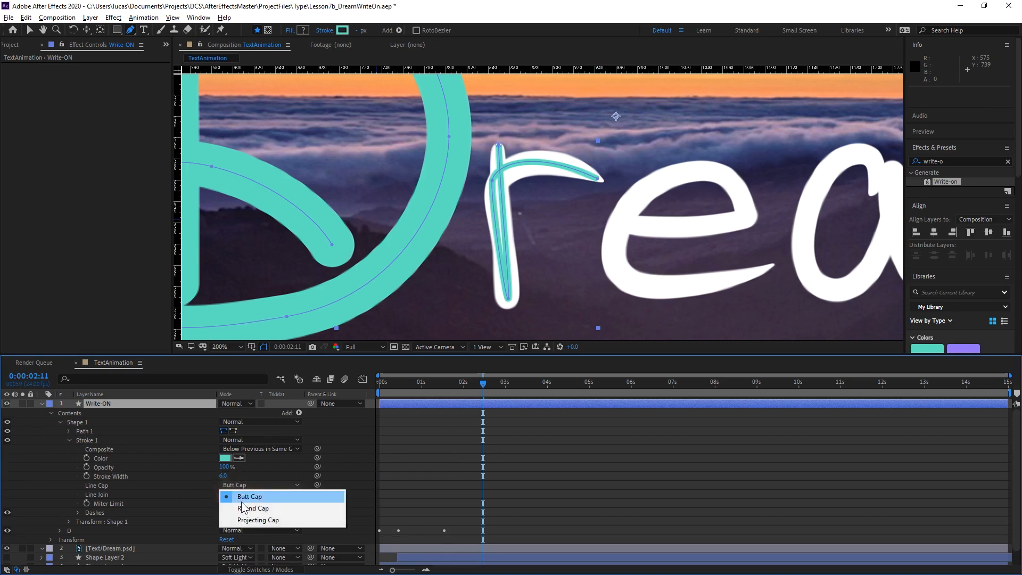
pyautogui.click(244, 505)
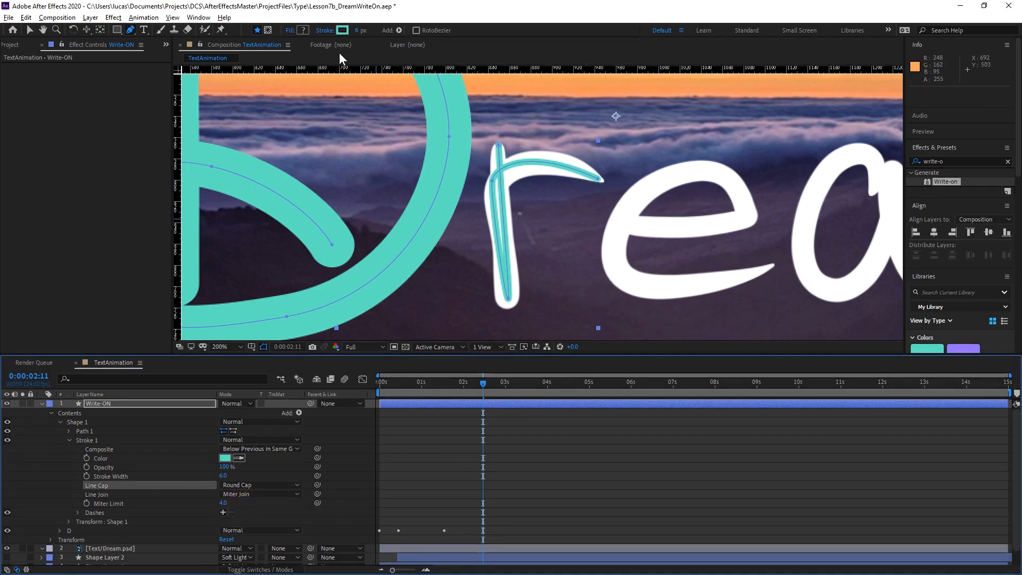
pyautogui.moveTo(358, 30); pyautogui.dragTo(360, 31)
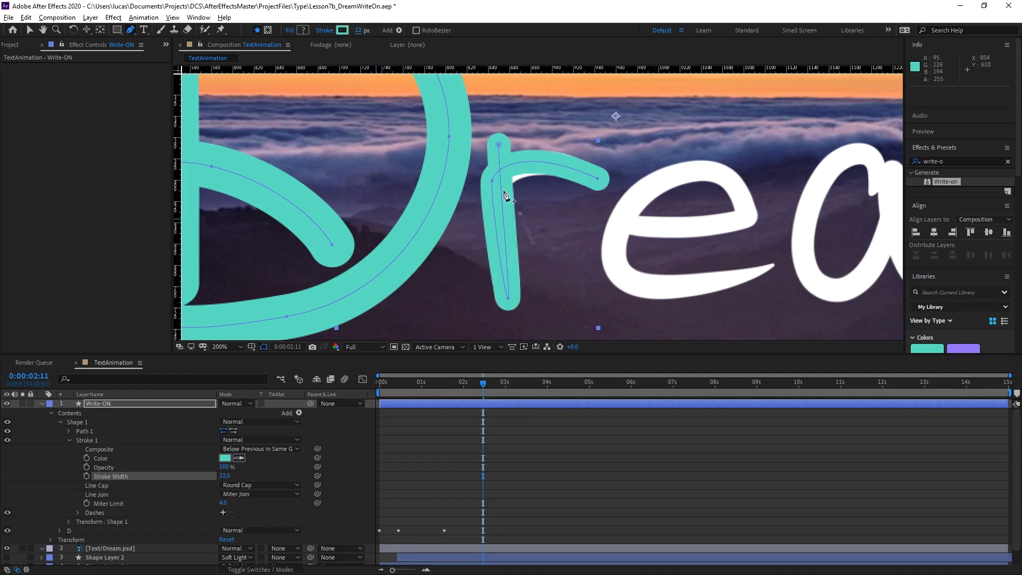
# Reshape the r path's shoulder point so the stroke follows the letter, and set the stroke width to 25 px.
pyautogui.moveTo(491, 184); pyautogui.dragTo(530, 147)
pyautogui.moveTo(498, 186); pyautogui.dragTo(499, 192)
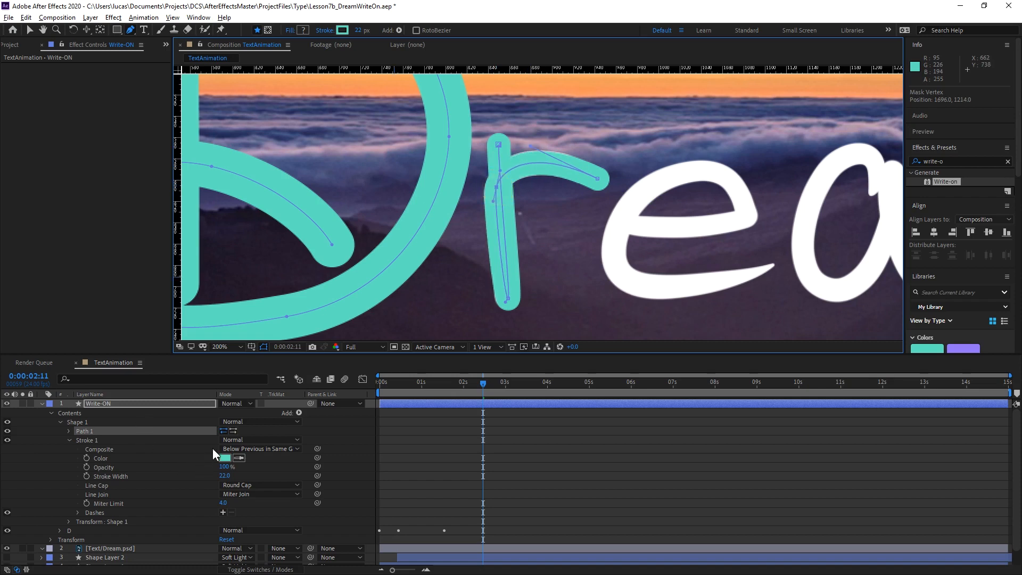
pyautogui.moveTo(364, 31); pyautogui.dragTo(362, 30)
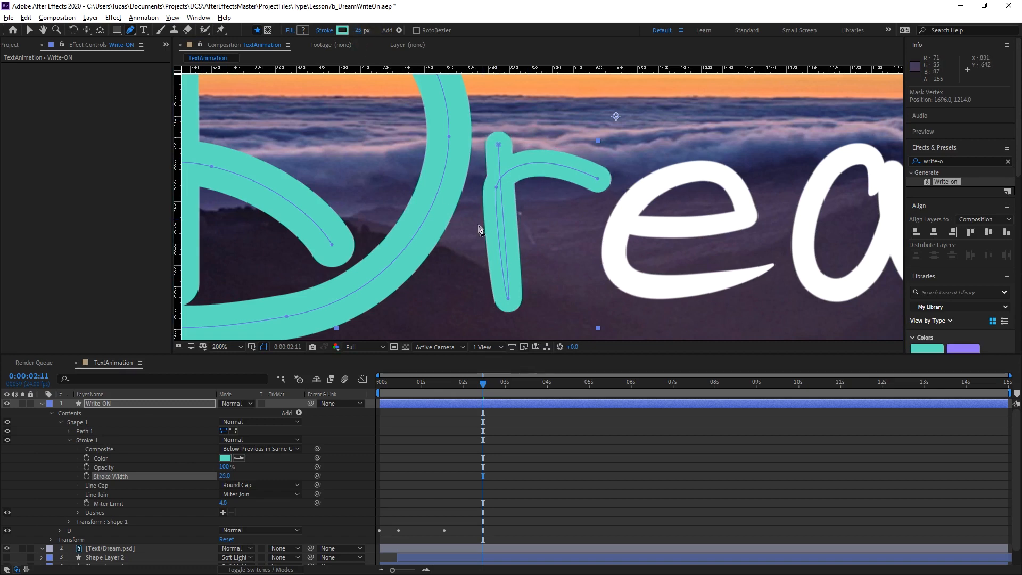
# Nudge the r path's top, arm-tip, base and shoulder points to cover the letter tightly, and set the stroke width to 25.9 px.
pyautogui.click(499, 147)
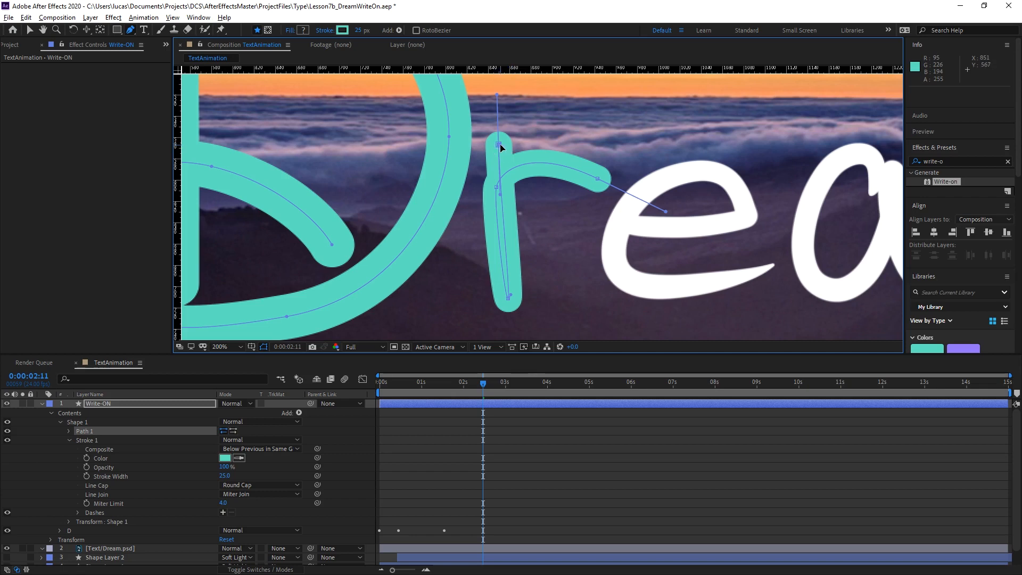
pyautogui.moveTo(501, 148); pyautogui.dragTo(500, 154)
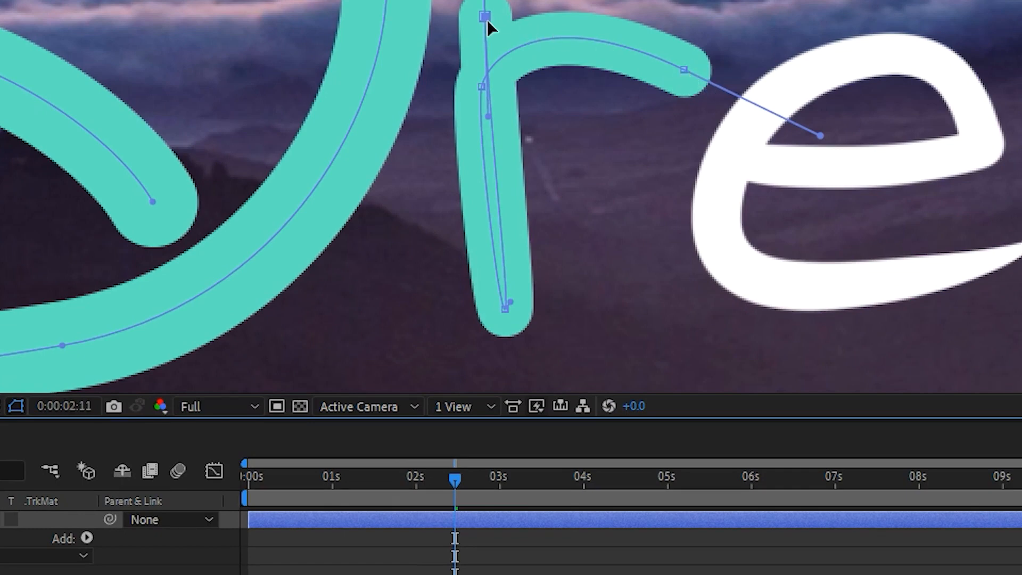
pyautogui.click(684, 69)
pyautogui.moveTo(684, 69)
pyautogui.mouseDown()
pyautogui.moveTo(653, 68)
pyautogui.moveTo(673, 65)
pyautogui.mouseUp()
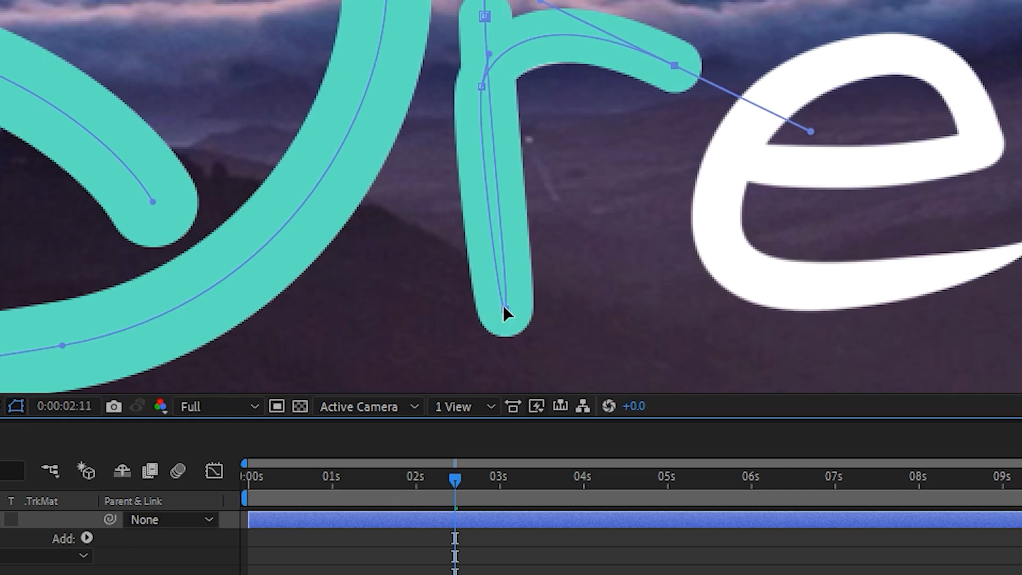
pyautogui.moveTo(503, 309)
pyautogui.mouseDown()
pyautogui.moveTo(515, 291)
pyautogui.moveTo(501, 306)
pyautogui.mouseUp()
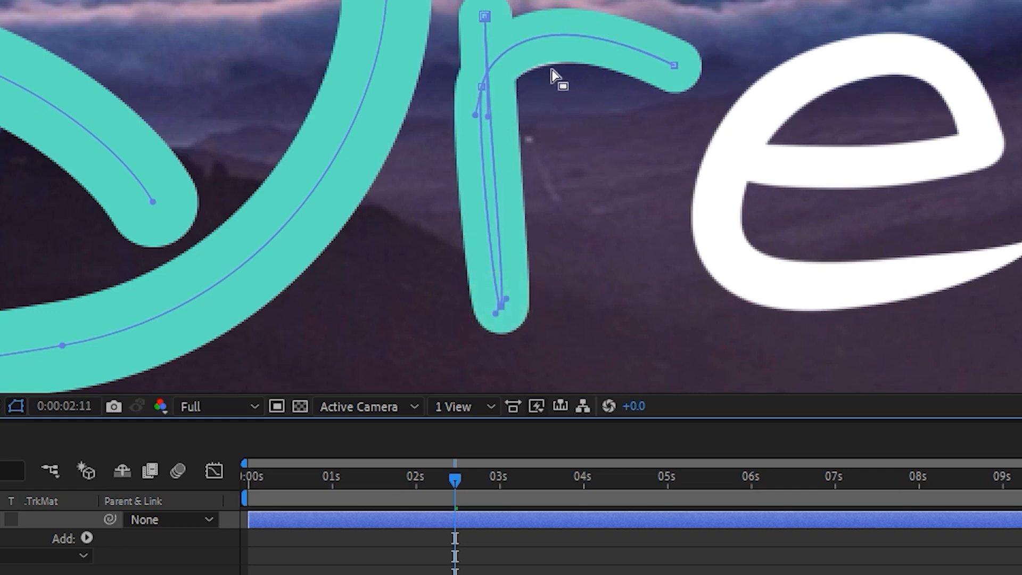
pyautogui.click(481, 88)
pyautogui.moveTo(481, 88); pyautogui.dragTo(480, 91)
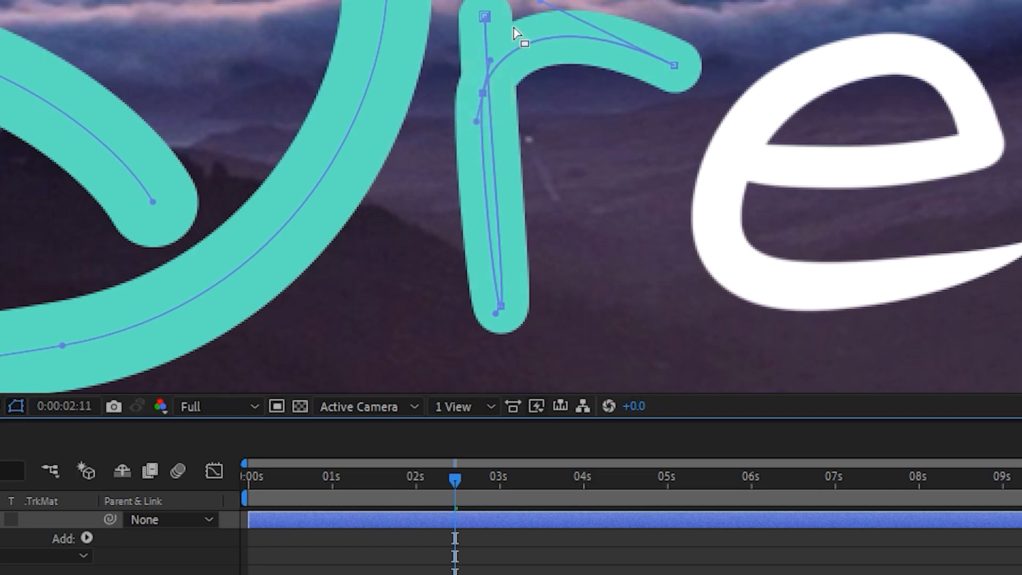
pyautogui.click(537, 12)
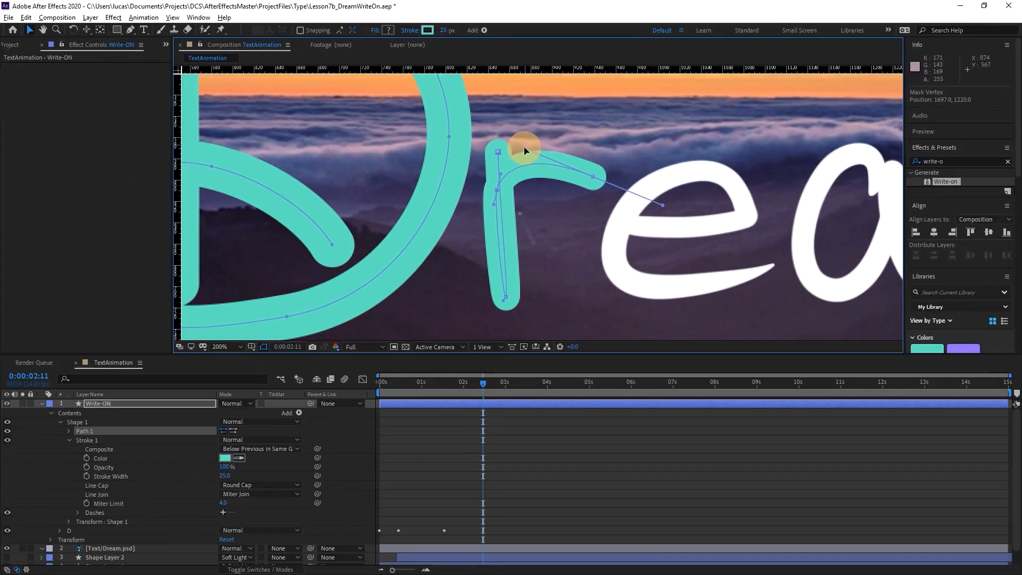
pyautogui.moveTo(445, 33); pyautogui.dragTo(448, 30)
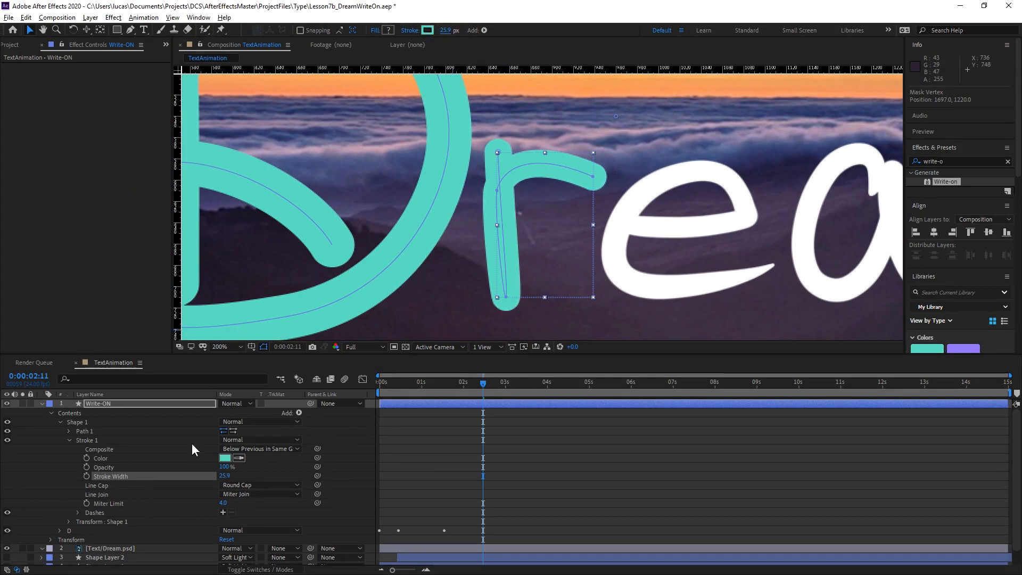
# Rename the new shape group "r" and move it below the D group in the Write-ON layer's Contents.
pyautogui.click(76, 421)
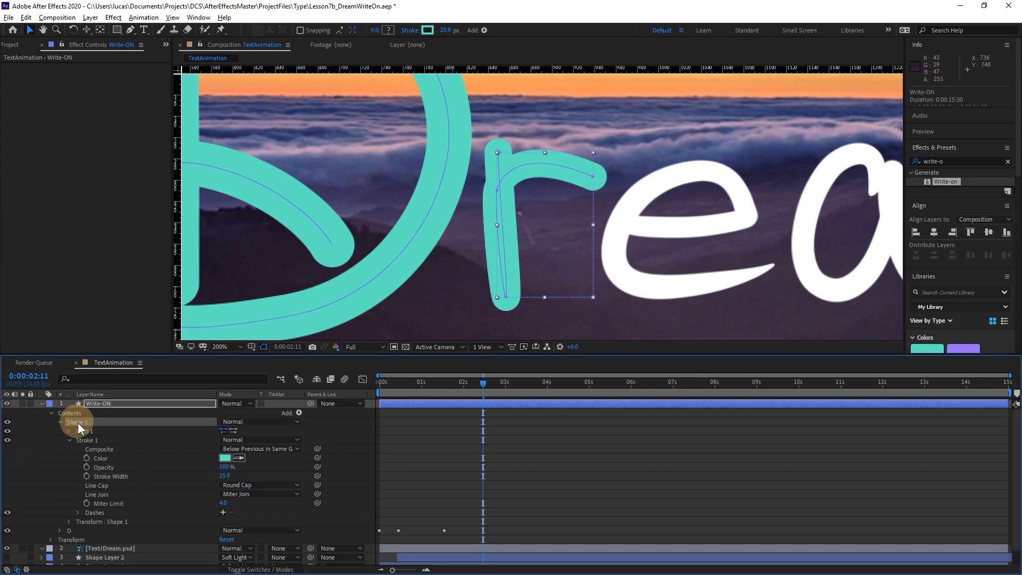
pyautogui.press('Return')
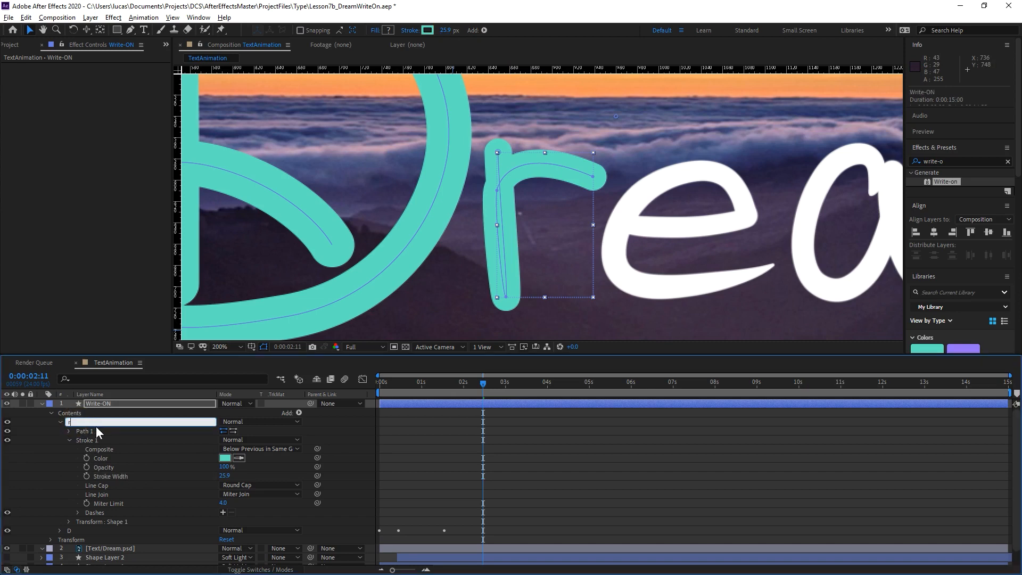
pyautogui.write('r')
pyautogui.press('Return')
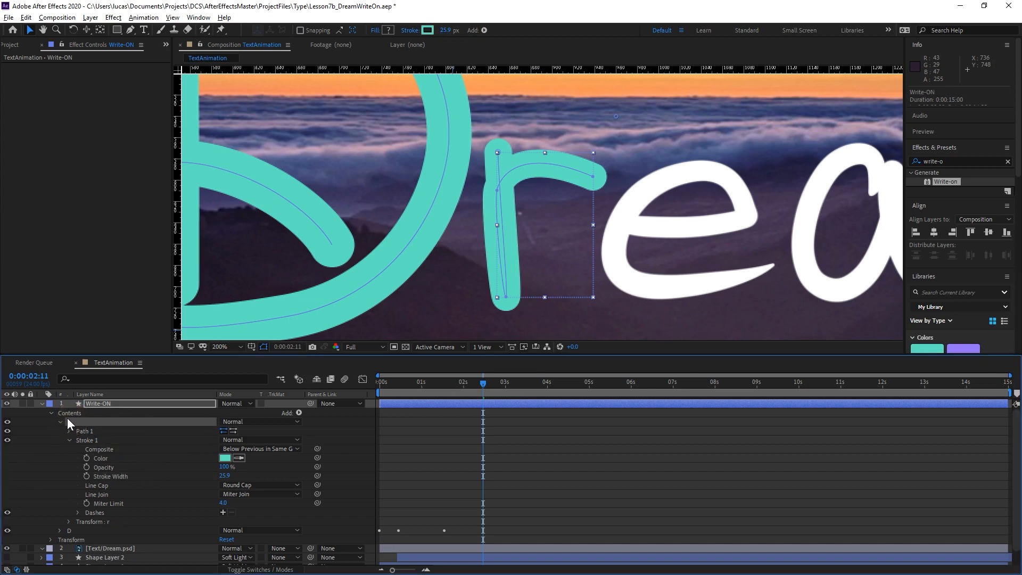
pyautogui.click(60, 422)
pyautogui.moveTo(78, 423); pyautogui.dragTo(85, 433)
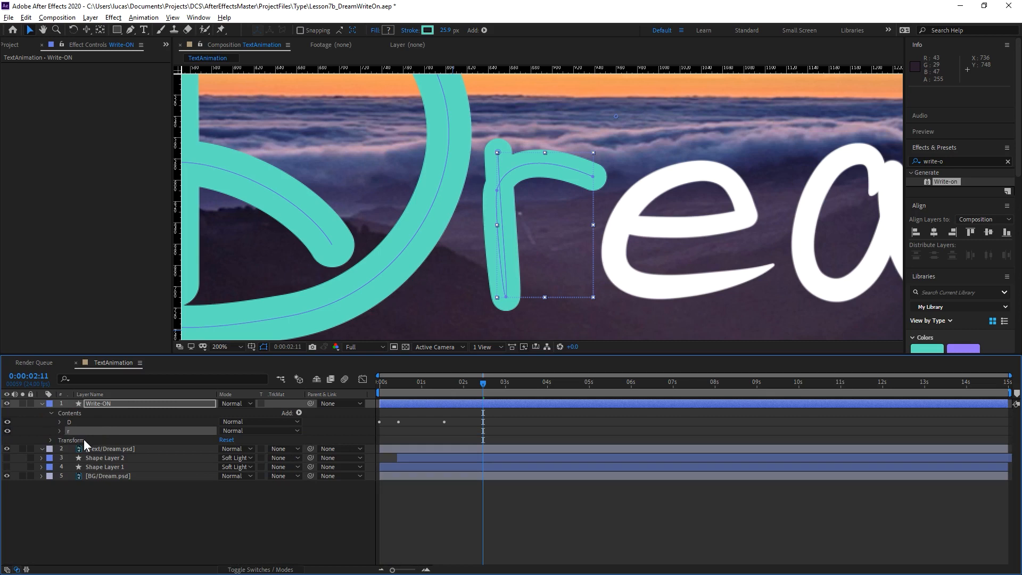
# Add Trim Paths to the r group and keyframe its End at 0% at 0:00:02:11.
pyautogui.click(299, 413)
pyautogui.click(341, 354)
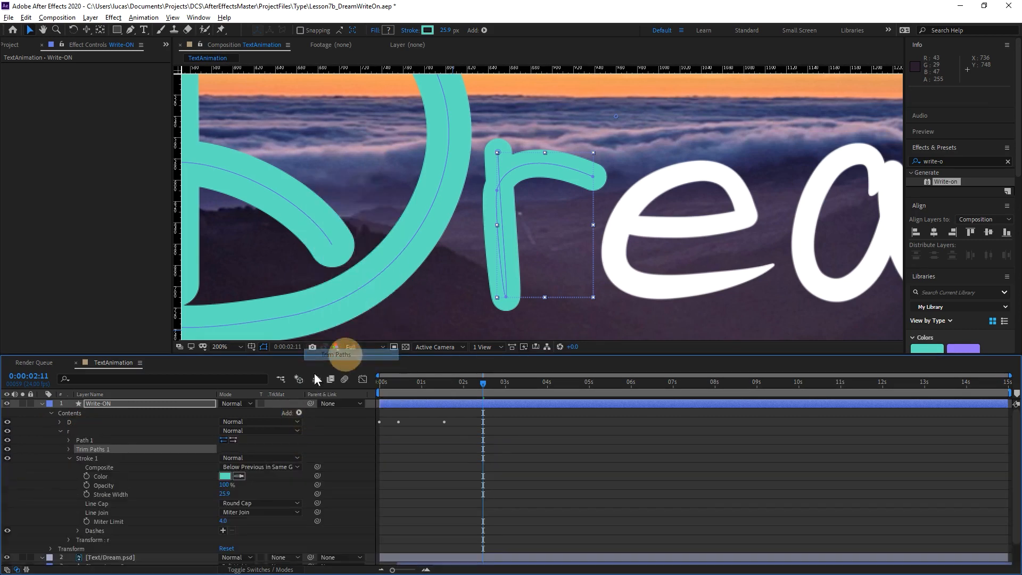
pyautogui.click(69, 449)
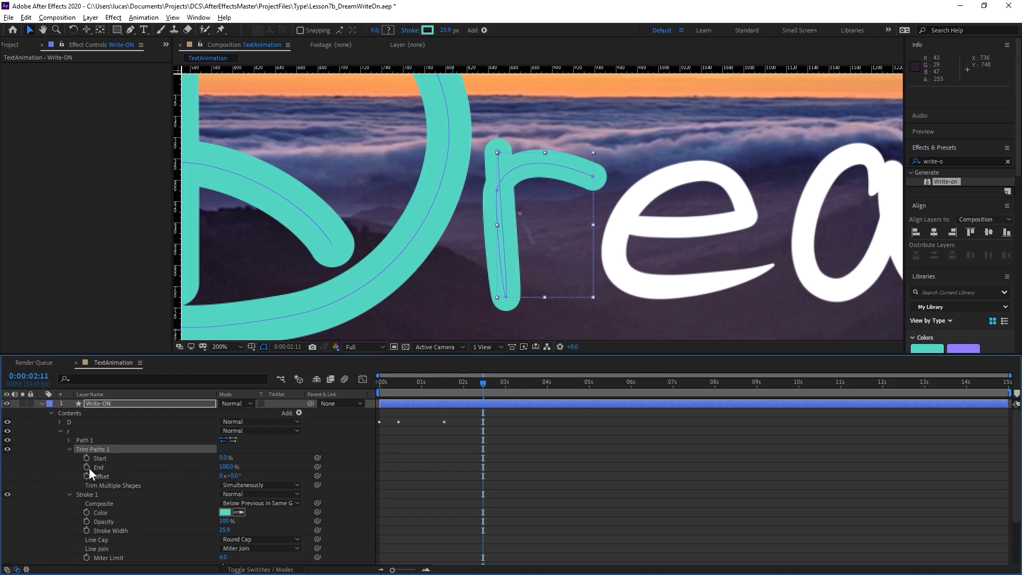
pyautogui.click(86, 467)
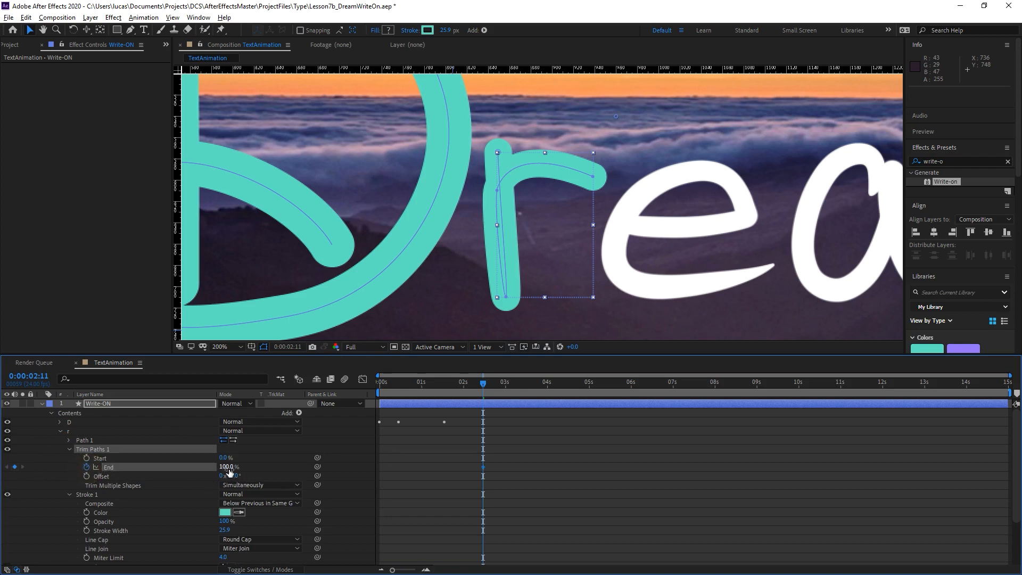
pyautogui.moveTo(223, 467); pyautogui.dragTo(161, 463)
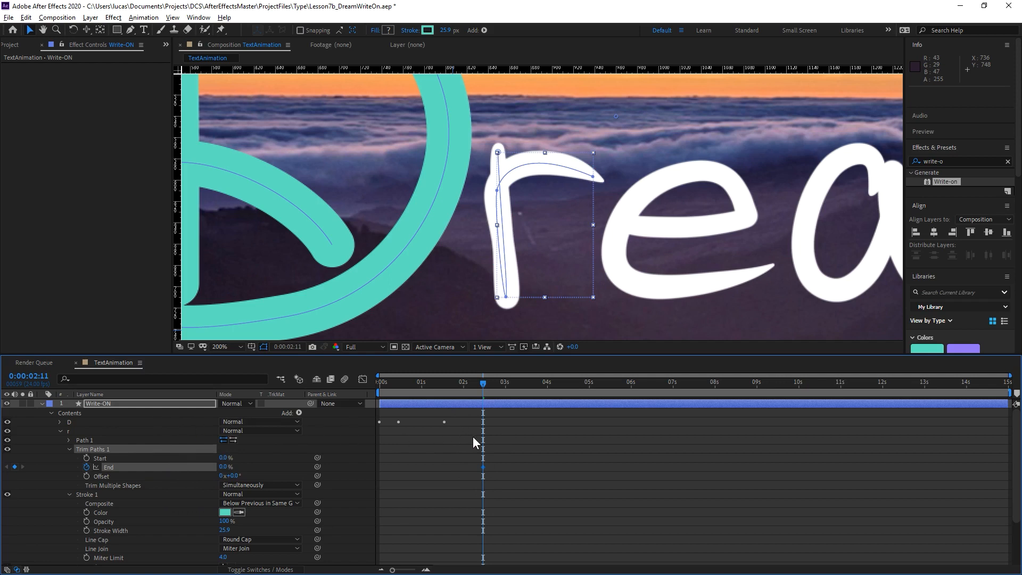
# Move the r's 0% End keyframe to 0:00:01:16, just after the D's last keyframe.
pyautogui.moveTo(398, 384); pyautogui.dragTo(445, 381)
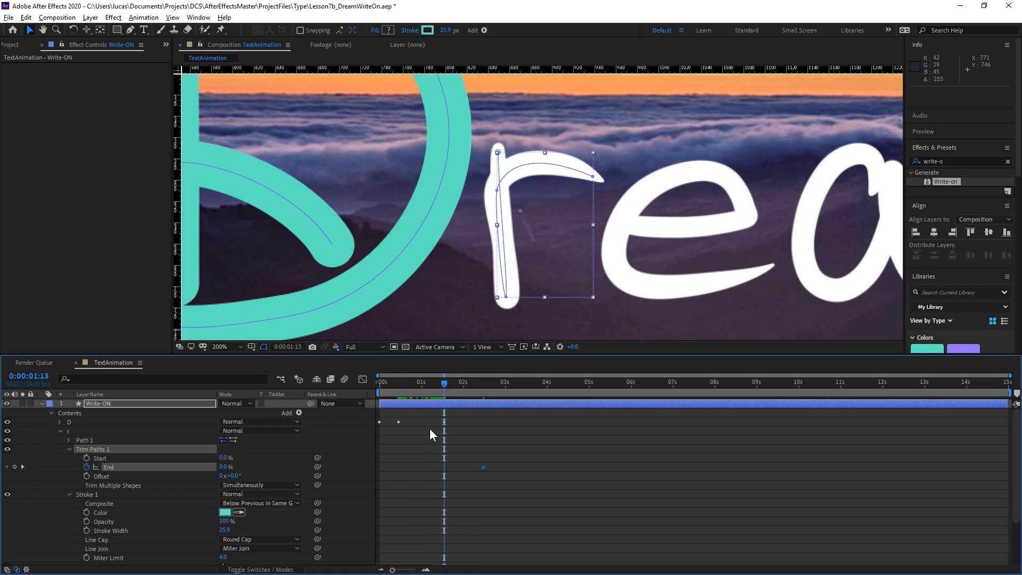
pyautogui.press('pagedown')
pyautogui.press('pagedown')
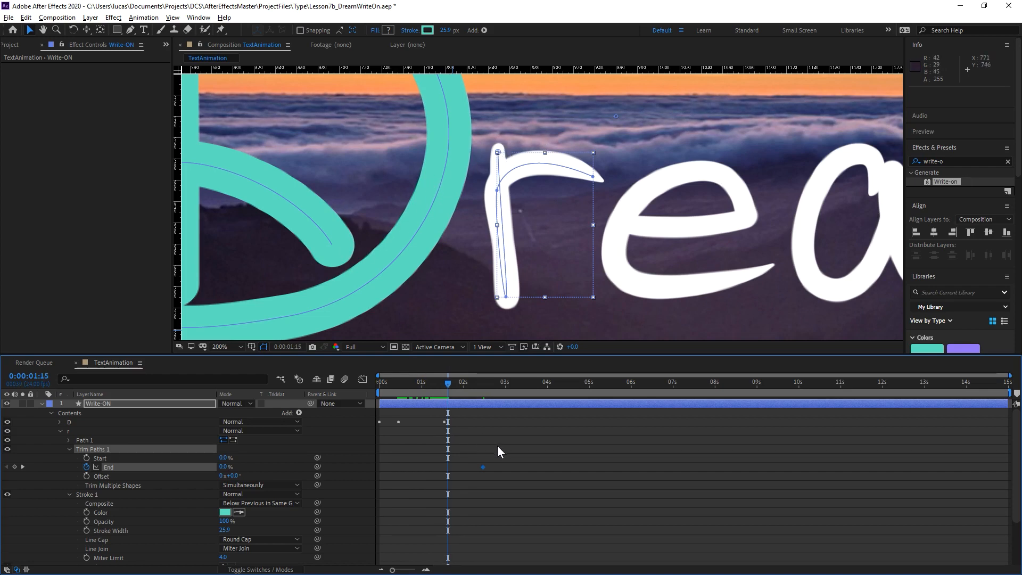
pyautogui.press('pagedown')
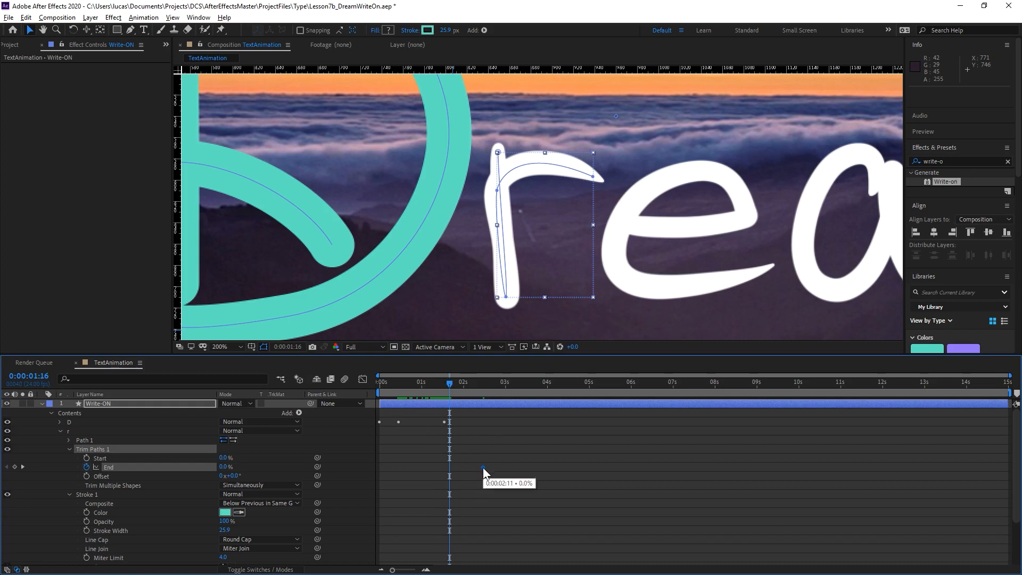
pyautogui.moveTo(483, 467); pyautogui.dragTo(451, 473)
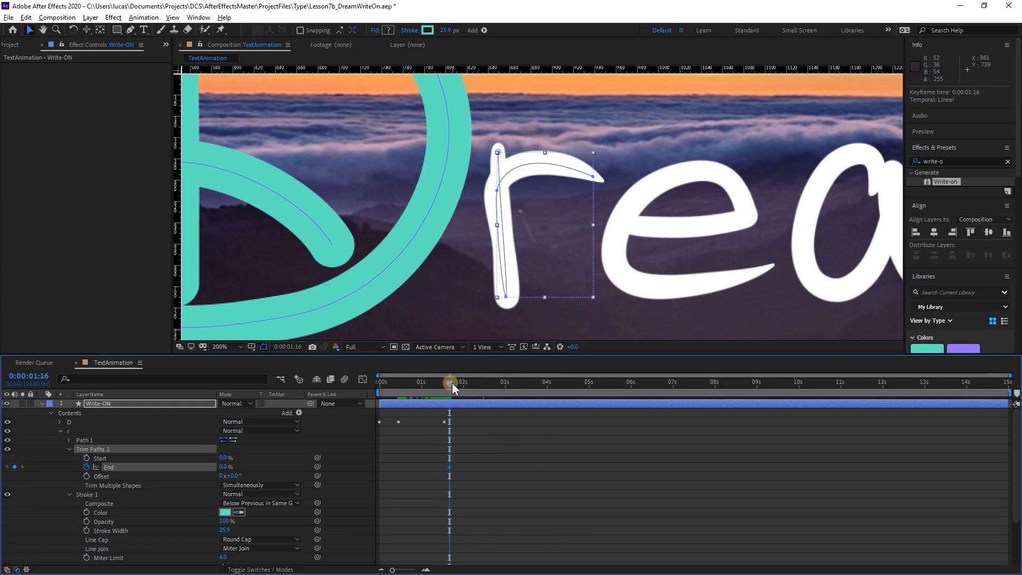
# Keyframe the r's Trim Paths End at 100% at 0:00:02:12 and scrub through the reveal.
pyautogui.moveTo(451, 382); pyautogui.dragTo(484, 385)
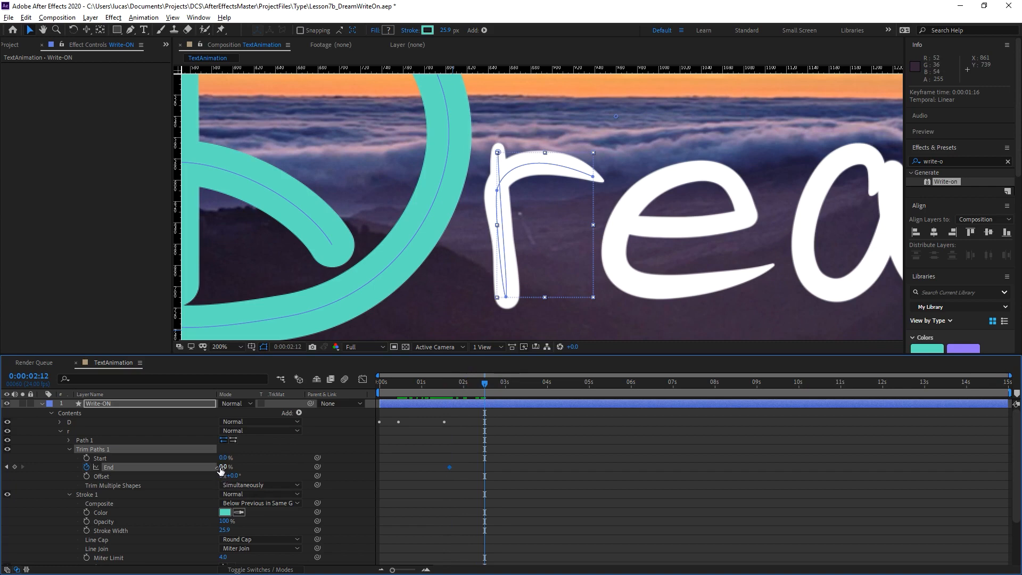
pyautogui.moveTo(223, 466); pyautogui.dragTo(309, 467)
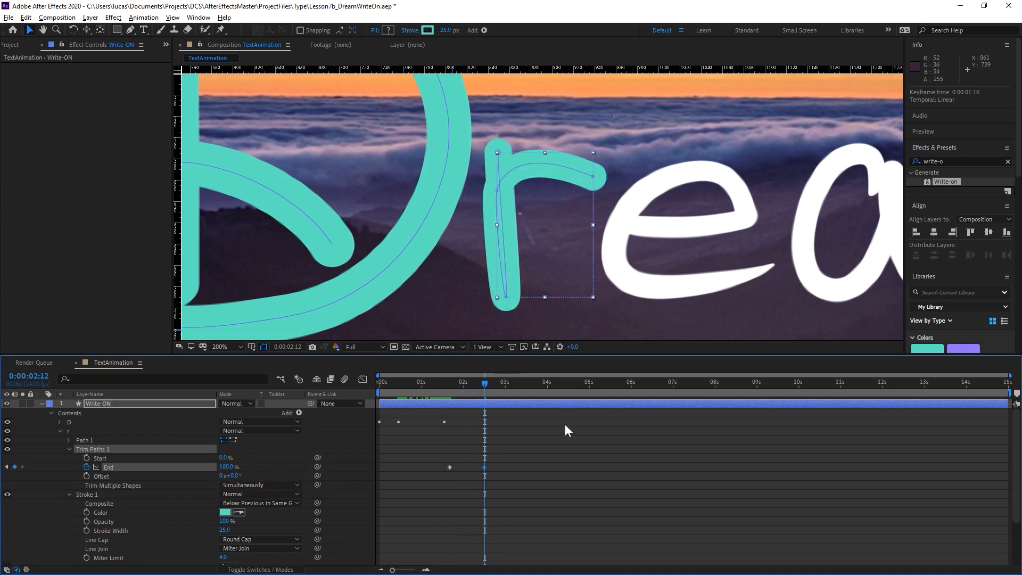
pyautogui.moveTo(485, 387)
pyautogui.mouseDown()
pyautogui.moveTo(440, 389)
pyautogui.moveTo(453, 381)
pyautogui.mouseUp()
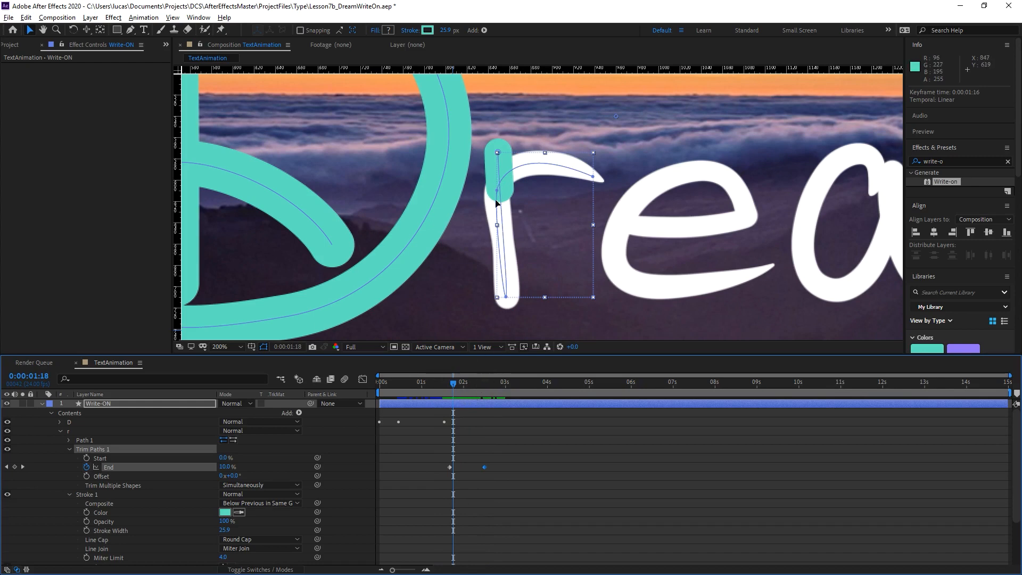
pyautogui.moveTo(452, 382); pyautogui.dragTo(444, 381)
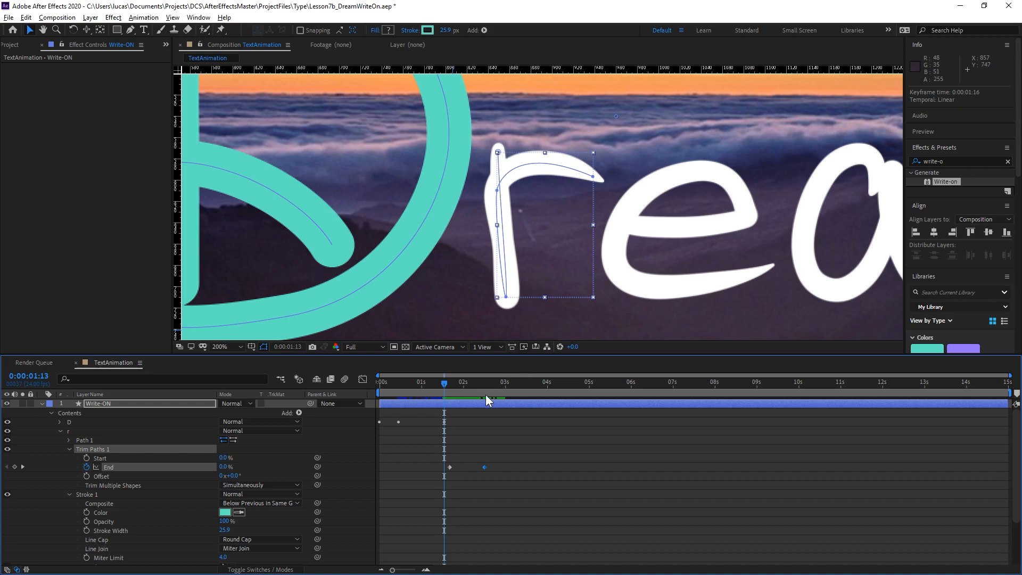
pyautogui.moveTo(444, 385); pyautogui.dragTo(485, 382)
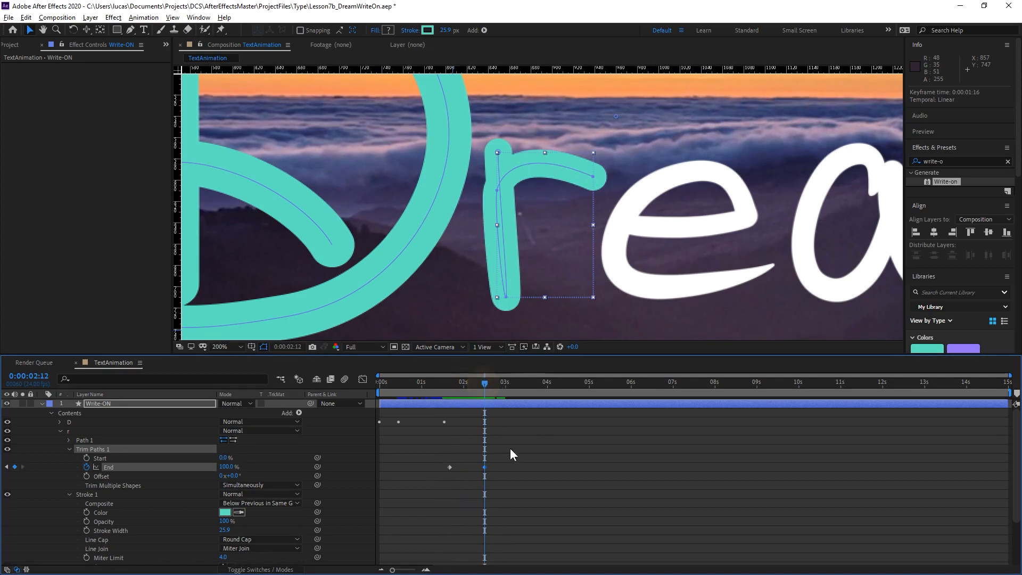
# Apply Easy Ease to both of the r's End keyframes, check the motion up to 0:00:02:00, and collapse the Write-ON layer.
pyautogui.moveTo(510, 448); pyautogui.dragTo(421, 488)
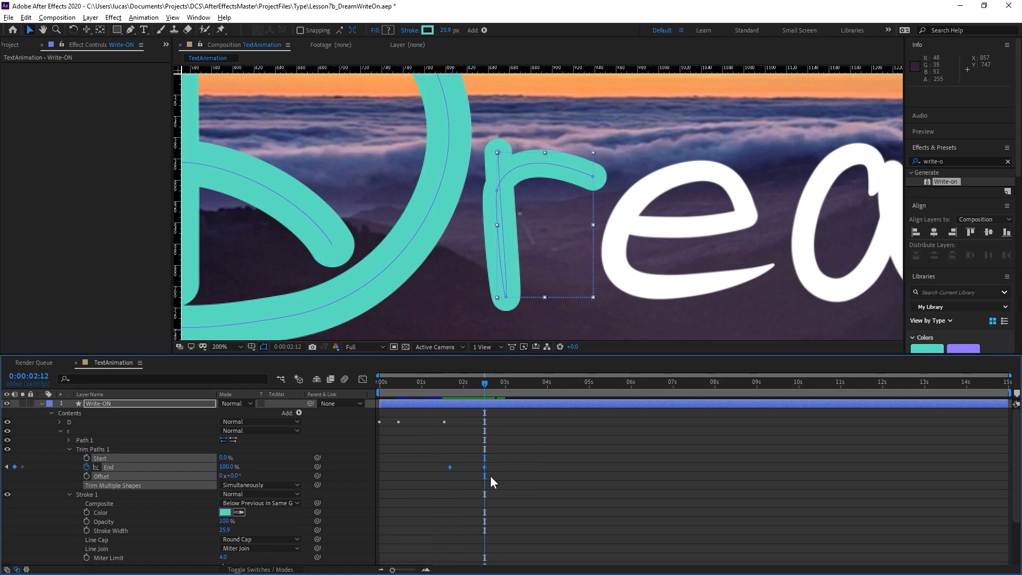
pyautogui.press('F9')
pyautogui.moveTo(471, 383)
pyautogui.mouseDown()
pyautogui.moveTo(442, 385)
pyautogui.moveTo(491, 388)
pyautogui.moveTo(444, 390)
pyautogui.moveTo(487, 396)
pyautogui.moveTo(443, 391)
pyautogui.moveTo(500, 388)
pyautogui.mouseUp()
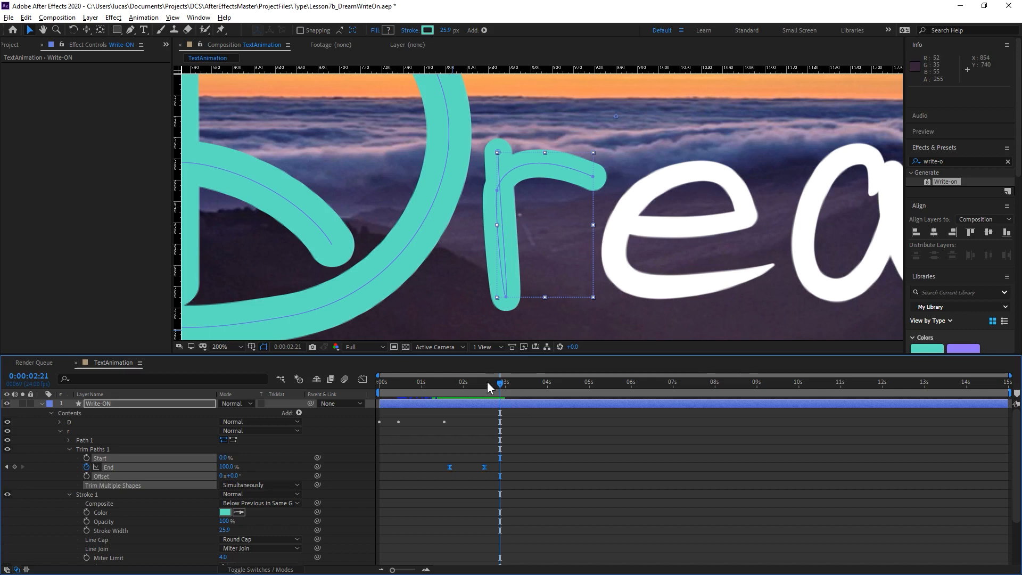
pyautogui.moveTo(487, 382)
pyautogui.mouseDown()
pyautogui.moveTo(439, 386)
pyautogui.moveTo(494, 389)
pyautogui.moveTo(451, 391)
pyautogui.moveTo(463, 388)
pyautogui.mouseUp()
pyautogui.click(42, 403)
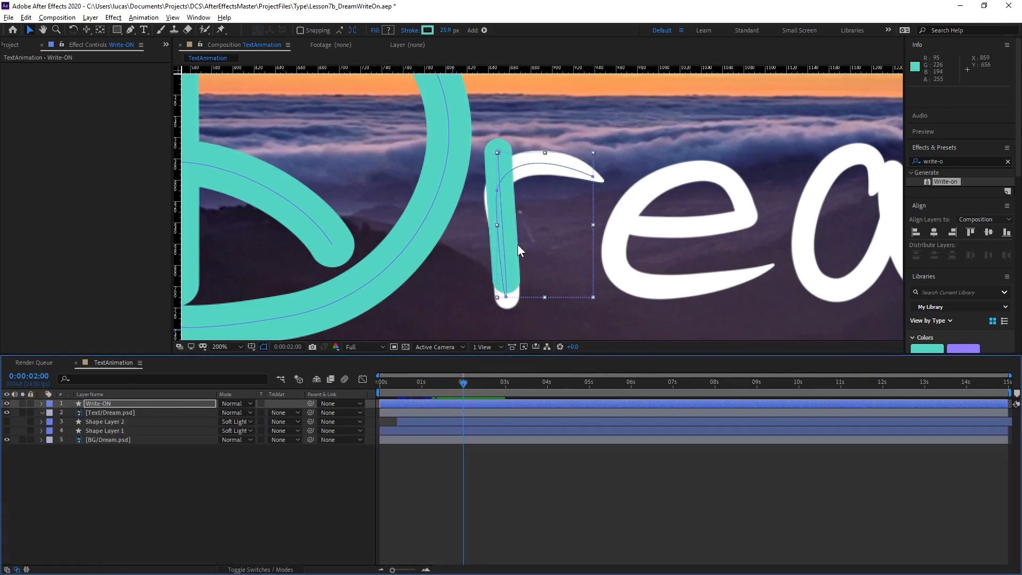
# Select the Write-ON layer and search the effects for "set matte".
pyautogui.moveTo(448, 197); pyautogui.dragTo(642, 209)
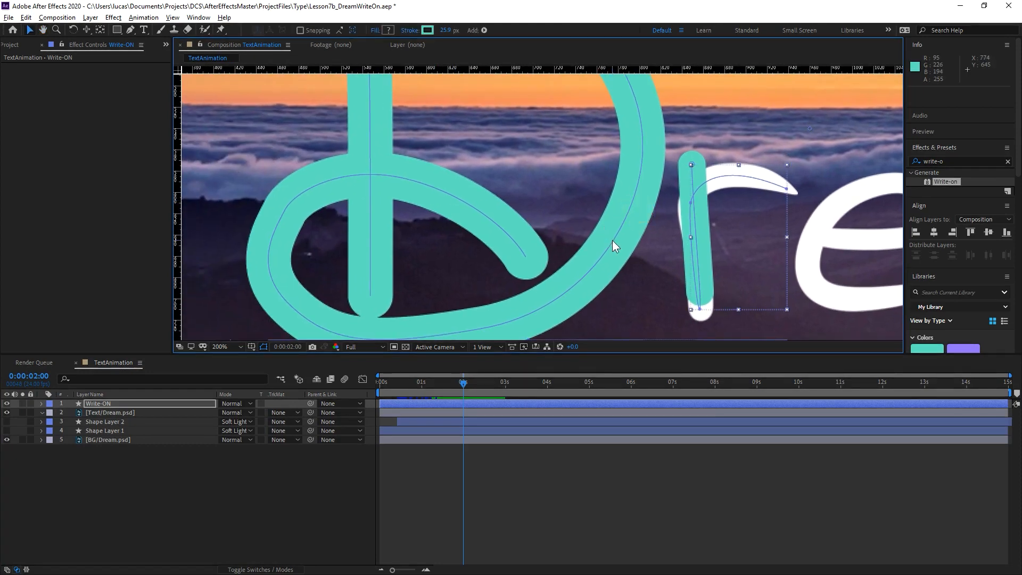
pyautogui.press(',')
pyautogui.moveTo(672, 169); pyautogui.dragTo(614, 208)
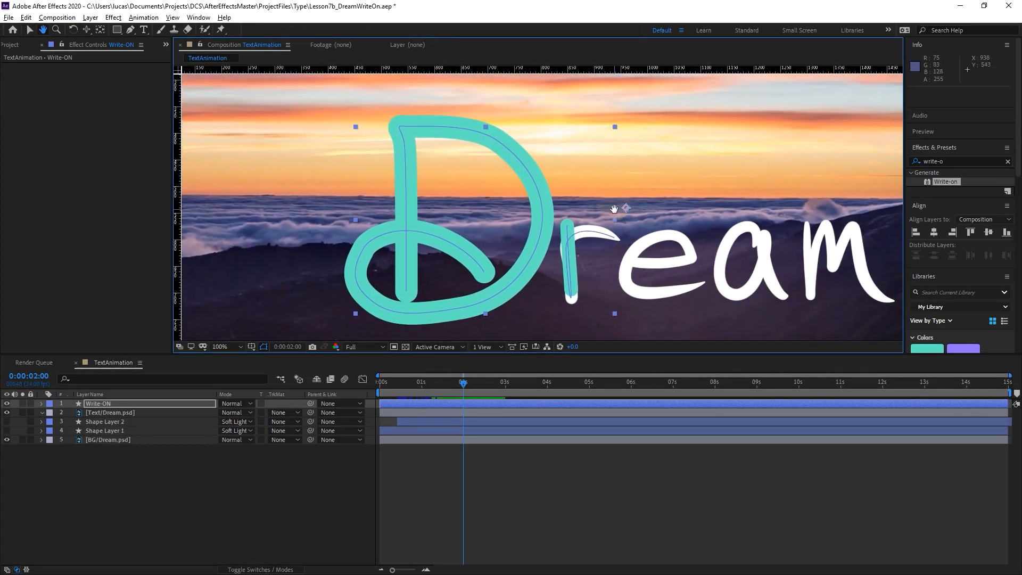
pyautogui.moveTo(670, 261)
pyautogui.mouseDown()
pyautogui.moveTo(665, 234)
pyautogui.moveTo(653, 253)
pyautogui.mouseUp()
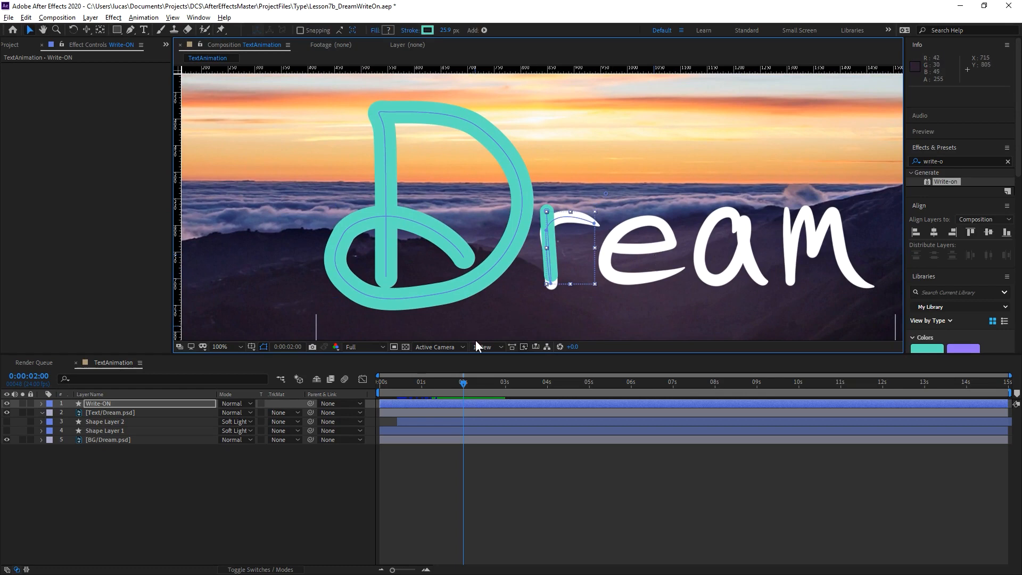
pyautogui.click(231, 480)
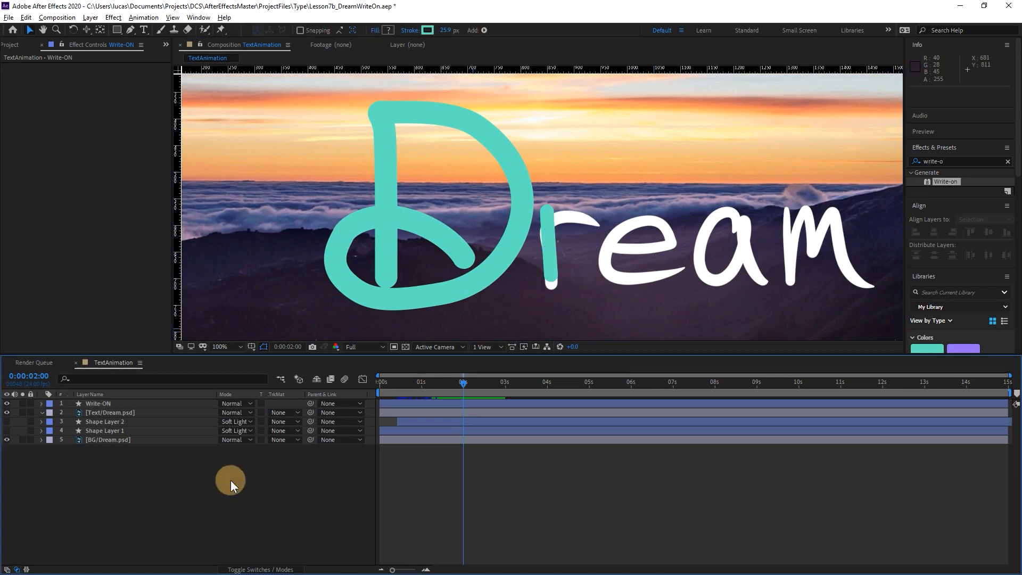
pyautogui.click(152, 406)
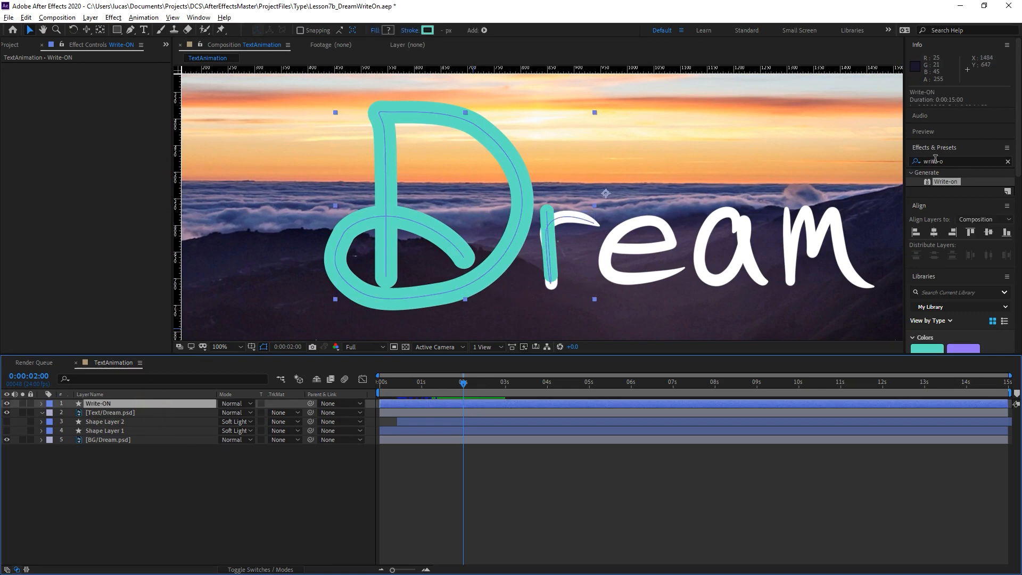
pyautogui.moveTo(944, 162); pyautogui.dragTo(896, 159)
pyautogui.write('set ')
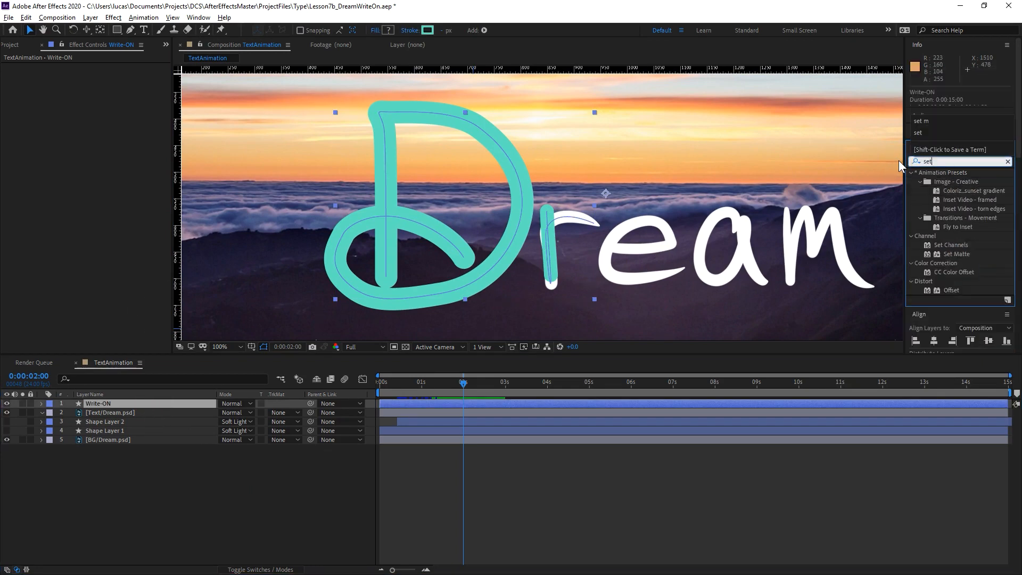
pyautogui.write('matte')
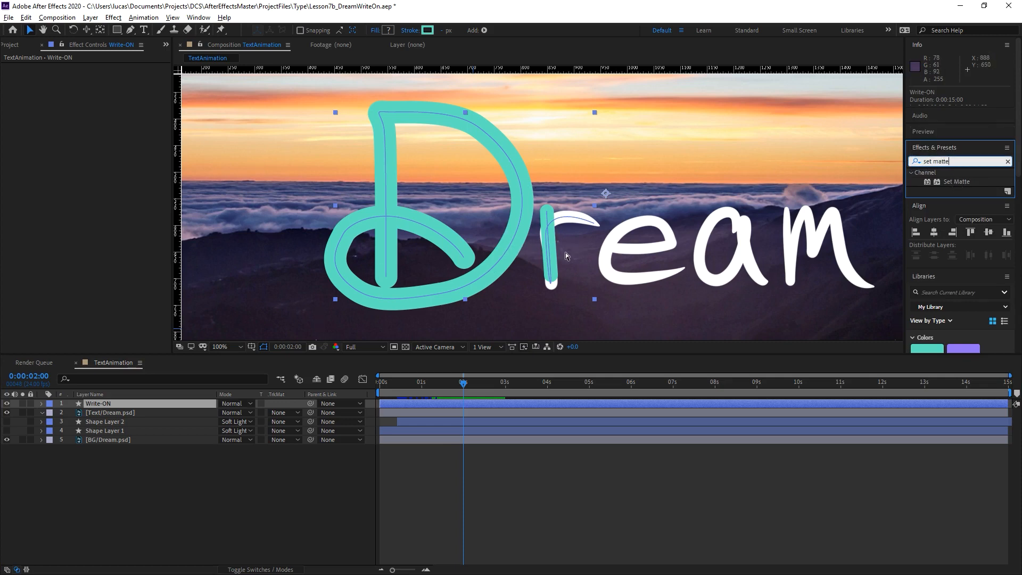
# Apply the Set Matte effect to the Text/Dream.psd layer.
pyautogui.click(319, 481)
pyautogui.press(',')
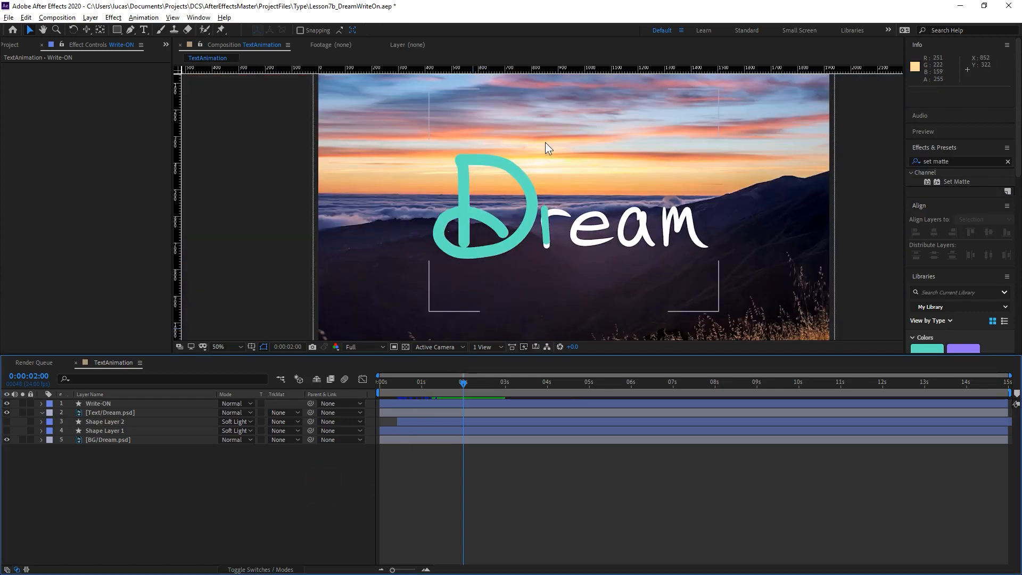
pyautogui.click(112, 404)
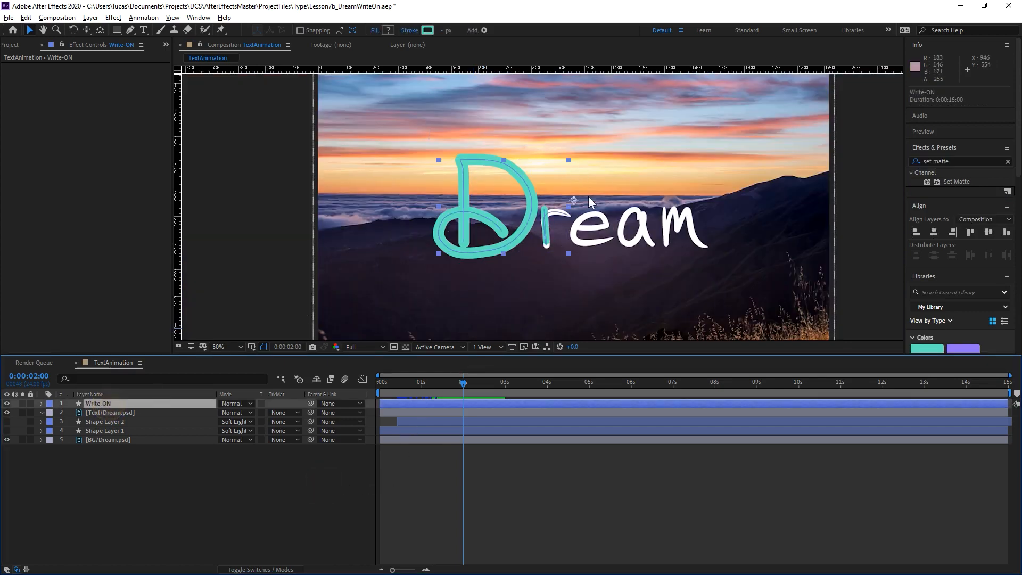
pyautogui.moveTo(589, 160)
pyautogui.mouseDown()
pyautogui.moveTo(541, 116)
pyautogui.moveTo(572, 165)
pyautogui.mouseUp()
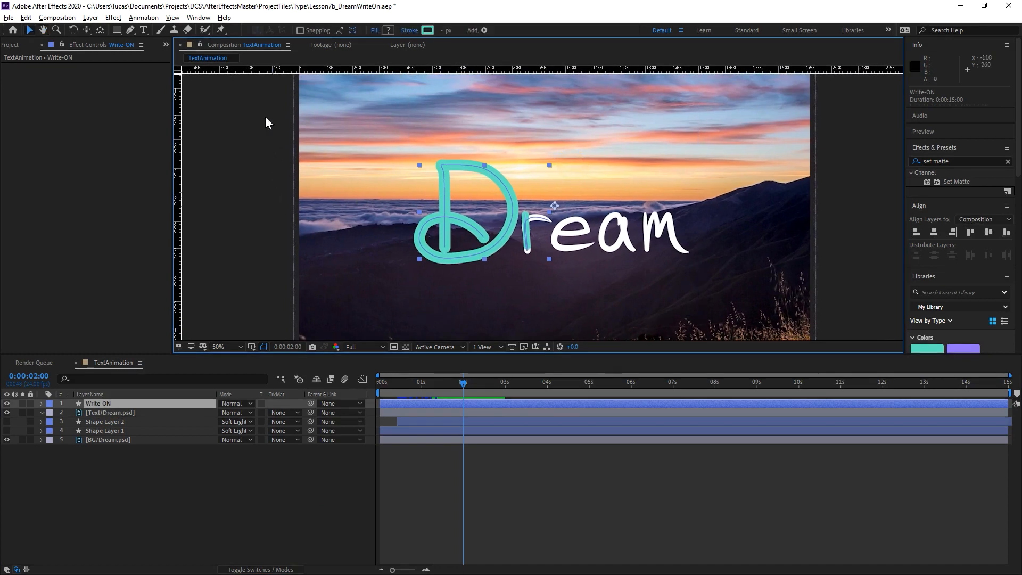
pyautogui.moveTo(661, 269); pyautogui.dragTo(659, 244)
pyautogui.press('v')
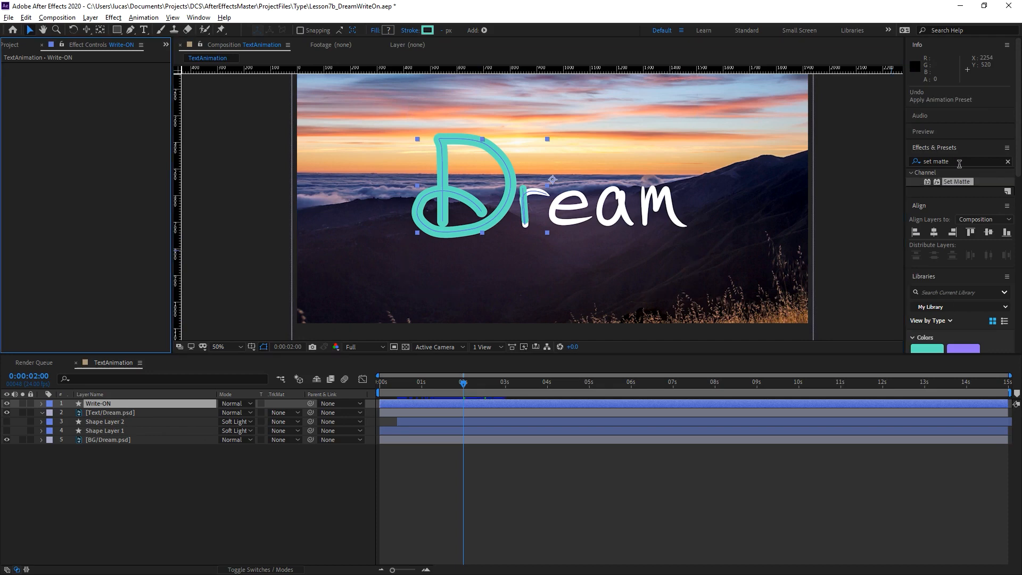
pyautogui.moveTo(962, 185); pyautogui.dragTo(106, 417)
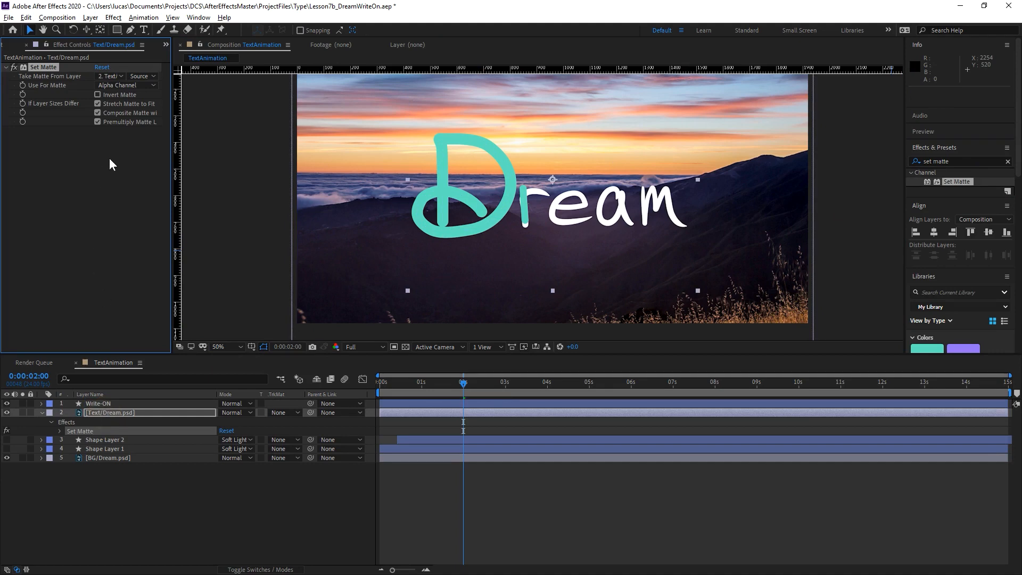
# Set the Set Matte effect's Take Matte From Layer to Write-ON and hide the Write-ON layer.
pyautogui.click(121, 76)
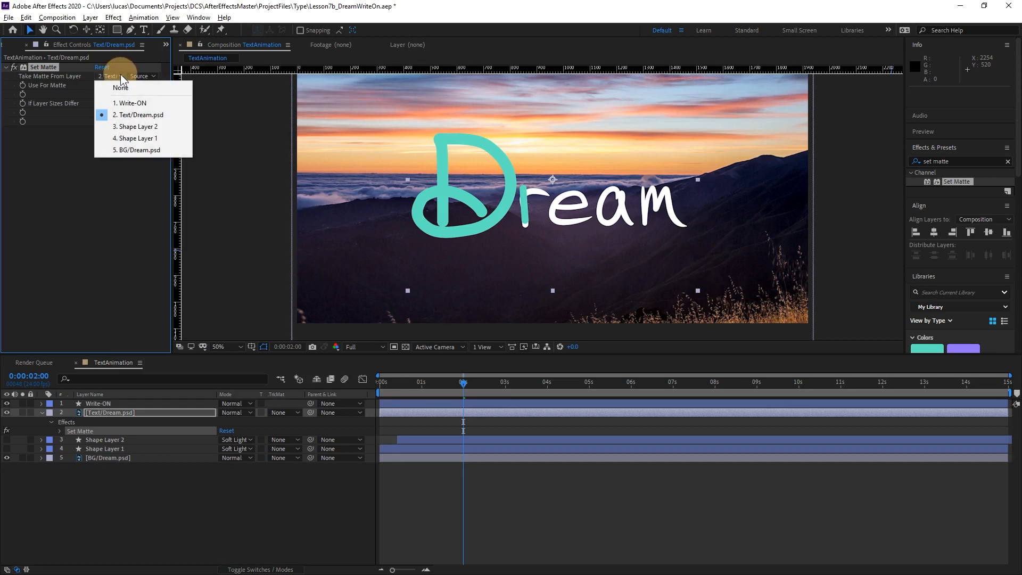
pyautogui.click(153, 105)
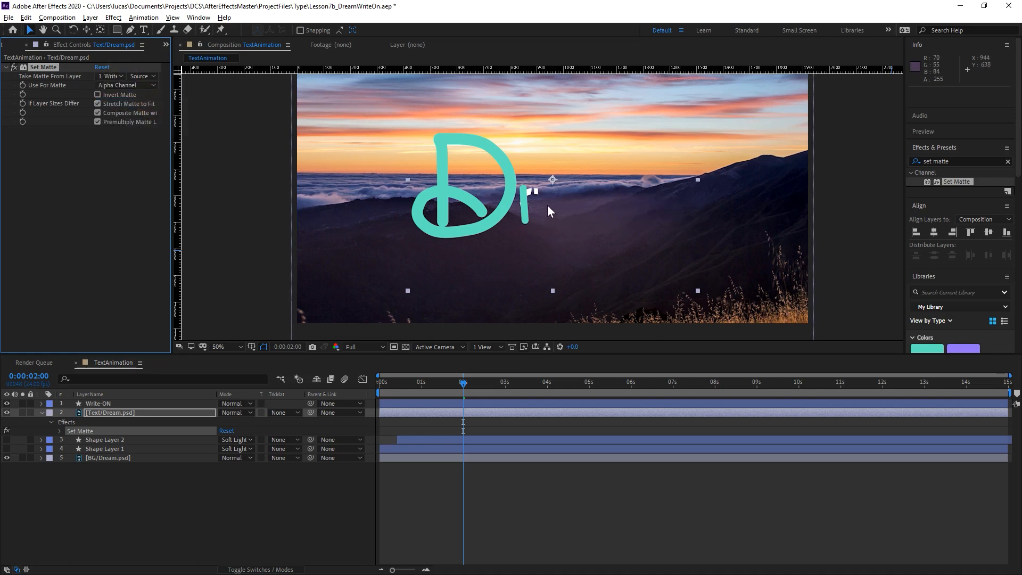
pyautogui.click(7, 403)
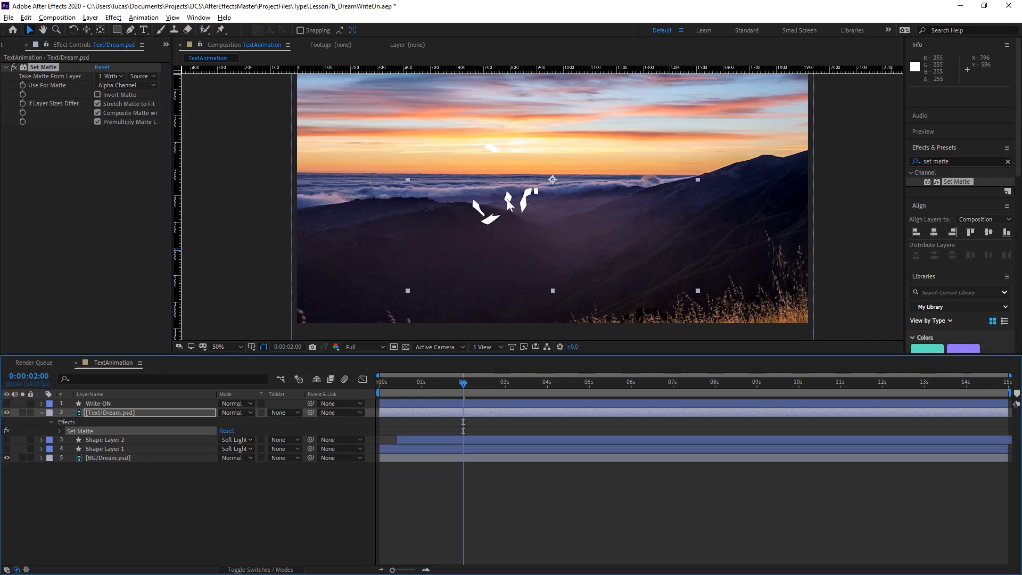
# Turn off Composite Matte with Original and Stretch Matte to Fit in Set Matte, and show the Write-ON layer again.
pyautogui.click(98, 113)
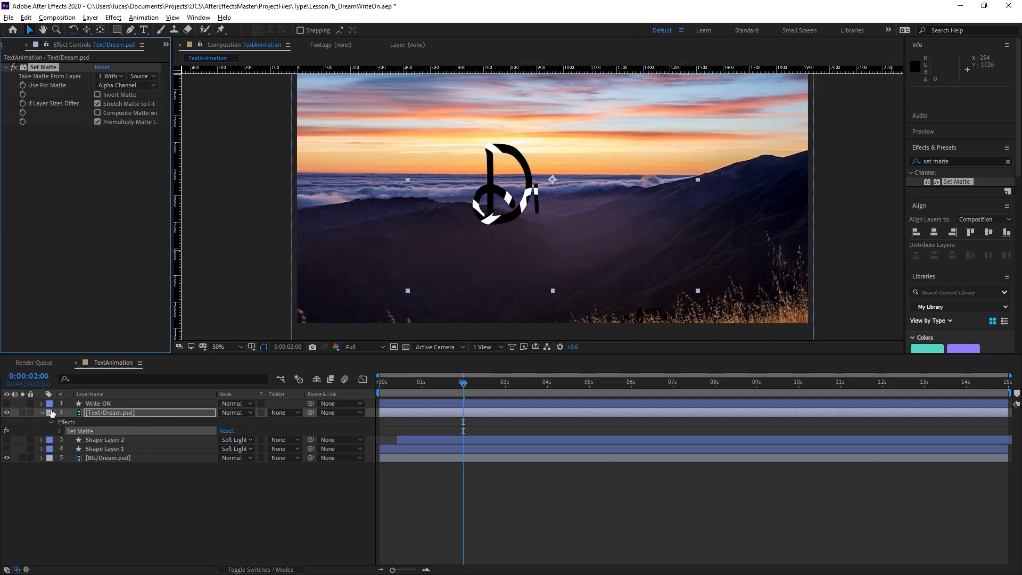
pyautogui.click(7, 403)
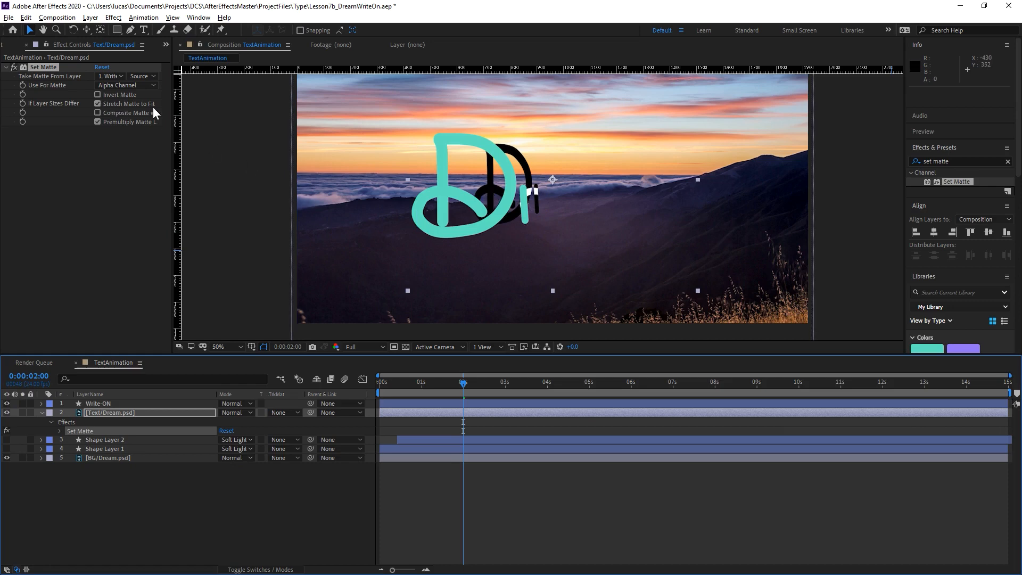
pyautogui.click(126, 105)
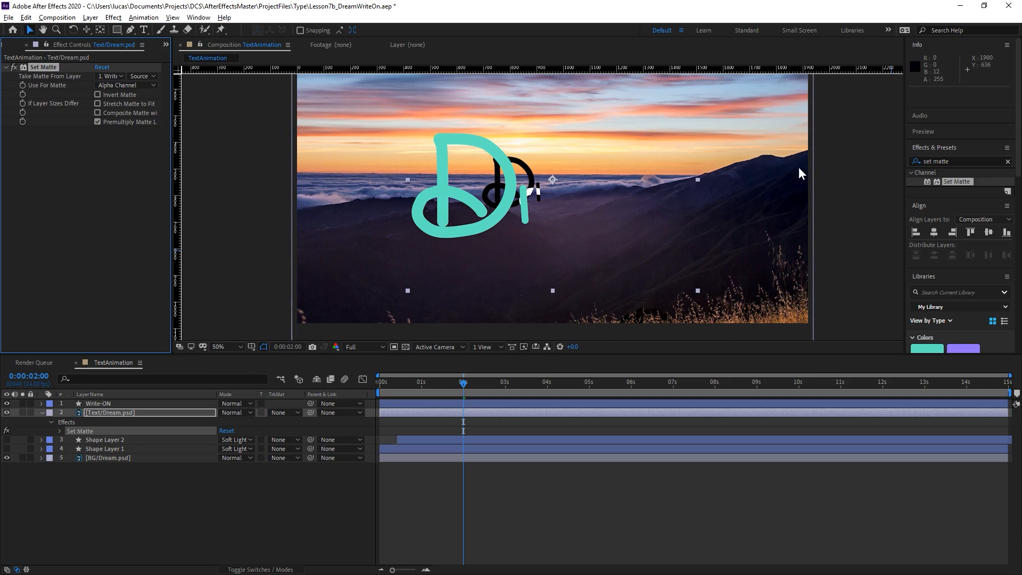
# Try moving the Write-ON layer beneath the other layers in the stack, and undo the move.
pyautogui.click(39, 70)
pyautogui.click(134, 404)
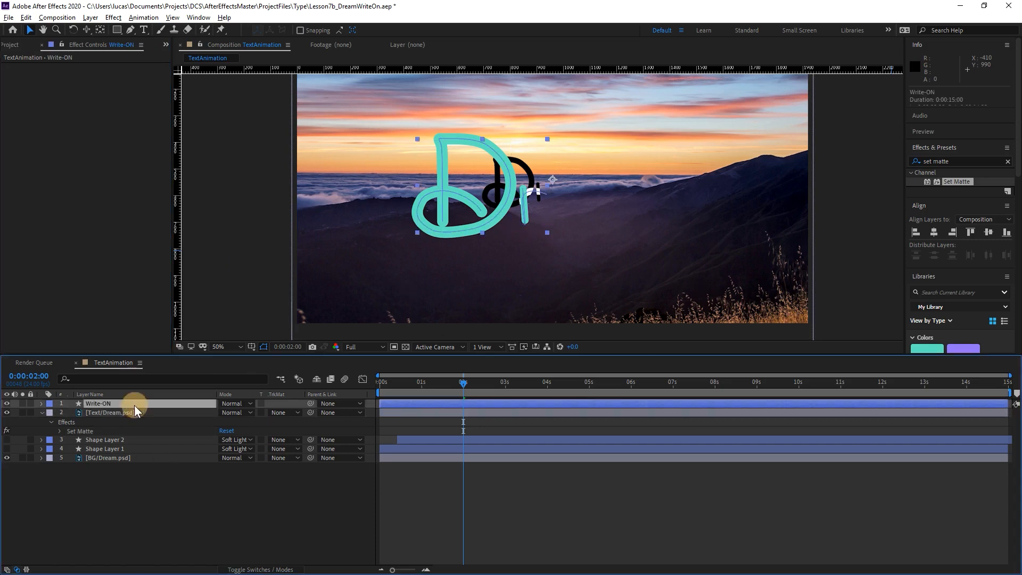
pyautogui.moveTo(134, 409); pyautogui.dragTo(102, 529)
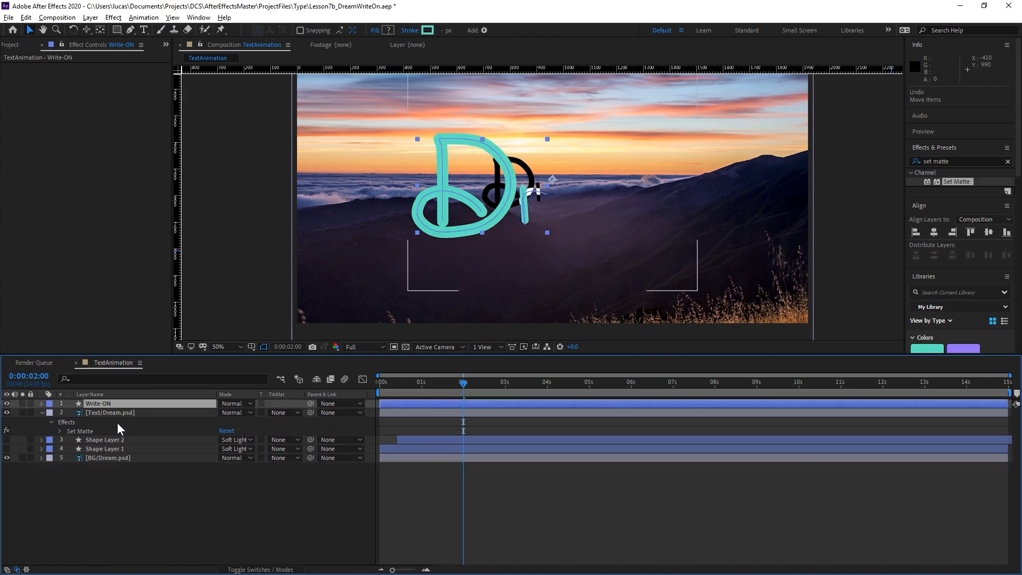
# Replace the Set Matte effect on the Text/Dream.psd layer with an Alpha Matte "Write-ON" track matte.
pyautogui.click(153, 414)
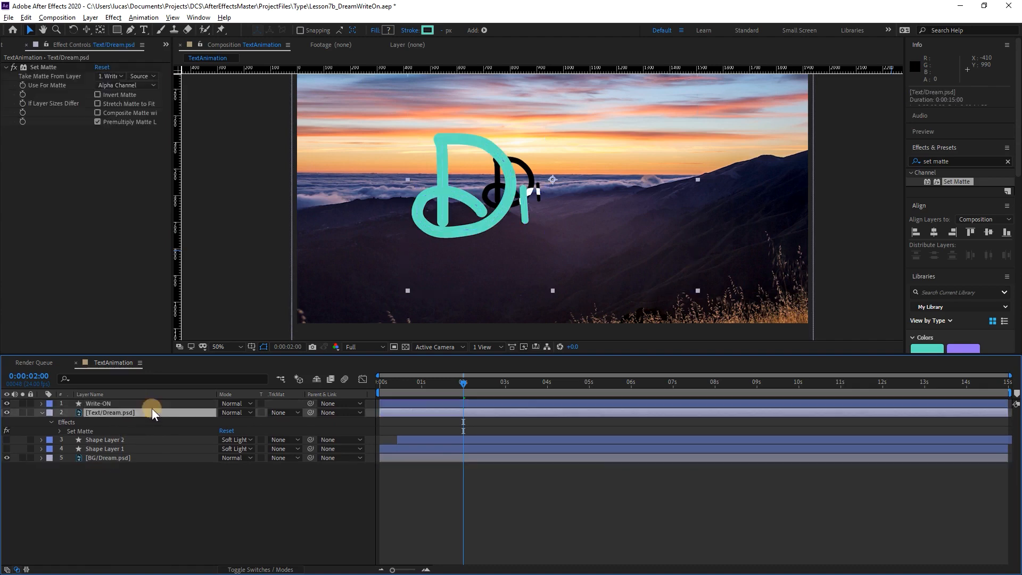
pyautogui.click(41, 69)
pyautogui.press('Delete')
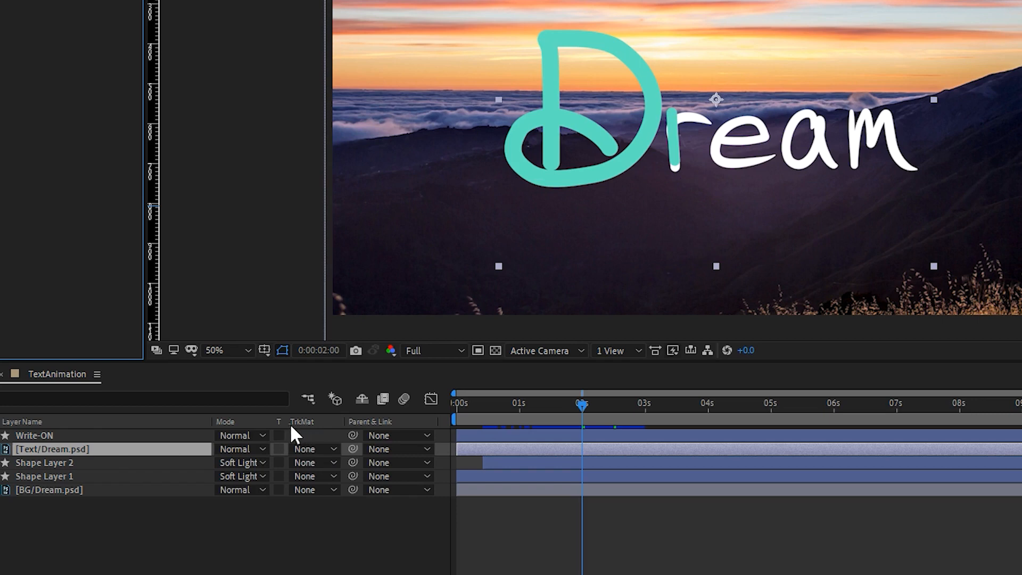
pyautogui.click(318, 450)
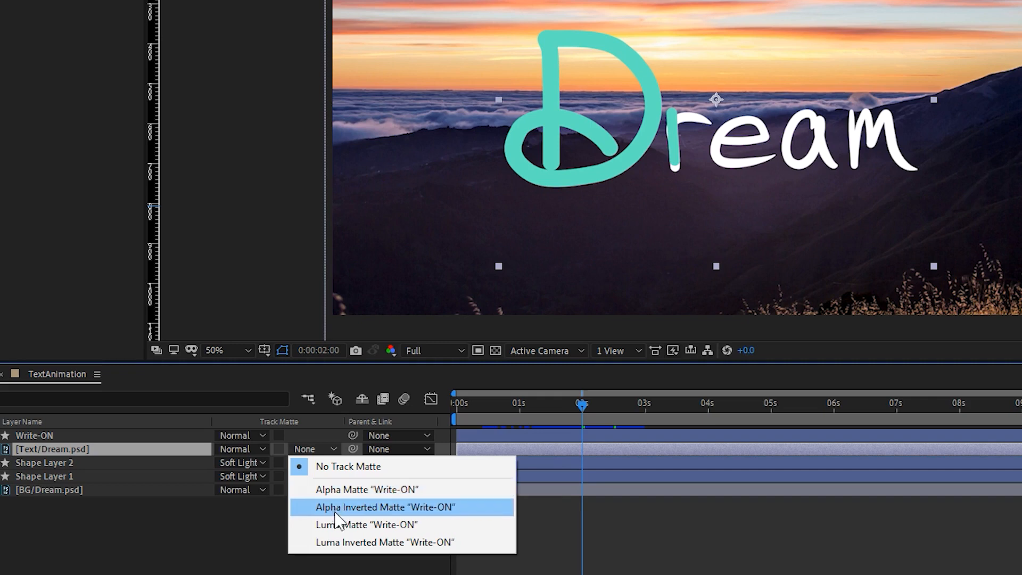
pyautogui.click(347, 490)
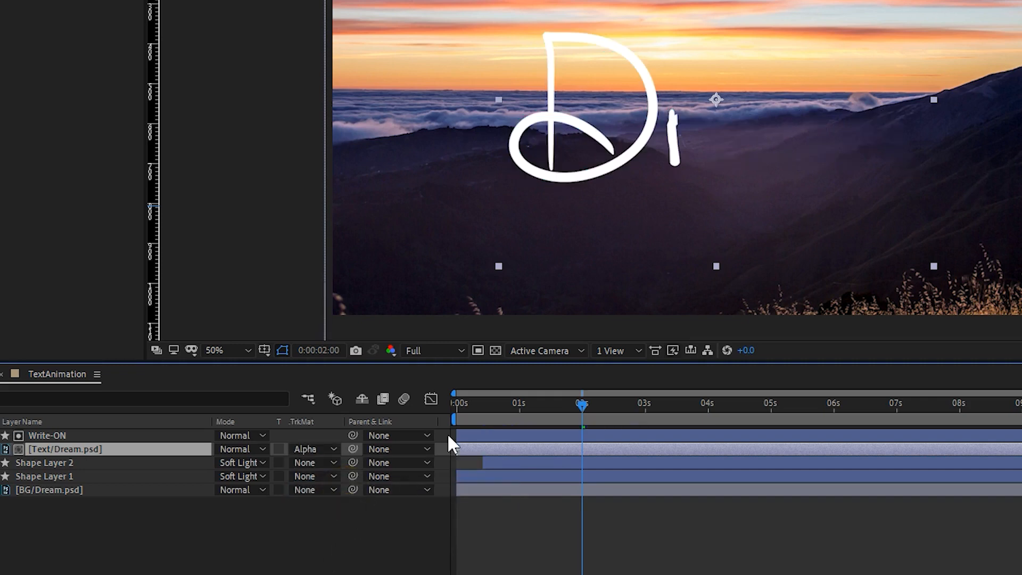
# Play the matted write-on animation from the start several times to check how the D and r are revealed.
pyautogui.moveTo(580, 404)
pyautogui.mouseDown()
pyautogui.moveTo(436, 407)
pyautogui.moveTo(567, 418)
pyautogui.moveTo(397, 435)
pyautogui.mouseUp()
pyautogui.press('space')
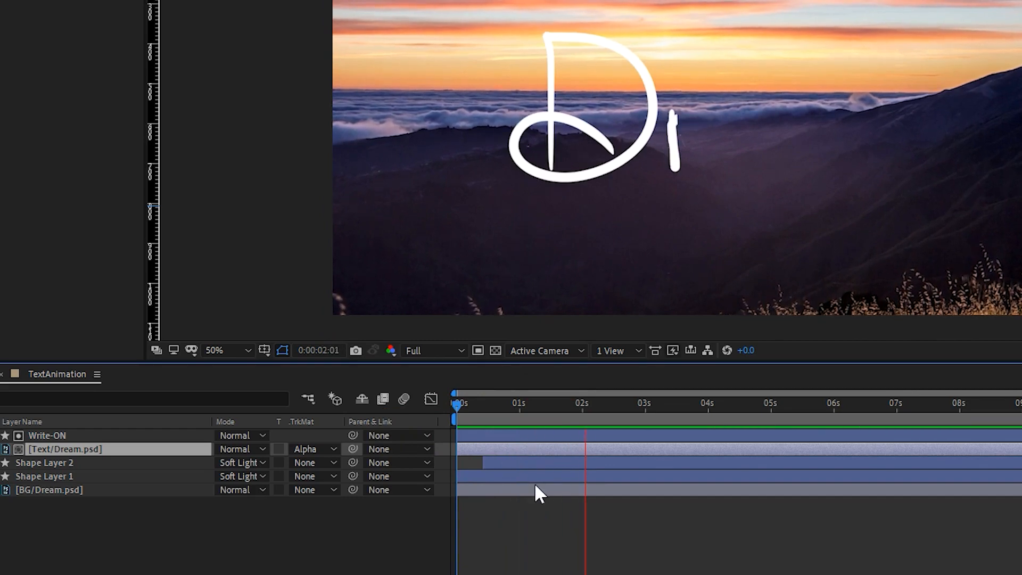
pyautogui.moveTo(464, 405); pyautogui.dragTo(450, 413)
pyautogui.press('space')
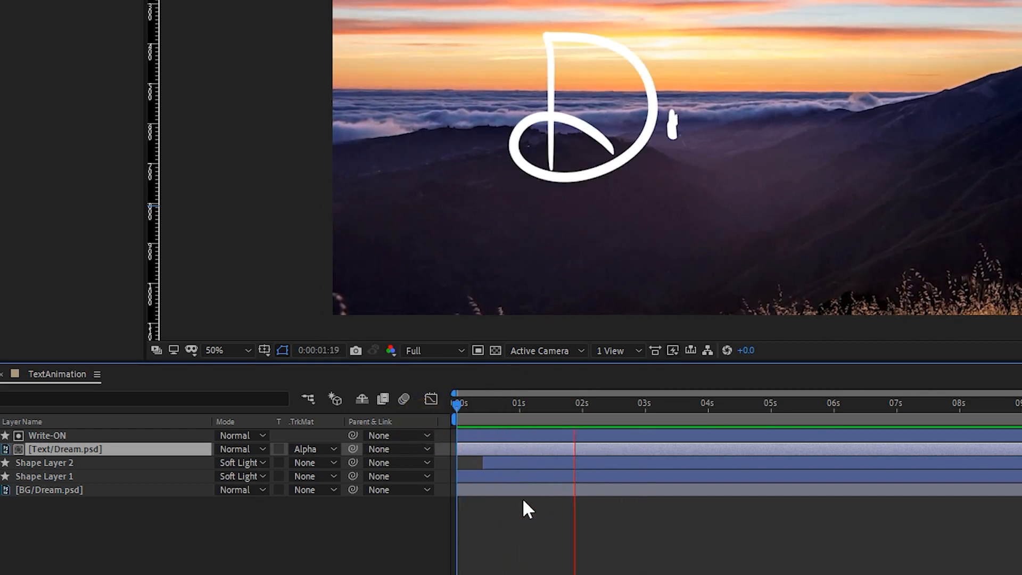
pyautogui.click(497, 404)
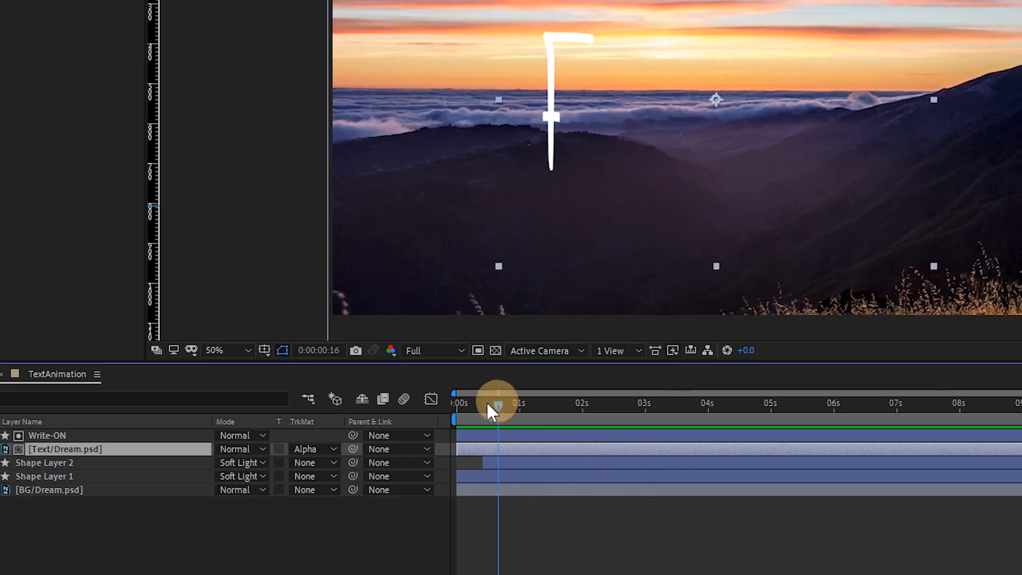
pyautogui.press('Home')
pyautogui.press('space')
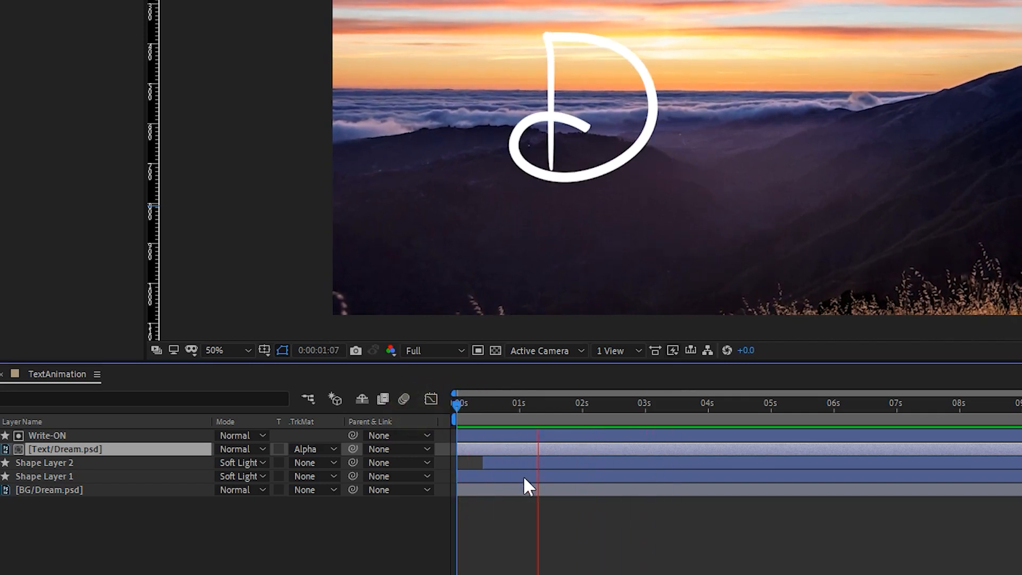
pyautogui.press('space')
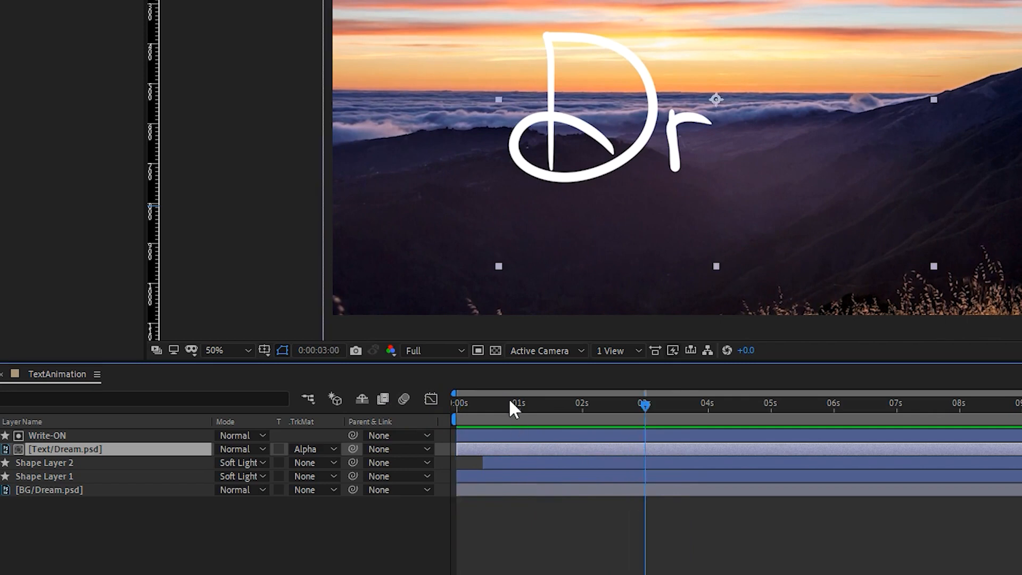
pyautogui.press('Home')
pyautogui.press('space')
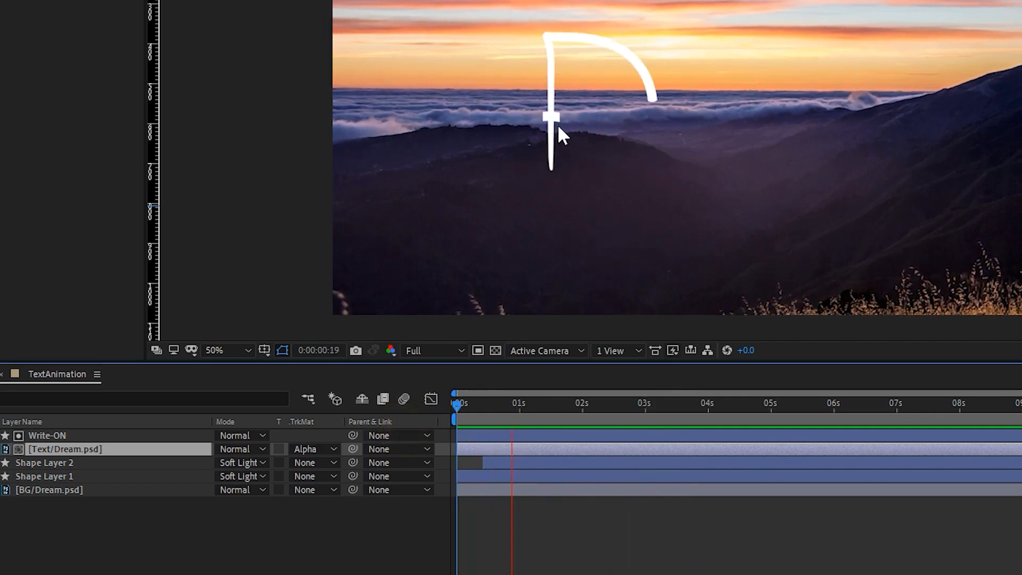
pyautogui.press('space')
# Examine the crossing on the D's stem up close at 0:00:00:18.
pyautogui.moveTo(519, 406); pyautogui.dragTo(503, 404)
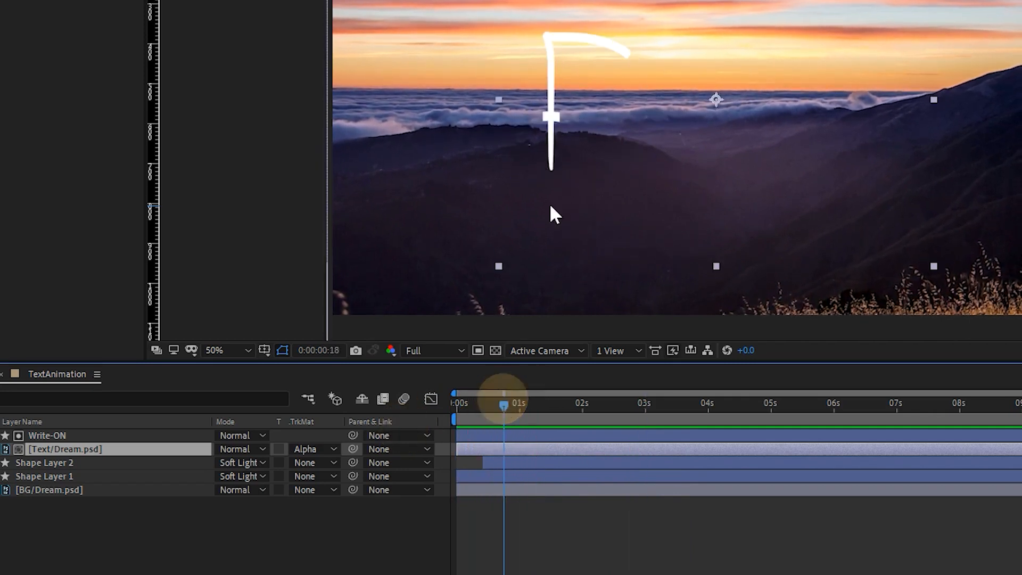
pyautogui.press('/')
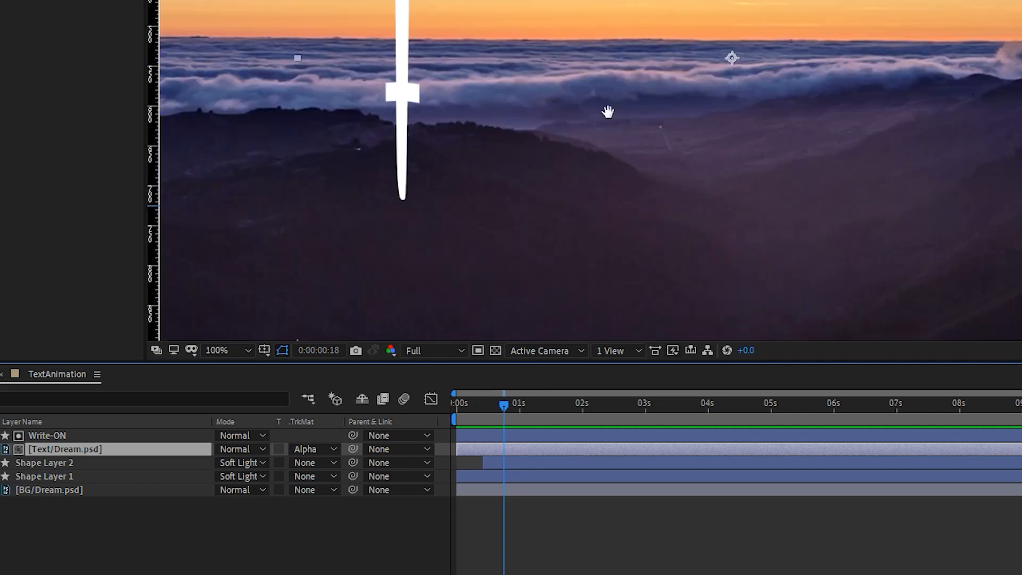
pyautogui.moveTo(607, 110); pyautogui.dragTo(778, 183)
pyautogui.scroll(1, 602, 205)
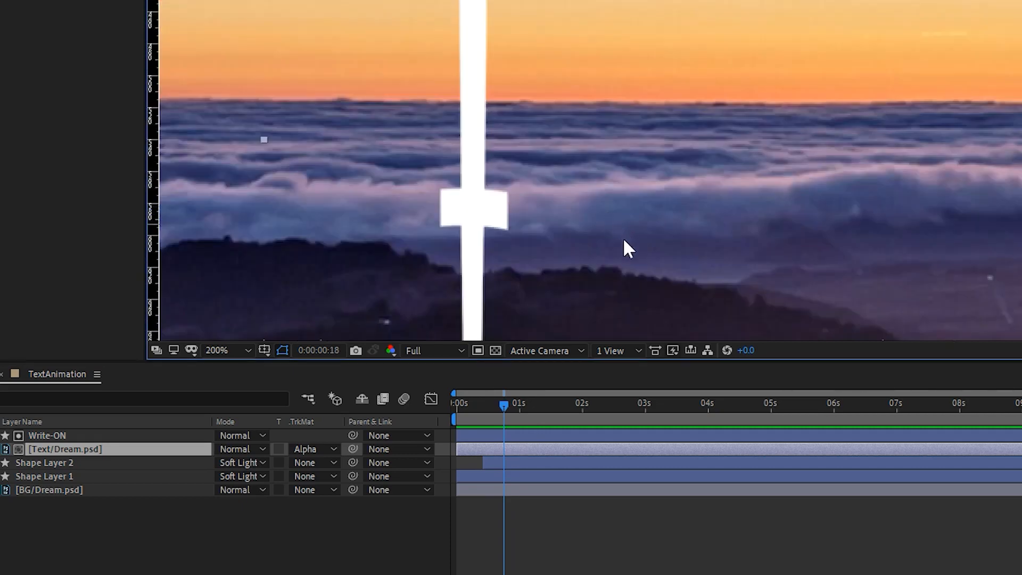
pyautogui.moveTo(614, 207); pyautogui.dragTo(748, 128)
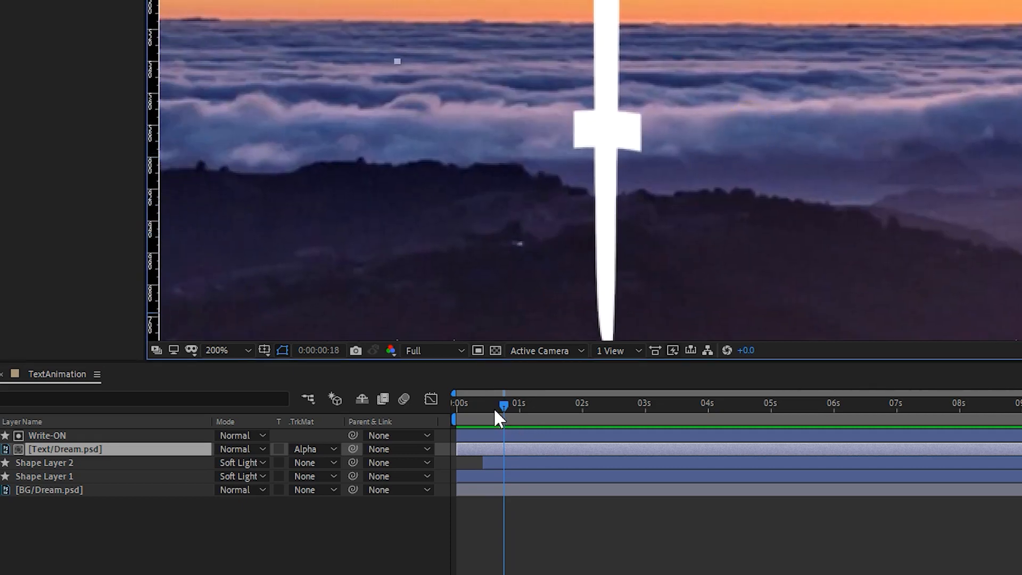
# Replay the reveal from the start and examine the letter r up close at 0:00:01:22.
pyautogui.click(454, 404)
pyautogui.scroll(-1, 969, 15)
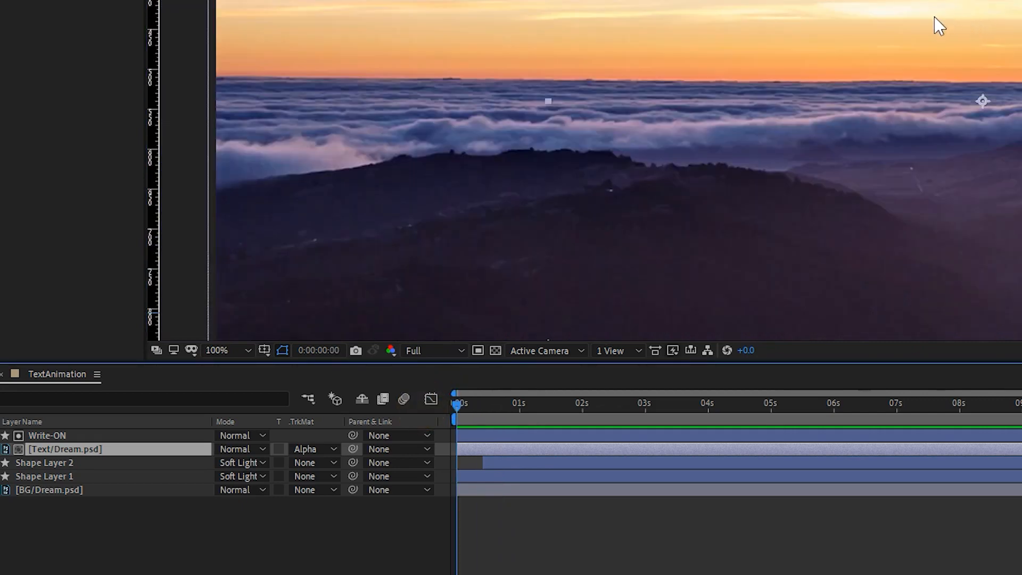
pyautogui.scroll(-1, 865, 53)
pyautogui.moveTo(743, 93); pyautogui.dragTo(667, 93)
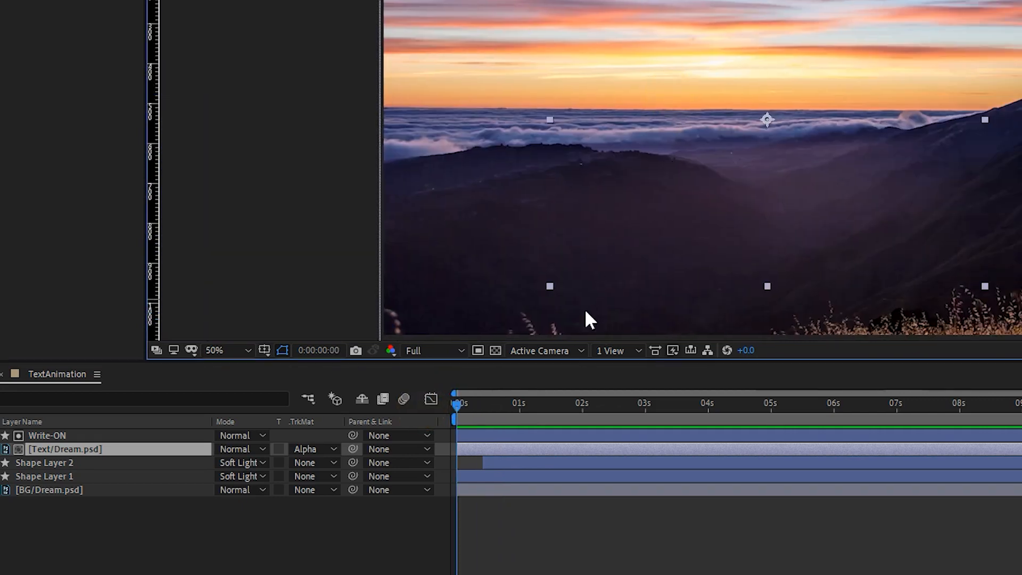
pyautogui.press('space')
pyautogui.press('space')
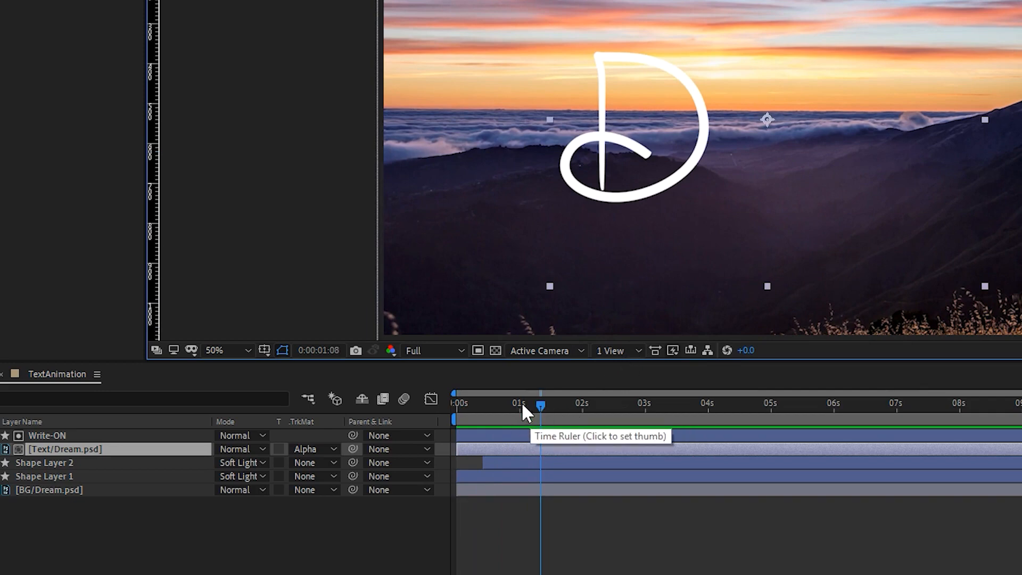
pyautogui.moveTo(541, 401); pyautogui.dragTo(577, 402)
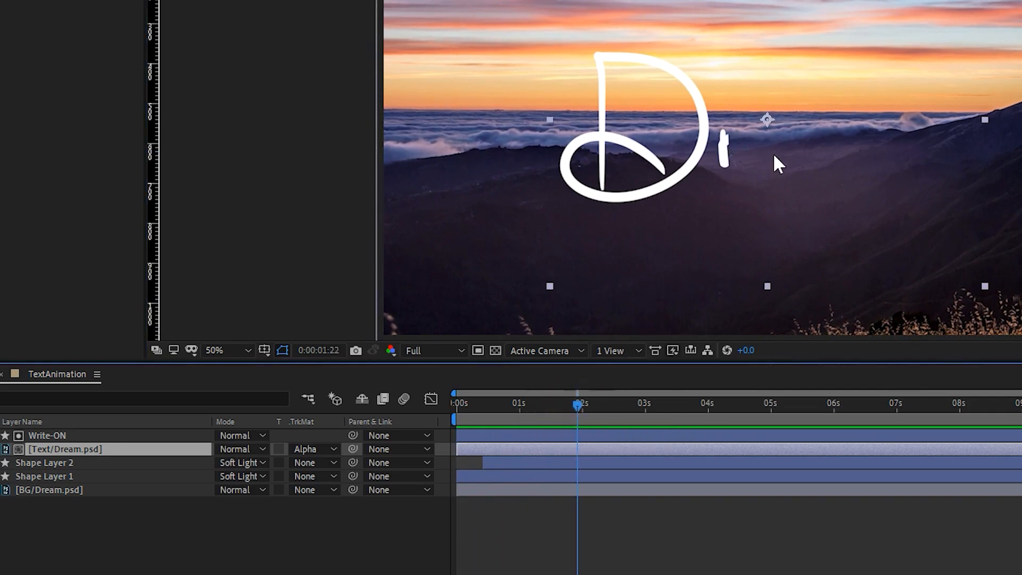
pyautogui.scroll(2, 773, 152)
pyautogui.moveTo(823, 149); pyautogui.dragTo(768, 108)
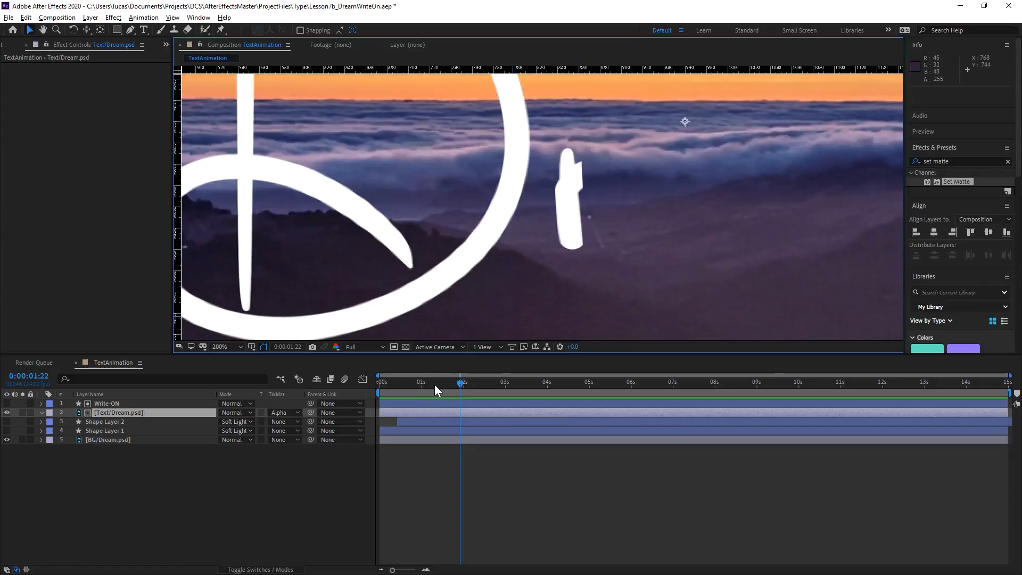
# Return to 0:00:00:06 at the D's stem crossing and undo the new path.
pyautogui.moveTo(434, 384)
pyautogui.mouseDown()
pyautogui.moveTo(410, 388)
pyautogui.moveTo(425, 383)
pyautogui.moveTo(391, 371)
pyautogui.mouseUp()
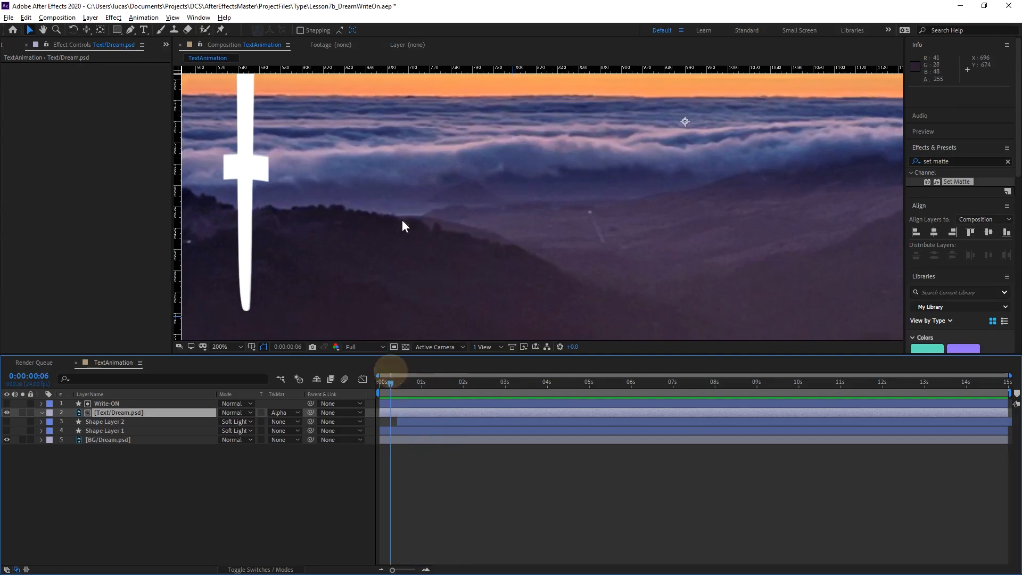
pyautogui.moveTo(309, 157); pyautogui.dragTo(536, 171)
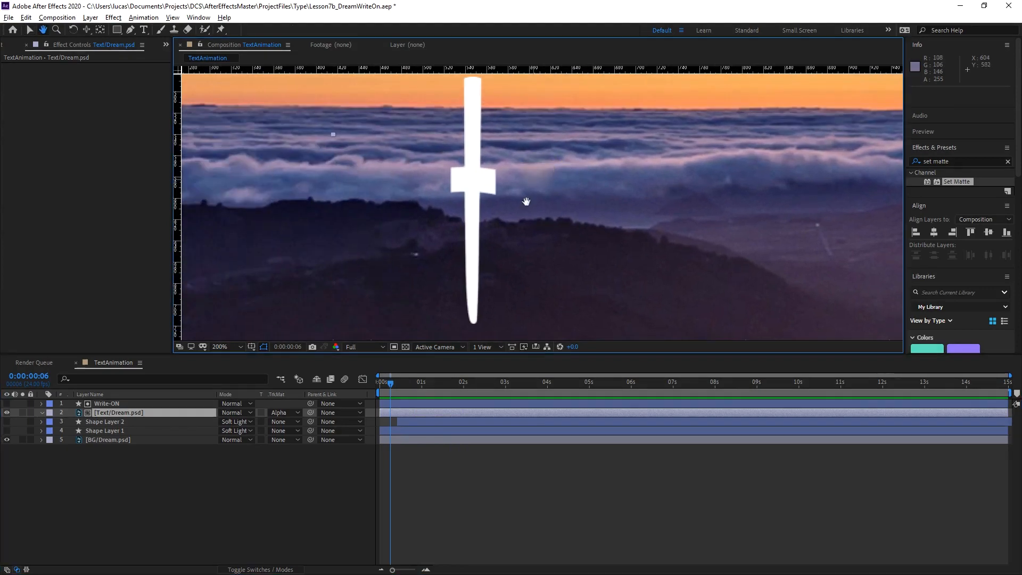
pyautogui.click(139, 405)
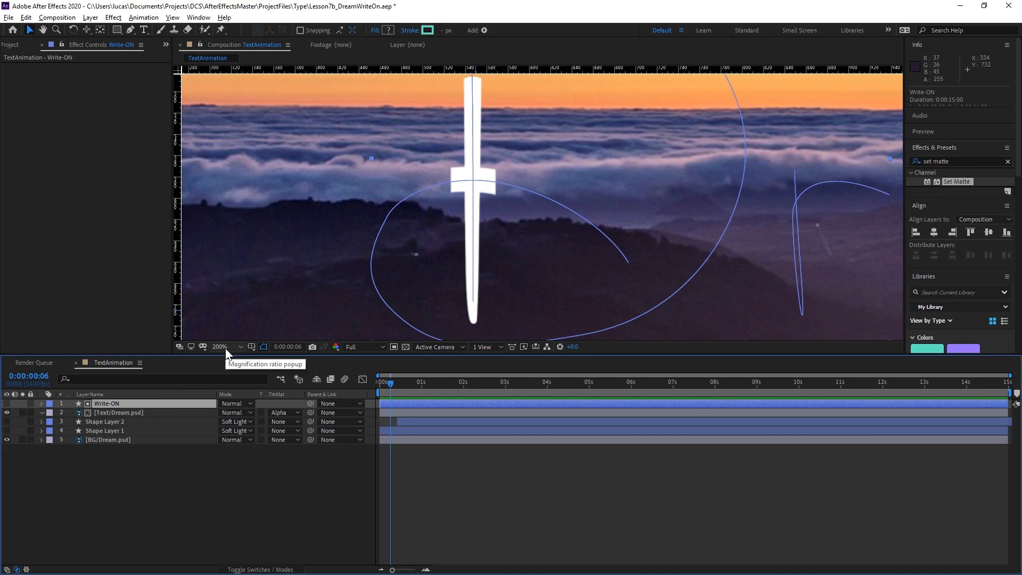
pyautogui.hotkey('ctrl', 'z')
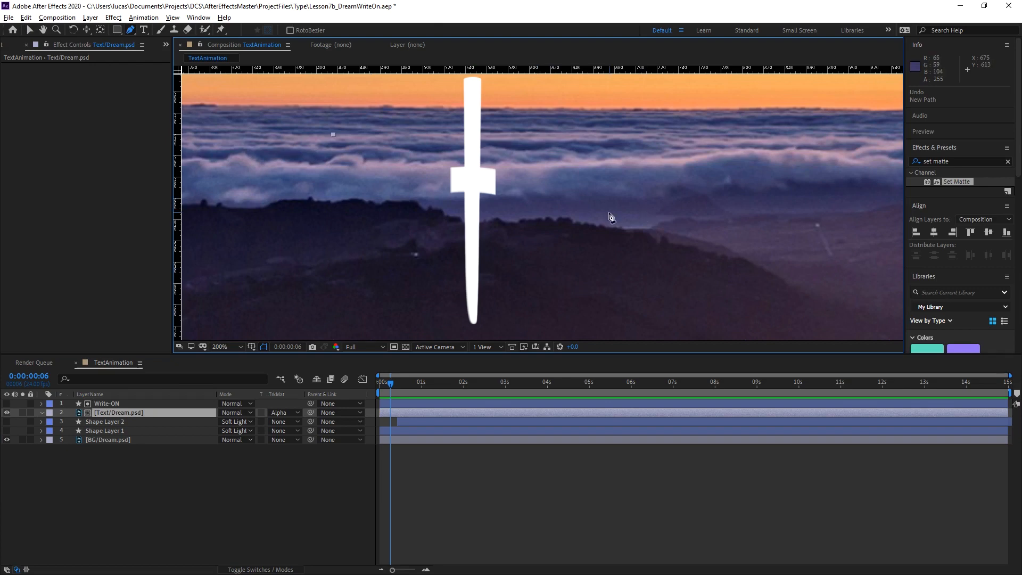
# Play the D's reveal from the start again and scrub to 0:00:00:23.
pyautogui.press(',')
pyautogui.press('space')
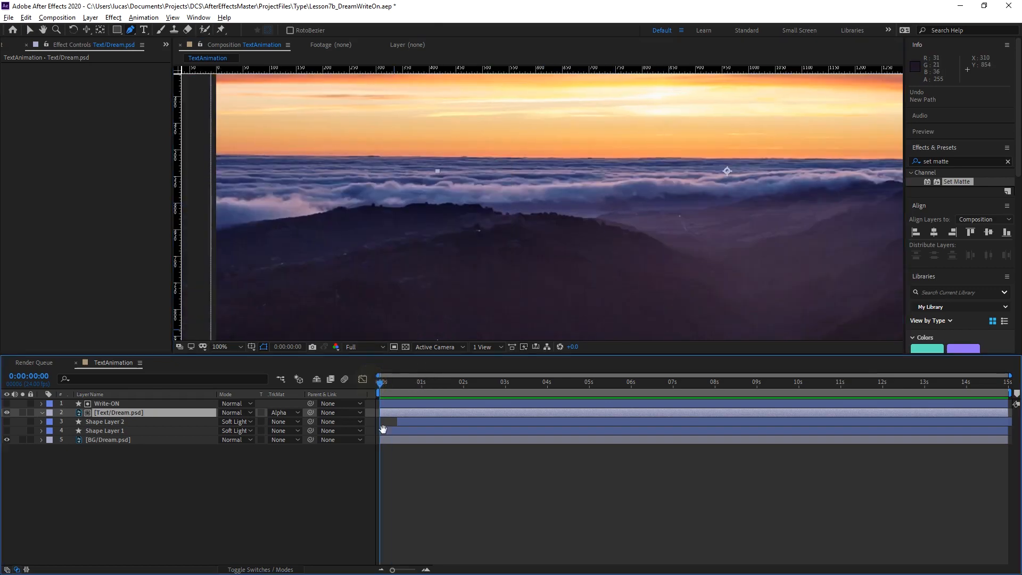
pyautogui.press('space')
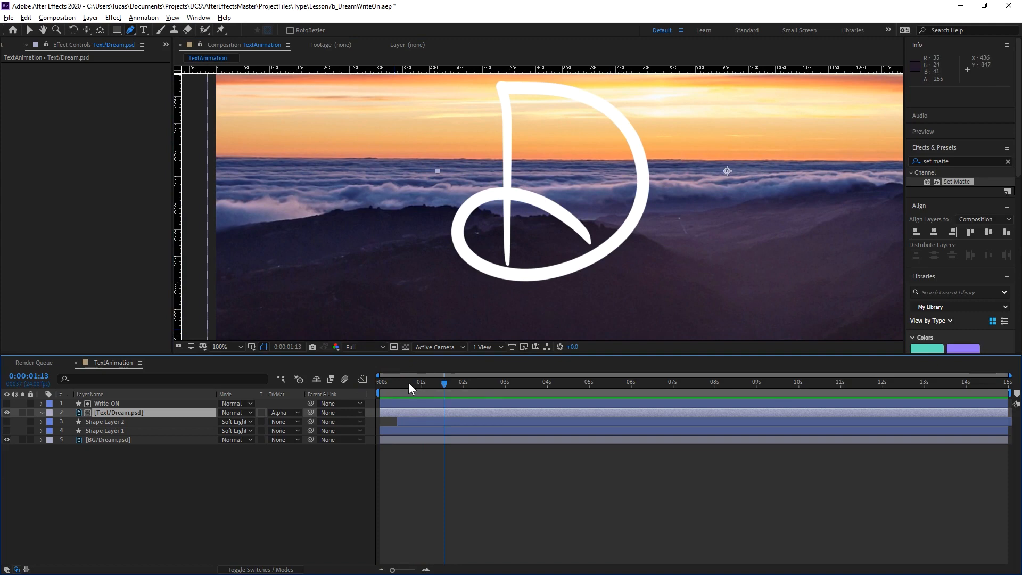
pyautogui.click(381, 382)
pyautogui.moveTo(383, 386)
pyautogui.mouseDown()
pyautogui.moveTo(434, 385)
pyautogui.moveTo(419, 385)
pyautogui.mouseUp()
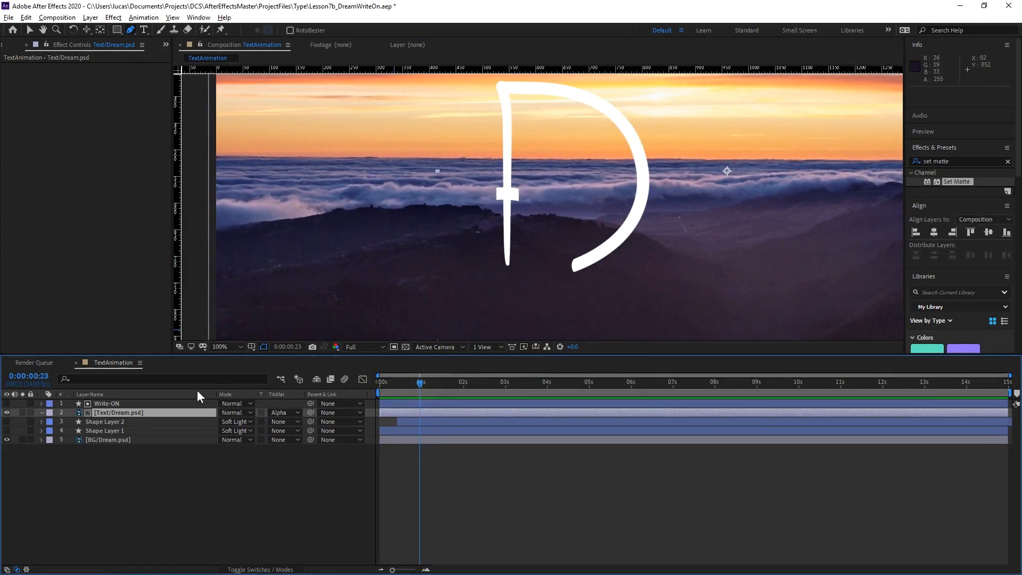
# Draw a closed four-point Pen path on the Write-ON layer, beside the D's stem over the protruding part of the crossing.
pyautogui.click(167, 413)
pyautogui.click(134, 412)
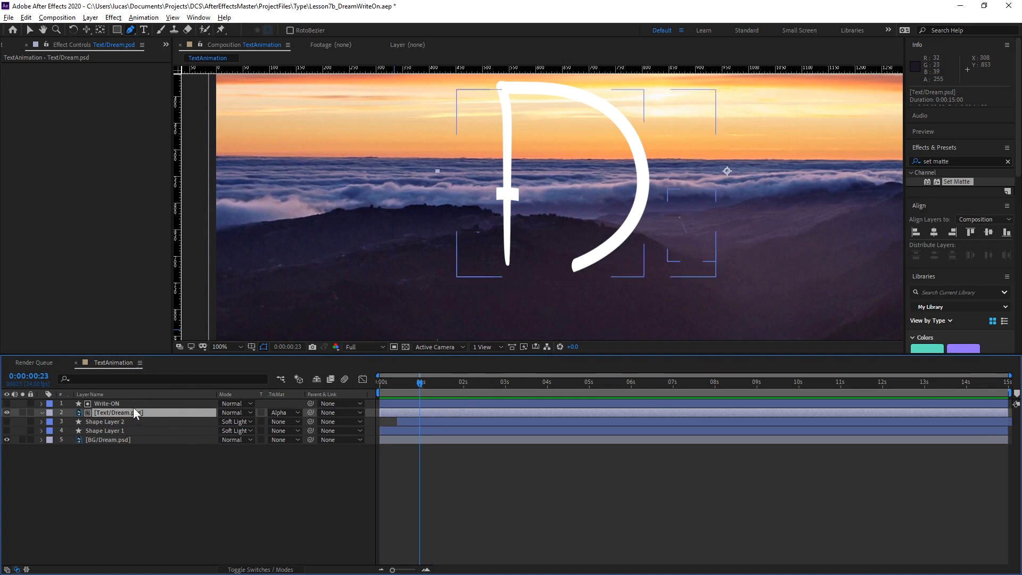
pyautogui.click(132, 403)
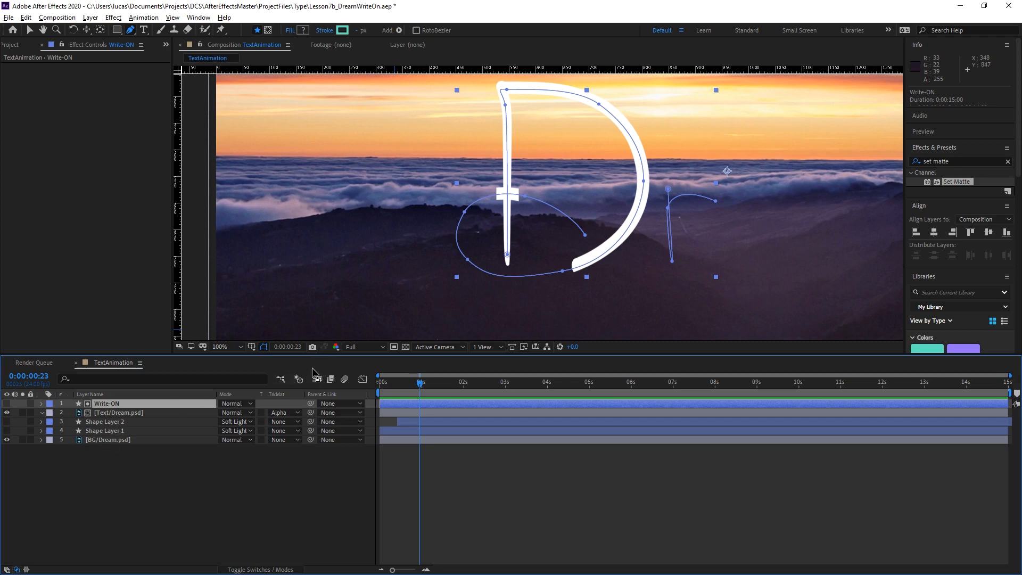
pyautogui.scroll(1, 456, 318)
pyautogui.moveTo(511, 203); pyautogui.dragTo(545, 219)
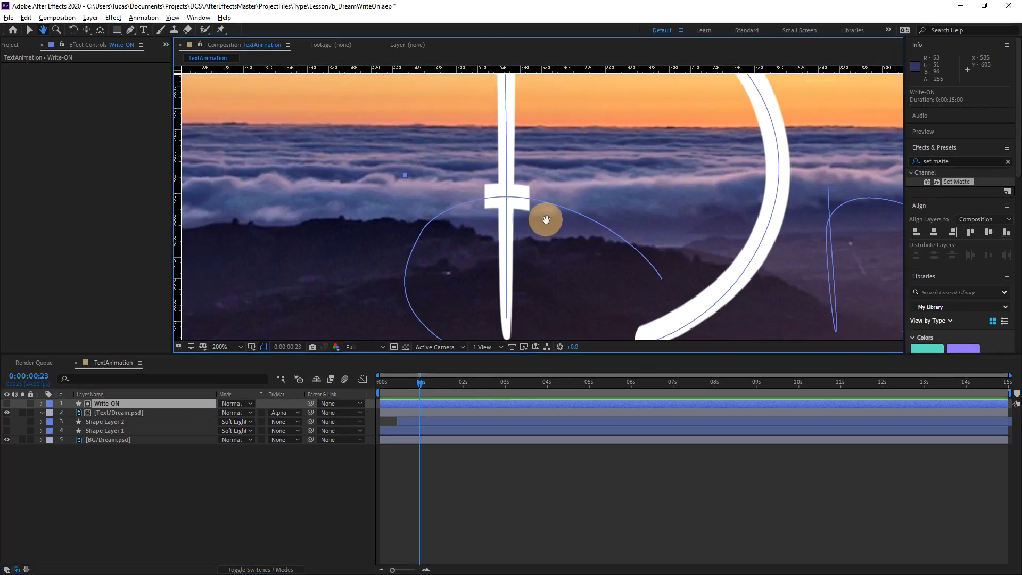
pyautogui.scroll(1, 557, 210)
pyautogui.moveTo(529, 160); pyautogui.dragTo(606, 114)
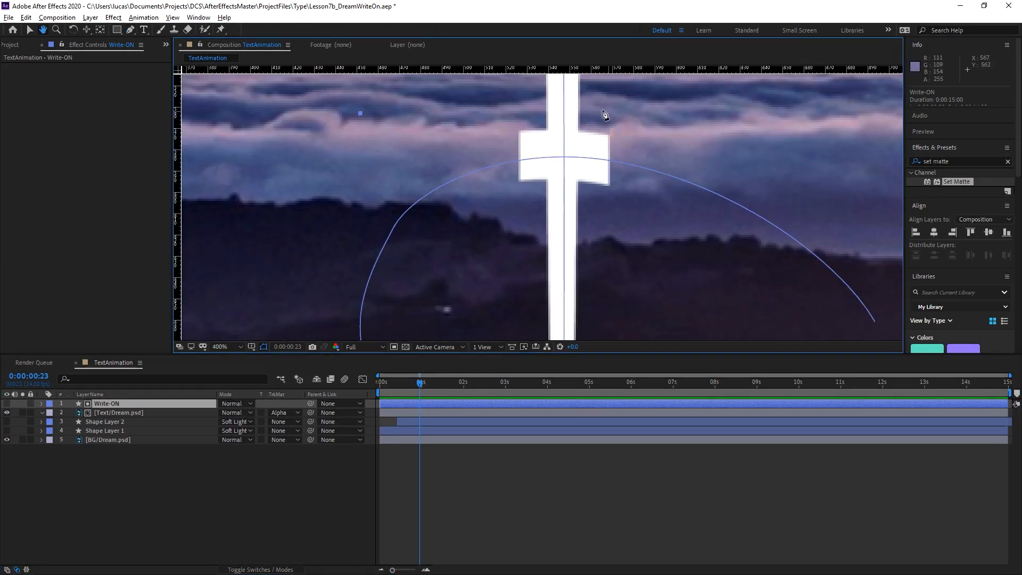
pyautogui.click(579, 97)
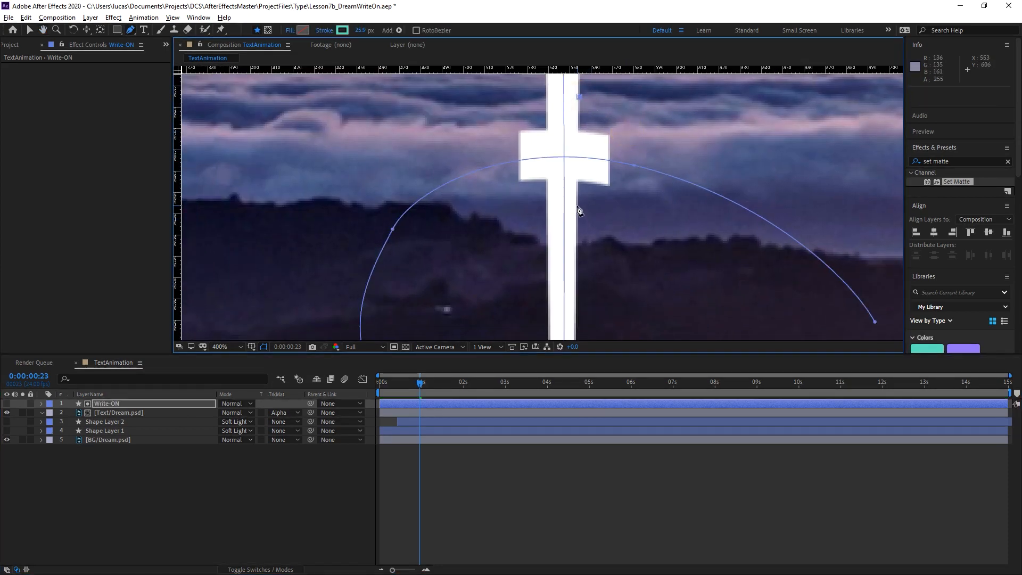
pyautogui.click(576, 205)
pyautogui.click(670, 221)
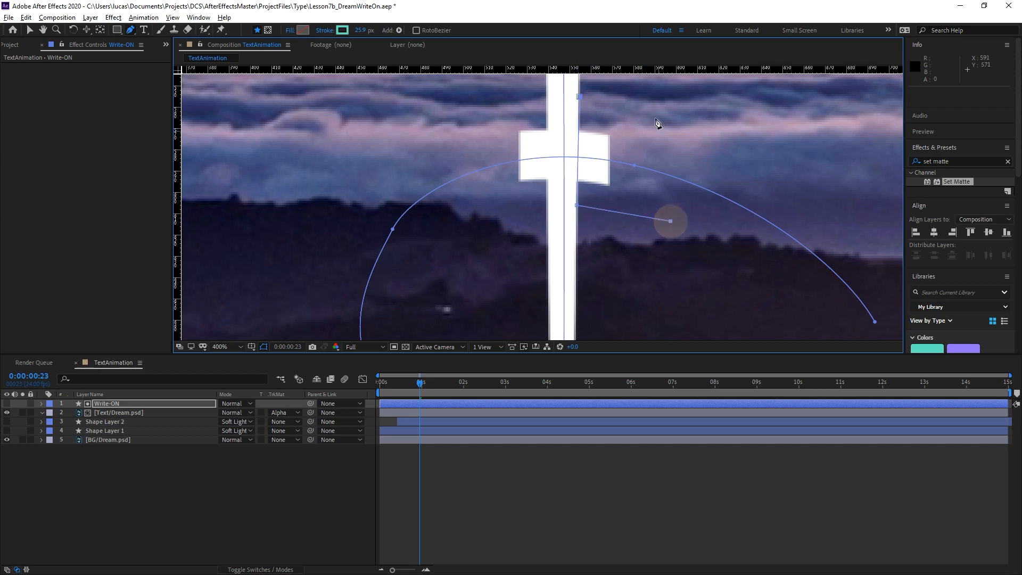
pyautogui.click(579, 97)
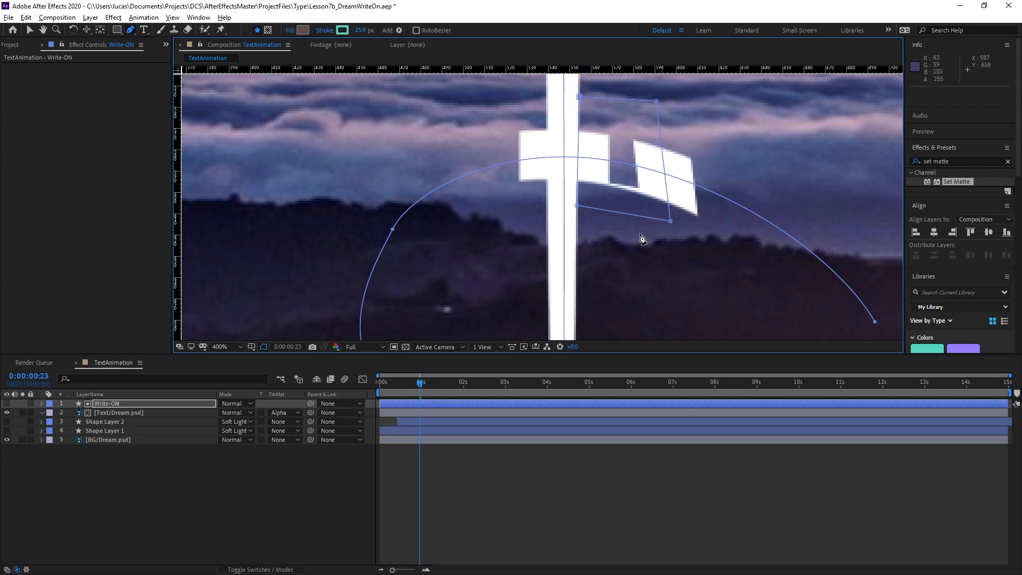
# Show the Write-ON layer to check the four-point path beside the D's stem, and undo that path entirely.
pyautogui.click(7, 403)
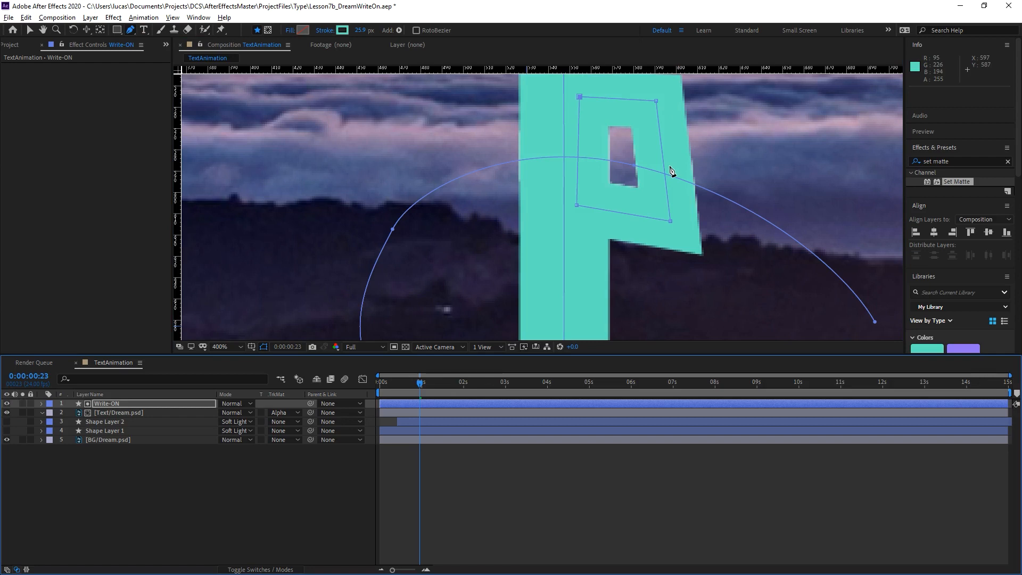
pyautogui.hotkey('ctrl', 'z')
pyautogui.hotkey('ctrl', 'z')
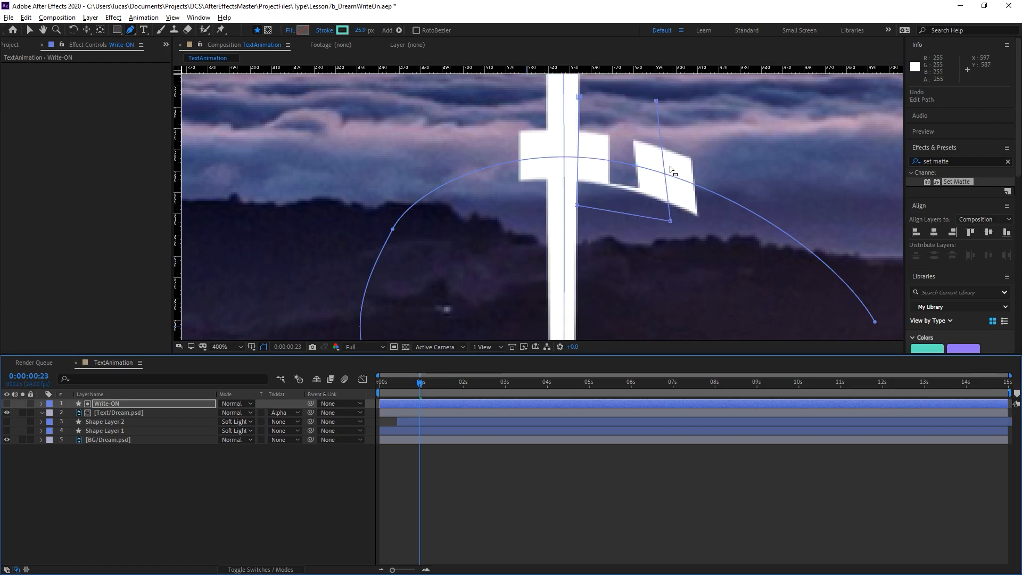
pyautogui.hotkey('ctrl', 'z')
pyautogui.hotkey('ctrl', 'z')
pyautogui.hotkey('ctrl', 'z')
pyautogui.hotkey('ctrl', 'z')
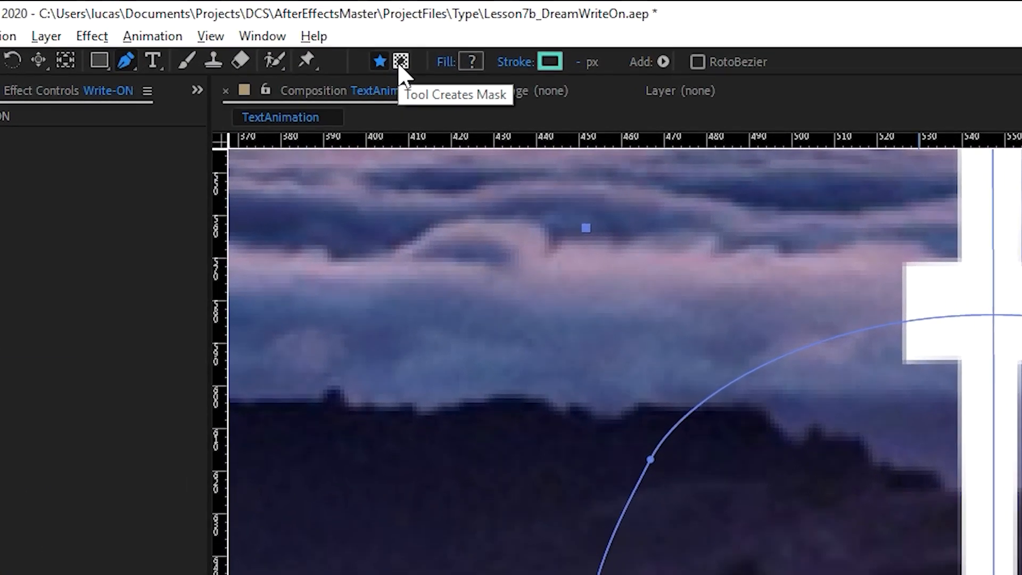
# With the Pen tool creating masks, draw a closed four-point mask on the Write-ON layer around the protrusion right of the D's stem.
pyautogui.click(379, 62)
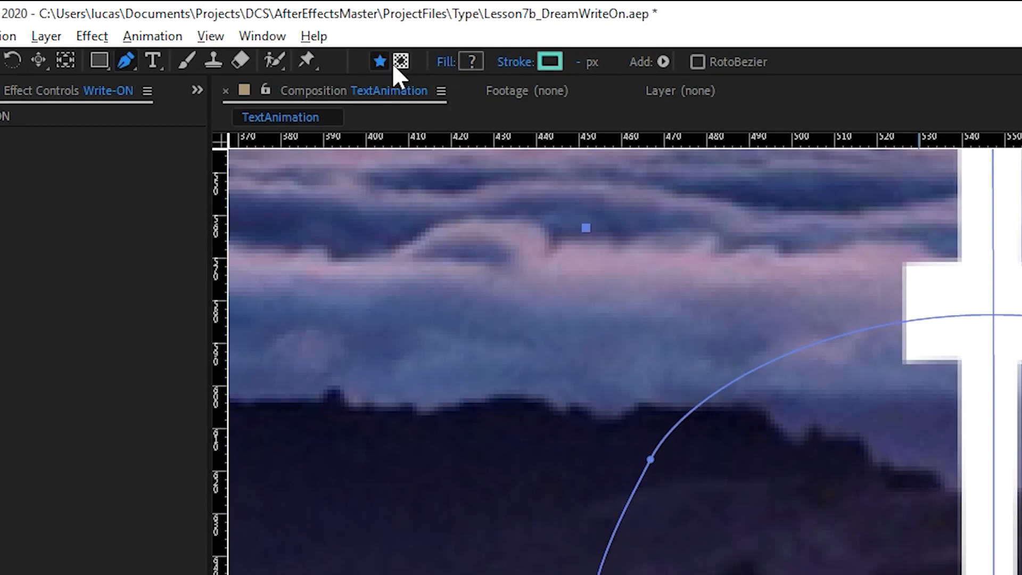
pyautogui.click(106, 574)
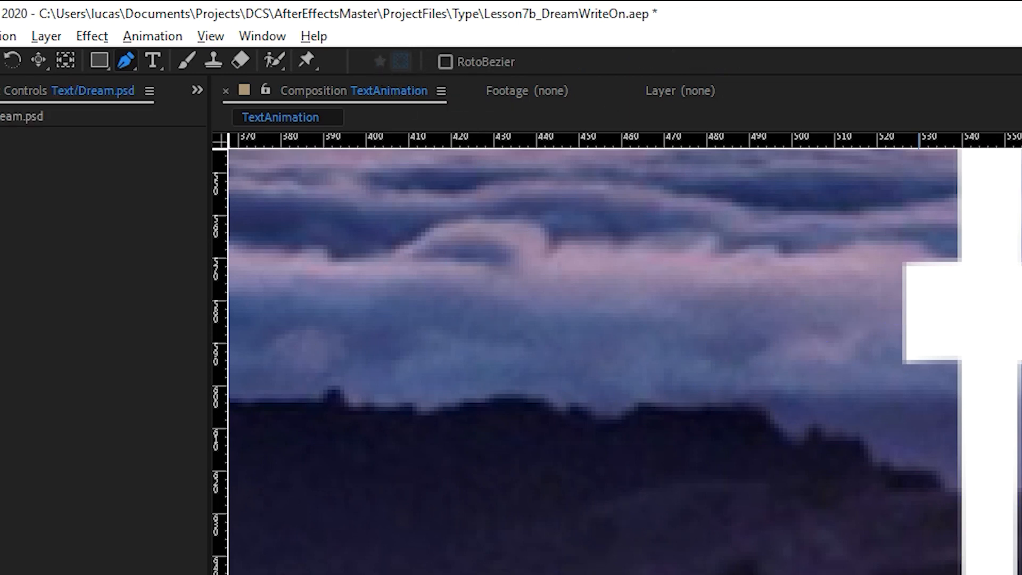
pyautogui.click(106, 574)
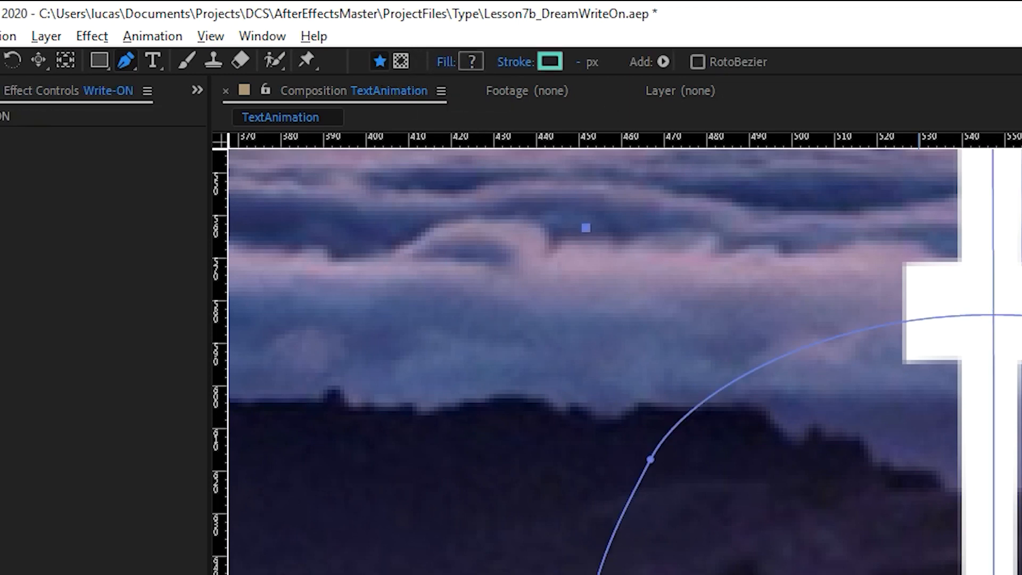
pyautogui.click(402, 58)
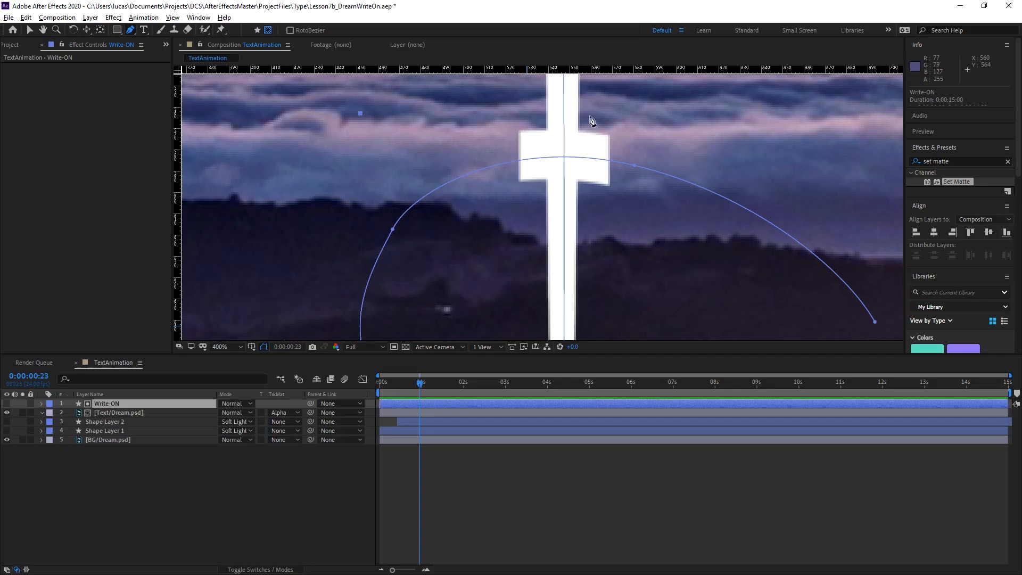
pyautogui.click(579, 103)
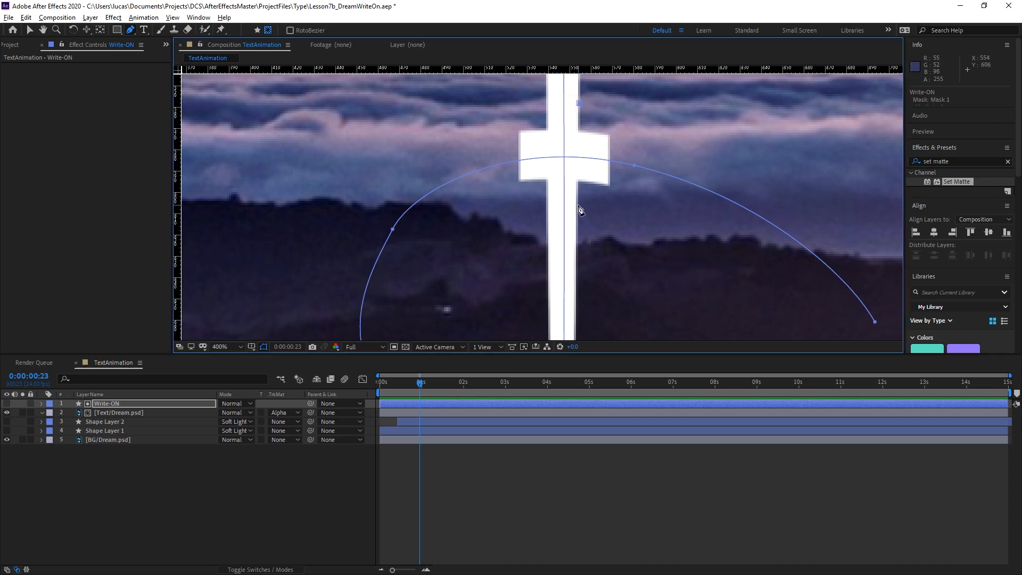
pyautogui.click(578, 205)
pyautogui.click(648, 213)
pyautogui.click(642, 99)
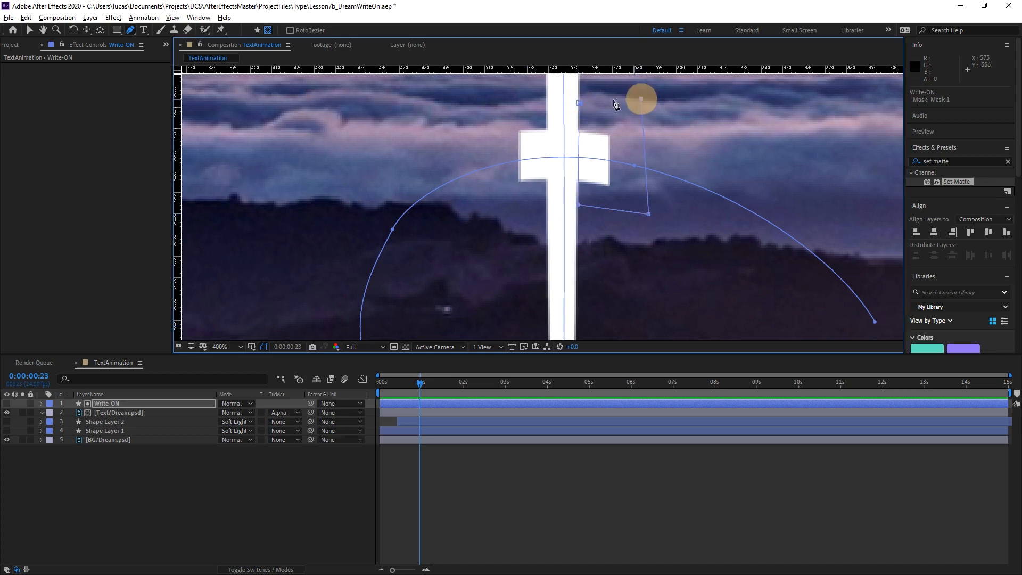
pyautogui.click(579, 103)
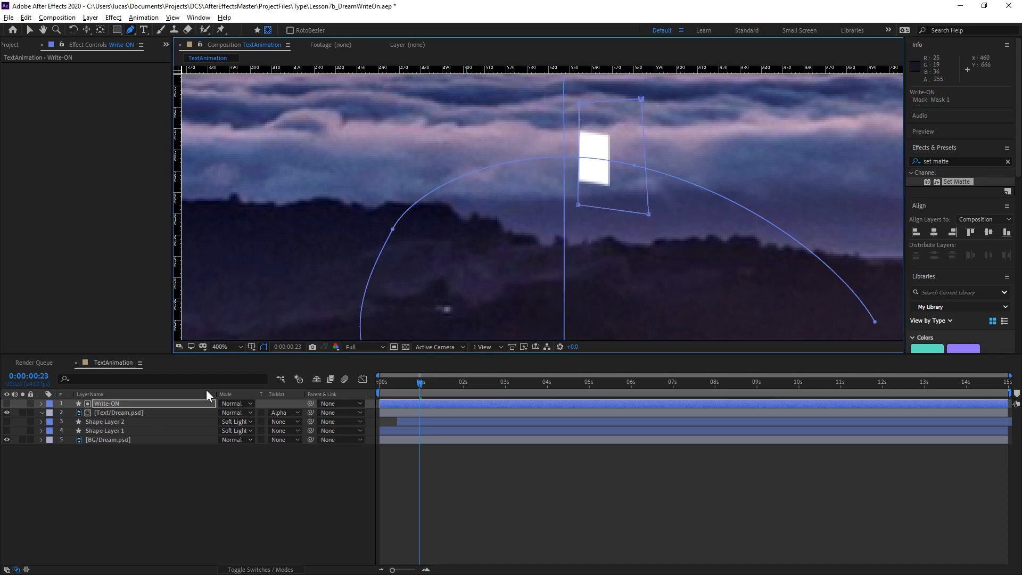
# Reveal the mask on the Write-ON layer and set its mode to Subtract.
pyautogui.click(114, 403)
pyautogui.press('m')
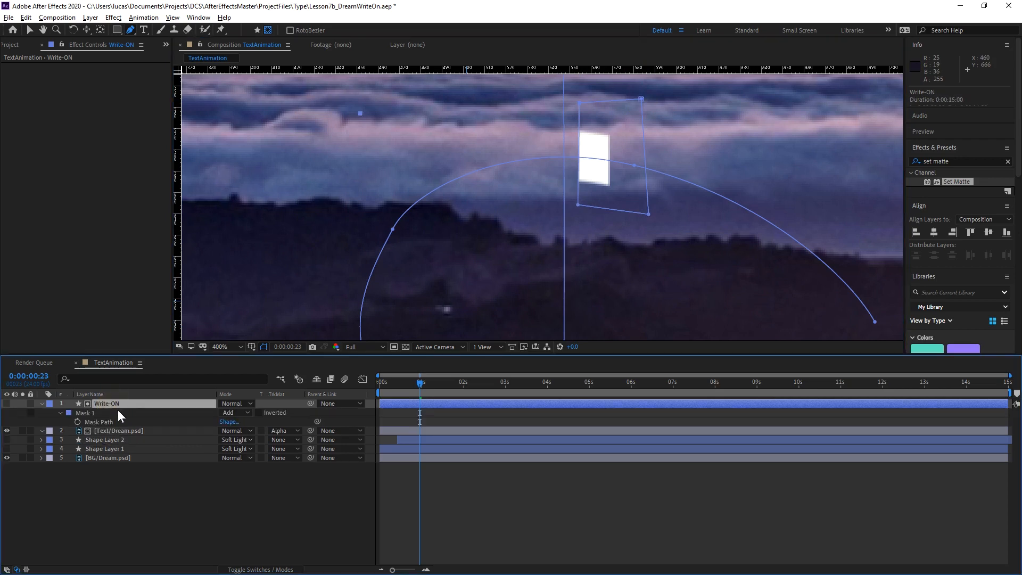
pyautogui.click(241, 411)
pyautogui.click(253, 445)
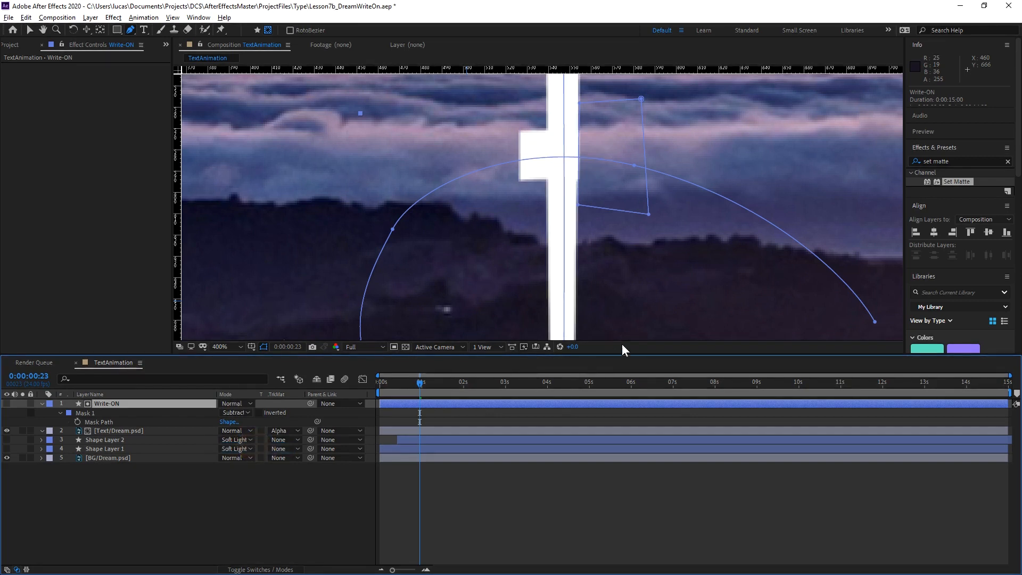
# Keyframe Mask 1's path at 0:00:01:05, and at 0:00:01:06 move the whole mask left, clear of the D.
pyautogui.moveTo(419, 386); pyautogui.dragTo(429, 383)
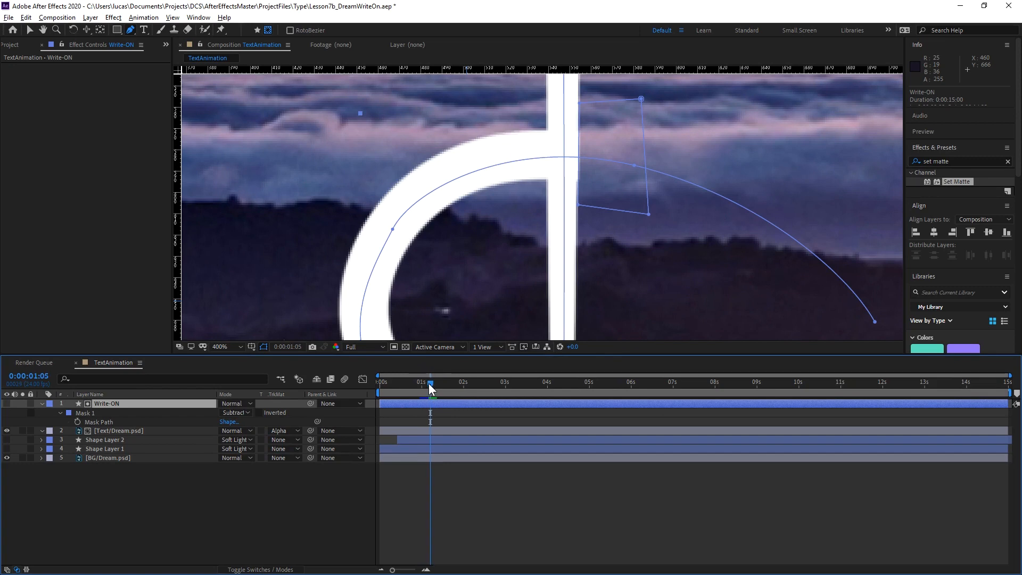
pyautogui.click(78, 420)
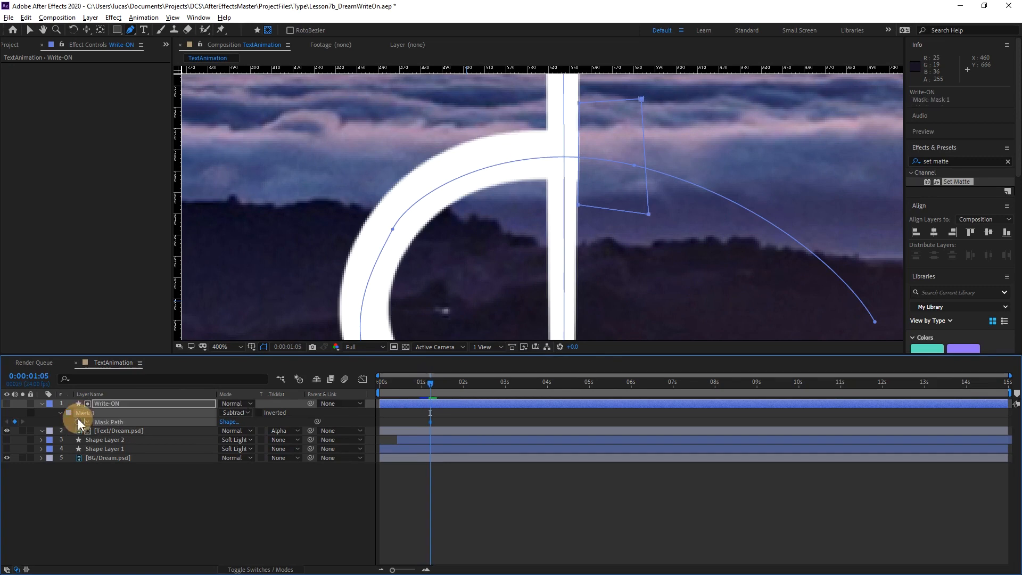
pyautogui.press('pagedown')
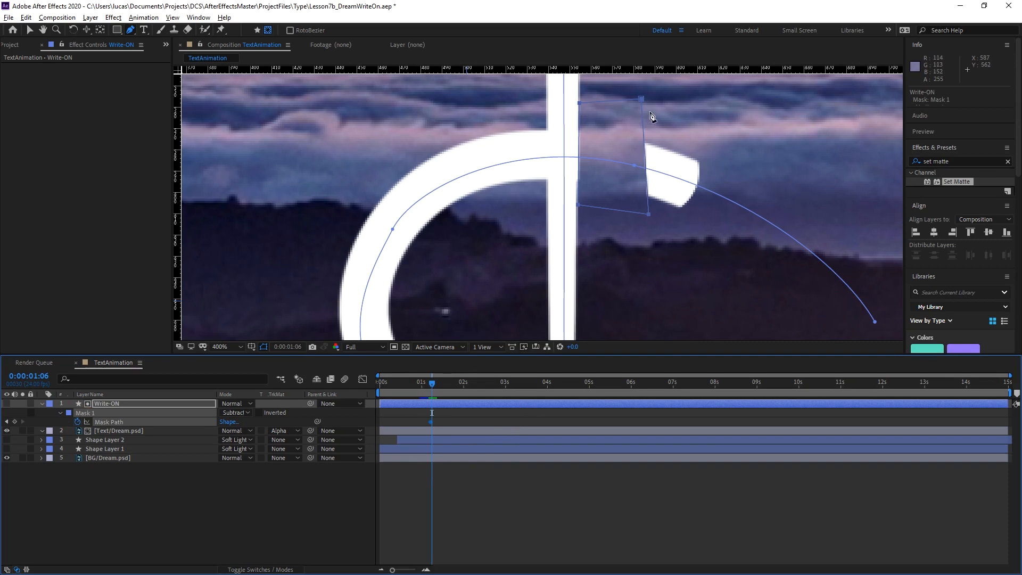
pyautogui.press('v')
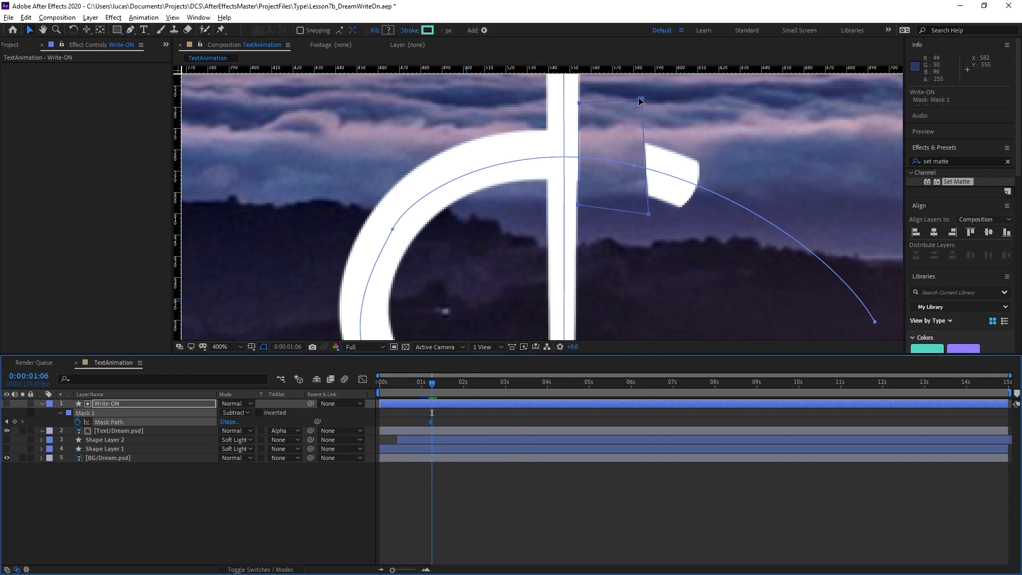
pyautogui.doubleClick(610, 139)
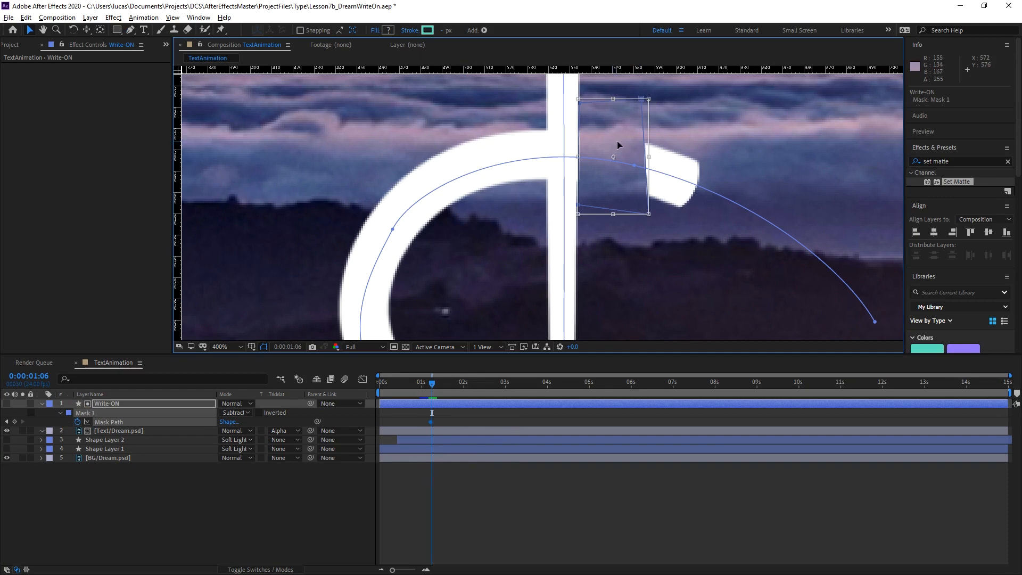
pyautogui.moveTo(618, 140); pyautogui.dragTo(218, 137)
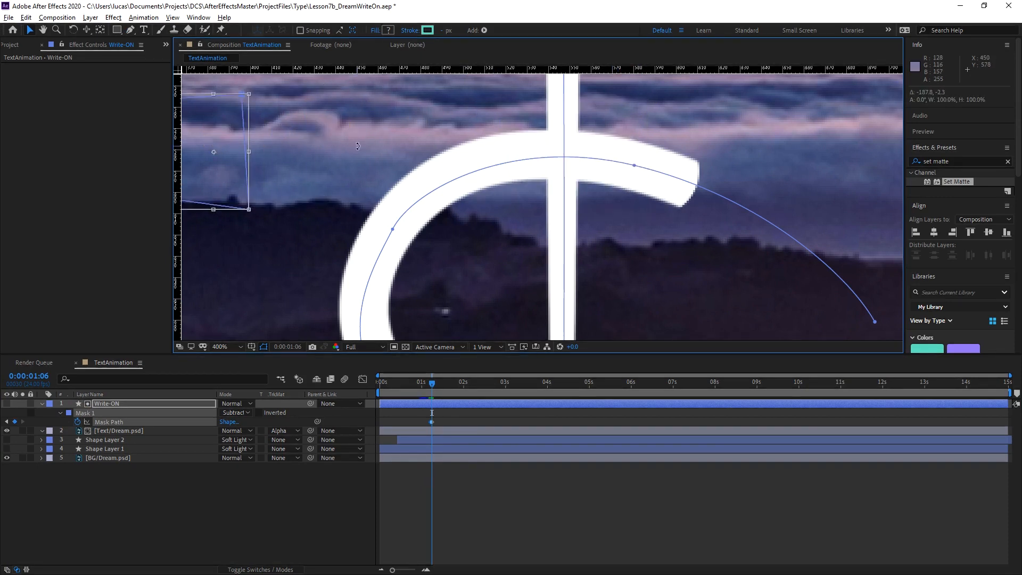
pyautogui.press('Return')
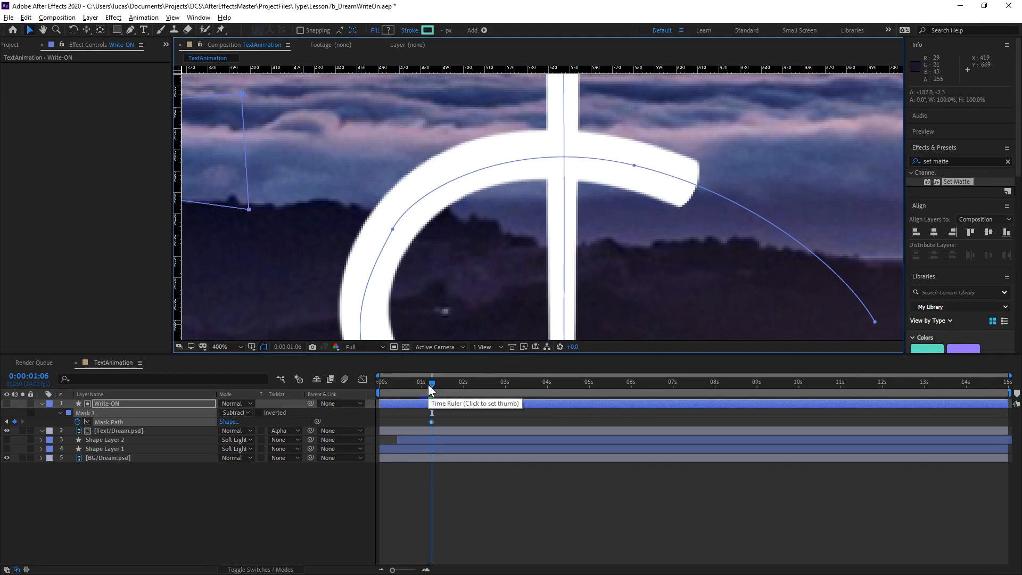
# At 0:00:01:04, draw a second closed four-point mask on the Write-ON layer around the protrusion left of the D's stem.
pyautogui.moveTo(428, 384); pyautogui.dragTo(429, 384)
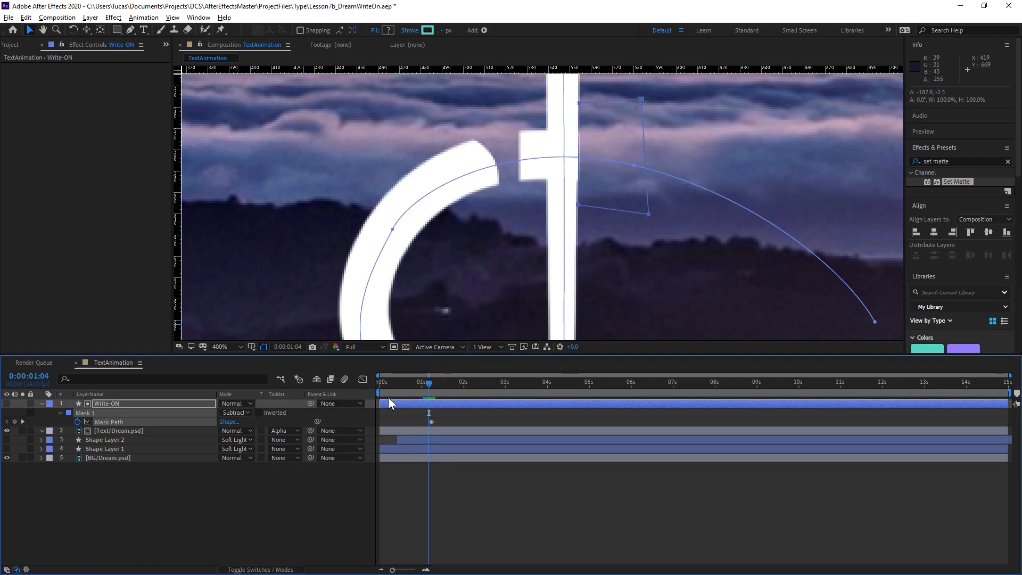
pyautogui.click(110, 402)
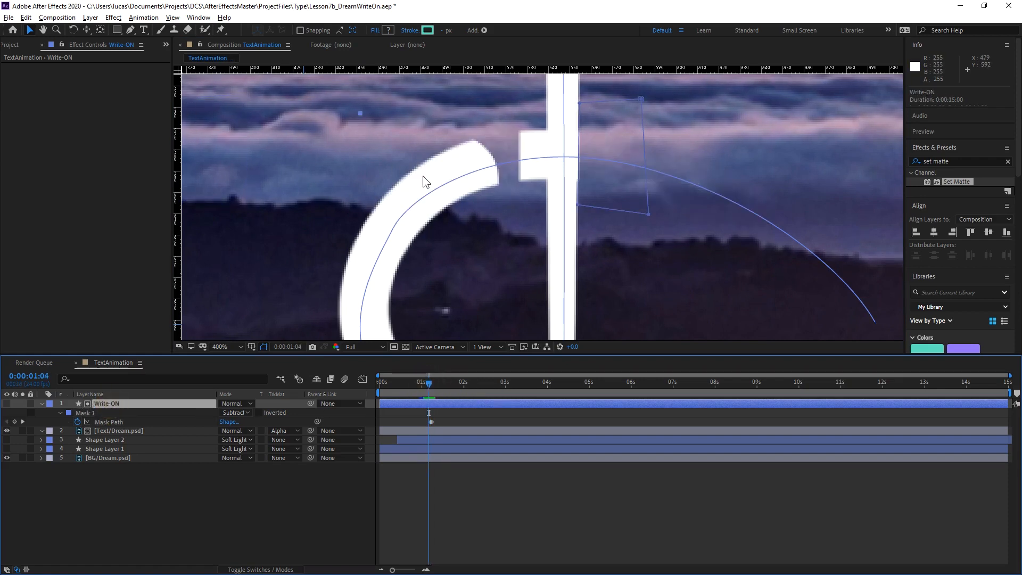
pyautogui.press('g')
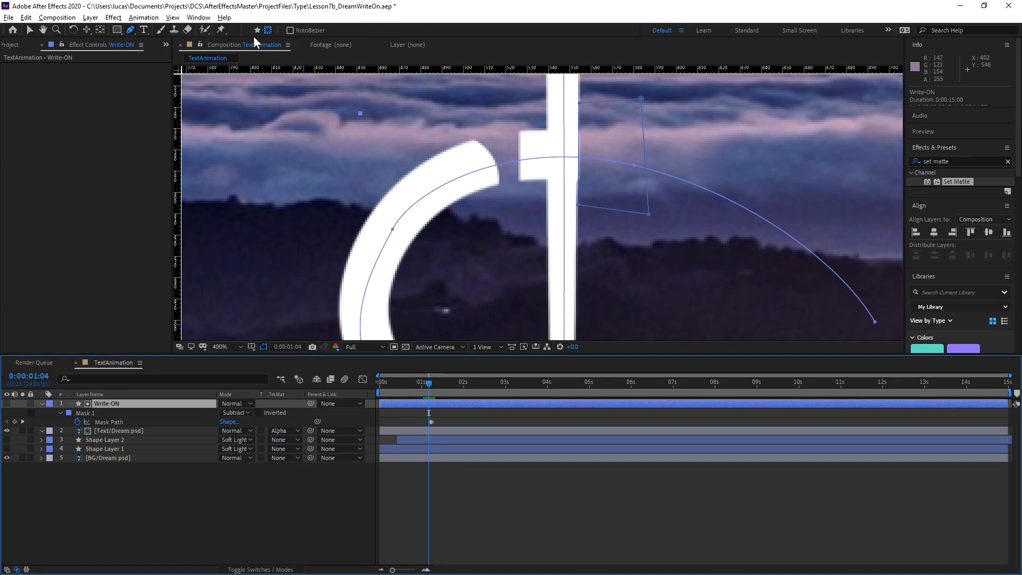
pyautogui.click(505, 121)
pyautogui.click(515, 198)
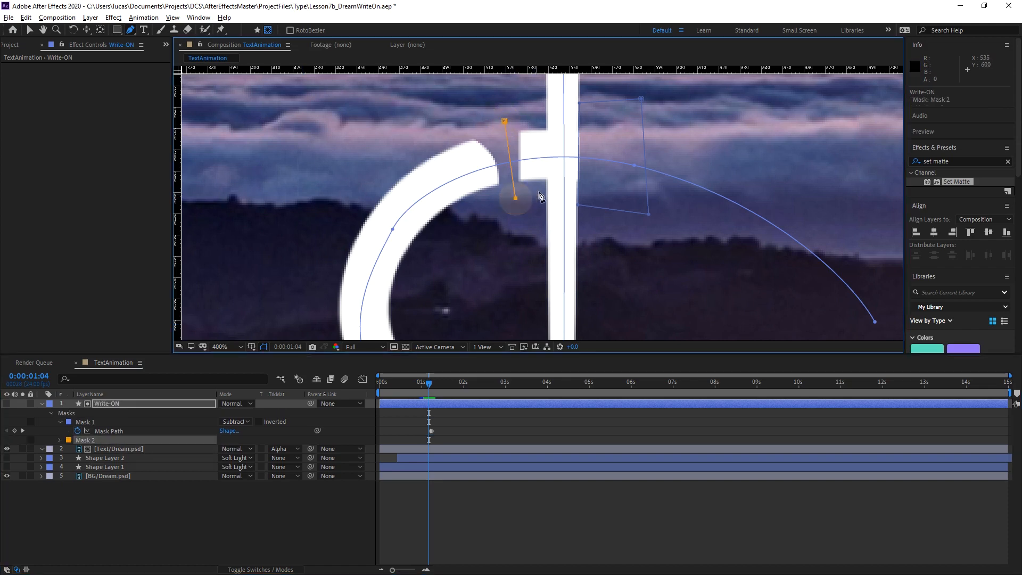
pyautogui.click(545, 186)
pyautogui.click(546, 116)
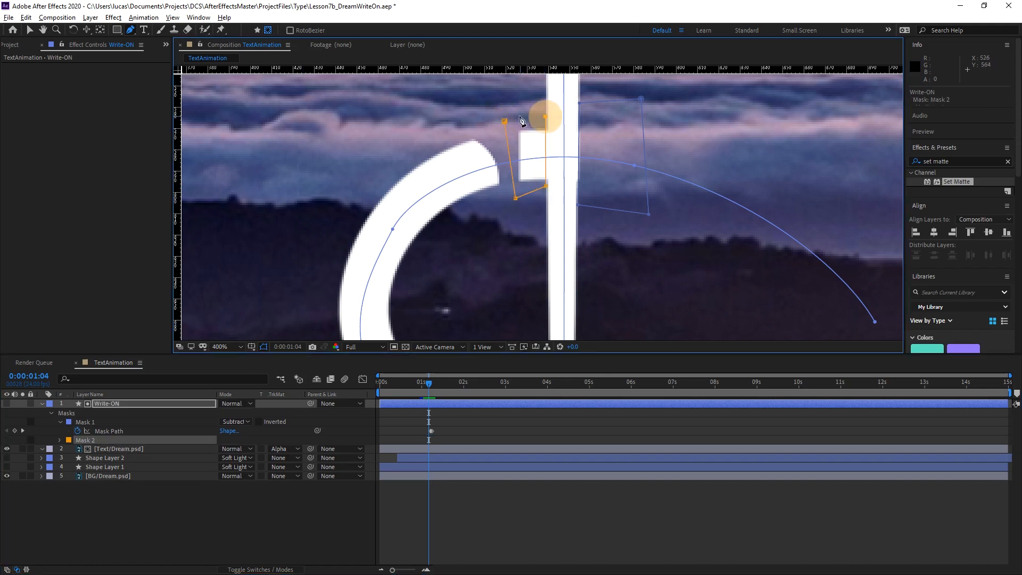
pyautogui.click(505, 121)
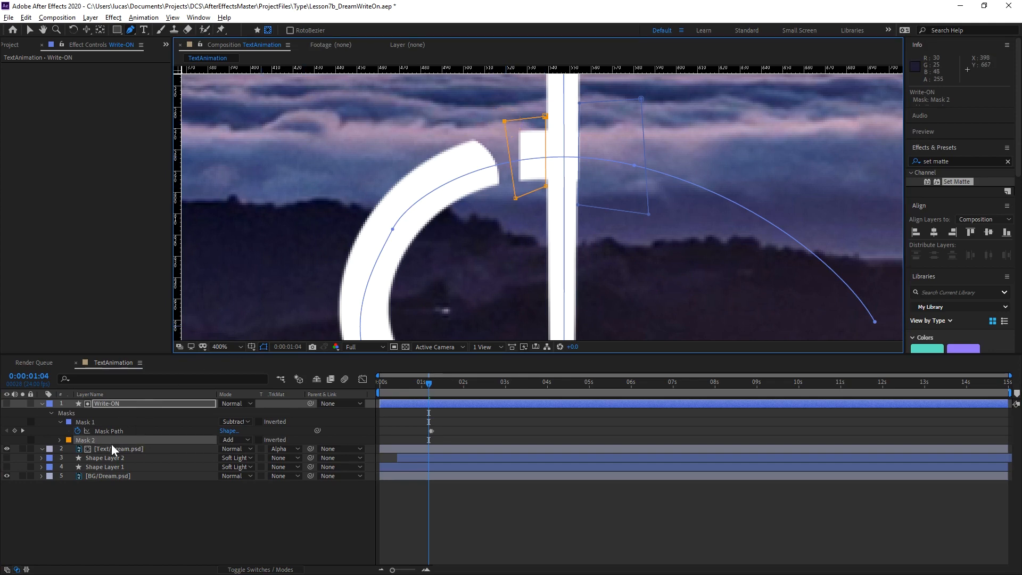
# Keyframe Mask 2's path at 0:00:01:04, and at 0:00:01:05 move the whole mask left, clear of the D.
pyautogui.click(59, 439)
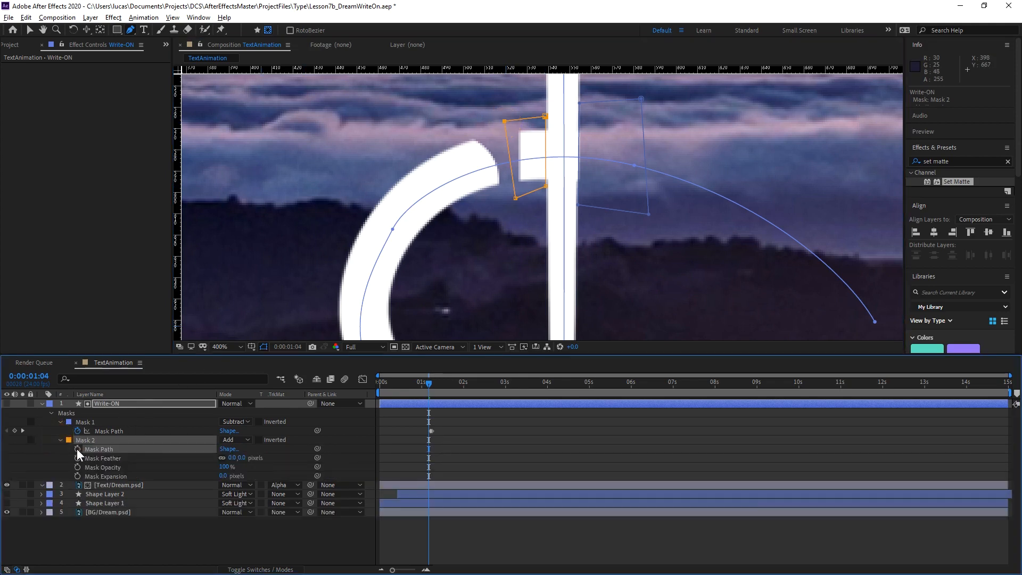
pyautogui.click(78, 449)
pyautogui.press('pagedown')
pyautogui.press('v')
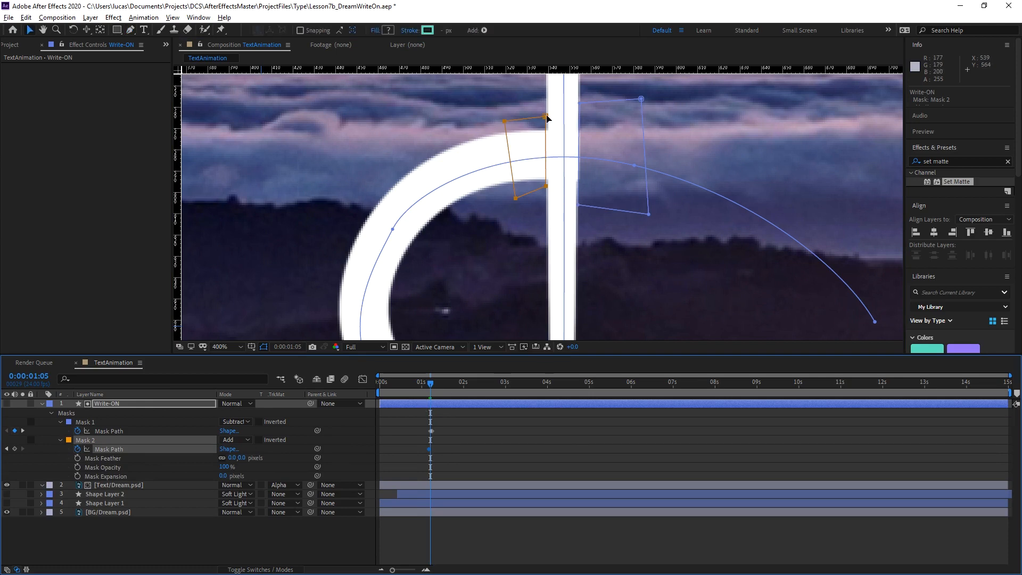
pyautogui.click(543, 108)
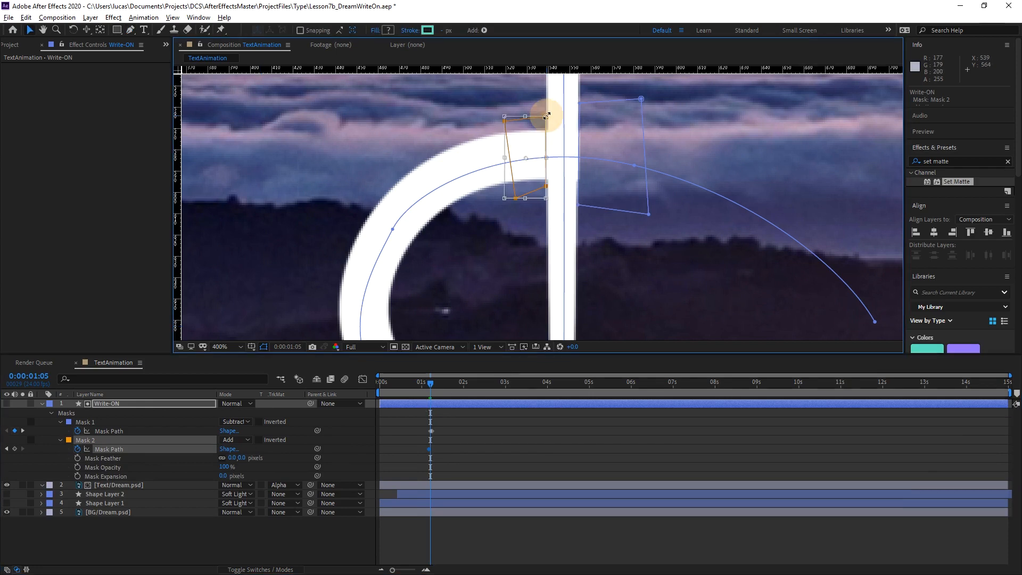
pyautogui.doubleClick(524, 138)
pyautogui.moveTo(525, 138); pyautogui.dragTo(220, 128)
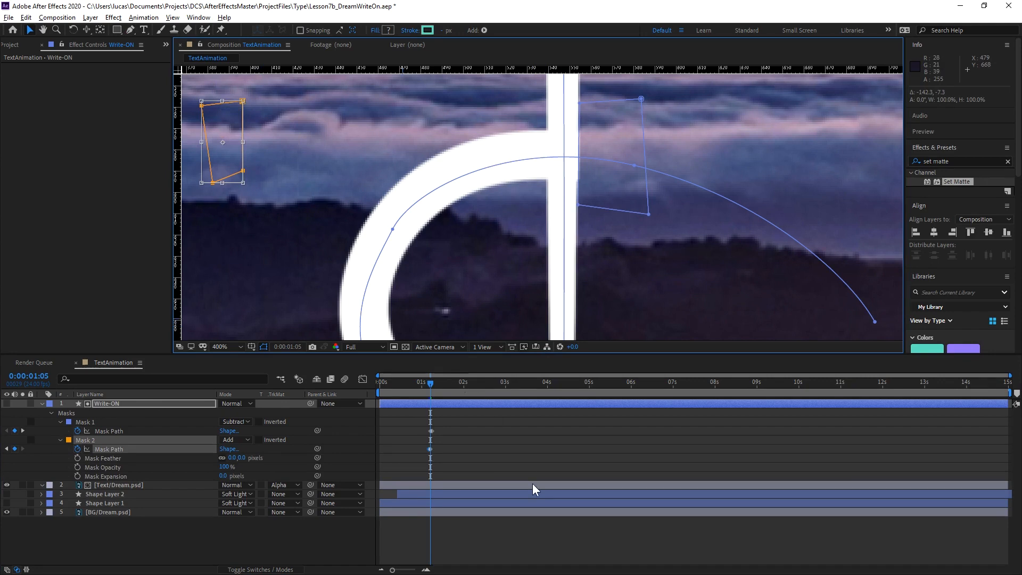
pyautogui.click(488, 458)
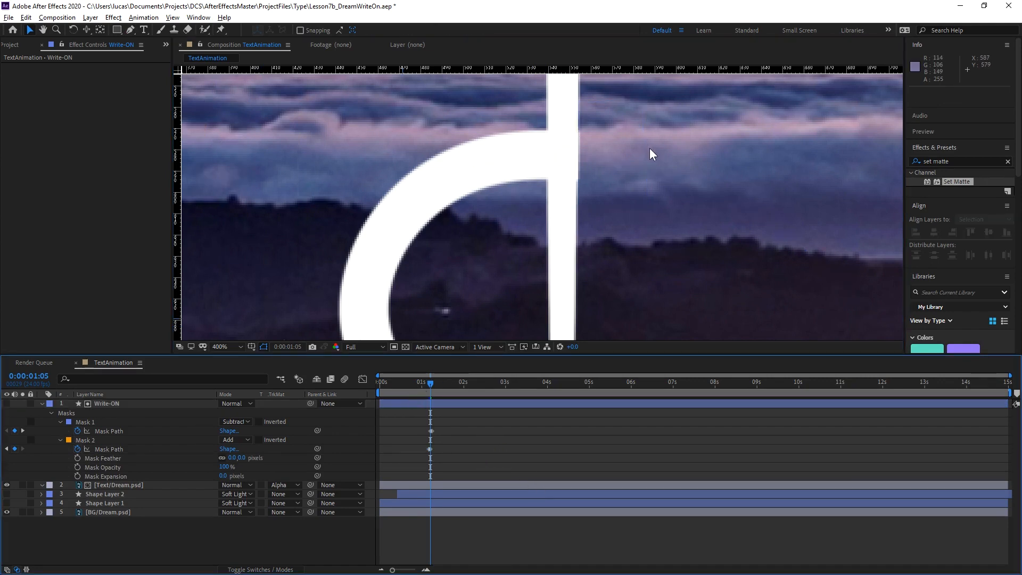
# View the whole D and play its reveal from the start, stopping at 0:00:00:20 to check the stem crossing.
pyautogui.scroll(-4, 650, 151)
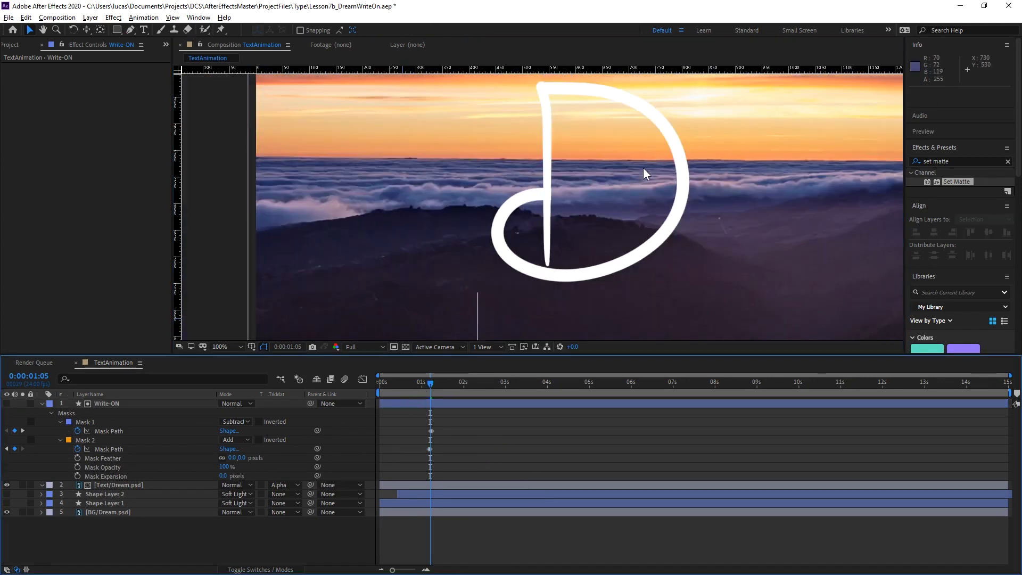
pyautogui.moveTo(643, 168); pyautogui.dragTo(587, 188)
pyautogui.click(401, 443)
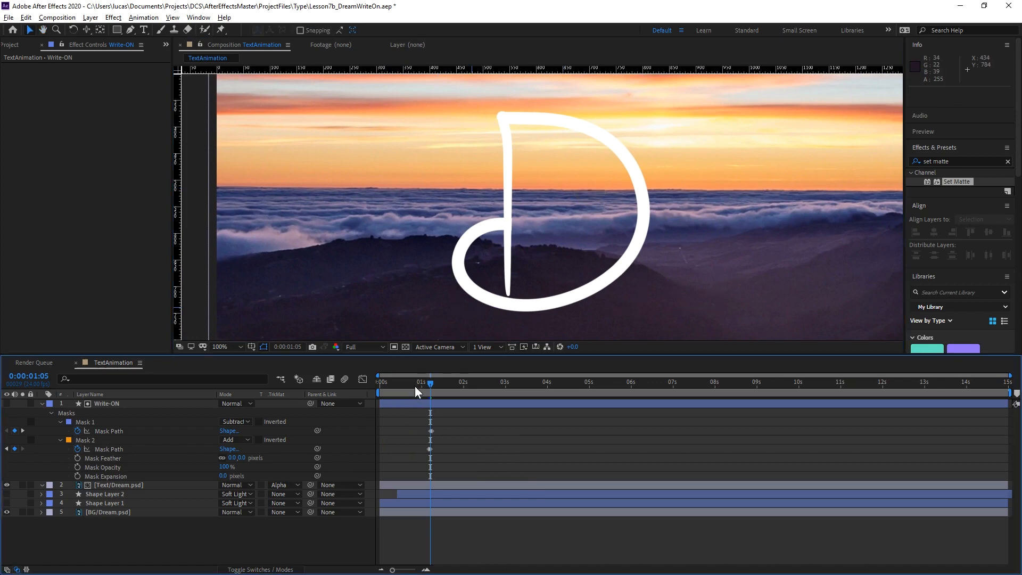
pyautogui.moveTo(415, 385); pyautogui.dragTo(331, 391)
pyautogui.press('space')
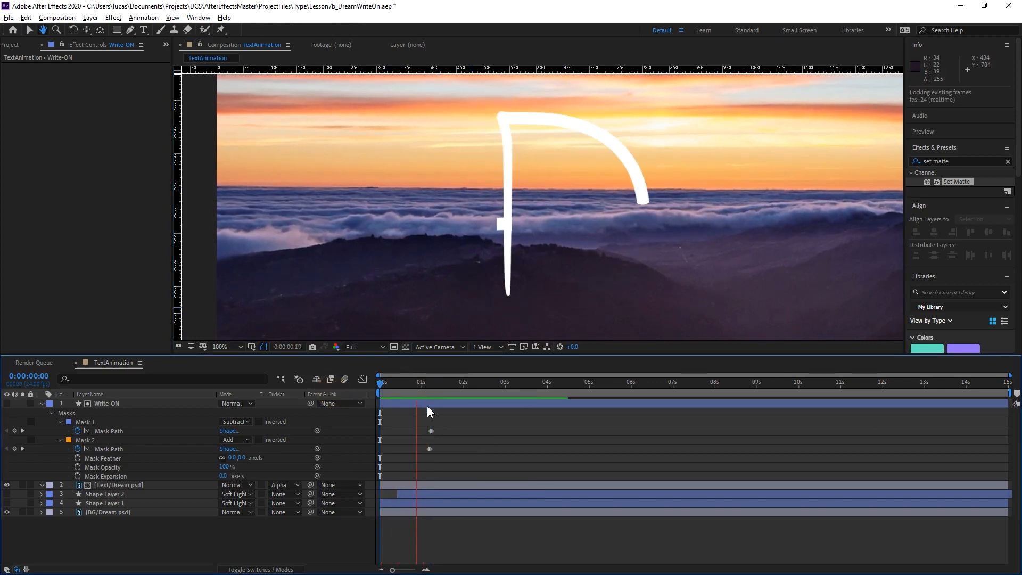
pyautogui.press('space')
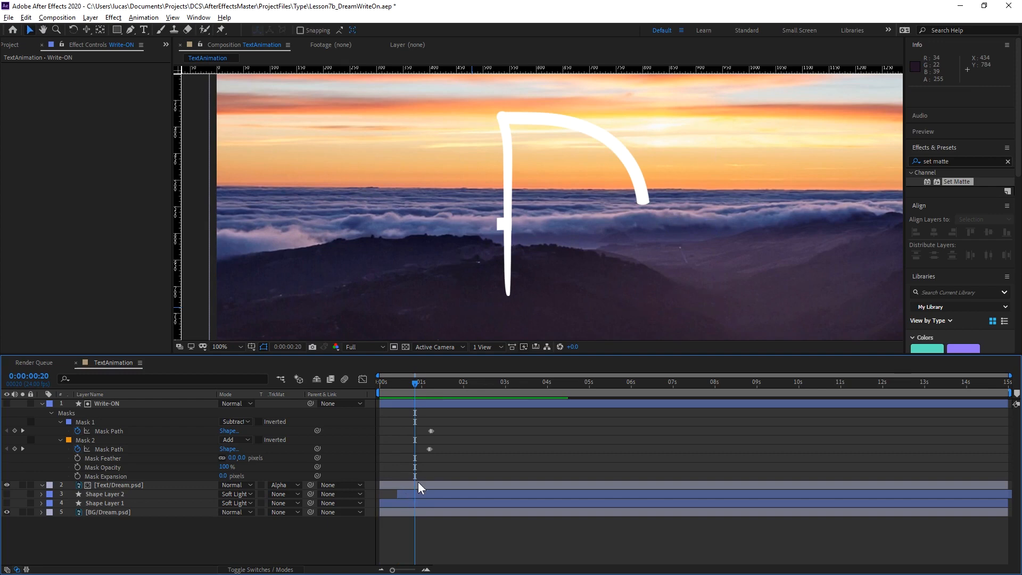
# Set Mask 2's mode to Subtract and replay the handwriting reveal from the start, stopping at 0:00:02:22.
pyautogui.click(246, 439)
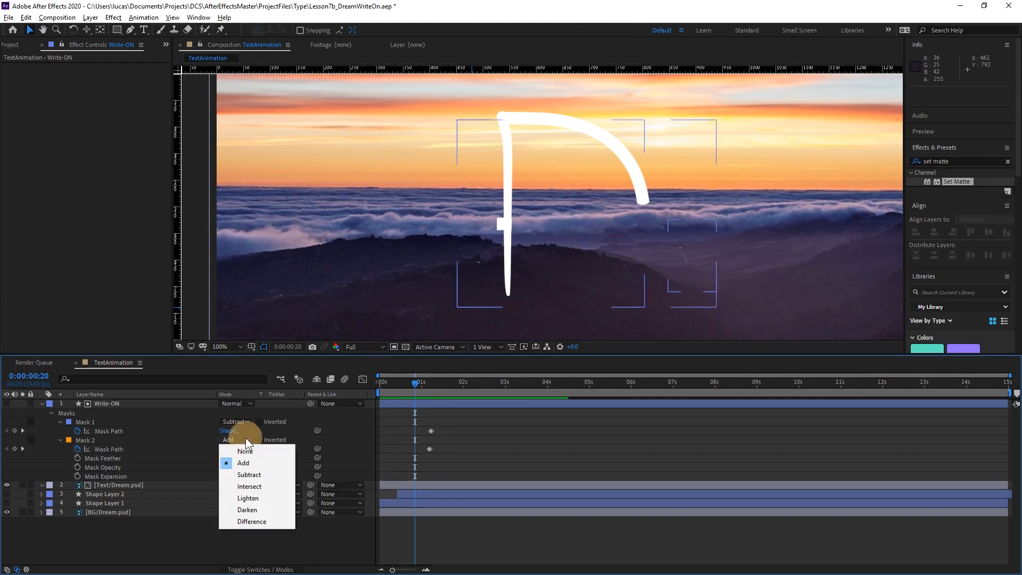
pyautogui.click(258, 474)
pyautogui.moveTo(392, 383); pyautogui.dragTo(373, 383)
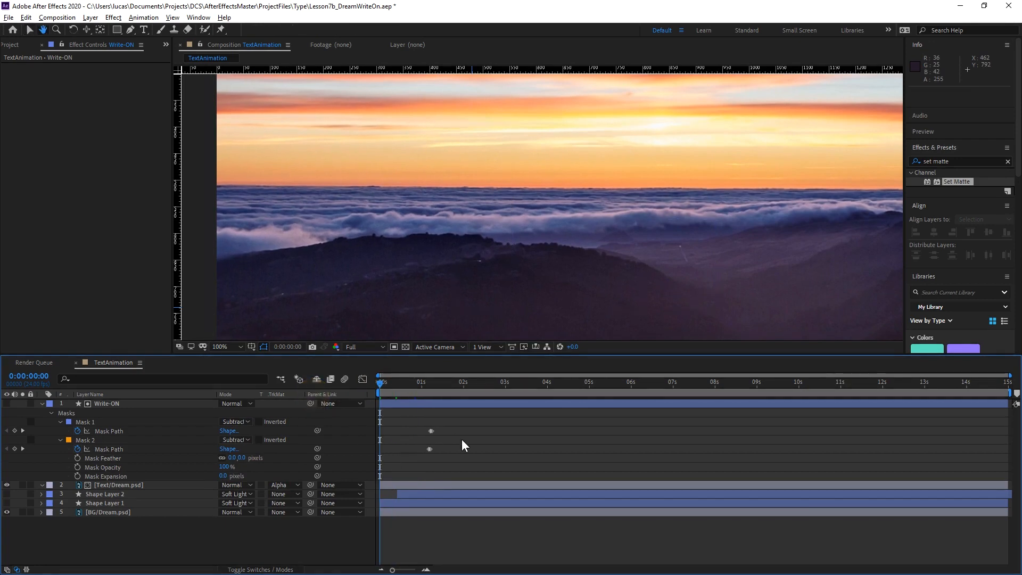
pyautogui.press('space')
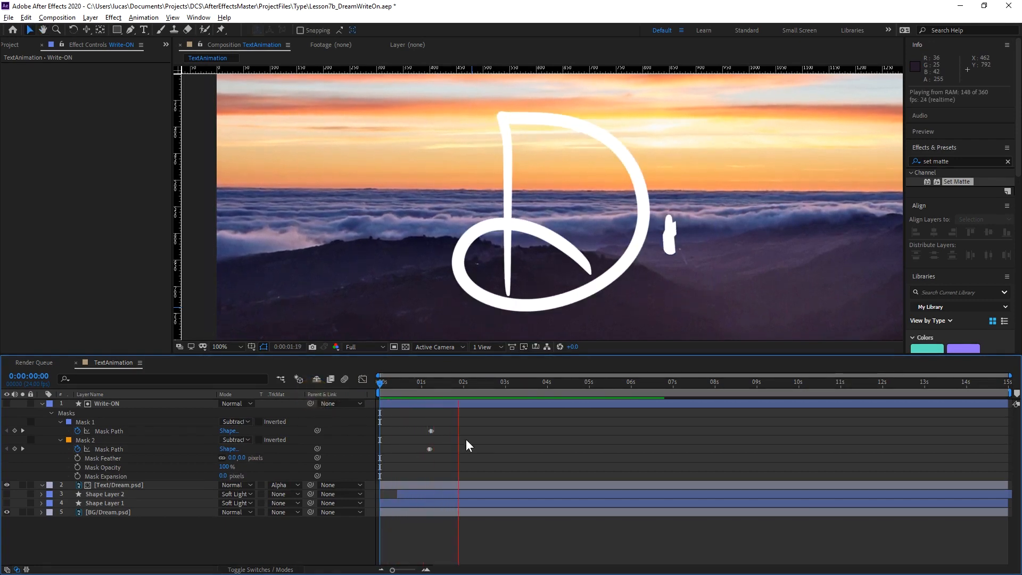
pyautogui.moveTo(411, 383); pyautogui.dragTo(330, 390)
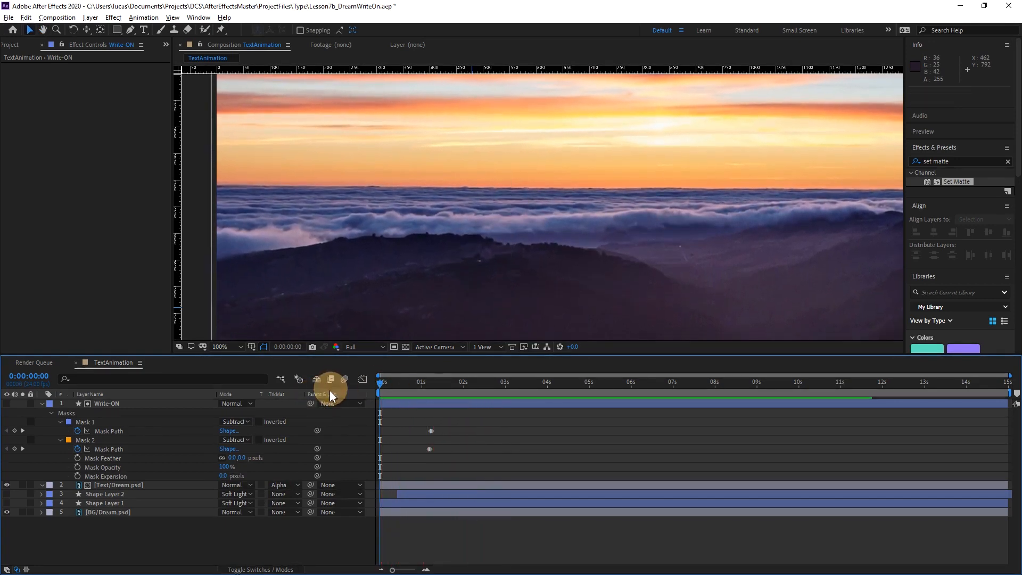
pyautogui.press('space')
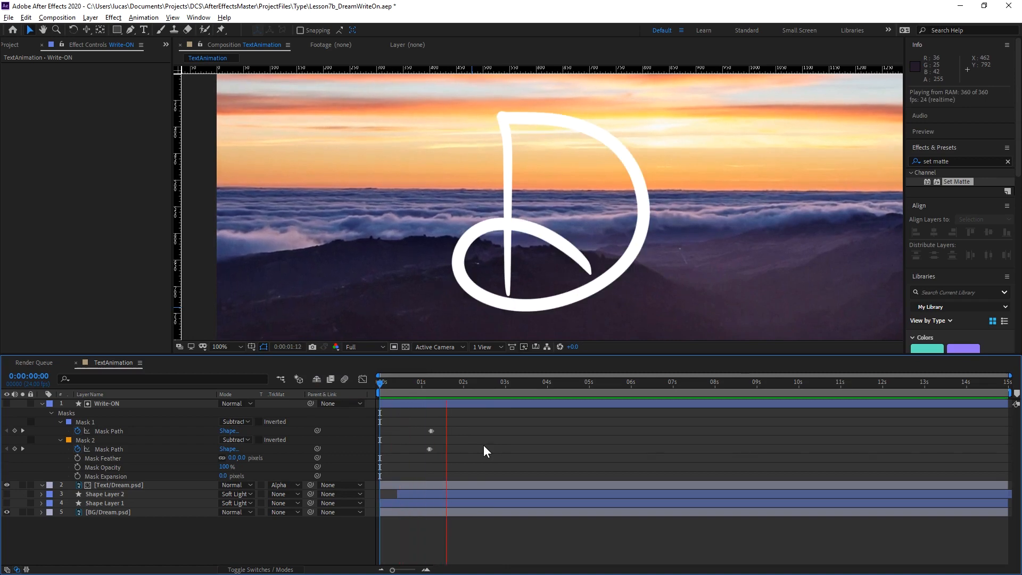
pyautogui.press('space')
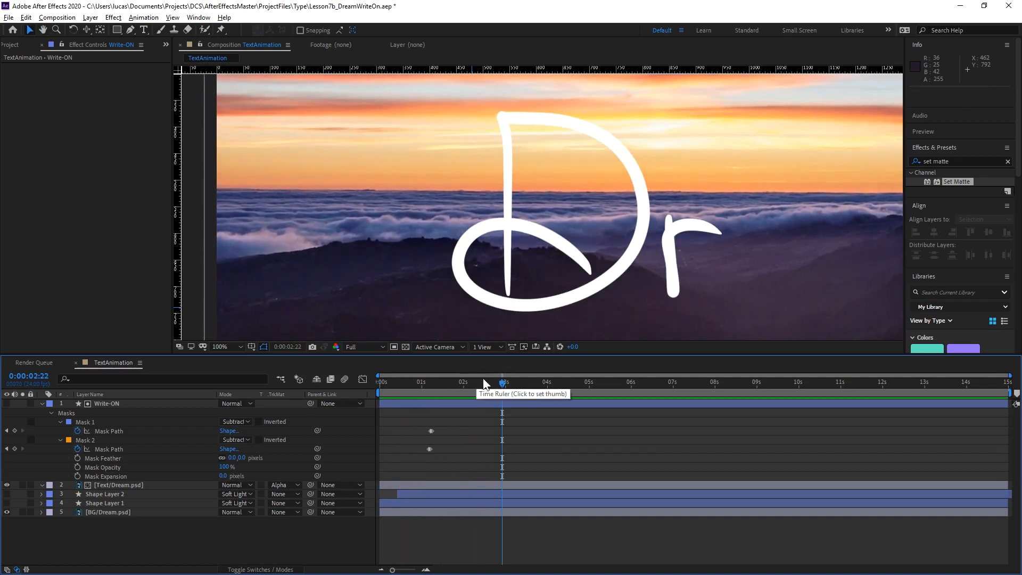
# At 0:00:02:22, remove the track matte from the [Text/Dream.psd] layer and turn on the Write-ON layer's visibility.
pyautogui.moveTo(746, 262); pyautogui.dragTo(546, 204)
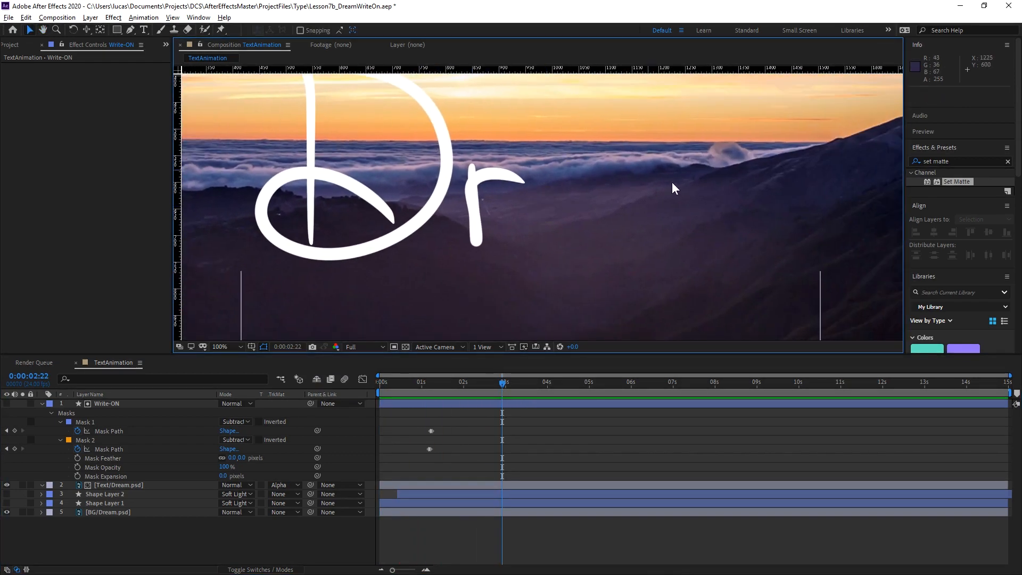
pyautogui.moveTo(672, 213); pyautogui.dragTo(626, 224)
pyautogui.press('v')
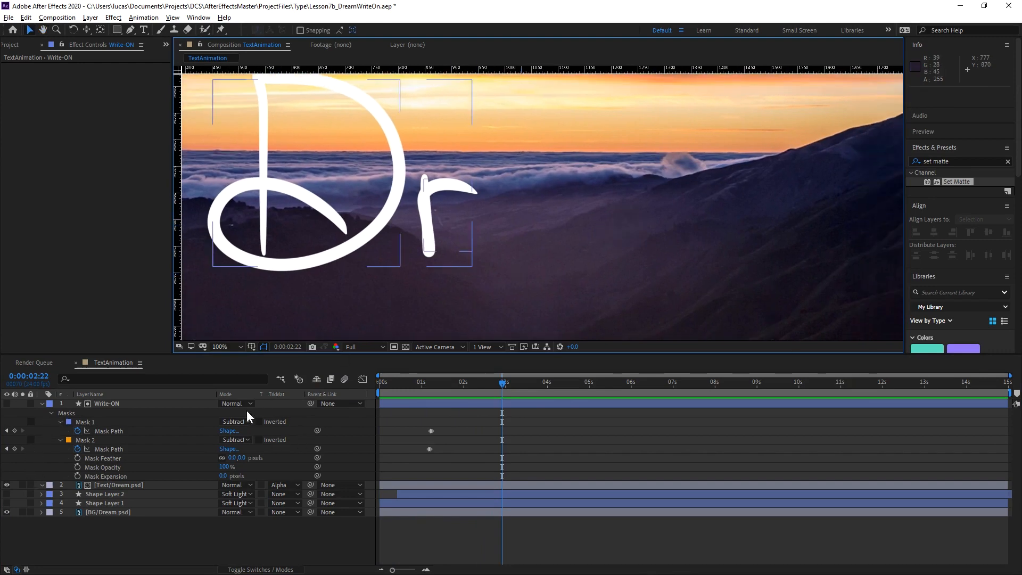
pyautogui.click(290, 484)
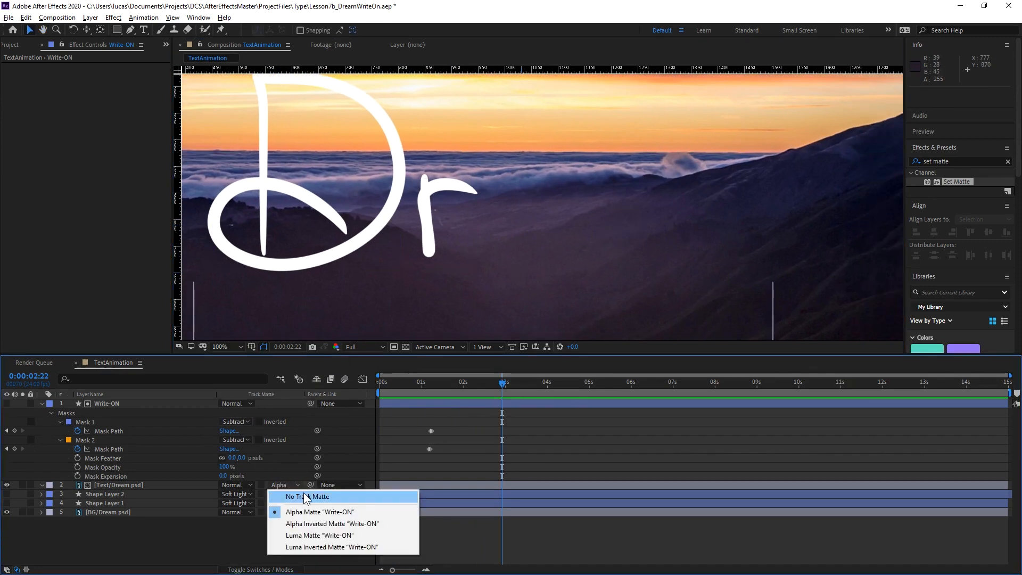
pyautogui.click(303, 493)
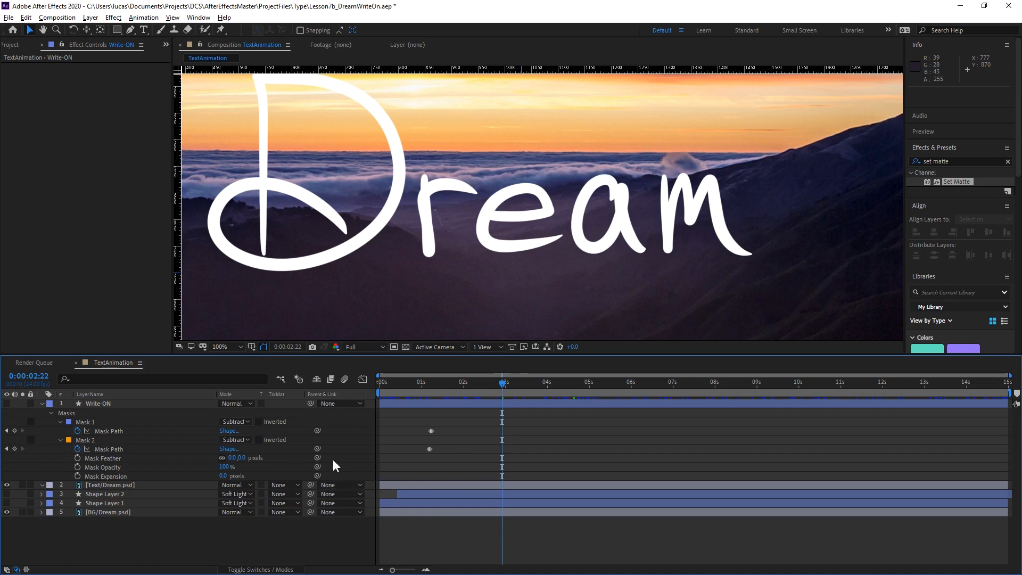
pyautogui.click(6, 404)
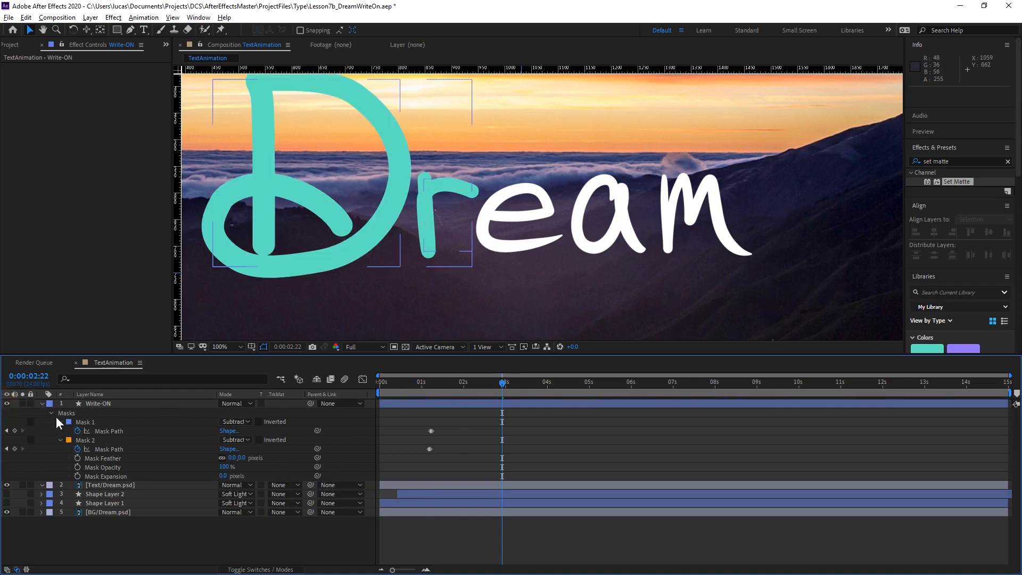
# Select the Write-ON layer and expand its Contents down to the D and r shape groups.
pyautogui.click(89, 404)
pyautogui.click(43, 403)
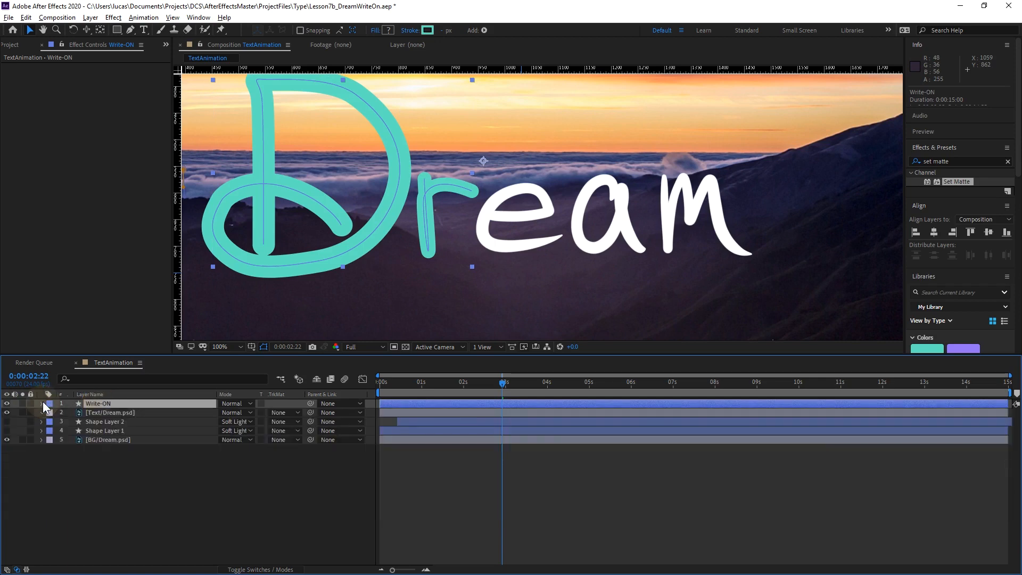
pyautogui.click(43, 403)
pyautogui.click(51, 423)
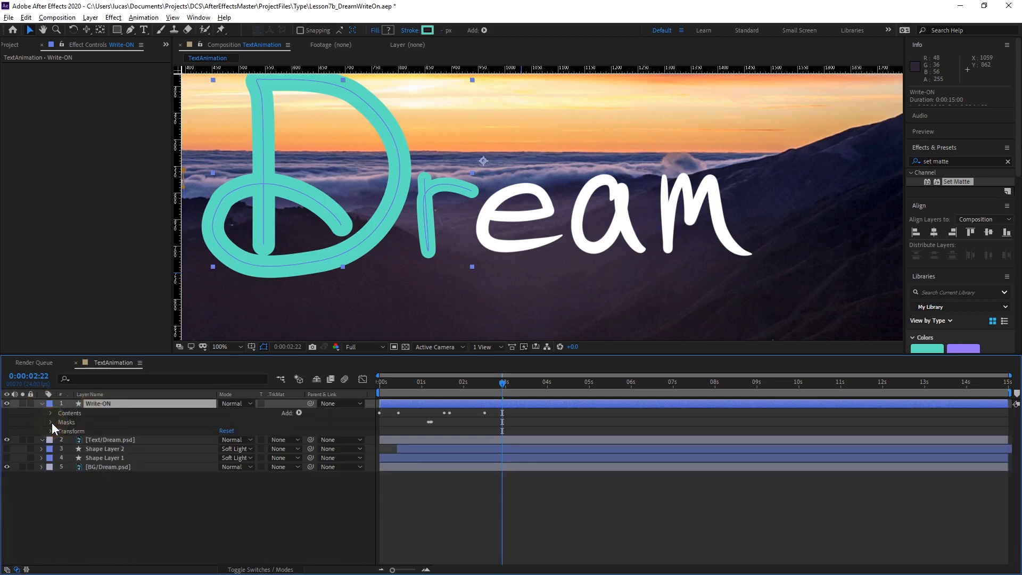
pyautogui.click(65, 414)
pyautogui.click(51, 413)
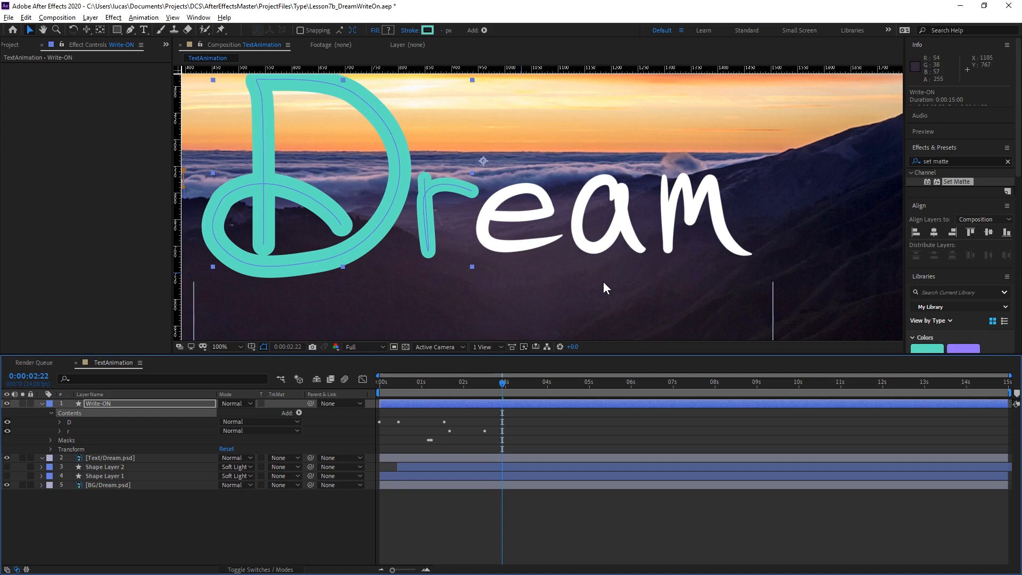
# Draw an open Pen path on the Write-ON layer along the centre of the letter e, from its crossbar to its tail.
pyautogui.press('g')
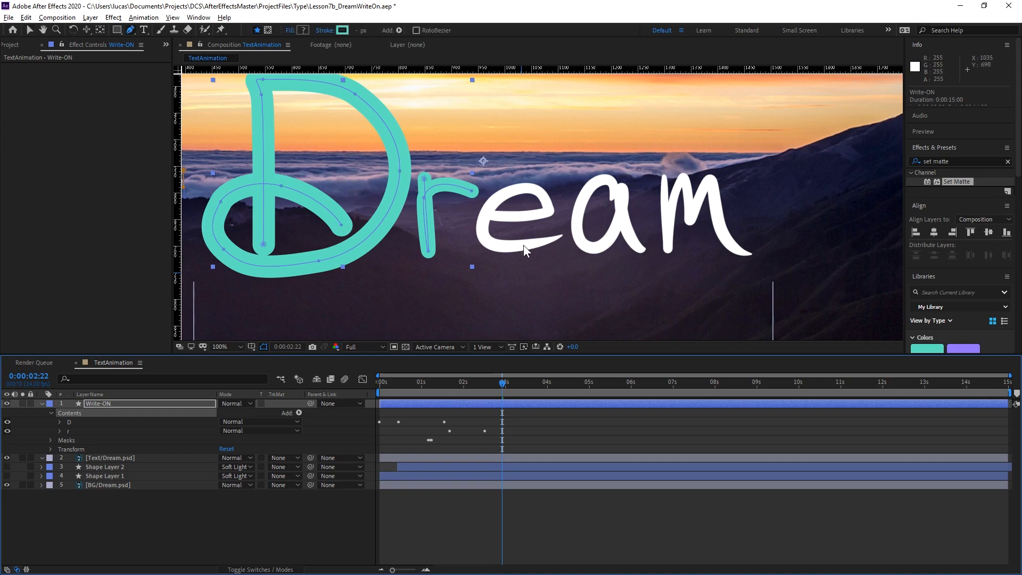
pyautogui.scroll(2, 522, 245)
pyautogui.click(482, 188)
pyautogui.moveTo(493, 190); pyautogui.dragTo(507, 191)
pyautogui.moveTo(604, 177); pyautogui.dragTo(605, 159)
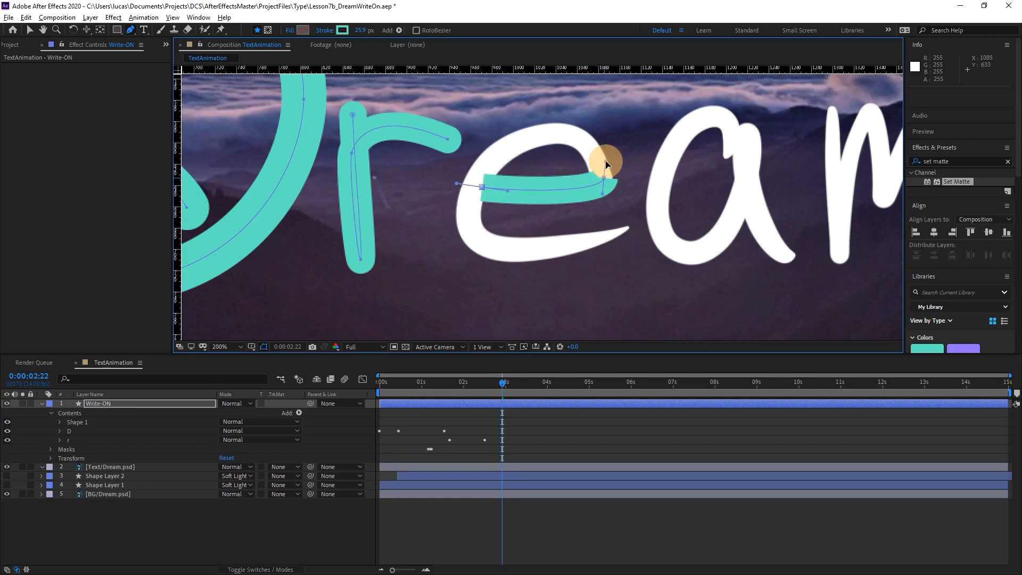
pyautogui.moveTo(551, 133); pyautogui.dragTo(518, 142)
pyautogui.moveTo(468, 205)
pyautogui.mouseDown()
pyautogui.moveTo(468, 252)
pyautogui.moveTo(560, 248)
pyautogui.moveTo(620, 231)
pyautogui.mouseUp()
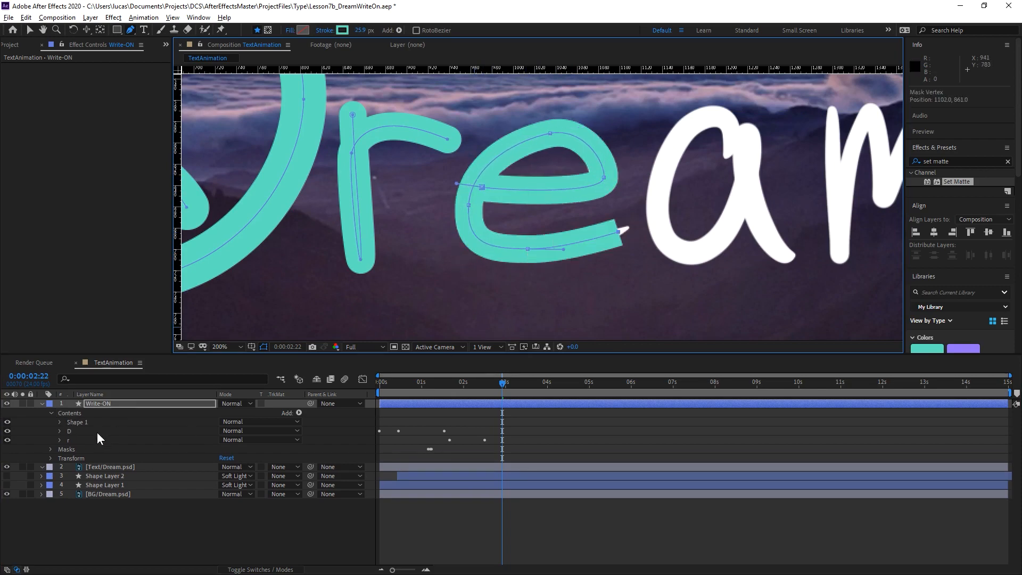
# Rename the new shape group as e and place it below r in the layer's Contents.
pyautogui.click(72, 422)
pyautogui.press('Return')
pyautogui.write('e')
pyautogui.press('Return')
pyautogui.moveTo(71, 423); pyautogui.dragTo(73, 444)
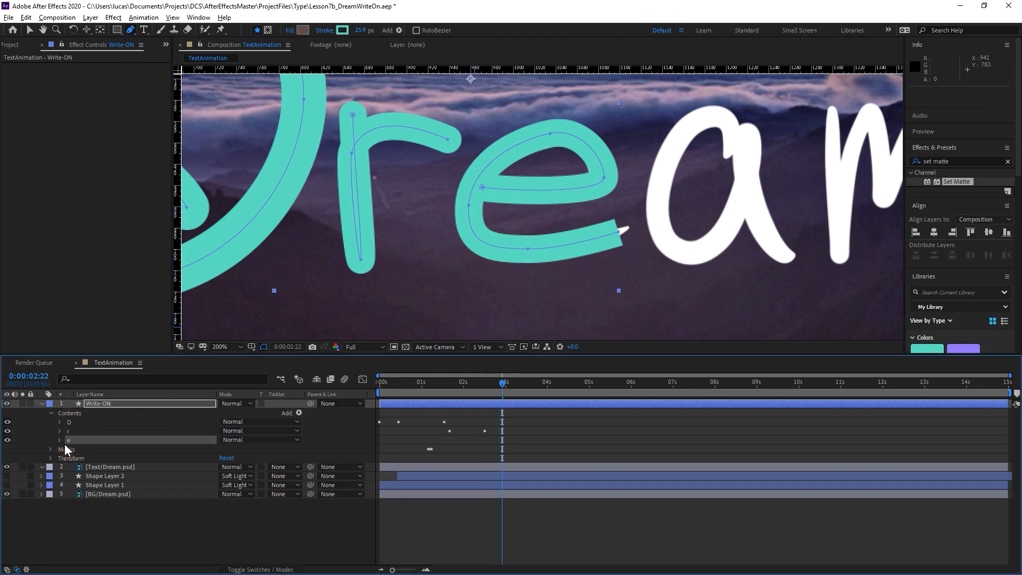
# Delete the fill from the e group and give its stroke a Round Cap and a width of 30.9.
pyautogui.click(60, 441)
pyautogui.click(80, 468)
pyautogui.press('Delete')
pyautogui.click(69, 459)
pyautogui.click(235, 503)
pyautogui.click(241, 526)
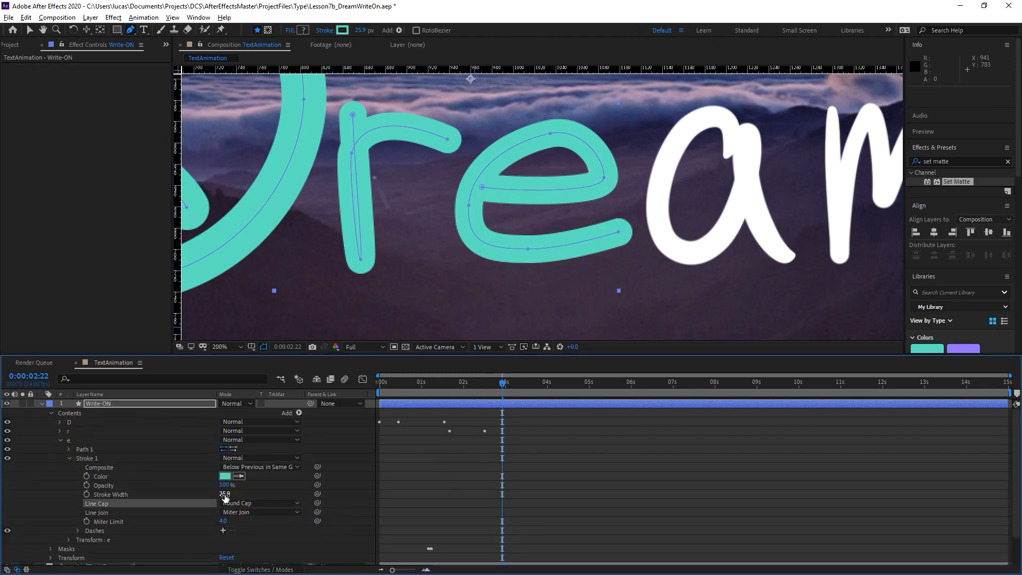
pyautogui.moveTo(224, 494); pyautogui.dragTo(229, 494)
# Reposition the start and end points of the e path so the thicker stroke fits the letter.
pyautogui.press('v')
pyautogui.moveTo(481, 188)
pyautogui.mouseDown()
pyautogui.moveTo(511, 192)
pyautogui.moveTo(500, 189)
pyautogui.mouseUp()
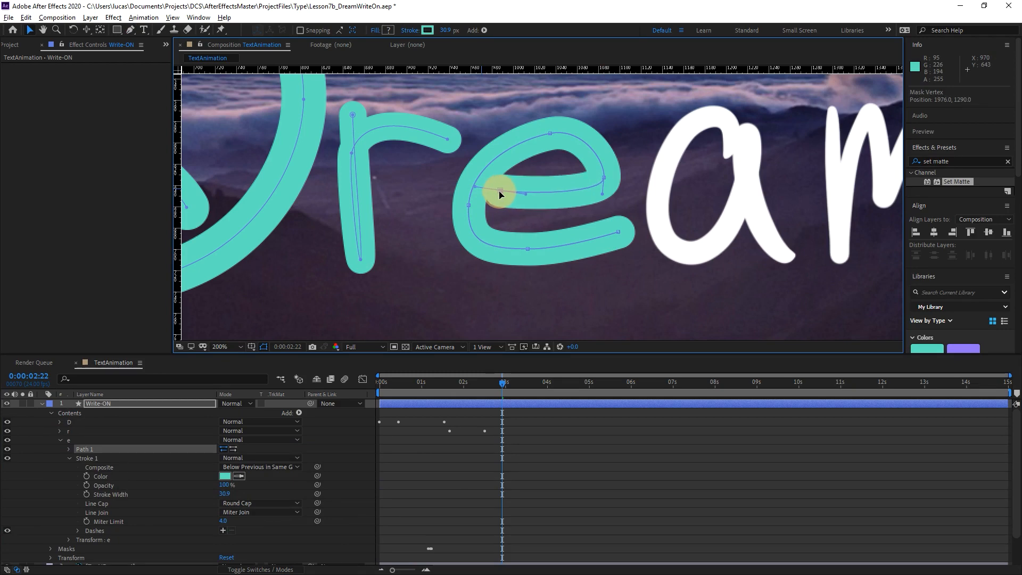
pyautogui.click(606, 238)
pyautogui.moveTo(607, 237); pyautogui.dragTo(616, 233)
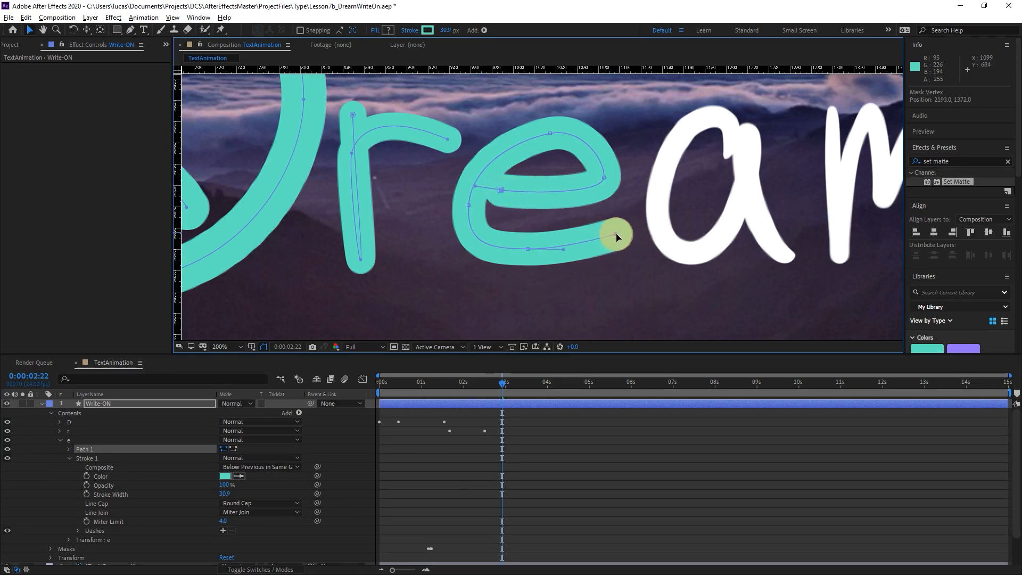
# Add Trim Paths to the e group and keyframe its End at 0% at about 0:00:02:15.
pyautogui.click(72, 440)
pyautogui.click(299, 413)
pyautogui.click(336, 355)
pyautogui.click(69, 458)
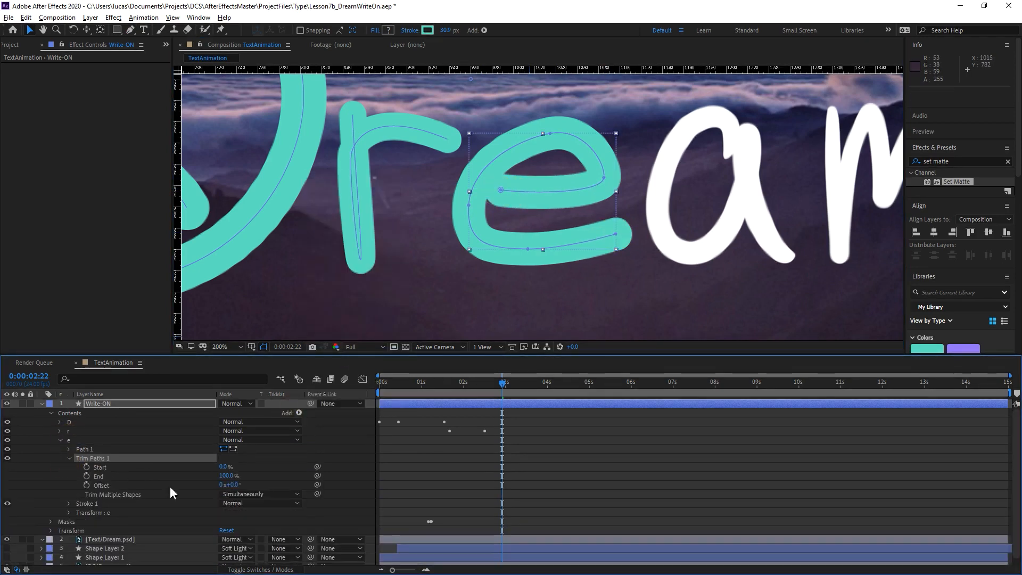
pyautogui.moveTo(226, 476); pyautogui.dragTo(168, 471)
pyautogui.click(86, 476)
pyautogui.moveTo(502, 476); pyautogui.dragTo(489, 477)
# Play the handwriting reveal from 0:00:01:12 to check the timing of the r stroke.
pyautogui.click(485, 384)
pyautogui.press('pagedown')
pyautogui.press('pagedown')
pyautogui.press('pagedown')
pyautogui.press('=')
pyautogui.press('pagedown')
pyautogui.press('pagedown')
pyautogui.press('pagedown')
pyautogui.moveTo(500, 383); pyautogui.dragTo(394, 384)
pyautogui.press('space')
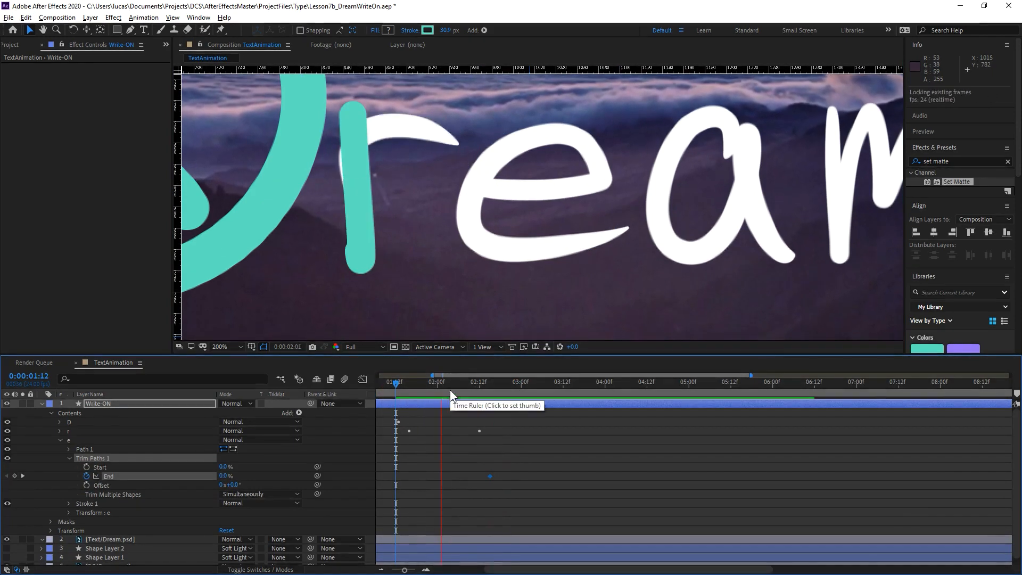
# Show the layer's keyframed properties, shift r's last and e's first End keyframes about five frames earlier, and replay the reveal.
pyautogui.click(118, 440)
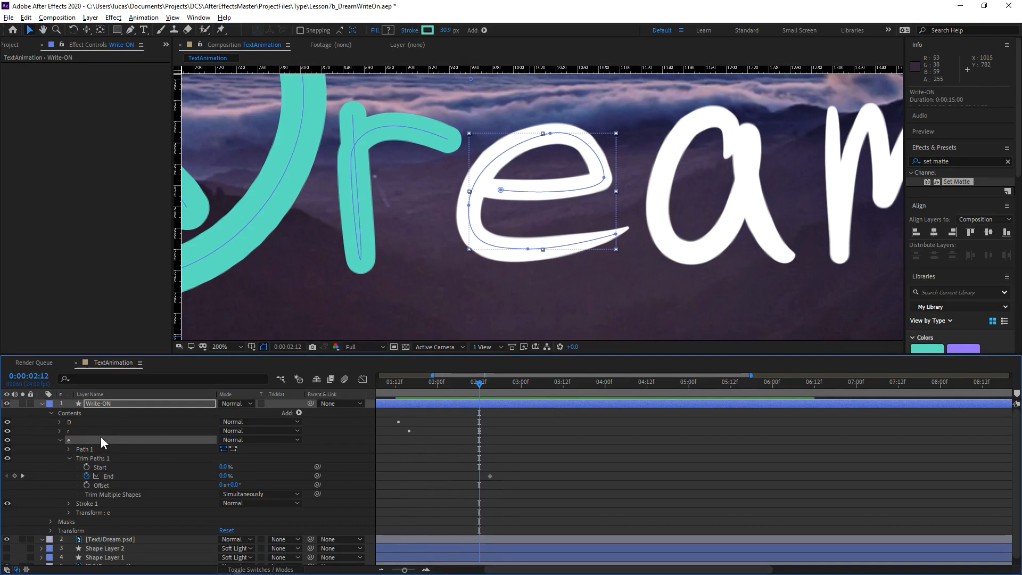
pyautogui.click(101, 431)
pyautogui.press('u')
pyautogui.moveTo(474, 419)
pyautogui.mouseDown()
pyautogui.moveTo(527, 436)
pyautogui.moveTo(472, 430)
pyautogui.mouseUp()
pyautogui.click(403, 384)
pyautogui.press('space')
pyautogui.click(468, 388)
# Move r's last End keyframe slightly earlier and e's first to 0:00:02:08, and keyframe e's End at 100% at 0:00:03:00.
pyautogui.moveTo(480, 387); pyautogui.dragTo(521, 385)
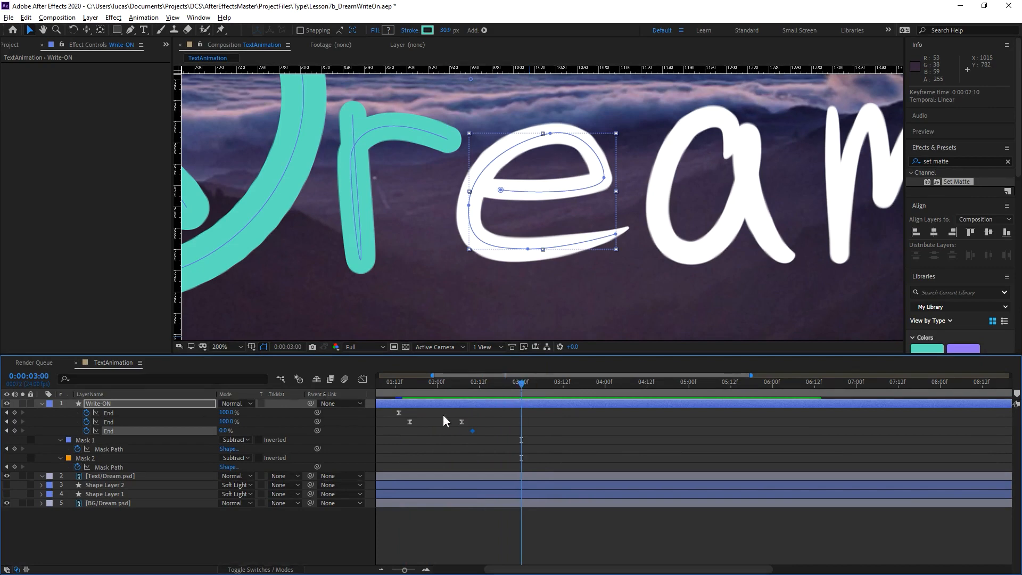
pyautogui.moveTo(444, 415); pyautogui.dragTo(477, 435)
pyautogui.moveTo(473, 431); pyautogui.dragTo(466, 431)
pyautogui.moveTo(226, 431); pyautogui.dragTo(284, 429)
# Apply Easy Ease to e's End keyframes and replay the reveal from 0:00:00:23, stopping at 0:00:03:00.
pyautogui.moveTo(551, 429); pyautogui.dragTo(458, 449)
pyautogui.press('F9')
pyautogui.press('-')
pyautogui.moveTo(470, 385); pyautogui.dragTo(417, 385)
pyautogui.press('space')
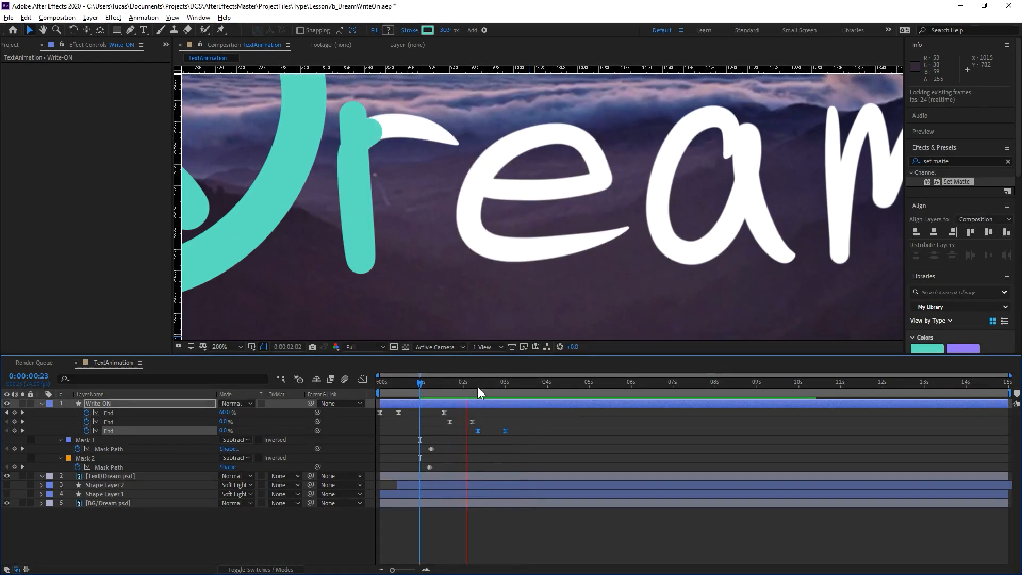
pyautogui.click(505, 385)
pyautogui.moveTo(505, 388); pyautogui.dragTo(506, 387)
# At 0:00:03:03, draw an open Pen path on the Write-ON layer following the strokes of the letter a.
pyautogui.press('=')
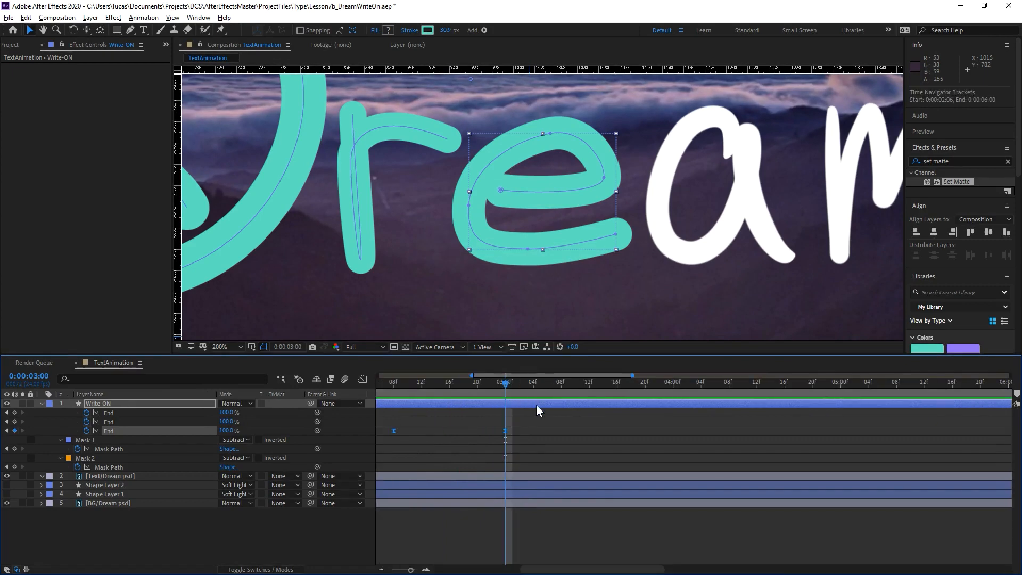
pyautogui.click(527, 385)
pyautogui.click(114, 404)
pyautogui.press('g')
pyautogui.moveTo(544, 202)
pyautogui.mouseDown()
pyautogui.moveTo(549, 184)
pyautogui.moveTo(516, 164)
pyautogui.mouseUp()
pyautogui.moveTo(478, 225); pyautogui.dragTo(477, 247)
pyautogui.moveTo(514, 303); pyautogui.dragTo(550, 300)
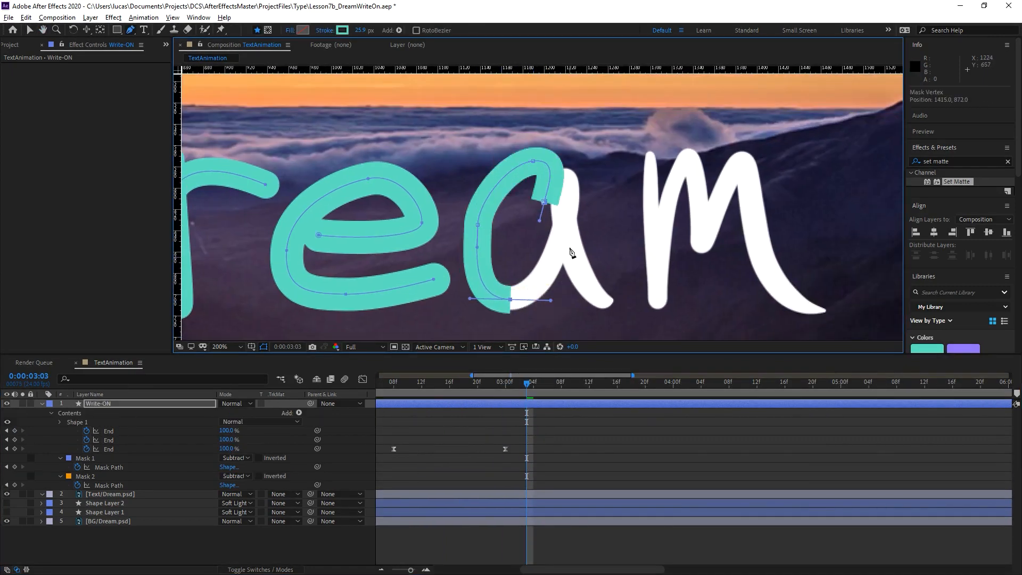
pyautogui.moveTo(565, 176); pyautogui.dragTo(566, 145)
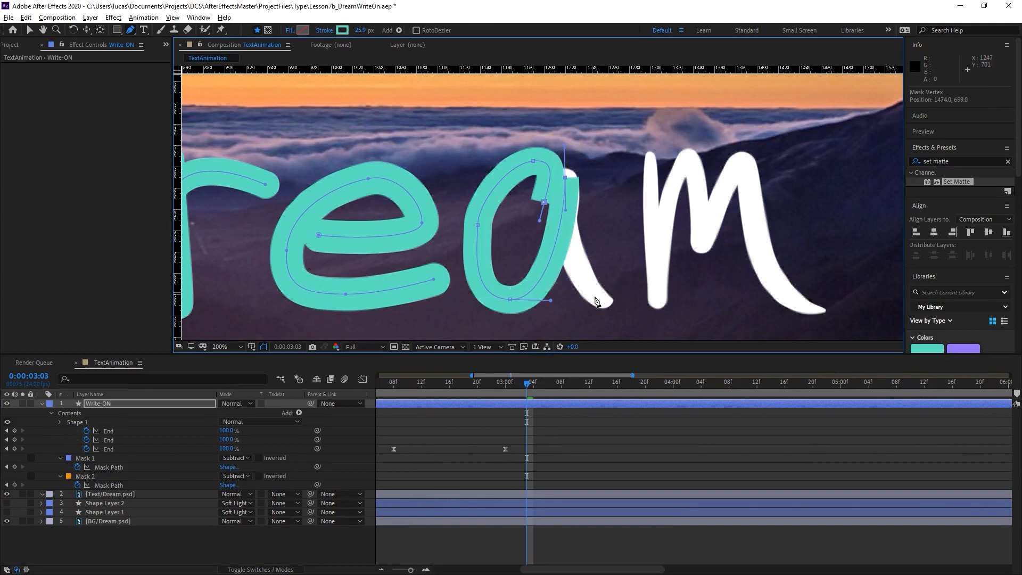
pyautogui.moveTo(614, 303); pyautogui.dragTo(668, 323)
# Collapse the open letter groups, rename the new shape group as a, and place it below e.
pyautogui.click(52, 413)
pyautogui.click(52, 413)
pyautogui.click(59, 422)
pyautogui.click(60, 431)
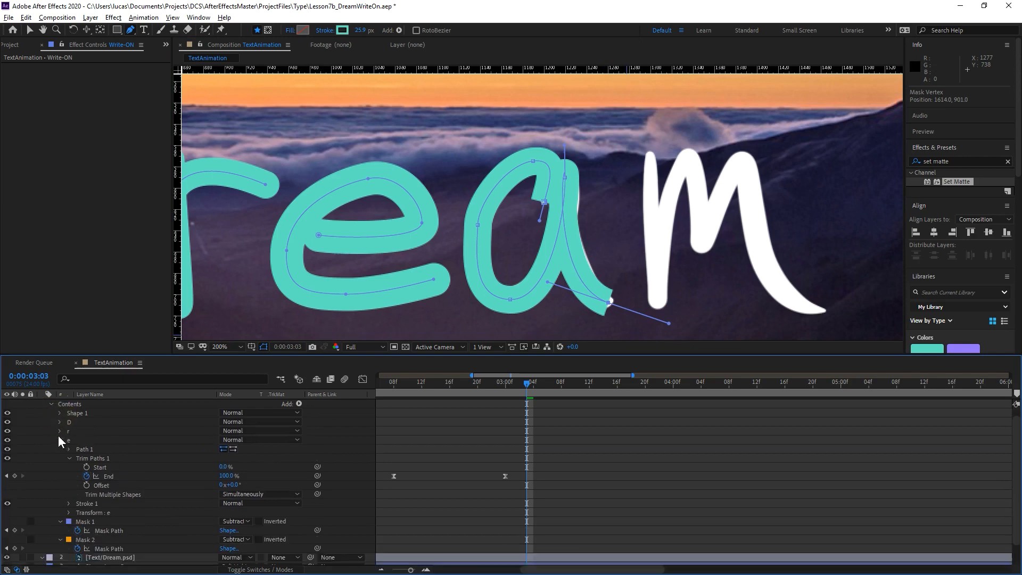
pyautogui.click(60, 440)
pyautogui.click(76, 422)
pyautogui.press('Return')
pyautogui.write('a')
pyautogui.press('Return')
pyautogui.moveTo(89, 422); pyautogui.dragTo(79, 453)
# Delete the fill from the a group and give its stroke a Round Cap and a width of 27.6.
pyautogui.click(60, 449)
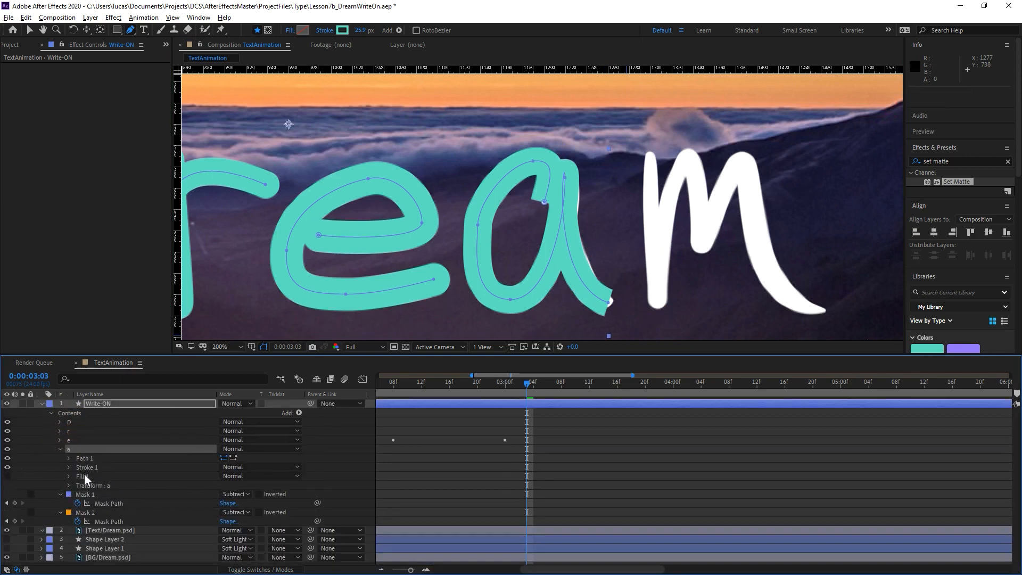
pyautogui.click(84, 476)
pyautogui.press('Delete')
pyautogui.click(69, 467)
pyautogui.click(229, 512)
pyautogui.click(240, 529)
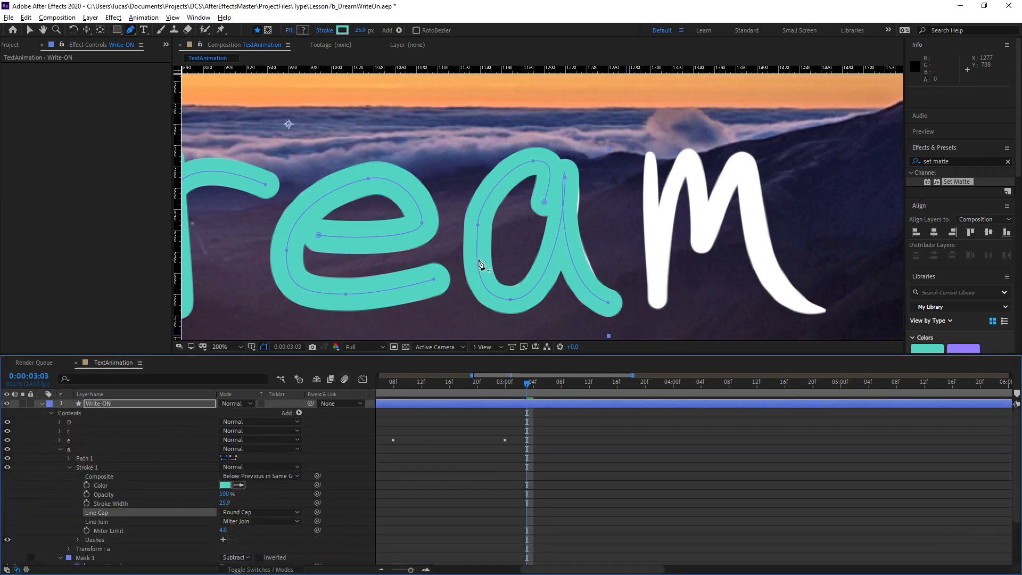
pyautogui.moveTo(228, 505); pyautogui.dragTo(235, 505)
# Adjust the points and curve handles of the a path so its stroke fully covers the letter.
pyautogui.press('v')
pyautogui.moveTo(564, 177)
pyautogui.mouseDown()
pyautogui.moveTo(580, 191)
pyautogui.moveTo(566, 191)
pyautogui.mouseUp()
pyautogui.moveTo(548, 282); pyautogui.dragTo(557, 281)
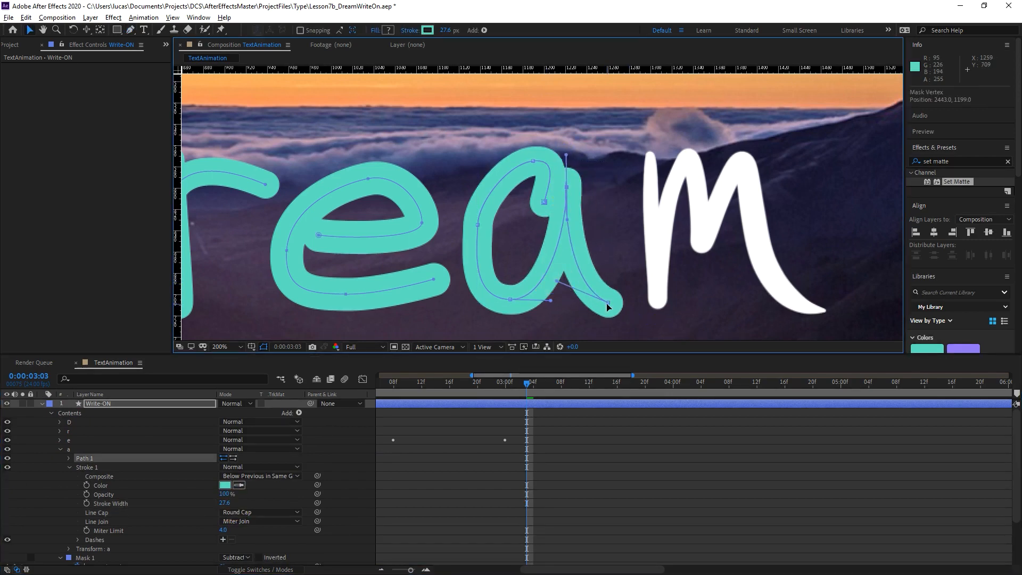
pyautogui.moveTo(607, 302); pyautogui.dragTo(603, 298)
pyautogui.moveTo(550, 274); pyautogui.dragTo(572, 280)
pyautogui.moveTo(544, 203); pyautogui.dragTo(505, 163)
pyautogui.moveTo(478, 202); pyautogui.dragTo(482, 202)
pyautogui.moveTo(478, 225)
pyautogui.mouseDown()
pyautogui.moveTo(488, 227)
pyautogui.moveTo(479, 224)
pyautogui.mouseUp()
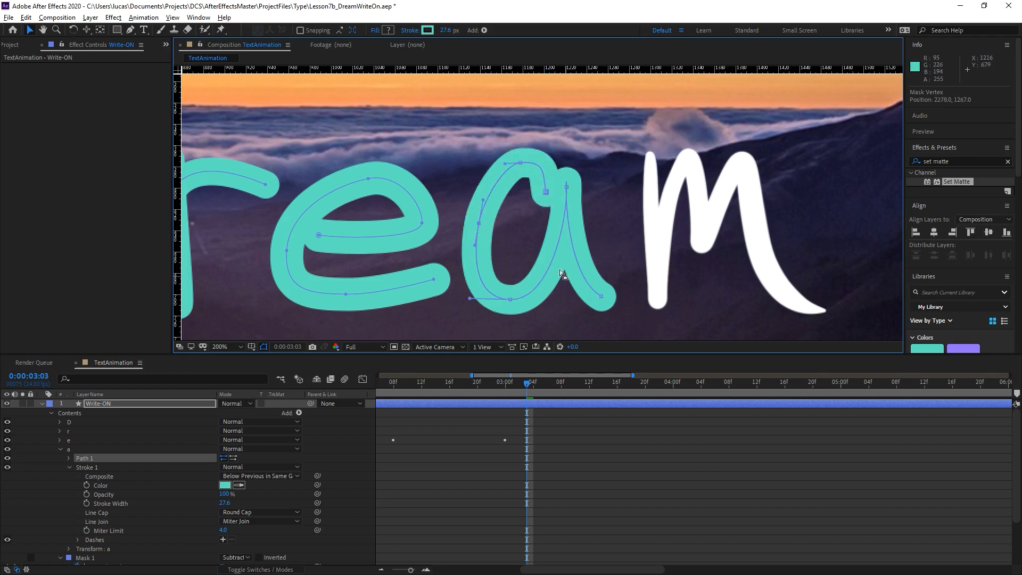
# Add Trim Paths to the a group and keyframe its End at 0% at 0:00:03:03.
pyautogui.click(68, 448)
pyautogui.click(299, 413)
pyautogui.click(343, 352)
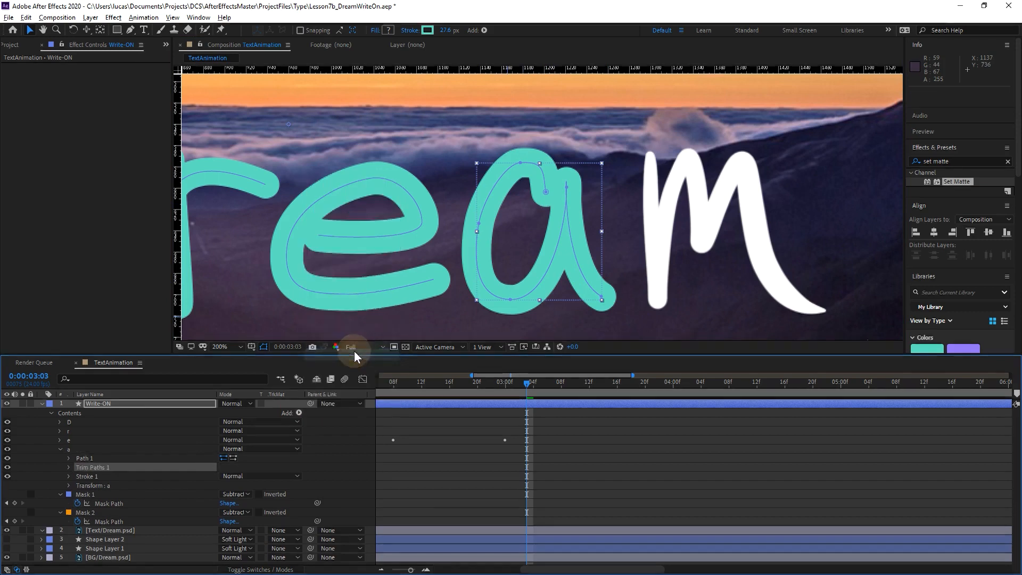
pyautogui.moveTo(227, 485); pyautogui.dragTo(140, 495)
pyautogui.click(87, 485)
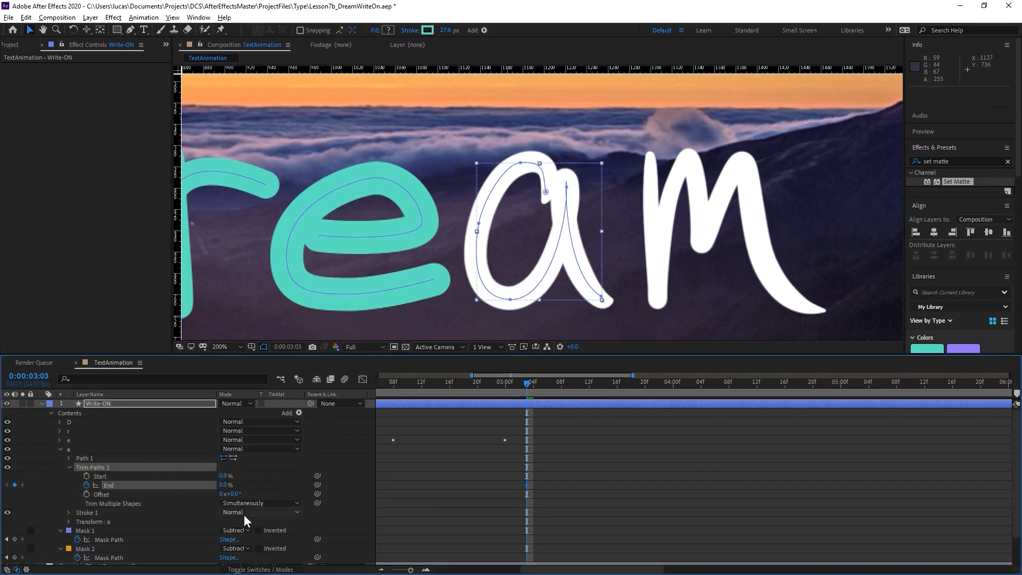
# Keyframe a's End at 100% at 0:00:03:17 and preview the reveal from 0:00:03:03.
pyautogui.press('pageup')
pyautogui.press('pagedown')
pyautogui.press('pagedown')
pyautogui.press('pagedown')
pyautogui.press('pagedown')
pyautogui.press('pagedown')
pyautogui.press('pagedown')
pyautogui.press('pagedown')
pyautogui.press('pagedown')
pyautogui.press('pagedown')
pyautogui.press('pagedown')
pyautogui.press('pagedown')
pyautogui.press('pagedown')
pyautogui.press('pagedown')
pyautogui.press('pagedown')
pyautogui.press('pagedown')
pyautogui.moveTo(225, 485); pyautogui.dragTo(314, 479)
pyautogui.click(526, 388)
pyautogui.press('space')
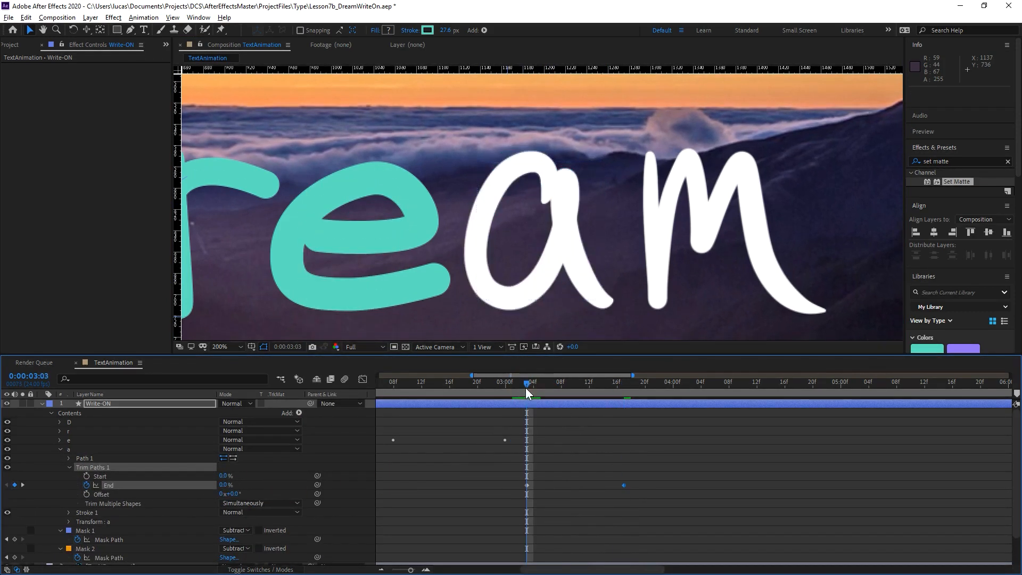
pyautogui.press('space')
# Apply Easy Ease to both of a's End keyframes and replay its reveal.
pyautogui.moveTo(639, 480); pyautogui.dragTo(443, 504)
pyautogui.press('F9')
pyautogui.click(512, 387)
pyautogui.press('space')
# Retime a's End keyframes to 0:00:03:04 and 0:00:03:20, replaying the reveal until 0:00:04:00 to check the pacing.
pyautogui.press('space')
pyautogui.click(620, 496)
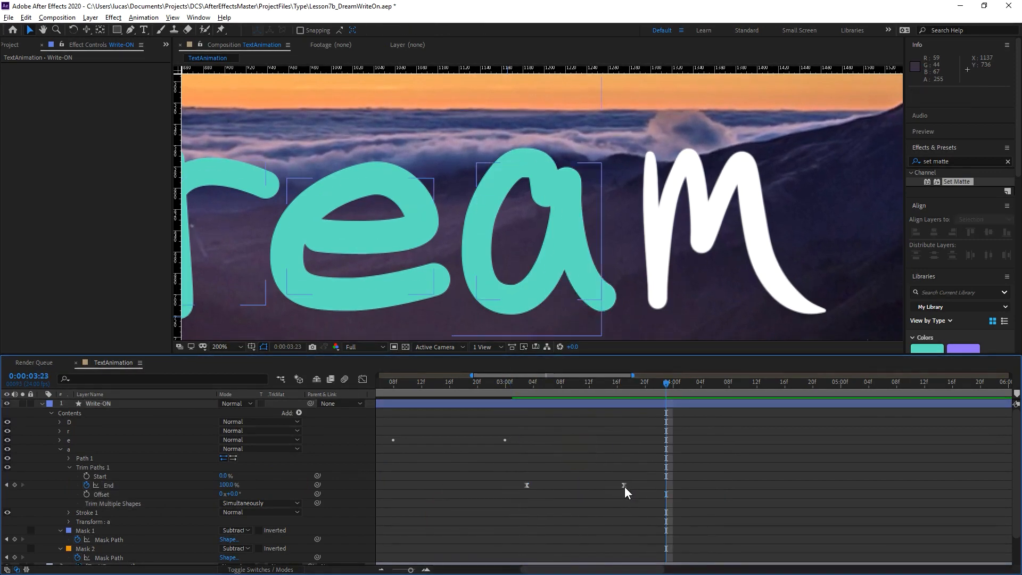
pyautogui.moveTo(624, 485); pyautogui.dragTo(638, 485)
pyautogui.moveTo(560, 386); pyautogui.dragTo(437, 387)
pyautogui.press('space')
pyautogui.press('space')
pyautogui.moveTo(696, 469); pyautogui.dragTo(501, 519)
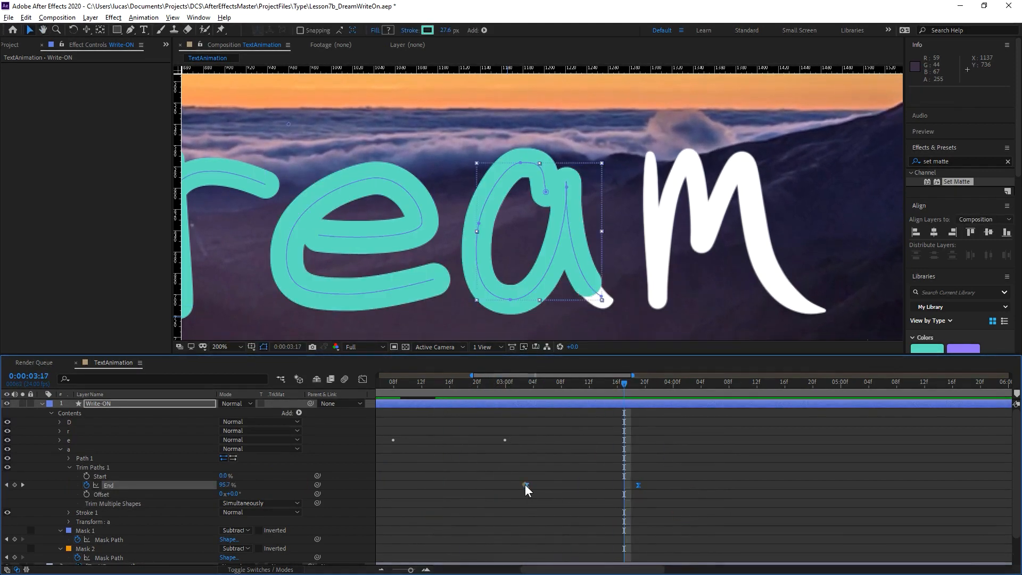
pyautogui.moveTo(527, 485); pyautogui.dragTo(533, 485)
pyautogui.click(414, 388)
pyautogui.press('space')
pyautogui.click(703, 446)
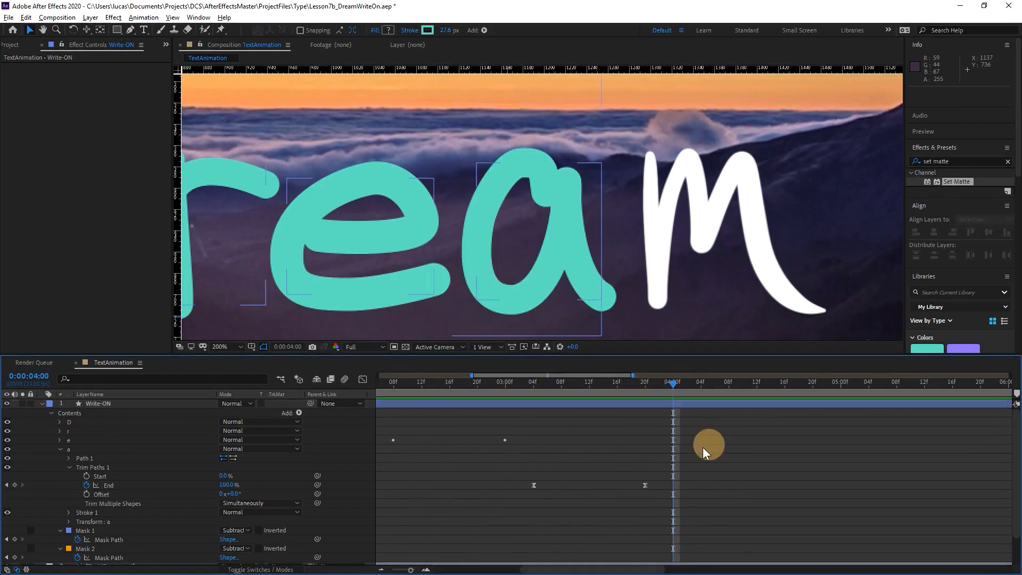
# At 0:00:04:00, draw an open Pen path along the strokes of the letter m, ending at its tail.
pyautogui.press('g')
pyautogui.moveTo(649, 157); pyautogui.dragTo(651, 184)
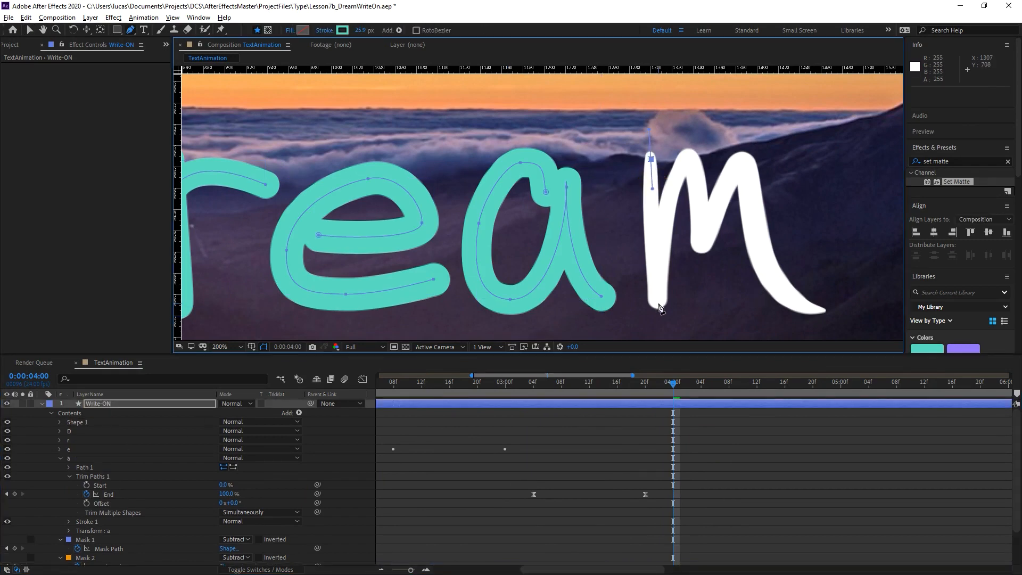
pyautogui.moveTo(659, 303); pyautogui.dragTo(666, 229)
pyautogui.moveTo(689, 159); pyautogui.dragTo(705, 161)
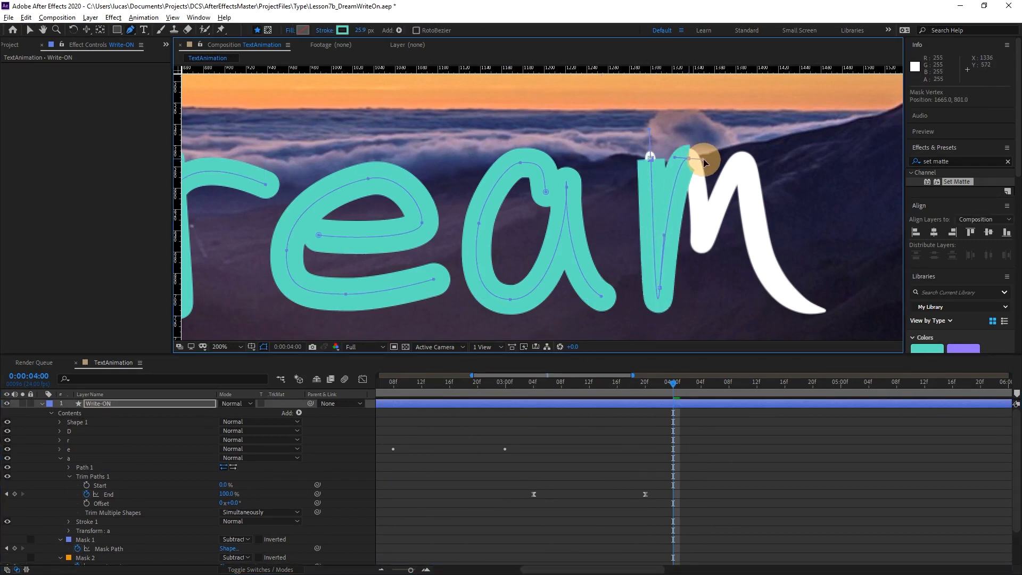
pyautogui.moveTo(704, 241); pyautogui.dragTo(714, 224)
pyautogui.moveTo(742, 170); pyautogui.dragTo(748, 196)
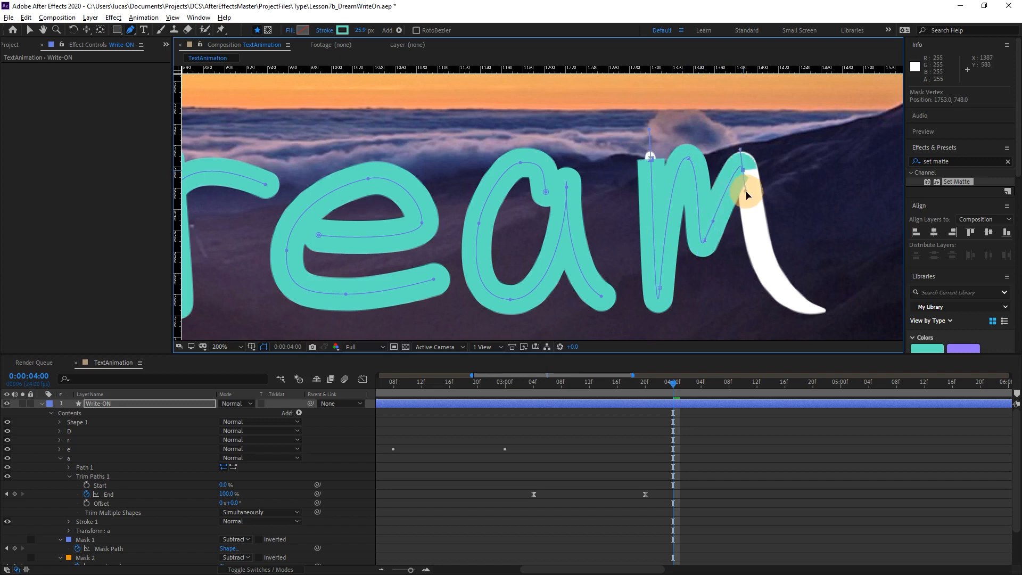
pyautogui.moveTo(806, 302)
pyautogui.mouseDown()
pyautogui.moveTo(893, 289)
pyautogui.moveTo(837, 276)
pyautogui.moveTo(781, 288)
pyautogui.moveTo(820, 289)
pyautogui.mouseUp()
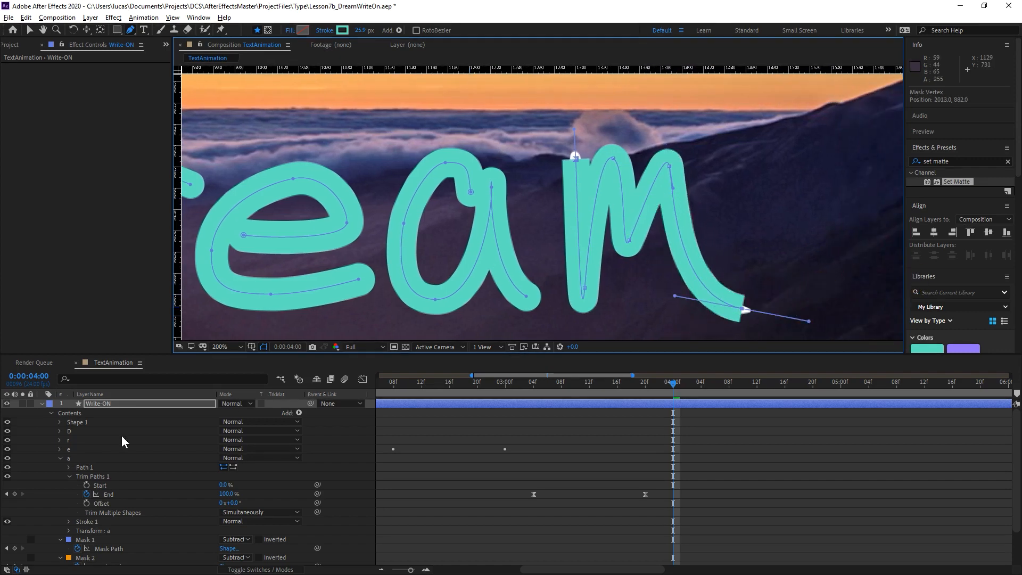
# Rename the new shape group as m and place it below a in the layer's Contents.
pyautogui.click(83, 423)
pyautogui.press('Return')
pyautogui.write('m')
pyautogui.press('Return')
pyautogui.moveTo(83, 423)
pyautogui.mouseDown()
pyautogui.moveTo(77, 485)
pyautogui.moveTo(76, 454)
pyautogui.moveTo(72, 461)
pyautogui.mouseUp()
# Delete the fill from the m group and give its stroke a Round Cap and a width of 27.5.
pyautogui.click(60, 457)
pyautogui.click(60, 458)
pyautogui.click(84, 485)
pyautogui.press('Delete')
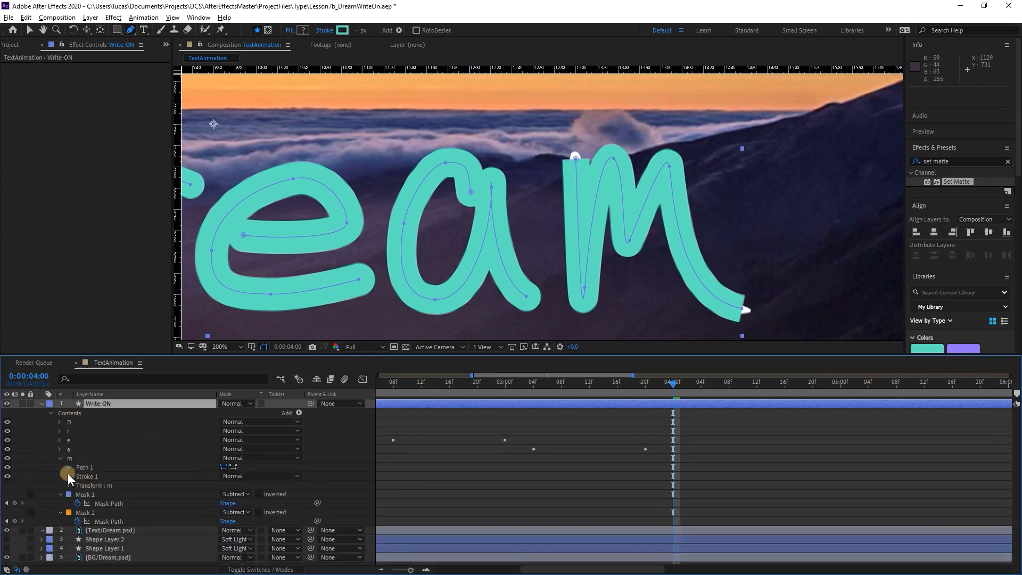
pyautogui.click(68, 476)
pyautogui.click(241, 521)
pyautogui.click(251, 544)
pyautogui.moveTo(225, 512); pyautogui.dragTo(233, 513)
# Reposition the m path's start, first lower and end points and adjust their curves to fit the letter.
pyautogui.click(121, 476)
pyautogui.press('v')
pyautogui.click(576, 158)
pyautogui.click(79, 458)
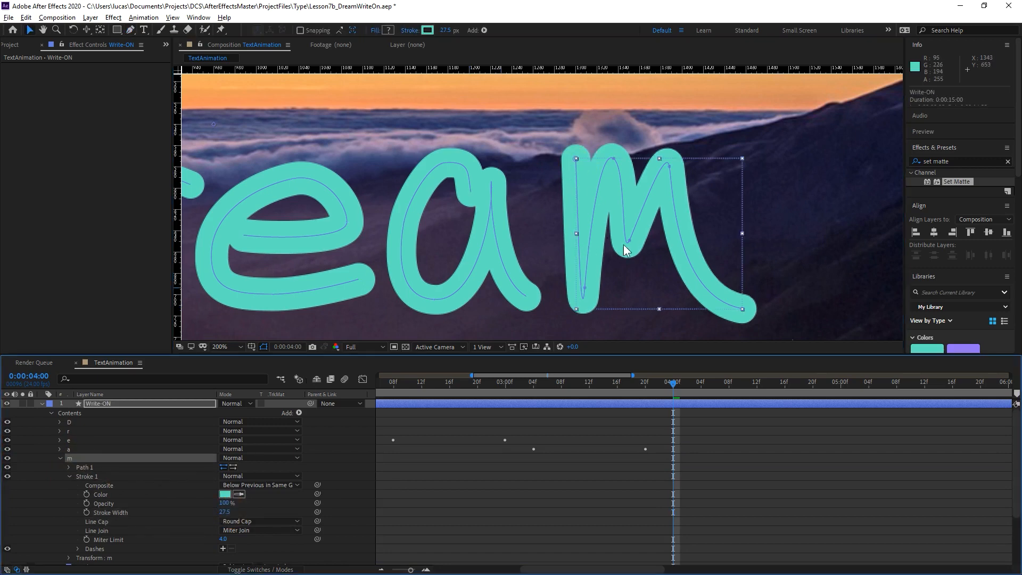
pyautogui.moveTo(576, 160); pyautogui.dragTo(565, 193)
pyautogui.moveTo(584, 288); pyautogui.dragTo(586, 283)
pyautogui.moveTo(741, 307); pyautogui.dragTo(676, 290)
pyautogui.click(69, 476)
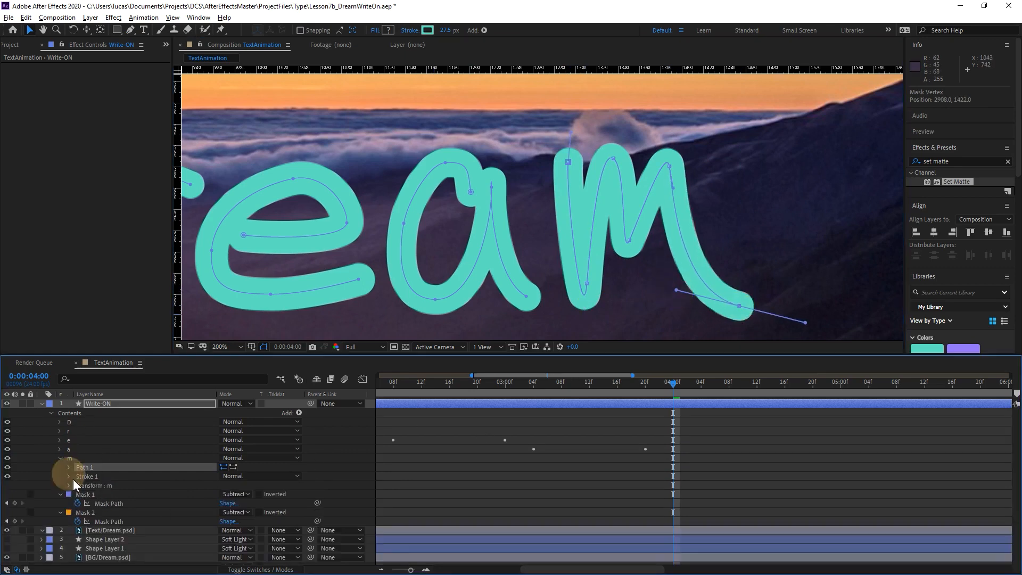
# Add Trim Paths to the m group and start keyframing its End at 0:00:04:00.
pyautogui.click(212, 459)
pyautogui.click(298, 413)
pyautogui.click(357, 354)
pyautogui.click(69, 476)
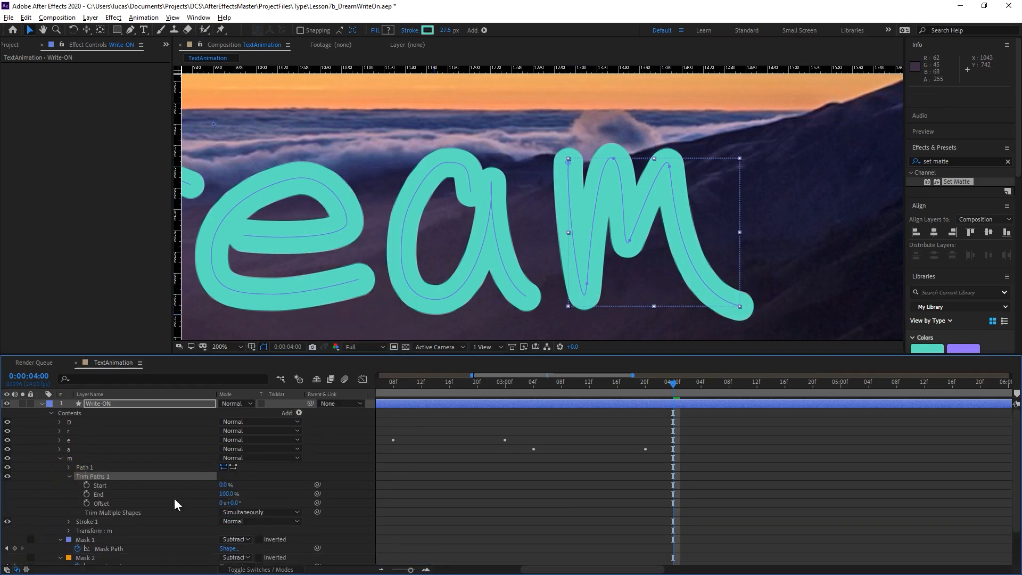
pyautogui.click(86, 494)
# Set the m group's Trim Paths End to 100% at 0:00:04:21 and apply Easy Ease to both End keyframes.
pyautogui.moveTo(691, 388); pyautogui.dragTo(820, 384)
pyautogui.click(224, 494)
pyautogui.write('100')
pyautogui.press('Return')
pyautogui.moveTo(877, 473); pyautogui.dragTo(595, 531)
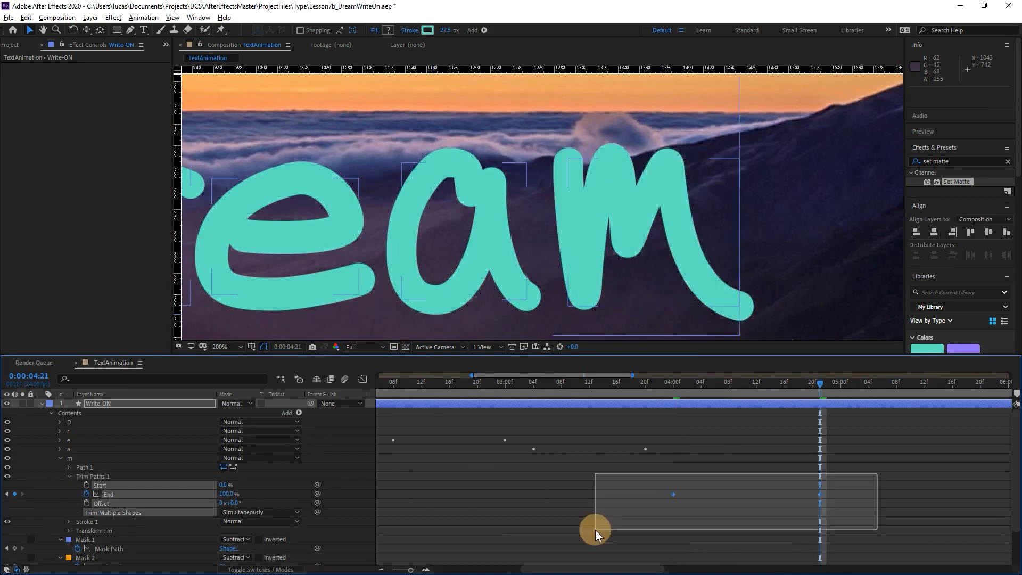
pyautogui.press('F9')
# Preview the m stroke's animation and move its last End keyframe to 0:00:05:00.
pyautogui.click(650, 383)
pyautogui.press('space')
pyautogui.press('space')
pyautogui.moveTo(651, 384); pyautogui.dragTo(703, 417)
pyautogui.click(761, 457)
pyautogui.moveTo(820, 494); pyautogui.dragTo(841, 496)
# Add End keyframes at 0:00:04:11, 0:00:04:15 and 0:00:04:18 on the m's value graph and shape the curve so it slows at each turn.
pyautogui.click(676, 383)
pyautogui.moveTo(676, 382)
pyautogui.mouseDown()
pyautogui.moveTo(721, 379)
pyautogui.moveTo(691, 397)
pyautogui.moveTo(755, 383)
pyautogui.mouseUp()
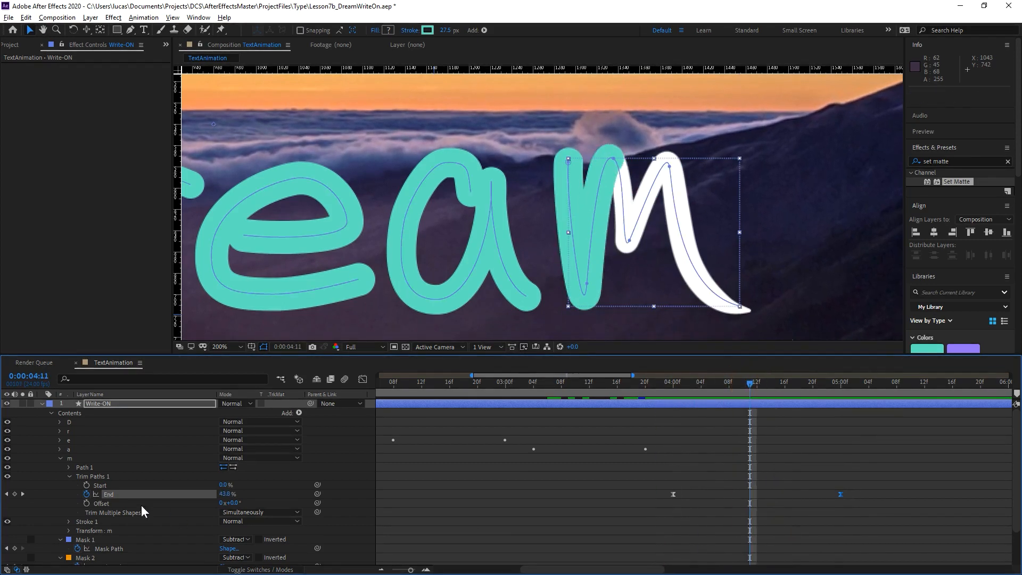
pyautogui.hotkey('shift', 'F3')
pyautogui.moveTo(779, 450); pyautogui.dragTo(725, 484)
pyautogui.moveTo(710, 386); pyautogui.dragTo(778, 385)
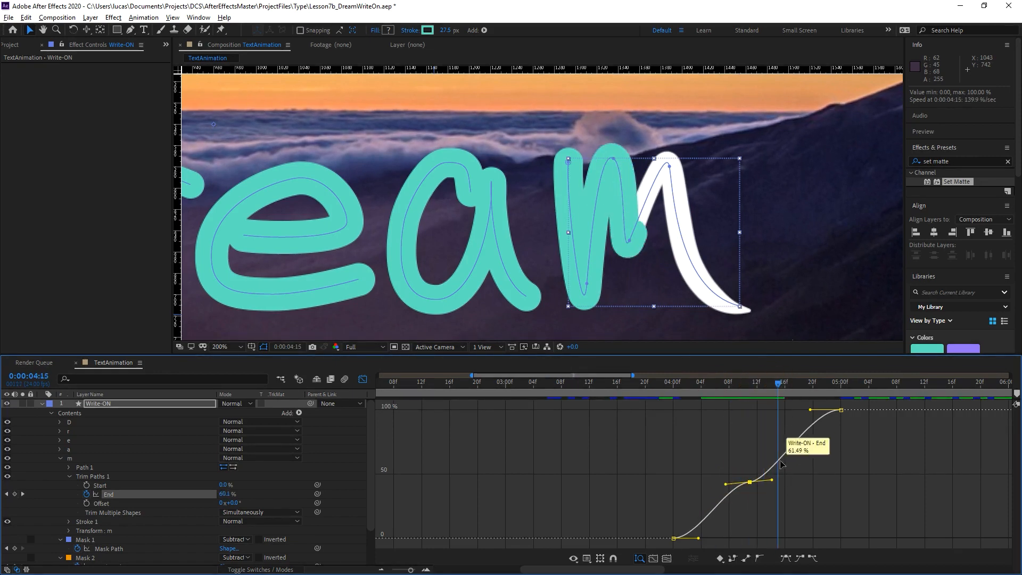
pyautogui.click(766, 473)
pyautogui.moveTo(766, 473); pyautogui.dragTo(792, 459)
pyautogui.moveTo(776, 386); pyautogui.dragTo(797, 383)
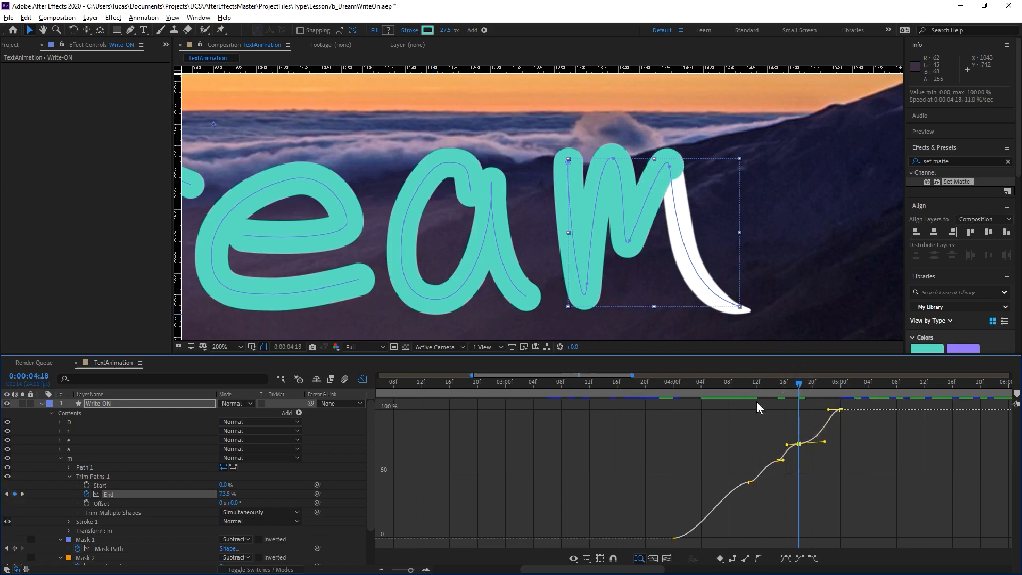
# Move the m's last End keyframe to about 0:00:05:03, adjust its incoming ease handle in the value graph, and preview the timing.
pyautogui.click(666, 384)
pyautogui.press('space')
pyautogui.press('space')
pyautogui.click(363, 379)
pyautogui.click(840, 495)
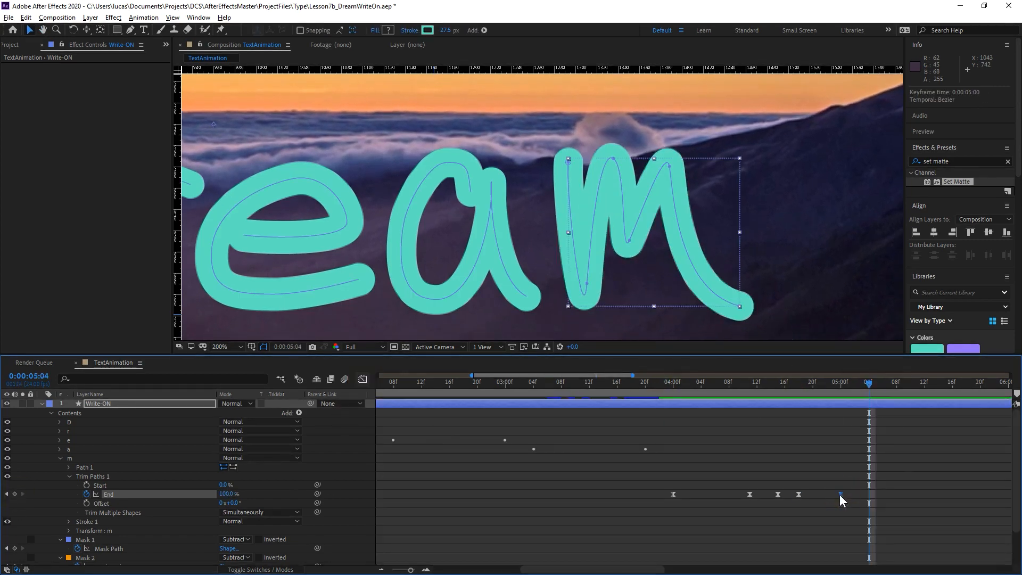
pyautogui.moveTo(840, 495); pyautogui.dragTo(861, 495)
pyautogui.click(362, 380)
pyautogui.moveTo(844, 410); pyautogui.dragTo(831, 413)
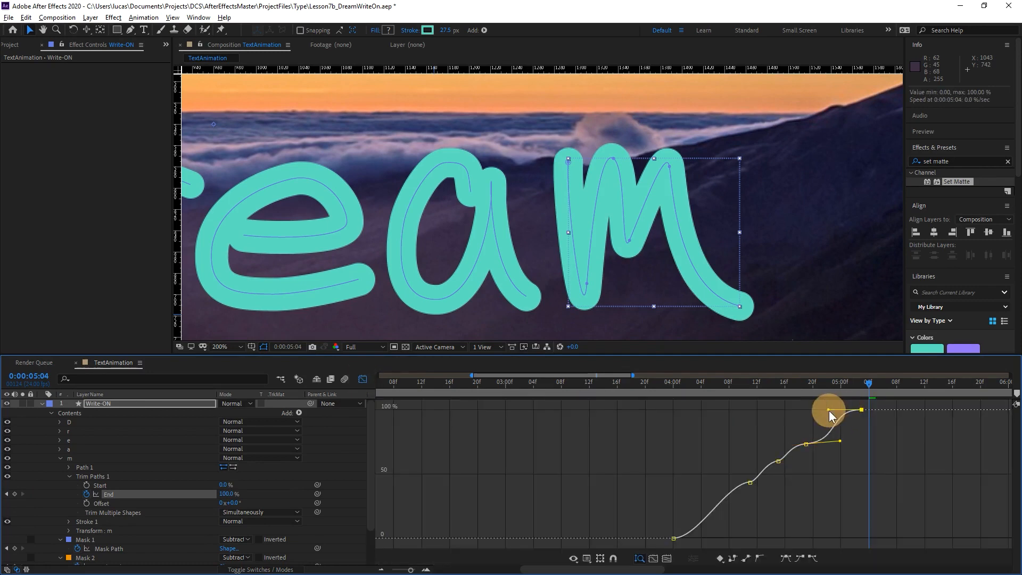
pyautogui.click(729, 383)
pyautogui.press('space')
pyautogui.press('space')
# Collapse the m group and set the Text/Dream.psd layer's track matte to Alpha Matte "Write-ON".
pyautogui.click(362, 379)
pyautogui.moveTo(395, 353); pyautogui.dragTo(398, 384)
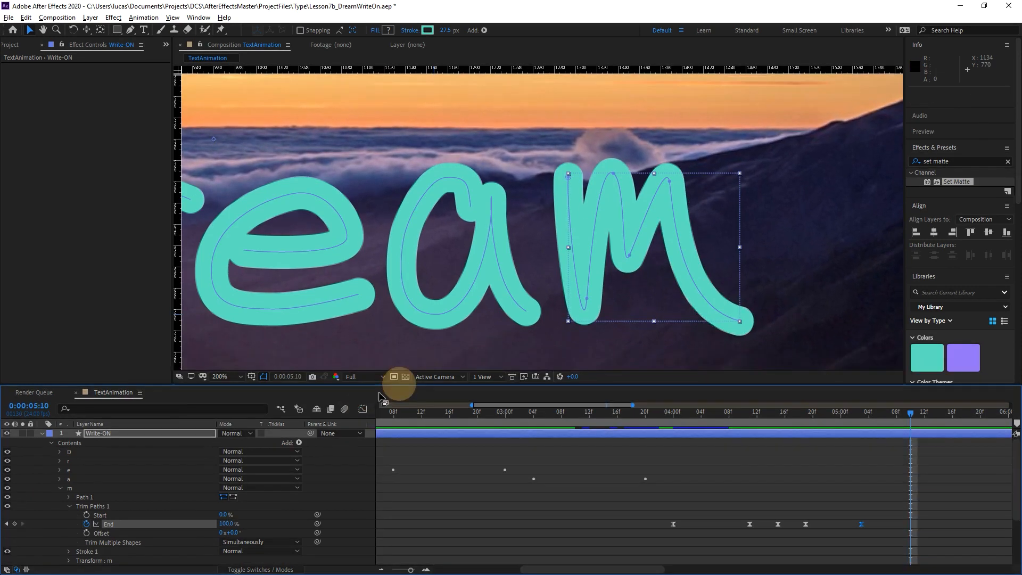
pyautogui.click(60, 488)
pyautogui.click(59, 497)
pyautogui.click(60, 506)
pyautogui.scroll(-2, 624, 260)
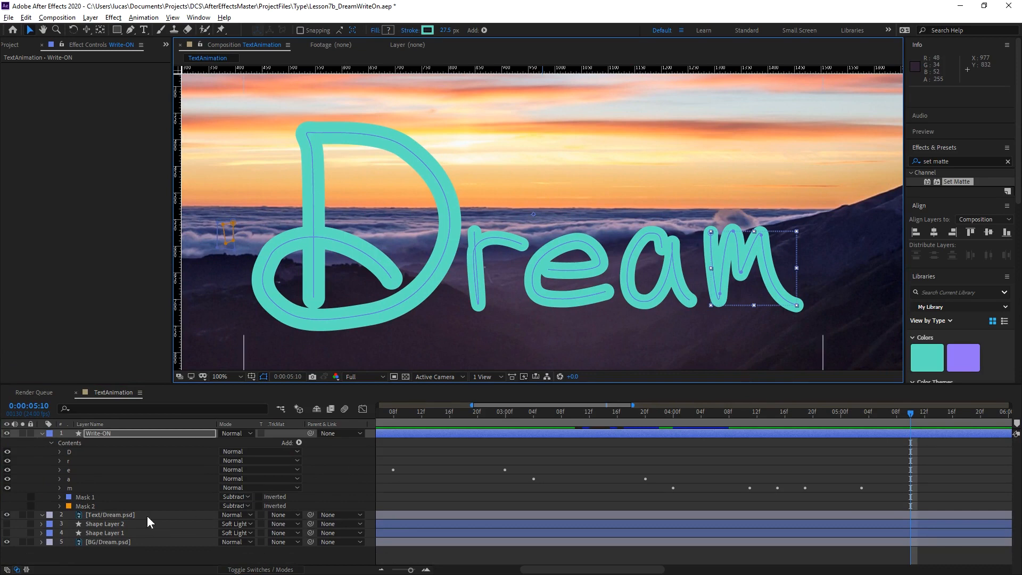
pyautogui.click(124, 515)
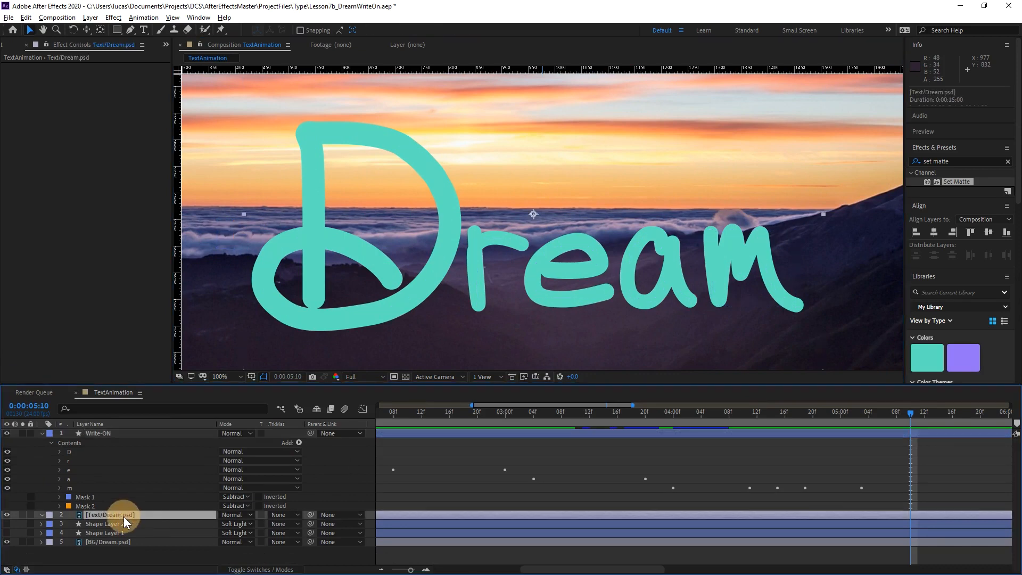
pyautogui.click(292, 514)
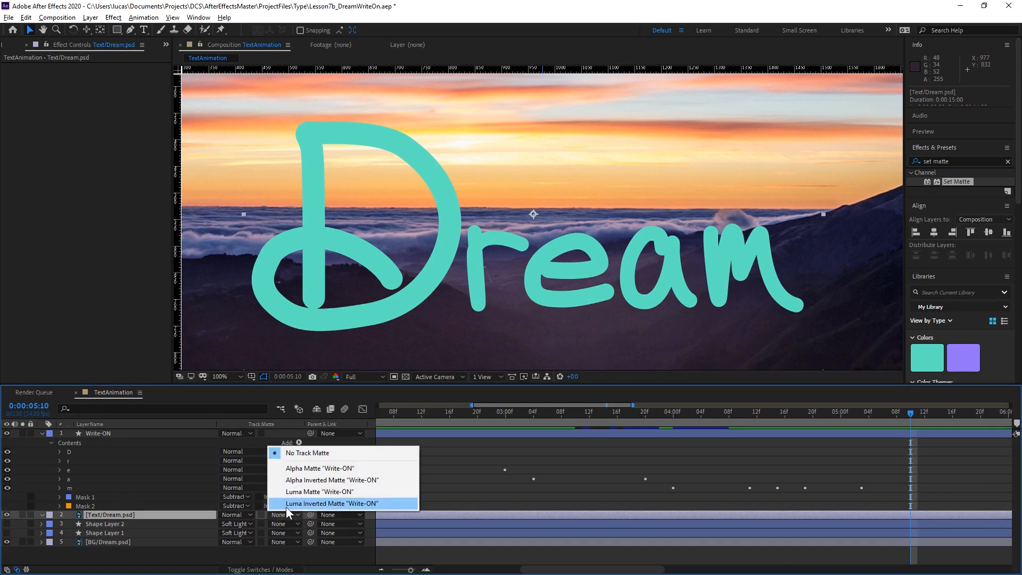
pyautogui.click(316, 468)
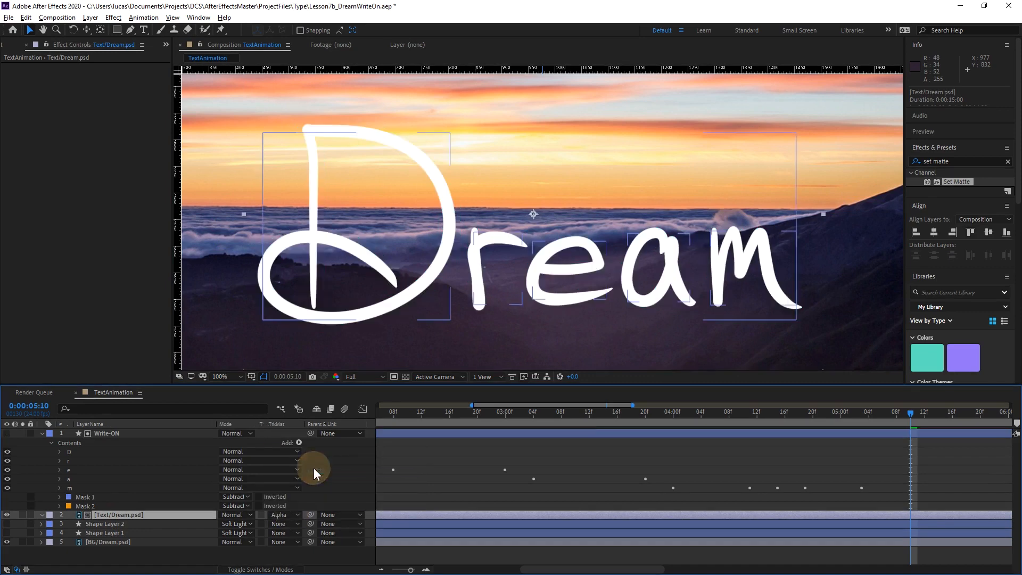
# Fit the composition in the viewer, show the full timeline, and play the Dream write-on from the start.
pyautogui.moveTo(611, 411); pyautogui.dragTo(379, 421)
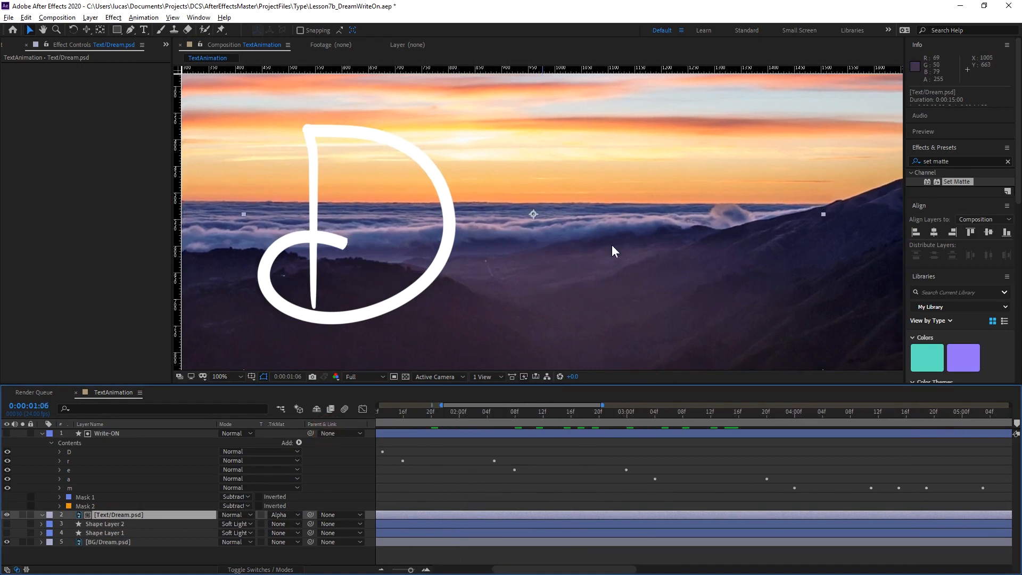
pyautogui.hotkey('shift', '/')
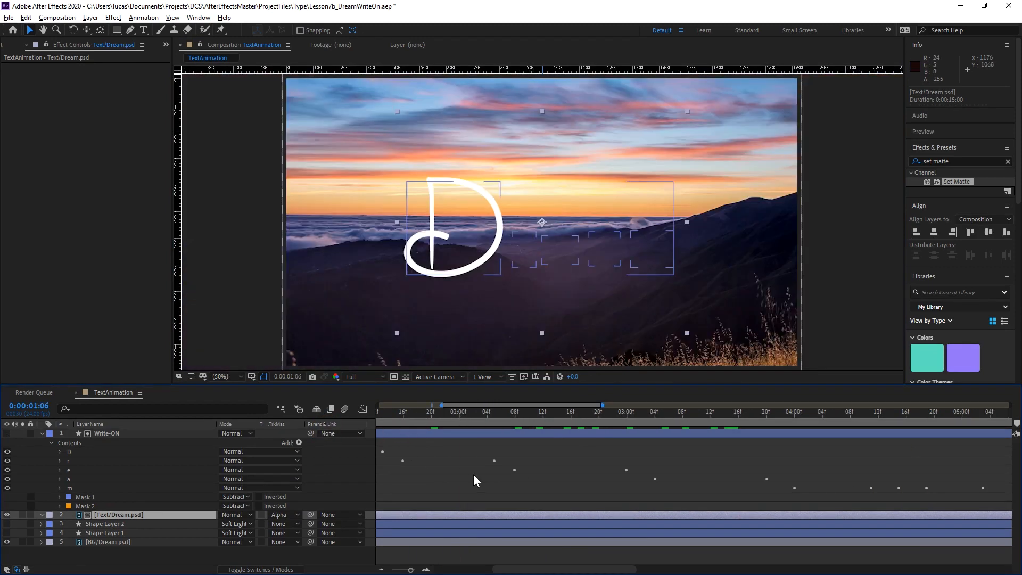
pyautogui.scroll(-6, 473, 473)
pyautogui.moveTo(441, 419); pyautogui.dragTo(371, 423)
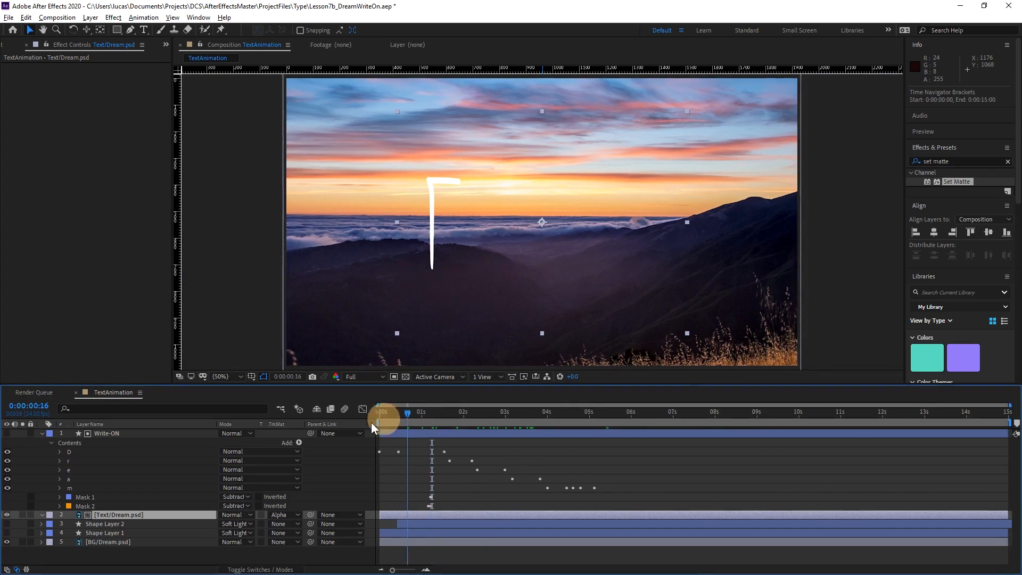
pyautogui.press('space')
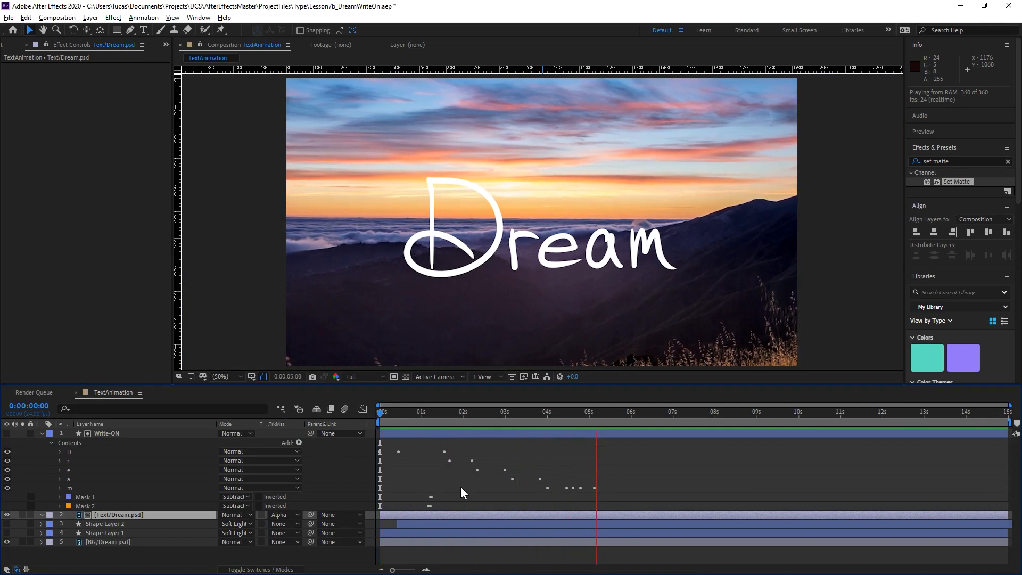
pyautogui.press('space')
# Examine the revealed letters up close at several frames, including the stroke paths and Mask 2 of the Write-ON layer.
pyautogui.moveTo(494, 412); pyautogui.dragTo(547, 414)
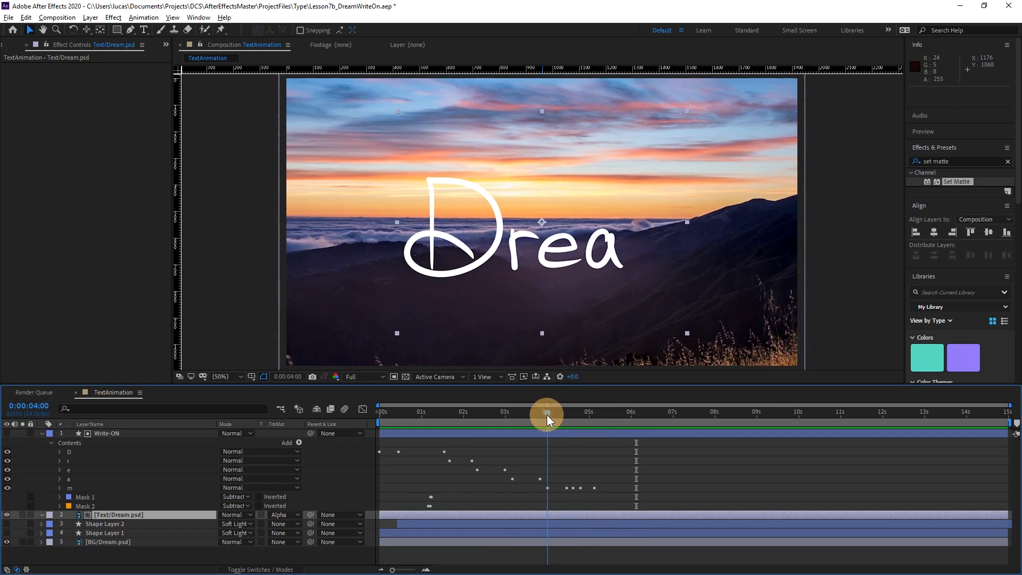
pyautogui.scroll(2, 619, 315)
pyautogui.press('space')
pyautogui.moveTo(676, 285); pyautogui.dragTo(511, 176)
pyautogui.moveTo(503, 406); pyautogui.dragTo(519, 402)
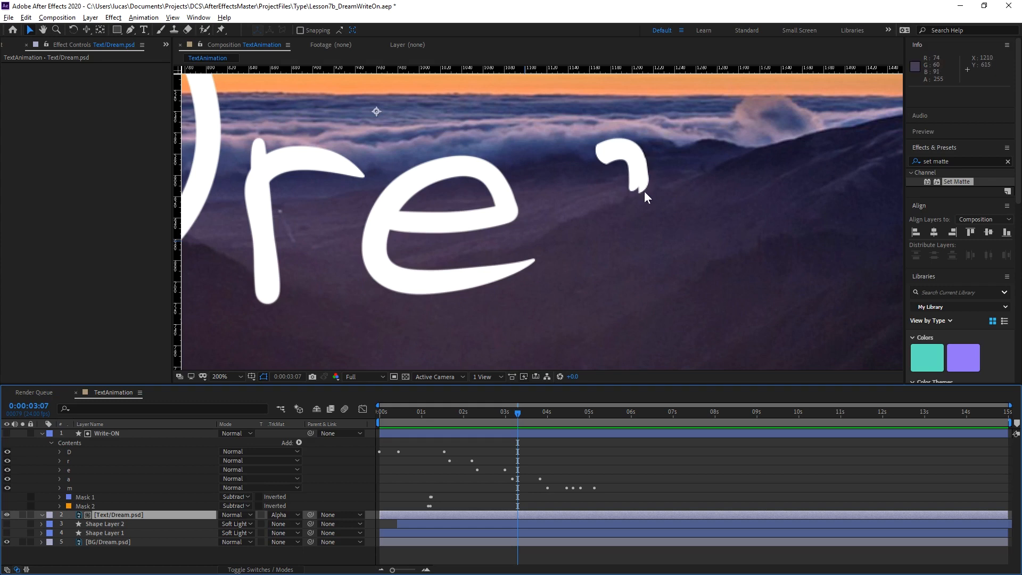
pyautogui.press('space')
pyautogui.moveTo(291, 291); pyautogui.dragTo(814, 343)
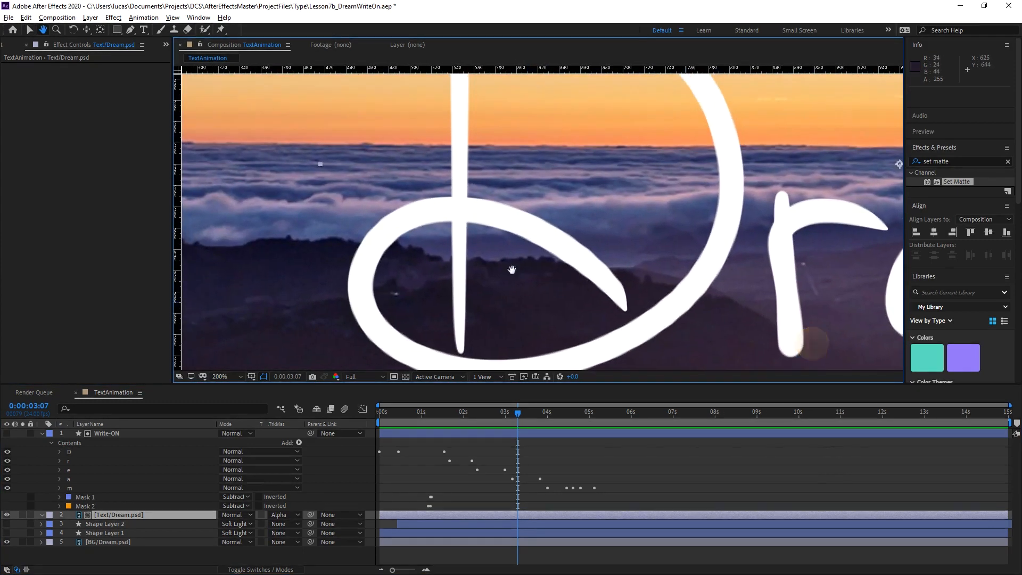
pyautogui.click(87, 504)
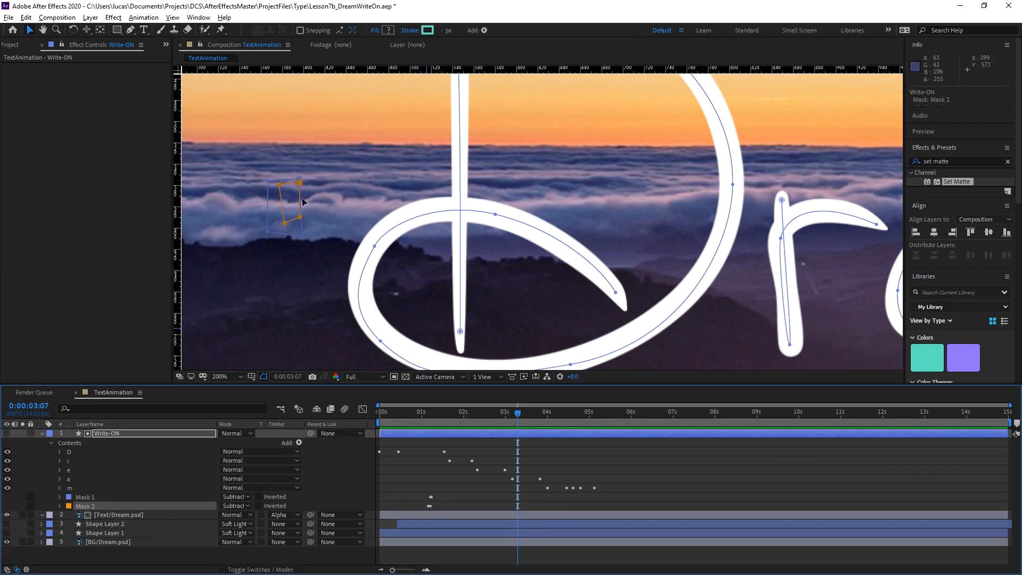
pyautogui.press('space')
pyautogui.moveTo(822, 260)
pyautogui.mouseDown()
pyautogui.moveTo(638, 199)
pyautogui.moveTo(624, 238)
pyautogui.moveTo(499, 228)
pyautogui.mouseUp()
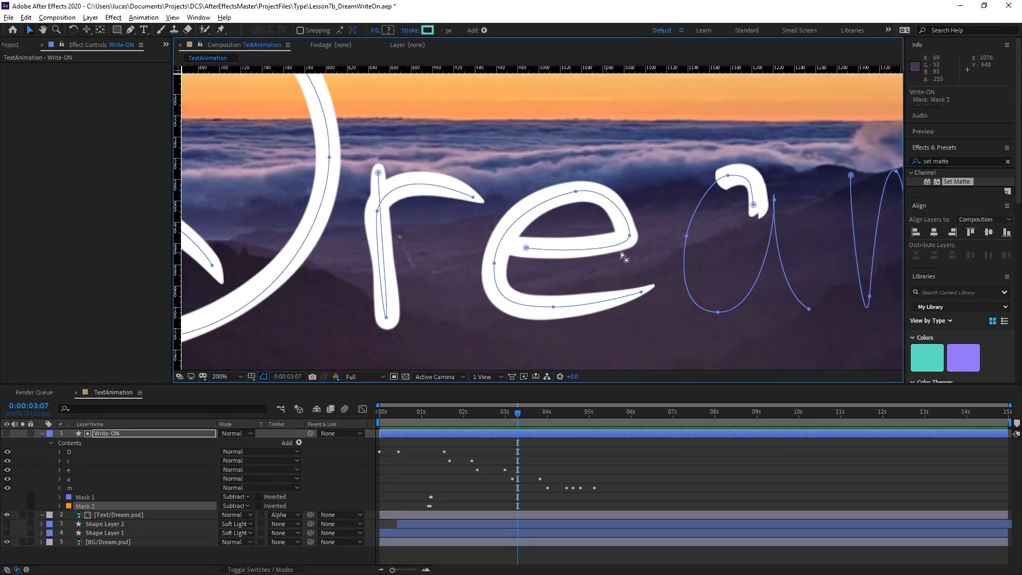
pyautogui.press('space')
pyautogui.moveTo(718, 245); pyautogui.dragTo(520, 245)
pyautogui.moveTo(499, 413); pyautogui.dragTo(507, 415)
pyautogui.moveTo(437, 413); pyautogui.dragTo(473, 416)
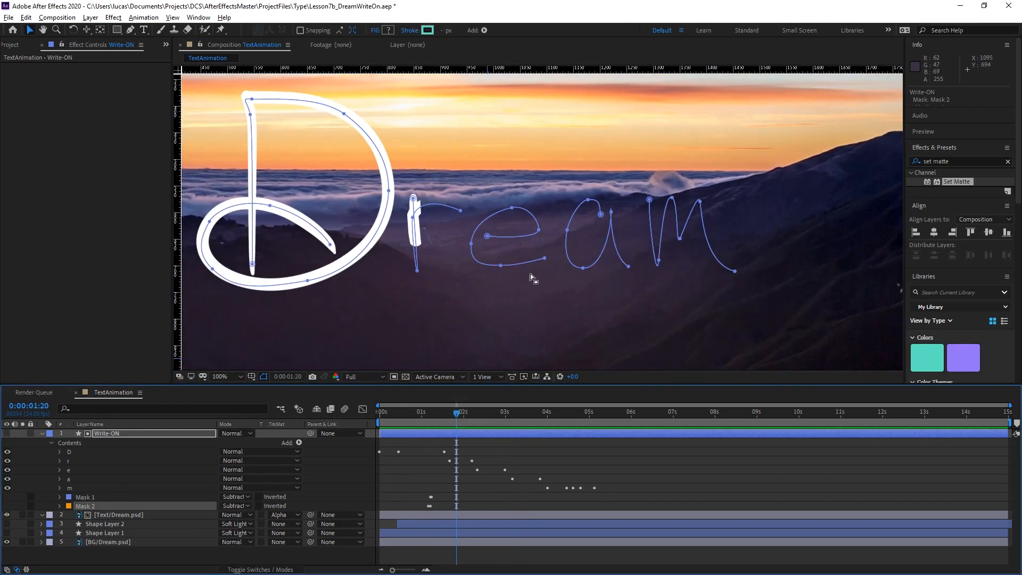
# Return to the full composition view, deselect the Write-ON layer, and replay the write-on from the first frame.
pyautogui.press('space')
pyautogui.moveTo(479, 299); pyautogui.dragTo(559, 304)
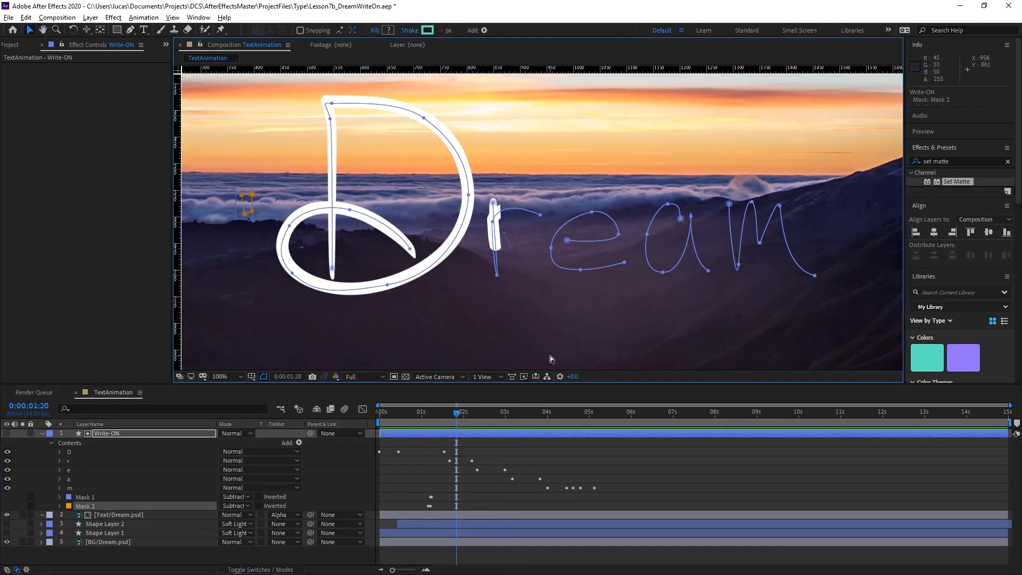
pyautogui.scroll(-2, 550, 356)
pyautogui.hotkey('shift', '/')
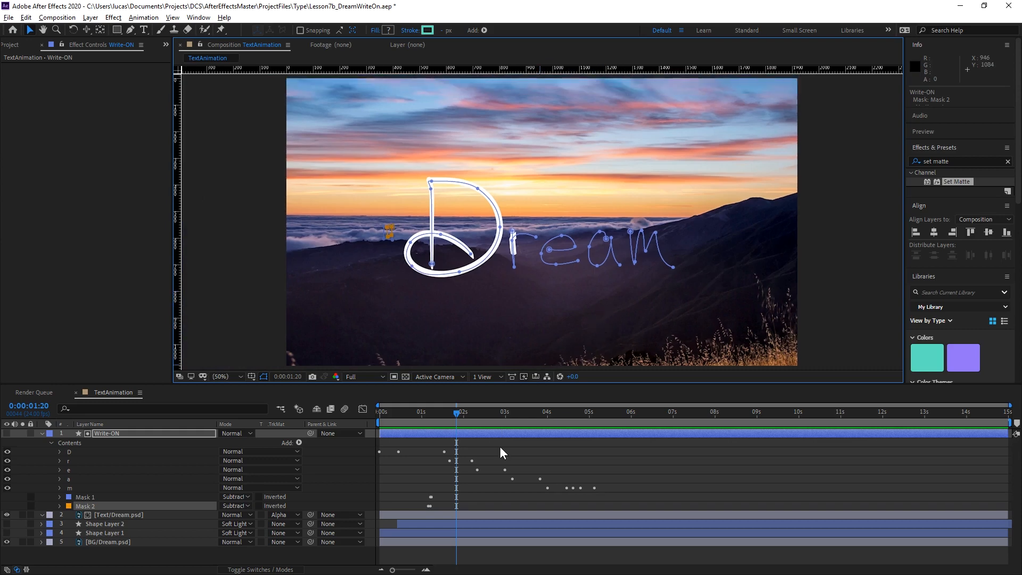
pyautogui.click(472, 445)
pyautogui.moveTo(445, 411); pyautogui.dragTo(320, 431)
pyautogui.press('space')
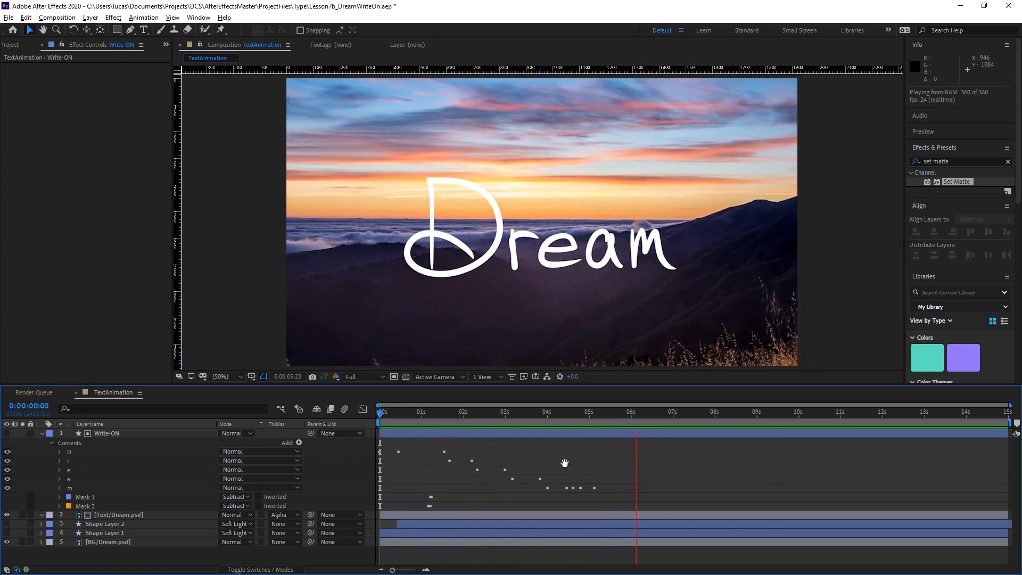
pyautogui.press('space')
pyautogui.click(599, 463)
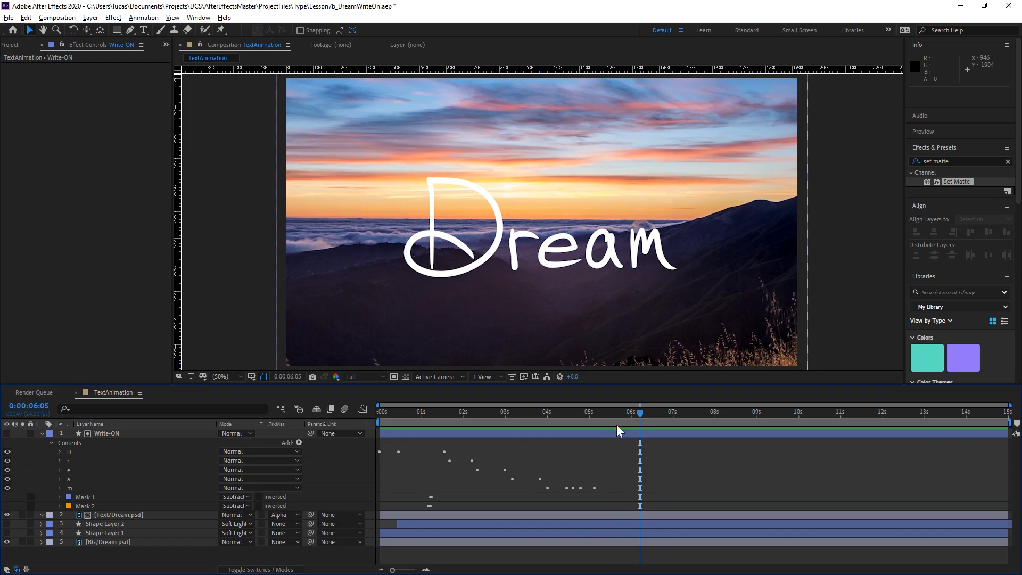
# Collapse the Write-ON layer, make Shape Layer 2 and Shape Layer 1 visible, and preview the composition from the start.
pyautogui.moveTo(611, 418); pyautogui.dragTo(241, 451)
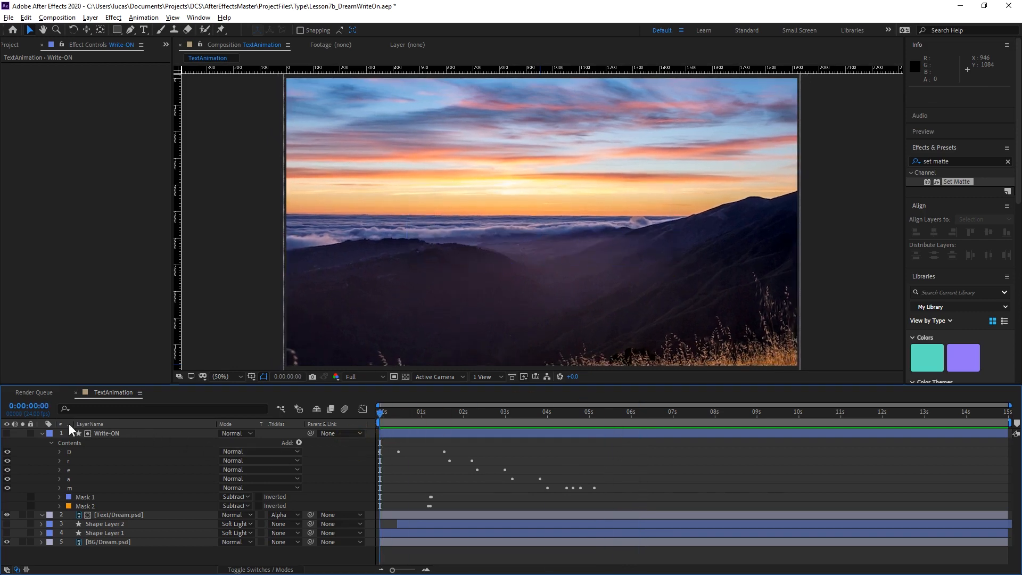
pyautogui.click(42, 433)
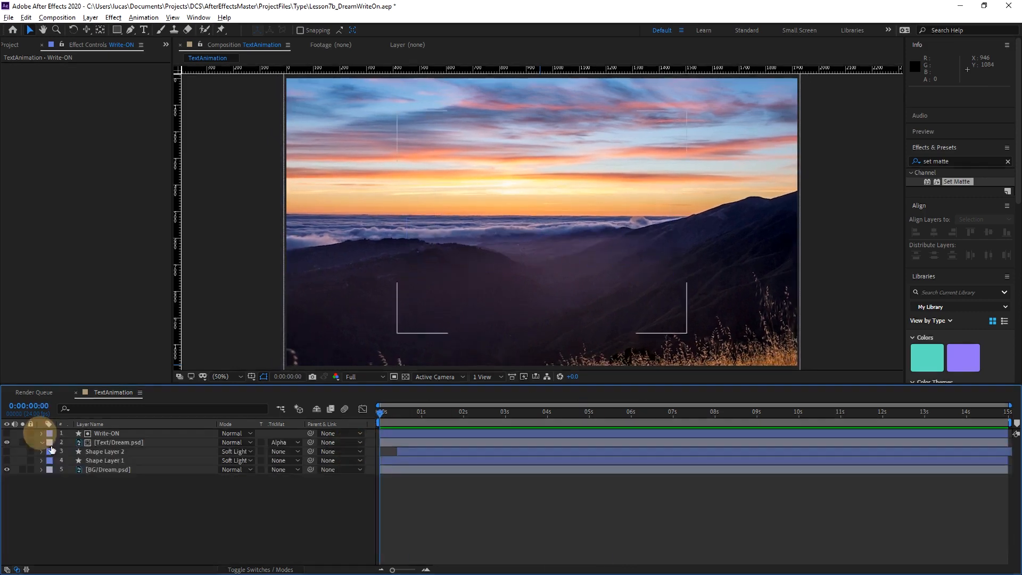
pyautogui.click(114, 451)
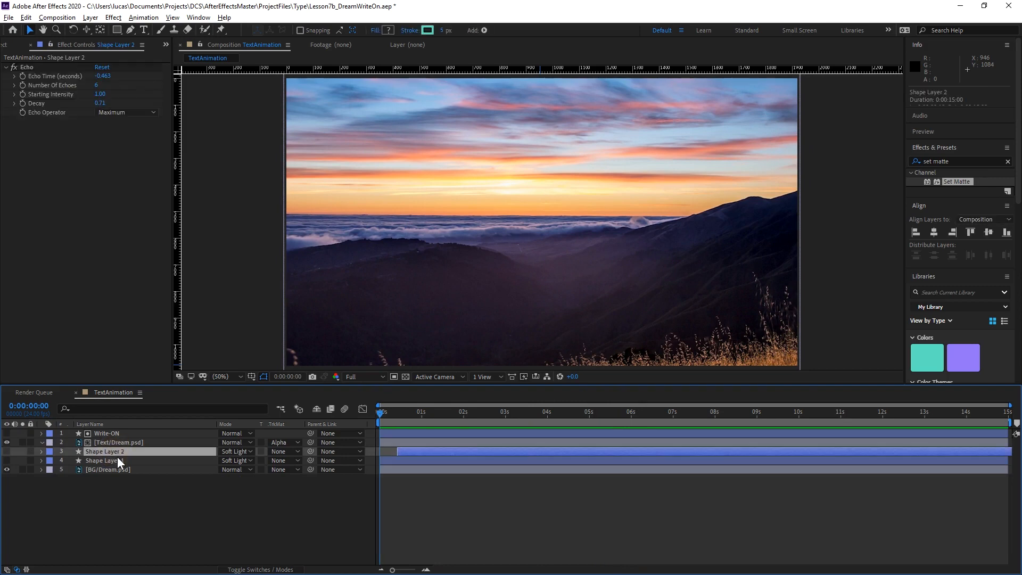
pyautogui.keyDown('shift'); pyautogui.click(117, 458); pyautogui.keyUp('shift')
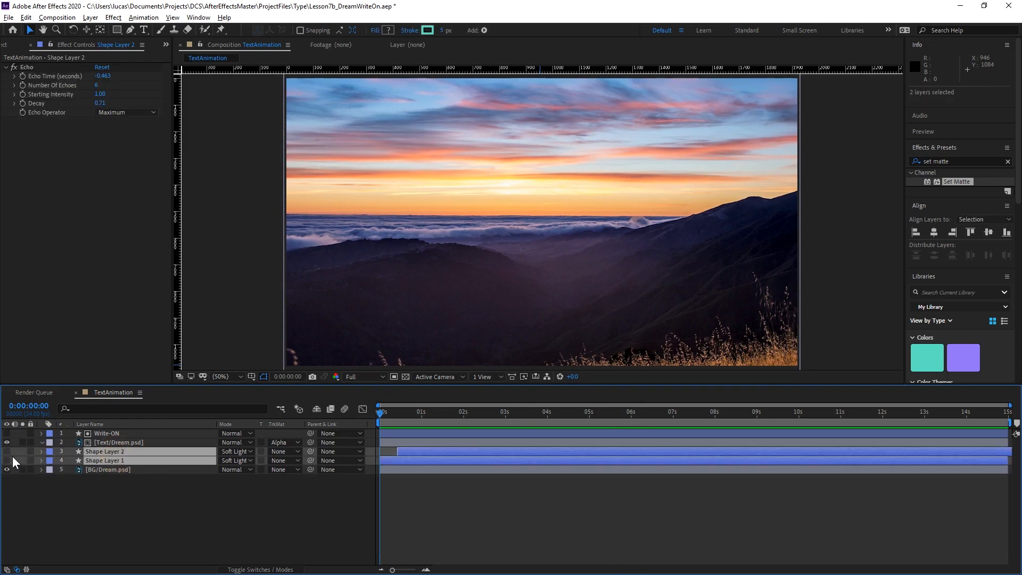
pyautogui.moveTo(7, 452); pyautogui.dragTo(6, 460)
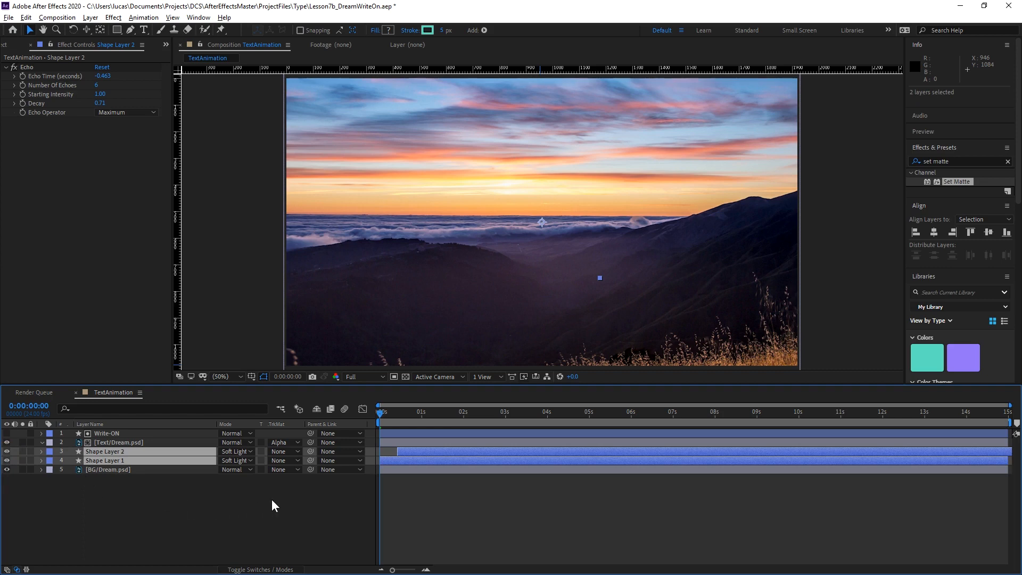
pyautogui.press('space')
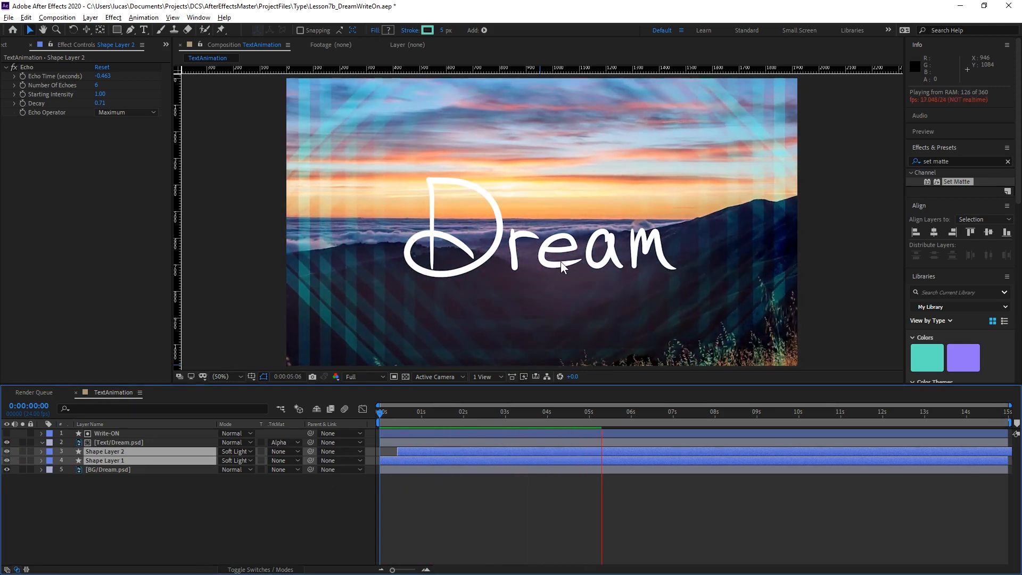
pyautogui.press('space')
# Reveal the Write-ON layer's keyframes, shift them all so the write-on starts just after 5 seconds, and preview the composition.
pyautogui.moveTo(404, 412); pyautogui.dragTo(600, 423)
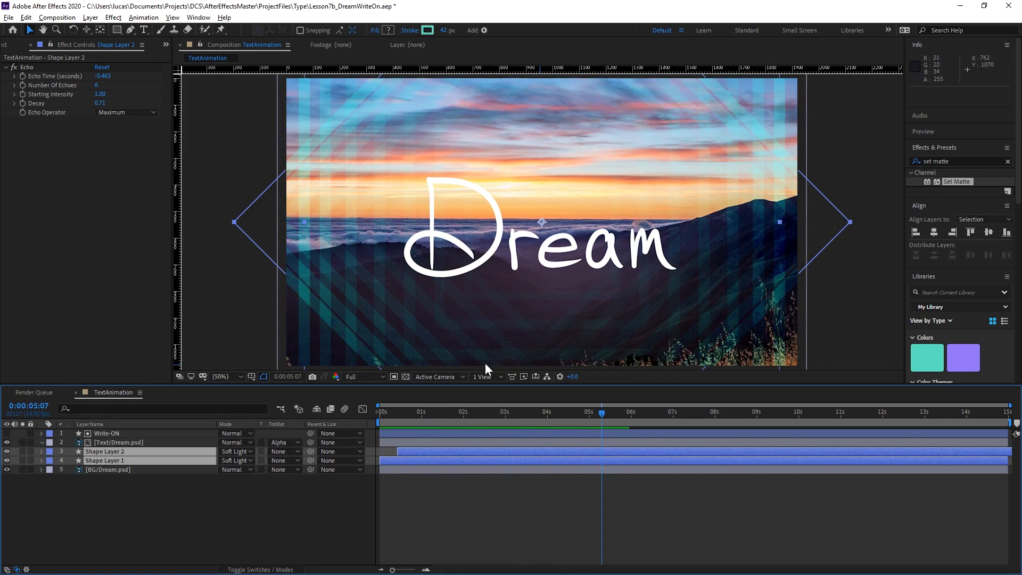
pyautogui.click(134, 433)
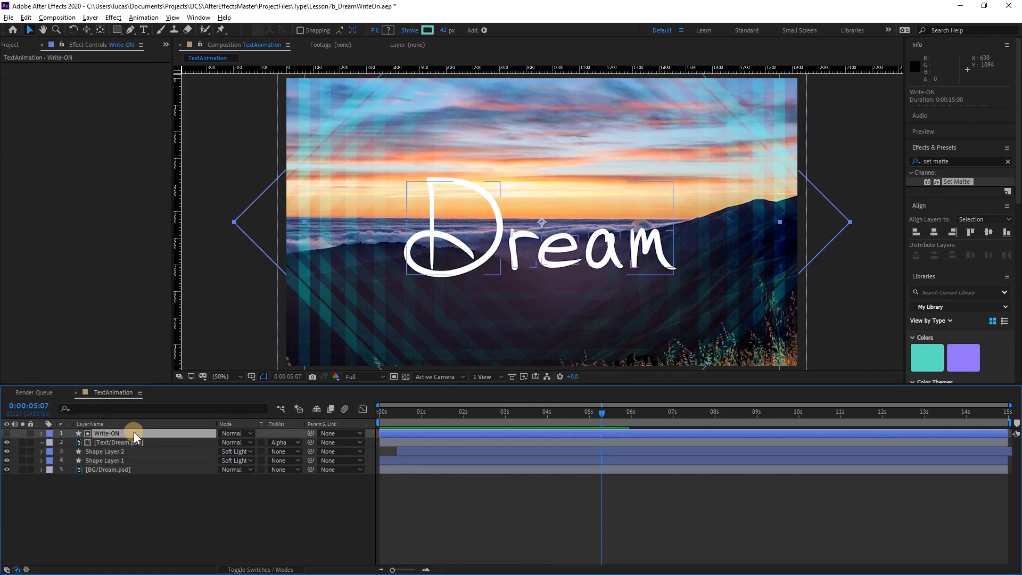
pyautogui.press('u')
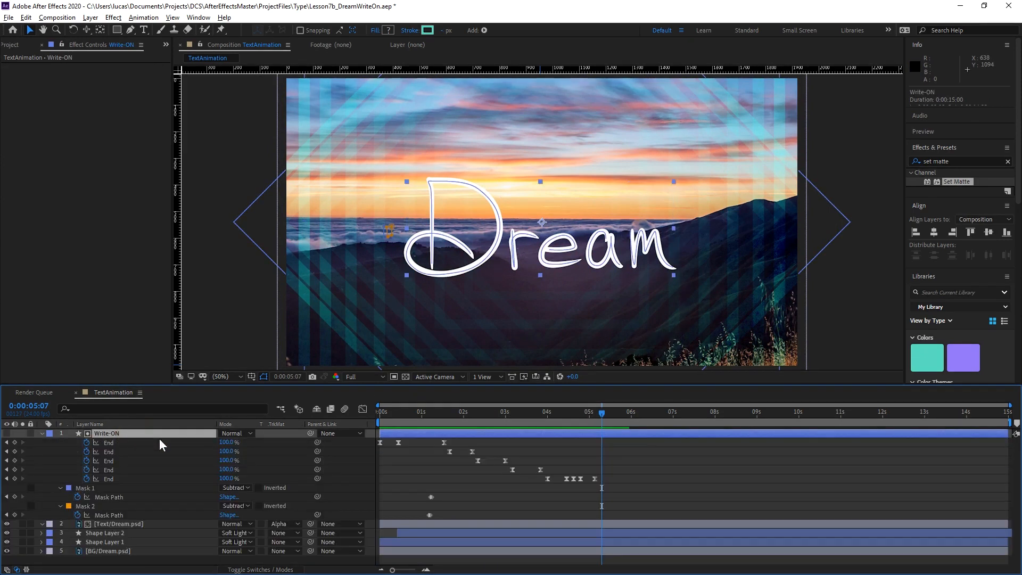
pyautogui.moveTo(653, 440); pyautogui.dragTo(371, 520)
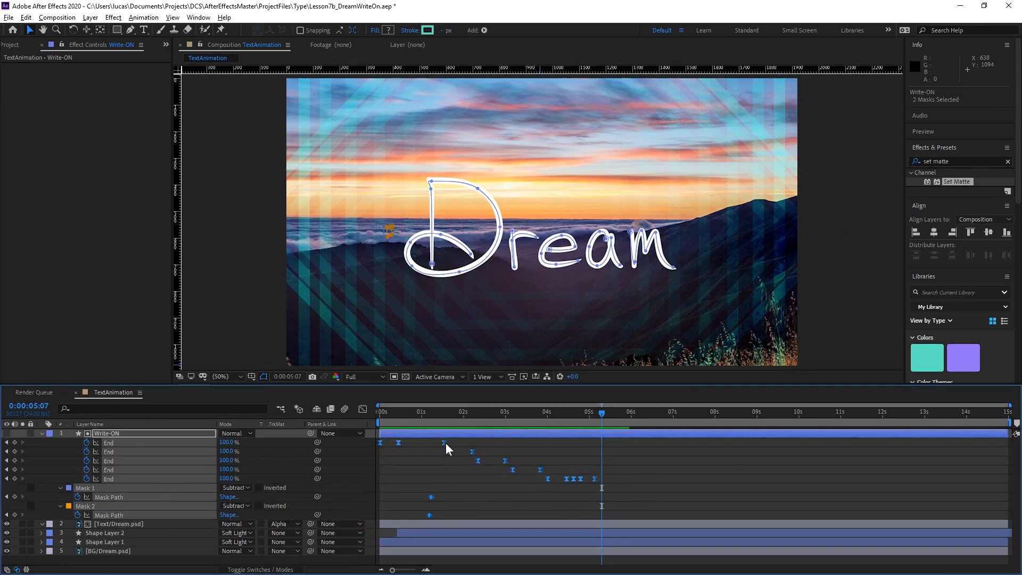
pyautogui.moveTo(446, 442); pyautogui.dragTo(662, 446)
pyautogui.moveTo(598, 419); pyautogui.dragTo(380, 420)
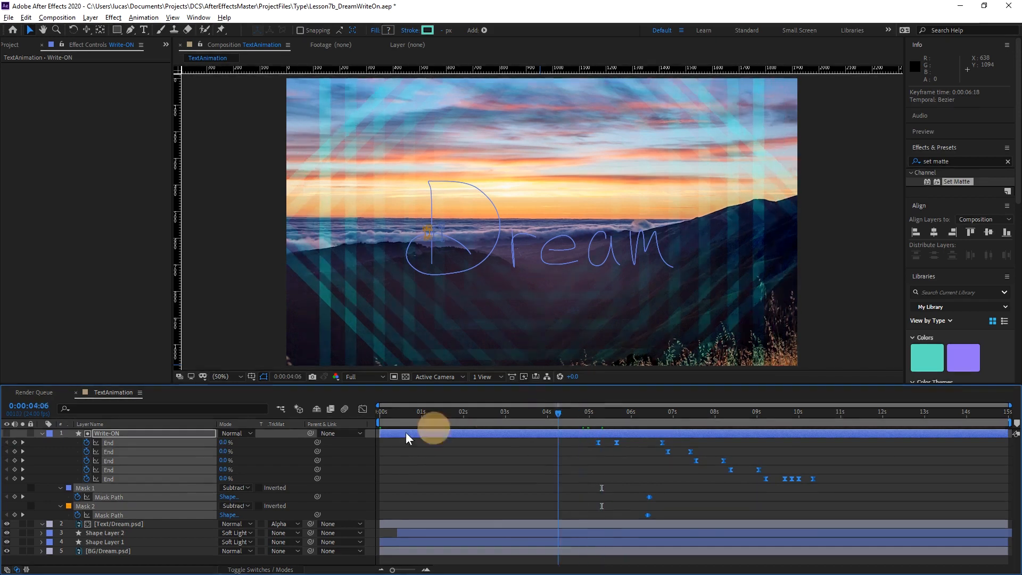
pyautogui.press('space')
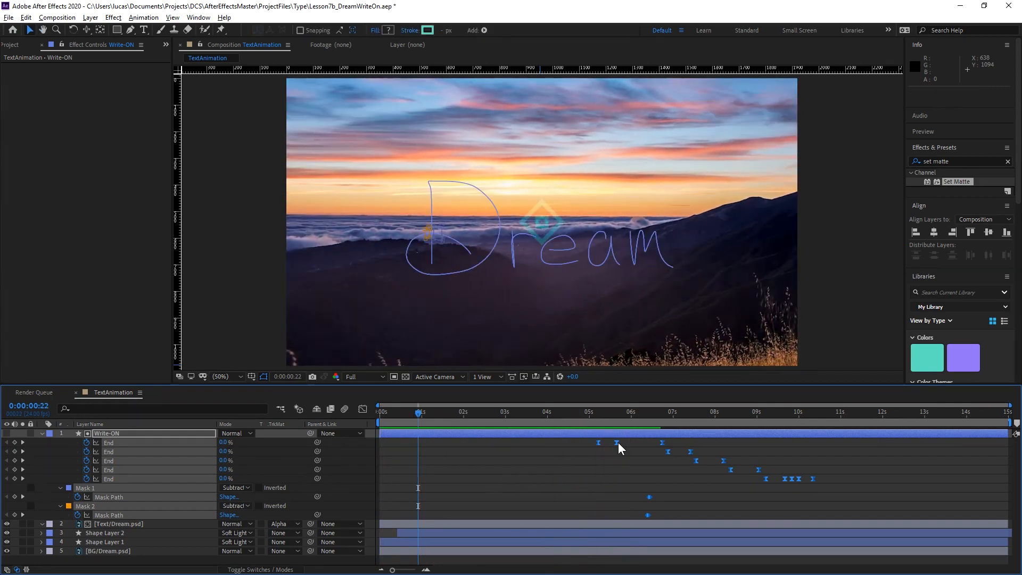
# Shift all Write-ON keyframes about one second earlier so the write-on starts just after 4 seconds, and check the timing.
pyautogui.moveTo(616, 442); pyautogui.dragTo(554, 434)
pyautogui.press('space')
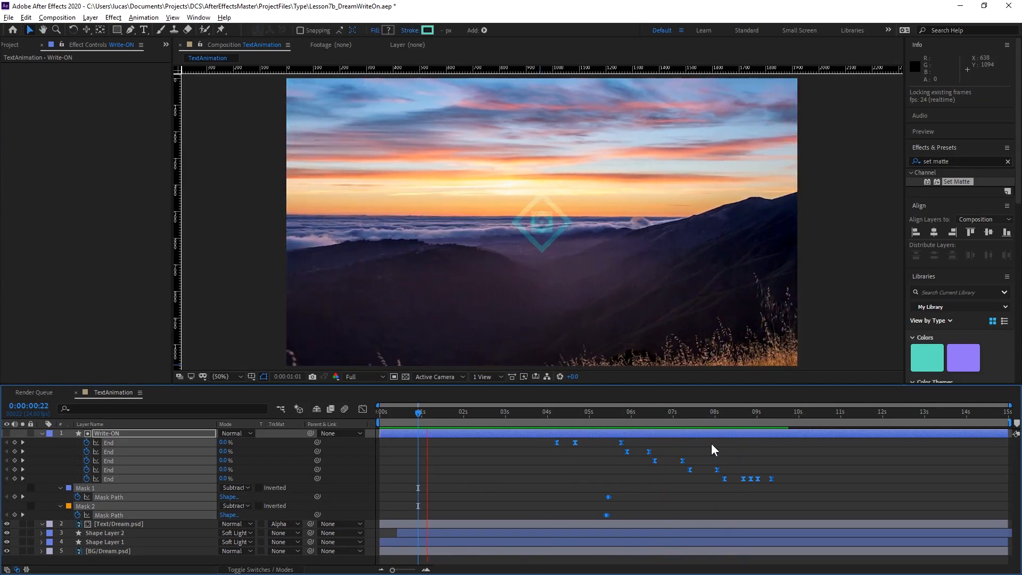
pyautogui.press('space')
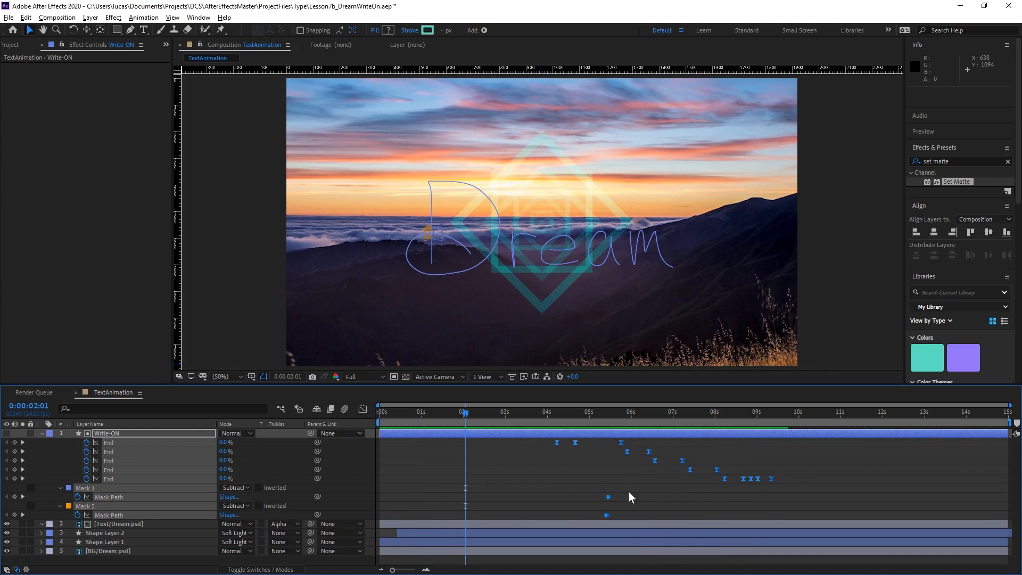
pyautogui.moveTo(626, 415); pyautogui.dragTo(651, 418)
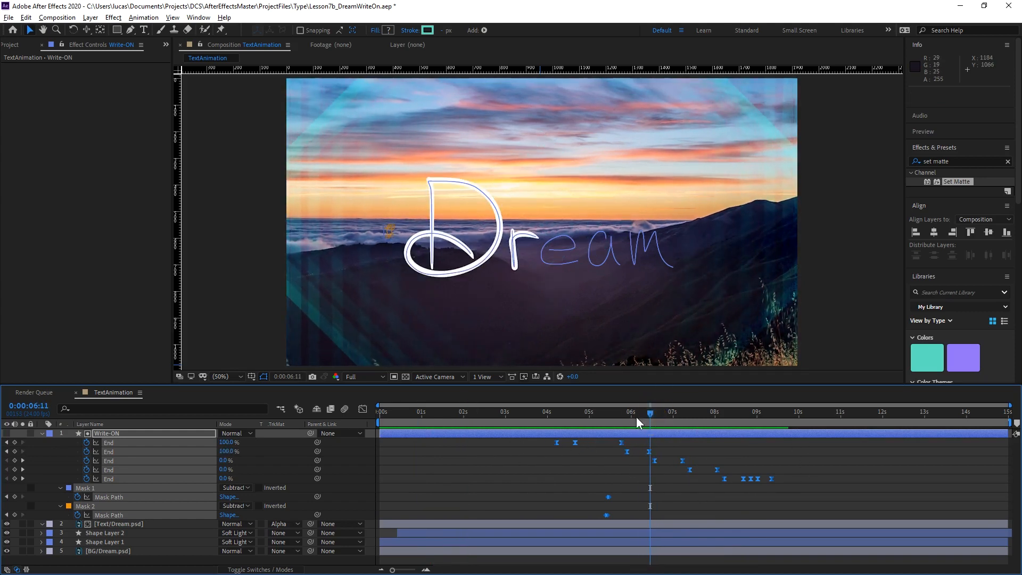
# Try moving the last End keyframe of the letter r to 0:00:06:07, and undo the move.
pyautogui.click(660, 478)
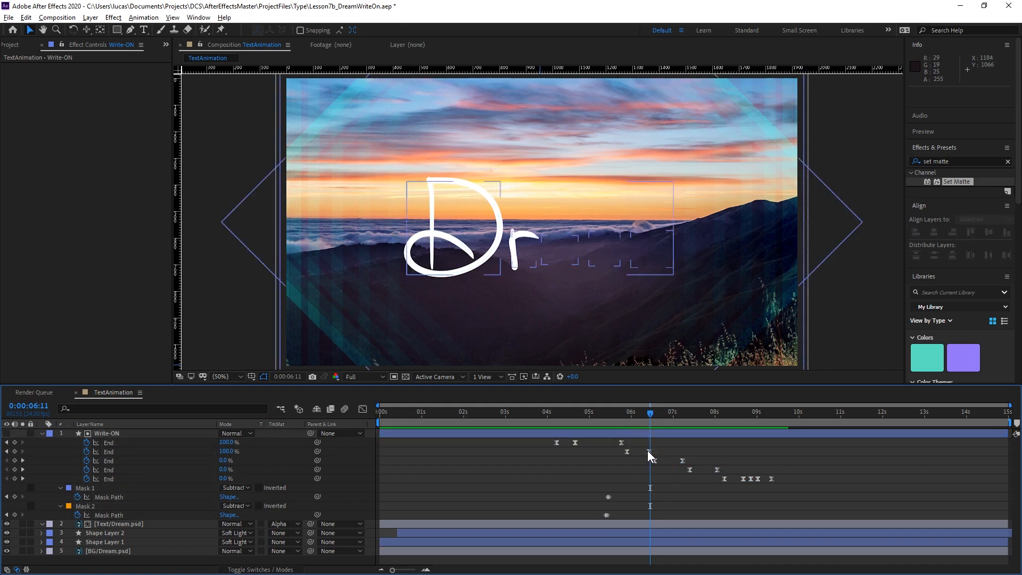
pyautogui.moveTo(650, 452); pyautogui.dragTo(643, 451)
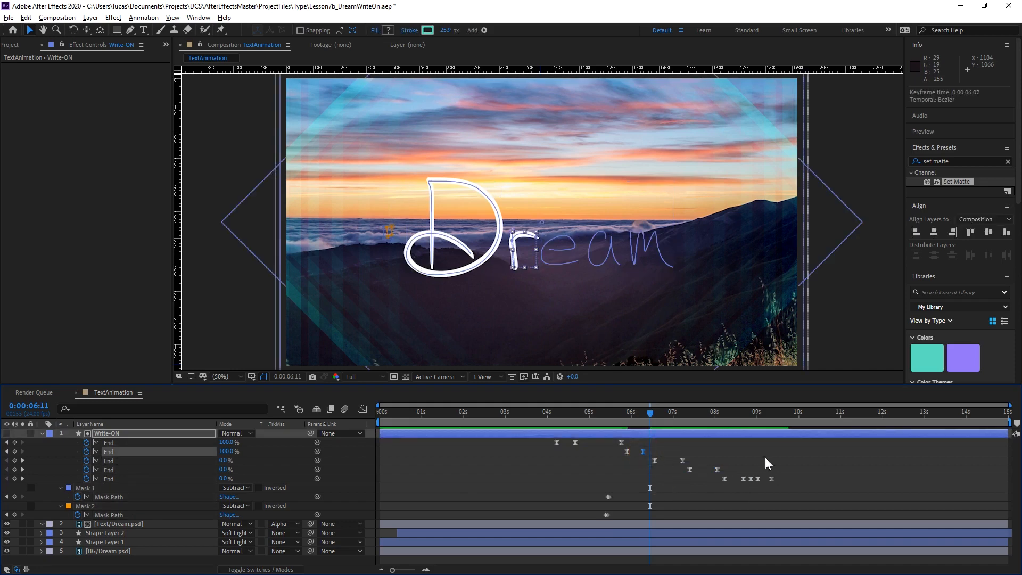
pyautogui.moveTo(787, 456); pyautogui.dragTo(660, 488)
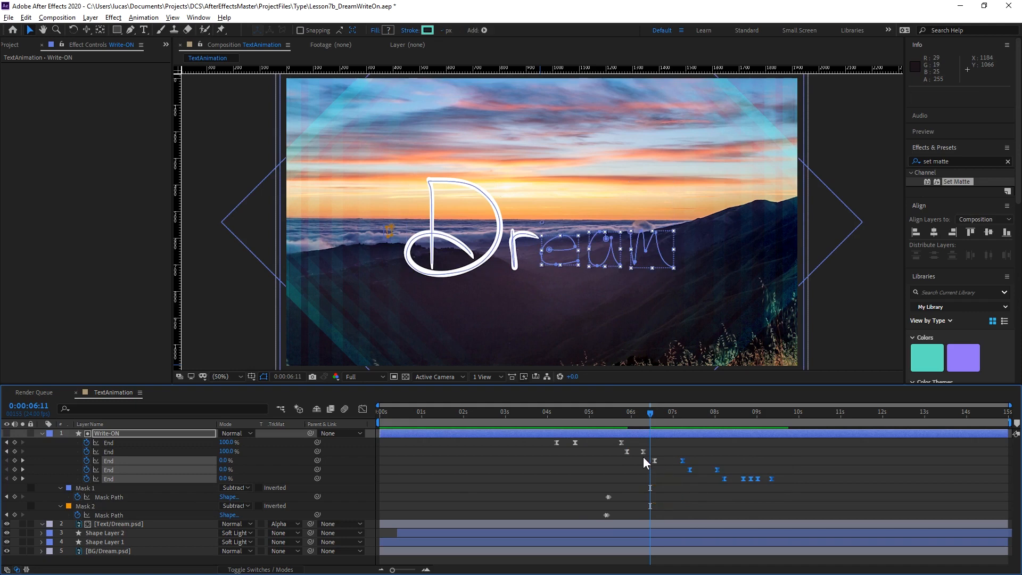
pyautogui.moveTo(782, 452); pyautogui.dragTo(685, 474)
pyautogui.hotkey('ctrl', 'z')
# Try shifting the r's last End keyframe and all e, a and m keyframes slightly earlier, and undo the shift.
pyautogui.moveTo(641, 447); pyautogui.dragTo(804, 487)
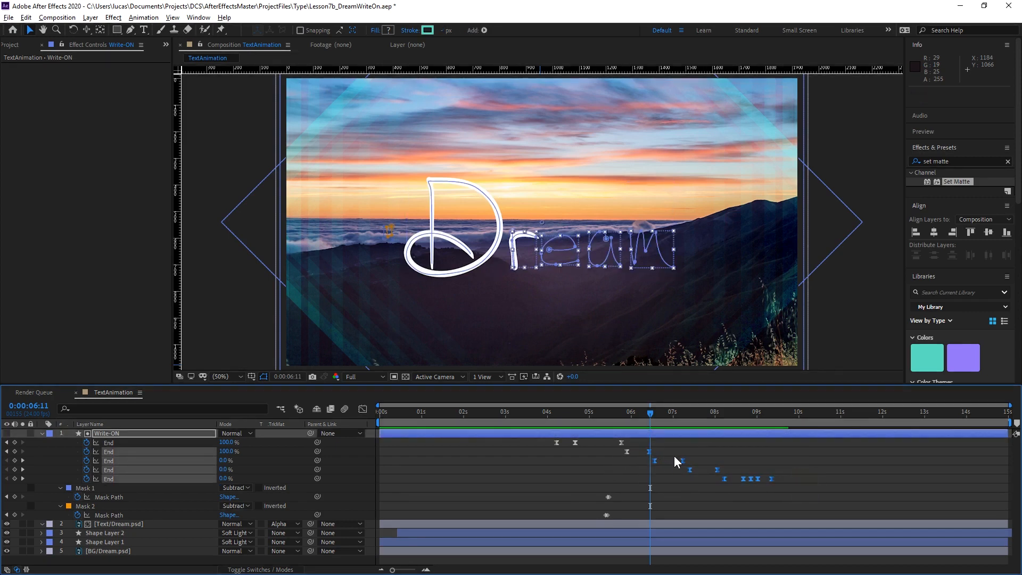
pyautogui.press('=')
pyautogui.moveTo(649, 453); pyautogui.dragTo(907, 488)
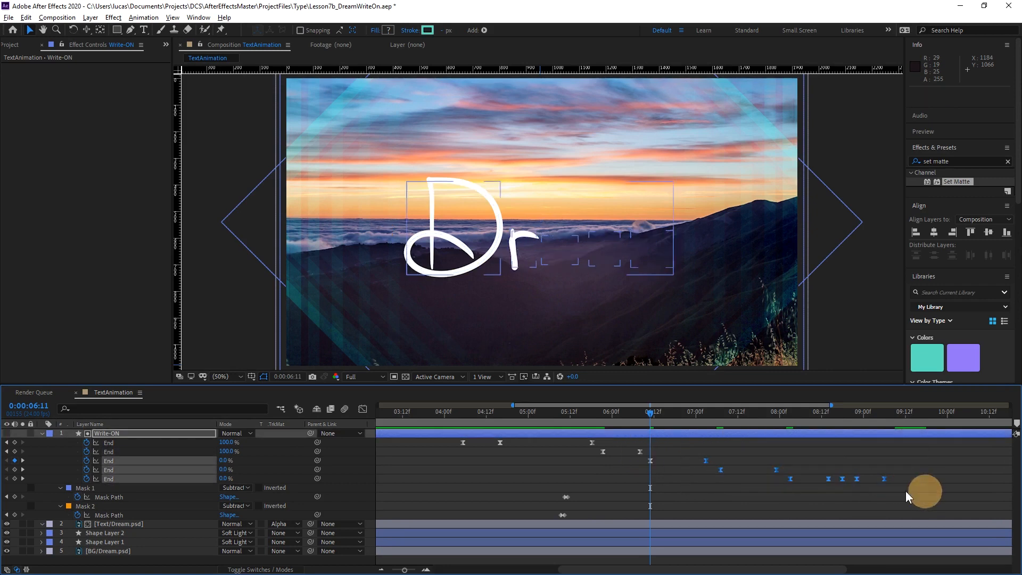
pyautogui.click(697, 461)
pyautogui.hotkey('ctrl', 'z')
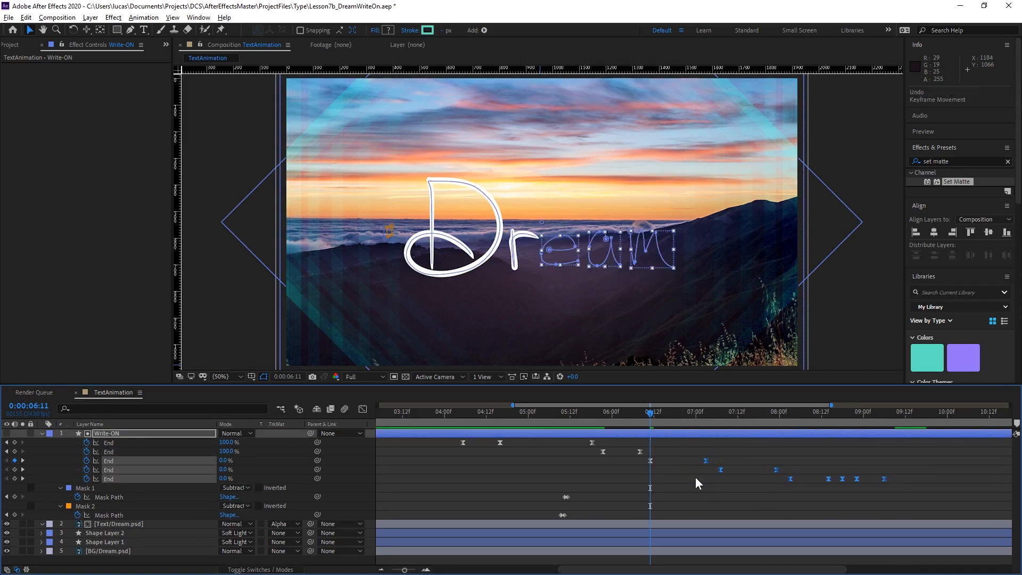
# Examine Mask 1 and Mask 2 of the Write-ON layer in the viewer around 0:00:08:00 and 0:00:05:23.
pyautogui.moveTo(617, 416); pyautogui.dragTo(780, 433)
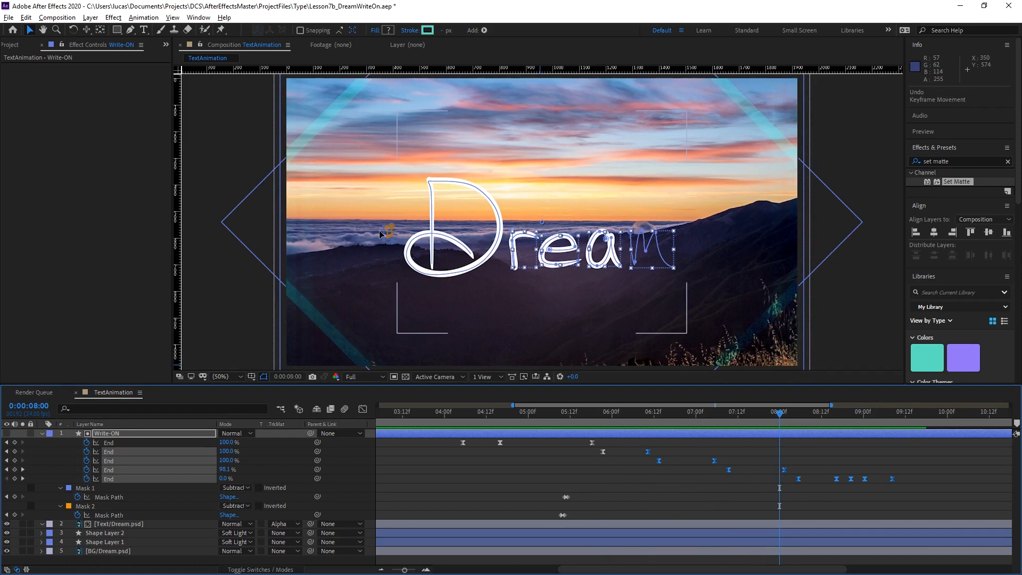
pyautogui.click(126, 431)
pyautogui.click(84, 491)
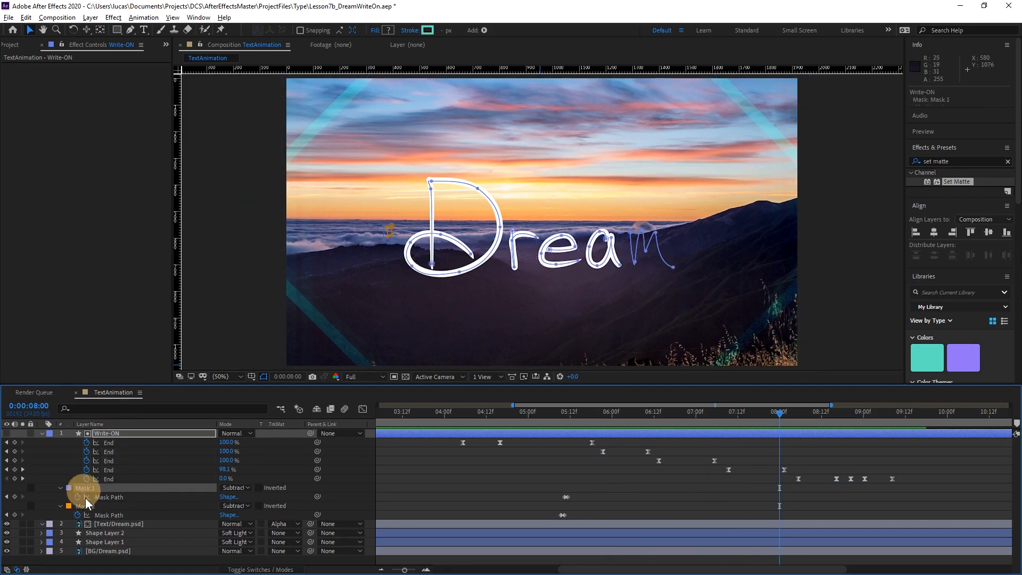
pyautogui.click(87, 506)
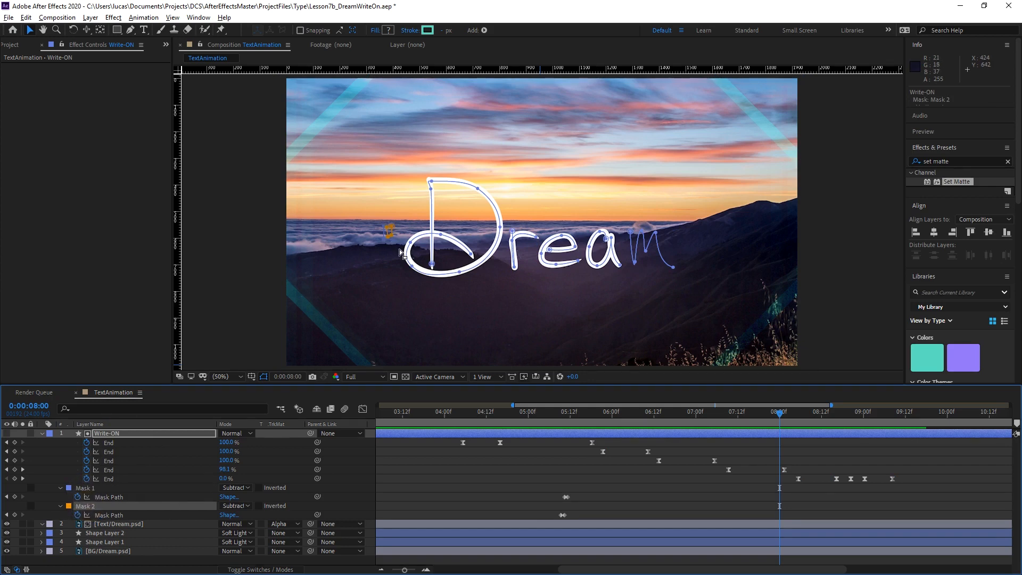
pyautogui.moveTo(504, 423); pyautogui.dragTo(608, 417)
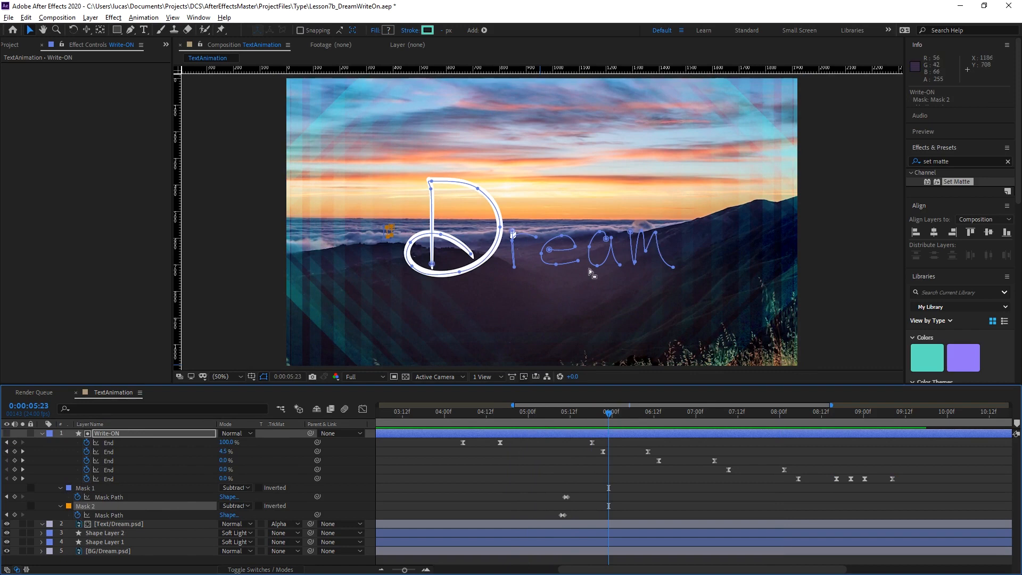
pyautogui.scroll(-2, 607, 288)
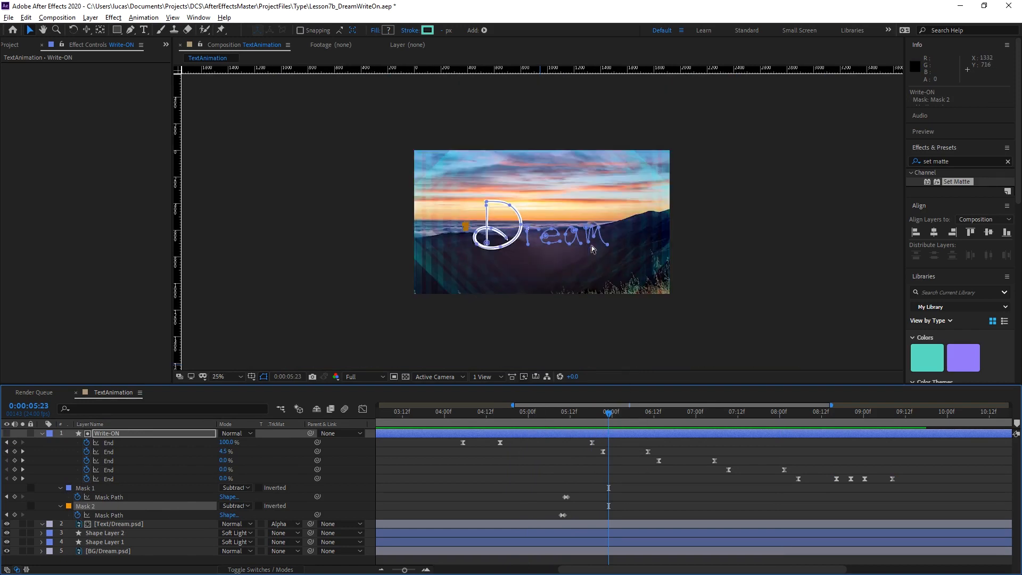
pyautogui.scroll(2, 592, 246)
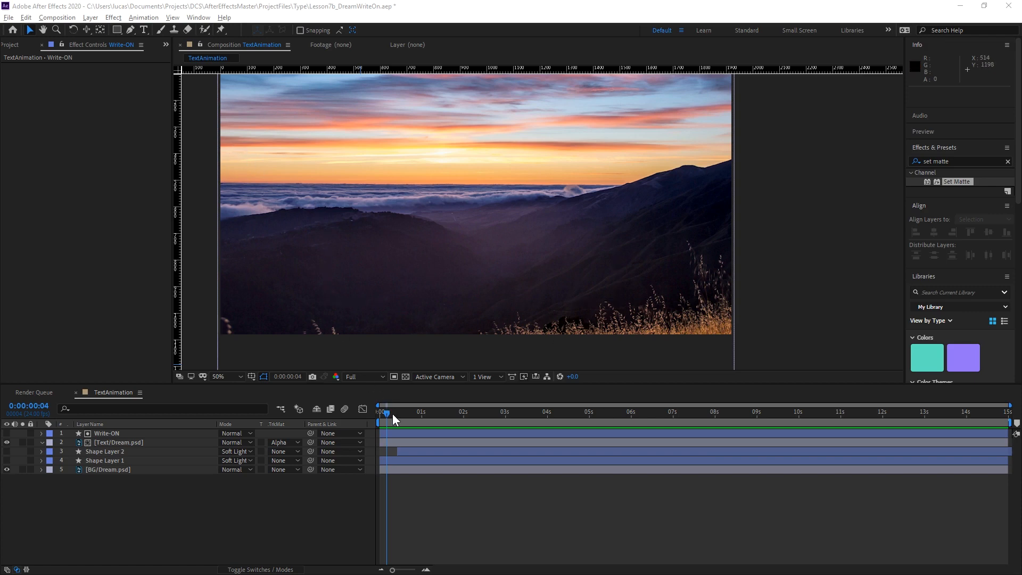
# Play the Dream write-on from the first frame, stop at 0:00:09:19, and recentre the finished text in the viewer.
pyautogui.moveTo(391, 414)
pyautogui.mouseDown()
pyautogui.moveTo(400, 413)
pyautogui.moveTo(378, 414)
pyautogui.mouseUp()
pyautogui.press('space')
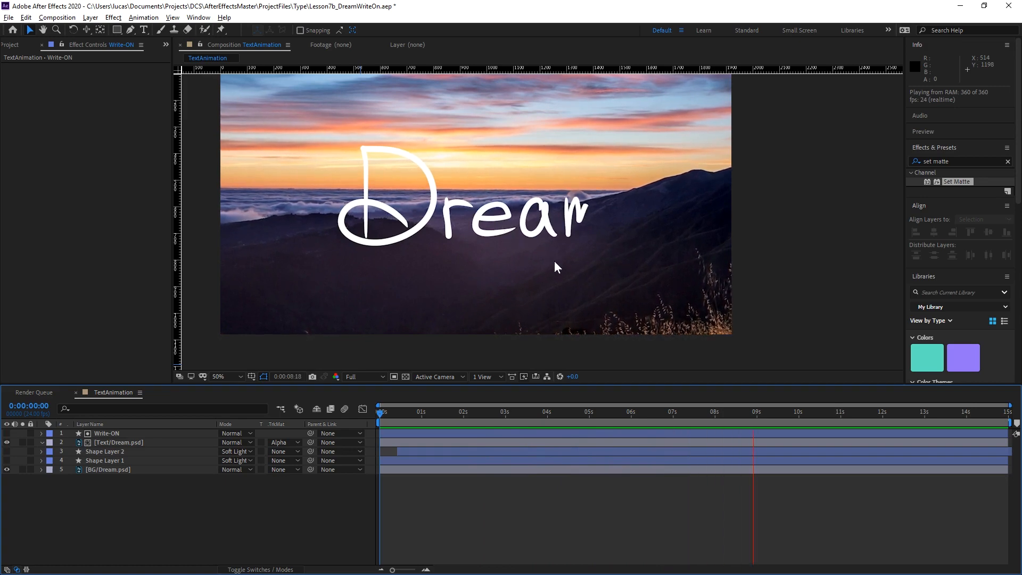
pyautogui.press('space')
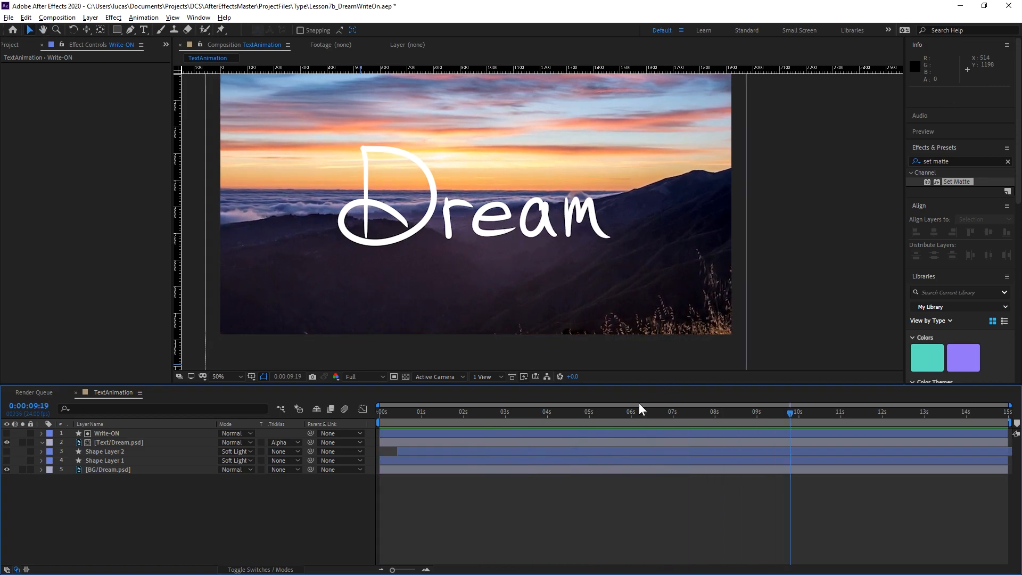
pyautogui.click(651, 431)
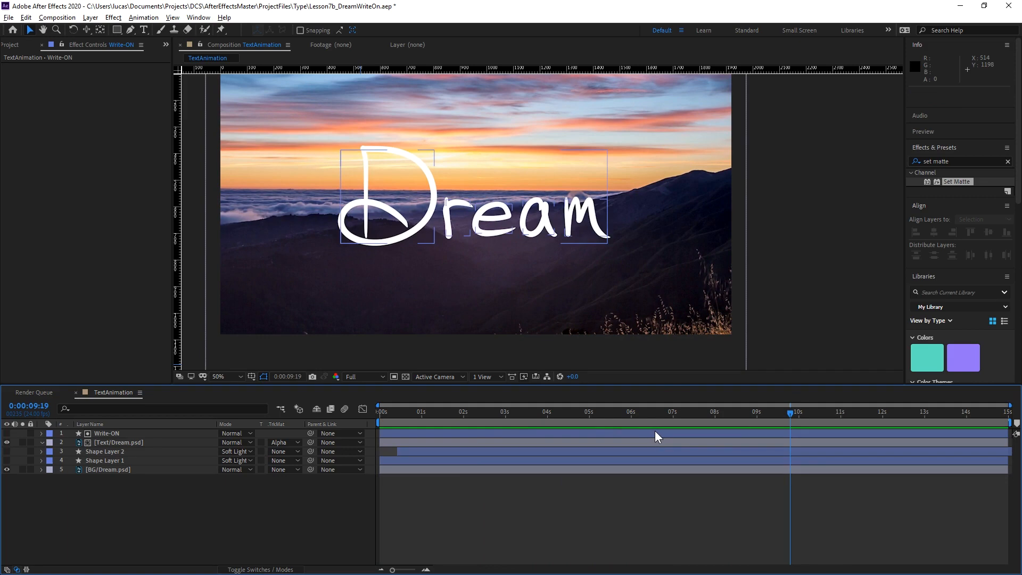
pyautogui.click(635, 512)
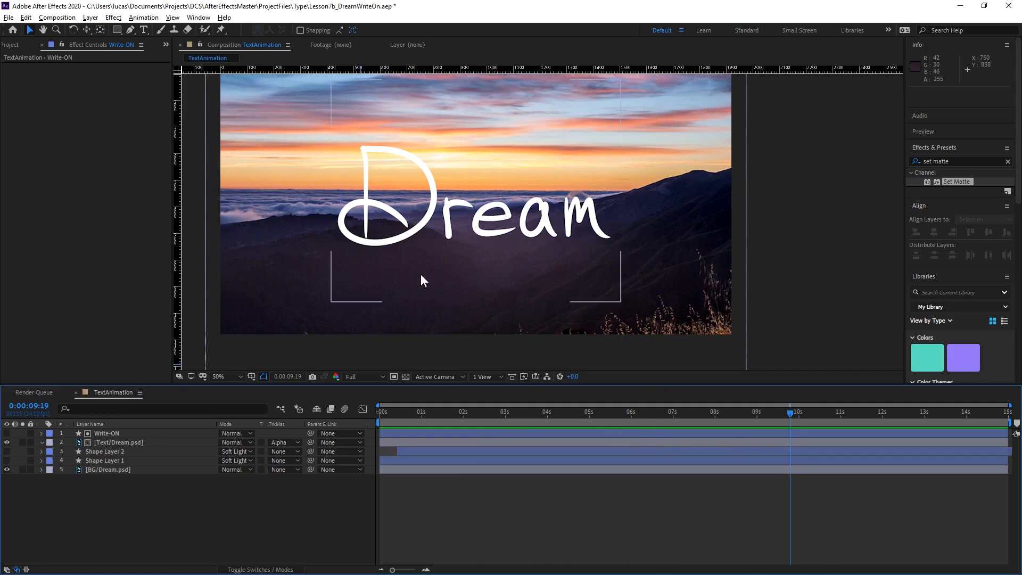
pyautogui.moveTo(442, 250); pyautogui.dragTo(481, 265)
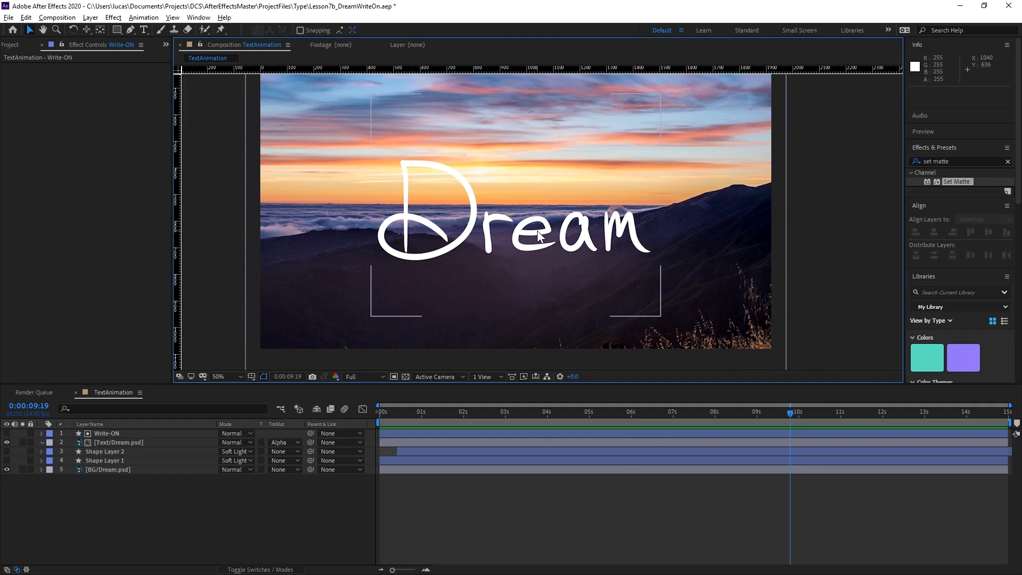
# Find the Roughen Edges effect, apply it to the Text/Dream.psd layer, and collapse that layer.
pyautogui.click(106, 435)
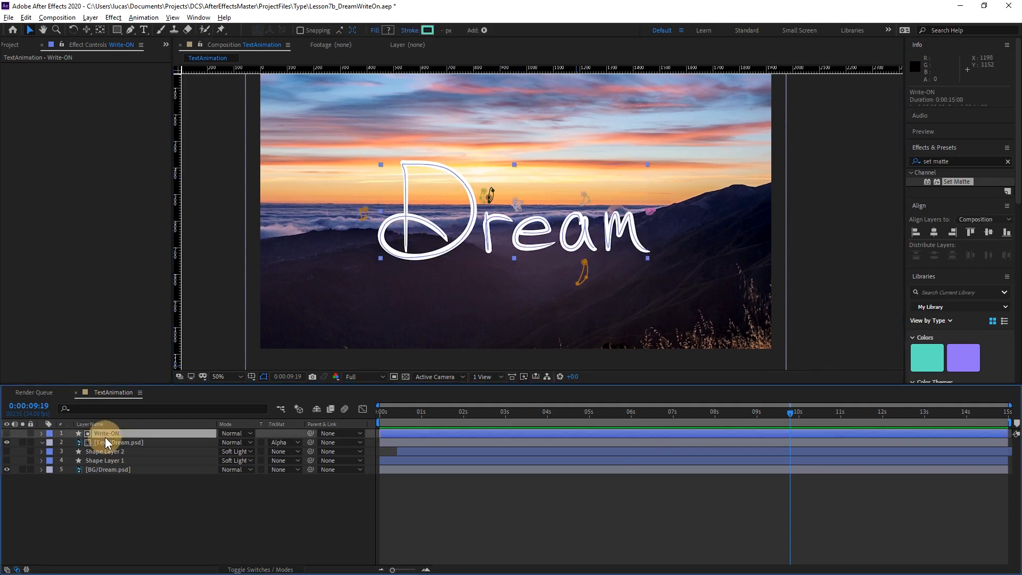
pyautogui.click(953, 161)
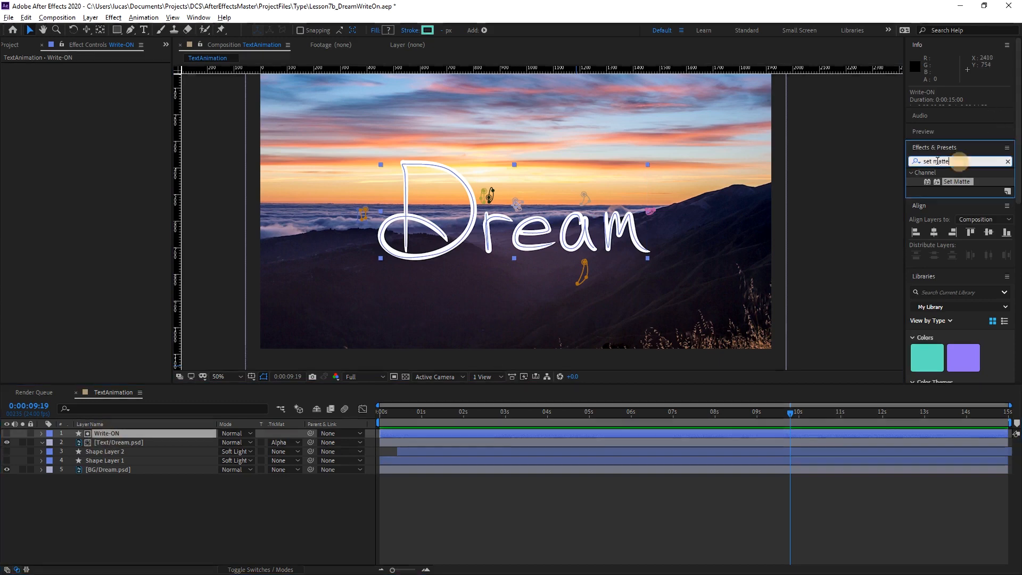
pyautogui.write('rou')
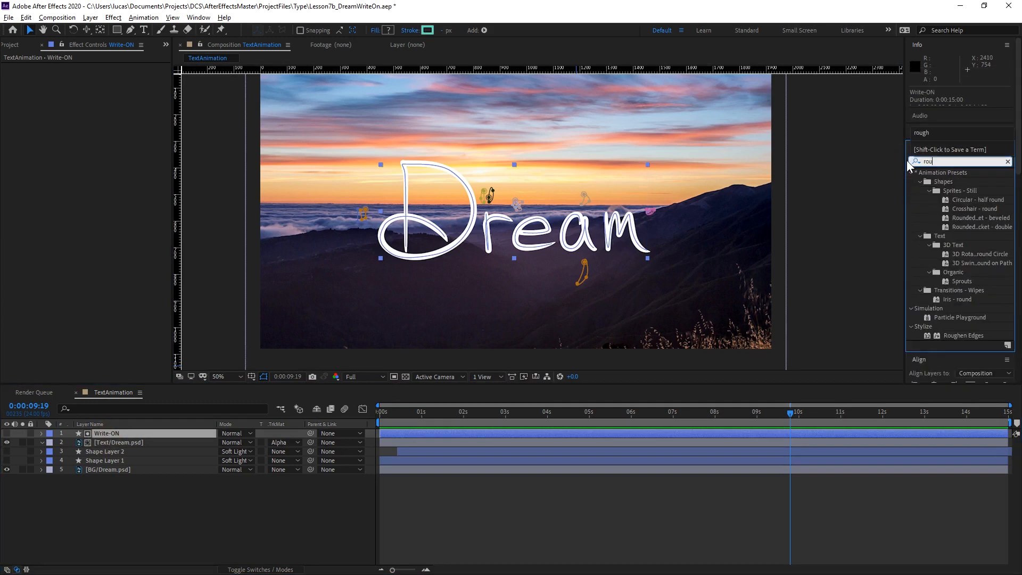
pyautogui.write('gh')
pyautogui.moveTo(964, 184); pyautogui.dragTo(131, 446)
pyautogui.click(106, 432)
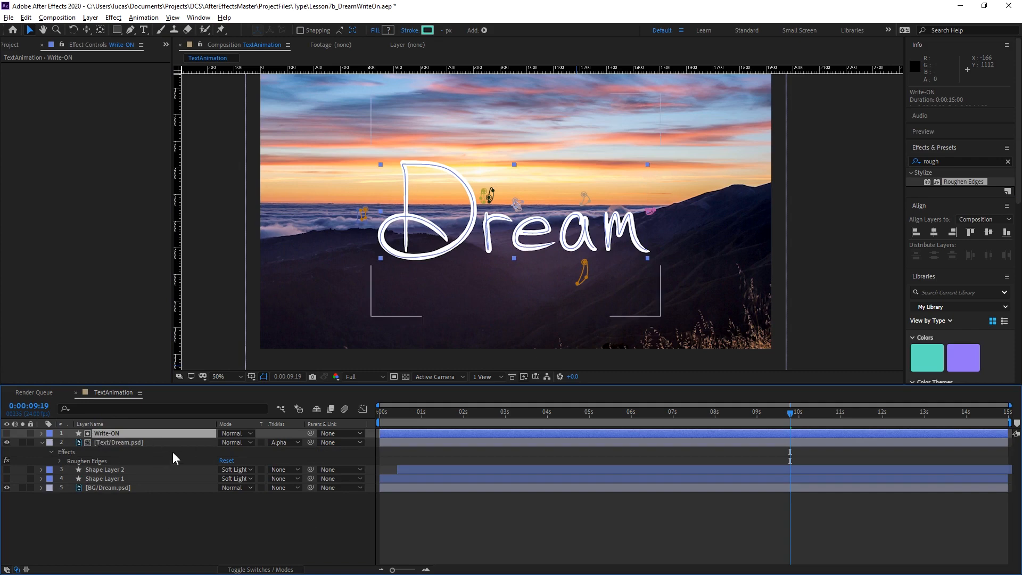
pyautogui.click(111, 441)
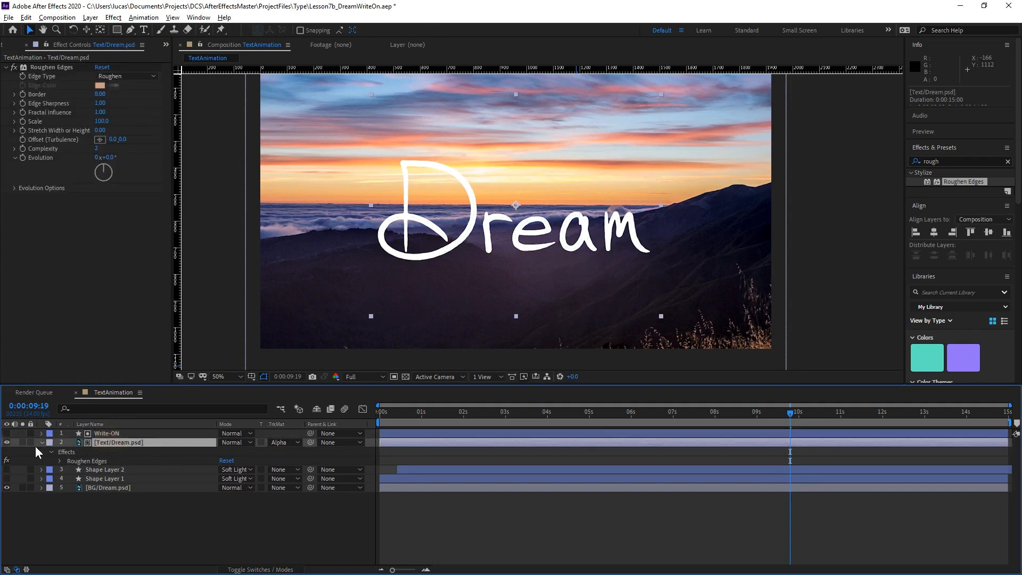
pyautogui.click(41, 443)
# Parent the Write-ON layer to Text/Dream.psd and test the link by moving the text to position 1424, 546.
pyautogui.click(128, 433)
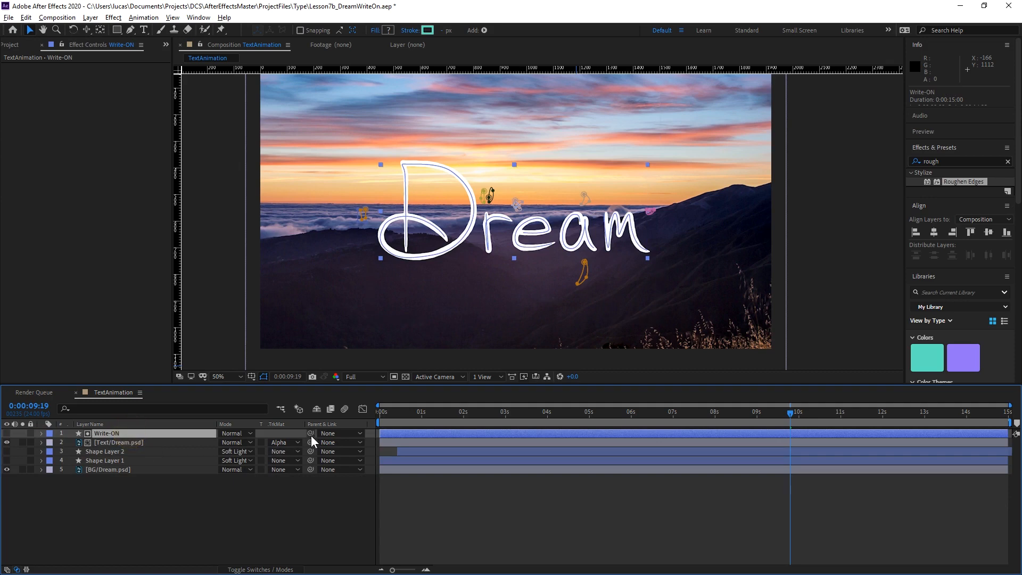
pyautogui.click(114, 441)
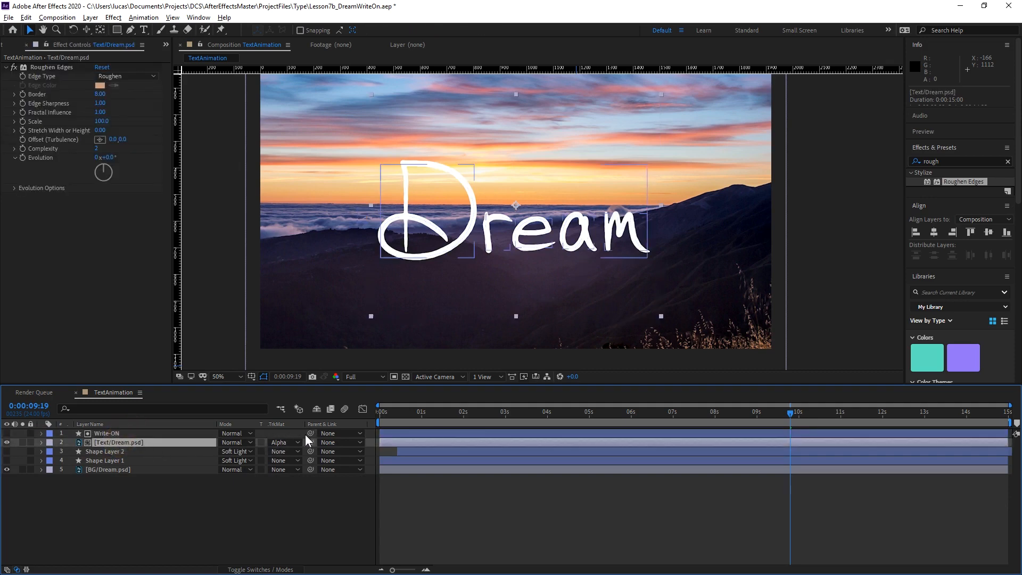
pyautogui.moveTo(310, 433); pyautogui.dragTo(157, 445)
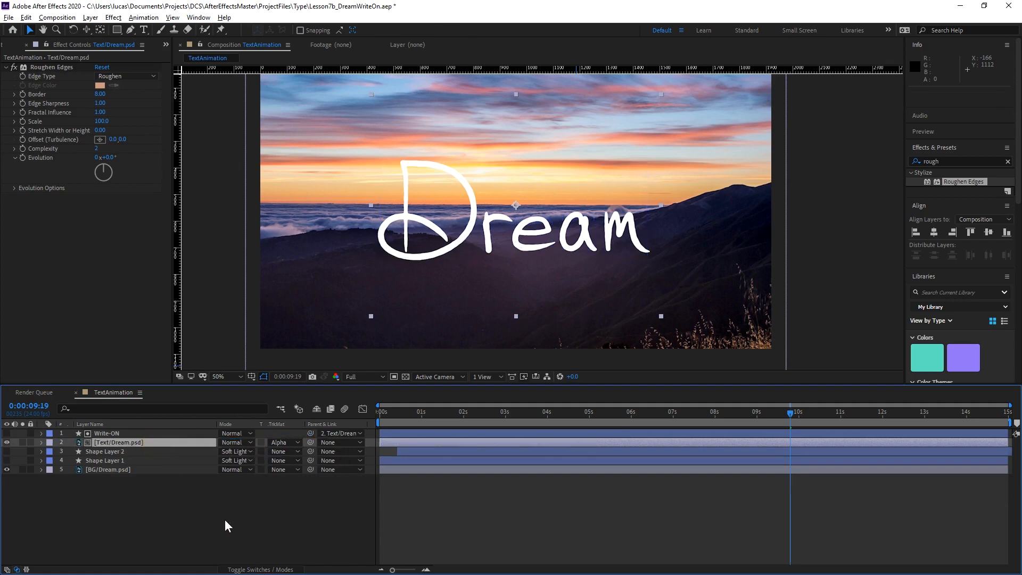
pyautogui.click(137, 442)
pyautogui.moveTo(504, 226); pyautogui.dragTo(620, 225)
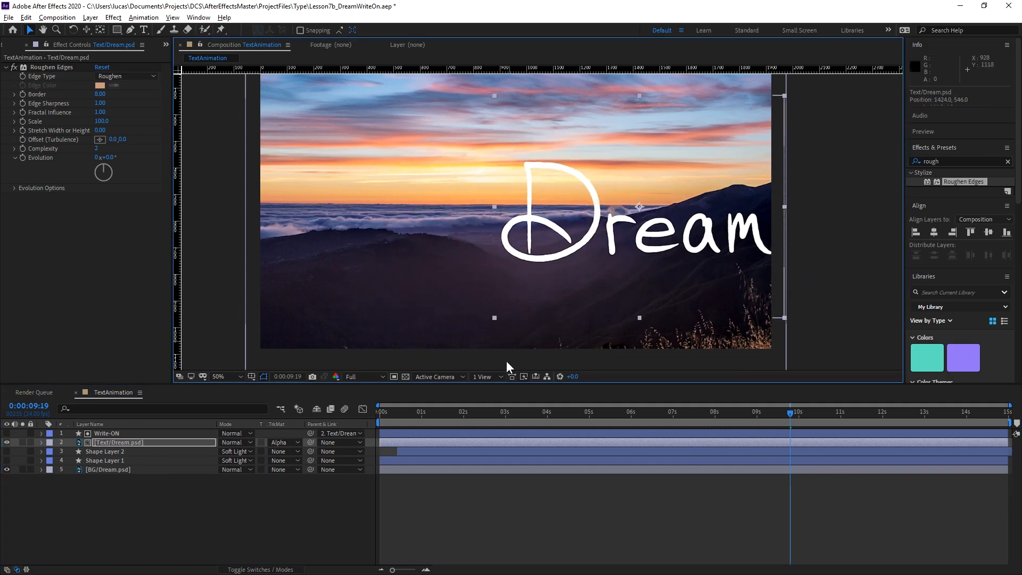
# Undo the text move and the parenting, try moving Text/Dream.psd without its matte linked, and undo that move.
pyautogui.hotkey('ctrl', 'z')
pyautogui.hotkey('ctrl', 'z')
pyautogui.moveTo(473, 232); pyautogui.dragTo(343, 280)
pyautogui.hotkey('ctrl', 'z')
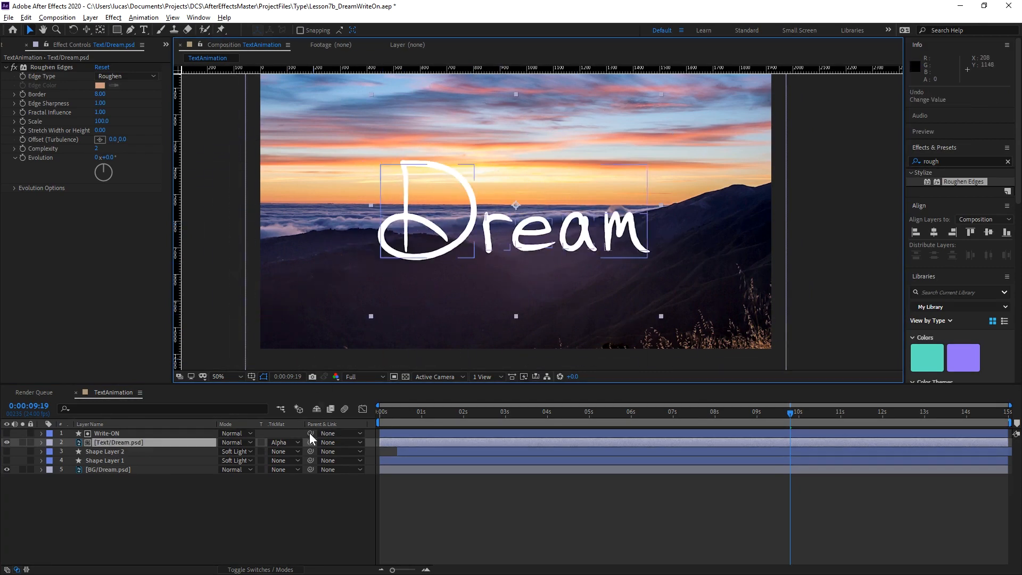
# Parent the Write-ON layer to Text/Dream.psd, test the link by moving the text, and undo the move.
pyautogui.moveTo(311, 435); pyautogui.dragTo(172, 448)
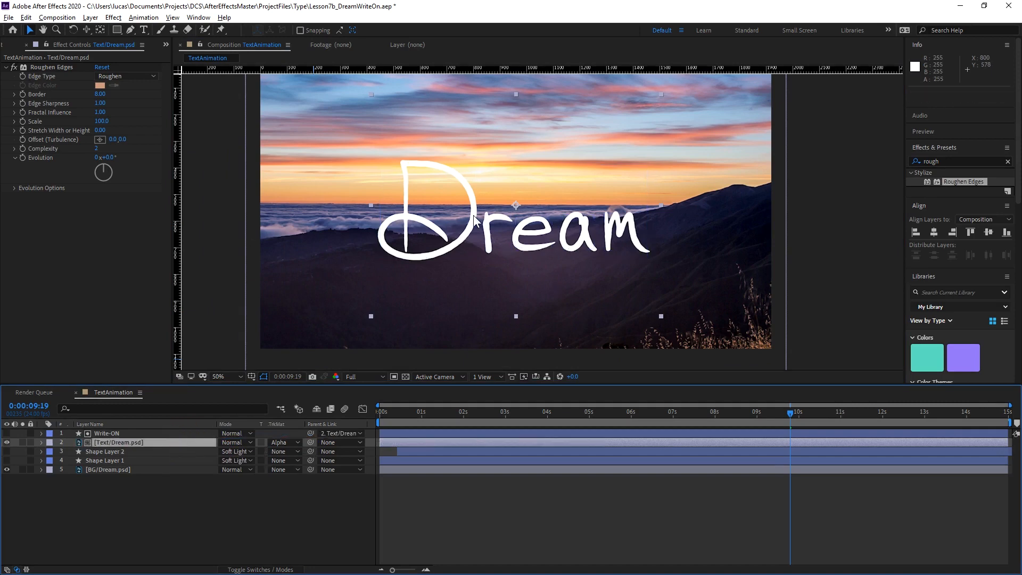
pyautogui.moveTo(475, 220); pyautogui.dragTo(448, 233)
pyautogui.hotkey('ctrl', 'z')
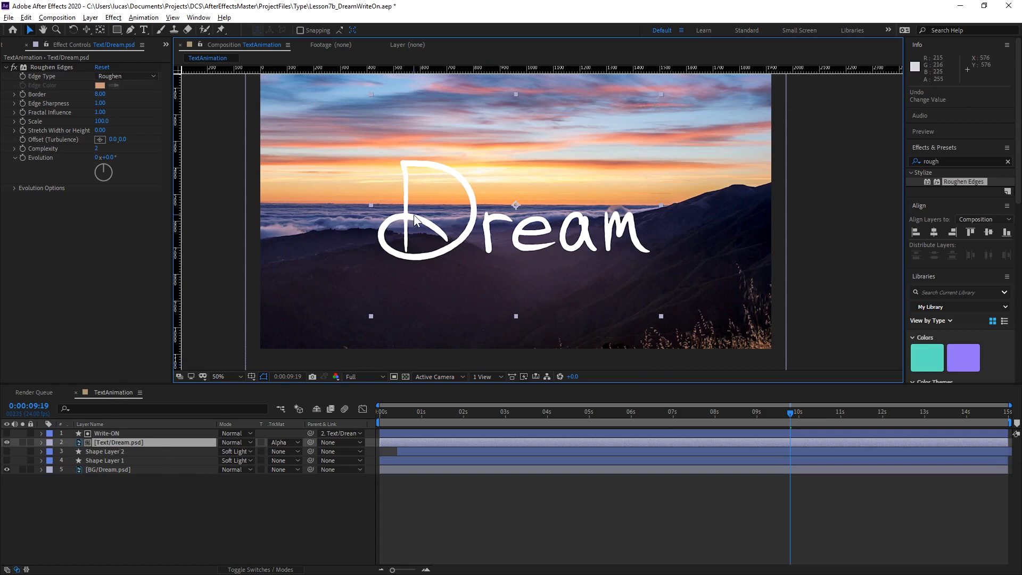
# Examine the roughened edges of the Dream lettering at 100% zoom while scrubbing the write-on, ending at 0:00:09:14.
pyautogui.press('/')
pyautogui.moveTo(429, 234); pyautogui.dragTo(503, 217)
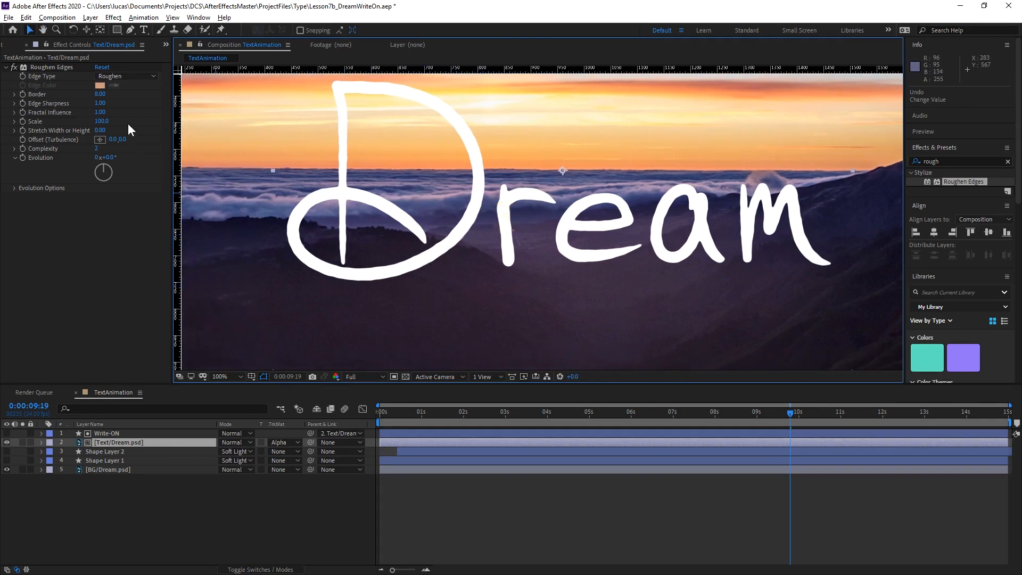
pyautogui.click(15, 72)
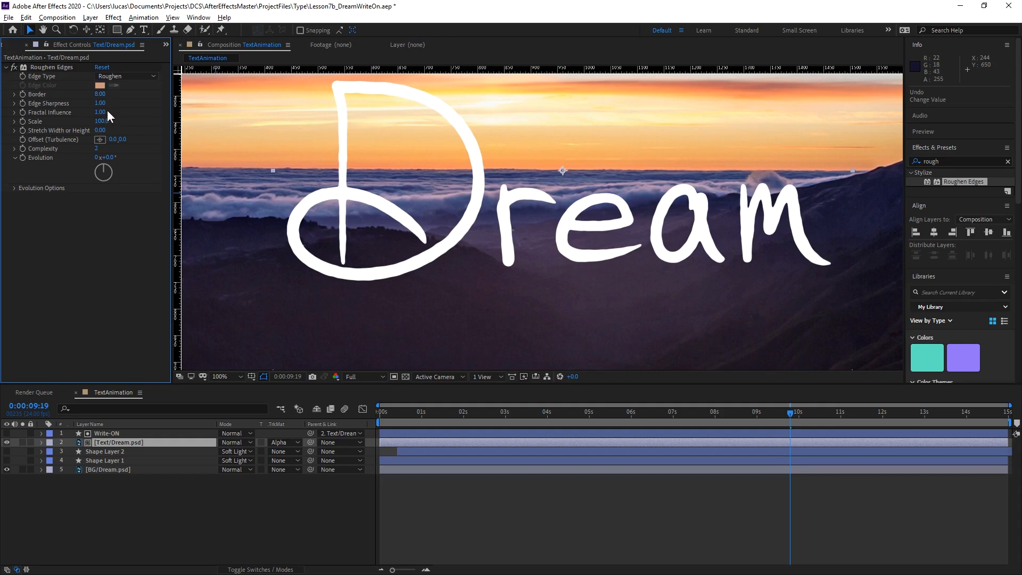
pyautogui.moveTo(324, 189); pyautogui.dragTo(331, 213)
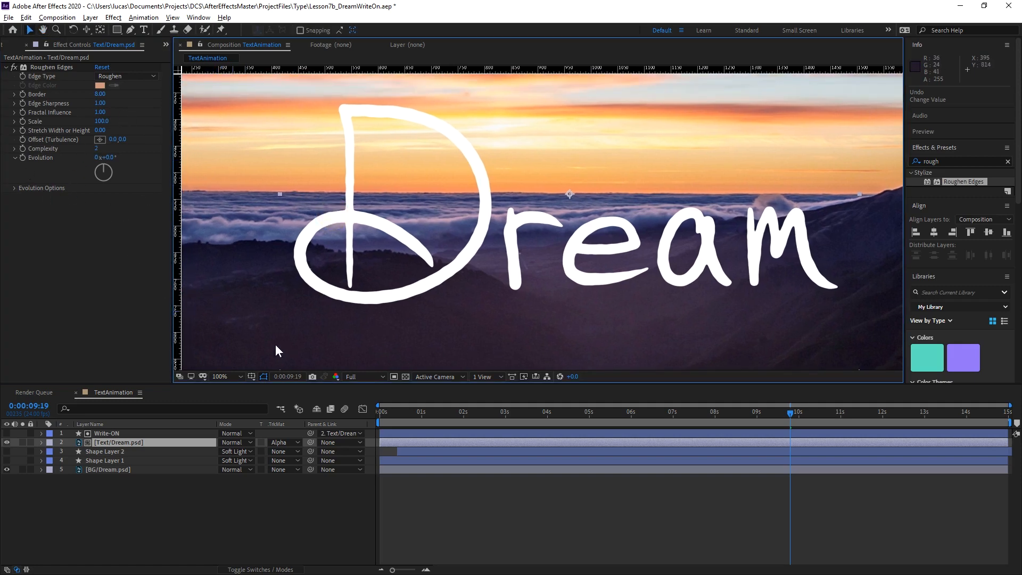
pyautogui.click(384, 413)
pyautogui.moveTo(416, 416); pyautogui.dragTo(781, 413)
pyautogui.press('h')
pyautogui.moveTo(535, 239); pyautogui.dragTo(471, 237)
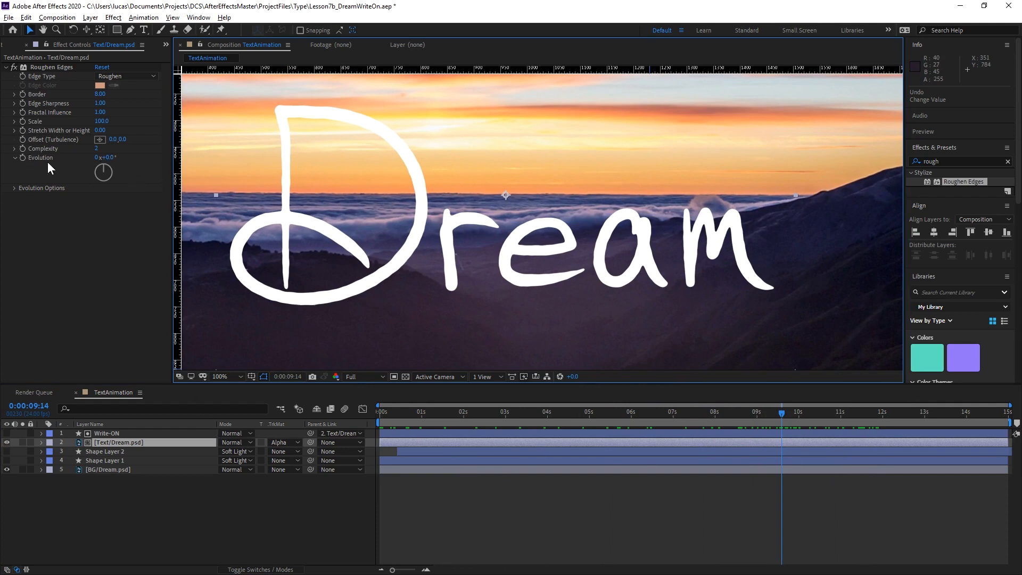
# Try out different Evolution values for the Roughen Edges effect and undo the change.
pyautogui.moveTo(115, 157); pyautogui.dragTo(643, 197)
pyautogui.moveTo(448, 195); pyautogui.dragTo(145, 214)
pyautogui.hotkey('ctrl', 'z')
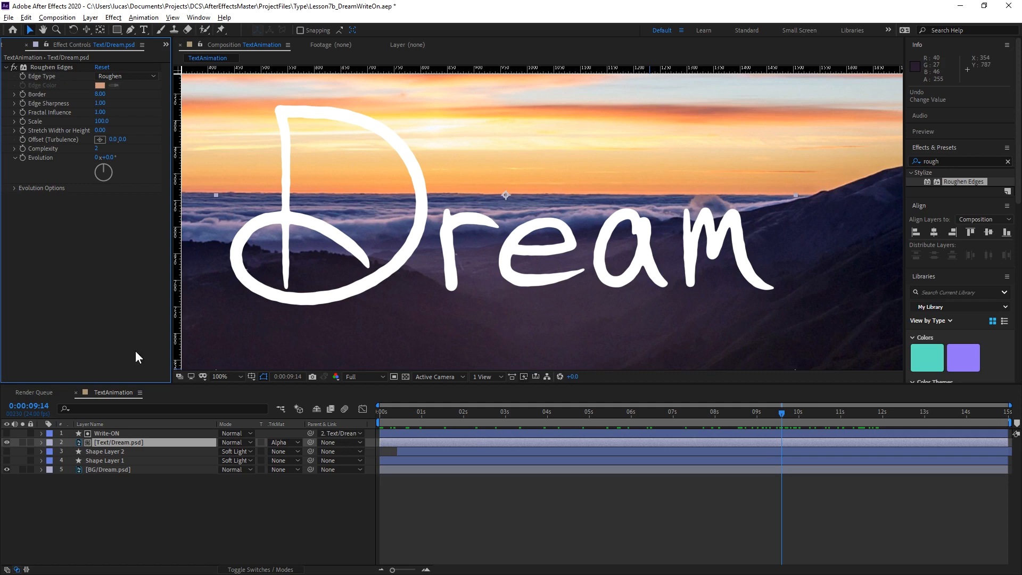
# Add the expression time*1000 to the Evolution of Roughen Edges on Text/Dream.psd and scrub to 0:00:10:11 to check it.
pyautogui.click(42, 443)
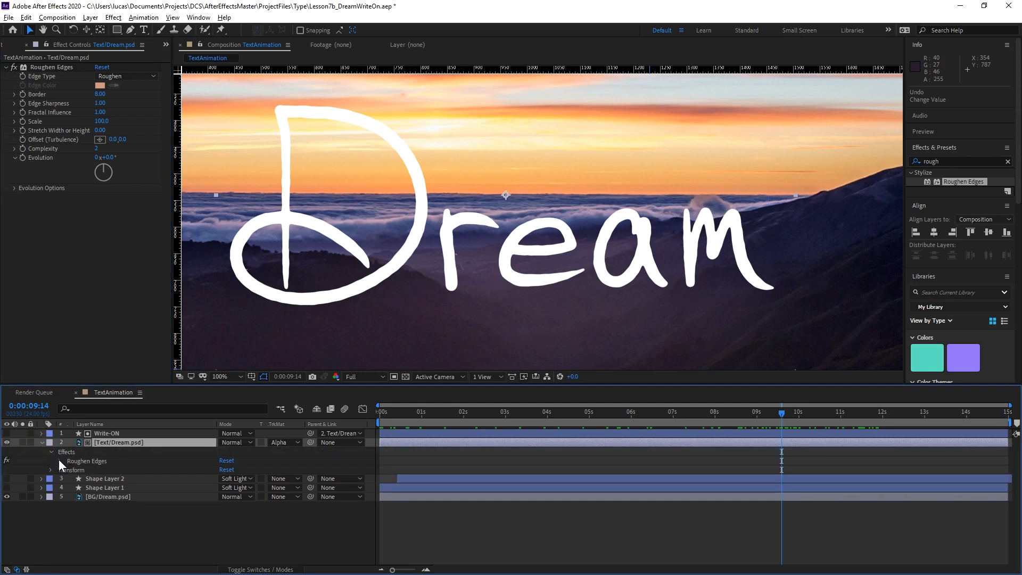
pyautogui.click(60, 461)
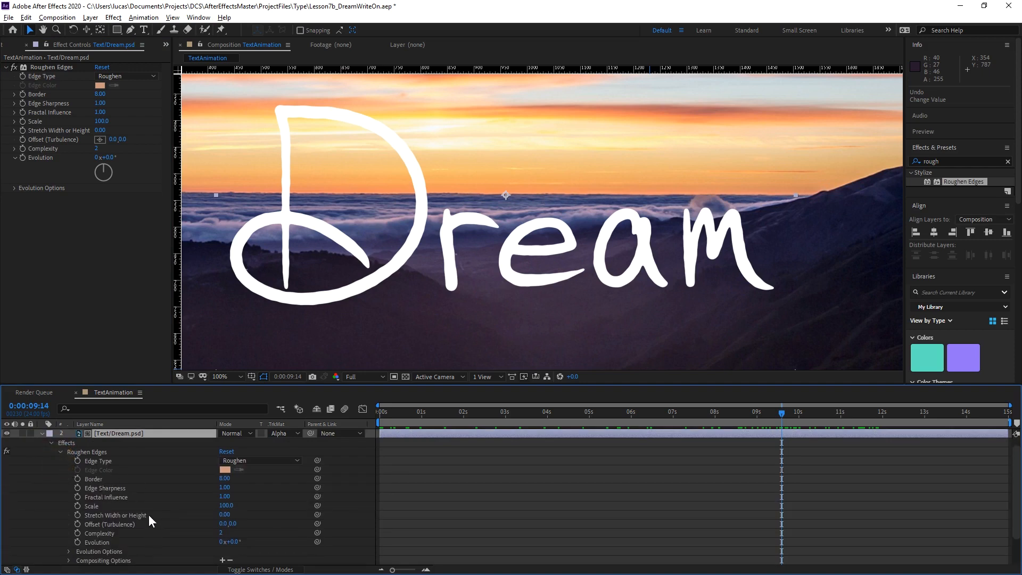
pyautogui.scroll(-1, 149, 515)
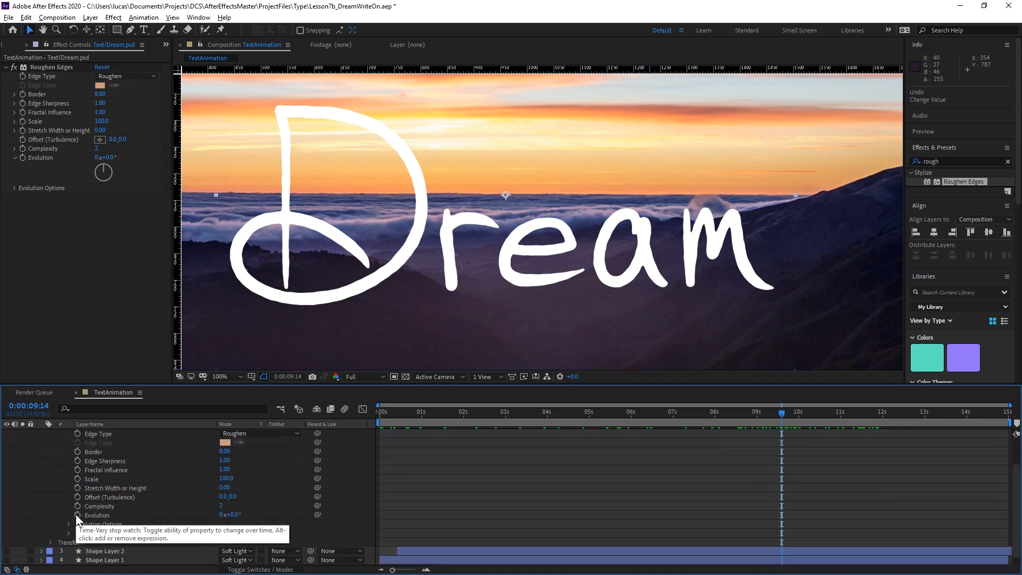
pyautogui.keyDown('alt'); pyautogui.click(77, 515); pyautogui.keyUp('alt')
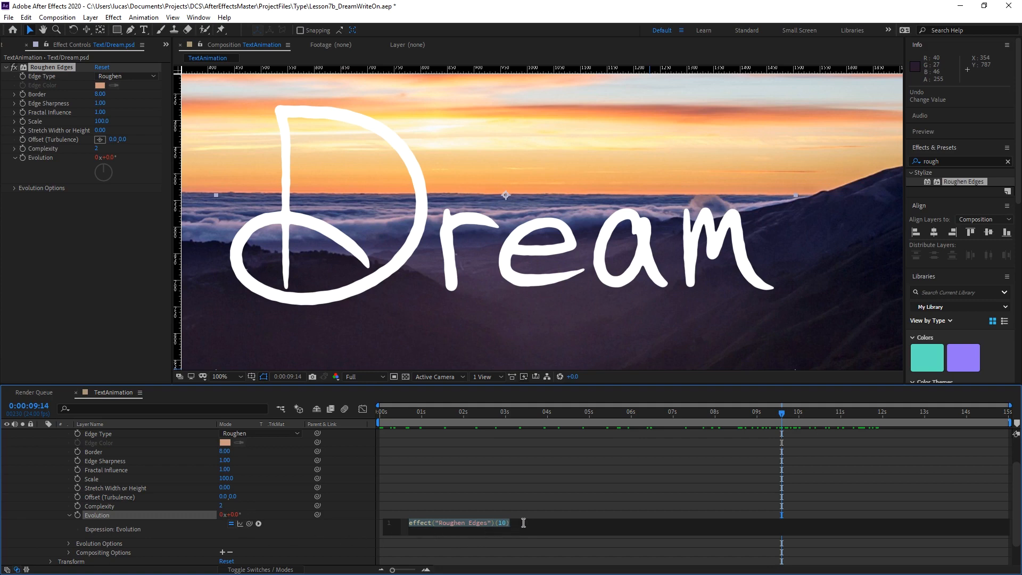
pyautogui.write('tim')
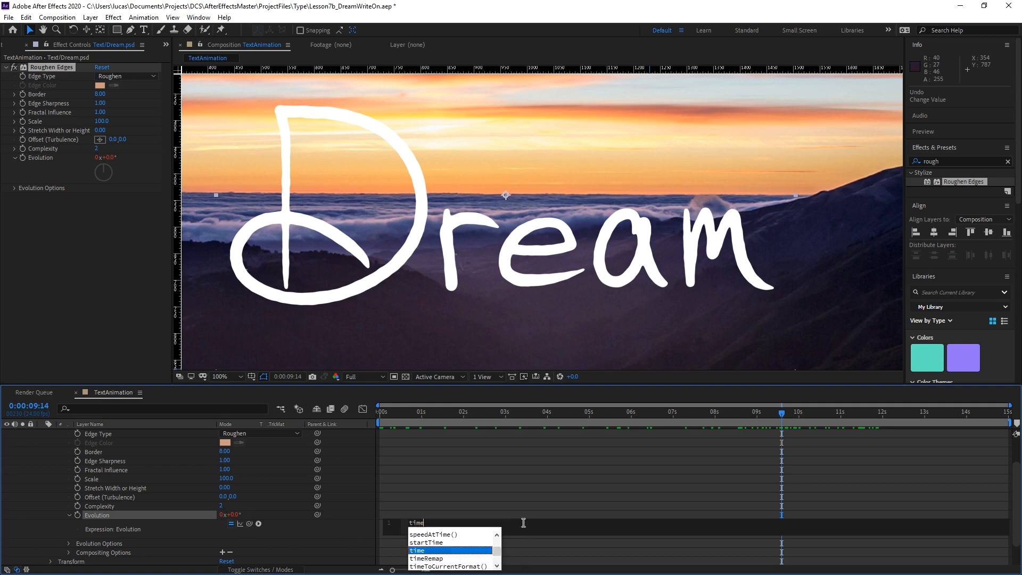
pyautogui.write('e*')
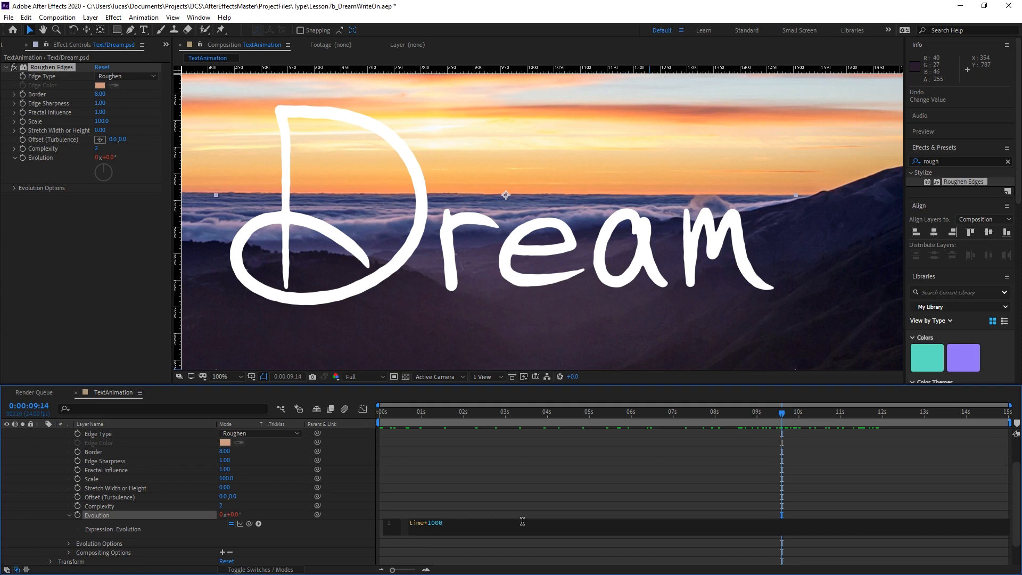
pyautogui.click(355, 527)
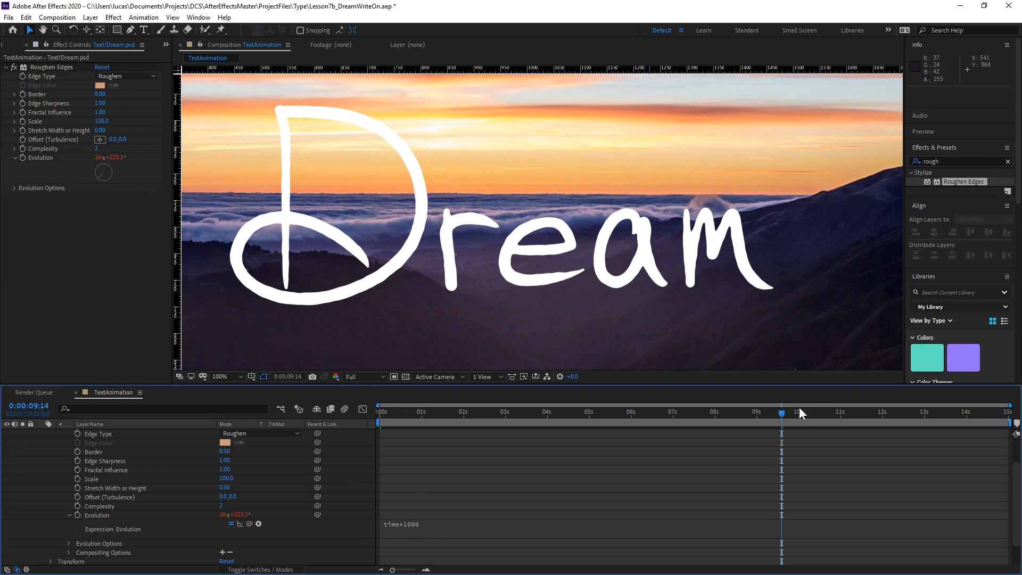
pyautogui.moveTo(778, 413); pyautogui.dragTo(816, 435)
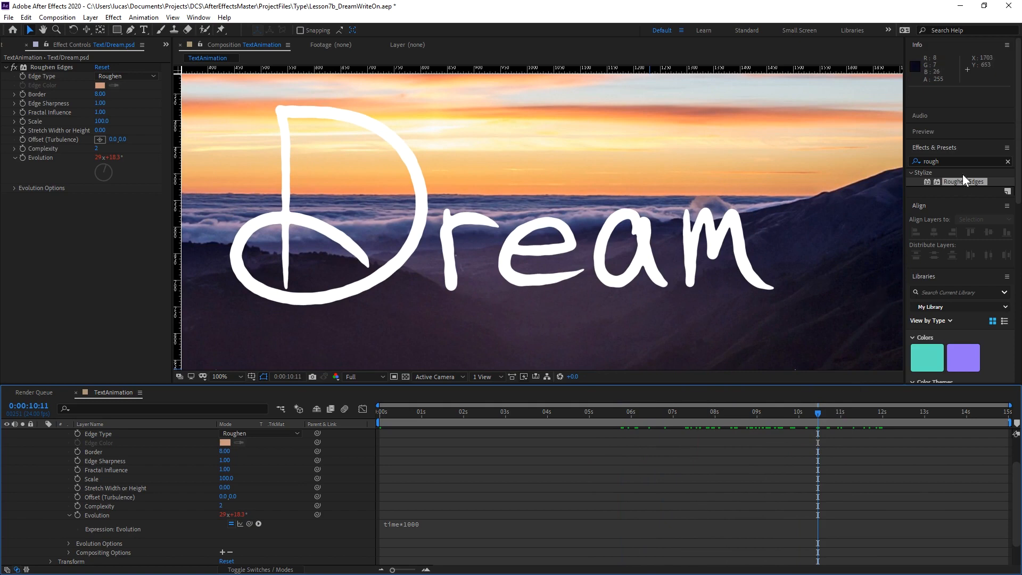
# Find the Slider Control effect, apply it to Text/Dream.psd, test its slider, and undo that value change.
pyautogui.moveTo(959, 160); pyautogui.dragTo(889, 168)
pyautogui.write('slider')
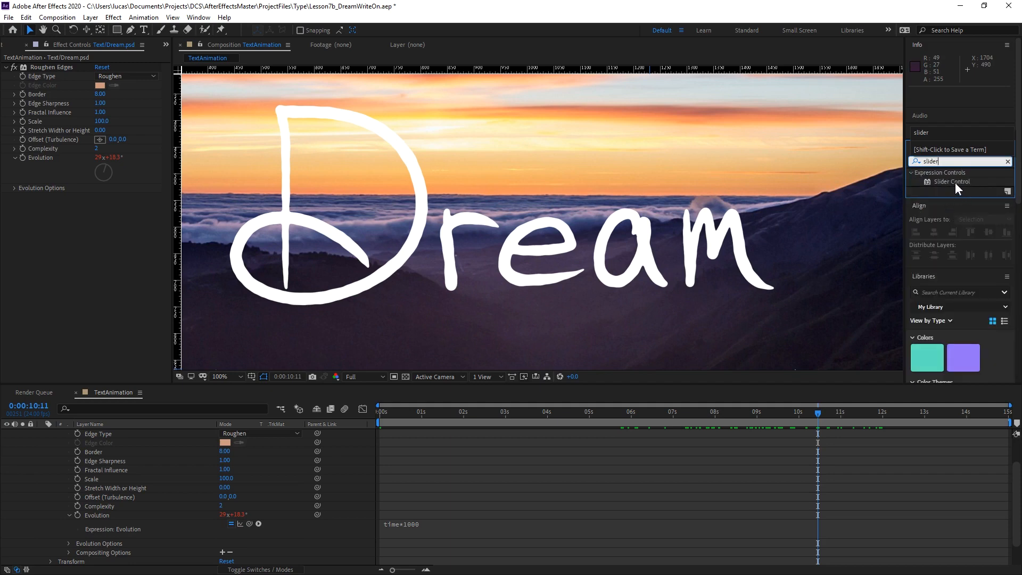
pyautogui.moveTo(955, 182); pyautogui.dragTo(123, 266)
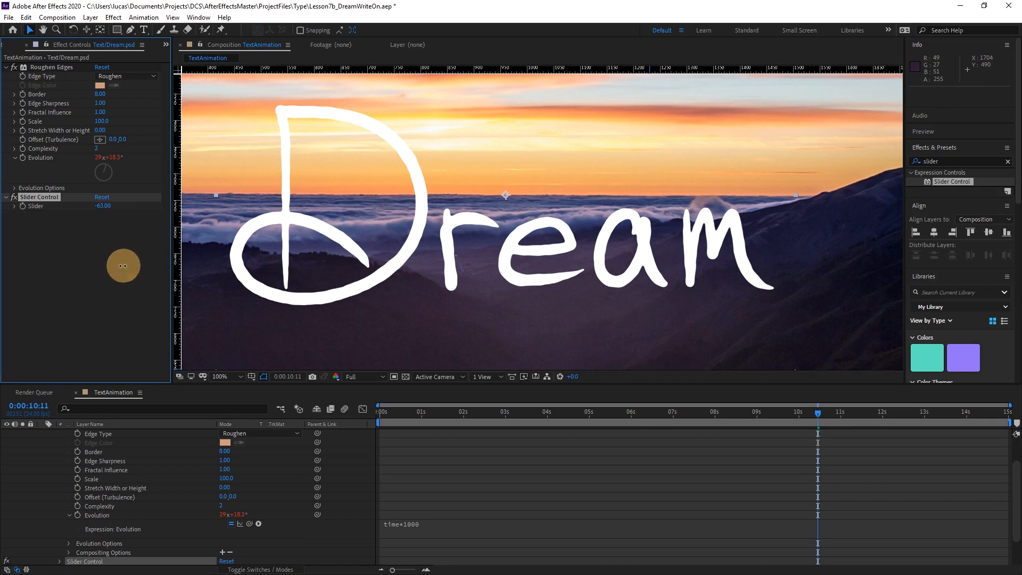
pyautogui.hotkey('ctrl', 'z')
pyautogui.click(442, 527)
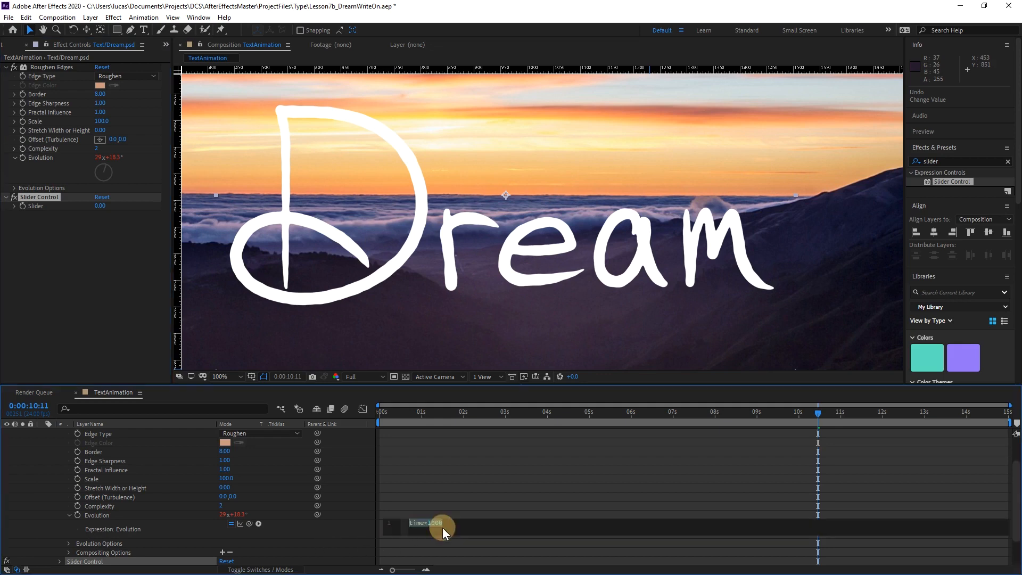
pyautogui.click(282, 531)
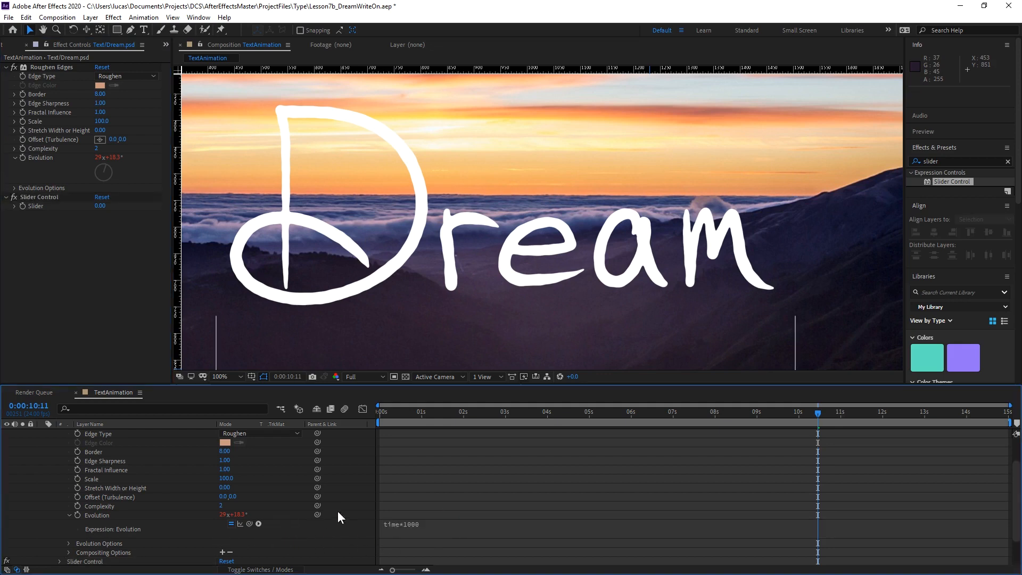
# Preview the write-on with its animated edges from 0:00:05:06, then stop the playback at 0:00:05:16.
pyautogui.click(598, 413)
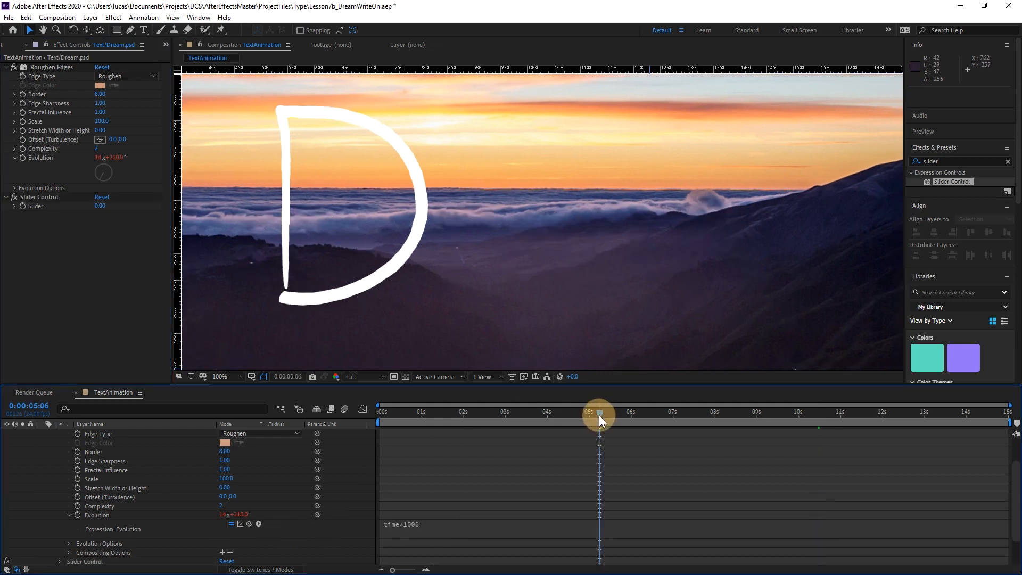
pyautogui.press('space')
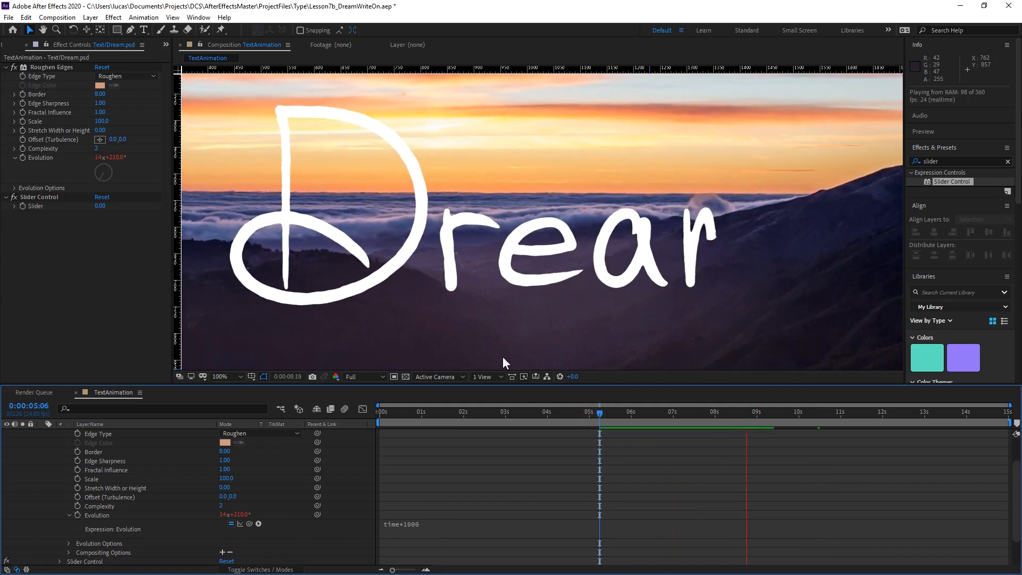
pyautogui.click(615, 413)
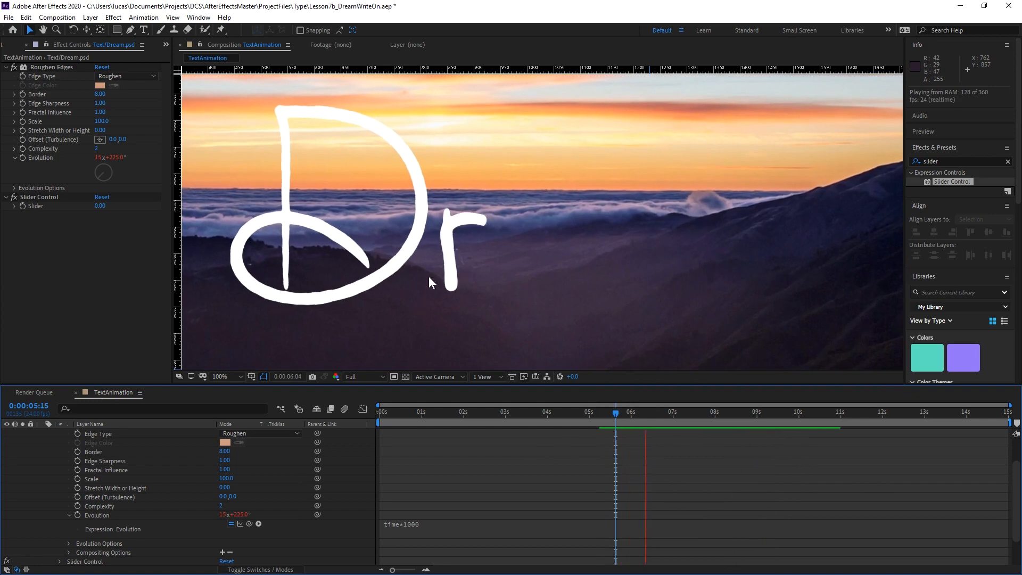
pyautogui.click(424, 527)
pyautogui.click(443, 525)
pyautogui.moveTo(431, 524); pyautogui.dragTo(447, 525)
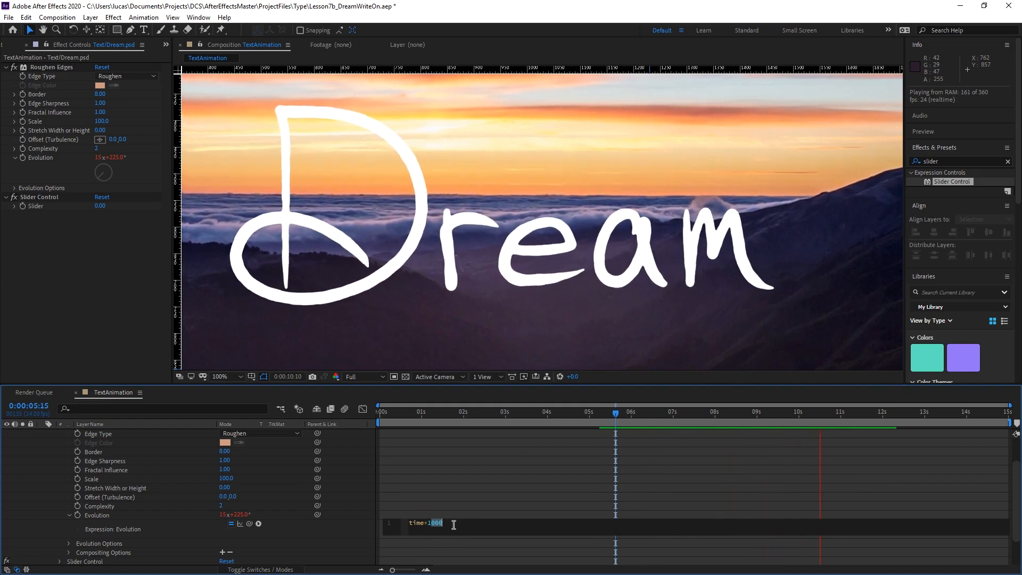
pyautogui.moveTo(633, 411); pyautogui.dragTo(617, 411)
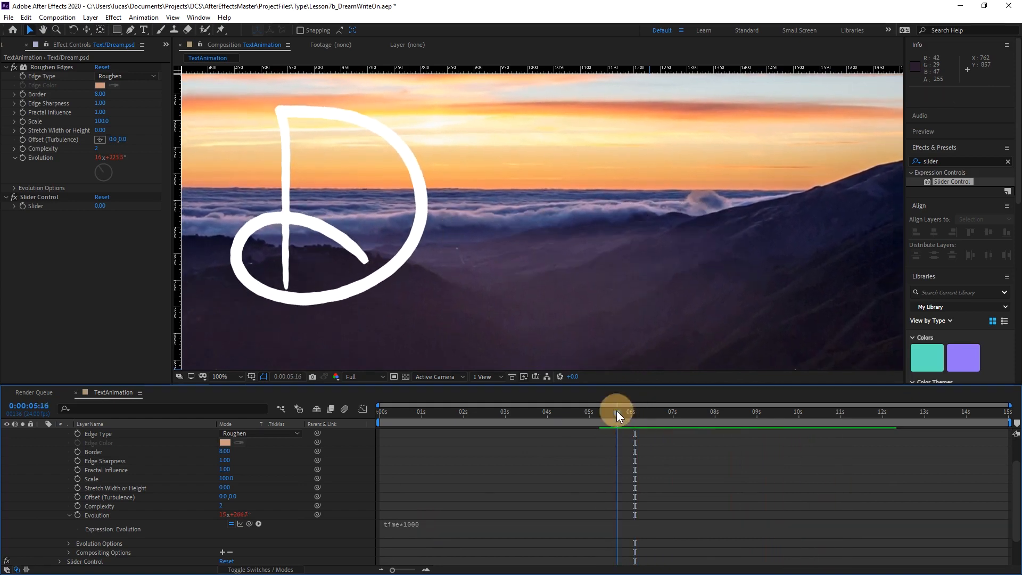
# Replace the 1000 in the Evolution expression with a link to the Slider Control's Slider, and collapse the Text/Dream.psd layer.
pyautogui.click(415, 533)
pyautogui.click(445, 526)
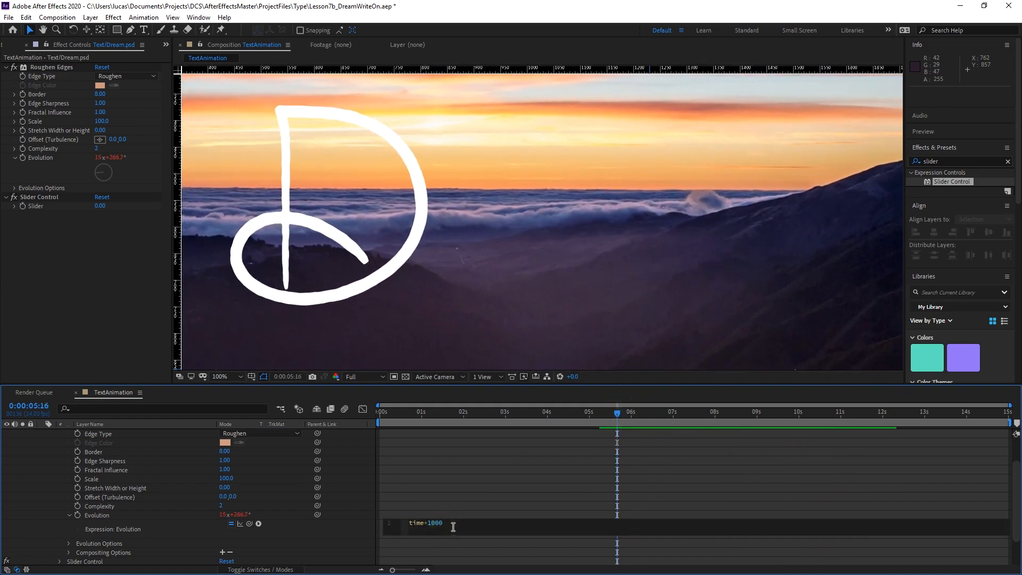
pyautogui.moveTo(453, 526); pyautogui.dragTo(429, 526)
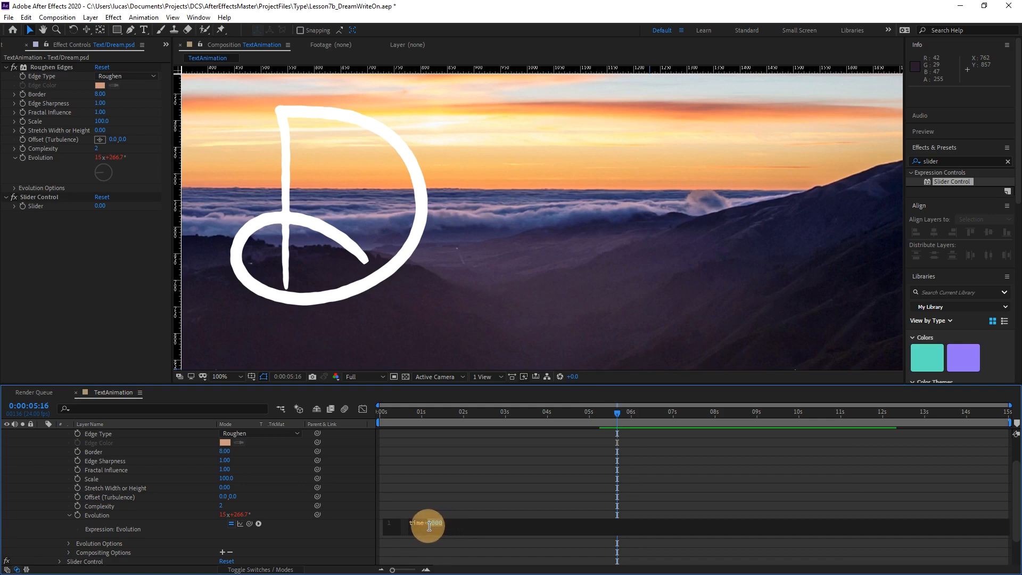
pyautogui.press('BackSpace')
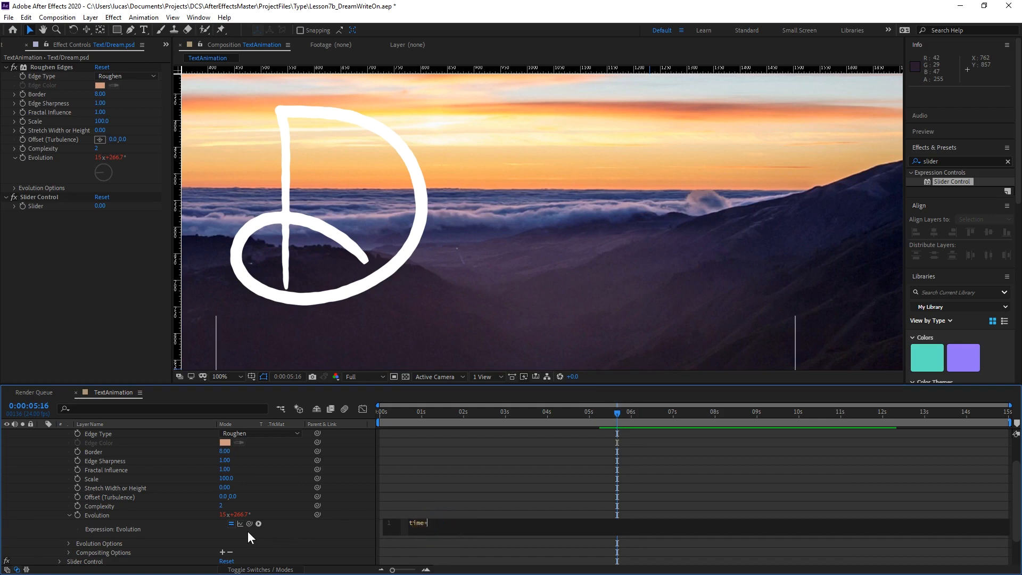
pyautogui.moveTo(248, 524); pyautogui.dragTo(36, 206)
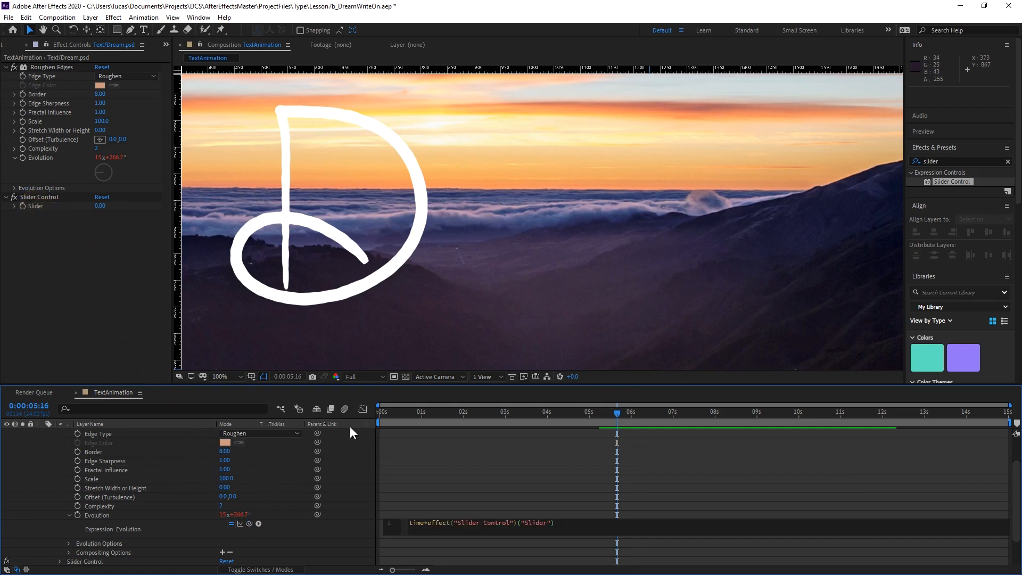
pyautogui.click(312, 533)
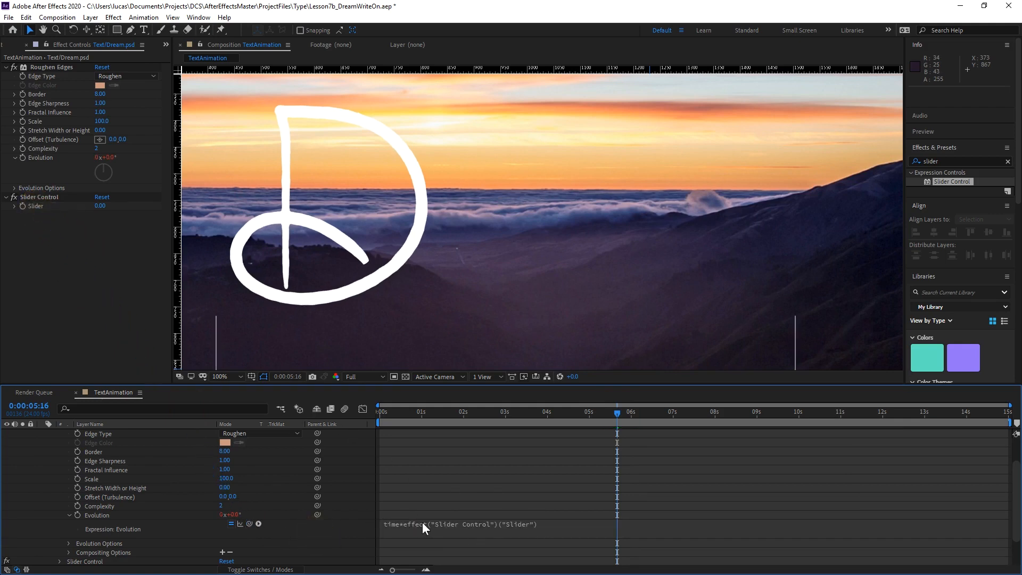
pyautogui.scroll(3, 91, 461)
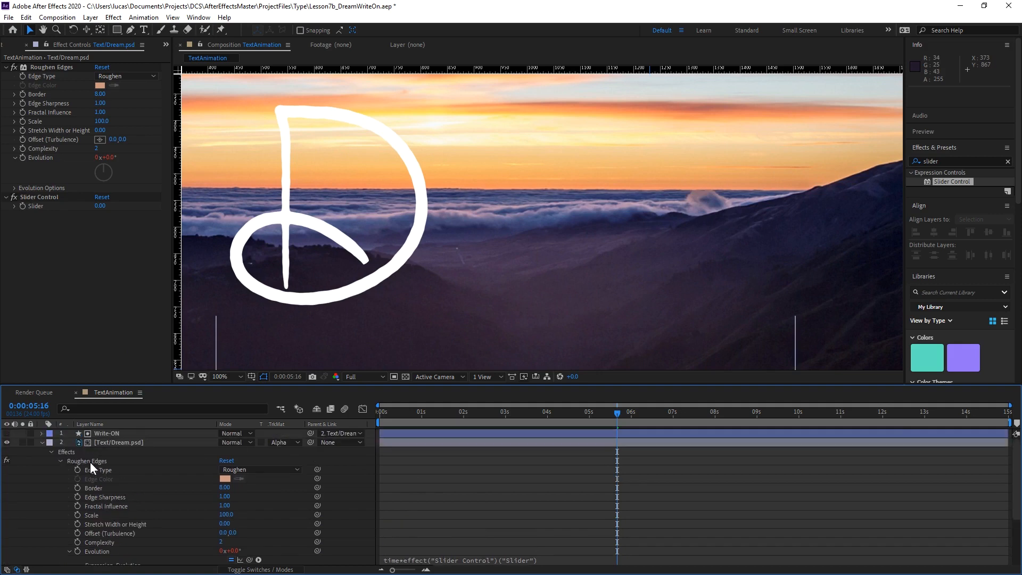
pyautogui.click(51, 451)
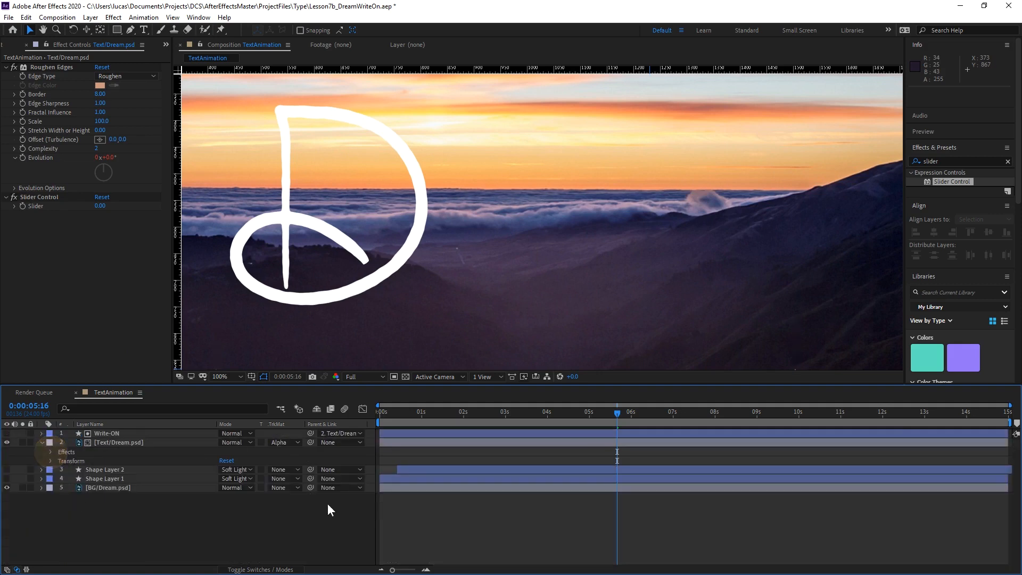
pyautogui.click(41, 441)
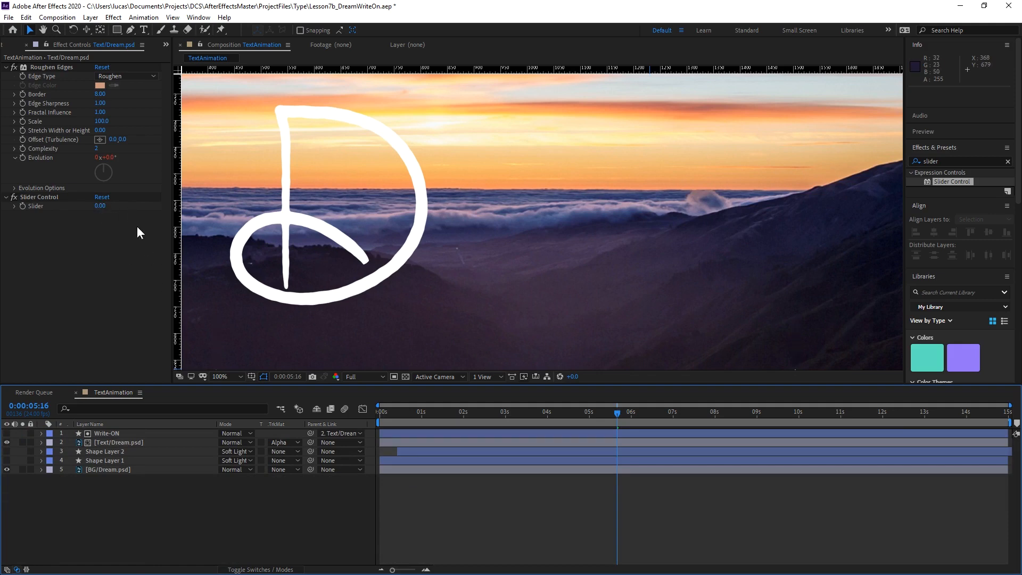
# Set the Slider Control's Slider to 100, raise it to 1000, and preview the write-on from 0:00:07:08.
pyautogui.click(99, 206)
pyautogui.write('100')
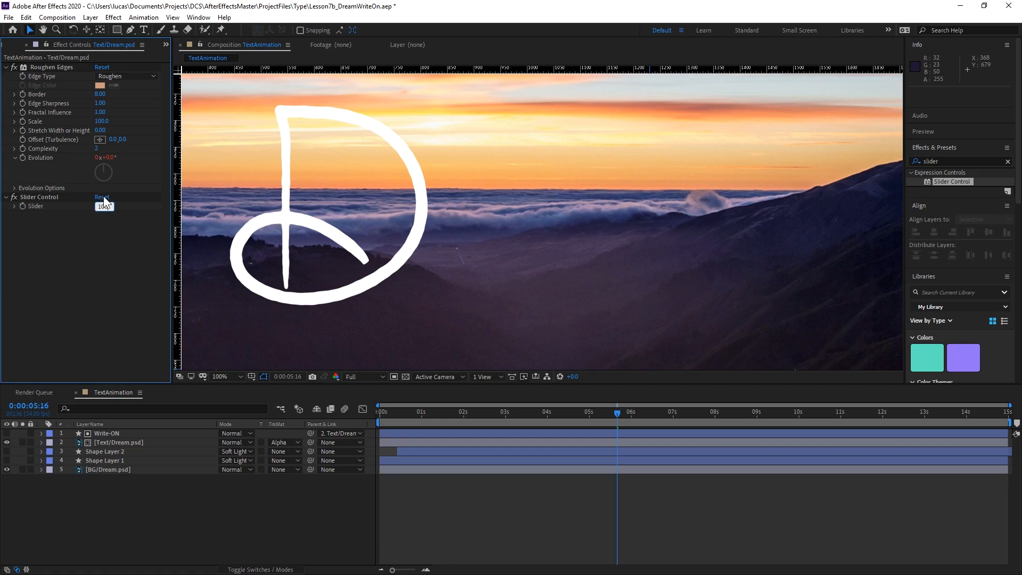
pyautogui.press('Return')
pyautogui.click(101, 206)
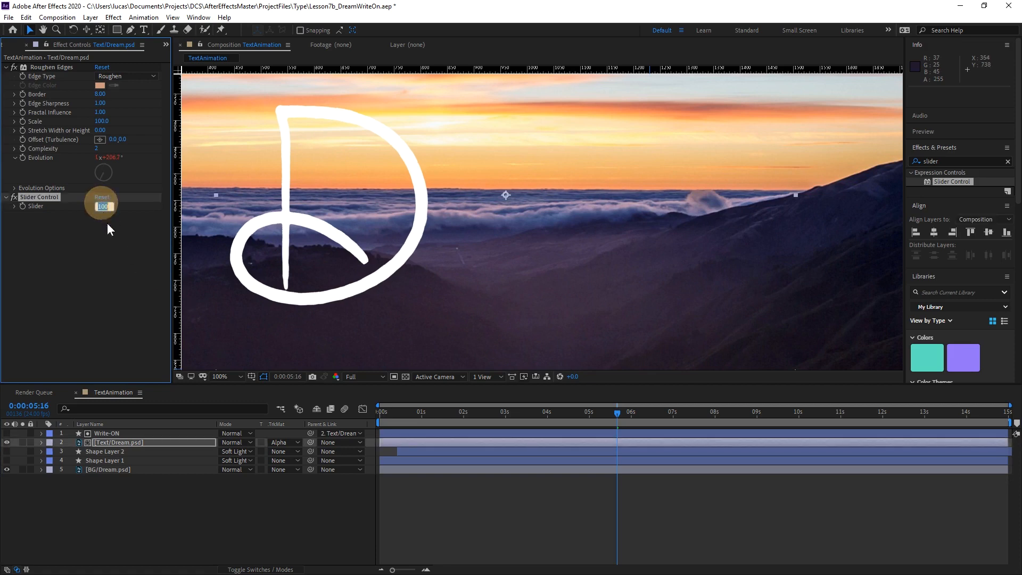
pyautogui.write('1000')
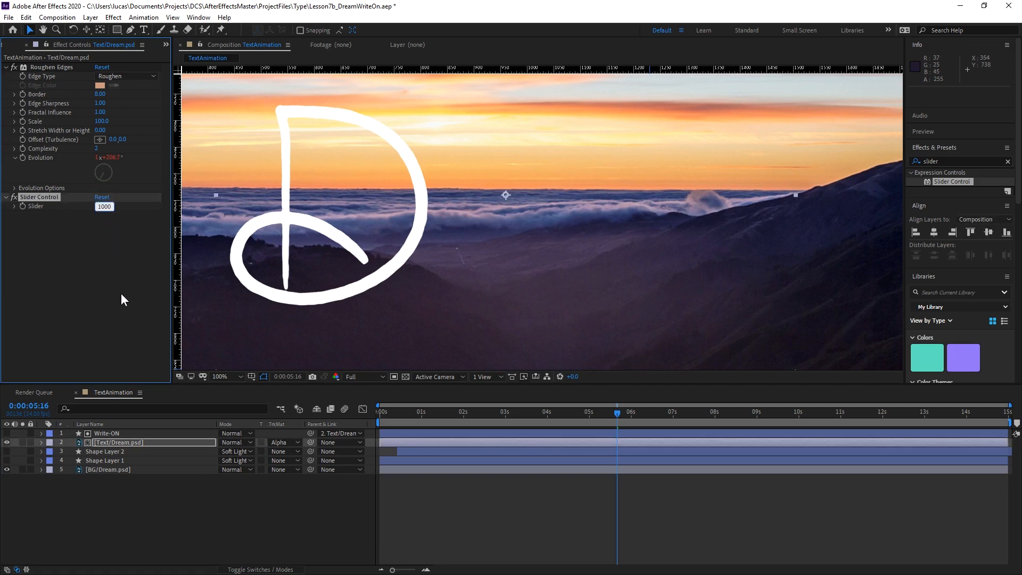
pyautogui.press('Return')
pyautogui.moveTo(548, 417); pyautogui.dragTo(687, 410)
pyautogui.press('space')
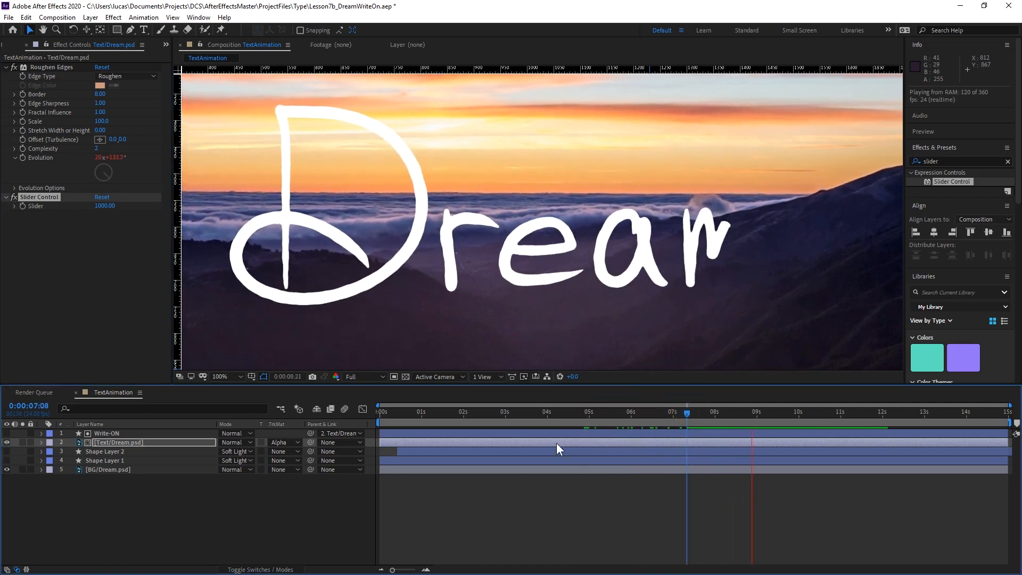
# Raise the Slider Control's Slider to 2478, scrub the timeline, and play the animation from 0:00:07:16 to check the edge movement.
pyautogui.moveTo(105, 205); pyautogui.dragTo(791, 197)
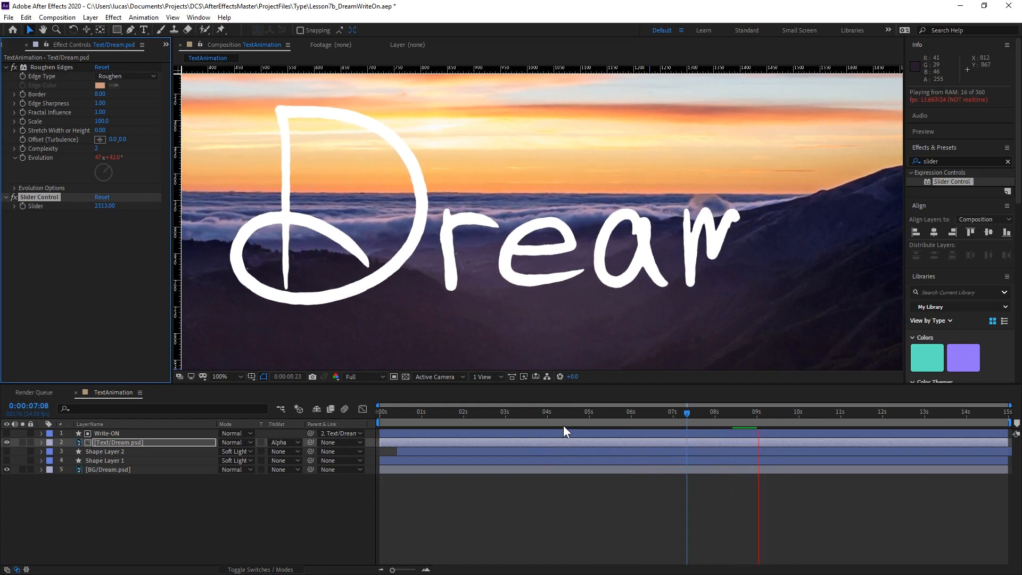
pyautogui.moveTo(106, 205); pyautogui.dragTo(202, 205)
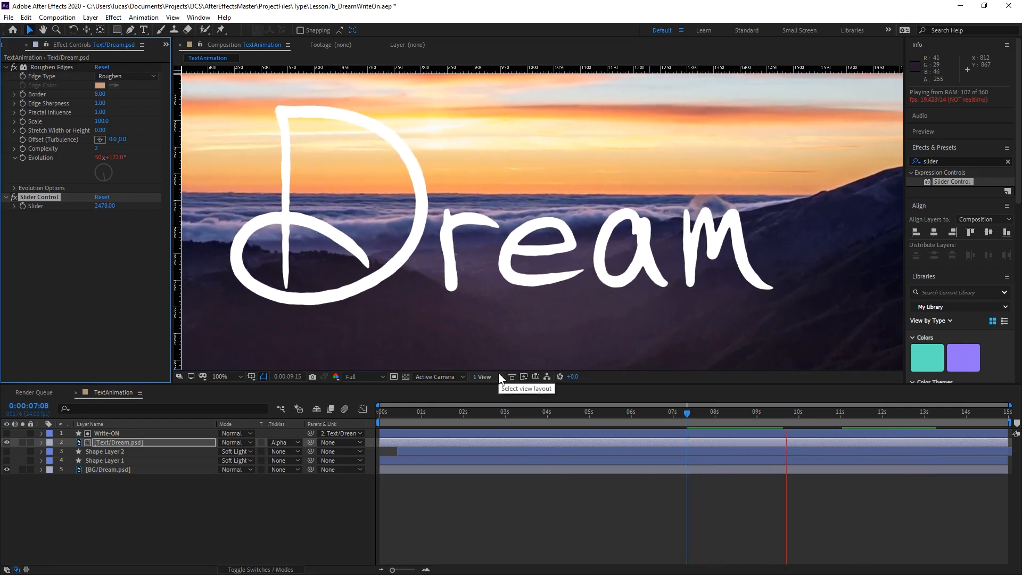
pyautogui.click(687, 414)
pyautogui.moveTo(686, 415); pyautogui.dragTo(684, 414)
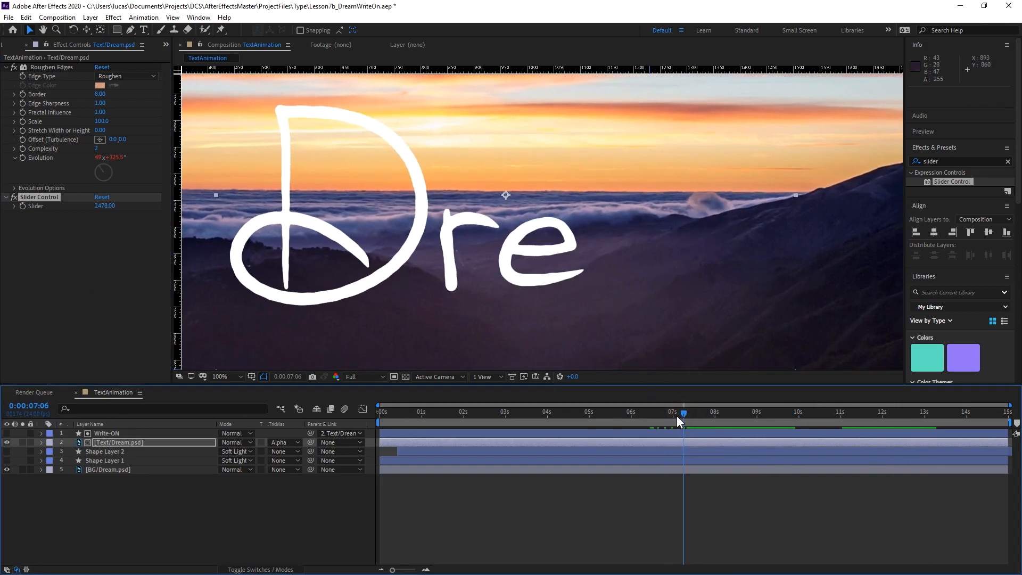
pyautogui.moveTo(676, 416); pyautogui.dragTo(701, 414)
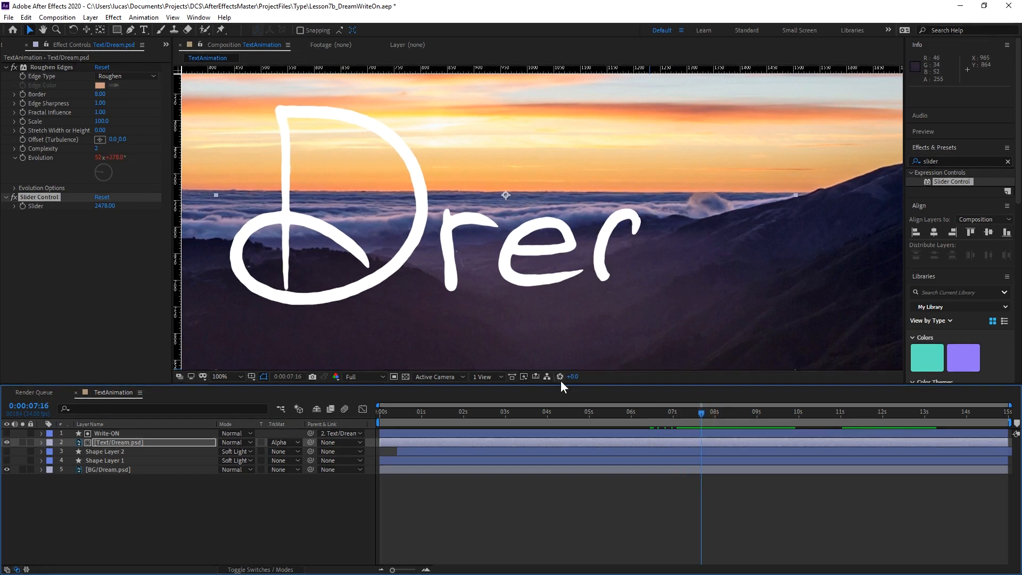
pyautogui.press('space')
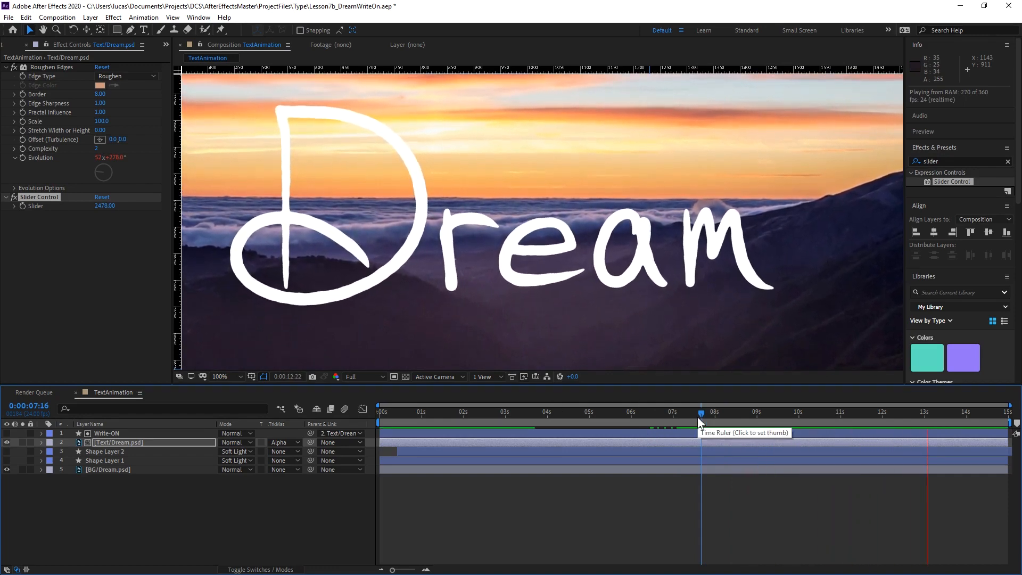
pyautogui.press('space')
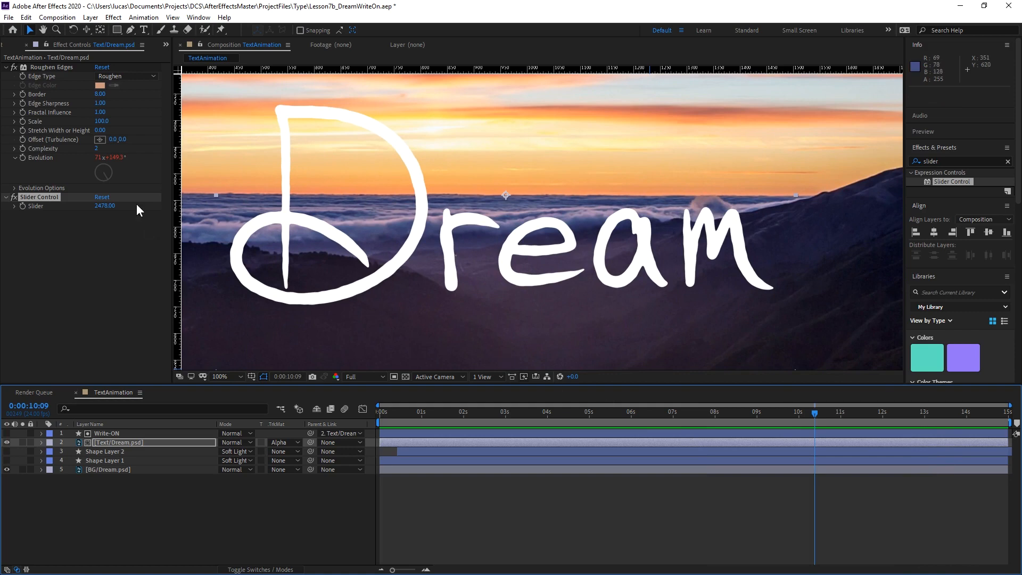
# Show the full composition and try a Roughen Edges Border of 41.90 on the text.
pyautogui.scroll(-1, 509, 279)
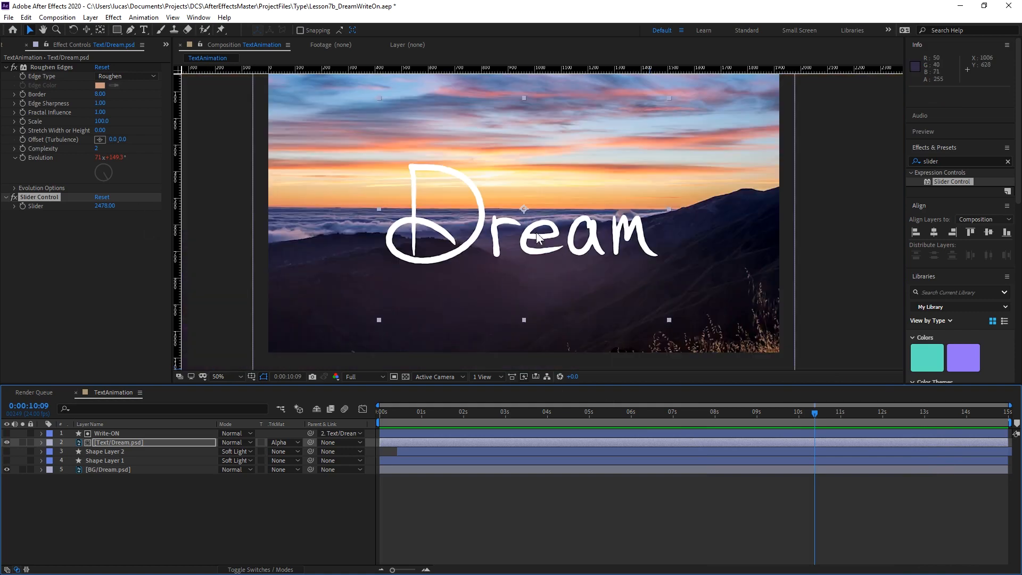
pyautogui.hotkey('shift', '/')
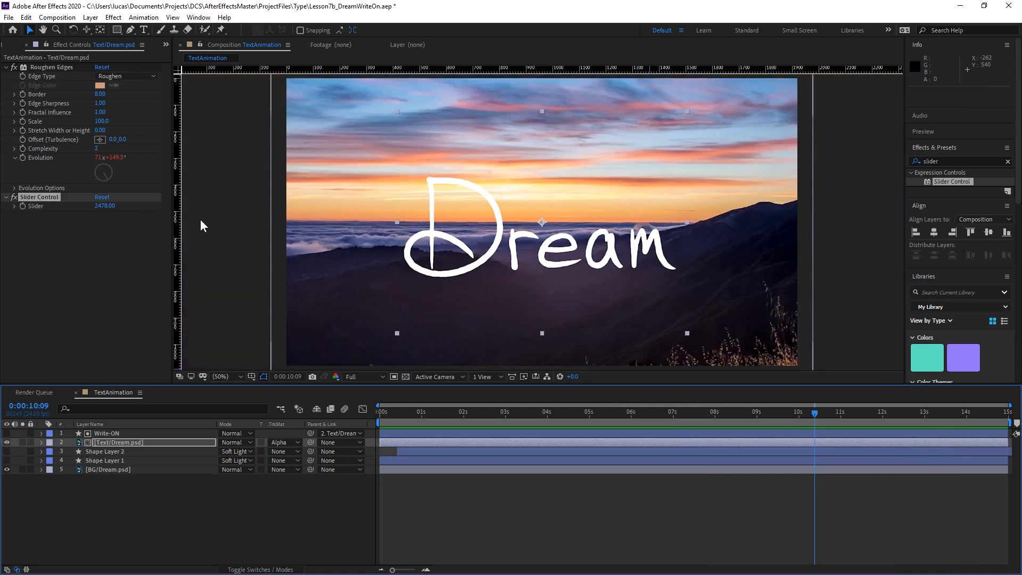
pyautogui.moveTo(100, 94); pyautogui.dragTo(342, 165)
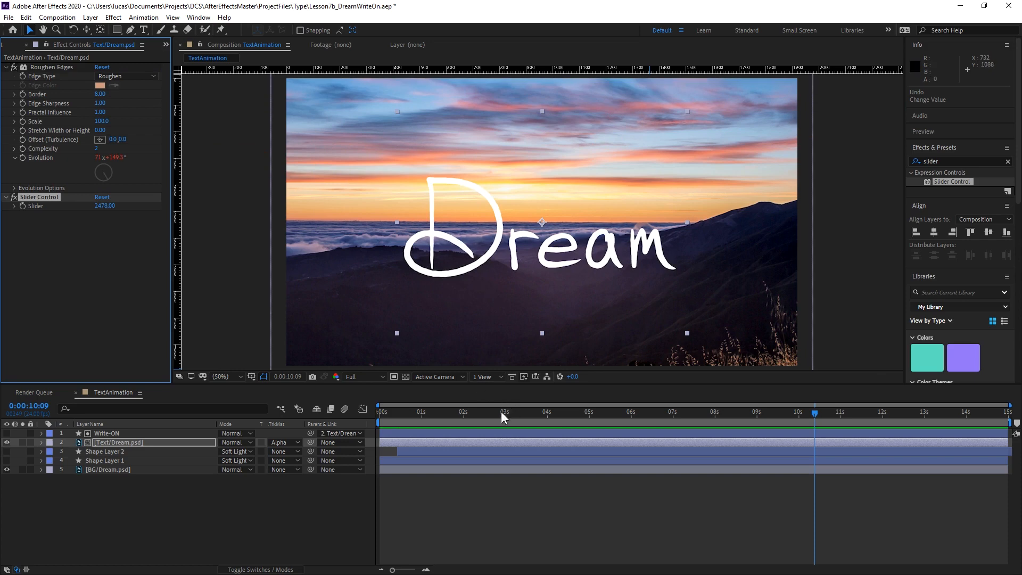
# Animate the Roughen Edges Border on Text/Dream.psd with a keyframe of 8.00 at 0:00:11:19 and one of 169.90 at 0:00:14:09.
pyautogui.moveTo(502, 417)
pyautogui.mouseDown()
pyautogui.moveTo(836, 394)
pyautogui.moveTo(736, 382)
pyautogui.moveTo(566, 398)
pyautogui.moveTo(673, 382)
pyautogui.mouseUp()
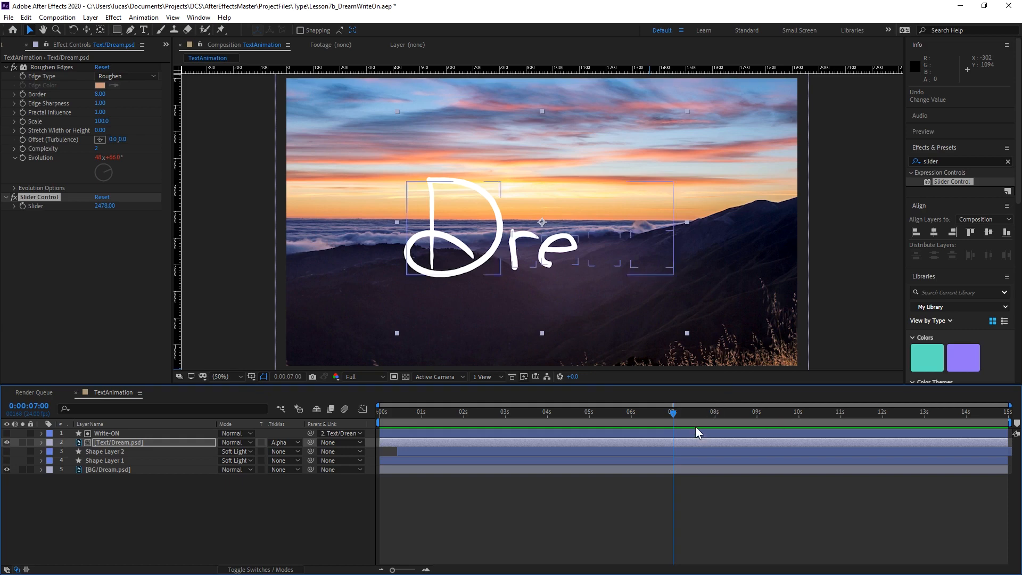
pyautogui.click(736, 420)
pyautogui.moveTo(753, 423); pyautogui.dragTo(873, 424)
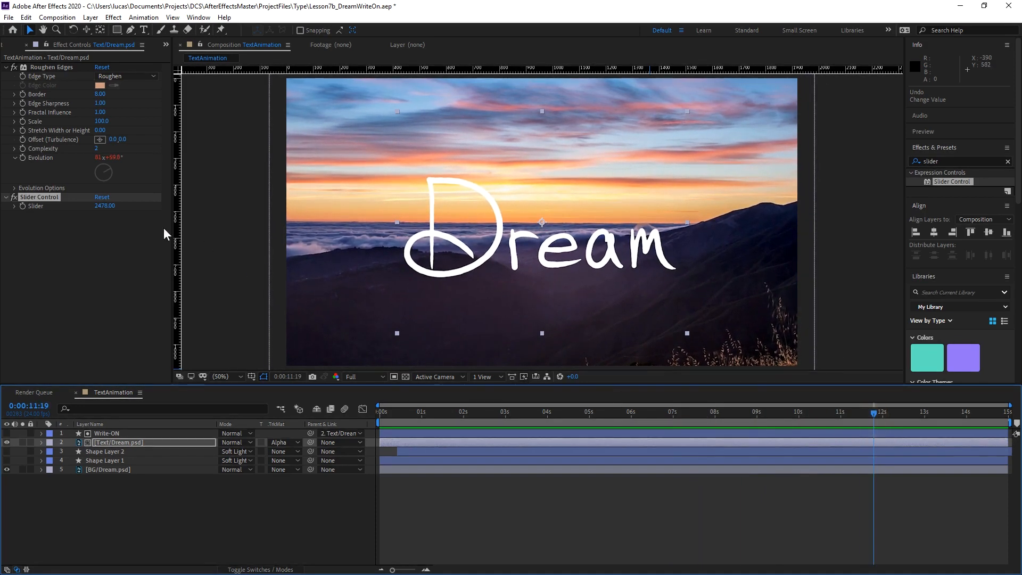
pyautogui.click(23, 95)
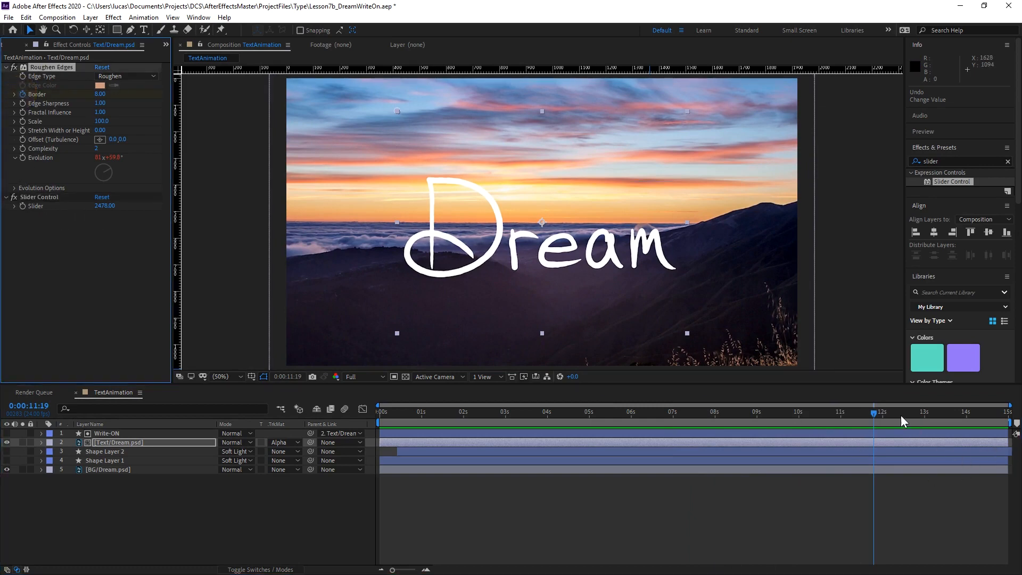
pyautogui.moveTo(878, 413); pyautogui.dragTo(984, 421)
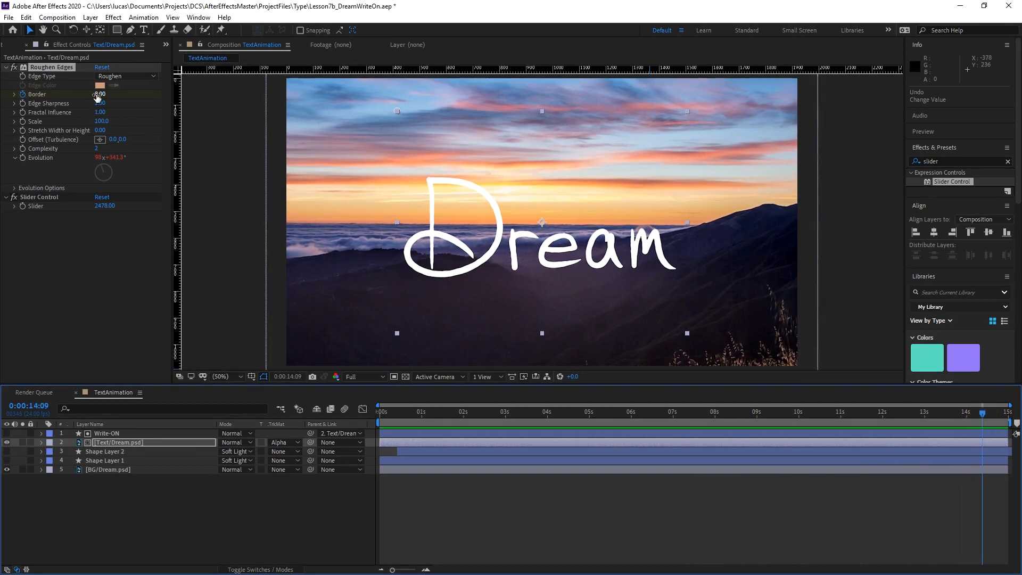
pyautogui.moveTo(98, 94); pyautogui.dragTo(62, 134)
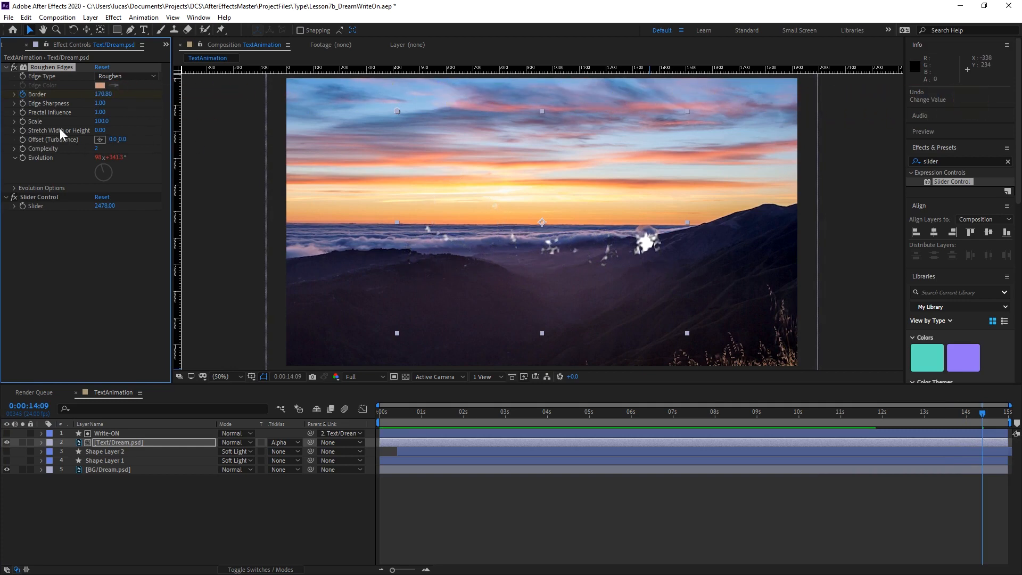
pyautogui.moveTo(101, 94); pyautogui.dragTo(99, 99)
# Select the Write-ON layer, examine its path against the leftover text fragments up close, and clear the selection.
pyautogui.click(108, 434)
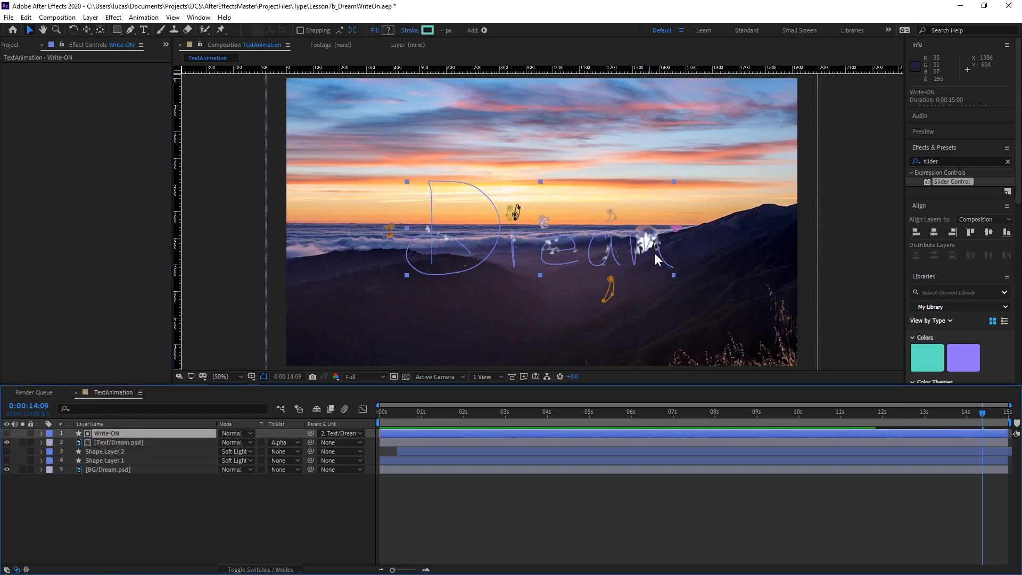
pyautogui.scroll(1, 612, 315)
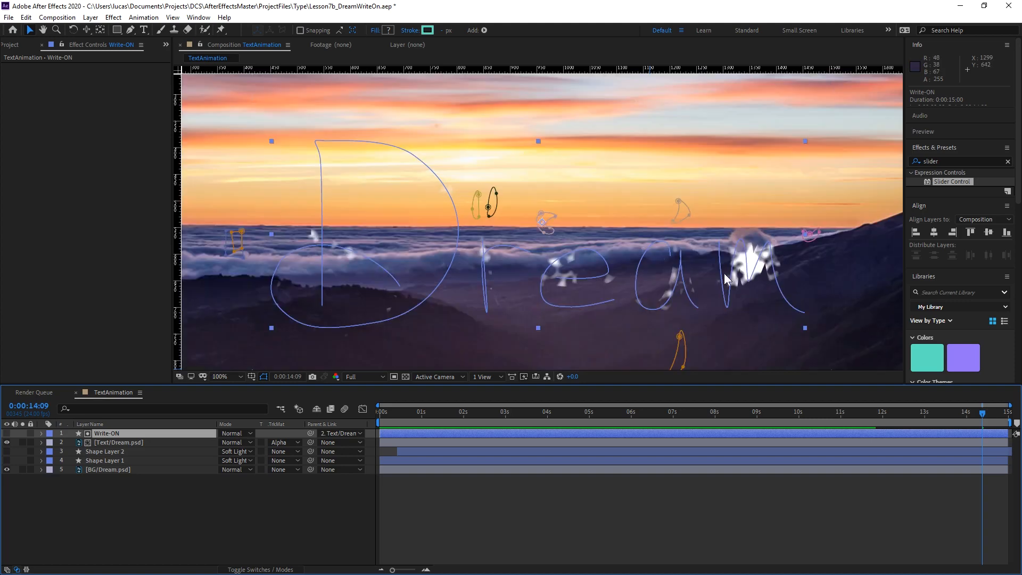
pyautogui.press('space')
pyautogui.moveTo(743, 278); pyautogui.dragTo(592, 229)
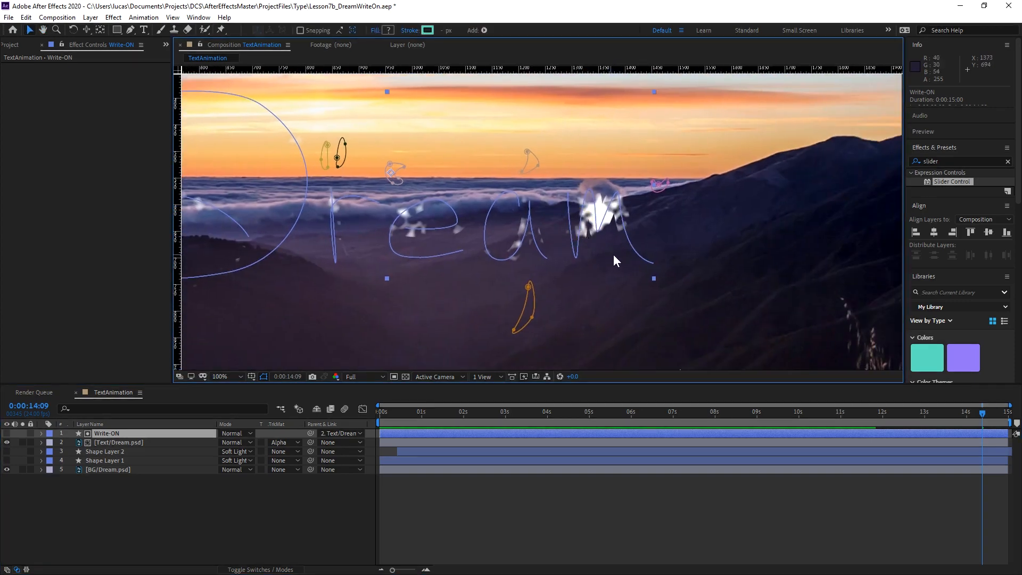
pyautogui.scroll(-1, 623, 258)
pyautogui.press('space')
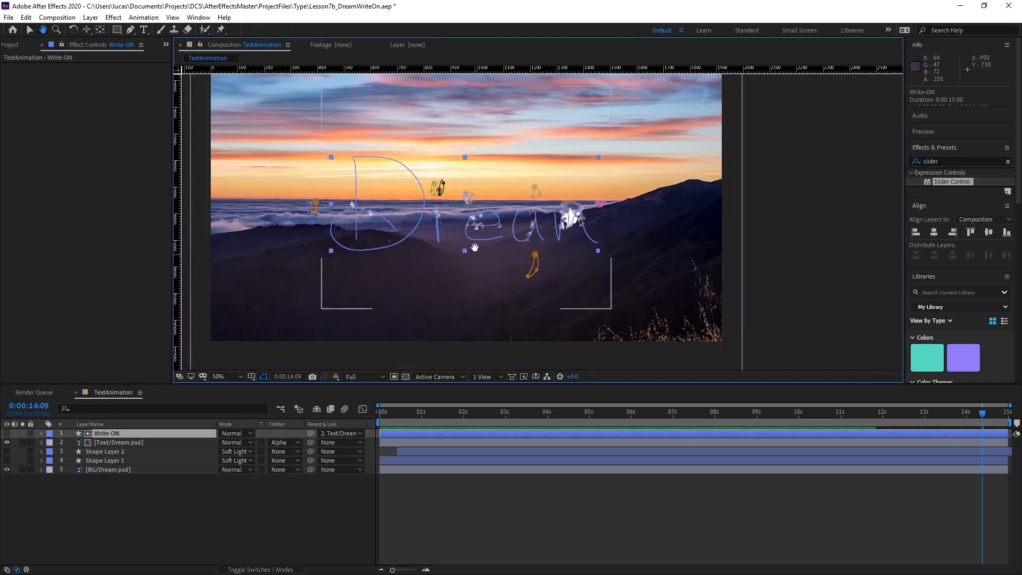
pyautogui.moveTo(498, 244); pyautogui.dragTo(527, 248)
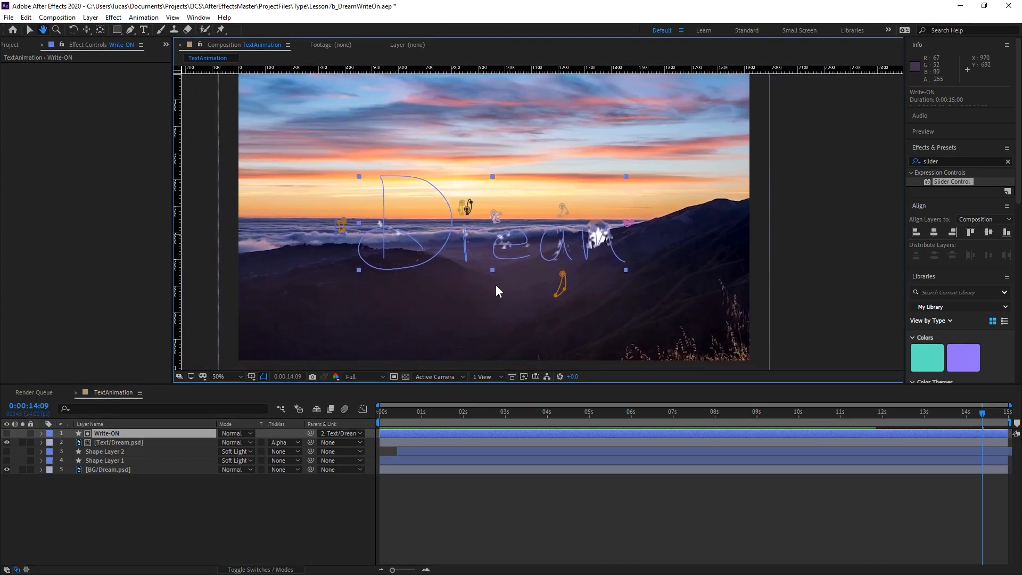
pyautogui.click(246, 494)
# Reveal the keyframes of Text/Dream.psd and apply Easy Ease to the Border keyframe at 0:00:11:19.
pyautogui.click(123, 442)
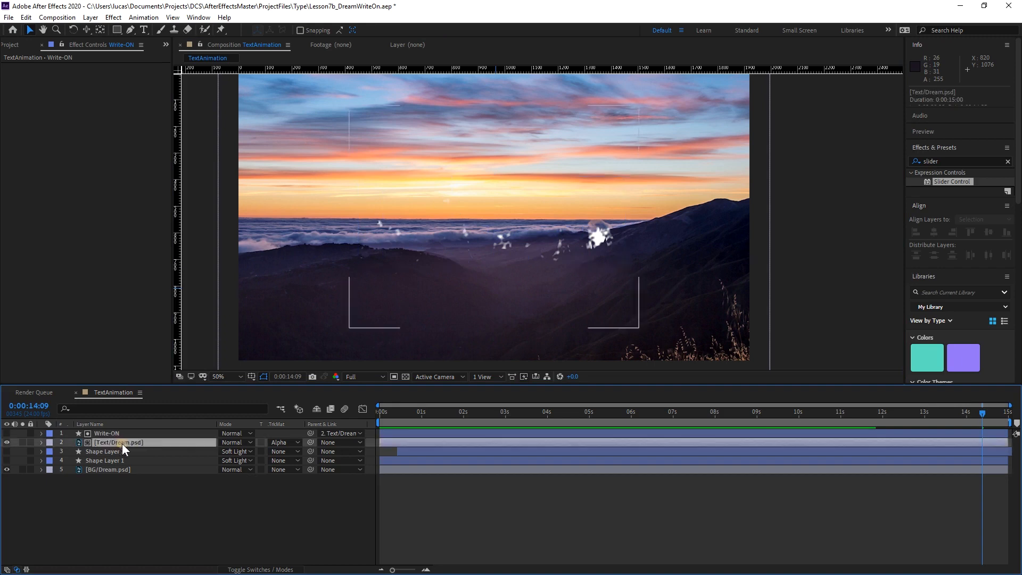
pyautogui.press('u')
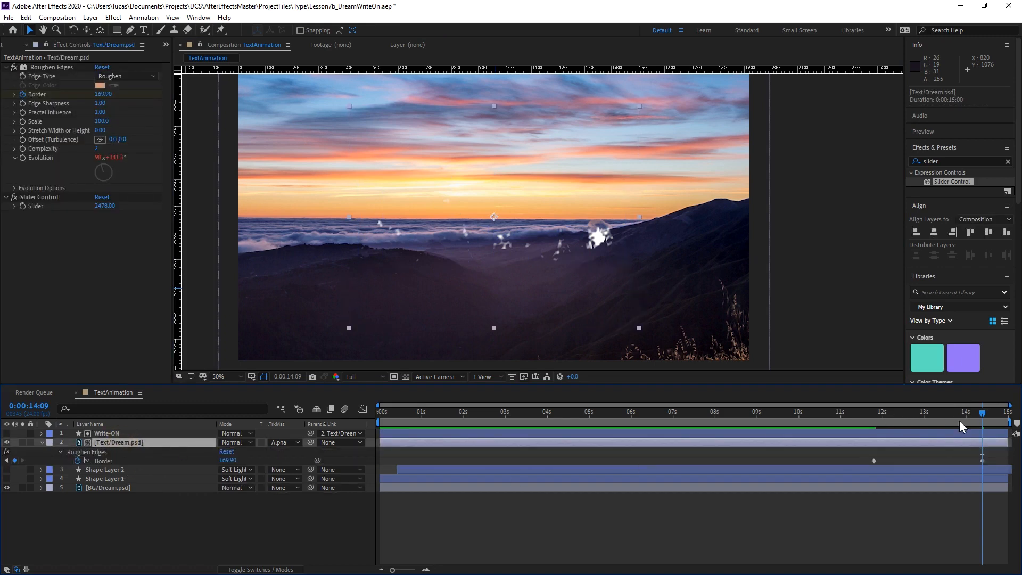
pyautogui.moveTo(863, 455); pyautogui.dragTo(990, 458)
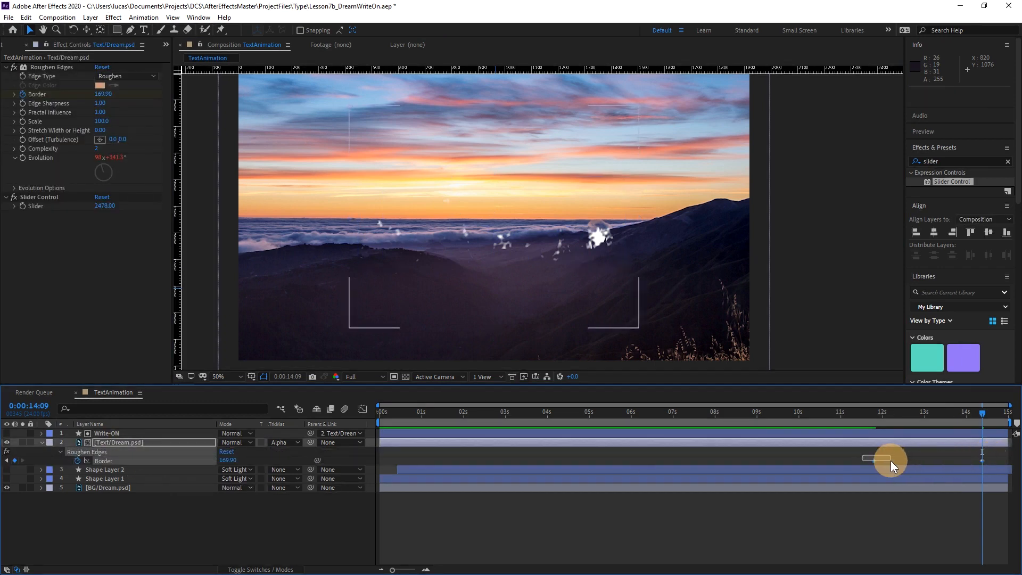
pyautogui.moveTo(890, 461); pyautogui.dragTo(880, 461)
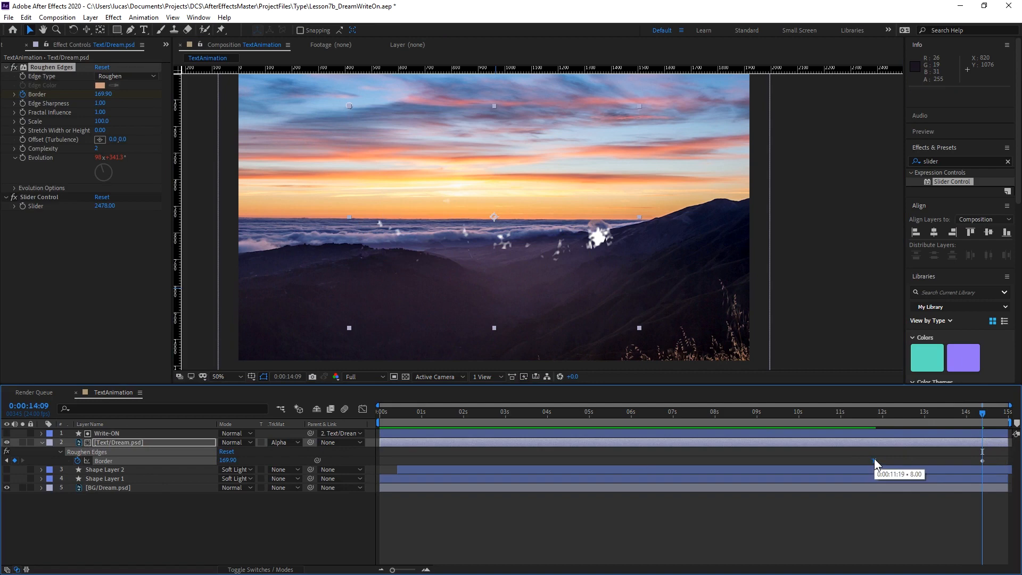
# Preview the text's dissolve from 0:00:11:14 and again from 0:00:11:19.
pyautogui.click(864, 410)
pyautogui.press('space')
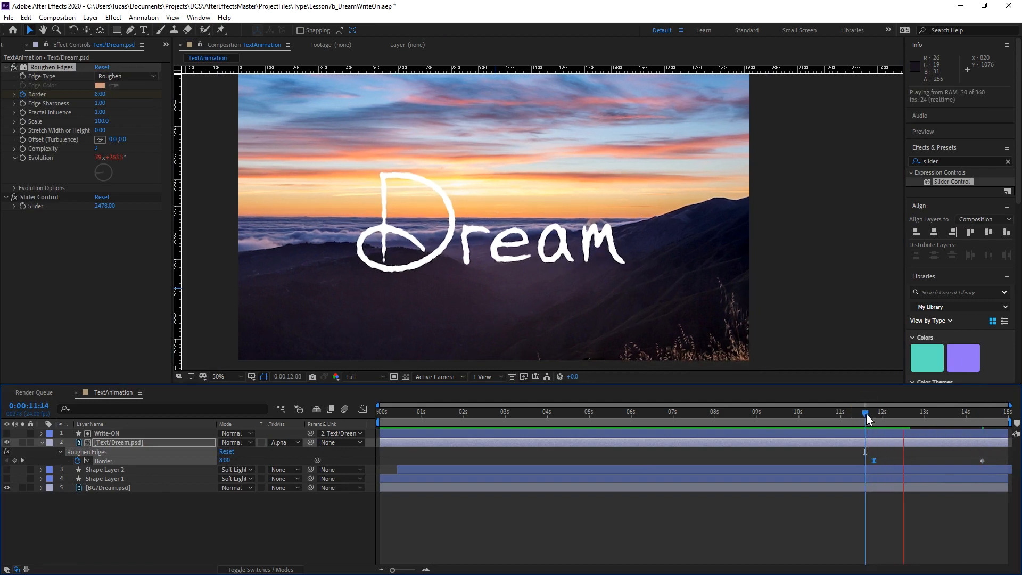
pyautogui.press('space')
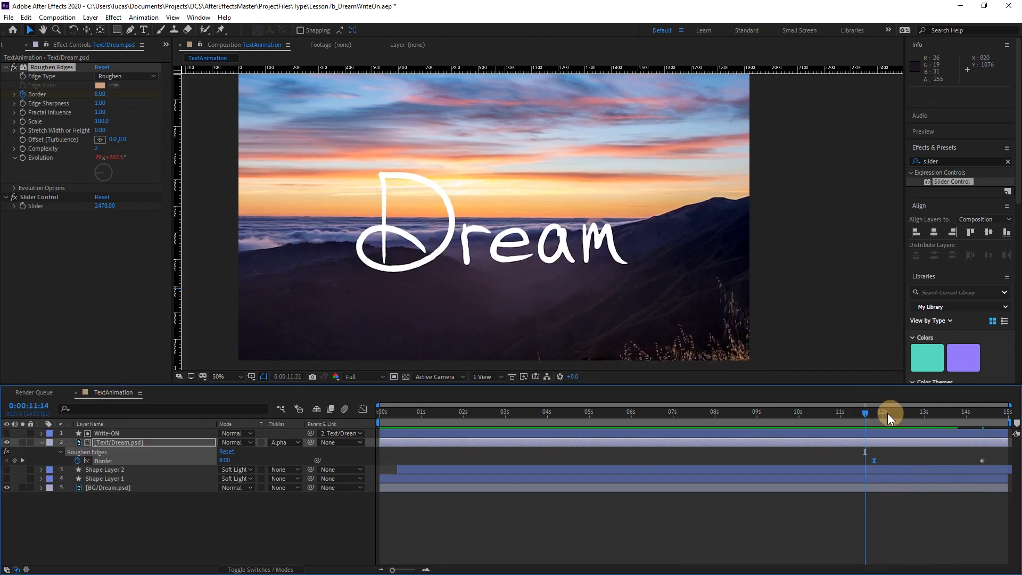
pyautogui.moveTo(886, 413); pyautogui.dragTo(875, 414)
pyautogui.press('space')
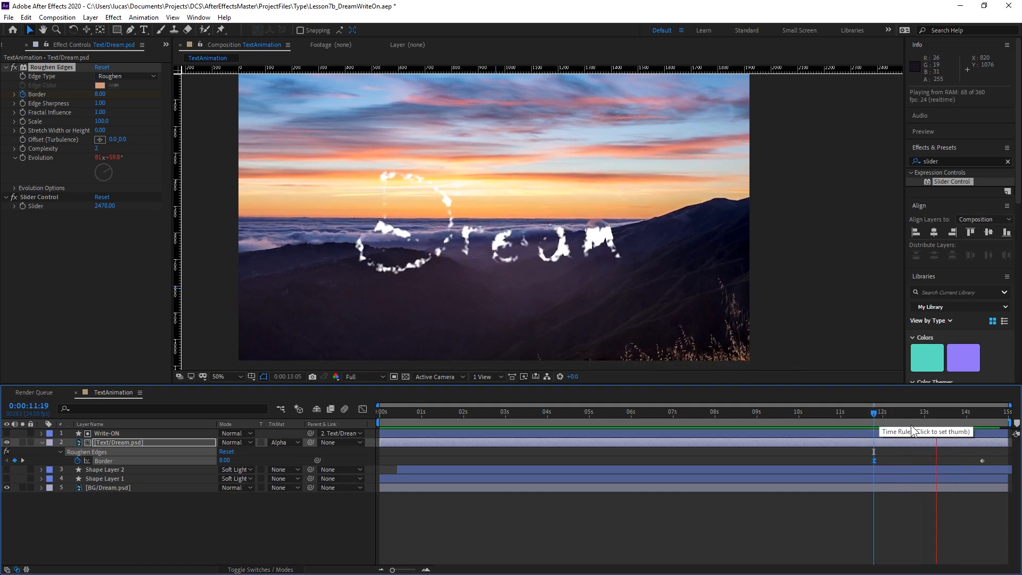
# Move the last Border keyframe closer to the composition's end, preview from 0:00:13:00, and scrub to 0:00:14:07.
pyautogui.moveTo(983, 461); pyautogui.dragTo(1001, 461)
pyautogui.press('space')
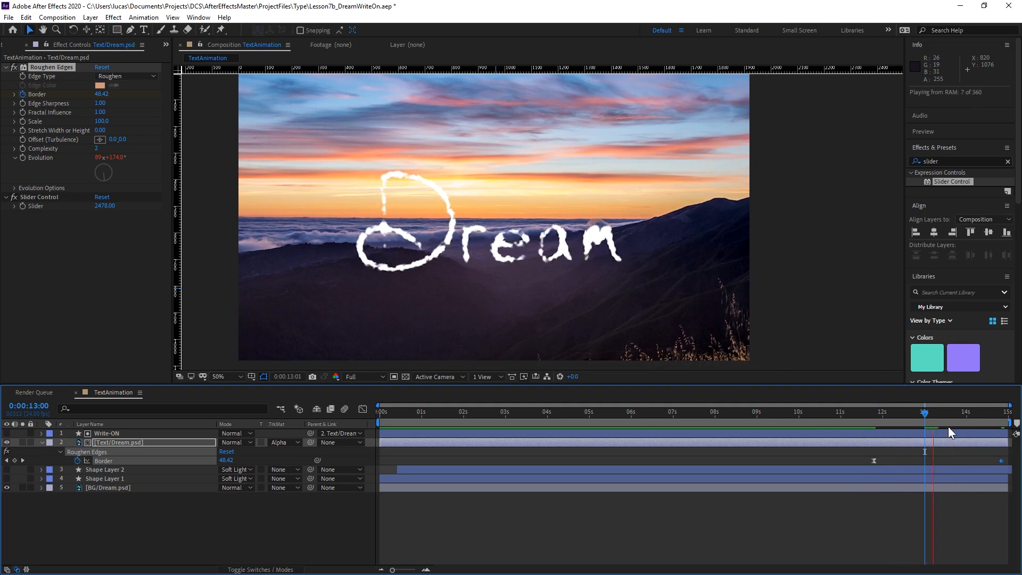
pyautogui.click(955, 413)
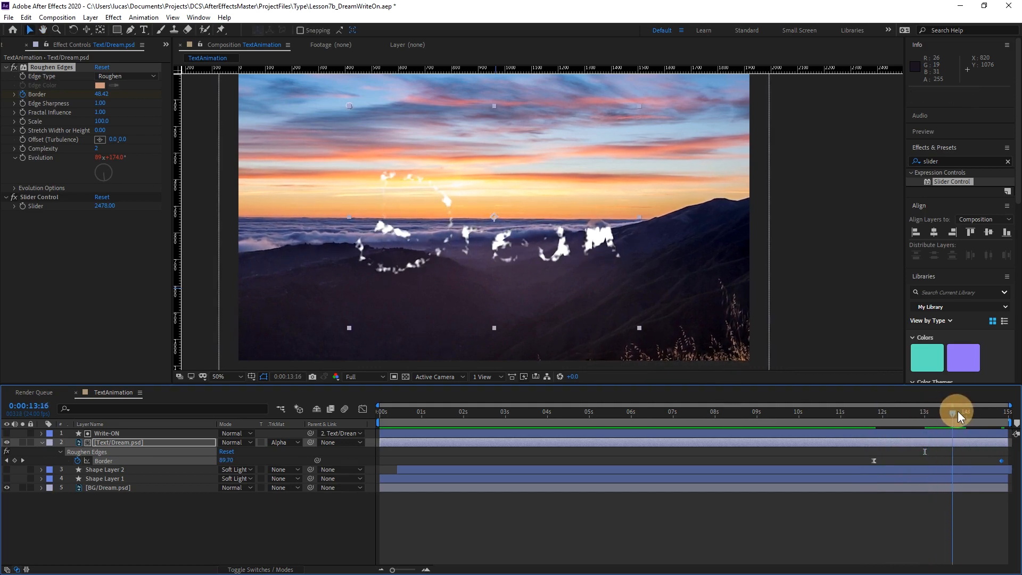
pyautogui.moveTo(956, 411); pyautogui.dragTo(978, 455)
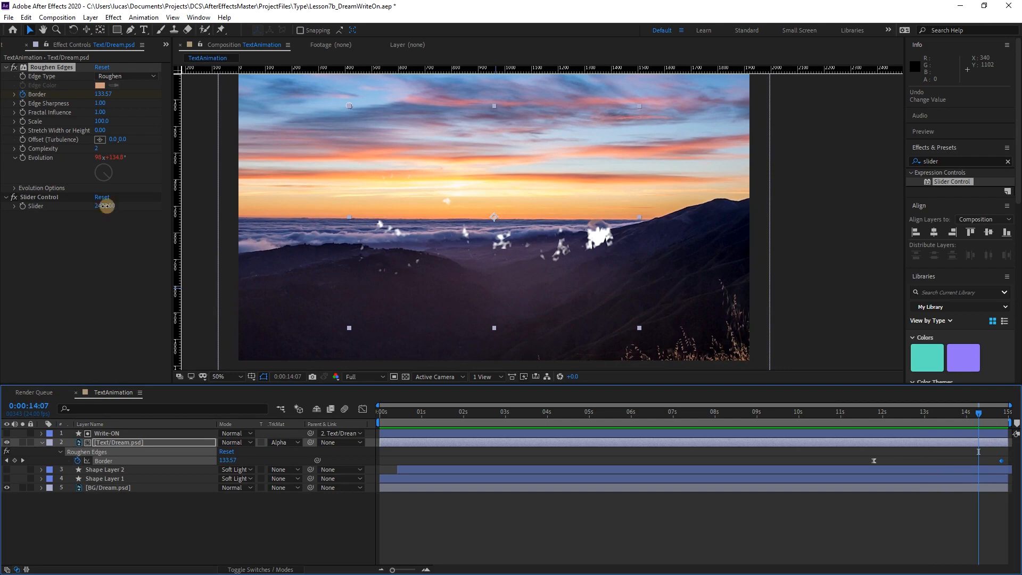
# Lower the Slider Control's Slider to 1721 and scrub back to 0:00:12:04 to check the dissolve.
pyautogui.moveTo(105, 206); pyautogui.dragTo(61, 215)
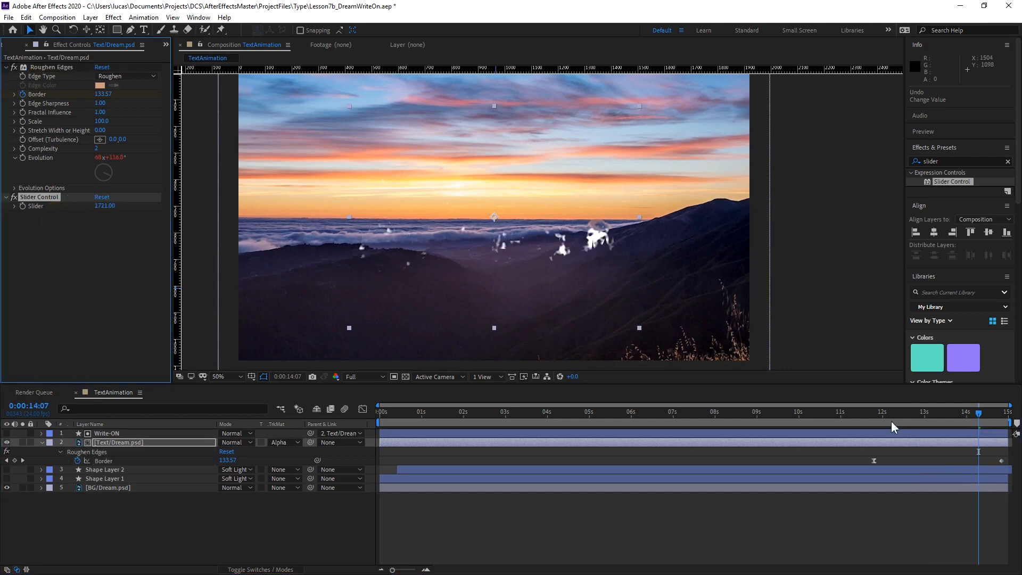
pyautogui.moveTo(968, 414); pyautogui.dragTo(886, 431)
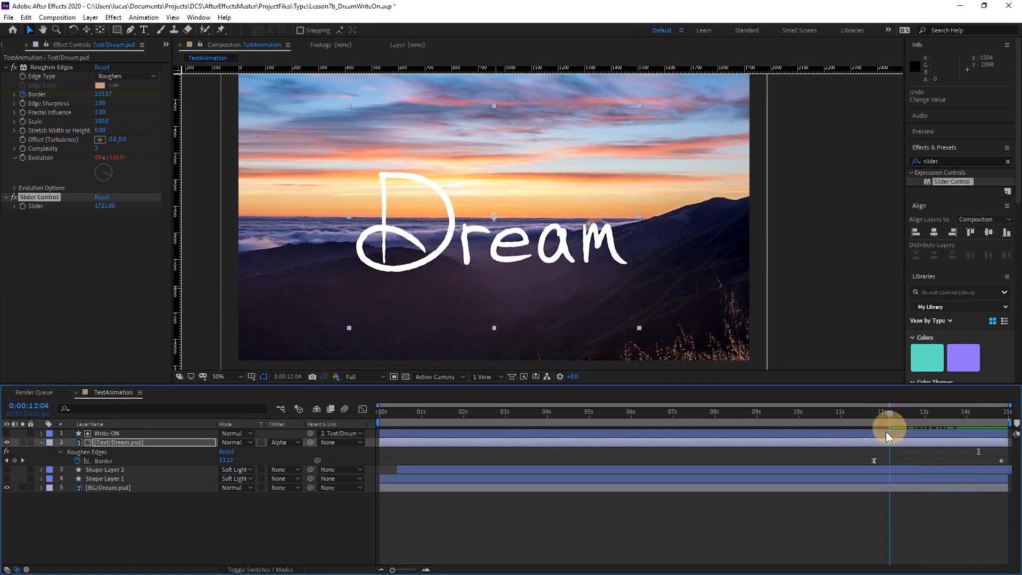
# Keyframe the Opacity of Text/Dream.psd at 100% and align that keyframe with the first Border keyframe at 0:00:11:19.
pyautogui.click(155, 443)
pyautogui.press('t')
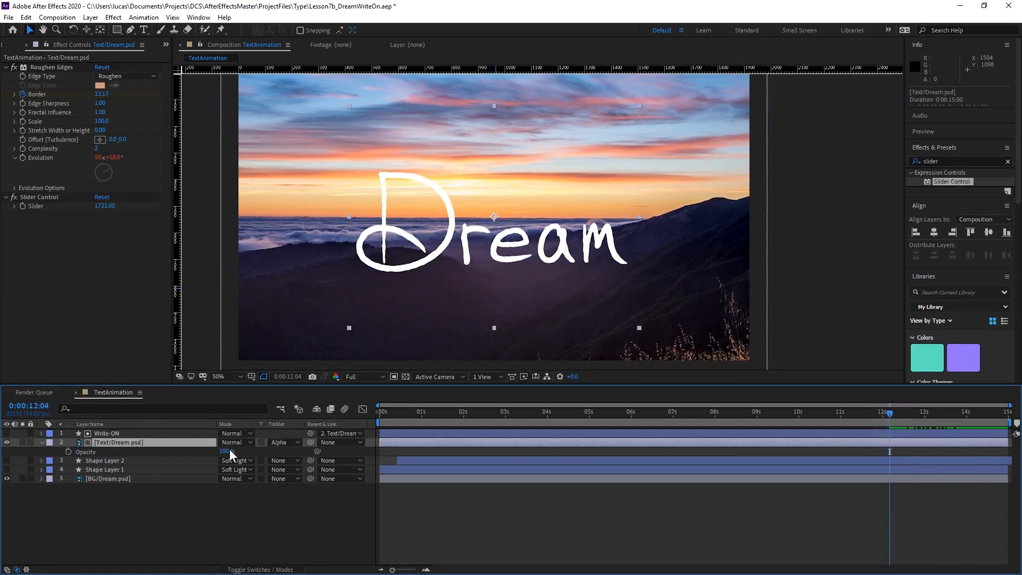
pyautogui.click(69, 452)
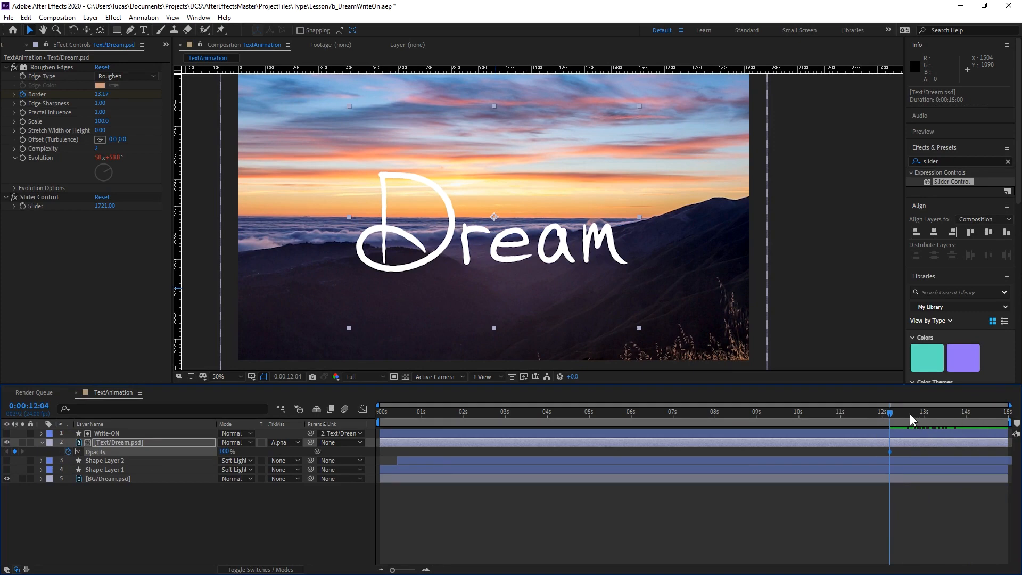
pyautogui.moveTo(909, 414); pyautogui.dragTo(963, 413)
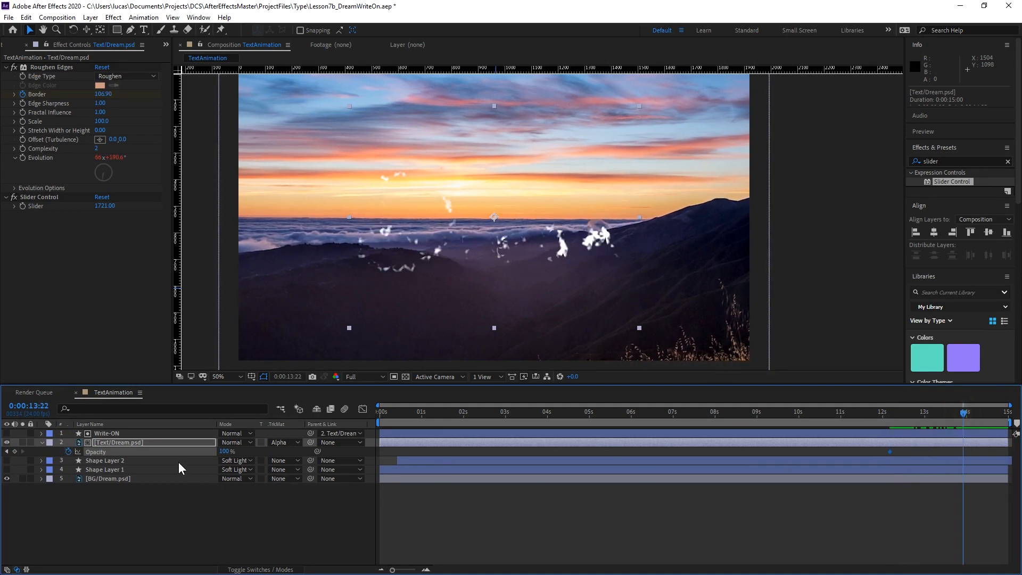
pyautogui.press('u')
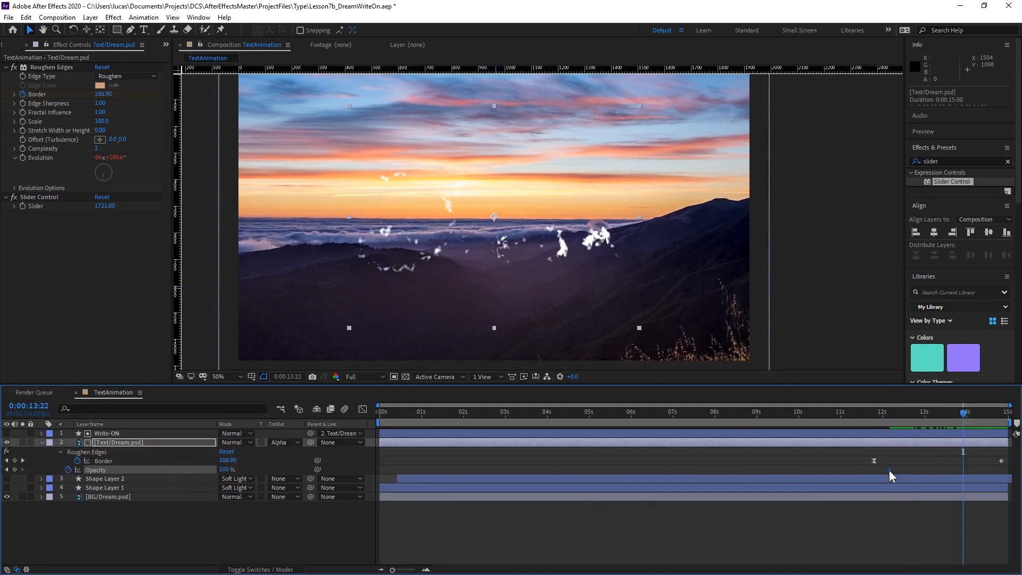
pyautogui.moveTo(889, 470); pyautogui.dragTo(874, 471)
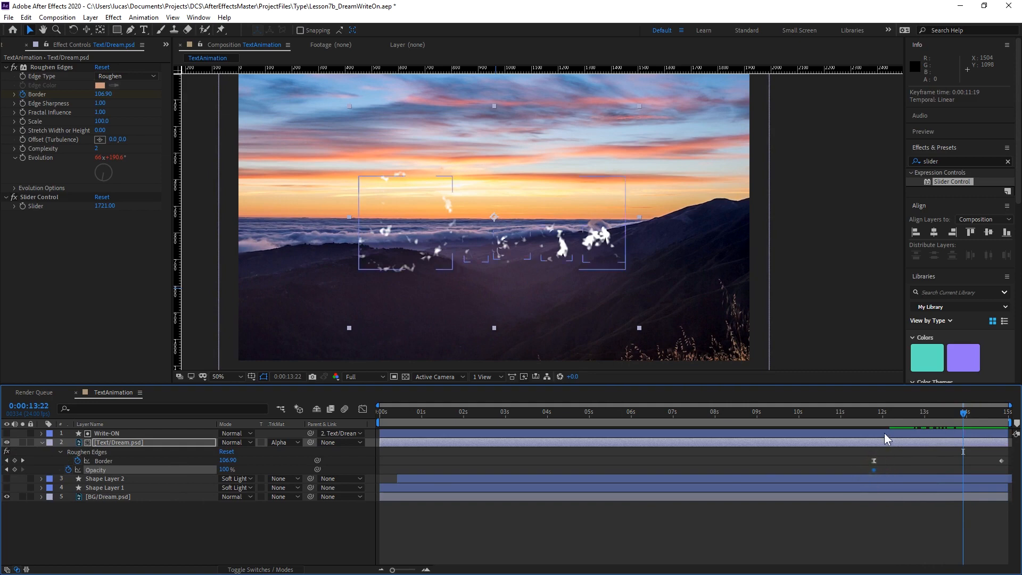
# Fade the text's Opacity to 0% at 0:00:14:11, easing the keyframe at 0:00:11:19, and preview from 0:00:11:18.
pyautogui.click(983, 410)
pyautogui.moveTo(982, 410); pyautogui.dragTo(986, 410)
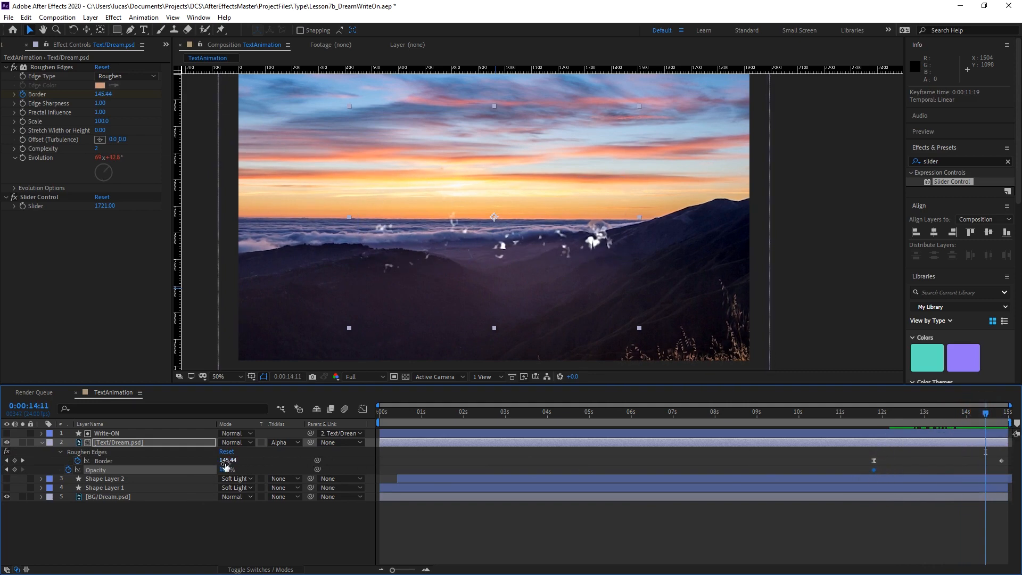
pyautogui.moveTo(224, 471); pyautogui.dragTo(149, 481)
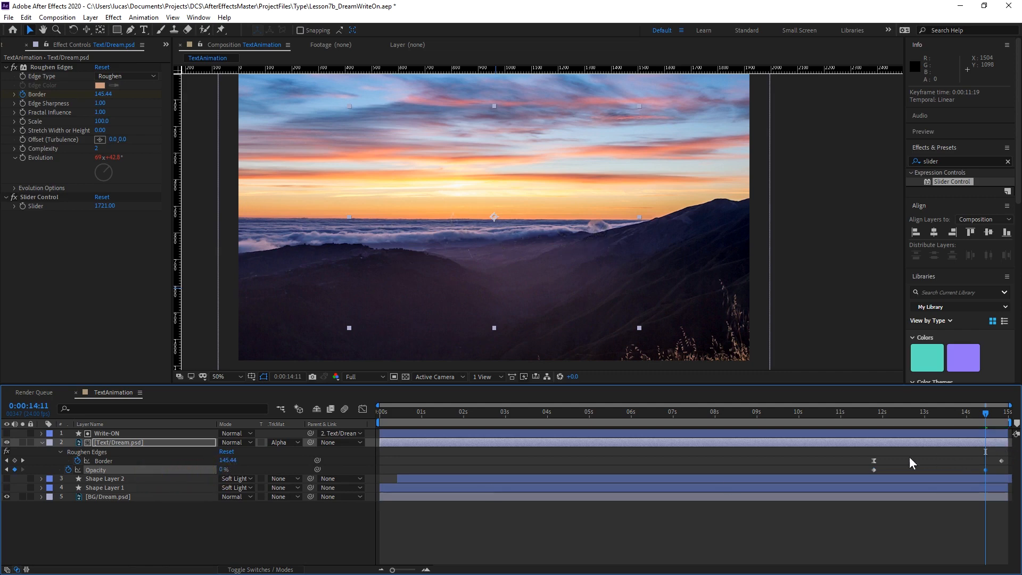
pyautogui.click(873, 469)
pyautogui.click(872, 413)
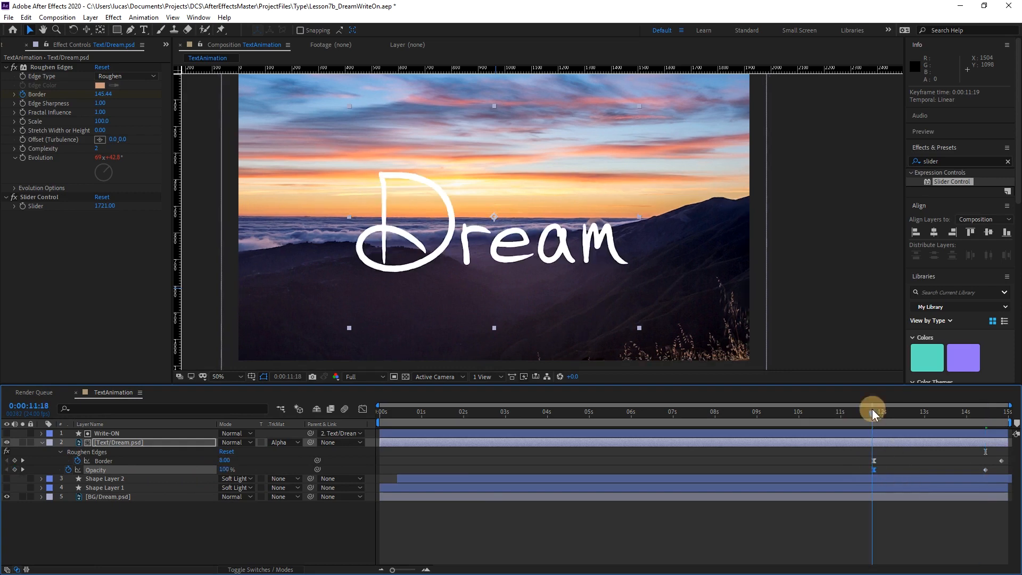
pyautogui.press('space')
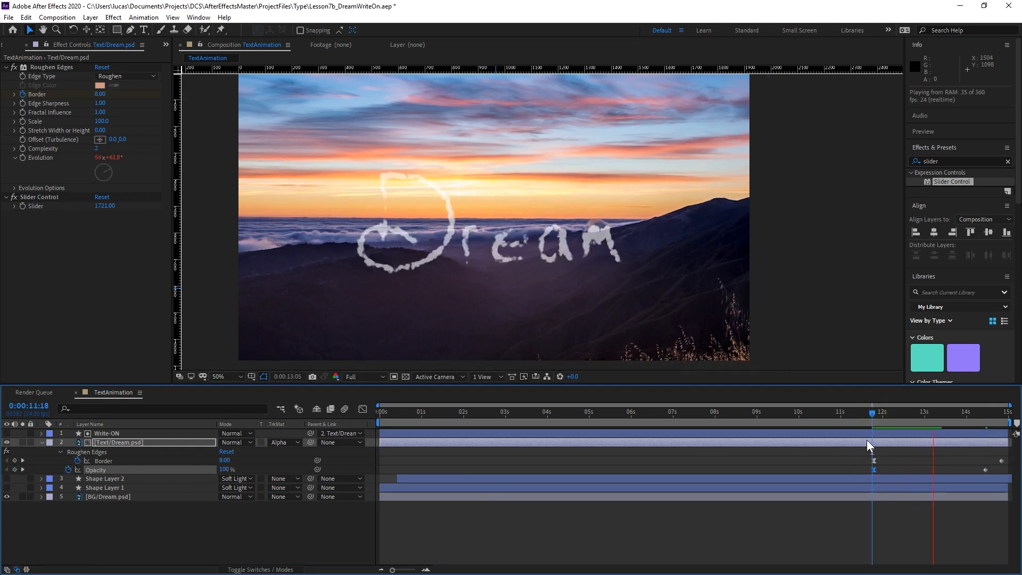
# Animate the Position of Text/Dream.psd upward from 0:00:11:19 to 960, 164 at 0:00:14:22, and scrub back to 0:00:12:08.
pyautogui.click(874, 414)
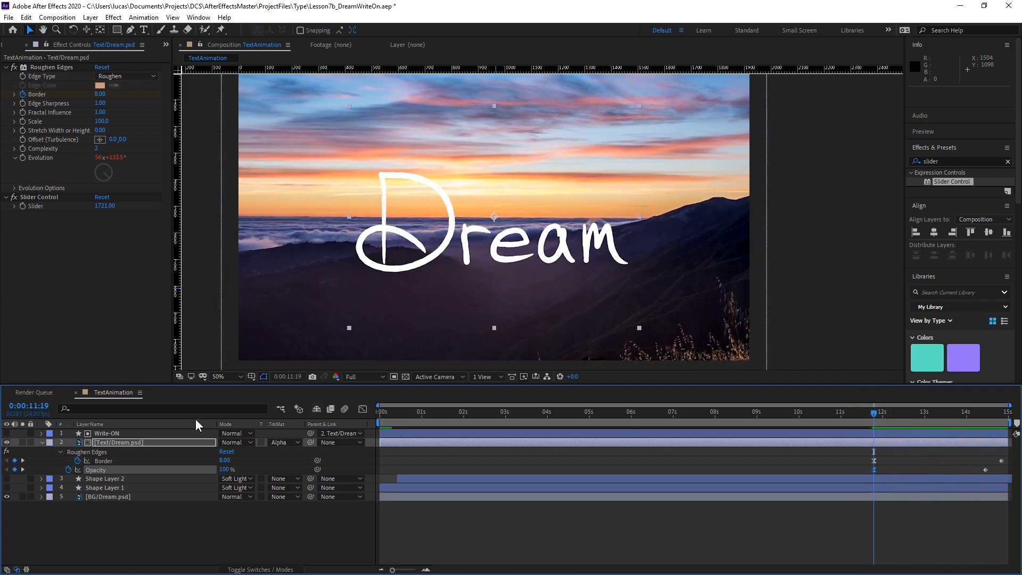
pyautogui.click(142, 442)
pyautogui.press('p')
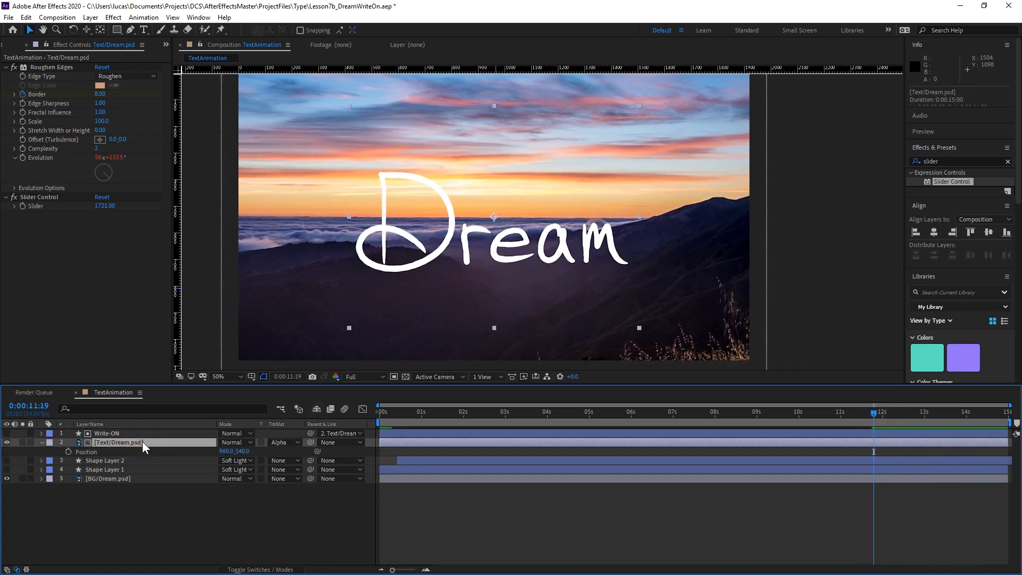
pyautogui.click(67, 451)
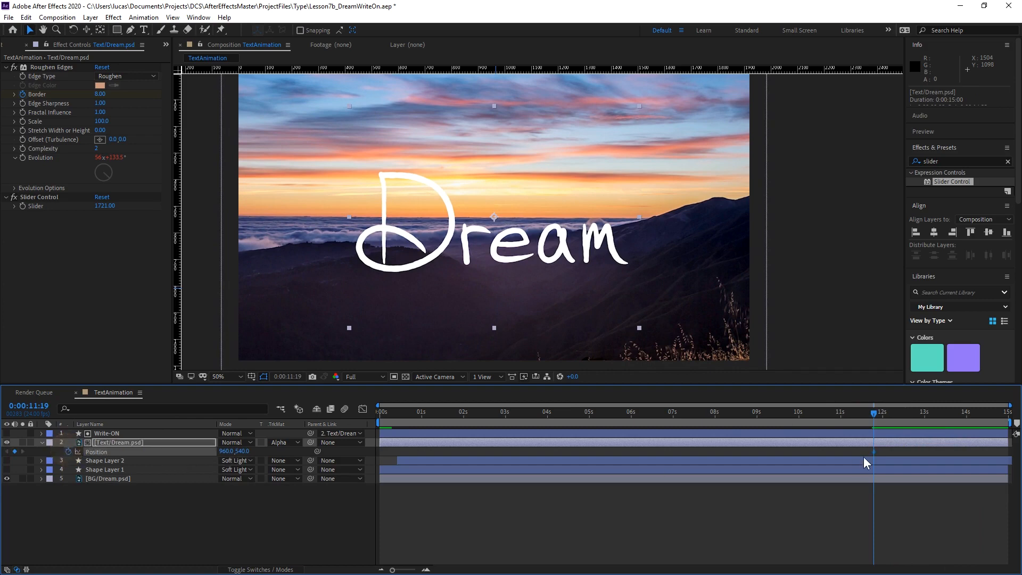
pyautogui.moveTo(888, 407); pyautogui.dragTo(957, 414)
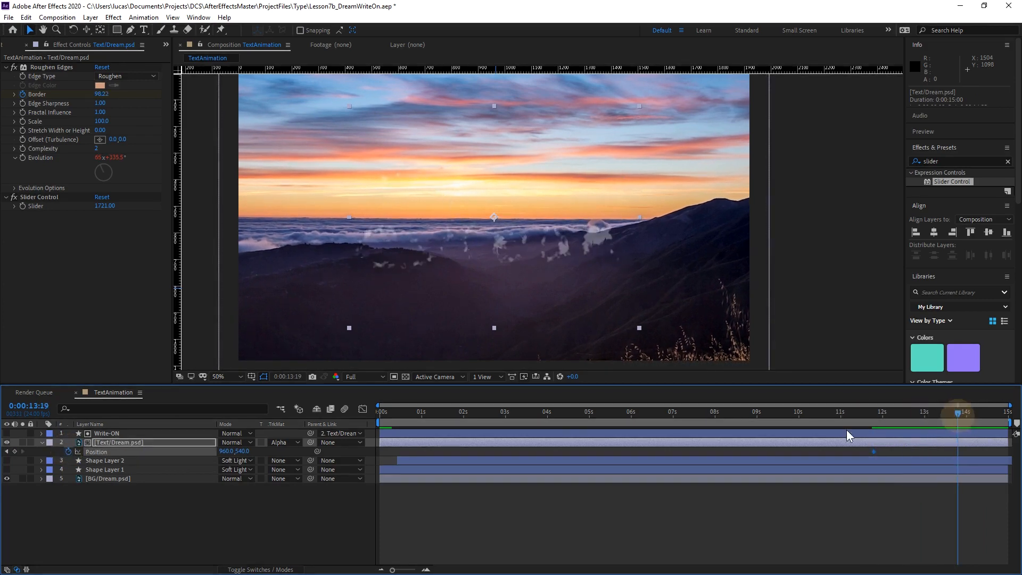
pyautogui.moveTo(249, 453); pyautogui.dragTo(1004, 452)
pyautogui.moveTo(952, 415); pyautogui.dragTo(897, 418)
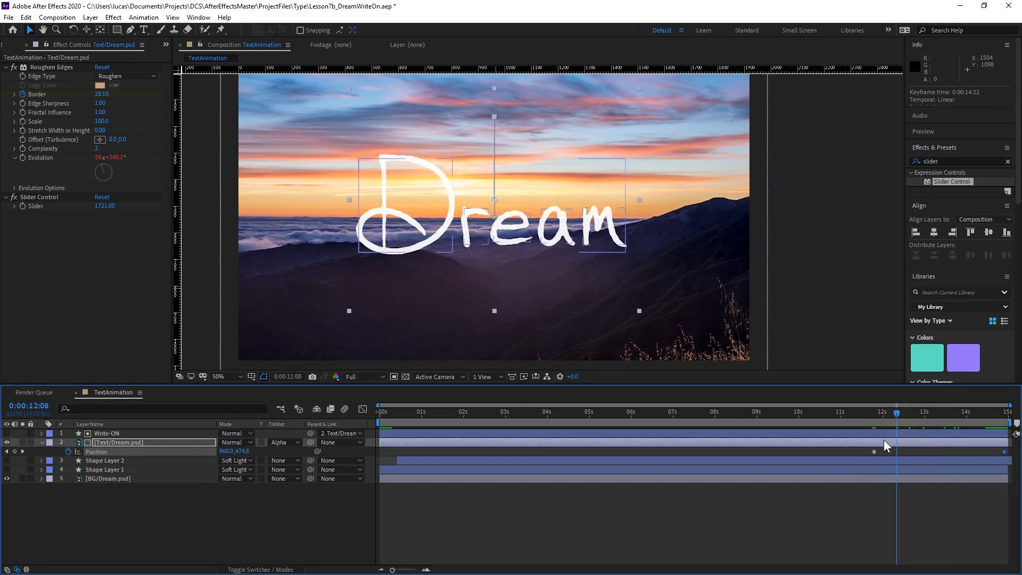
# Apply Easy Ease to the first Position keyframe and set its incoming and outgoing velocity influence to 66%.
pyautogui.click(873, 452)
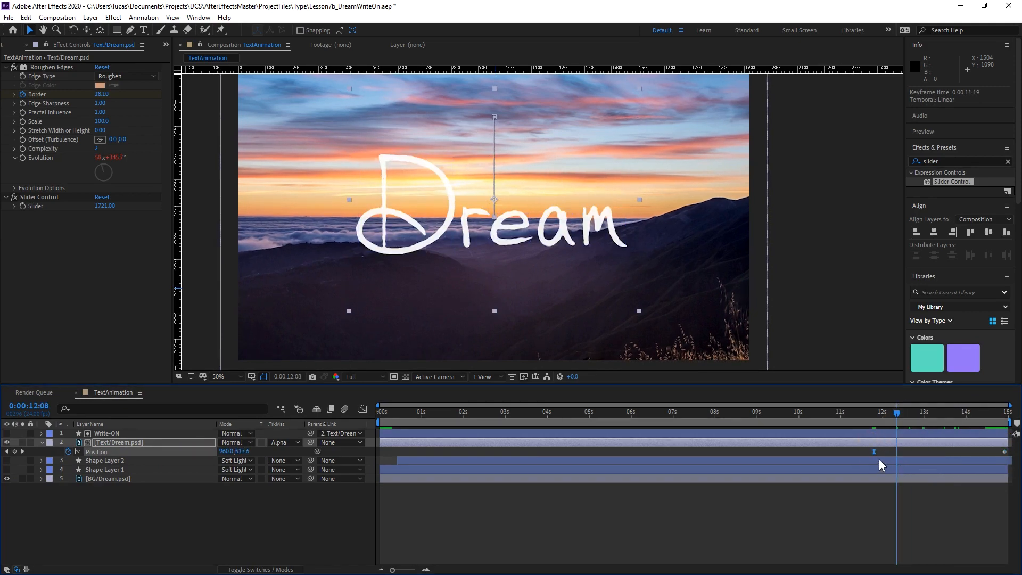
pyautogui.rightClick(875, 452)
pyautogui.click(903, 432)
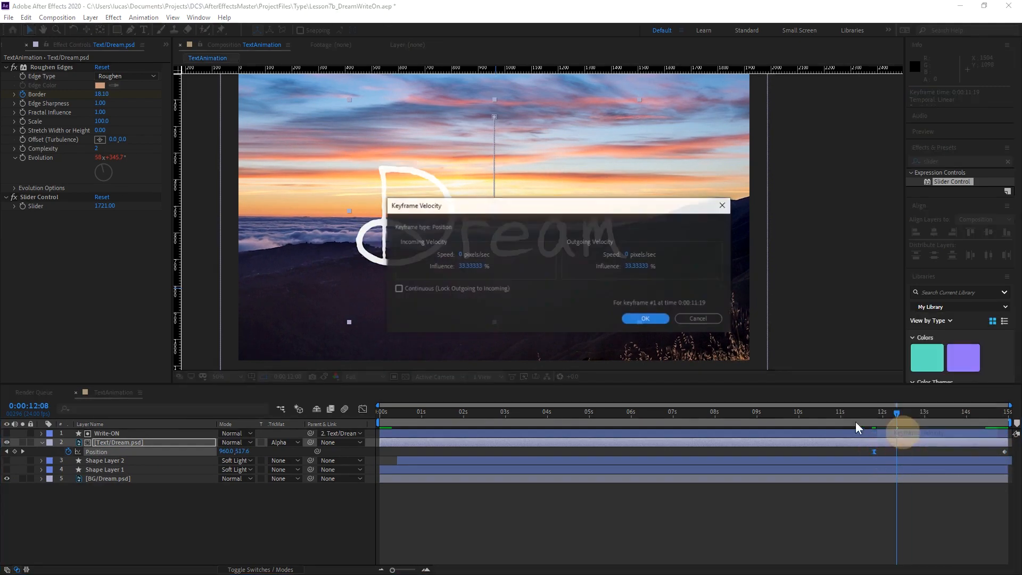
pyautogui.click(469, 266)
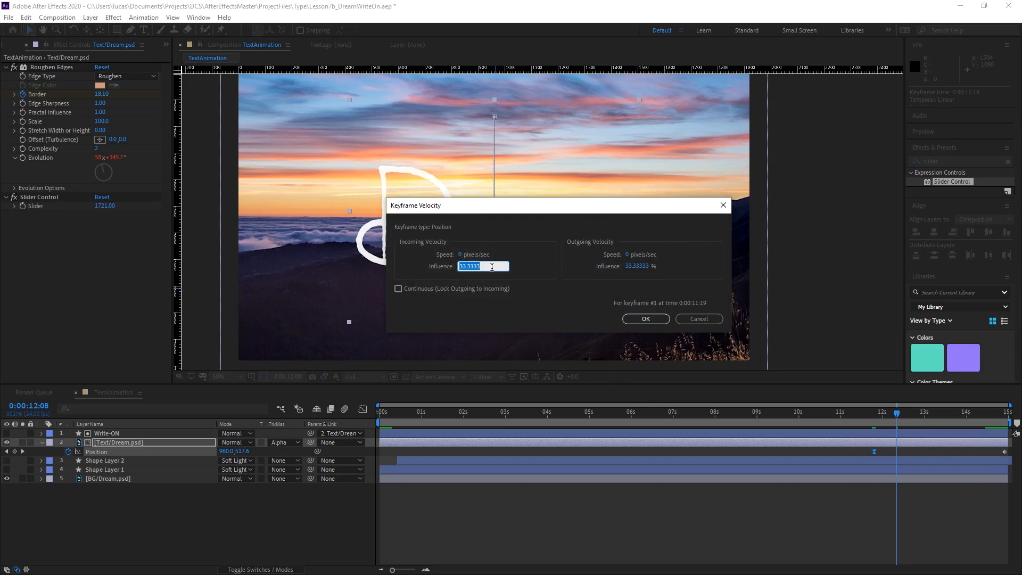
pyautogui.click(638, 267)
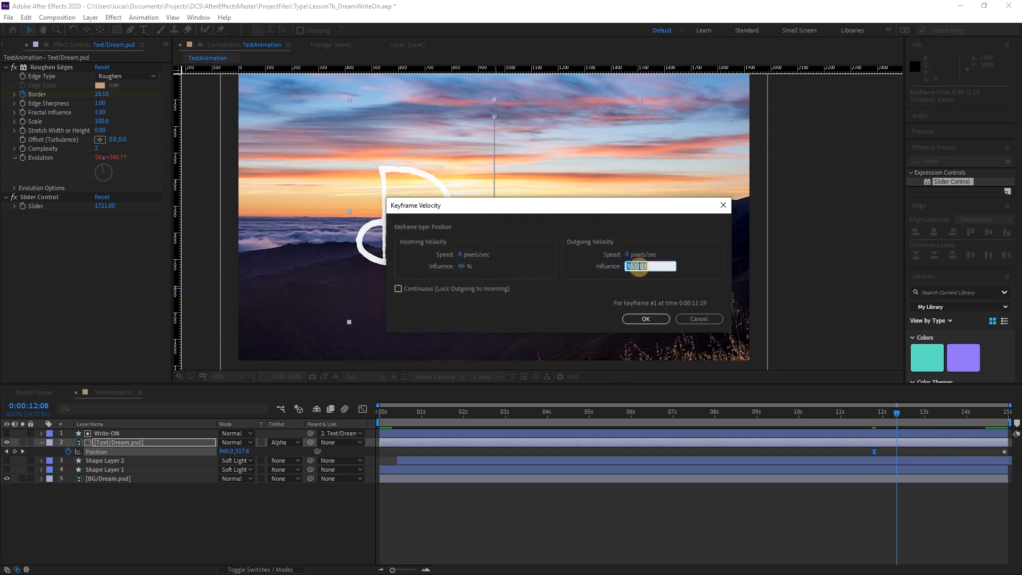
pyautogui.click(646, 318)
# Preview the rising text from 0:00:09:02 and inspect the Position curves in the Graph Editor.
pyautogui.moveTo(882, 416); pyautogui.dragTo(760, 423)
pyautogui.press('space')
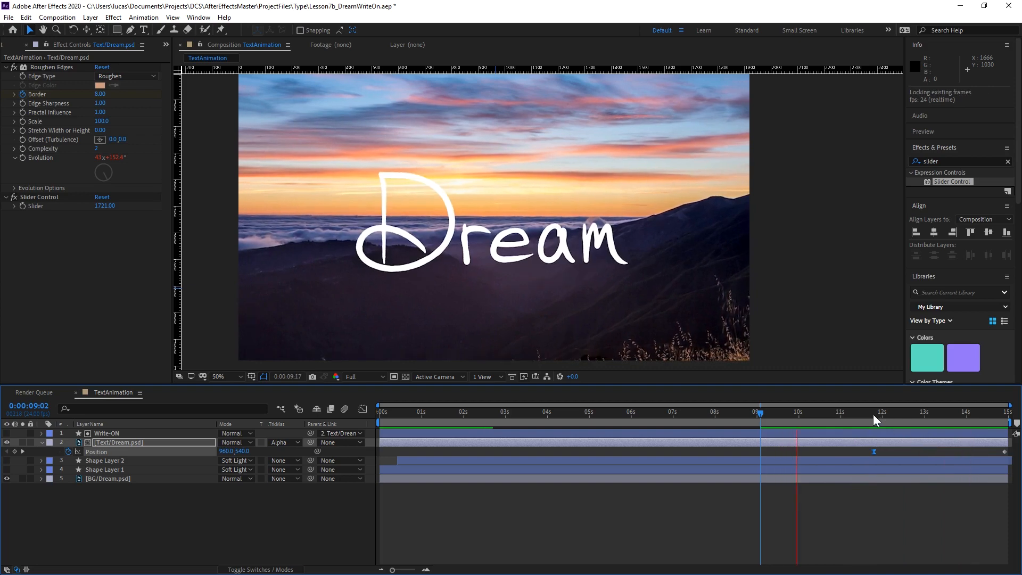
pyautogui.press('space')
pyautogui.click(363, 409)
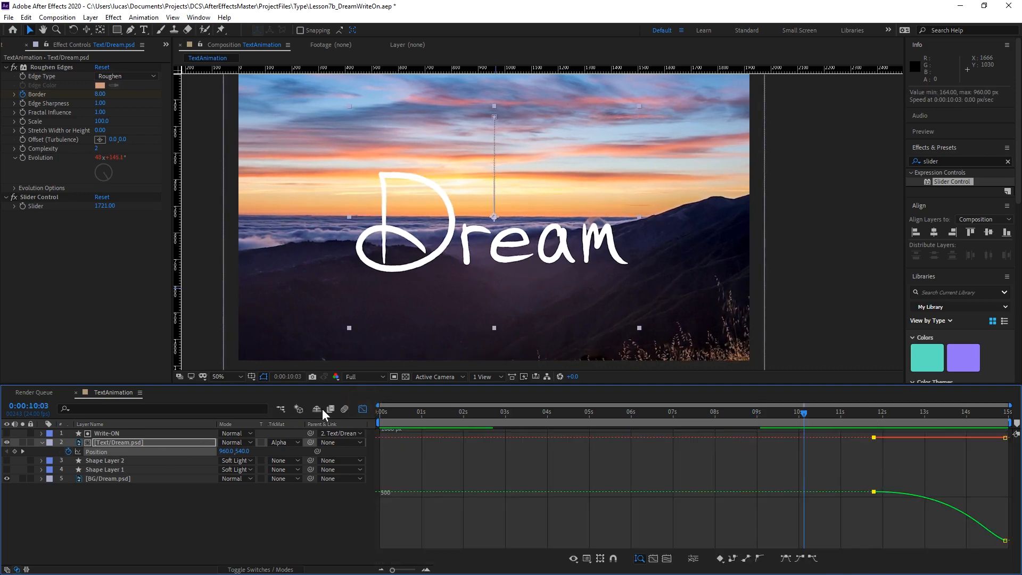
pyautogui.click(362, 408)
# Set the first Position keyframe's incoming and outgoing velocity influence to 80% and preview from 0:00:10:03.
pyautogui.rightClick(873, 451)
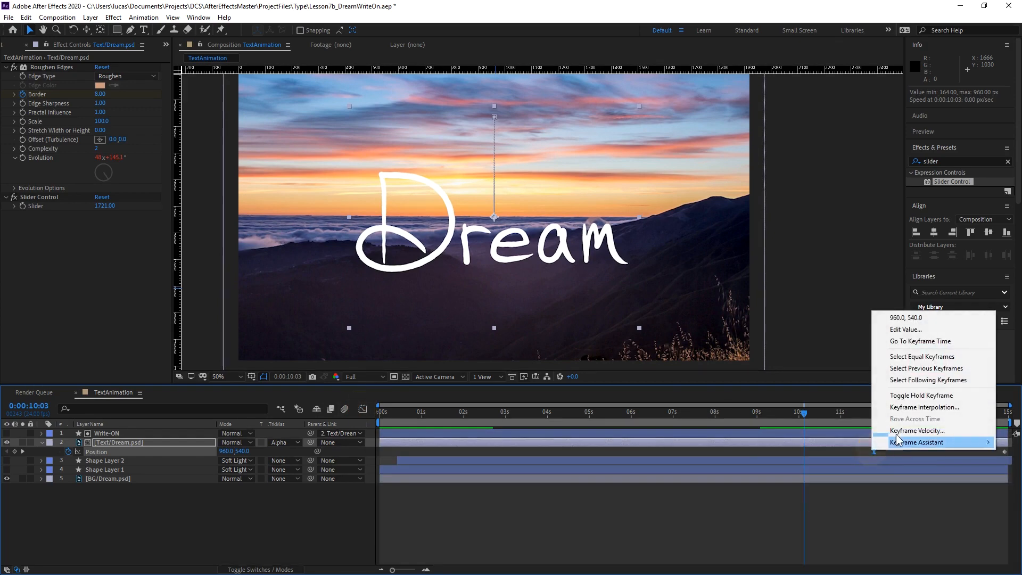
pyautogui.click(901, 428)
pyautogui.click(461, 266)
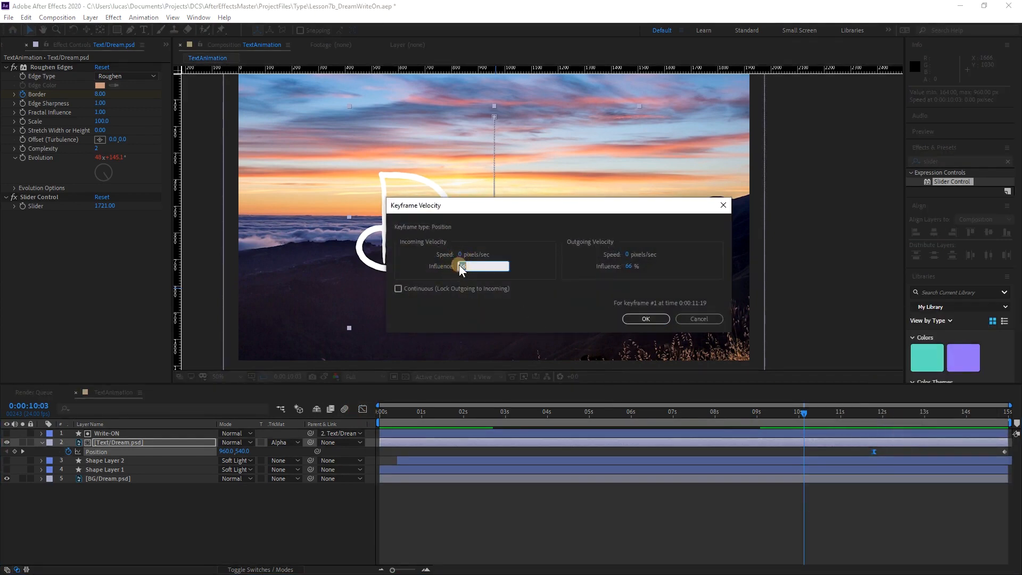
pyautogui.click(631, 266)
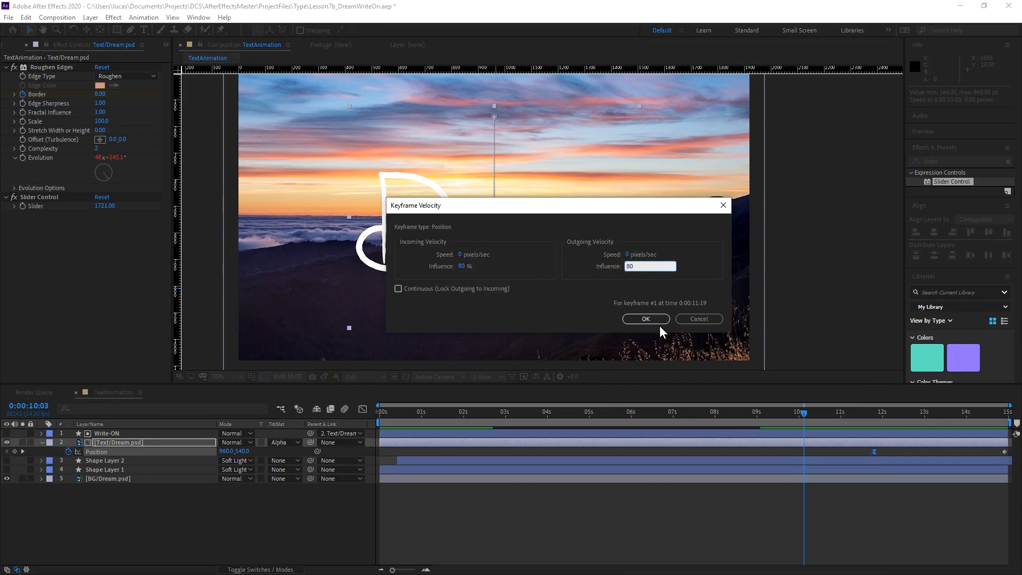
pyautogui.write('80')
pyautogui.click(660, 320)
pyautogui.press('space')
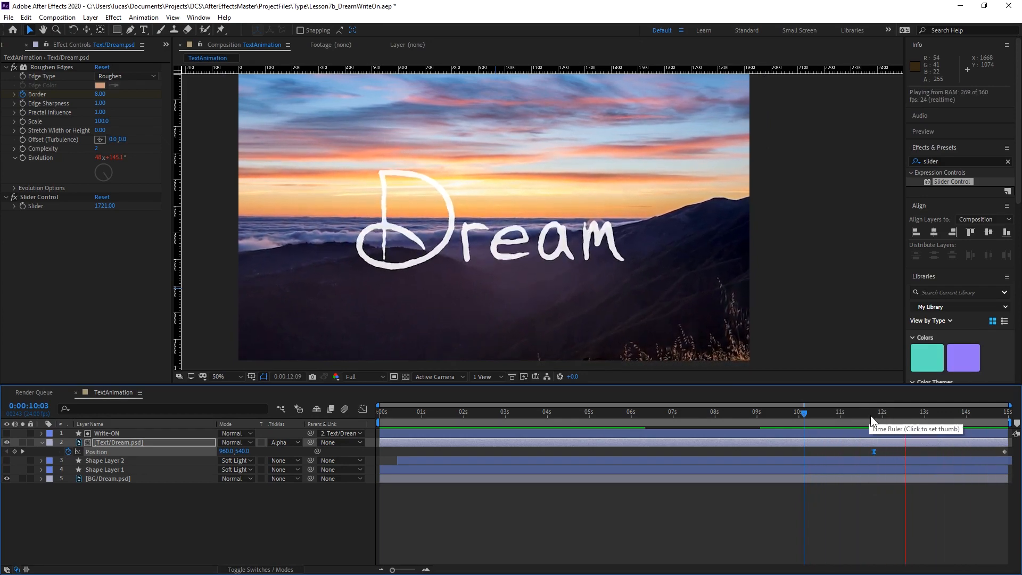
# Try a Turbulent Displace effect with a Size of 516 on Text/Dream.psd, and delete the effect.
pyautogui.click(973, 147)
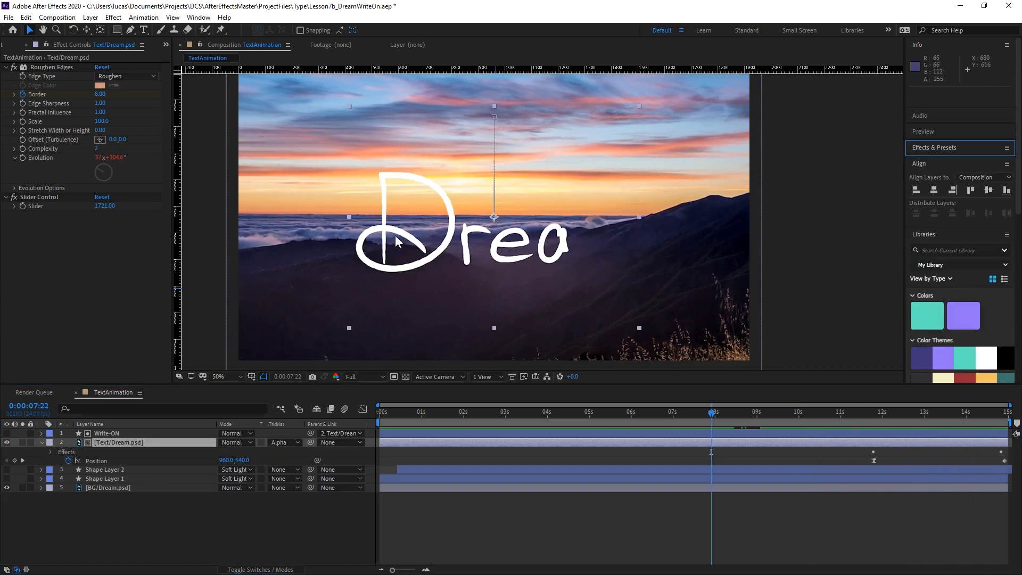
pyautogui.rightClick(84, 253)
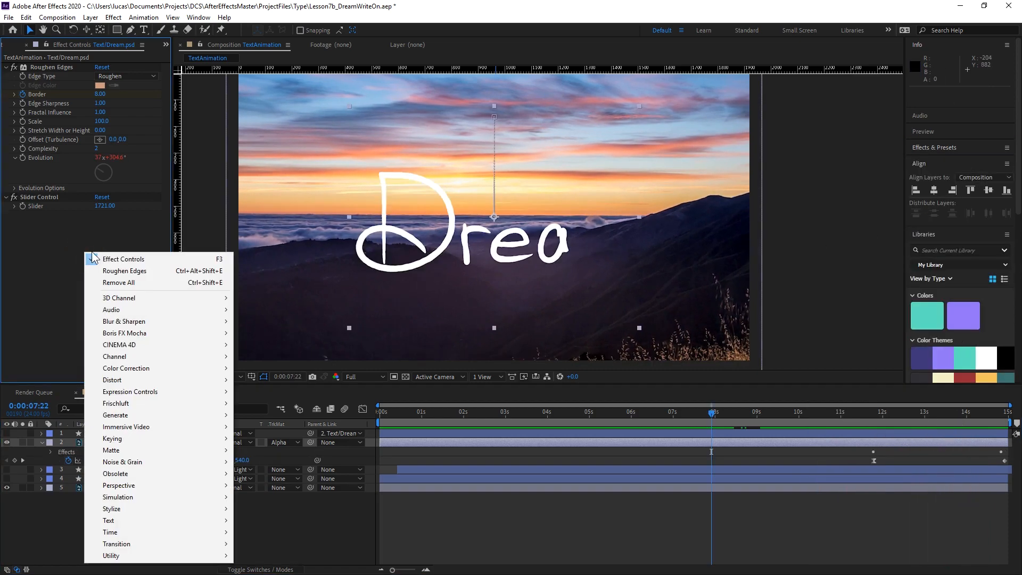
pyautogui.moveTo(145, 379)
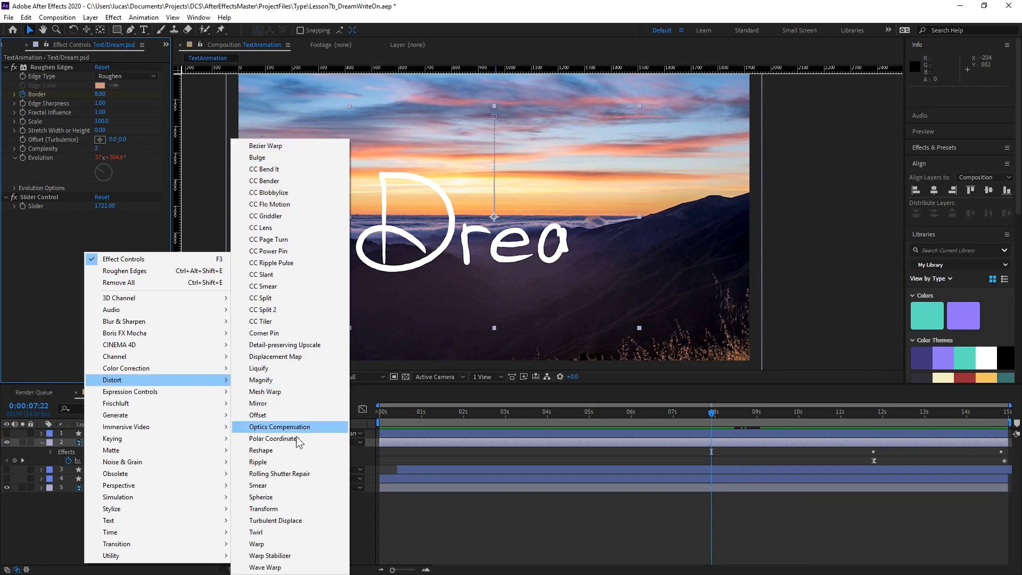
pyautogui.click(294, 521)
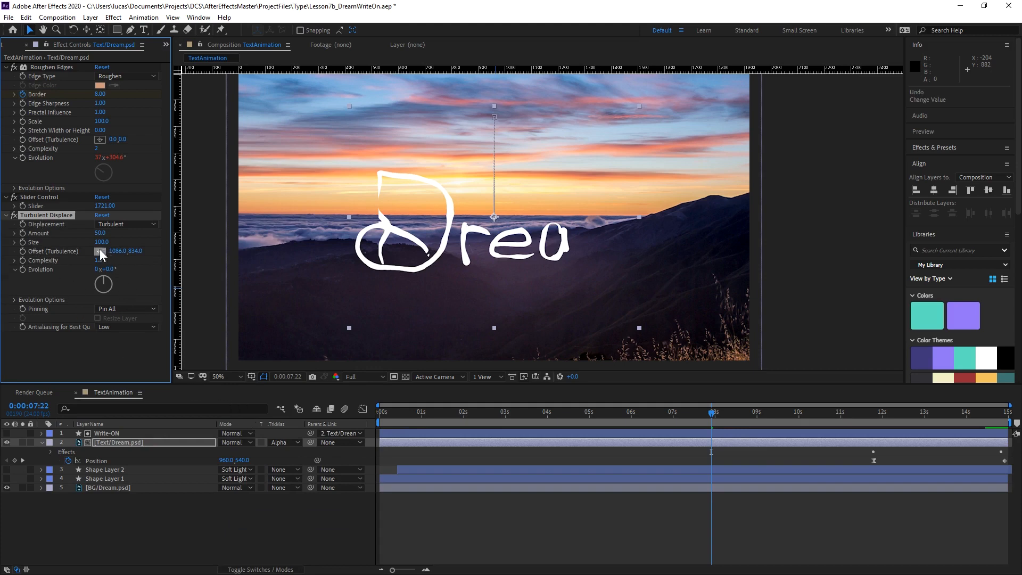
pyautogui.moveTo(101, 242); pyautogui.dragTo(319, 229)
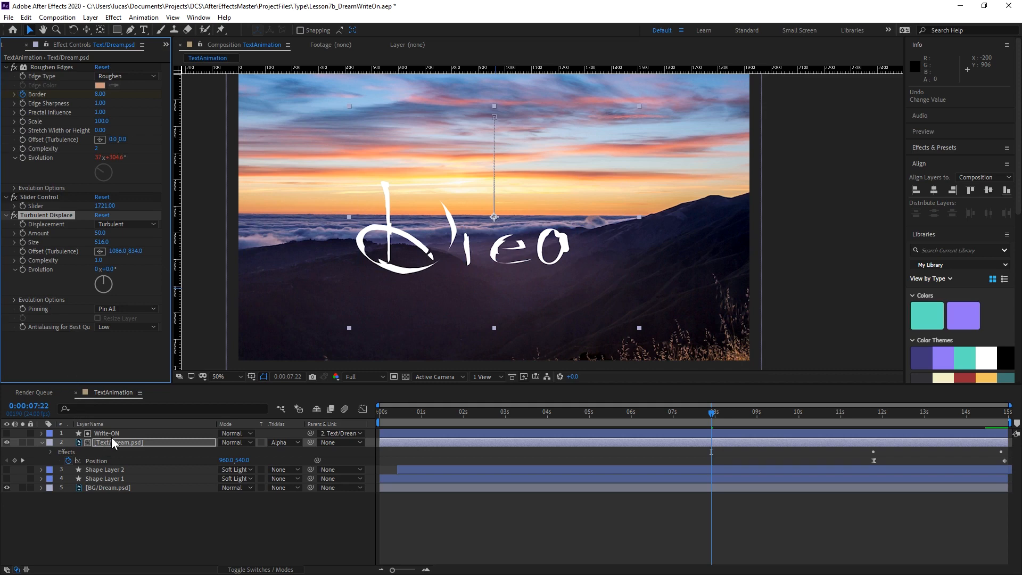
pyautogui.press('Delete')
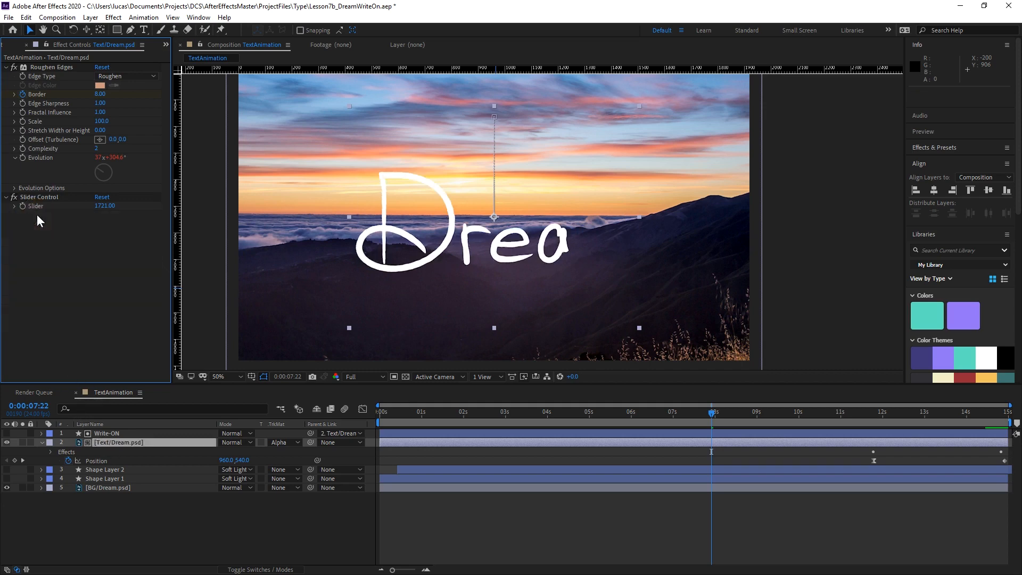
# Pre-compose the Write-ON and Text/Dream.psd layers into a composition named DreamFade, moving all attributes into it.
pyautogui.click(104, 434)
pyautogui.keyDown('shift'); pyautogui.click(107, 441); pyautogui.keyUp('shift')
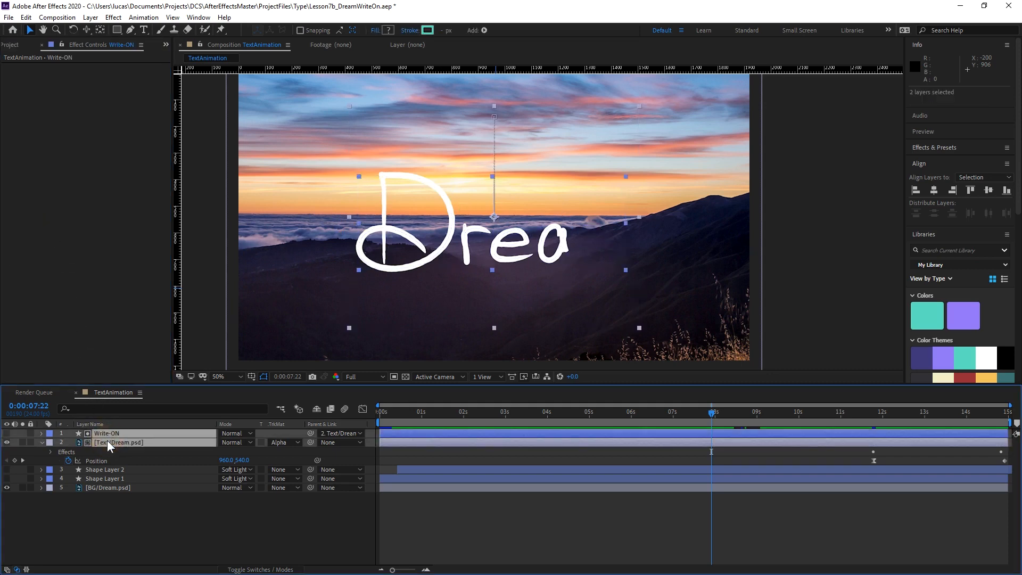
pyautogui.rightClick(108, 441)
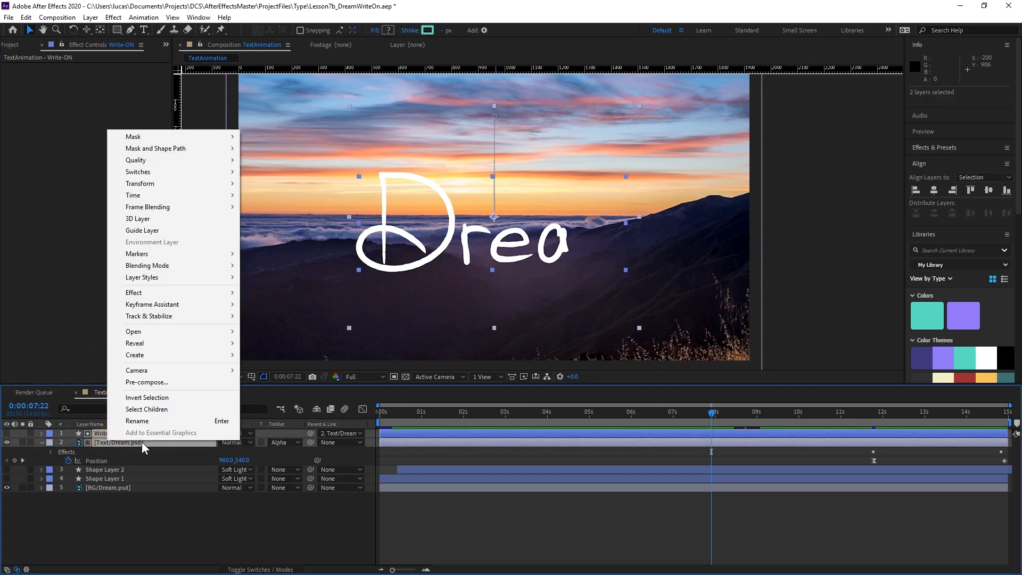
pyautogui.click(170, 382)
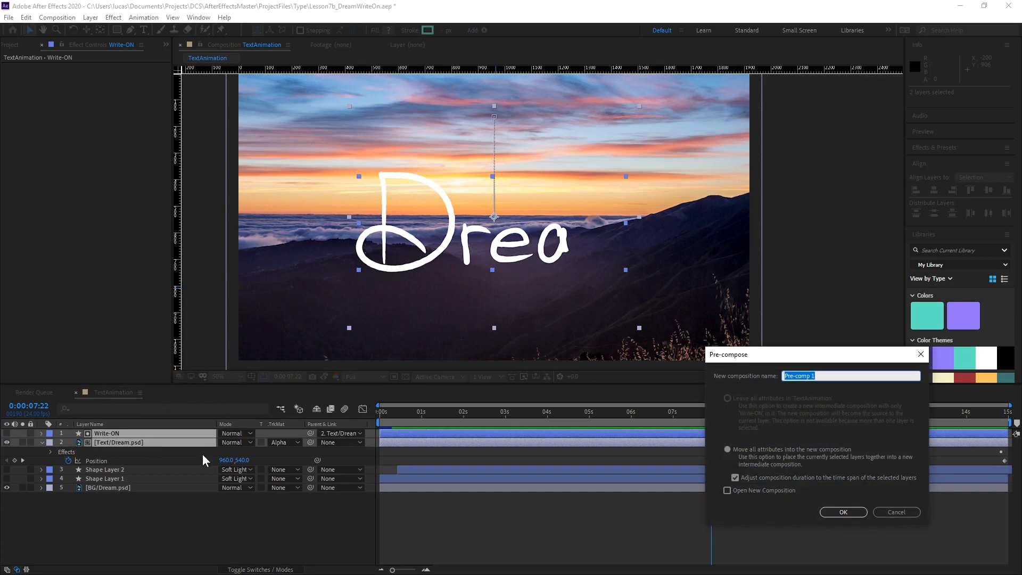
pyautogui.moveTo(782, 362); pyautogui.dragTo(471, 180)
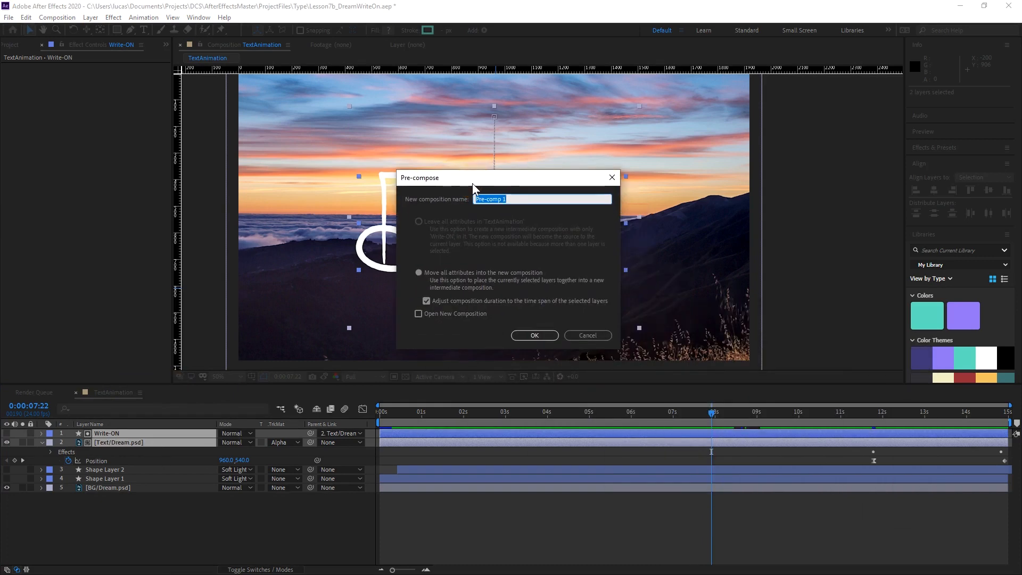
pyautogui.write('DreamFade')
pyautogui.click(535, 336)
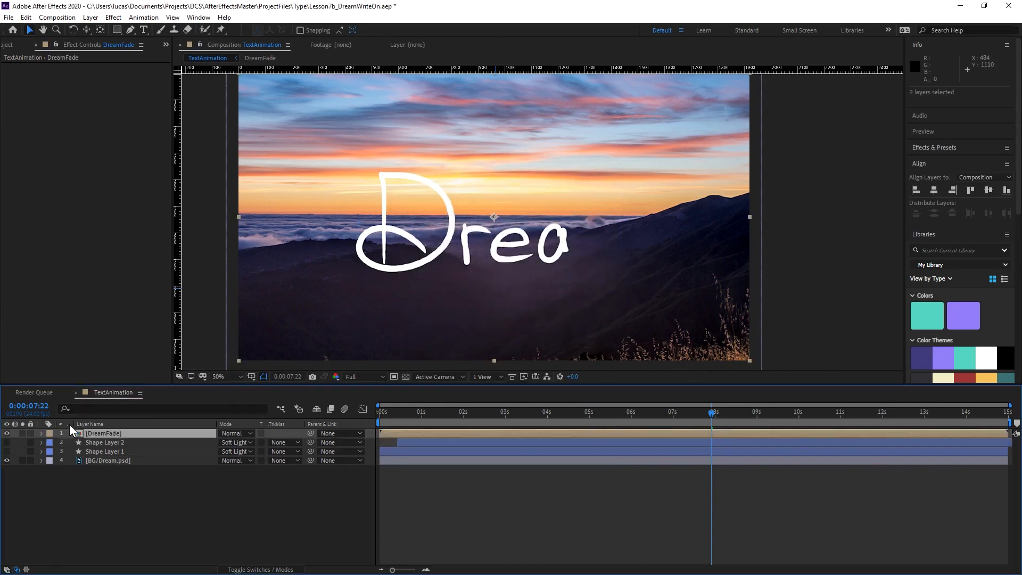
# Apply Turbulent Displace to the DreamFade layer and scrub between 0:00:06:08 and 0:00:07:15 to check the distorted lettering.
pyautogui.rightClick(73, 196)
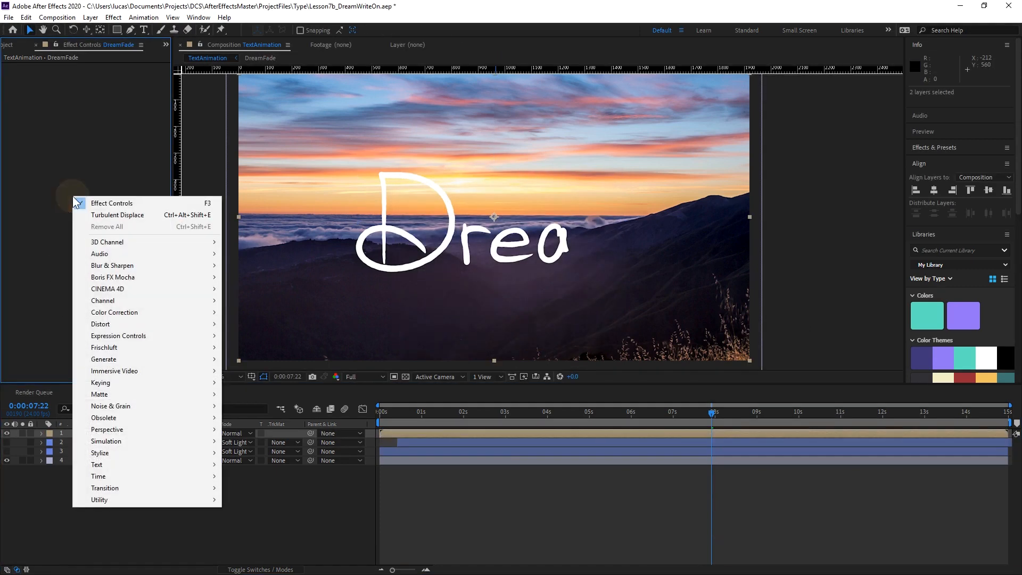
pyautogui.click(121, 215)
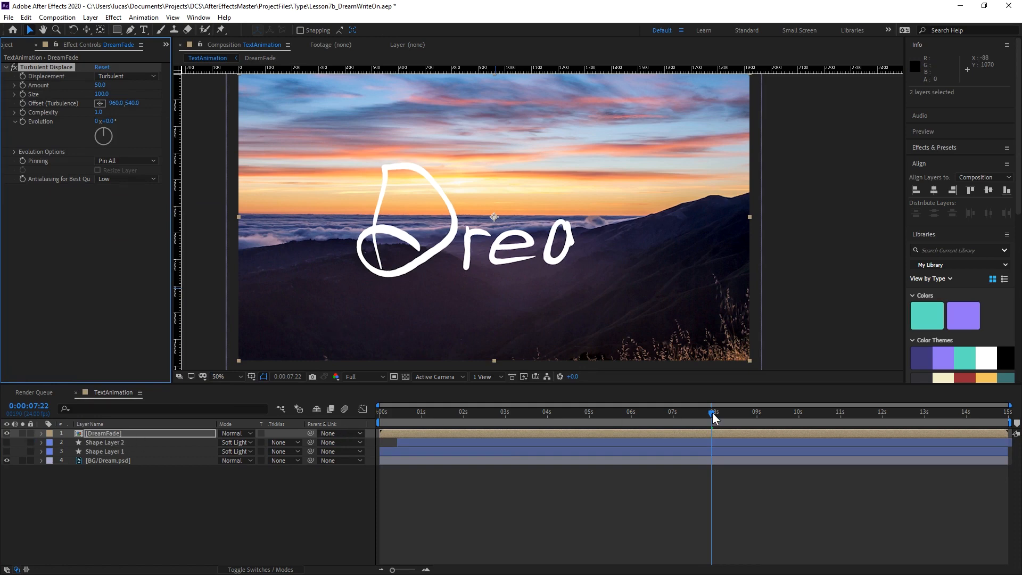
pyautogui.moveTo(713, 409)
pyautogui.mouseDown()
pyautogui.moveTo(754, 411)
pyautogui.moveTo(557, 417)
pyautogui.moveTo(645, 412)
pyautogui.mouseUp()
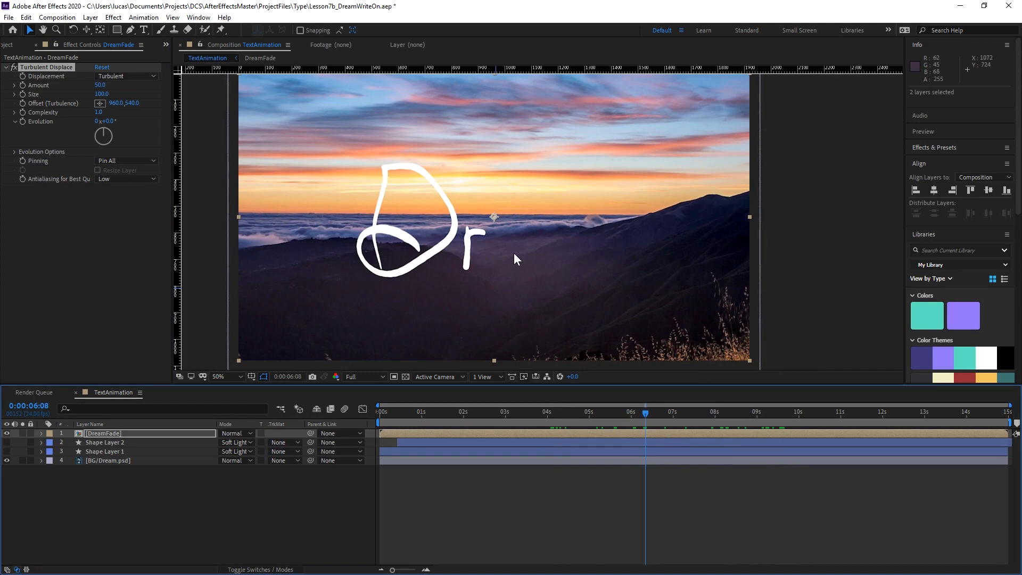
pyautogui.moveTo(662, 413); pyautogui.dragTo(699, 416)
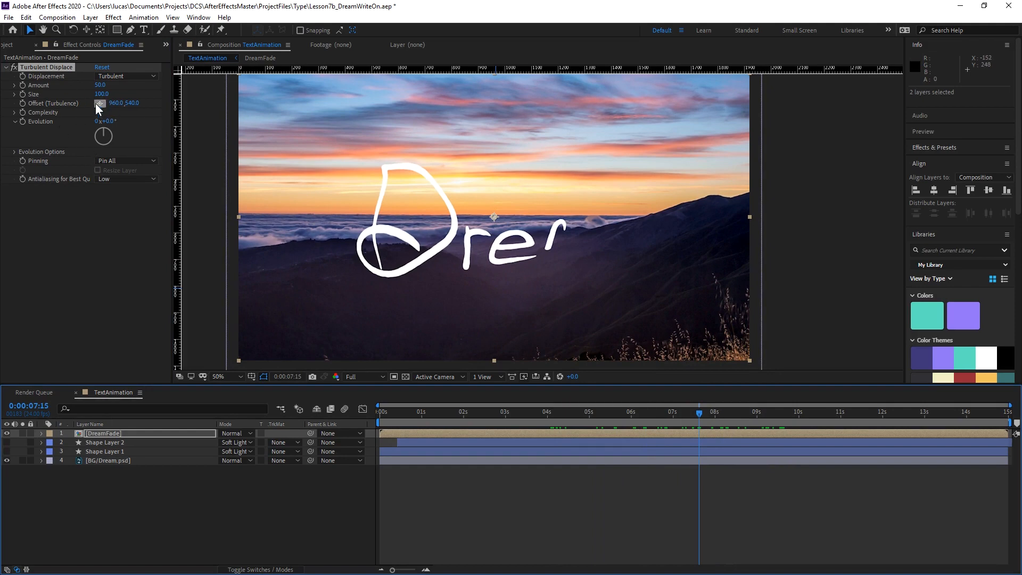
# Set Turbulent Displace's Amount to 17.4 and Size to 21.0, and turn its Evolution to 1x+270°.
pyautogui.moveTo(101, 88); pyautogui.dragTo(31, 100)
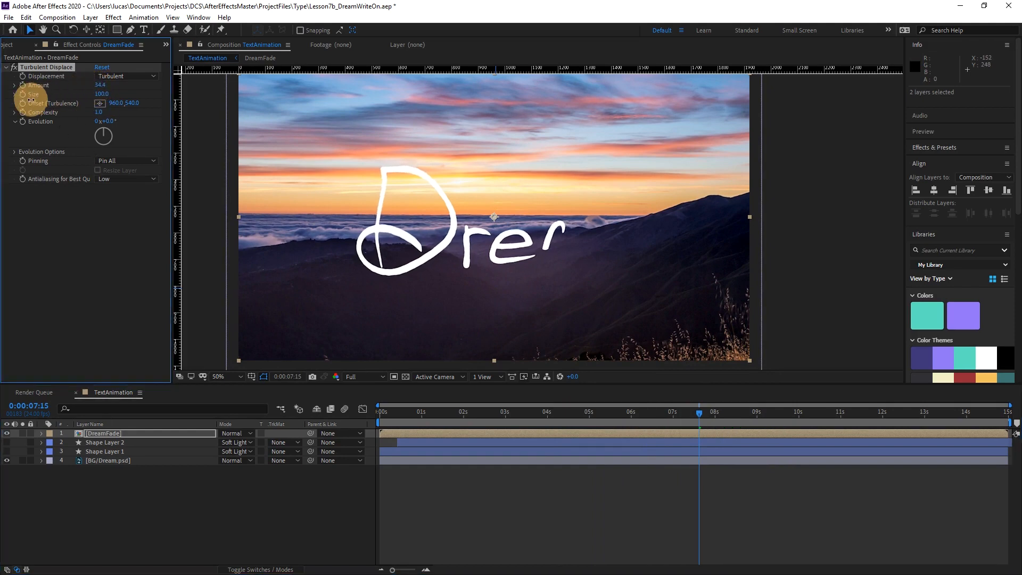
pyautogui.moveTo(102, 90); pyautogui.dragTo(91, 86)
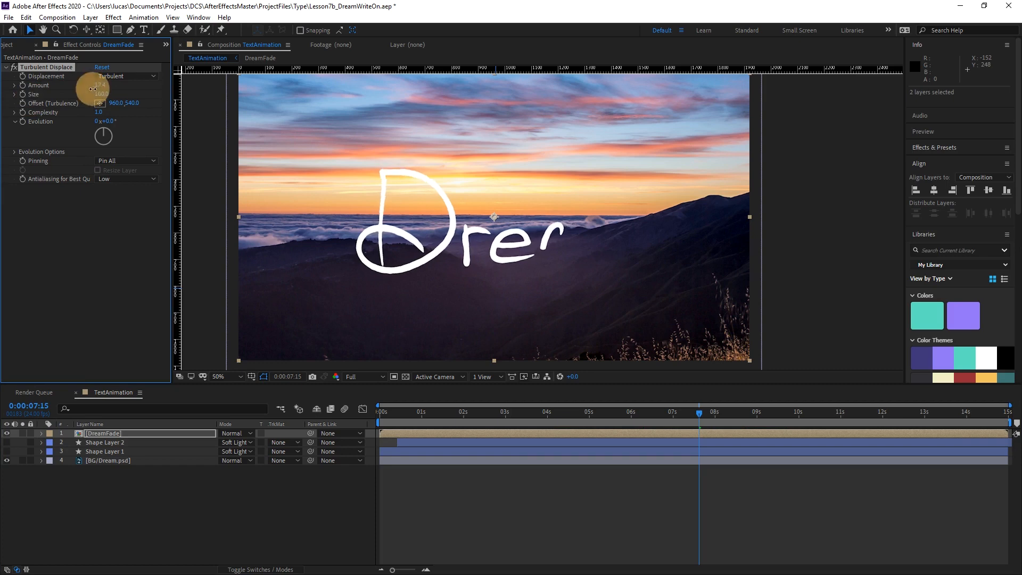
pyautogui.click(100, 103)
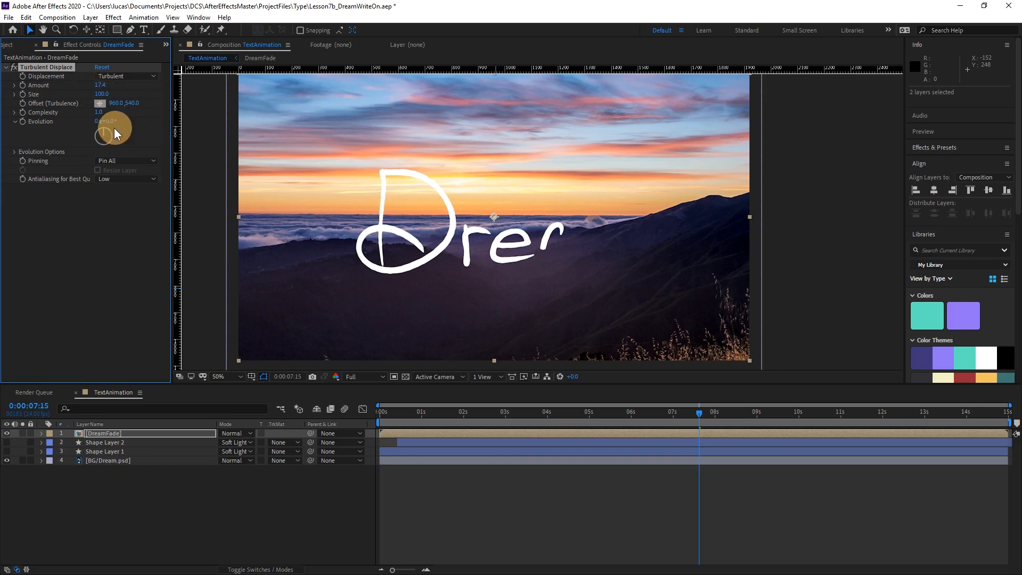
pyautogui.moveTo(101, 93)
pyautogui.mouseDown()
pyautogui.moveTo(506, 100)
pyautogui.moveTo(862, 128)
pyautogui.moveTo(121, 119)
pyautogui.moveTo(196, 113)
pyautogui.moveTo(25, 124)
pyautogui.moveTo(40, 126)
pyautogui.moveTo(100, 93)
pyautogui.moveTo(25, 105)
pyautogui.moveTo(79, 92)
pyautogui.moveTo(32, 96)
pyautogui.moveTo(97, 101)
pyautogui.moveTo(102, 112)
pyautogui.moveTo(92, 110)
pyautogui.moveTo(116, 121)
pyautogui.moveTo(657, 136)
pyautogui.moveTo(229, 152)
pyautogui.moveTo(503, 142)
pyautogui.moveTo(425, 143)
pyautogui.mouseUp()
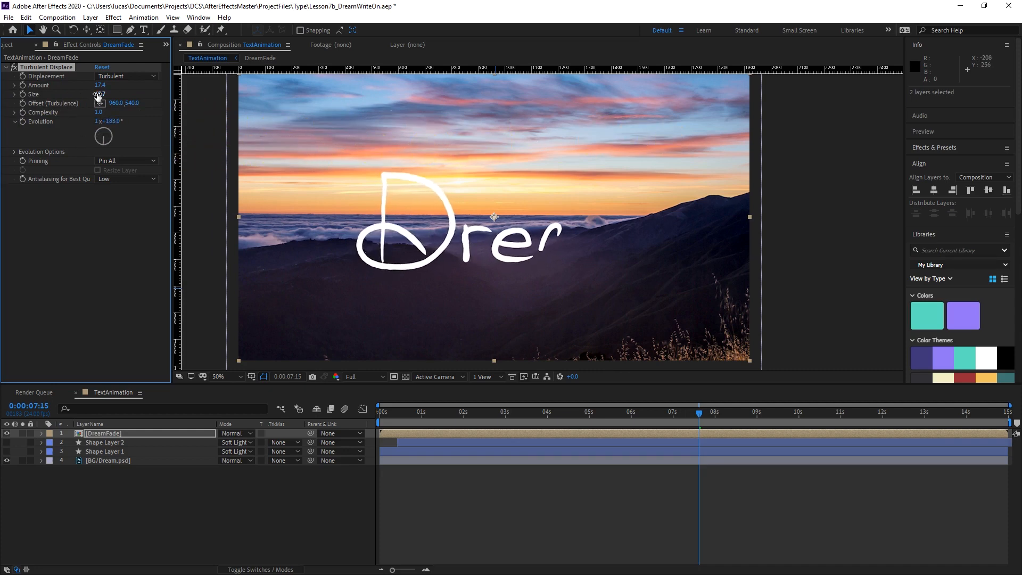
pyautogui.moveTo(98, 95)
pyautogui.mouseDown()
pyautogui.moveTo(50, 91)
pyautogui.moveTo(63, 99)
pyautogui.mouseUp()
pyautogui.moveTo(107, 123)
pyautogui.mouseDown()
pyautogui.moveTo(455, 111)
pyautogui.moveTo(66, 143)
pyautogui.moveTo(273, 134)
pyautogui.moveTo(176, 138)
pyautogui.mouseUp()
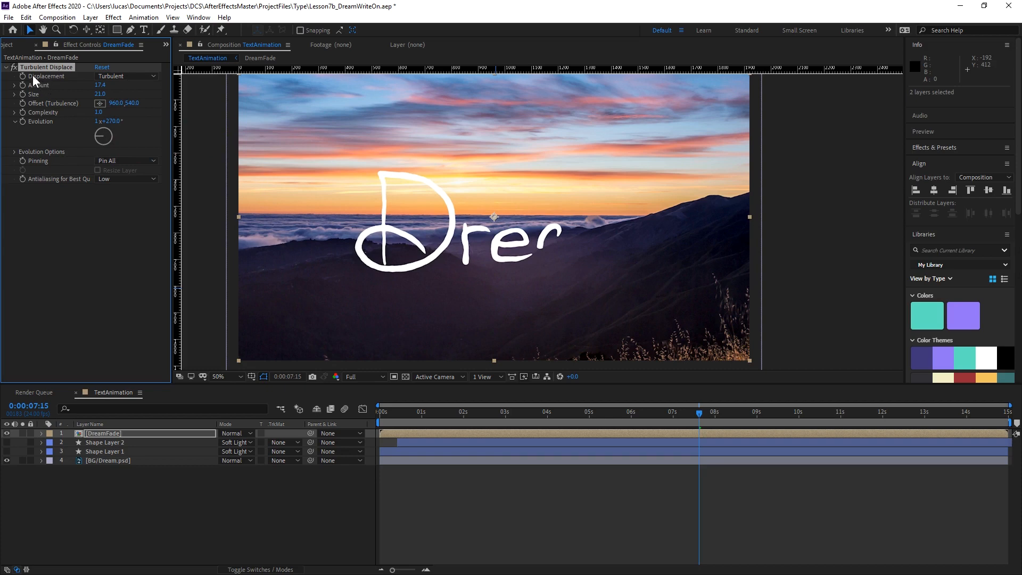
# Keep the Turbulent displacement type, reduce the Amount to 8.3 and advance Evolution to 6x+81°.
pyautogui.click(123, 76)
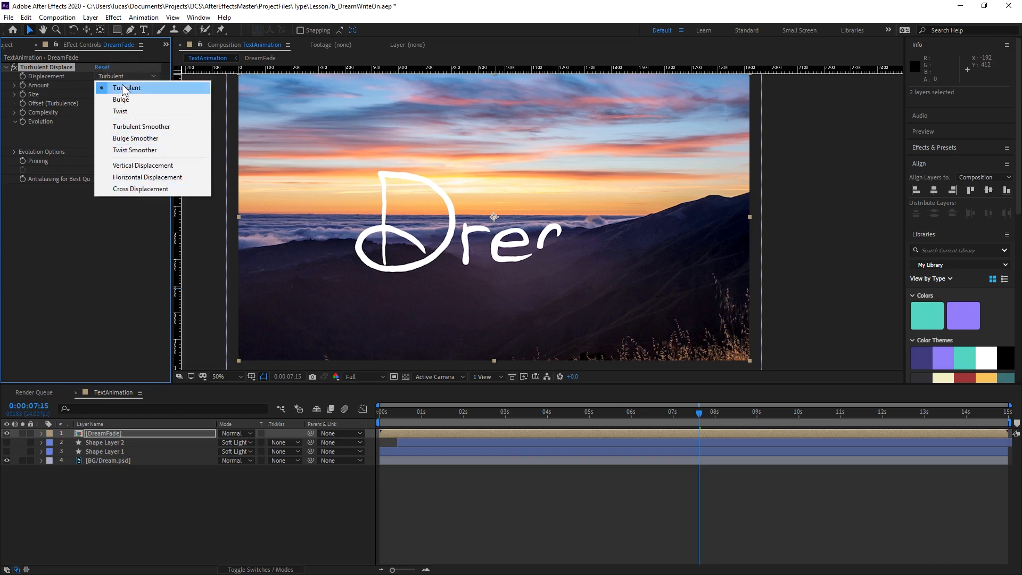
pyautogui.click(98, 221)
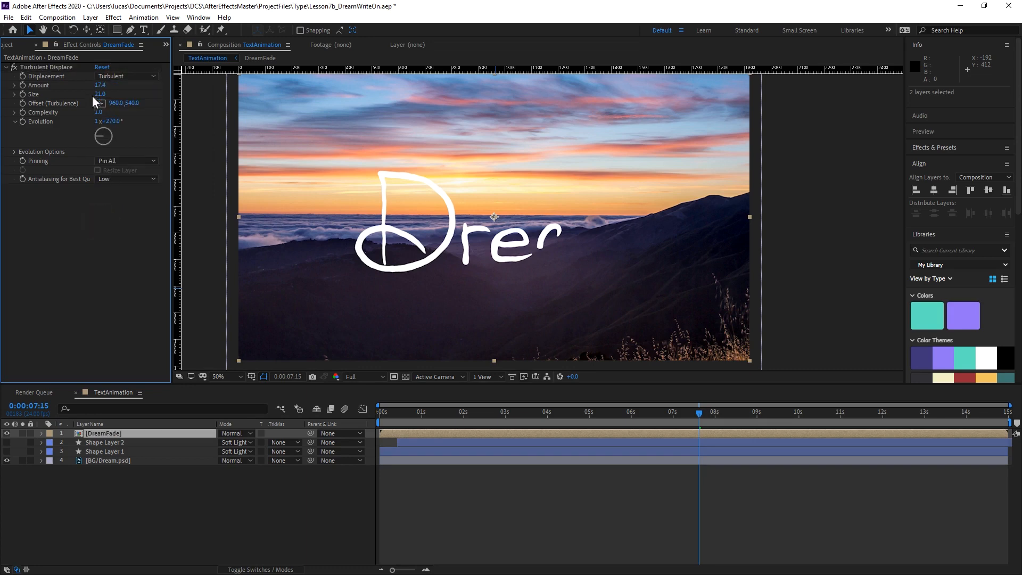
pyautogui.moveTo(115, 122); pyautogui.dragTo(579, 110)
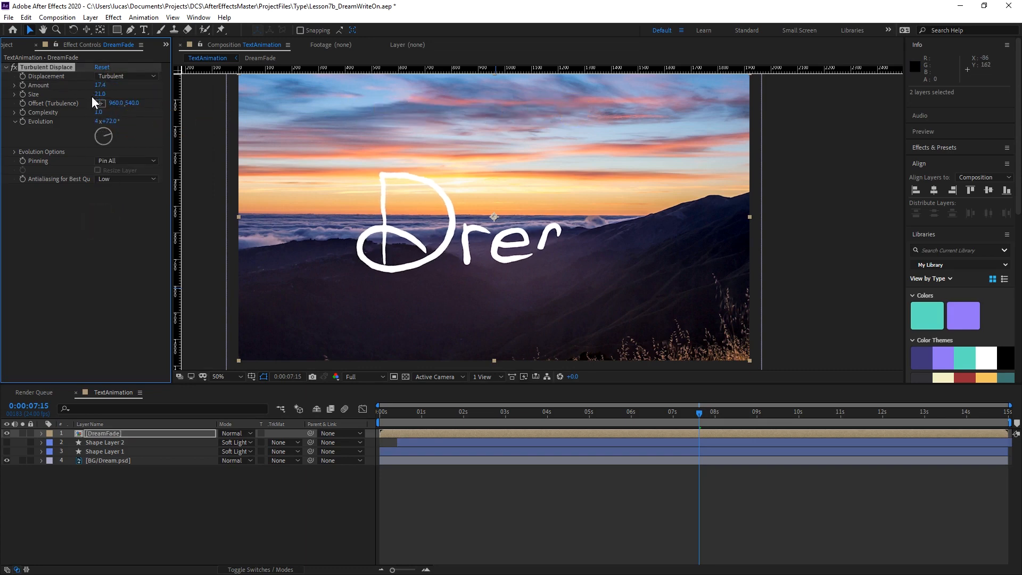
pyautogui.moveTo(101, 85); pyautogui.dragTo(35, 81)
pyautogui.moveTo(110, 123); pyautogui.dragTo(372, 137)
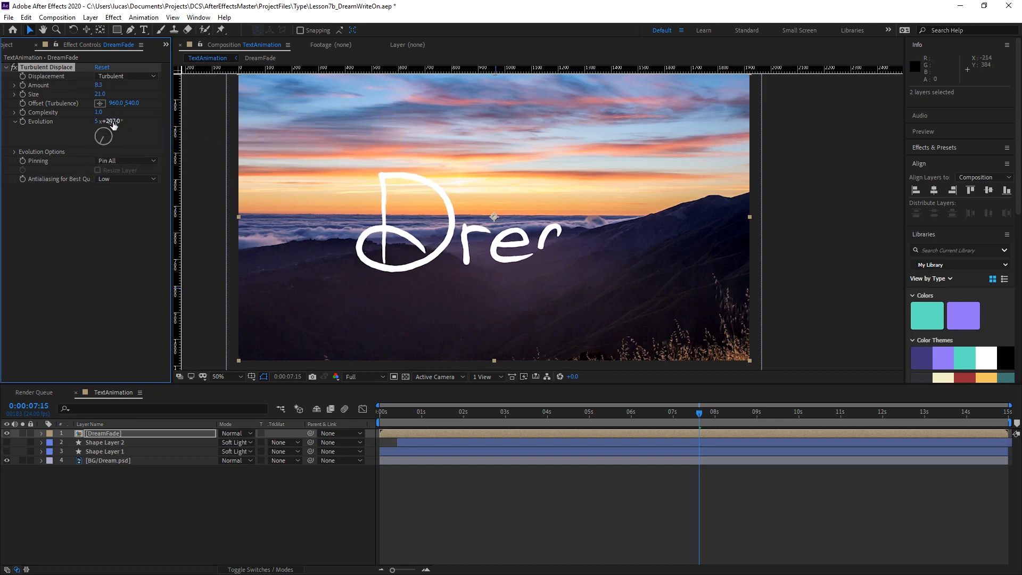
pyautogui.moveTo(112, 124); pyautogui.dragTo(250, 149)
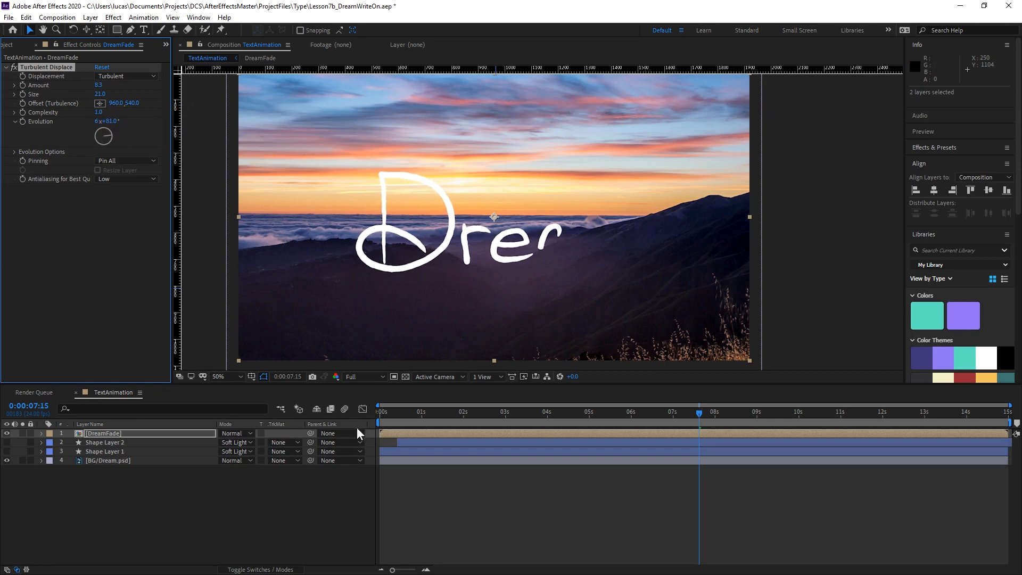
# Keyframe Evolution from the current value at 0:00:00:00 to 10 revolutions at 0:00:14:23.
pyautogui.moveTo(391, 409); pyautogui.dragTo(366, 414)
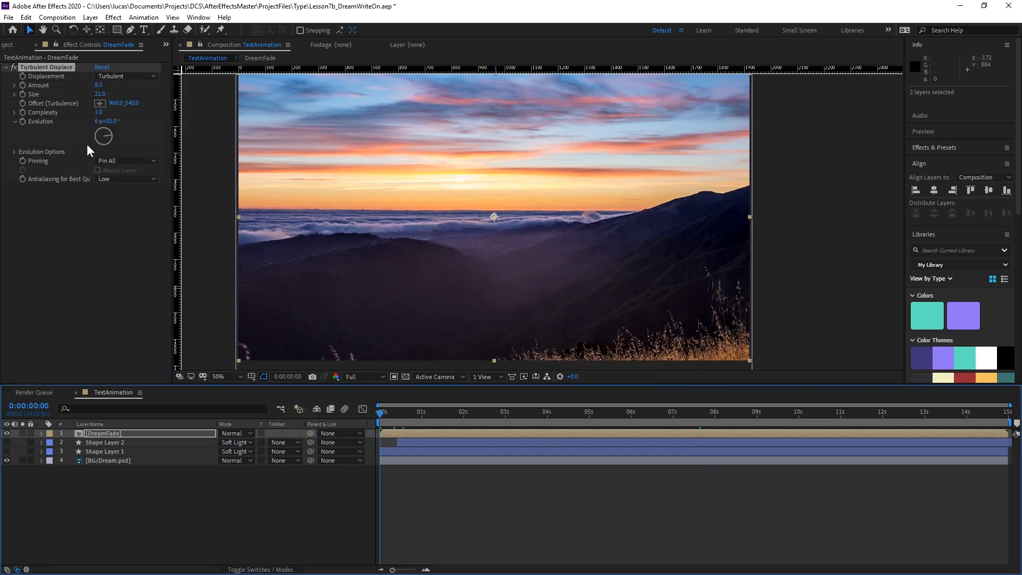
pyautogui.click(22, 122)
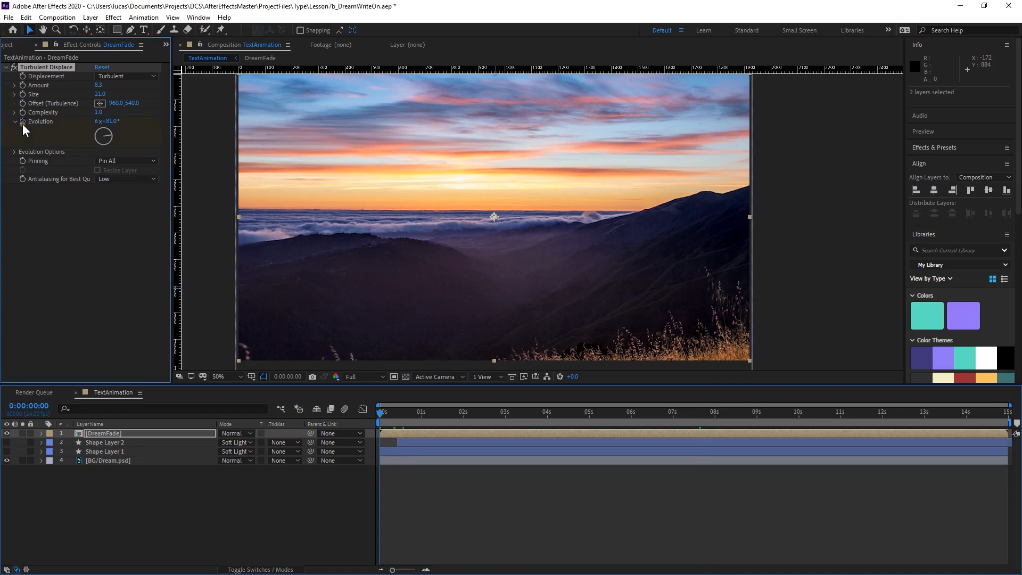
pyautogui.moveTo(392, 411); pyautogui.dragTo(1018, 444)
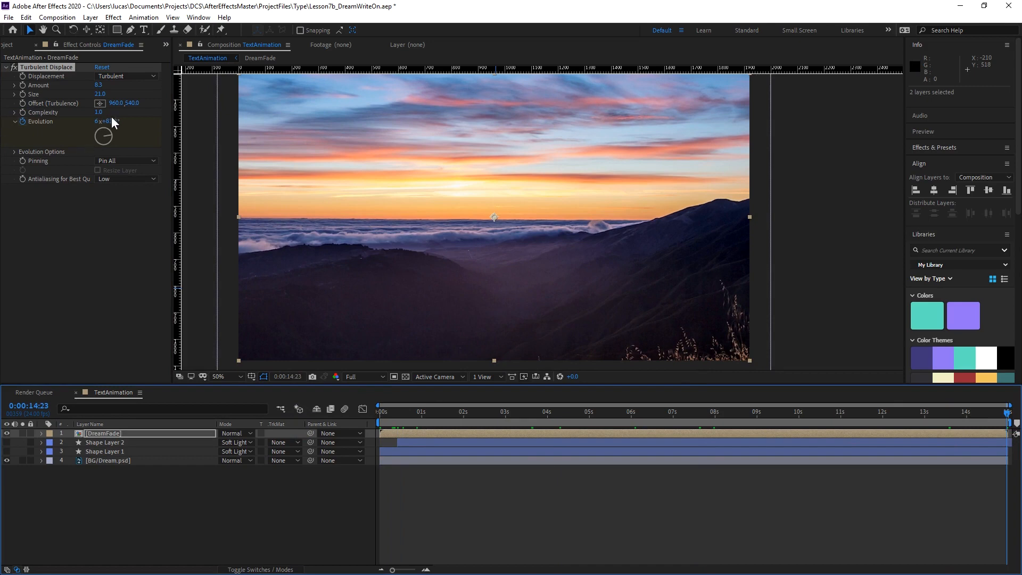
pyautogui.click(98, 122)
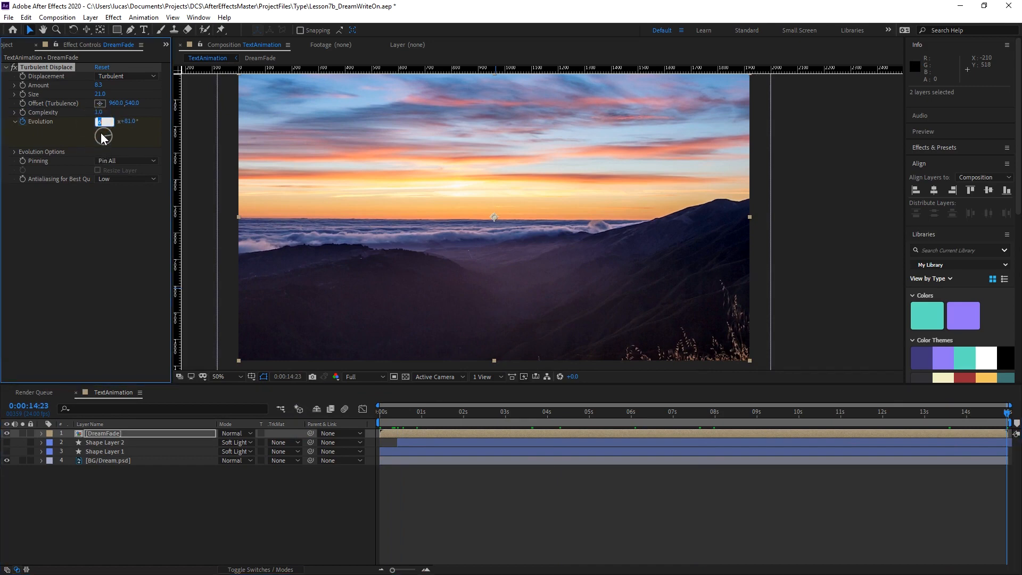
pyautogui.write('10')
pyautogui.press('Return')
# Preview the wavering Dream text from 0:00:07:15 and again from 0:00:05:05.
pyautogui.moveTo(535, 414); pyautogui.dragTo(699, 417)
pyautogui.press('space')
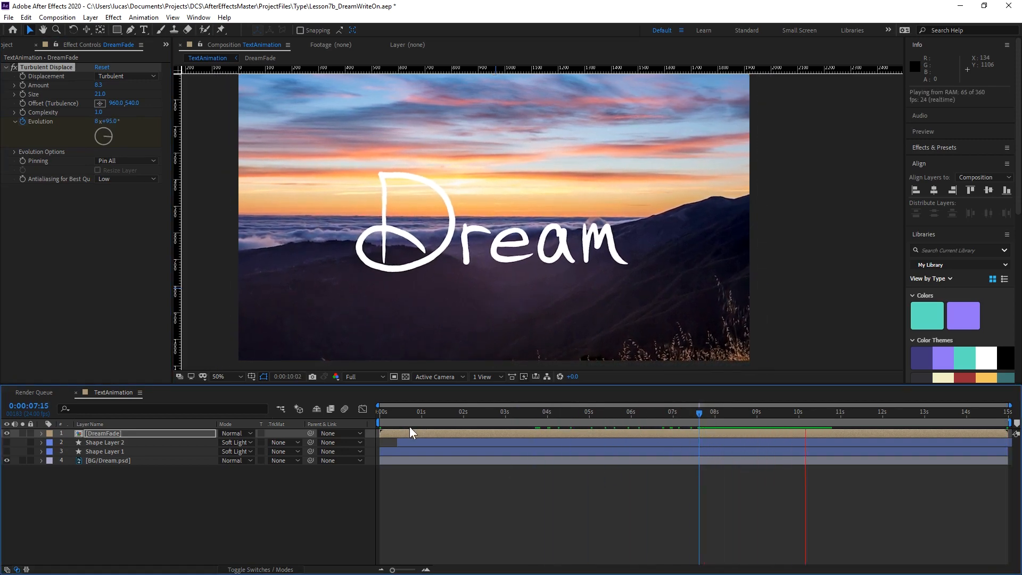
pyautogui.moveTo(698, 414); pyautogui.dragTo(602, 417)
pyautogui.press('space')
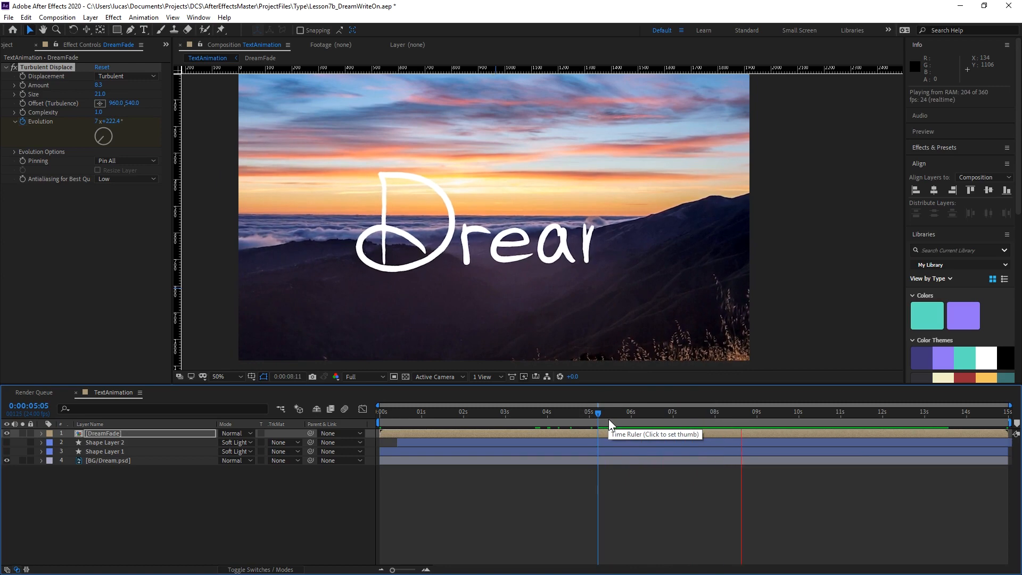
pyautogui.press('space')
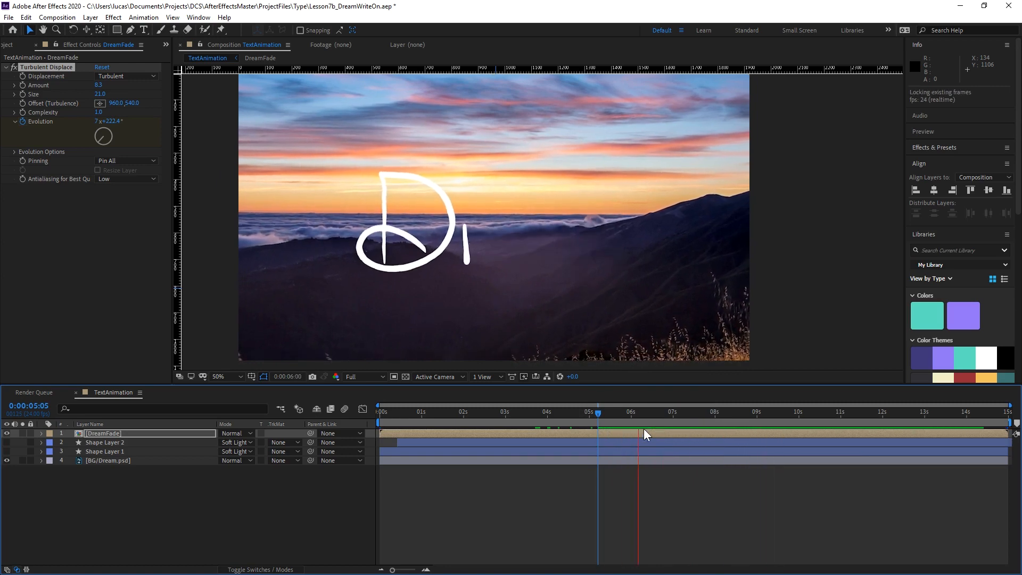
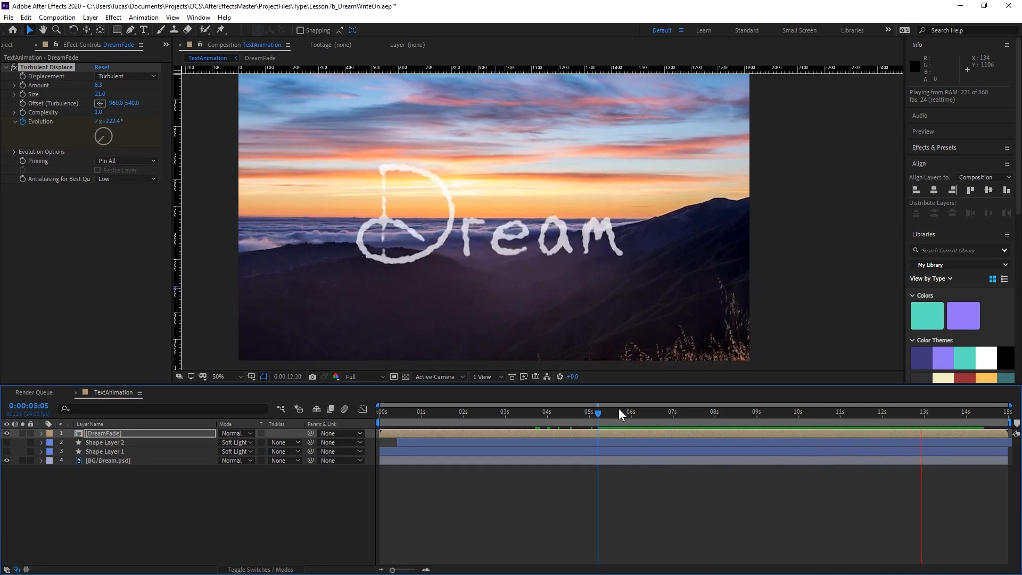
# Preview the wavering Dream text from 0:00:07:06 and from 0:00:08:08.
pyautogui.press('space')
pyautogui.press('space')
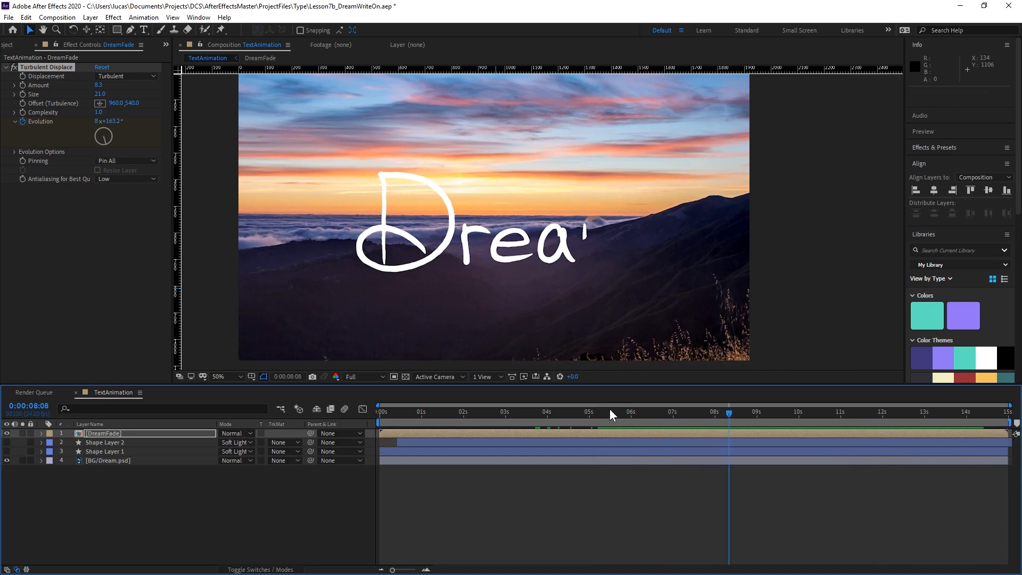
pyautogui.moveTo(620, 415); pyautogui.dragTo(682, 448)
pyautogui.press('space')
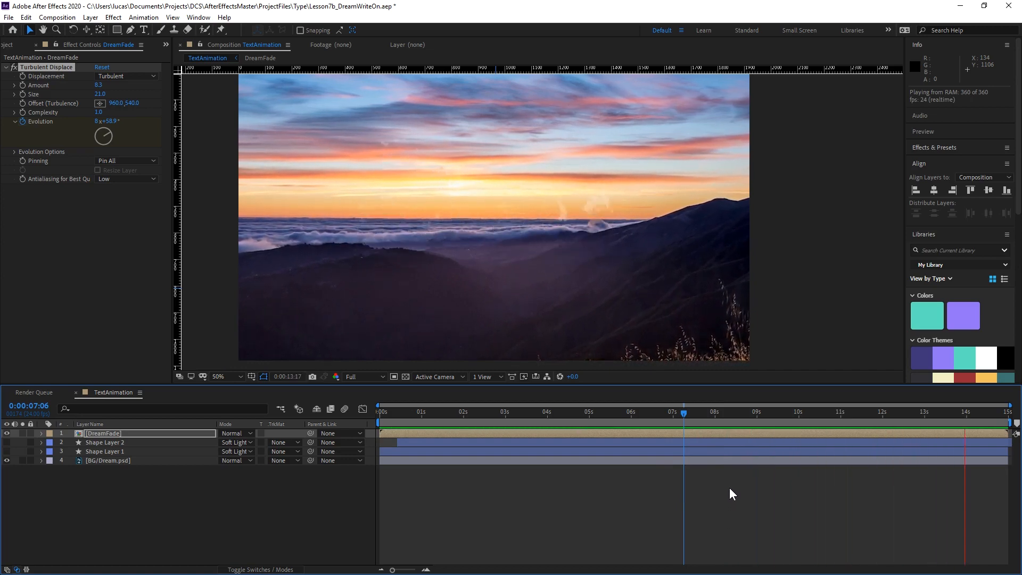
pyautogui.press('space')
pyautogui.moveTo(716, 411); pyautogui.dragTo(729, 412)
pyautogui.press('space')
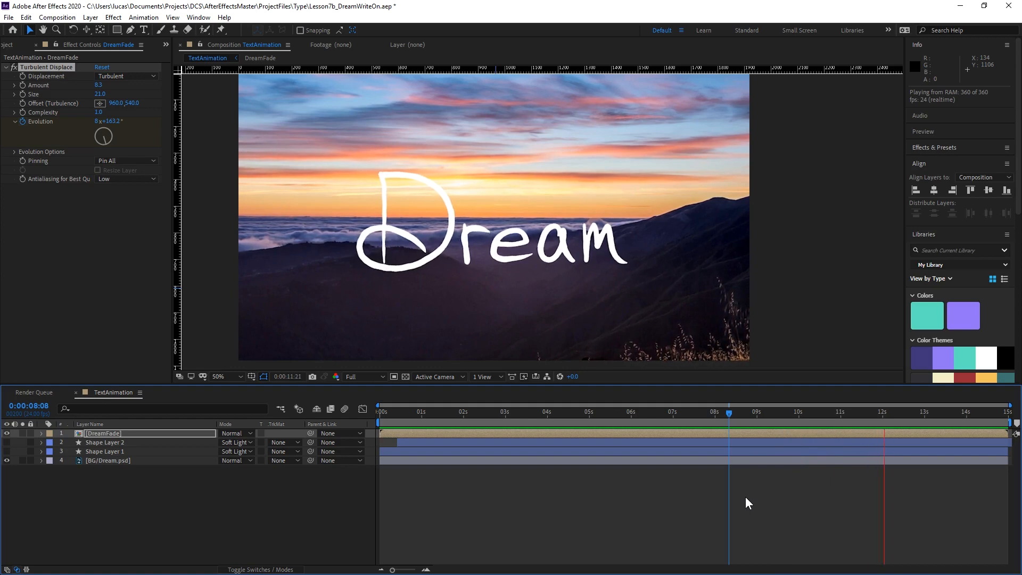
pyautogui.press('space')
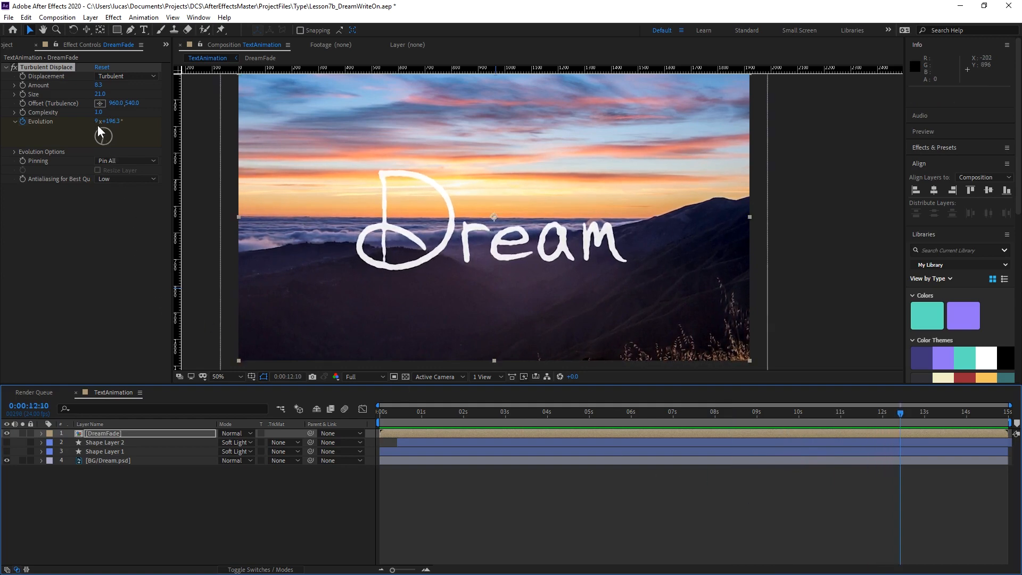
# Set Turbulent Displace's Amount to 11.6 and preview the text from 0:00:07:18.
pyautogui.moveTo(98, 87); pyautogui.dragTo(114, 87)
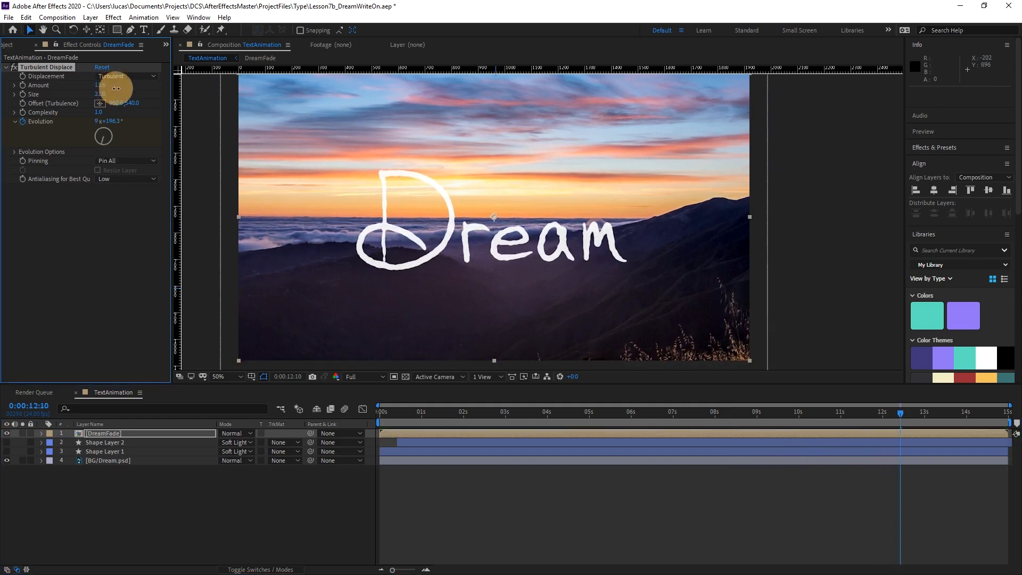
pyautogui.moveTo(745, 407); pyautogui.dragTo(704, 413)
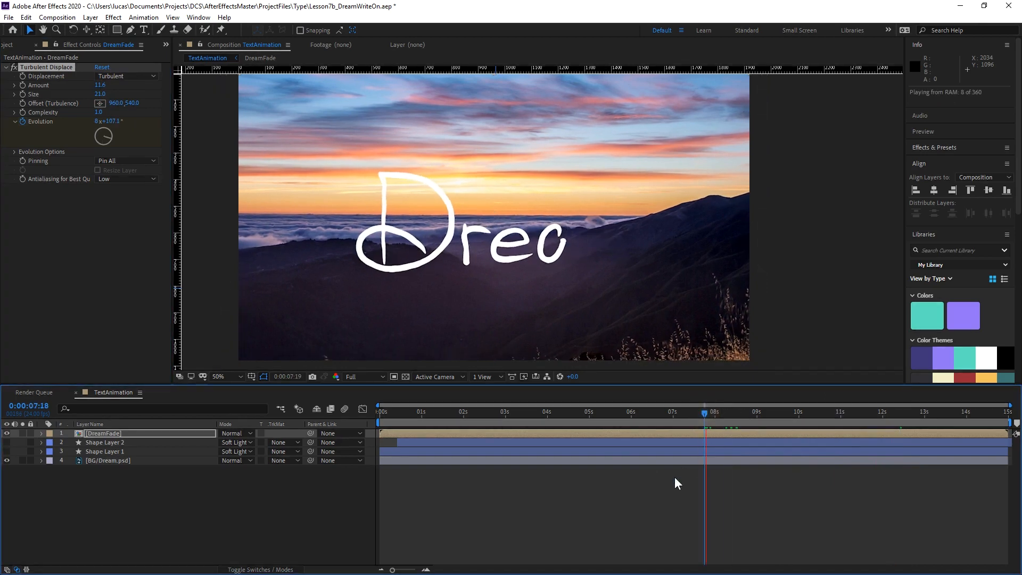
pyautogui.press('space')
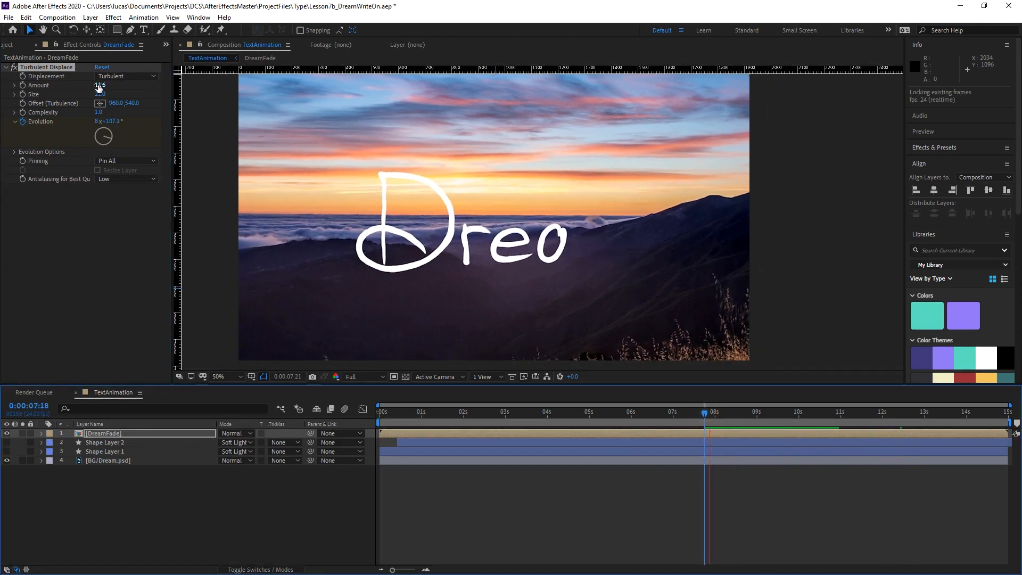
# Try Turbulent Displace Amounts of 55.6 and 27.6 while previewing the wobble, and undo both changes.
pyautogui.moveTo(100, 85); pyautogui.dragTo(176, 219)
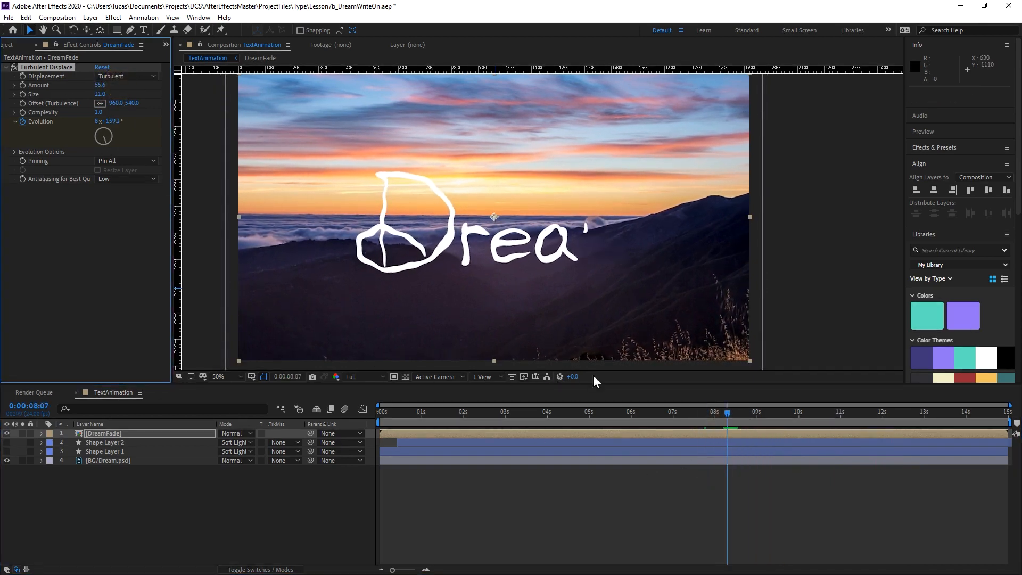
pyautogui.hotkey('ctrl', 'z')
pyautogui.press('space')
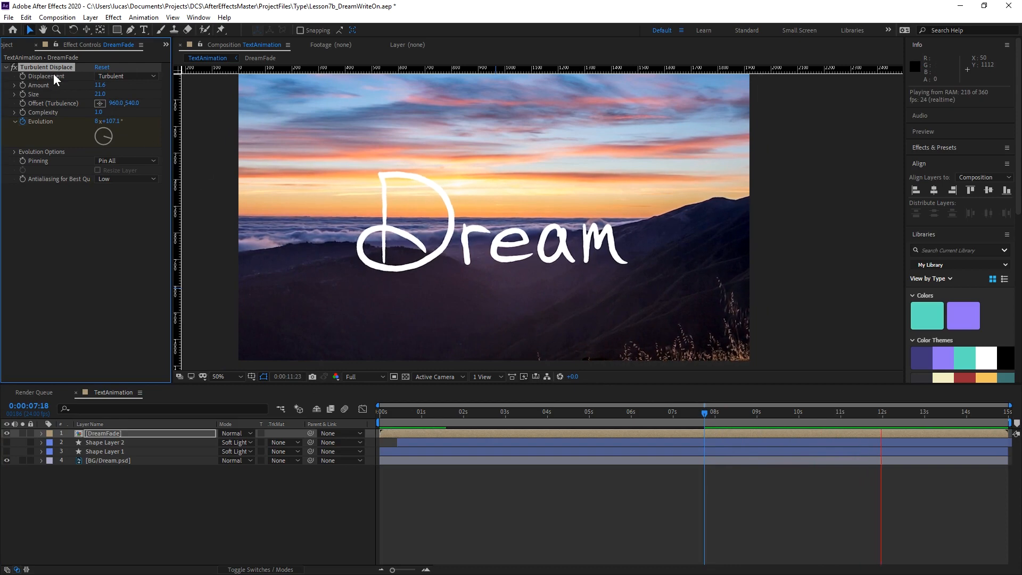
pyautogui.moveTo(97, 87); pyautogui.dragTo(114, 87)
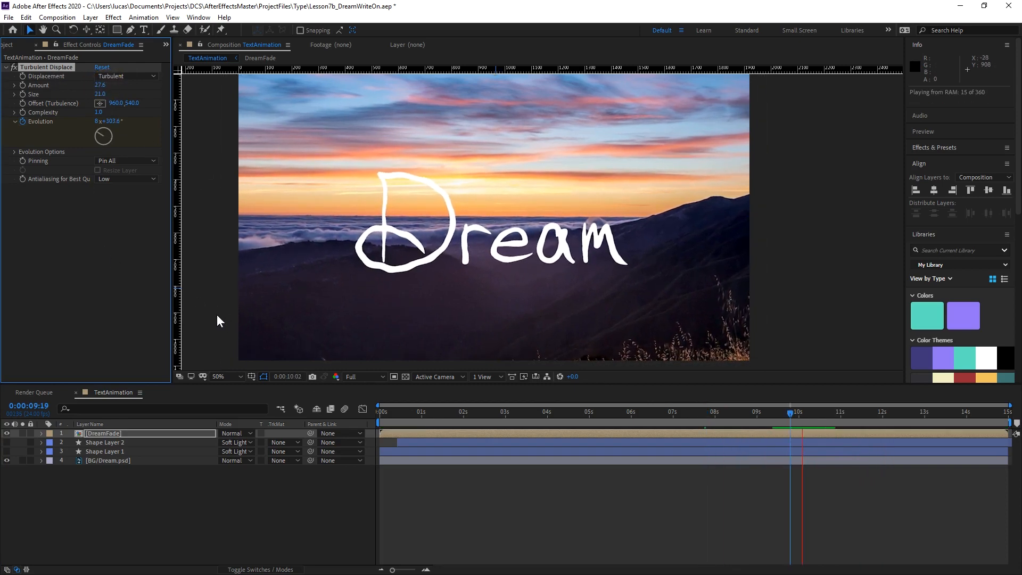
pyautogui.click(98, 87)
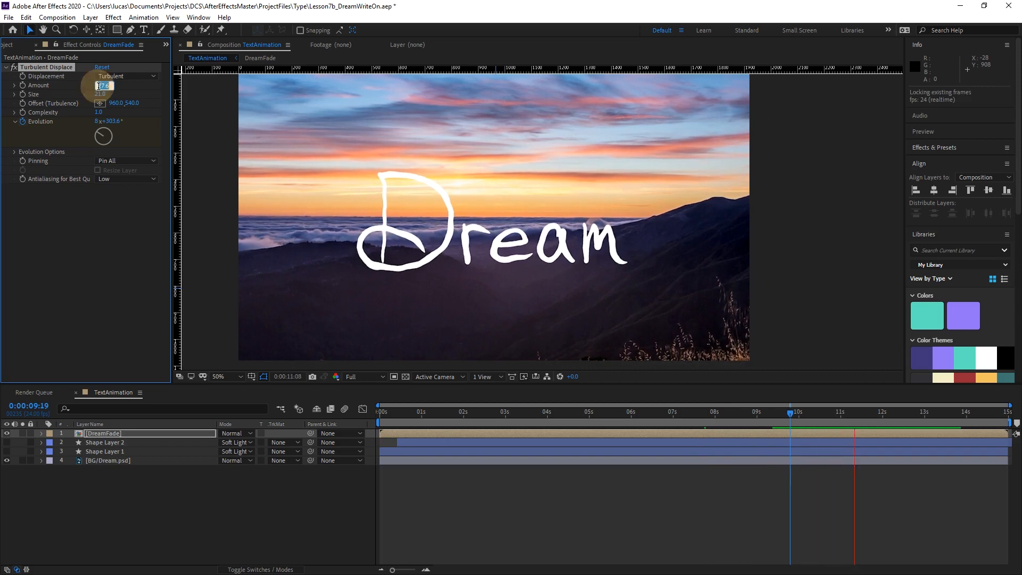
pyautogui.click(109, 253)
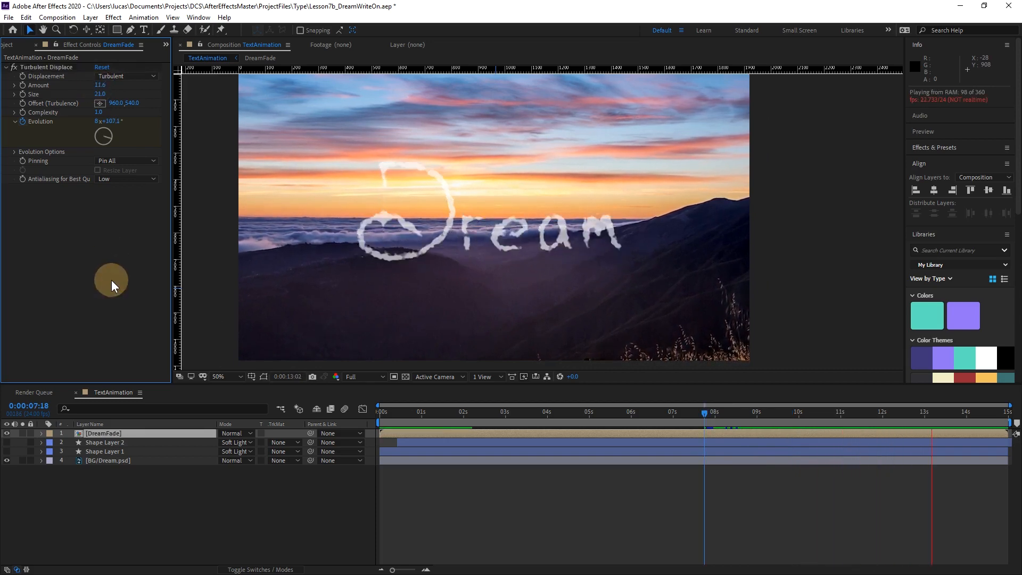
# Add a Posterize Time effect to the DreamFade layer and set its Frame Rate to 12.
pyautogui.press('space')
pyautogui.moveTo(745, 415); pyautogui.dragTo(784, 413)
pyautogui.rightClick(75, 244)
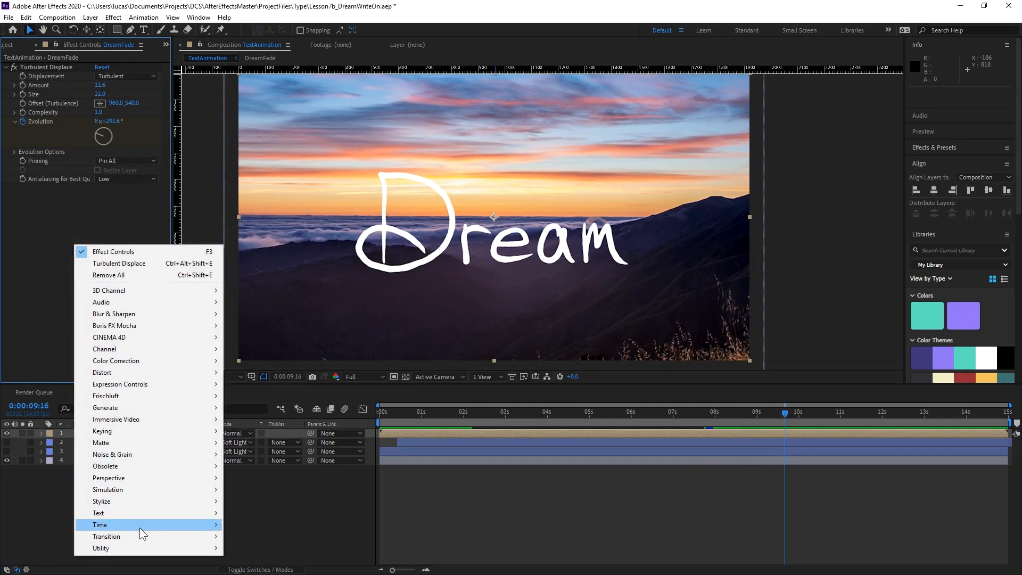
pyautogui.moveTo(146, 526)
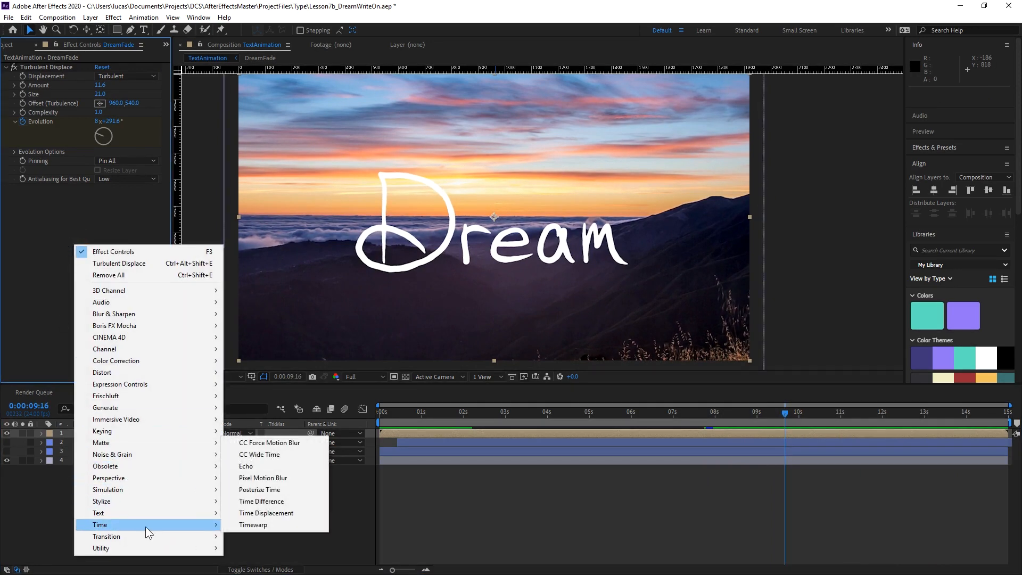
pyautogui.click(296, 488)
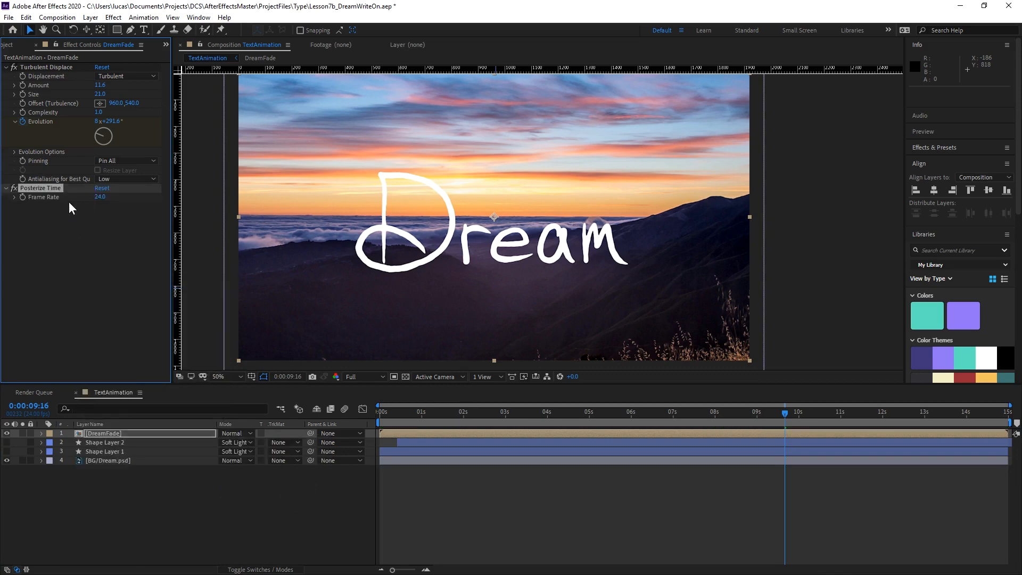
pyautogui.click(100, 196)
pyautogui.write('12')
pyautogui.click(100, 249)
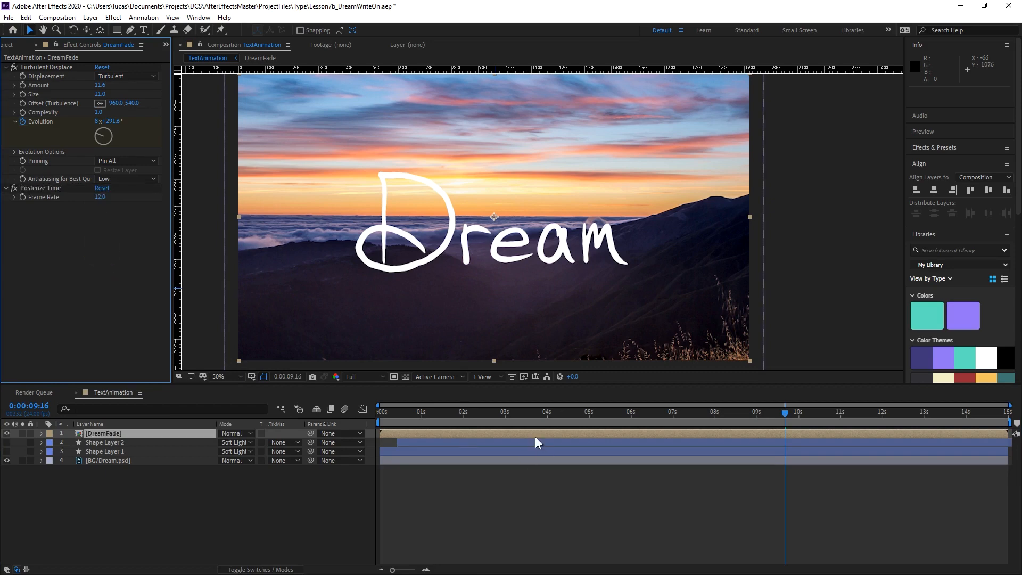
# Preview the posterized Dream text from 0:00:08:03.
pyautogui.click(714, 413)
pyautogui.press('space')
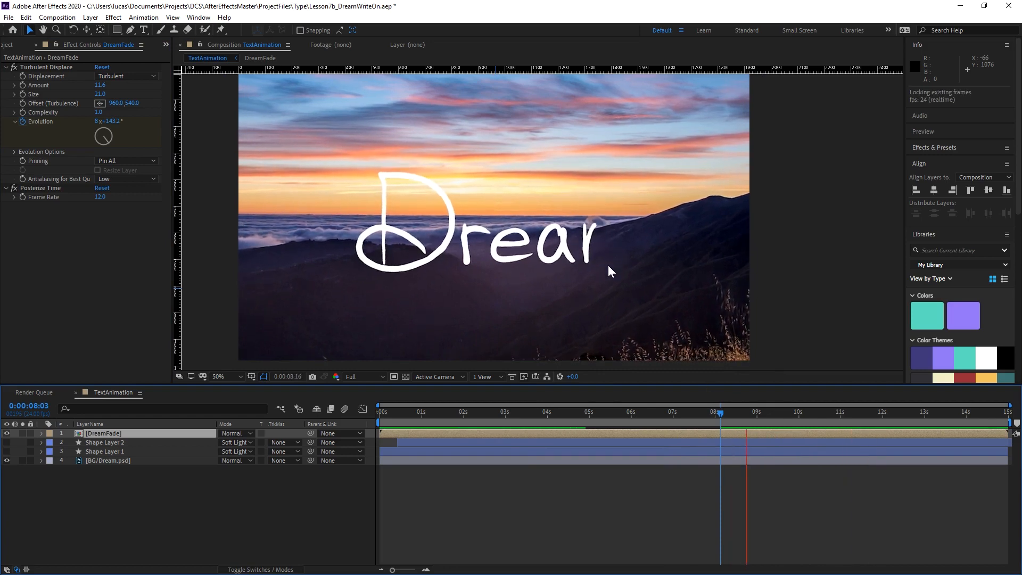
pyautogui.press('space')
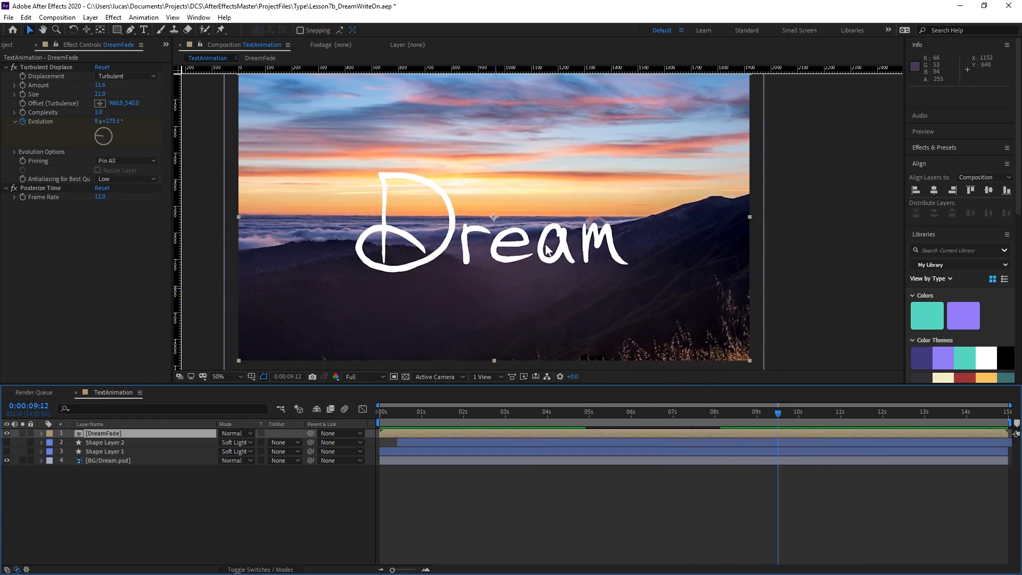
# Examine the letters up close frame by frame from 0:00:08:22 to 0:00:10:08 to check how the posterized wobble updates.
pyautogui.press('.')
pyautogui.scroll(2, 612, 266)
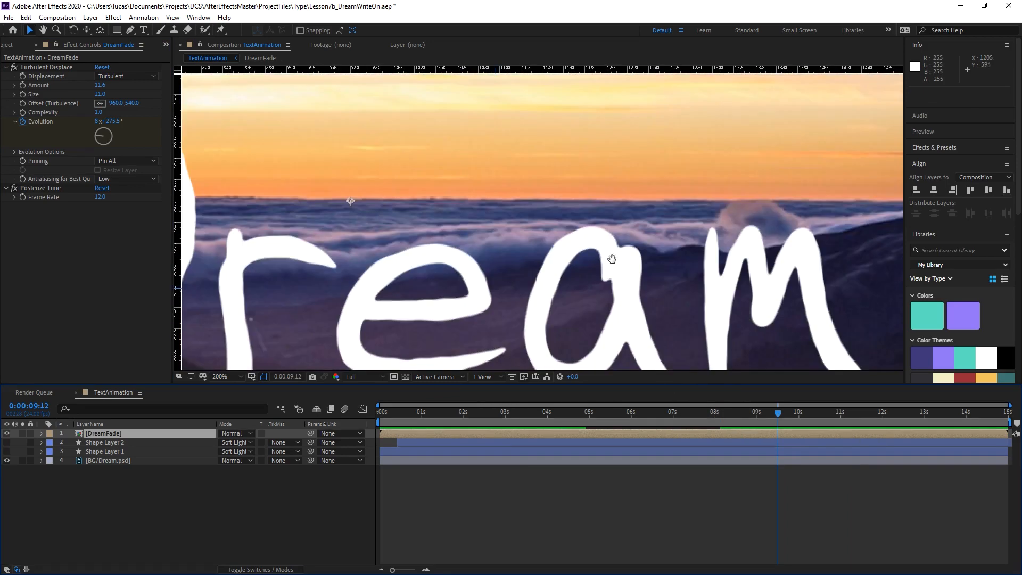
pyautogui.click(753, 411)
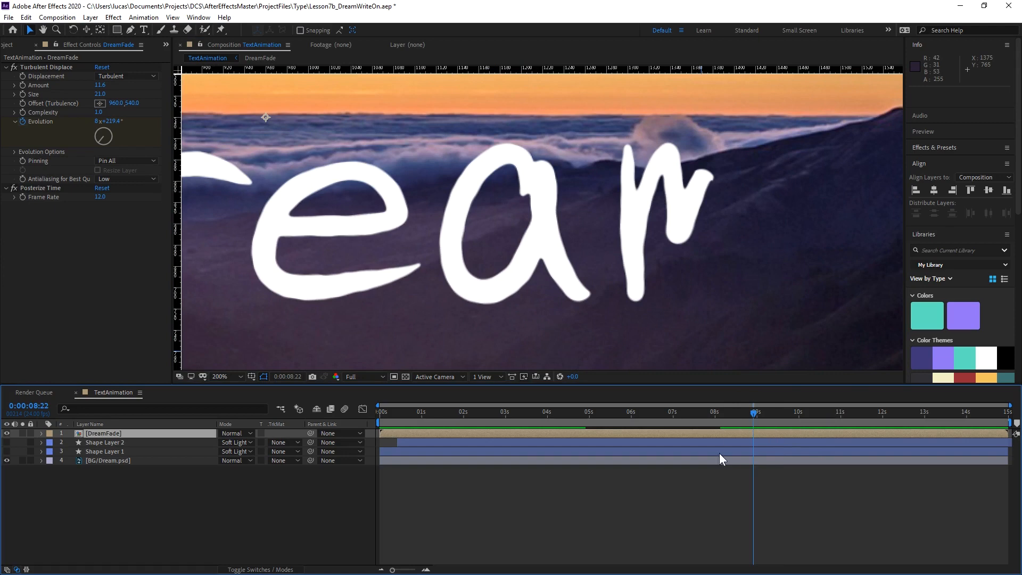
pyautogui.press('pagedown')
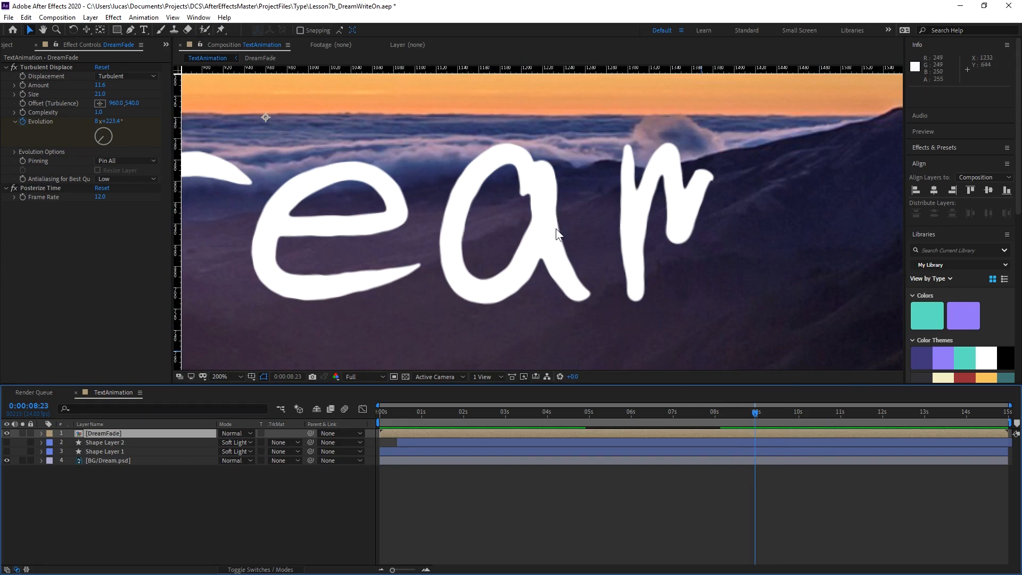
pyautogui.press('pagedown')
pyautogui.press('pagedown')
pyautogui.press('pagedown')
pyautogui.press('pagedown')
pyautogui.press('pagedown')
pyautogui.press('pagedown')
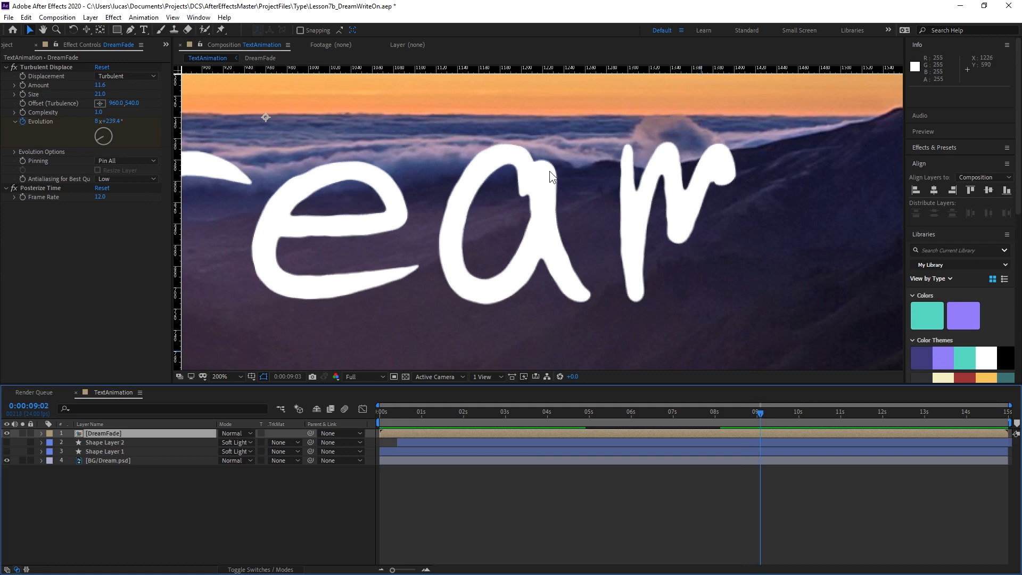
pyautogui.press('pagedown')
pyautogui.press('pagedown')
pyautogui.press('pagedown')
pyautogui.press('pagedown')
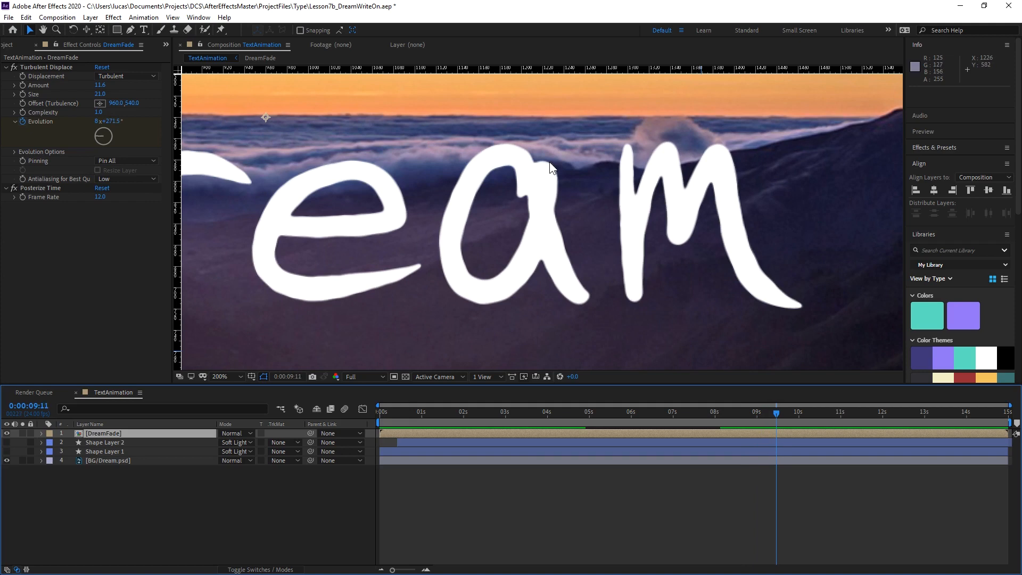
pyautogui.press('pagedown')
pyautogui.press('pagedown')
pyautogui.press('pagedown')
pyautogui.press('pagedown')
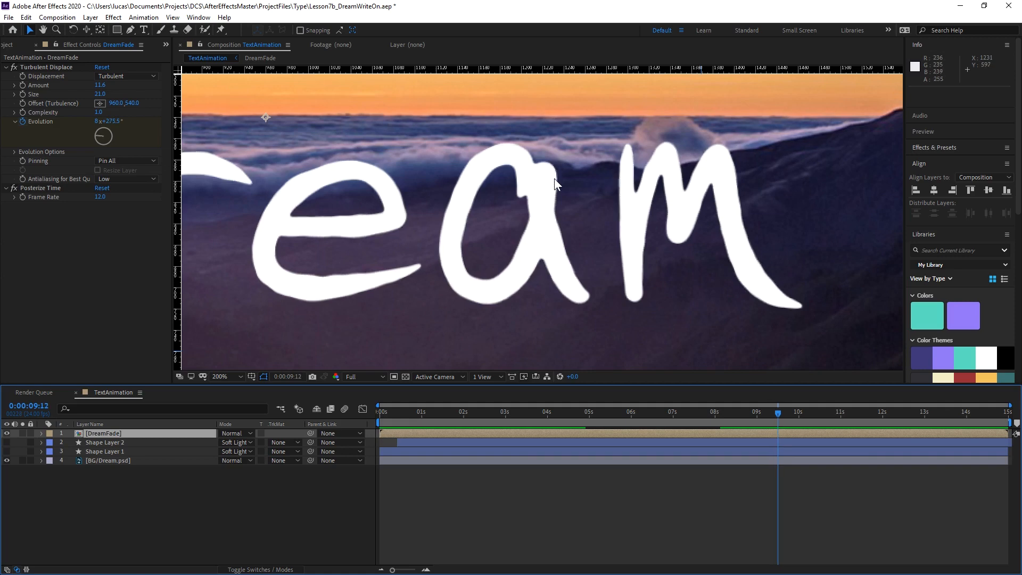
pyautogui.press('pagedown')
pyautogui.press('pagedown')
pyautogui.press('pagedown')
pyautogui.press('pagedown')
pyautogui.press('pagedown')
pyautogui.press('pagedown')
pyautogui.press('pagedown')
pyautogui.press('pagedown')
pyautogui.press('pagedown')
pyautogui.press('pagedown')
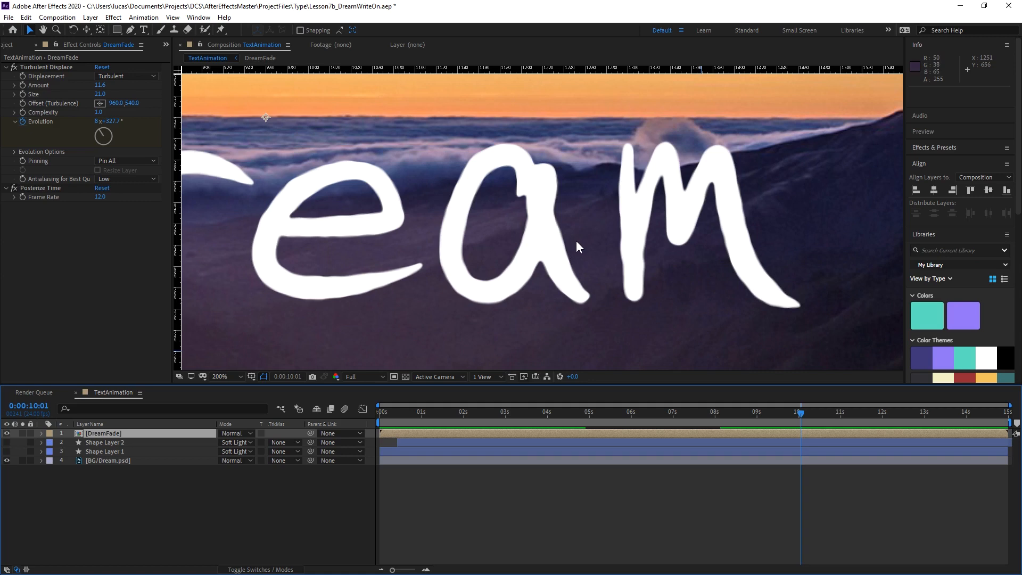
pyautogui.press('pagedown')
pyautogui.press('pagedown')
pyautogui.press('pagedown')
pyautogui.press('pagedown')
pyautogui.press('pagedown')
pyautogui.press('pagedown')
pyautogui.press('pagedown')
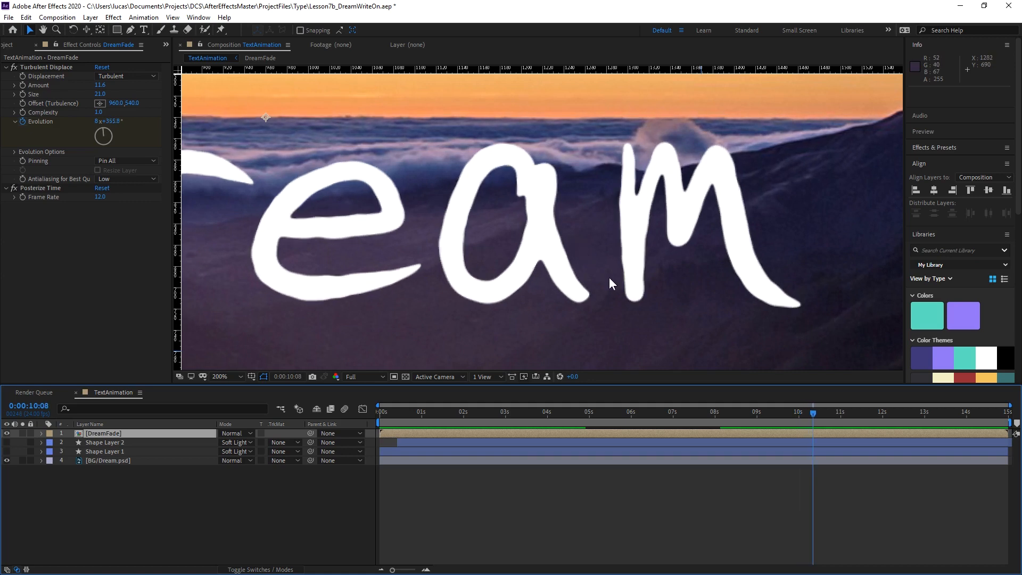
pyautogui.scroll(-2, 605, 267)
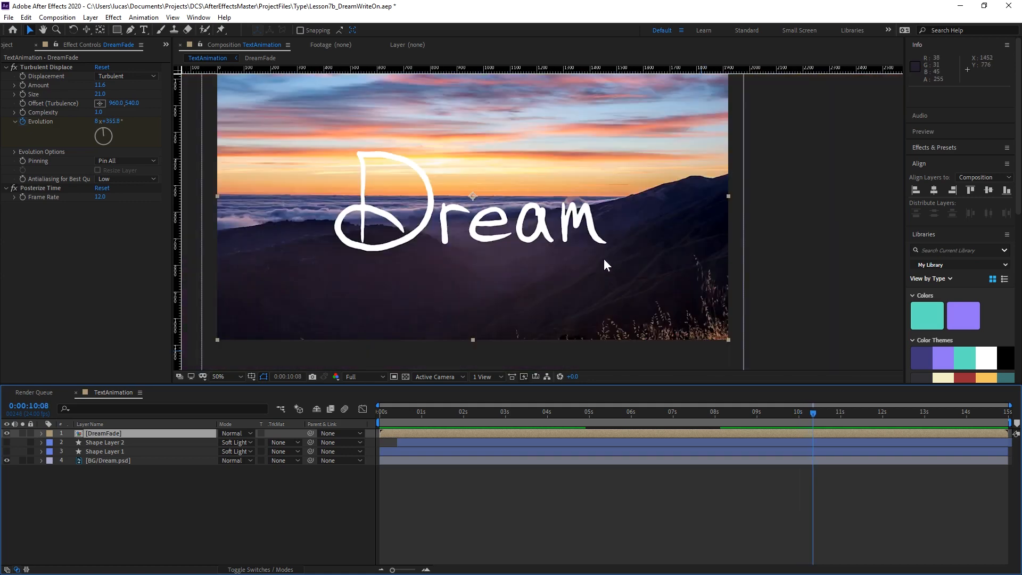
pyautogui.moveTo(557, 244); pyautogui.dragTo(602, 261)
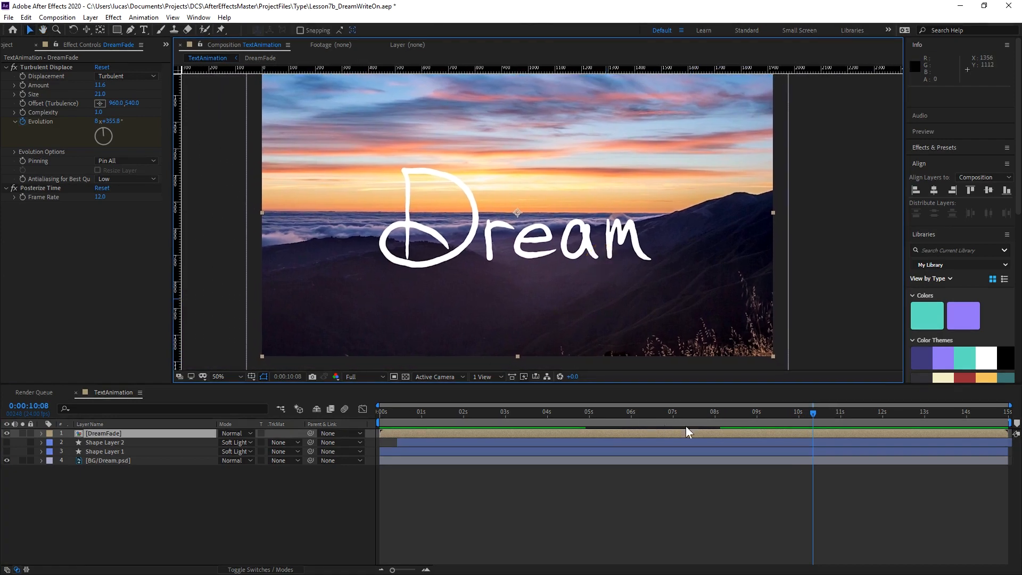
# Preview the finished text reveal and fade from 0:00:08:11 and again from 0:00:06:05.
pyautogui.click(734, 413)
pyautogui.press('space')
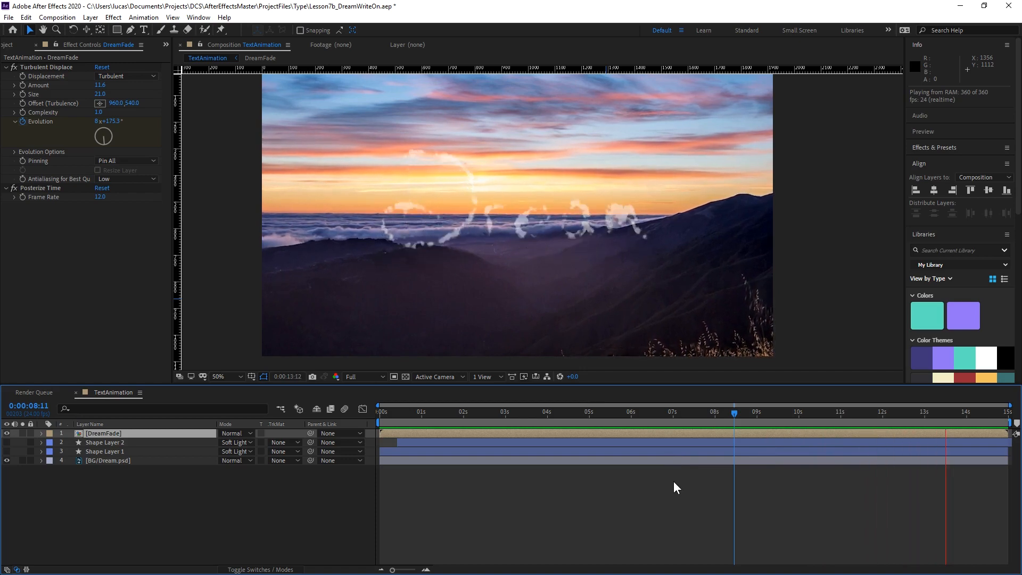
pyautogui.moveTo(734, 413); pyautogui.dragTo(641, 457)
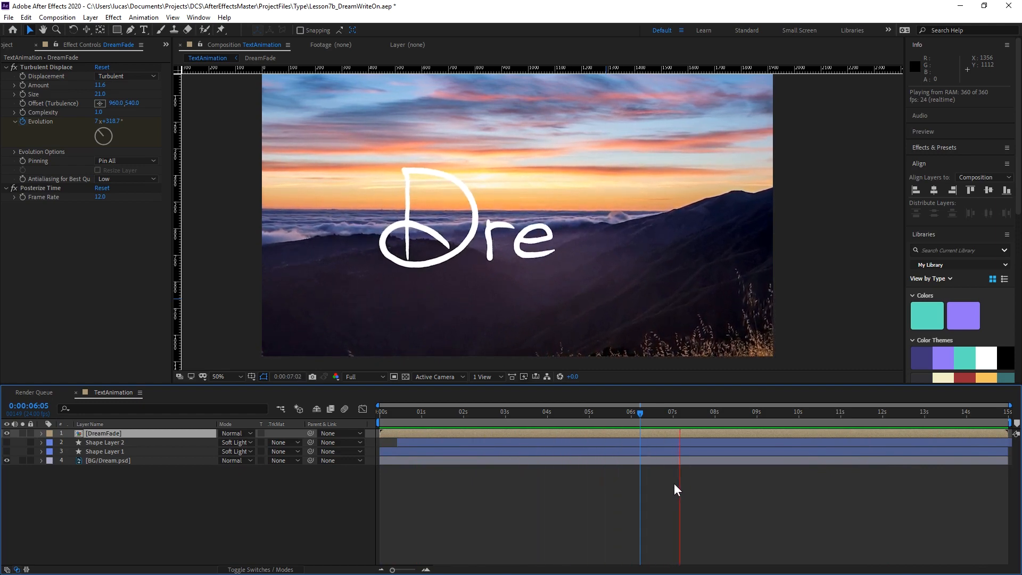
pyautogui.press('space')
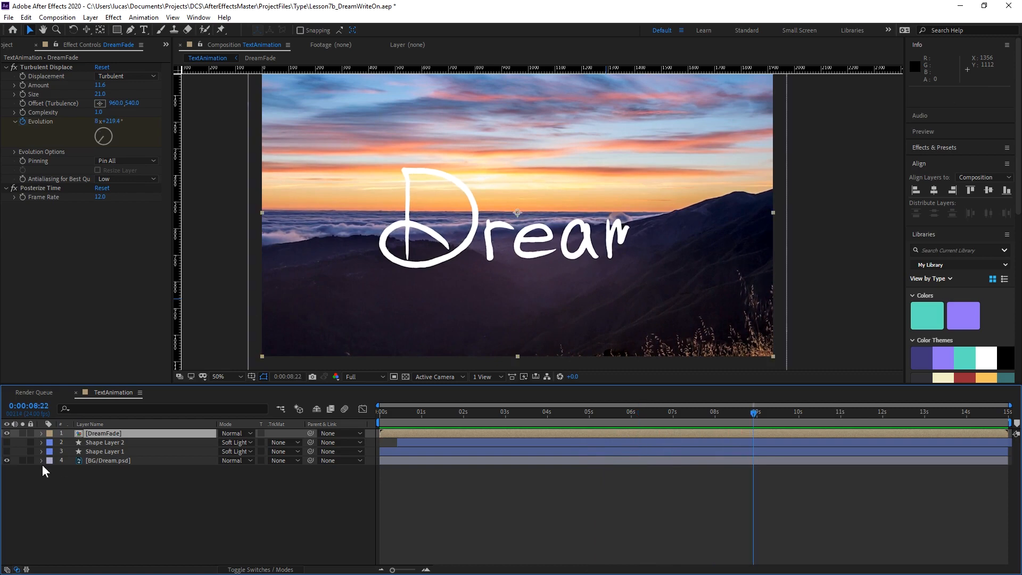
# Make Shape Layer 1 and Shape Layer 2 visible and preview the composition from 0:00:03:08.
pyautogui.moveTo(4, 452); pyautogui.dragTo(7, 442)
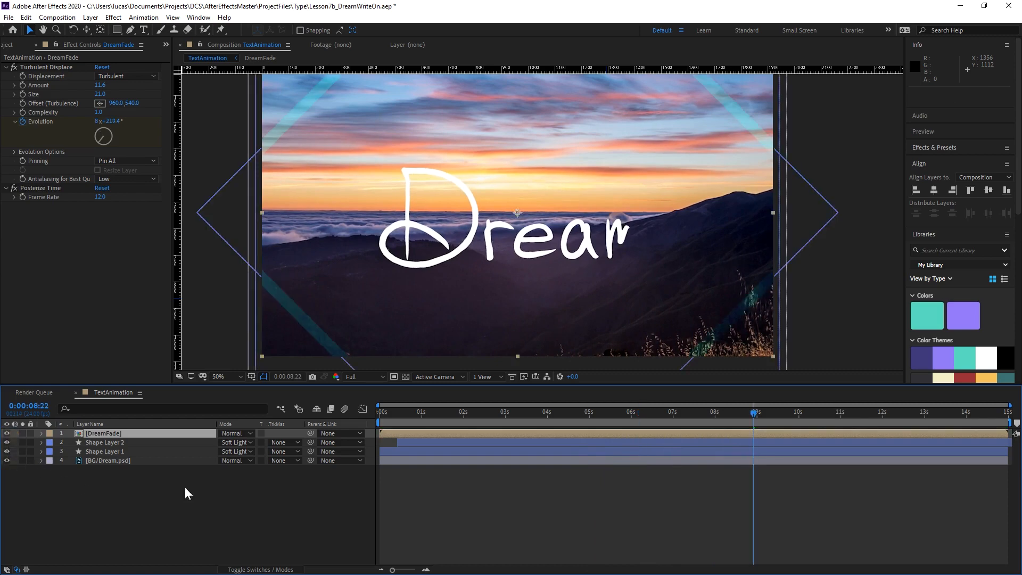
pyautogui.moveTo(585, 418); pyautogui.dragTo(516, 419)
pyautogui.press('space')
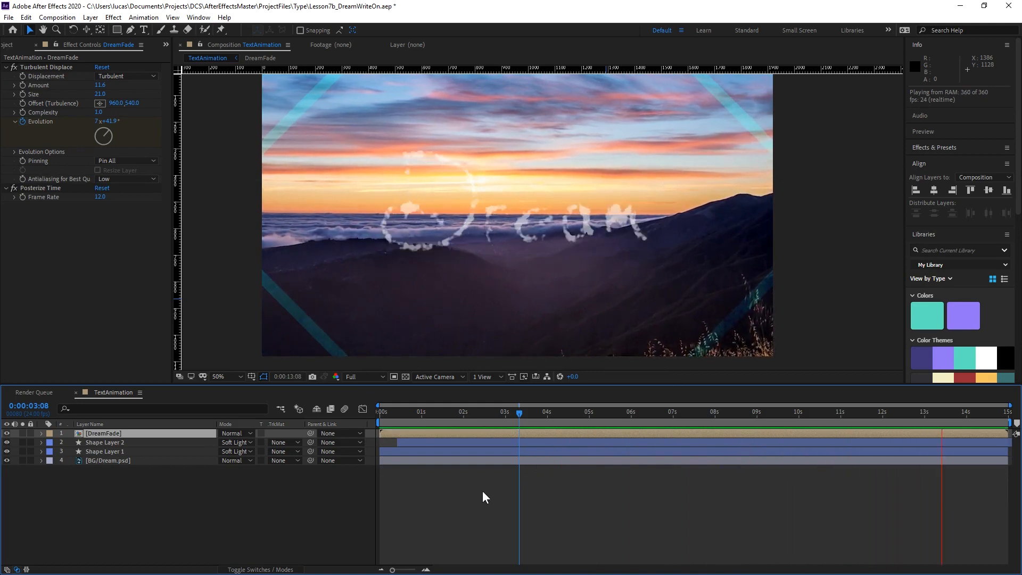
pyautogui.press('space')
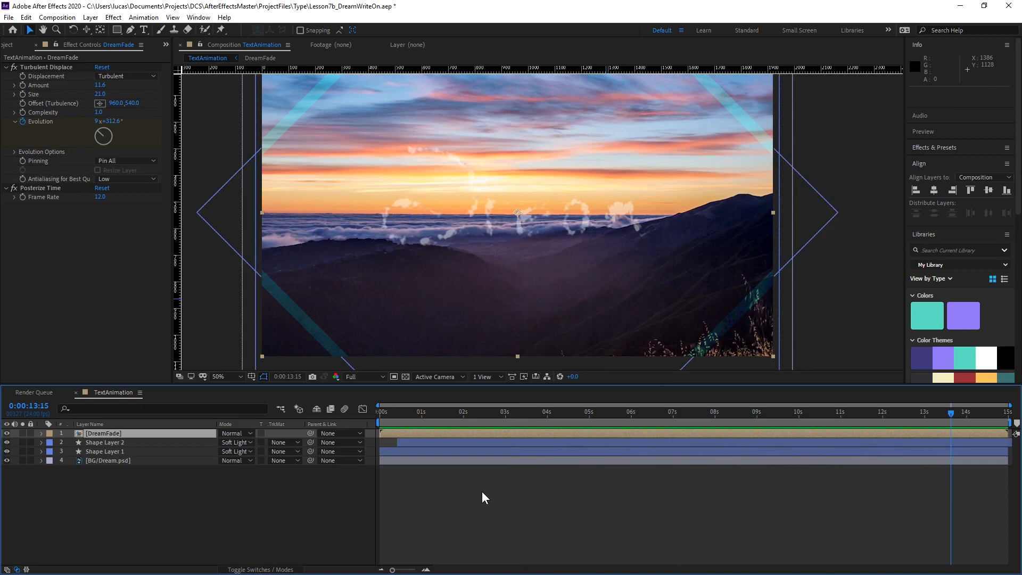
# Create a new adjustment layer above DreamFade in the TextAnimation composition and name it Distort.
pyautogui.rightClick(171, 500)
pyautogui.moveTo(256, 382)
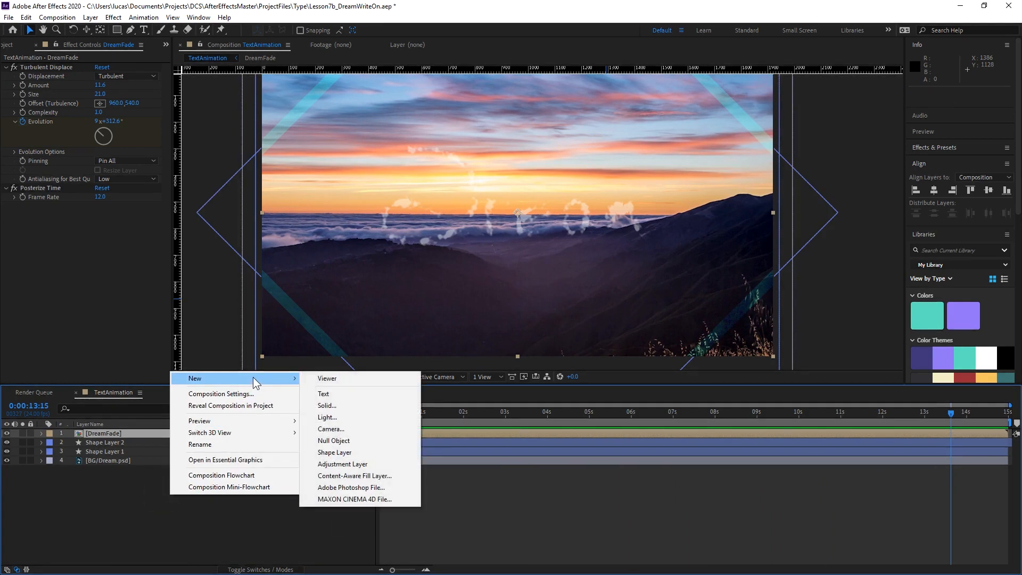
pyautogui.rightClick(197, 515)
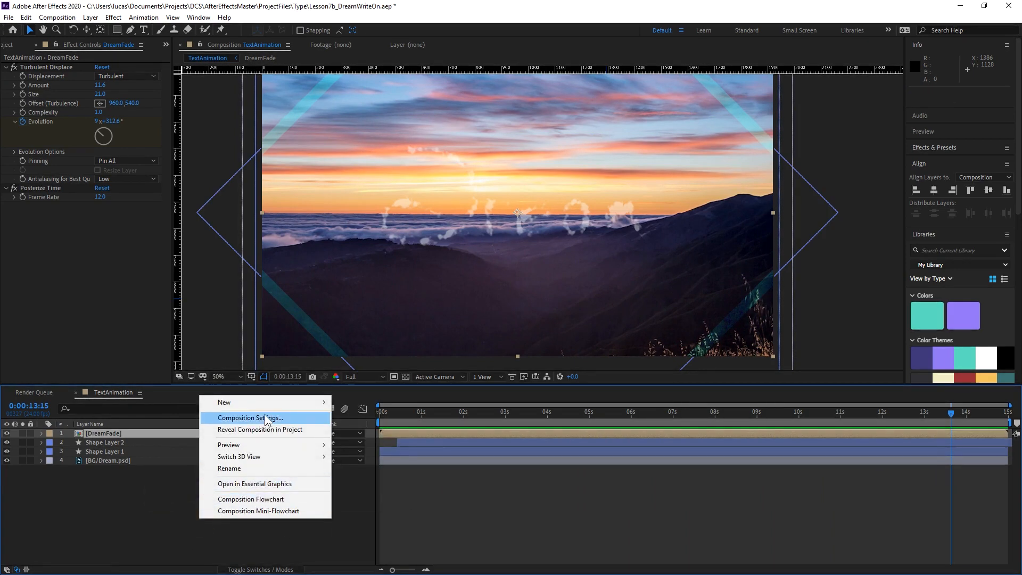
pyautogui.moveTo(310, 403)
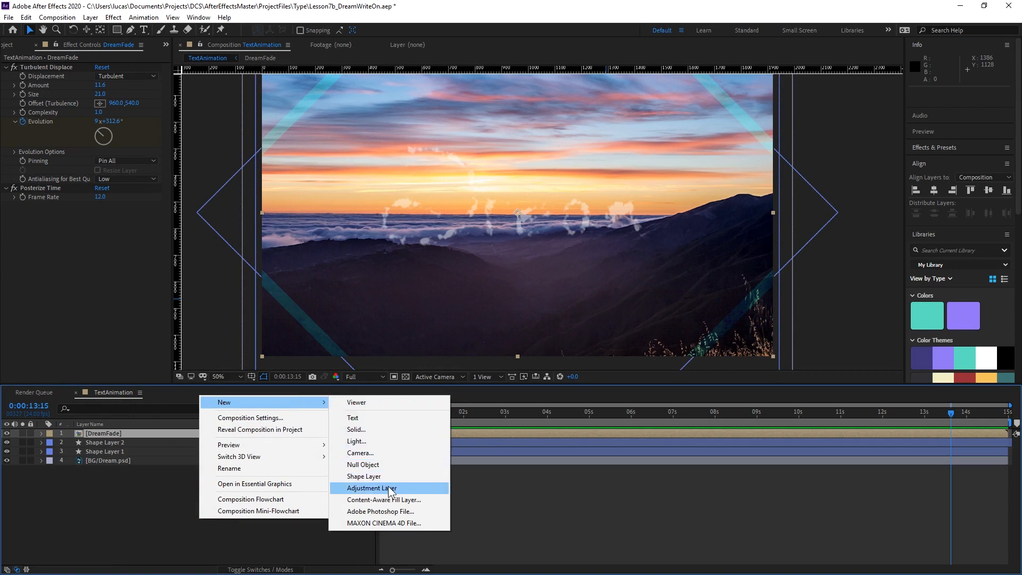
pyautogui.click(388, 488)
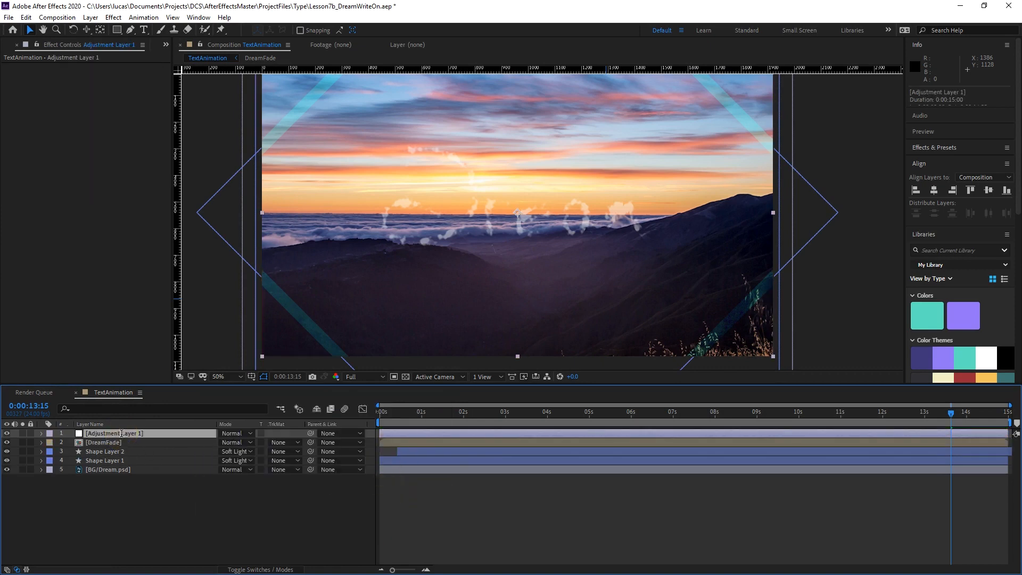
pyautogui.press('Return')
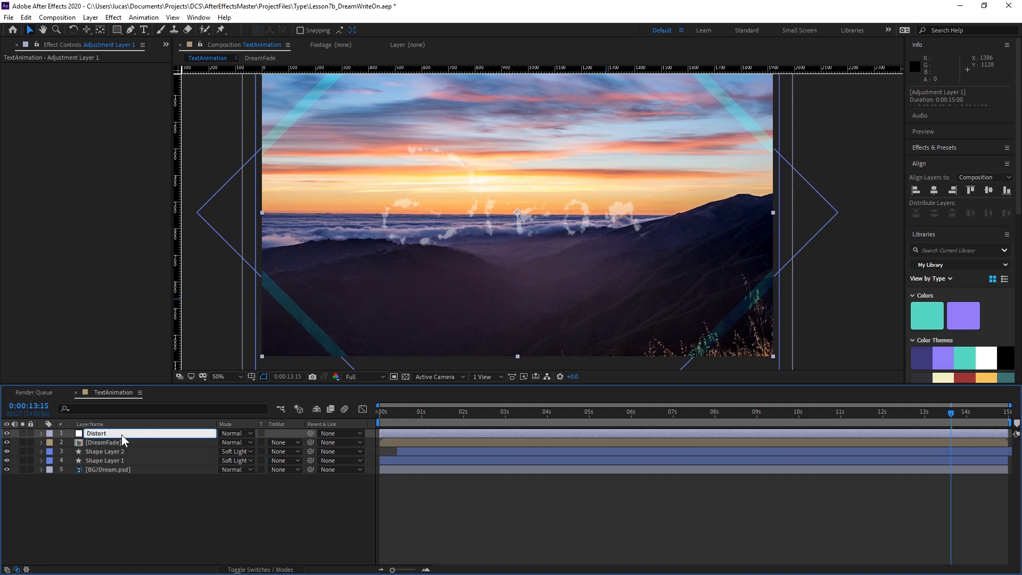
pyautogui.press('Return')
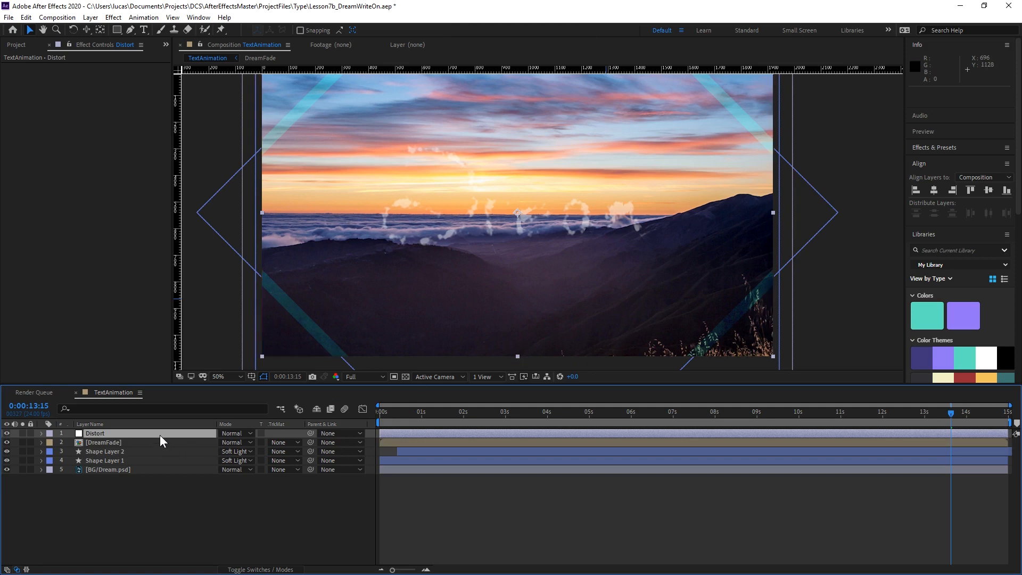
# Apply the Optics Compensation effect to the Distort layer and enable Reverse Lens Distortion.
pyautogui.rightClick(94, 180)
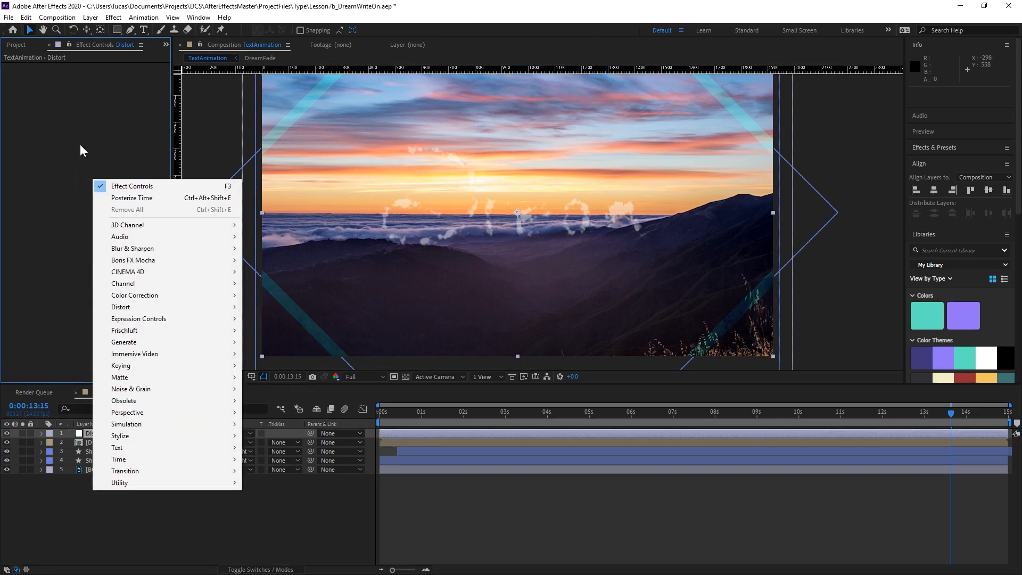
pyautogui.moveTo(169, 307)
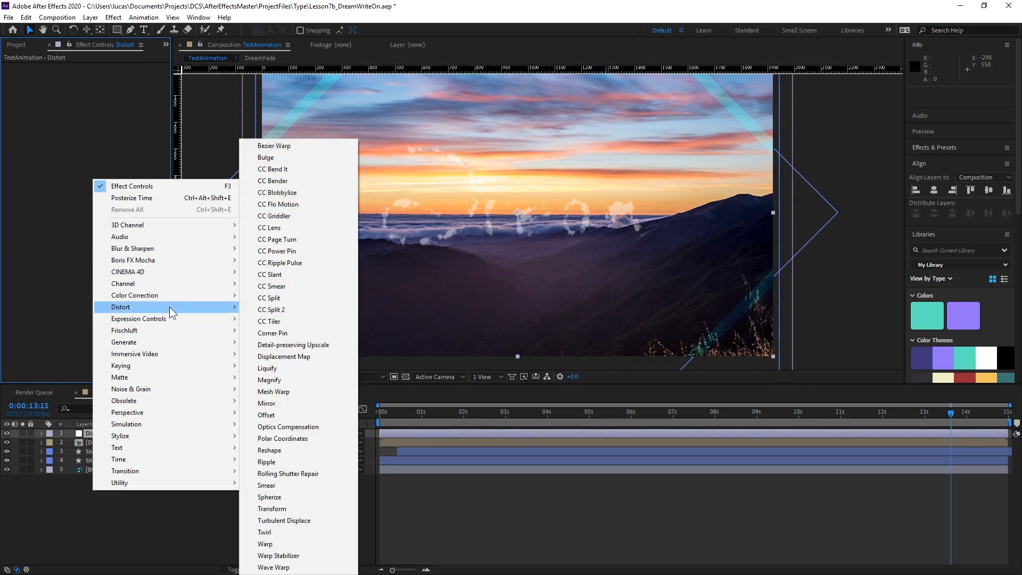
pyautogui.click(317, 427)
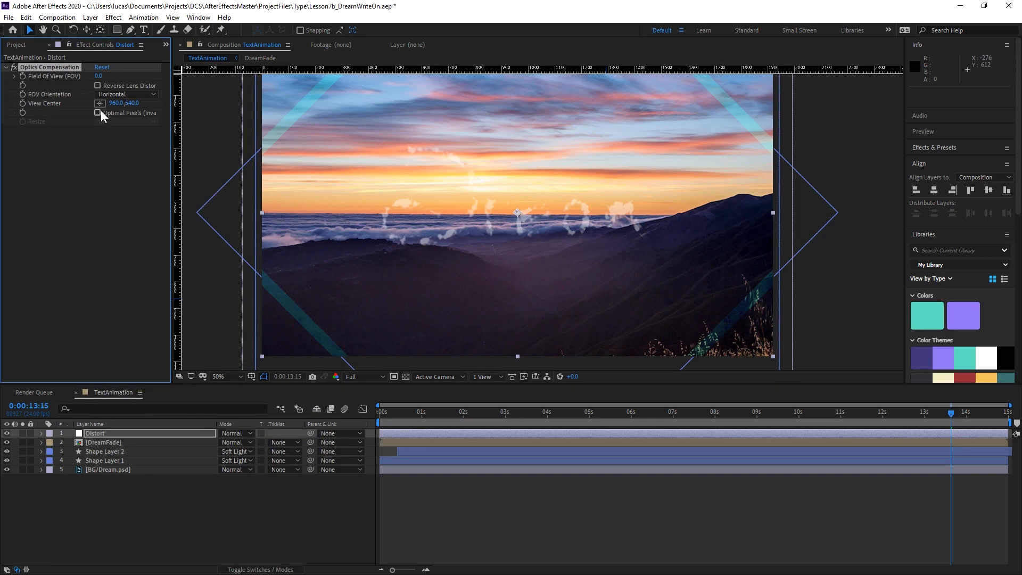
pyautogui.moveTo(101, 75); pyautogui.dragTo(915, 140)
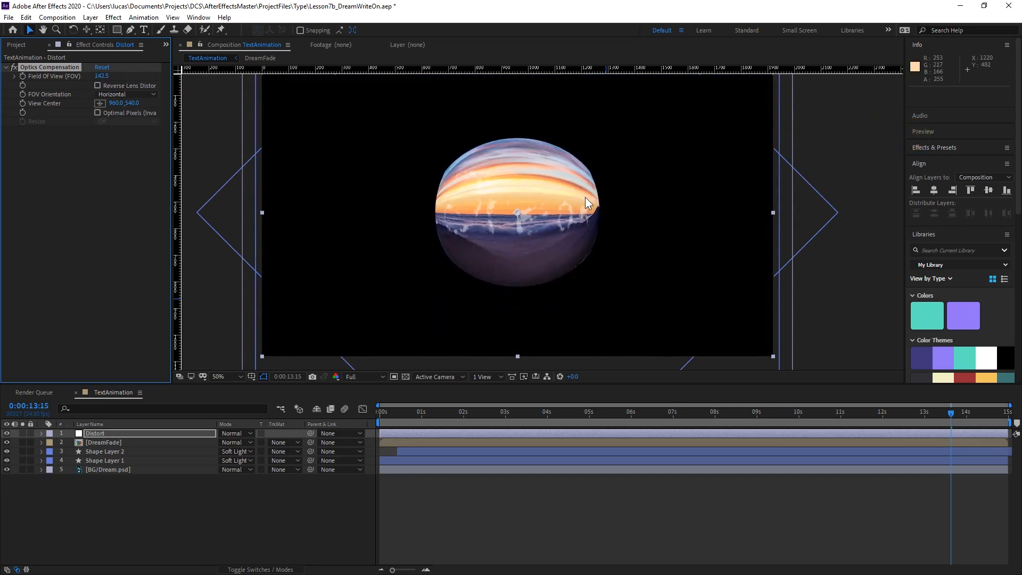
pyautogui.hotkey('ctrl', 'z')
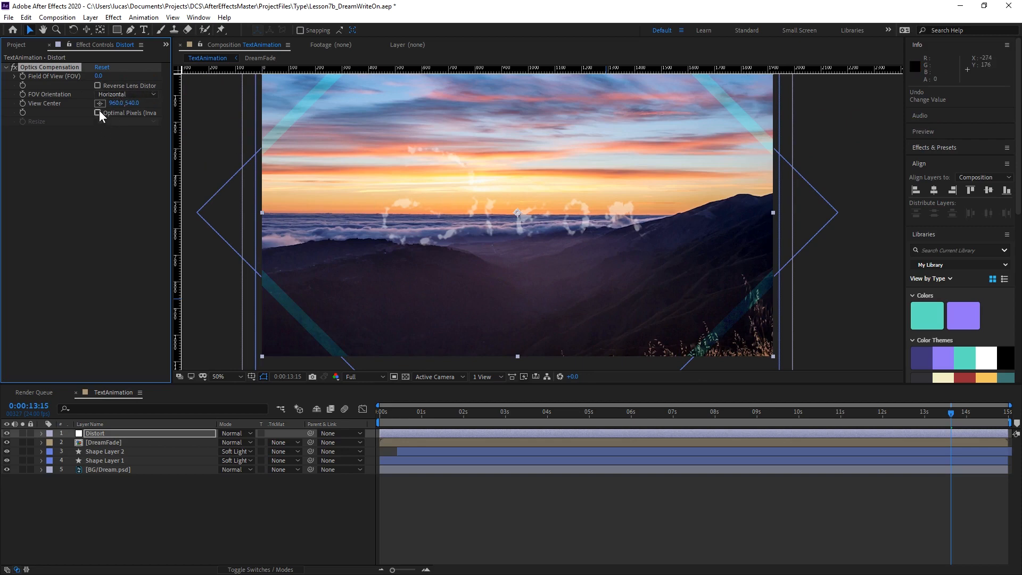
pyautogui.click(98, 86)
# Keyframe the Distort layer's Field Of View at 0 at 0:00:00:00 and about 166.4 at 0:00:14:23.
pyautogui.moveTo(780, 410); pyautogui.dragTo(249, 474)
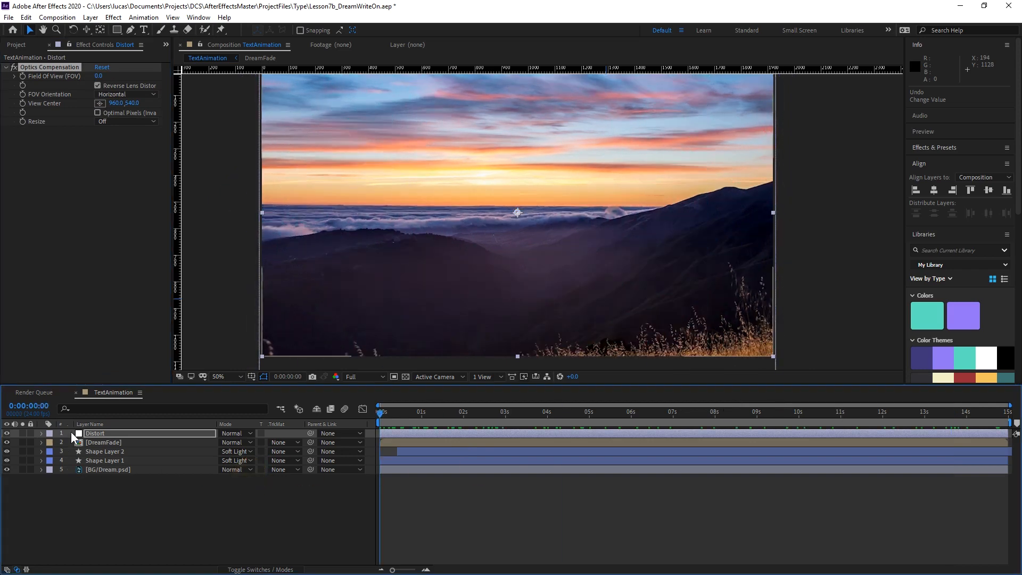
pyautogui.click(23, 76)
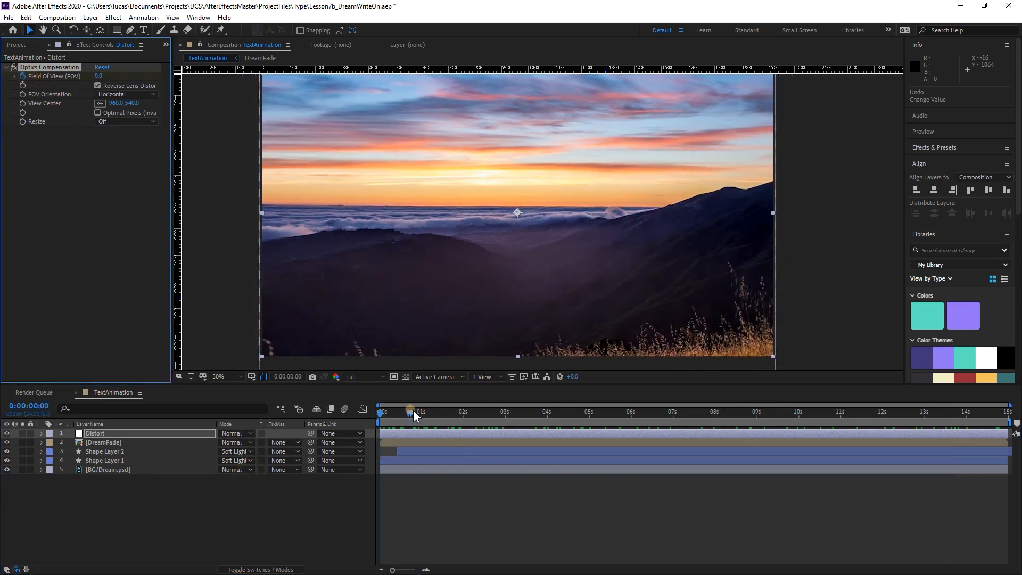
pyautogui.moveTo(413, 410); pyautogui.dragTo(1011, 426)
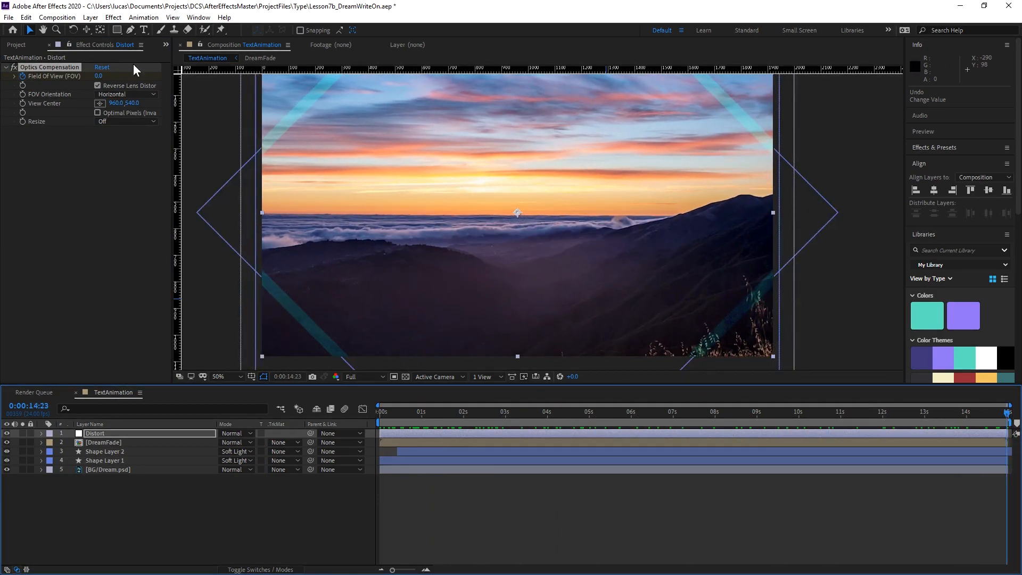
pyautogui.moveTo(96, 76); pyautogui.dragTo(1019, 112)
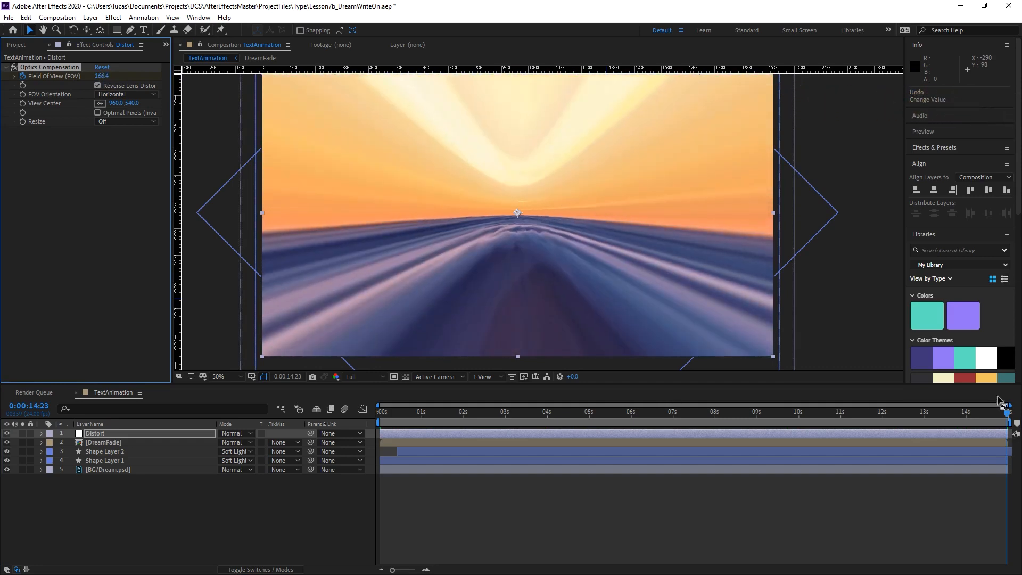
# Preview the lens distortion animation from the start and again from 0:00:01:21.
pyautogui.moveTo(1004, 422); pyautogui.dragTo(357, 444)
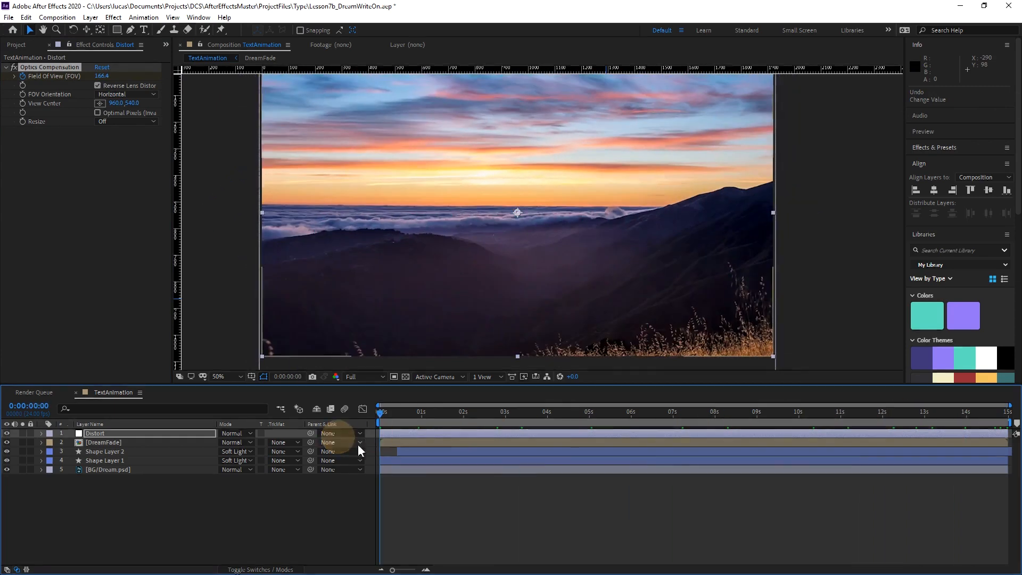
pyautogui.press('space')
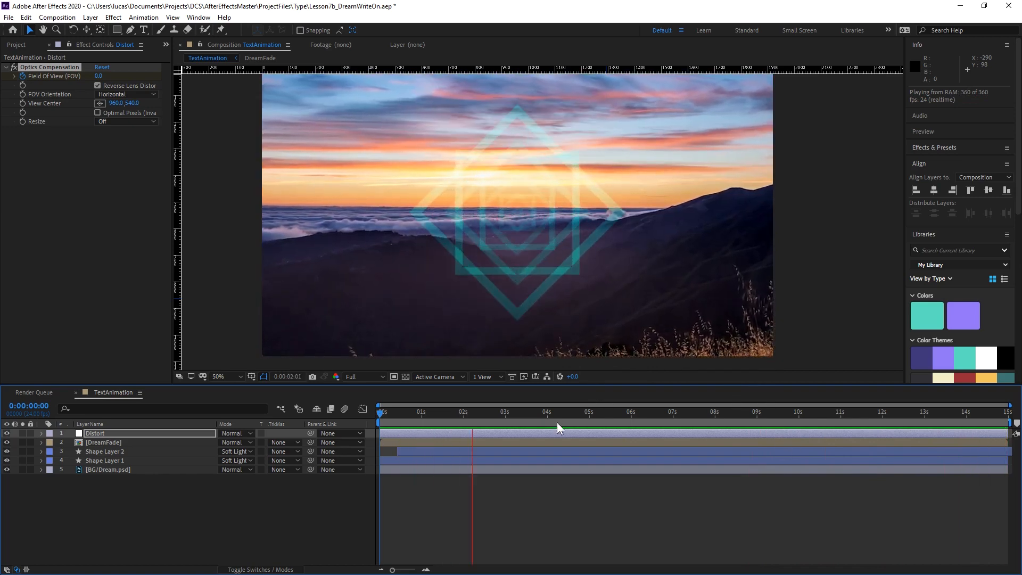
pyautogui.press('space')
pyautogui.moveTo(502, 412); pyautogui.dragTo(459, 463)
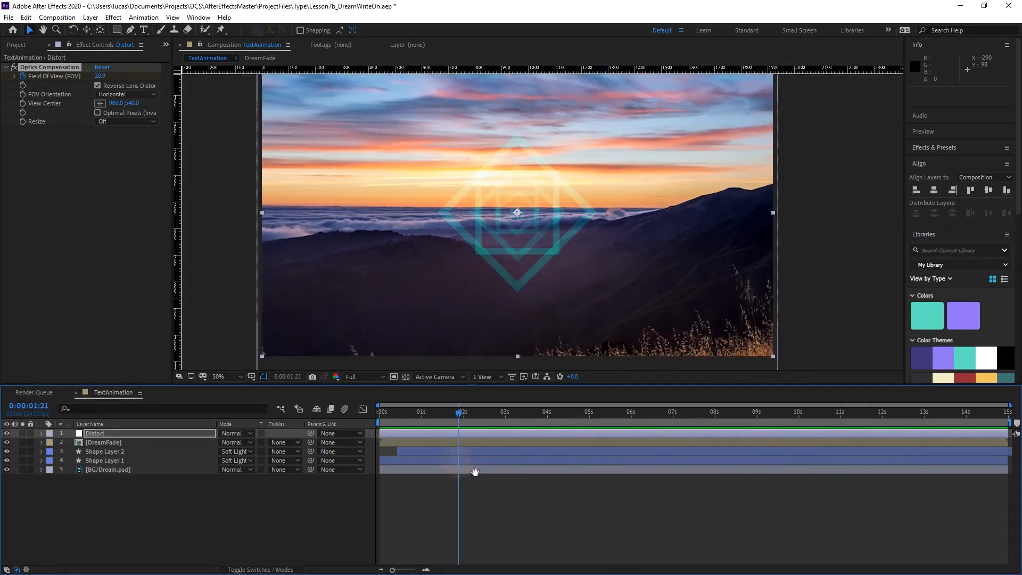
pyautogui.press('space')
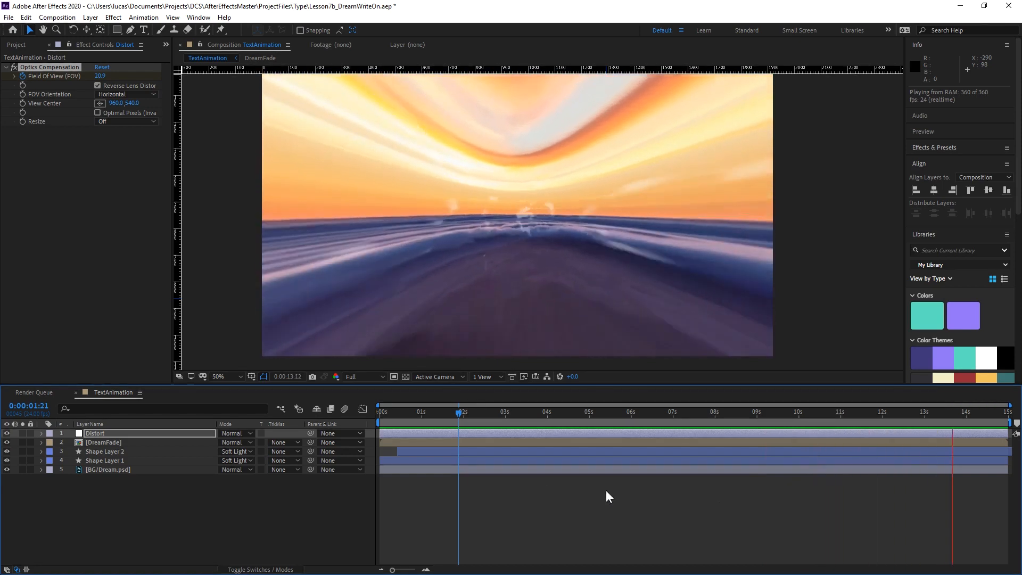
# At 0:00:12:00, set the Distort layer's Field Of View to about 112.8 and expand the layer to show its keyframes.
pyautogui.moveTo(698, 413); pyautogui.dragTo(883, 429)
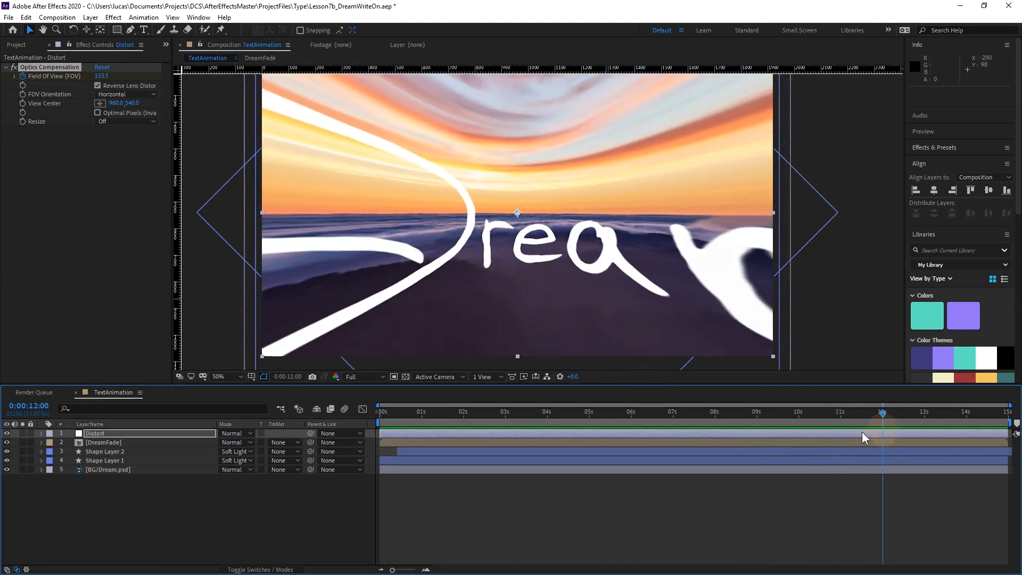
pyautogui.click(124, 433)
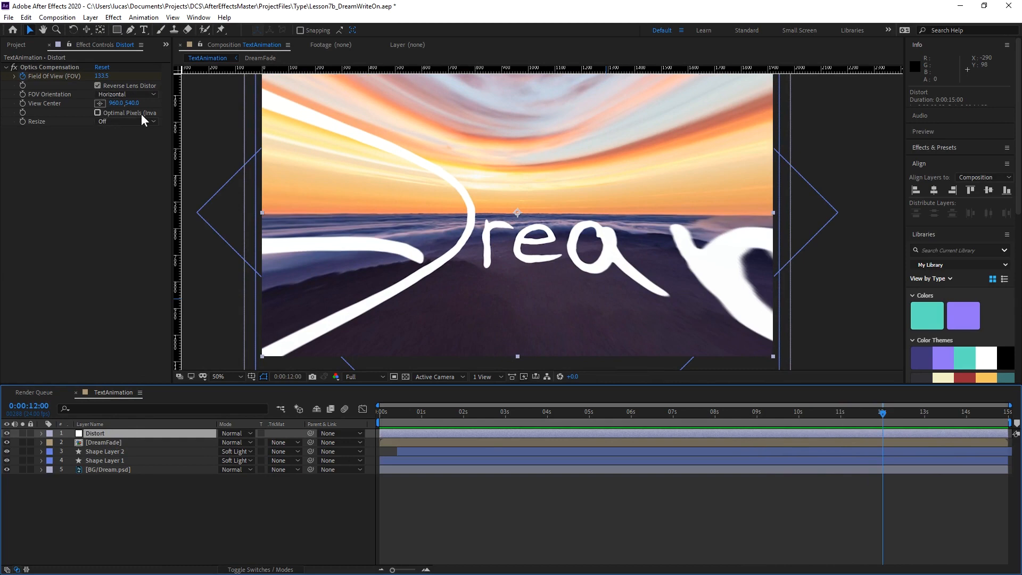
pyautogui.click(41, 433)
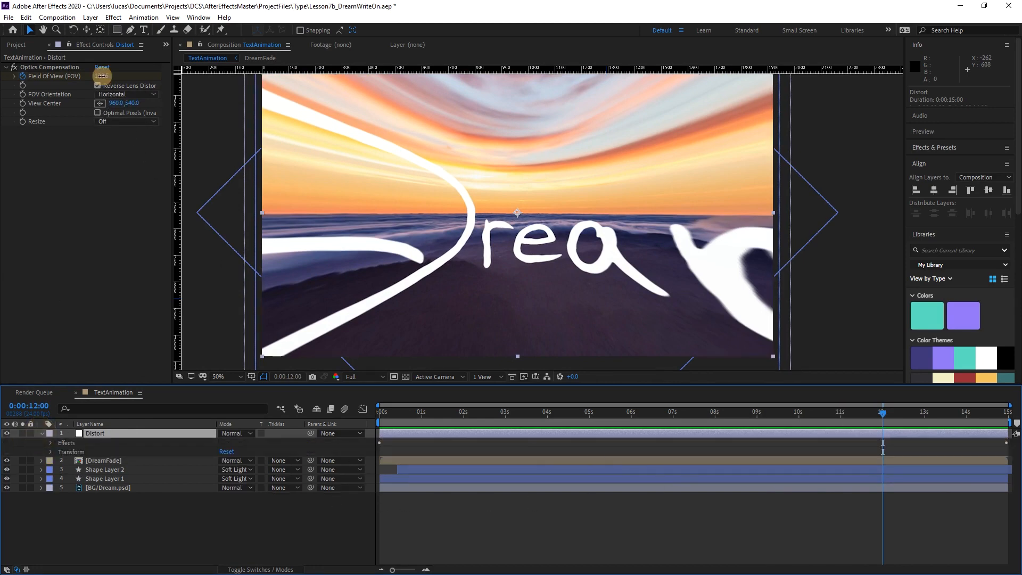
pyautogui.moveTo(102, 76); pyautogui.dragTo(46, 82)
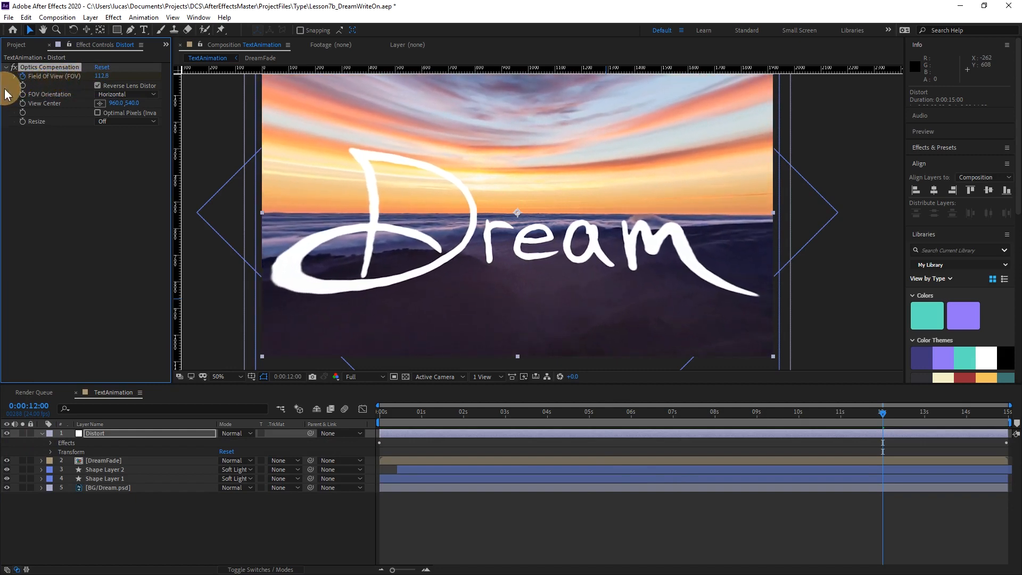
# Preview the adjusted distortion from 0:00:12:00 and from 0:00:07:23, and inspect the frame at 0:00:14:23.
pyautogui.press('space')
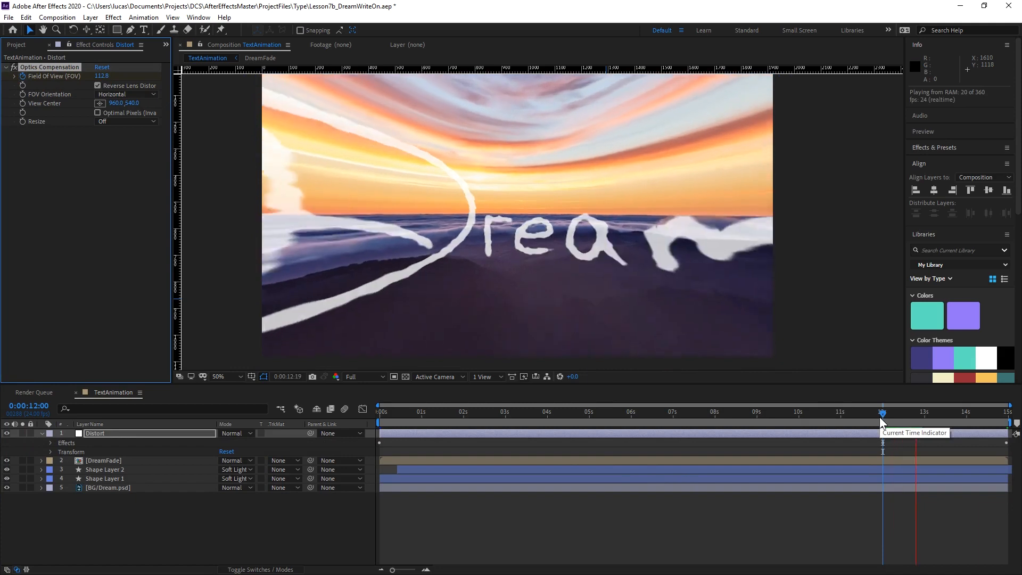
pyautogui.moveTo(780, 417); pyautogui.dragTo(713, 419)
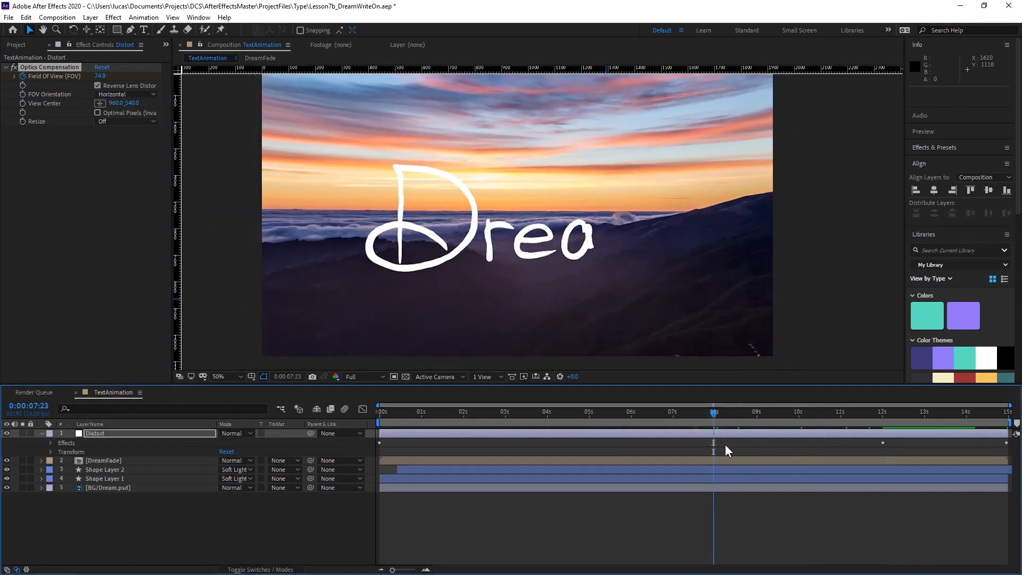
pyautogui.press('space')
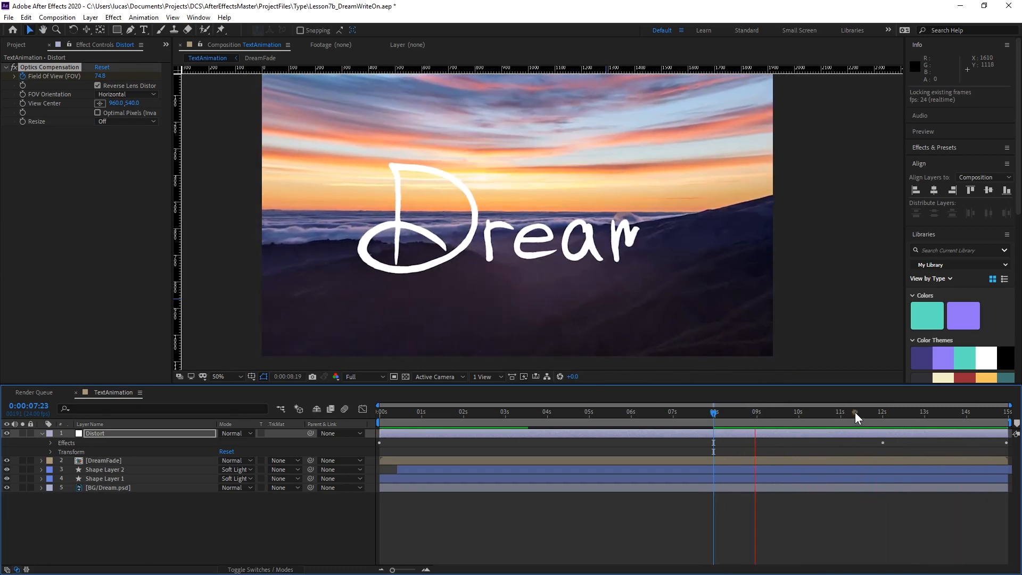
pyautogui.moveTo(855, 413); pyautogui.dragTo(1014, 423)
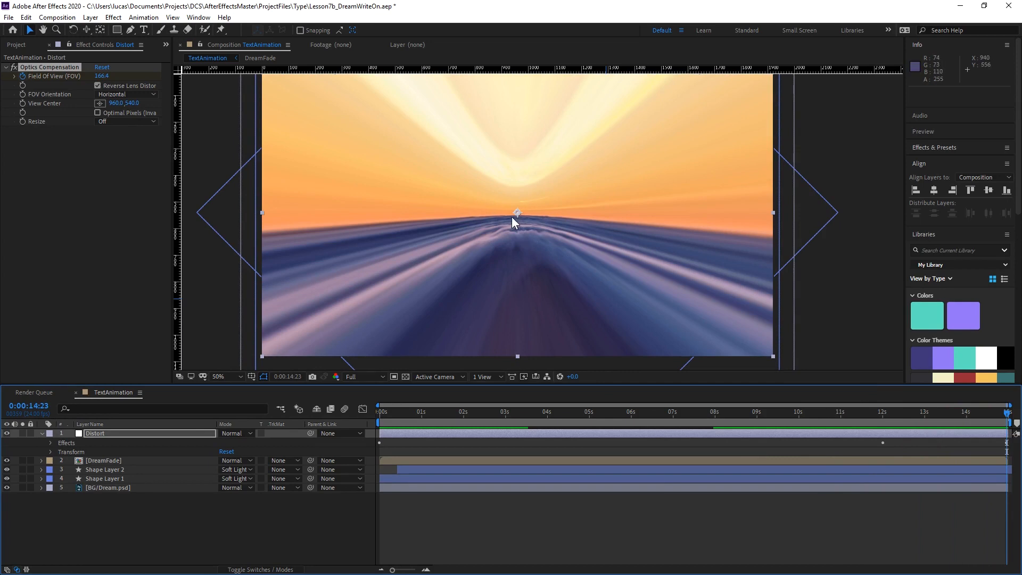
# Reveal the BG/Dream.psd layer's keyframed properties and add a Scale keyframe at 0:00:12:00.
pyautogui.moveTo(883, 416)
pyautogui.mouseDown()
pyautogui.moveTo(869, 406)
pyautogui.moveTo(883, 407)
pyautogui.mouseUp()
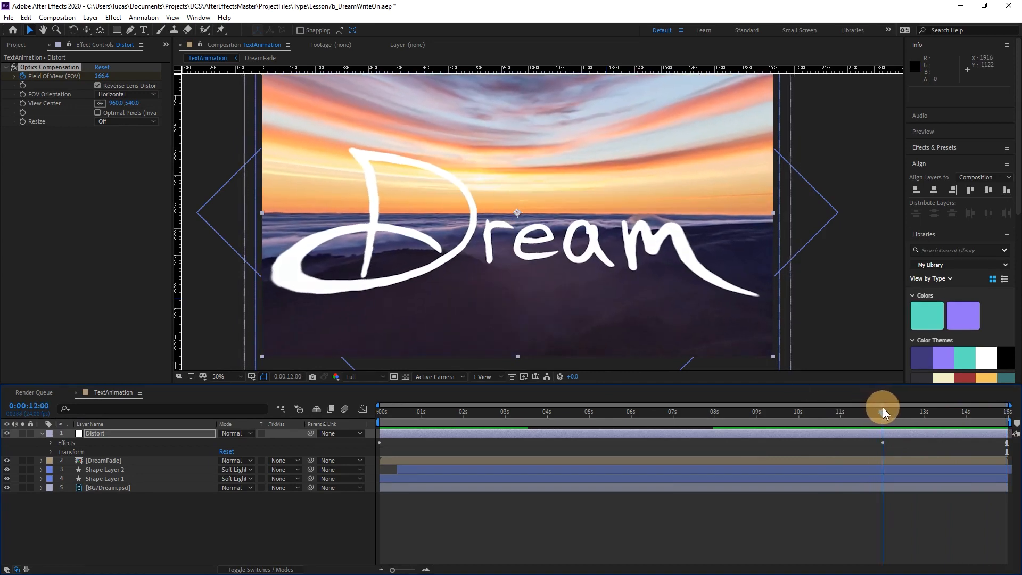
pyautogui.click(129, 488)
pyautogui.press('u')
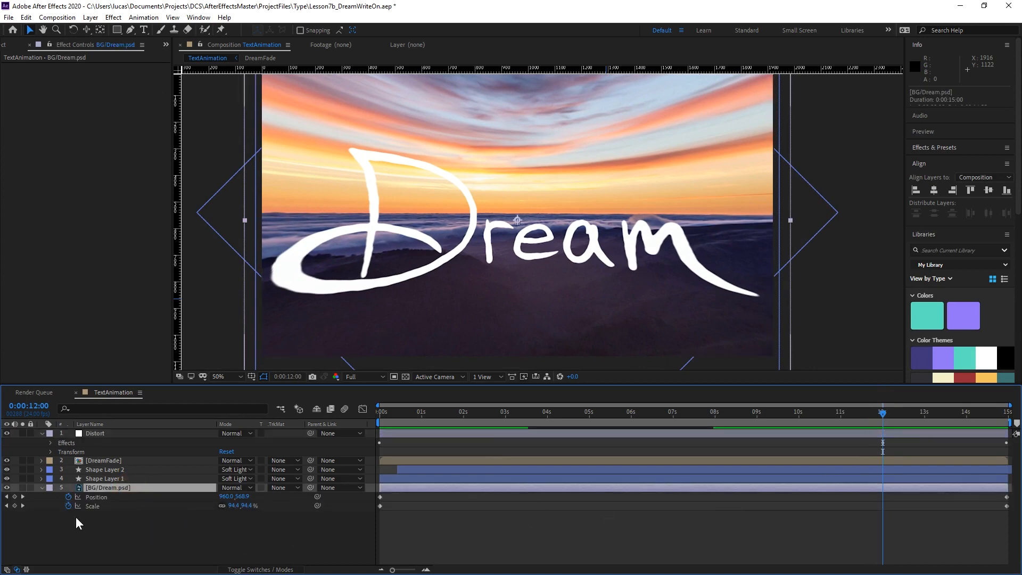
pyautogui.click(14, 506)
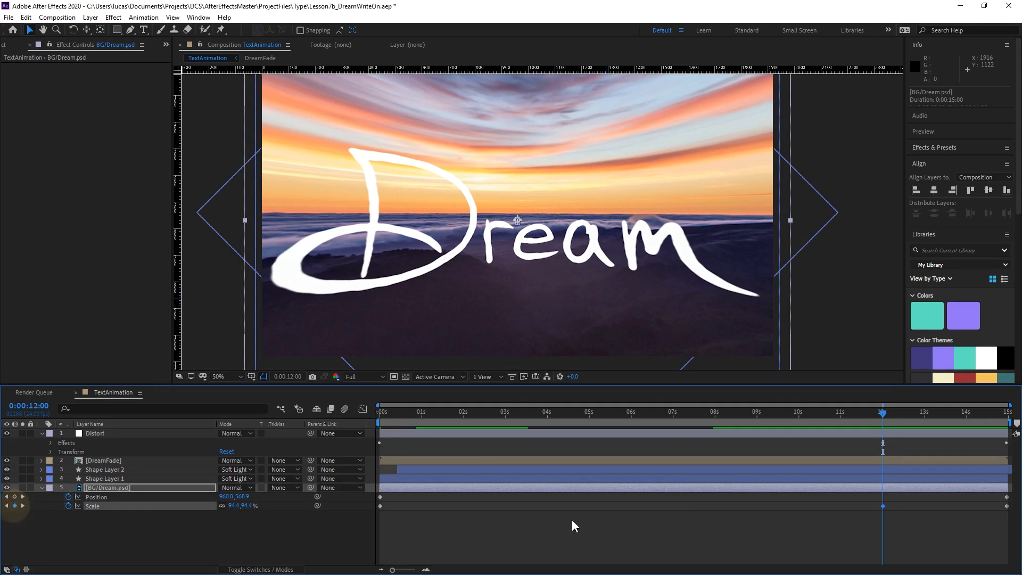
# Increase the BG/Dream.psd layer's Scale at 0:00:14:23 and preview the zoom from 0:00:08:18.
pyautogui.moveTo(890, 417); pyautogui.dragTo(1007, 413)
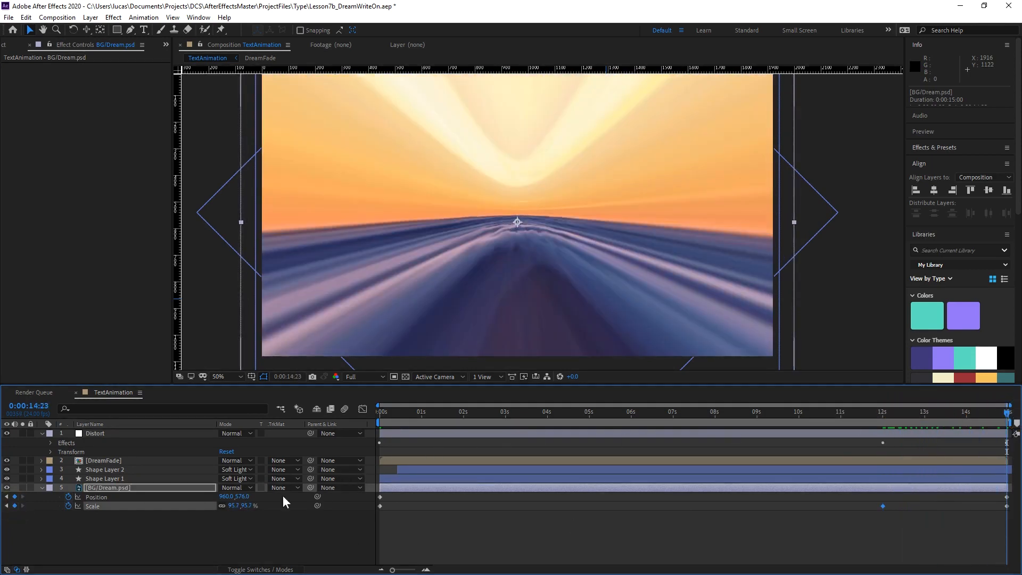
pyautogui.moveTo(247, 506); pyautogui.dragTo(273, 505)
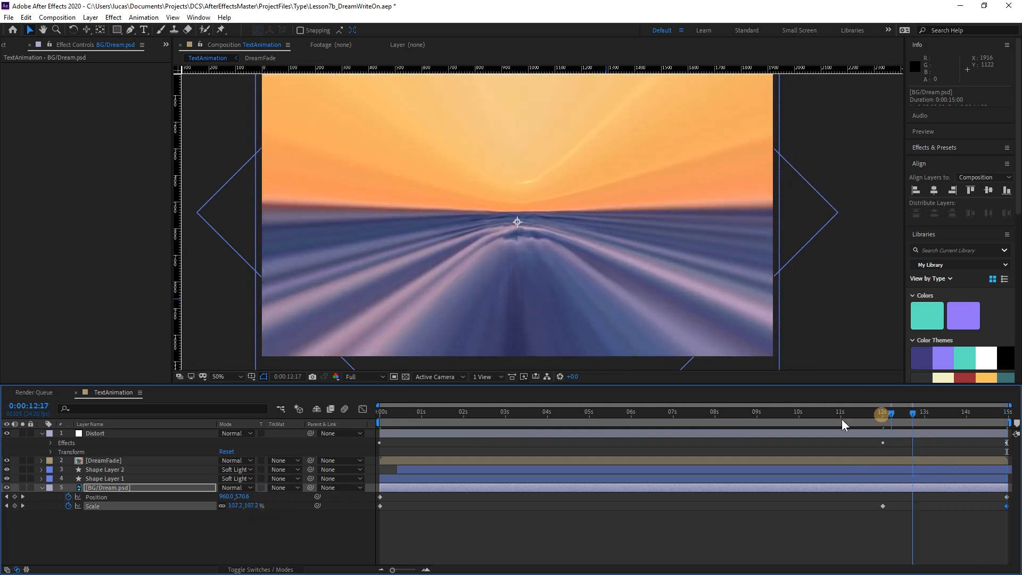
pyautogui.press('space')
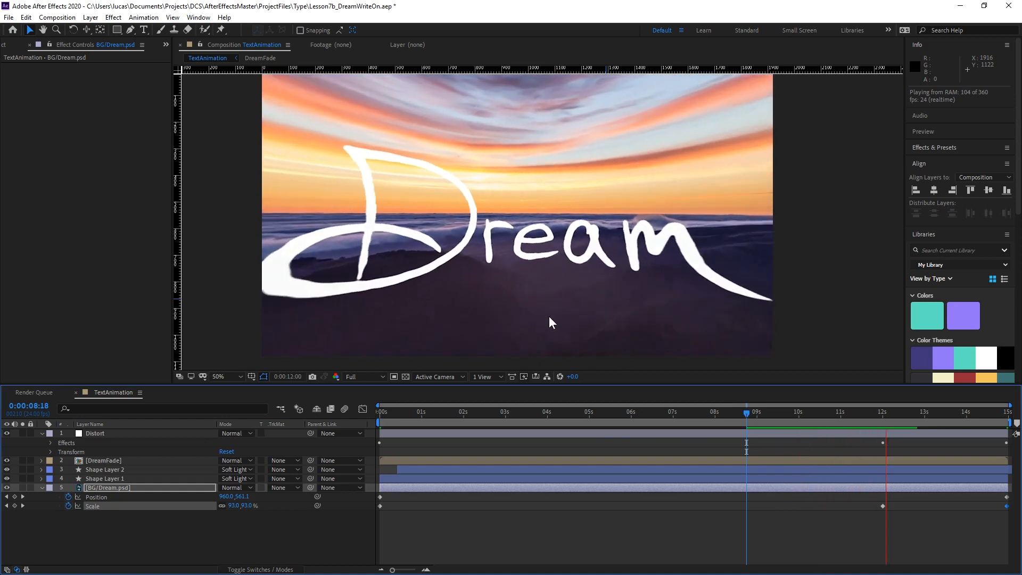
# Apply Easy Ease to the BG/Dream.psd Scale keyframe at 0:00:12:00 and preview from 0:00:09:16.
pyautogui.moveTo(874, 522); pyautogui.dragTo(896, 495)
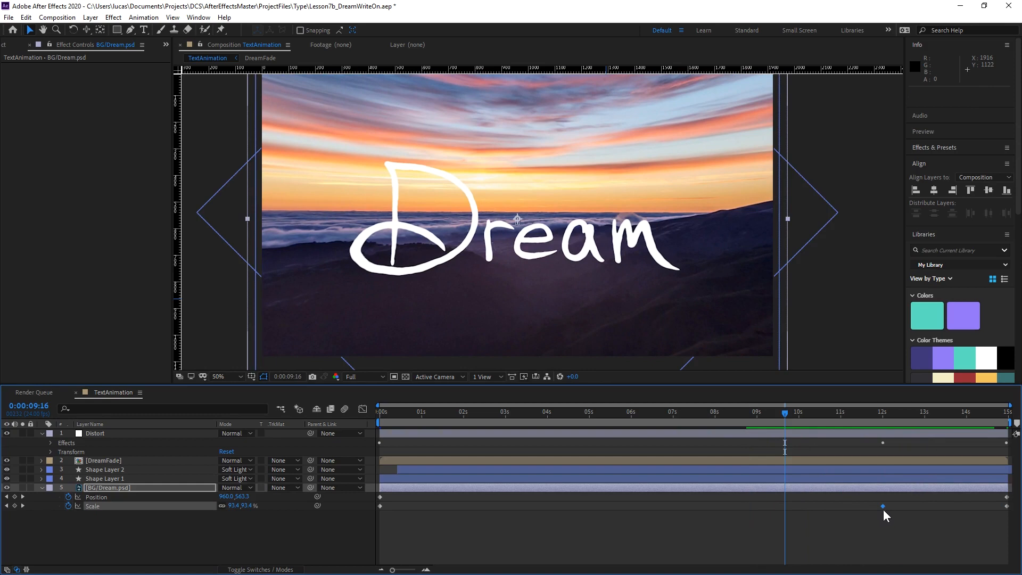
pyautogui.press('F9')
pyautogui.press('space')
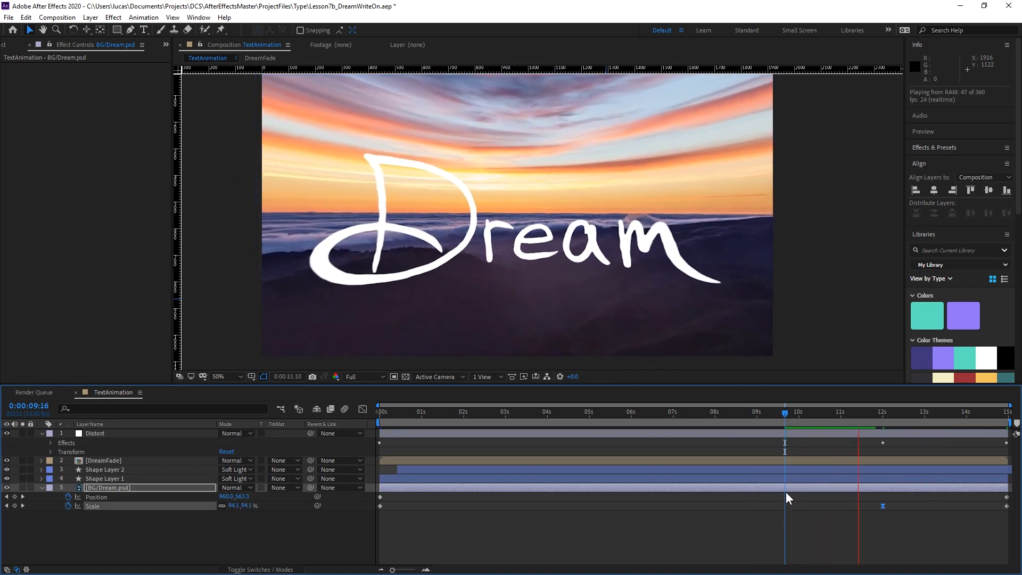
# Apply Easy Ease to the Distort layer's Field Of View keyframe at 0:00:12:00 and preview the motion leading into it.
pyautogui.press('space')
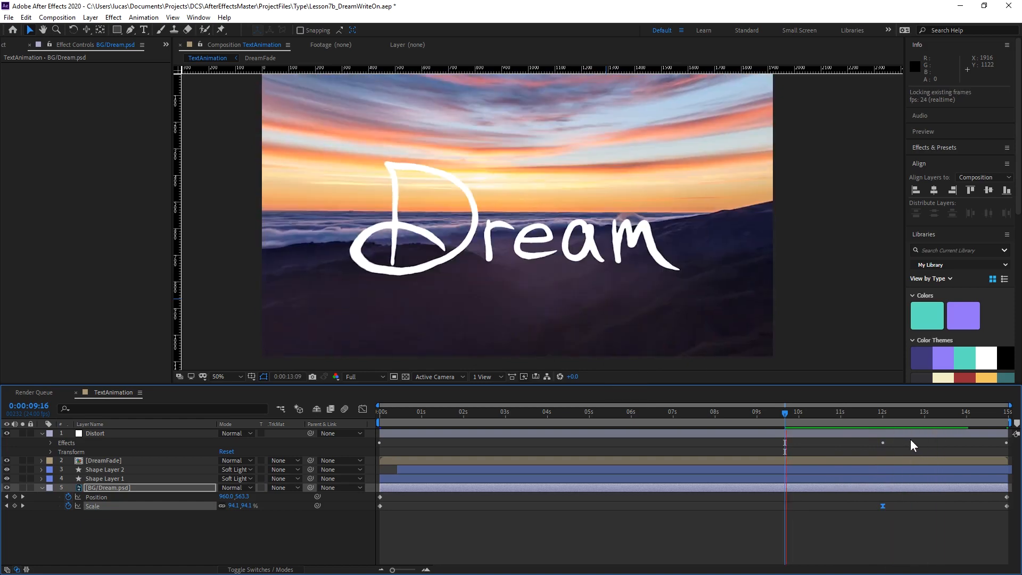
pyautogui.click(96, 435)
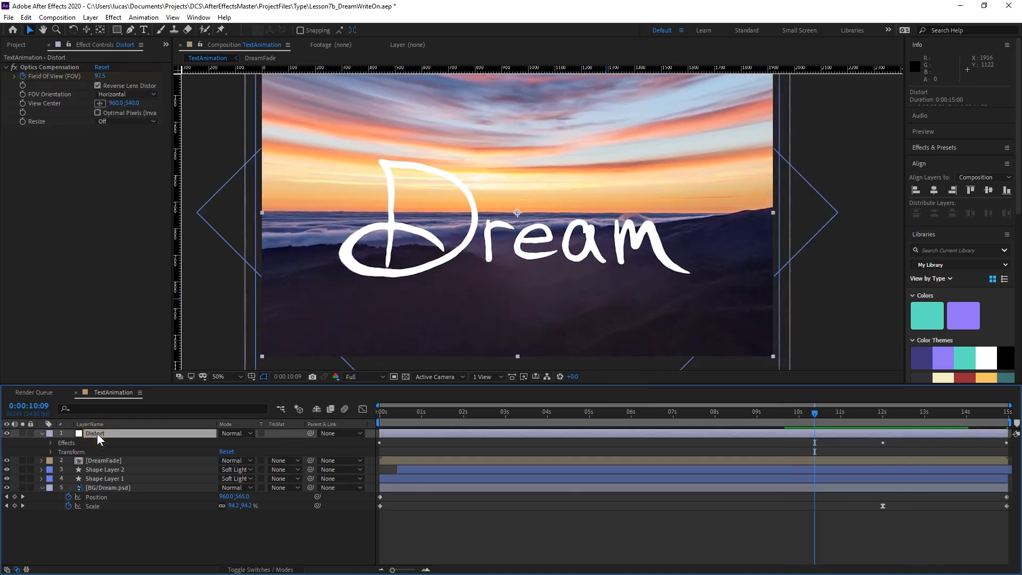
pyautogui.click(883, 451)
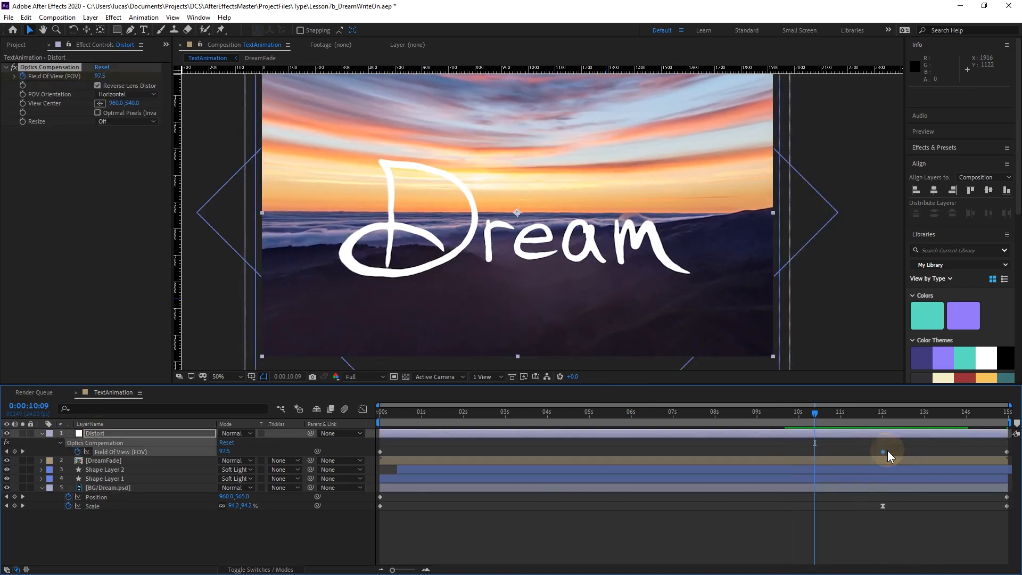
pyautogui.press('F9')
pyautogui.press('space')
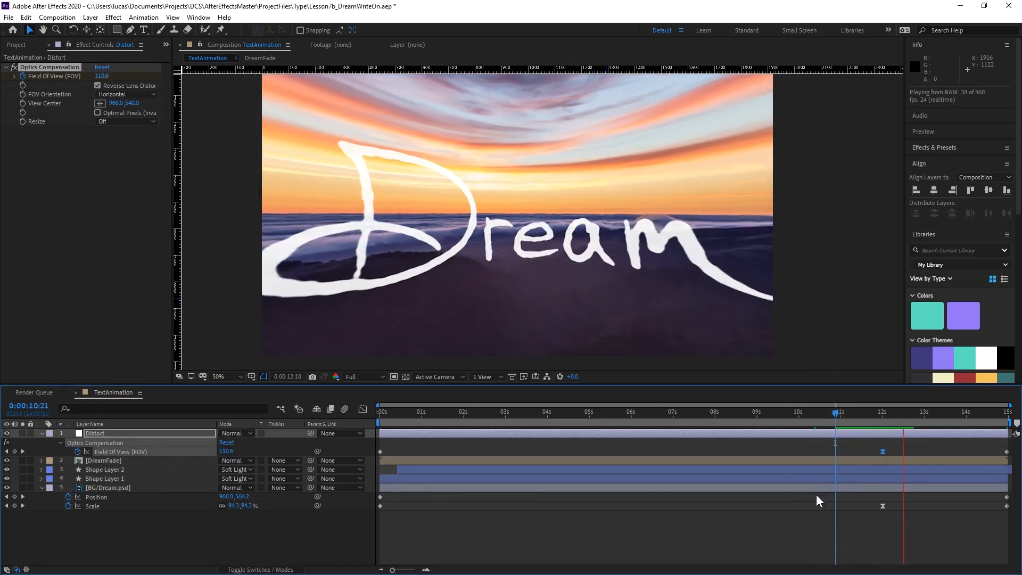
# Lower the incoming handle of the Field Of View keyframe at 0:00:12:00 so its value curve keeps rising through the keyframe.
pyautogui.click(879, 421)
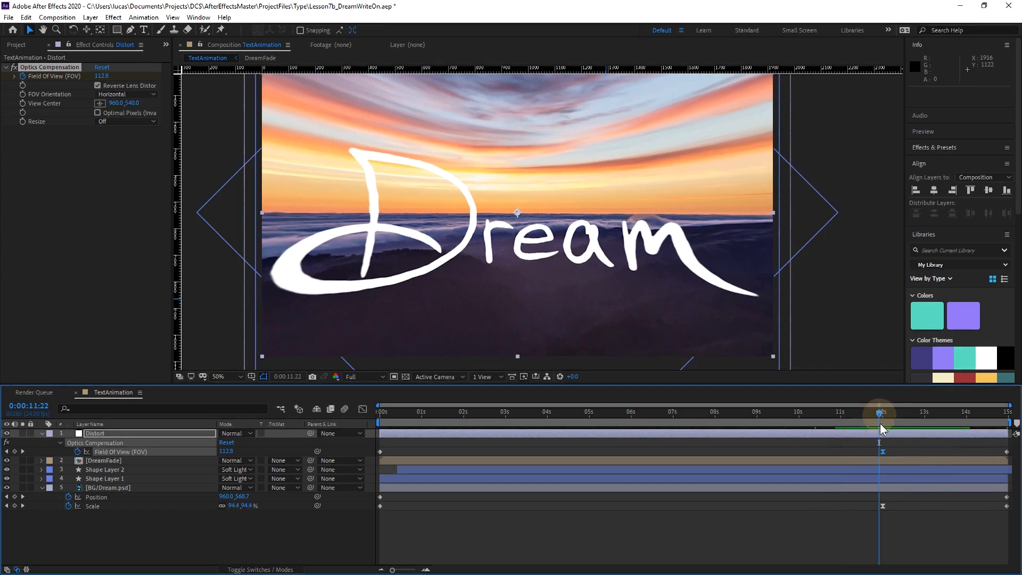
pyautogui.click(362, 409)
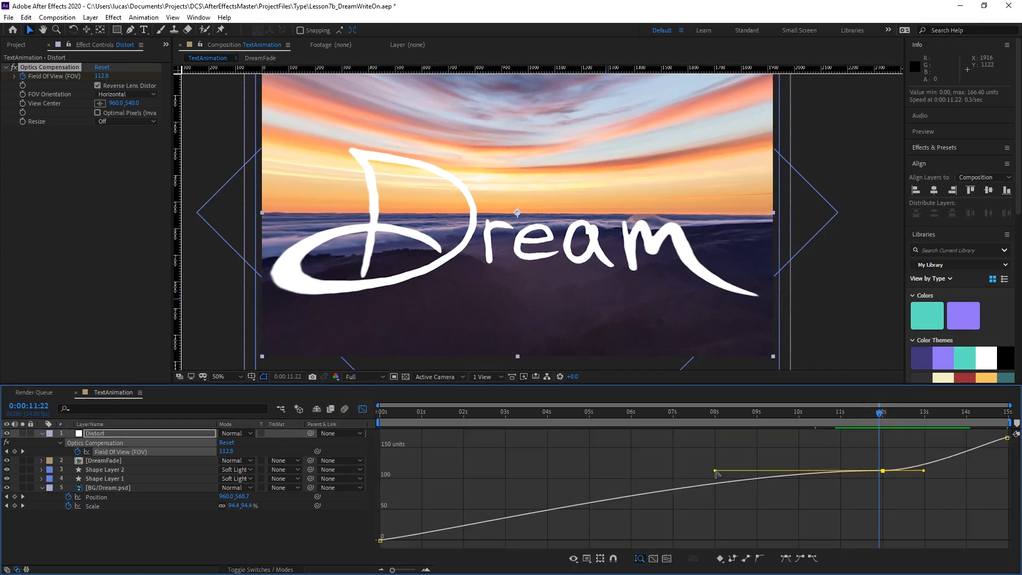
pyautogui.moveTo(716, 472); pyautogui.dragTo(717, 485)
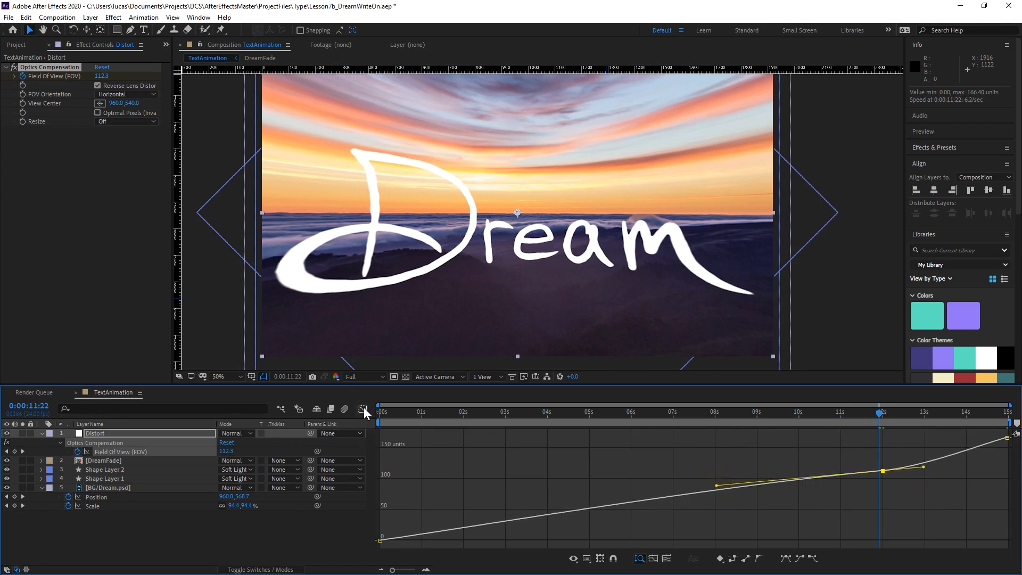
pyautogui.click(363, 409)
# Tilt the incoming handle of the BG/Dream.psd Scale keyframe at 0:00:12:00 slightly downward on its value curve and preview the result.
pyautogui.click(882, 506)
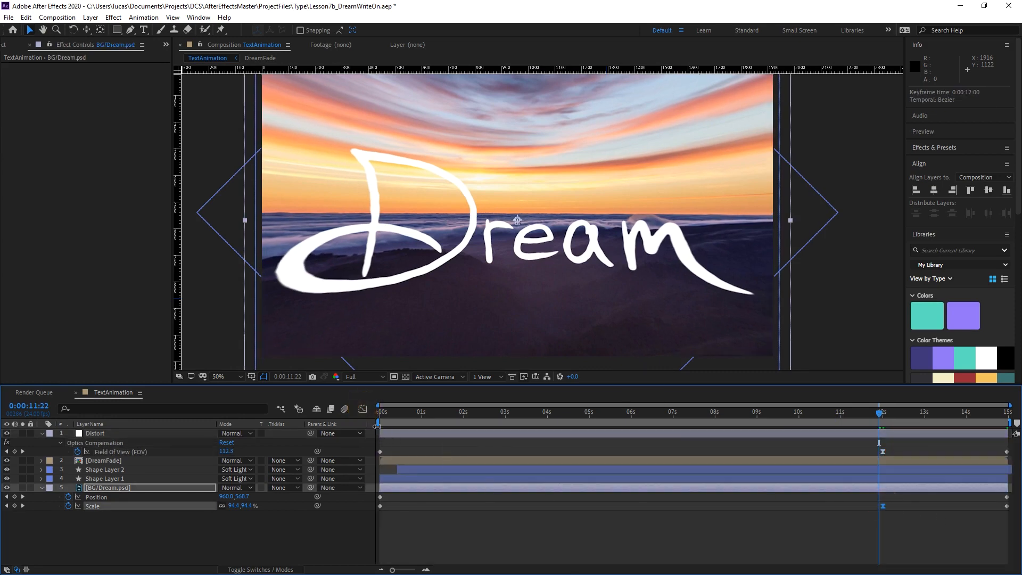
pyautogui.click(363, 409)
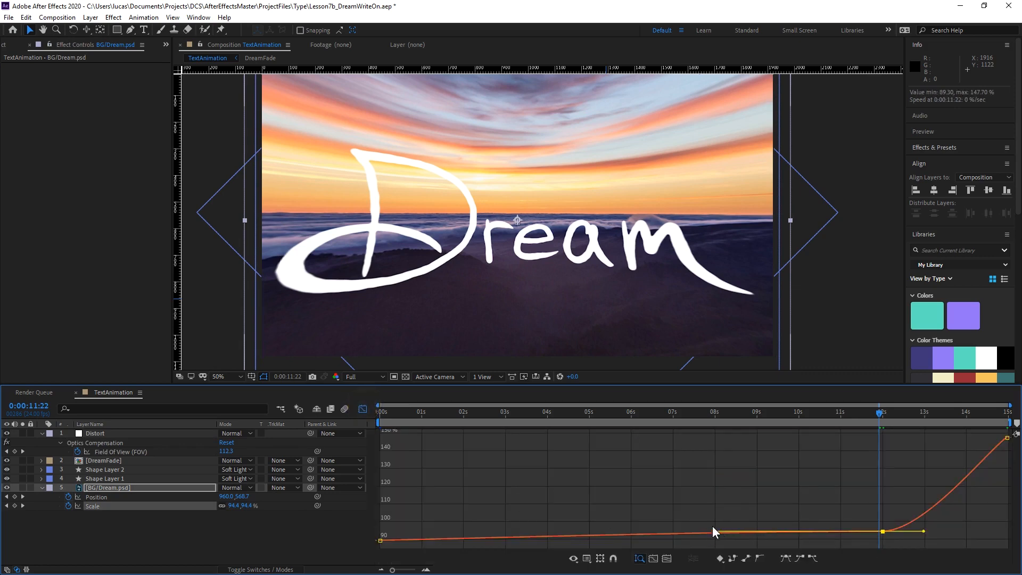
pyautogui.moveTo(817, 484); pyautogui.dragTo(914, 546)
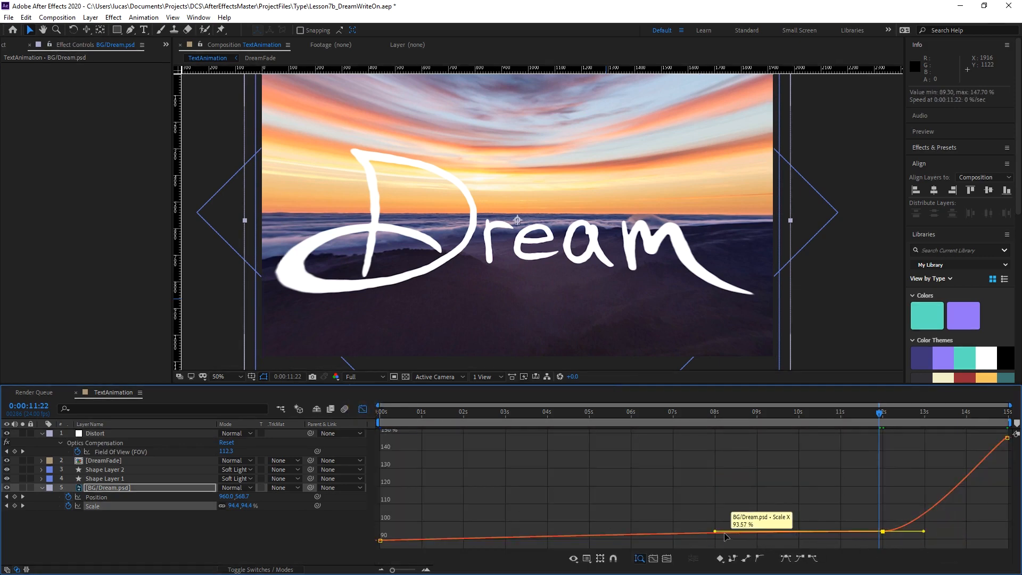
pyautogui.moveTo(715, 530); pyautogui.dragTo(716, 537)
pyautogui.click(362, 409)
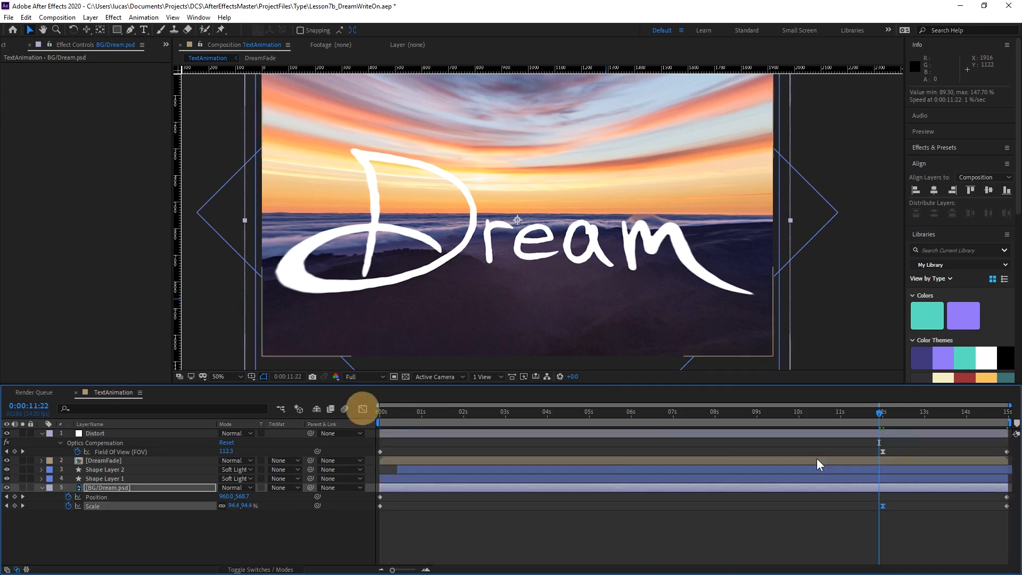
pyautogui.moveTo(876, 417); pyautogui.dragTo(810, 419)
pyautogui.press('space')
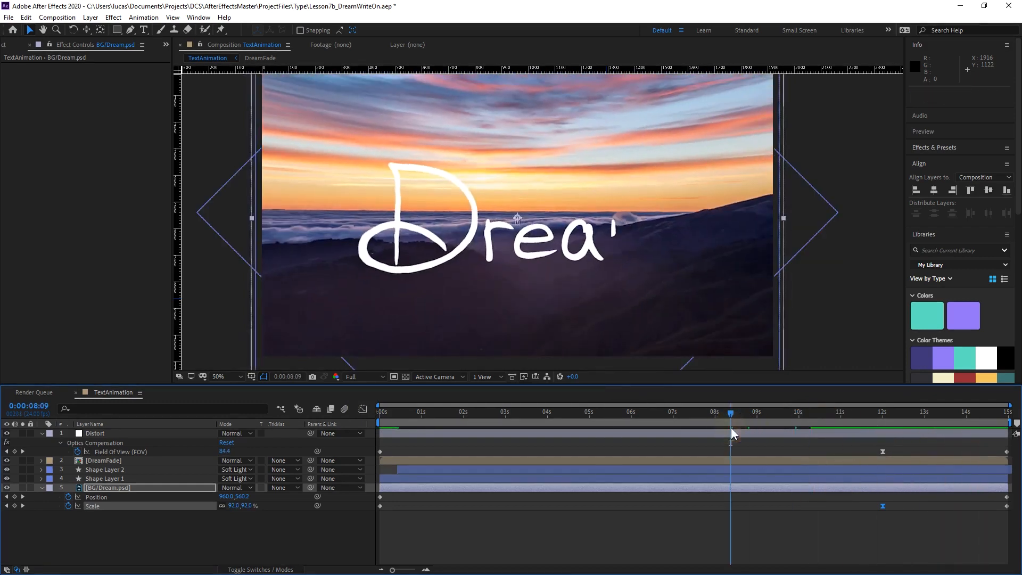
# Move the final Field Of View, Position and Scale keyframes to 0:00:14:09 and preview the ending from 0:00:11:23.
pyautogui.moveTo(873, 418); pyautogui.dragTo(982, 503)
pyautogui.click(881, 412)
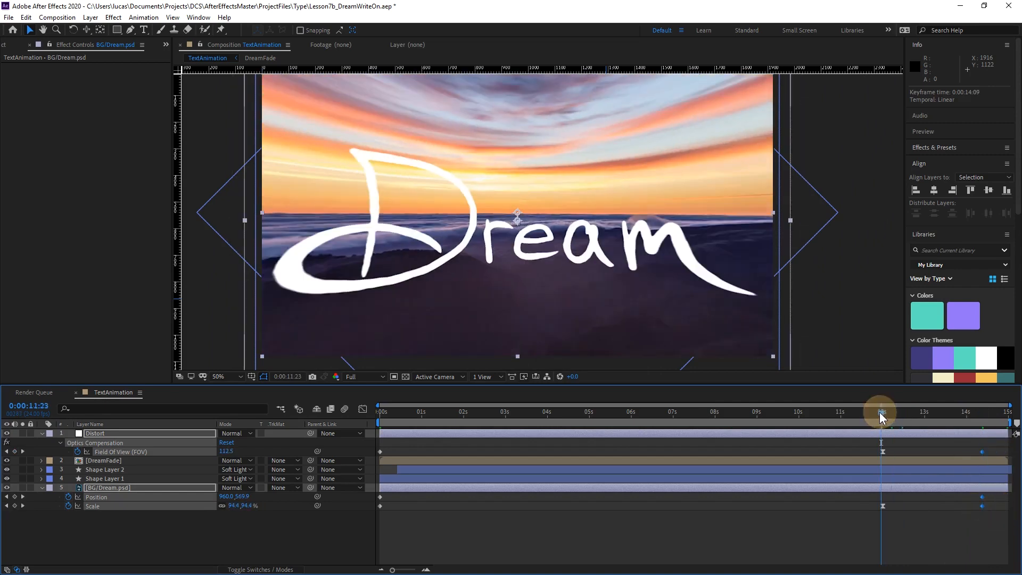
pyautogui.press('space')
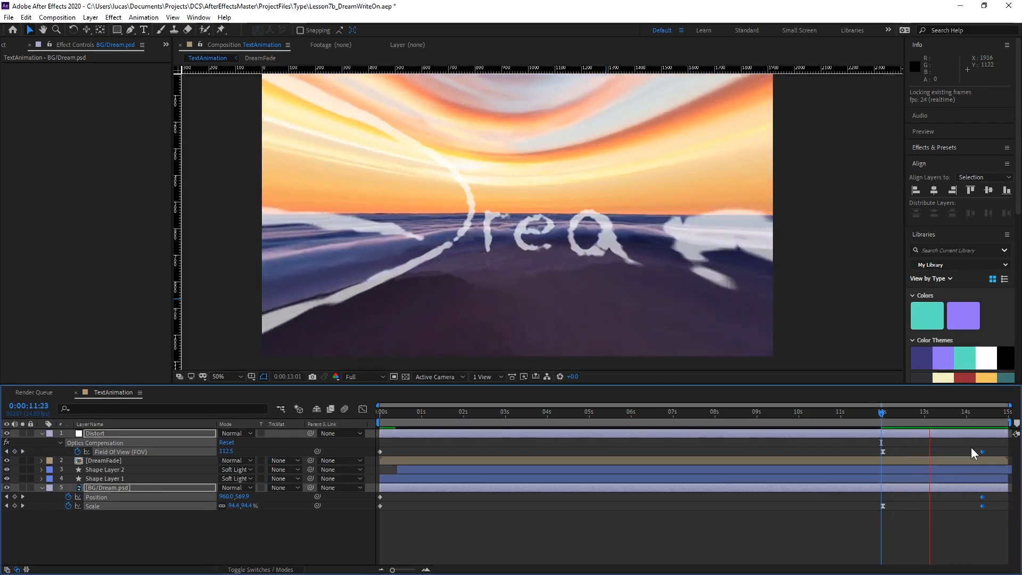
pyautogui.press('space')
pyautogui.moveTo(885, 414); pyautogui.dragTo(981, 427)
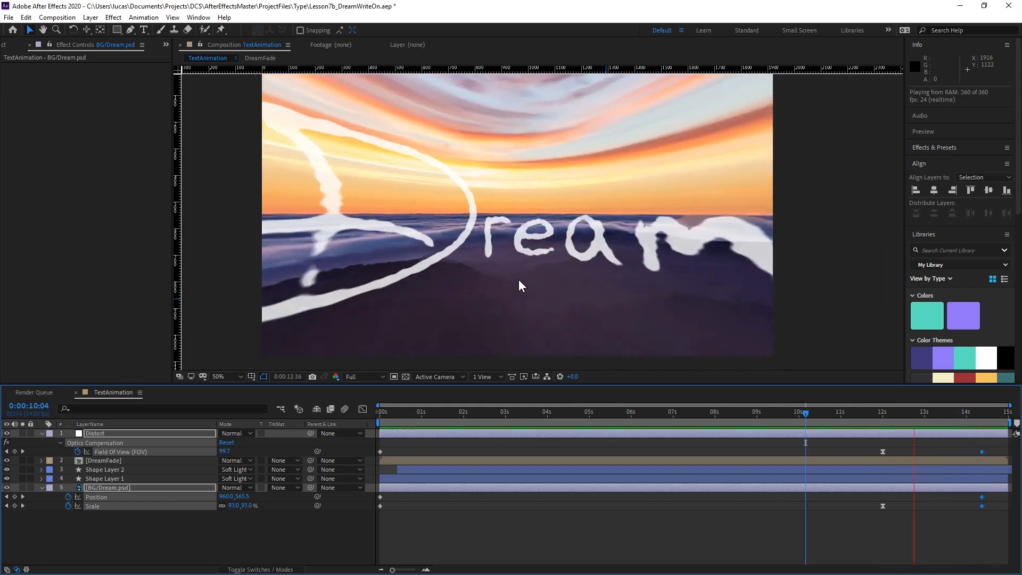
pyautogui.press('space')
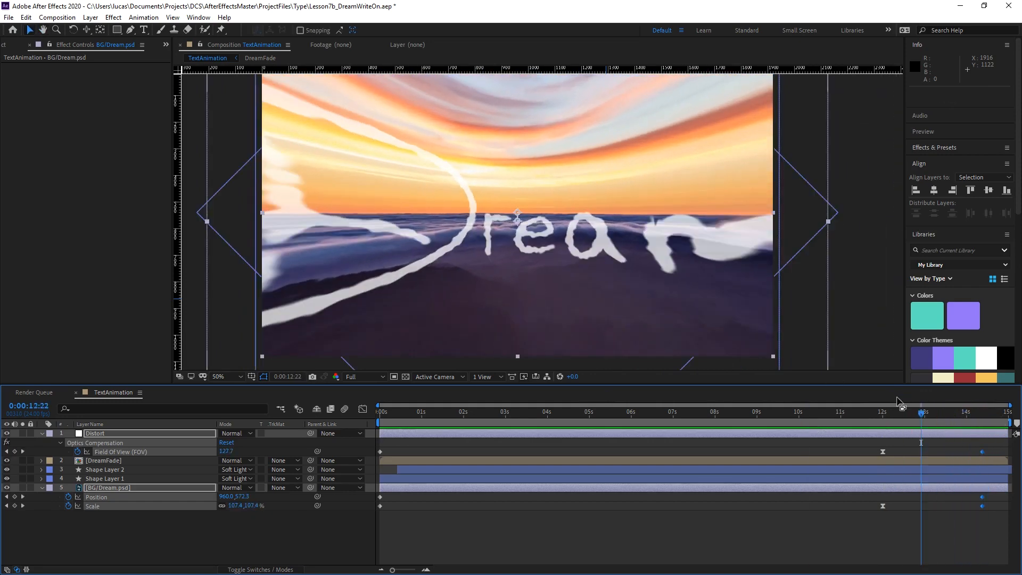
# Lower the incoming handle of the Field Of View keyframe at 0:00:12:00 a little further on its value curve.
pyautogui.click(867, 414)
pyautogui.moveTo(867, 414); pyautogui.dragTo(880, 445)
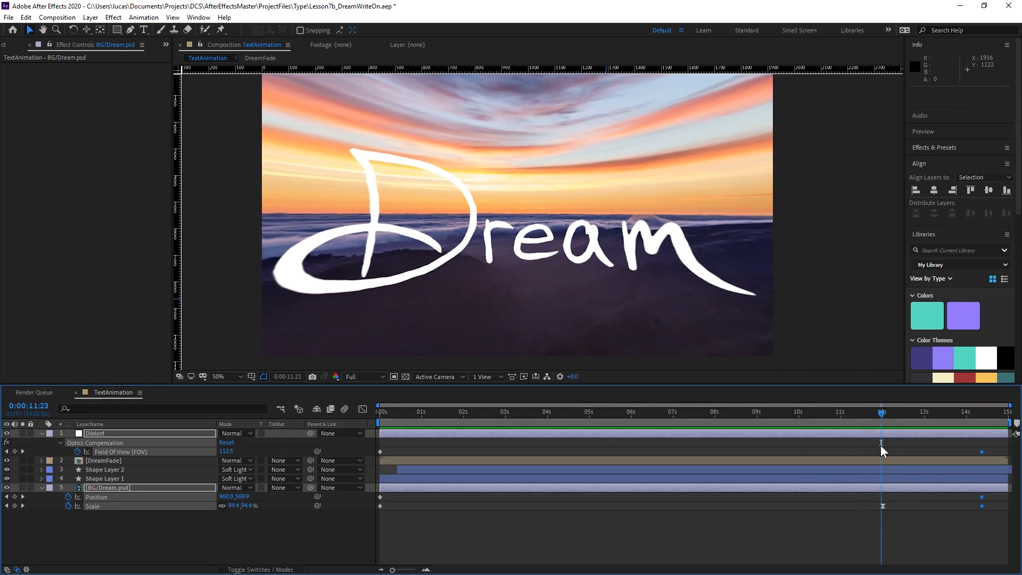
pyautogui.click(882, 452)
pyautogui.click(362, 409)
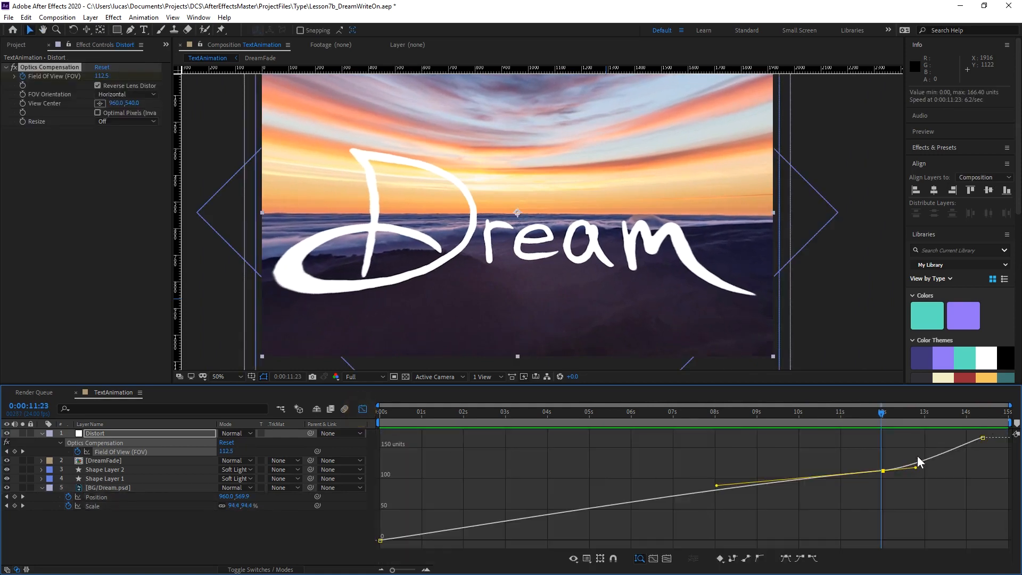
pyautogui.moveTo(716, 486); pyautogui.dragTo(716, 491)
pyautogui.click(362, 410)
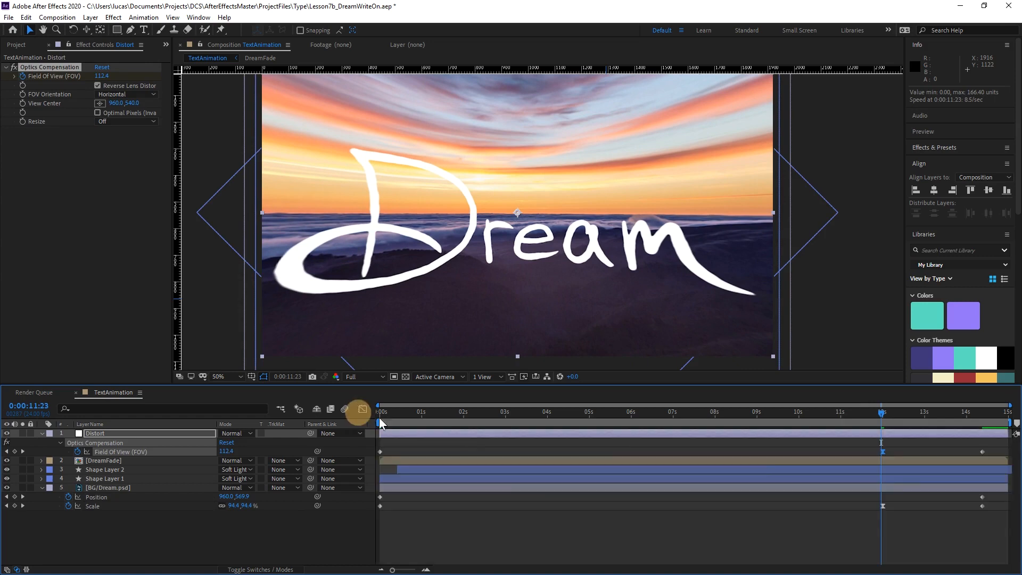
# Shorten and steepen the incoming handle of the BG/Dream.psd Scale keyframe at 0:00:12:00, and preview from 0:00:10:11.
pyautogui.click(883, 506)
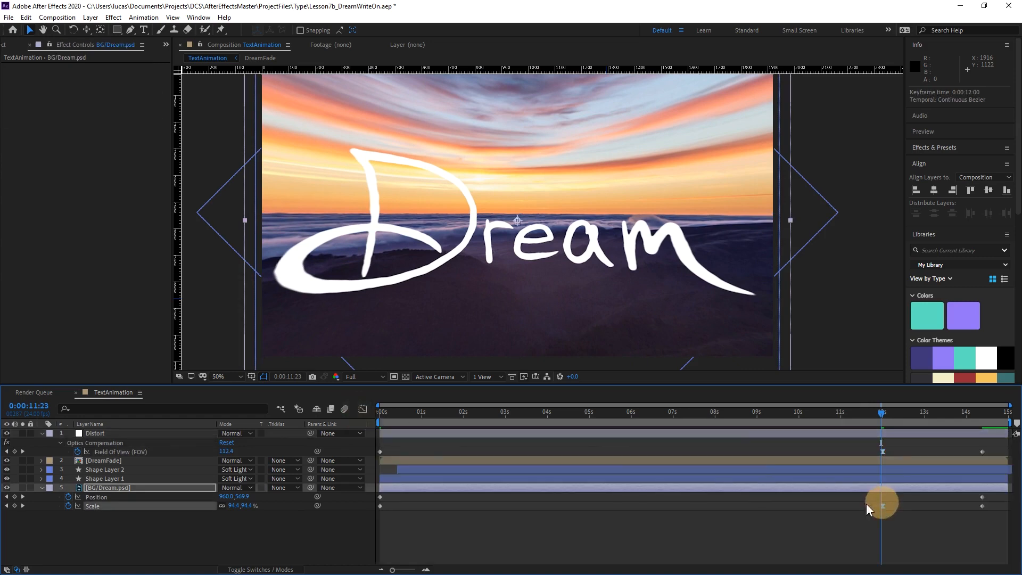
pyautogui.click(356, 411)
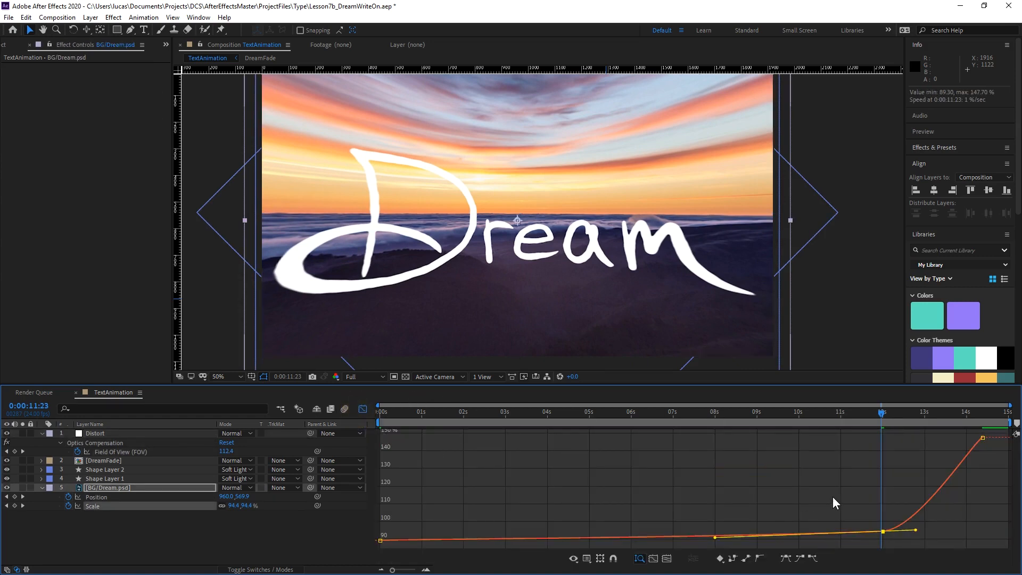
pyautogui.scroll(5, 880, 499)
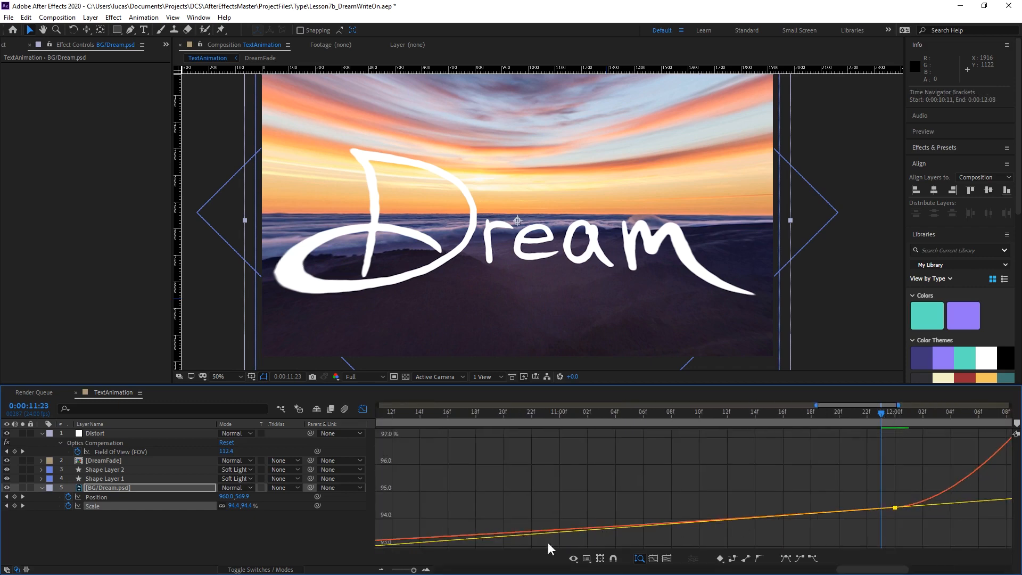
pyautogui.scroll(-2, 969, 507)
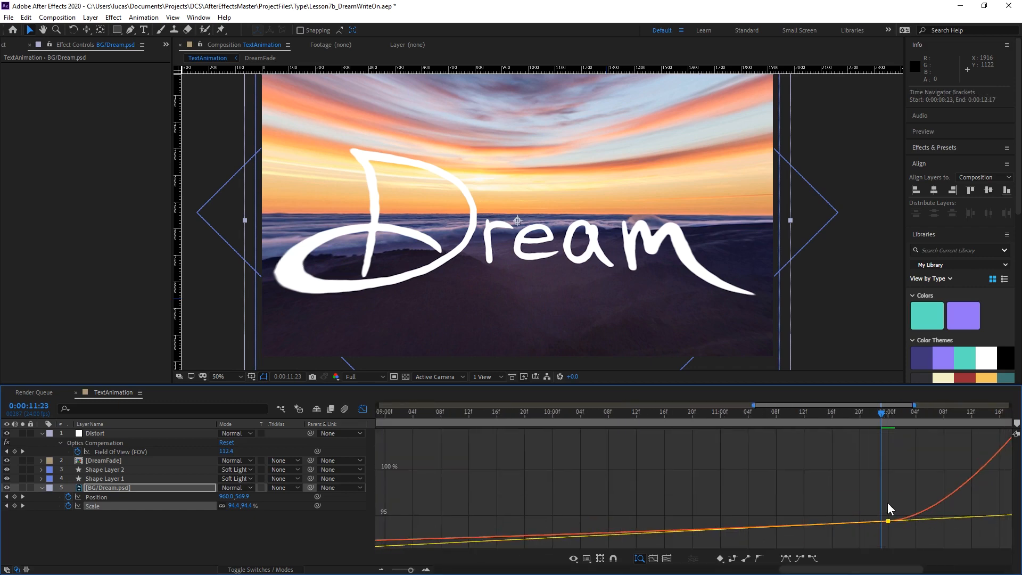
pyautogui.scroll(-2, 886, 504)
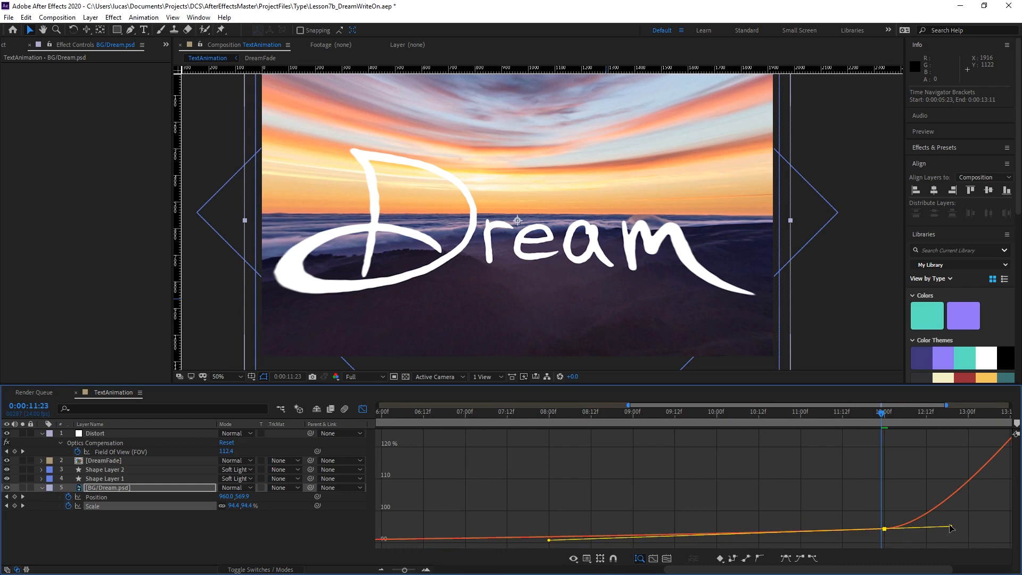
pyautogui.moveTo(549, 540); pyautogui.dragTo(841, 534)
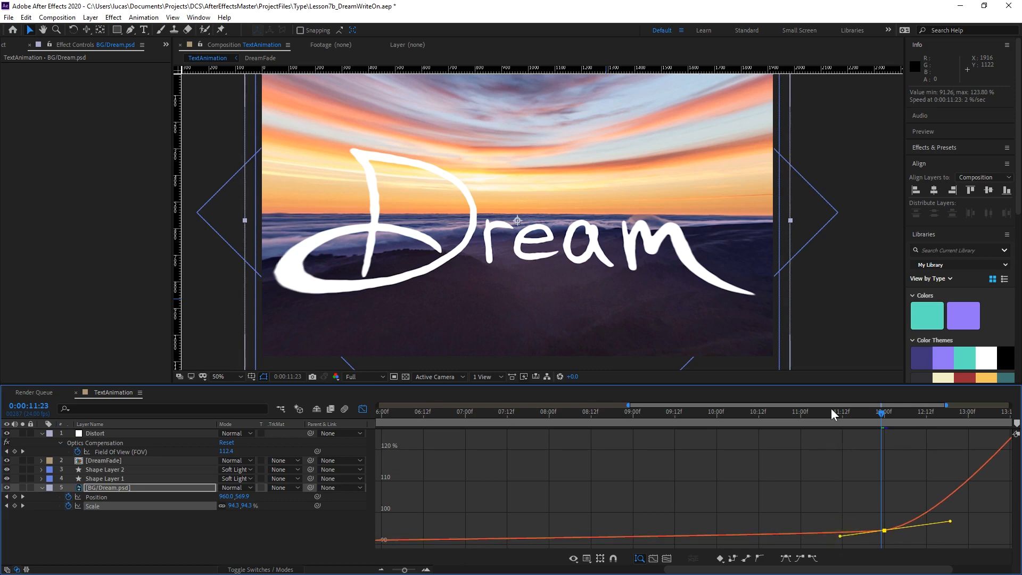
pyautogui.click(756, 412)
pyautogui.press('space')
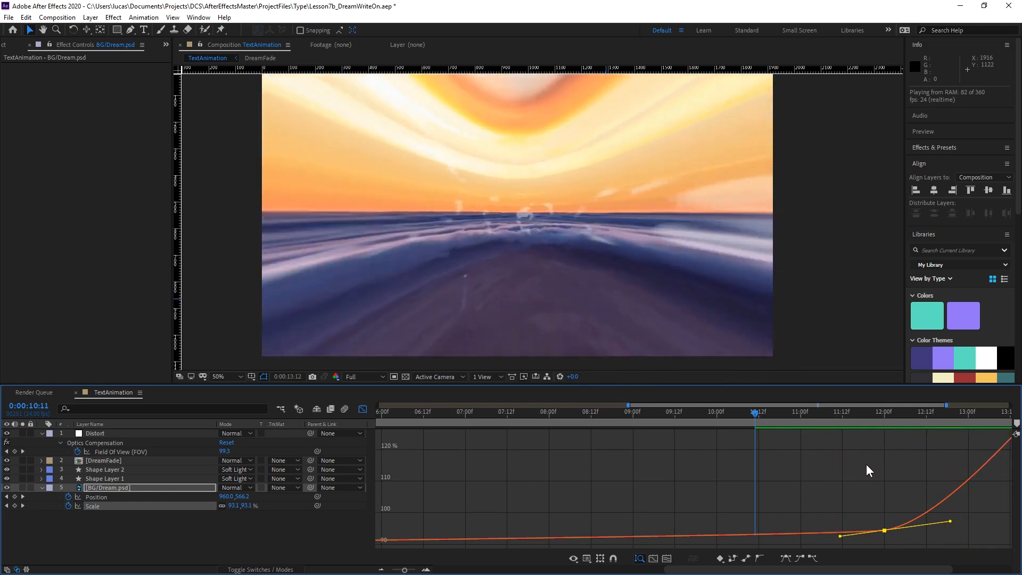
# Raise the BG/Dream.psd Scale keyframe at 0:00:14:09 to about 280.3% and inspect the frames up to 0:00:13:04.
pyautogui.click(971, 410)
pyautogui.moveTo(1002, 408); pyautogui.dragTo(934, 413)
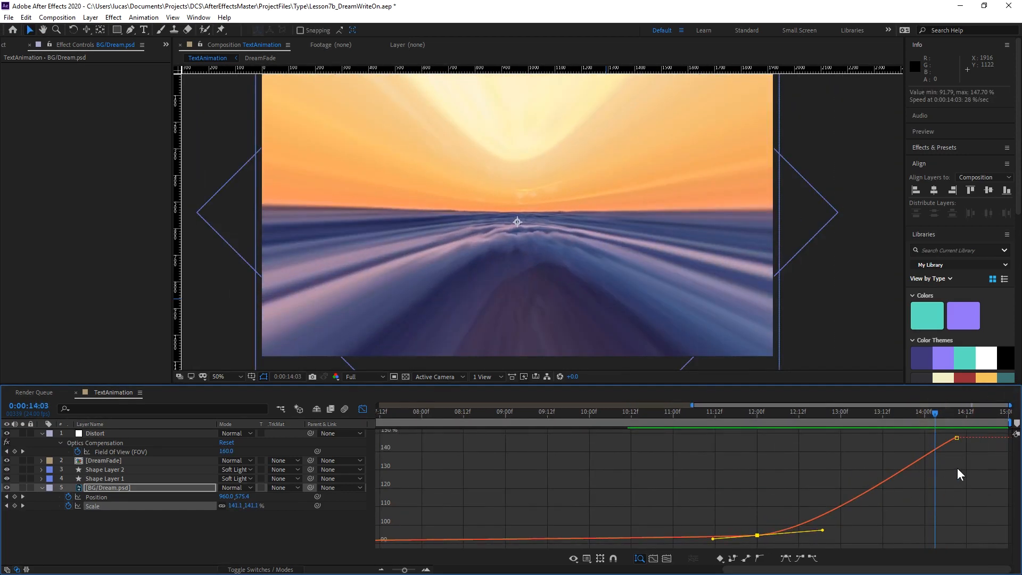
pyautogui.moveTo(957, 435); pyautogui.dragTo(950, 411)
pyautogui.moveTo(751, 417); pyautogui.dragTo(851, 436)
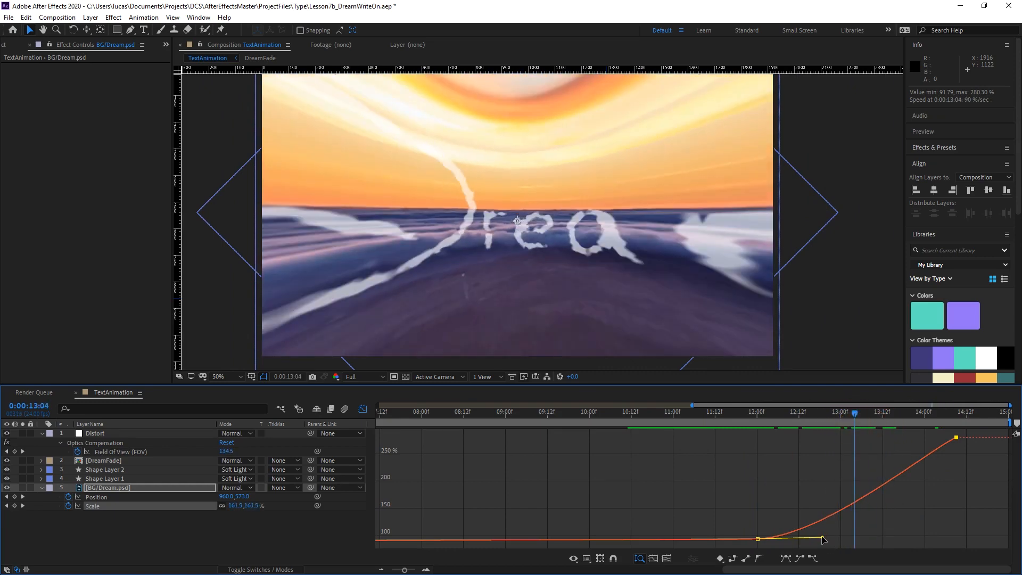
# Reshape the Scale curve between 0:00:12:00 and 0:00:14:09 into a slow start with a steep finish, easing the last keyframe, and preview from 0:00:11:02.
pyautogui.moveTo(824, 537); pyautogui.dragTo(891, 525)
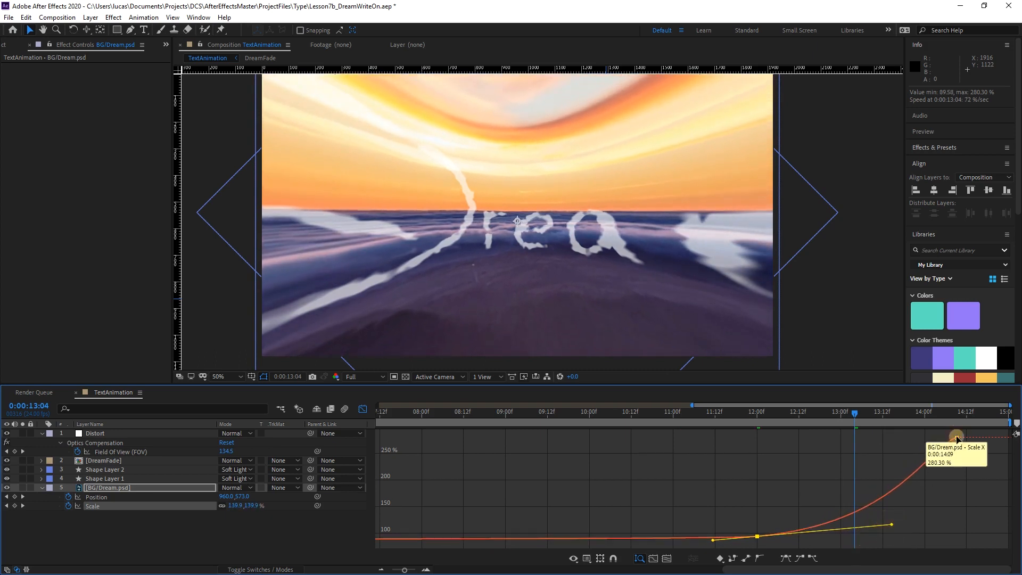
pyautogui.click(956, 438)
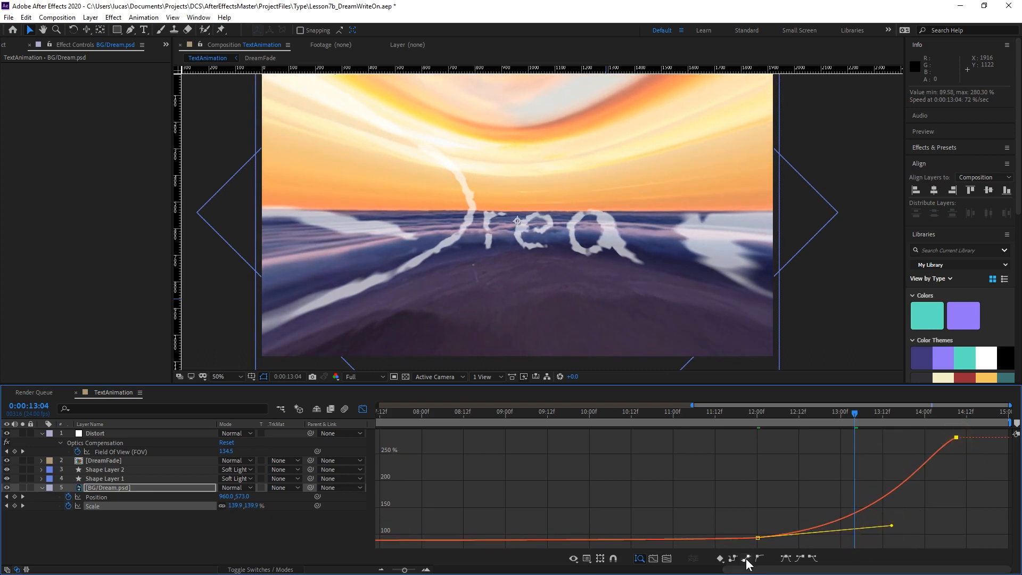
pyautogui.click(785, 558)
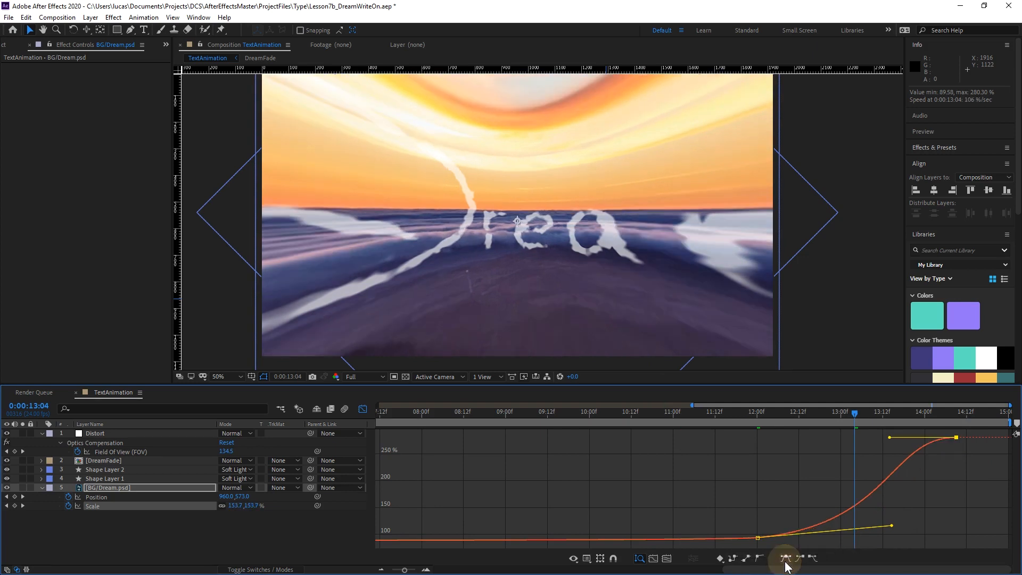
pyautogui.moveTo(899, 446); pyautogui.dragTo(934, 477)
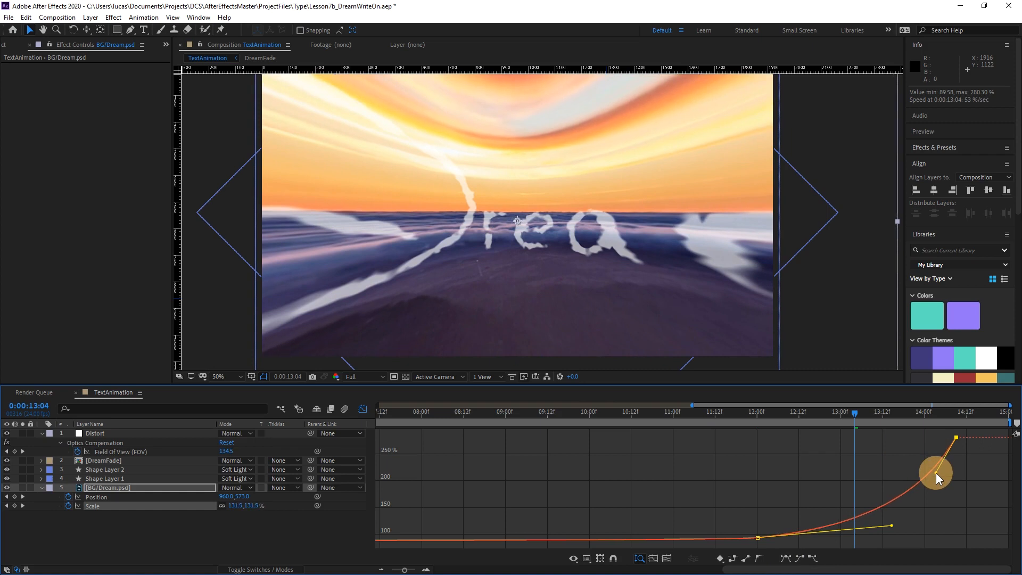
pyautogui.moveTo(937, 477); pyautogui.dragTo(944, 470)
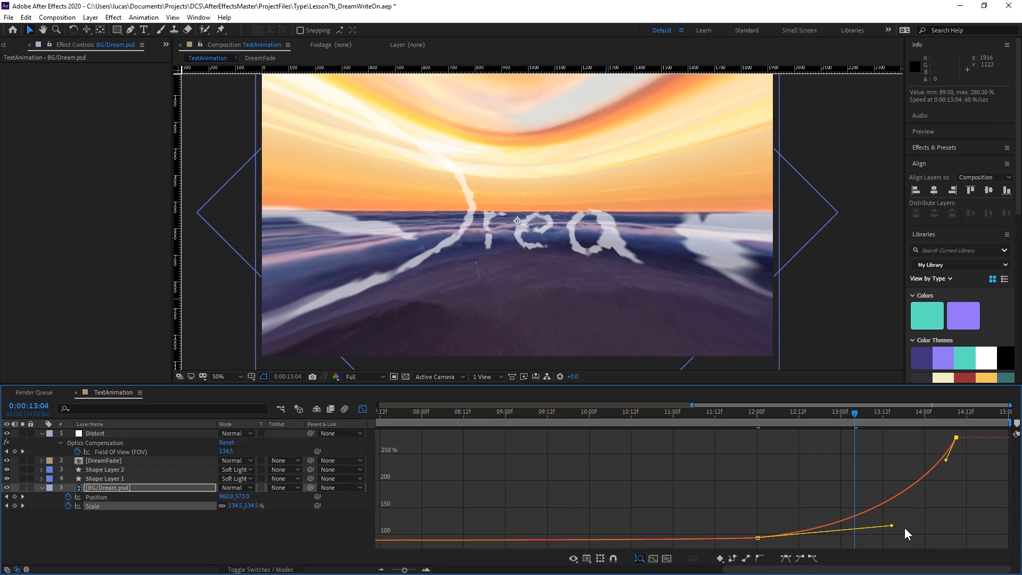
pyautogui.moveTo(893, 530); pyautogui.dragTo(895, 530)
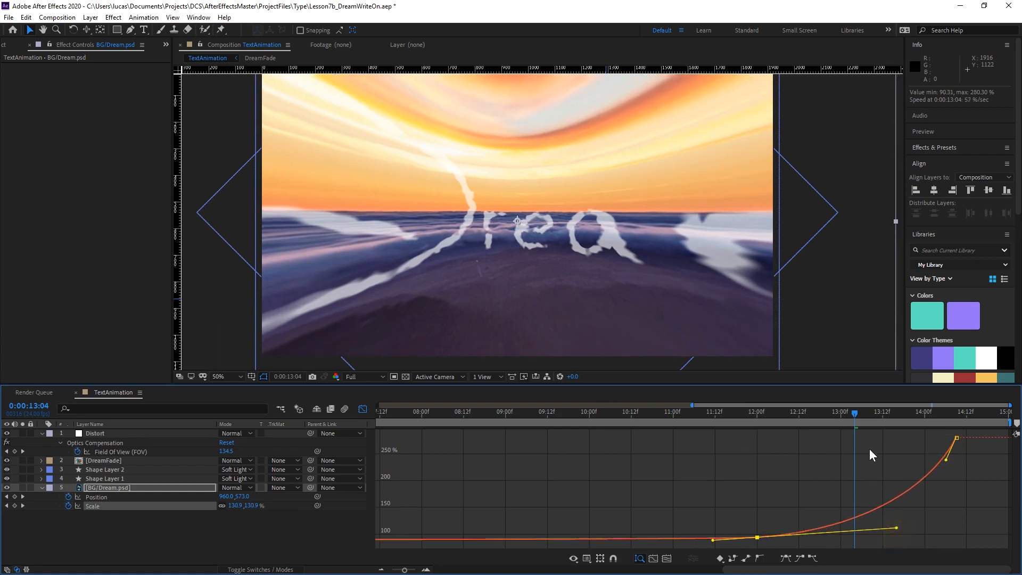
pyautogui.moveTo(855, 414); pyautogui.dragTo(680, 453)
pyautogui.press('space')
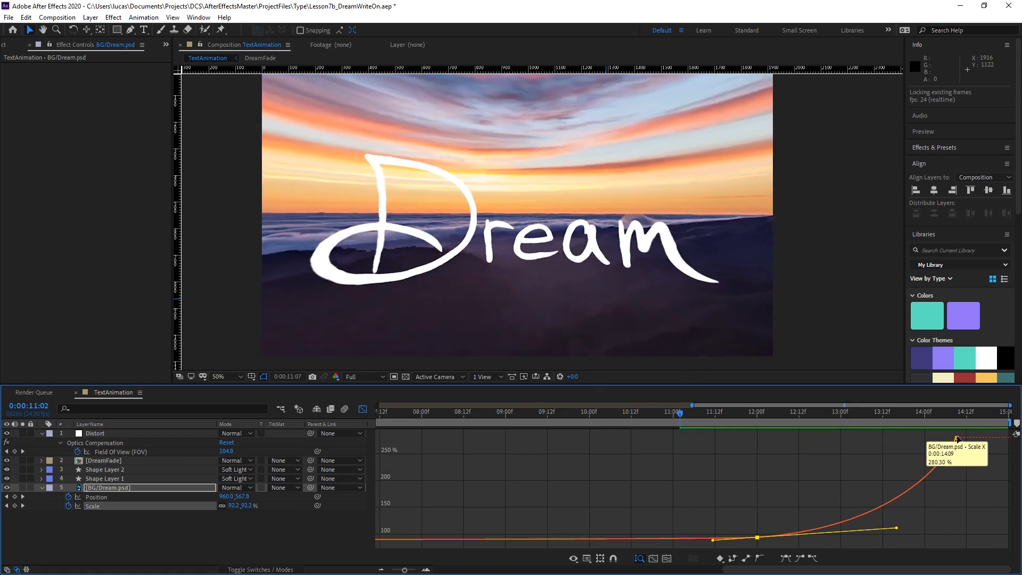
# Raise the final BG/Dream.psd Scale keyframe to about 541%, steepen its incoming handle, and preview the animation.
pyautogui.click(956, 438)
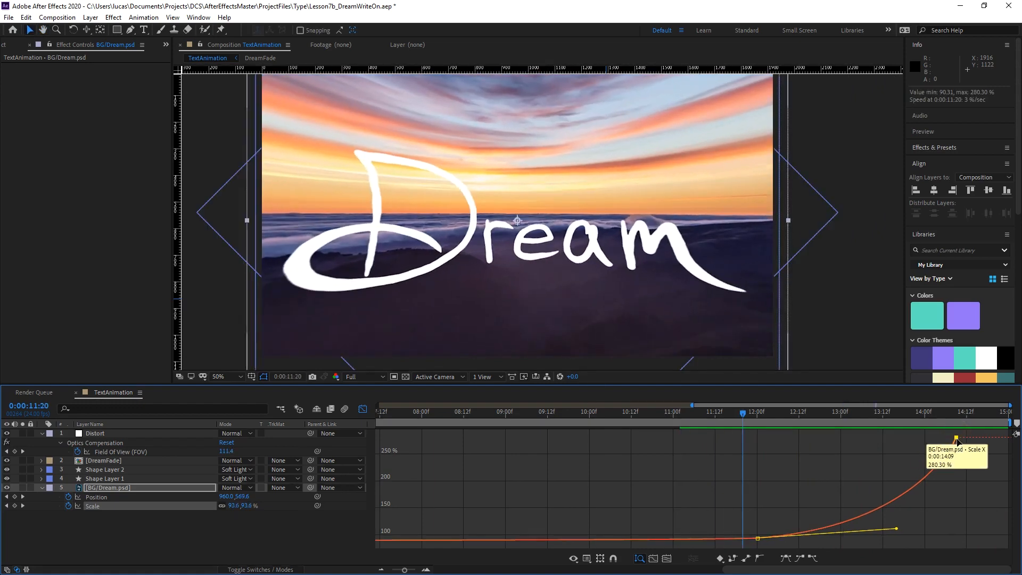
pyautogui.click(953, 418)
pyautogui.moveTo(957, 438); pyautogui.dragTo(817, 446)
pyautogui.press('space')
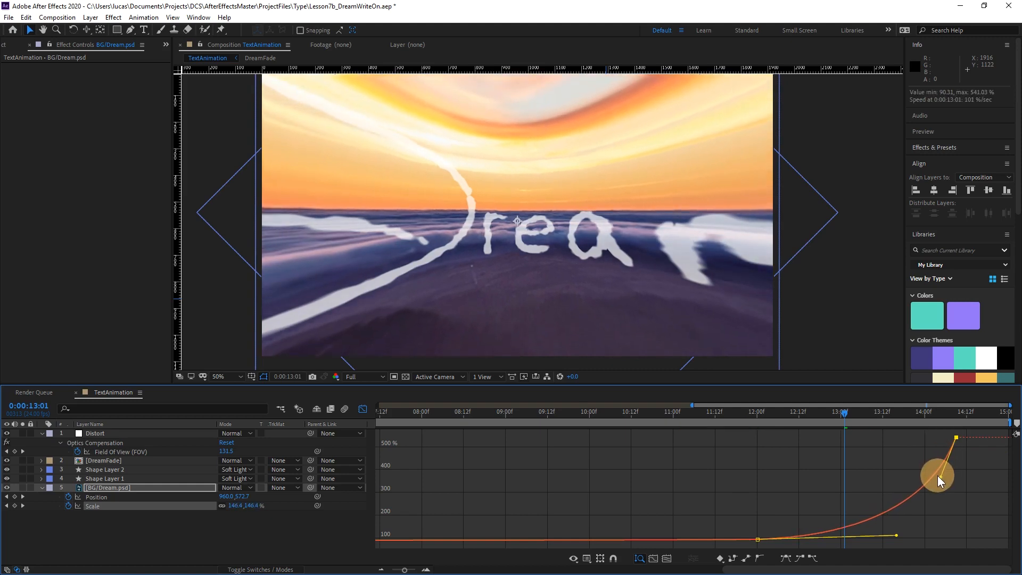
pyautogui.press('space')
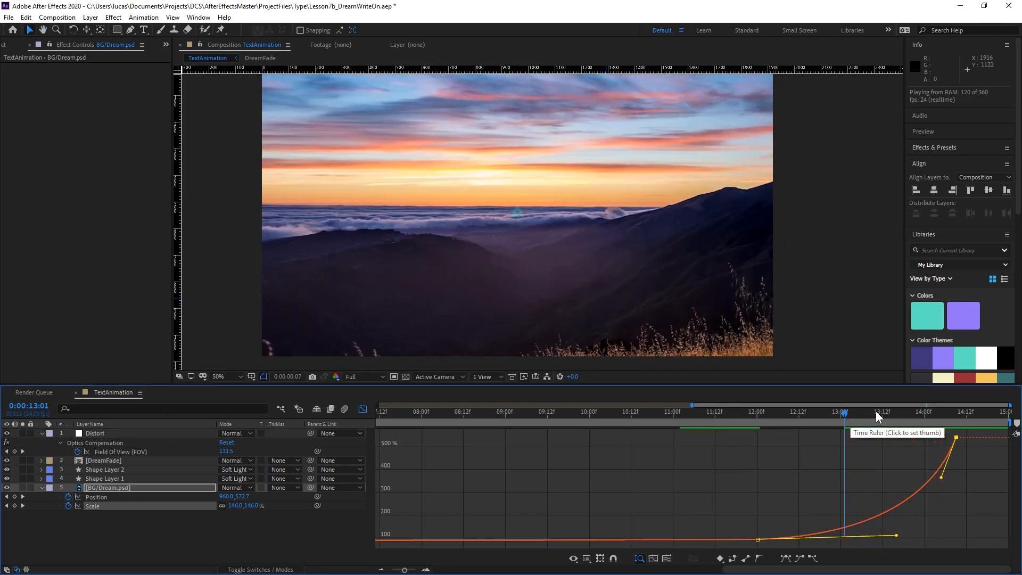
pyautogui.press('space')
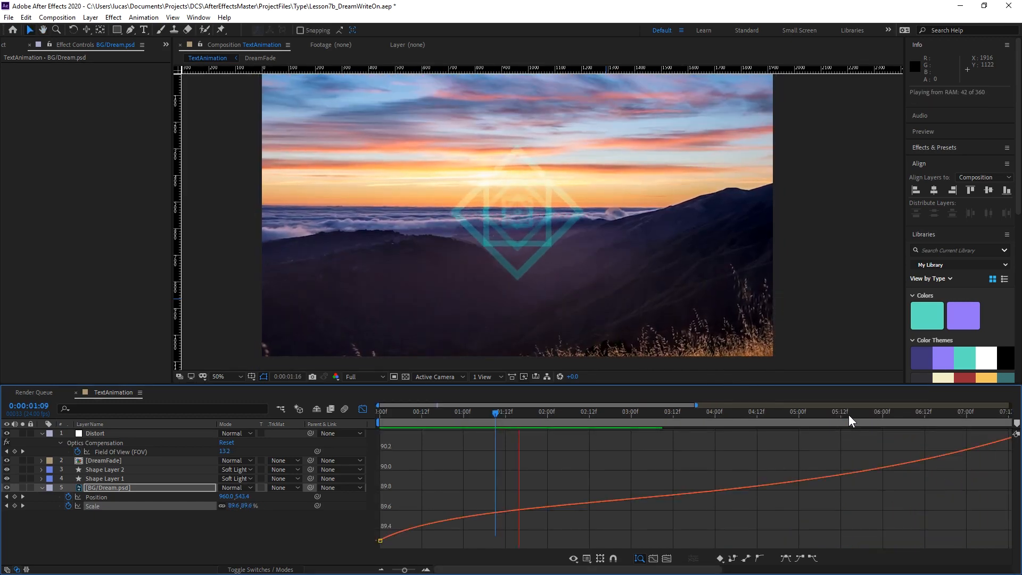